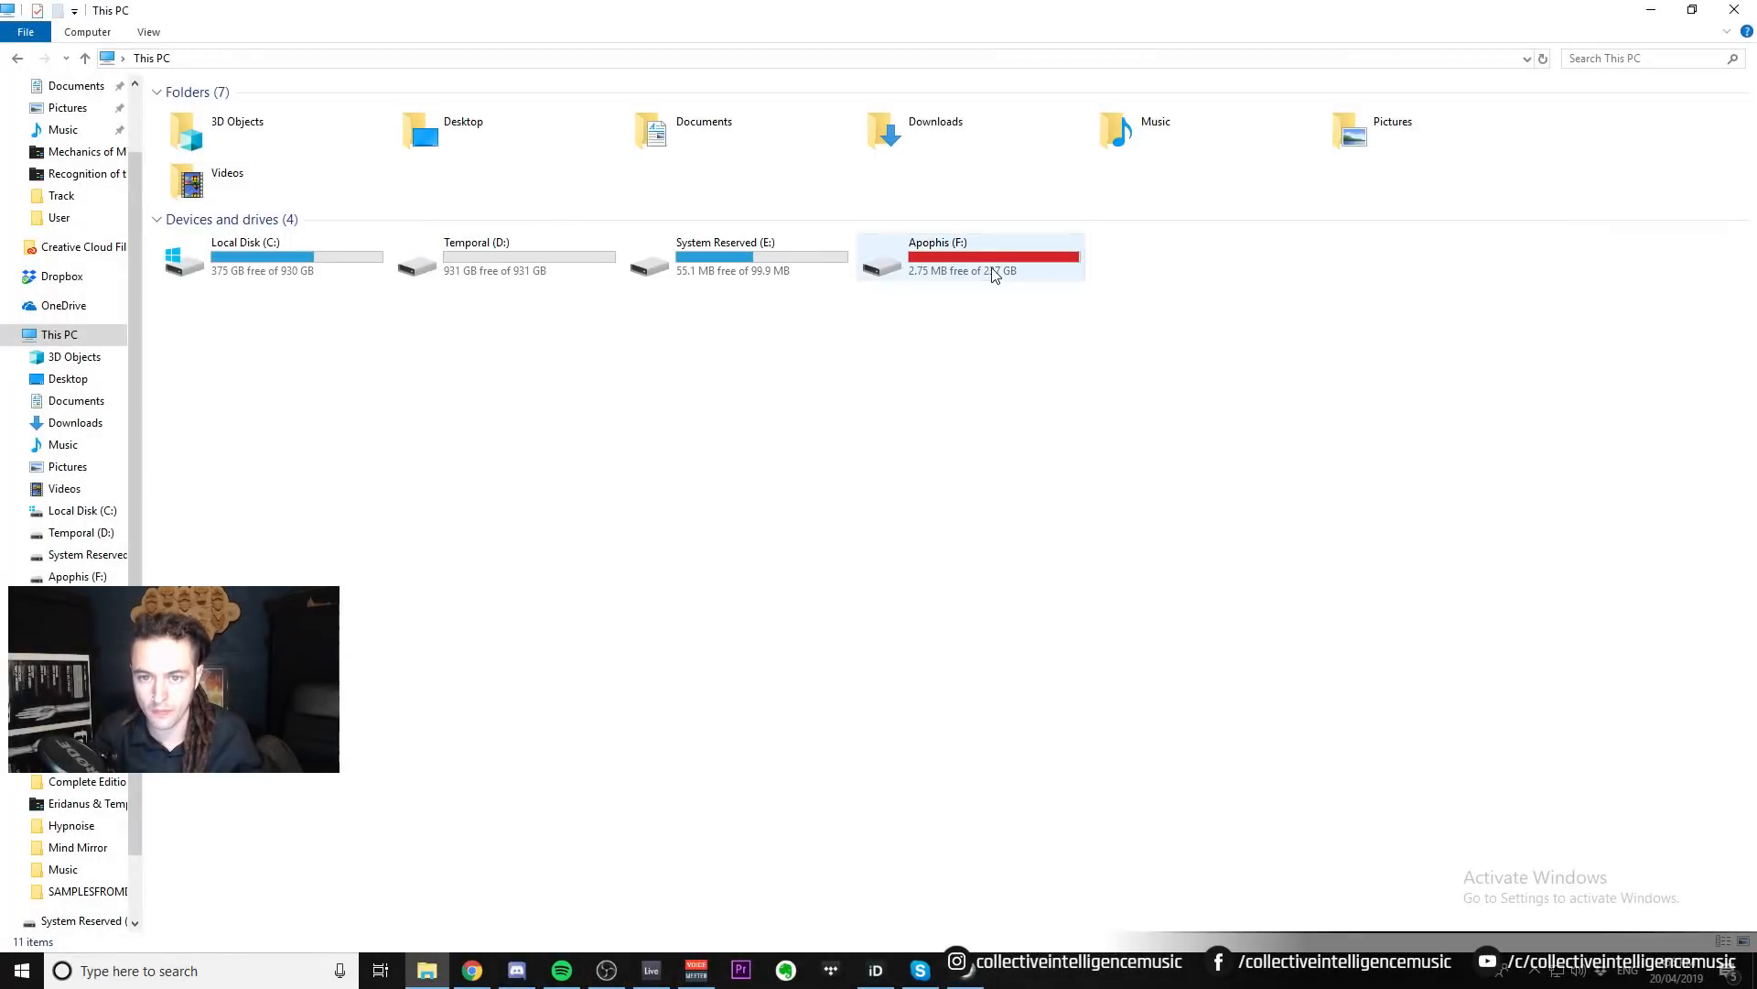
Open the Apophis (F:) drive and examine the Hypnoise folder's contents and properties.
{"action": "double_click", "coordinate": [1007, 265]}
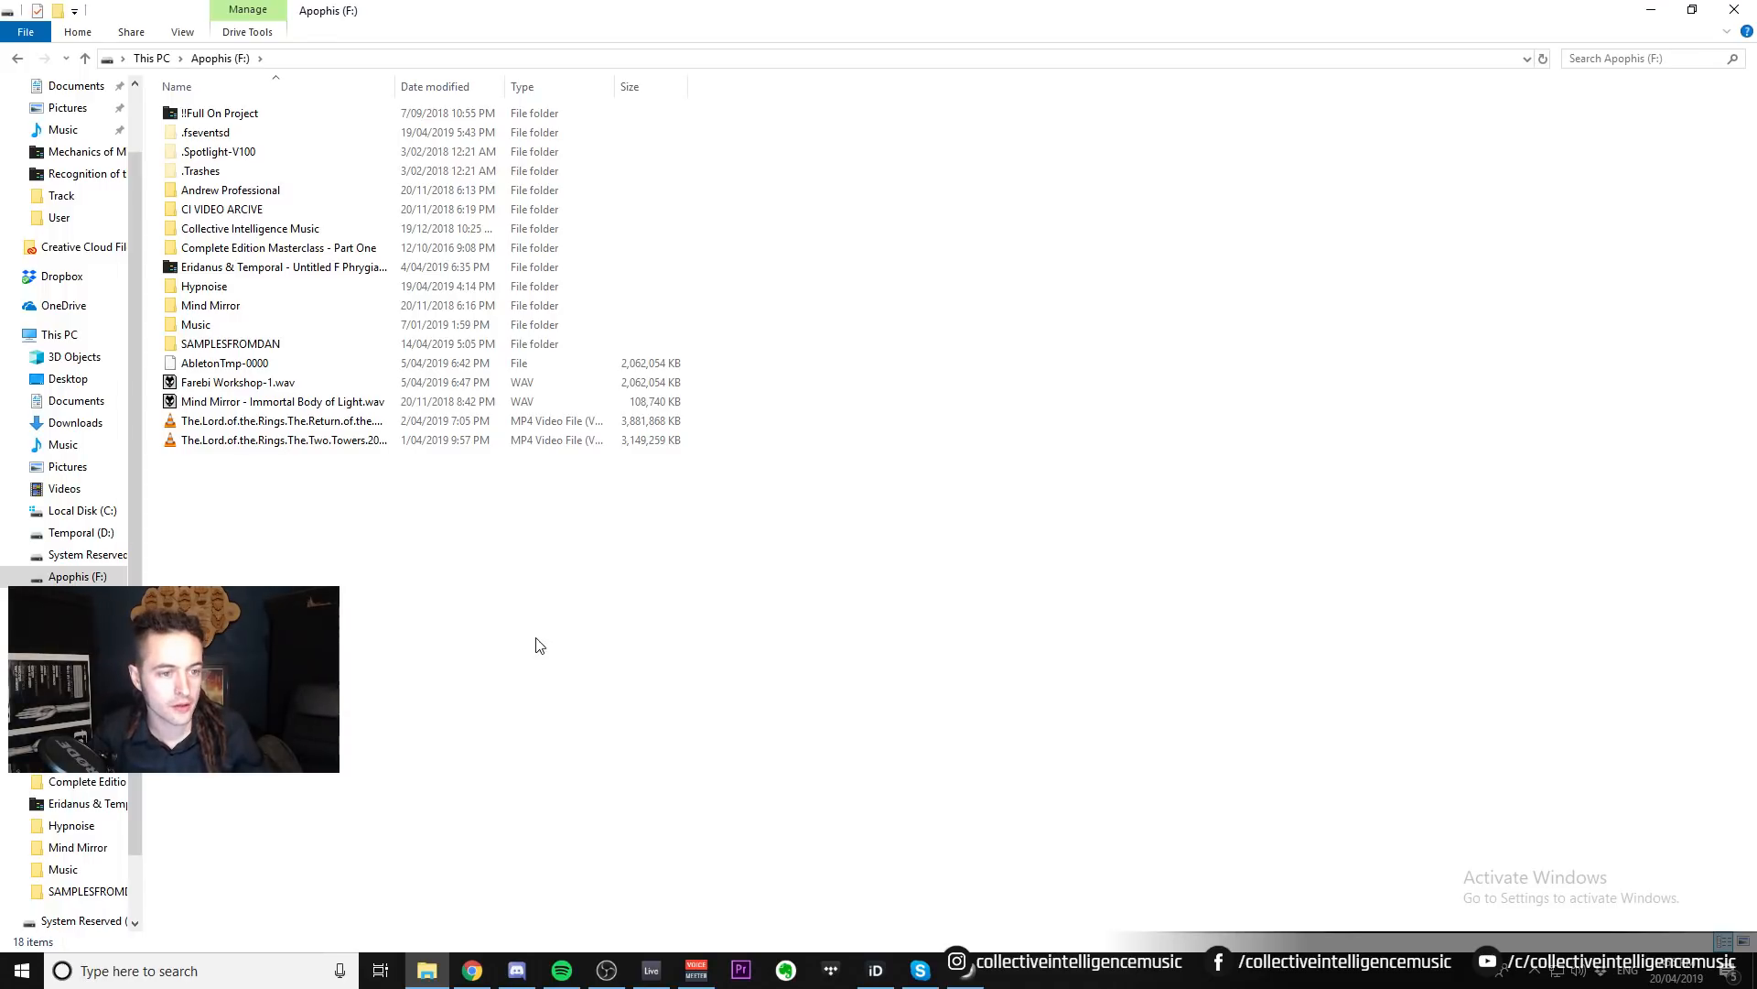
{"action": "double_click", "coordinate": [231, 287]}
{"action": "left_click", "coordinate": [22, 60]}
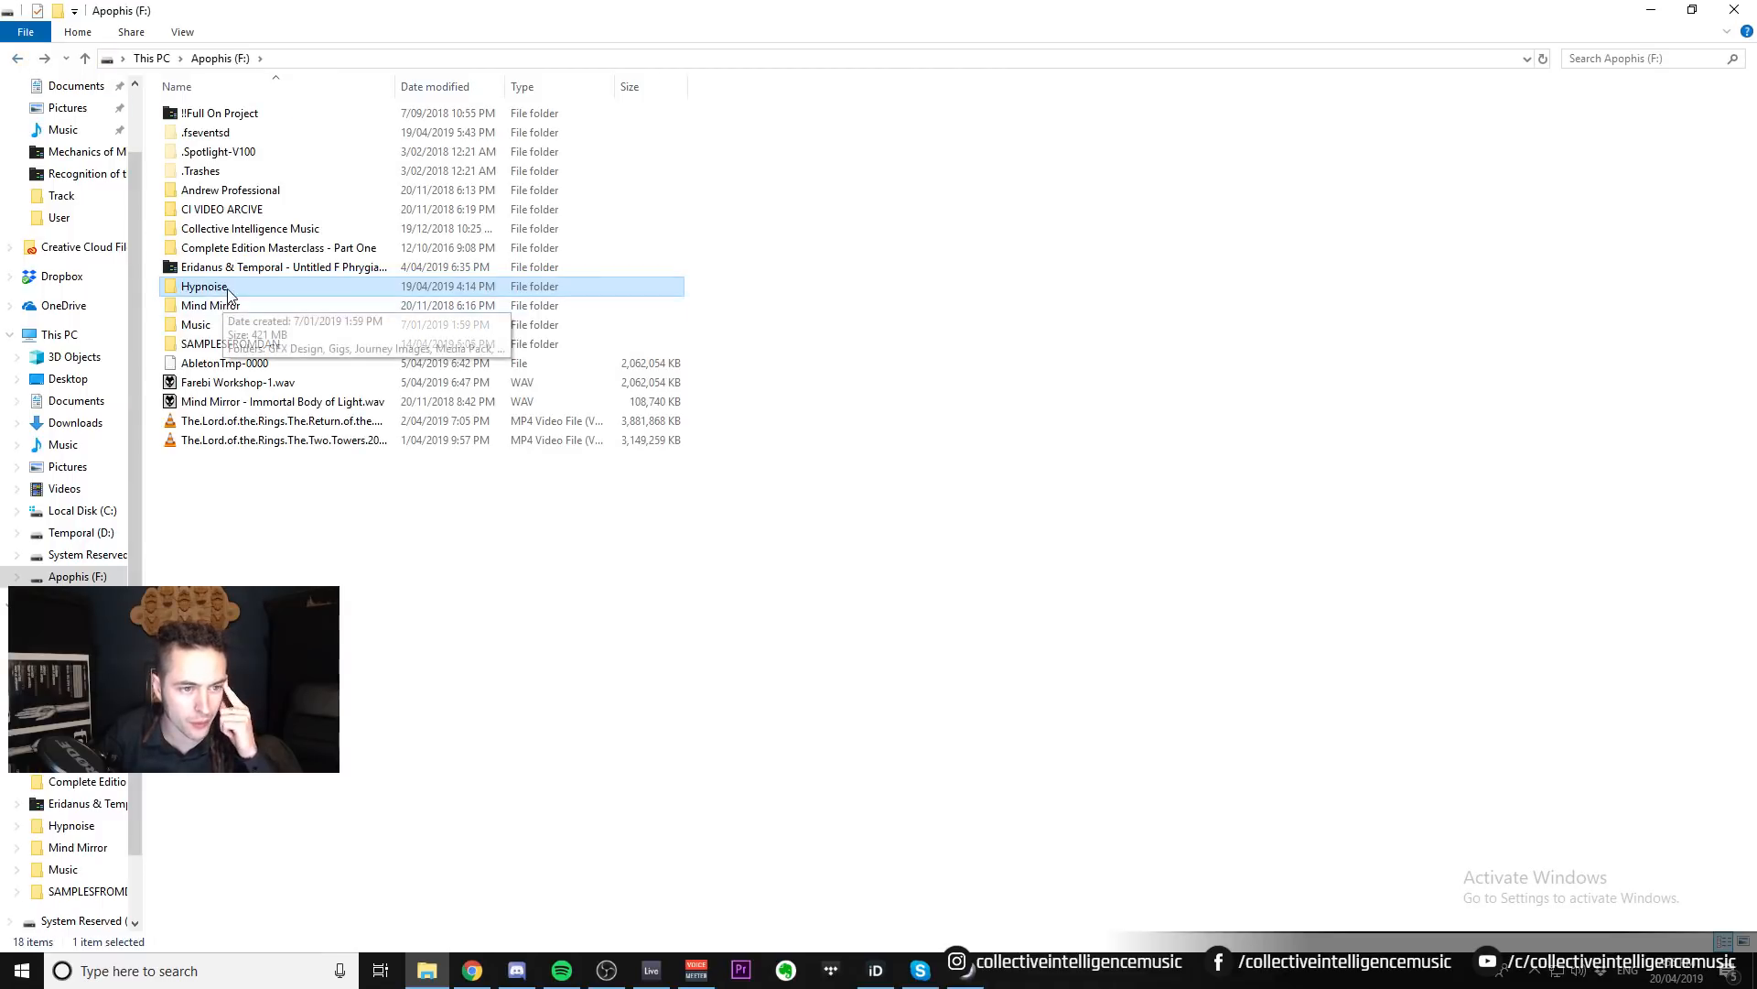
{"action": "right_click", "coordinate": [239, 288]}
{"action": "left_click", "coordinate": [408, 731]}
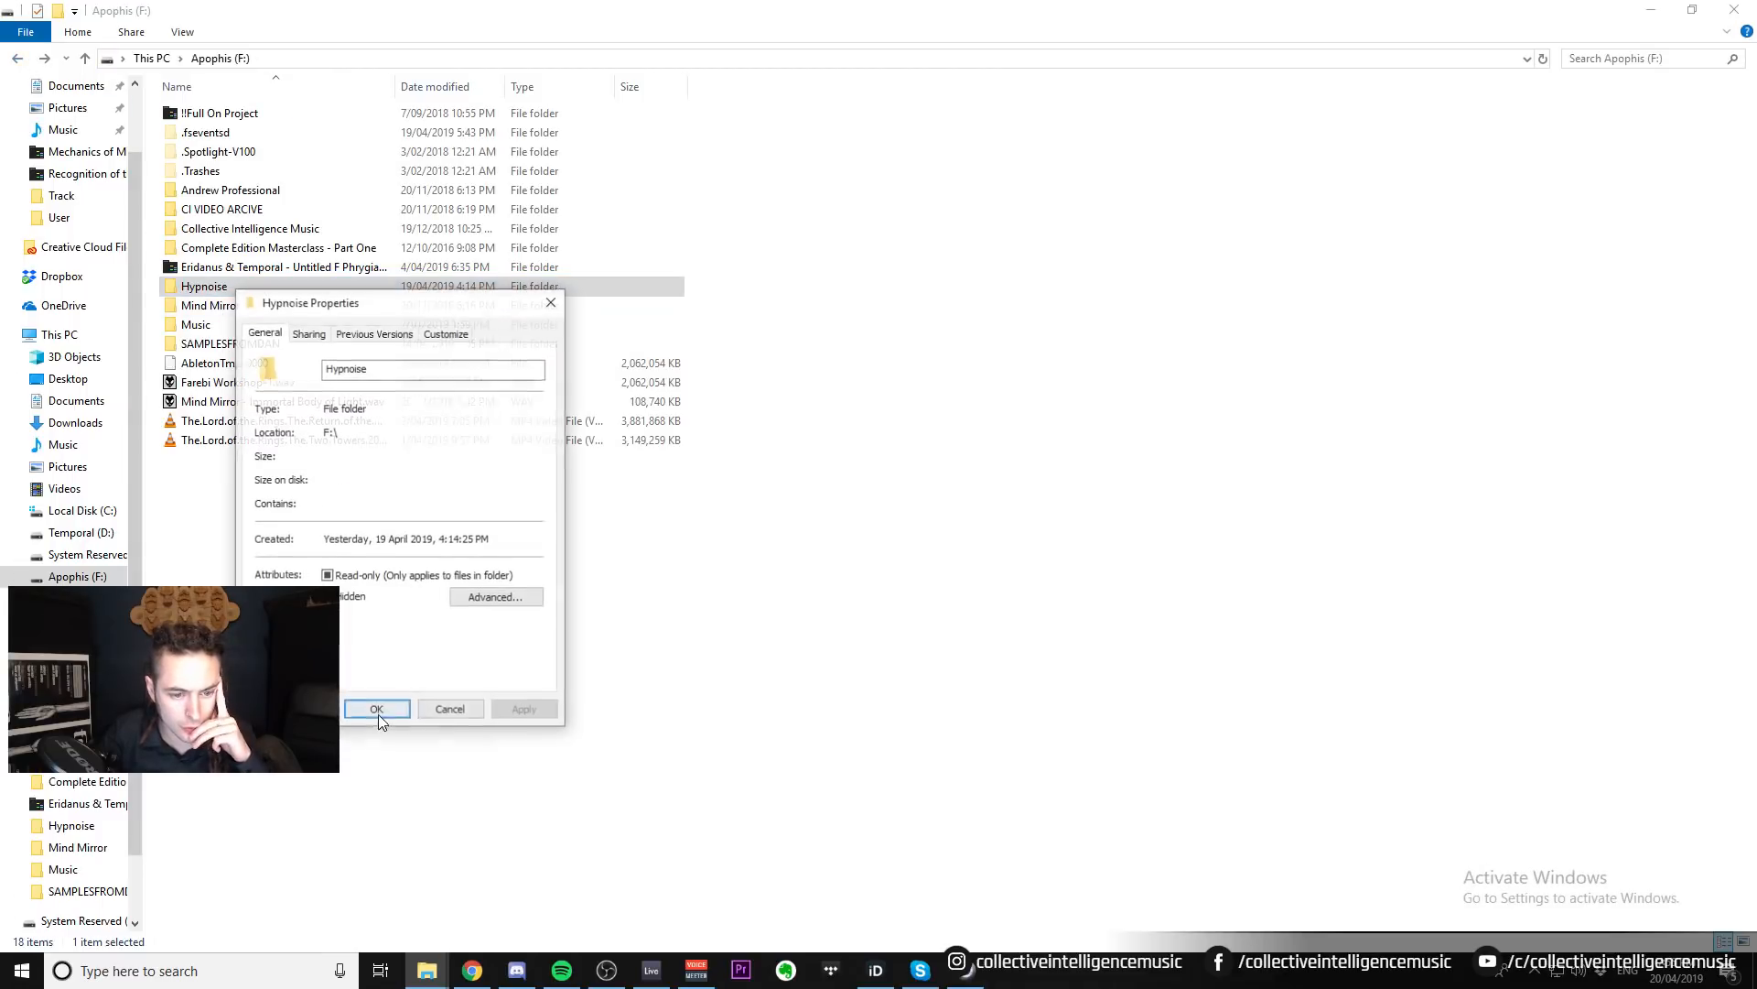
{"action": "left_click", "coordinate": [434, 712]}
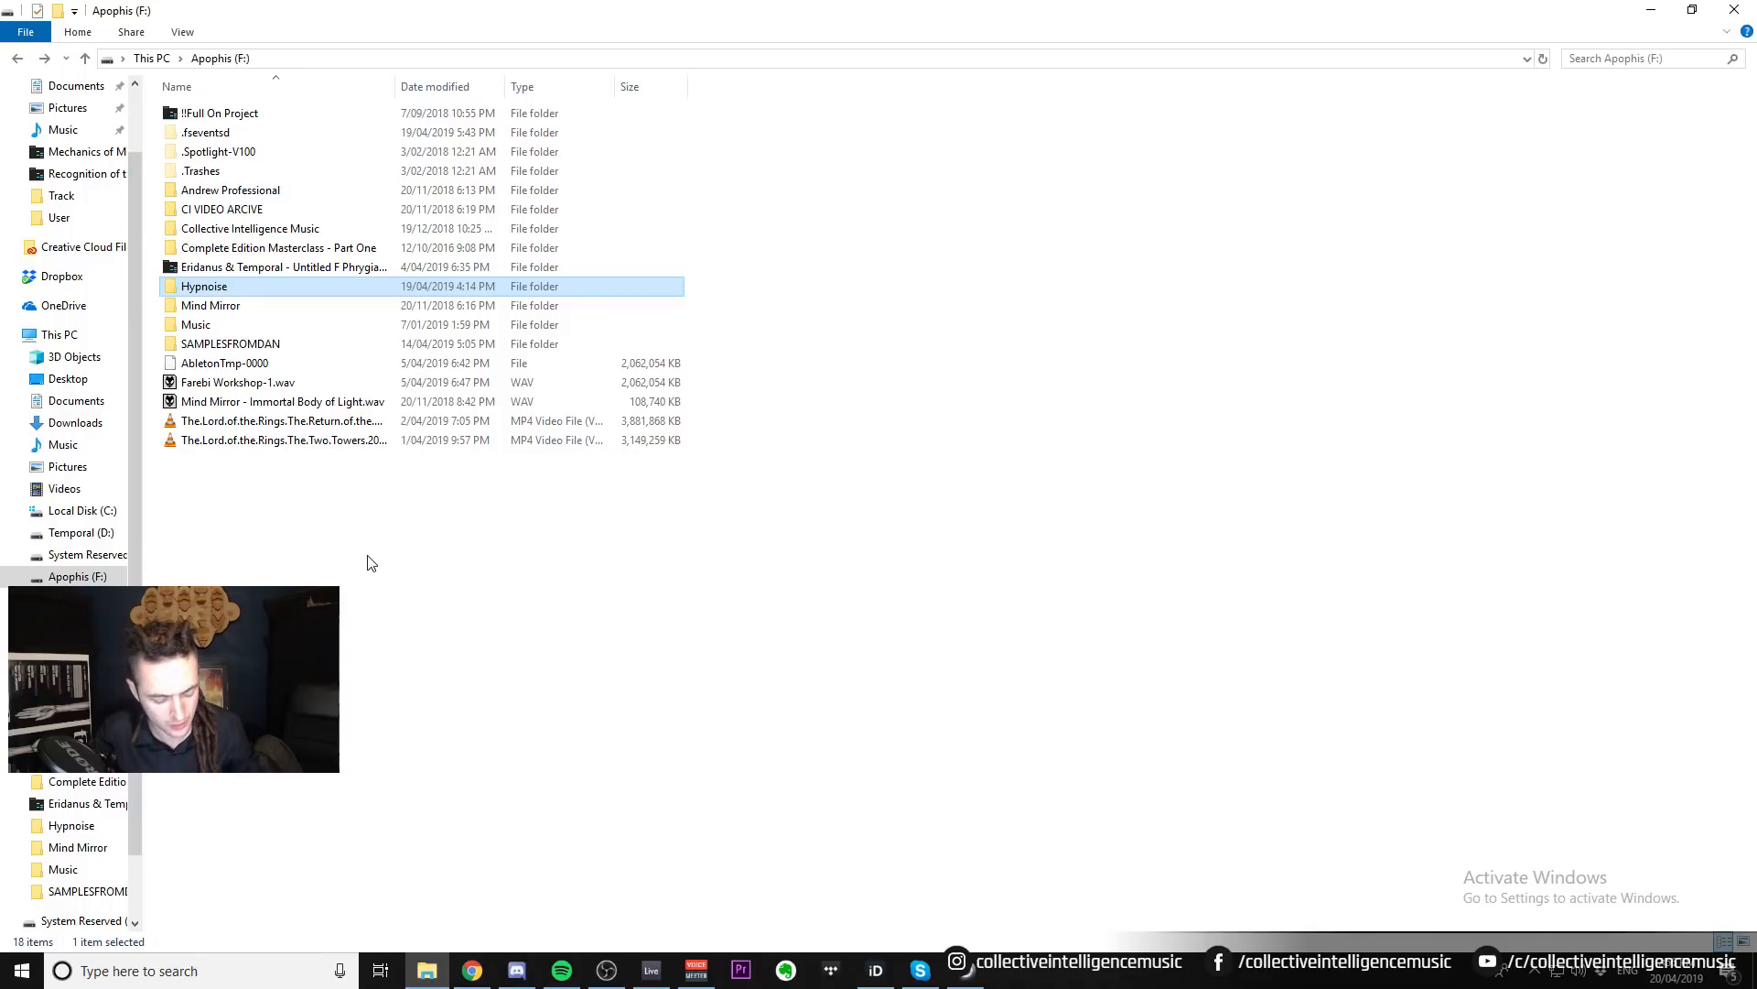
Copy the Hypnoise folder from Apophis (F:) into the Samples folder of ####Ableton Live Resources in Documents.
{"action": "left_click", "coordinate": [300, 565]}
{"action": "left_click", "coordinate": [257, 287]}
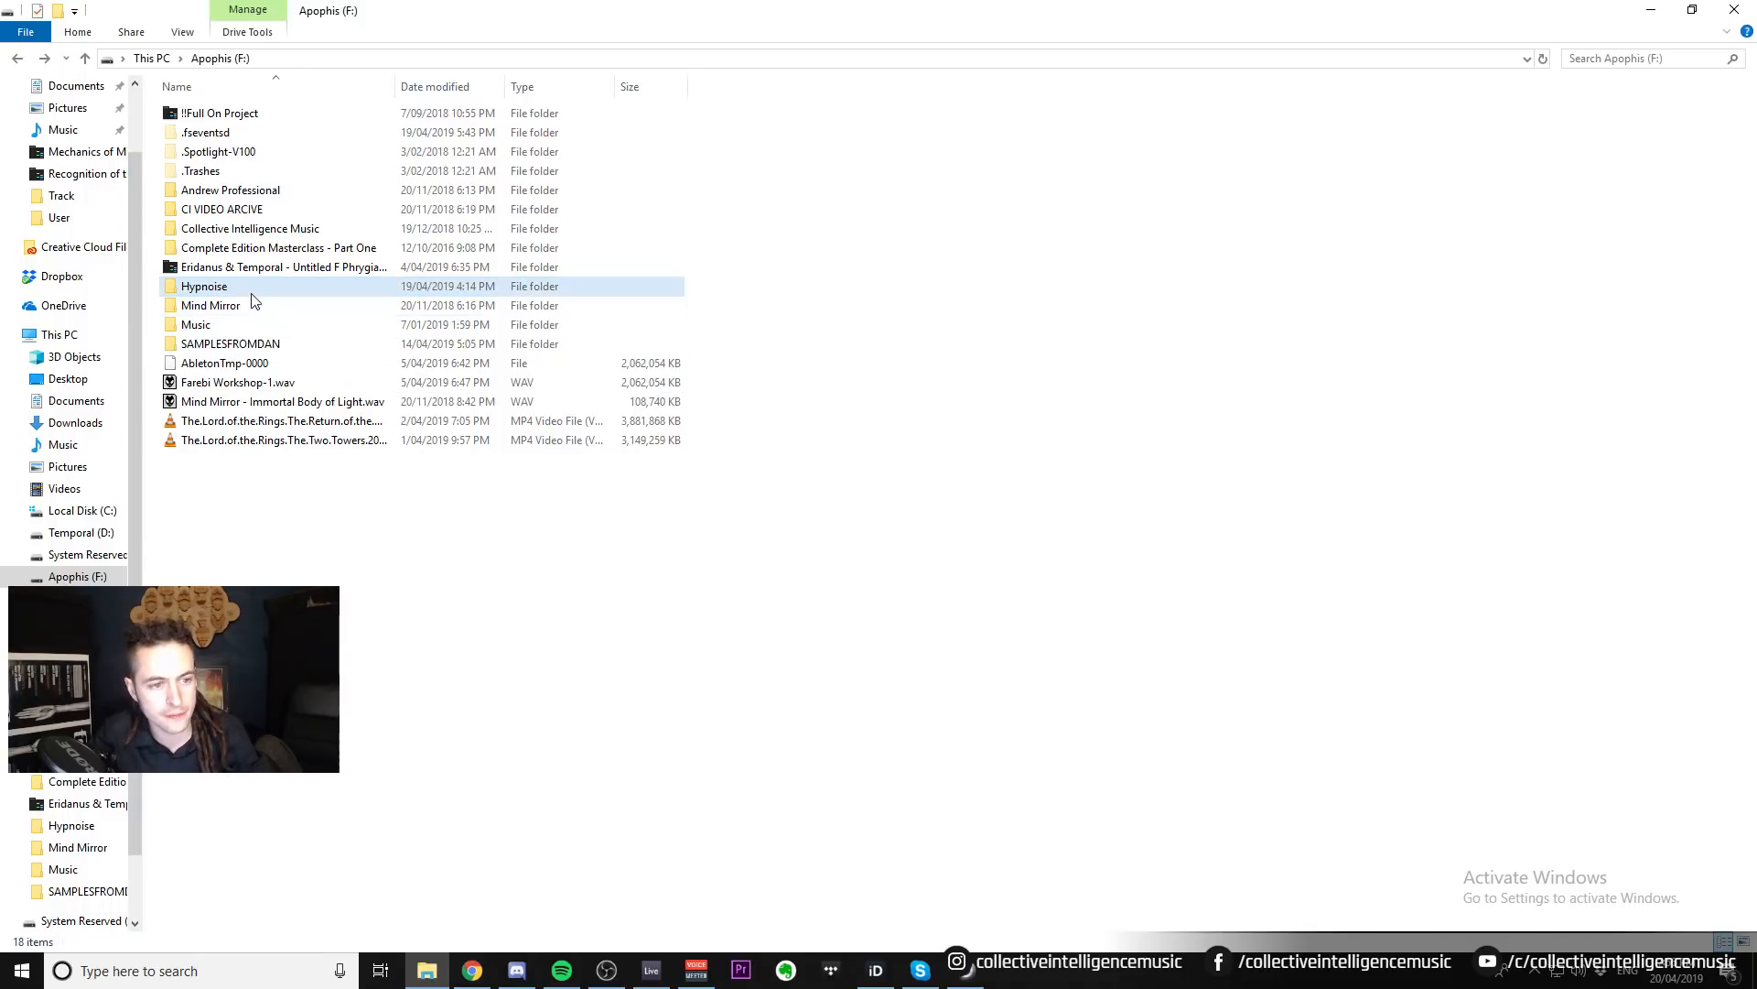
{"action": "left_click", "coordinate": [314, 518]}
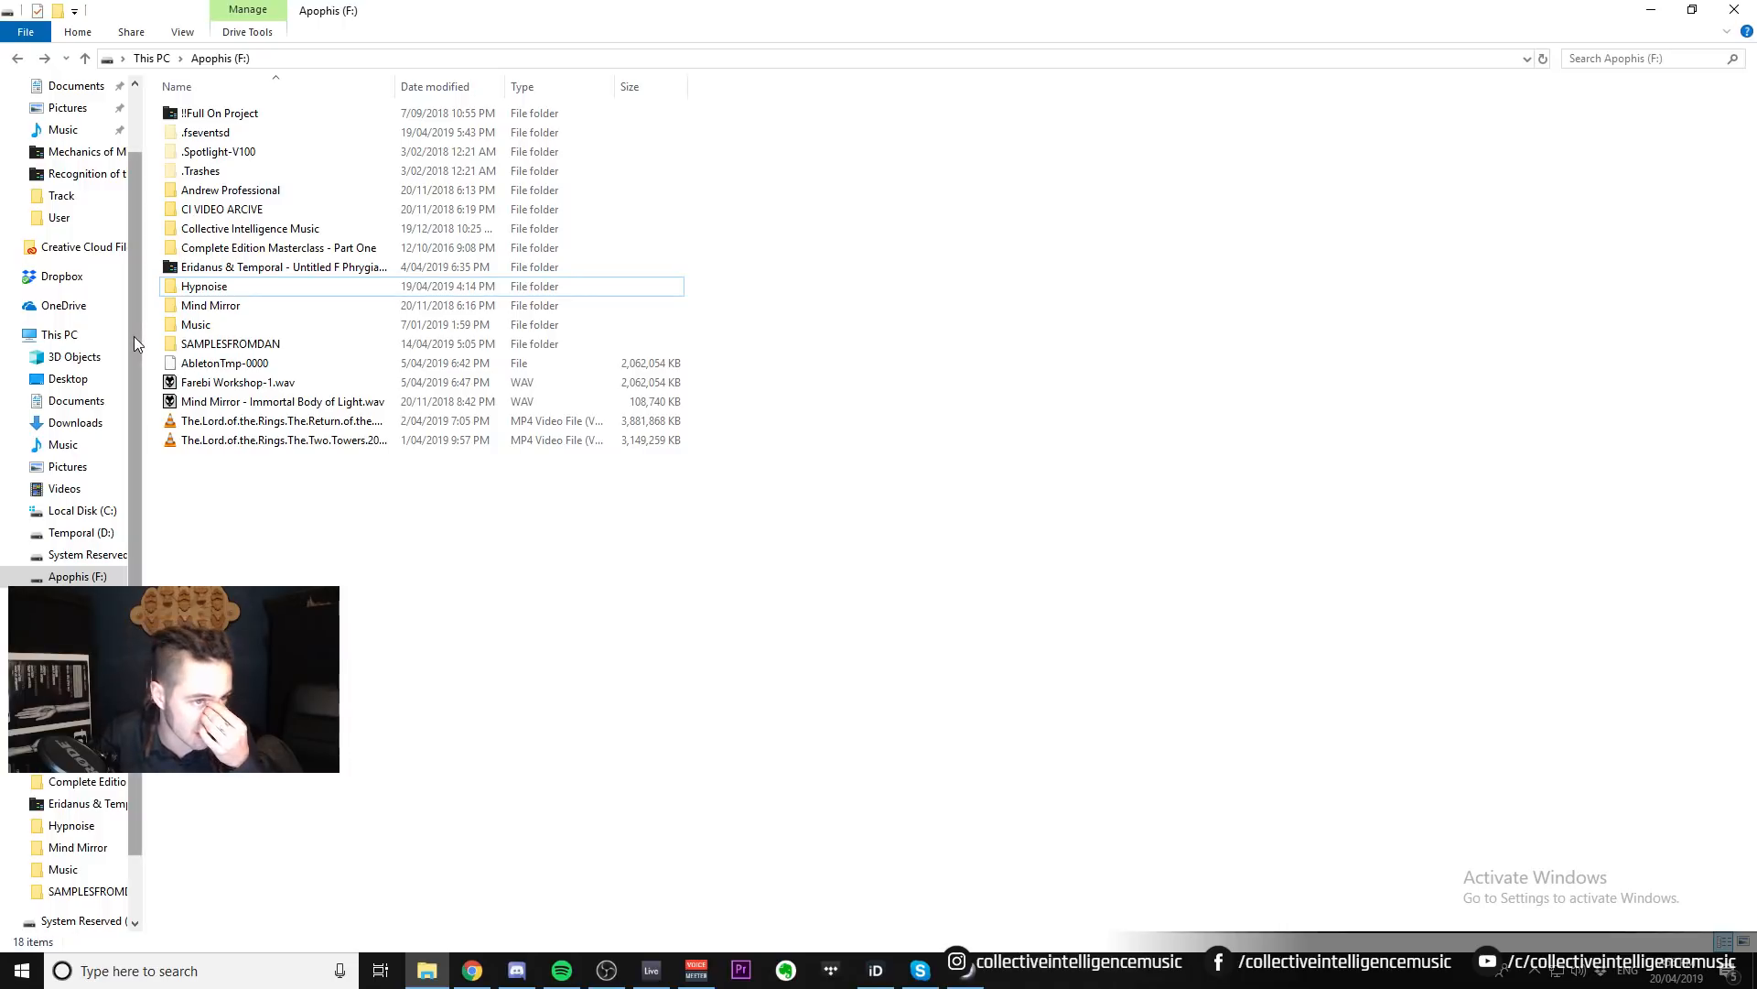
{"action": "scroll", "coordinate": [134, 333], "scroll_direction": "up", "scroll_amount": 1}
{"action": "left_click", "coordinate": [92, 152]}
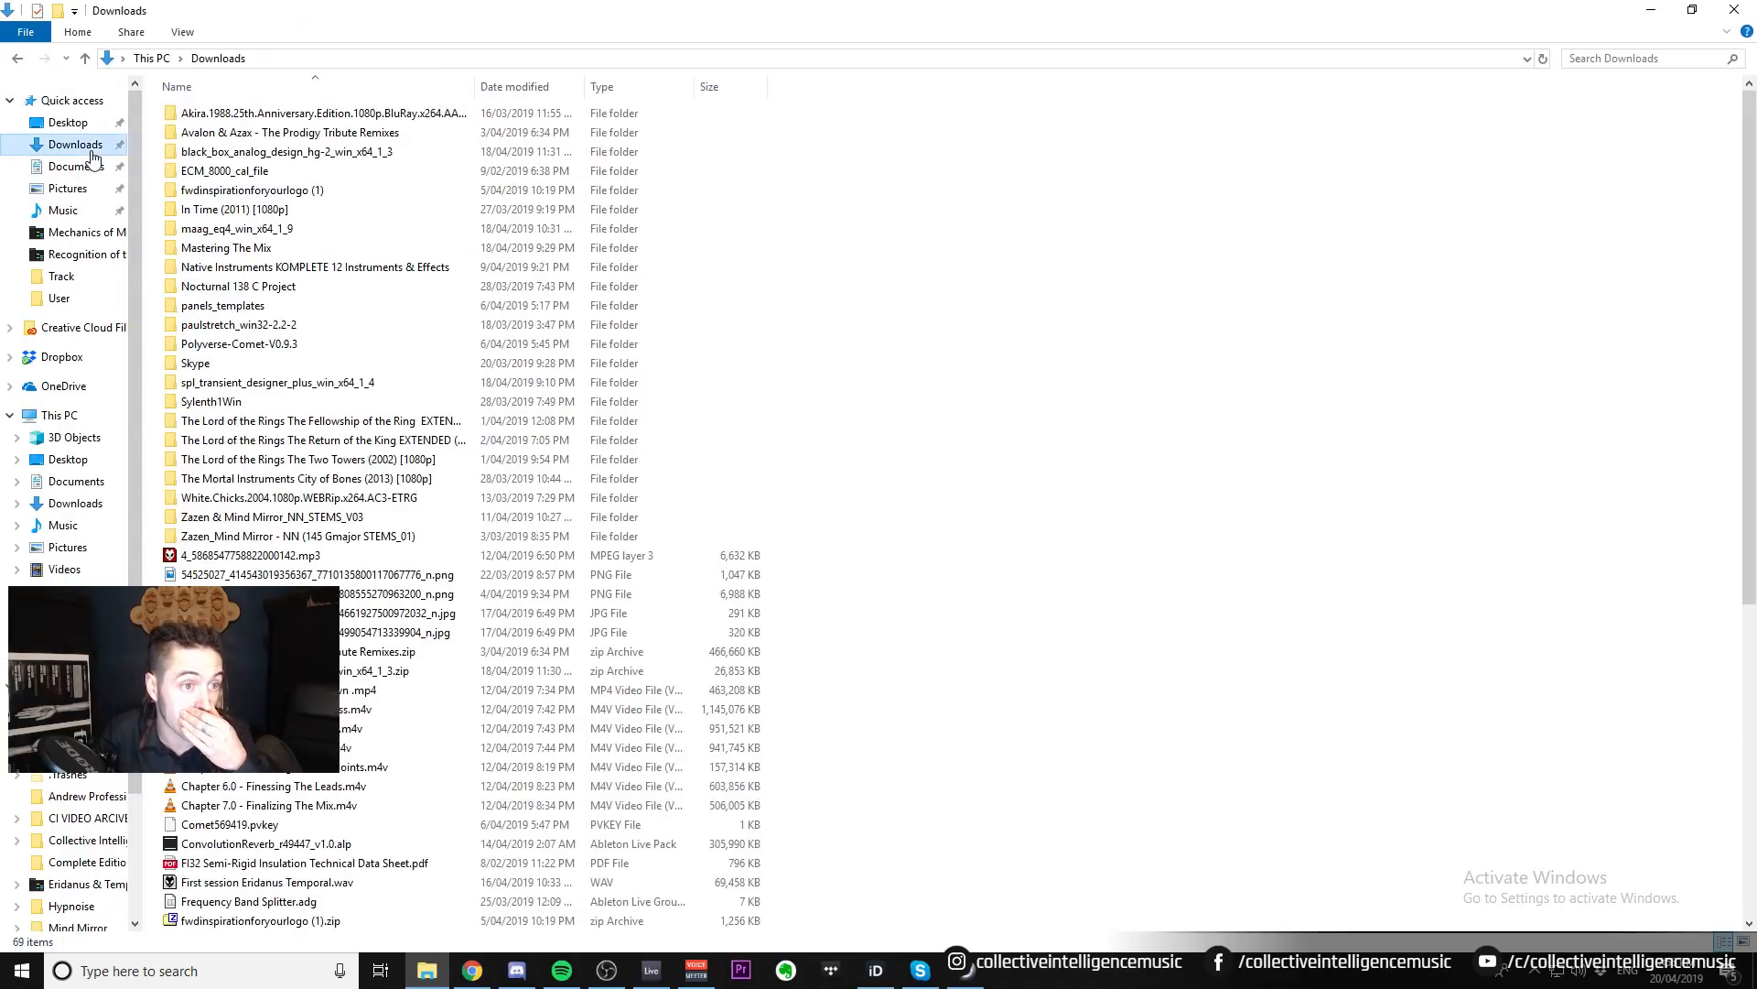
{"action": "left_click", "coordinate": [90, 167]}
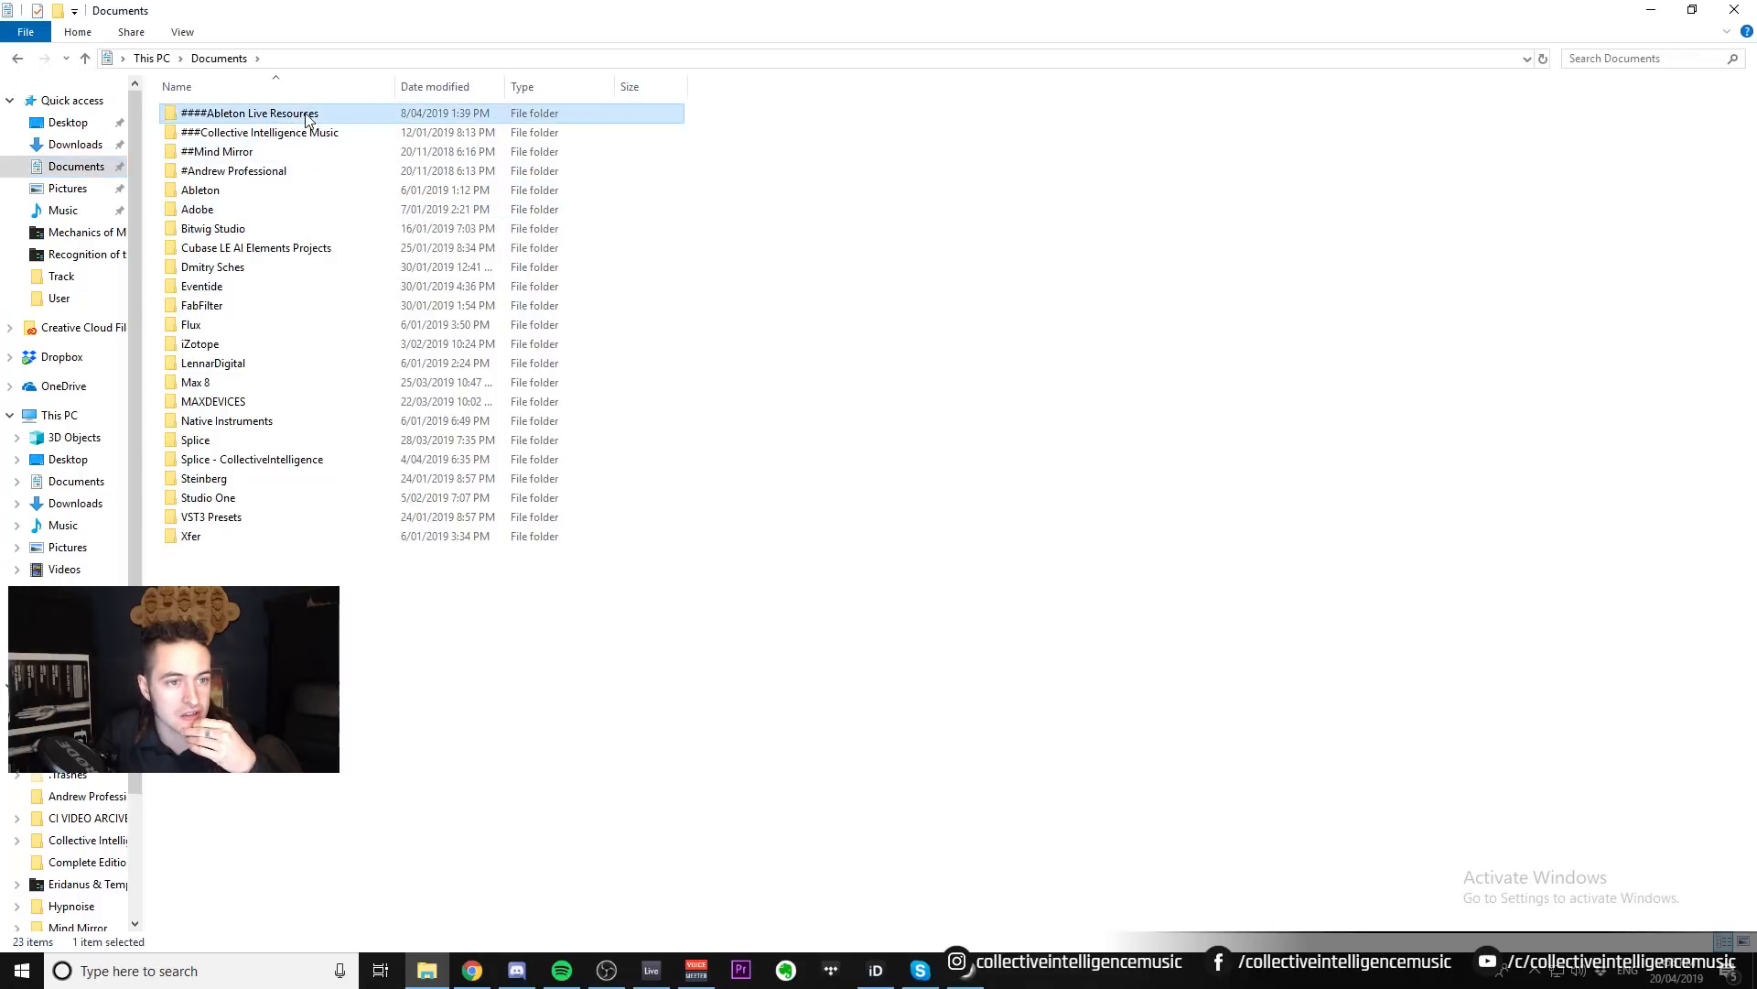
{"action": "double_click", "coordinate": [292, 113]}
{"action": "double_click", "coordinate": [282, 210]}
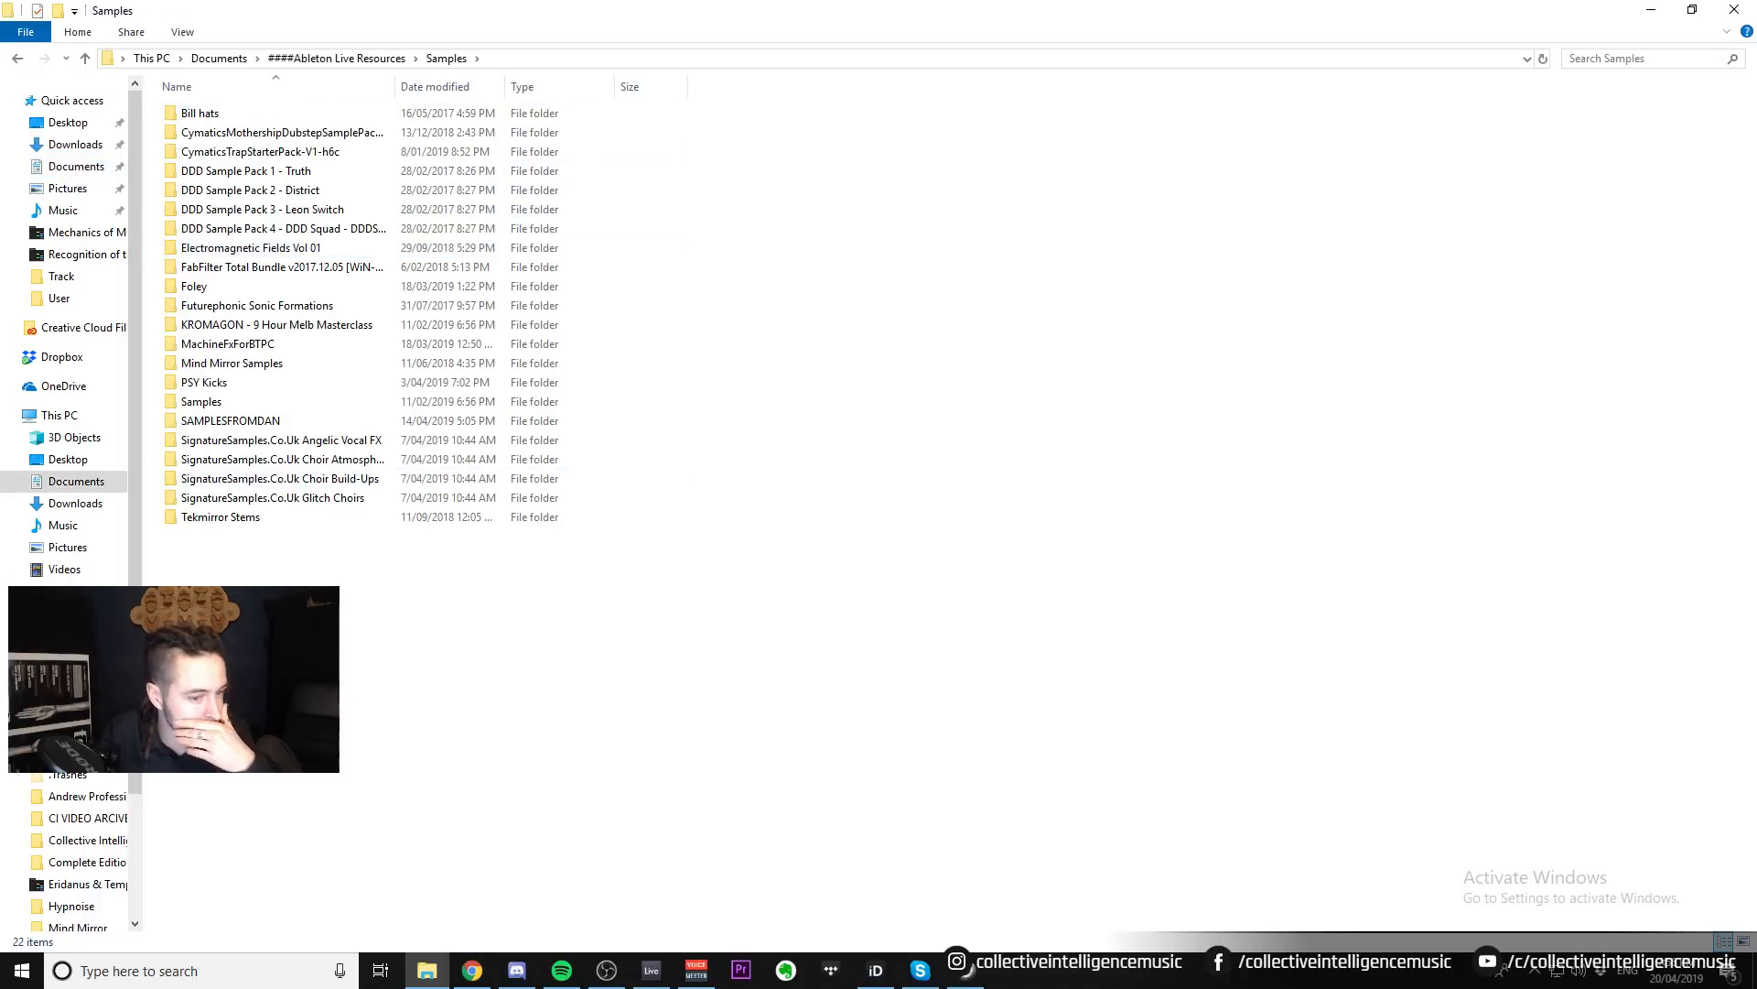
{"action": "right_click", "coordinate": [326, 611]}
{"action": "left_click", "coordinate": [385, 743]}
{"action": "left_click", "coordinate": [431, 757]}
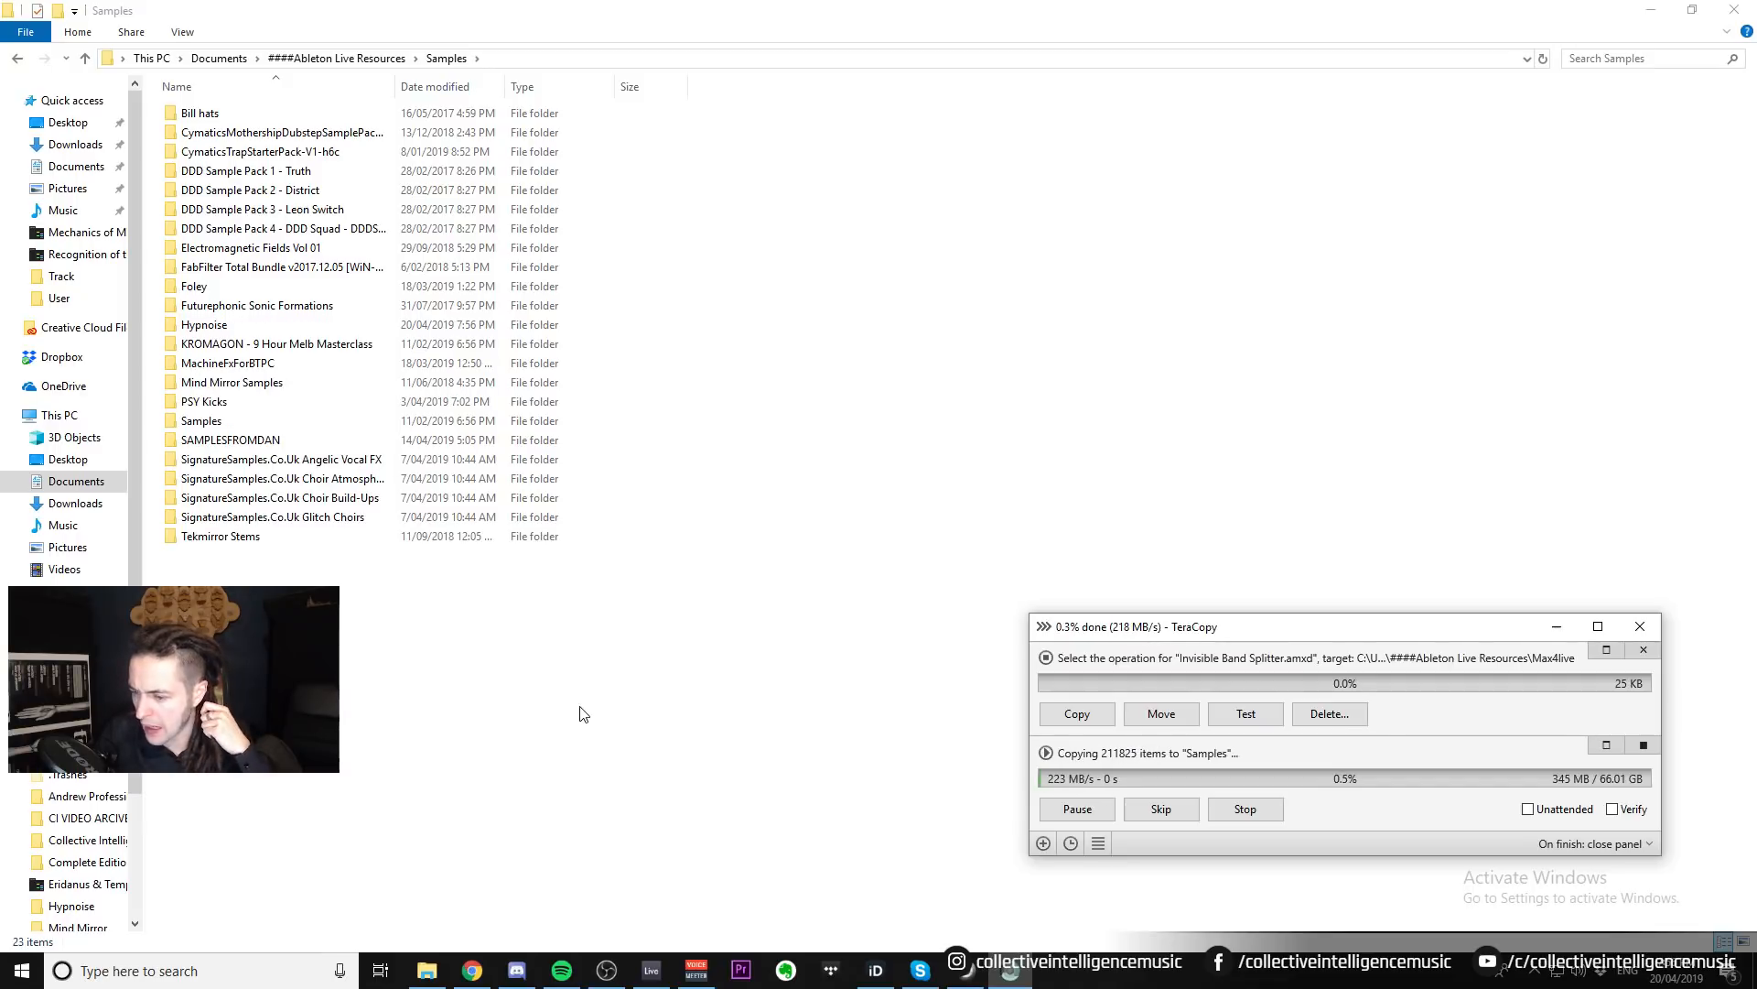
{"action": "left_click", "coordinate": [479, 974]}
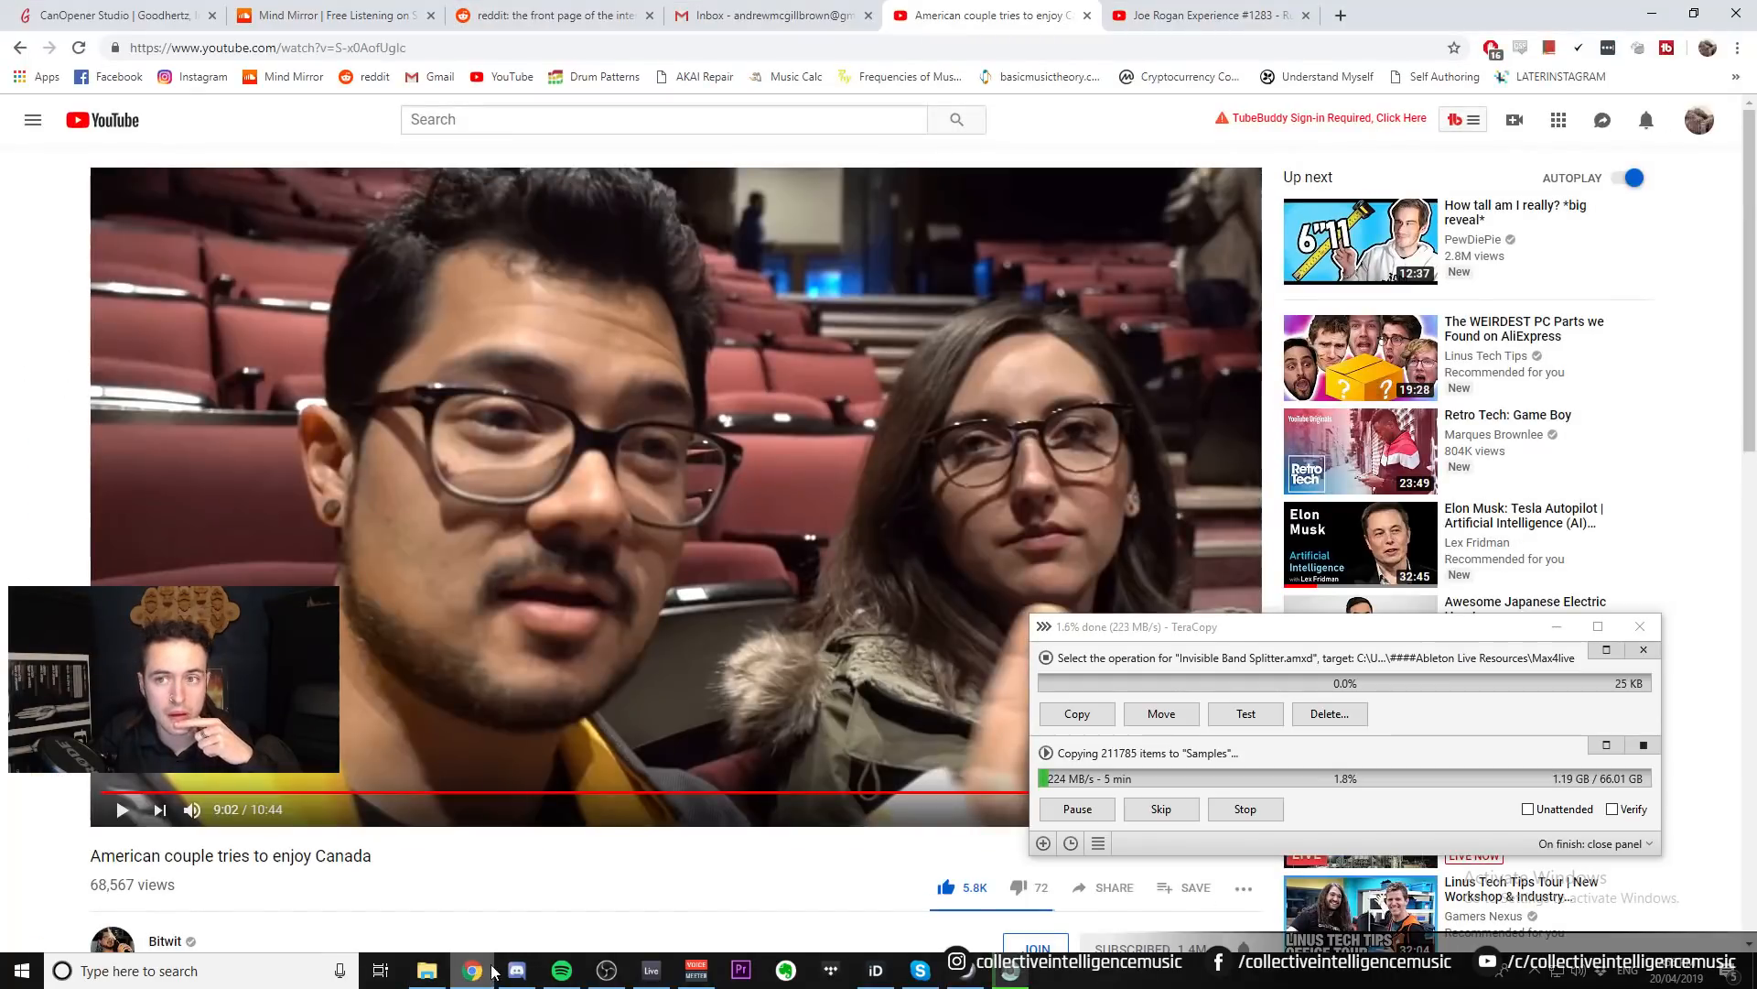
{"action": "left_click", "coordinate": [1190, 18]}
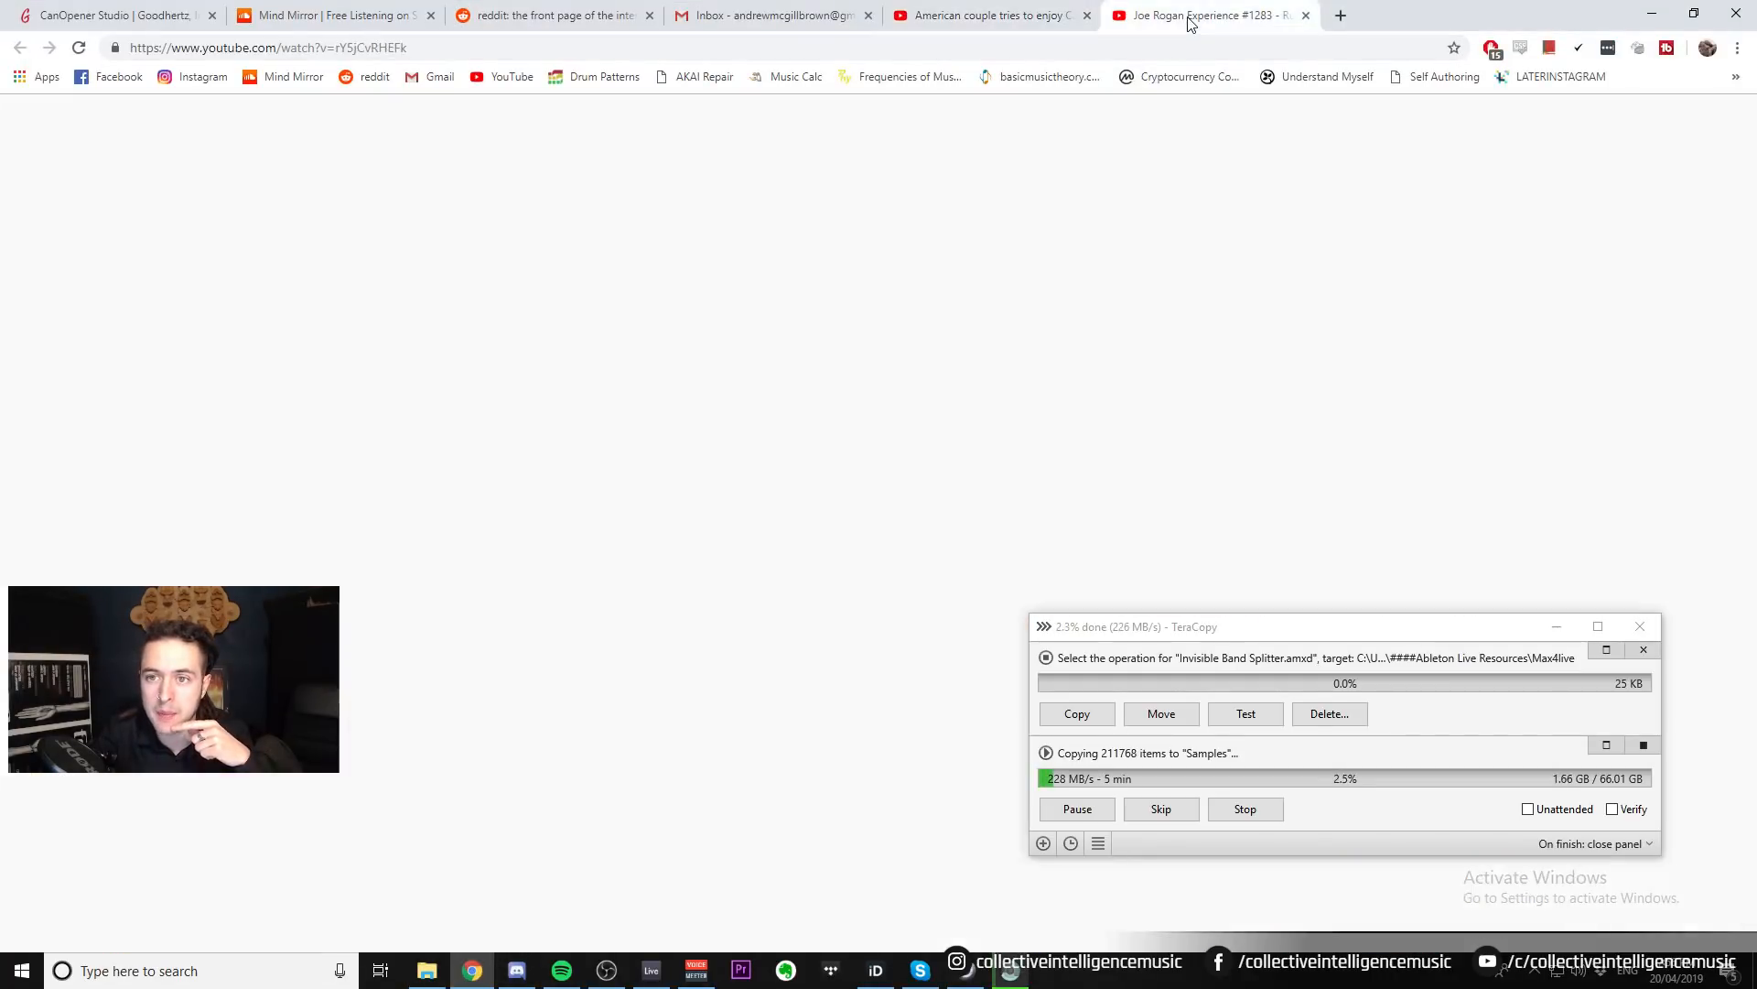
{"action": "left_click", "coordinate": [1651, 14]}
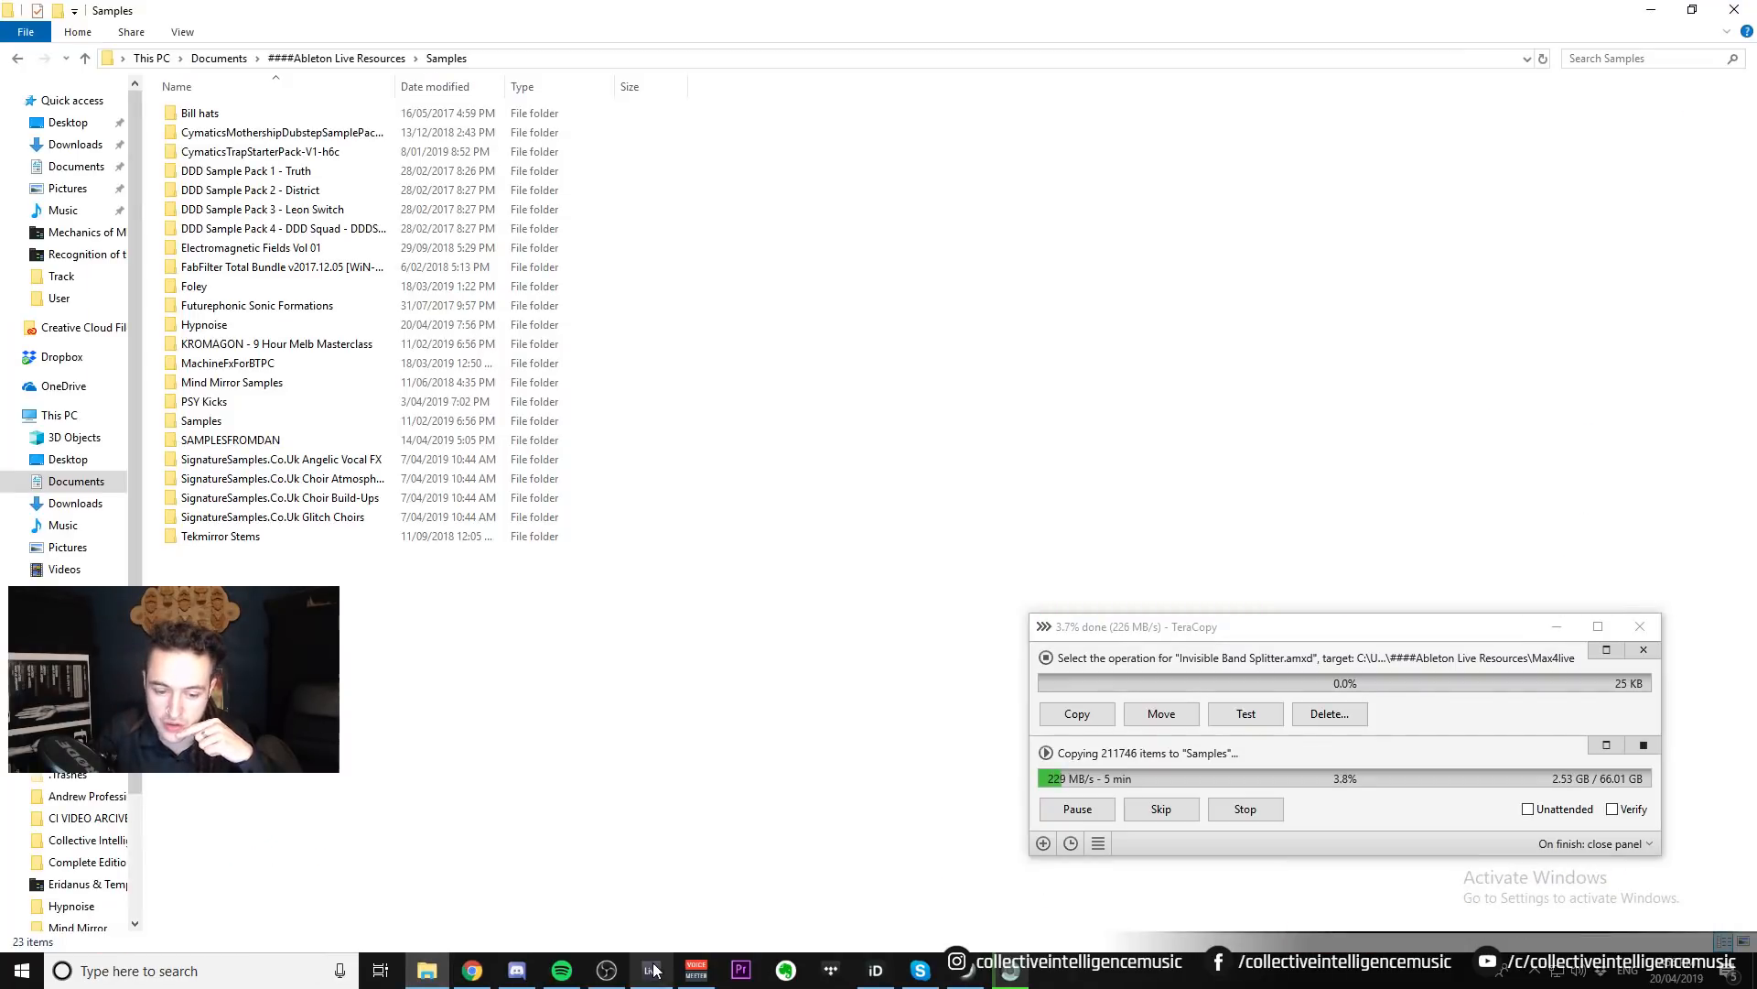
Switch to Ableton Live and view the empty set in both the Arrangement and Session views.
{"action": "left_click", "coordinate": [652, 968]}
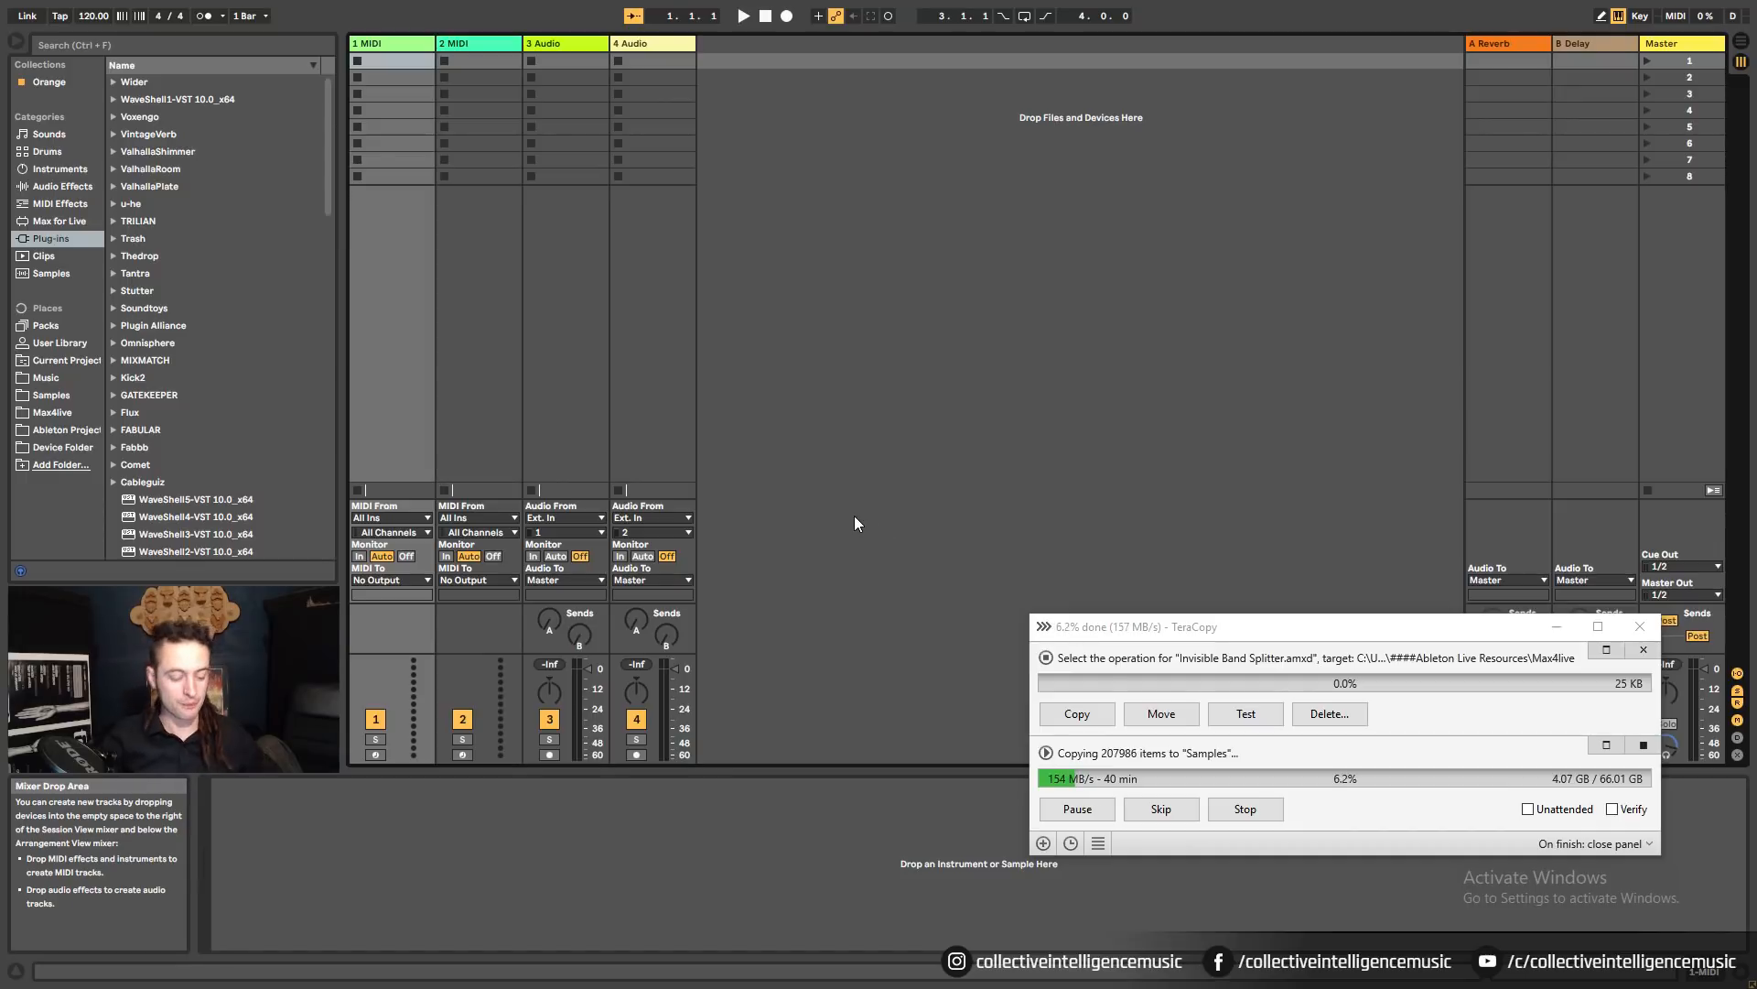
{"action": "key", "text": "Tab"}
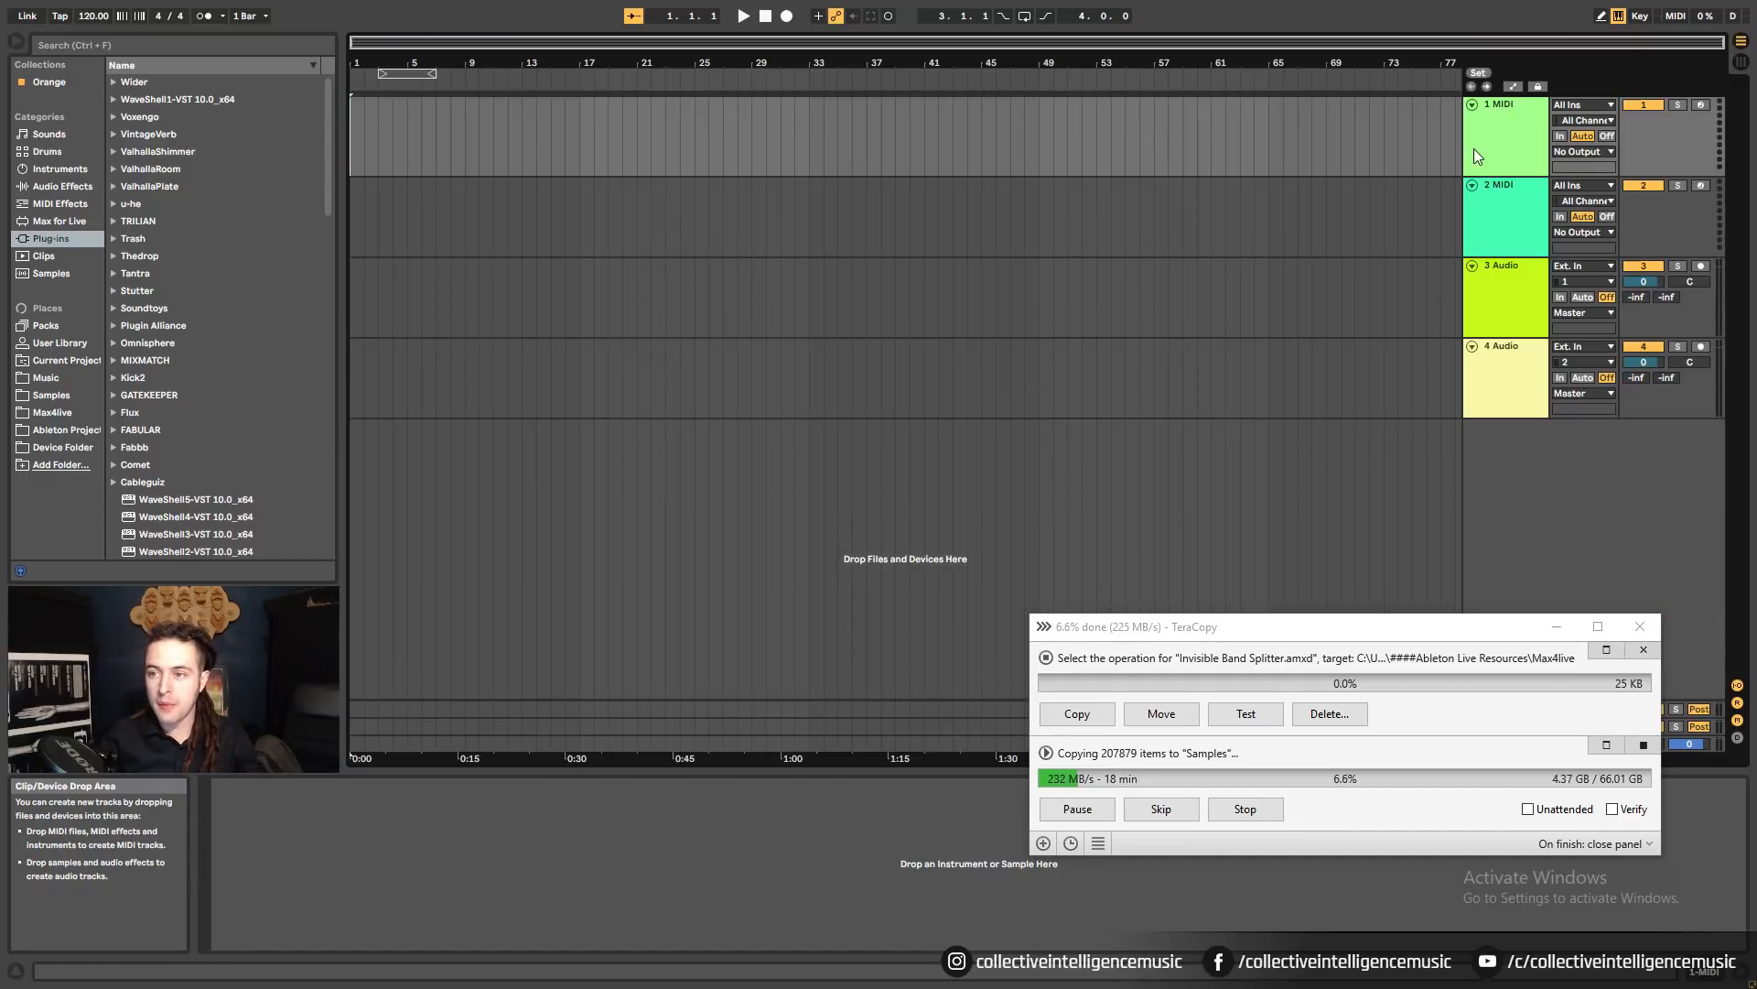
{"action": "key", "text": "Tab"}
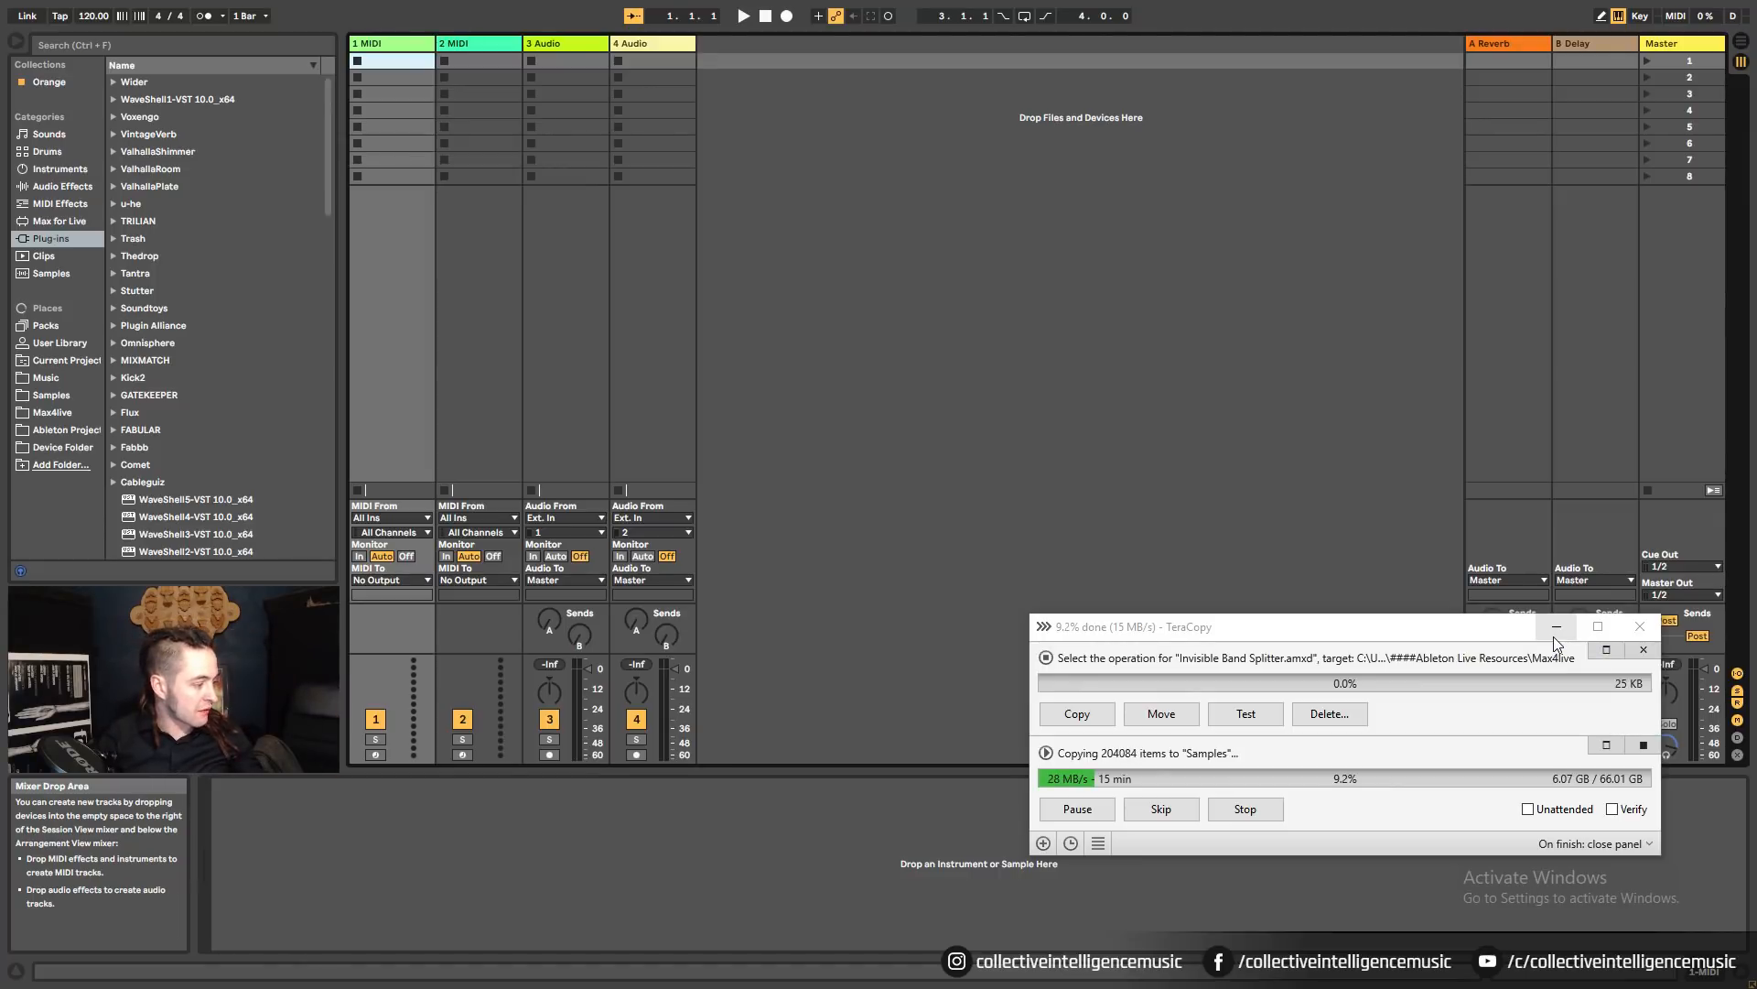
Leave Ableton Live and close the background settings window and the Skype window.
{"action": "key", "text": "alt+Tab"}
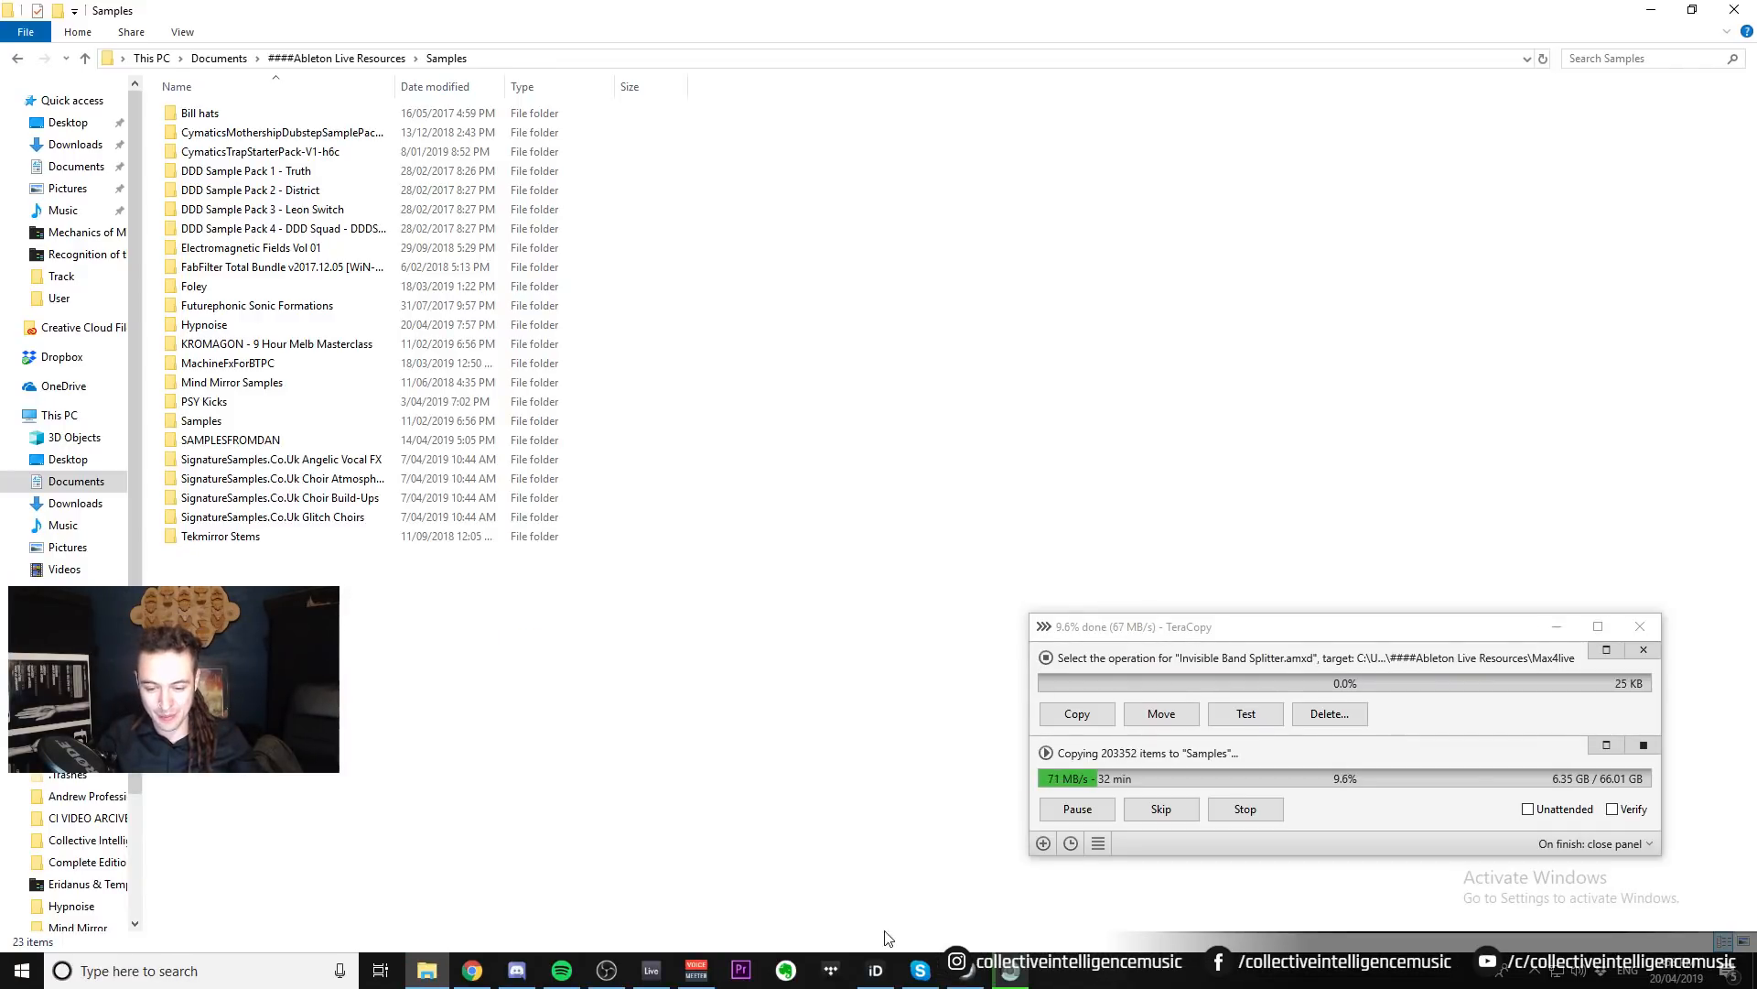
{"action": "left_click", "coordinate": [966, 970]}
{"action": "left_click", "coordinate": [1206, 234]}
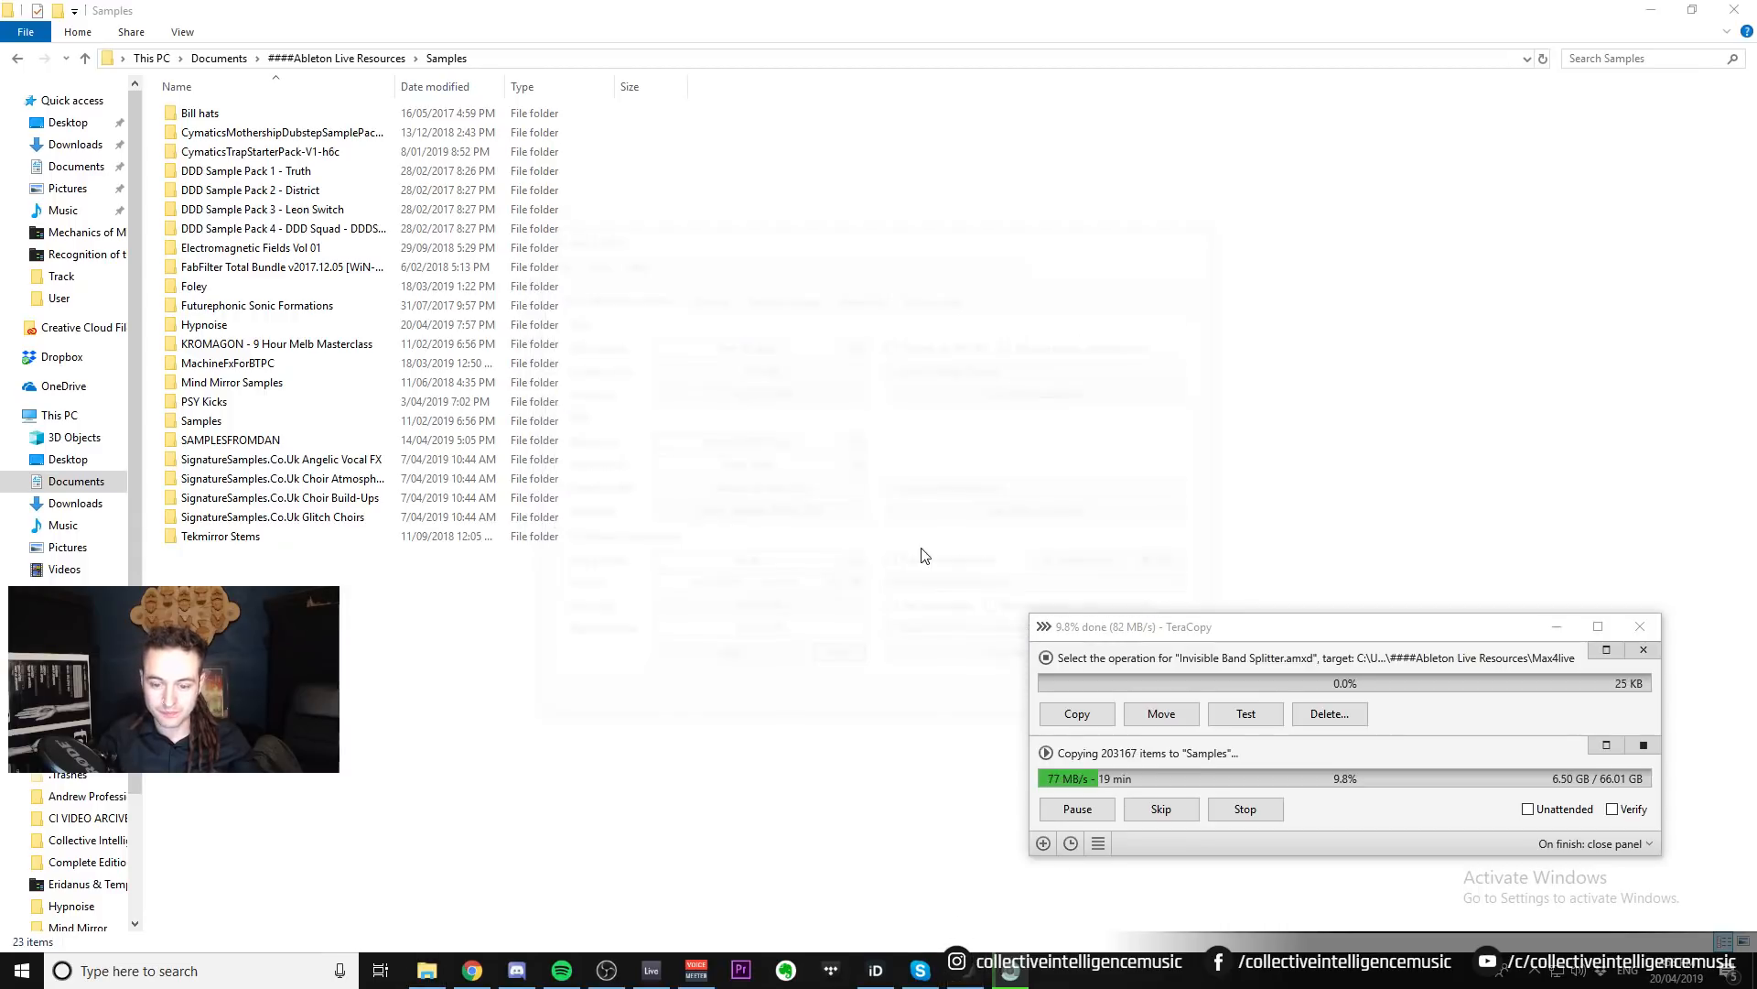
{"action": "left_click", "coordinate": [920, 970]}
{"action": "right_click", "coordinate": [918, 969]}
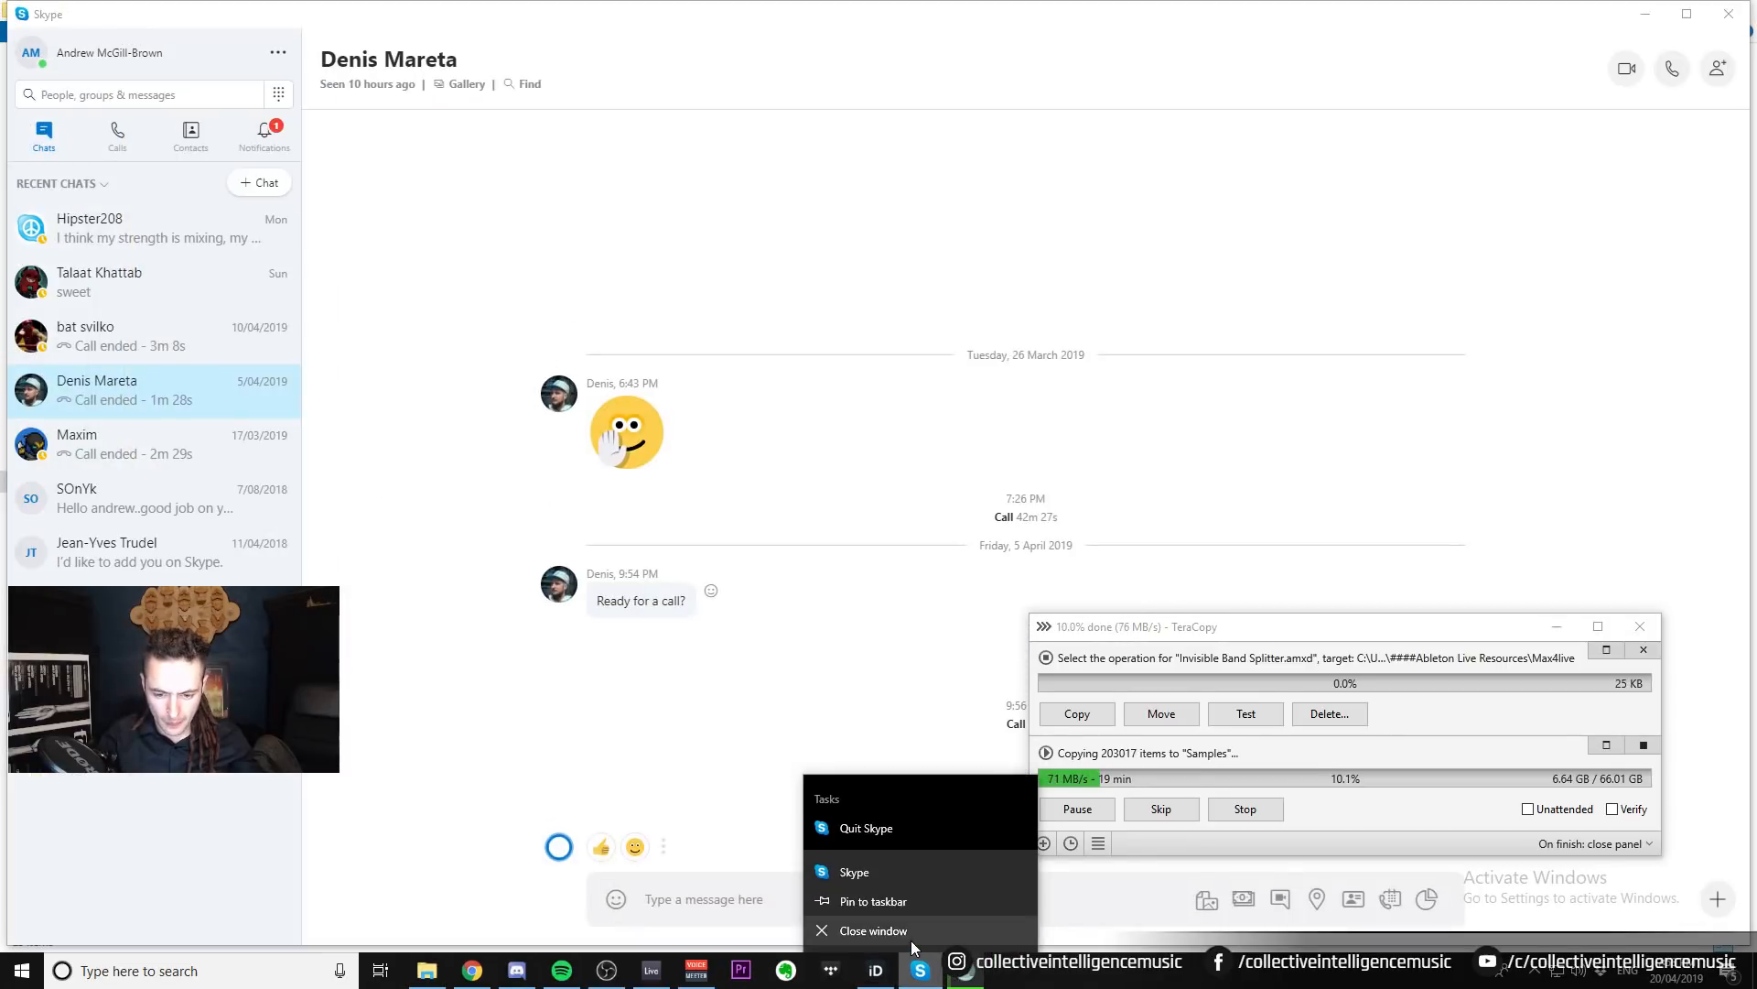
{"action": "left_click", "coordinate": [912, 943]}
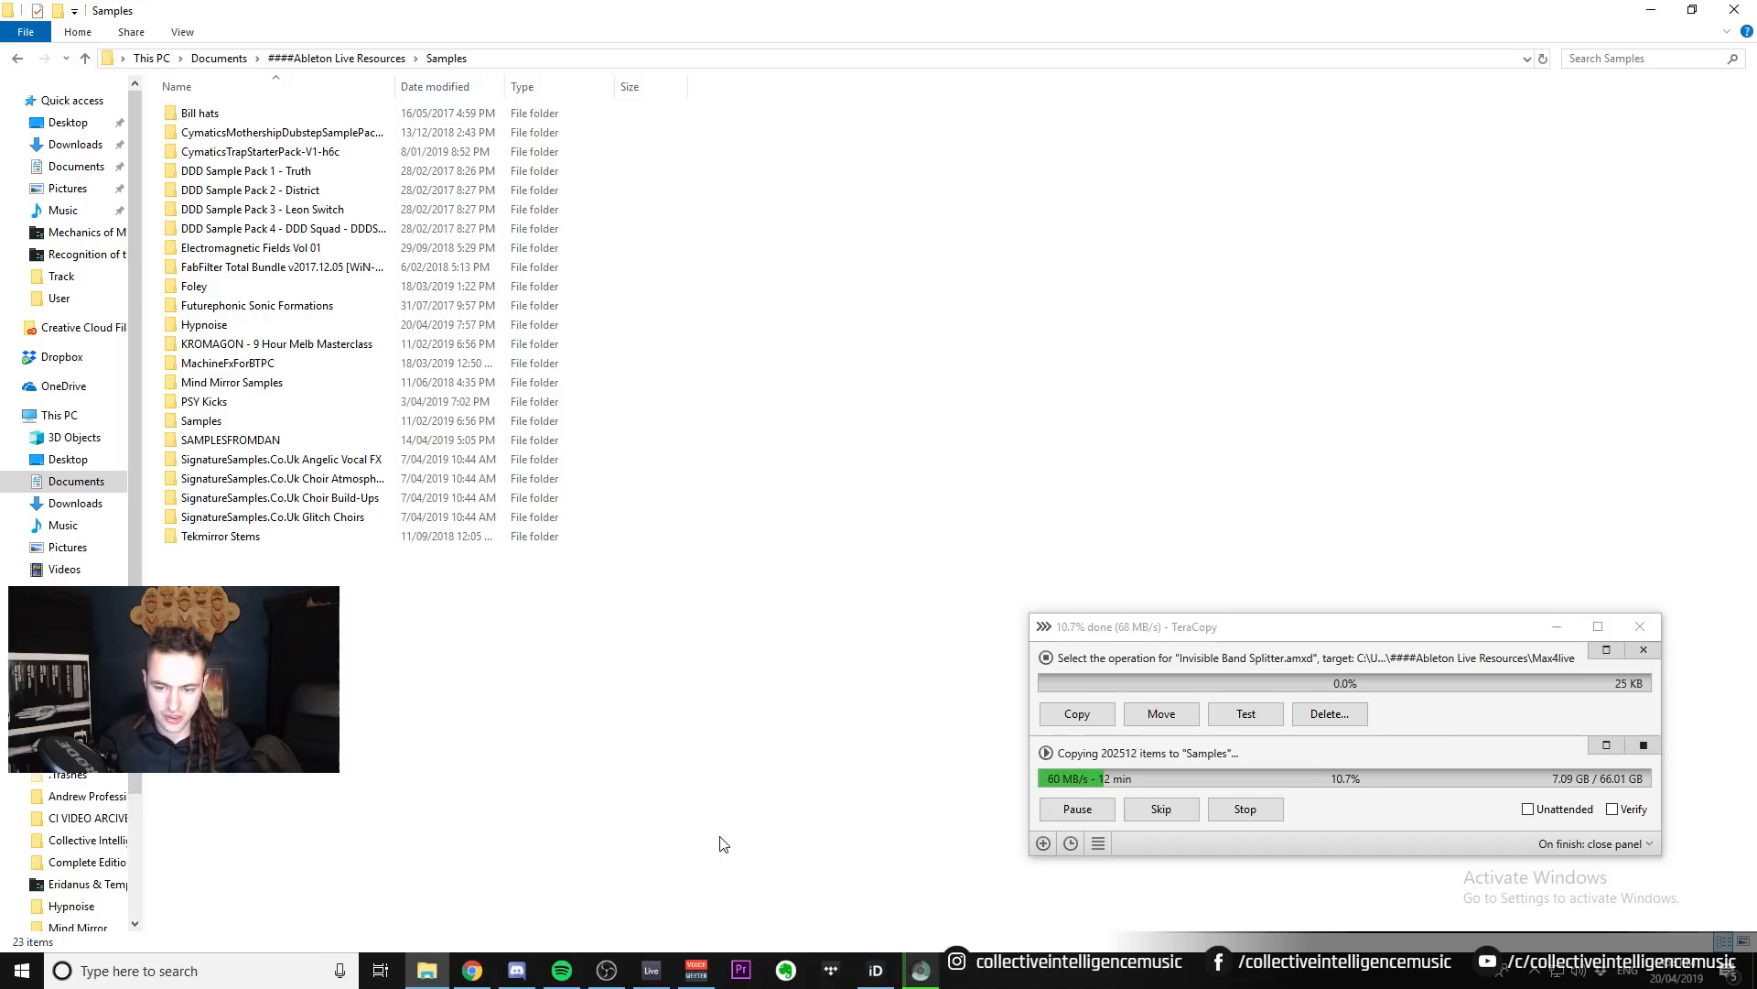
Switch to Ableton Live and examine the browser contents of Samples, Audio Effects, Device Folder and the Ableton projects folder.
{"action": "left_click", "coordinate": [651, 970]}
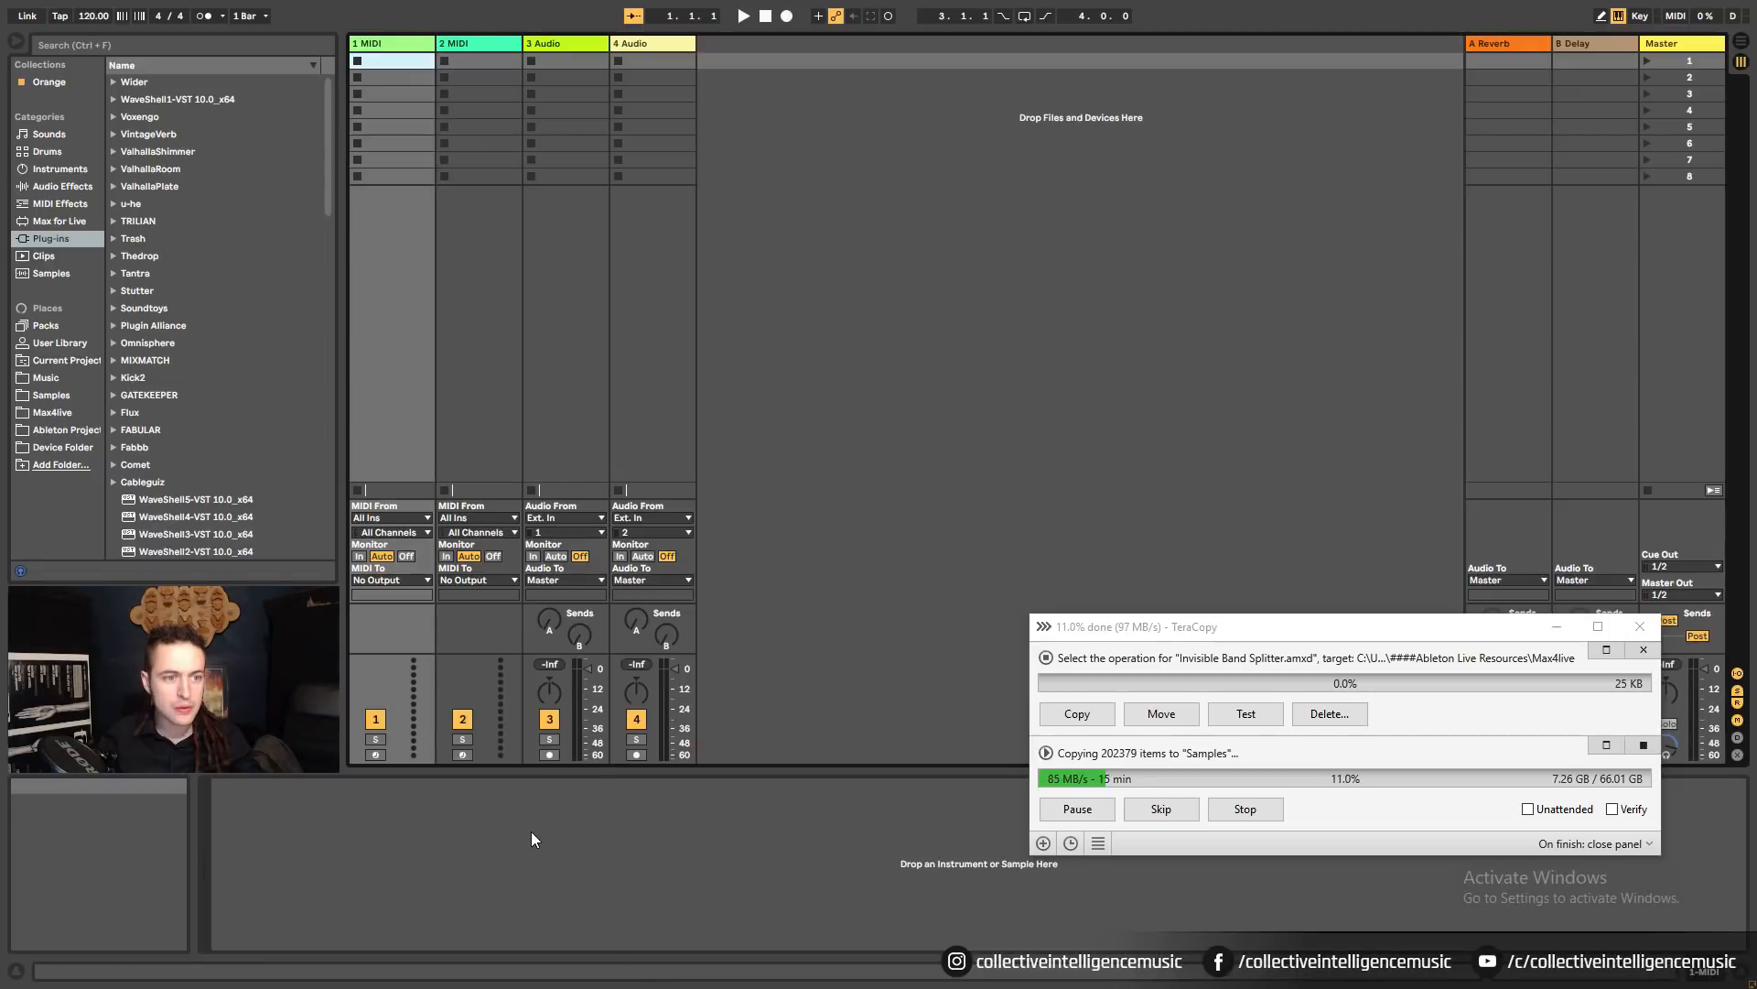
{"action": "left_click", "coordinate": [934, 795]}
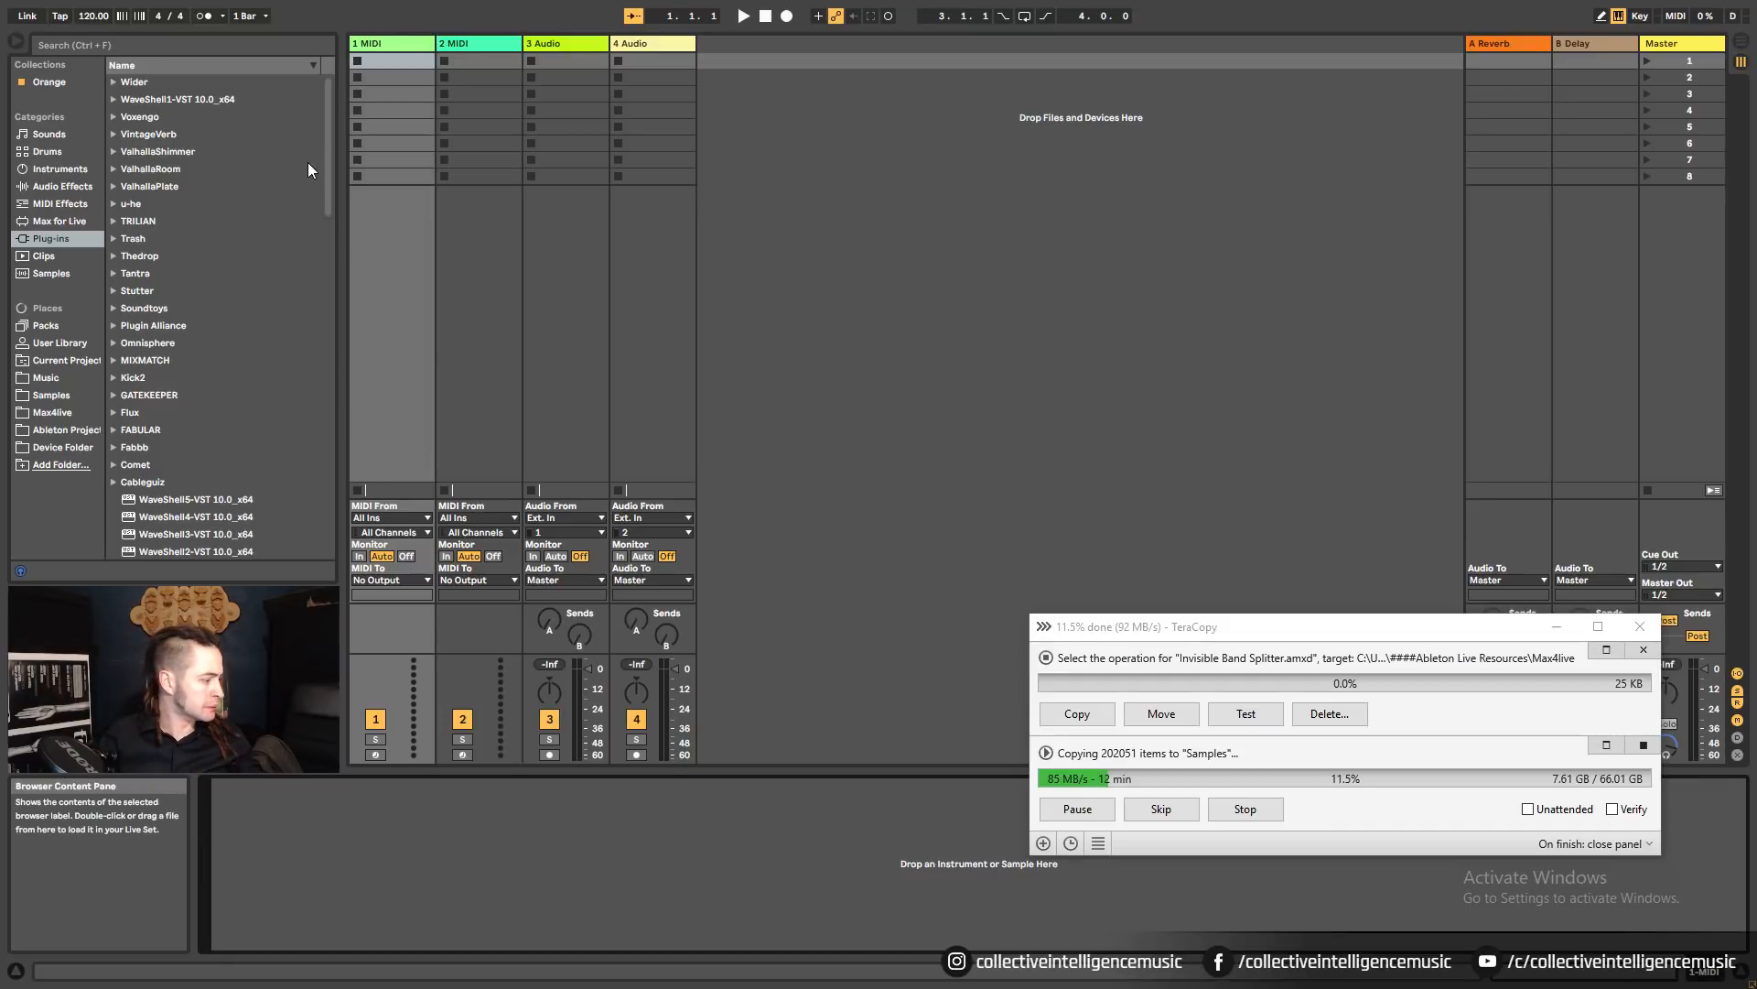
{"action": "left_click_drag", "start_coordinate": [330, 130], "coordinate": [365, 64]}
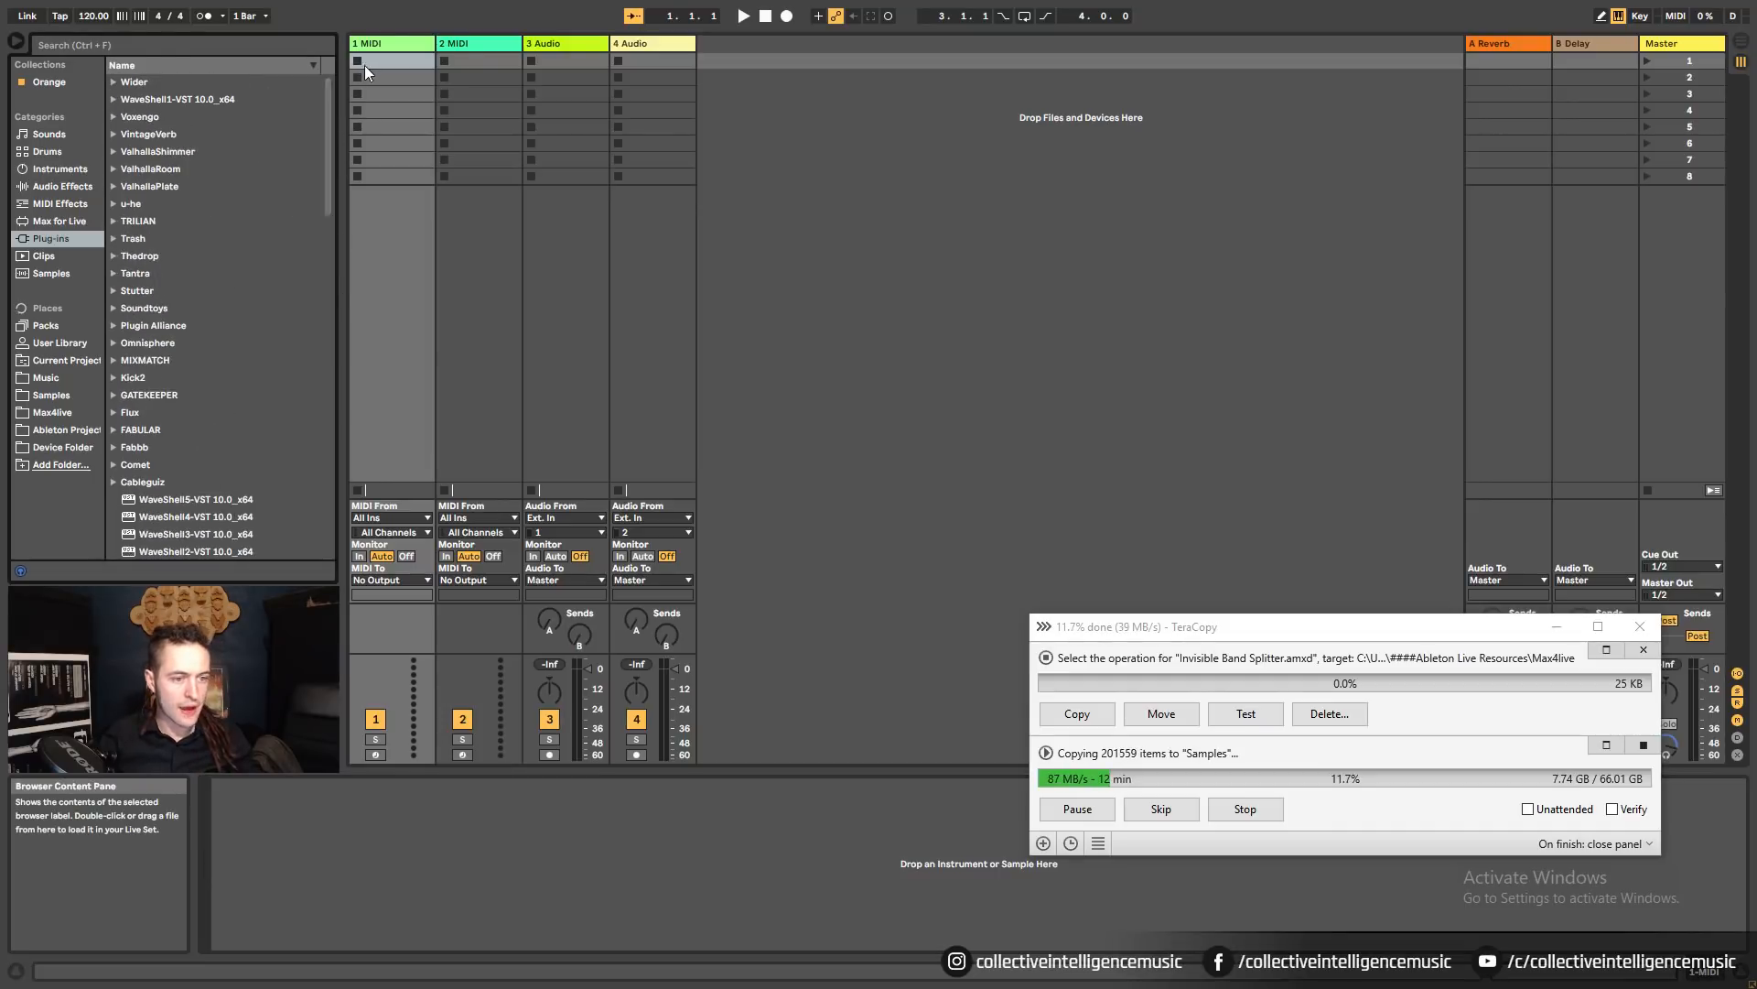
{"action": "left_click", "coordinate": [69, 397]}
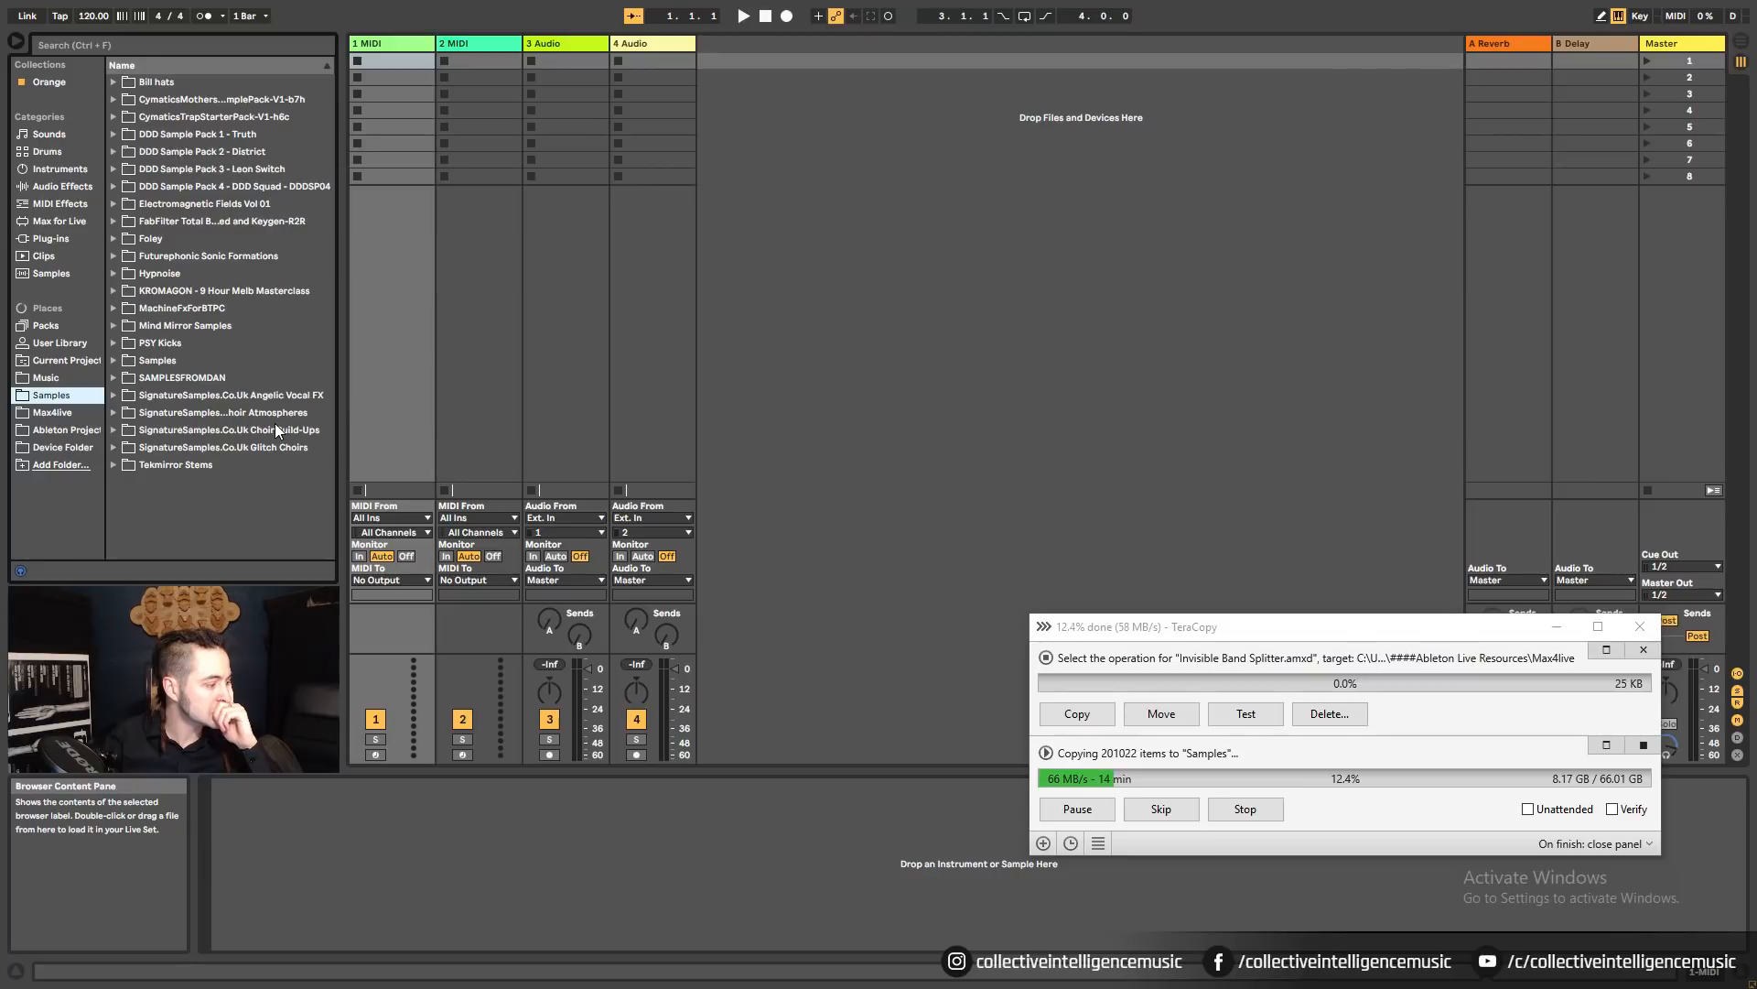
{"action": "left_click", "coordinate": [64, 188]}
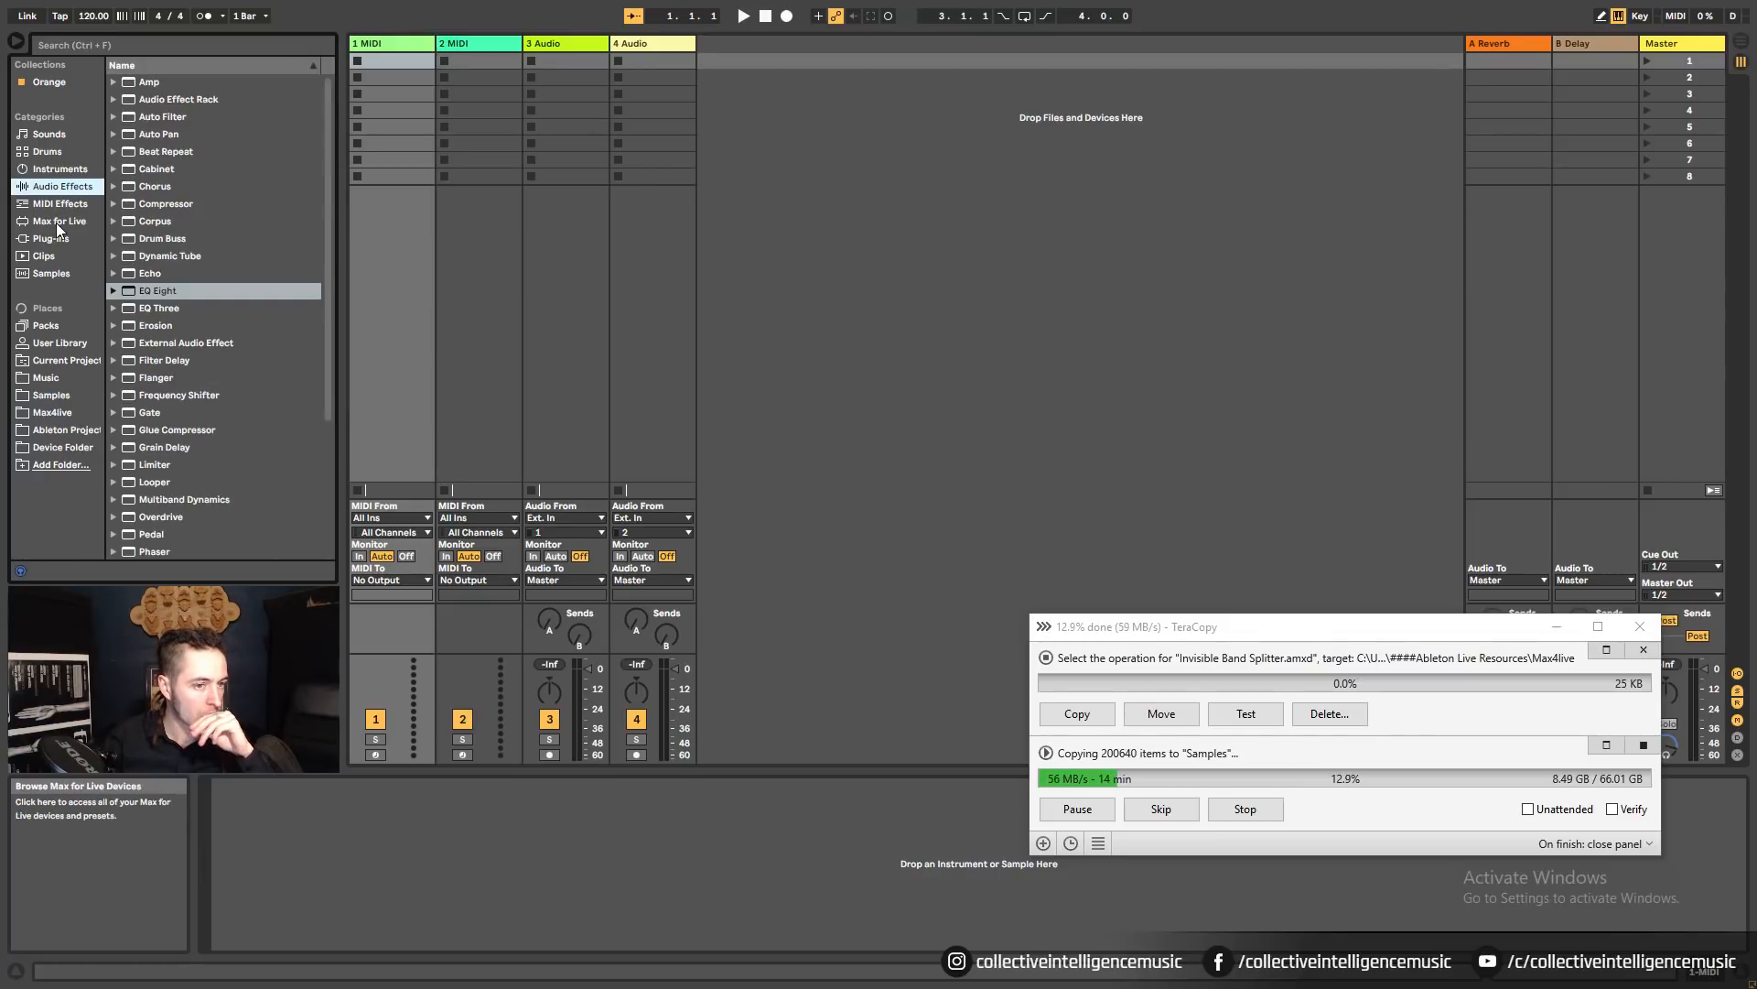
{"action": "left_click", "coordinate": [369, 45]}
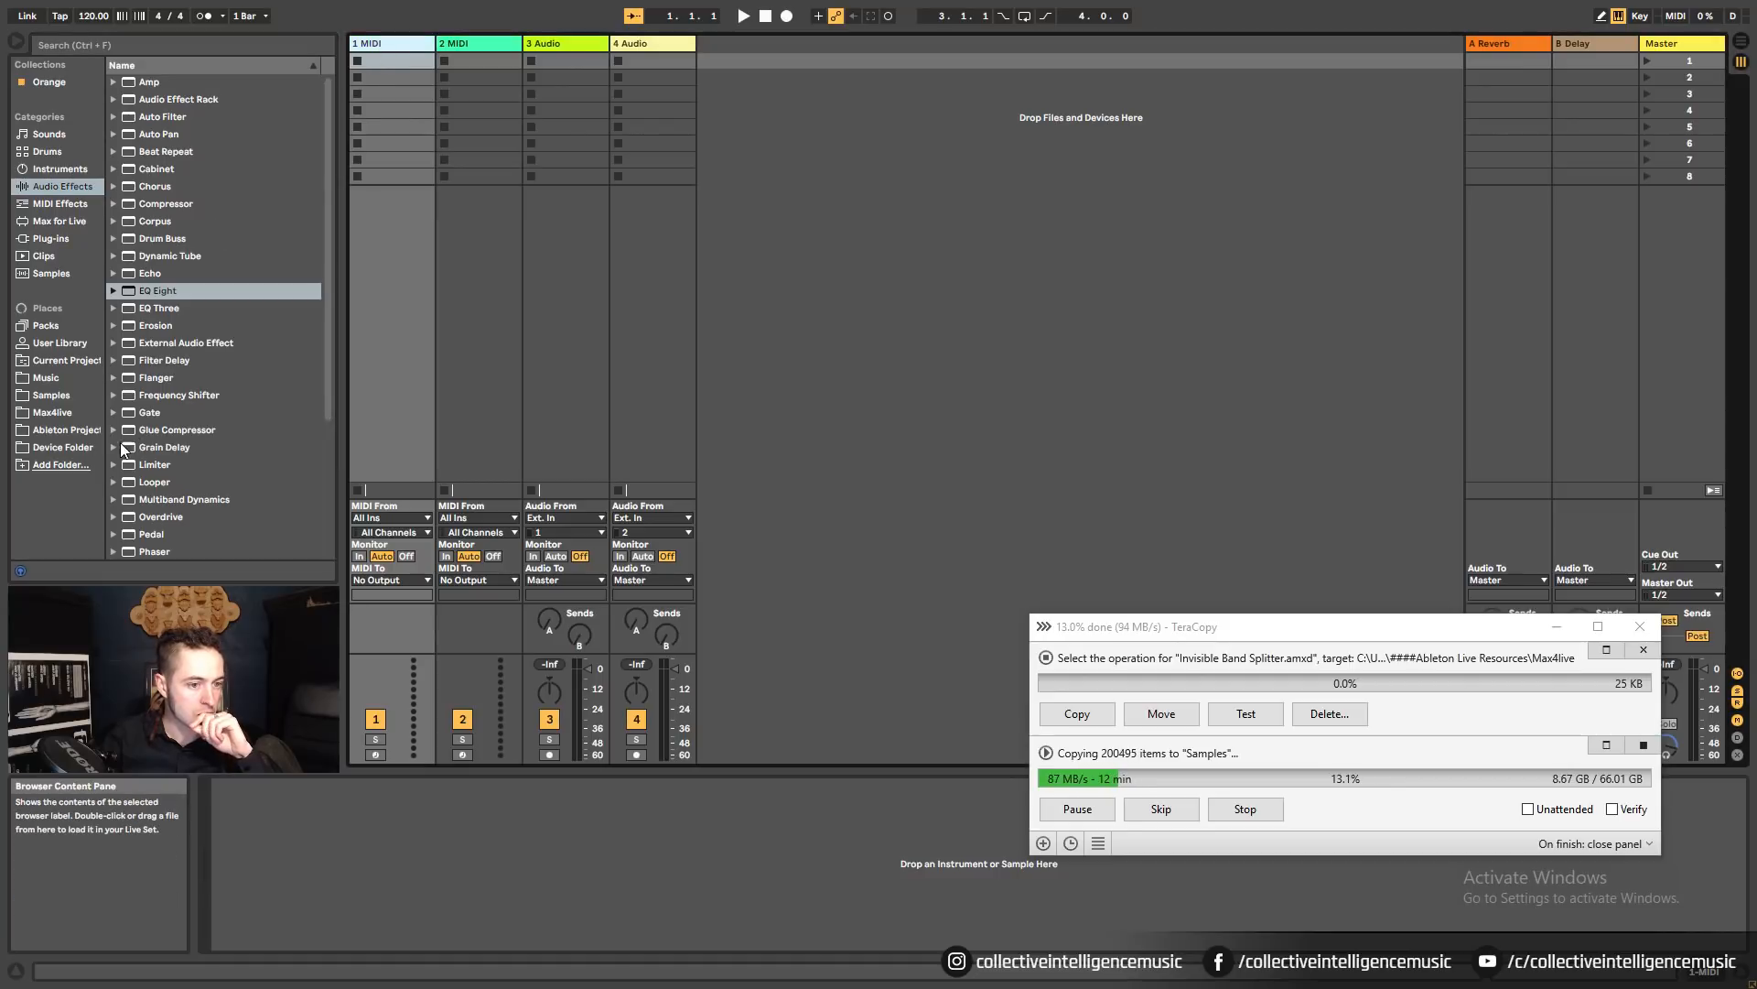
{"action": "left_click", "coordinate": [64, 447]}
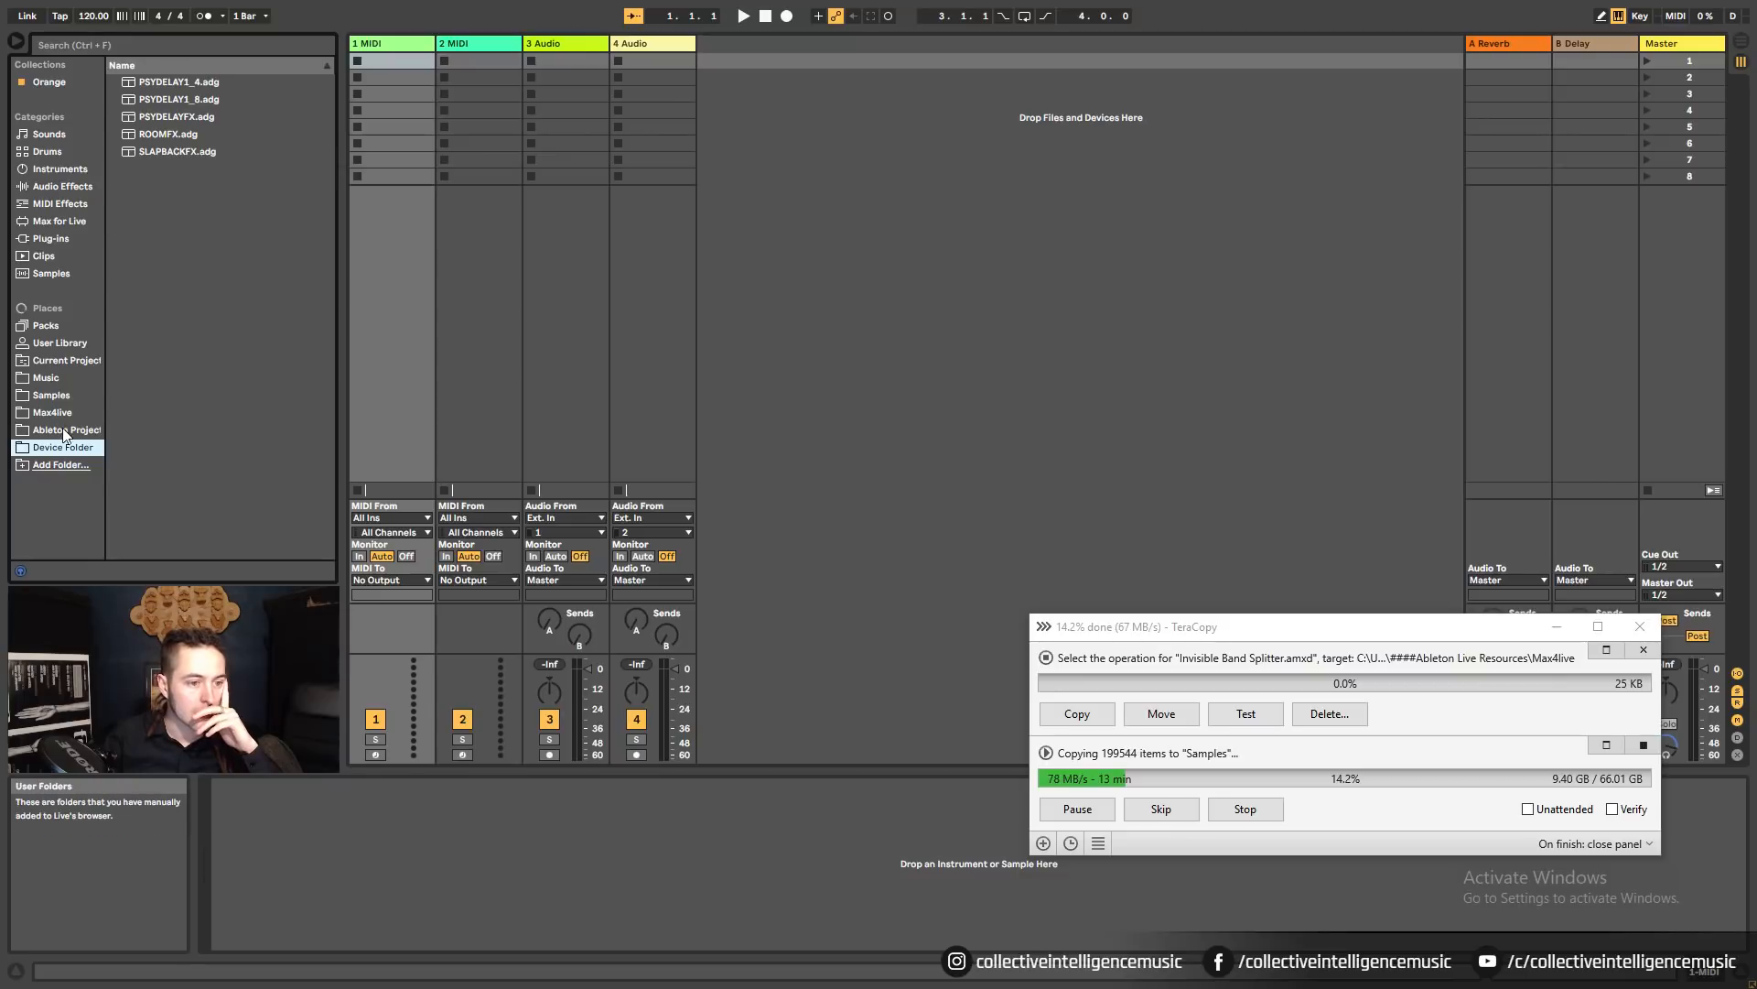
{"action": "left_click", "coordinate": [64, 430]}
{"action": "scroll", "coordinate": [173, 387], "scroll_direction": "down", "scroll_amount": 6}
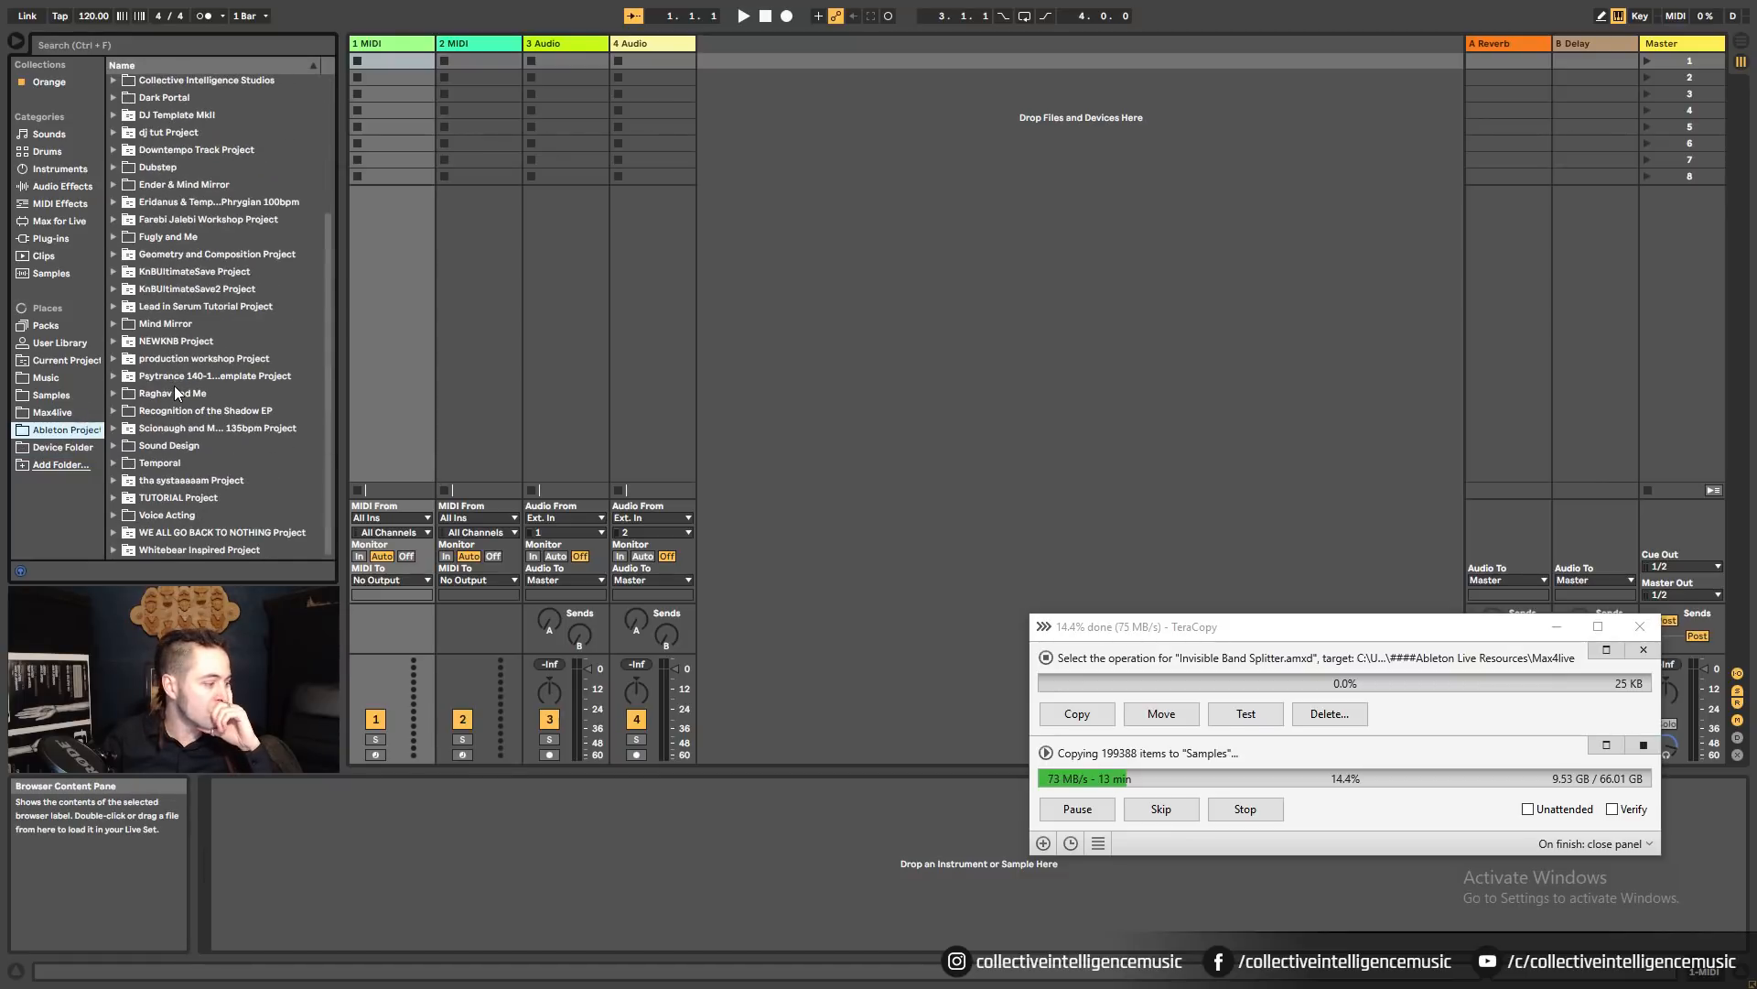
Show the Arrangement view and expand SignatureSamples.Co.Uk Glitch Choirs and its subfolder of the same name within Samples.
{"action": "left_click", "coordinate": [53, 394]}
{"action": "left_click", "coordinate": [115, 448]}
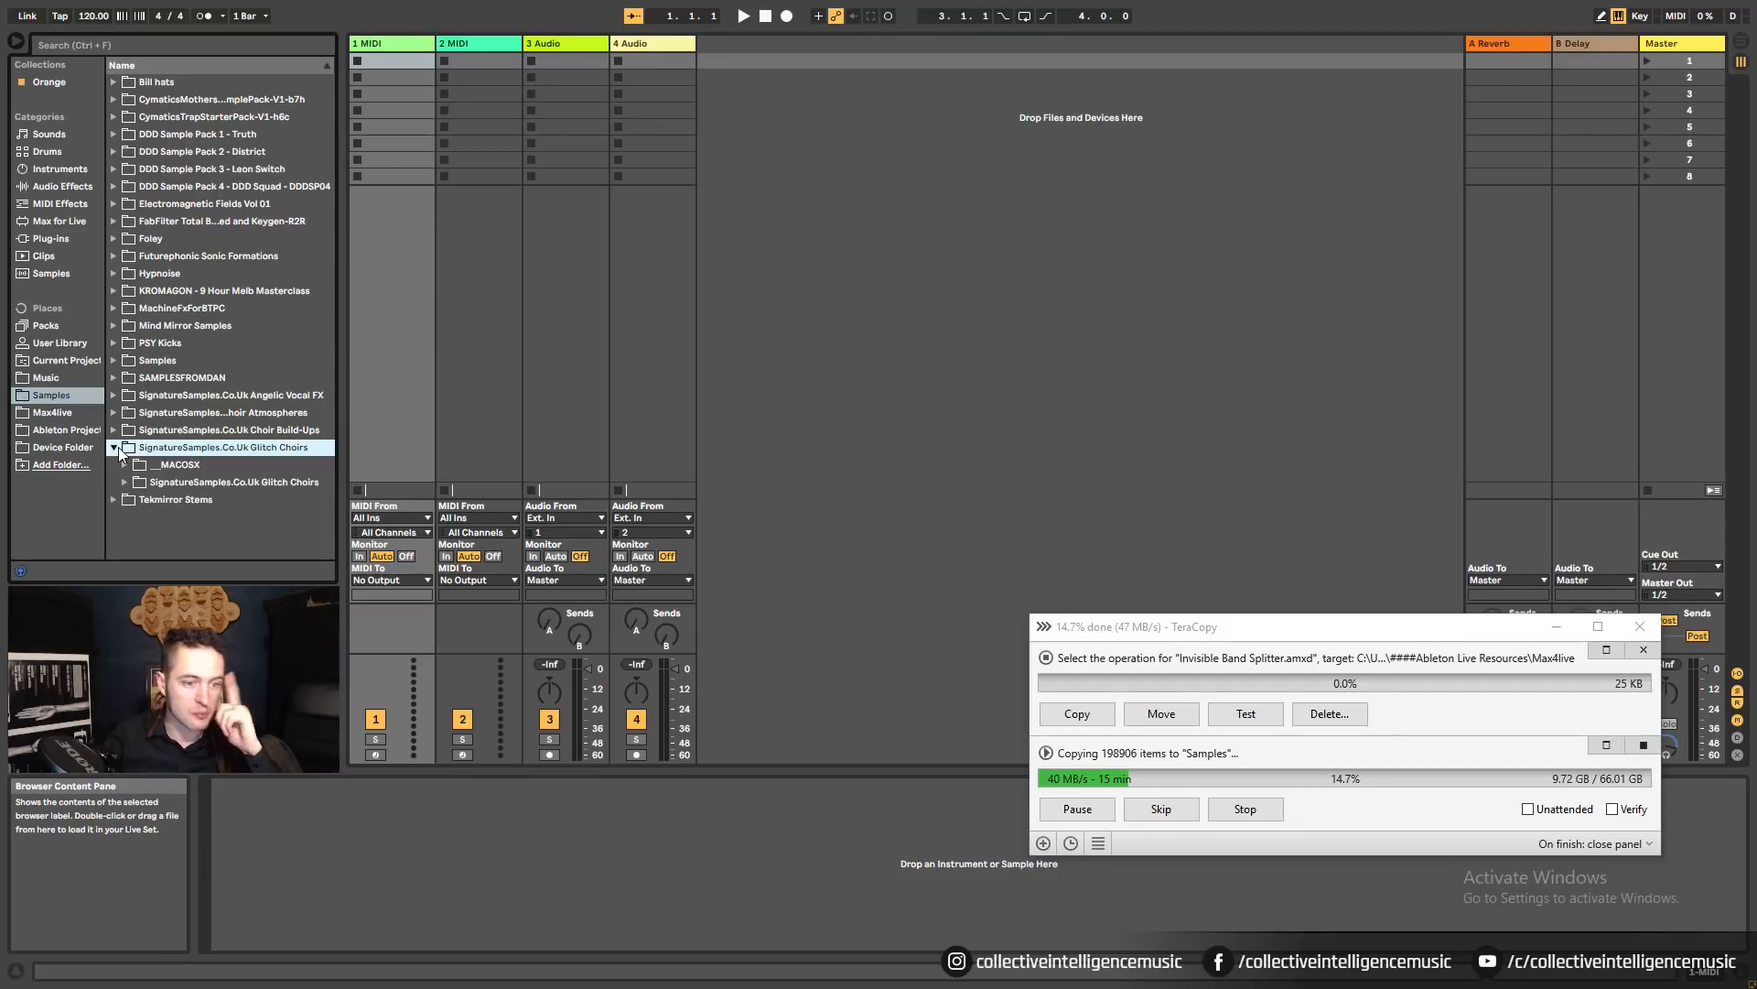
{"action": "left_click", "coordinate": [473, 42]}
{"action": "left_click", "coordinate": [573, 48]}
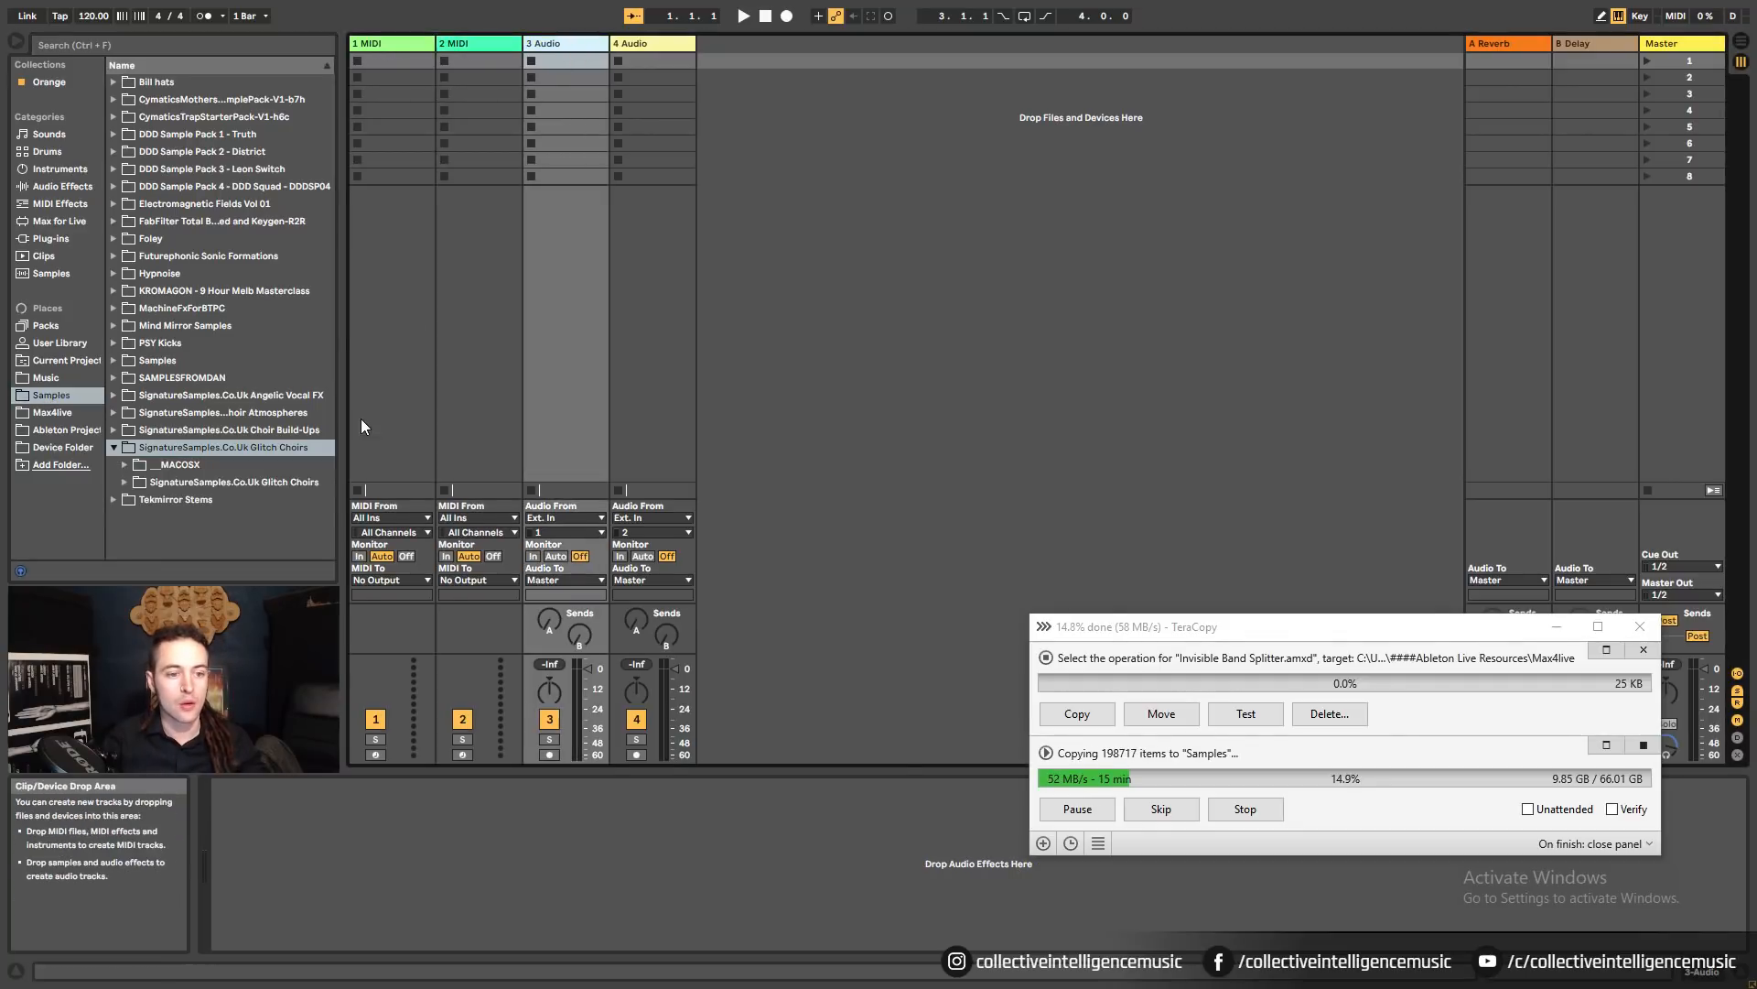
{"action": "key", "text": "Tab"}
{"action": "left_click", "coordinate": [125, 483]}
Preview the Signature Samples Choir Glitch 30 Key D sample and place it at bar 1 on audio track 4.
{"action": "scroll", "coordinate": [260, 419], "scroll_direction": "down", "scroll_amount": 5}
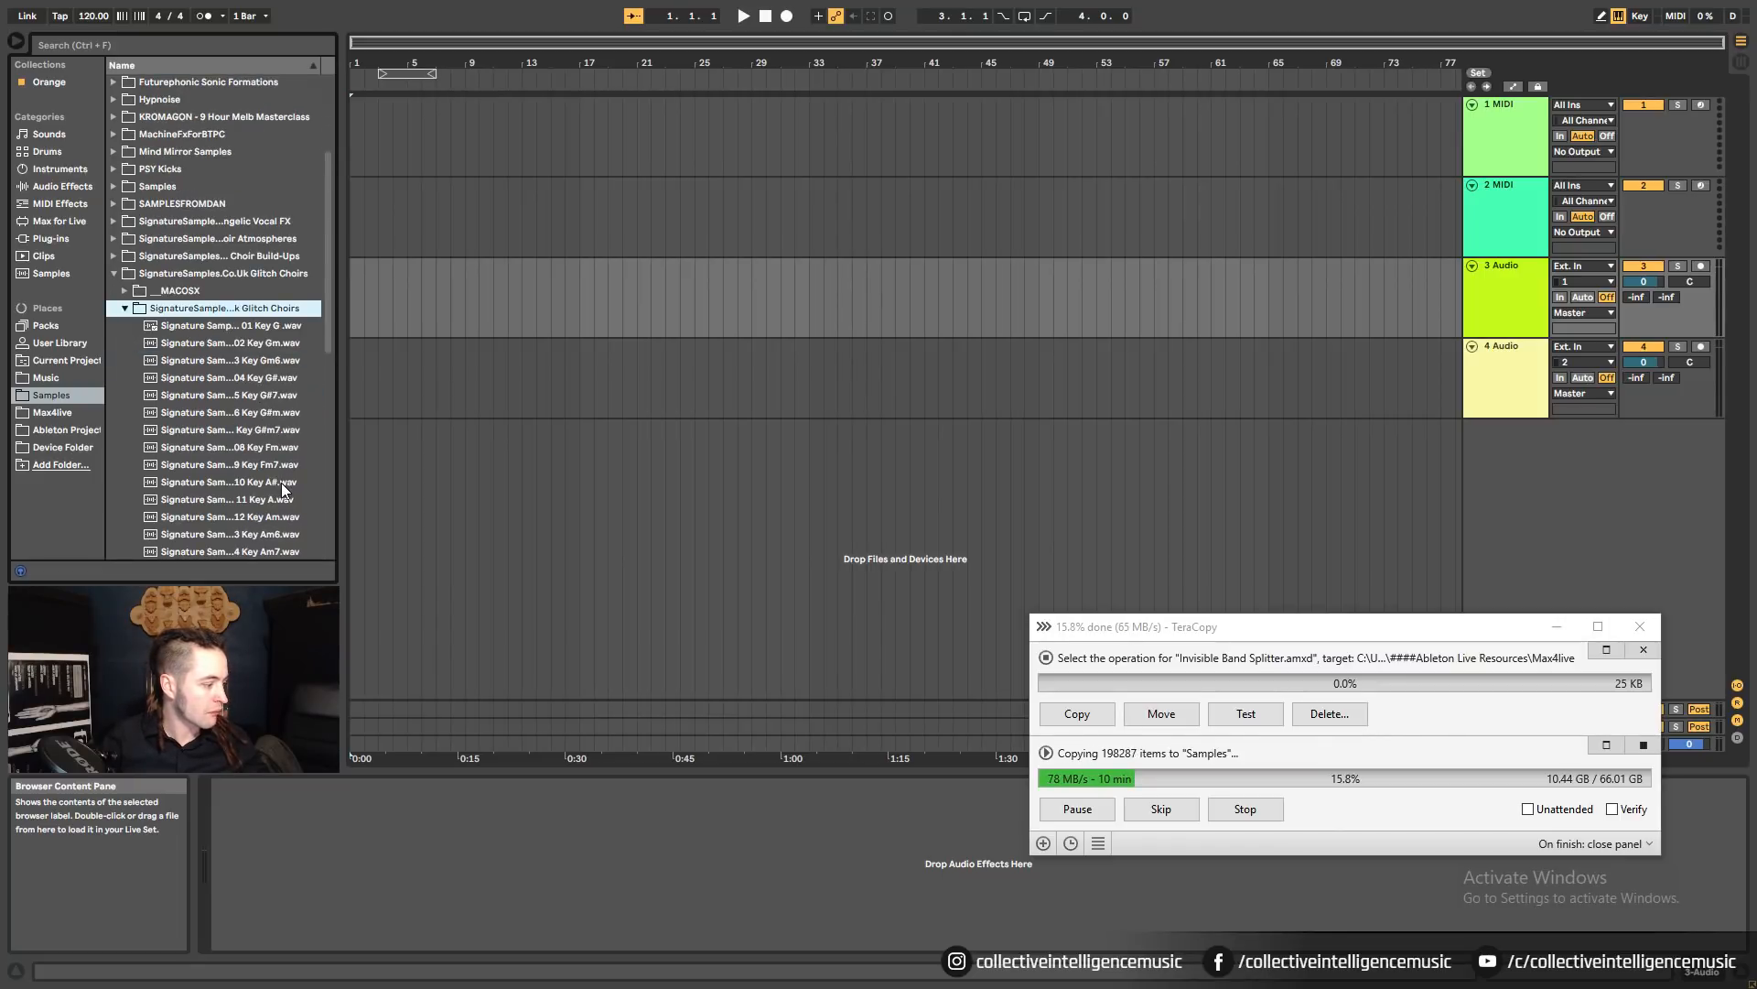
{"action": "scroll", "coordinate": [293, 447], "scroll_direction": "down", "scroll_amount": 5}
{"action": "scroll", "coordinate": [293, 447], "scroll_direction": "down", "scroll_amount": 7}
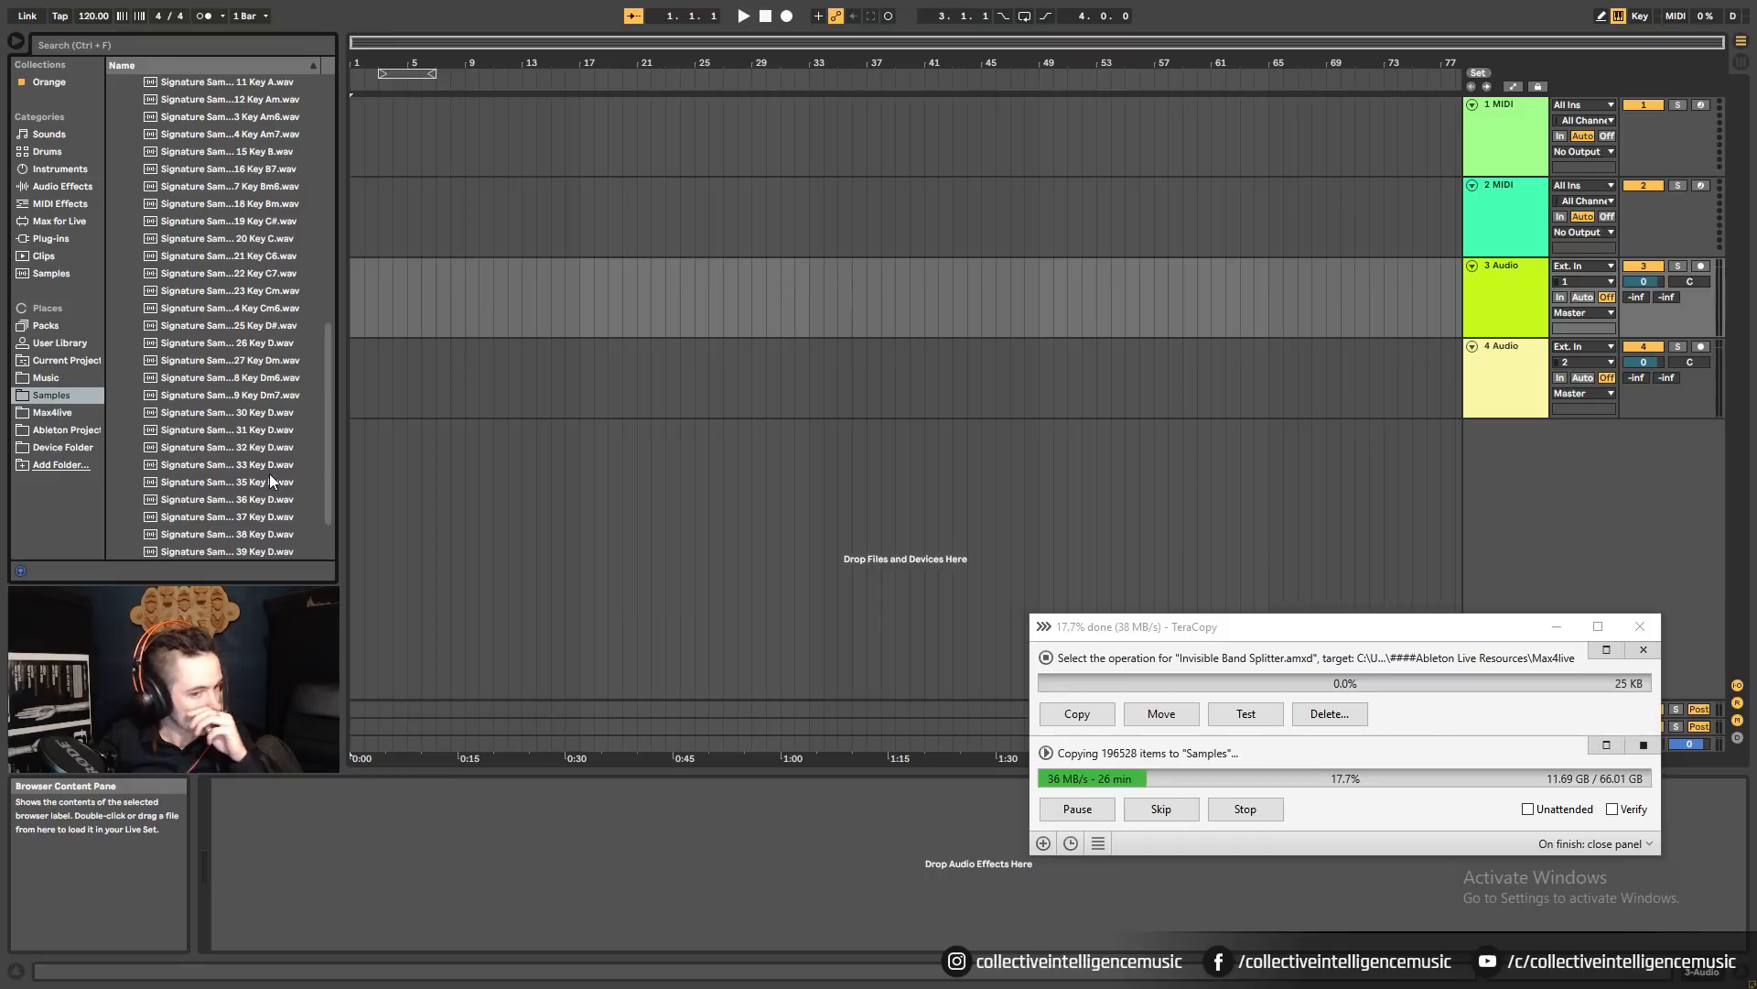
{"action": "left_click", "coordinate": [246, 413]}
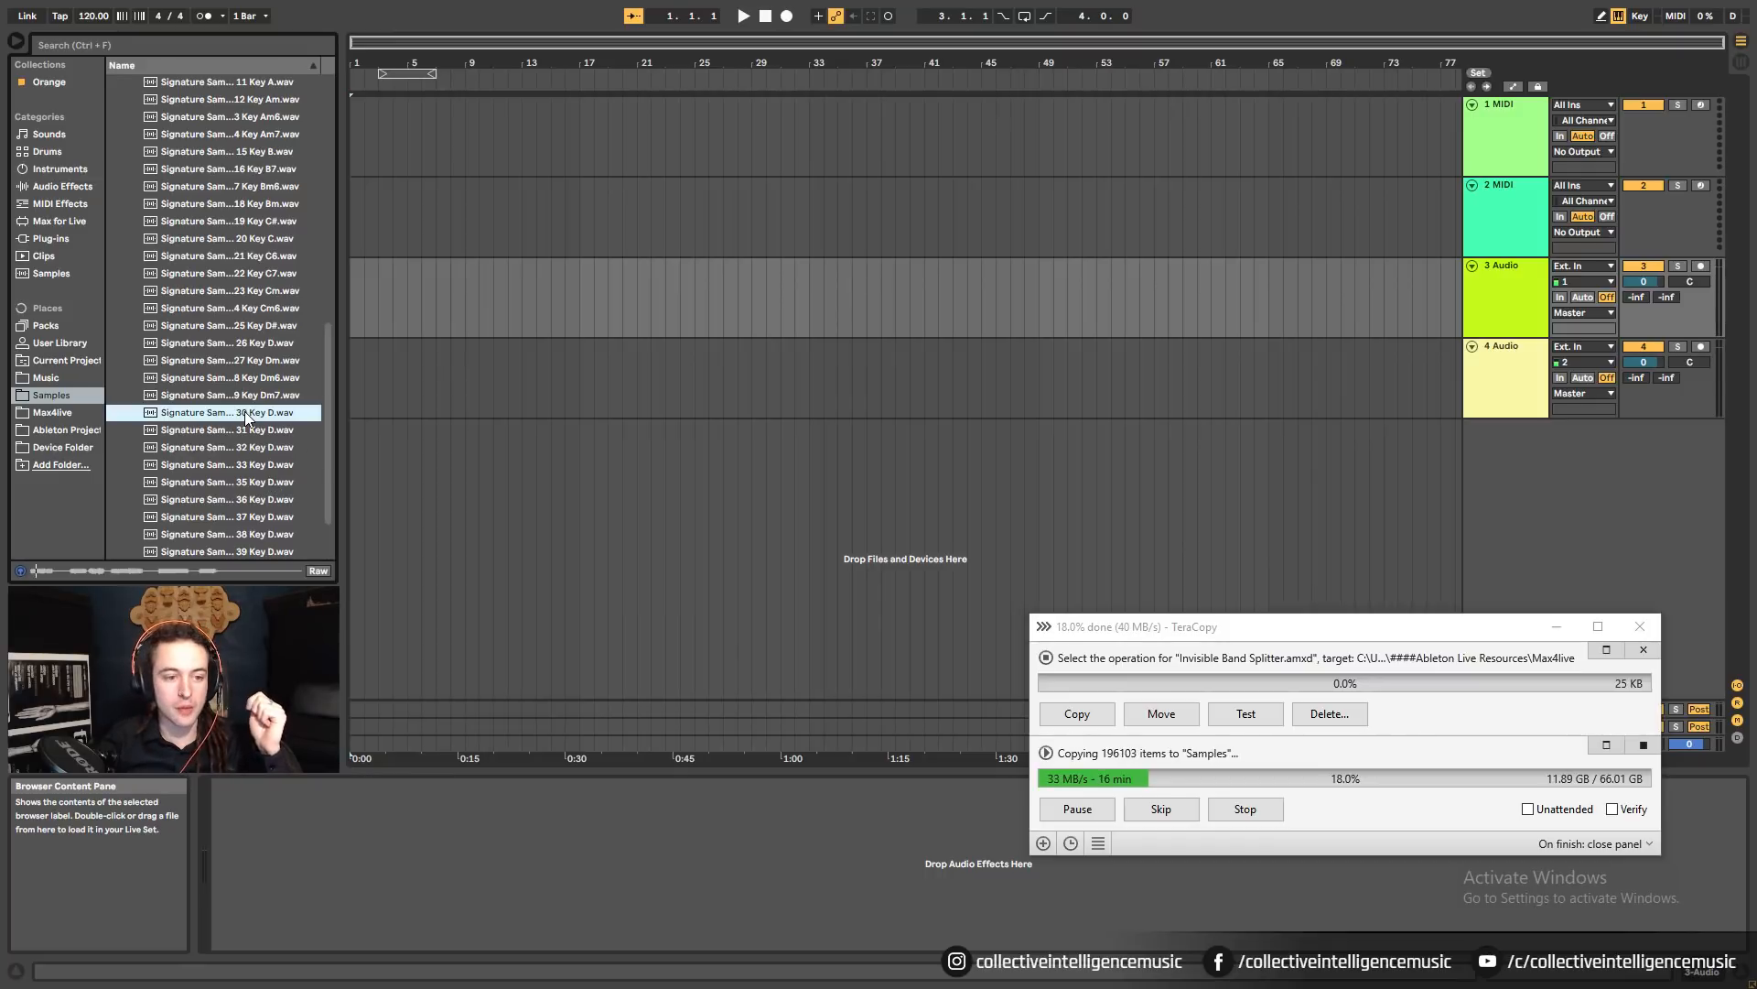
{"action": "mouse_move", "coordinate": [186, 417]}
{"action": "left_mouse_down"}
{"action": "mouse_move", "coordinate": [419, 372]}
{"action": "mouse_move", "coordinate": [351, 394]}
{"action": "left_mouse_up"}
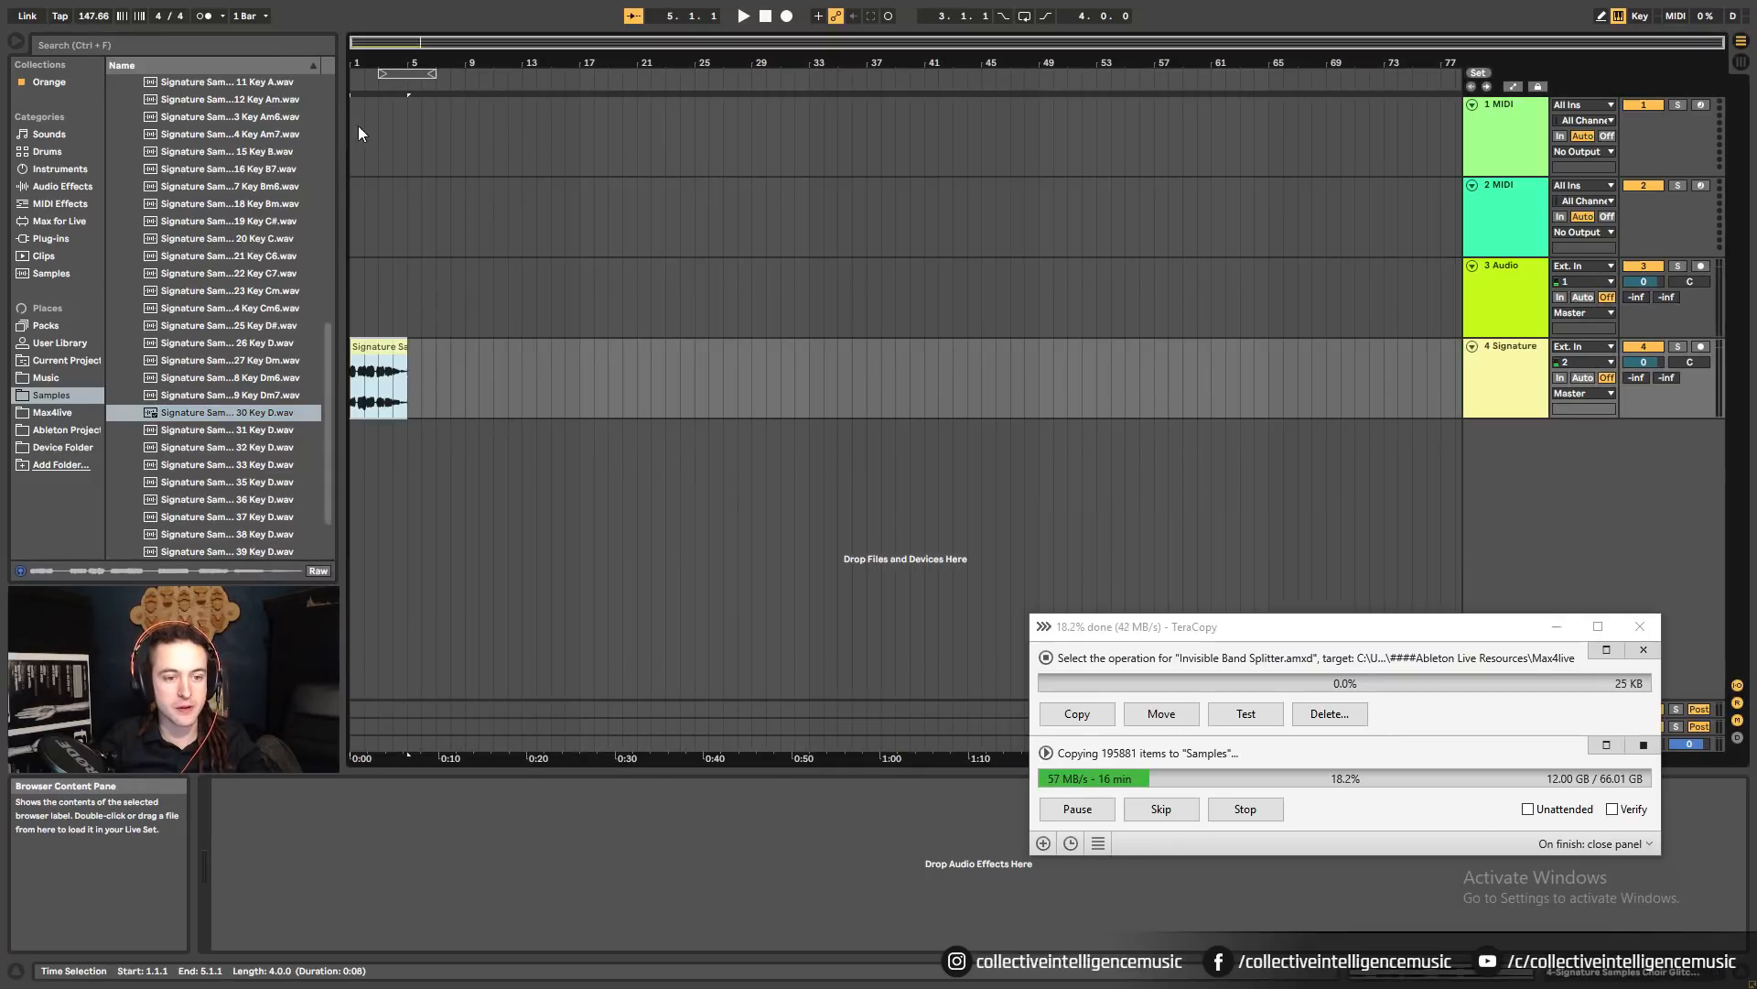
{"action": "left_click_drag", "start_coordinate": [364, 57], "coordinate": [391, 101]}
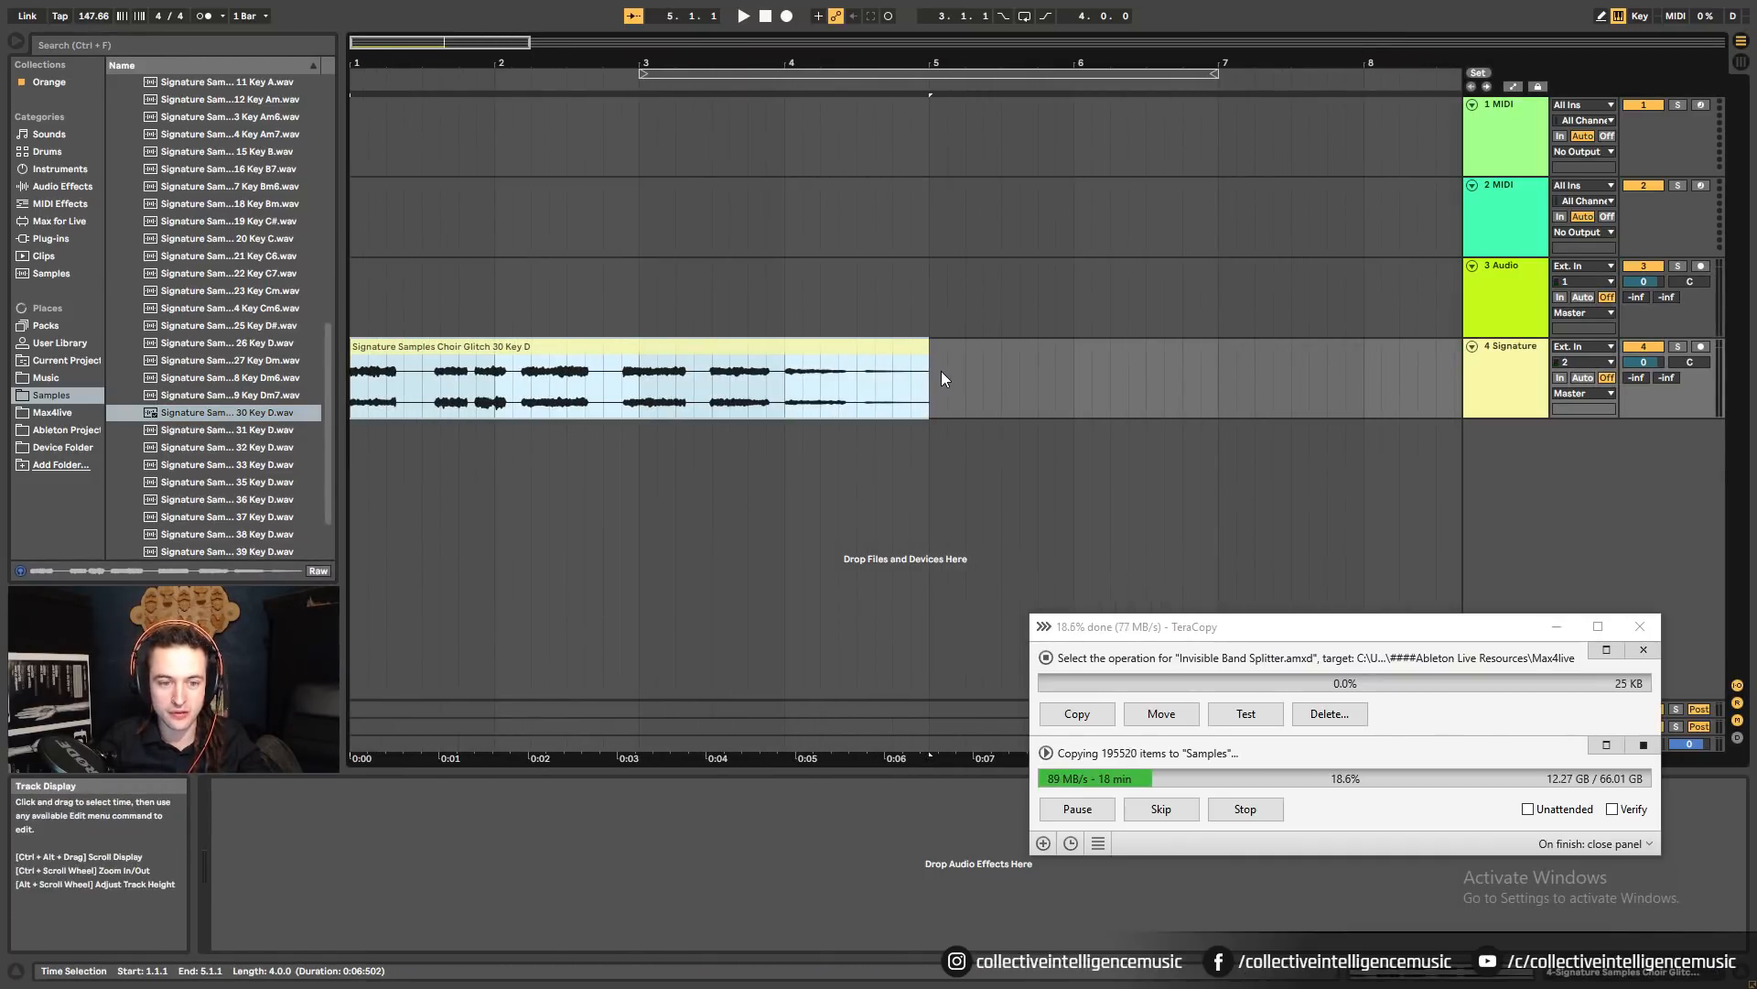
Loop the placed choir clip across its four bars, start playback and show the clip's sample settings.
{"action": "key", "text": "ctrl+l"}
{"action": "key", "text": "space"}
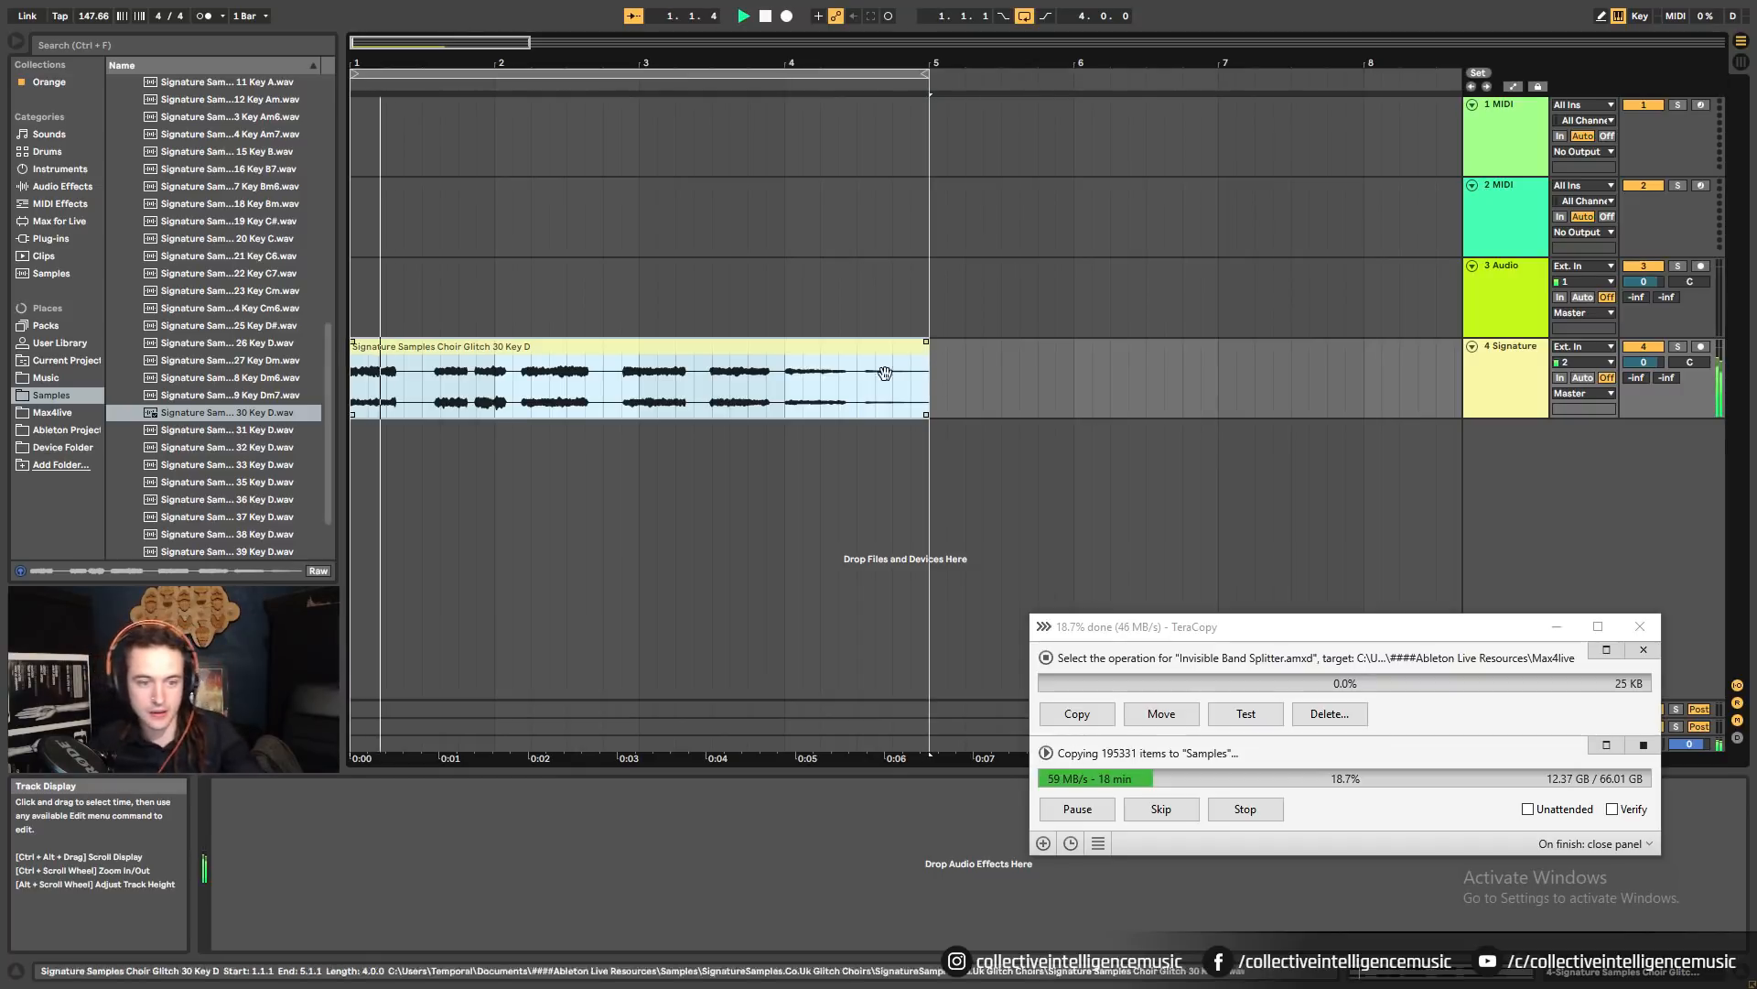
{"action": "left_click", "coordinate": [1418, 972]}
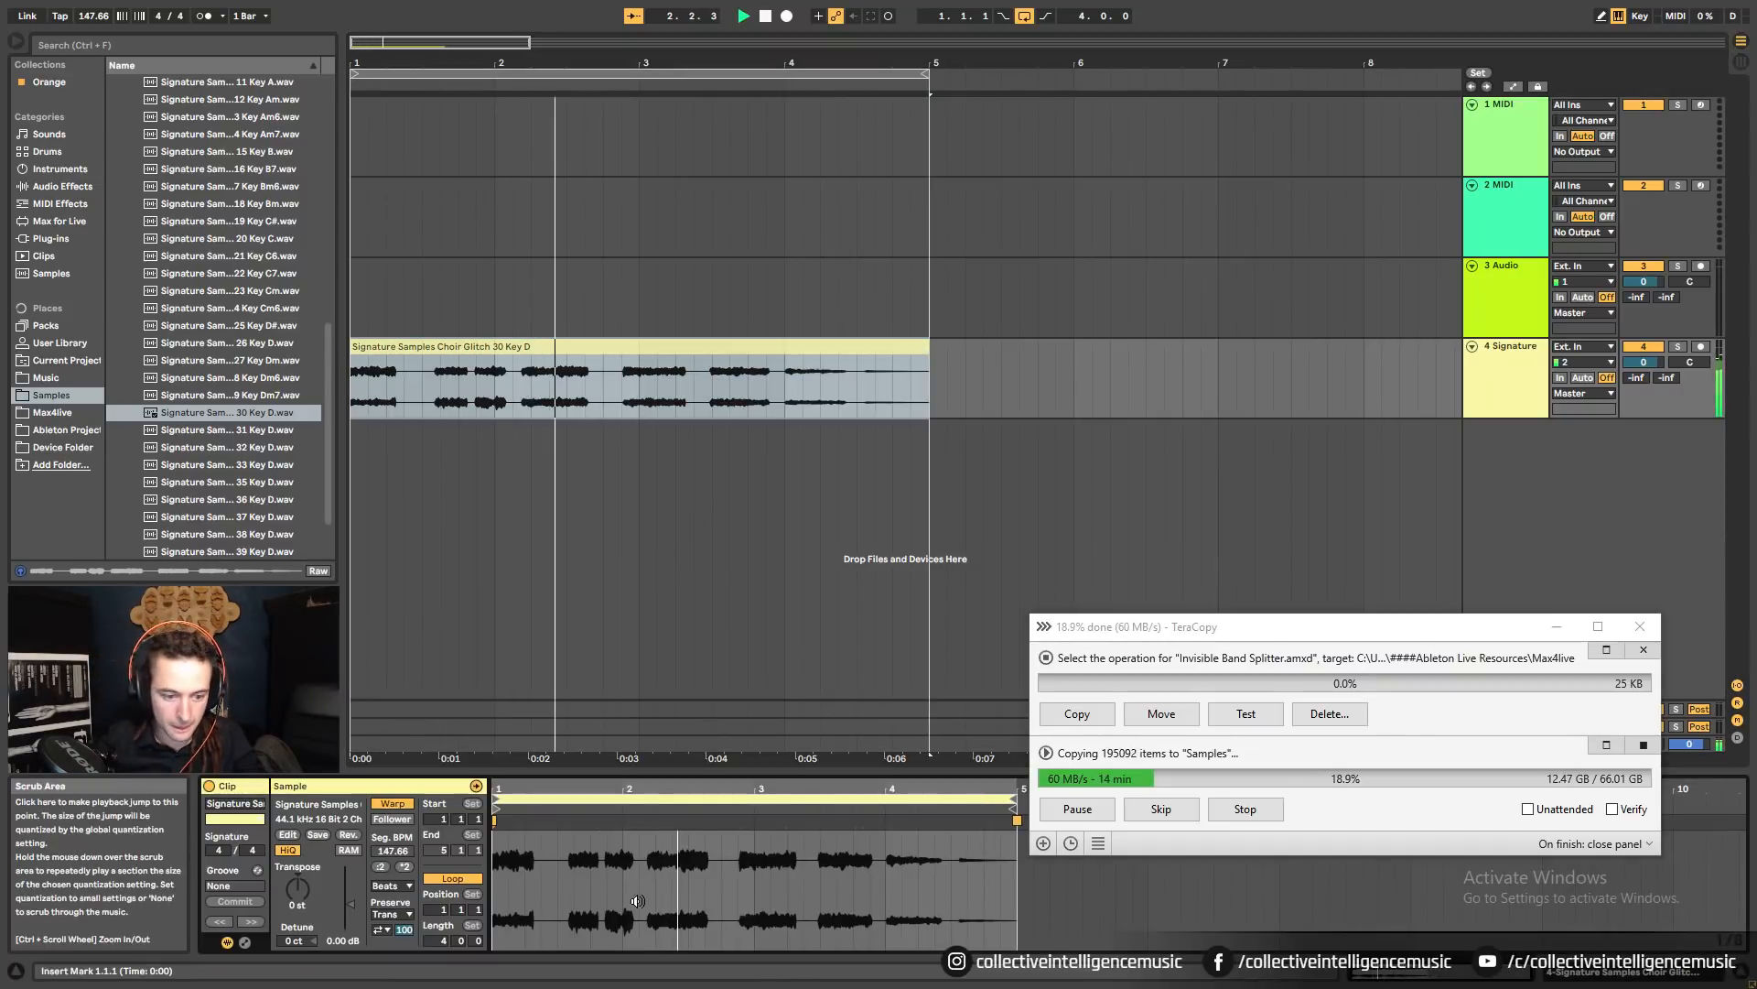
Switch the choir clip's warping off and back on, then reselect the Beats warp mode.
{"action": "left_click", "coordinate": [397, 806]}
{"action": "left_click", "coordinate": [392, 886]}
{"action": "left_click", "coordinate": [377, 785]}
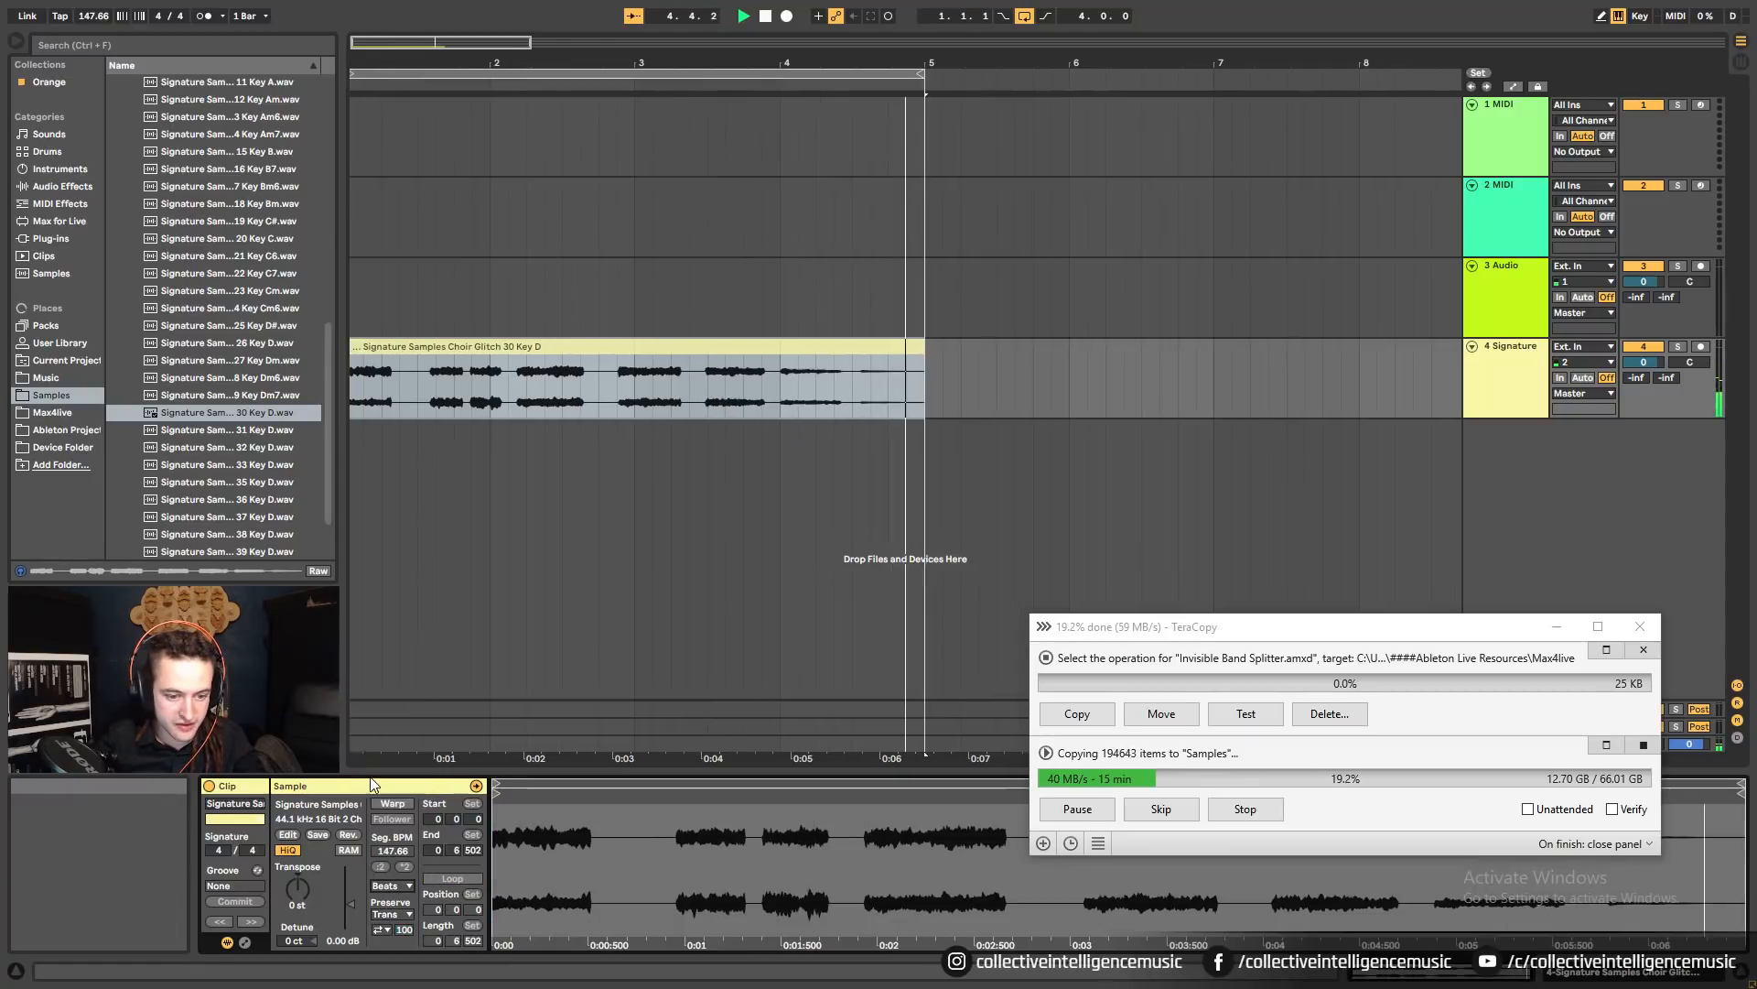
{"action": "left_click", "coordinate": [388, 805]}
{"action": "left_click", "coordinate": [393, 886]}
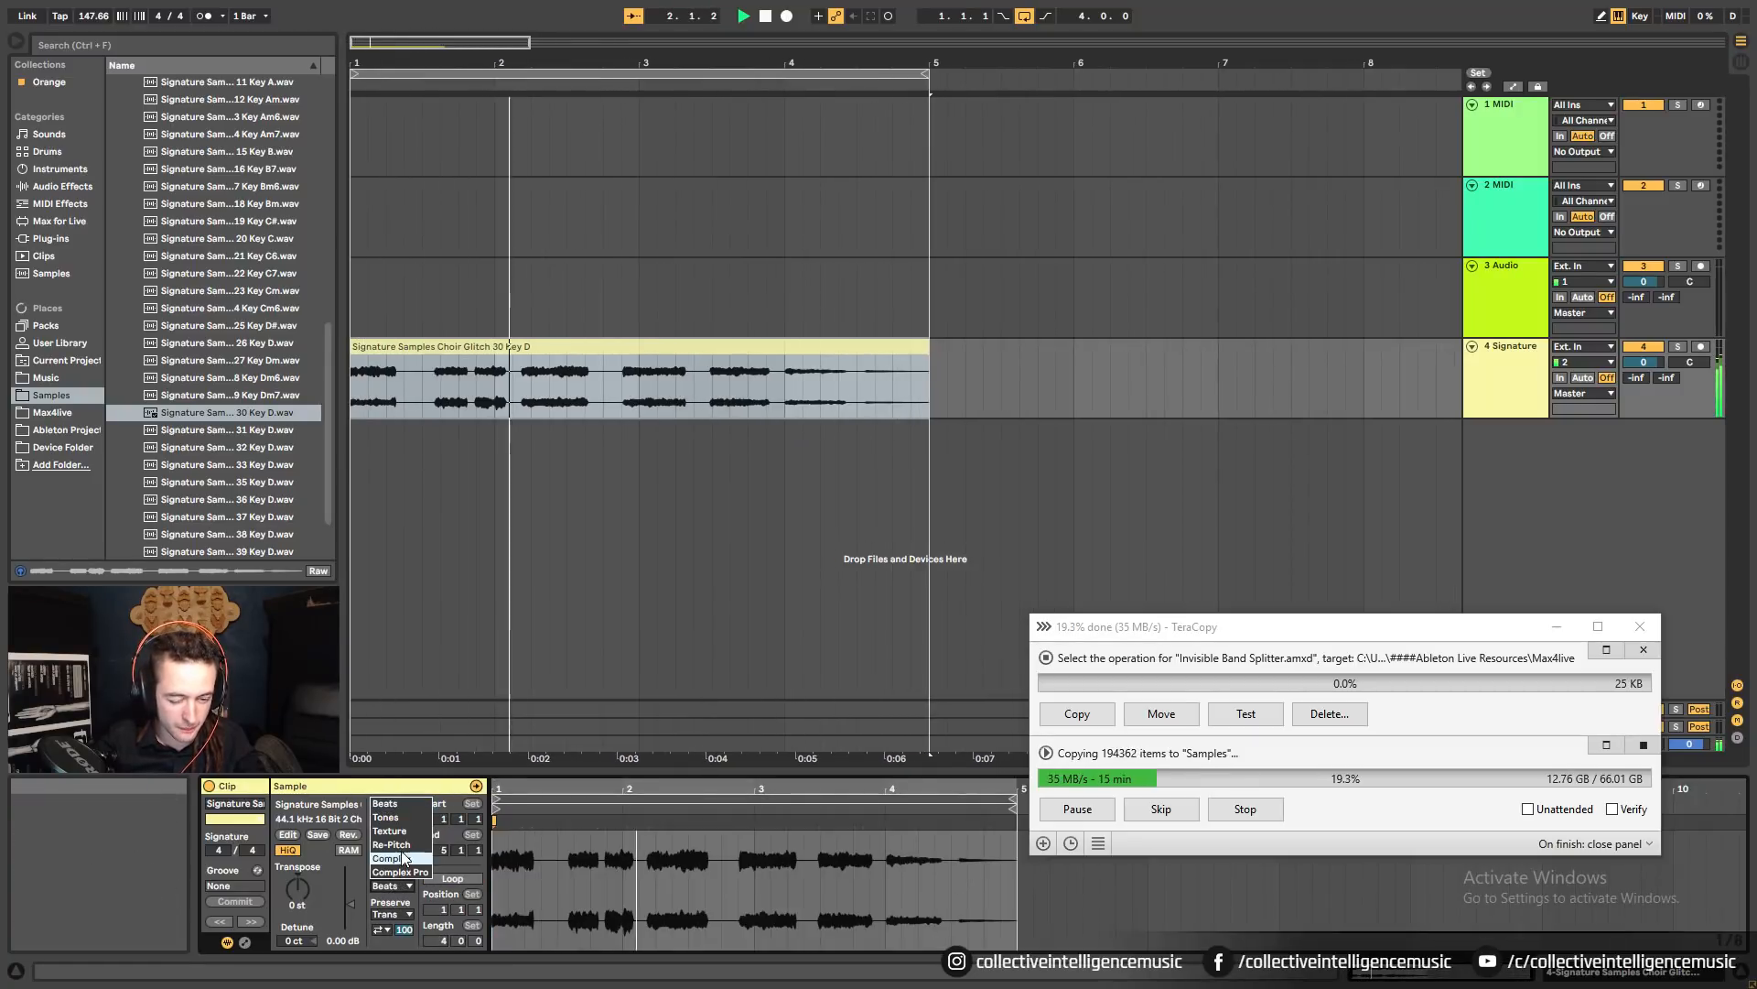
{"action": "left_click", "coordinate": [399, 804]}
Set the clip's warping to preserve 1/16, change the transient loop mode and set the transient envelope to 51.
{"action": "left_click", "coordinate": [398, 914]}
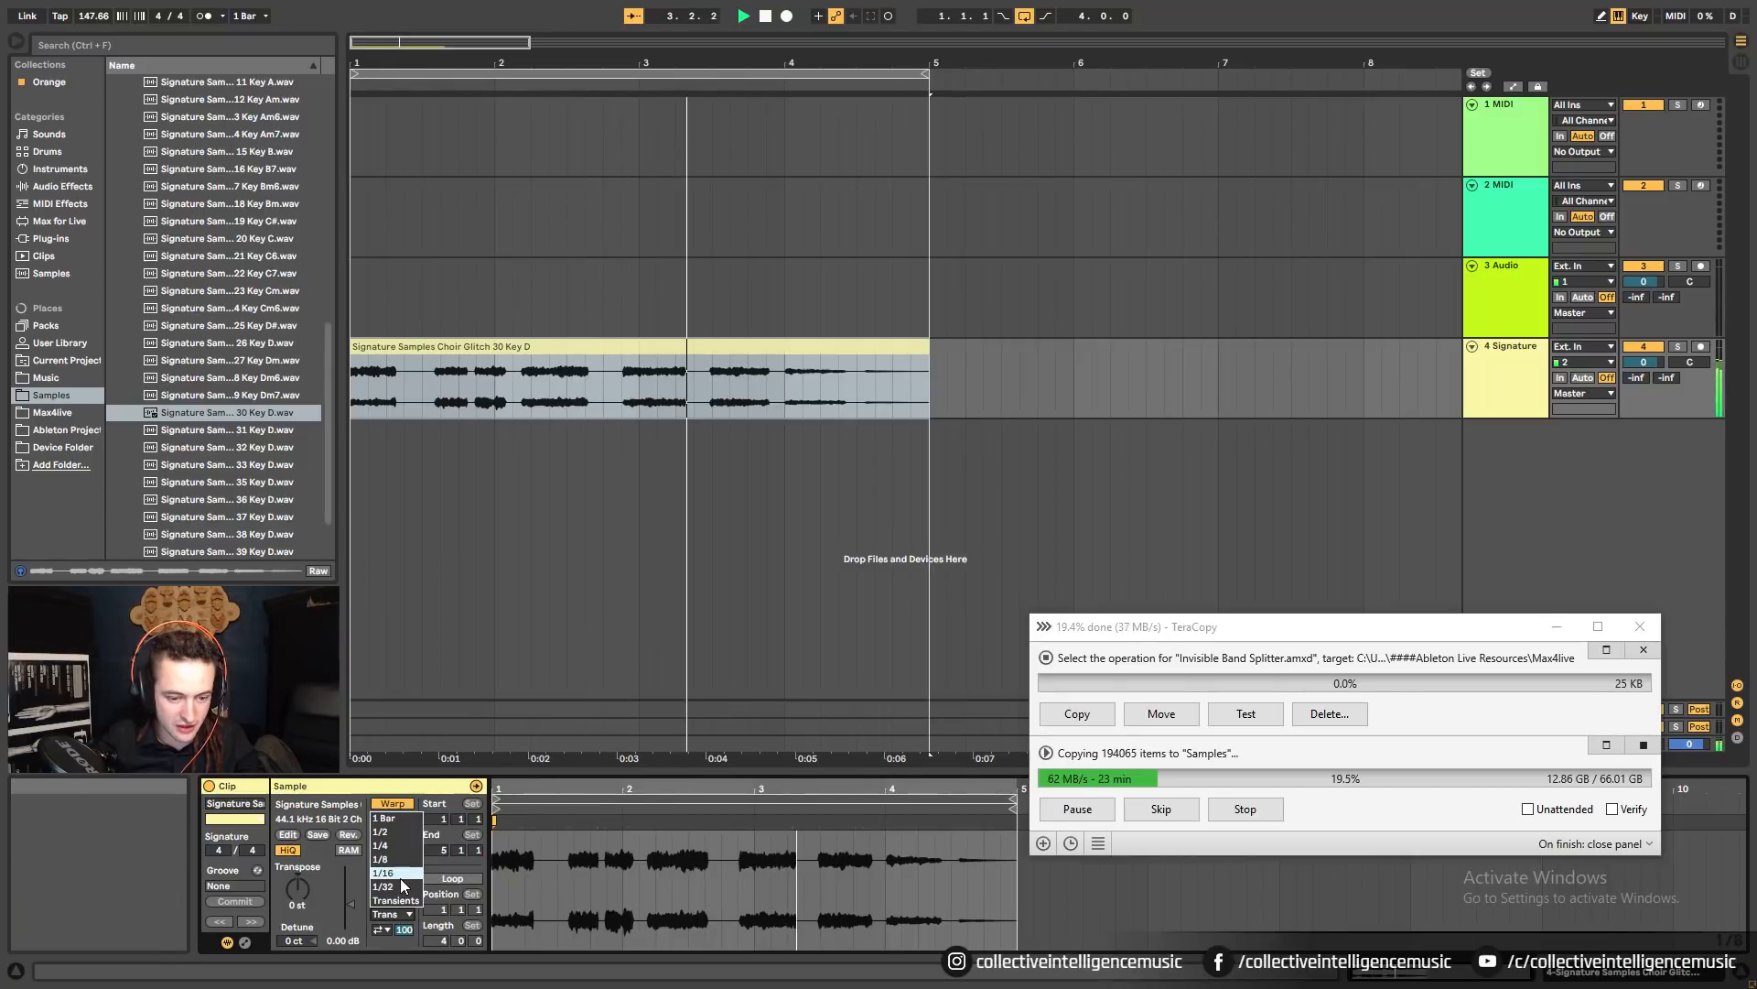
{"action": "left_click", "coordinate": [399, 873]}
{"action": "left_click", "coordinate": [387, 930]}
{"action": "left_click", "coordinate": [386, 893]}
{"action": "left_click_drag", "start_coordinate": [405, 932], "coordinate": [405, 950]}
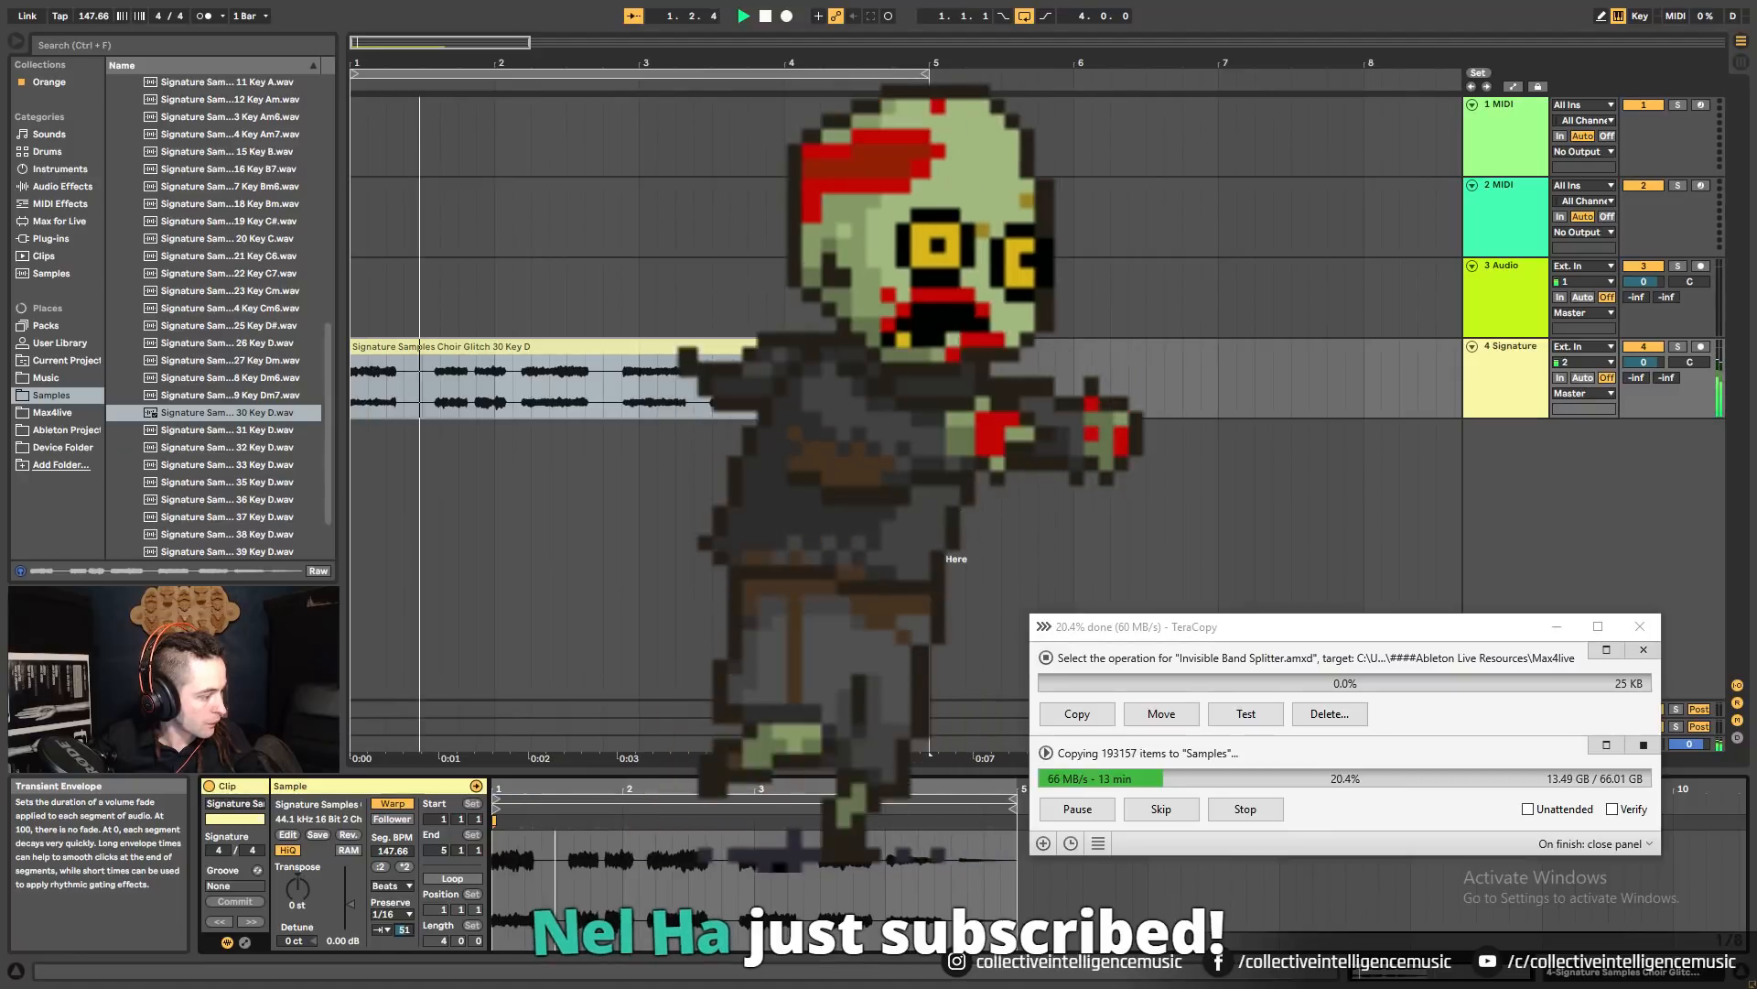
Replay the clip from bar 1 and split it at 1.2.2, just after the first vocal chop ends.
{"action": "left_click", "coordinate": [372, 394]}
{"action": "key", "text": "space"}
{"action": "key", "text": "space"}
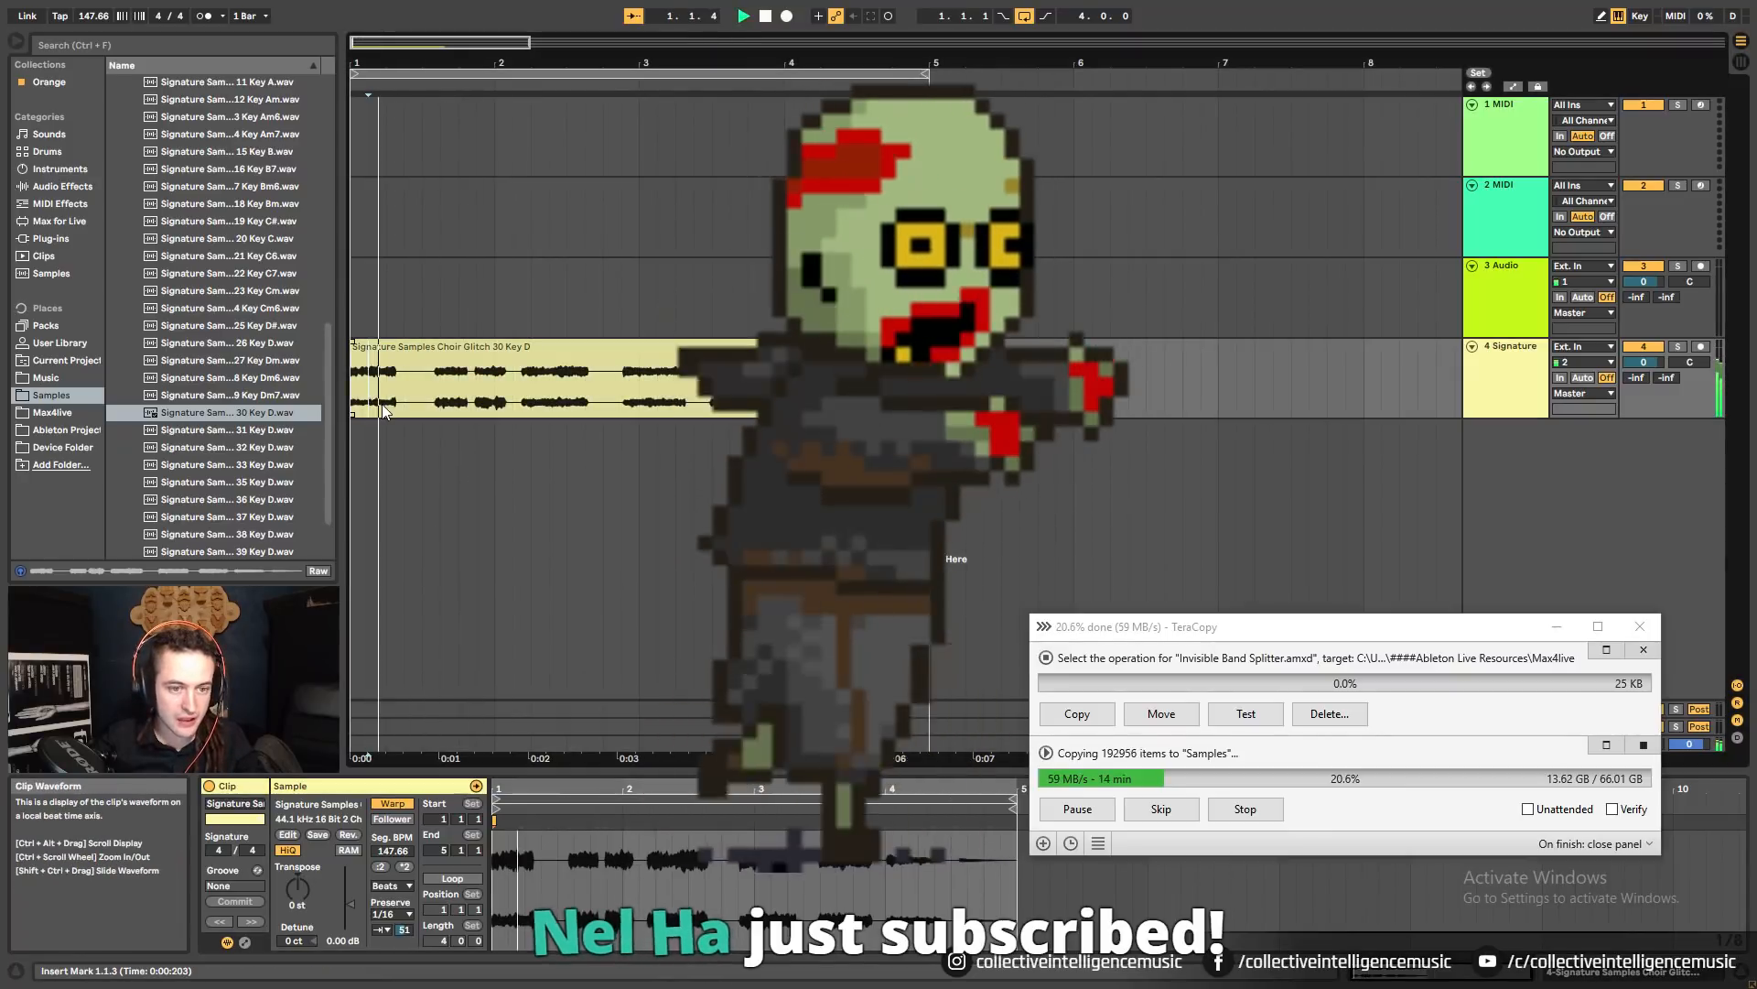
{"action": "left_click_drag", "start_coordinate": [395, 63], "coordinate": [395, 196]}
{"action": "left_click", "coordinate": [650, 400]}
{"action": "left_click_drag", "start_coordinate": [666, 63], "coordinate": [666, 160]}
{"action": "left_click", "coordinate": [607, 403]}
{"action": "left_click", "coordinate": [664, 403]}
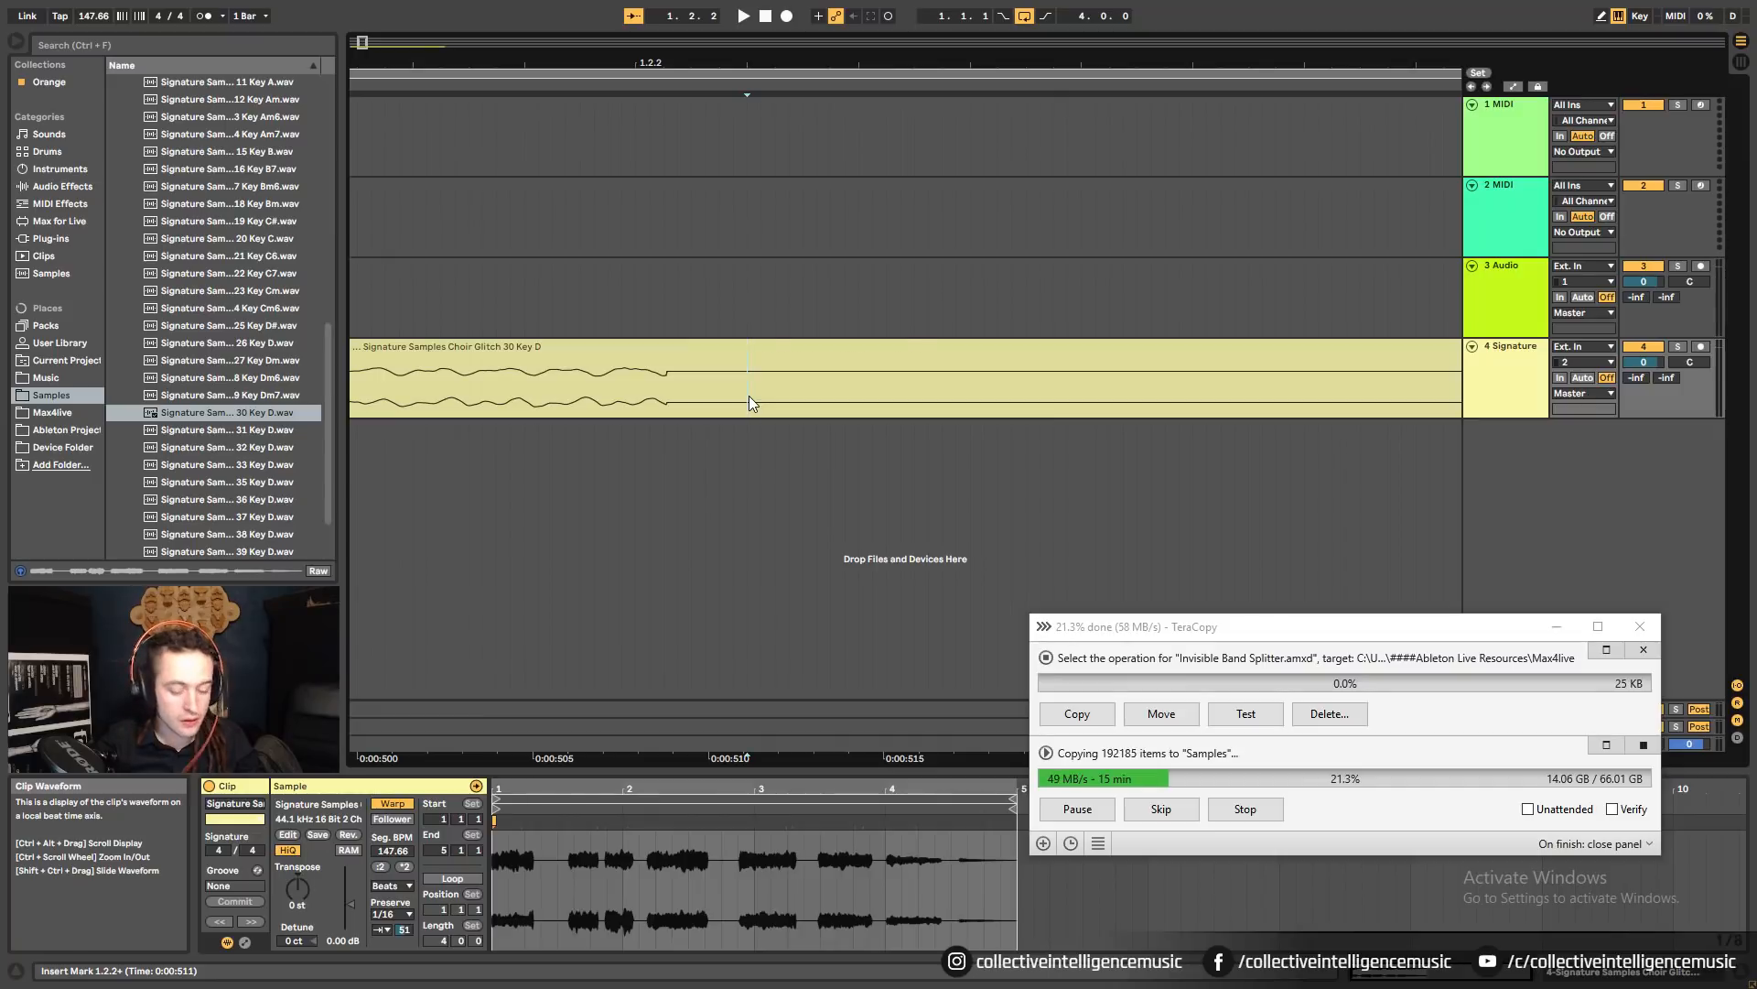
{"action": "key", "text": "ctrl+e"}
Trim the first chop's end just before the split, fade it out and play it back.
{"action": "left_click_drag", "start_coordinate": [745, 362], "coordinate": [597, 341]}
{"action": "left_click", "coordinate": [580, 375]}
{"action": "key", "text": "space"}
{"action": "key", "text": "space"}
{"action": "key", "text": "space"}
{"action": "key", "text": "space"}
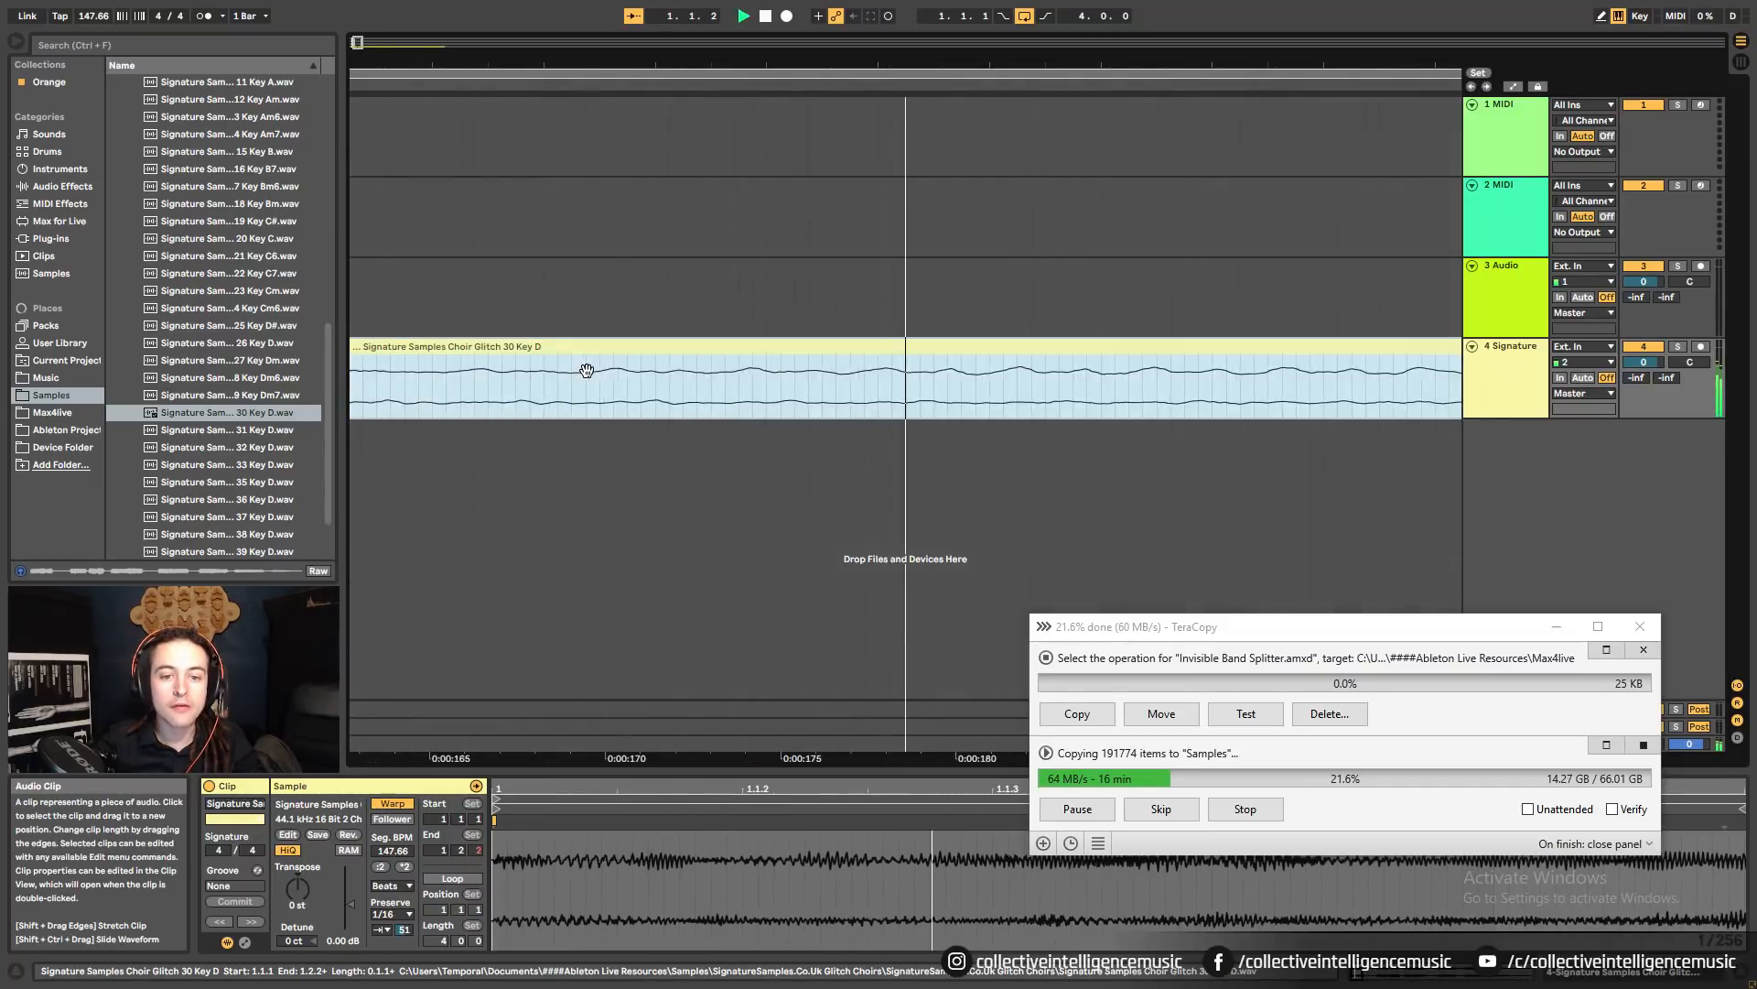
Adjust the short fade-out at the end of the first chop and audition the cut.
{"action": "left_click_drag", "start_coordinate": [716, 58], "coordinate": [712, 19]}
{"action": "left_click_drag", "start_coordinate": [1187, 344], "coordinate": [1169, 343]}
{"action": "key", "text": "space"}
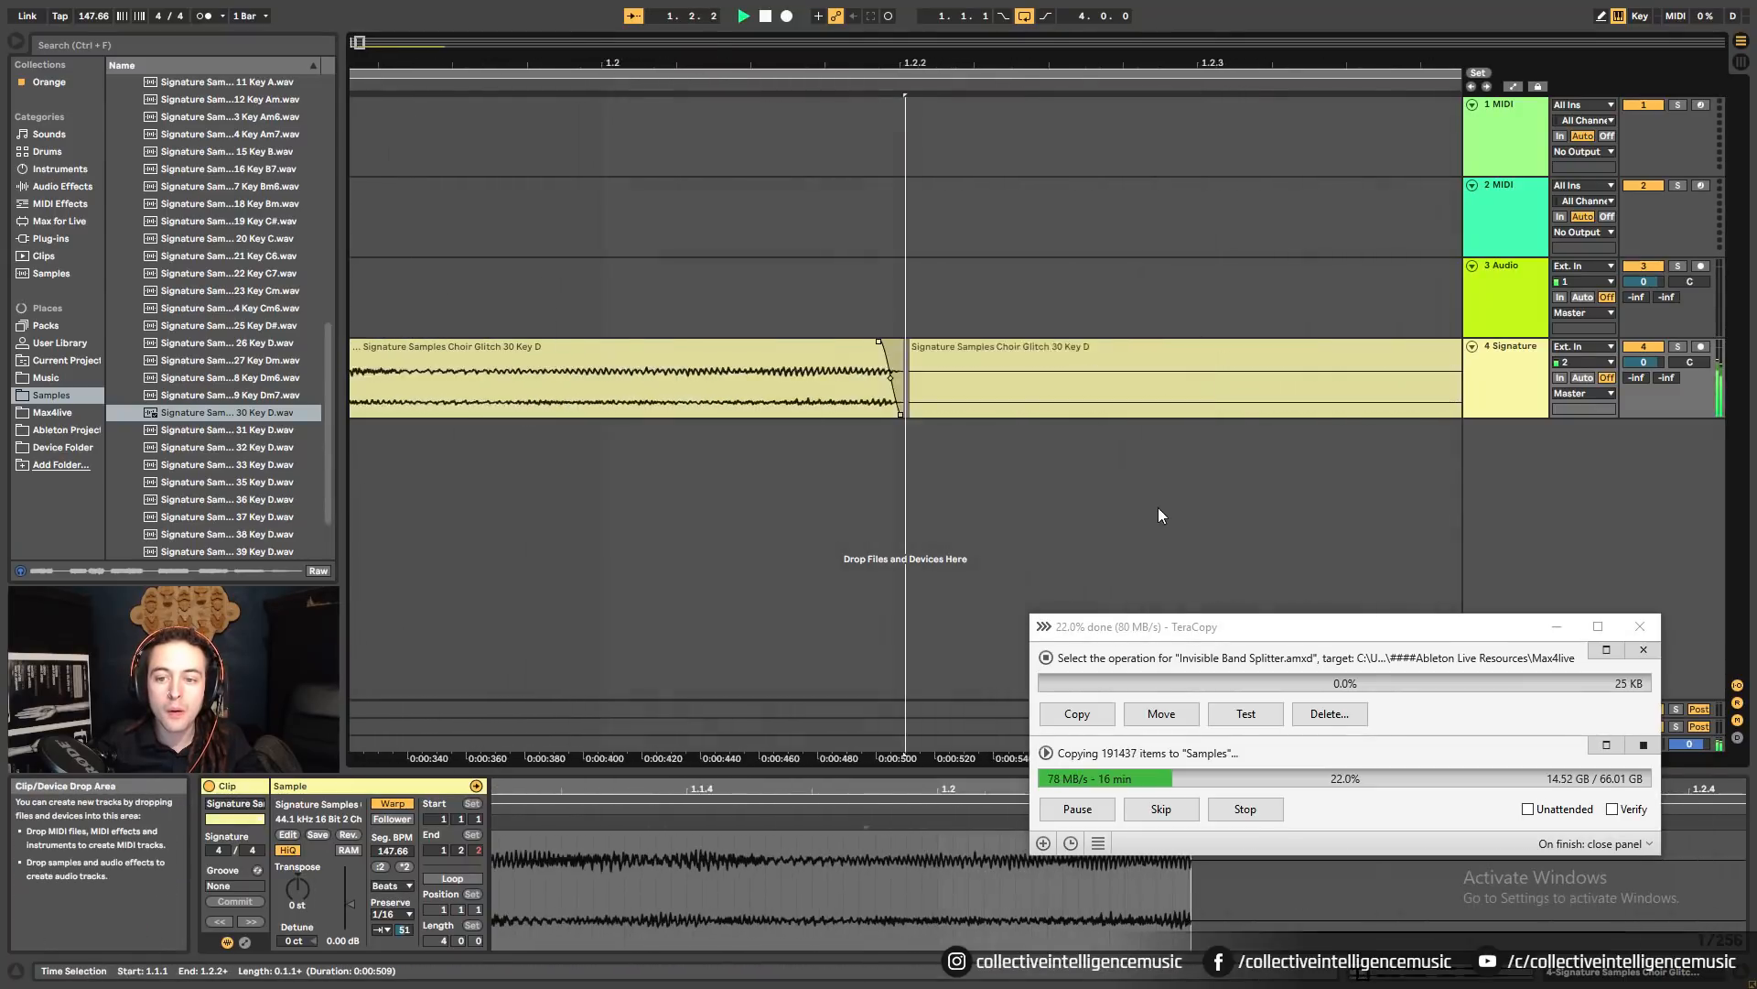
{"action": "key", "text": "space"}
{"action": "key", "text": "space"}
{"action": "key", "text": "space"}
{"action": "left_click_drag", "start_coordinate": [871, 62], "coordinate": [632, 27]}
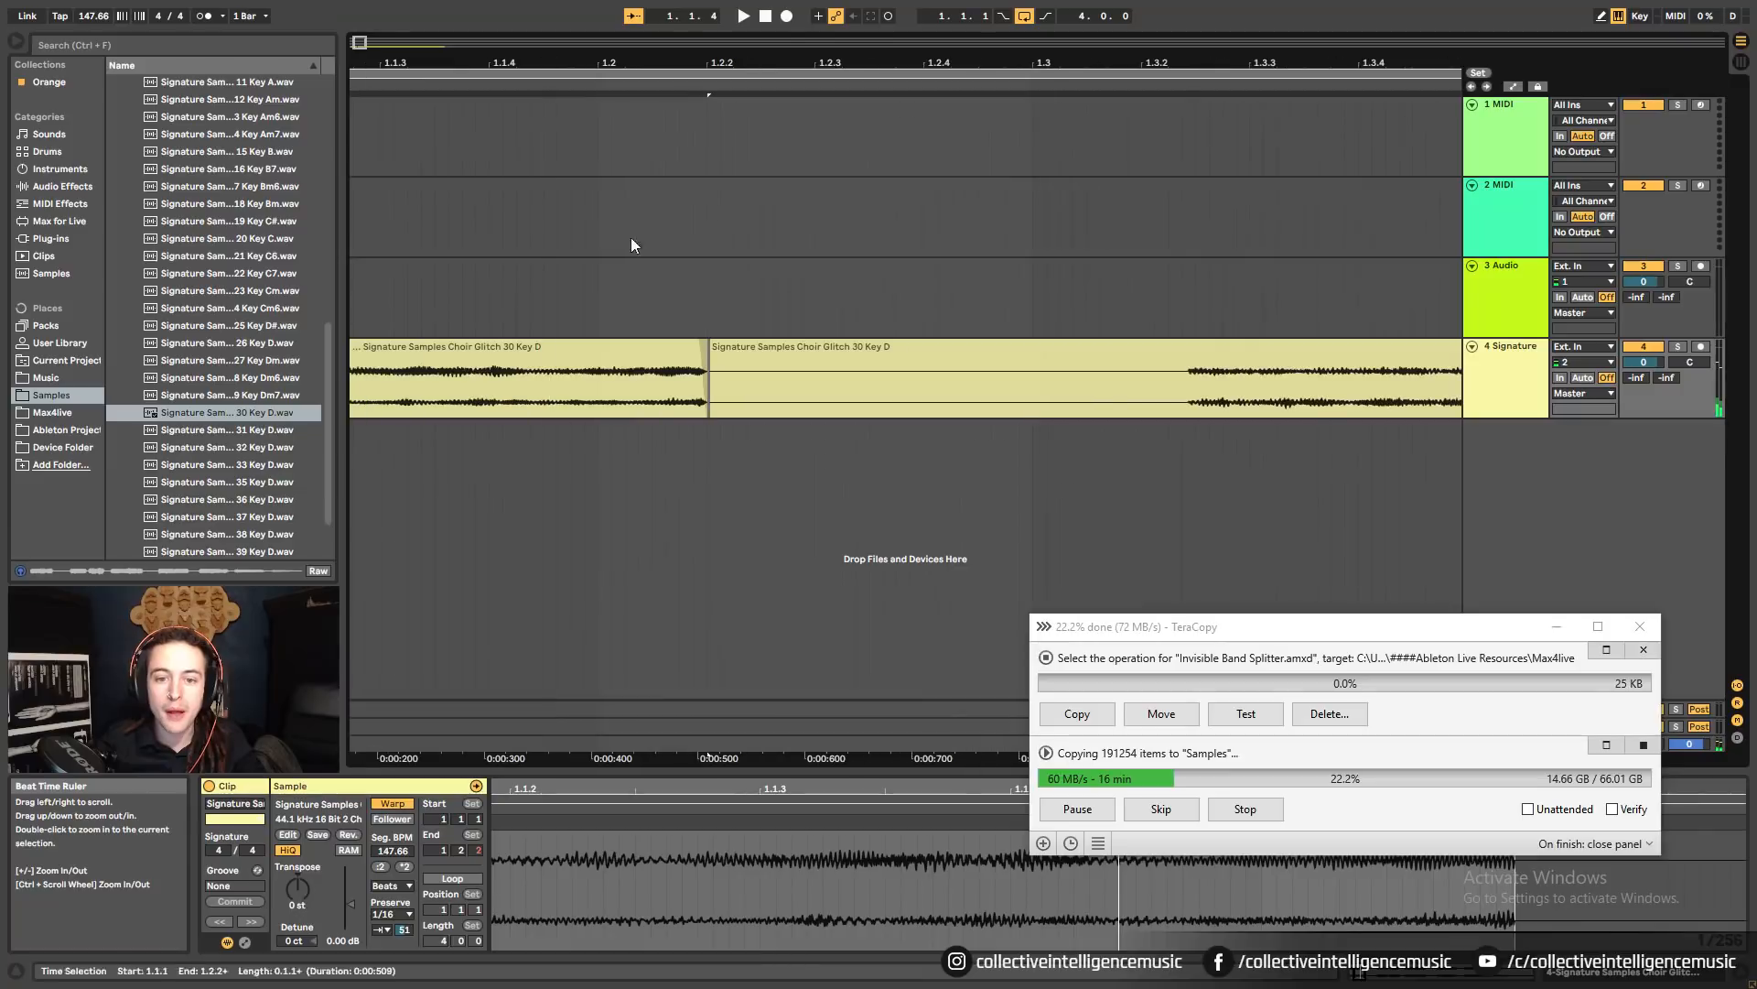
Trim the silence from the start of the second clip up to the vocal's return near 1.3.2 and play it.
{"action": "left_click_drag", "start_coordinate": [713, 394], "coordinate": [1188, 401]}
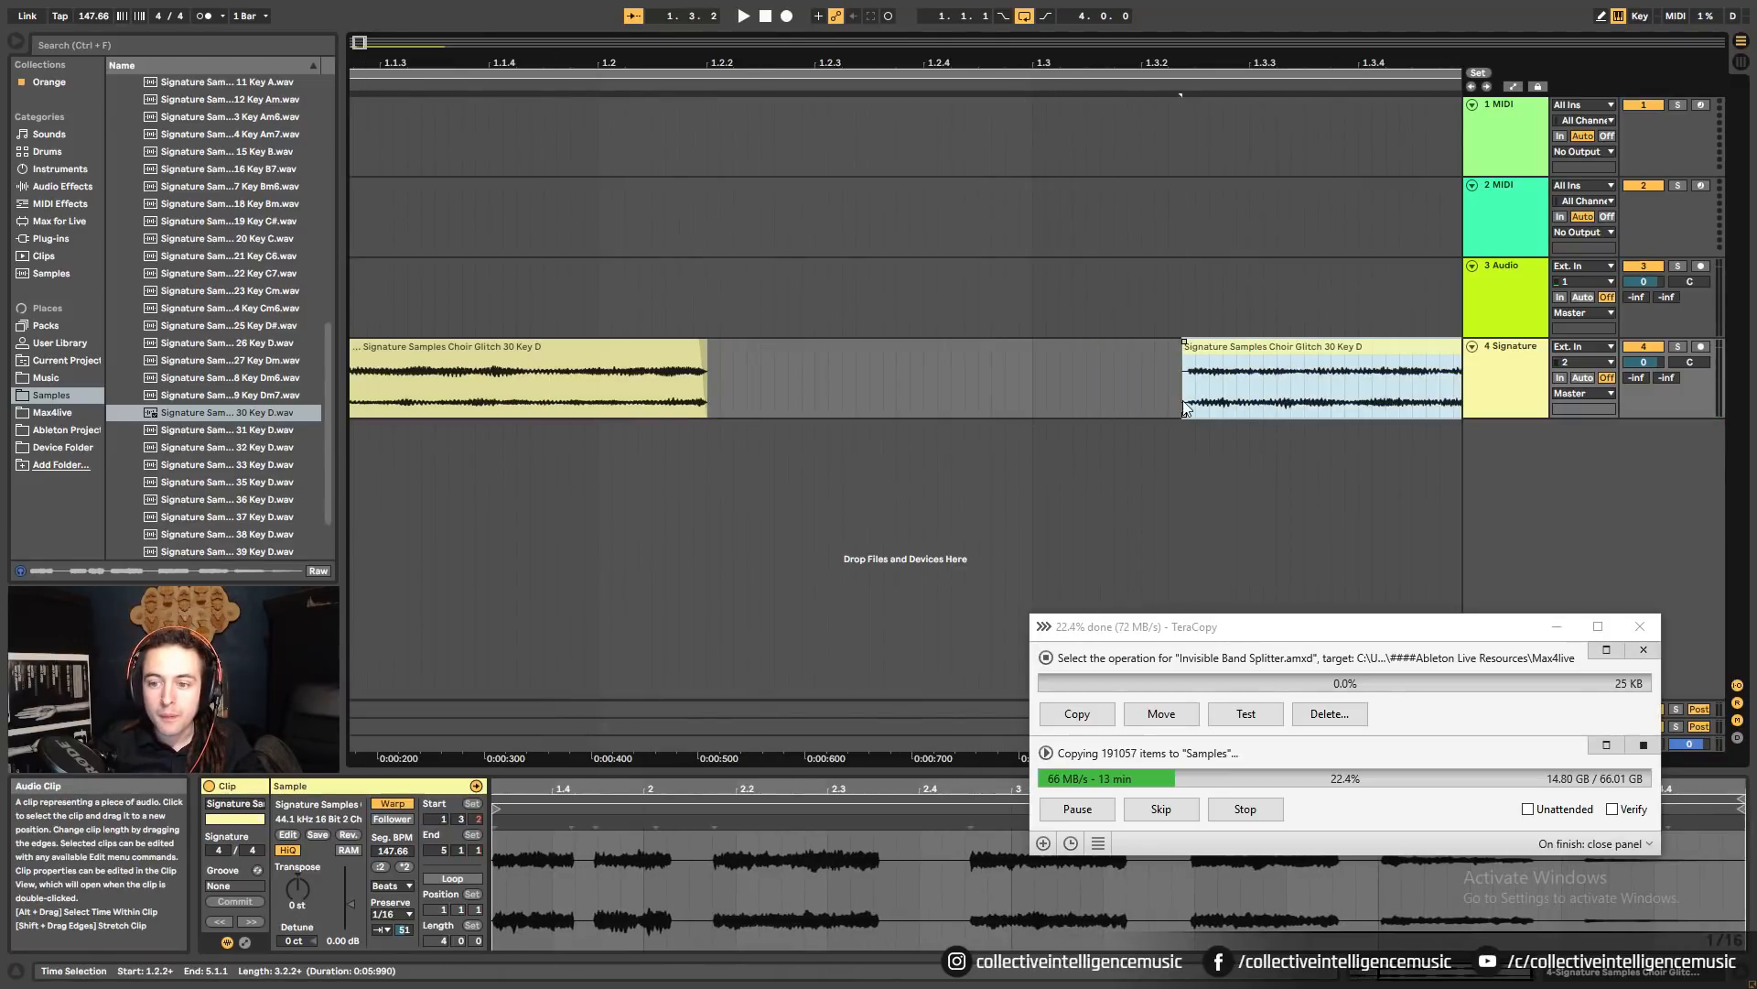
{"action": "key", "text": "space"}
{"action": "key", "text": "space"}
{"action": "key", "text": "space"}
{"action": "key", "text": "space"}
Split the audio at 1.4.2 after the second chop, fade out that chop's end and play it back.
{"action": "left_click", "coordinate": [912, 401]}
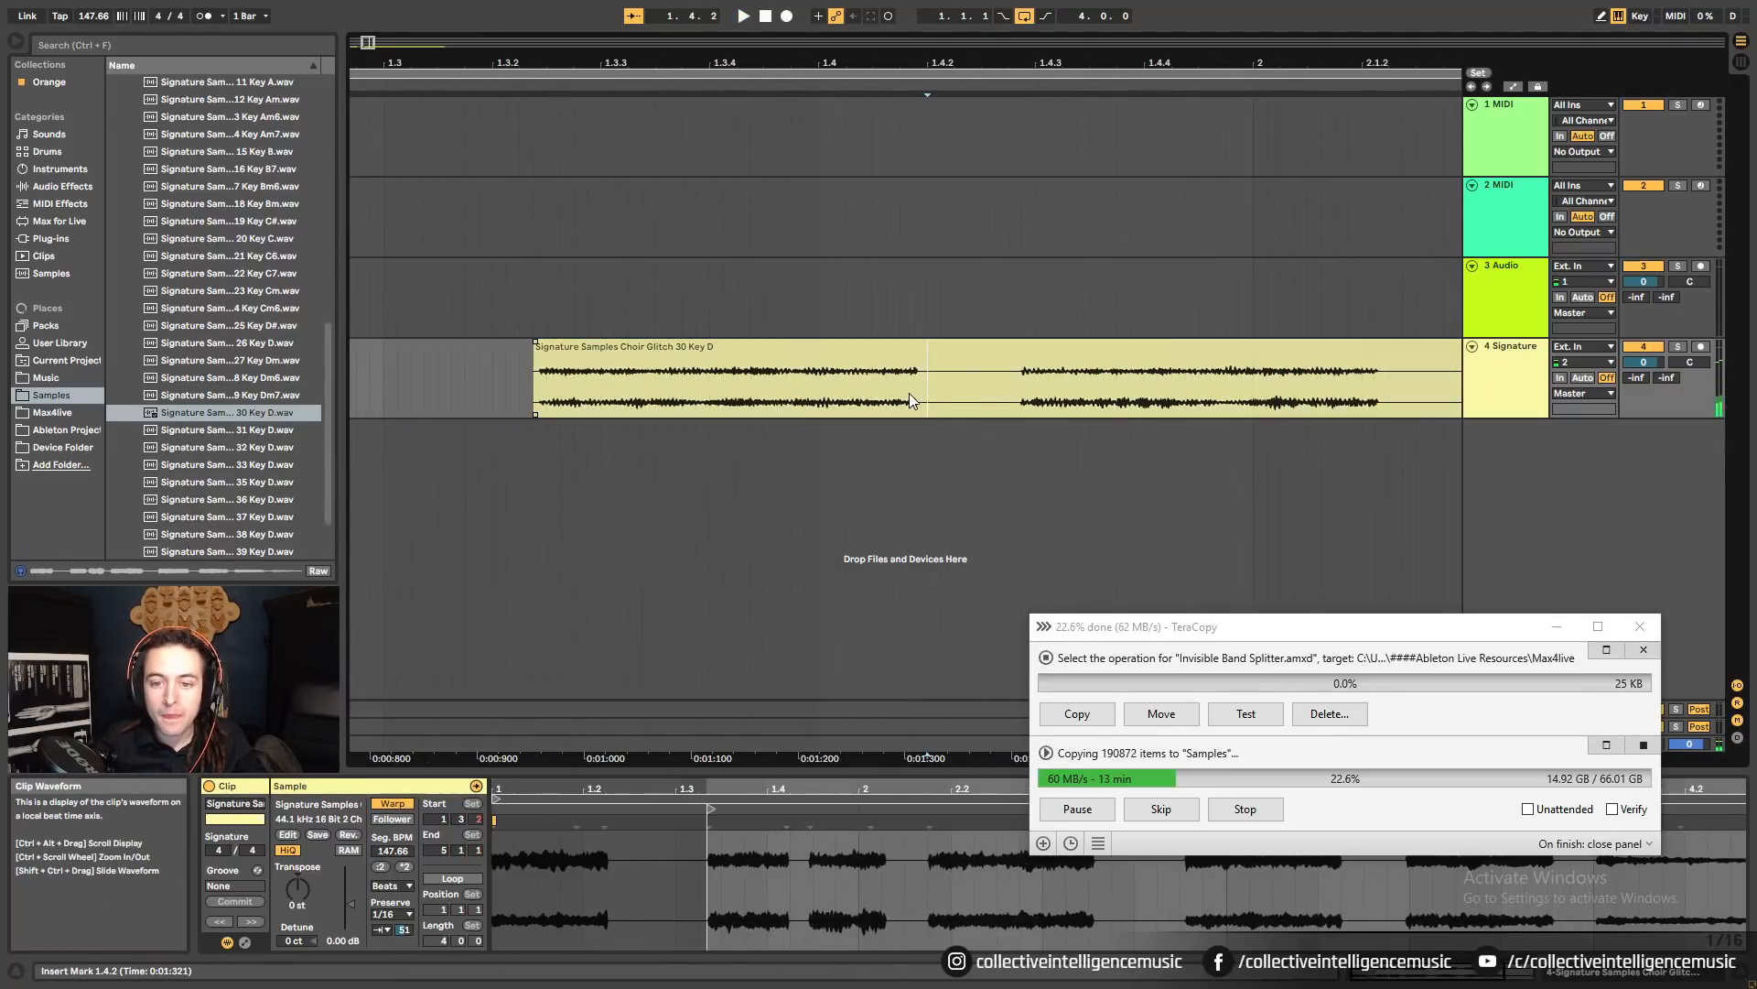
{"action": "left_click_drag", "start_coordinate": [928, 63], "coordinate": [908, 188]}
{"action": "key", "text": "ctrl+e"}
{"action": "left_click", "coordinate": [717, 342]}
{"action": "left_click_drag", "start_coordinate": [717, 342], "coordinate": [590, 346]}
{"action": "key", "text": "space"}
{"action": "left_click_drag", "start_coordinate": [895, 64], "coordinate": [876, 19]}
{"action": "key", "text": "space"}
Trim the third chop's start past the silence and split the audio at 2.1.2.
{"action": "left_click", "coordinate": [805, 392]}
{"action": "left_click_drag", "start_coordinate": [739, 348], "coordinate": [809, 354]}
{"action": "left_click", "coordinate": [1114, 405]}
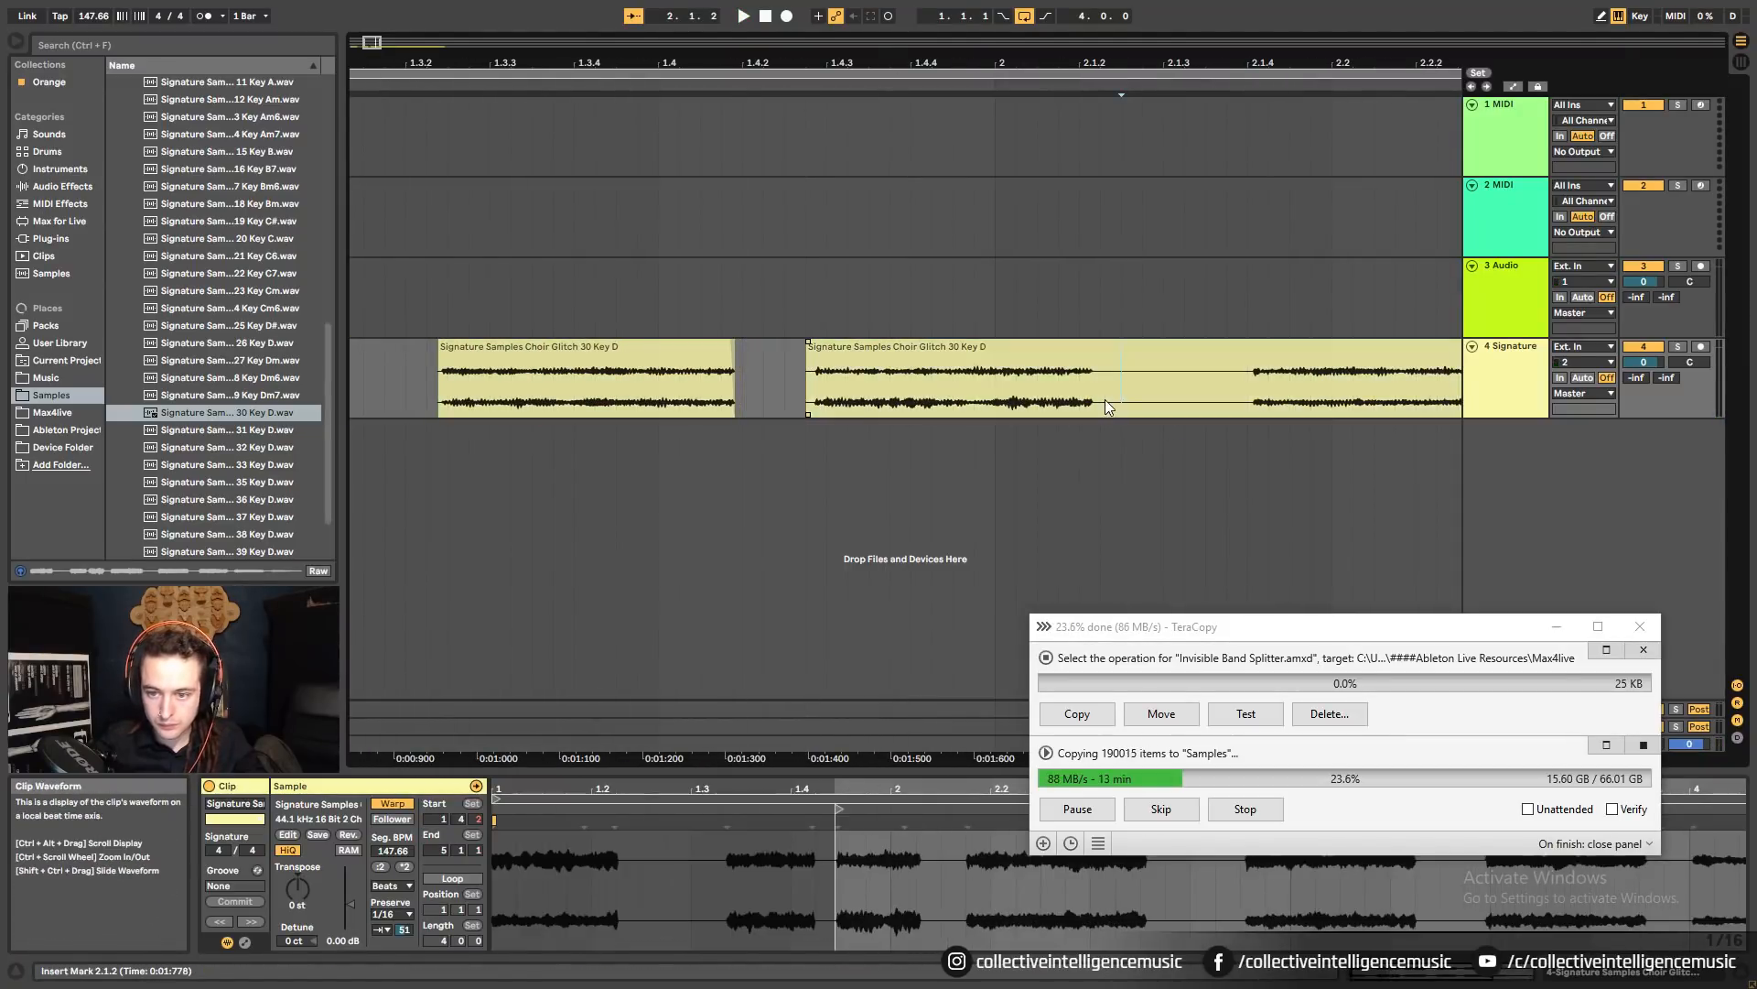
{"action": "key", "text": "ctrl+e"}
Trim the end of the third chop closer to the vocal and add a fade-out.
{"action": "left_click_drag", "start_coordinate": [1089, 64], "coordinate": [1087, 119]}
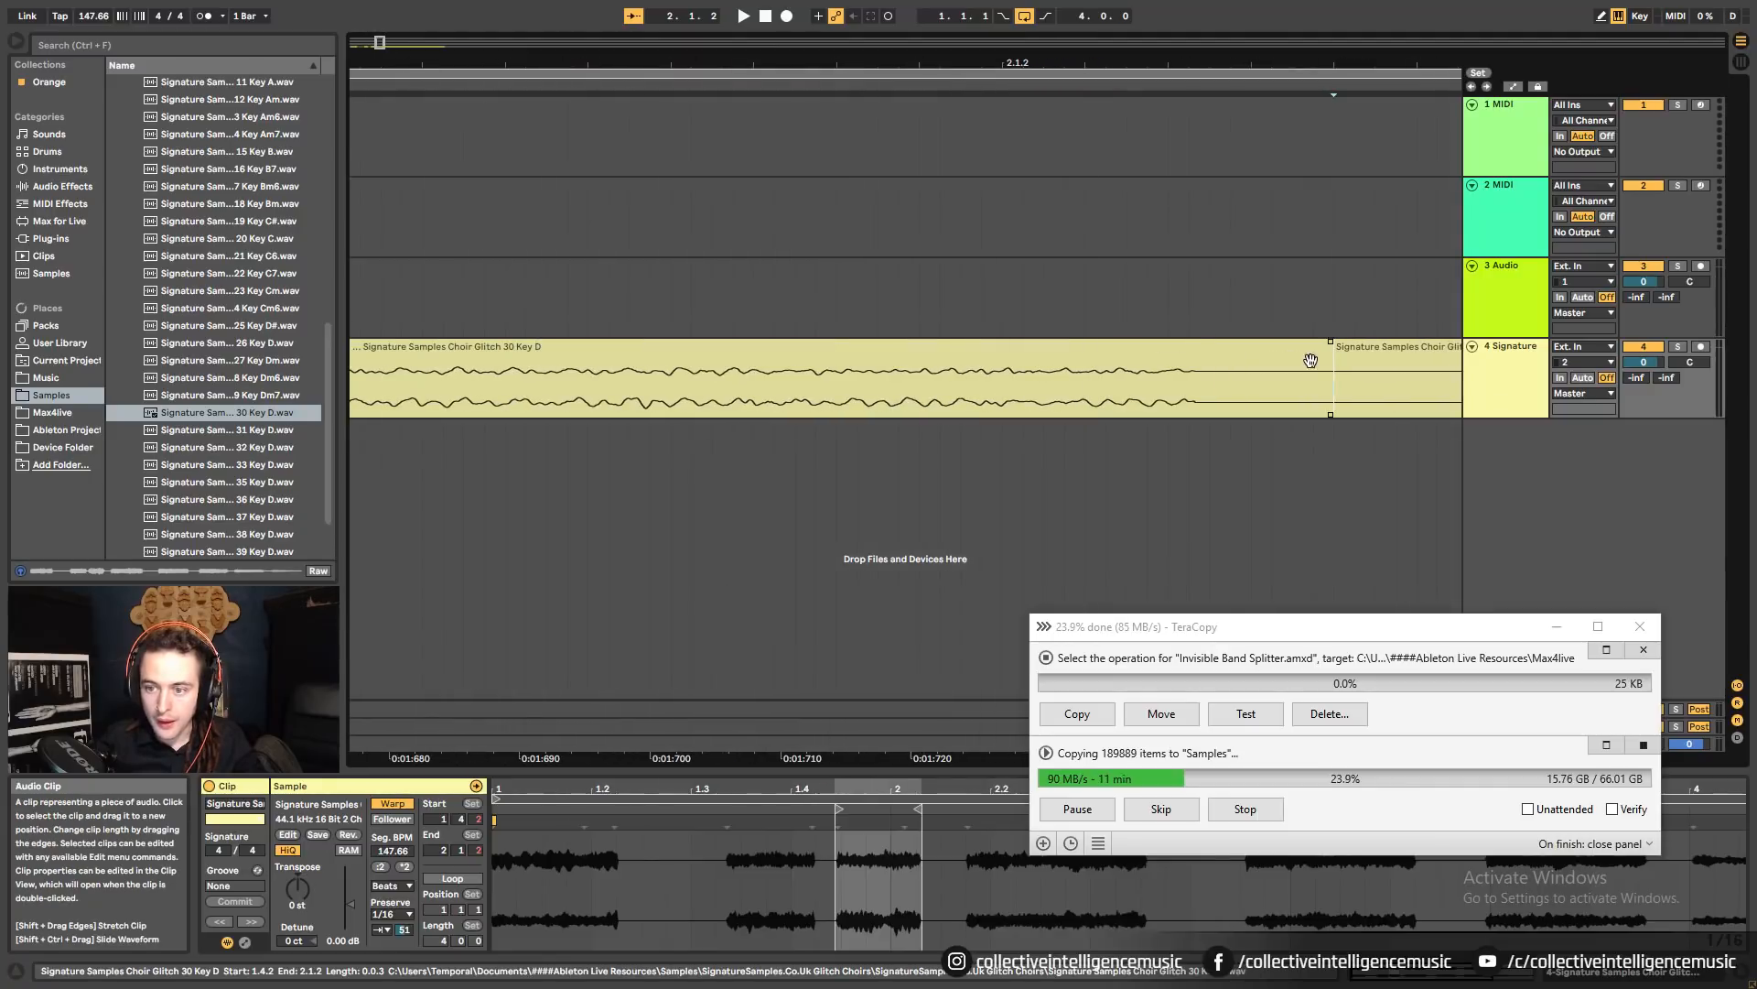
{"action": "left_click_drag", "start_coordinate": [1332, 375], "coordinate": [1007, 341]}
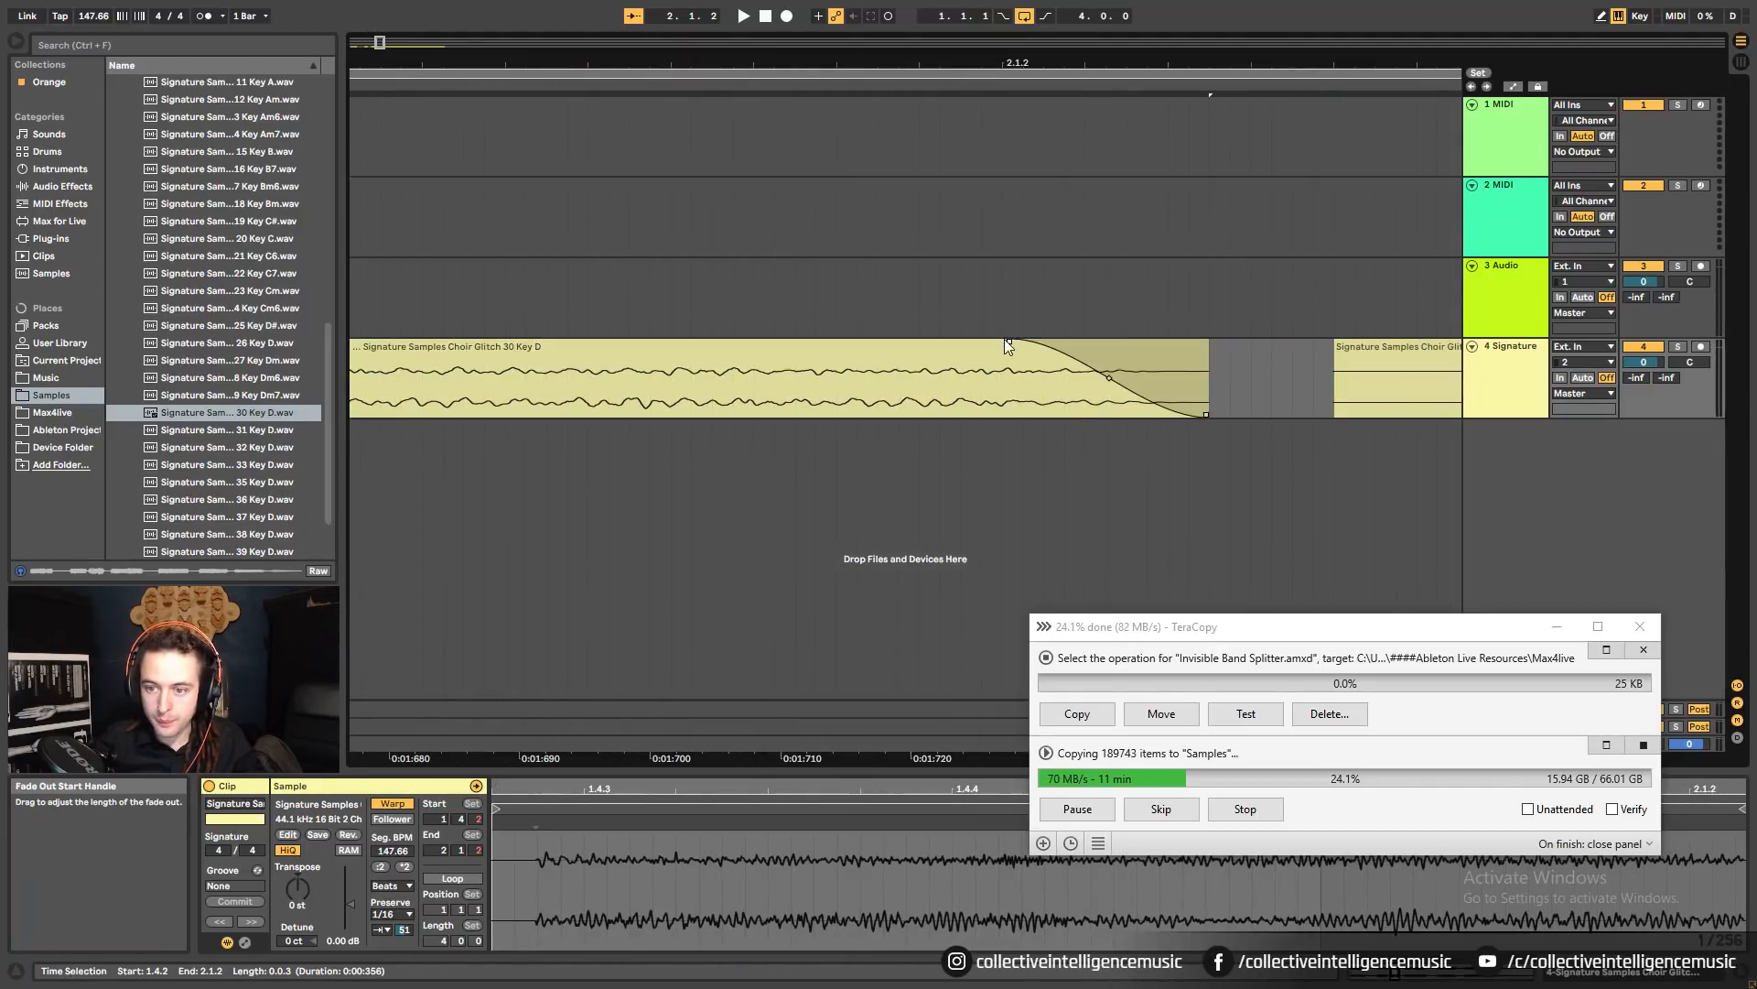
{"action": "left_click_drag", "start_coordinate": [1135, 62], "coordinate": [730, 11]}
Split the audio at 2.3.3 after the fourth chop, fade out that chop's end and play it back.
{"action": "left_click", "coordinate": [1087, 398]}
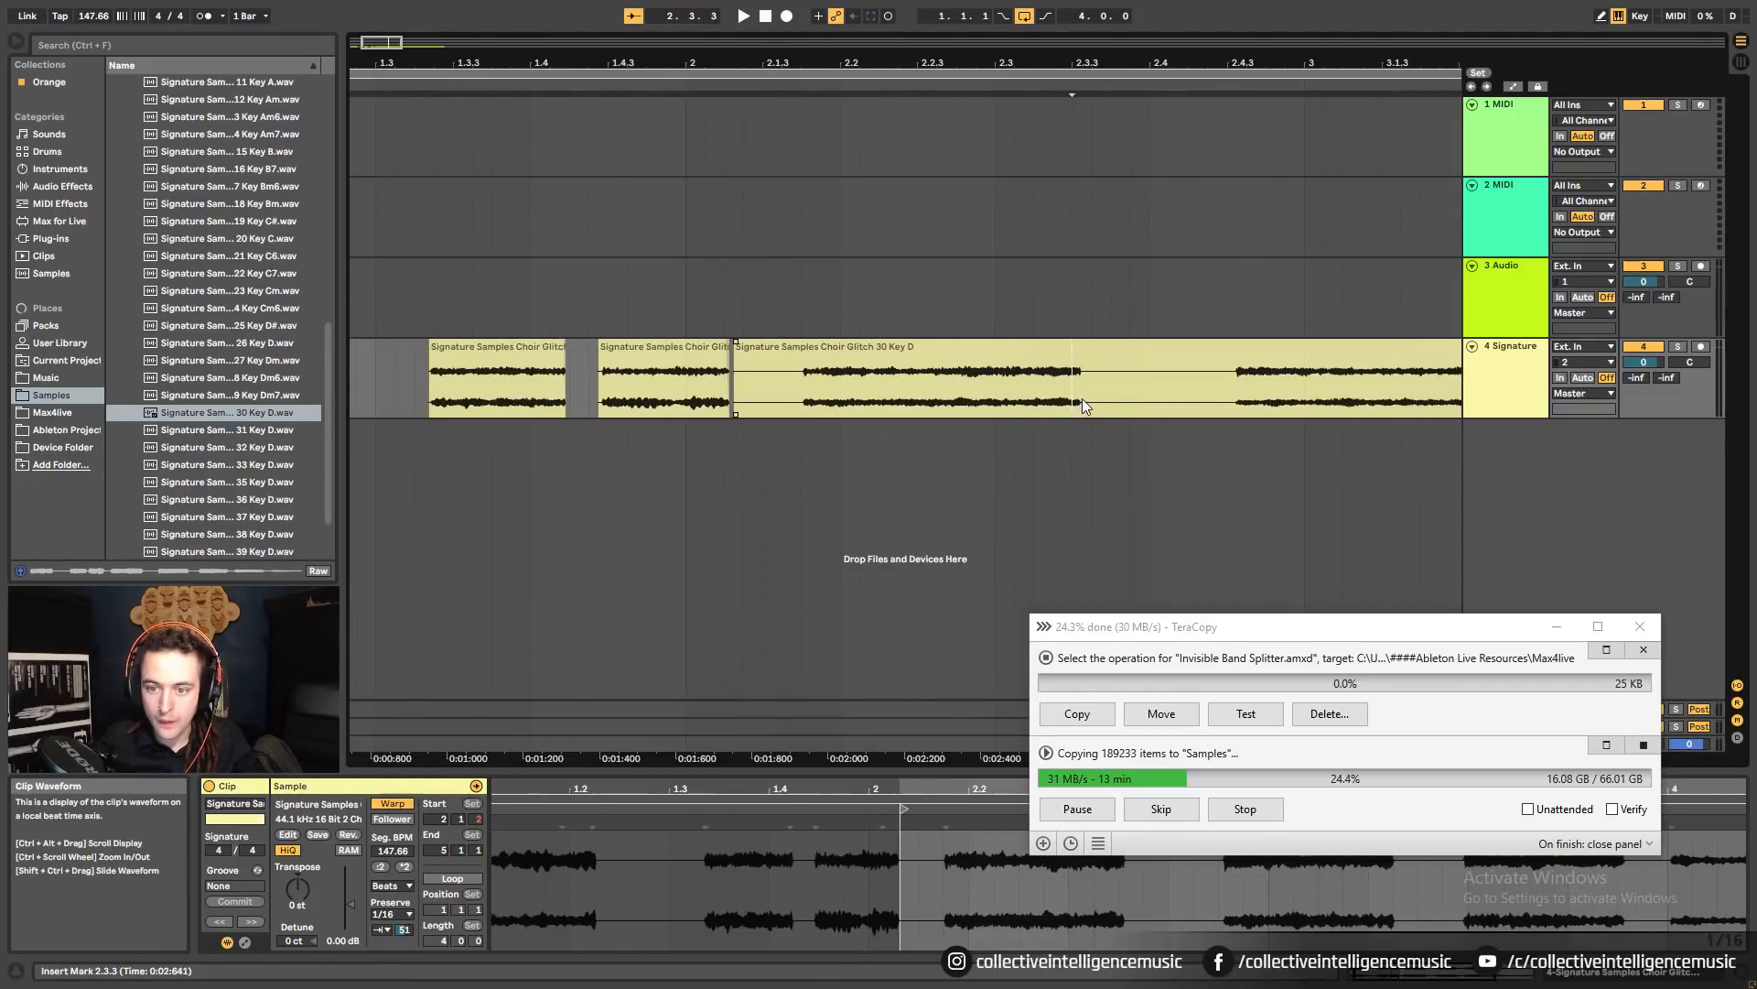
{"action": "key", "text": "ctrl+e"}
{"action": "left_click_drag", "start_coordinate": [1078, 63], "coordinate": [1078, 229]}
{"action": "left_click_drag", "start_coordinate": [1414, 378], "coordinate": [1020, 348]}
{"action": "key", "text": "space"}
{"action": "left_click_drag", "start_coordinate": [1206, 63], "coordinate": [799, 4]}
{"action": "key", "text": "space"}
Split the audio at 3.2.2 after the fifth chop and fade out that chop's end.
{"action": "left_click", "coordinate": [1028, 383]}
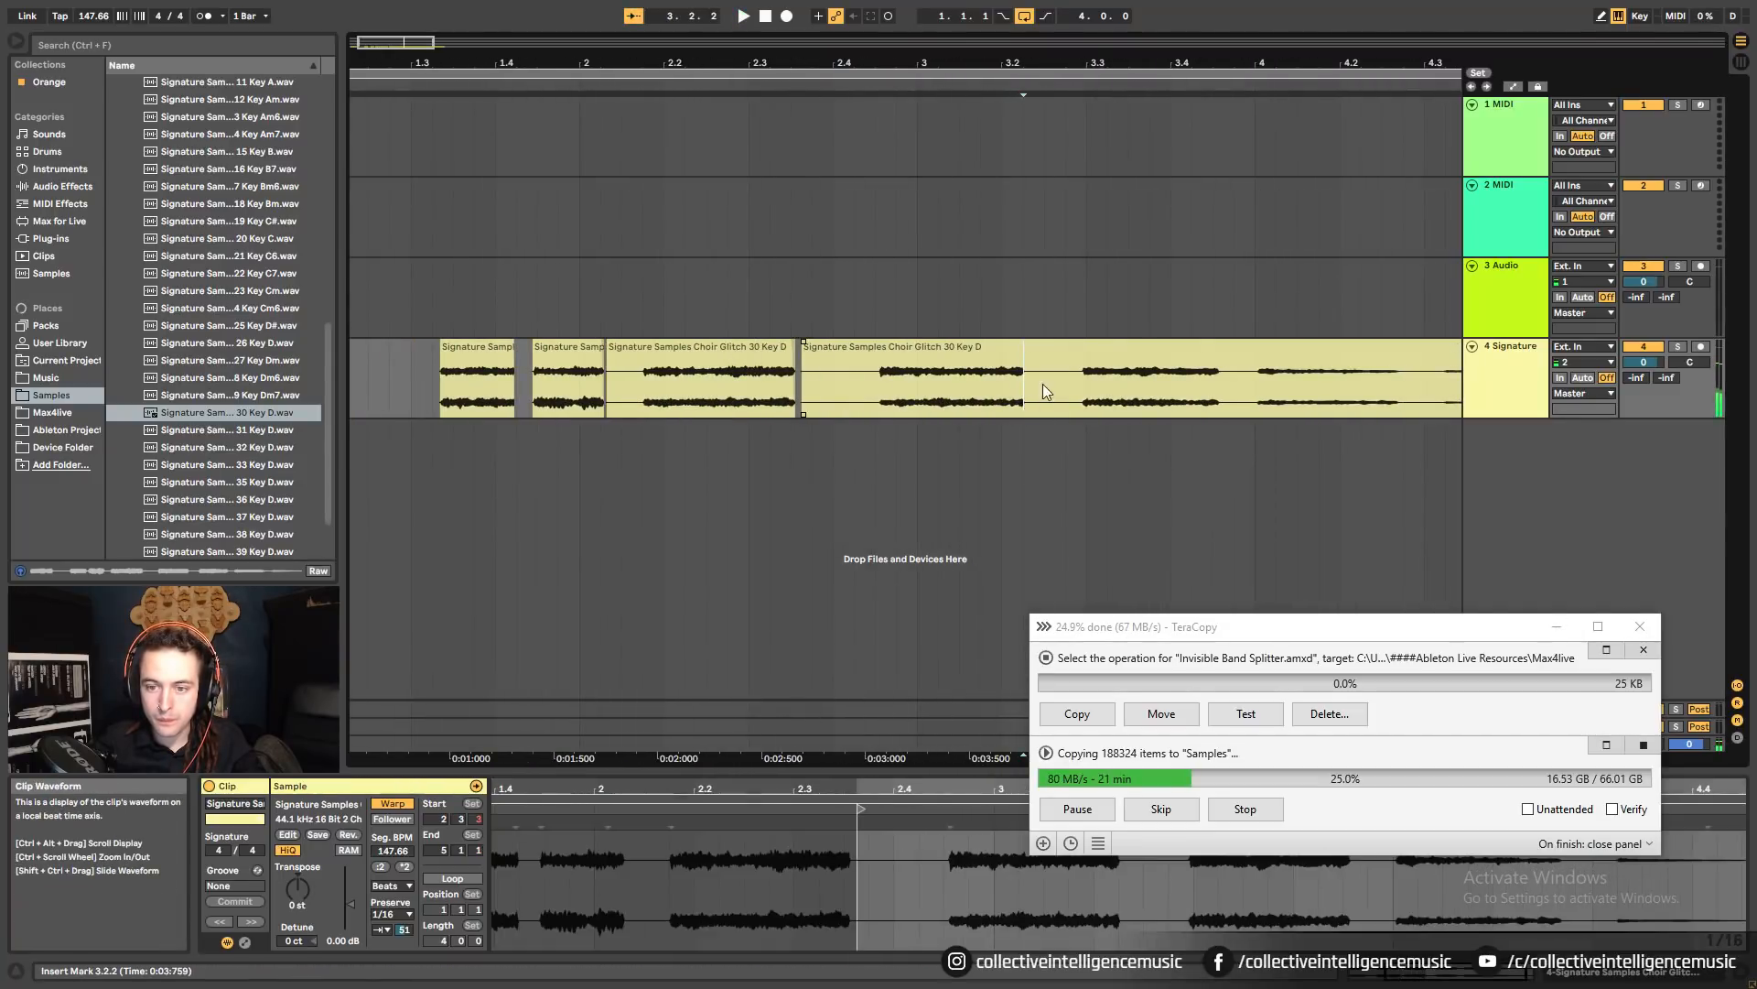
{"action": "key", "text": "ctrl+e"}
{"action": "left_click_drag", "start_coordinate": [1033, 63], "coordinate": [1034, 183]}
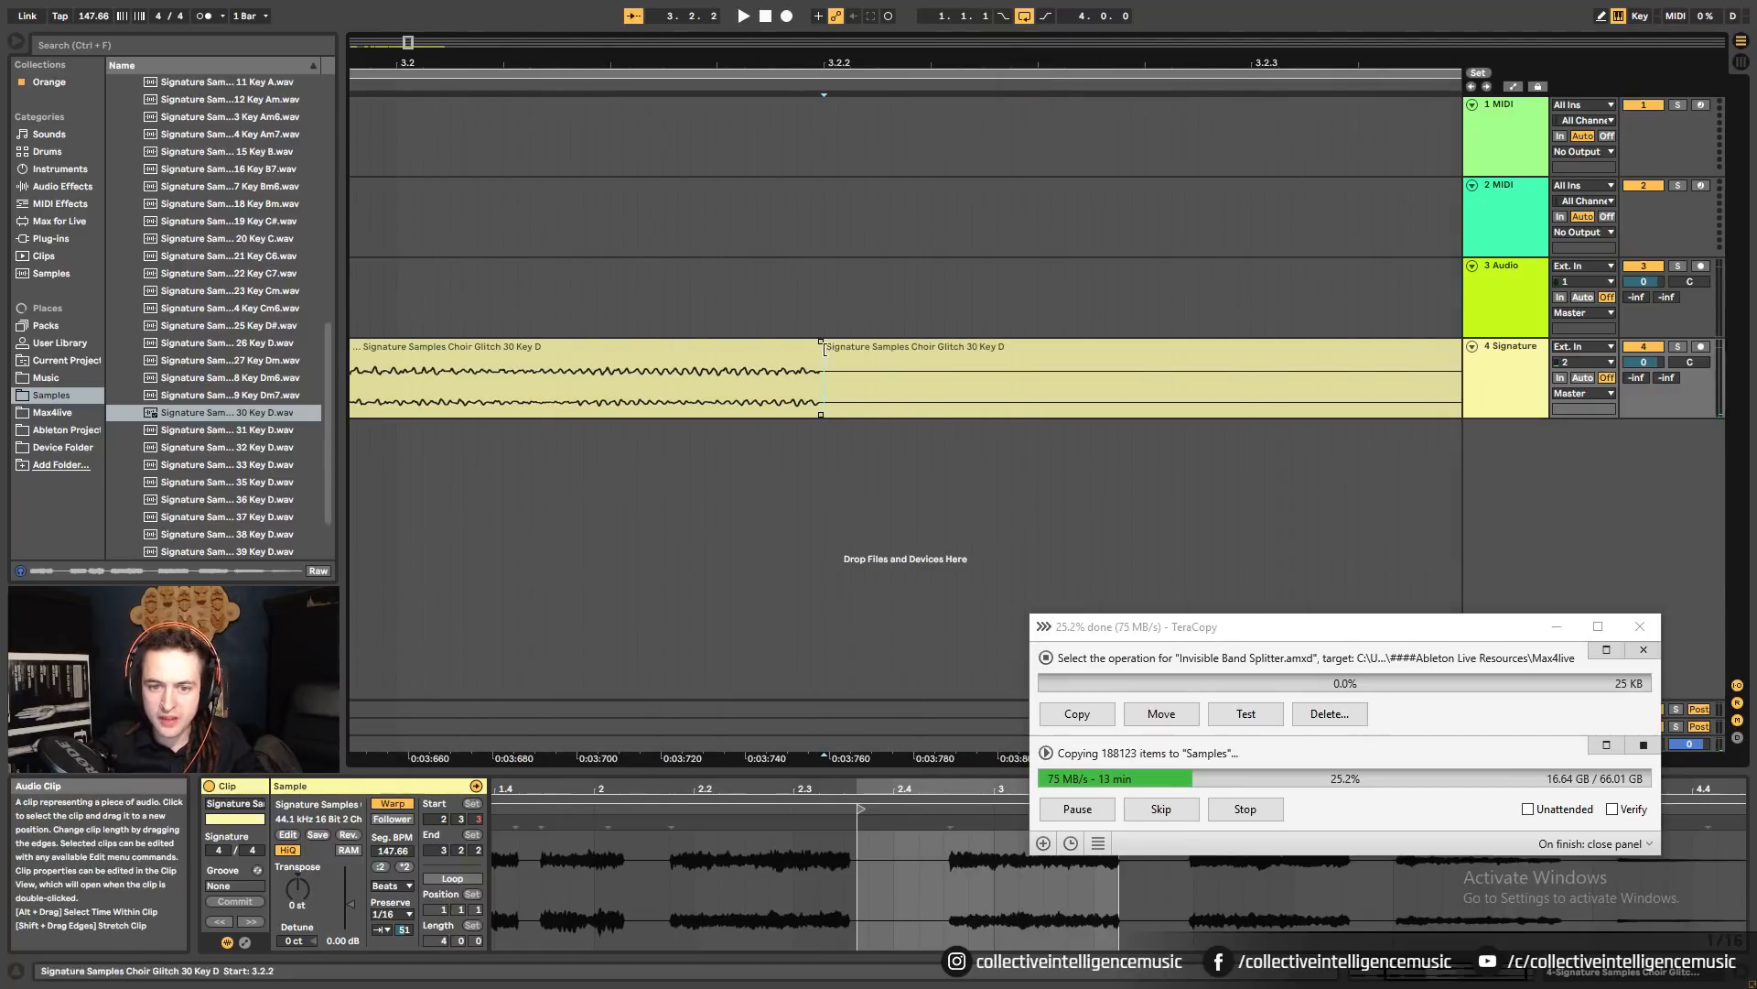
{"action": "left_click_drag", "start_coordinate": [829, 350], "coordinate": [793, 343]}
{"action": "left_click_drag", "start_coordinate": [891, 65], "coordinate": [617, 56]}
Split the audio at 3.4.3 after the sixth chop, trim away the silence beside the cut and fade out the chop.
{"action": "left_click", "coordinate": [1207, 398]}
{"action": "key", "text": "ctrl+e"}
{"action": "left_click_drag", "start_coordinate": [1239, 62], "coordinate": [1229, 161]}
{"action": "left_click_drag", "start_coordinate": [1056, 347], "coordinate": [1182, 347]}
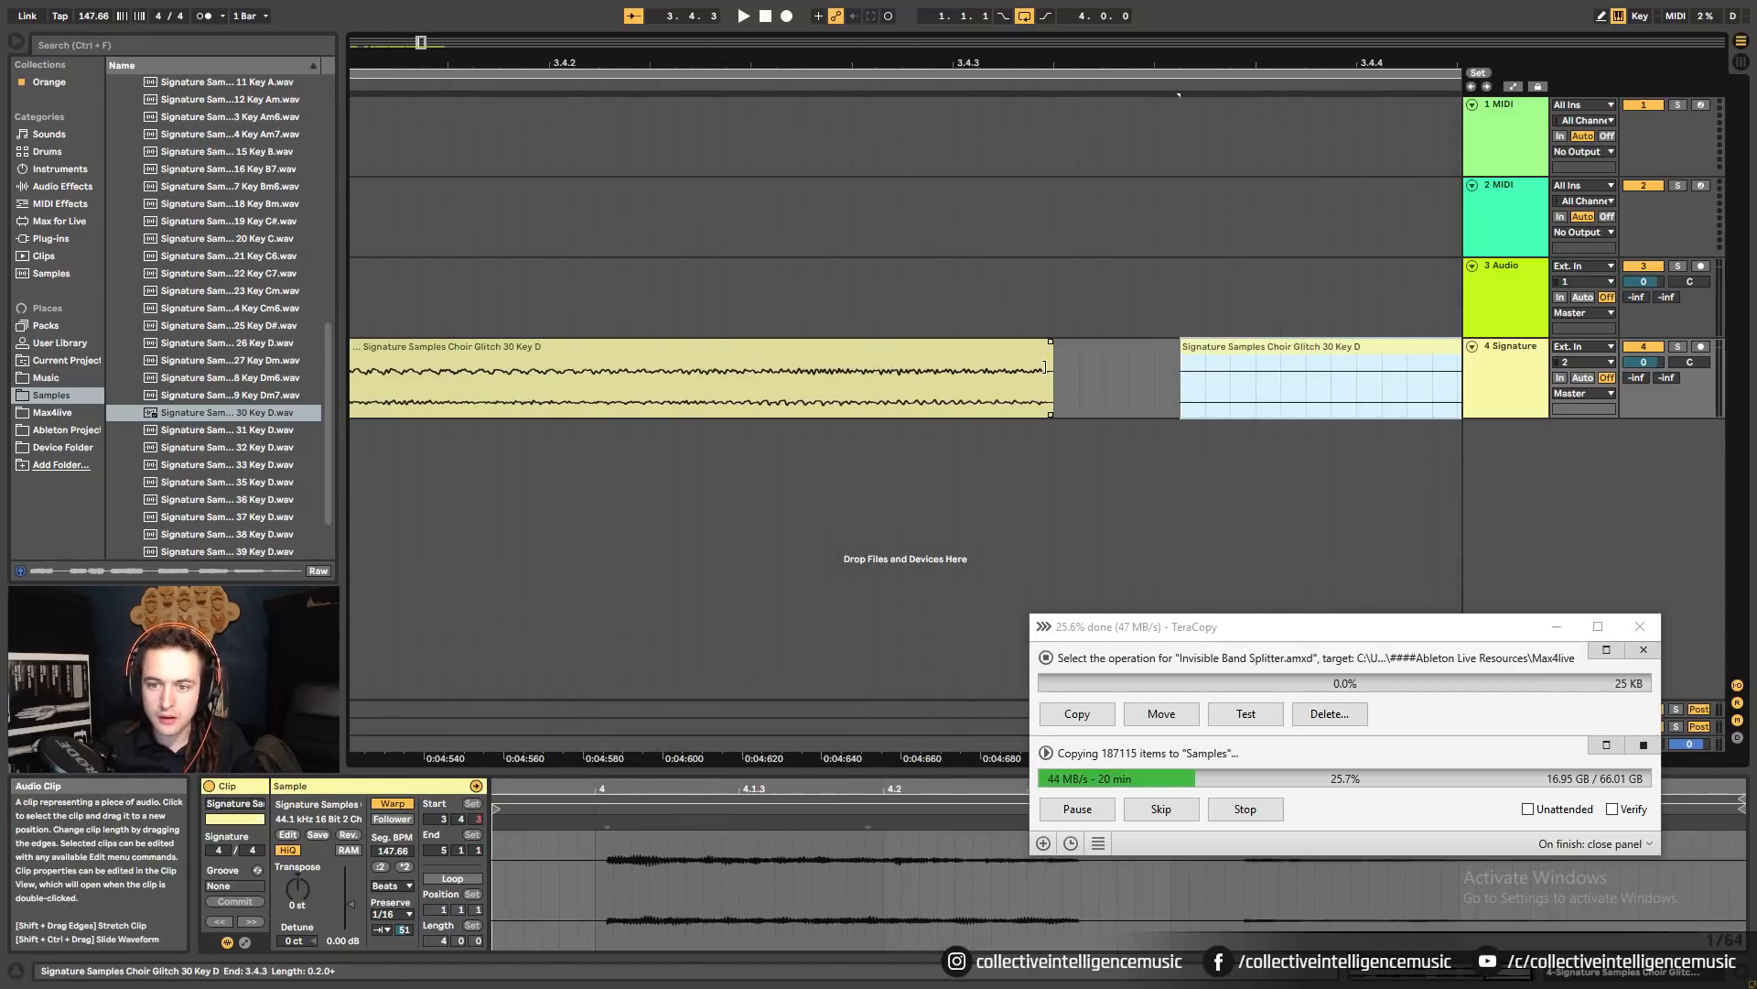
{"action": "left_click_drag", "start_coordinate": [1051, 341], "coordinate": [954, 366]}
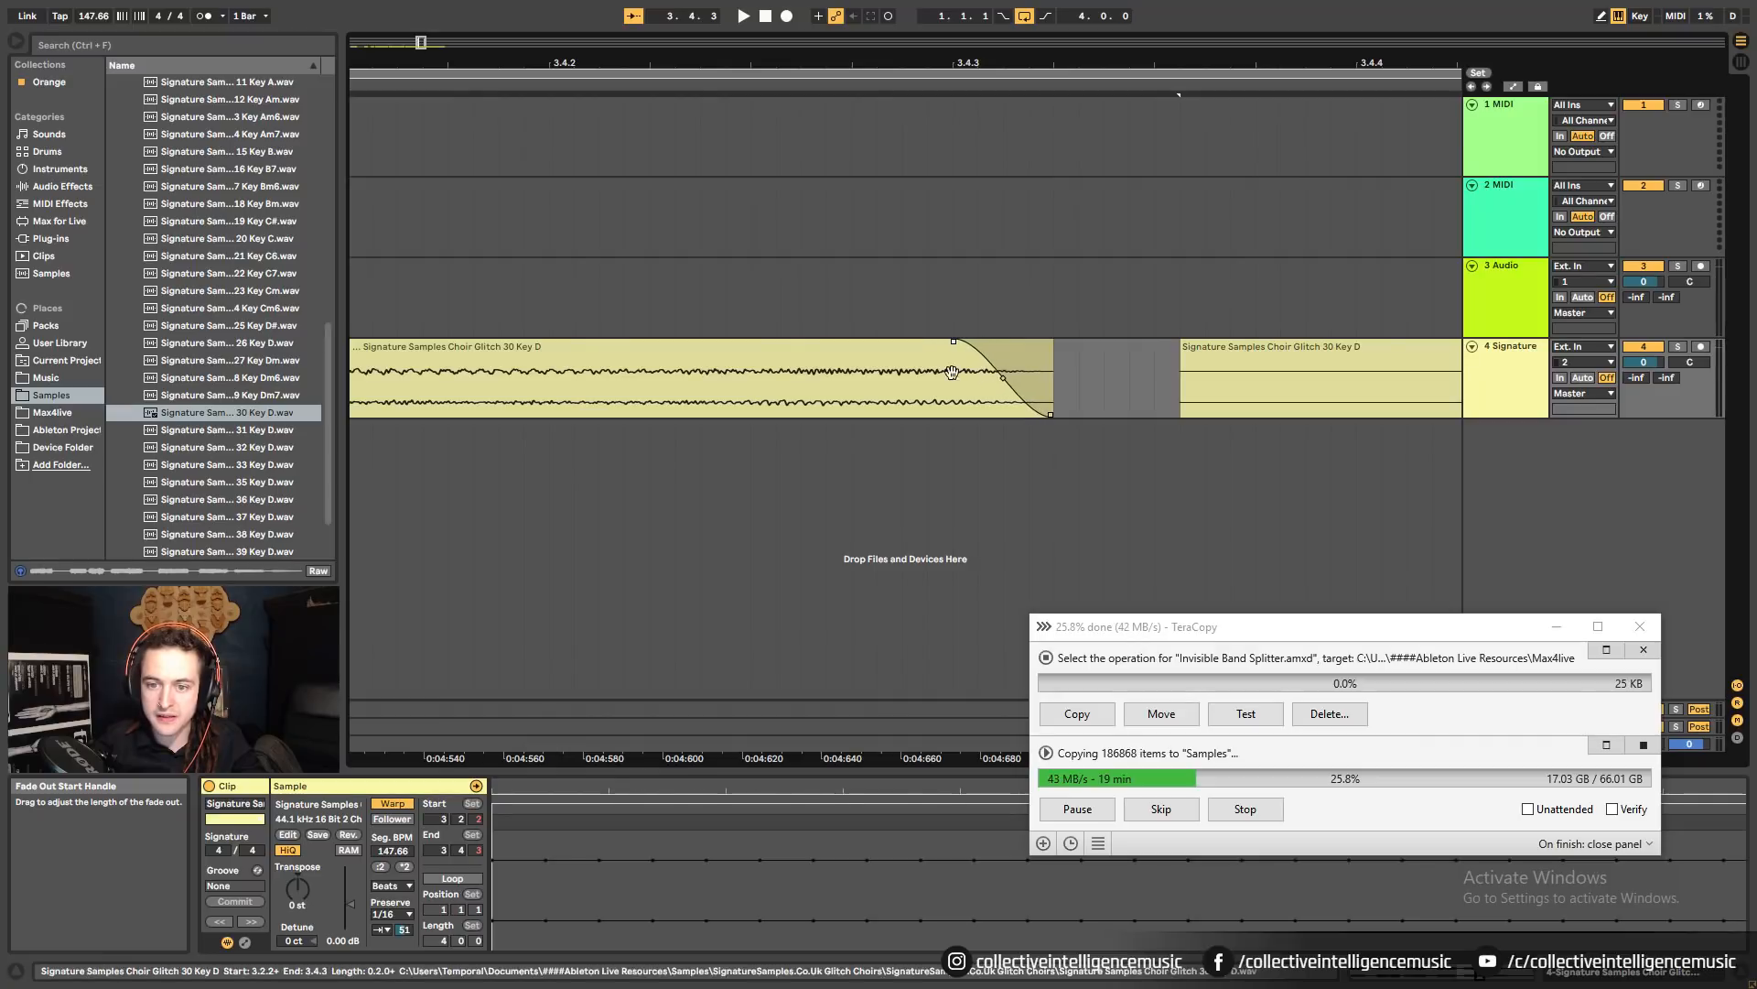
{"action": "left_click_drag", "start_coordinate": [952, 62], "coordinate": [723, 10]}
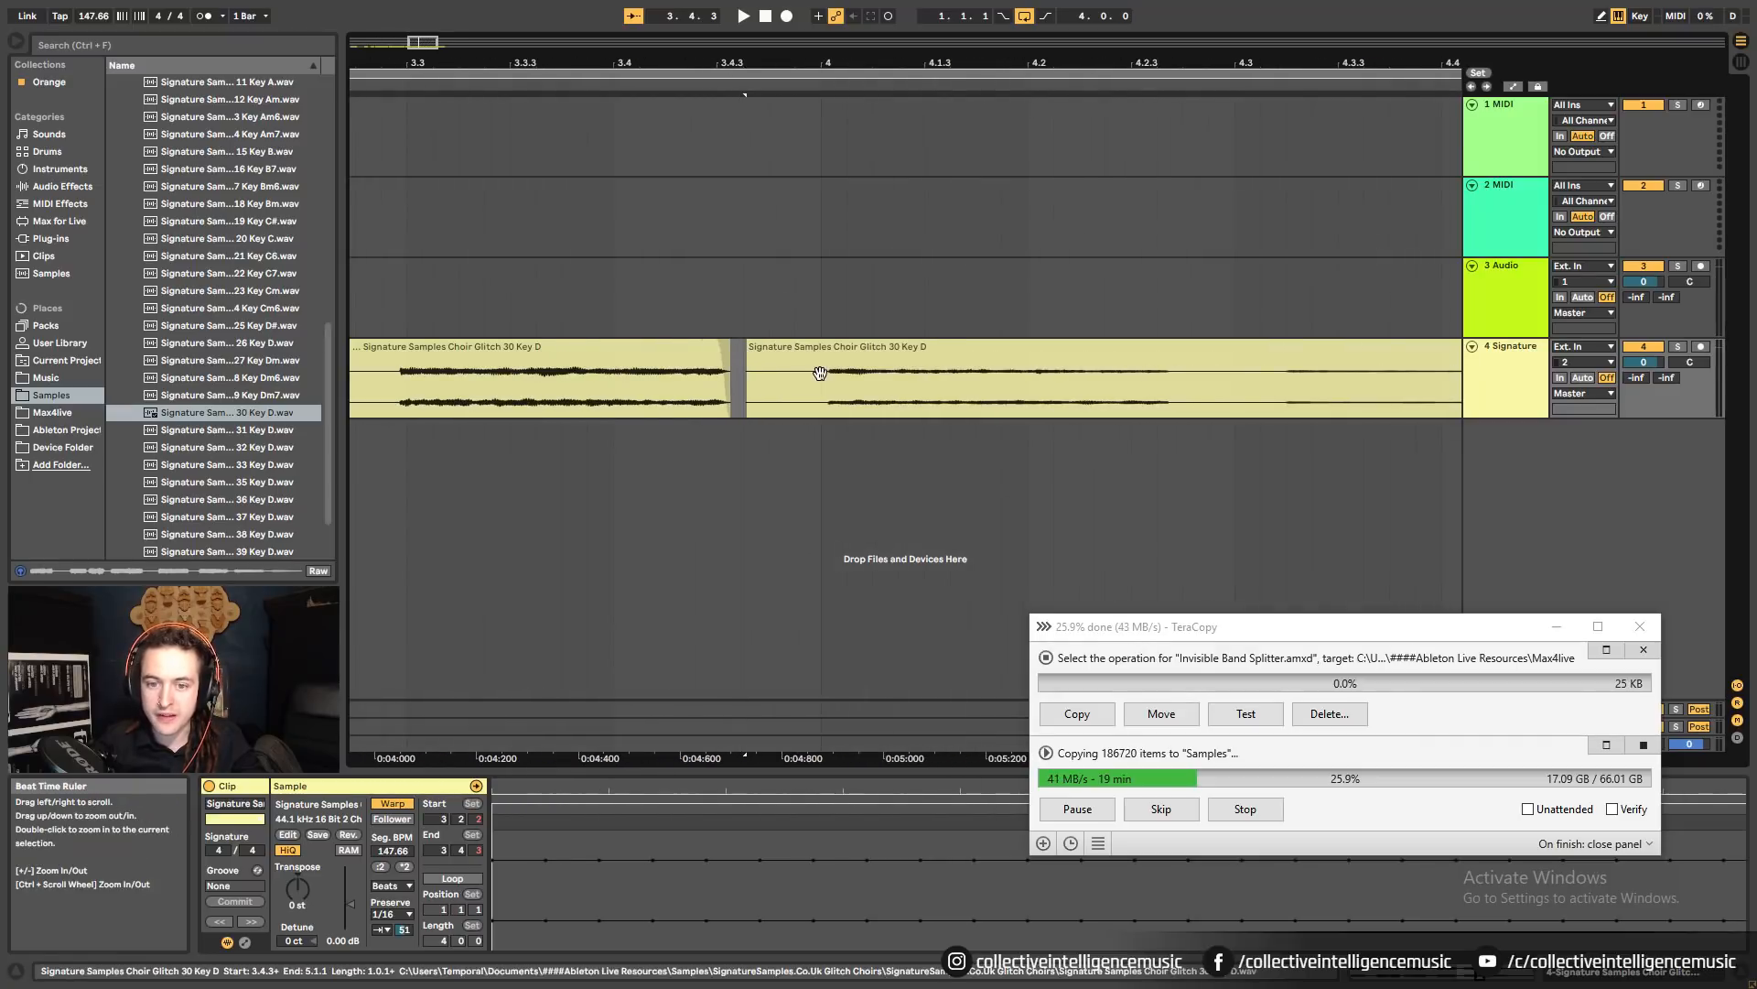
Split the audio at 4.2.3, fade out the seventh chop and trim the silent start of the last clip.
{"action": "left_click", "coordinate": [1173, 394]}
{"action": "left_click_drag", "start_coordinate": [1153, 62], "coordinate": [1152, 72]}
{"action": "left_click", "coordinate": [1260, 395]}
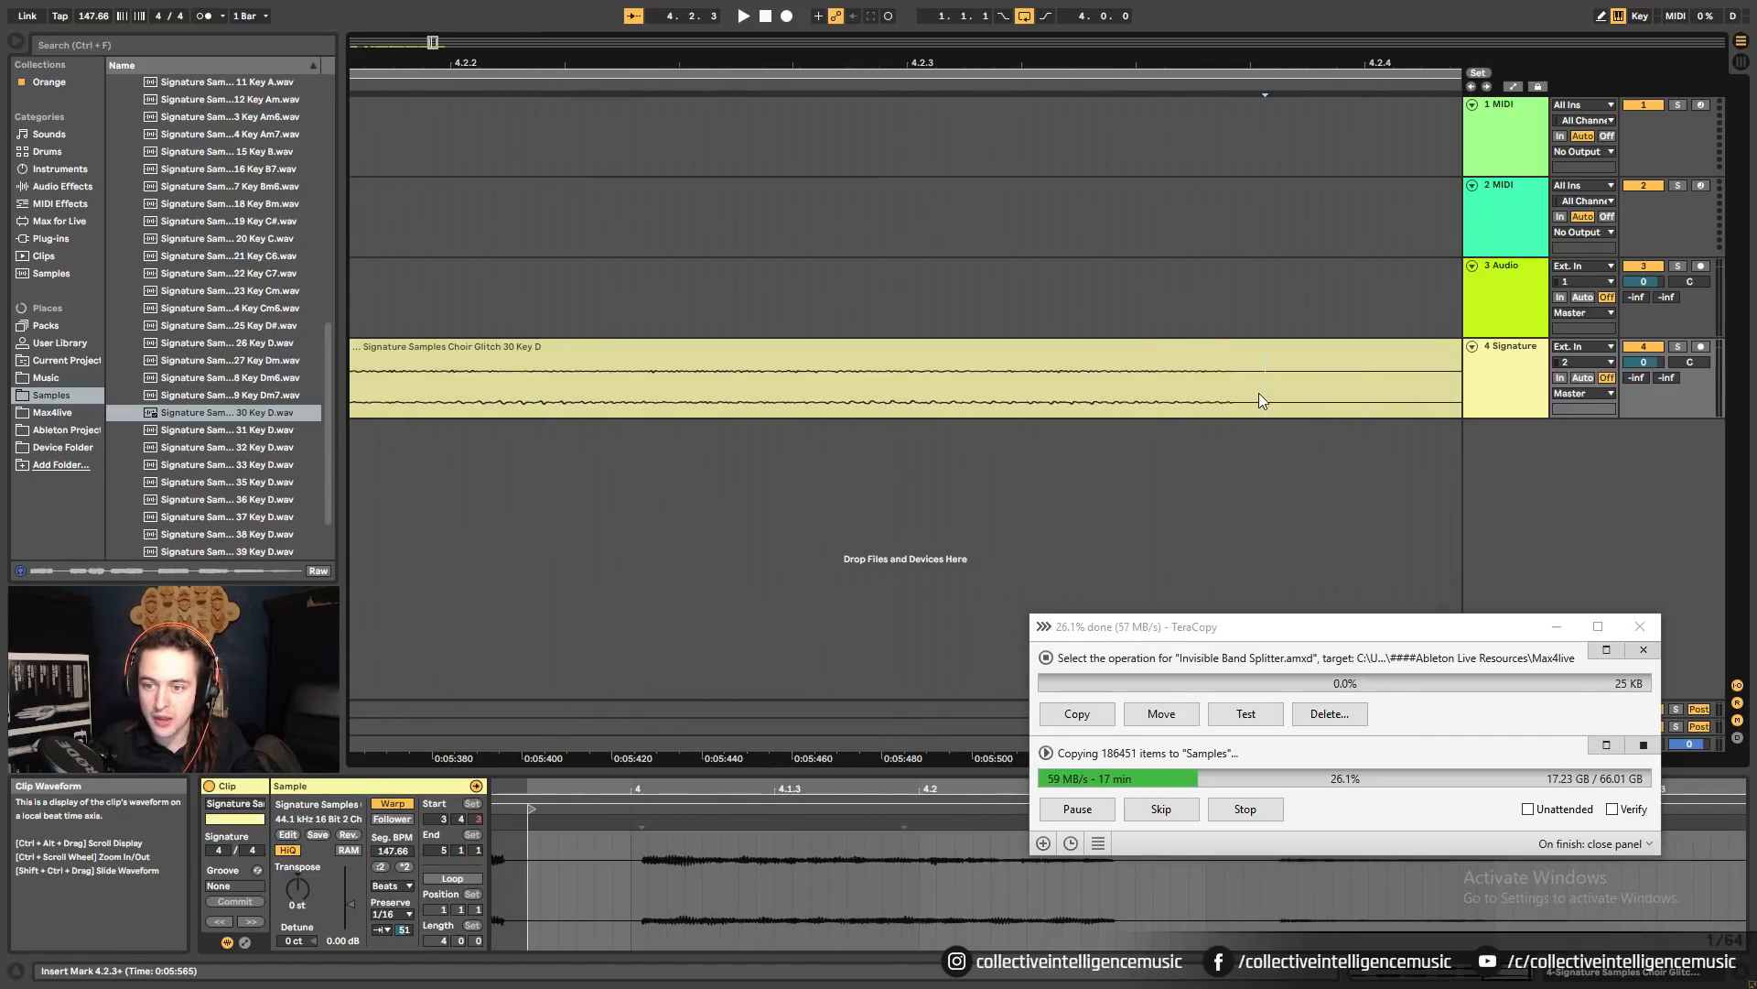
{"action": "key", "text": "ctrl+e"}
{"action": "left_click_drag", "start_coordinate": [1244, 345], "coordinate": [1127, 360]}
{"action": "left_click_drag", "start_coordinate": [1372, 62], "coordinate": [694, 62]}
{"action": "left_click_drag", "start_coordinate": [669, 345], "coordinate": [867, 379]}
Play the whole chopped vocal from bar 1 to check the cuts.
{"action": "left_click_drag", "start_coordinate": [1094, 62], "coordinate": [975, 62]}
{"action": "left_click", "coordinate": [373, 375]}
{"action": "key", "text": "space"}
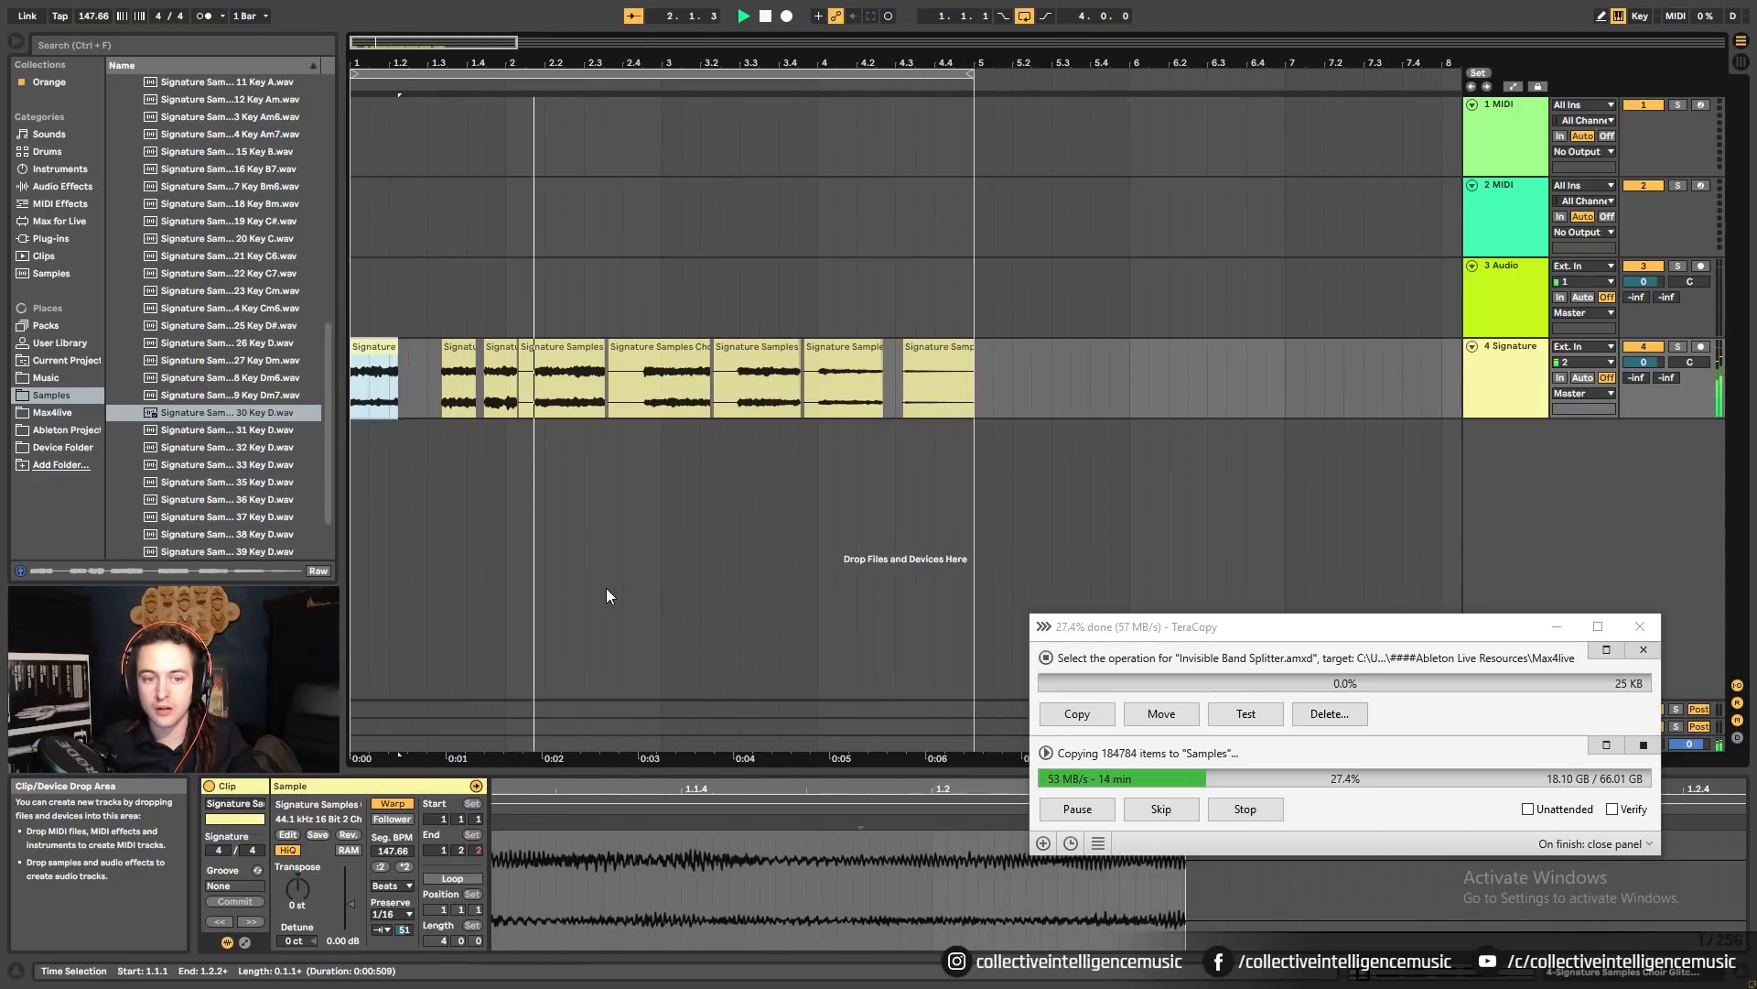
{"action": "key", "text": "space"}
Add short fade-ins to the second and third chops and play them back.
{"action": "left_click", "coordinate": [527, 395]}
{"action": "mouse_move", "coordinate": [451, 63]}
{"action": "left_mouse_down"}
{"action": "mouse_move", "coordinate": [509, 138]}
{"action": "mouse_move", "coordinate": [832, 204]}
{"action": "left_mouse_up"}
{"action": "mouse_move", "coordinate": [710, 342]}
{"action": "left_mouse_down"}
{"action": "mouse_move", "coordinate": [734, 345]}
{"action": "mouse_move", "coordinate": [714, 343]}
{"action": "left_mouse_up"}
{"action": "left_click_drag", "start_coordinate": [1294, 342], "coordinate": [1322, 329]}
{"action": "left_click", "coordinate": [694, 372]}
{"action": "key", "text": "space"}
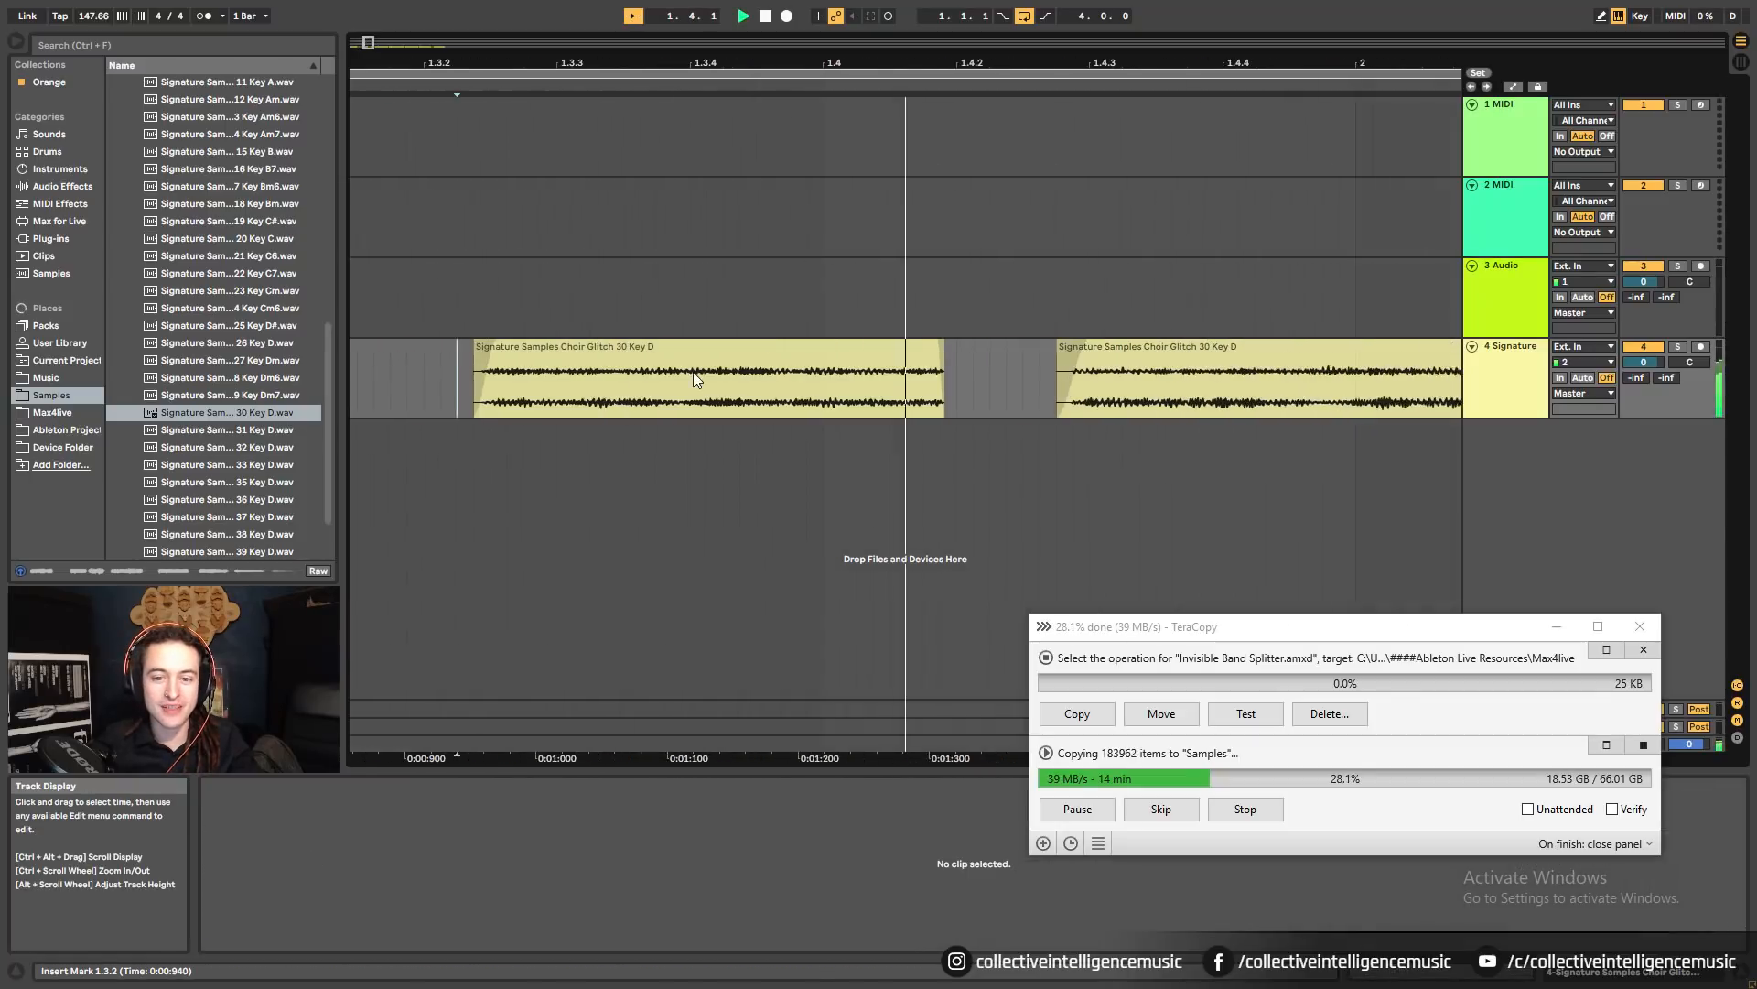
{"action": "key", "text": "space"}
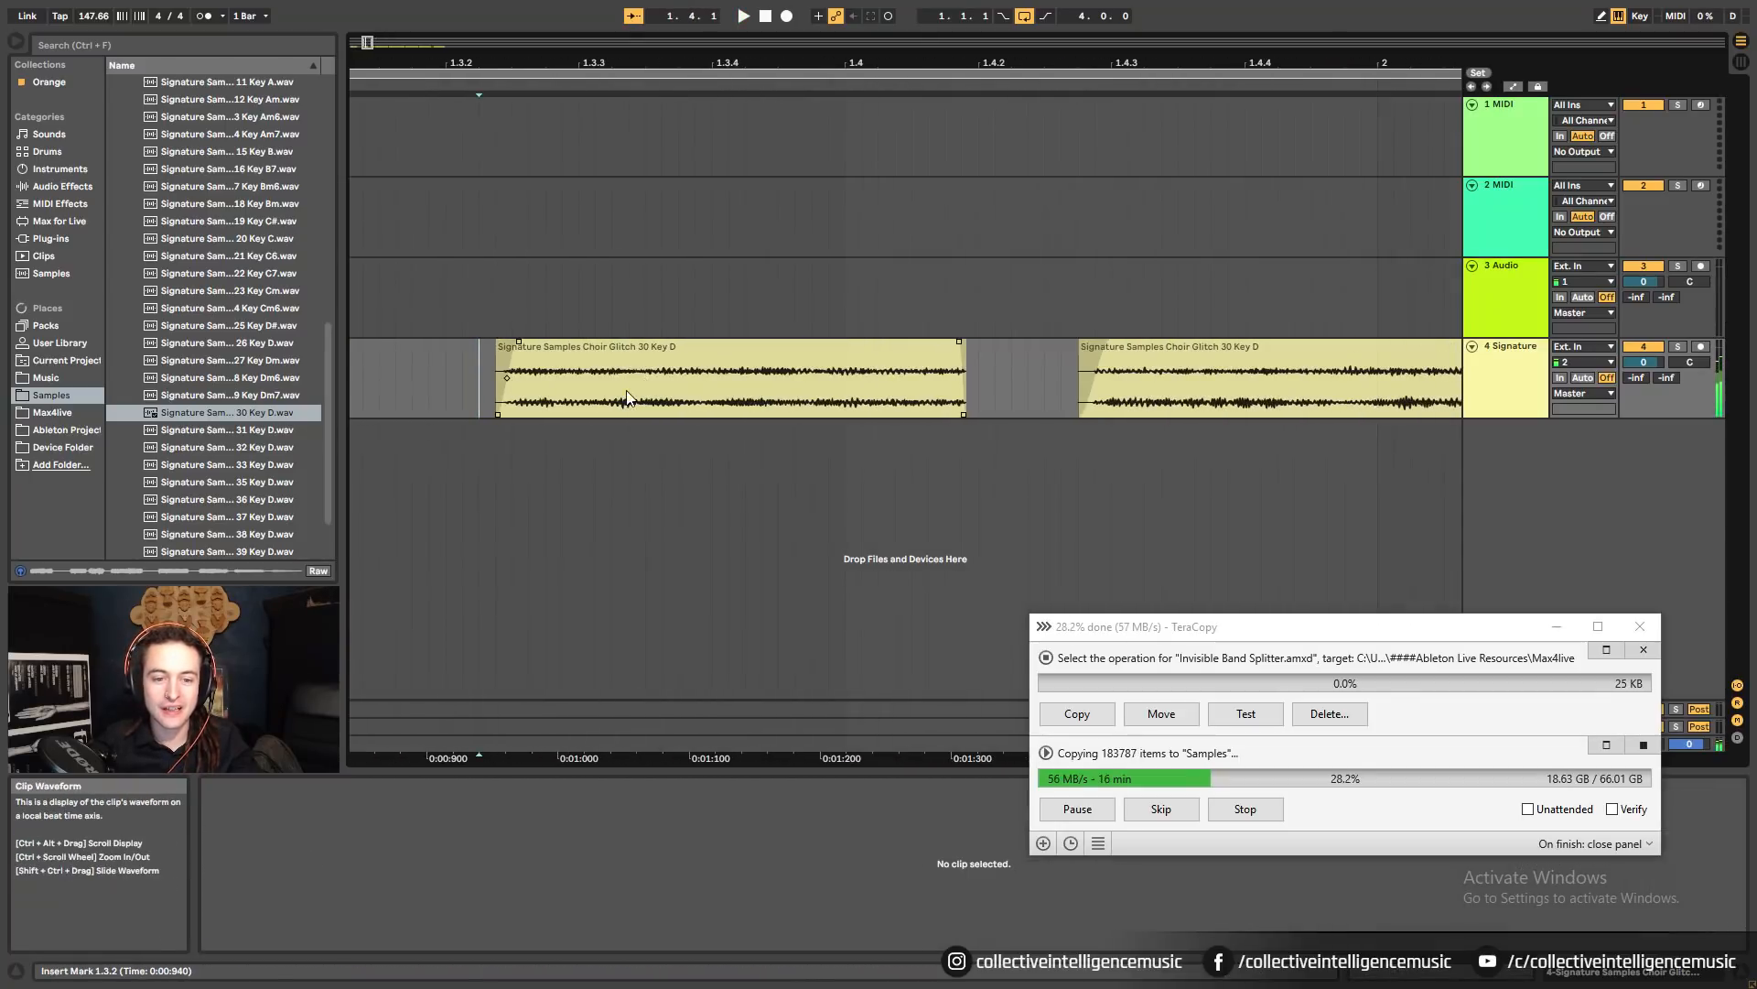
Trim the second chop's start closer to the vocal and give it a very short fade-in.
{"action": "left_click_drag", "start_coordinate": [502, 358], "coordinate": [513, 349]}
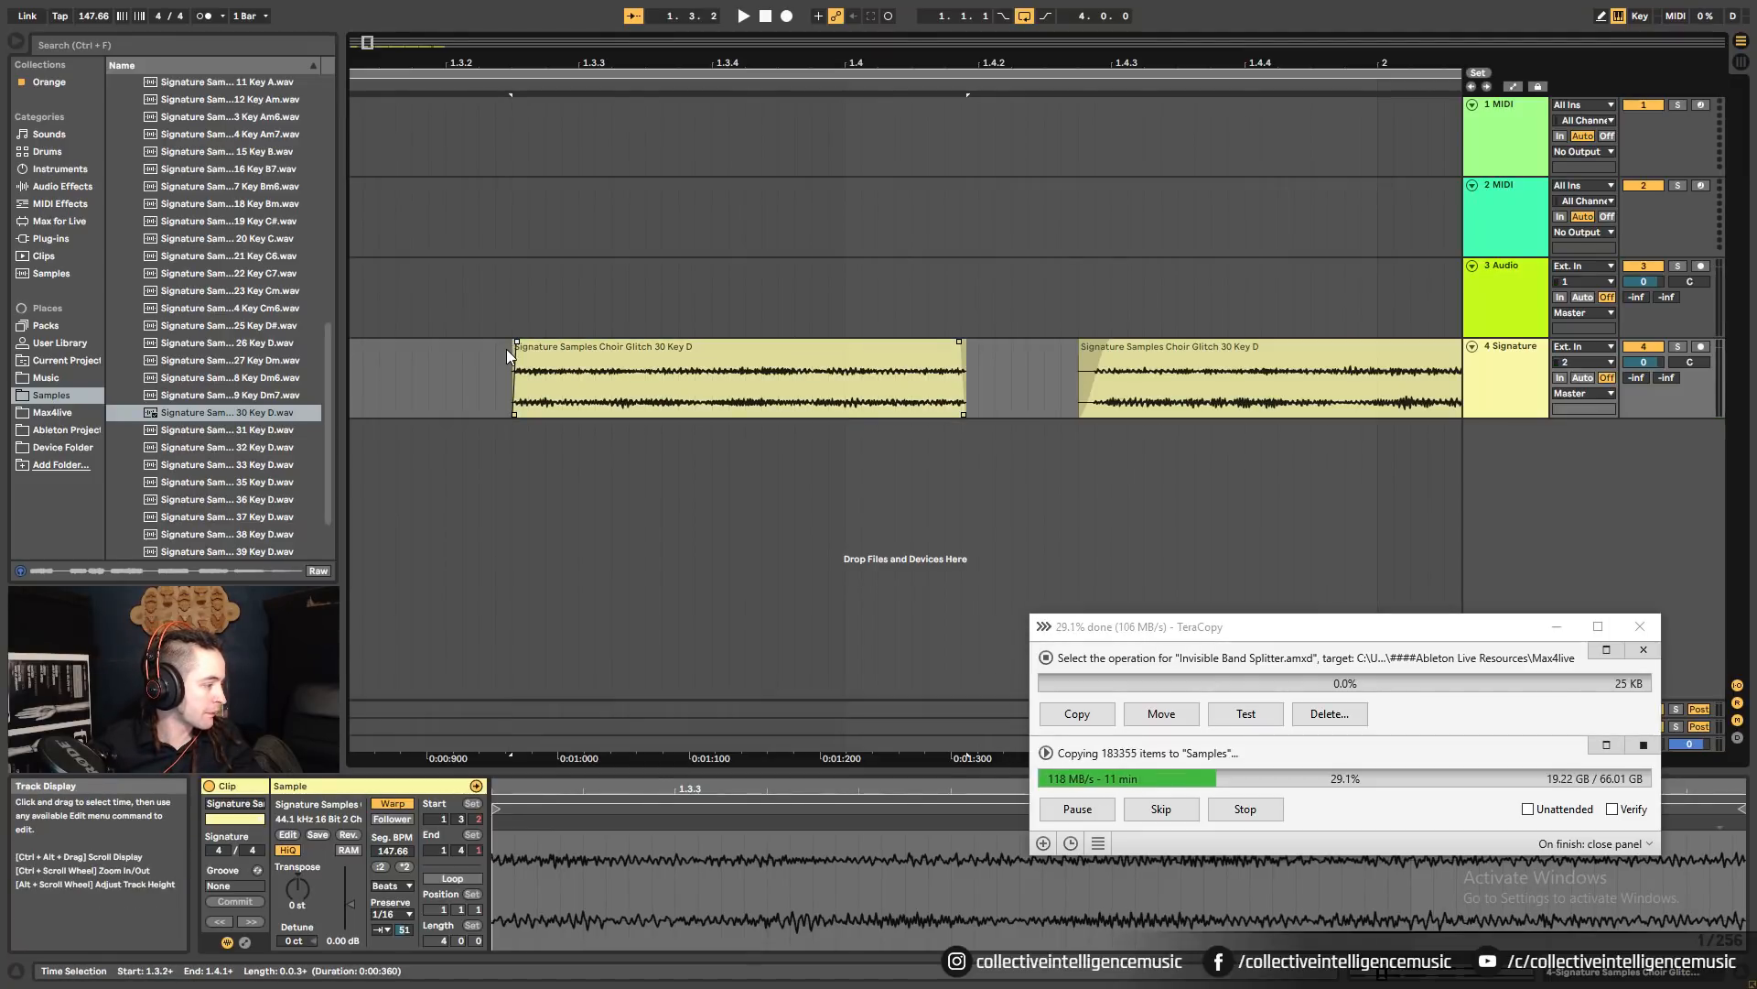
{"action": "left_click_drag", "start_coordinate": [441, 44], "coordinate": [1108, 39]}
{"action": "left_click_drag", "start_coordinate": [443, 64], "coordinate": [1030, 57]}
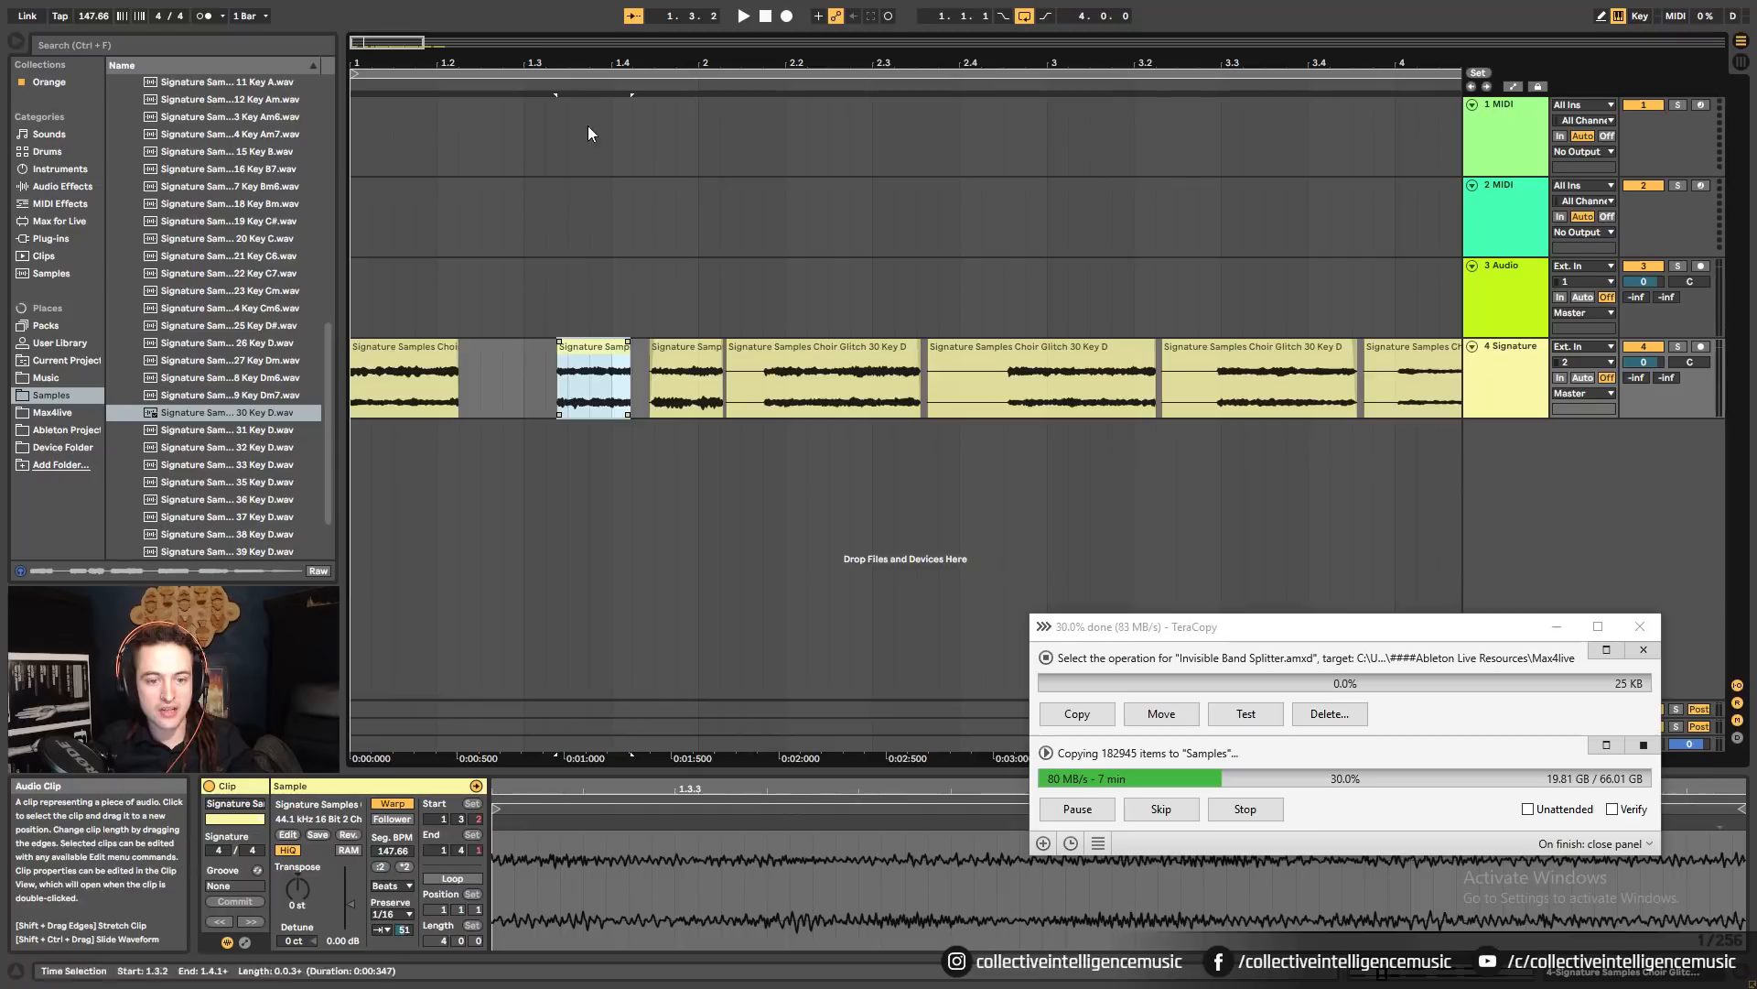
{"action": "key", "text": "z"}
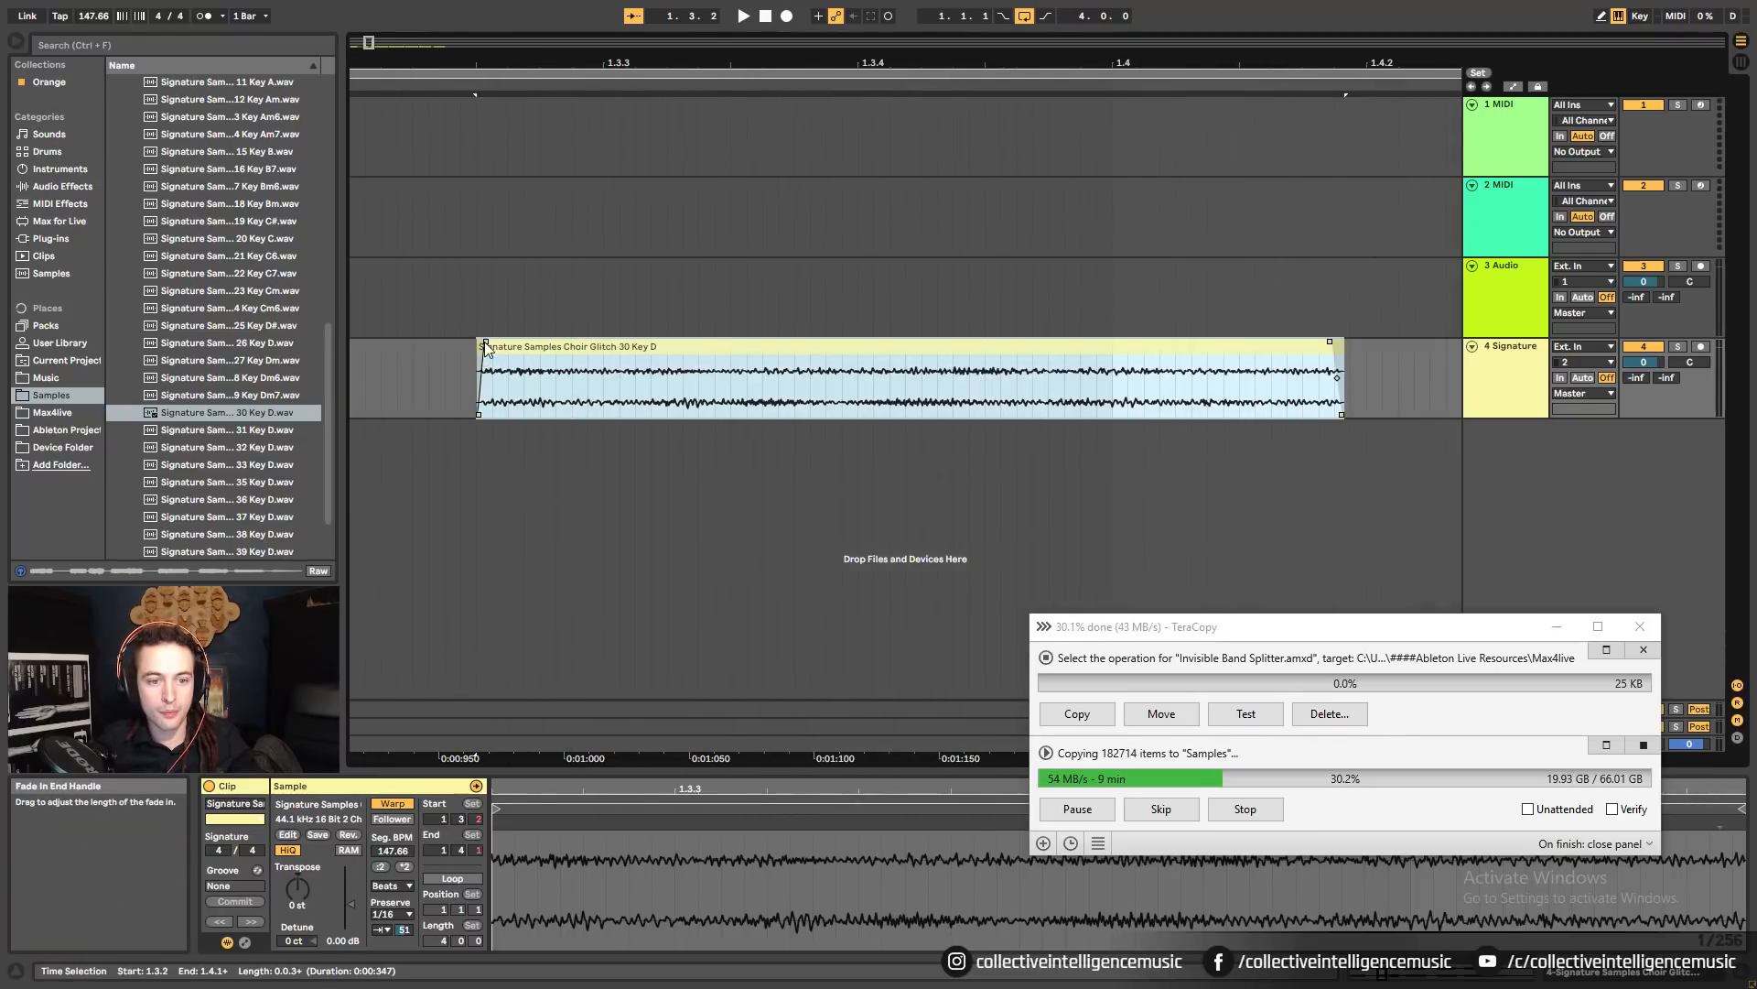
{"action": "left_click_drag", "start_coordinate": [486, 346], "coordinate": [493, 346]}
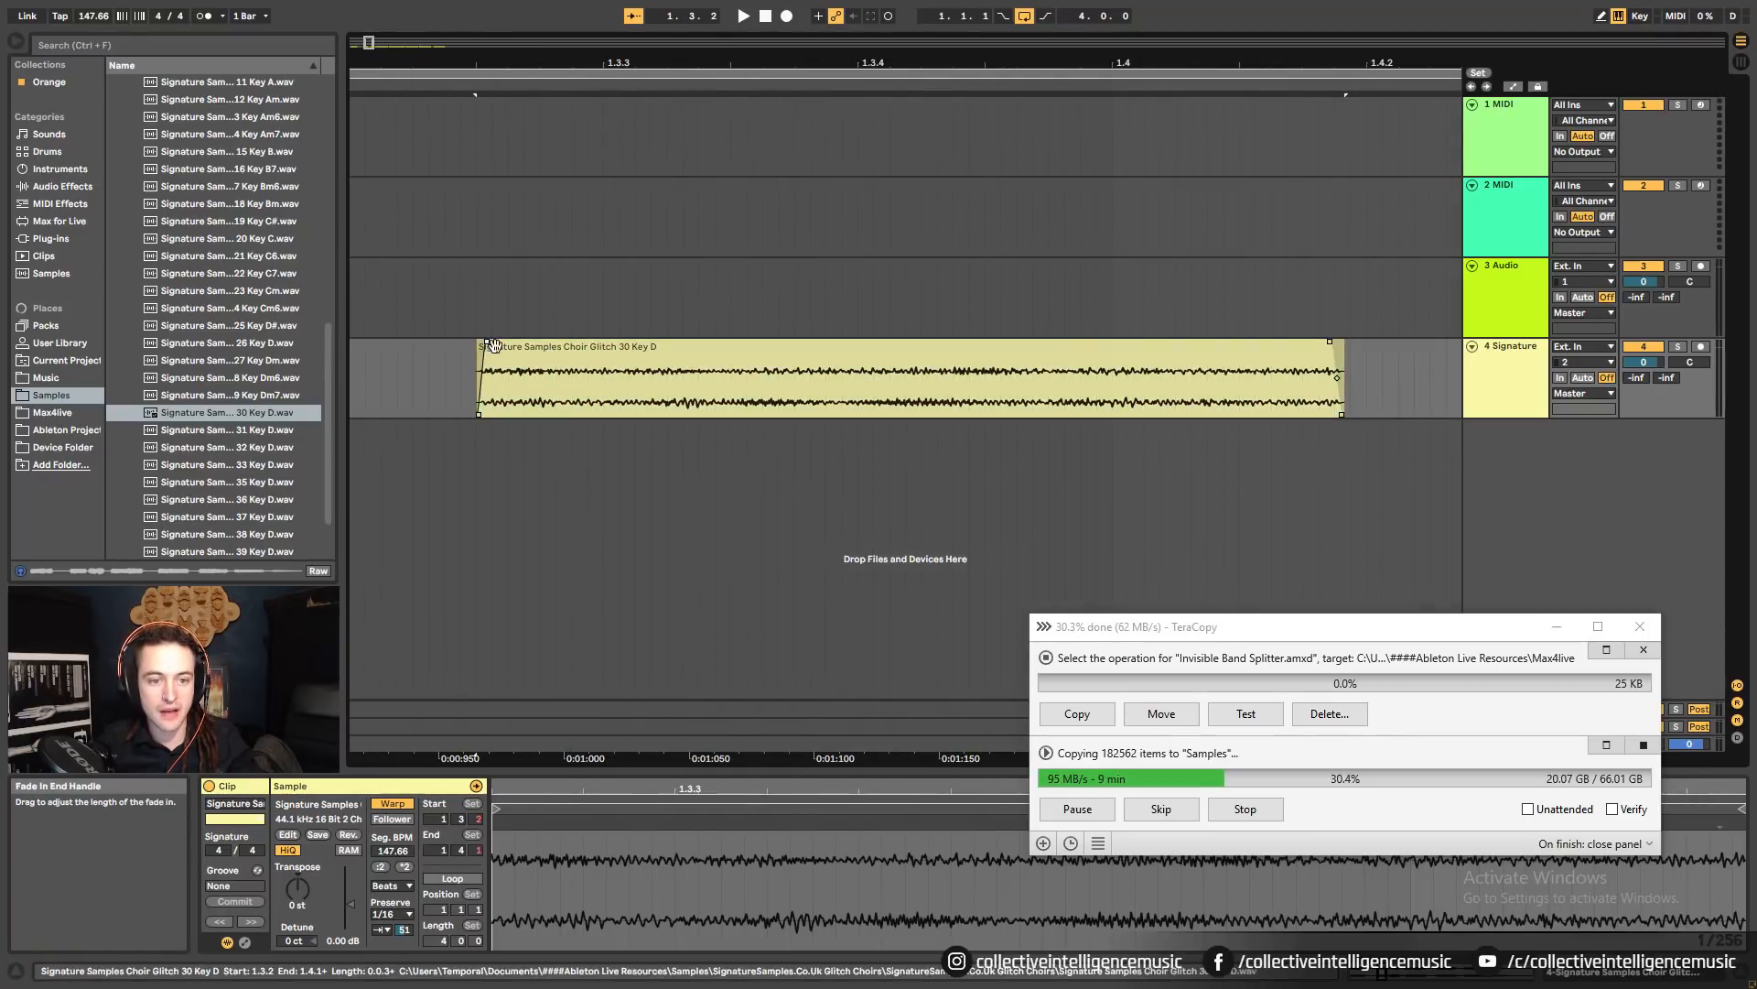
{"action": "left_click", "coordinate": [502, 346]}
Trim the third chop's start tight to the vocal and shorten its fade-in.
{"action": "left_click_drag", "start_coordinate": [505, 64], "coordinate": [568, 342]}
{"action": "left_click_drag", "start_coordinate": [793, 342], "coordinate": [753, 365]}
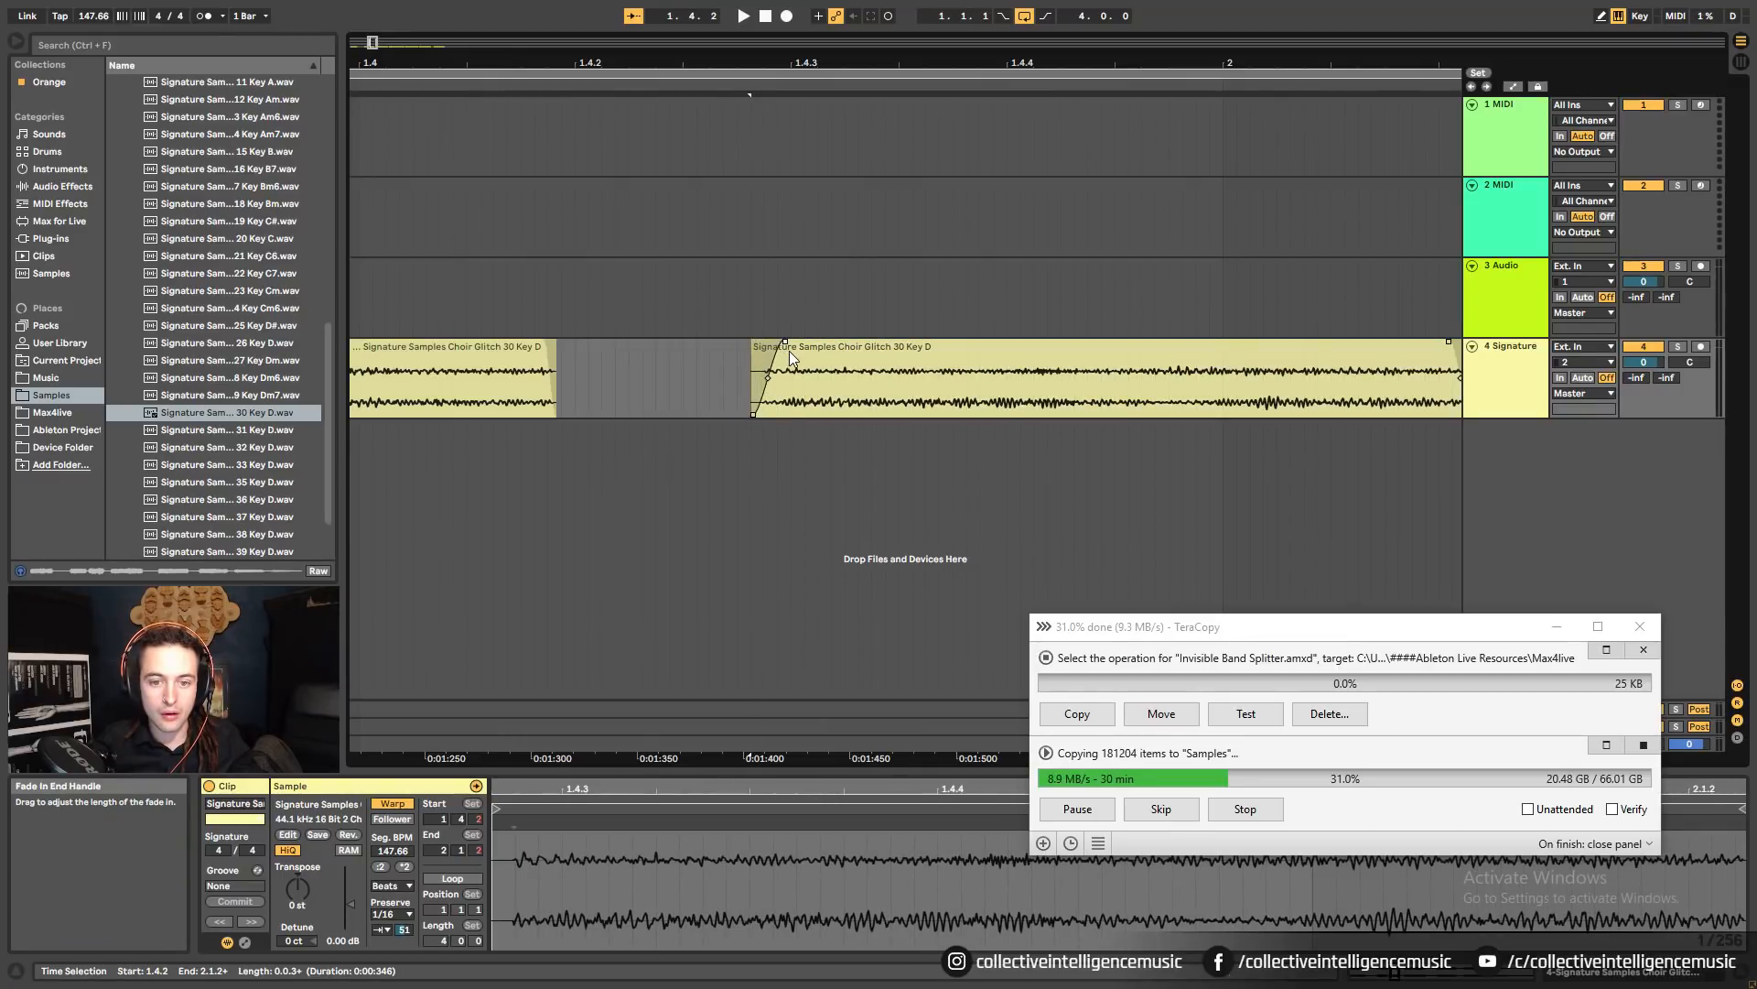
{"action": "left_click", "coordinate": [789, 350]}
{"action": "scroll", "coordinate": [768, 220], "scroll_direction": "up", "scroll_amount": 5}
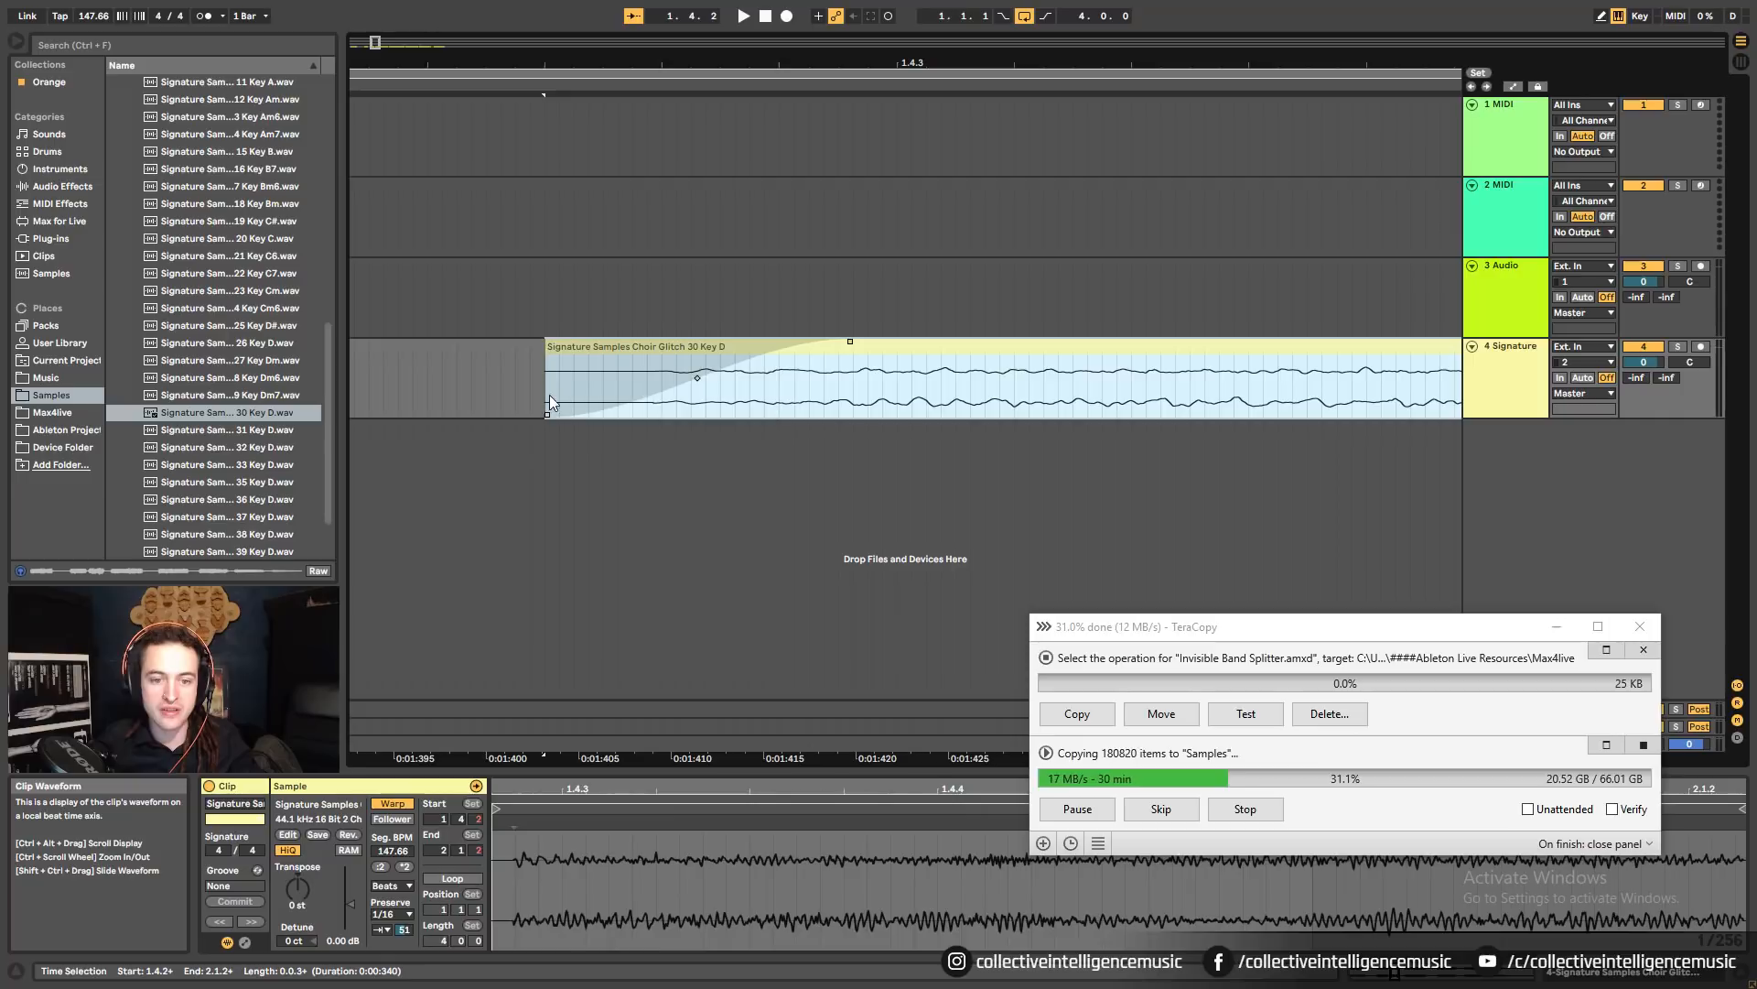
{"action": "left_click_drag", "start_coordinate": [570, 355], "coordinate": [629, 355]}
{"action": "left_click_drag", "start_coordinate": [922, 342], "coordinate": [856, 344]}
{"action": "left_click_drag", "start_coordinate": [758, 63], "coordinate": [673, 36]}
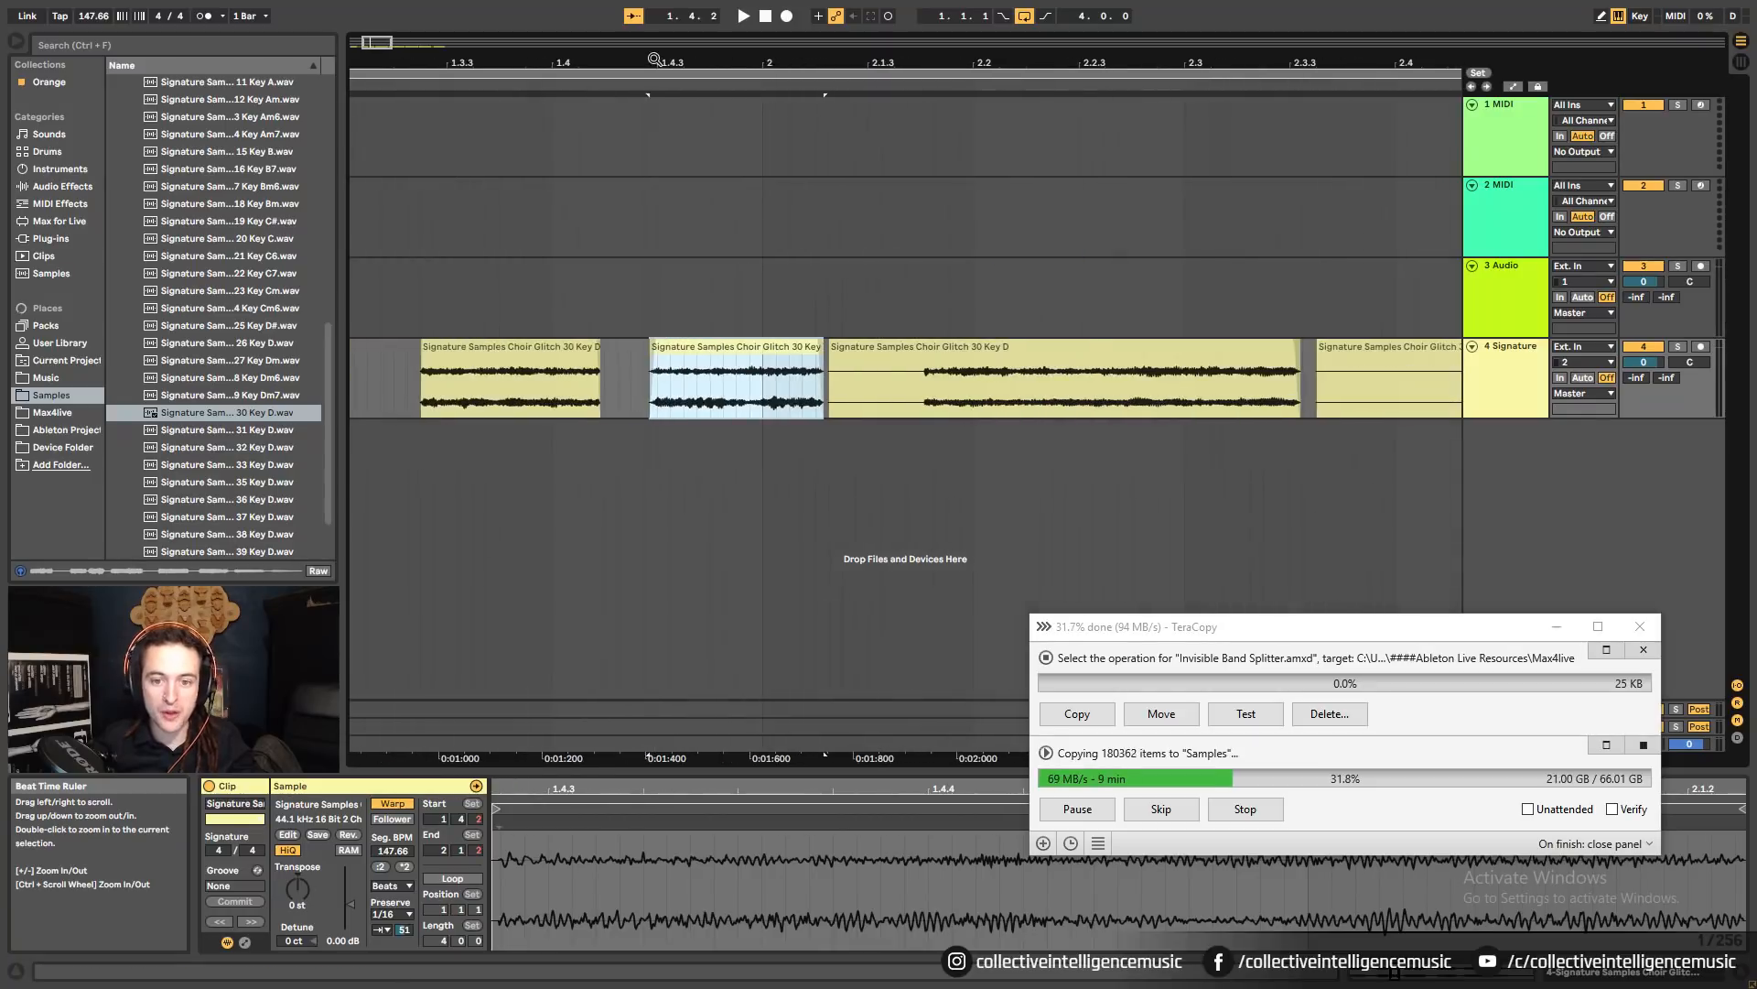
Delete the silent beginning of the fourth chop, from 2.1.2 to 2.1.4.
{"action": "left_click", "coordinate": [921, 393]}
{"action": "left_click_drag", "start_coordinate": [921, 393], "coordinate": [830, 394]}
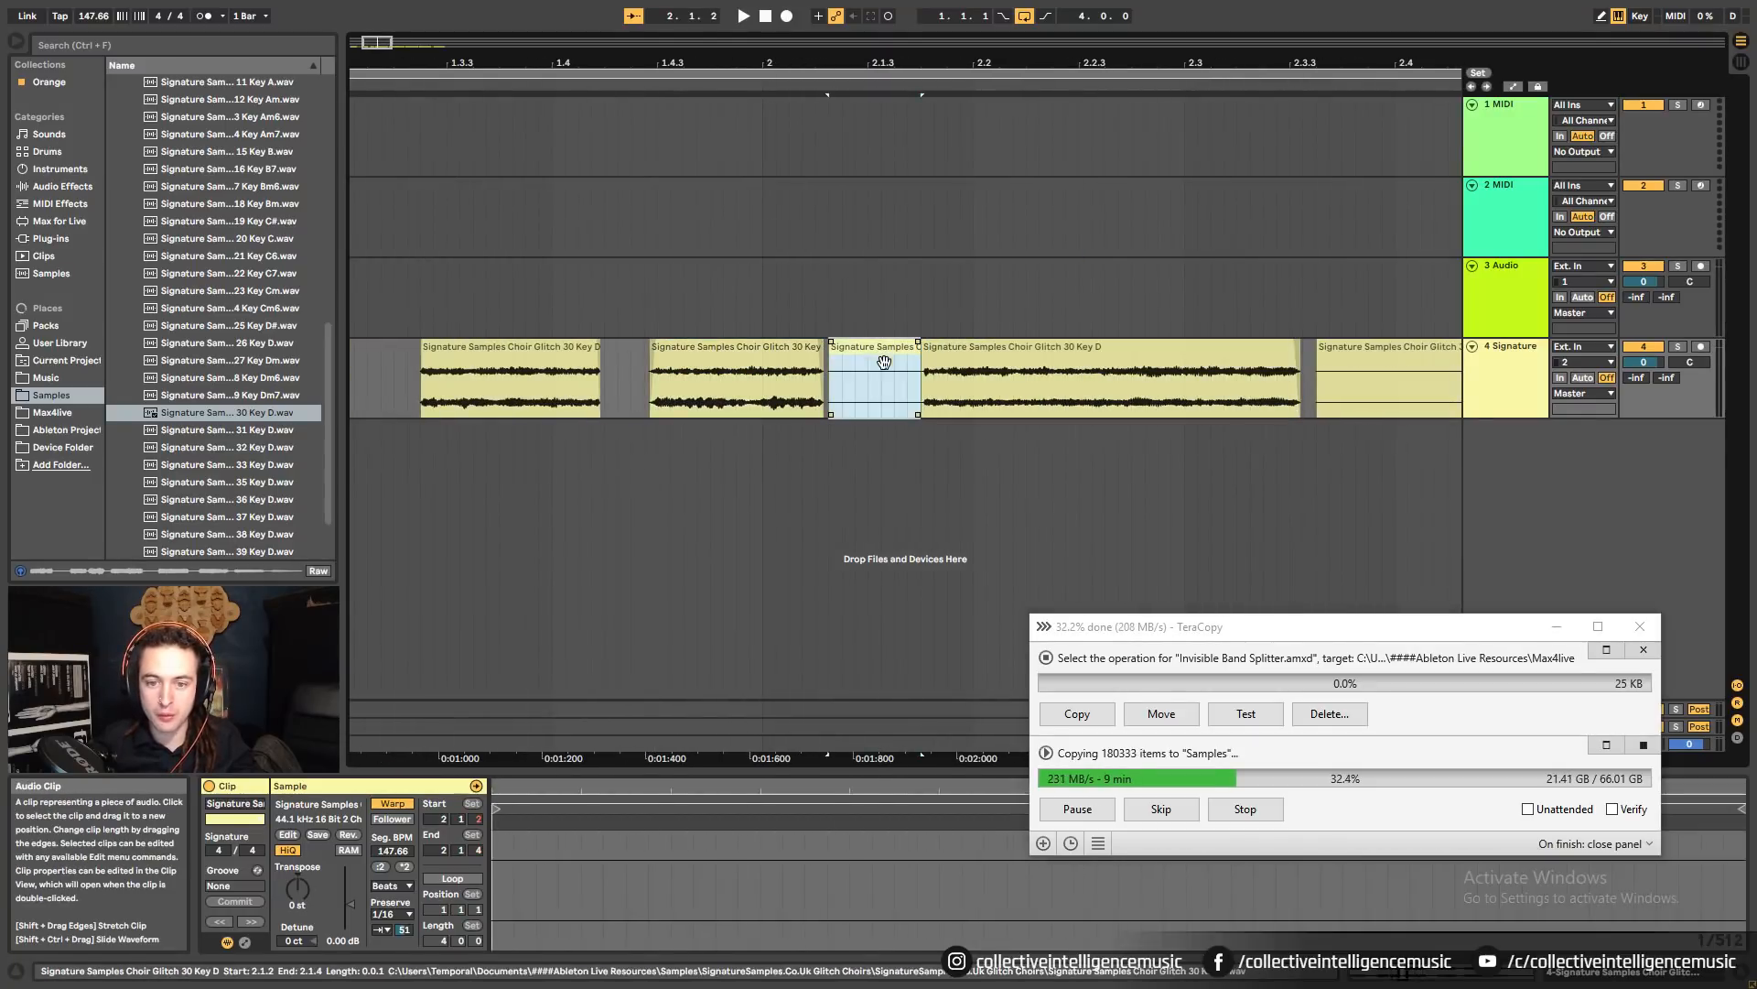
{"action": "key", "text": "Delete"}
{"action": "left_click_drag", "start_coordinate": [925, 66], "coordinate": [783, 202]}
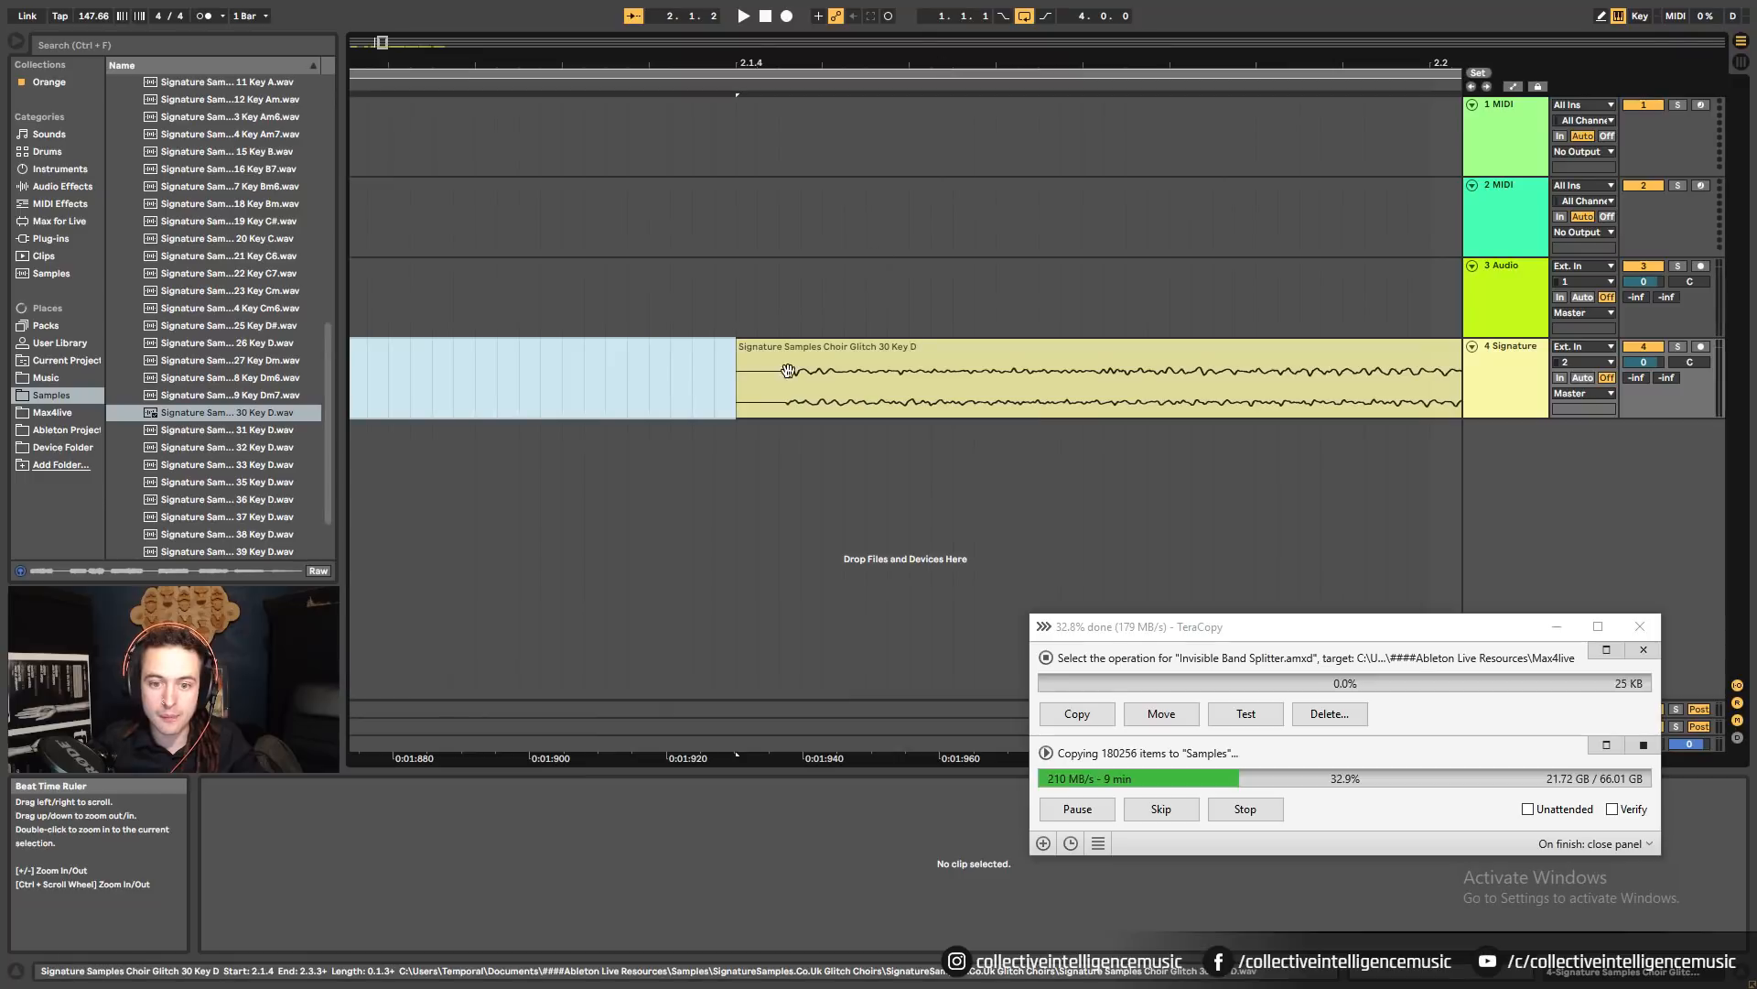
Trim the fourth chop's start tight to the vocal and give it a short fade-in.
{"action": "left_click", "coordinate": [746, 368]}
{"action": "left_click_drag", "start_coordinate": [745, 368], "coordinate": [839, 348]}
{"action": "left_click_drag", "start_coordinate": [828, 64], "coordinate": [574, 53]}
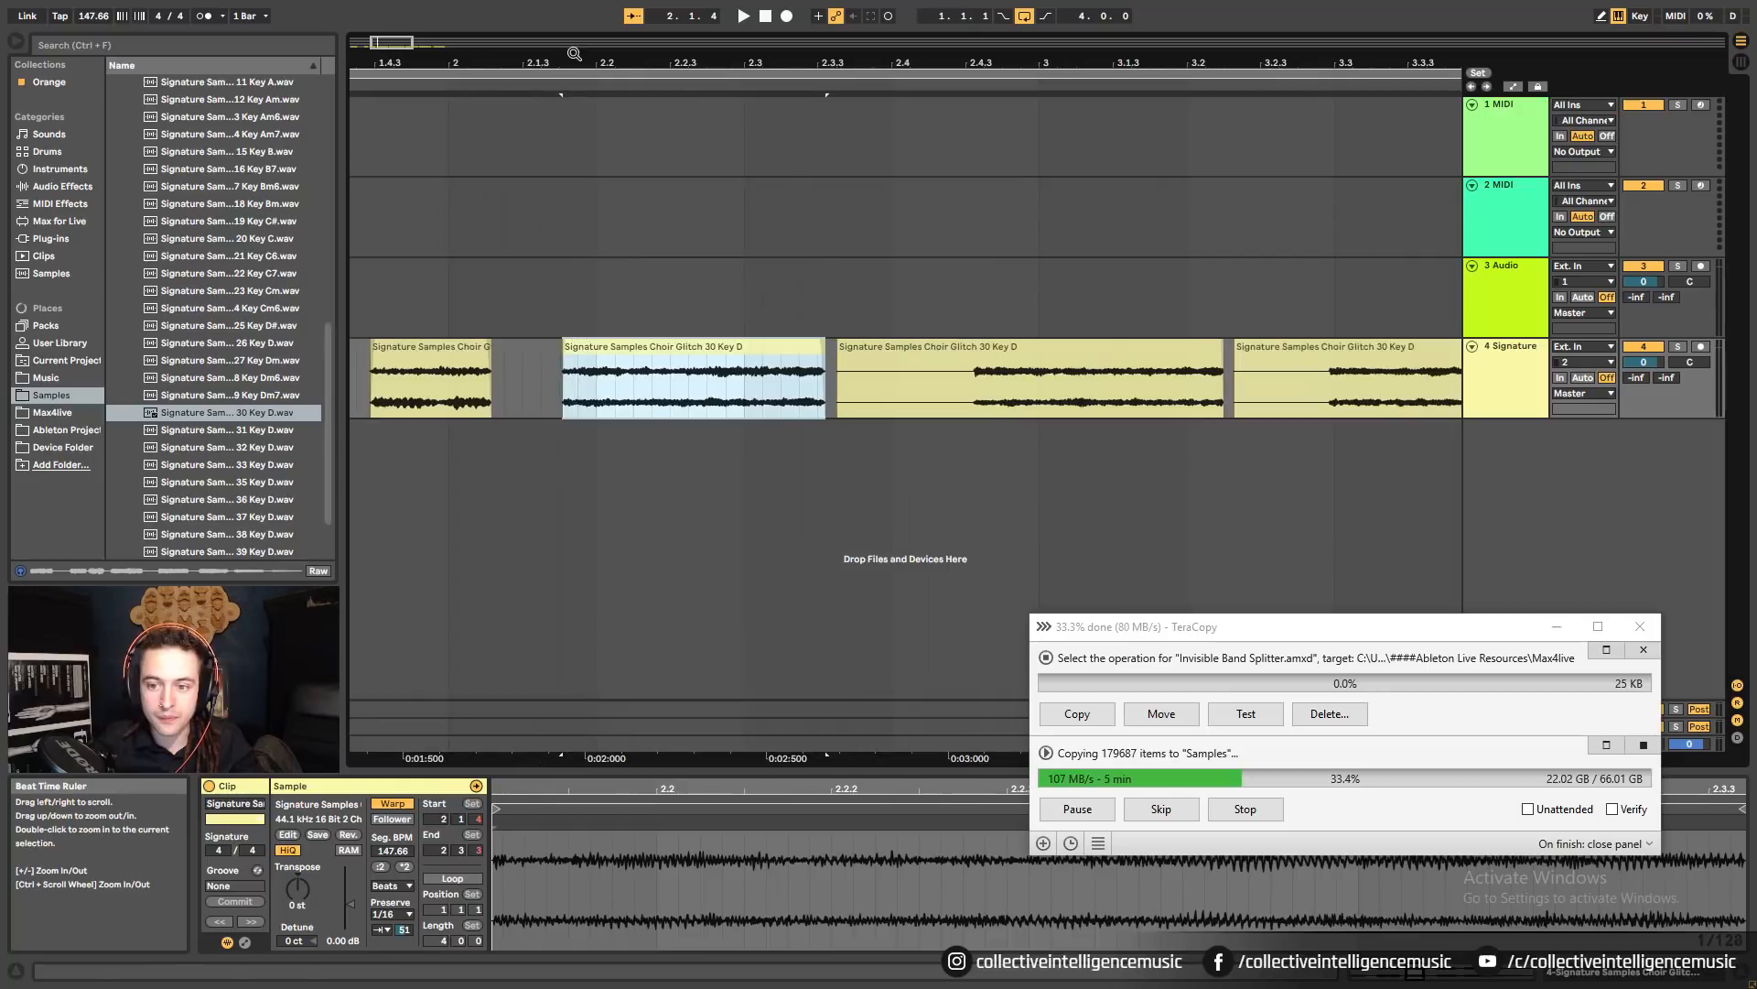
Split the fifth chop at 2.4.3, where the vocal begins, and delete its silent beginning.
{"action": "left_click", "coordinate": [972, 401]}
{"action": "key", "text": "ctrl+e"}
{"action": "left_click", "coordinate": [947, 359]}
{"action": "key", "text": "Delete"}
{"action": "left_click", "coordinate": [981, 361]}
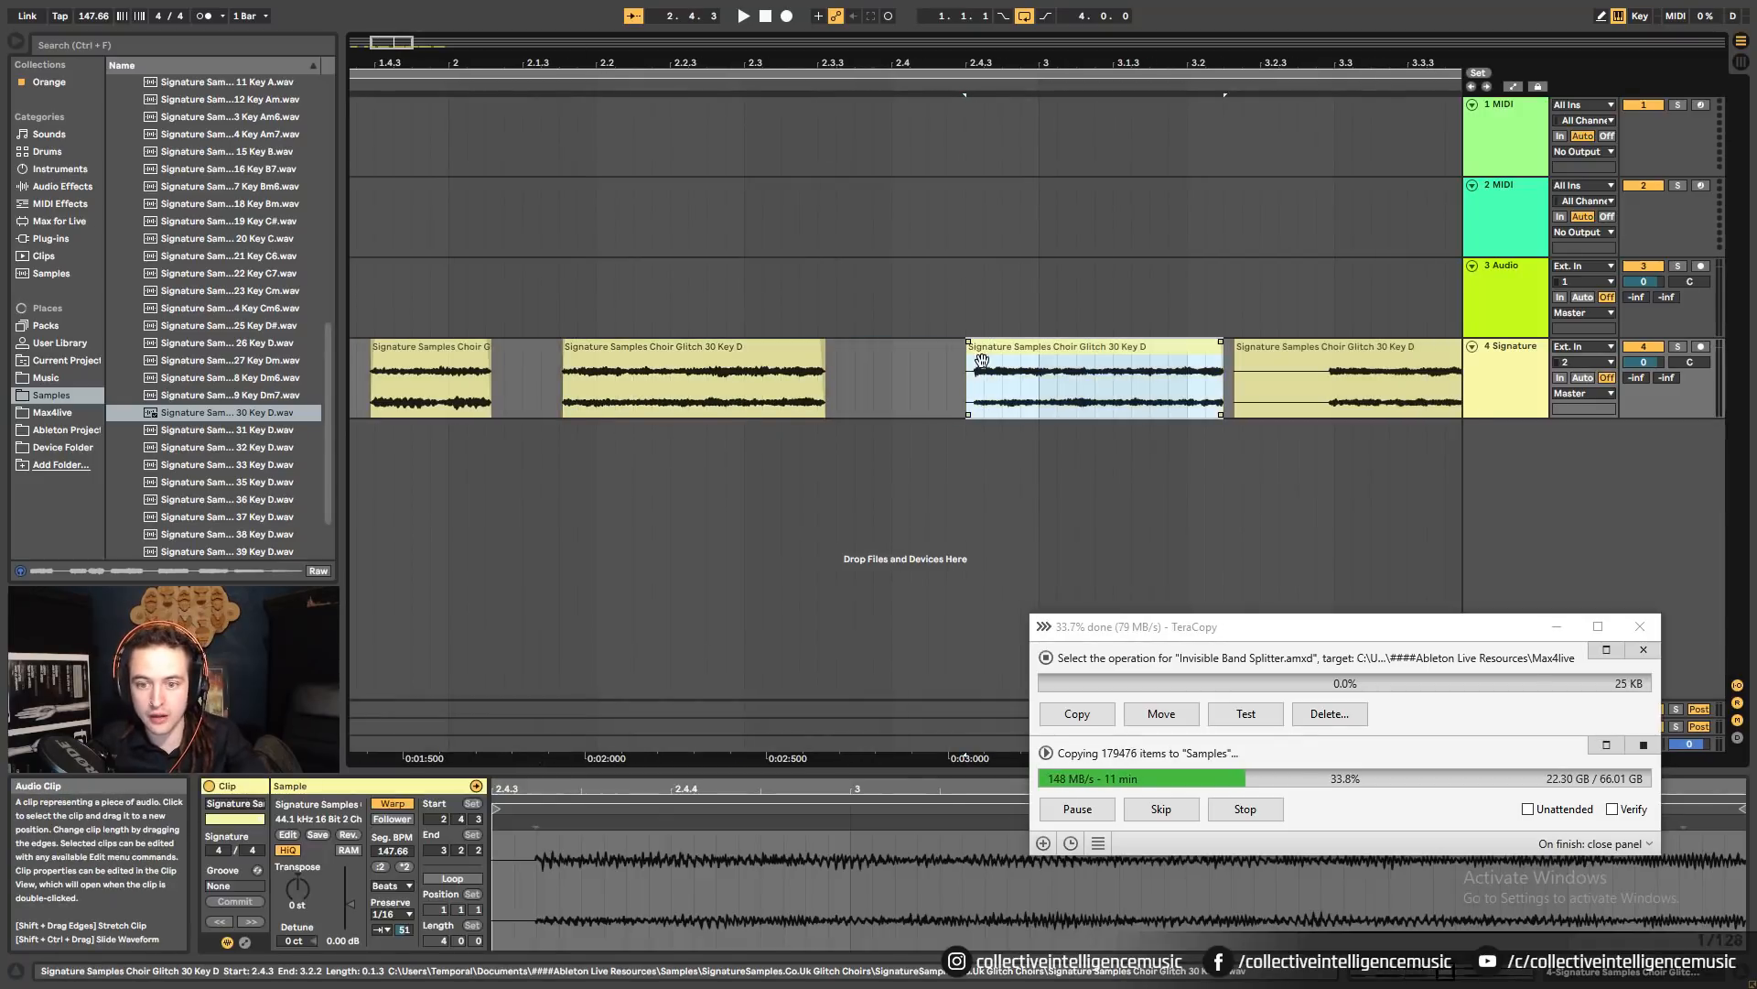
Trim the fifth chop's start to the vocal just after 2.4.3 and add a short fade-in.
{"action": "key", "text": "ctrl+a"}
{"action": "left_click_drag", "start_coordinate": [976, 65], "coordinate": [1005, 407]}
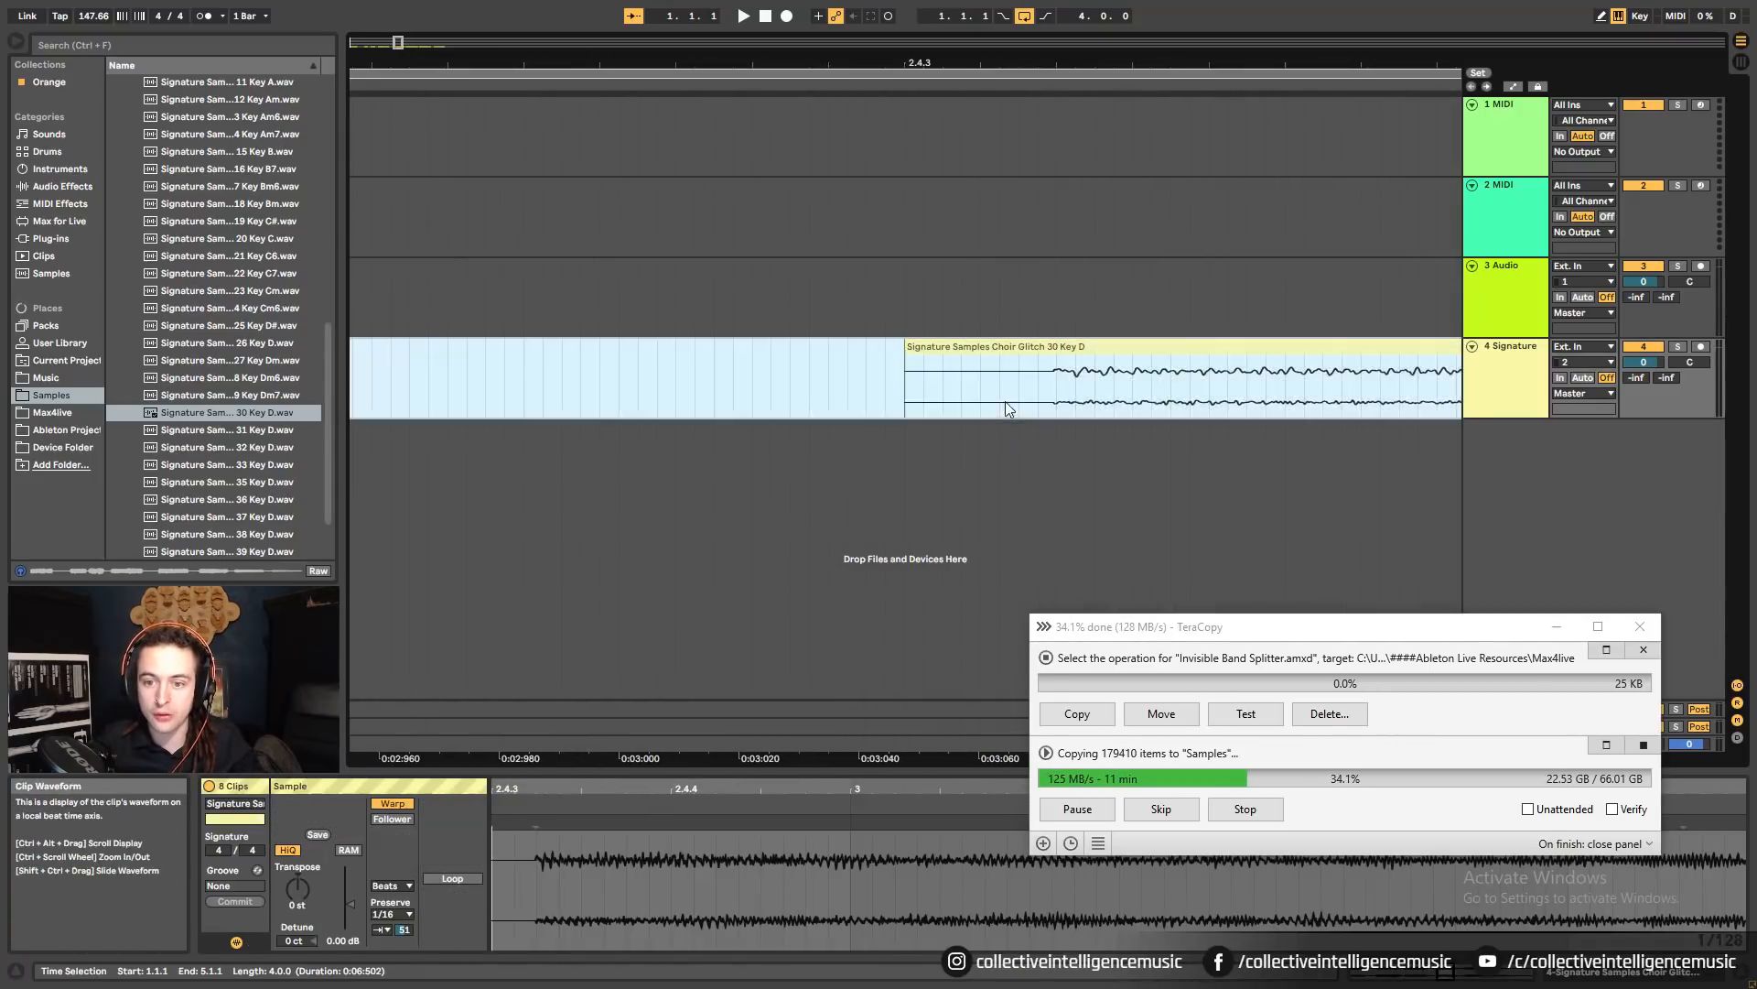
{"action": "left_click", "coordinate": [910, 348]}
{"action": "left_click", "coordinate": [909, 375]}
{"action": "left_click_drag", "start_coordinate": [910, 375], "coordinate": [1044, 381]}
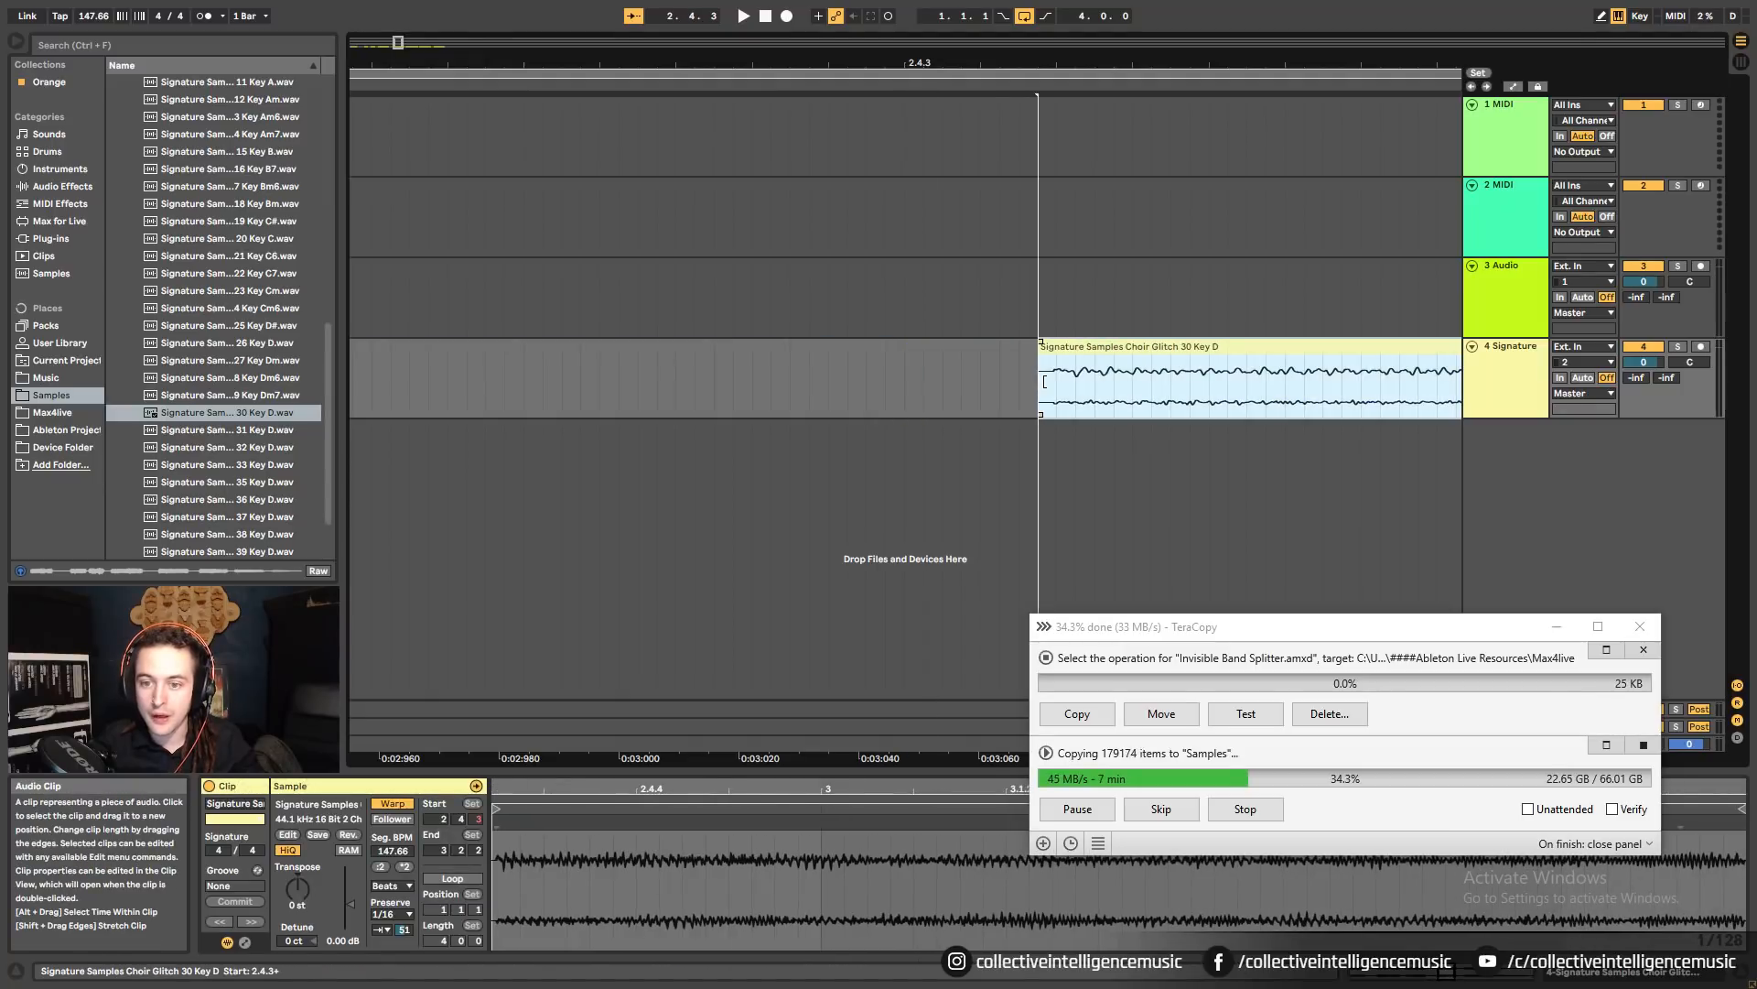
{"action": "left_click_drag", "start_coordinate": [1056, 64], "coordinate": [1055, 146]}
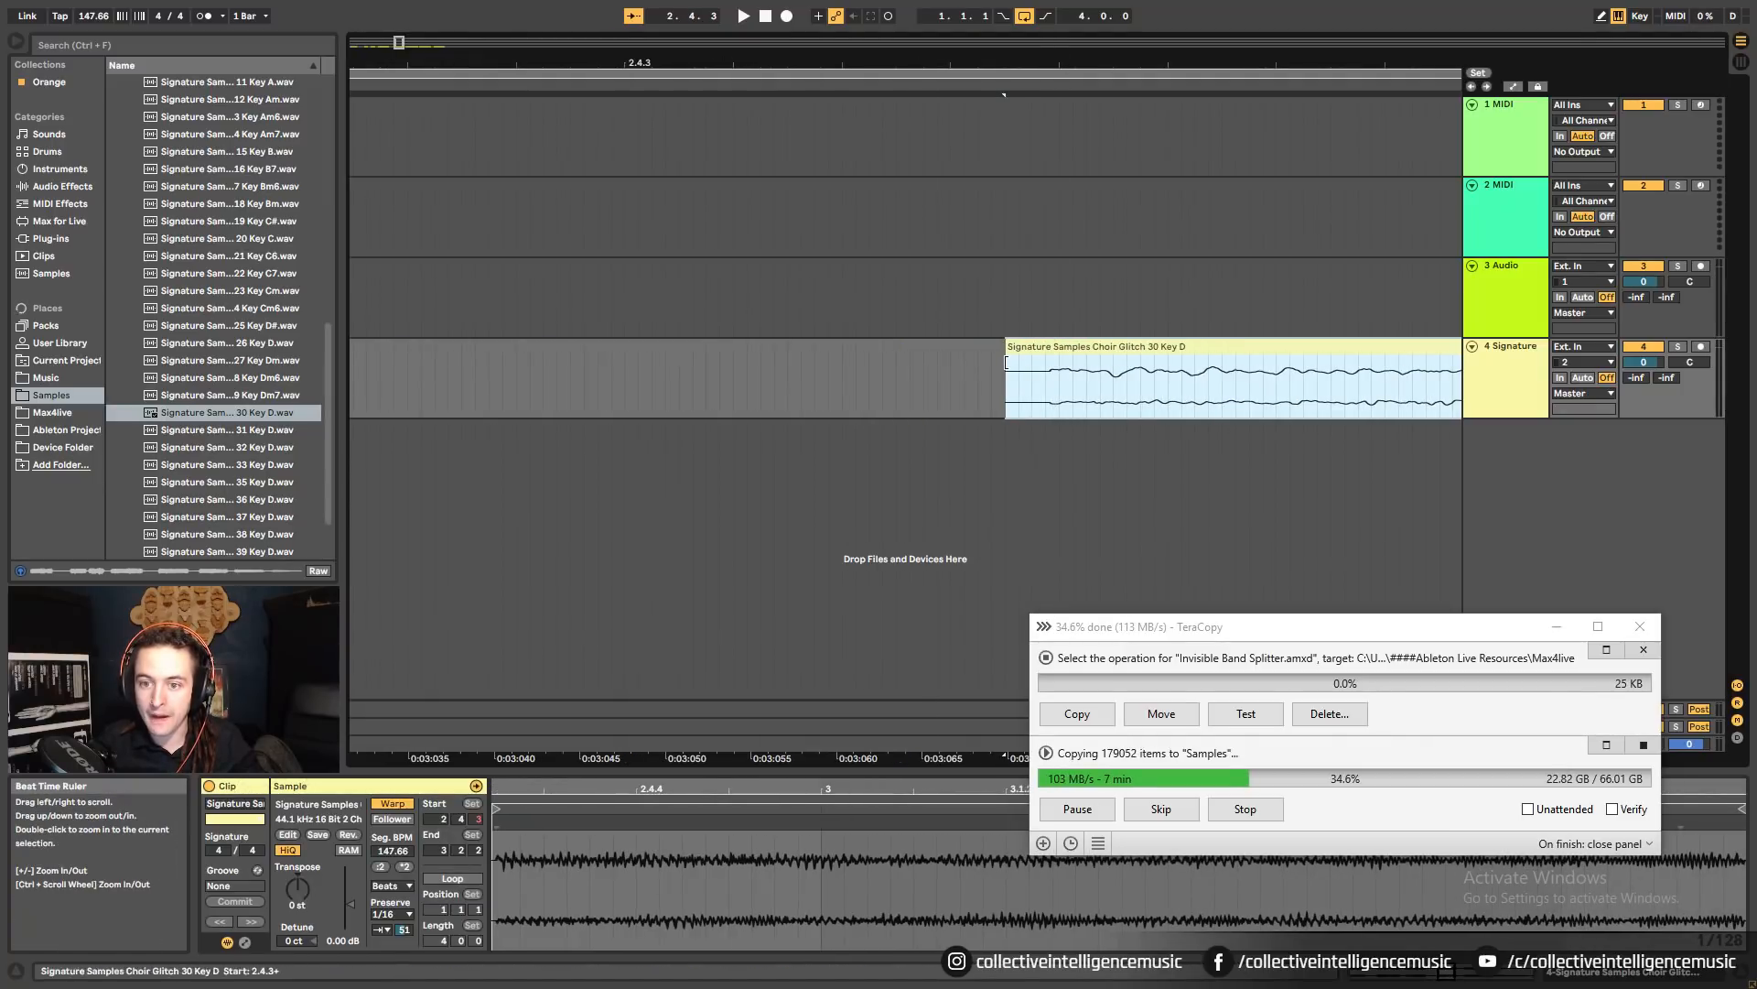
{"action": "left_click_drag", "start_coordinate": [1009, 362], "coordinate": [1152, 351]}
{"action": "left_click_drag", "start_coordinate": [1227, 63], "coordinate": [752, 3]}
{"action": "left_click_drag", "start_coordinate": [1355, 63], "coordinate": [936, 46]}
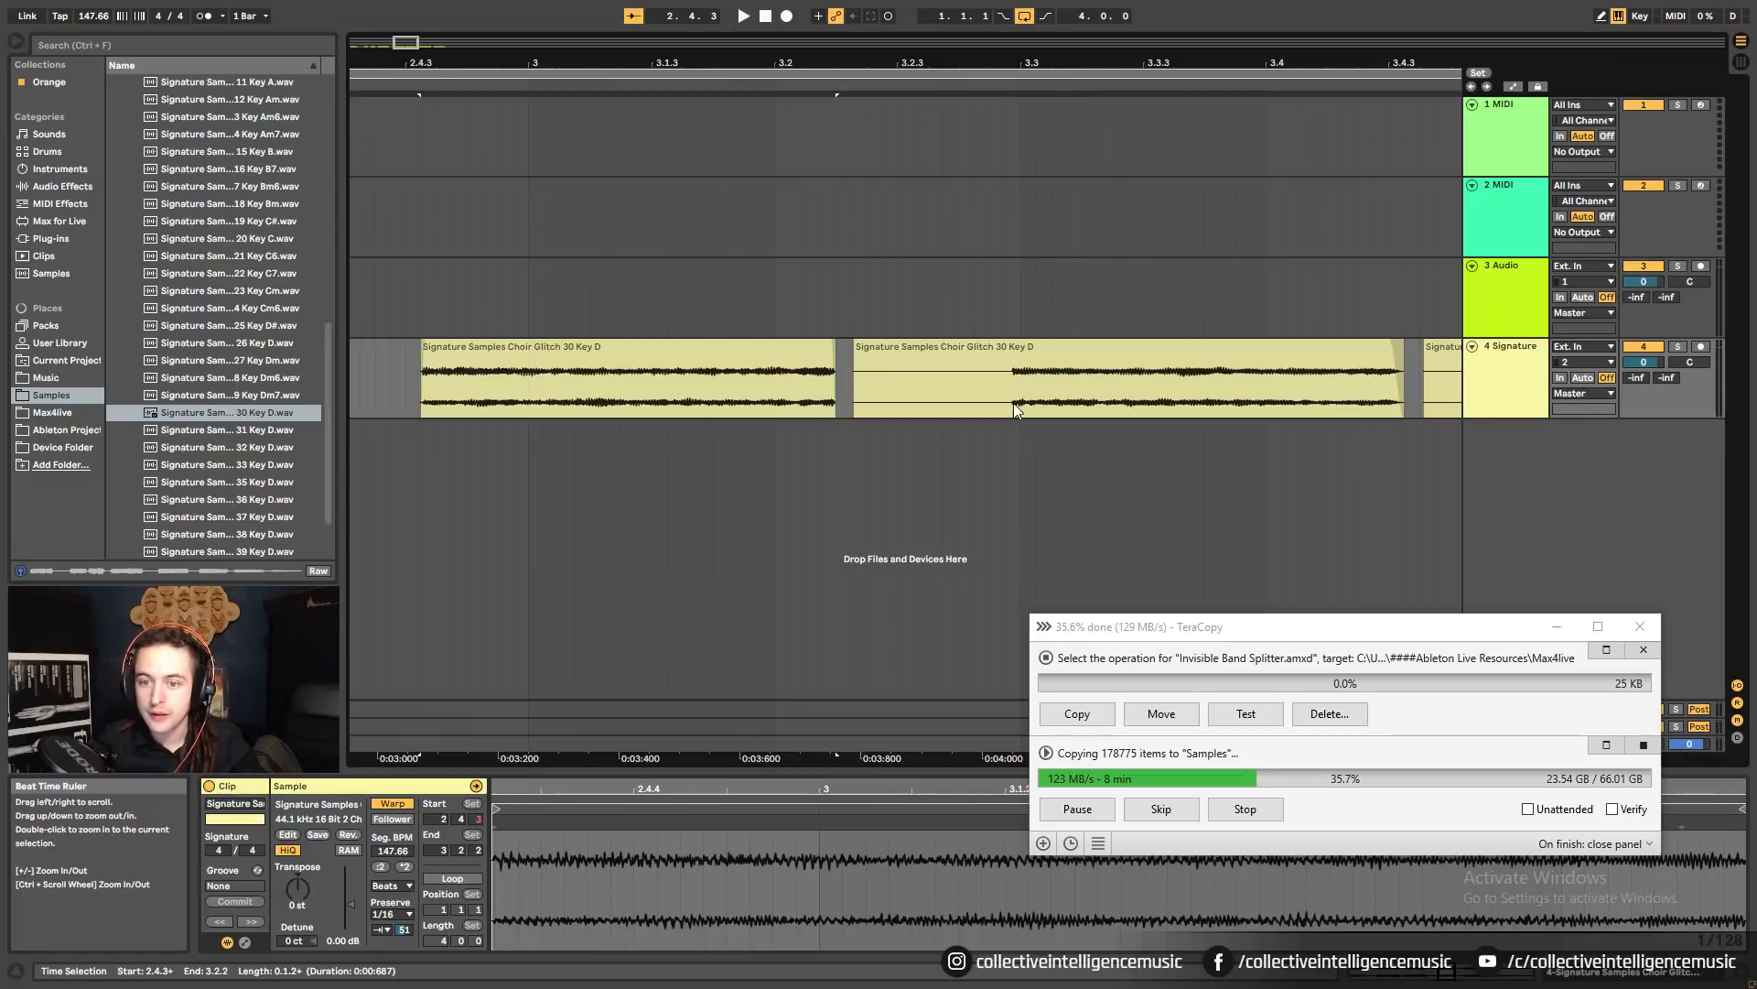
Split the sixth chop just before 3.3 and delete its silent beginning from 3.2.2.
{"action": "left_click", "coordinate": [1009, 408]}
{"action": "key", "text": "ctrl+e"}
{"action": "left_click", "coordinate": [958, 365]}
{"action": "key", "text": "Delete"}
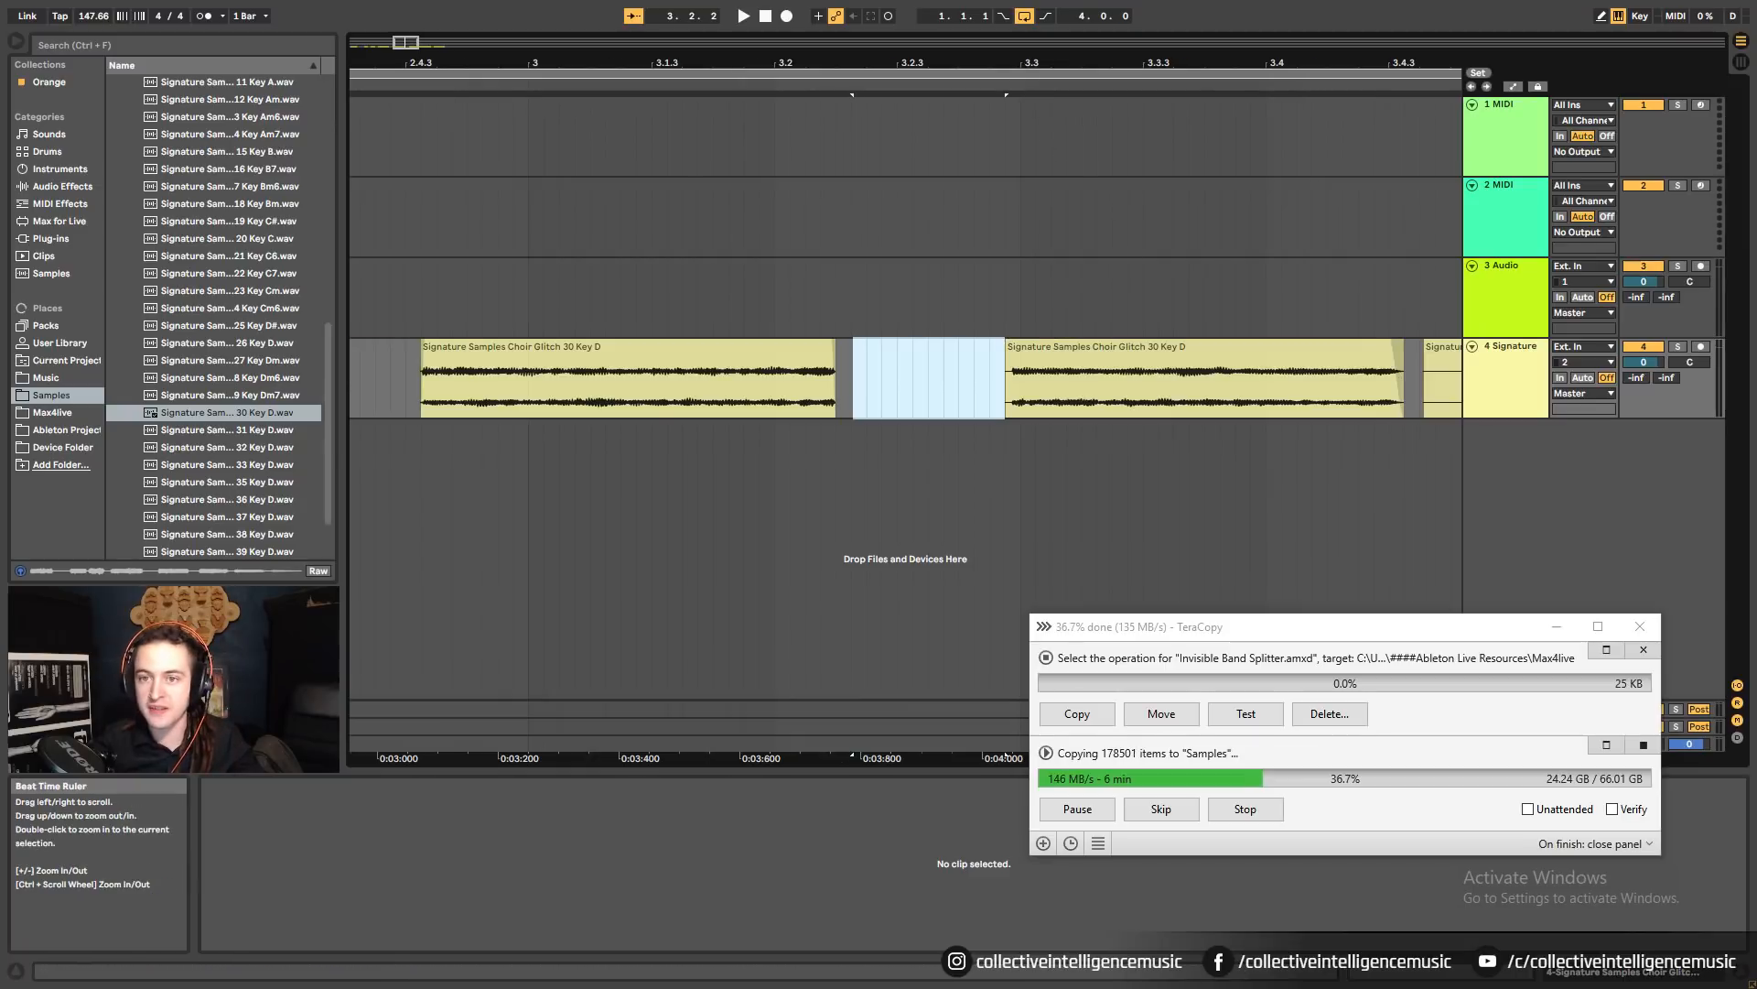
Trim the sixth chop's start close to the vocal and add a short fade-in.
{"action": "left_click_drag", "start_coordinate": [1035, 63], "coordinate": [1035, 91]}
{"action": "left_click", "coordinate": [954, 365]}
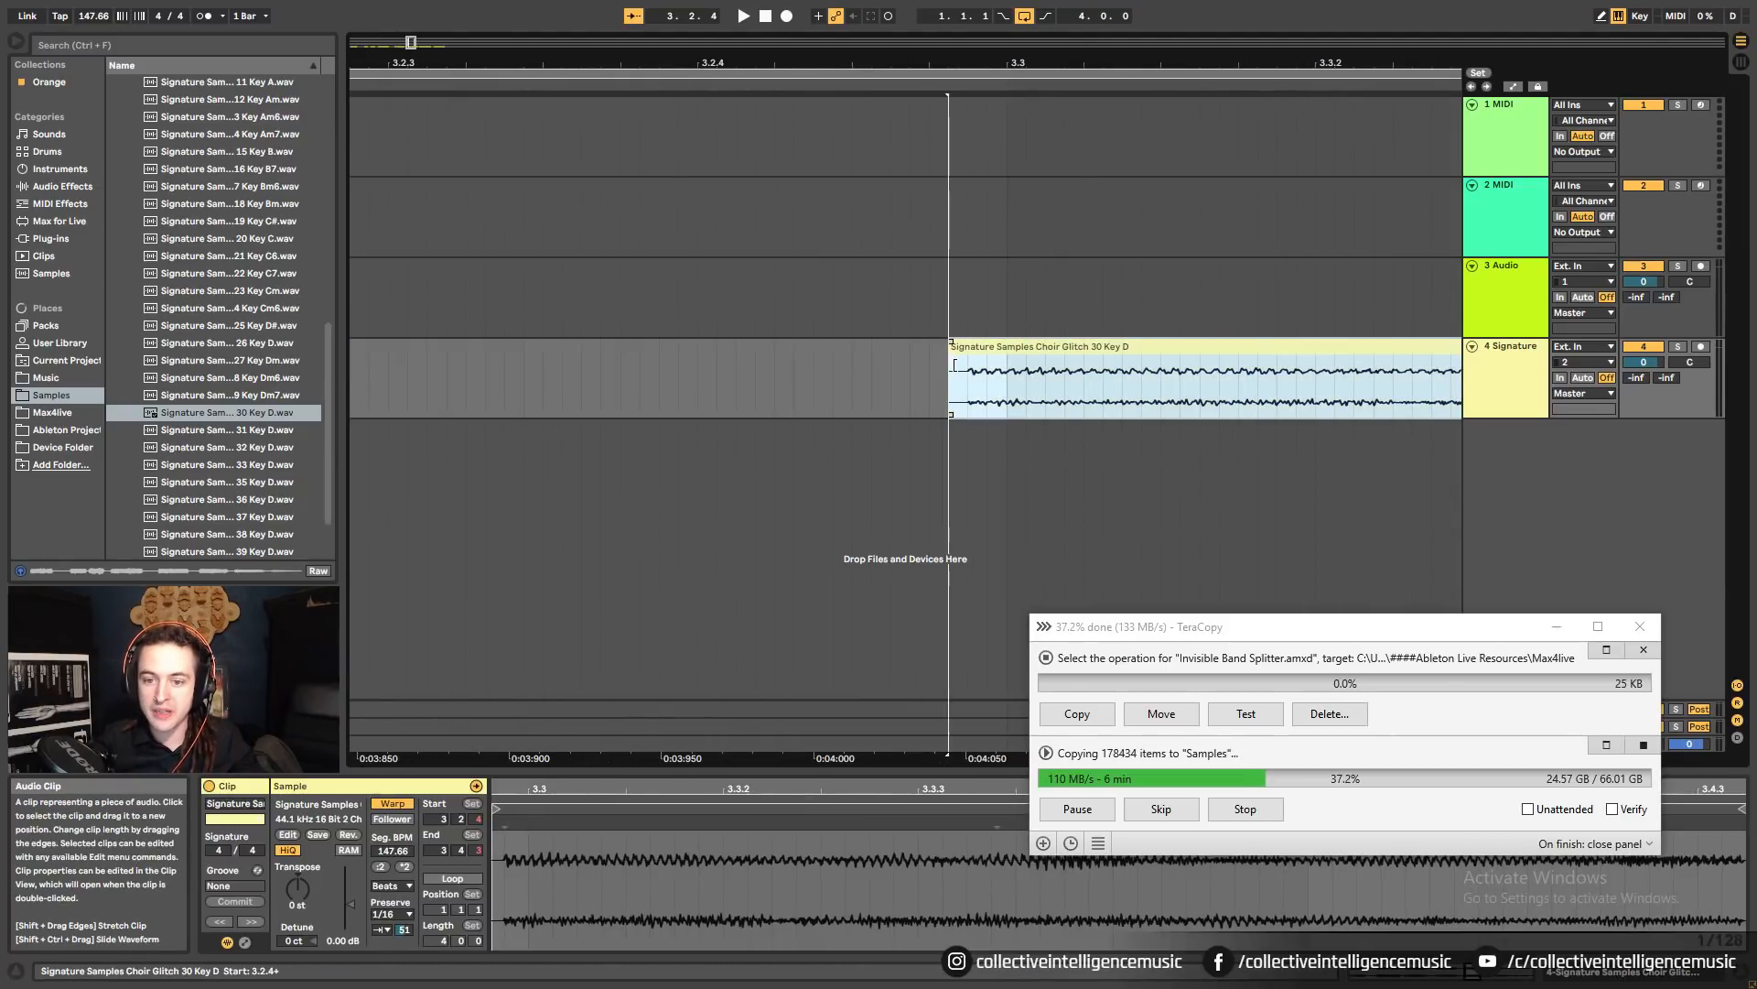
{"action": "scroll", "coordinate": [955, 365], "scroll_direction": "up", "scroll_amount": 5}
{"action": "left_click_drag", "start_coordinate": [898, 352], "coordinate": [1018, 352]}
{"action": "left_click", "coordinate": [1027, 351]}
{"action": "left_click_drag", "start_coordinate": [1097, 64], "coordinate": [464, 4]}
Trim the seventh chop's start to just after 4.1.1 and give it a very short fade-in.
{"action": "left_click", "coordinate": [974, 377]}
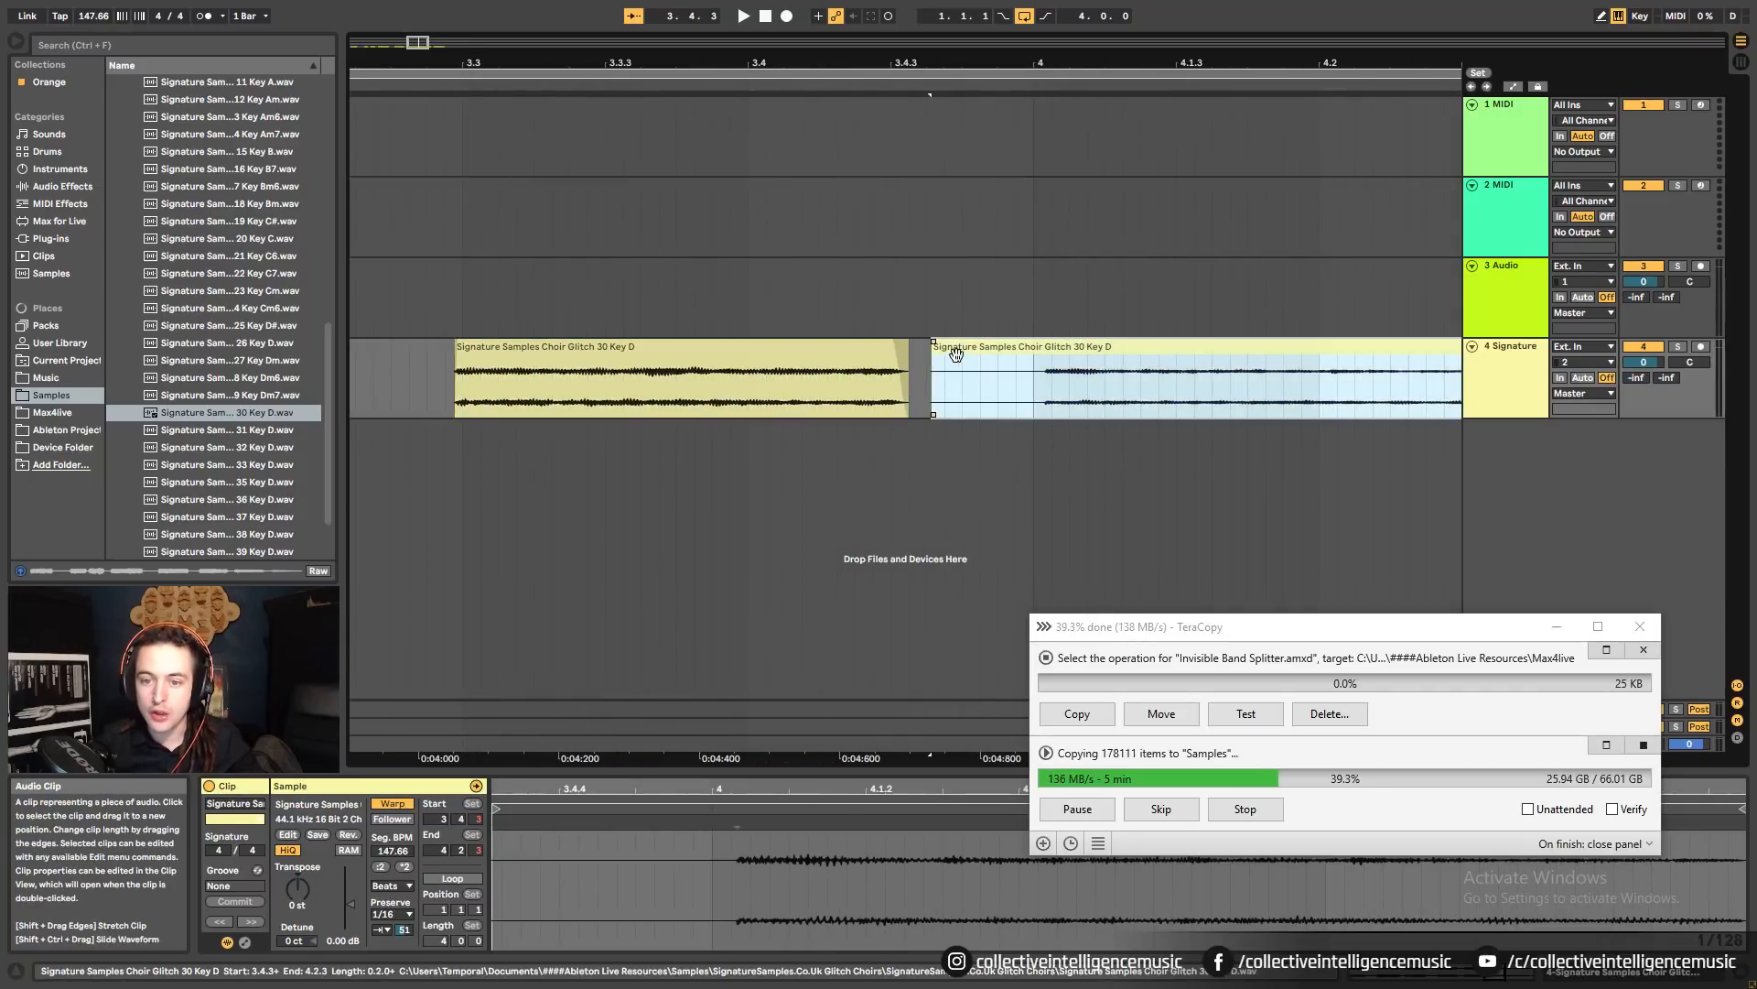
{"action": "left_click_drag", "start_coordinate": [940, 348], "coordinate": [1040, 348]}
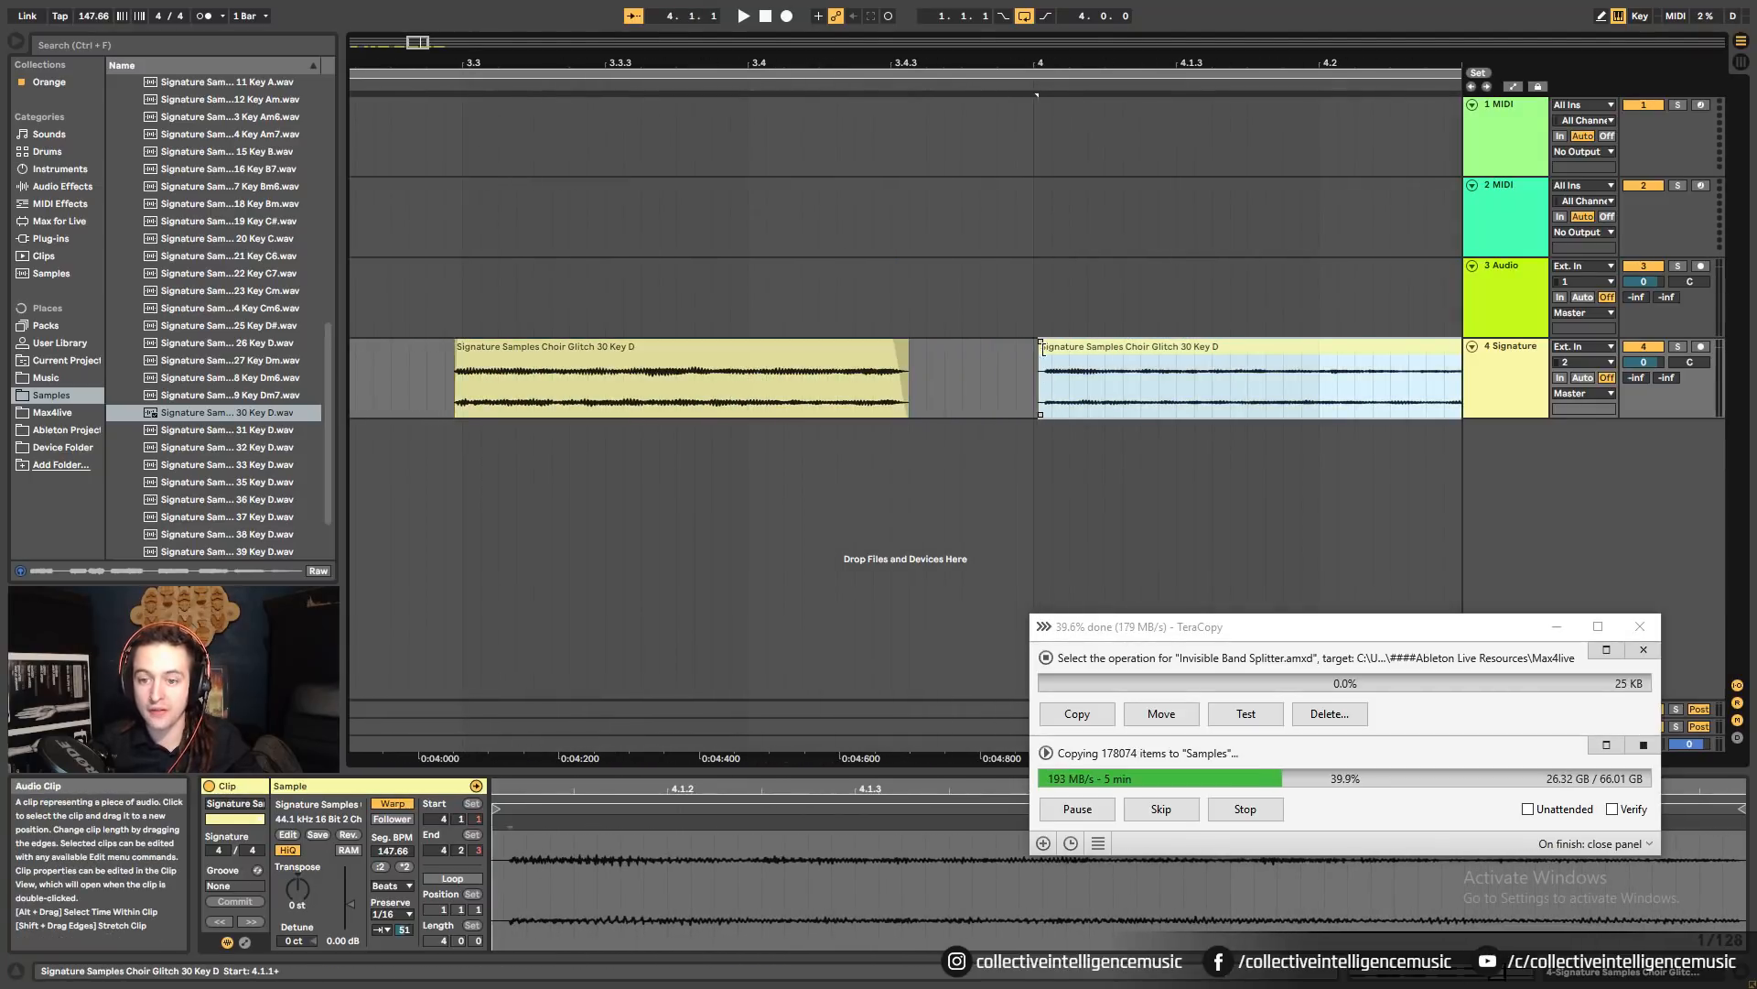
{"action": "left_click_drag", "start_coordinate": [1062, 68], "coordinate": [1061, 101]}
{"action": "left_click_drag", "start_coordinate": [888, 353], "coordinate": [928, 370]}
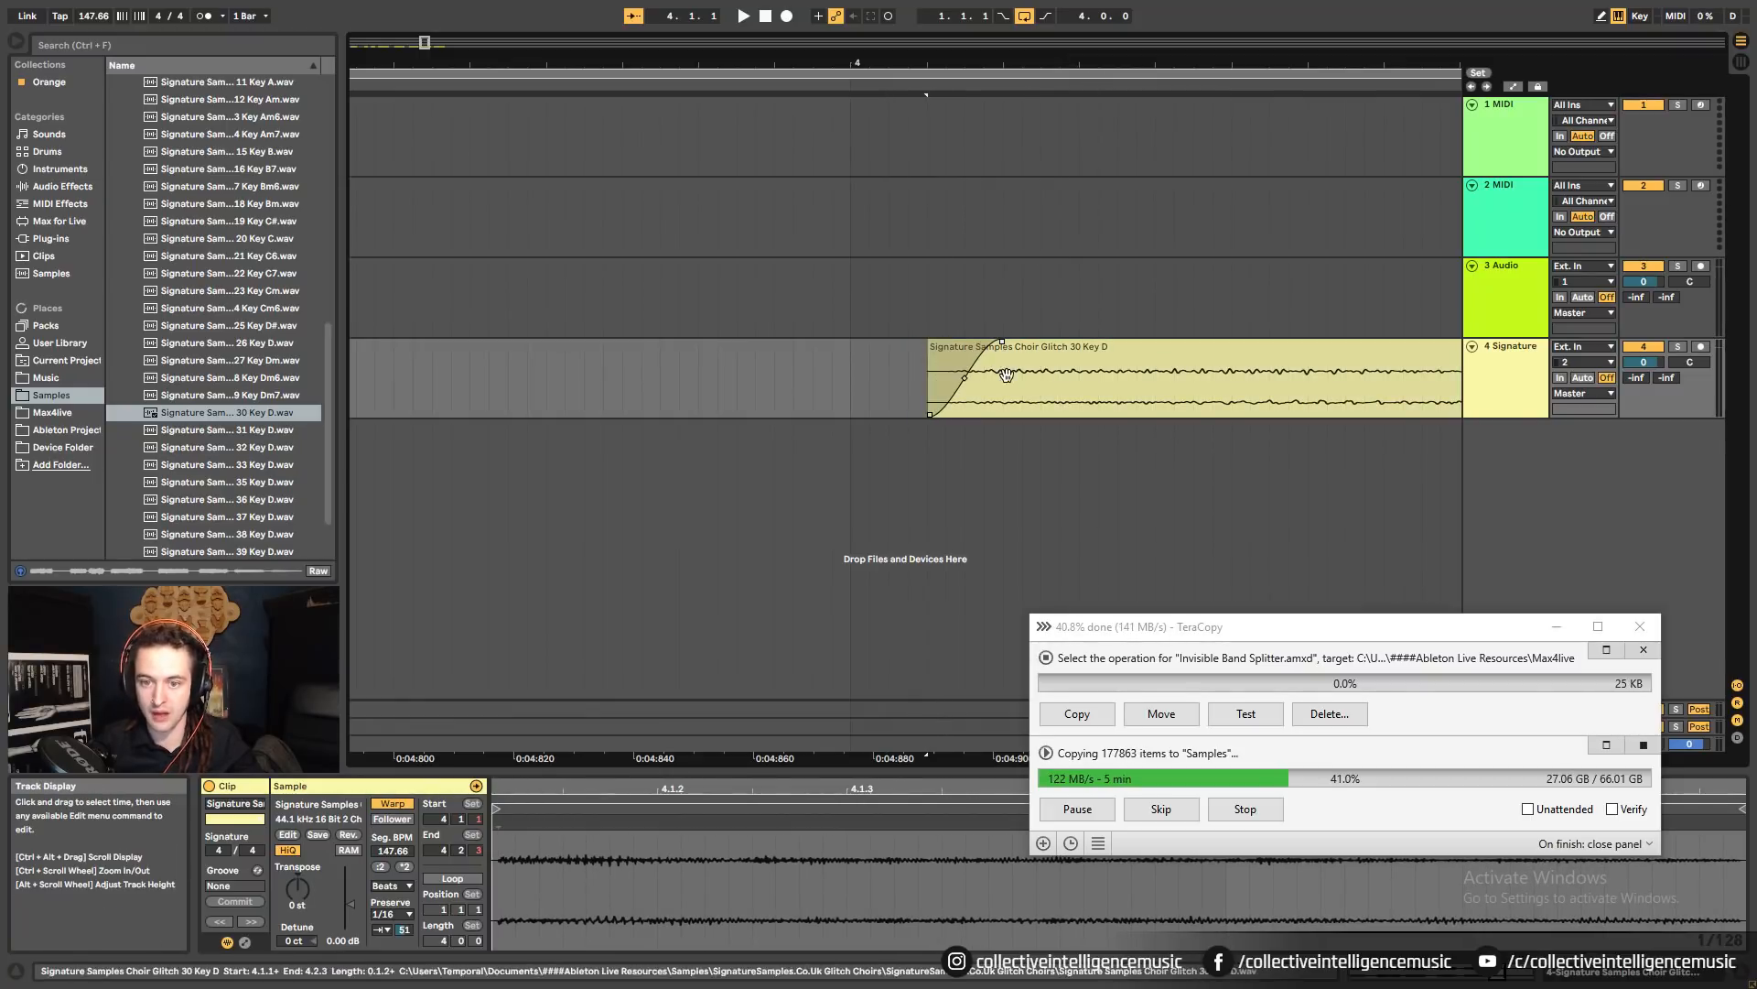
{"action": "left_click_drag", "start_coordinate": [1007, 342], "coordinate": [929, 363]}
{"action": "scroll", "coordinate": [966, 147], "scroll_direction": "up", "scroll_amount": 2}
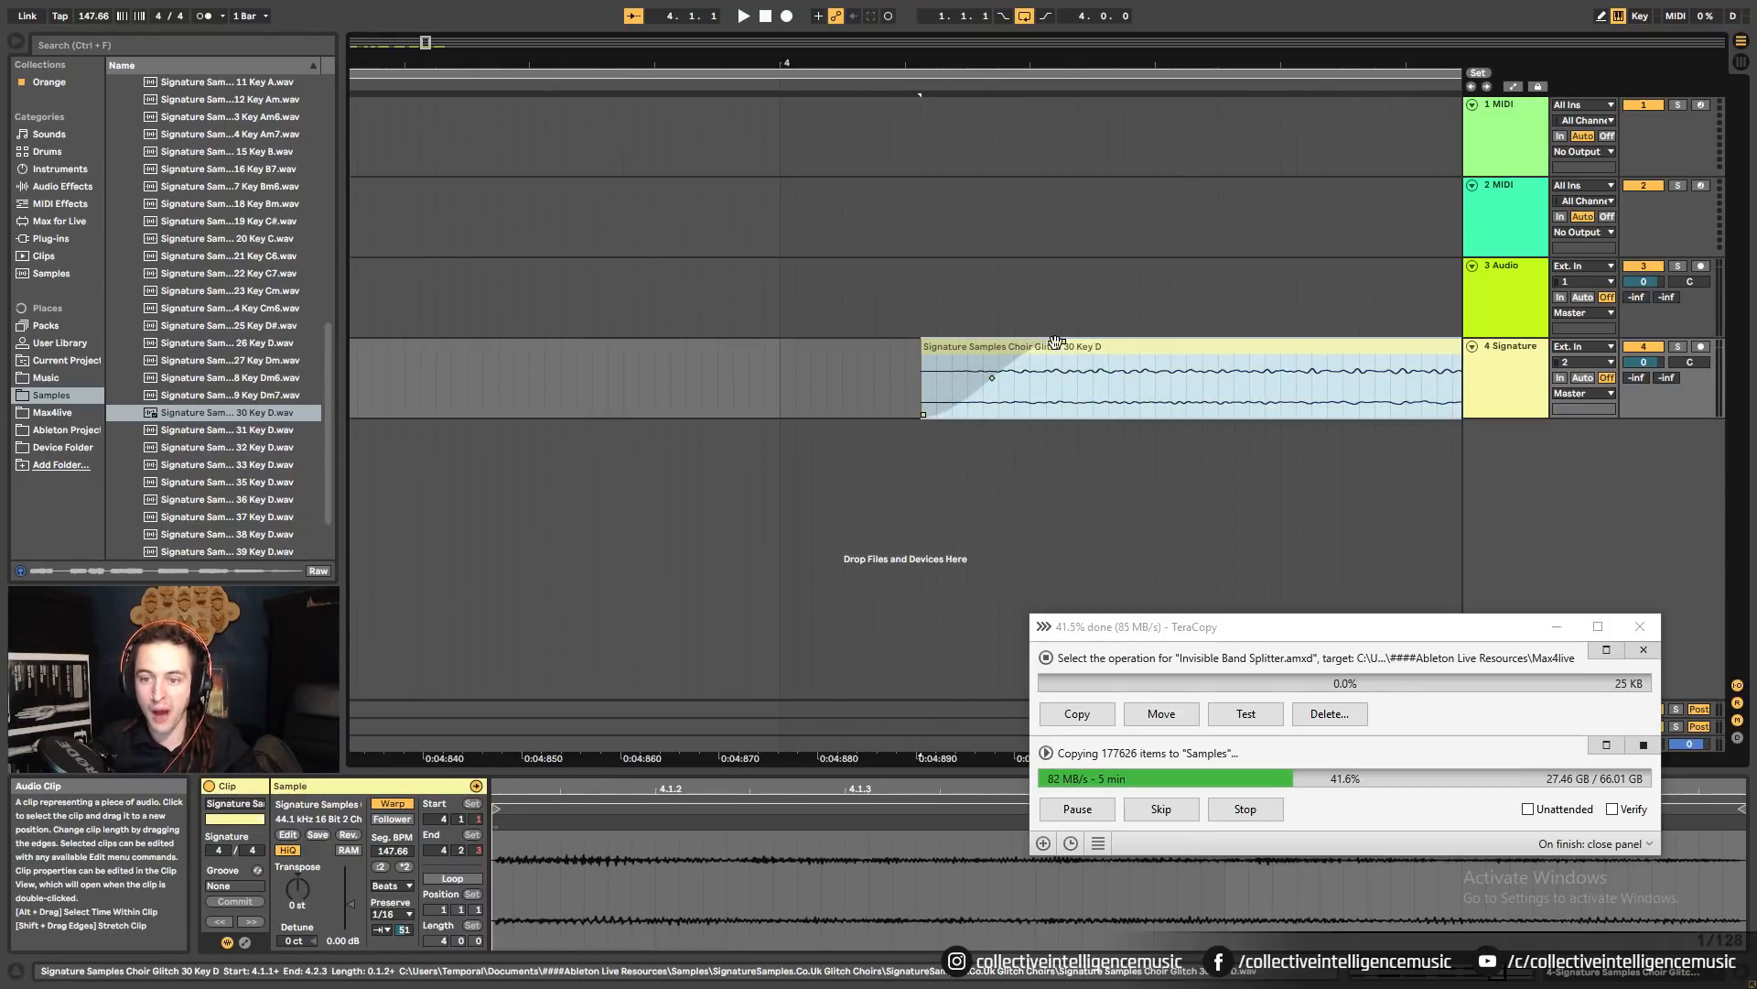
Split the last chop at 4.3.2, delete its silent beginning, and add a short fade-in.
{"action": "scroll", "coordinate": [974, 380], "scroll_direction": "down", "scroll_amount": 5}
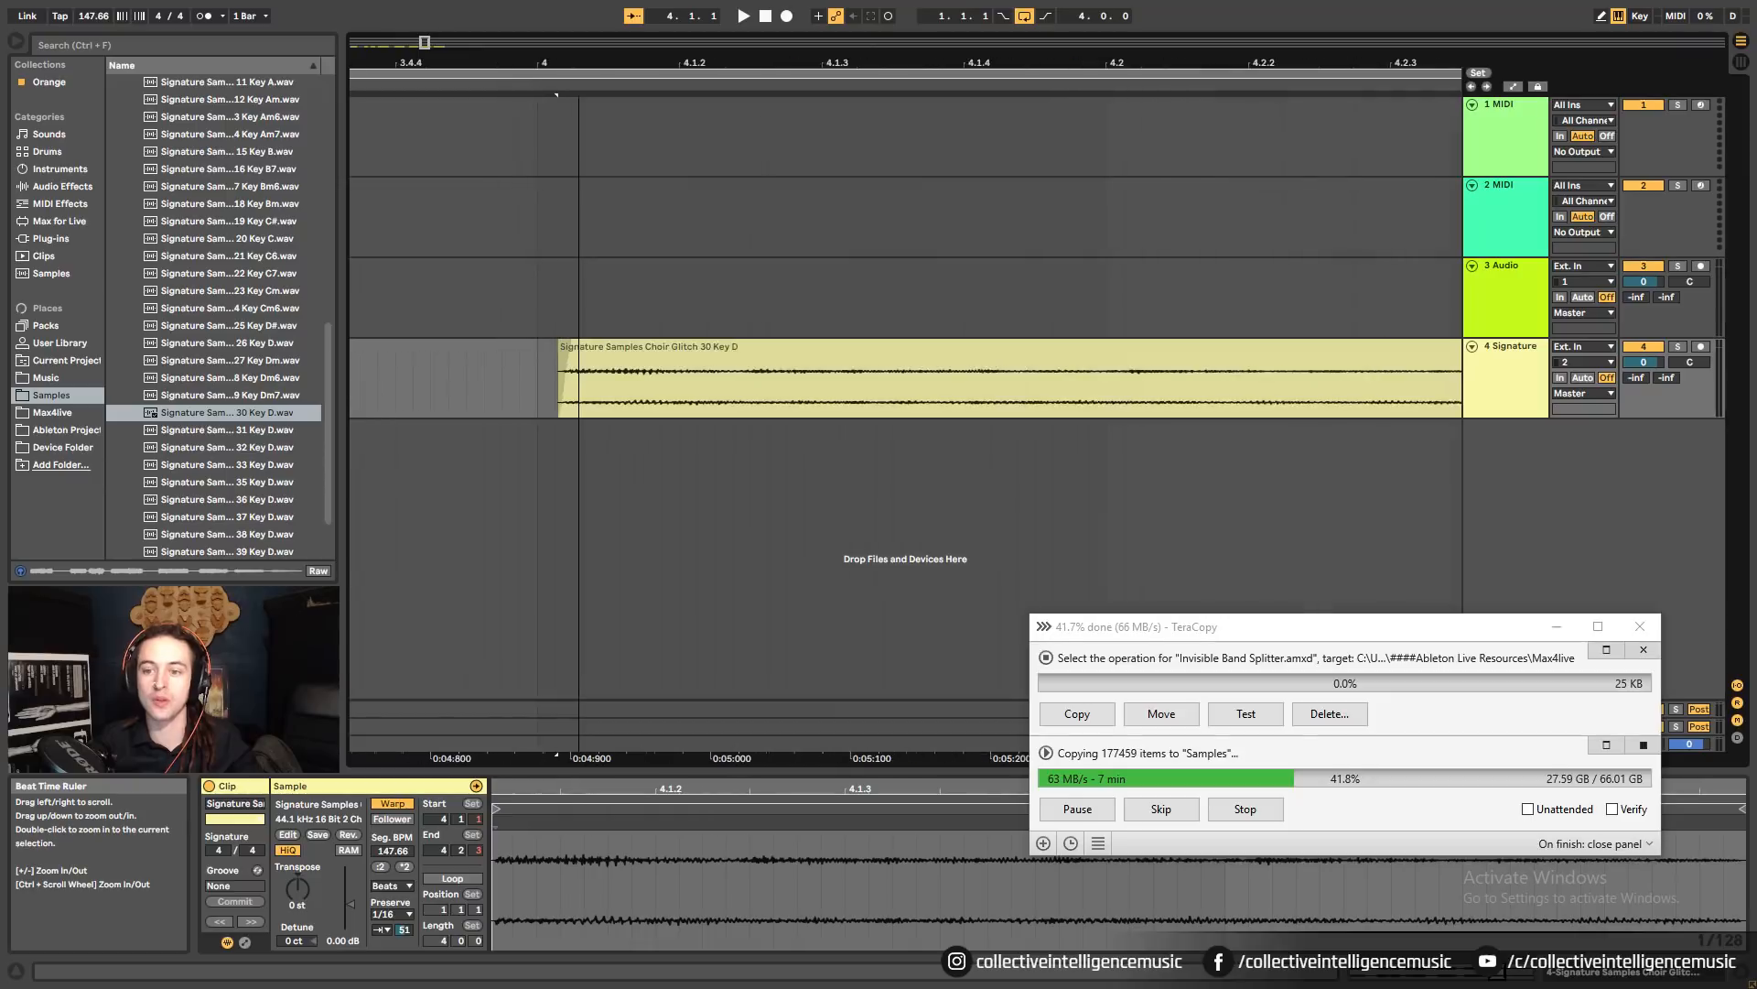
{"action": "left_click", "coordinate": [1067, 386]}
{"action": "left_click_drag", "start_coordinate": [1089, 62], "coordinate": [1088, 72]}
{"action": "key", "text": "ctrl+e"}
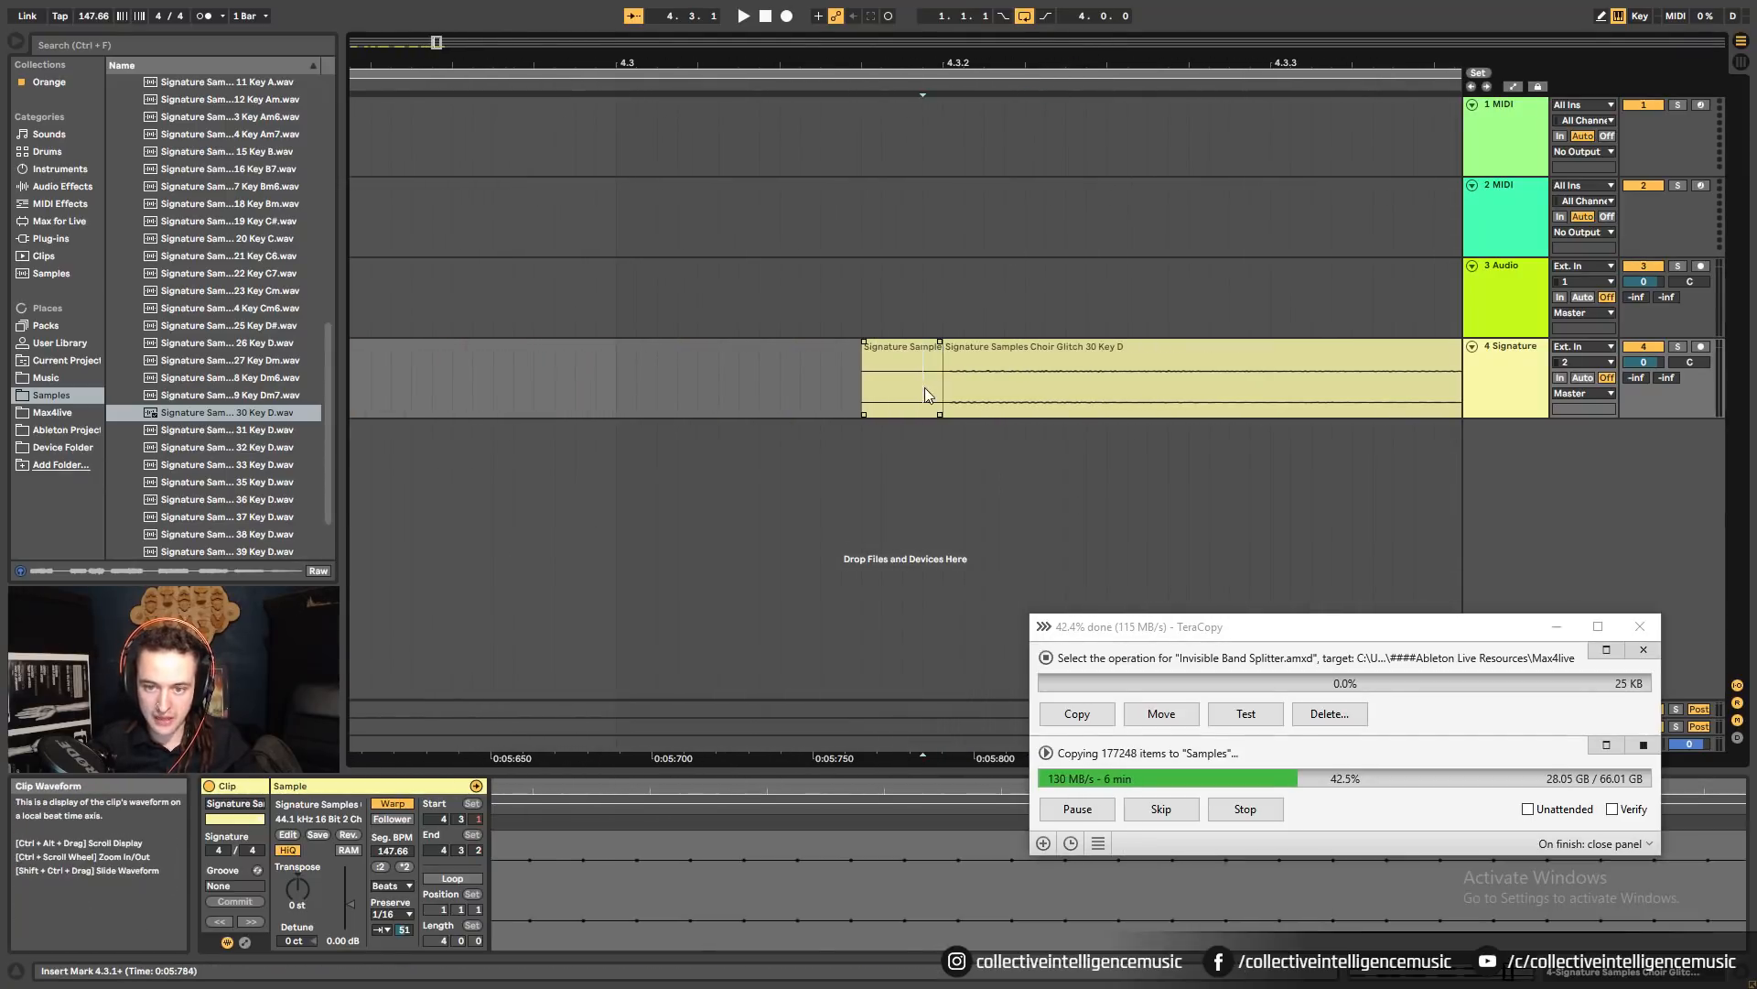
{"action": "left_click", "coordinate": [938, 362]}
{"action": "key", "text": "Delete"}
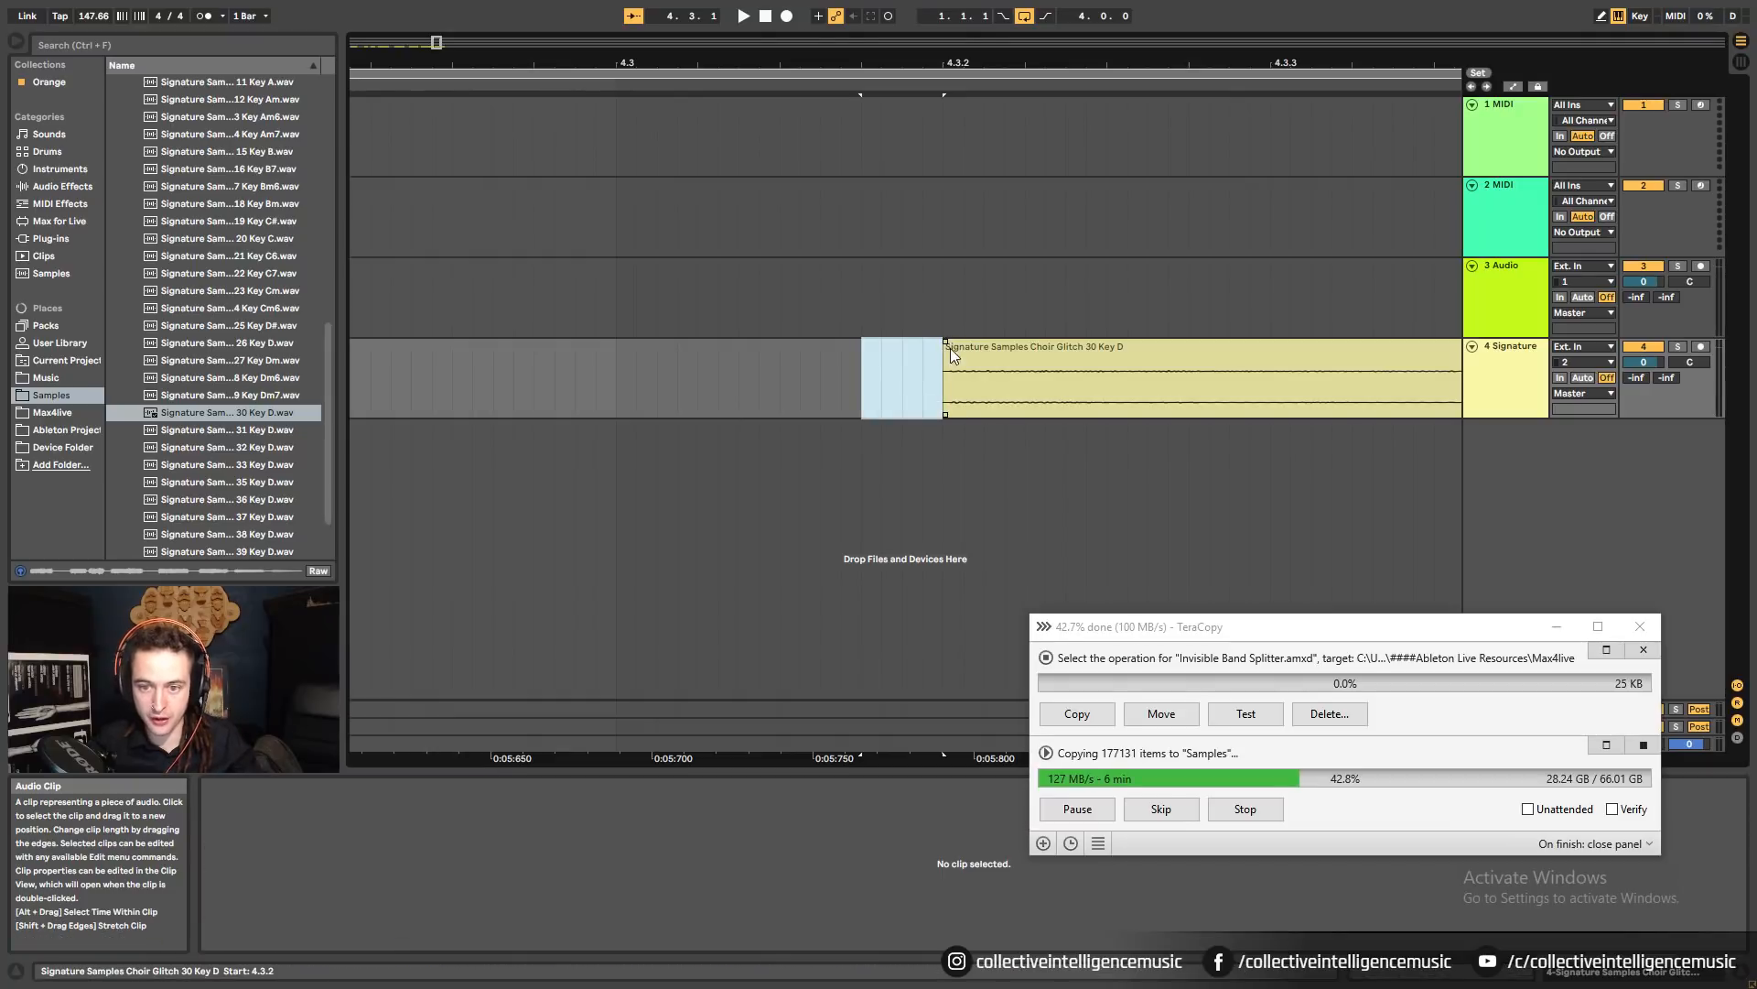
{"action": "left_click", "coordinate": [948, 349]}
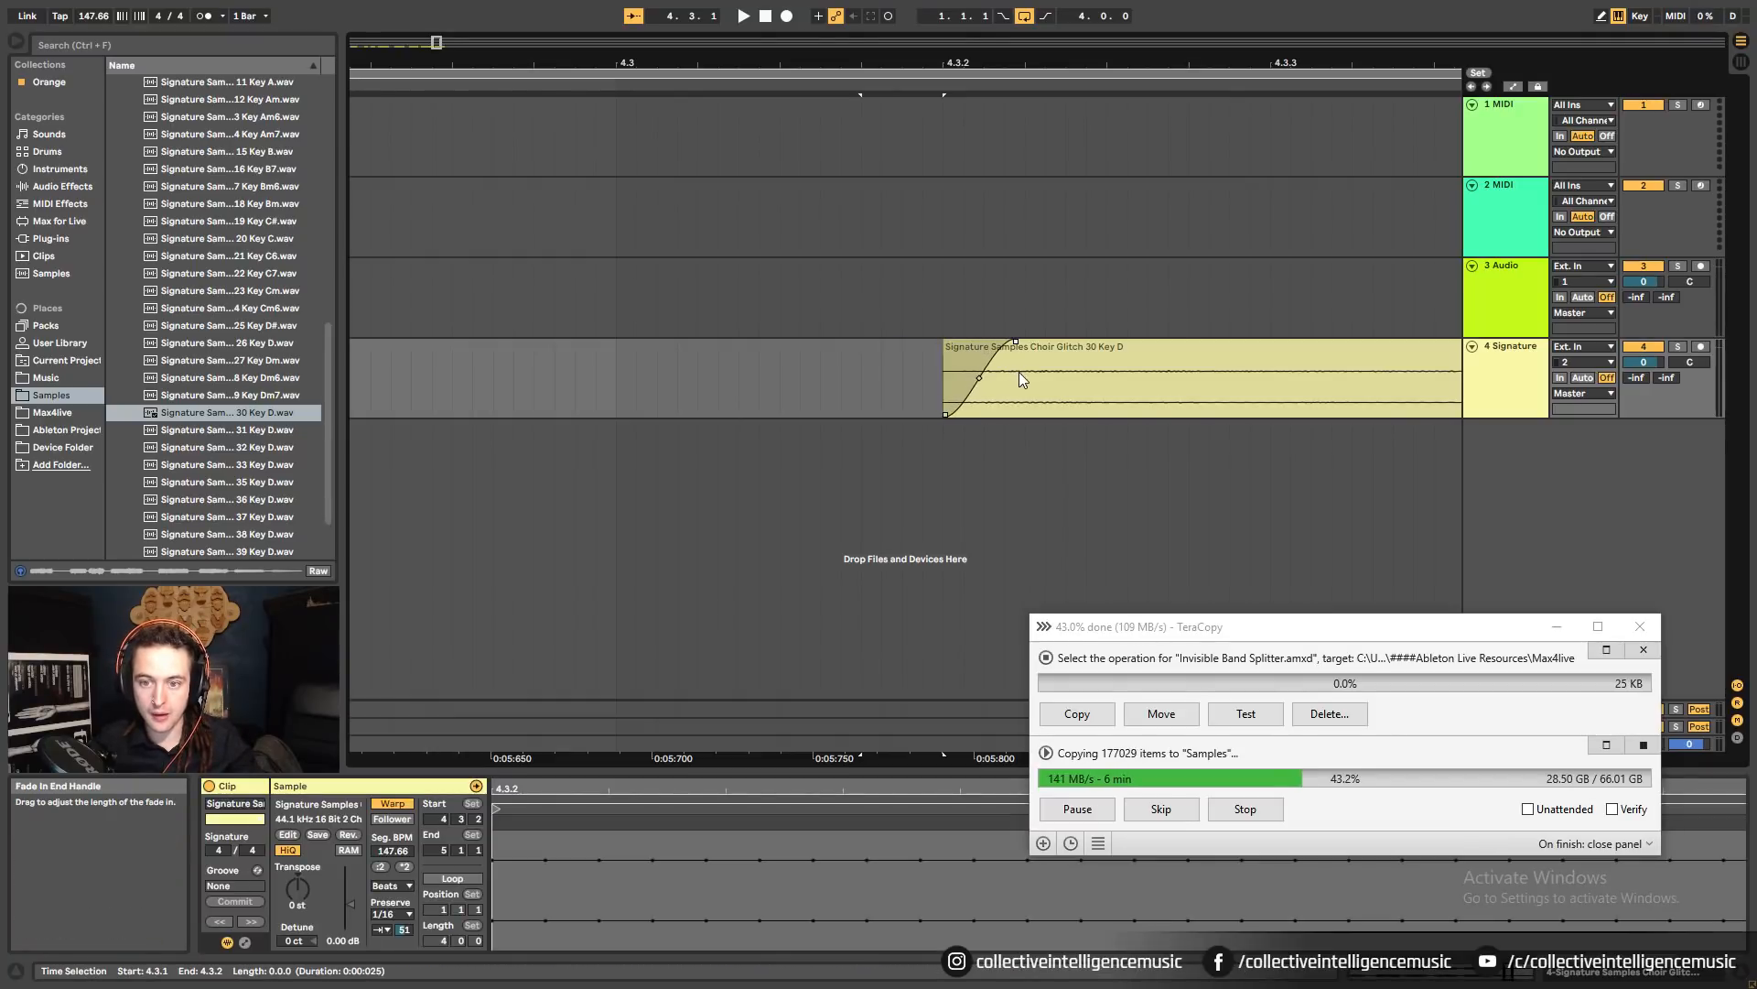
Add a long fade-out to the end of the last chop at bar 5.
{"action": "left_click_drag", "start_coordinate": [1159, 61], "coordinate": [656, 60]}
{"action": "left_click", "coordinate": [1307, 344]}
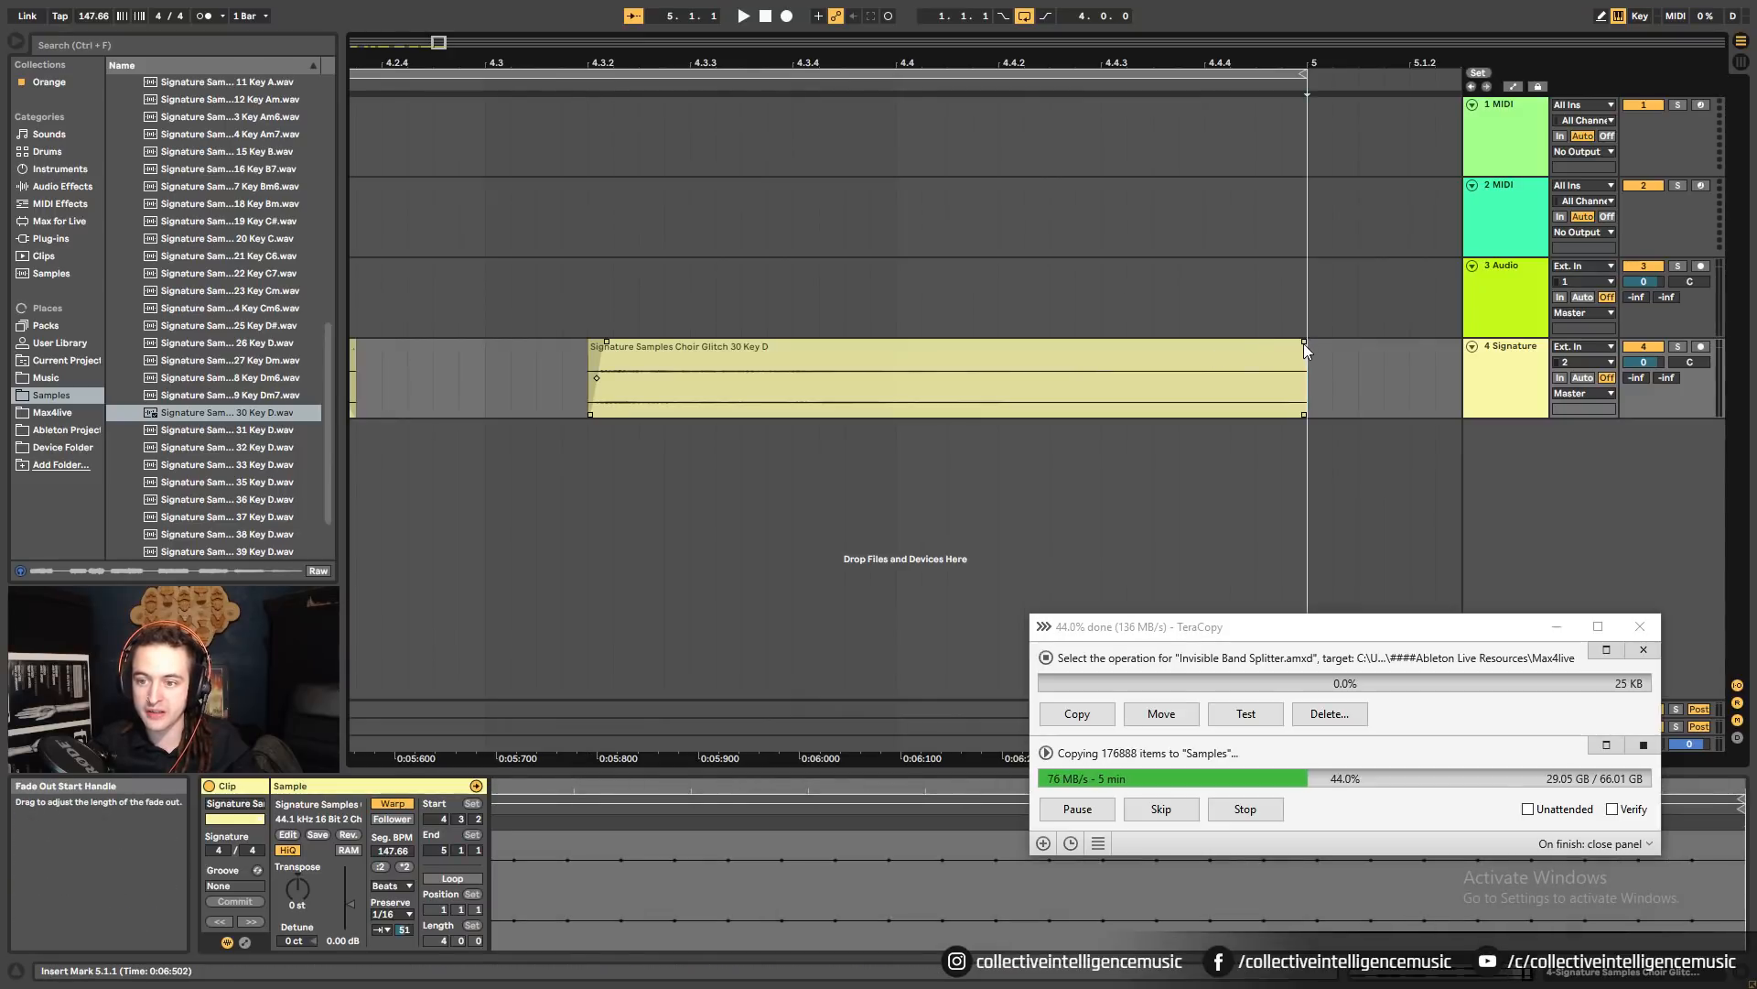
{"action": "left_click_drag", "start_coordinate": [1205, 364], "coordinate": [908, 385]}
{"action": "left_click_drag", "start_coordinate": [882, 62], "coordinate": [751, 62]}
Play all the trimmed vocal chops from the first one to check the edits.
{"action": "left_click", "coordinate": [367, 385]}
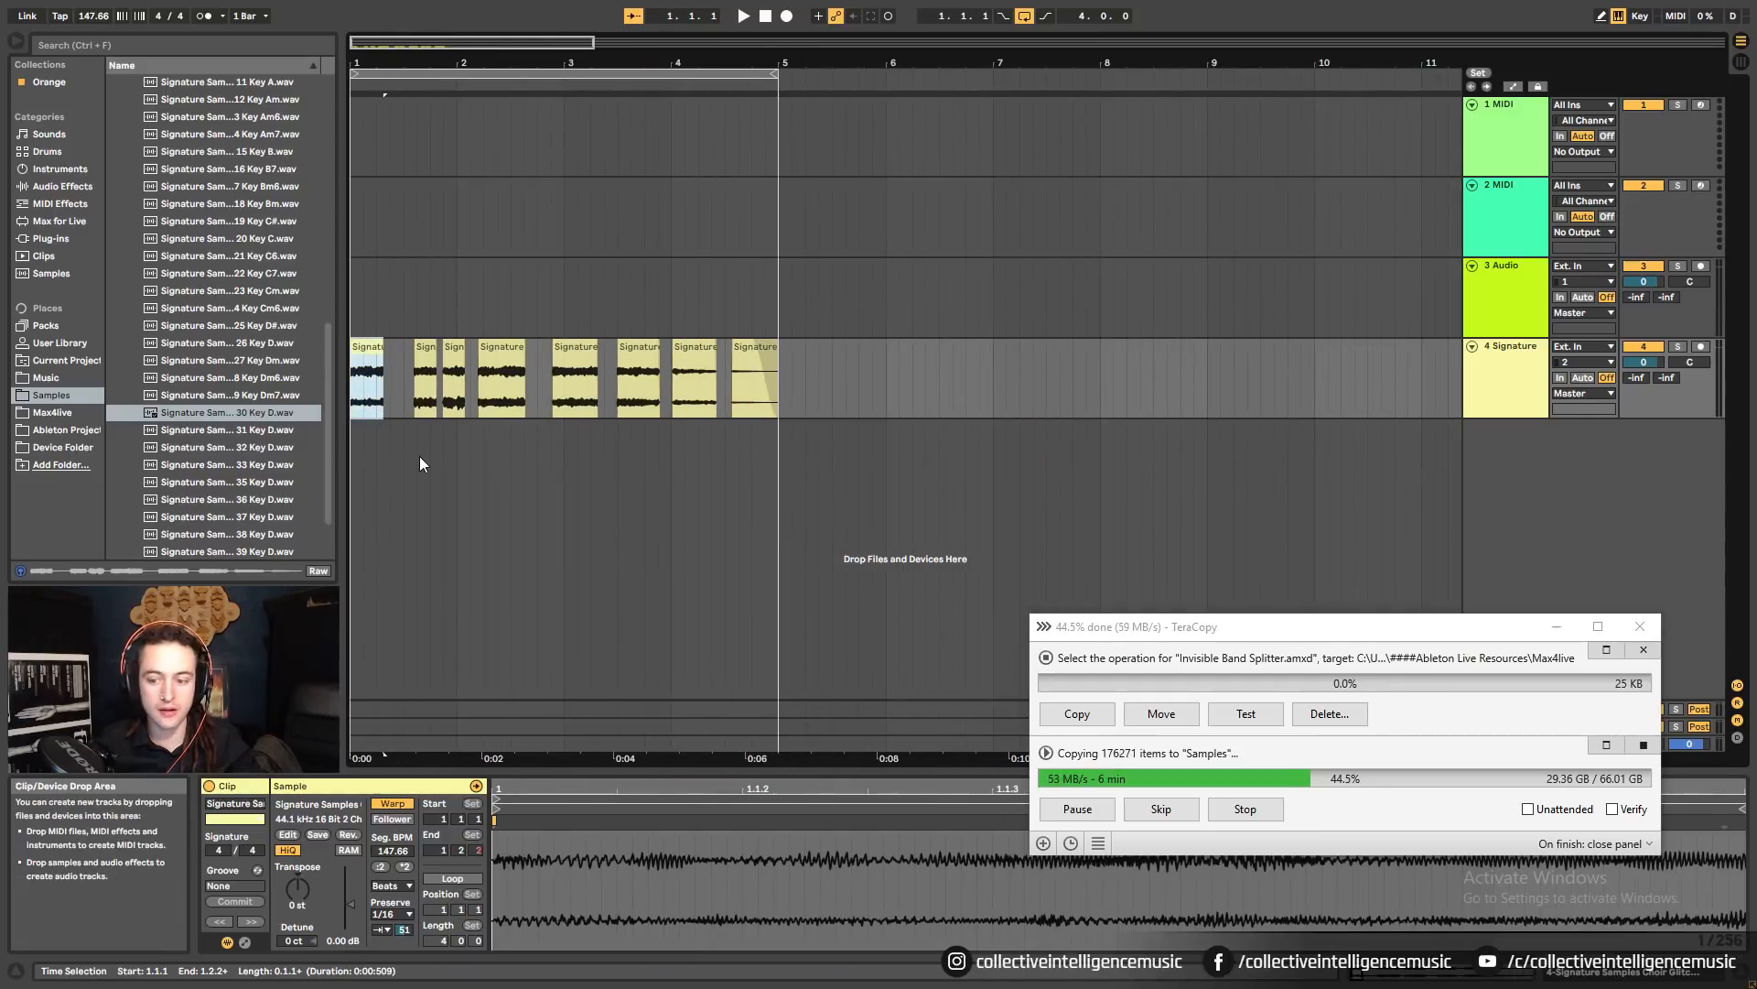
{"action": "key", "text": "space"}
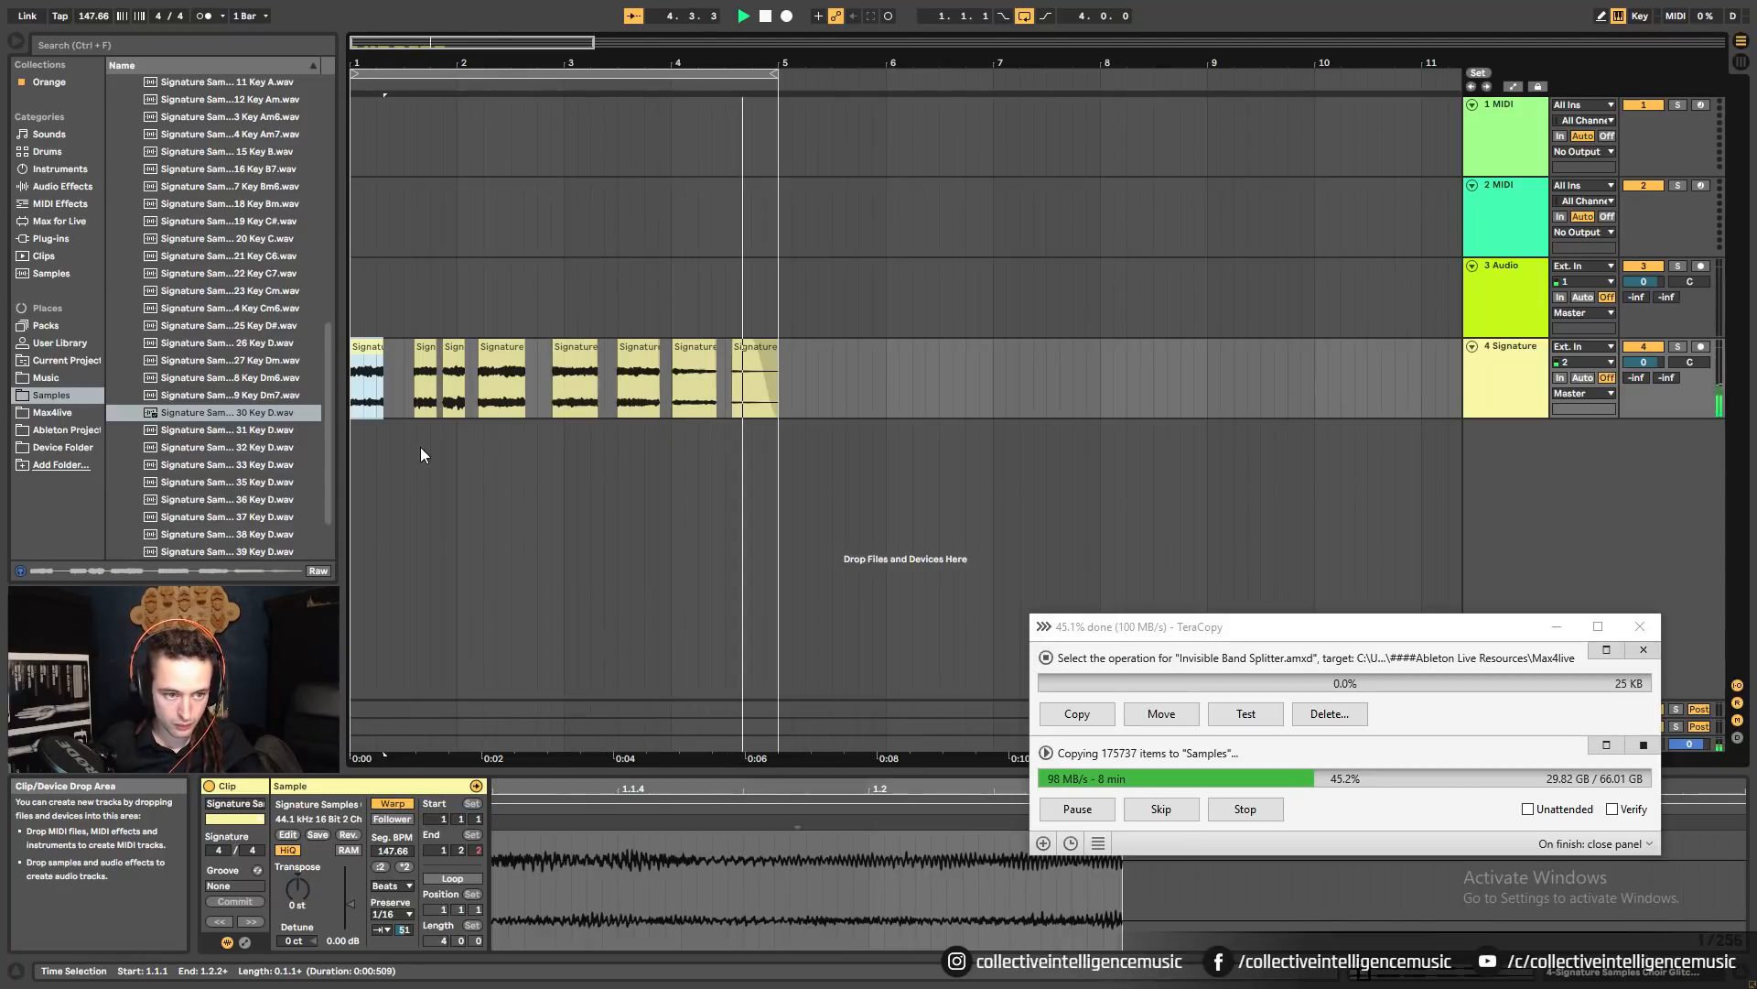
{"action": "key", "text": "space"}
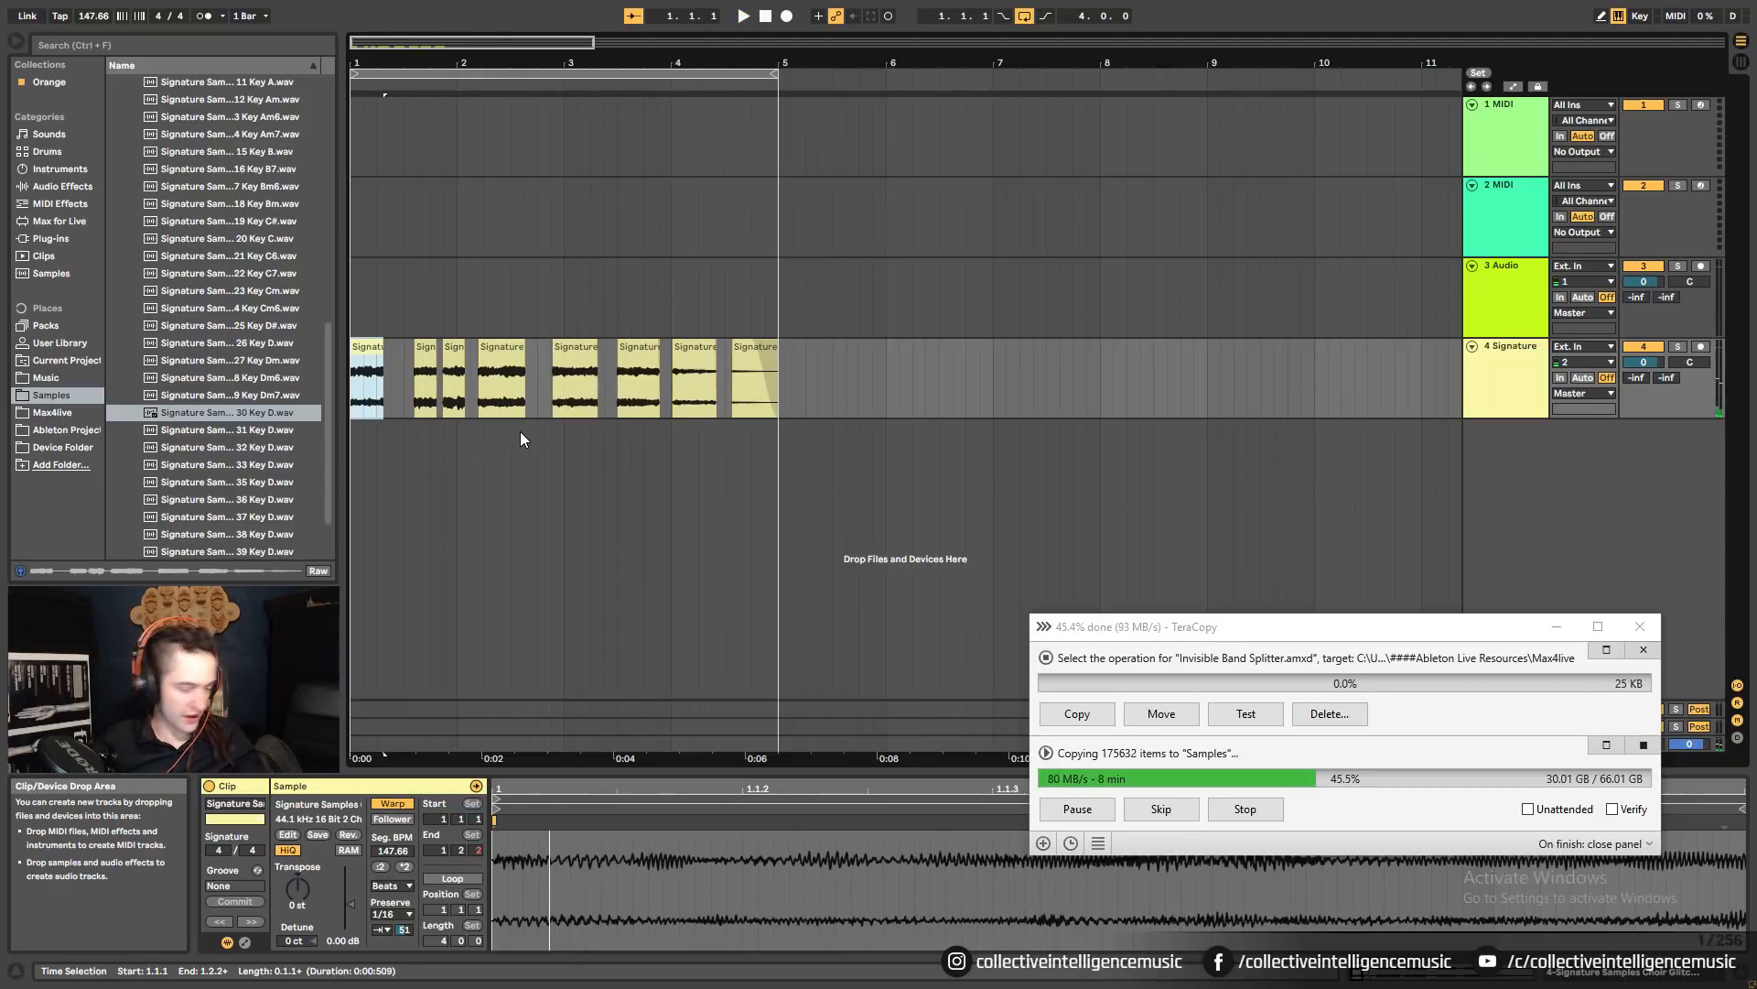
Collapse the SignatureSamples.Co.Uk Glitch Choirs folder in the Samples browser.
{"action": "left_click_drag", "start_coordinate": [455, 56], "coordinate": [458, 119]}
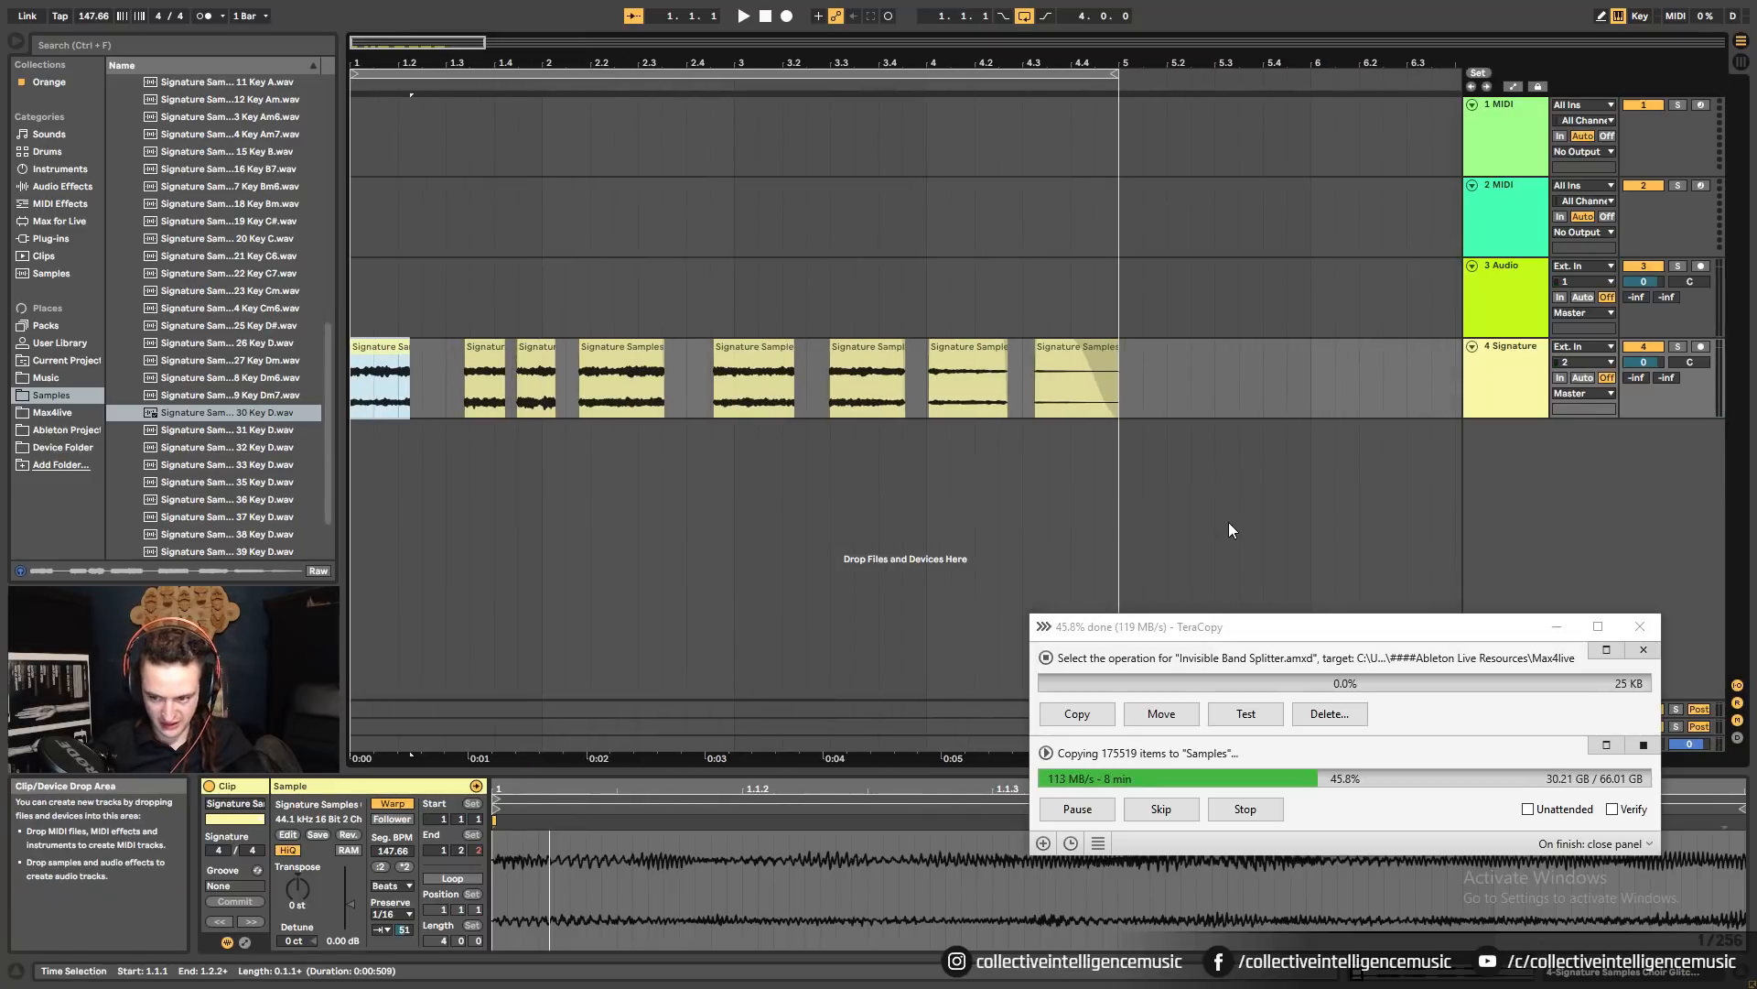
{"action": "left_click", "coordinate": [1523, 381]}
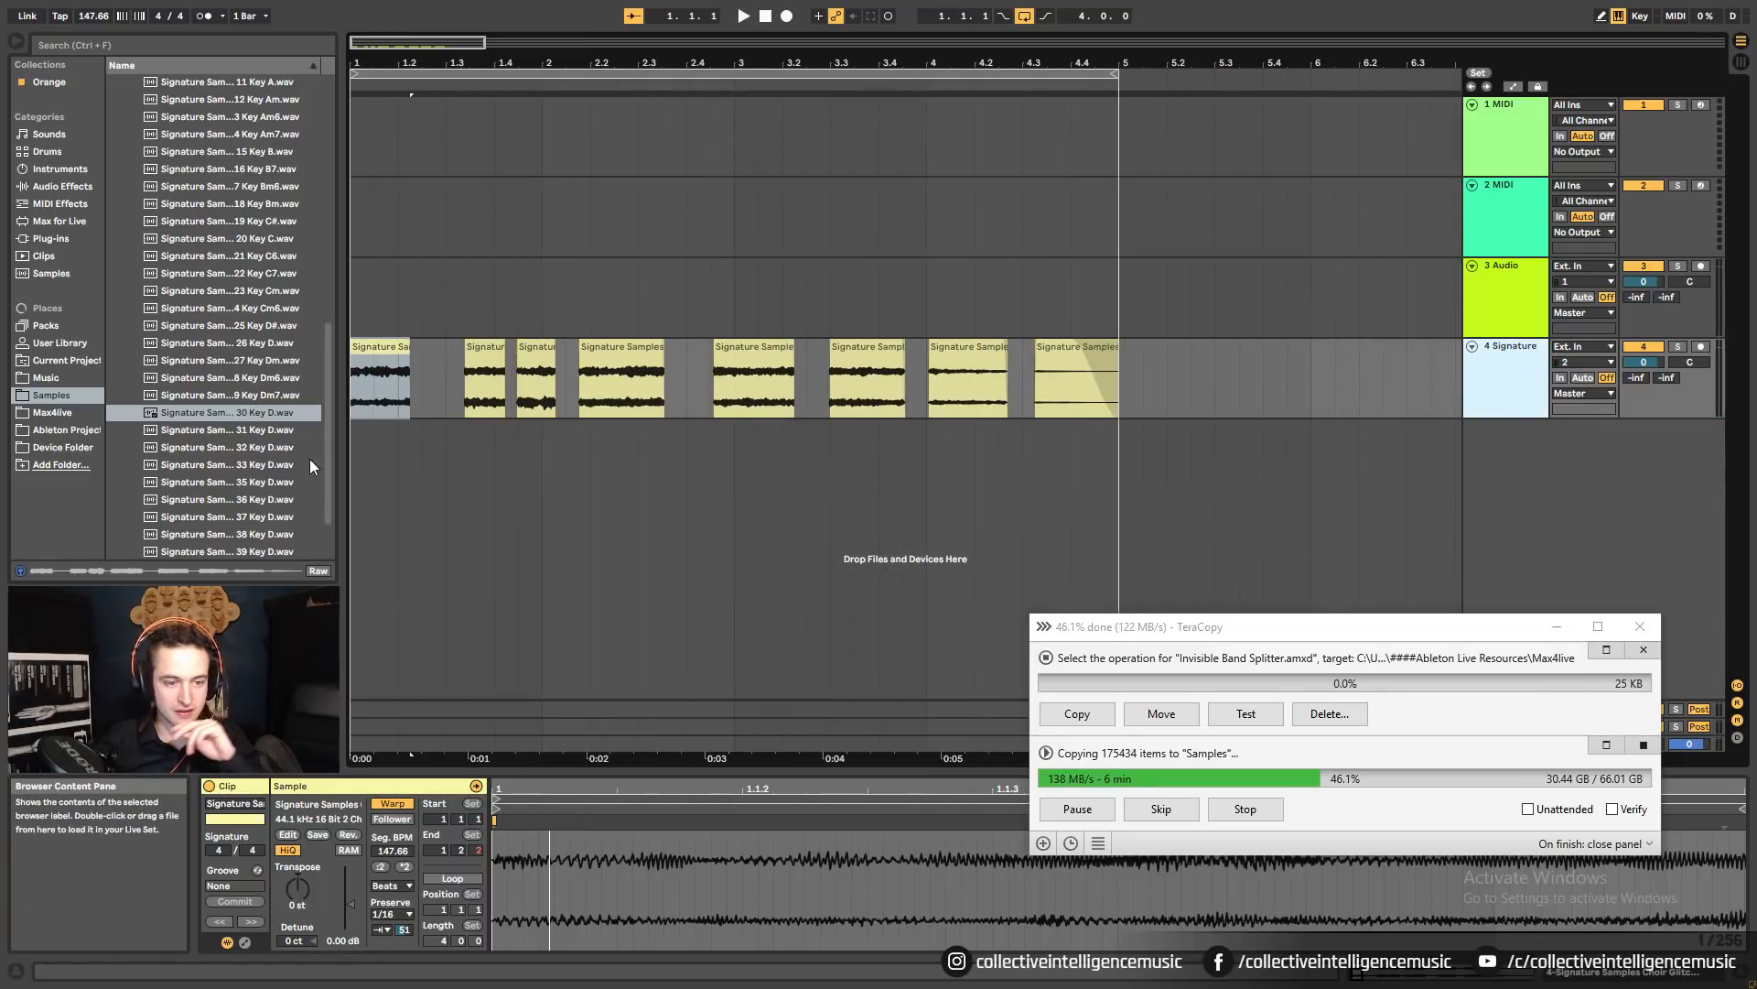
{"action": "left_click_drag", "start_coordinate": [329, 432], "coordinate": [330, 204]}
{"action": "left_click", "coordinate": [111, 447]}
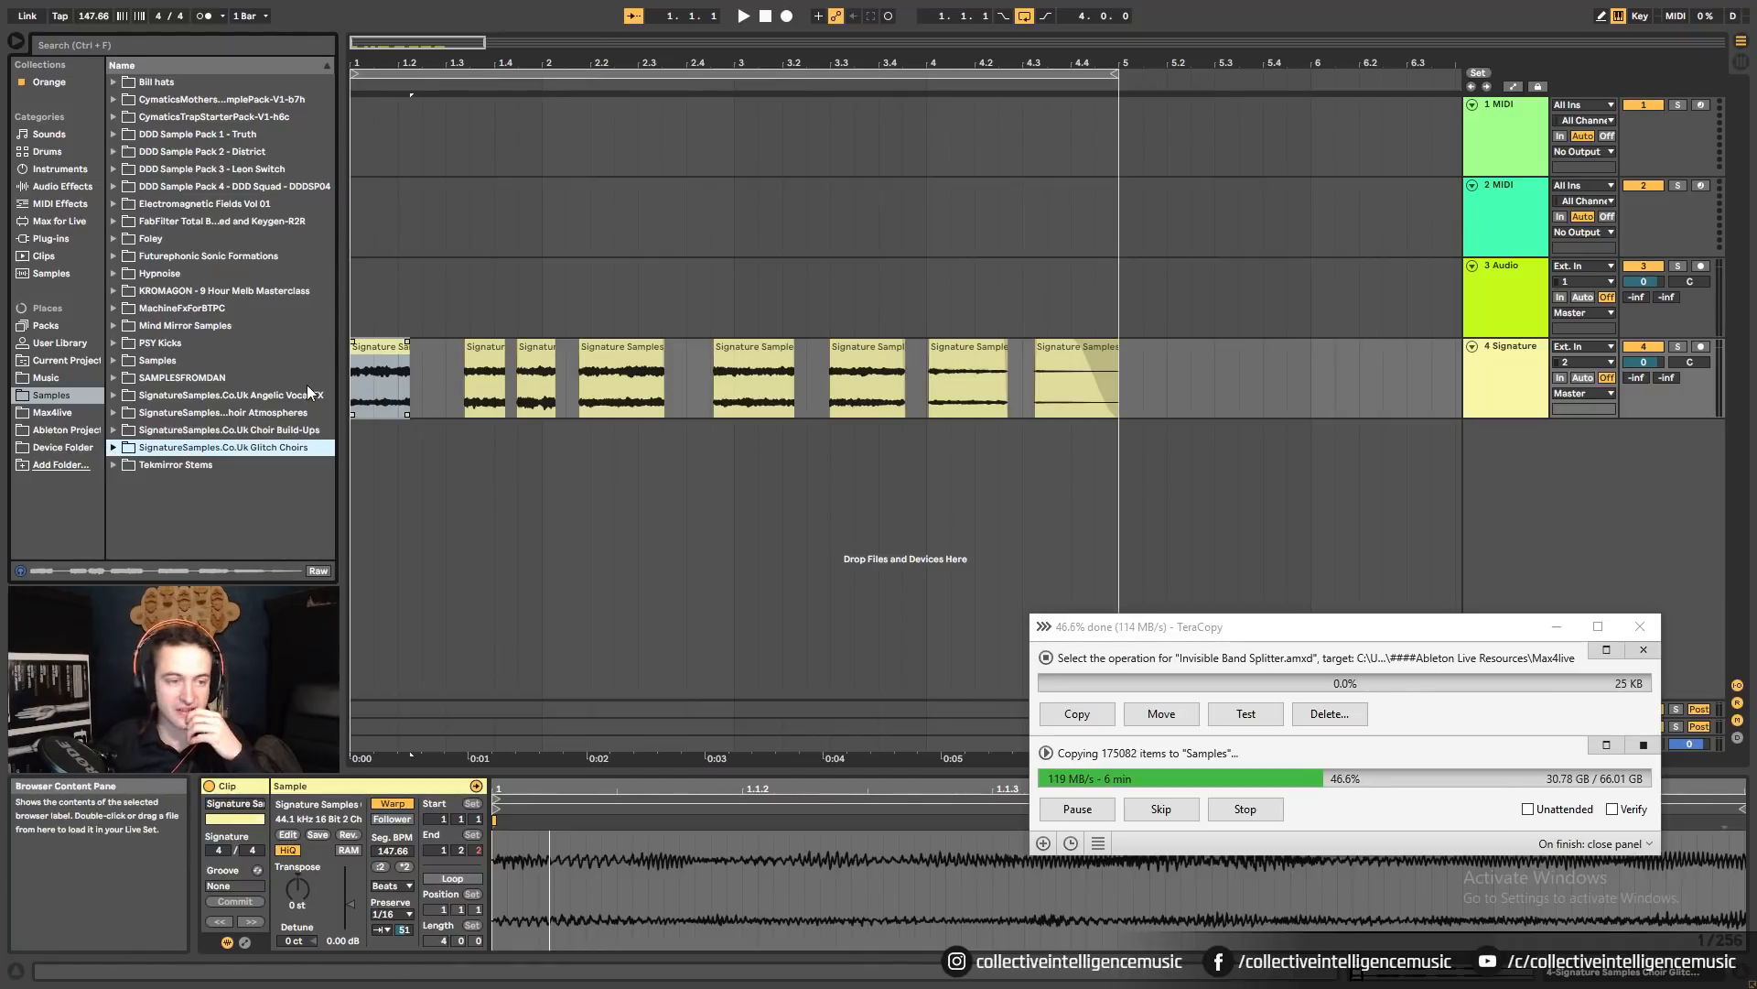
Move the second chop to 1.3.3 and the third to 1.4.4, and play from the first chop.
{"action": "left_click_drag", "start_coordinate": [432, 63], "coordinate": [441, 130]}
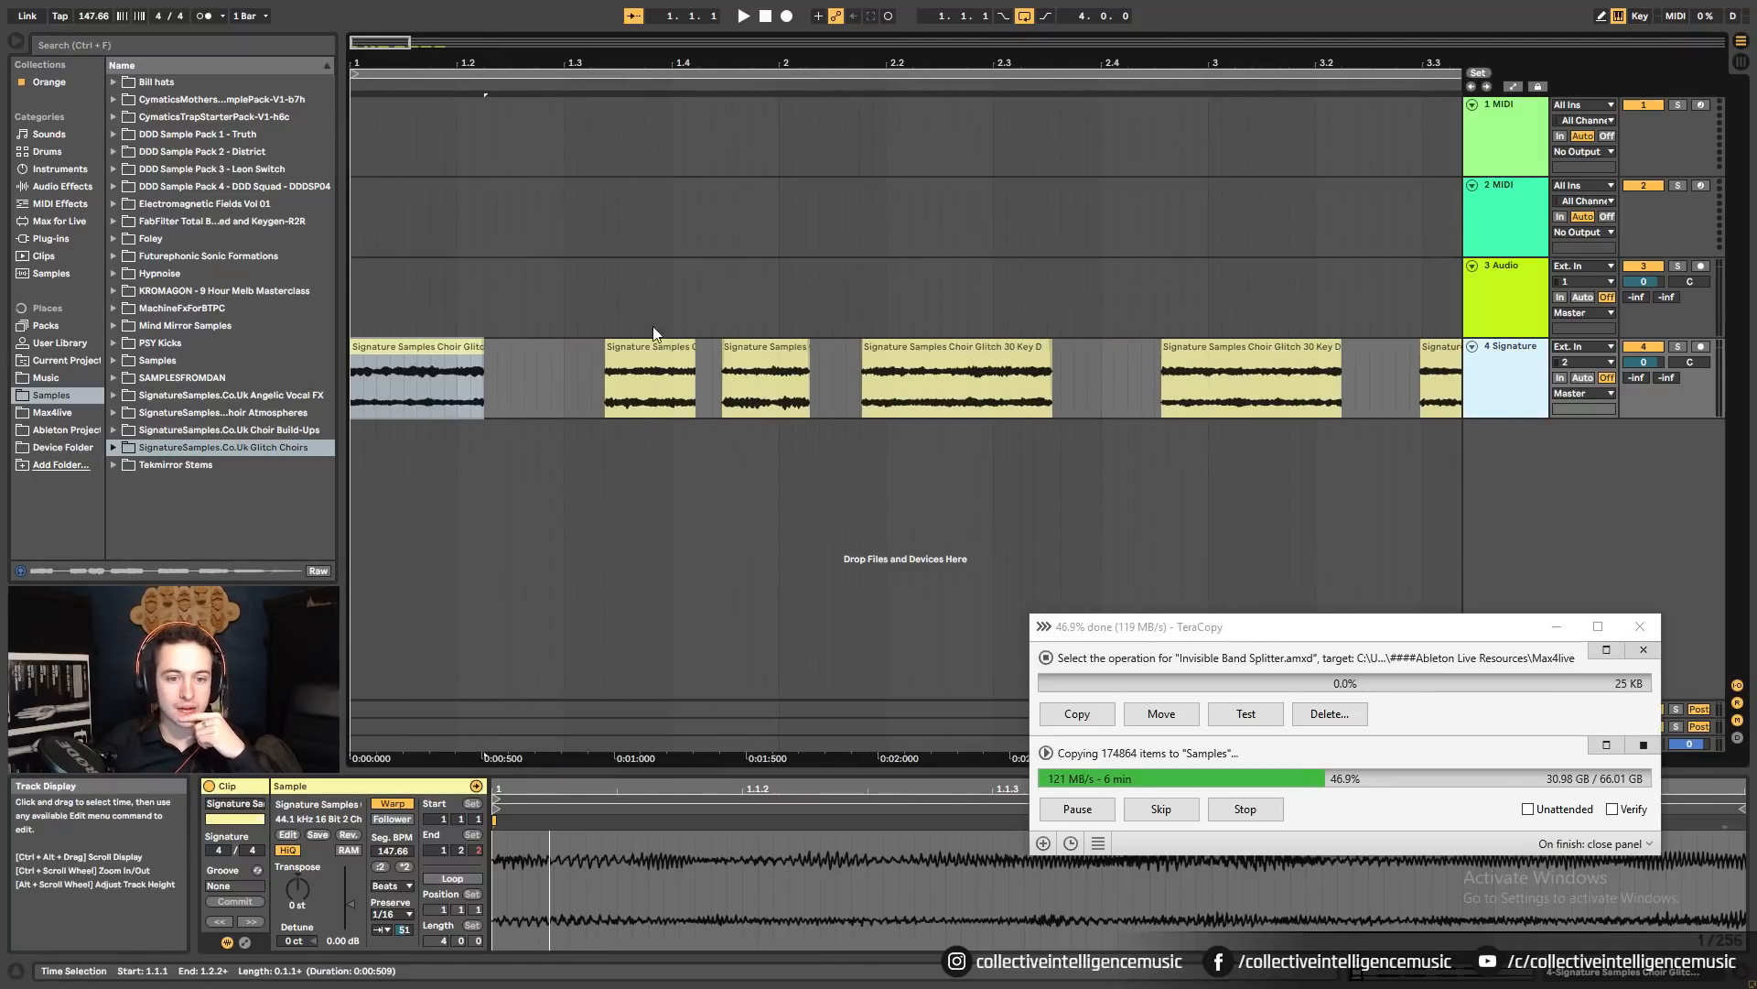
{"action": "left_click_drag", "start_coordinate": [653, 354], "coordinate": [789, 380]}
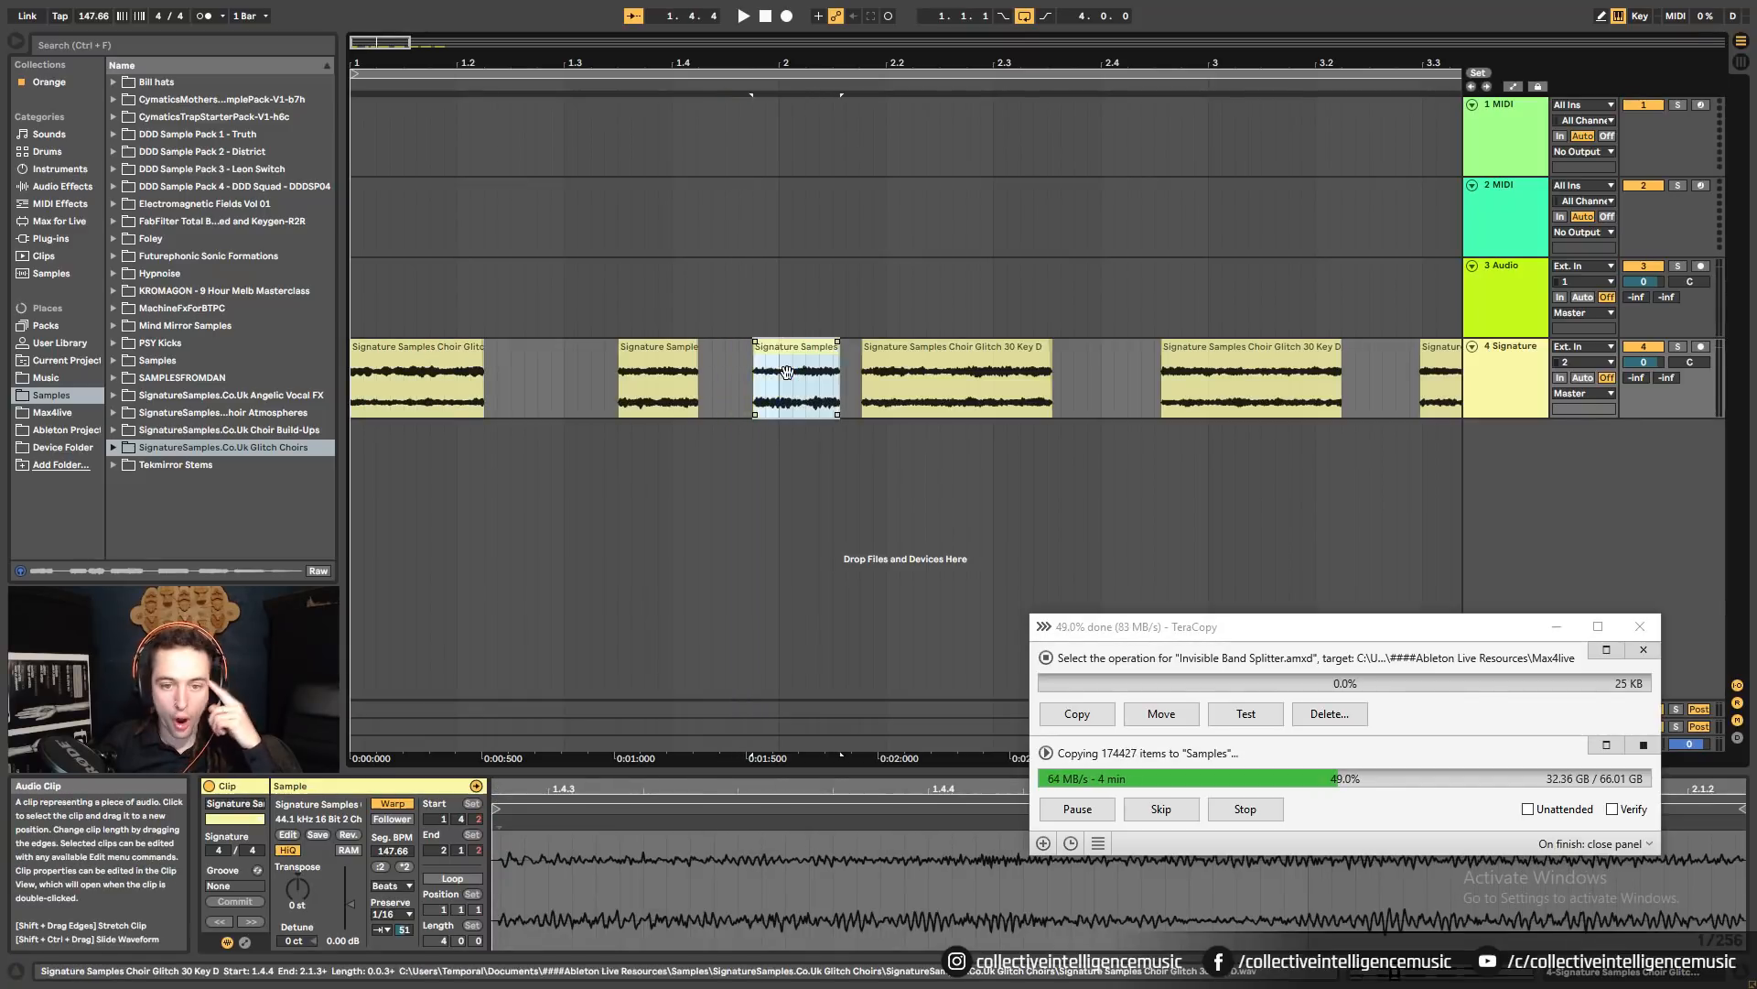
{"action": "left_click", "coordinate": [406, 356]}
{"action": "key", "text": "space"}
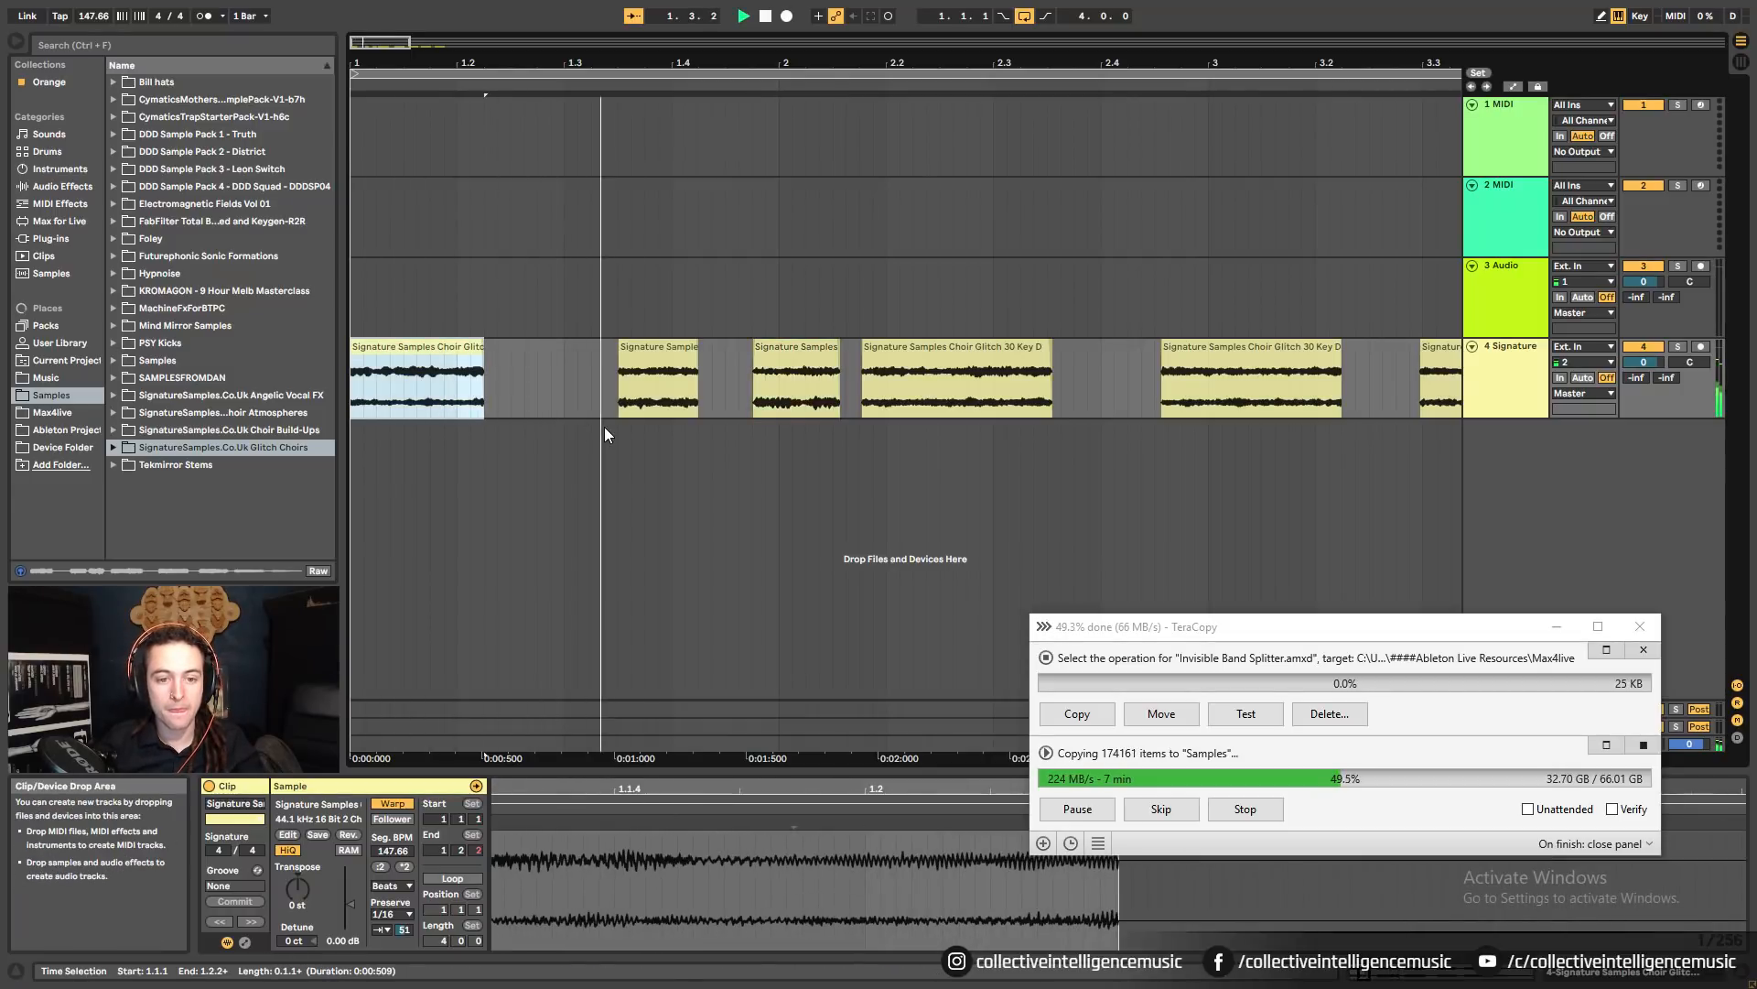
{"action": "key", "text": "space"}
Move the second chop to 1.2.3, close behind the first, and play from the first chop.
{"action": "left_click_drag", "start_coordinate": [637, 350], "coordinate": [538, 382]}
{"action": "left_click", "coordinate": [403, 377]}
{"action": "key", "text": "space"}
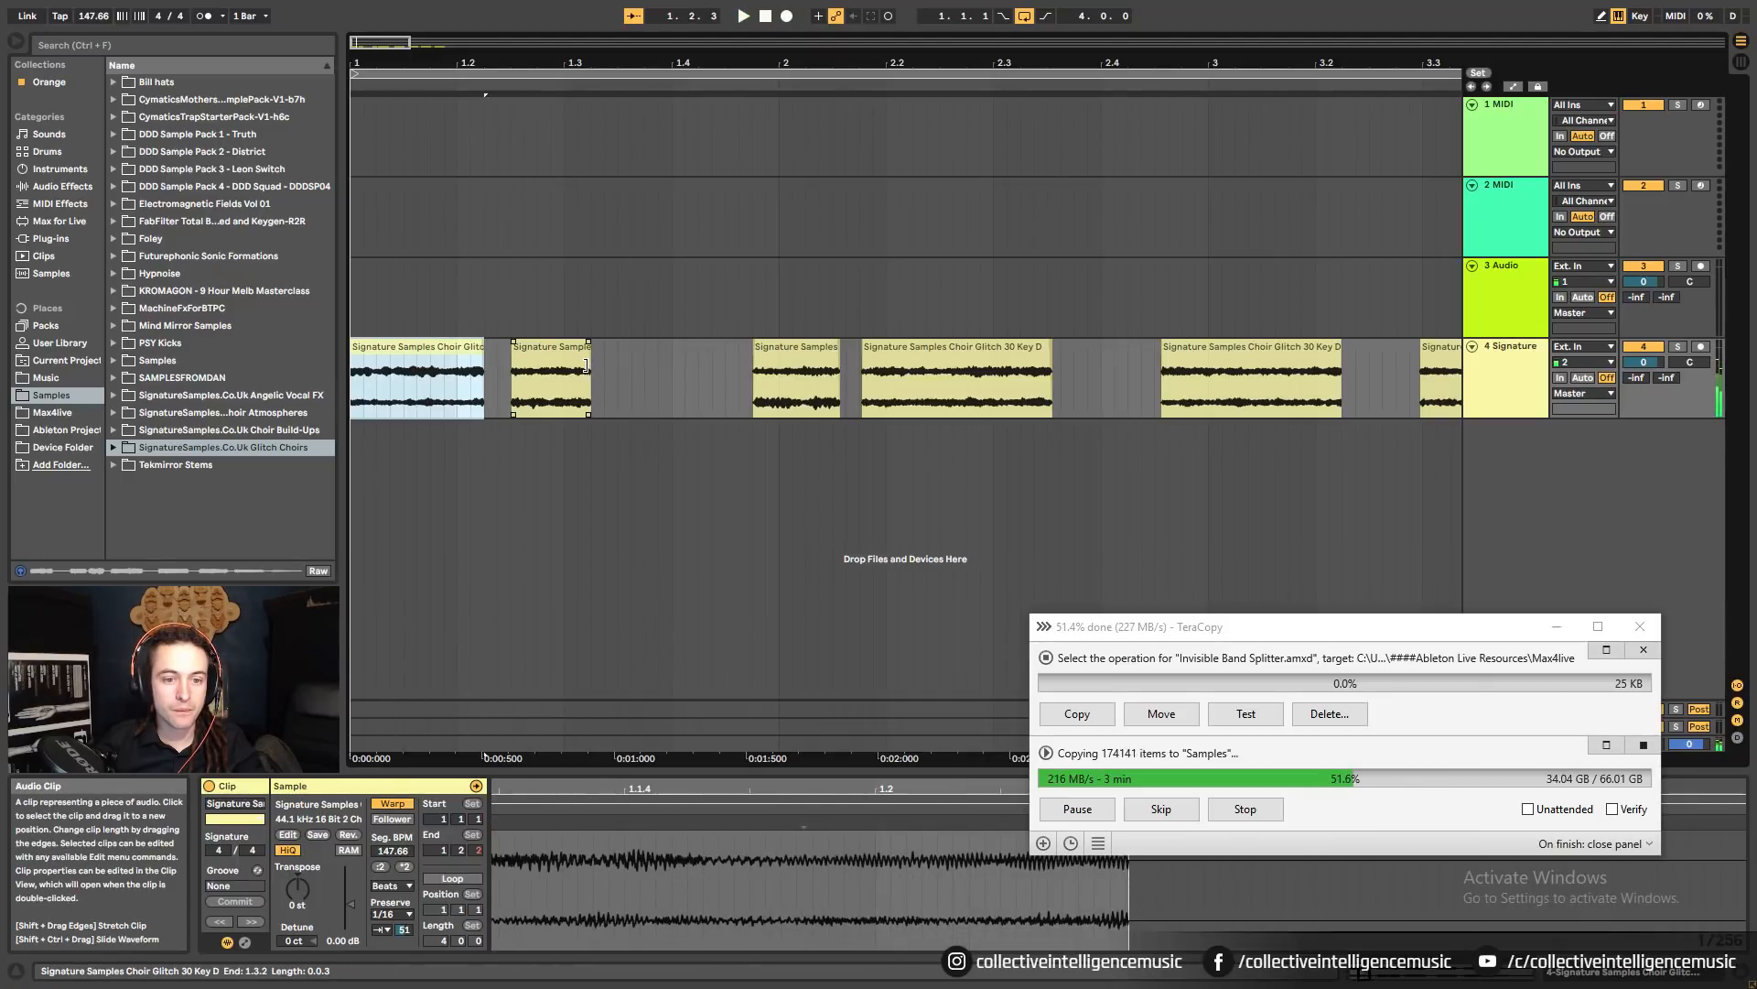
Try a Beats Preserve value of 1/32 on the second chop, and set it to 1/8.
{"action": "left_click", "coordinate": [581, 376]}
{"action": "left_click", "coordinate": [393, 913]}
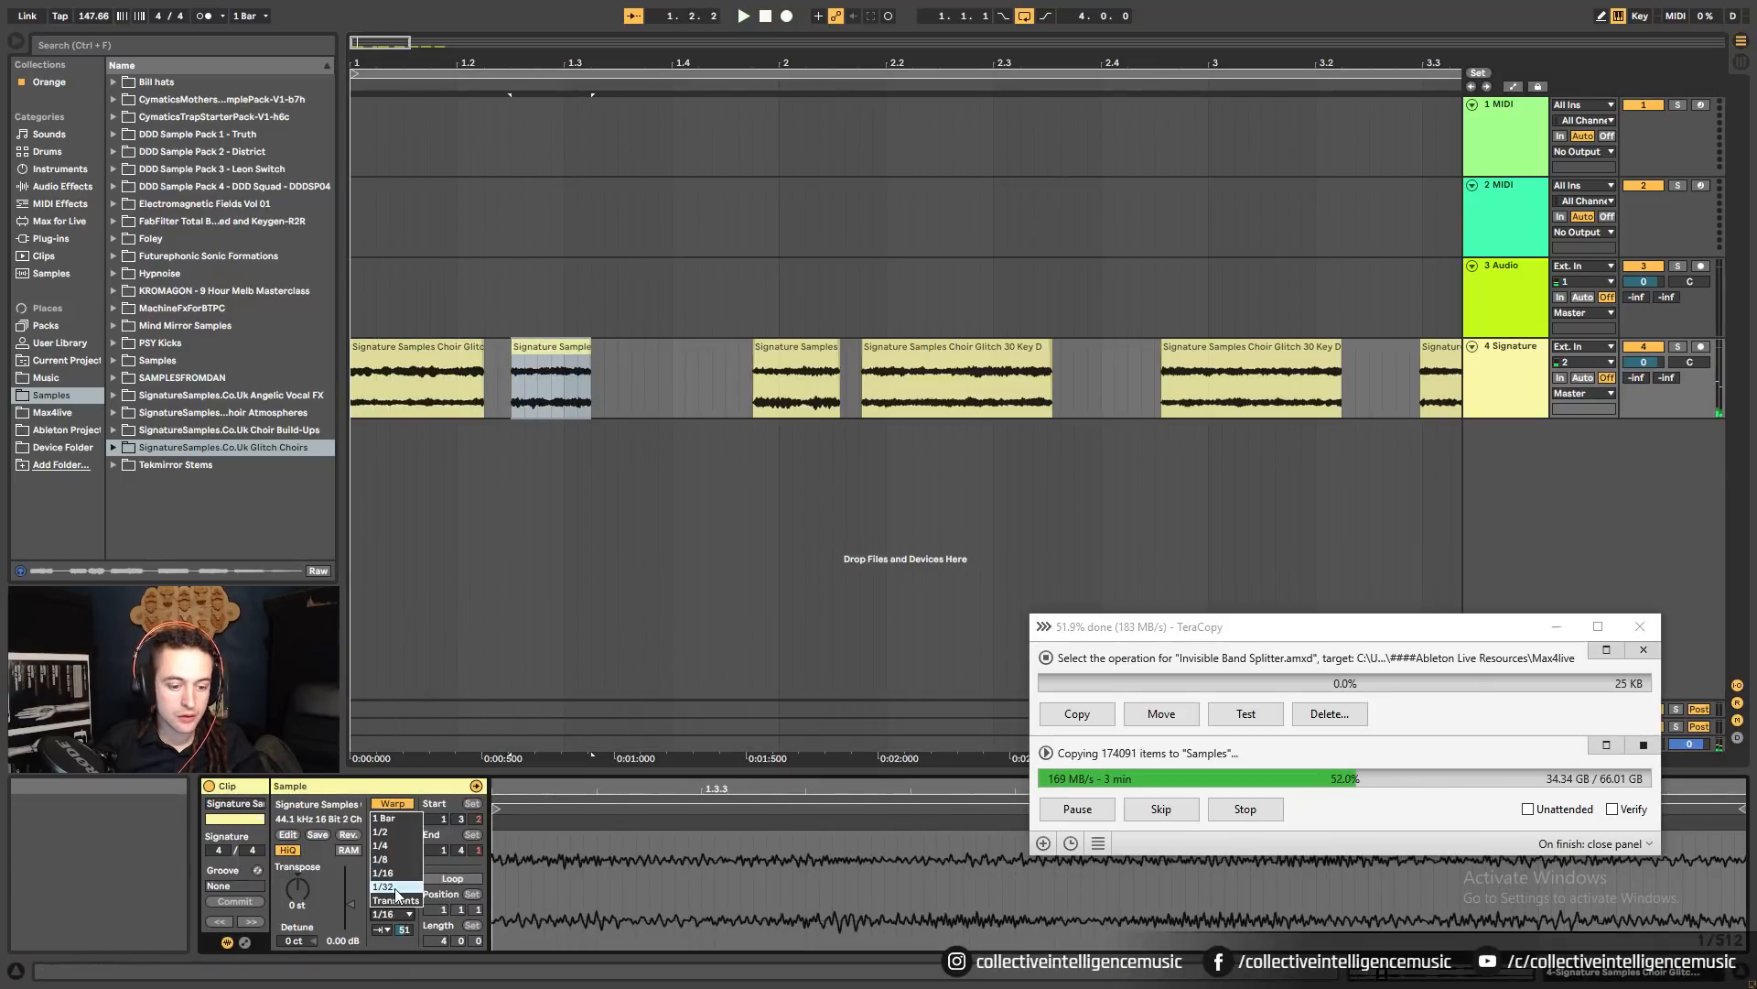
{"action": "left_click", "coordinate": [393, 888]}
{"action": "left_click", "coordinate": [392, 913]}
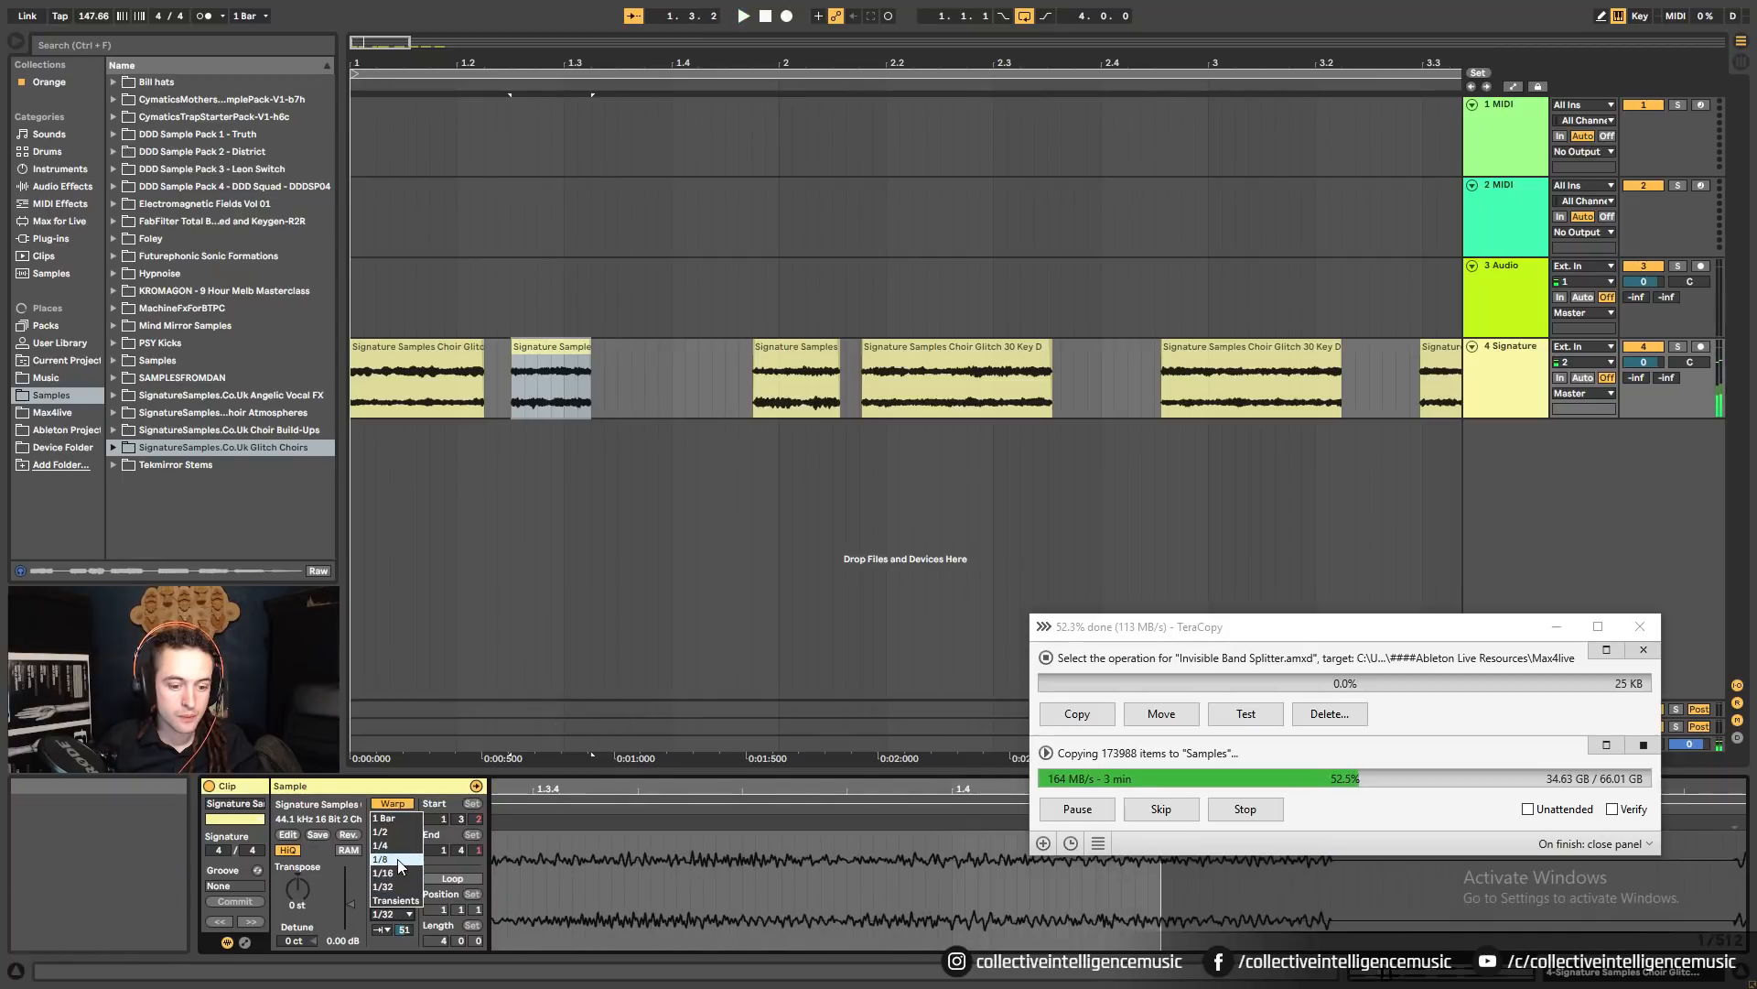
{"action": "left_click", "coordinate": [400, 860]}
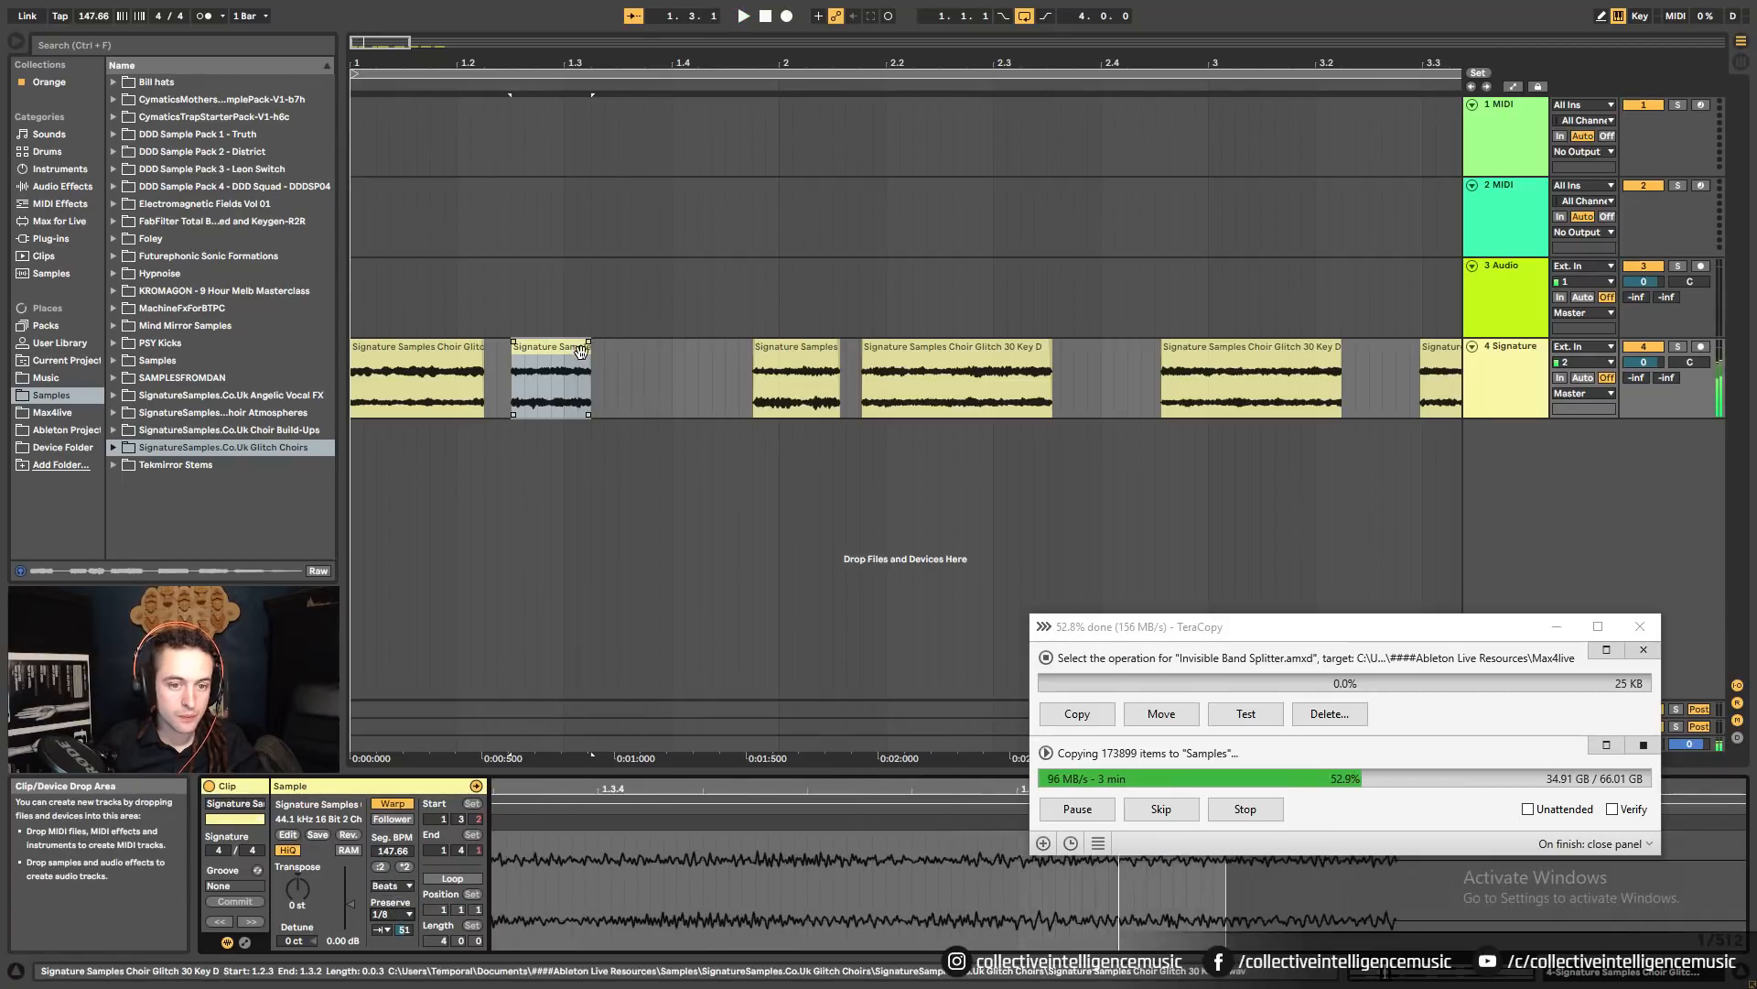
Shorten the second chop so that it ends at 1.3, and play from the first chop.
{"action": "left_click_drag", "start_coordinate": [583, 350], "coordinate": [563, 351]}
{"action": "left_click", "coordinate": [476, 357]}
{"action": "key", "text": "space"}
Open the second chop's Preserve options and replay the sequence from the first chop.
{"action": "left_click", "coordinate": [537, 375]}
{"action": "left_click", "coordinate": [392, 914]}
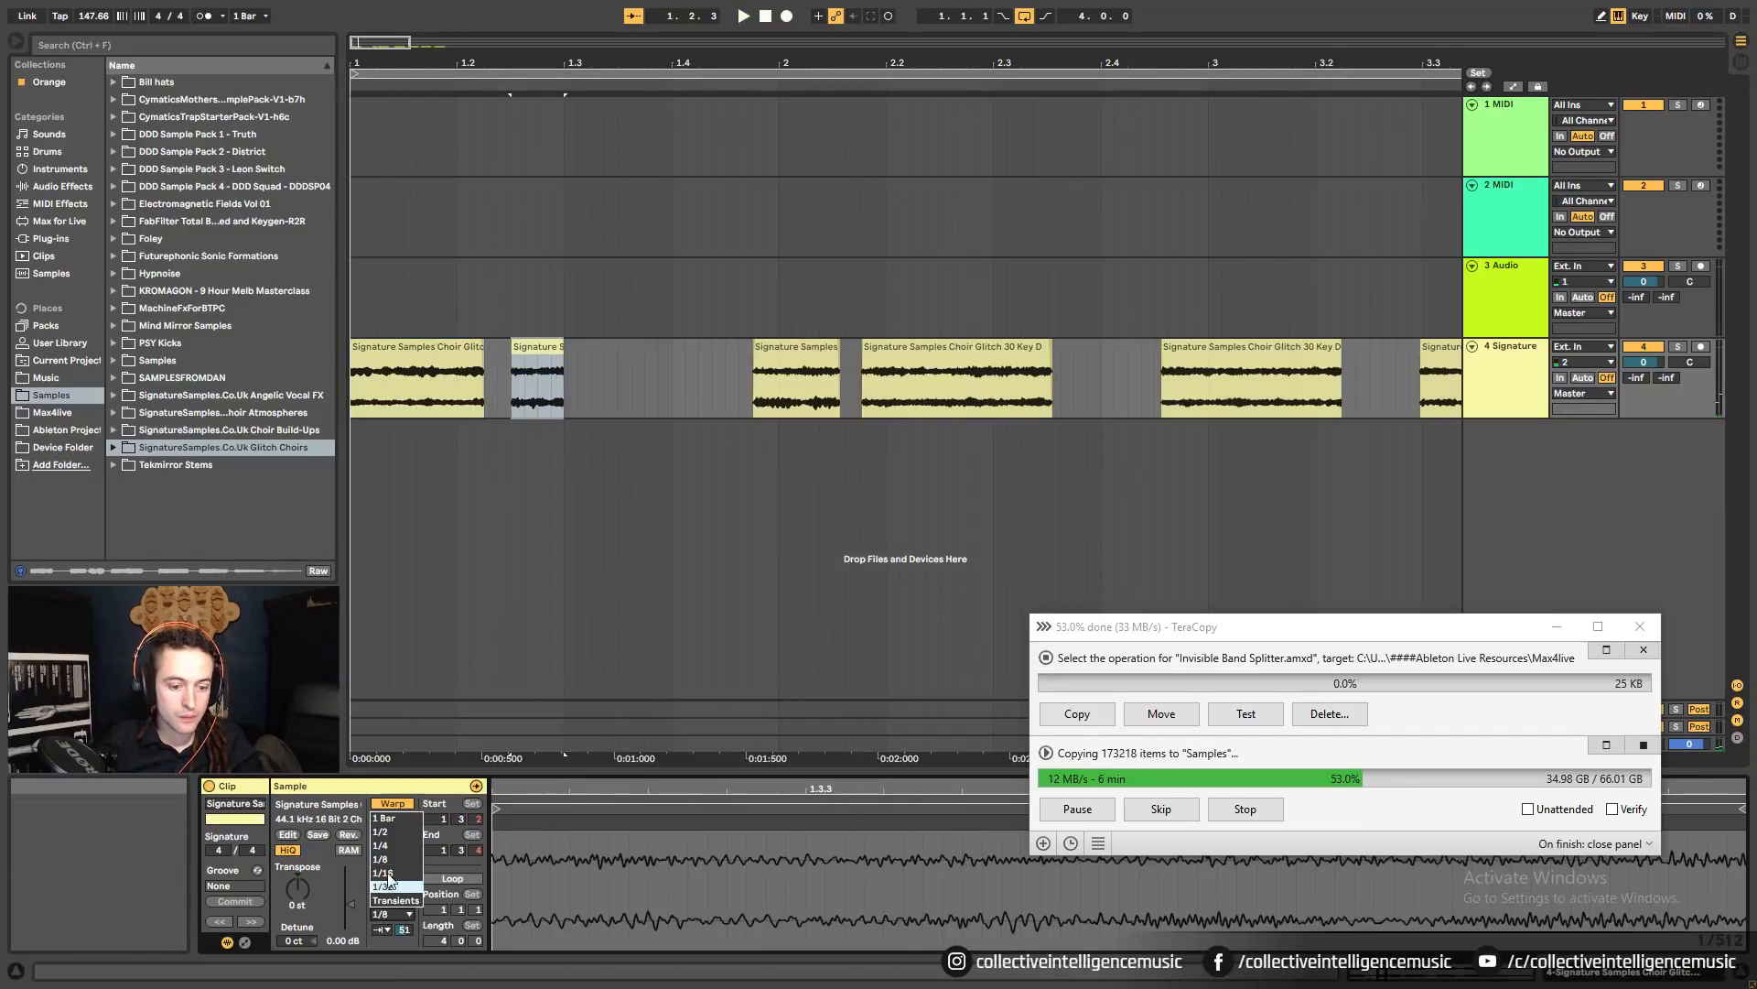
{"action": "key", "text": "space"}
{"action": "left_click", "coordinate": [416, 396]}
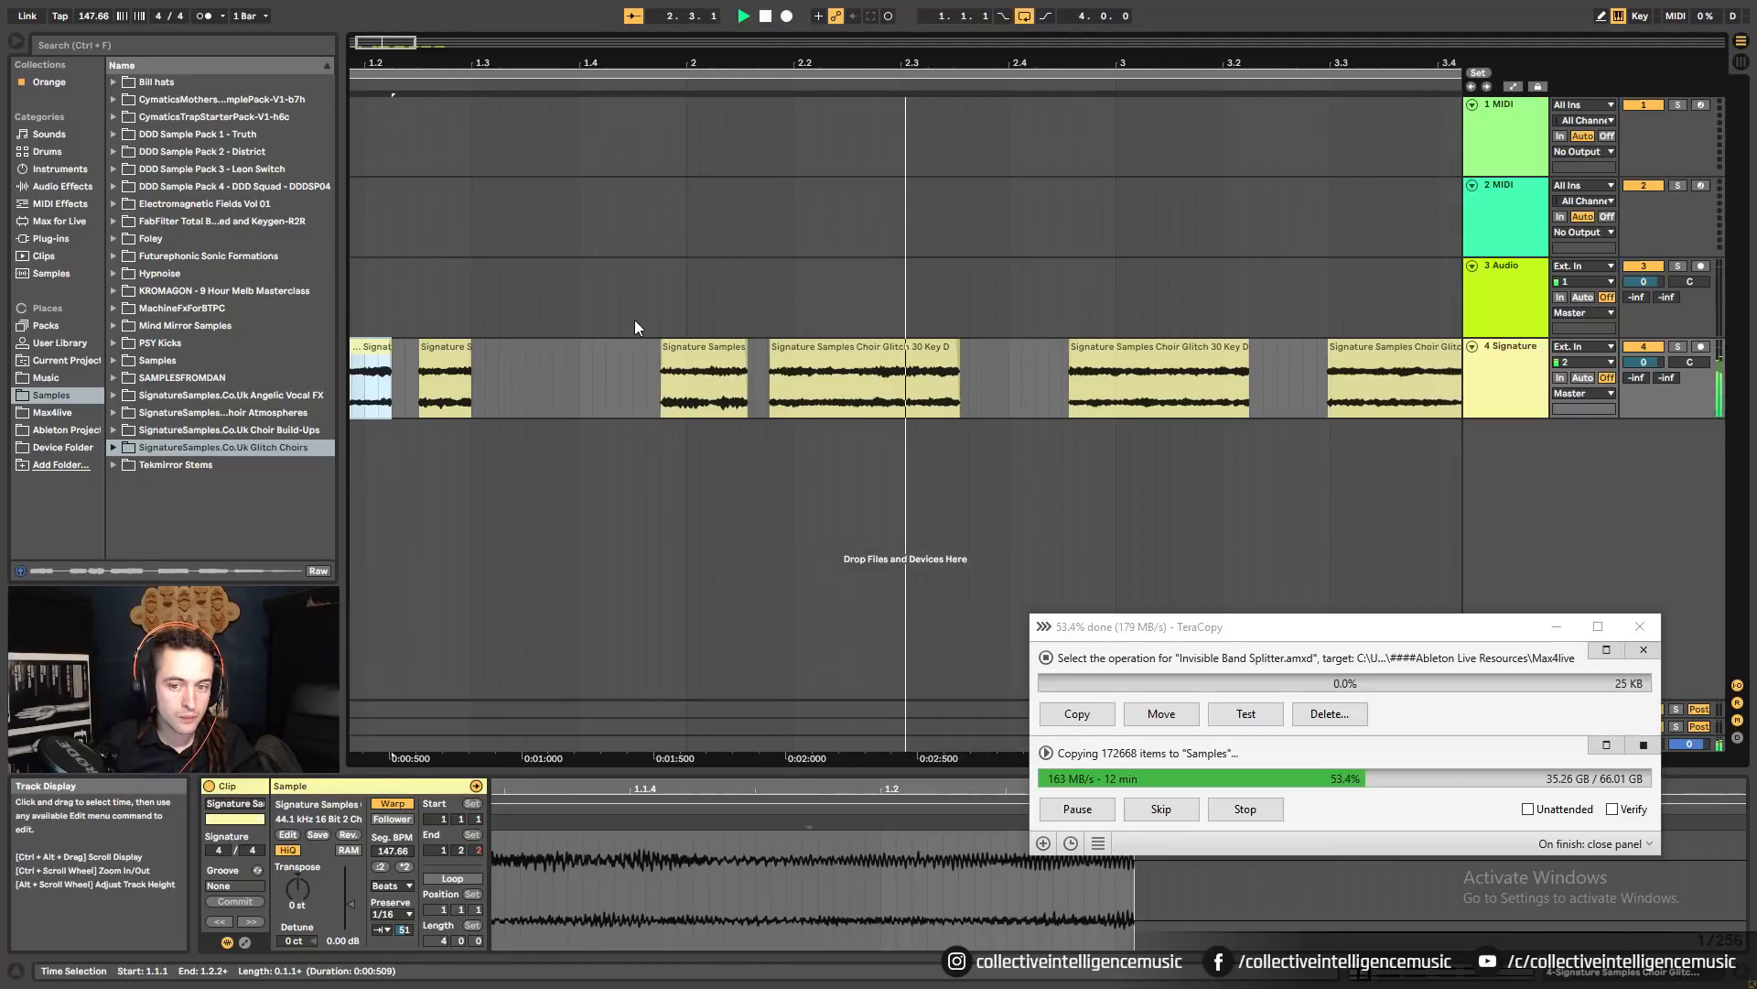
{"action": "key", "text": "space"}
Move the three chops after the first directly behind it without gaps, and play the sequence from the start.
{"action": "left_click_drag", "start_coordinate": [722, 54], "coordinate": [492, 57]}
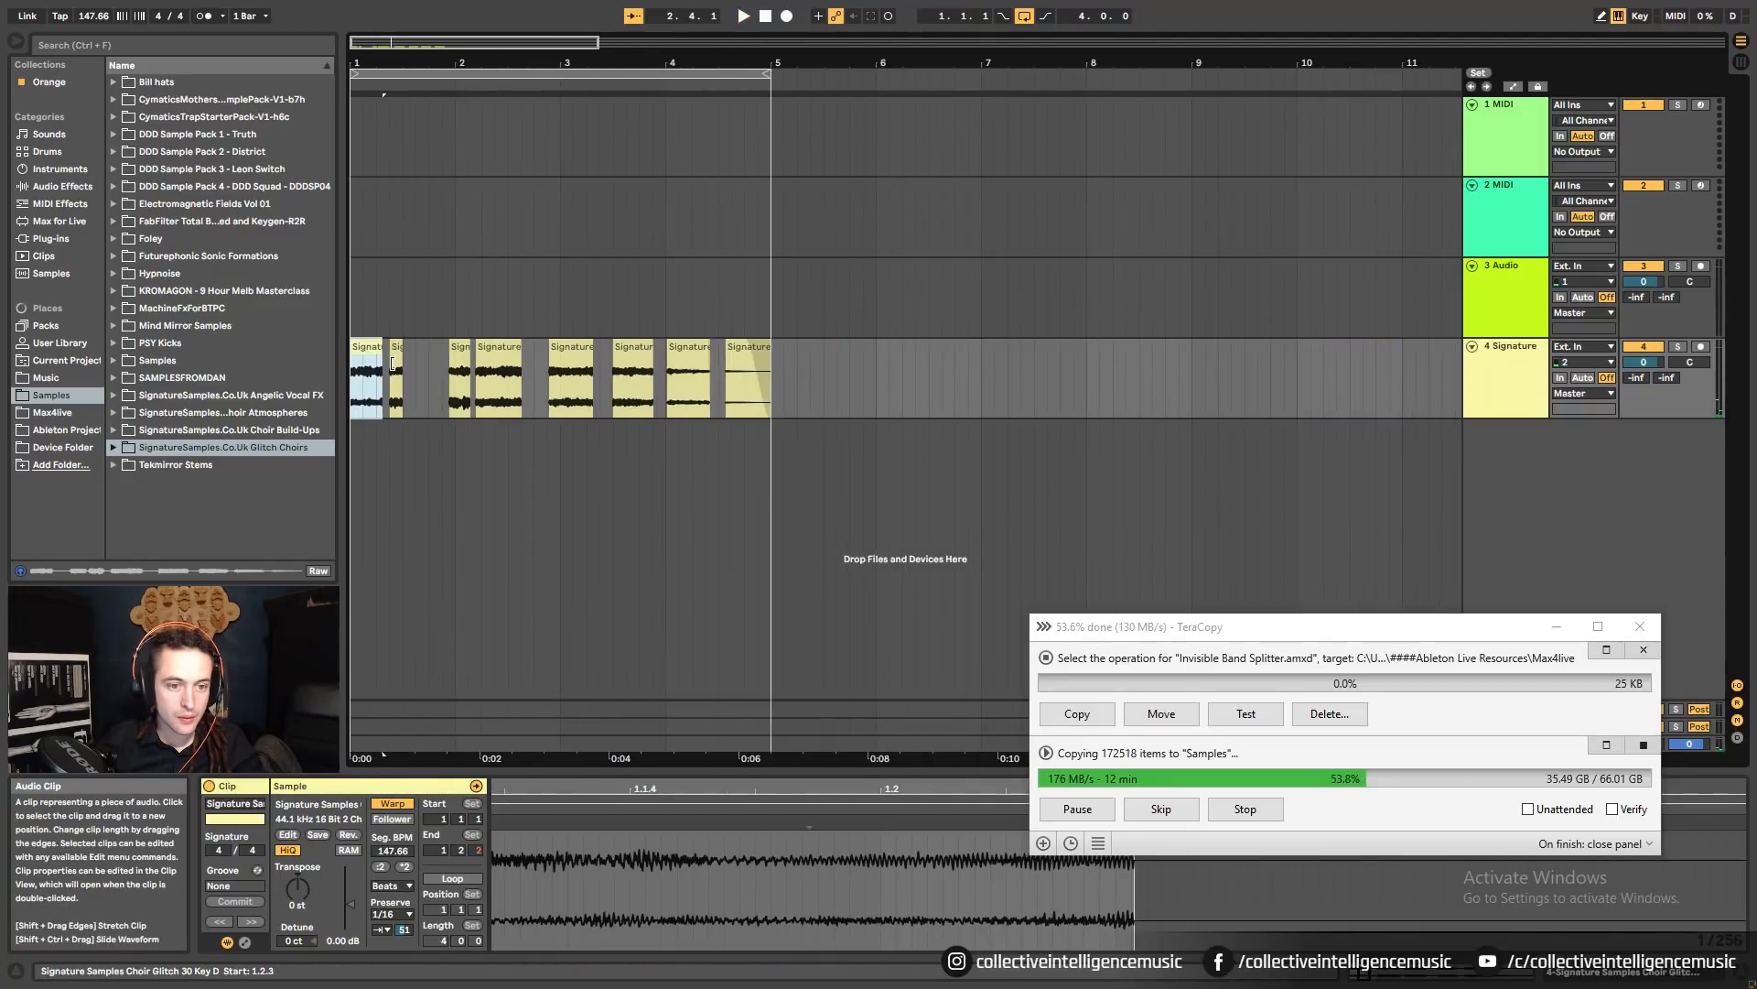
{"action": "mouse_move", "coordinate": [405, 370]}
{"action": "left_mouse_down"}
{"action": "mouse_move", "coordinate": [445, 371]}
{"action": "mouse_move", "coordinate": [422, 382]}
{"action": "left_mouse_up"}
{"action": "left_click", "coordinate": [368, 348]}
{"action": "key", "text": "space"}
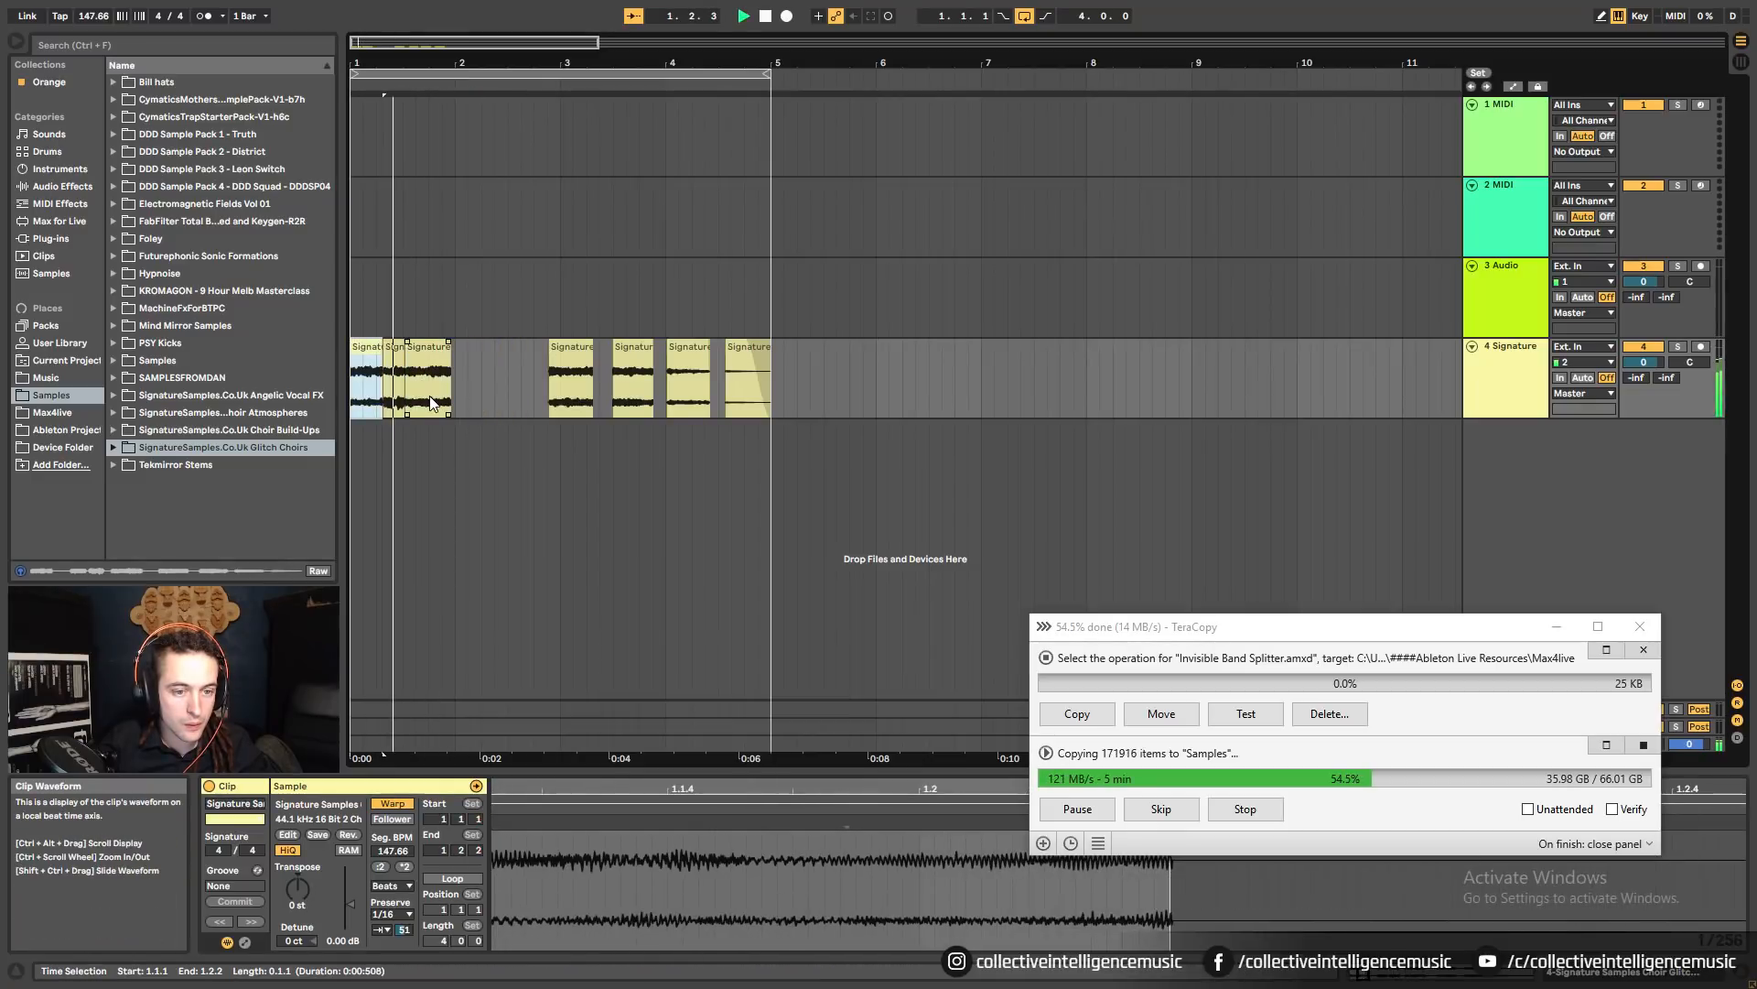
{"action": "key", "text": "space"}
{"action": "left_click", "coordinate": [370, 349]}
{"action": "key", "text": "space"}
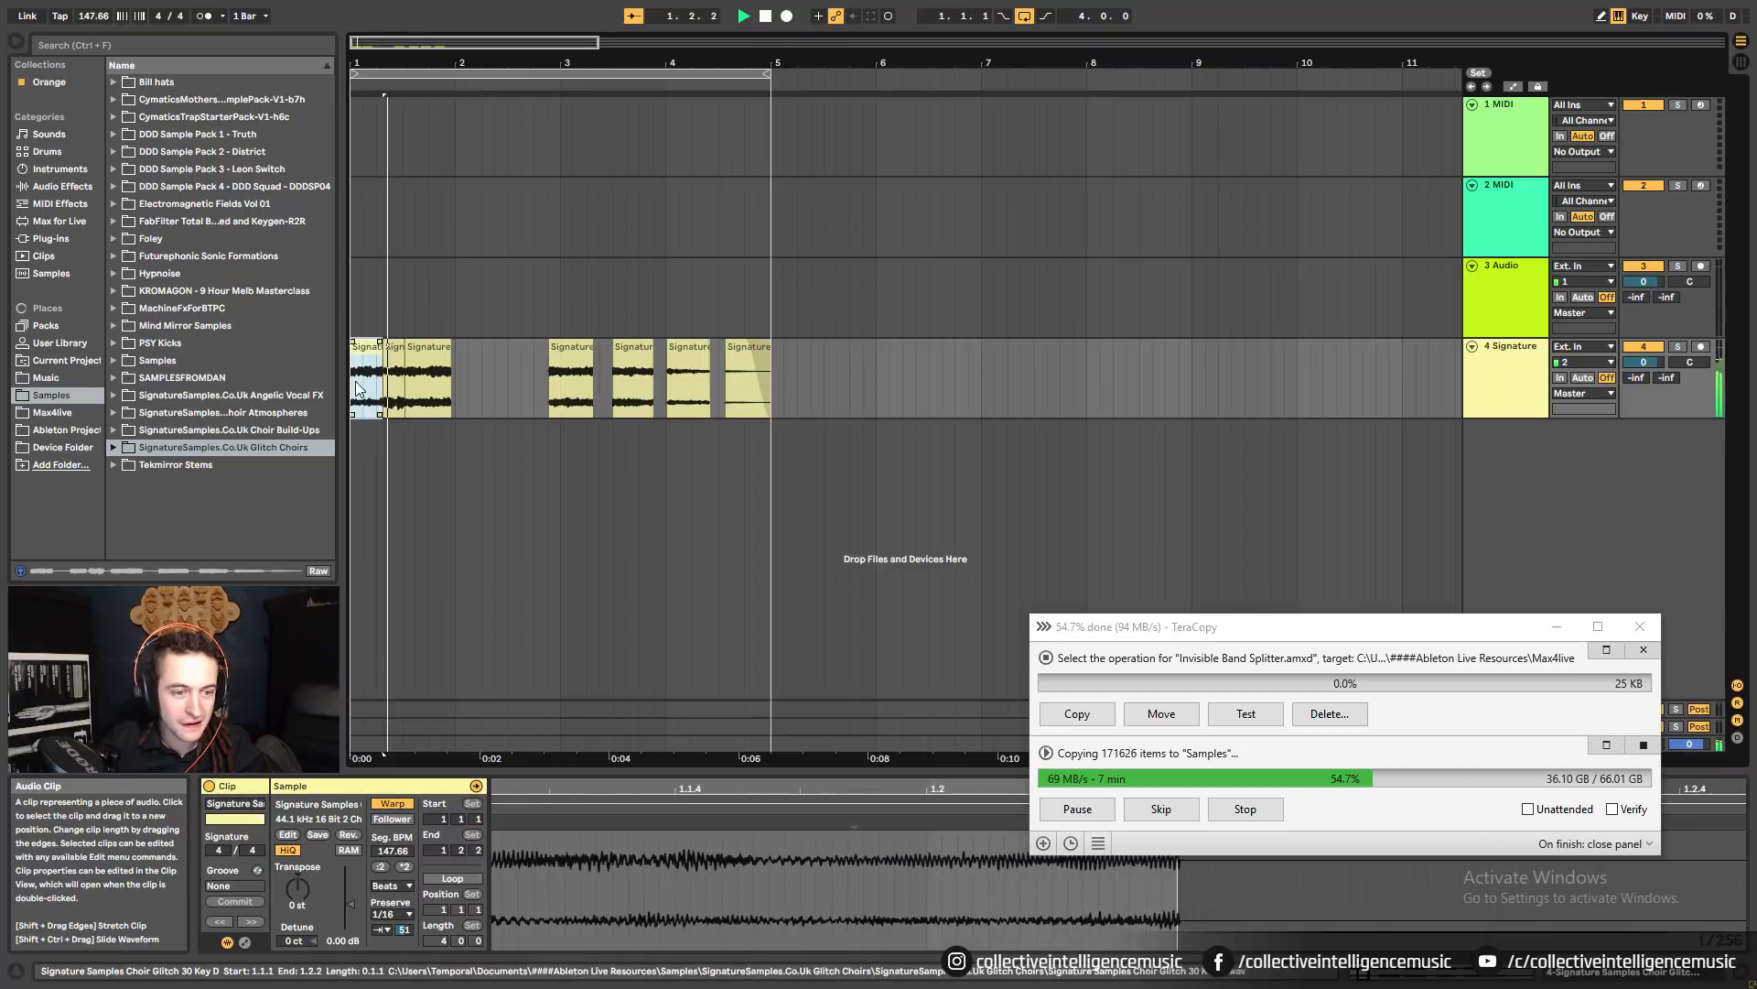
Stop playback, open the Choir Atmospheres sample folder and preview its Key F#m7 and Key F samples.
{"action": "key", "text": "space"}
{"action": "left_click", "coordinate": [115, 448]}
{"action": "scroll", "coordinate": [151, 487], "scroll_direction": "down", "scroll_amount": 2}
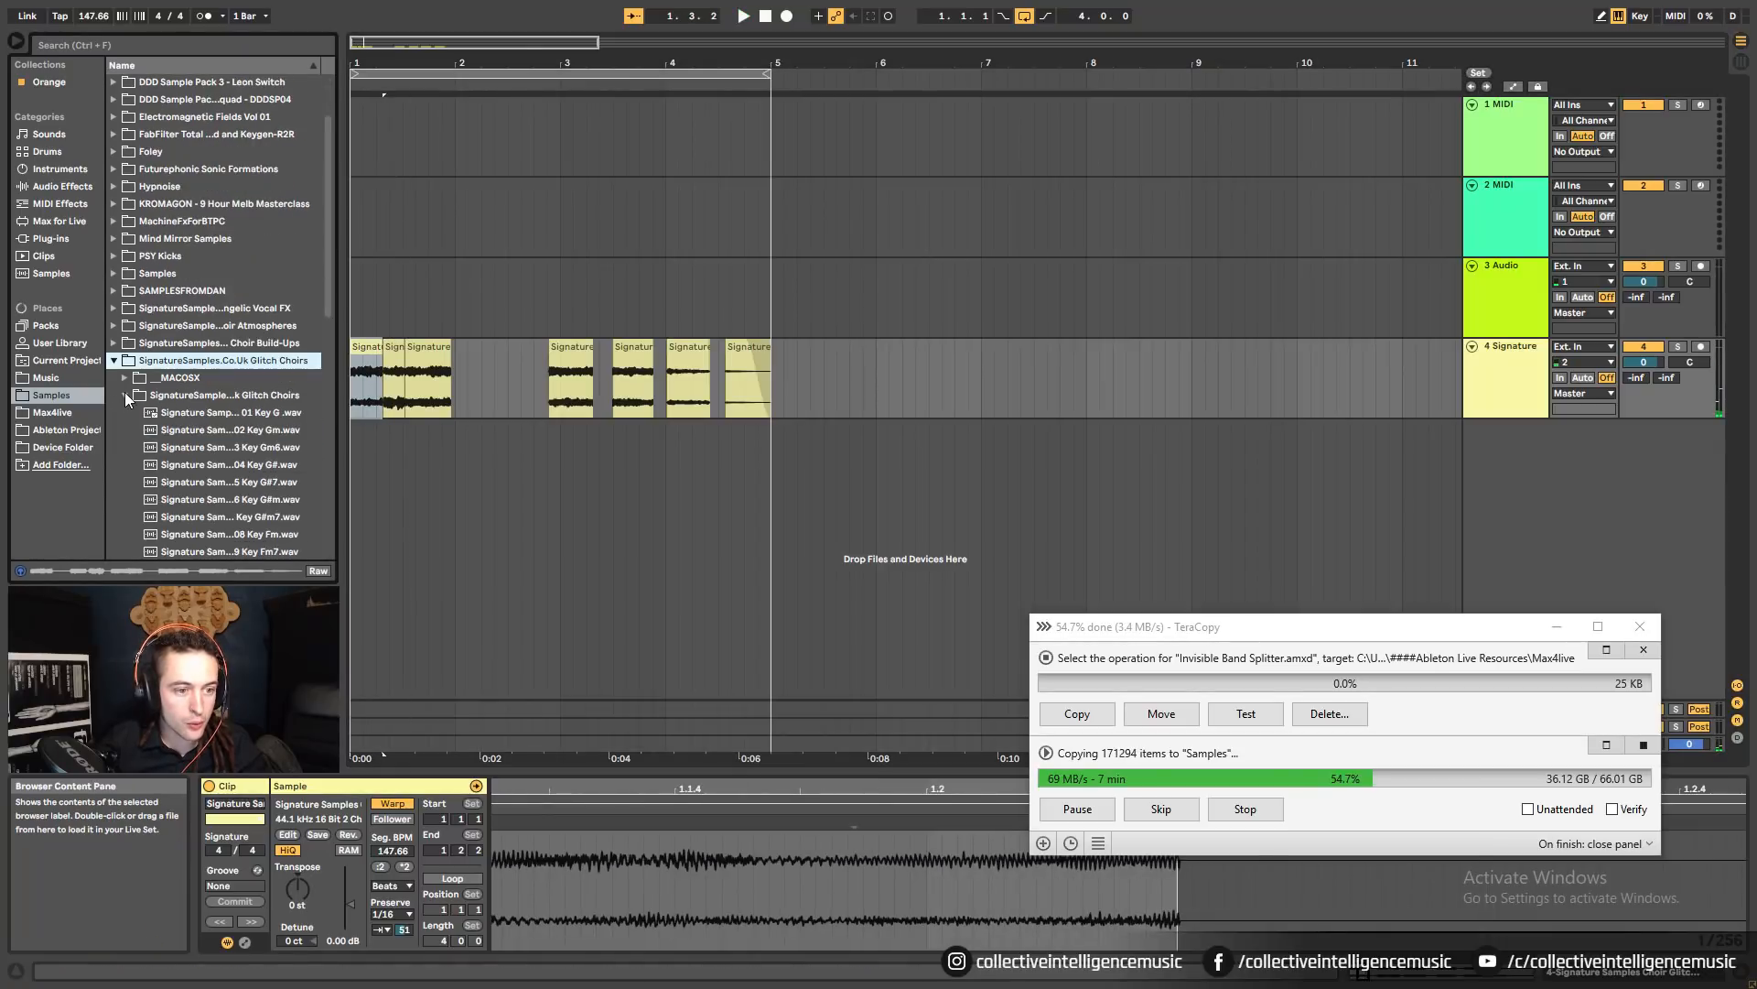
{"action": "left_click", "coordinate": [126, 395]}
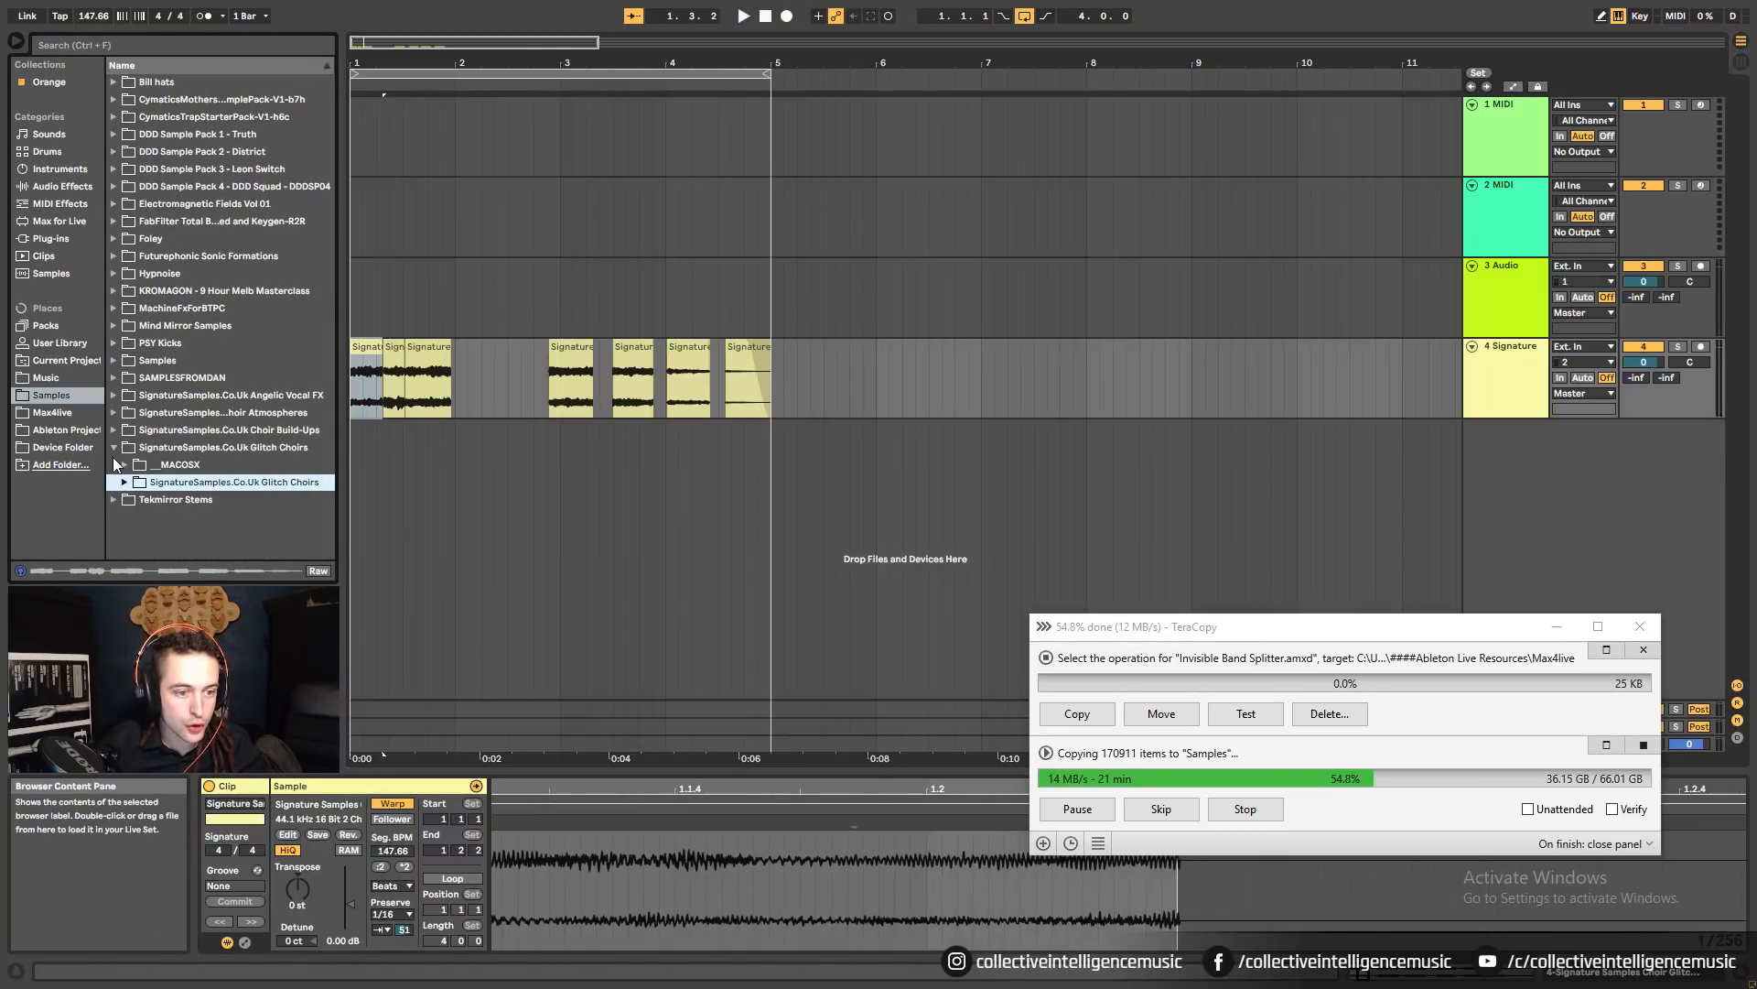
{"action": "left_click", "coordinate": [114, 413]}
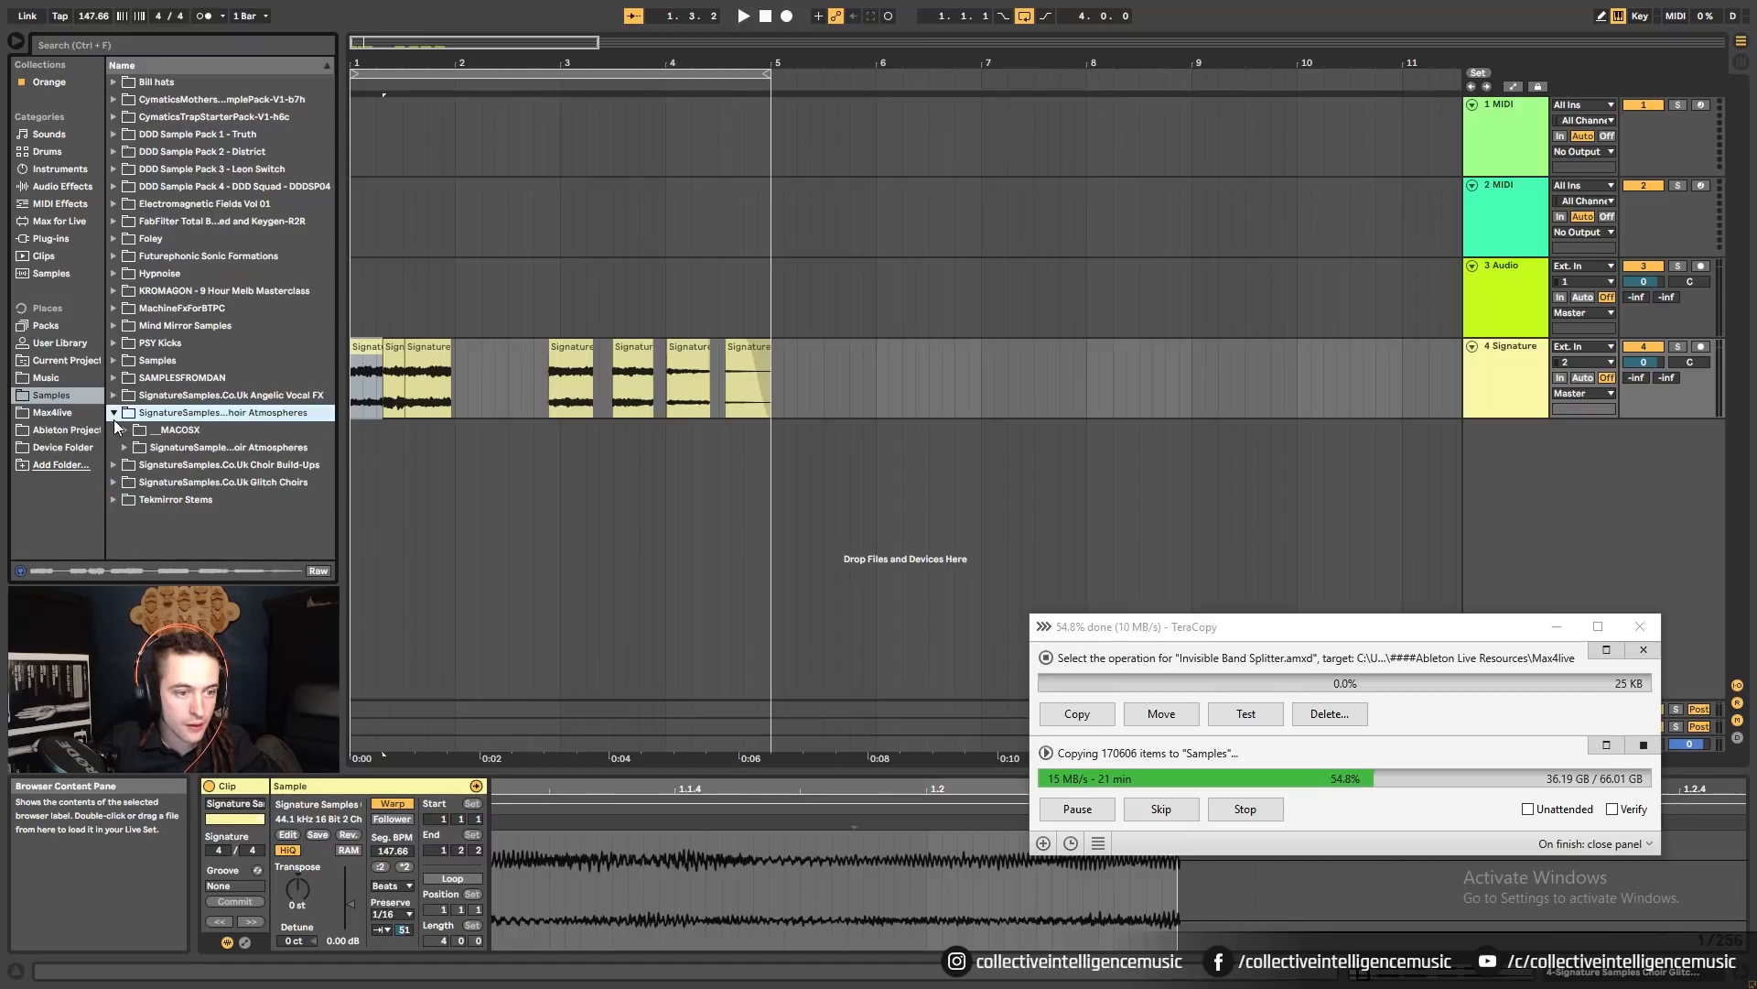
{"action": "left_click", "coordinate": [127, 448]}
{"action": "left_click", "coordinate": [195, 465]}
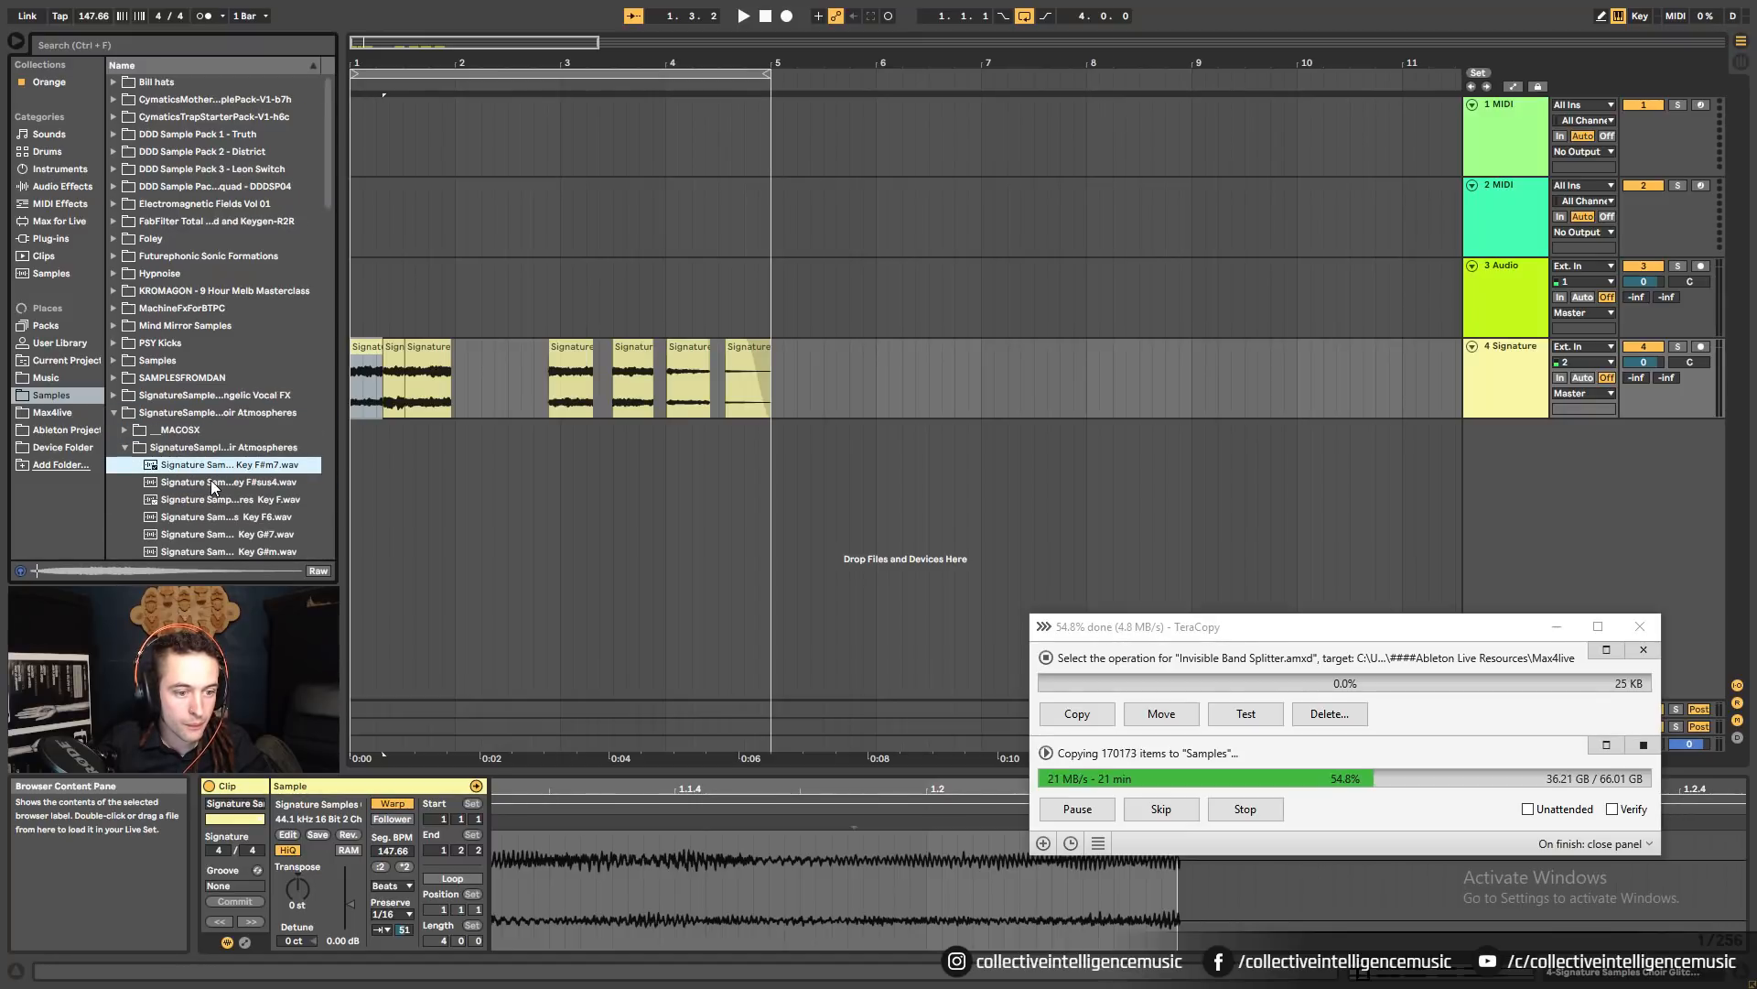
{"action": "left_click", "coordinate": [238, 501]}
{"action": "scroll", "coordinate": [238, 522], "scroll_direction": "down", "scroll_amount": 1}
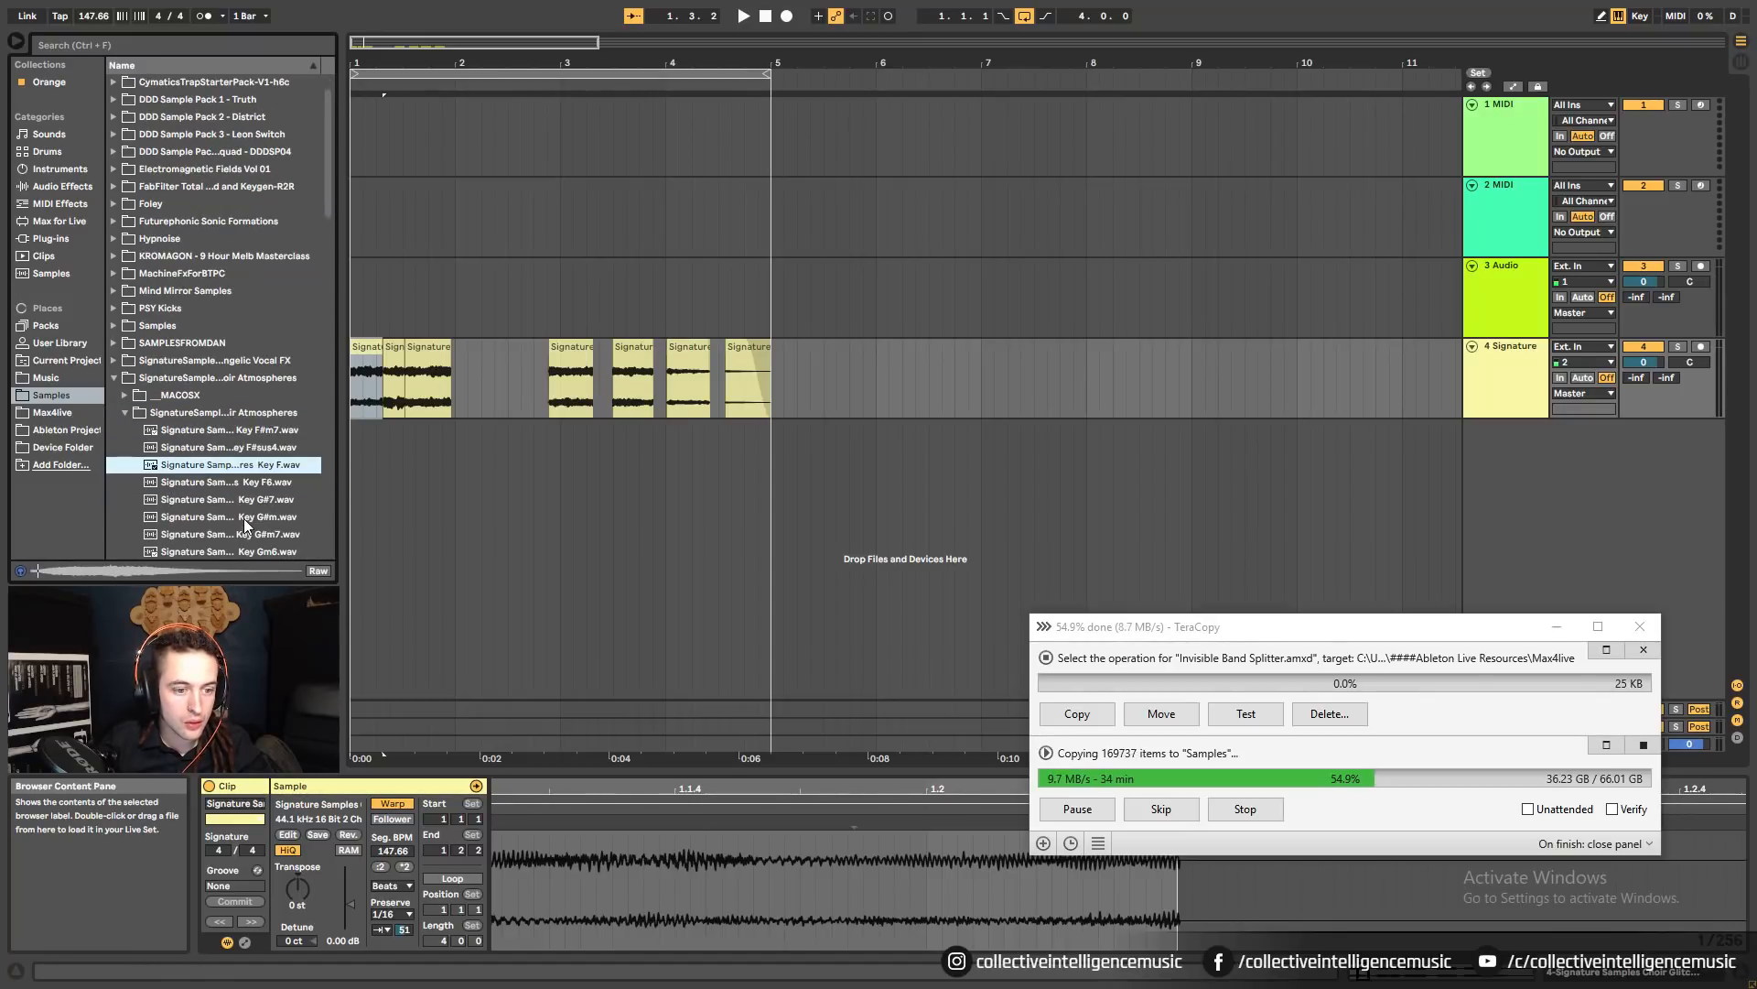
Place the Key F choir atmosphere at bar 1 of track 4 in place of the chops, and loop bars 1 to 17.
{"action": "left_click_drag", "start_coordinate": [236, 474], "coordinate": [355, 377]}
{"action": "left_click_drag", "start_coordinate": [795, 64], "coordinate": [1160, 186]}
{"action": "left_click", "coordinate": [824, 346]}
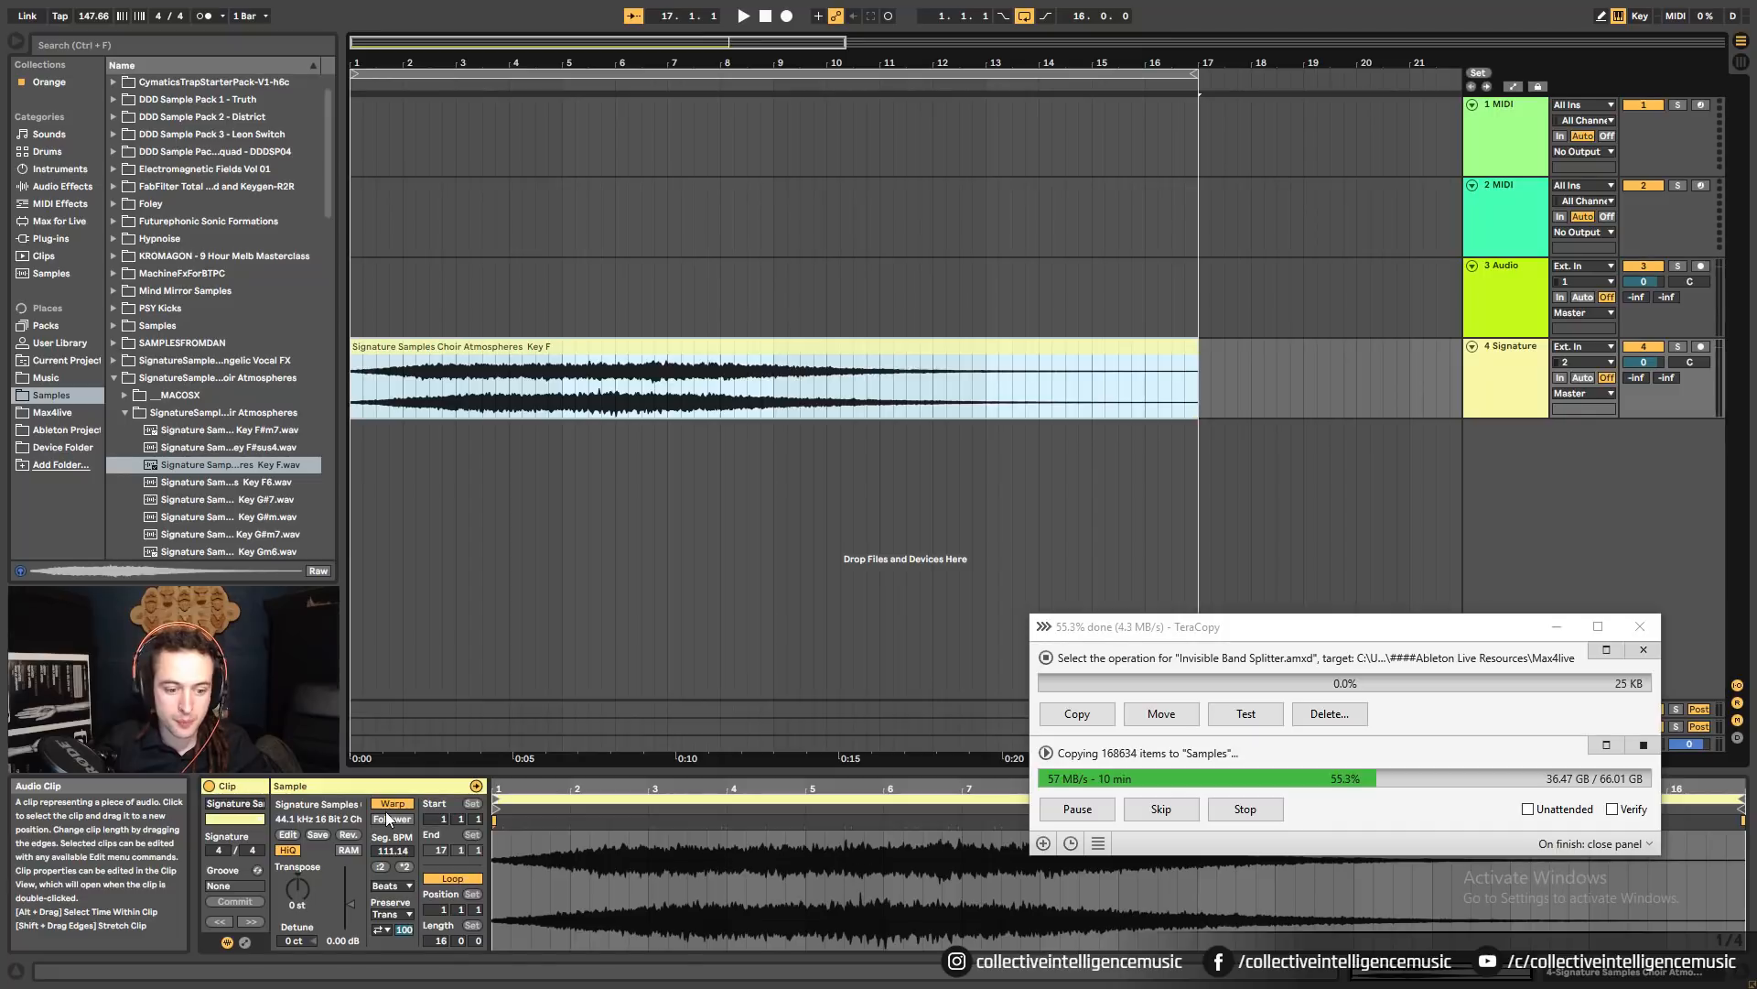
Unwarp the choir clip and trim it to end at bar 17 with a fade-out starting at about bar 9.
{"action": "left_click", "coordinate": [392, 804]}
{"action": "left_click", "coordinate": [566, 348]}
{"action": "left_click_drag", "start_coordinate": [1010, 72], "coordinate": [787, 133]}
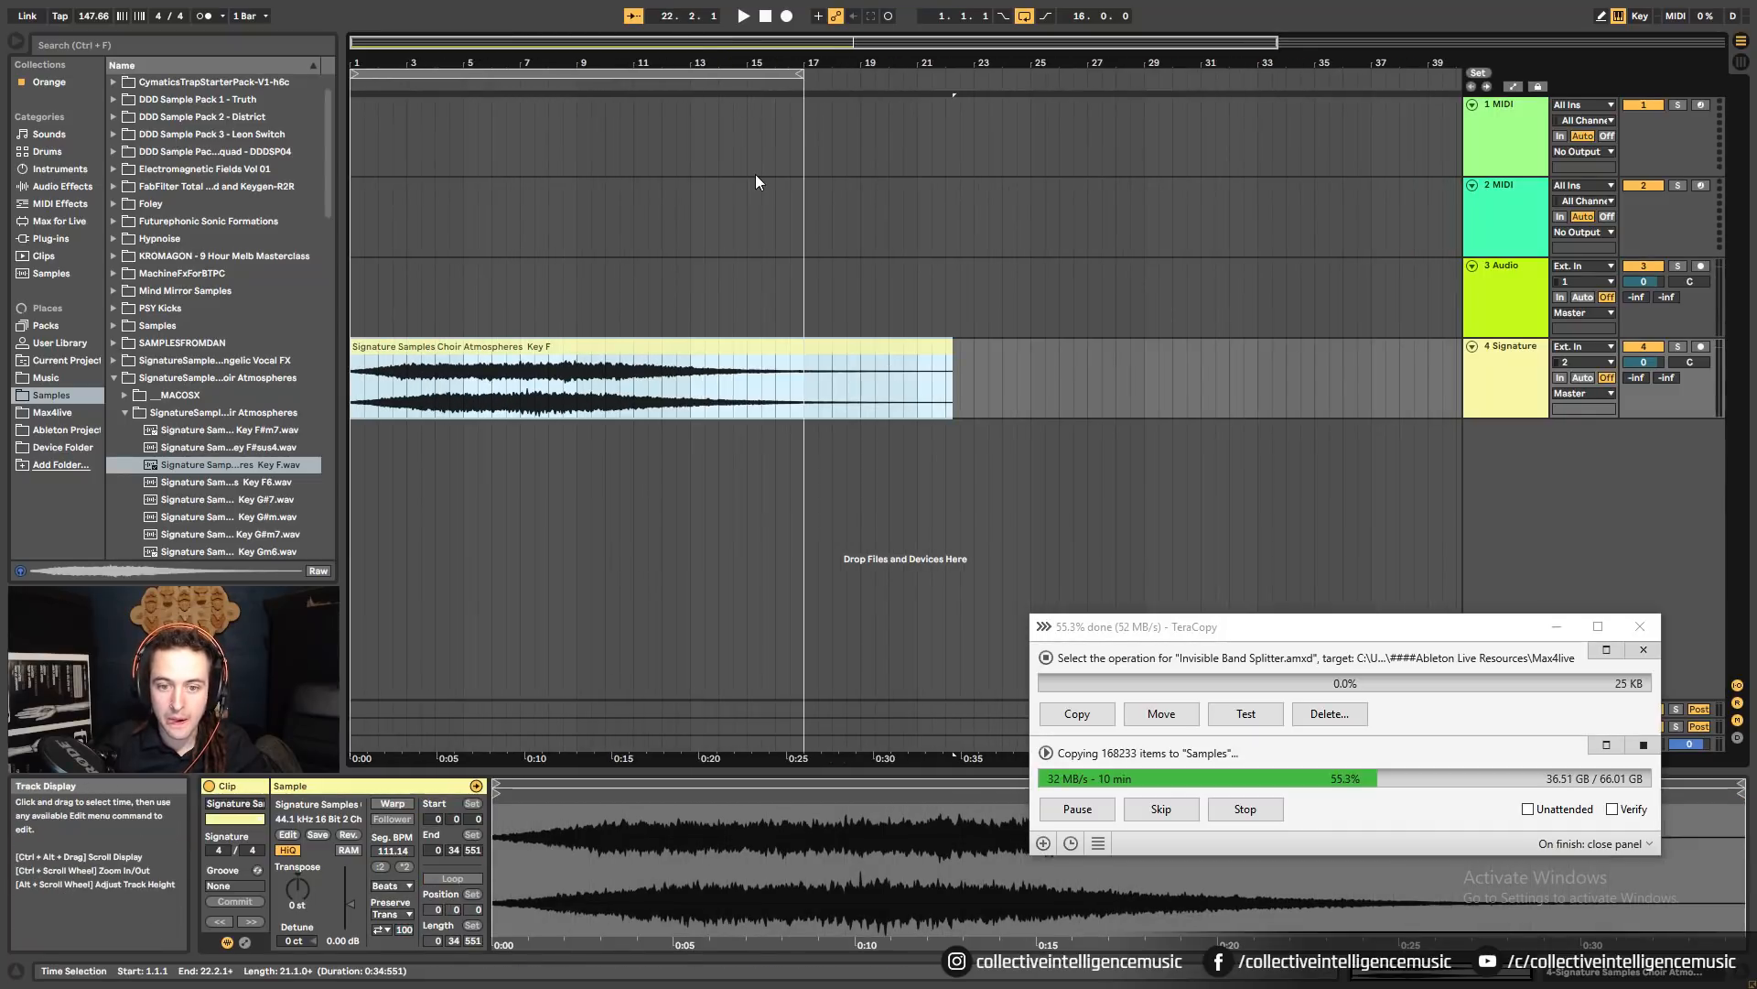
{"action": "left_click_drag", "start_coordinate": [953, 357], "coordinate": [805, 368]}
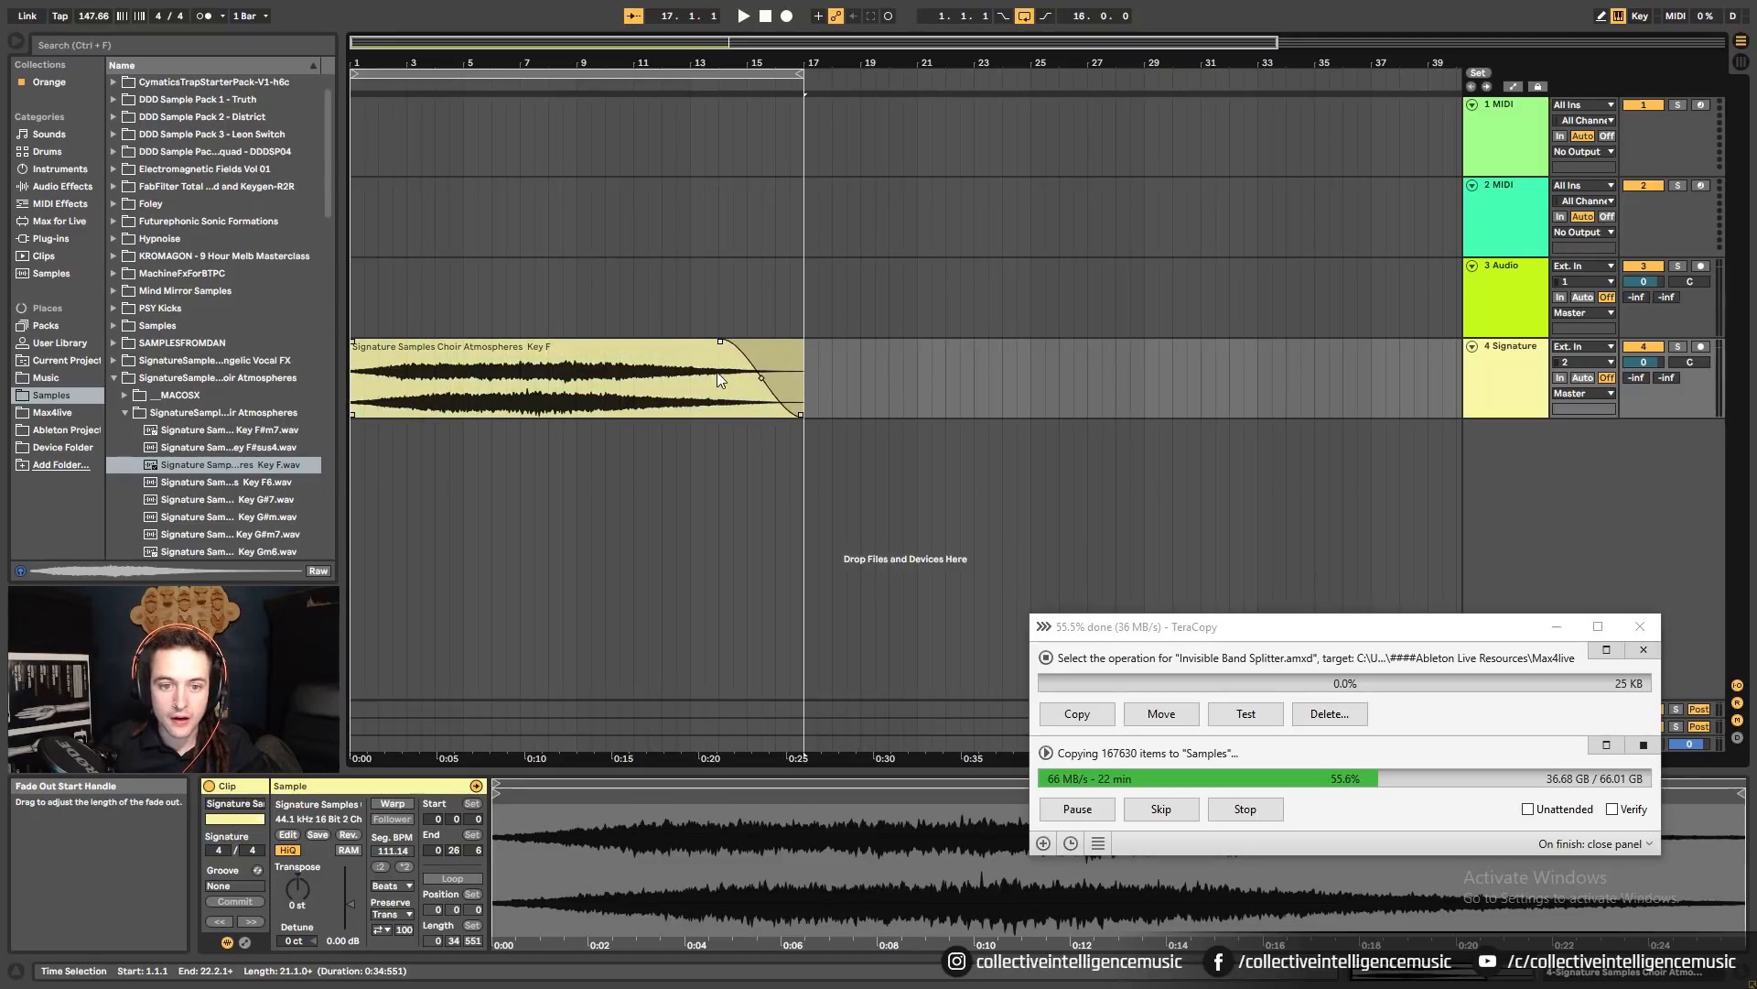
{"action": "left_click", "coordinate": [574, 393]}
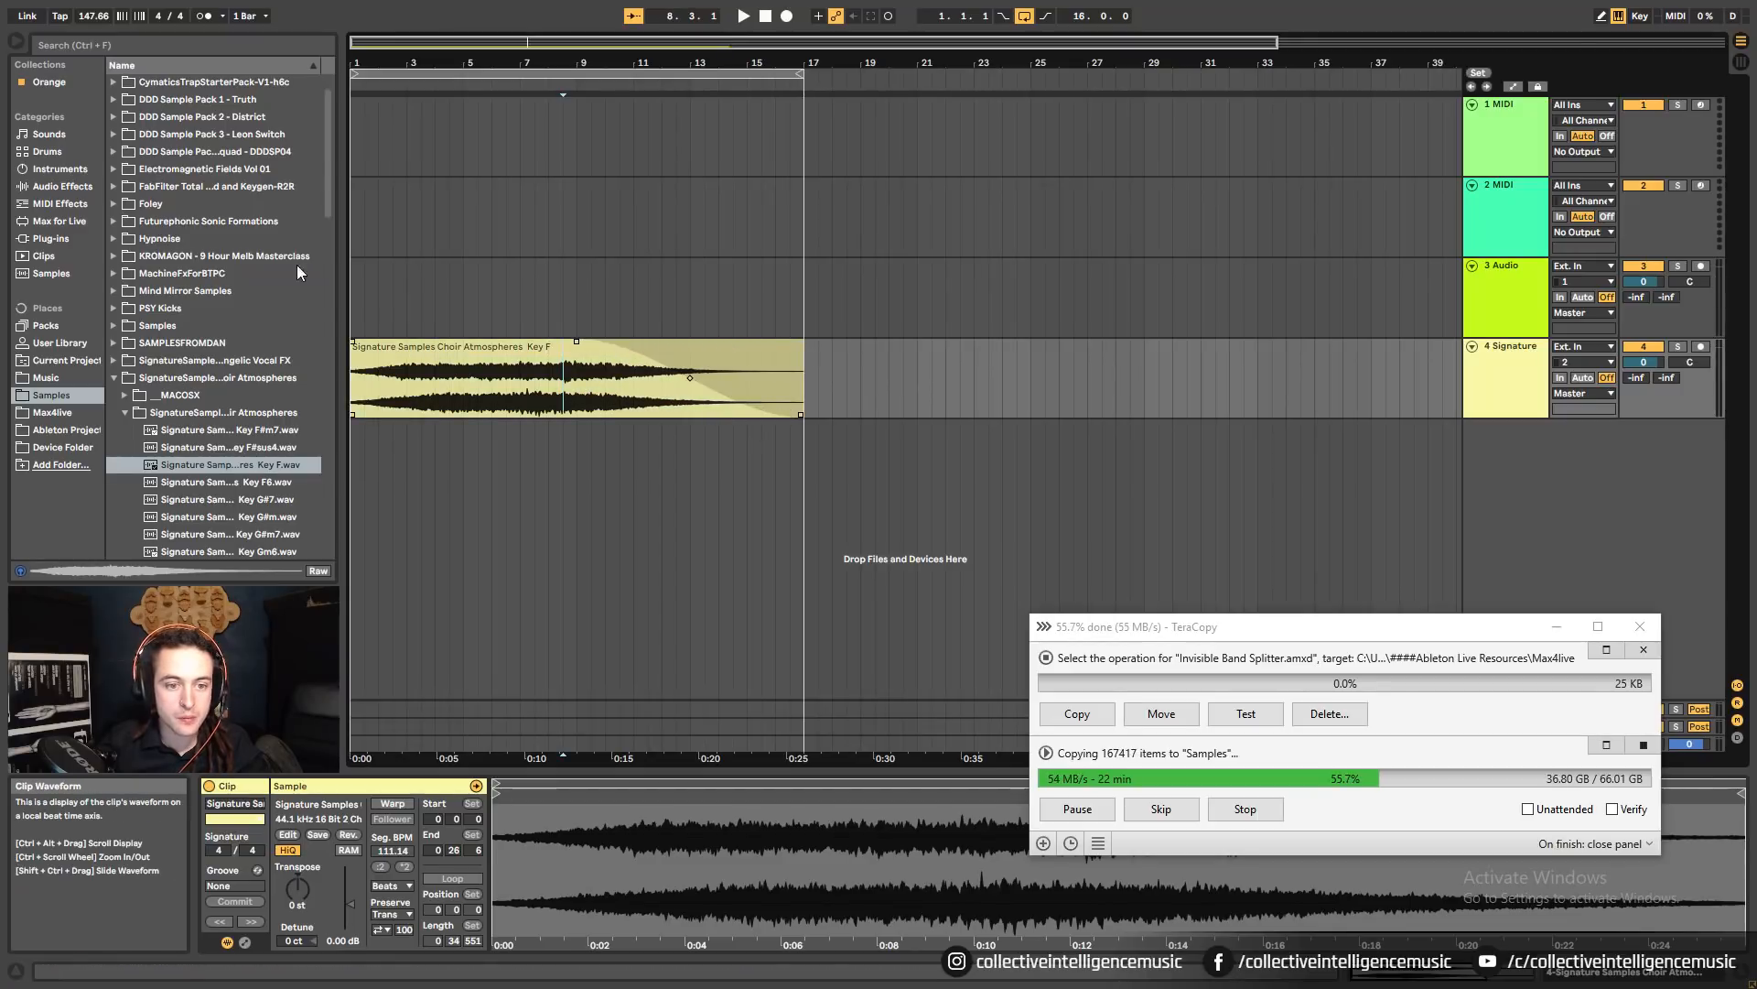
Search the plug-ins for "serum".
{"action": "left_click", "coordinate": [122, 51]}
{"action": "left_click", "coordinate": [61, 238]}
{"action": "type", "text": "serum"}
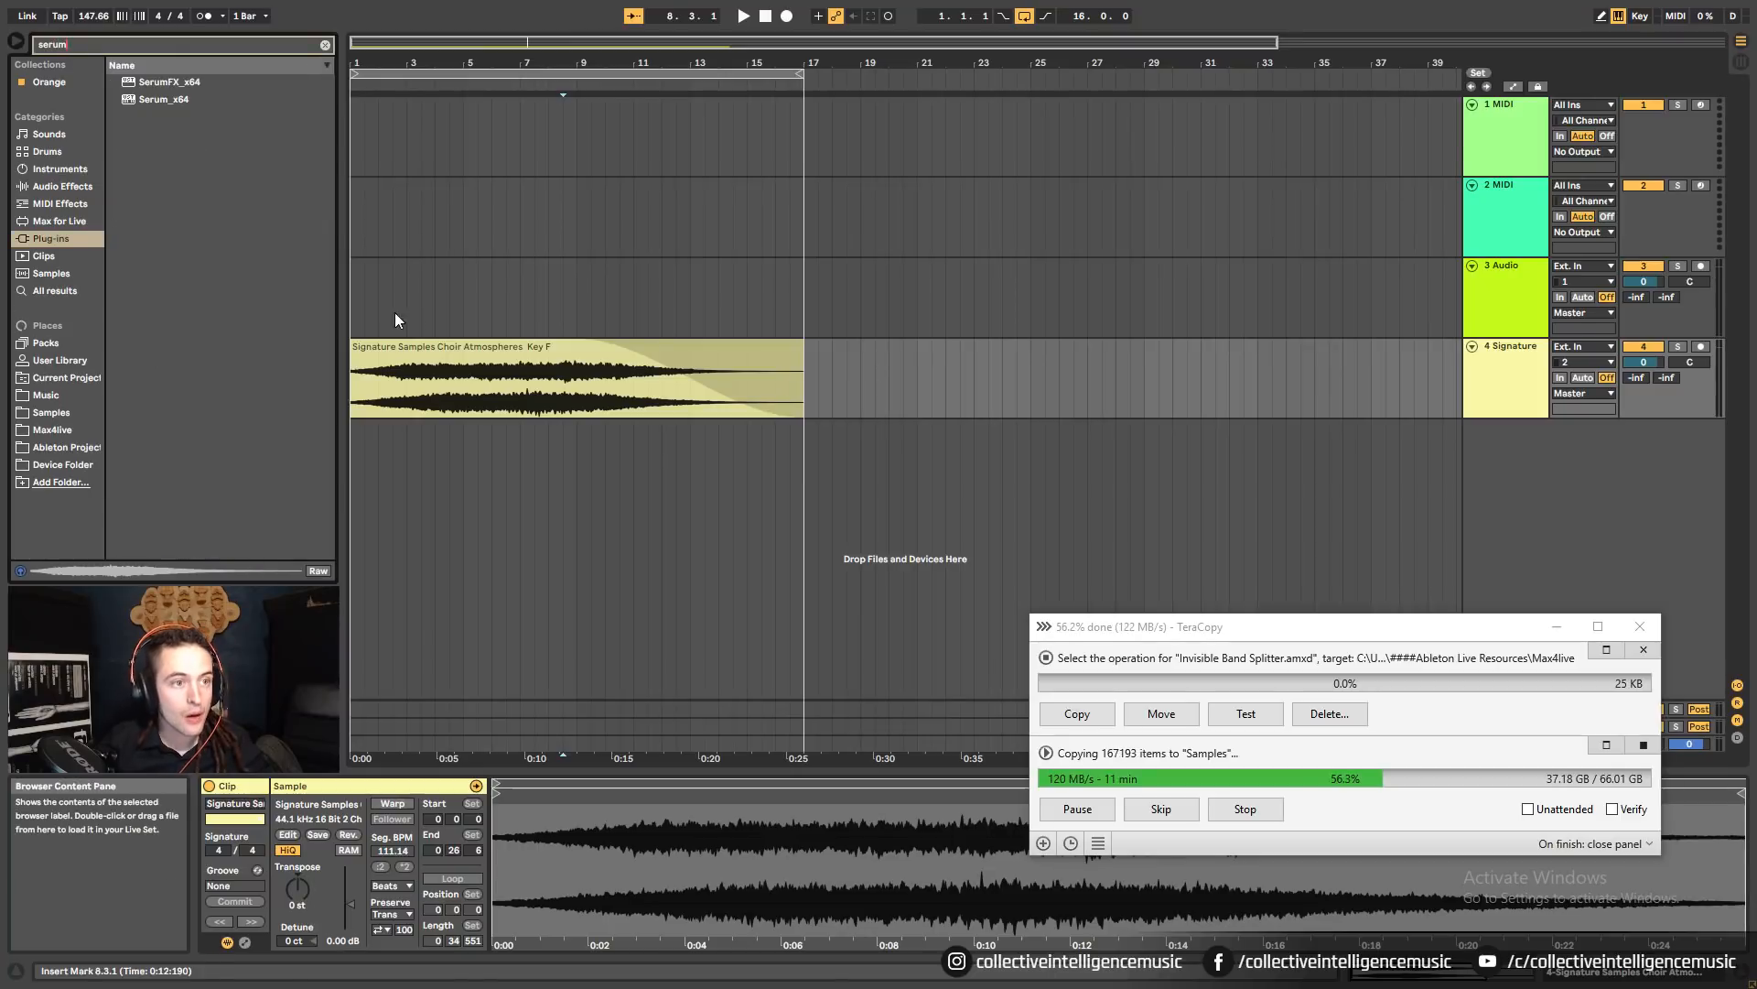
Add a fade-in of about one bar to the choir clip and consolidate it.
{"action": "left_click", "coordinate": [447, 355]}
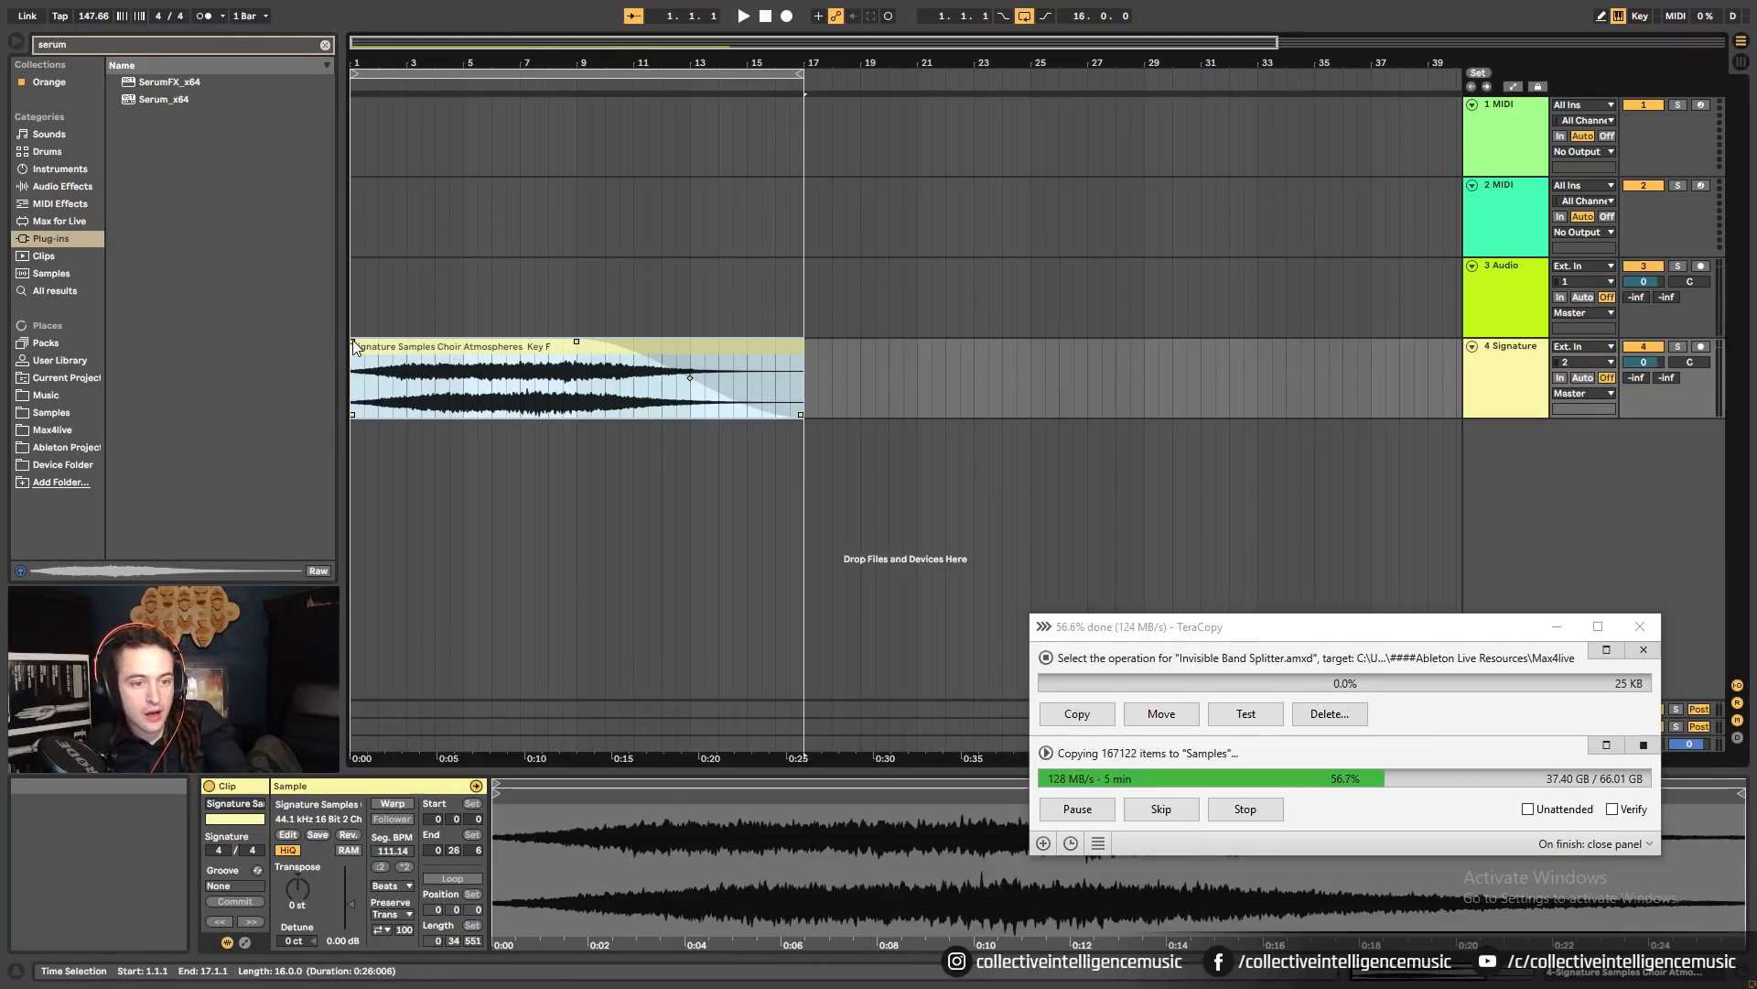
{"action": "left_click_drag", "start_coordinate": [354, 341], "coordinate": [379, 346]}
{"action": "key", "text": "ctrl+j"}
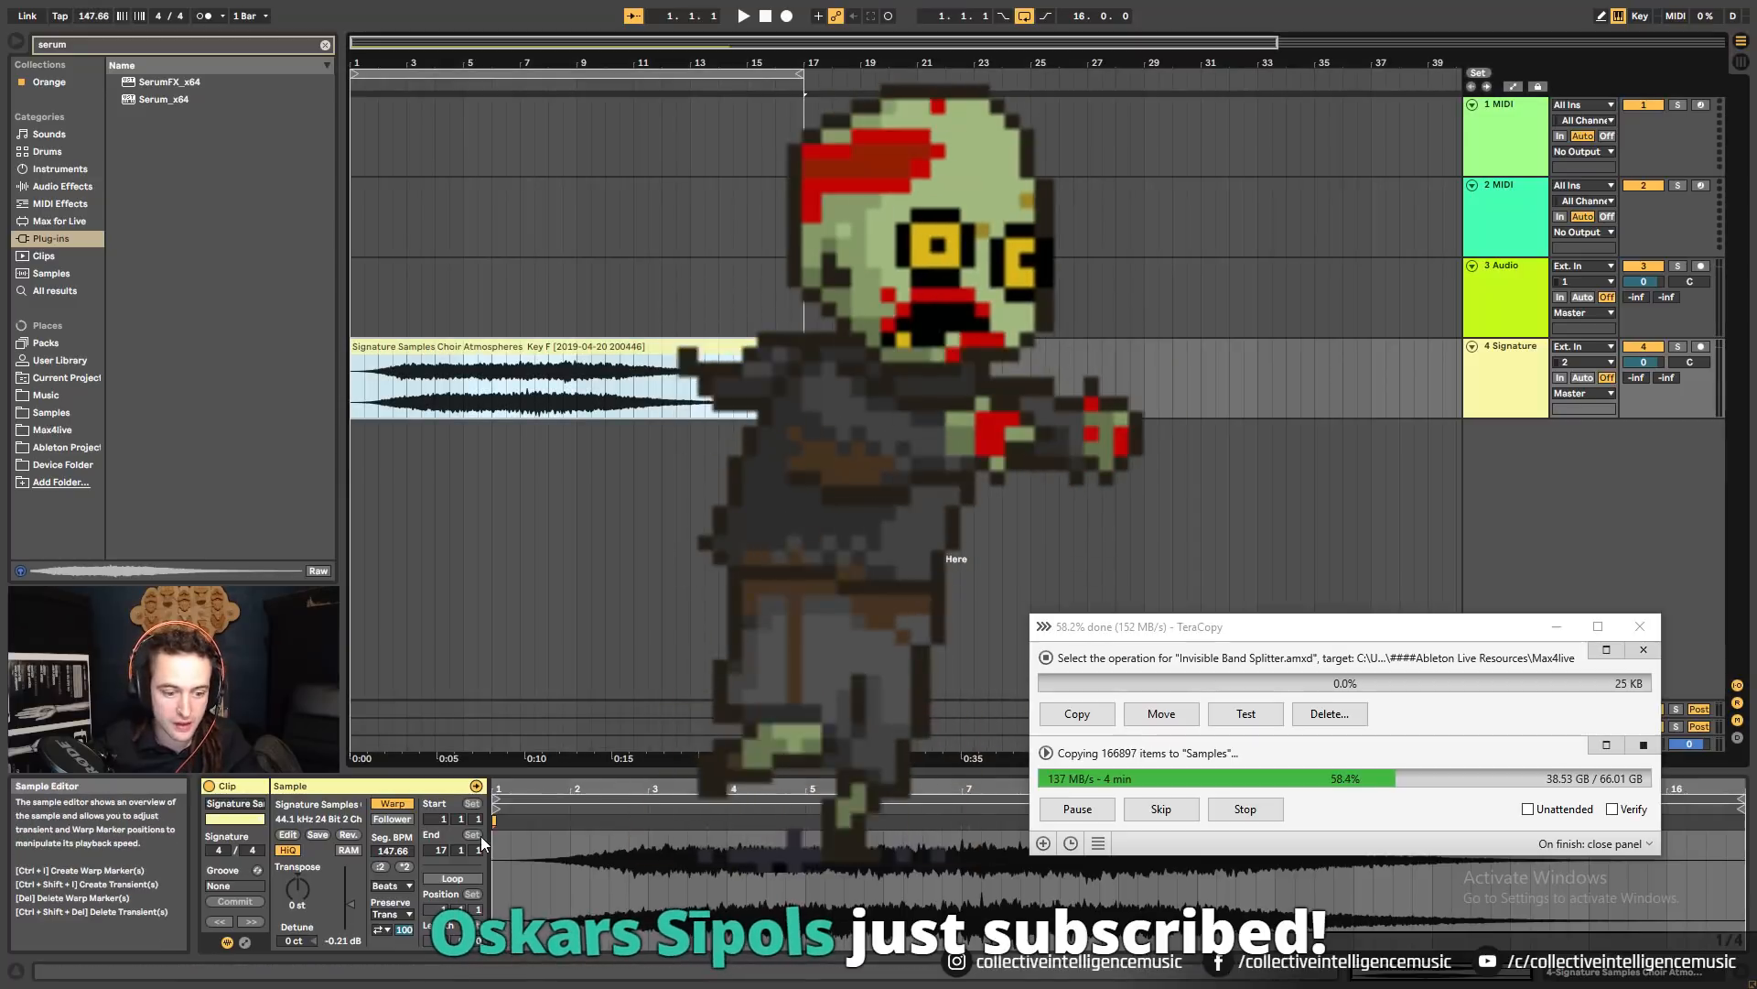
Play the choir clip with its segment tempo doubled to 295.31 in Texture warp mode, and extend the loop to bar 33.
{"action": "left_click", "coordinate": [404, 866]}
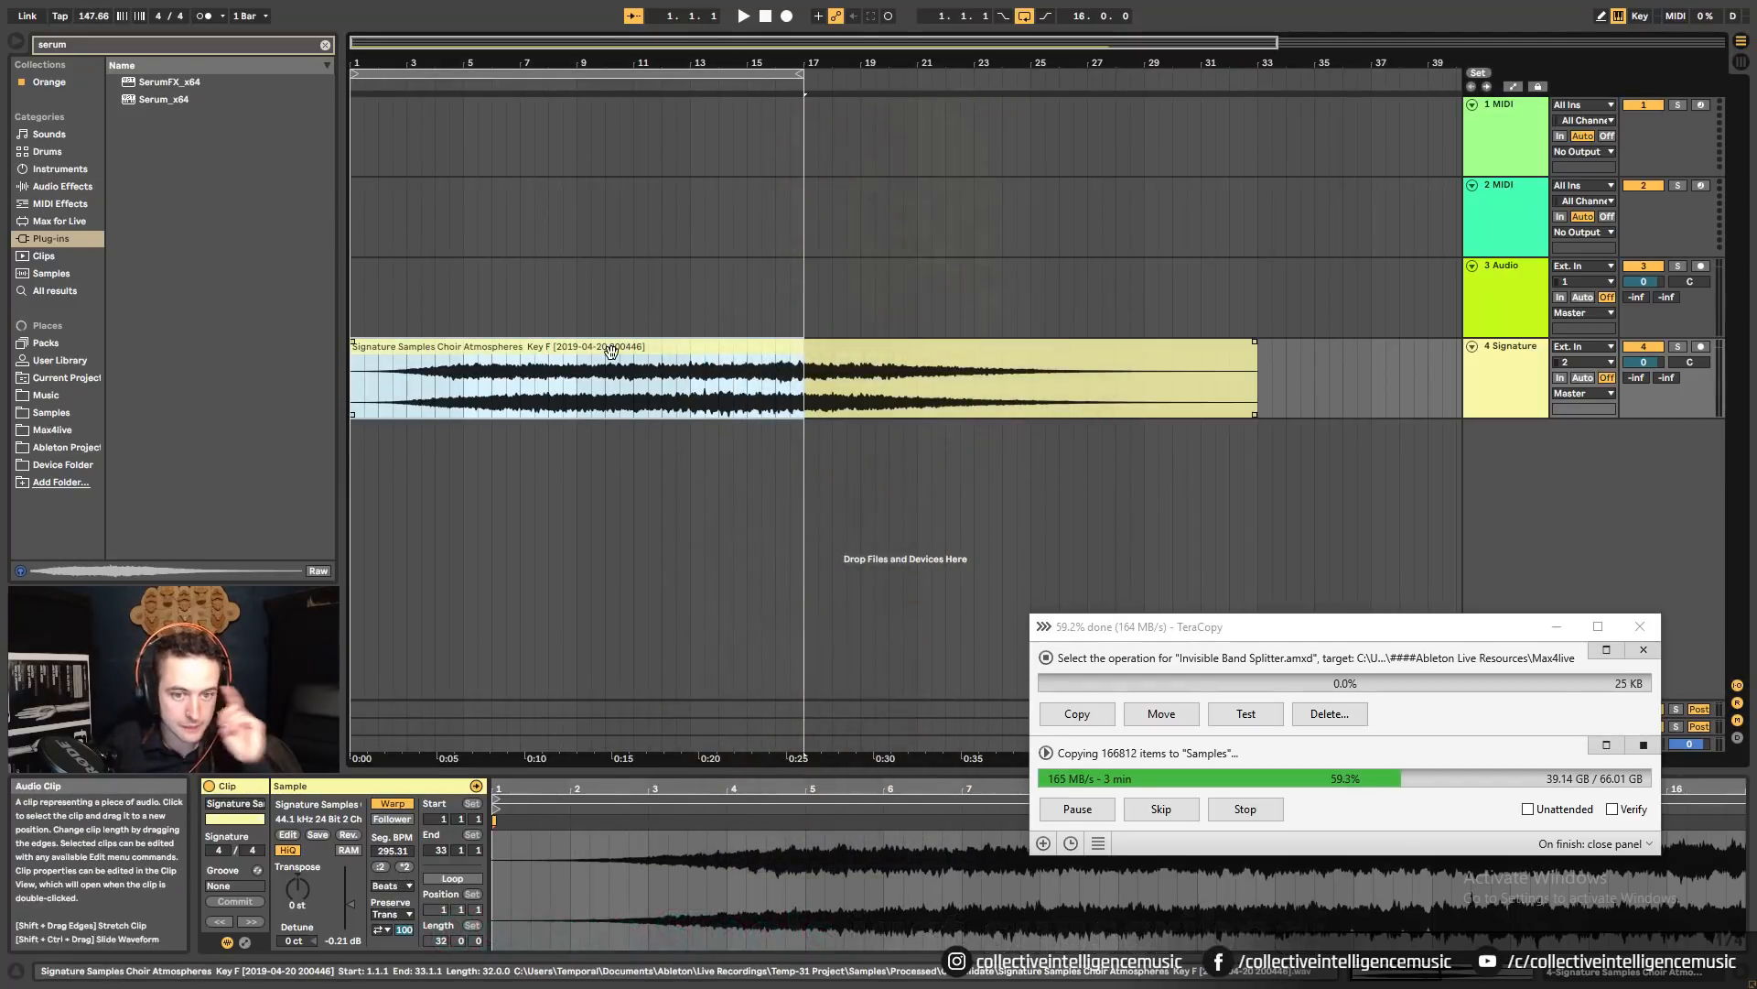
{"action": "key", "text": "space"}
{"action": "left_click", "coordinate": [395, 887]}
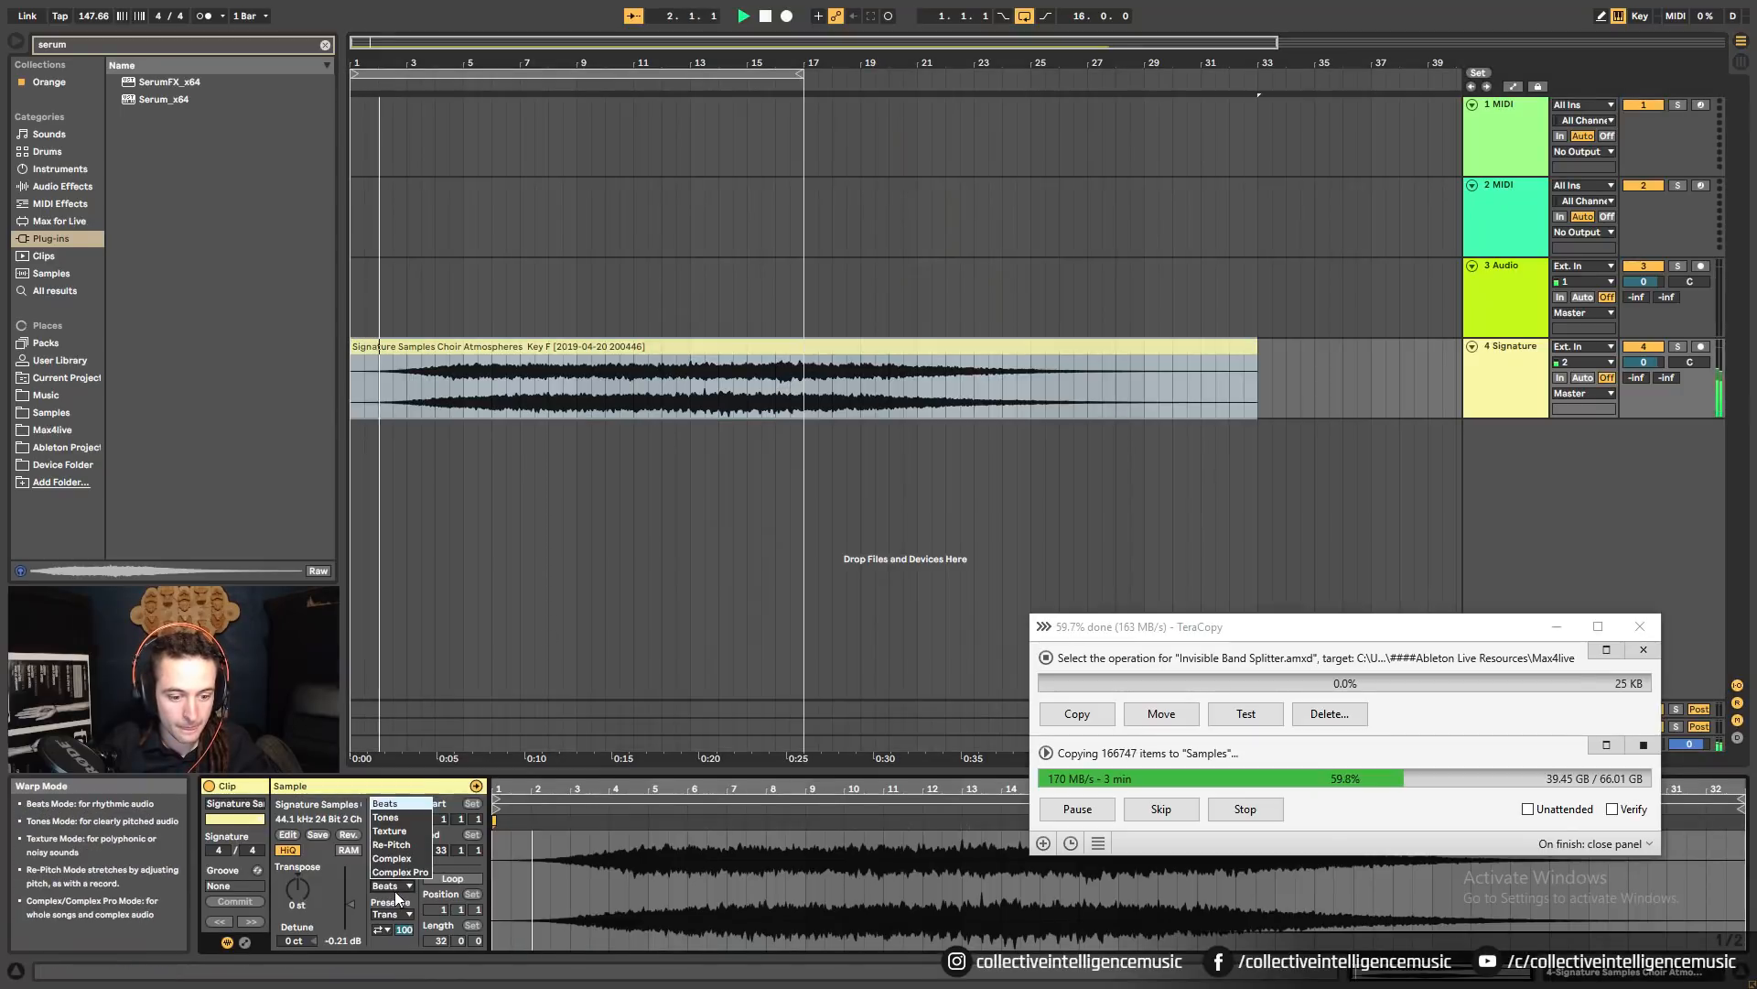
{"action": "left_click", "coordinate": [401, 832]}
{"action": "left_click_drag", "start_coordinate": [803, 56], "coordinate": [804, 32]}
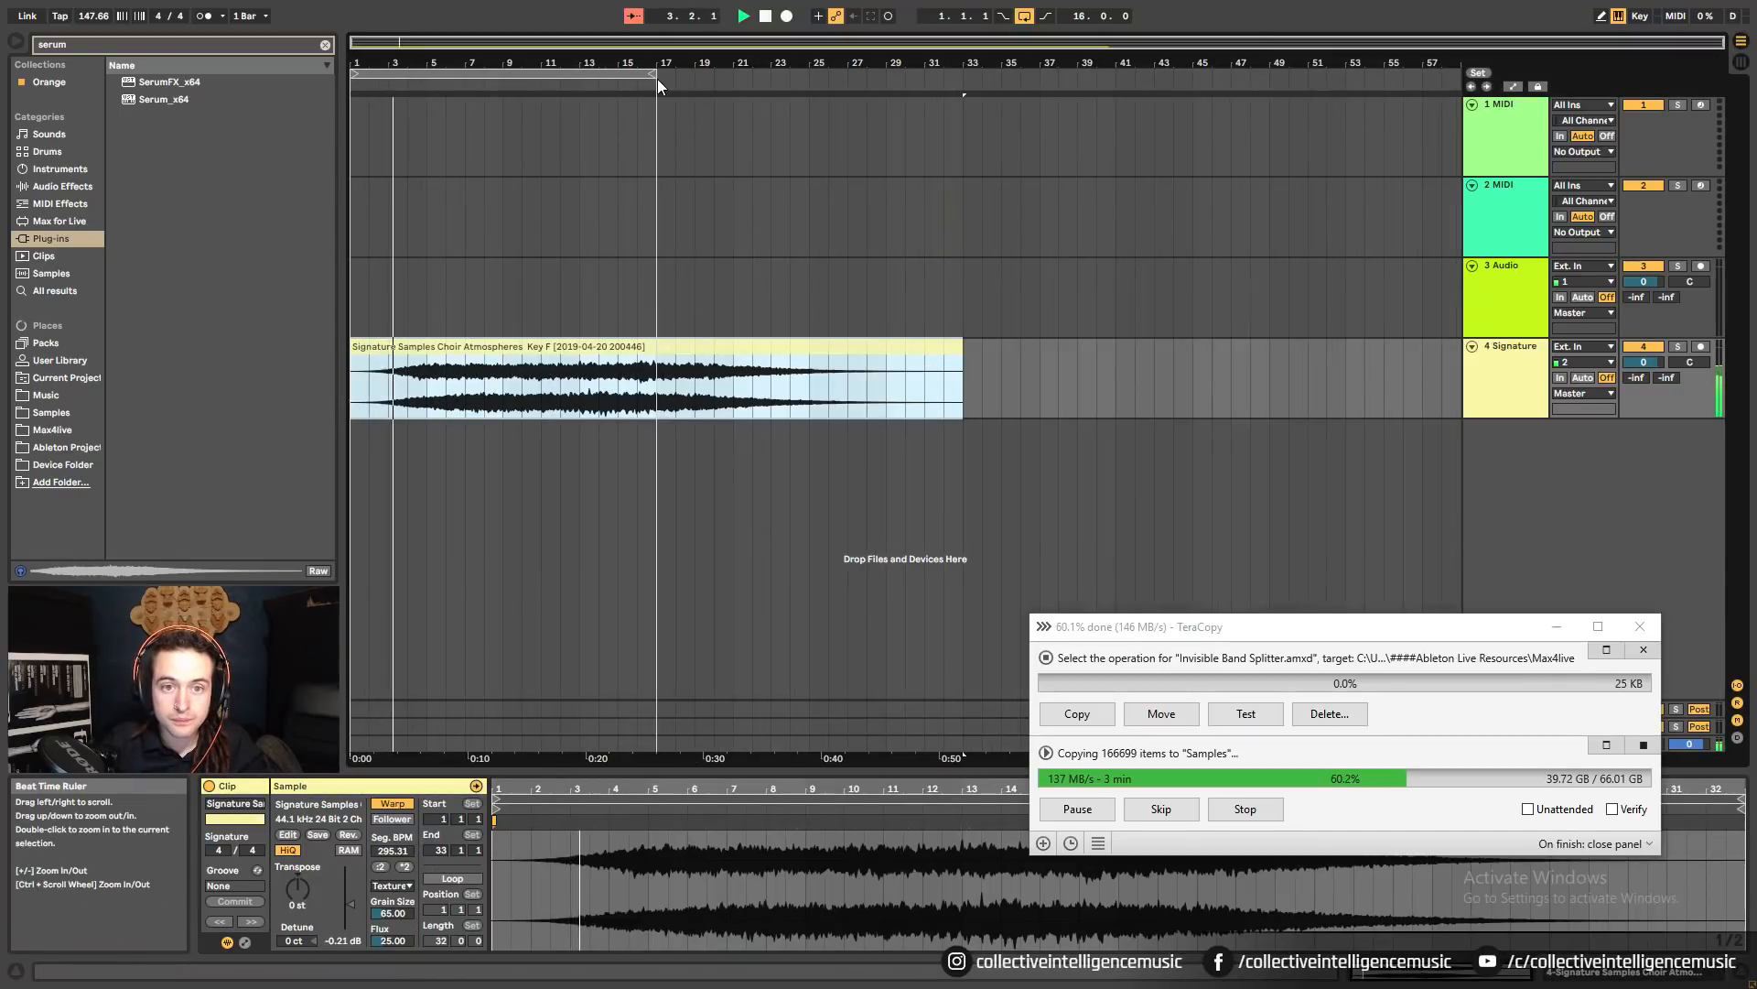
{"action": "left_click_drag", "start_coordinate": [654, 76], "coordinate": [954, 134]}
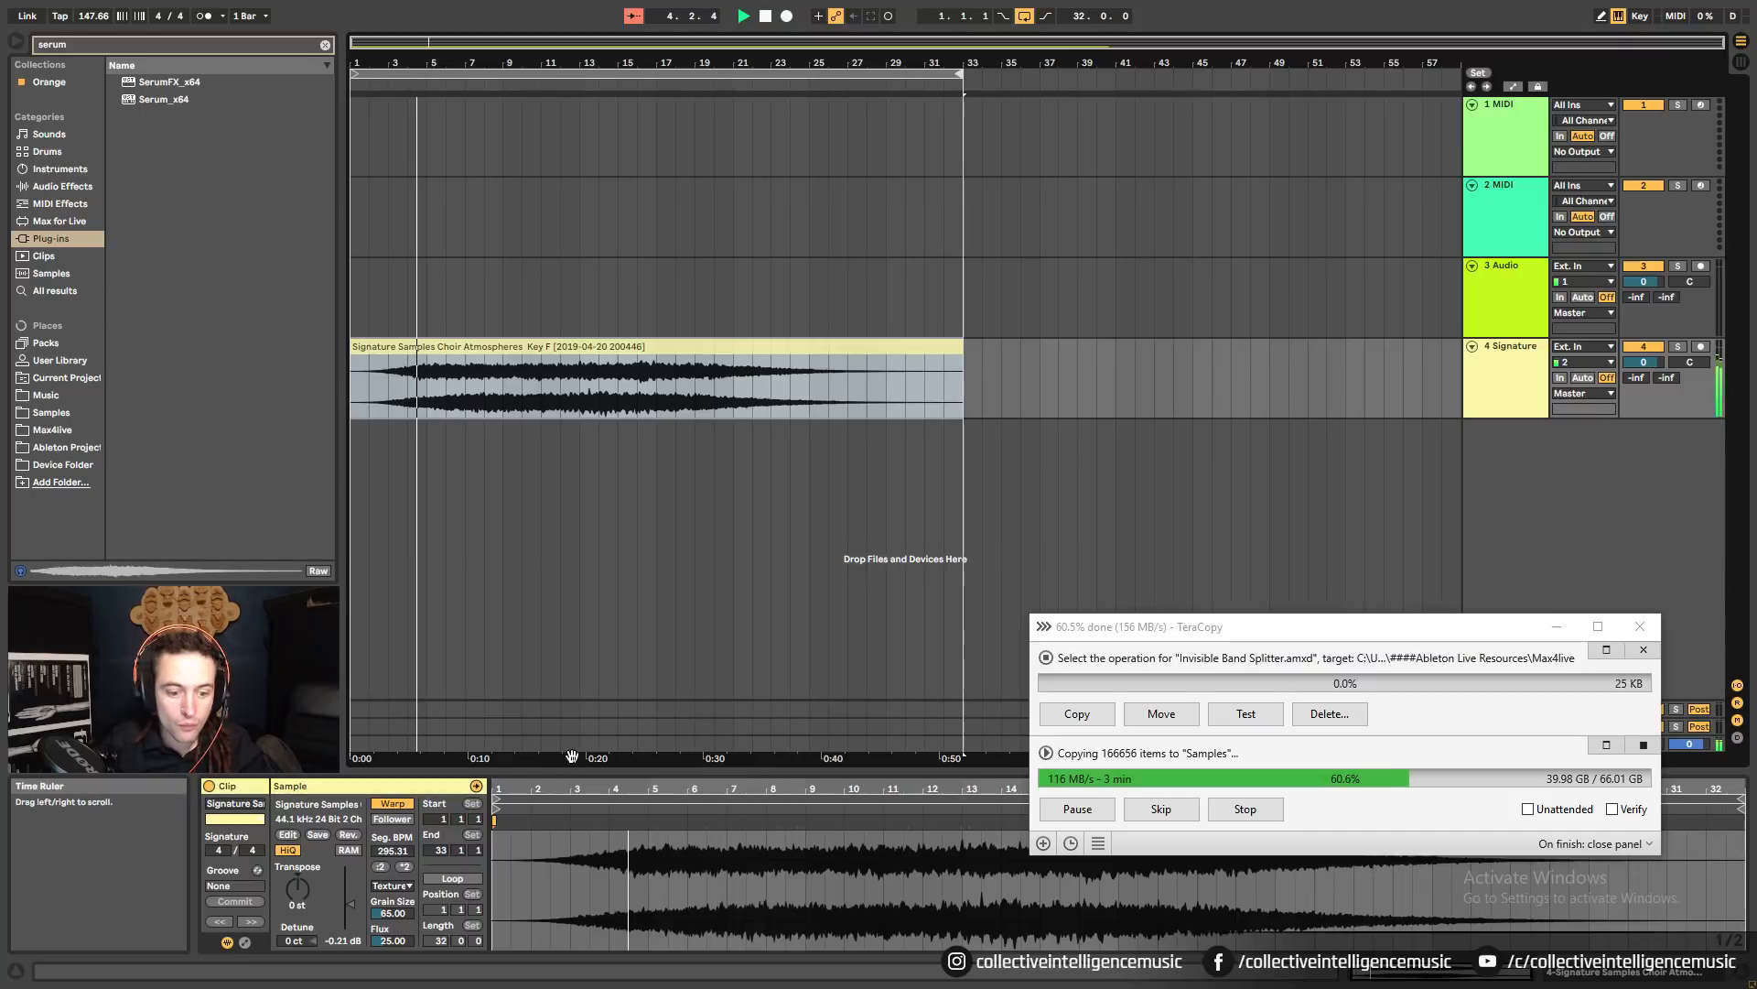
Switch the choir clip to Re-Pitch with a segment tempo of 590.63, and extend the loop to bar 65.
{"action": "left_click", "coordinate": [380, 866]}
{"action": "left_click", "coordinate": [393, 885]}
{"action": "left_click", "coordinate": [393, 844]}
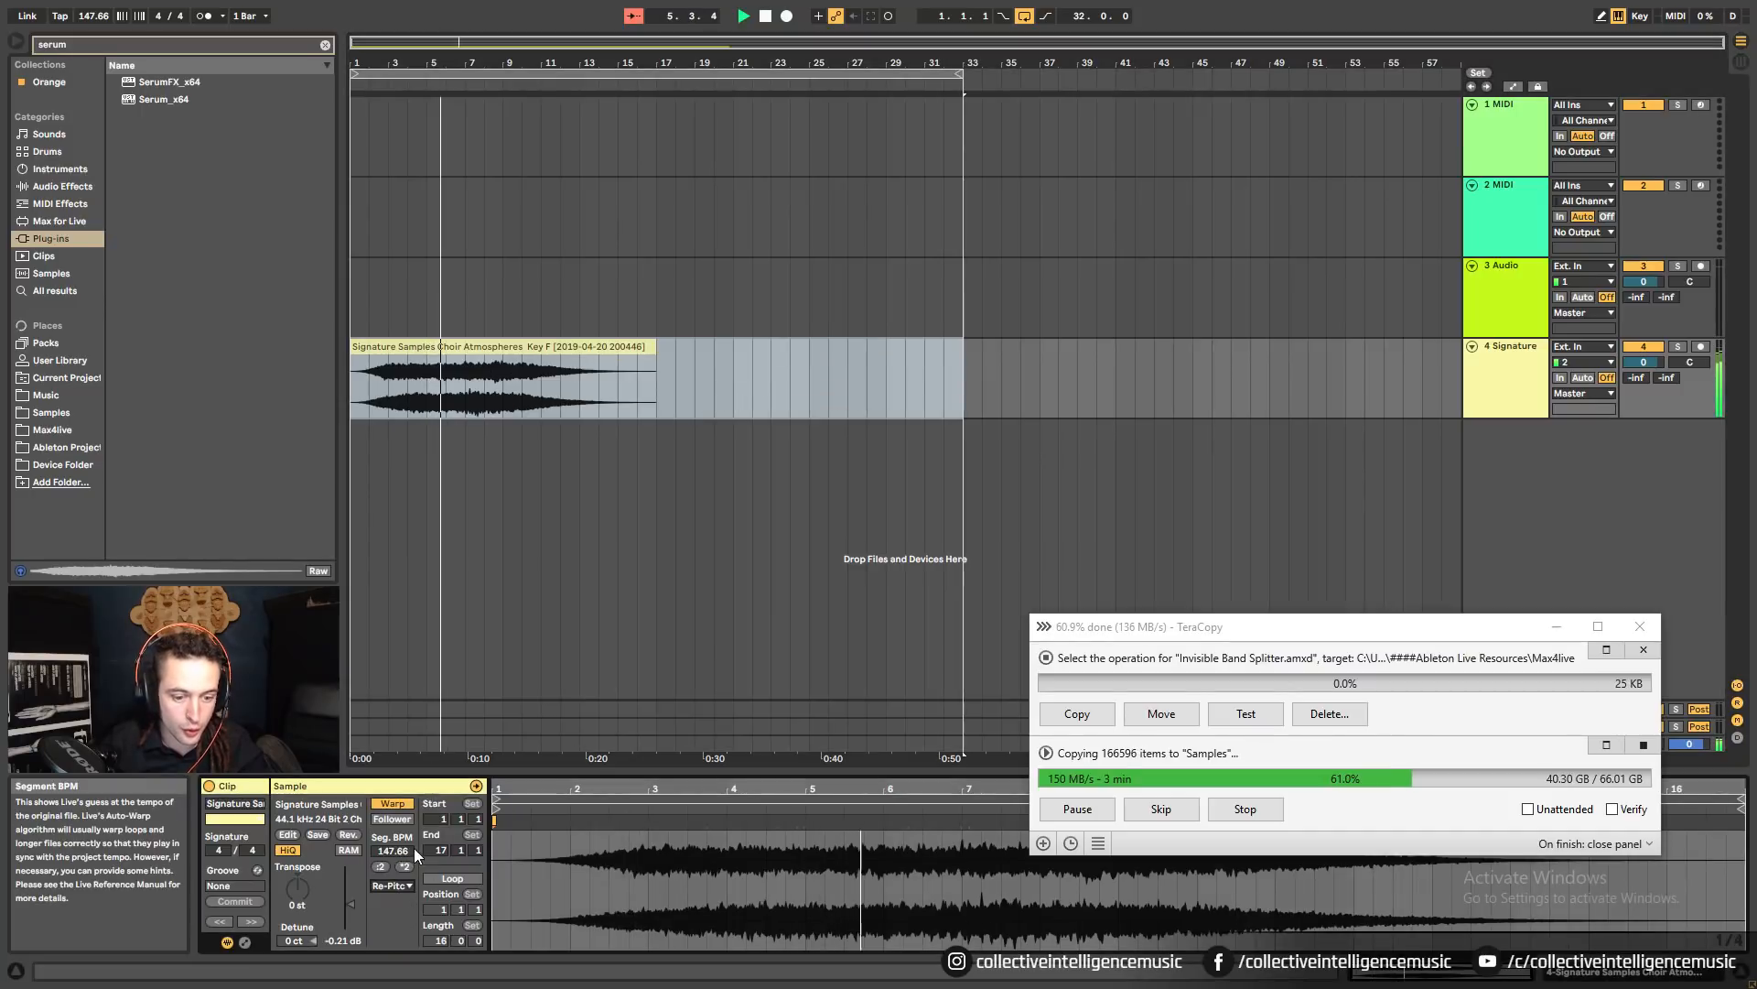
{"action": "left_click", "coordinate": [404, 866]}
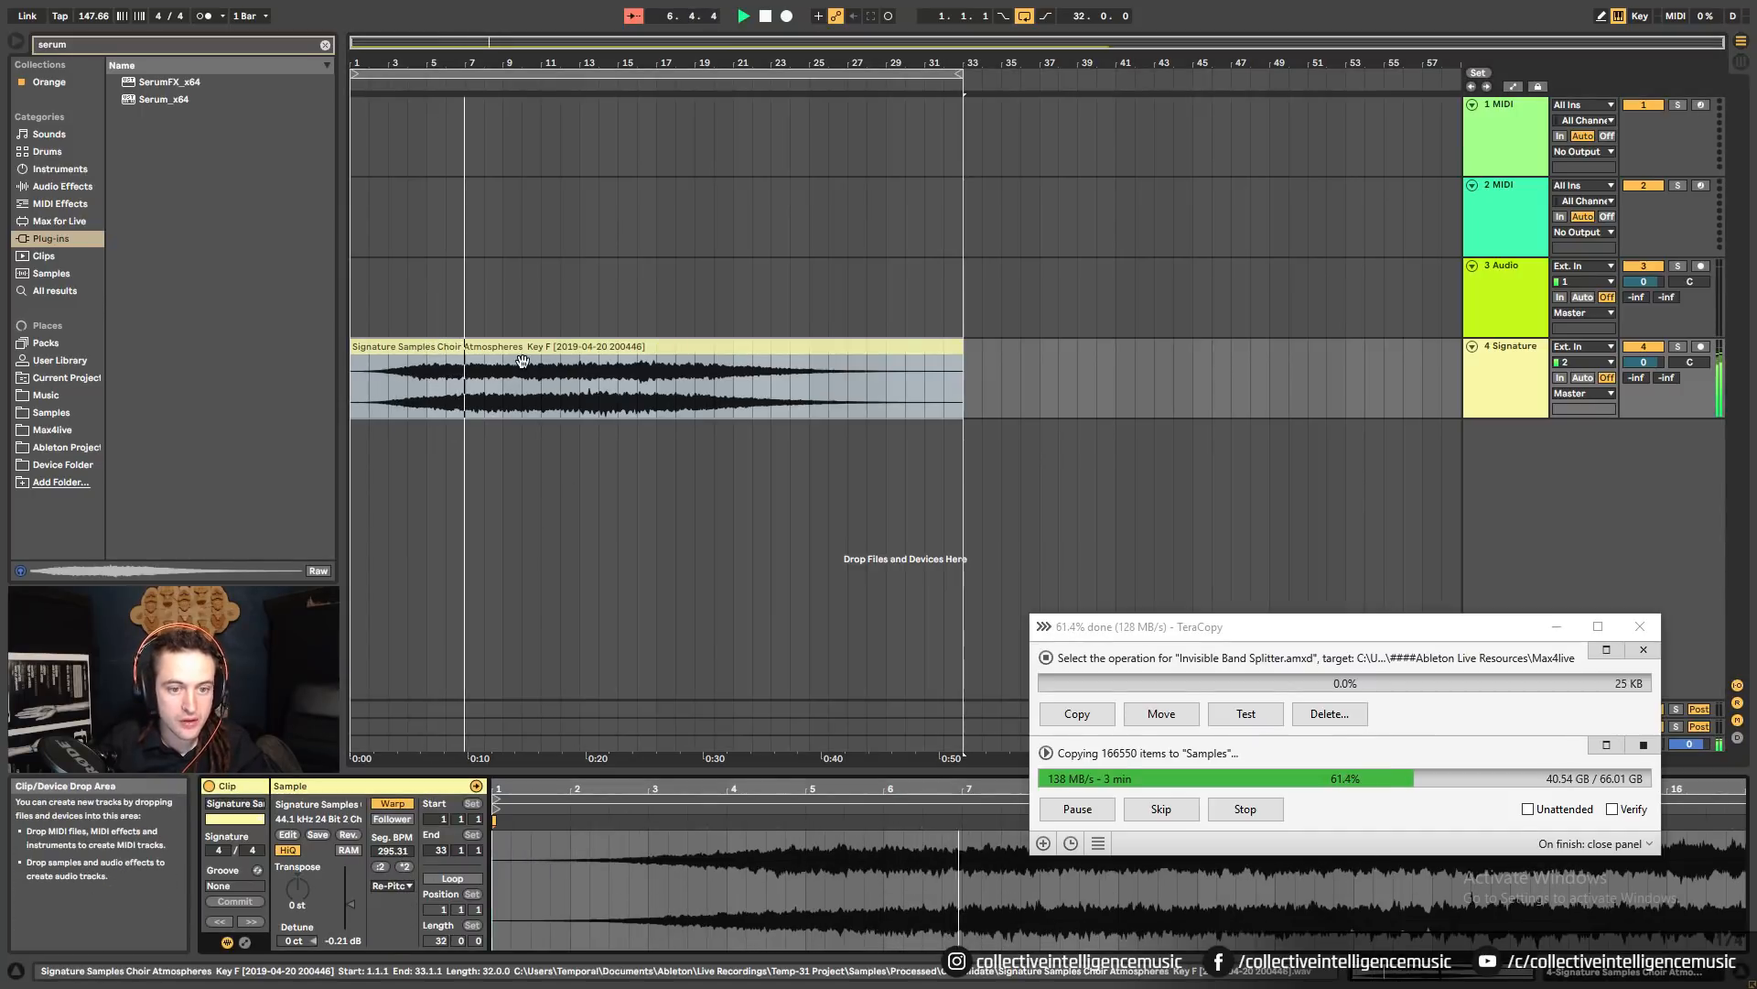
{"action": "left_click", "coordinate": [404, 866]}
{"action": "mouse_move", "coordinate": [828, 63]}
{"action": "left_mouse_down"}
{"action": "mouse_move", "coordinate": [827, 44]}
{"action": "mouse_move", "coordinate": [1337, 74]}
{"action": "left_mouse_up"}
{"action": "left_click", "coordinate": [843, 73]}
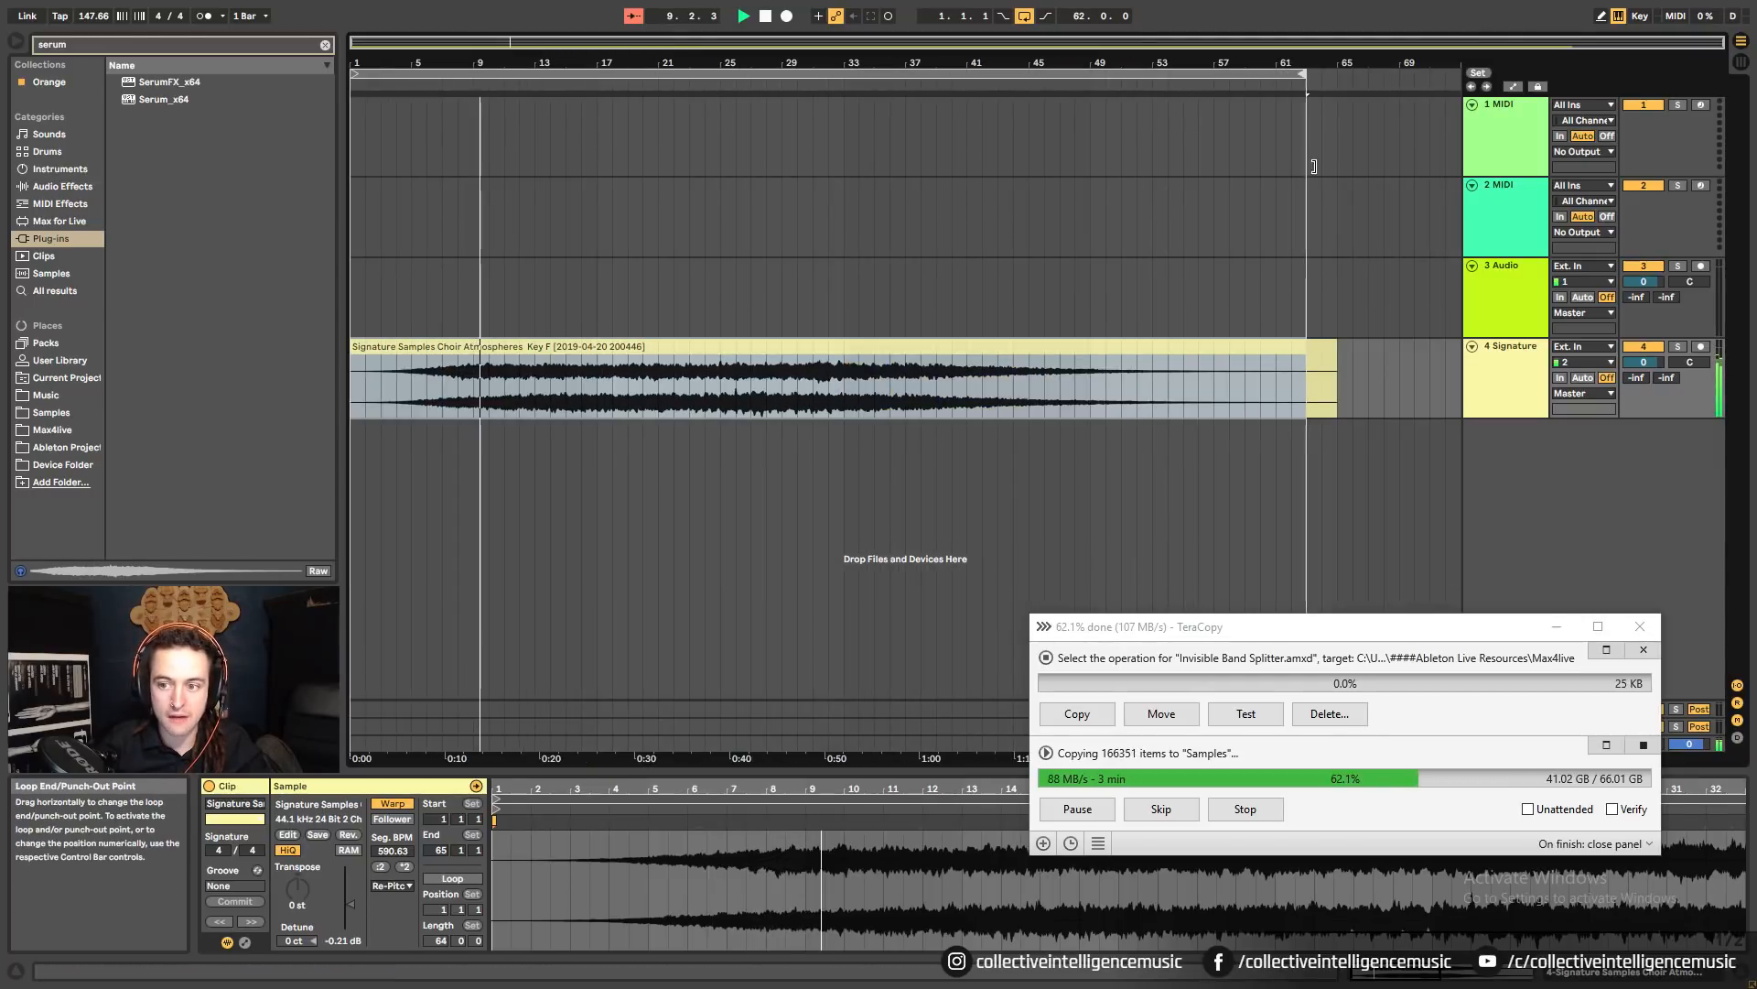
Place the insert mark at bar 23, stop playback and try to double the choir clip's segment tempo again.
{"action": "left_click", "coordinate": [675, 393]}
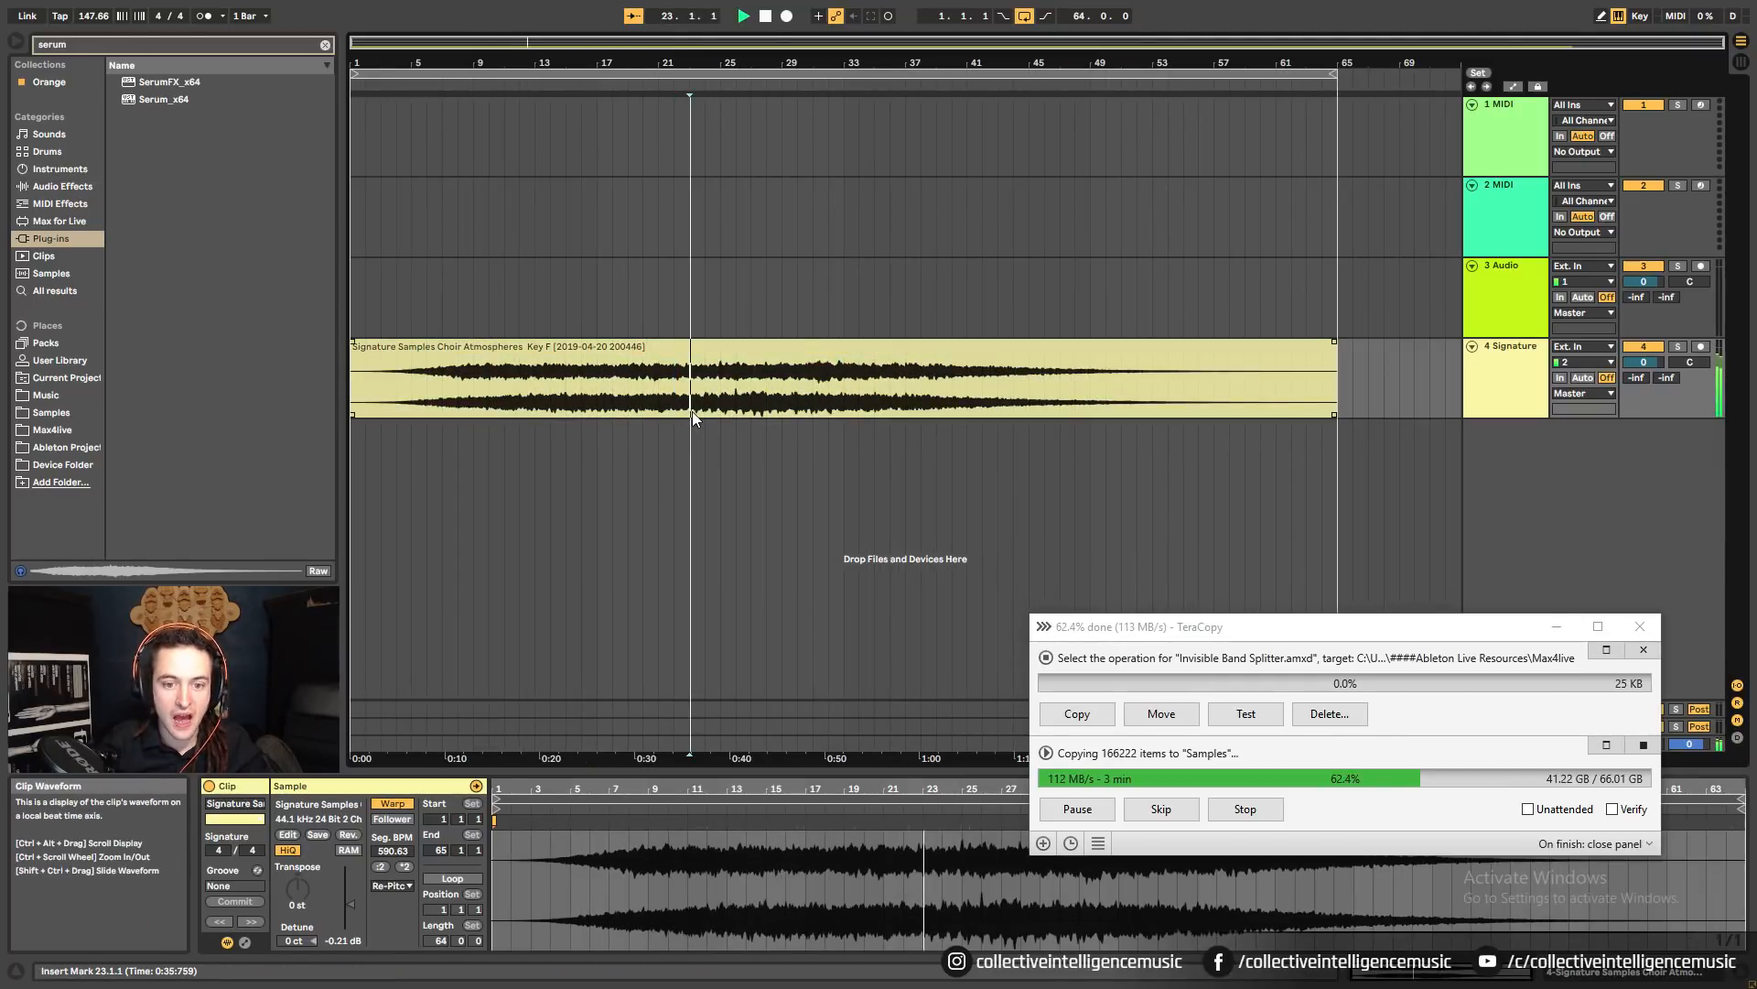
{"action": "key", "text": "ctrl+a"}
{"action": "left_click", "coordinate": [405, 867]}
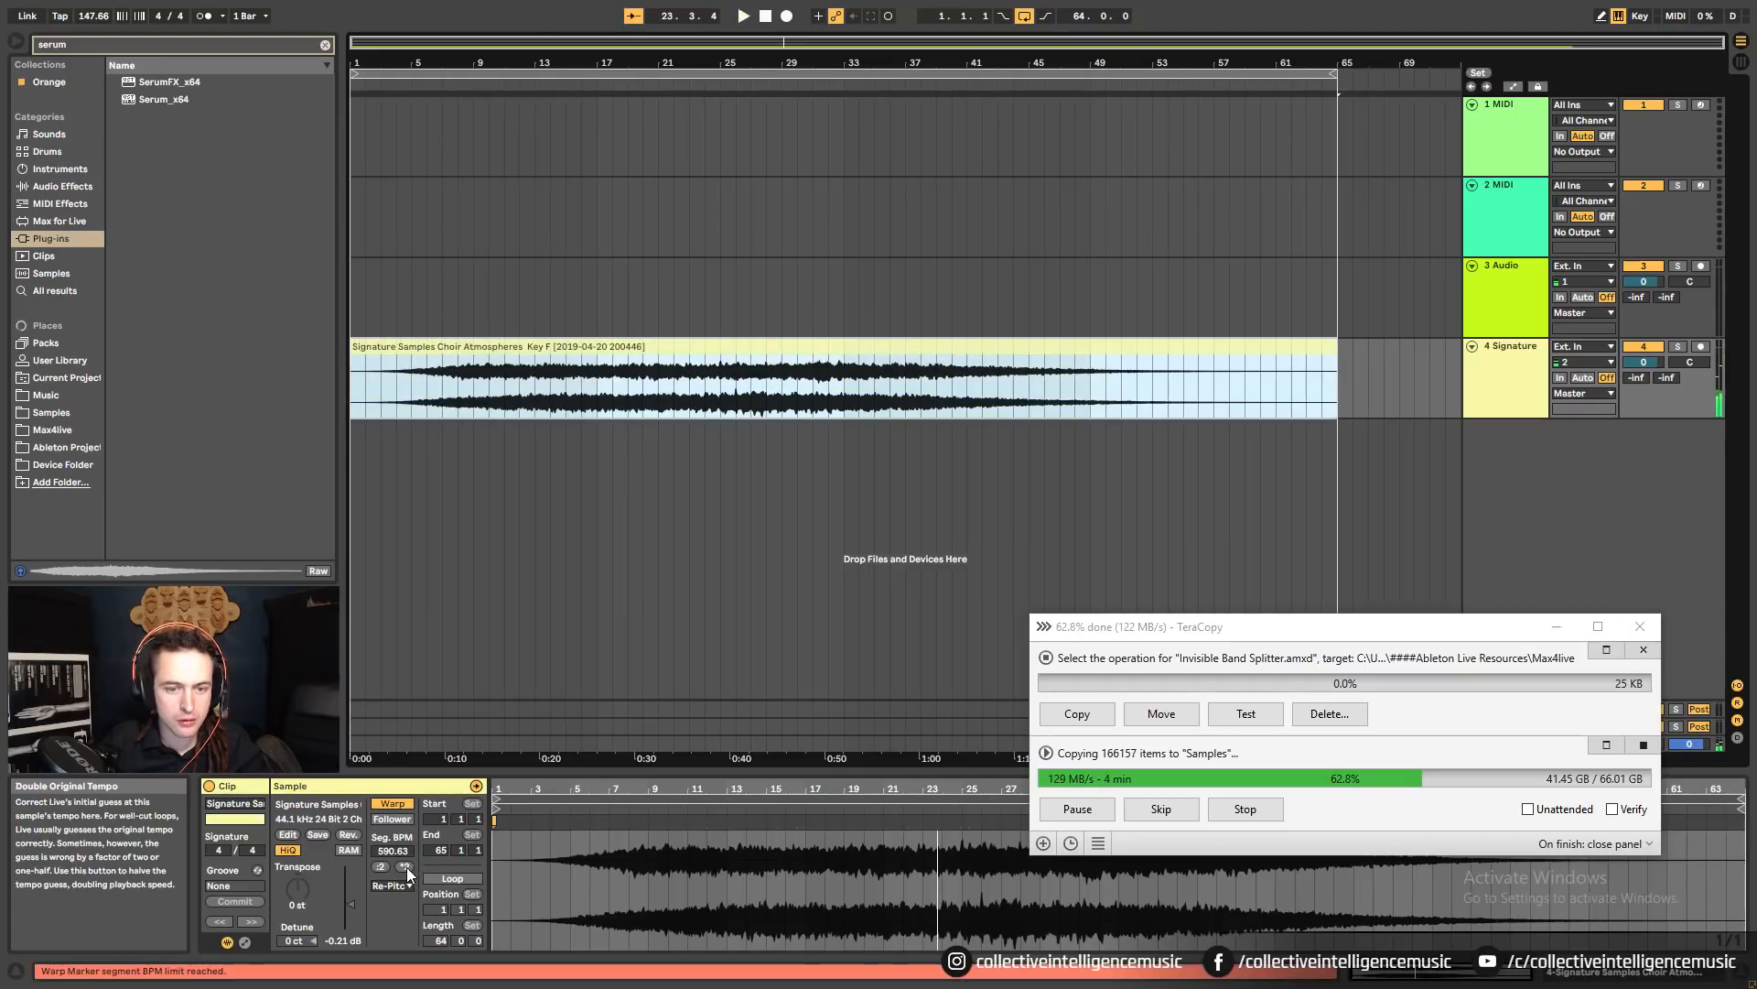
{"action": "left_click", "coordinate": [404, 867]}
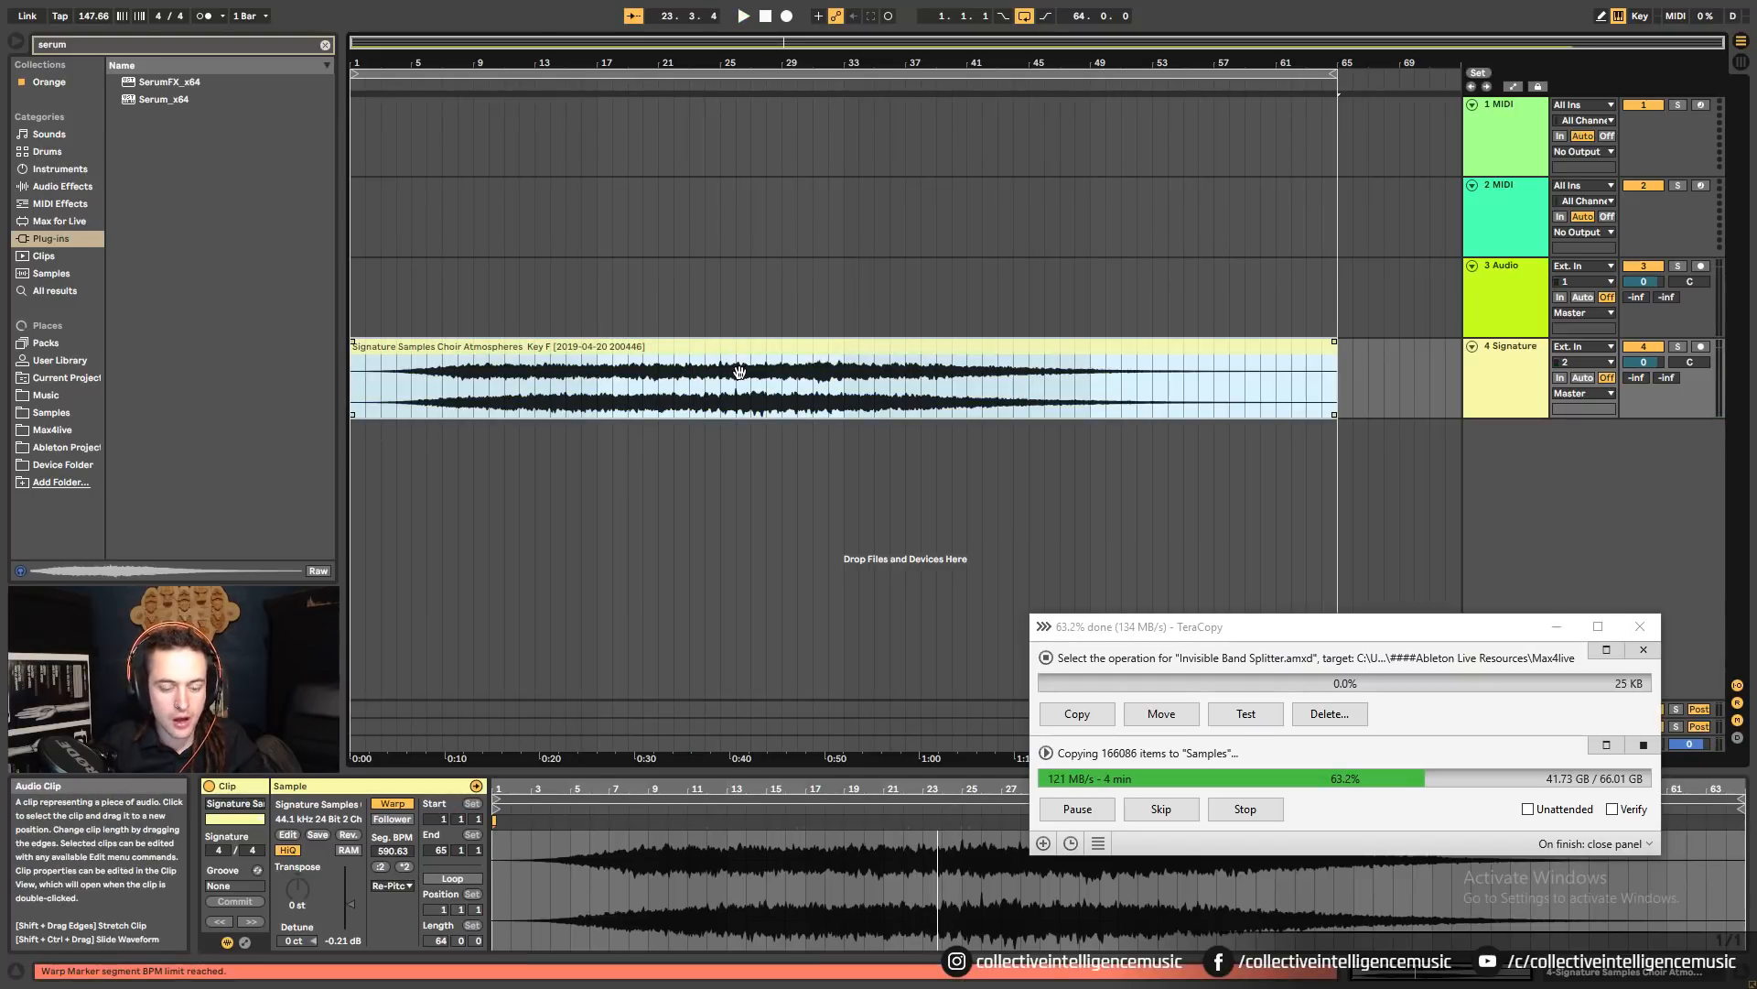
Duplicate the track 4 Signature and consolidate the choir clip on the copy.
{"action": "left_click", "coordinate": [1515, 398]}
{"action": "key", "text": "ctrl+d"}
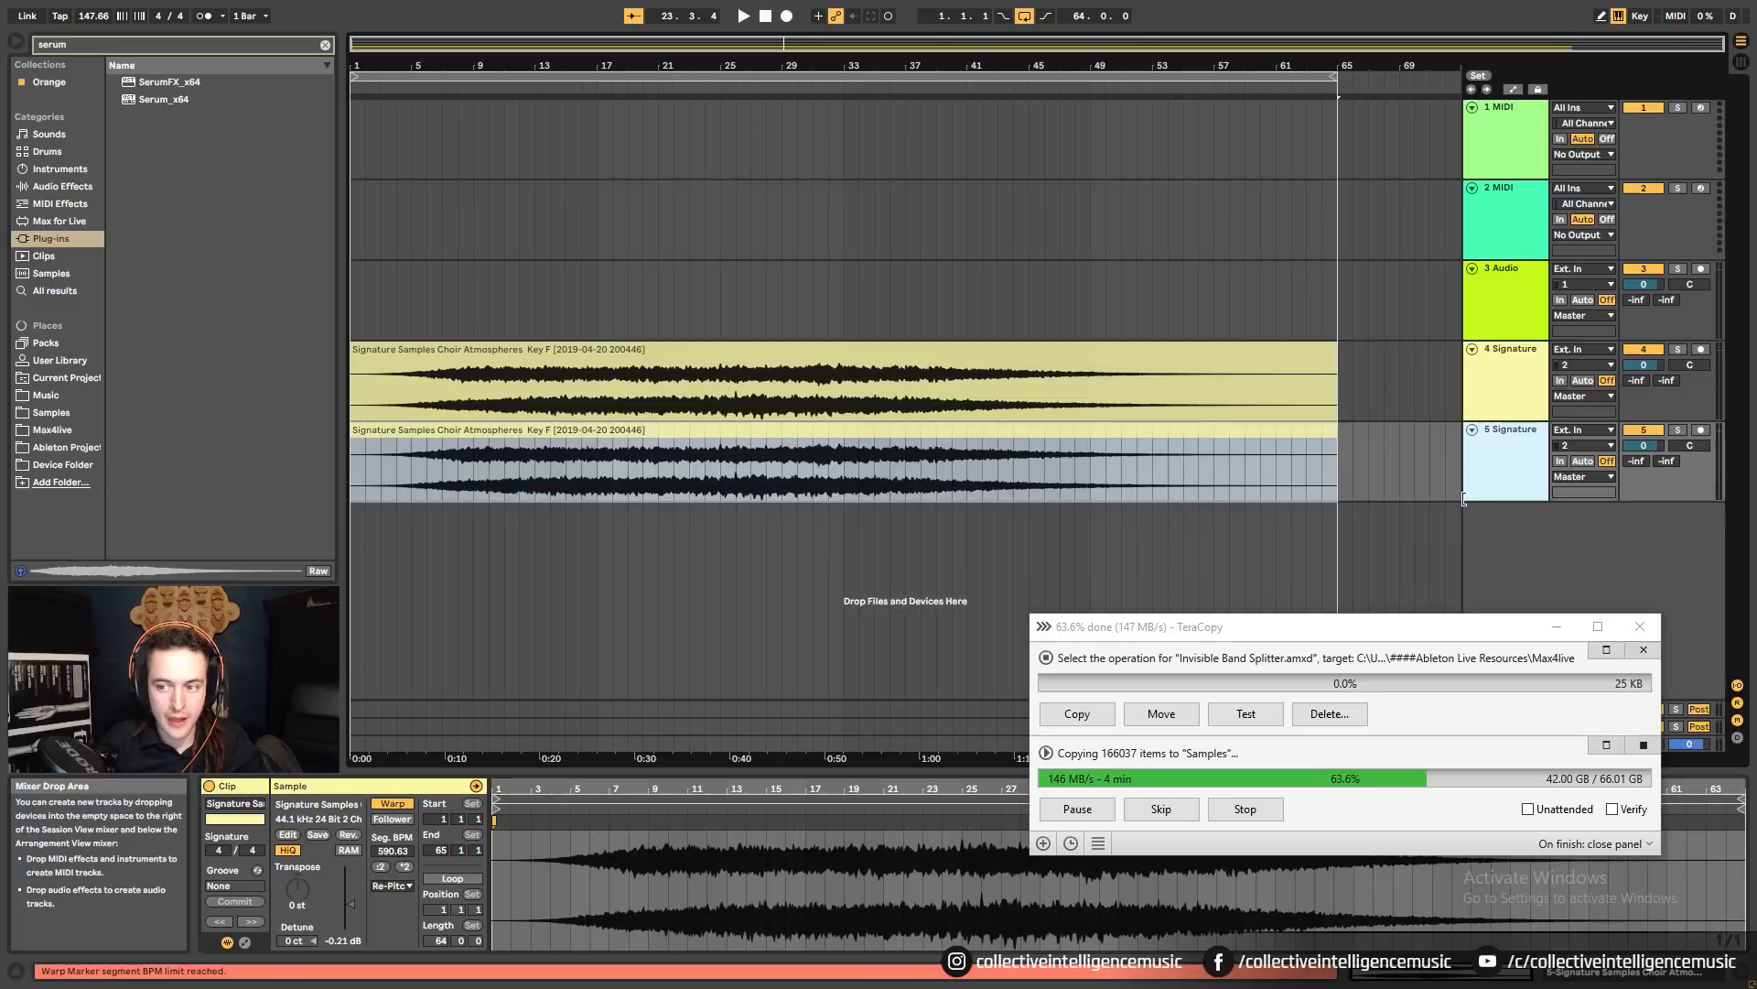
{"action": "key", "text": "ctrl+j"}
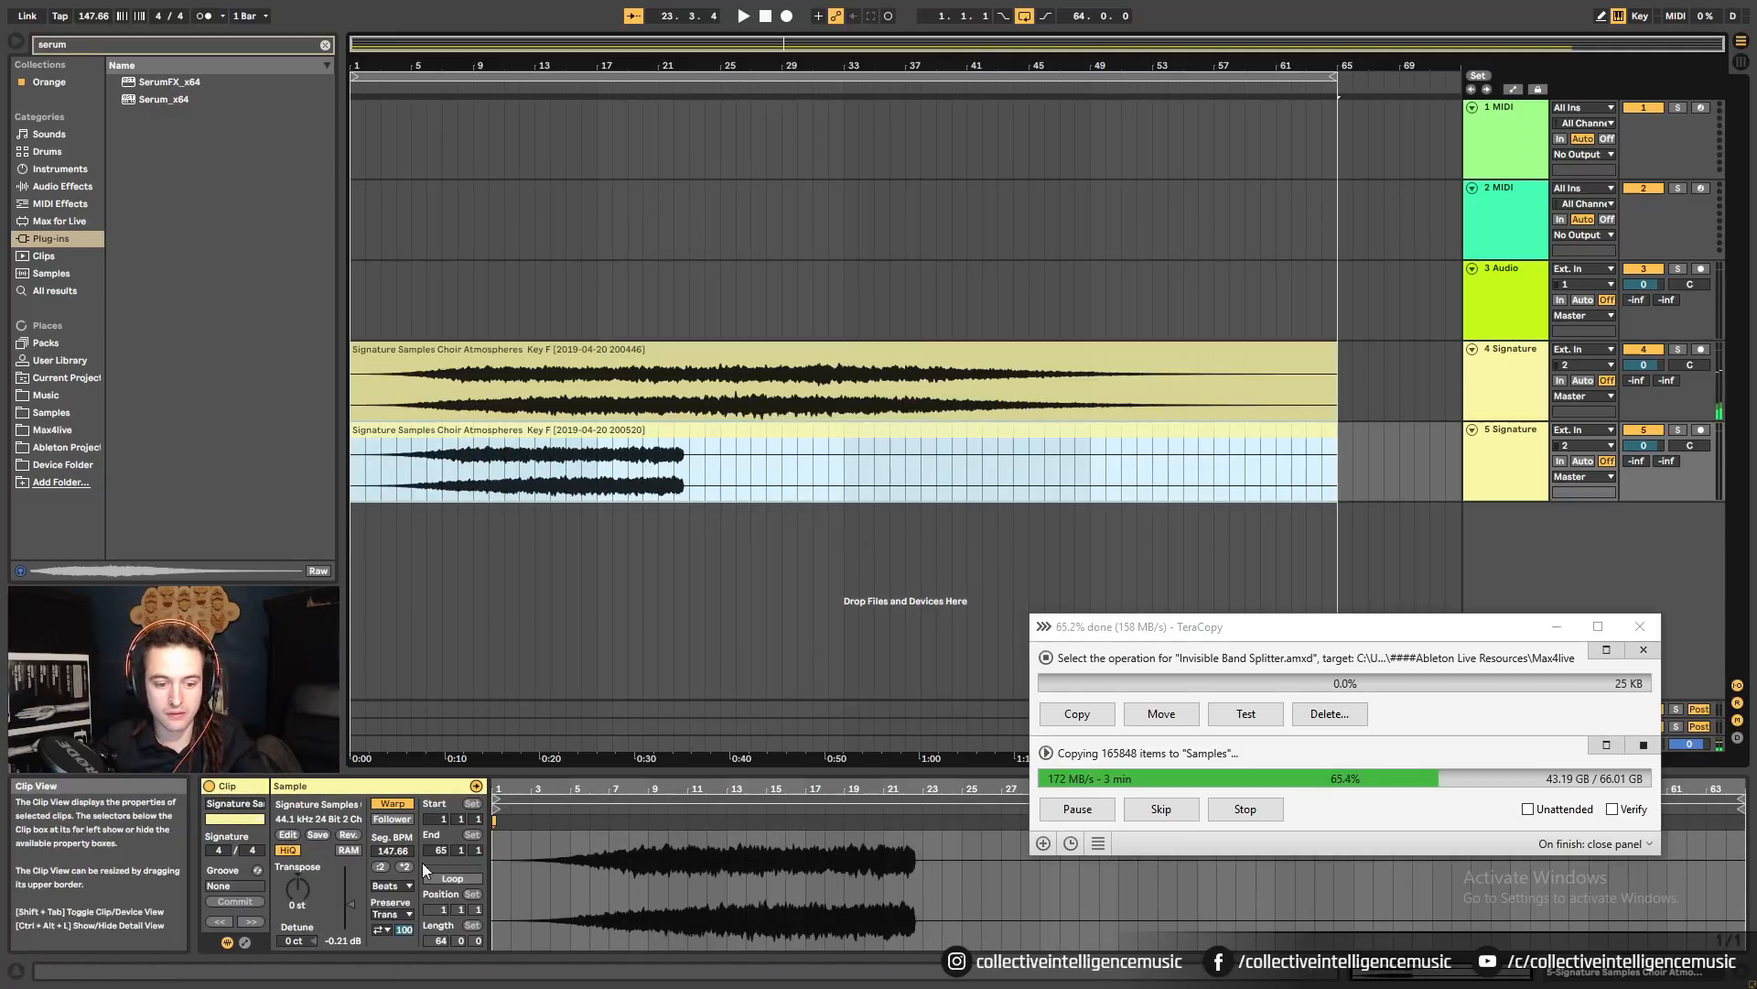
Set the consolidated clip on track 5 to Re-Pitch and double its segment tempo to 295.31.
{"action": "left_click", "coordinate": [392, 885]}
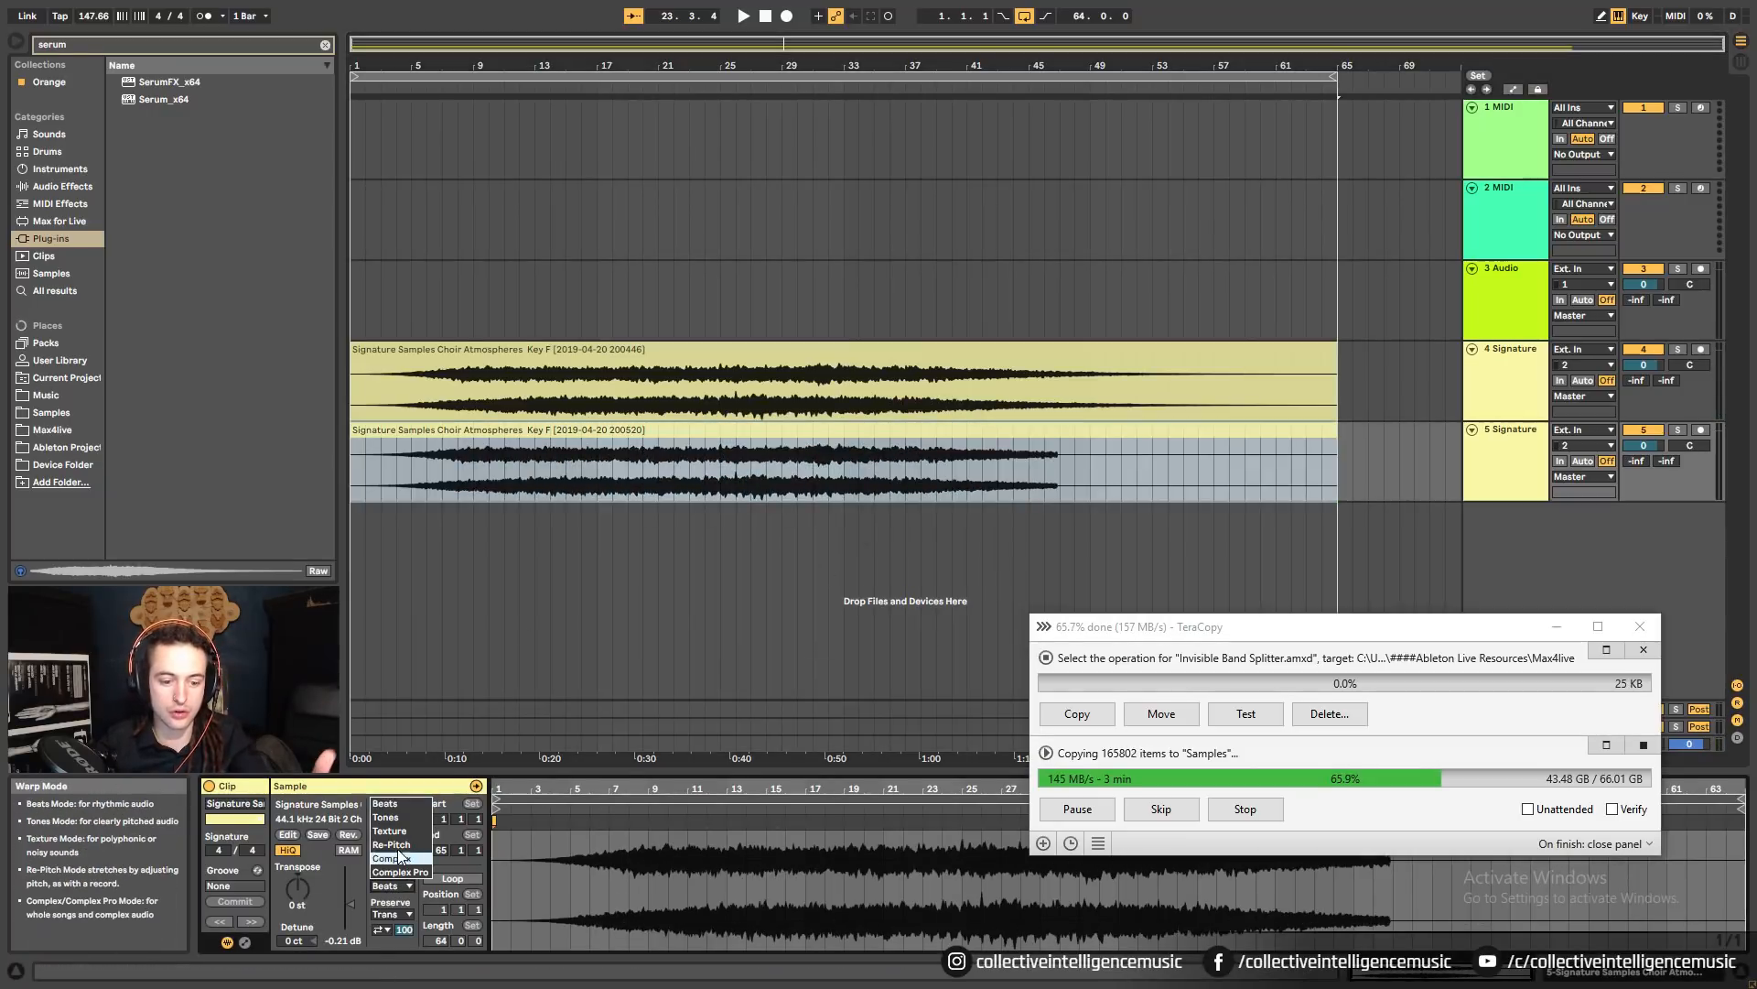
{"action": "left_click", "coordinate": [392, 843]}
{"action": "left_click", "coordinate": [869, 348]}
{"action": "left_click", "coordinate": [862, 436]}
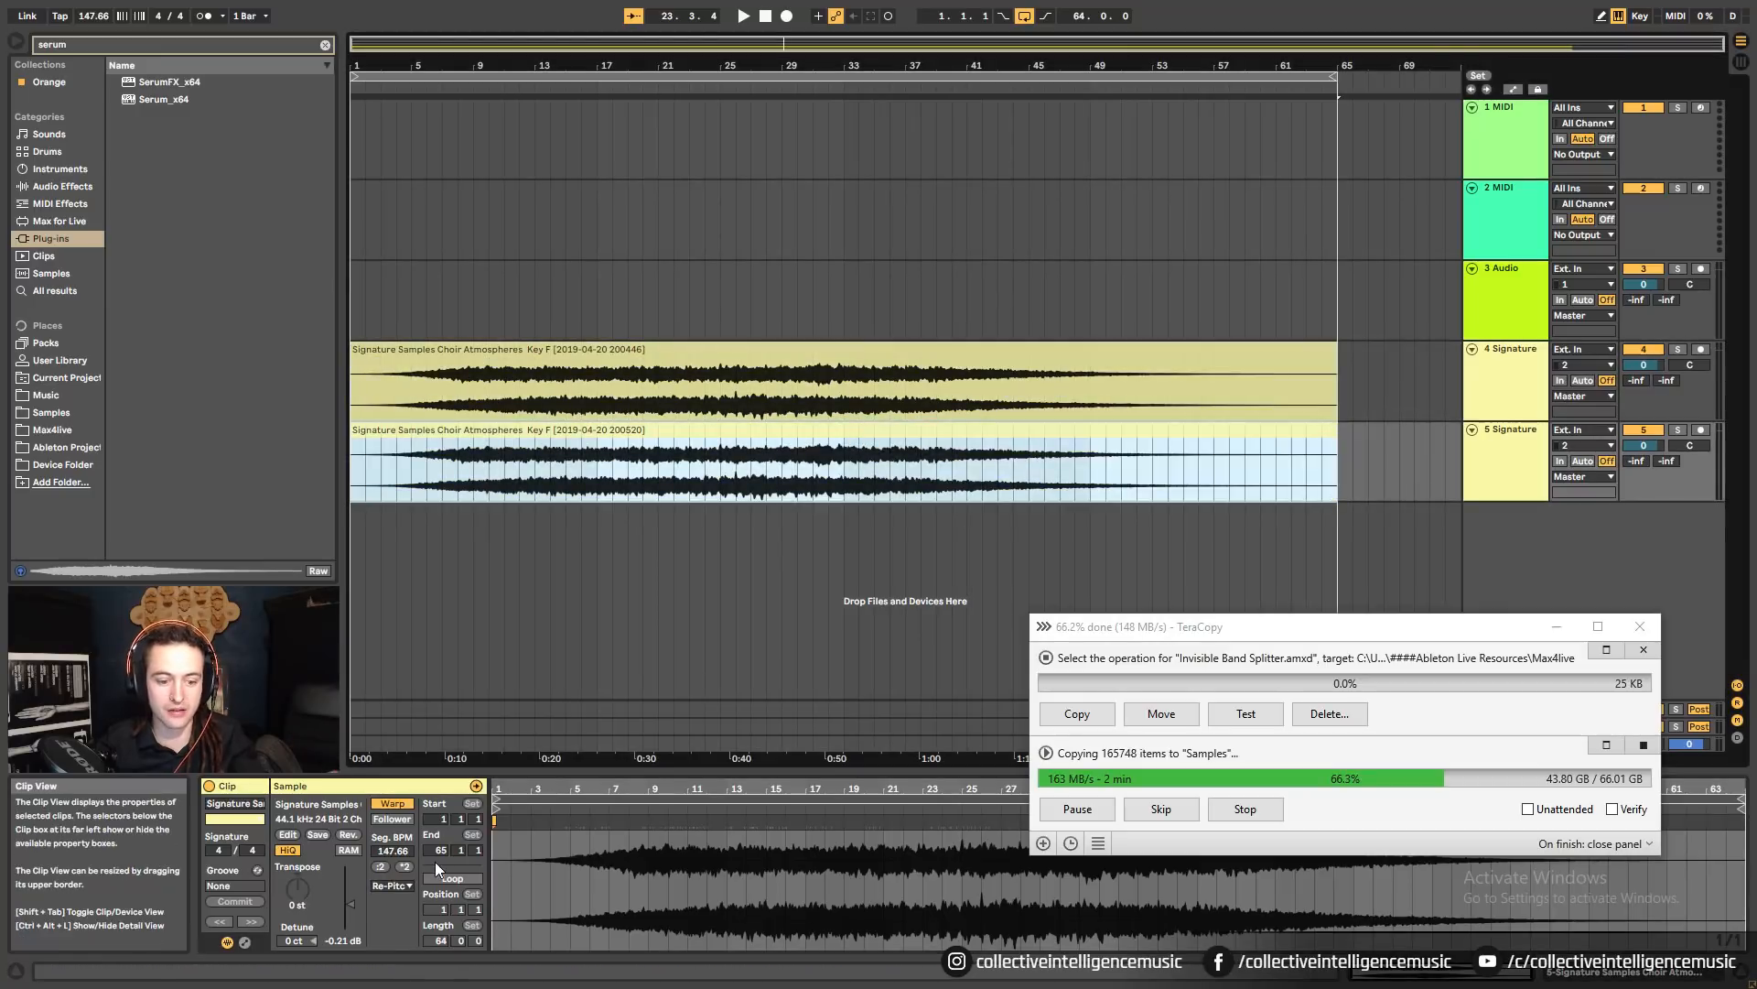
{"action": "left_click", "coordinate": [854, 350]}
{"action": "left_click", "coordinate": [856, 439]}
{"action": "left_click", "coordinate": [404, 866]}
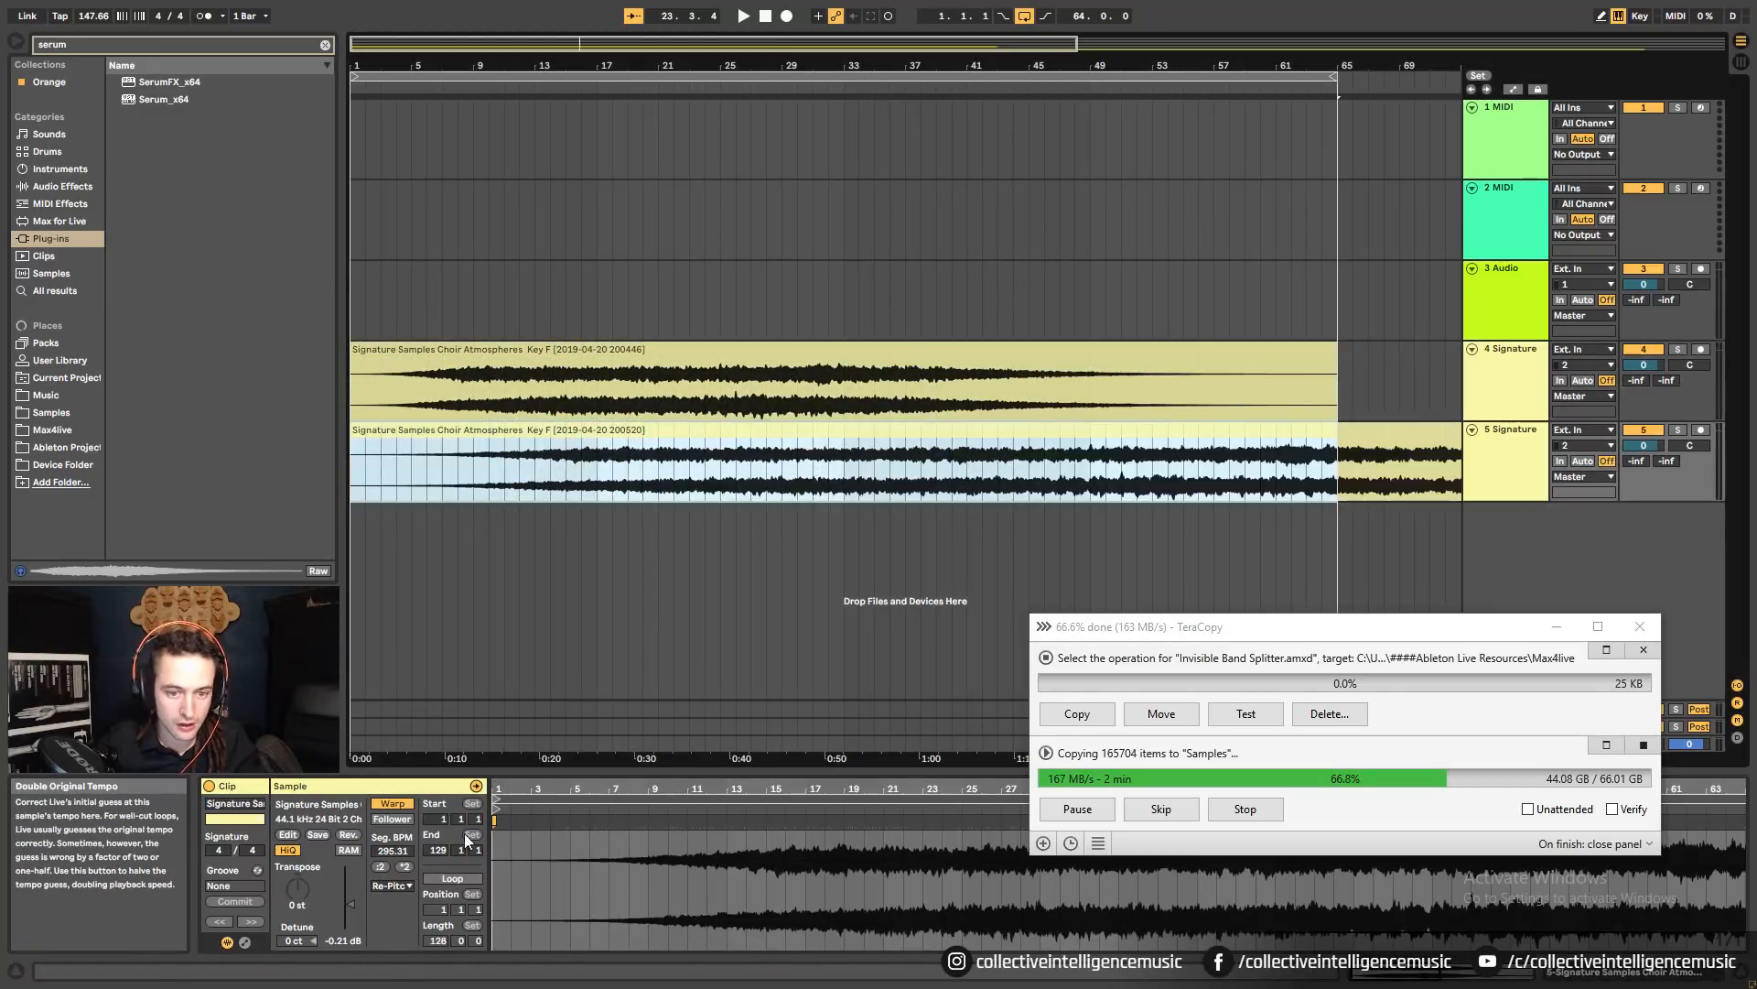
Solo track 5, play its stretched clip from bar 16 and extend the loop to bar 129.
{"action": "left_click", "coordinate": [1676, 433]}
{"action": "left_click", "coordinate": [583, 488]}
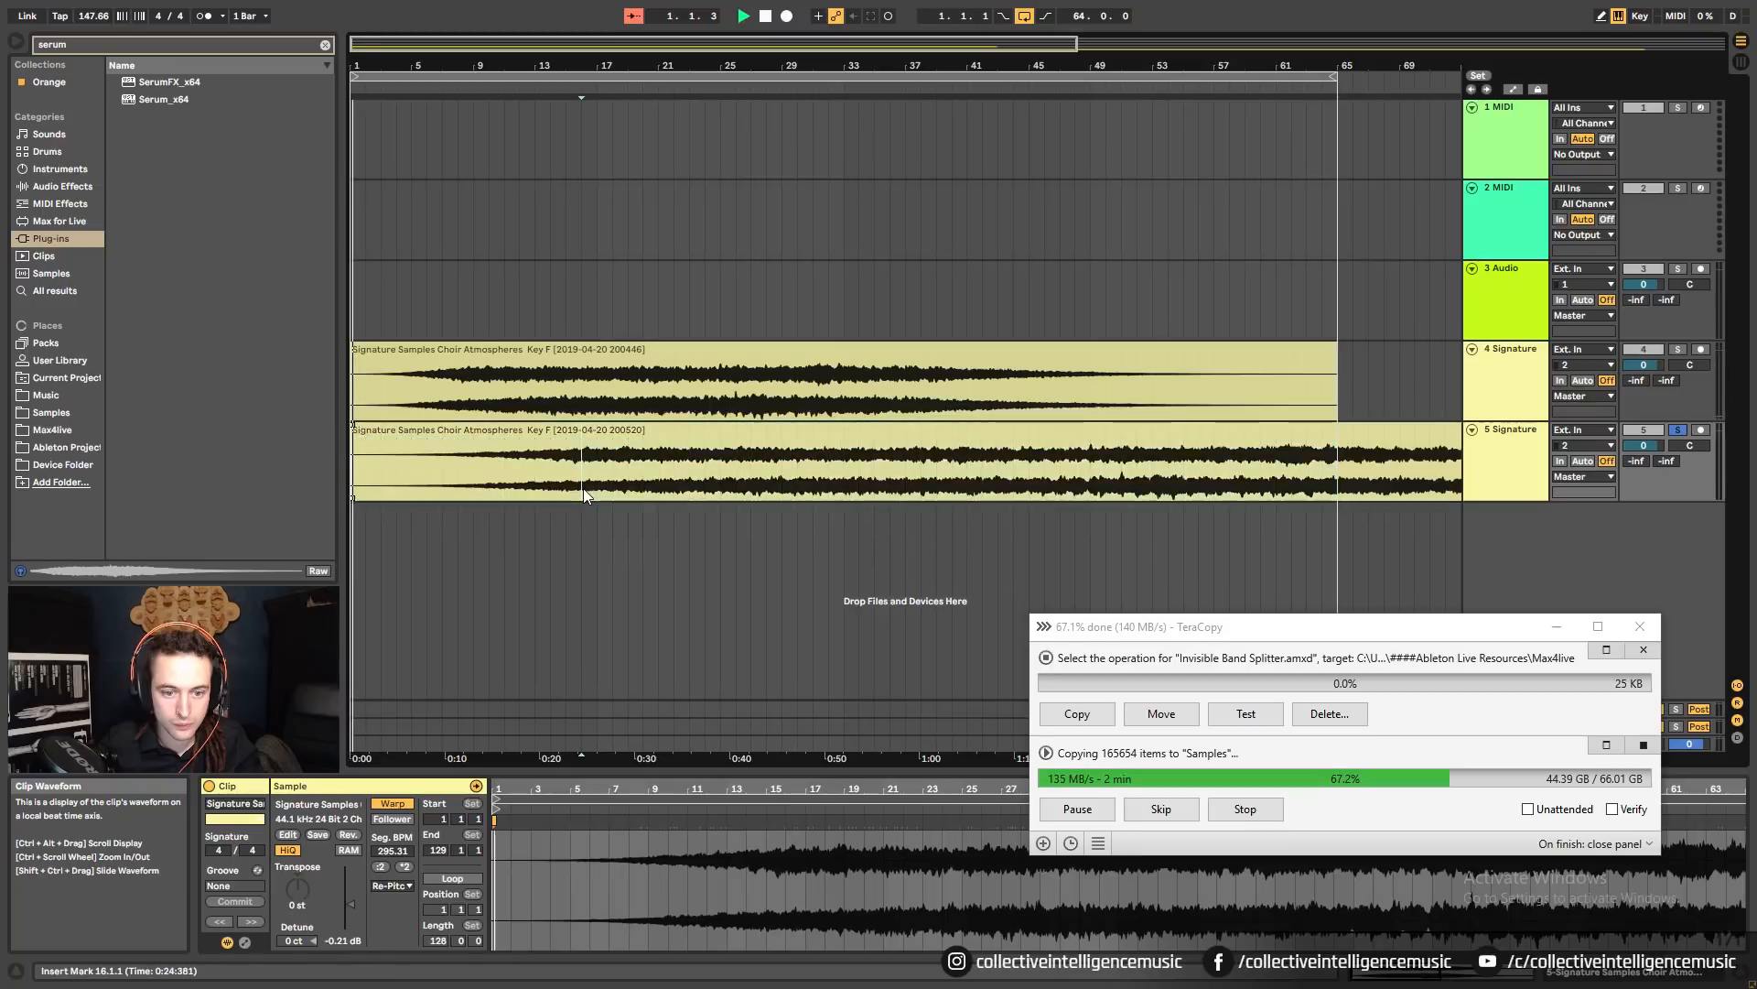
{"action": "key", "text": "space"}
{"action": "double_click", "coordinate": [716, 65]}
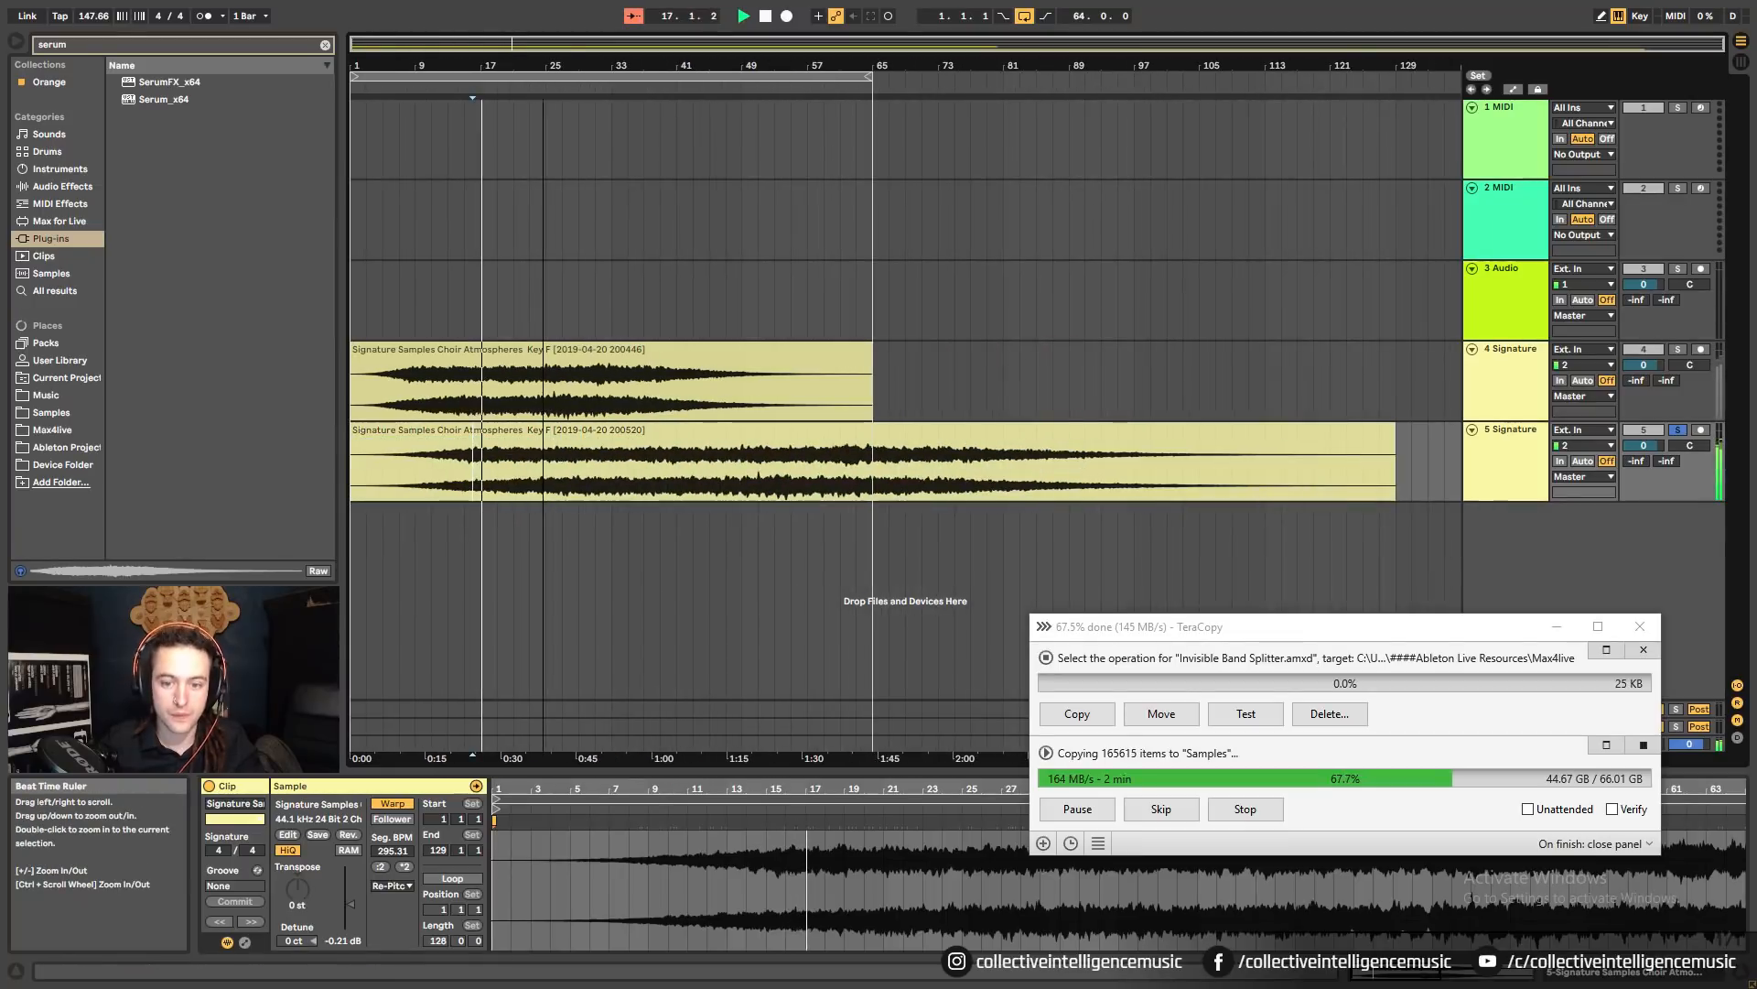
{"action": "left_click_drag", "start_coordinate": [868, 78], "coordinate": [1409, 229]}
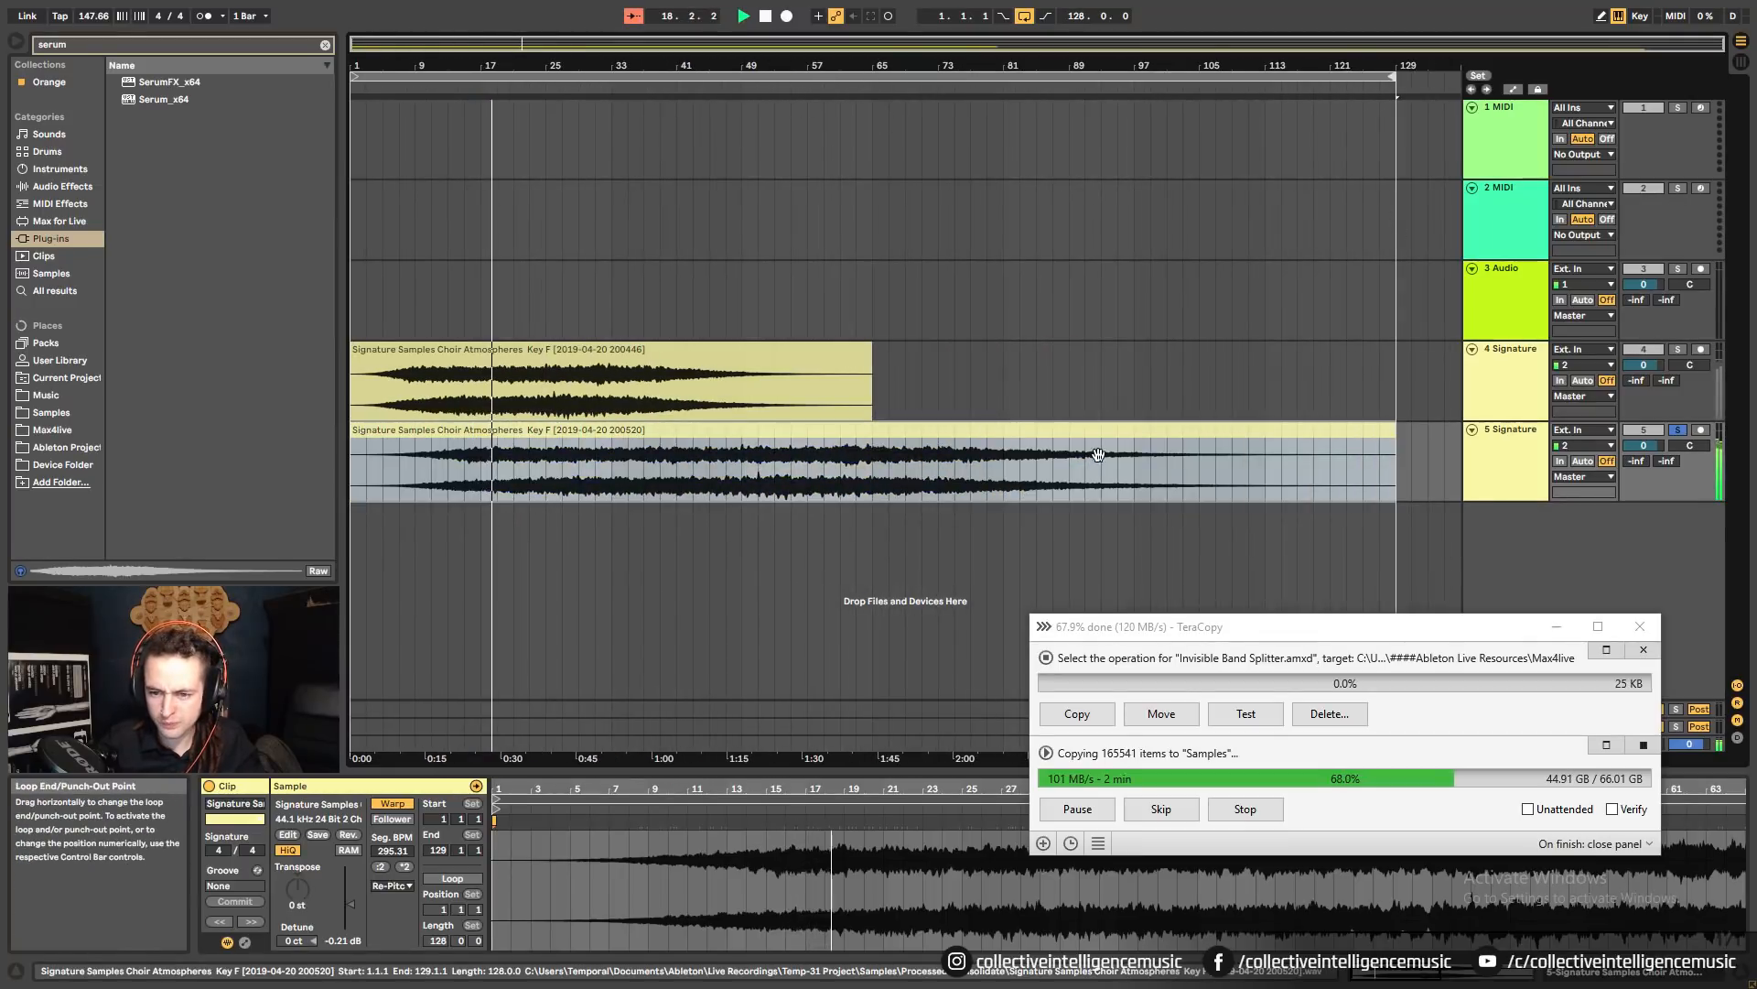
Mute track 4, listen to the stretched choir on track 5, and end its solo and the playback.
{"action": "left_click", "coordinate": [1096, 452]}
{"action": "left_click", "coordinate": [1645, 350]}
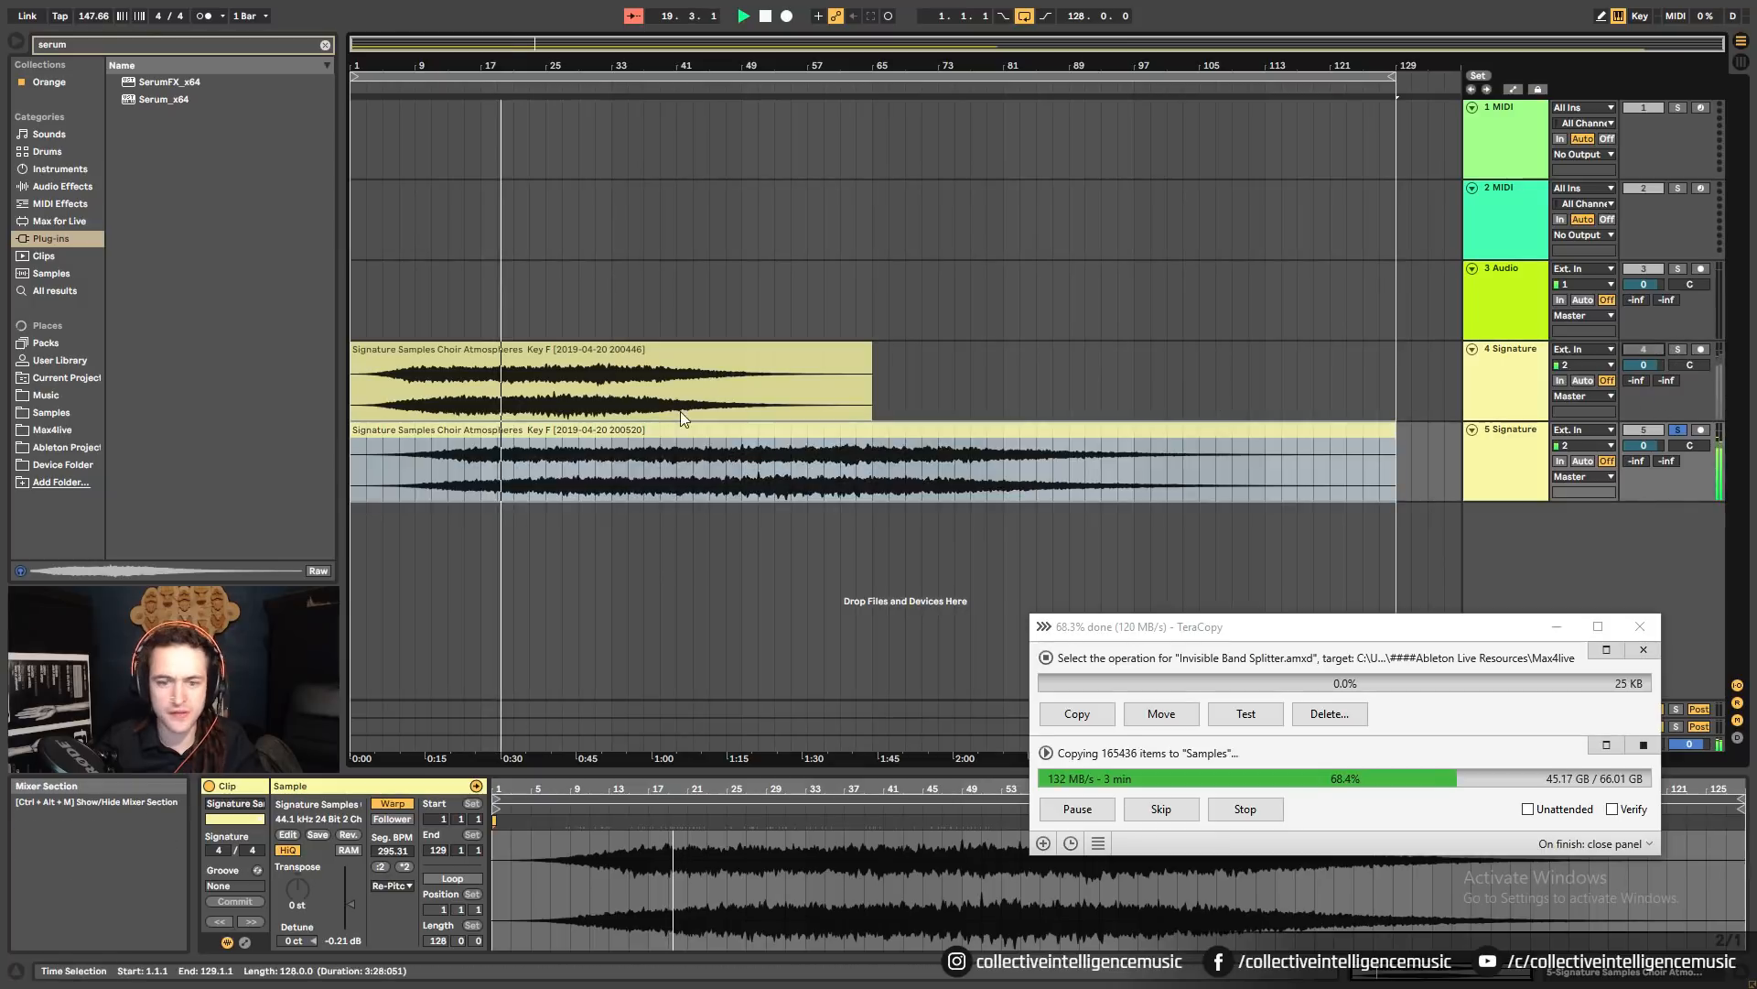
{"action": "left_click", "coordinate": [675, 408]}
{"action": "left_click", "coordinate": [620, 437]}
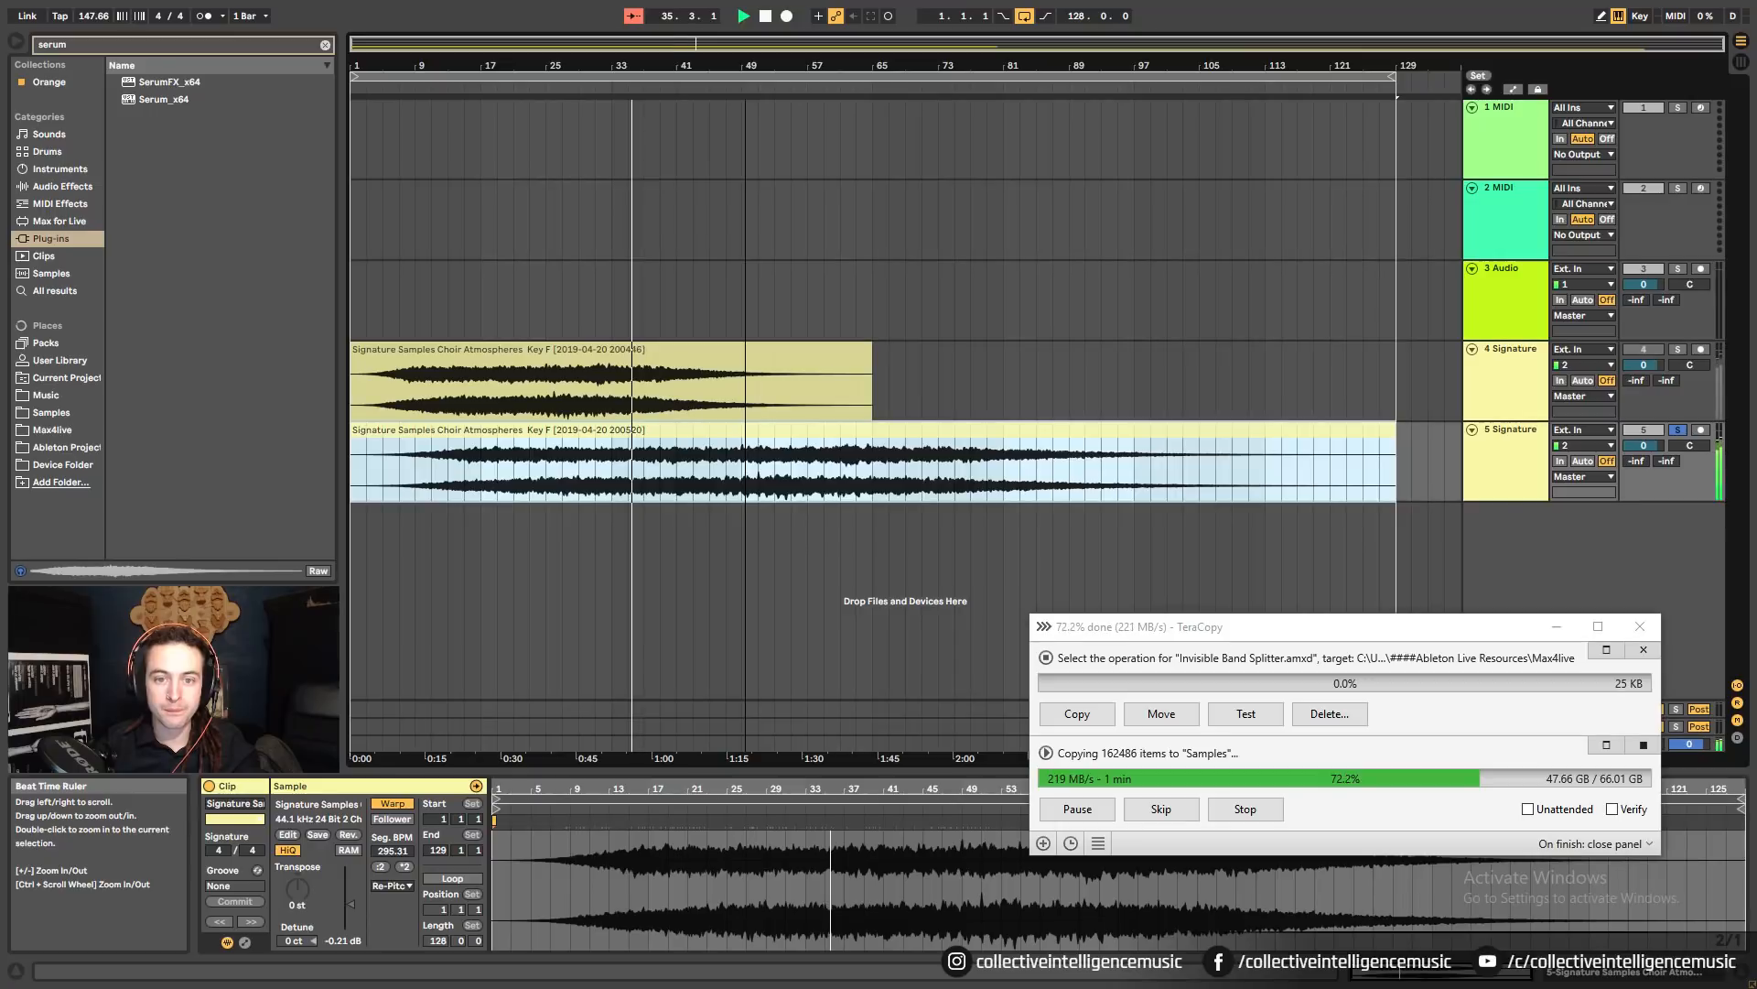
{"action": "left_click", "coordinate": [1677, 430]}
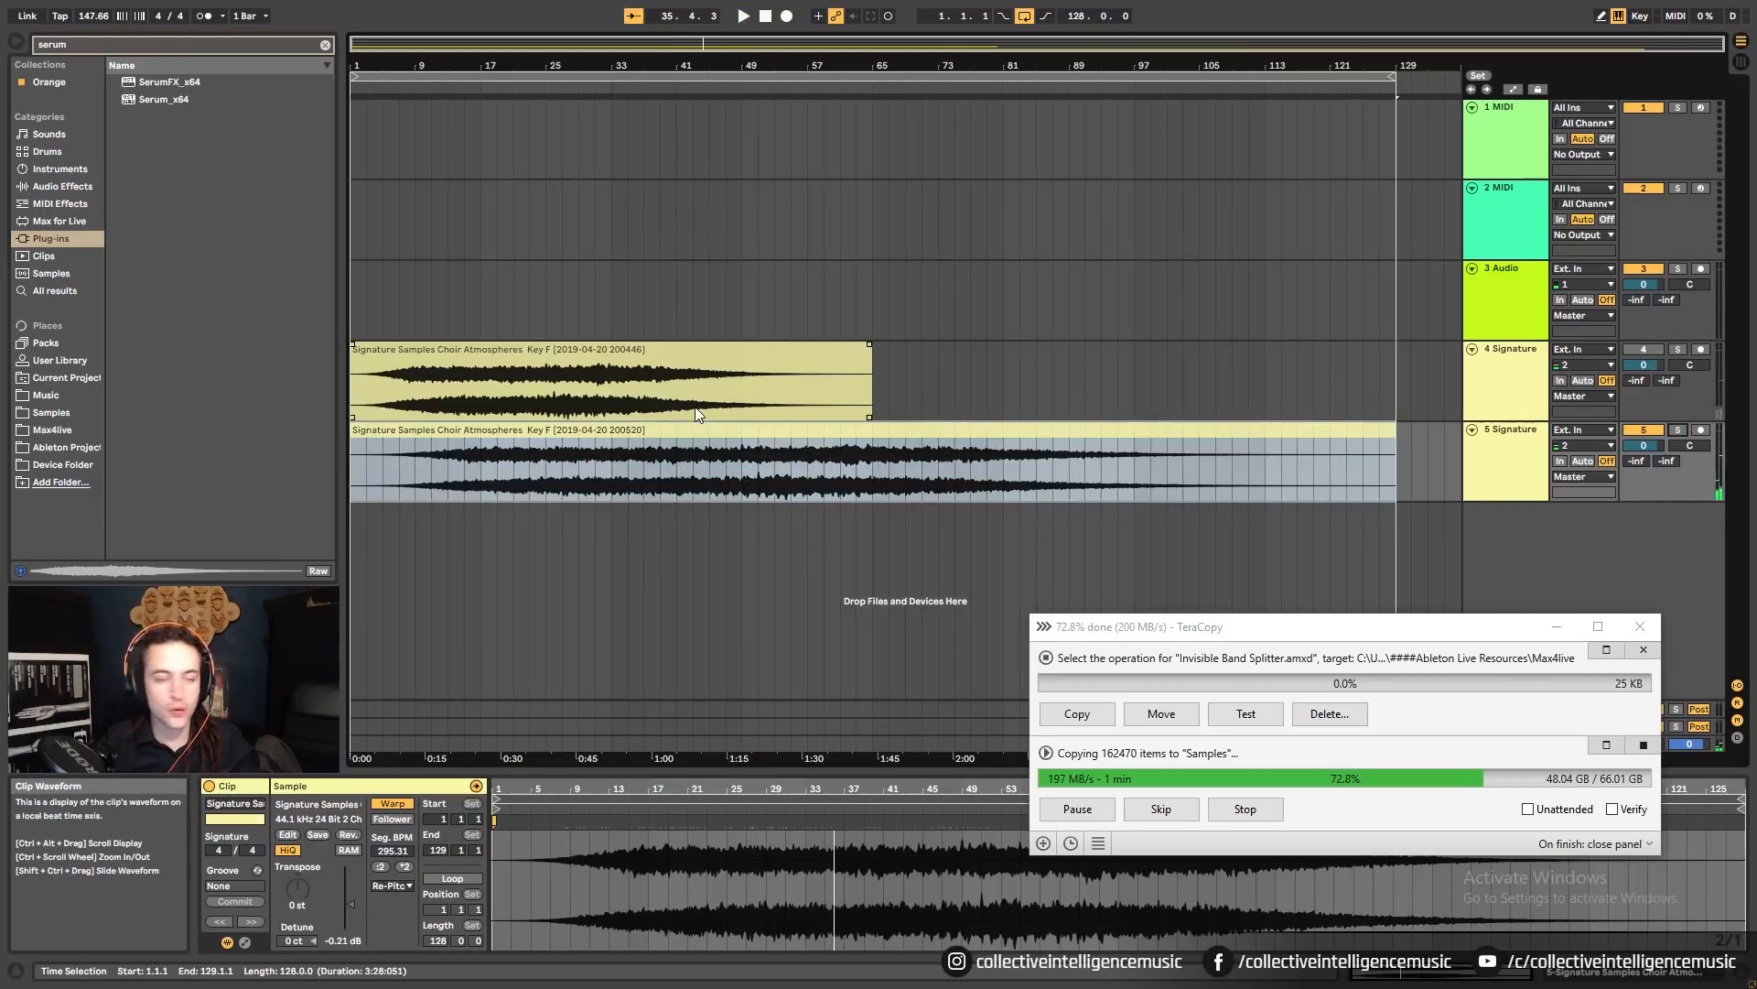
Clear the plug-in search, find Uhbik-P(x64), add it to track 5 and close its window.
{"action": "left_click", "coordinate": [325, 44]}
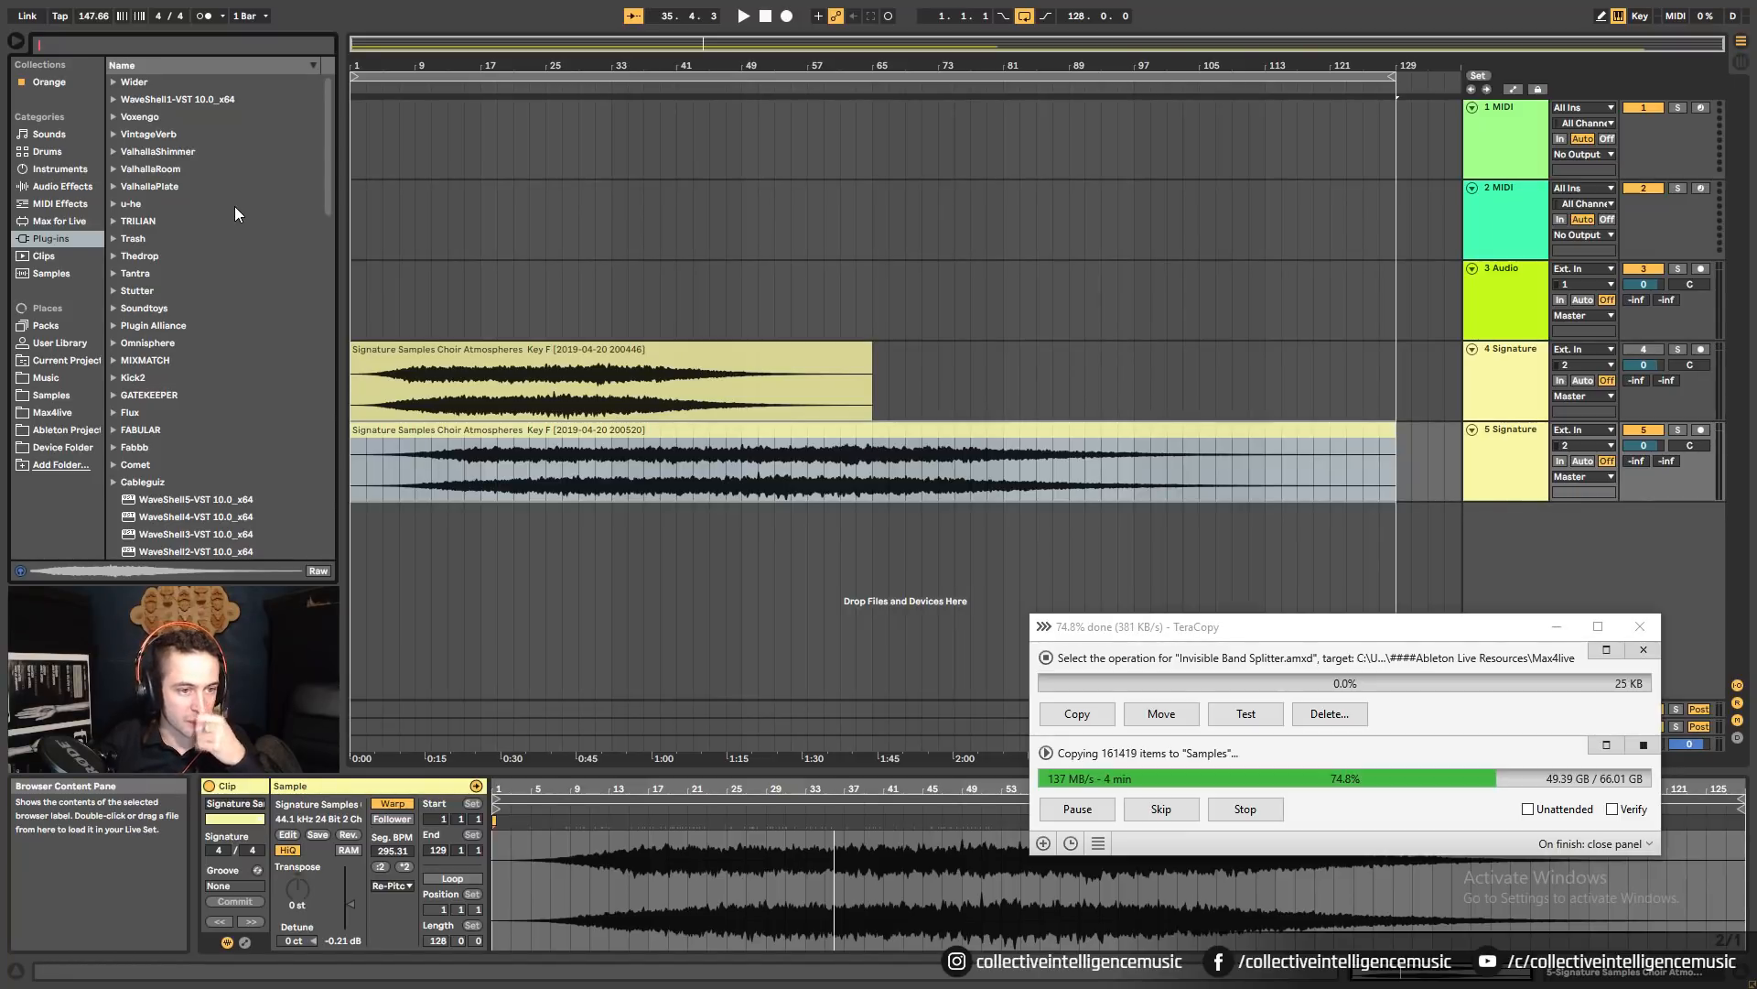
{"action": "left_click", "coordinate": [113, 204]}
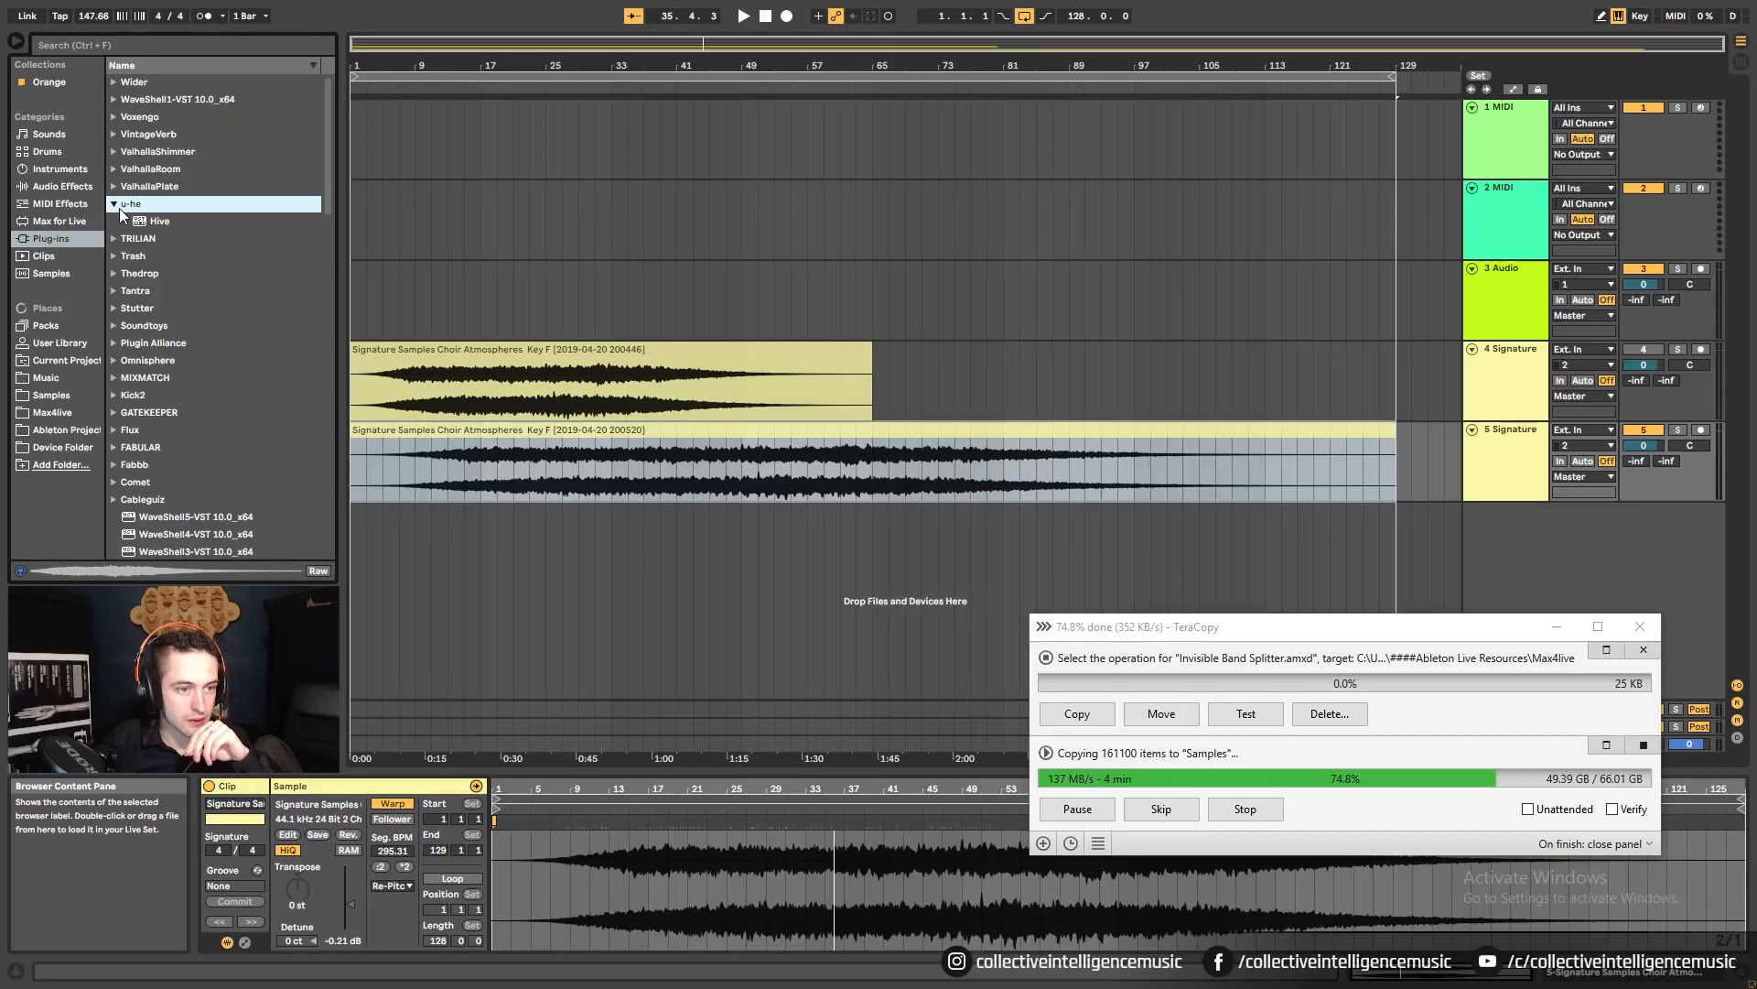
{"action": "left_click", "coordinate": [114, 205]}
{"action": "scroll", "coordinate": [233, 265], "scroll_direction": "down", "scroll_amount": 5}
{"action": "scroll", "coordinate": [234, 262], "scroll_direction": "up", "scroll_amount": 3}
{"action": "left_click", "coordinate": [124, 48]}
{"action": "scroll", "coordinate": [258, 324], "scroll_direction": "down", "scroll_amount": 3}
{"action": "scroll", "coordinate": [258, 324], "scroll_direction": "down", "scroll_amount": 3}
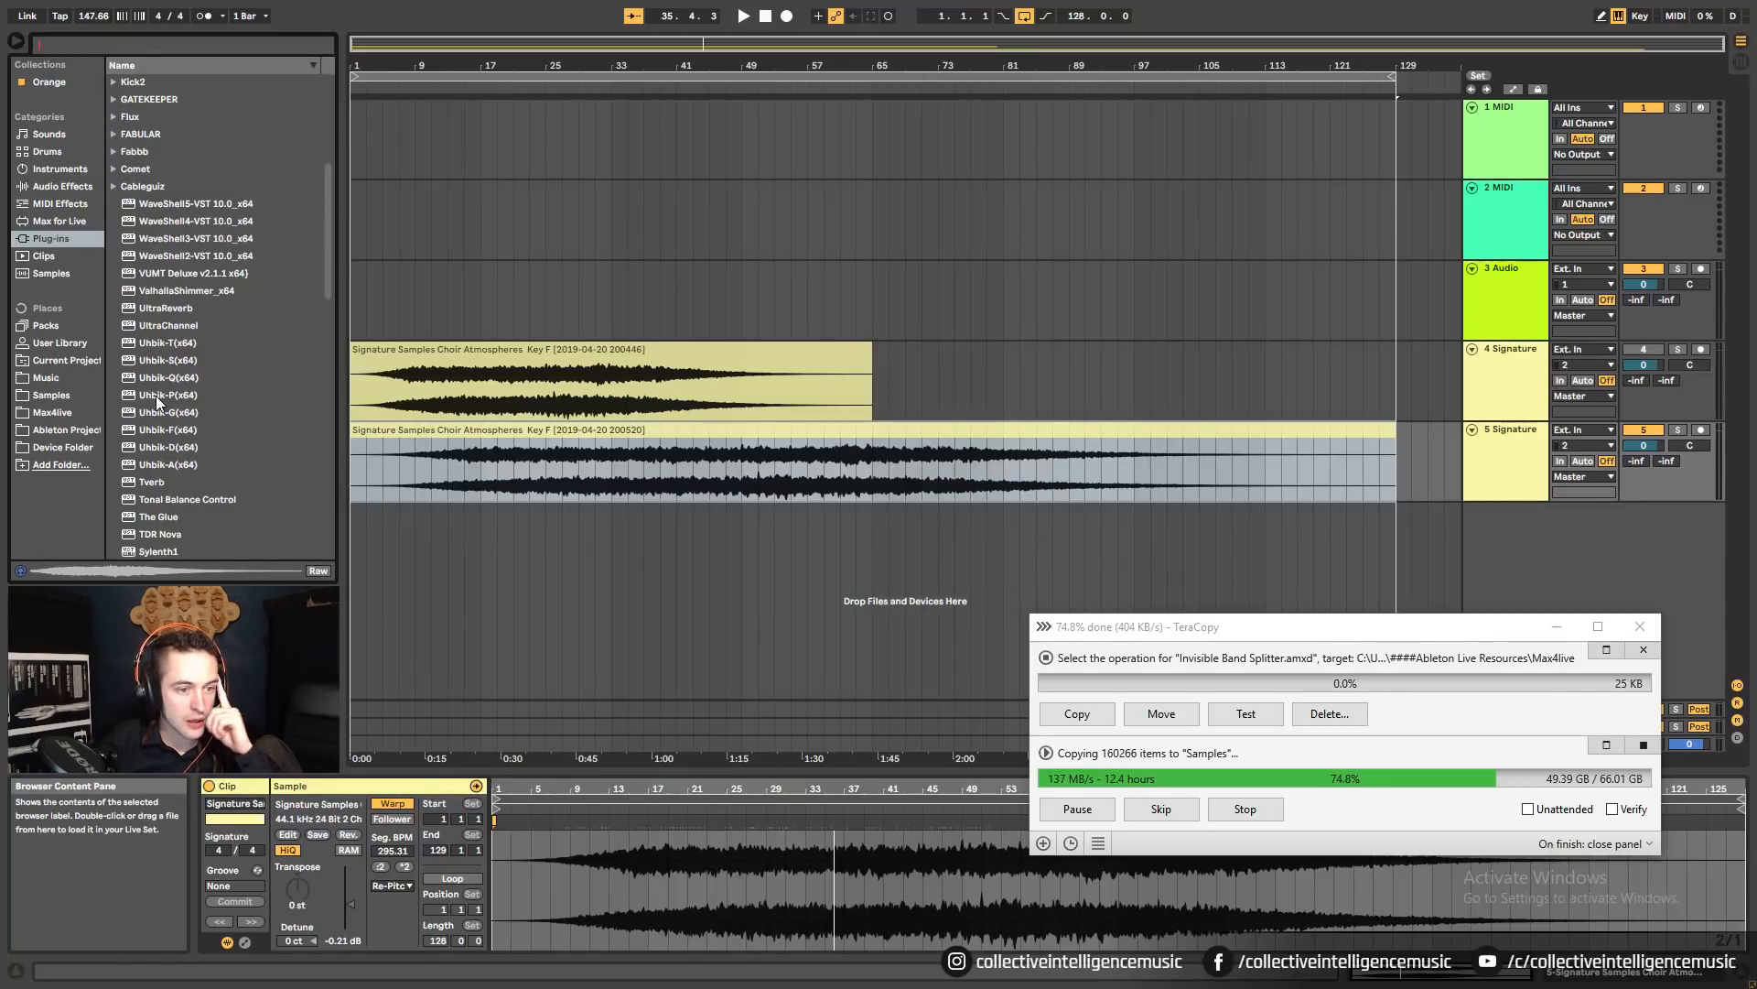
{"action": "left_click_drag", "start_coordinate": [151, 395], "coordinate": [546, 460]}
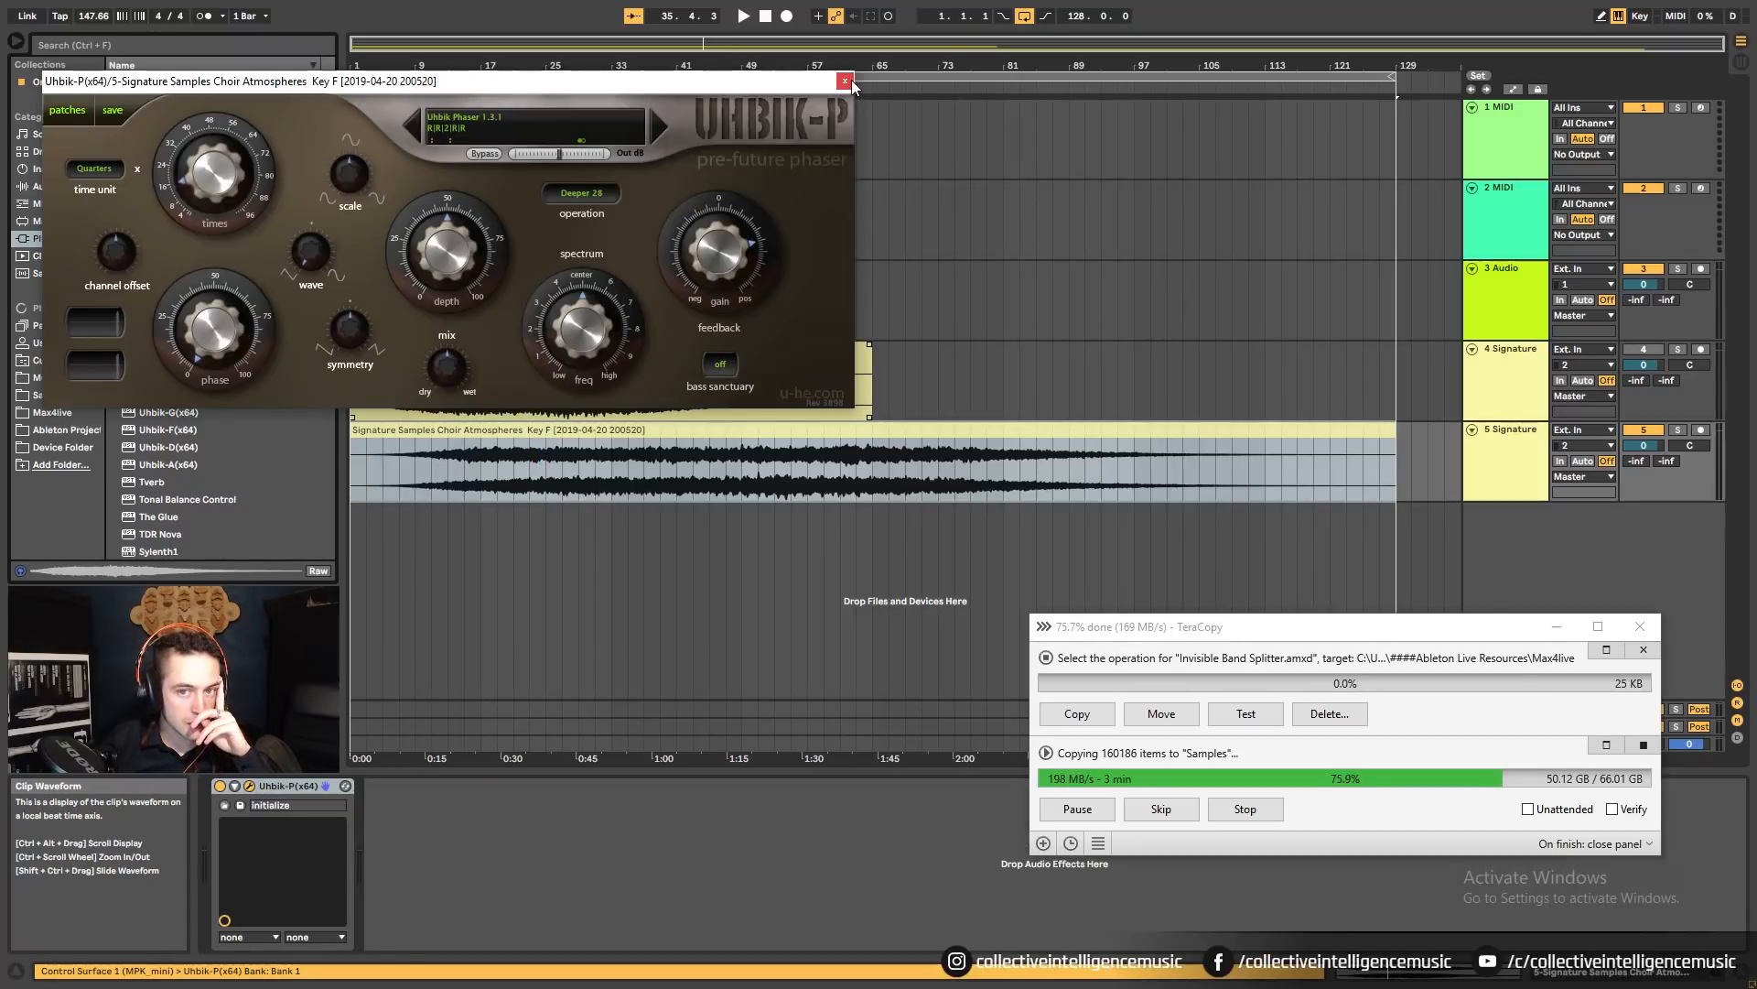
{"action": "left_click", "coordinate": [846, 81]}
Search the plug-ins for "satu" and add FabFilter Saturn before Uhbik-P on track 5.
{"action": "left_click", "coordinate": [79, 43]}
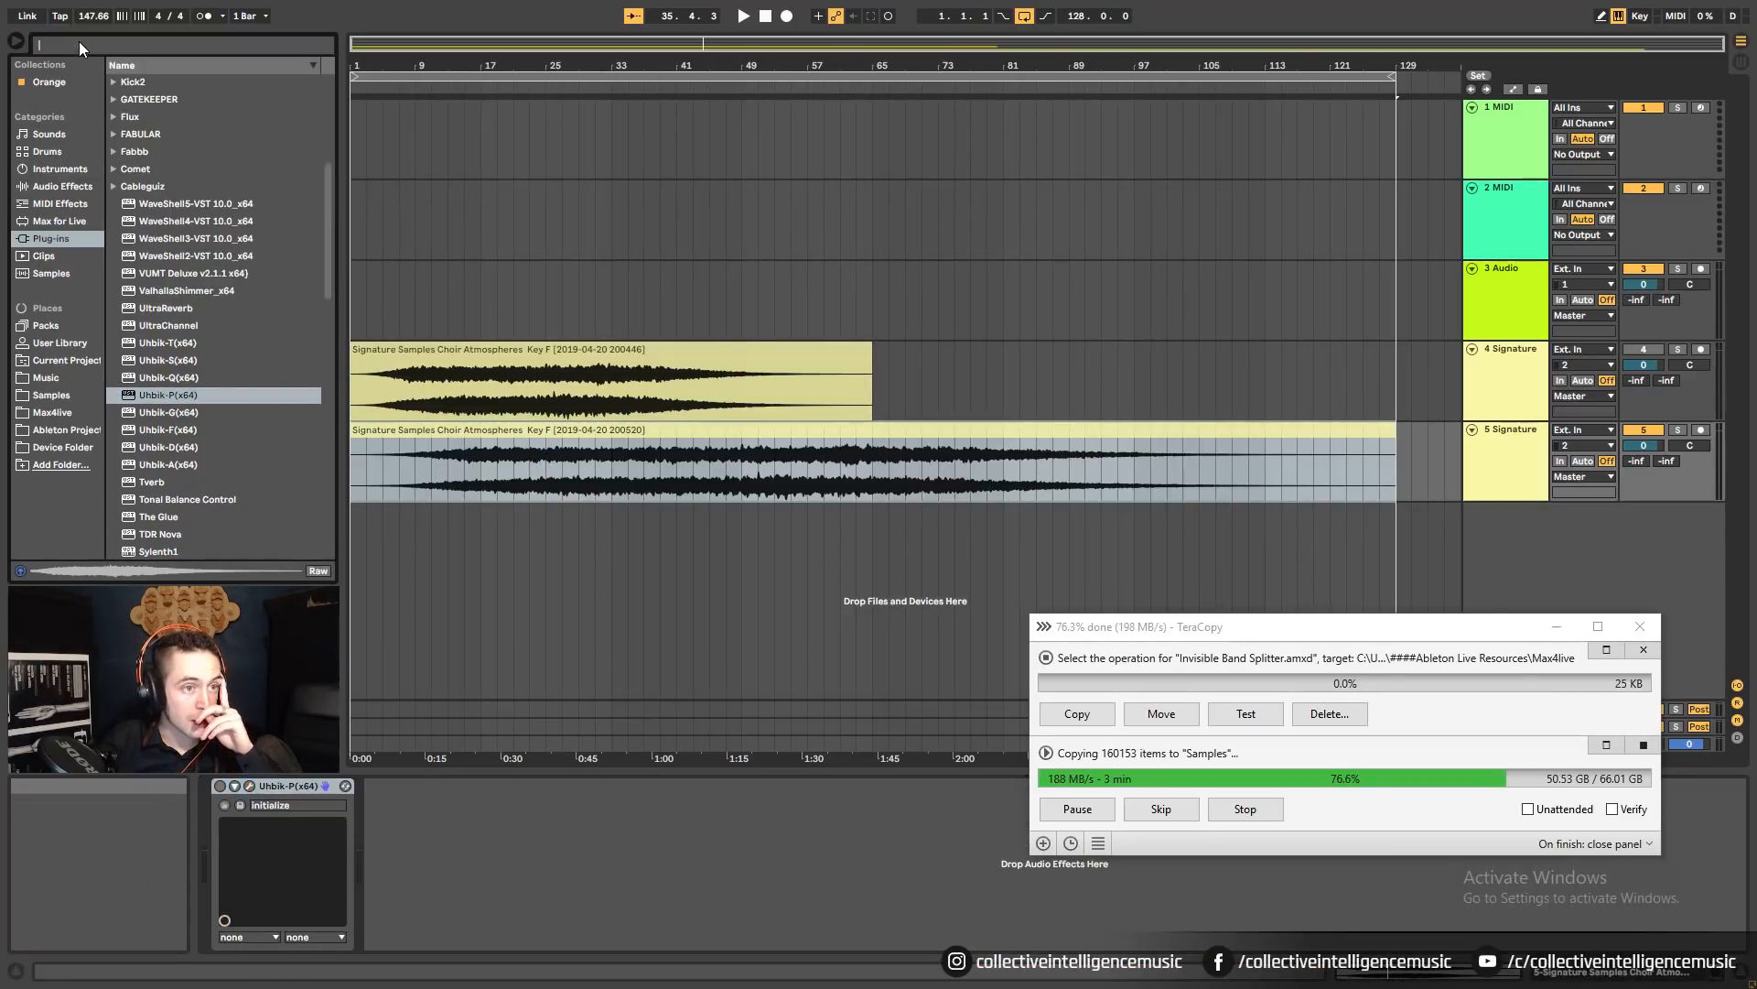
{"action": "type", "text": "sart"}
{"action": "key", "text": "BackSpace"}
{"action": "key", "text": "BackSpace"}
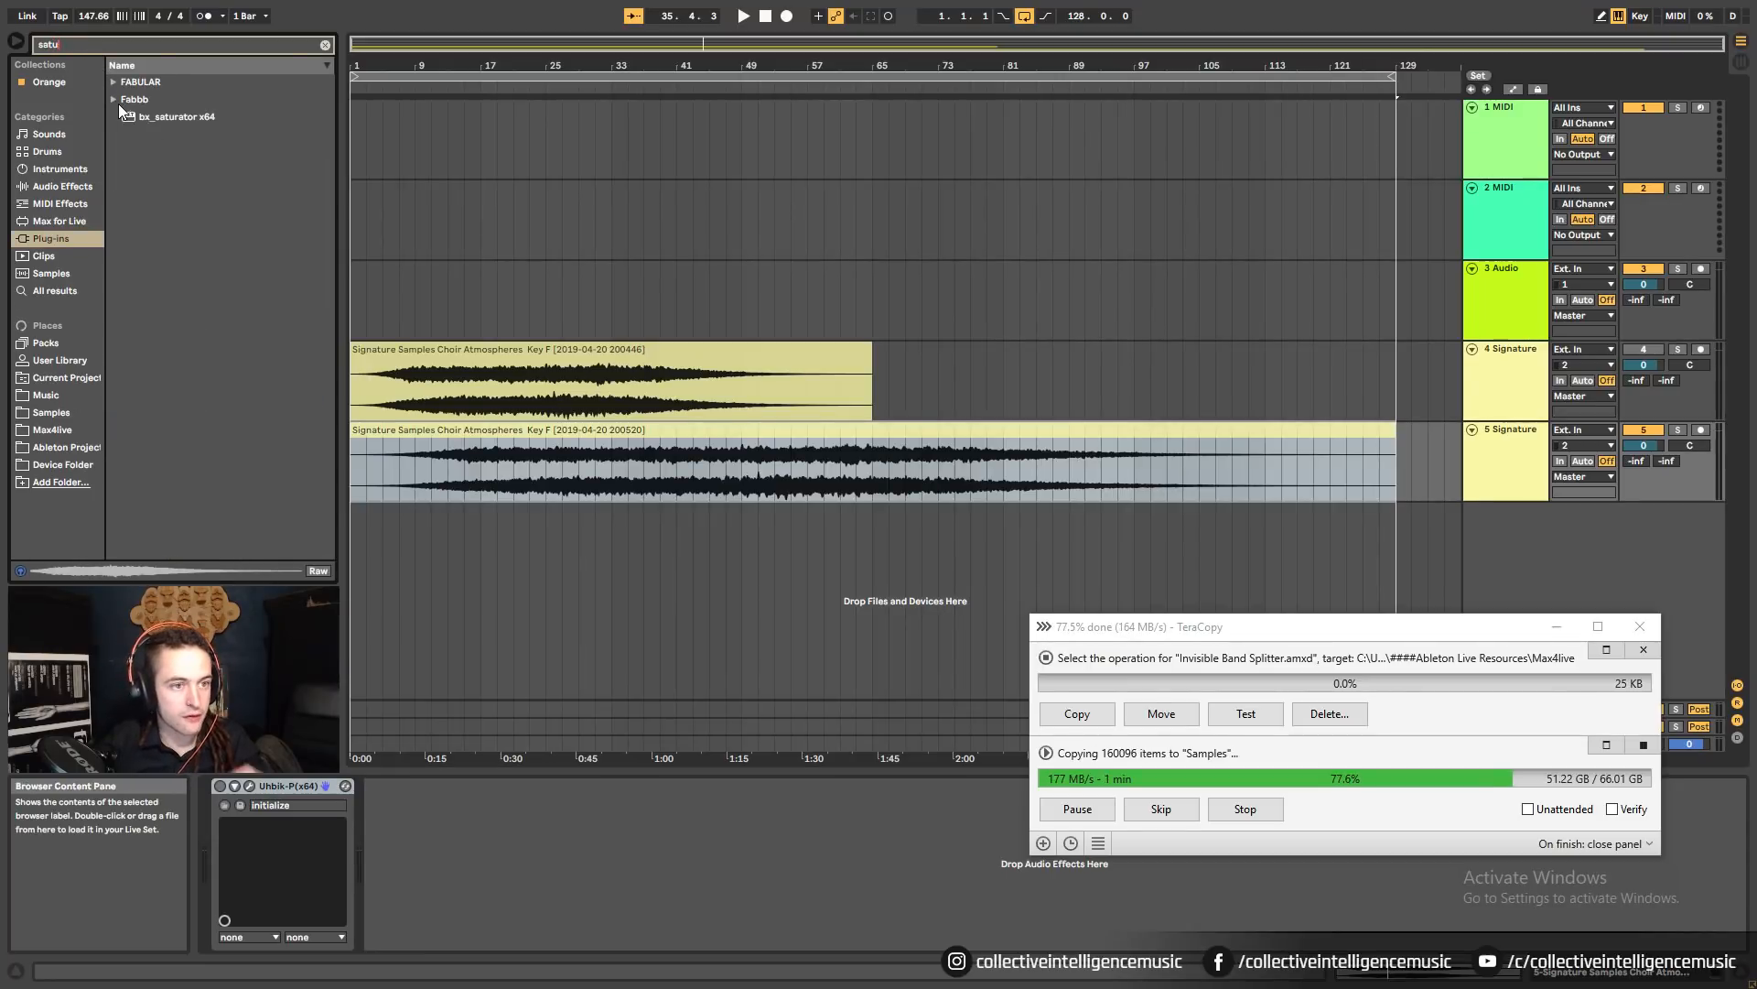
{"action": "left_click", "coordinate": [121, 90]}
{"action": "left_click_drag", "start_coordinate": [170, 116], "coordinate": [244, 838]}
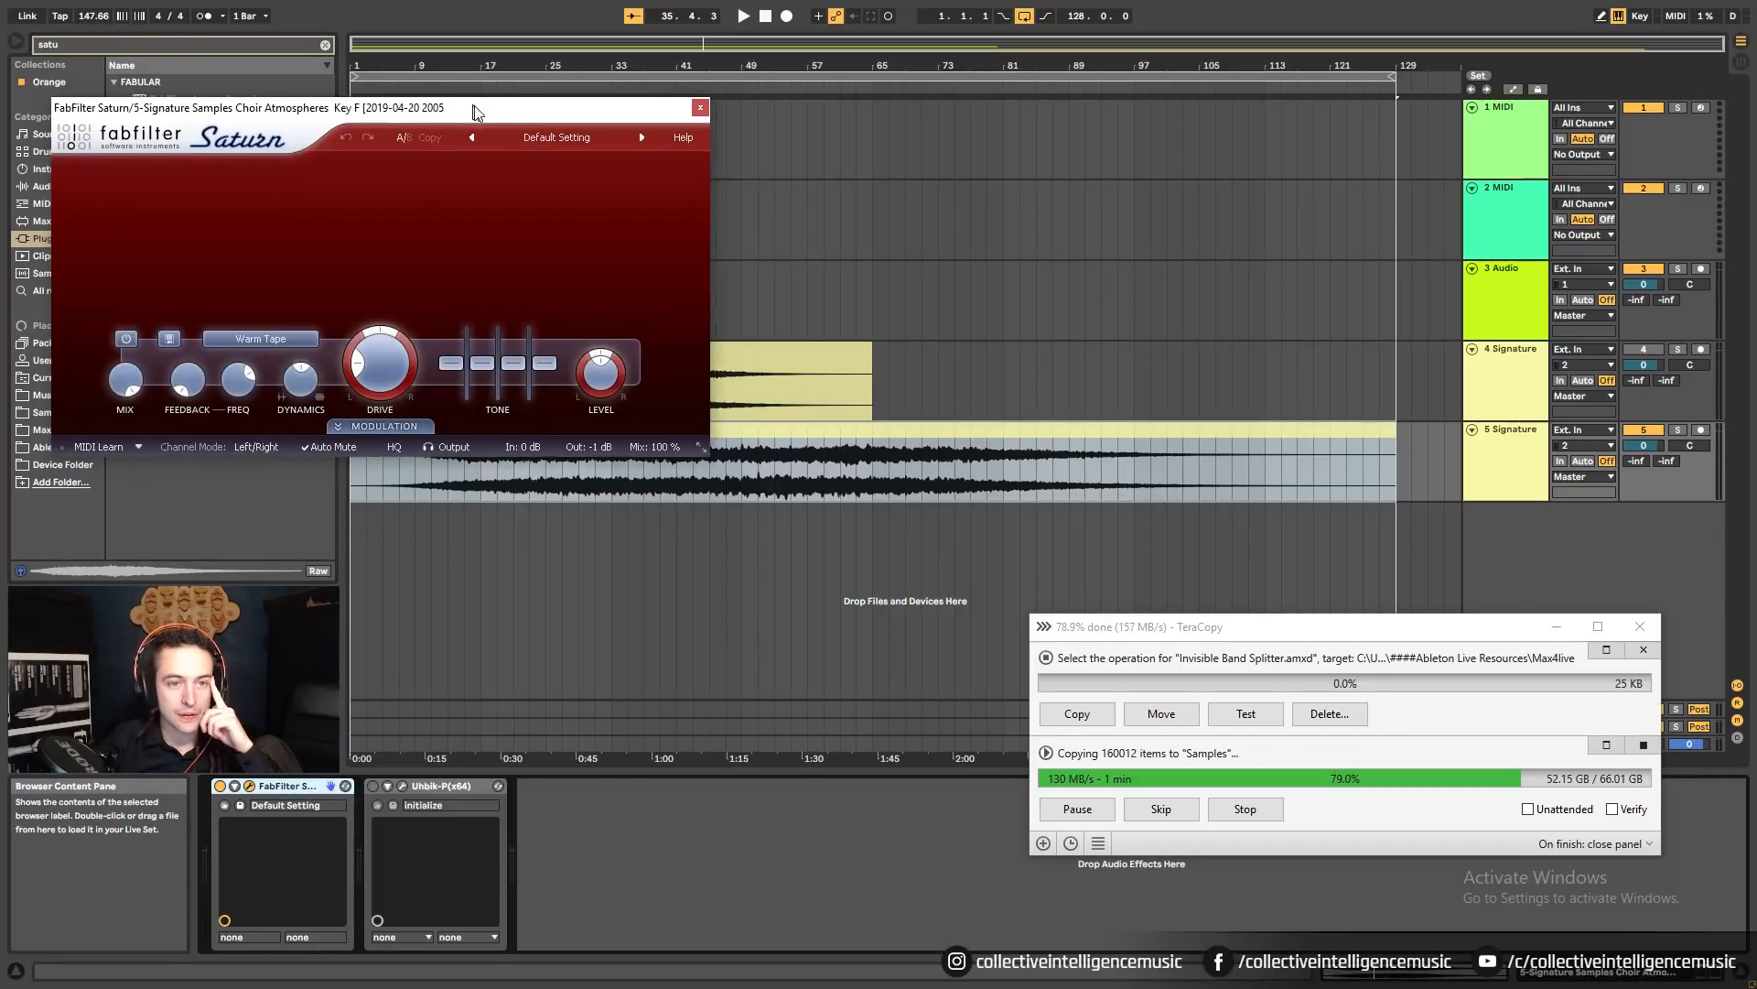
Set Saturn's distortion style to Smudge.
{"action": "left_click_drag", "start_coordinate": [439, 104], "coordinate": [673, 226]}
{"action": "left_click", "coordinate": [504, 457]}
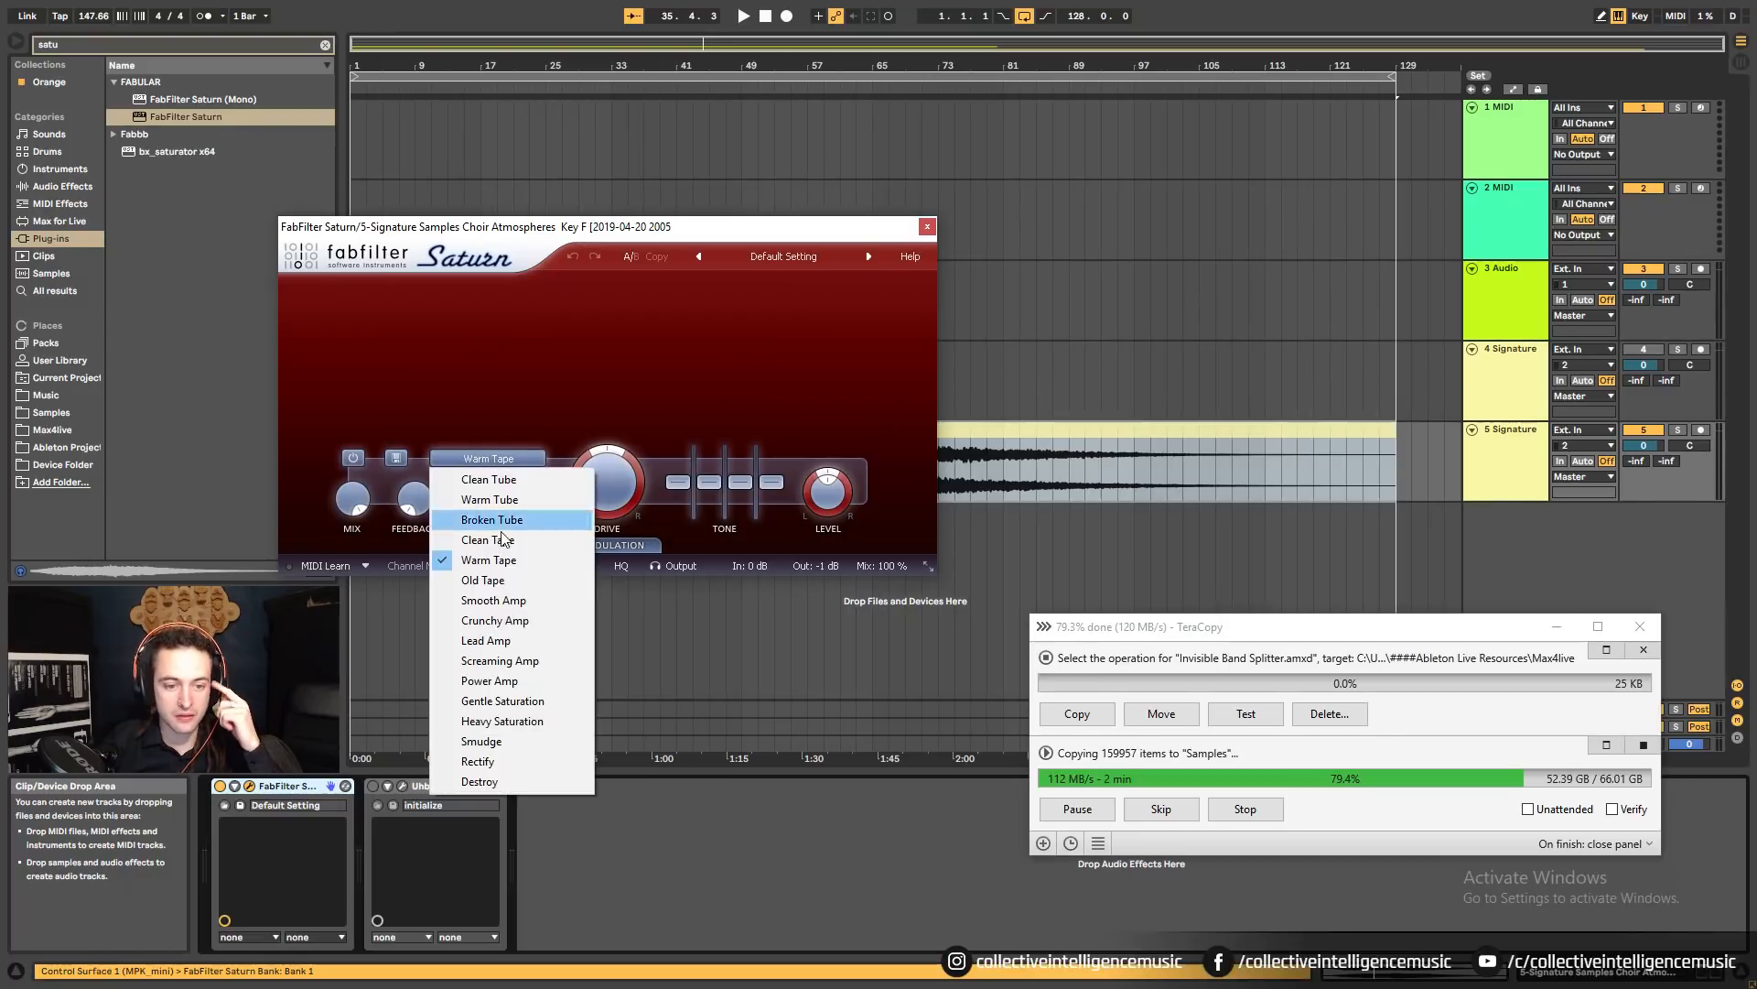
{"action": "left_click", "coordinate": [595, 411]}
{"action": "left_click_drag", "start_coordinate": [645, 226], "coordinate": [831, 274]}
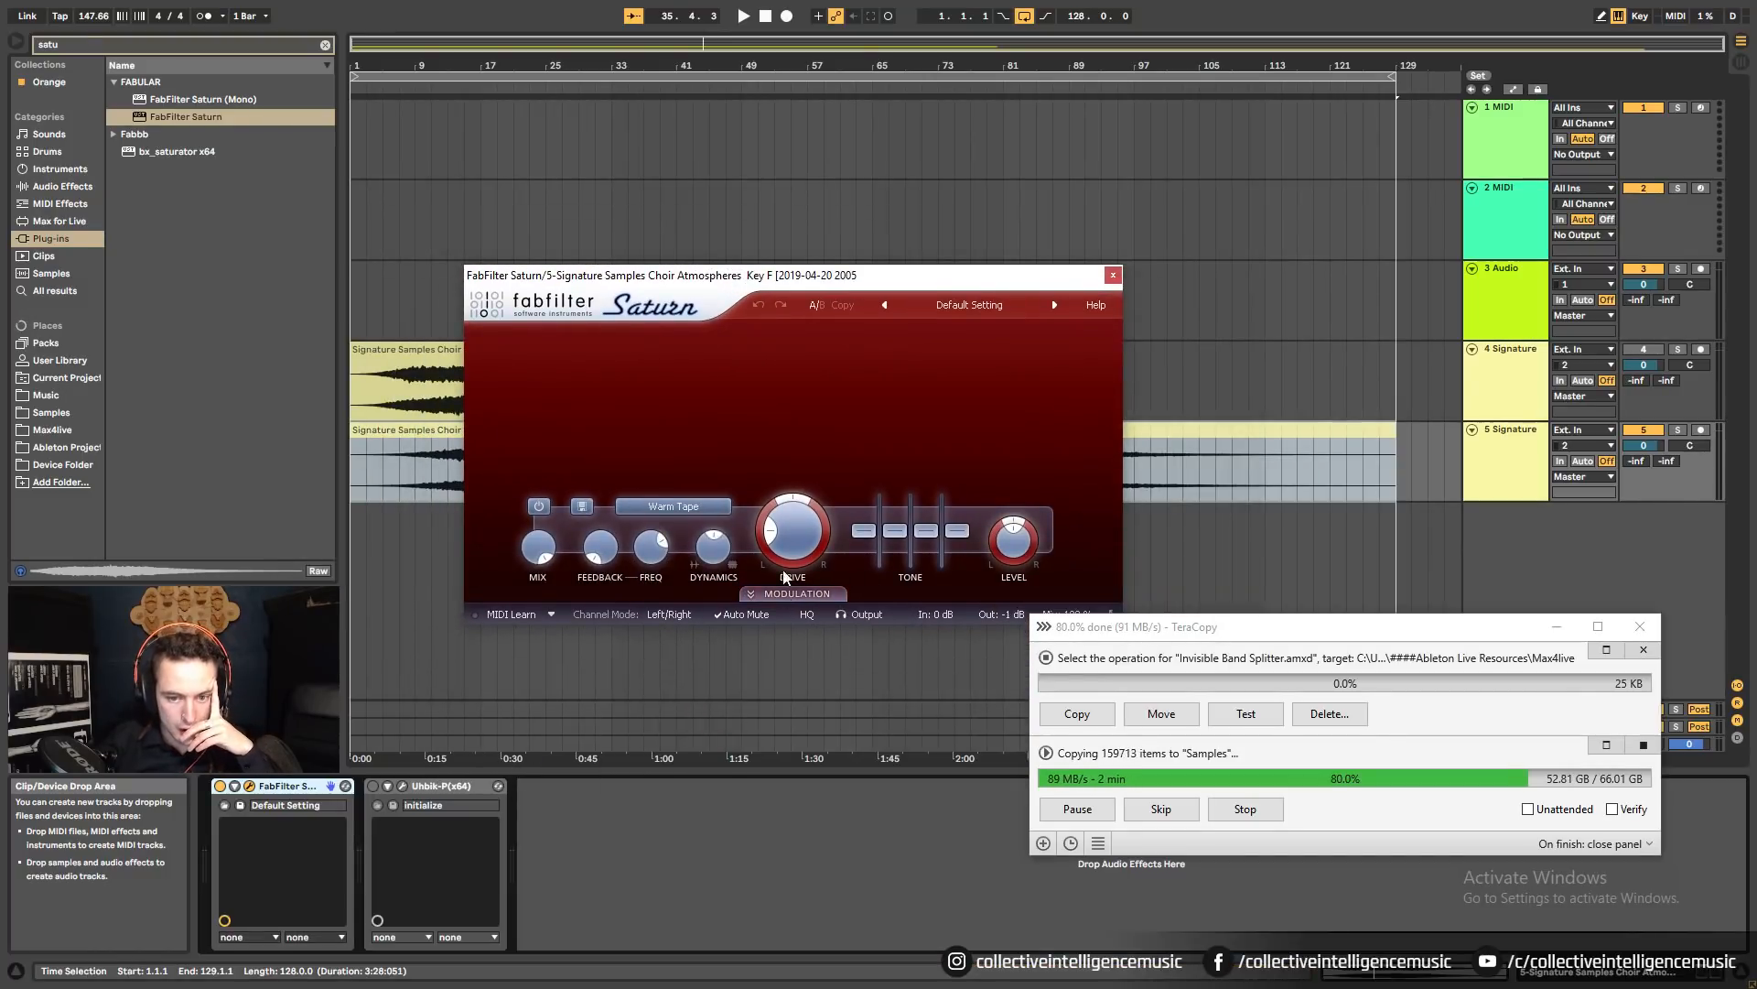
{"action": "left_click", "coordinate": [682, 505]}
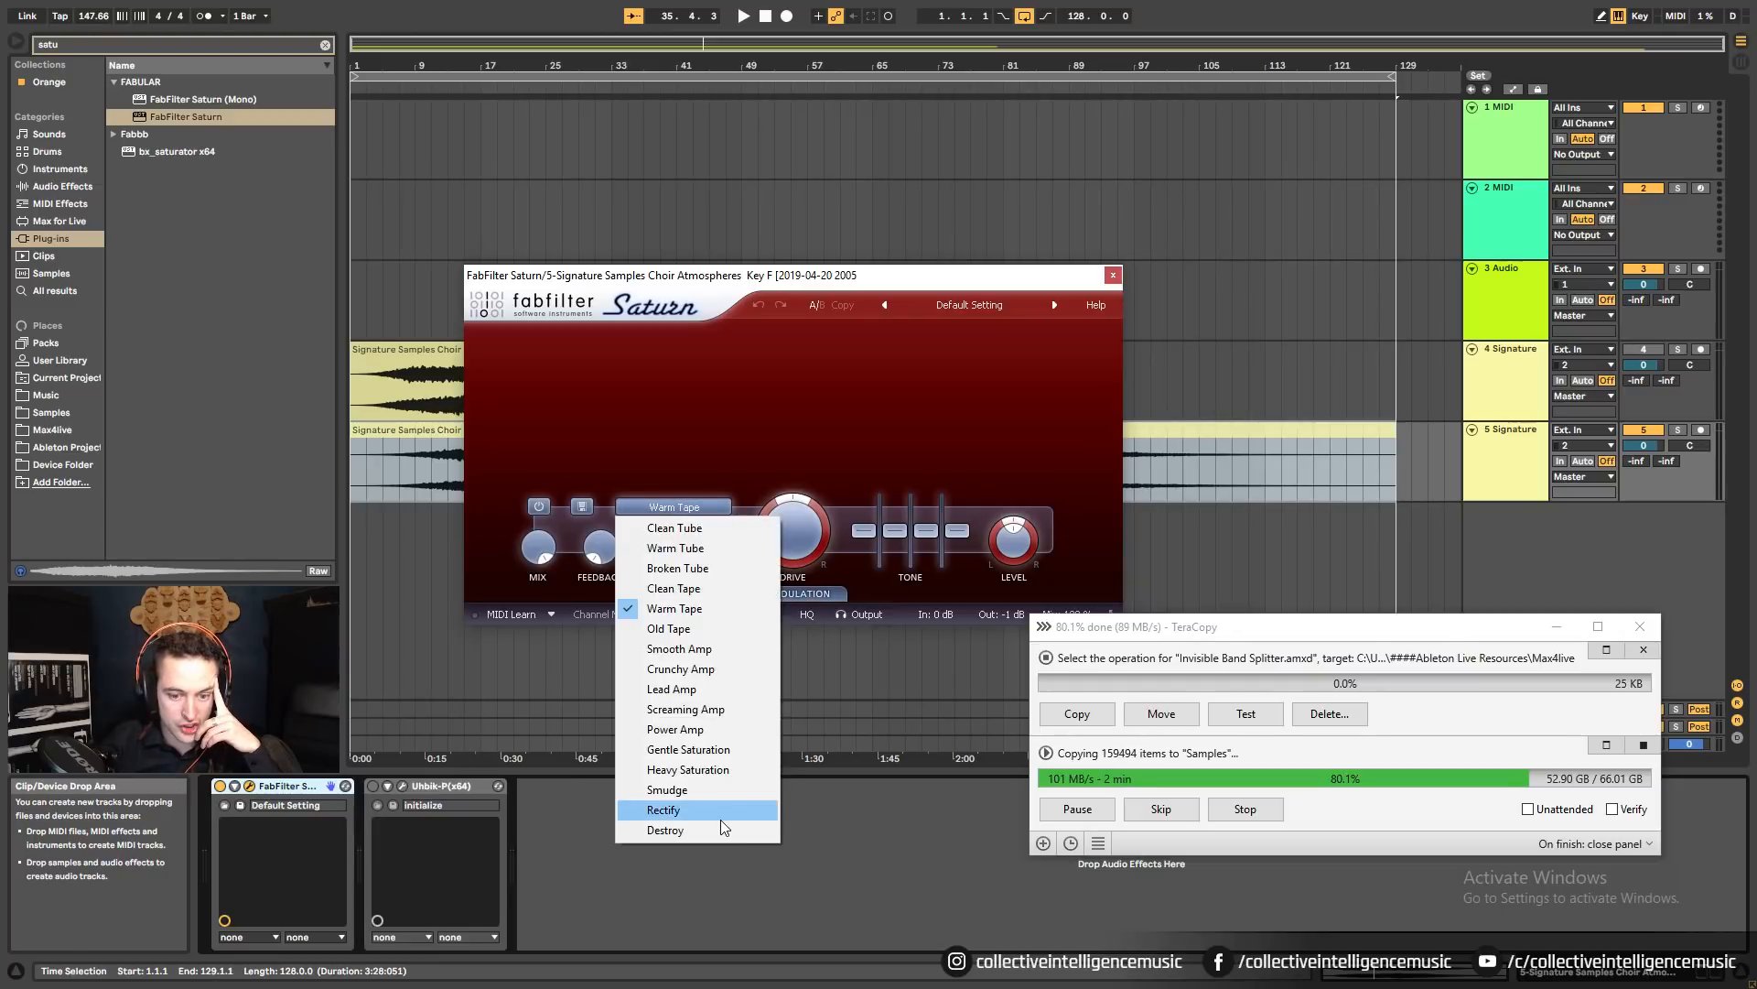
{"action": "left_click", "coordinate": [674, 798]}
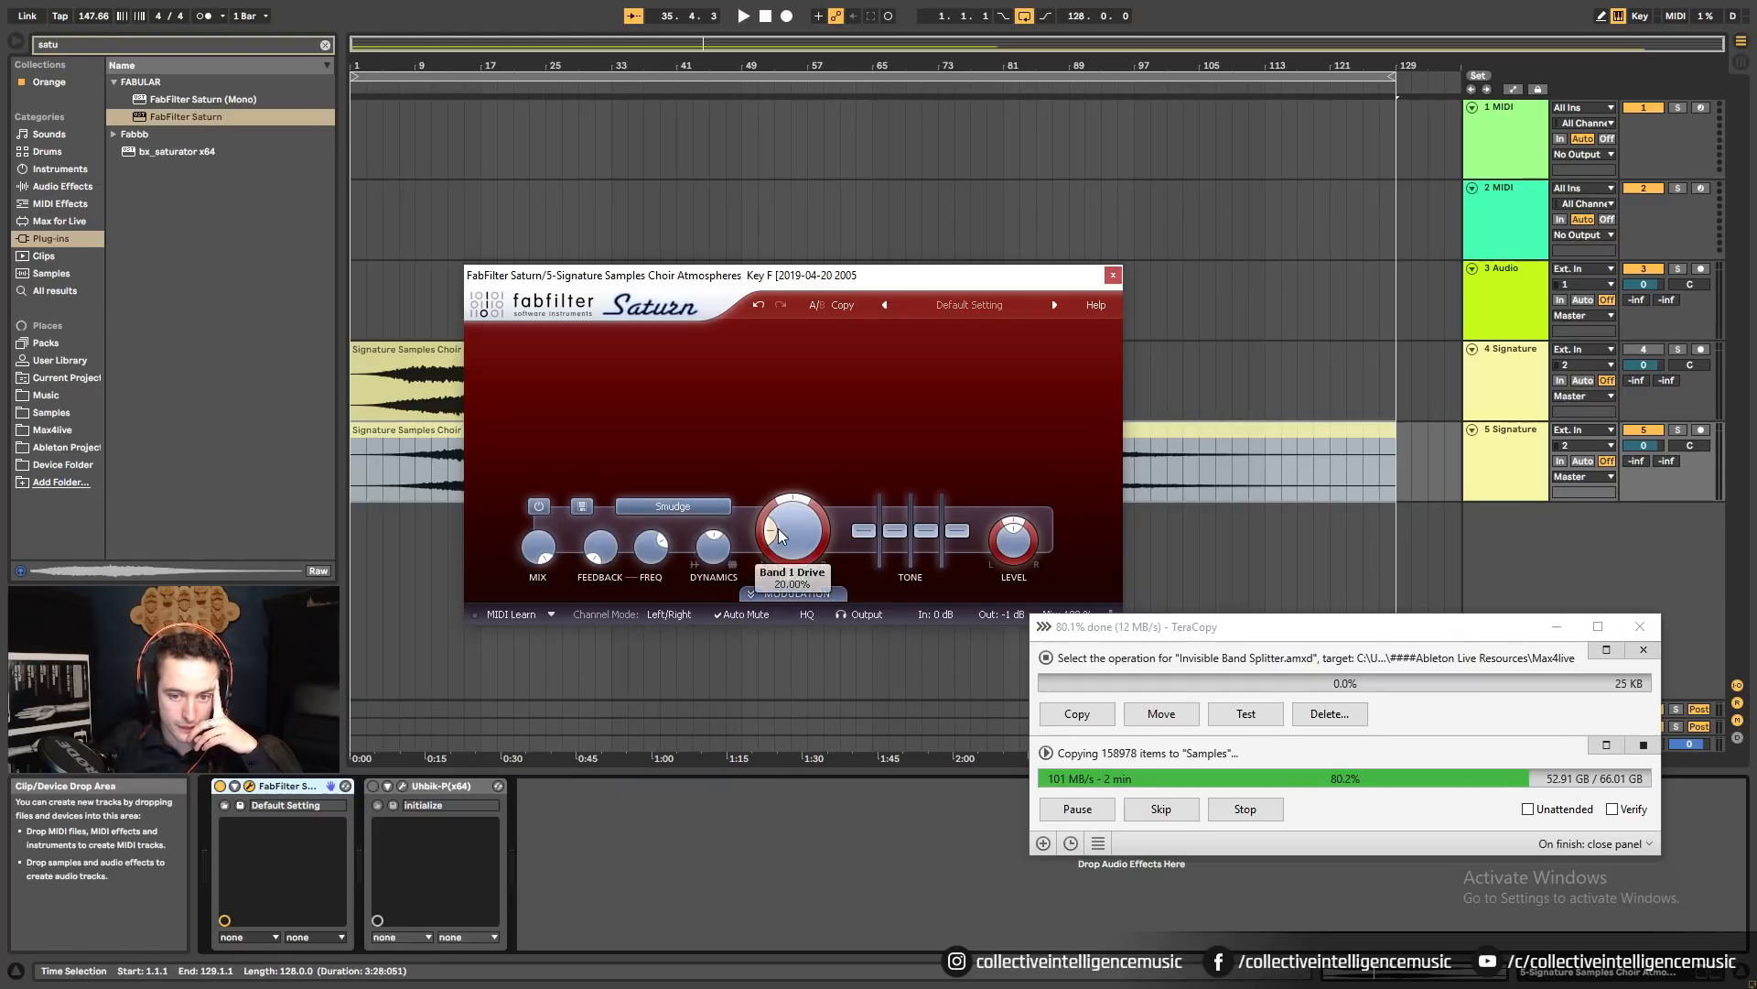
Play the stretched choir from bar 33 while varying Saturn's drive, ending playback after the comparison.
{"action": "left_click_drag", "start_coordinate": [748, 277], "coordinate": [729, 474]}
{"action": "left_click", "coordinate": [613, 487]}
{"action": "key", "text": "space"}
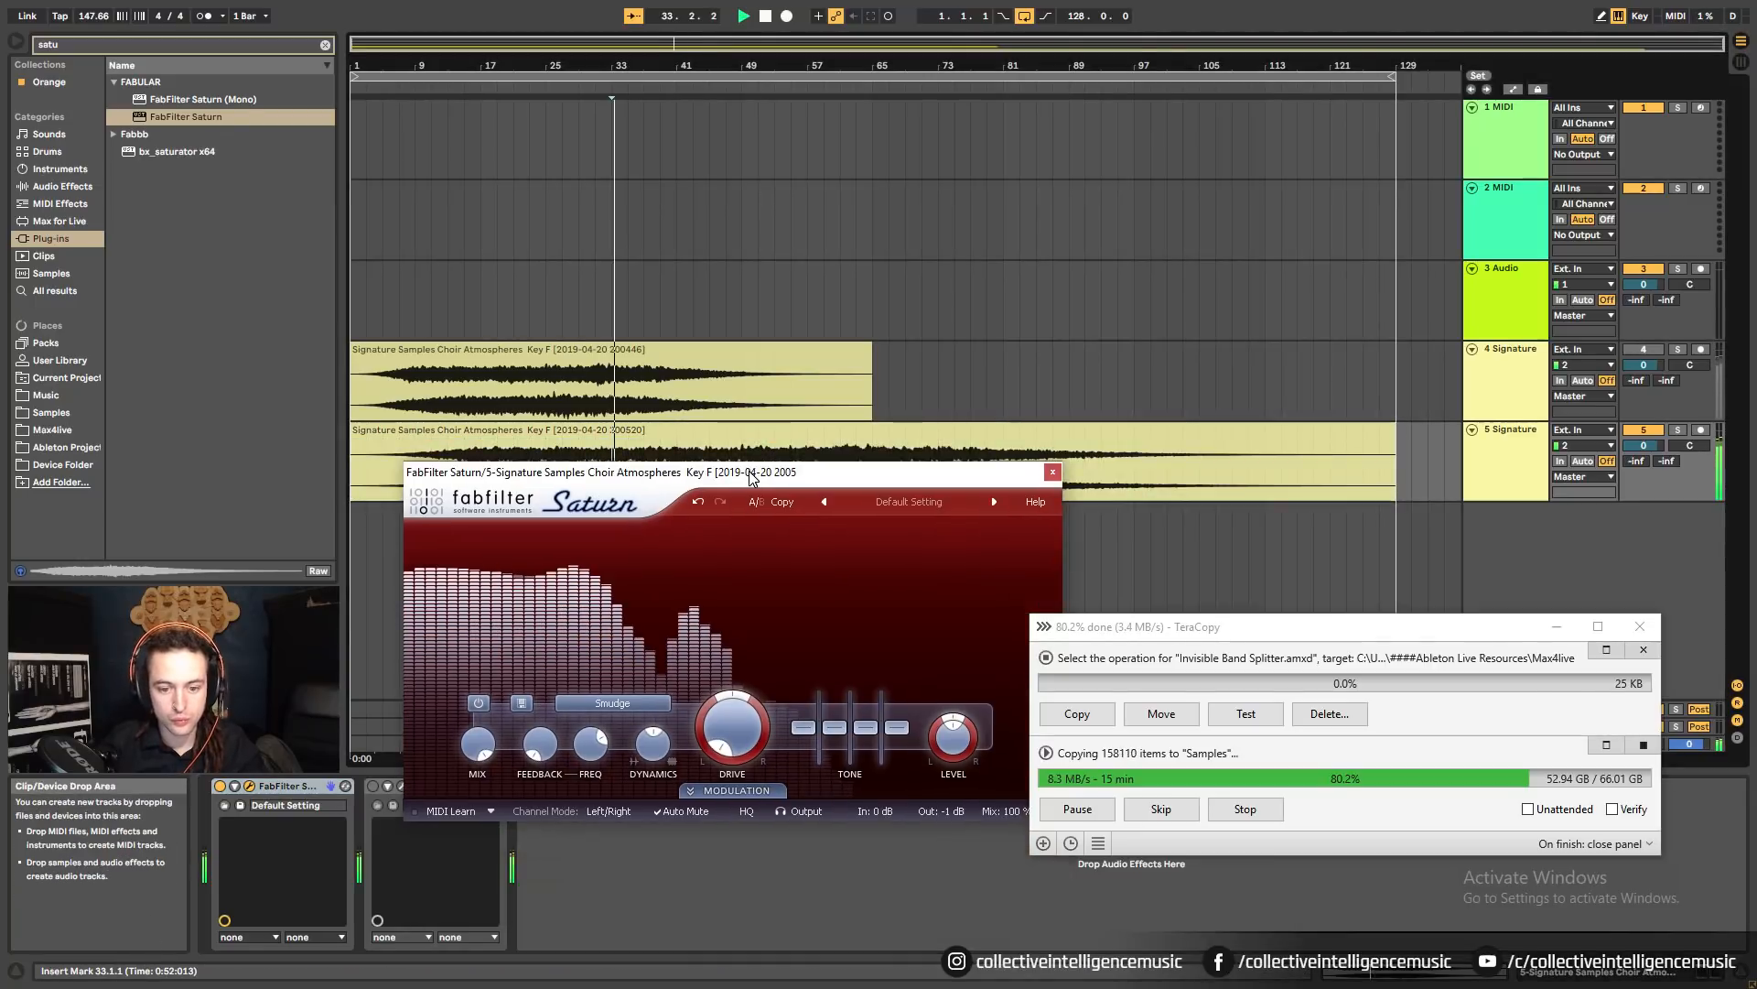
{"action": "left_click_drag", "start_coordinate": [720, 749], "coordinate": [737, 916]}
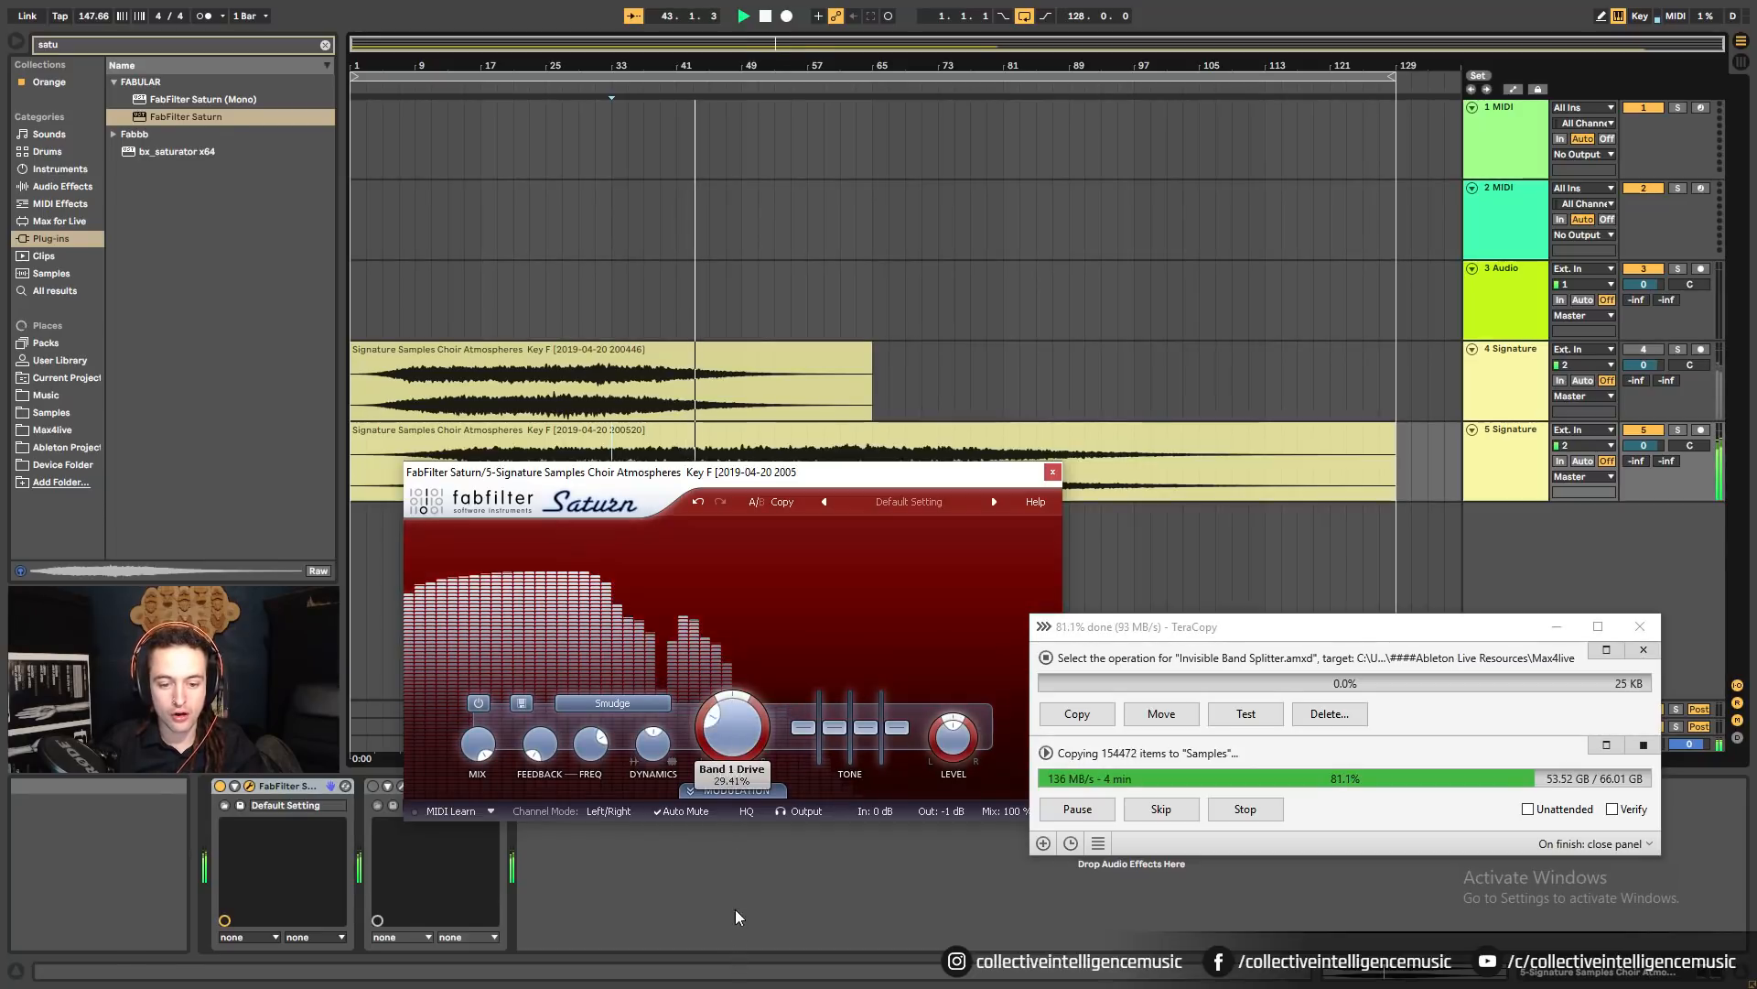
{"action": "key", "text": "space"}
Clear the search in the Samples folder and look through the DDD and Cymatics sample packs.
{"action": "left_click", "coordinate": [51, 412]}
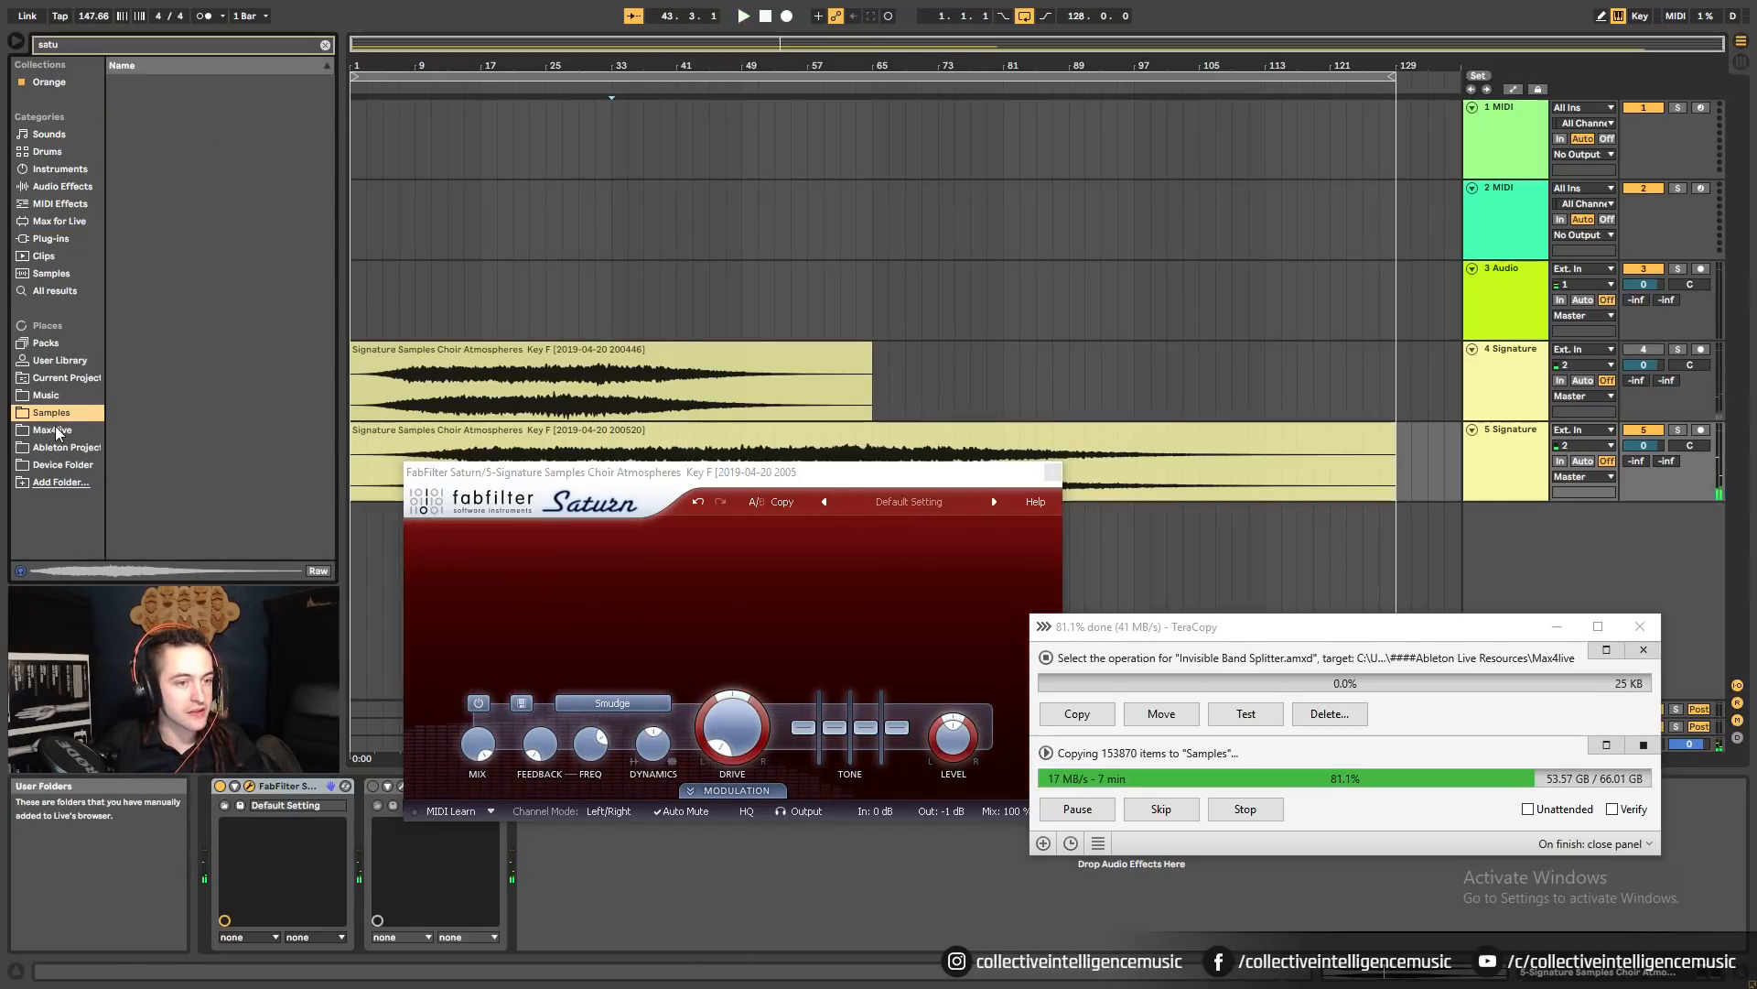
{"action": "left_click", "coordinate": [325, 44]}
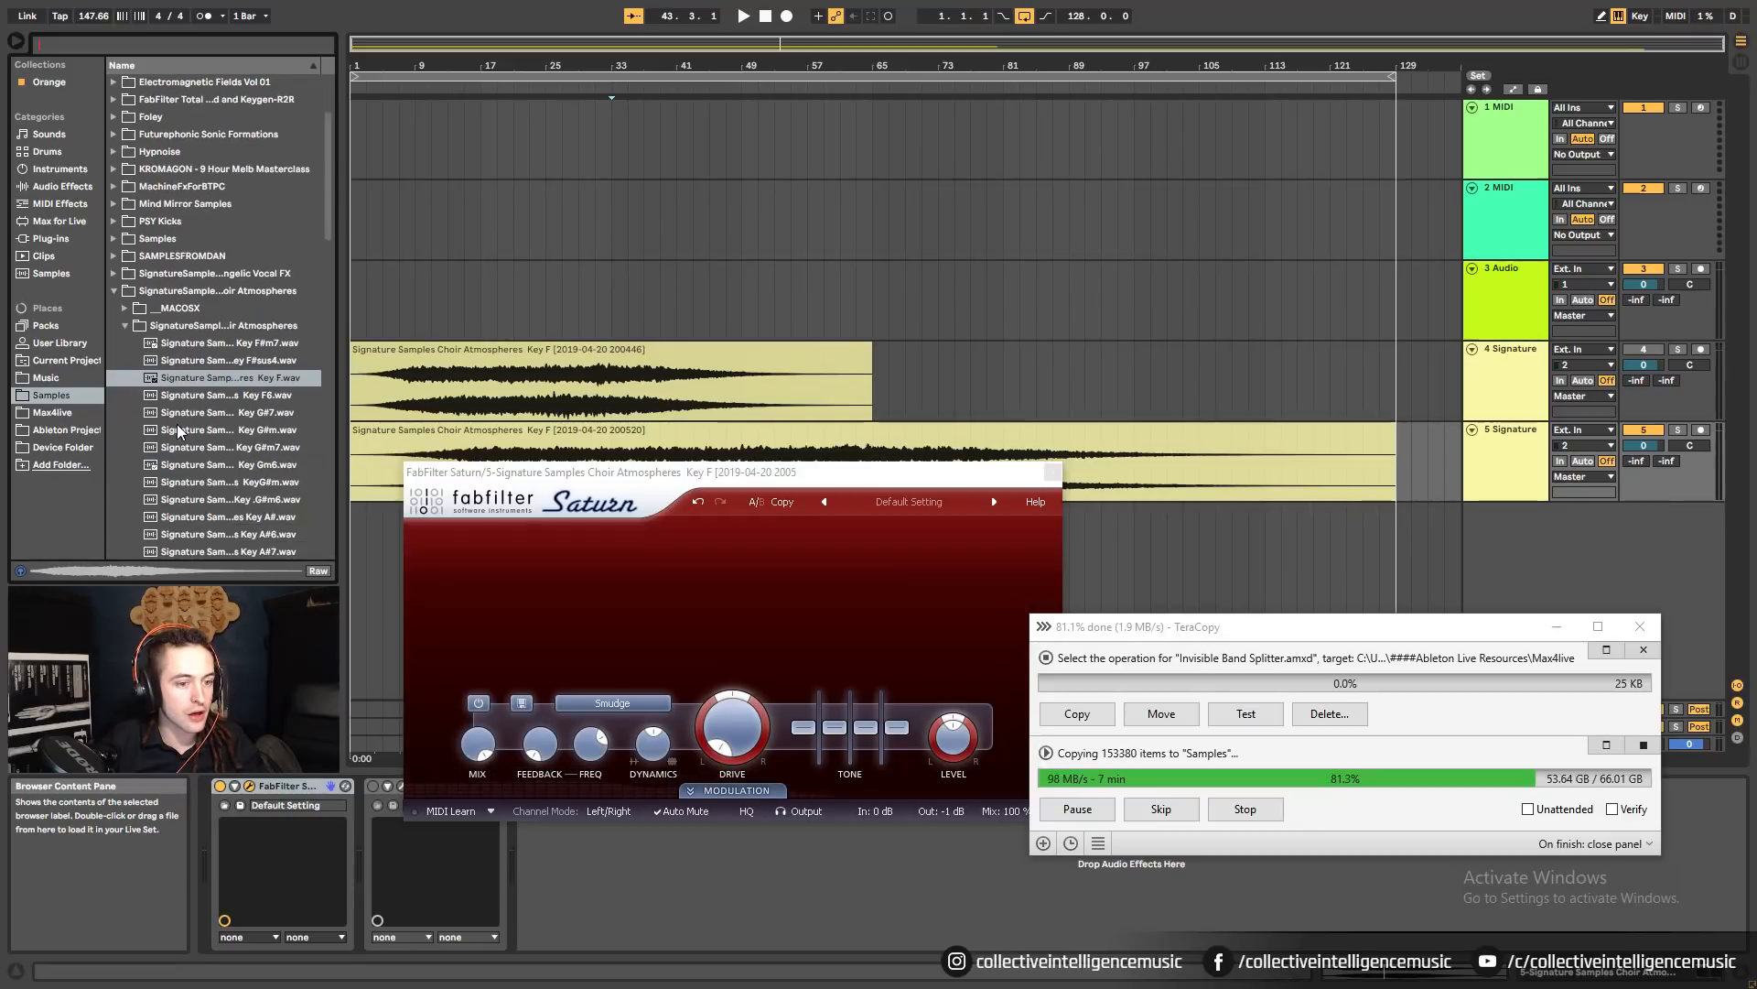
{"action": "scroll", "coordinate": [158, 368], "scroll_direction": "down", "scroll_amount": 1}
{"action": "scroll", "coordinate": [107, 293], "scroll_direction": "up", "scroll_amount": 3}
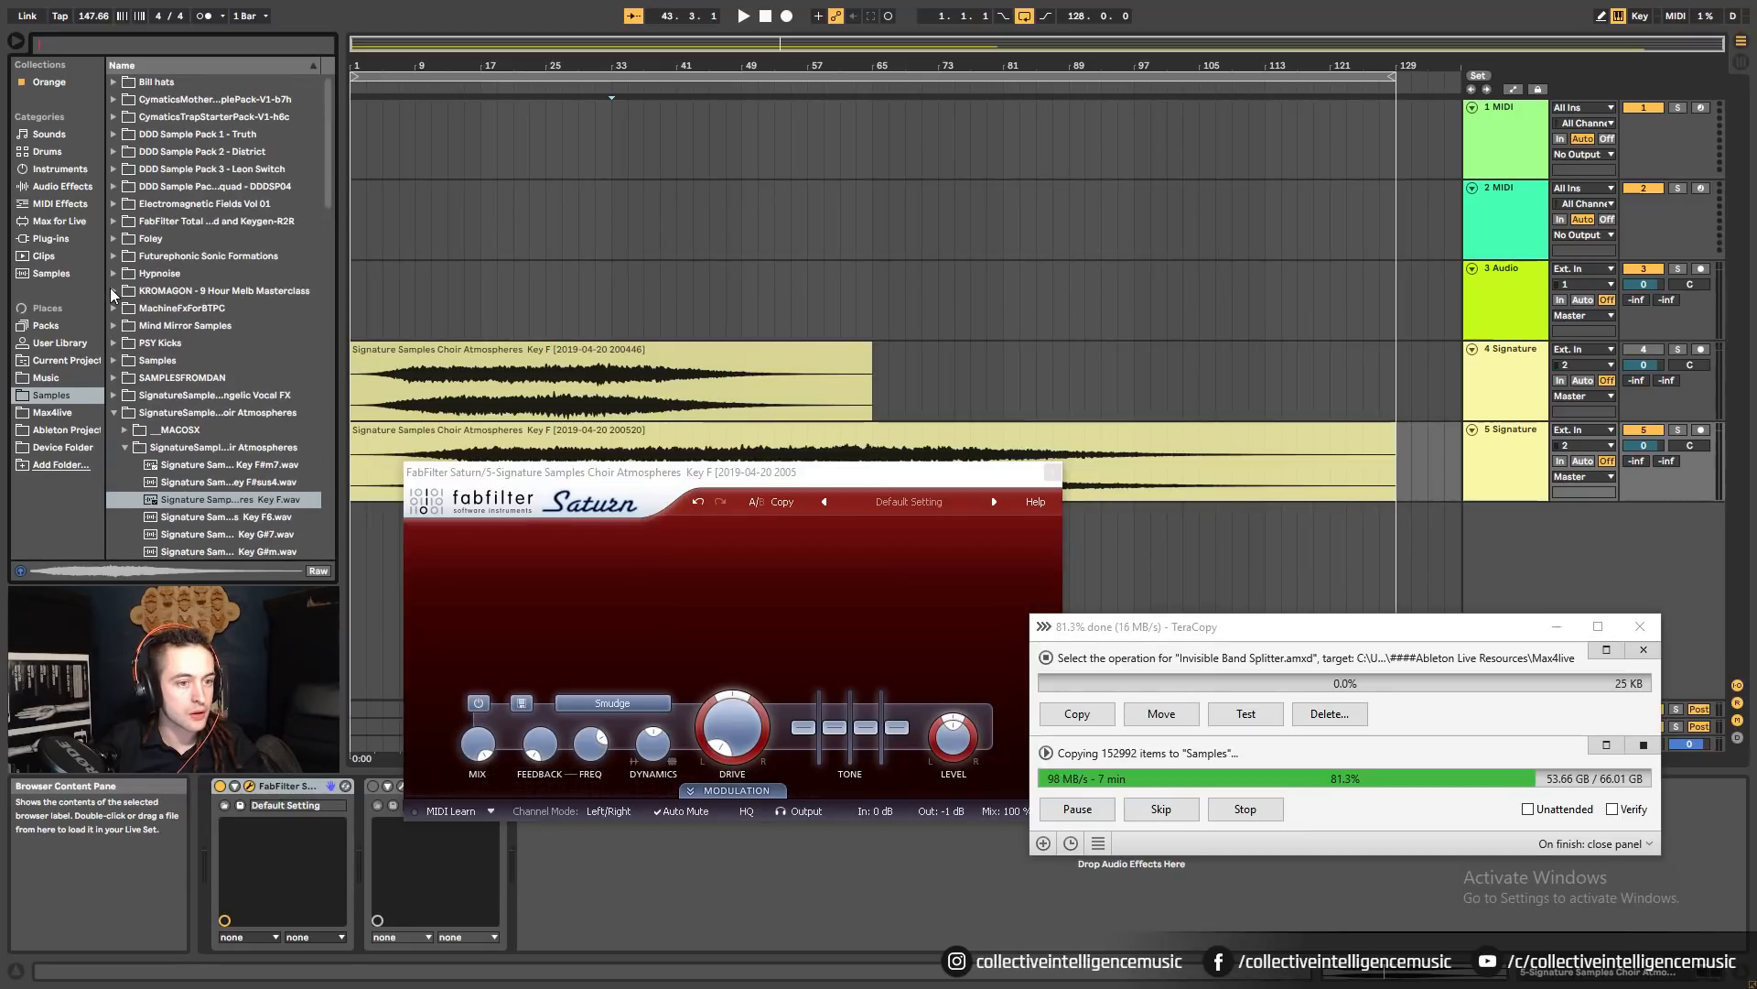
{"action": "left_click", "coordinate": [114, 169]}
{"action": "left_click", "coordinate": [124, 187]}
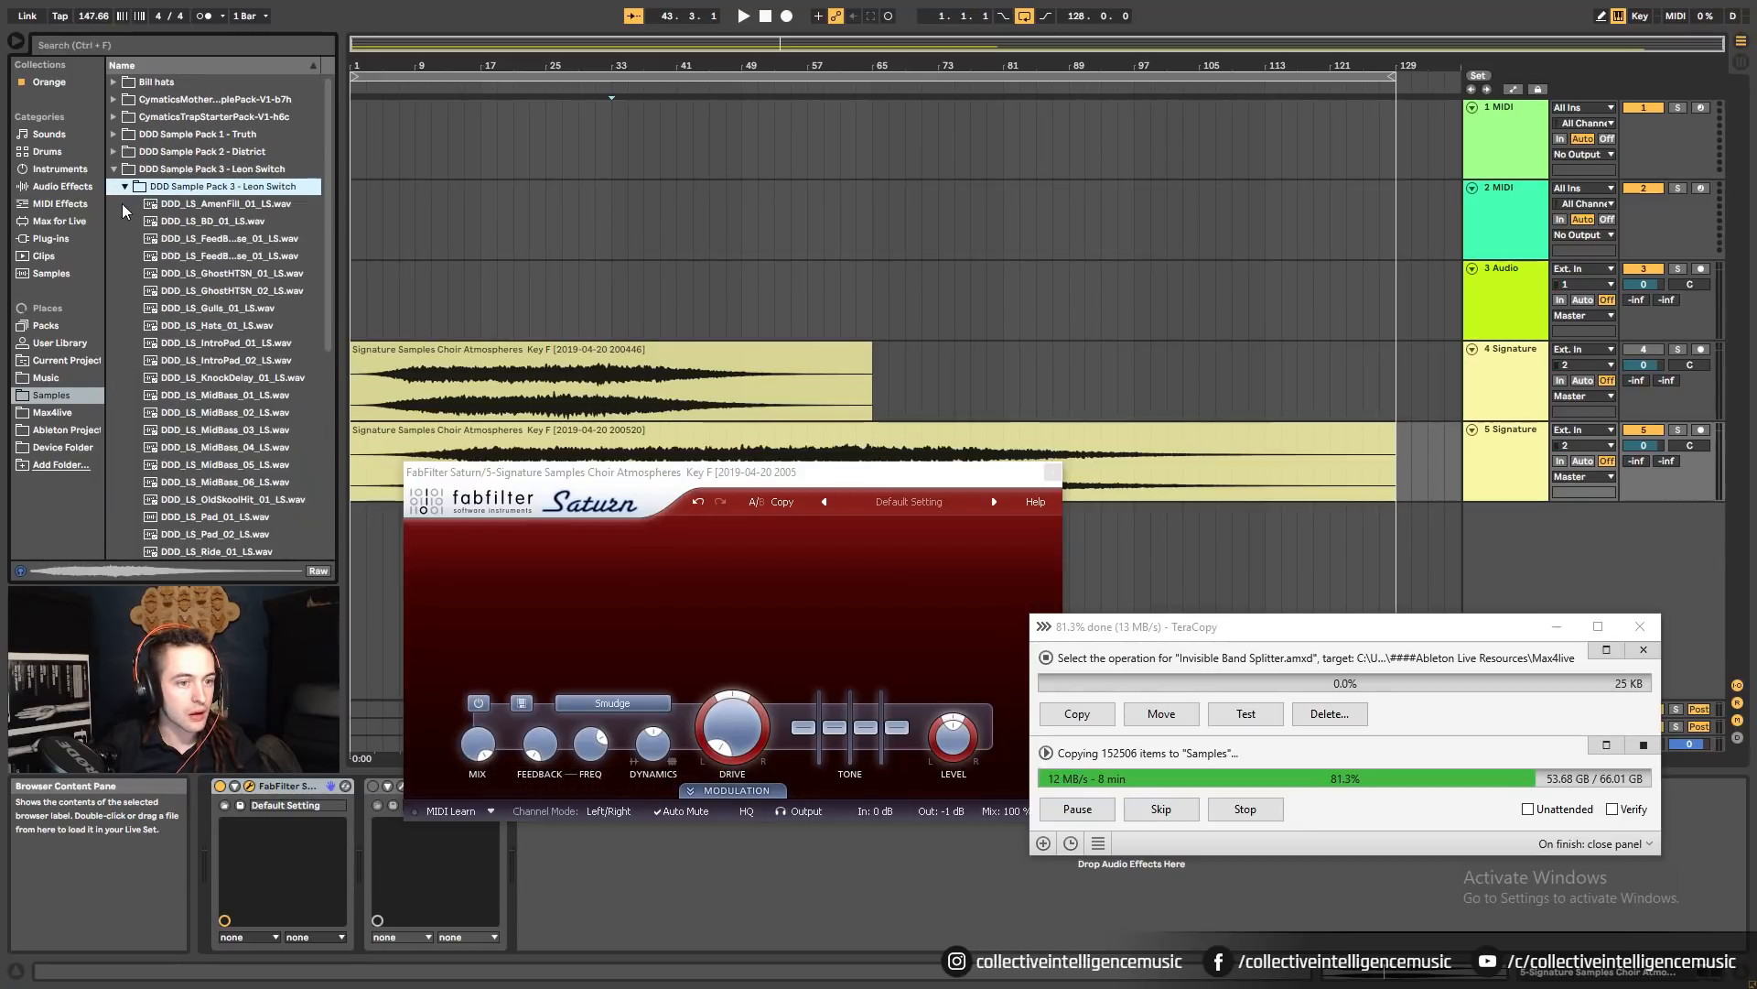
{"action": "left_click", "coordinate": [113, 152]}
{"action": "left_click", "coordinate": [112, 97]}
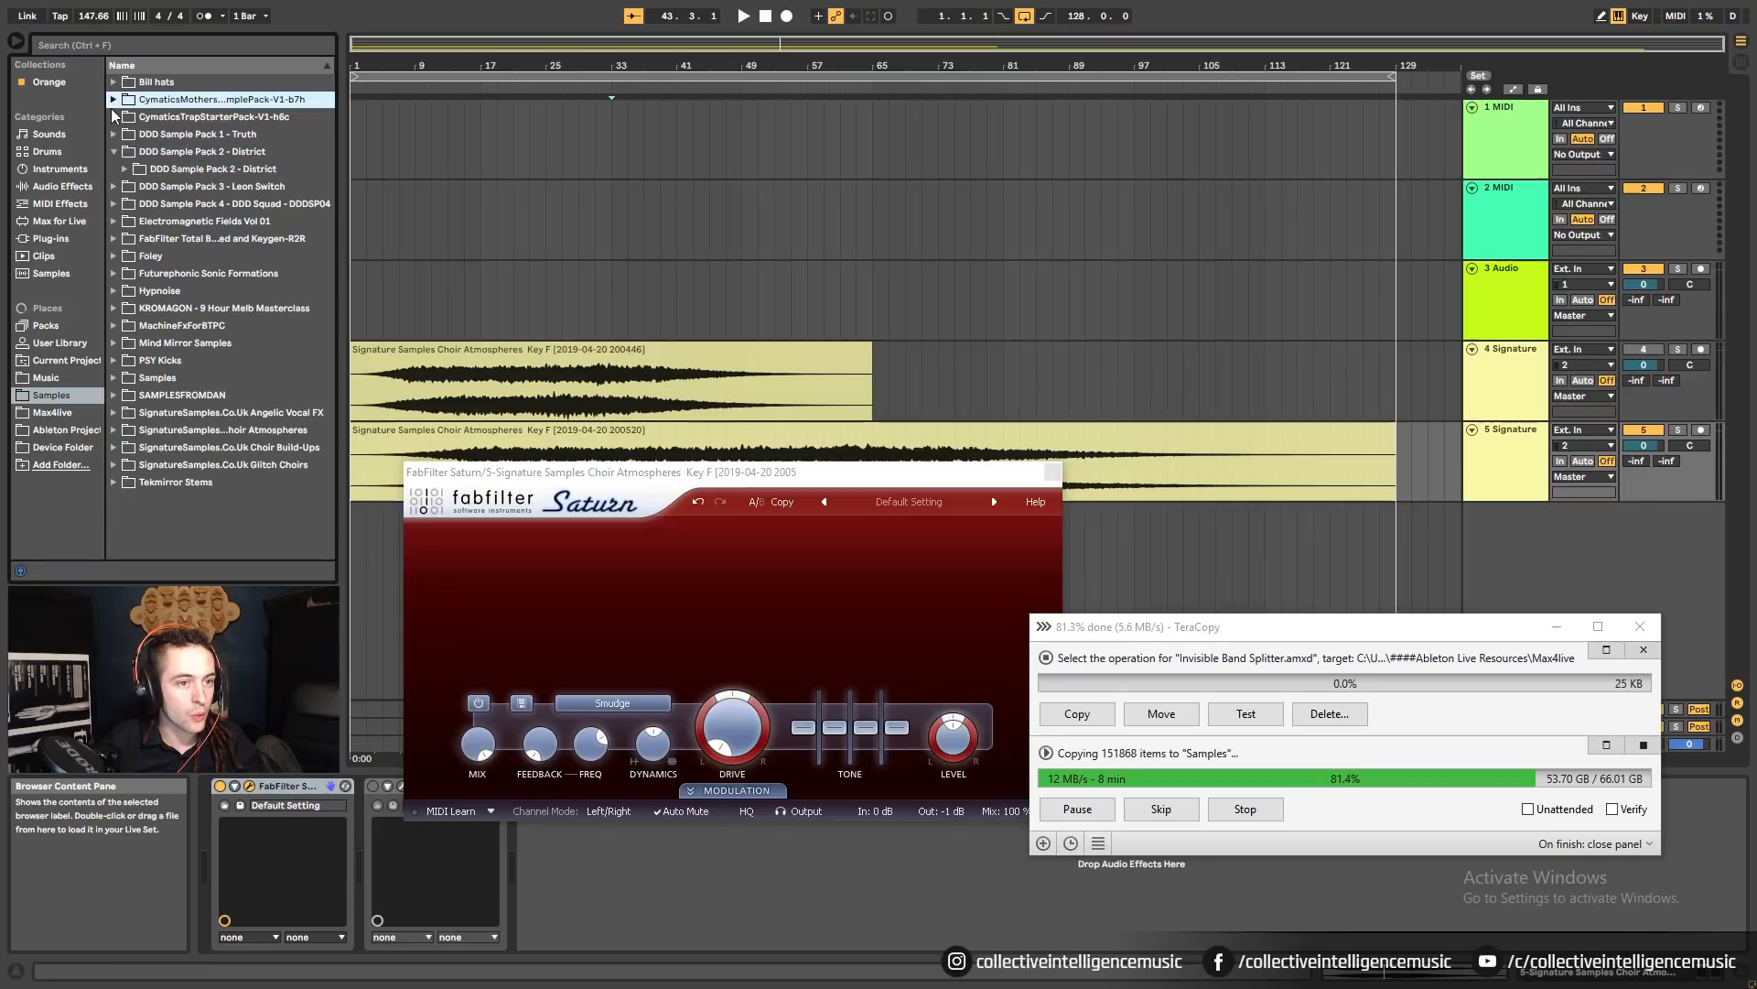
Place the Cymatics Trap Starter Pack arp loop "G House Melody Loop 1 - 124 BPM C Min" at bar 1 on a new track 6.
{"action": "left_click", "coordinate": [111, 114]}
{"action": "left_click", "coordinate": [126, 135]}
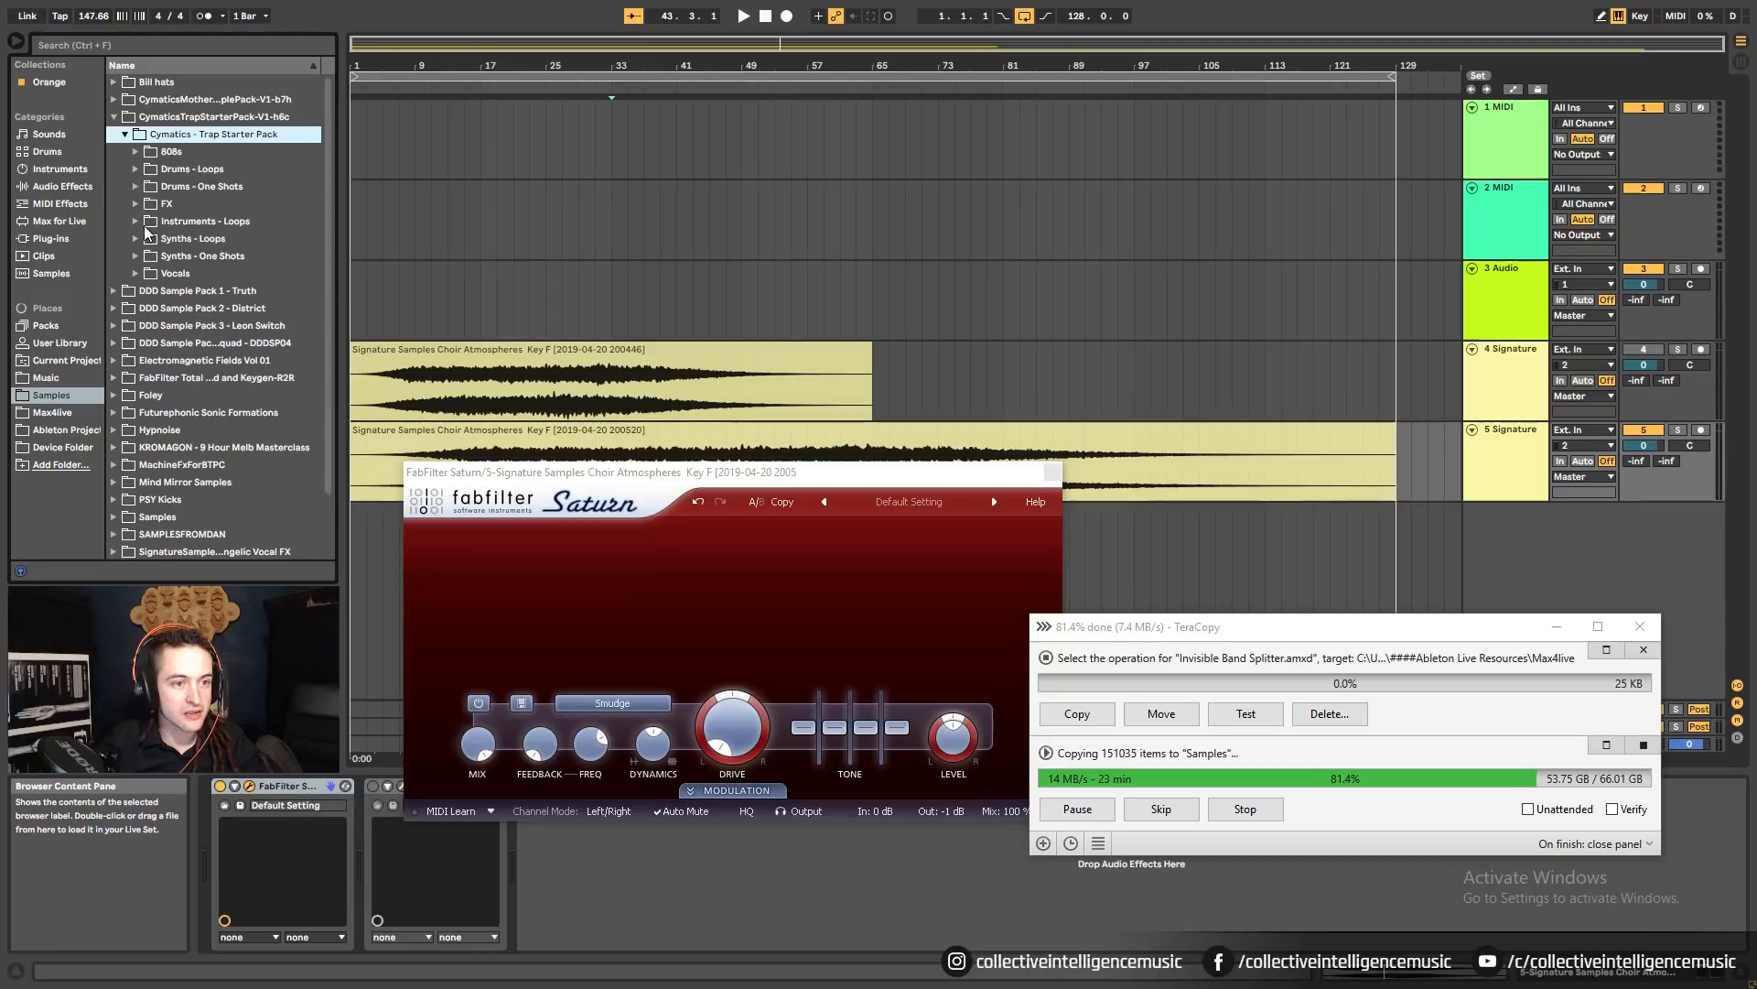
{"action": "left_click", "coordinate": [136, 239]}
{"action": "left_click", "coordinate": [147, 256]}
{"action": "left_click", "coordinate": [213, 275]}
{"action": "left_click_drag", "start_coordinate": [273, 277], "coordinate": [374, 513]}
{"action": "left_click_drag", "start_coordinate": [384, 67], "coordinate": [384, 174]}
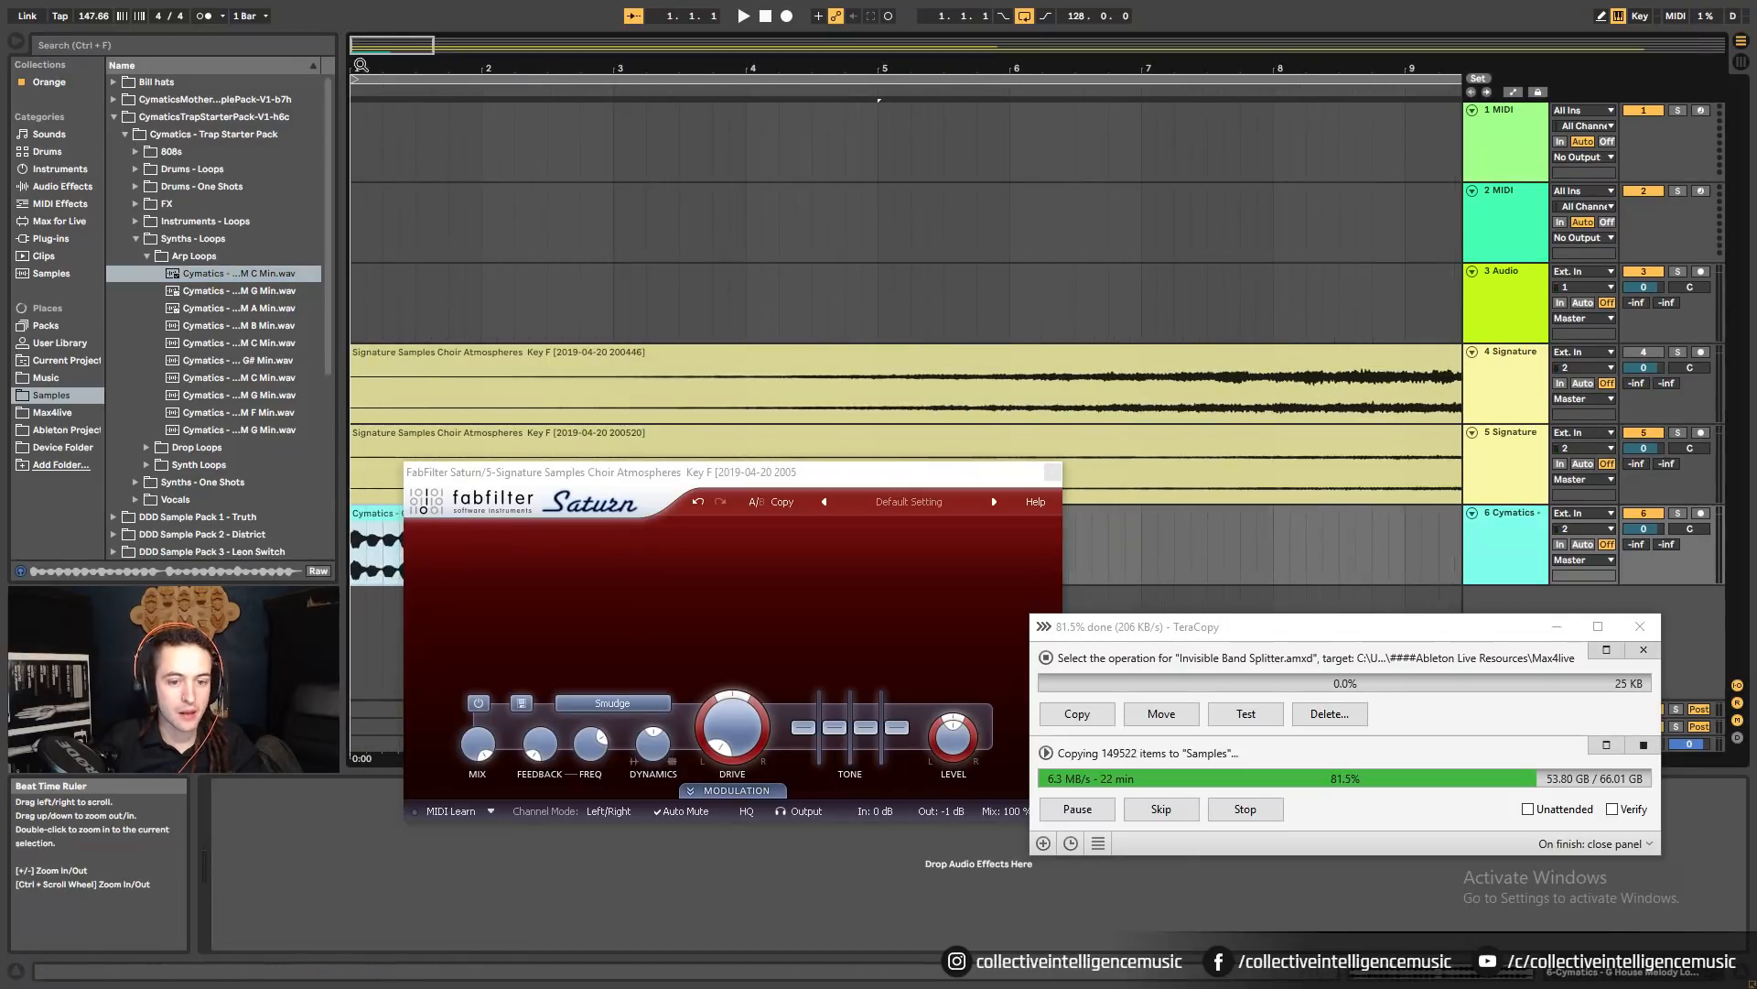
Move the Saturn device from track 5 to the melody loop's track 6.
{"action": "left_click_drag", "start_coordinate": [827, 473], "coordinate": [796, 105]}
{"action": "left_click", "coordinate": [1581, 503]}
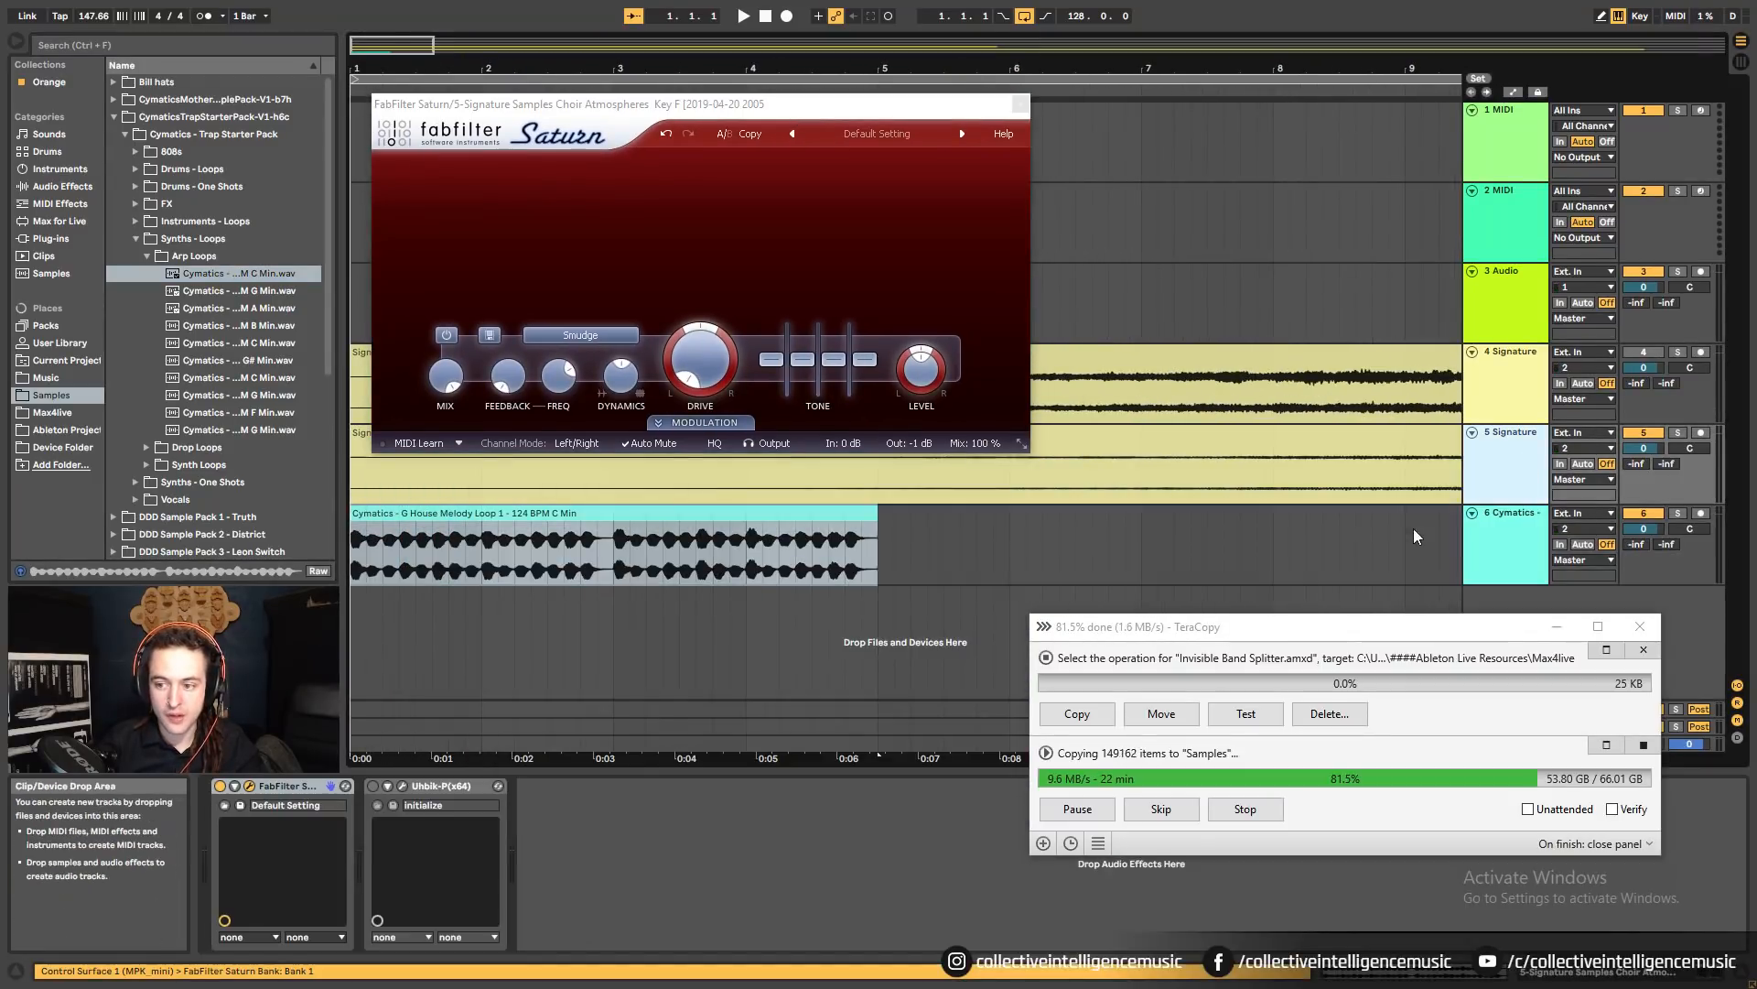
{"action": "left_click", "coordinate": [462, 552]}
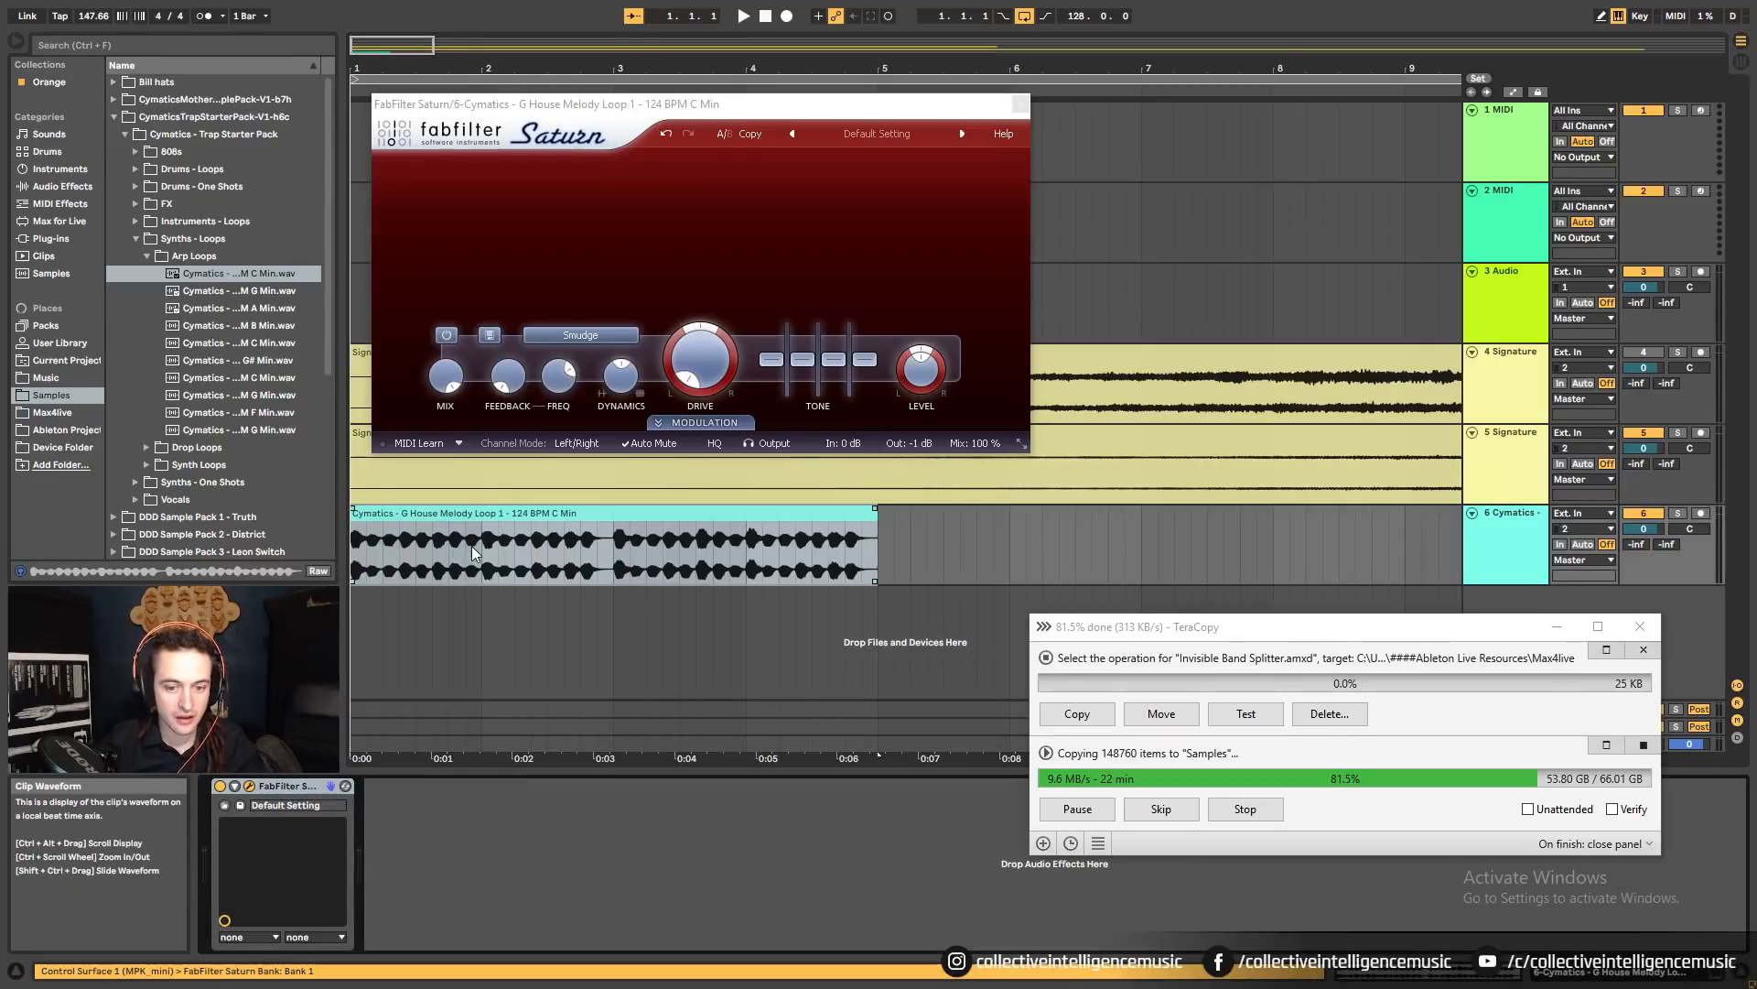
Loop the melody clip's four bars, turn Saturn's drive down and solo track 6.
{"action": "key", "text": "ctrl+l"}
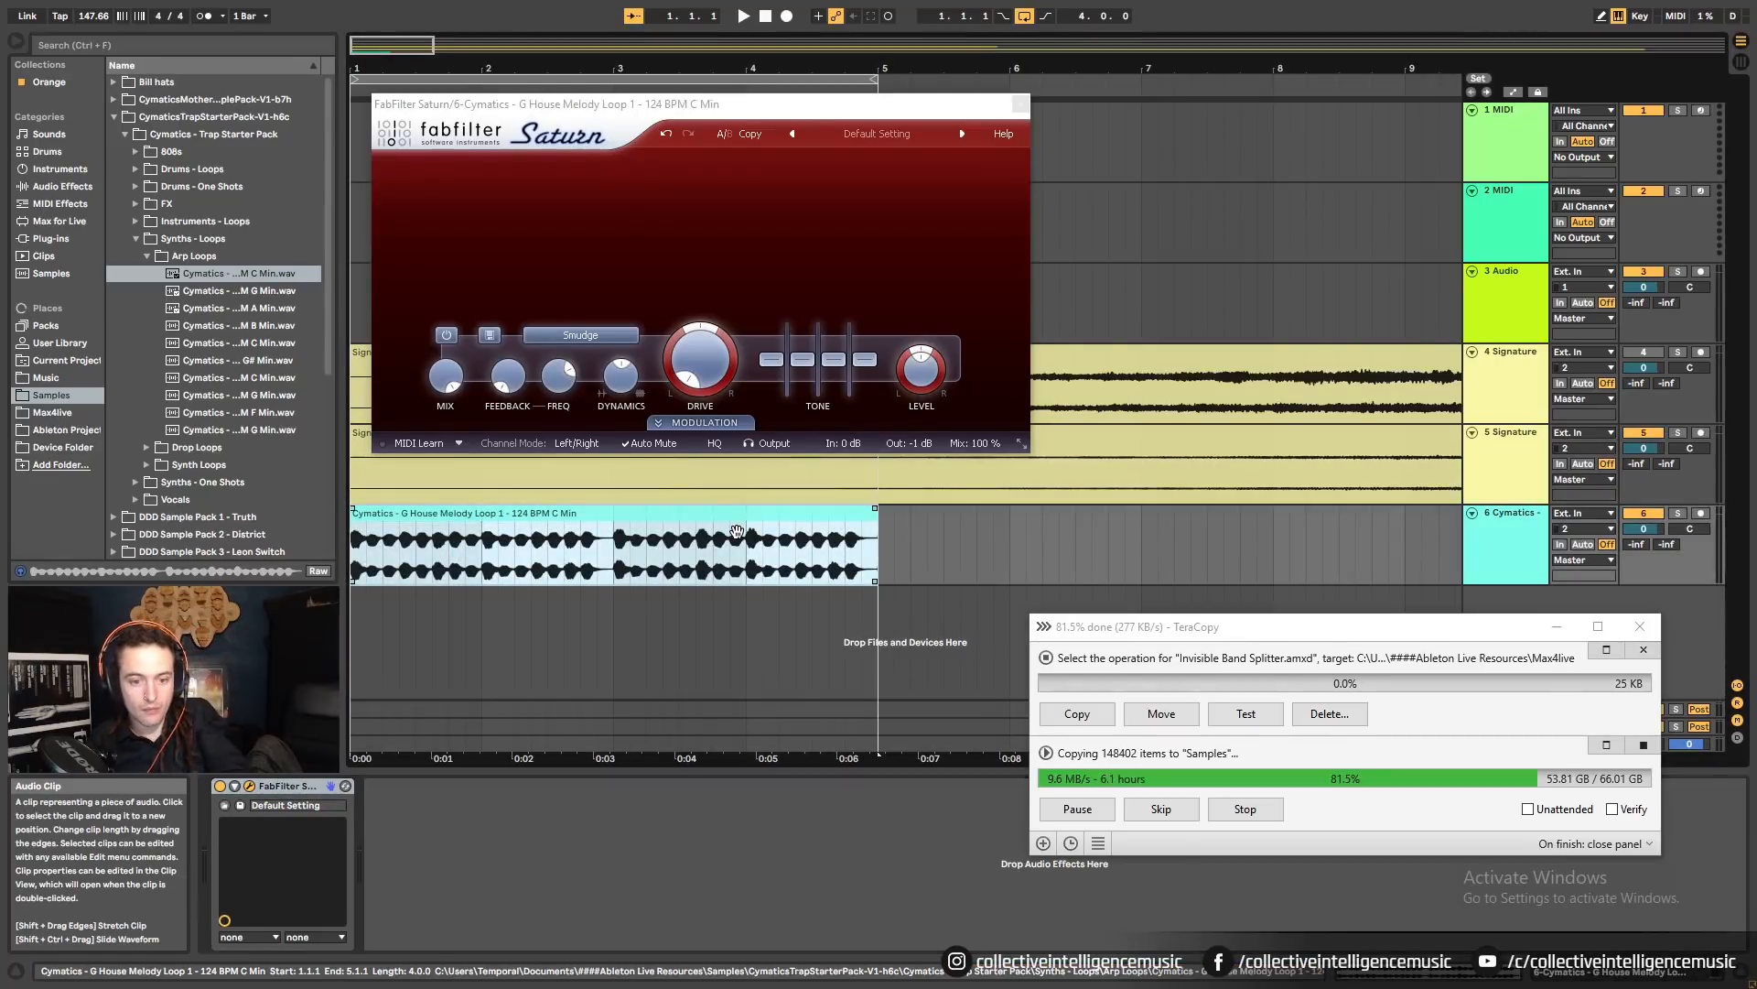
{"action": "left_click_drag", "start_coordinate": [691, 375], "coordinate": [700, 432]}
{"action": "left_click_drag", "start_coordinate": [714, 103], "coordinate": [714, 166]}
{"action": "left_click", "coordinate": [1650, 562]}
{"action": "left_click", "coordinate": [1678, 515]}
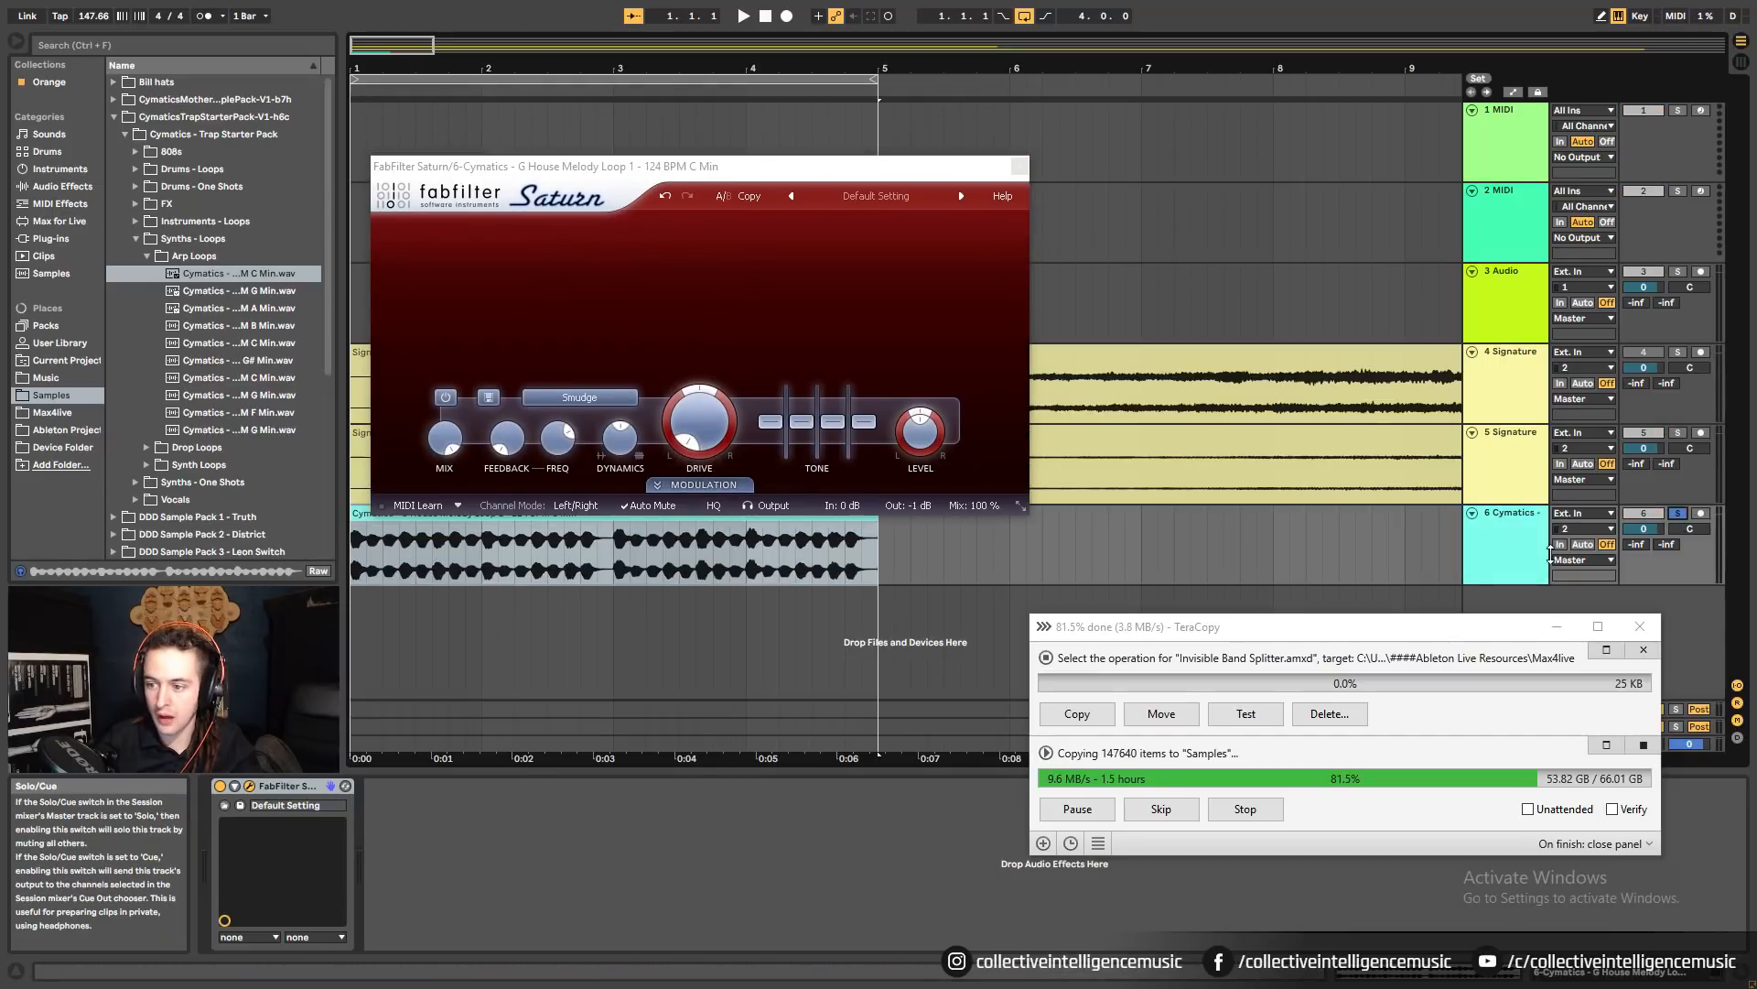
Audition the melody loop with Saturn's drive raised to about 73% and turned back down, and close Saturn's window.
{"action": "left_click_drag", "start_coordinate": [695, 439], "coordinate": [738, 346]}
{"action": "key", "text": "space"}
{"action": "key", "text": "space"}
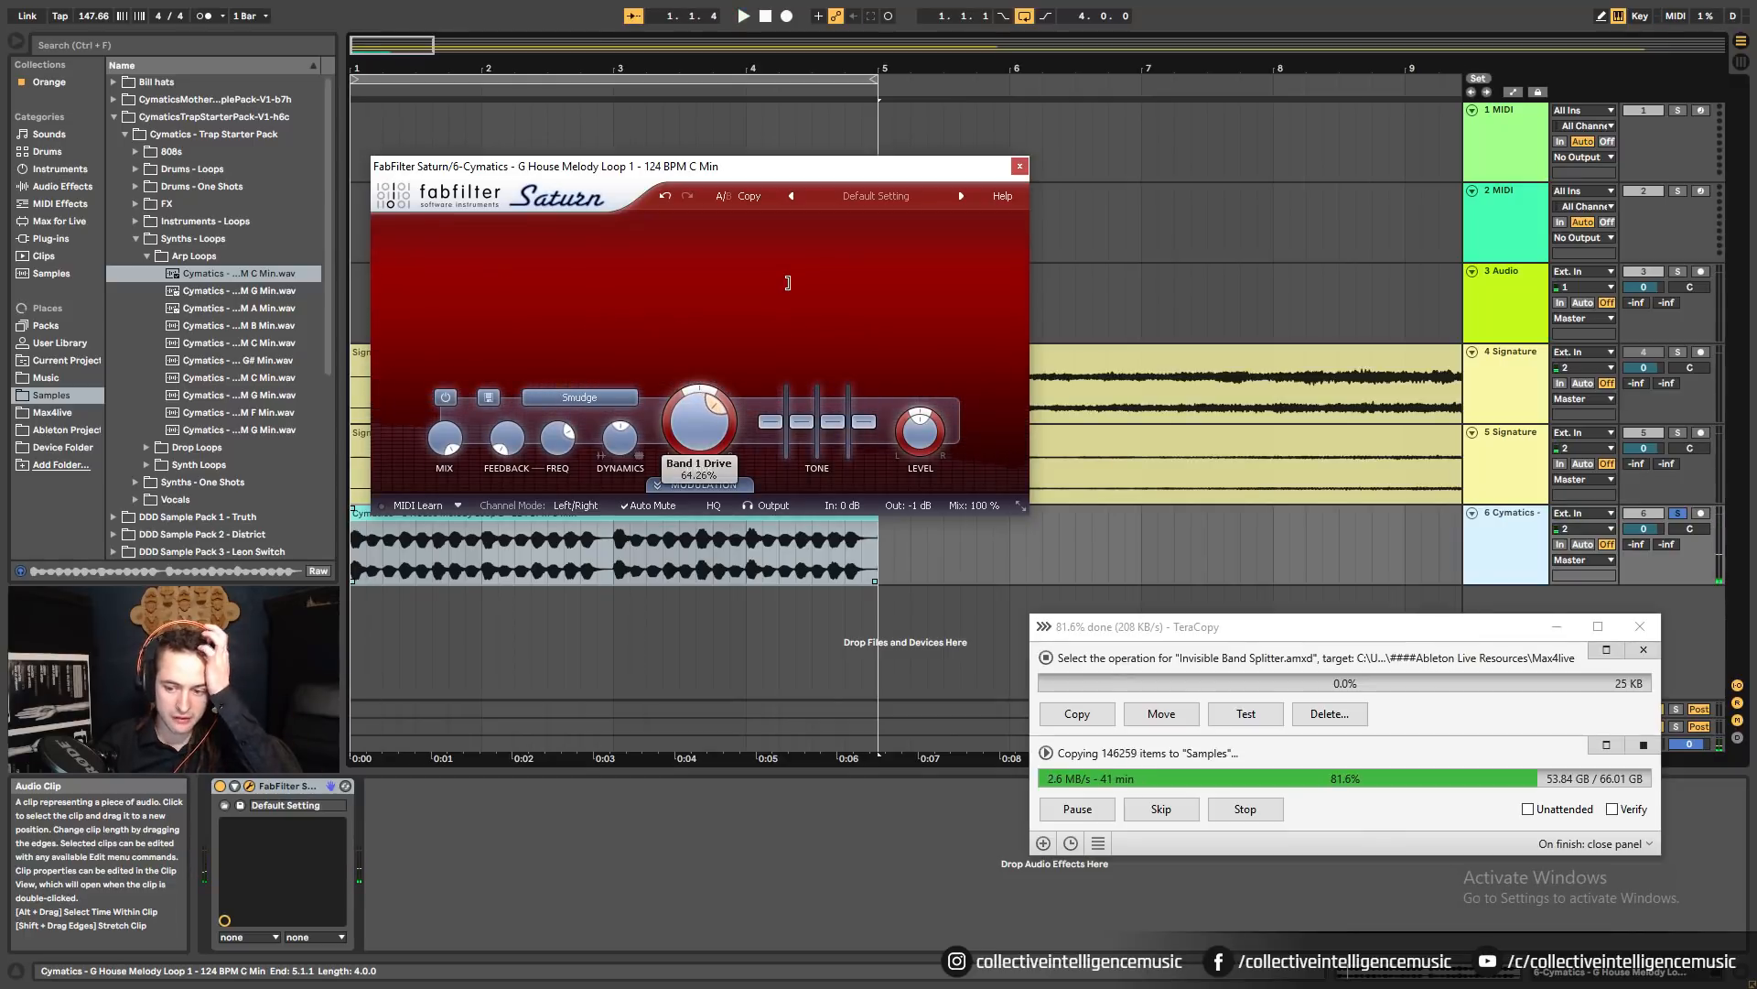
{"action": "left_click_drag", "start_coordinate": [815, 396], "coordinate": [711, 367]}
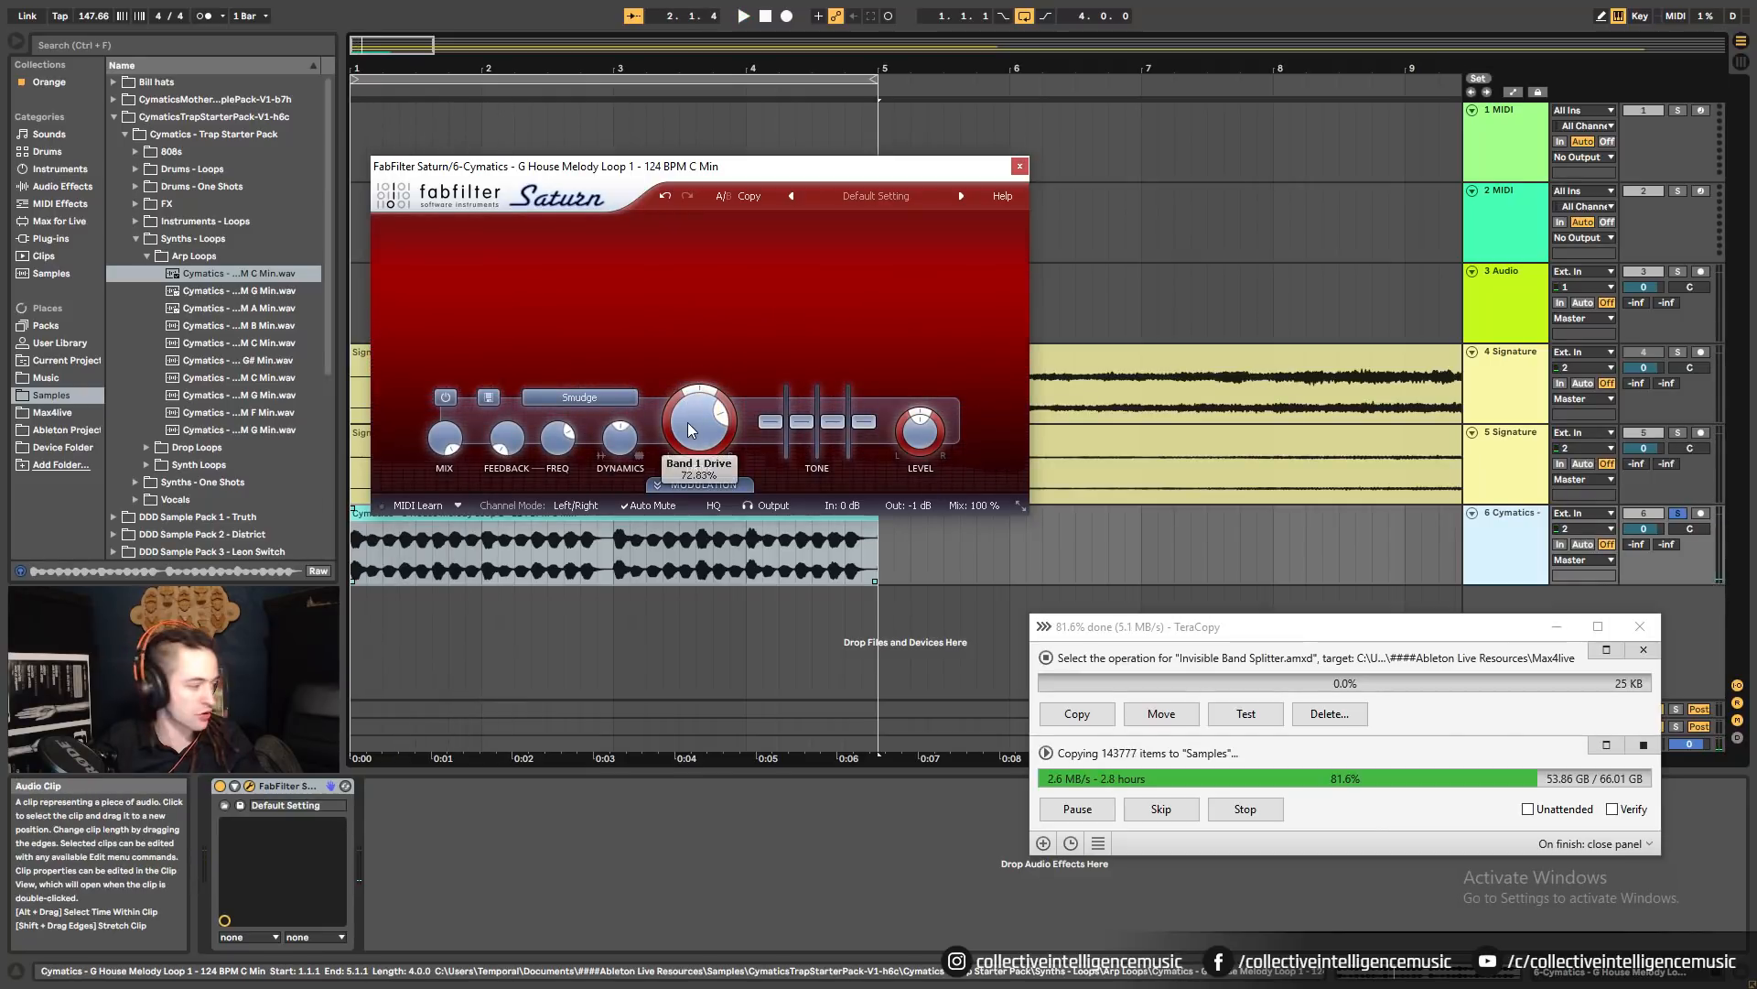
{"action": "key", "text": "space"}
{"action": "left_click_drag", "start_coordinate": [703, 420], "coordinate": [704, 811]}
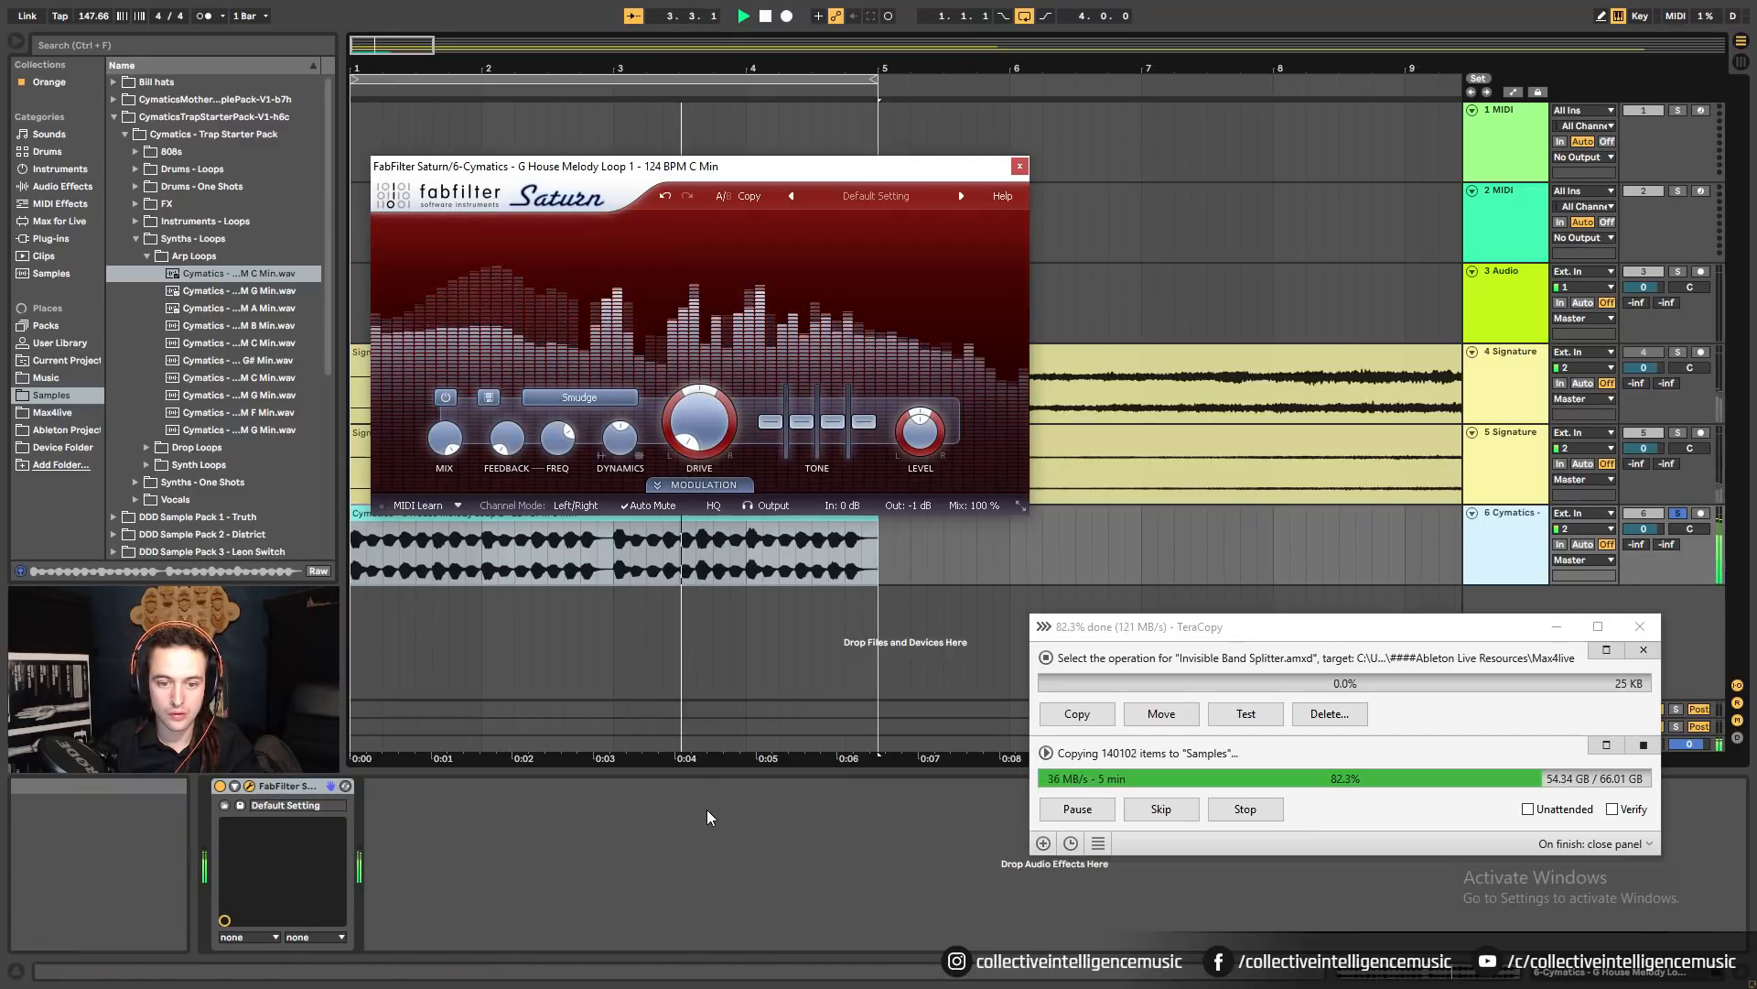
{"action": "left_click", "coordinate": [1020, 167]}
{"action": "key", "text": "space"}
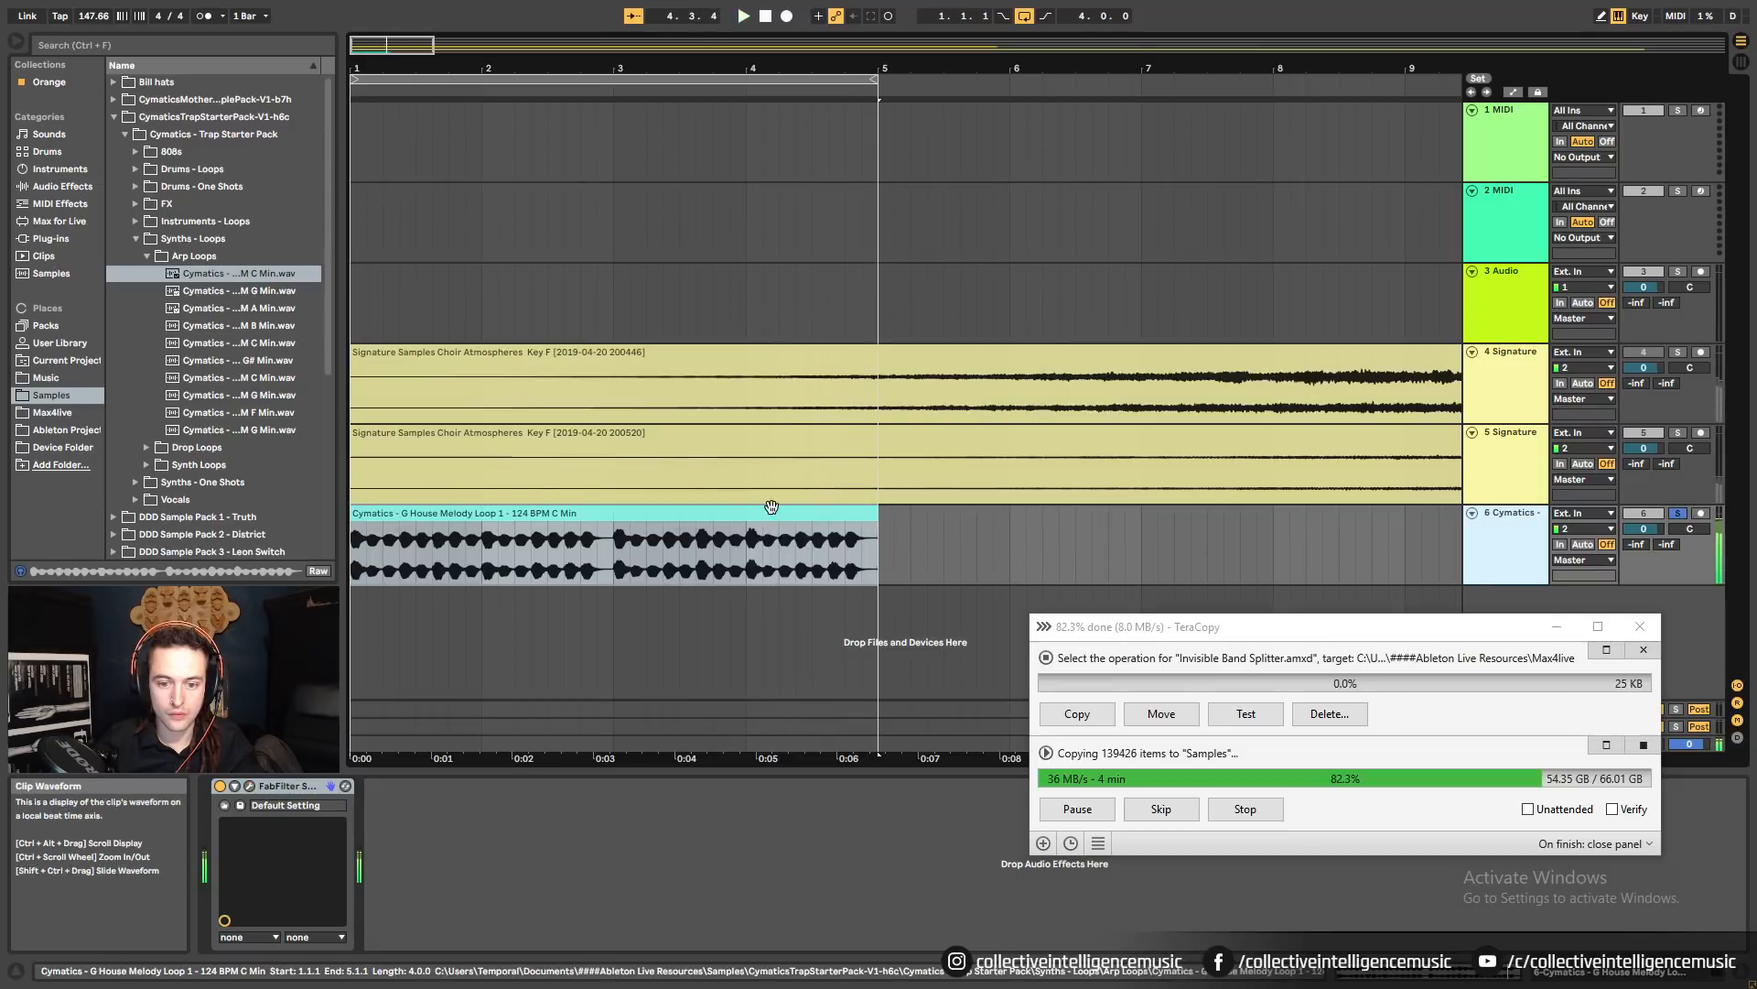
Set the melody clip's warp mode to Re-Pitch, double its segment tempo to 248.00 and play it.
{"action": "left_click", "coordinate": [772, 510]}
{"action": "key", "text": "shift+Tab"}
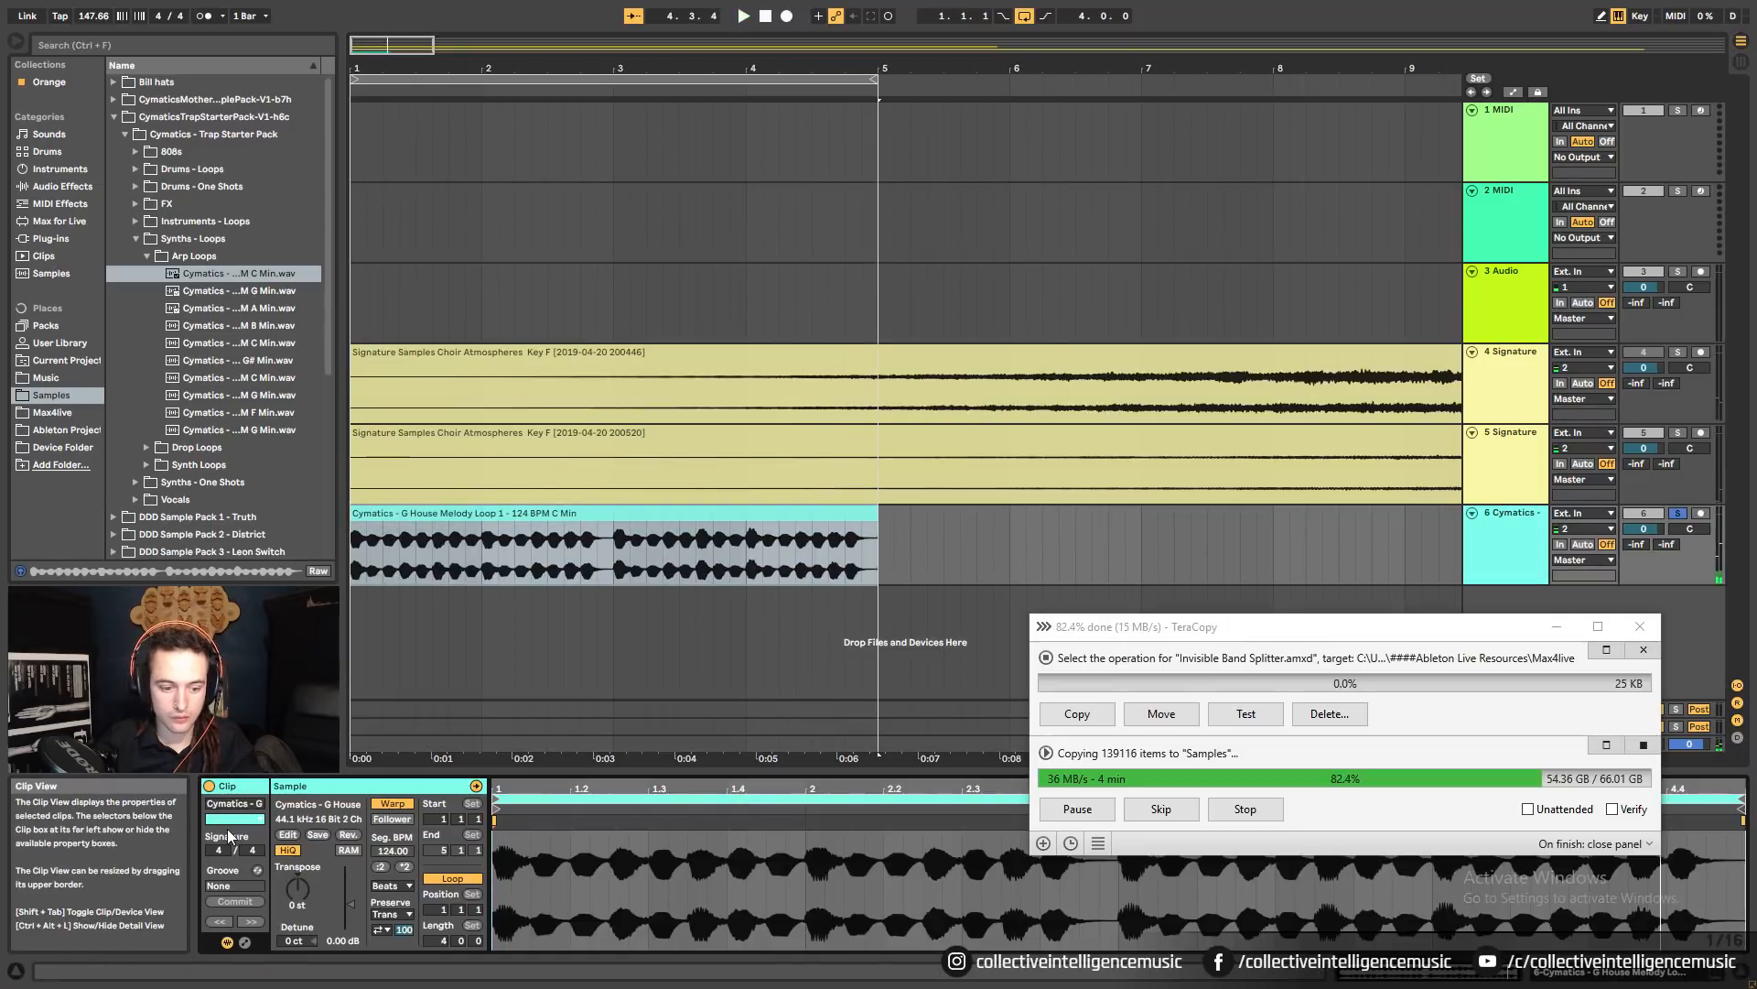
{"action": "left_click", "coordinate": [394, 890]}
{"action": "left_click", "coordinate": [393, 865]}
{"action": "left_click", "coordinate": [404, 867]}
{"action": "key", "text": "space"}
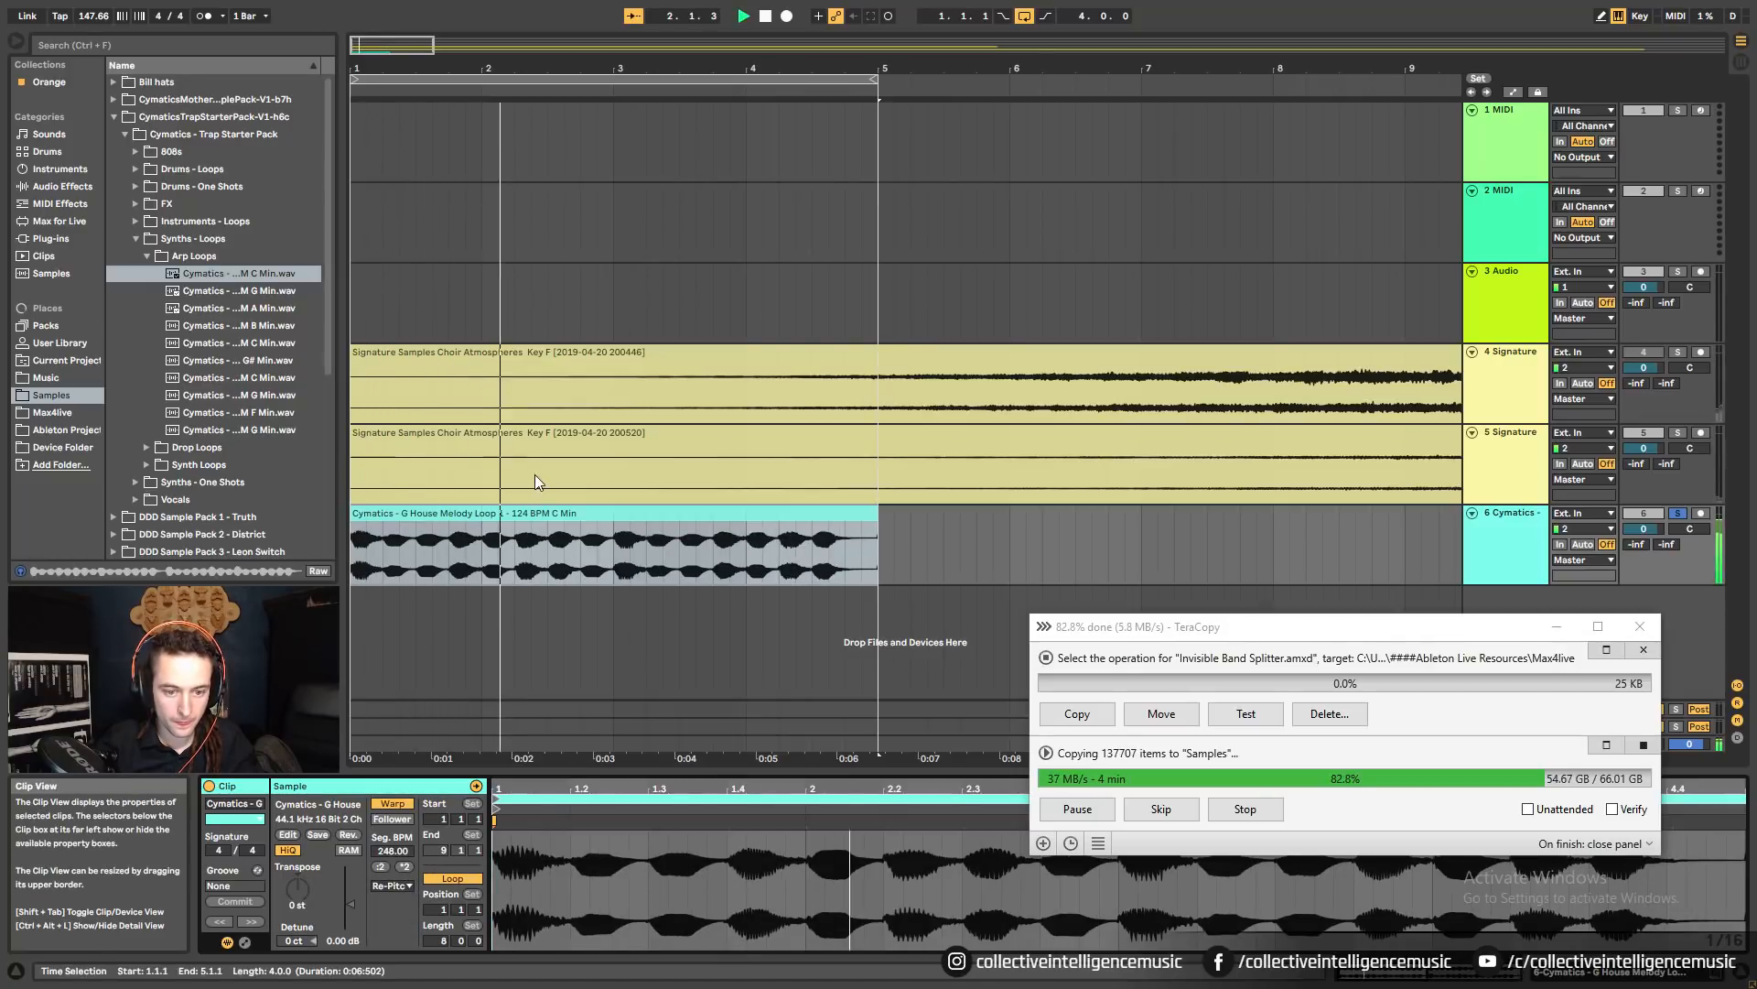
Double the melody clip's segment tempo again to 496.00 and restart playback.
{"action": "left_click_drag", "start_coordinate": [763, 69], "coordinate": [763, 46]}
{"action": "key", "text": "minus"}
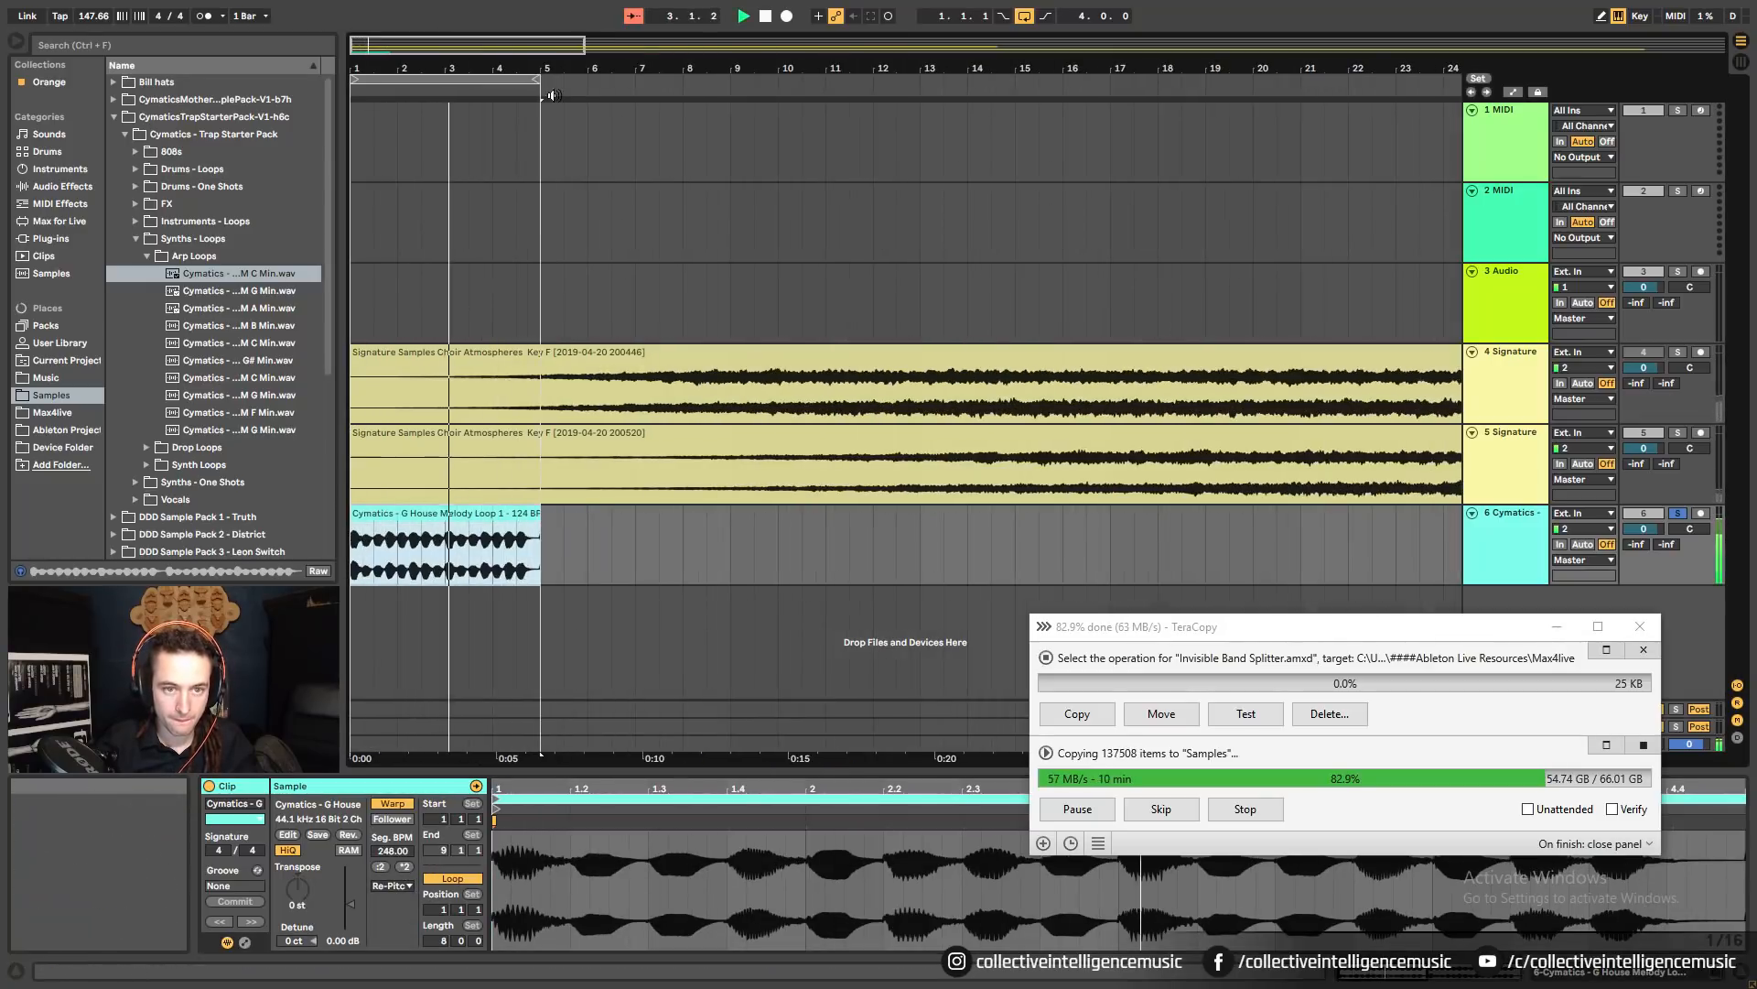
{"action": "left_click", "coordinate": [404, 867]}
{"action": "key", "text": "space"}
{"action": "key", "text": "space"}
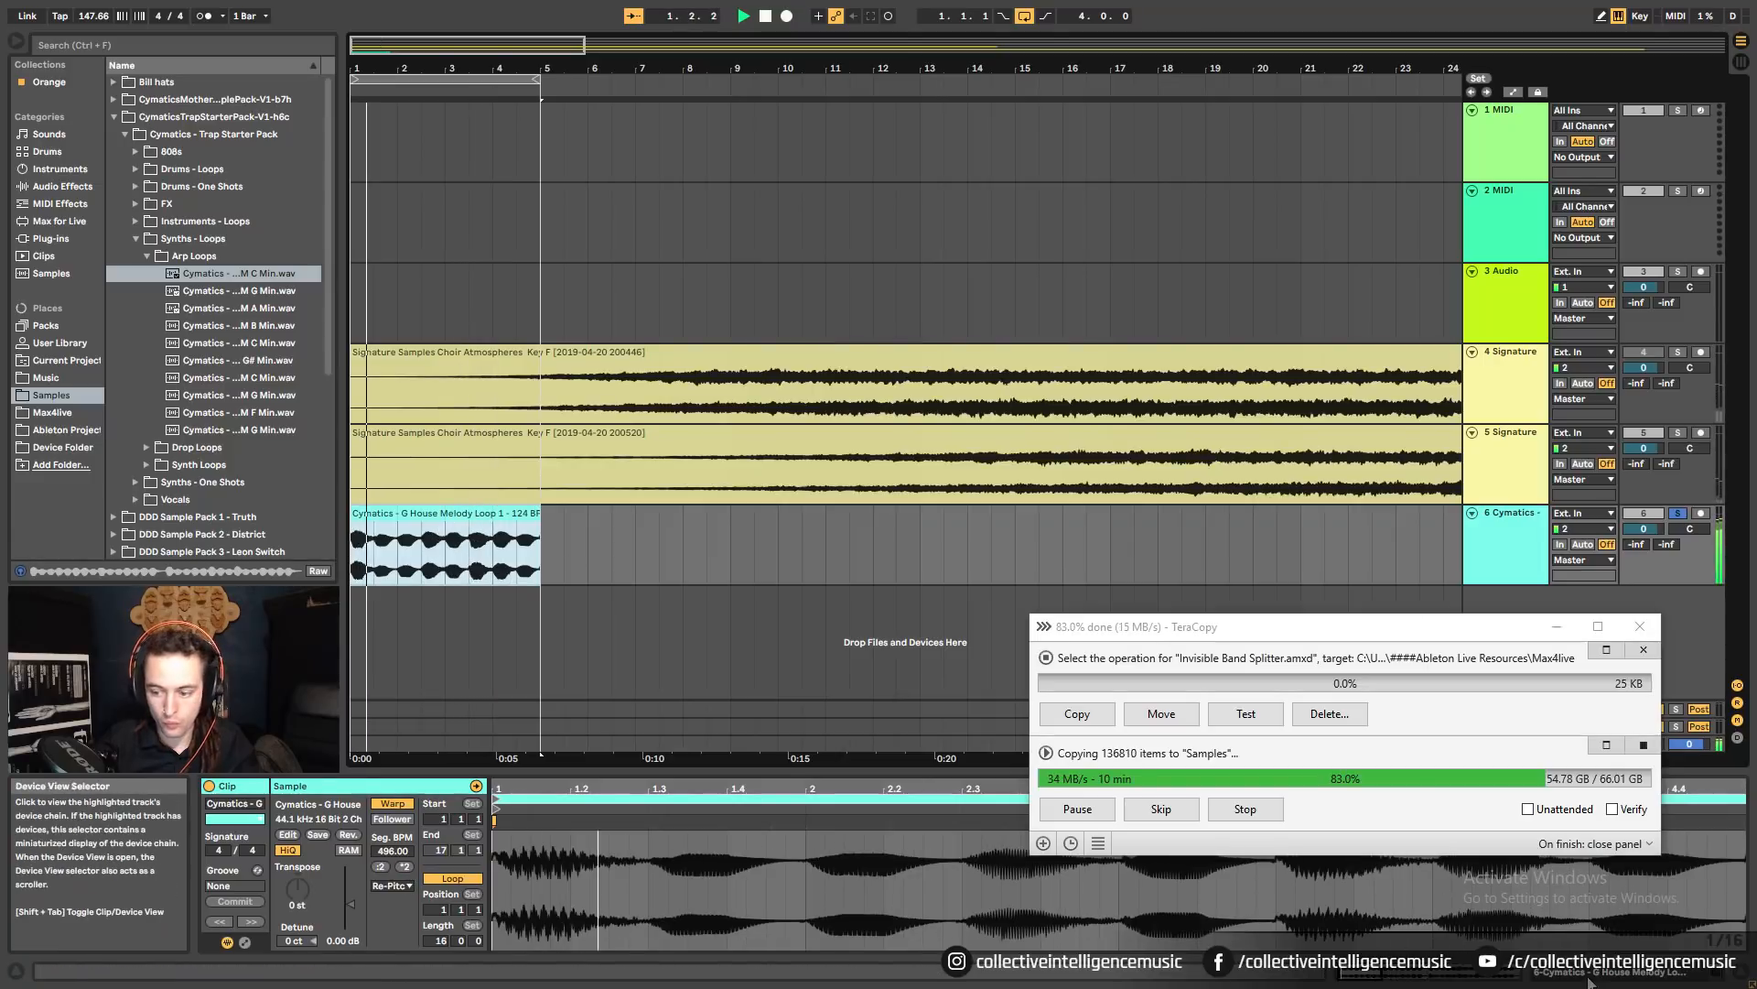
Raise Saturn's drive on track 6 to 100% and close the plug-in window.
{"action": "left_click", "coordinate": [1609, 972]}
{"action": "left_click", "coordinate": [249, 786]}
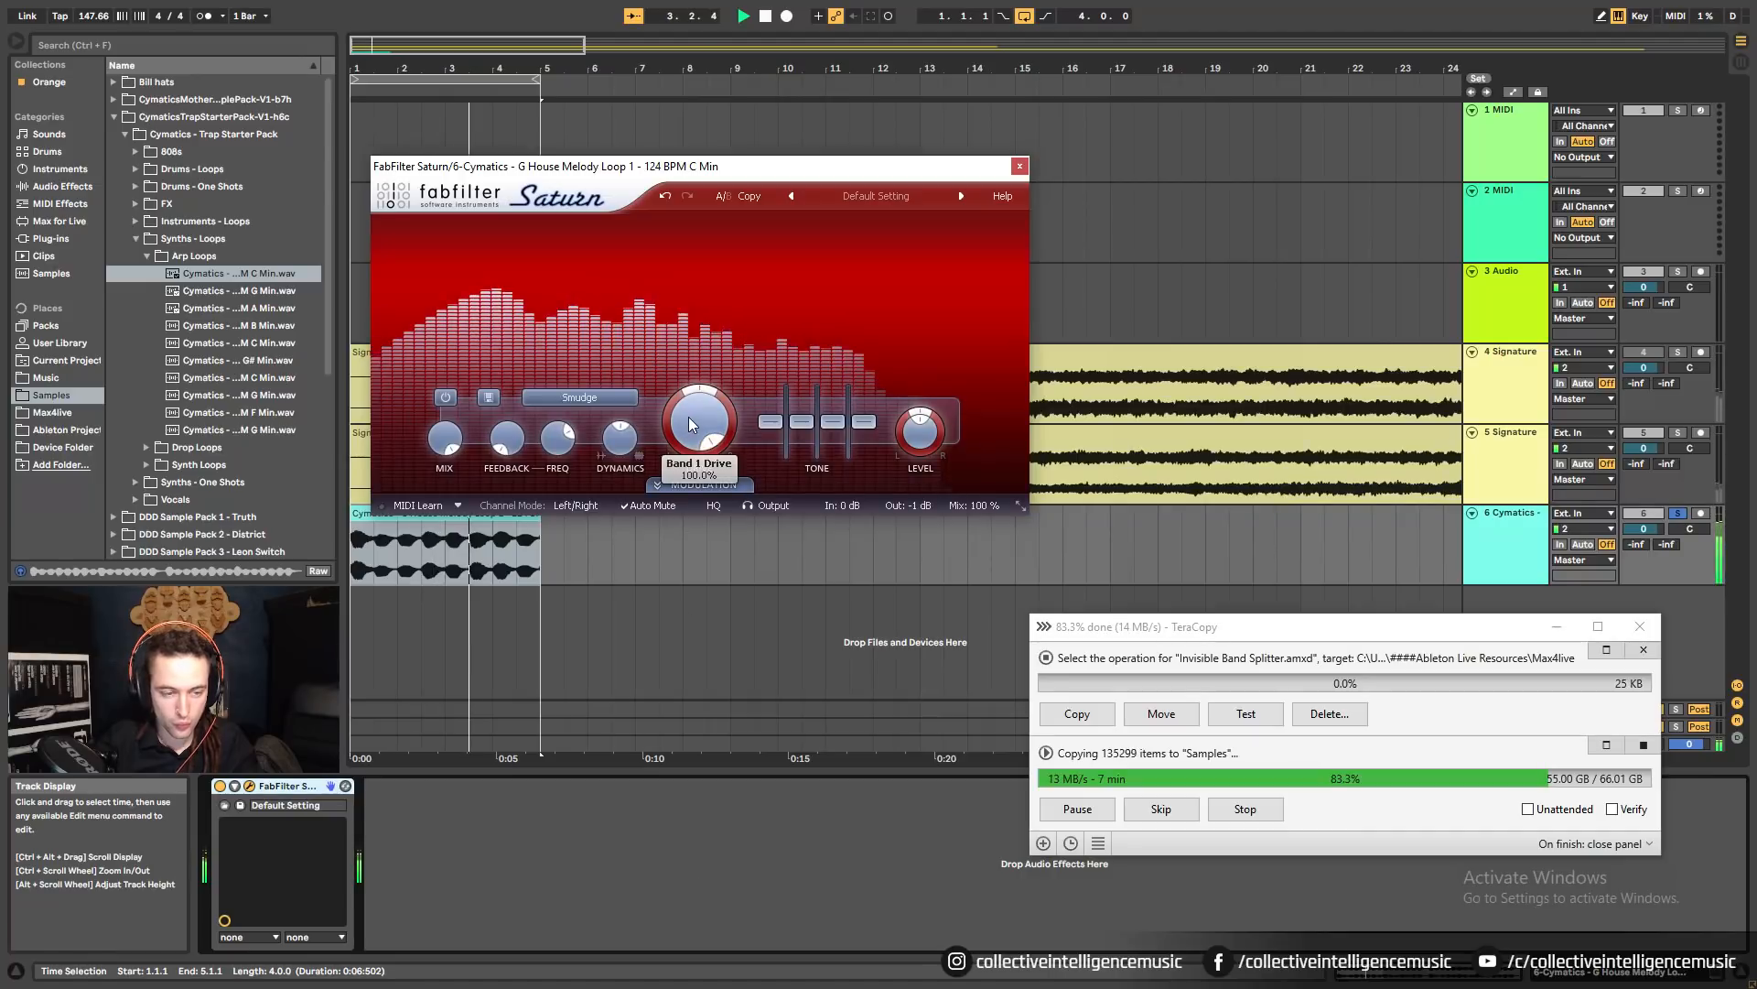
{"action": "left_click", "coordinate": [1020, 166]}
Add the bx_cleansweep V2 plug-in after Saturn on track 6, sweep its filter and close its window.
{"action": "left_click", "coordinate": [43, 168]}
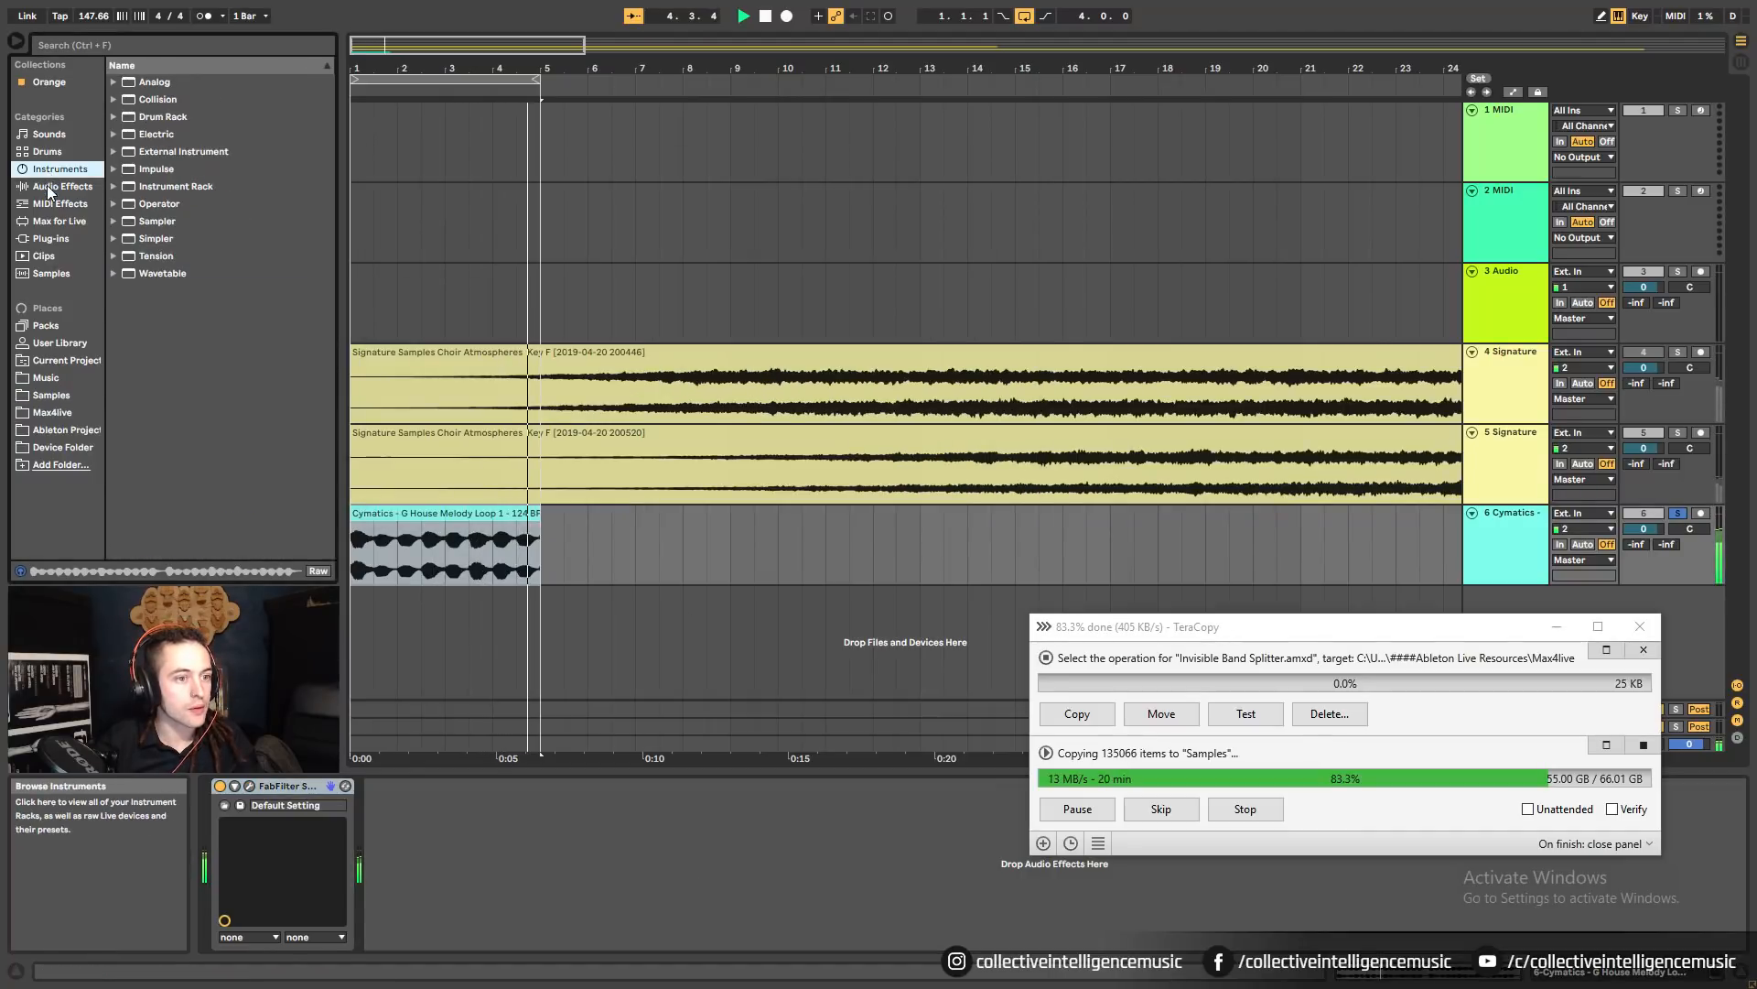
{"action": "left_click", "coordinate": [46, 186]}
{"action": "left_click", "coordinate": [64, 238]}
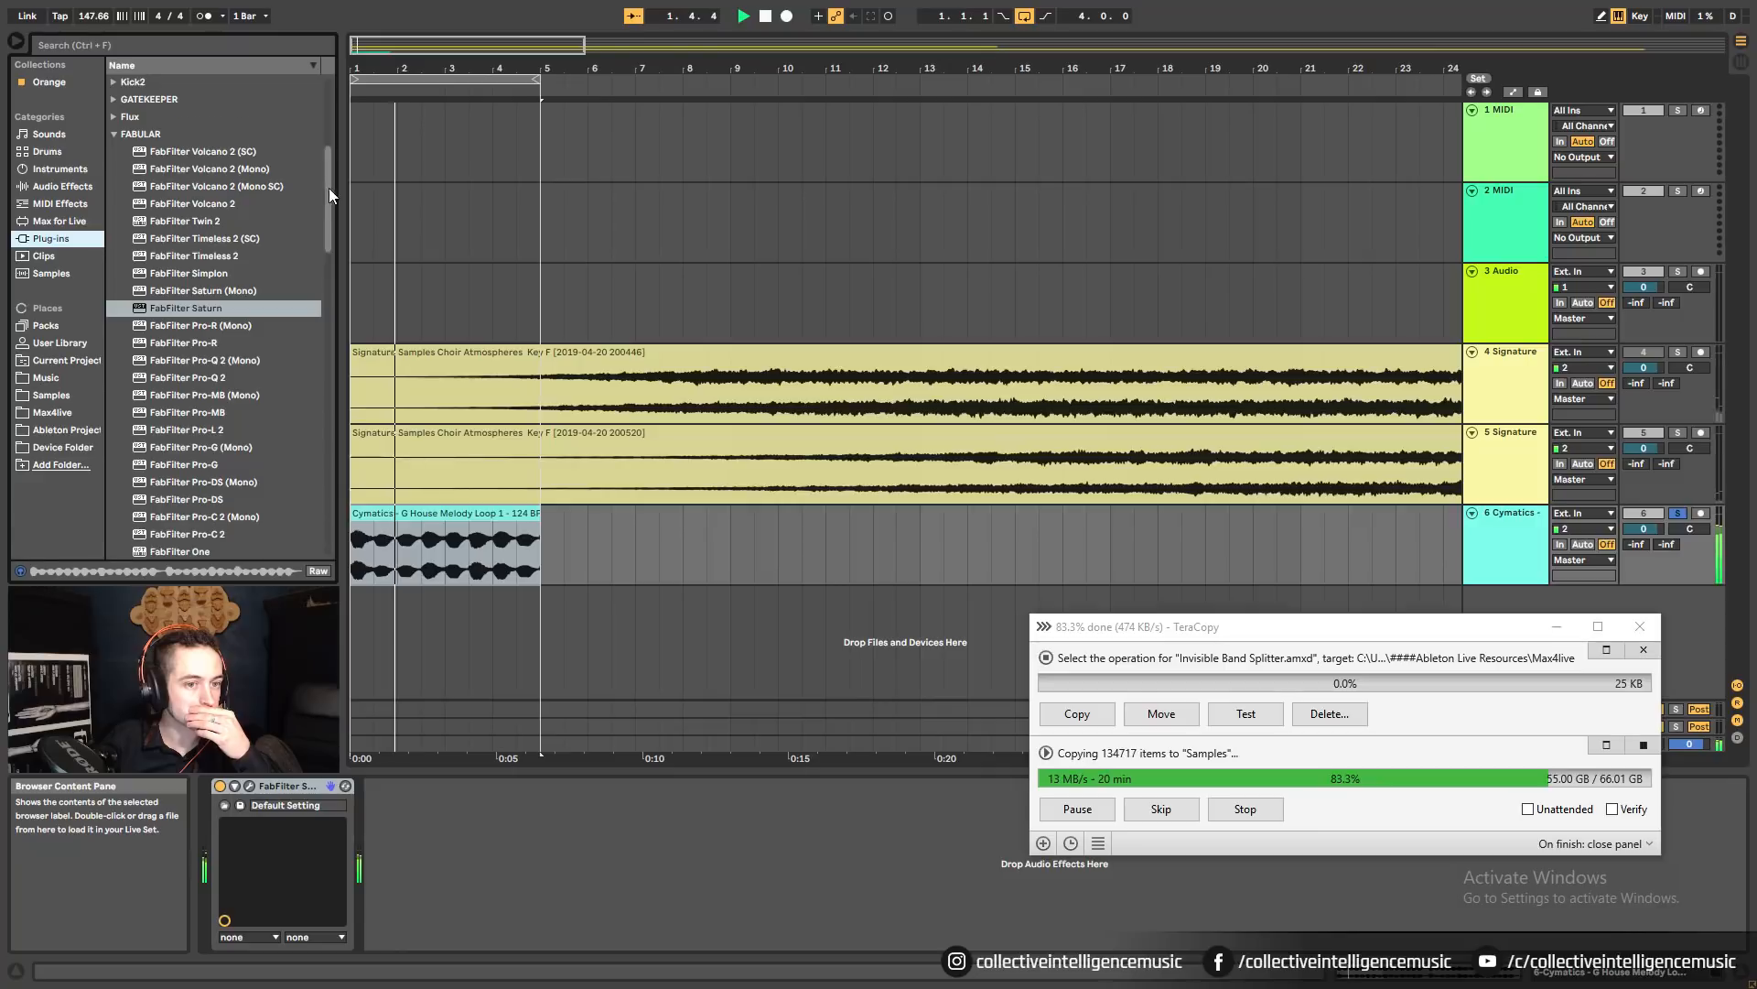
{"action": "left_click_drag", "start_coordinate": [328, 188], "coordinate": [331, 482]}
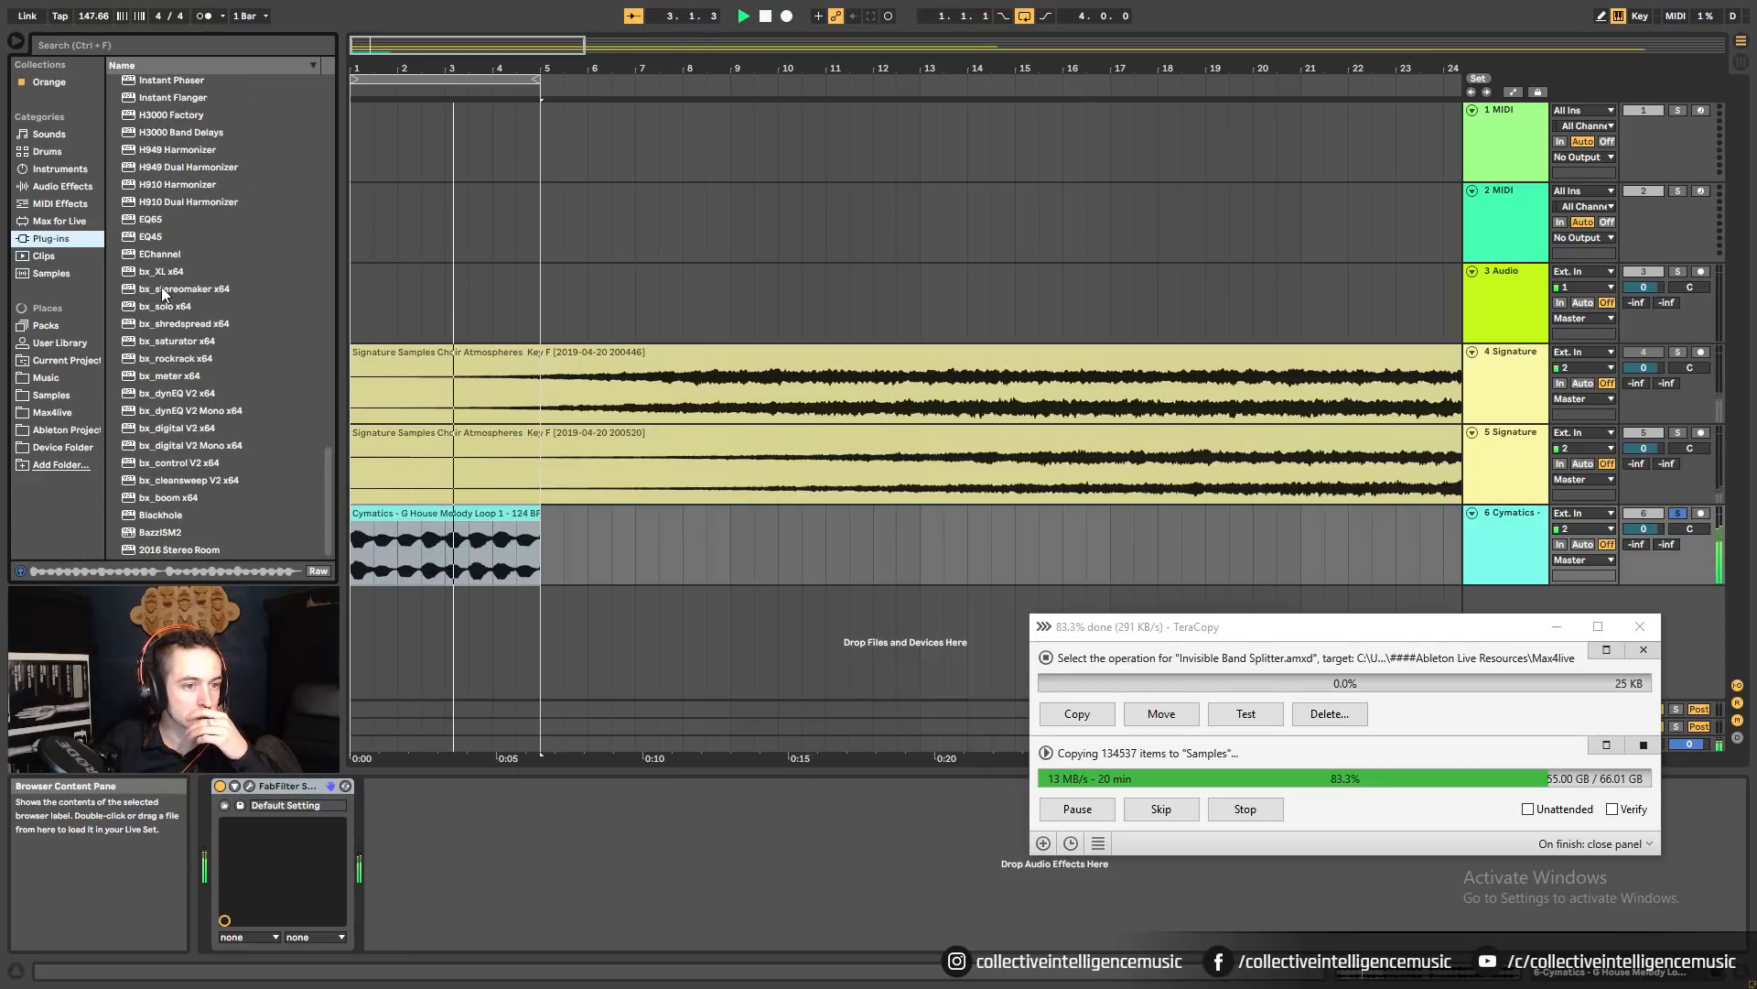
{"action": "left_click_drag", "start_coordinate": [207, 479], "coordinate": [429, 583]}
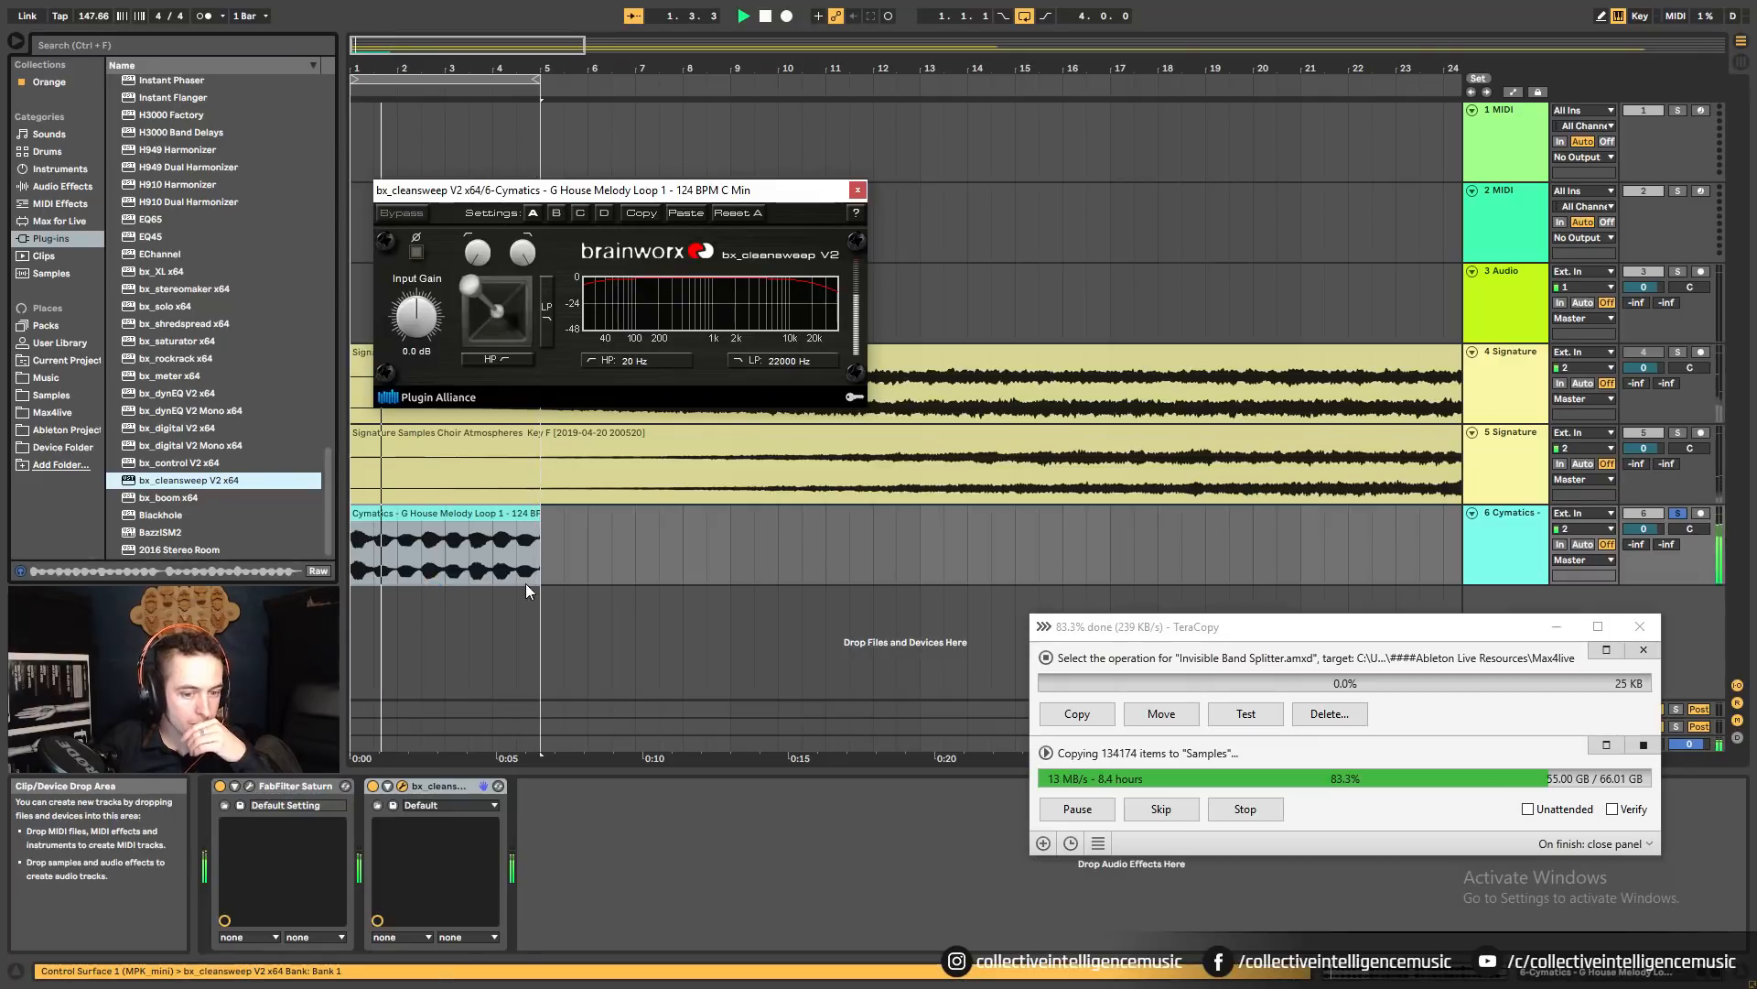
{"action": "left_click_drag", "start_coordinate": [474, 244], "coordinate": [492, 156]}
{"action": "left_click", "coordinate": [858, 190]}
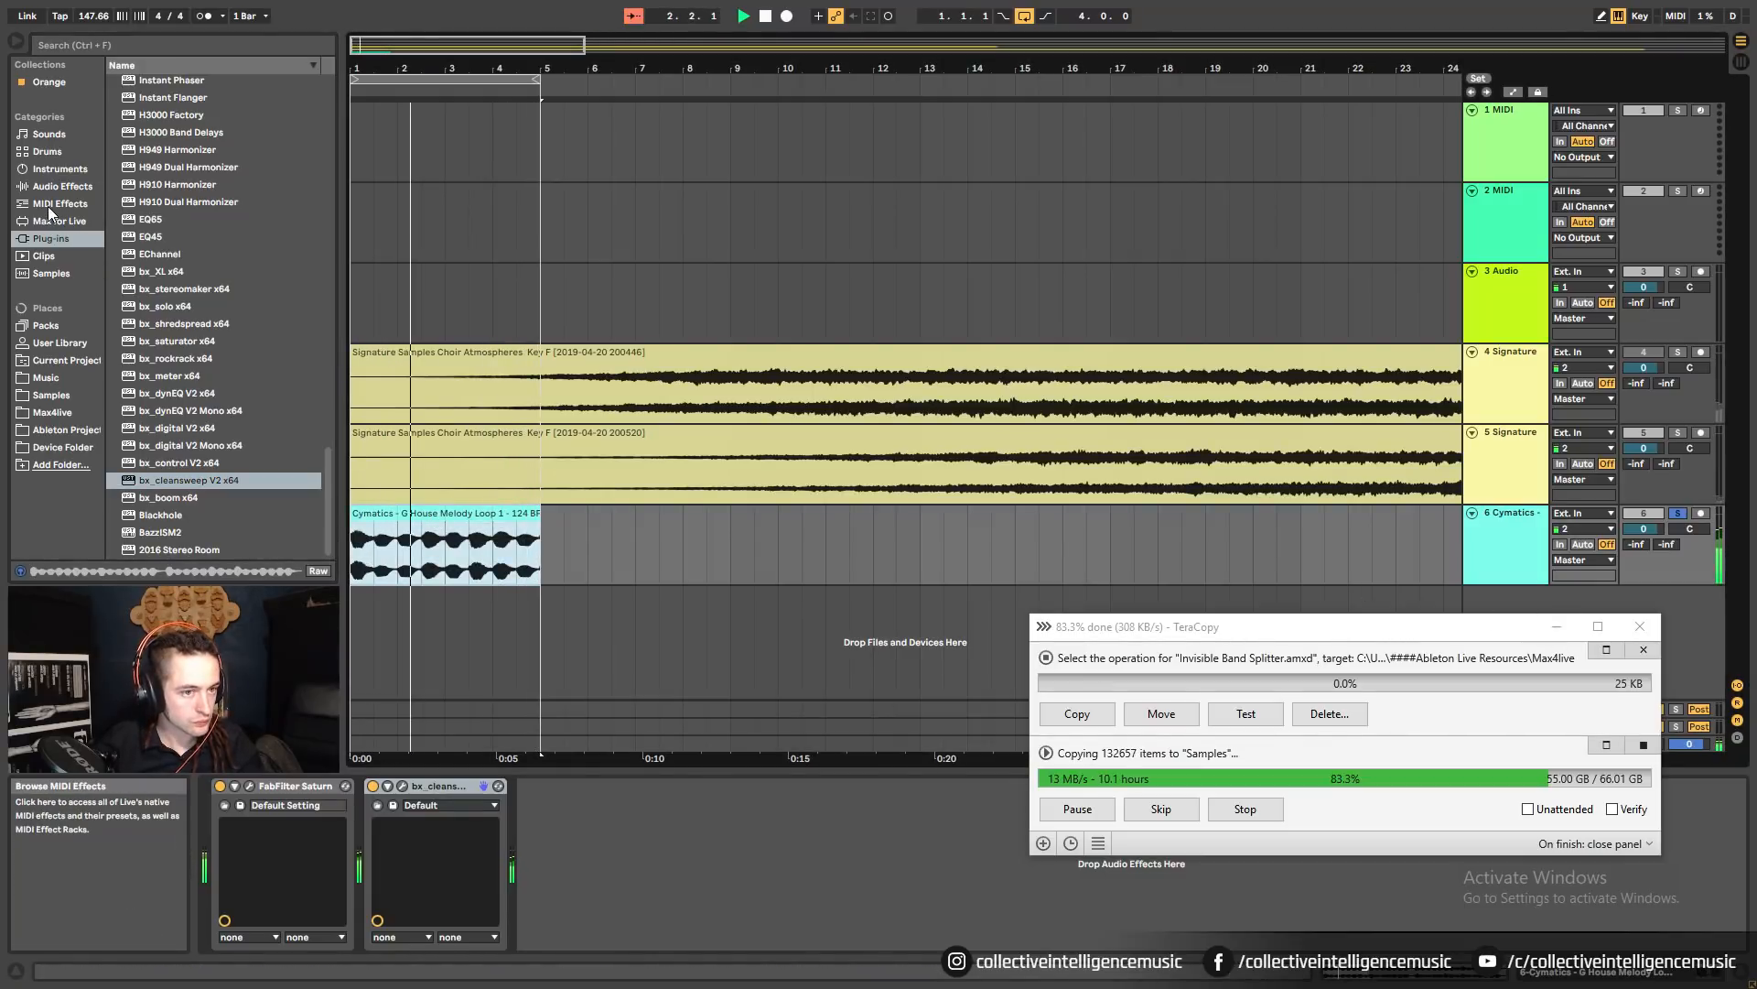
Add the Ping Pong Delay audio effect to the end of track 6's device chain.
{"action": "left_click", "coordinate": [63, 186]}
{"action": "scroll", "coordinate": [227, 315], "scroll_direction": "down", "scroll_amount": 3}
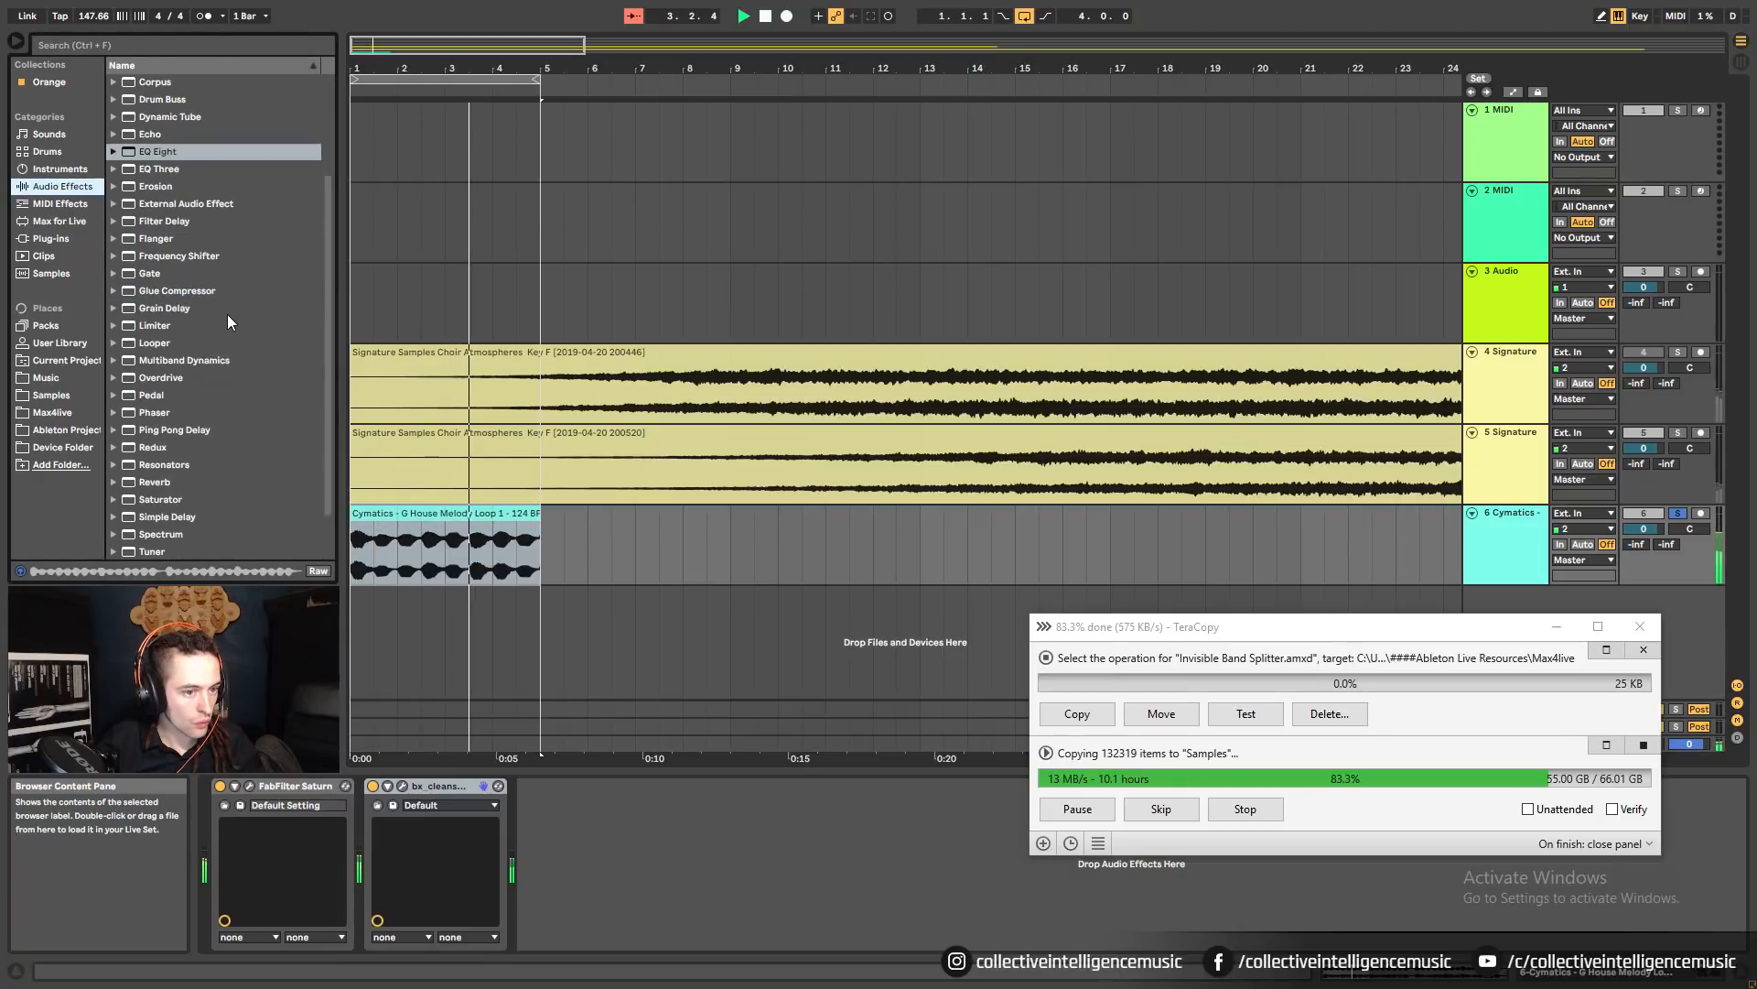
{"action": "left_click_drag", "start_coordinate": [174, 375], "coordinate": [584, 924]}
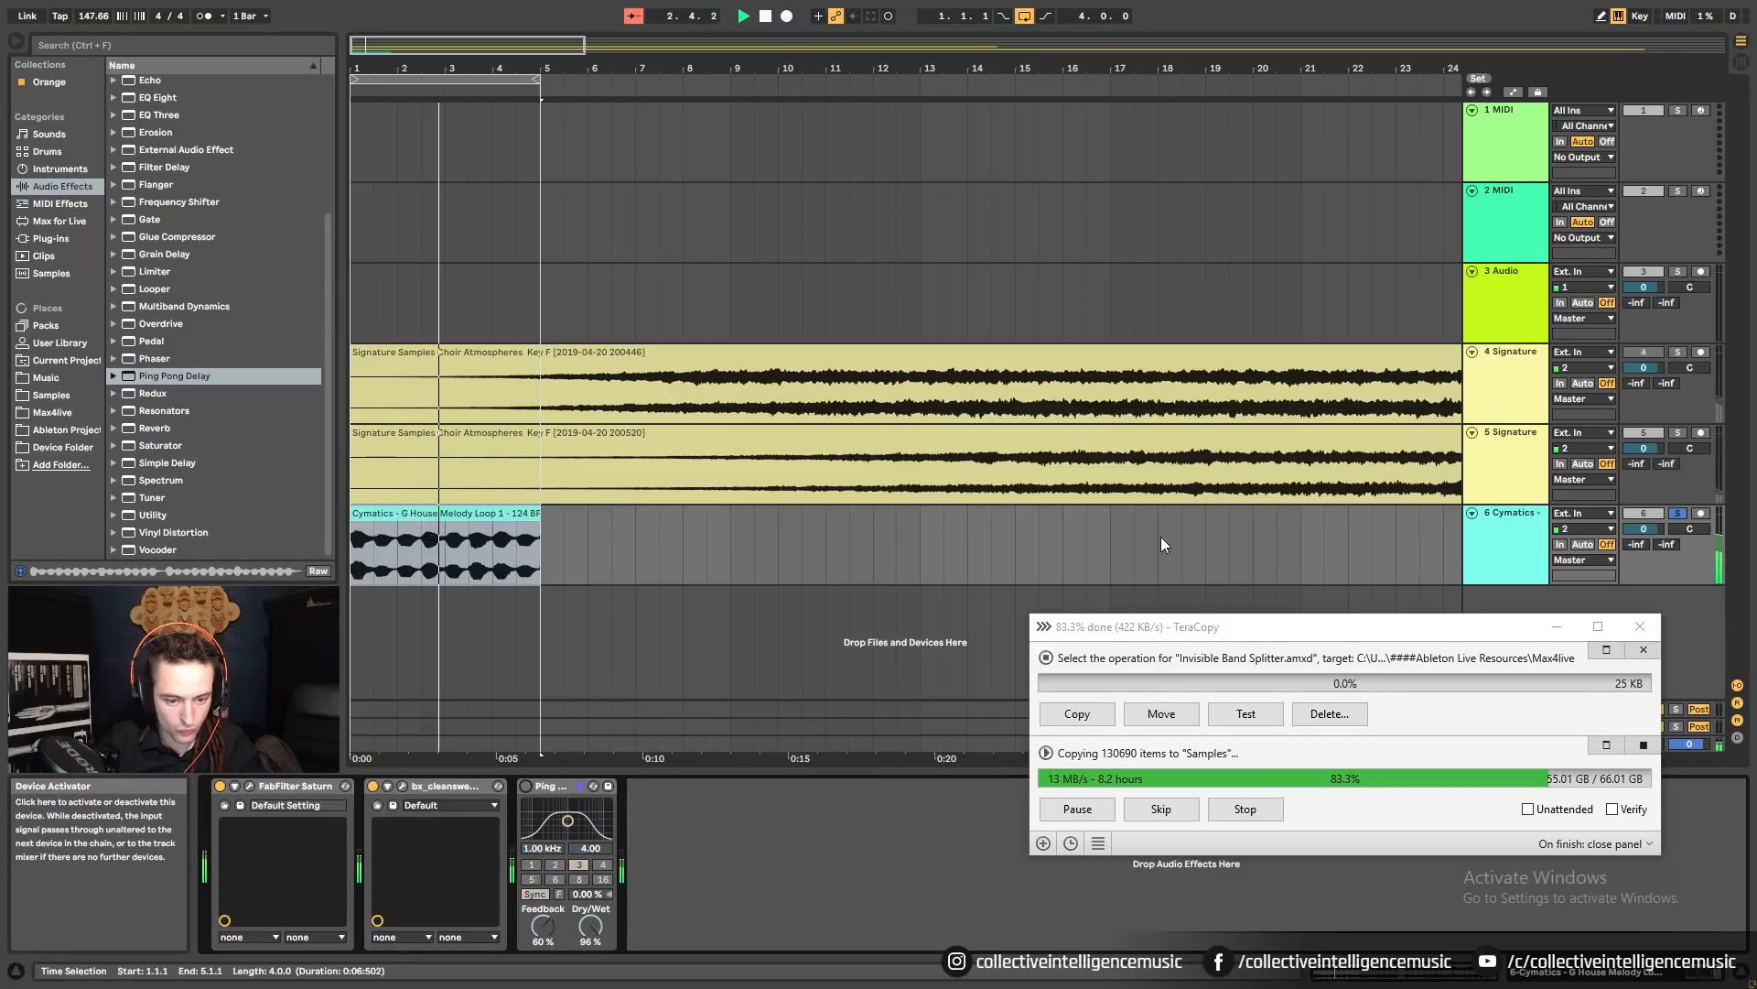
Copy the Uhbik-P phaser from track 5 to the end of track 6's device chain and activate it.
{"action": "left_click", "coordinate": [1486, 472]}
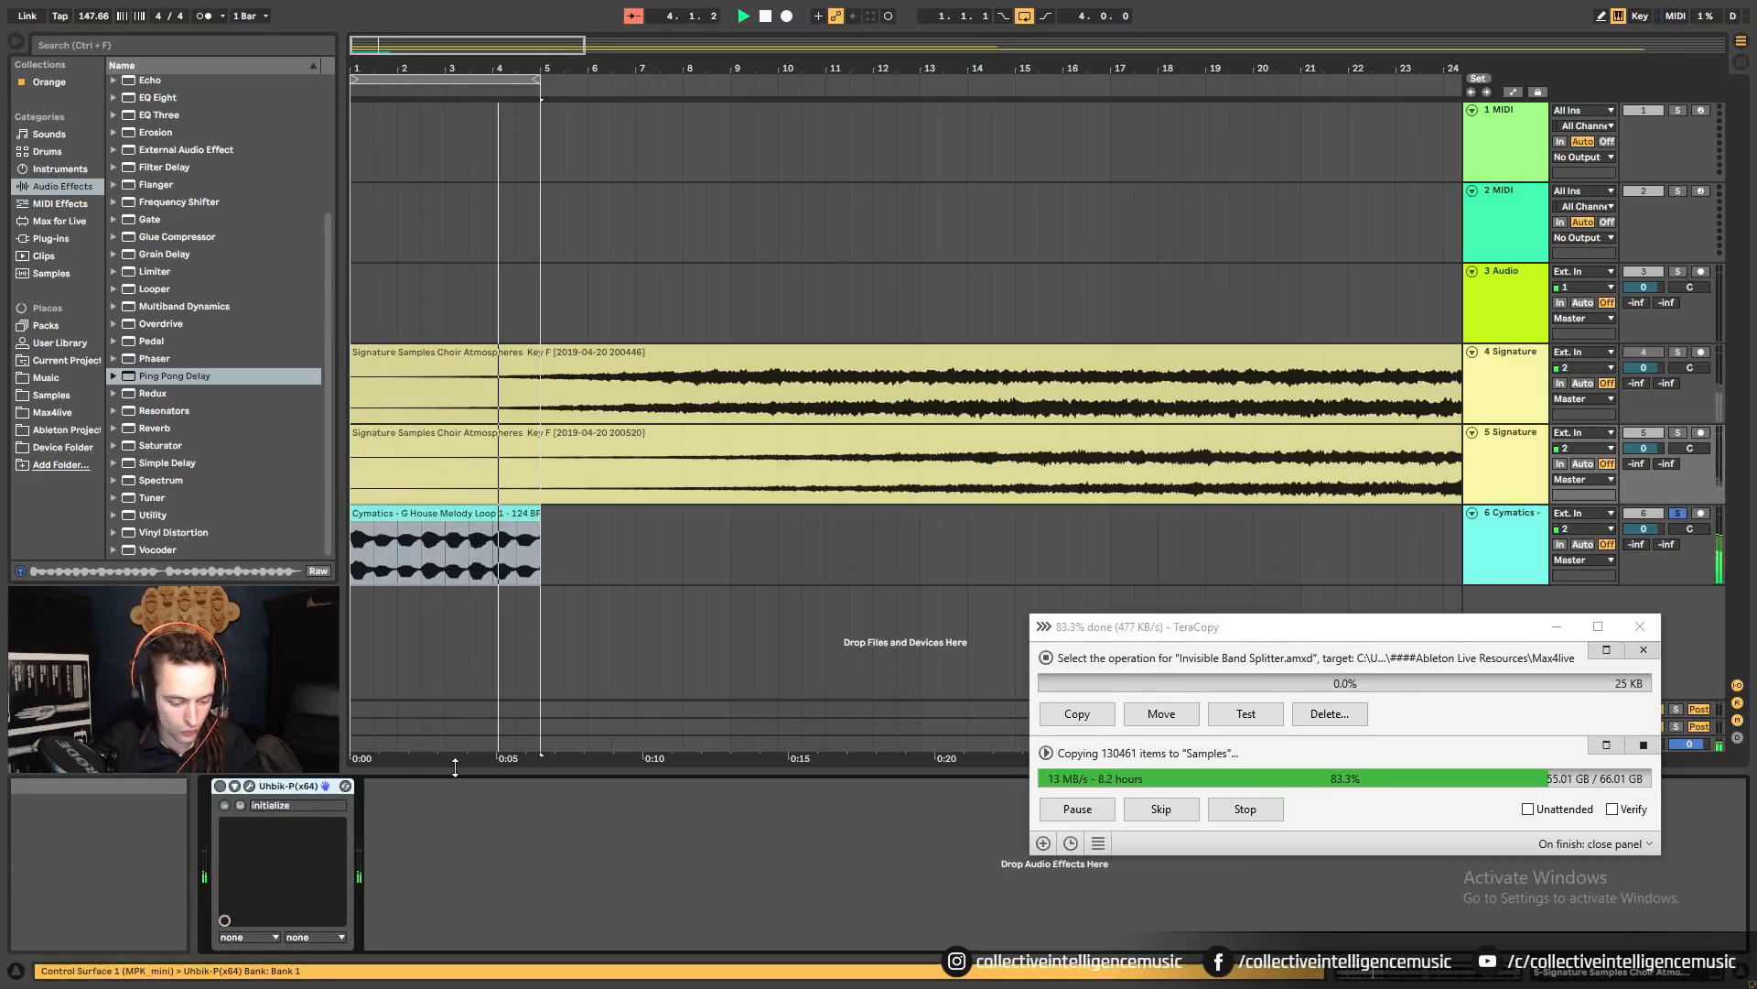
{"action": "key", "text": "Down"}
{"action": "key", "text": "ctrl+v"}
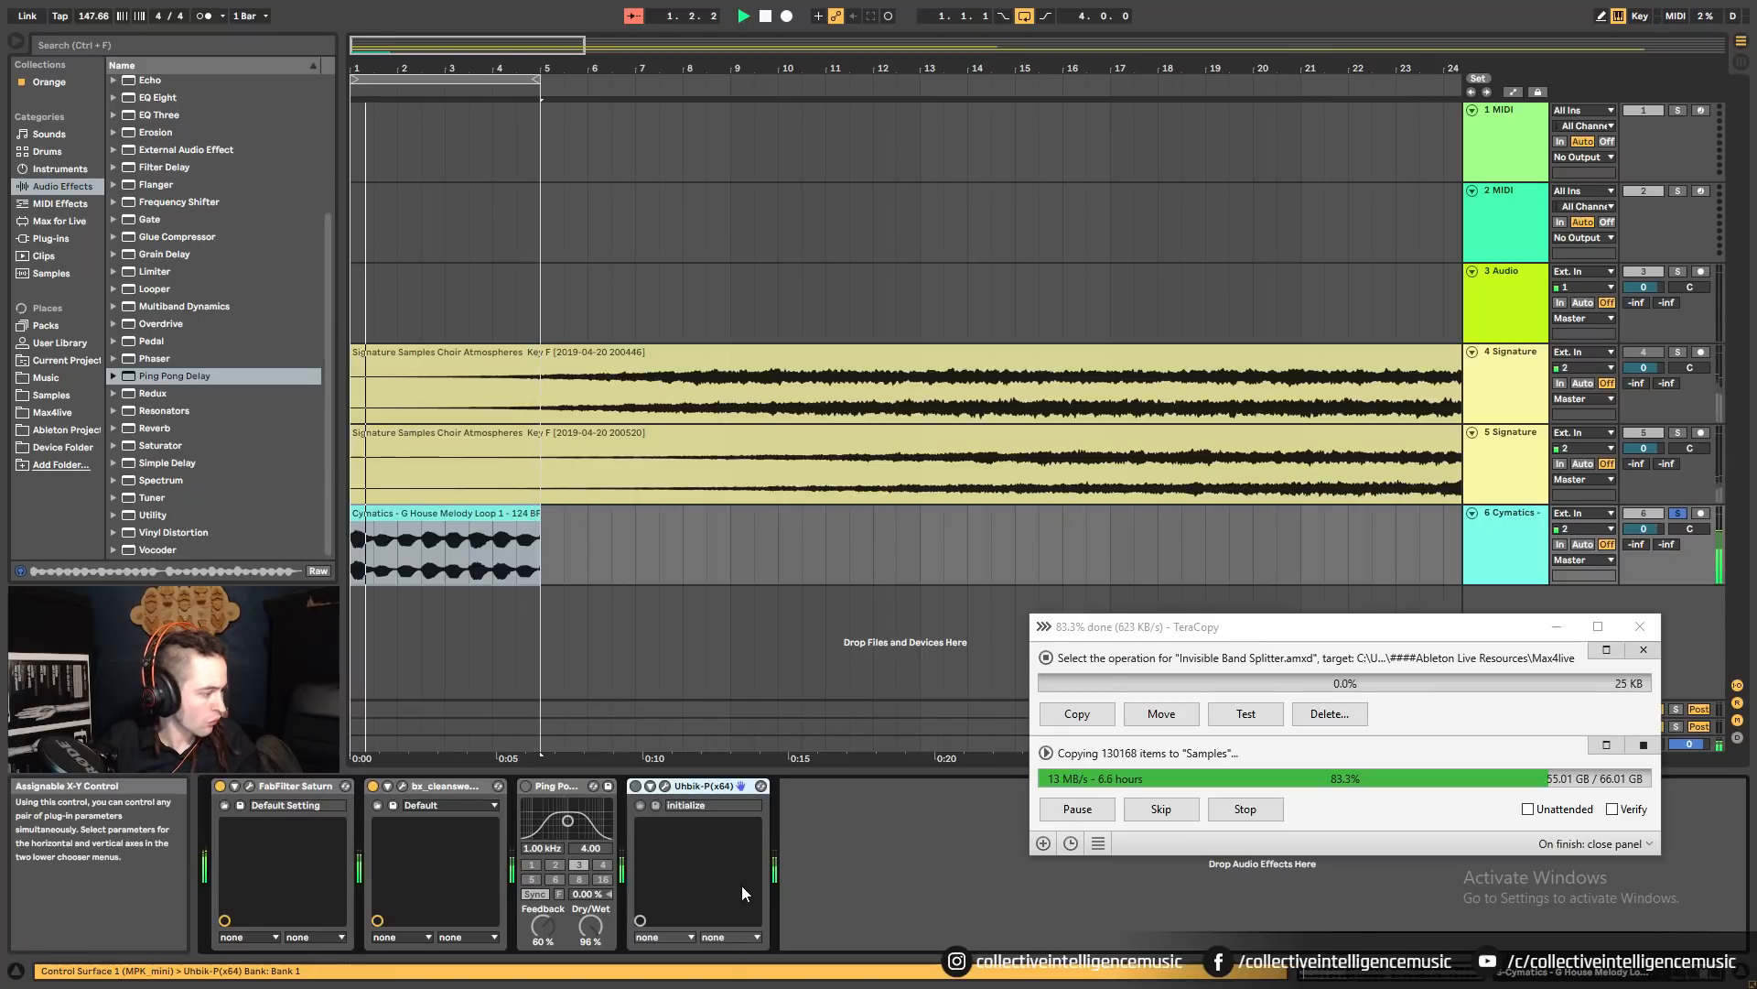
{"action": "left_click", "coordinate": [663, 786]}
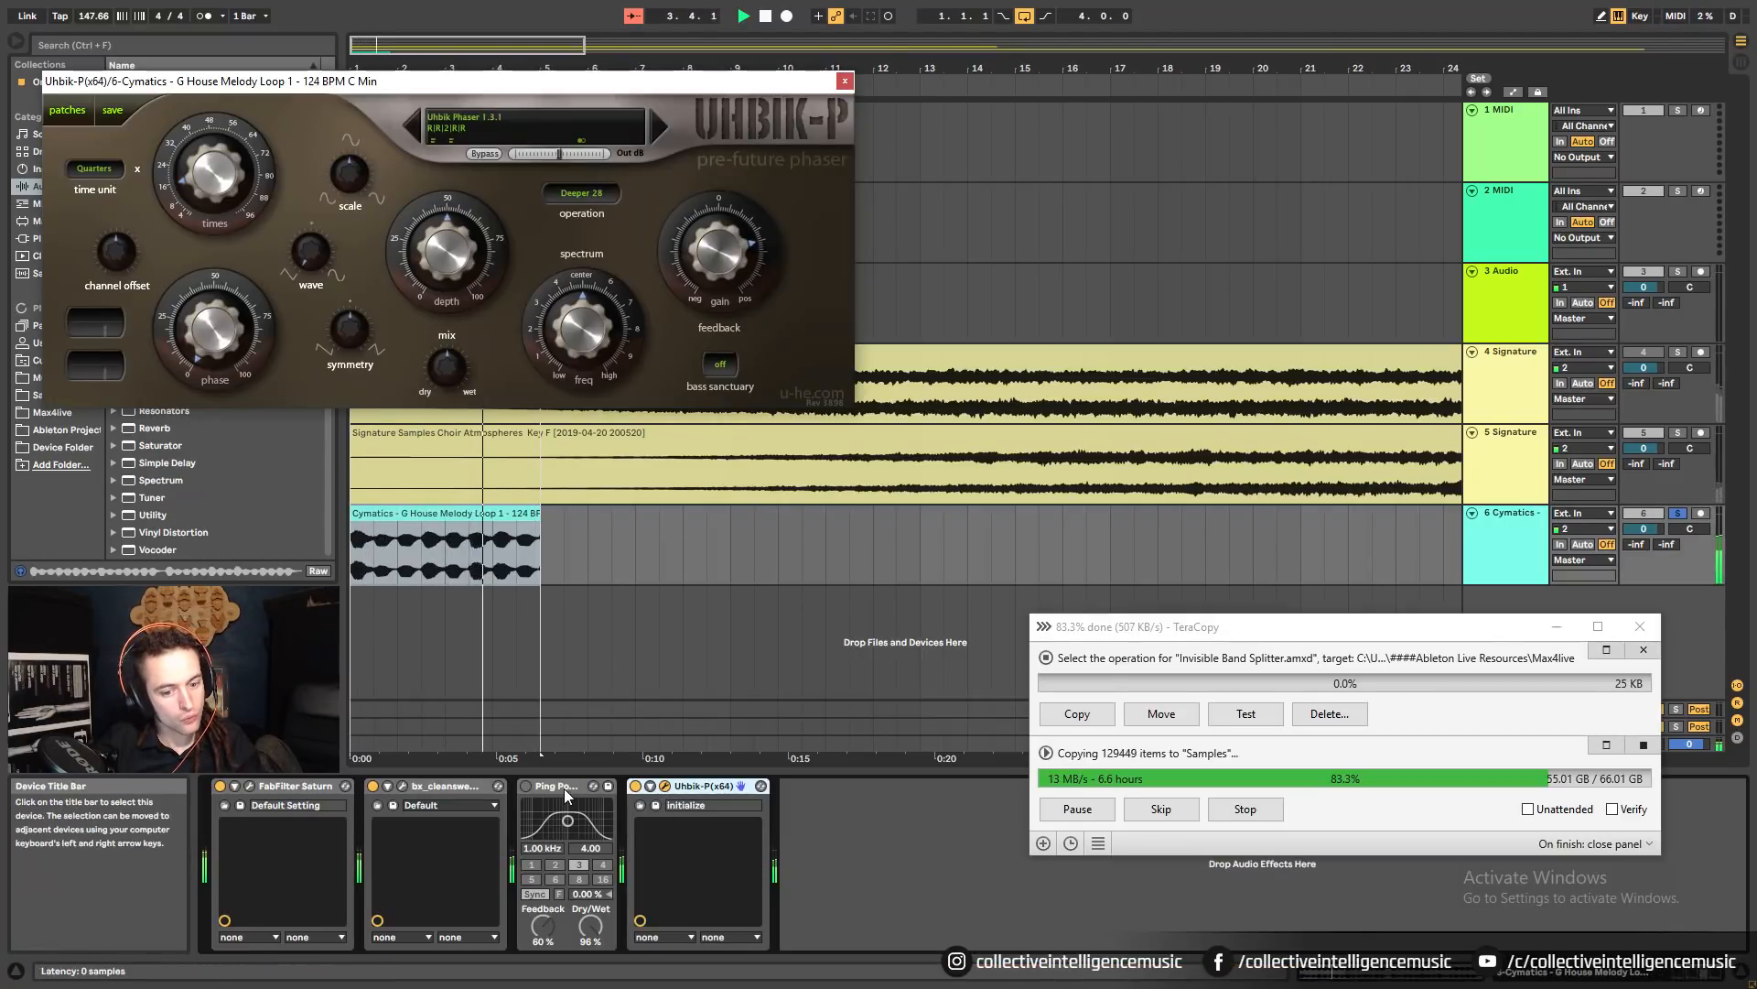
Move Ping Pong Delay behind Uhbik-P on track 6, activate it and lower its Dry/Wet to 48%.
{"action": "left_click_drag", "start_coordinate": [550, 785], "coordinate": [688, 793]}
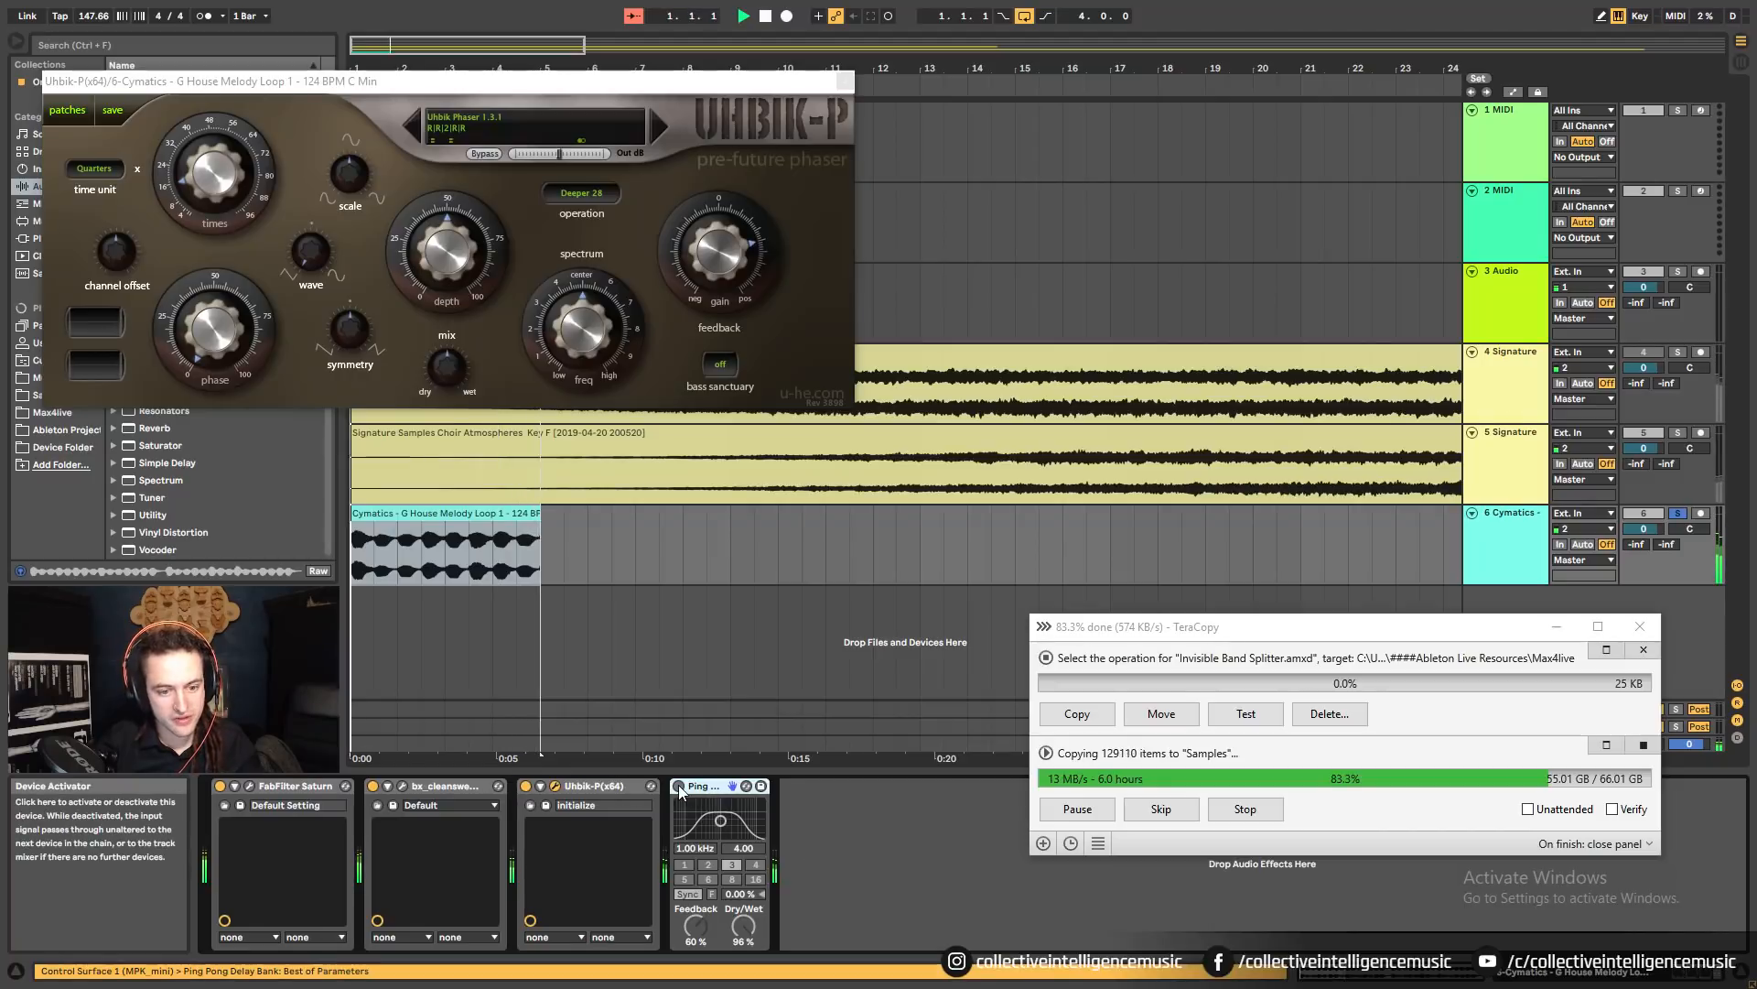
{"action": "left_click_drag", "start_coordinate": [743, 926], "coordinate": [744, 949]}
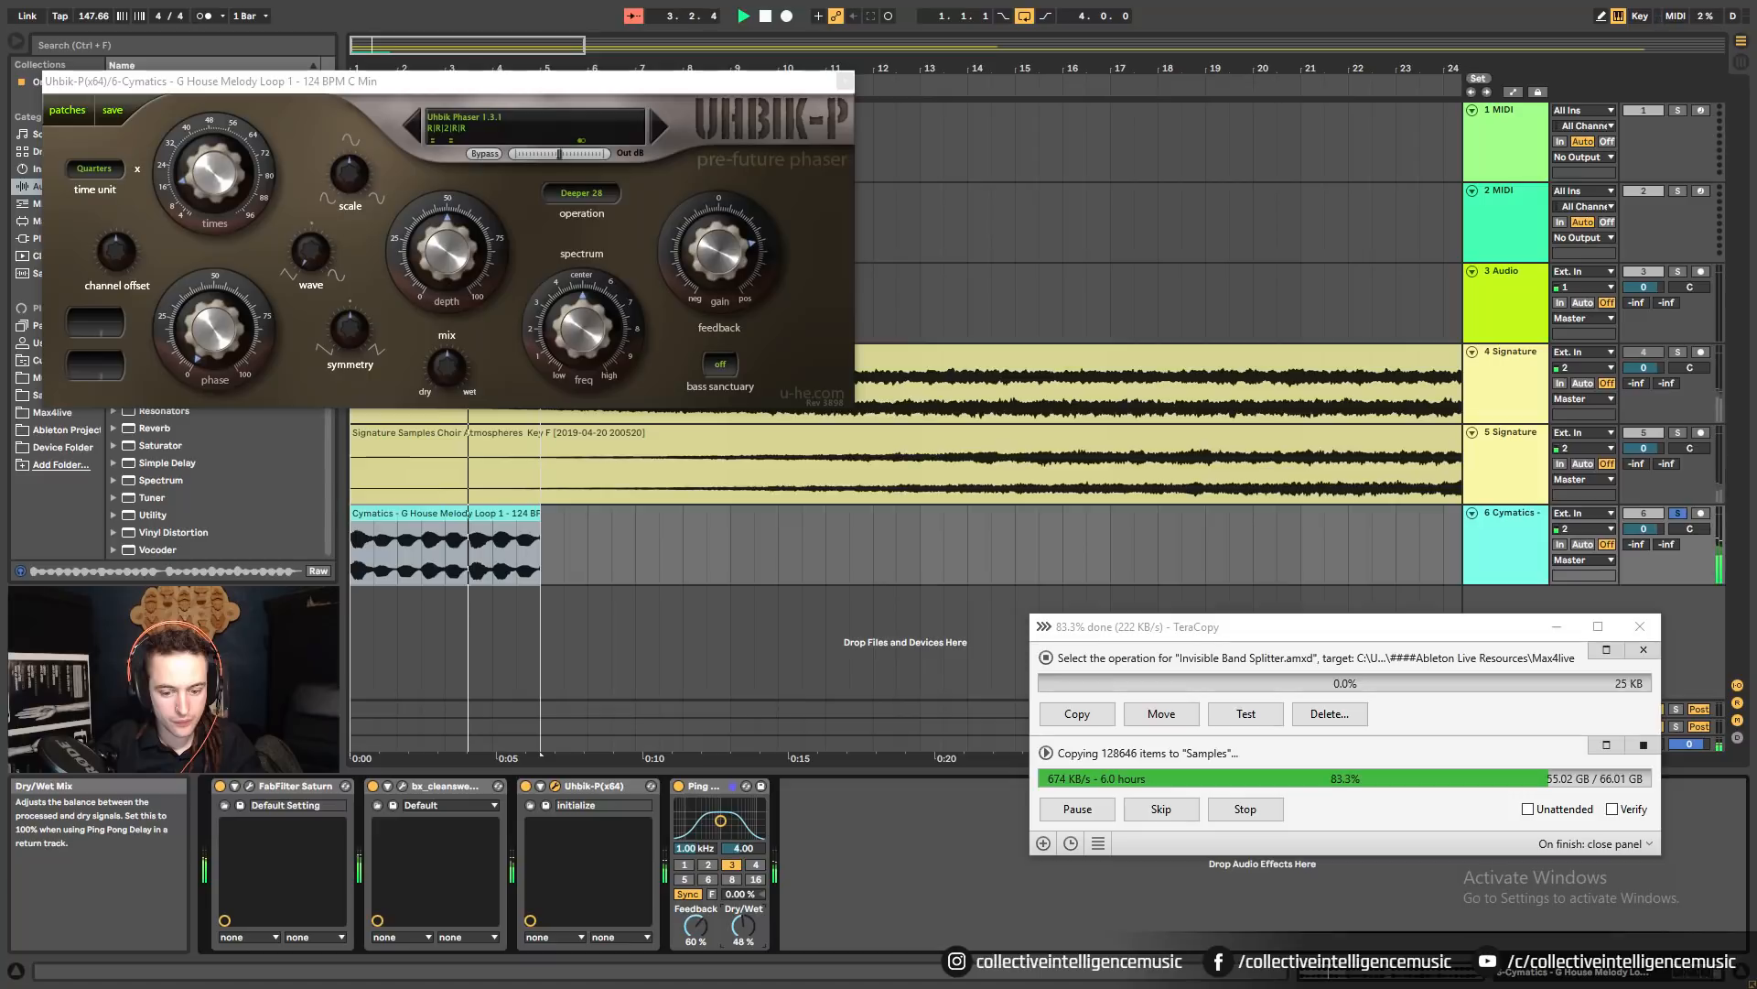
Consolidate the melody loop clip on track 6, allowing the audio to stop.
{"action": "left_click", "coordinate": [479, 552]}
{"action": "left_click", "coordinate": [475, 535]}
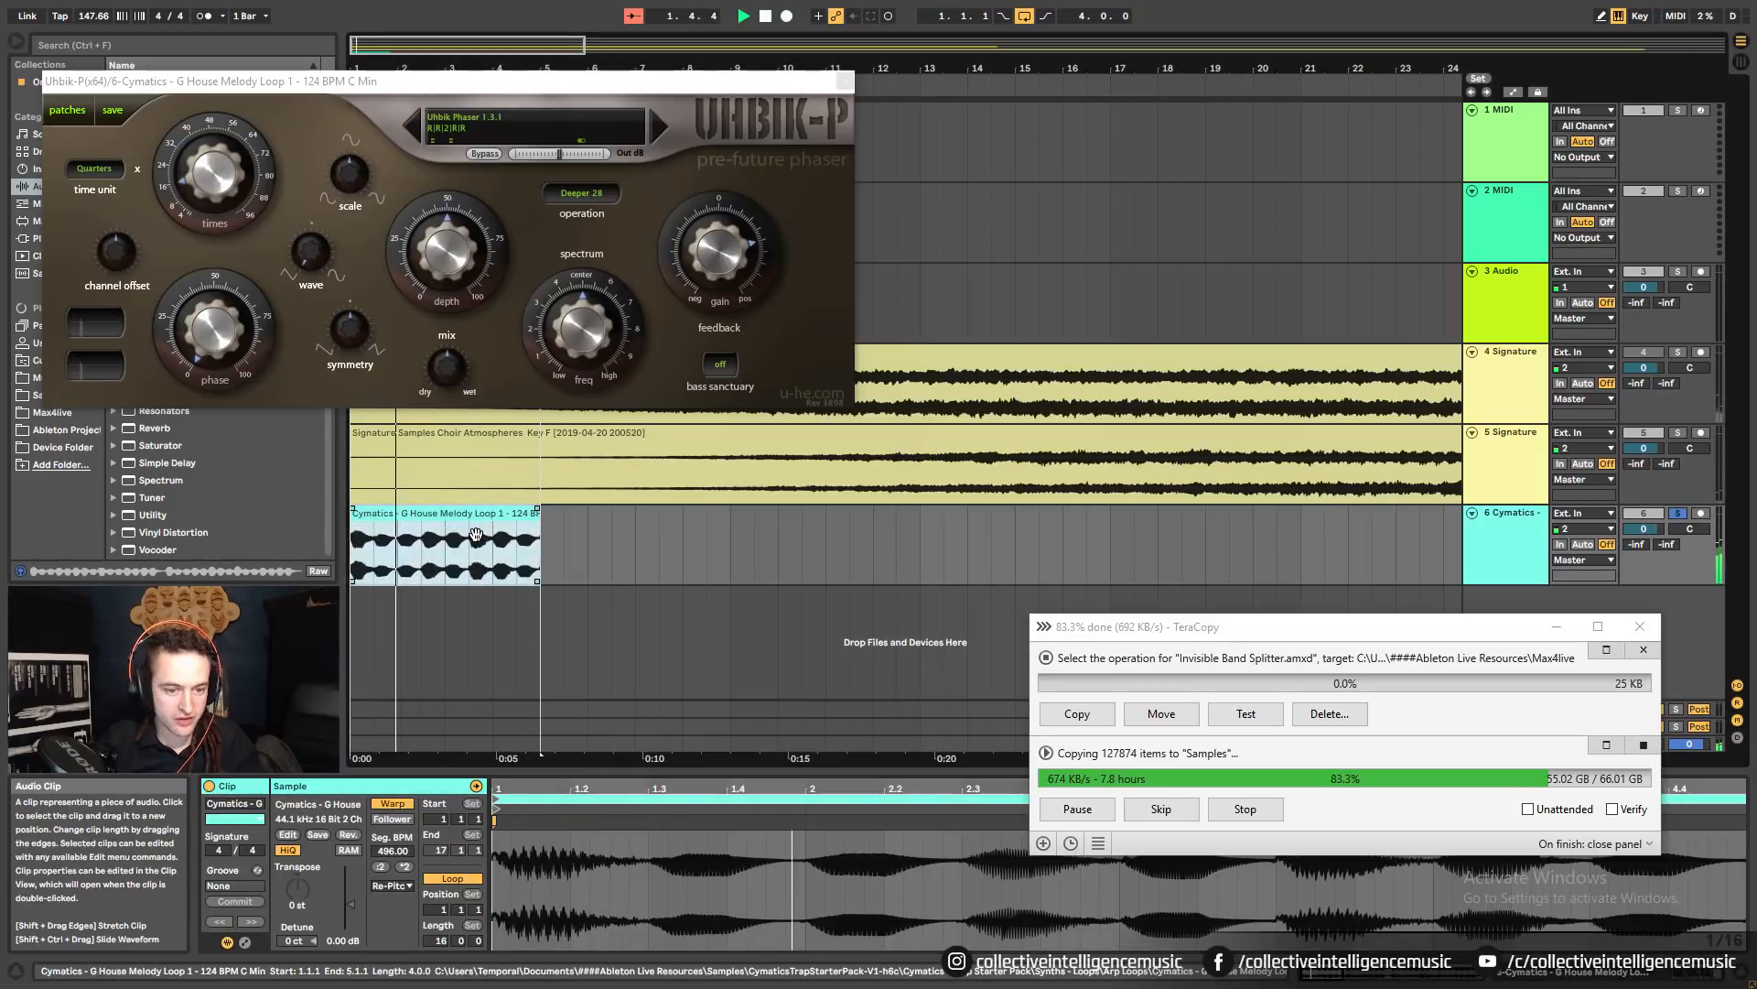
{"action": "key", "text": "ctrl+j"}
{"action": "left_click", "coordinate": [851, 518]}
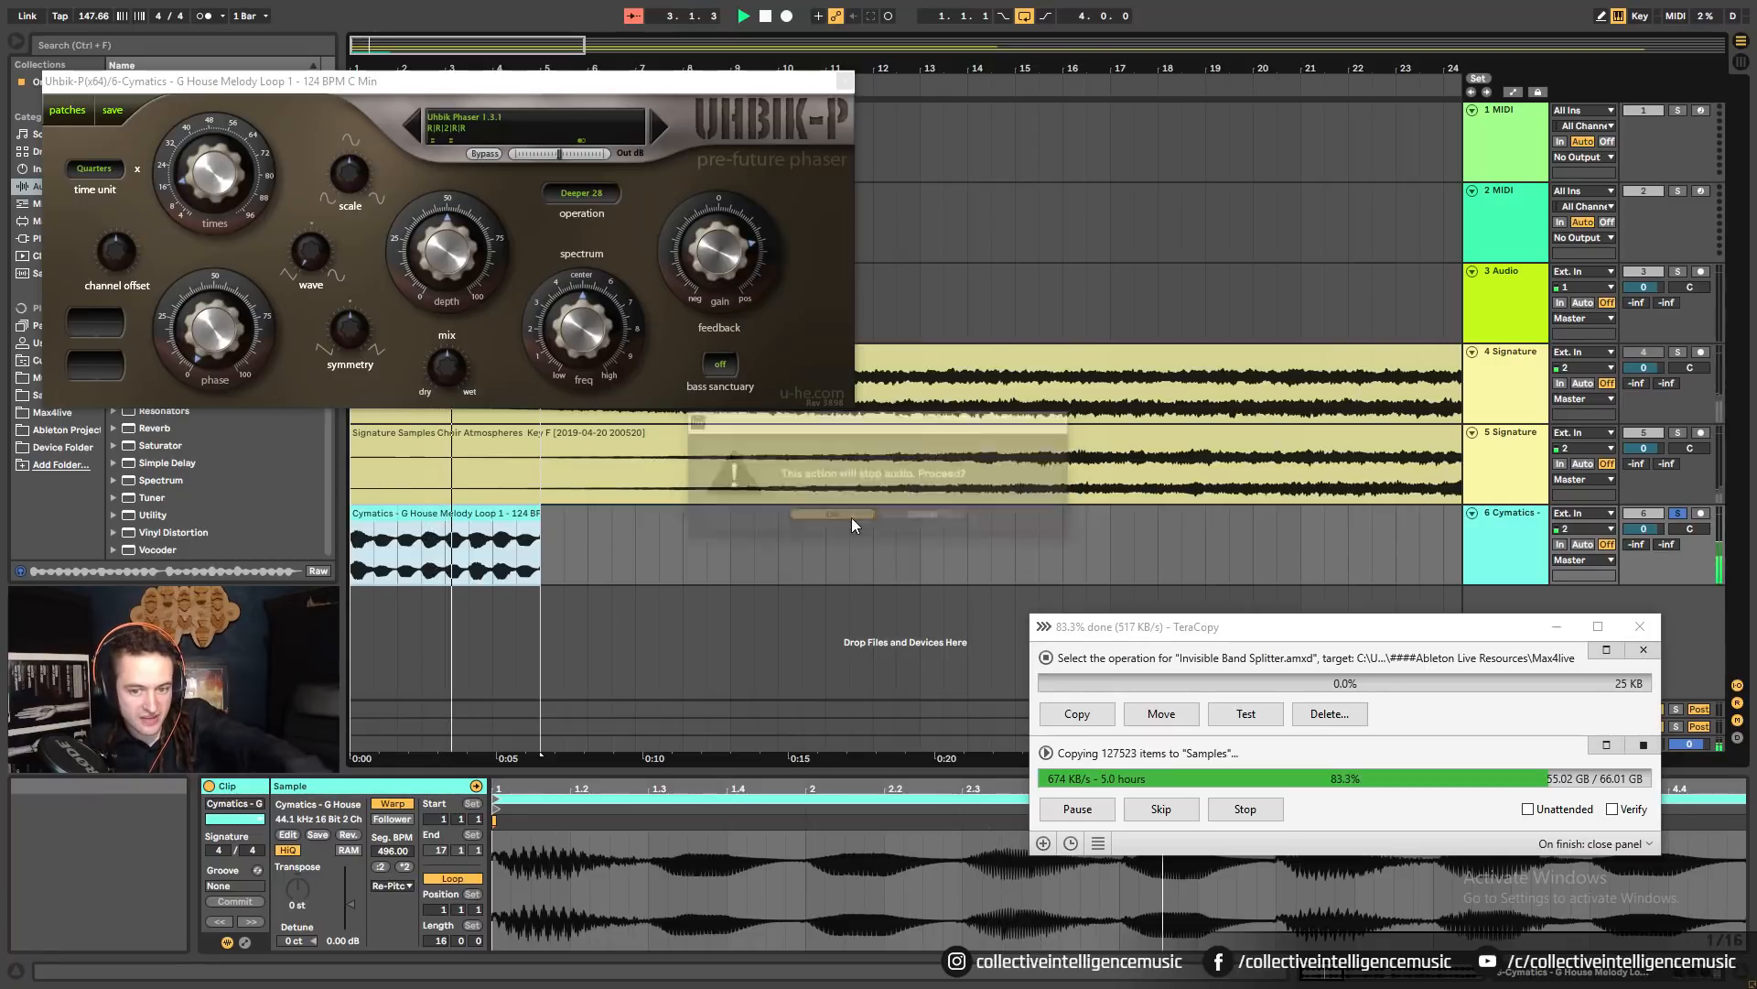
Set the consolidated melody clip to Beats warping with 1/16 preserved and a transient envelope of 24, and play it.
{"action": "left_click", "coordinate": [400, 887]}
{"action": "left_click", "coordinate": [401, 914]}
{"action": "left_click", "coordinate": [401, 913]}
{"action": "left_click", "coordinate": [398, 881]}
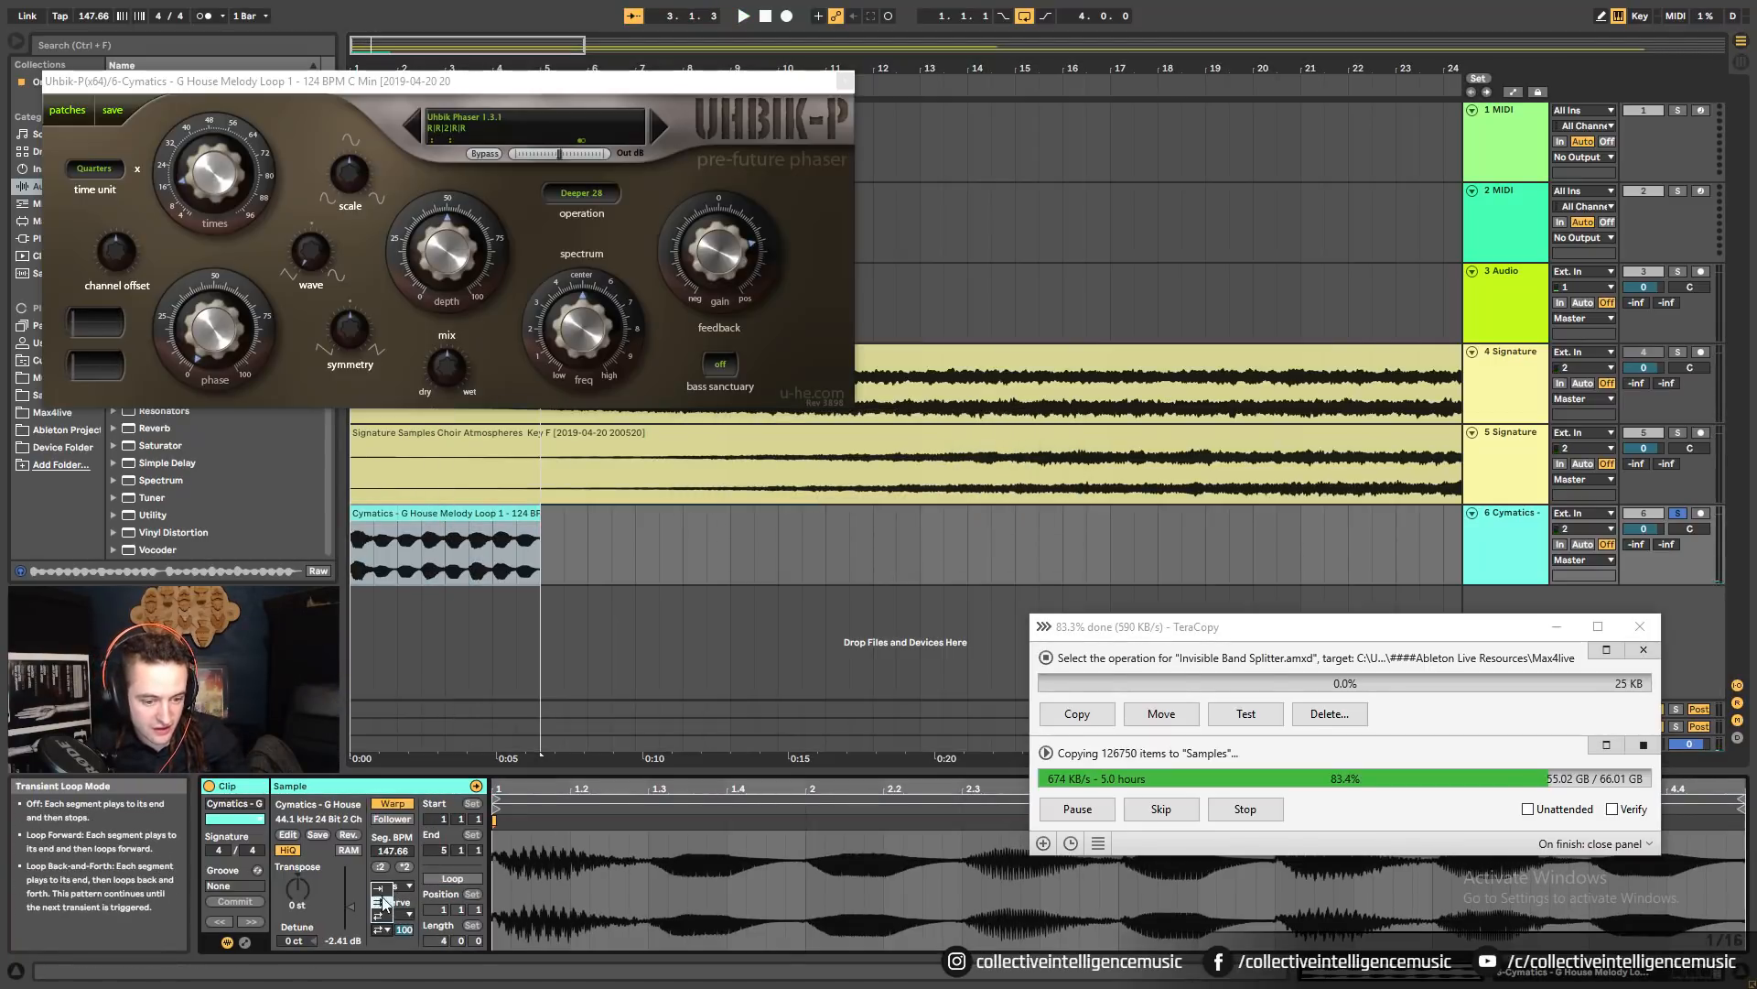
{"action": "left_click_drag", "start_coordinate": [403, 929], "coordinate": [404, 934]}
{"action": "key", "text": "space"}
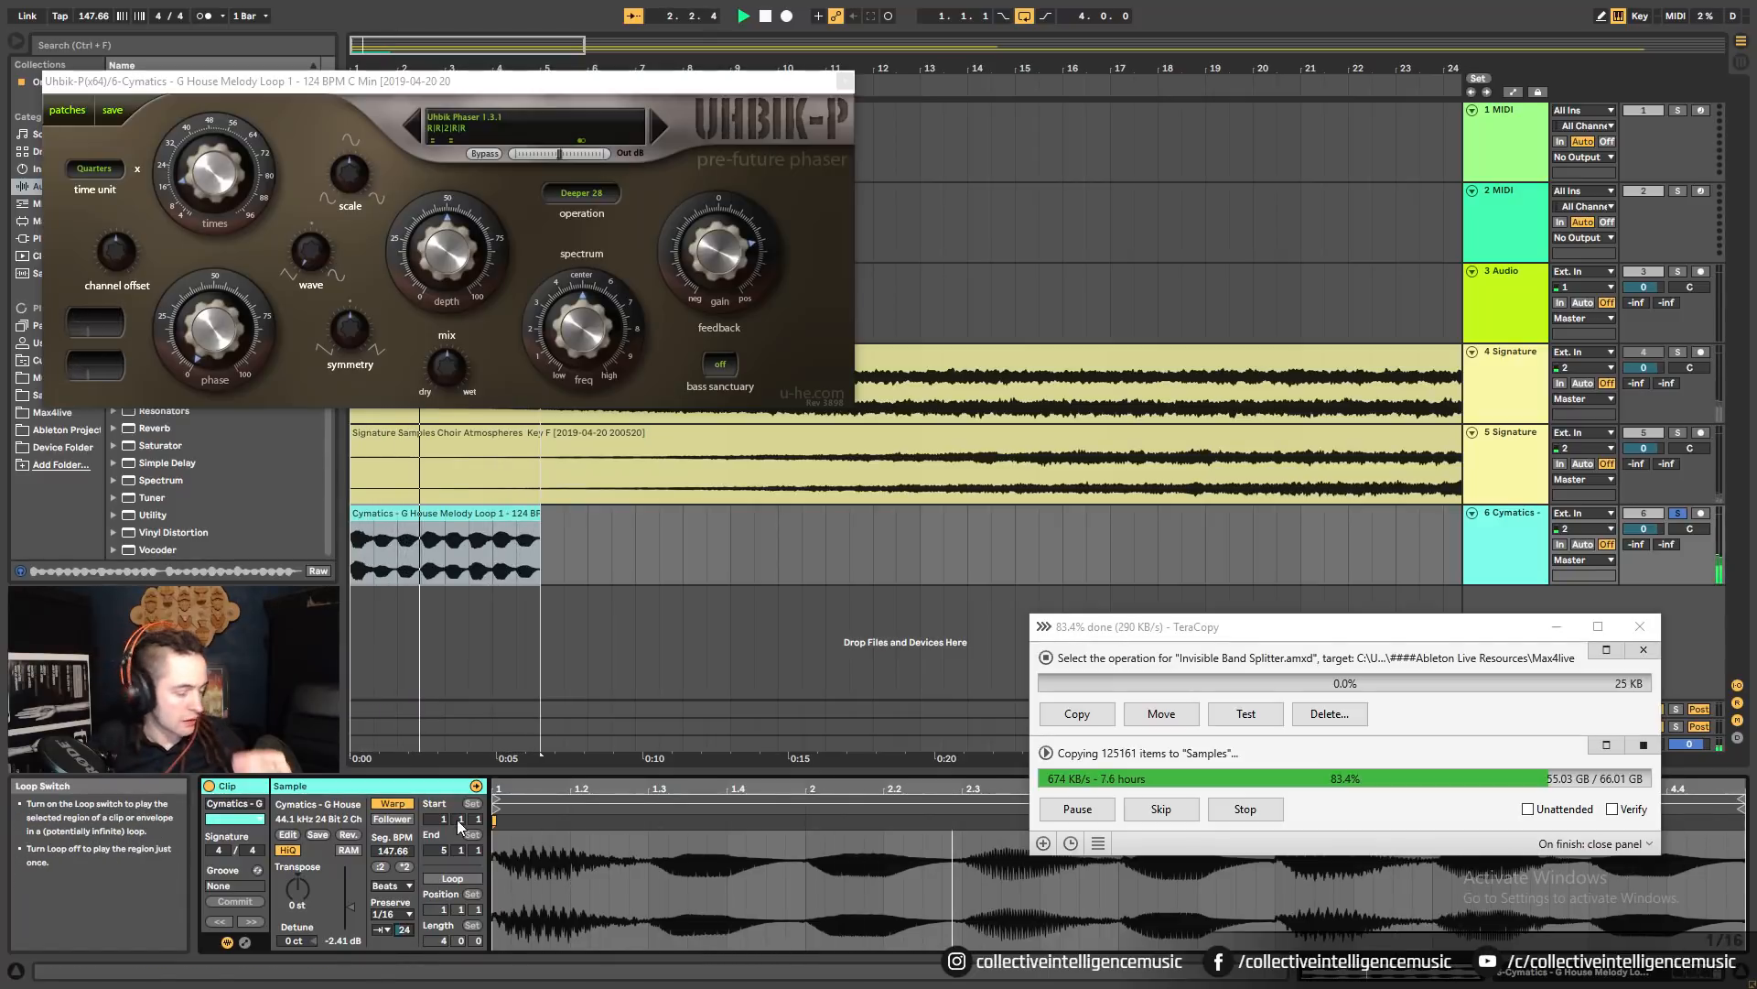
Close the Uhbik-P window, minimise the TeraCopy window and return to track 6's device chain.
{"action": "left_click", "coordinate": [845, 82]}
{"action": "left_click_drag", "start_coordinate": [910, 68], "coordinate": [824, 18]}
{"action": "left_click", "coordinate": [828, 433]}
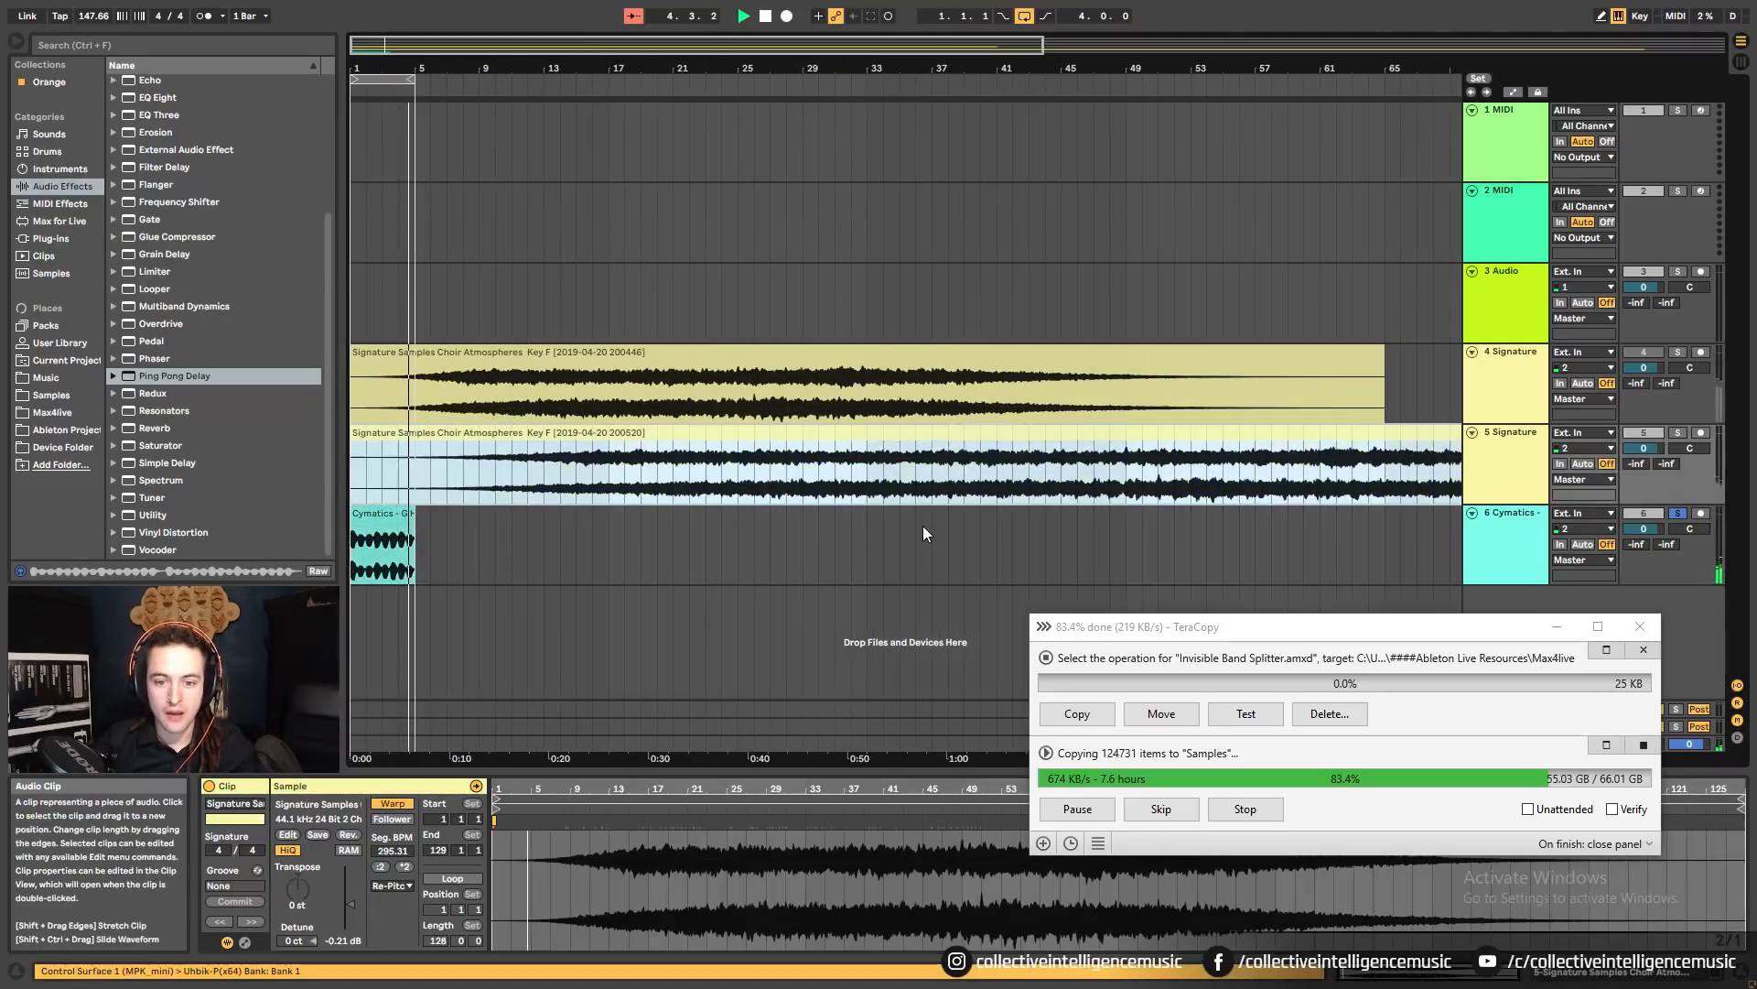
{"action": "left_click", "coordinate": [1482, 555]}
{"action": "left_click", "coordinate": [1557, 627]}
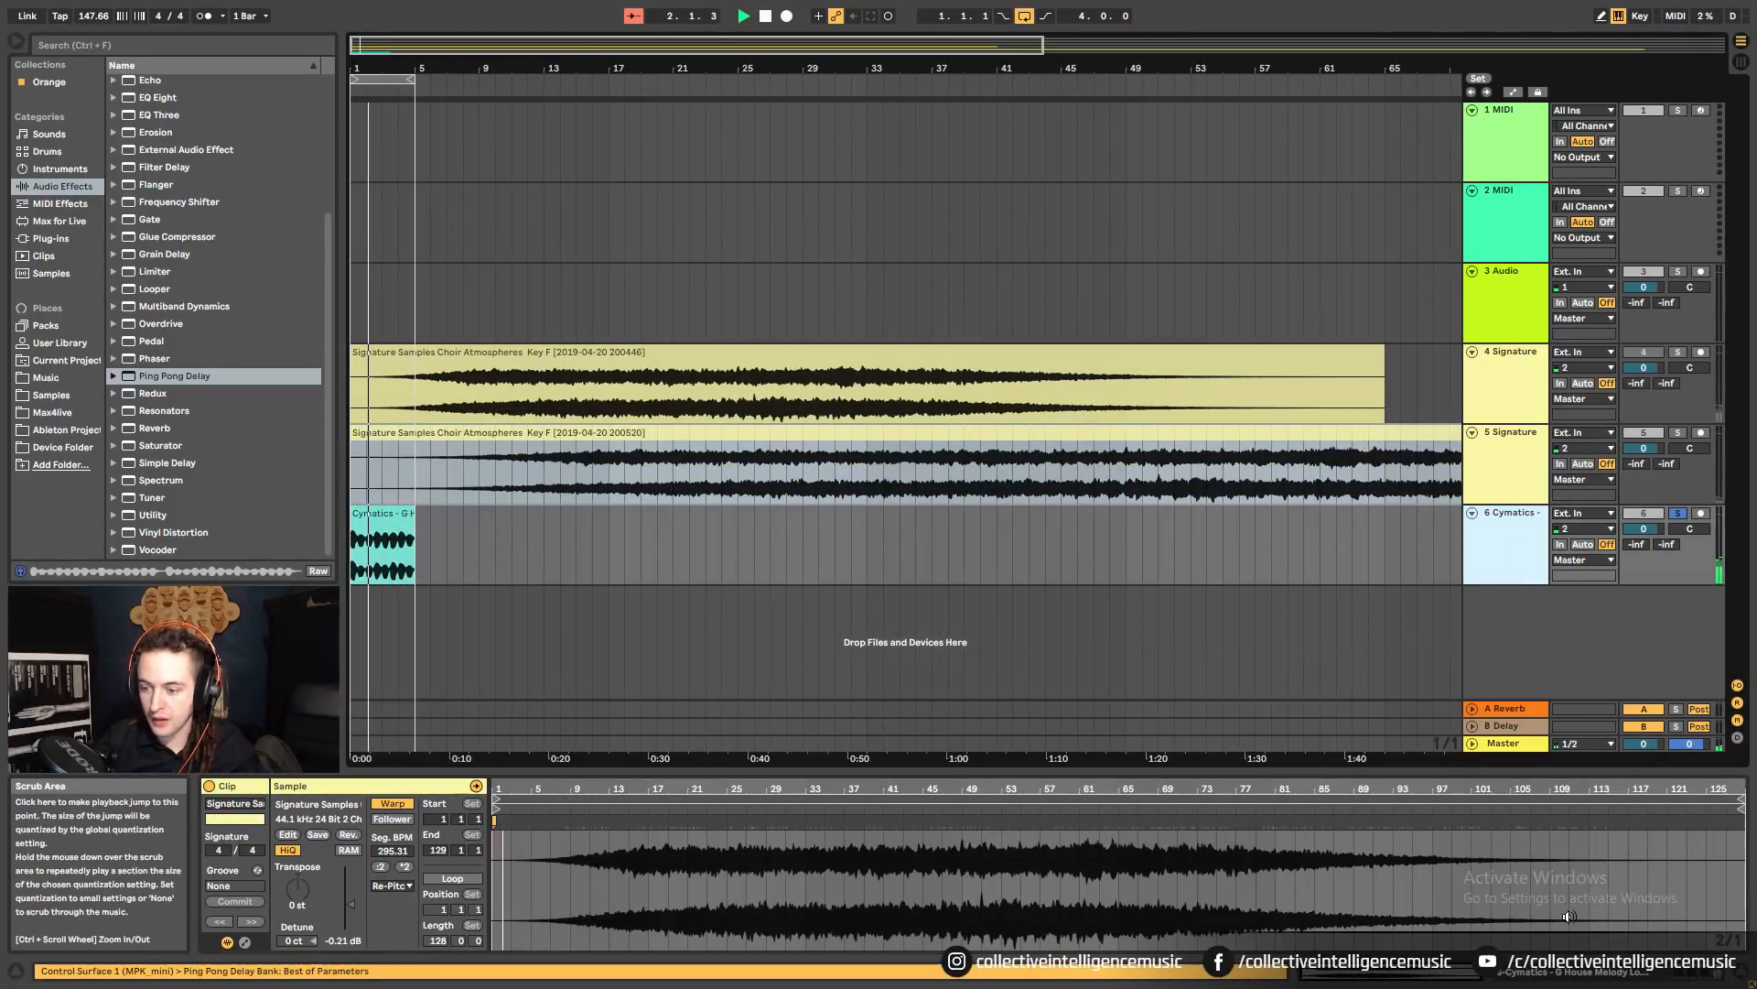
{"action": "left_click", "coordinate": [1508, 640]}
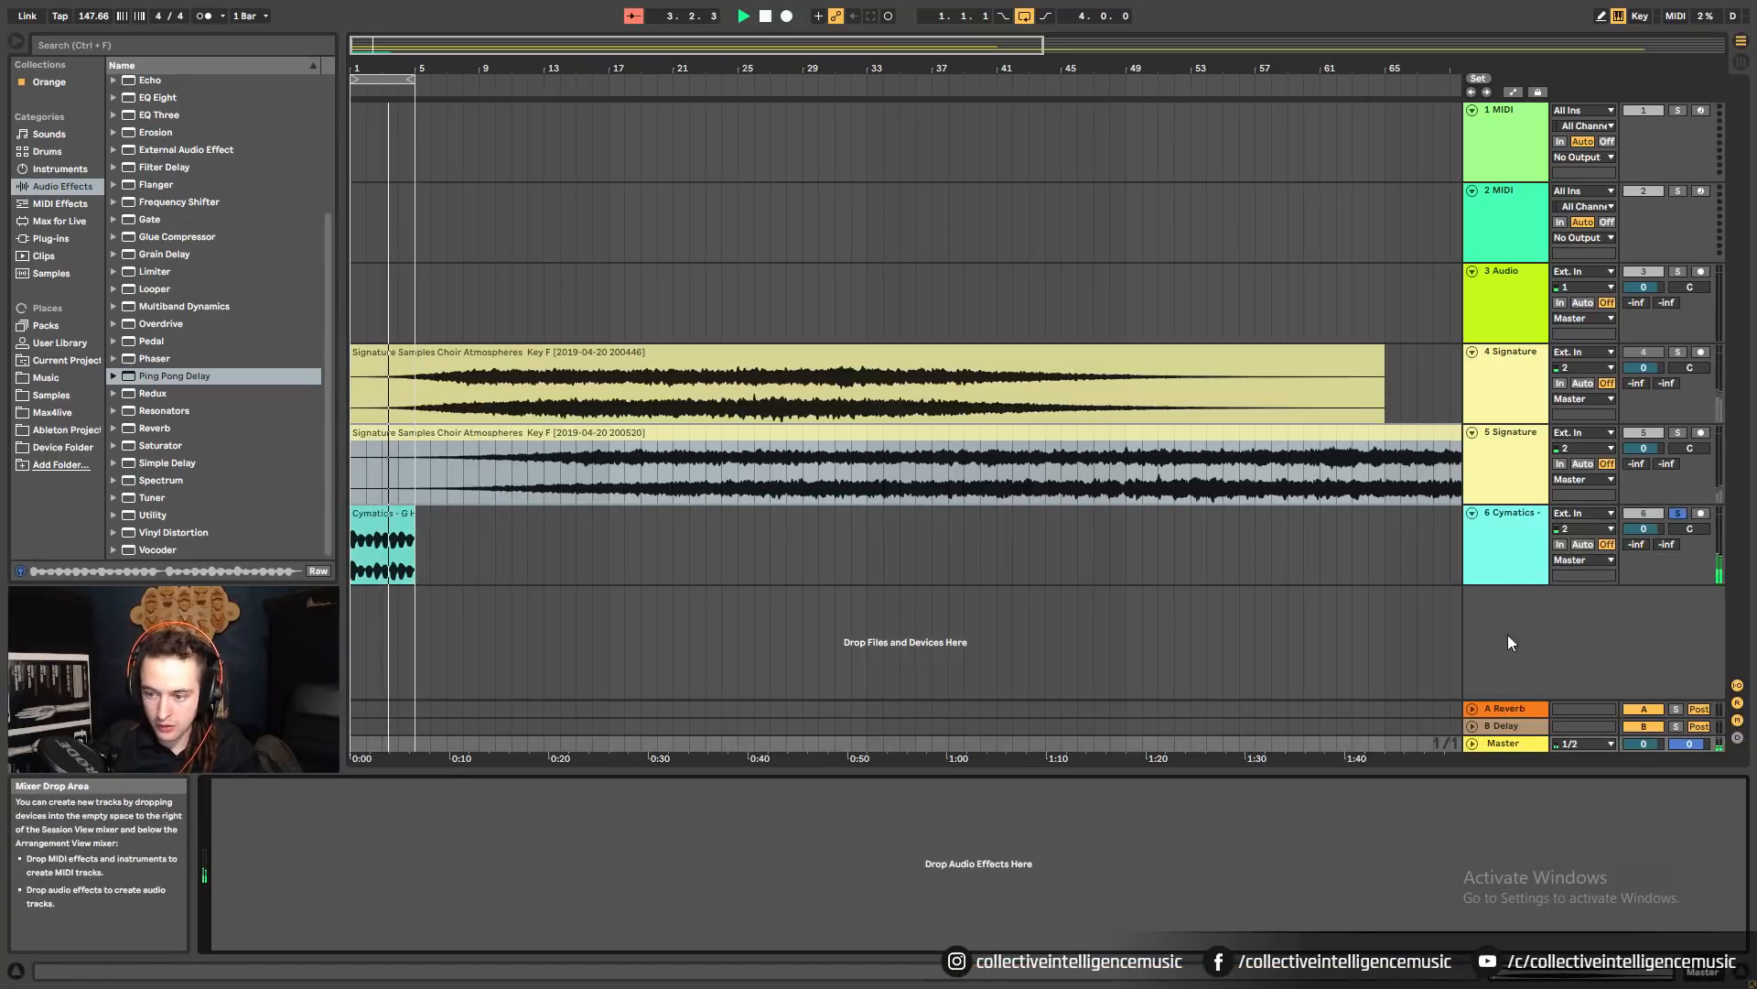
{"action": "left_click", "coordinate": [1504, 569]}
{"action": "left_click", "coordinate": [600, 787]}
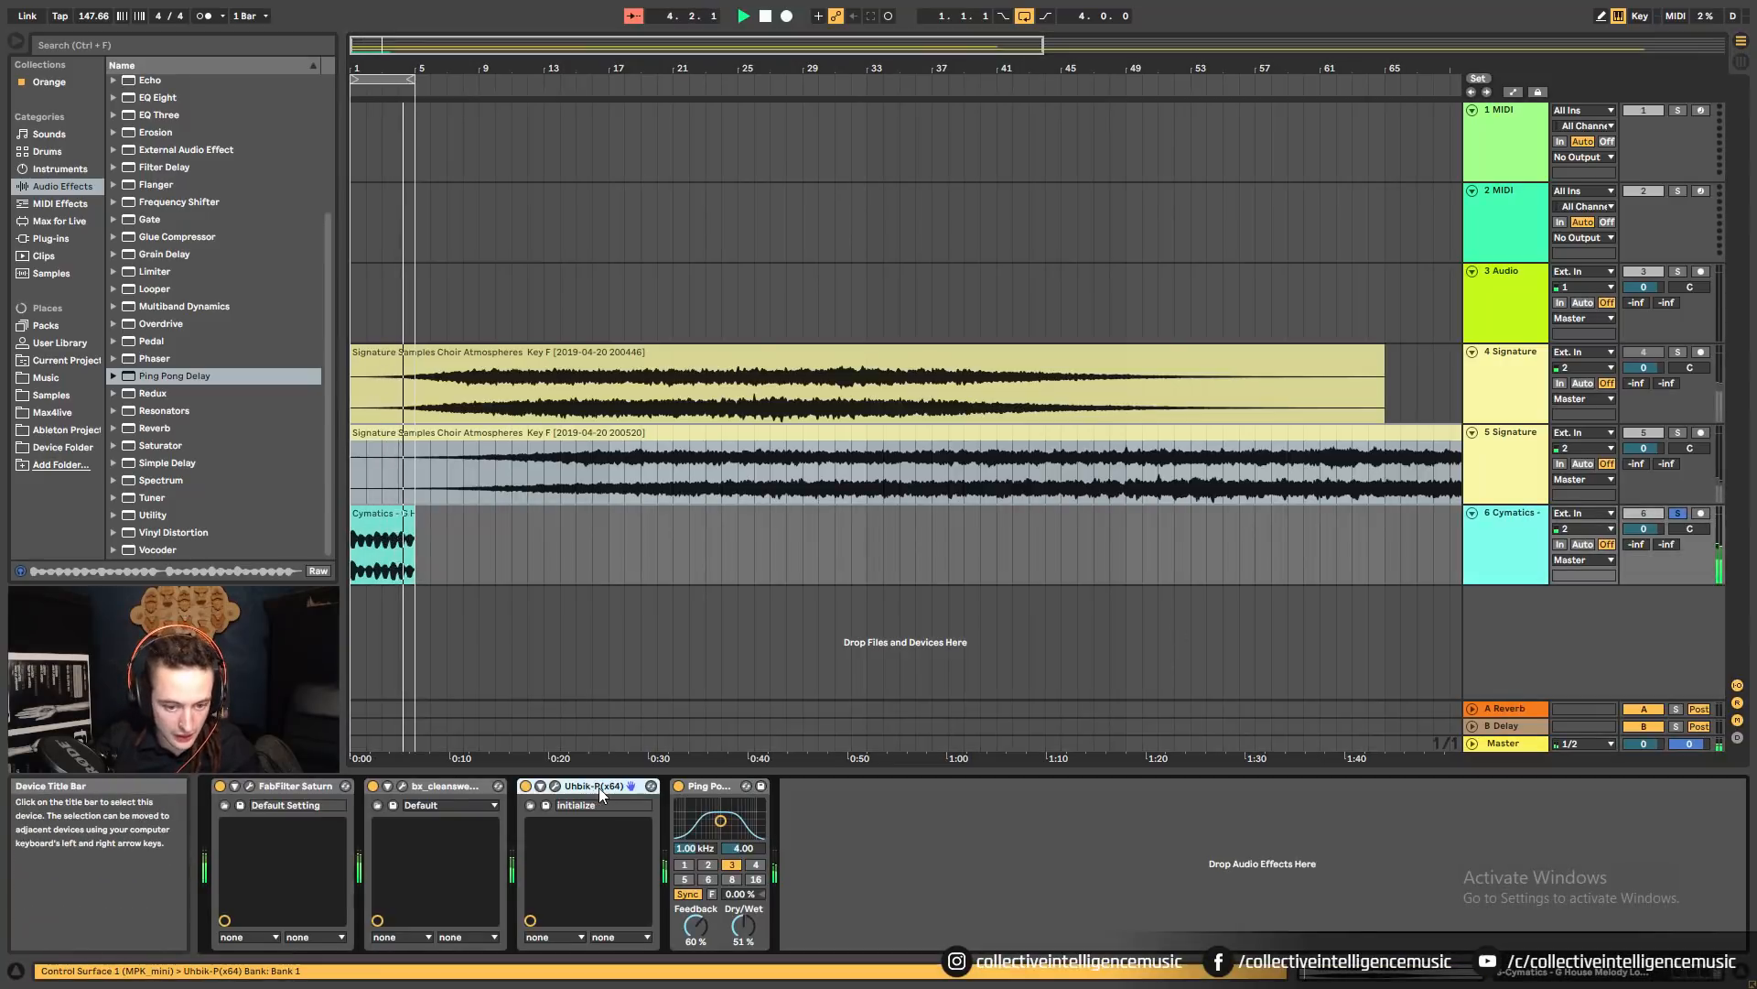
Solo the choir on track 5 and play its clip from bar 41.
{"action": "left_click", "coordinate": [876, 495]}
{"action": "right_click", "coordinate": [702, 873]}
{"action": "left_click", "coordinate": [714, 884]}
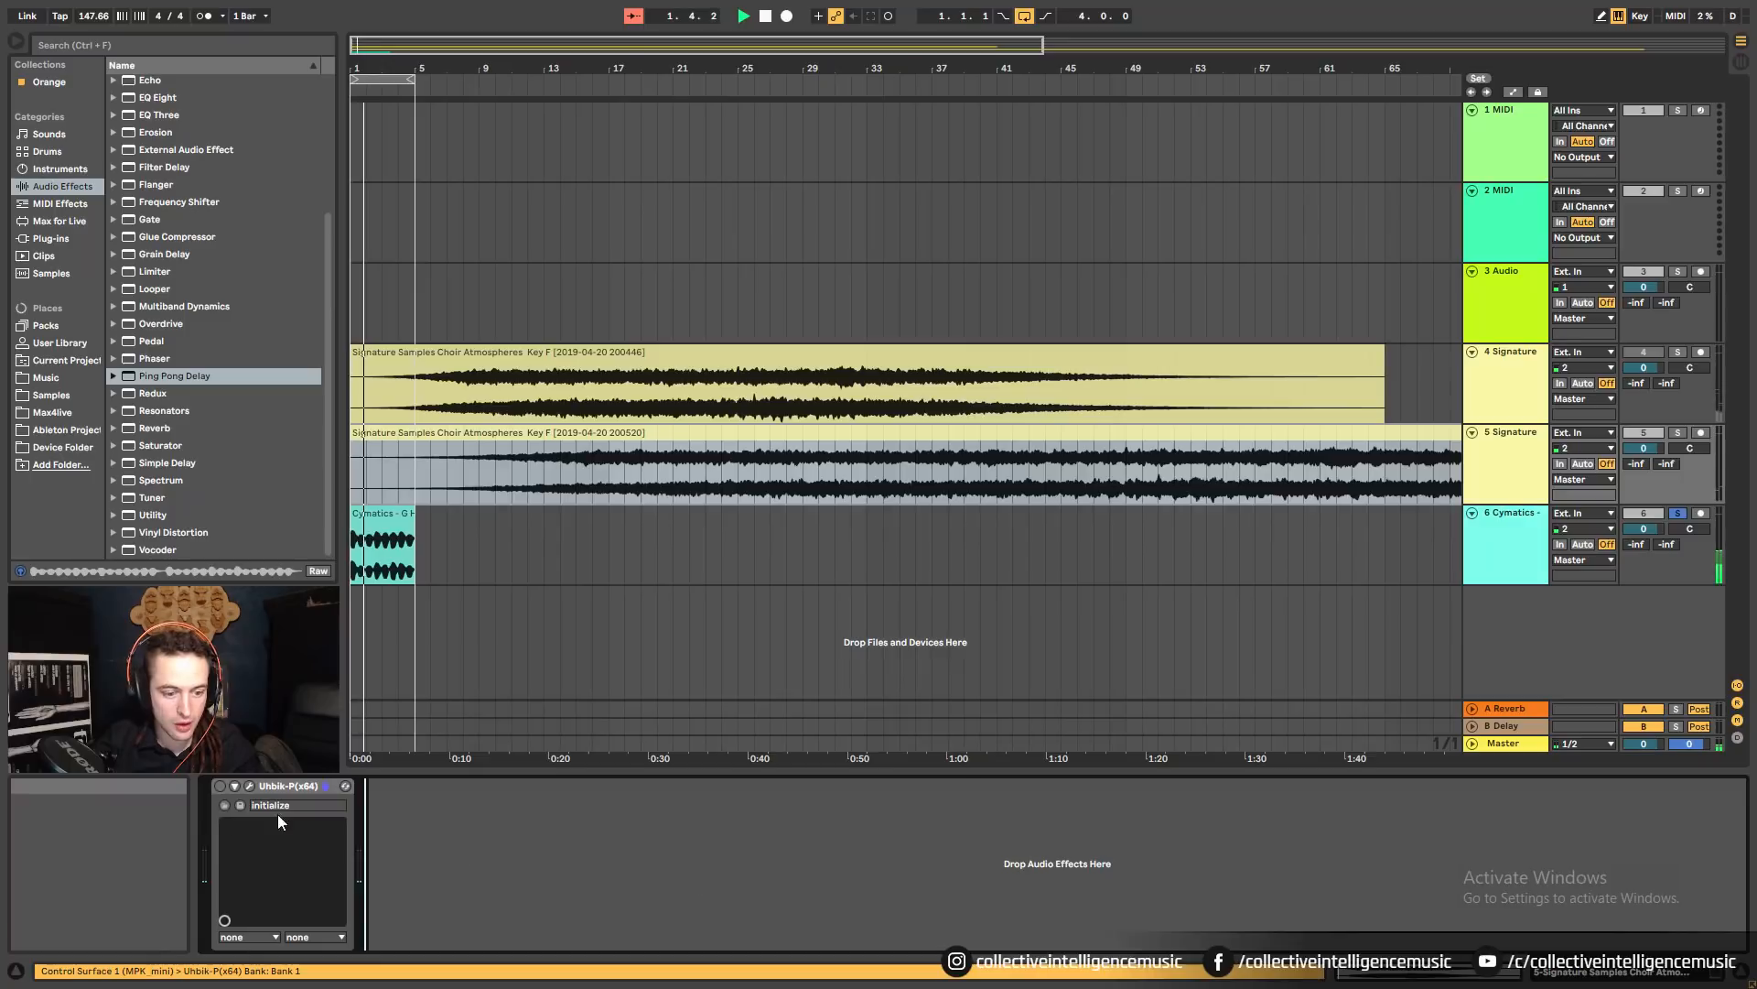
{"action": "left_click", "coordinate": [997, 475]}
{"action": "left_click", "coordinate": [1678, 433]}
{"action": "key", "text": "space"}
{"action": "key", "text": "space"}
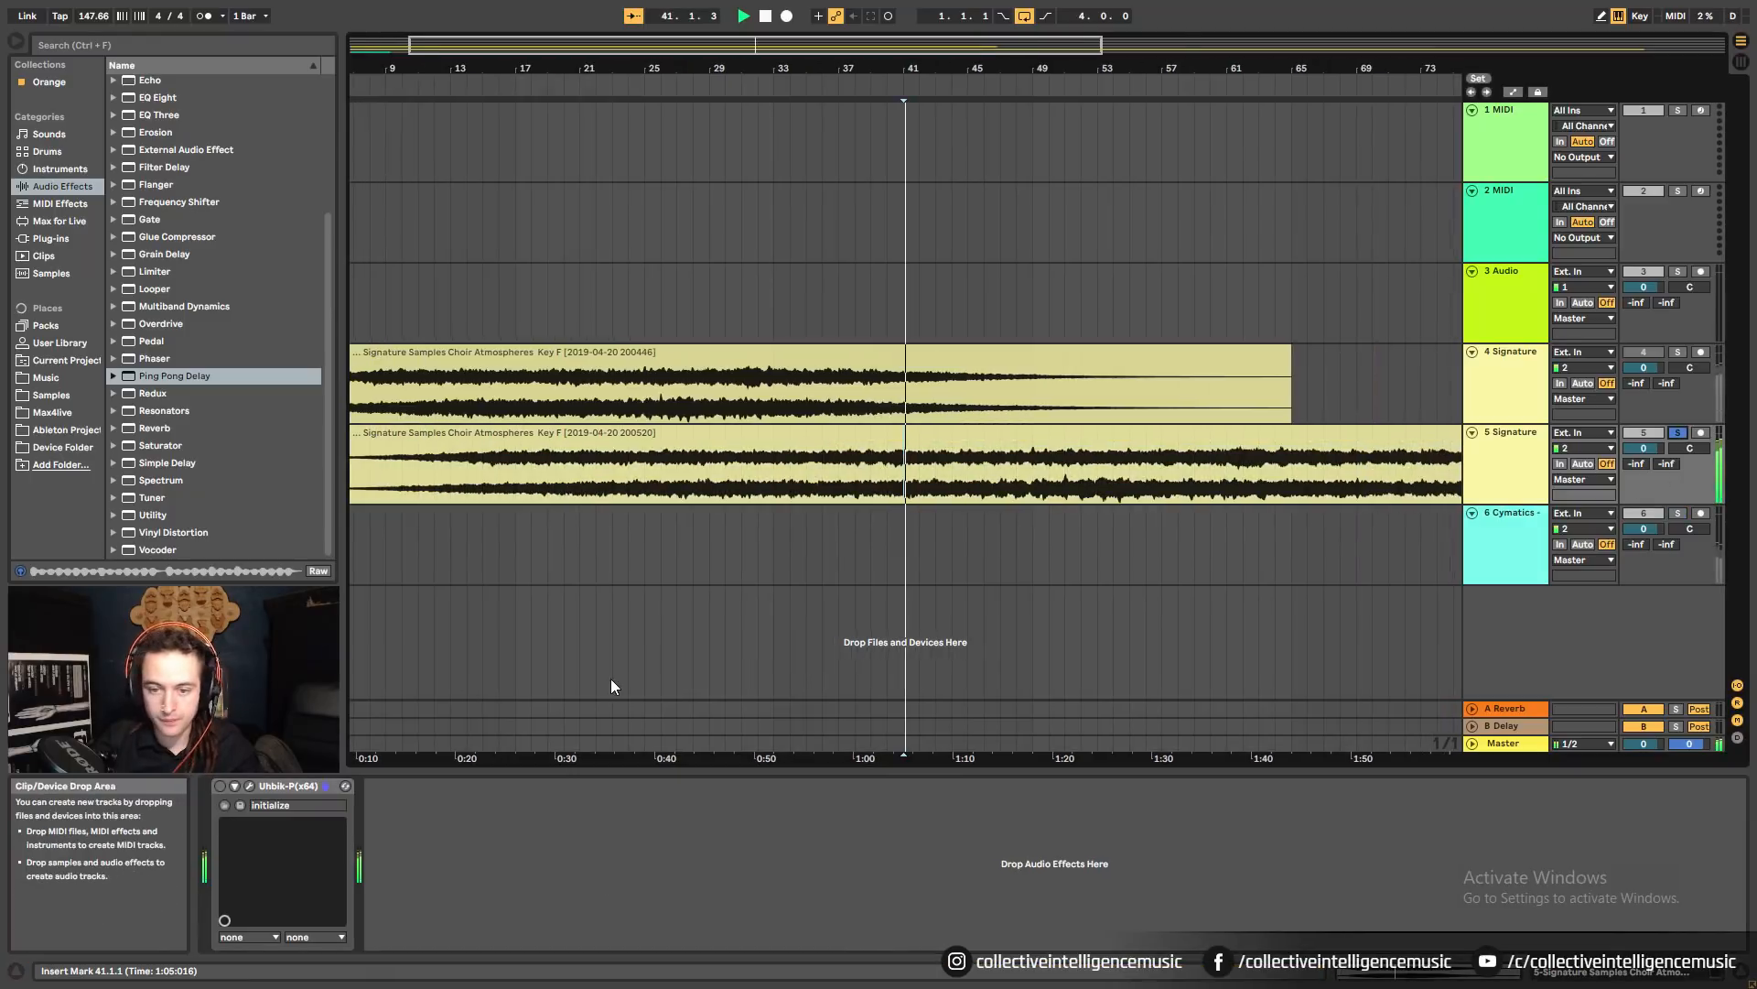
Activate Uhbik-P on track 5, open its window and audition the preset "invisible".
{"action": "left_click", "coordinate": [221, 786]}
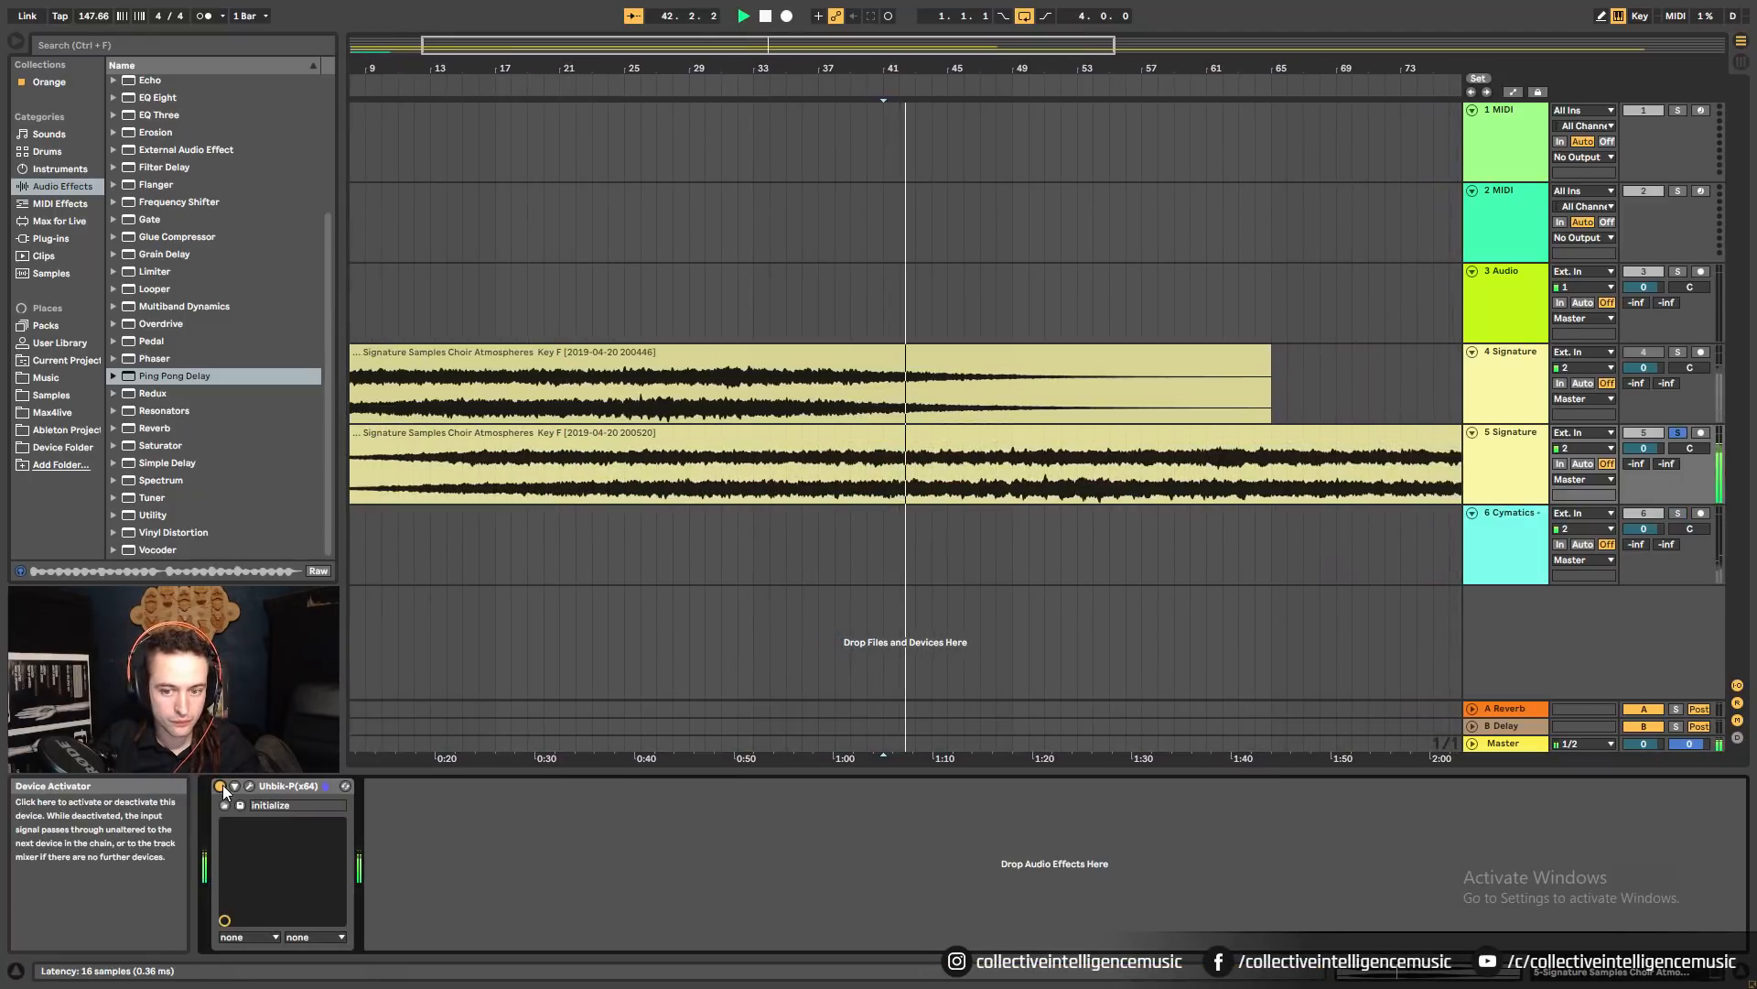
{"action": "left_click", "coordinate": [249, 786]}
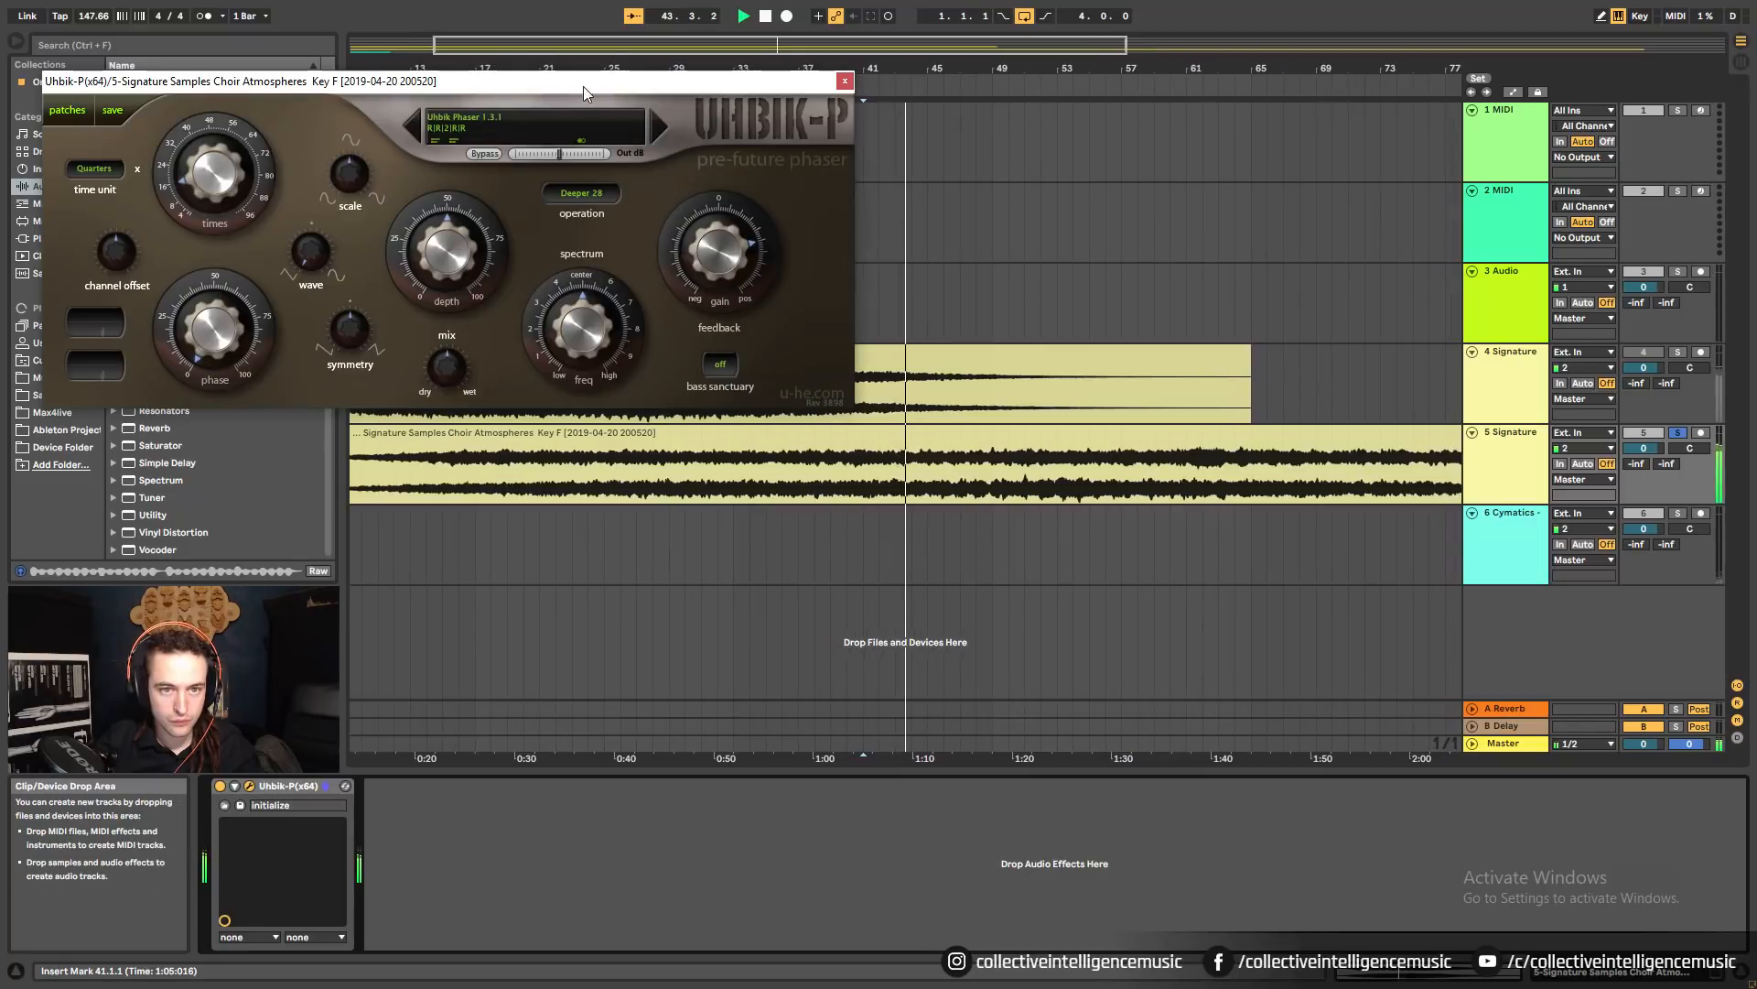
{"action": "left_click_drag", "start_coordinate": [584, 91], "coordinate": [901, 513]}
{"action": "left_click", "coordinate": [978, 550]}
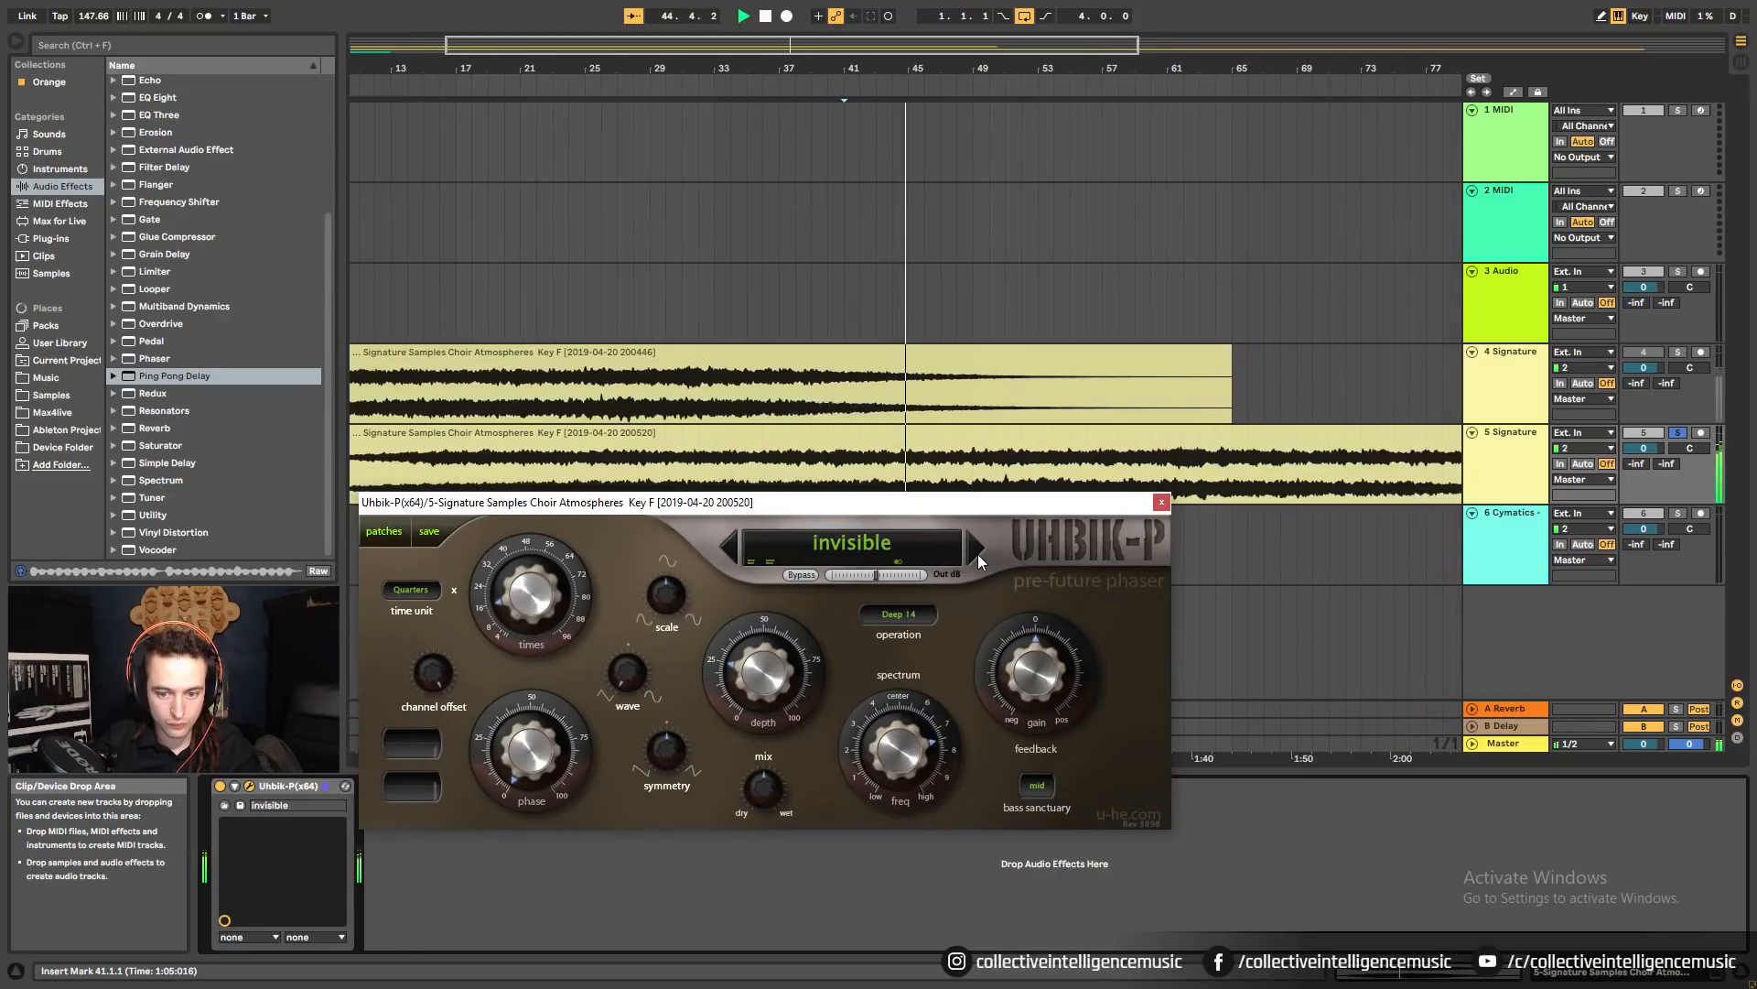
Stop playback and delete the Uhbik-P phaser from track 5.
{"action": "key", "text": "space"}
{"action": "left_click", "coordinate": [289, 787]}
{"action": "key", "text": "ctrl+alt+p"}
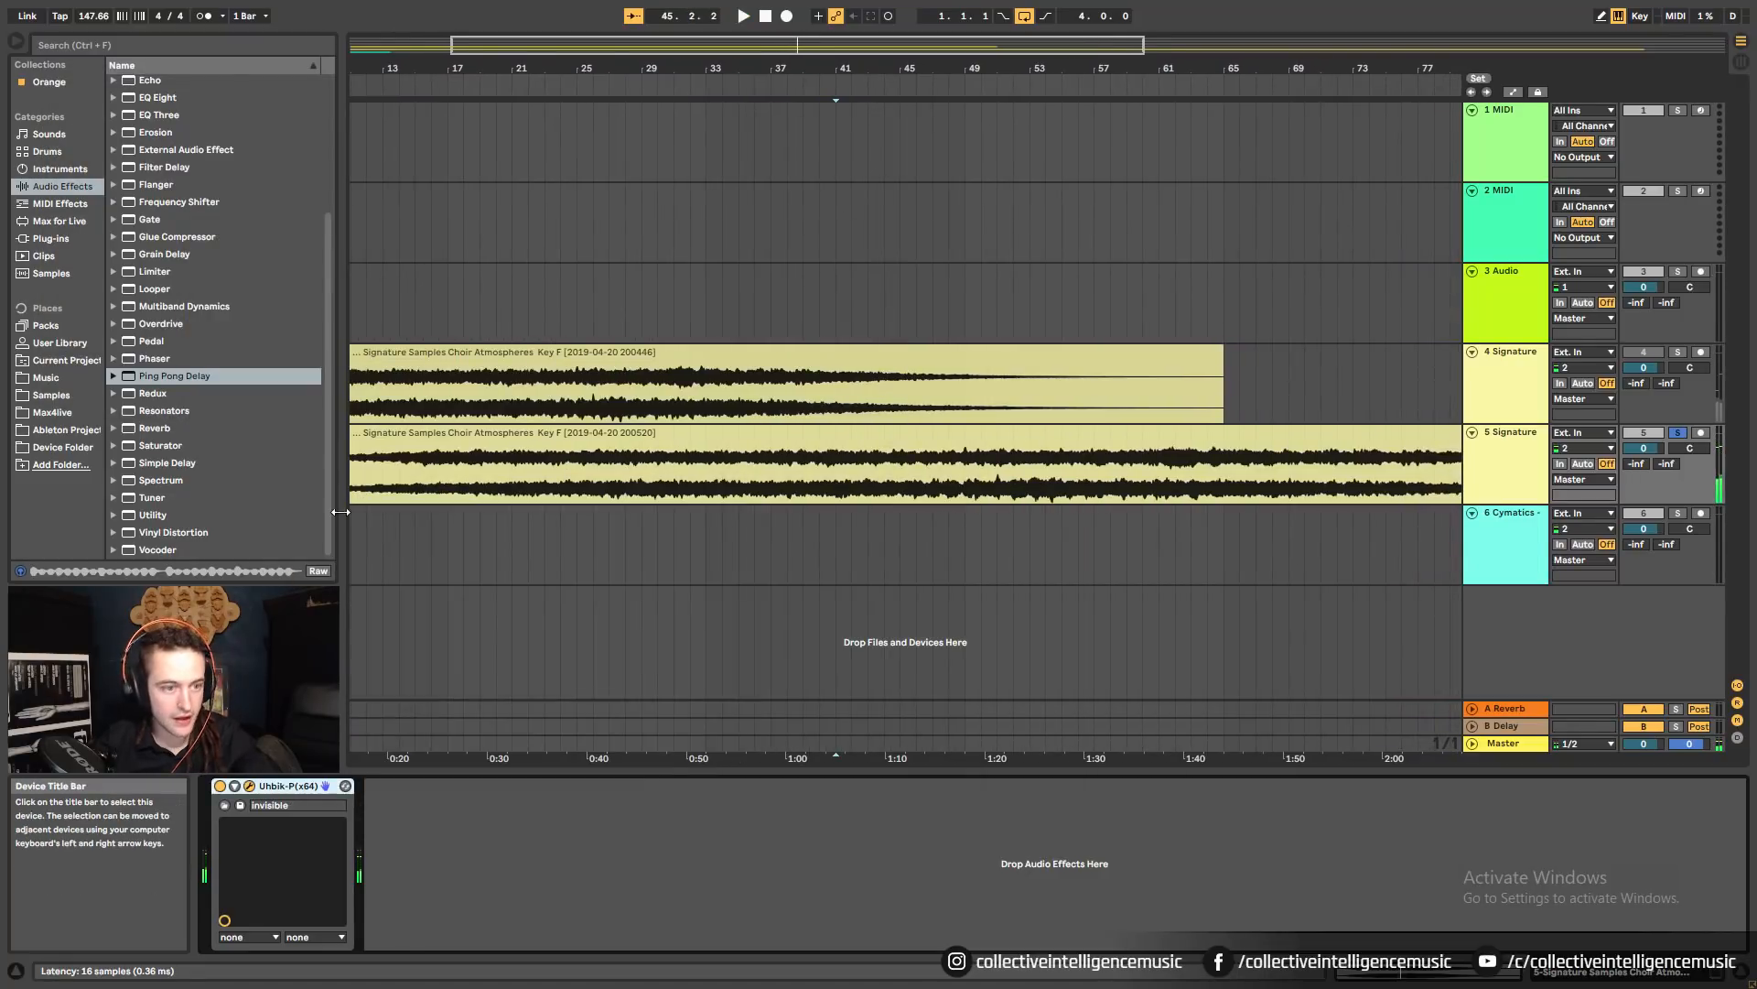
{"action": "key", "text": "Delete"}
Search the plug-ins for "uh", add Uhbik-F to choir track 5 and start playback.
{"action": "left_click", "coordinate": [51, 238]}
{"action": "left_click", "coordinate": [122, 65]}
{"action": "left_click", "coordinate": [121, 45]}
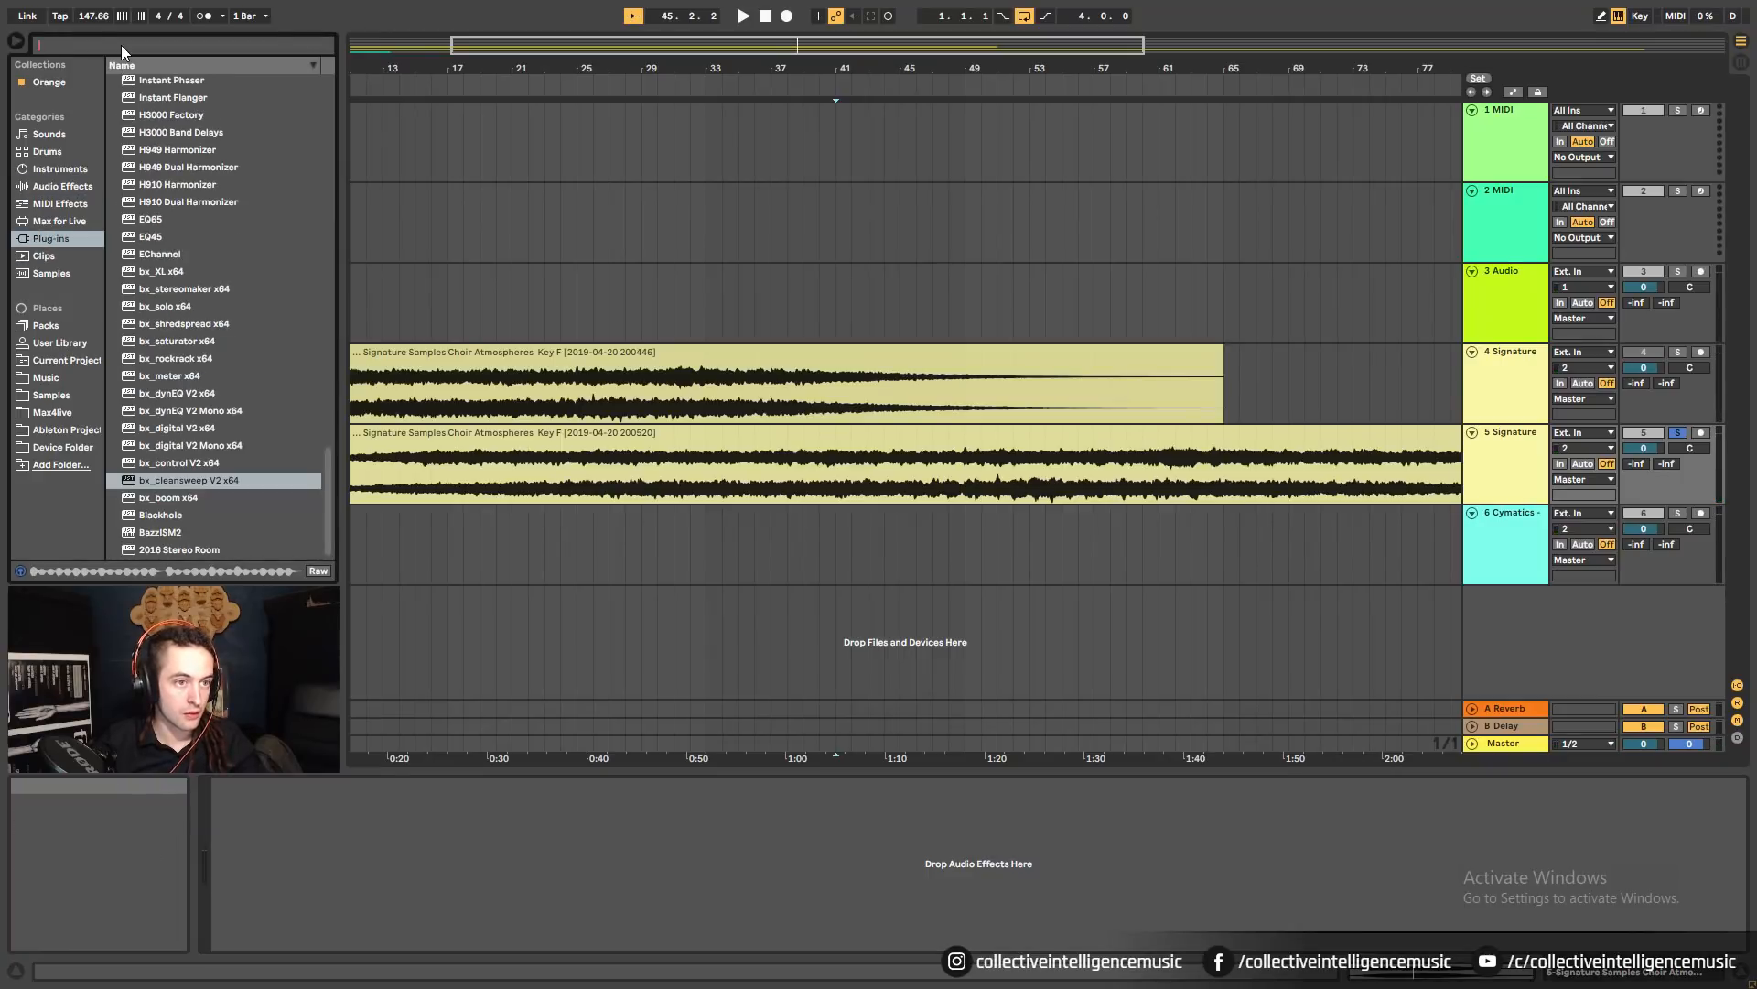
{"action": "type", "text": "uh"}
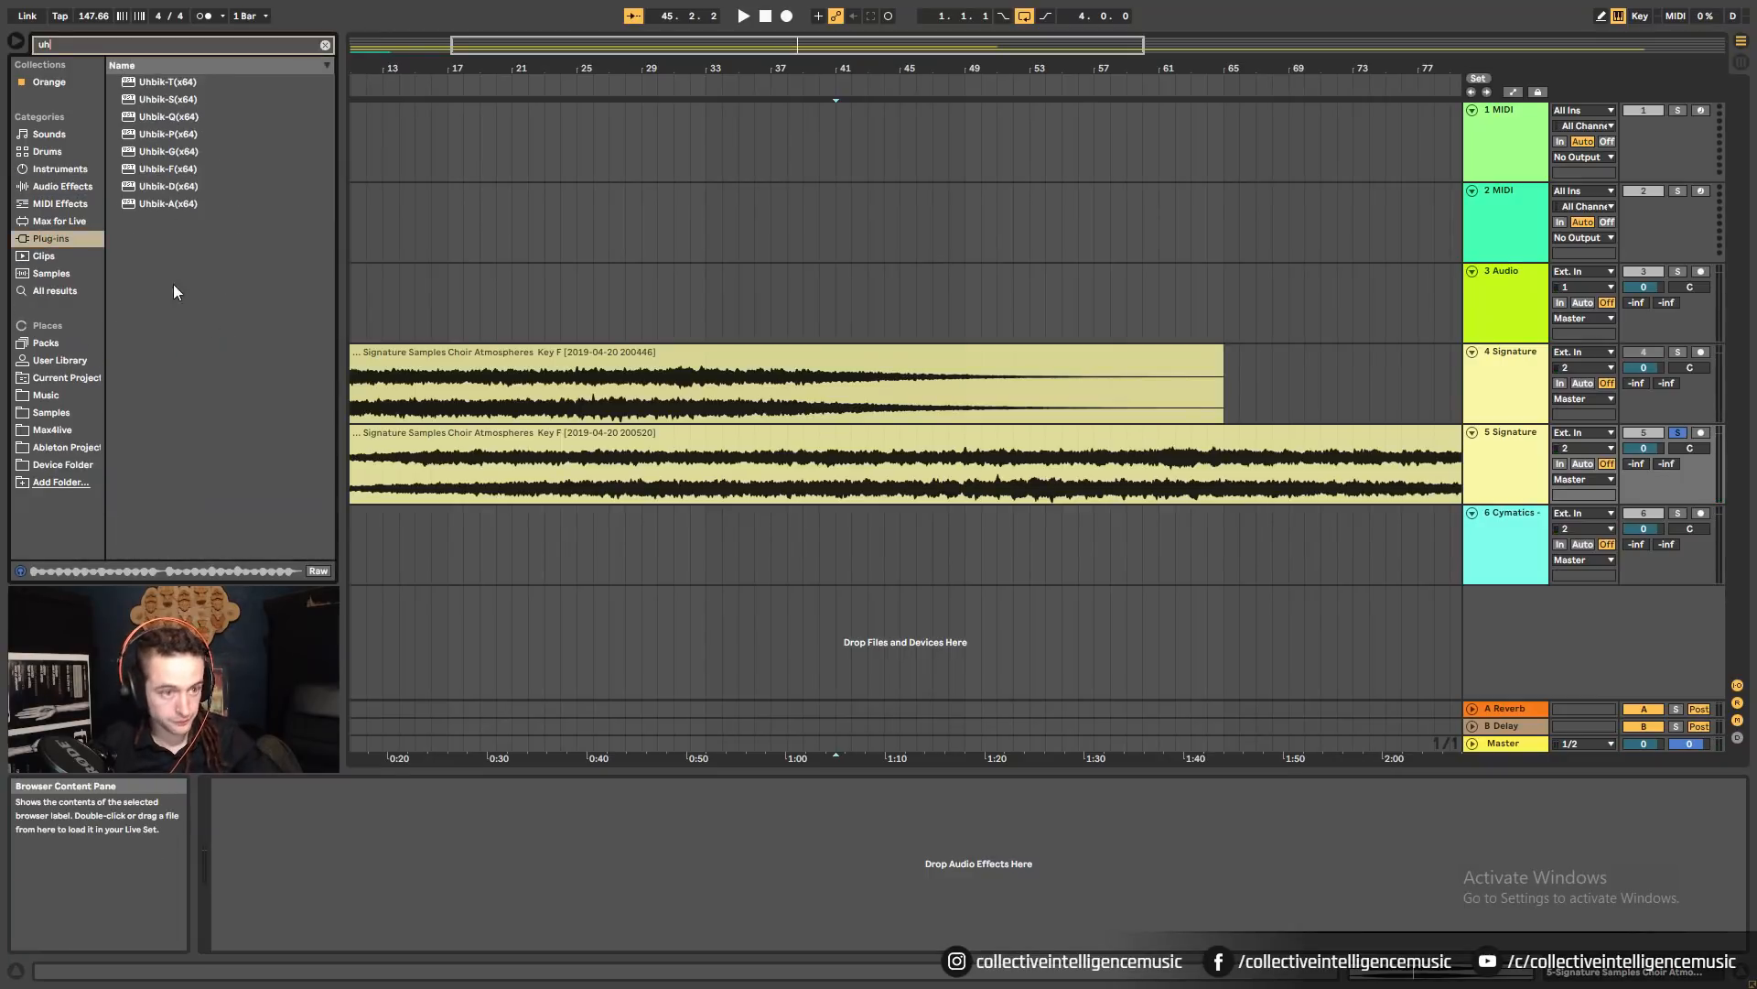
{"action": "left_click_drag", "start_coordinate": [169, 169], "coordinate": [608, 494]}
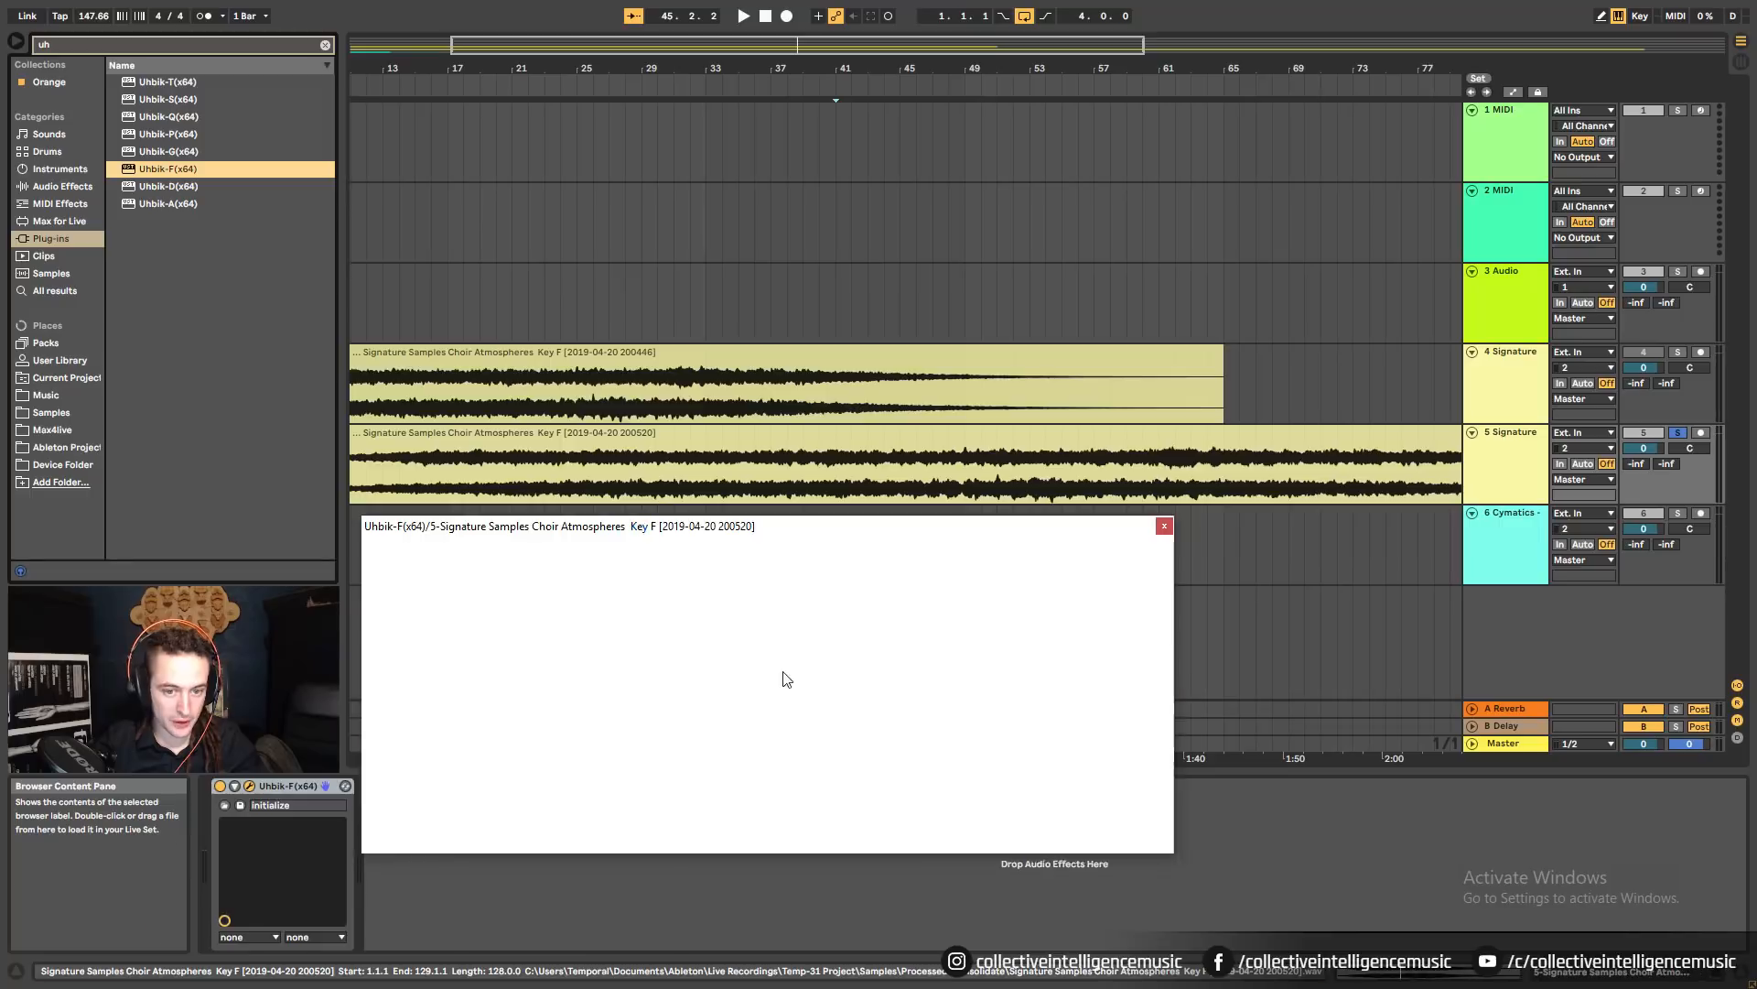
{"action": "key", "text": "space"}
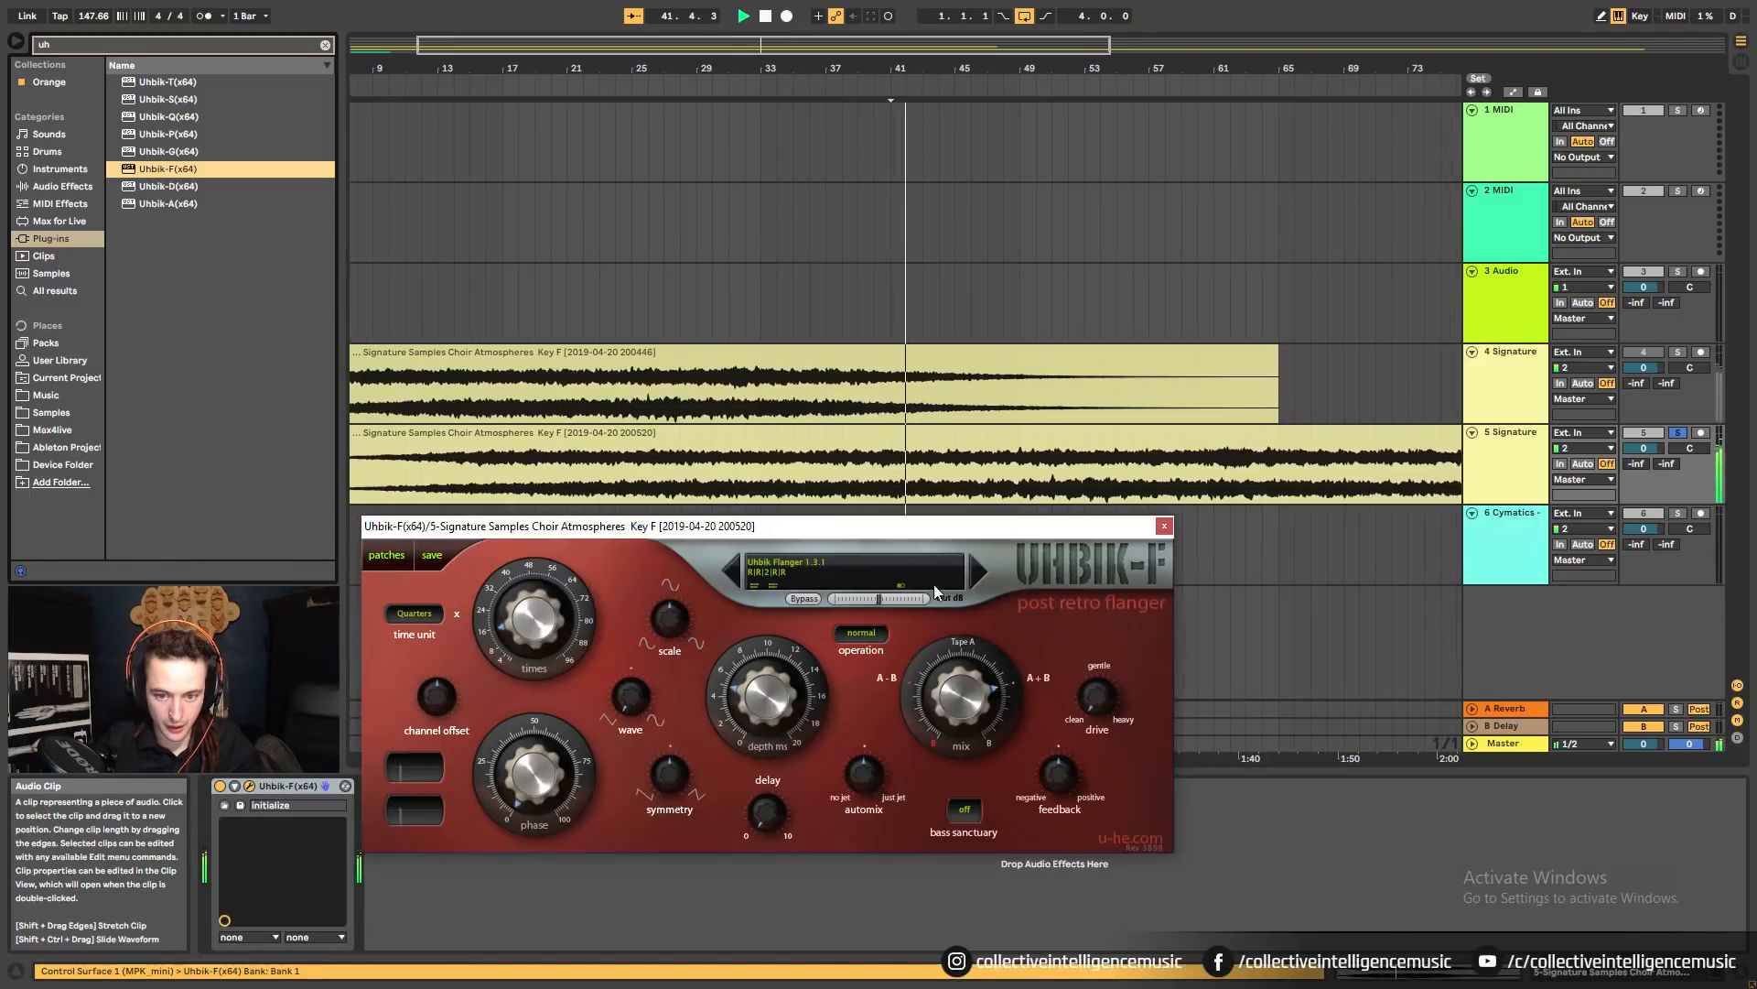
Audition successive Uhbik-F presets on the choir, through Vibrato, afterglow, baryon and bass massacre to broken unit.
{"action": "left_click", "coordinate": [980, 578]}
{"action": "left_click", "coordinate": [980, 579]}
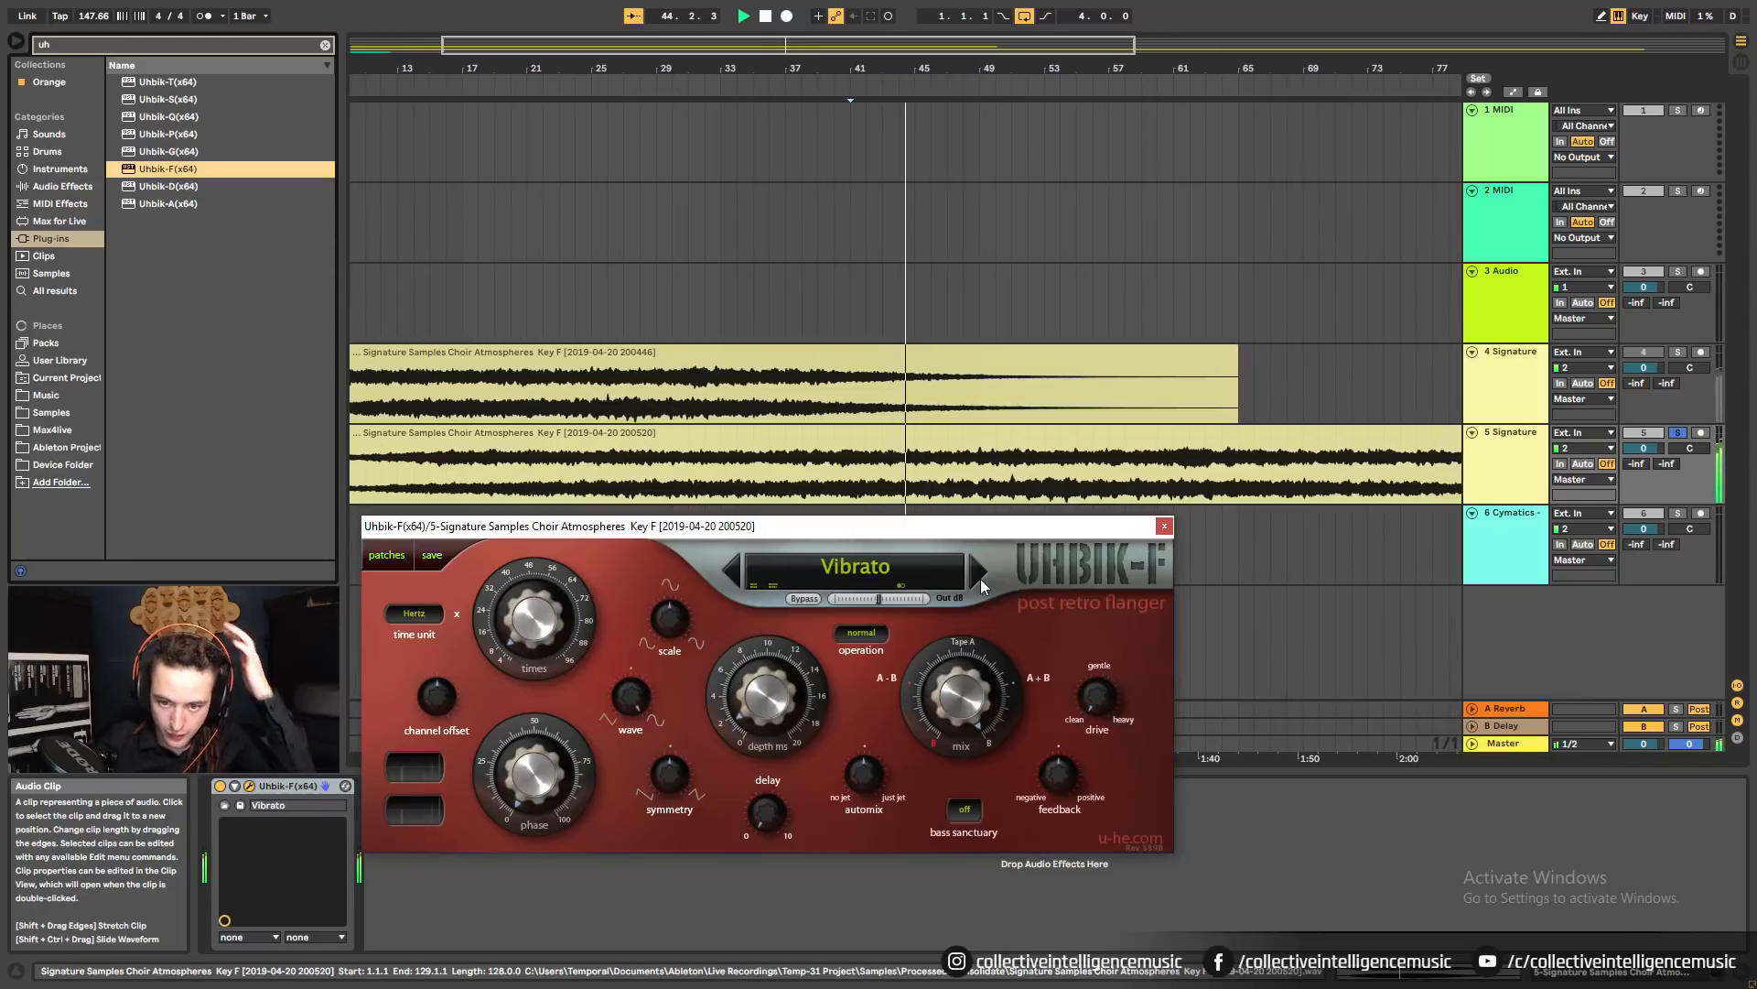
{"action": "left_click", "coordinate": [980, 578]}
{"action": "left_click", "coordinate": [980, 578]}
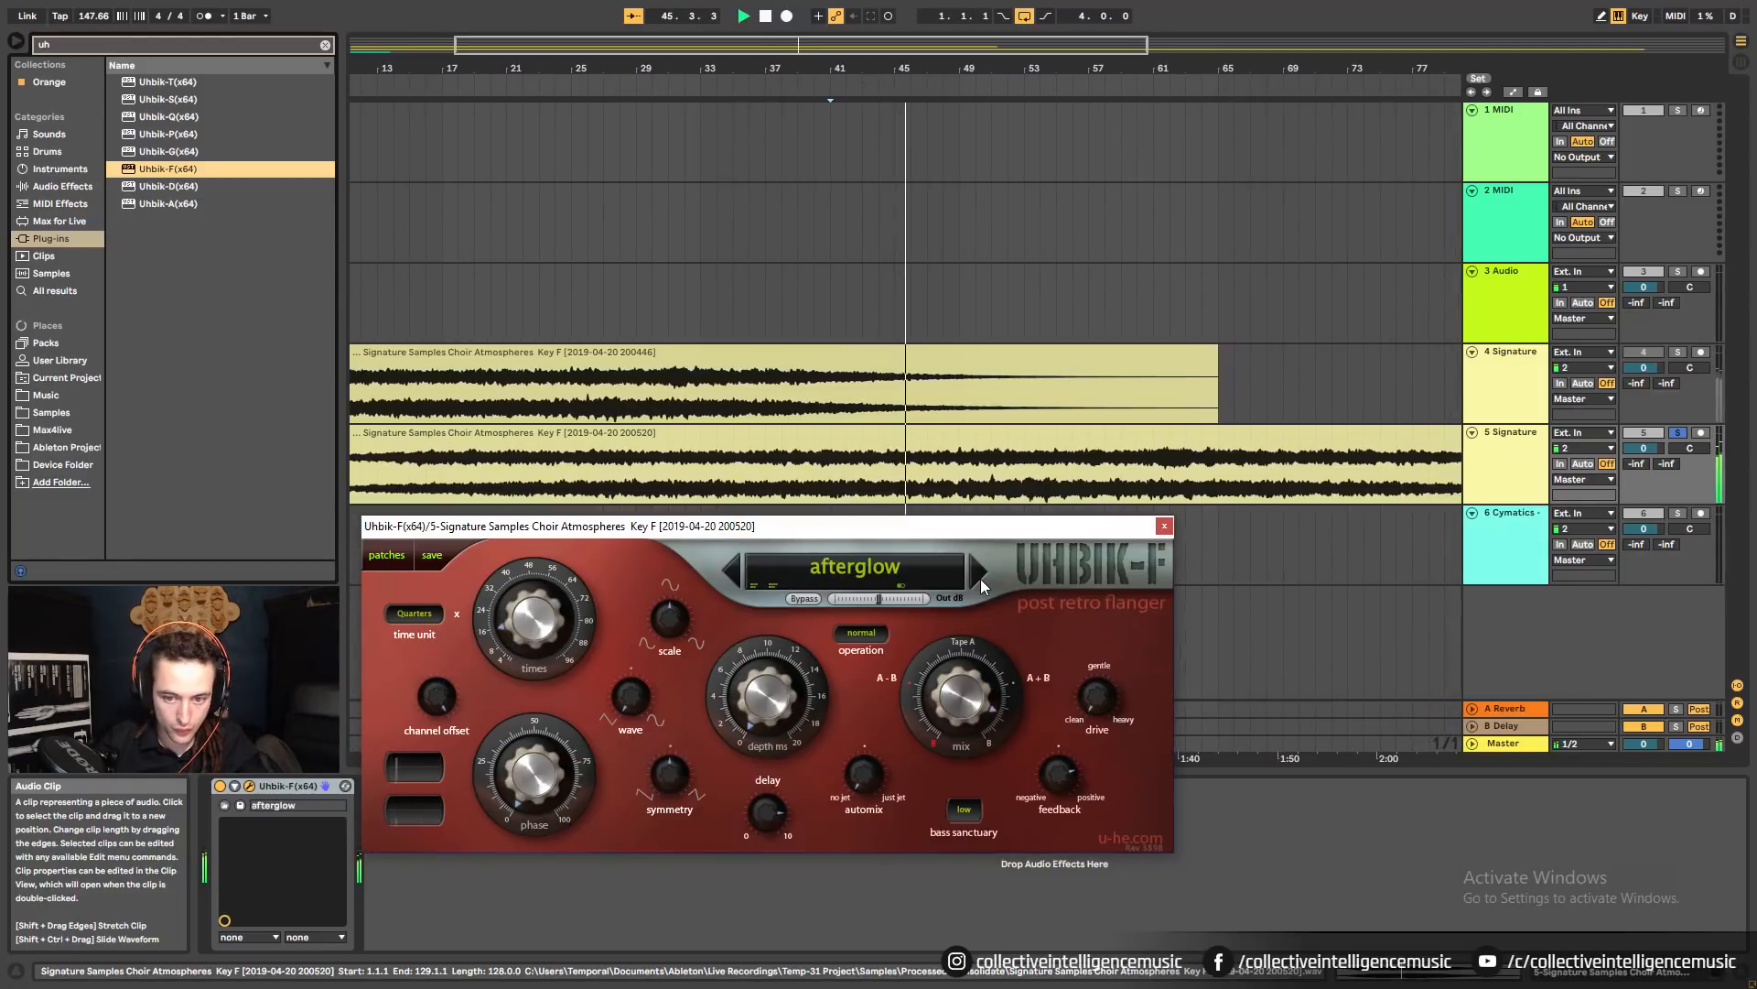
{"action": "left_click", "coordinate": [980, 578]}
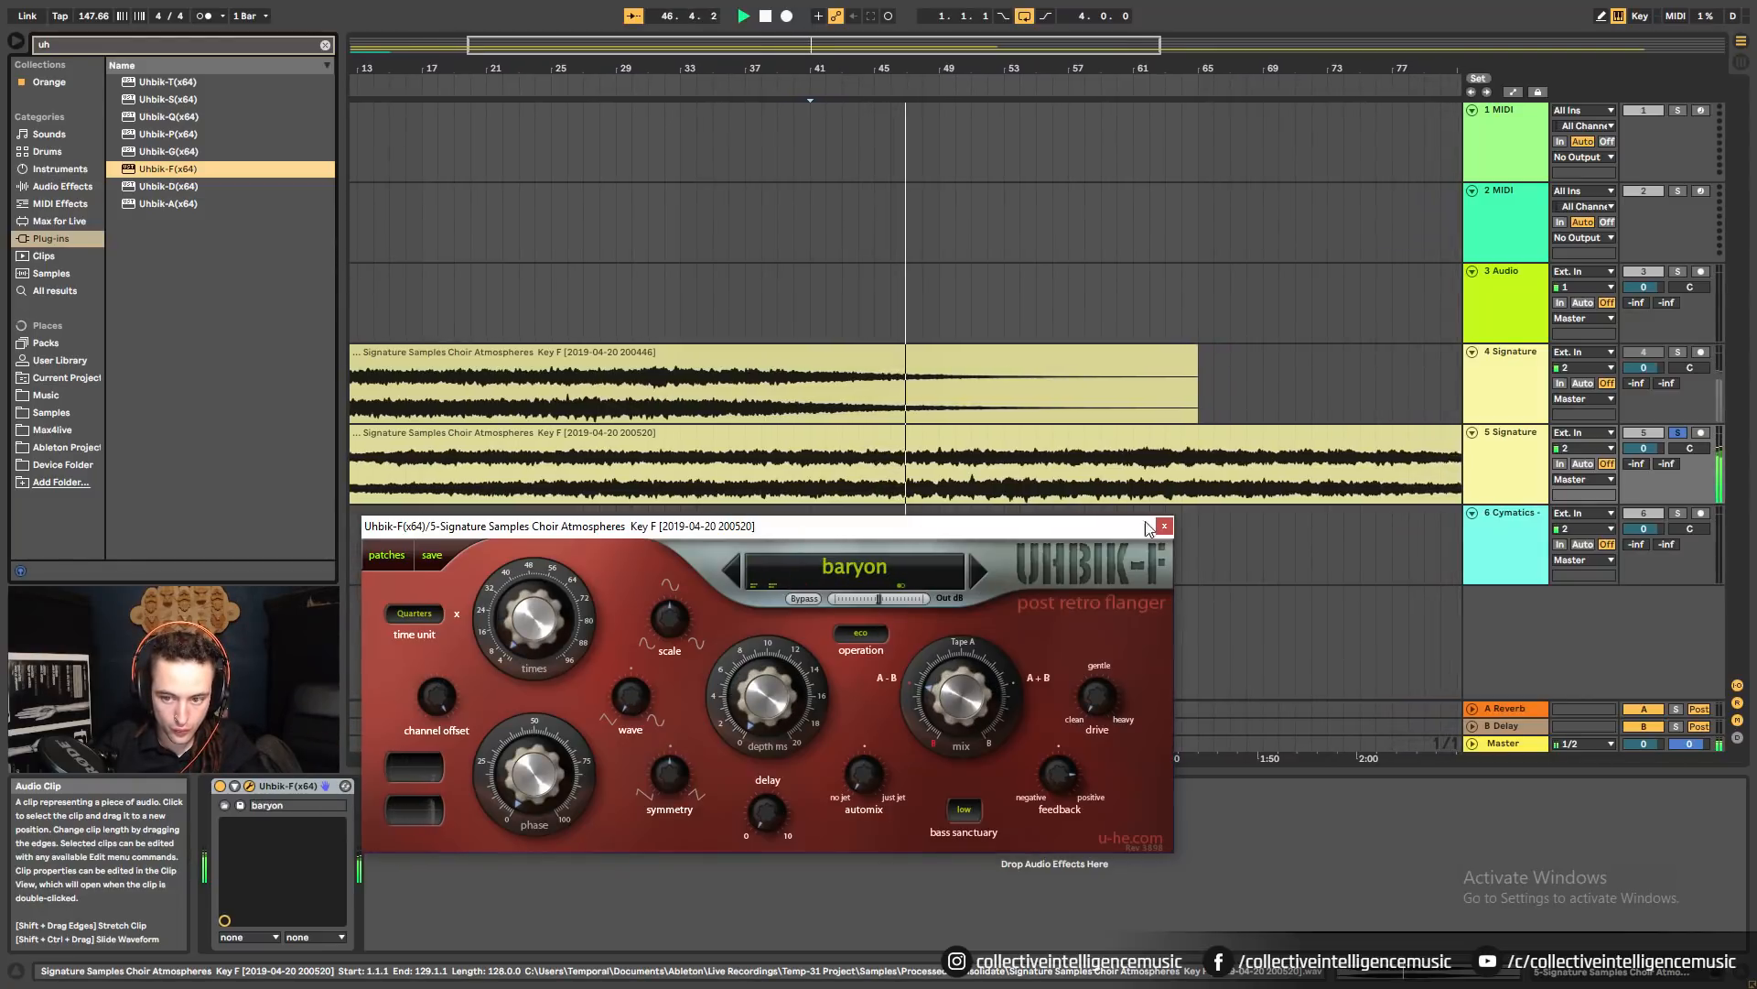
{"action": "left_click", "coordinate": [991, 573]}
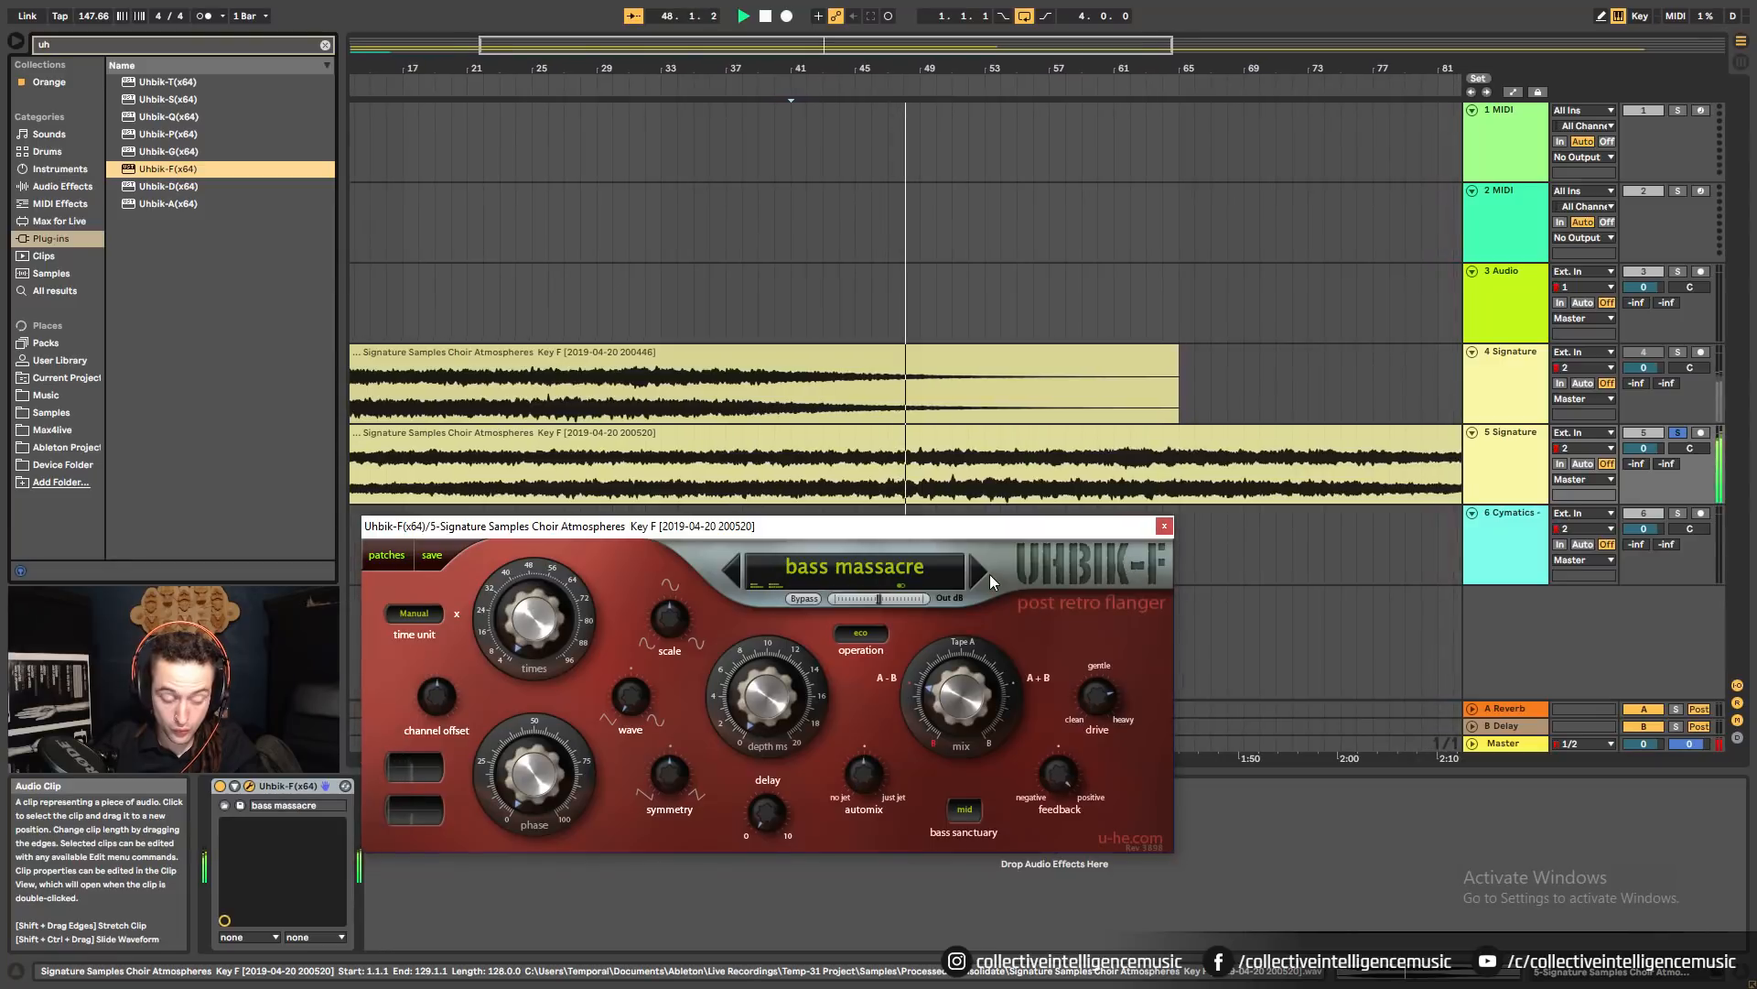
{"action": "left_click", "coordinate": [990, 574]}
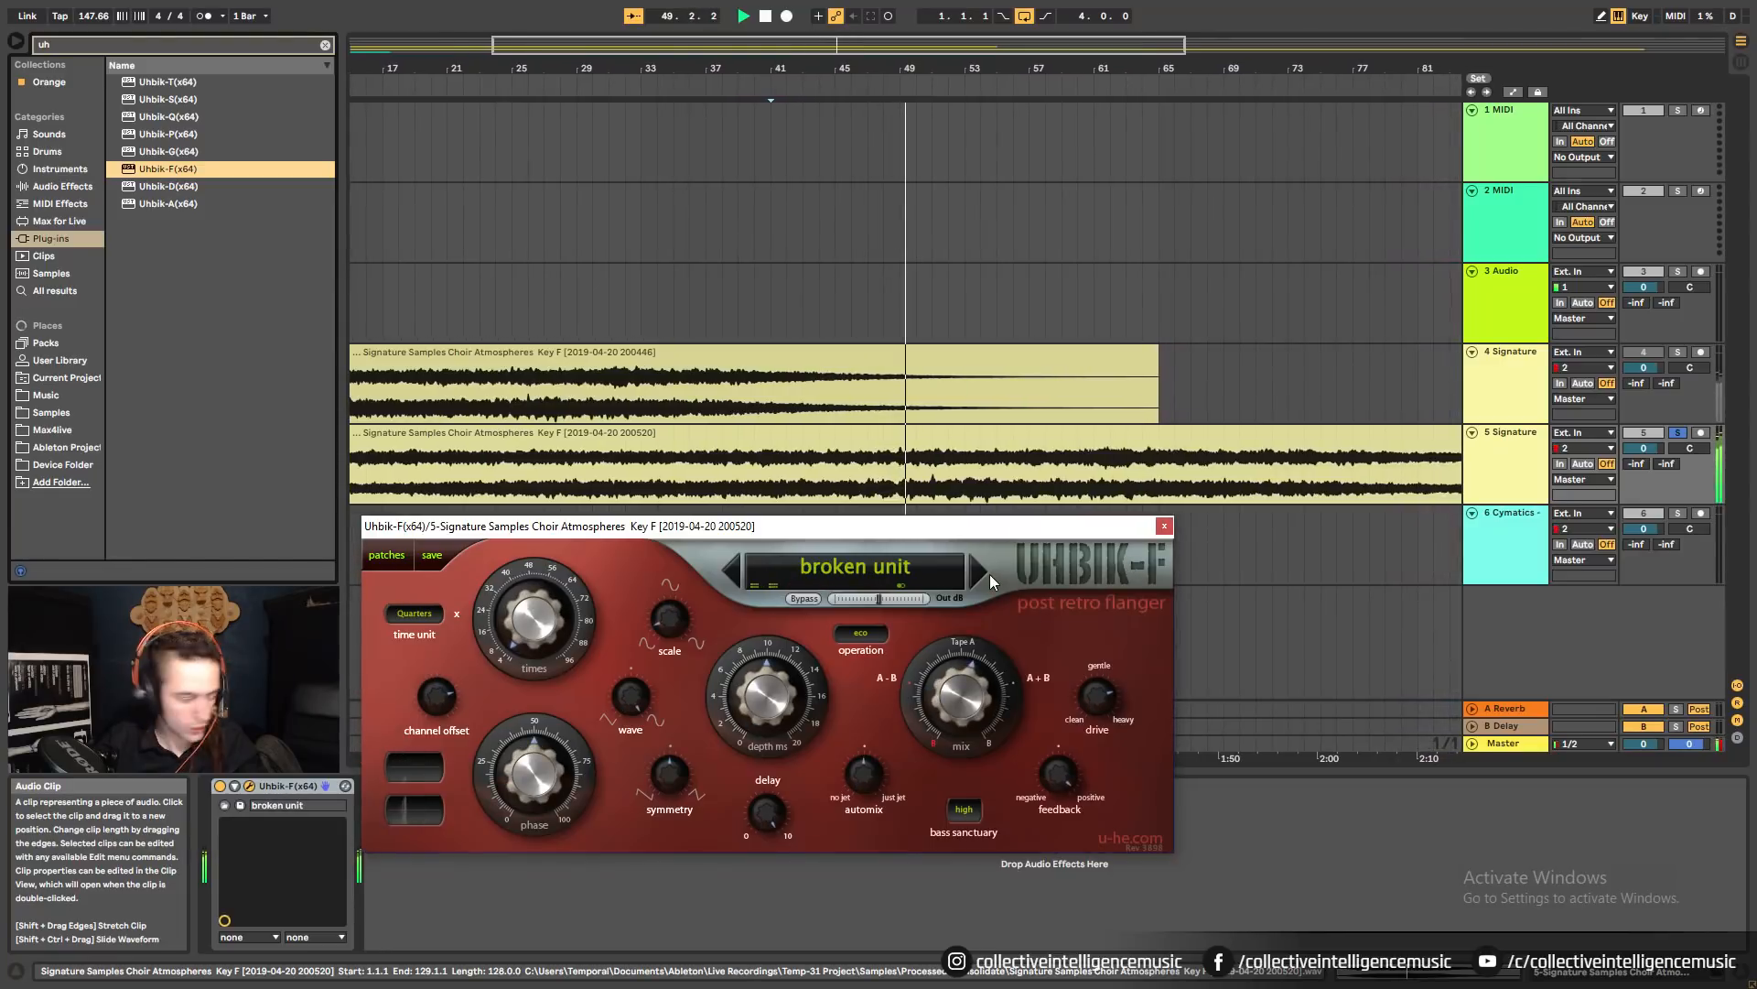
Audition the Uhbik-F presets cold chamber and compiler on the choir and close the plug-in window.
{"action": "left_click", "coordinate": [991, 574]}
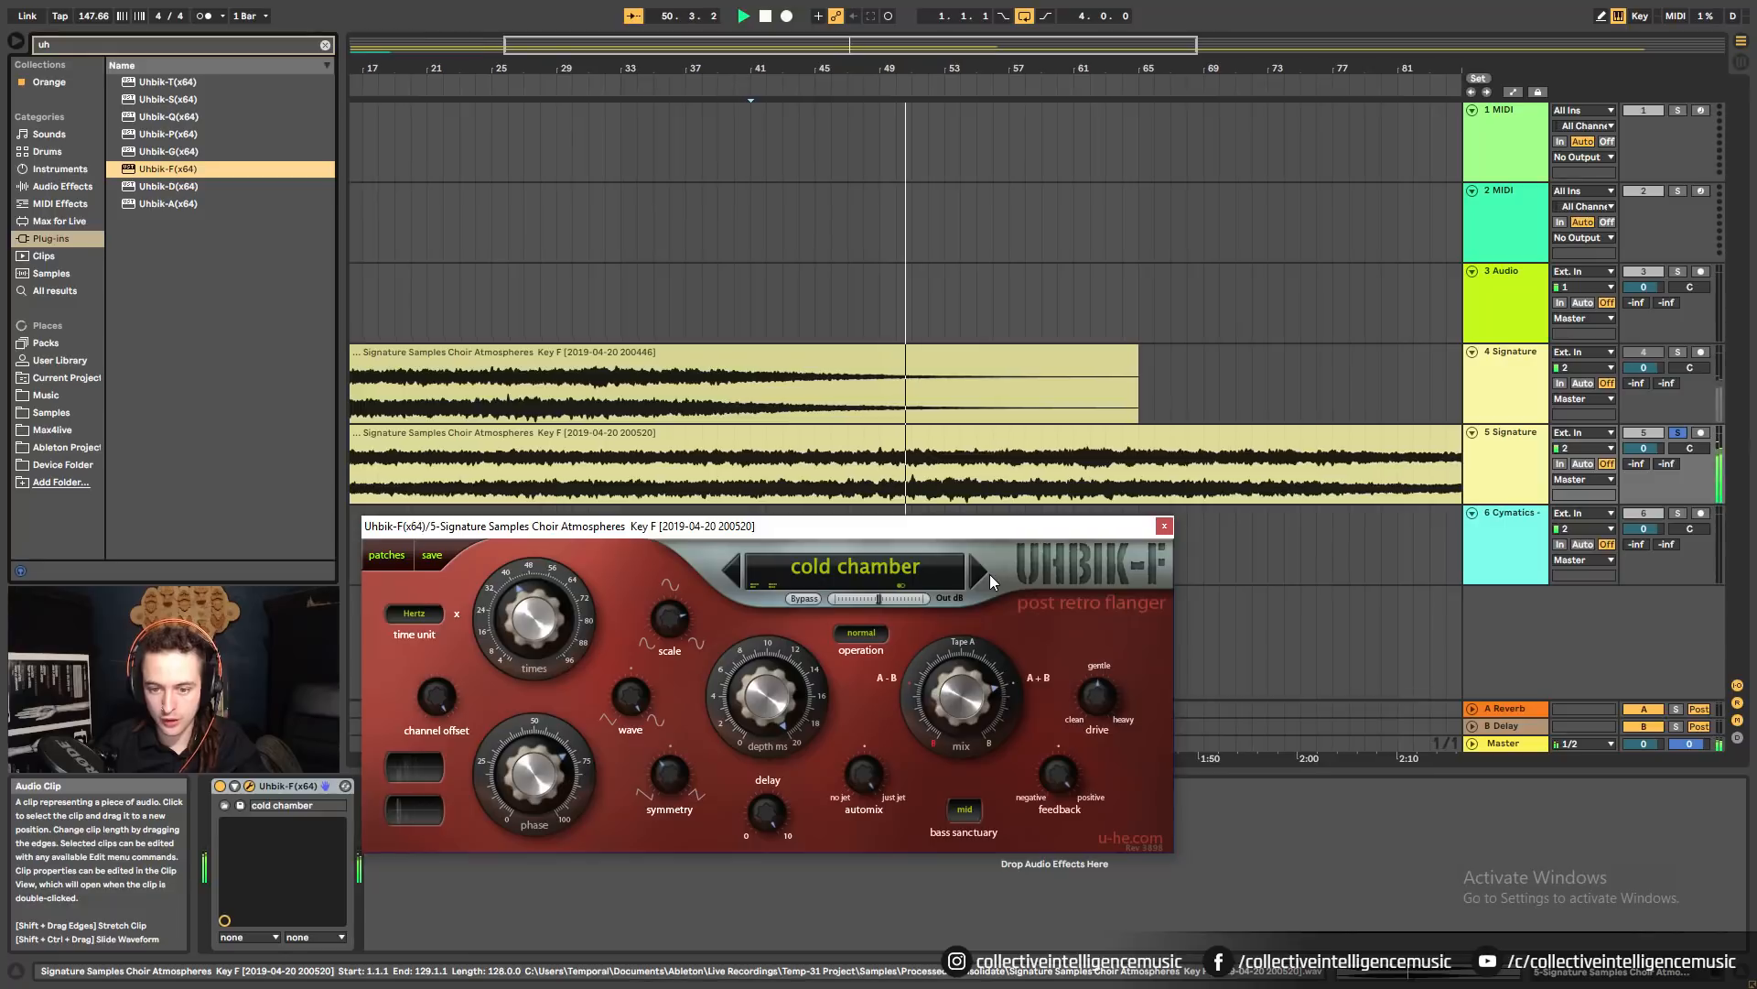
{"action": "left_click", "coordinate": [991, 574]}
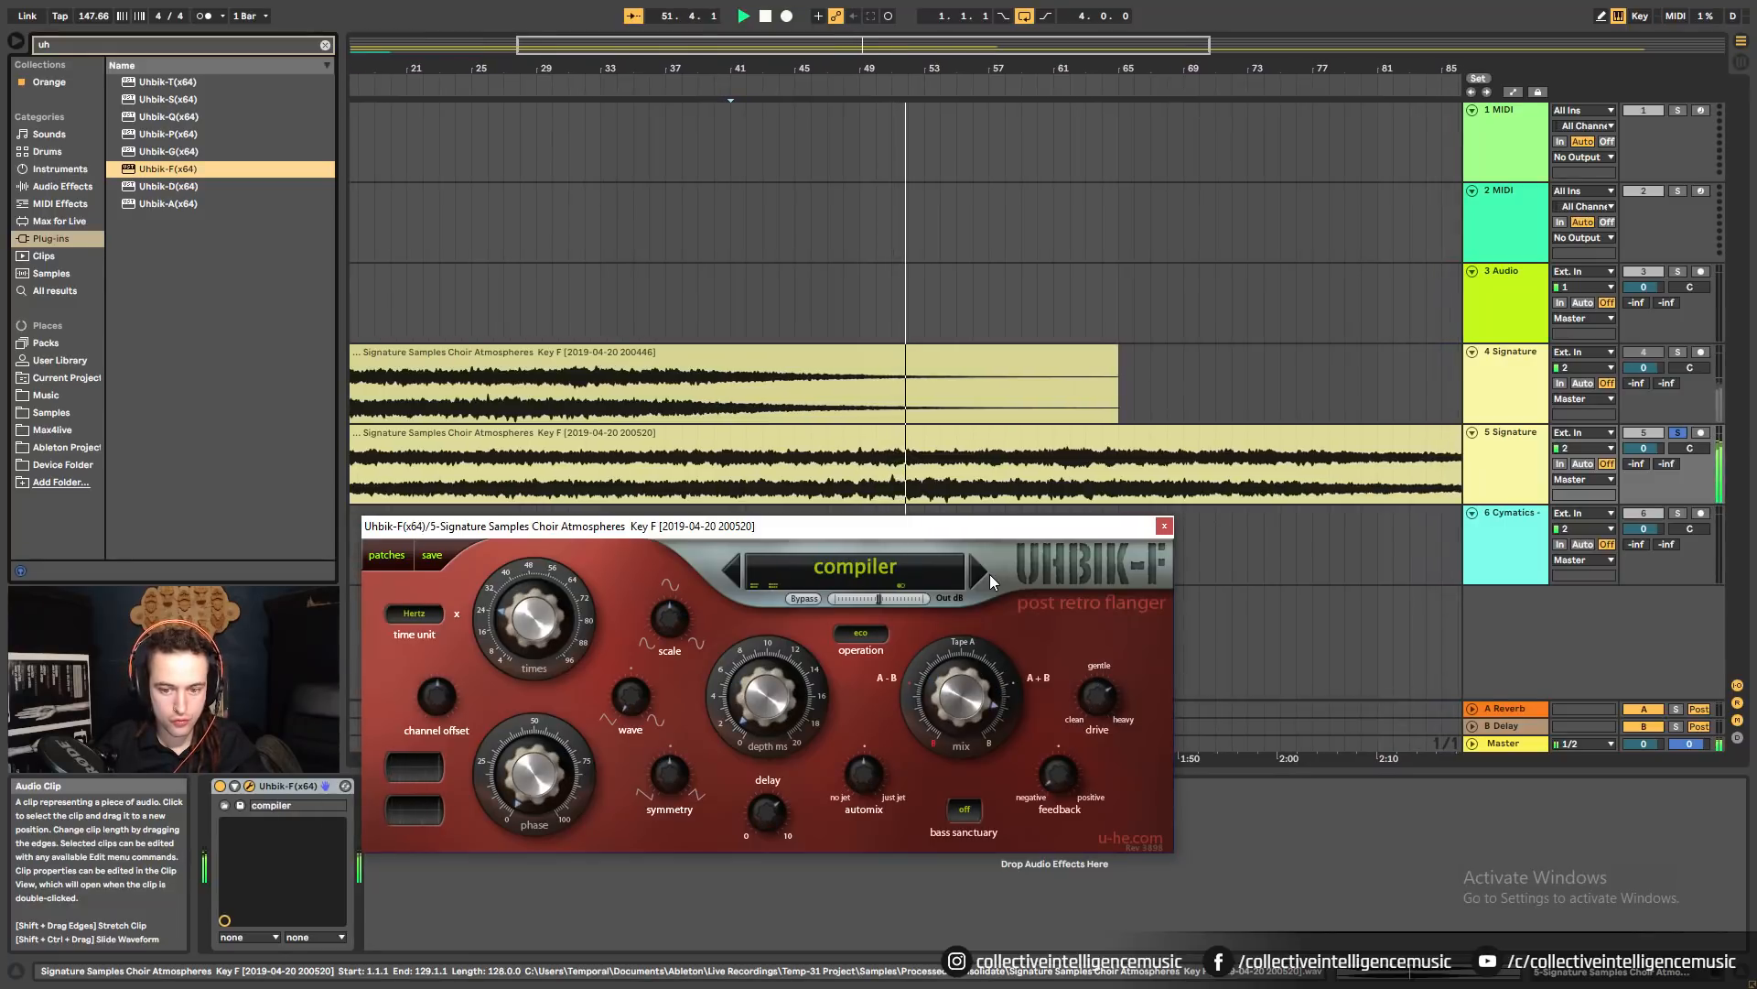
{"action": "left_click", "coordinate": [1163, 527]}
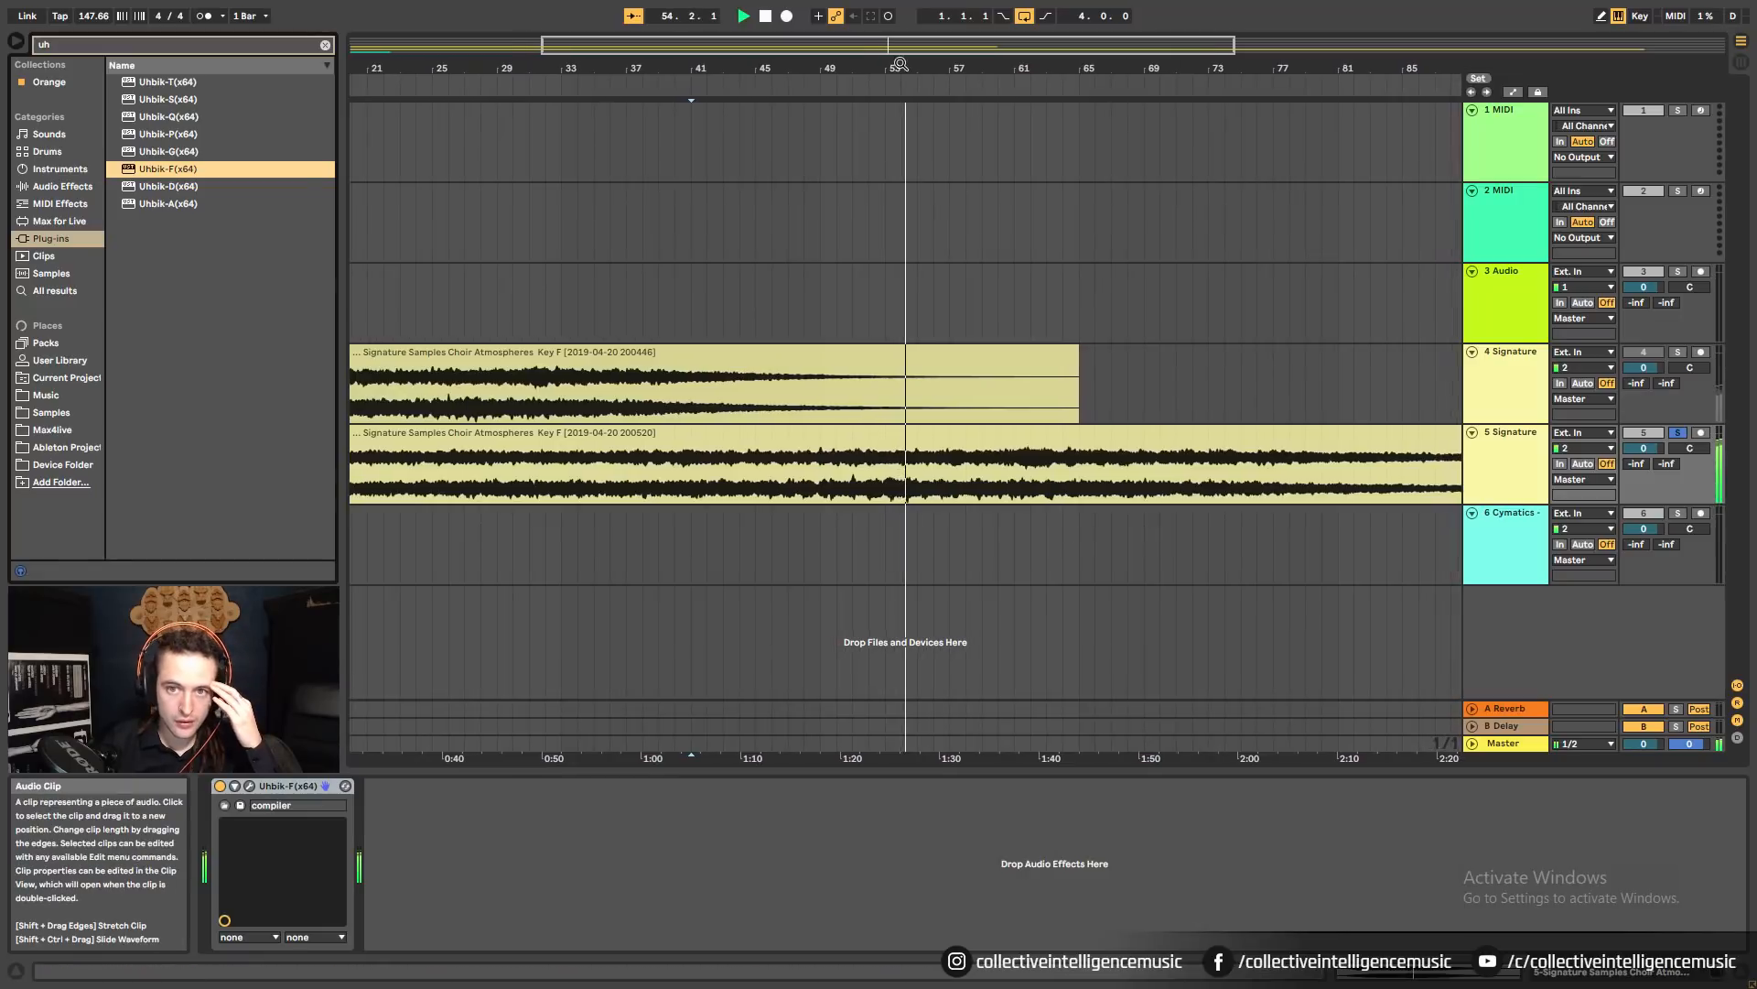
Copy FabFilter Saturn from the Cymatics track 6 to choir track 5, after Uhbik-F, and open its window.
{"action": "left_click_drag", "start_coordinate": [902, 63], "coordinate": [901, 19]}
{"action": "left_click", "coordinate": [370, 514]}
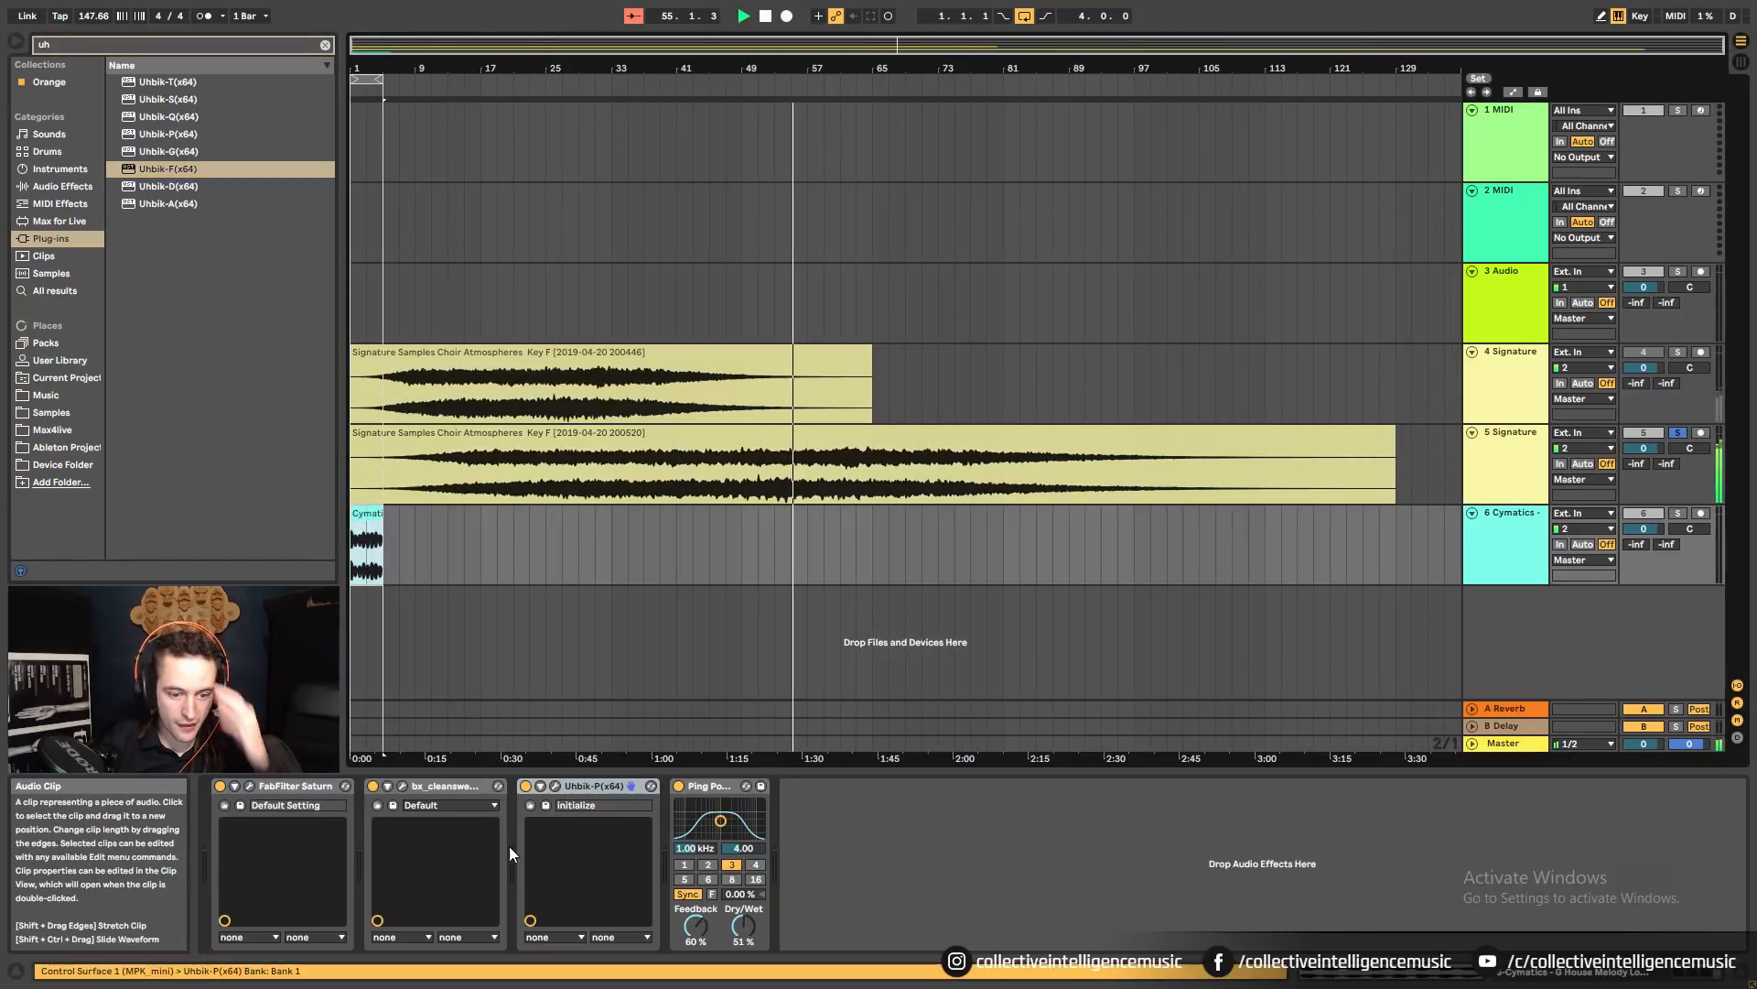
{"action": "left_click", "coordinate": [280, 789]}
{"action": "left_click", "coordinate": [767, 433]}
{"action": "left_click", "coordinate": [557, 906]}
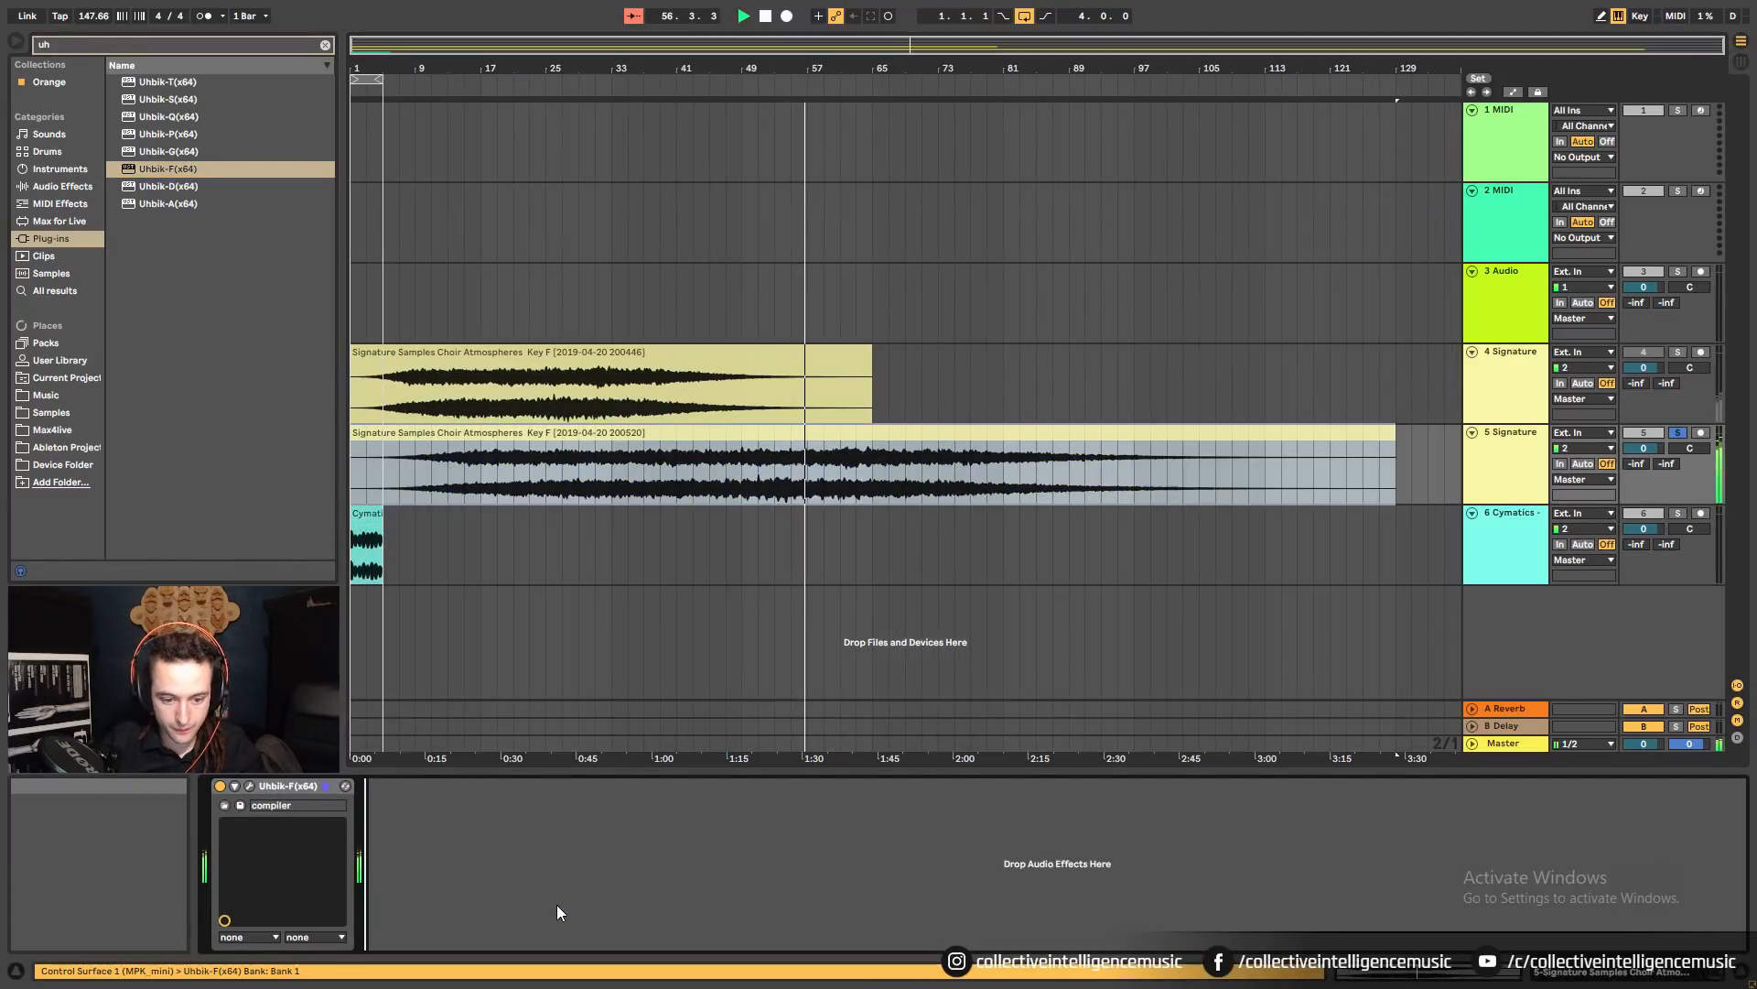
{"action": "key", "text": "ctrl+v"}
{"action": "left_click", "coordinate": [403, 785]}
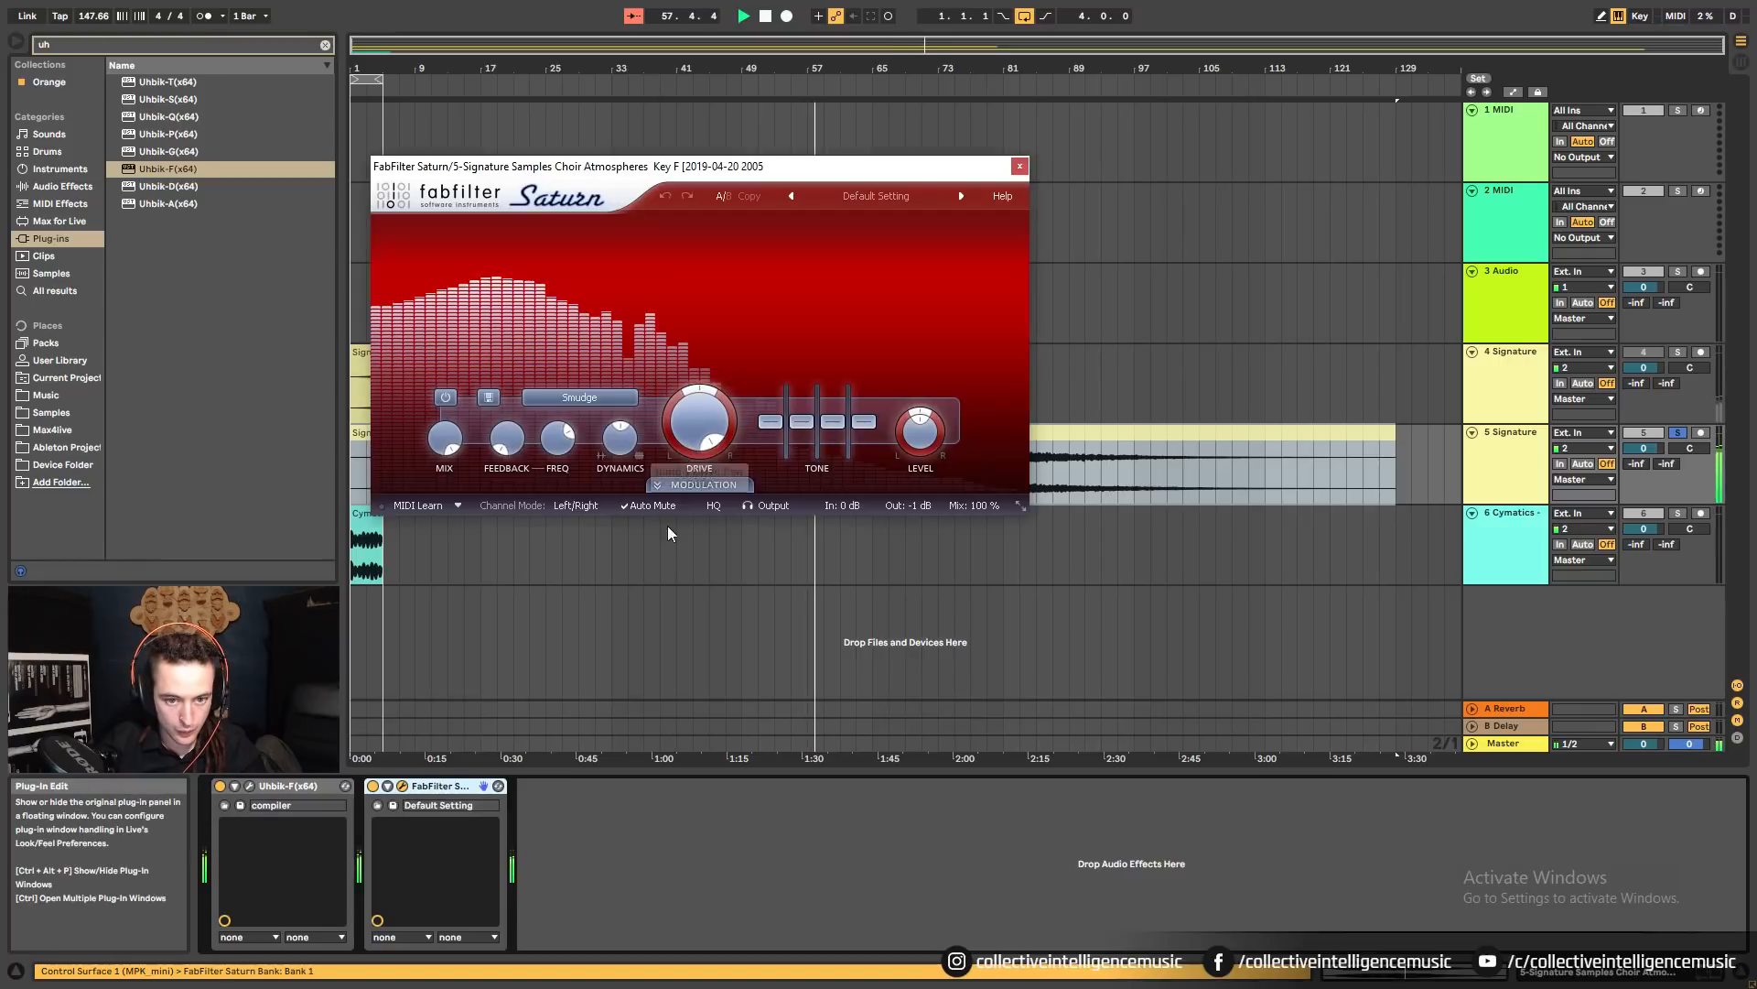
Sweep Saturn's Band 1 Drive through about 35% and down to 0%, and close the plug-in window.
{"action": "left_click_drag", "start_coordinate": [695, 493], "coordinate": [688, 637]}
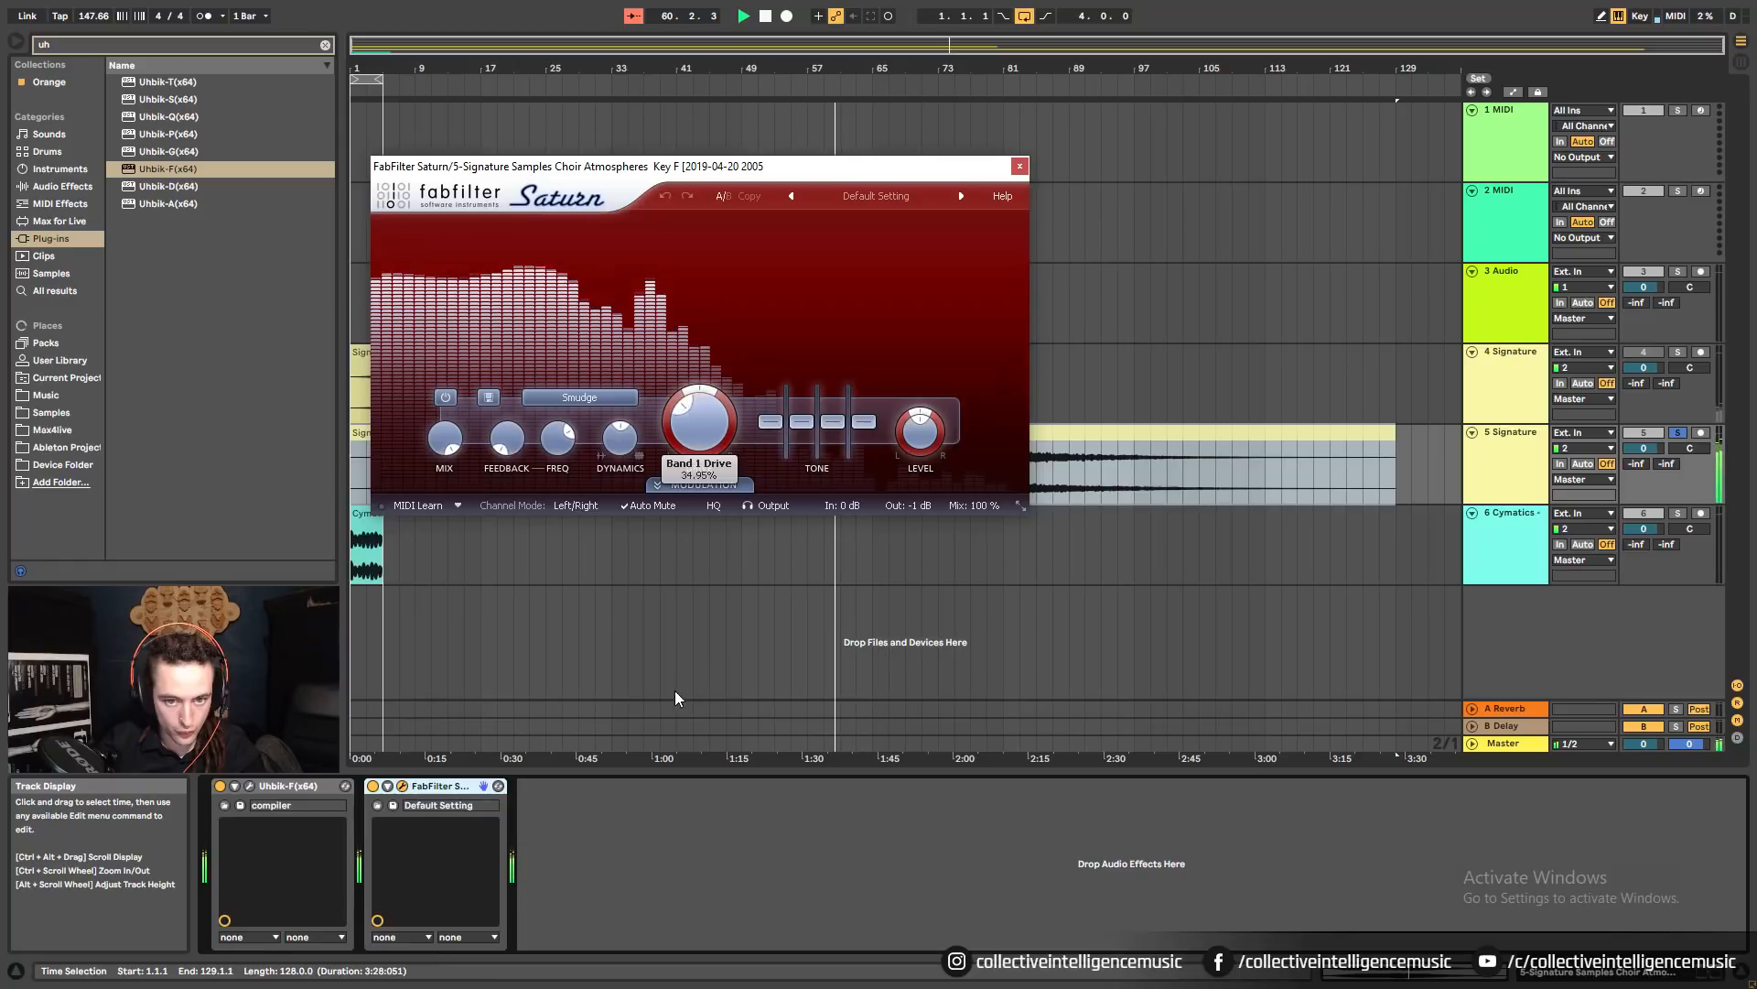
{"action": "left_click_drag", "start_coordinate": [674, 698], "coordinate": [668, 610]}
{"action": "left_click_drag", "start_coordinate": [675, 507], "coordinate": [684, 783]}
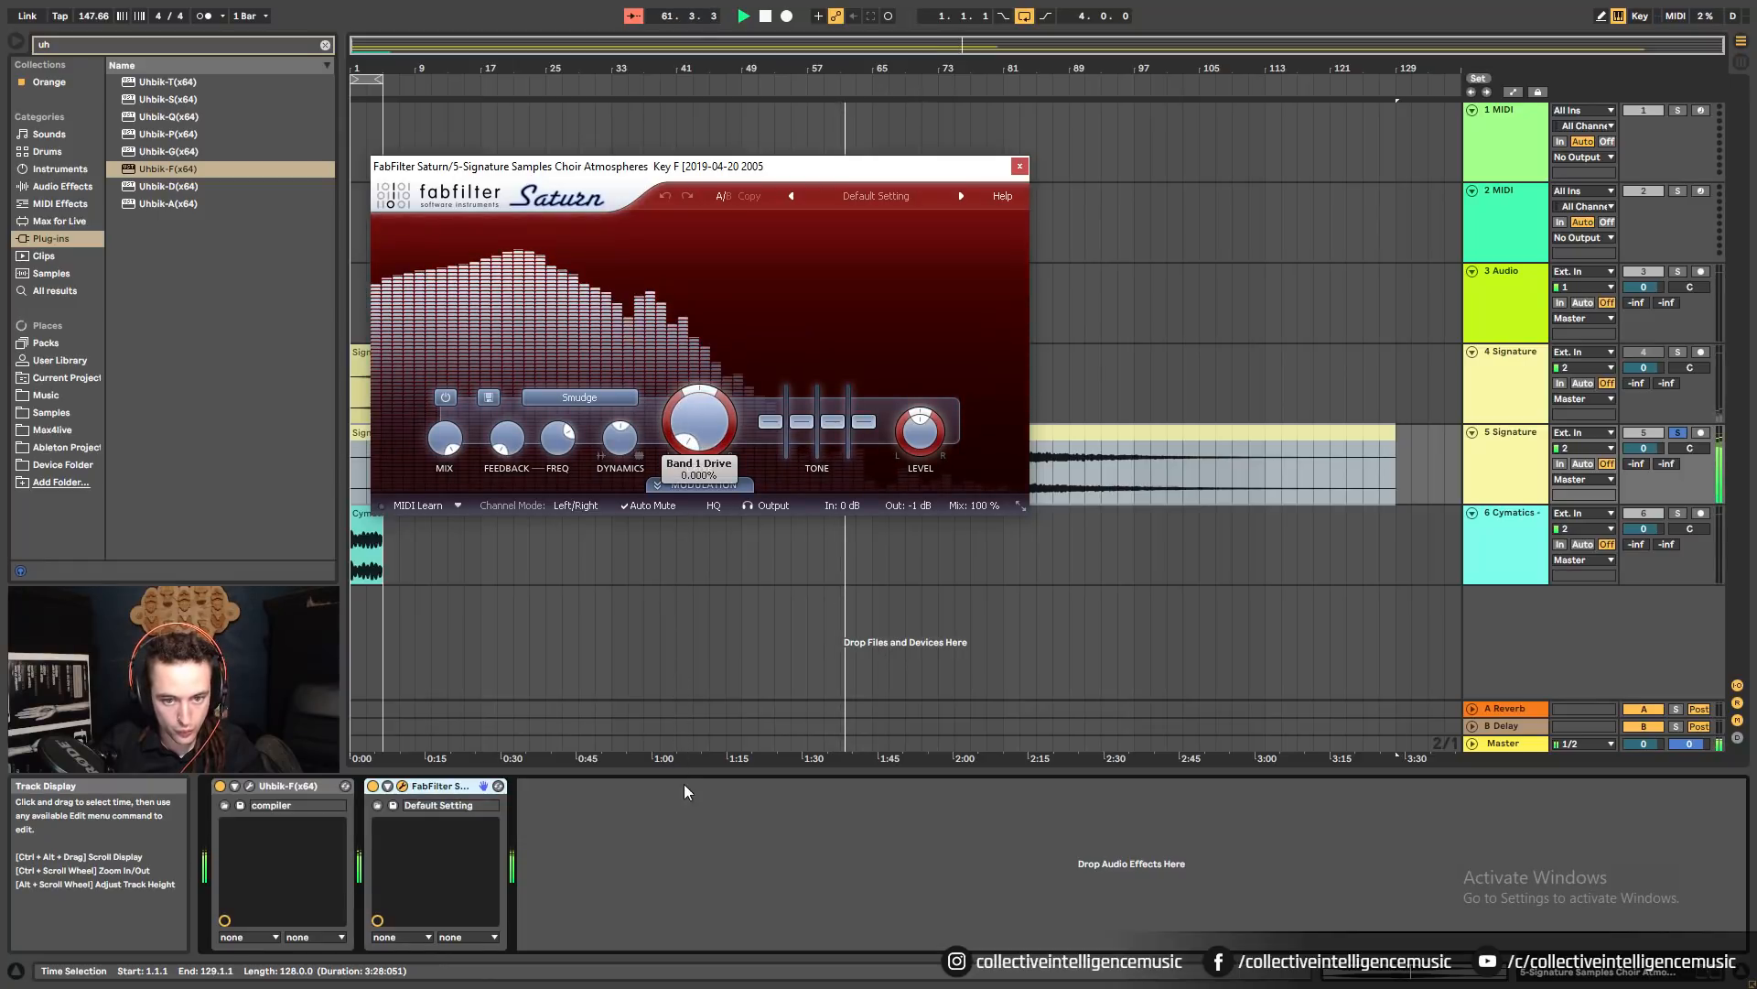
{"action": "left_click", "coordinate": [1020, 167]}
Copy bx_cleansweep from track 6 and paste it after FabFilter Saturn on choir track 5.
{"action": "left_click", "coordinate": [745, 542]}
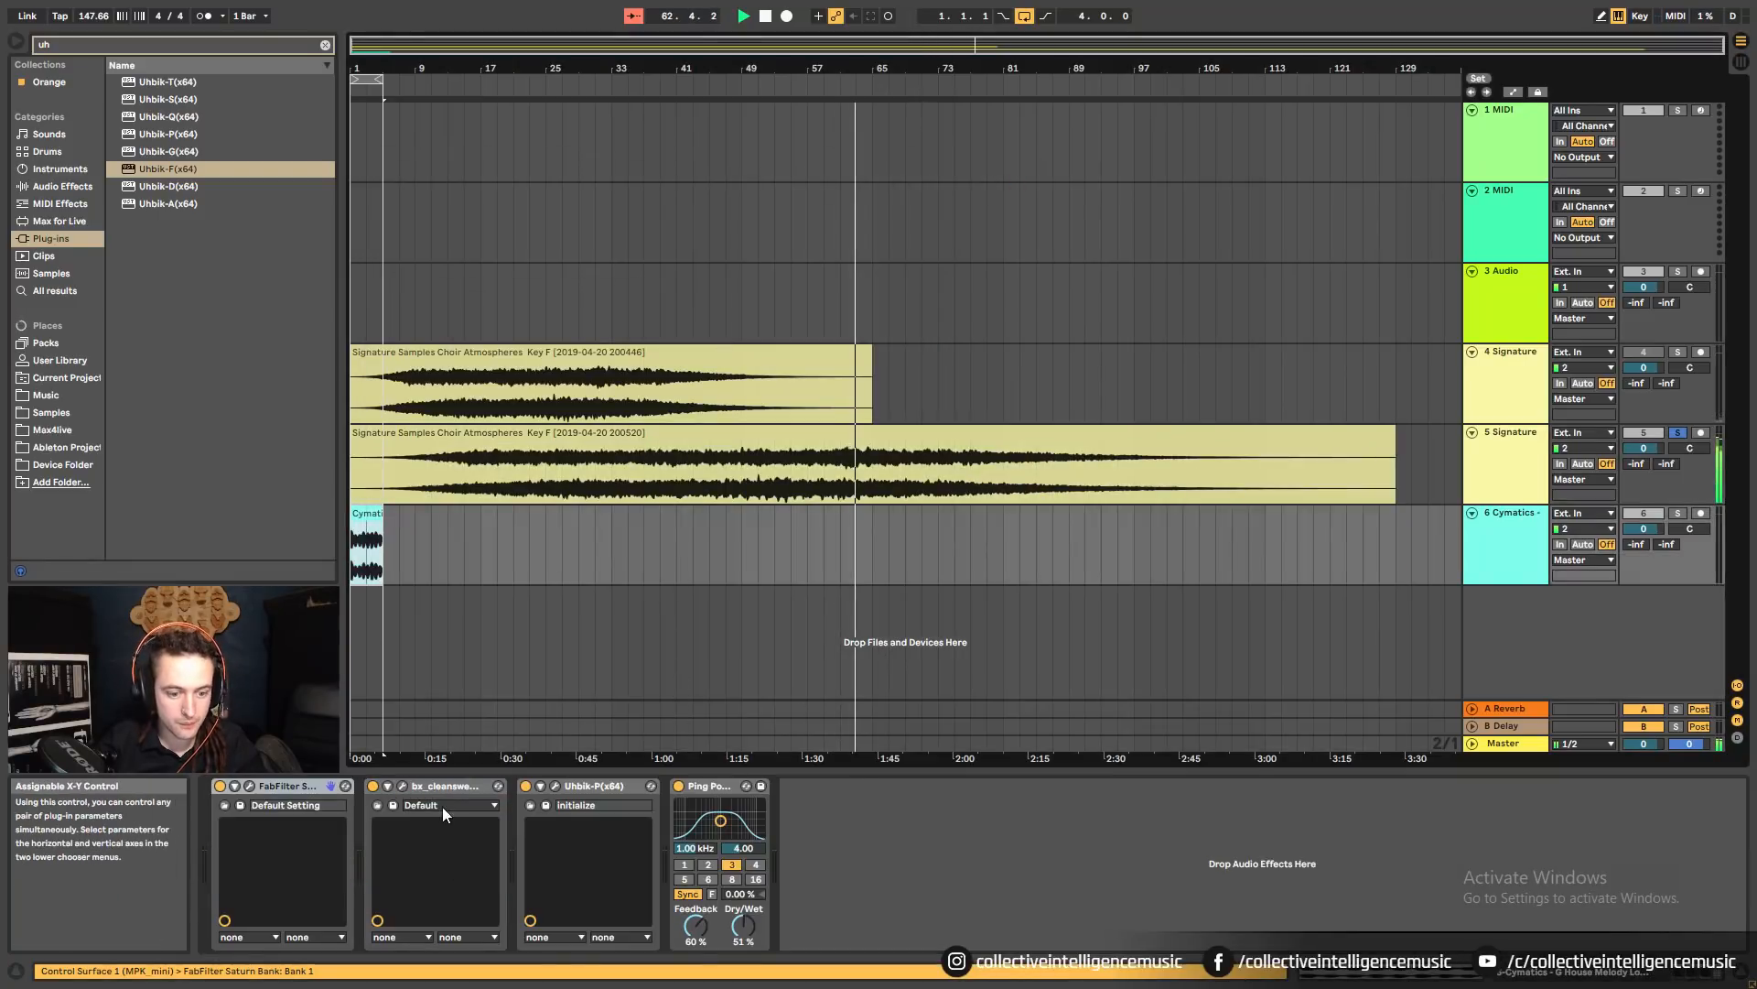
{"action": "left_click", "coordinate": [738, 434]}
{"action": "right_click", "coordinate": [605, 875]}
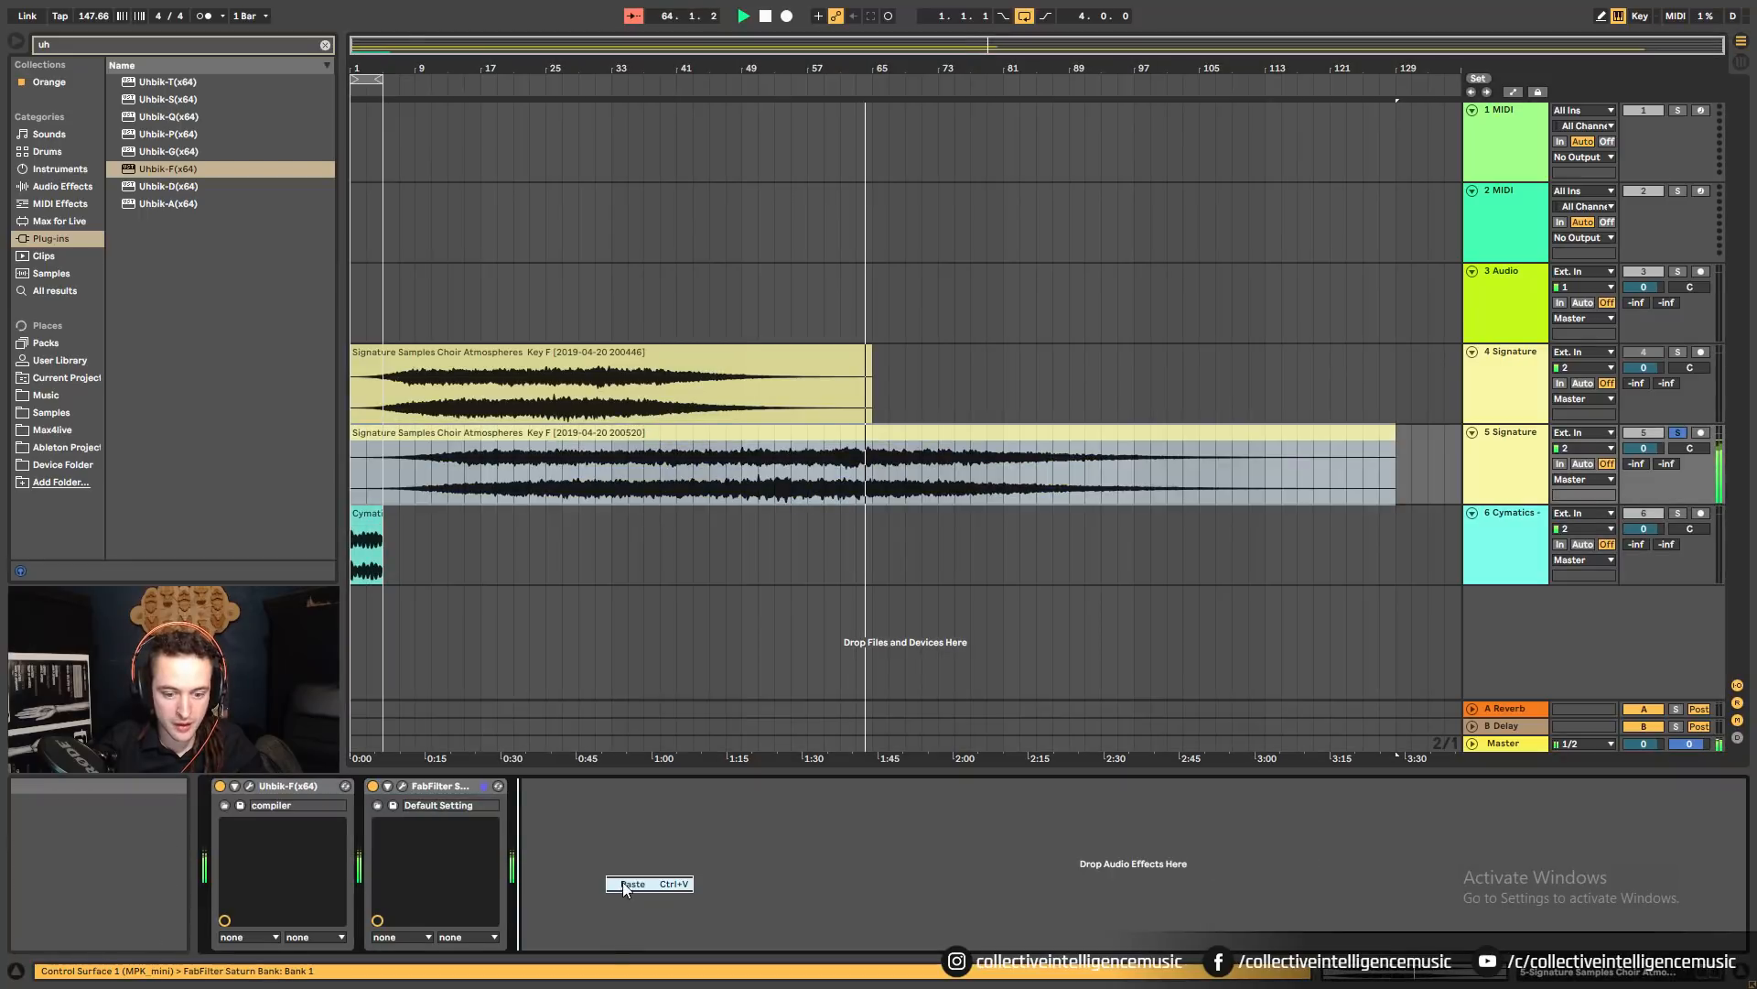
{"action": "left_click", "coordinate": [625, 885]}
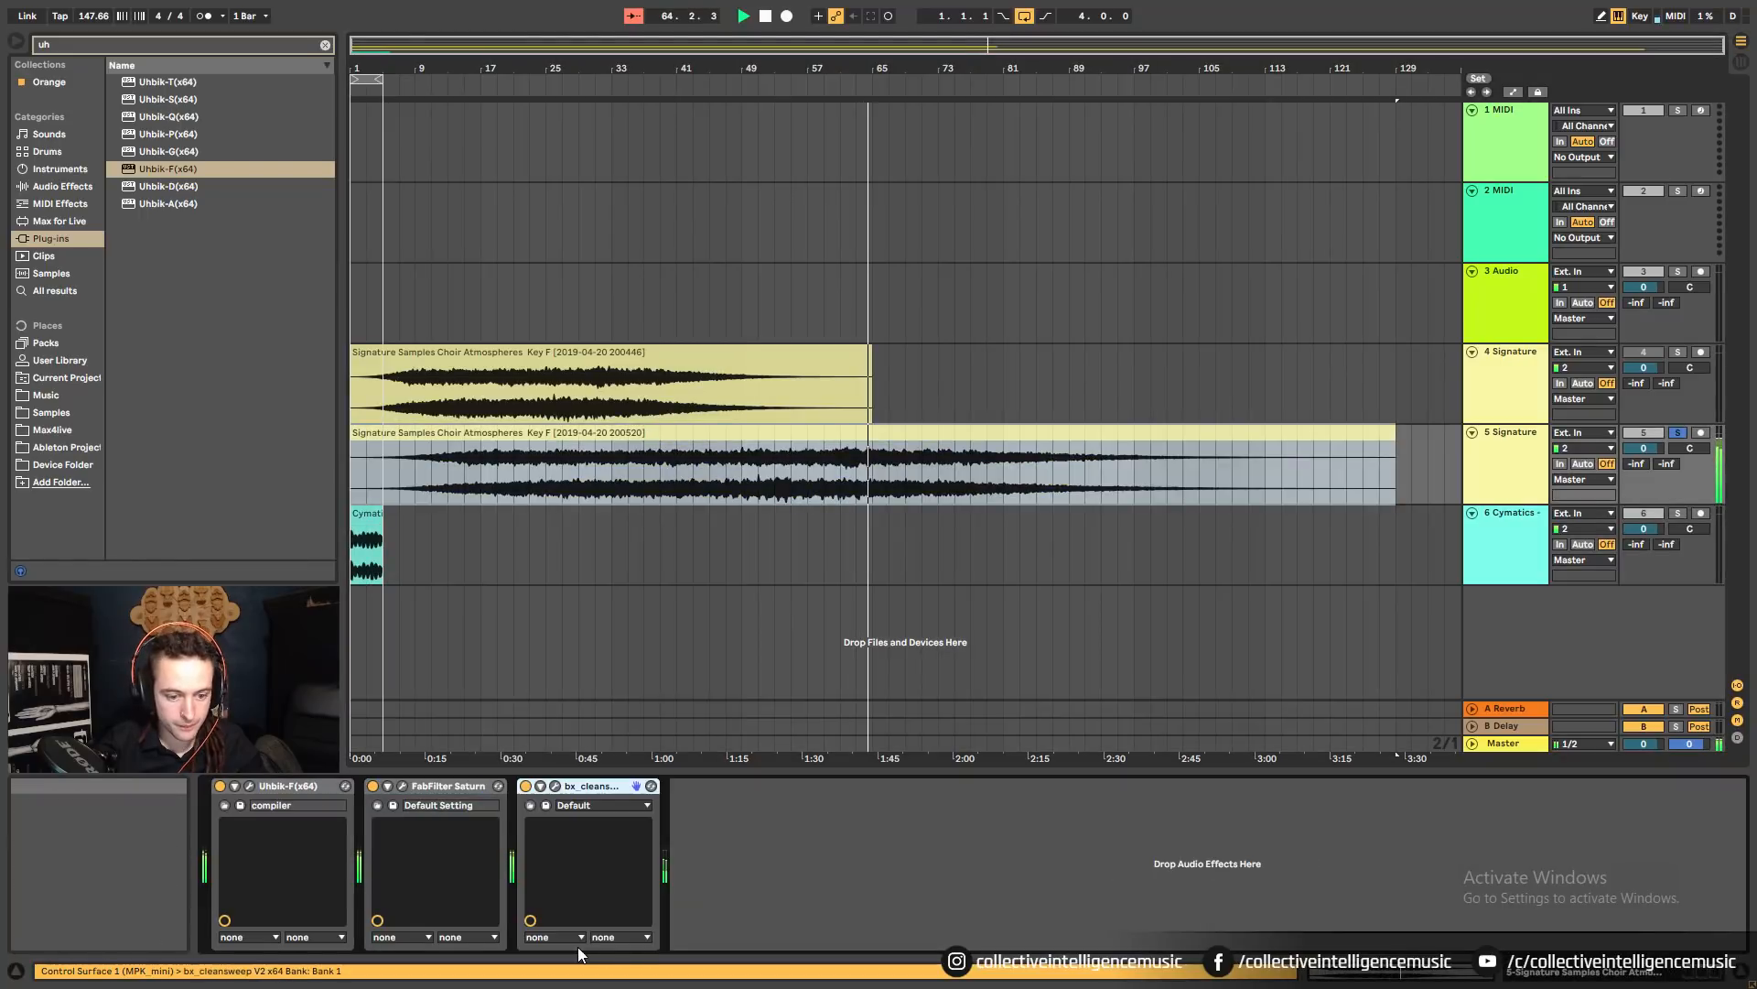
Reopen FabFilter Saturn on track 5 and vary Band 1 Drive from about 54% to about 48%.
{"action": "left_click", "coordinate": [402, 785]}
{"action": "left_click_drag", "start_coordinate": [685, 437], "coordinate": [800, 247]}
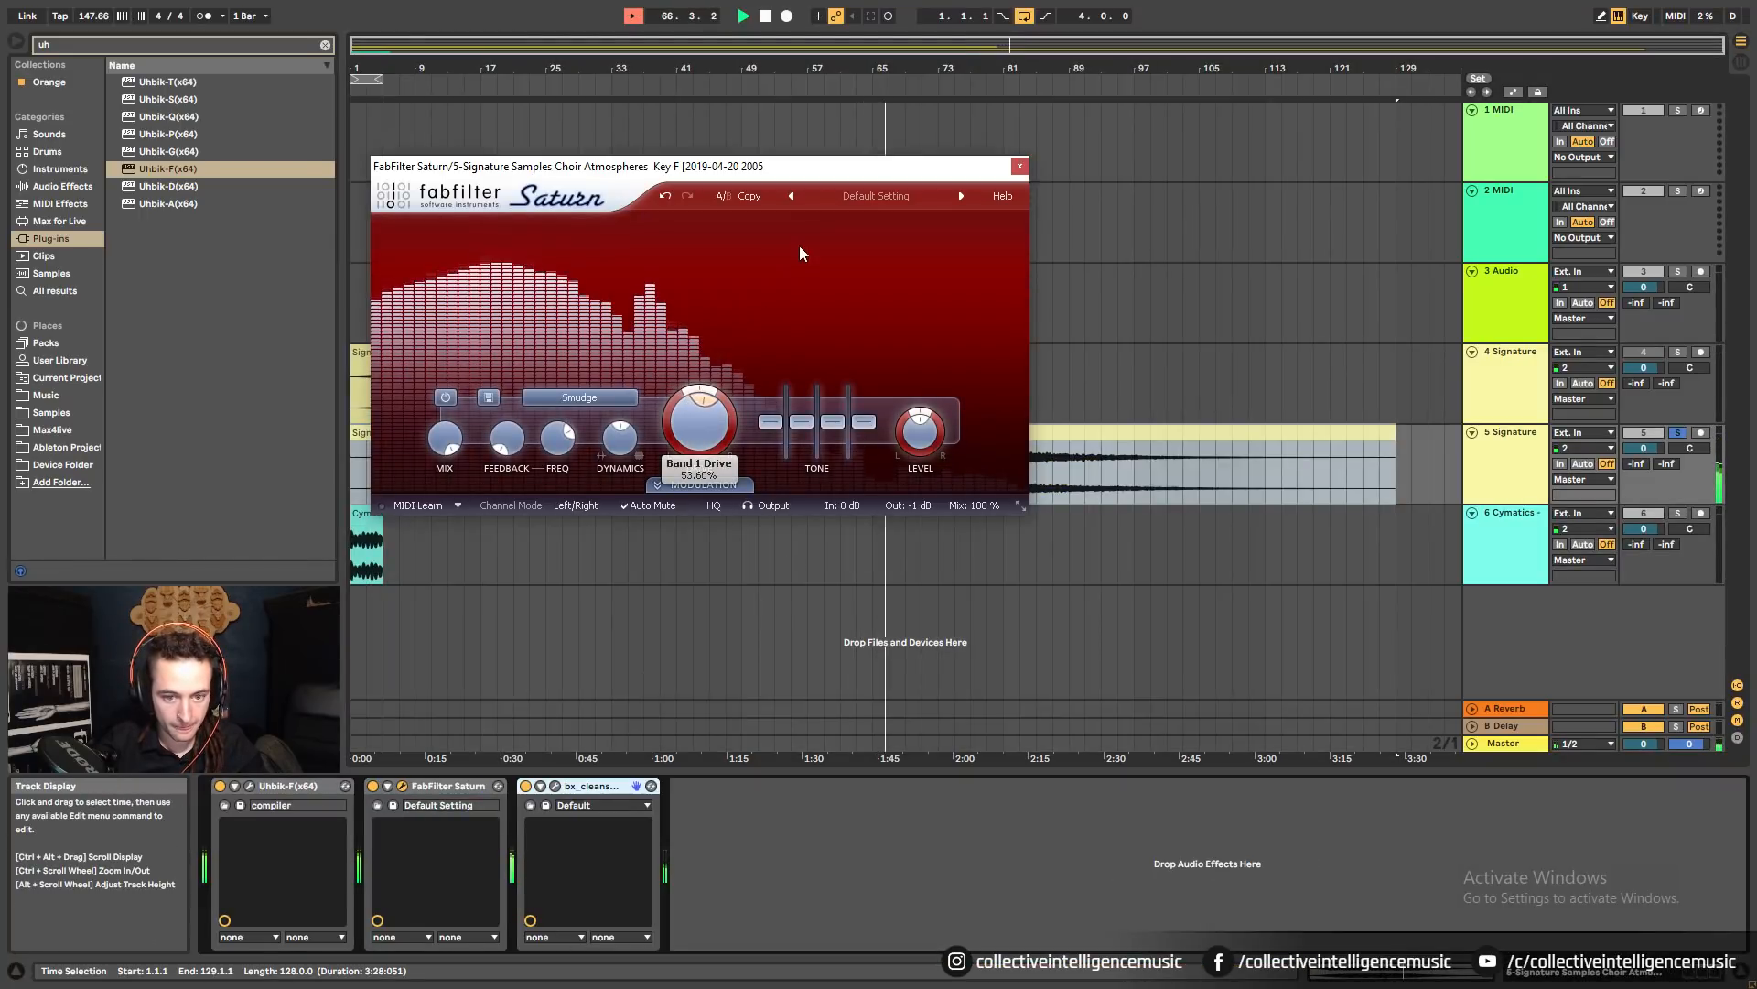
{"action": "left_click_drag", "start_coordinate": [703, 408], "coordinate": [828, 194]}
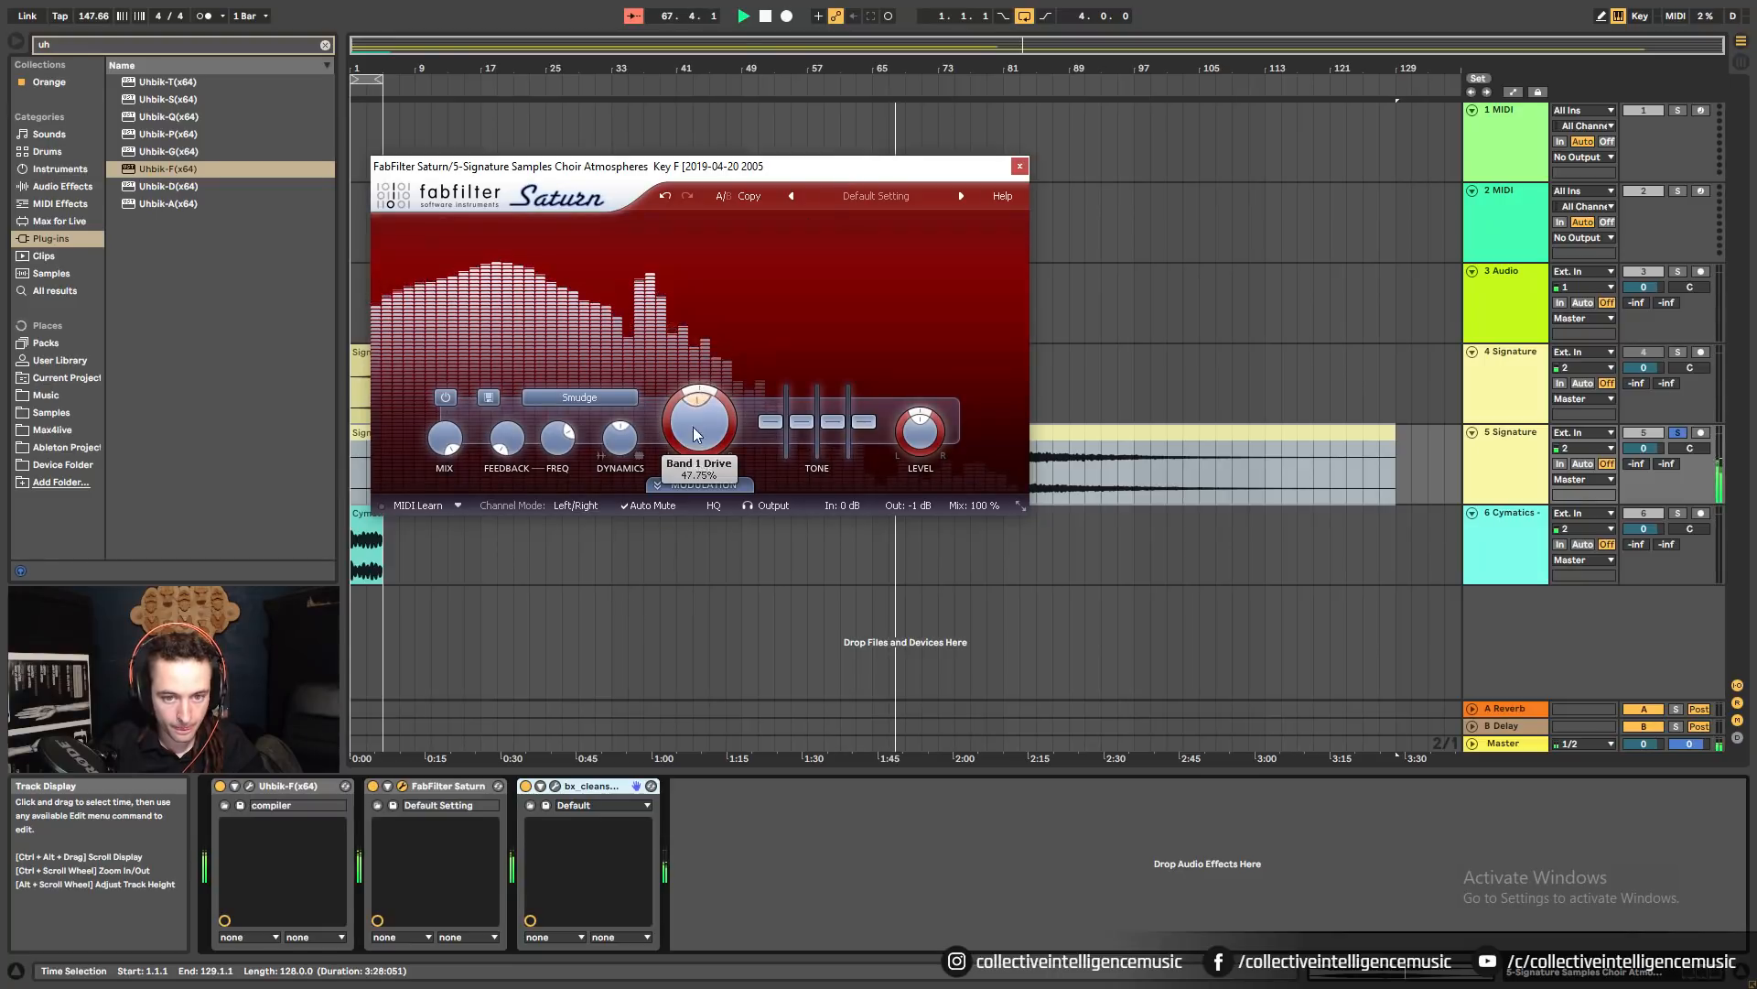
Change the Uhbik-F preset through concentric rift and drive by to fiddle, adjusting Saturn's Drive in between.
{"action": "left_click", "coordinate": [249, 786]}
{"action": "left_click", "coordinate": [981, 571]}
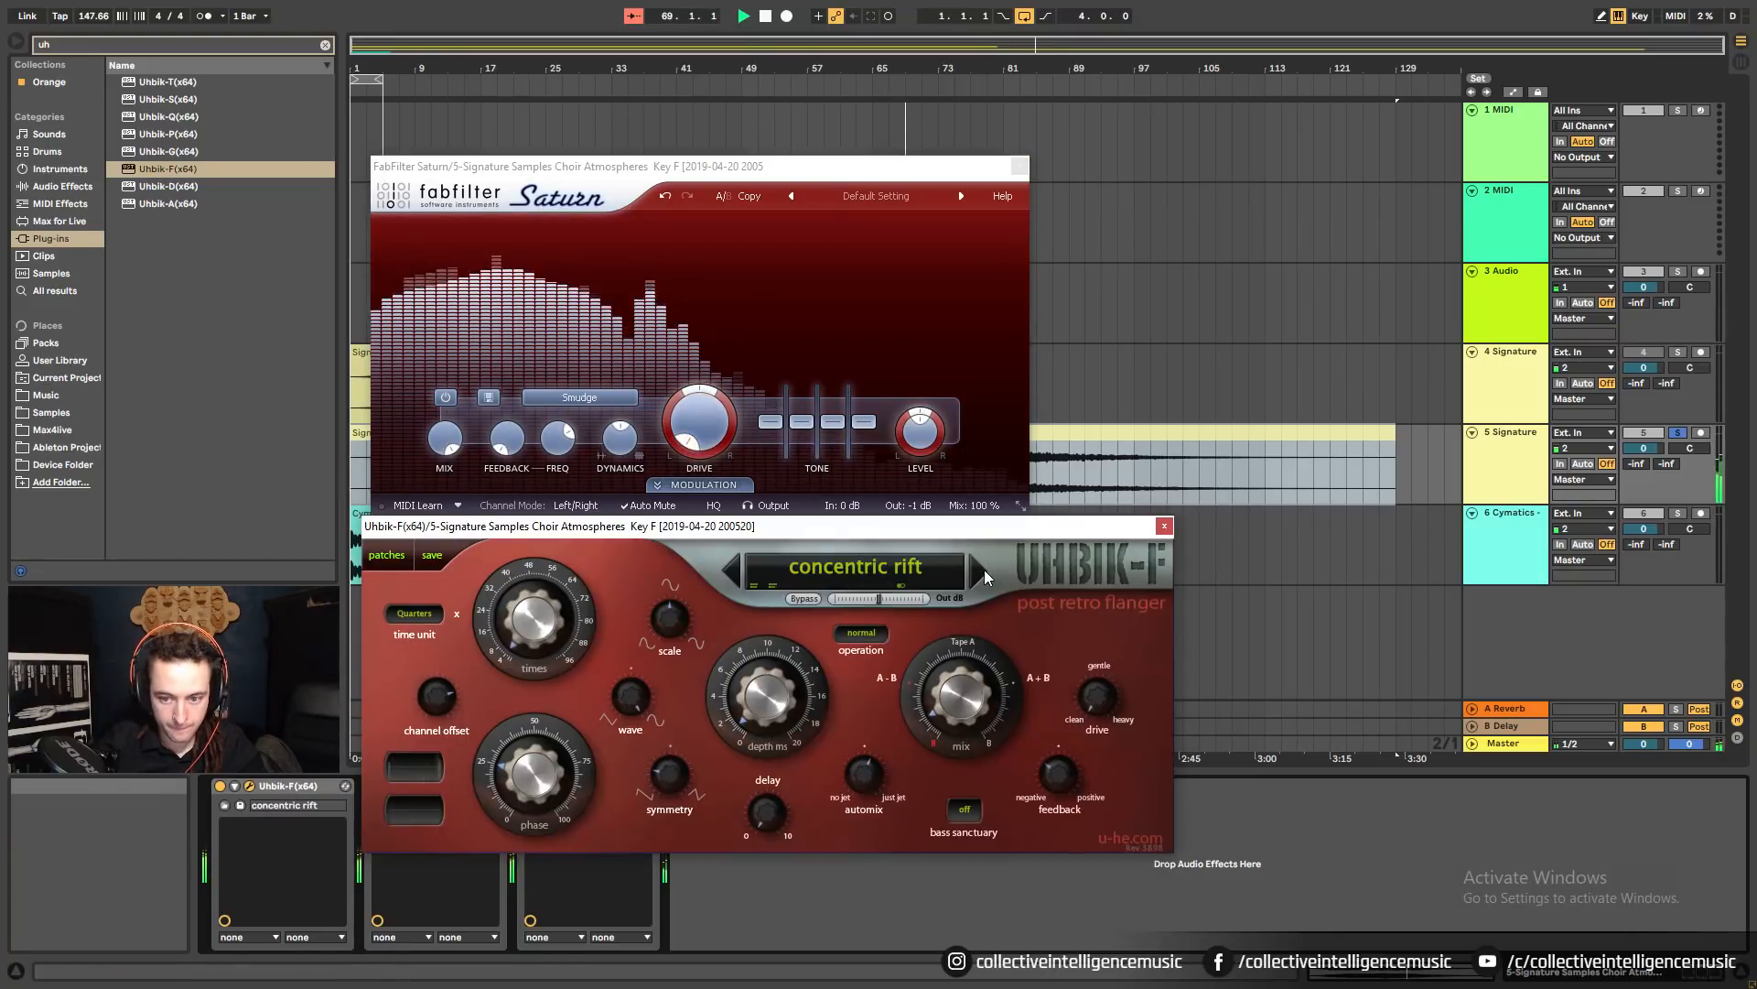
{"action": "left_click", "coordinate": [1167, 527]}
{"action": "mouse_move", "coordinate": [703, 436]}
{"action": "left_mouse_down"}
{"action": "mouse_move", "coordinate": [744, 244]}
{"action": "mouse_move", "coordinate": [762, 304]}
{"action": "mouse_move", "coordinate": [729, 449]}
{"action": "left_mouse_up"}
{"action": "left_click", "coordinate": [249, 785]}
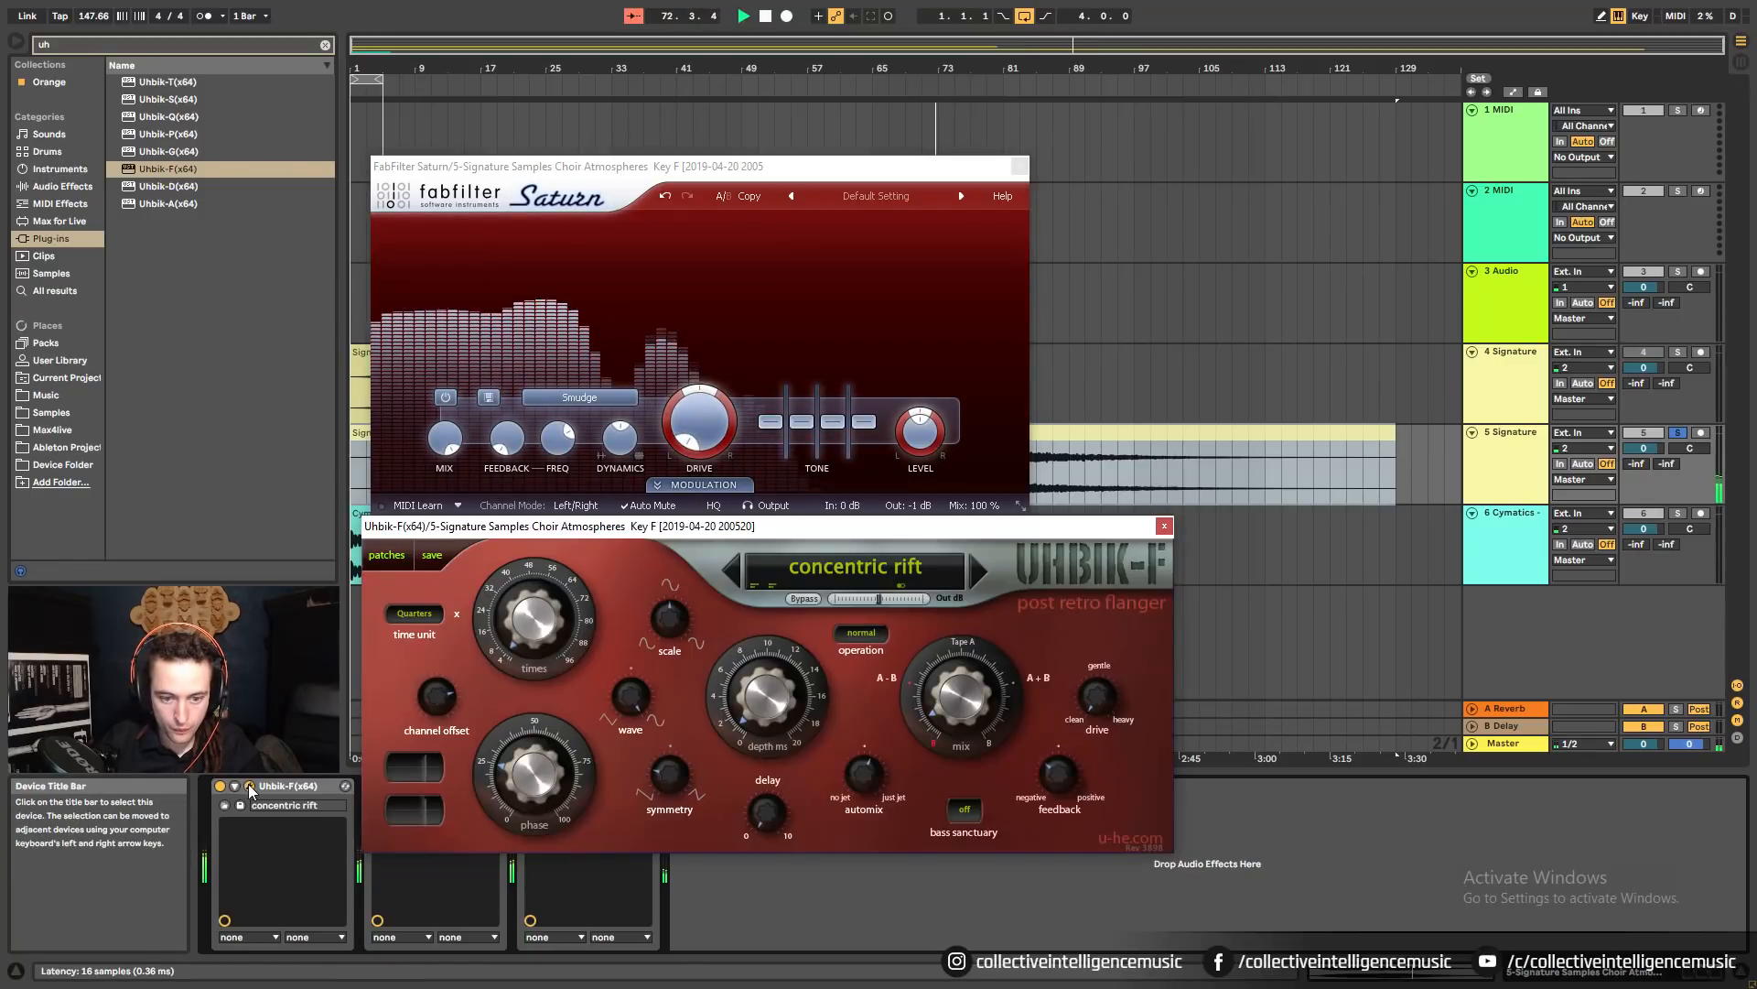
{"action": "left_click", "coordinate": [979, 569]}
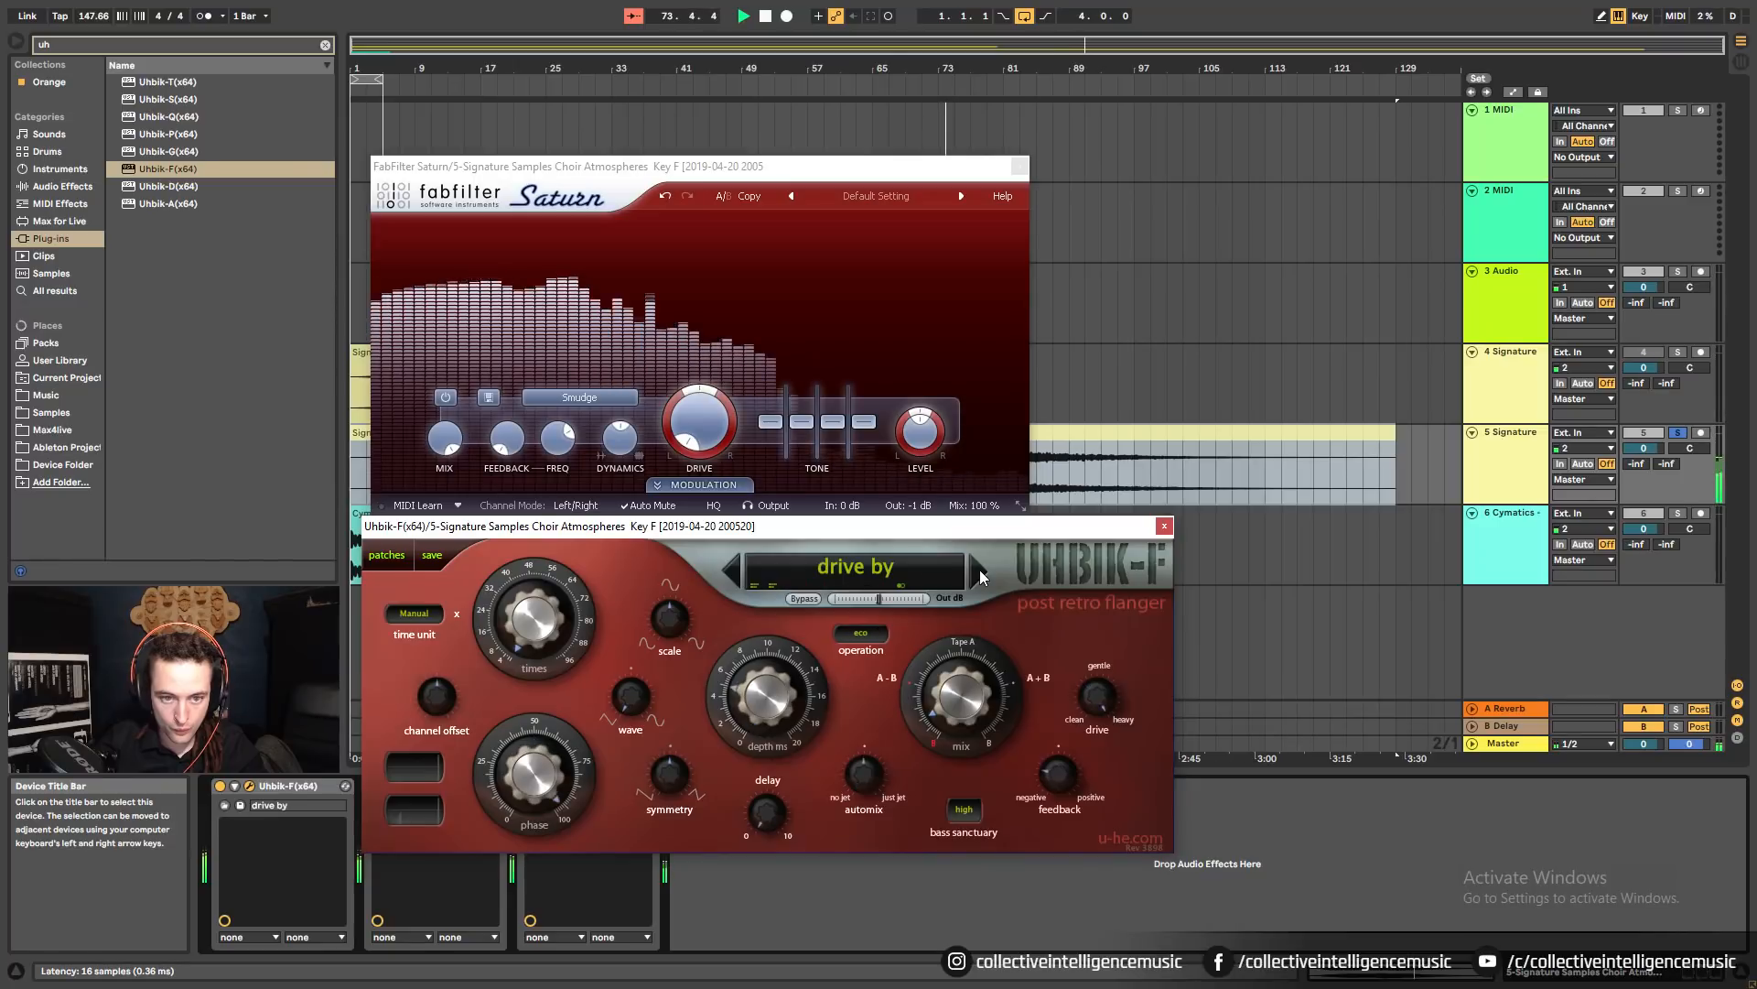
{"action": "left_click", "coordinate": [980, 569]}
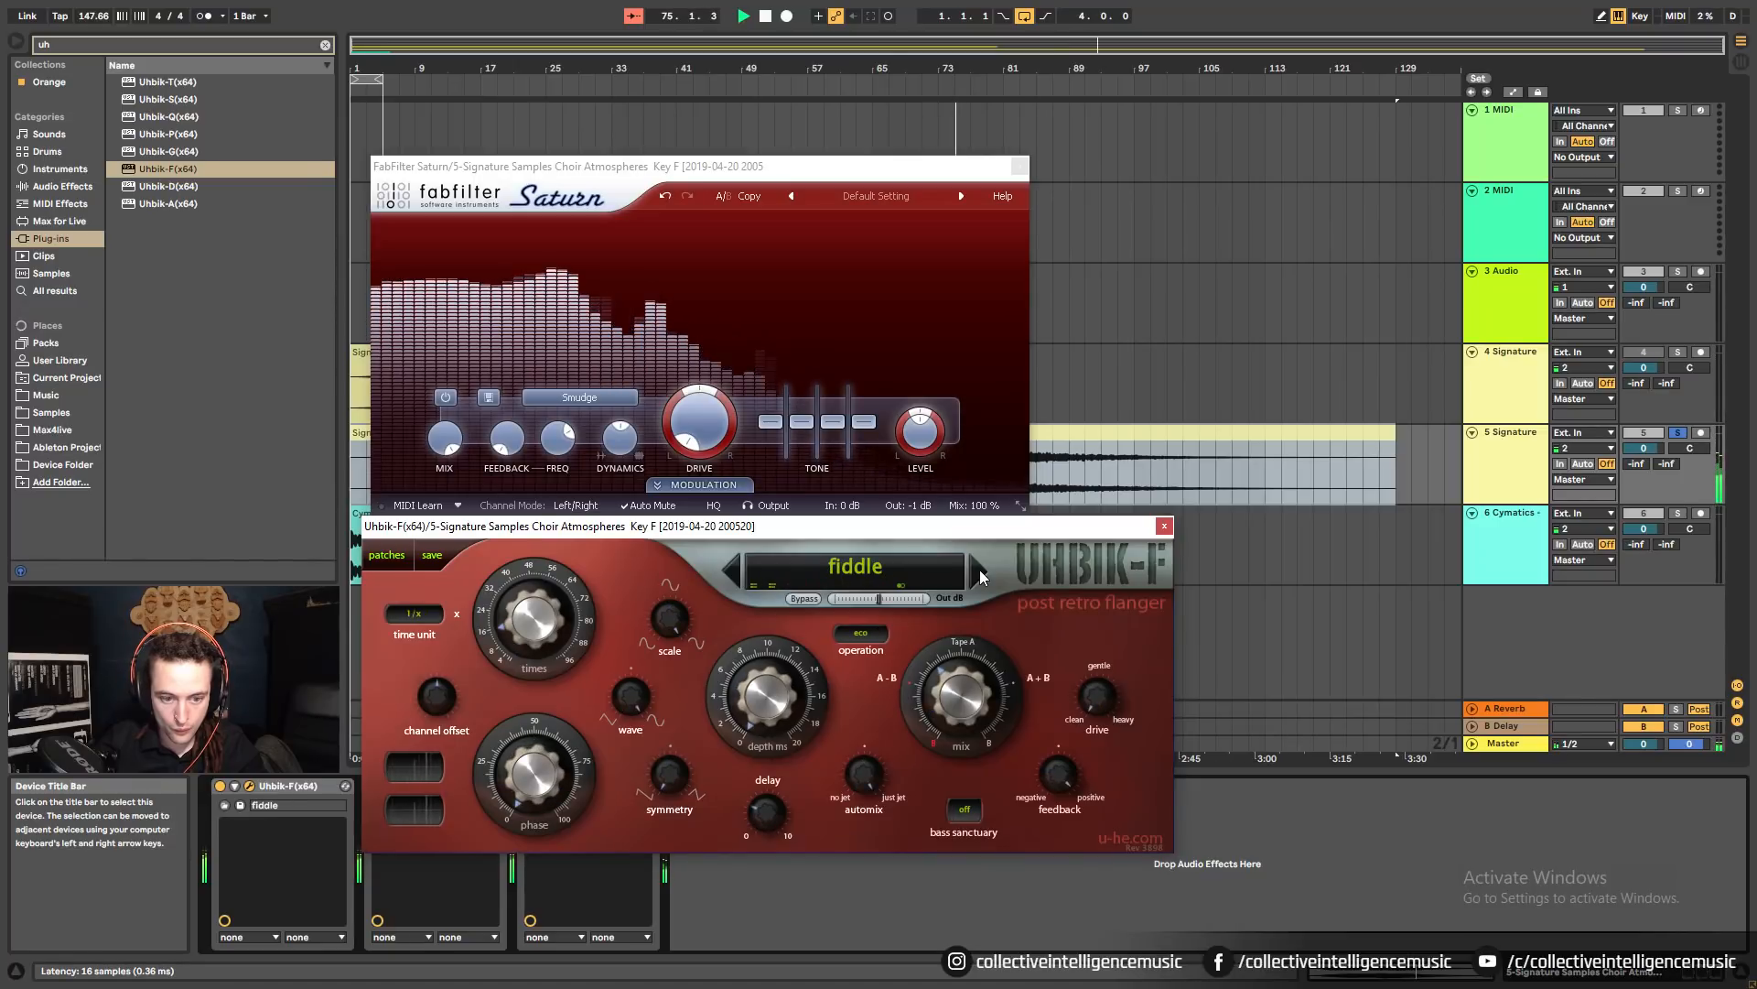
{"action": "left_click", "coordinate": [1164, 525]}
Sweep Saturn's Band 1 Drive up to 100% and back down to about 31%.
{"action": "left_click_drag", "start_coordinate": [699, 419], "coordinate": [701, 342]}
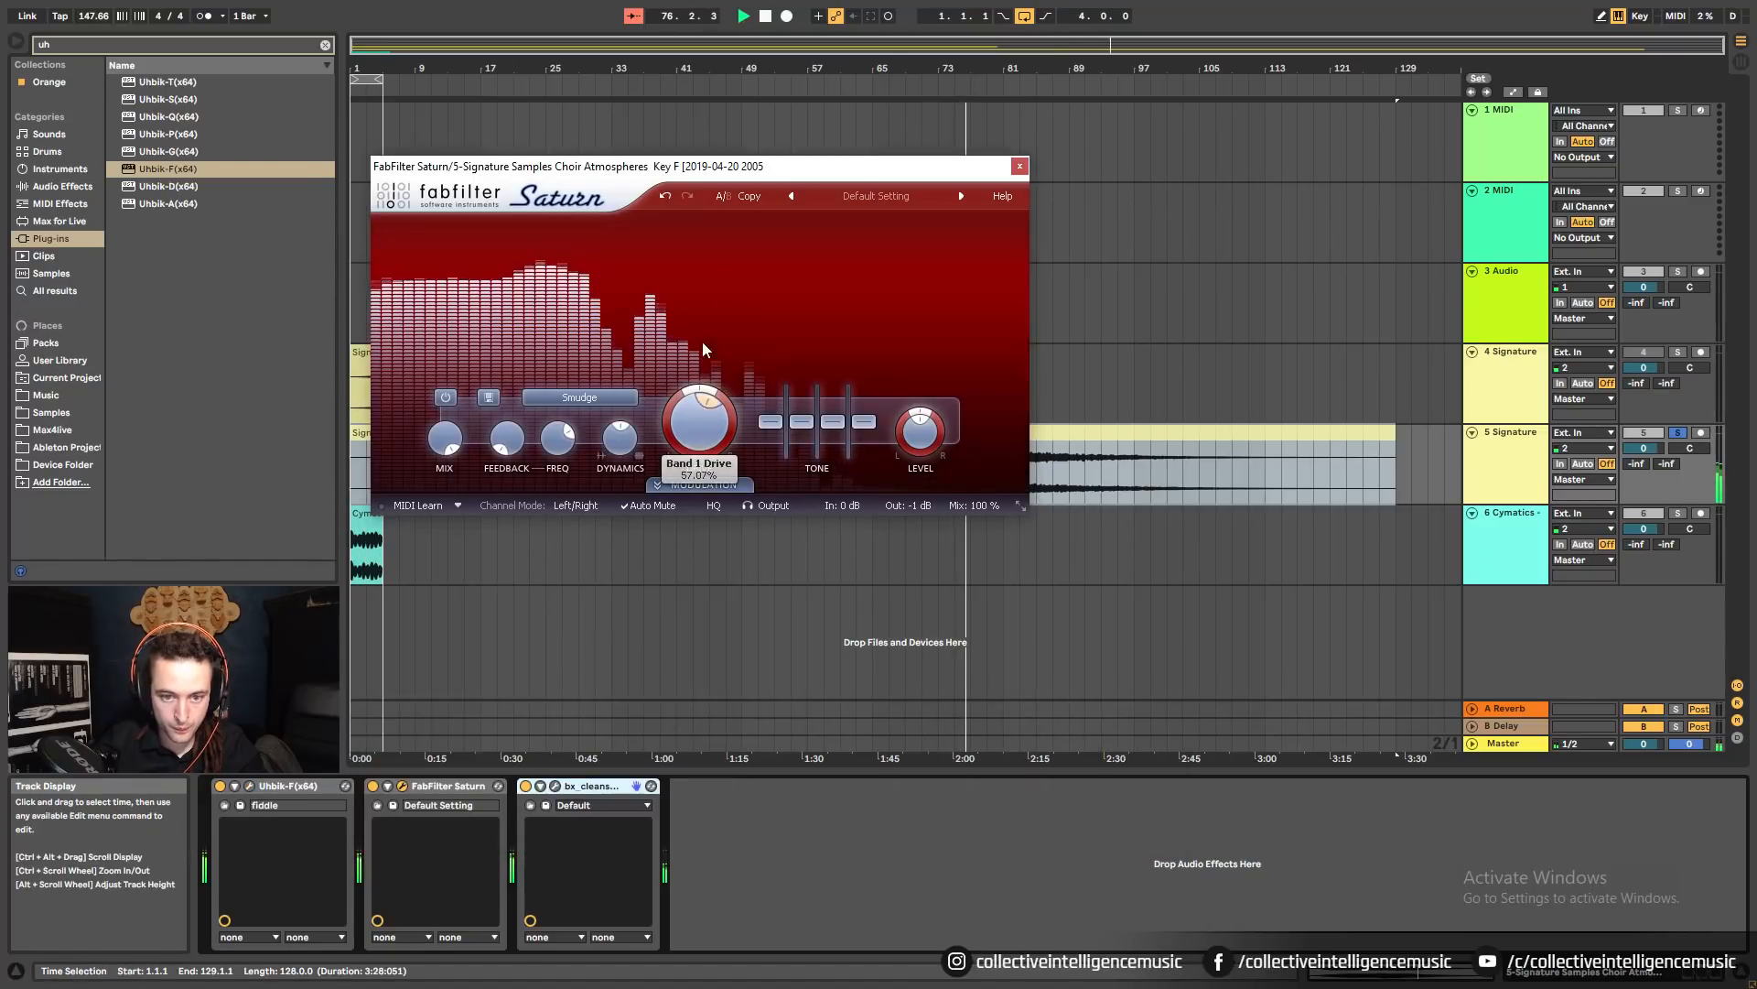
{"action": "left_click_drag", "start_coordinate": [700, 409], "coordinate": [712, 267]}
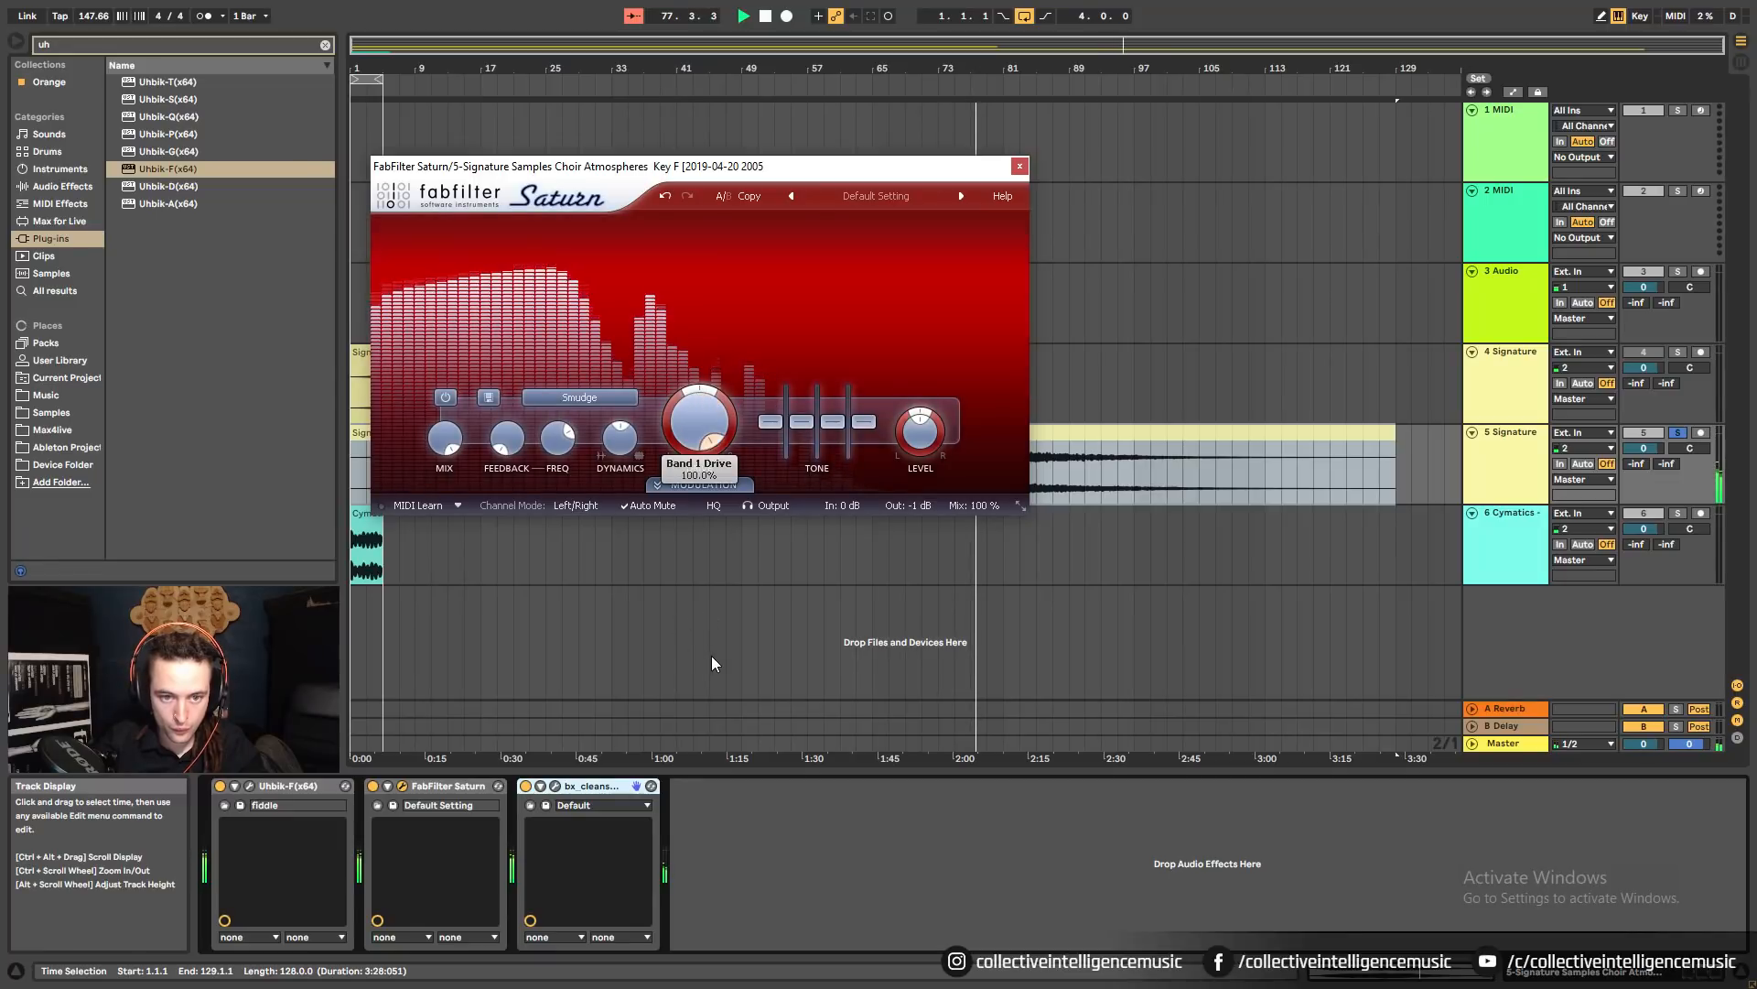
{"action": "left_click_drag", "start_coordinate": [680, 419], "coordinate": [652, 644]}
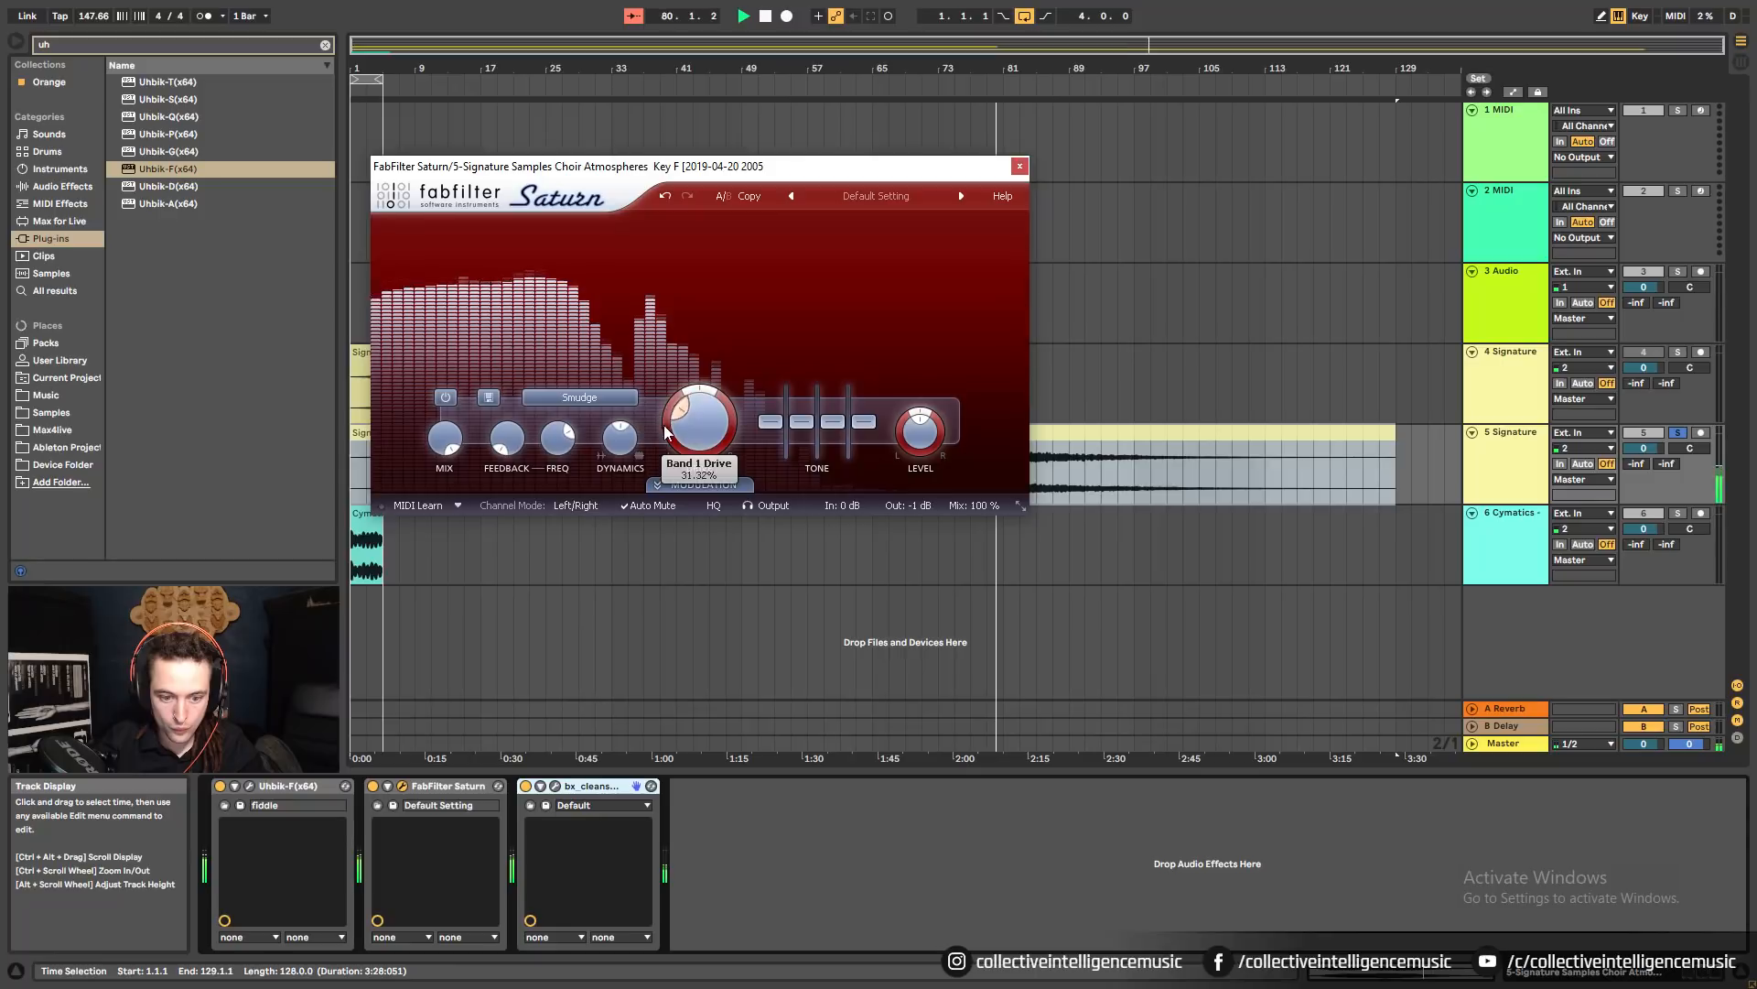
Bypass bx_cleansweep while adjusting Saturn's Drive, re-enable it and close the Saturn window.
{"action": "left_click", "coordinate": [527, 786]}
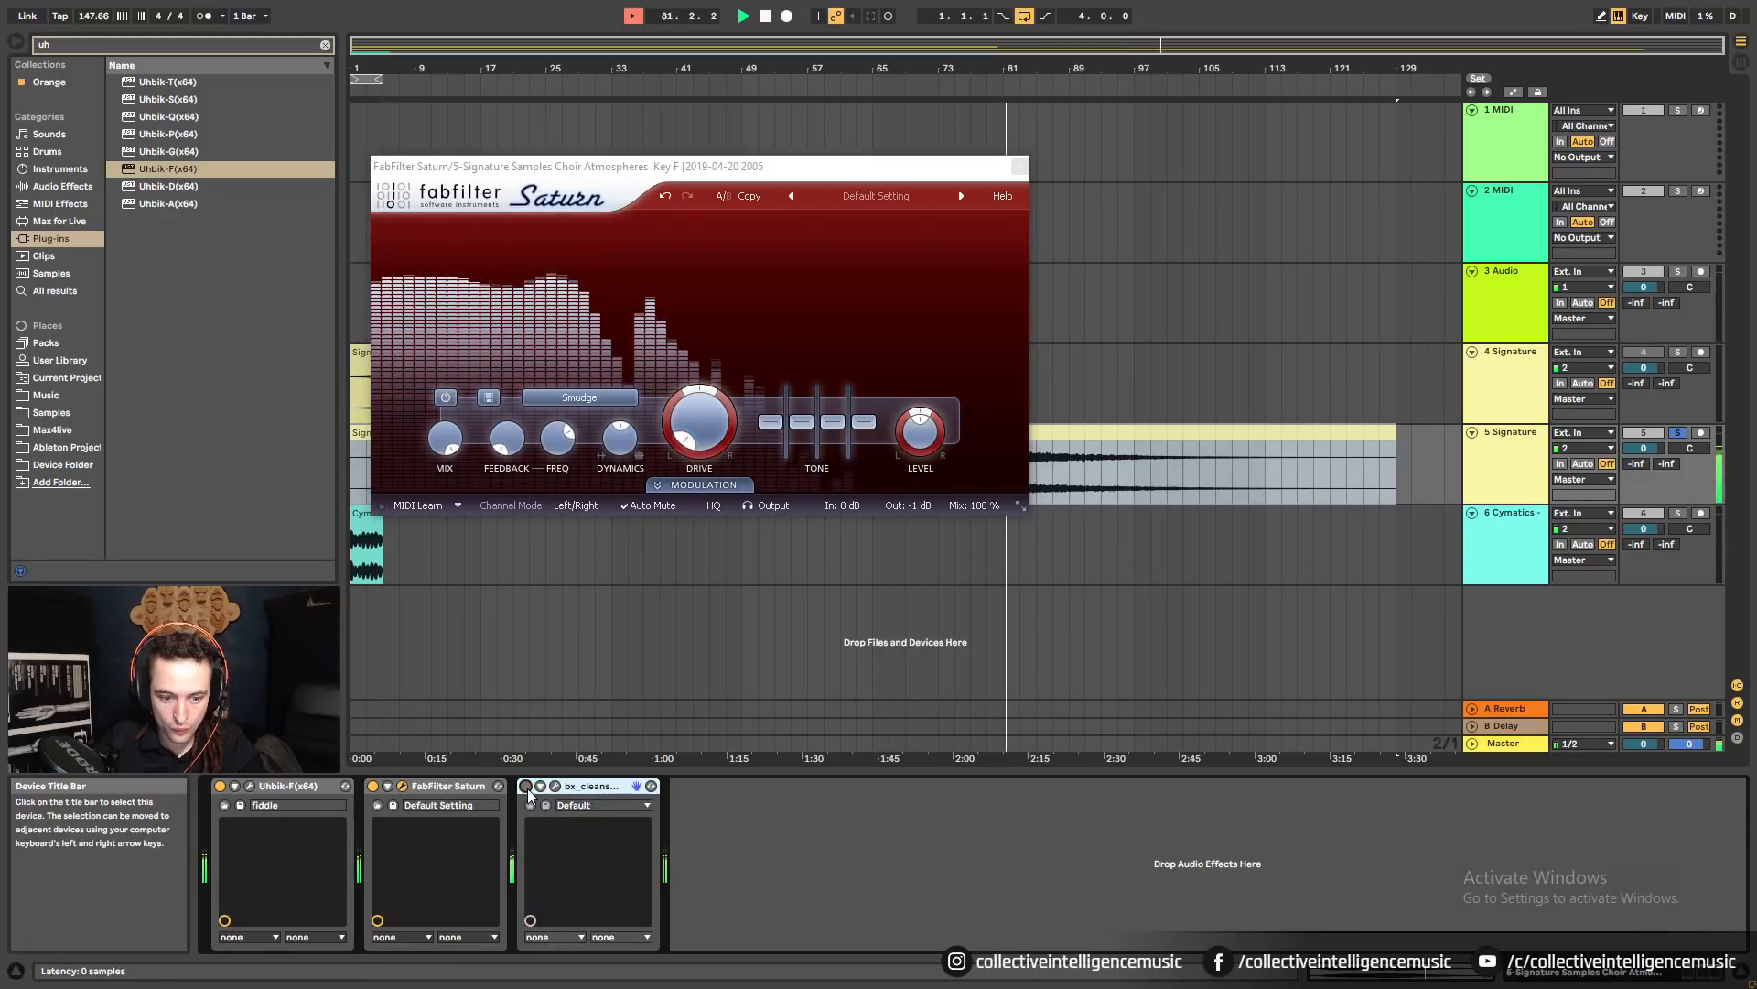
{"action": "left_click_drag", "start_coordinate": [687, 445], "coordinate": [725, 400]}
{"action": "left_click", "coordinate": [527, 786]}
{"action": "left_click", "coordinate": [1020, 167]}
Stop playback and restart it from the beginning of the arrangement.
{"action": "left_click", "coordinate": [620, 607]}
{"action": "key", "text": "space"}
{"action": "key", "text": "space"}
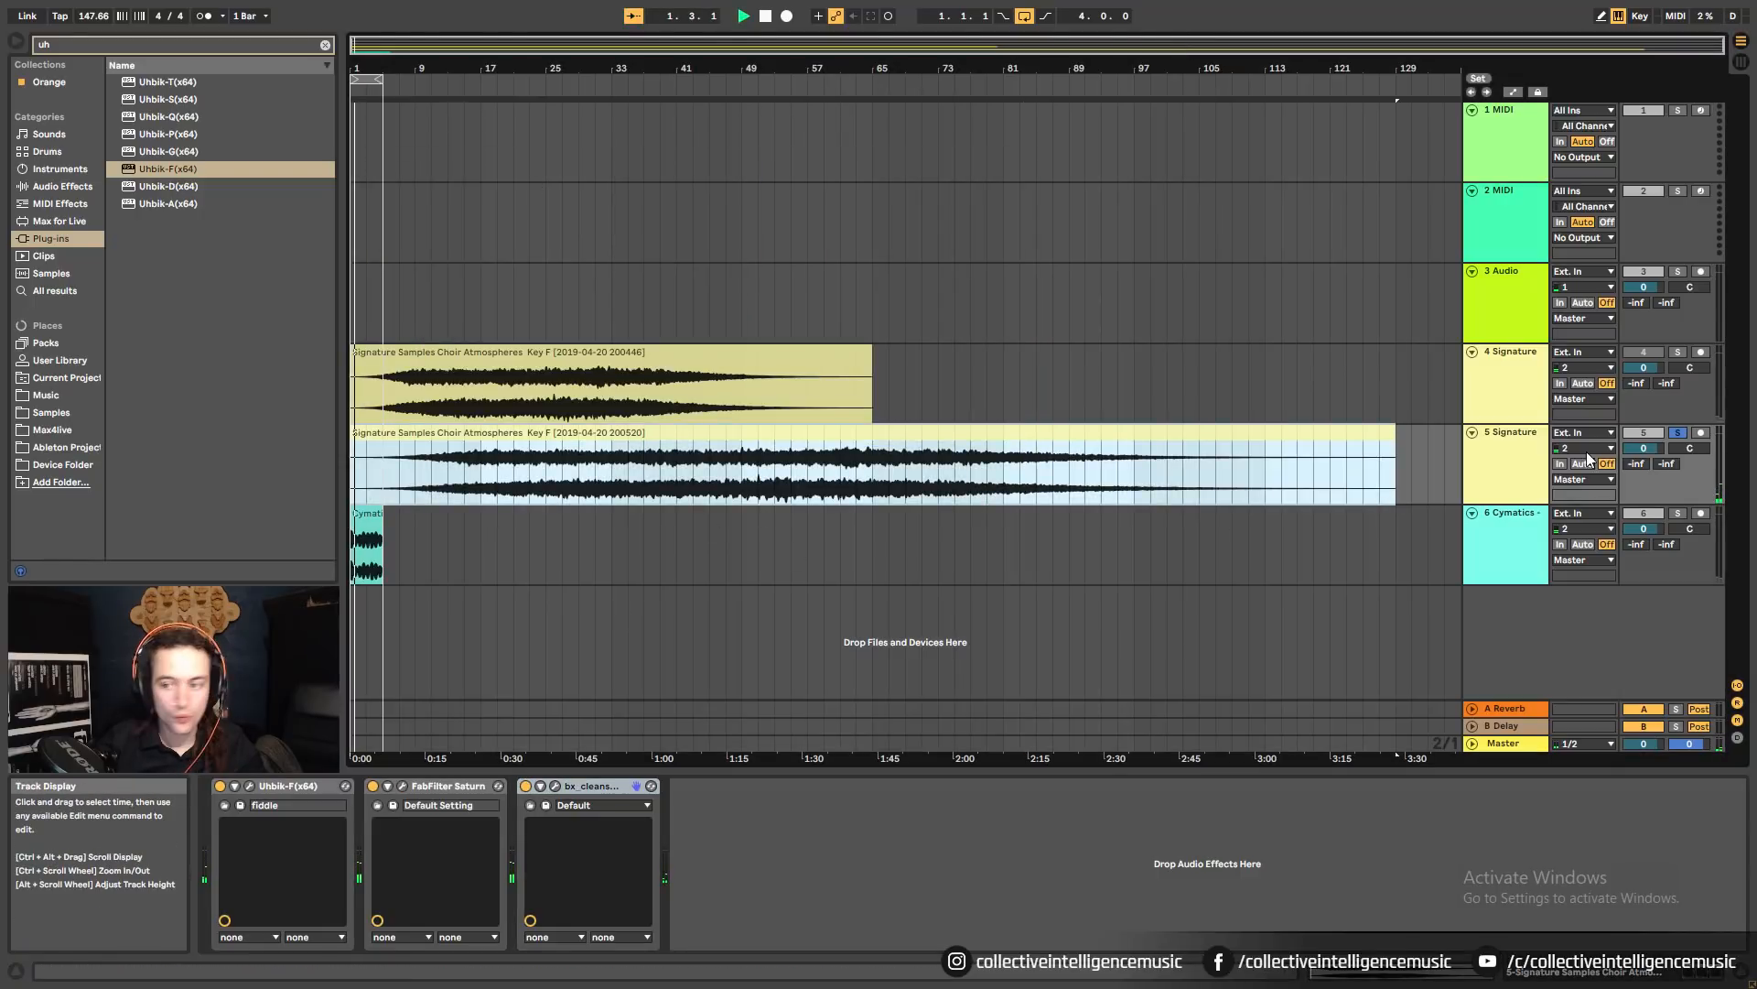
Solo Cymatics track 6, extend the loop range to bar 65 and select the melody clip.
{"action": "left_click", "coordinate": [1678, 512]}
{"action": "left_click_drag", "start_coordinate": [382, 79], "coordinate": [873, 79]}
{"action": "left_click", "coordinate": [431, 564]}
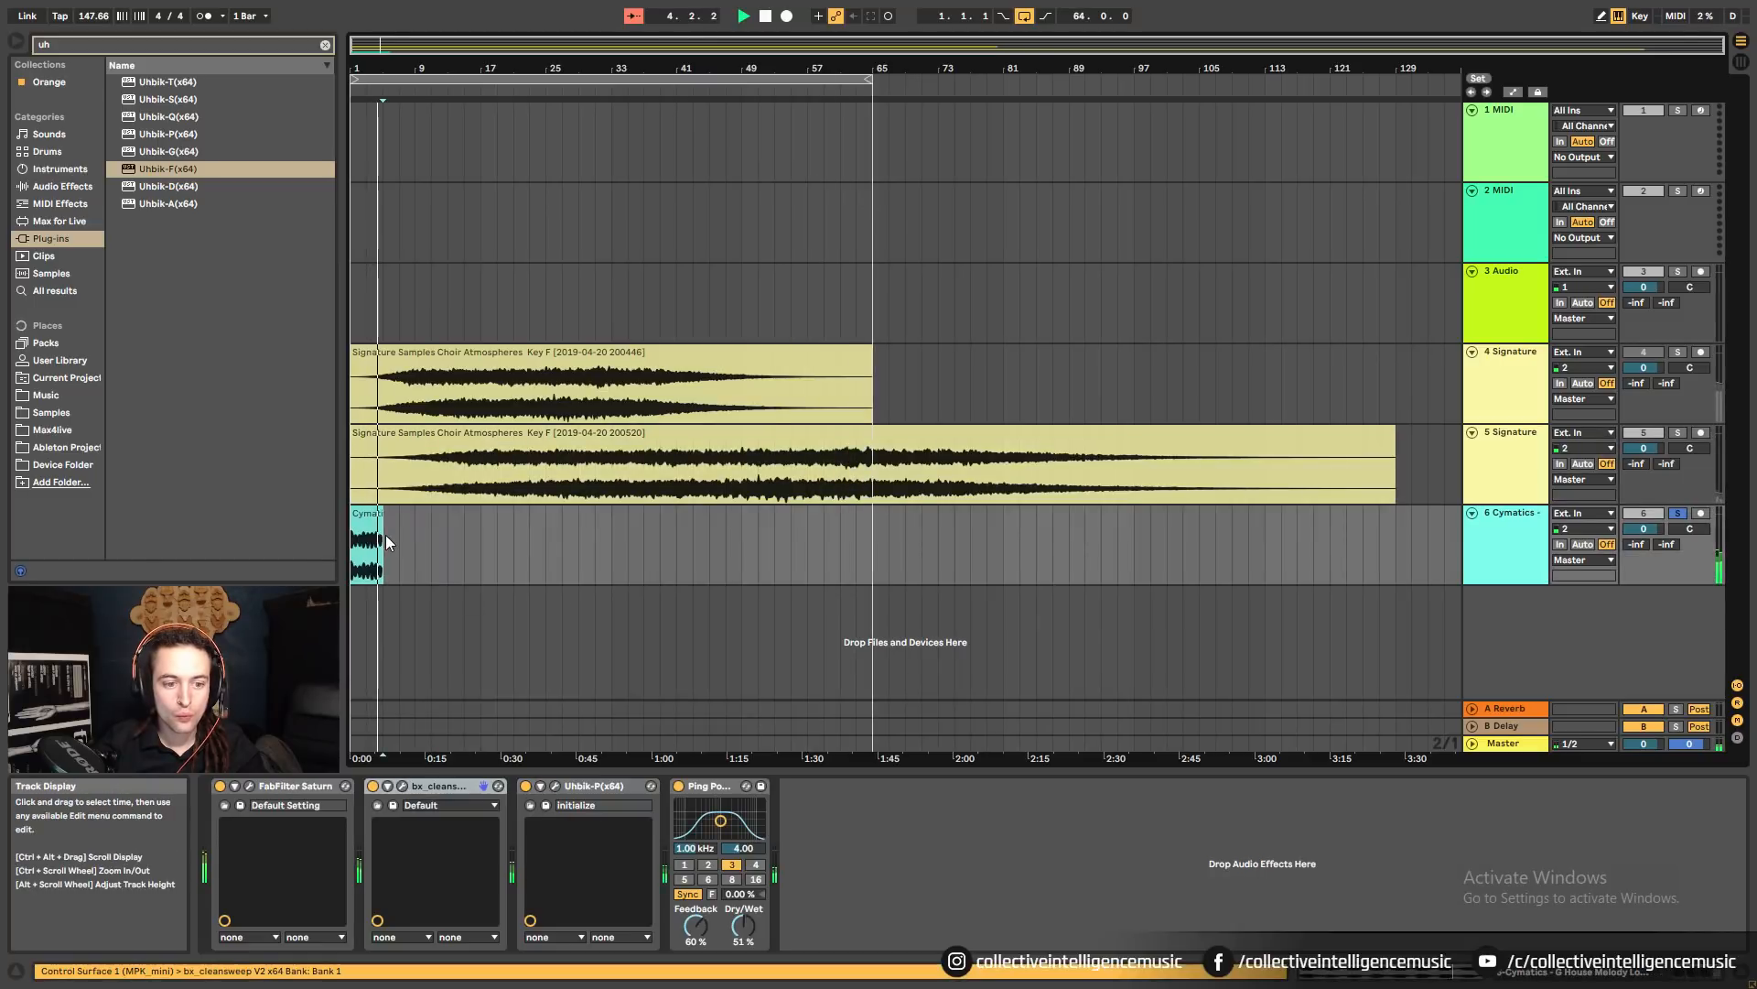
{"action": "left_click", "coordinate": [375, 533]}
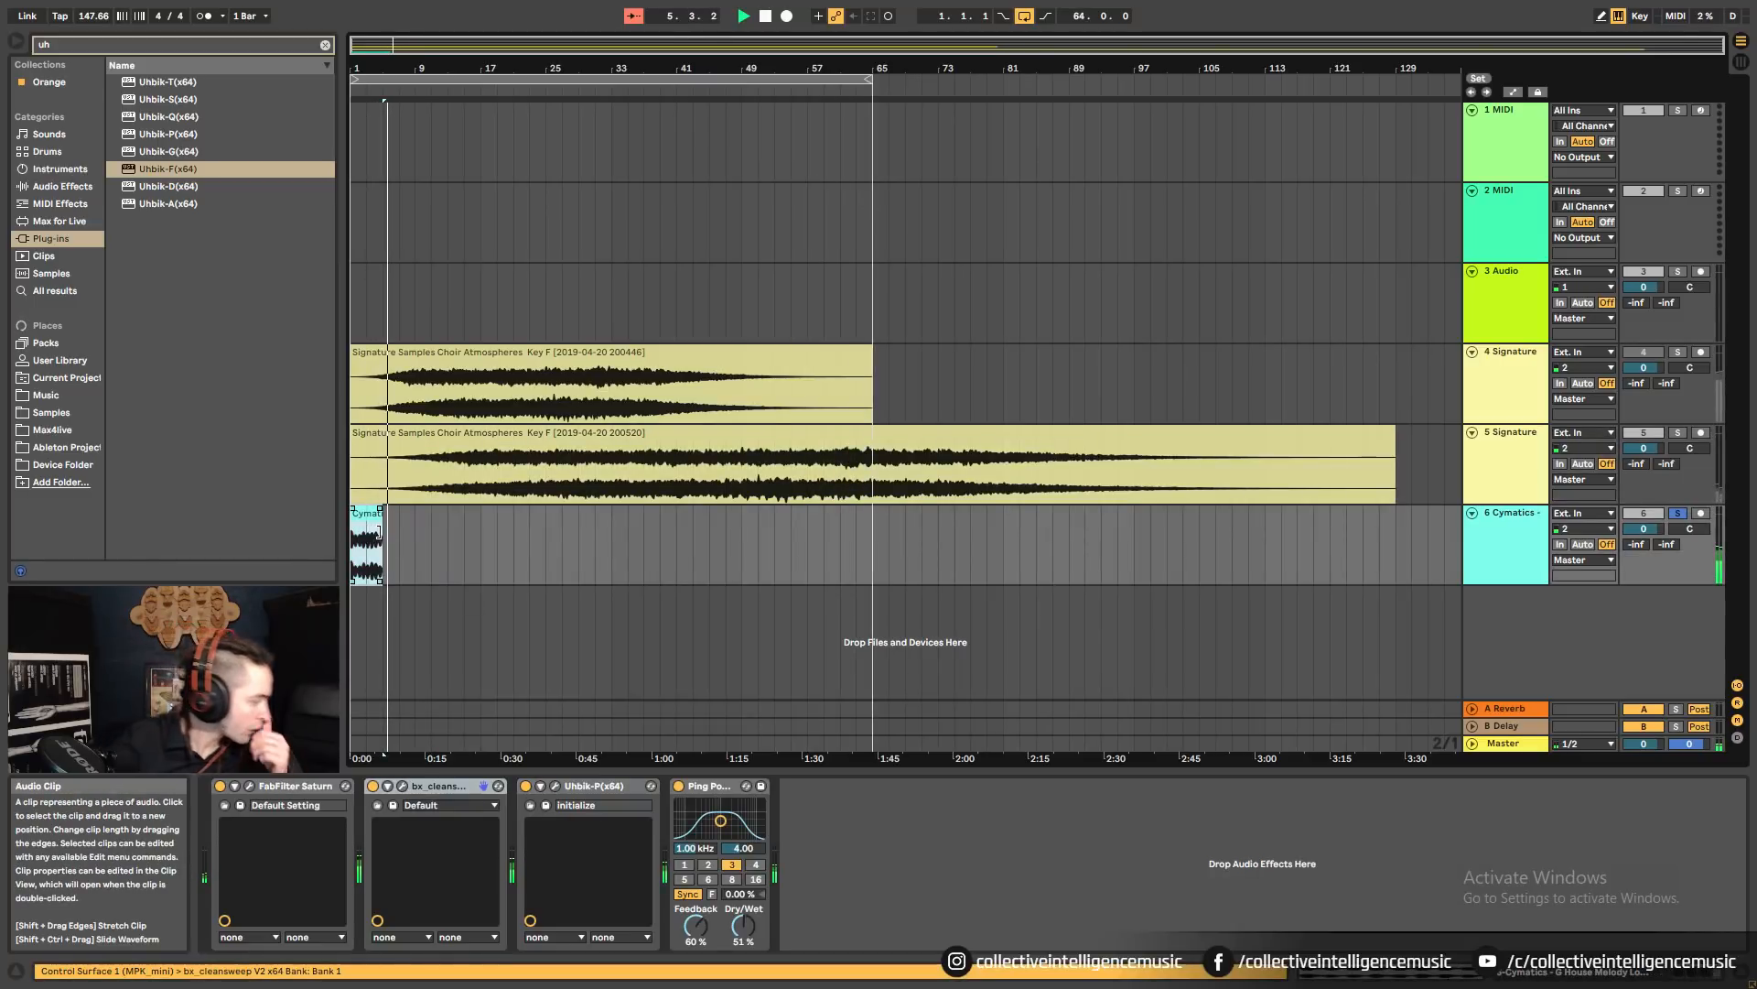
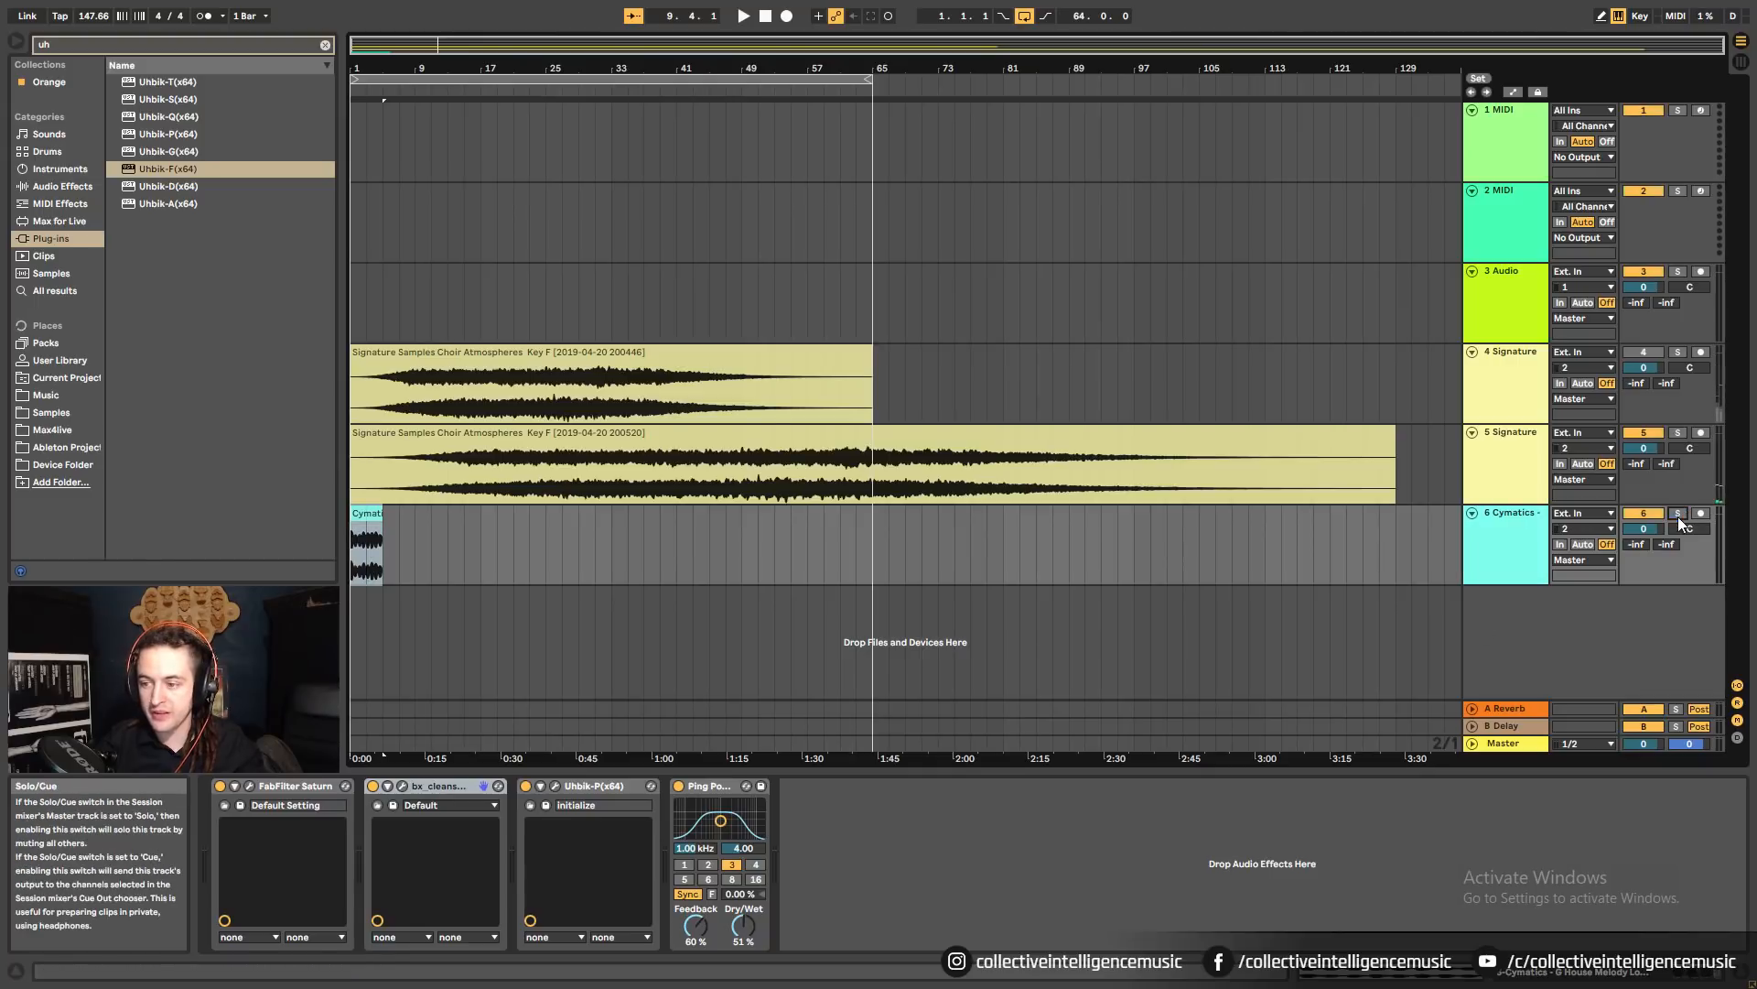
Insert a new MIDI track below the Cymatics track.
{"action": "right_click", "coordinate": [1541, 611]}
{"action": "left_click", "coordinate": [1569, 629]}
Switch to the File Explorer window showing the Samples folder.
{"action": "key", "text": "alt+Tab"}
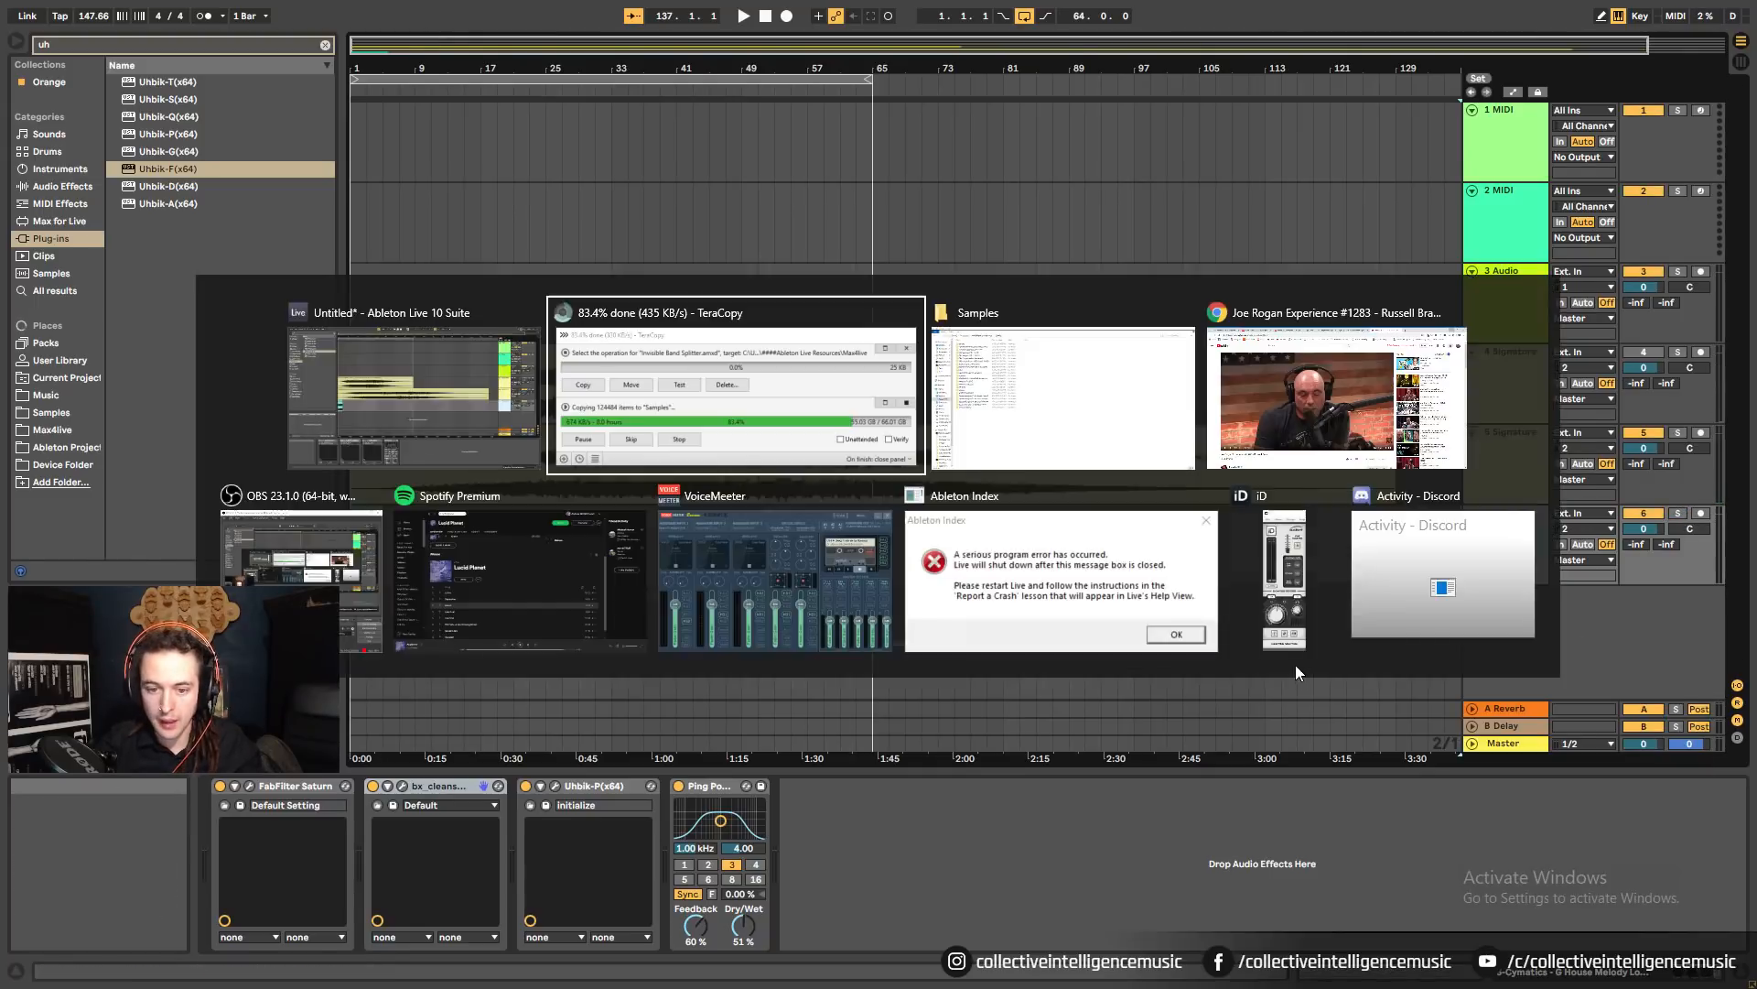
{"action": "key", "text": "alt+Tab"}
{"action": "key", "text": "alt+Tab"}
{"action": "key", "text": "alt+Tab"}
{"action": "key", "text": "alt+Tab"}
{"action": "key", "text": "alt+Tab"}
{"action": "key", "text": "alt+Tab"}
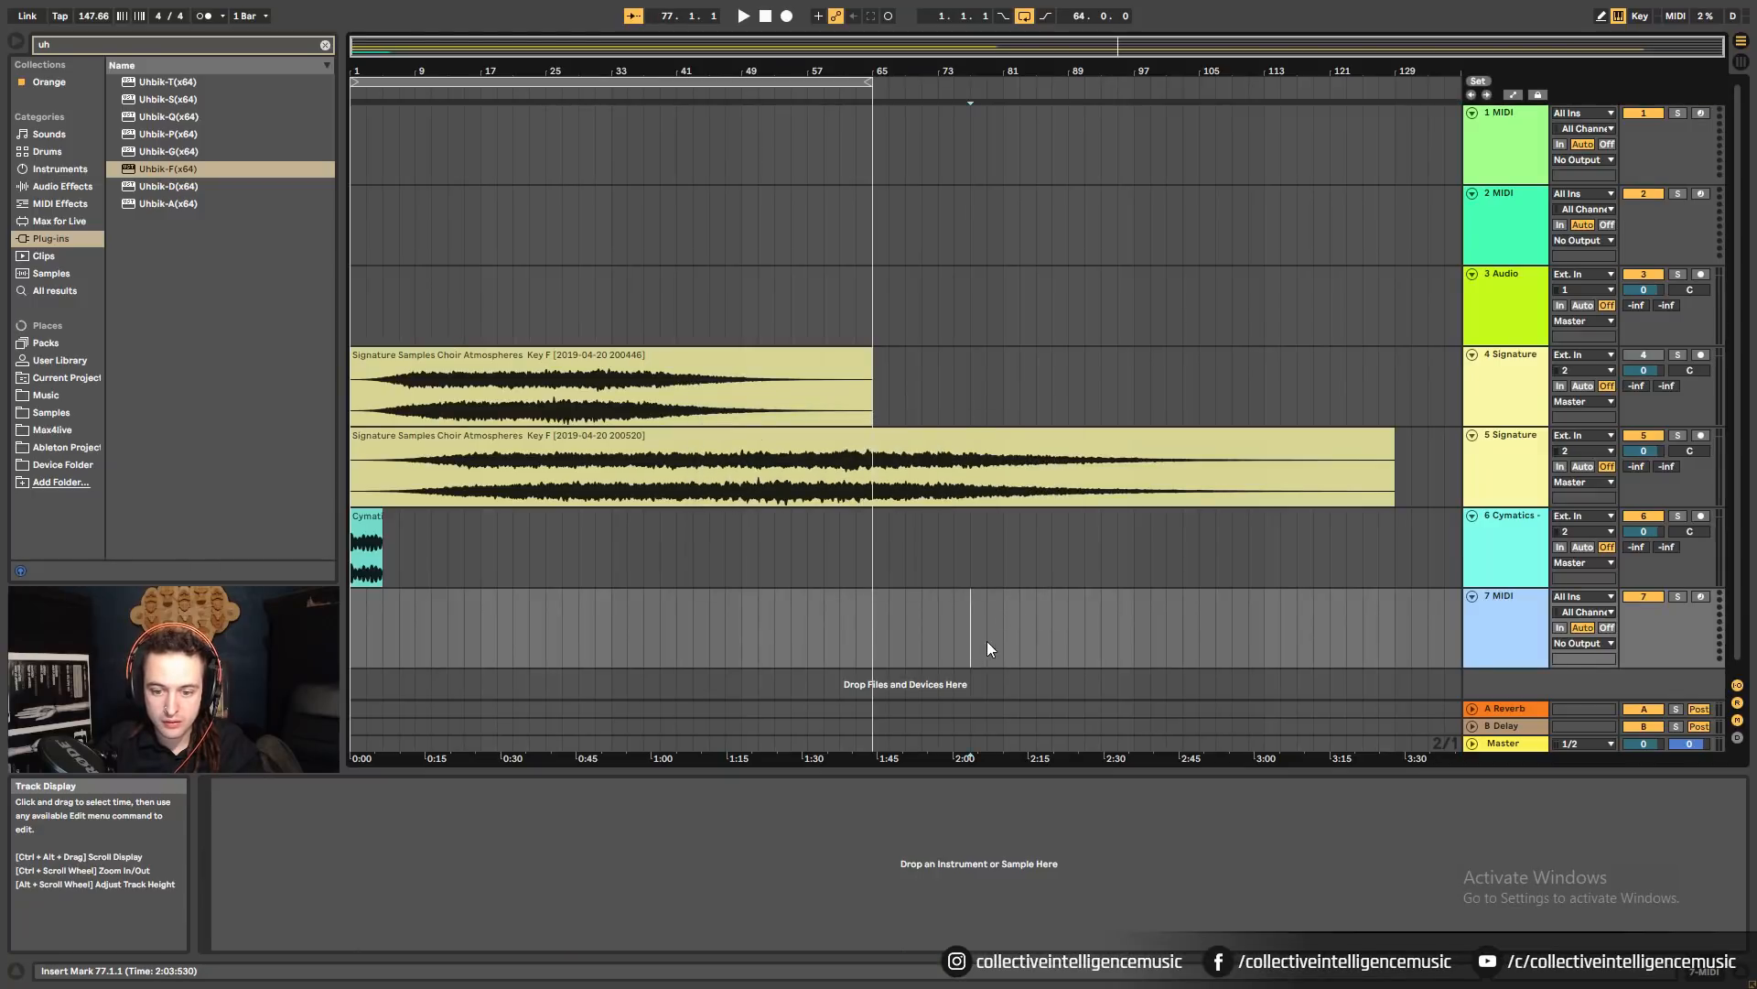
{"action": "key", "text": "alt+Tab"}
{"action": "key", "text": "alt+Tab"}
{"action": "key", "text": "alt+Tab"}
{"action": "key", "text": "alt+Tab"}
{"action": "key", "text": "alt+Tab"}
{"action": "key", "text": "alt+Tab"}
{"action": "key", "text": "alt+Tab"}
{"action": "key", "text": "alt+Tab"}
{"action": "key", "text": "alt+Tab"}
{"action": "key", "text": "alt+Tab"}
{"action": "key", "text": "alt+Tab"}
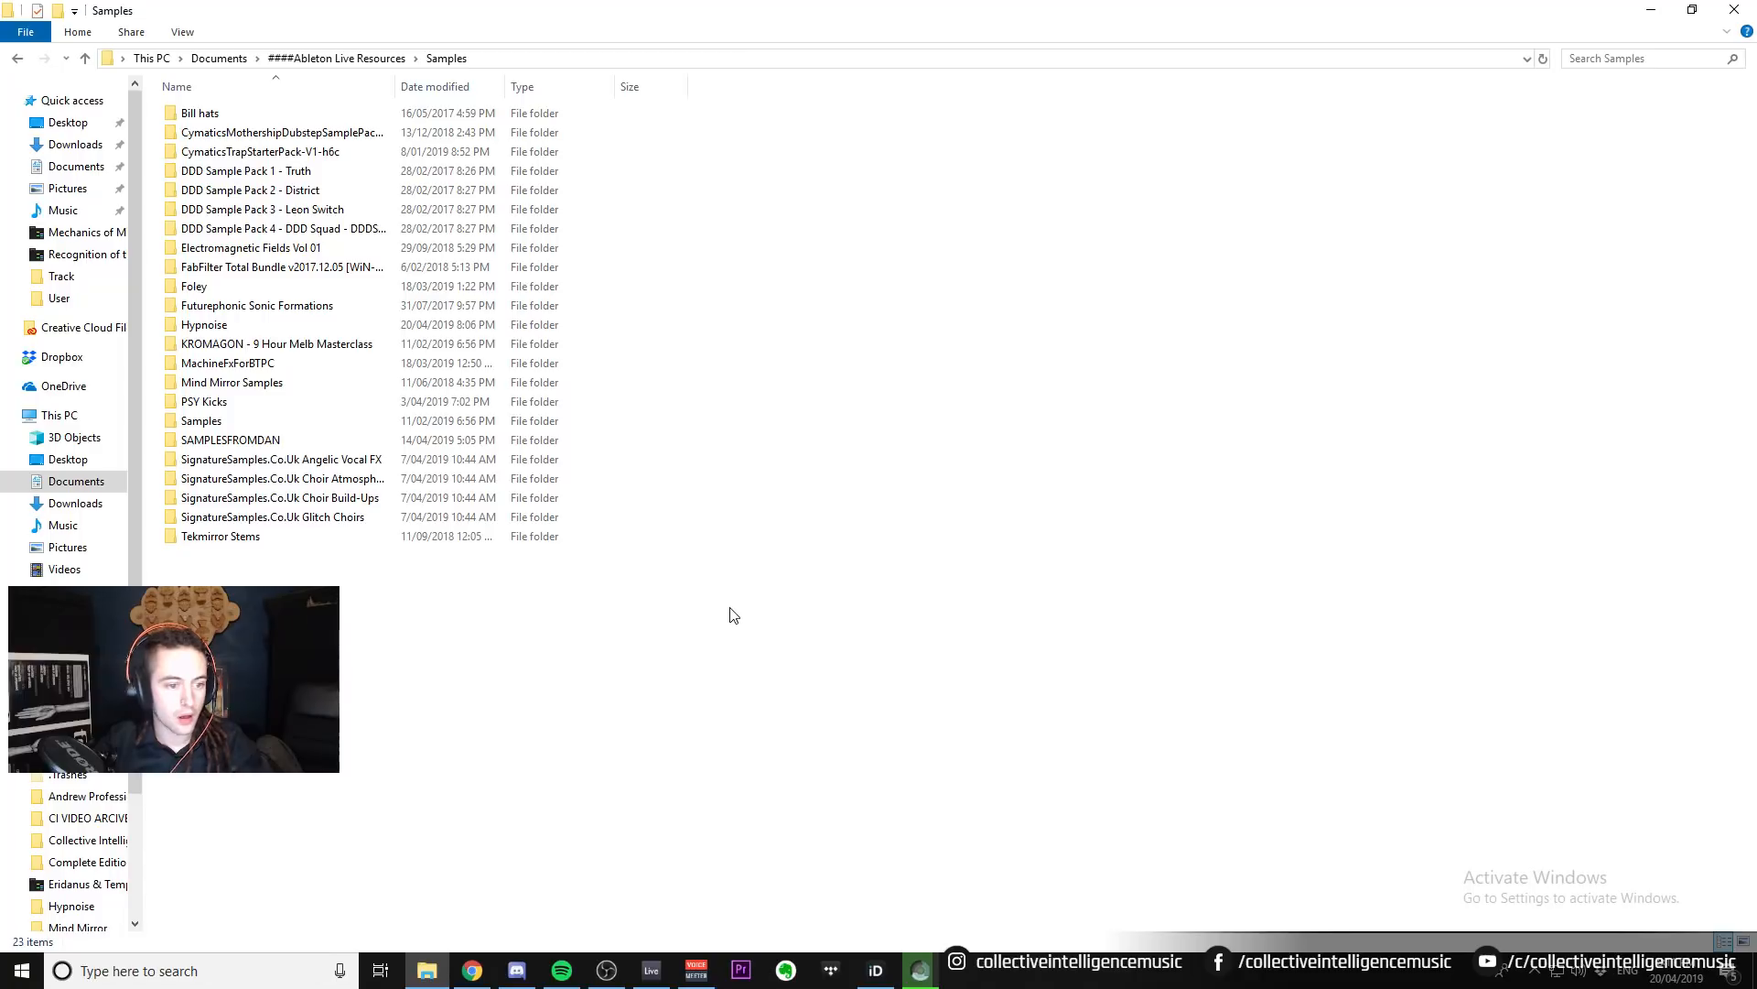
Open Hypnoise > Samples Workshop > Kicks and select the samples Kick_GoaSchool_1 through Kick_GoaSchool_10.
{"action": "double_click", "coordinate": [221, 326]}
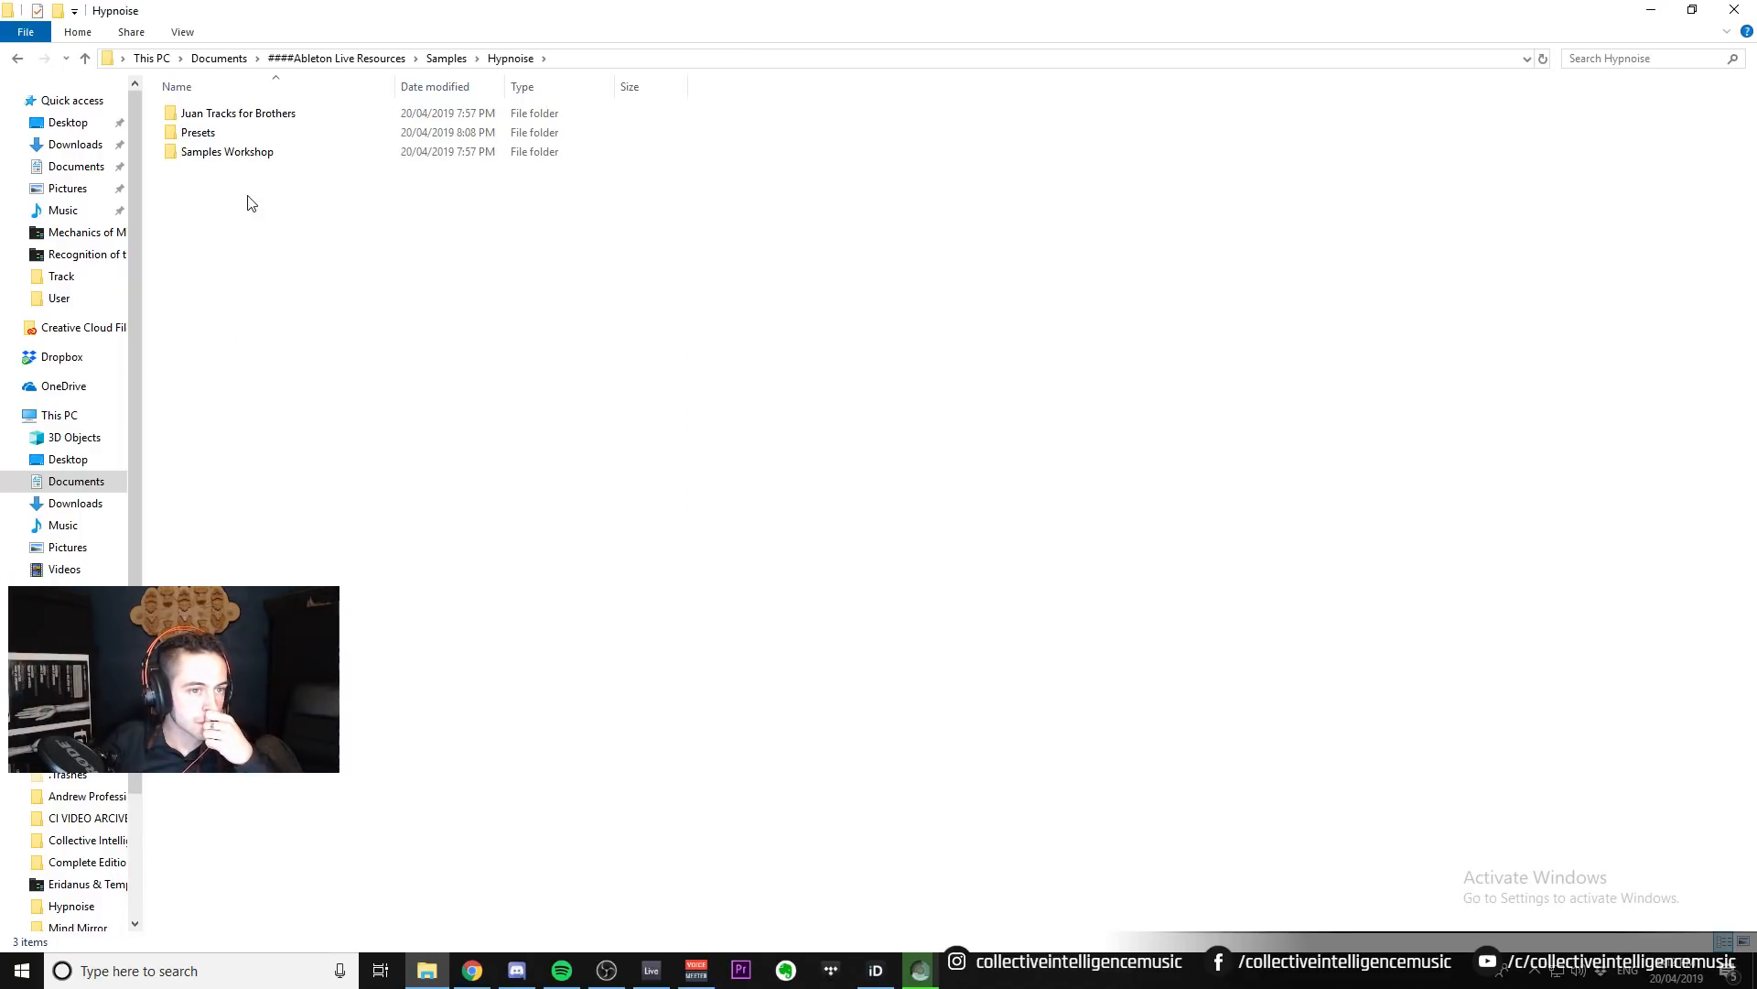
{"action": "double_click", "coordinate": [223, 152]}
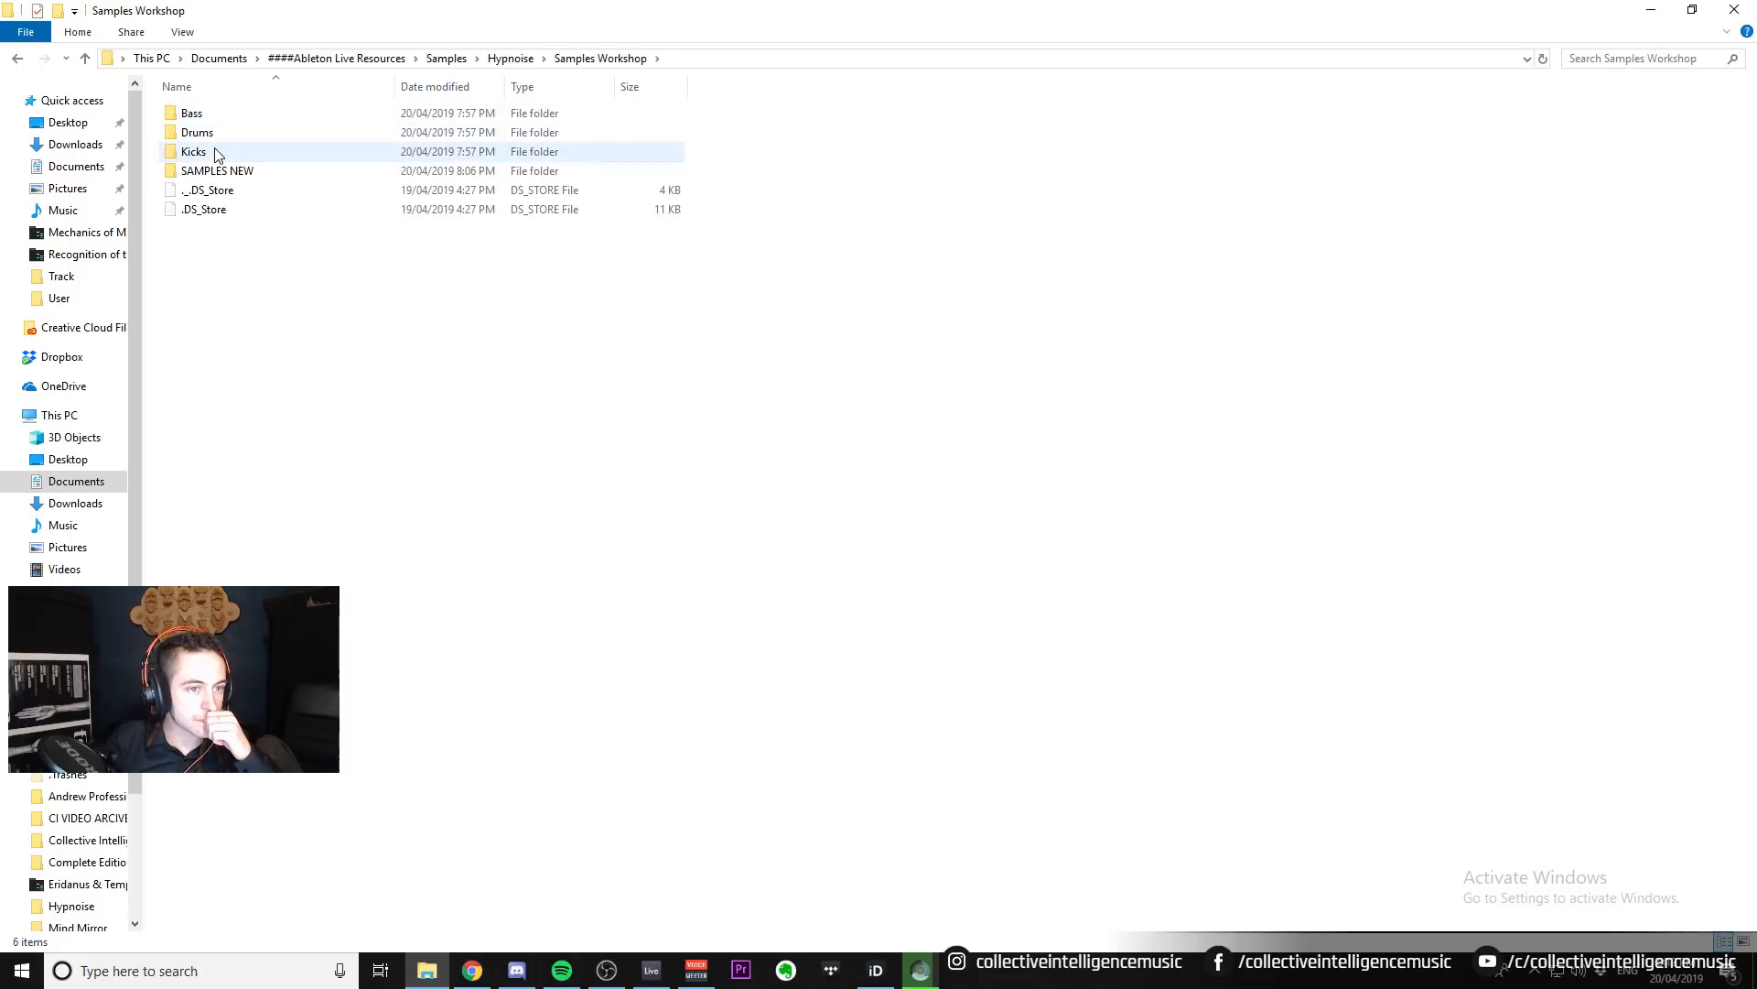
{"action": "double_click", "coordinate": [216, 152]}
{"action": "left_click", "coordinate": [357, 364]}
{"action": "left_click", "coordinate": [243, 312]}
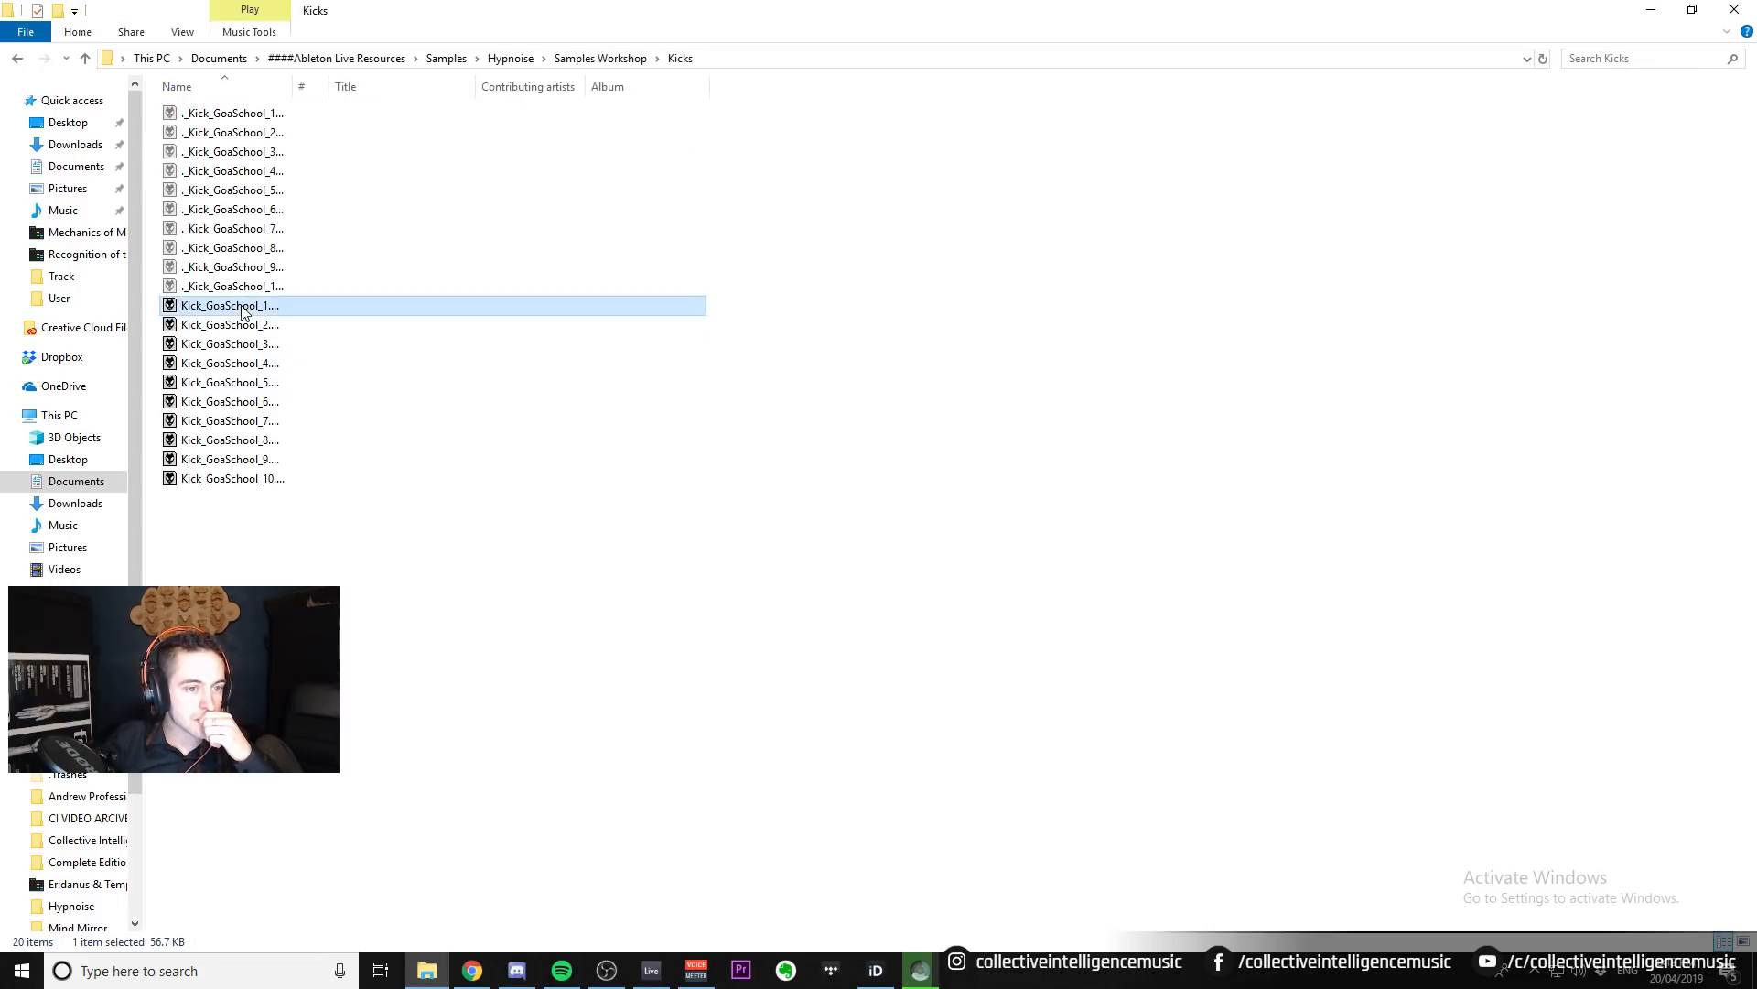
{"action": "left_click", "coordinate": [298, 479], "text": "shift"}
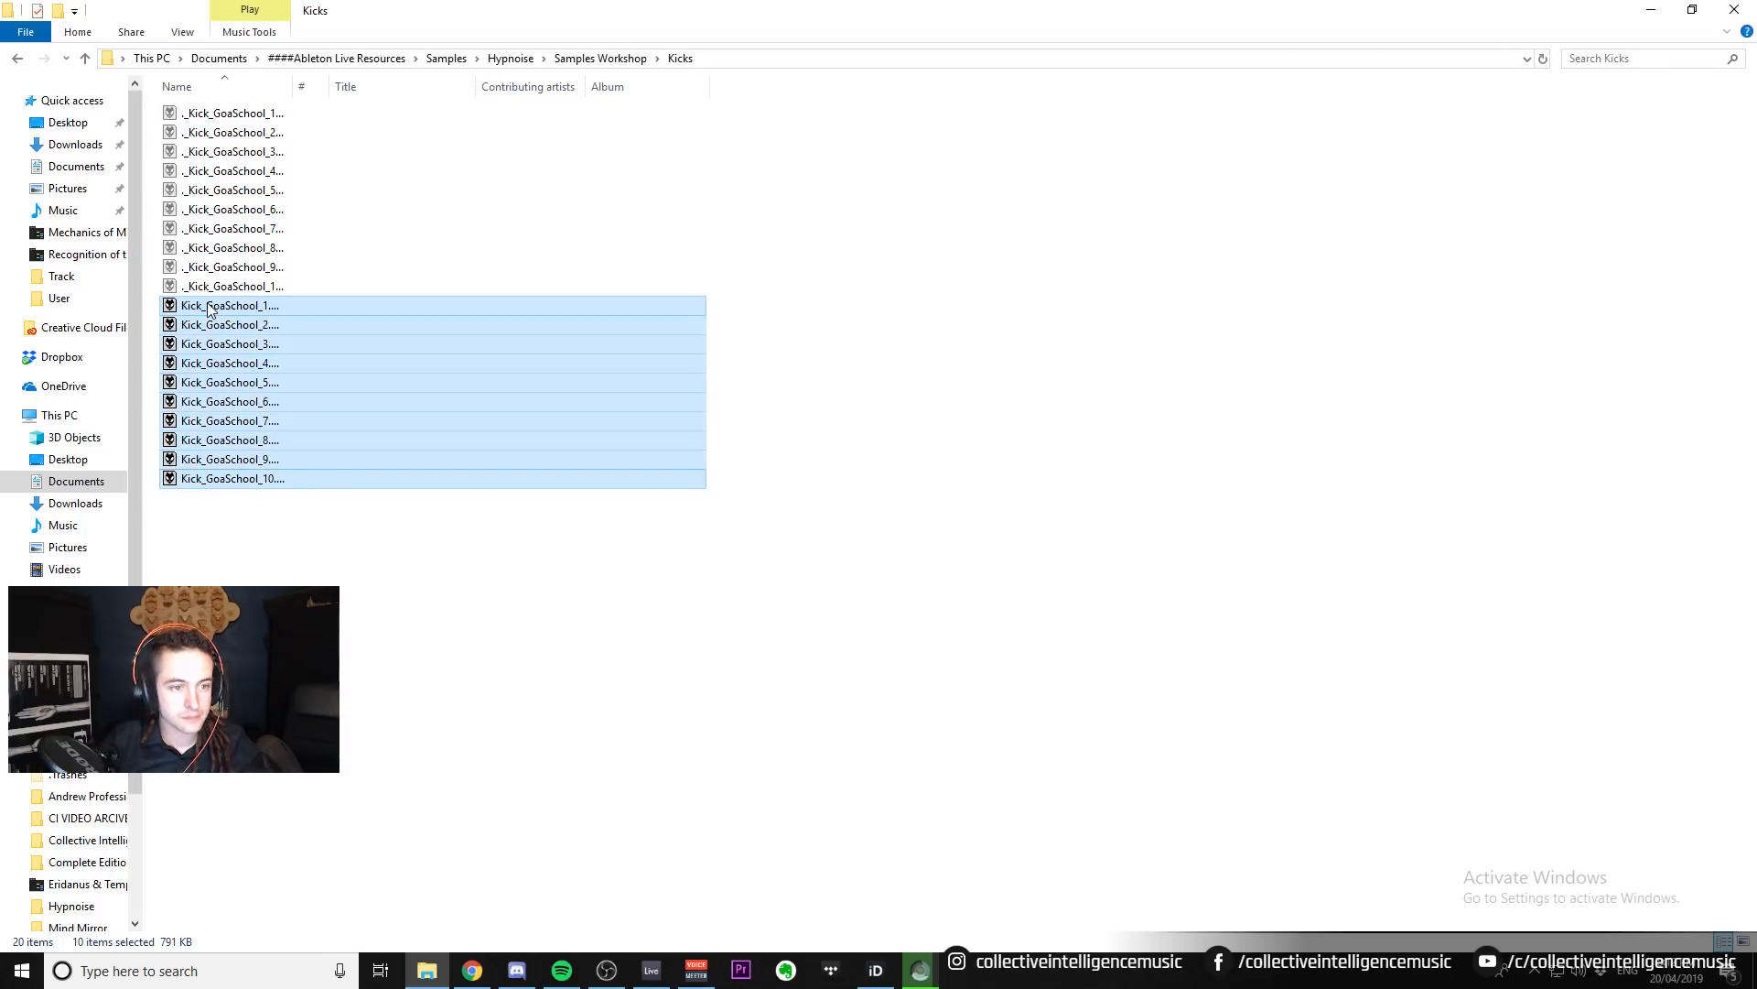
Place the selected Kick_GoaSchool samples on Ableton's audio track 3 starting at bar 97, and solo that track.
{"action": "left_click_drag", "start_coordinate": [243, 308], "coordinate": [538, 629]}
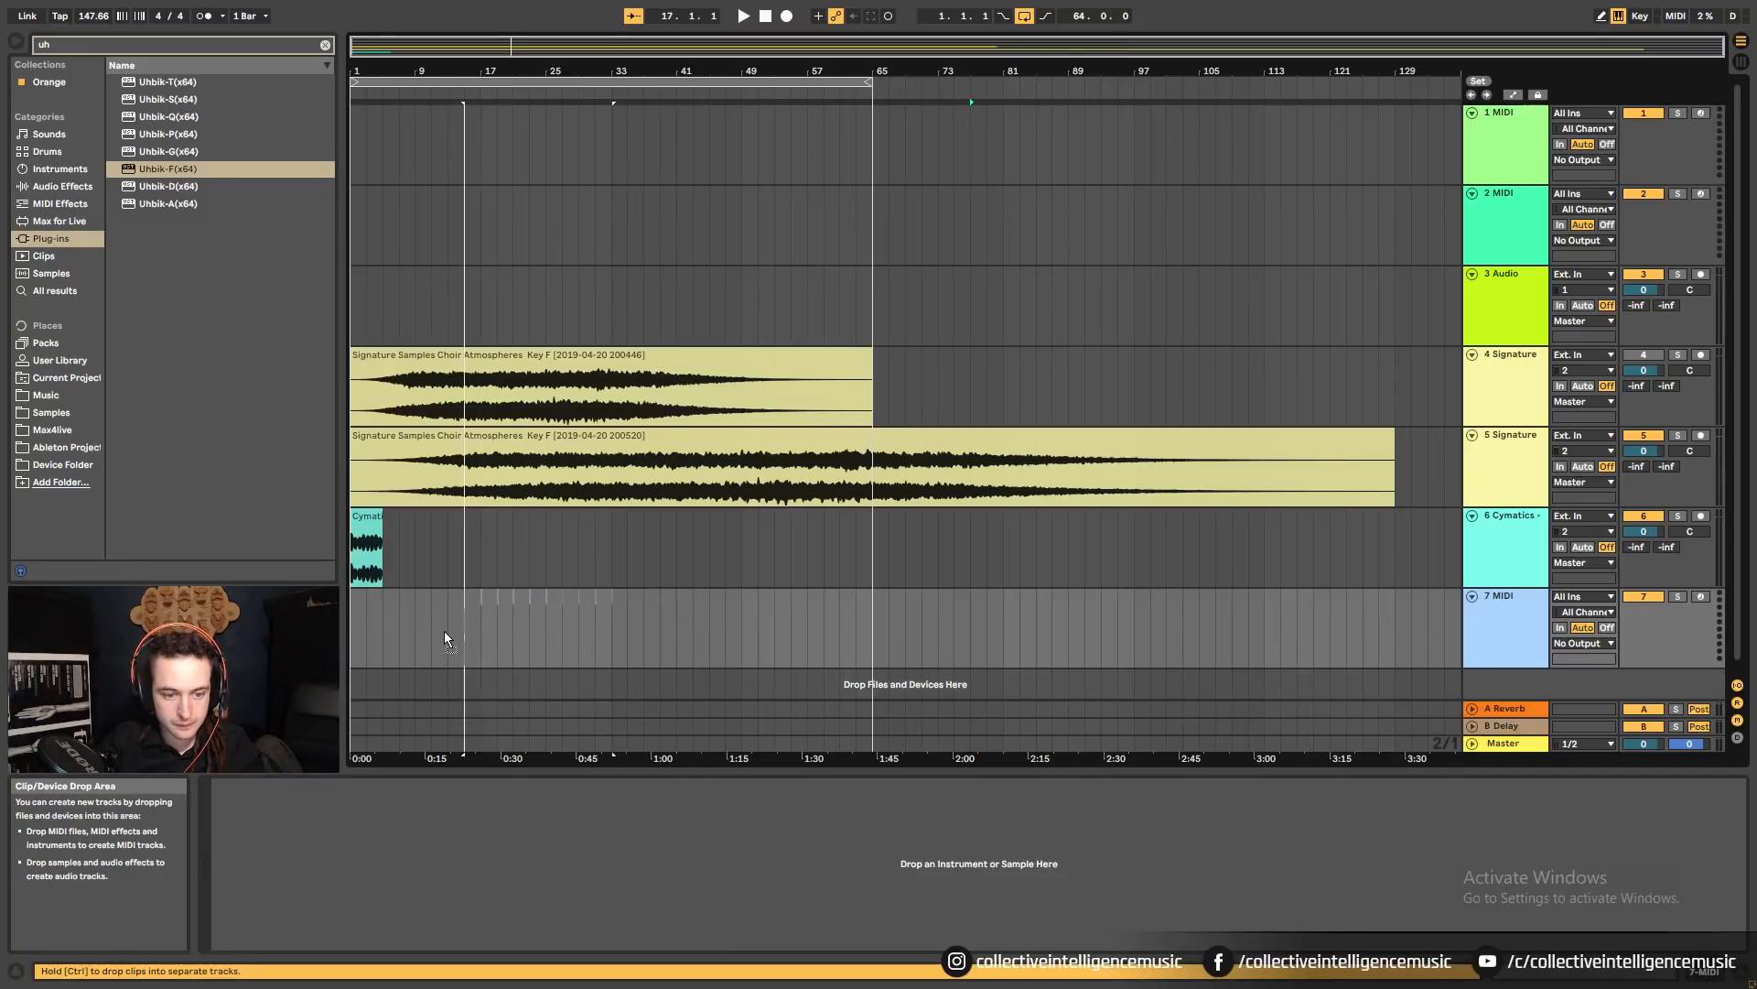
{"action": "left_click_drag", "start_coordinate": [844, 299], "coordinate": [1133, 323]}
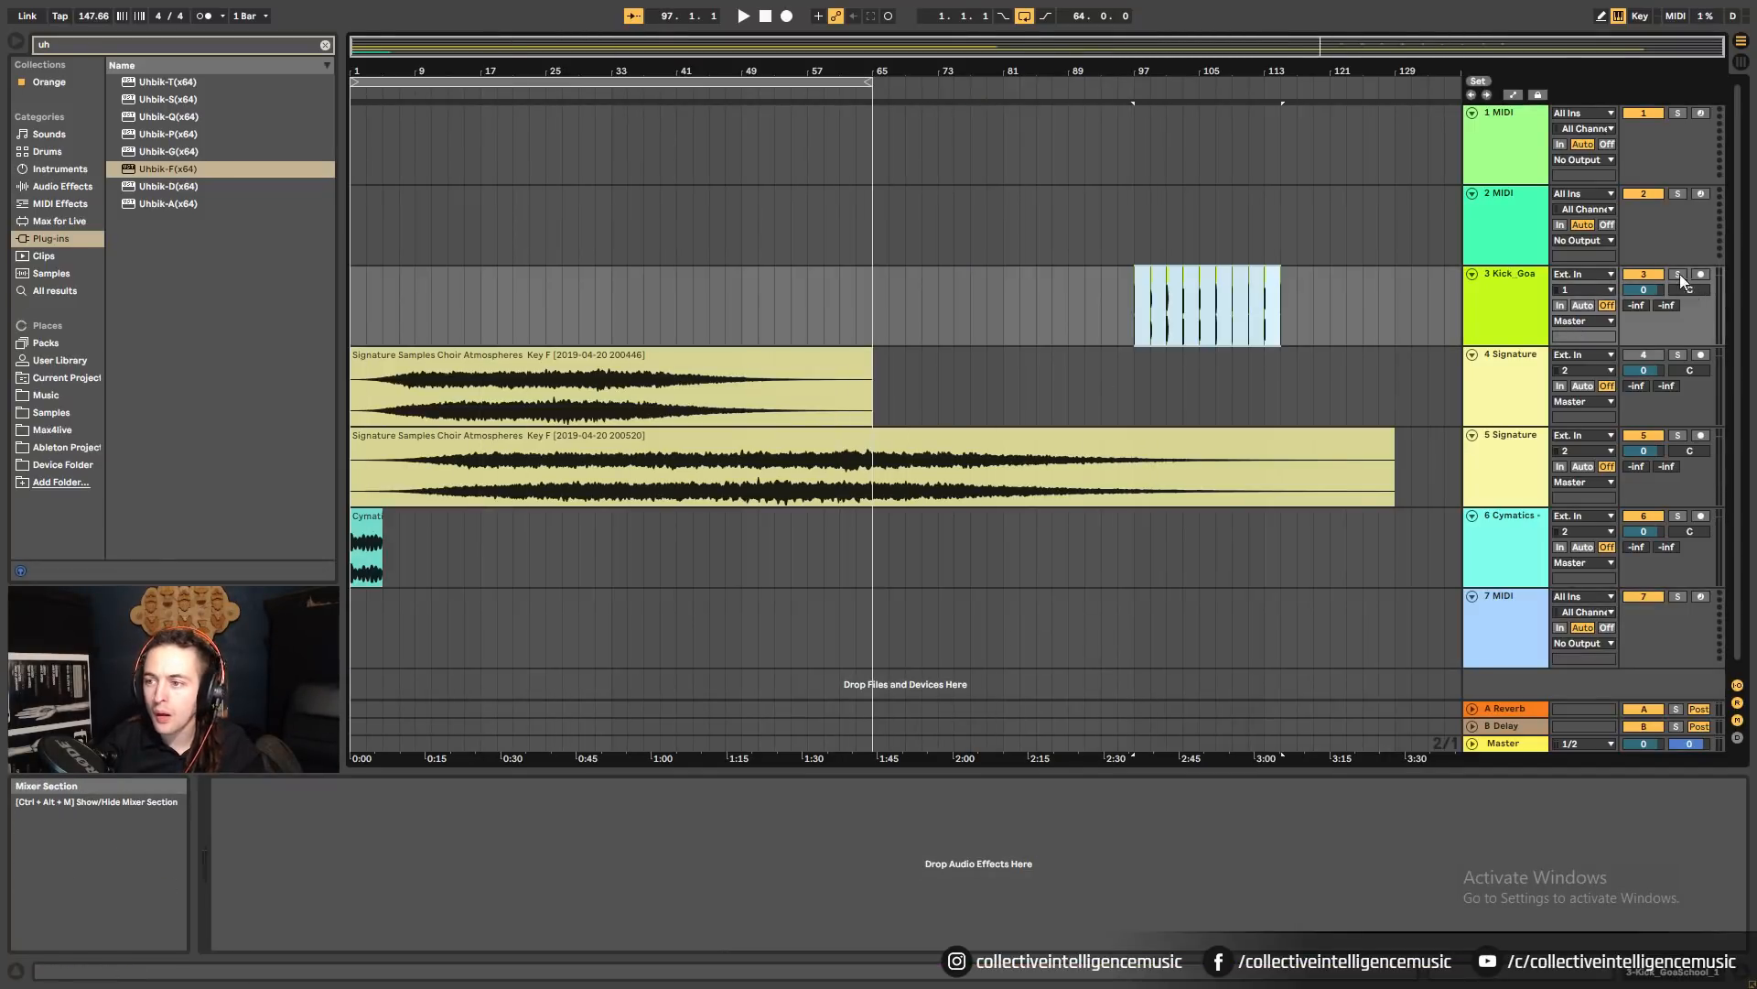
{"action": "left_click", "coordinate": [1679, 274]}
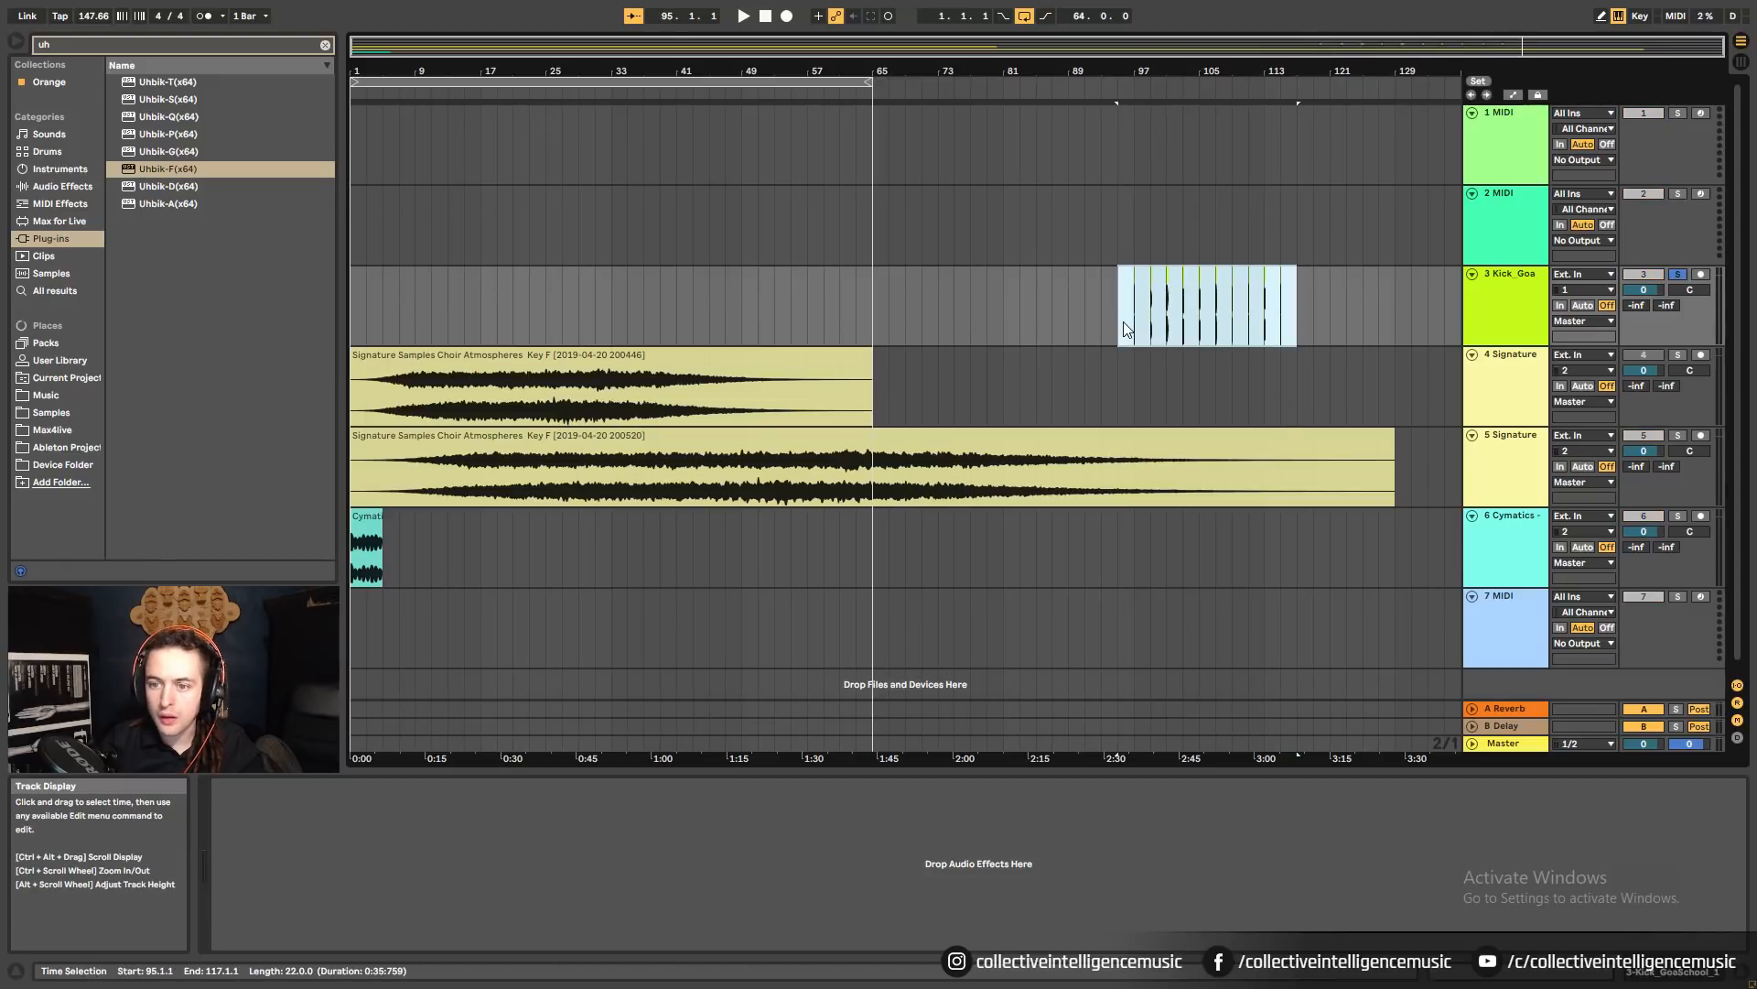
Audition the Kick_GoaSchool_1 and Kick_GoaSchool_2 clips on the soloed kick track.
{"action": "left_click", "coordinate": [1131, 283]}
{"action": "key", "text": "space"}
{"action": "key", "text": "space"}
{"action": "key", "text": "space"}
{"action": "left_click_drag", "start_coordinate": [1159, 72], "coordinate": [1126, 257]}
{"action": "key", "text": "space"}
{"action": "key", "text": "space"}
{"action": "key", "text": "space"}
{"action": "left_click", "coordinate": [942, 280]}
{"action": "key", "text": "space"}
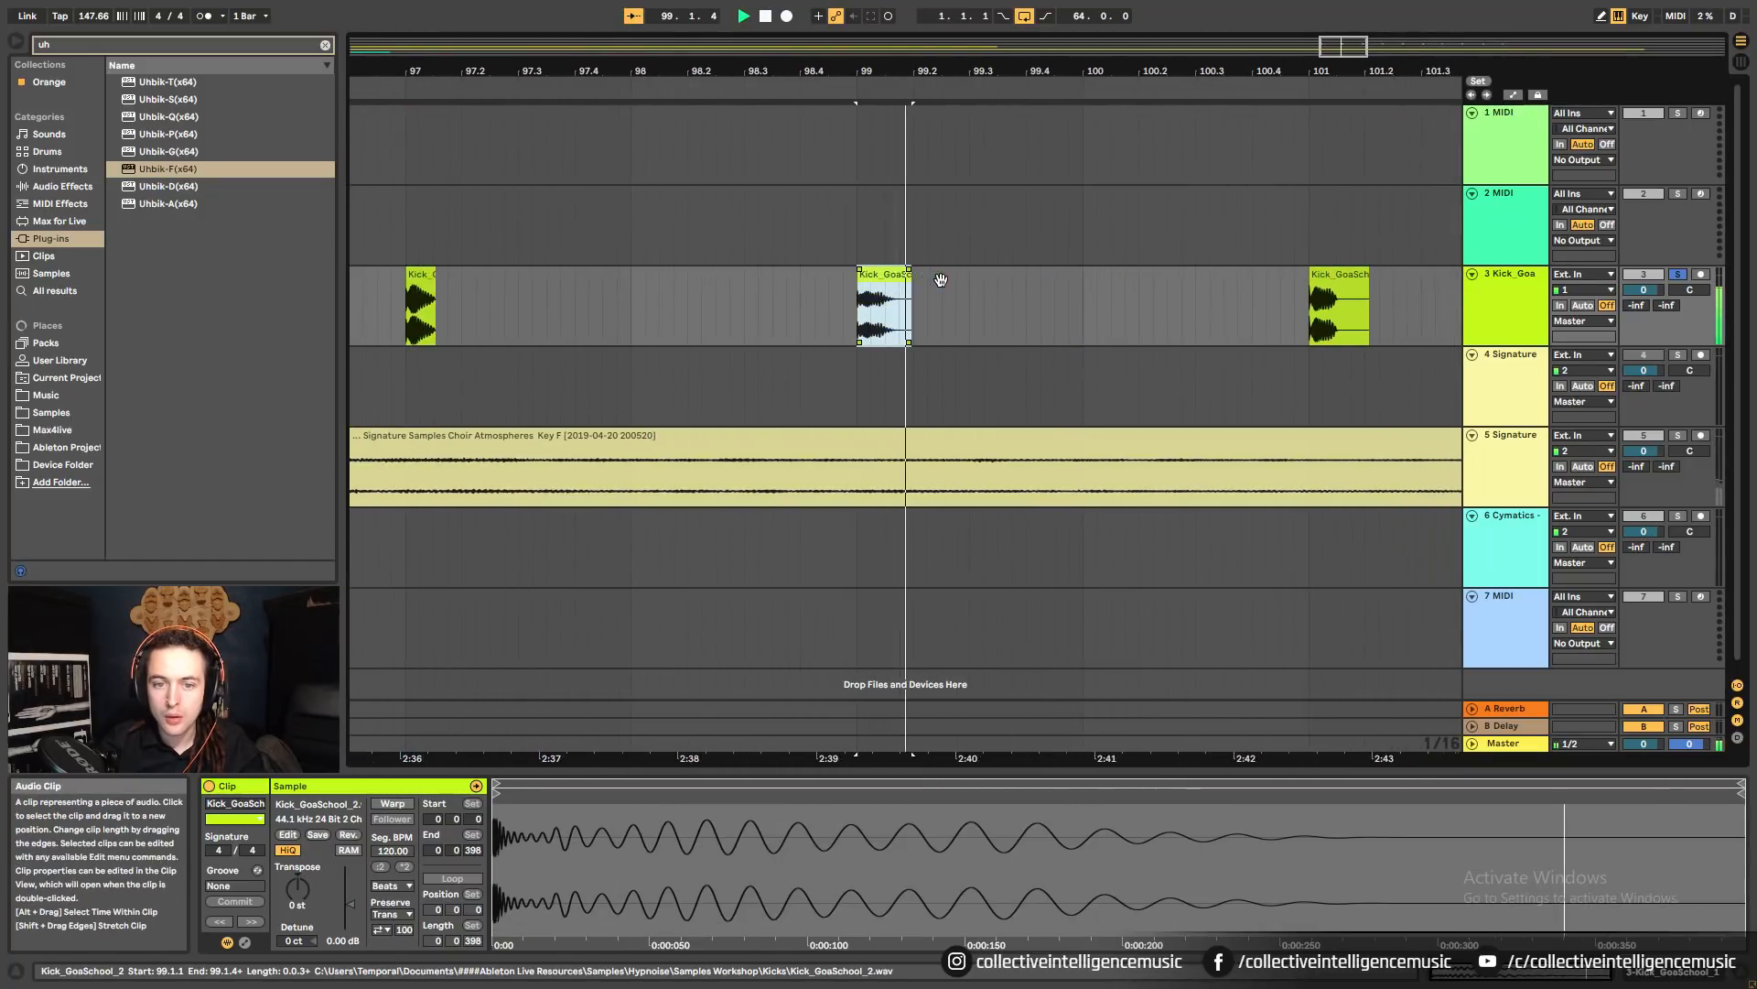
{"action": "key", "text": "space"}
{"action": "key", "text": "space"}
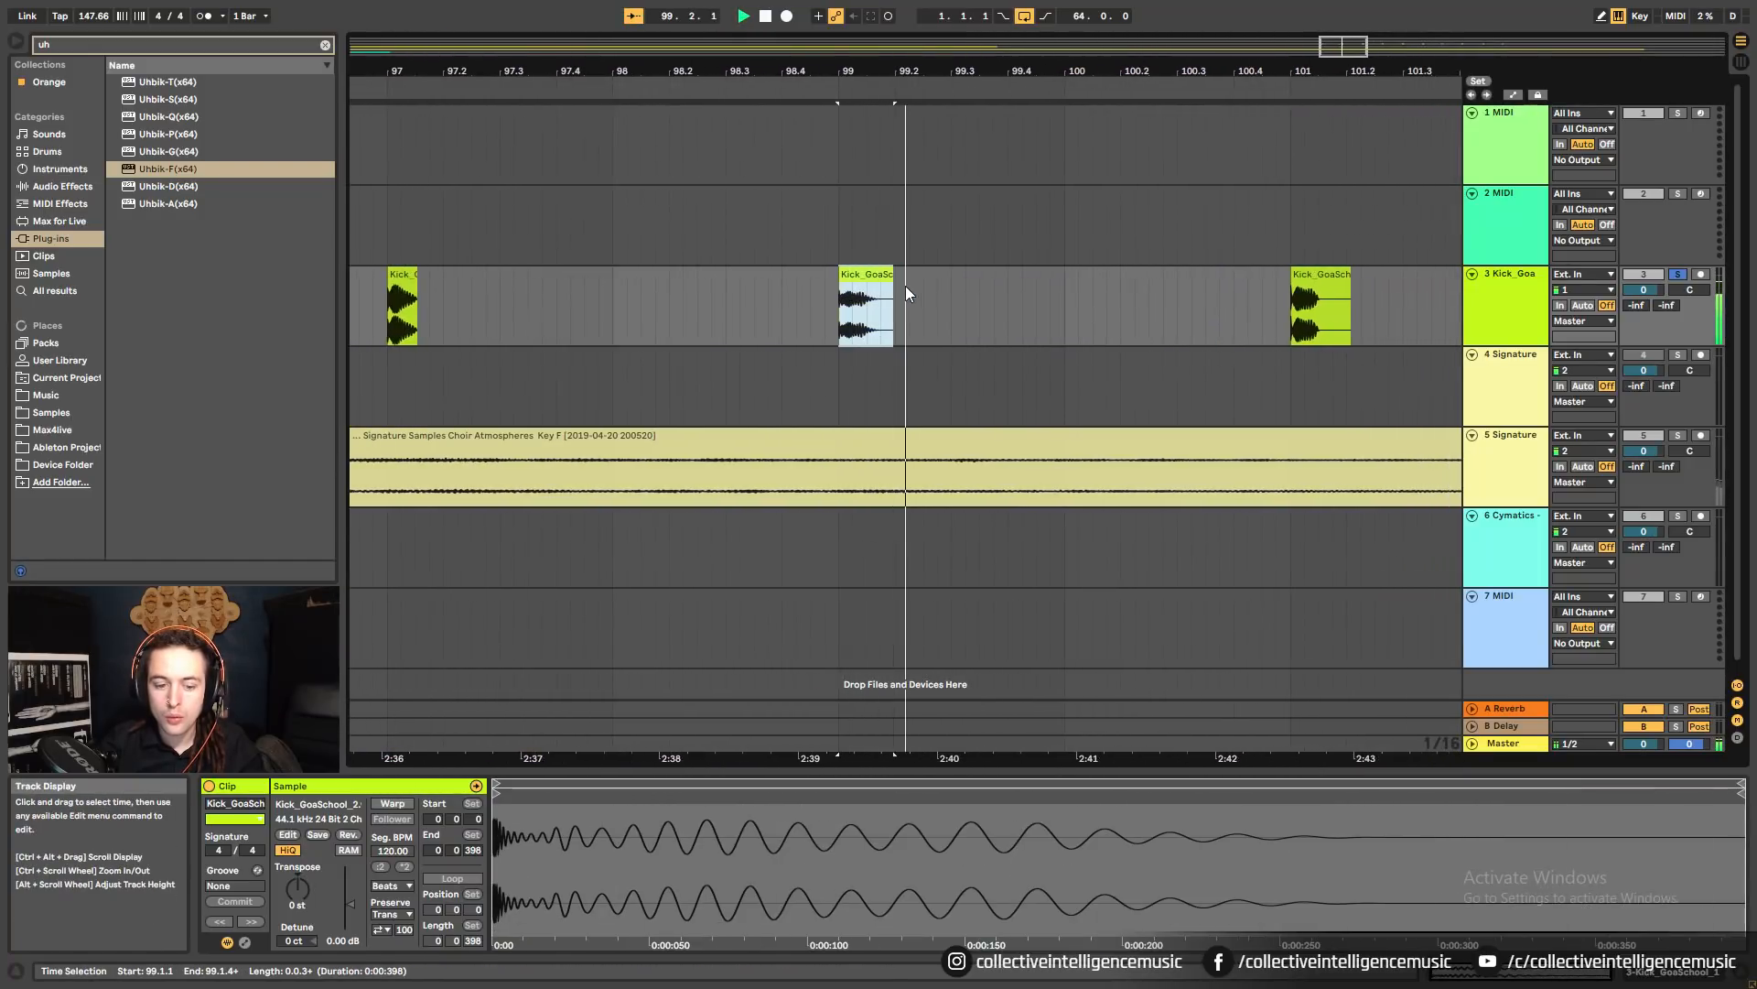
{"action": "key", "text": "space"}
Audition the Kick_GoaSchool_3, Kick_GoaSchool_4 and Kick_GoaSchool_5 clips one after another.
{"action": "left_click", "coordinate": [1174, 276]}
{"action": "key", "text": "space"}
{"action": "key", "text": "space"}
{"action": "key", "text": "space"}
{"action": "key", "text": "space"}
{"action": "left_click_drag", "start_coordinate": [1140, 72], "coordinate": [1051, 71]}
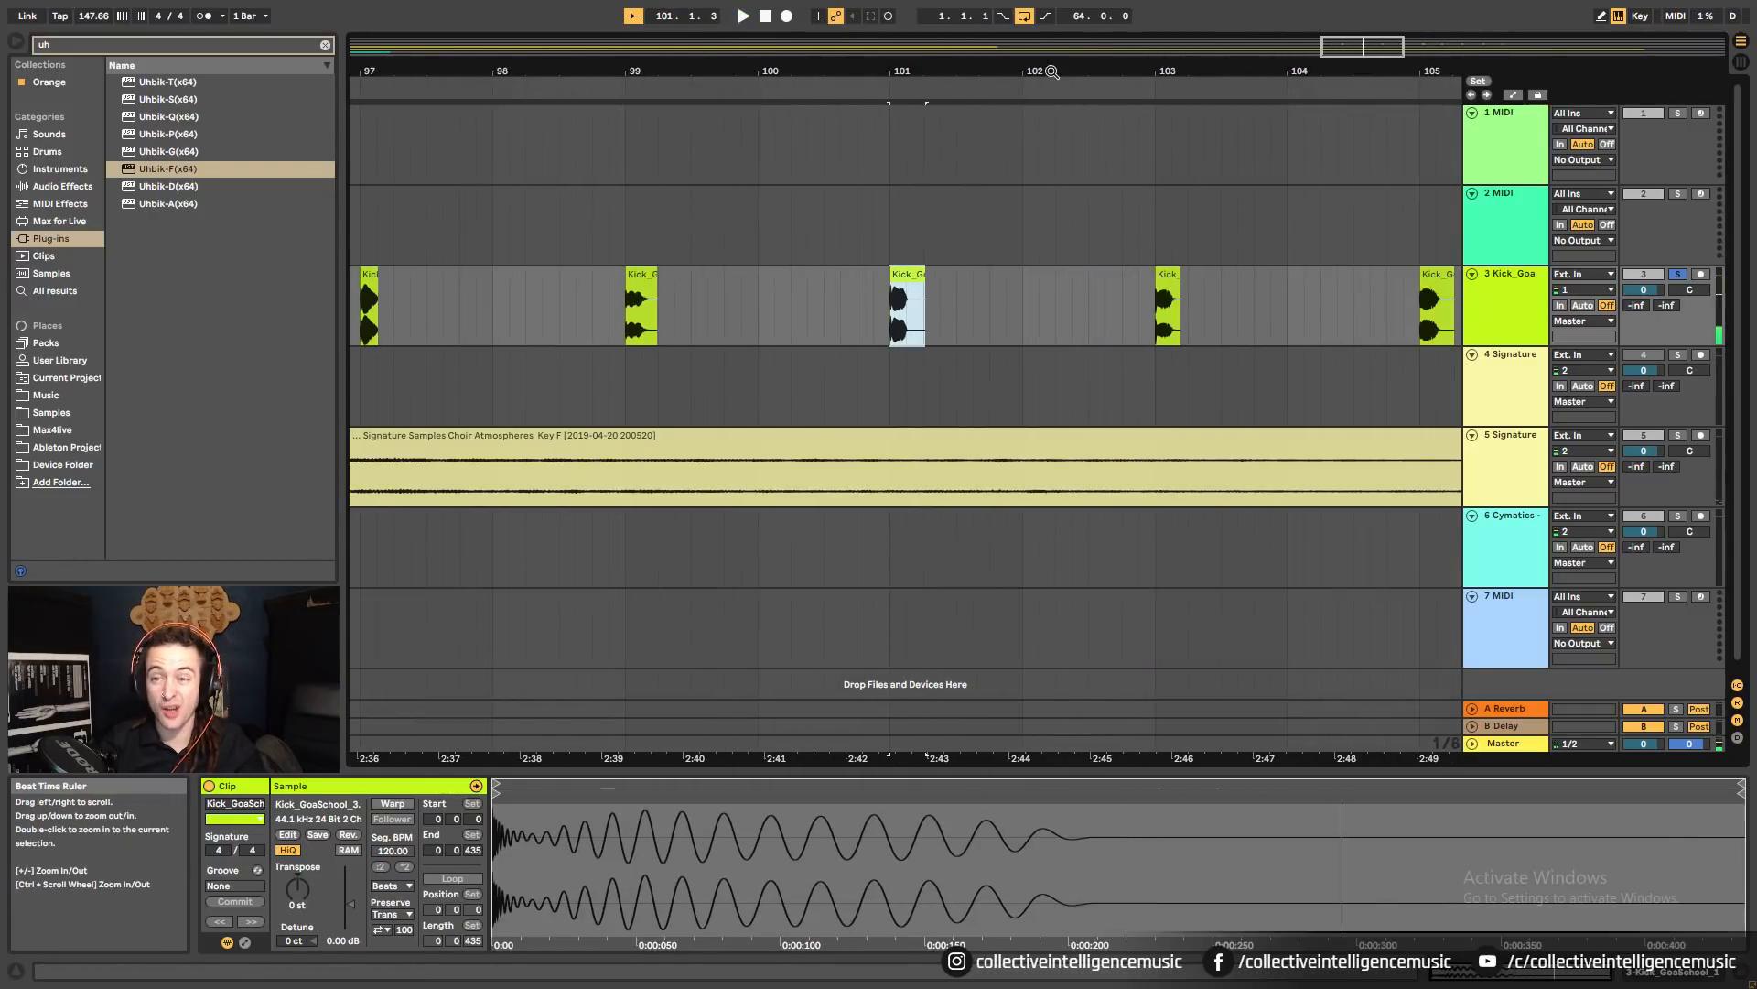
{"action": "left_click", "coordinate": [1169, 291]}
{"action": "key", "text": "space"}
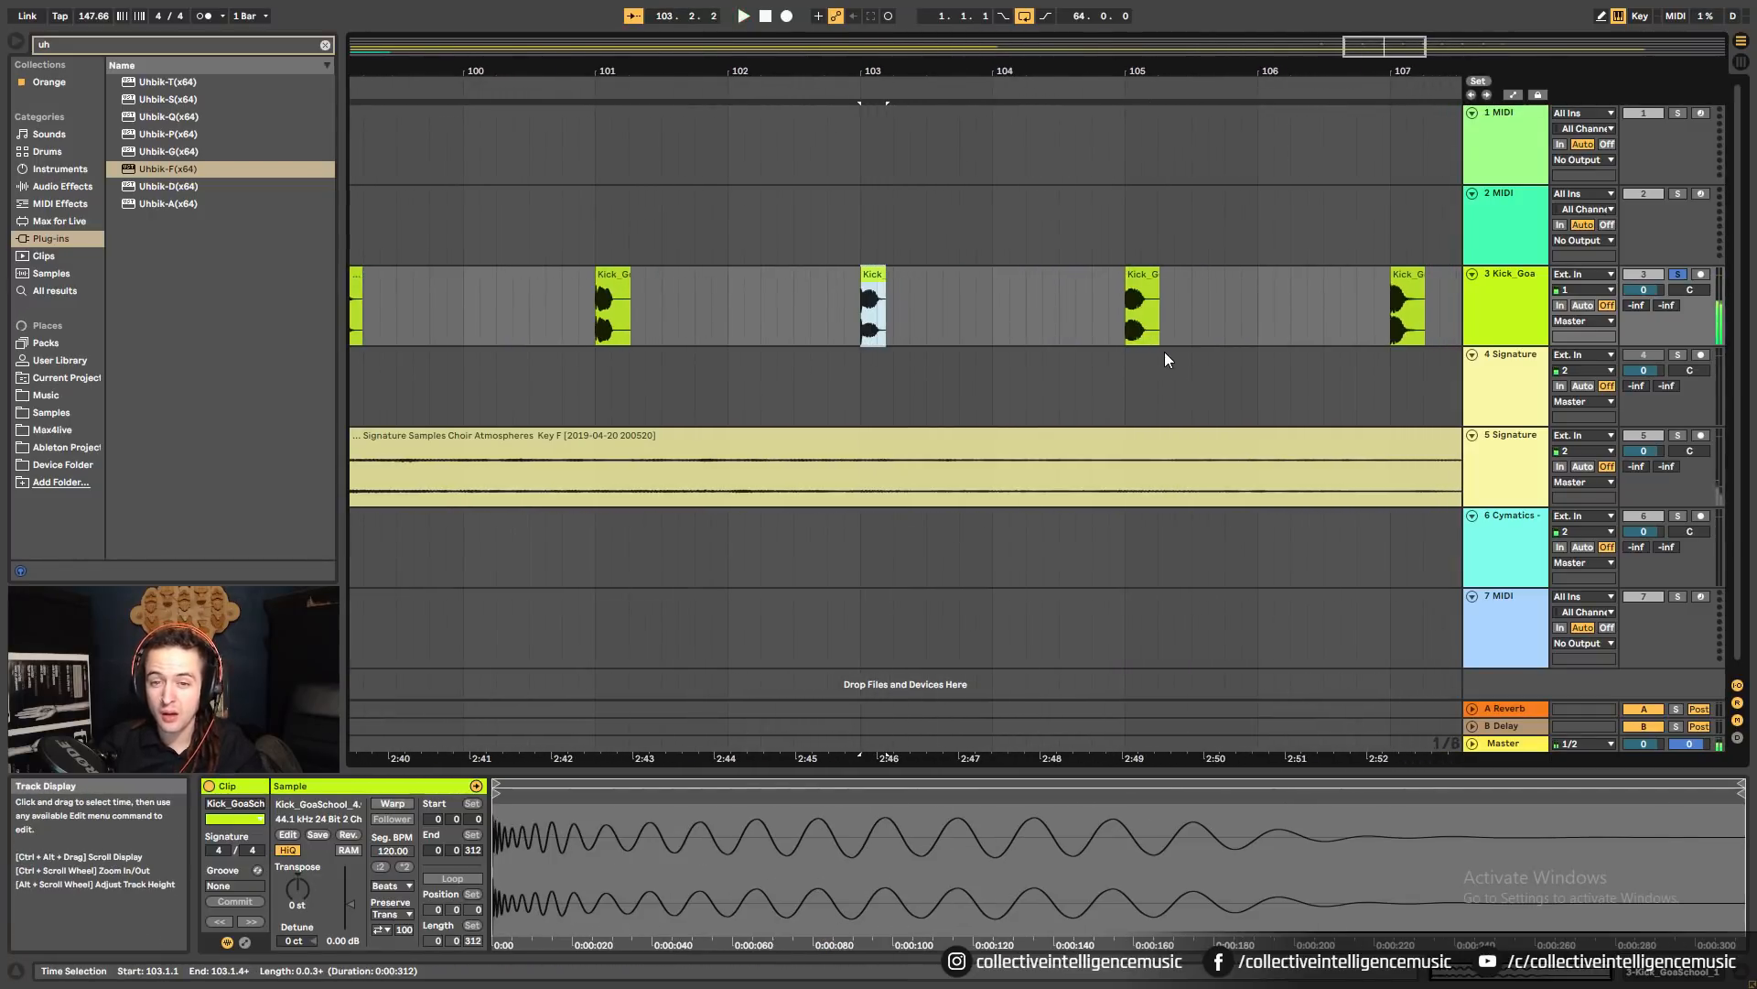
{"action": "left_click", "coordinate": [1166, 341]}
{"action": "key", "text": "space"}
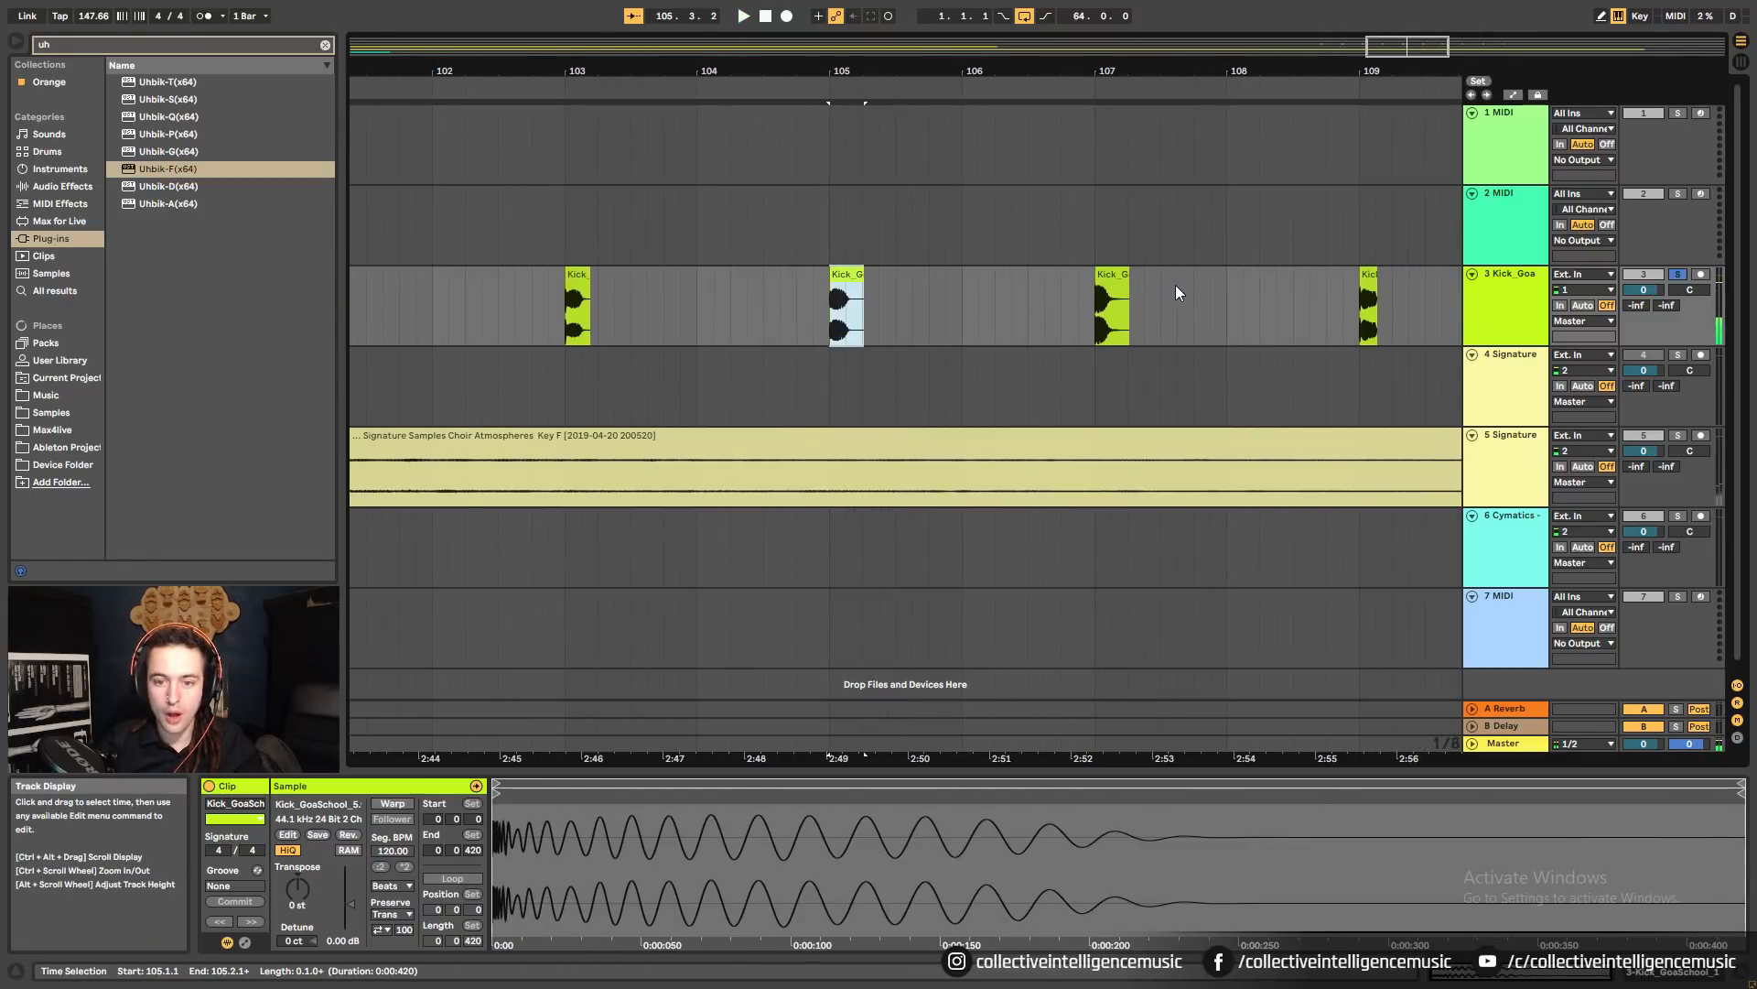
Audition the Kick_GoaSchool_6 clip at bar 107 and look closely at its waveform.
{"action": "left_click_drag", "start_coordinate": [903, 72], "coordinate": [699, 18]}
{"action": "key", "text": "space"}
{"action": "key", "text": "space"}
{"action": "left_click", "coordinate": [1006, 282]}
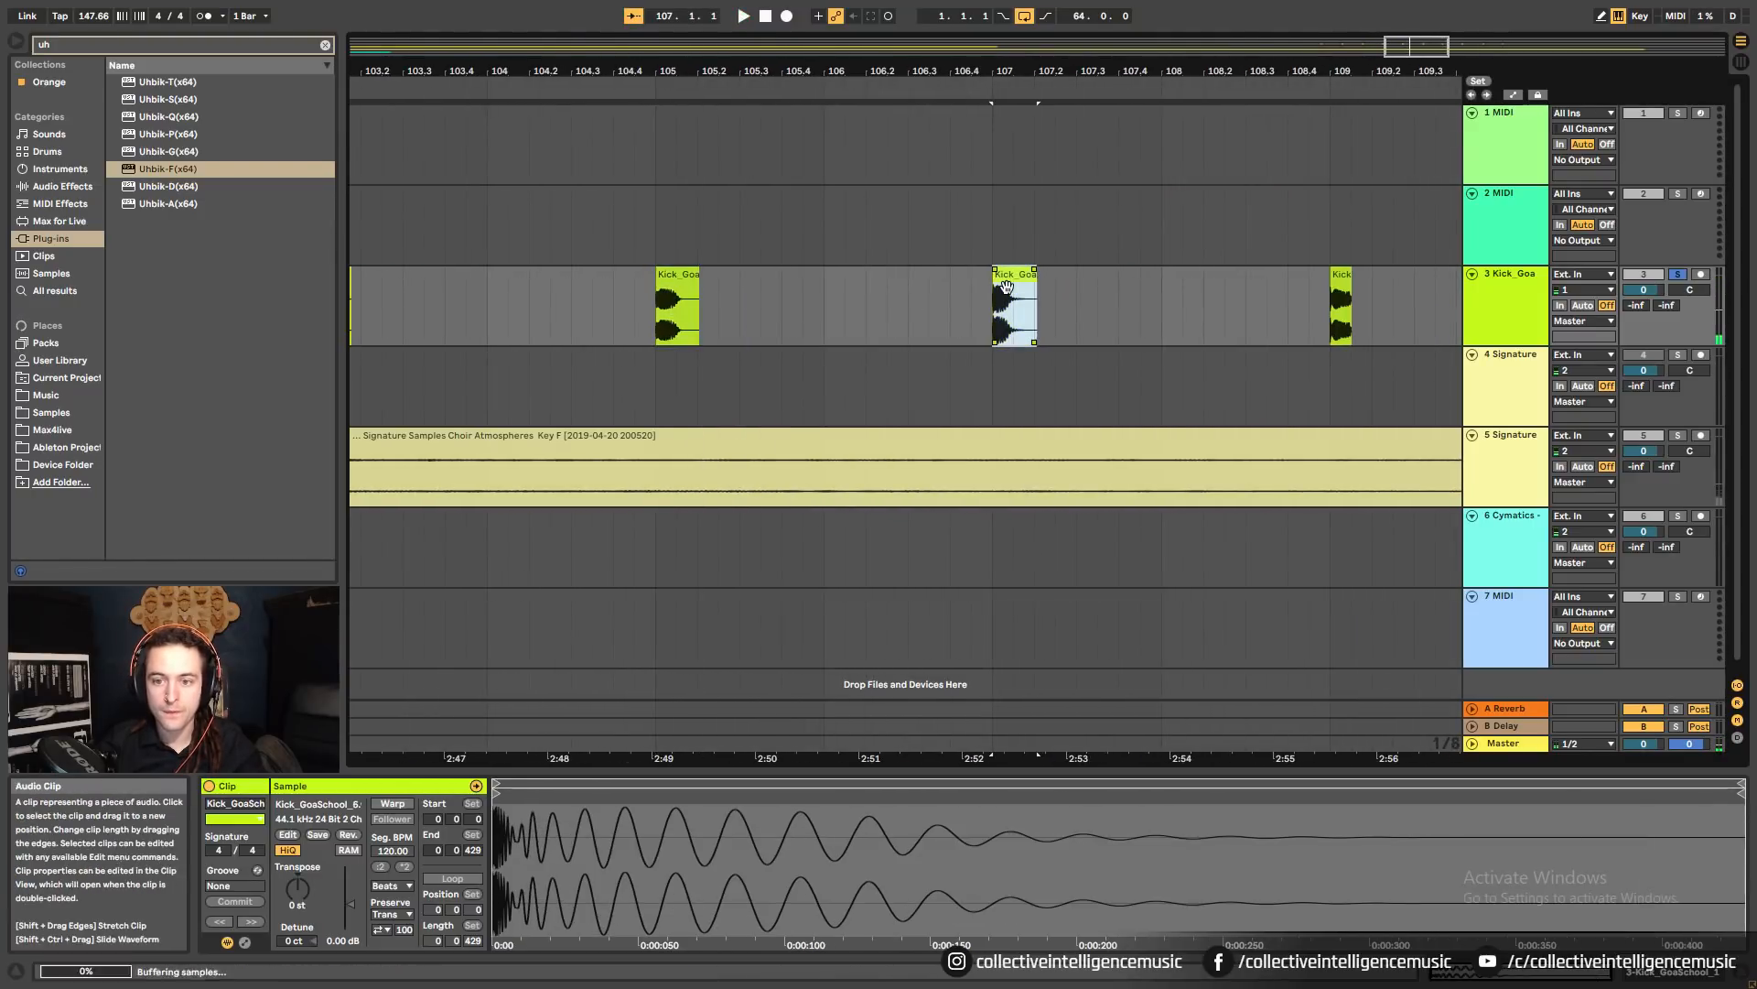
{"action": "key", "text": "space"}
{"action": "key", "text": "ctrl+space"}
{"action": "key", "text": "ctrl+space"}
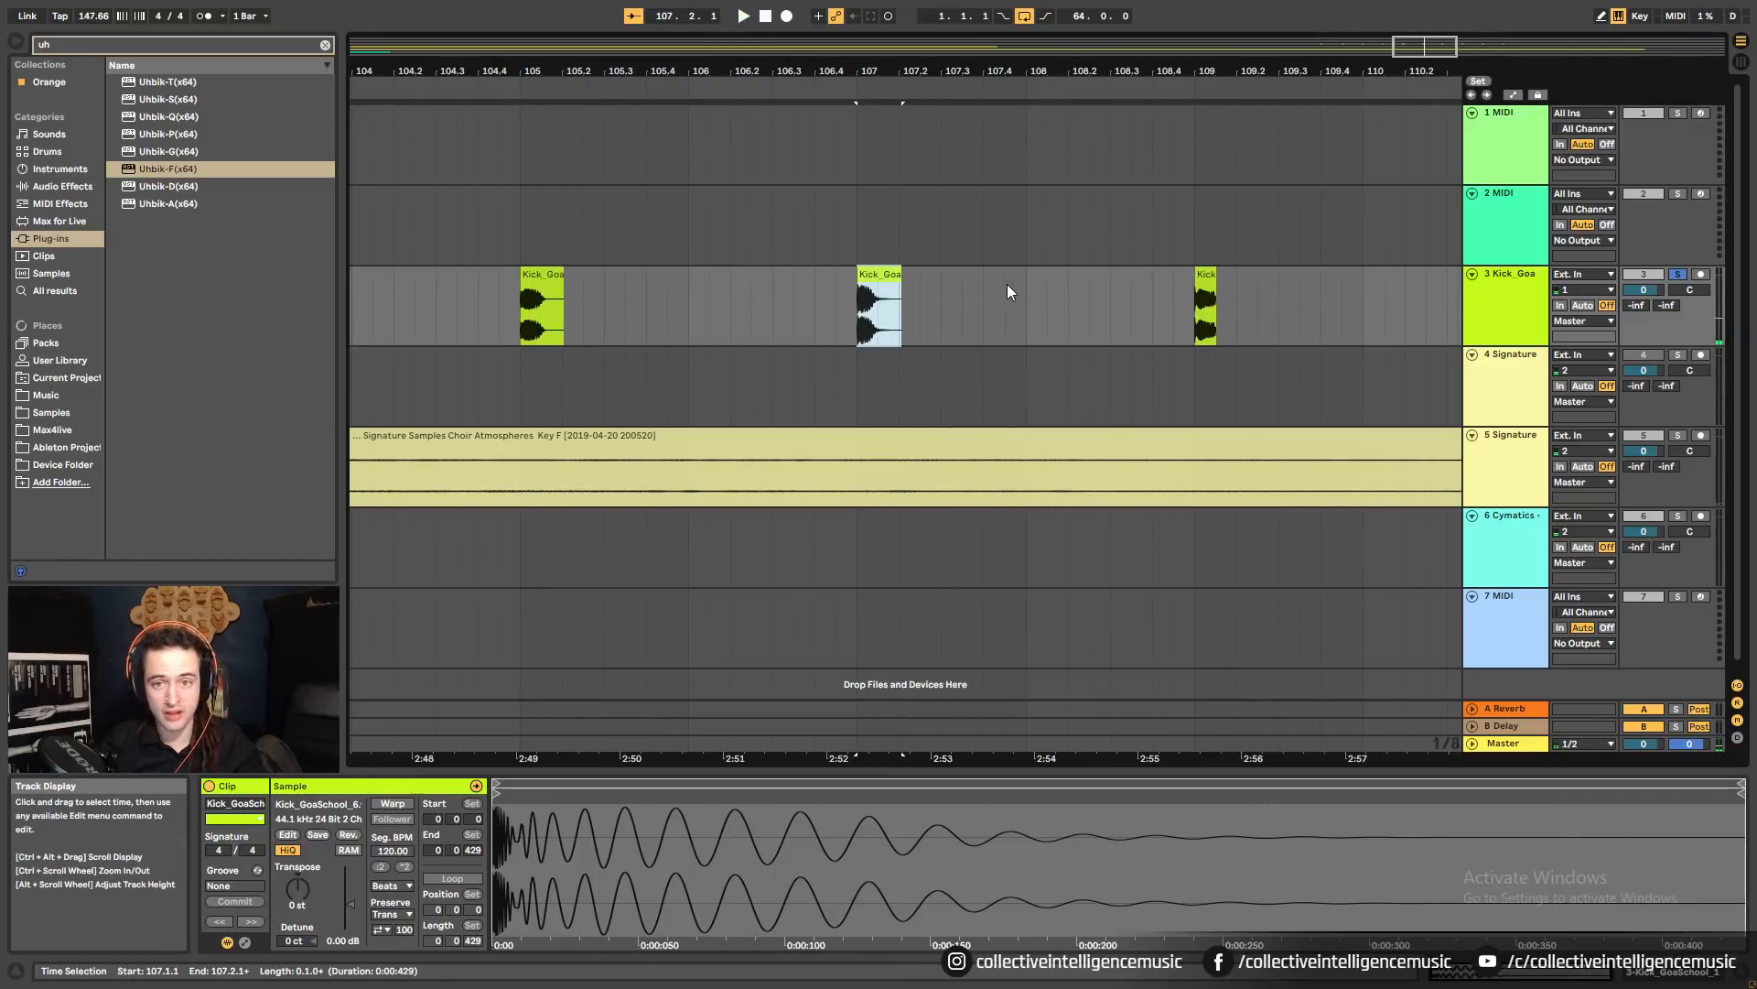
{"action": "left_click_drag", "start_coordinate": [883, 52], "coordinate": [882, 77]}
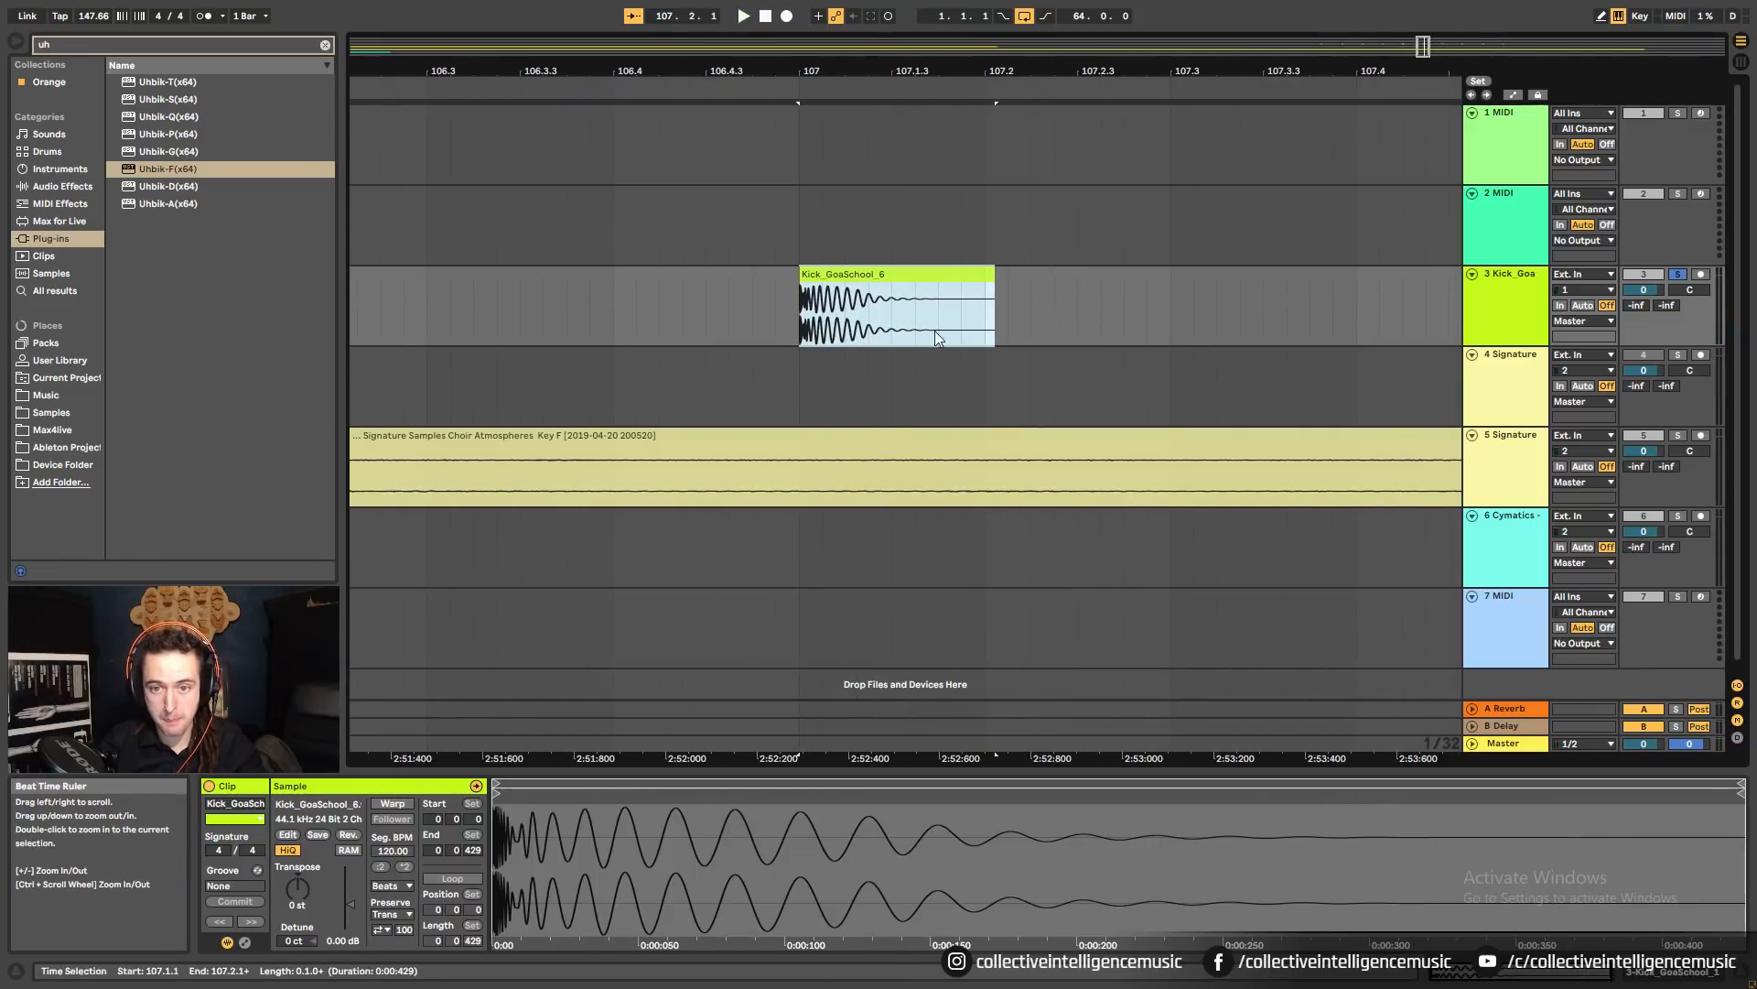
{"action": "key", "text": "space"}
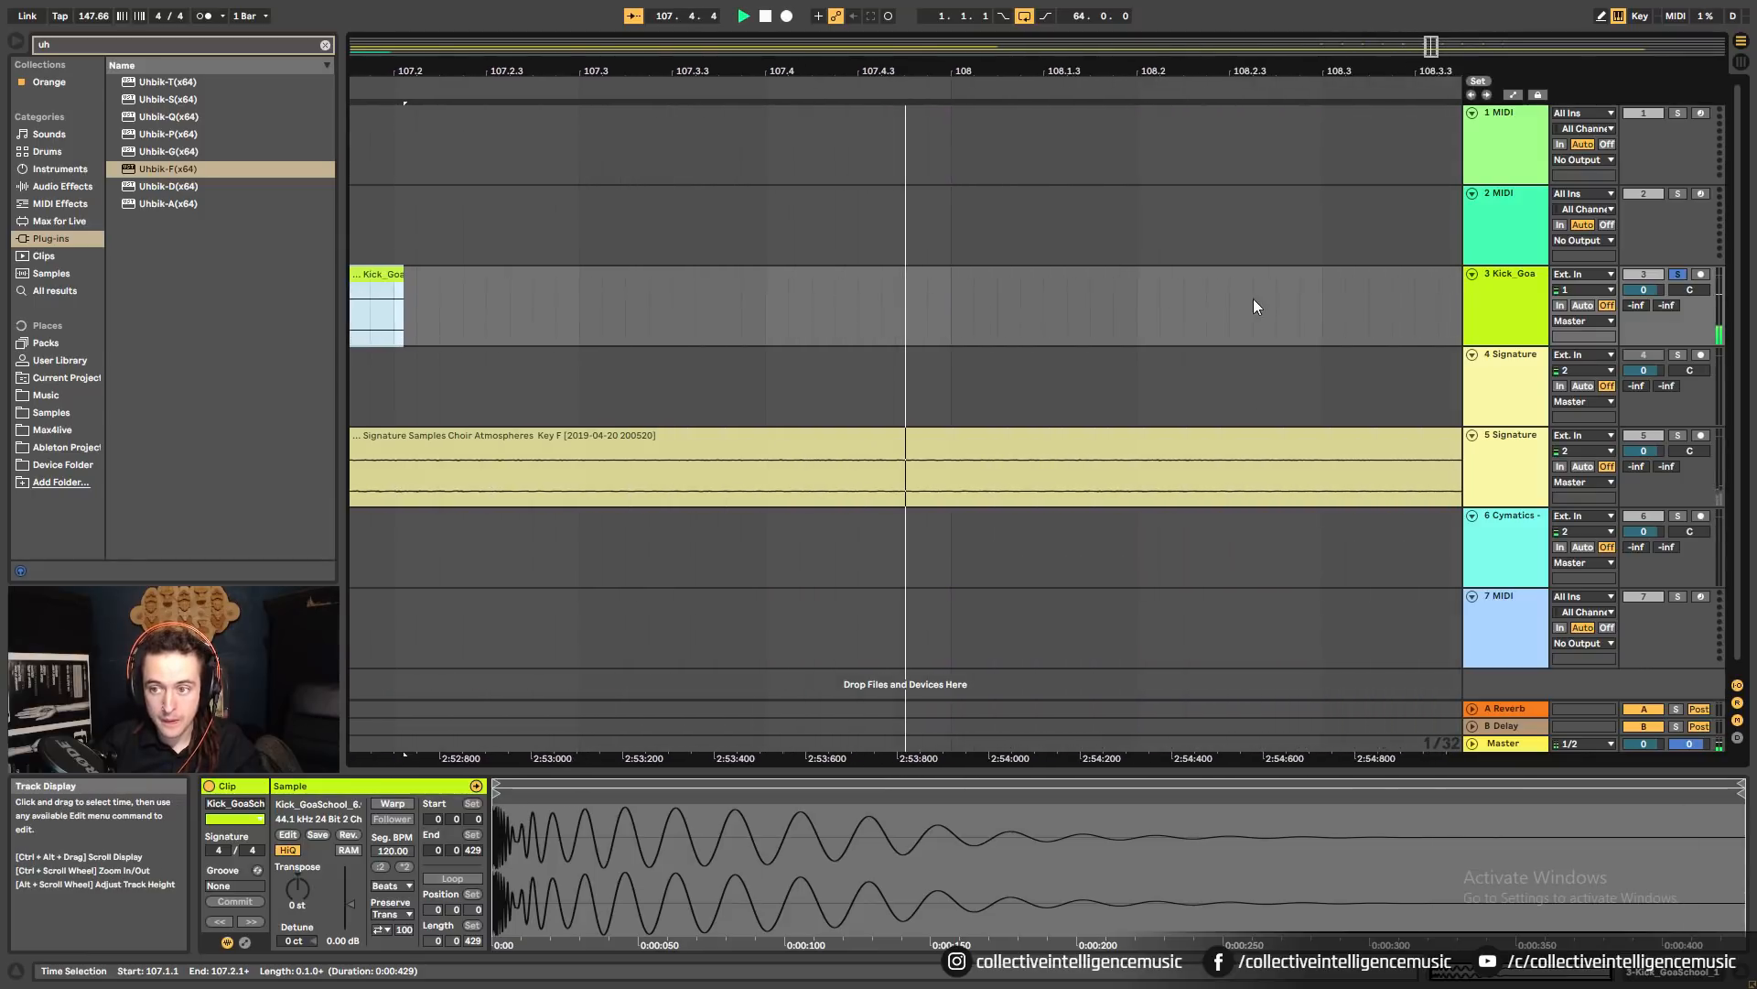
Audition the Kick_GoaSchool_7, Kick_GoaSchool_8 and Kick_GoaSchool_9 clips at bars 109, 111 and 113.
{"action": "left_click_drag", "start_coordinate": [1173, 72], "coordinate": [900, 60]}
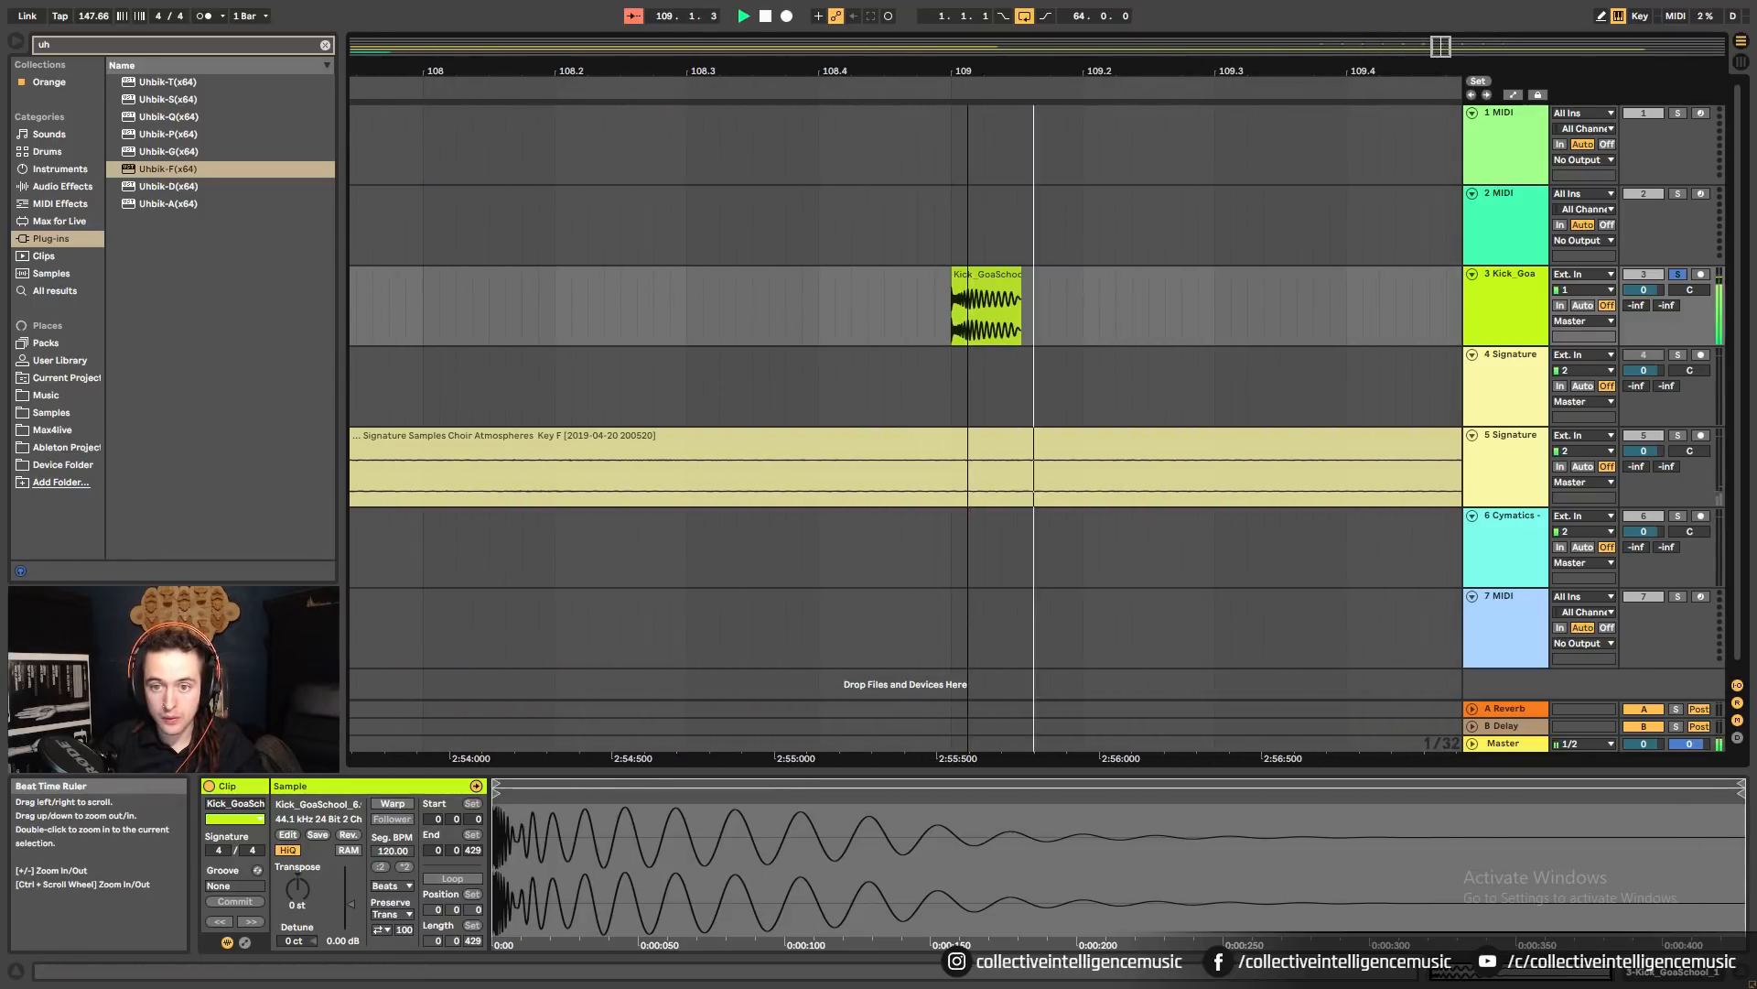
{"action": "left_click", "coordinate": [1005, 302]}
{"action": "mouse_move", "coordinate": [1007, 74]}
{"action": "left_mouse_down"}
{"action": "mouse_move", "coordinate": [1007, 100]}
{"action": "mouse_move", "coordinate": [985, 78]}
{"action": "mouse_move", "coordinate": [717, 64]}
{"action": "mouse_move", "coordinate": [718, 42]}
{"action": "left_mouse_up"}
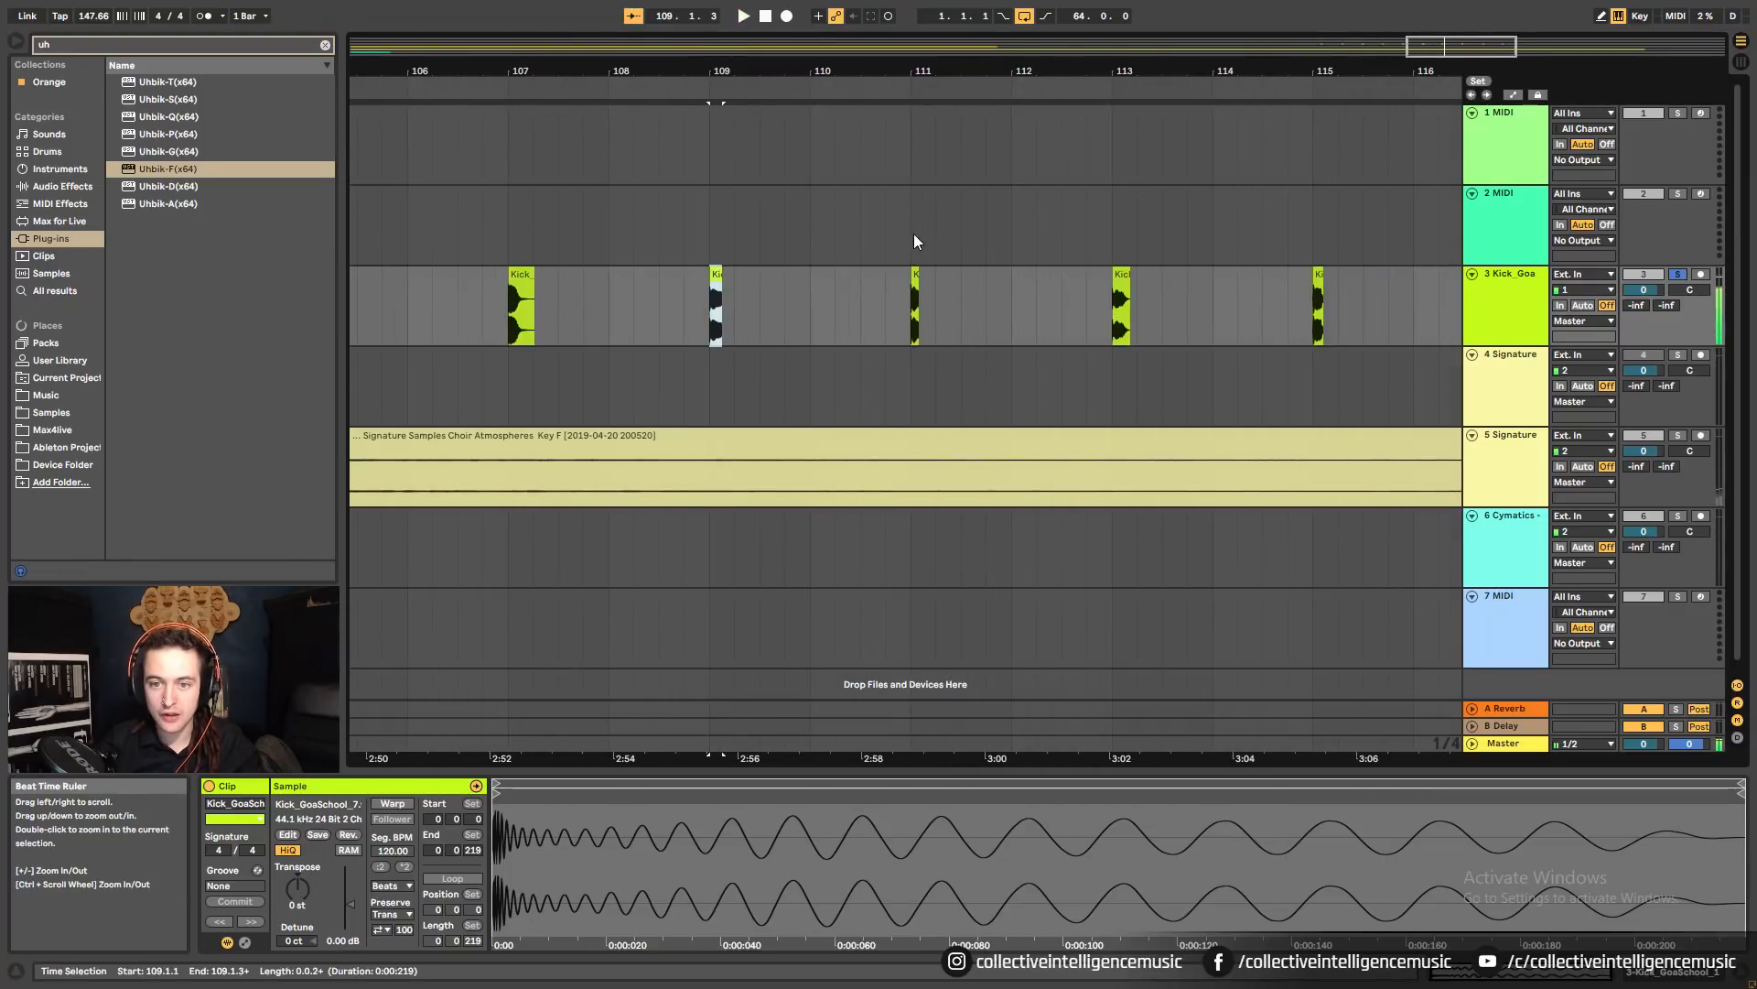
{"action": "left_click", "coordinate": [911, 287]}
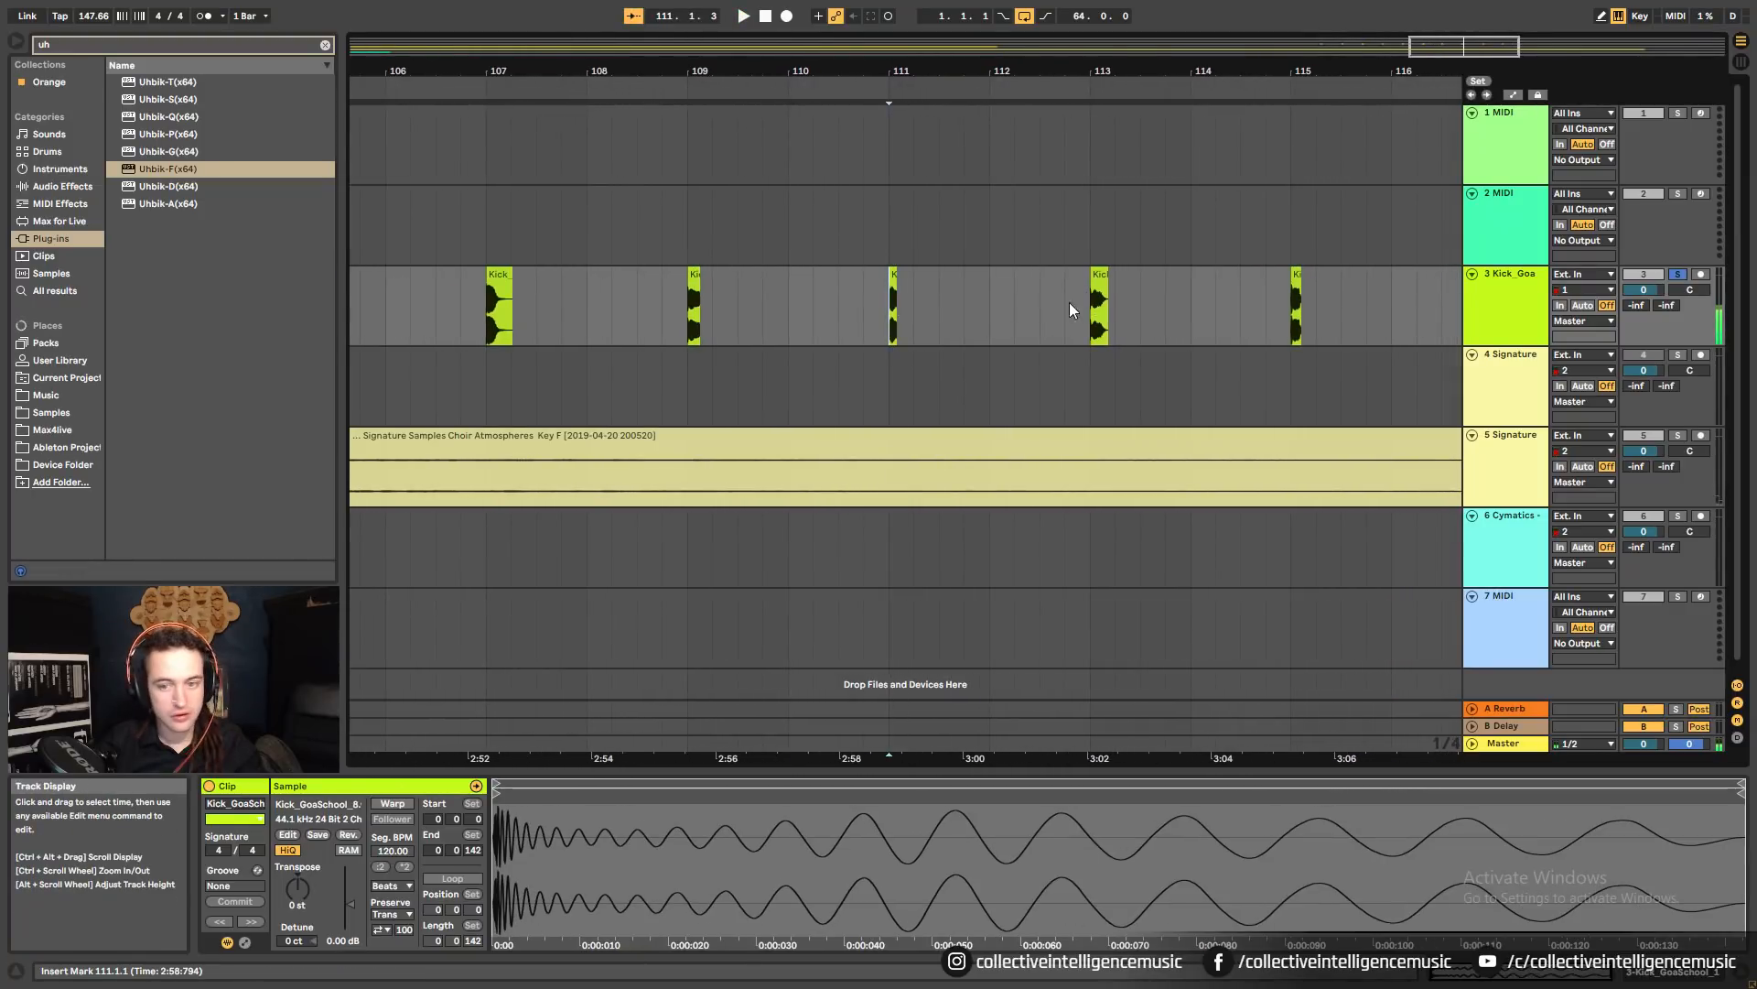
{"action": "left_click", "coordinate": [1092, 282]}
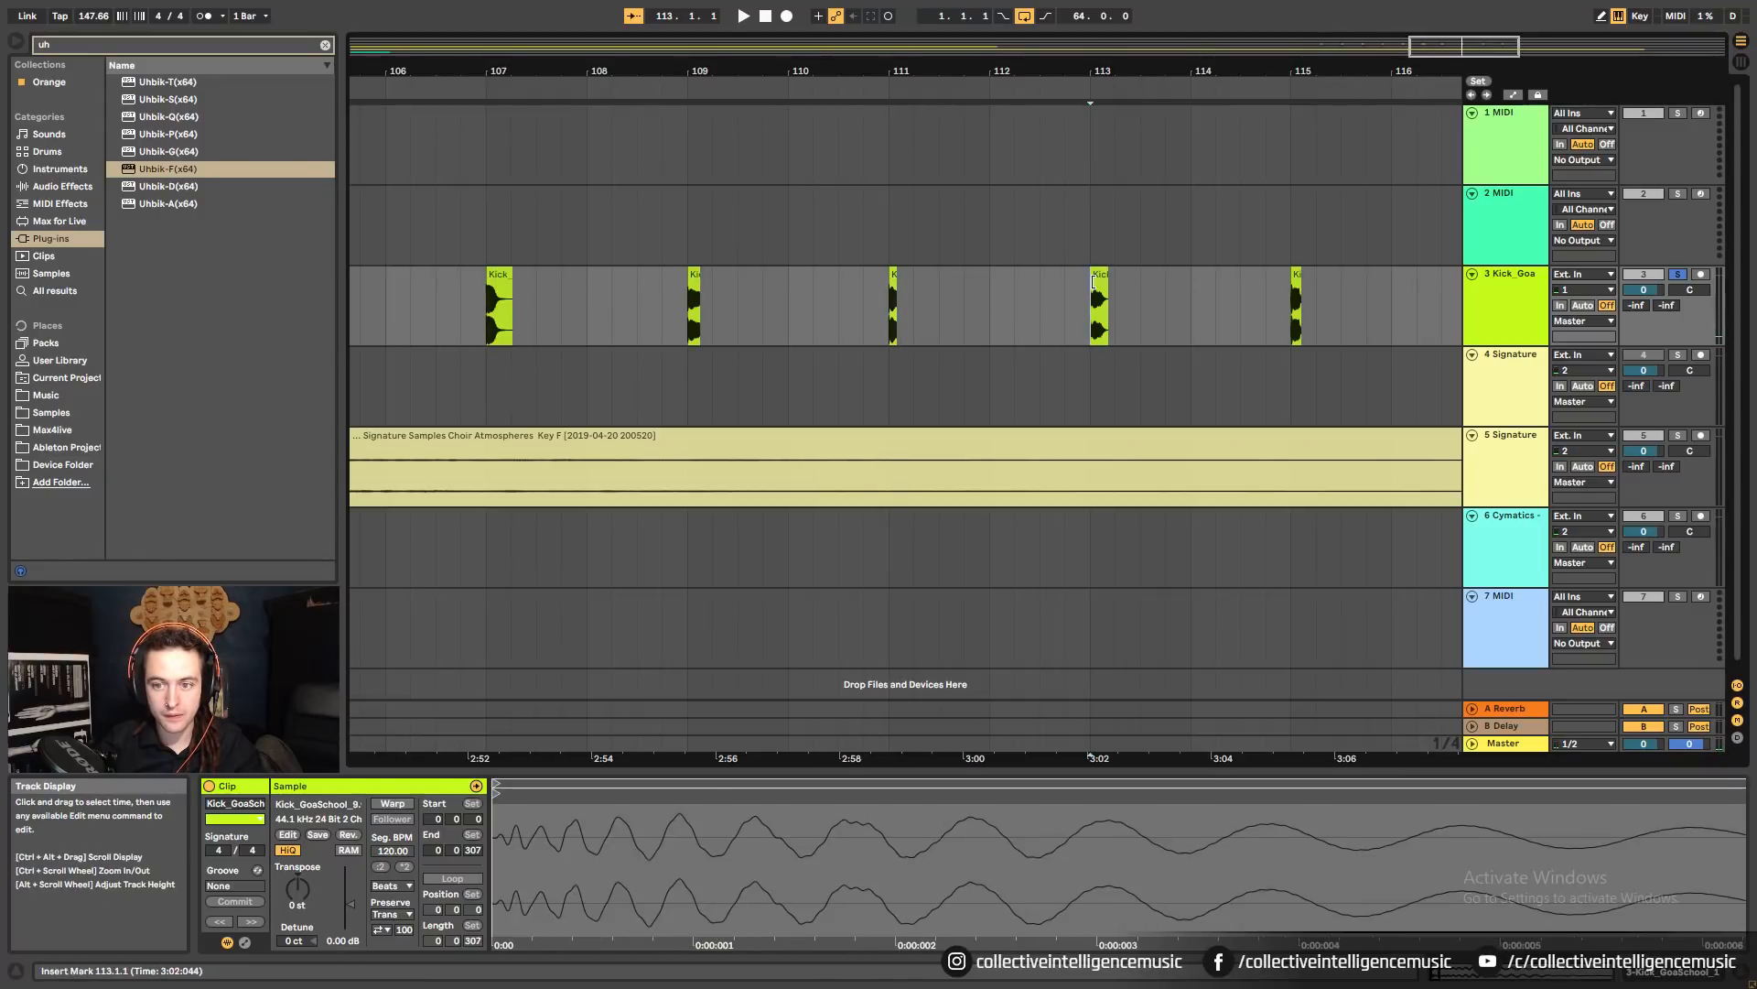
Audition the last kick clip at bar 115 and delete it.
{"action": "left_click", "coordinate": [1059, 286]}
{"action": "key", "text": "space"}
{"action": "key", "text": "space"}
{"action": "key", "text": "space"}
{"action": "key", "text": "space"}
{"action": "left_click", "coordinate": [895, 282]}
{"action": "key", "text": "Delete"}
Audition Kick_GoaSchool_9 and move it between the kicks at bars 107 and 109, starting at 108.3.
{"action": "left_click", "coordinate": [678, 273]}
{"action": "key", "text": "space"}
{"action": "key", "text": "space"}
{"action": "key", "text": "space"}
{"action": "key", "text": "space"}
{"action": "left_click", "coordinate": [890, 278]}
{"action": "left_click_drag", "start_coordinate": [883, 277], "coordinate": [441, 280]}
Audition Kick_GoaSchool_7 at bar 109 and delete it.
{"action": "left_click", "coordinate": [492, 277]}
{"action": "key", "text": "space"}
{"action": "key", "text": "space"}
{"action": "key", "text": "space"}
{"action": "key", "text": "space"}
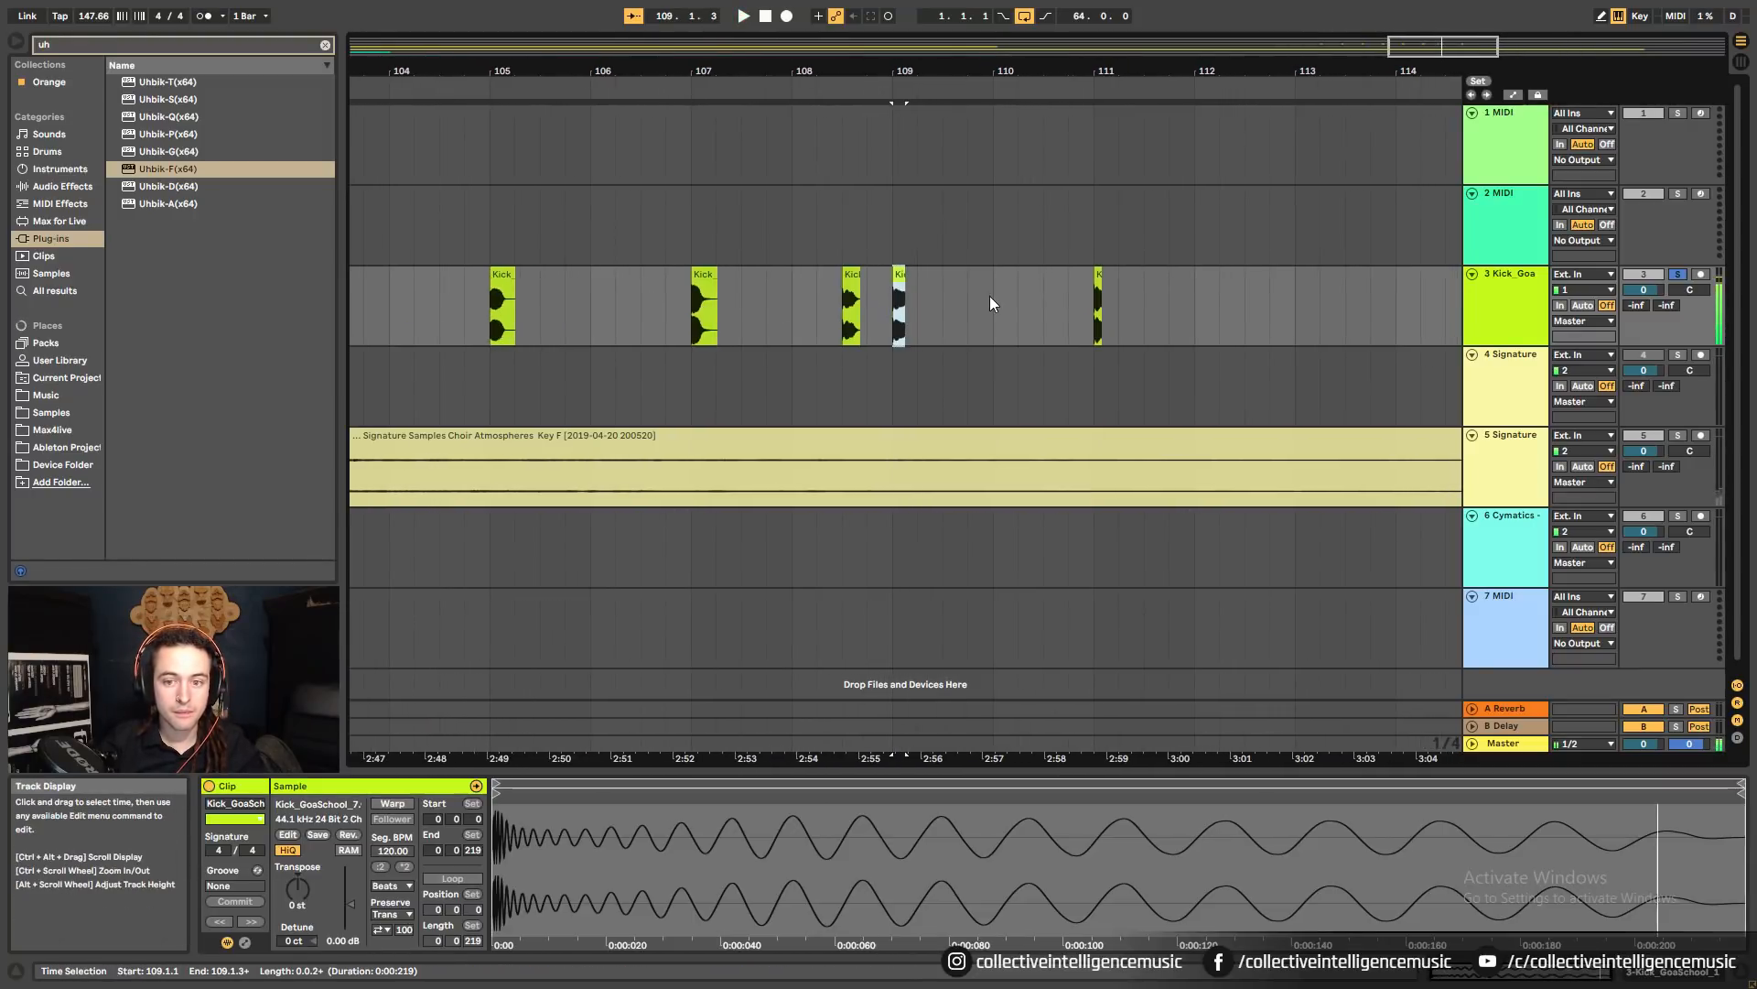
{"action": "key", "text": "Delete"}
Audition and inspect Kick_GoaSchool_8 at bar 111, then delete the clip.
{"action": "left_click", "coordinate": [1099, 278]}
{"action": "key", "text": "space"}
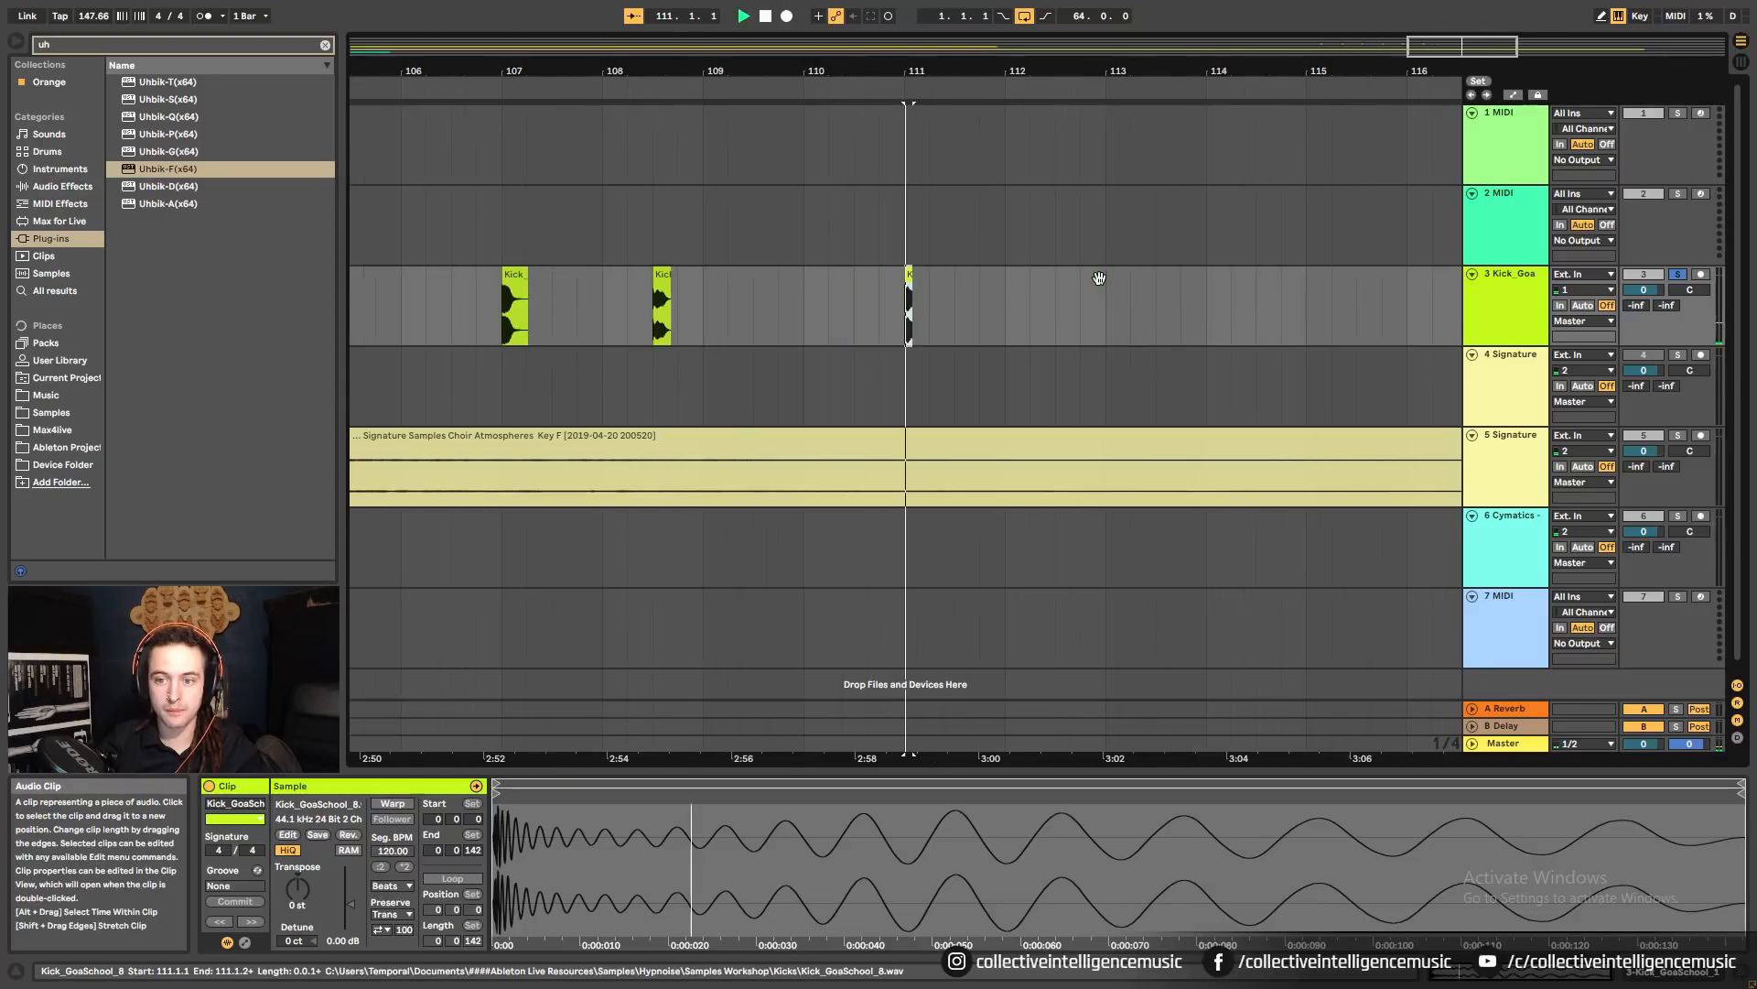
{"action": "key", "text": "space"}
{"action": "left_click_drag", "start_coordinate": [891, 67], "coordinate": [890, 147]}
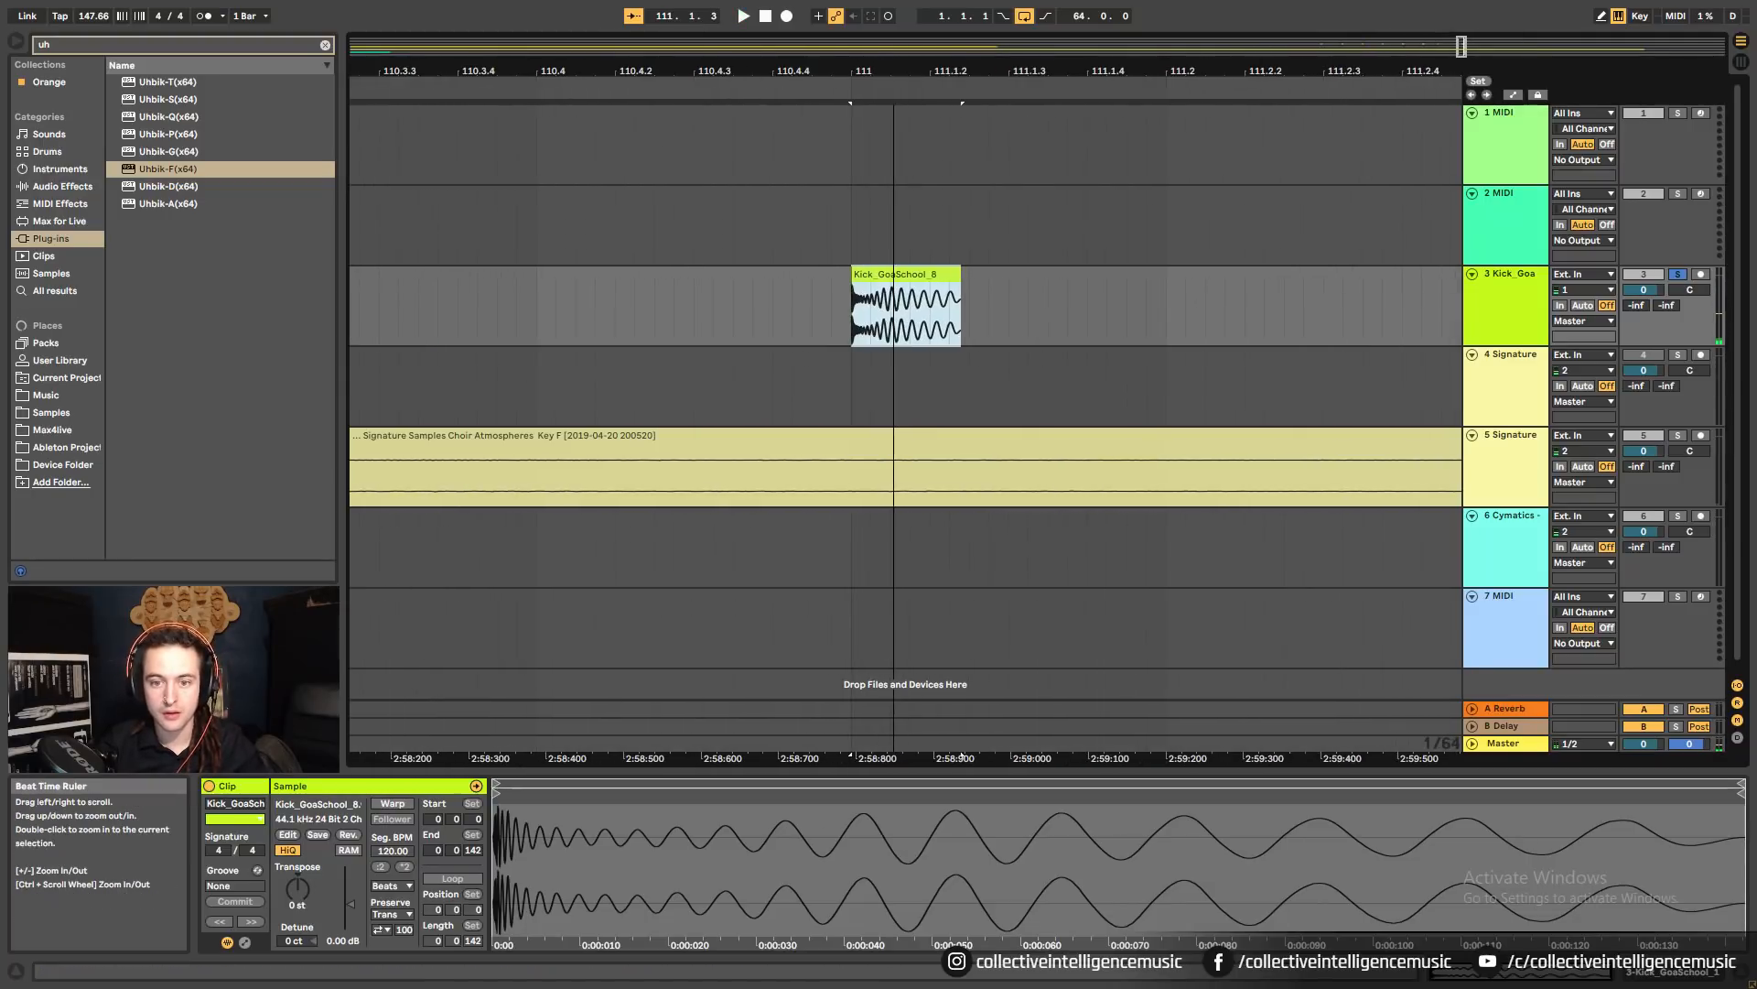
{"action": "mouse_move", "coordinate": [975, 69]}
{"action": "left_mouse_down"}
{"action": "mouse_move", "coordinate": [975, 156]}
{"action": "mouse_move", "coordinate": [975, 71]}
{"action": "left_mouse_up"}
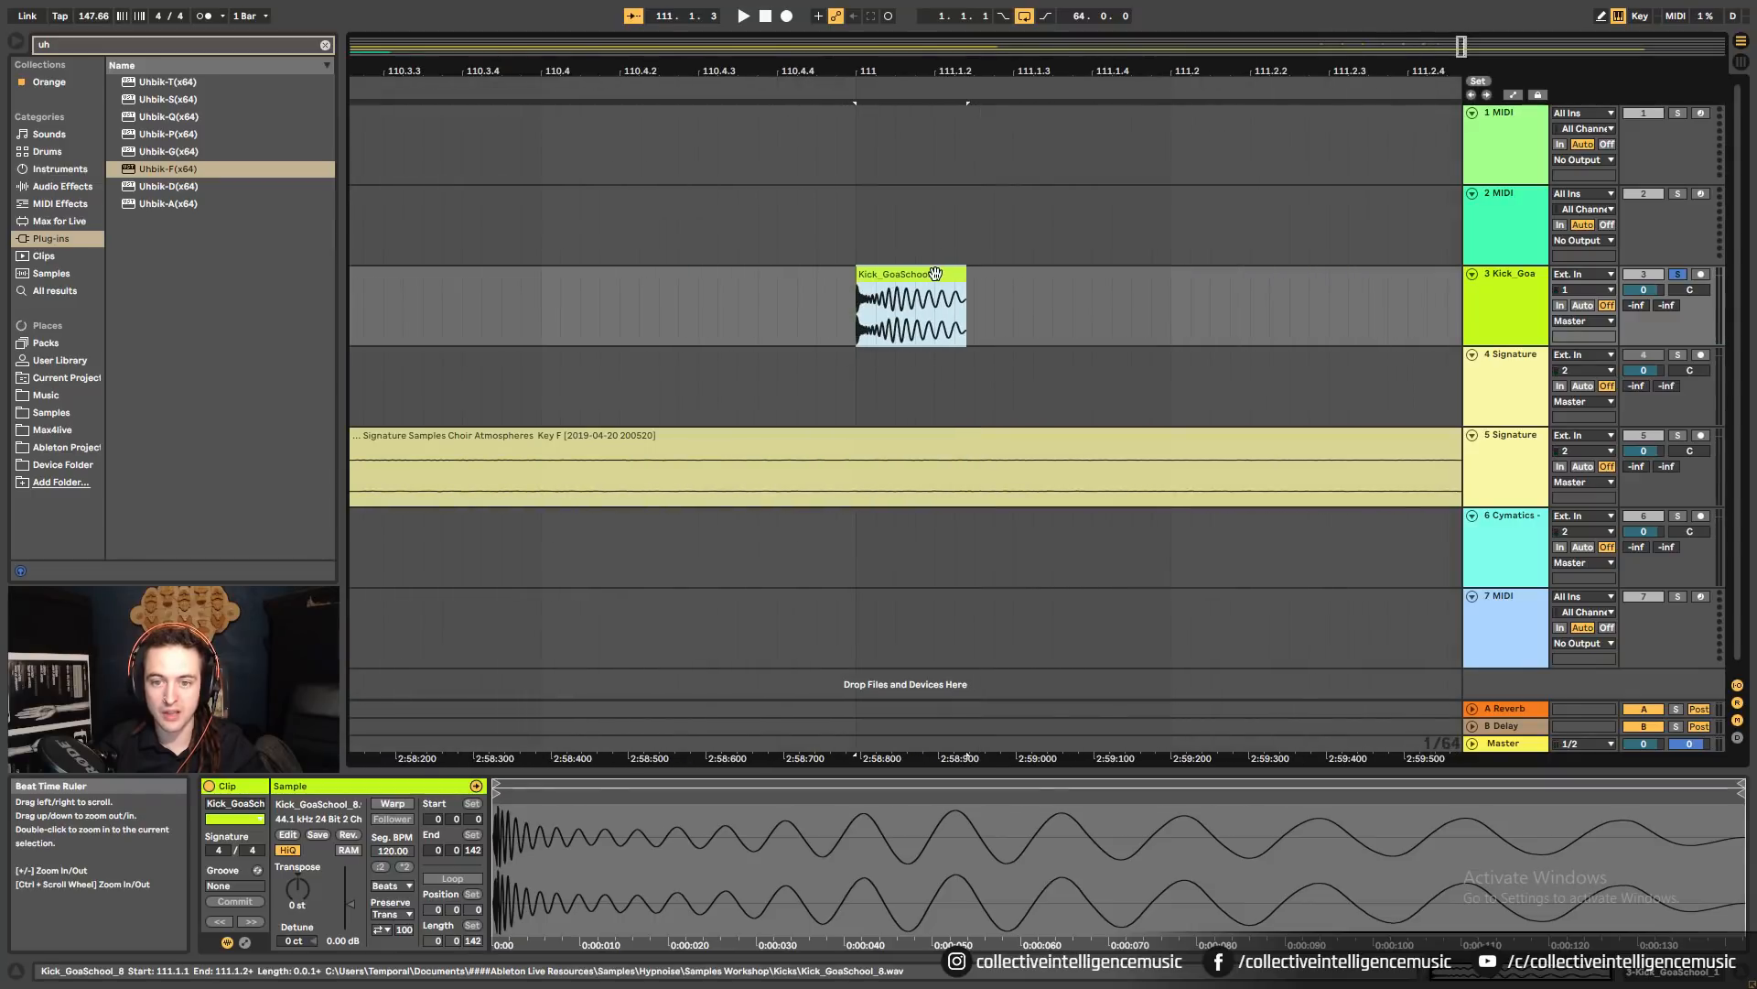
{"action": "key", "text": "Delete"}
Move Kick_GoaSchool_5 to 103.2, right behind Kick_GoaSchool_4, and bring Kick_GoaSchool_9 and Kick_GoaSchool_6 closer to it.
{"action": "left_click_drag", "start_coordinate": [698, 73], "coordinate": [1291, 9]}
{"action": "left_click_drag", "start_coordinate": [1019, 277], "coordinate": [740, 294]}
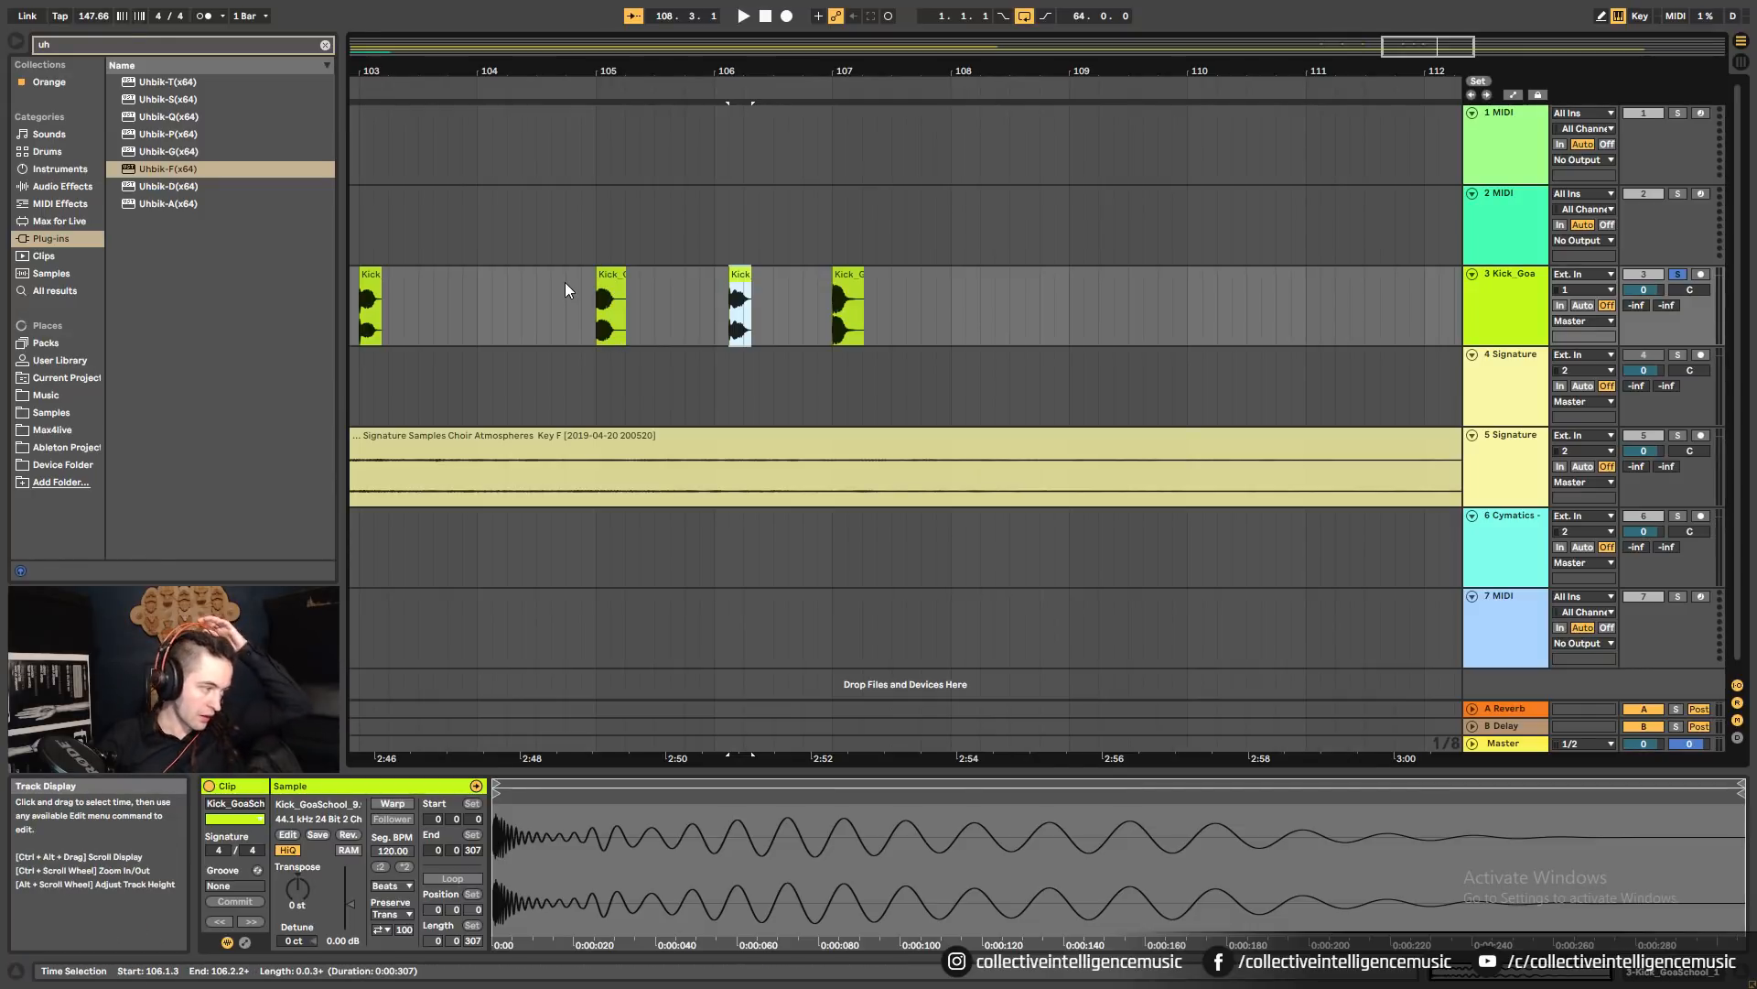
{"action": "left_click_drag", "start_coordinate": [529, 72], "coordinate": [794, 33]}
{"action": "mouse_move", "coordinate": [590, 79]}
{"action": "left_mouse_down"}
{"action": "mouse_move", "coordinate": [841, 55]}
{"action": "mouse_move", "coordinate": [662, 97]}
{"action": "mouse_move", "coordinate": [612, 80]}
{"action": "left_mouse_up"}
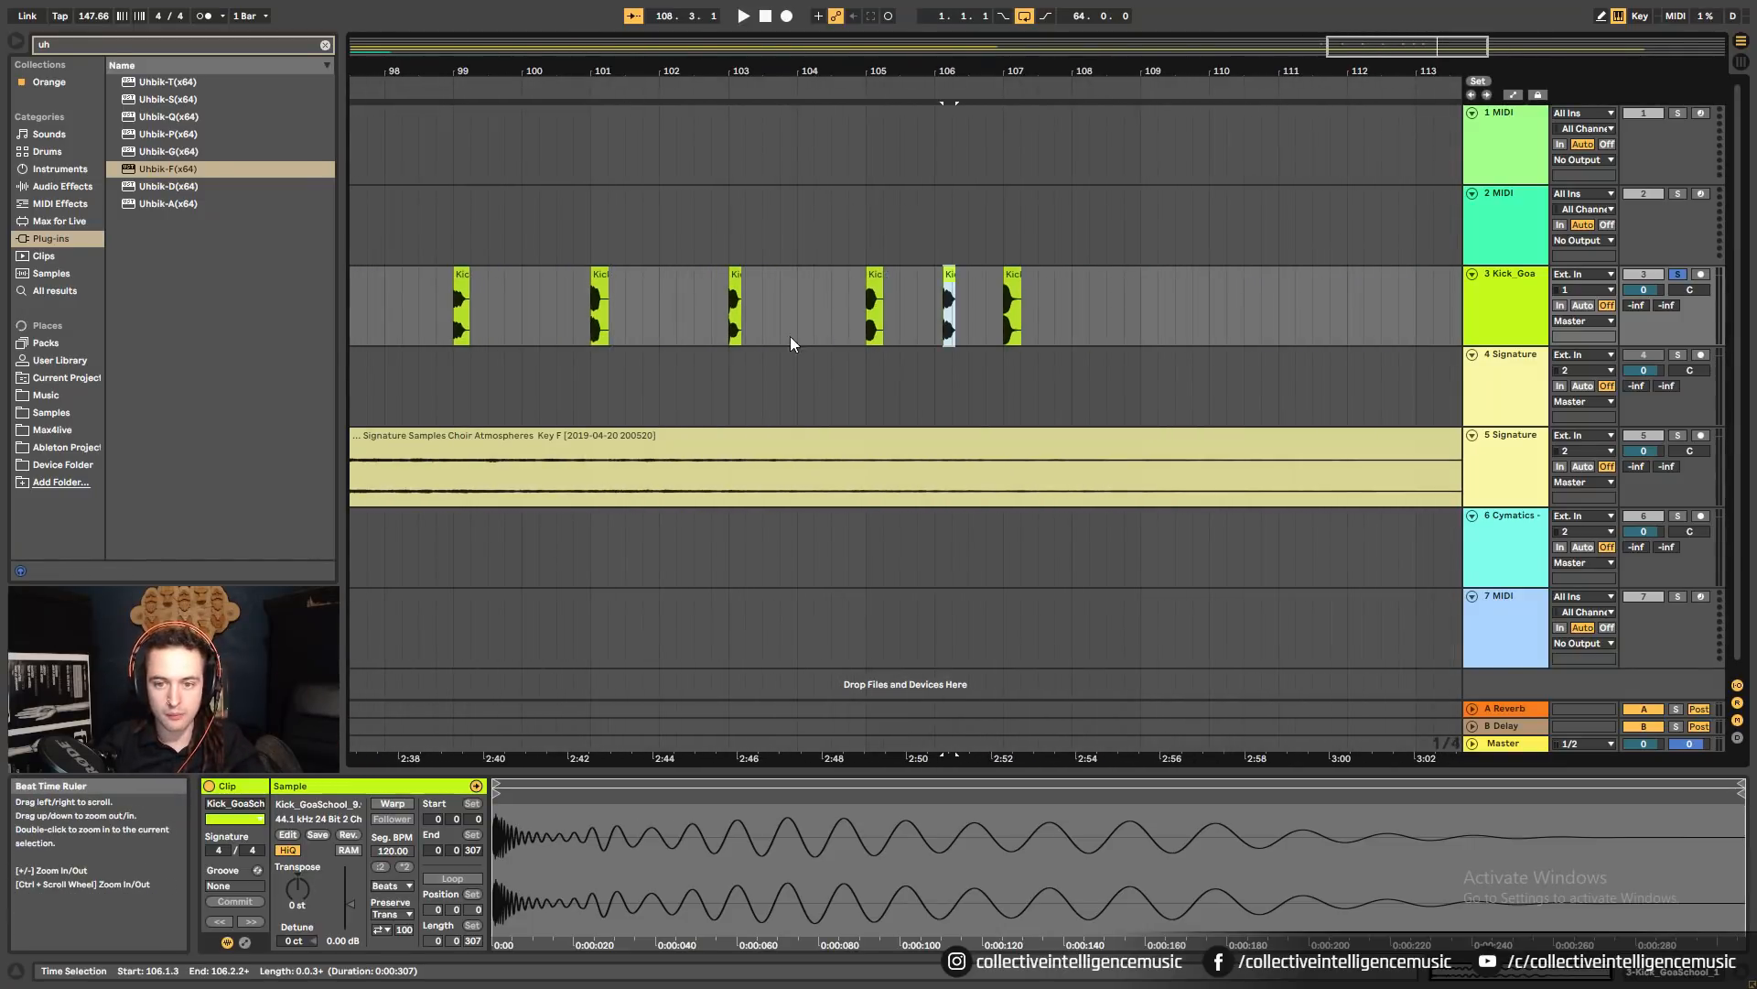
{"action": "left_click_drag", "start_coordinate": [874, 289], "coordinate": [758, 300], "text": "ctrl"}
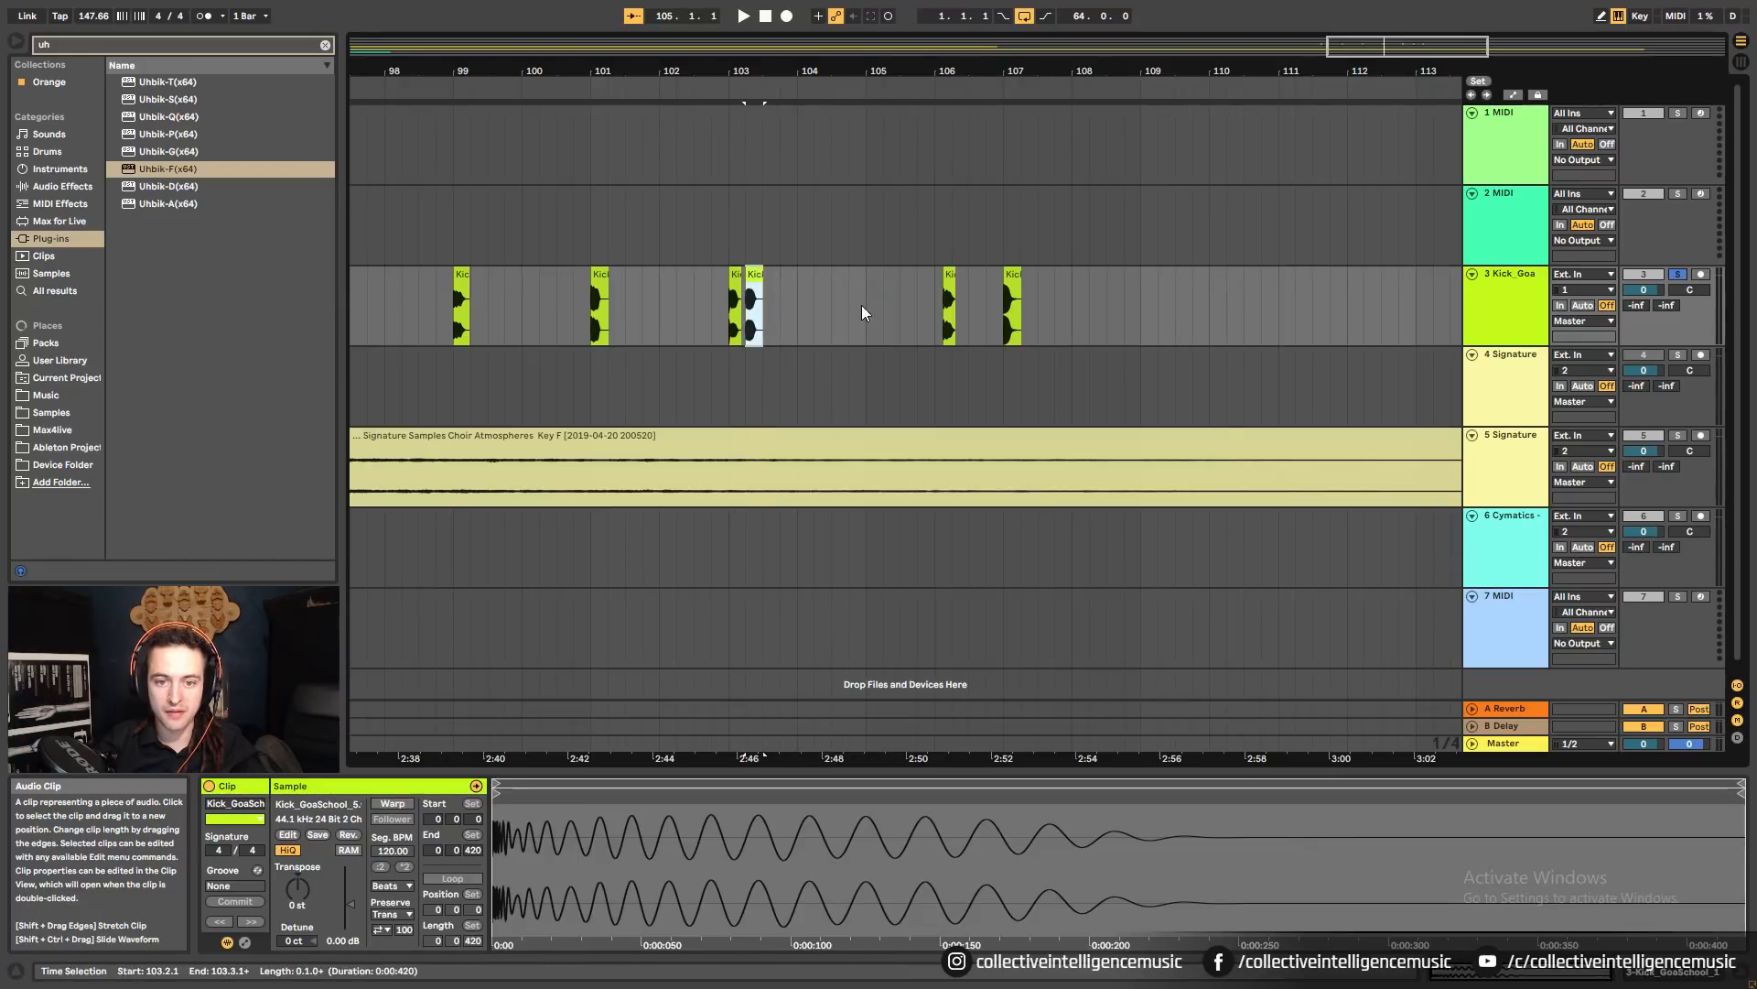
{"action": "left_click_drag", "start_coordinate": [949, 289], "coordinate": [787, 303]}
{"action": "left_click_drag", "start_coordinate": [1014, 291], "coordinate": [708, 312]}
Pull the seven remaining kick clips close together and move the whole group back to bar 93.
{"action": "left_click_drag", "start_coordinate": [480, 71], "coordinate": [908, 168]}
{"action": "left_click_drag", "start_coordinate": [897, 302], "coordinate": [1021, 305]}
{"action": "left_click_drag", "start_coordinate": [811, 279], "coordinate": [1001, 306], "text": "ctrl"}
{"action": "left_click_drag", "start_coordinate": [1118, 295], "coordinate": [690, 278]}
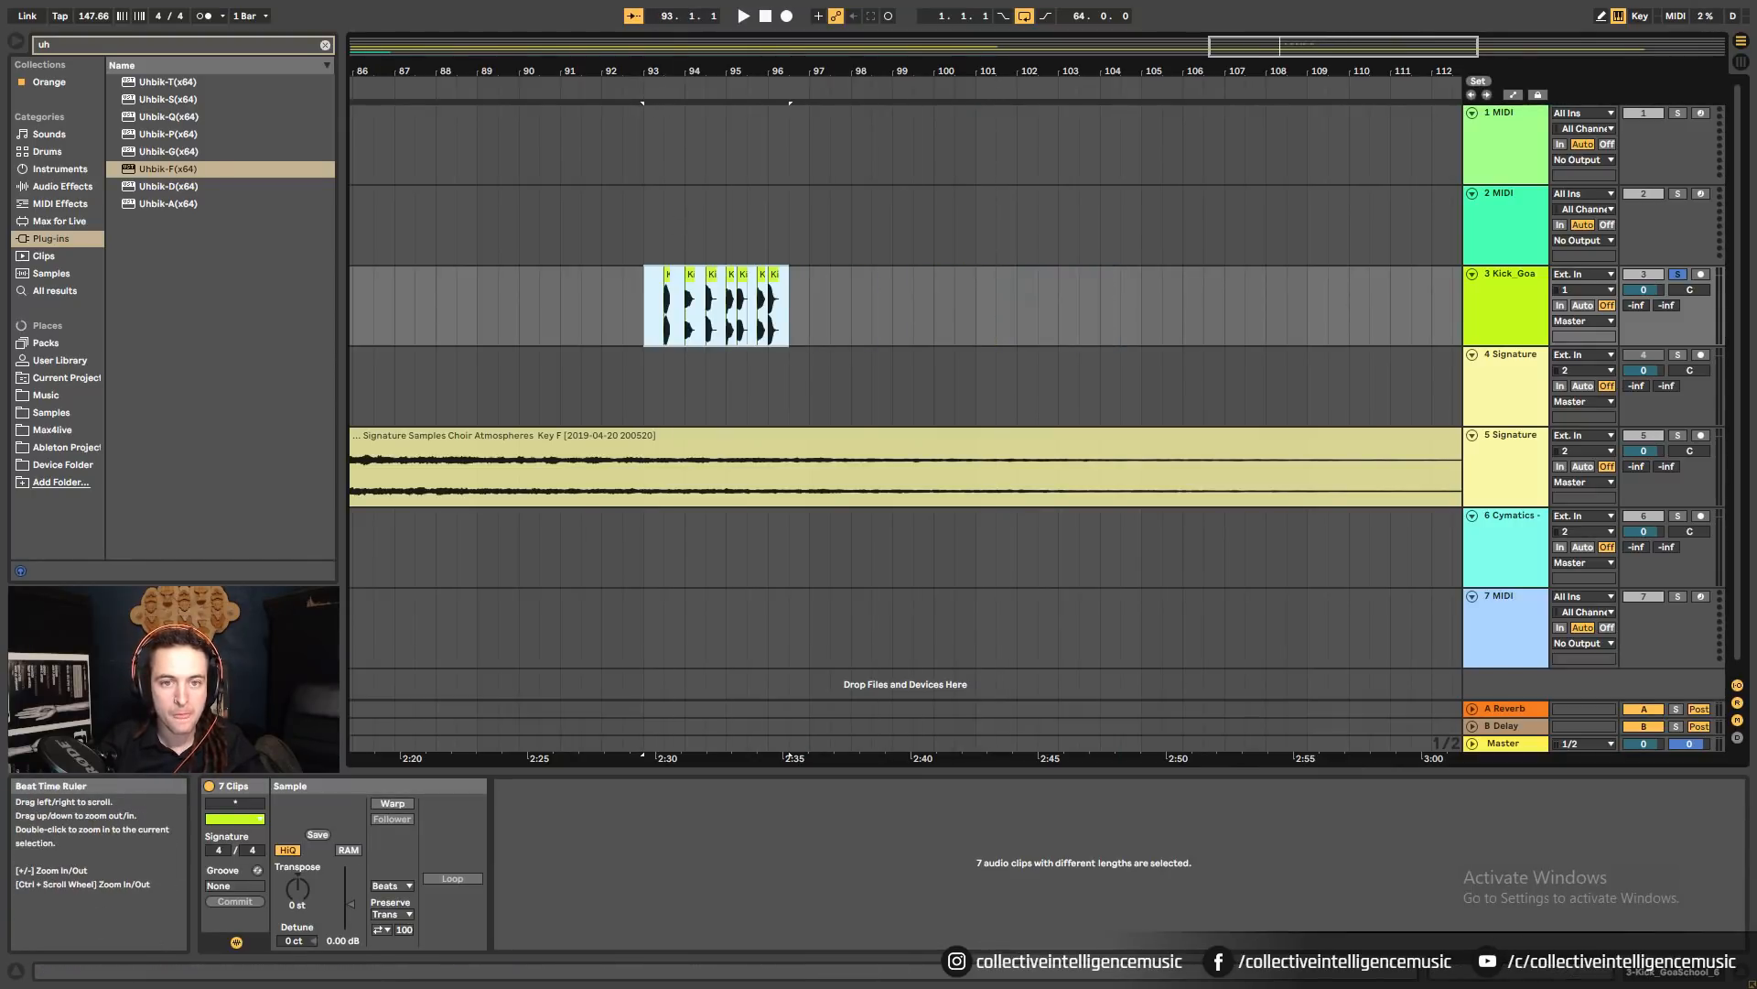
Audition Kick_GoaSchool_1 at 93.3 and play on into the kicks that follow it.
{"action": "left_click_drag", "start_coordinate": [682, 73], "coordinate": [640, 254]}
{"action": "left_click", "coordinate": [640, 275]}
{"action": "key", "text": "space"}
{"action": "key", "text": "space"}
{"action": "key", "text": "space"}
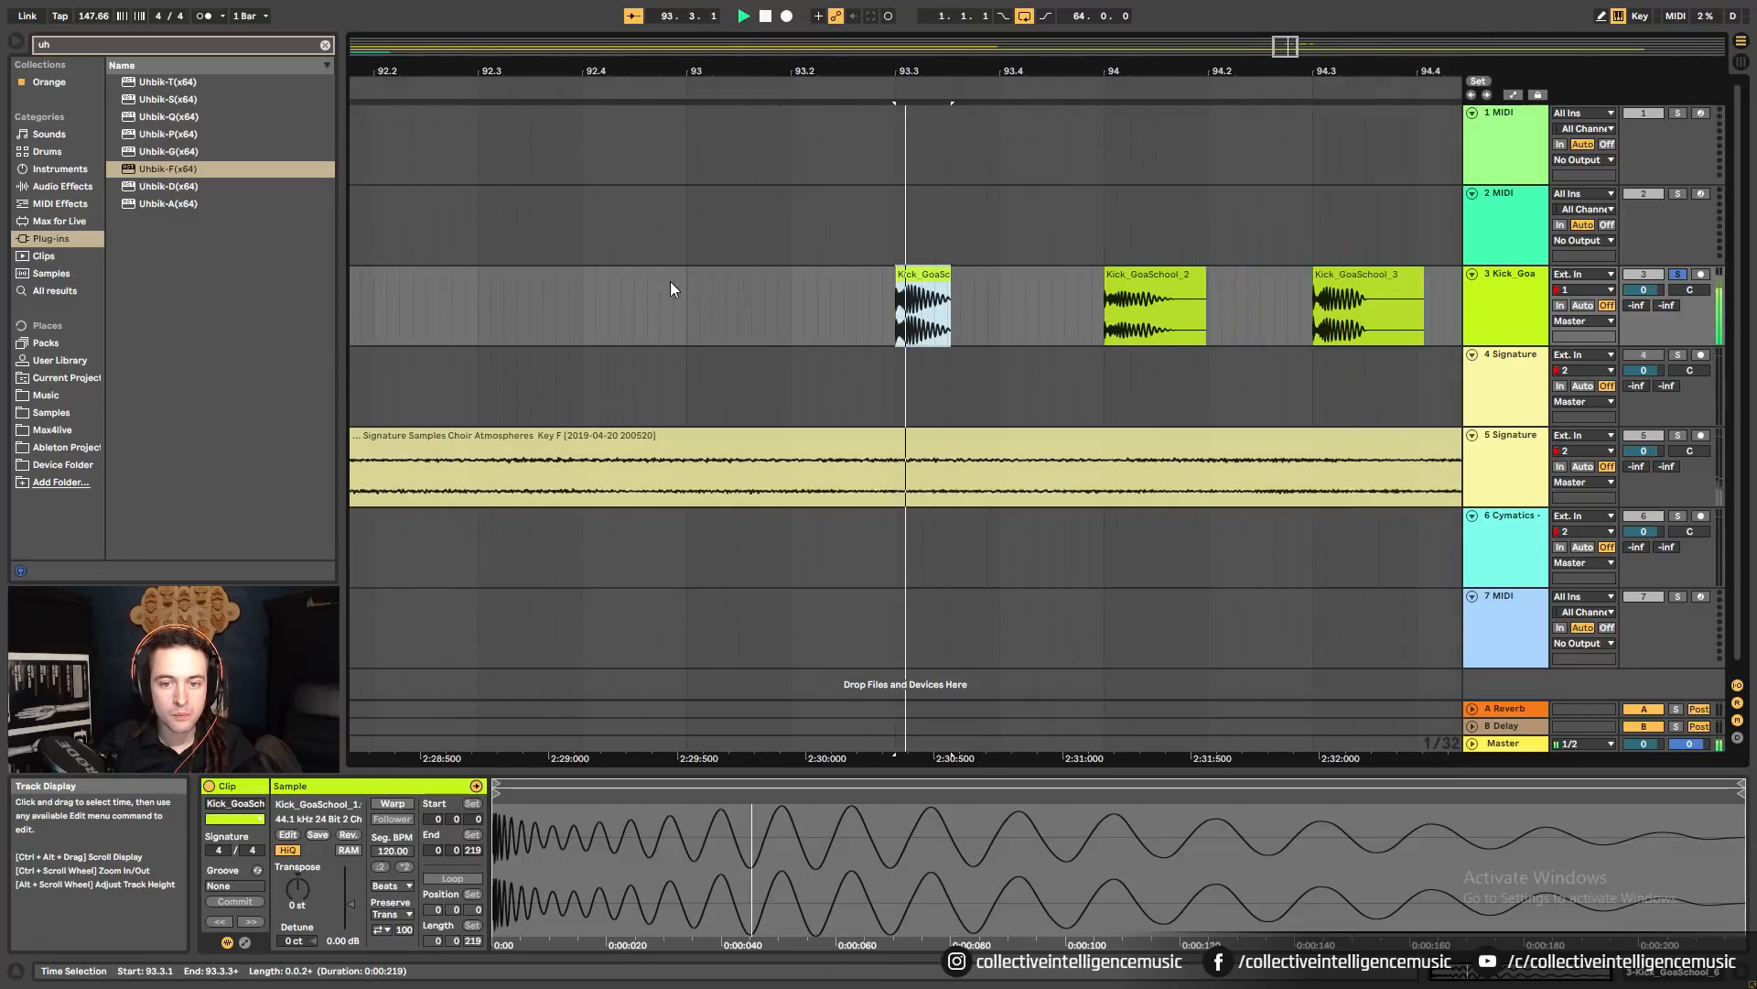
{"action": "key", "text": "space"}
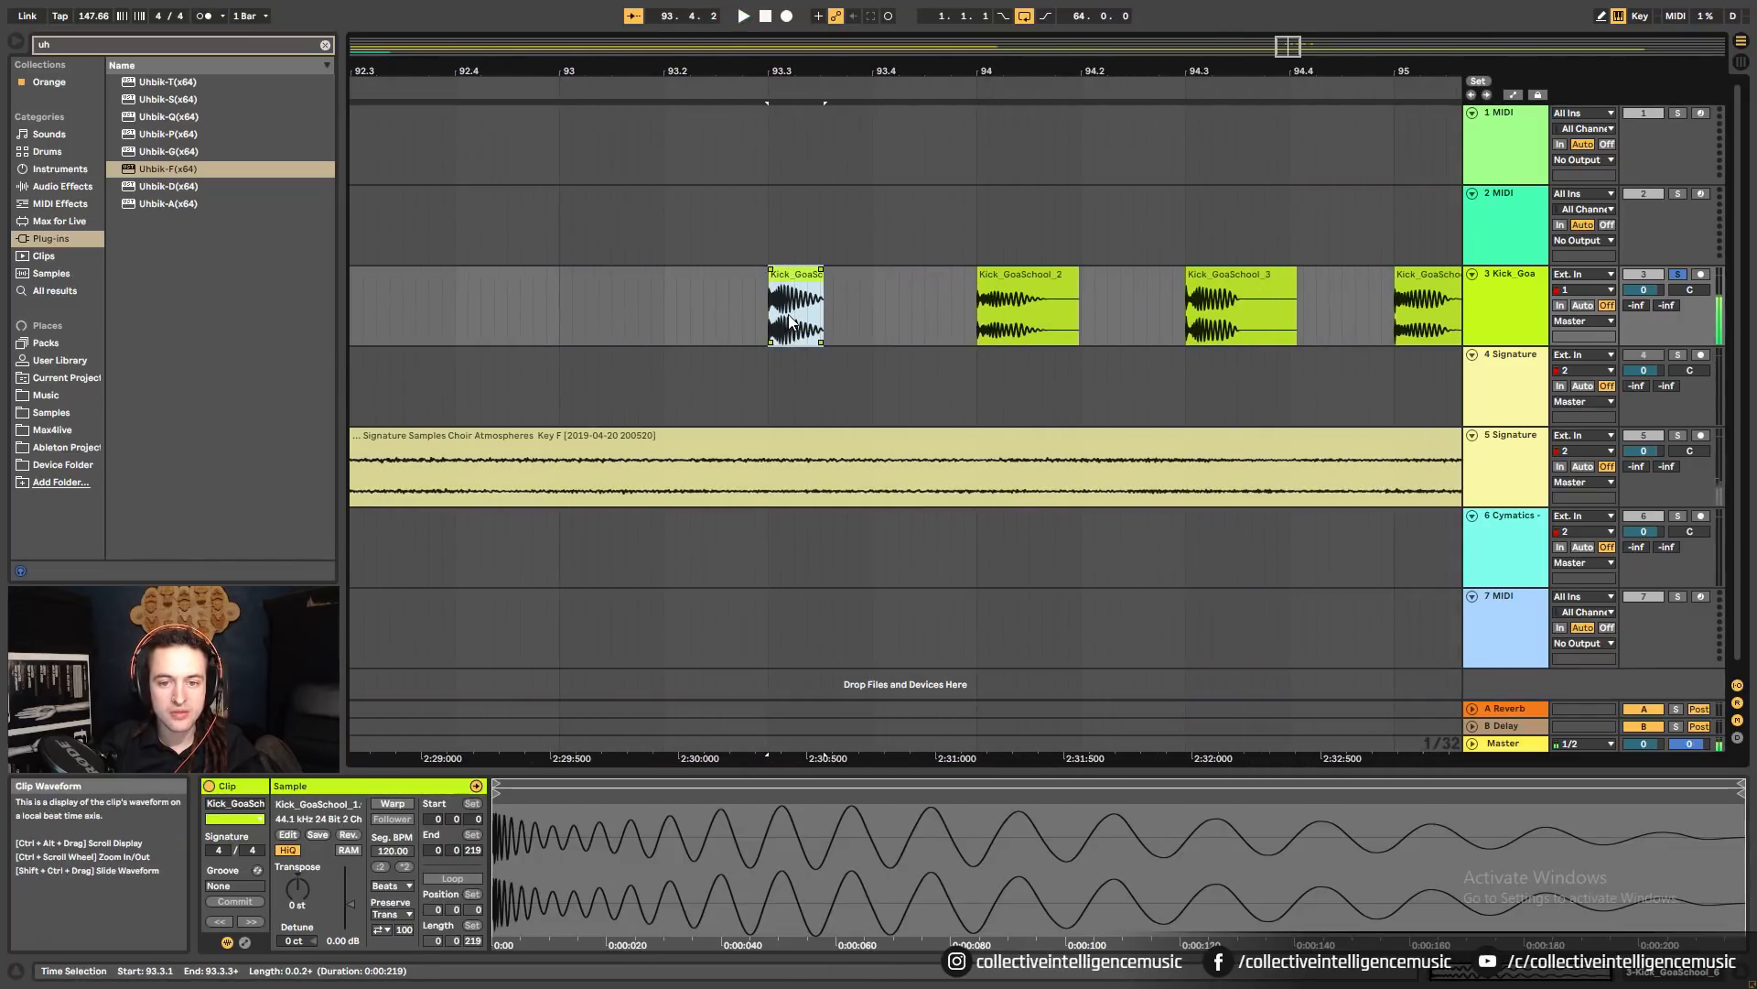
{"action": "left_click", "coordinate": [995, 300]}
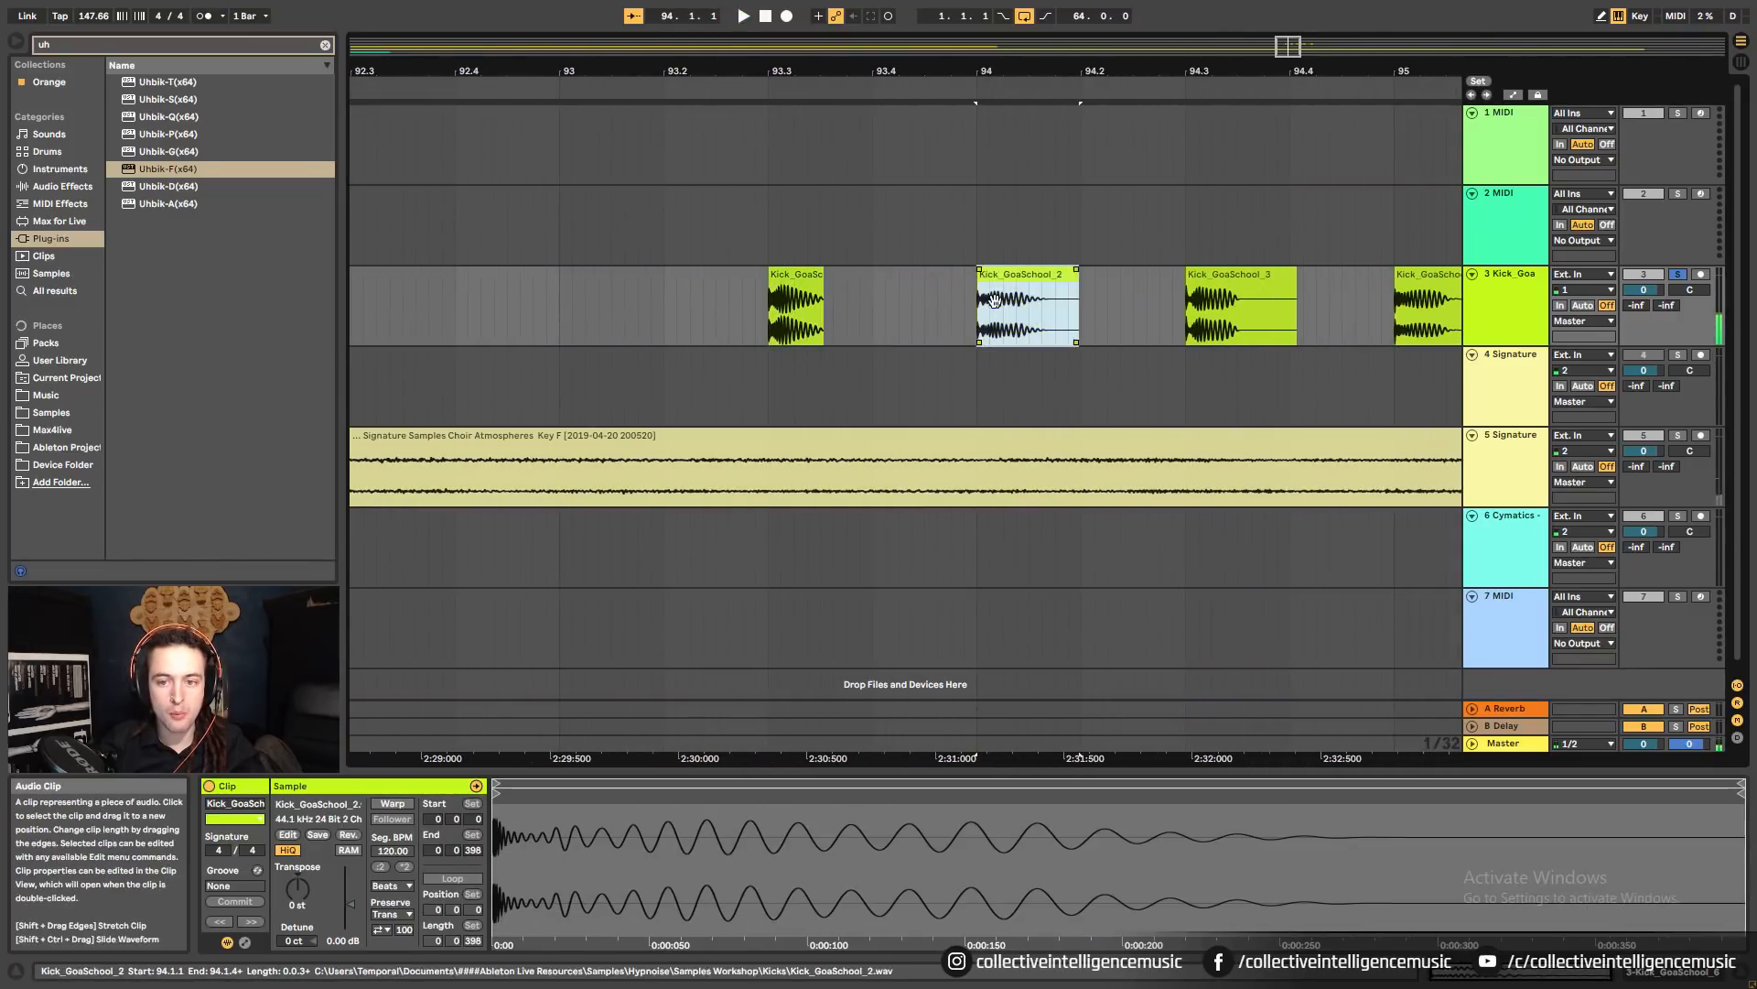
{"action": "left_click", "coordinate": [813, 299]}
{"action": "key", "text": "space"}
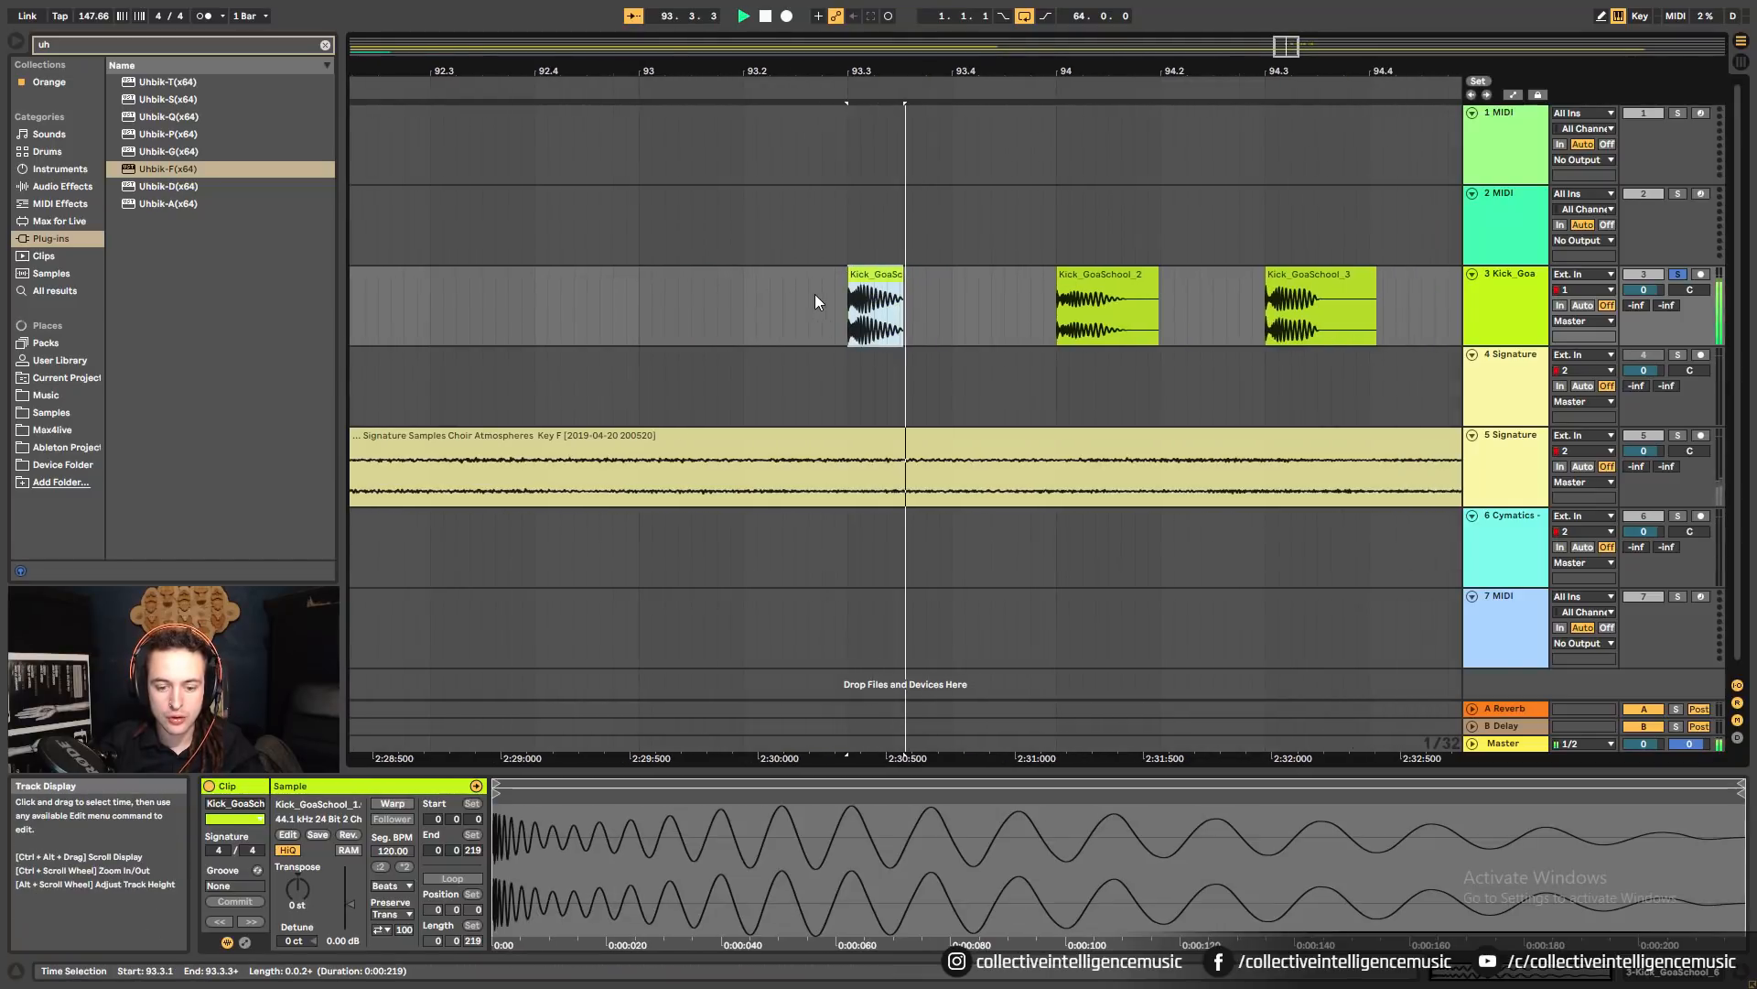
{"action": "left_click_drag", "start_coordinate": [882, 71], "coordinate": [589, 45]}
{"action": "key", "text": "space"}
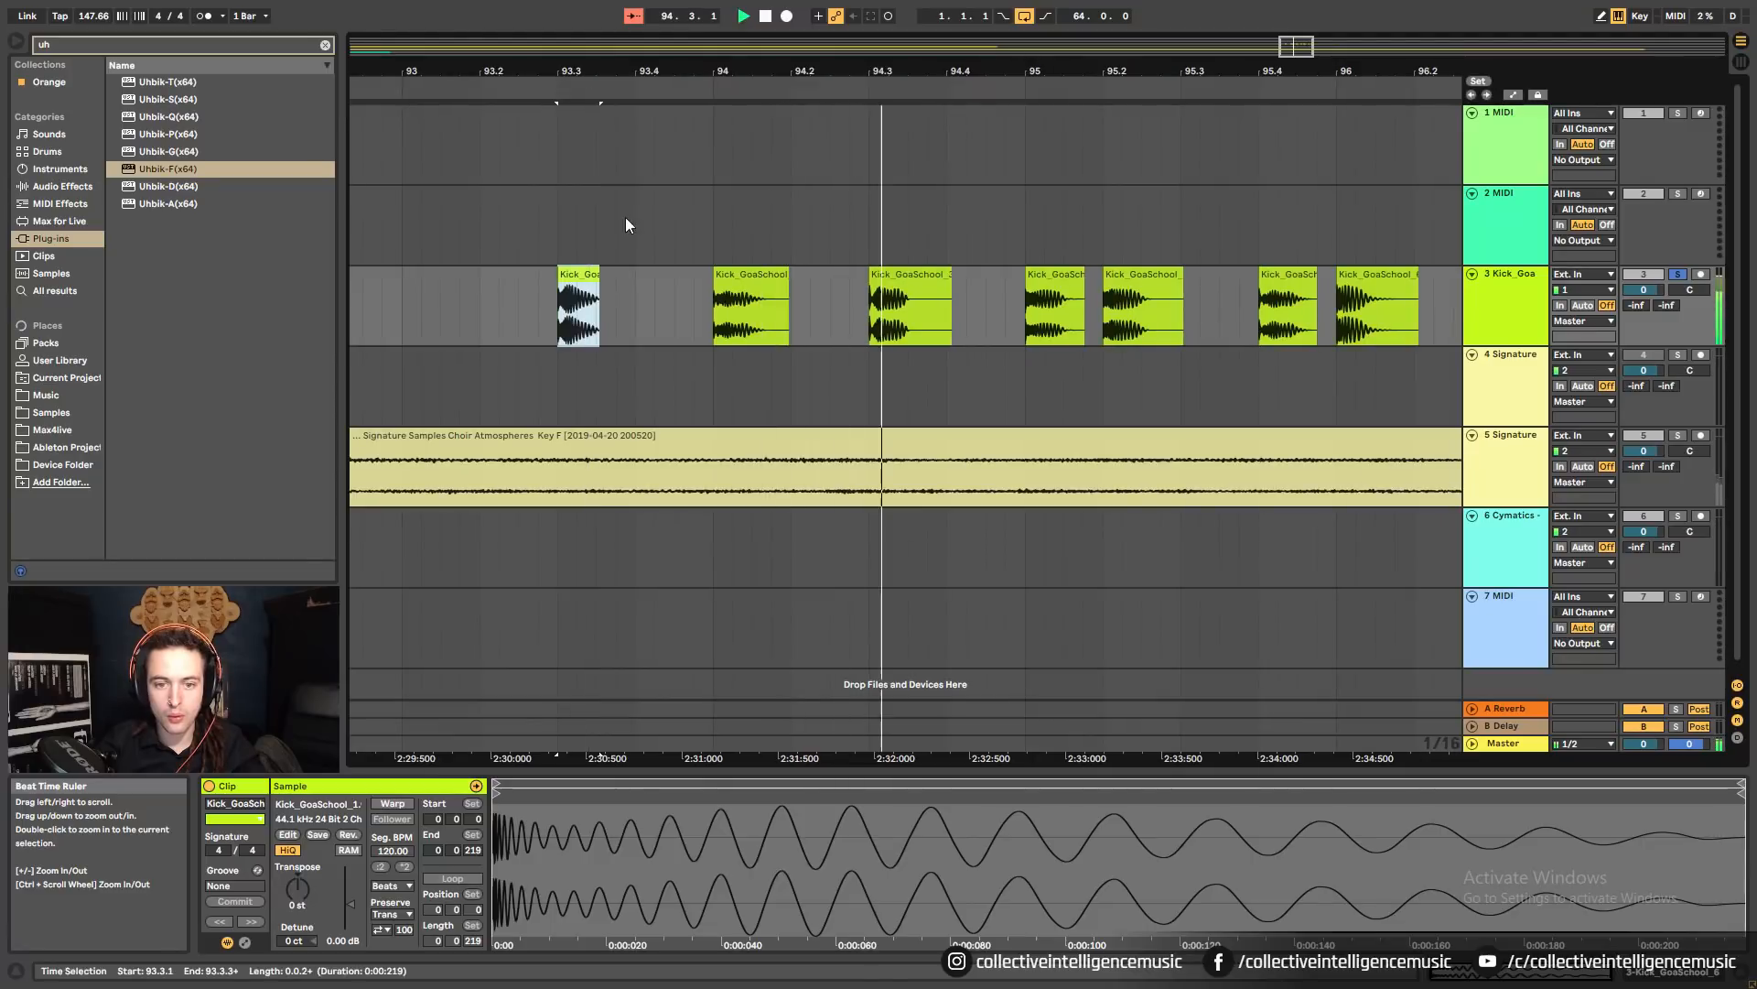
{"action": "key", "text": "space"}
Move the six clips after Kick_GoaSchool_1 to start one beat apart, from 93.4 through 95.1.
{"action": "left_click", "coordinate": [586, 295]}
{"action": "left_click_drag", "start_coordinate": [737, 291], "coordinate": [658, 293]}
{"action": "left_click_drag", "start_coordinate": [909, 296], "coordinate": [753, 300]}
{"action": "left_click_drag", "start_coordinate": [1051, 317], "coordinate": [909, 330]}
{"action": "left_click_drag", "start_coordinate": [1126, 315], "coordinate": [973, 334]}
{"action": "left_click_drag", "start_coordinate": [1390, 334], "coordinate": [1081, 333]}
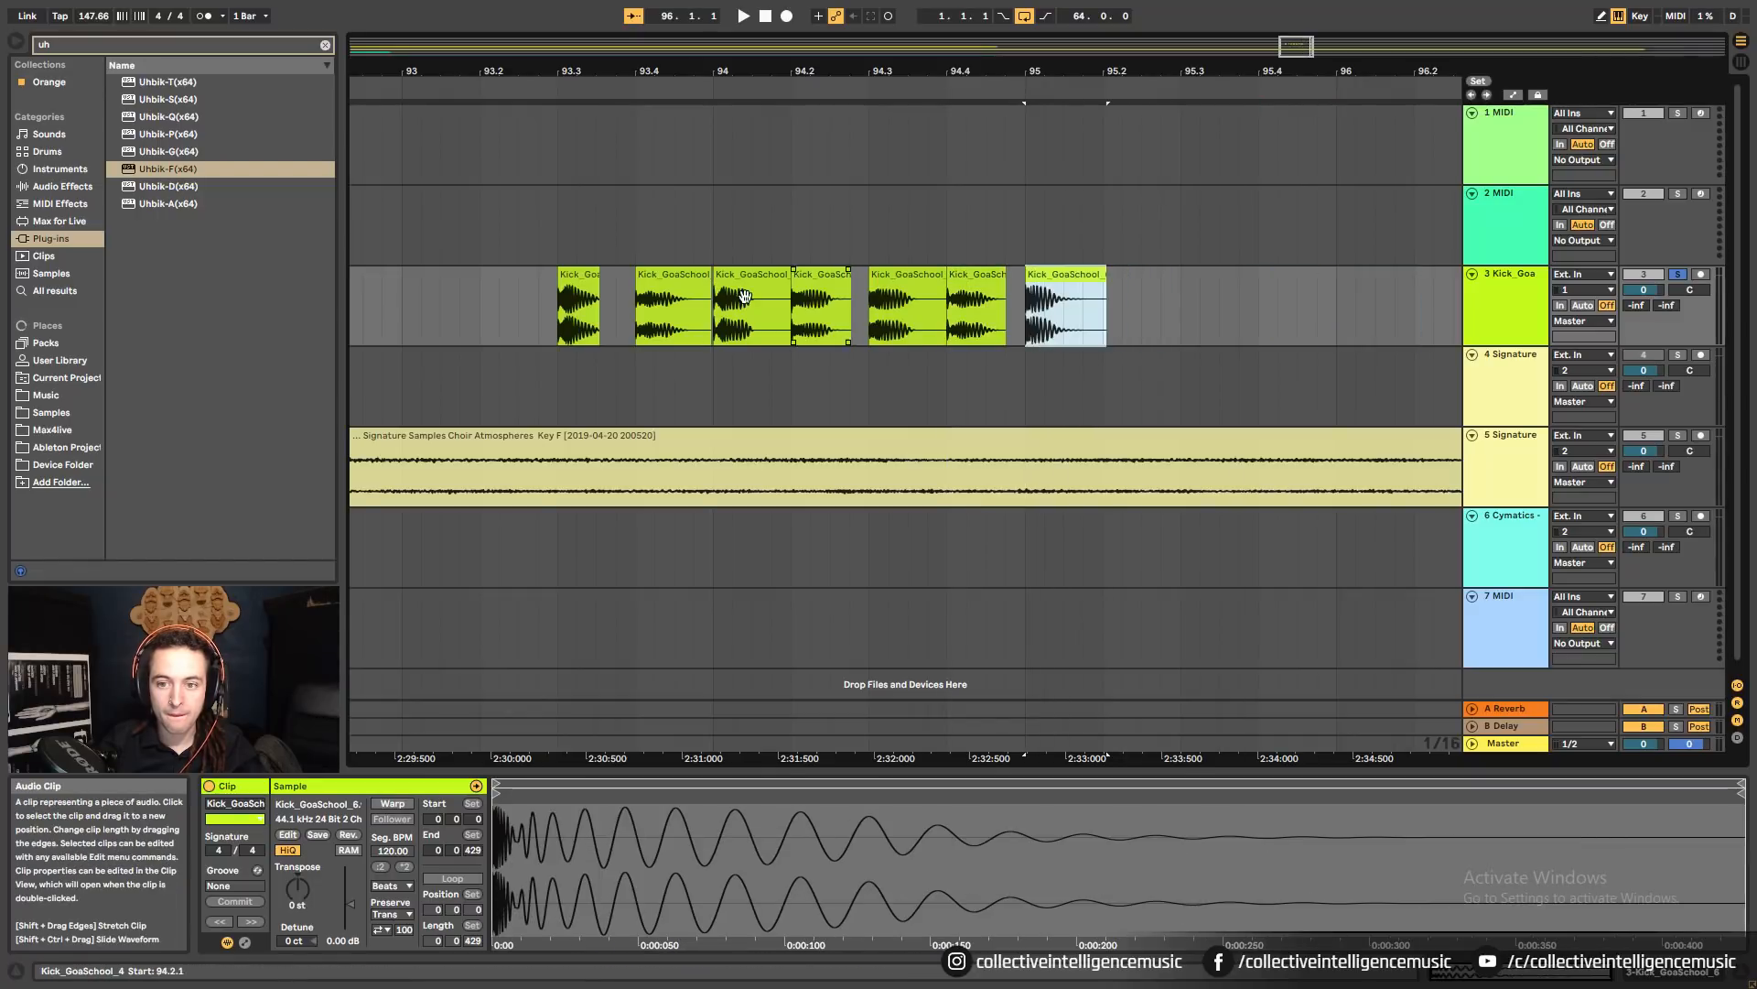
Rename the seven kick clips 1 through 7 in timeline order.
{"action": "left_click", "coordinate": [579, 302]}
{"action": "left_click", "coordinate": [663, 290]}
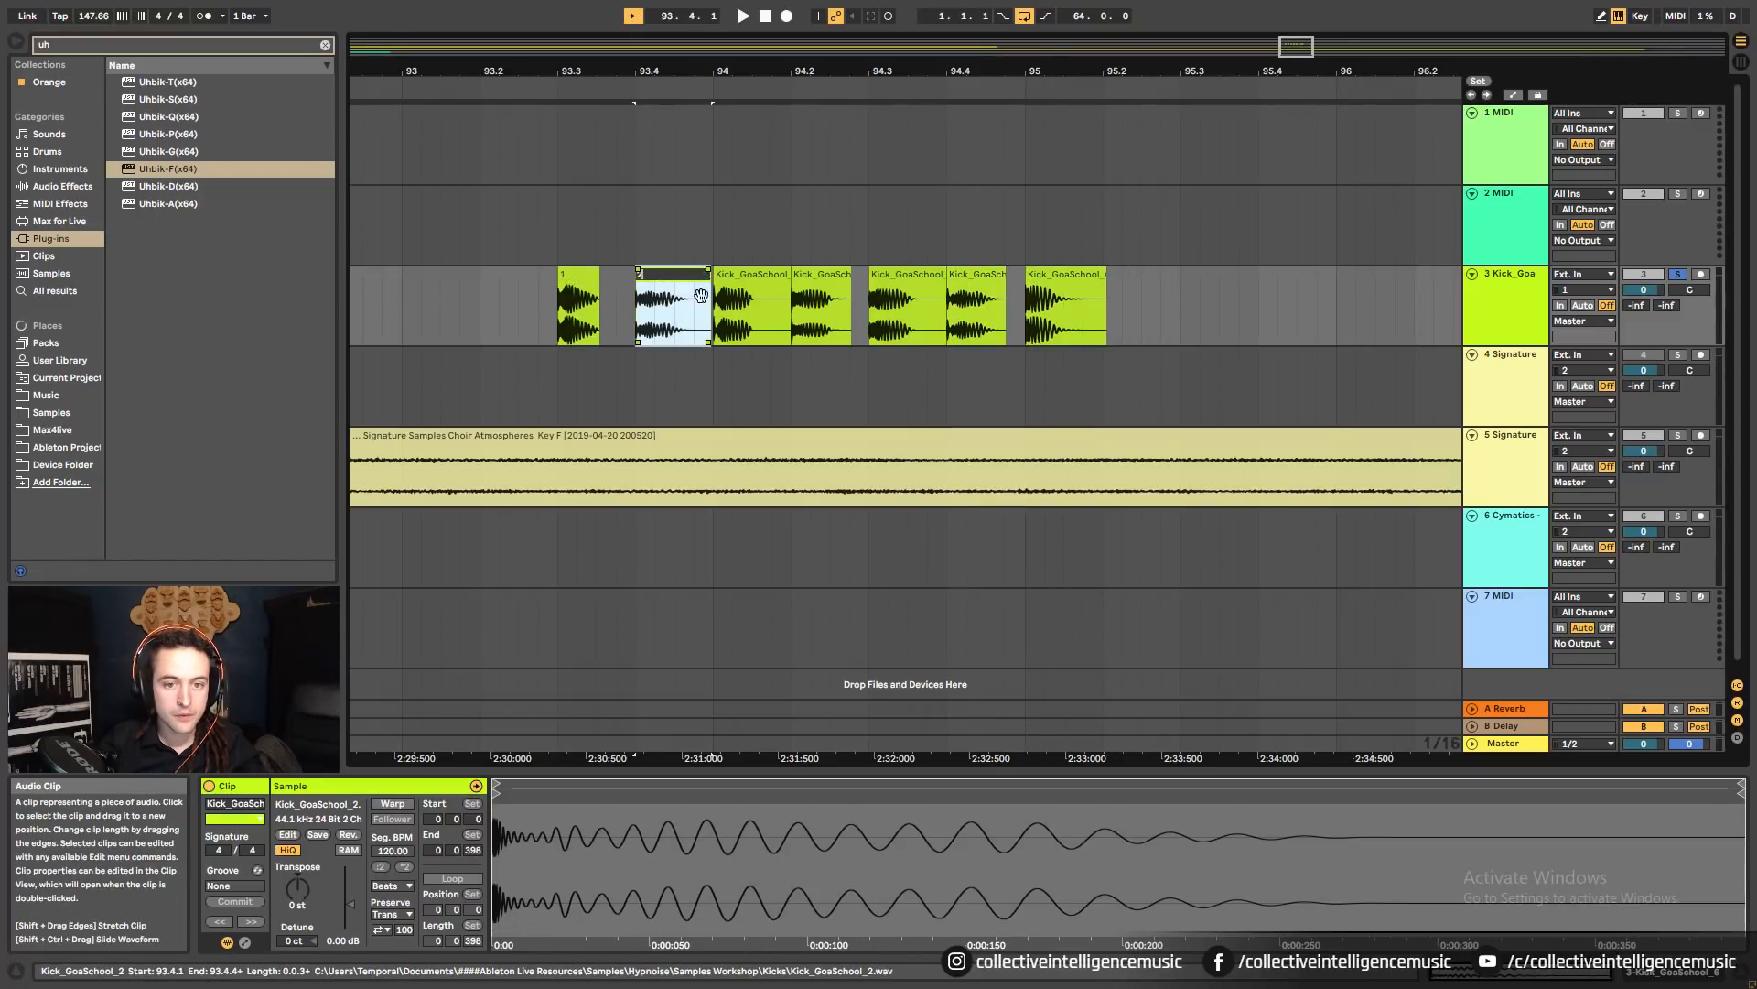
{"action": "left_click", "coordinate": [773, 289]}
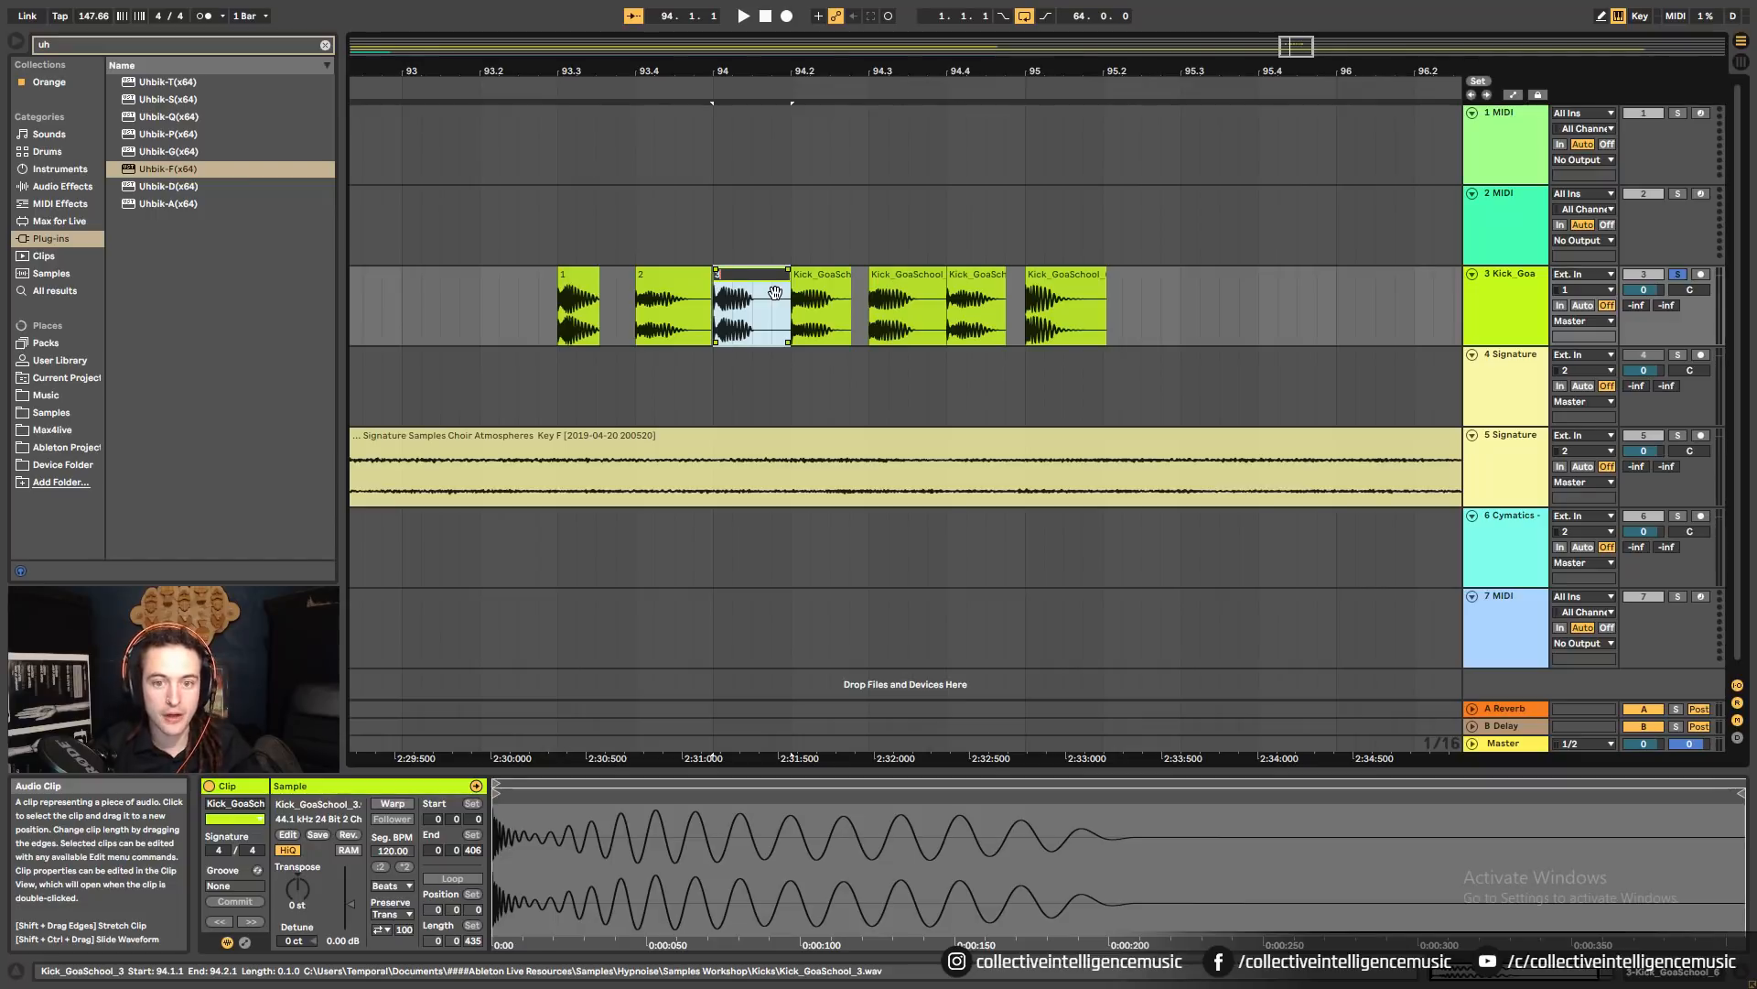
{"action": "left_click", "coordinate": [825, 290]}
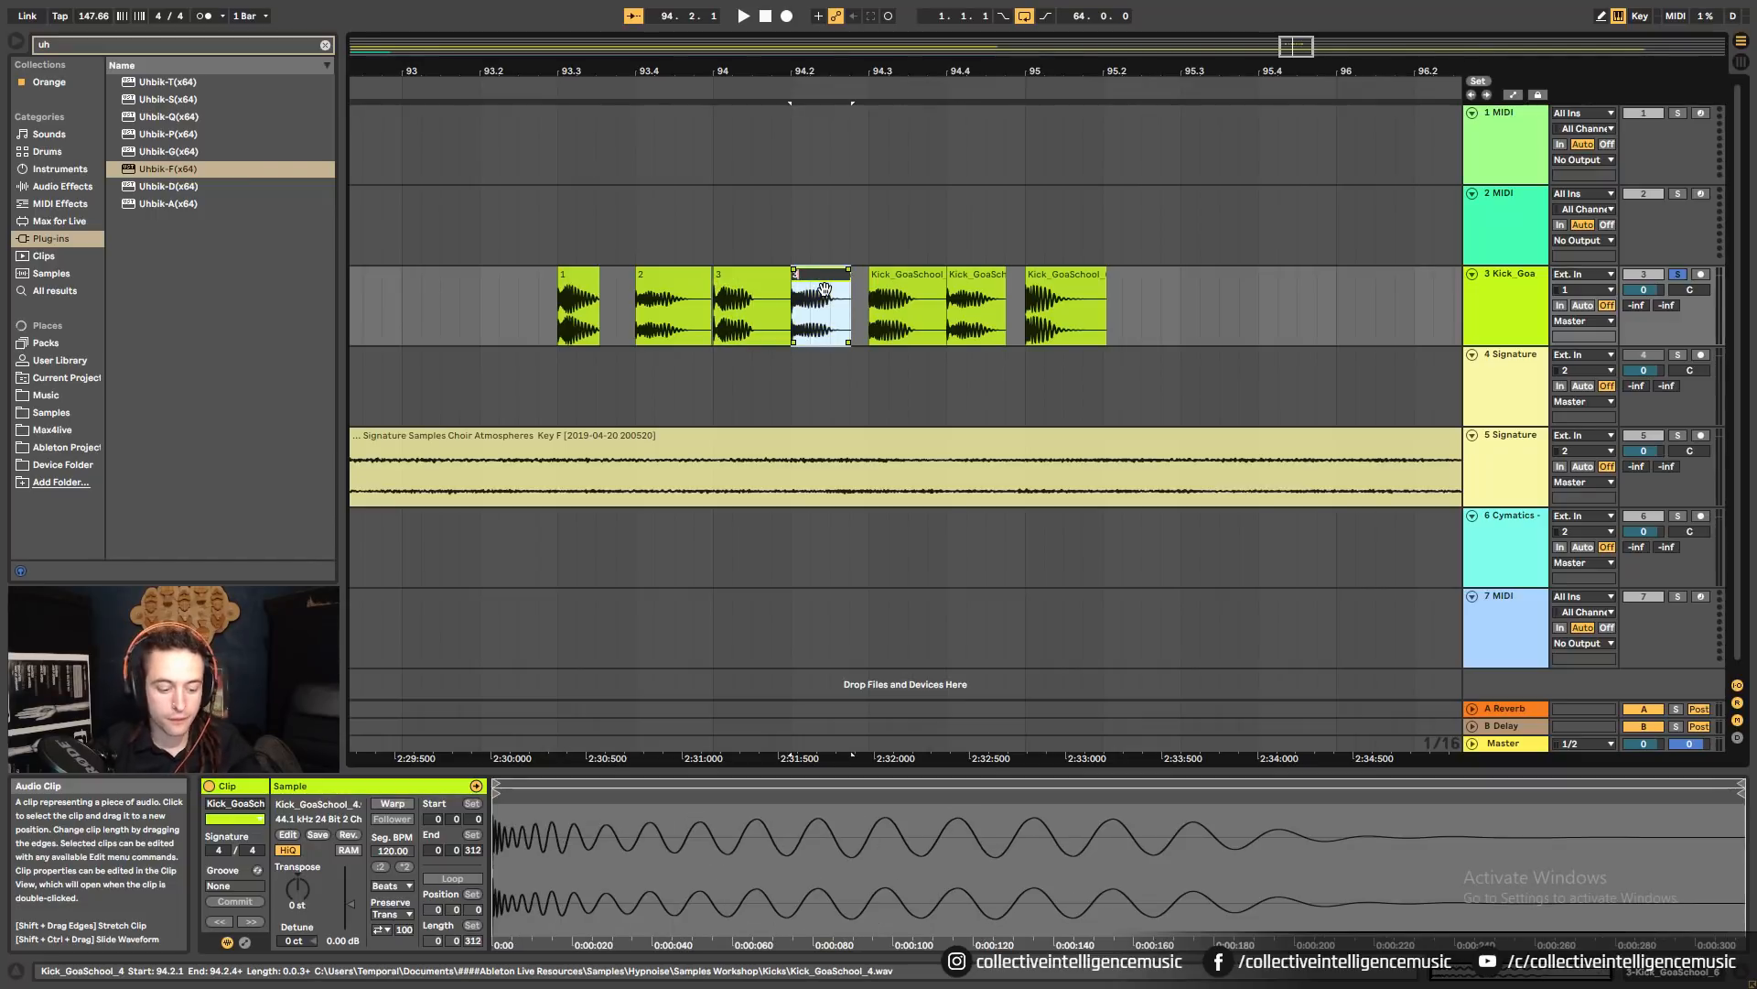
{"action": "left_click", "coordinate": [930, 337]}
{"action": "key", "text": "ctrl+r"}
{"action": "type", "text": "5"}
{"action": "key", "text": "Return"}
{"action": "left_click", "coordinate": [975, 329]}
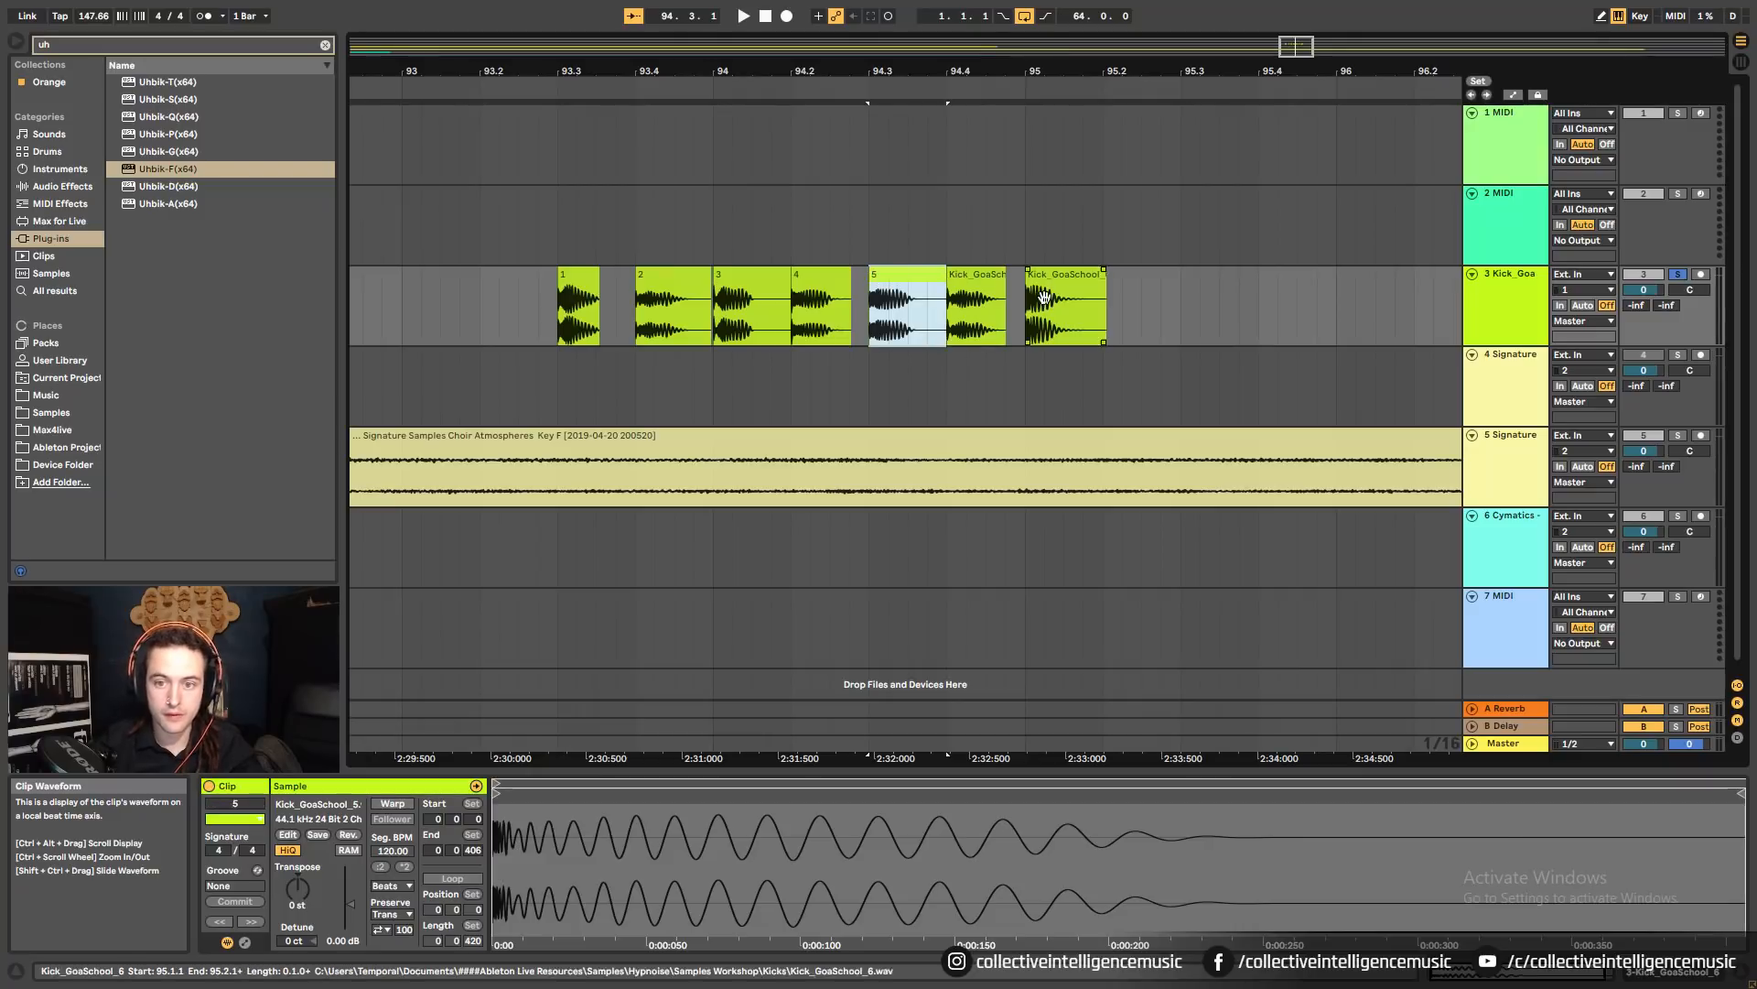
{"action": "key", "text": "ctrl+r"}
{"action": "type", "text": "6"}
{"action": "key", "text": "Return"}
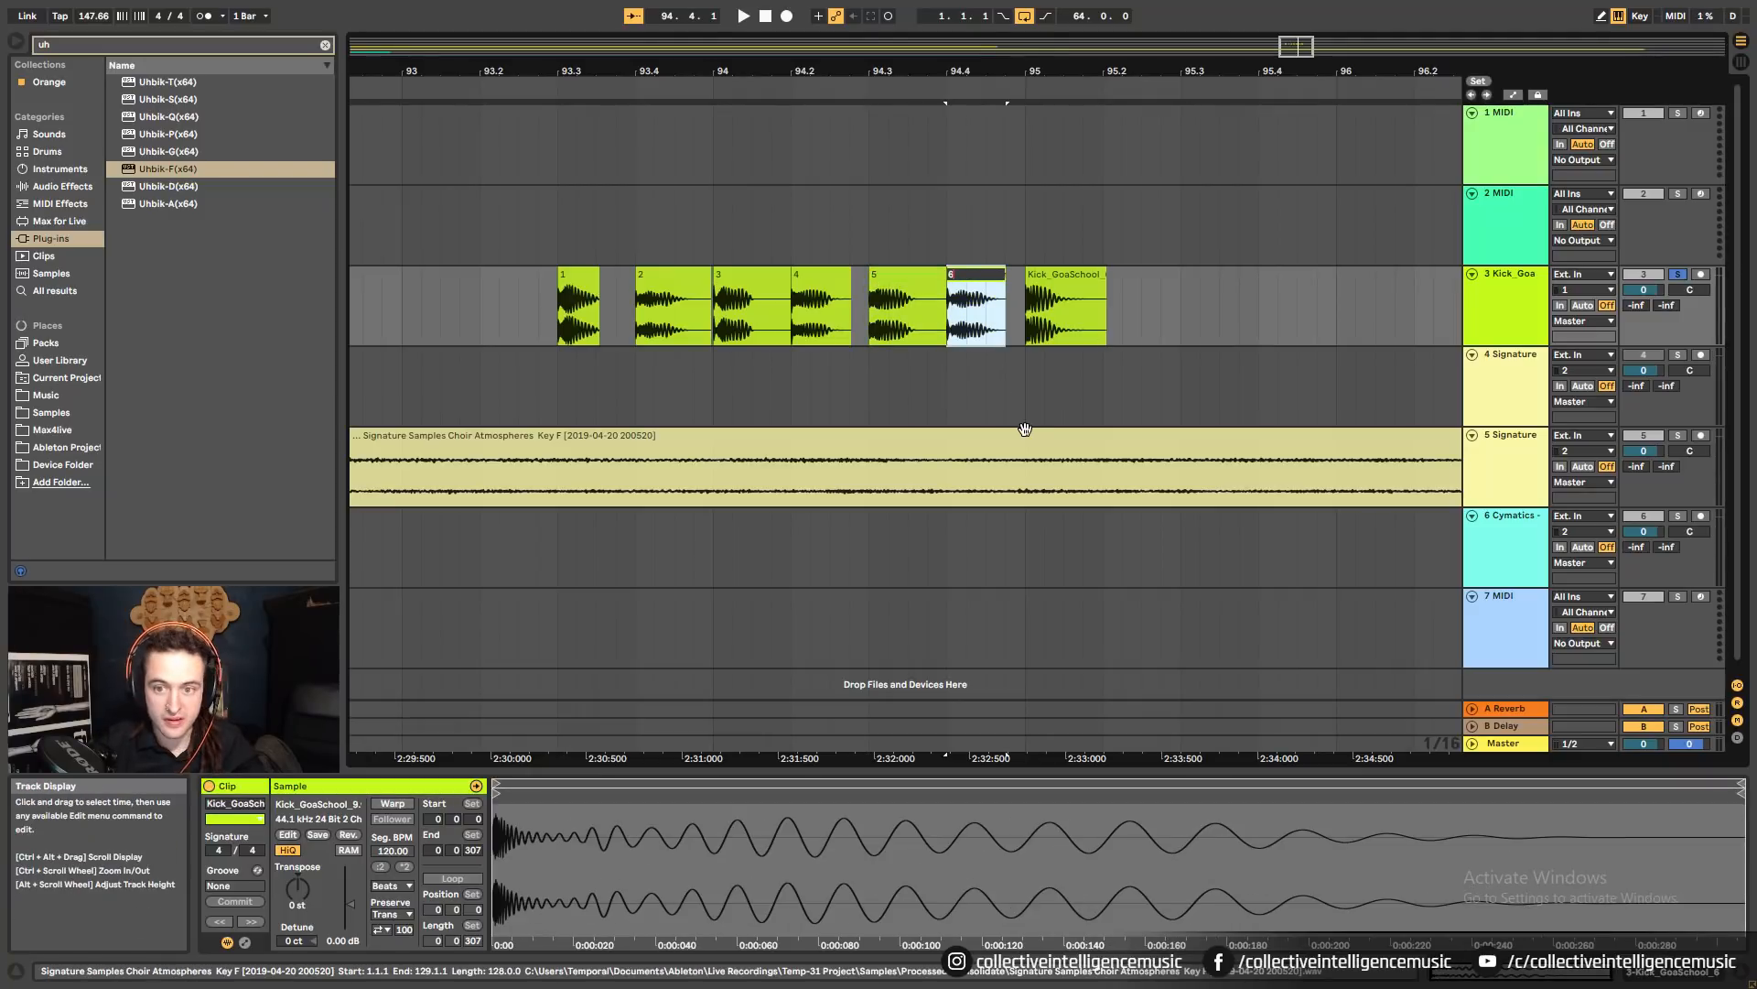
{"action": "left_click", "coordinate": [1053, 329]}
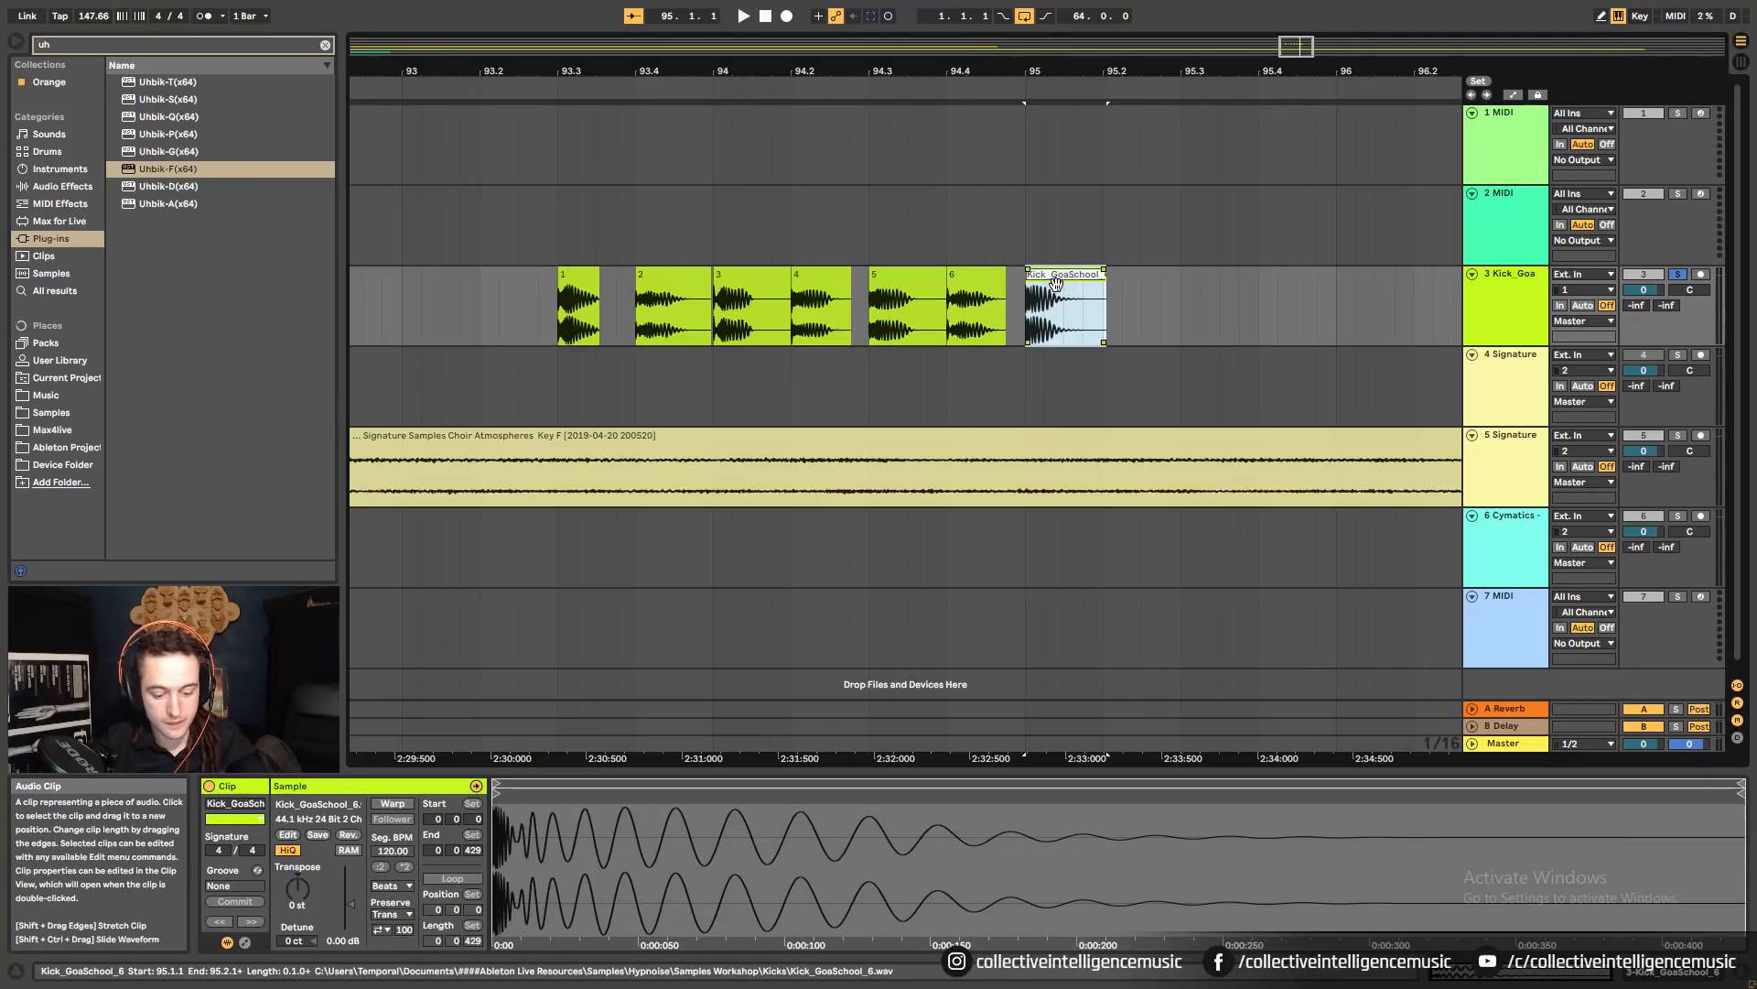
Search the plug-ins for "vu" and load VUMT Deluxe v2.1.1 on the kick track.
{"action": "left_click", "coordinate": [591, 298]}
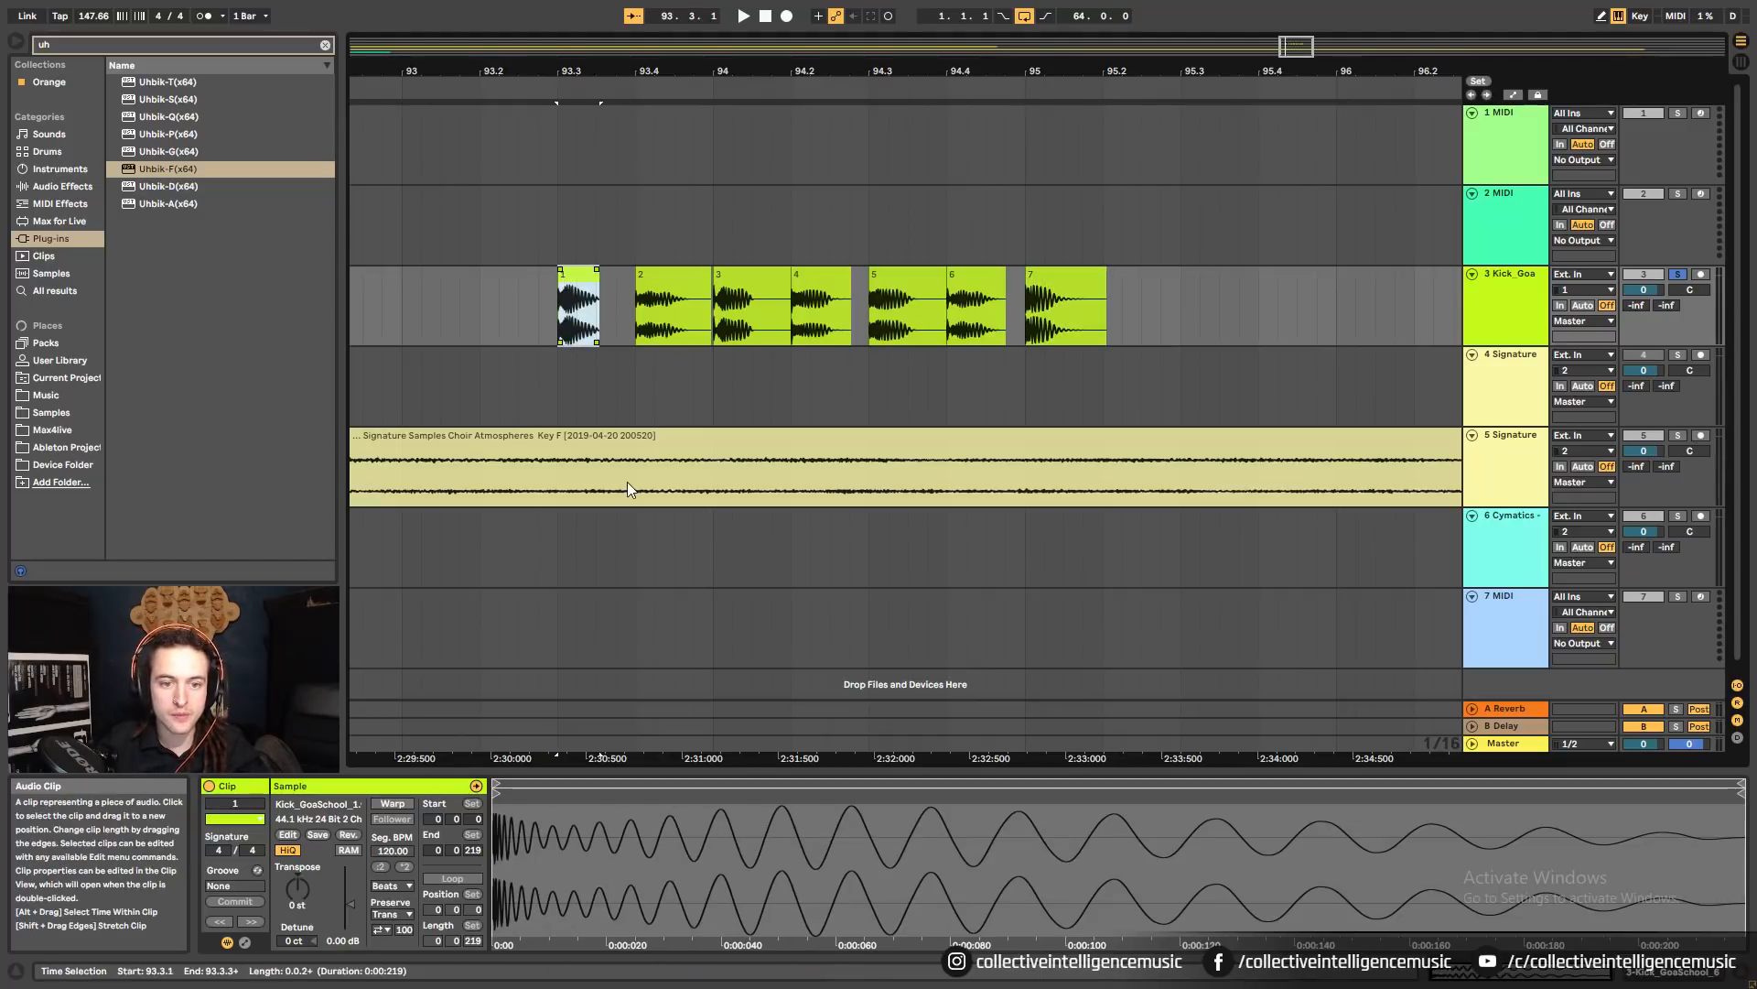
{"action": "key", "text": "ctrl+f"}
{"action": "type", "text": "vu"}
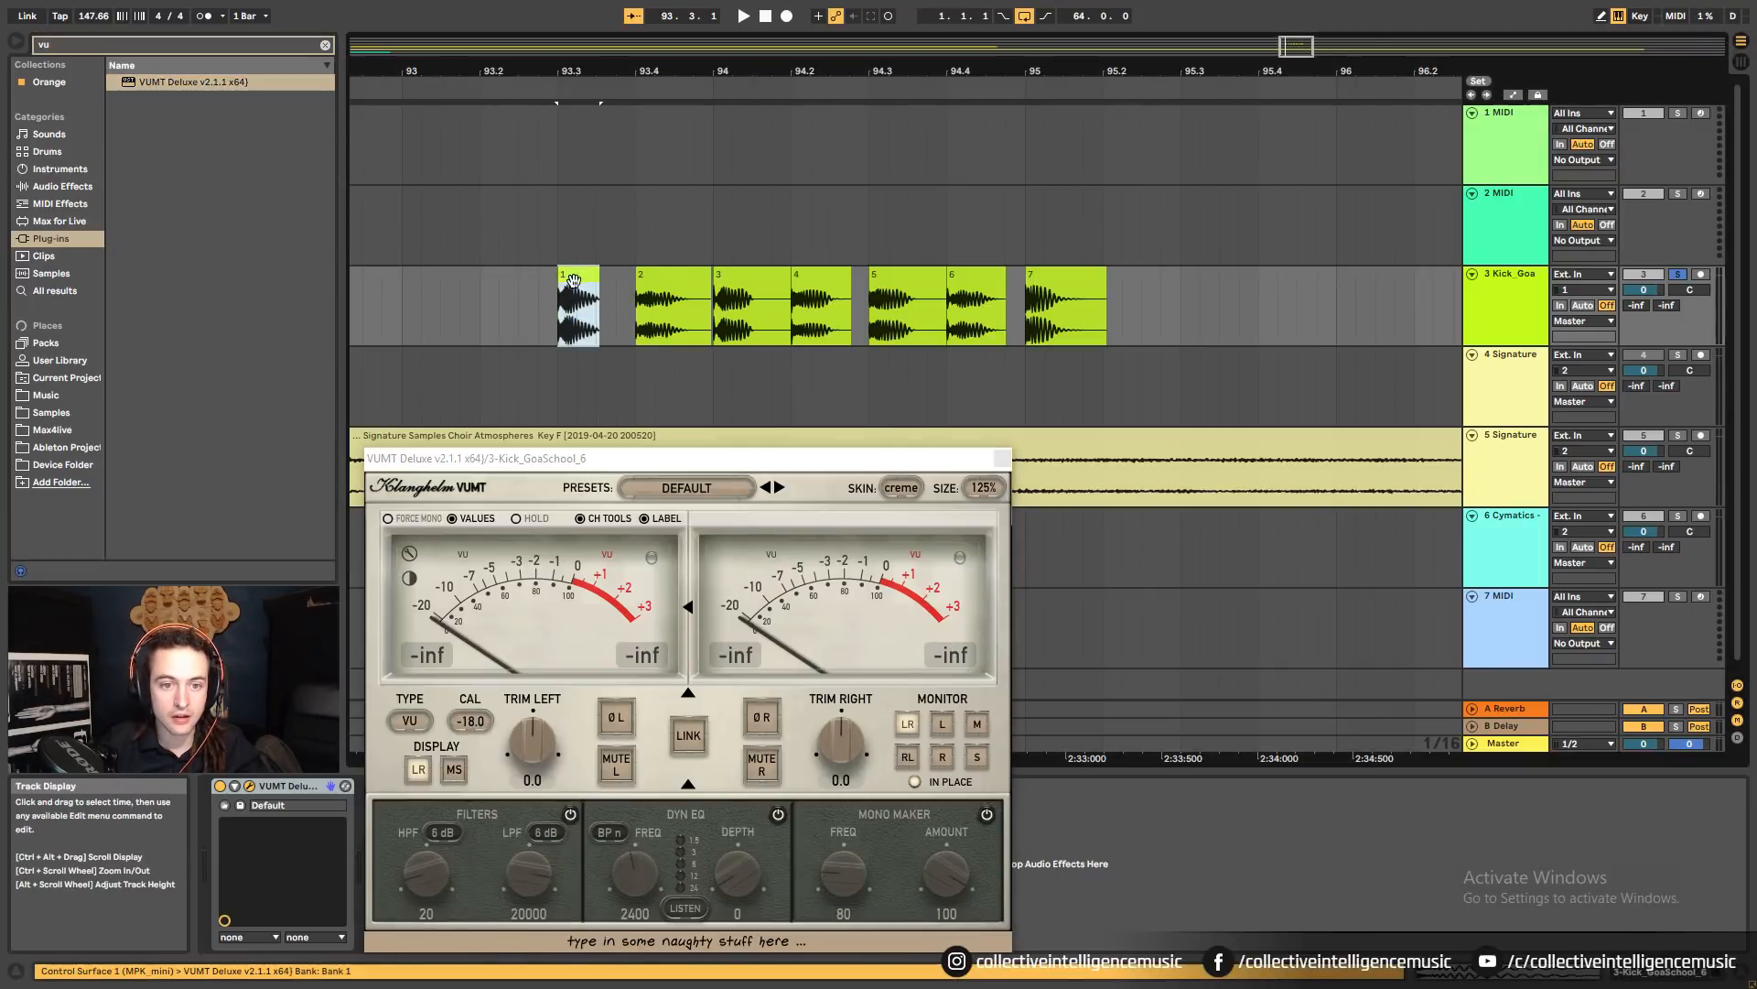
Loop the one-beat selection at 93.3 holding clip 1 and play it to check its level on the VU meter.
{"action": "key", "text": "ctrl+l"}
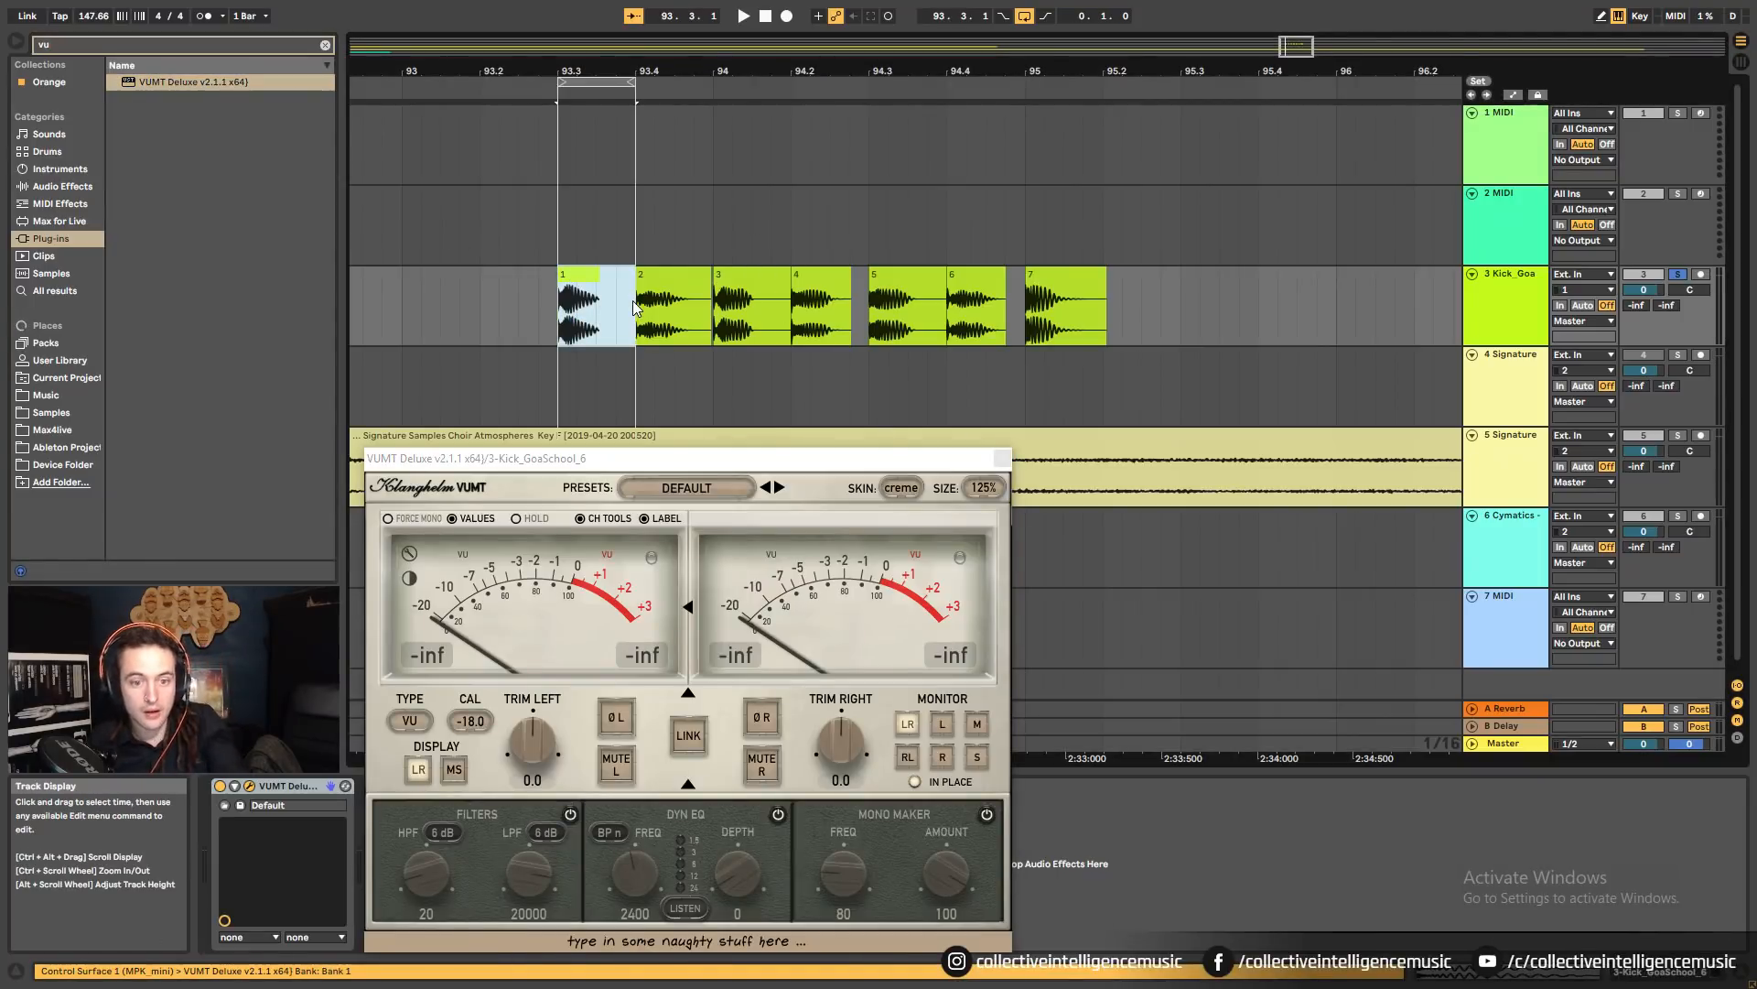
{"action": "key", "text": "space"}
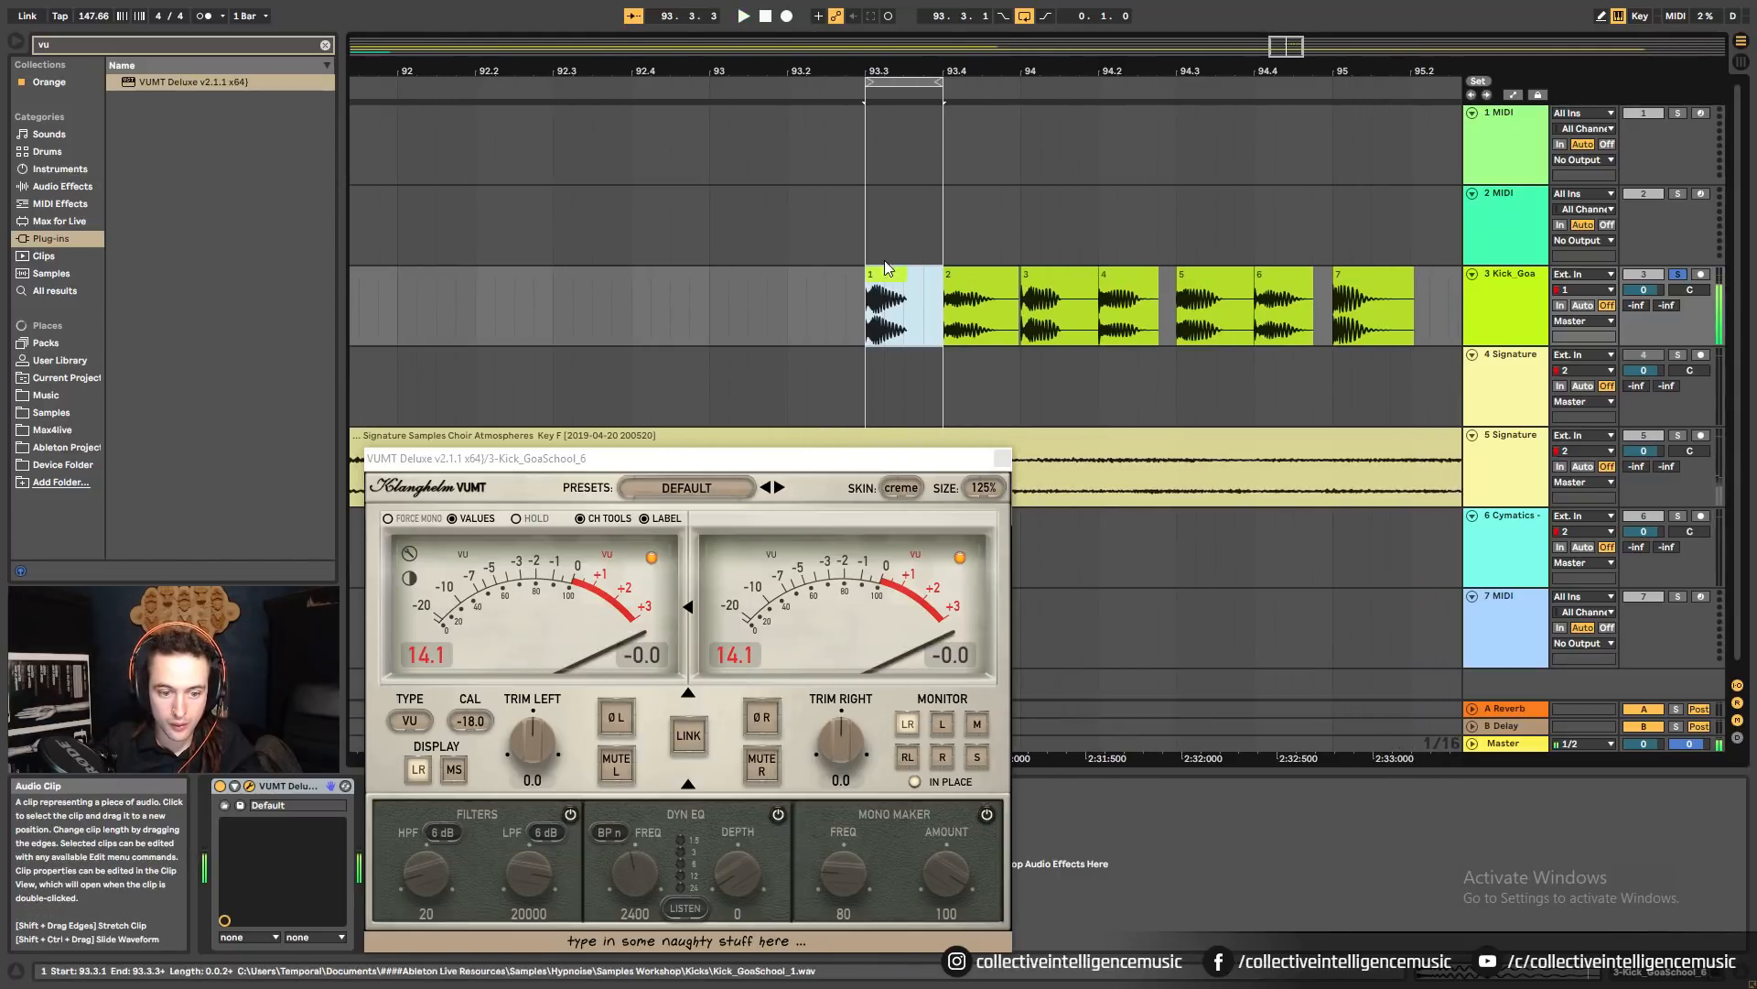
{"action": "key", "text": "space"}
Move the loop to clip 2 at 93.4 and raise the clip's gain to 4.00 dB during playback.
{"action": "left_click_drag", "start_coordinate": [931, 84], "coordinate": [1011, 101]}
{"action": "key", "text": "space"}
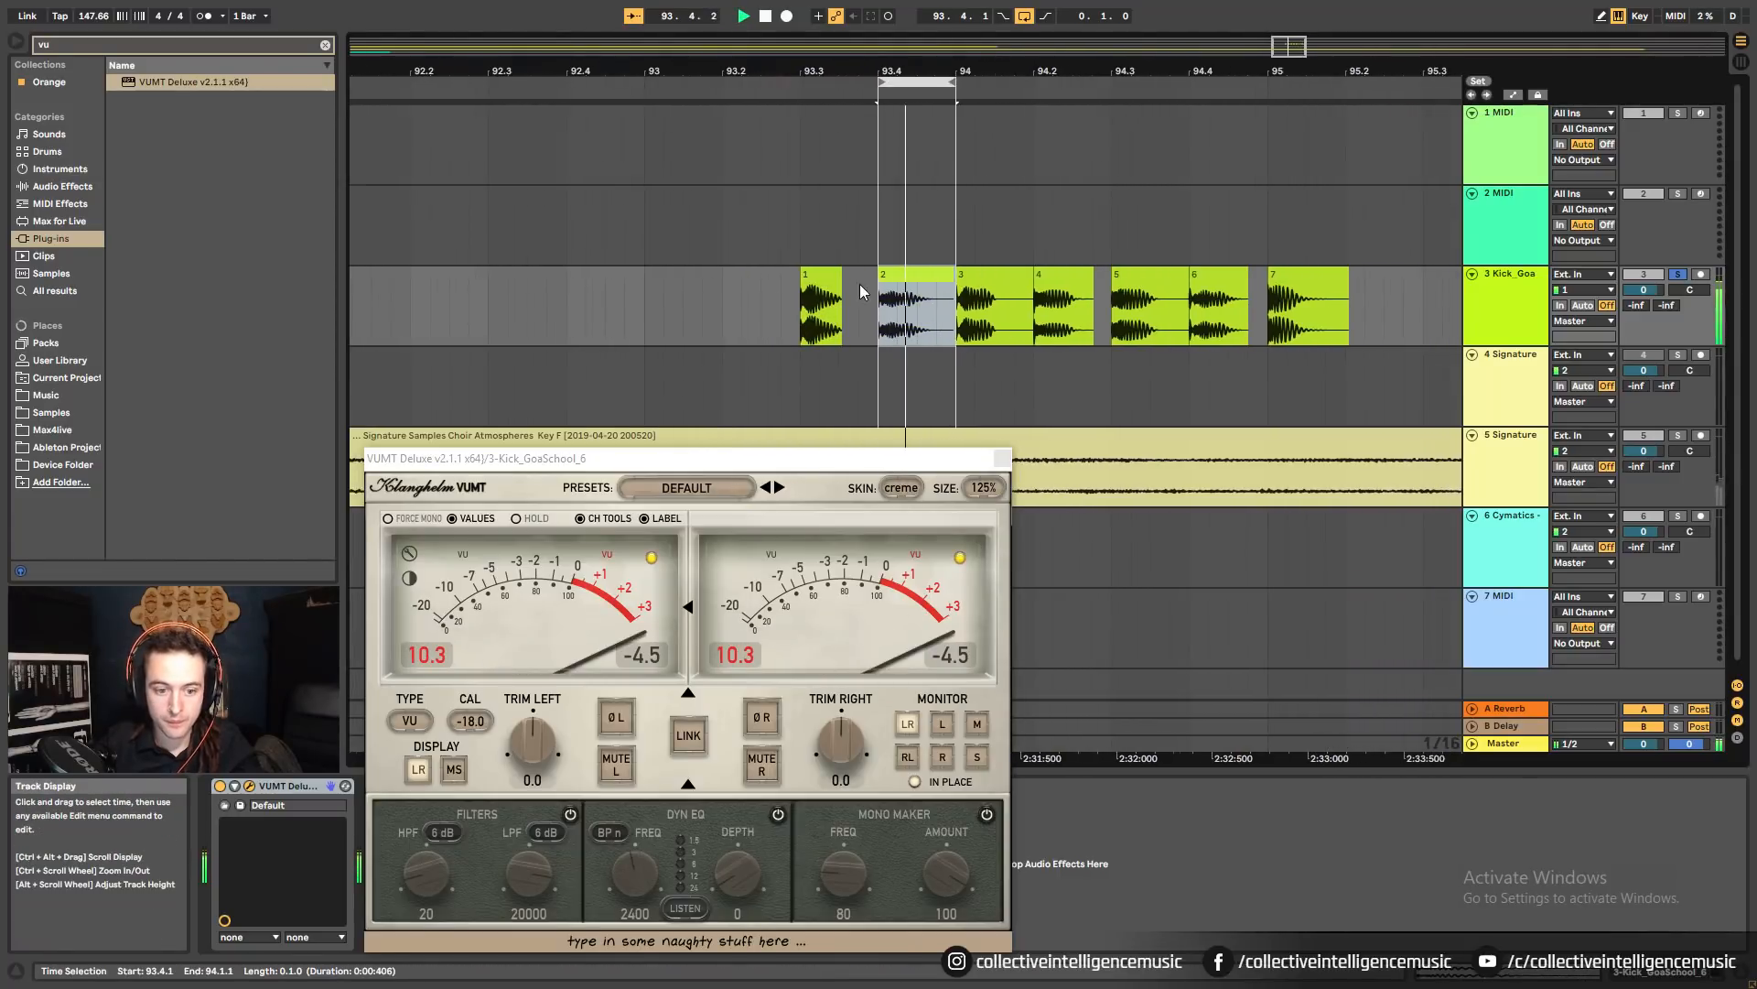
{"action": "left_click", "coordinate": [1419, 978]}
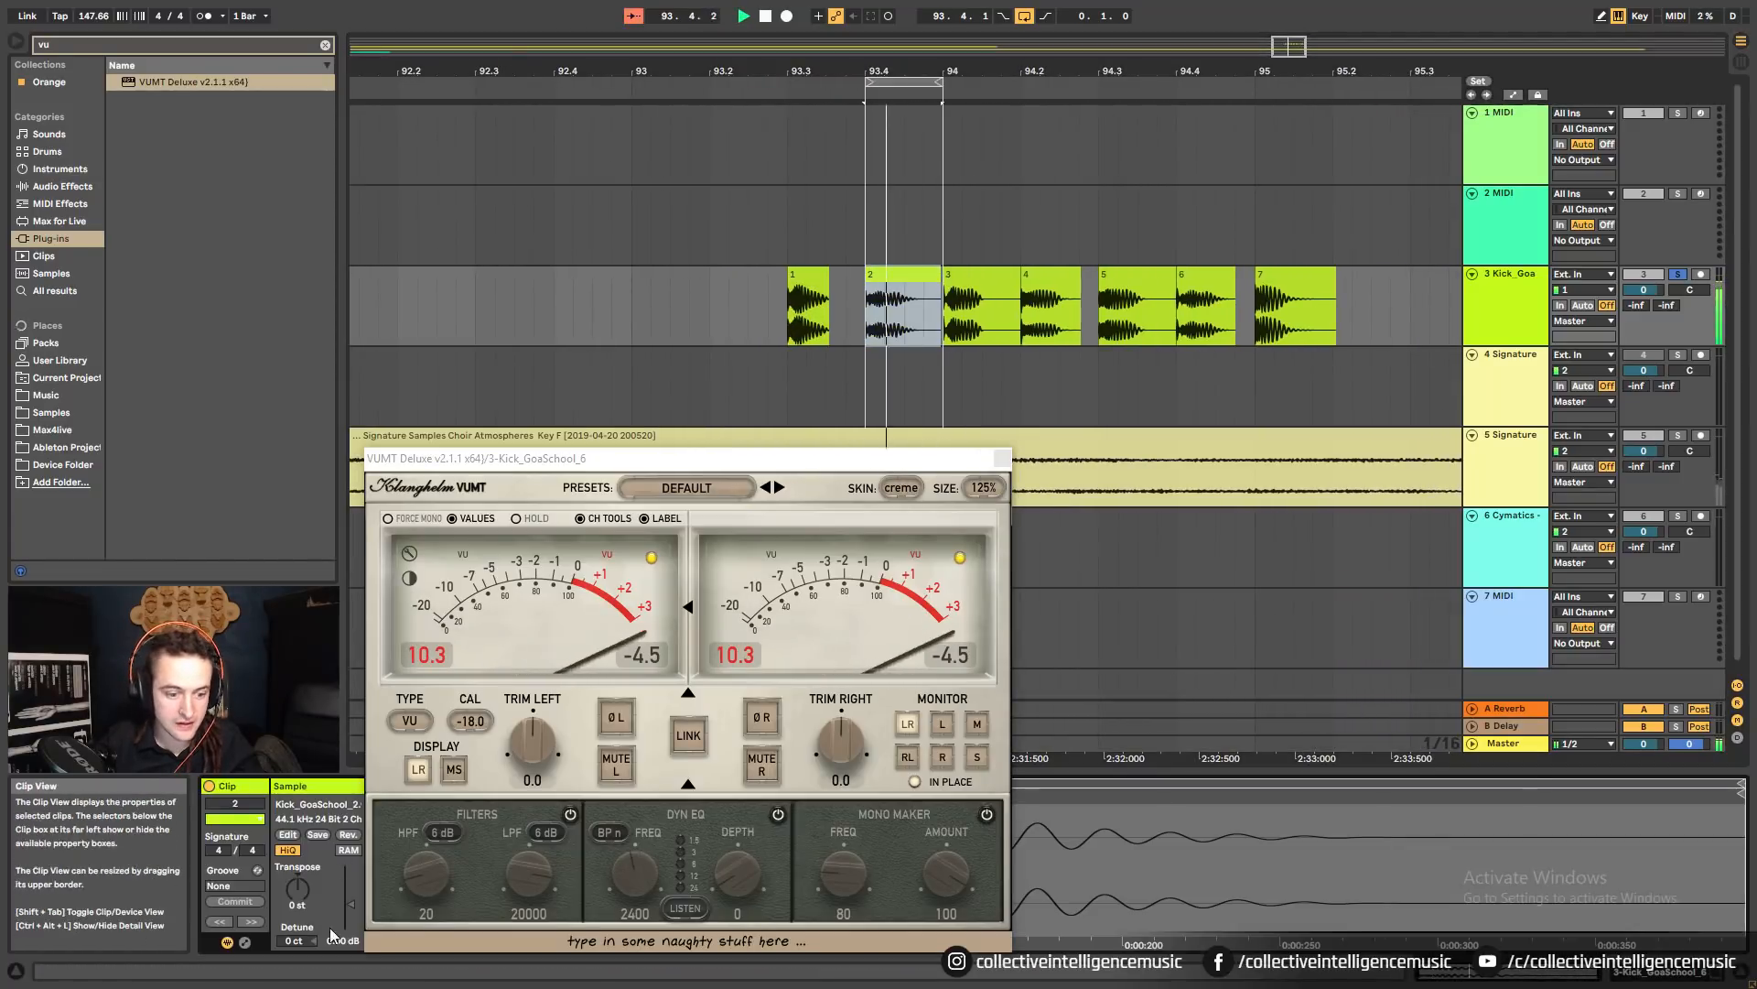
{"action": "left_click_drag", "start_coordinate": [338, 939], "coordinate": [338, 921]}
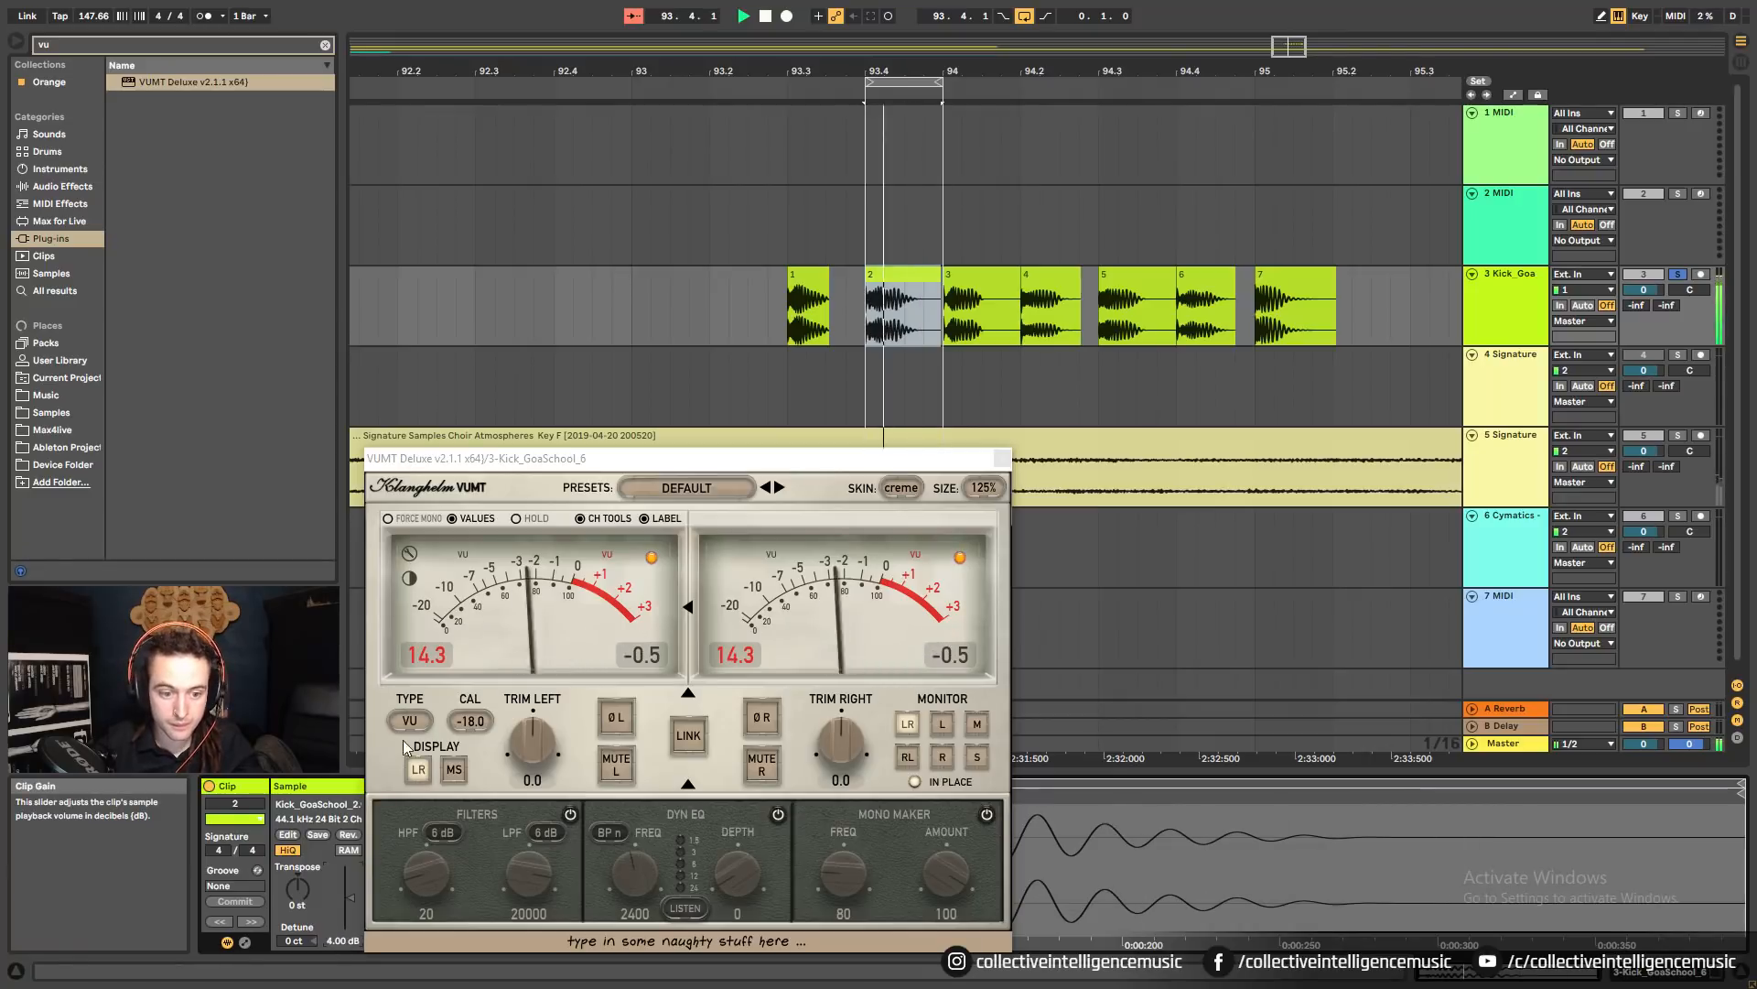
{"action": "key", "text": "space"}
Loop clip 4 at 94.2 and raise its gain to 2.00 dB while metering it.
{"action": "left_click_drag", "start_coordinate": [934, 88], "coordinate": [1002, 84]}
{"action": "key", "text": "space"}
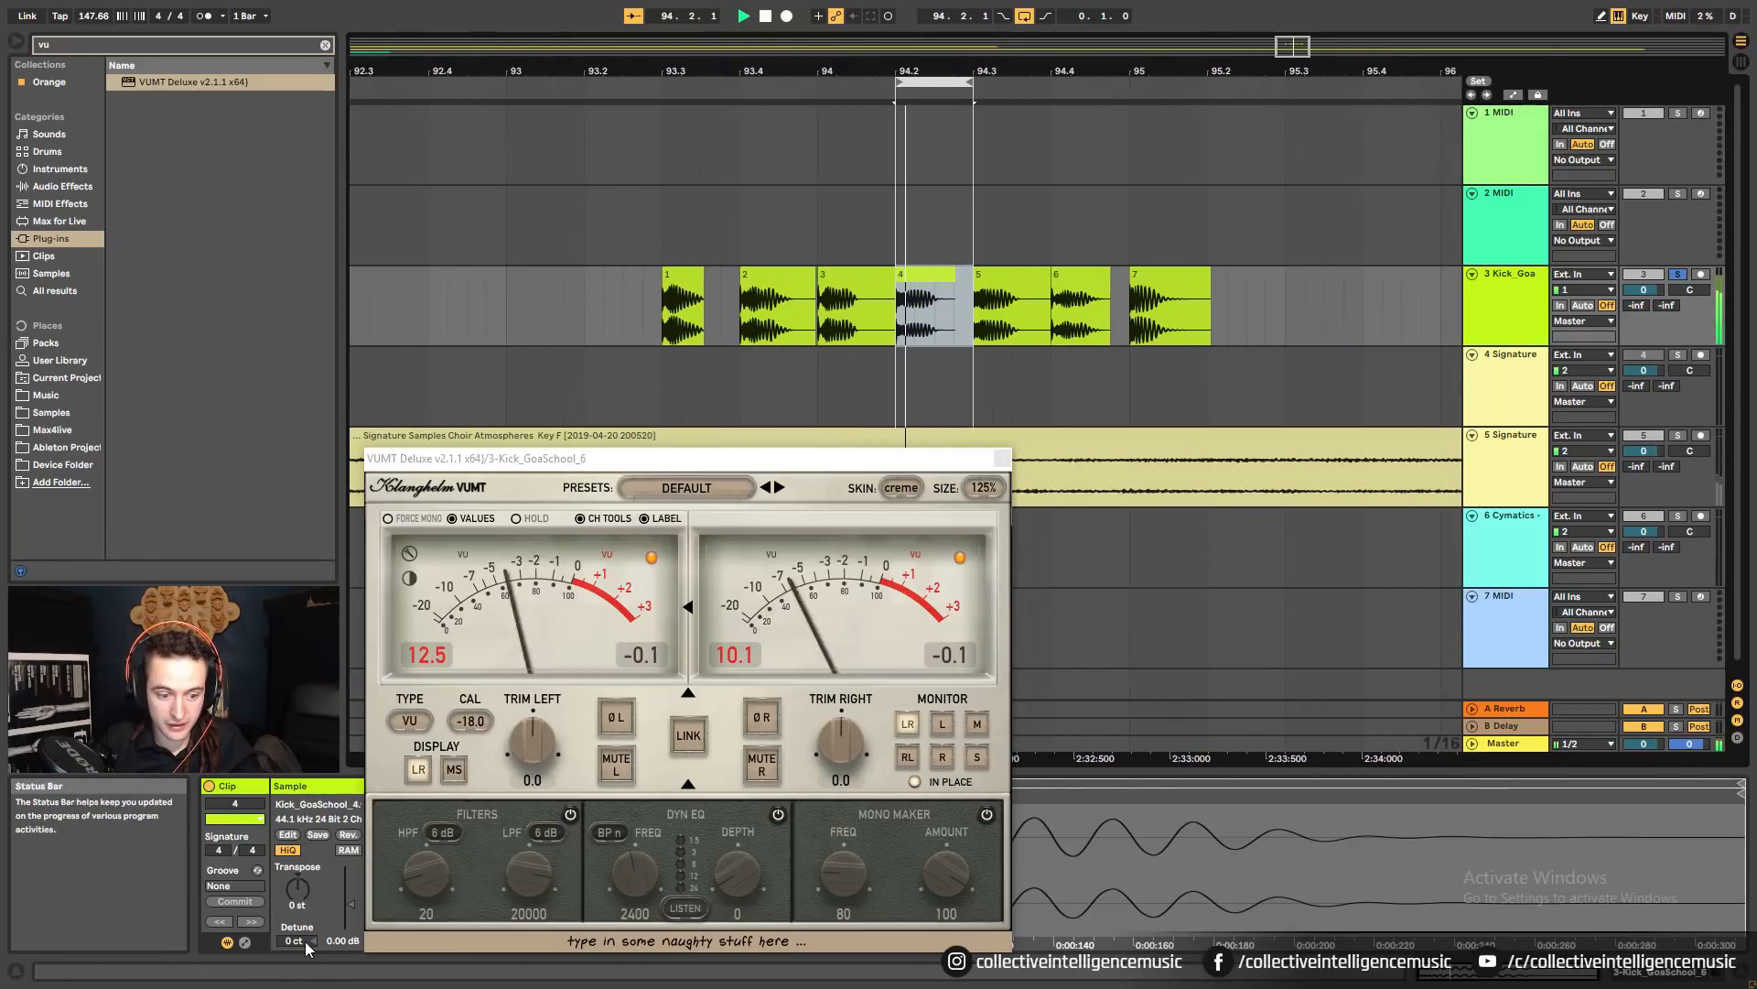
{"action": "left_click_drag", "start_coordinate": [338, 942], "coordinate": [339, 923]}
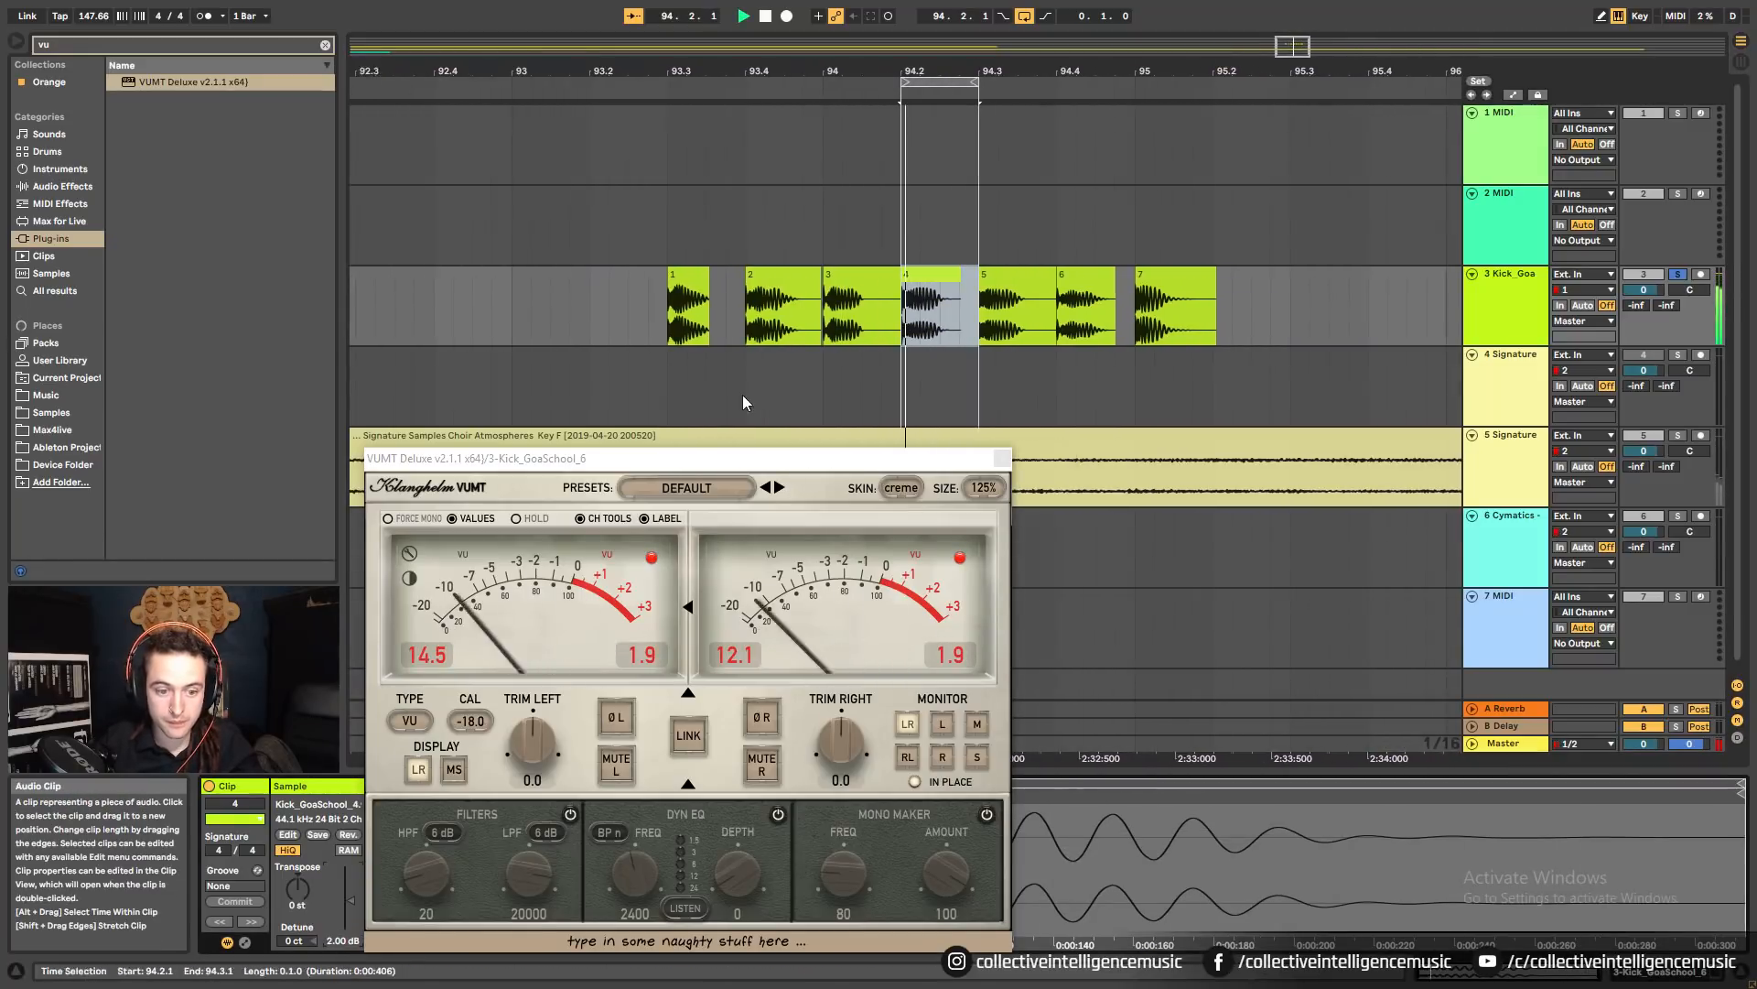
{"action": "key", "text": "space"}
Loop clip 5 at 94.3 and raise its gain to 1.00 dB while metering it.
{"action": "left_click", "coordinate": [986, 106]}
{"action": "key", "text": "space"}
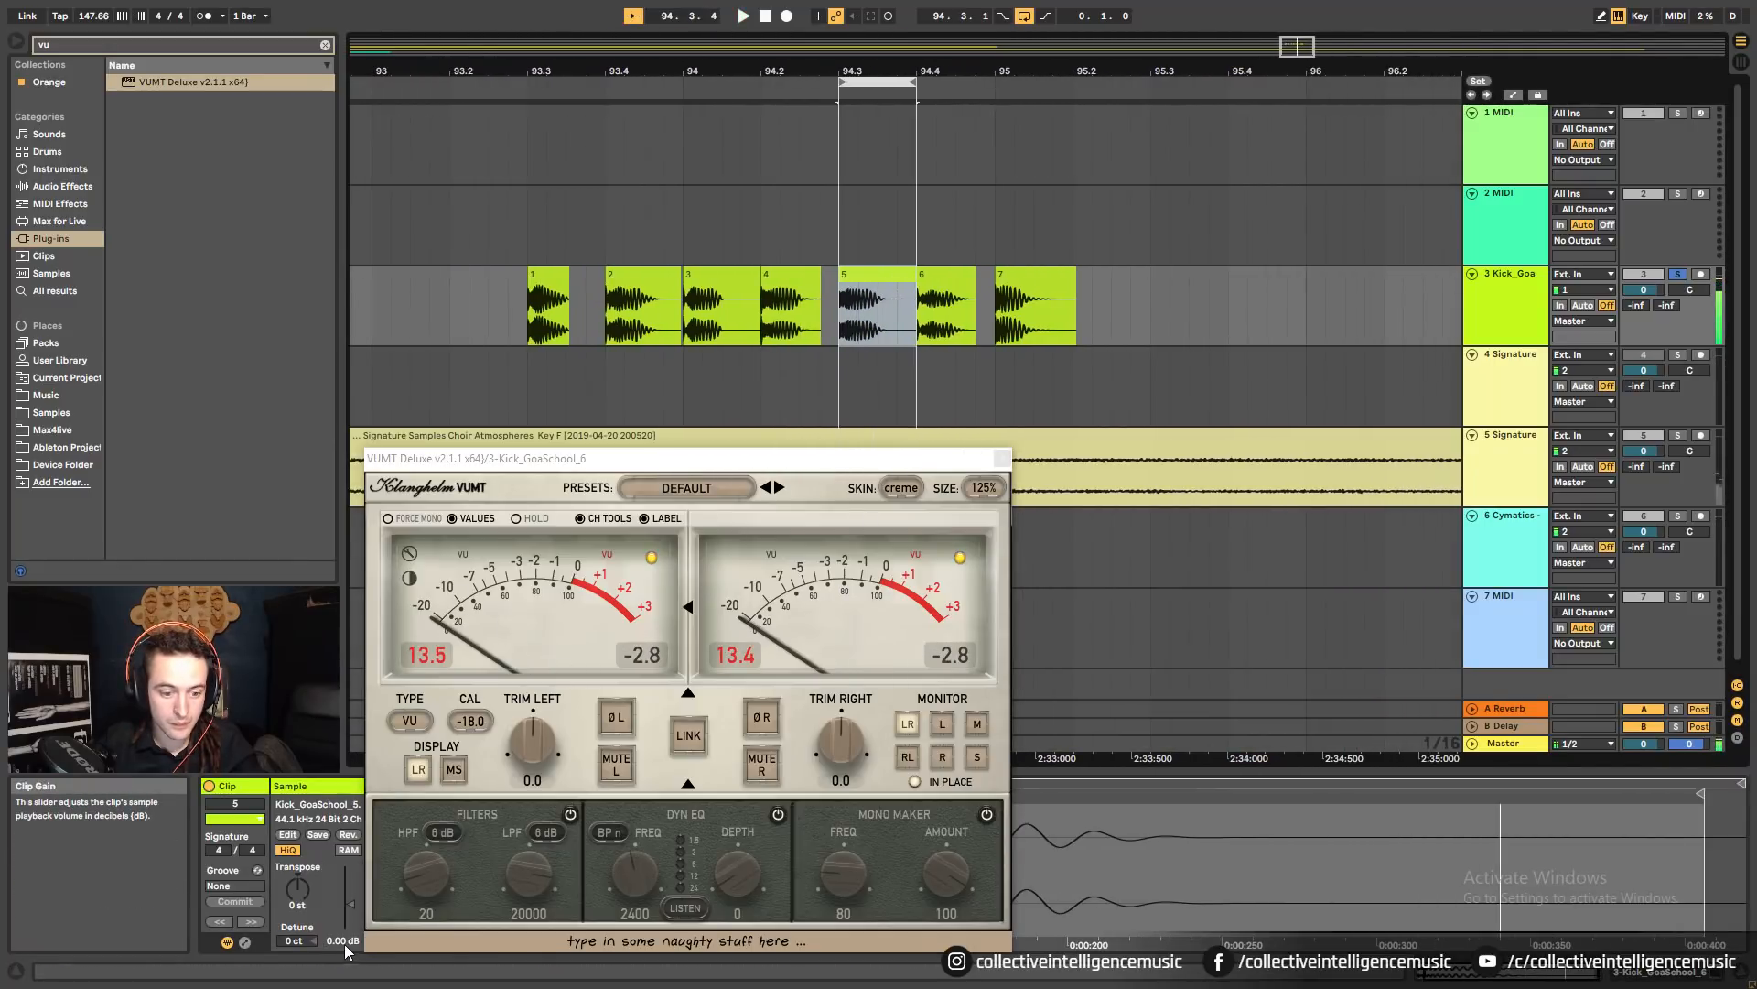
{"action": "left_click_drag", "start_coordinate": [344, 942], "coordinate": [345, 933]}
{"action": "key", "text": "space"}
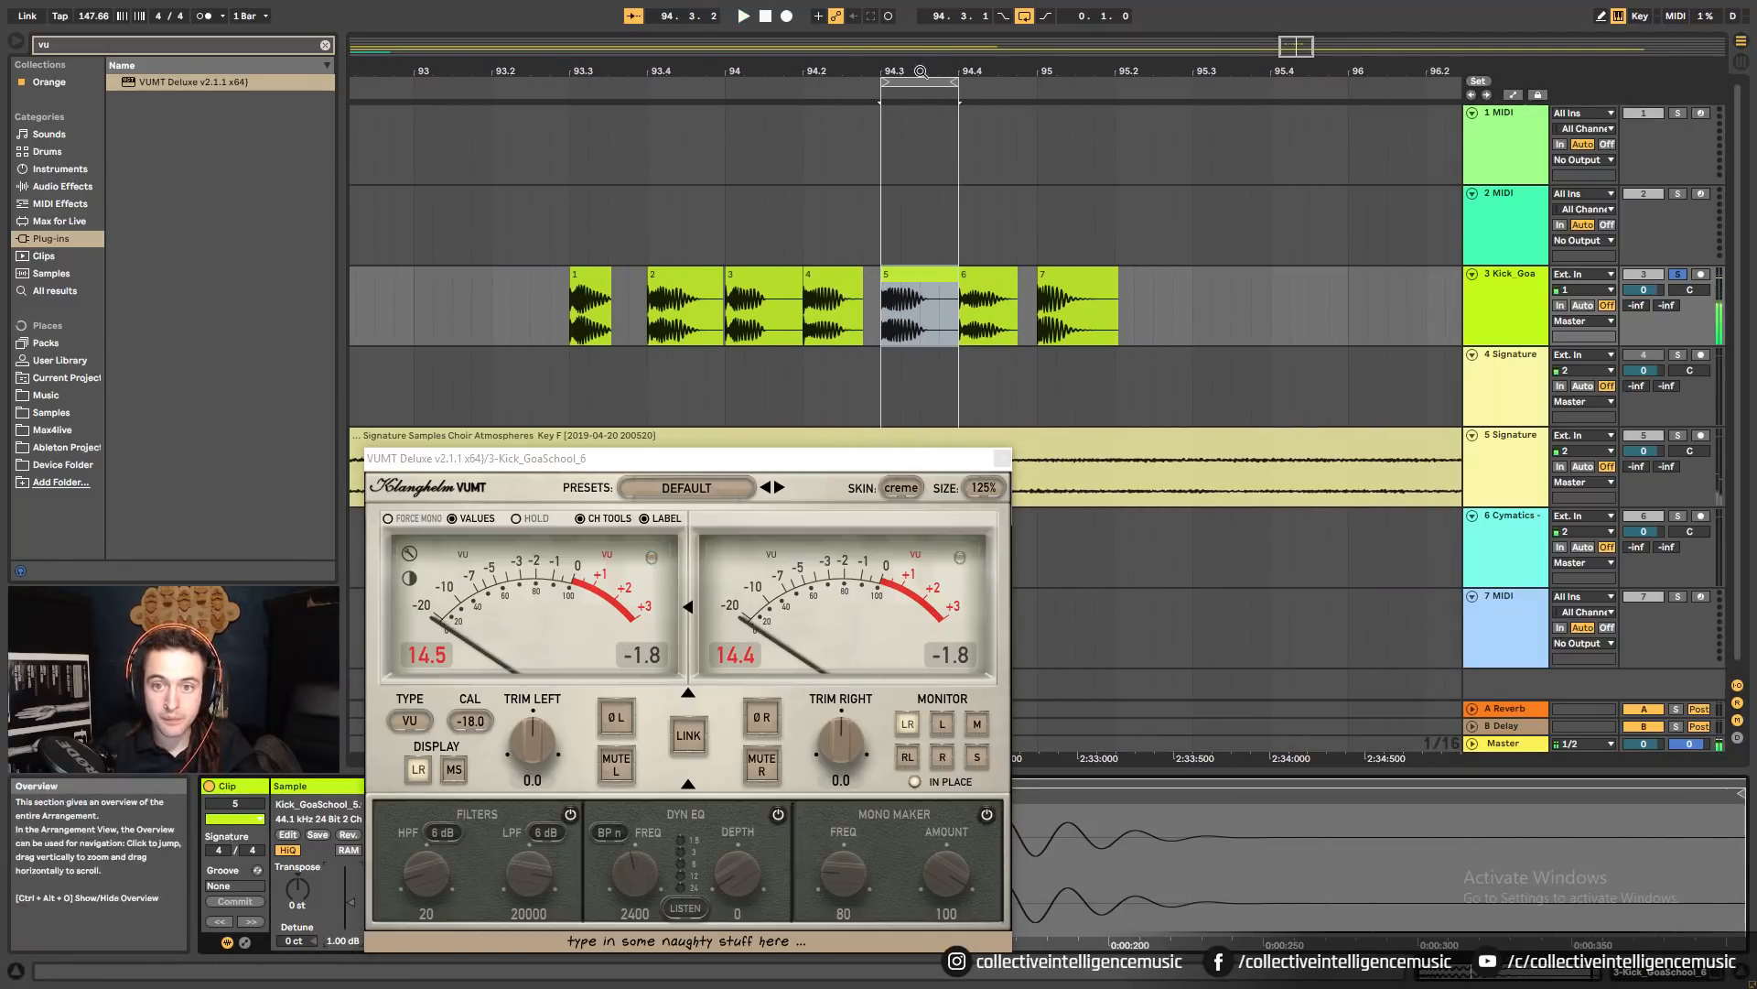
Loop clip 6 at 94.4 and set its gain to 3.50 dB while metering it.
{"action": "left_click_drag", "start_coordinate": [925, 90], "coordinate": [984, 90]}
{"action": "left_click", "coordinate": [996, 90]}
{"action": "key", "text": "space"}
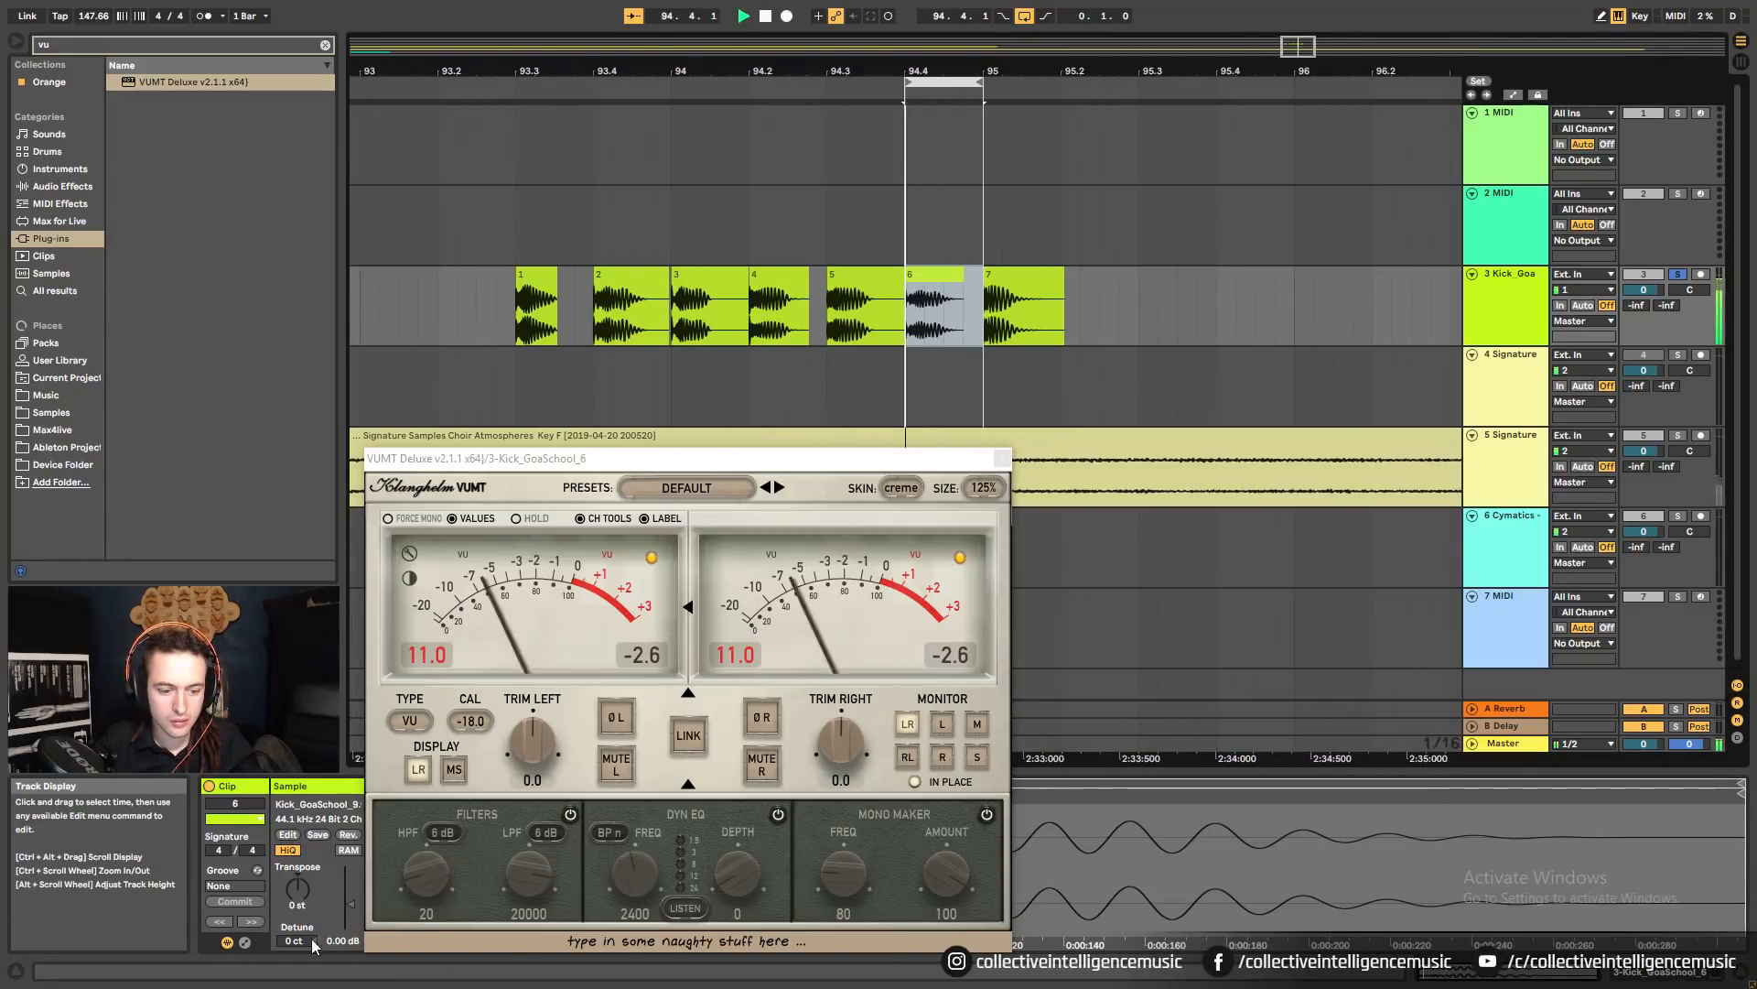
{"action": "left_click_drag", "start_coordinate": [344, 940], "coordinate": [345, 913]}
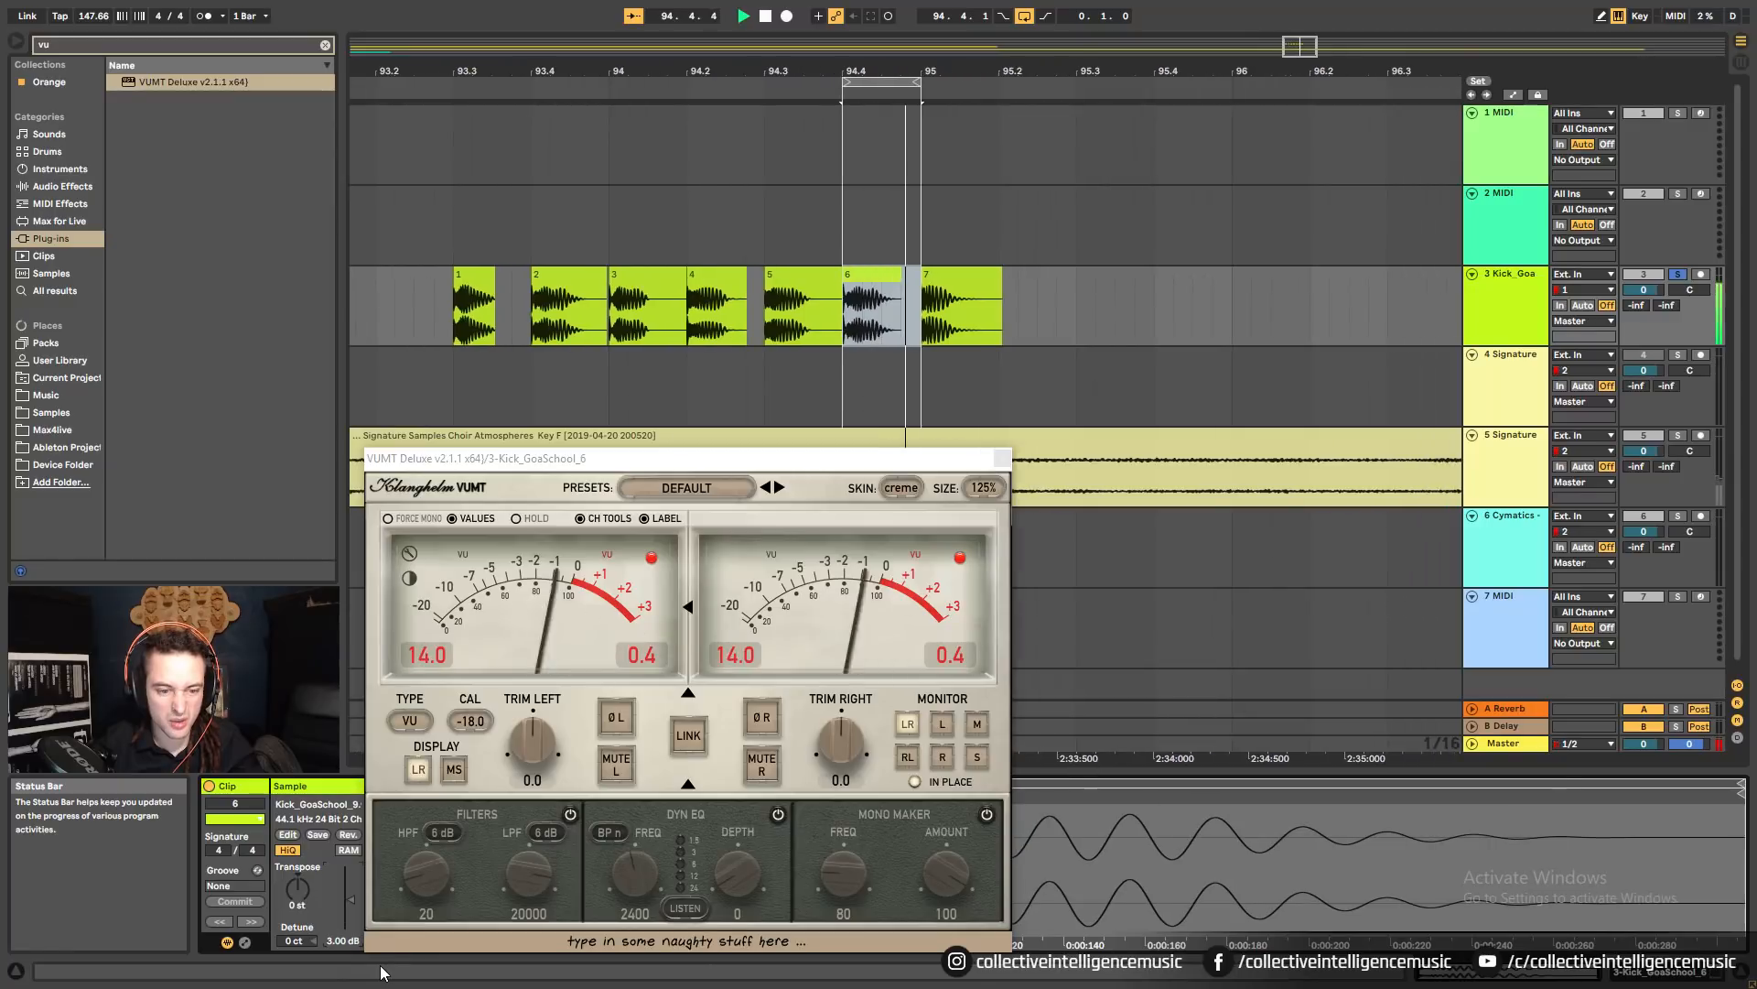
{"action": "type", "text": "3.5"}
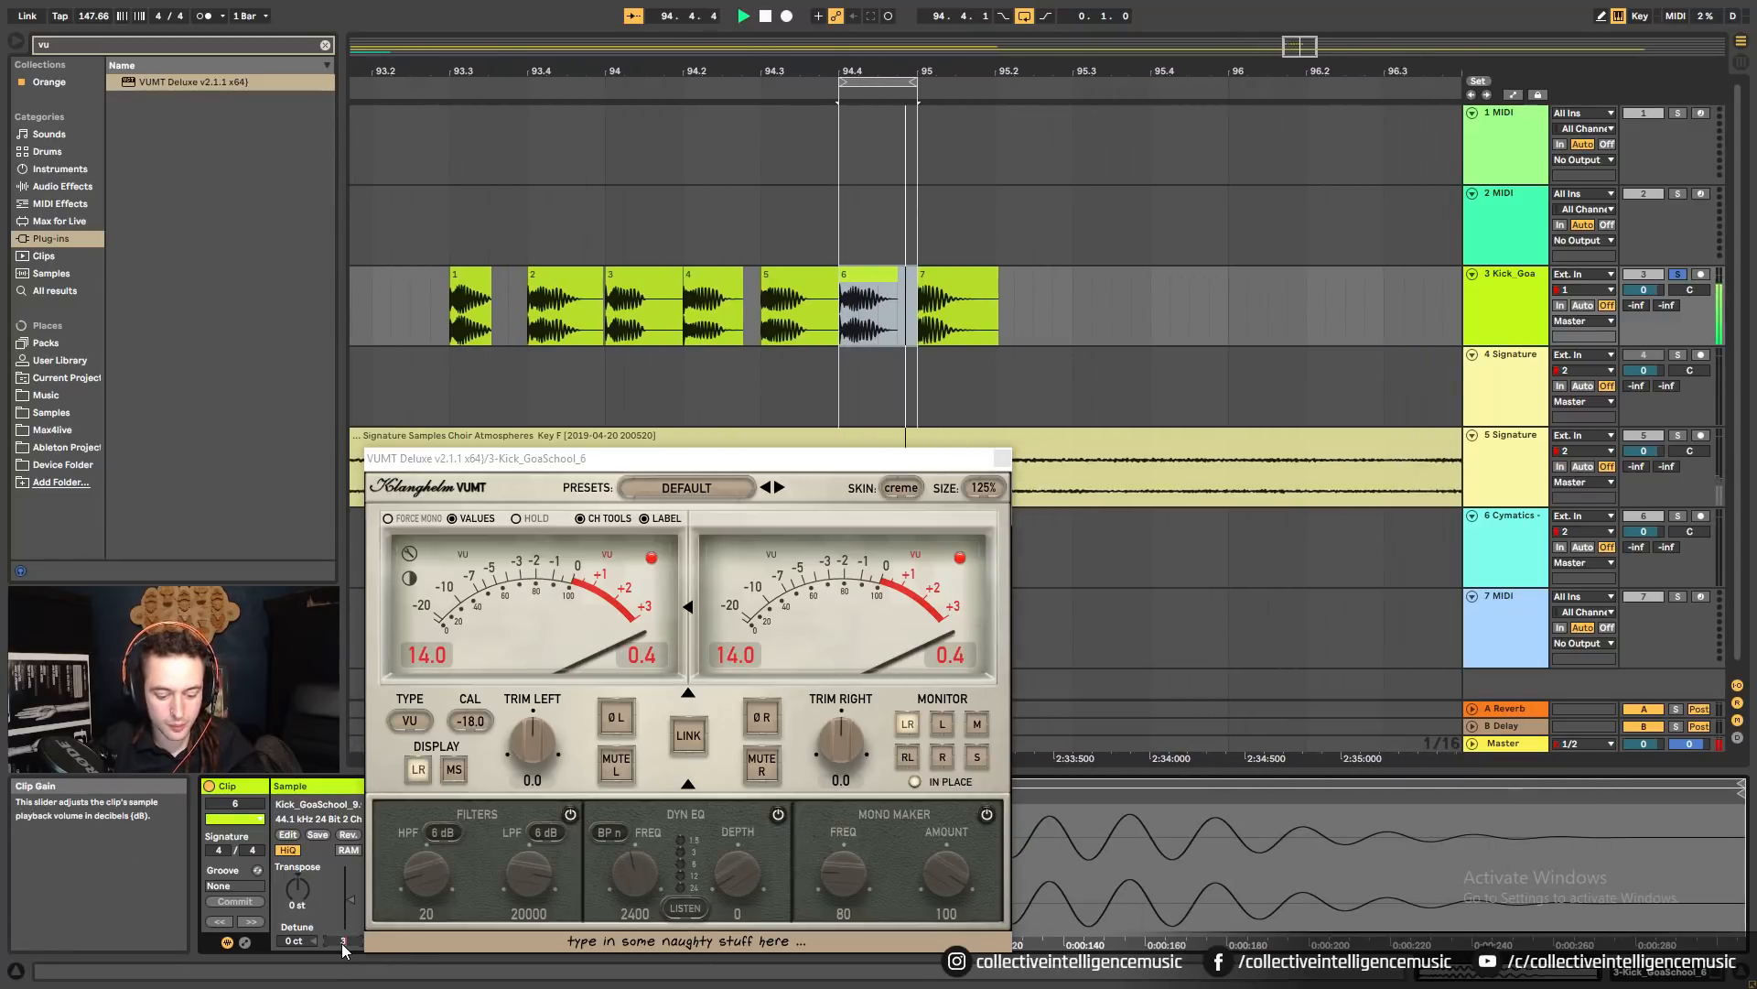
{"action": "key", "text": "Return"}
{"action": "key", "text": "space"}
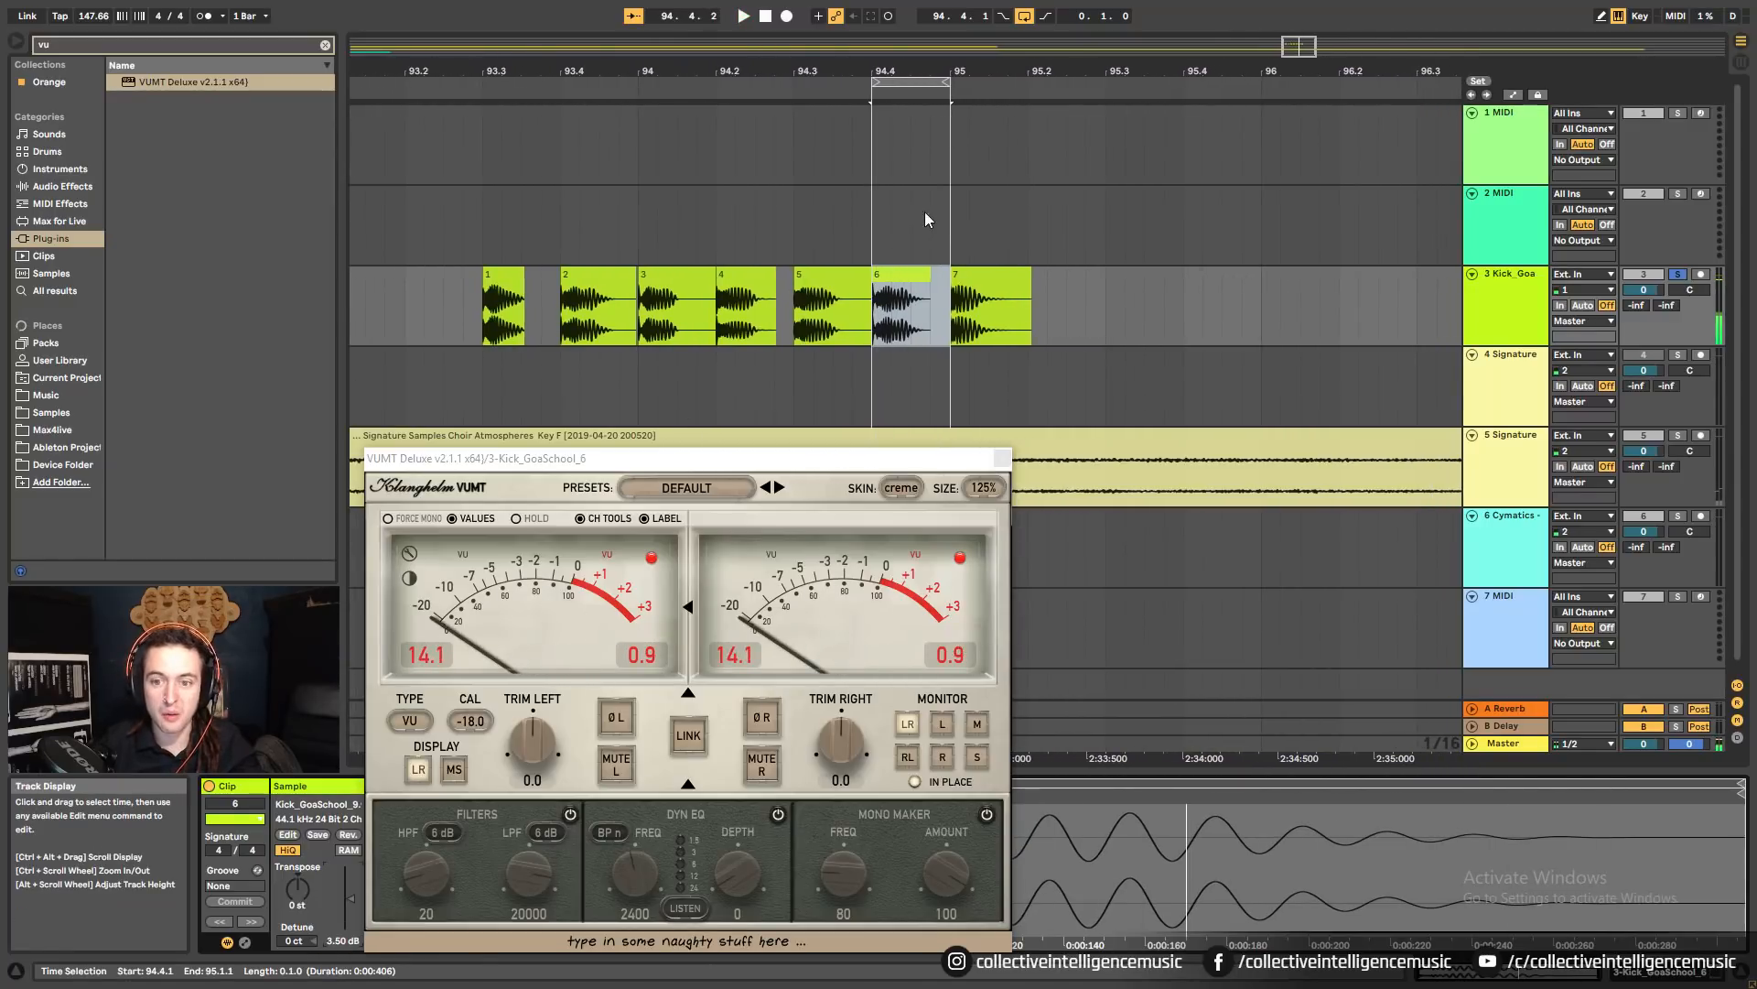
Meter clip 7 in a loop at 95.1 and trim the clip's end to 95.2.
{"action": "left_click", "coordinate": [984, 274]}
{"action": "key", "text": "space"}
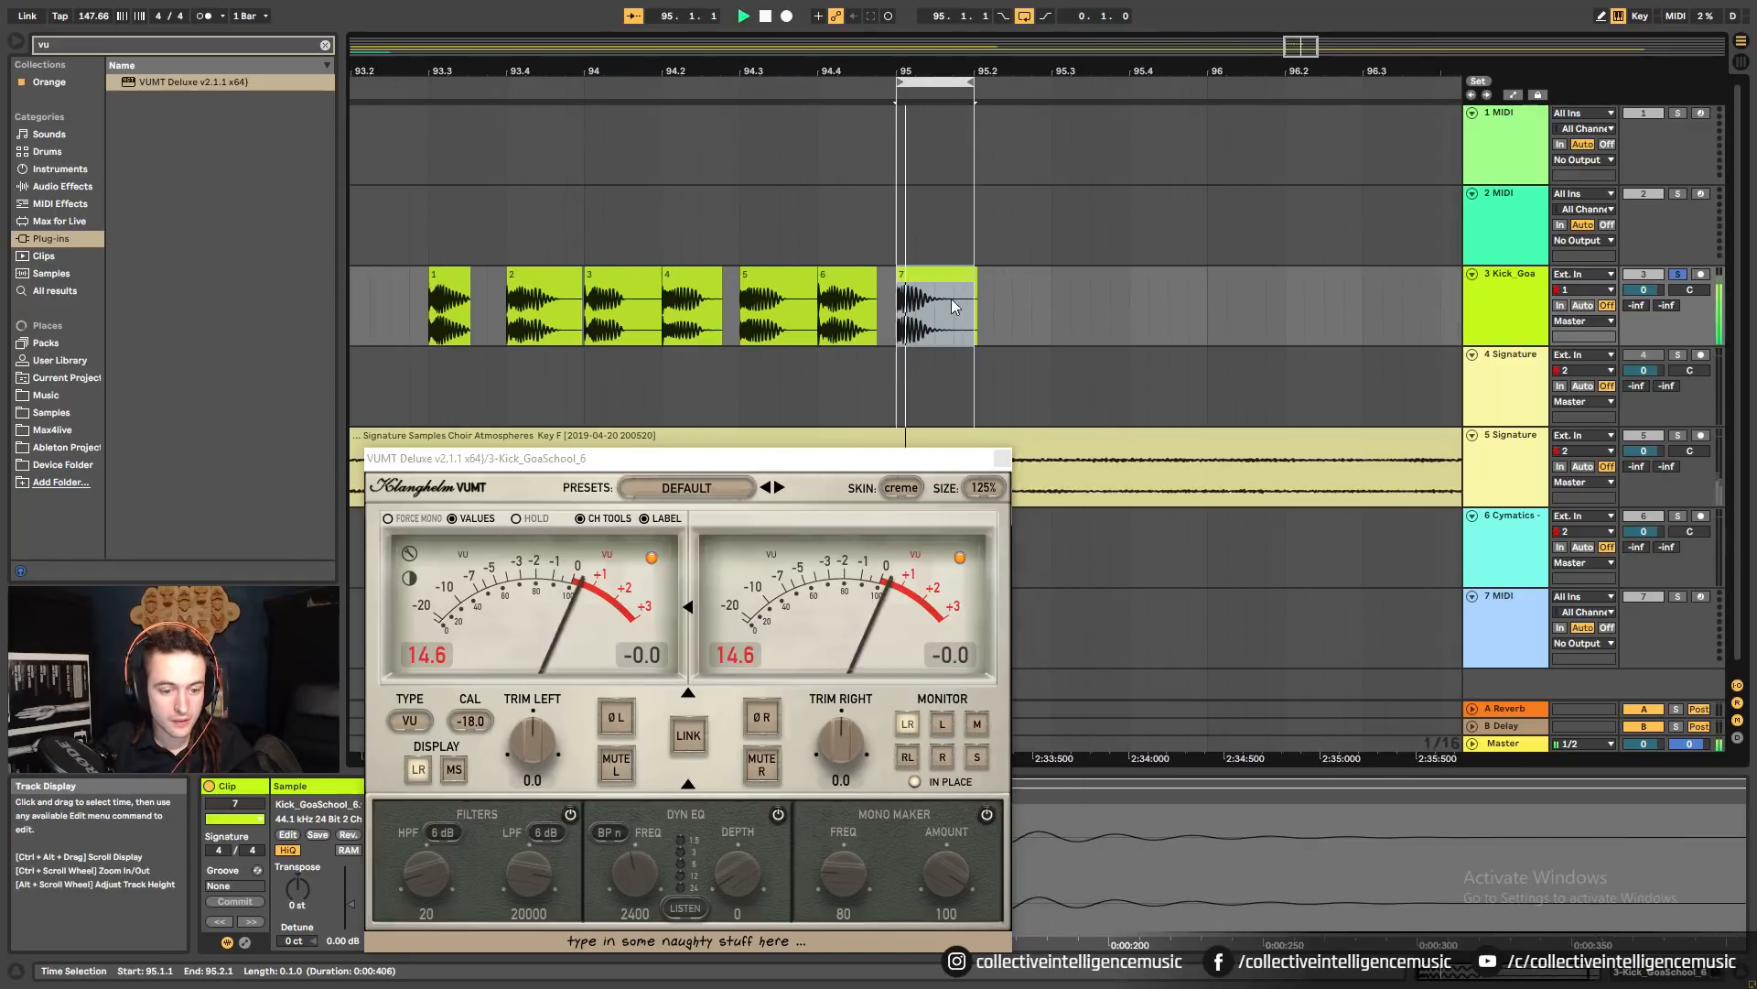
{"action": "key", "text": "space"}
{"action": "left_click", "coordinate": [905, 285]}
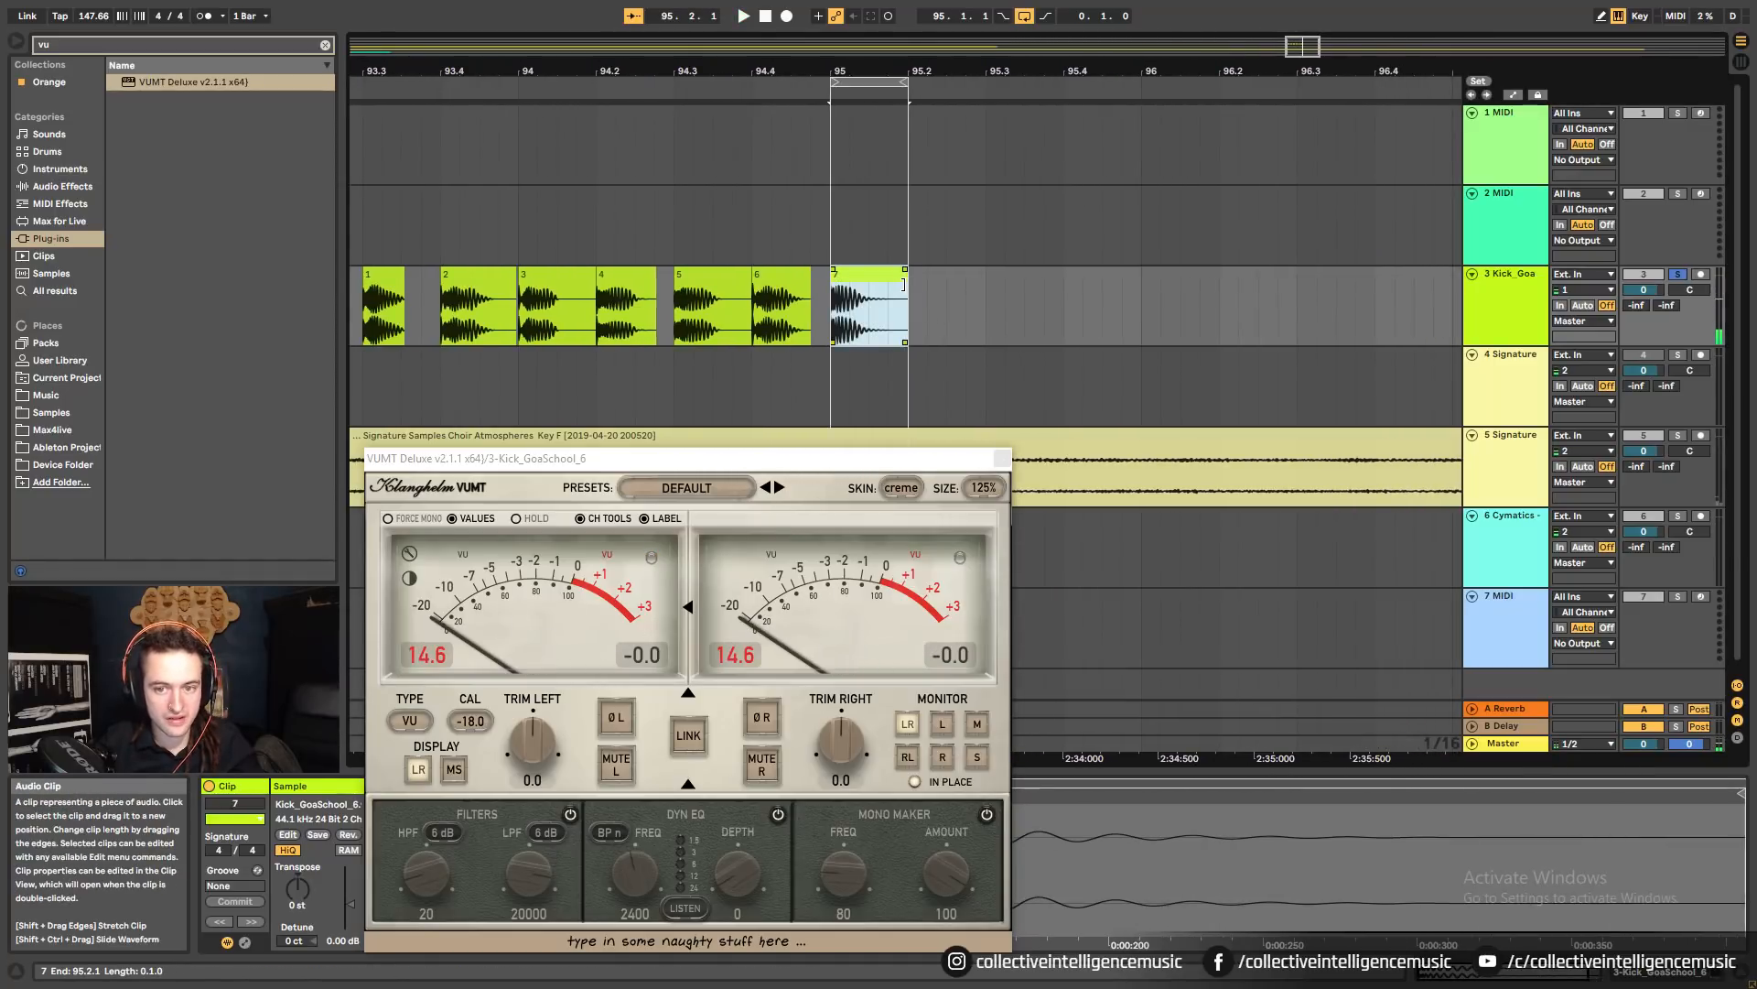
{"action": "key", "text": "space"}
{"action": "left_click_drag", "start_coordinate": [853, 72], "coordinate": [943, 68]}
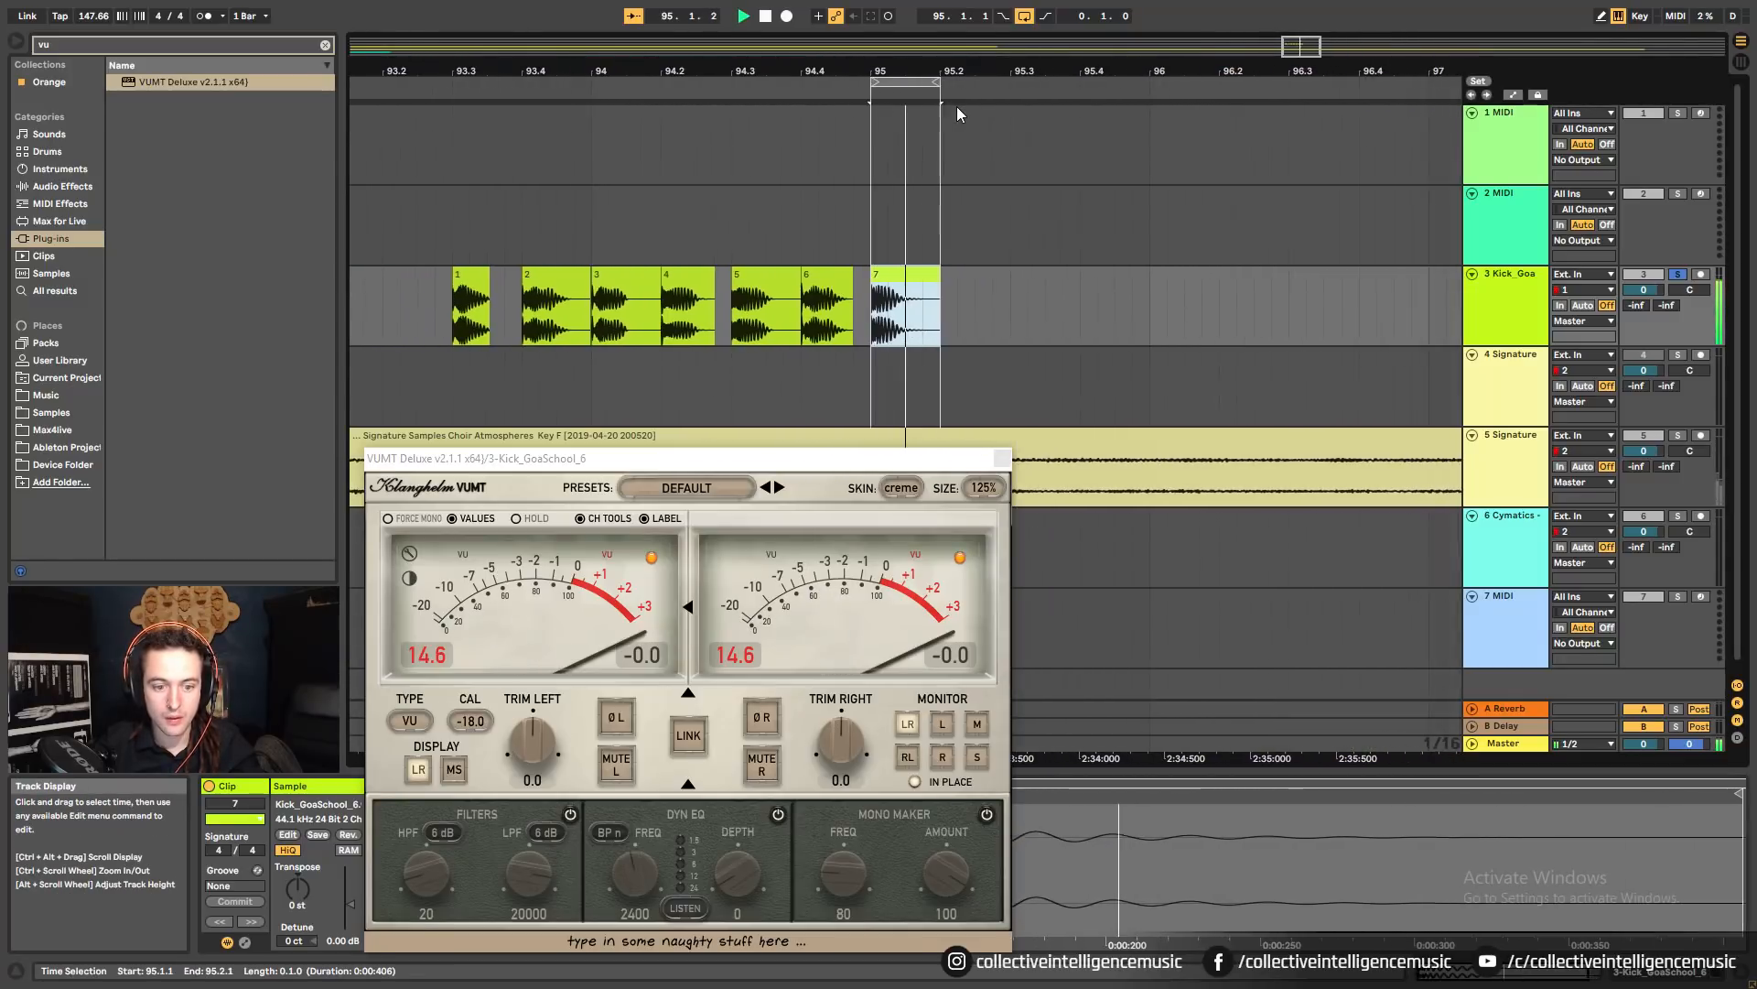
{"action": "key", "text": "space"}
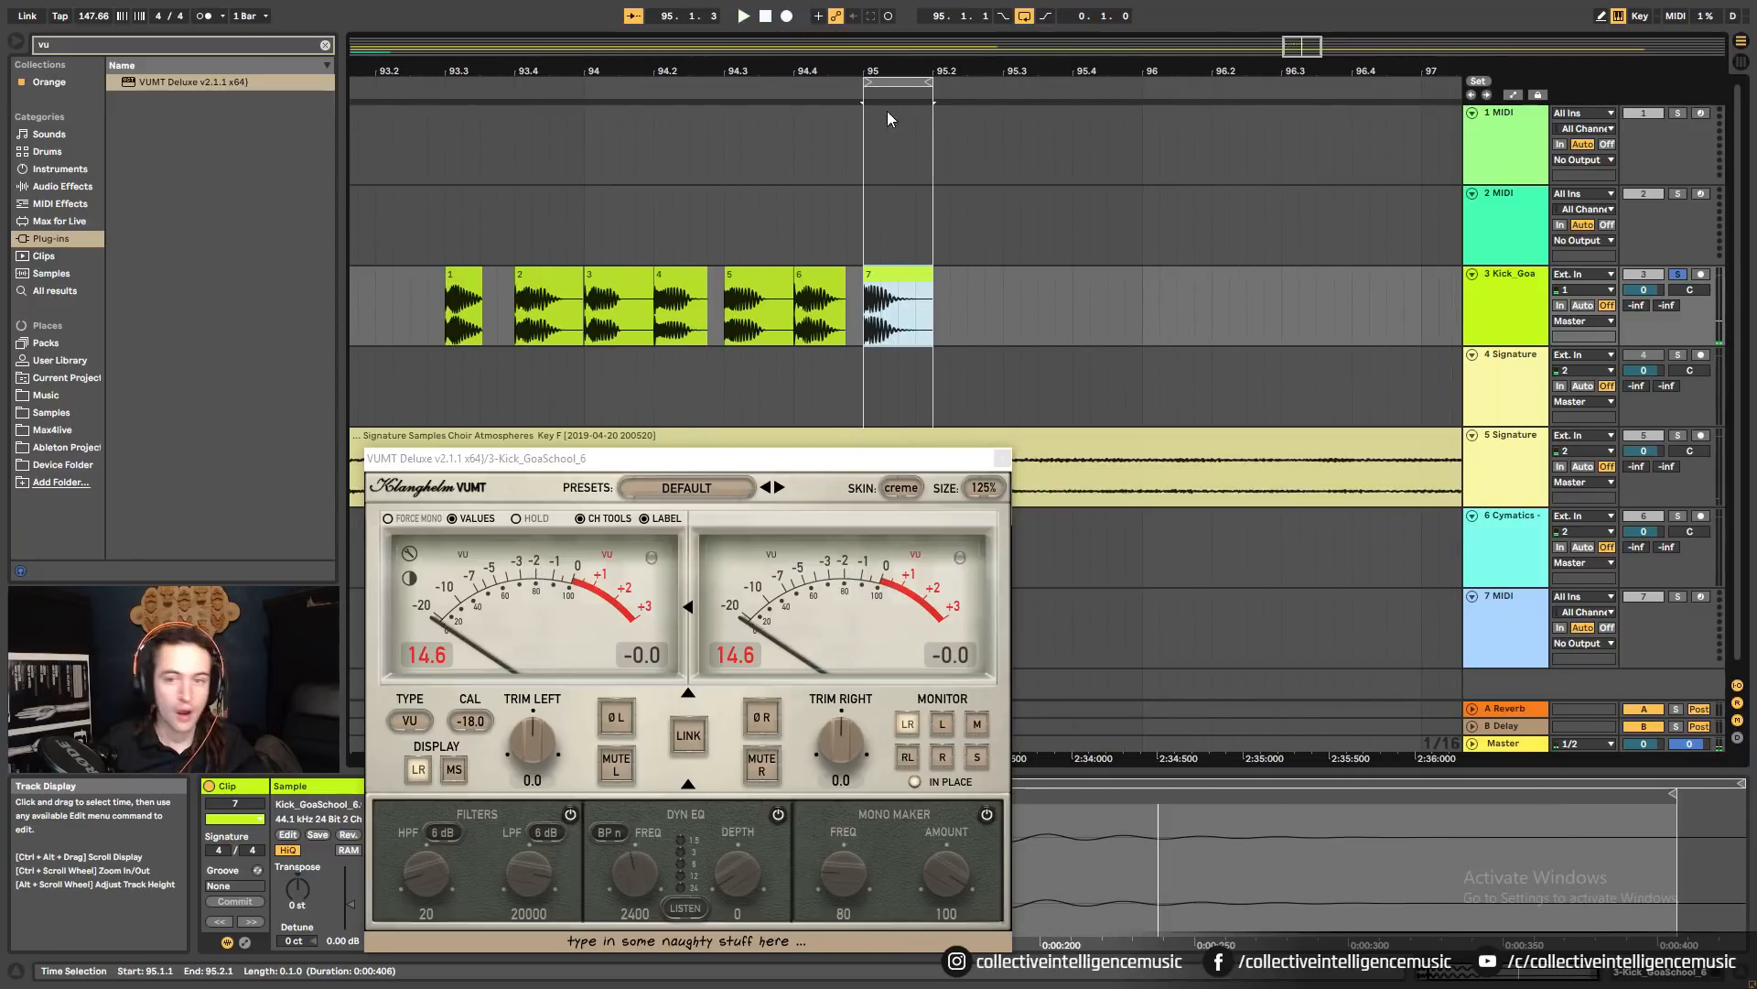
Extend the loop over all seven kicks, from 93.3 to 95.2, and play them in sequence.
{"action": "left_click_drag", "start_coordinate": [868, 82], "coordinate": [445, 174]}
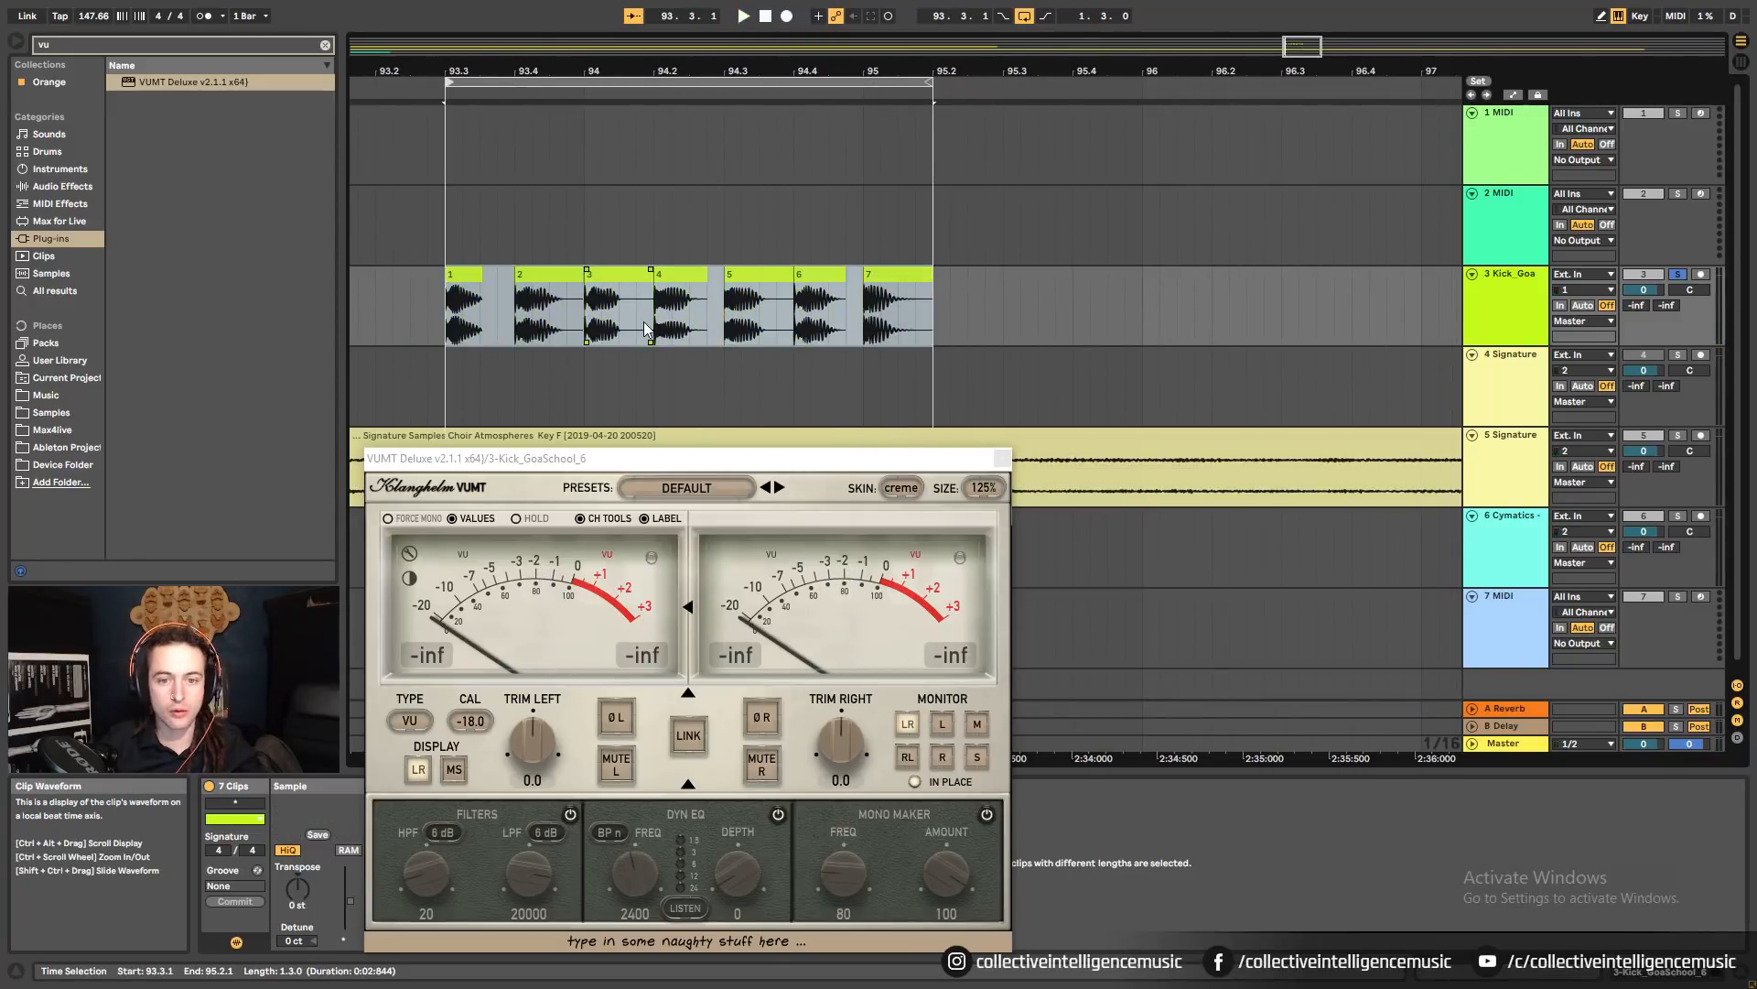
{"action": "key", "text": "space"}
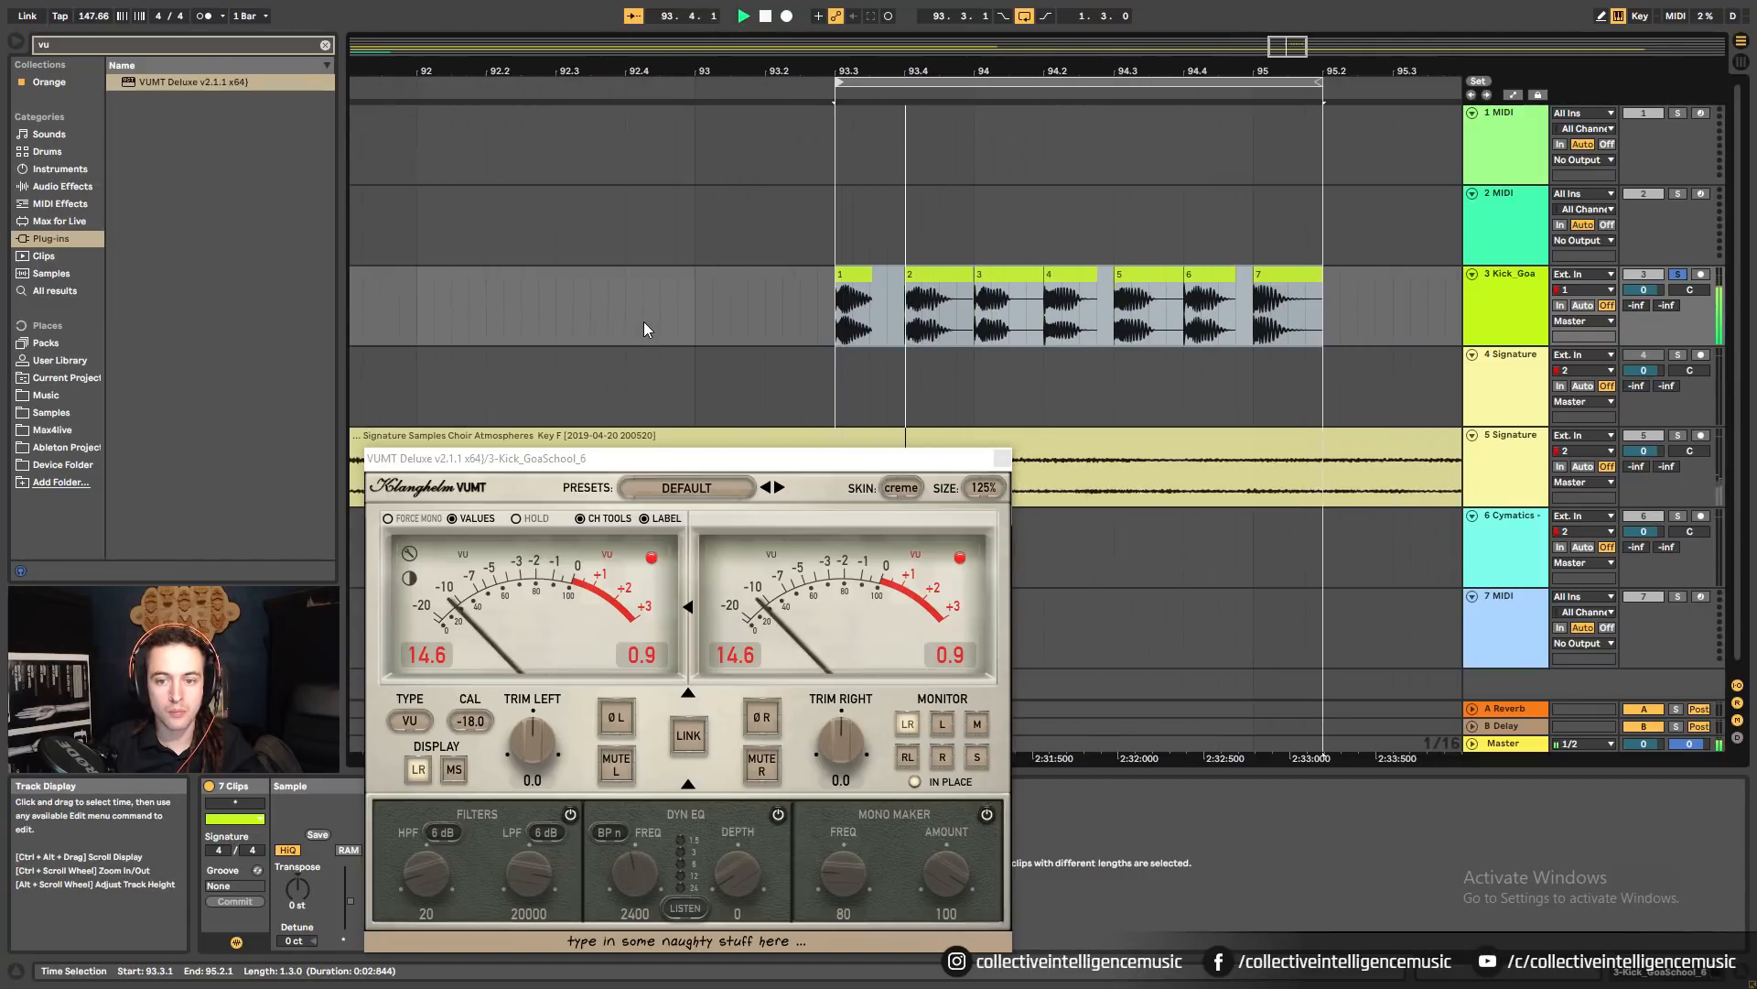
{"action": "left_click", "coordinate": [818, 279]}
{"action": "key", "text": "space"}
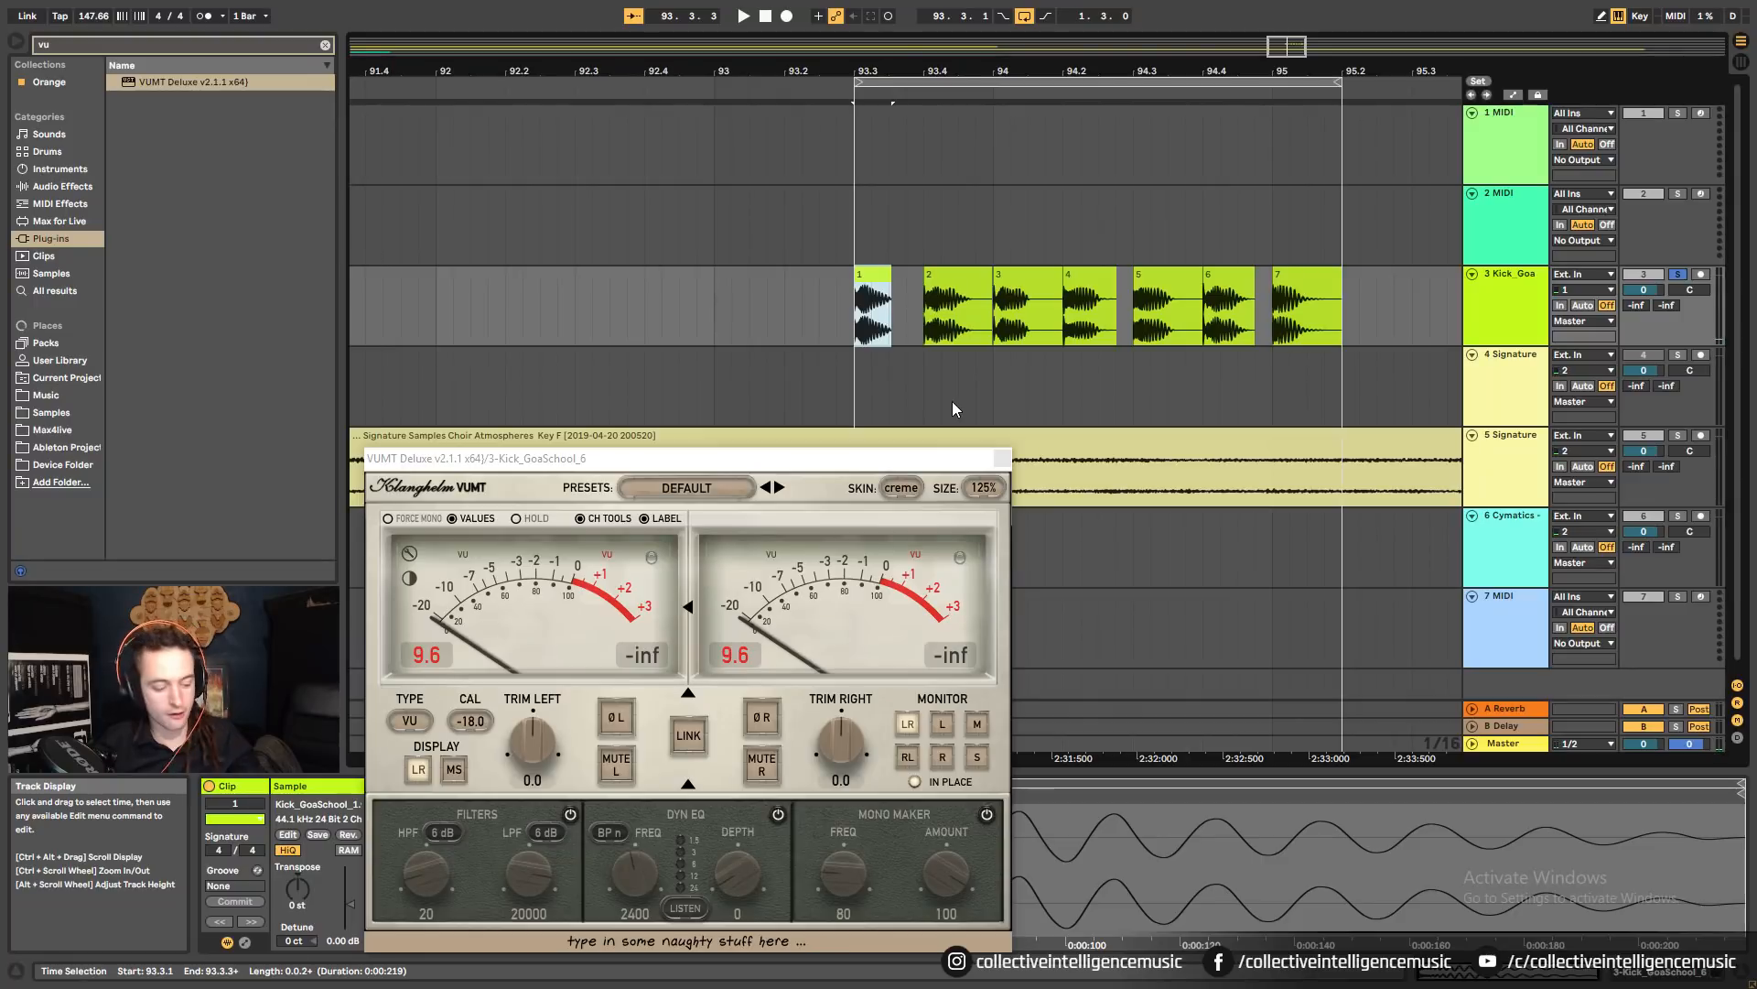
{"action": "key", "text": "alt+Tab"}
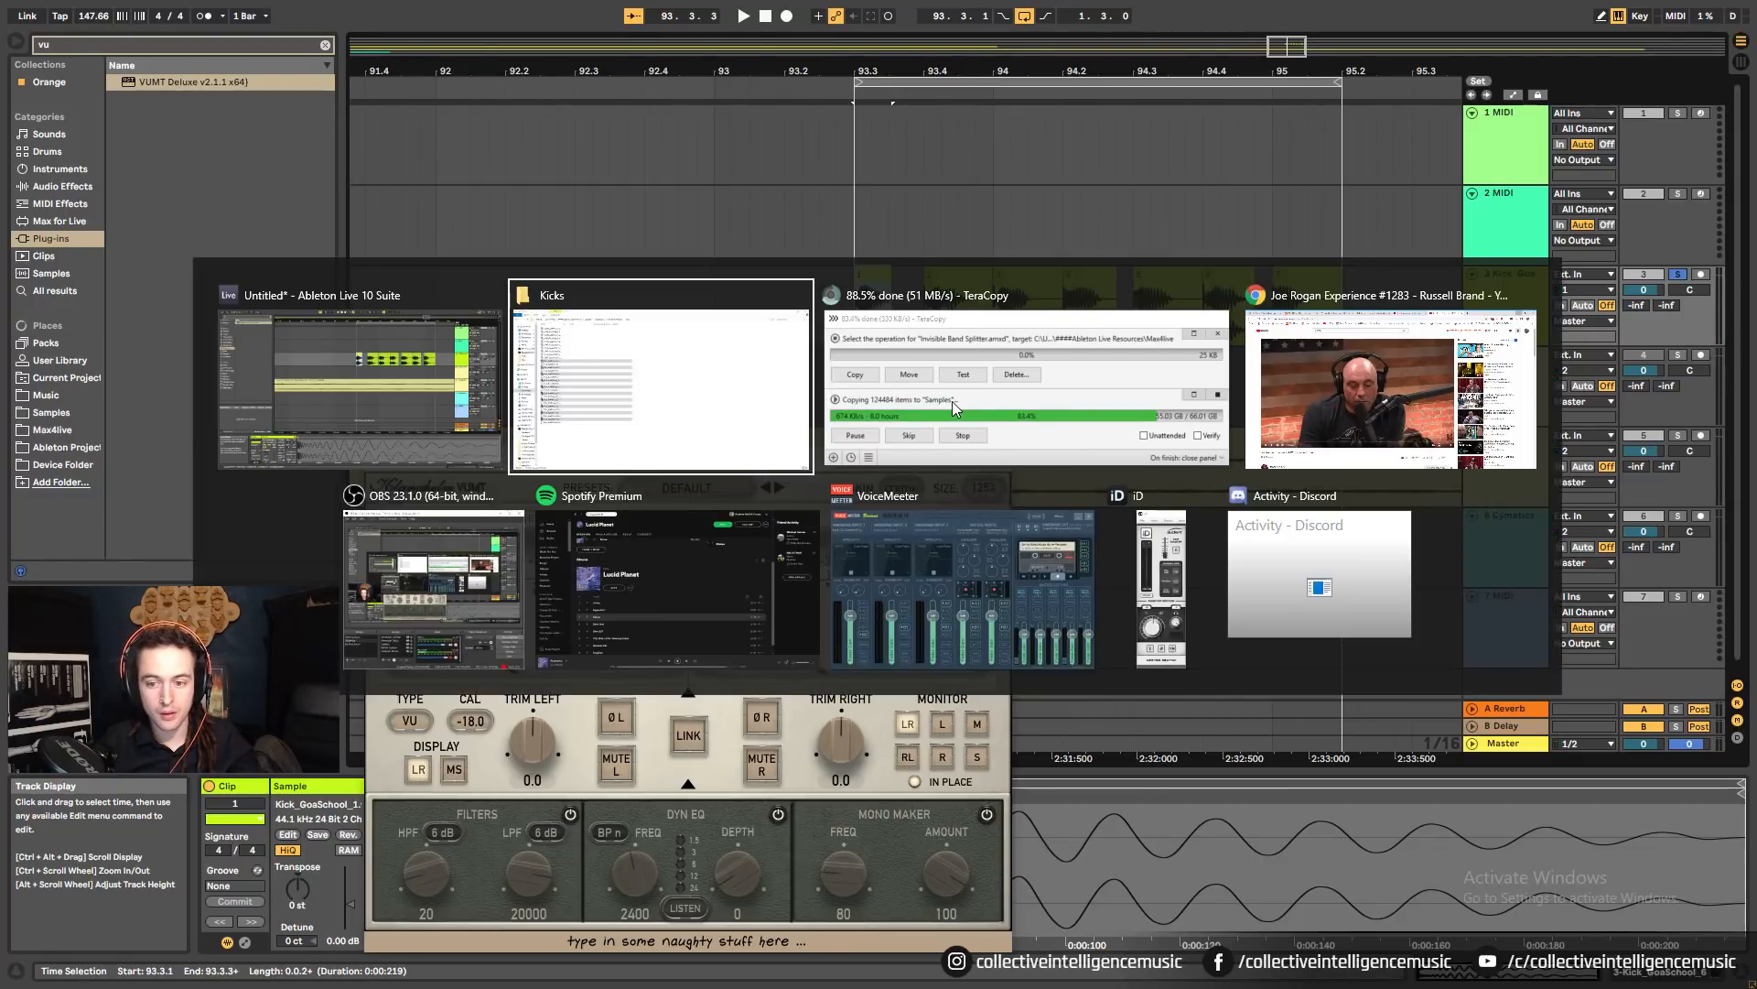
{"action": "key", "text": "alt+Tab"}
{"action": "key", "text": "alt+Tab"}
{"action": "key", "text": "alt+Tab"}
{"action": "key", "text": "alt+Tab"}
{"action": "key", "text": "alt+Tab"}
{"action": "key", "text": "alt+Tab"}
{"action": "key", "text": "alt+Tab"}
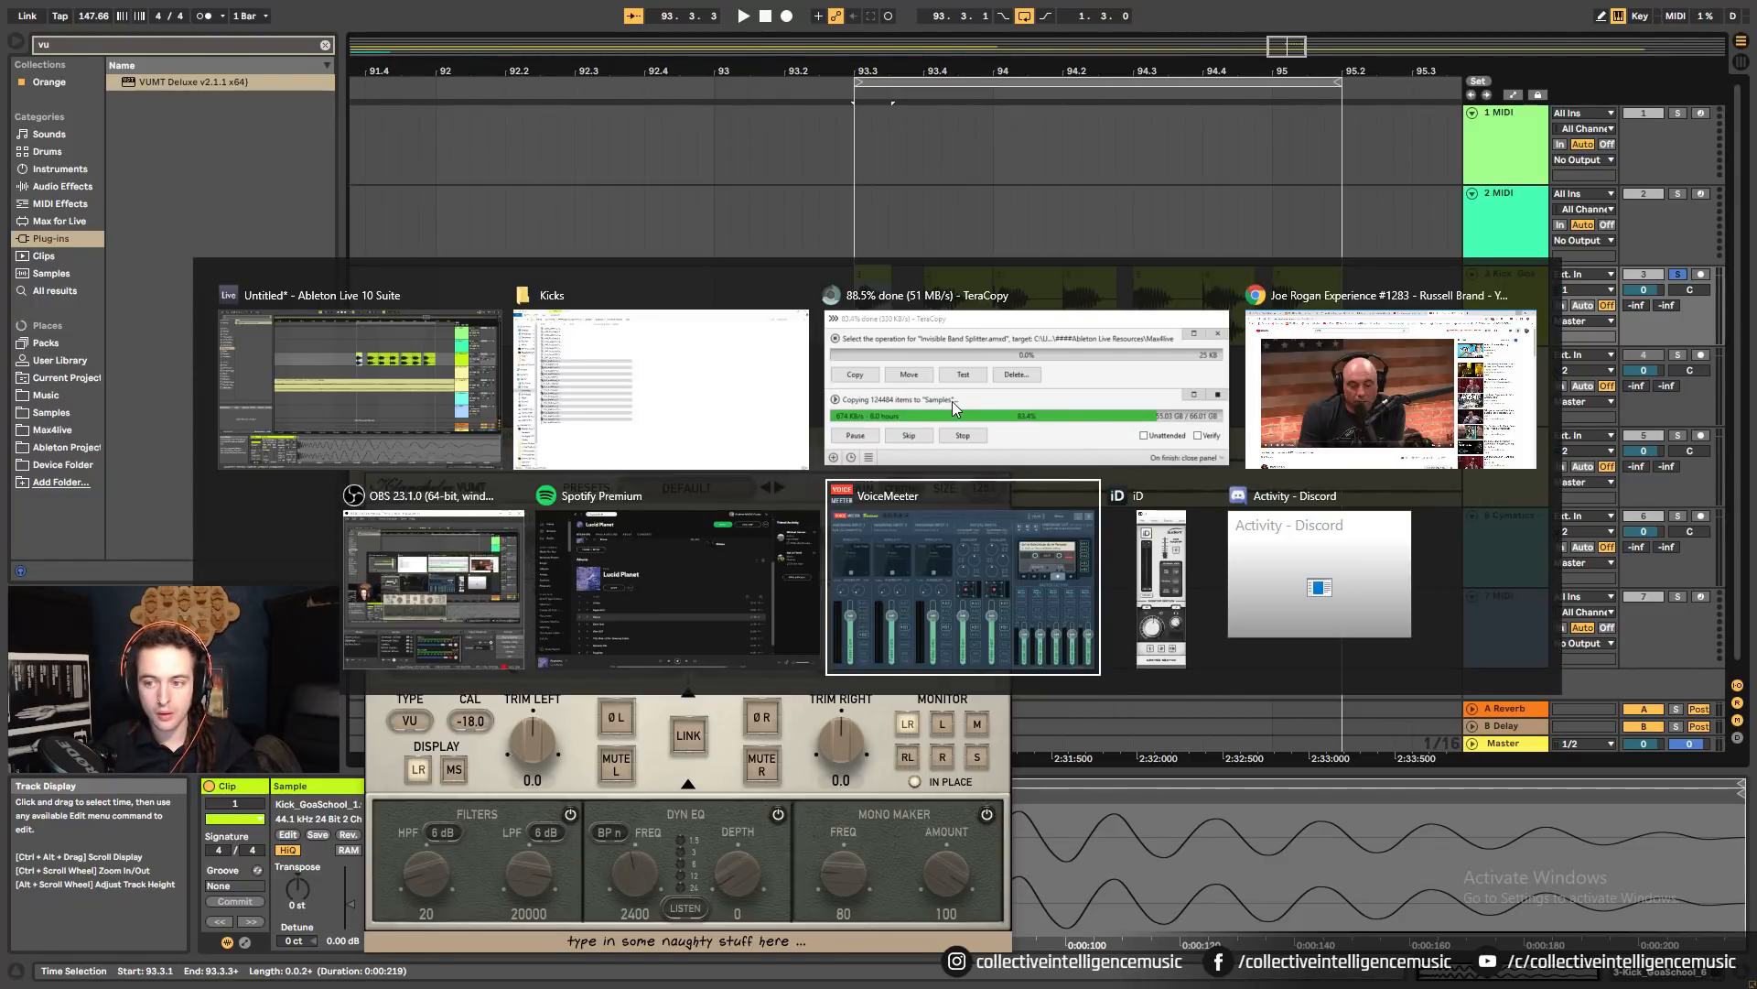
{"action": "key", "text": "alt+Tab"}
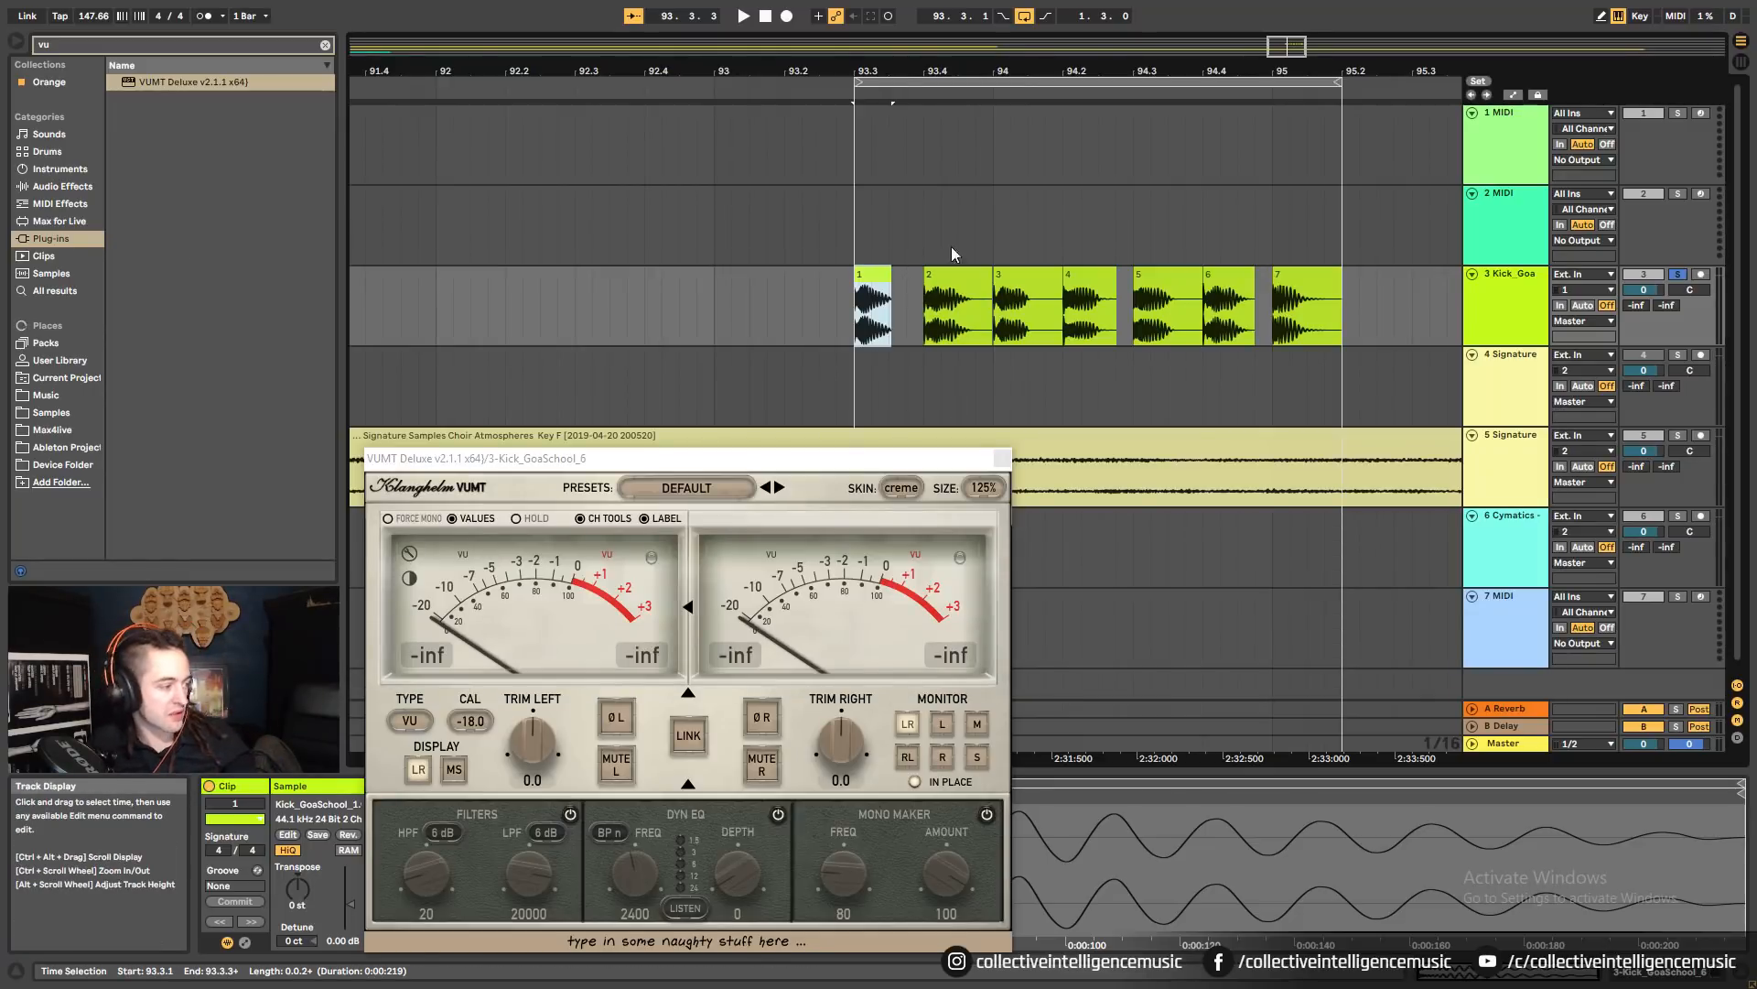
Replay the looped row of kicks and compare their levels and sound.
{"action": "left_click_drag", "start_coordinate": [1135, 71], "coordinate": [956, 72]}
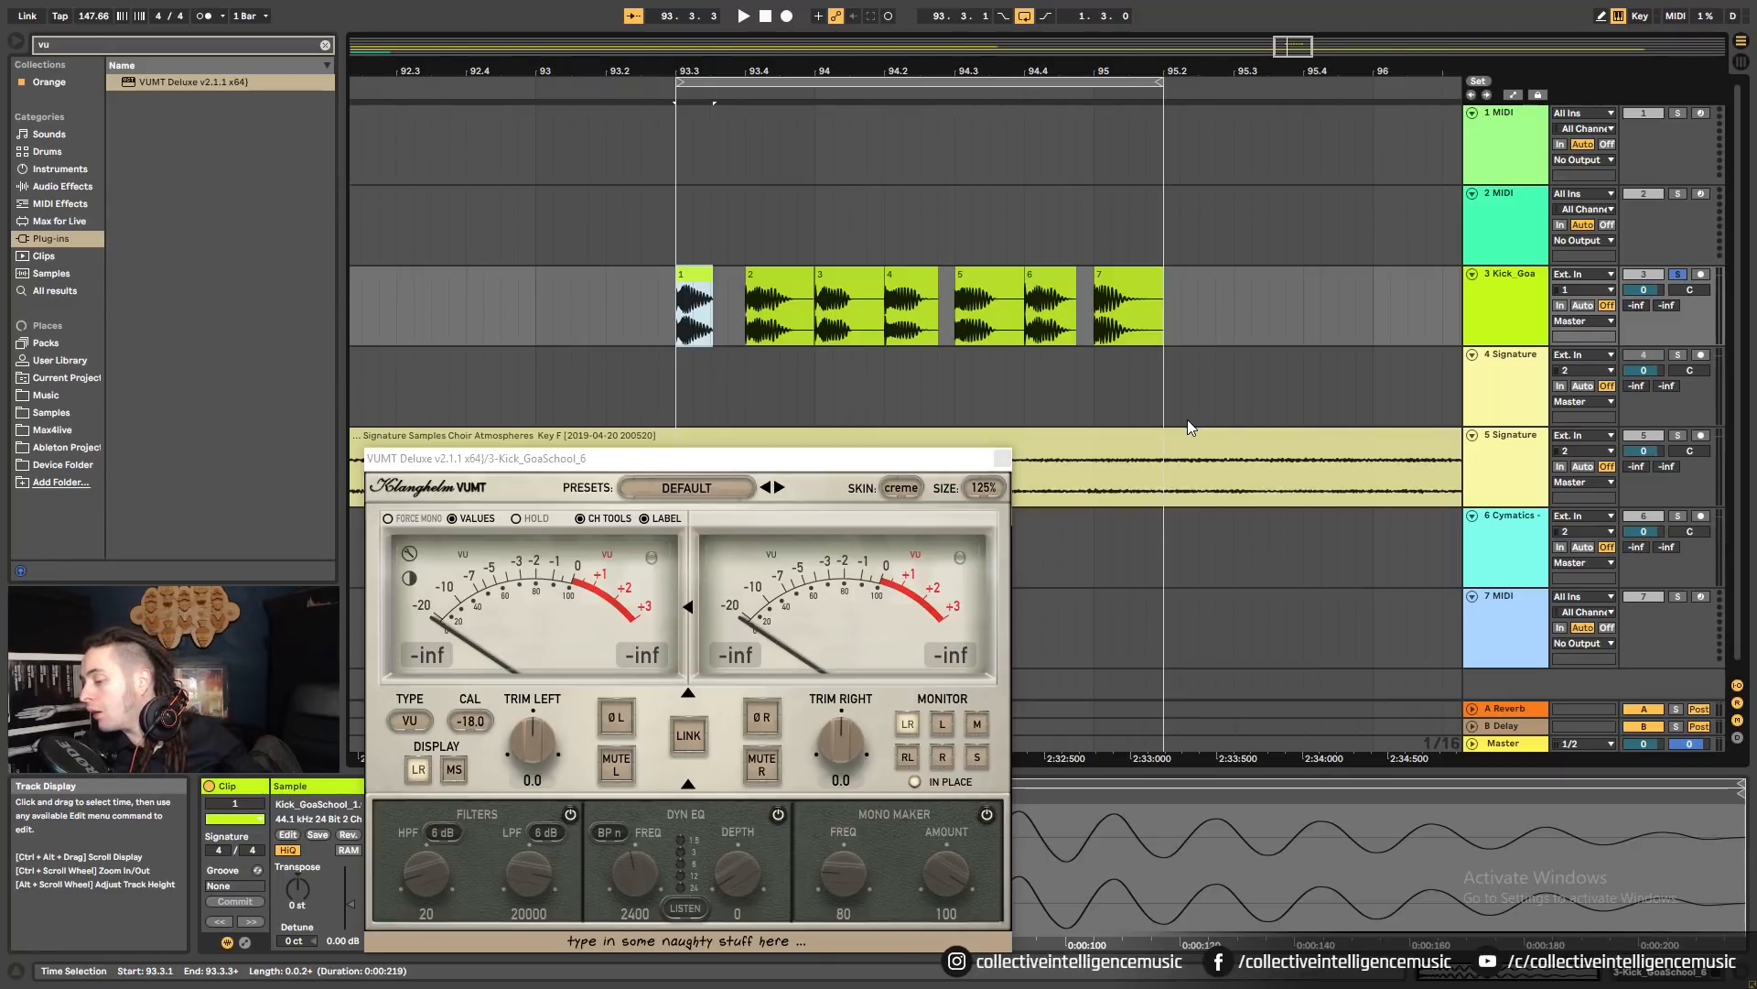
{"action": "key", "text": "space"}
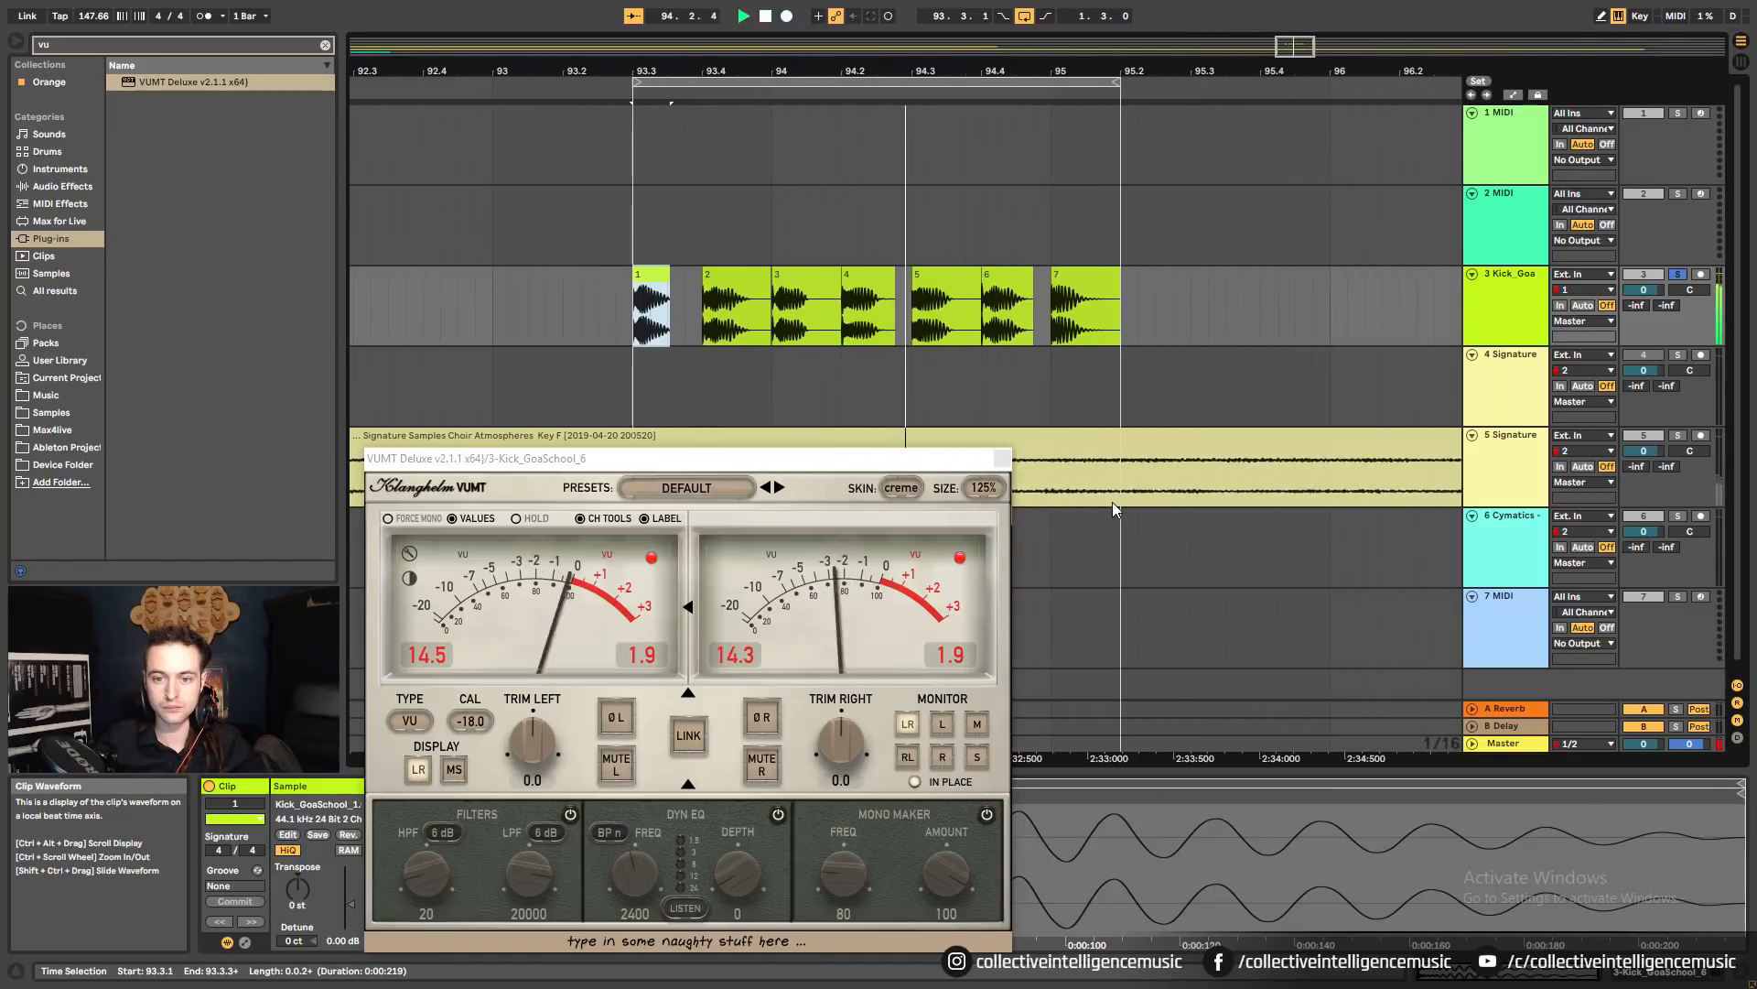
{"action": "key", "text": "space"}
{"action": "key", "text": "space"}
{"action": "key", "text": "space"}
{"action": "key", "text": "space"}
Move clip 1 to 93.1 and clip 2 to 93.3, auditioning clip 2.
{"action": "left_click_drag", "start_coordinate": [890, 274], "coordinate": [751, 300]}
{"action": "left_click", "coordinate": [982, 277]}
{"action": "key", "text": "space"}
{"action": "key", "text": "space"}
{"action": "left_click_drag", "start_coordinate": [911, 277], "coordinate": [843, 293]}
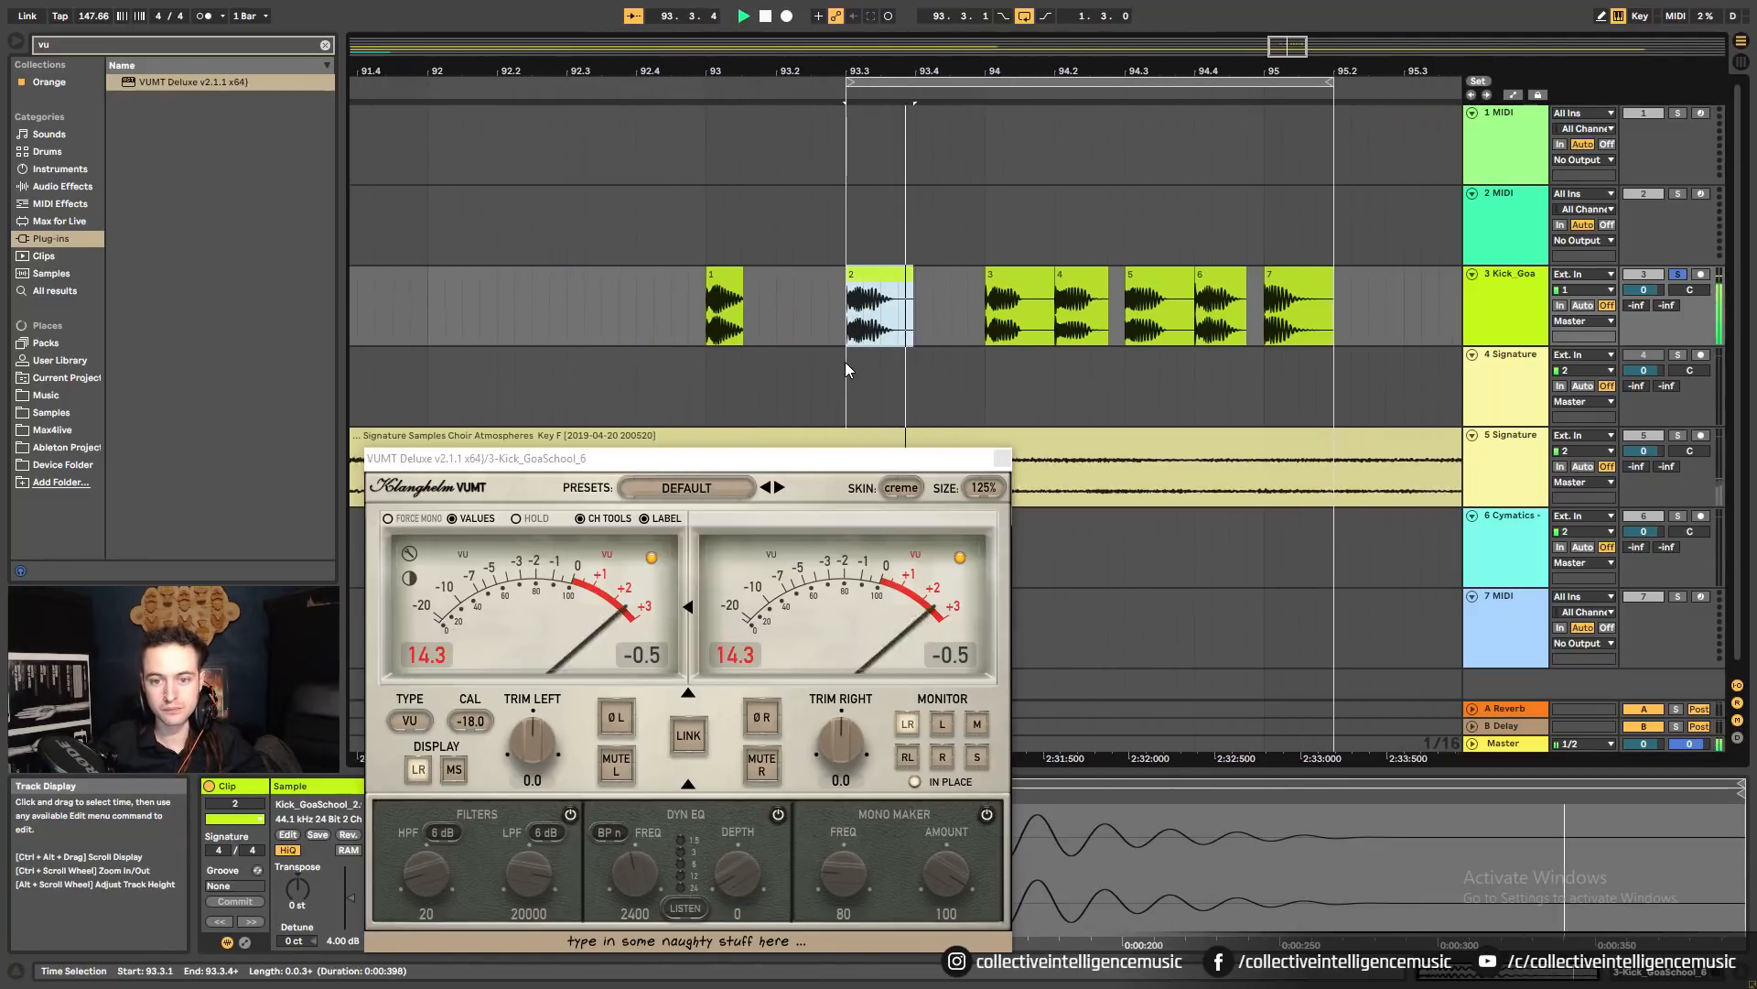
{"action": "key", "text": "space"}
Move clip 3 to 93.4 and clip 4 ahead of clip 1 to 92.4, auditioning each.
{"action": "left_click_drag", "start_coordinate": [990, 340], "coordinate": [921, 347]}
{"action": "key", "text": "space"}
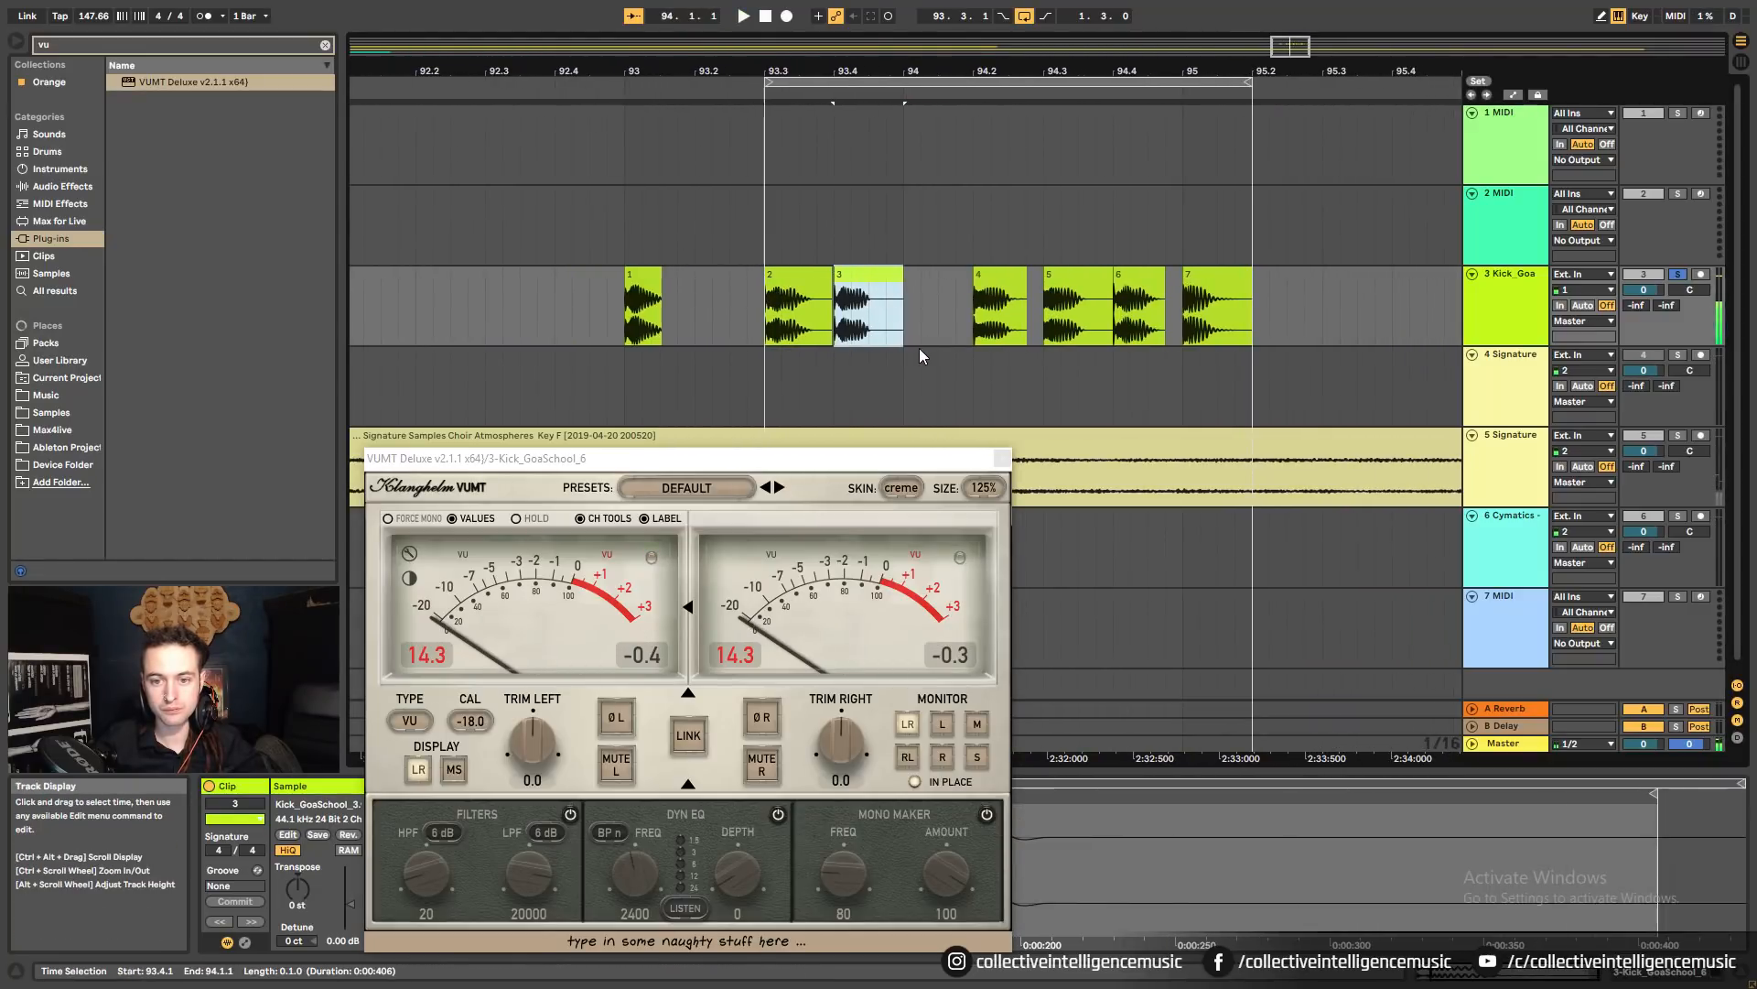
{"action": "left_click_drag", "start_coordinate": [984, 288], "coordinate": [527, 302]}
{"action": "key", "text": "space"}
{"action": "key", "text": "space"}
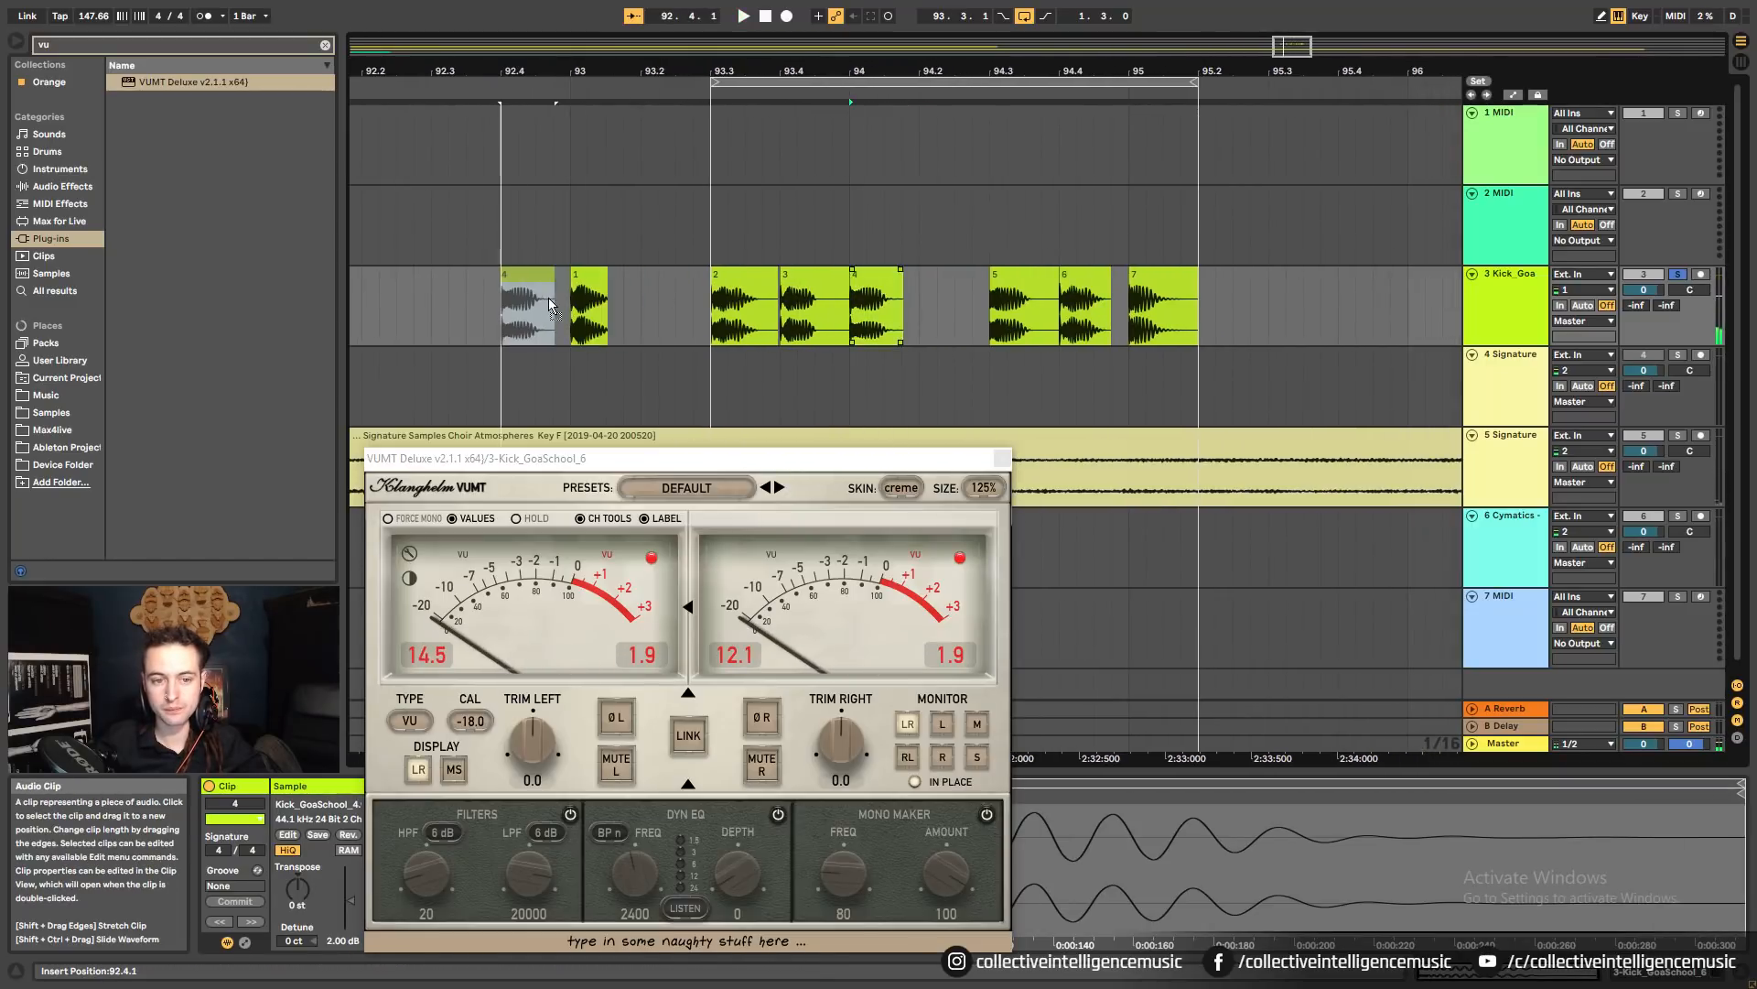
Move clips 5, 6 and 7 to 94.1, 94.2 and 94.3 and audition them.
{"action": "left_click_drag", "start_coordinate": [1034, 302], "coordinate": [898, 304]}
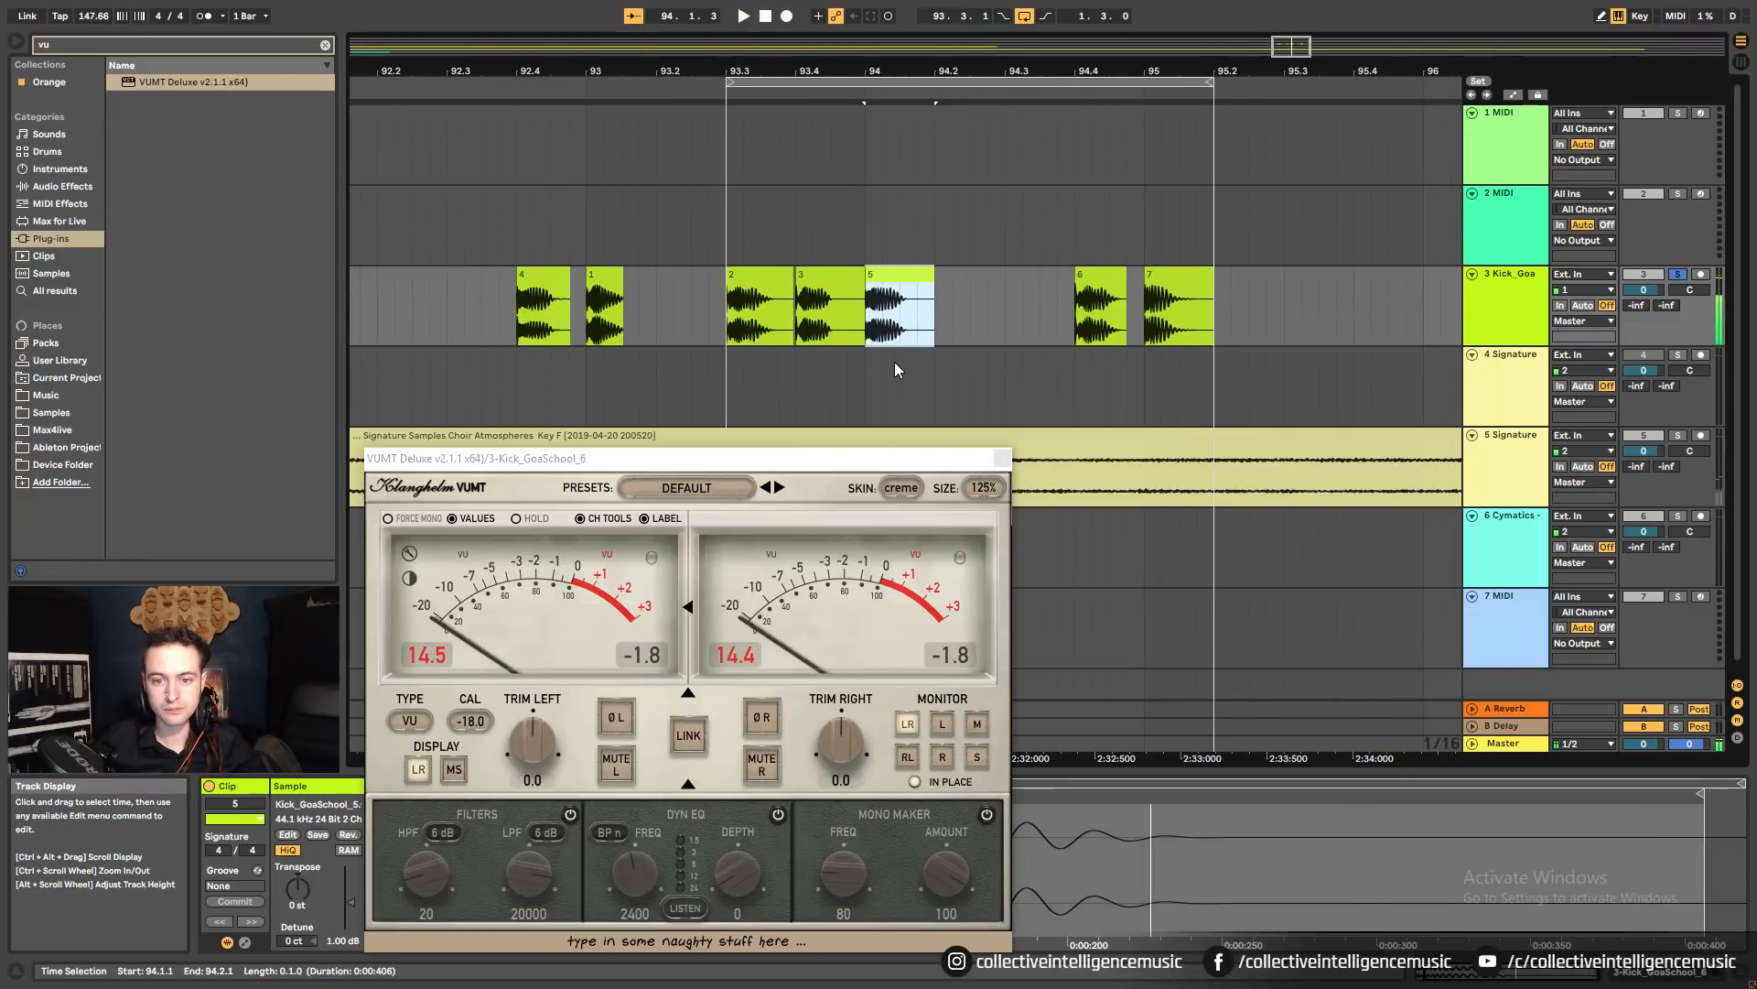
{"action": "left_click_drag", "start_coordinate": [1100, 303], "coordinate": [962, 307]}
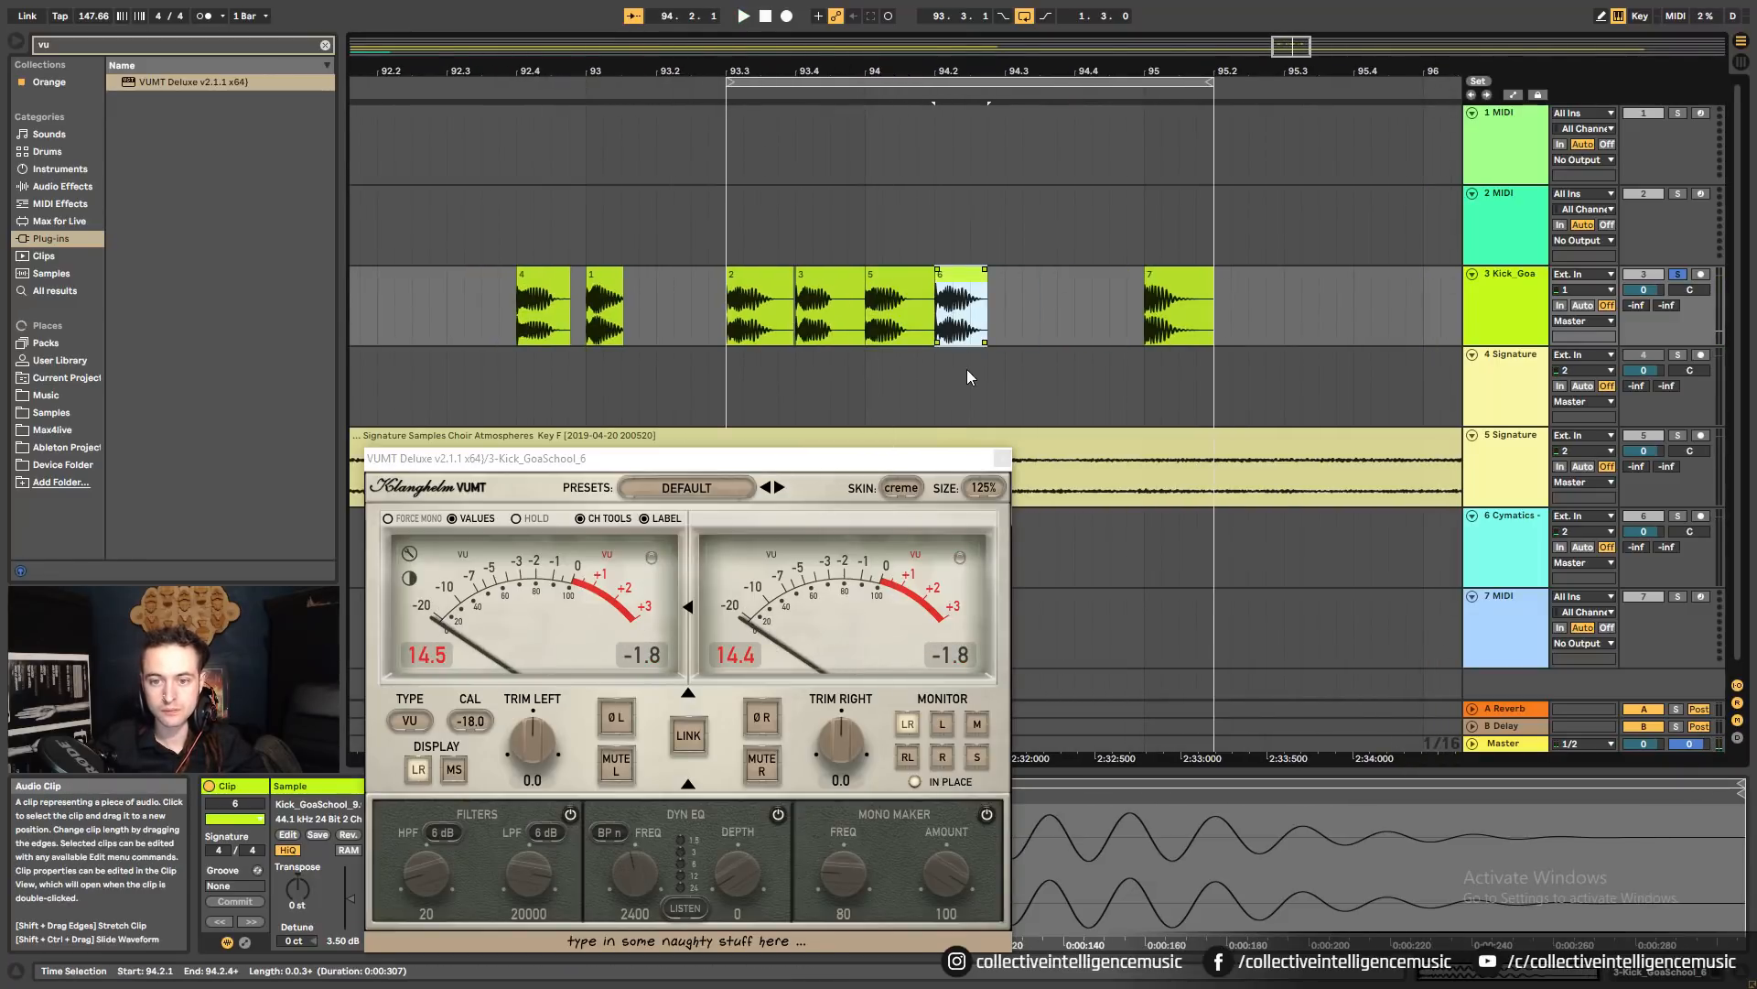
{"action": "key", "text": "space"}
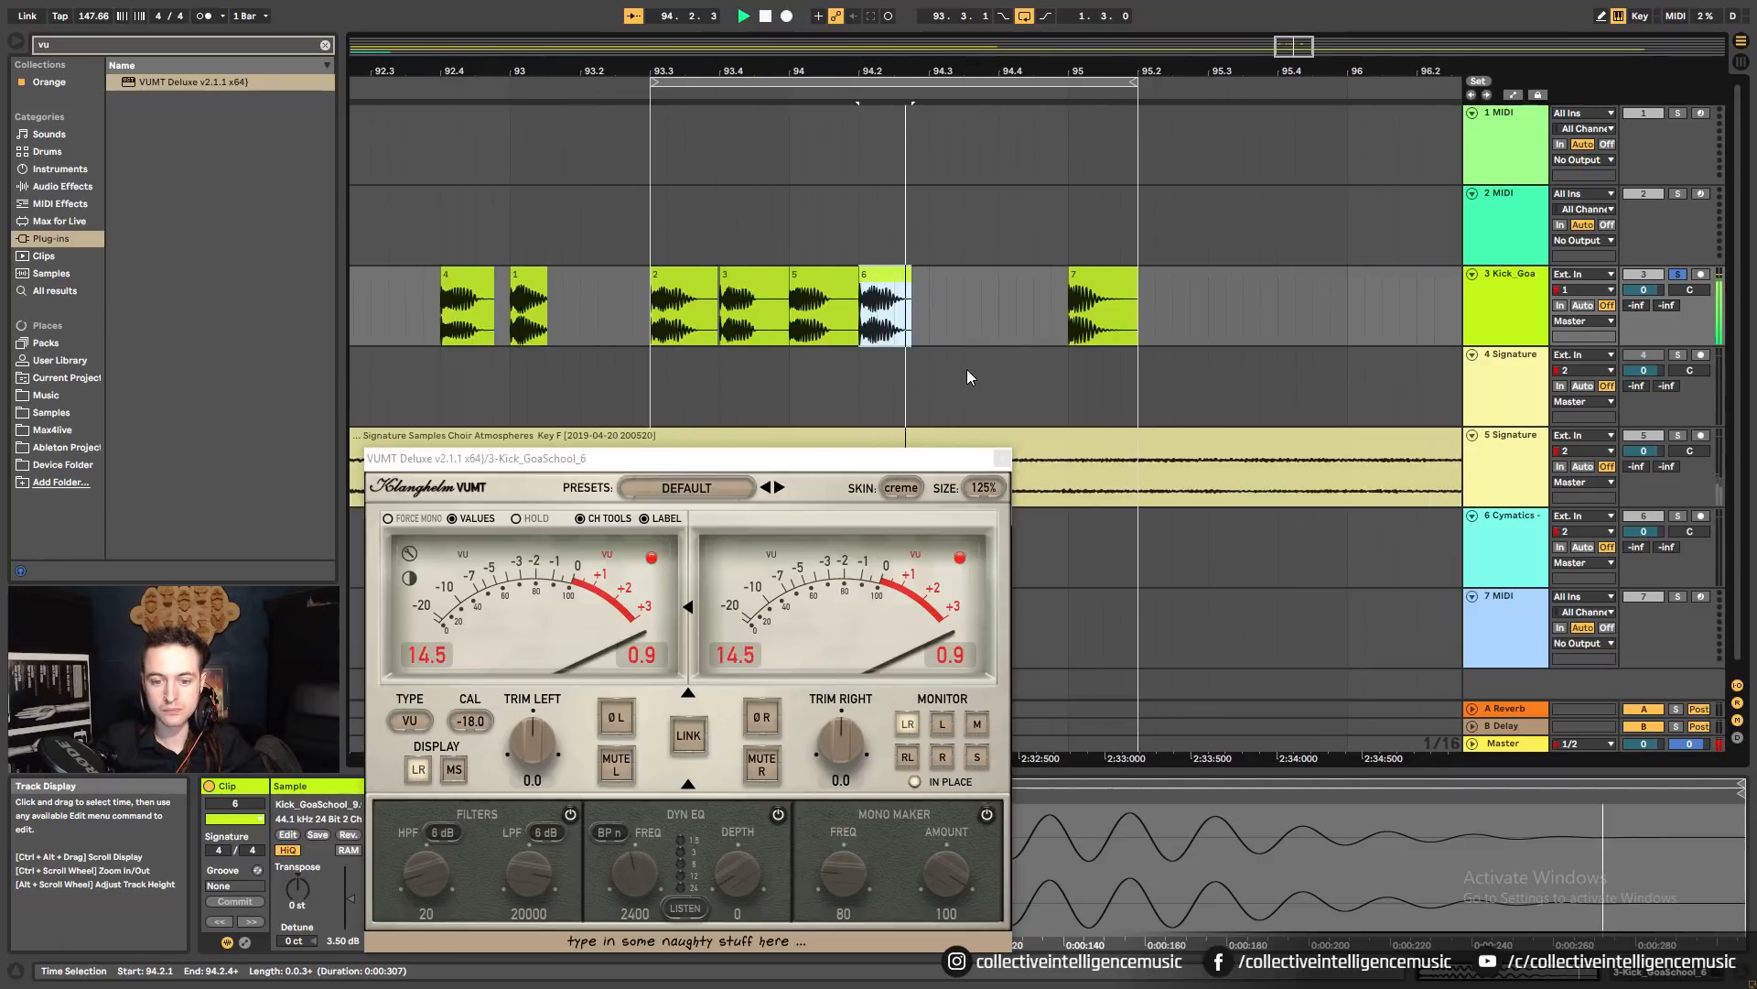
{"action": "left_click_drag", "start_coordinate": [1039, 323], "coordinate": [913, 320]}
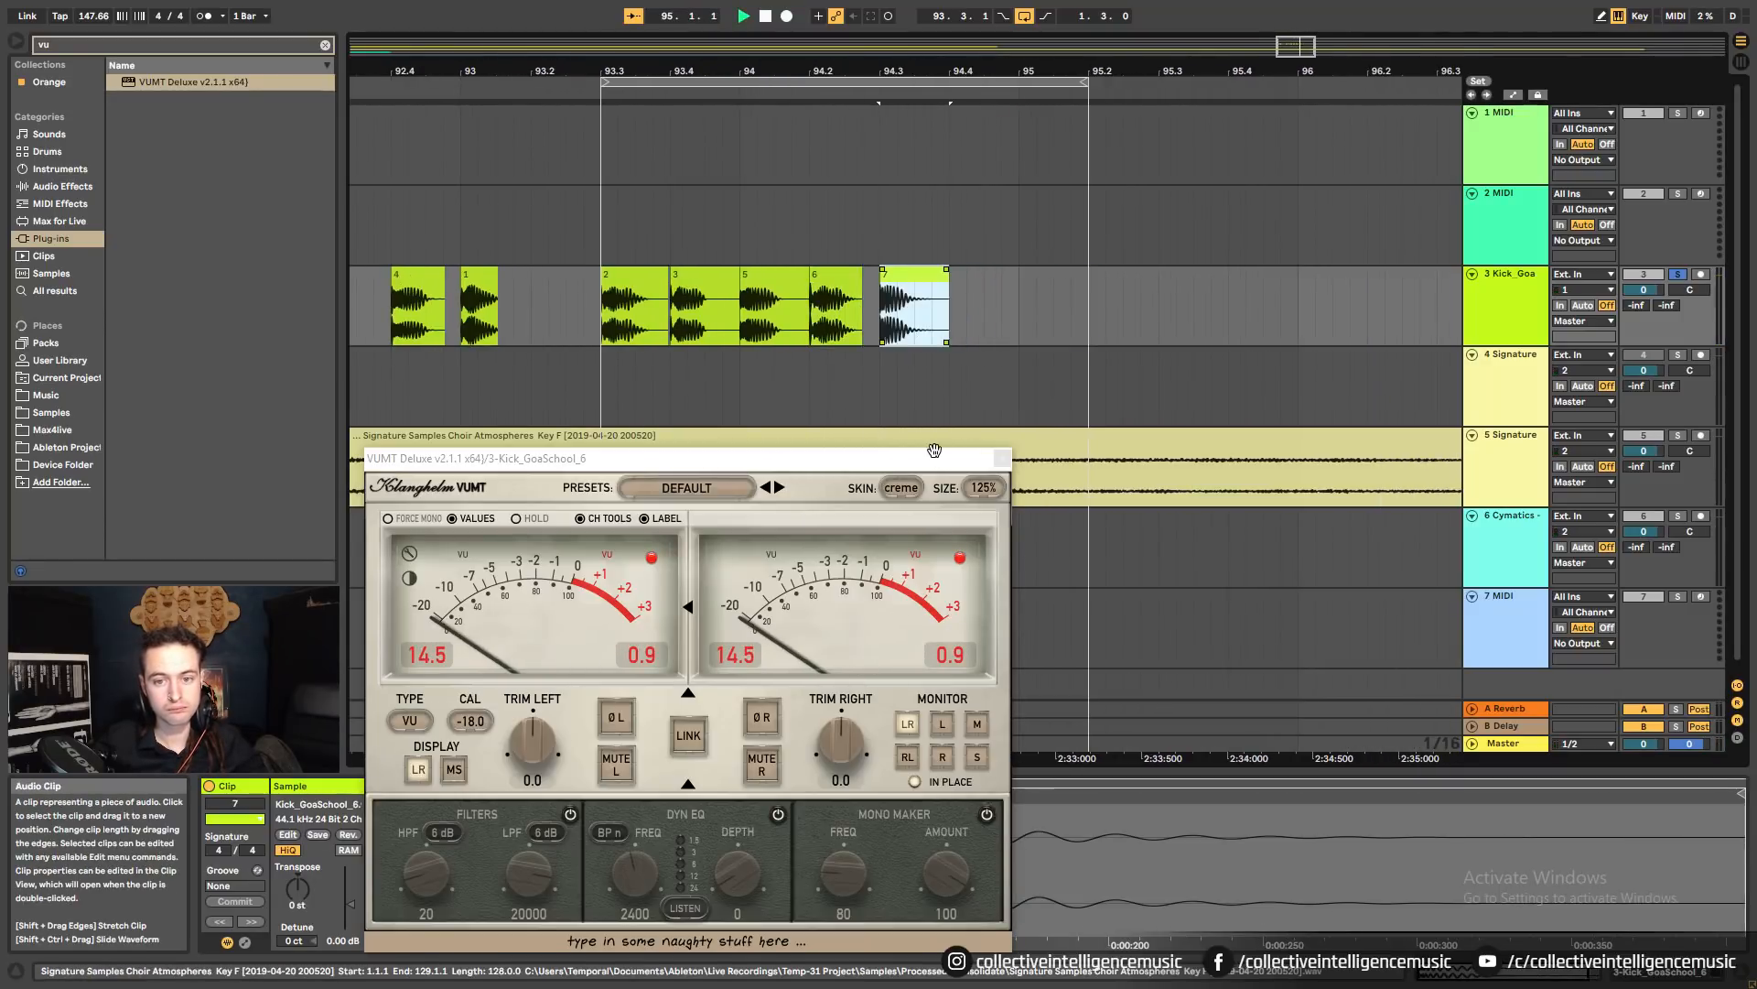
{"action": "key", "text": "space"}
{"action": "key", "text": "space"}
Shorten the loop to end at 94.4 and play the kicks from clip 4 onward.
{"action": "left_click_drag", "start_coordinate": [1052, 82], "coordinate": [901, 151]}
{"action": "left_click", "coordinate": [374, 276]}
{"action": "key", "text": "space"}
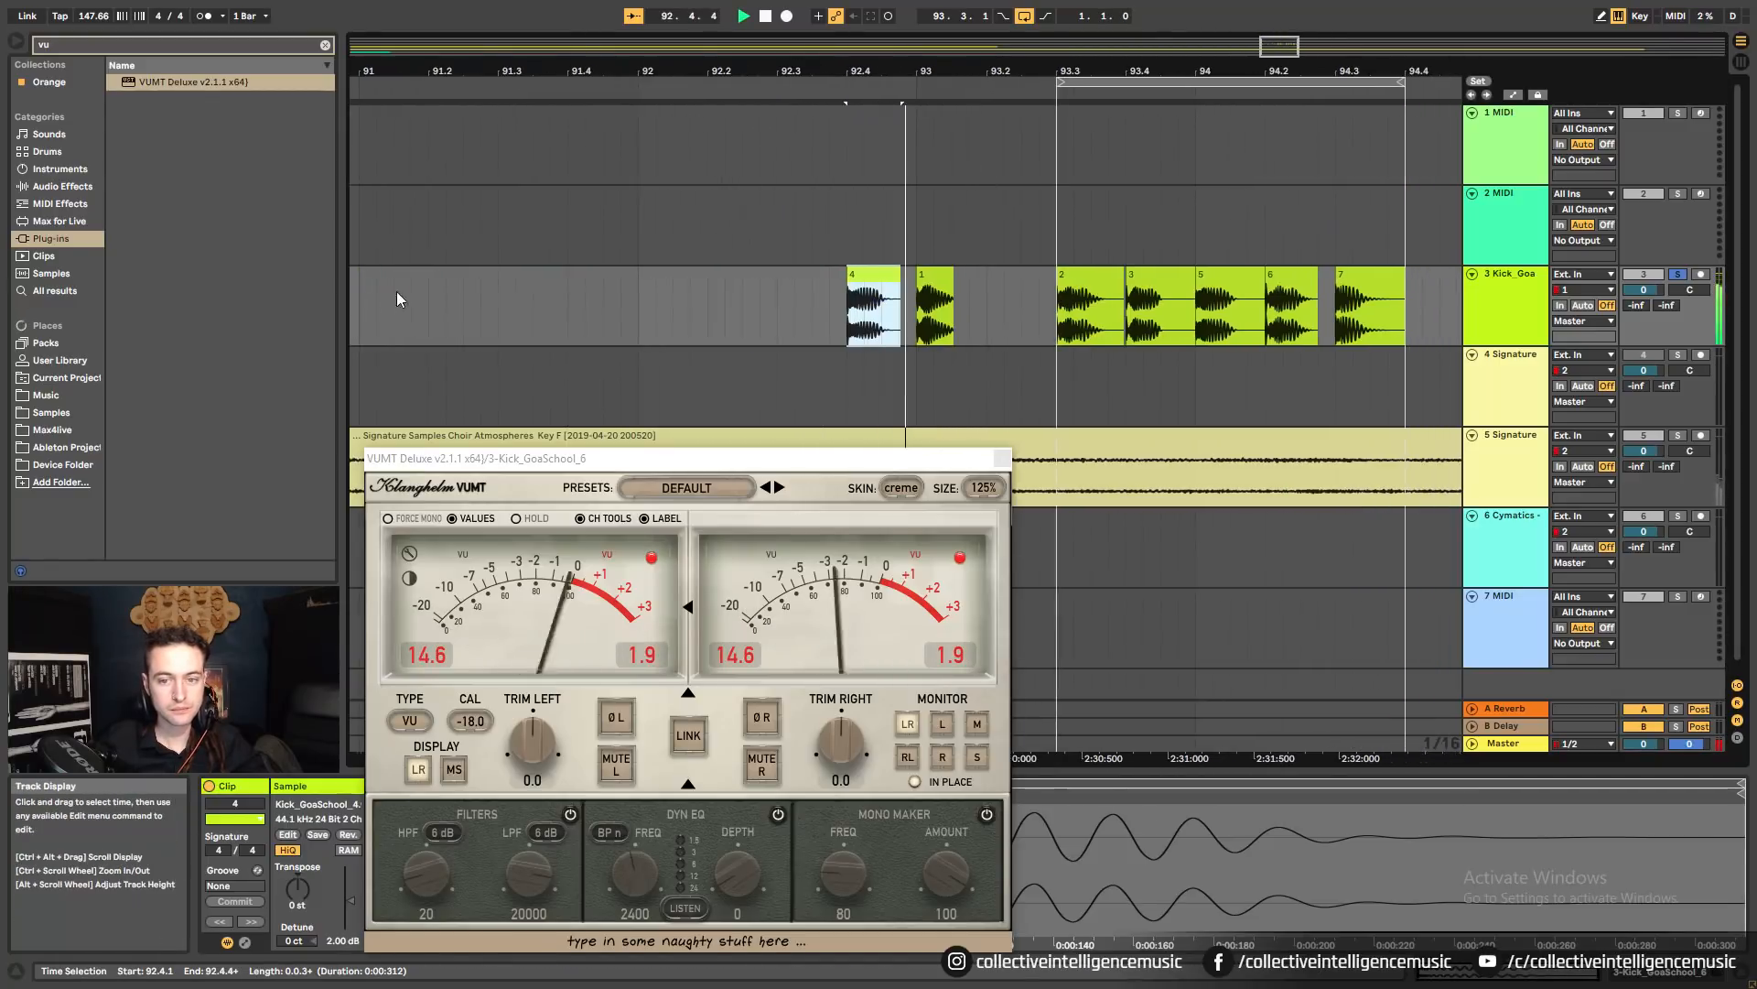
{"action": "key", "text": "space"}
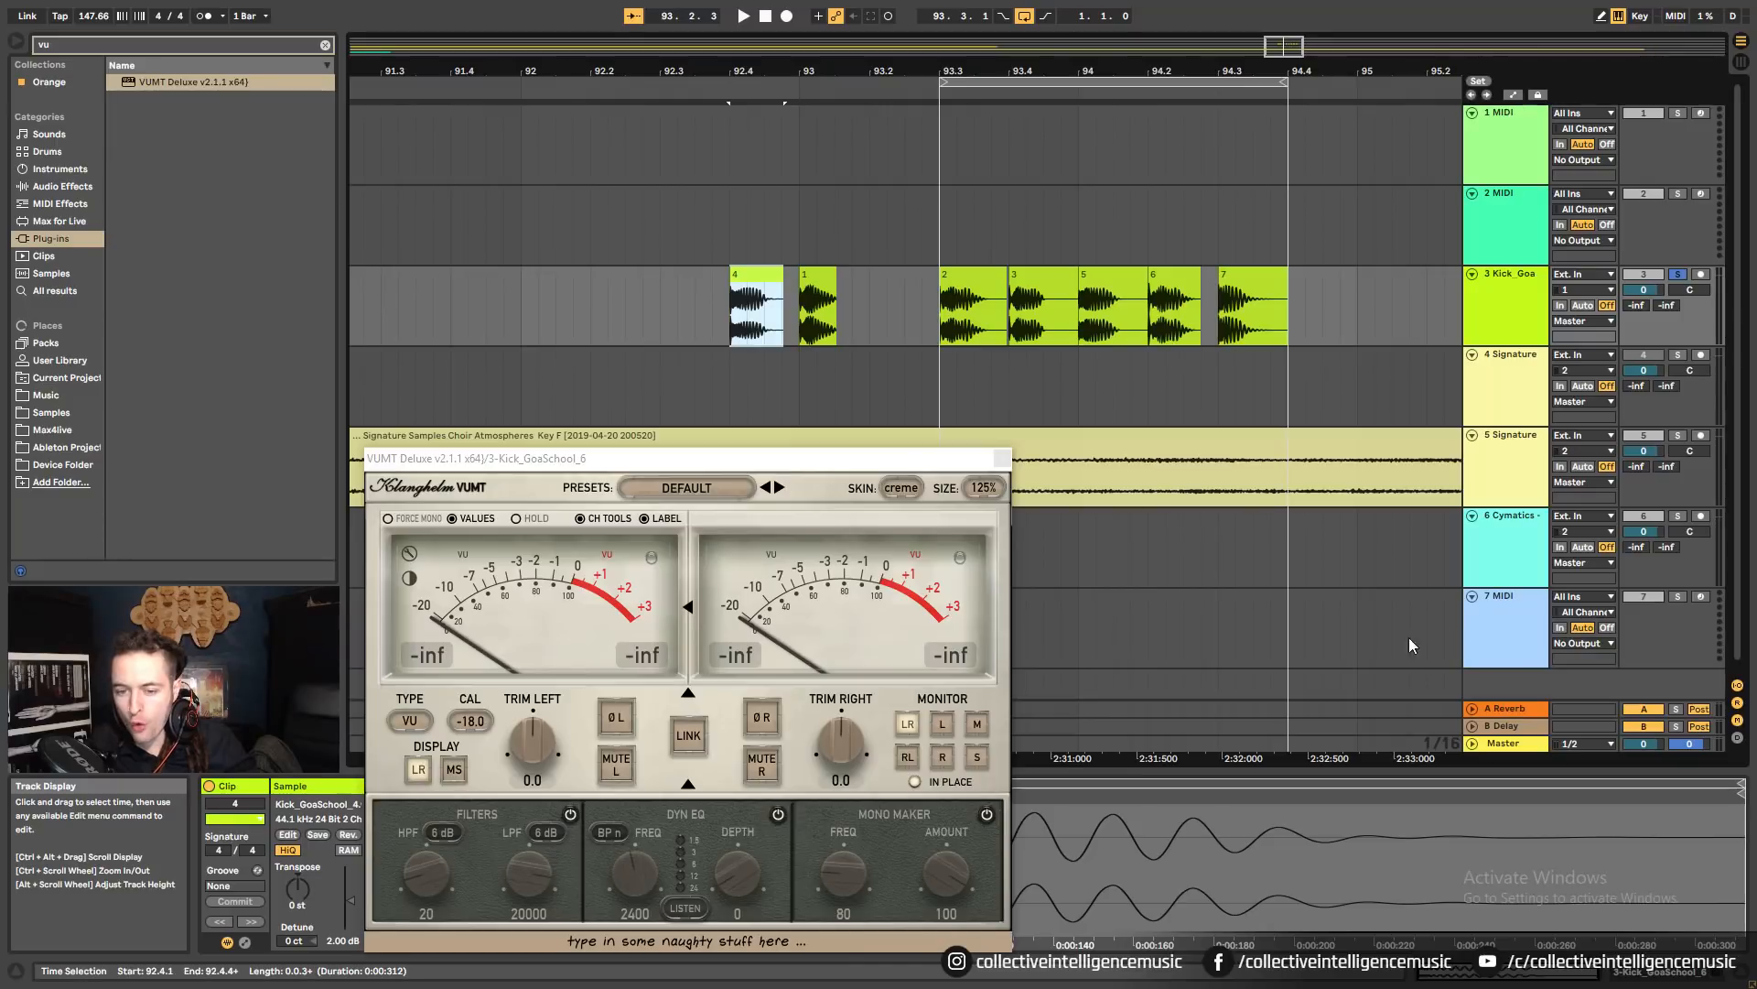
Search the plug-ins for "ref", load Sonarworks_Reference4_x64 on the Master track and close its window.
{"action": "left_click", "coordinate": [1511, 746]}
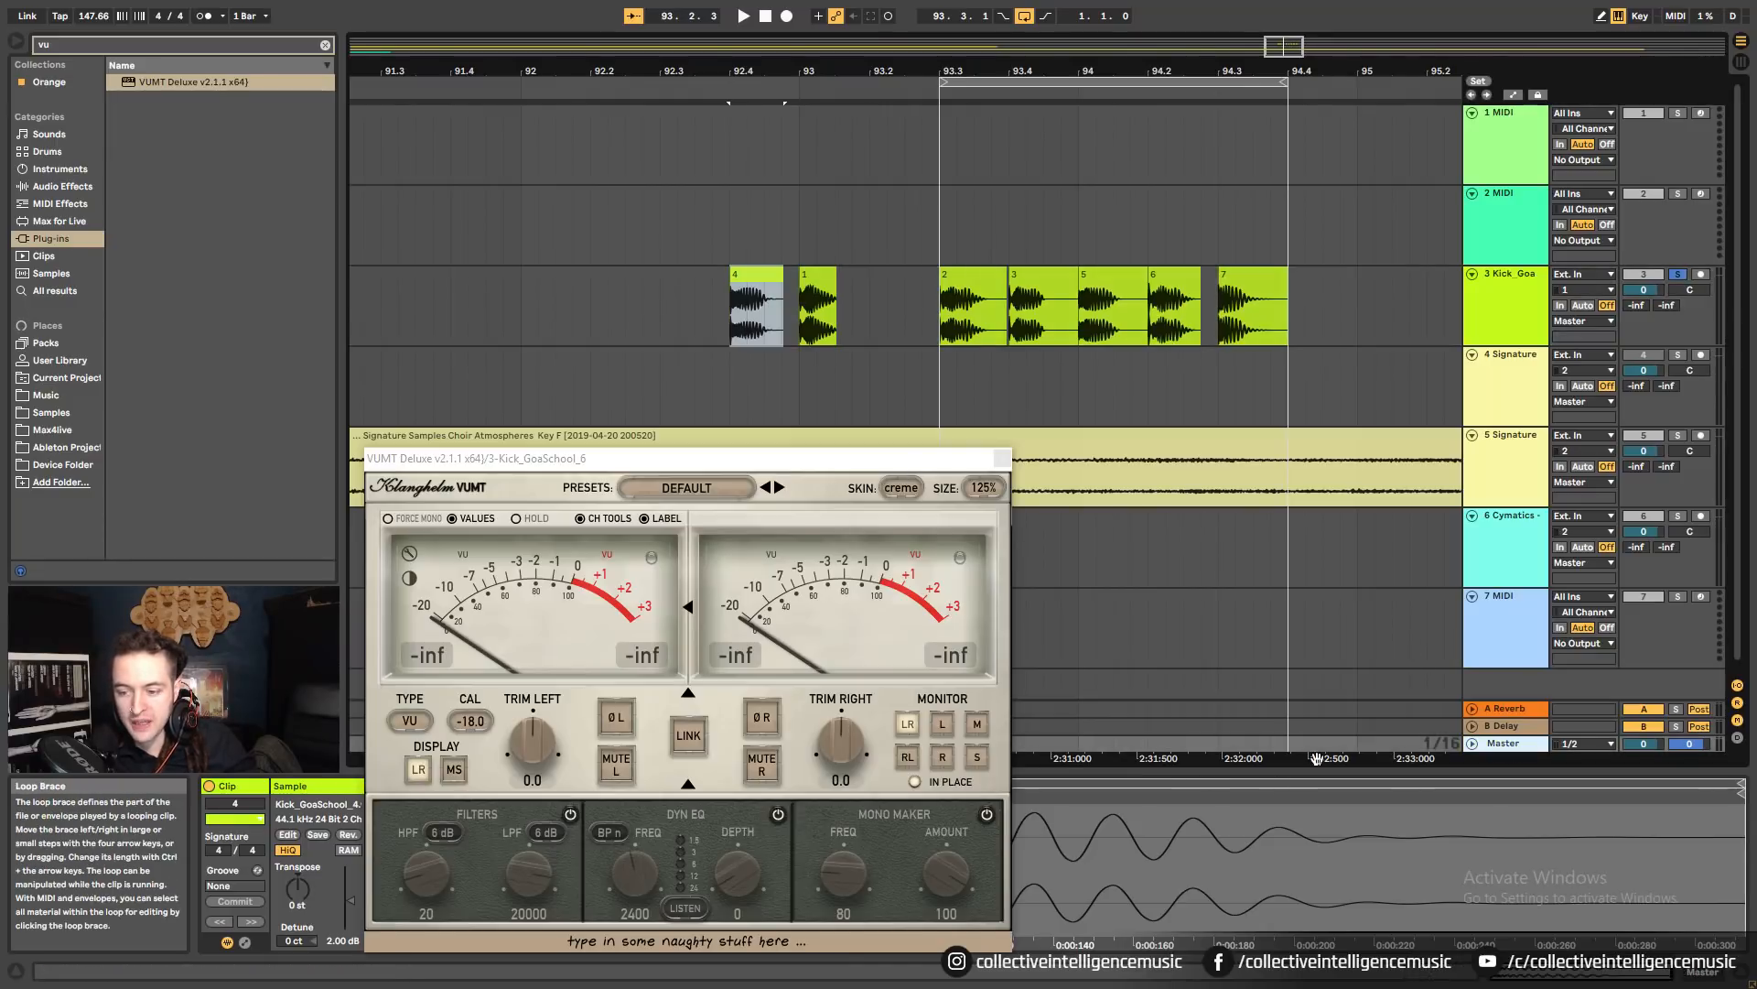
{"action": "left_click", "coordinate": [1680, 972]}
{"action": "key", "text": "ctrl+f"}
{"action": "type", "text": "ref"}
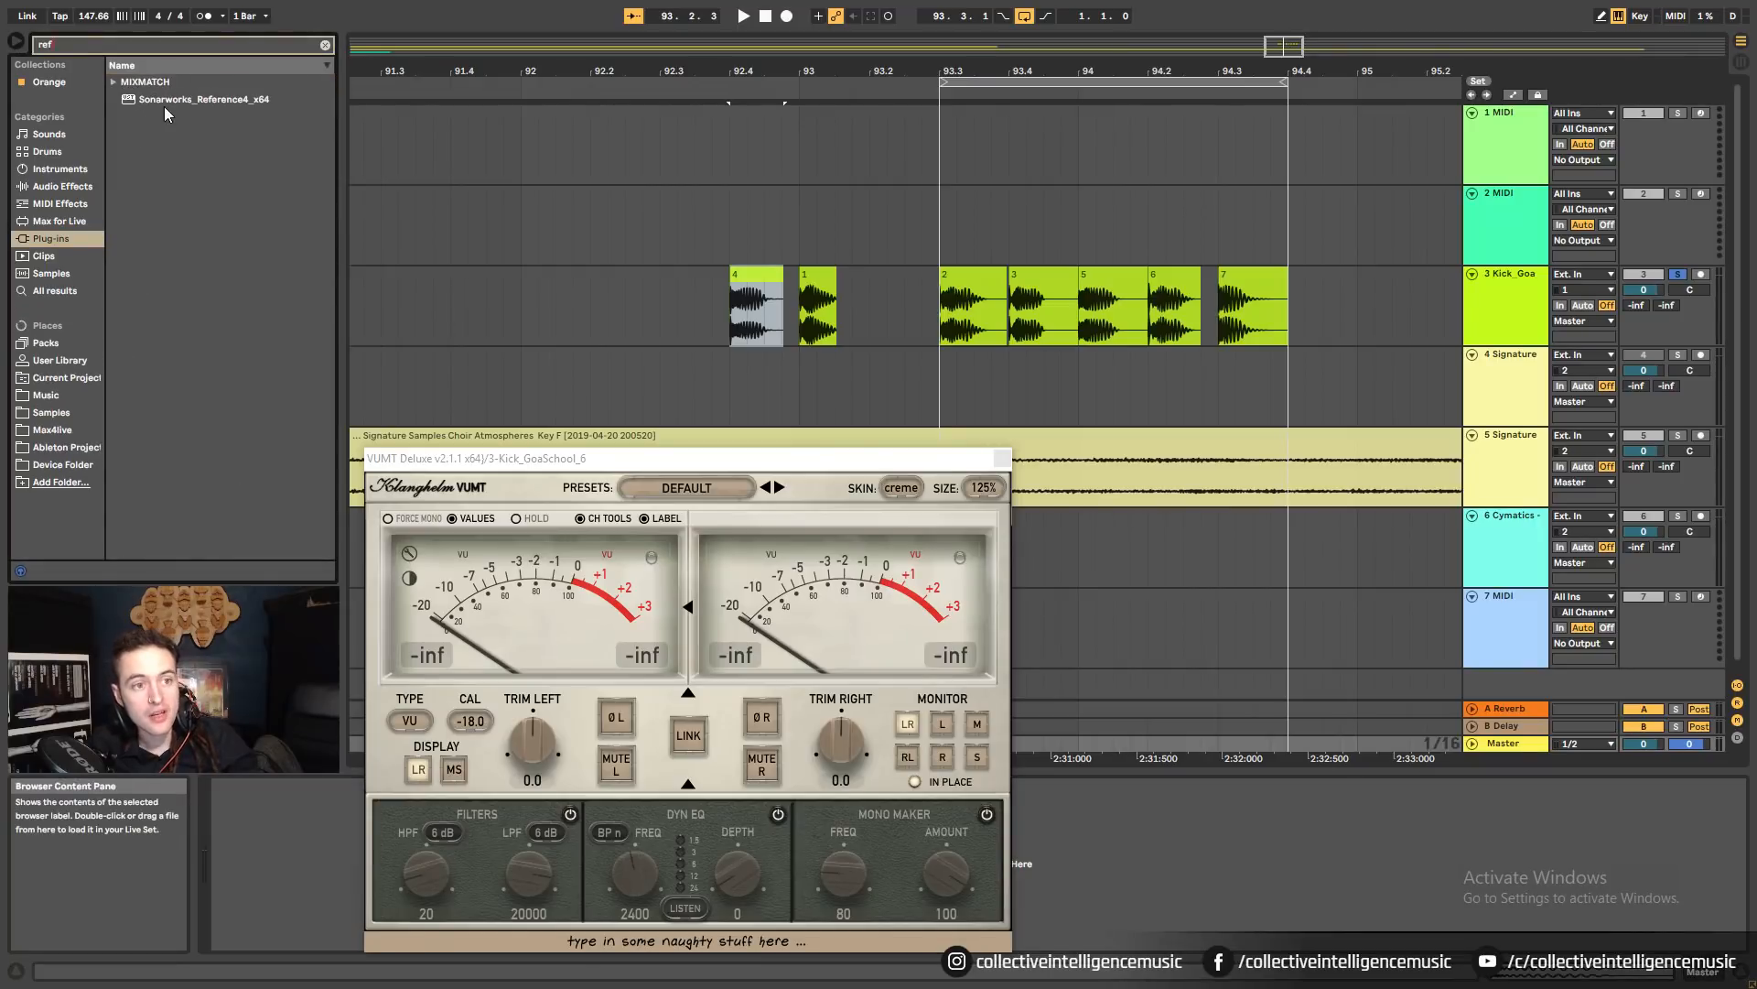
{"action": "left_click_drag", "start_coordinate": [172, 100], "coordinate": [275, 400]}
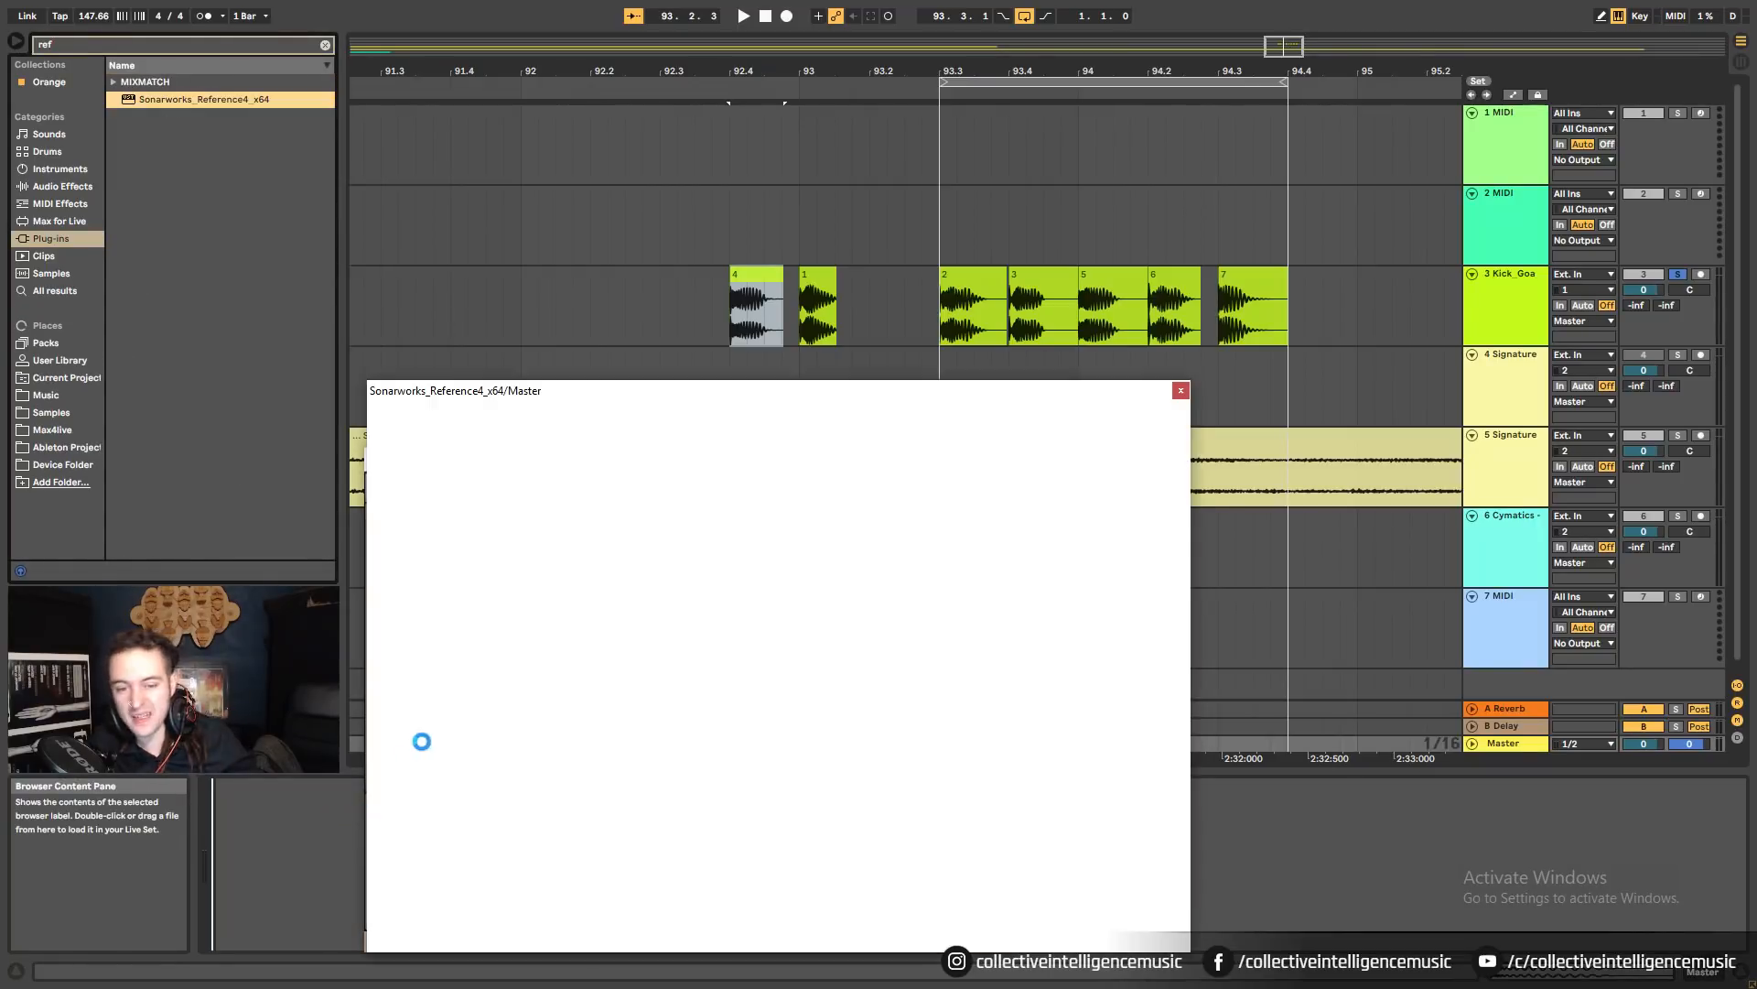
{"action": "left_click_drag", "start_coordinate": [1013, 386], "coordinate": [903, 289]}
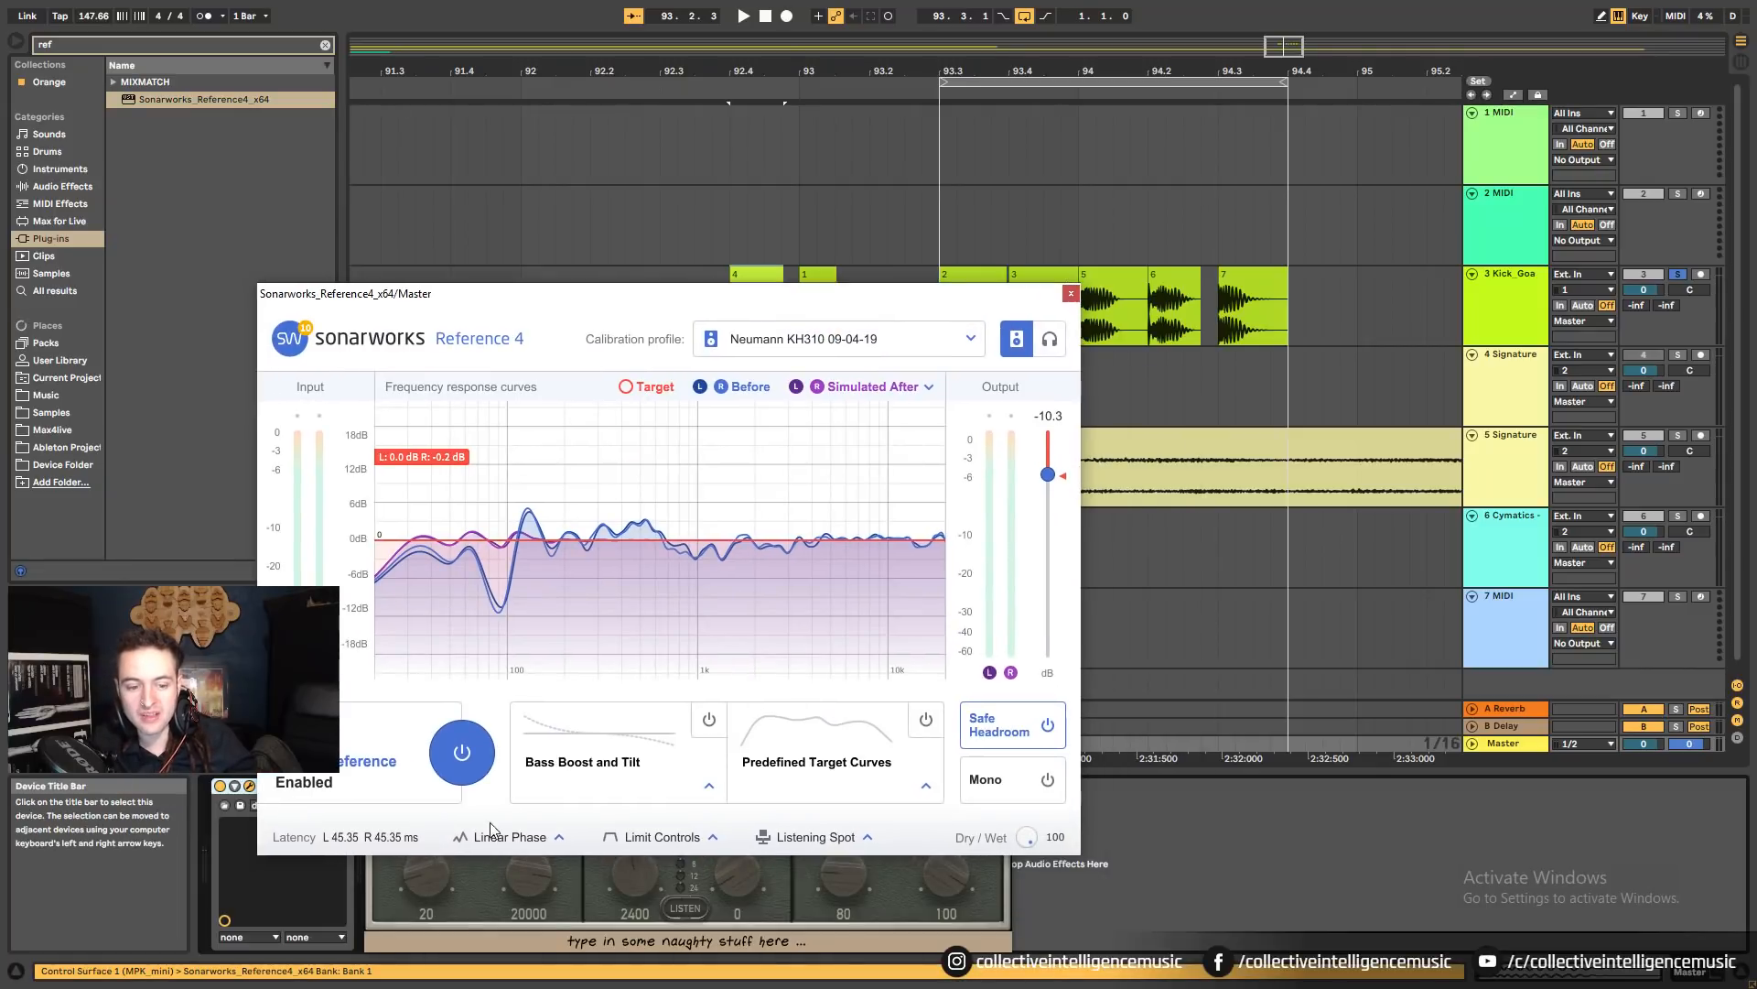
{"action": "left_click", "coordinate": [1072, 295]}
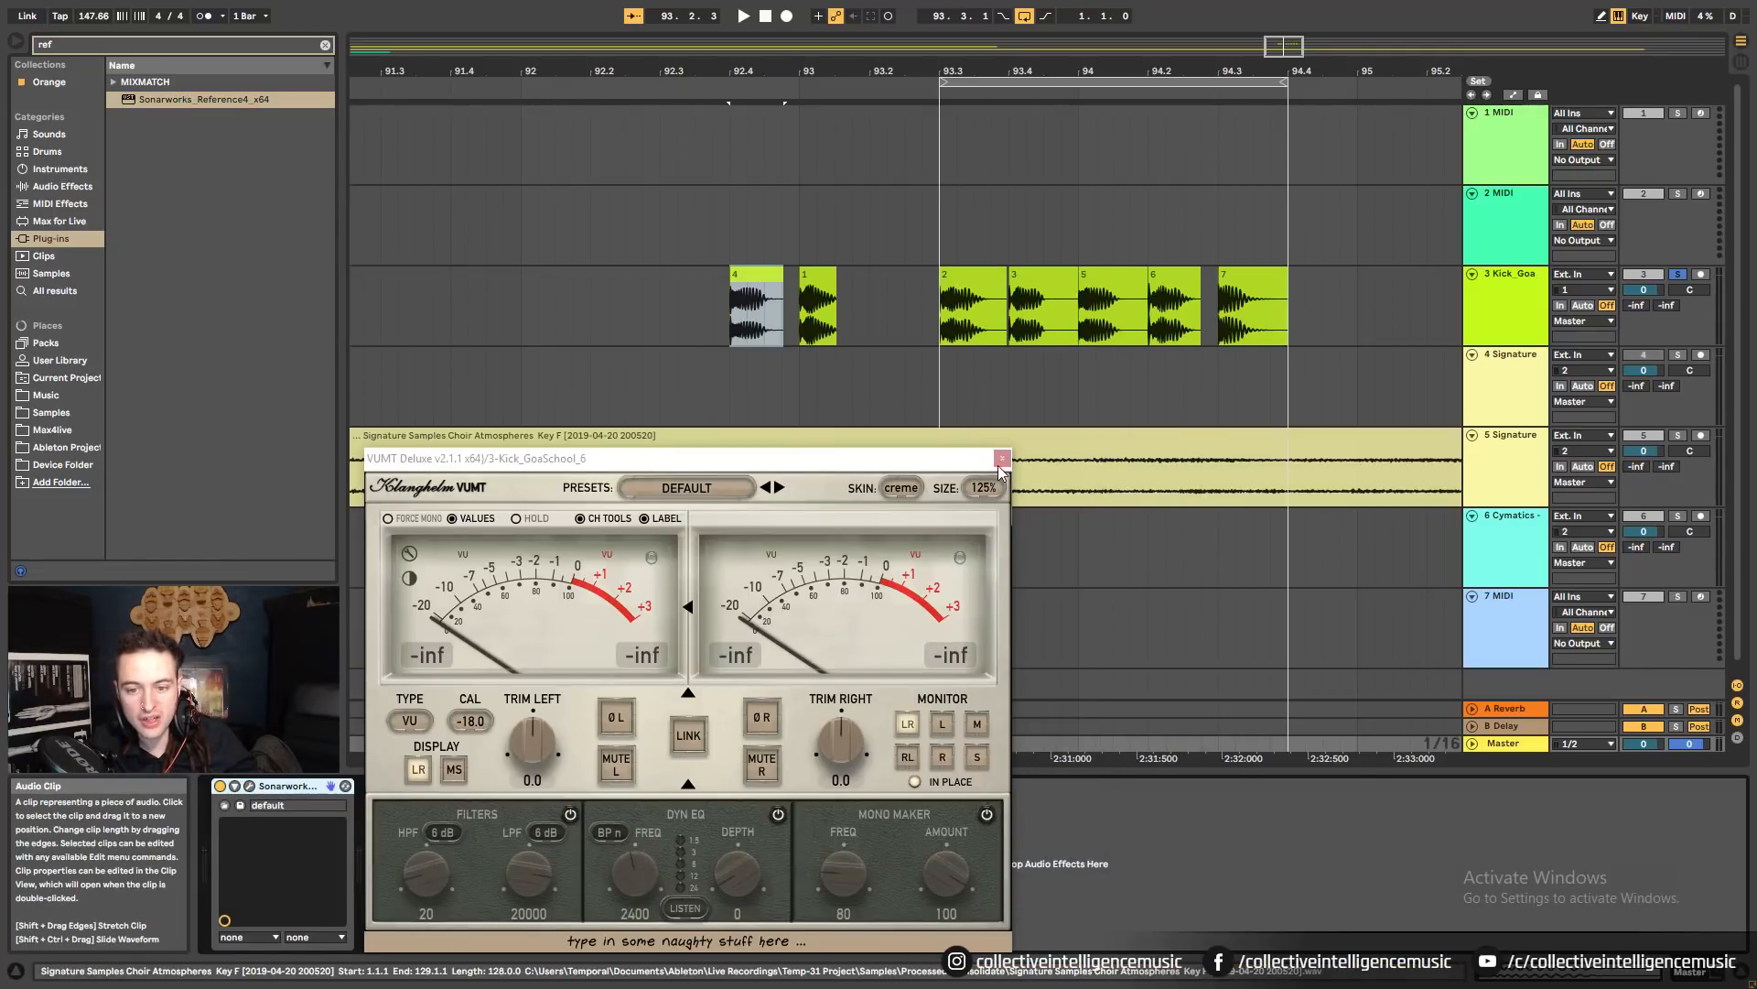
Check the settings of the Sonarworks Reference 4 plug-in on the master track and close its window.
{"action": "left_click", "coordinate": [250, 787]}
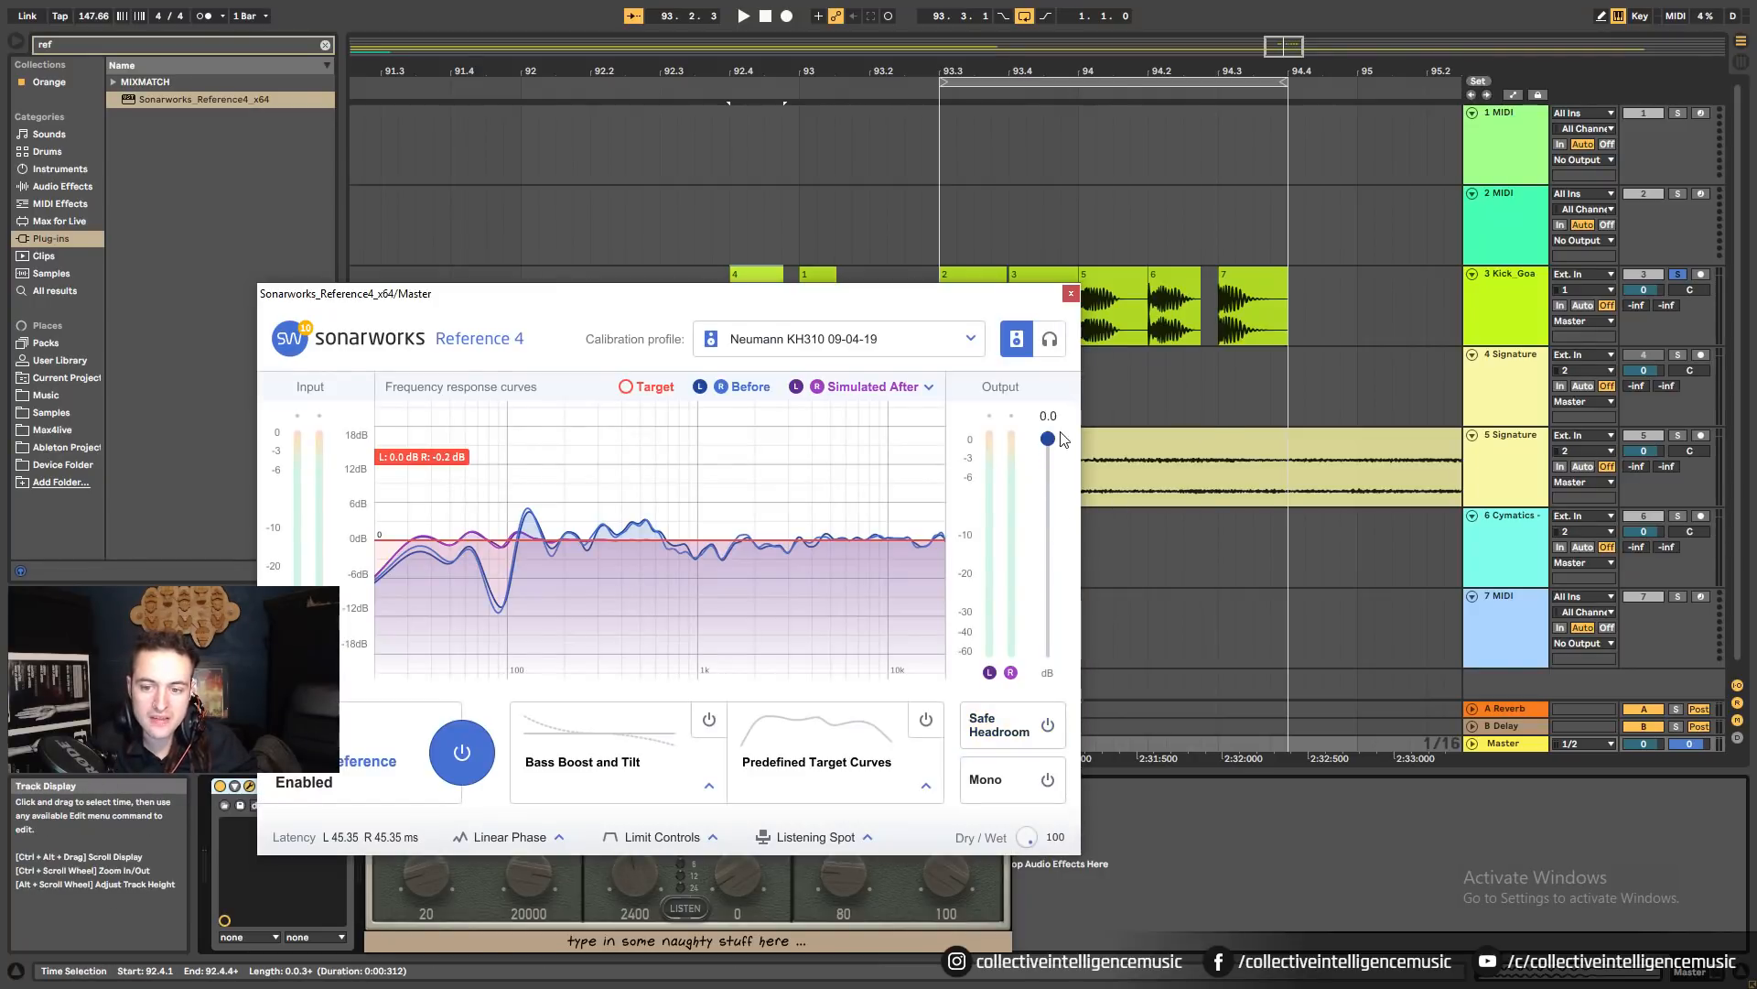
{"action": "left_click", "coordinate": [1071, 294]}
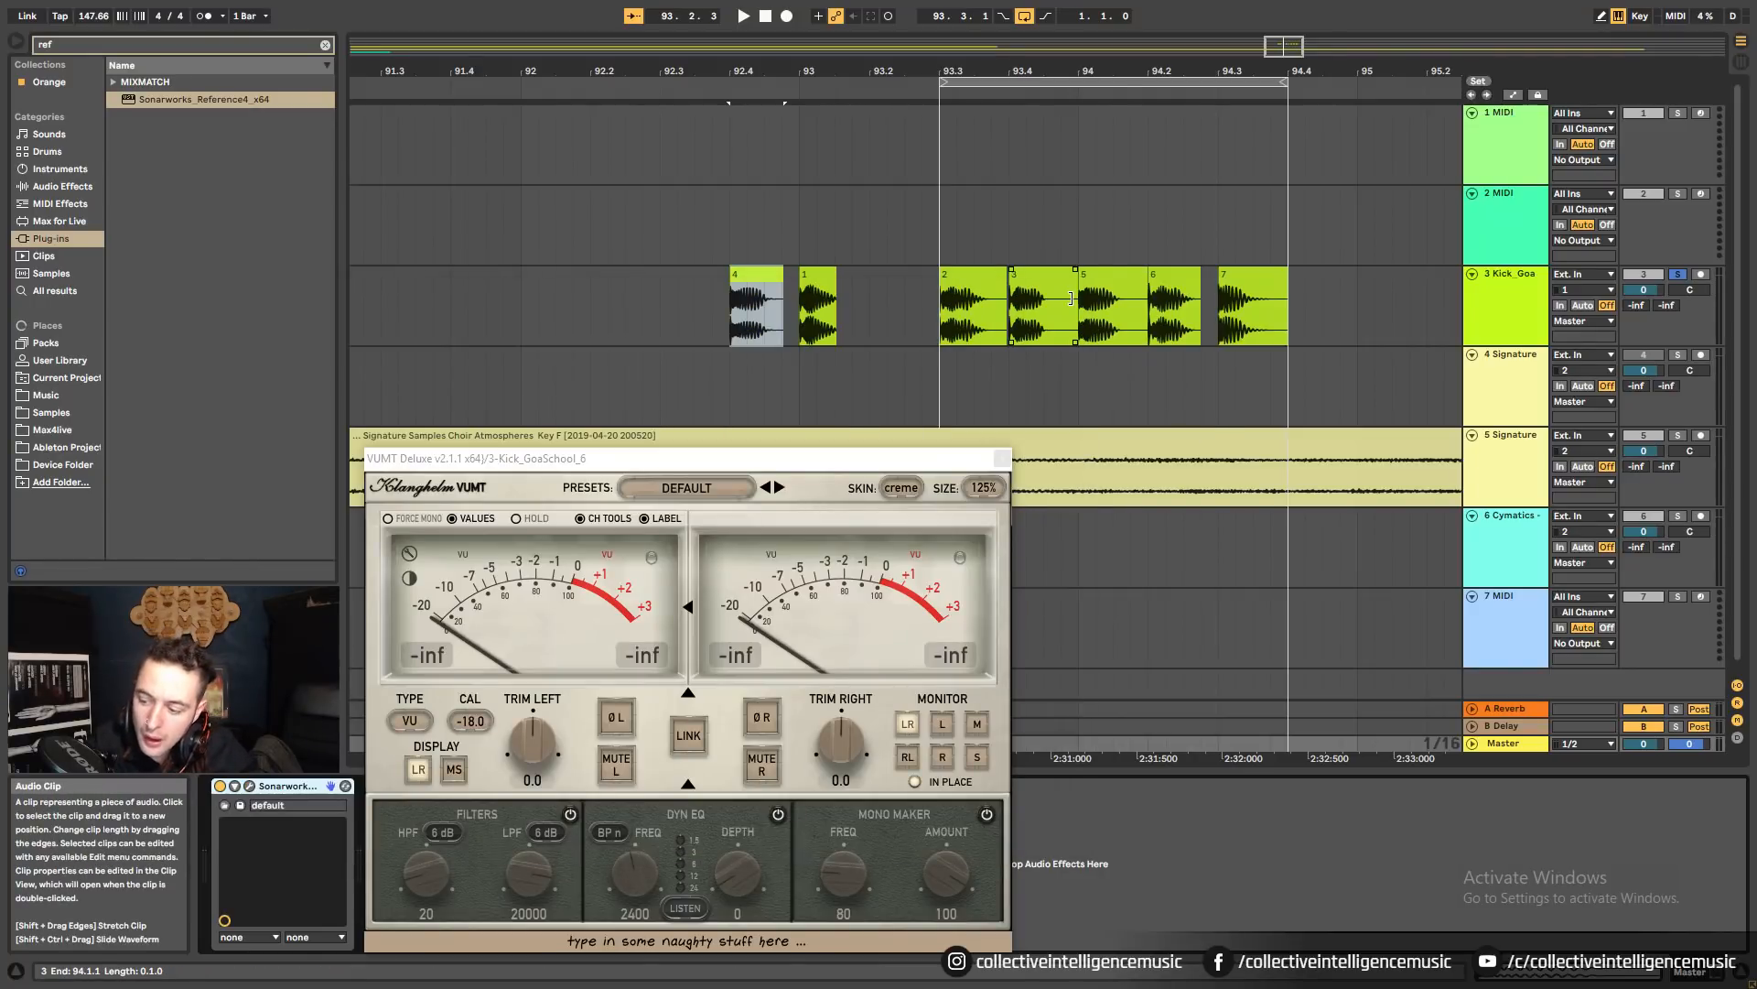
{"action": "left_click", "coordinate": [1009, 305]}
{"action": "key", "text": "alt+Tab"}
{"action": "key", "text": "alt+Tab"}
{"action": "key", "text": "alt+Tab"}
{"action": "key", "text": "alt+Tab"}
{"action": "key", "text": "alt+Tab"}
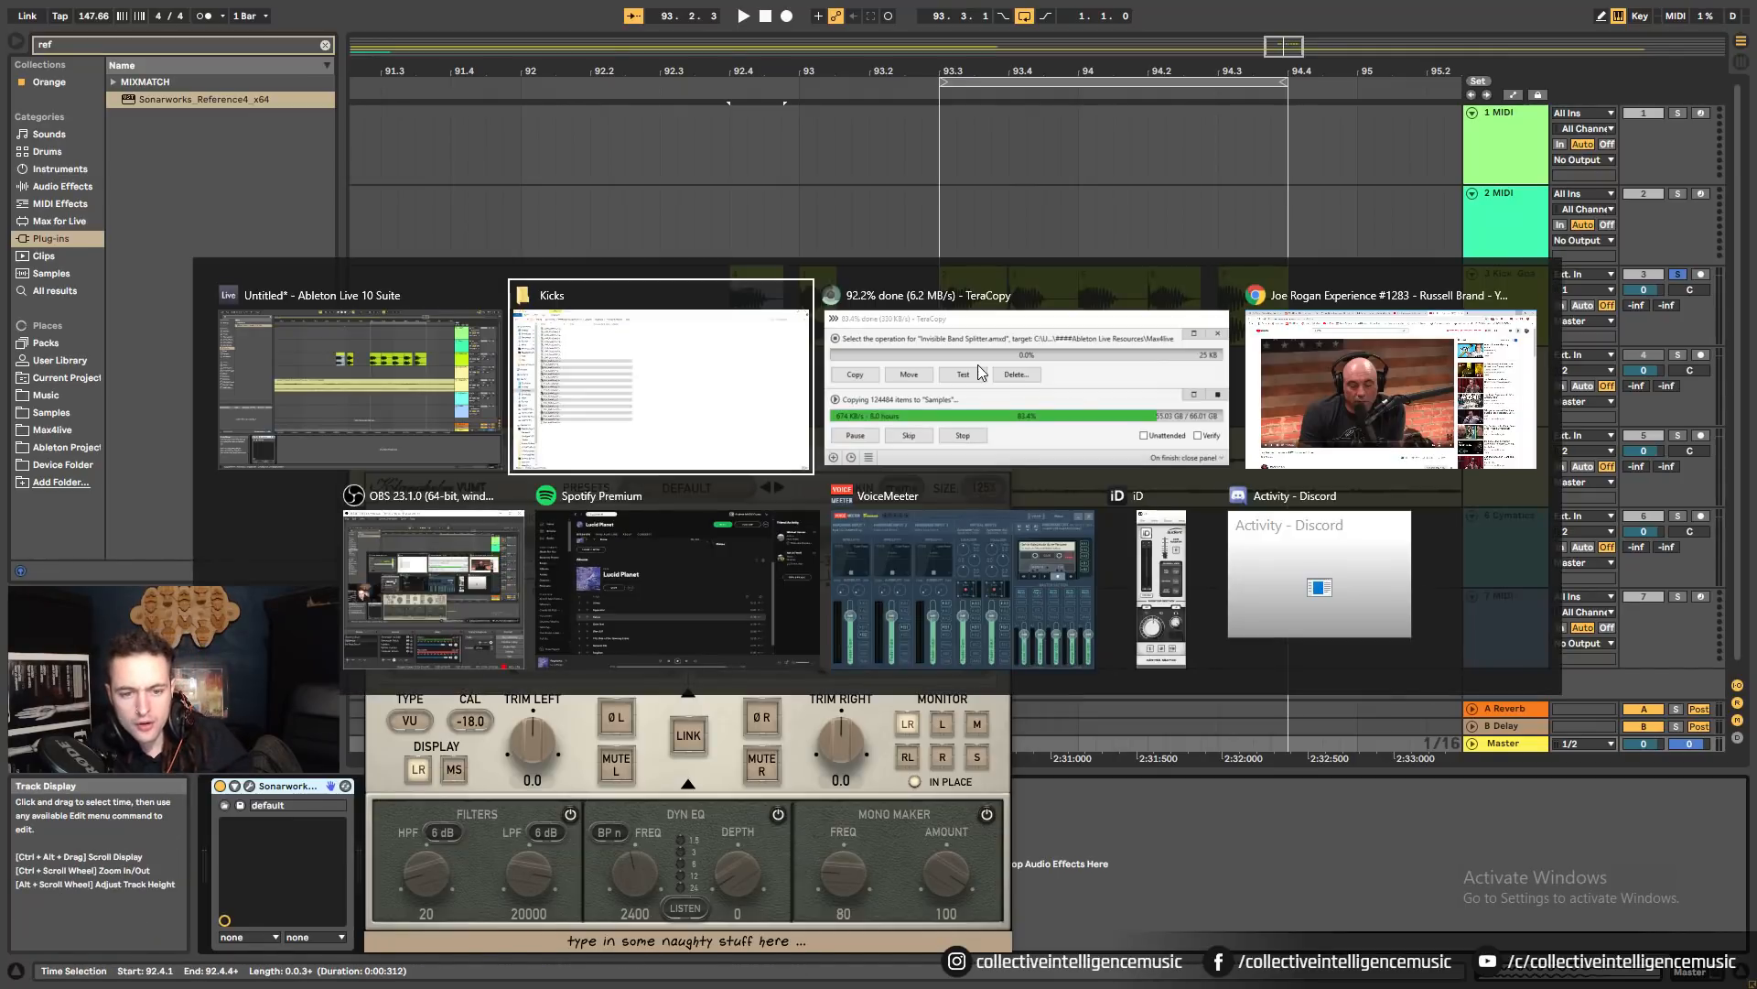
{"action": "key", "text": "alt+Tab"}
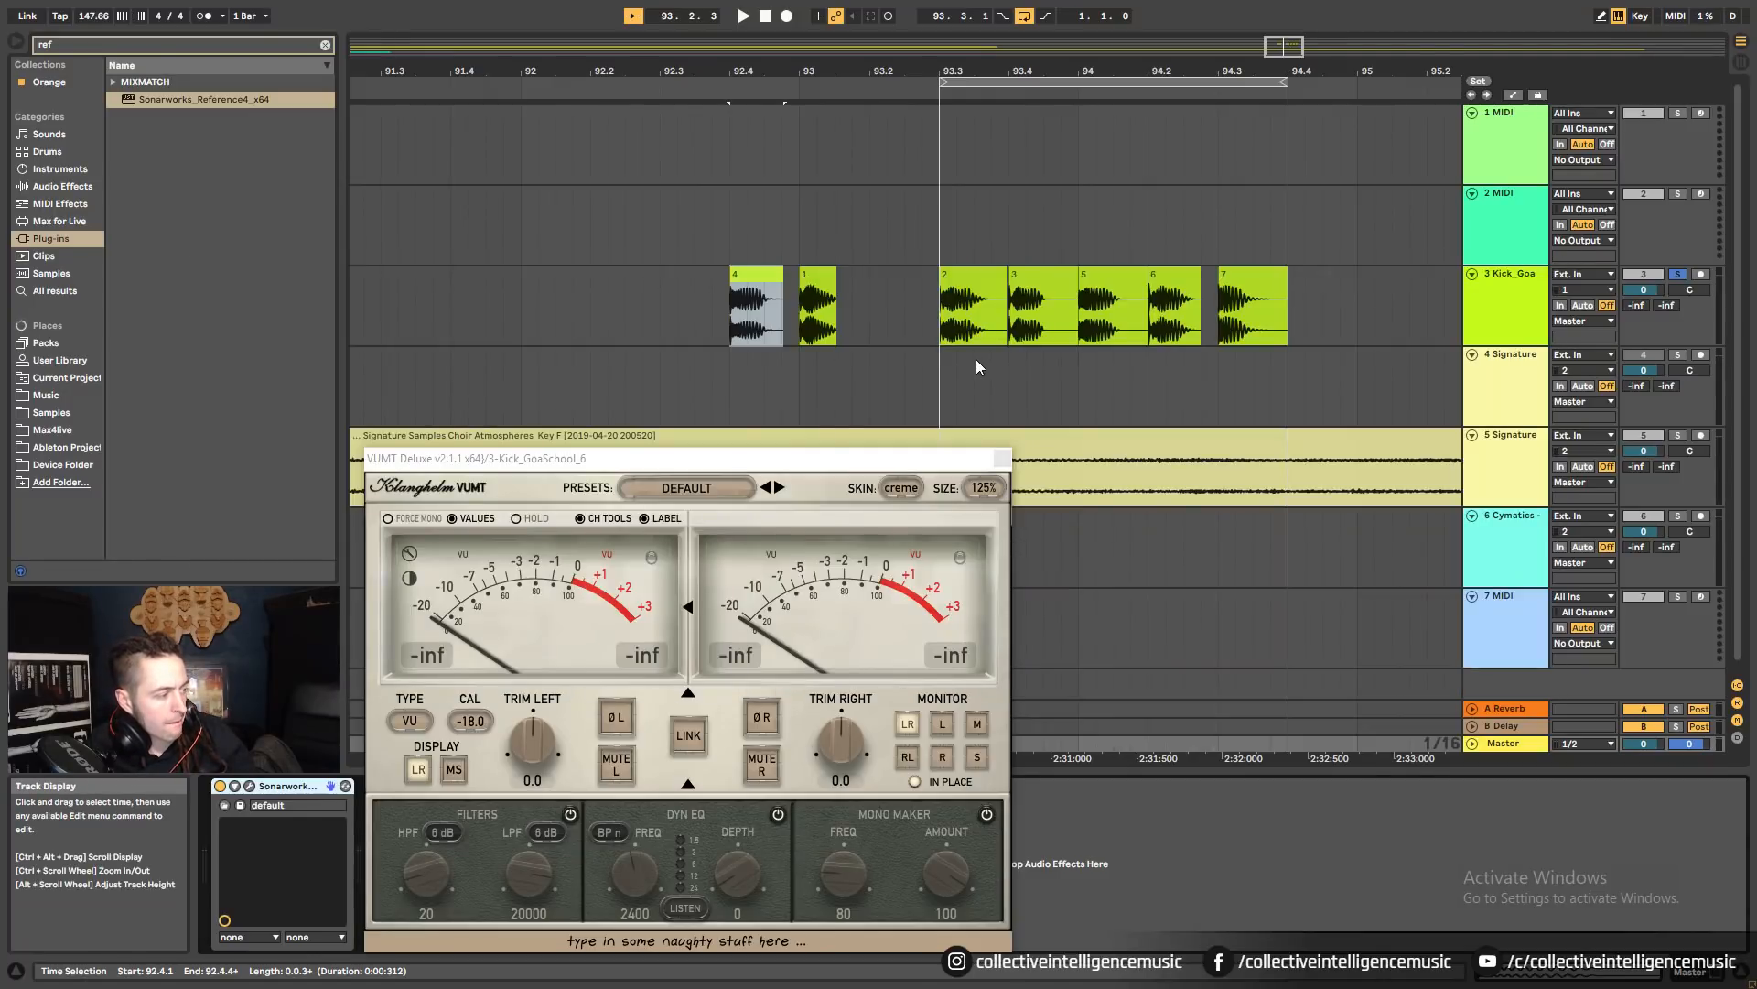
Play kick clip 2 on the Kick track and close the VUMT Deluxe meter window.
{"action": "left_click", "coordinate": [955, 300]}
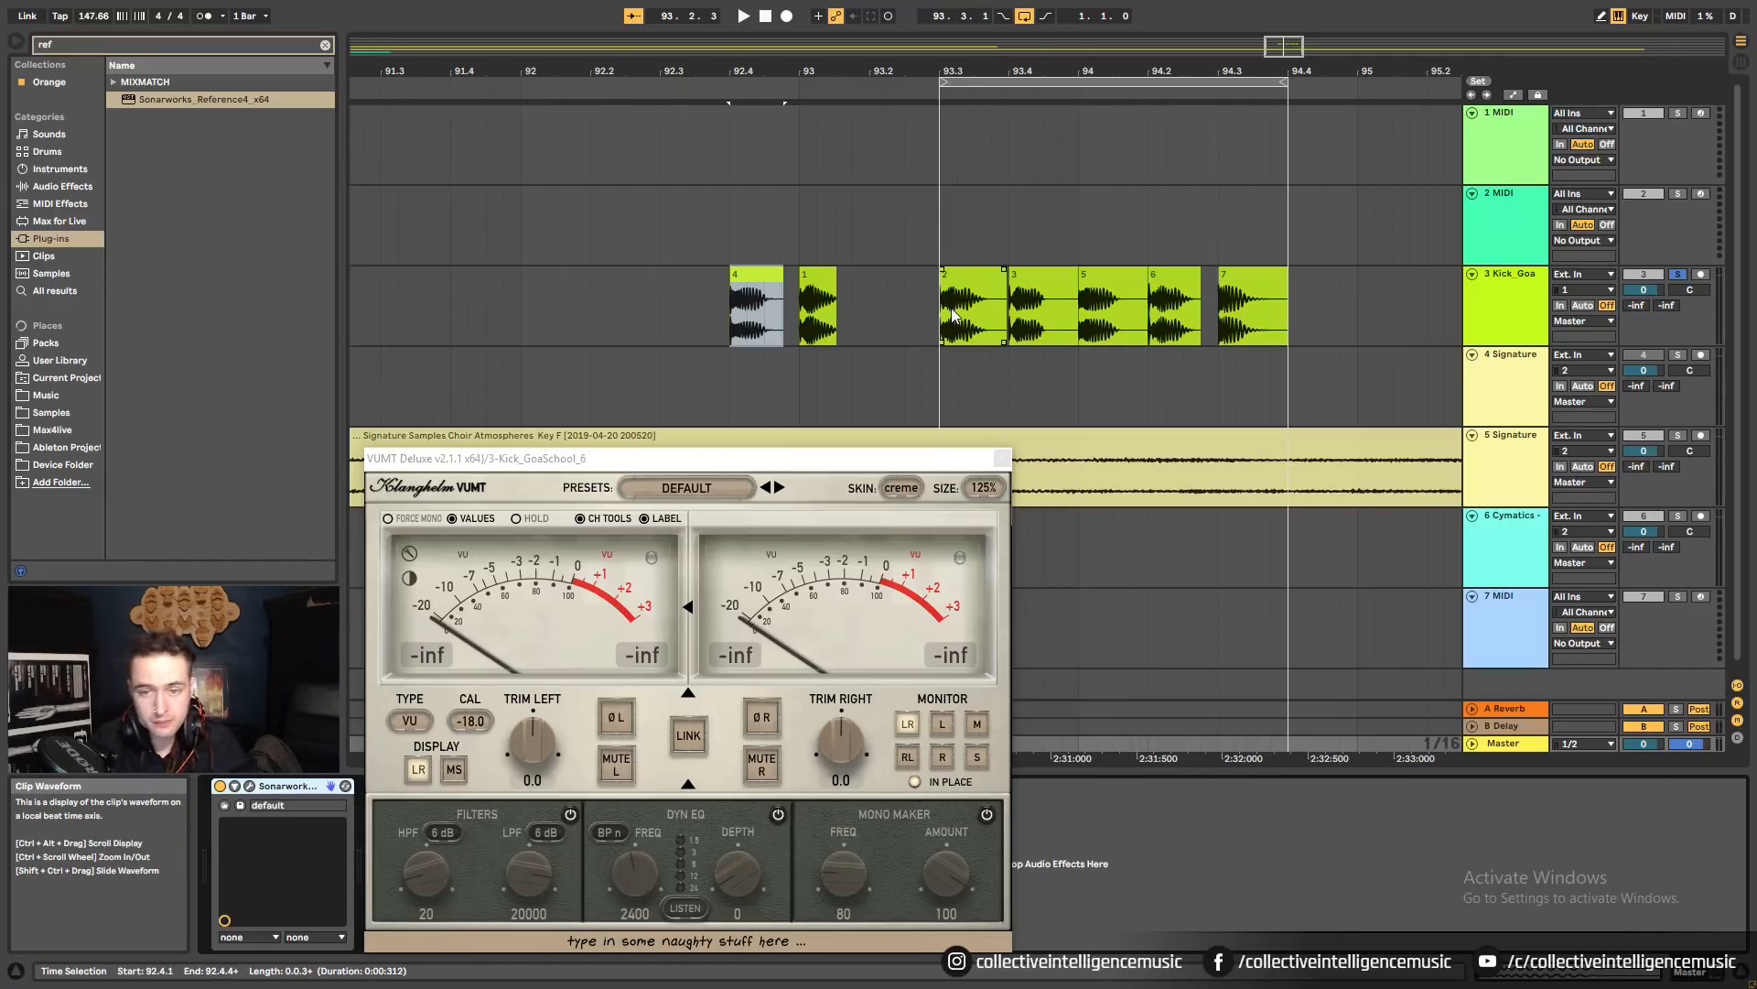
{"action": "left_click", "coordinate": [953, 315]}
{"action": "key", "text": "space"}
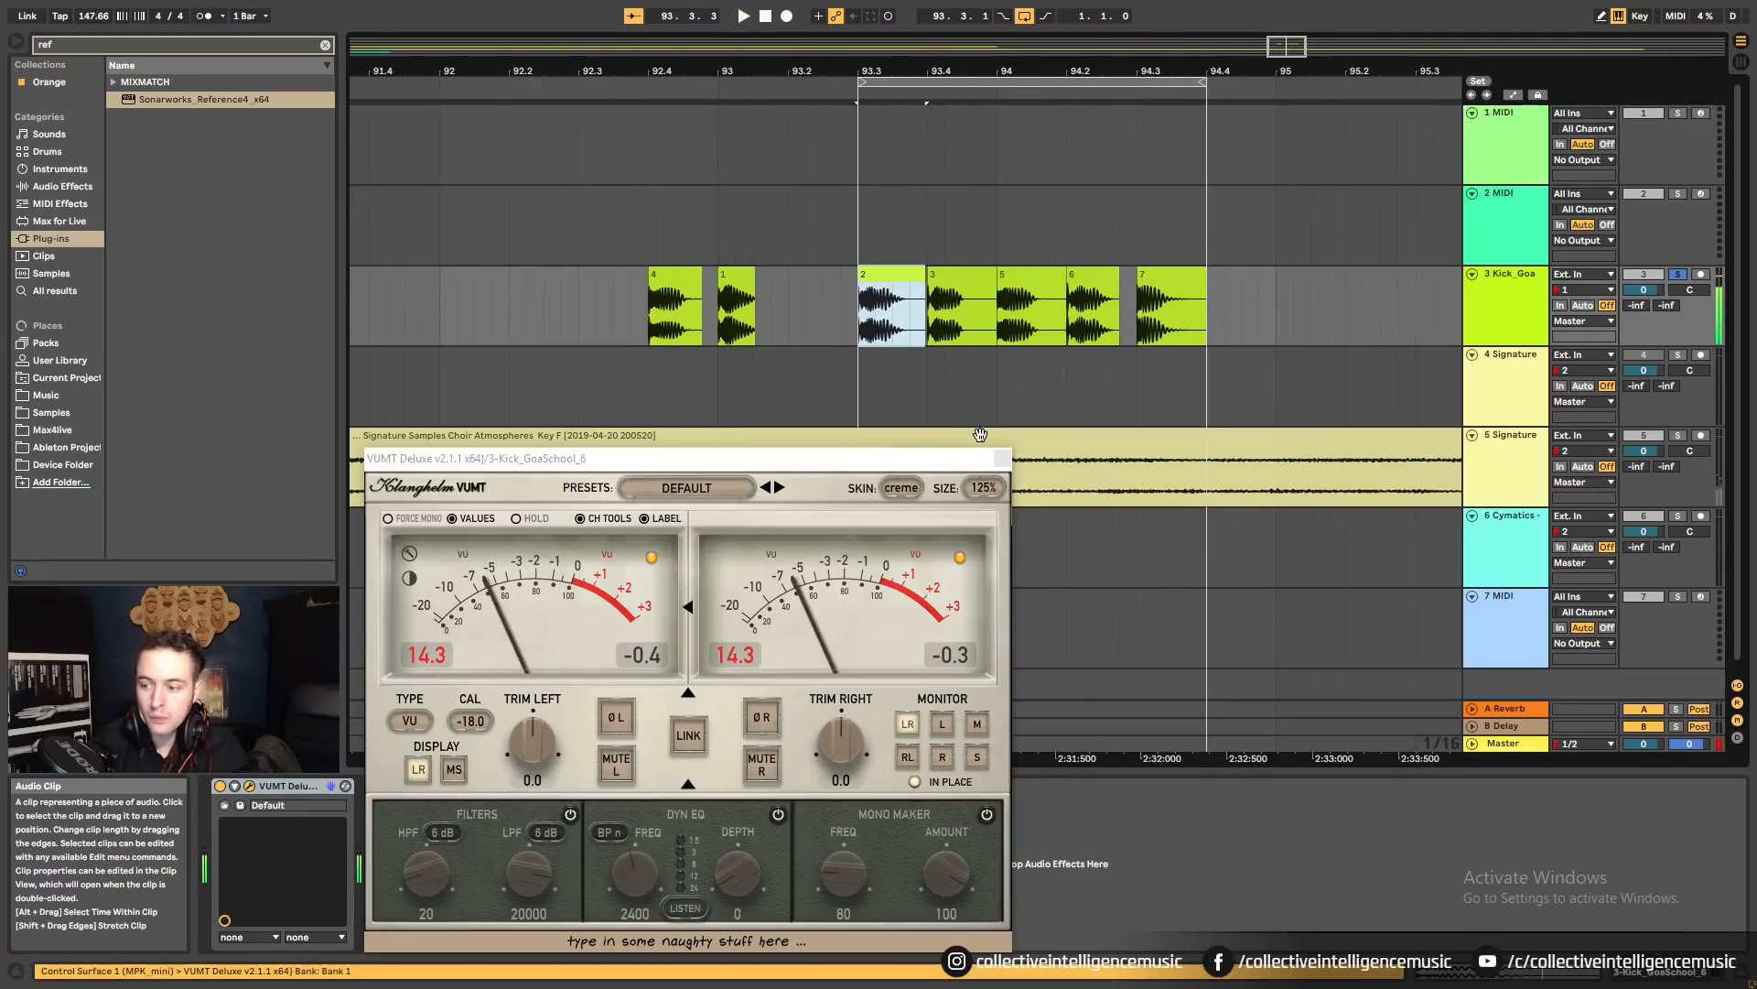
{"action": "left_click", "coordinate": [1002, 458]}
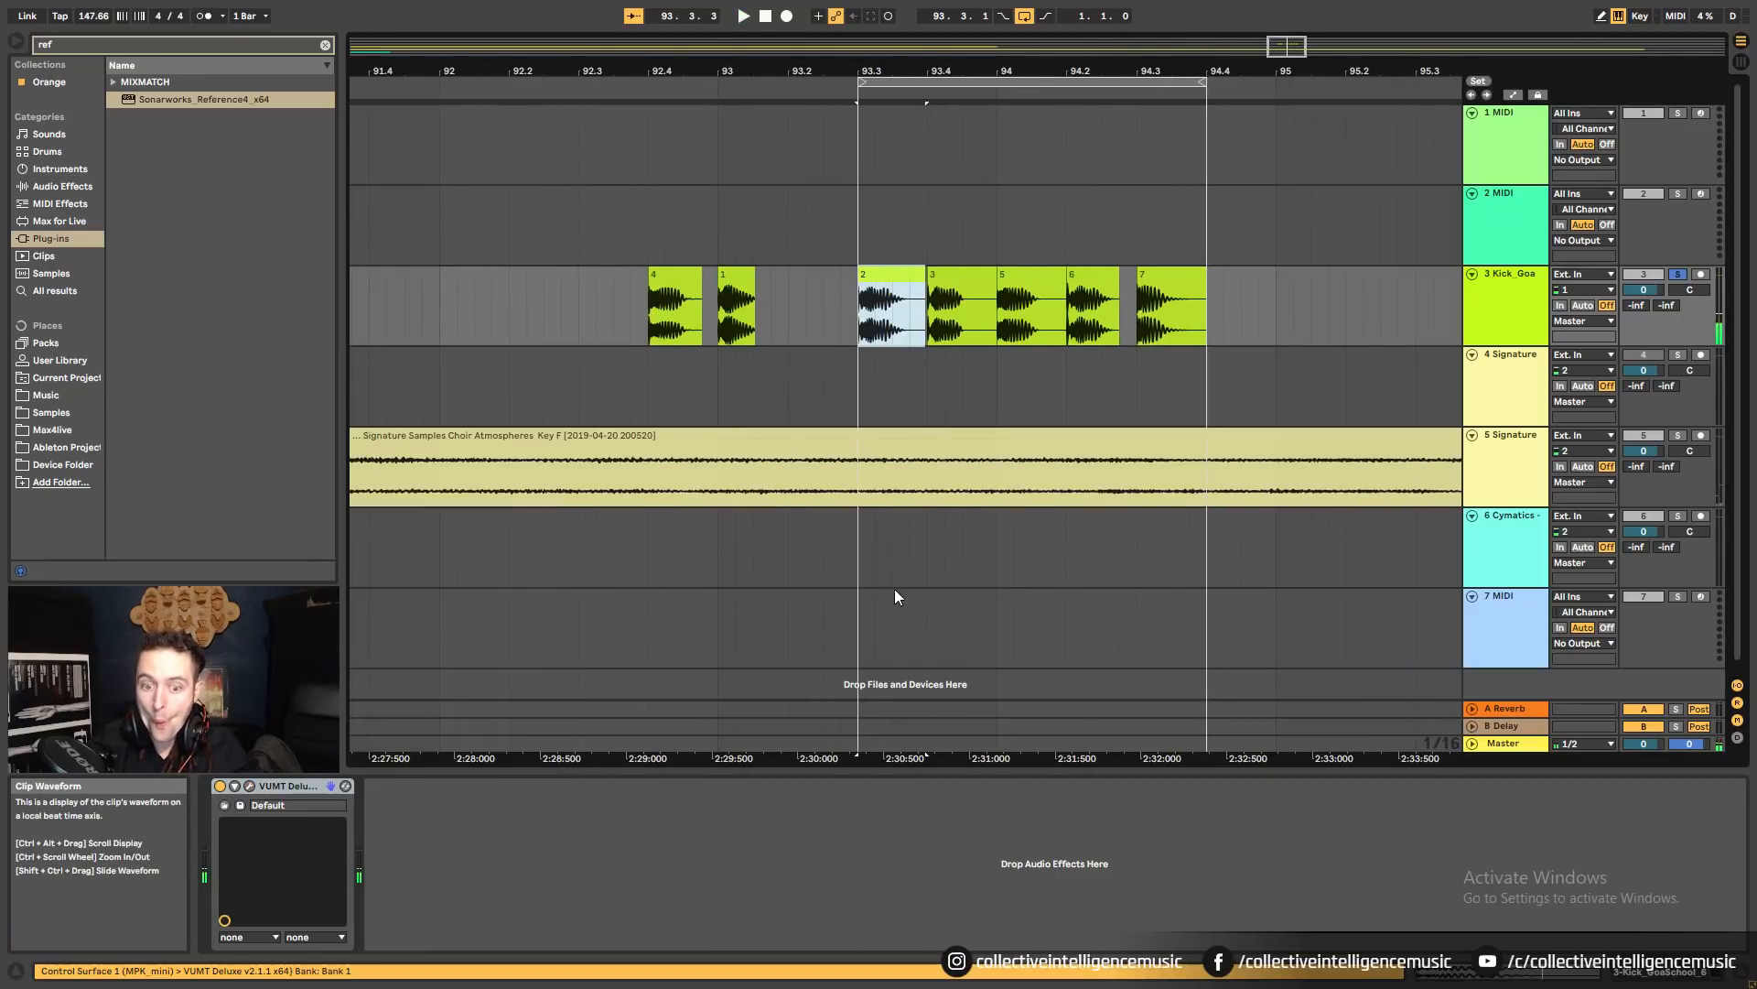
In the master track's Sonarworks Reference 4, lower the output to about -9.7 dB and enable Safe Headroom.
{"action": "left_click", "coordinate": [1510, 749]}
{"action": "left_click", "coordinate": [249, 786]}
{"action": "left_click_drag", "start_coordinate": [1048, 454], "coordinate": [1048, 482]}
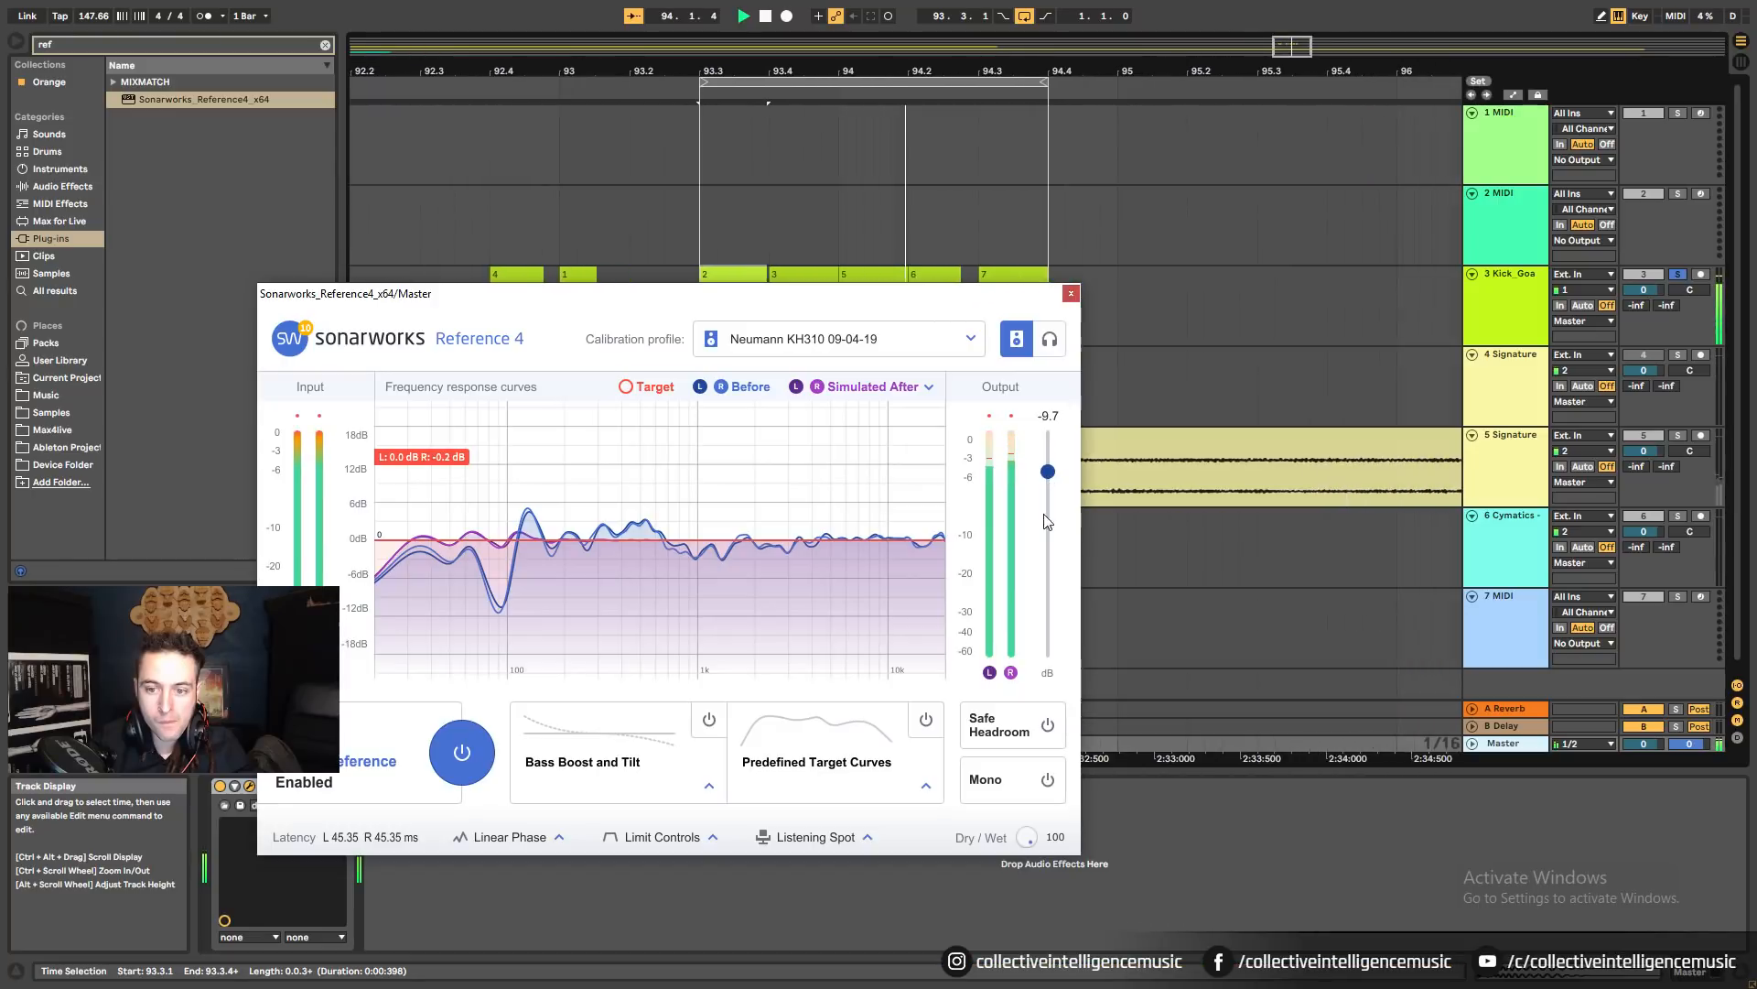
{"action": "left_click", "coordinate": [1031, 715]}
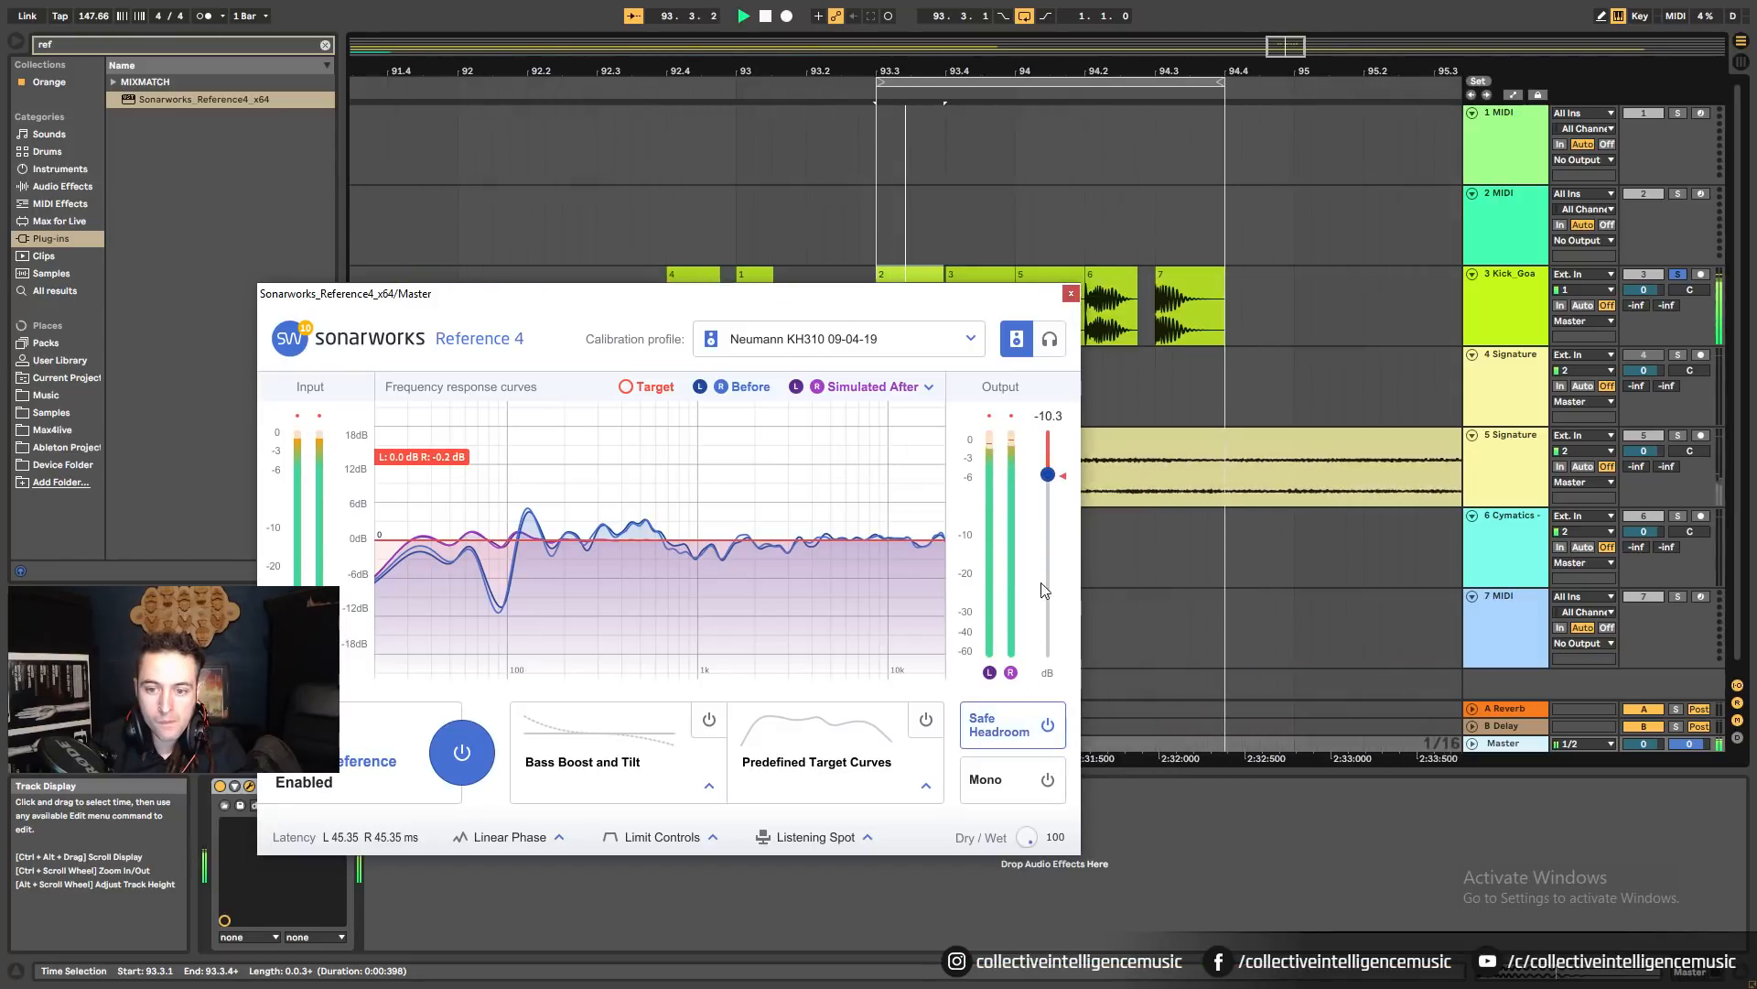
{"action": "left_click", "coordinate": [1070, 294]}
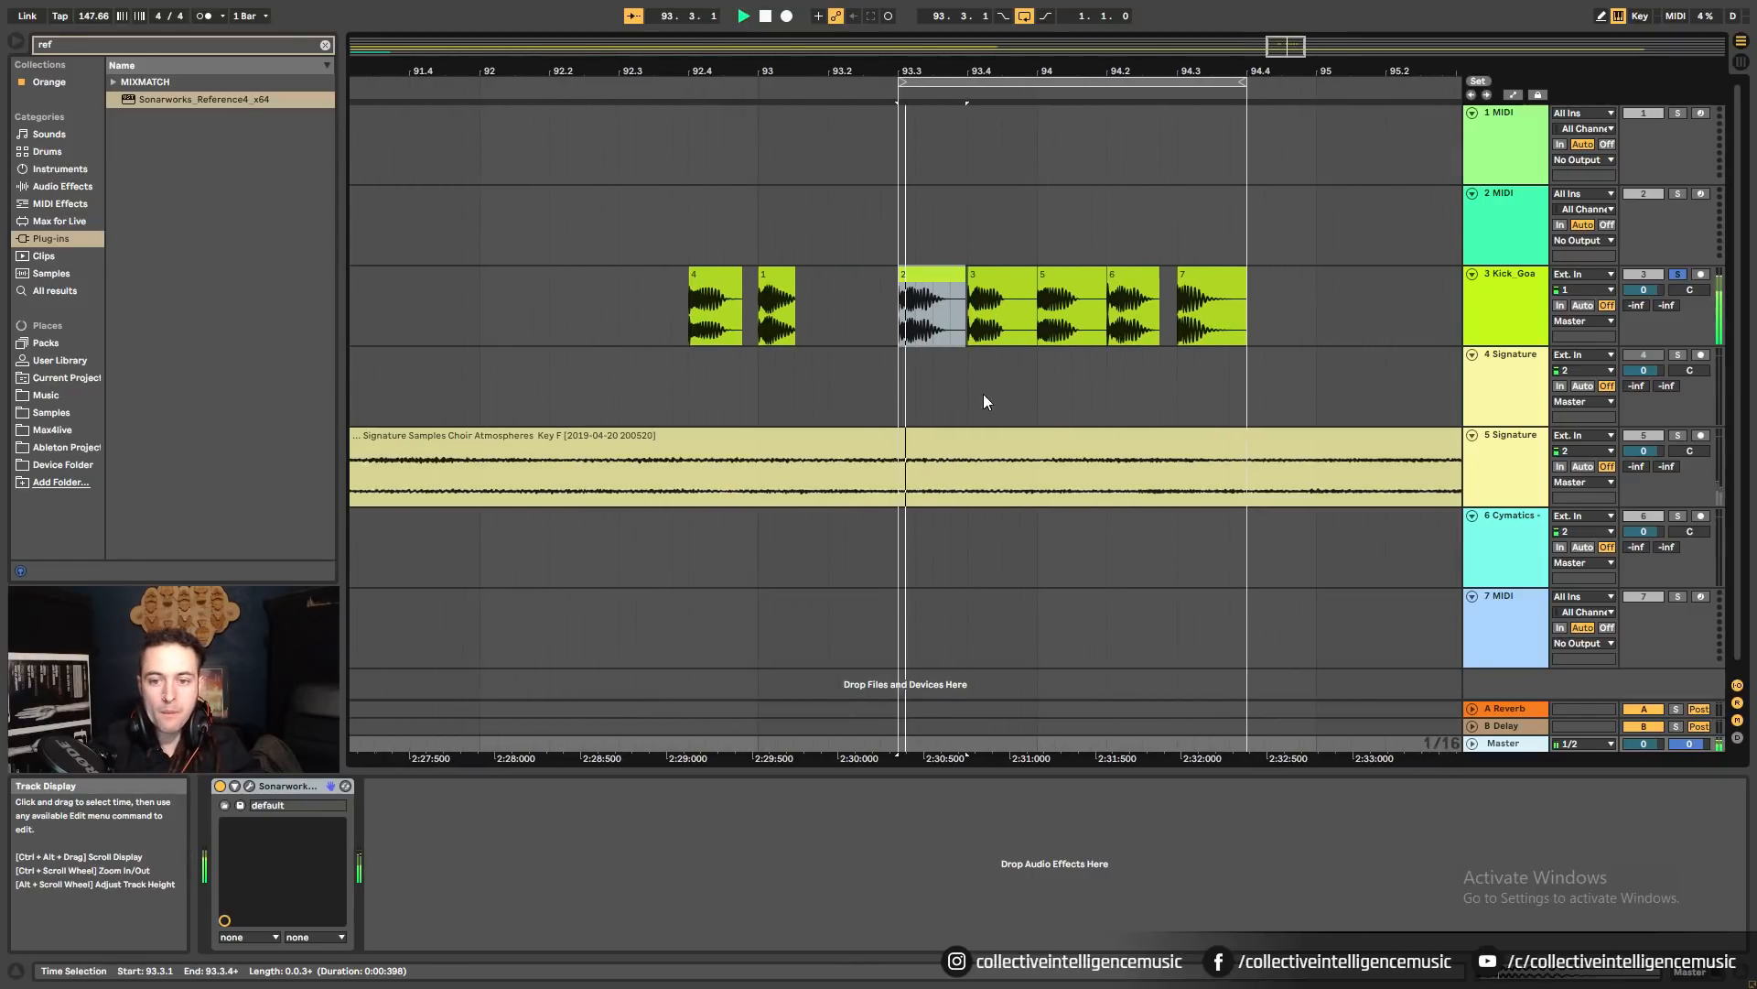
Audition kick clips 3, 2 and 5 in turn on the Kick track.
{"action": "left_click", "coordinate": [931, 288]}
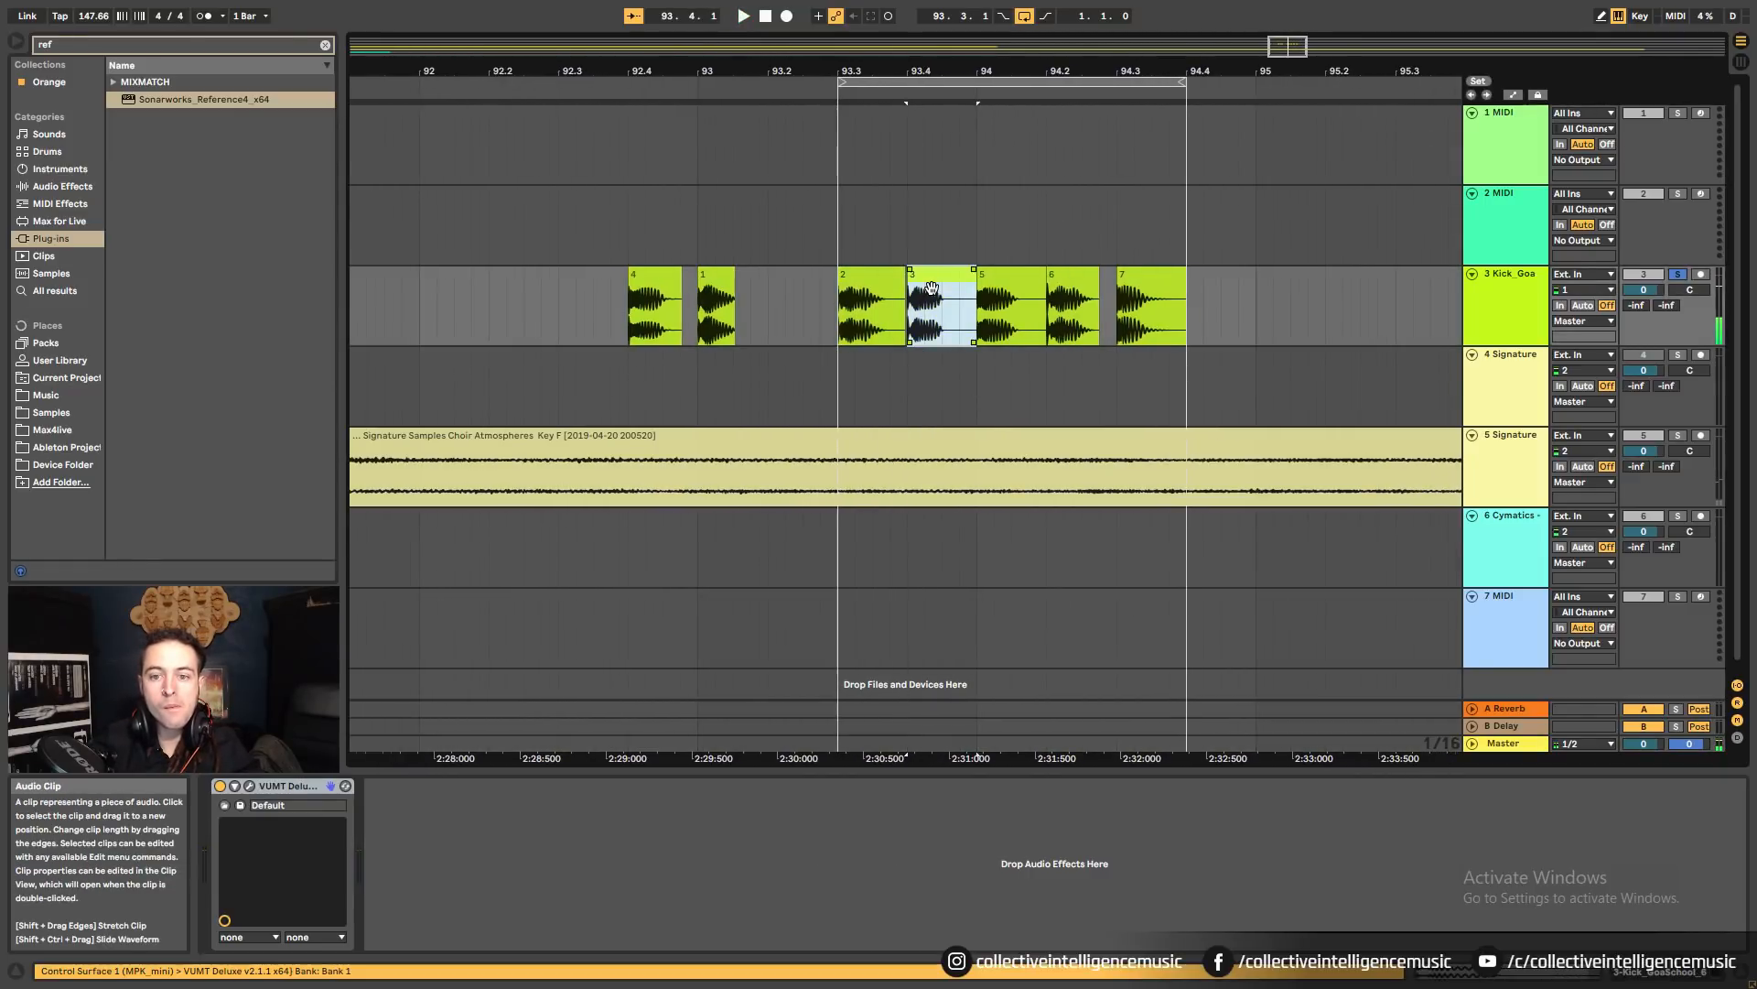
{"action": "left_click", "coordinate": [821, 288]}
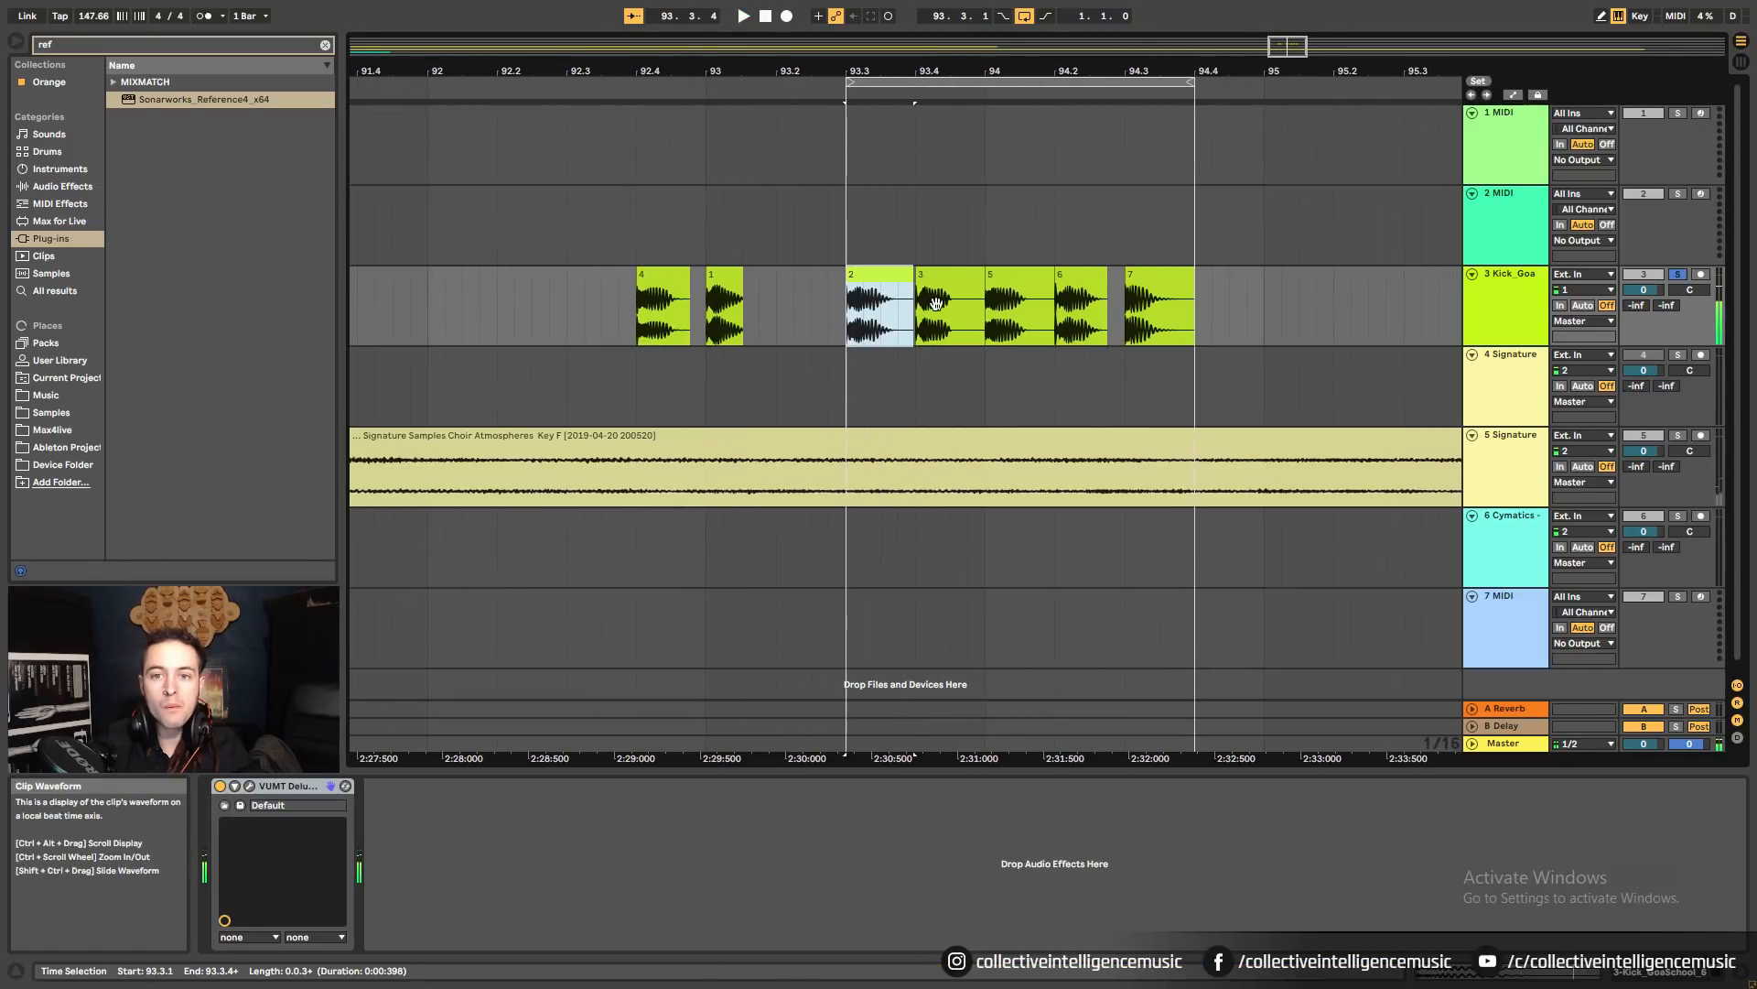
{"action": "left_click", "coordinate": [935, 303]}
{"action": "left_click", "coordinate": [931, 306]}
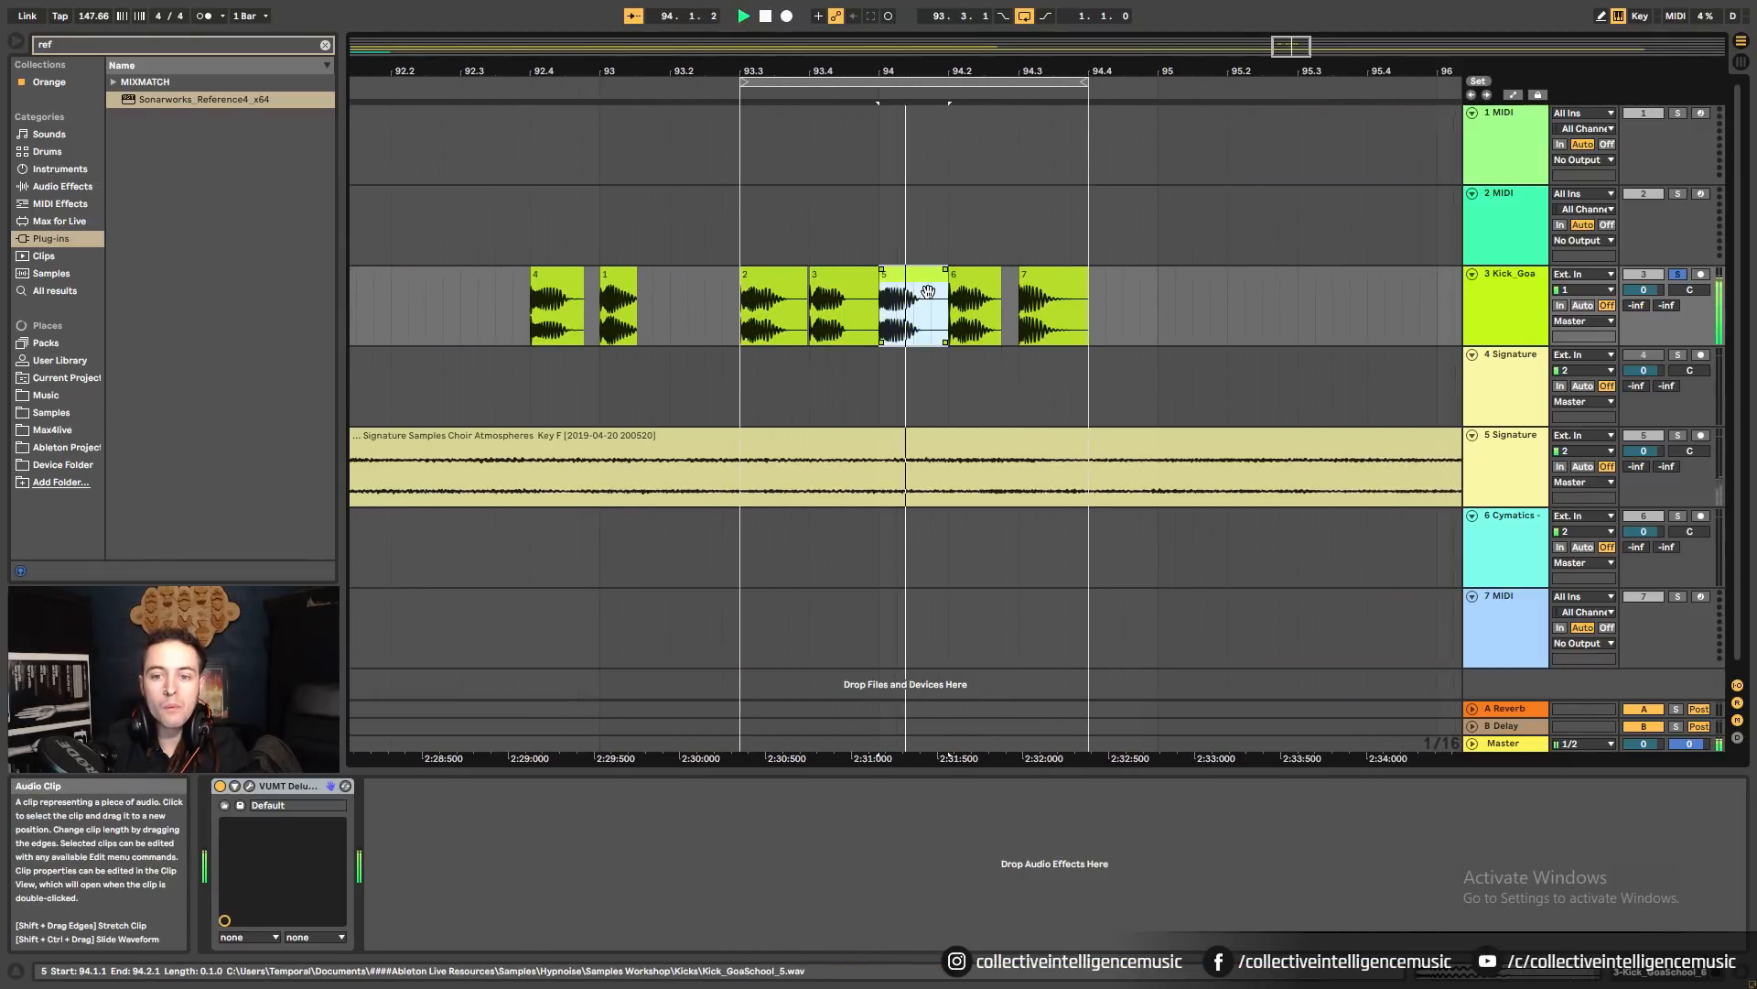
Deactivate kick clips 3 and 5 on the Kick track.
{"action": "left_click", "coordinate": [821, 291]}
{"action": "key", "text": "0"}
{"action": "left_click", "coordinate": [941, 294]}
{"action": "key", "text": "0"}
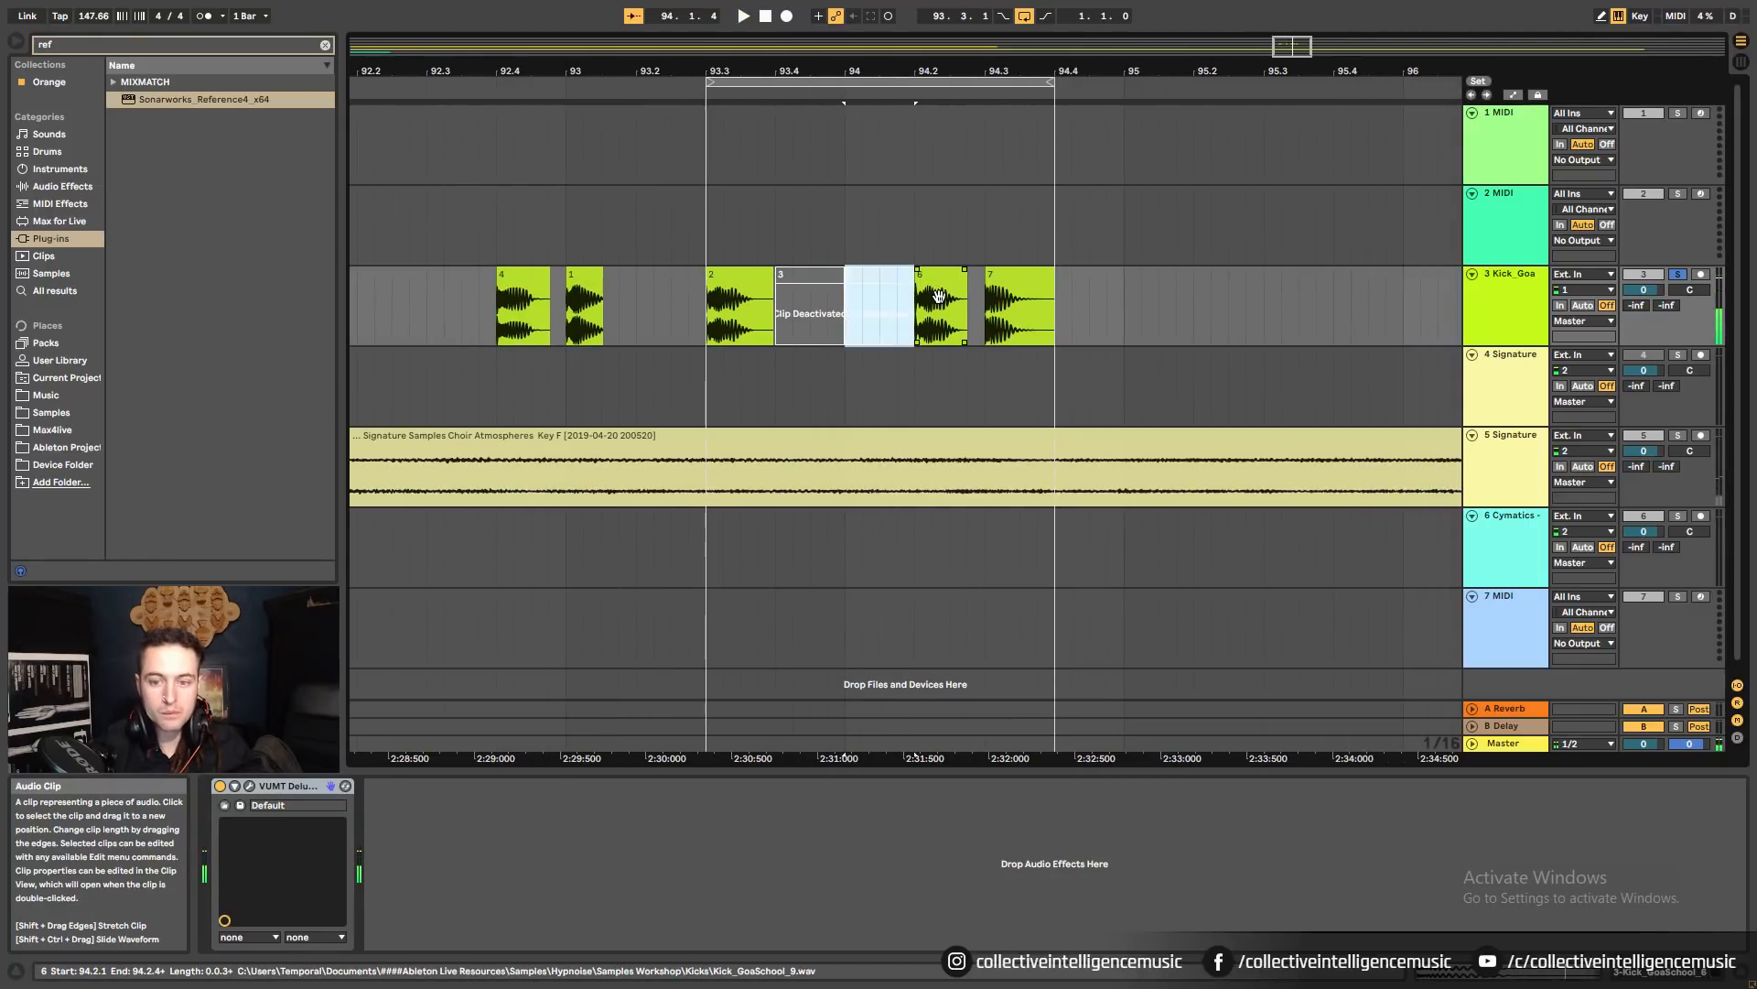
Alternate playback between kick clips 6 and 2 to compare their sound.
{"action": "left_click", "coordinate": [939, 294]}
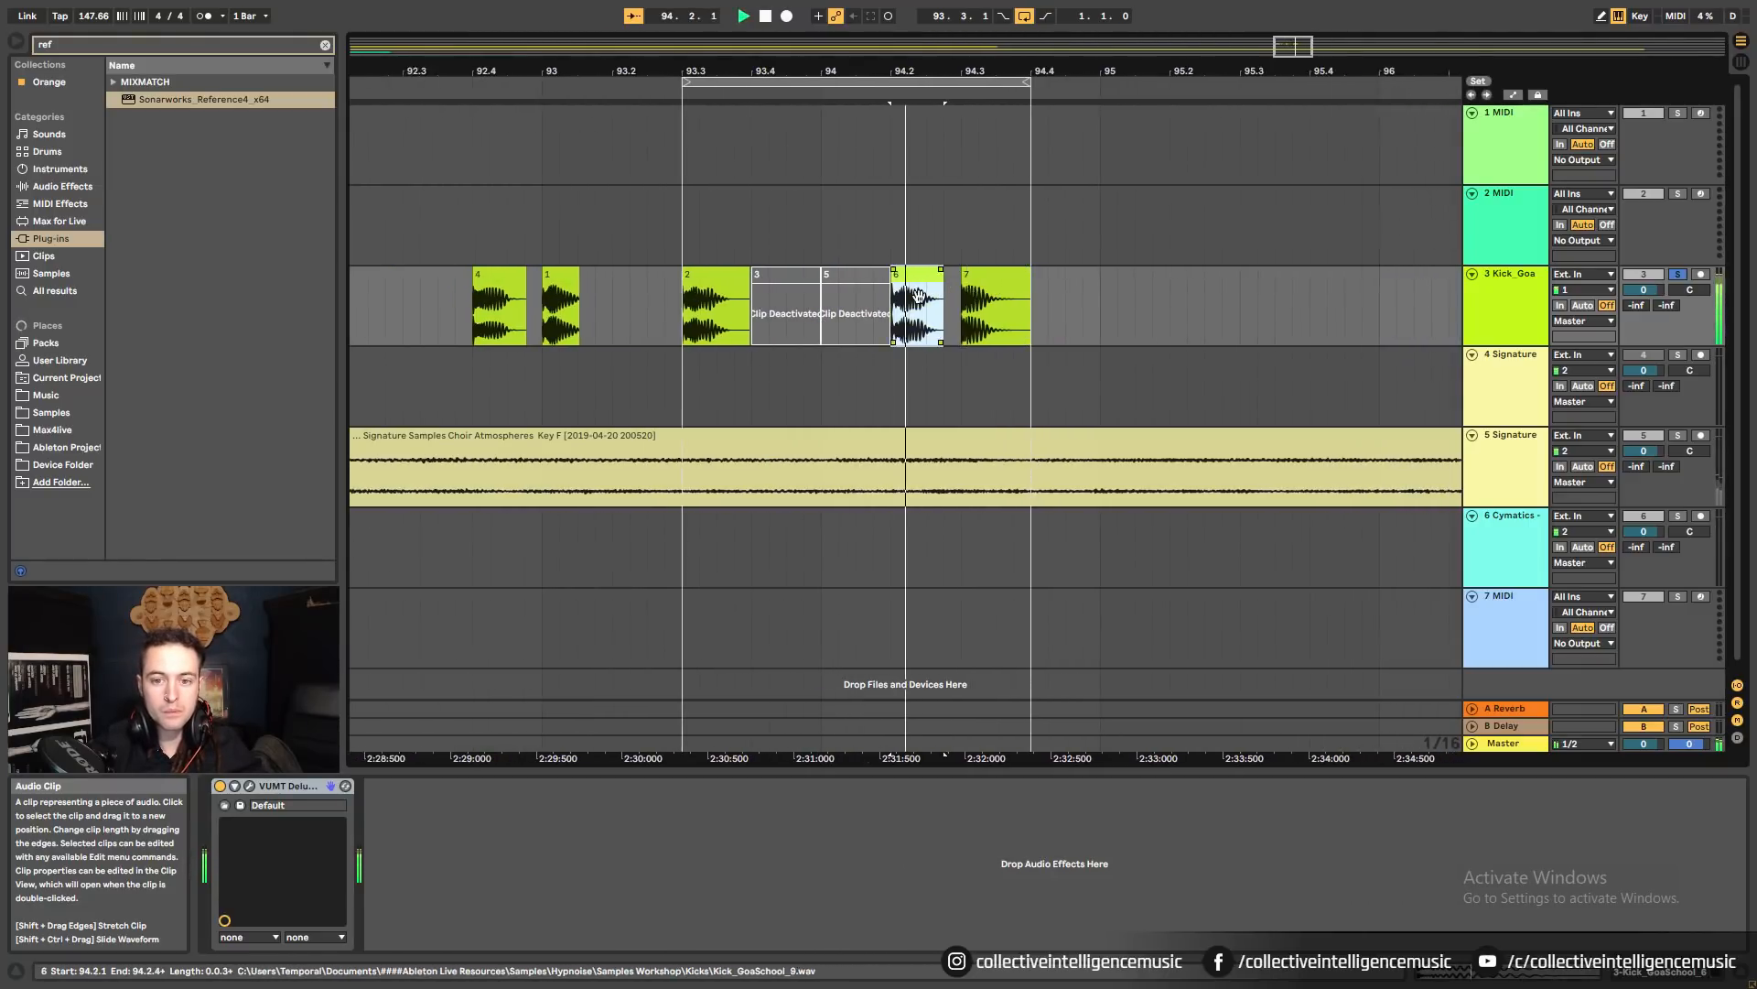
{"action": "key", "text": "space"}
{"action": "left_click_drag", "start_coordinate": [861, 72], "coordinate": [861, 210]}
{"action": "mouse_move", "coordinate": [790, 63]}
{"action": "left_mouse_down"}
{"action": "mouse_move", "coordinate": [790, 174]}
{"action": "mouse_move", "coordinate": [788, 73]}
{"action": "left_mouse_up"}
{"action": "key", "text": "space"}
{"action": "key", "text": "space"}
{"action": "left_click", "coordinate": [613, 275]}
{"action": "key", "text": "space"}
{"action": "key", "text": "space"}
{"action": "key", "text": "space"}
{"action": "left_click", "coordinate": [1068, 289]}
{"action": "key", "text": "space"}
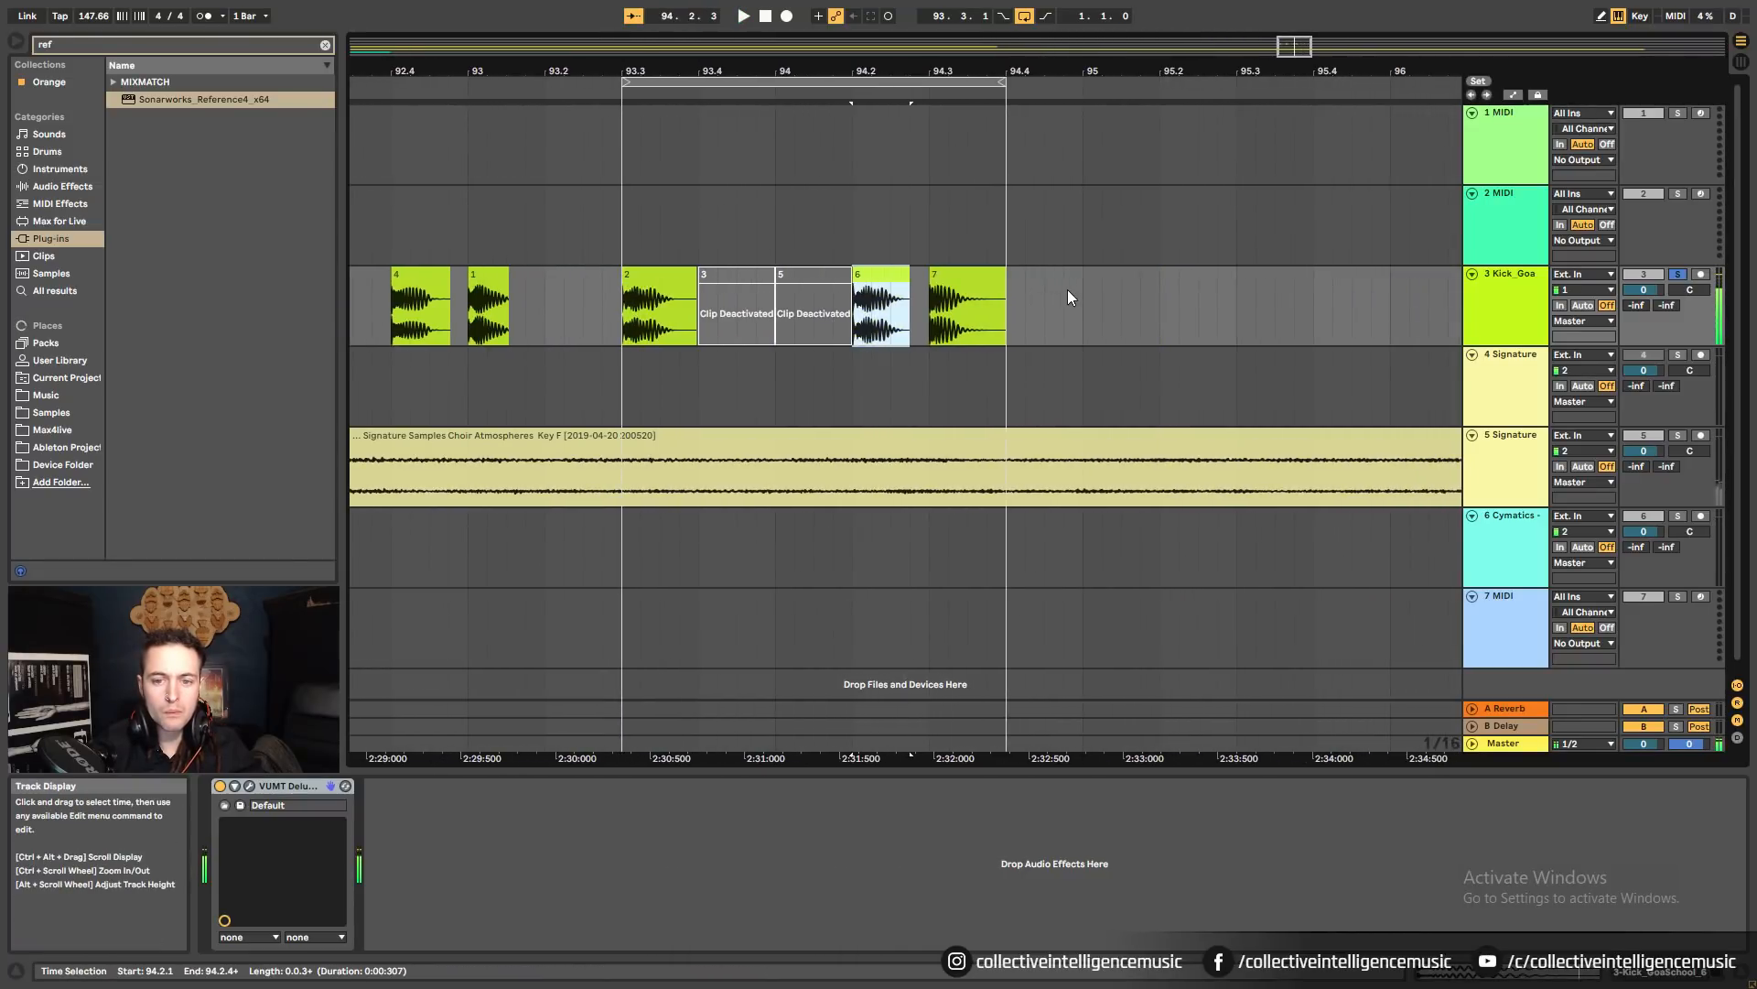
{"action": "left_click", "coordinate": [661, 310]}
{"action": "scroll", "coordinate": [645, 297], "scroll_direction": "left", "scroll_amount": 4}
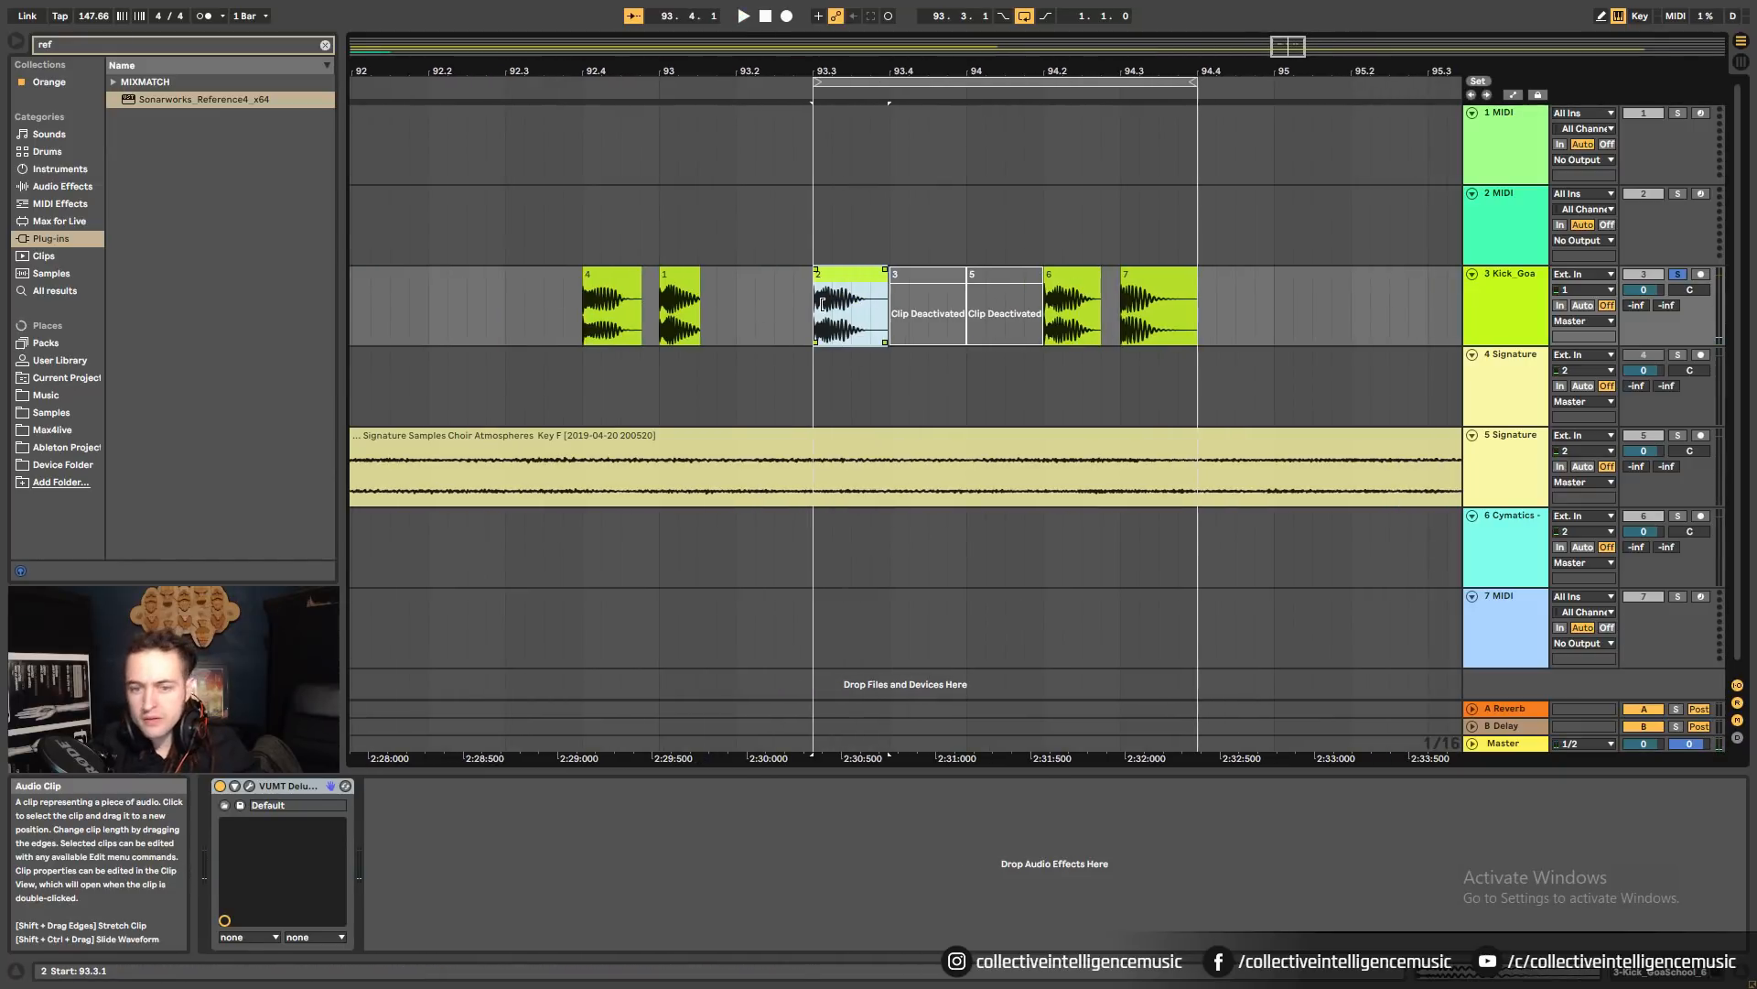
{"action": "left_click", "coordinate": [1072, 295]}
{"action": "left_click", "coordinate": [827, 302]}
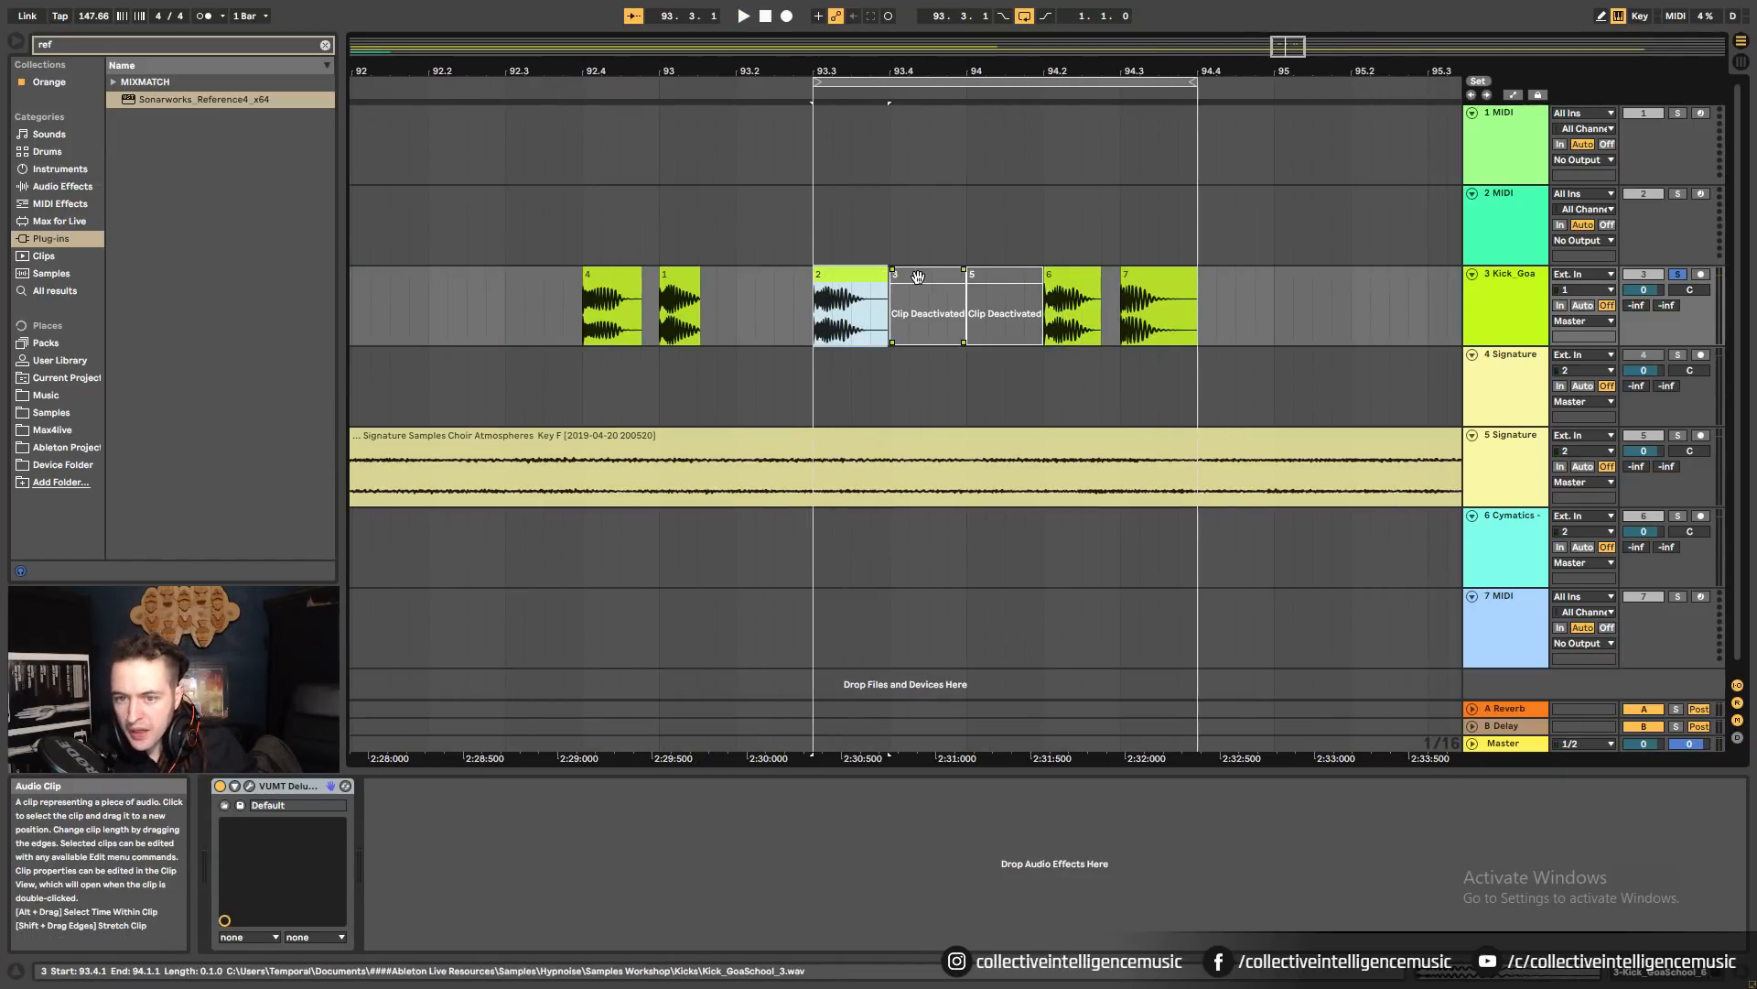
Insert a new audio track below the Kick track and move clip 6 onto it, directly beneath clip 2.
{"action": "right_click", "coordinate": [1484, 320]}
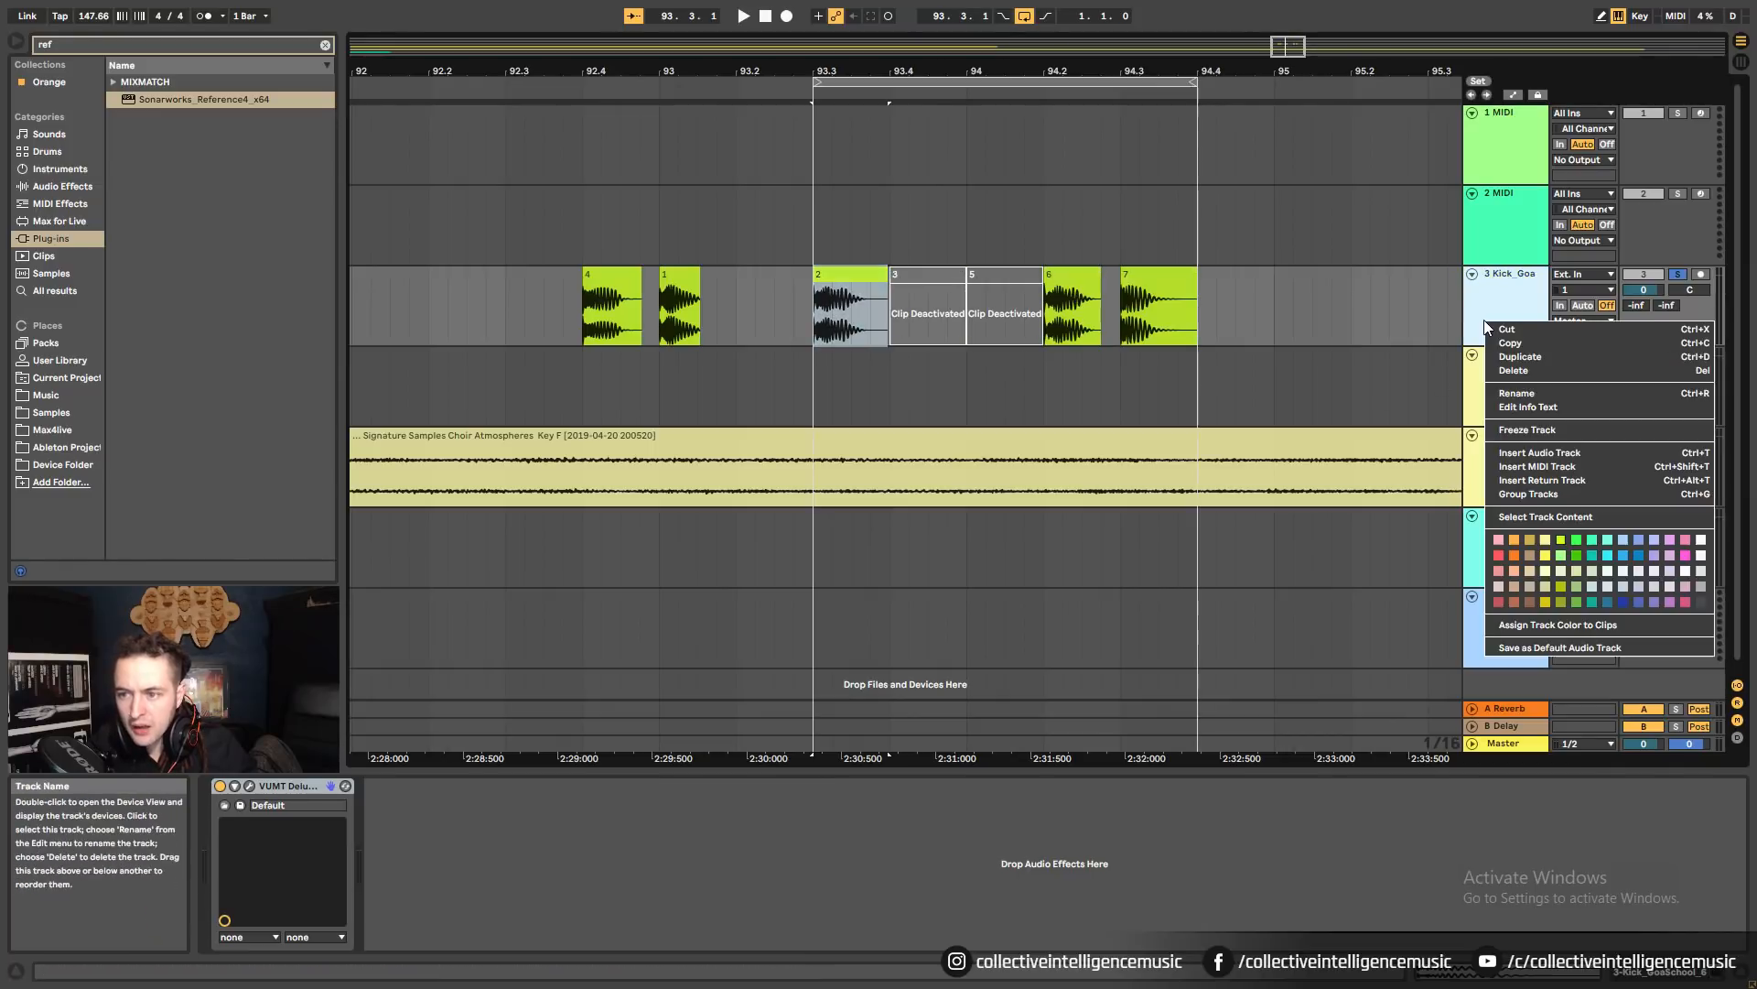
{"action": "left_click", "coordinate": [1539, 452]}
{"action": "left_click", "coordinate": [1070, 288]}
{"action": "left_click_drag", "start_coordinate": [1053, 288], "coordinate": [838, 414]}
Nudge clip 6 to line up its waveform with clip 2 near 93.3 and compare the two shapes.
{"action": "left_click_drag", "start_coordinate": [824, 73], "coordinate": [858, 368]}
{"action": "left_click_drag", "start_coordinate": [1056, 73], "coordinate": [900, 17]}
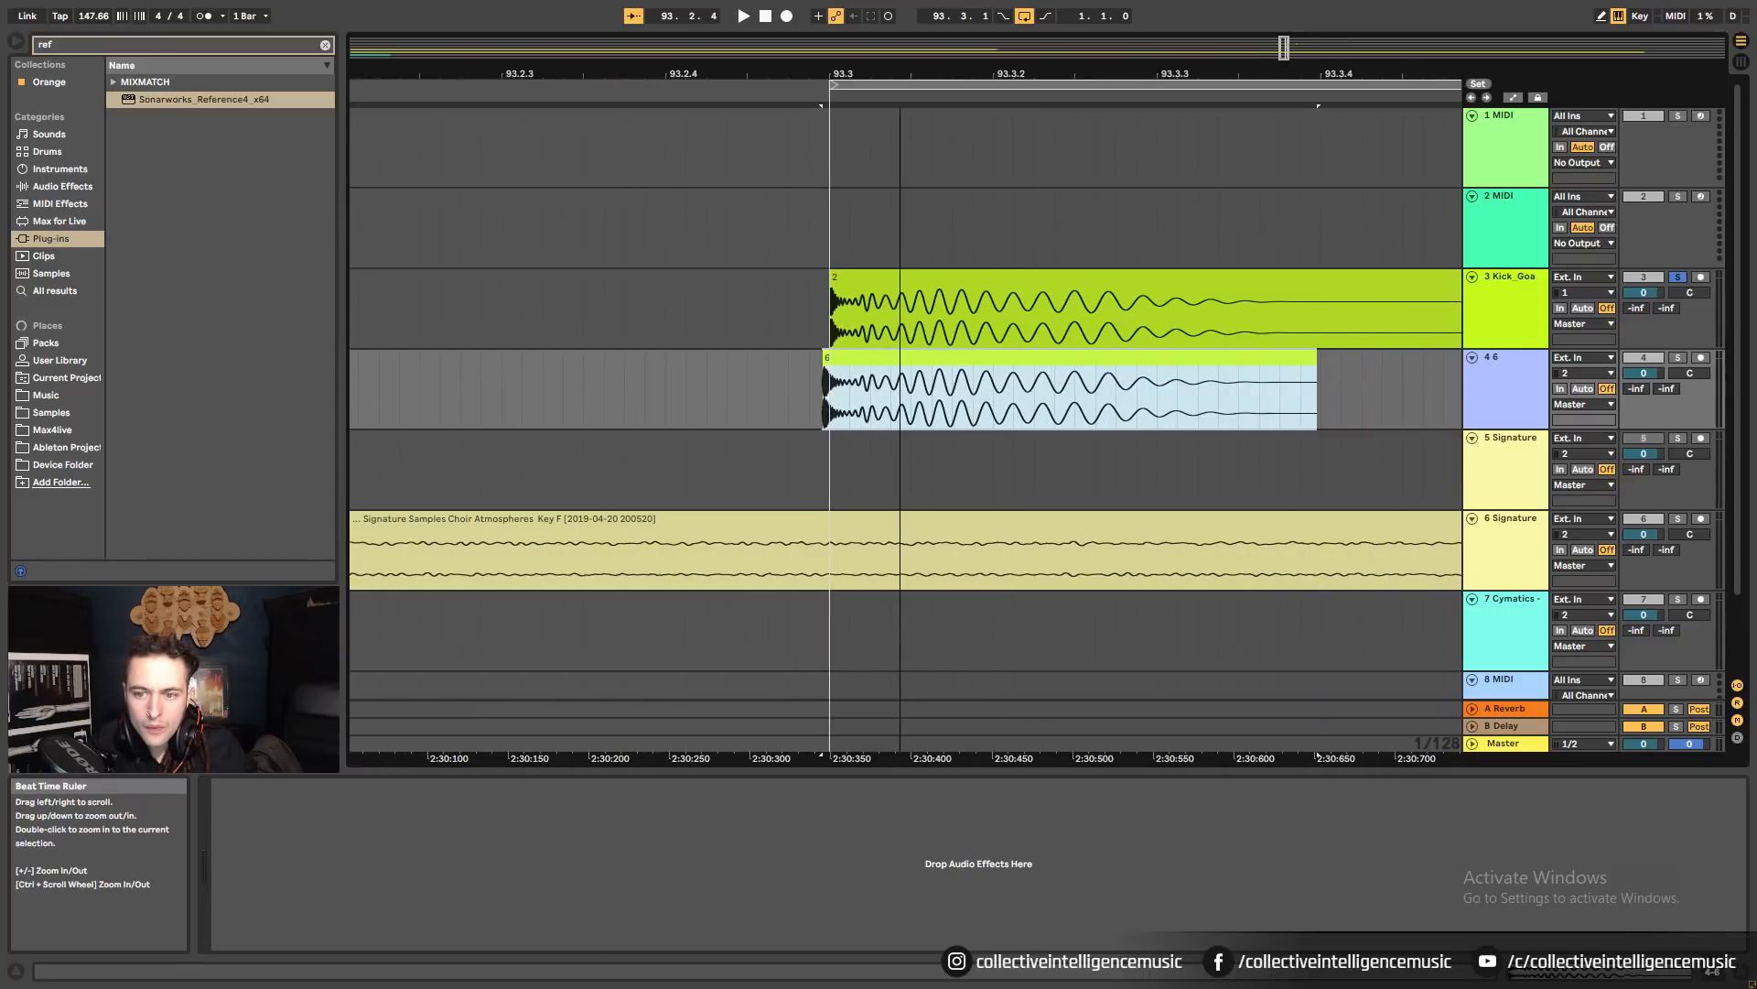
{"action": "left_click_drag", "start_coordinate": [900, 16], "coordinate": [900, 15]}
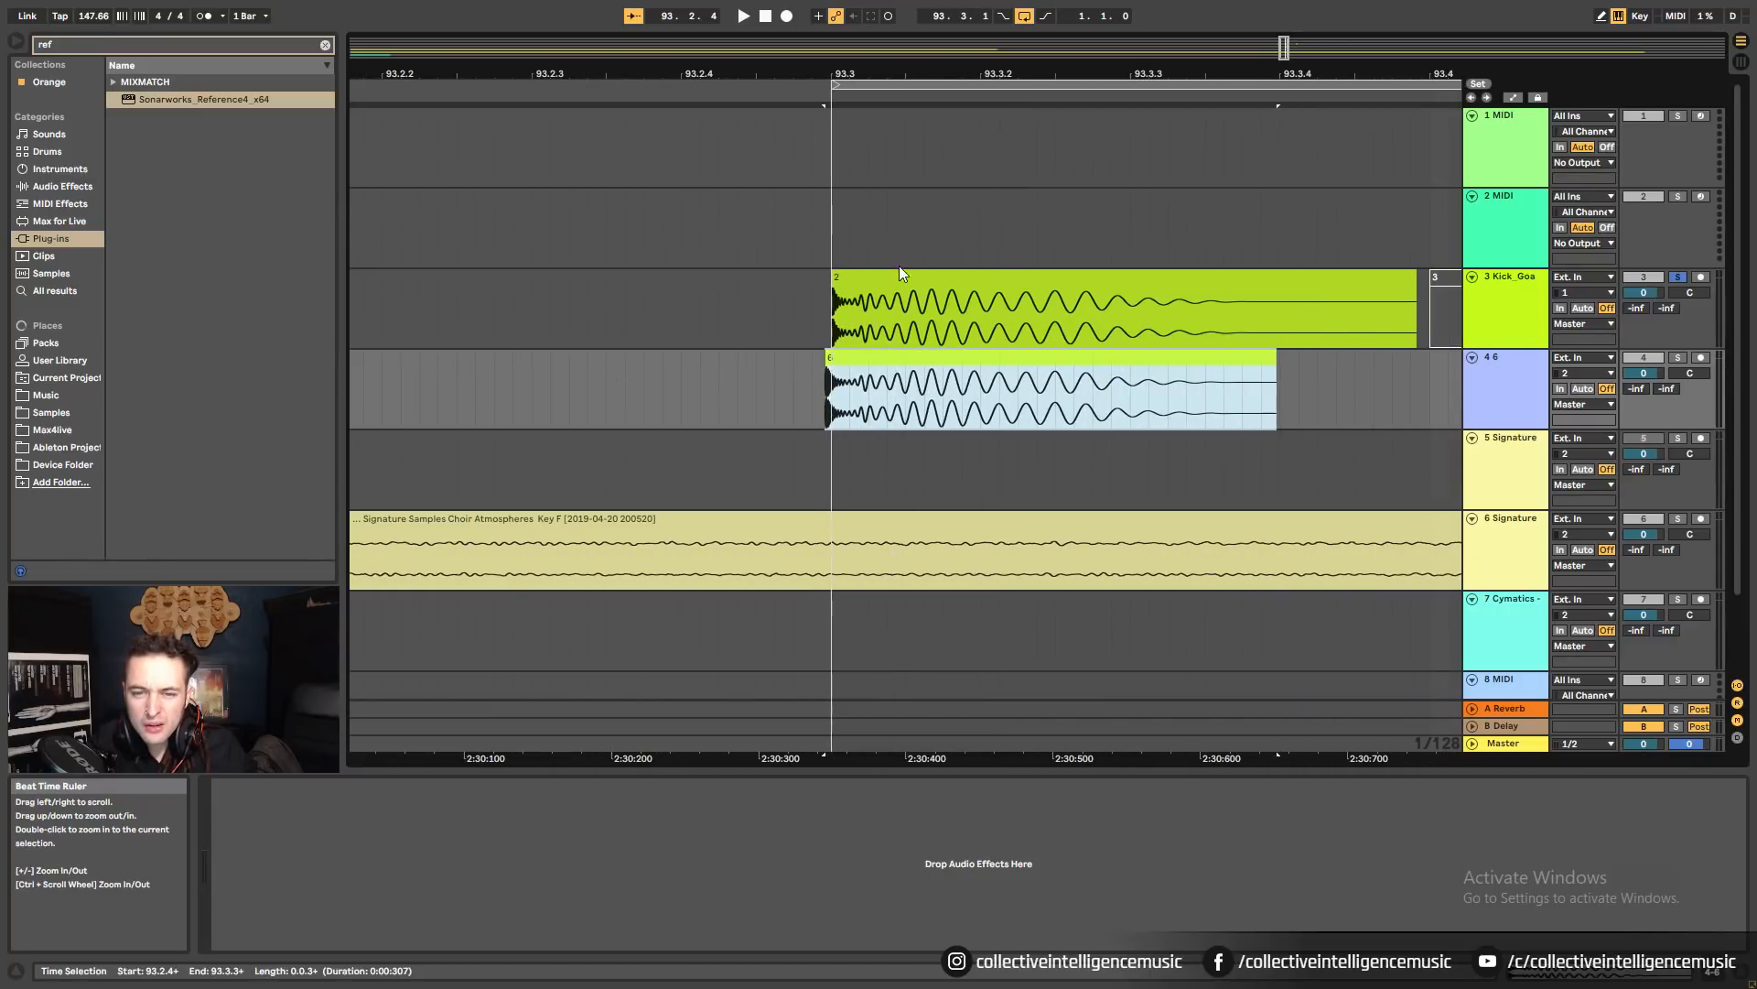
{"action": "left_click", "coordinate": [878, 371]}
{"action": "left_click_drag", "start_coordinate": [879, 371], "coordinate": [907, 368]}
{"action": "left_click_drag", "start_coordinate": [909, 368], "coordinate": [865, 400]}
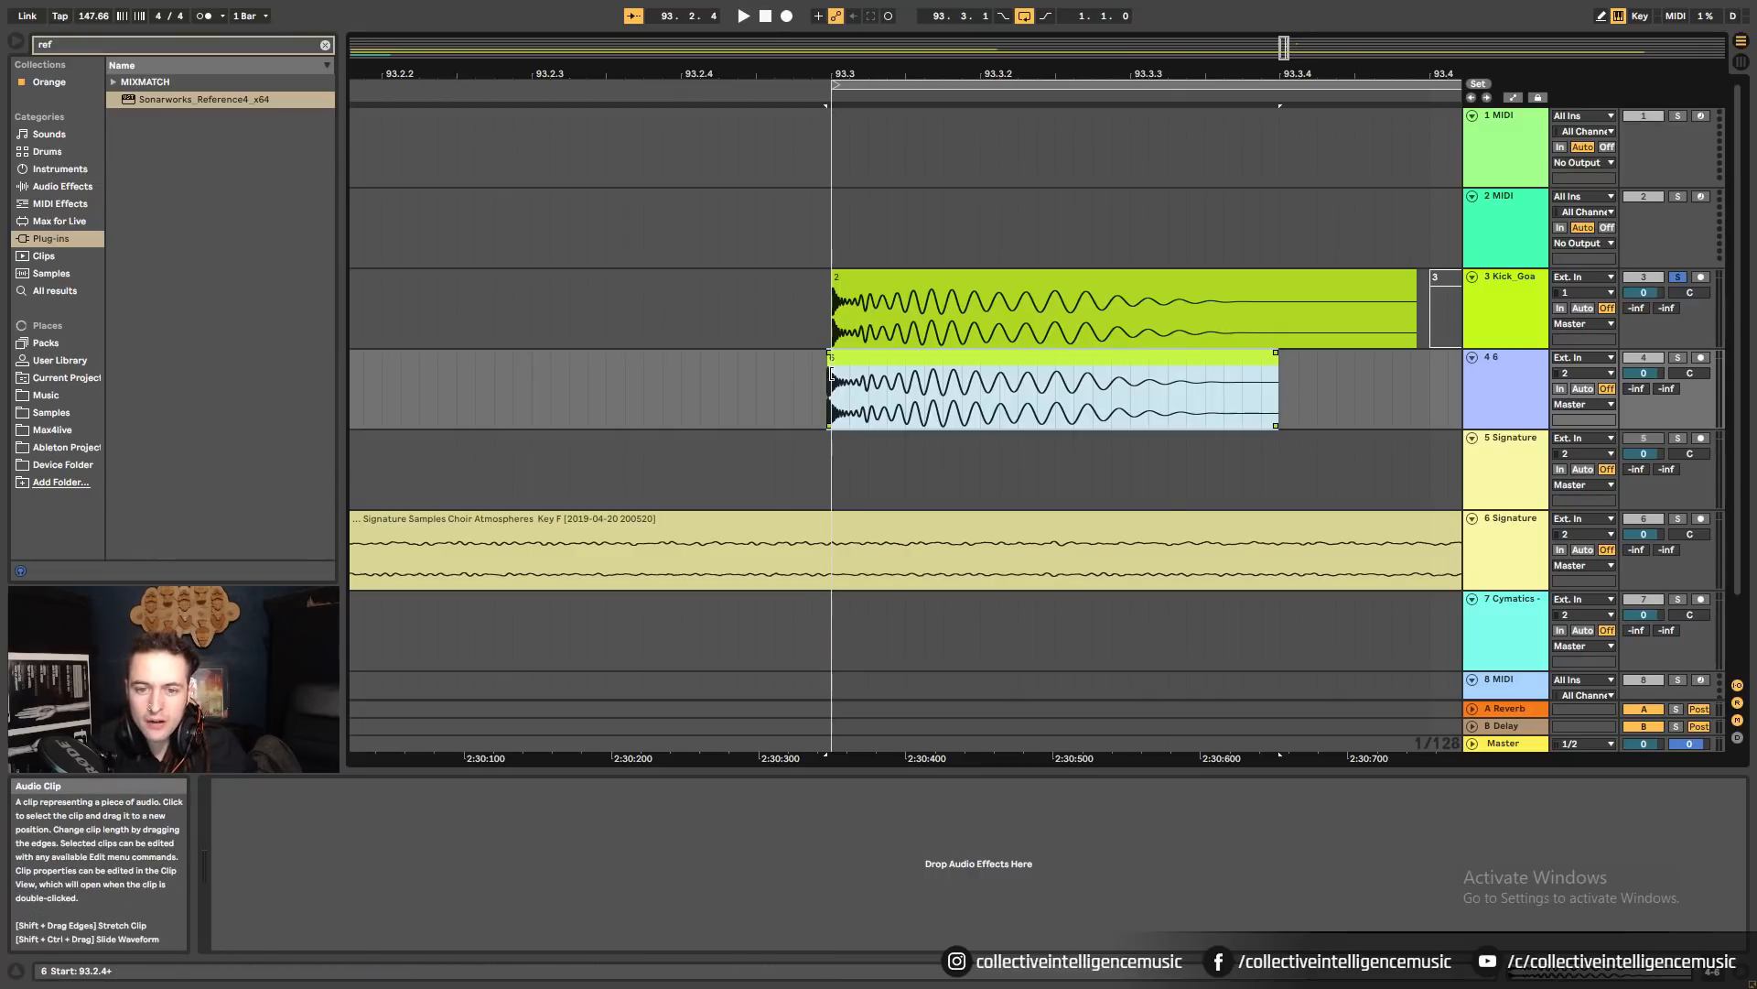
{"action": "mouse_move", "coordinate": [832, 73]}
{"action": "left_mouse_down"}
{"action": "mouse_move", "coordinate": [824, 192]}
{"action": "mouse_move", "coordinate": [761, 91]}
{"action": "mouse_move", "coordinate": [702, 64]}
{"action": "left_mouse_up"}
Move clip 6 back to the Kick track at 94.1.1, over the deactivated clip 5.
{"action": "left_click_drag", "start_coordinate": [703, 380], "coordinate": [765, 382]}
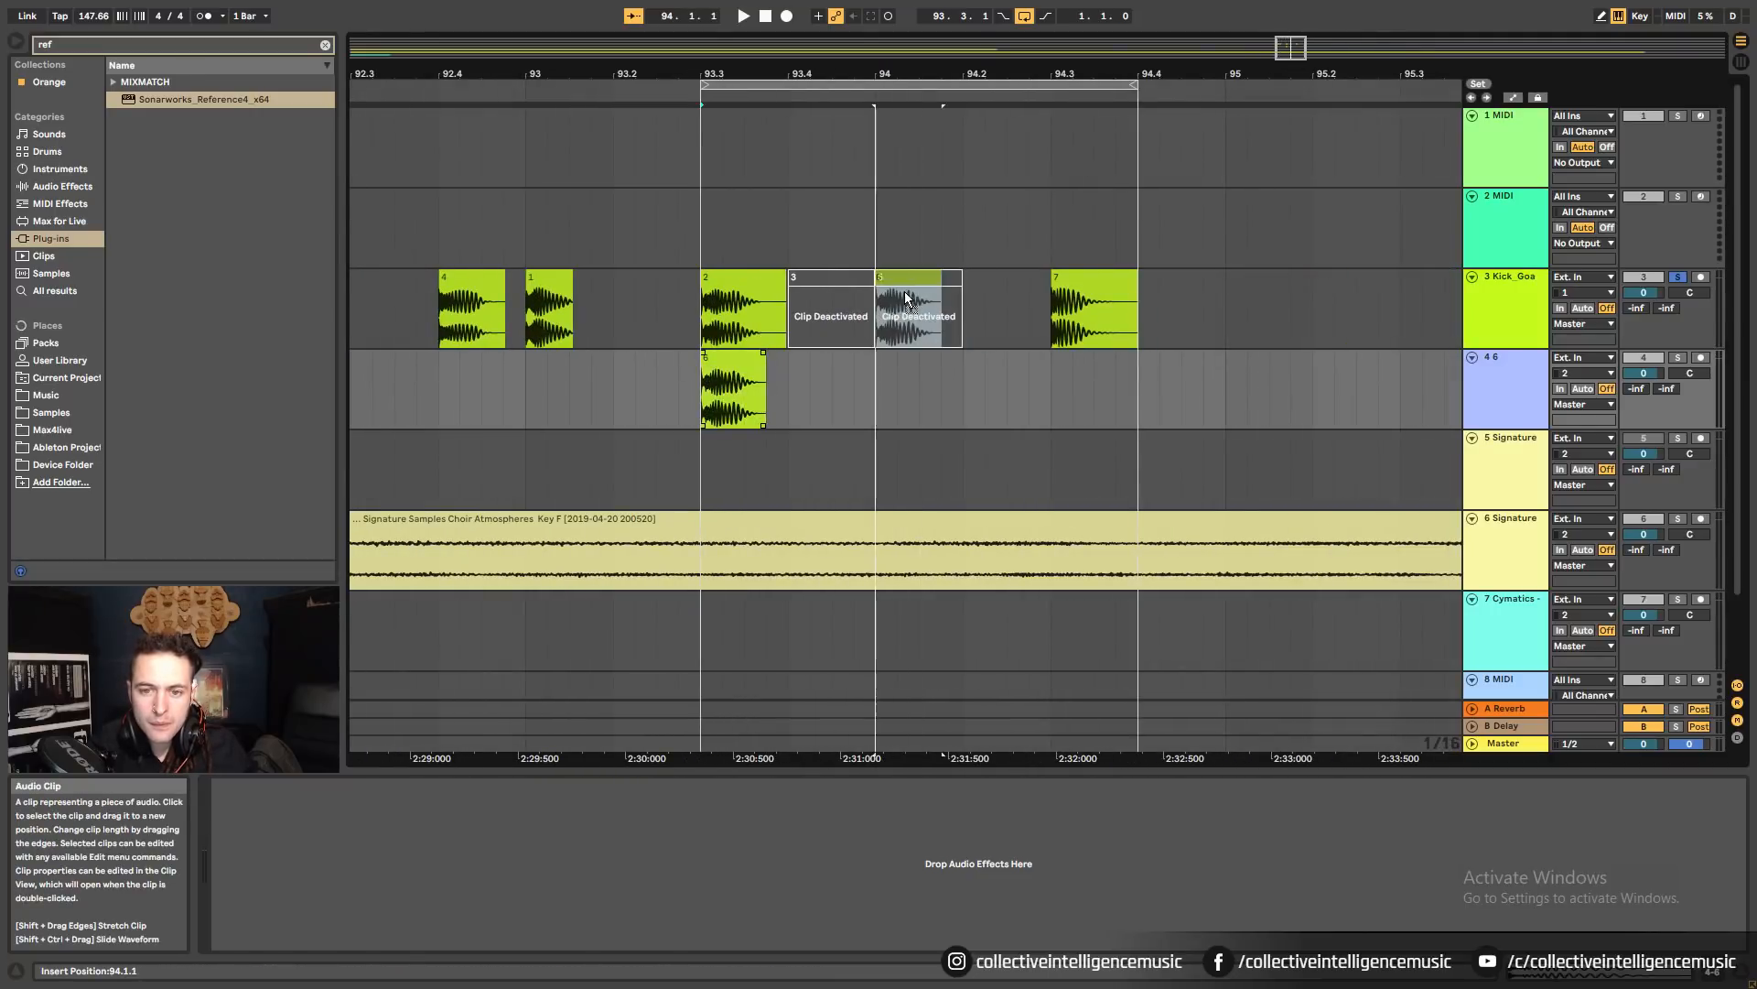
{"action": "left_click_drag", "start_coordinate": [897, 293], "coordinate": [897, 293]}
Play kick clip 7 and clip 2 repeatedly to compare their sound.
{"action": "left_click", "coordinate": [1062, 286]}
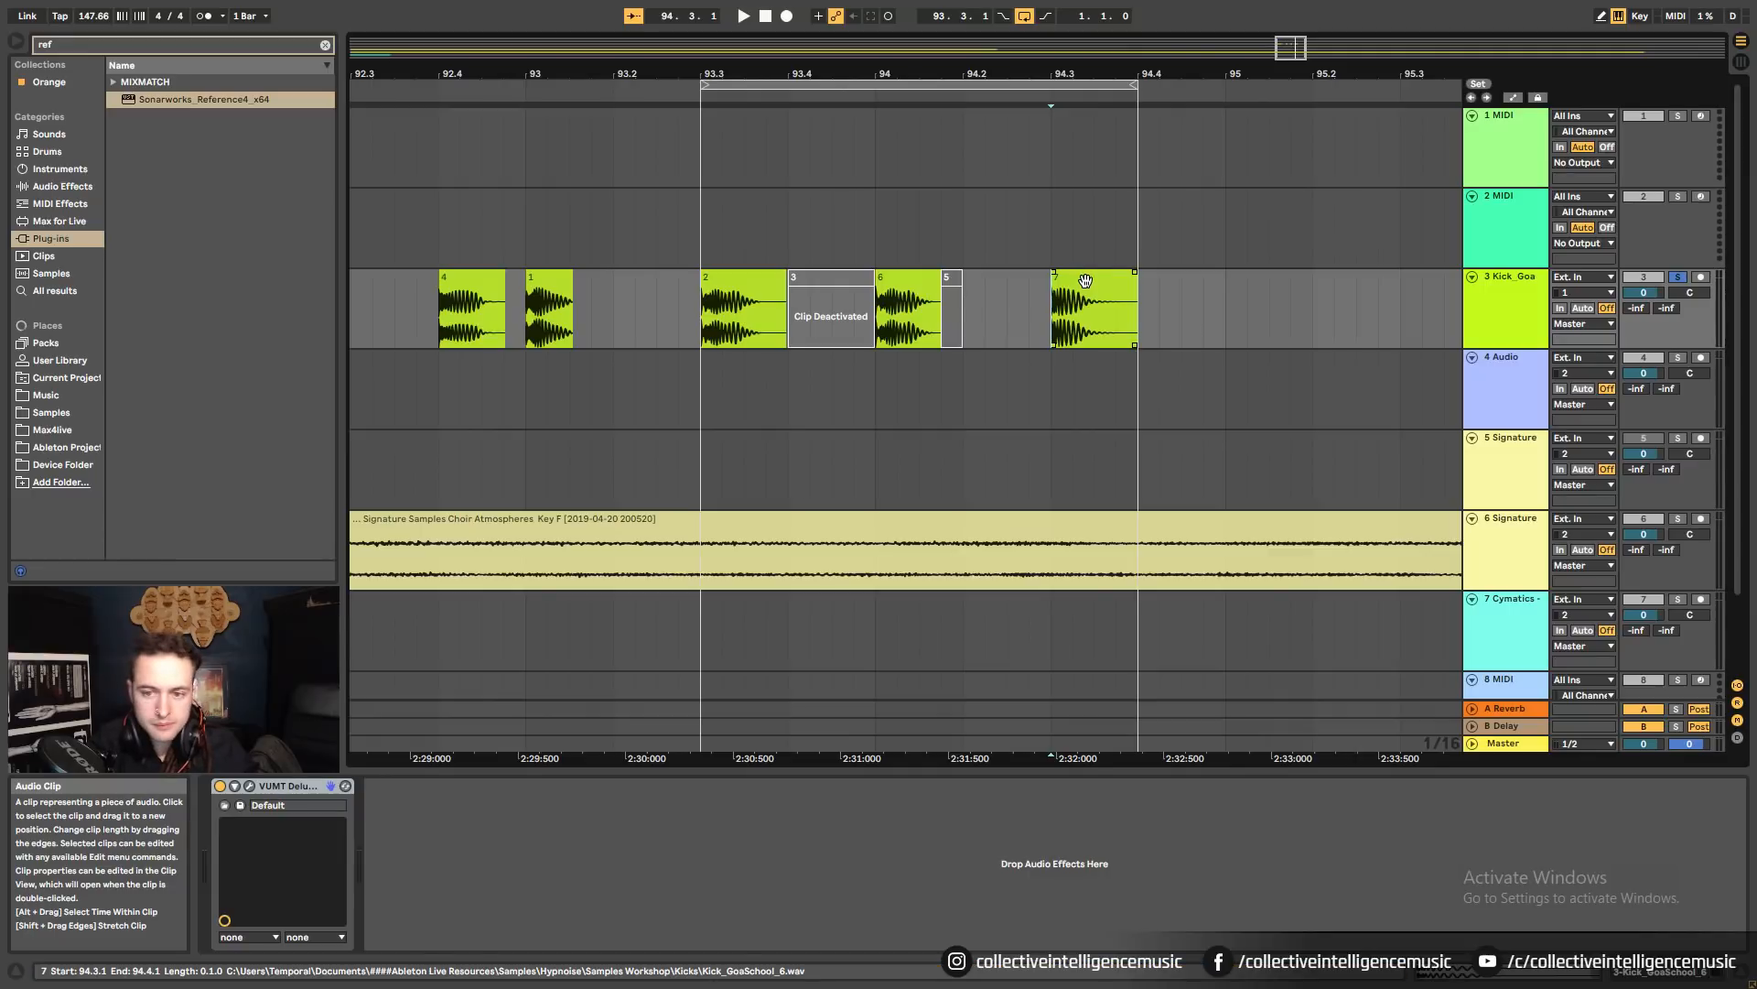
{"action": "left_click", "coordinate": [1086, 278]}
{"action": "key", "text": "space"}
{"action": "key", "text": "space"}
{"action": "key", "text": "space"}
{"action": "key", "text": "space"}
{"action": "left_click", "coordinate": [529, 281]}
{"action": "key", "text": "space"}
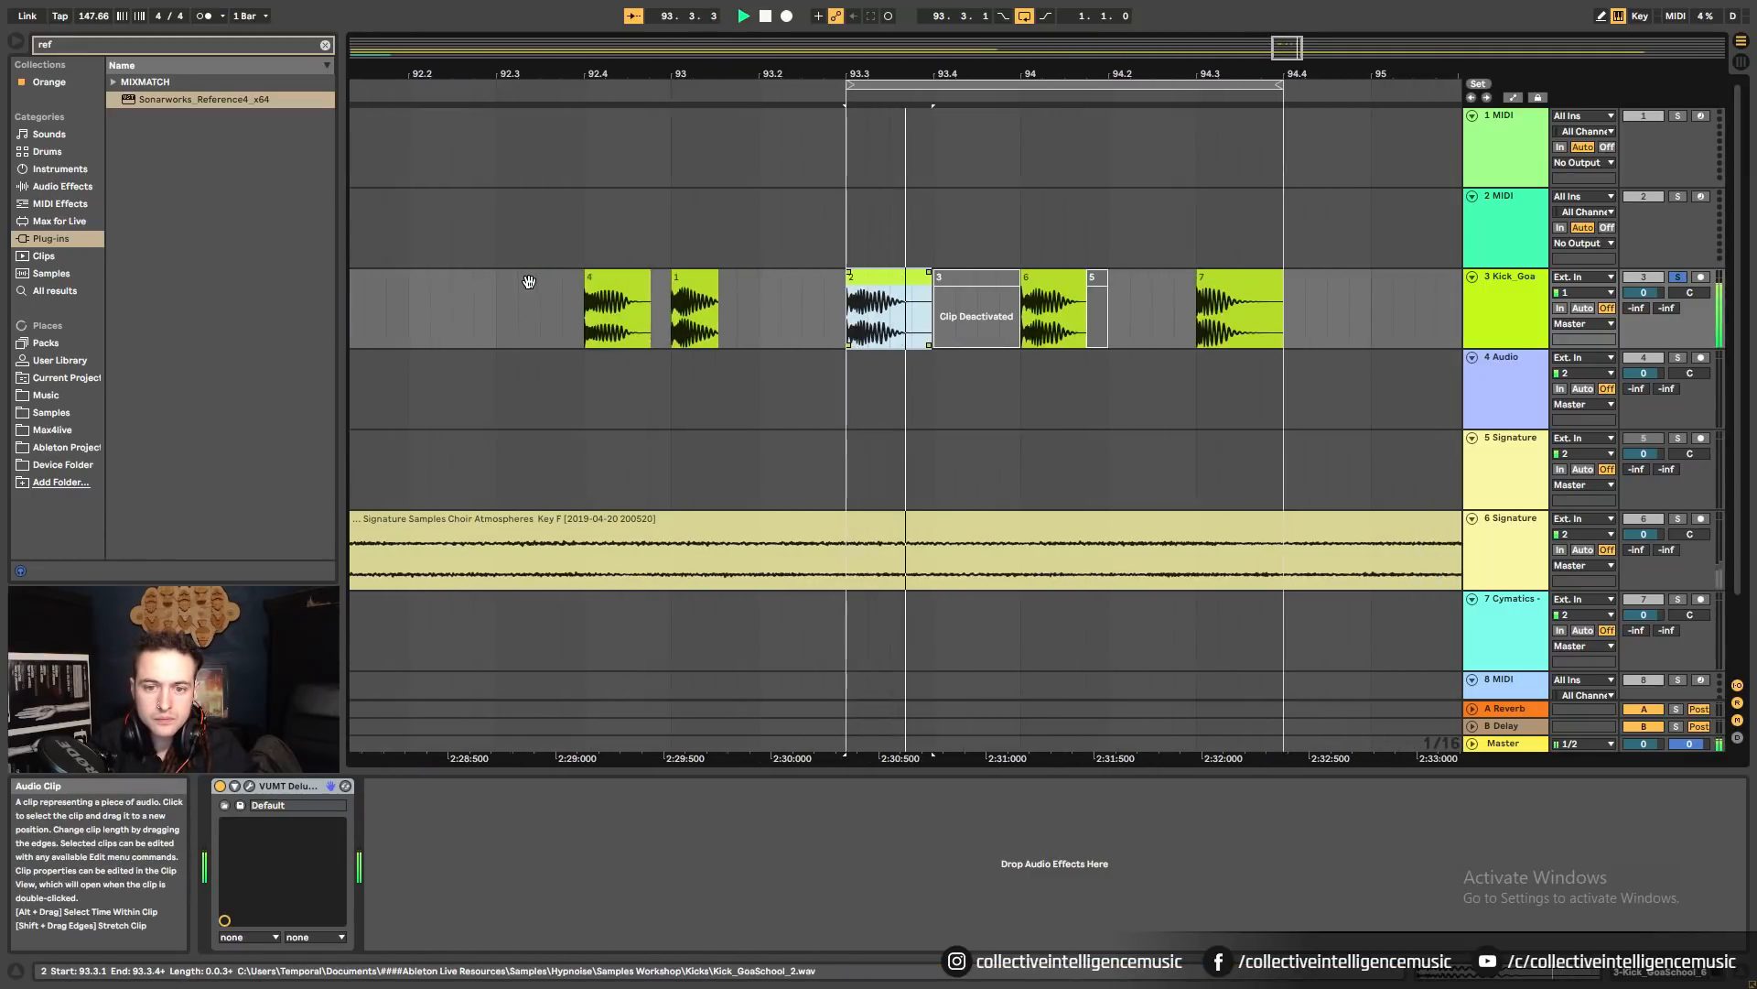
{"action": "key", "text": "space"}
{"action": "key", "text": "space"}
{"action": "key", "text": "space"}
Audition kick clips 2, 4 and 7 in turn to compare them.
{"action": "mouse_move", "coordinate": [832, 75]}
{"action": "left_mouse_down"}
{"action": "mouse_move", "coordinate": [835, 238]}
{"action": "mouse_move", "coordinate": [830, 97]}
{"action": "left_mouse_up"}
{"action": "key", "text": "space"}
{"action": "key", "text": "space"}
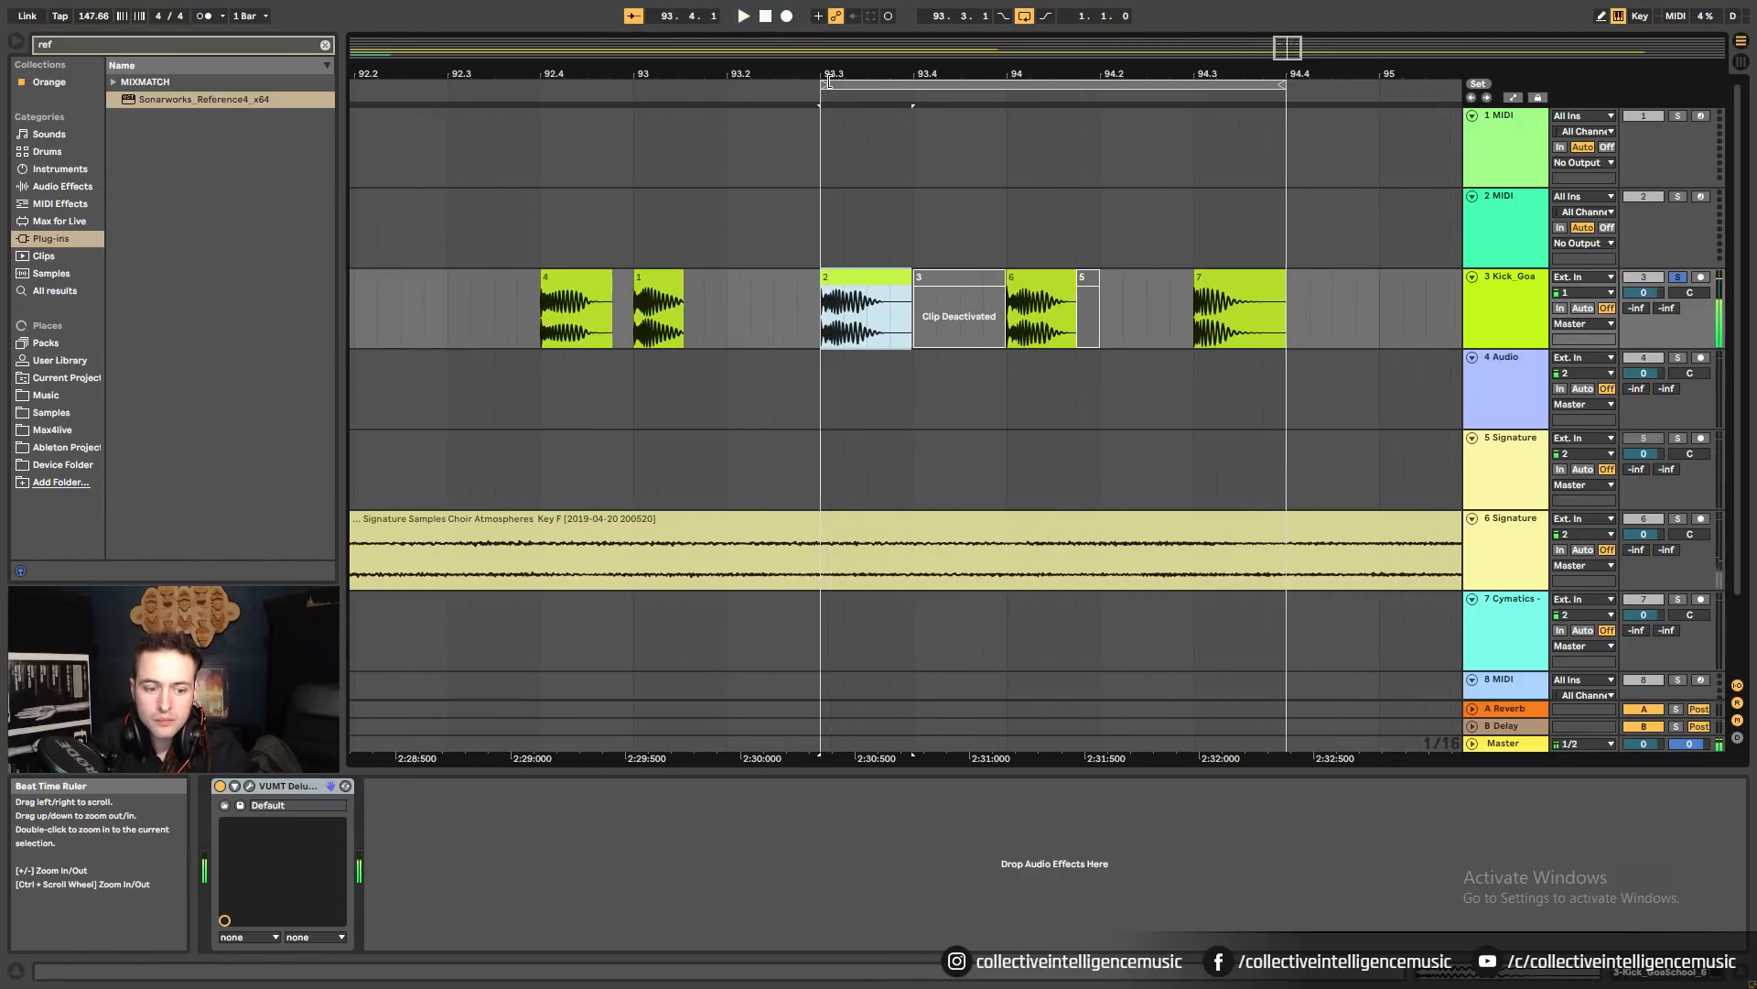
{"action": "key", "text": "space"}
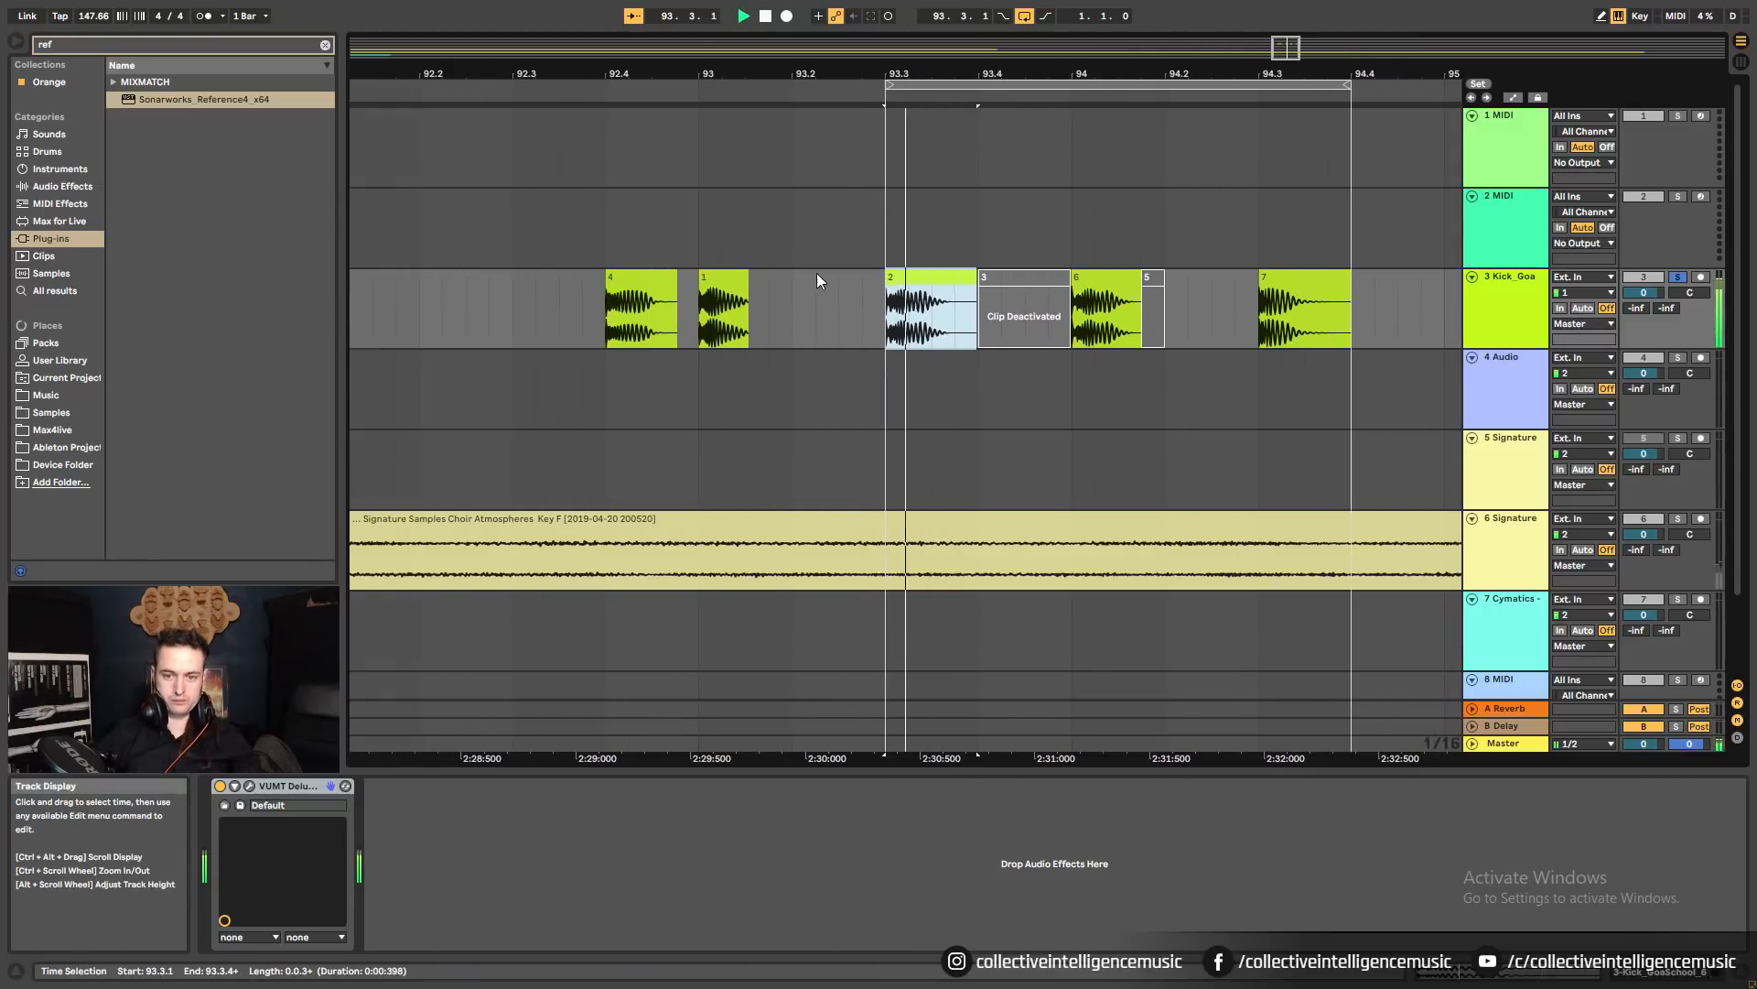
{"action": "left_click", "coordinate": [653, 280]}
{"action": "left_click", "coordinate": [762, 279]}
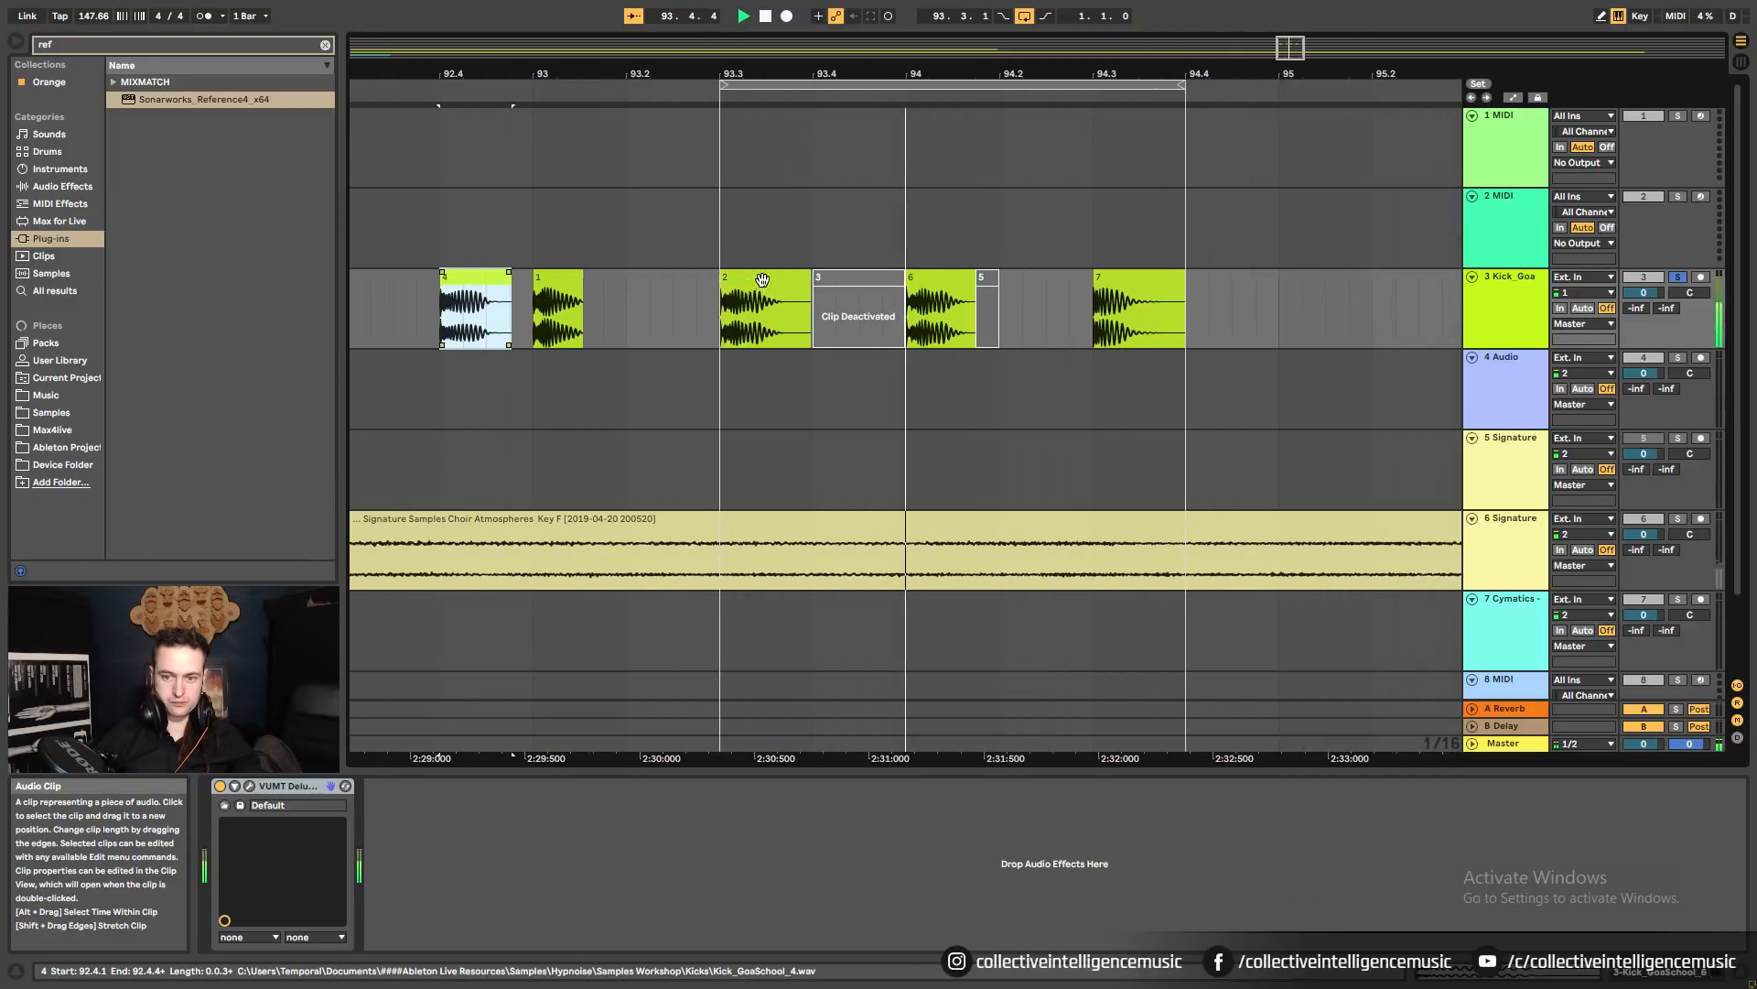
{"action": "left_click", "coordinate": [1249, 291]}
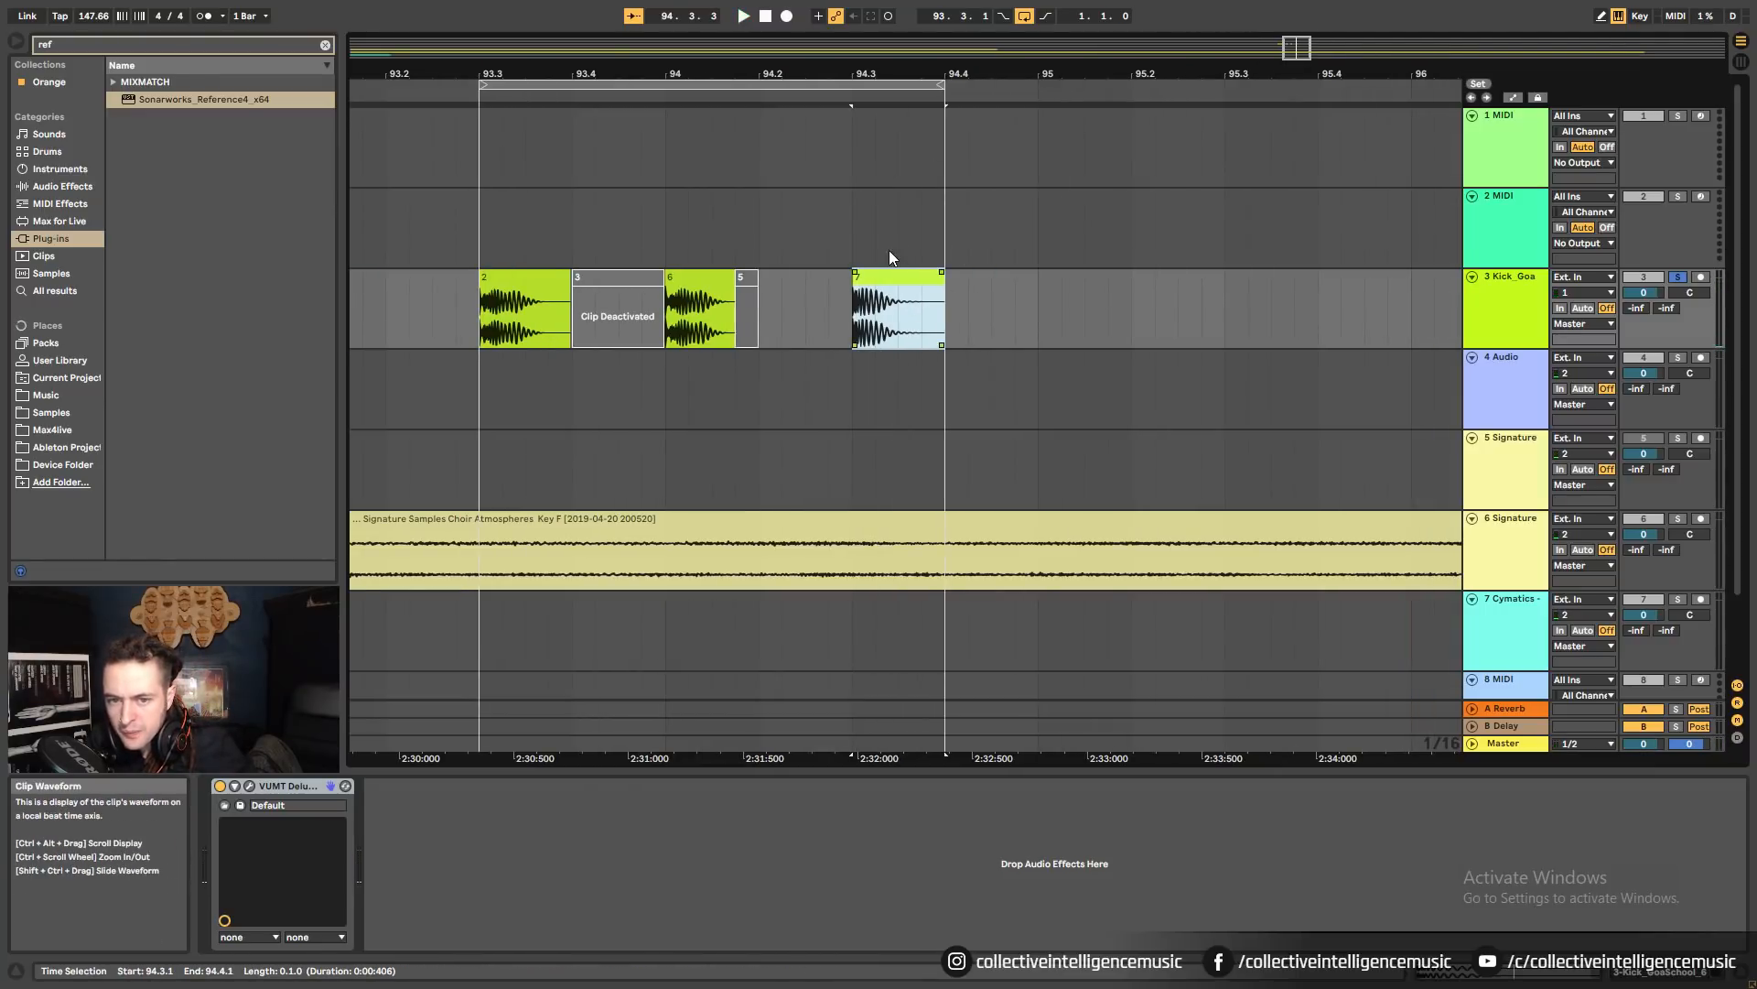
Move kick clip 7 to 92.2.4, ahead of clip 4, and select clip 2.
{"action": "left_click_drag", "start_coordinate": [884, 70], "coordinate": [1050, 70]}
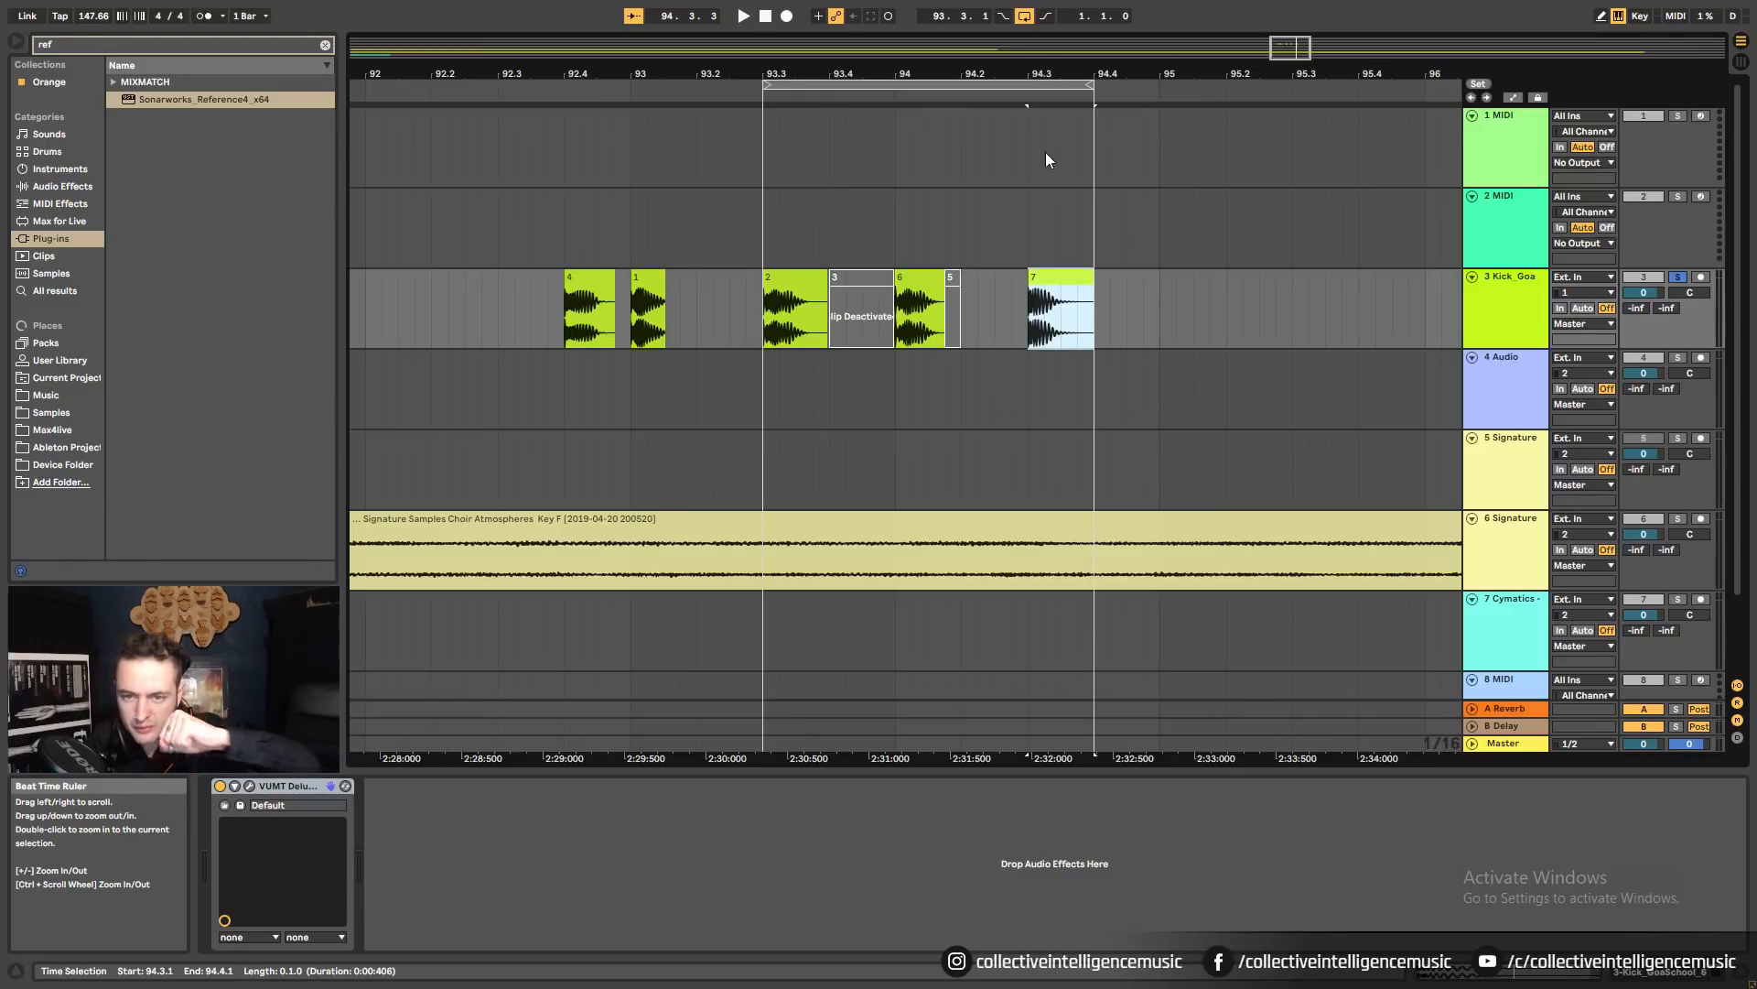
{"action": "left_click_drag", "start_coordinate": [1052, 285], "coordinate": [510, 308]}
{"action": "left_click", "coordinate": [865, 277]}
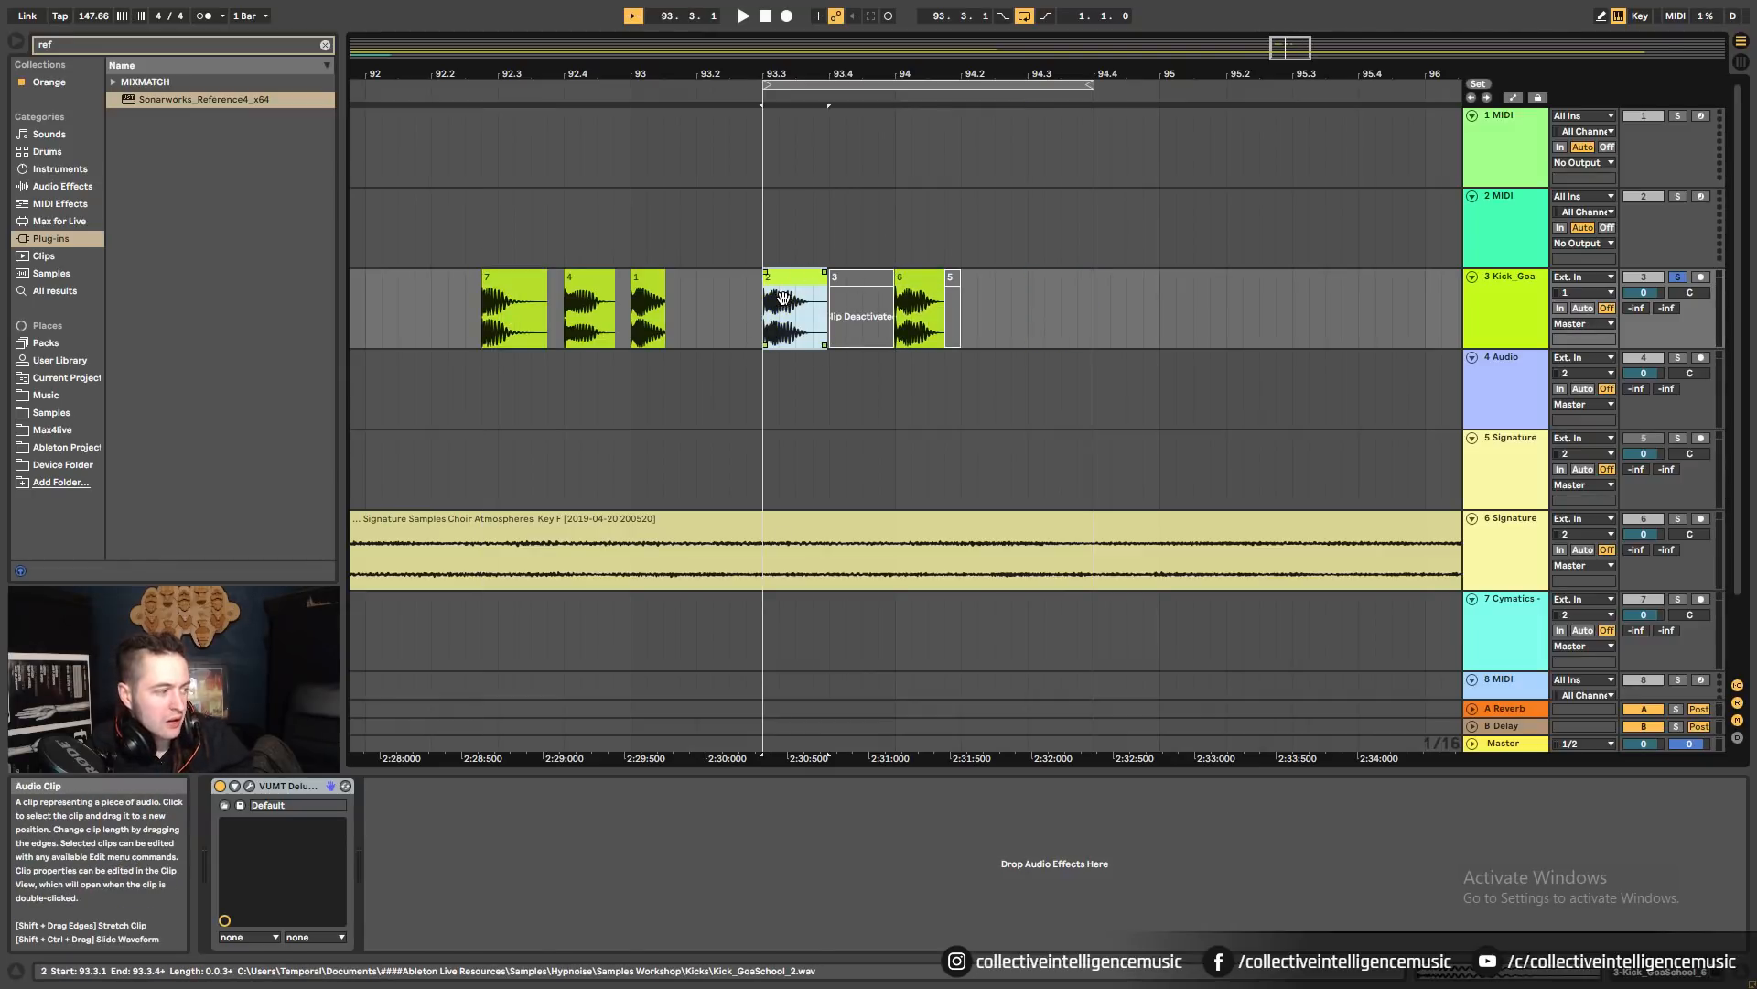
Switch off the calibration in the master track's Sonarworks Reference 4 and close the plug-in window.
{"action": "left_click", "coordinate": [1504, 743]}
{"action": "left_click", "coordinate": [249, 786]}
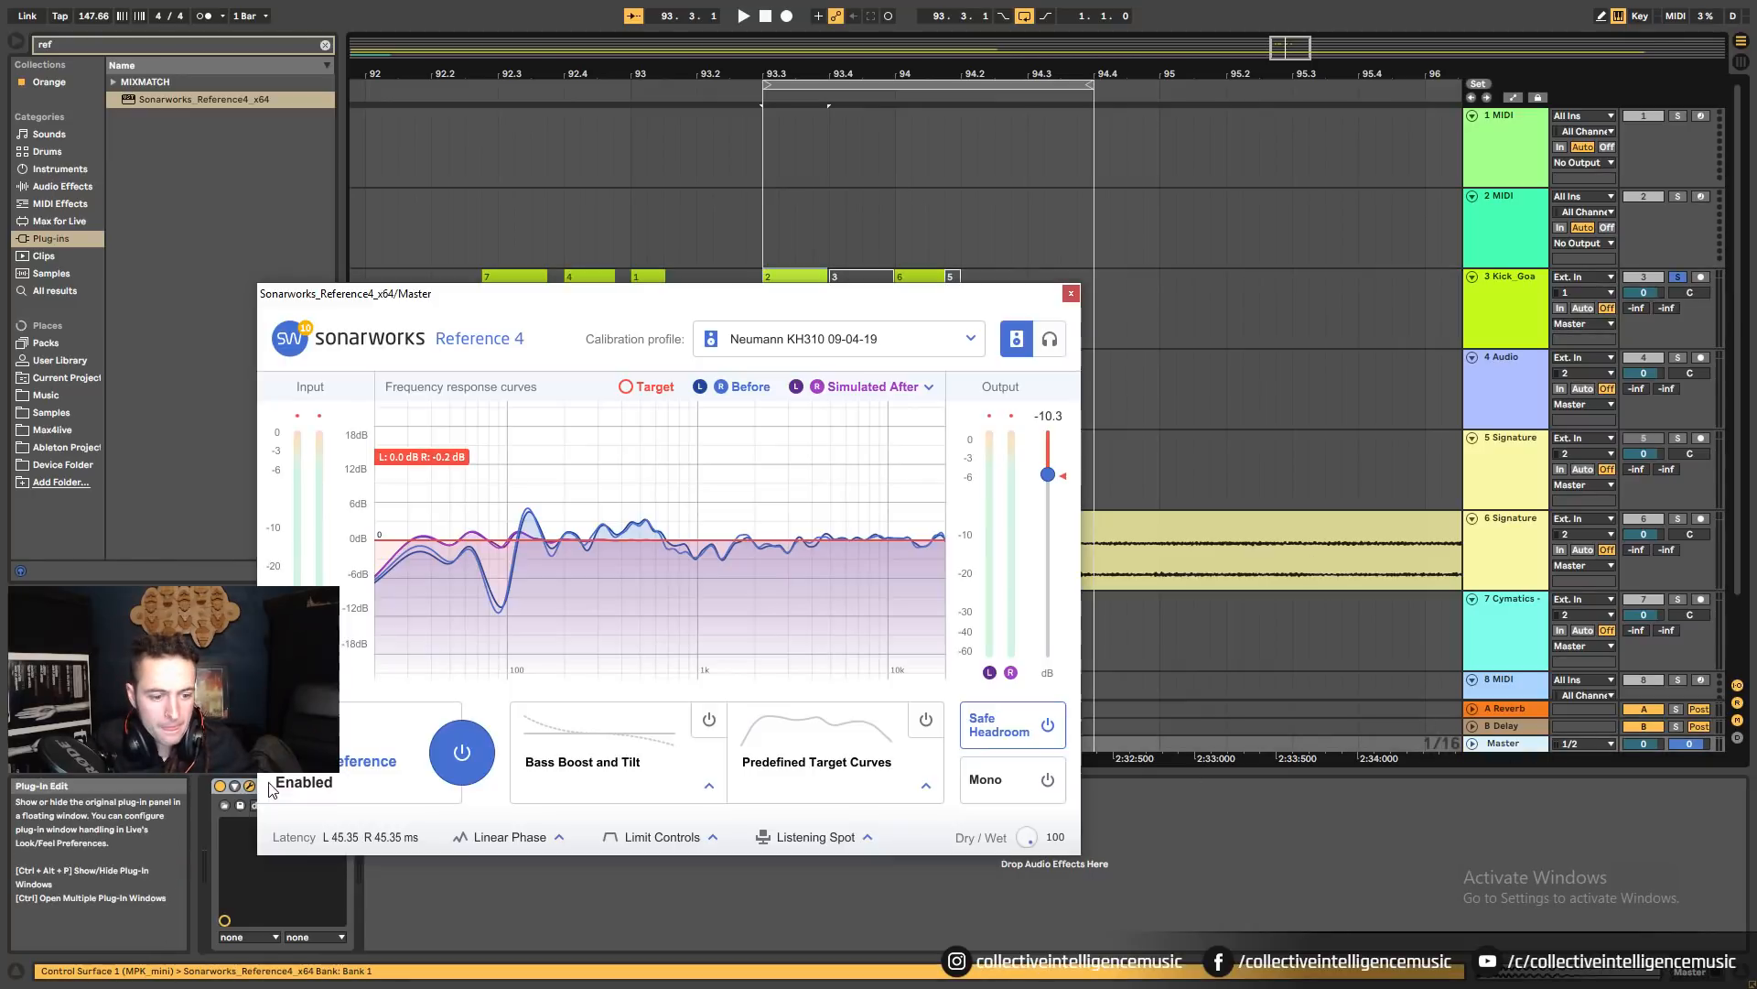
{"action": "left_click", "coordinate": [454, 753]}
{"action": "left_click", "coordinate": [1070, 293]}
Audition kick clips 2, 7 and 6 with the calibration bypassed.
{"action": "left_click", "coordinate": [820, 278]}
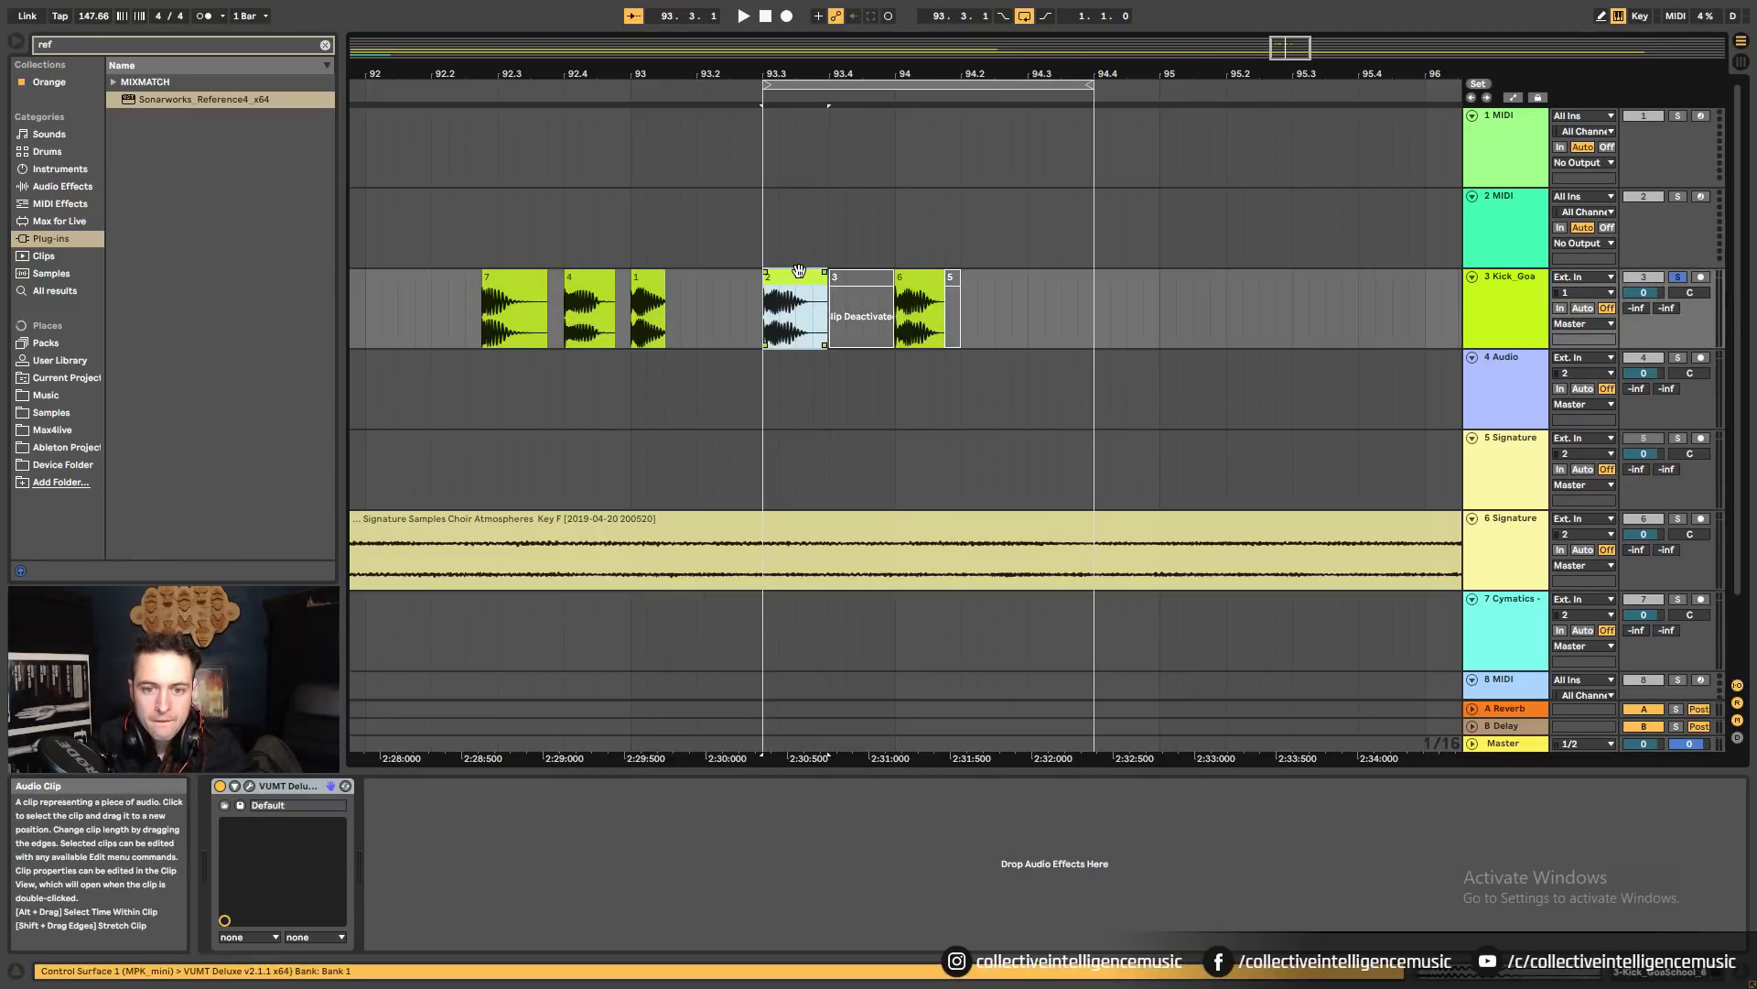
{"action": "key", "text": "space"}
{"action": "key", "text": "space"}
{"action": "key", "text": "space"}
{"action": "key", "text": "space"}
{"action": "left_click", "coordinate": [586, 277]}
{"action": "key", "text": "space"}
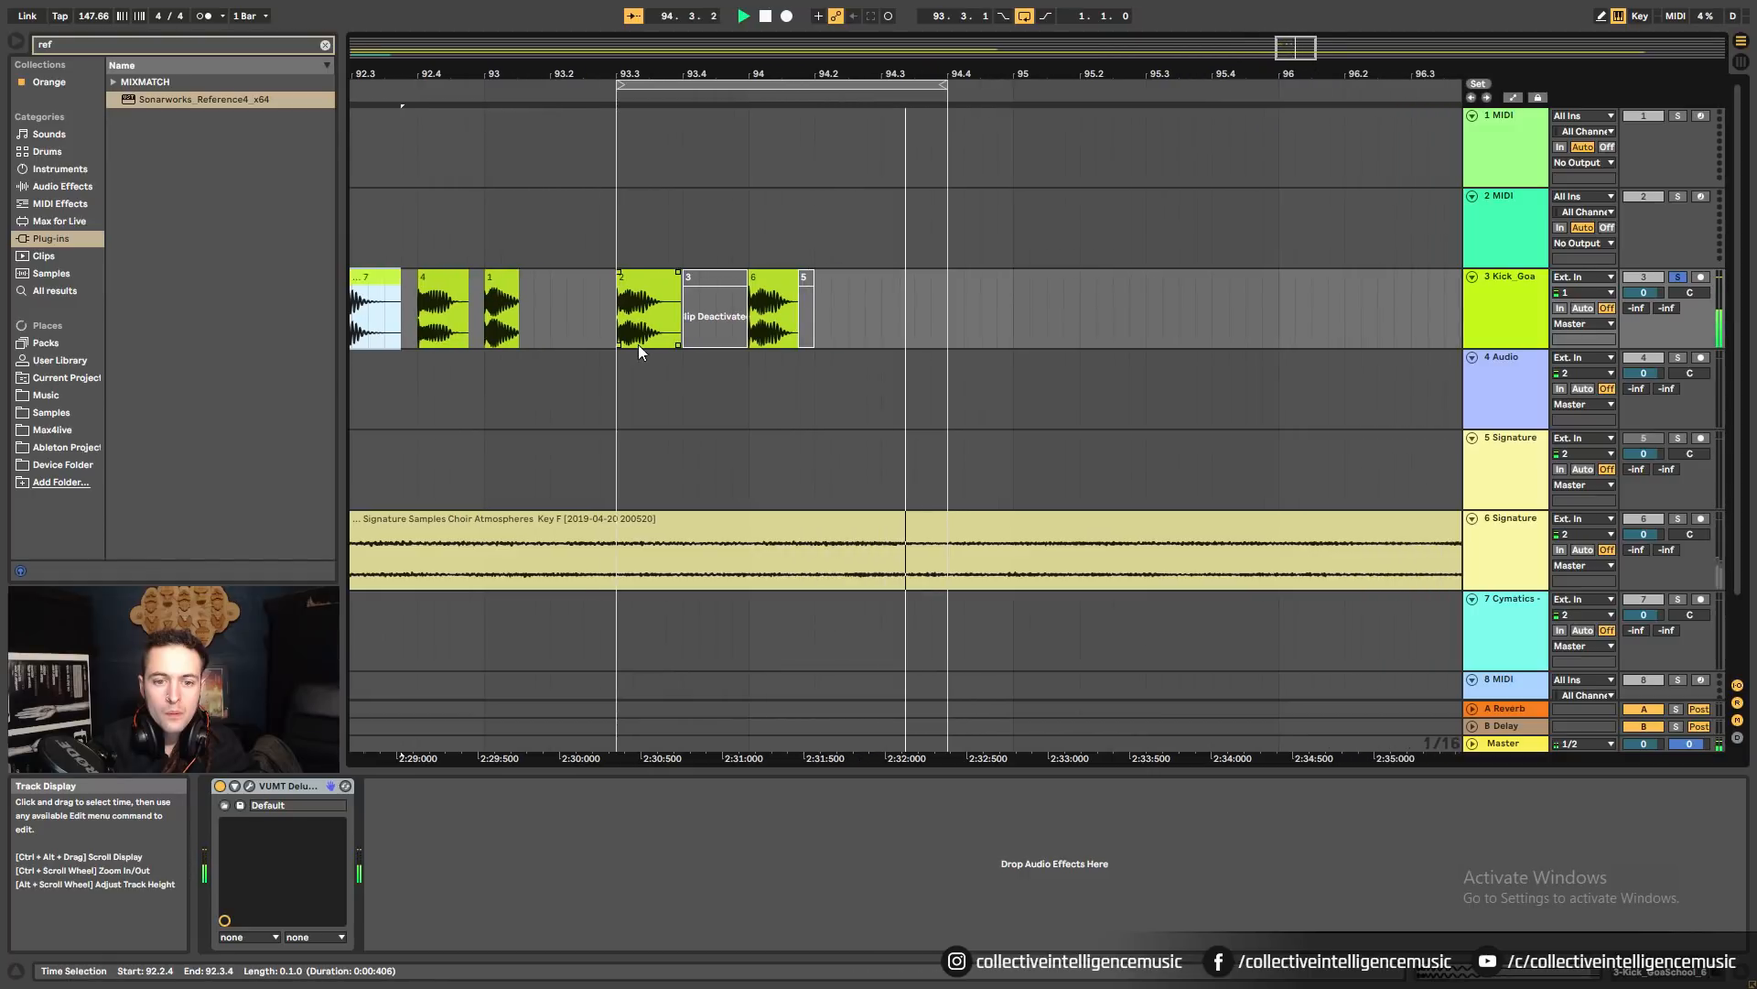
{"action": "left_click", "coordinate": [938, 294]}
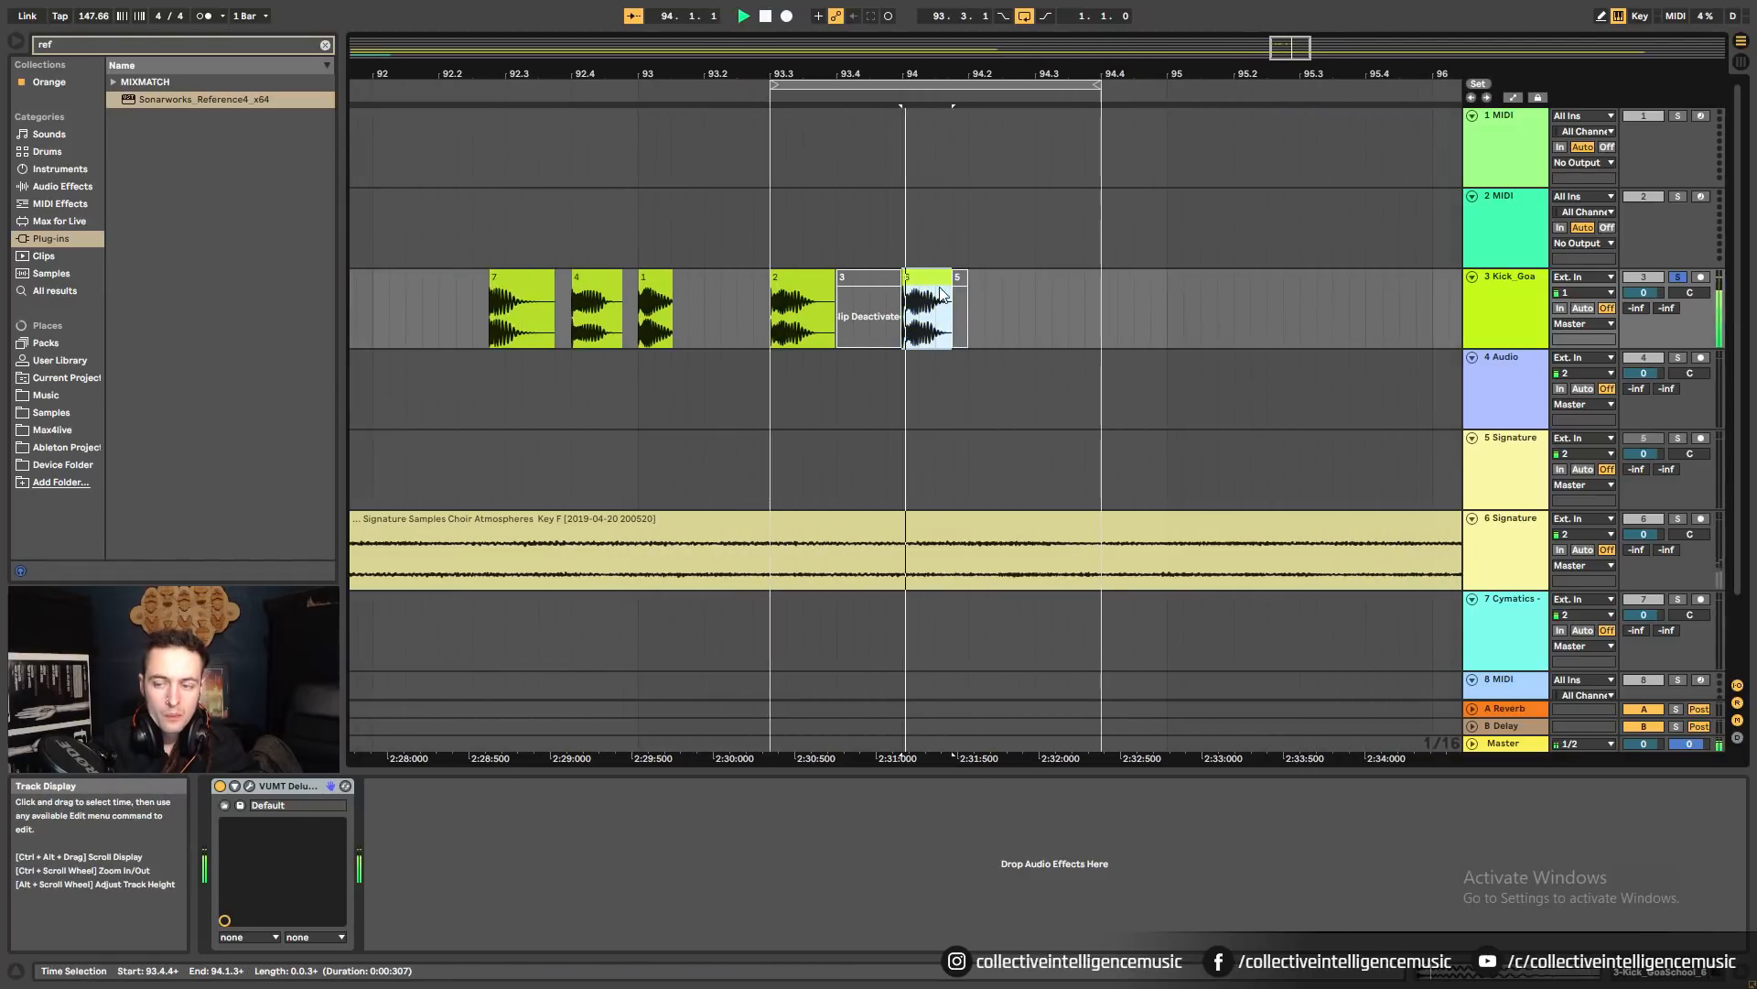
Stop playback and delete kick clip 6 along with the deactivated clips 3 and 5 from track 3.
{"action": "key", "text": "space"}
{"action": "key", "text": "z"}
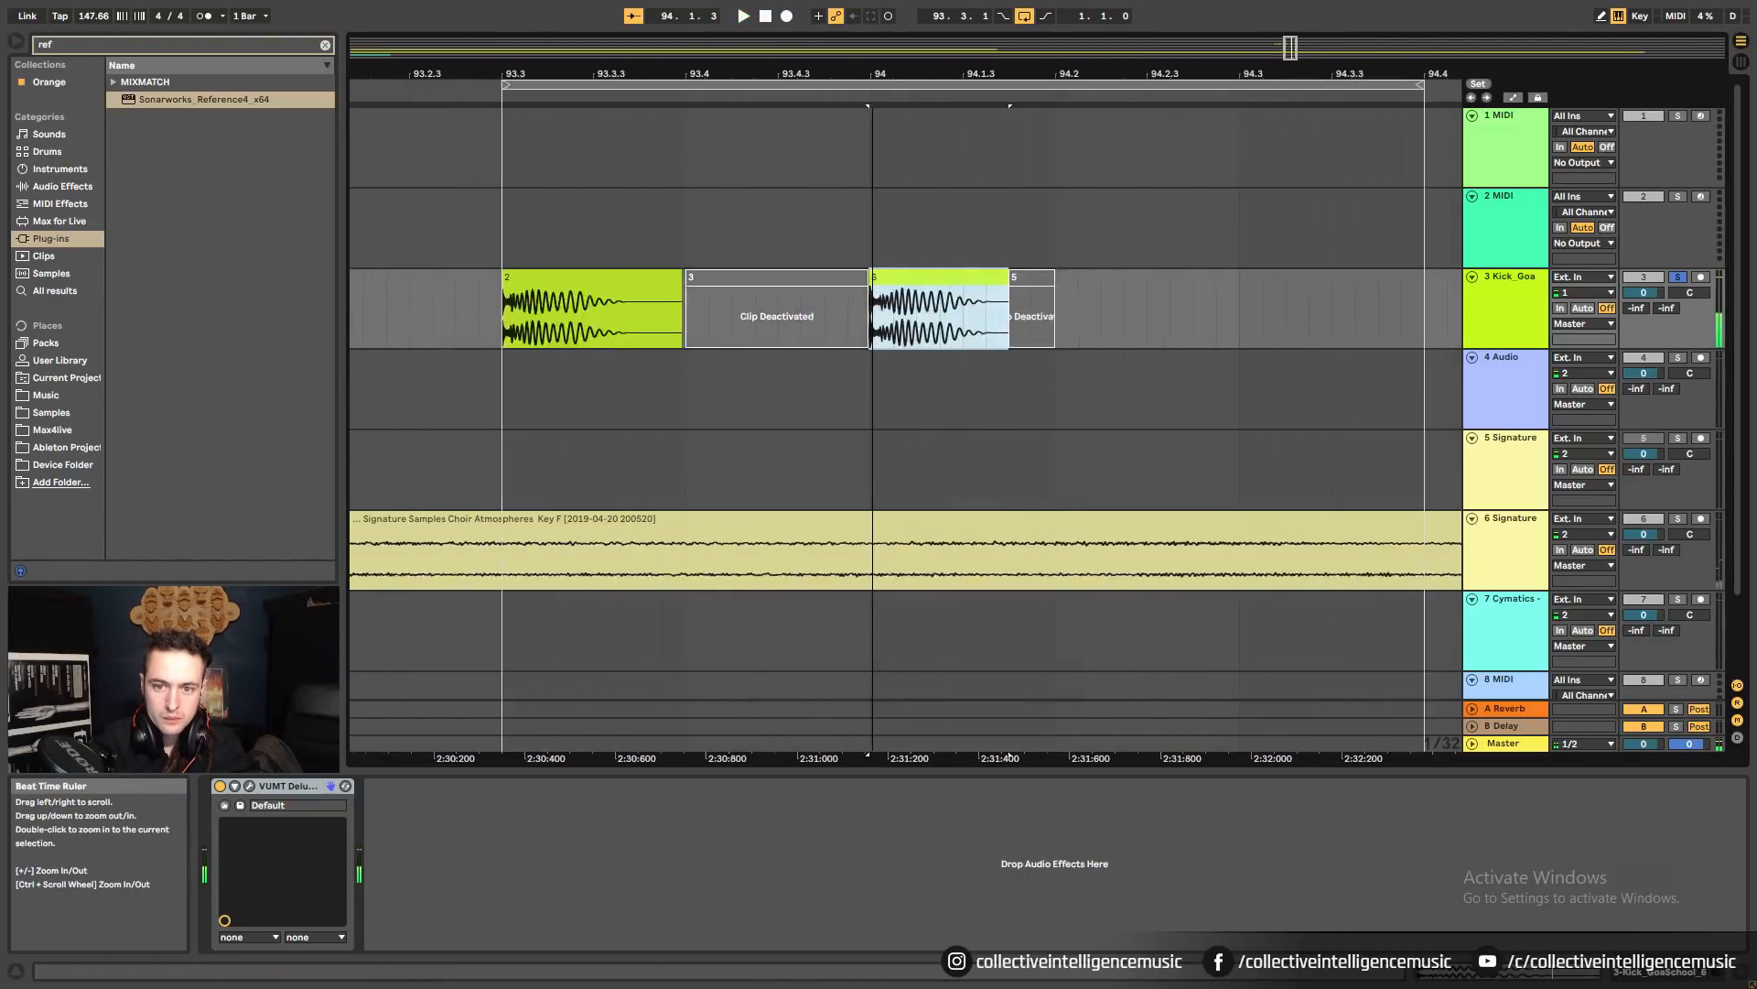
{"action": "key", "text": "Delete"}
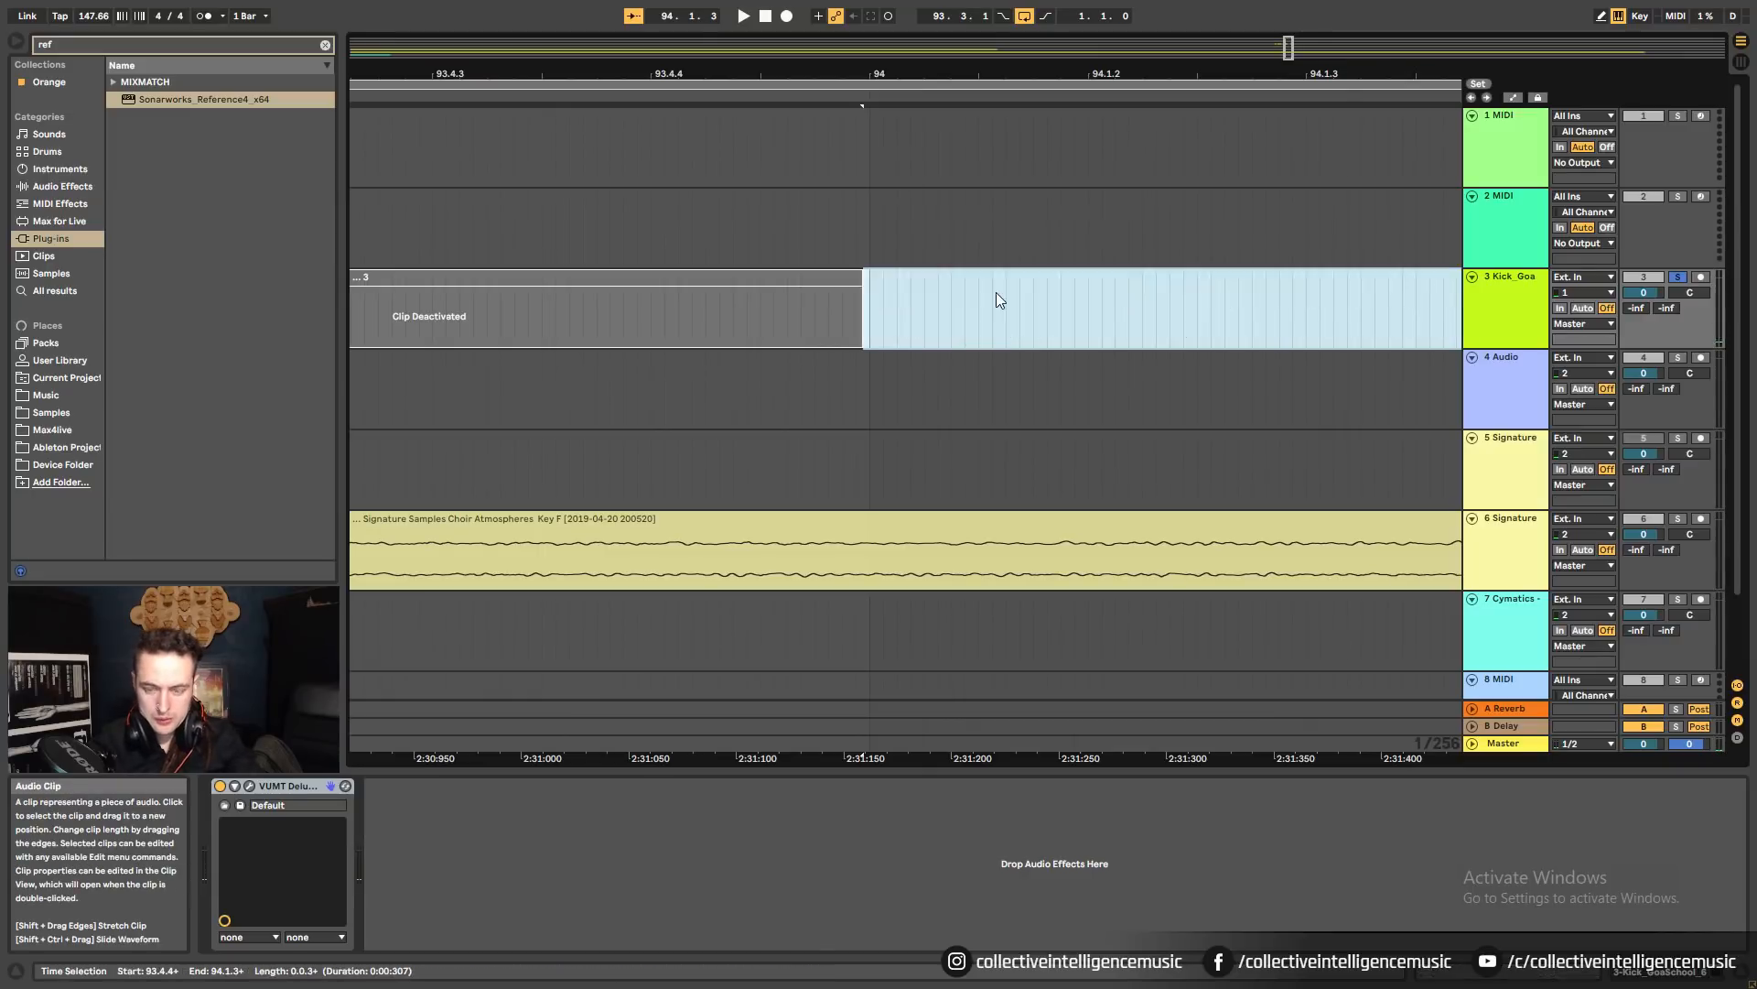
{"action": "left_click", "coordinate": [994, 294]}
{"action": "left_click_drag", "start_coordinate": [920, 74], "coordinate": [920, 18]}
{"action": "left_click", "coordinate": [875, 309]}
{"action": "key", "text": "Delete"}
{"action": "left_click", "coordinate": [1030, 301]}
{"action": "key", "text": "Delete"}
{"action": "left_click_drag", "start_coordinate": [882, 74], "coordinate": [1068, 74]}
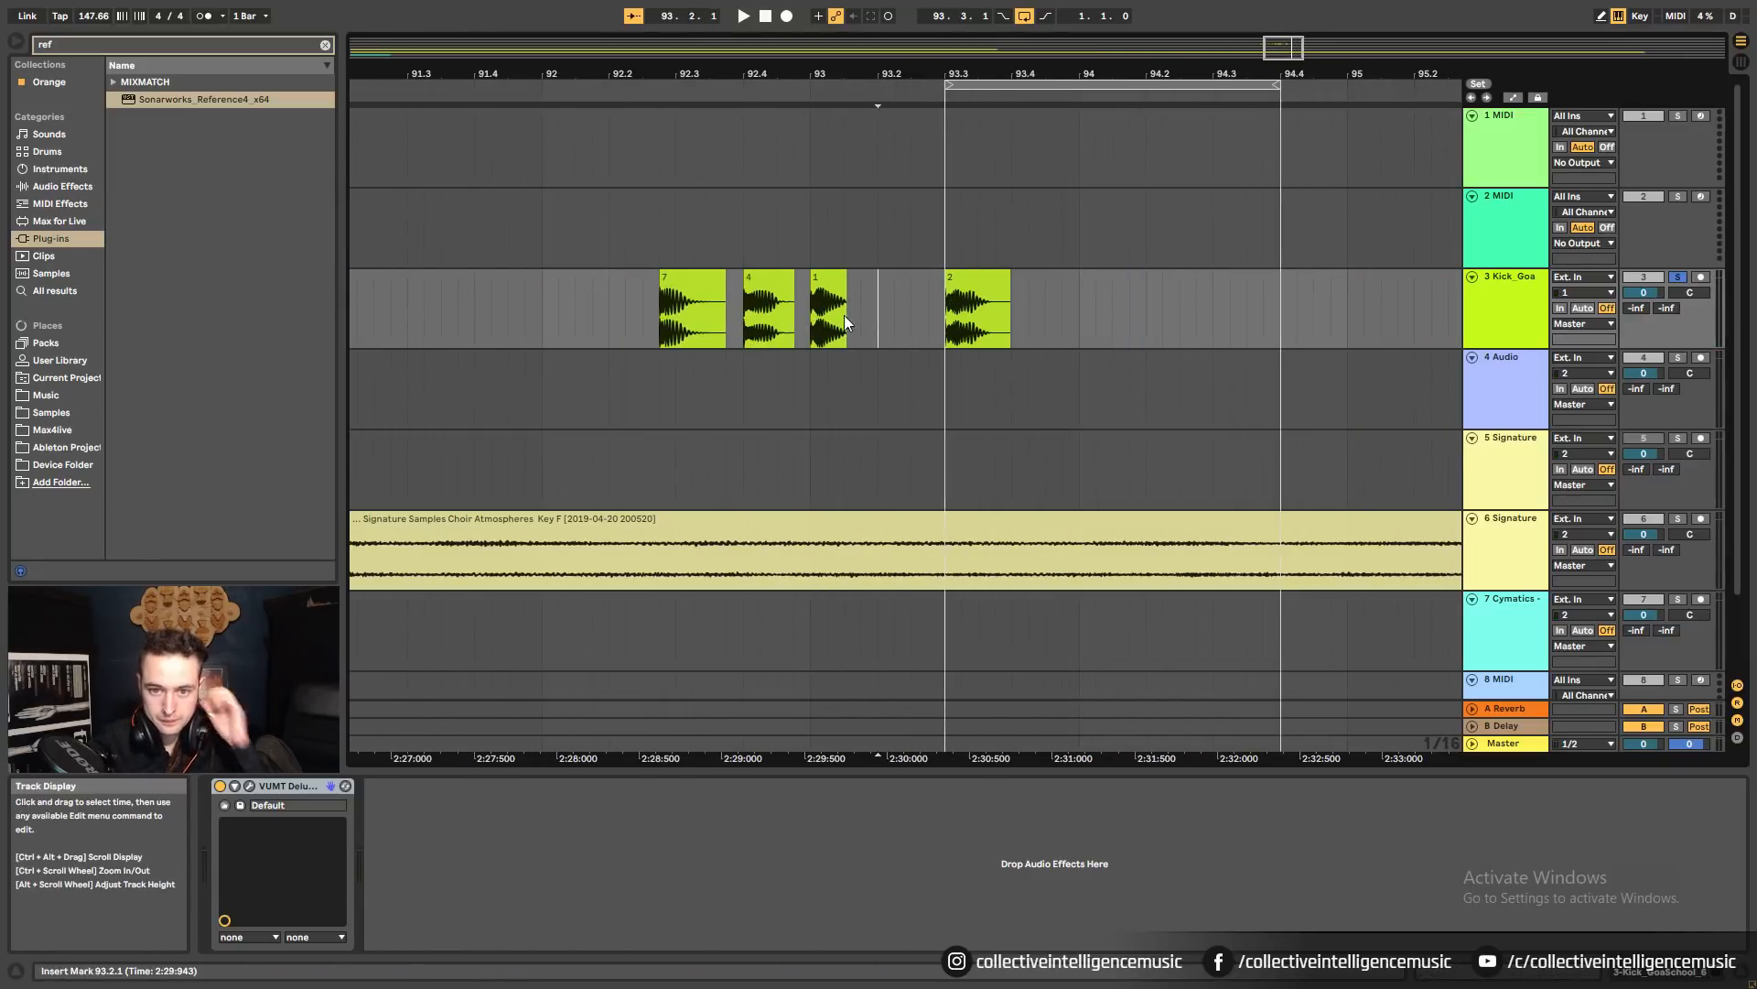
Delete kick clips 7, 4 and 1, and audition kick clip 2.
{"action": "left_click", "coordinate": [826, 291]}
{"action": "left_click", "coordinate": [693, 302], "text": "shift"}
{"action": "key", "text": "Delete"}
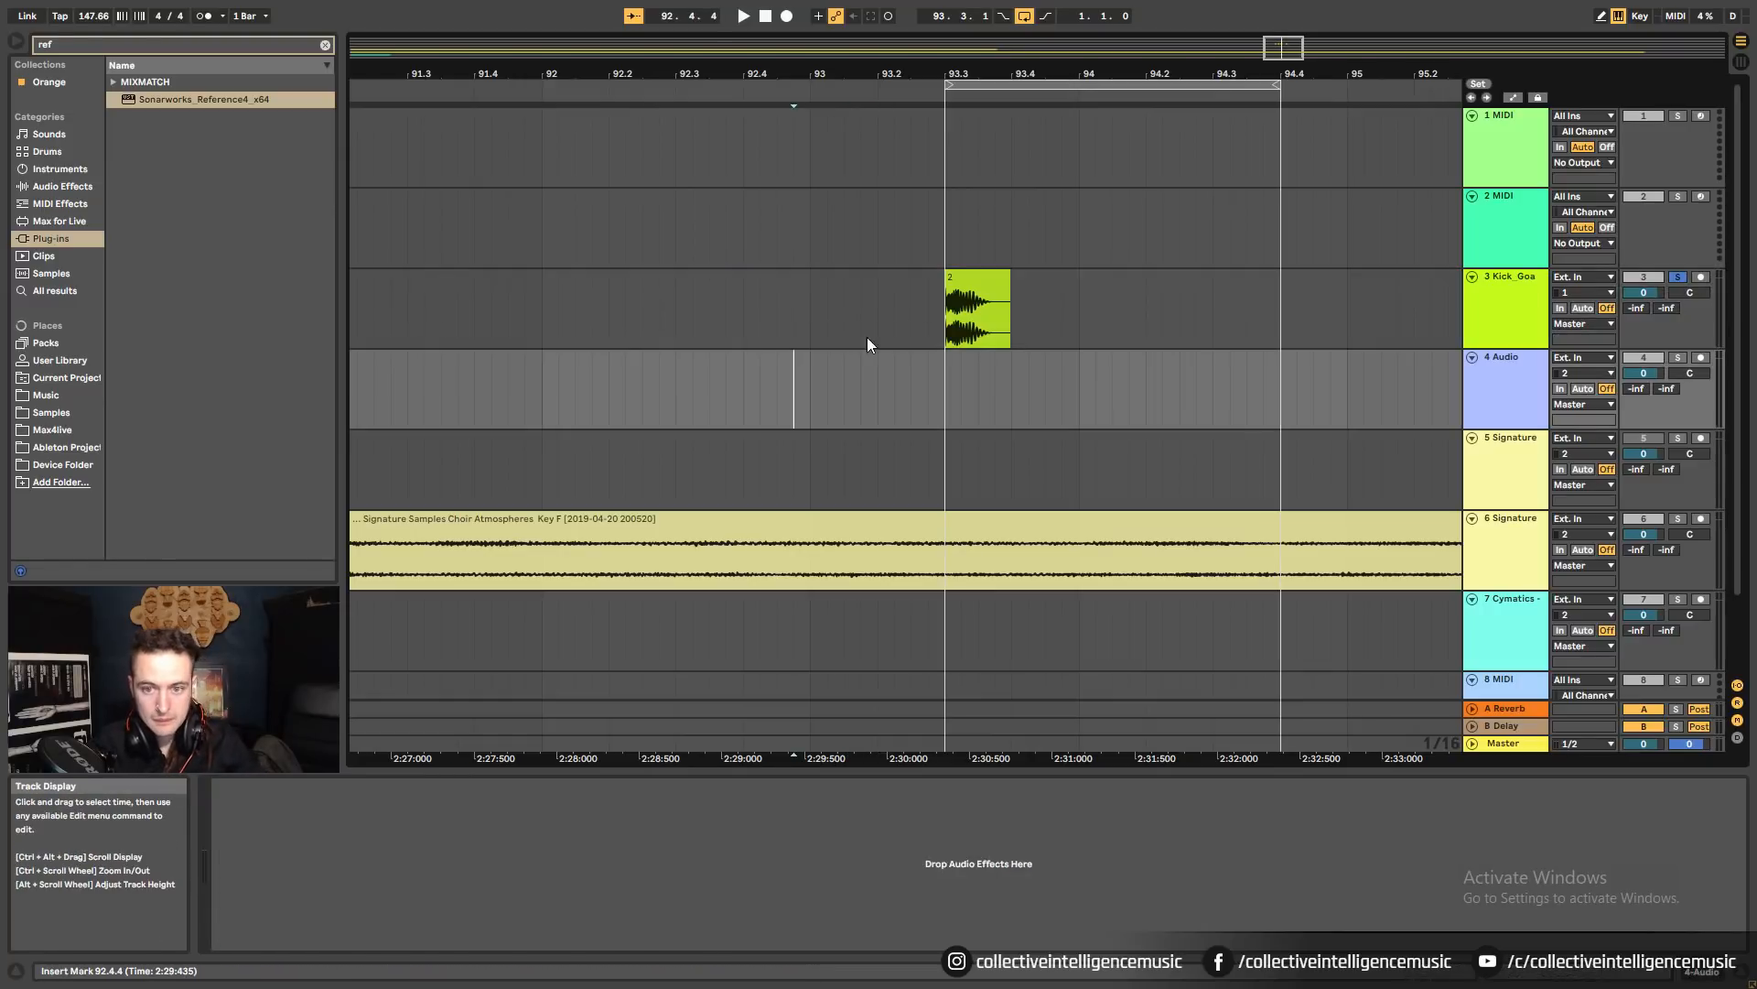
{"action": "left_click", "coordinate": [982, 298]}
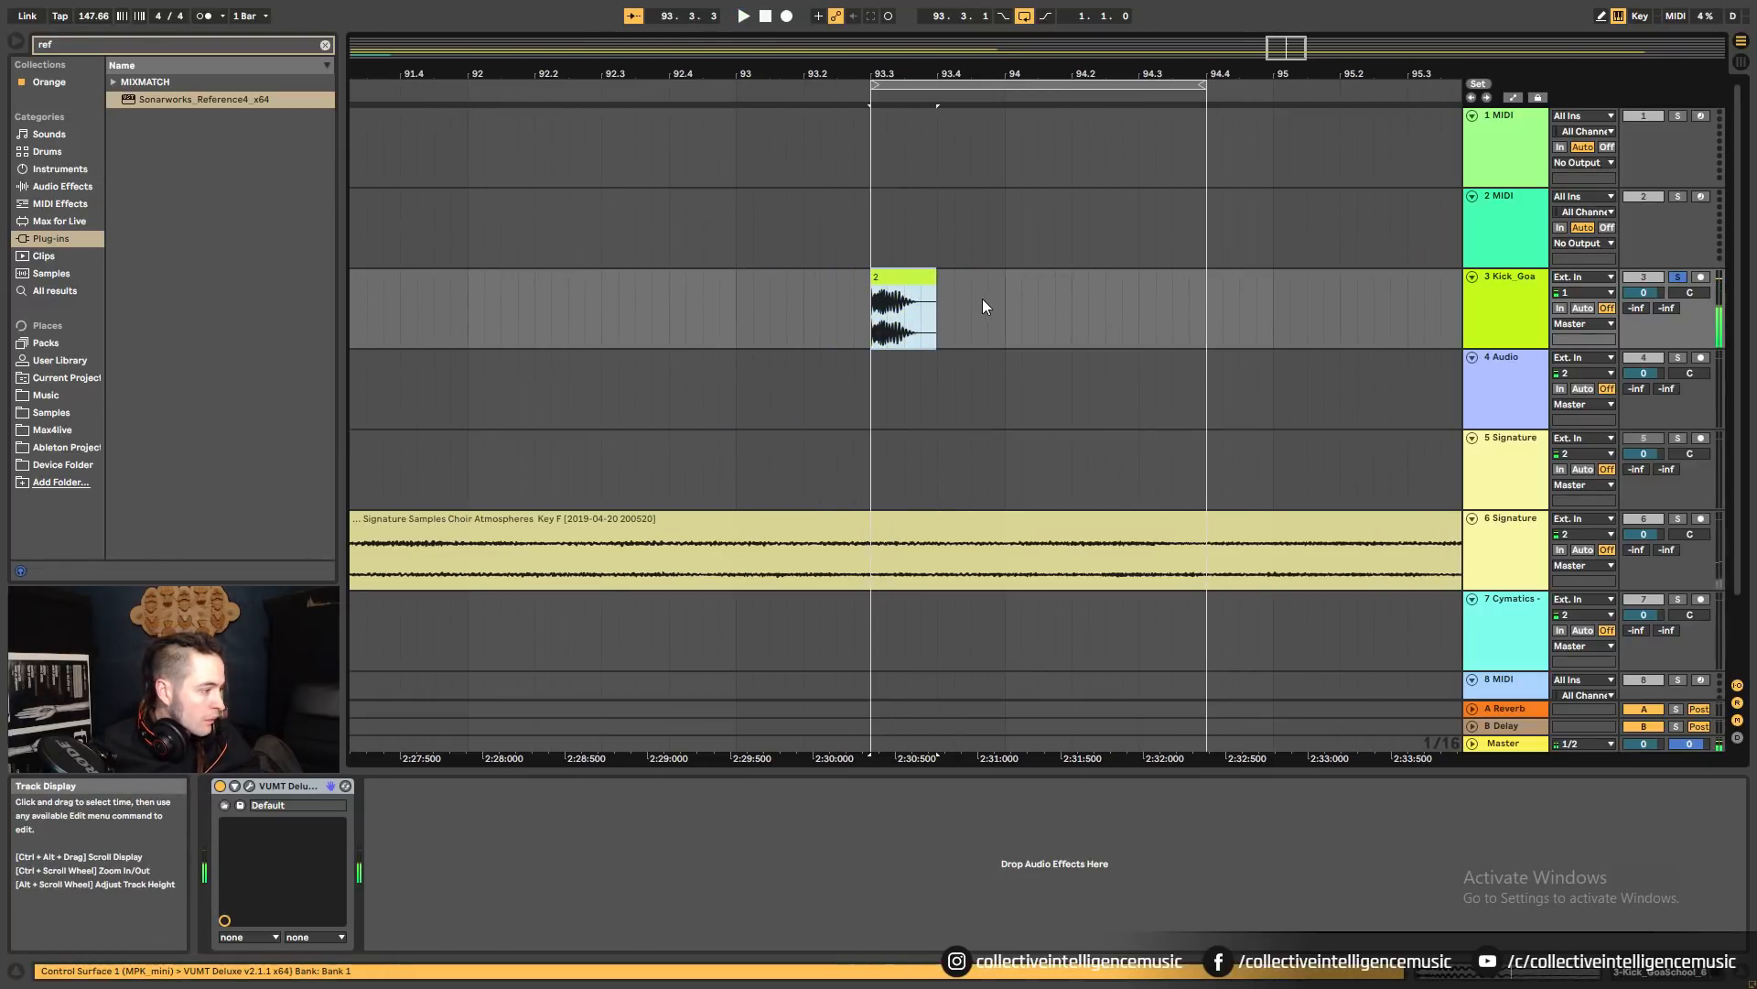
Switch to File Explorer, open the AVALON CRONOX 145BPM folder inside AVALON BASSKITS under SAMPLES NEW, and select the first sample.
{"action": "key", "text": "alt+Tab"}
{"action": "left_click", "coordinate": [669, 420]}
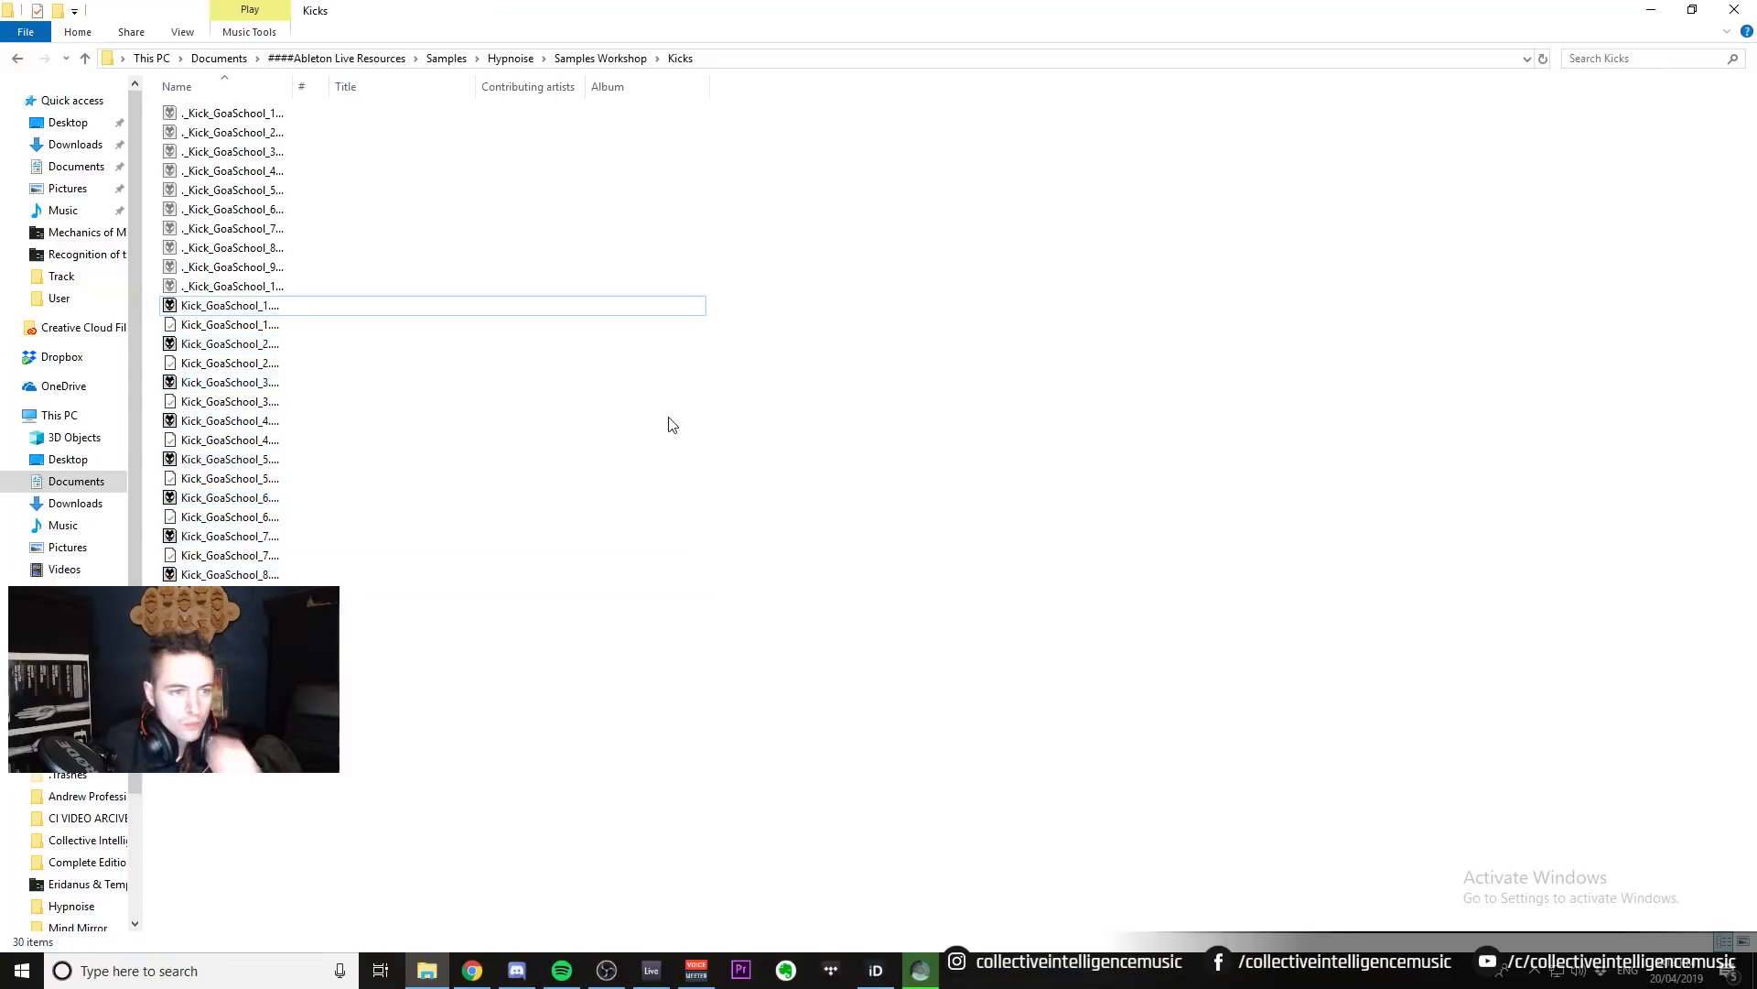
{"action": "left_click", "coordinate": [18, 59]}
{"action": "double_click", "coordinate": [251, 170]}
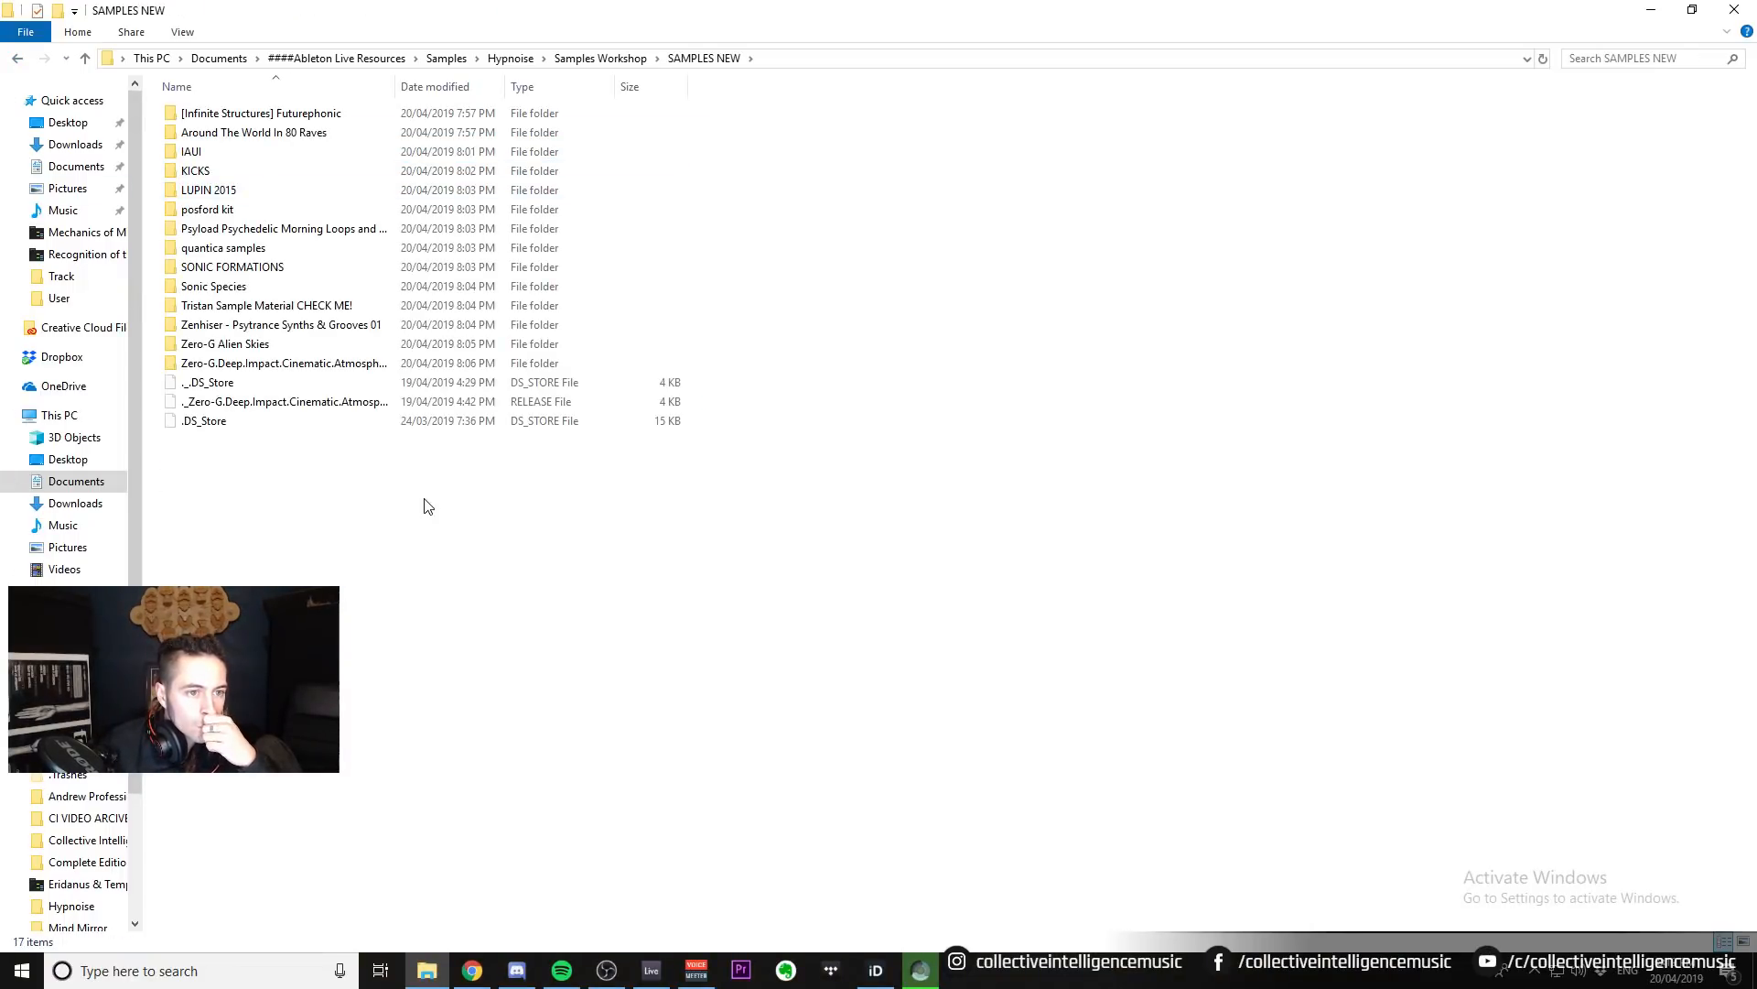
{"action": "double_click", "coordinate": [331, 313]}
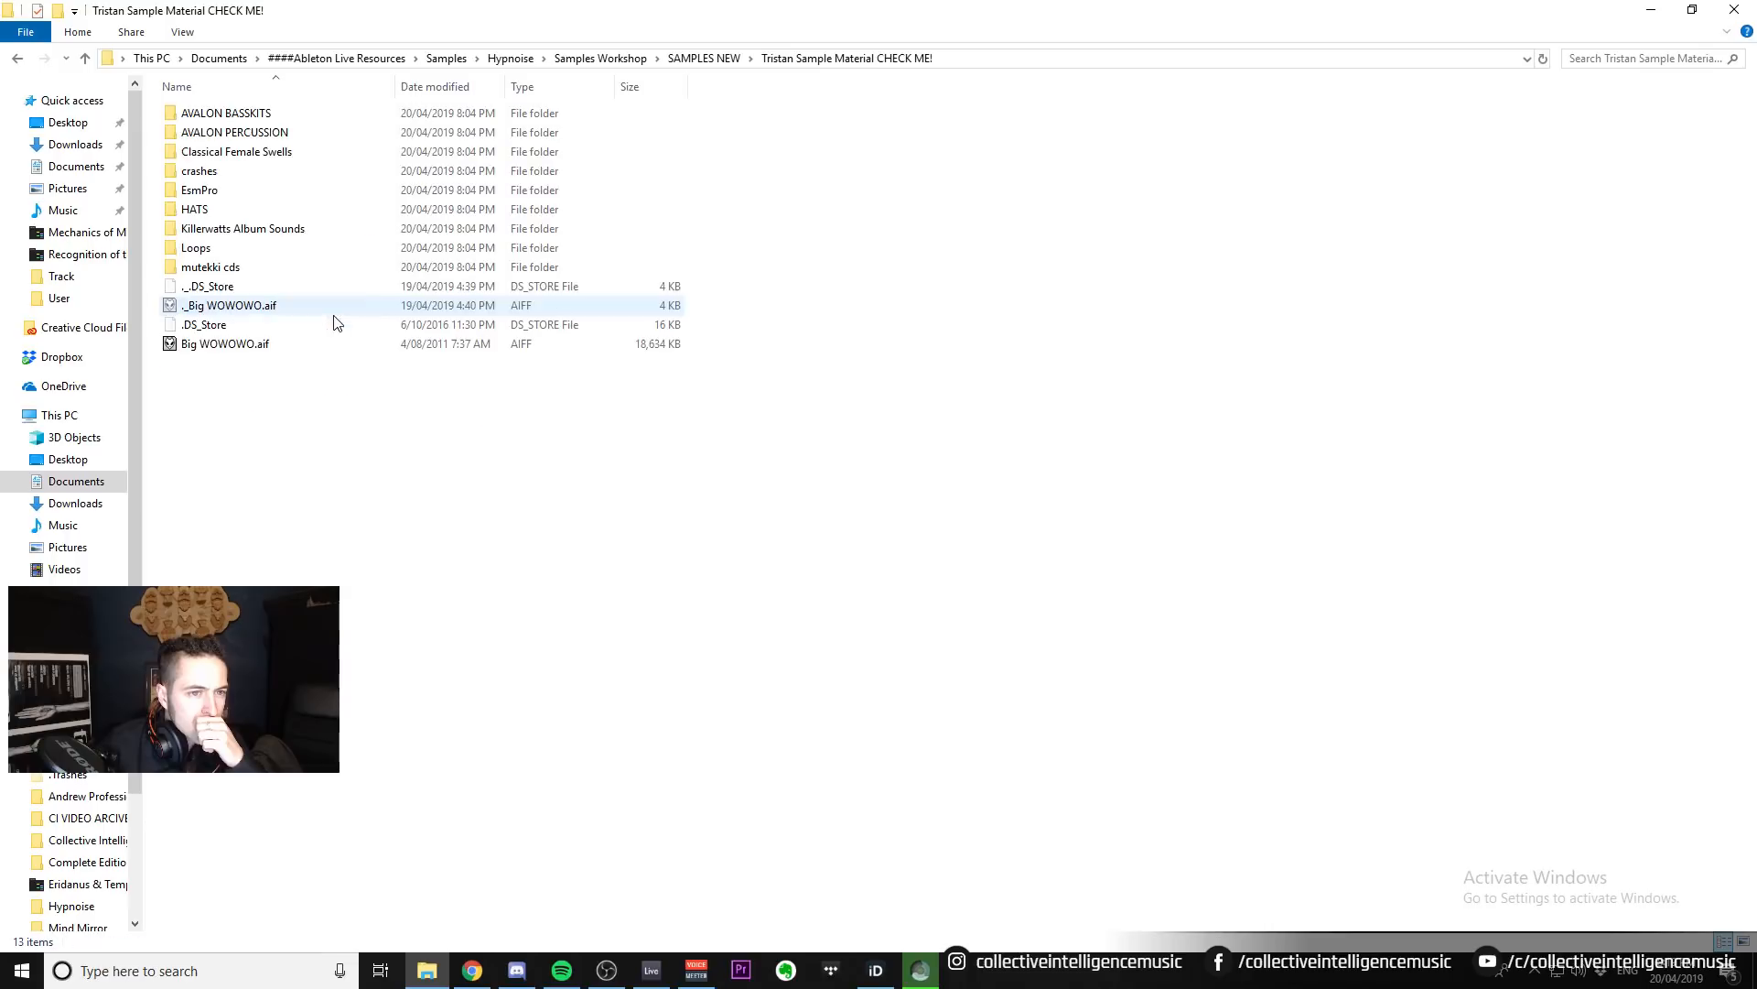
{"action": "double_click", "coordinate": [314, 114]}
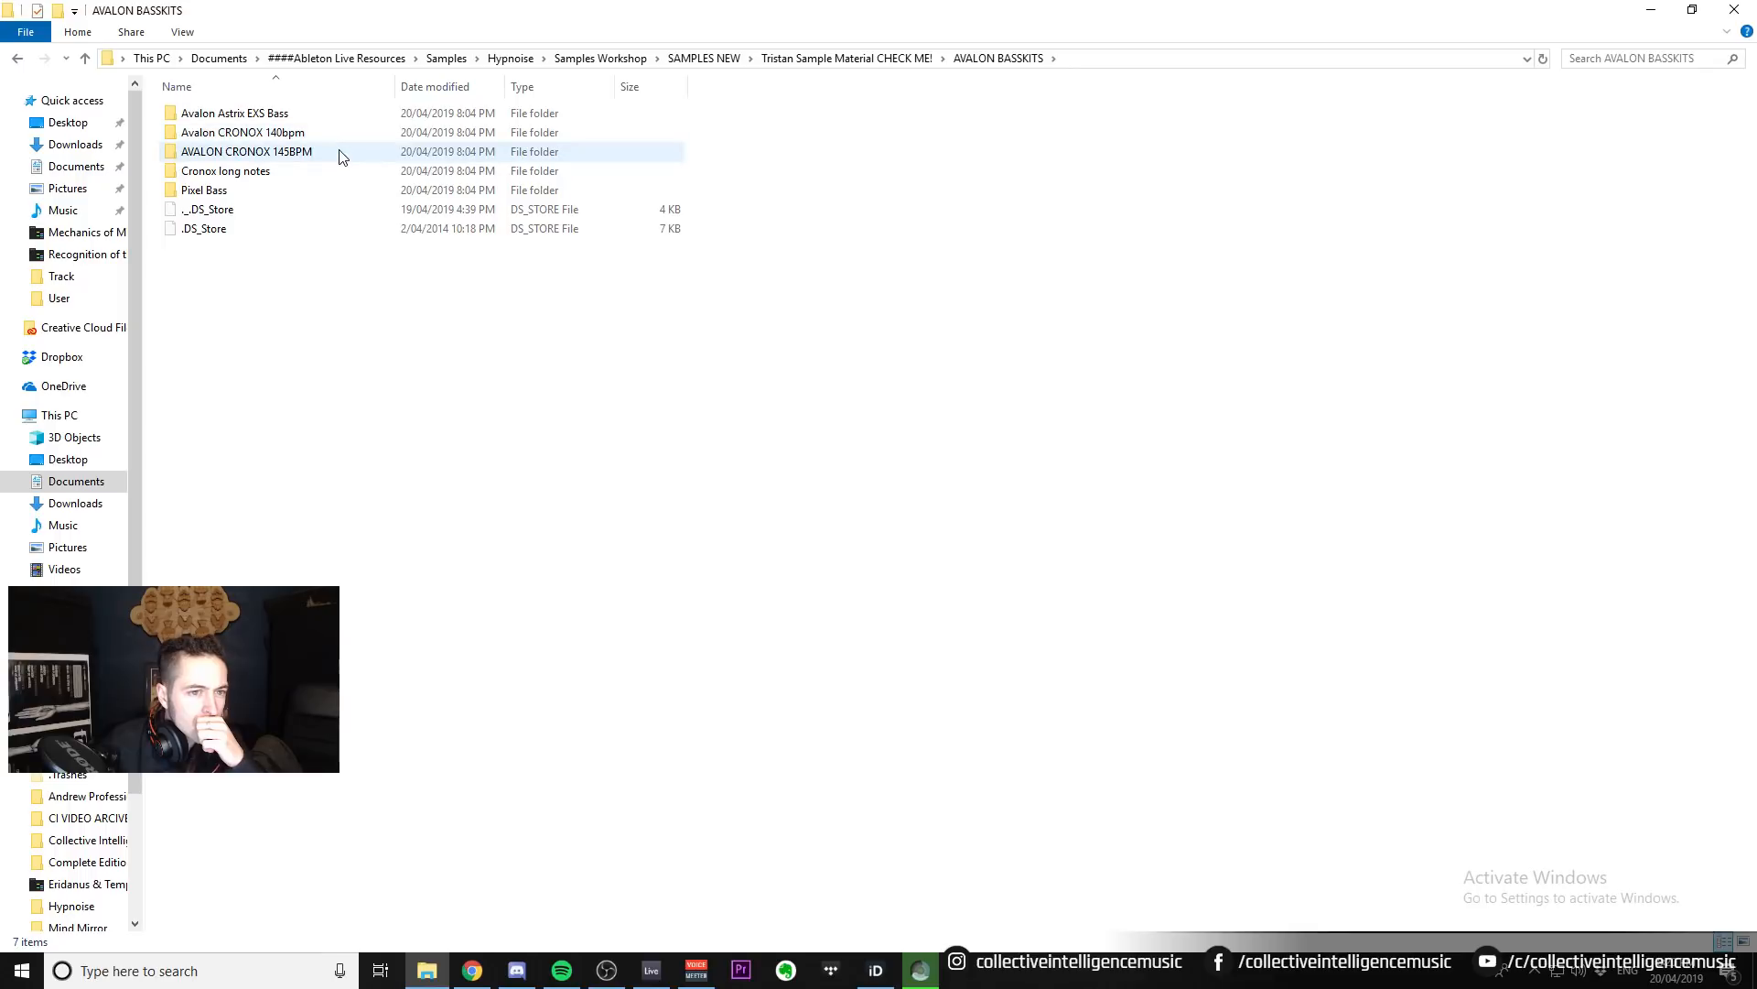
{"action": "double_click", "coordinate": [340, 153]}
{"action": "left_click", "coordinate": [249, 115]}
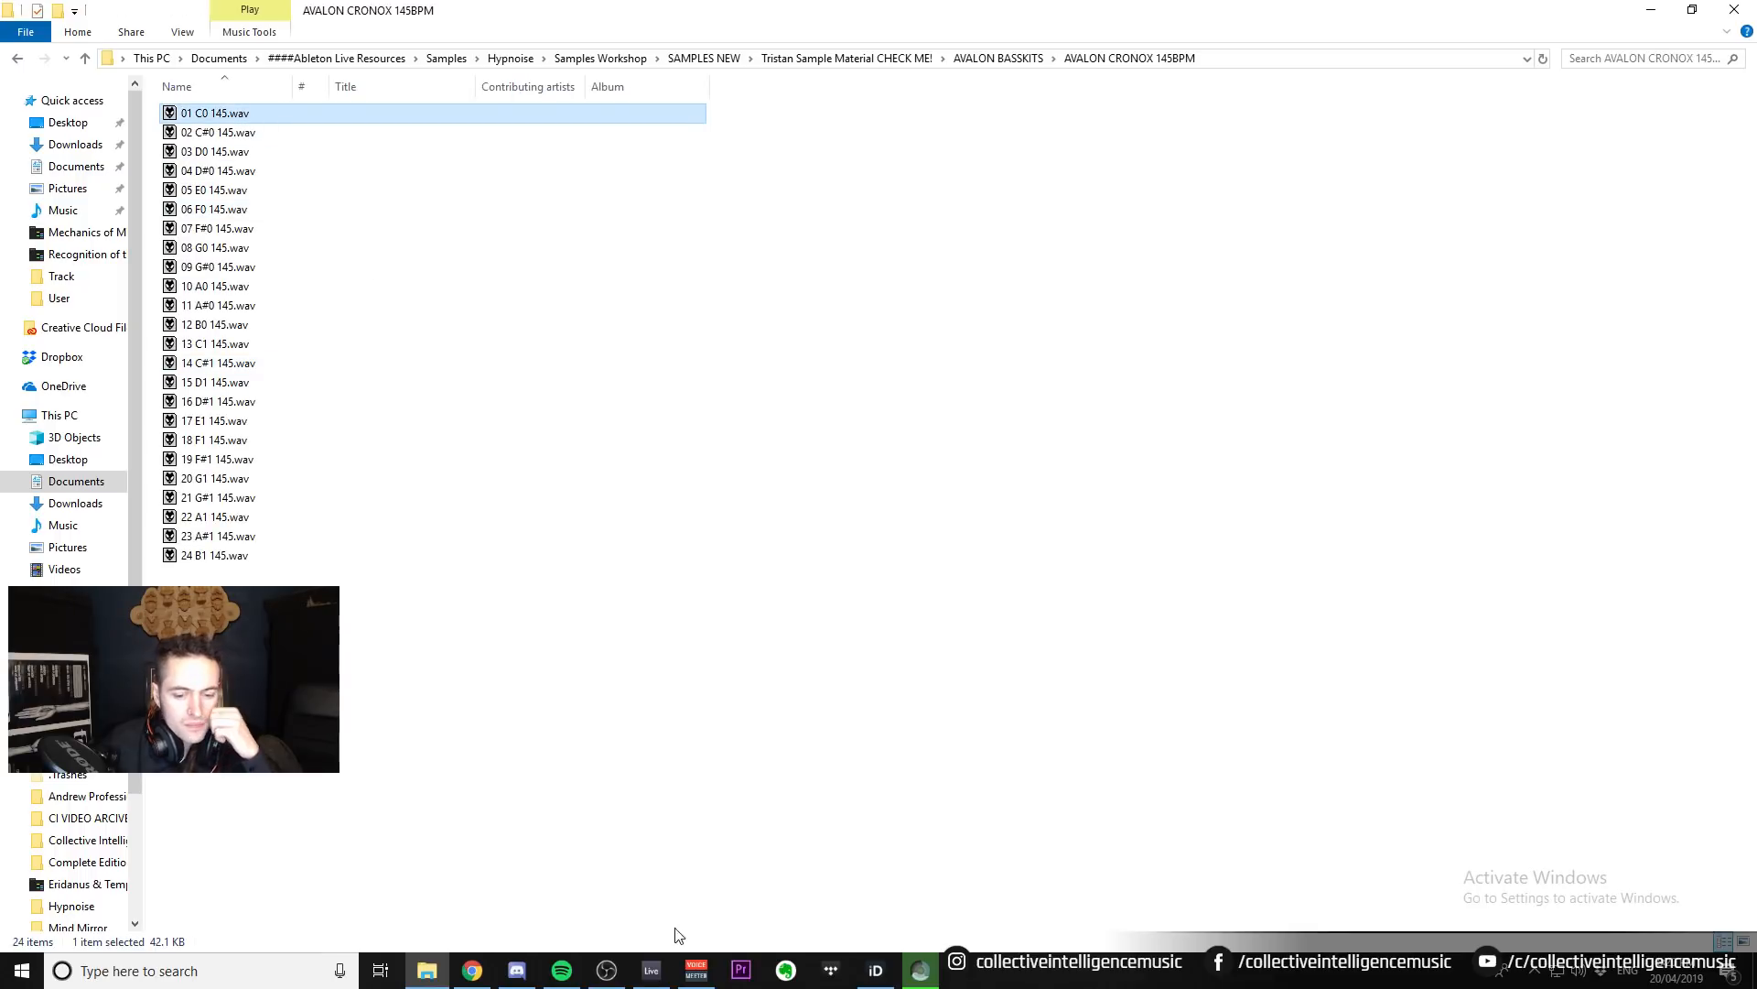
Place the bass sample 08 G0 145.wav from File Explorer on track 4 in Ableton Live at 93.3.3, beneath the kick.
{"action": "left_click", "coordinate": [653, 969]}
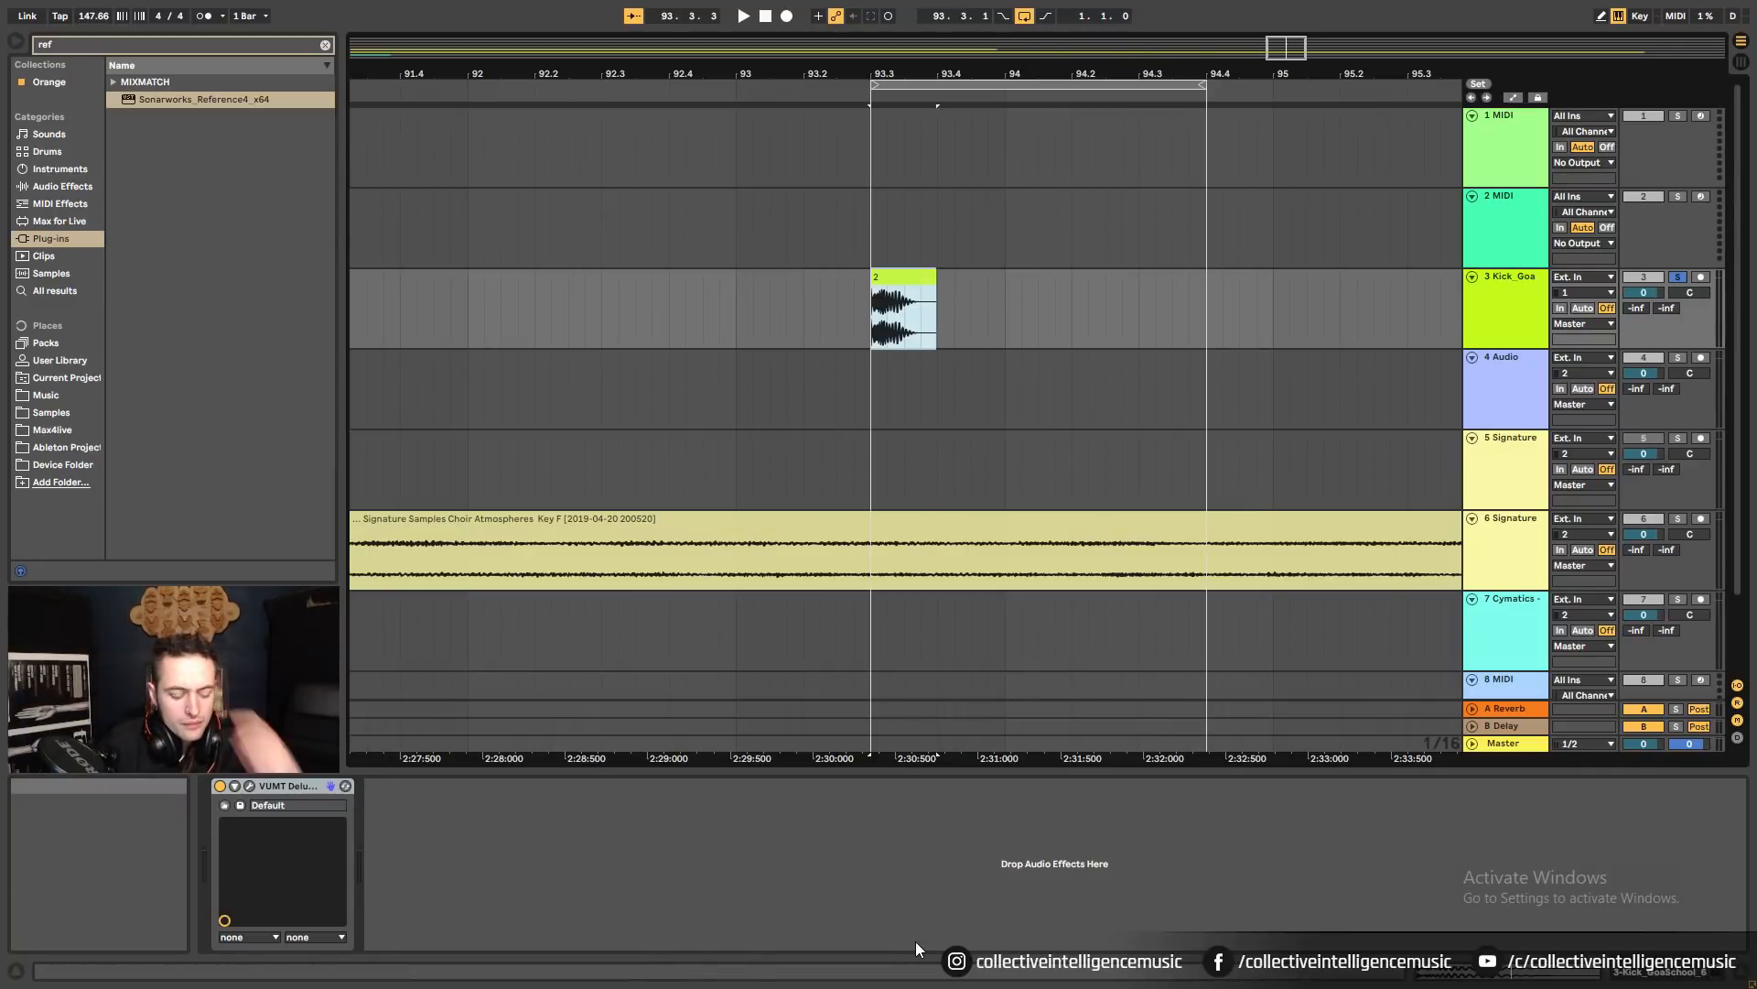
{"action": "key", "text": "alt+Tab"}
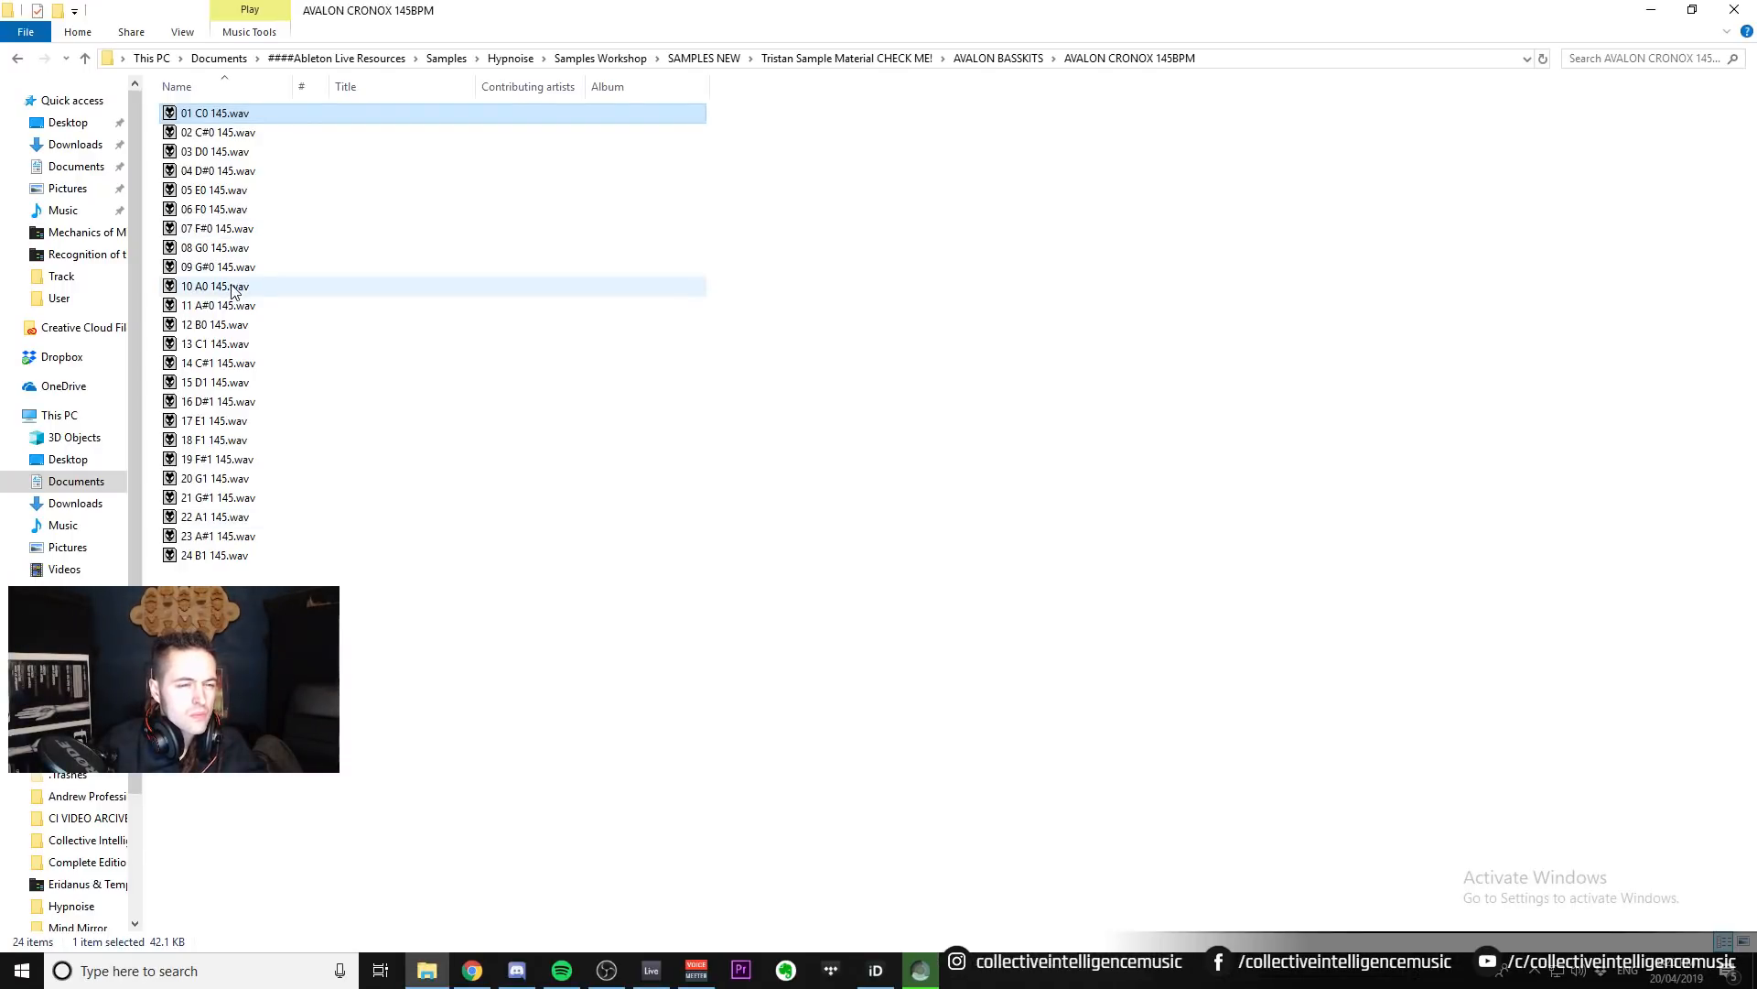
{"action": "left_click", "coordinate": [265, 248]}
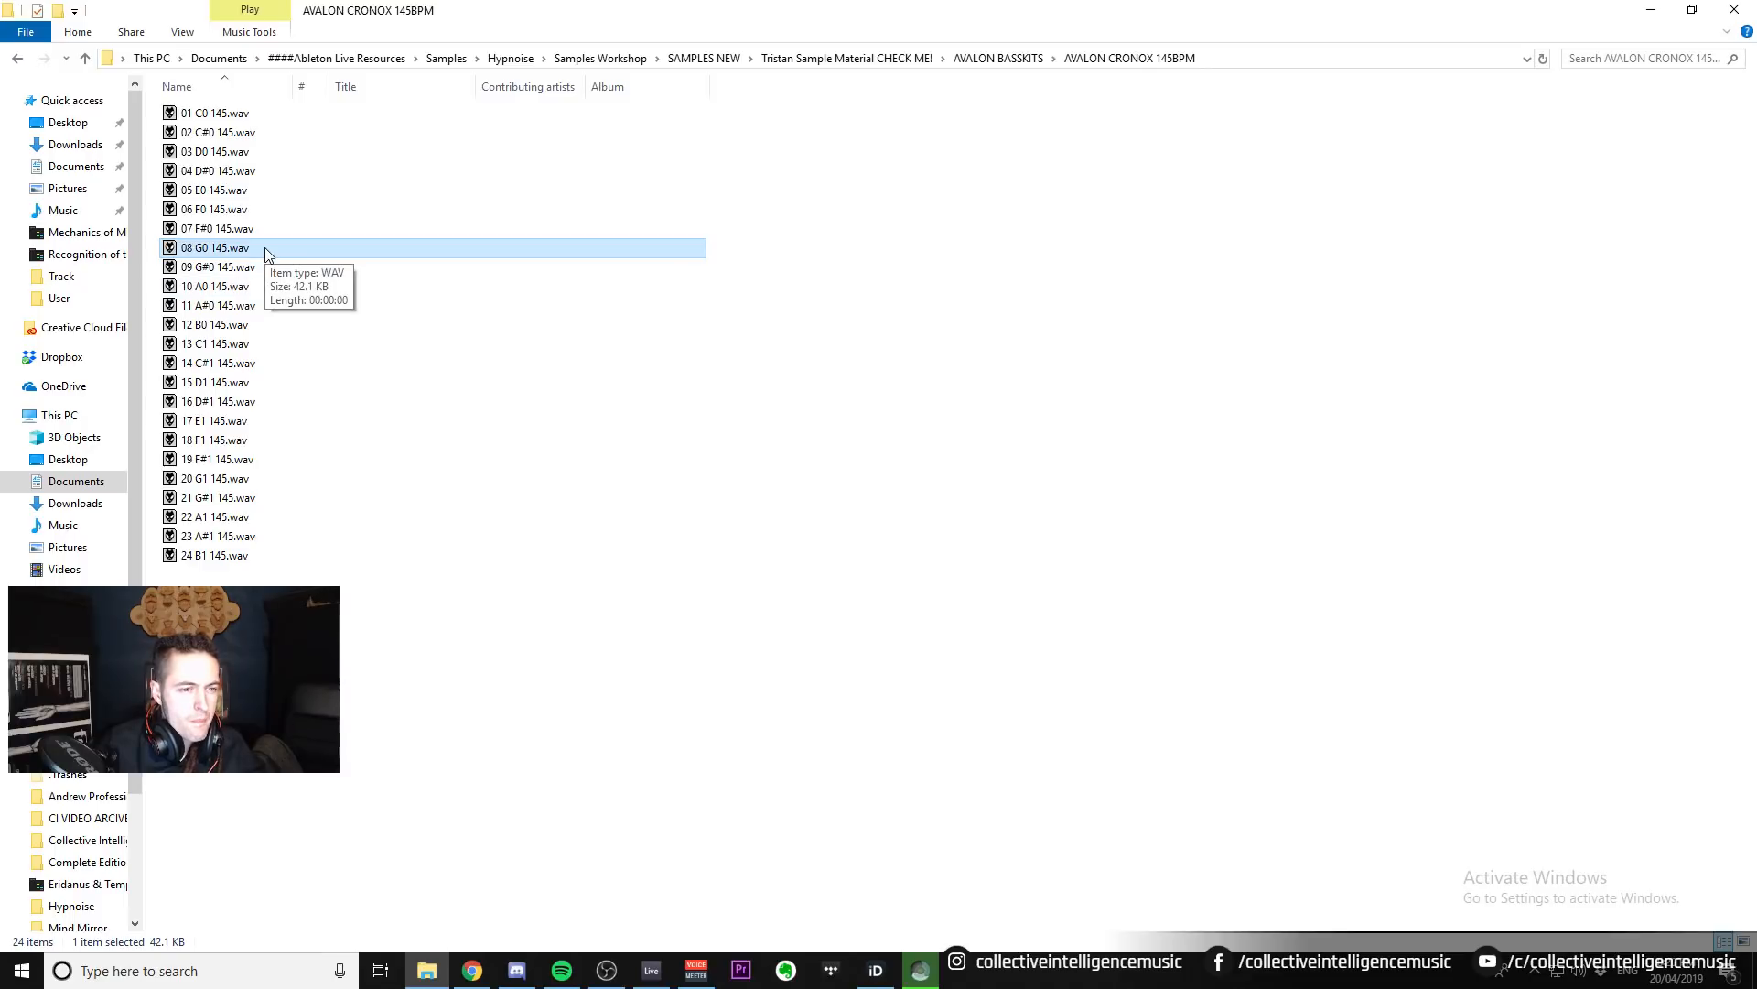
{"action": "left_click_drag", "start_coordinate": [663, 978], "coordinate": [924, 389]}
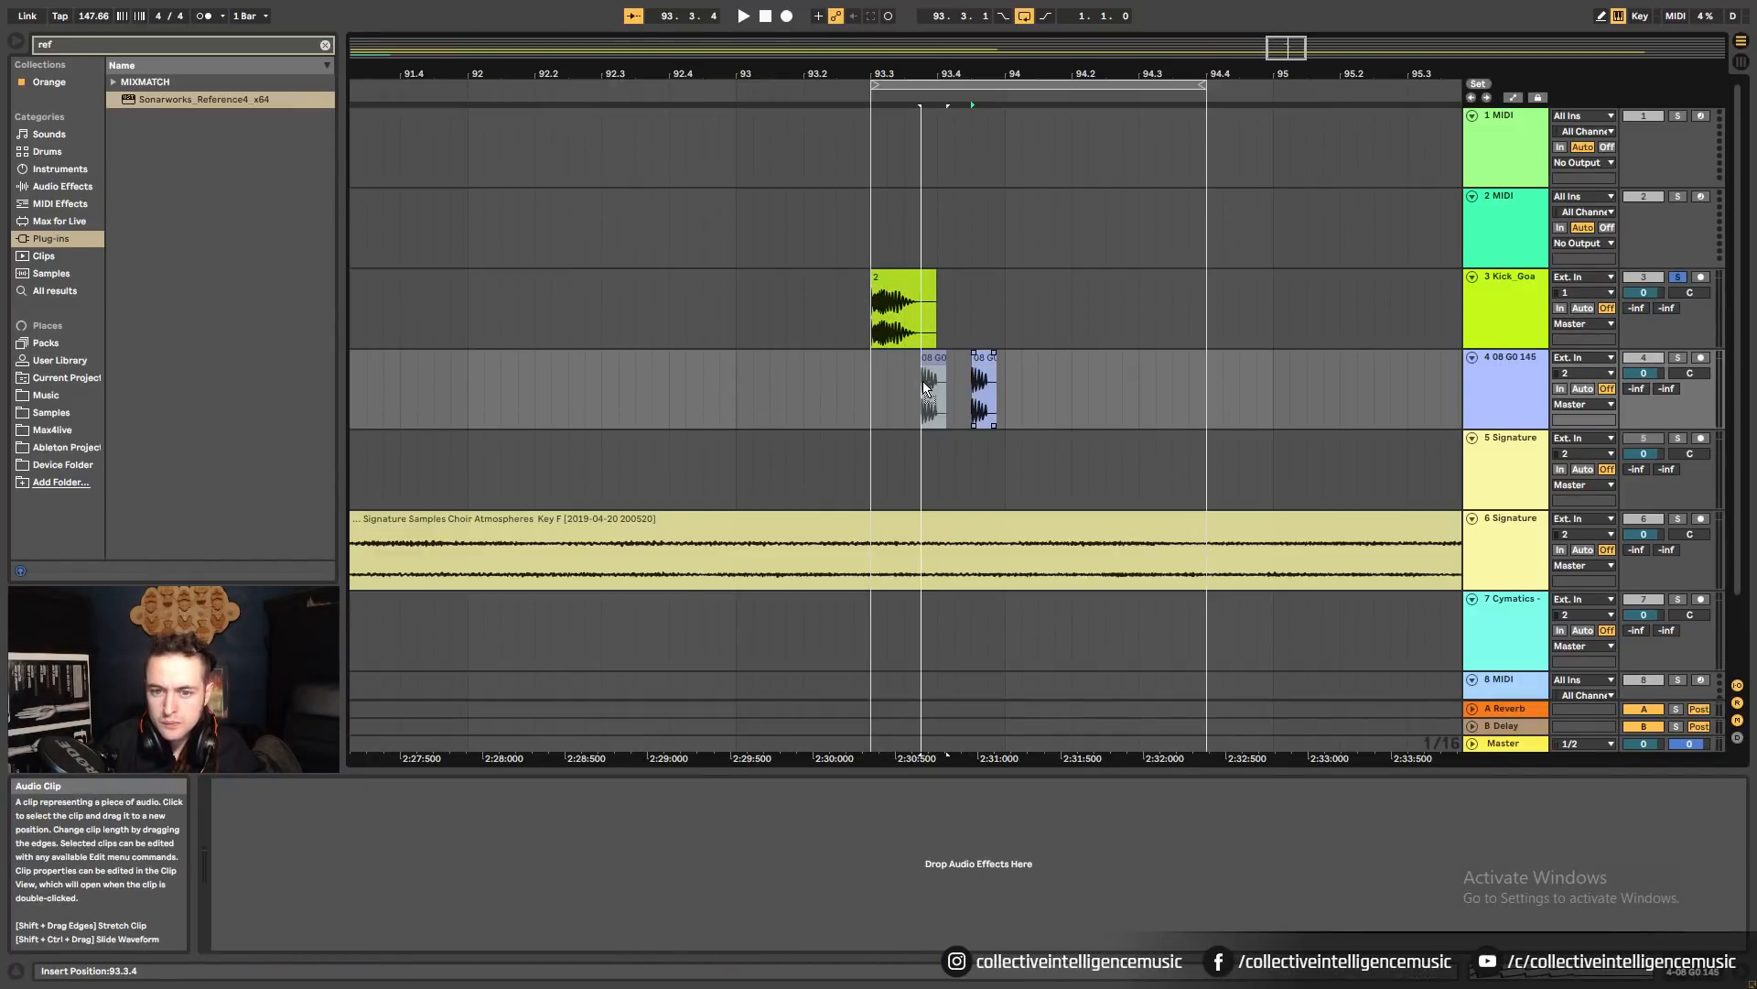
{"action": "left_click", "coordinate": [1522, 970]}
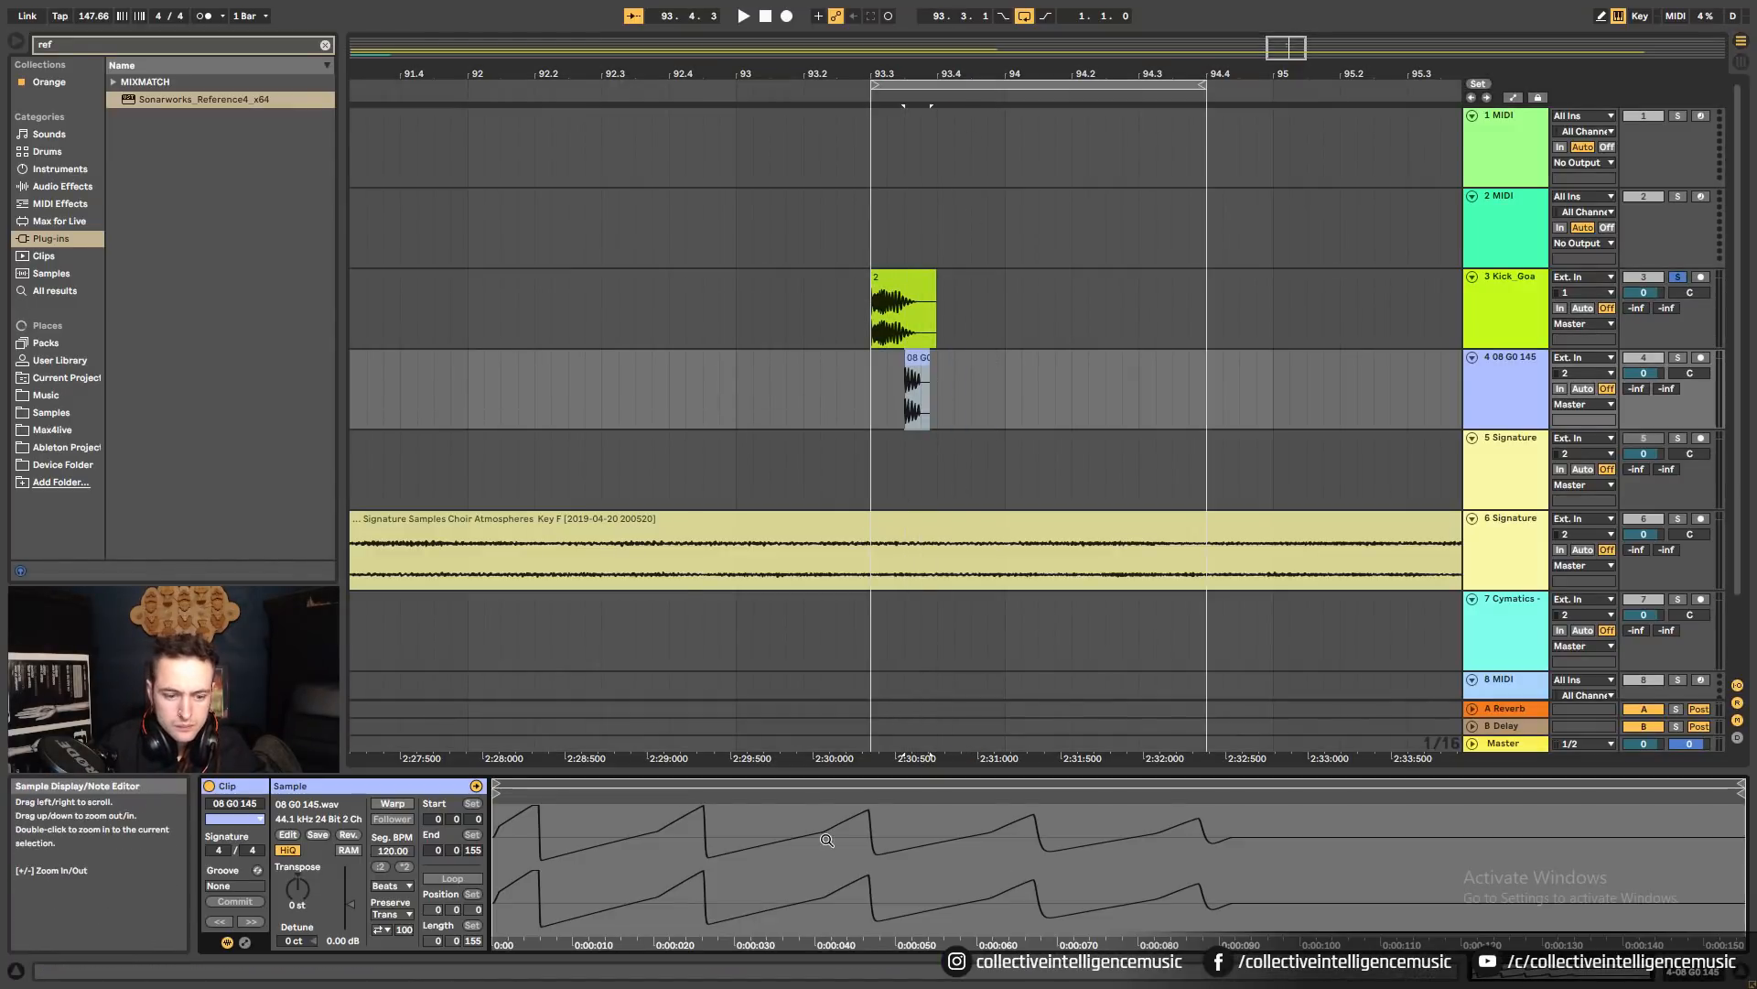
Trim the bass clip to a 0.0.1 length starting at 93.3.2 and duplicate it twice to follow the kick.
{"action": "left_click_drag", "start_coordinate": [943, 73], "coordinate": [944, 174]}
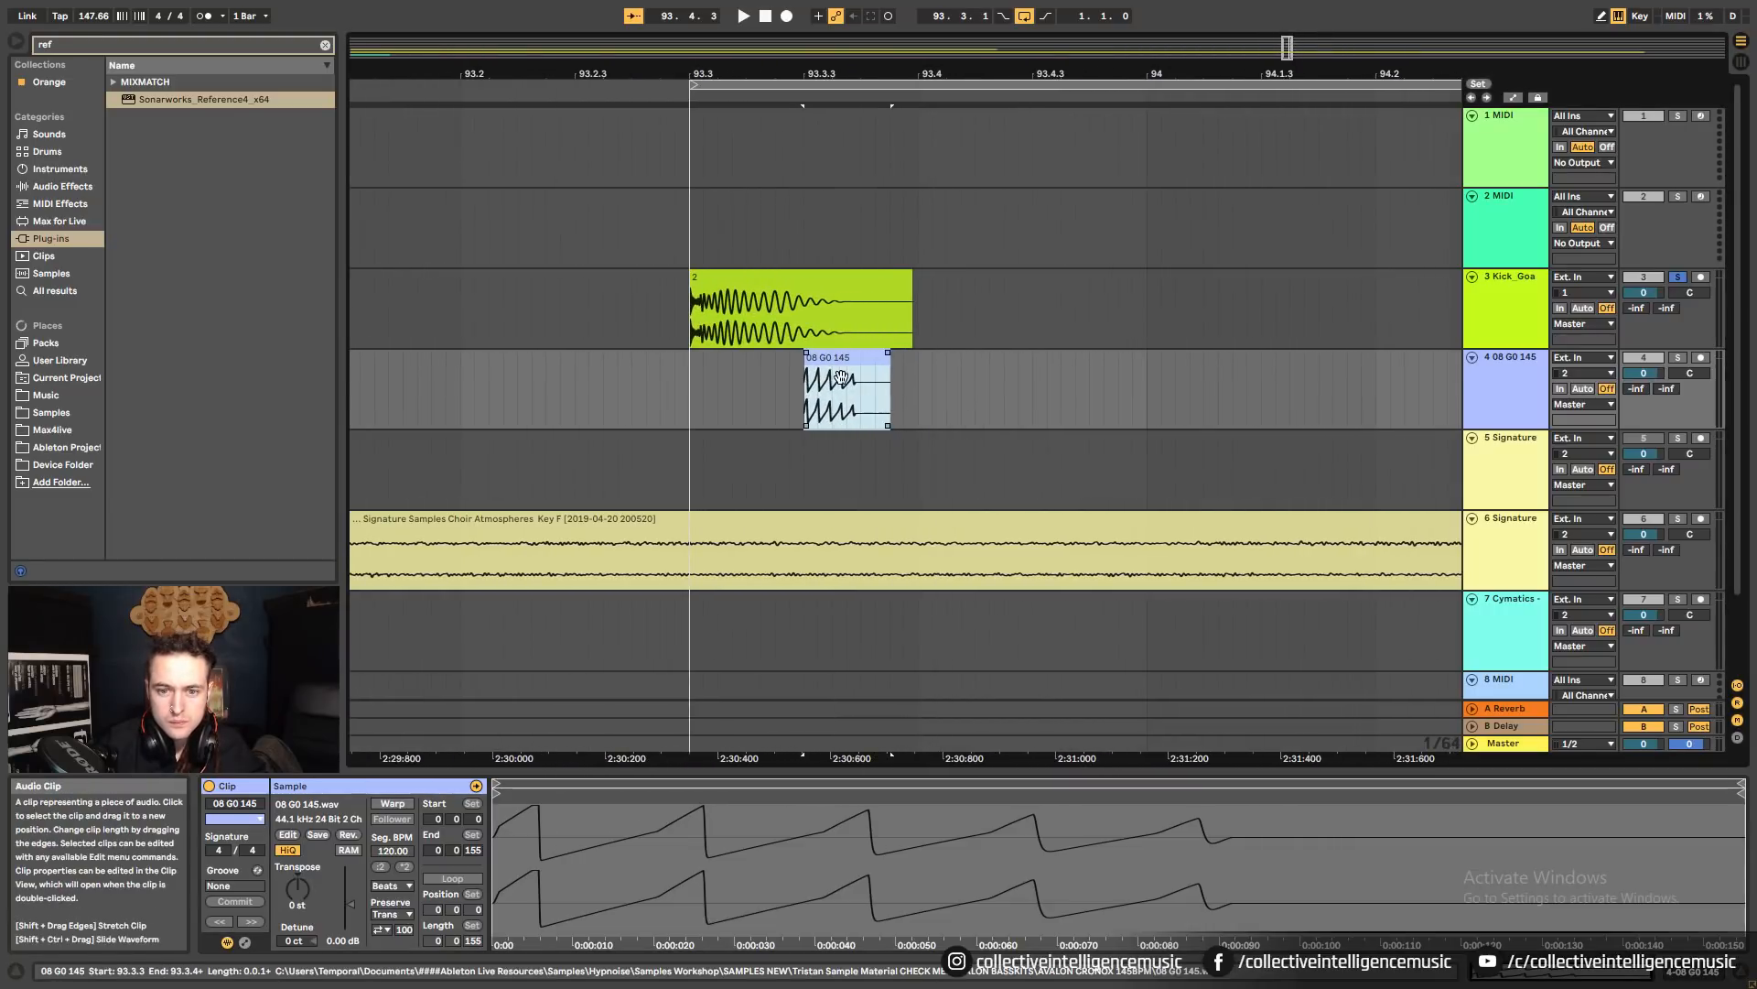
{"action": "left_click_drag", "start_coordinate": [882, 376], "coordinate": [784, 379]}
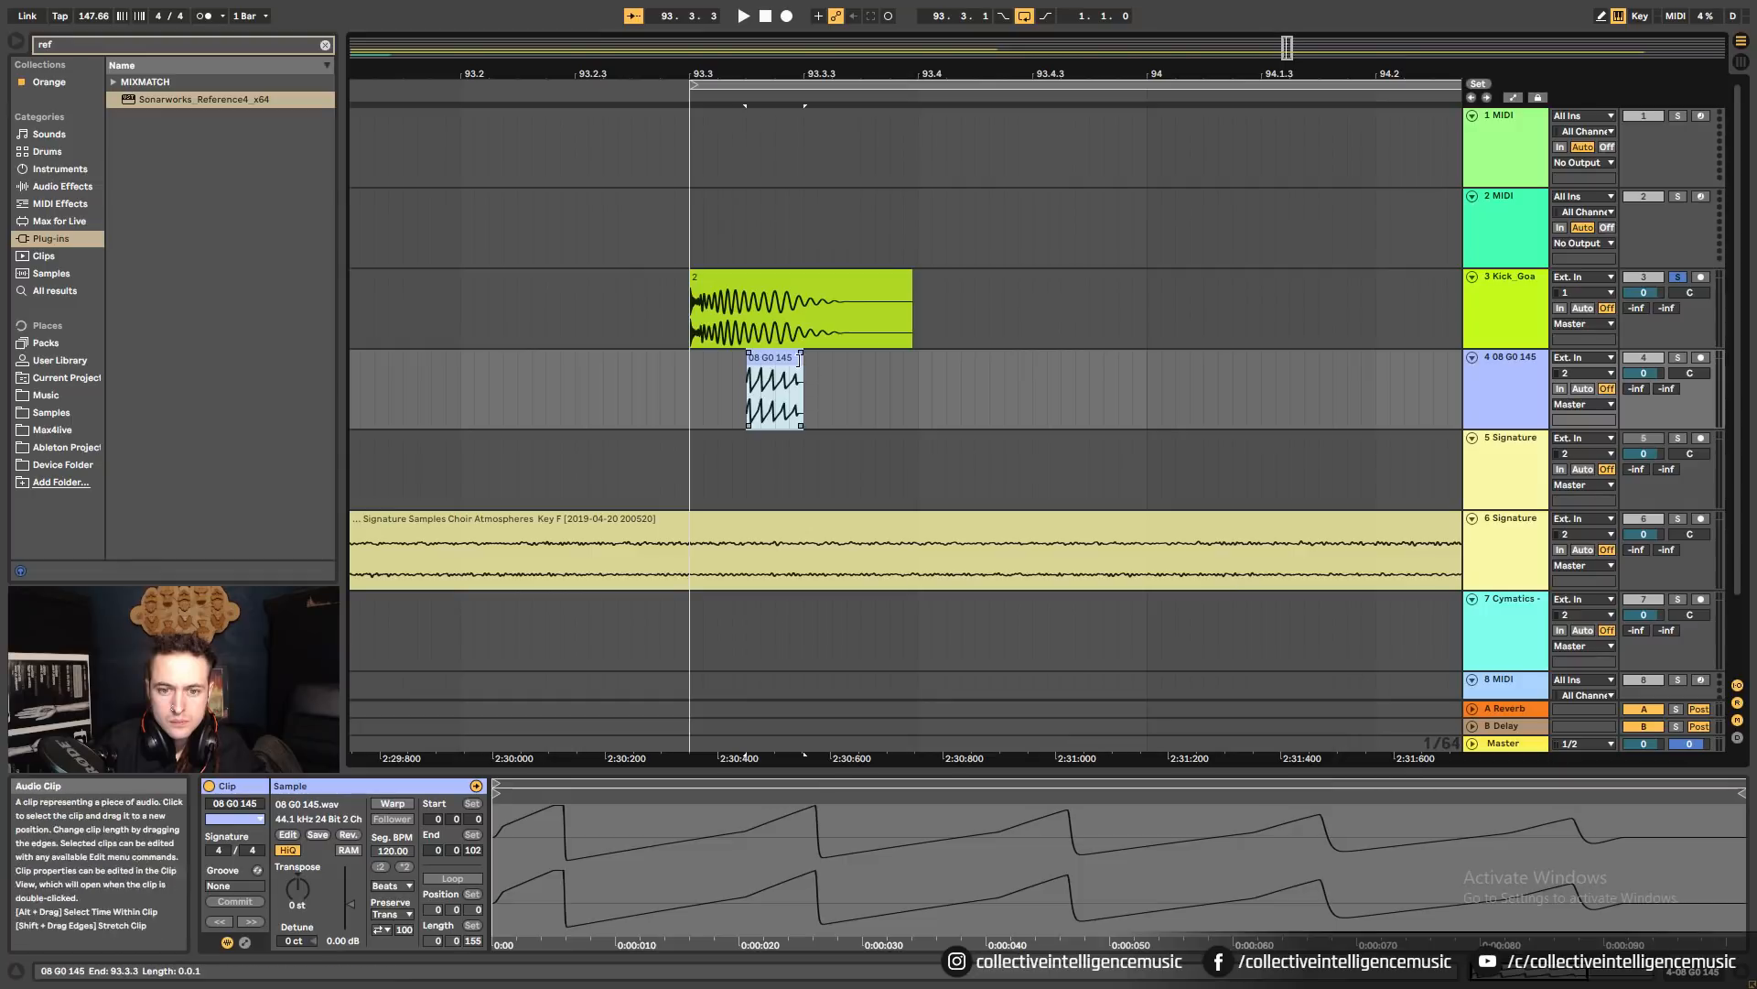
{"action": "key", "text": "ctrl+d"}
{"action": "key", "text": "ctrl+d"}
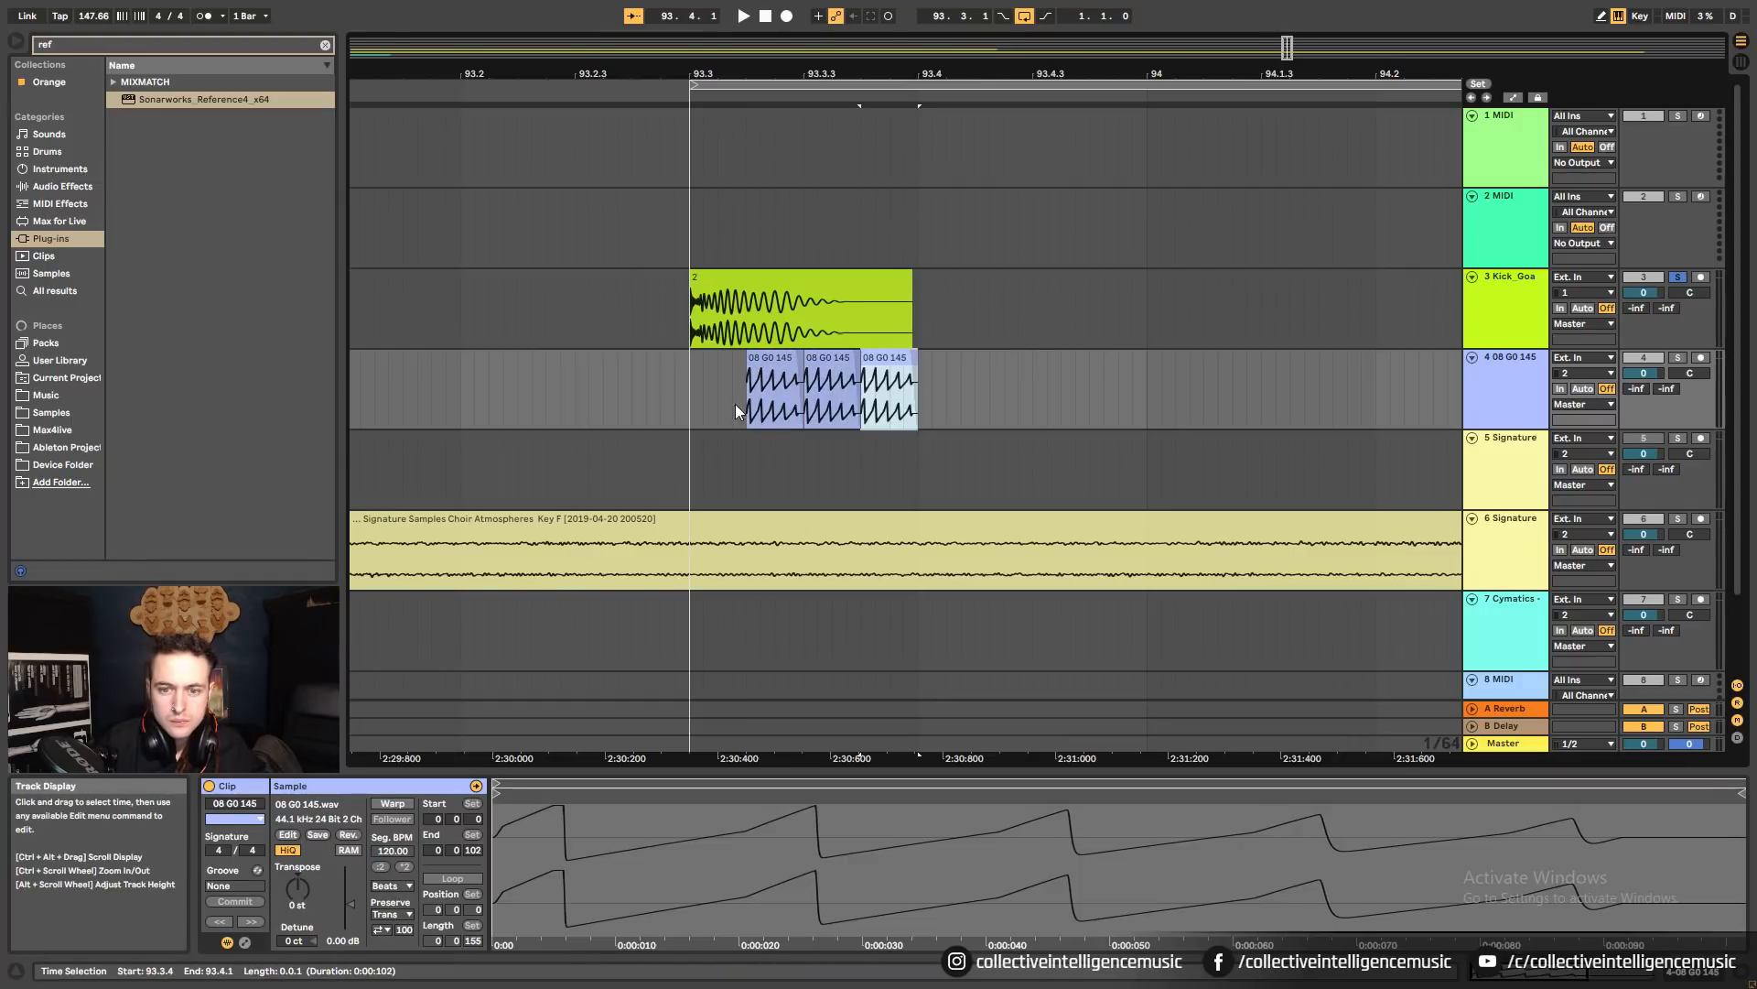
Set the clip gain of the first and third bass clips to -6 dB.
{"action": "left_click", "coordinate": [688, 392]}
{"action": "left_click", "coordinate": [770, 358]}
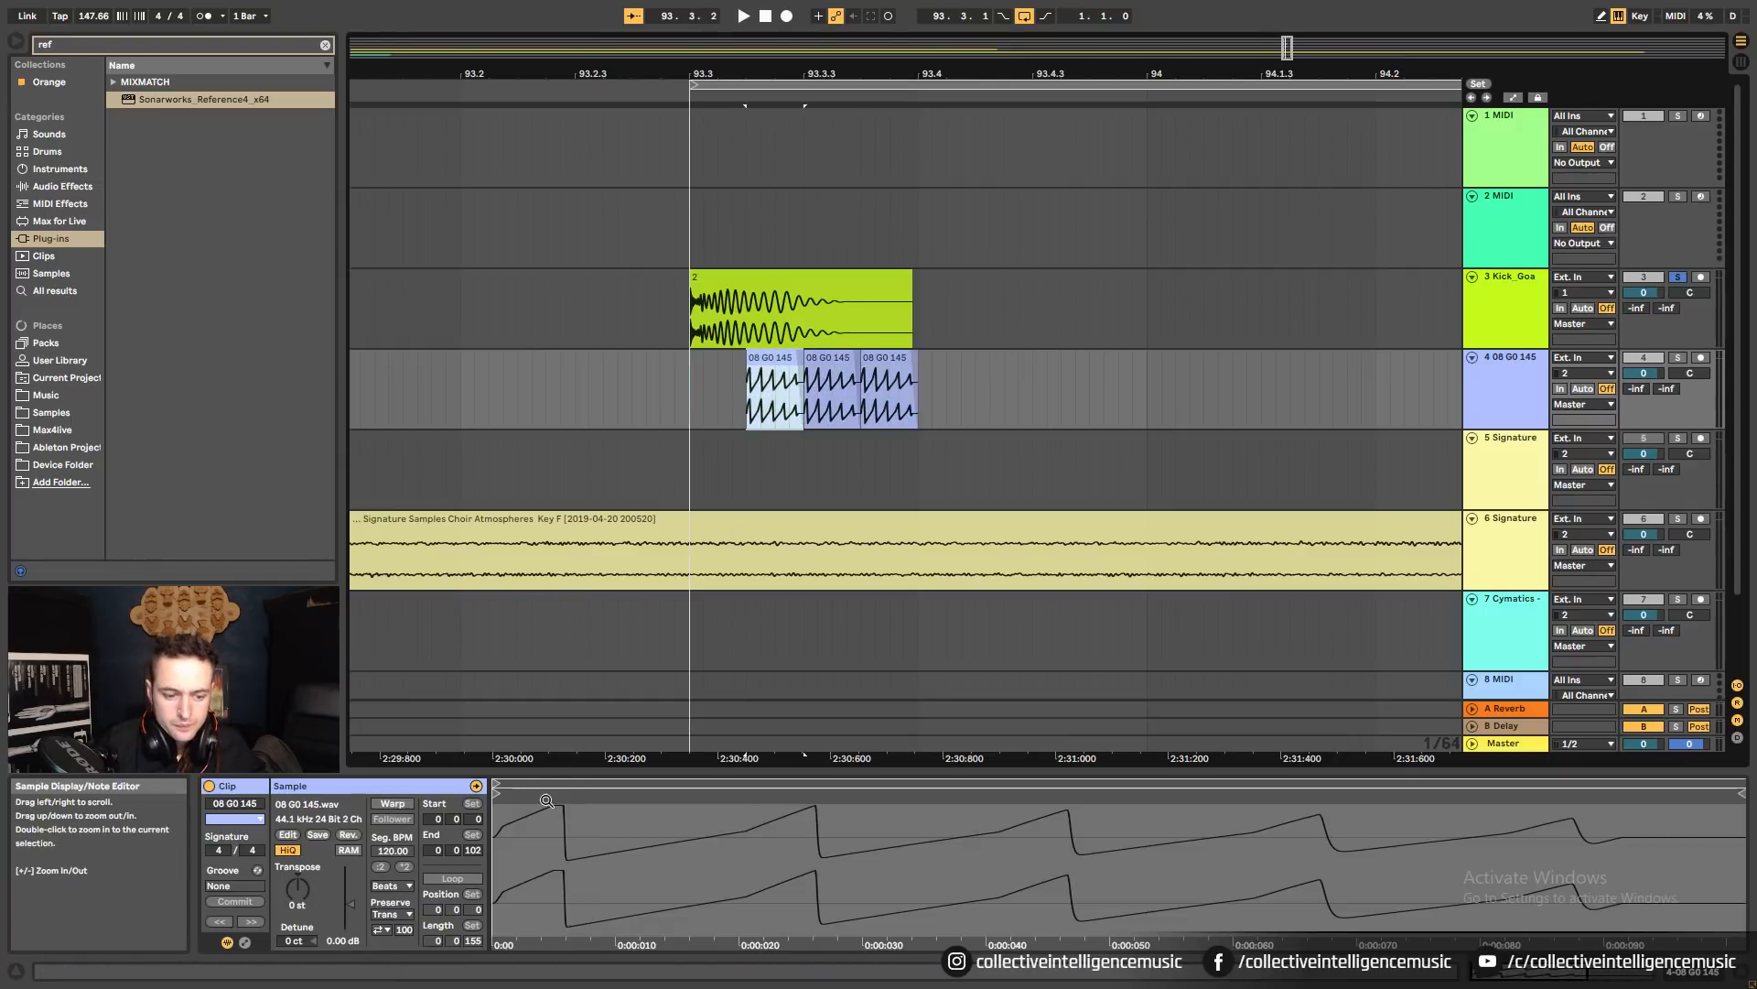
{"action": "left_click", "coordinate": [349, 942]}
{"action": "type", "text": "-6"}
{"action": "key", "text": "Return"}
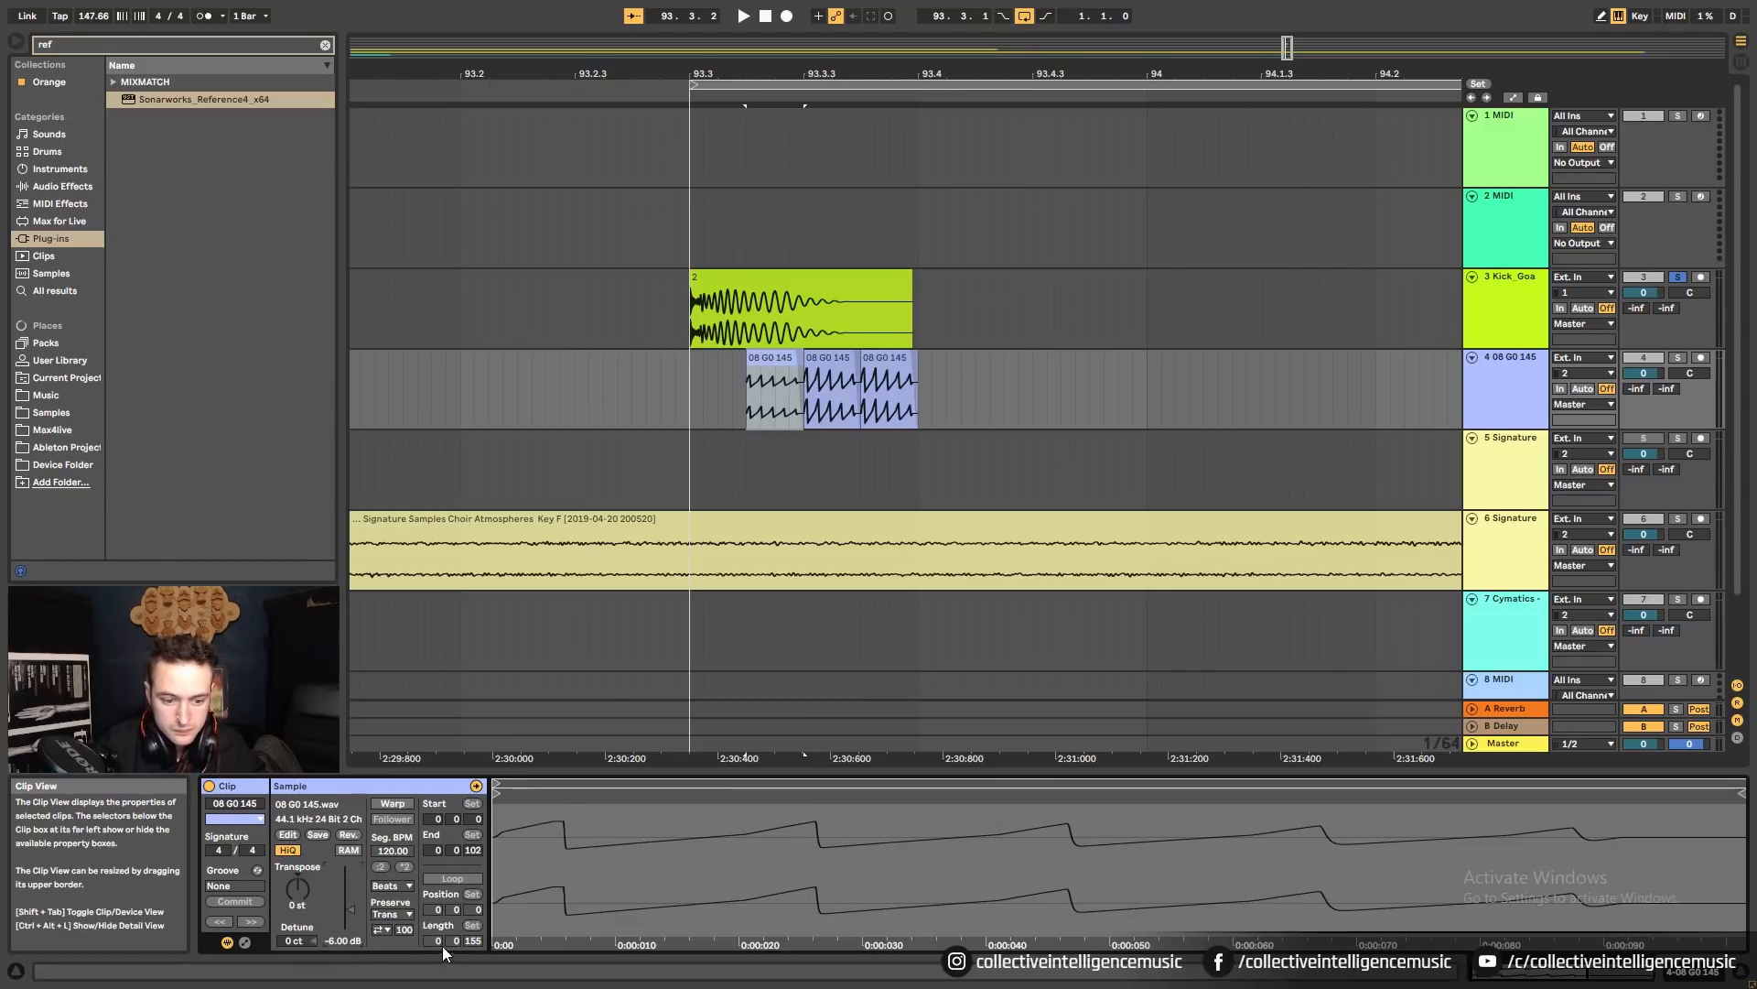
{"action": "left_click", "coordinate": [884, 358]}
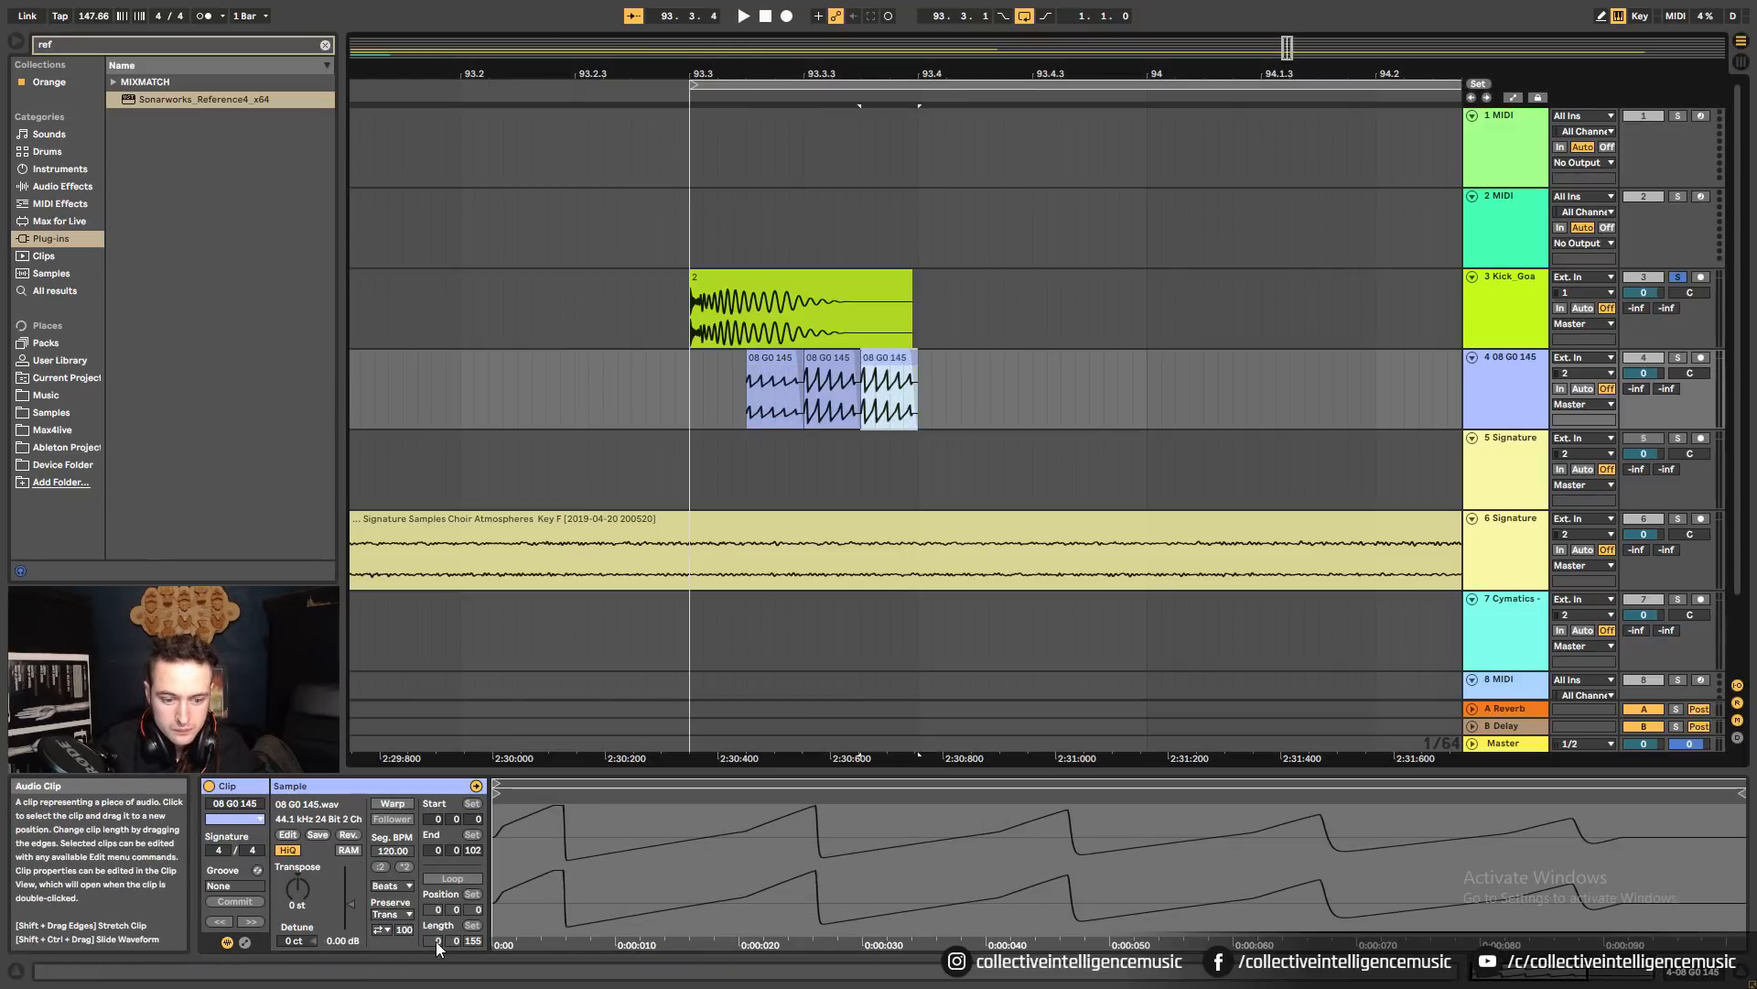
{"action": "left_click", "coordinate": [348, 940]}
{"action": "type", "text": "-6"}
{"action": "key", "text": "Return"}
{"action": "left_click", "coordinate": [710, 407]}
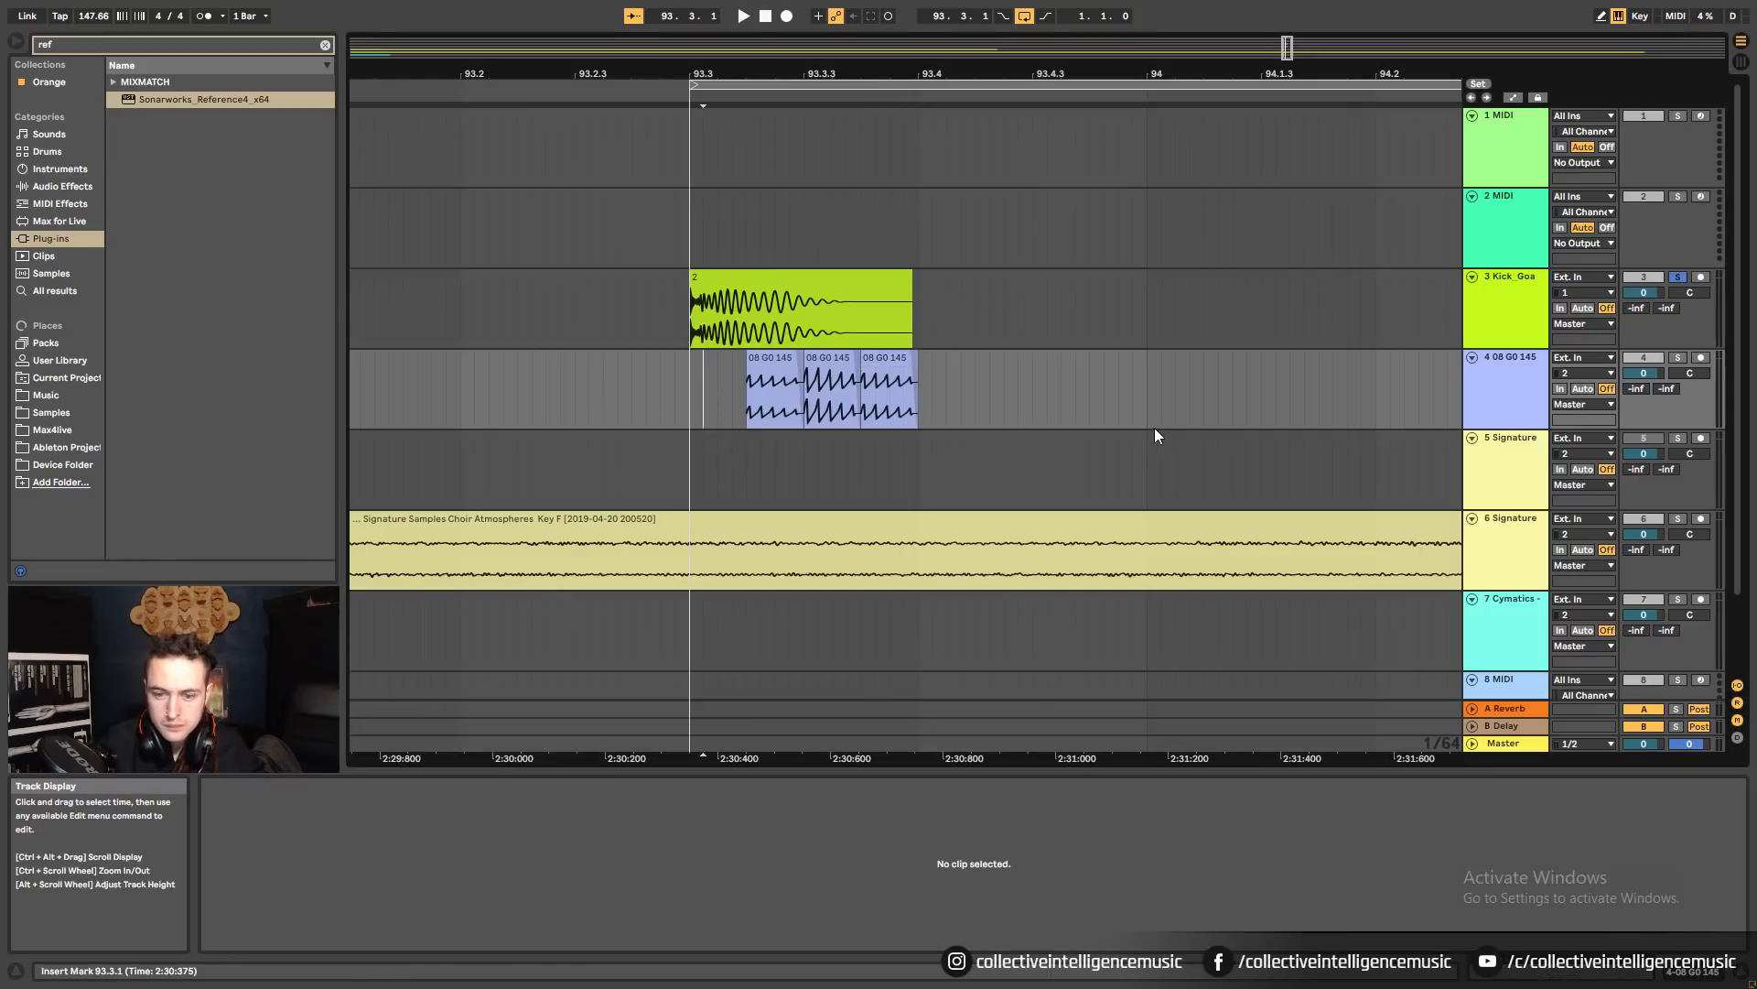
Solo track 4 together with the kick track and audition the kick with the three bass notes.
{"action": "key", "text": "alt+Tab"}
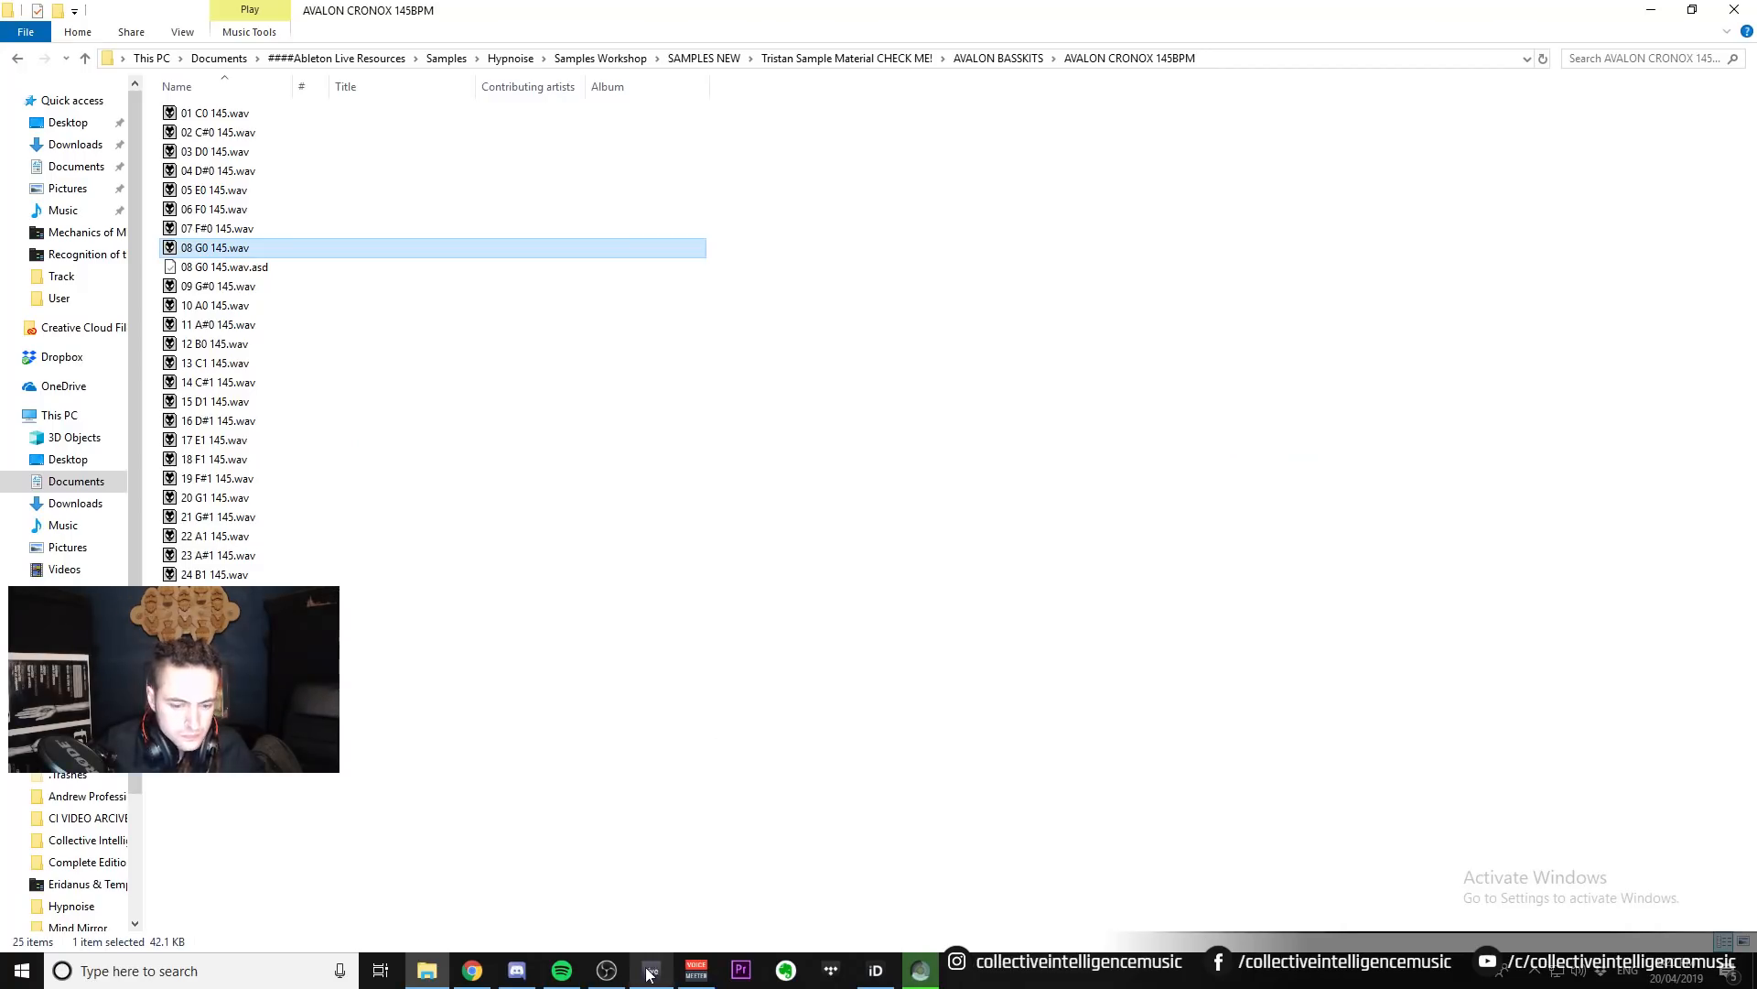
{"action": "left_click", "coordinate": [649, 972]}
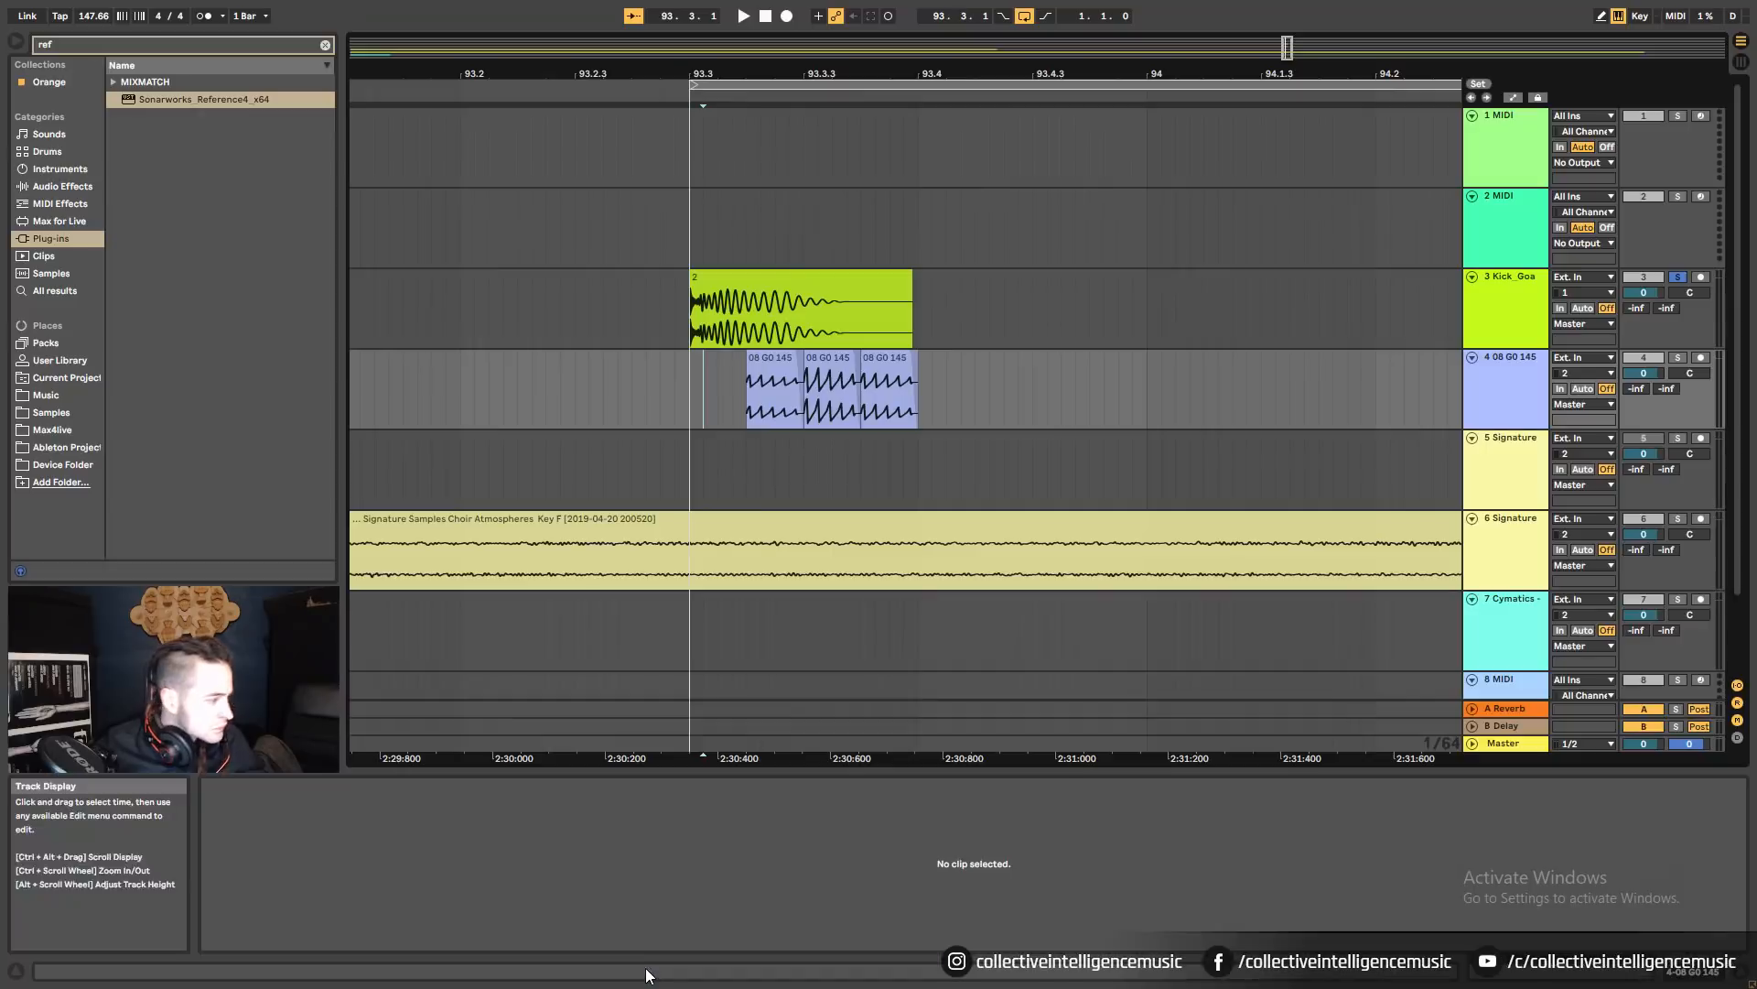
{"action": "left_click", "coordinate": [693, 406]}
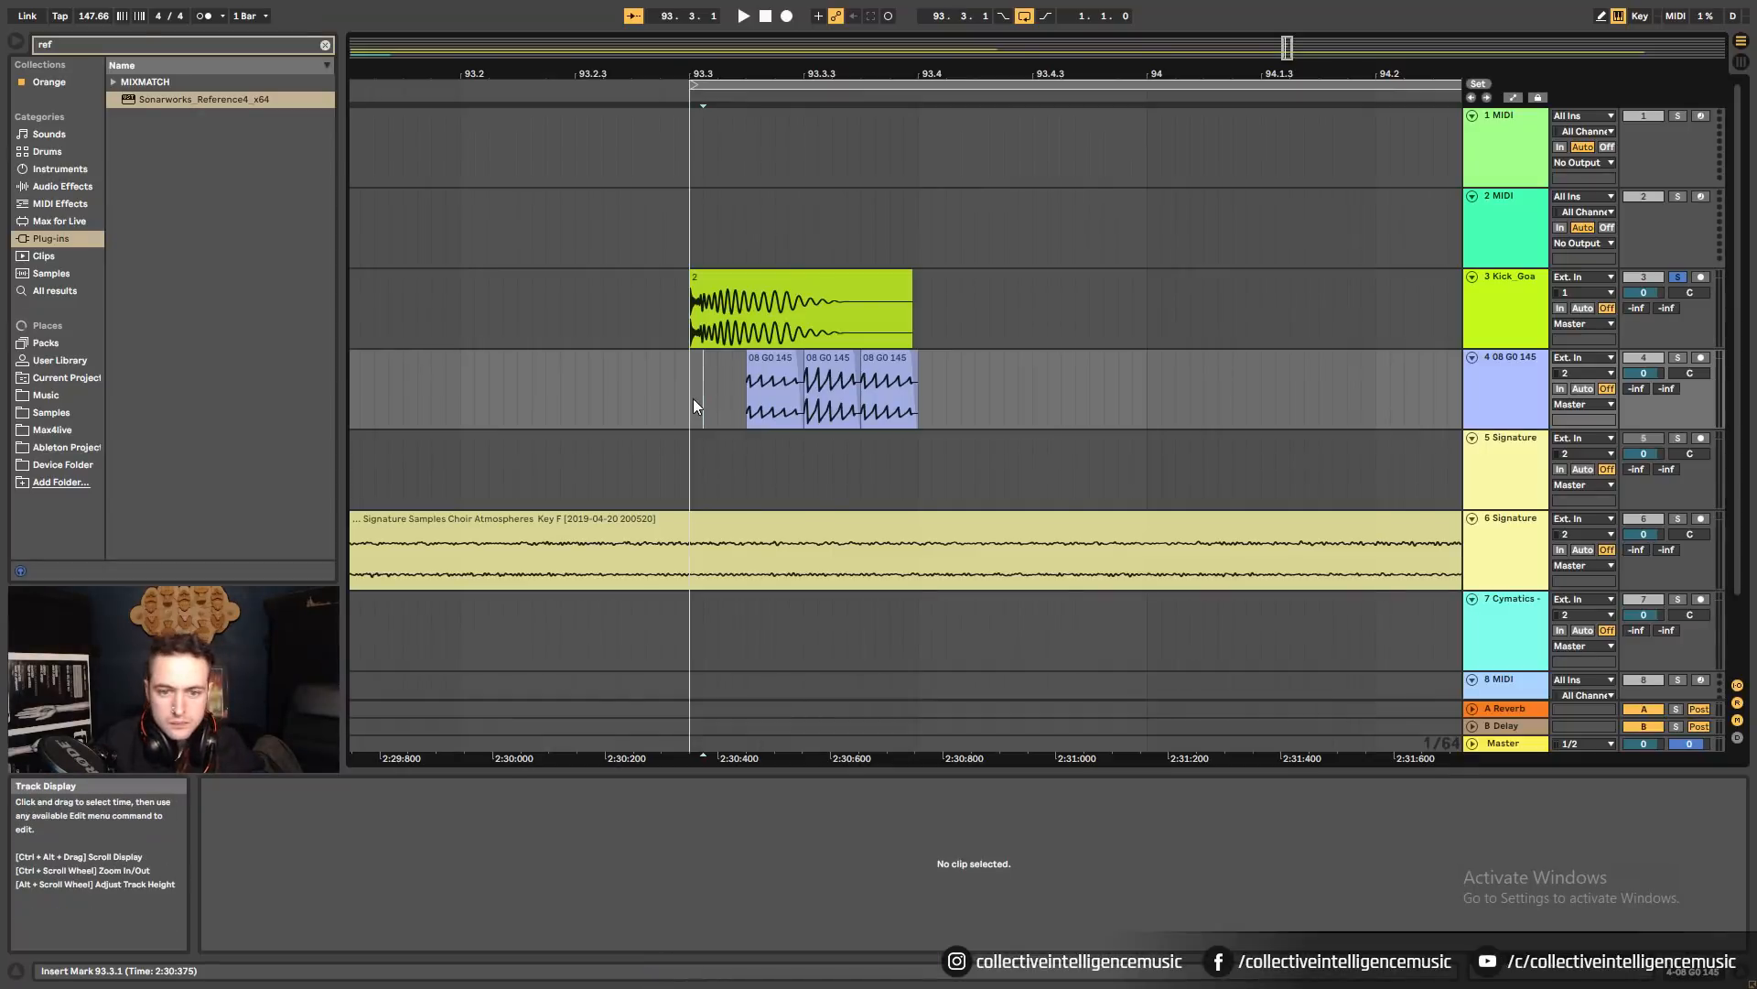
{"action": "left_click", "coordinate": [1677, 357], "text": "ctrl"}
{"action": "key", "text": "space"}
{"action": "key", "text": "space"}
{"action": "key", "text": "space"}
{"action": "key", "text": "space"}
{"action": "left_click_drag", "start_coordinate": [677, 73], "coordinate": [795, 45]}
{"action": "key", "text": "space"}
{"action": "key", "text": "space"}
Duplicate the kick clip and its three bass clips three times, filling 93.3 to 94.3.
{"action": "left_click", "coordinate": [831, 276]}
{"action": "left_click", "coordinate": [852, 388], "text": "shift"}
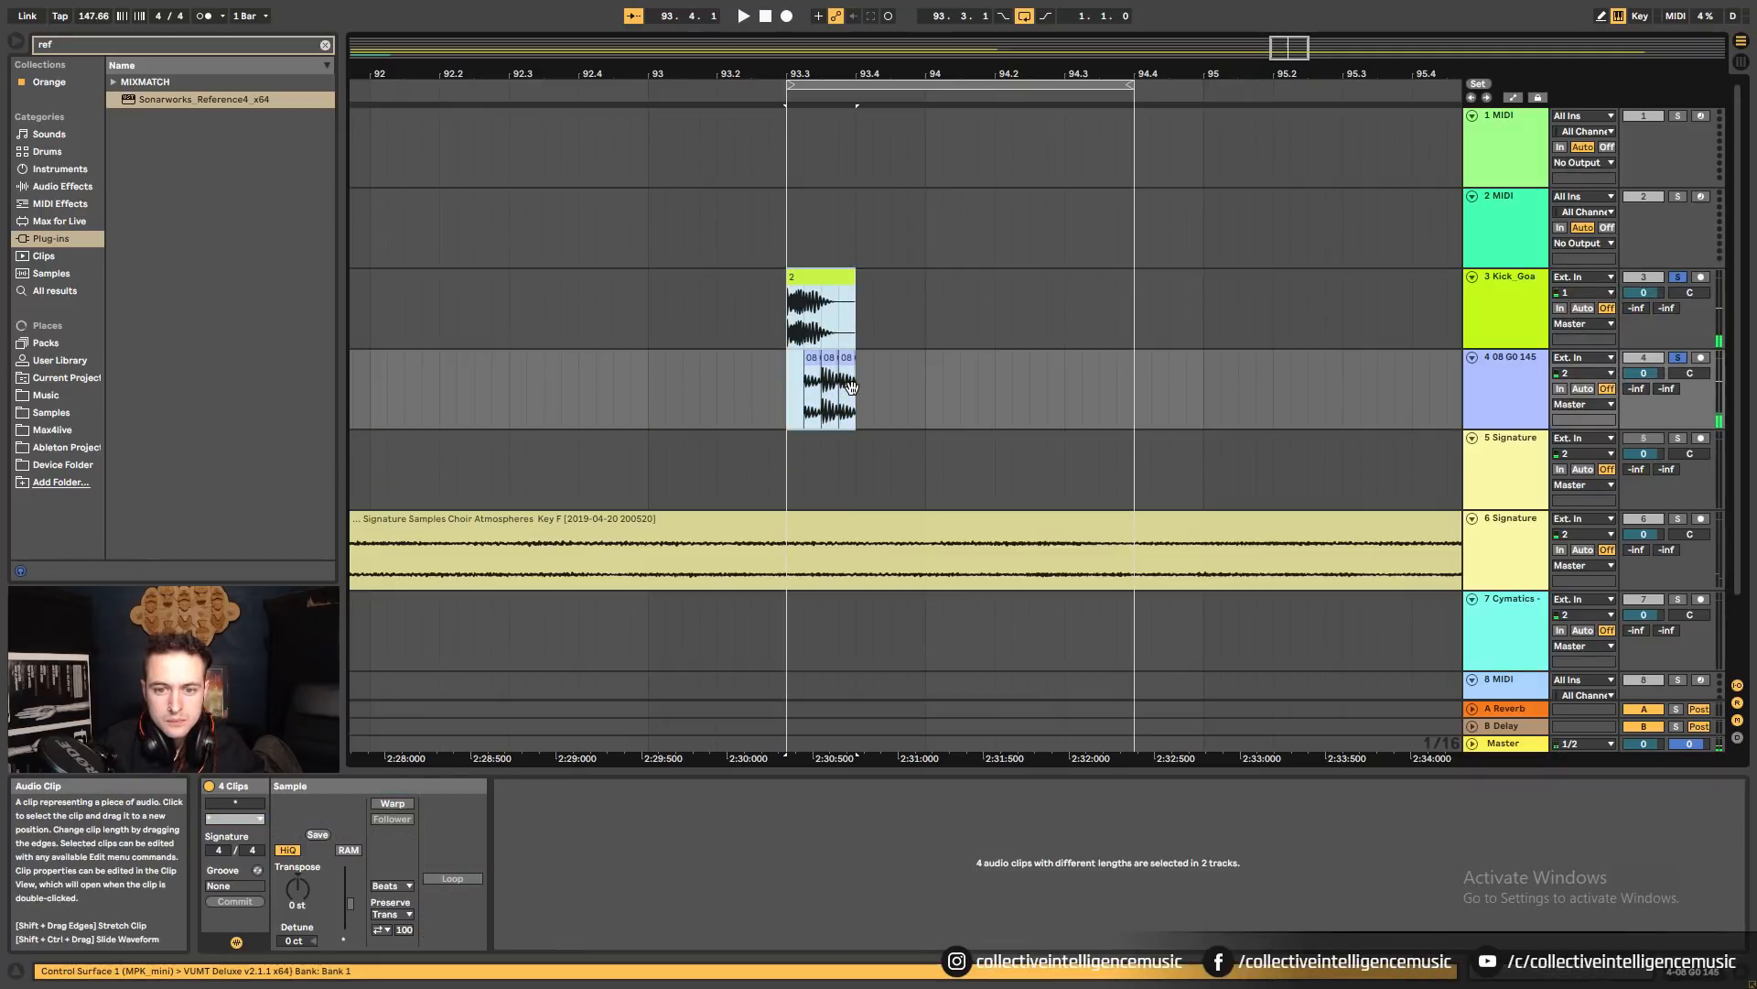
{"action": "key", "text": "ctrl+d"}
{"action": "key", "text": "ctrl+d"}
{"action": "key", "text": "ctrl+d"}
{"action": "key", "text": "ctrl+d"}
{"action": "key", "text": "ctrl+z"}
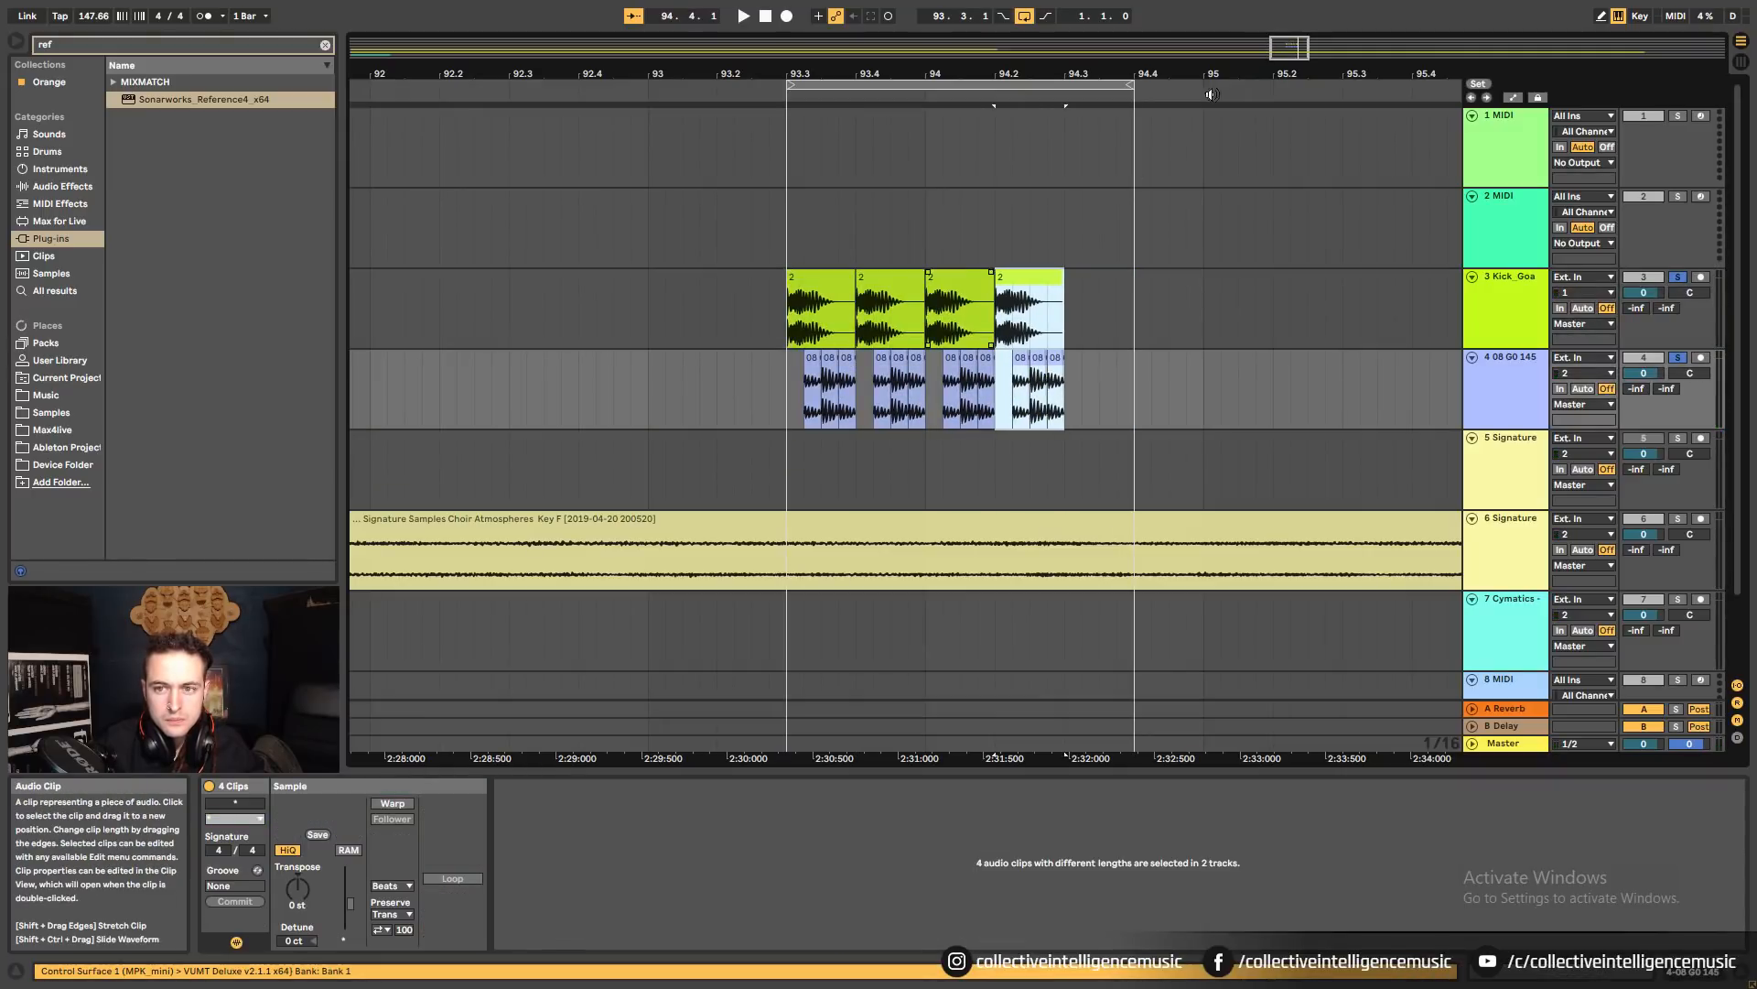
Shorten the arrangement loop to 1.0.0 around the four kick-and-bass beats and play it.
{"action": "key", "text": "space"}
{"action": "left_click_drag", "start_coordinate": [1084, 88], "coordinate": [1031, 103]}
{"action": "key", "text": "space"}
{"action": "key", "text": "space"}
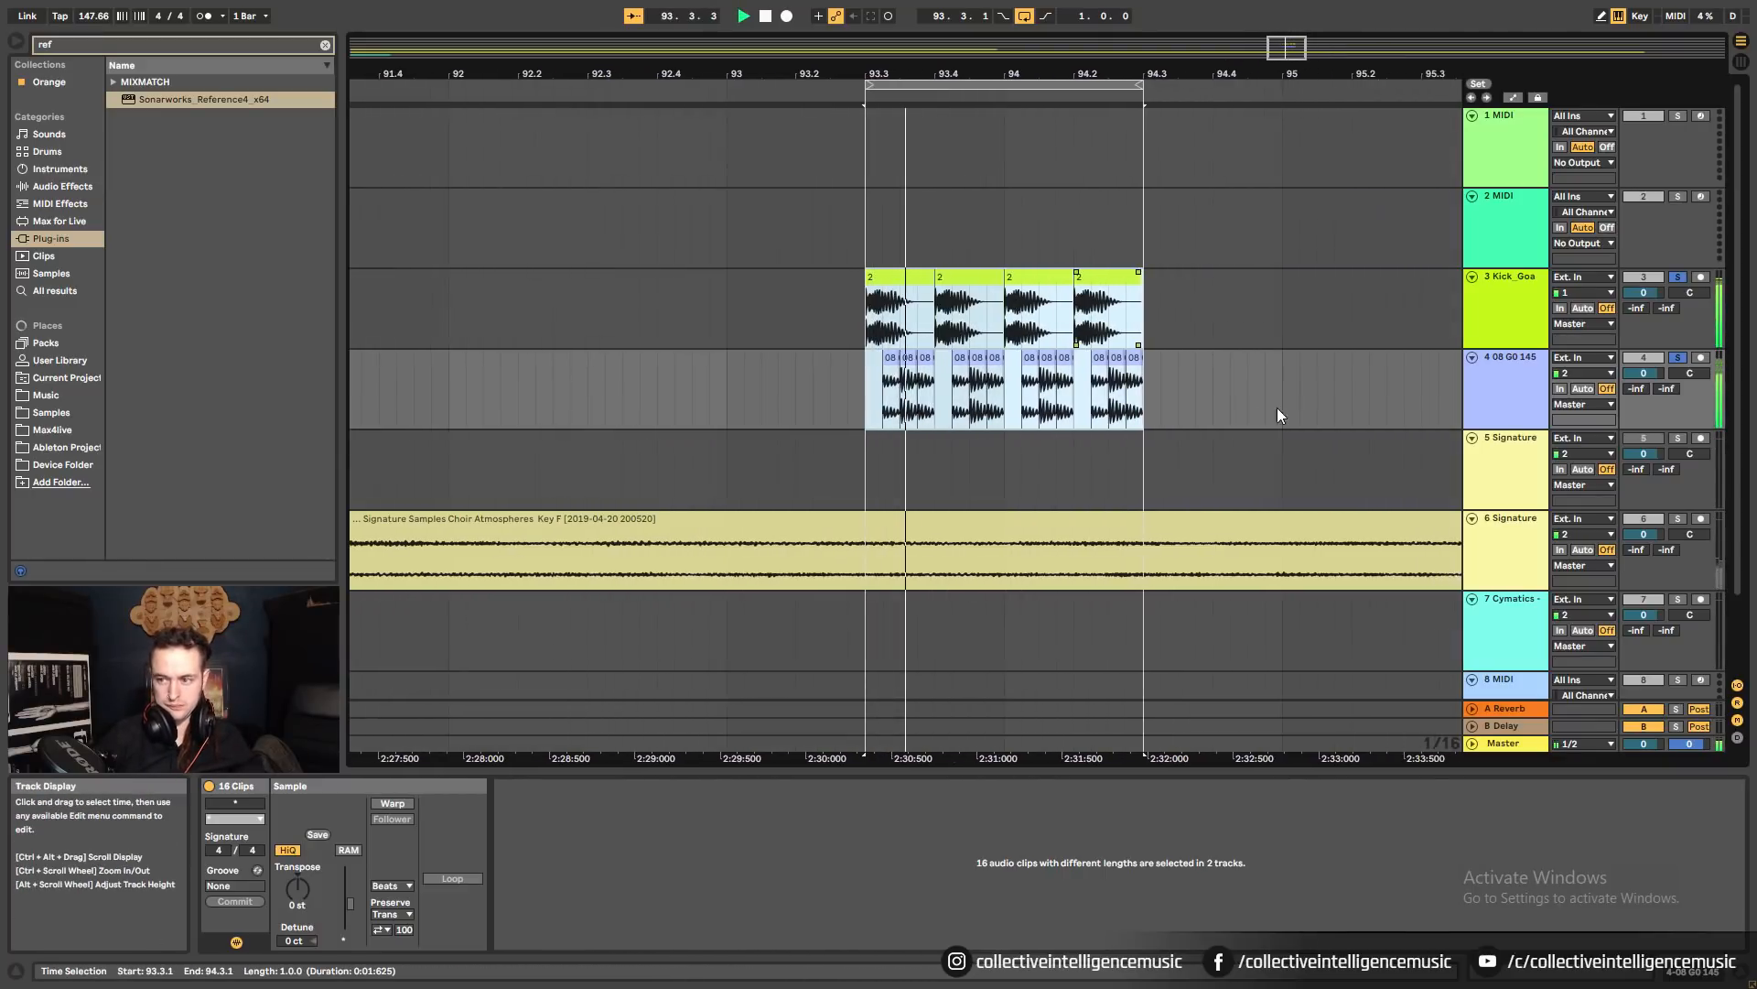
{"action": "left_click", "coordinate": [1133, 399]}
Try the bass sample 22 A1 145.wav on track 4 just after the pattern, and delete it.
{"action": "key", "text": "alt+Tab"}
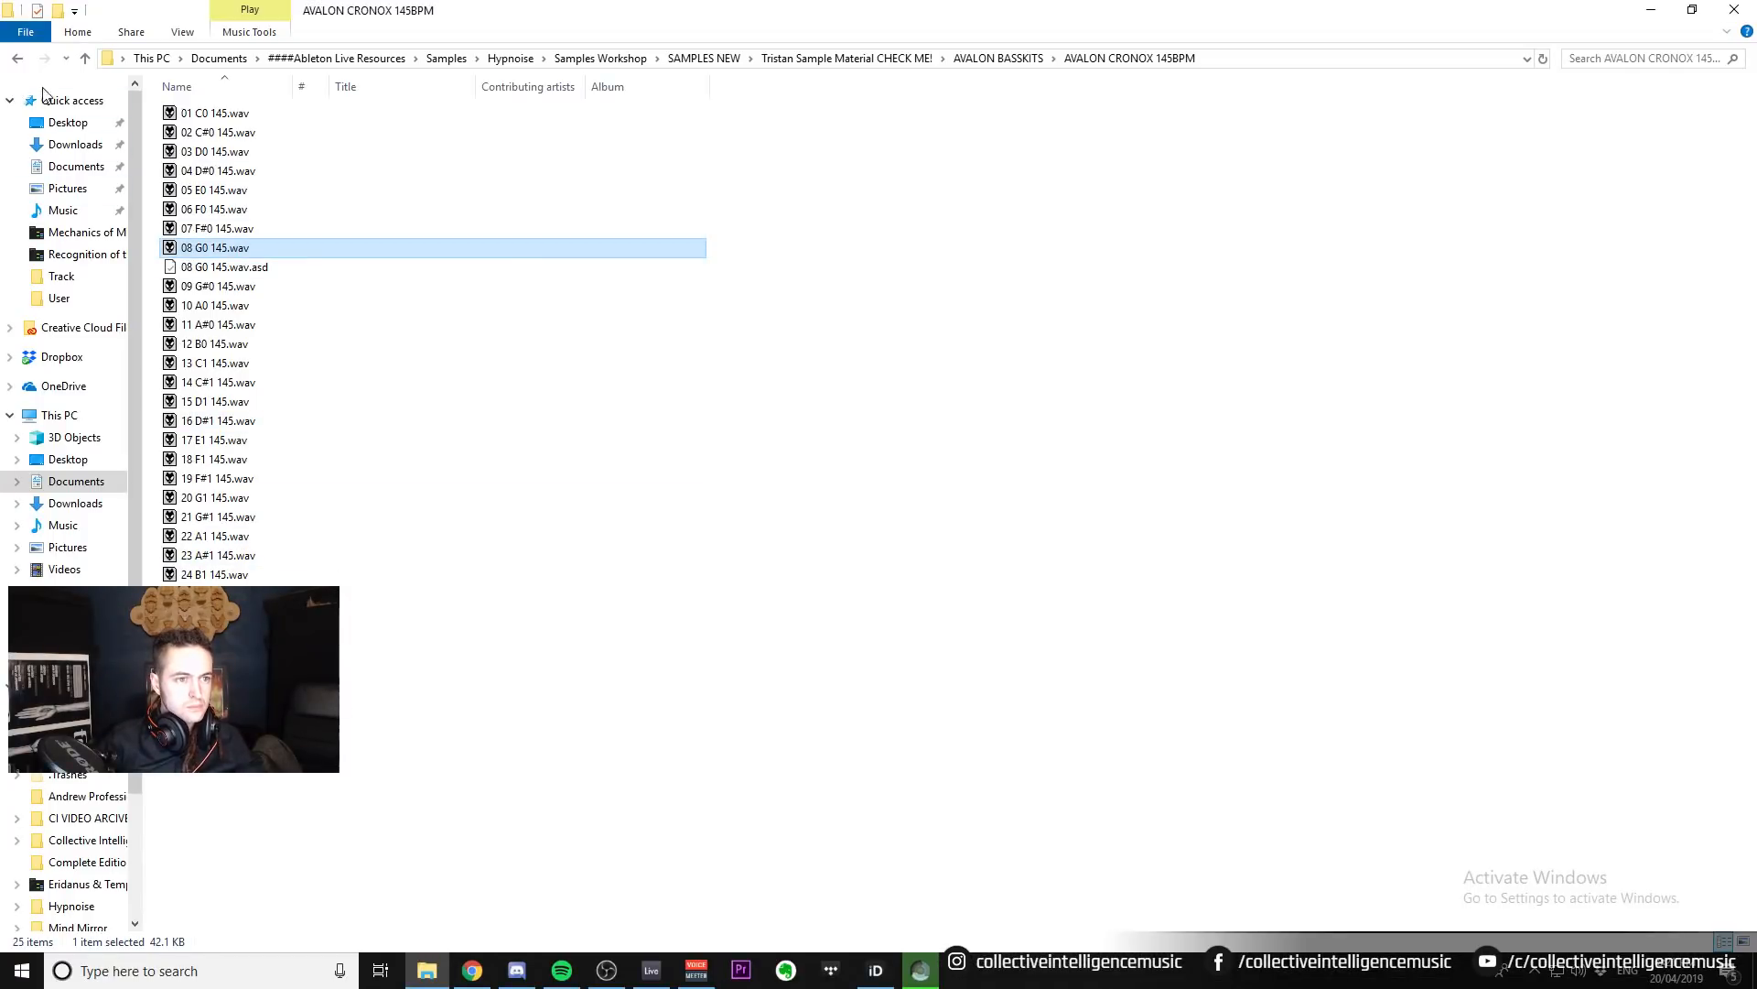
{"action": "left_click_drag", "start_coordinate": [217, 542], "coordinate": [754, 715]}
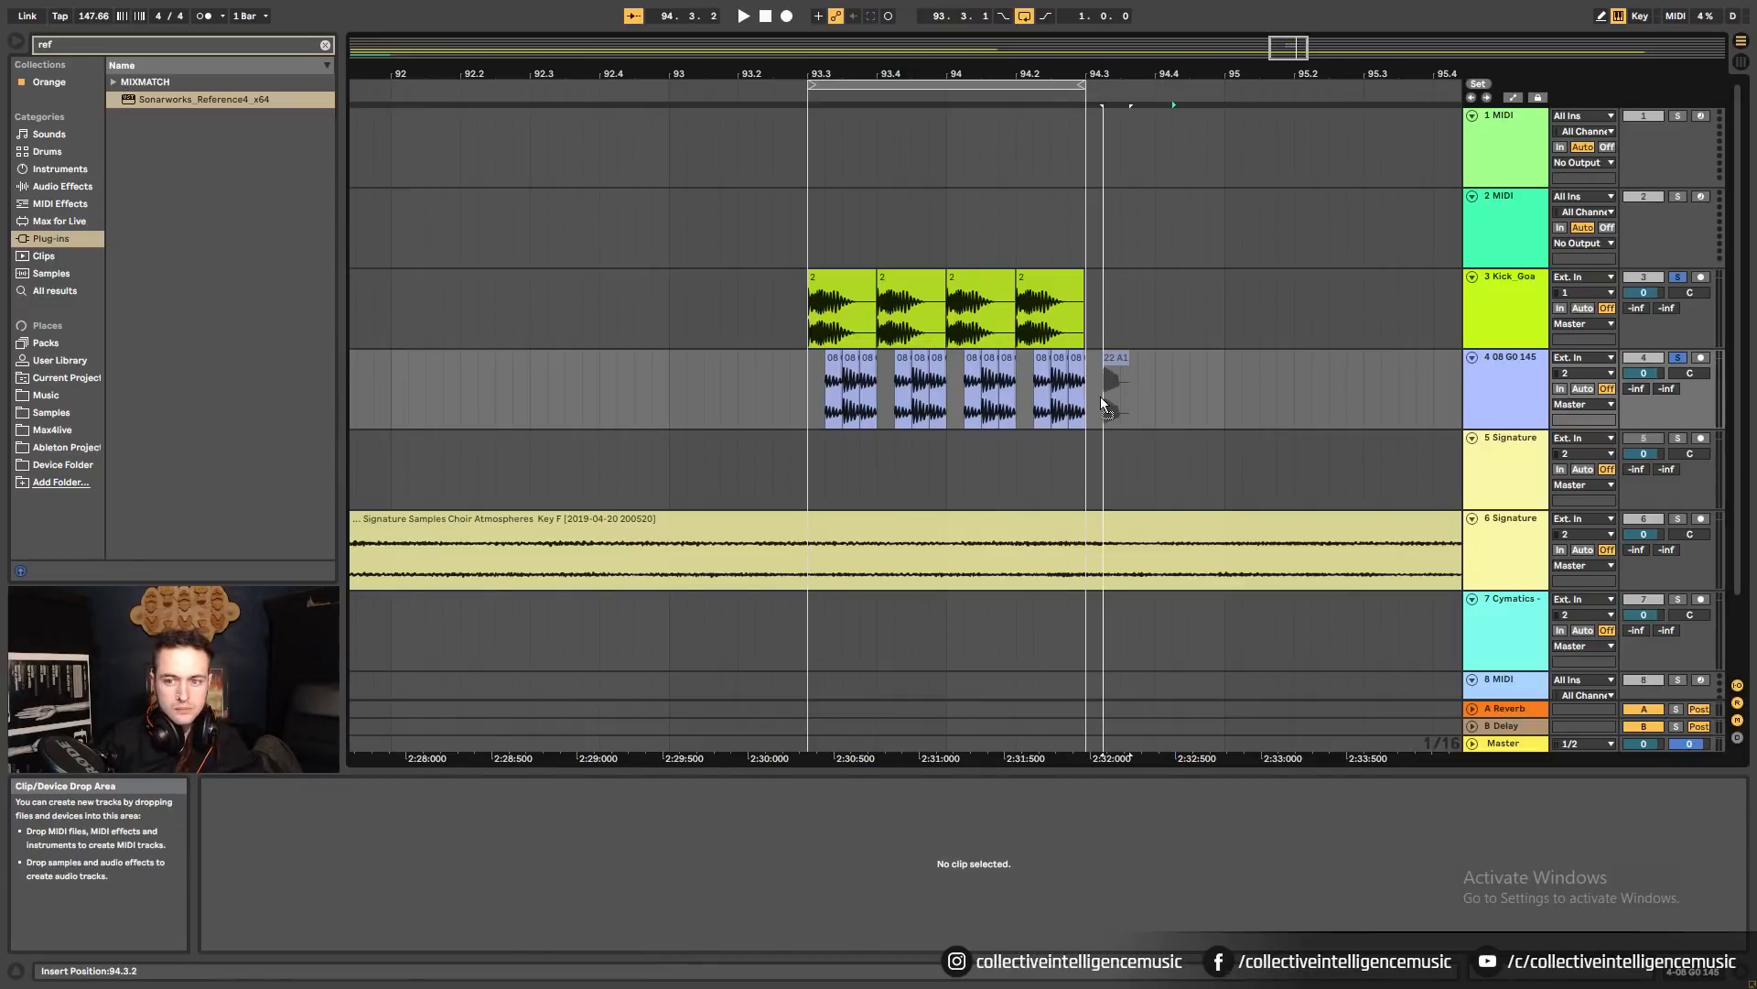
{"action": "left_click_drag", "start_coordinate": [1103, 403], "coordinate": [1105, 403]}
{"action": "scroll", "coordinate": [1034, 393], "scroll_direction": "right", "scroll_amount": 5}
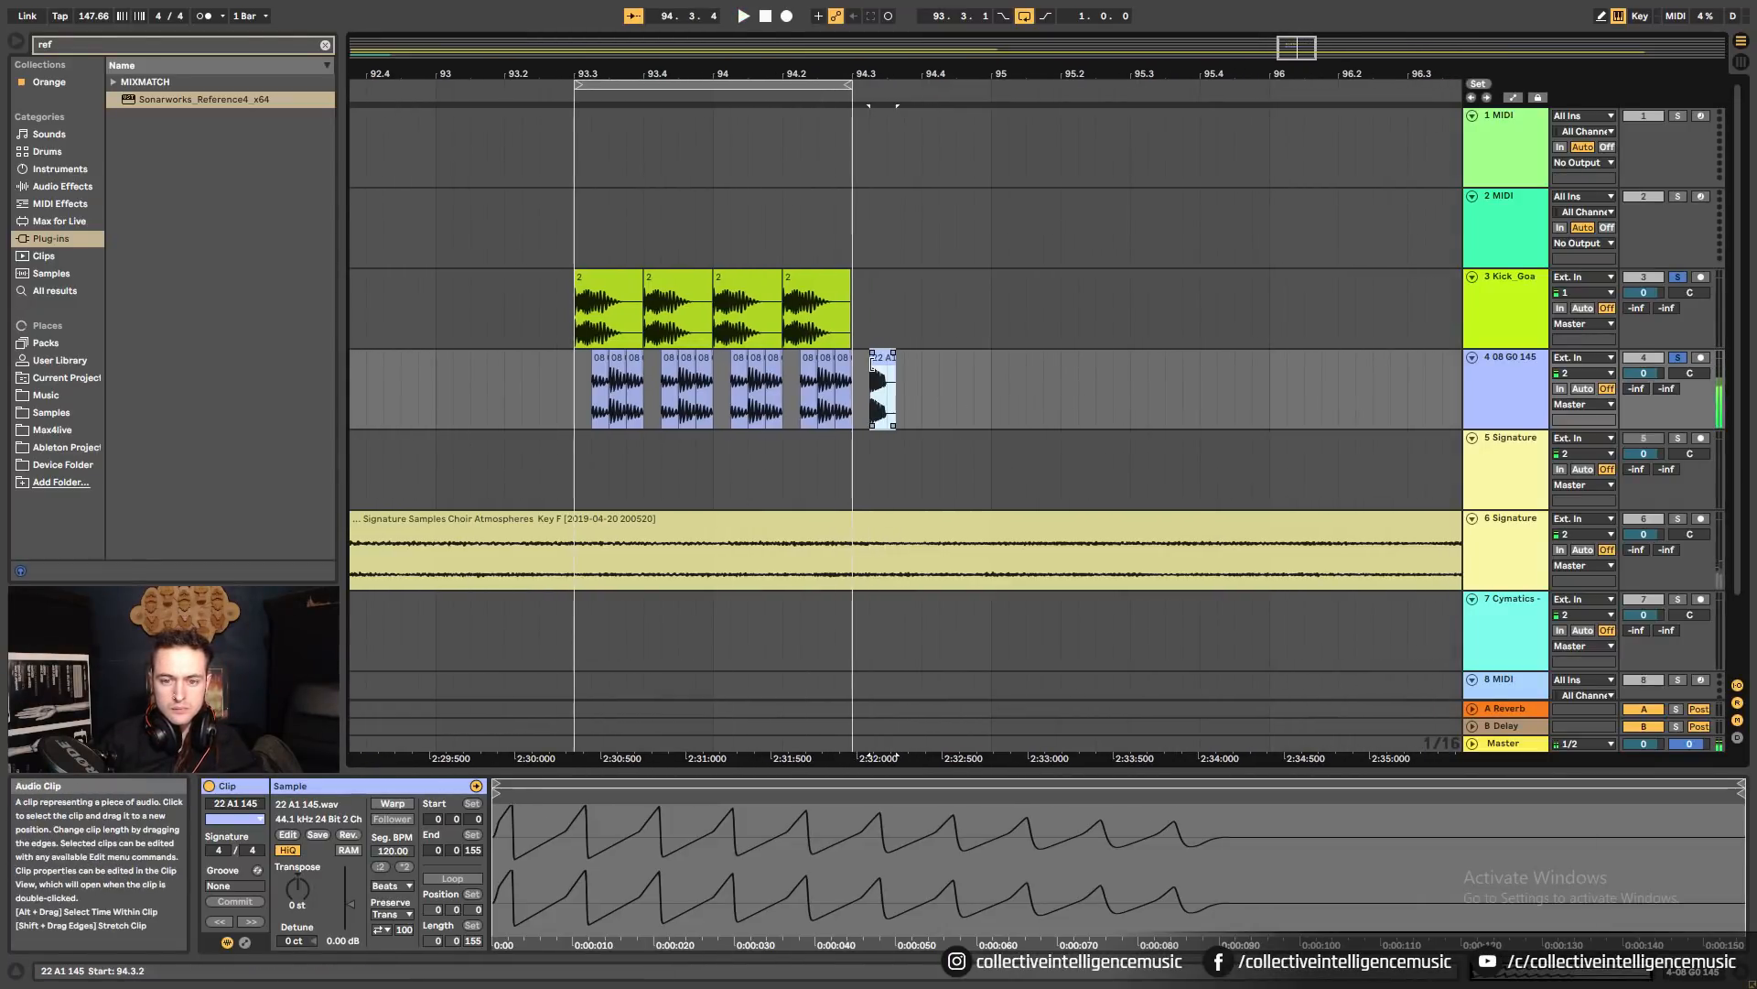
{"action": "key", "text": "Delete"}
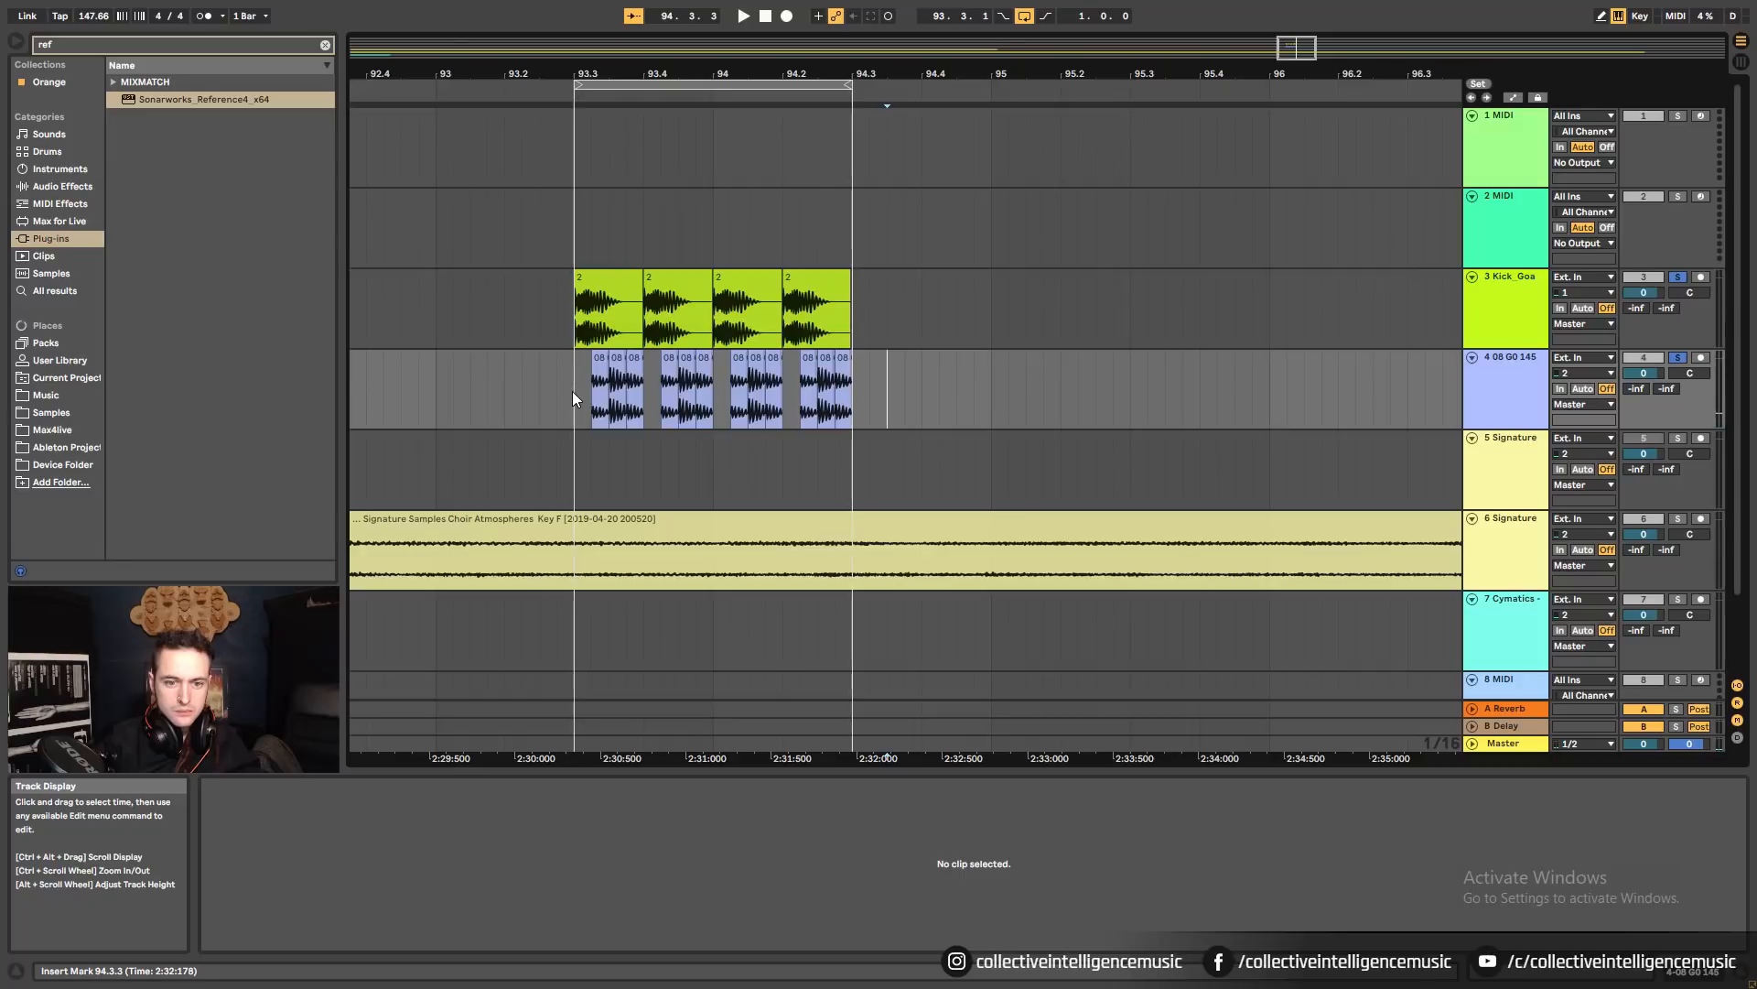
Play the kick-and-bass loop, try 08 G0 140.wav from the Avalon CRONOX 140bpm folder on track 4 after the pattern, and delete it.
{"action": "left_click", "coordinate": [573, 391]}
{"action": "key", "text": "space"}
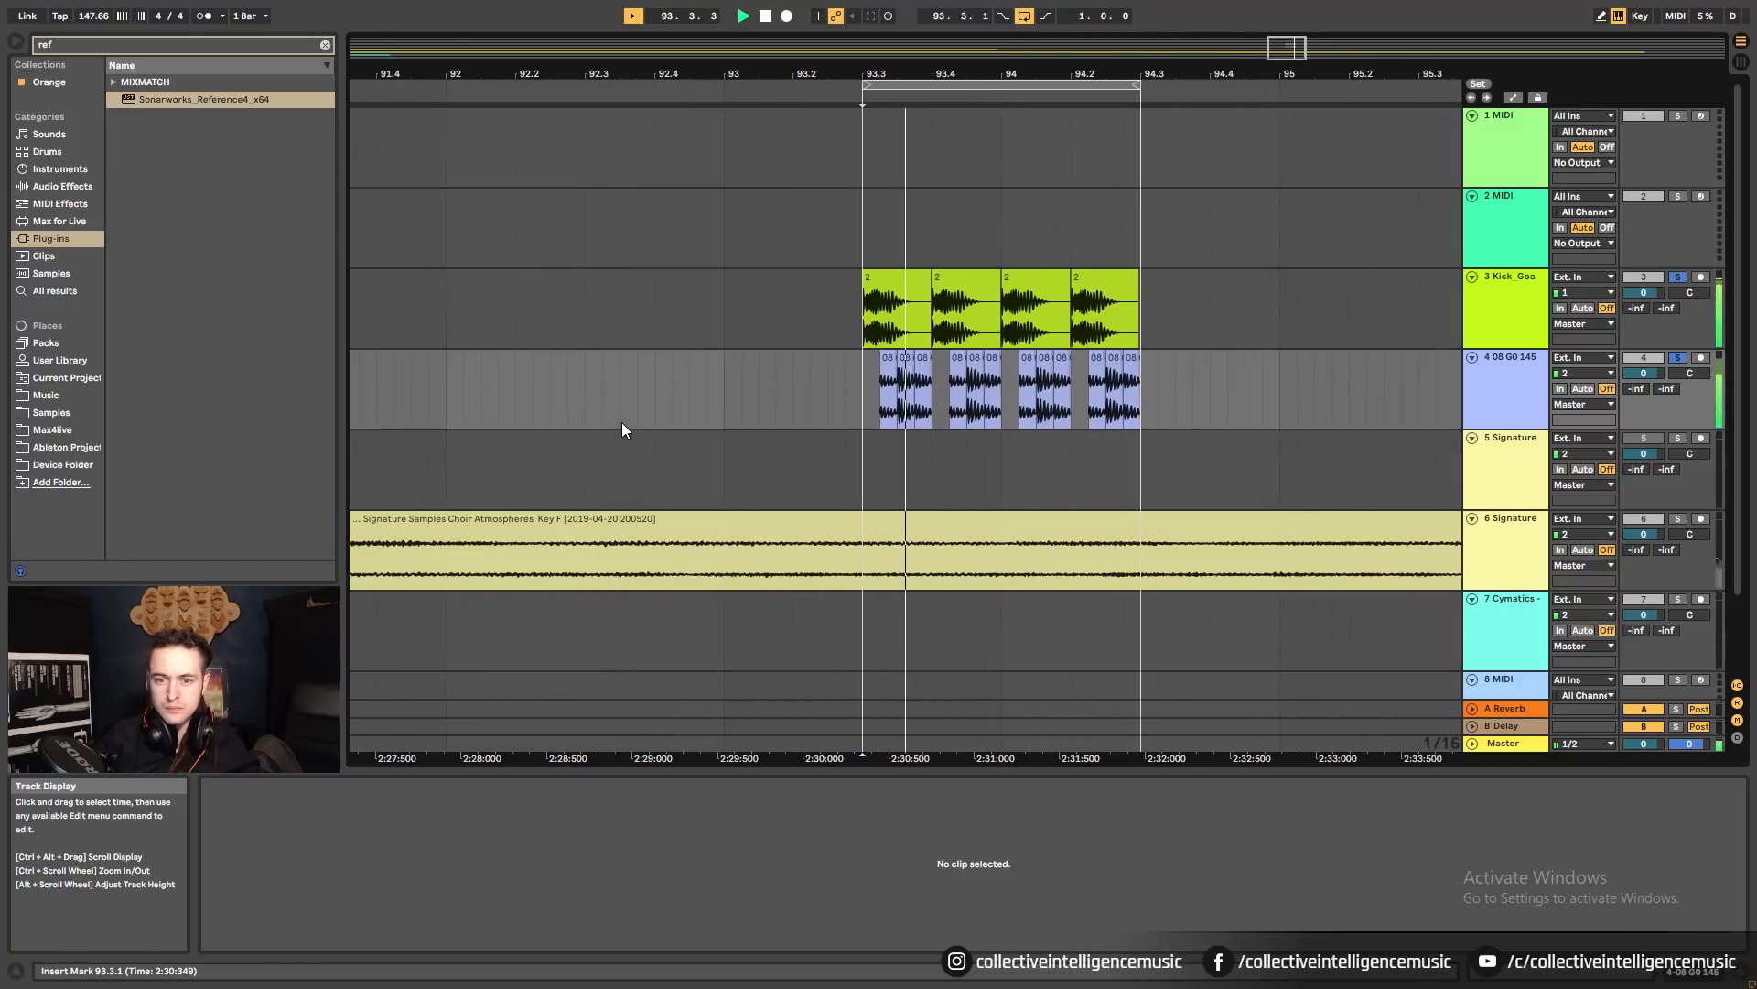
{"action": "key", "text": "alt+Tab"}
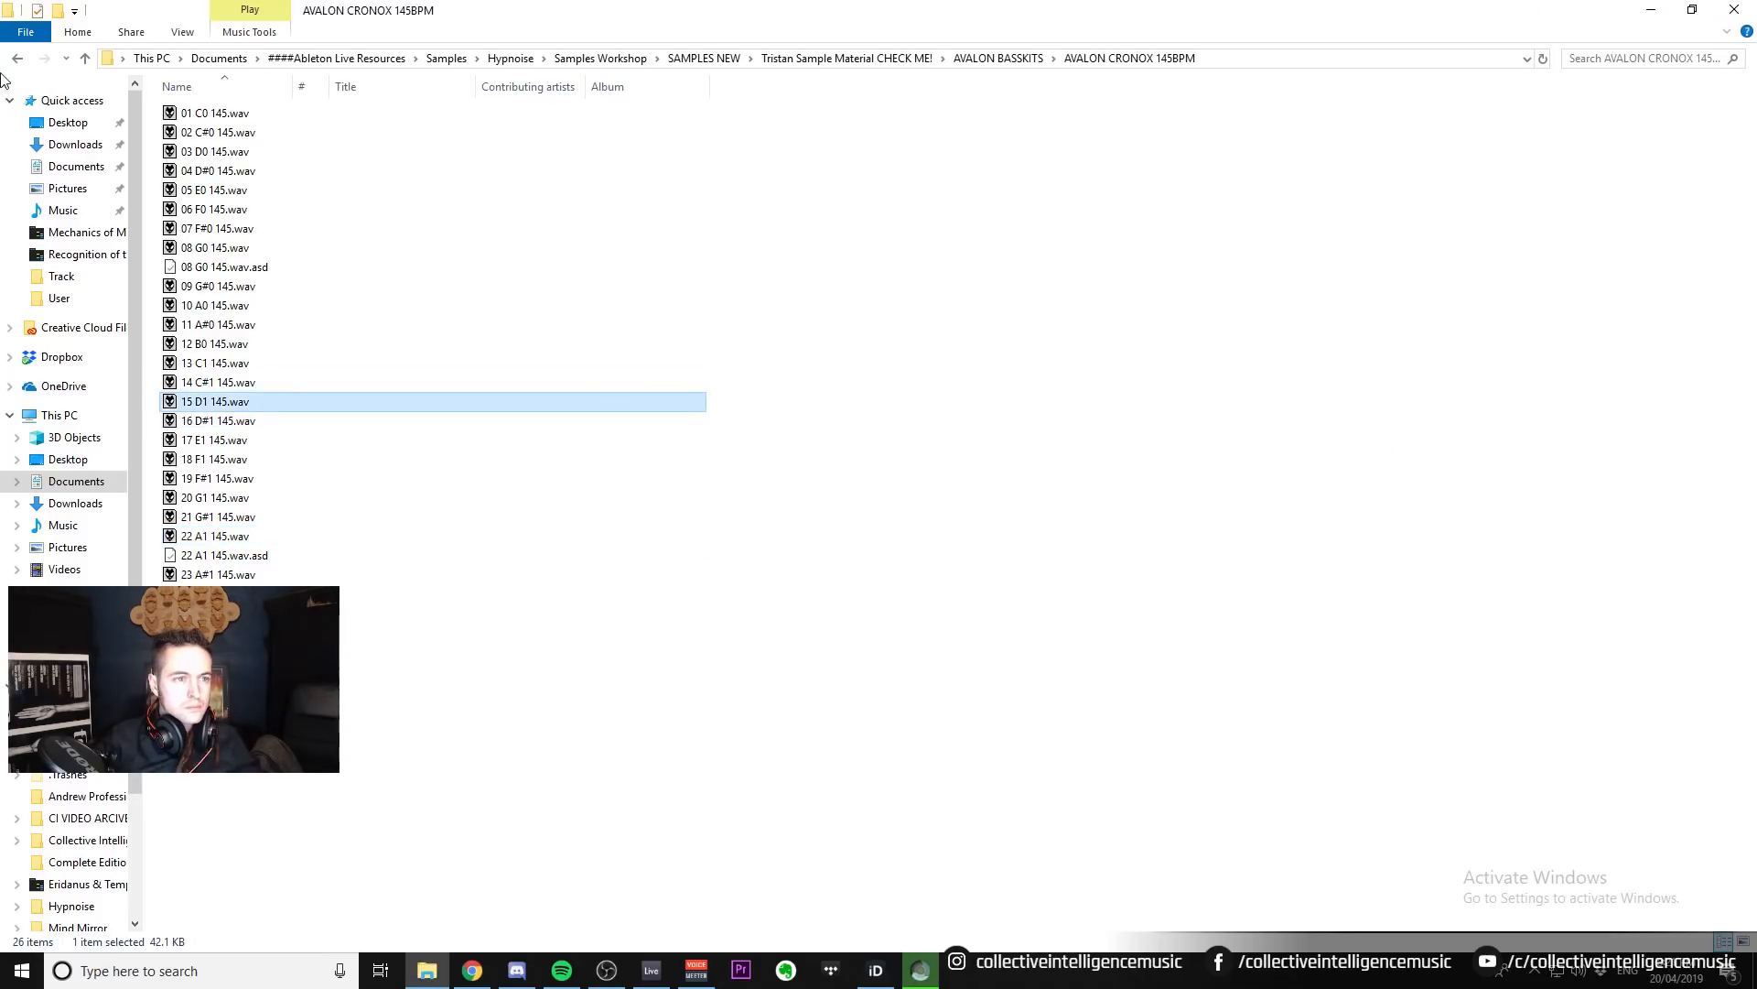
{"action": "left_click", "coordinate": [16, 58]}
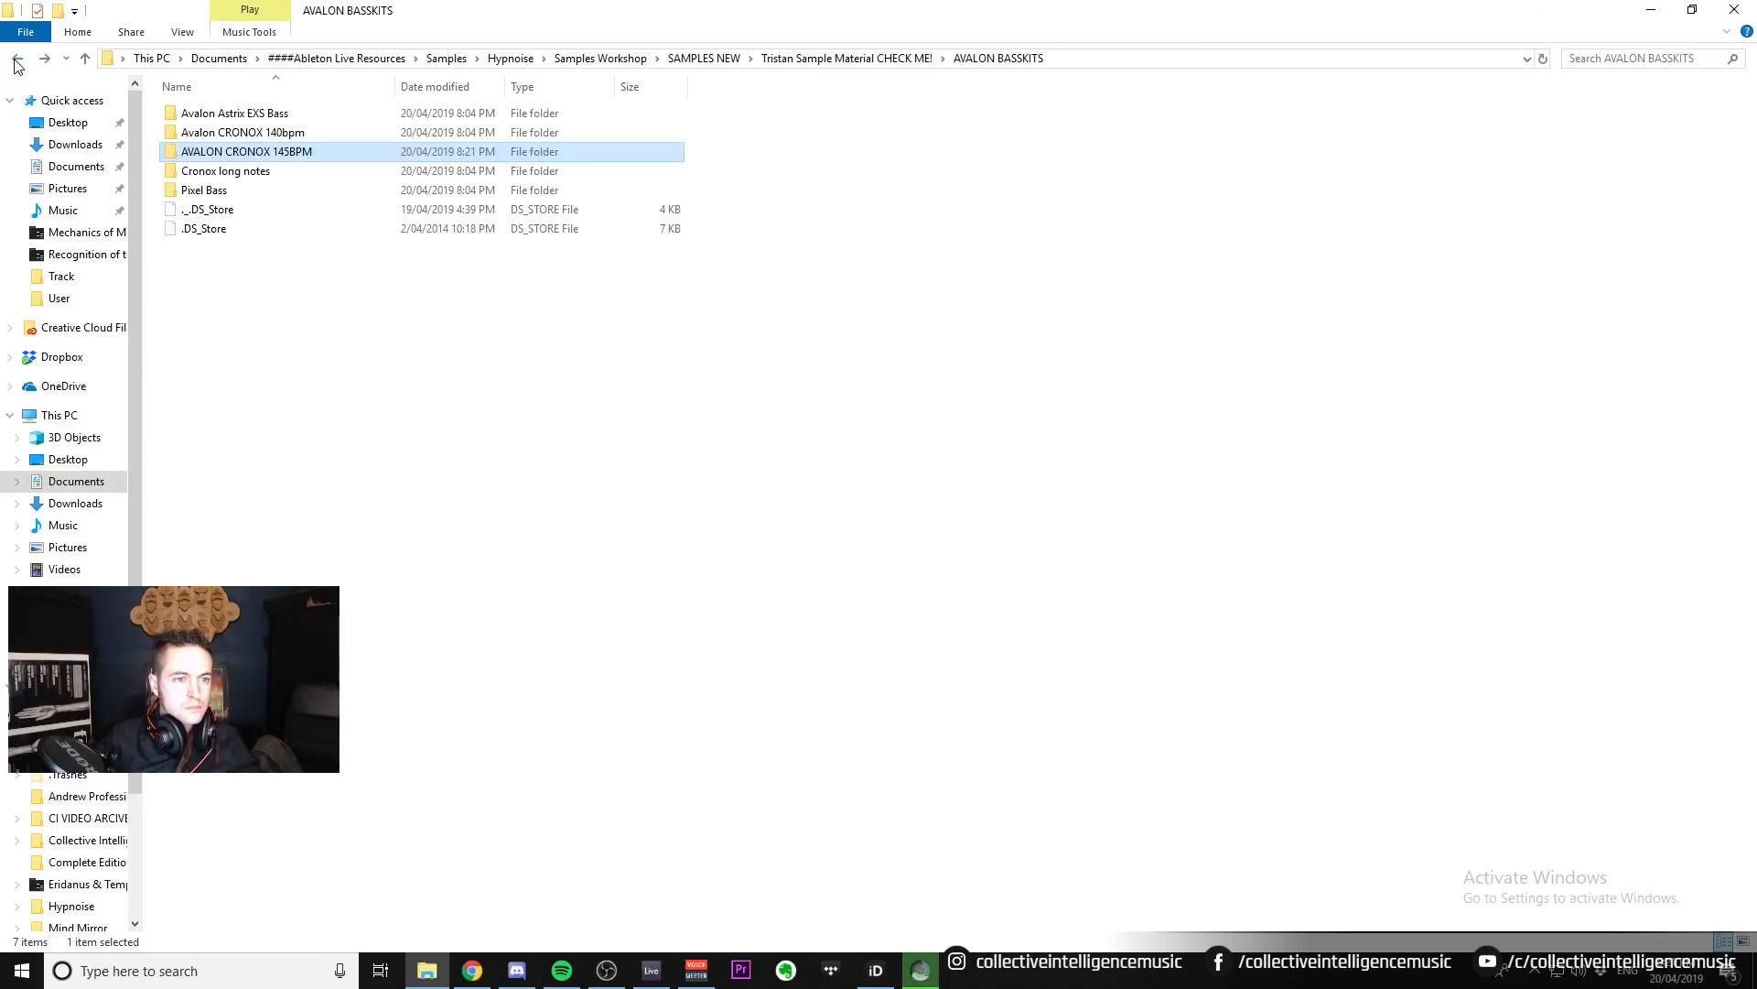
{"action": "double_click", "coordinate": [282, 135]}
{"action": "left_click_drag", "start_coordinate": [238, 274], "coordinate": [1020, 590]}
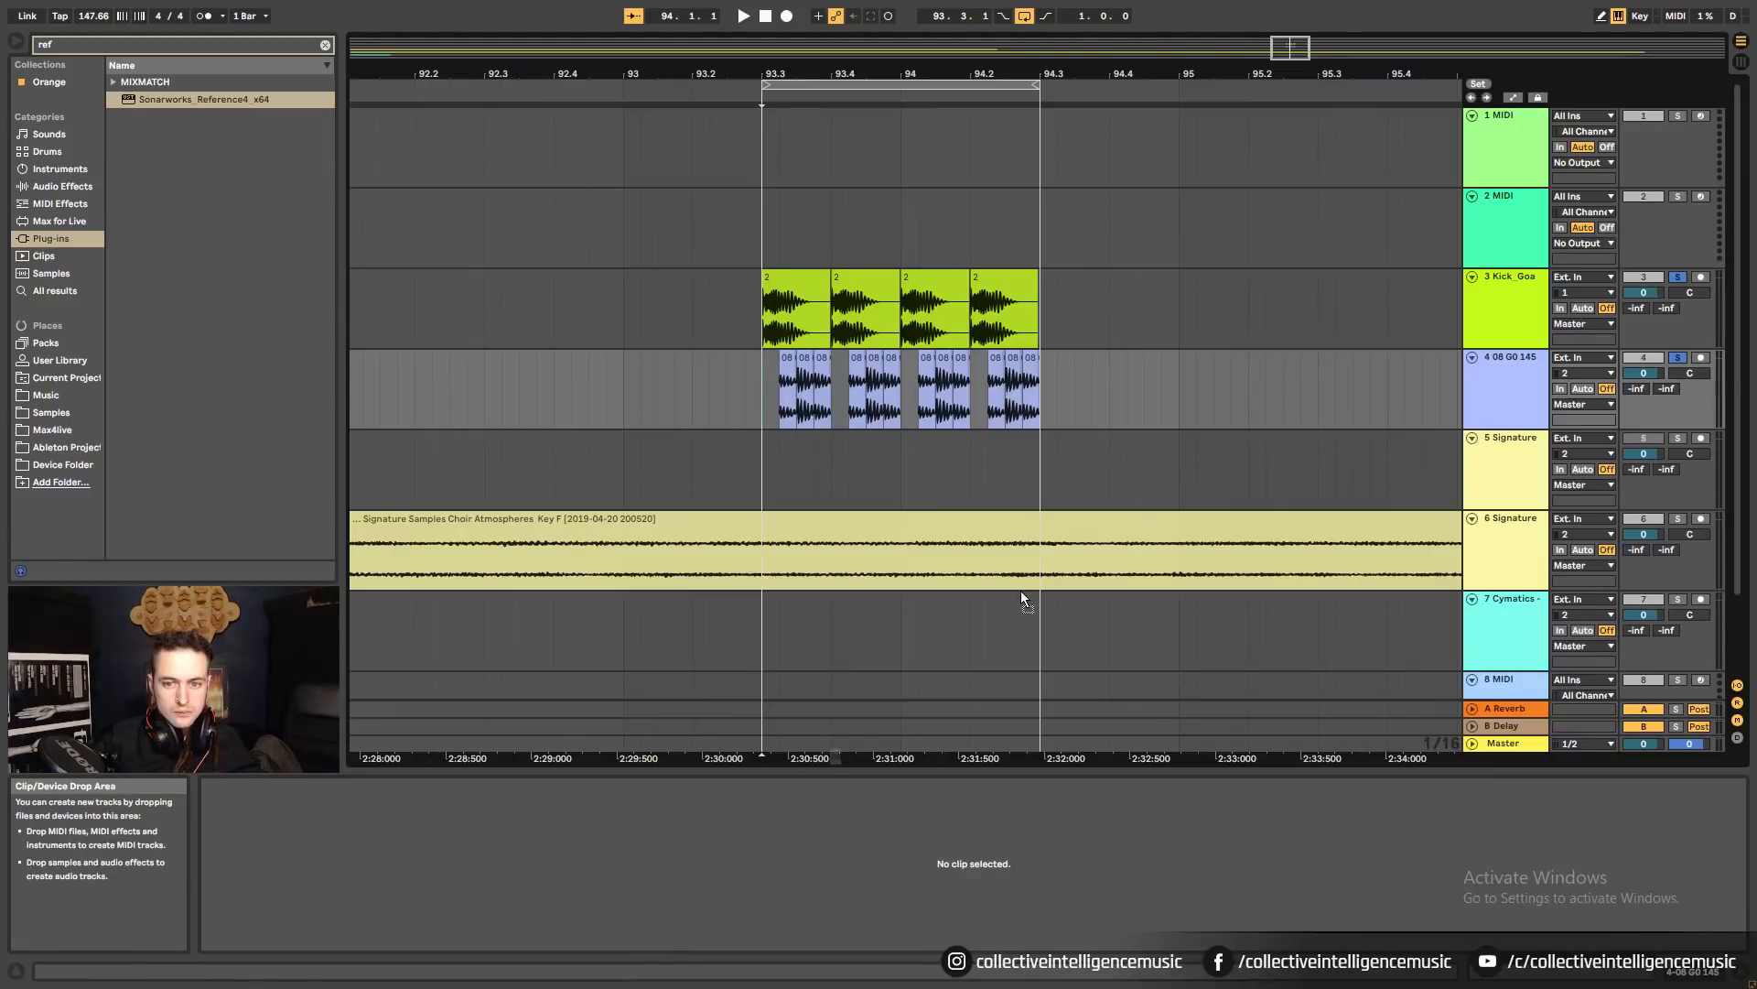
{"action": "left_click_drag", "start_coordinate": [1052, 412], "coordinate": [1055, 410]}
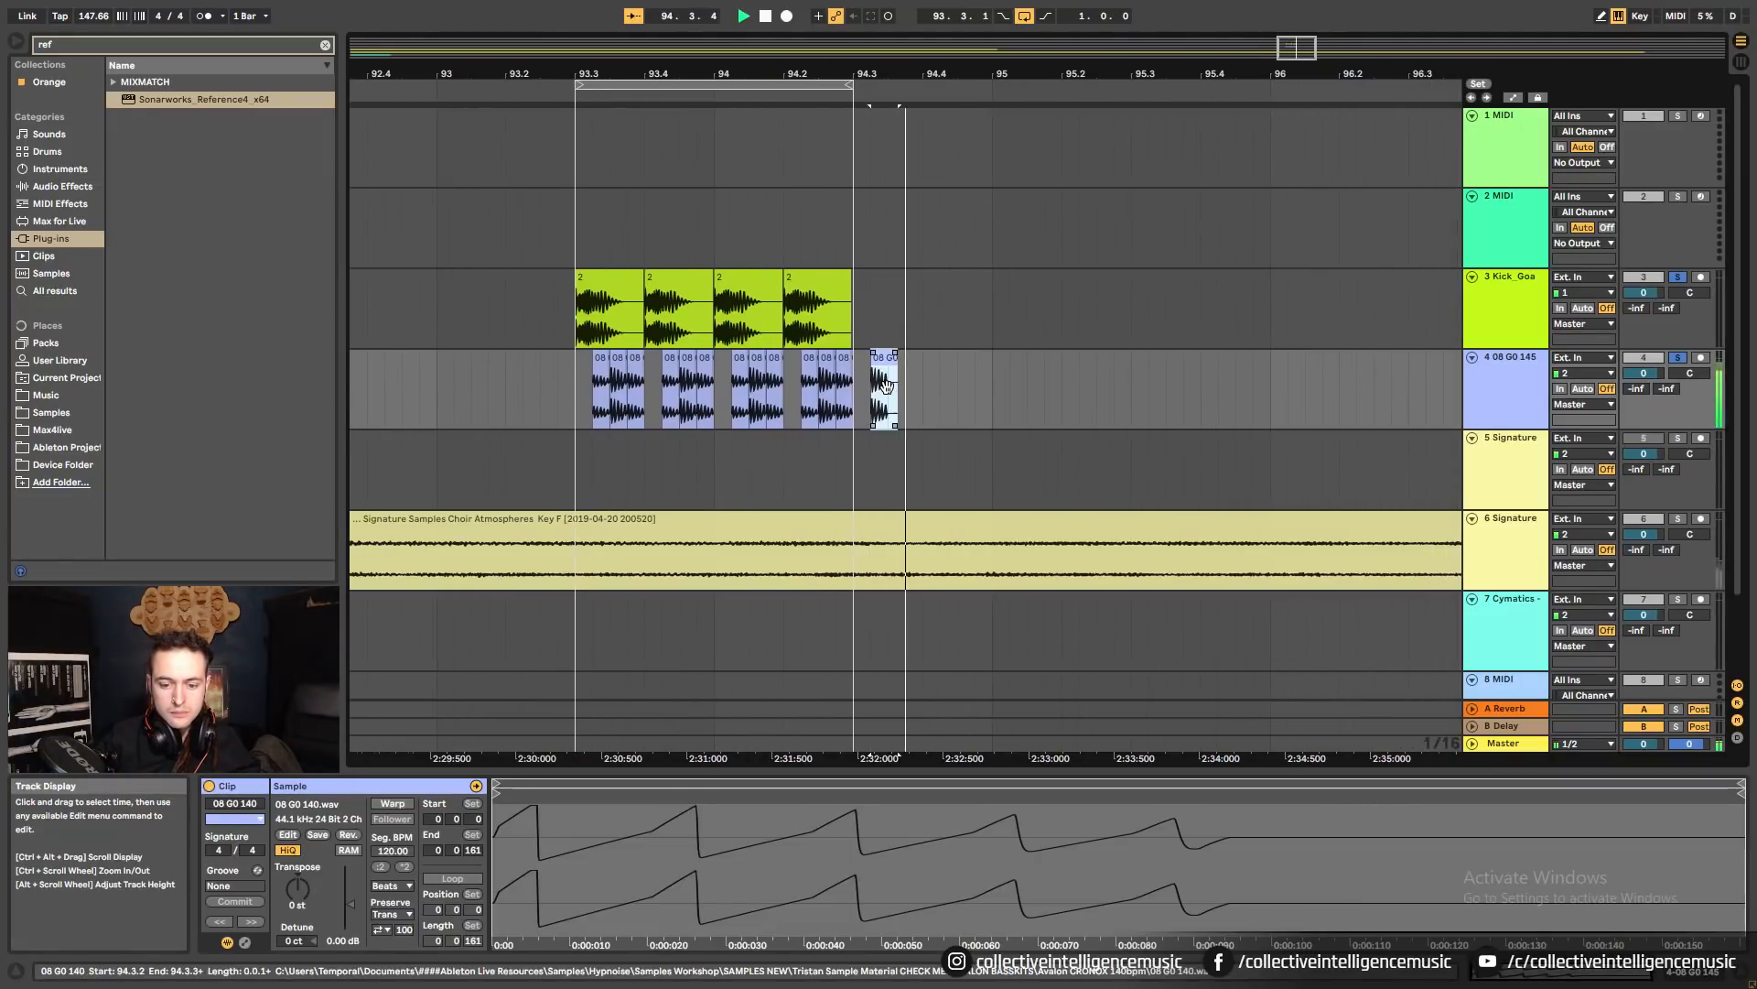
{"action": "key", "text": "Delete"}
{"action": "left_click", "coordinate": [873, 373]}
Audition the bass samples WV SAW75.aif and WV SAW36.aif in the Avalon Astrix EXS Bass folder.
{"action": "key", "text": "alt+Tab"}
{"action": "left_click", "coordinate": [16, 58]}
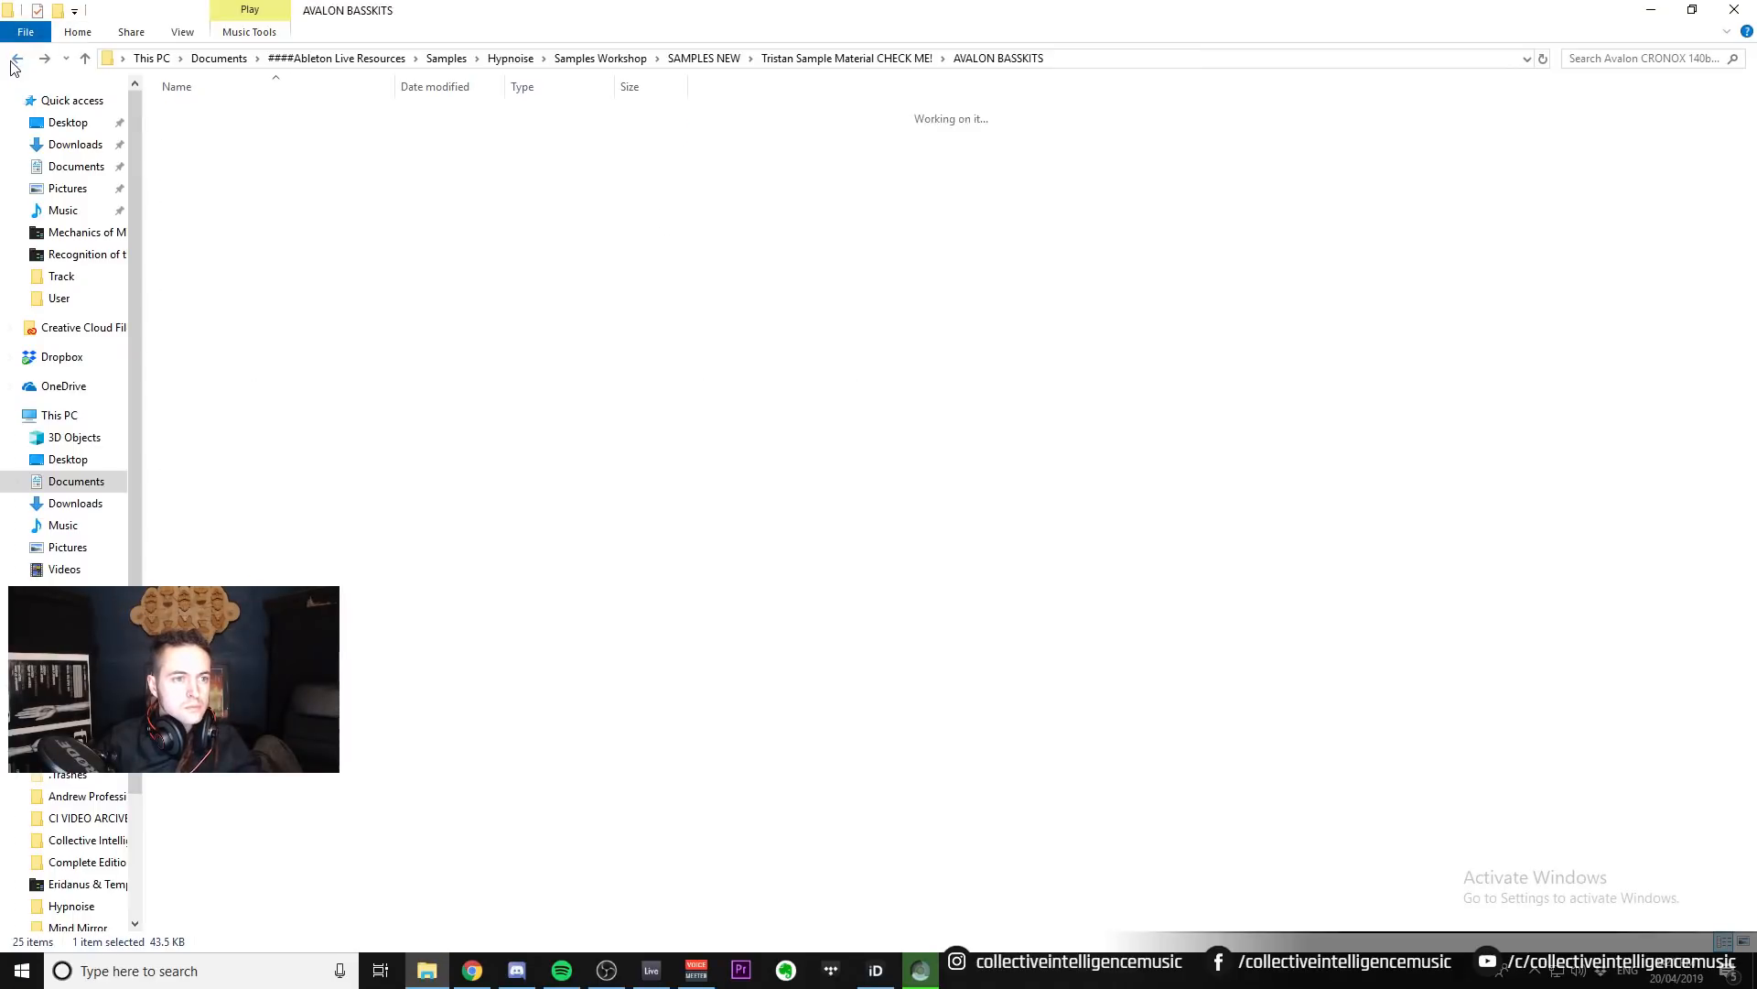
{"action": "double_click", "coordinate": [201, 114]}
{"action": "scroll", "coordinate": [343, 281], "scroll_direction": "down", "scroll_amount": 14}
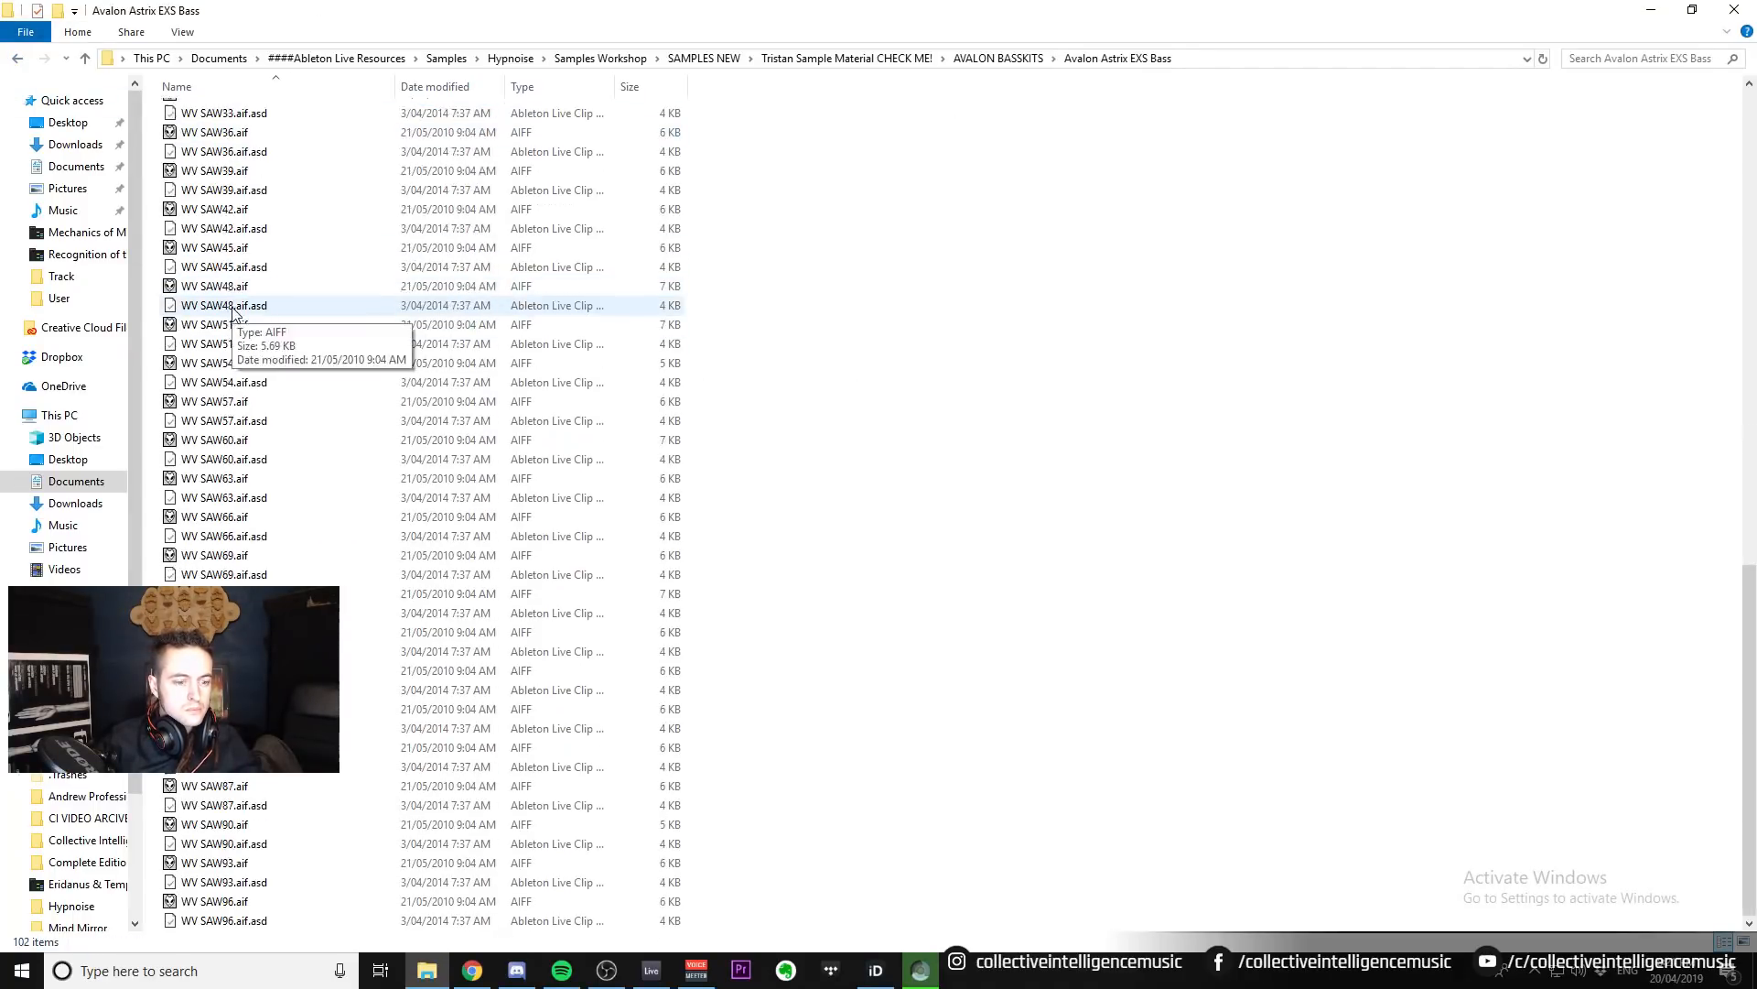
{"action": "scroll", "coordinate": [291, 512], "scroll_direction": "down", "scroll_amount": 6}
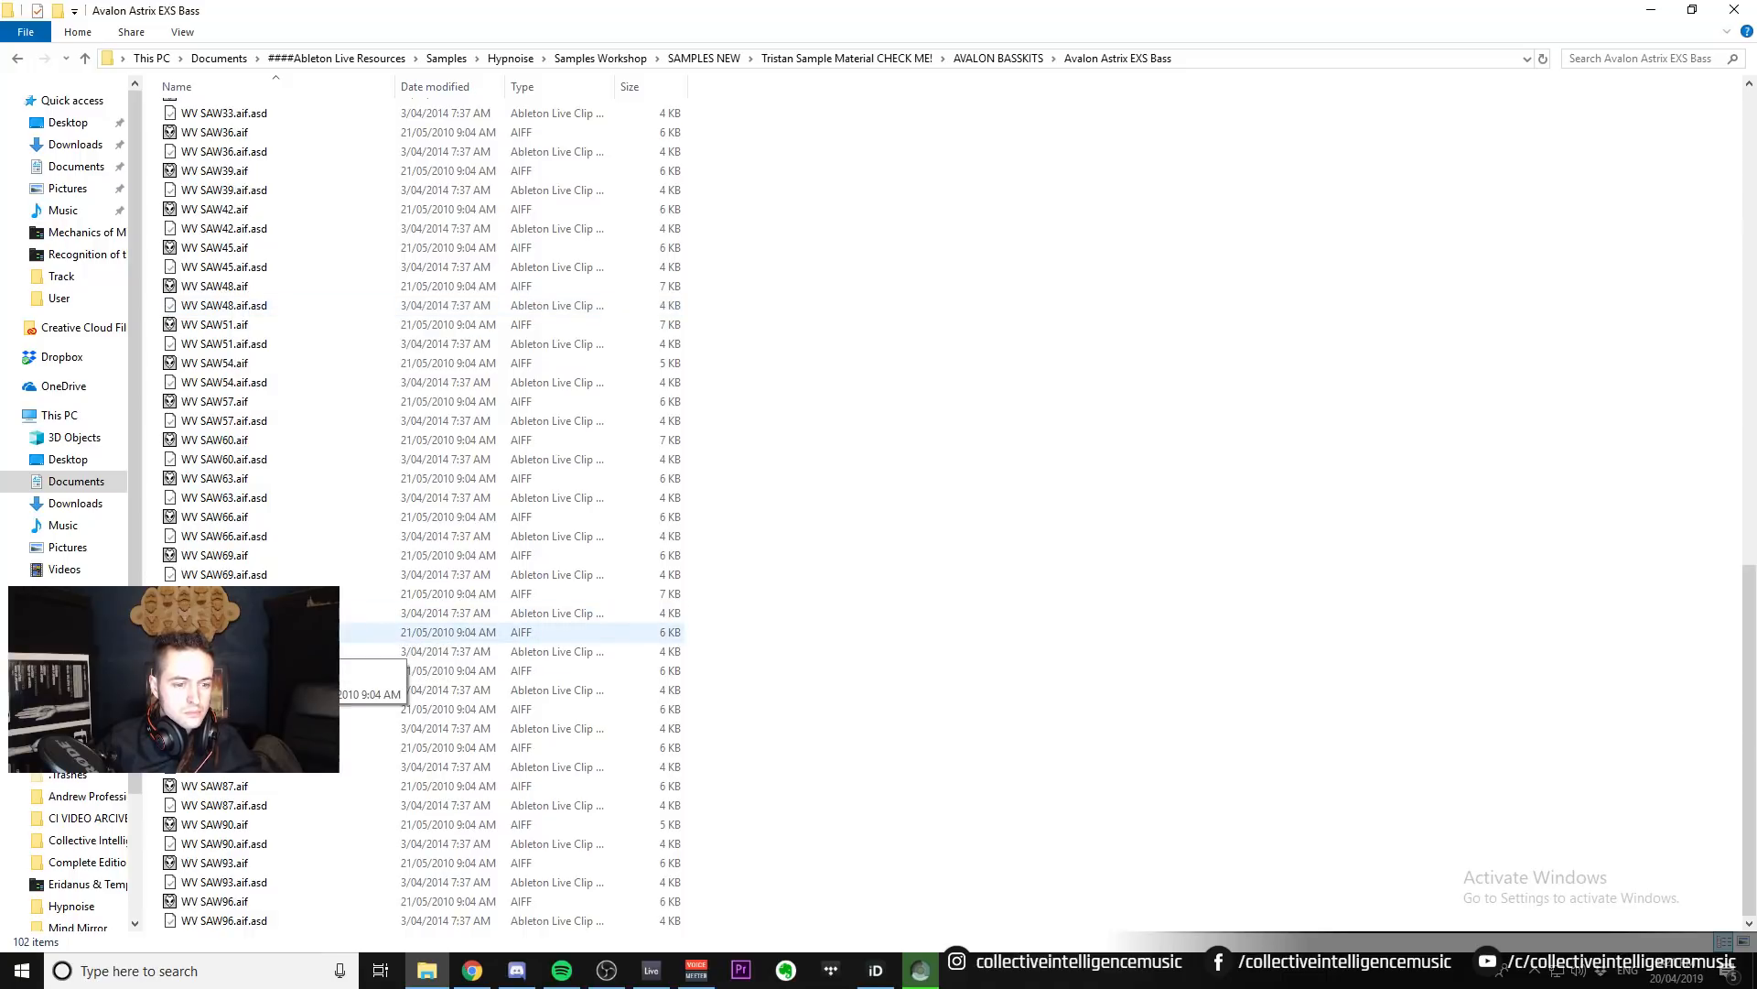
{"action": "double_click", "coordinate": [210, 633]}
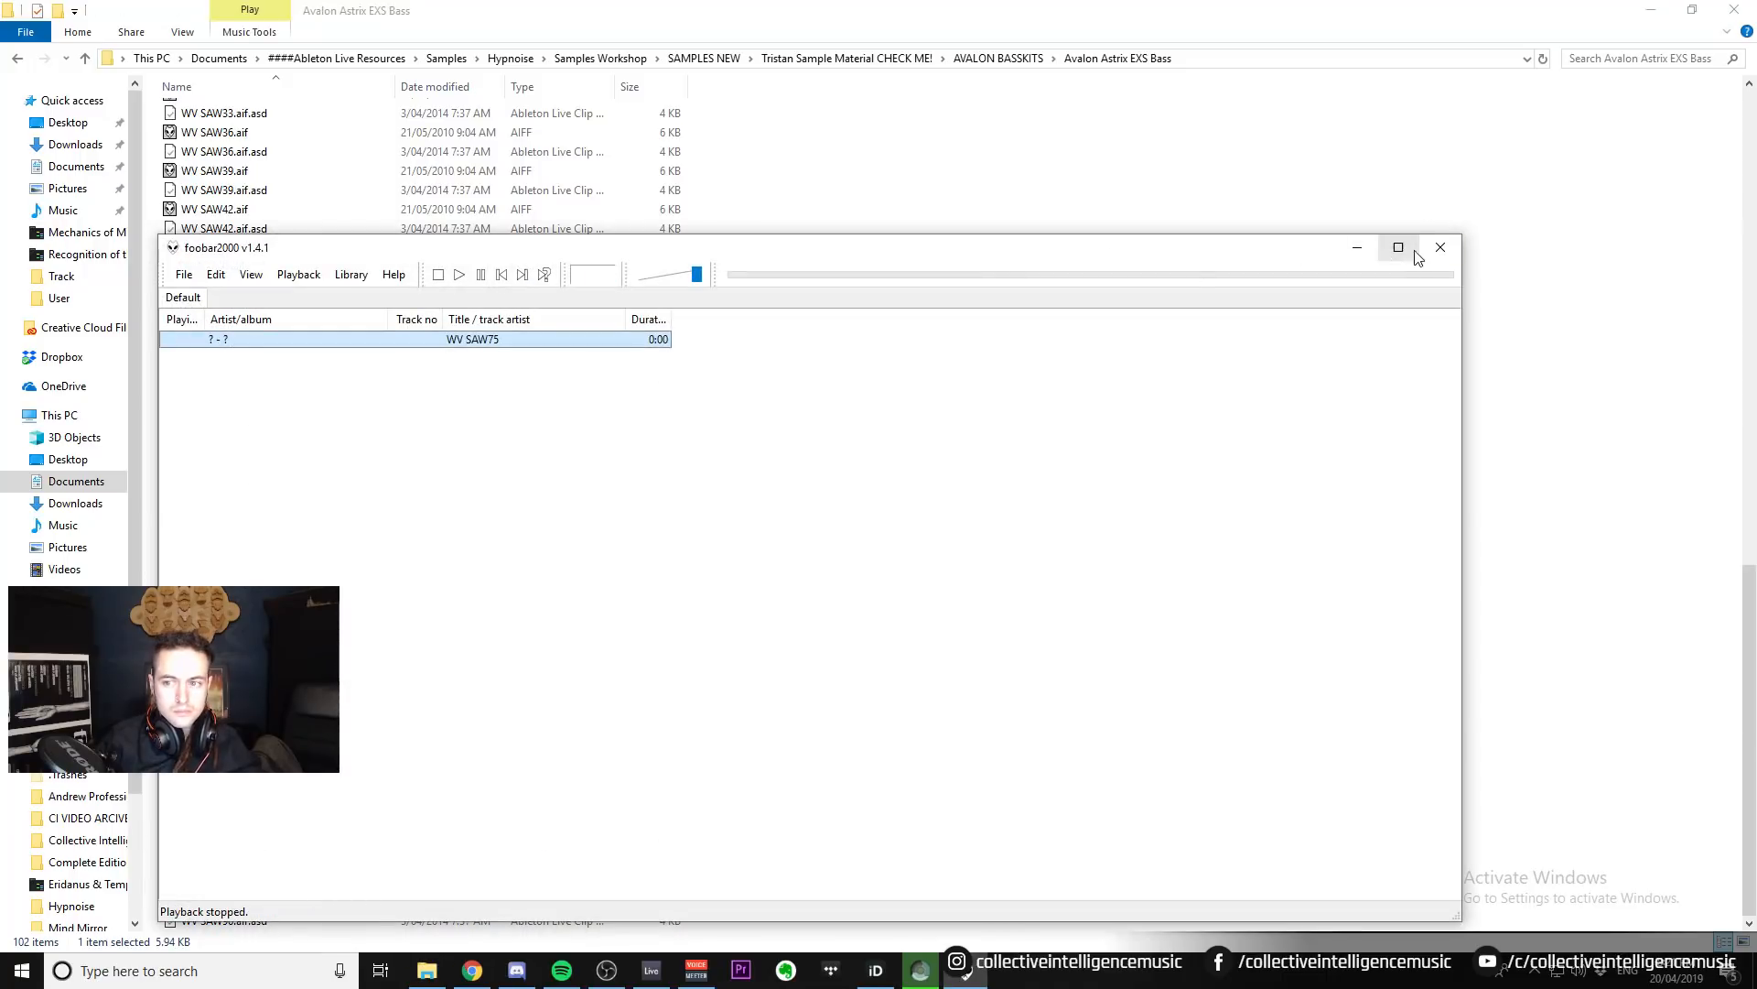
{"action": "left_click", "coordinate": [1439, 248]}
{"action": "double_click", "coordinate": [216, 132]}
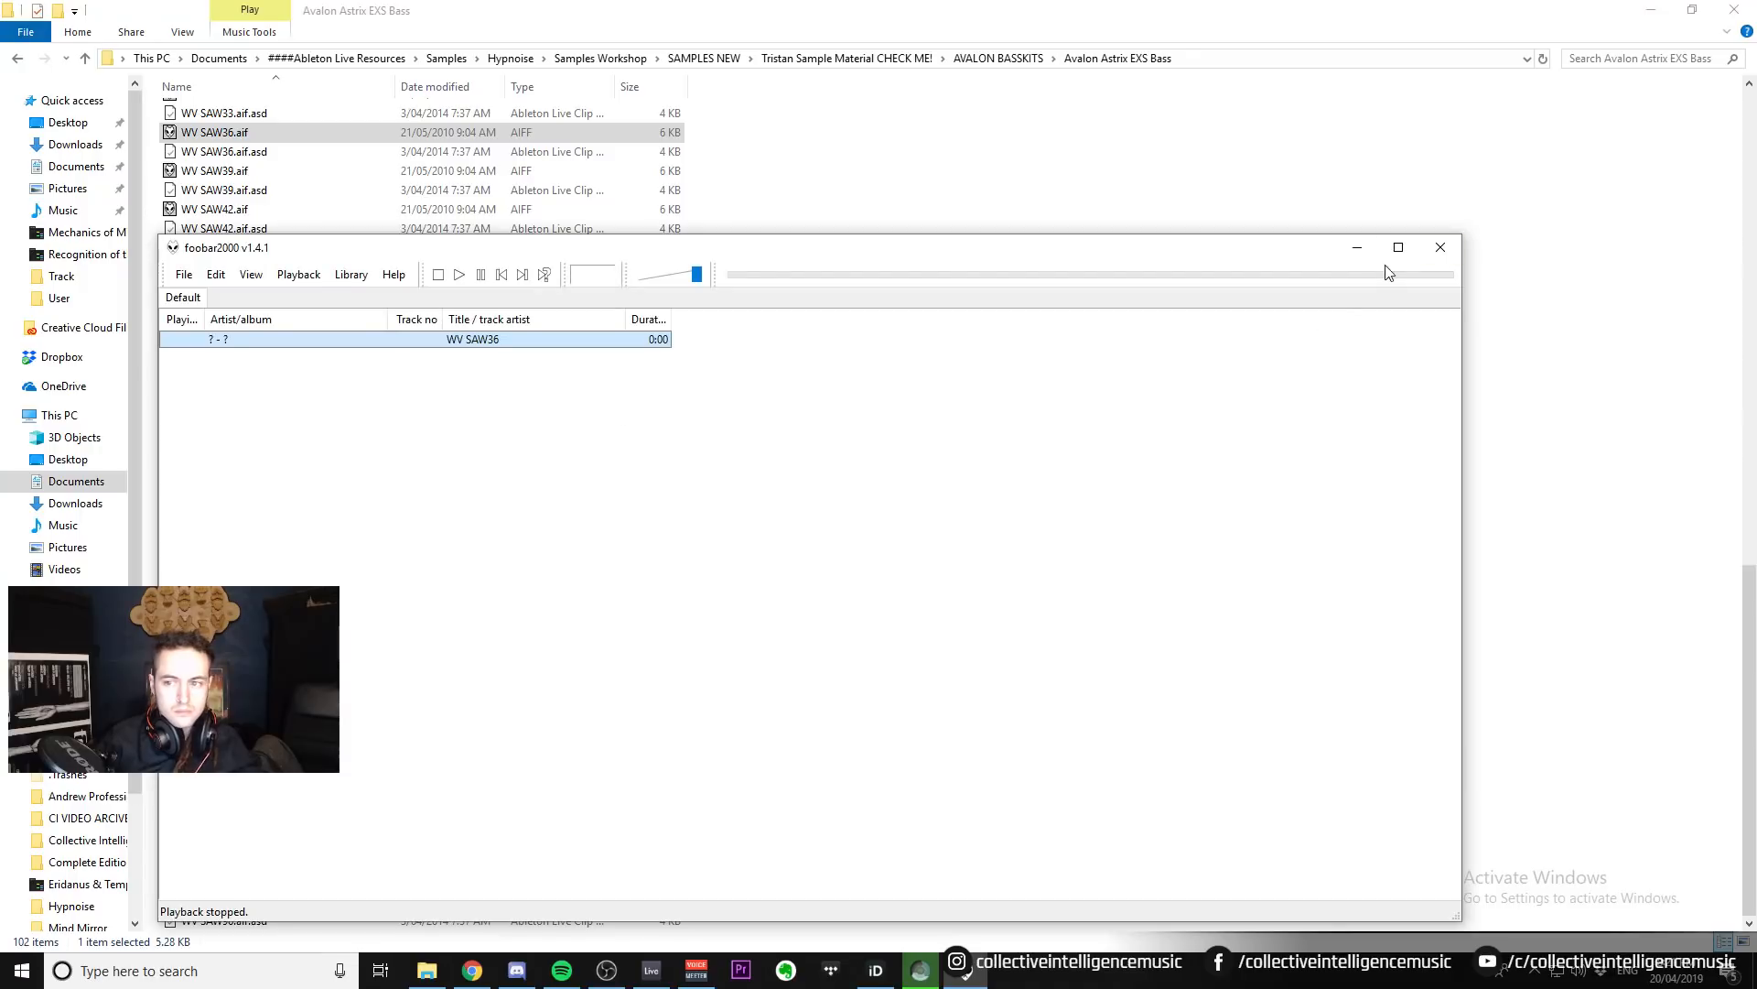
{"action": "left_click", "coordinate": [1440, 247]}
{"action": "scroll", "coordinate": [441, 464], "scroll_direction": "up", "scroll_amount": 13}
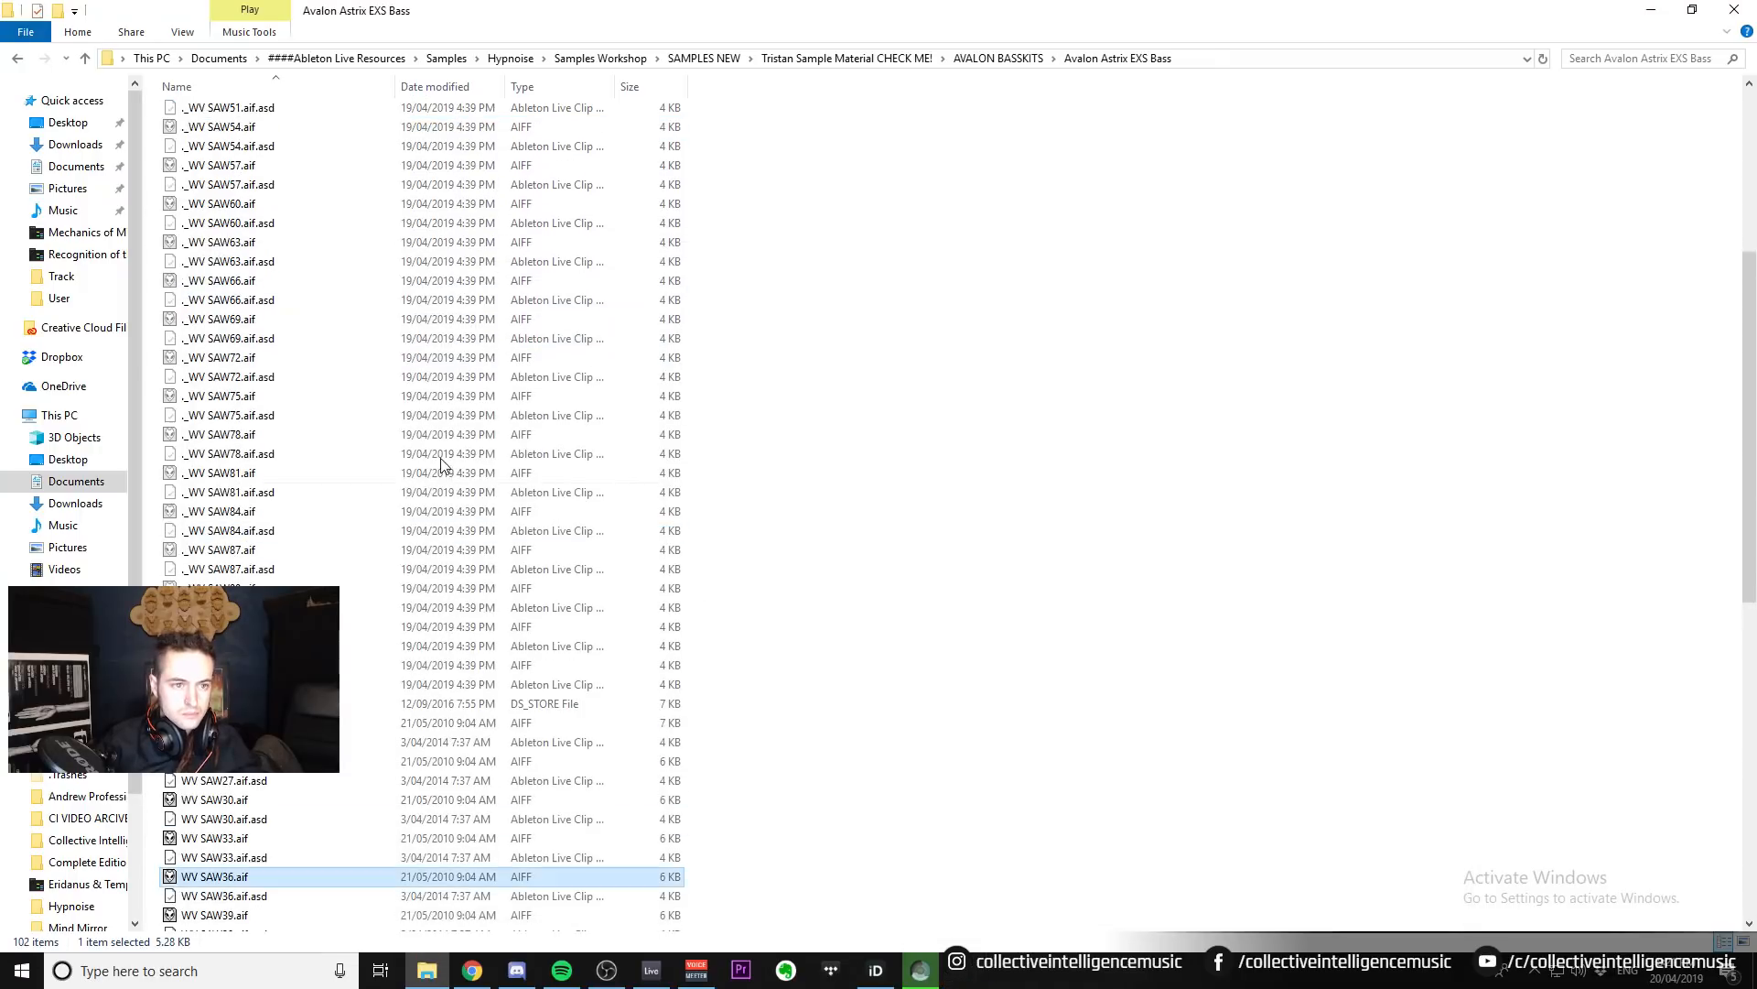
Place 08 G1 again.wav from the Pixel Bass folder on track 4 just after the pattern and play the arrangement.
{"action": "left_click", "coordinate": [20, 59]}
{"action": "double_click", "coordinate": [293, 192]}
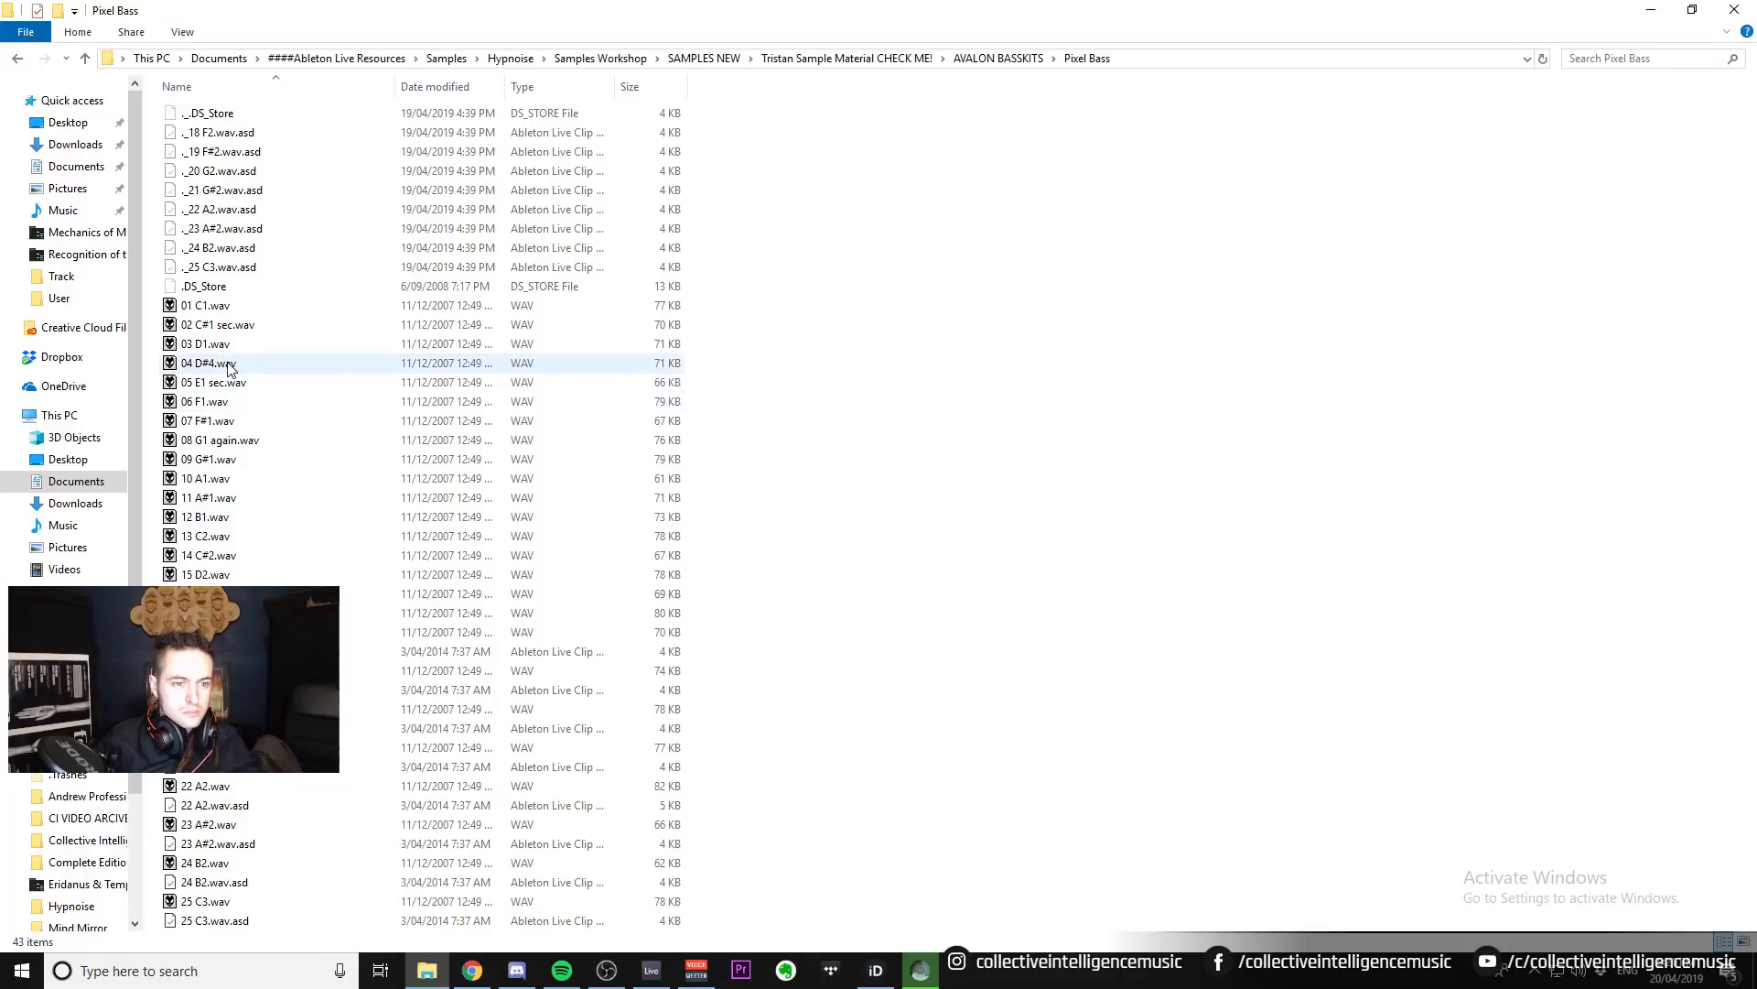
{"action": "left_click_drag", "start_coordinate": [203, 445], "coordinate": [886, 403]}
{"action": "key", "text": "space"}
{"action": "key", "text": "space"}
{"action": "key", "text": "space"}
{"action": "key", "text": "space"}
{"action": "key", "text": "space"}
{"action": "key", "text": "space"}
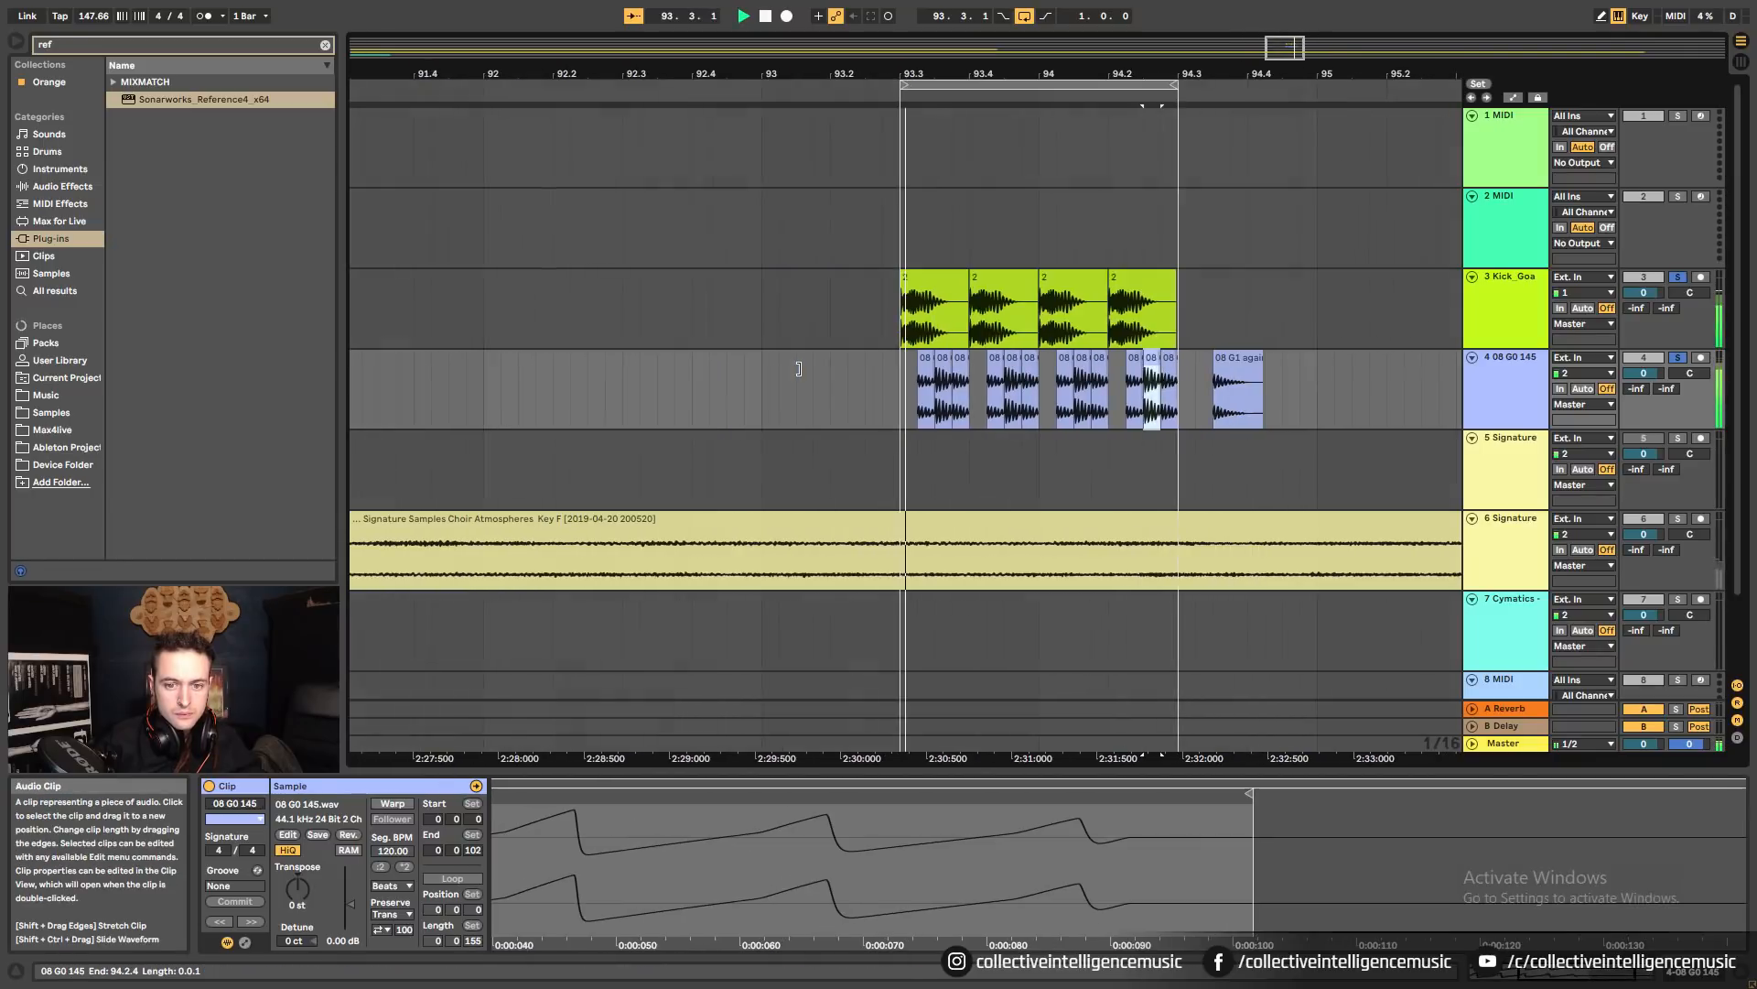
Go back up from the Pixel Bass folder to the folder containing AVALON BASSKITS, and return to Ableton Live.
{"action": "key", "text": "alt+Tab"}
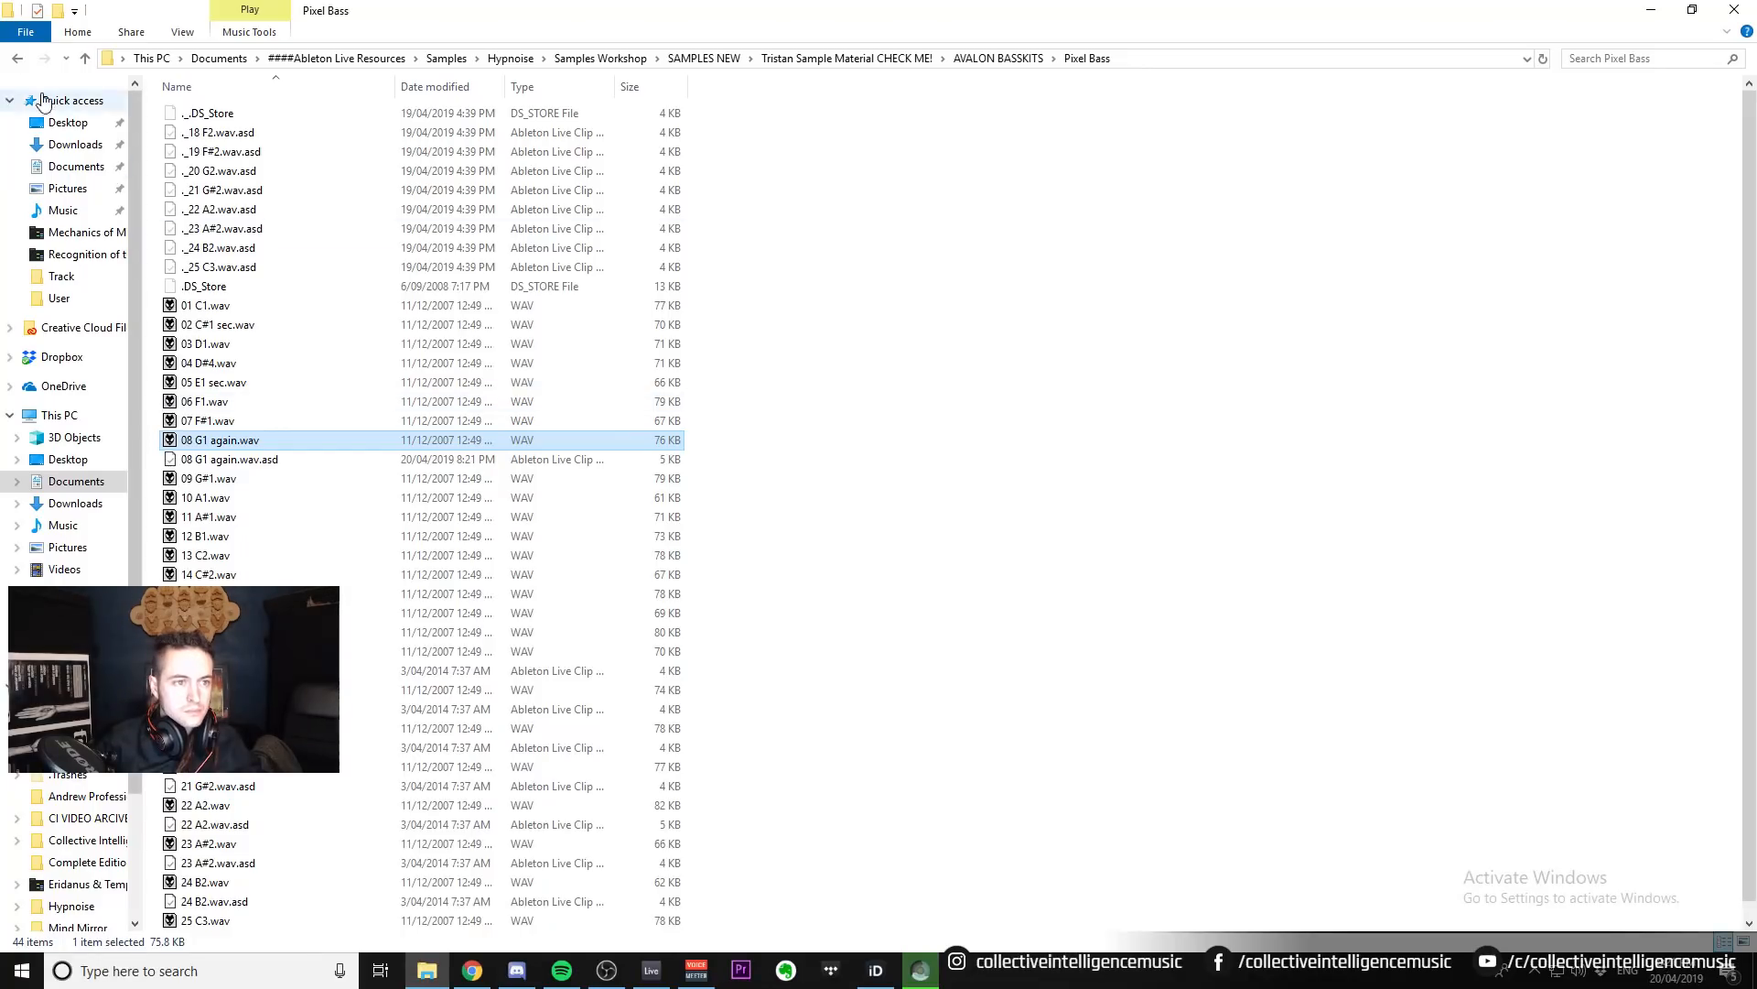
{"action": "left_click", "coordinate": [18, 60]}
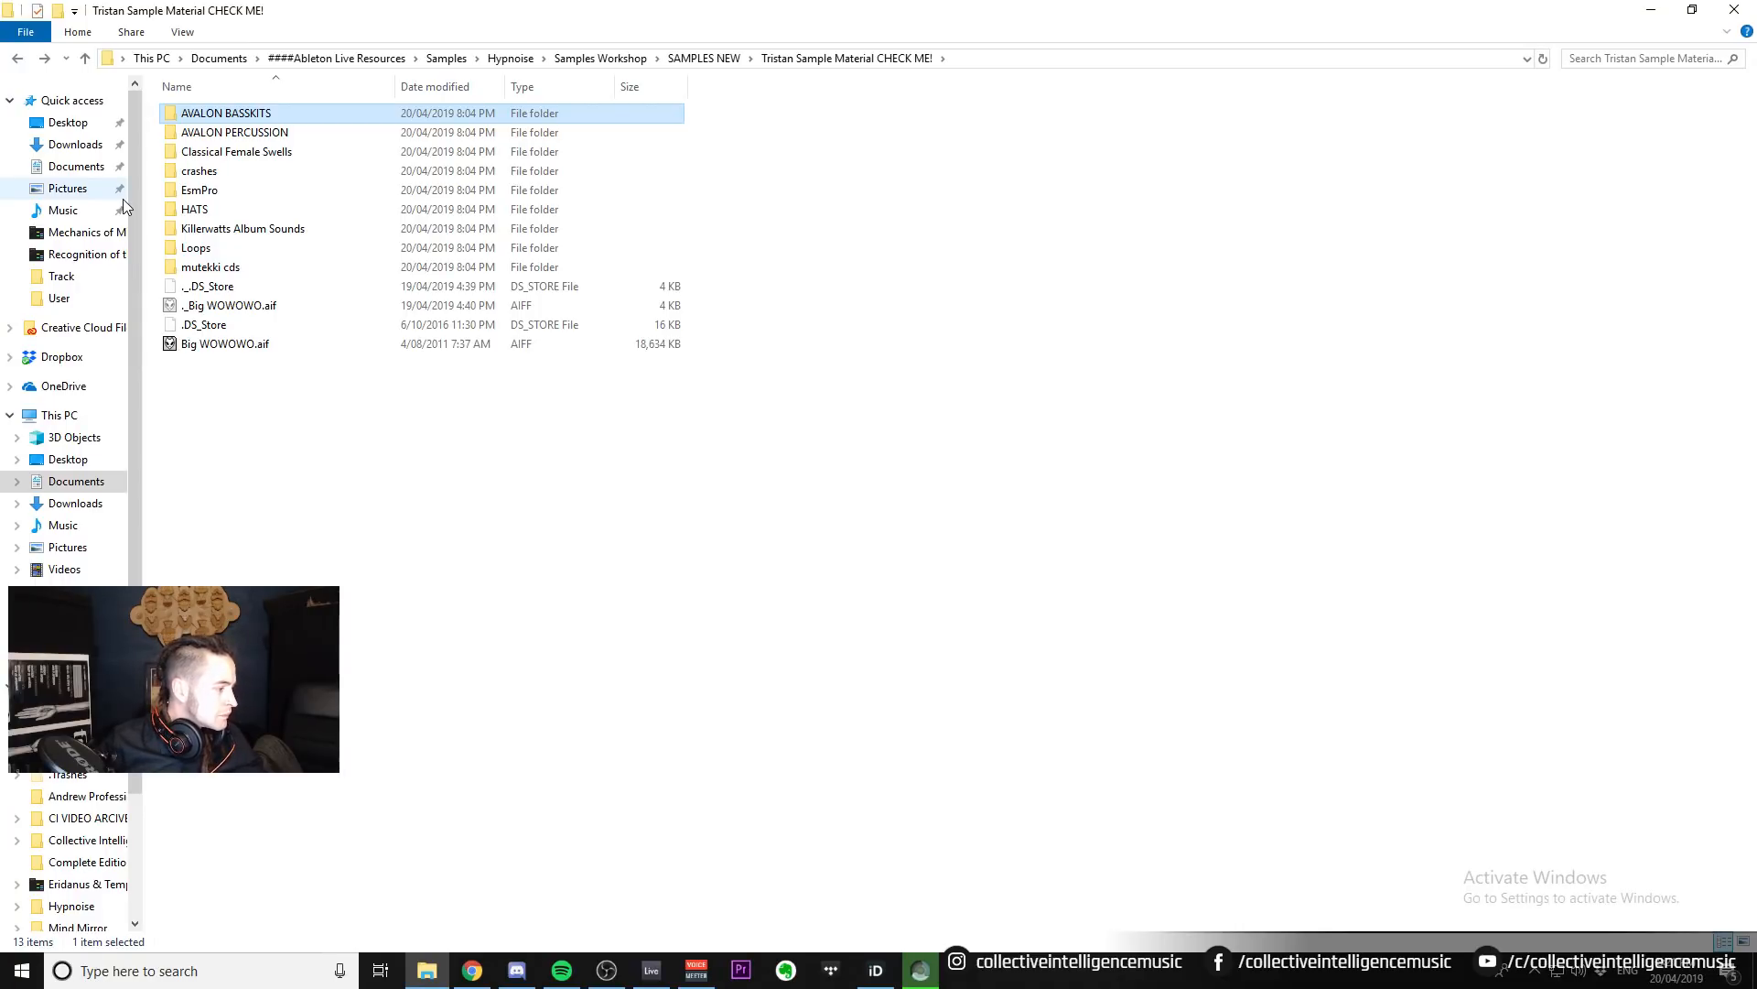
{"action": "left_click", "coordinate": [652, 982]}
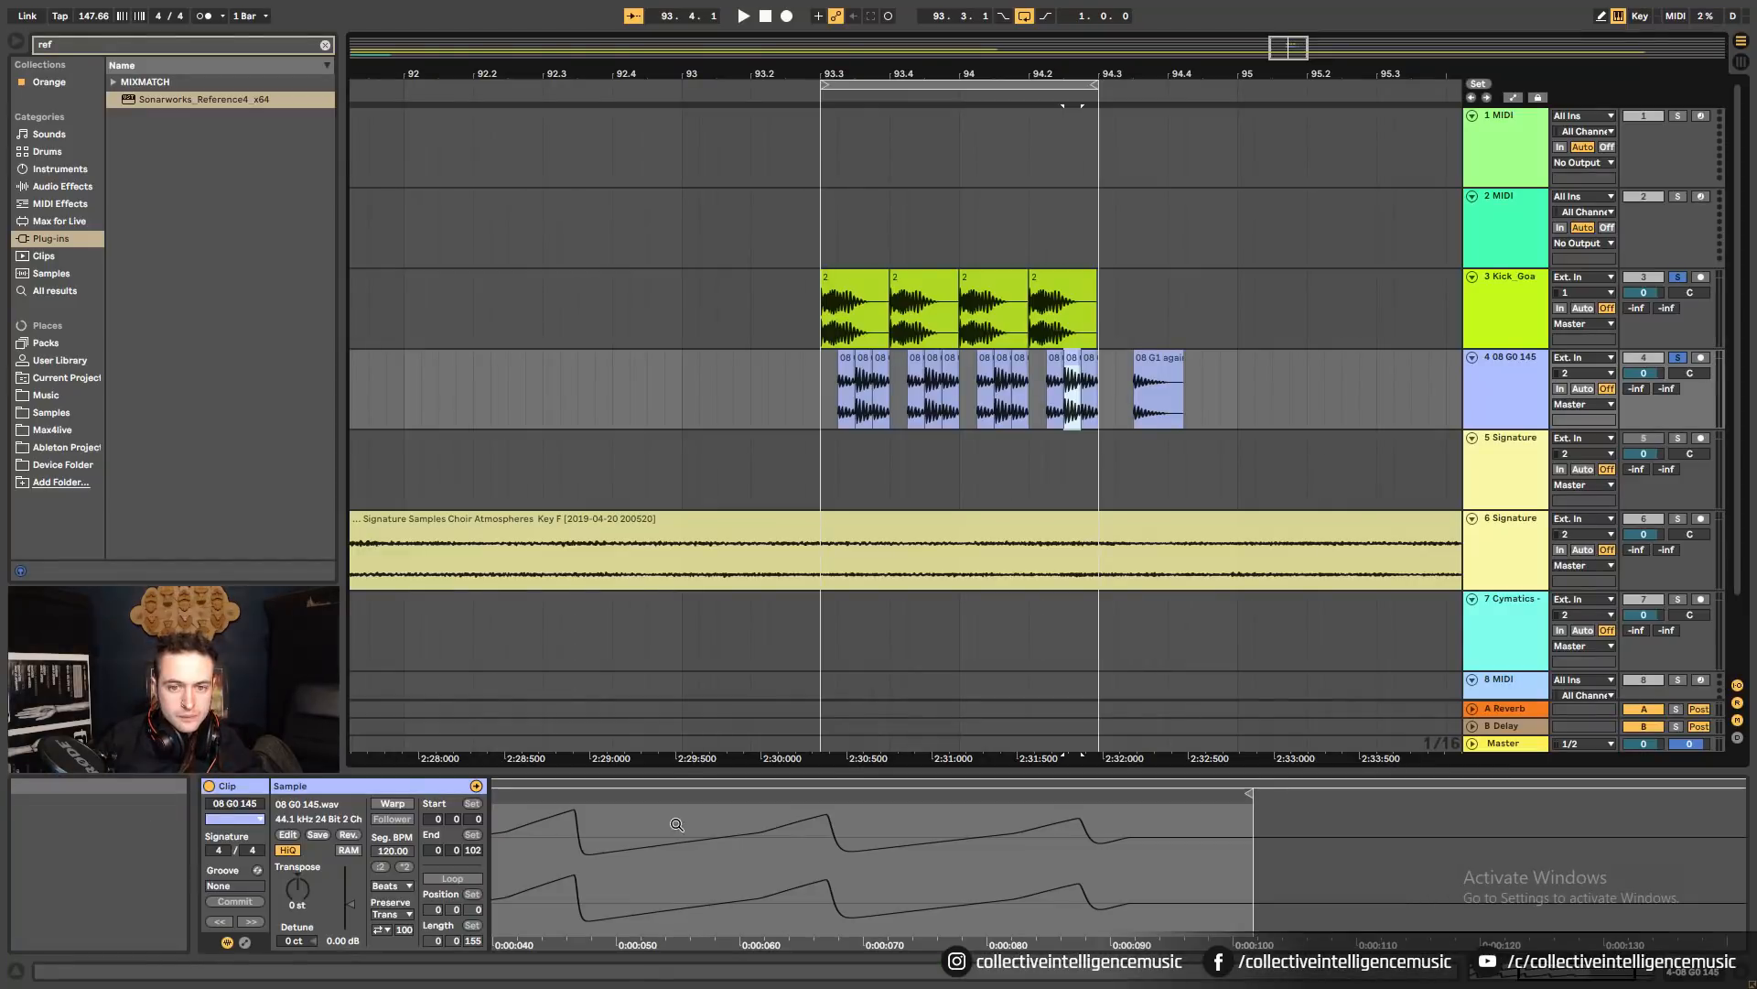
{"action": "mouse_move", "coordinate": [897, 74]}
{"action": "left_mouse_down"}
{"action": "mouse_move", "coordinate": [1112, 27]}
{"action": "mouse_move", "coordinate": [913, 77]}
{"action": "left_mouse_up"}
{"action": "key", "text": "alt+Tab"}
{"action": "key", "text": "alt+Tab"}
{"action": "key", "text": "alt+Tab"}
{"action": "key", "text": "alt+Tab"}
{"action": "key", "text": "alt+Tab"}
{"action": "key", "text": "alt+Tab"}
{"action": "key", "text": "alt+Tab"}
{"action": "key", "text": "alt+Tab"}
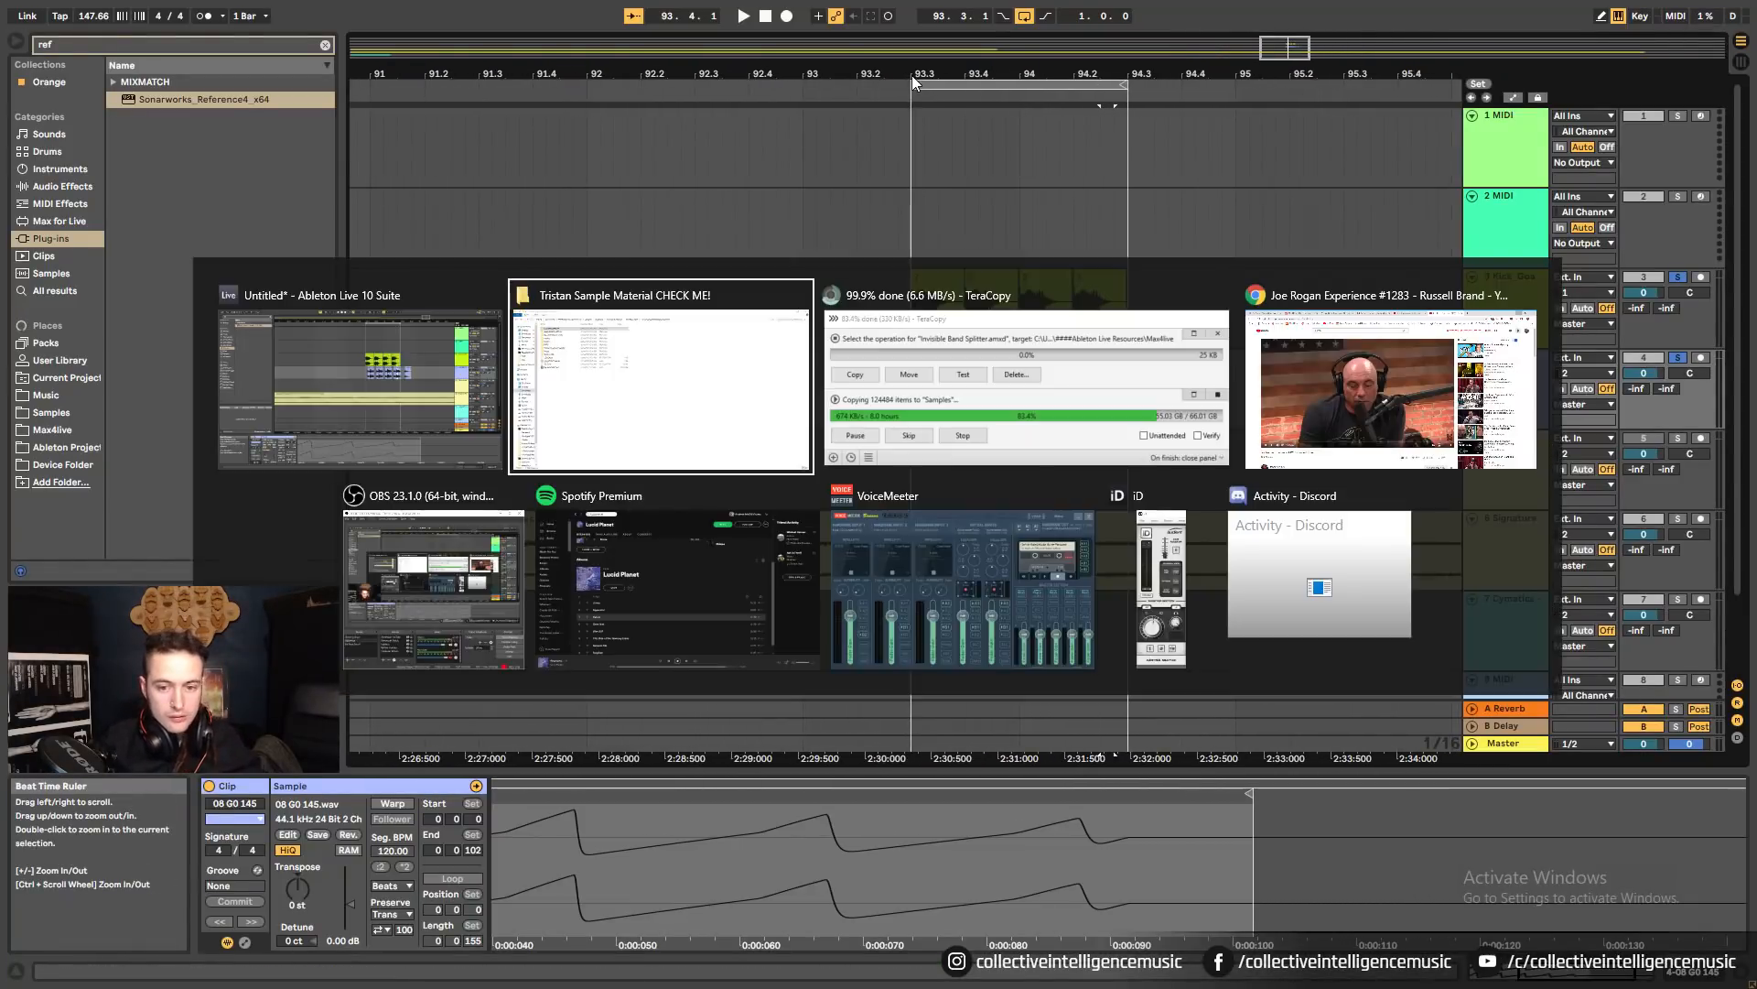
{"action": "key", "text": "alt+Tab"}
{"action": "key", "text": "alt+Tab"}
{"action": "key", "text": "alt+Tab"}
{"action": "key", "text": "alt+Tab"}
{"action": "key", "text": "alt+Tab"}
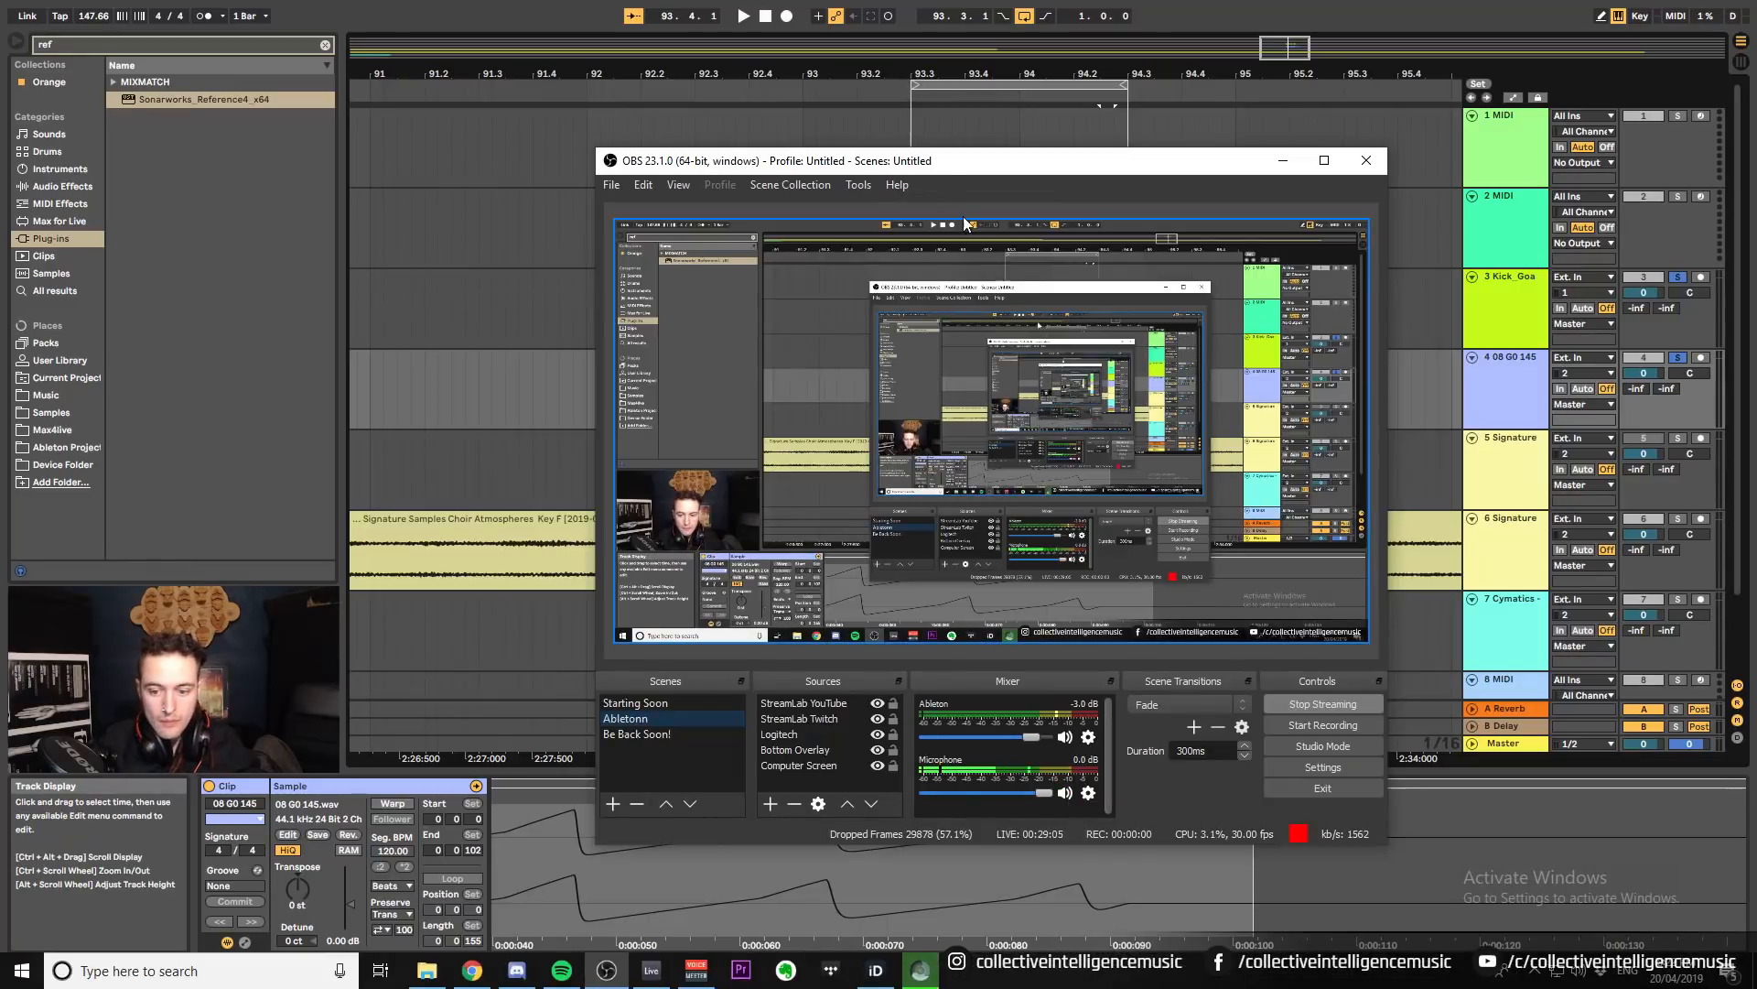
{"action": "left_click", "coordinate": [547, 342]}
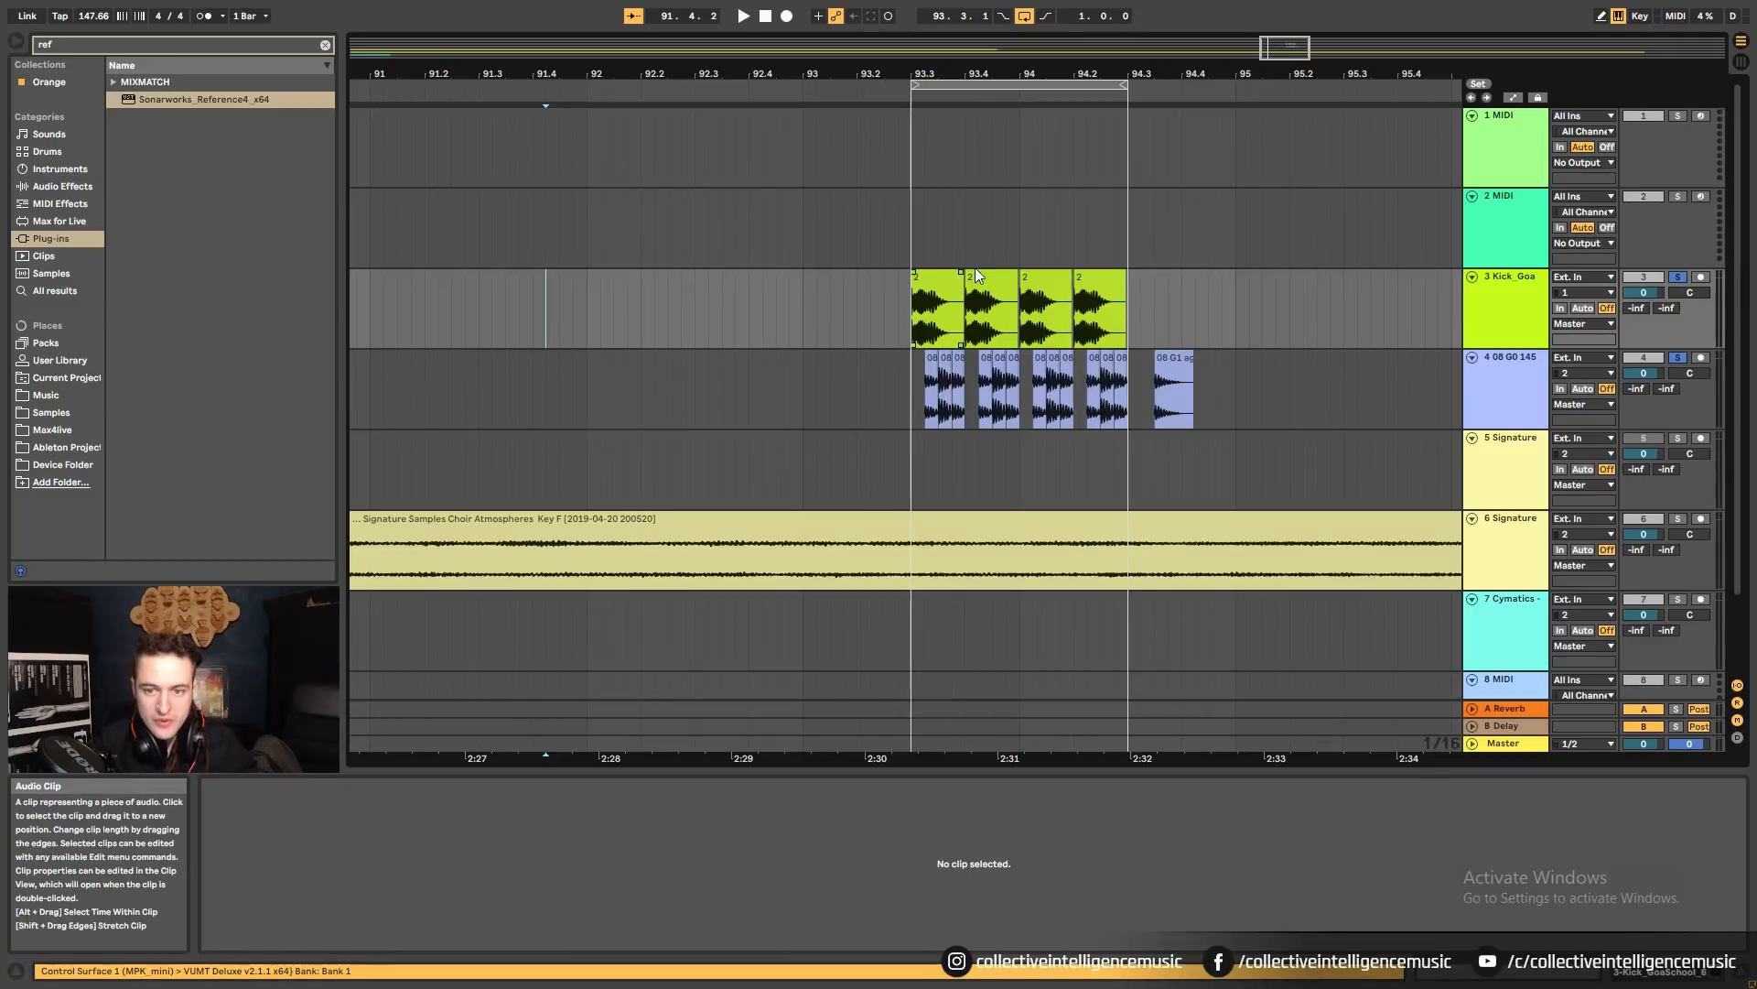
{"action": "left_click_drag", "start_coordinate": [1162, 74], "coordinate": [1071, 126]}
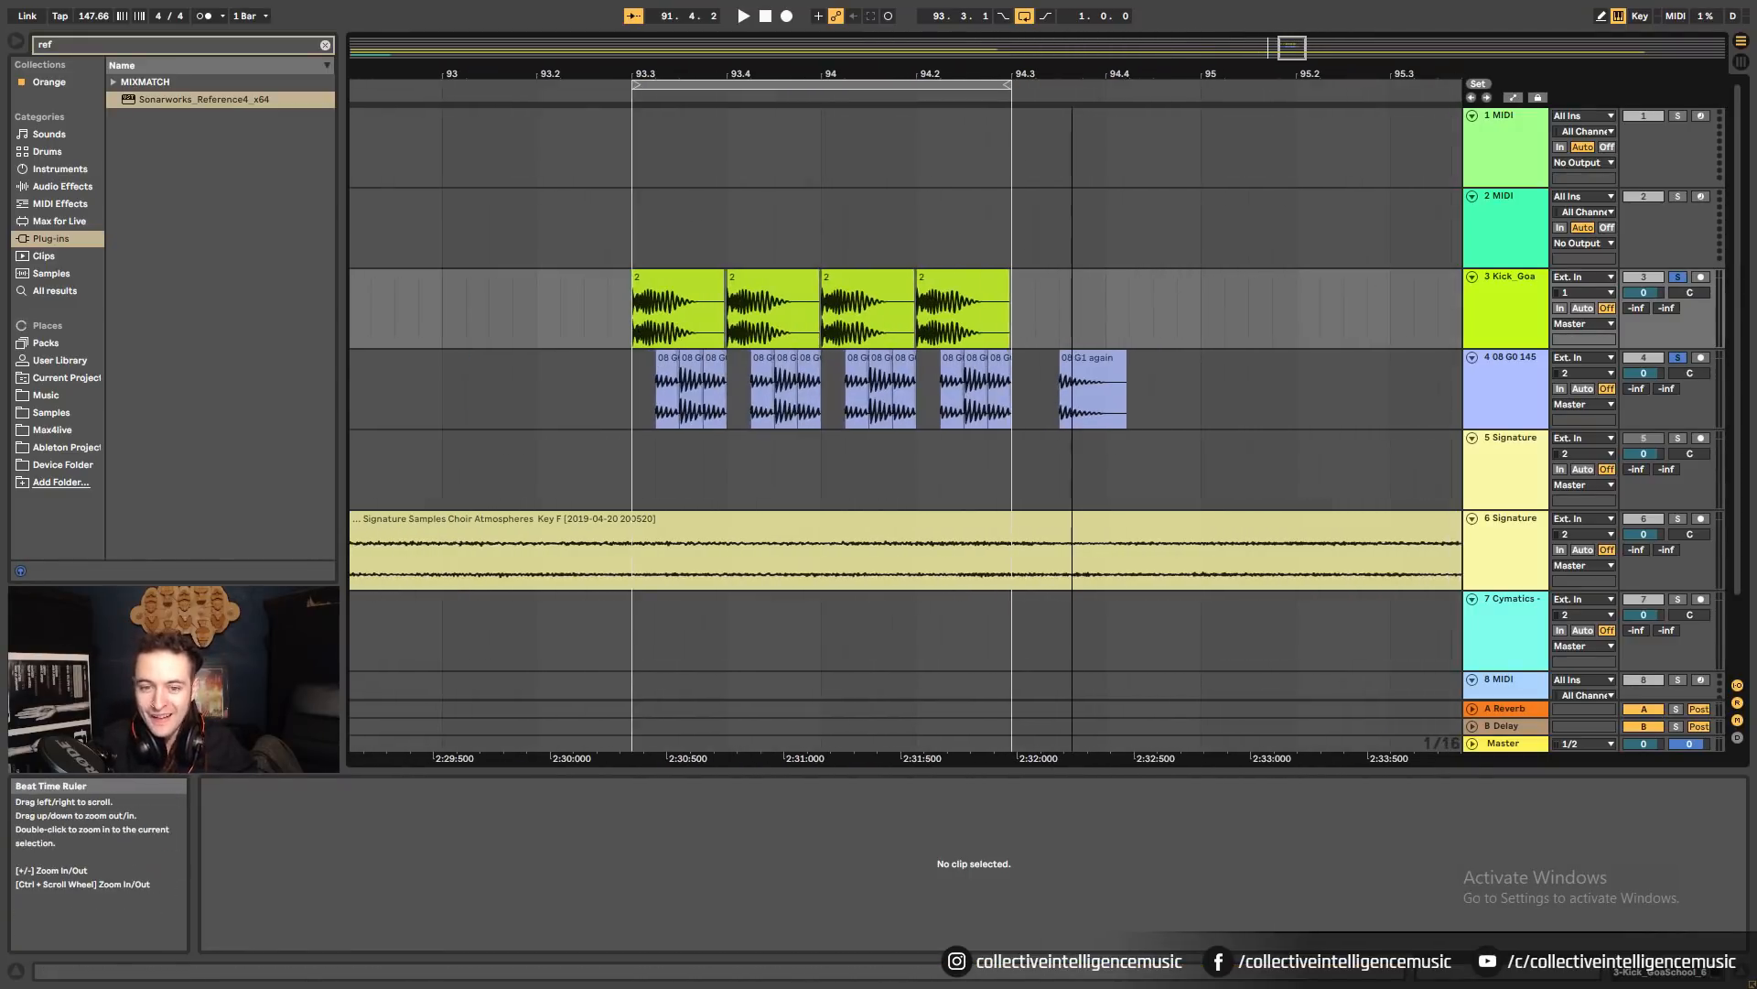
{"action": "left_click", "coordinate": [938, 293]}
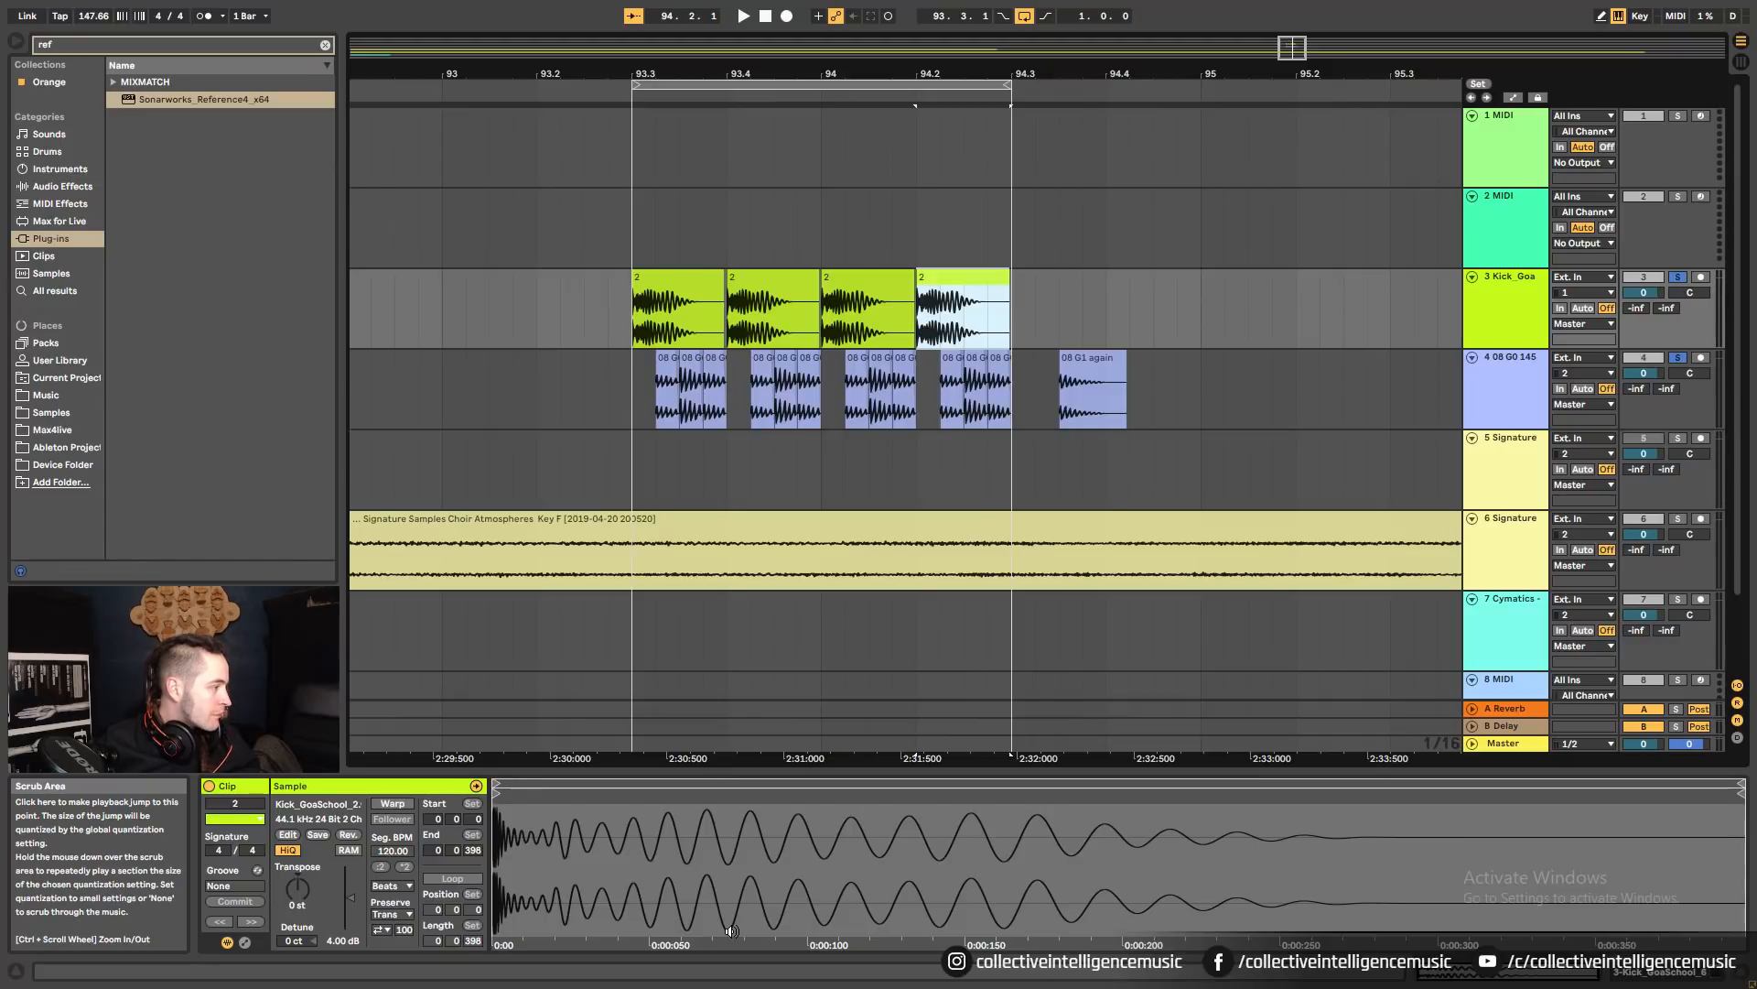
Switch to File Explorer and look through the samples in the Classical Female Swells folder.
{"action": "key", "text": "alt+Tab"}
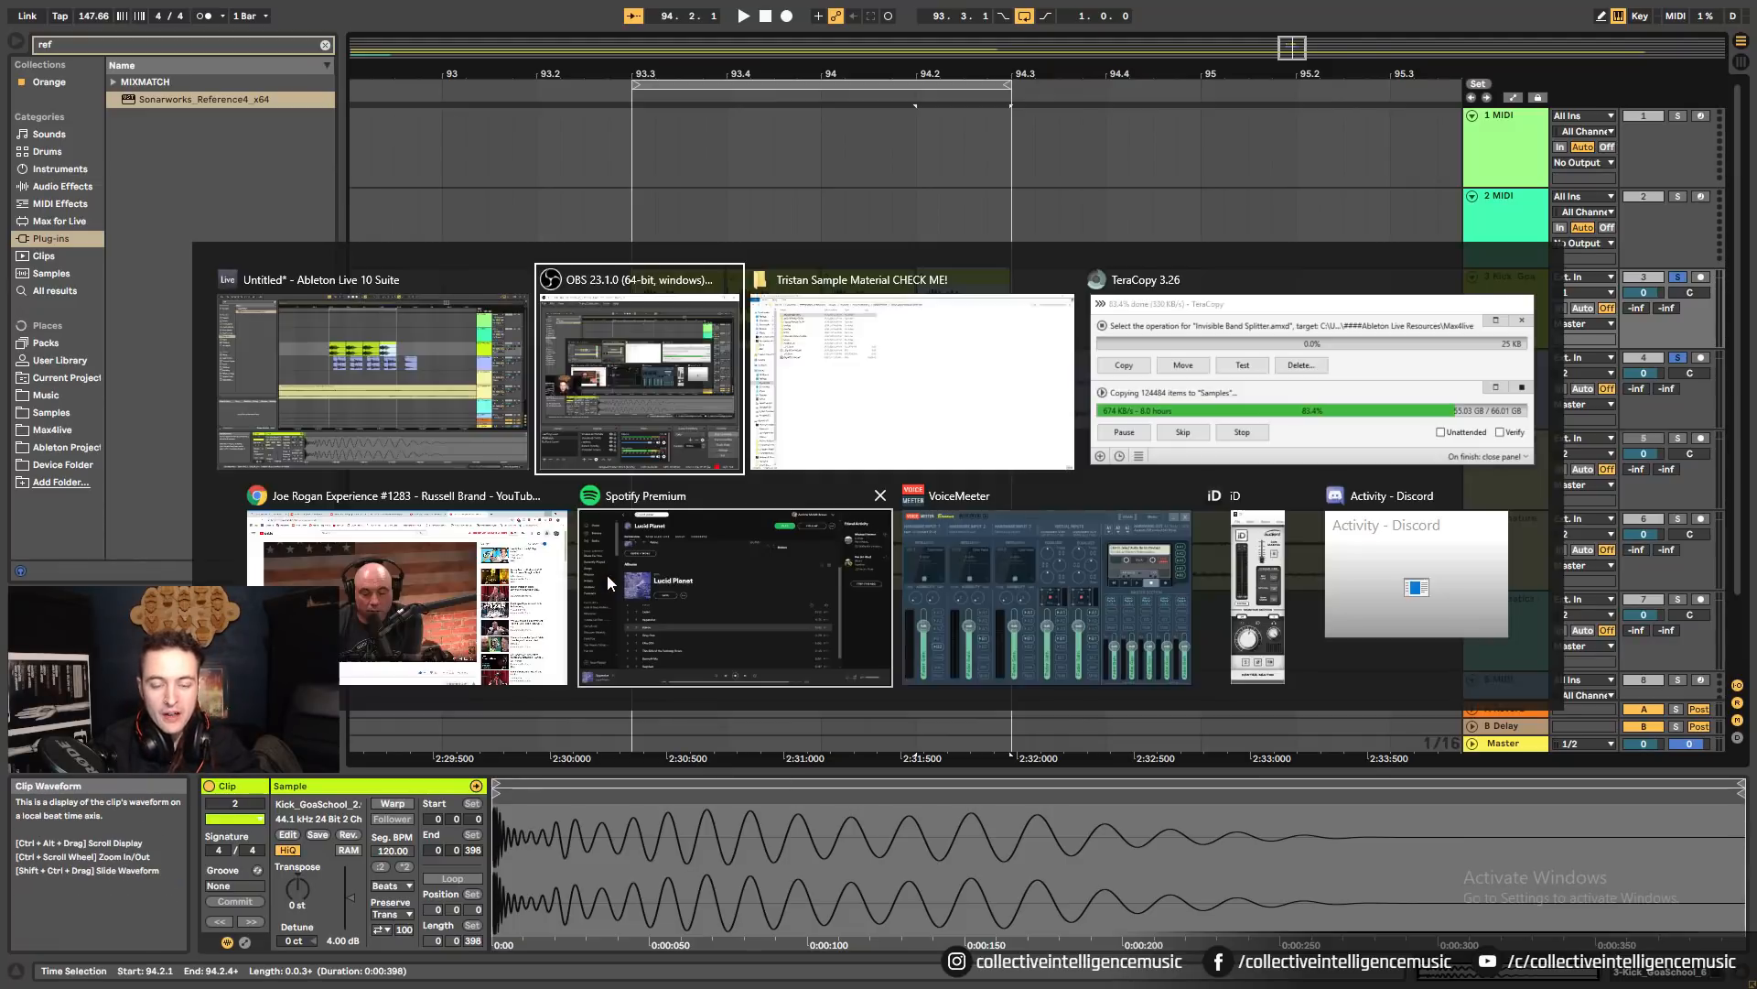
{"action": "key", "text": "alt+Tab"}
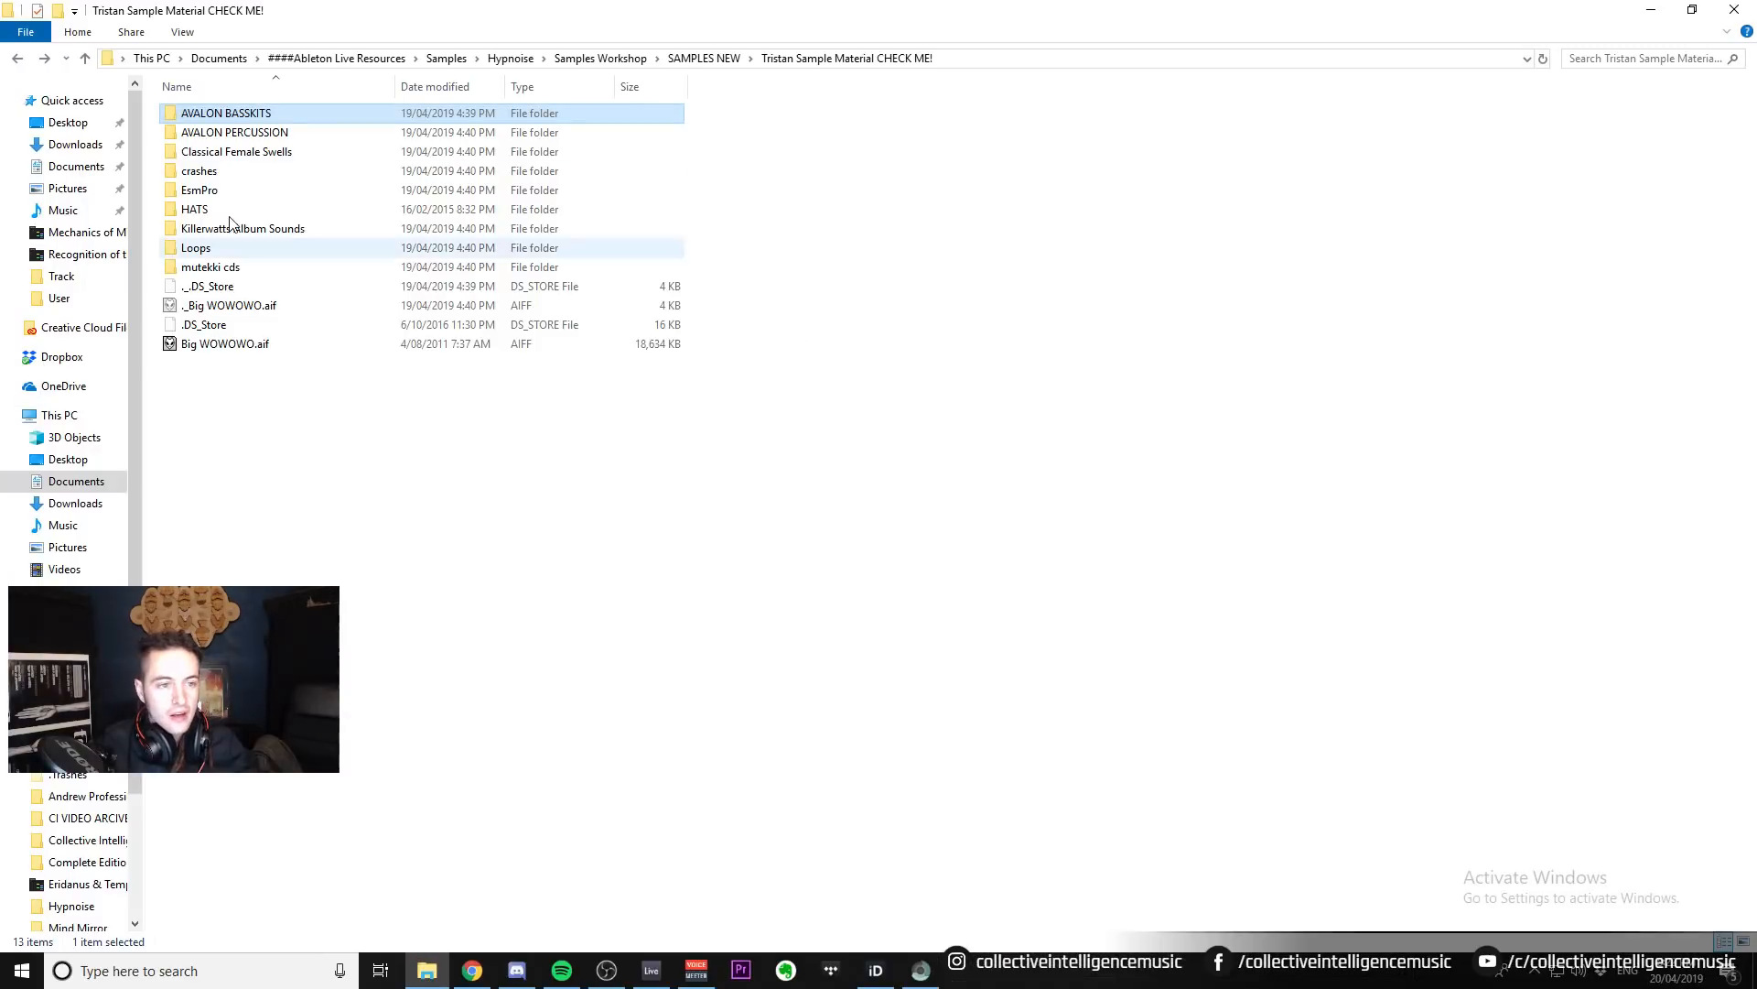
{"action": "double_click", "coordinate": [311, 152]}
{"action": "scroll", "coordinate": [318, 274], "scroll_direction": "down", "scroll_amount": 15}
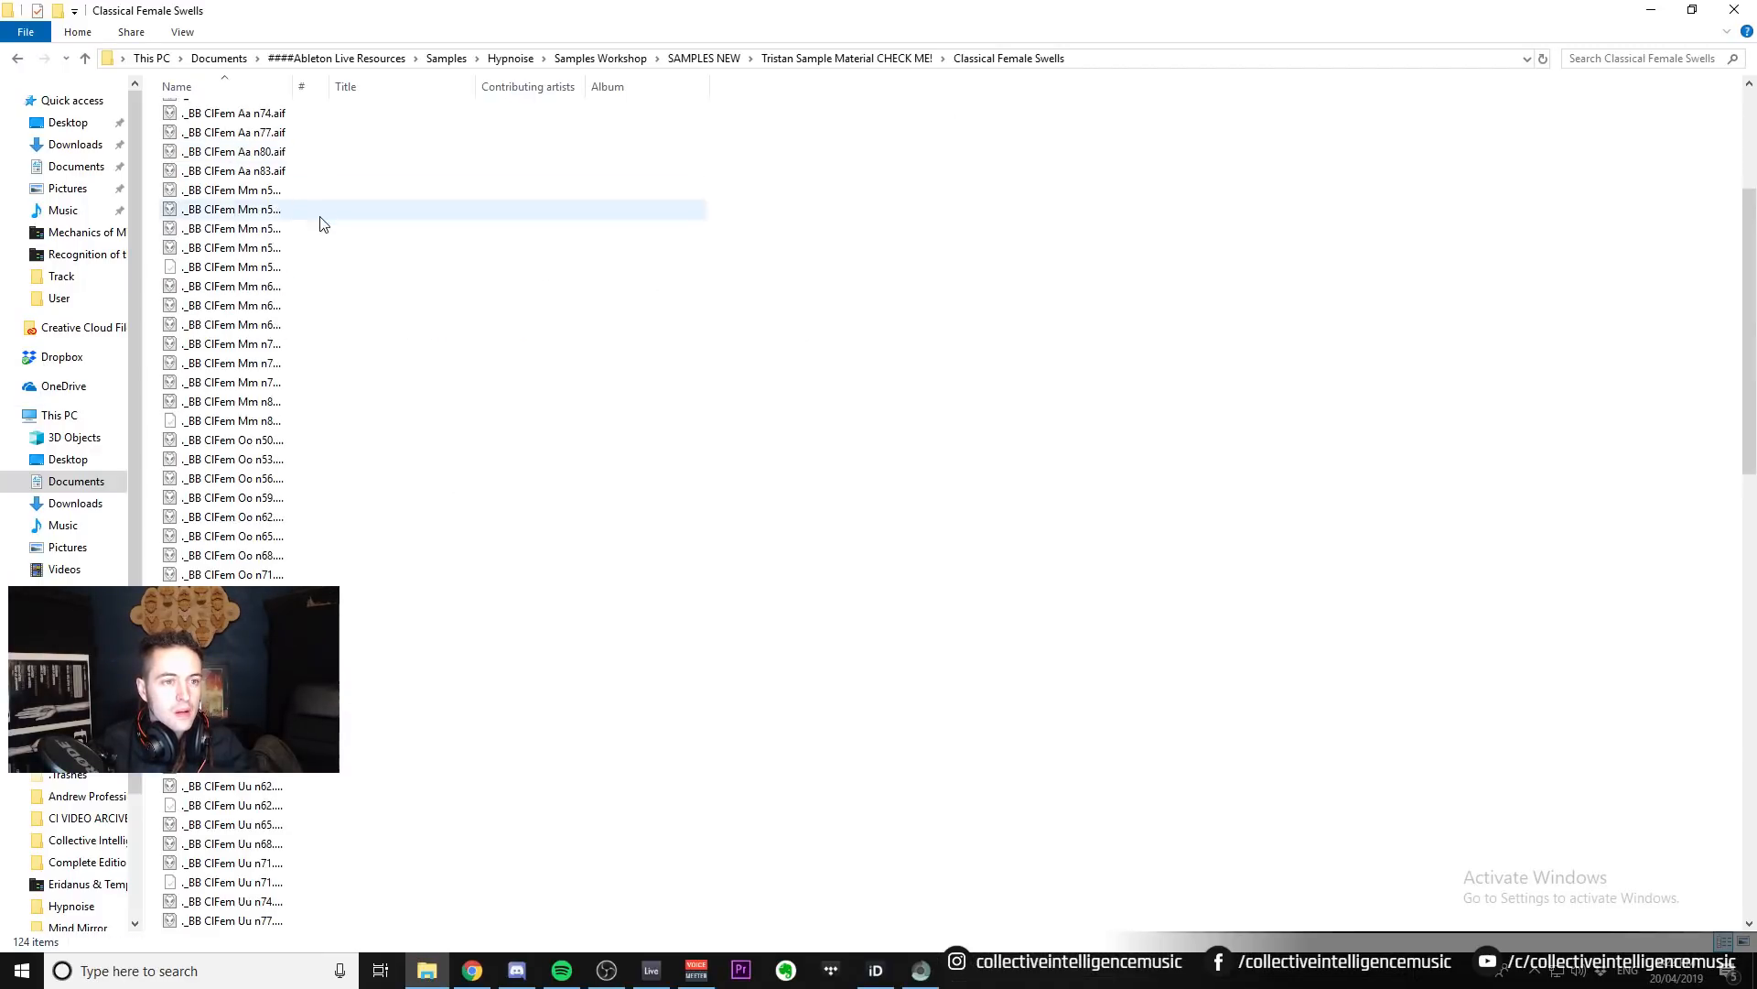
{"action": "scroll", "coordinate": [316, 324], "scroll_direction": "down", "scroll_amount": 6}
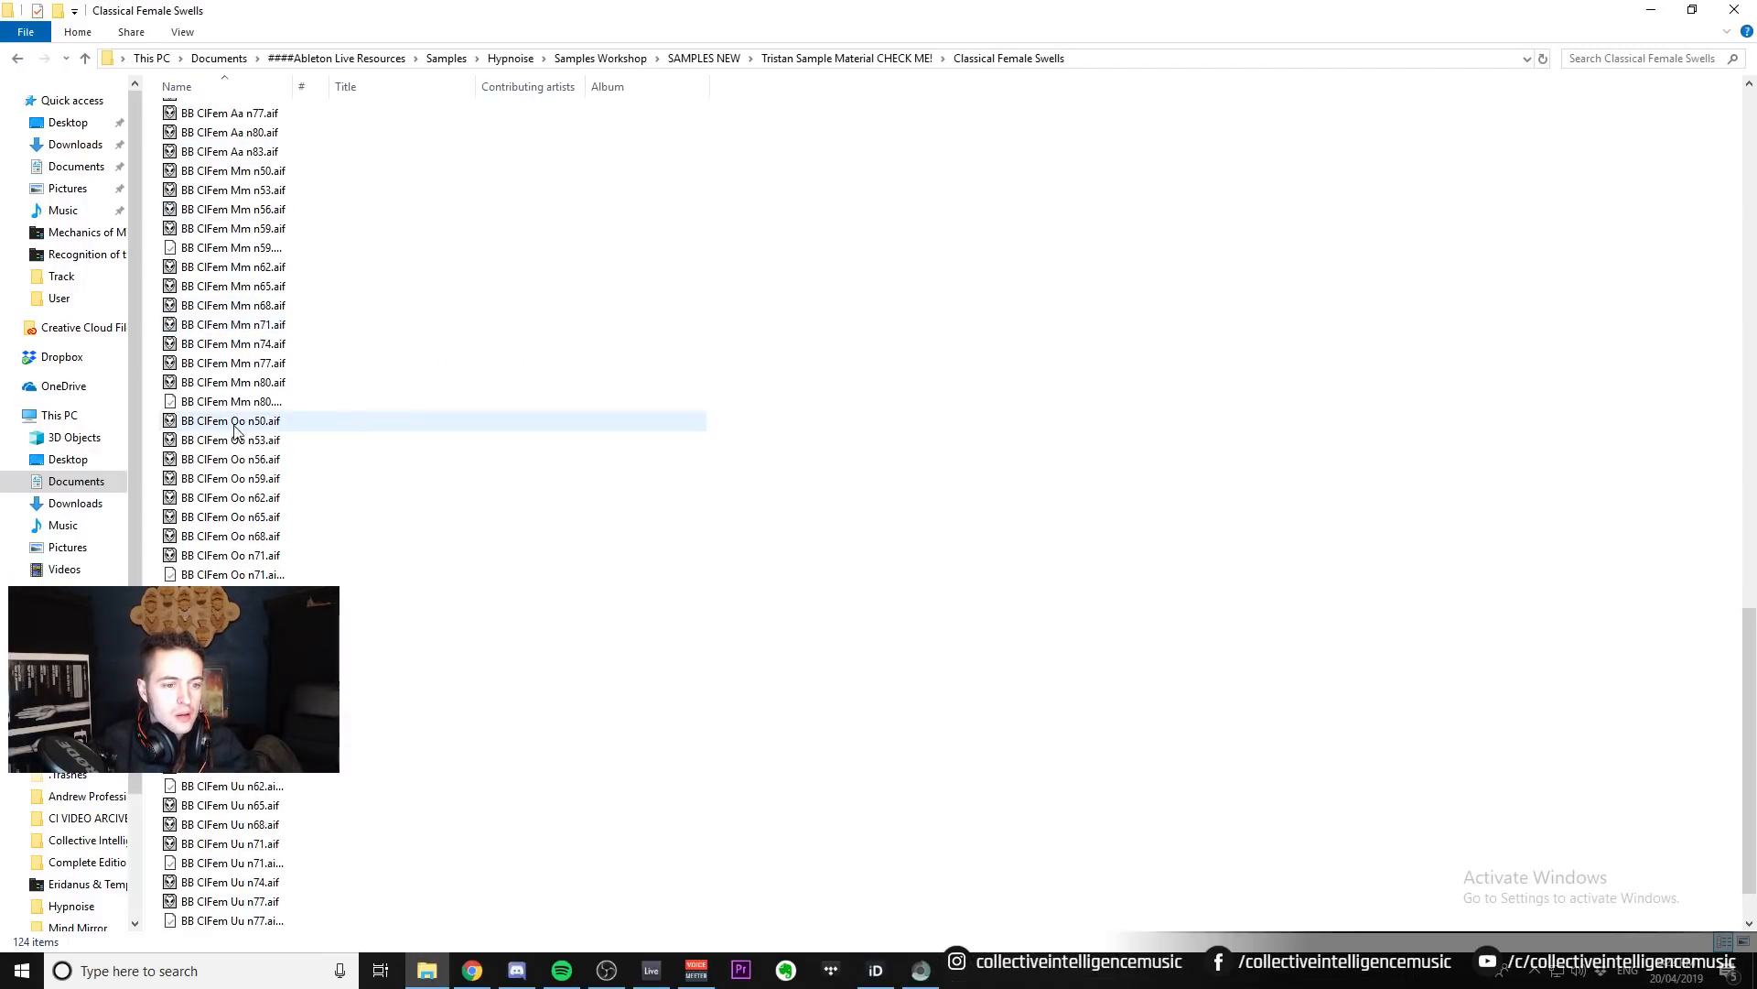
{"action": "key", "text": "alt+Tab"}
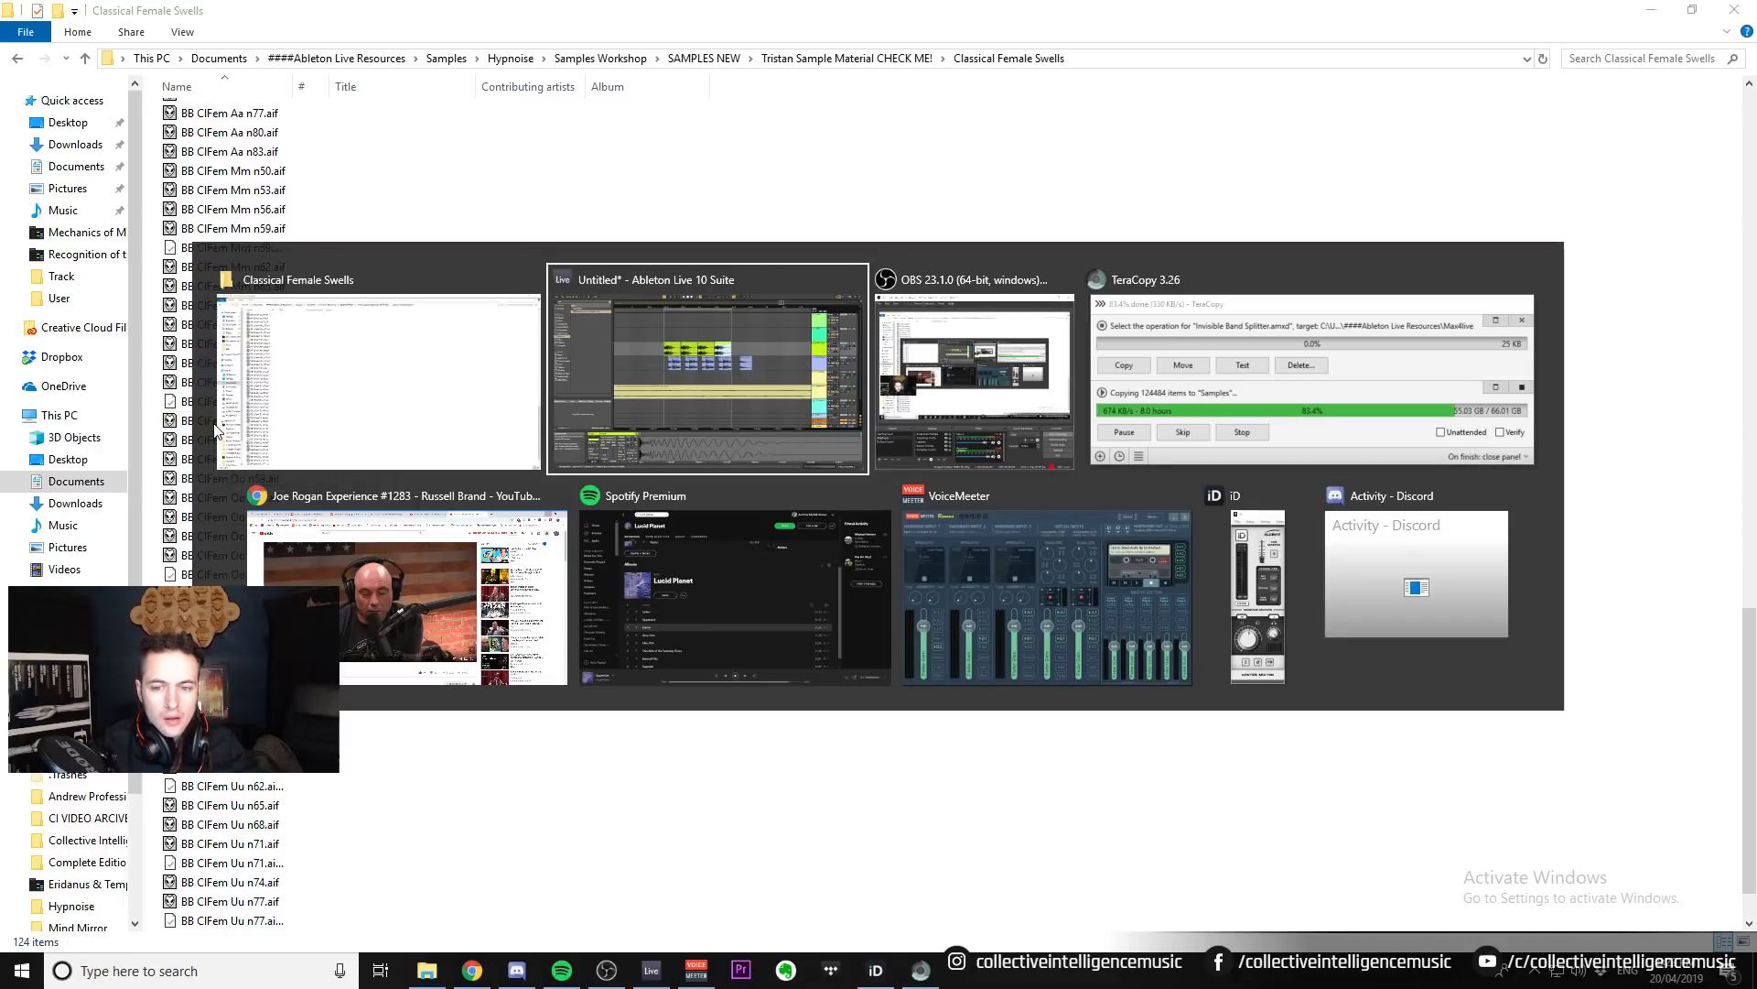
{"action": "key", "text": "alt+Tab"}
{"action": "key", "text": "alt+Tab"}
{"action": "key", "text": "alt+Tab"}
{"action": "key", "text": "alt+Tab"}
{"action": "key", "text": "alt+Tab"}
{"action": "key", "text": "alt+Tab"}
{"action": "key", "text": "alt+Tab"}
{"action": "key", "text": "alt+Tab"}
{"action": "key", "text": "alt+Tab"}
{"action": "key", "text": "alt+Tab"}
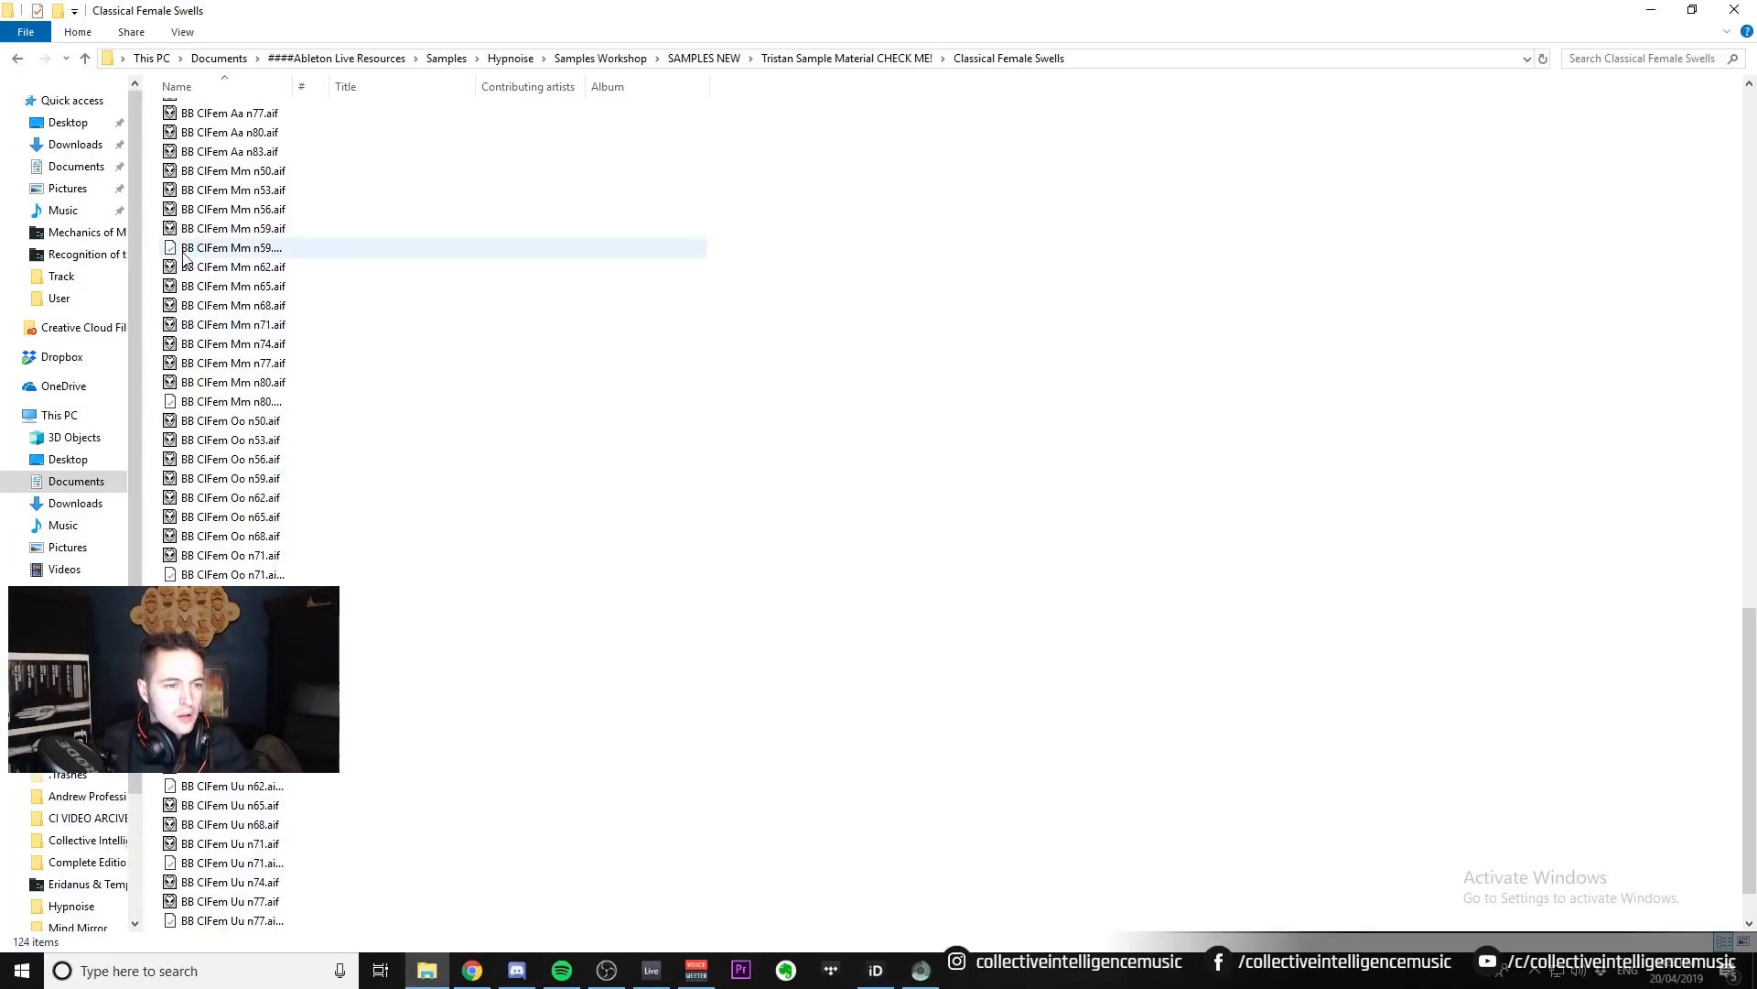
Audition BB ClFem Mm n62, BB ClFem Oo n50 and three more vocal samples further down the Classical Female Swells folder.
{"action": "double_click", "coordinate": [186, 266]}
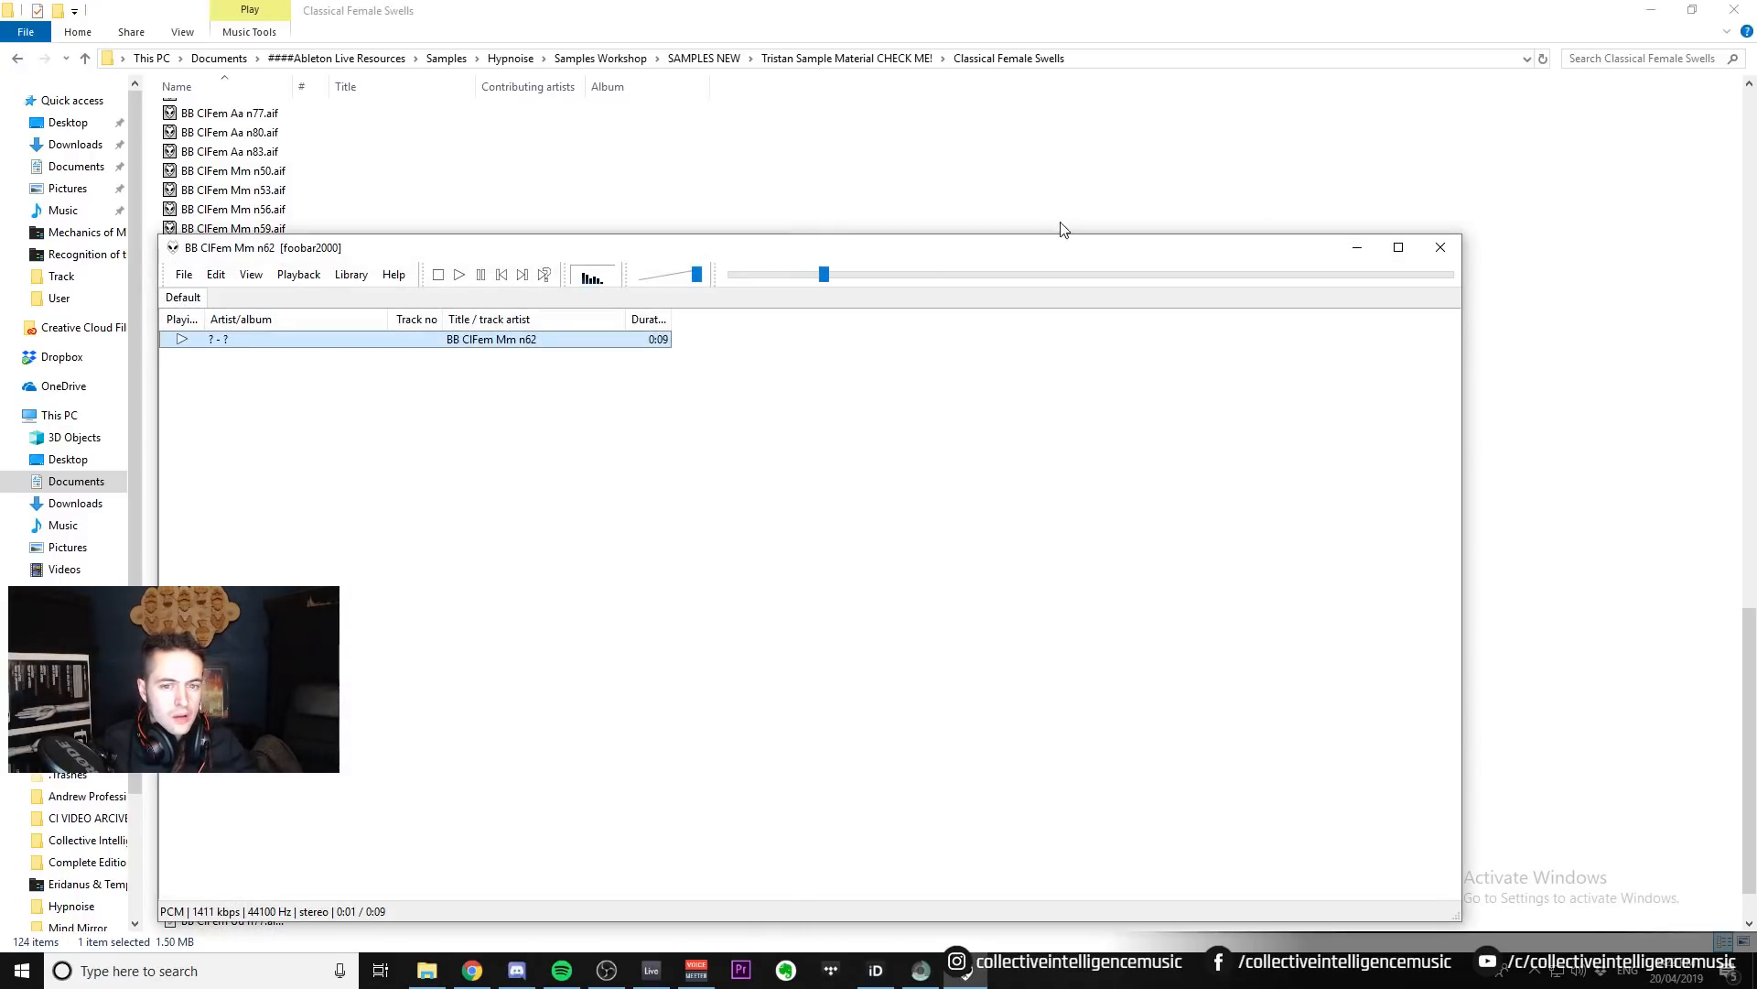
{"action": "left_click", "coordinate": [1441, 247]}
{"action": "double_click", "coordinate": [229, 401]}
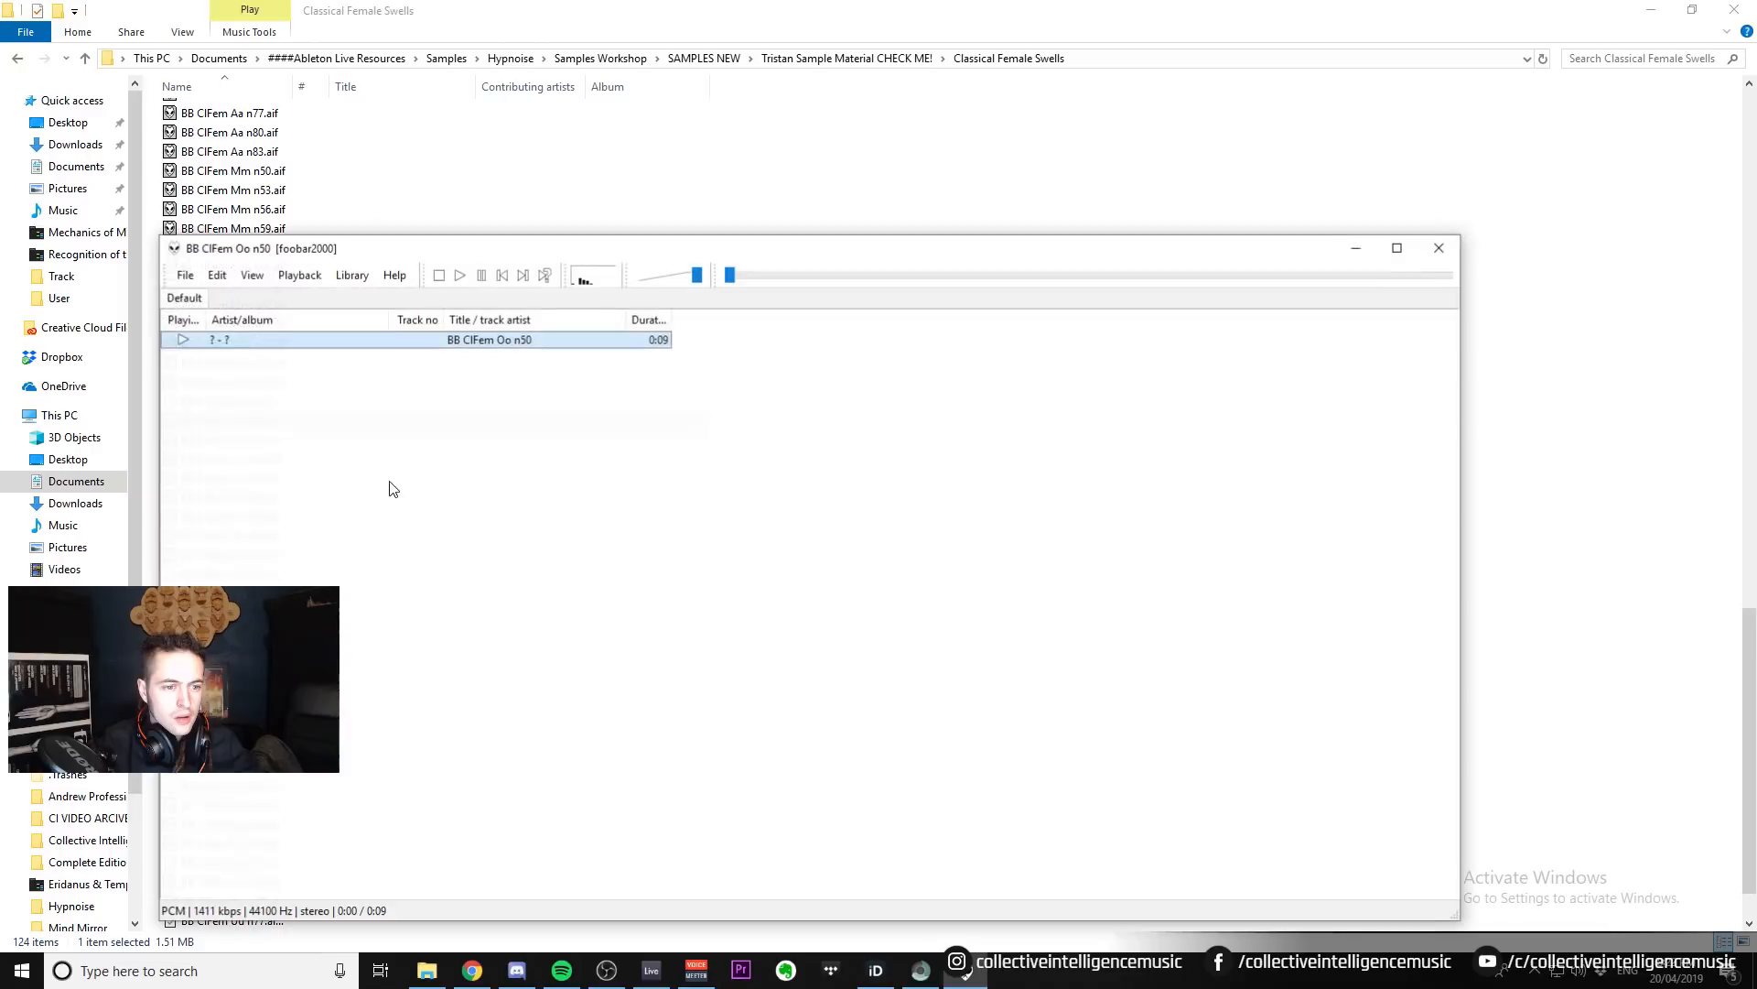
{"action": "left_click", "coordinate": [1441, 248]}
{"action": "double_click", "coordinate": [380, 635]}
{"action": "left_click", "coordinate": [1441, 247]}
{"action": "double_click", "coordinate": [380, 670]}
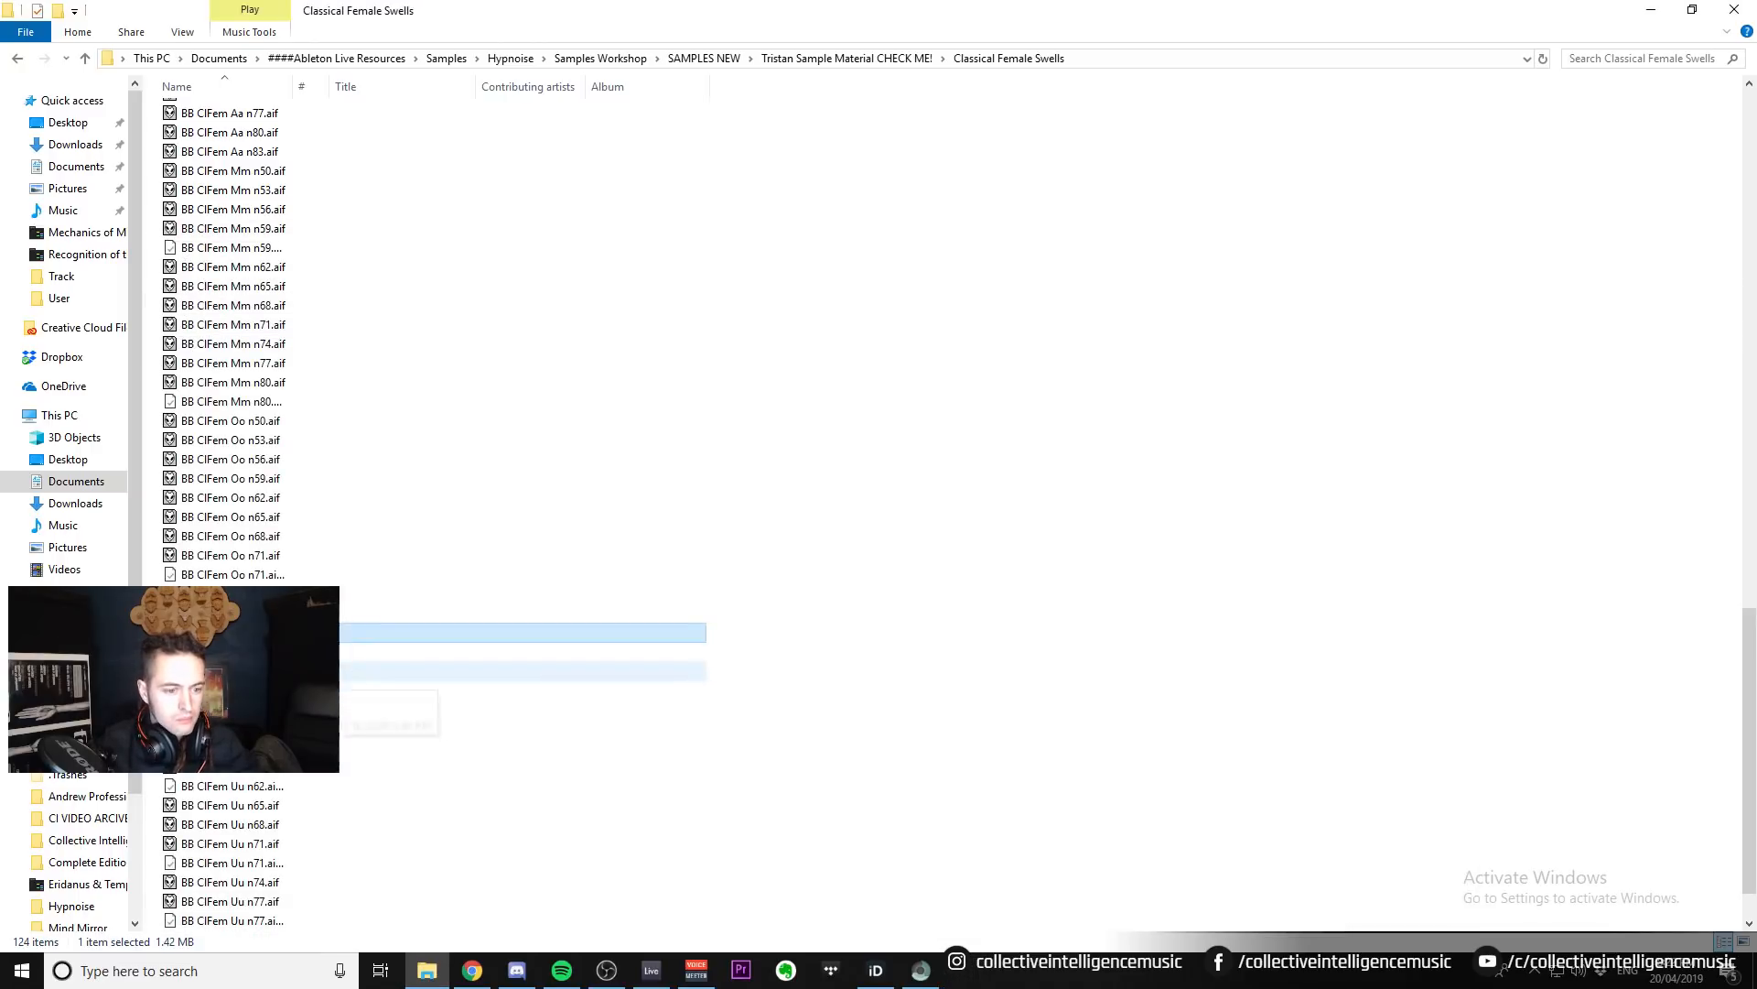
{"action": "left_click", "coordinate": [1441, 247]}
{"action": "double_click", "coordinate": [380, 747]}
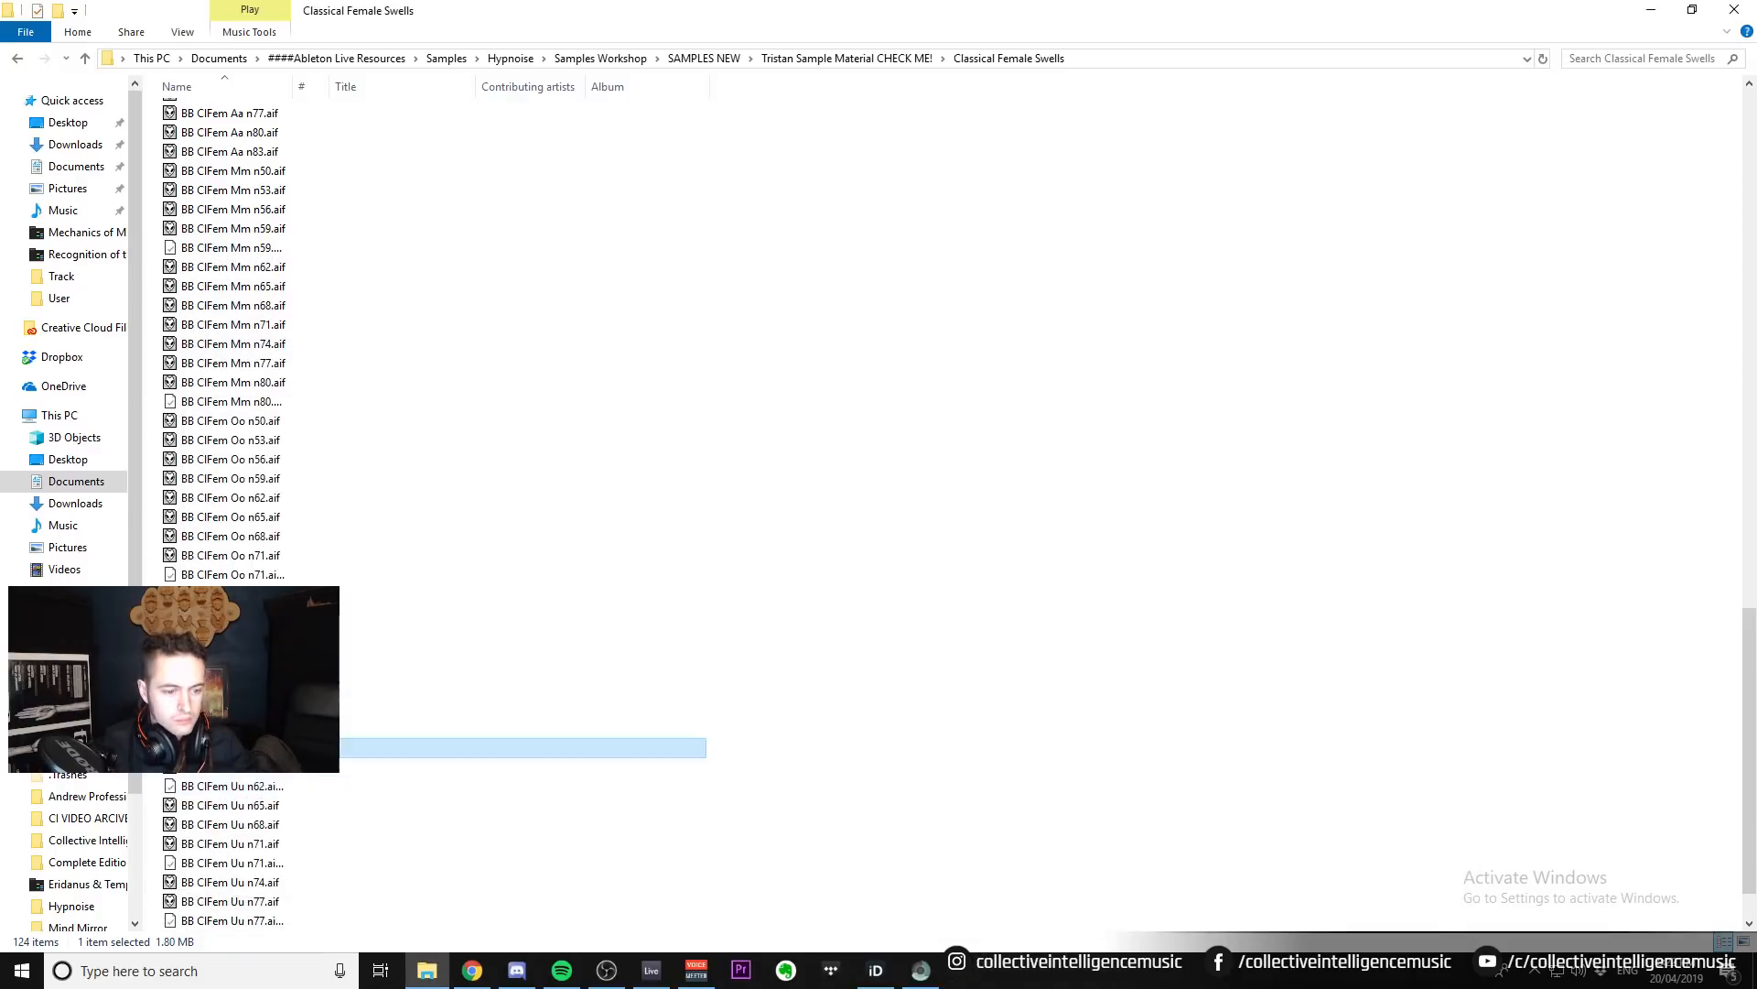
{"action": "left_click", "coordinate": [1441, 247]}
{"action": "scroll", "coordinate": [530, 616], "scroll_direction": "up", "scroll_amount": 20}
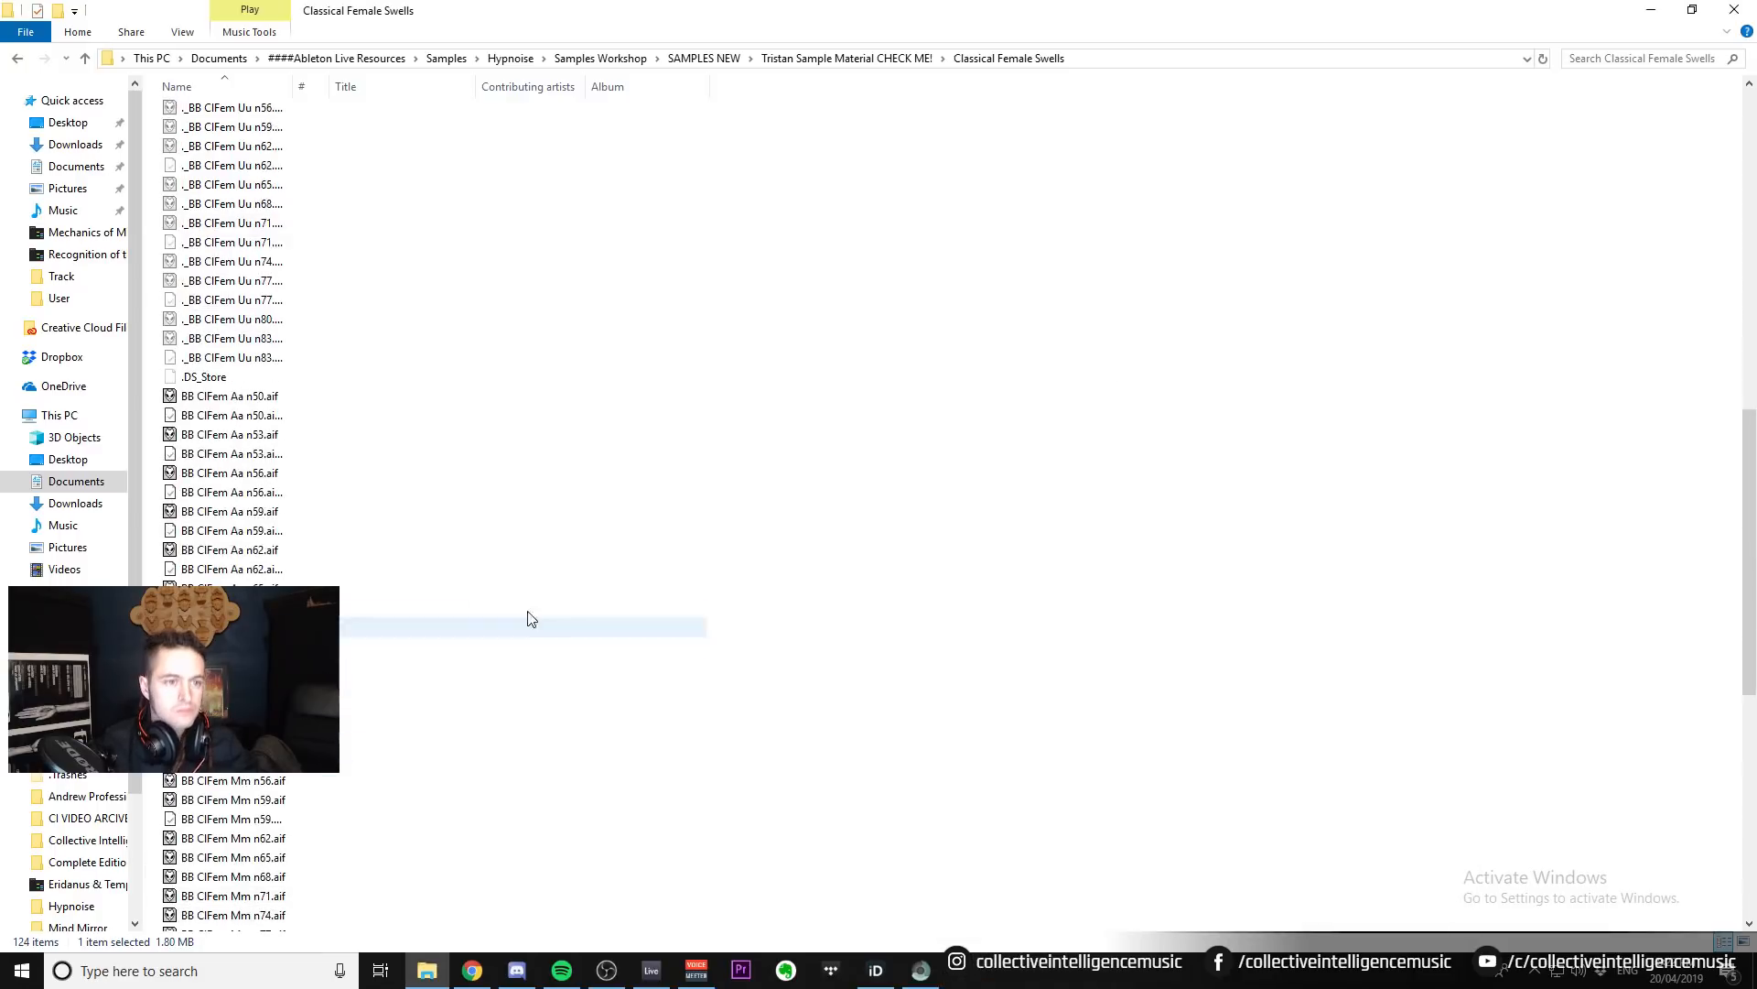
{"action": "scroll", "coordinate": [364, 587], "scroll_direction": "up", "scroll_amount": 3}
Open the Killerwatts Album Sounds folder, play VEC1 Sounds 07 Sol-7 G#.wav and move the player window clear of the file list.
{"action": "key", "text": "BackSpace"}
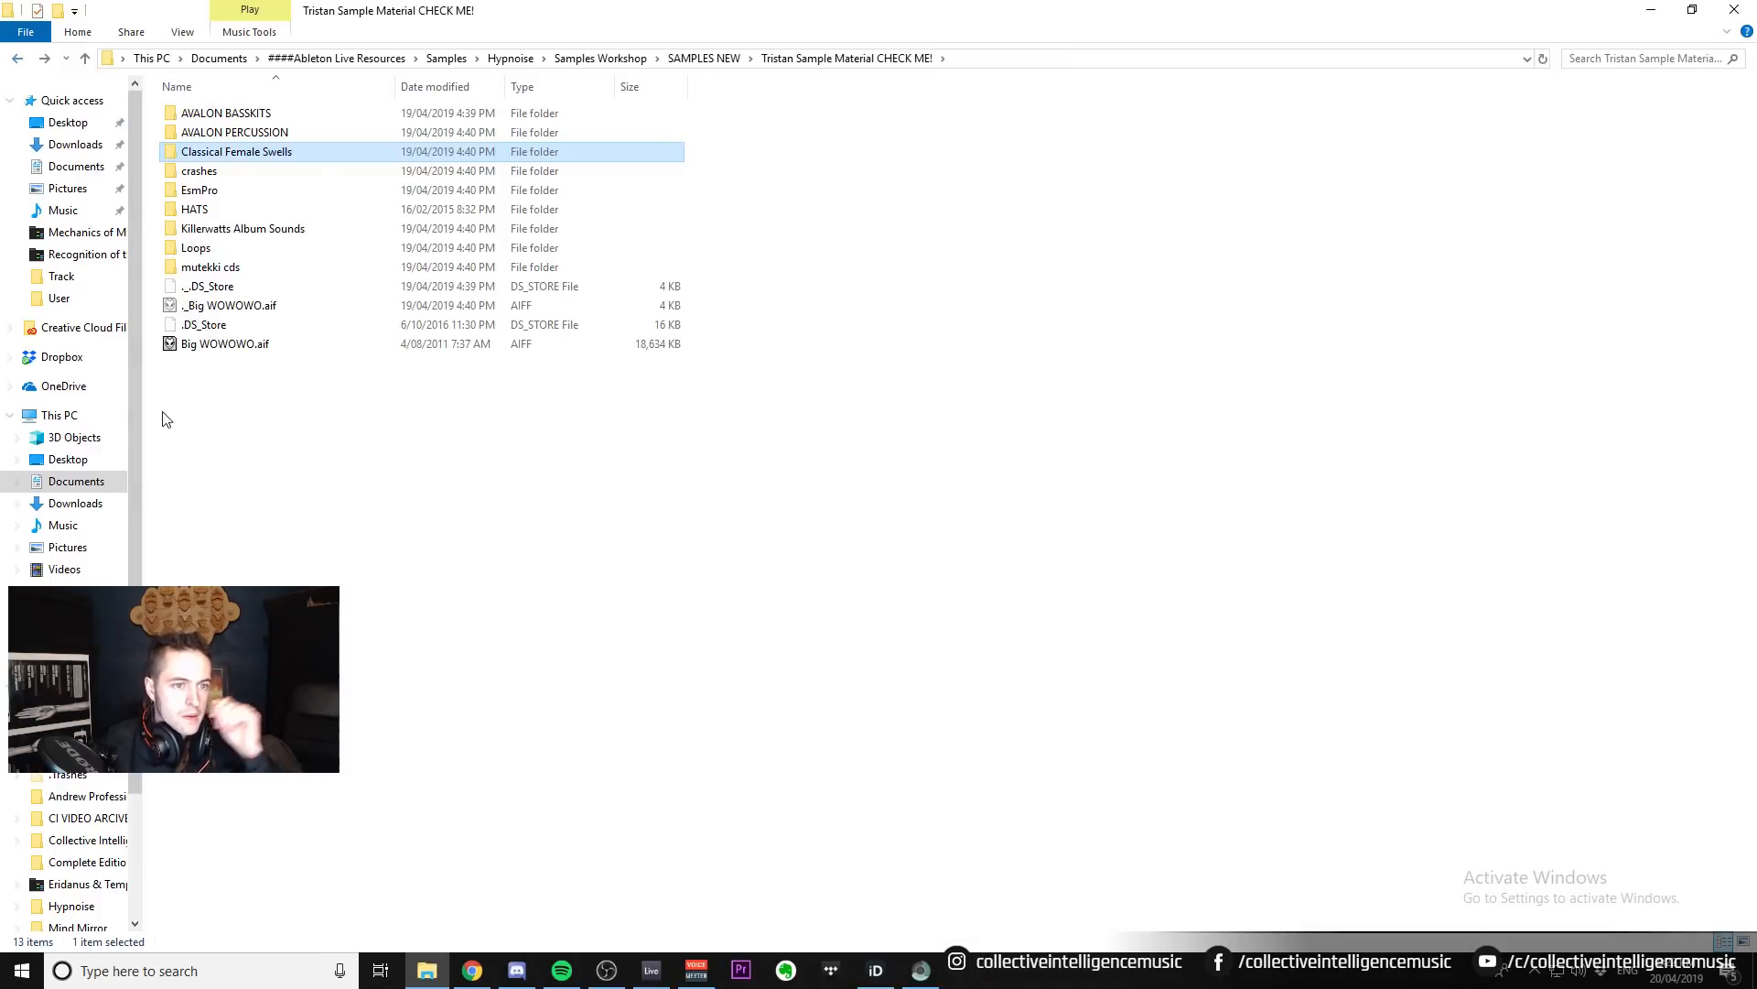
{"action": "double_click", "coordinate": [239, 228]}
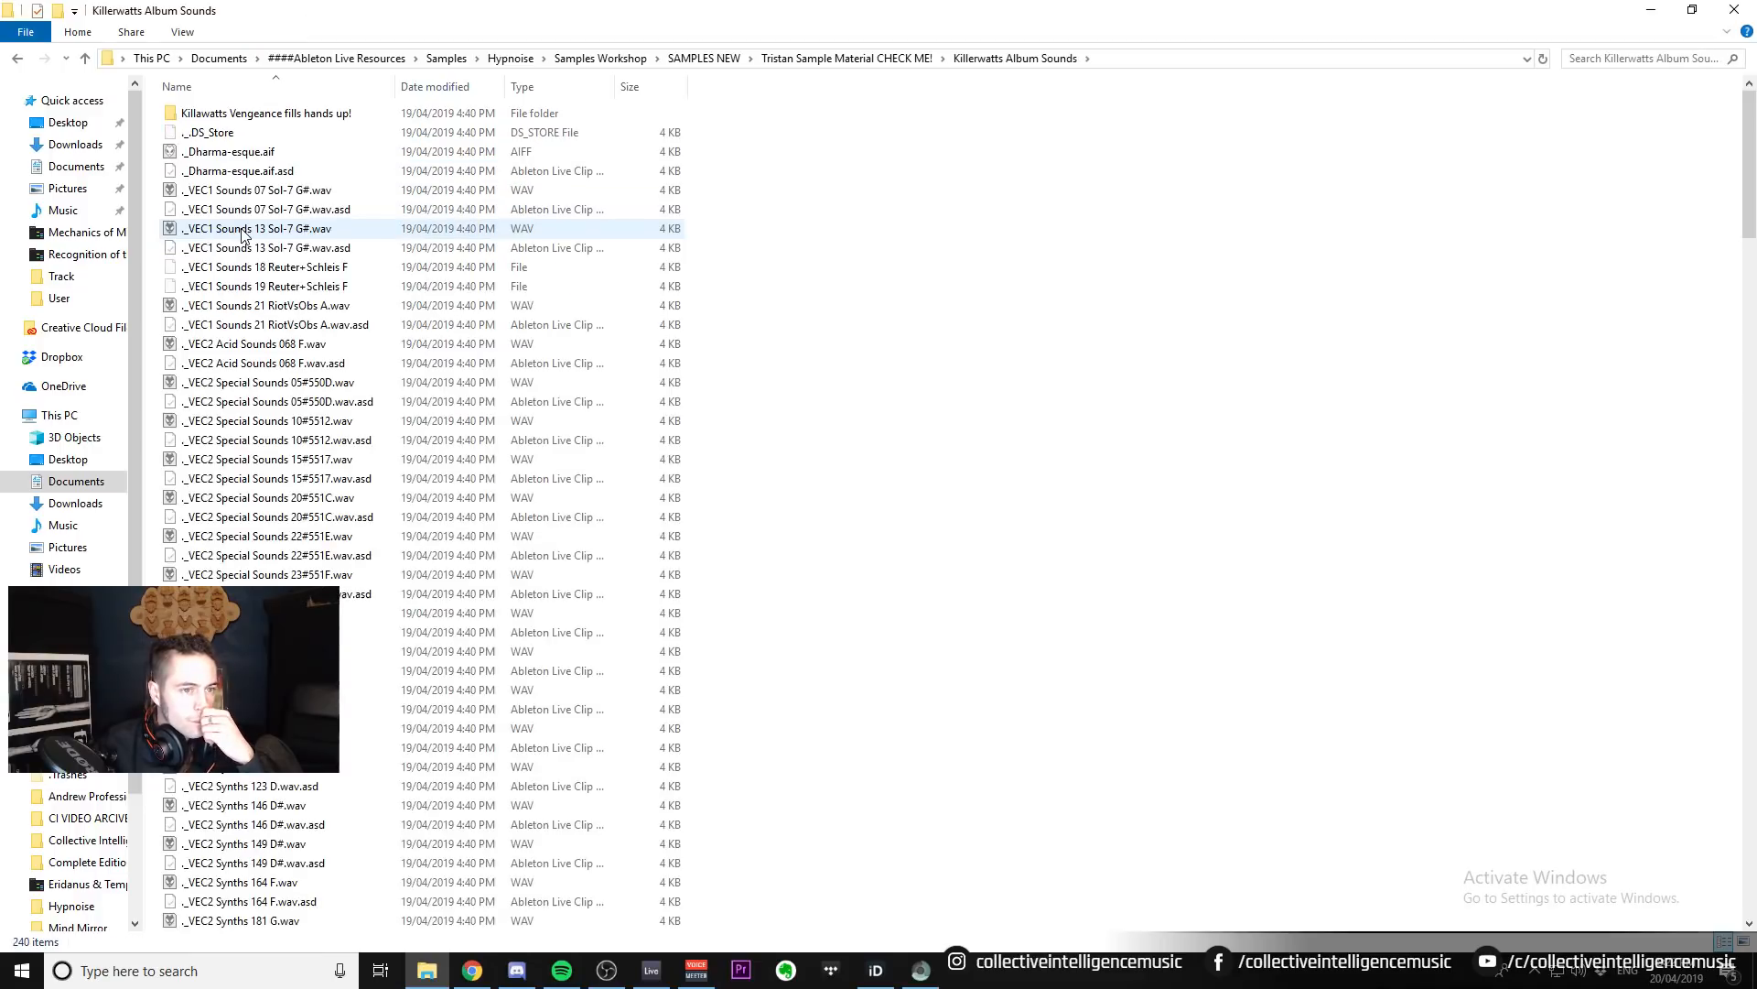
{"action": "scroll", "coordinate": [236, 476], "scroll_direction": "down", "scroll_amount": 20}
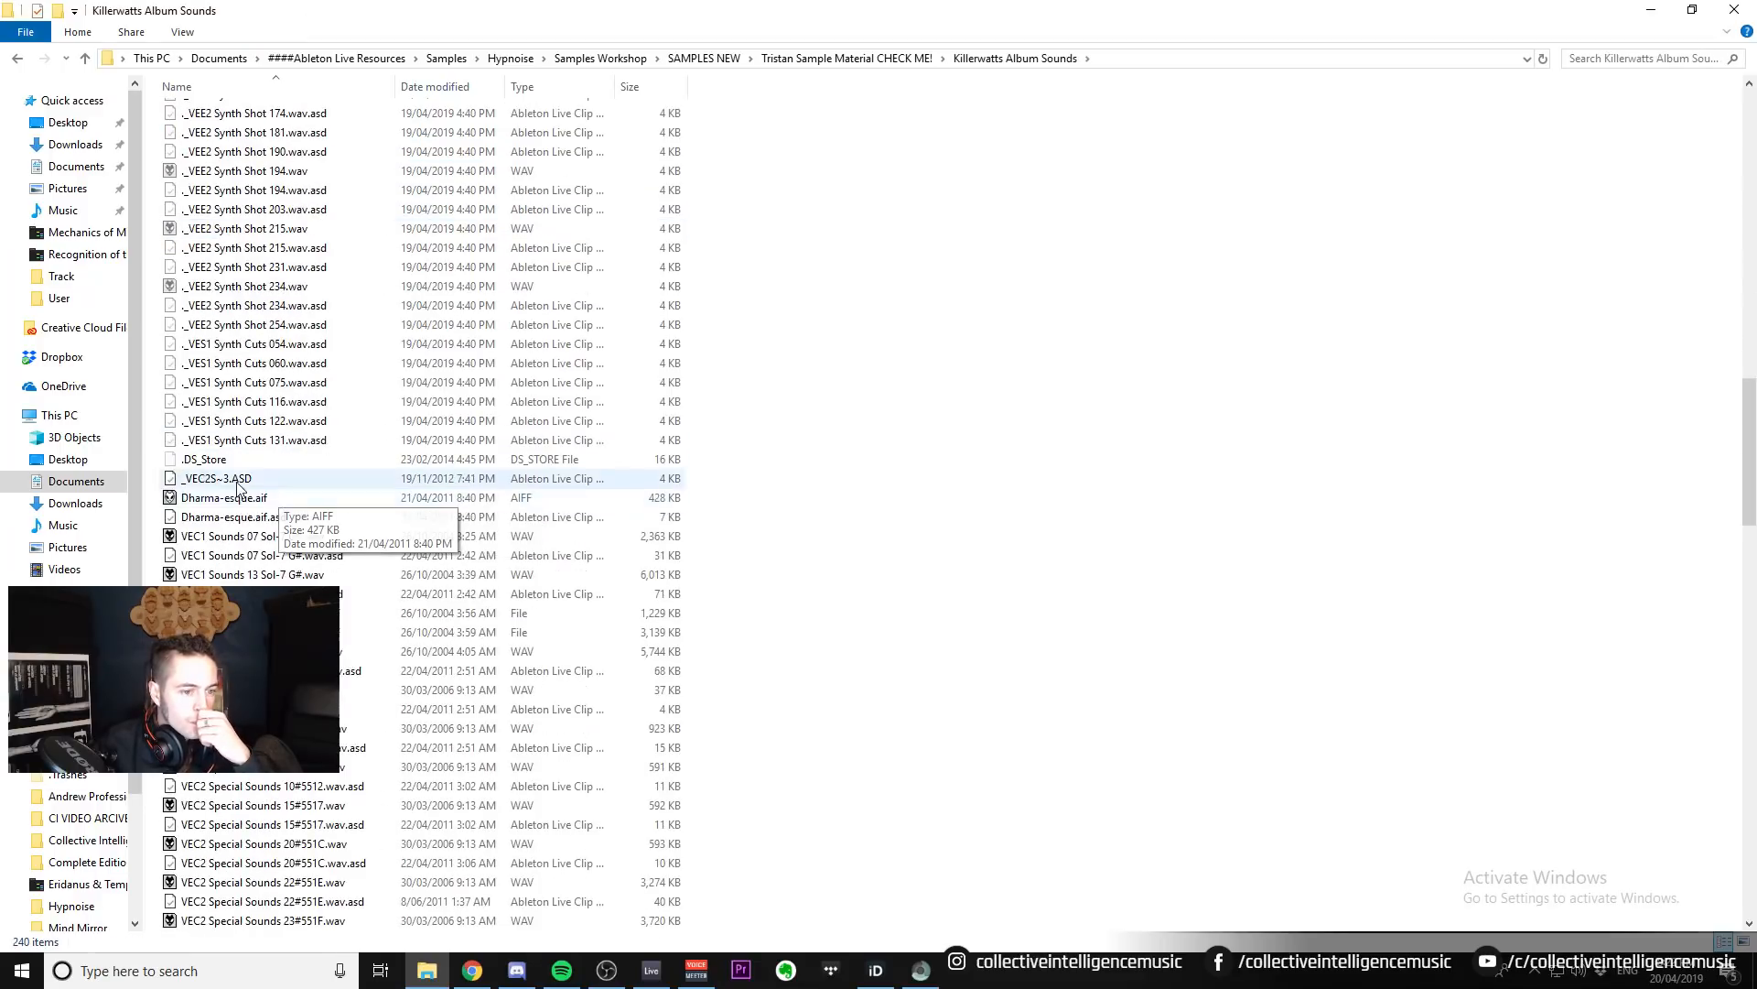
{"action": "double_click", "coordinate": [229, 536]}
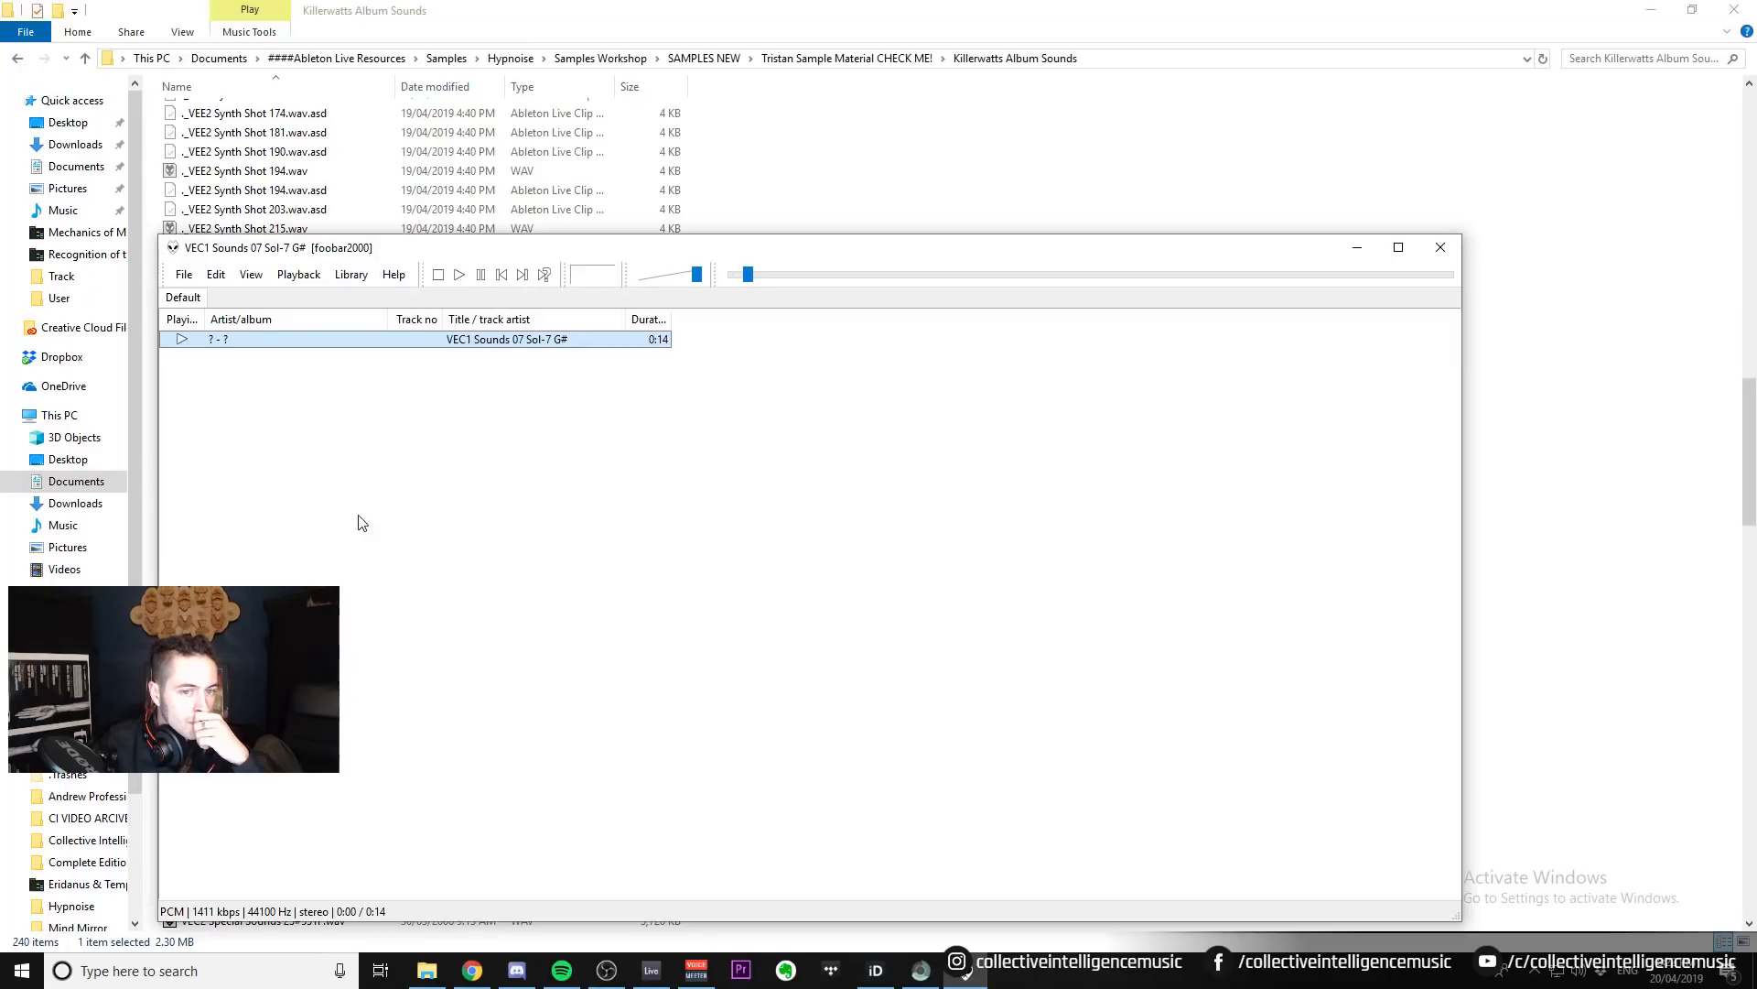
{"action": "left_click_drag", "start_coordinate": [638, 254], "coordinate": [848, 161]}
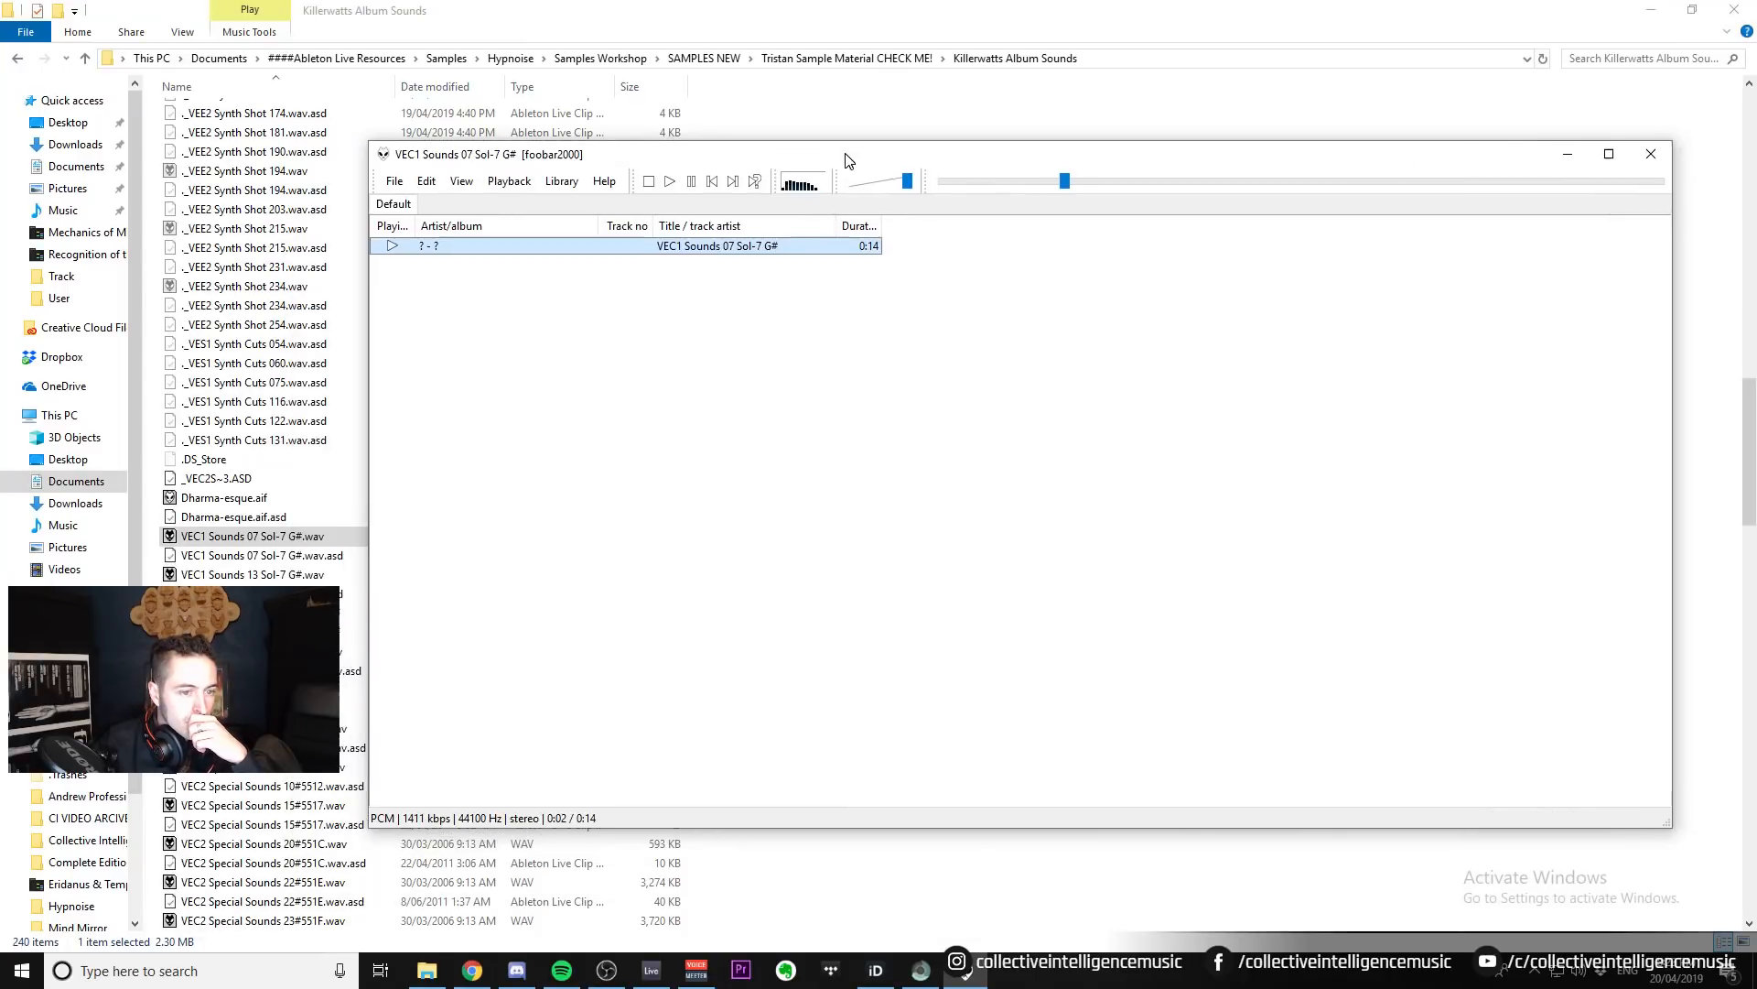
Audition VEC1 Sounds 13 and 21, VEC2 Acid Sounds 068 F, and VEC2 Special Sounds 05#550D and 10#5512.
{"action": "left_click", "coordinate": [256, 575]}
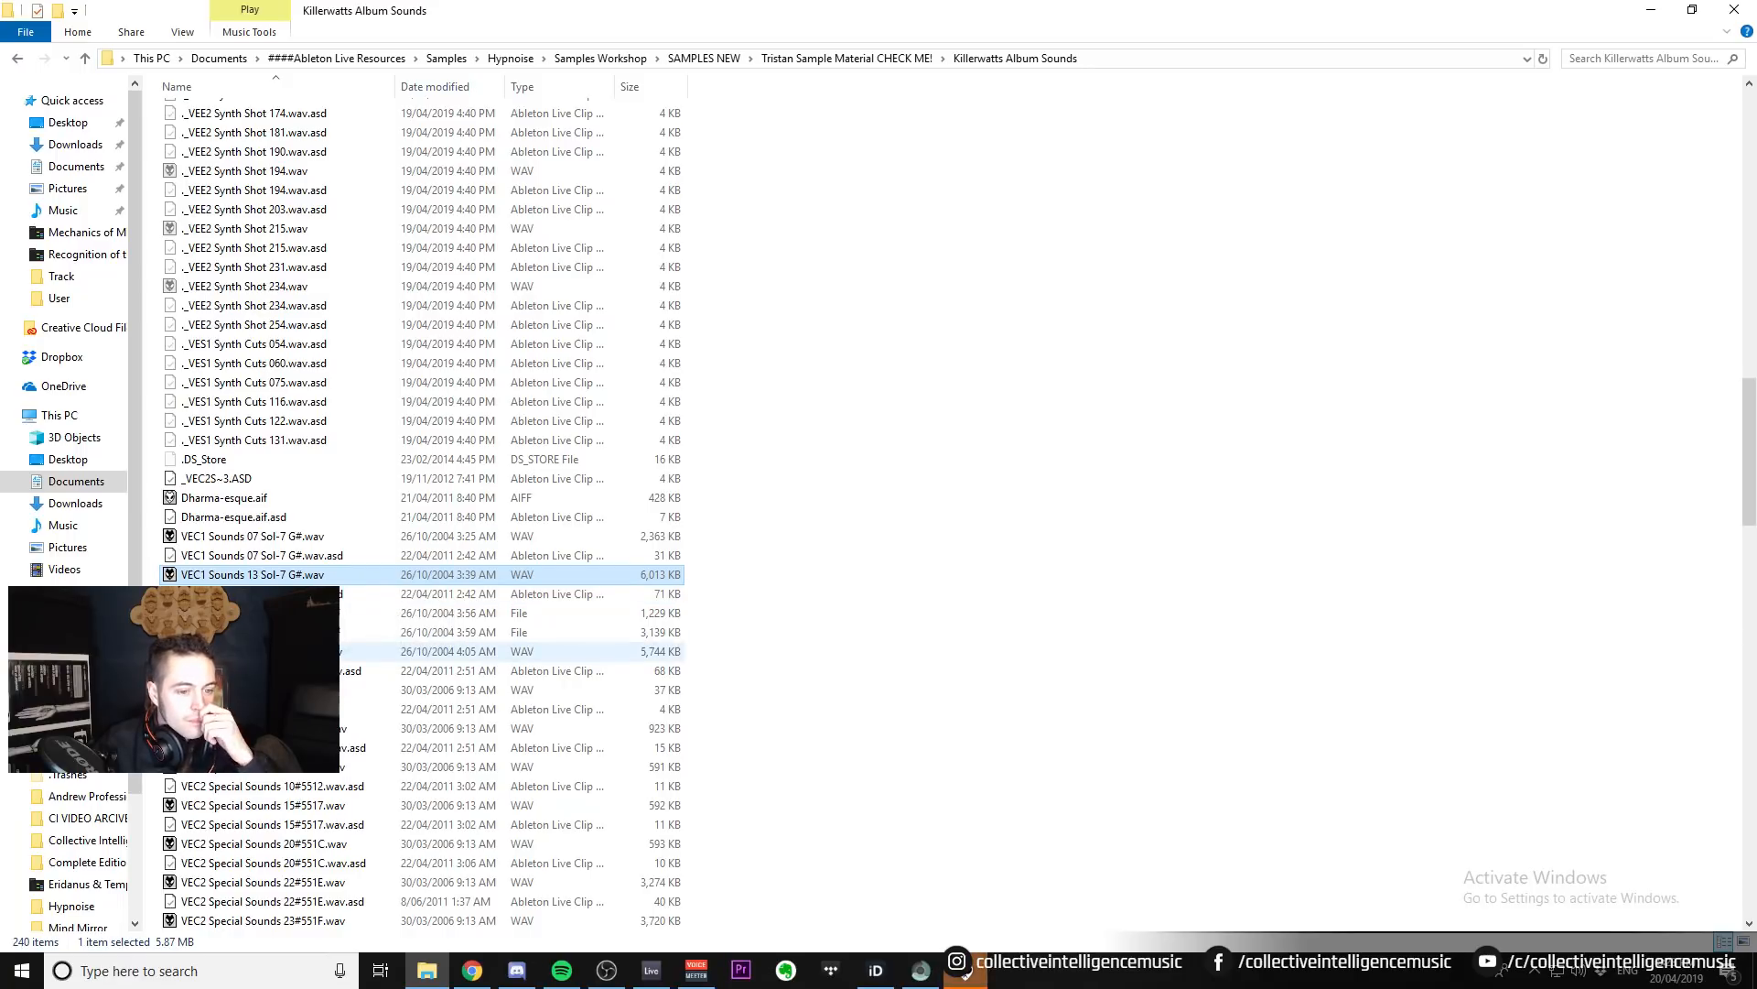
{"action": "left_click", "coordinate": [256, 651]}
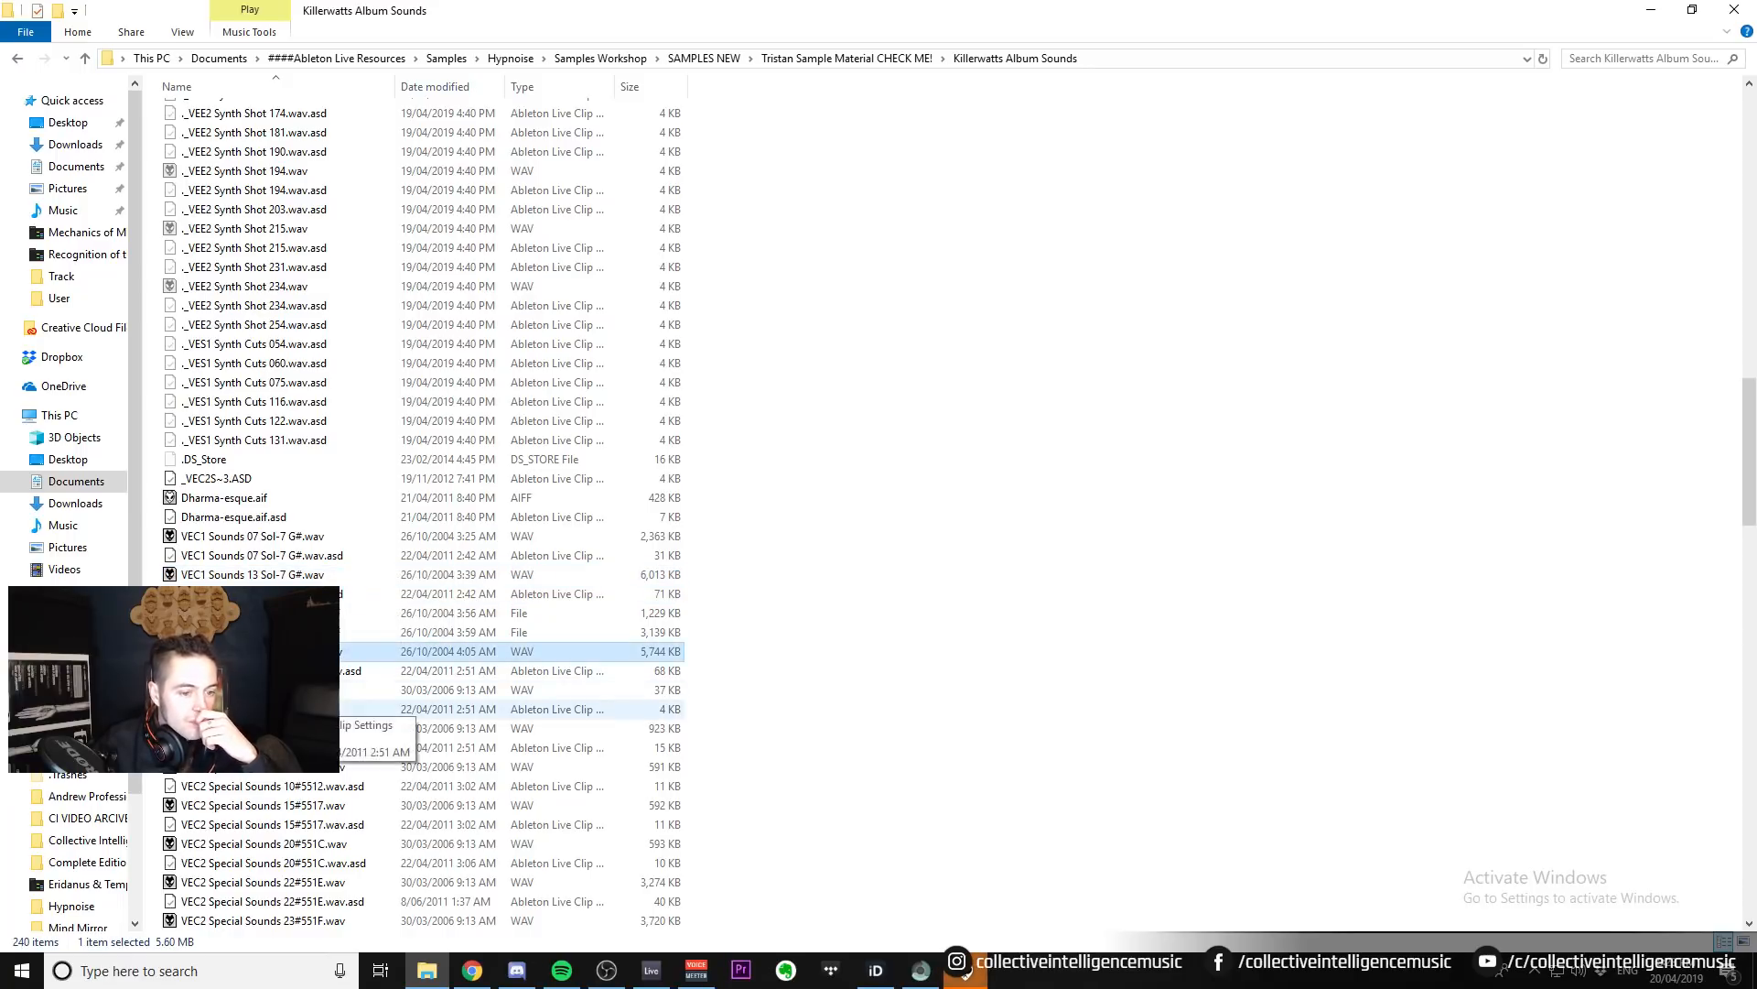
{"action": "left_click", "coordinate": [257, 689]}
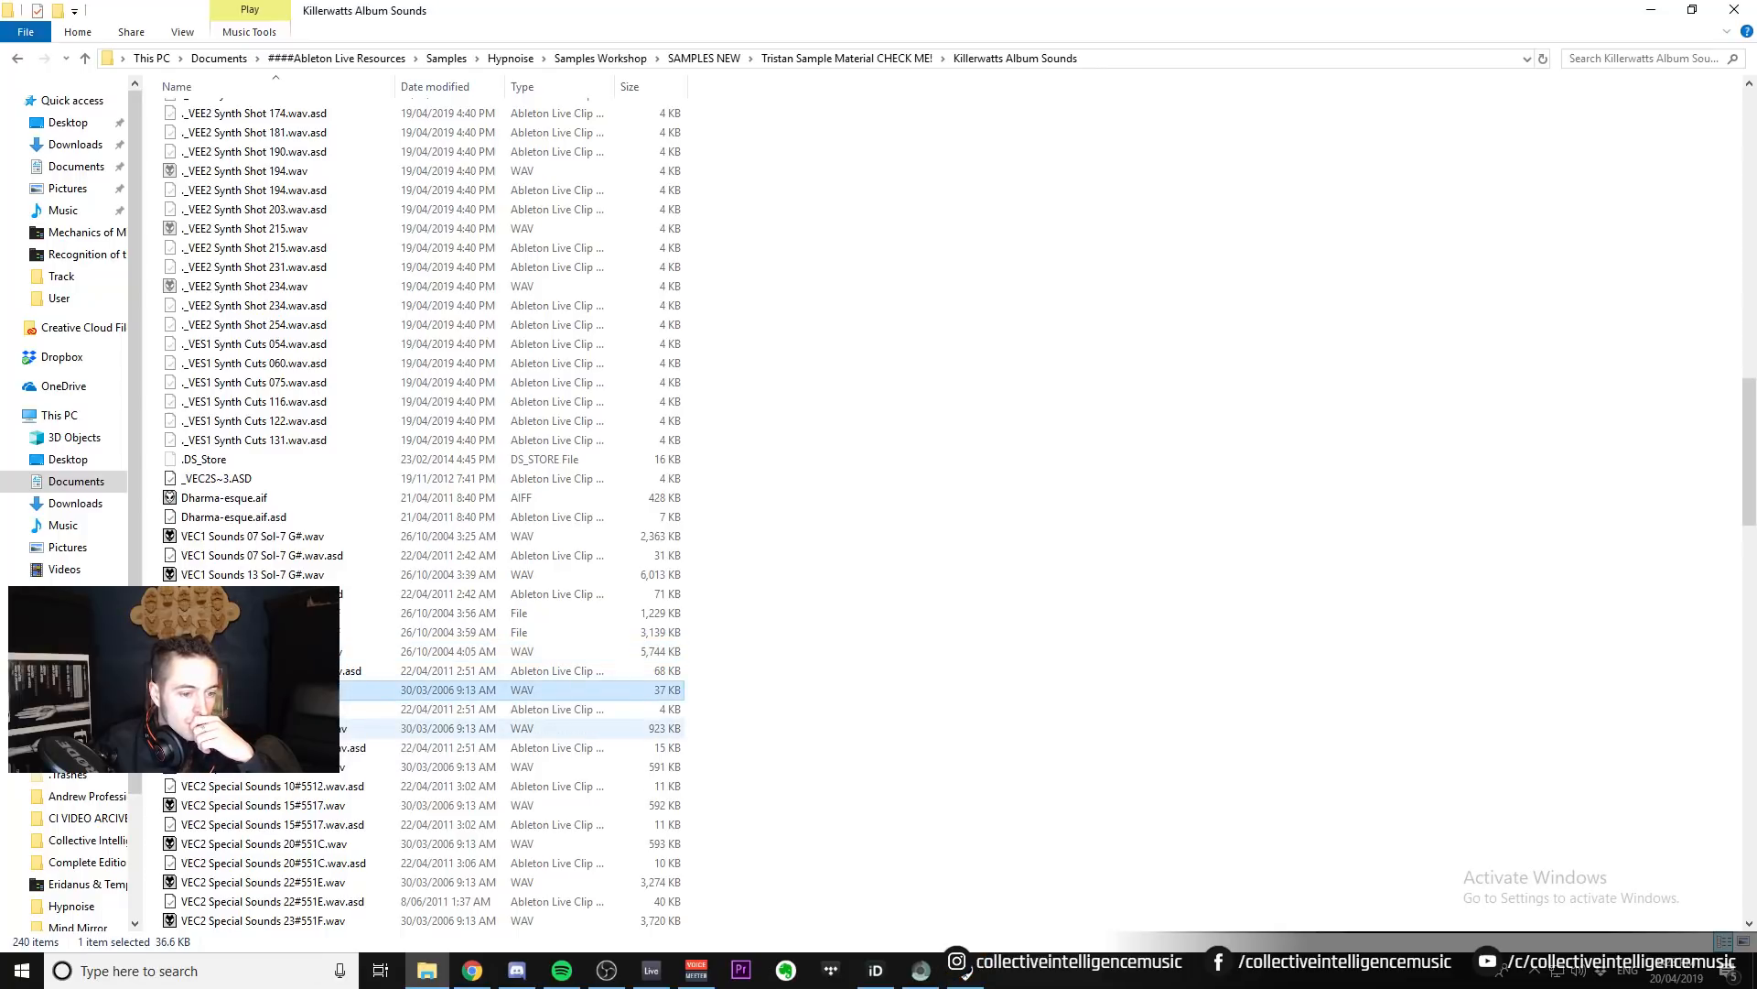
{"action": "left_click", "coordinate": [270, 728]}
{"action": "left_click", "coordinate": [272, 769]}
Audition VEC2 Special Sounds 15#5517, 20#551C and 22#551E.
{"action": "scroll", "coordinate": [272, 775], "scroll_direction": "down", "scroll_amount": 4}
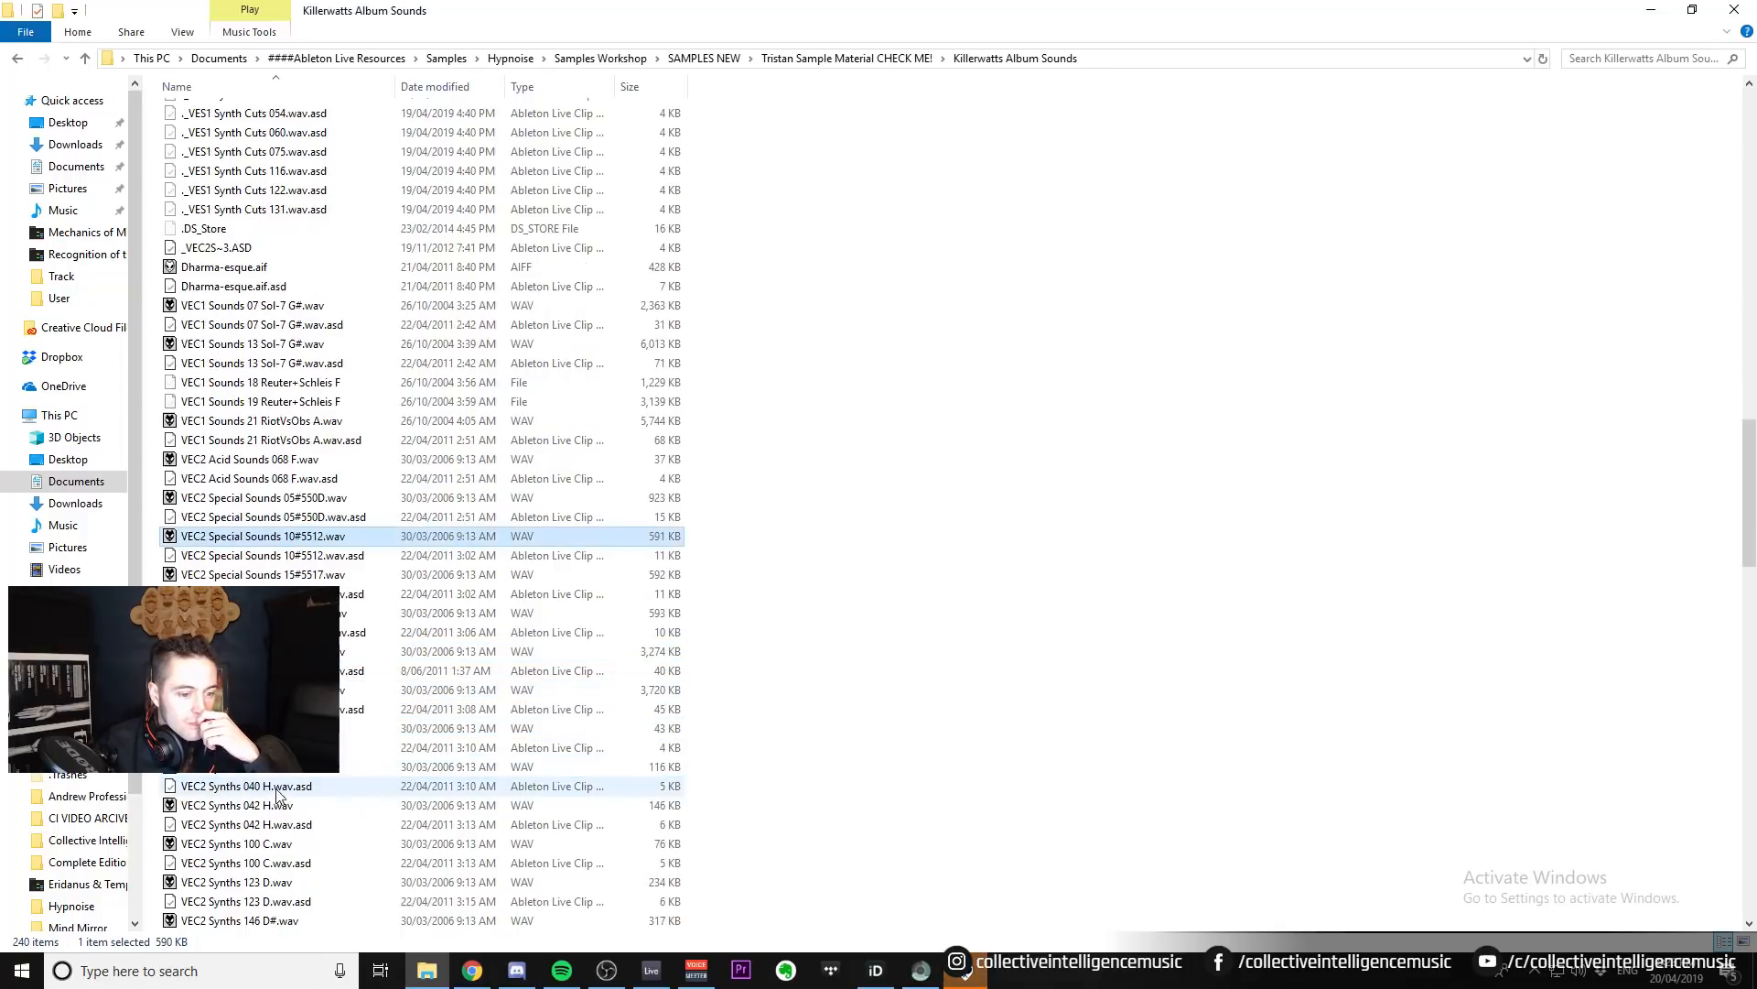
{"action": "left_click", "coordinate": [238, 574]}
{"action": "left_click", "coordinate": [271, 613]}
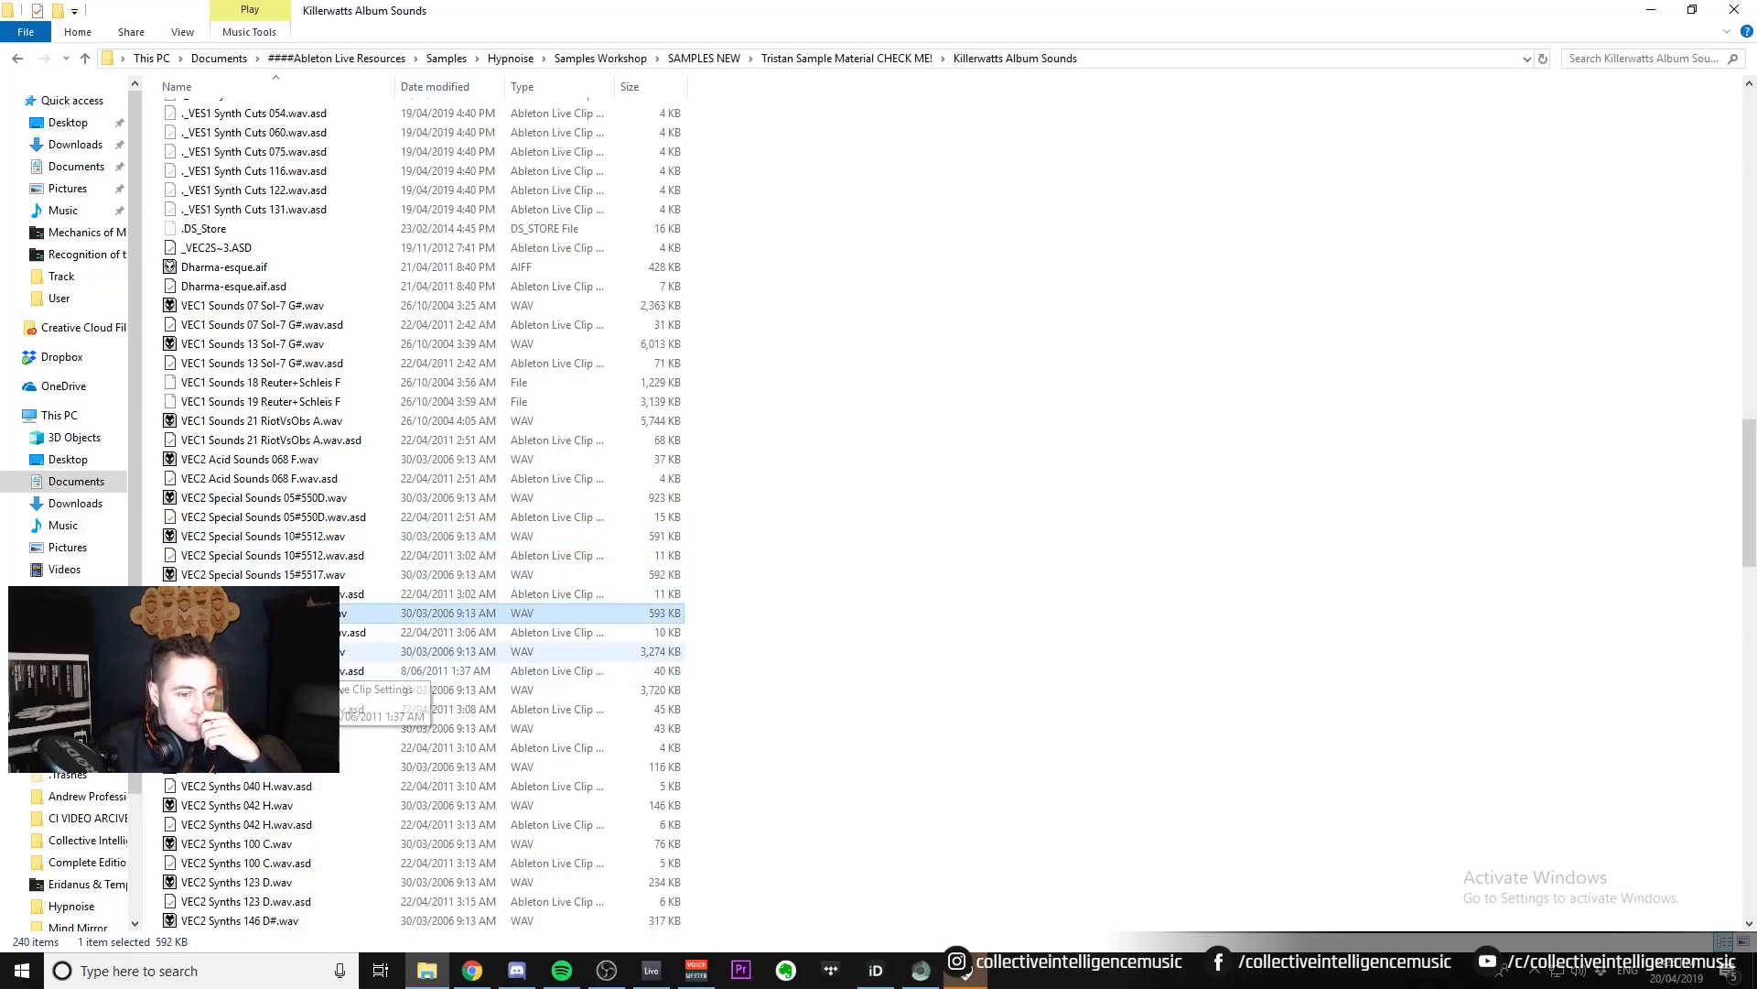
{"action": "left_click", "coordinate": [272, 650]}
{"action": "scroll", "coordinate": [271, 671], "scroll_direction": "down", "scroll_amount": 1}
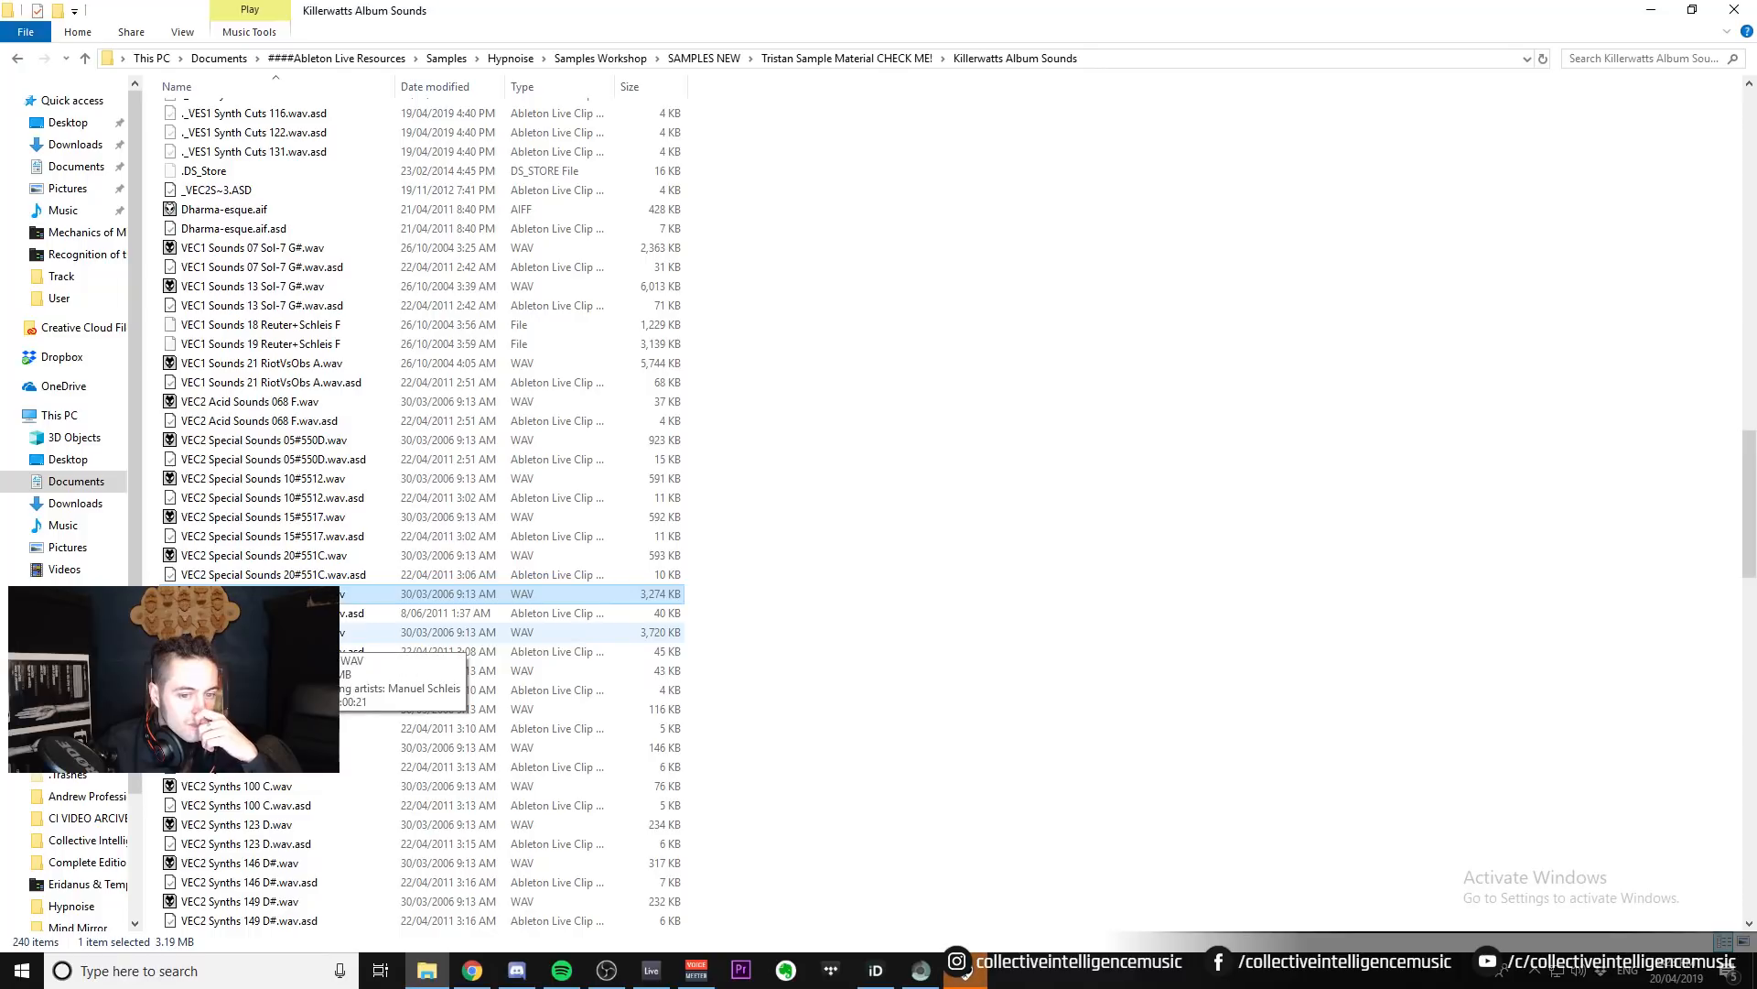
Audition VEC3 Special Sounds 009 Root F and 022 Root B further down the Killerwatts Album Sounds folder.
{"action": "scroll", "coordinate": [329, 641], "scroll_direction": "down", "scroll_amount": 11}
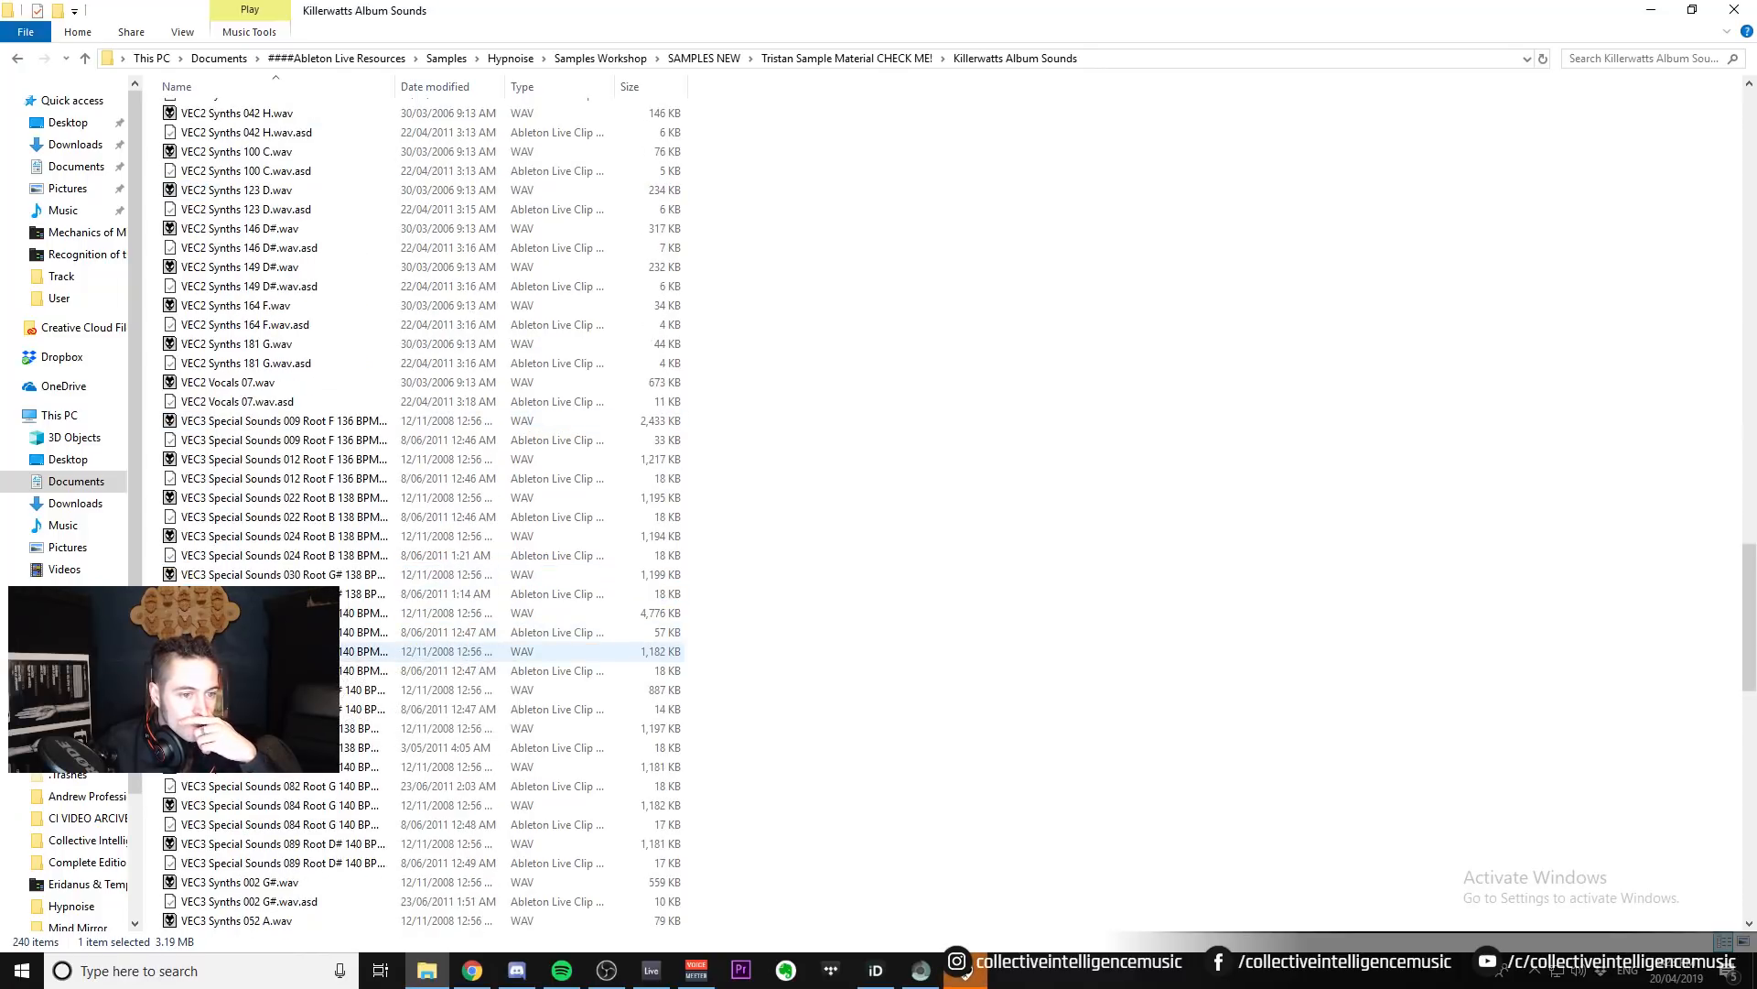
{"action": "left_click", "coordinate": [283, 429]}
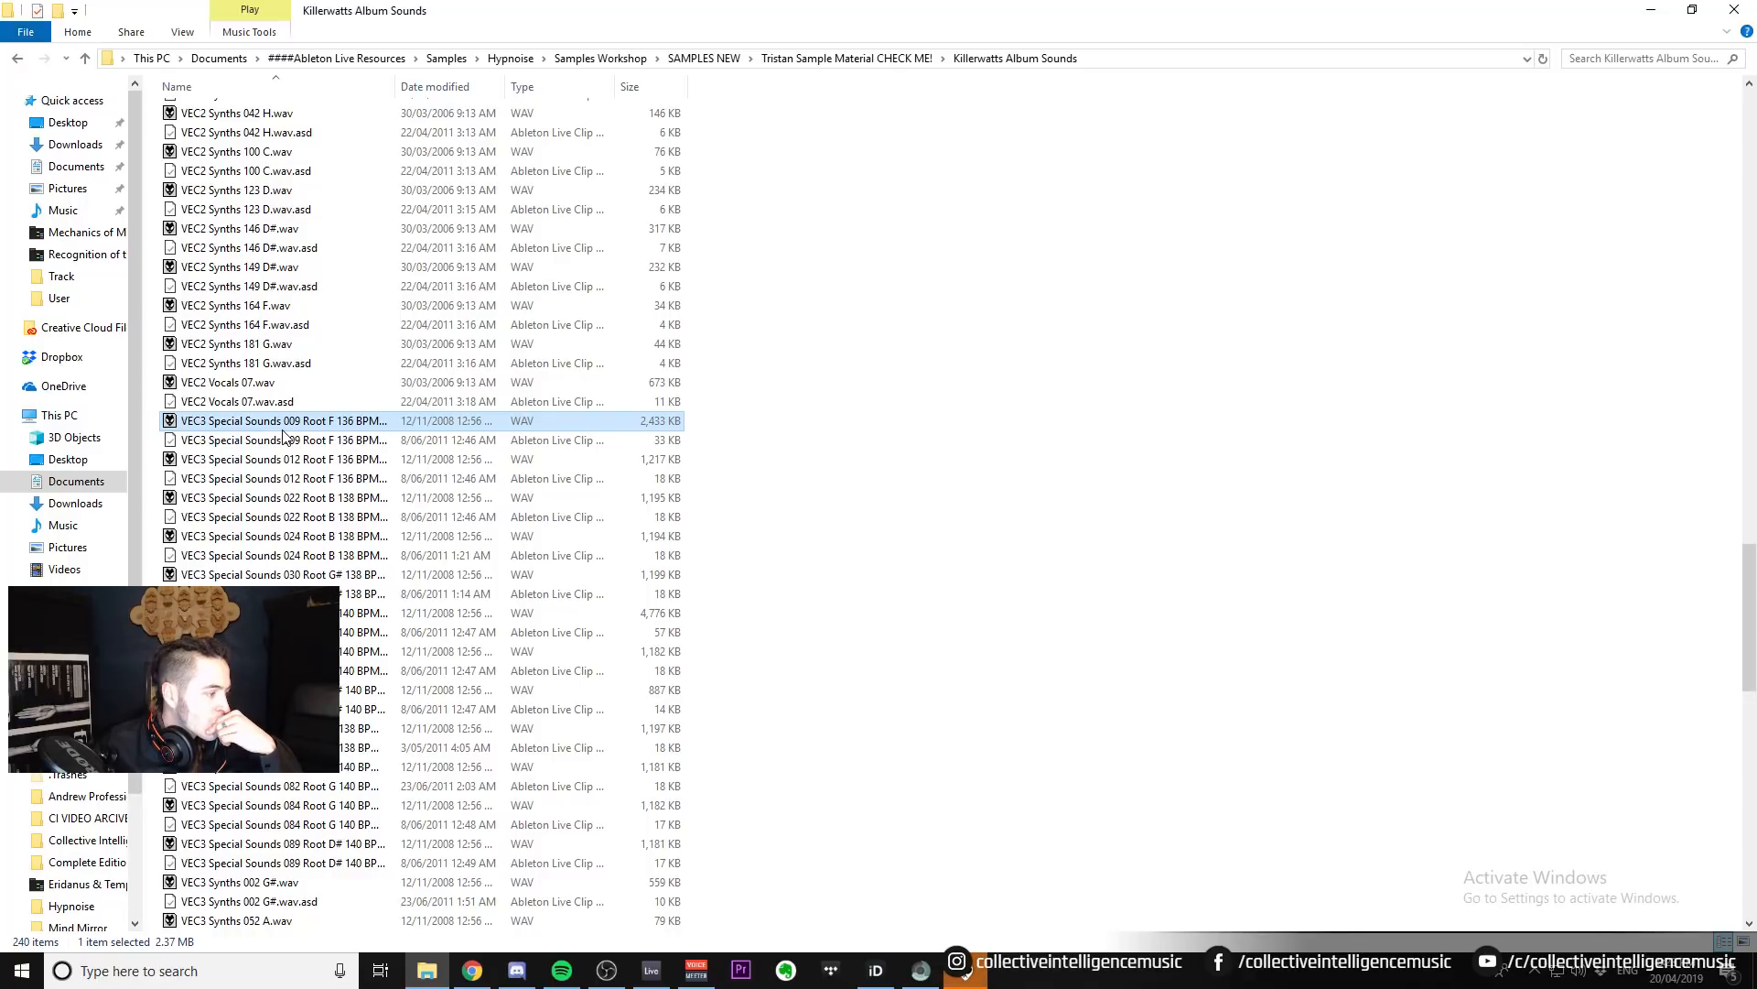
{"action": "left_click", "coordinate": [270, 494]}
Audition VEC3 Synths 238 C.wav and the VEE2 Synth Shot samples 014, 021 and 031.
{"action": "scroll", "coordinate": [279, 572], "scroll_direction": "down", "scroll_amount": 7}
{"action": "scroll", "coordinate": [280, 582], "scroll_direction": "down", "scroll_amount": 4}
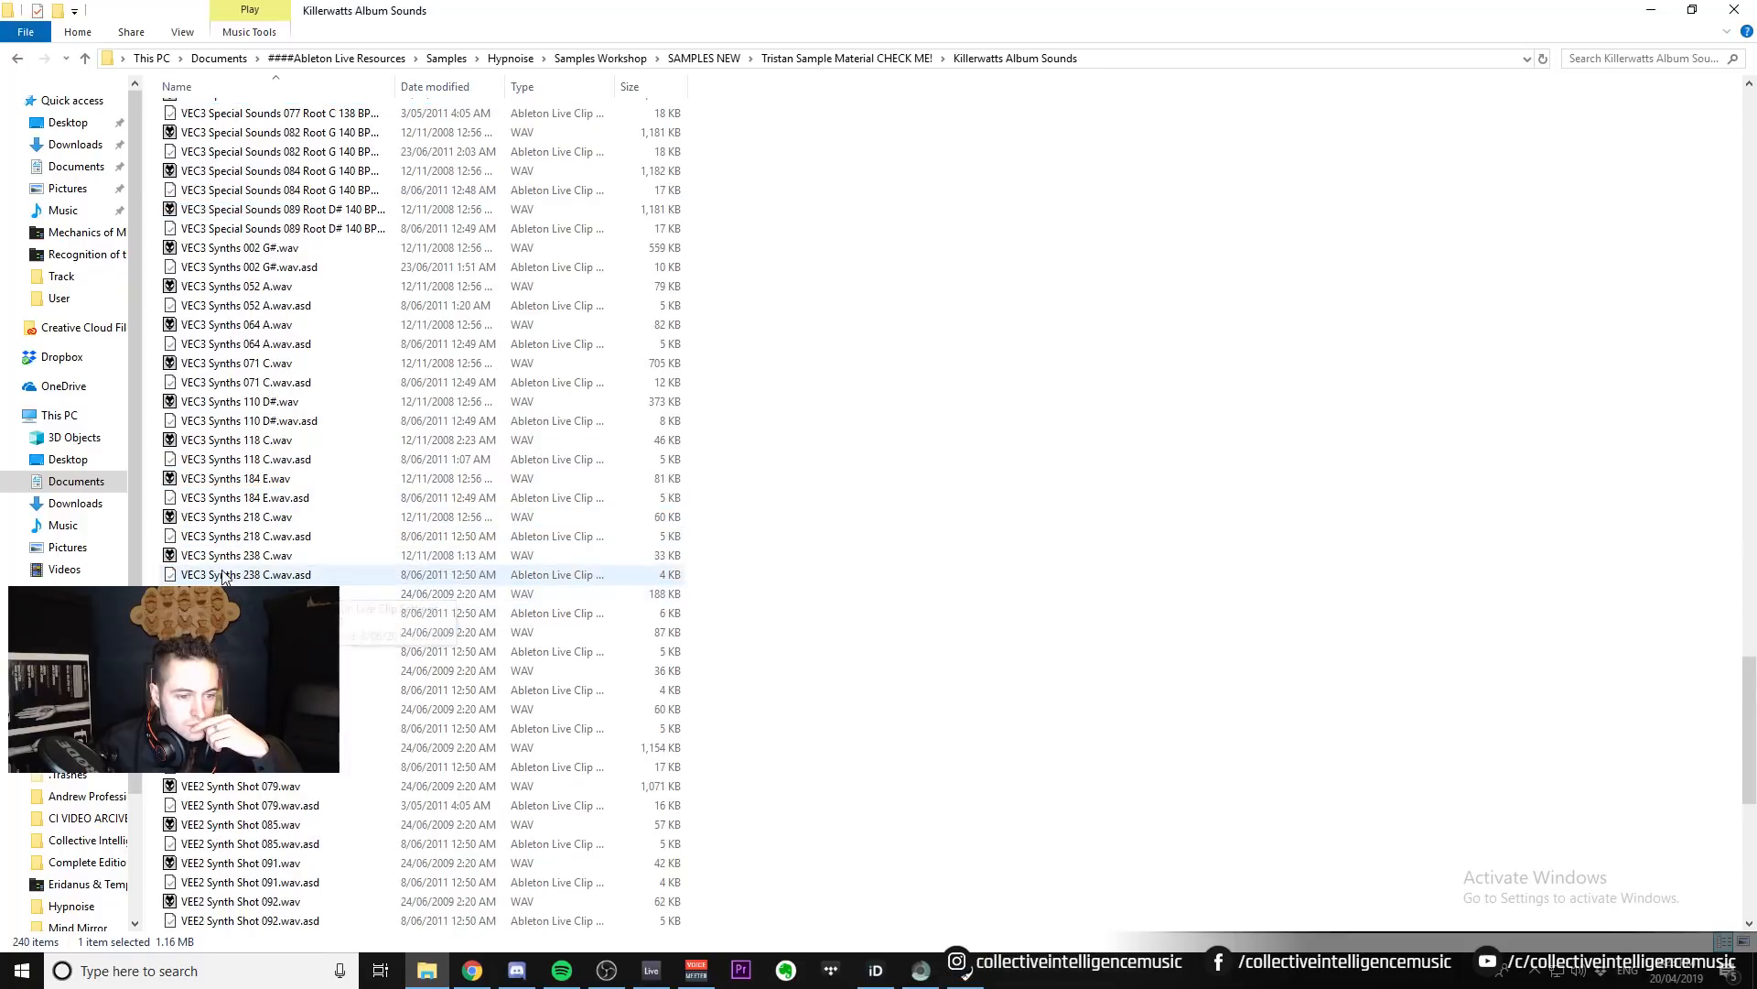
{"action": "left_click", "coordinate": [222, 558]}
{"action": "scroll", "coordinate": [222, 557], "scroll_direction": "down", "scroll_amount": 5}
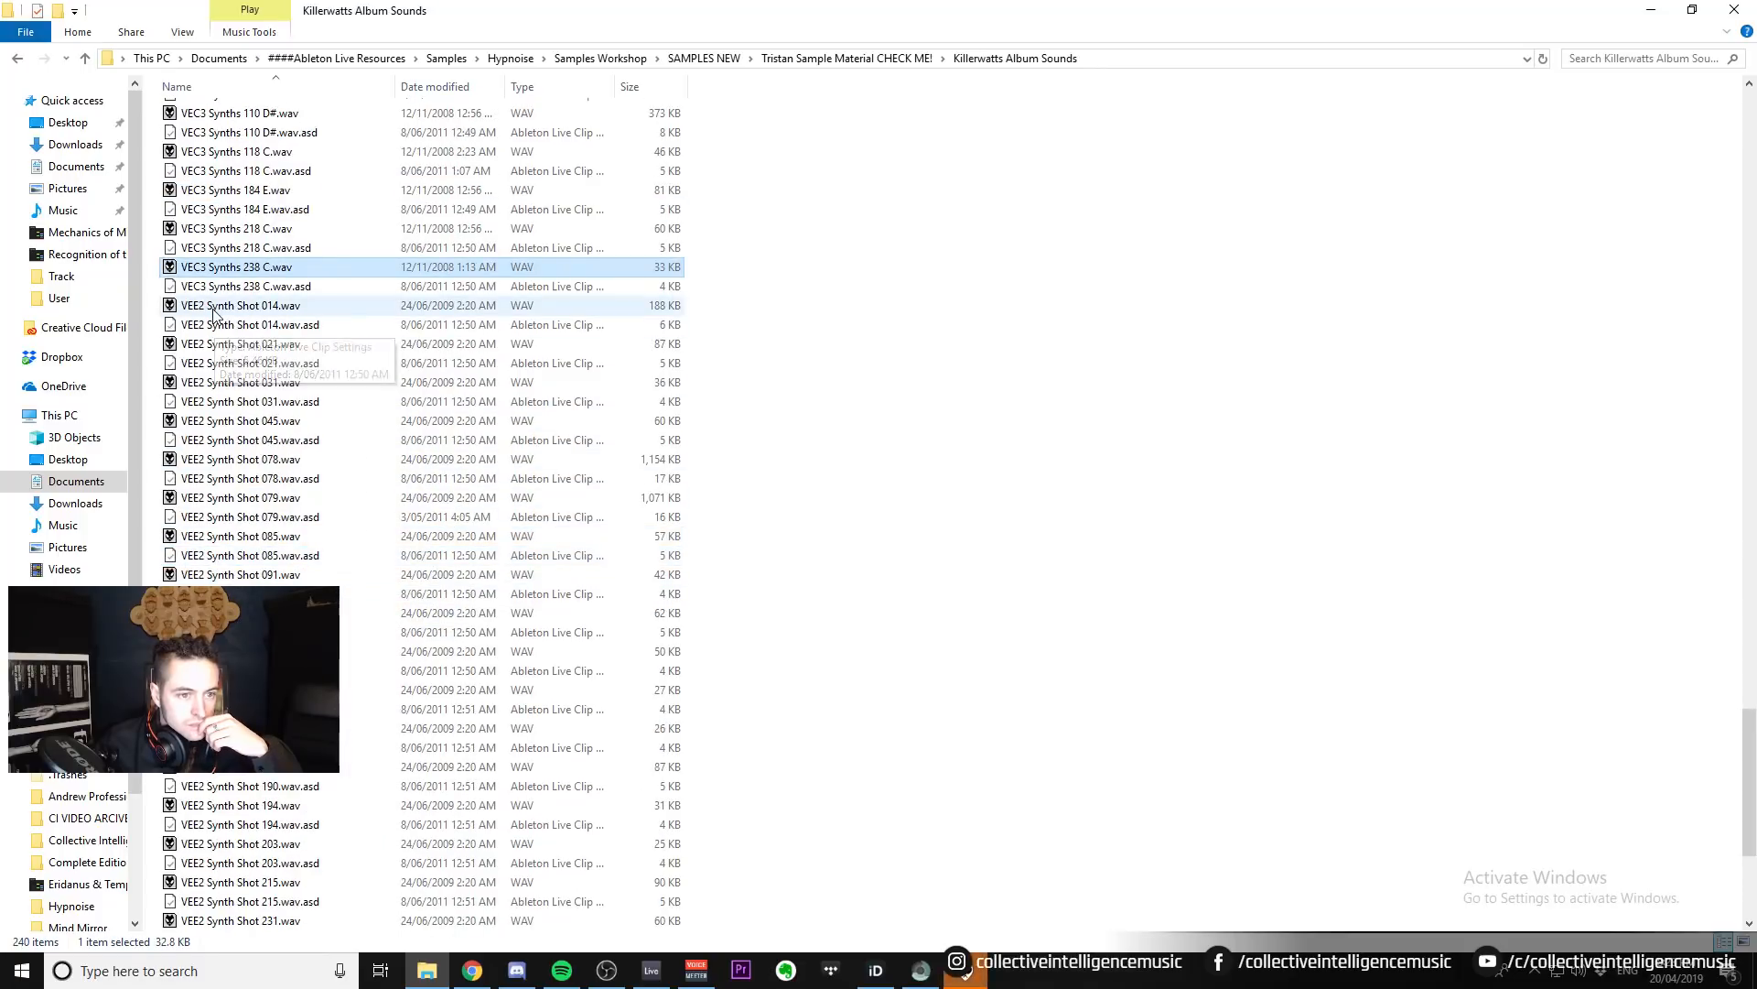
{"action": "key", "text": "Down"}
{"action": "key", "text": "Down"}
{"action": "key", "text": "Down"}
{"action": "key", "text": "Down"}
{"action": "left_click", "coordinate": [224, 385]}
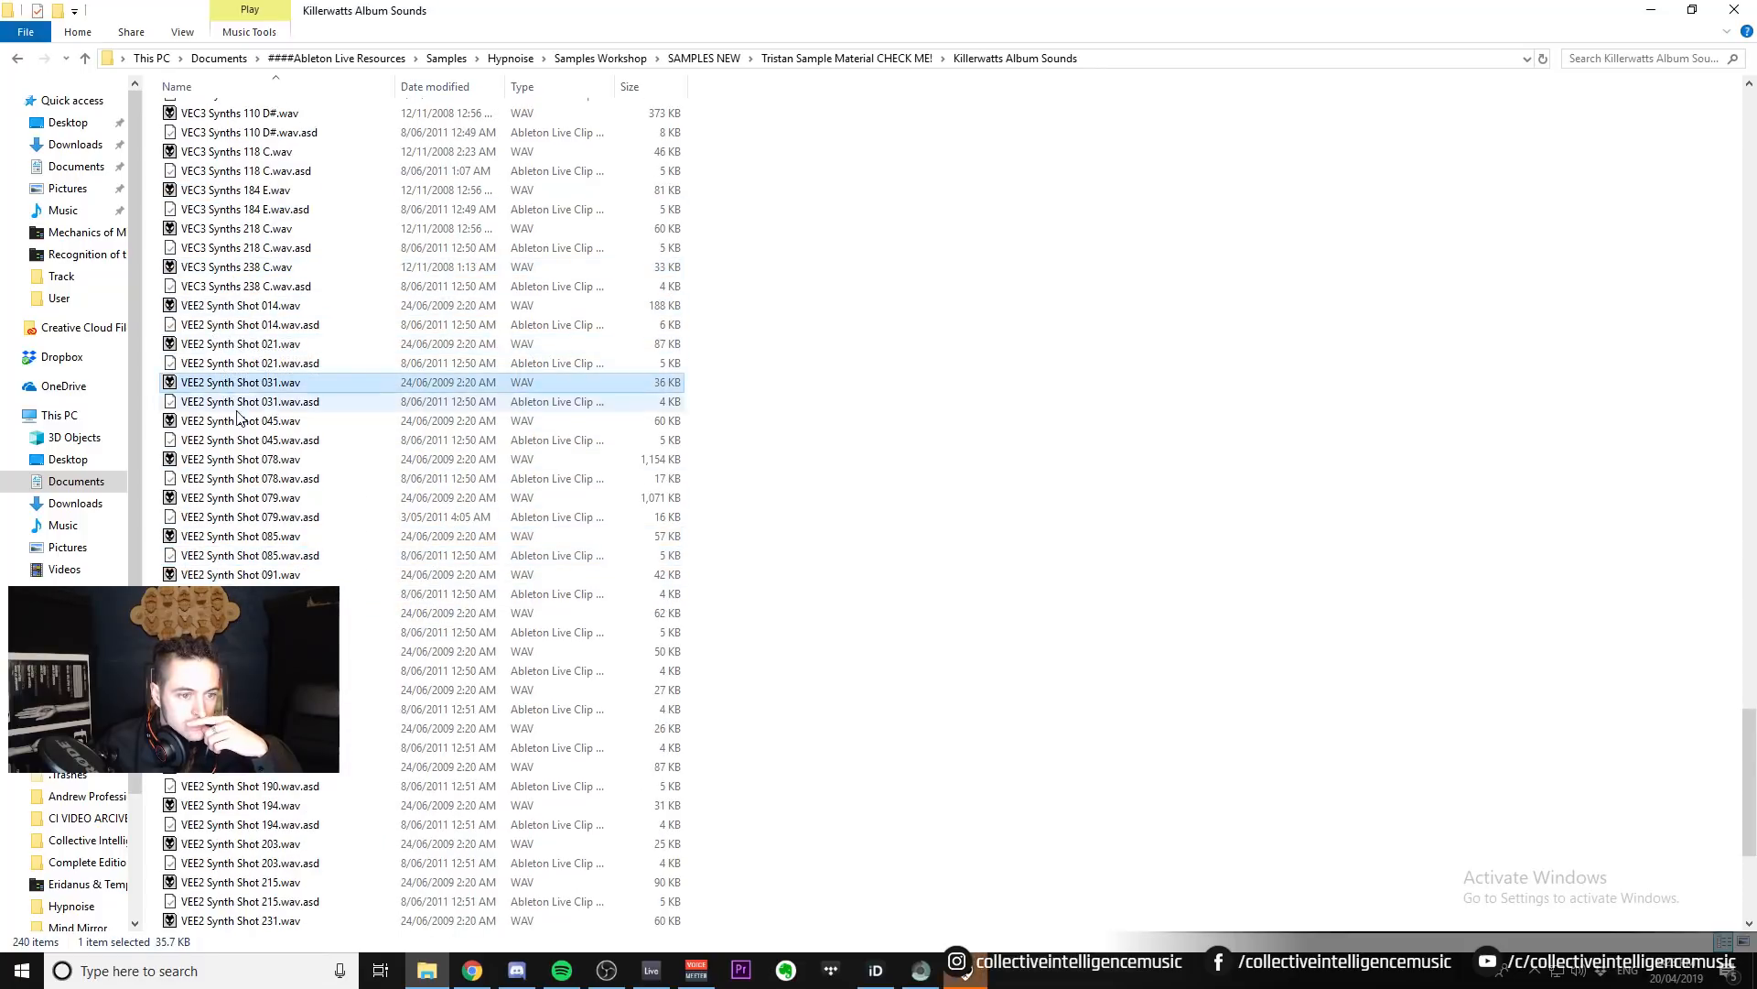
Audition VEE2 Synth Shot samples 203 through 254 and VES1 Synth Cuts 054, 060 and 131.
{"action": "scroll", "coordinate": [251, 494], "scroll_direction": "down", "scroll_amount": 6}
{"action": "left_click", "coordinate": [207, 511]}
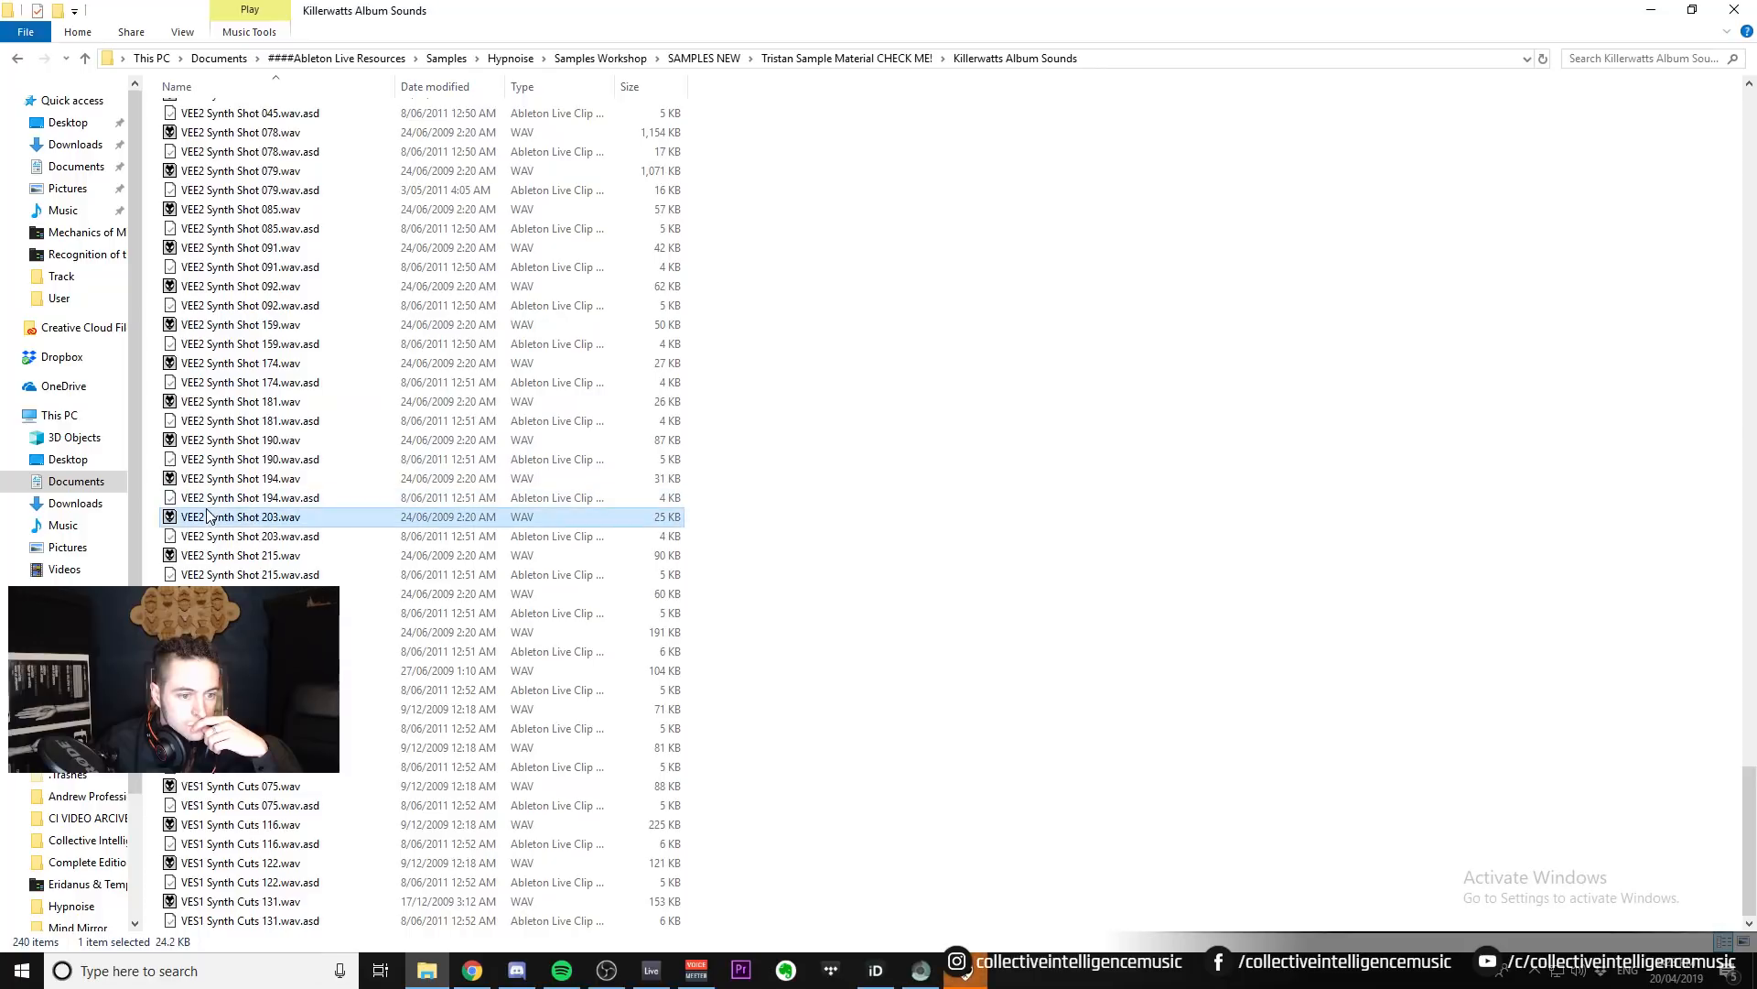
{"action": "left_click", "coordinate": [249, 554]}
{"action": "left_click", "coordinate": [331, 593]}
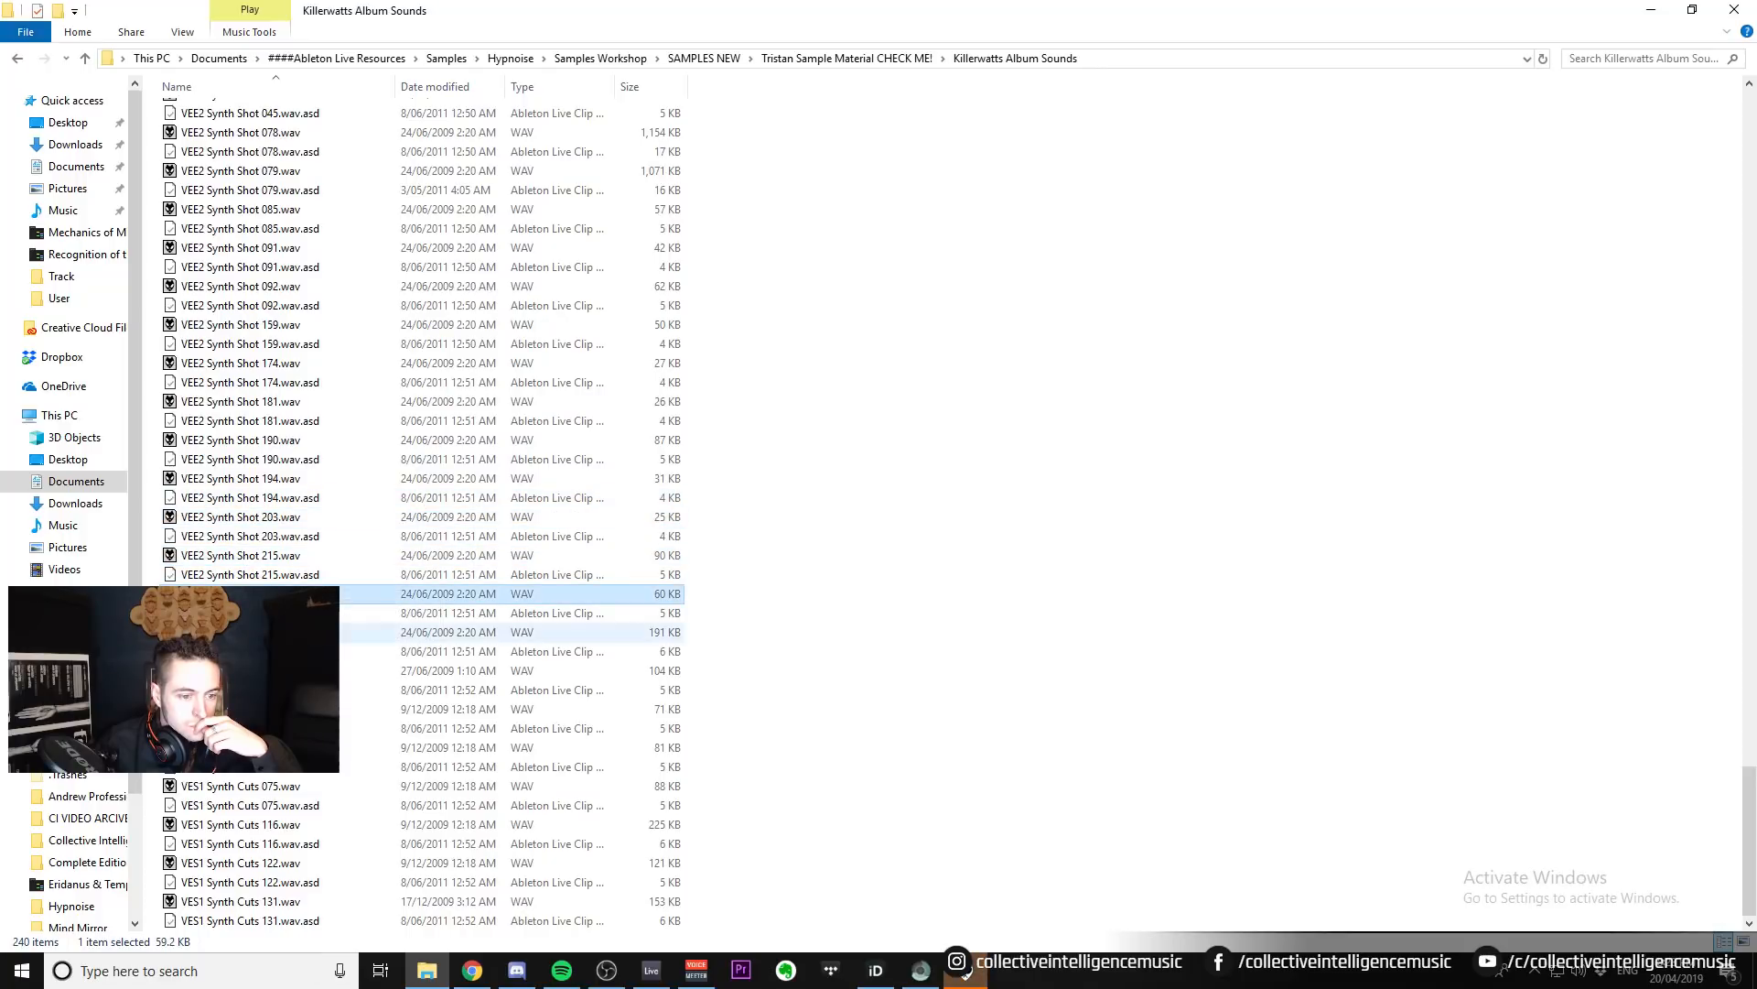
{"action": "left_click", "coordinate": [331, 632]}
{"action": "left_click", "coordinate": [332, 670]}
{"action": "left_click", "coordinate": [332, 708]}
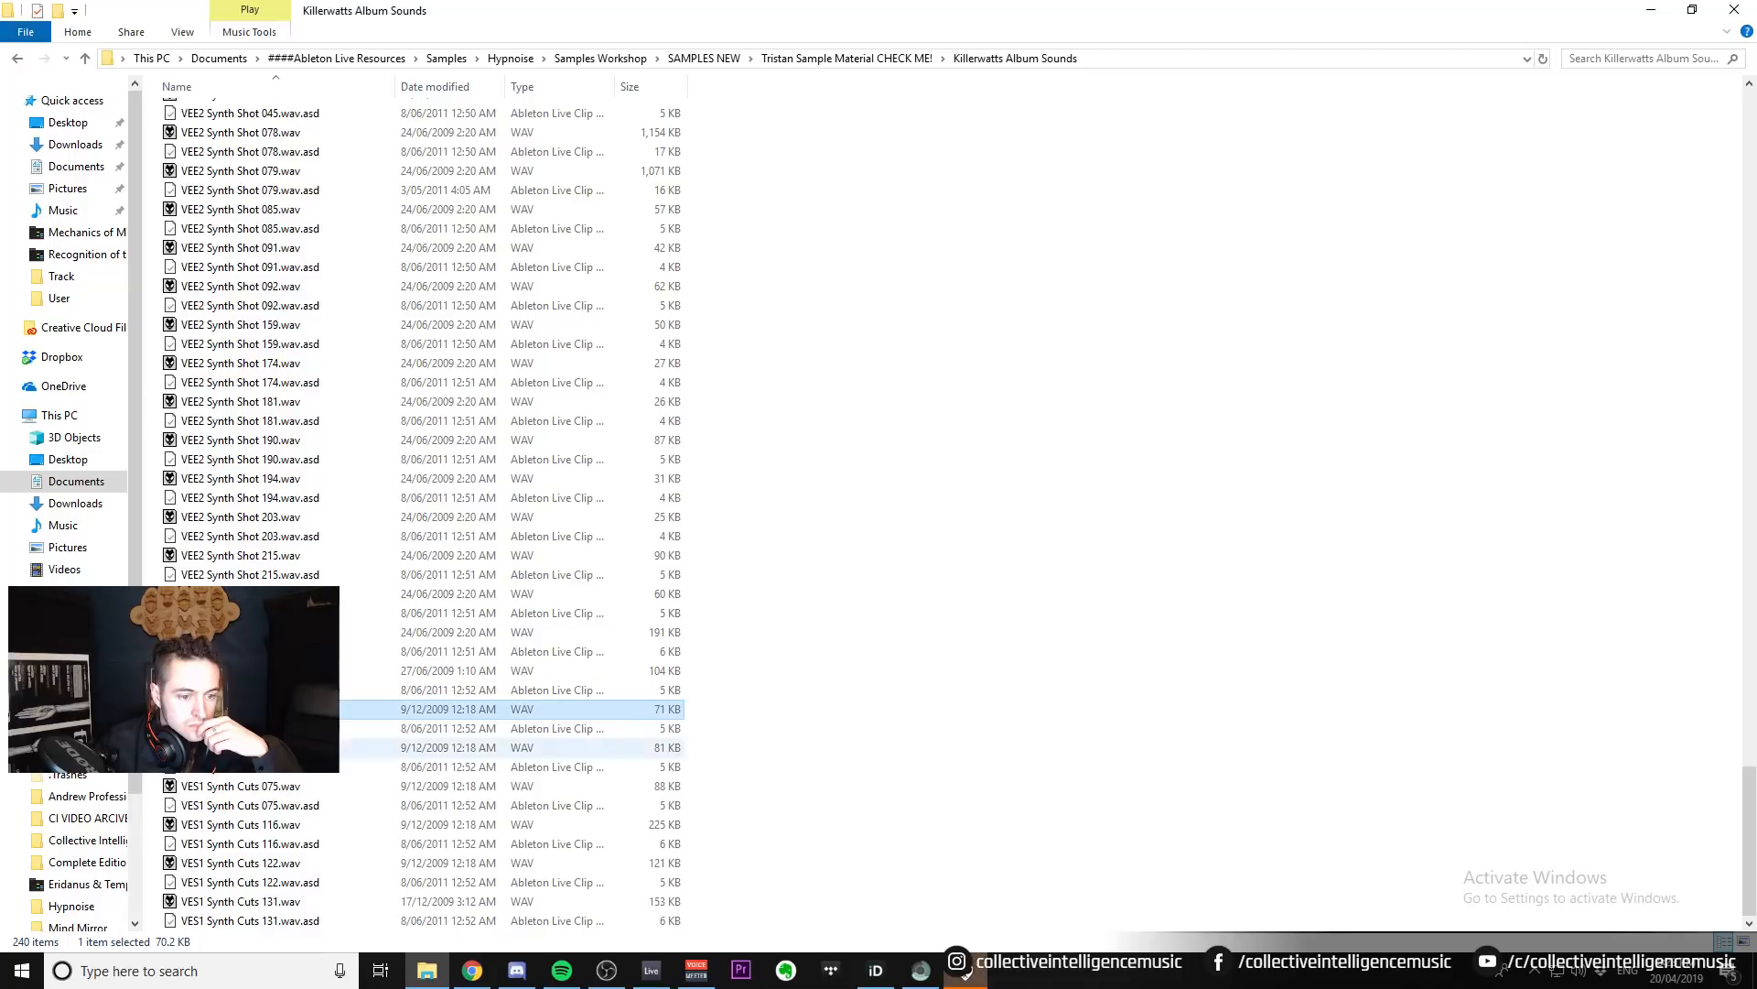
{"action": "left_click", "coordinate": [239, 747]}
{"action": "left_click", "coordinate": [247, 901]}
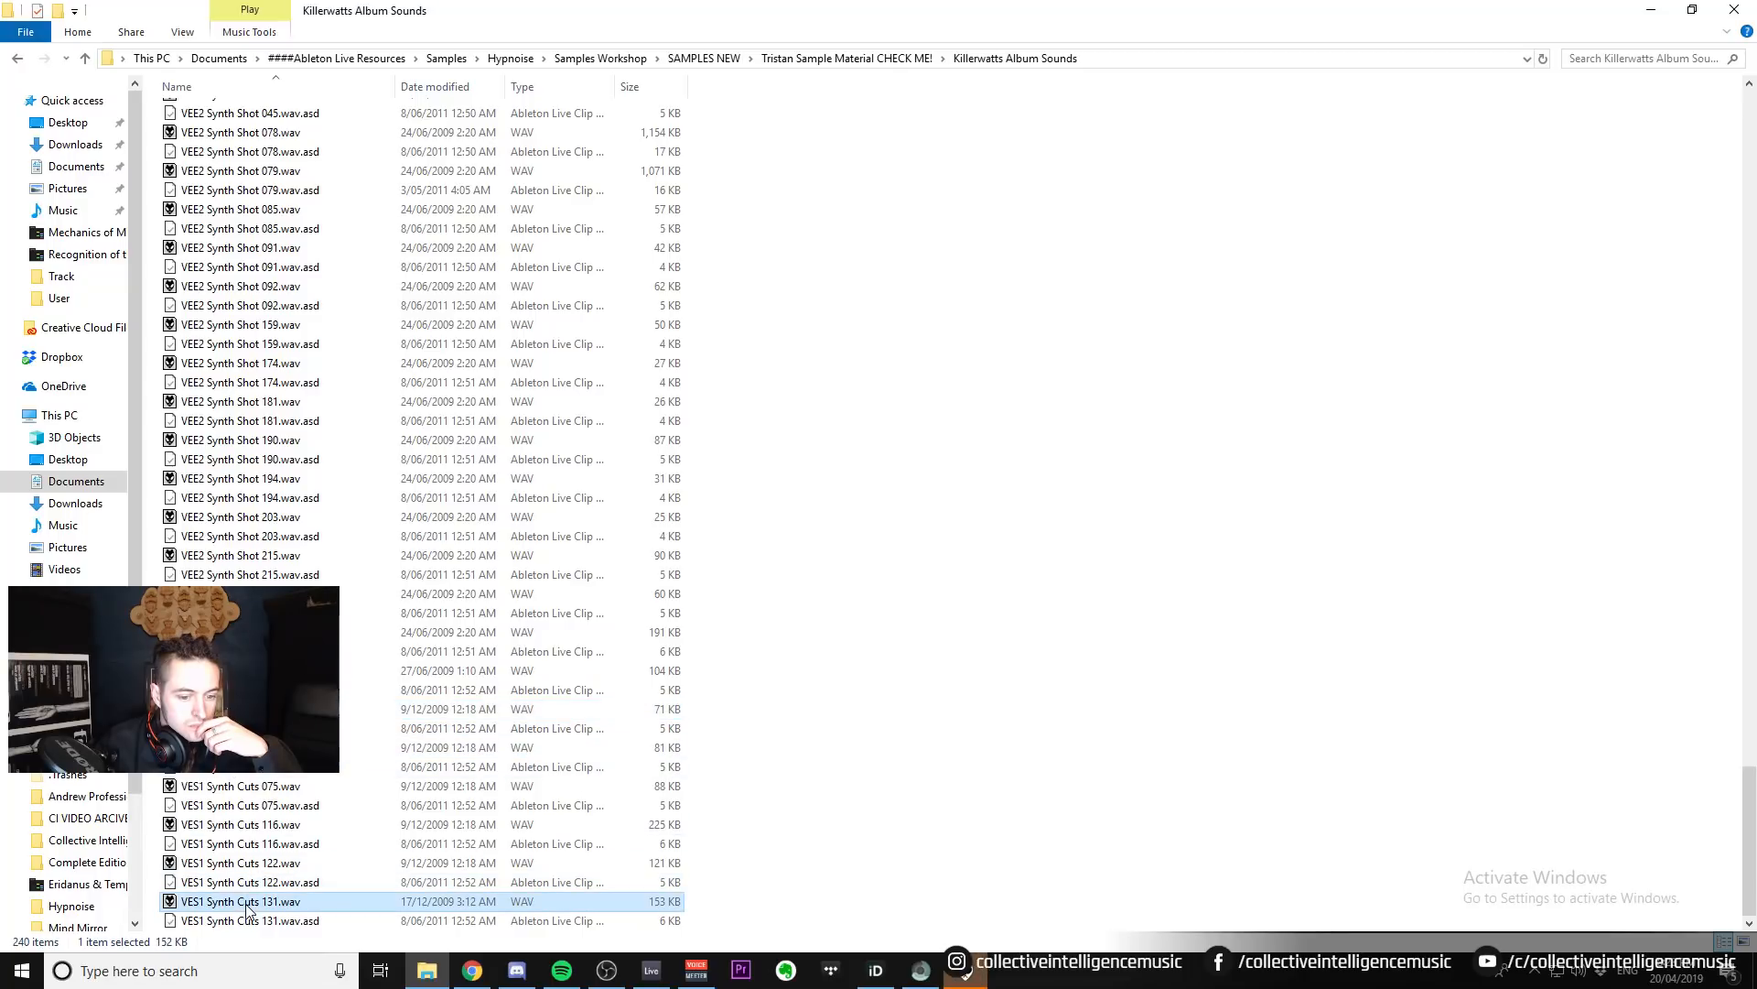
Go back up the Killerwatts Album Sounds file list and play Dharma-esque.aif.
{"action": "scroll", "coordinate": [247, 677], "scroll_direction": "up", "scroll_amount": 7}
{"action": "scroll", "coordinate": [330, 677], "scroll_direction": "up", "scroll_amount": 20}
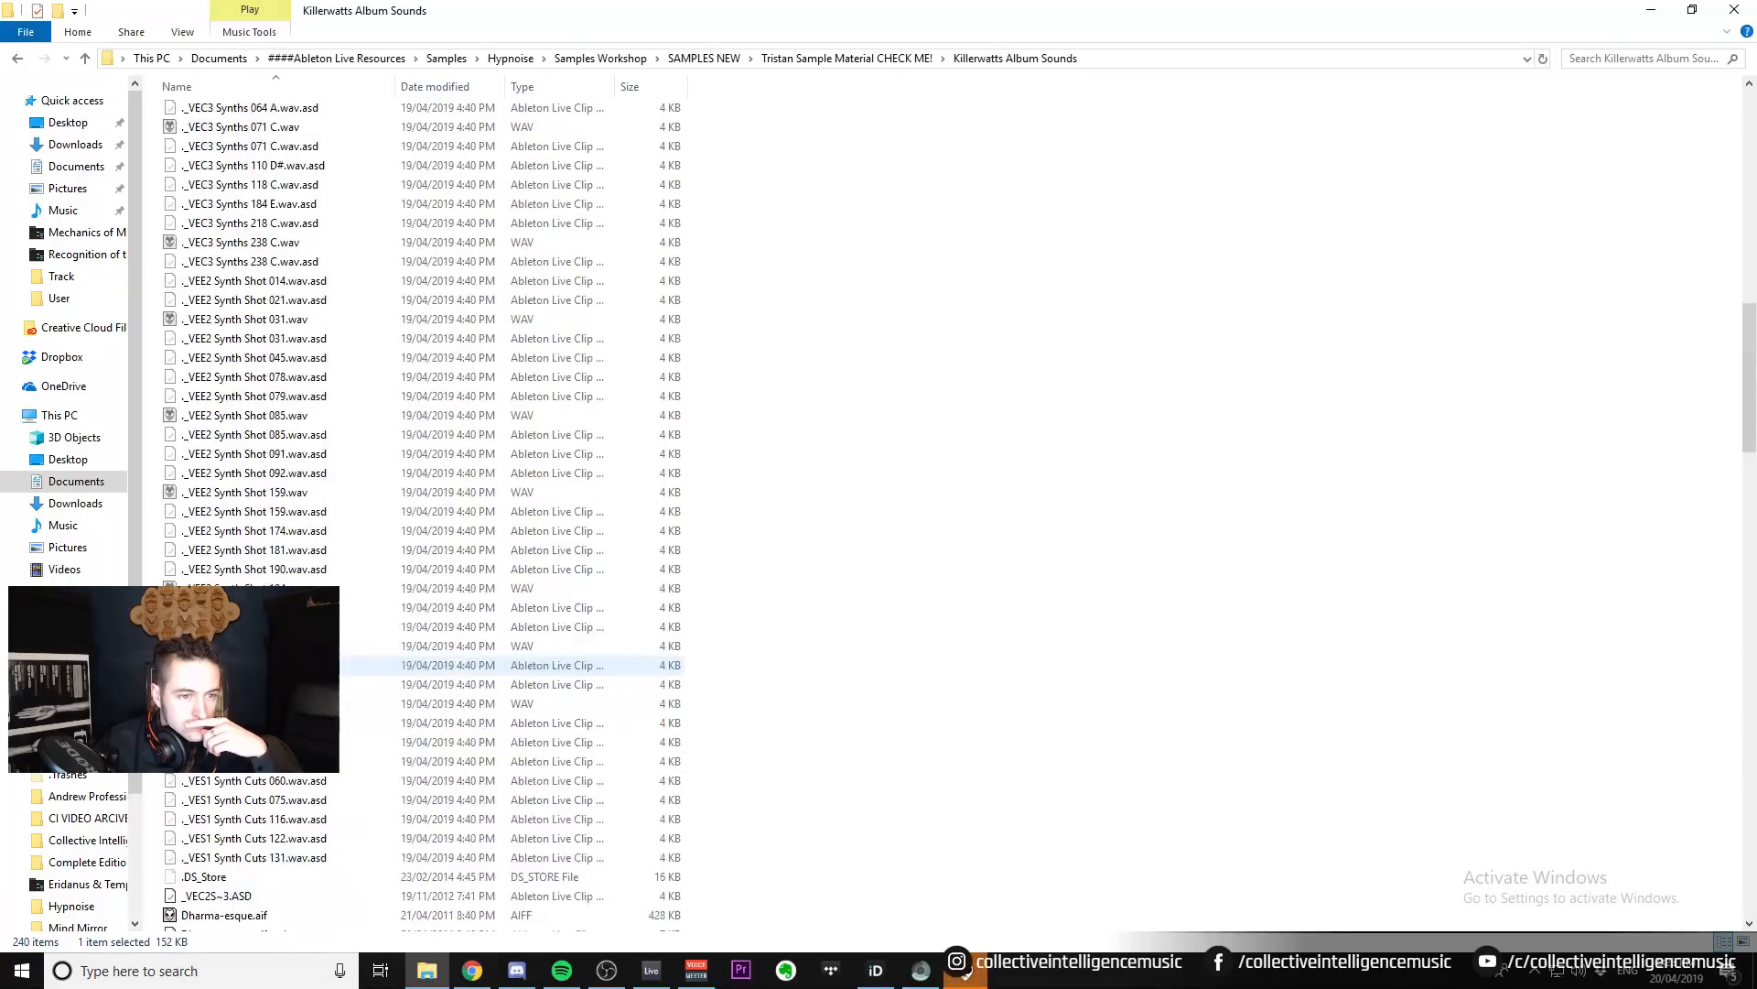
{"action": "double_click", "coordinate": [274, 690]}
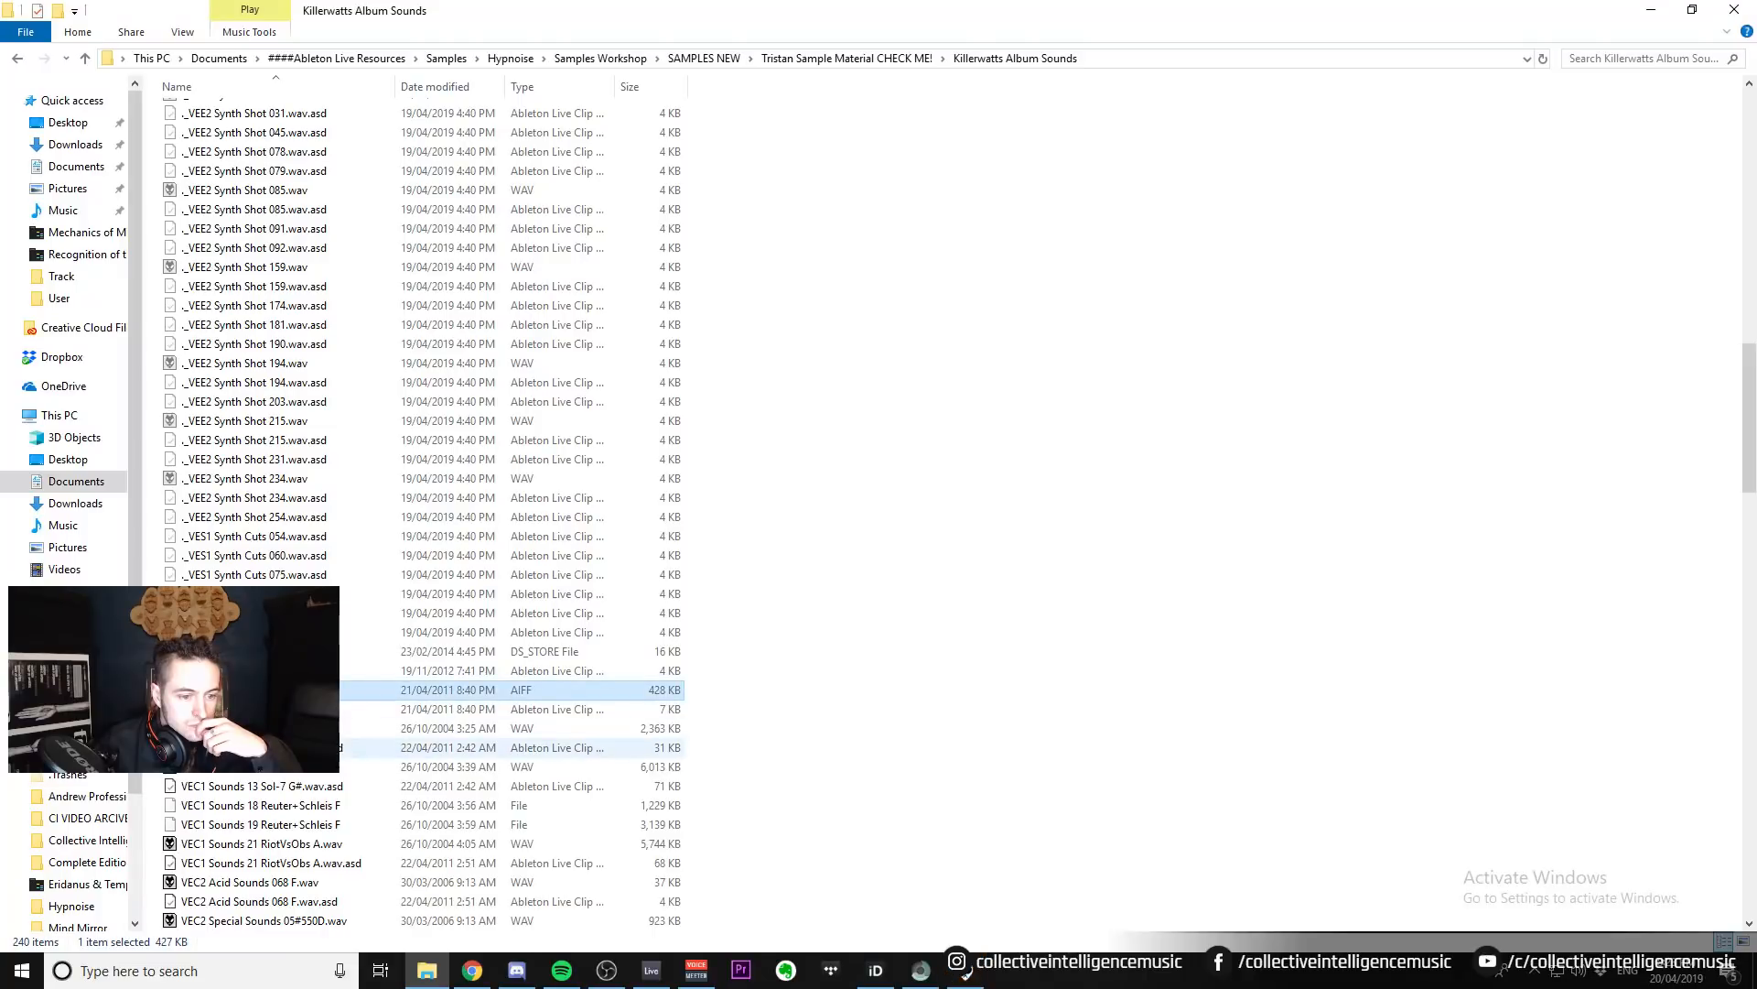
Go back to the parent folder, open the Loops folder and audition 1.WAV, 2.WAV and 4.WAV.
{"action": "left_click", "coordinate": [17, 61]}
{"action": "left_click", "coordinate": [214, 251]}
{"action": "double_click", "coordinate": [213, 252]}
{"action": "scroll", "coordinate": [229, 549], "scroll_direction": "down", "scroll_amount": 6}
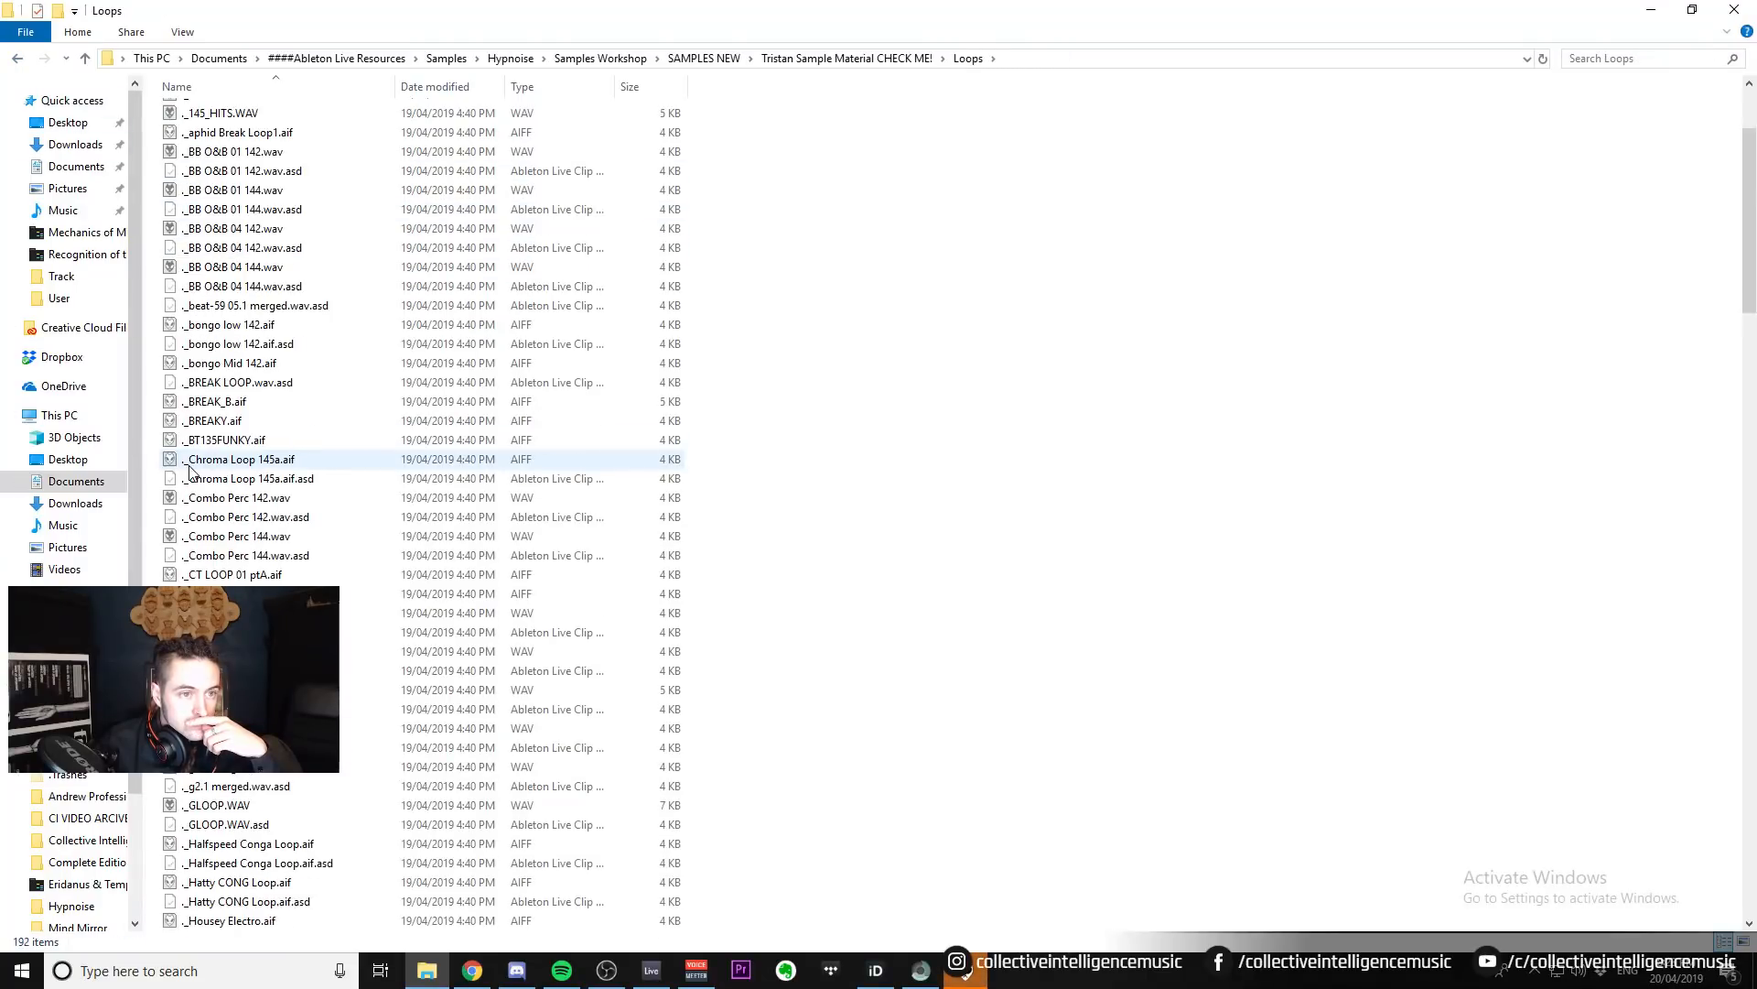
{"action": "scroll", "coordinate": [229, 549], "scroll_direction": "down", "scroll_amount": 15}
{"action": "left_click", "coordinate": [206, 384]}
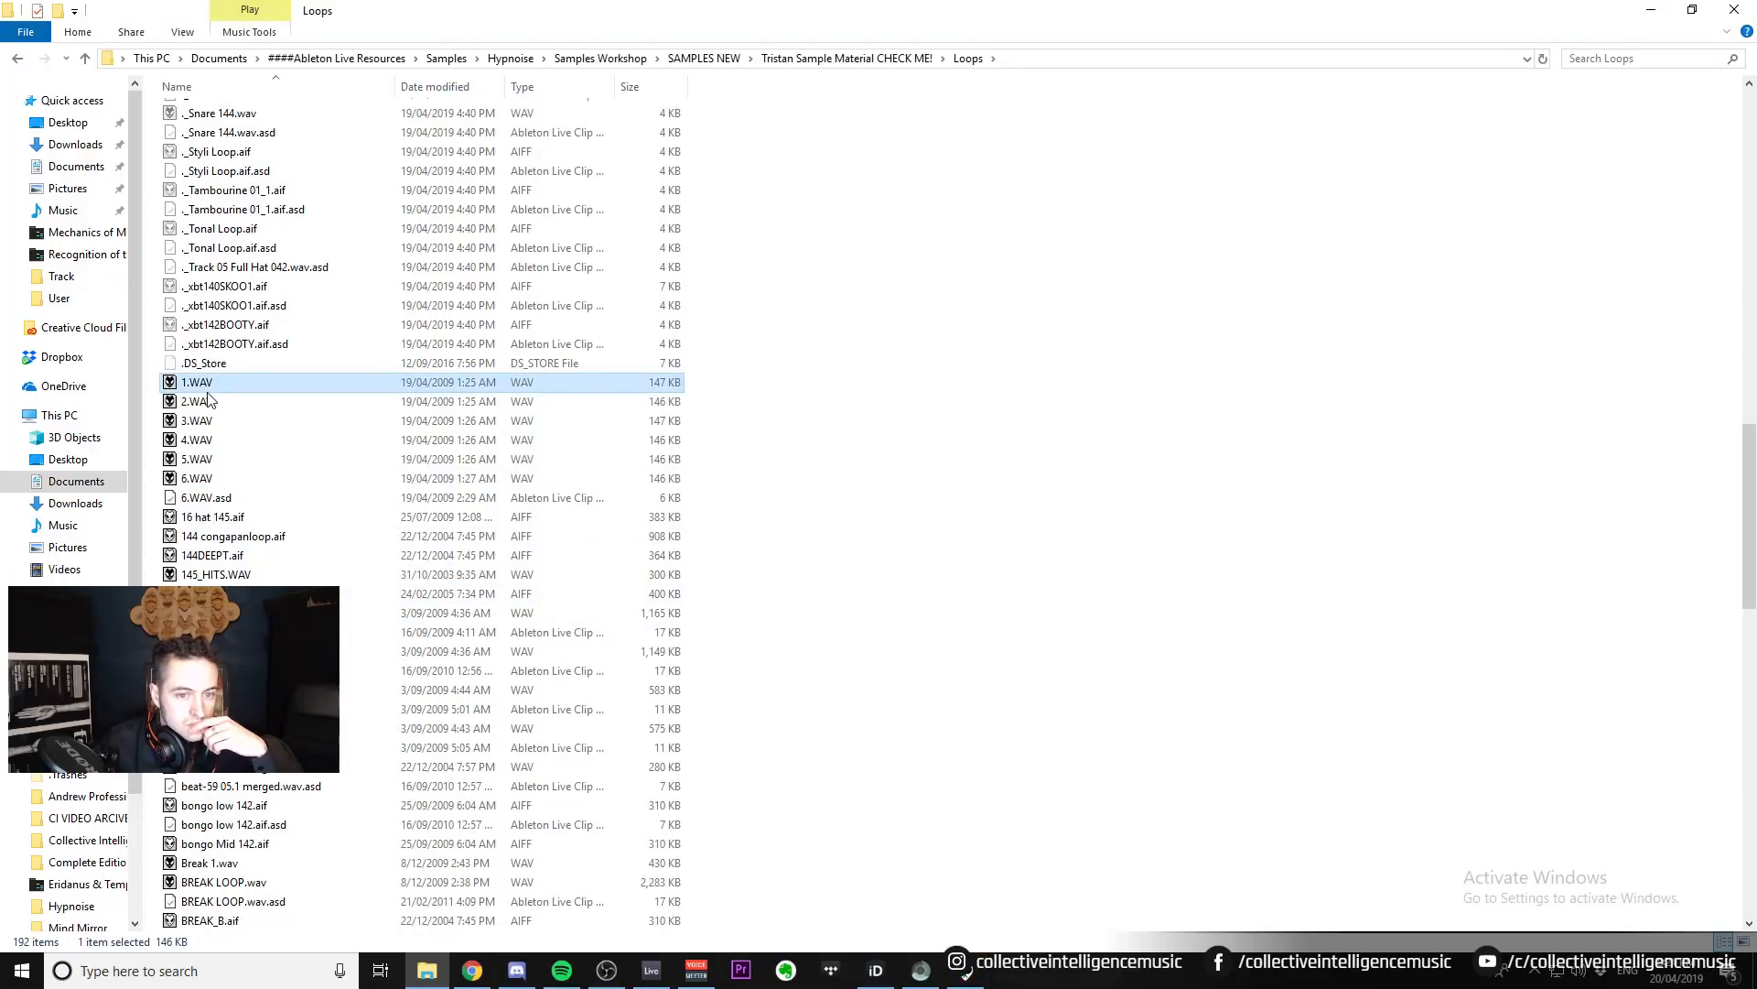
{"action": "left_click", "coordinate": [209, 401]}
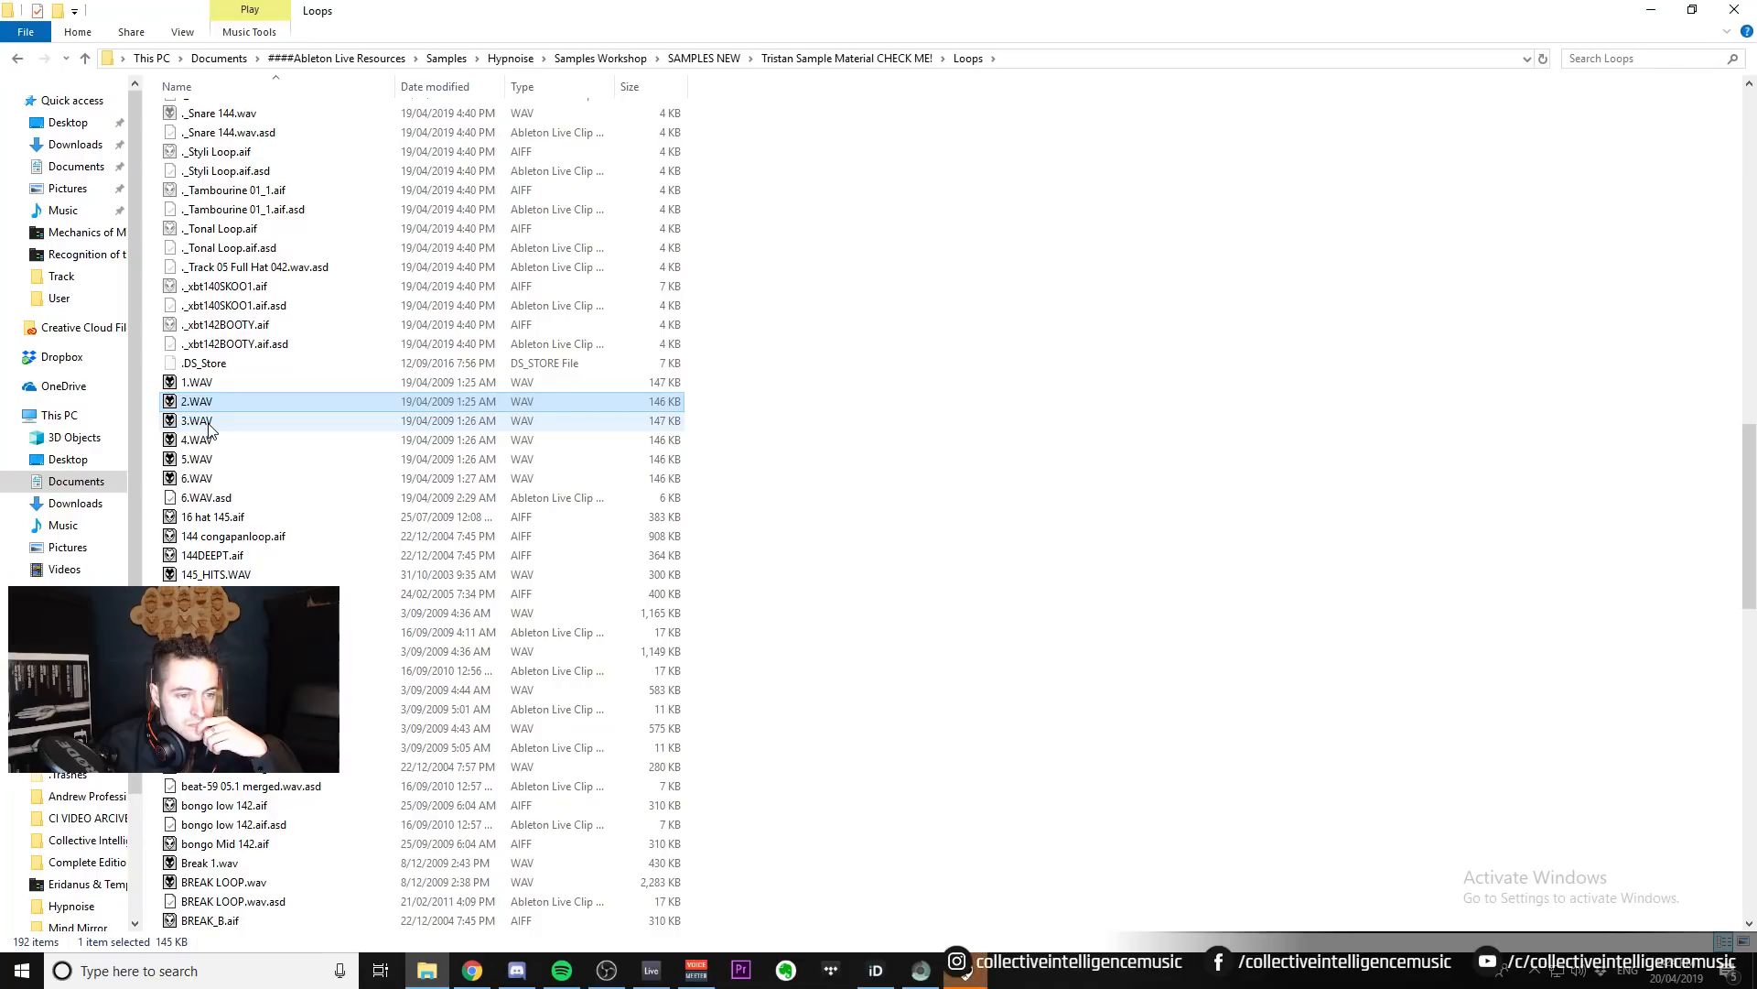
{"action": "left_click", "coordinate": [211, 440]}
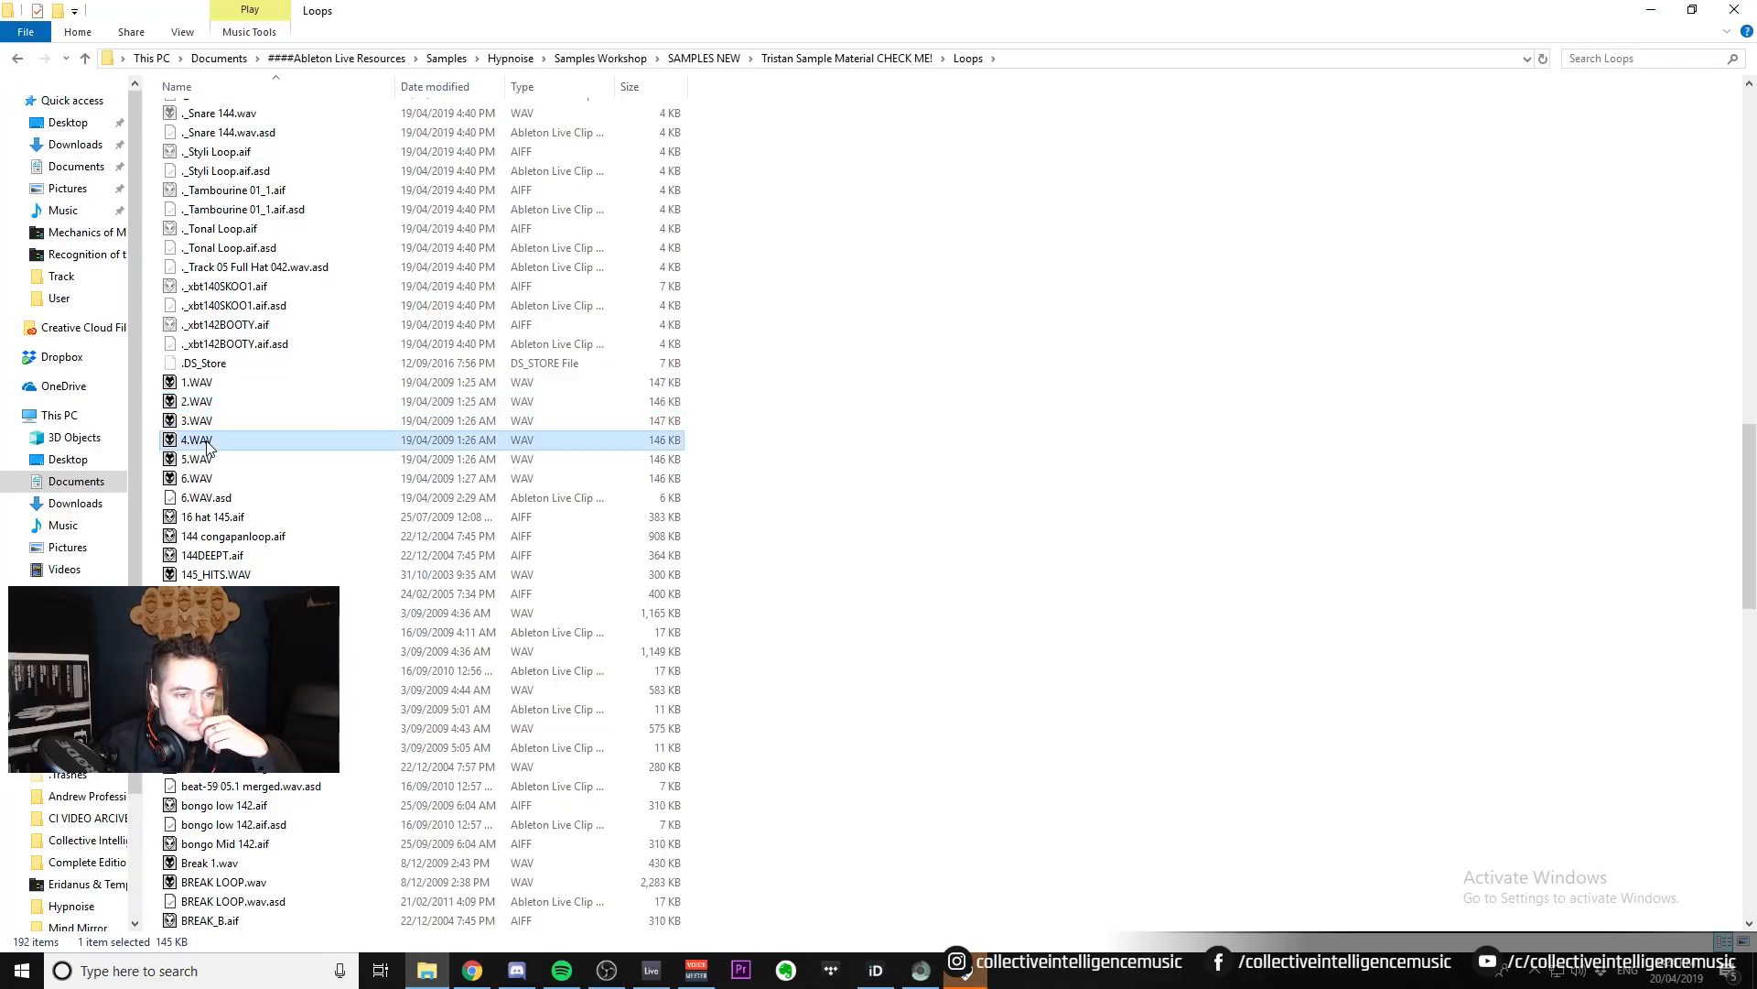
Audition 16 hat 145.aif, 144 congapanloop.aif and 145_HITS.WAV in the Loops folder.
{"action": "left_click", "coordinate": [240, 518]}
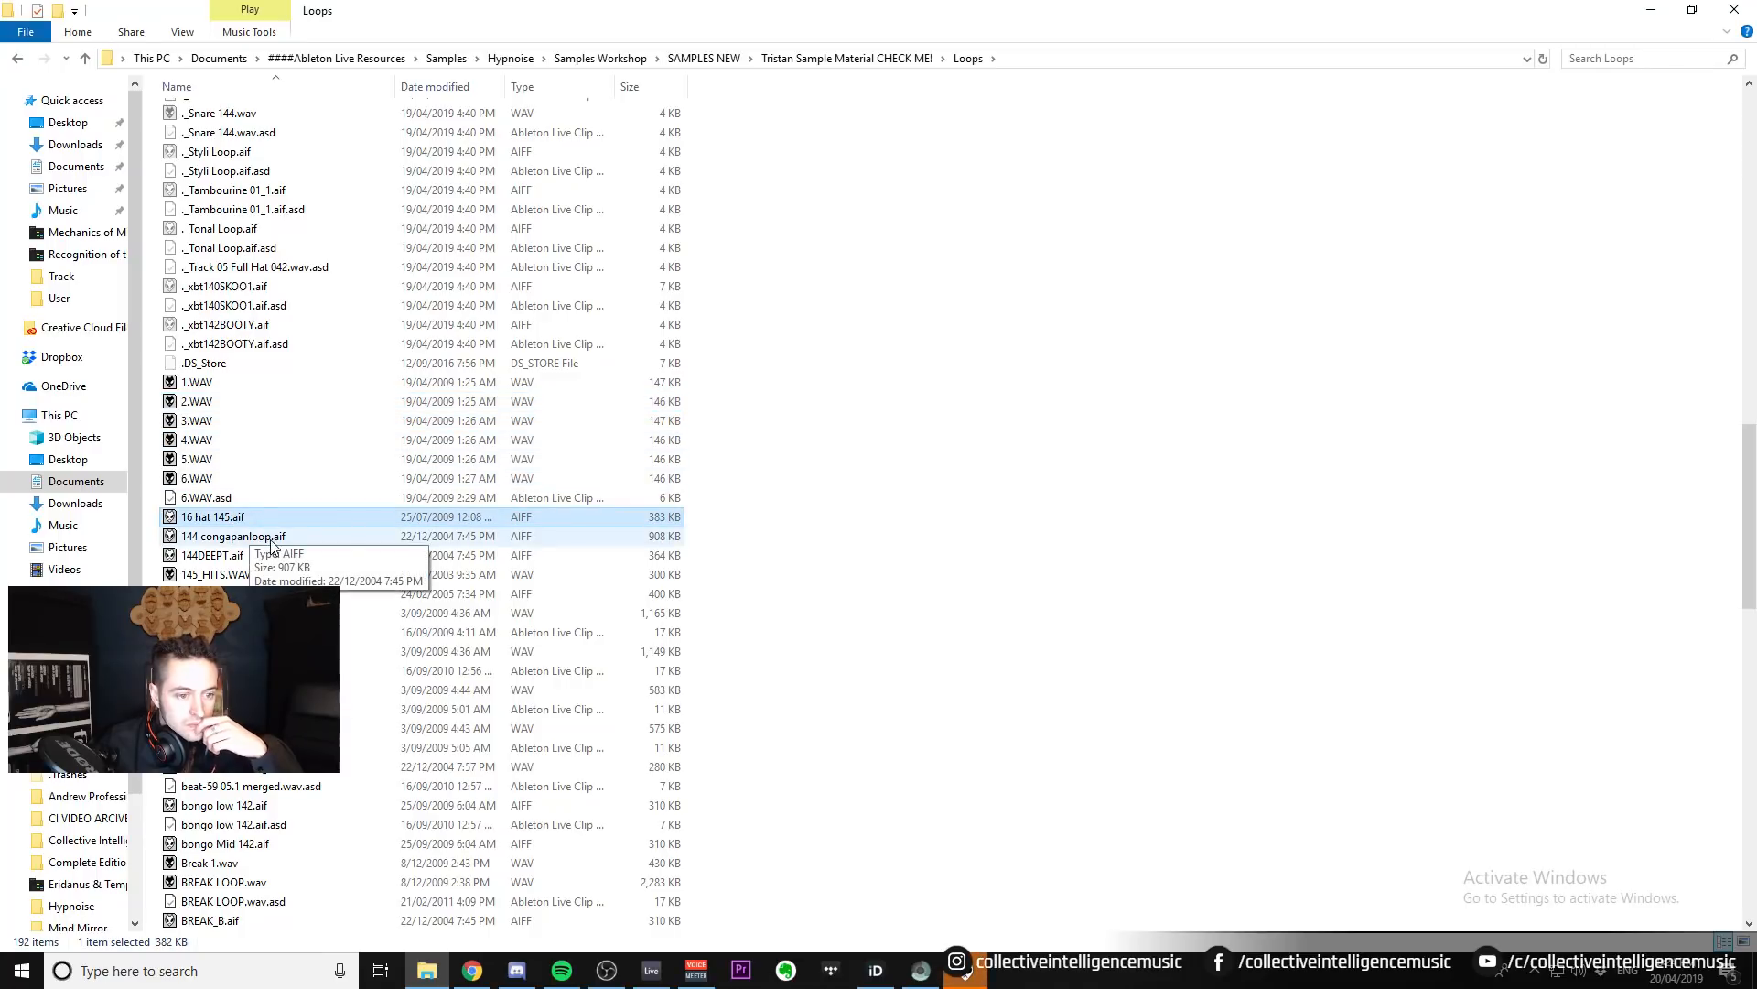
{"action": "left_click", "coordinate": [270, 539]}
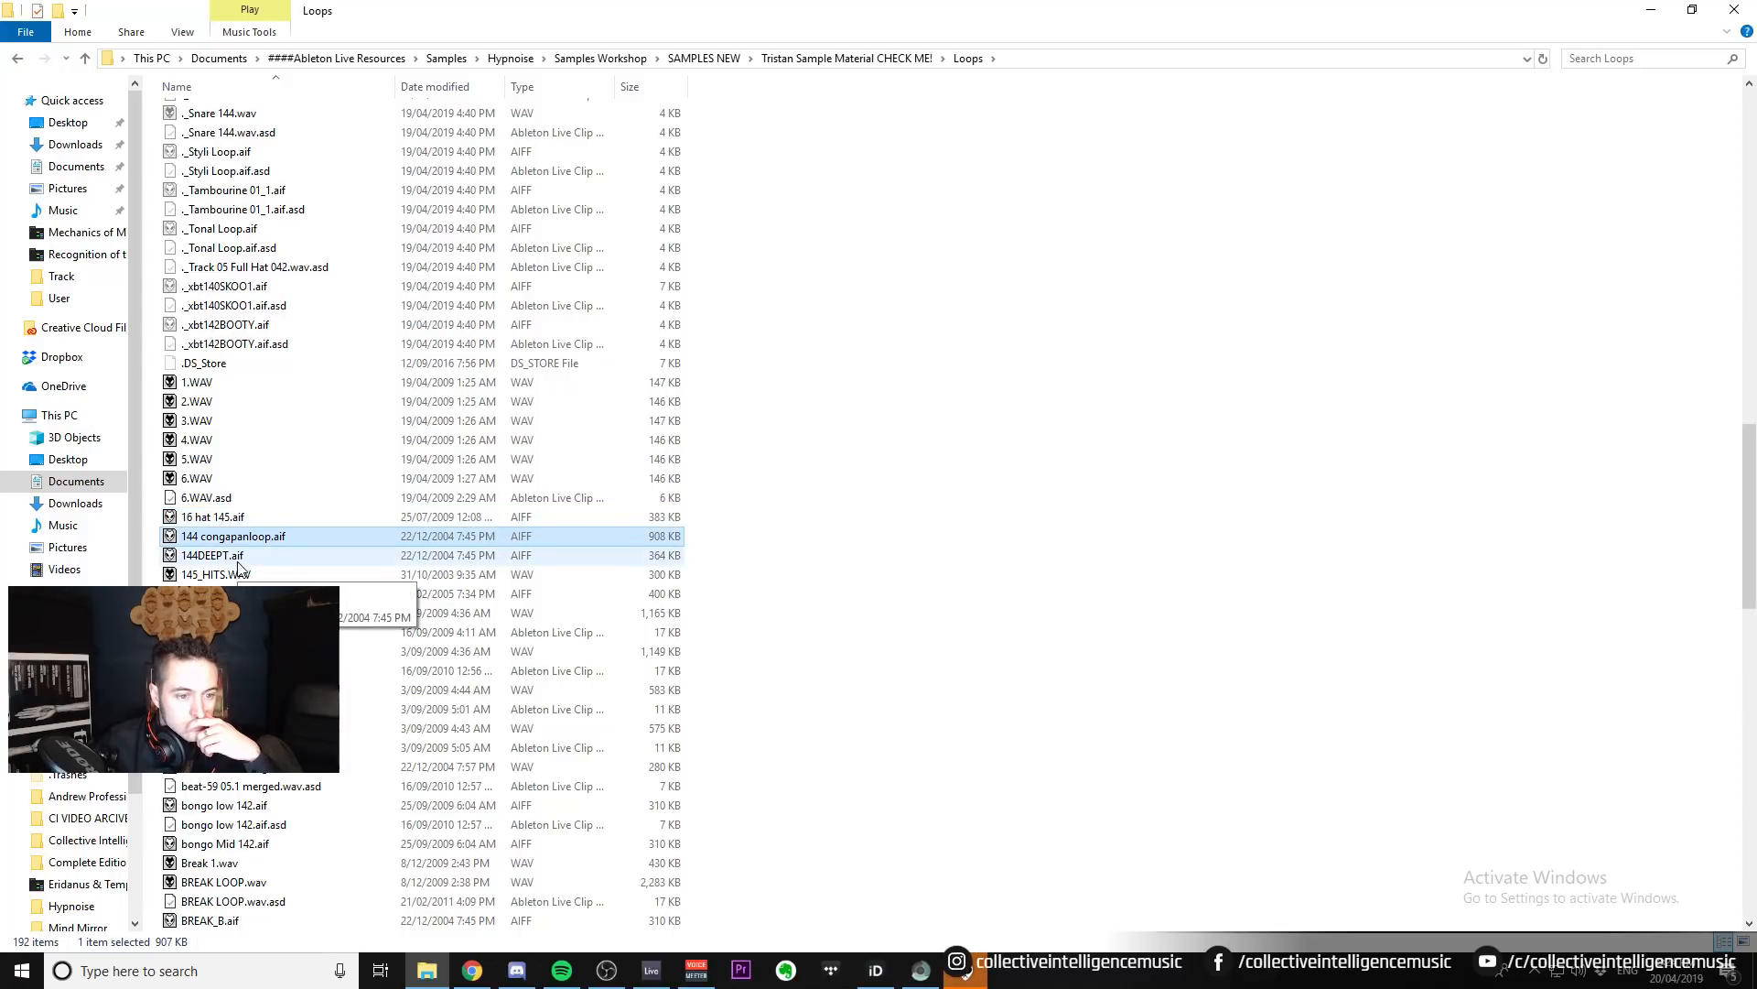
{"action": "left_click", "coordinate": [236, 575]}
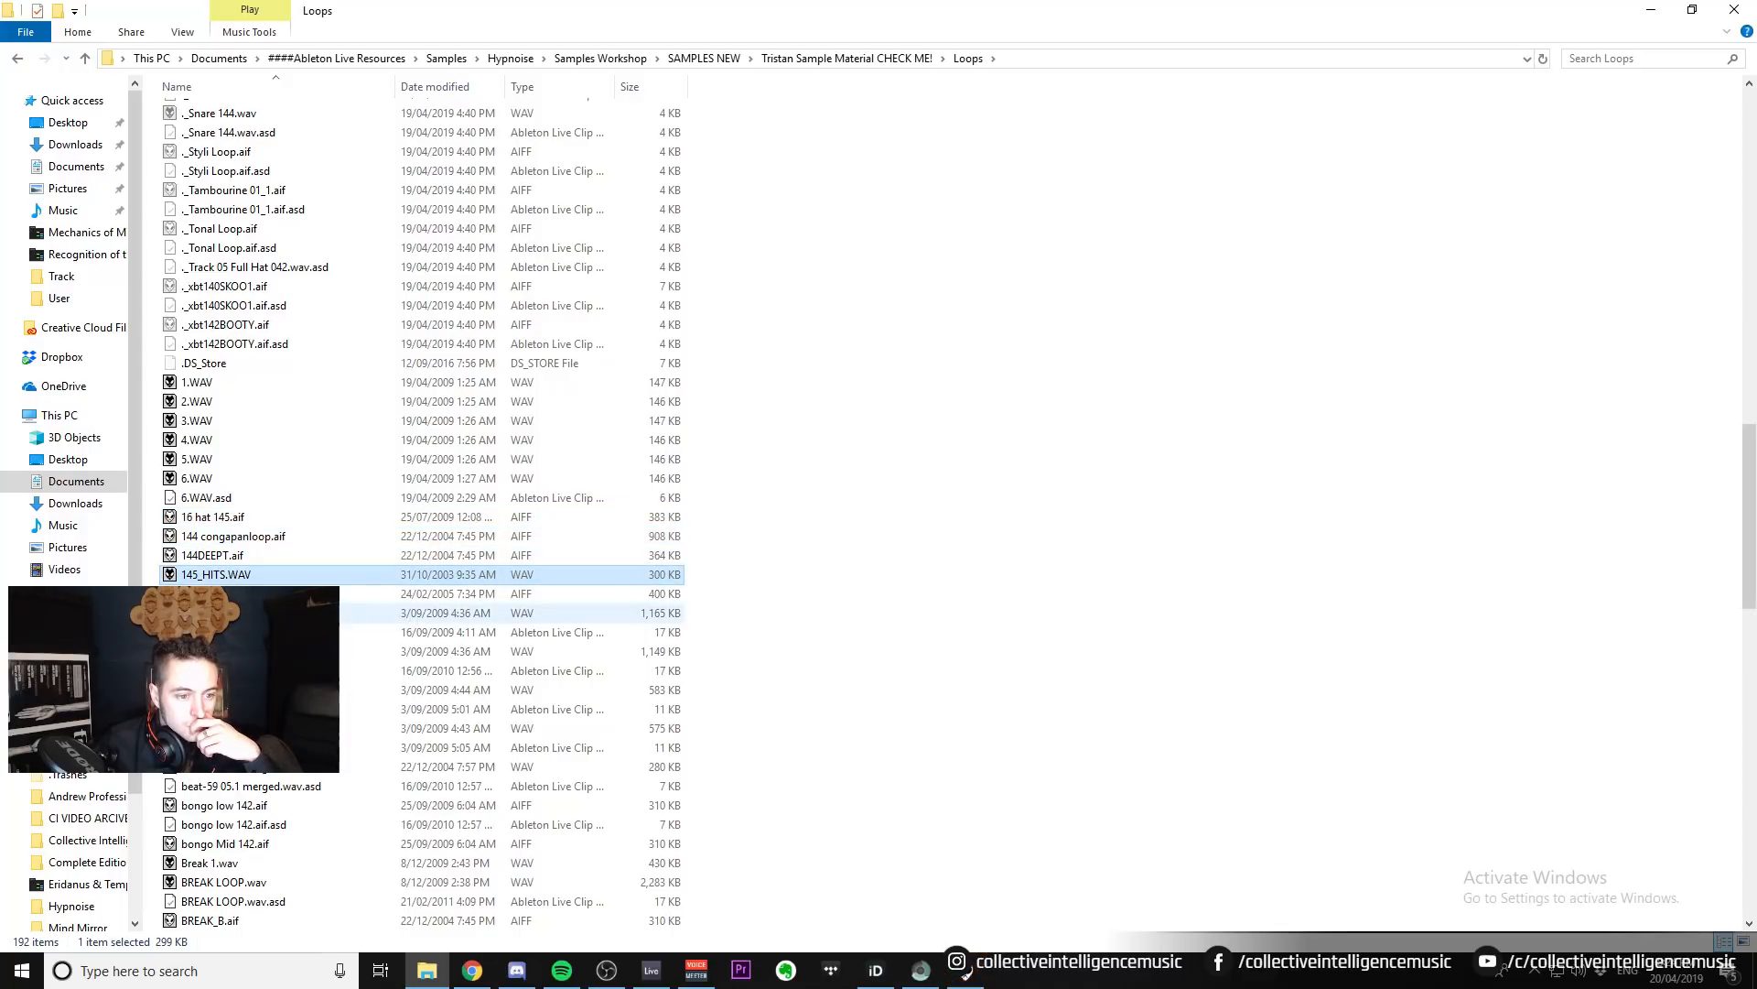
Audition aphid Break Loop1.aif and the BB O&B 01 and 04 loops in their 142 and 144 versions.
{"action": "key", "text": "Down"}
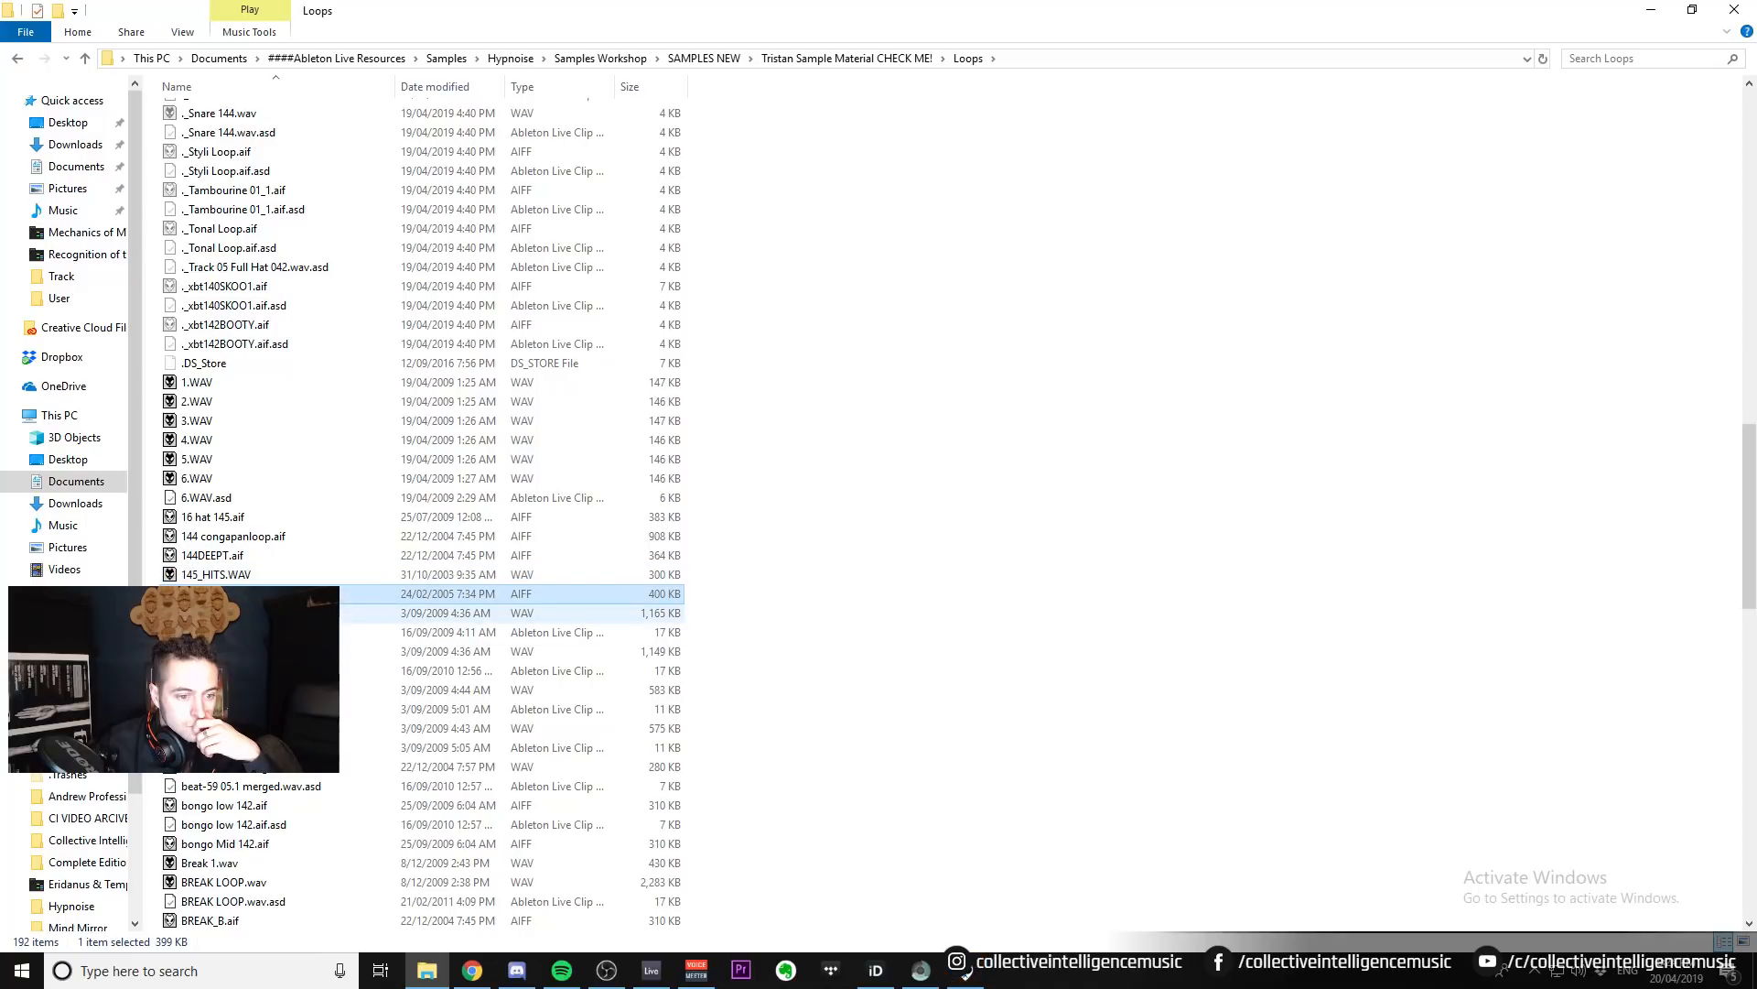
{"action": "key", "text": "Down"}
{"action": "key", "text": "Down"}
{"action": "key", "text": "Down"}
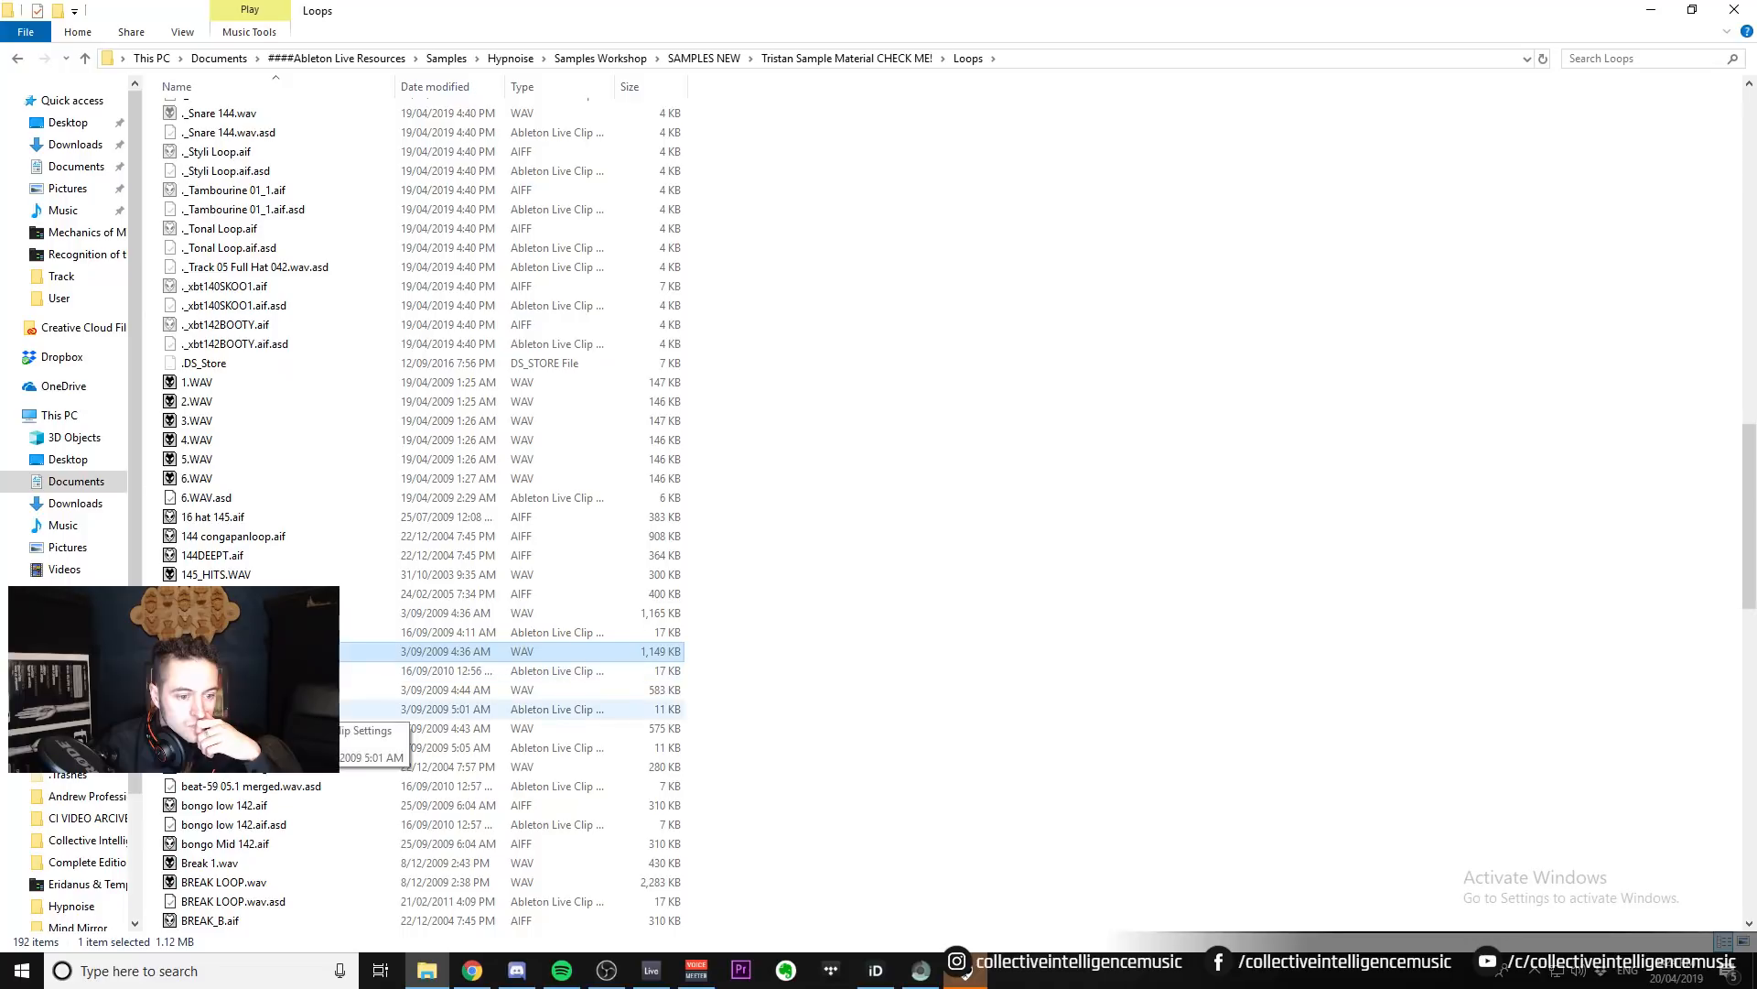
{"action": "key", "text": "Down"}
{"action": "key", "text": "Down"}
{"action": "key", "text": "Down"}
{"action": "key", "text": "Down"}
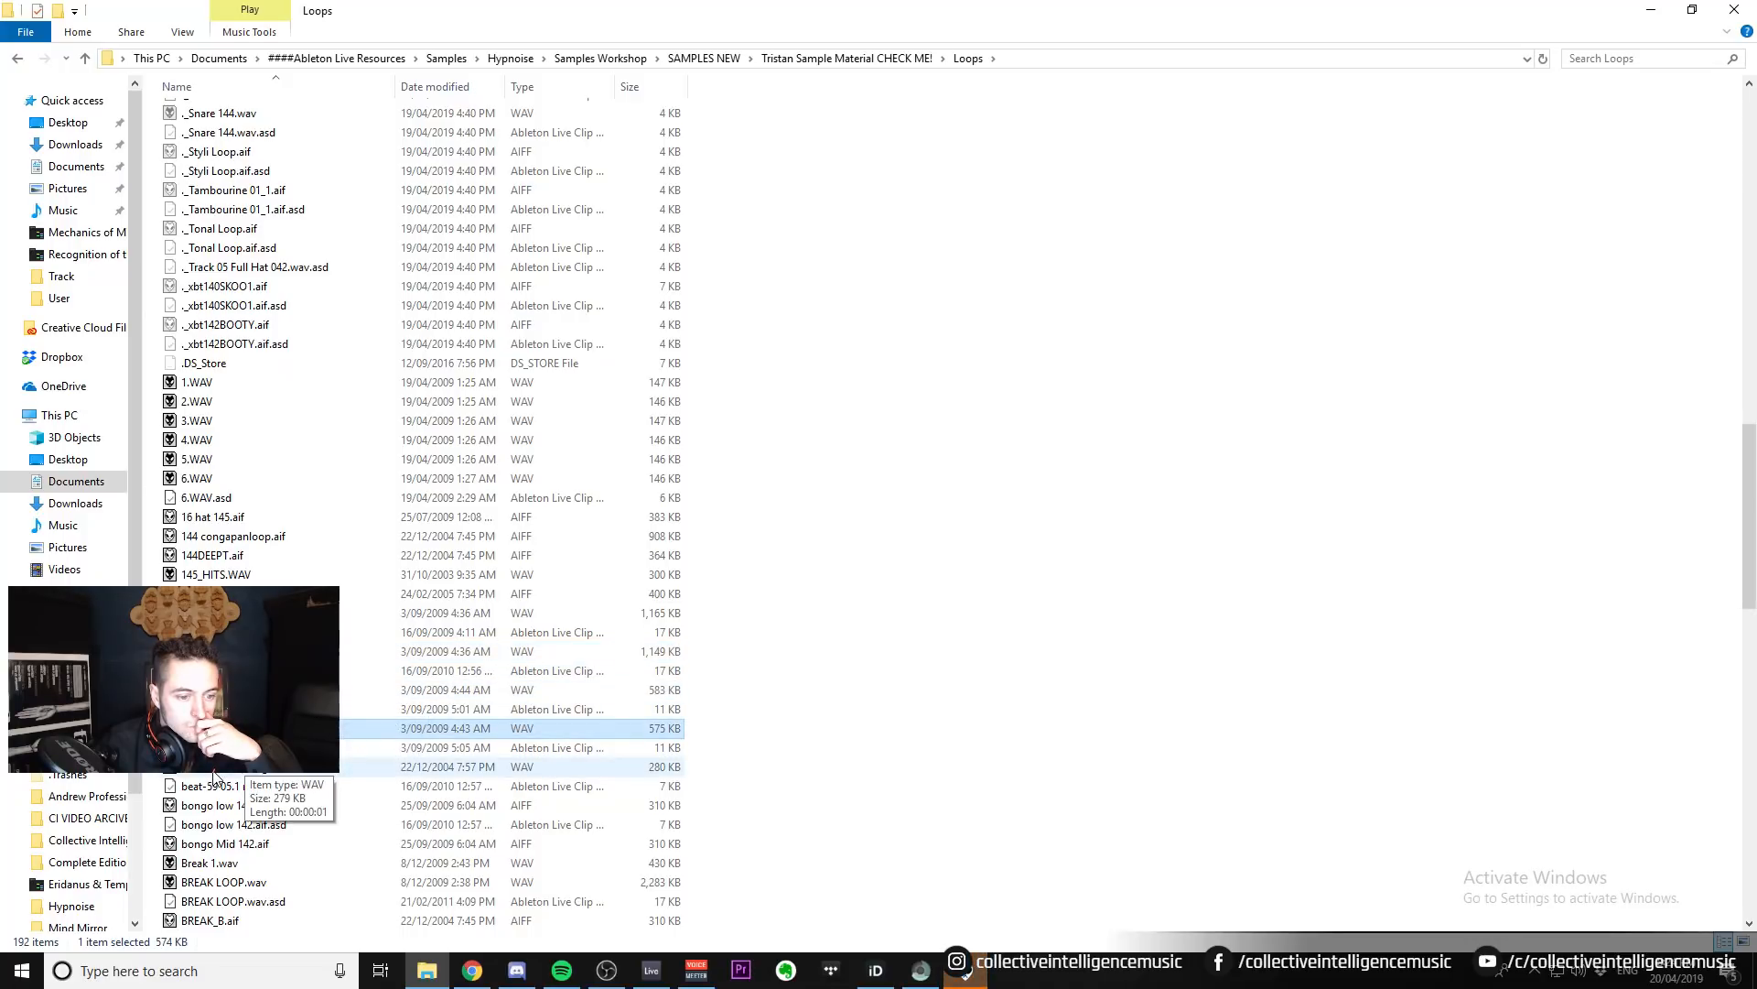
Audition beat-59 05.1 merged.wav, bongo low 142.aif, bongo Mid 142.aif and Break 1.wav.
{"action": "key", "text": "Down"}
{"action": "key", "text": "Down"}
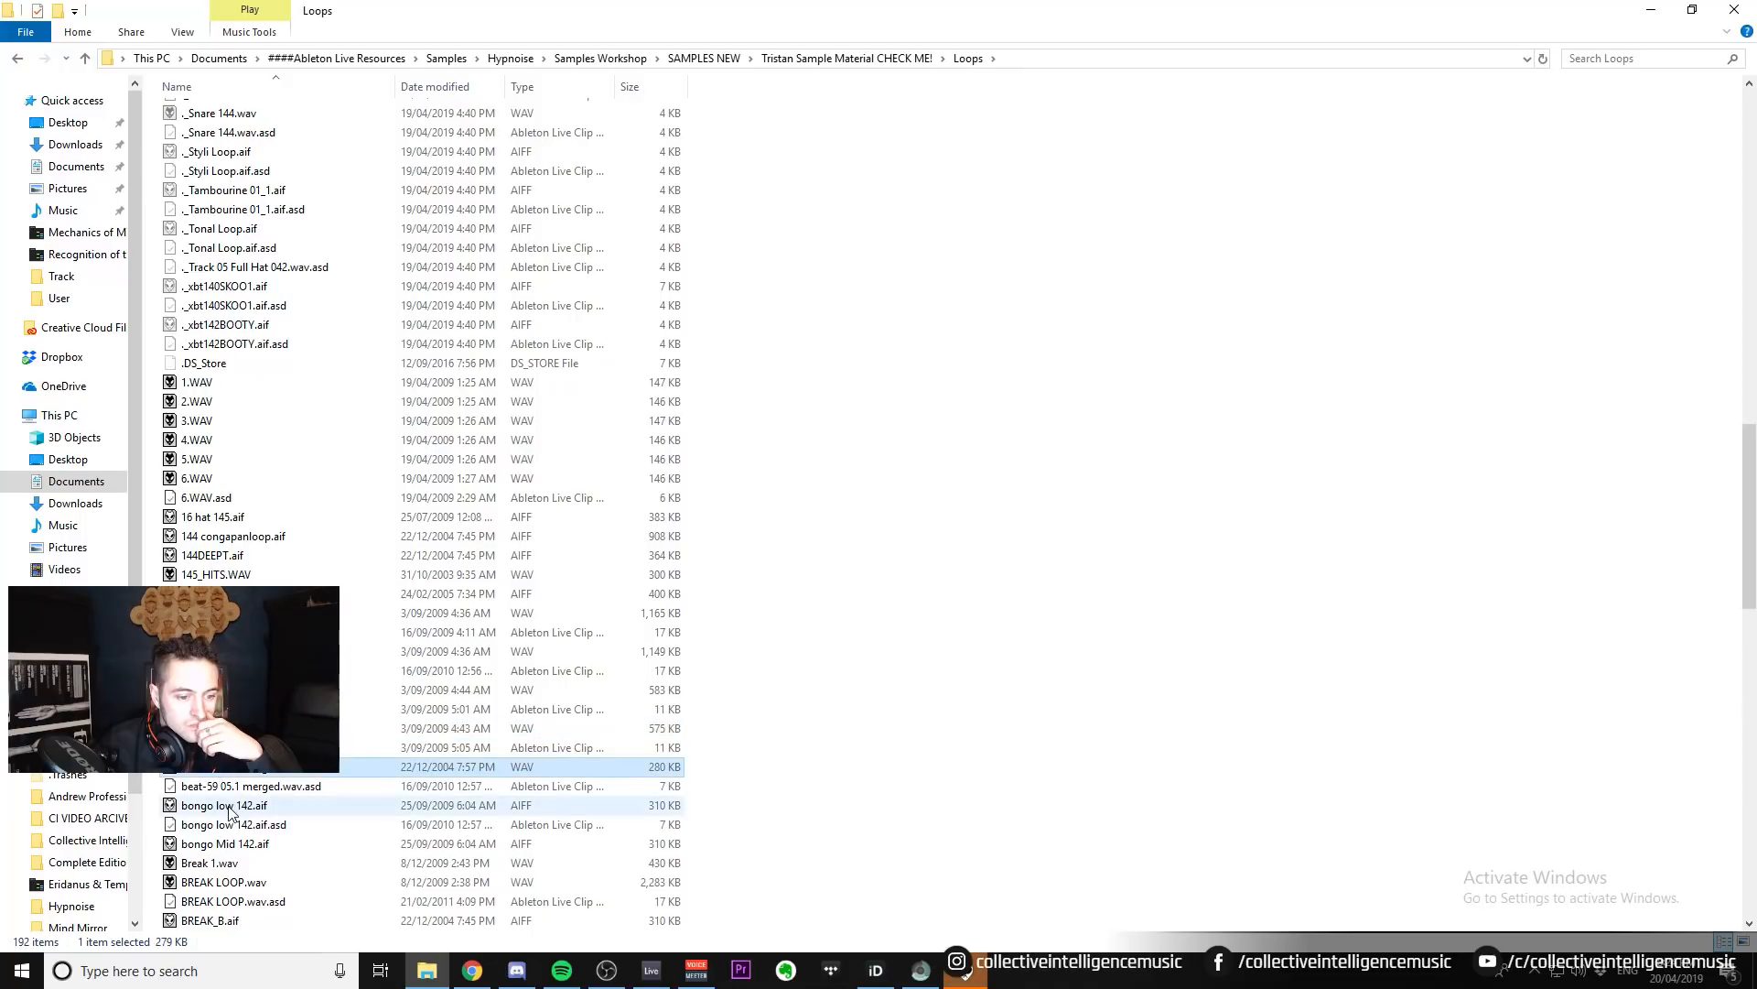
{"action": "key", "text": "Down"}
{"action": "key", "text": "Down"}
{"action": "scroll", "coordinate": [229, 807], "scroll_direction": "down", "scroll_amount": 4}
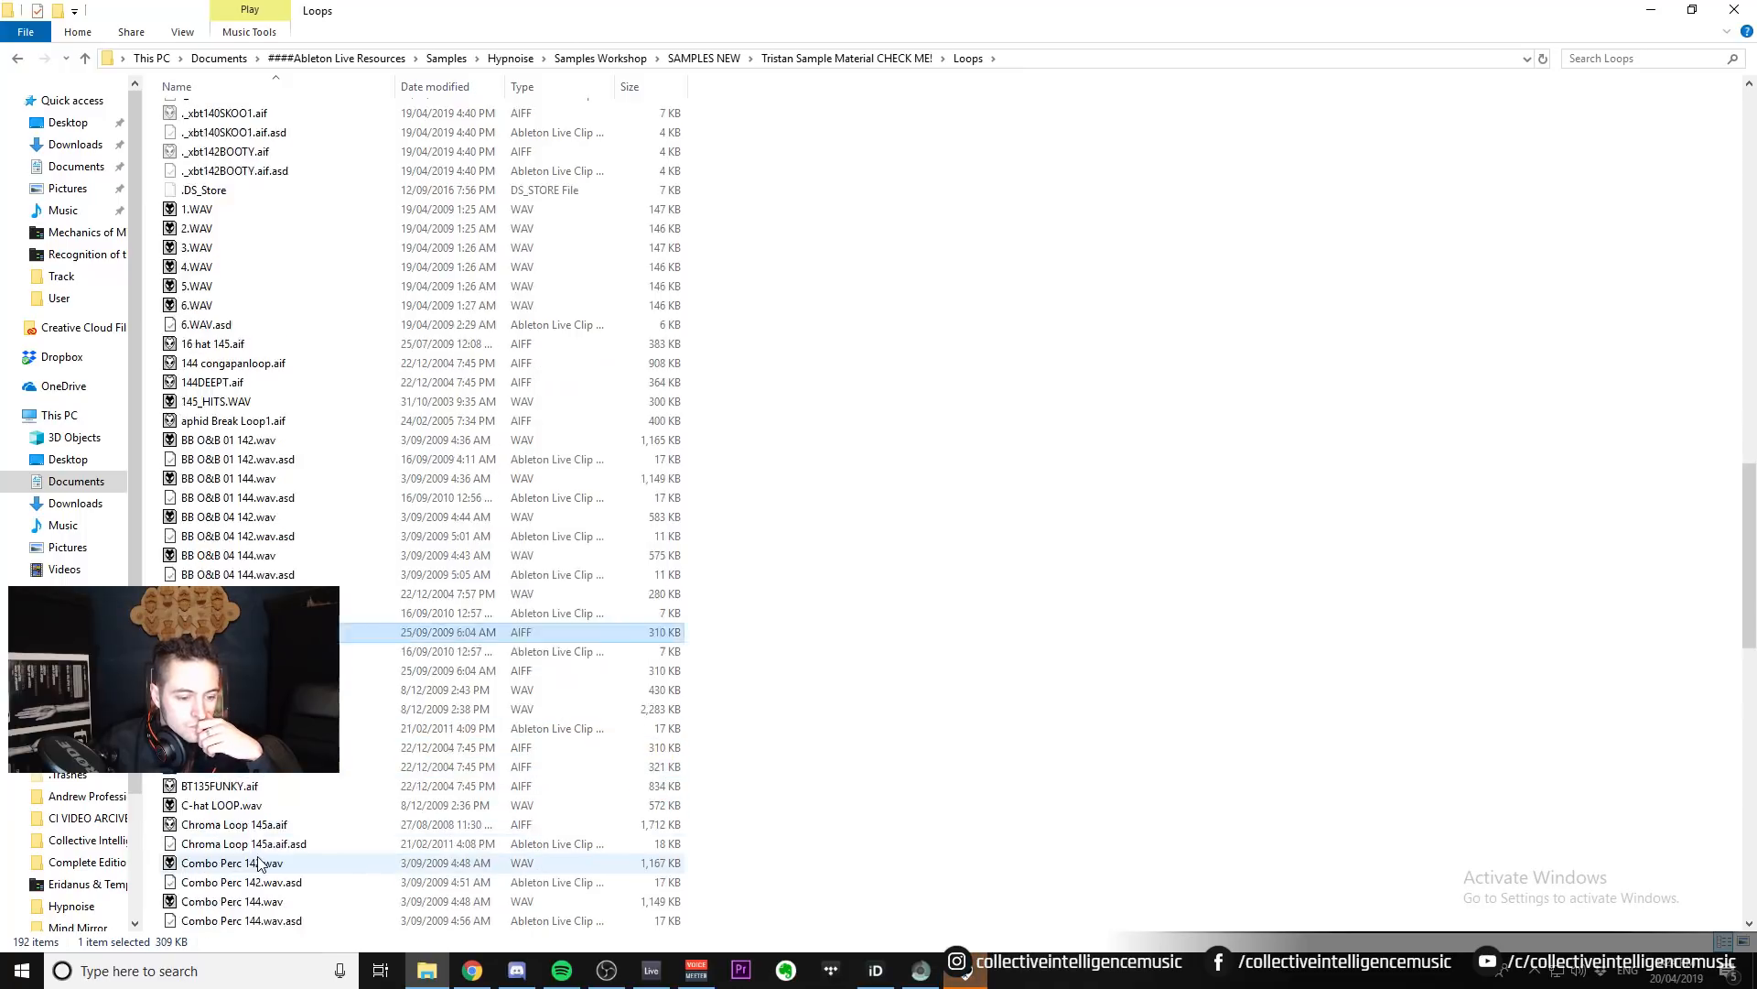
{"action": "key", "text": "Down"}
{"action": "key", "text": "Down"}
{"action": "key", "text": "Down"}
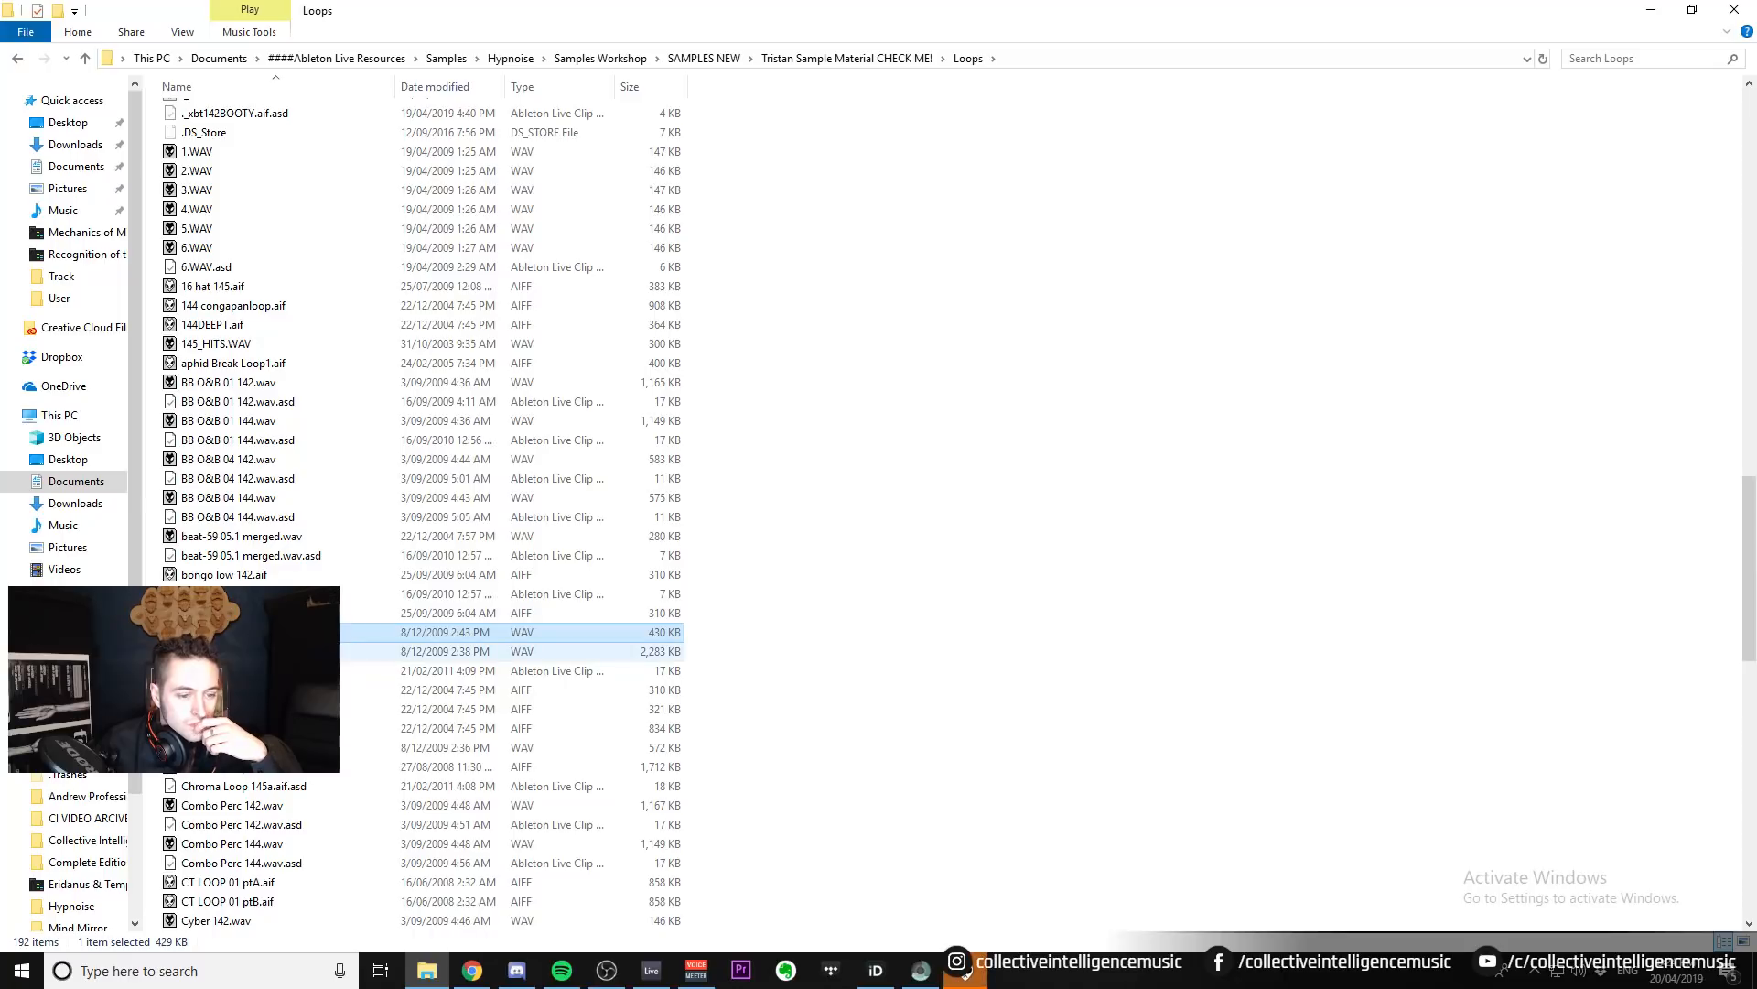
Audition BREAK LOOP.wav, BREAK_B.aif, BREAKY.aif, Chroma Loop 145a.aif and Combo Perc 142.wav.
{"action": "key", "text": "Down"}
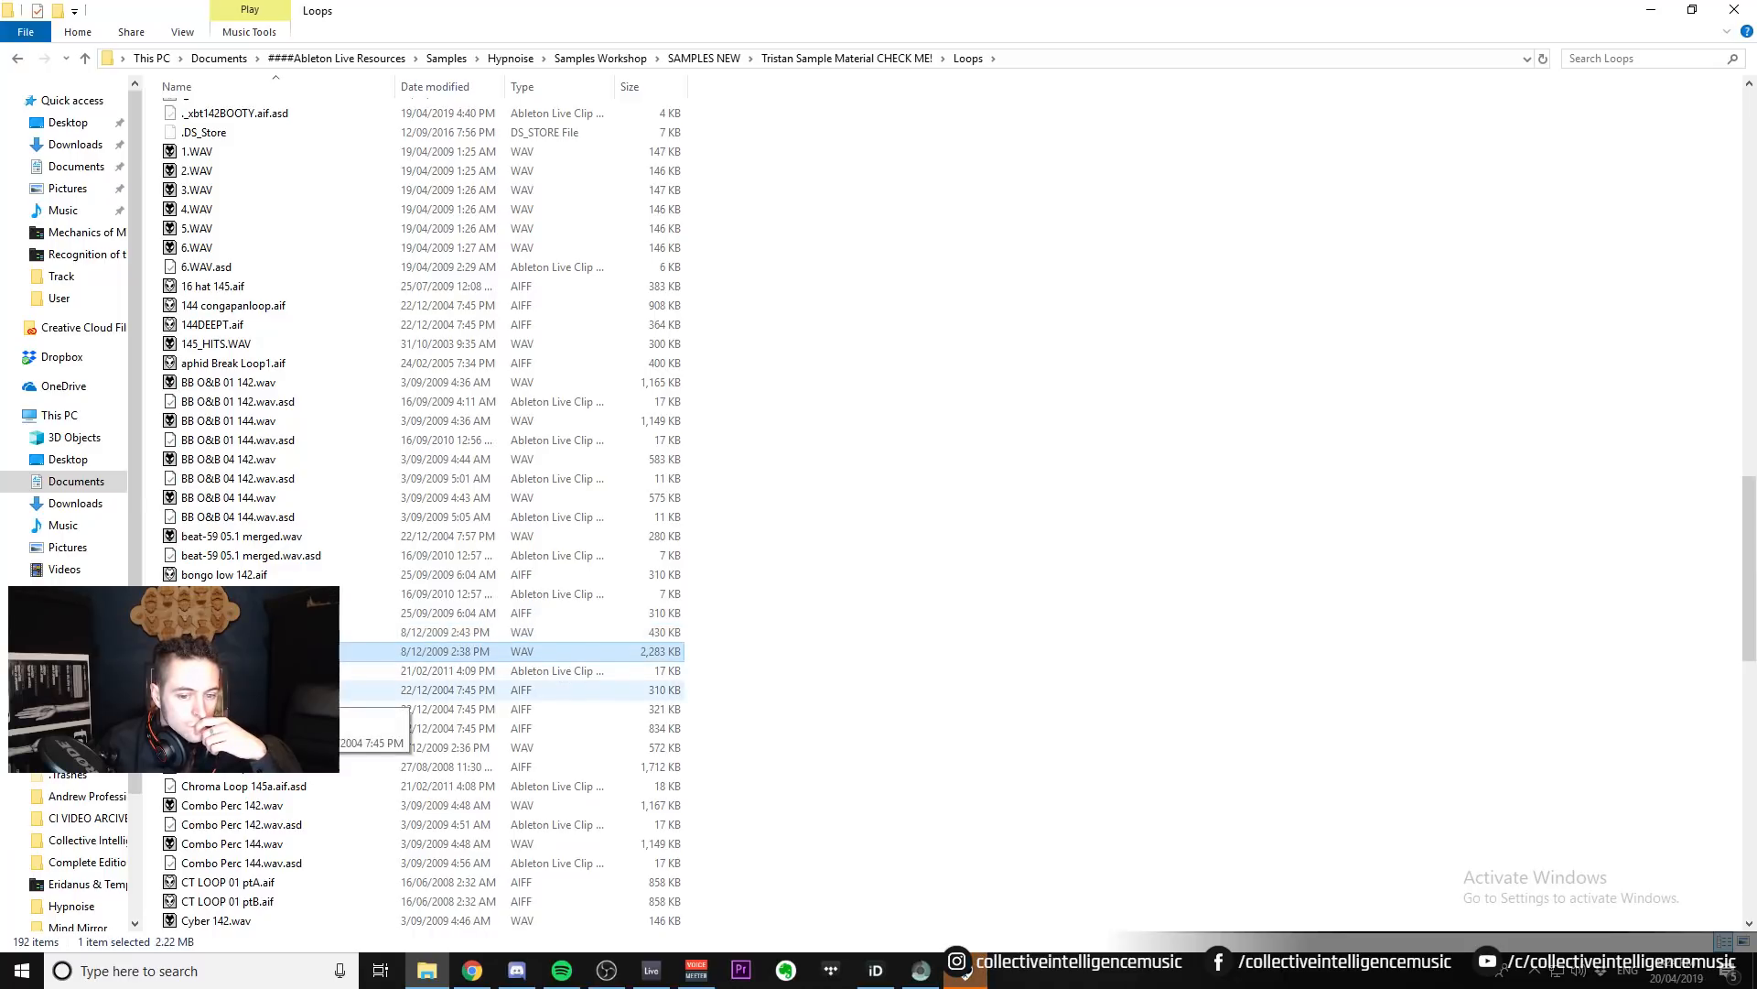
{"action": "double_click", "coordinate": [228, 691]}
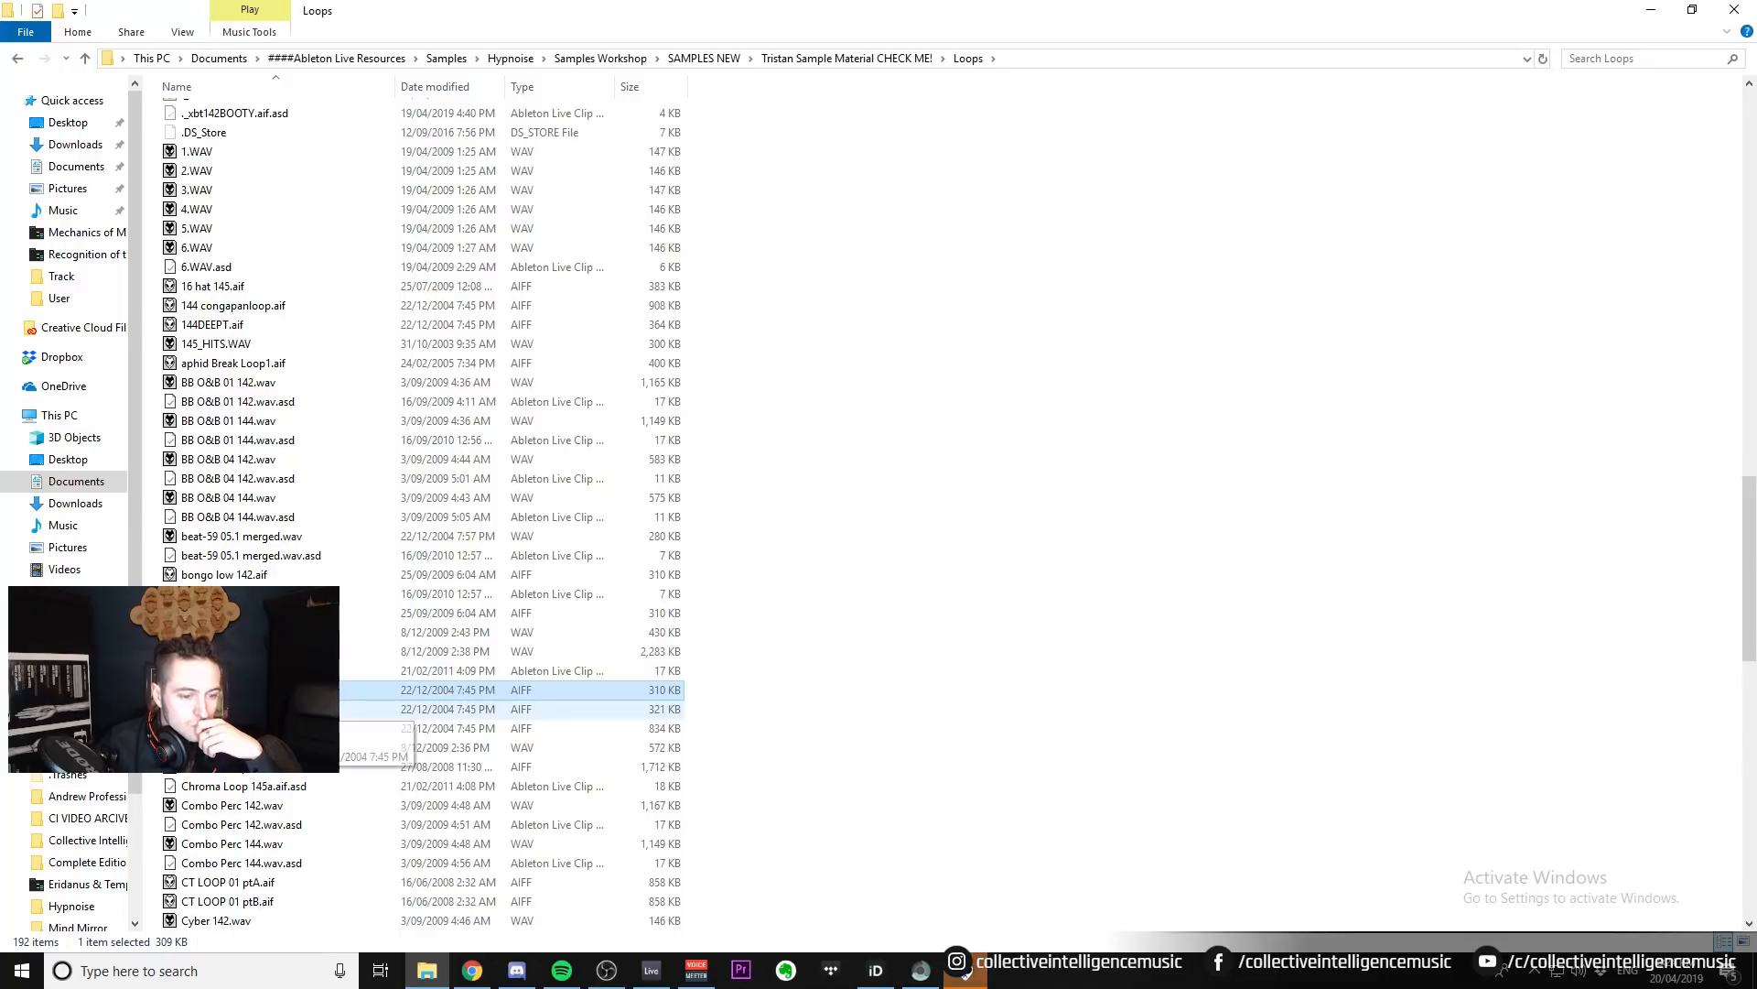
{"action": "double_click", "coordinate": [231, 709]}
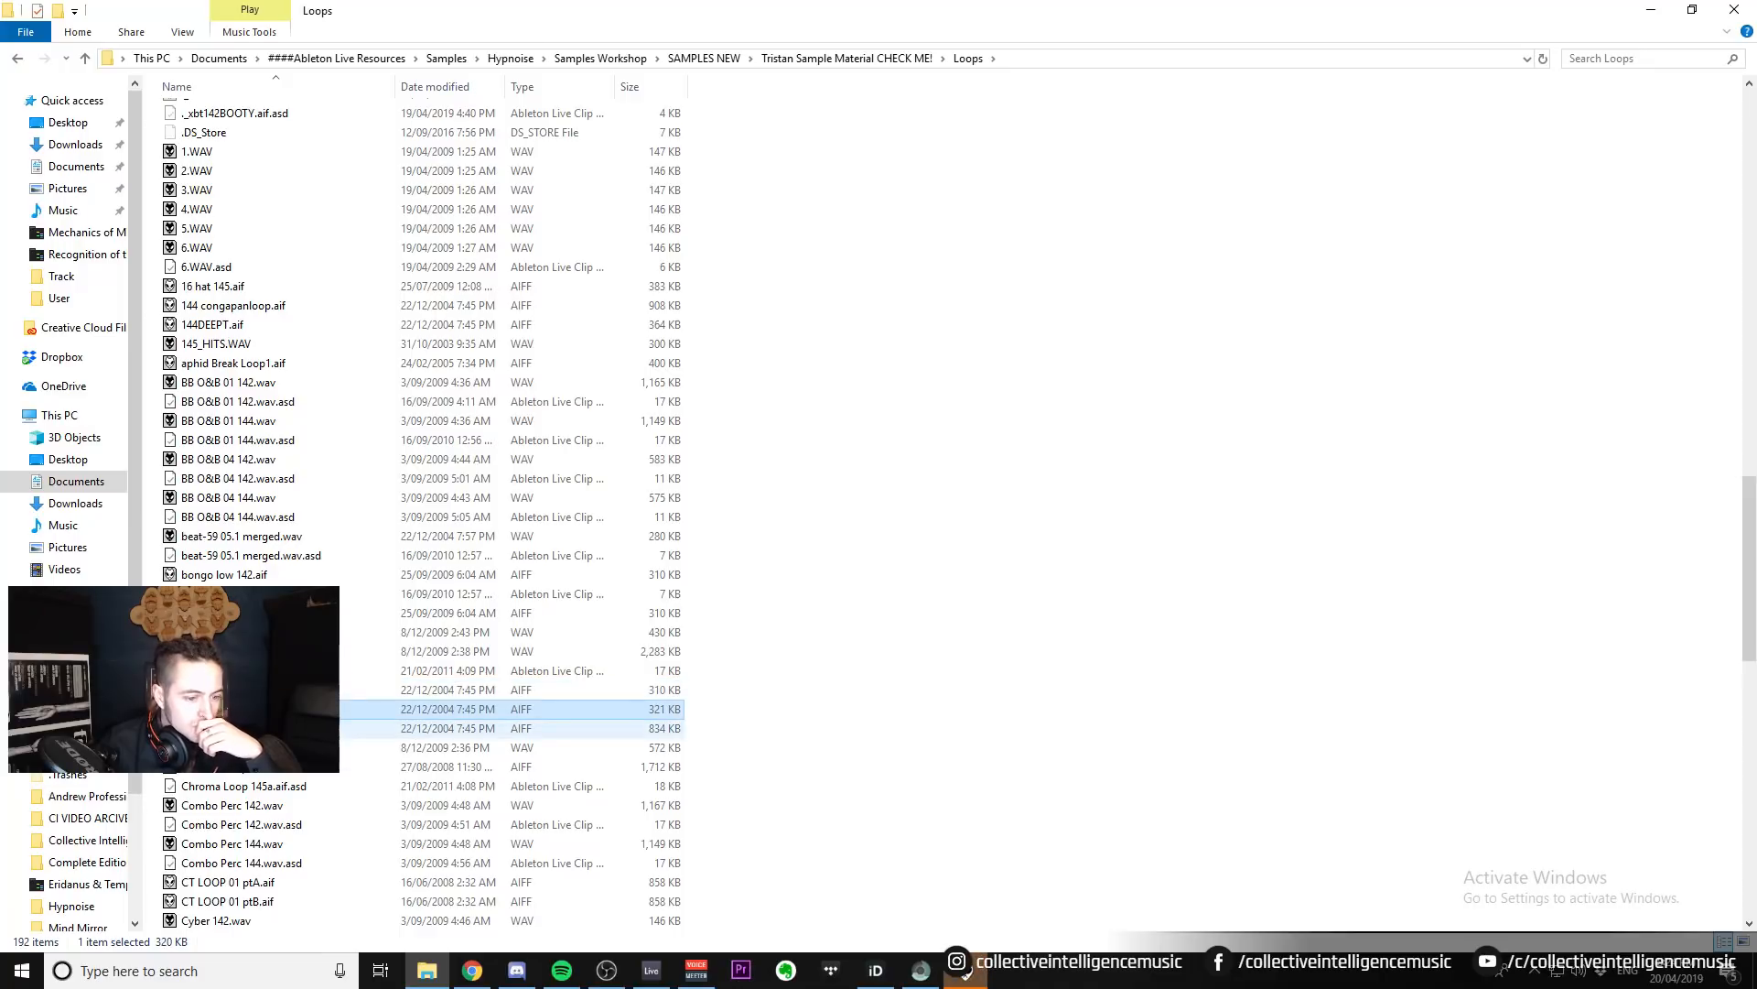
{"action": "double_click", "coordinate": [252, 767]}
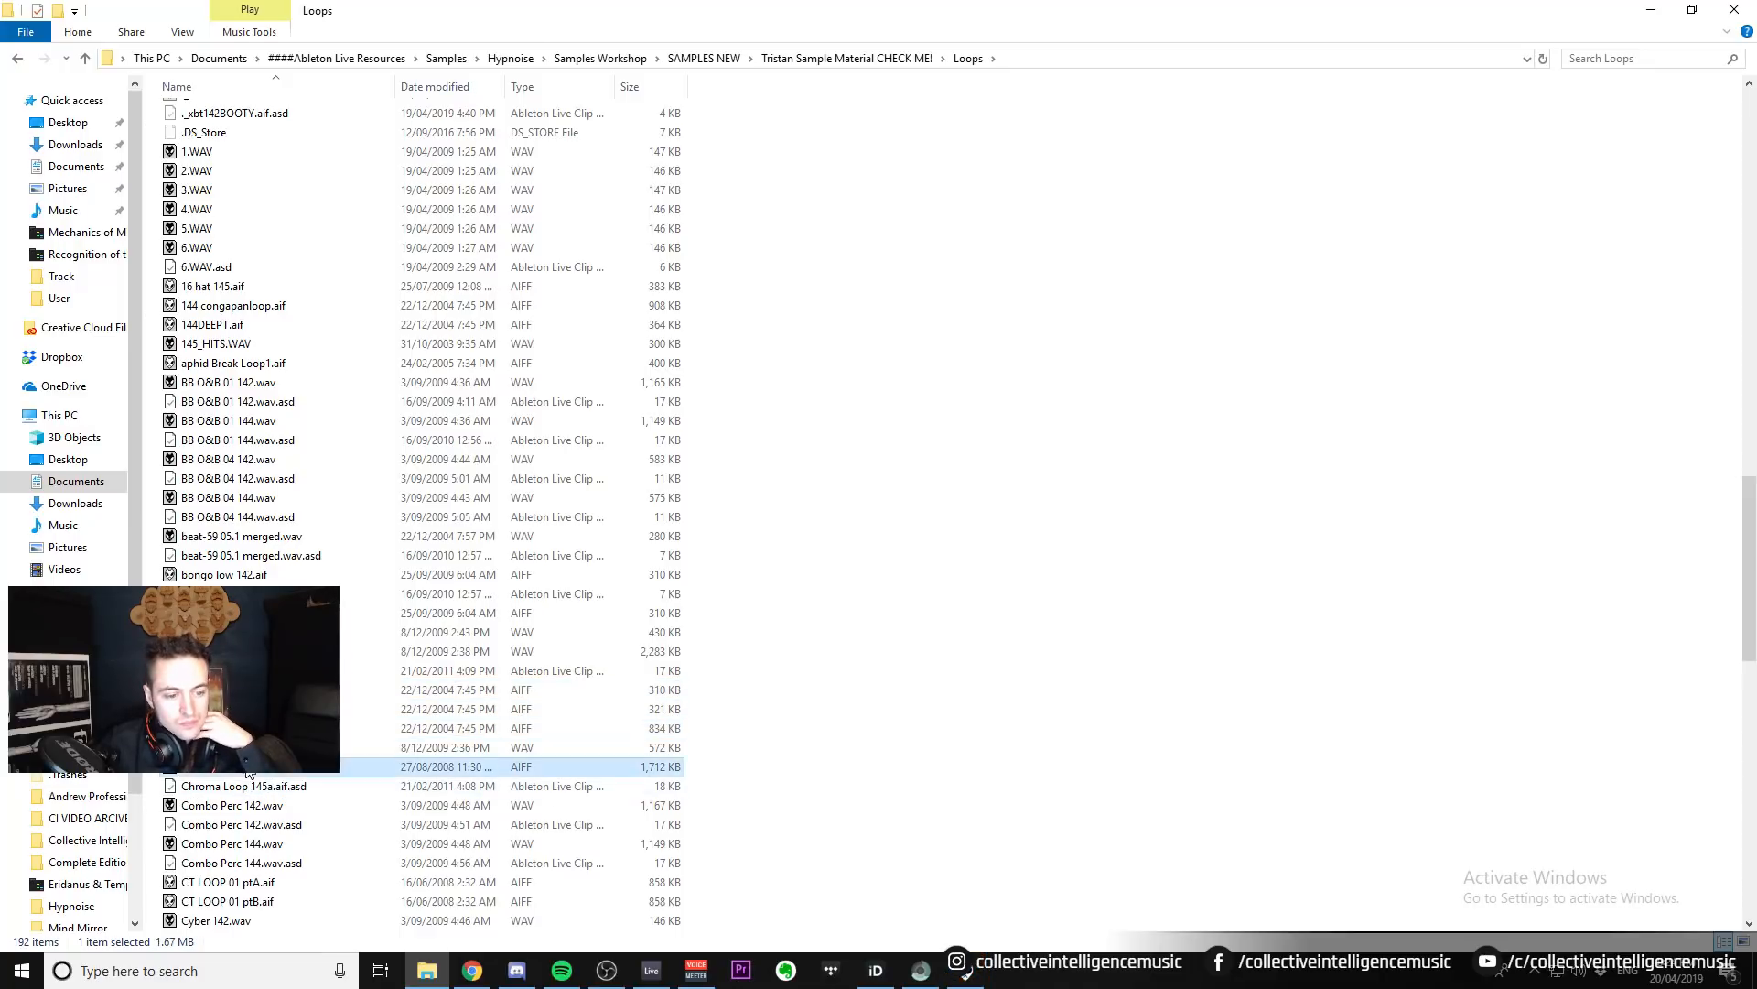
{"action": "left_click", "coordinate": [267, 811]}
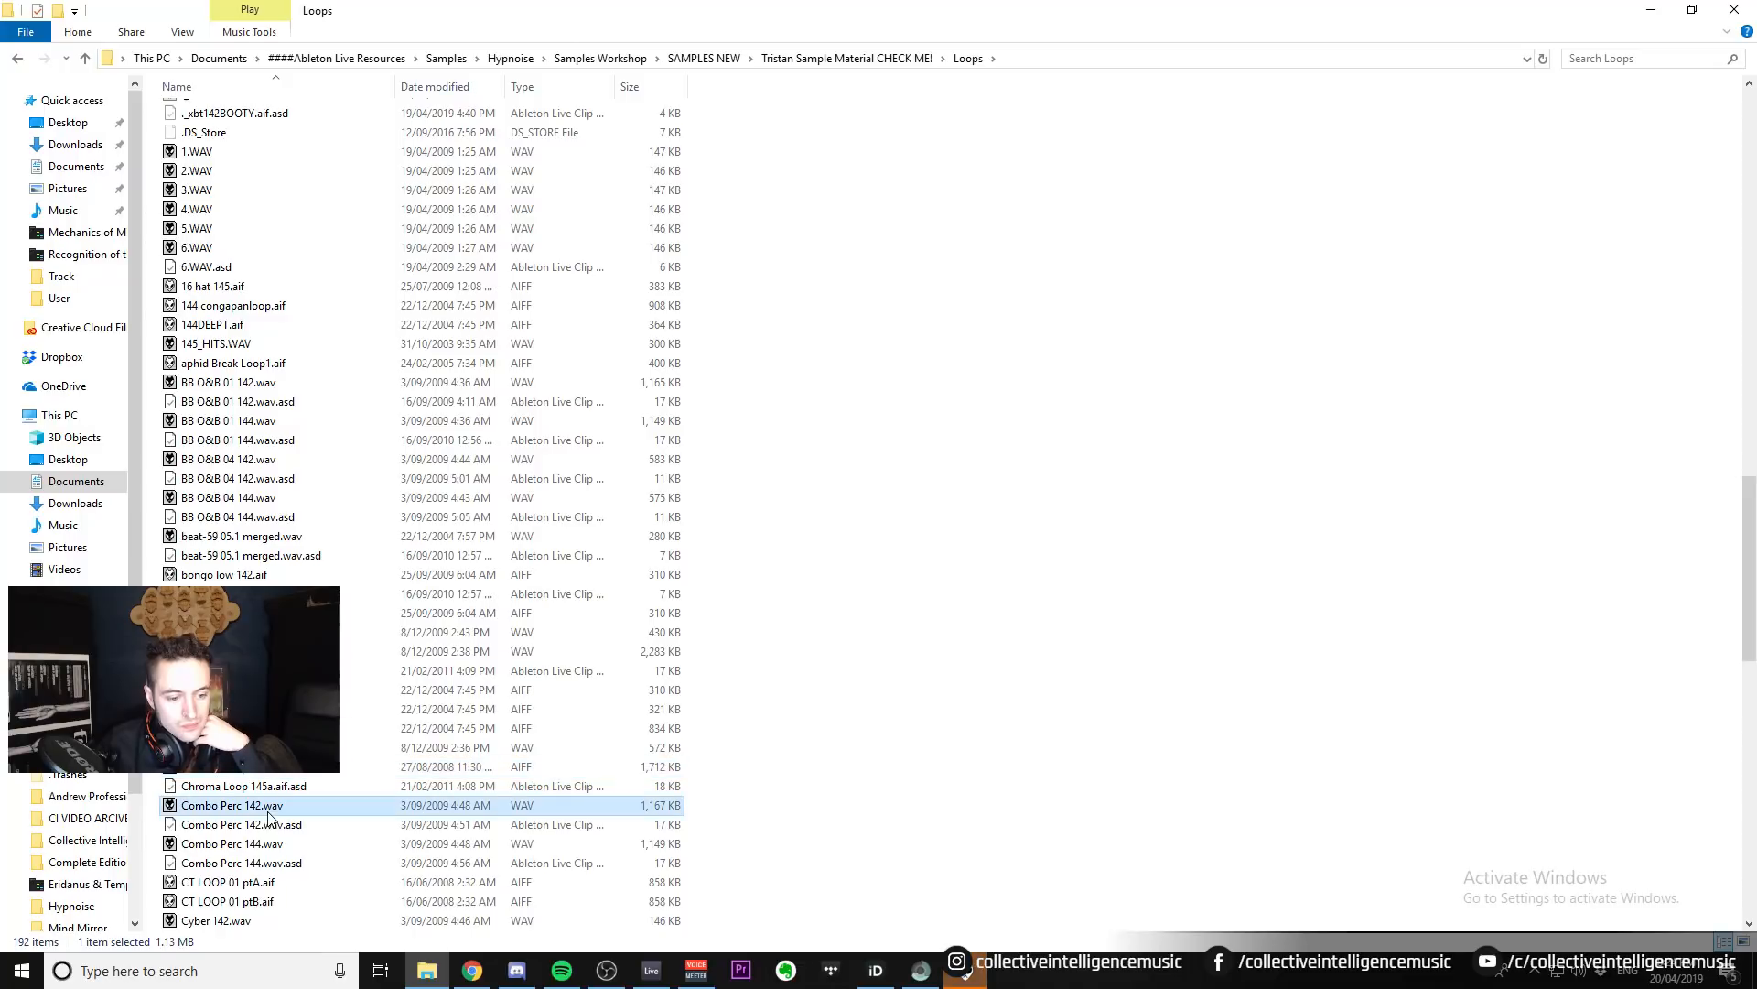
Audition CT LOOP 01 ptB.aif, Cyber 142.wav, Drum loop.1 merged.wav and g loop (let it all out eq).wav.
{"action": "scroll", "coordinate": [269, 805], "scroll_direction": "down", "scroll_amount": 3}
{"action": "left_click", "coordinate": [274, 728]}
{"action": "scroll", "coordinate": [275, 751], "scroll_direction": "down", "scroll_amount": 2}
{"action": "scroll", "coordinate": [277, 781], "scroll_direction": "down", "scroll_amount": 3}
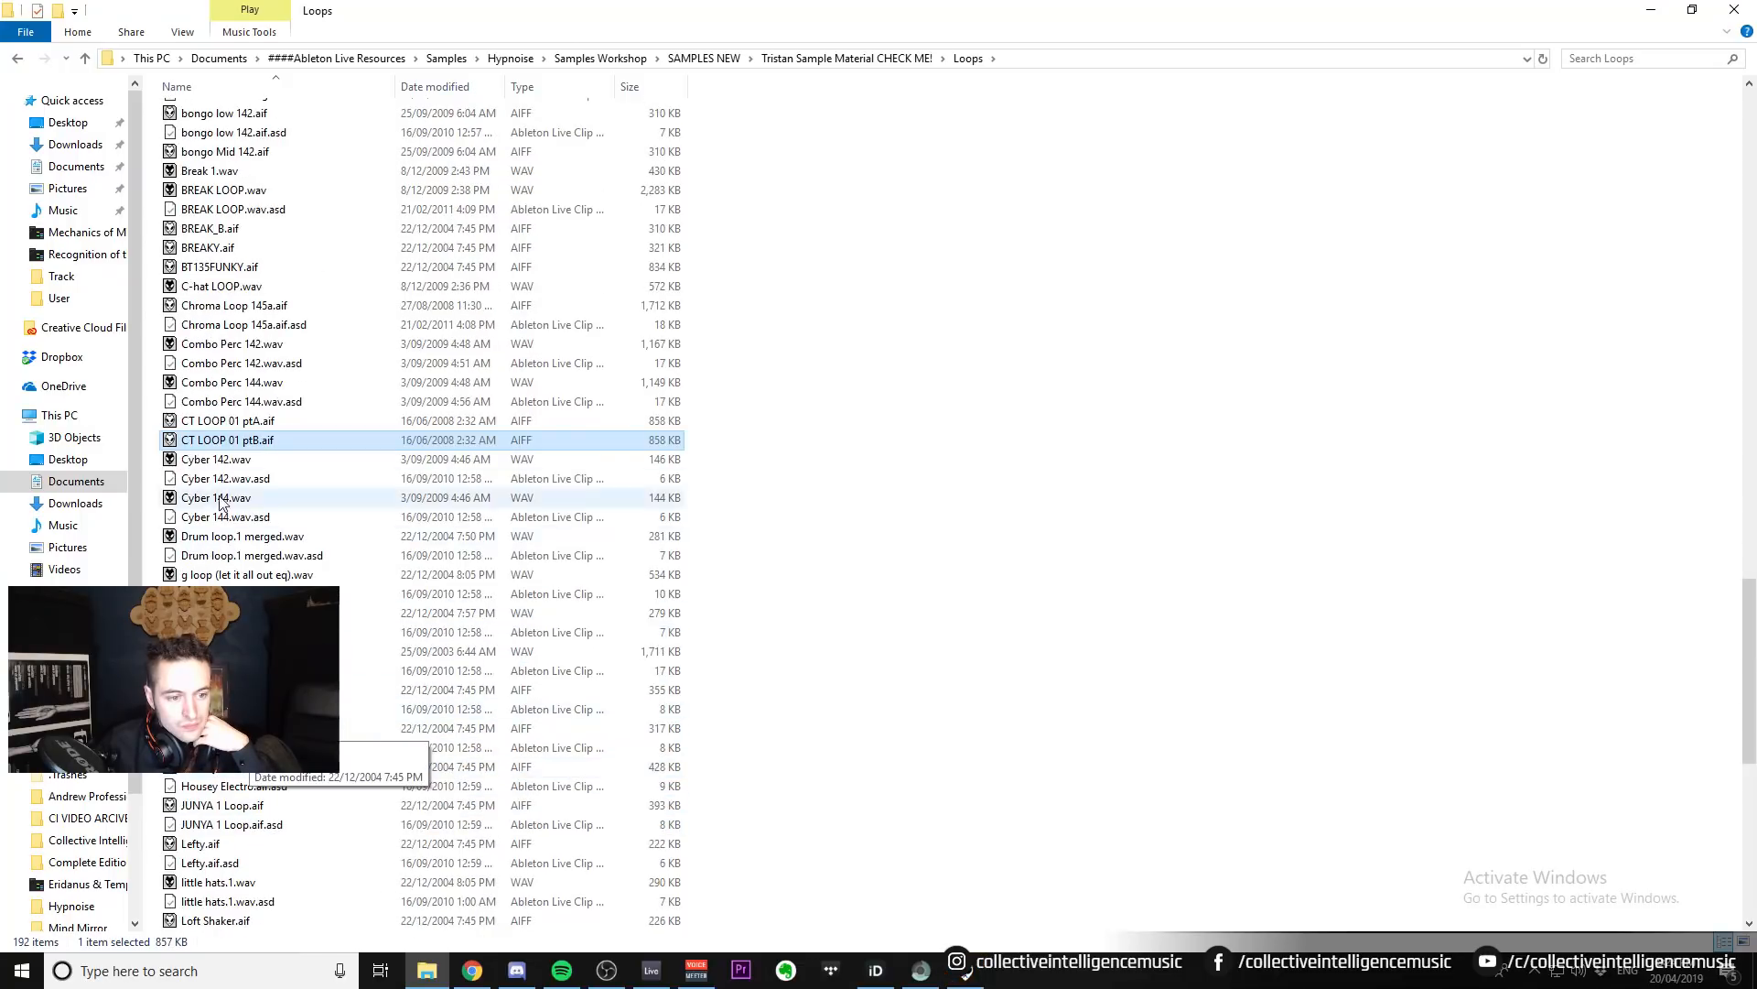
{"action": "left_click", "coordinate": [225, 462]}
{"action": "left_click", "coordinate": [228, 541]}
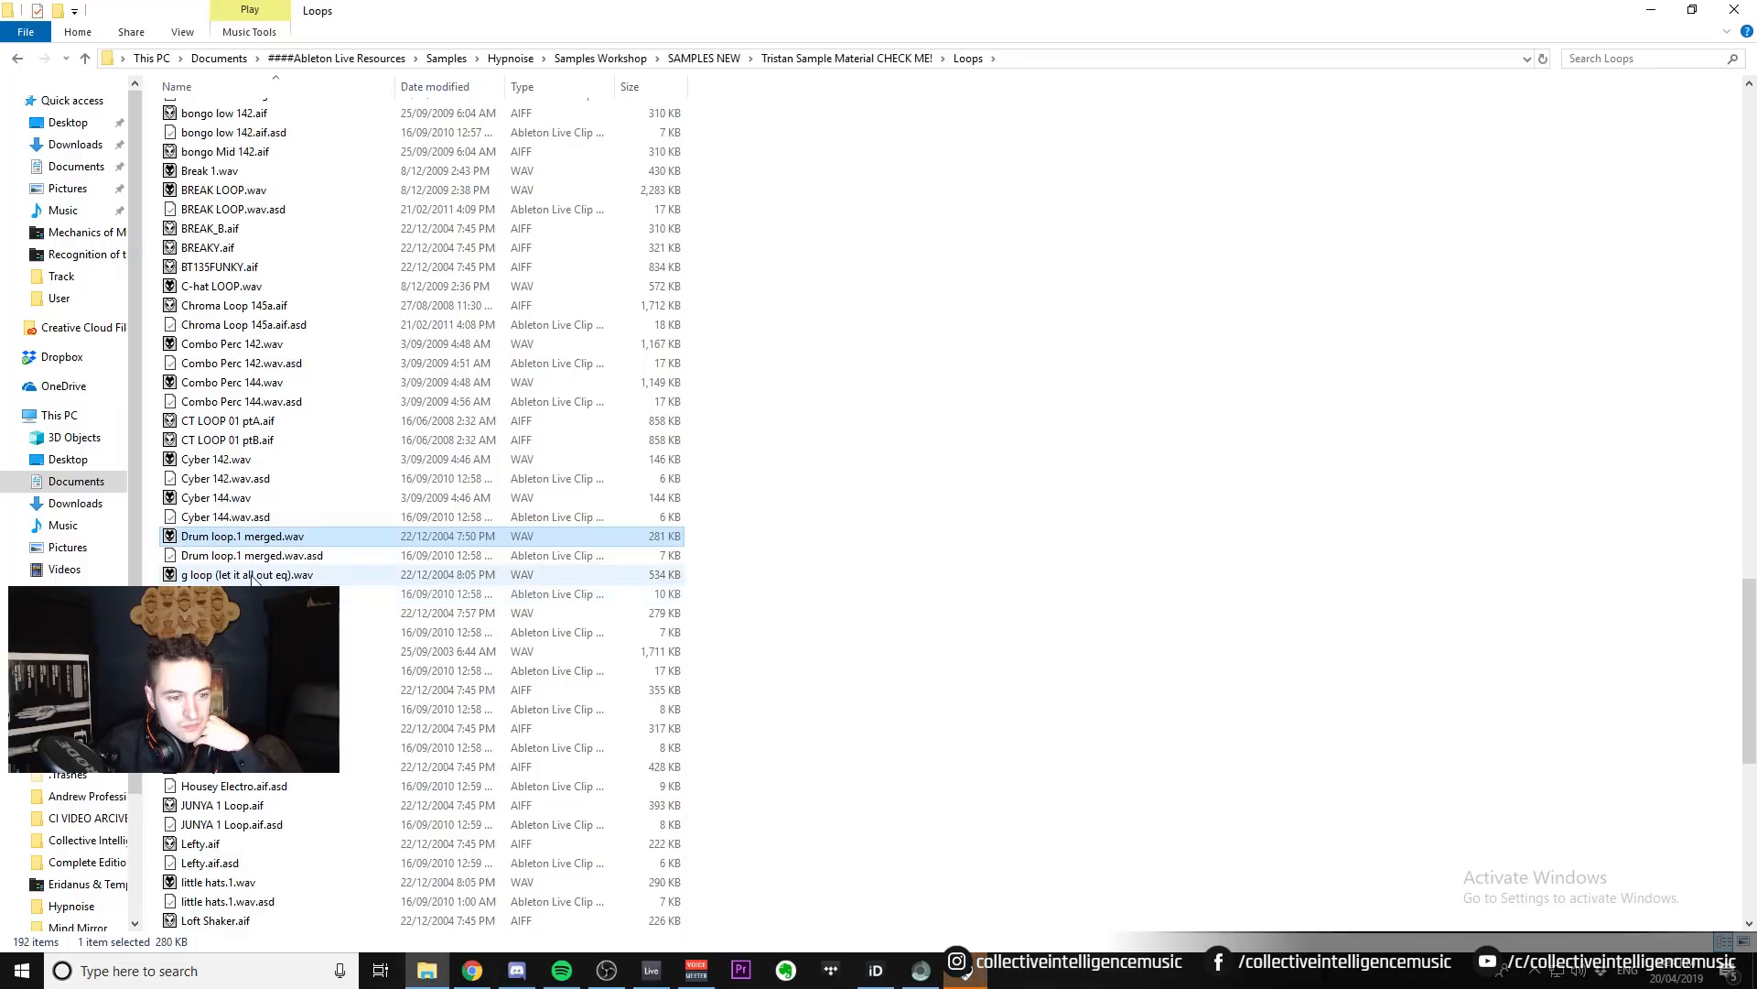
{"action": "left_click", "coordinate": [248, 575]}
Audition the 216 KB AIFF loop listed just before Tonal Loop.aif and look back over the remaining loops.
{"action": "scroll", "coordinate": [266, 641], "scroll_direction": "down", "scroll_amount": 11}
{"action": "scroll", "coordinate": [279, 783], "scroll_direction": "down", "scroll_amount": 1}
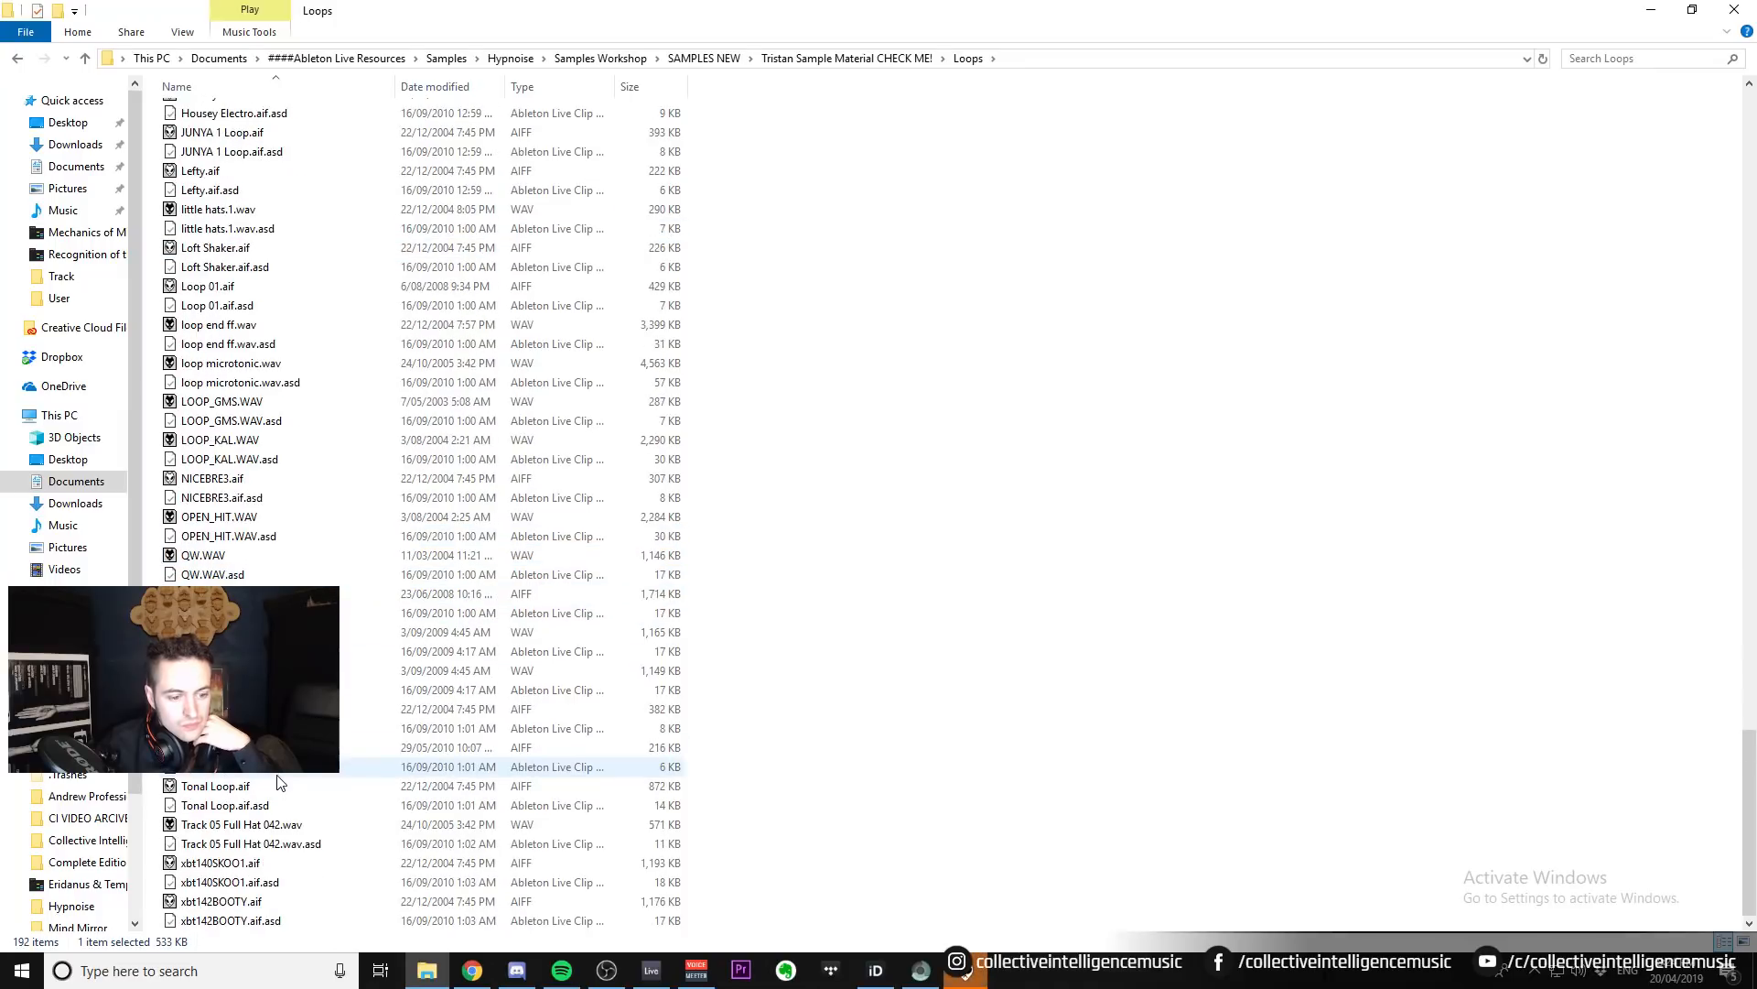
{"action": "left_click", "coordinate": [275, 747]}
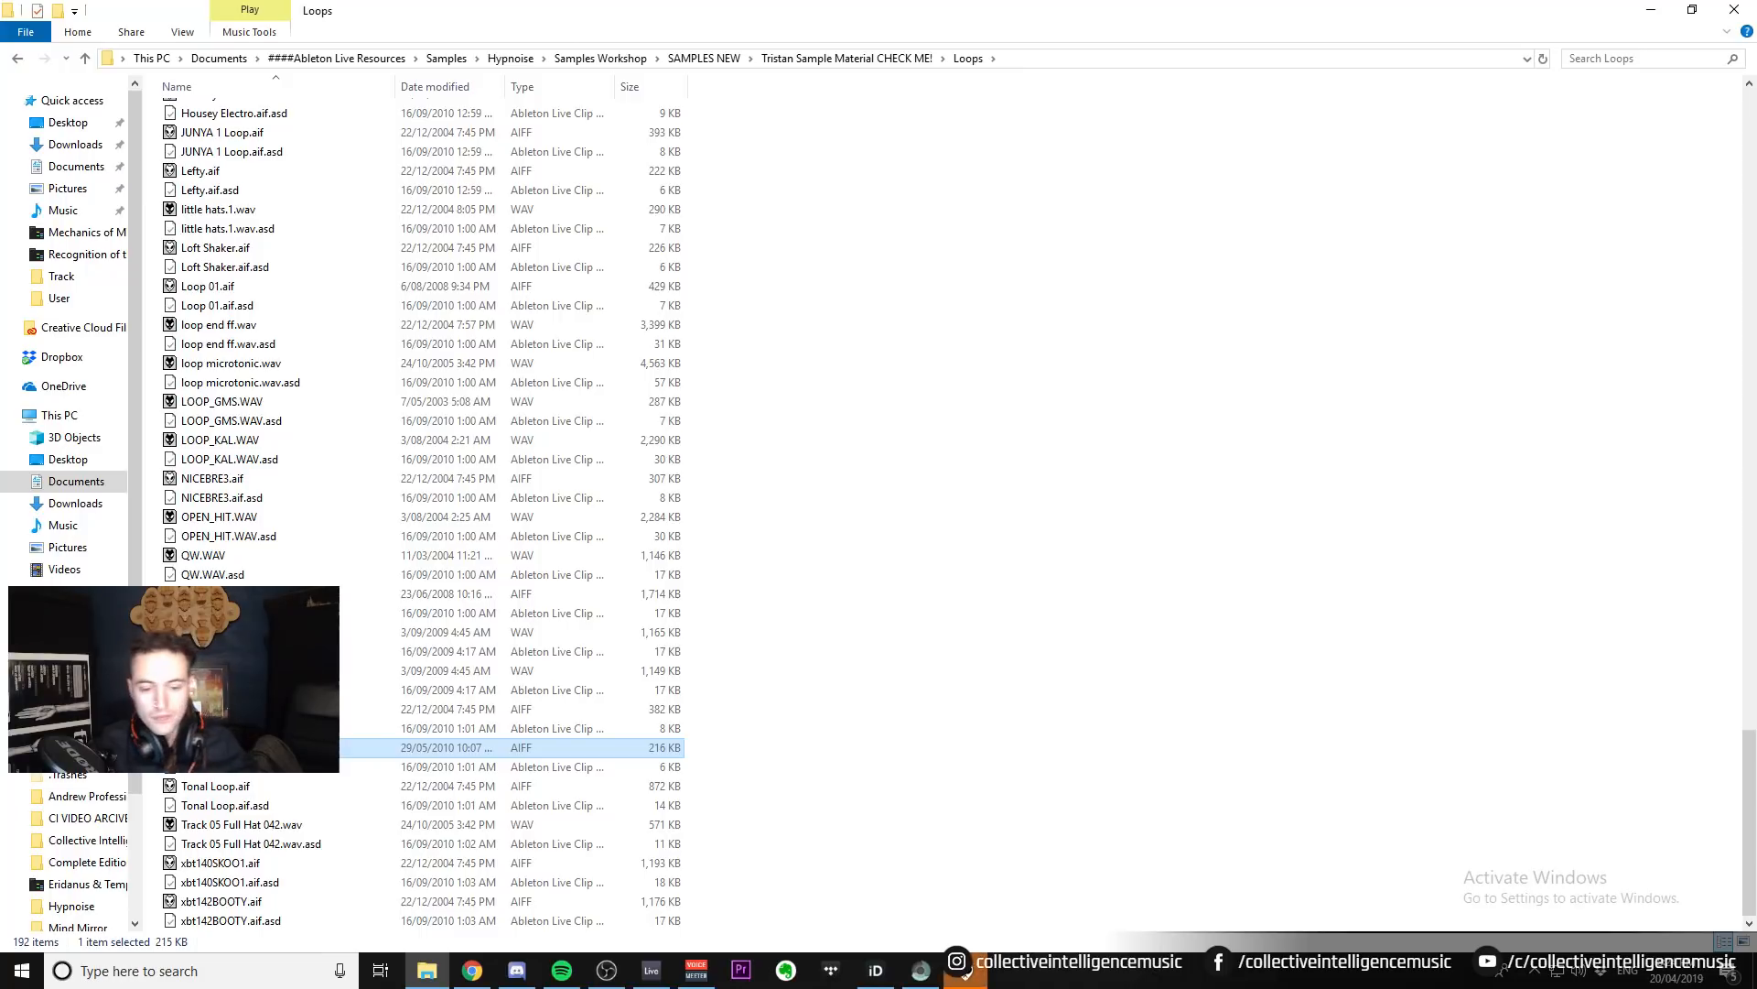
{"action": "scroll", "coordinate": [217, 266], "scroll_direction": "up", "scroll_amount": 5}
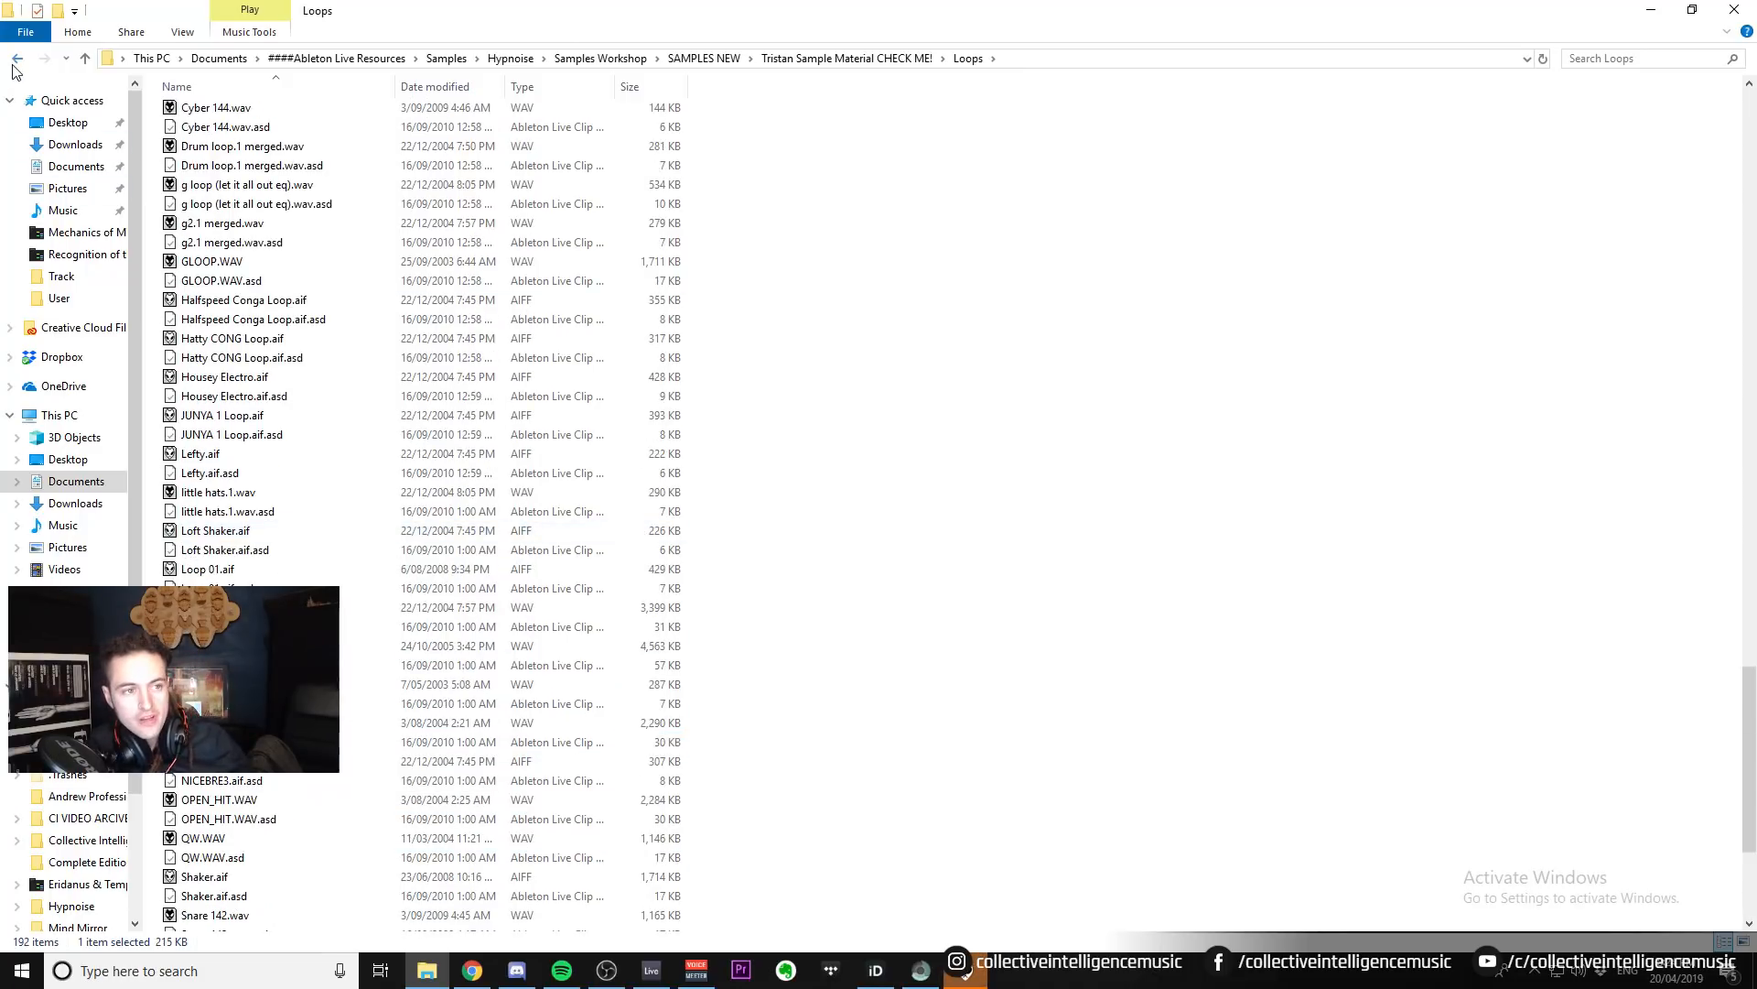
Leave the Loops folder and check the mutekki cds folder in Tristan Sample Material CHECK ME!
{"action": "key", "text": "alt+Up"}
{"action": "double_click", "coordinate": [220, 266]}
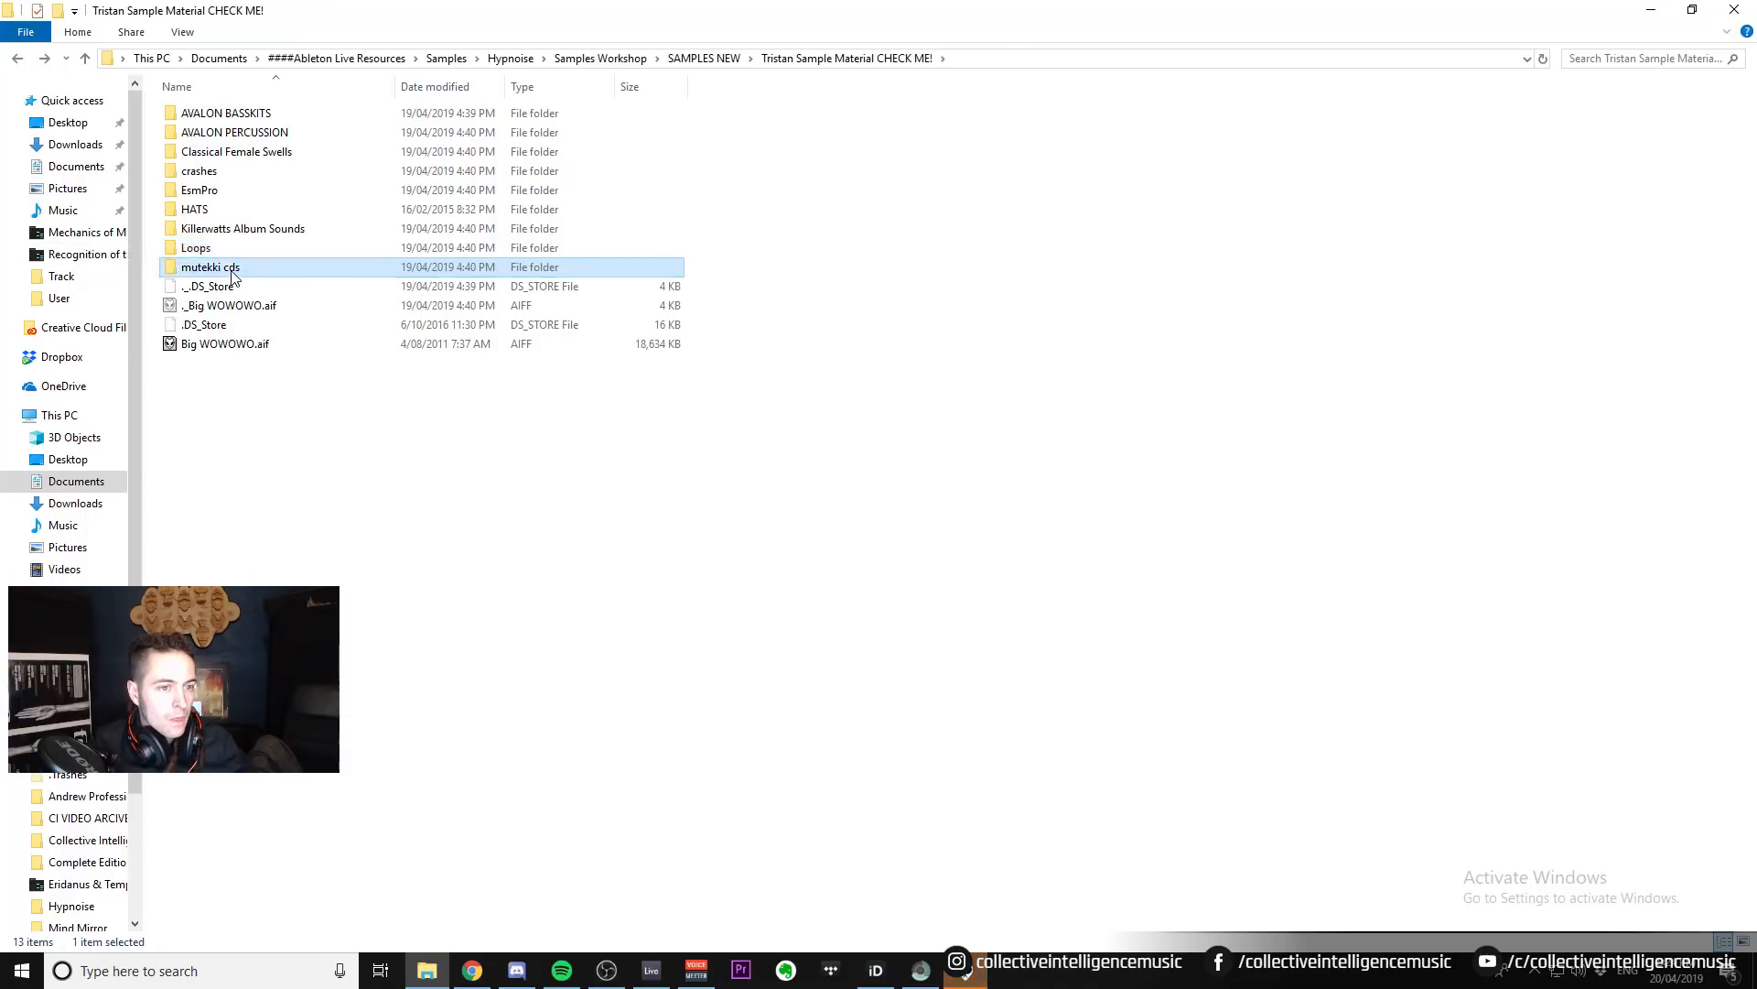
{"action": "left_click", "coordinate": [19, 59]}
Look through the HATS folder's Open Hats and open hats subfolders, and go back up to SAMPLES NEW.
{"action": "double_click", "coordinate": [220, 209]}
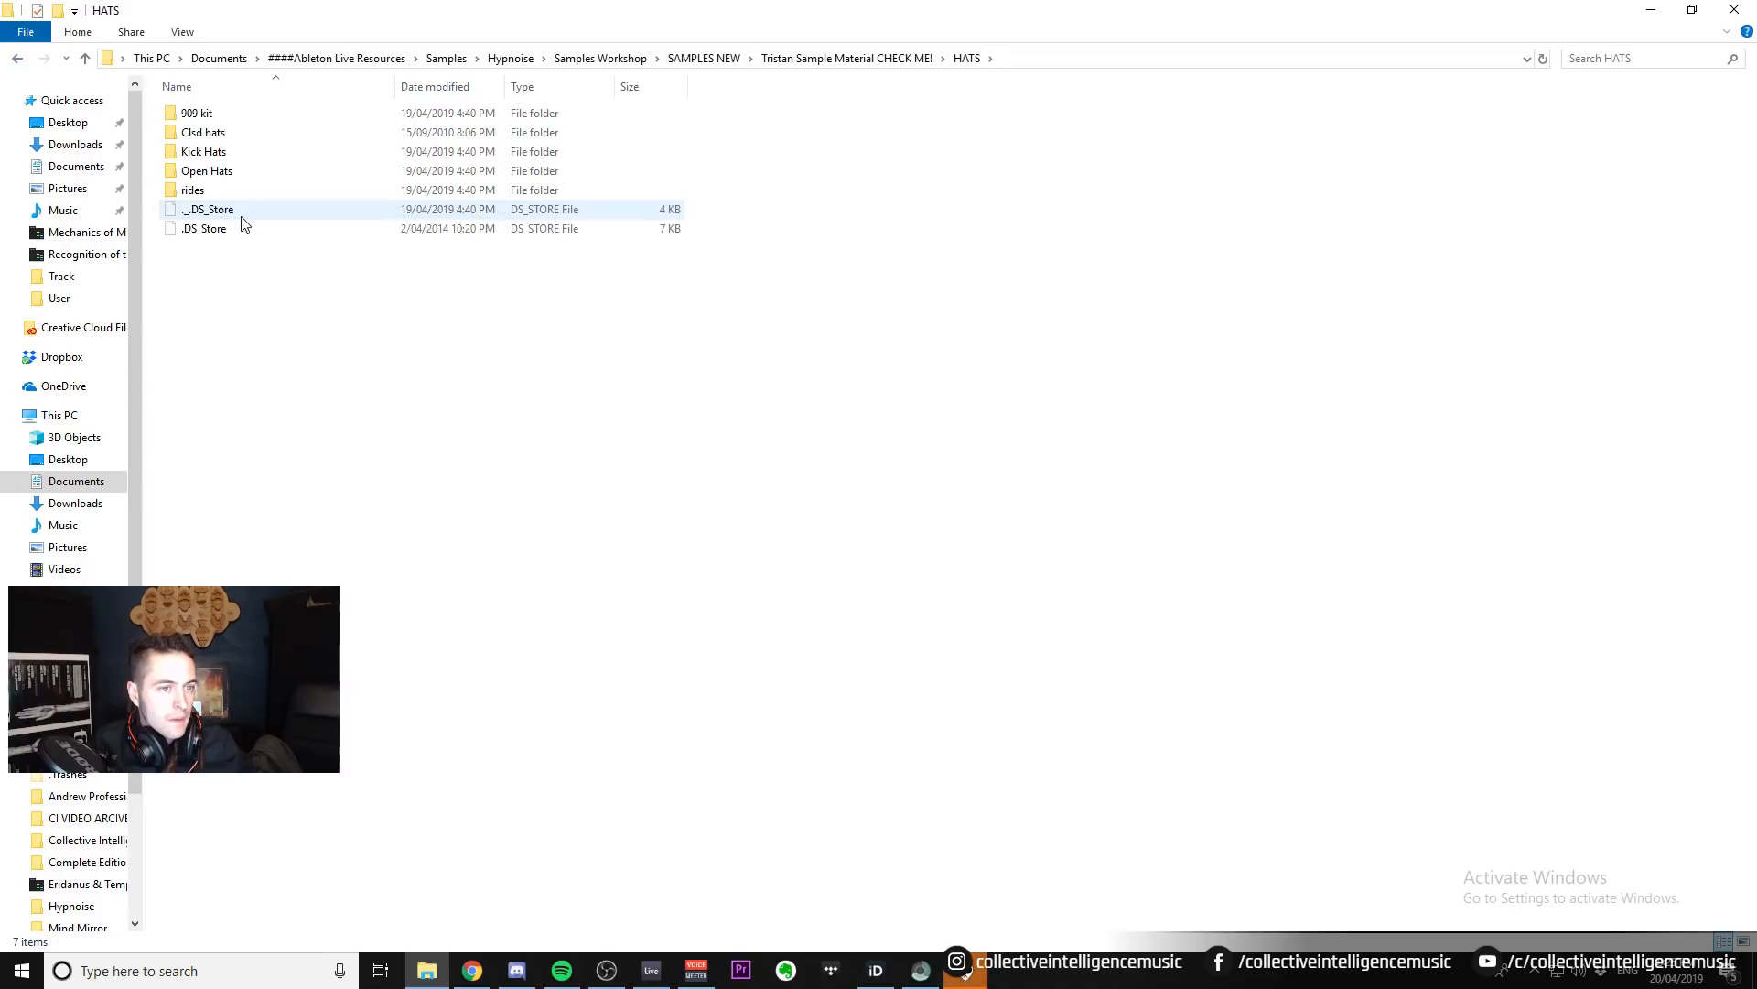
{"action": "double_click", "coordinate": [224, 171]}
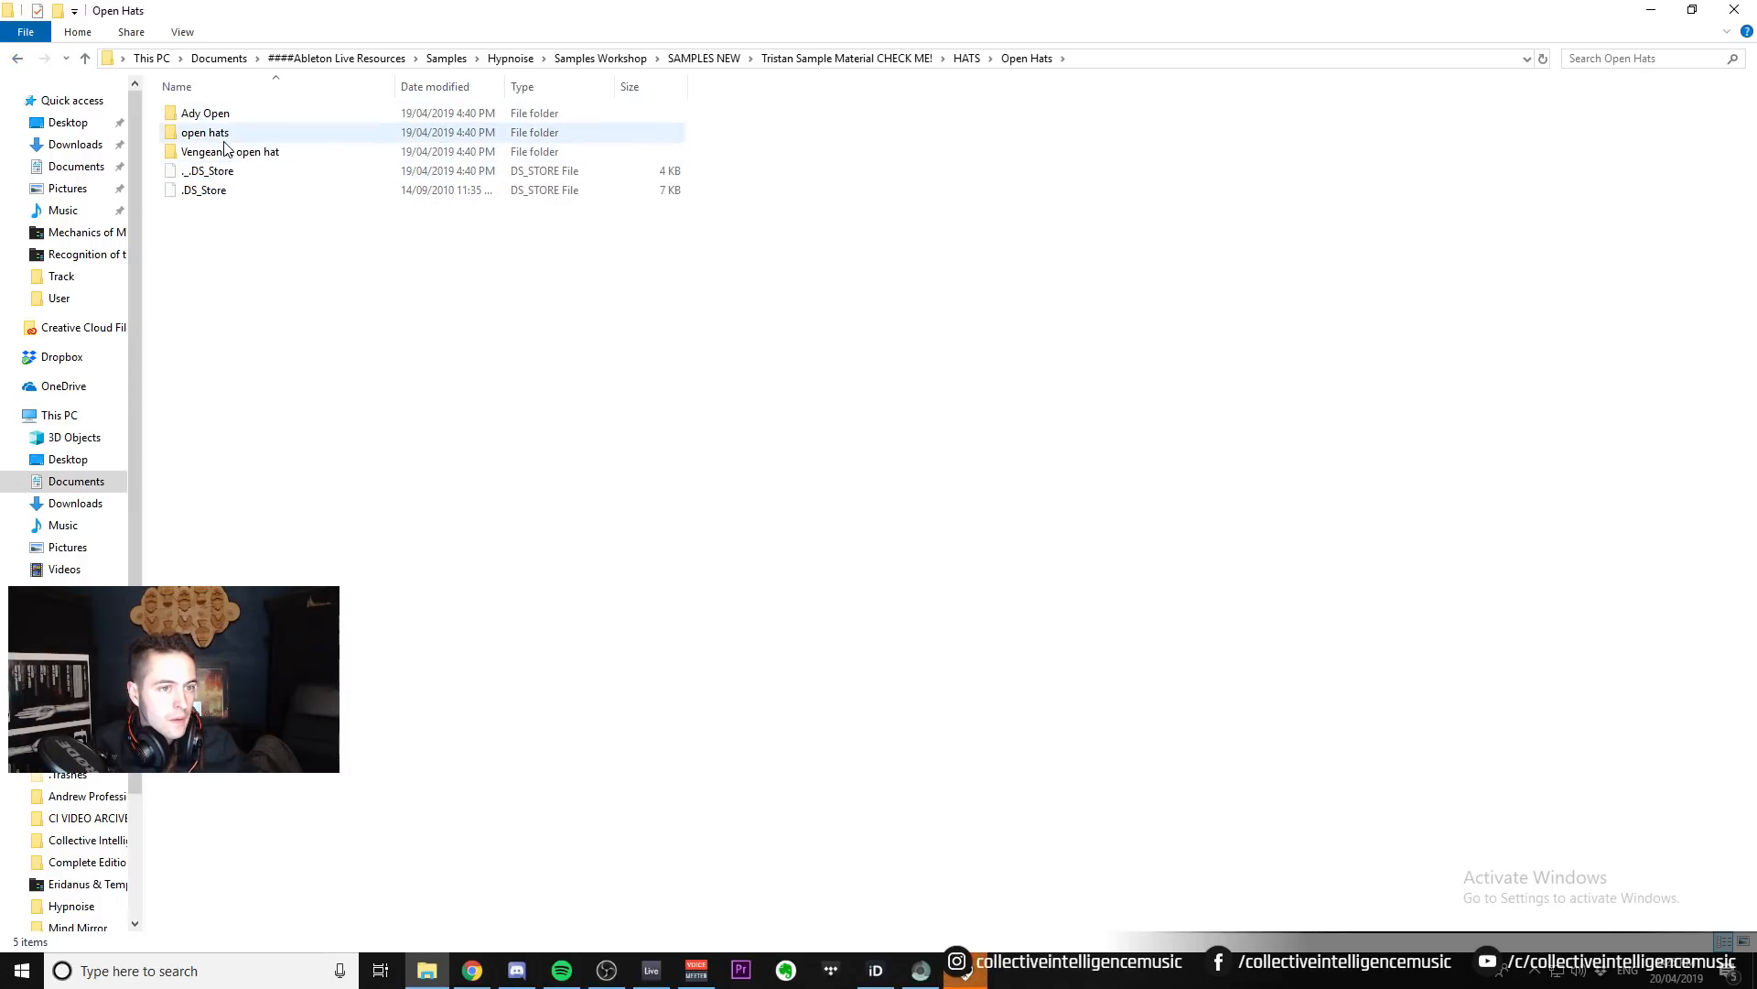
{"action": "double_click", "coordinate": [225, 137]}
{"action": "scroll", "coordinate": [176, 520], "scroll_direction": "down", "scroll_amount": 12}
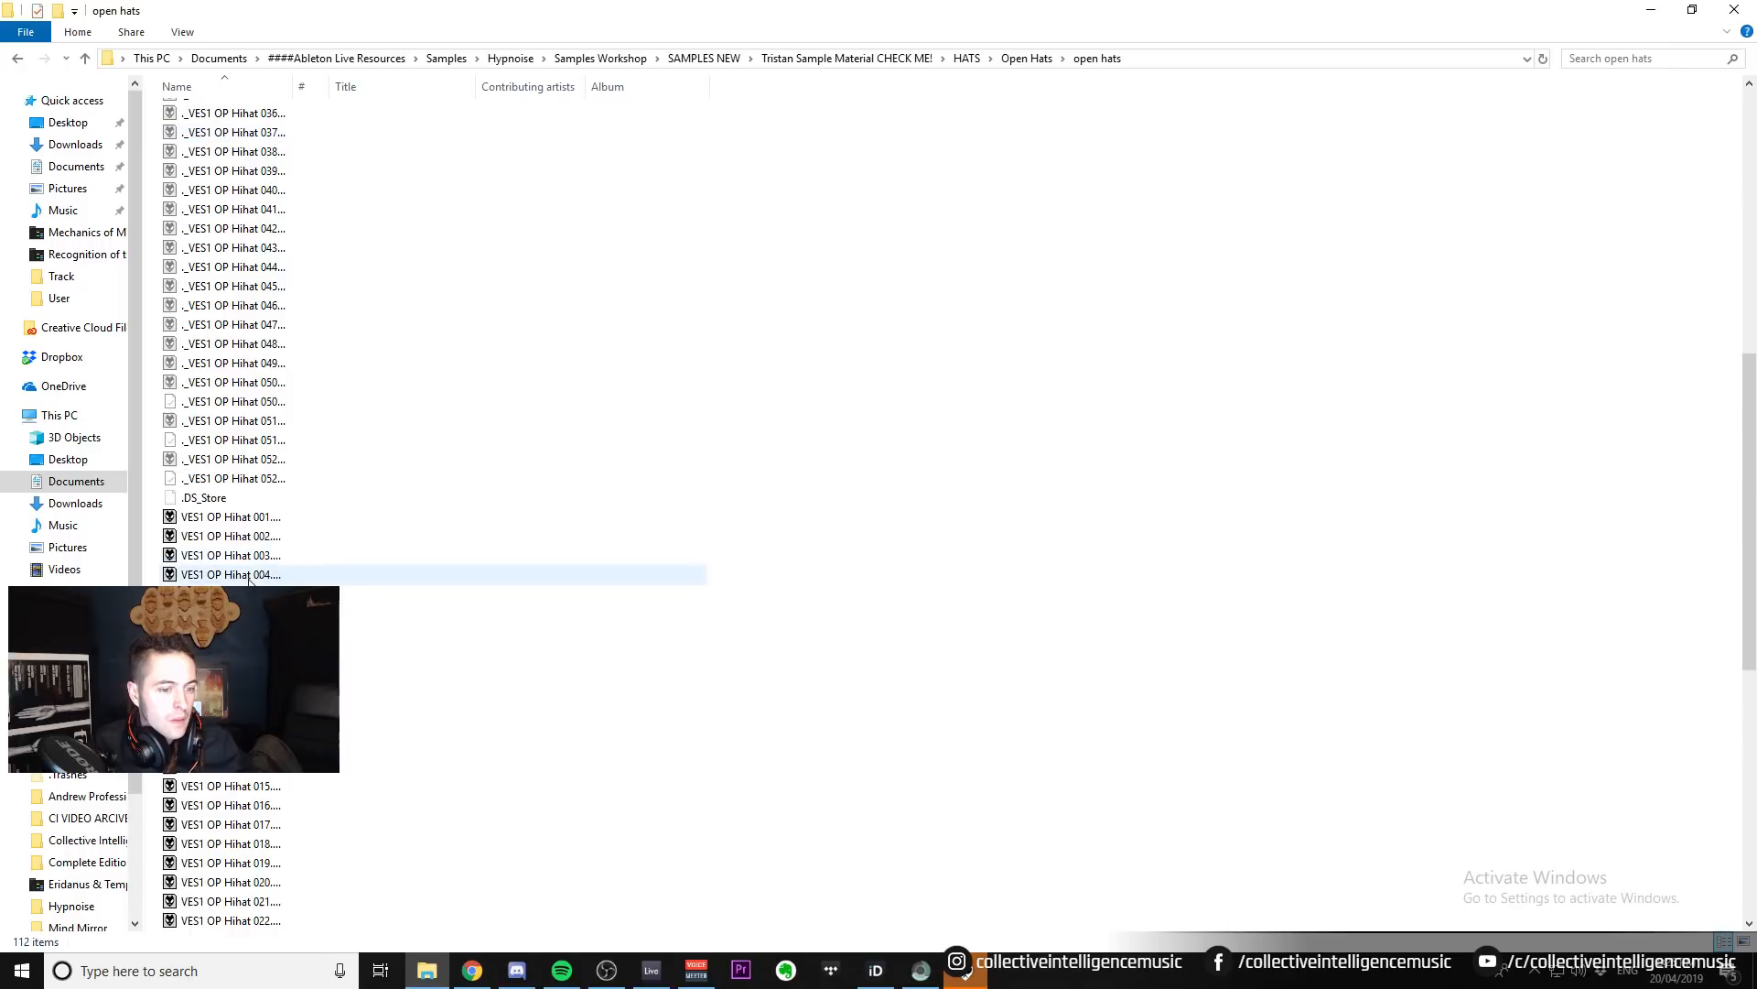
{"action": "left_click", "coordinate": [18, 60]}
{"action": "left_click", "coordinate": [18, 59]}
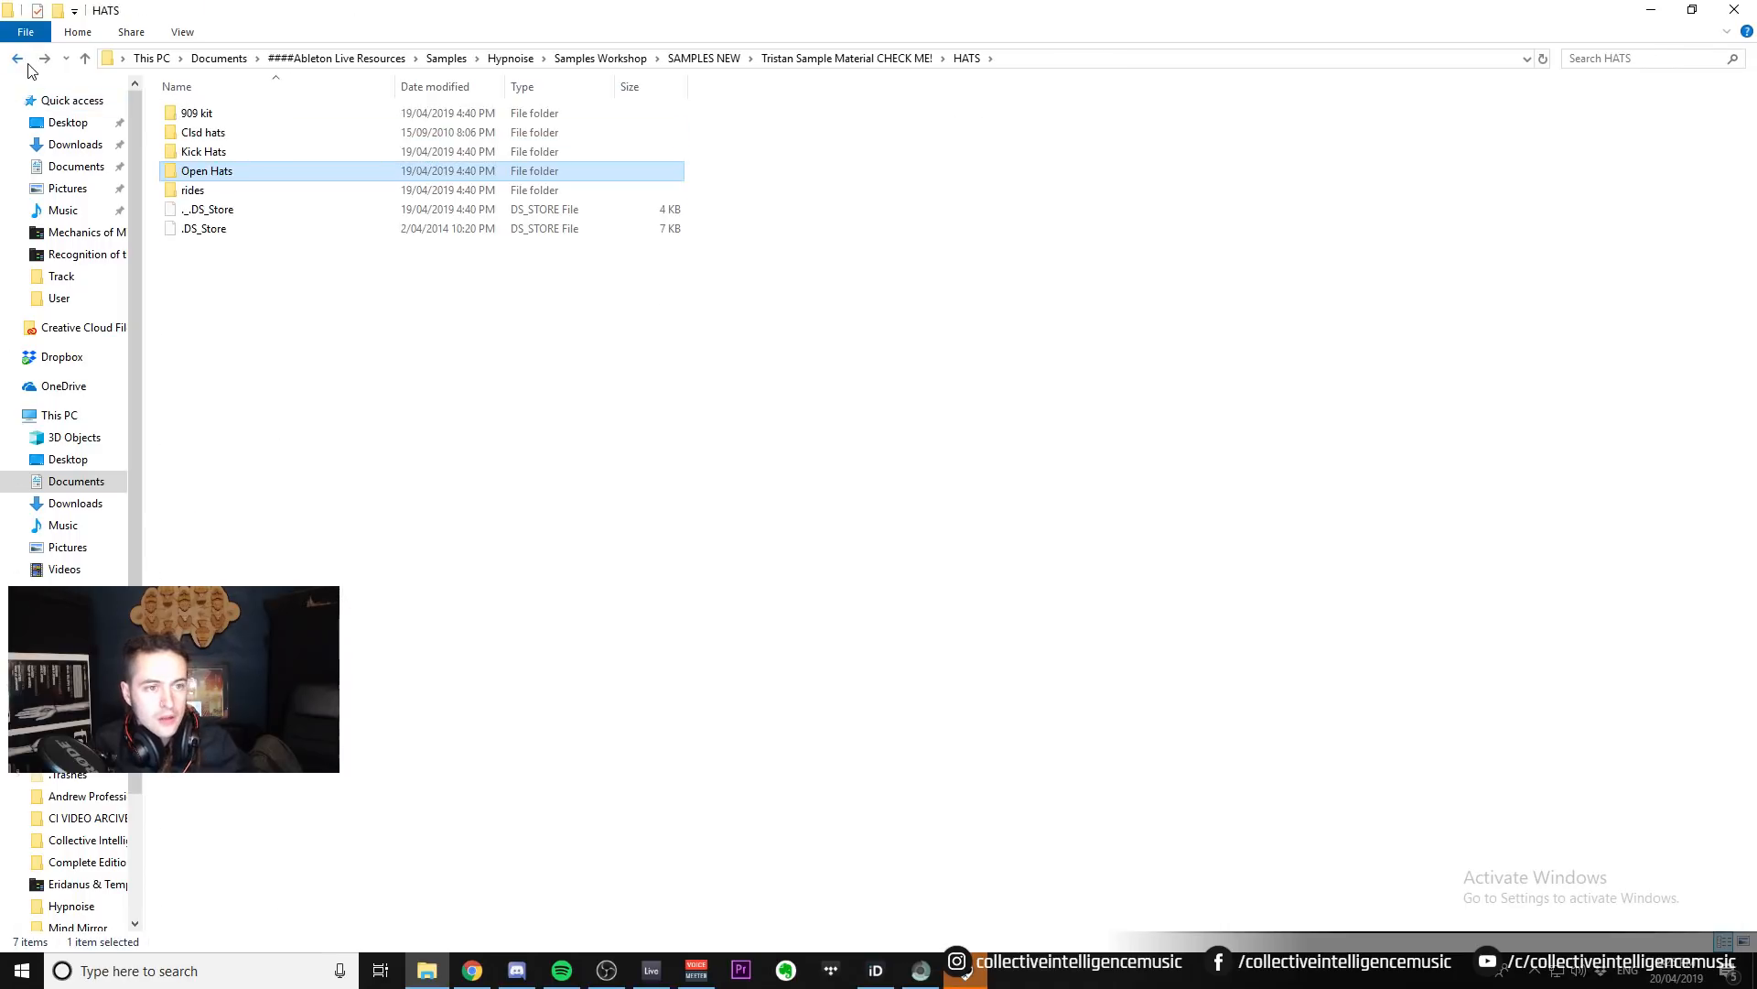
{"action": "left_click", "coordinate": [18, 60]}
{"action": "left_click", "coordinate": [18, 59]}
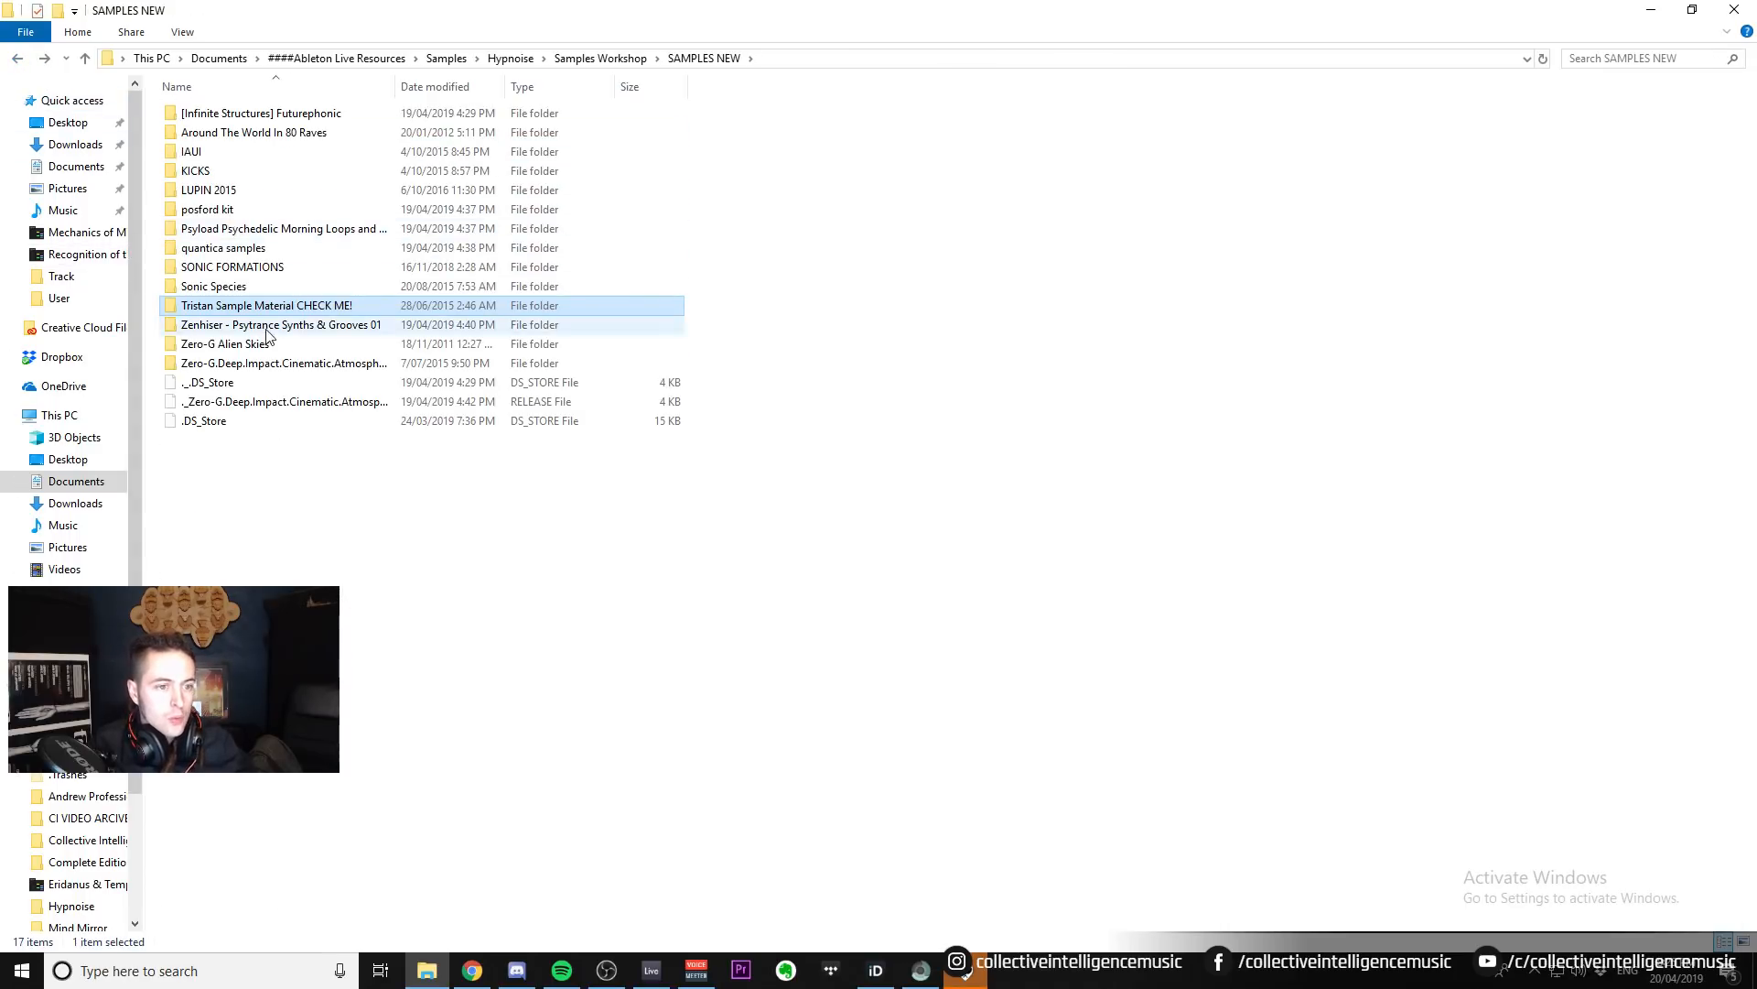
Check the Audio Library folder inside [Infinite Structures] Futurephonic and return to SAMPLES NEW.
{"action": "double_click", "coordinate": [359, 117]}
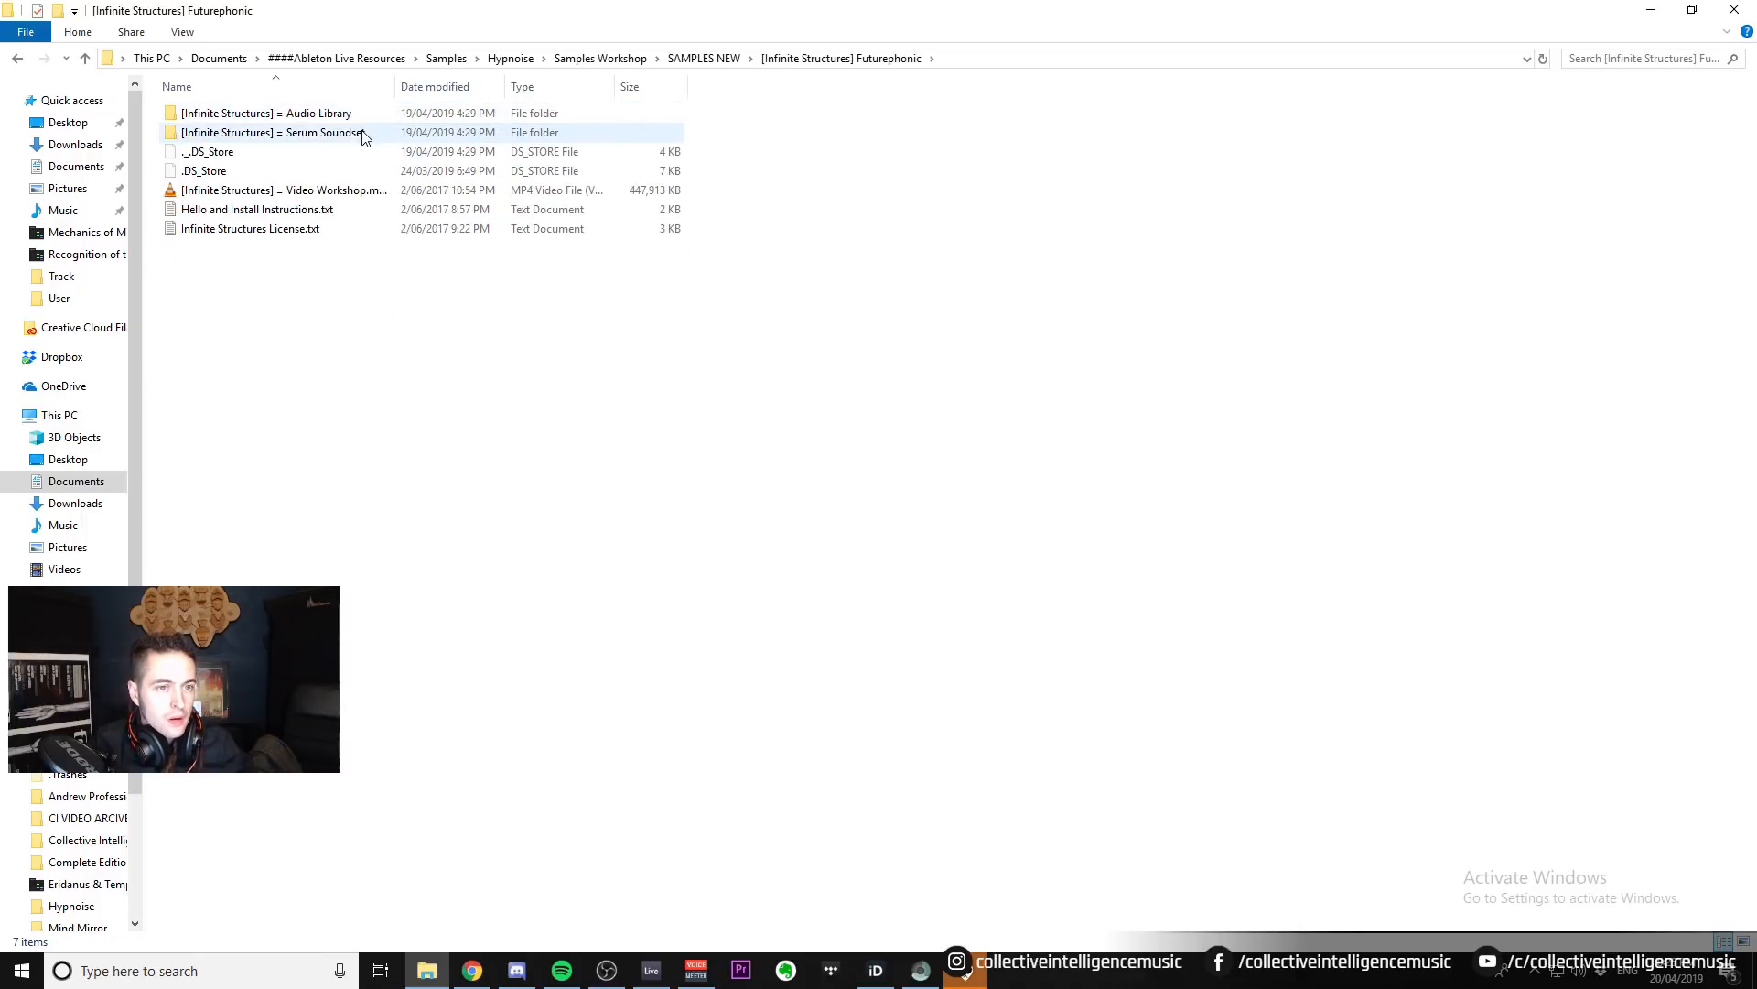
{"action": "double_click", "coordinate": [363, 115]}
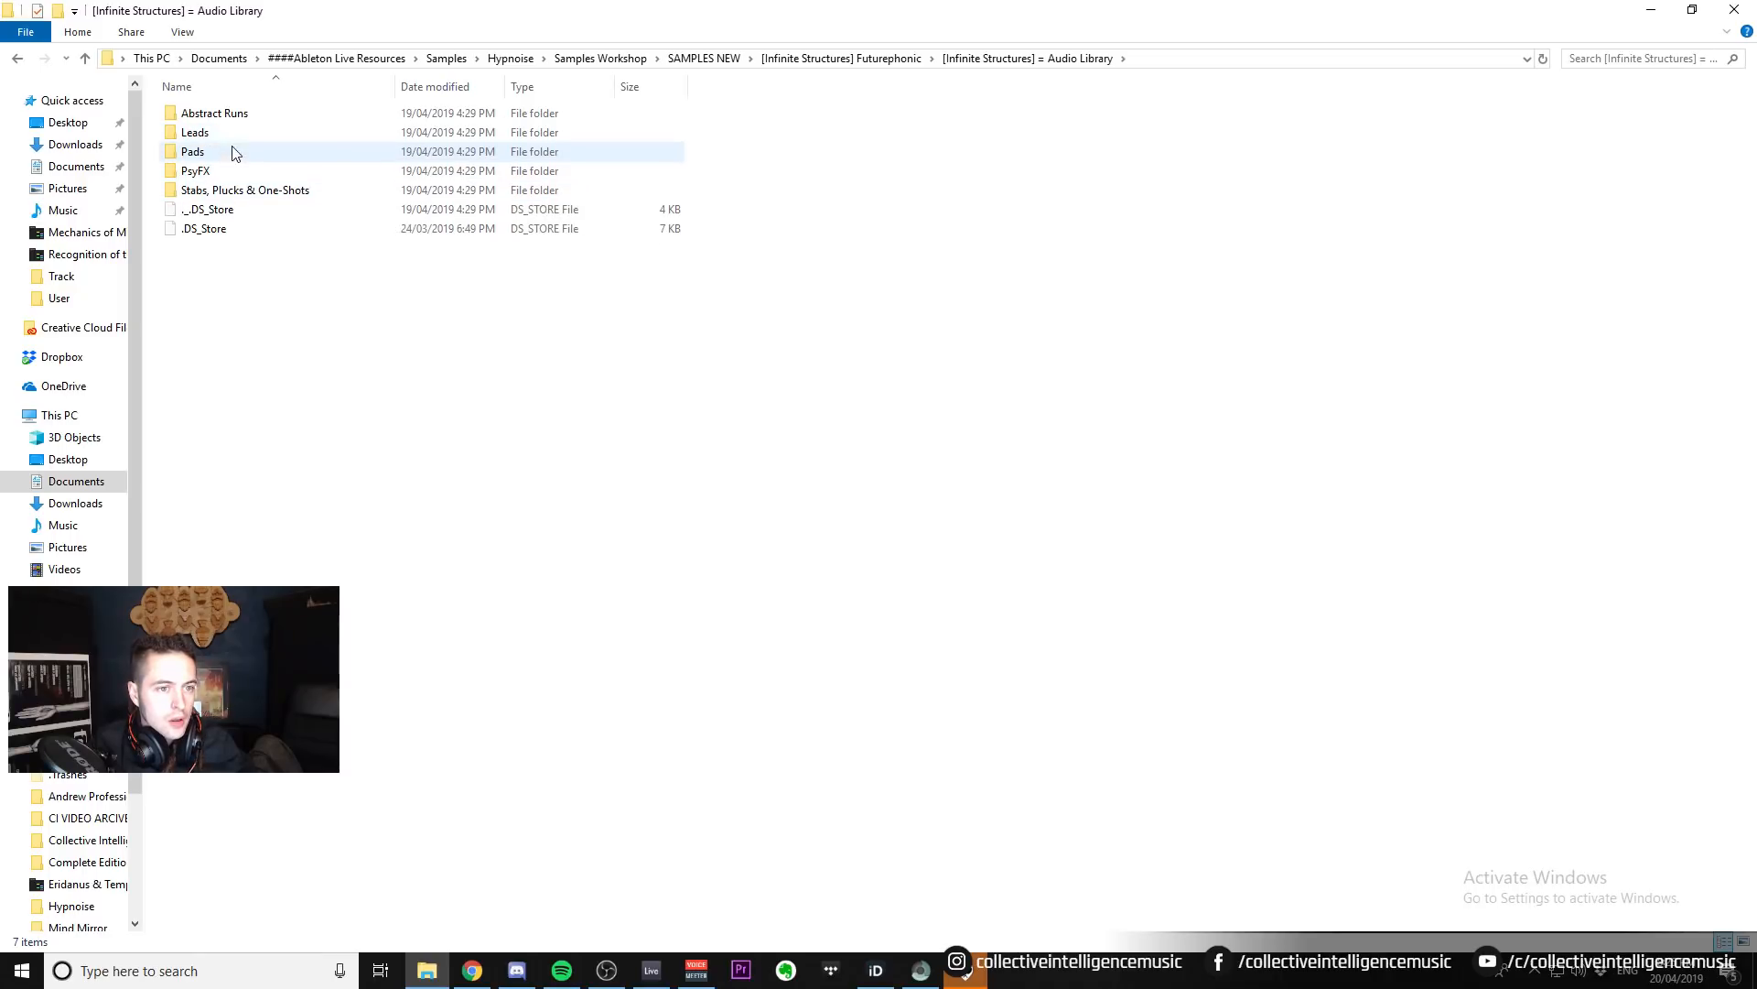
{"action": "left_click", "coordinate": [13, 59]}
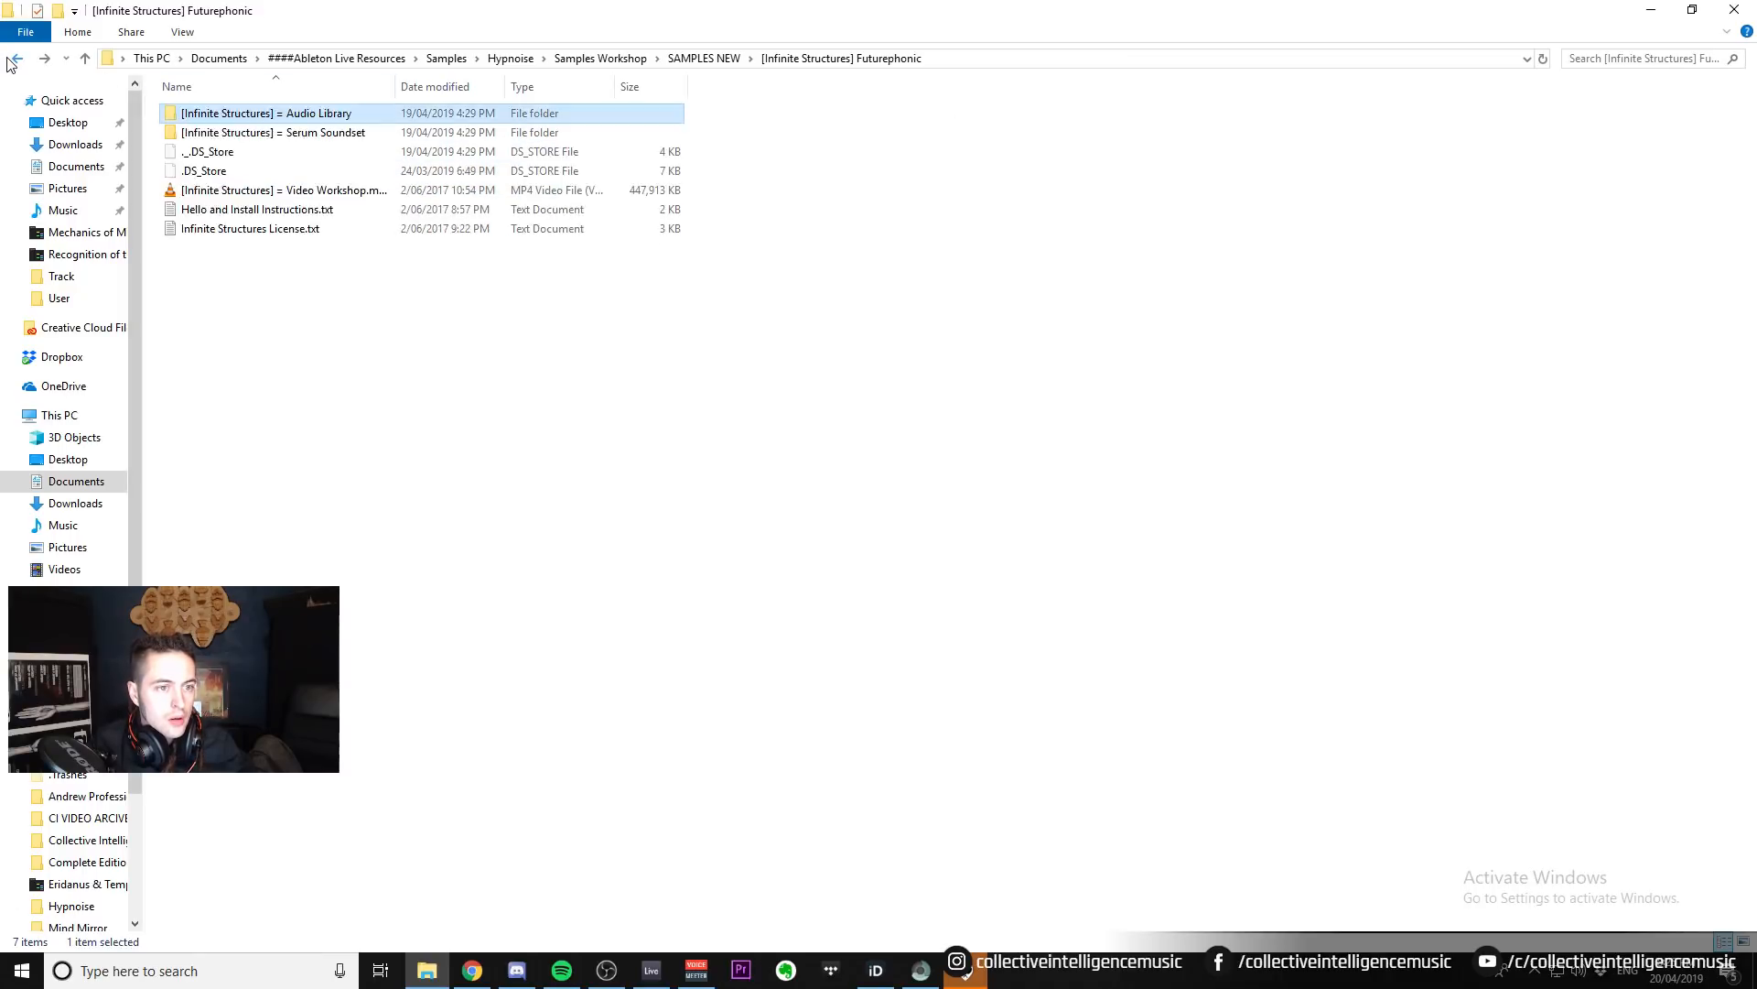
{"action": "left_click", "coordinate": [13, 59]}
Open the KICKS folder and look through the Dickster Kiks samples, including its KICK_1 subfolder.
{"action": "double_click", "coordinate": [265, 171]}
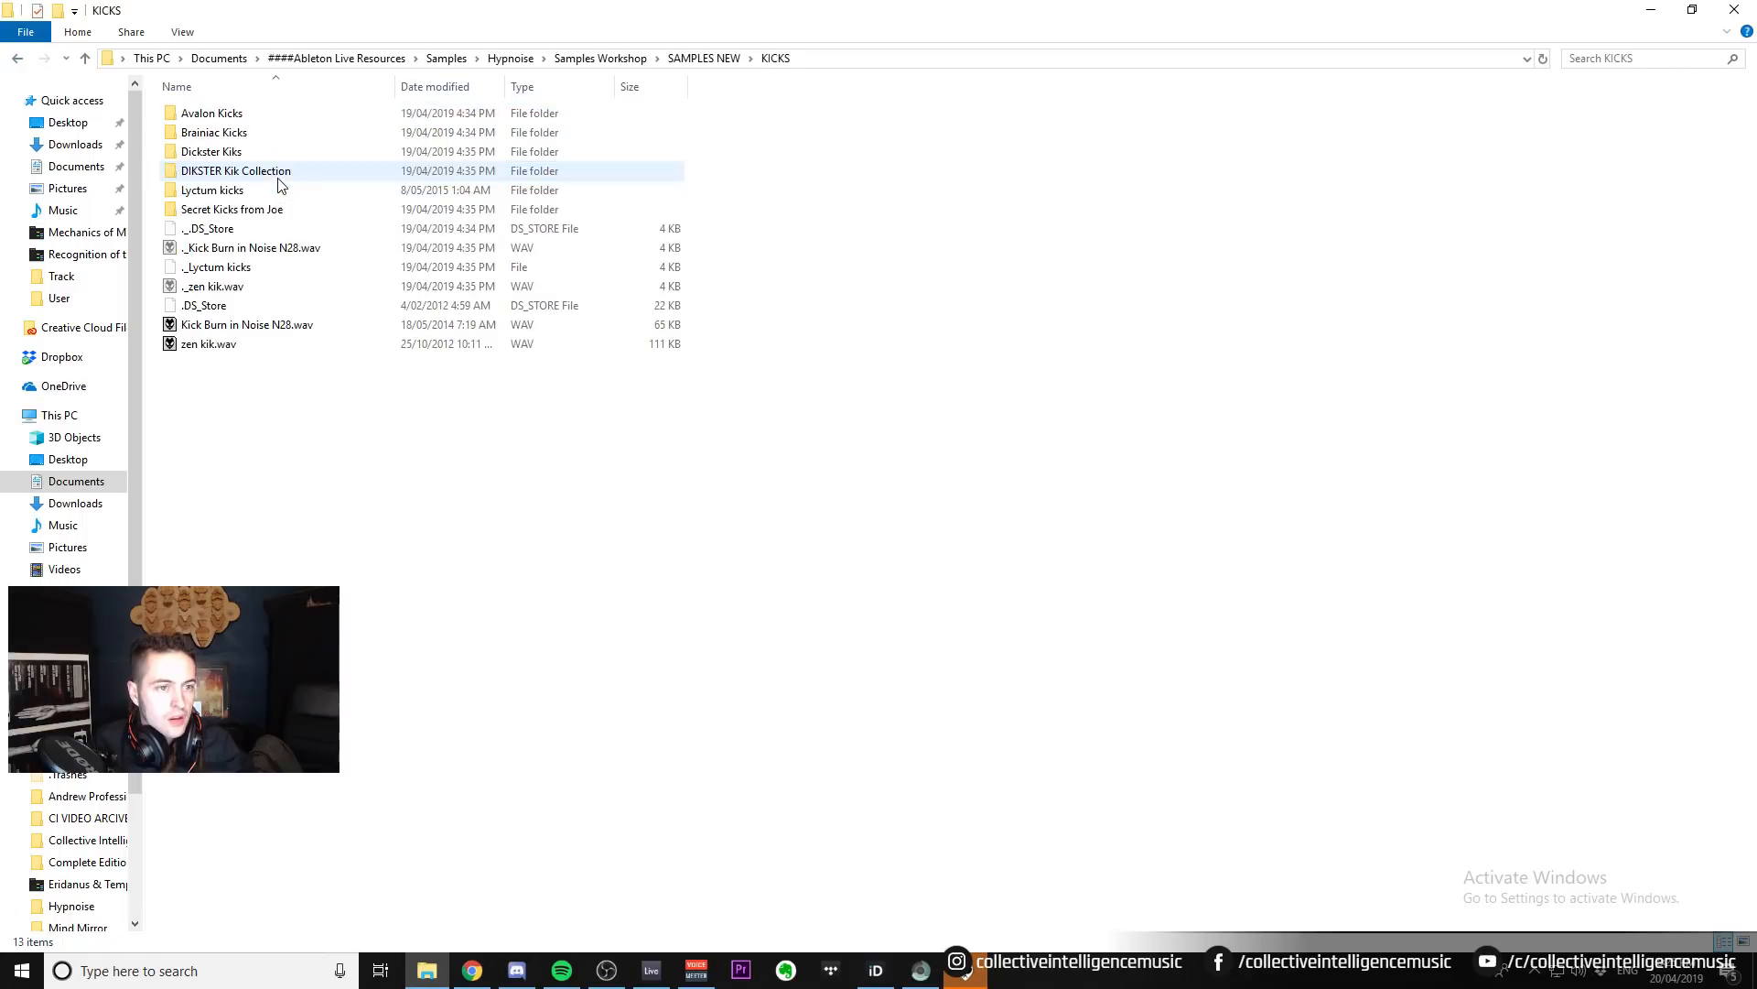
{"action": "double_click", "coordinate": [268, 158]}
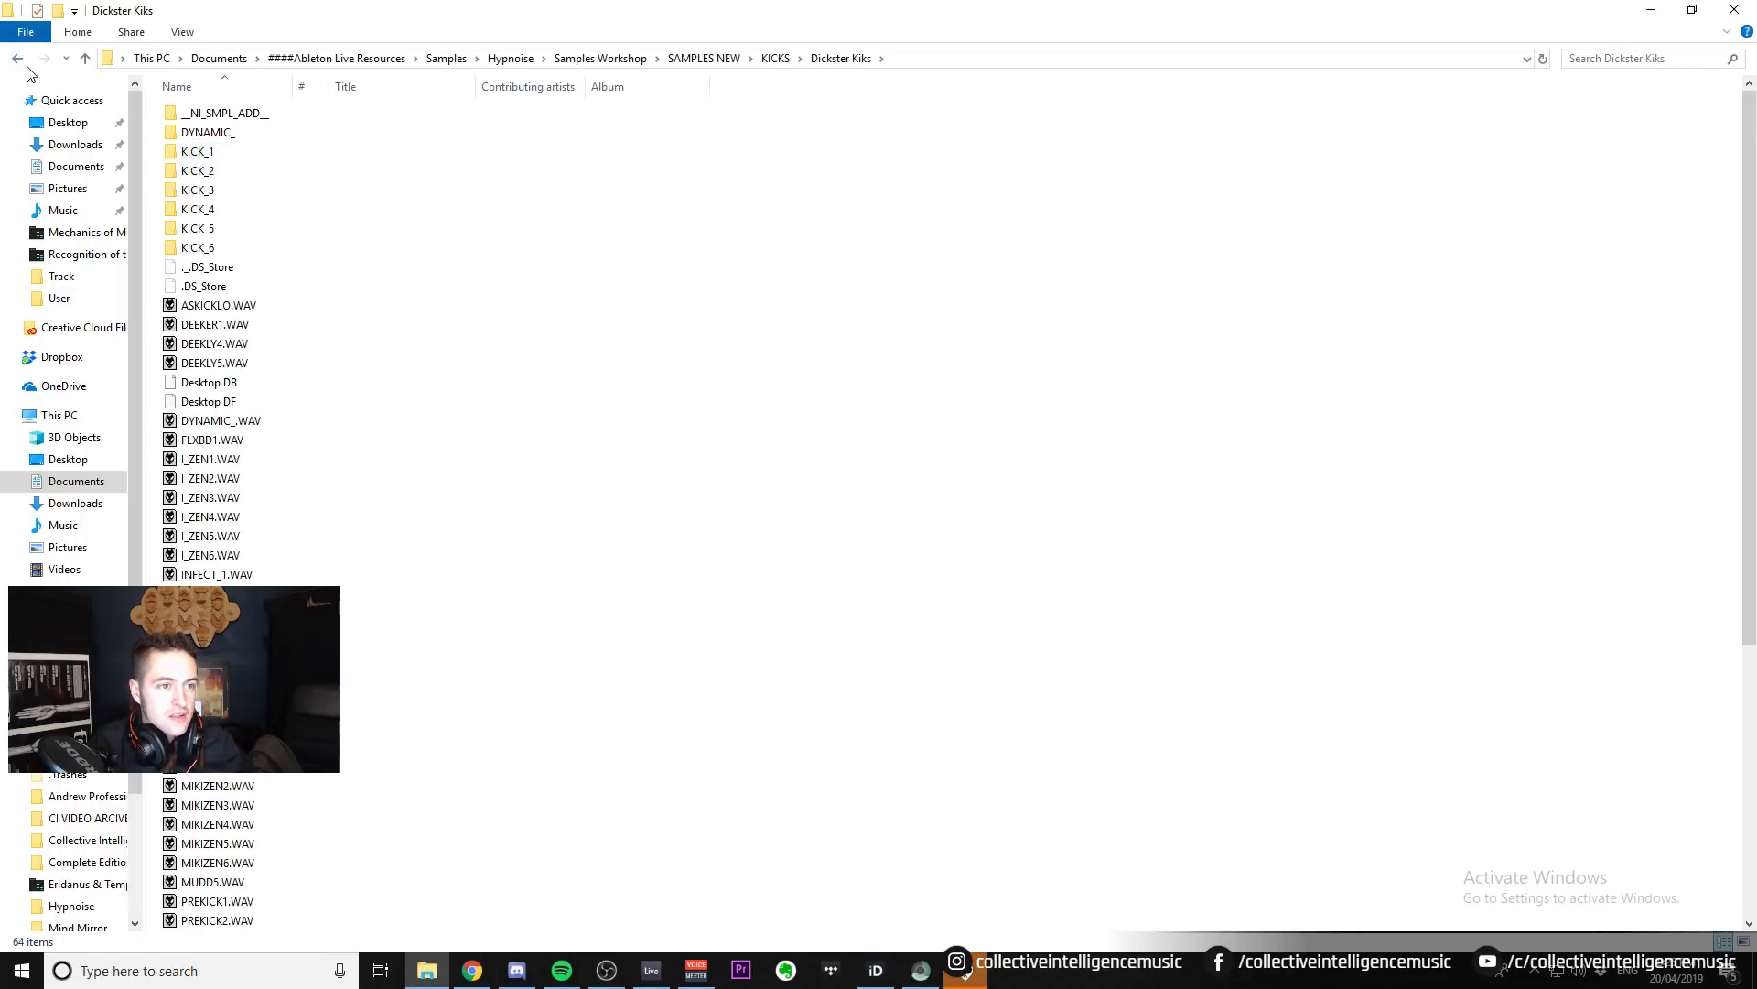
{"action": "scroll", "coordinate": [297, 556], "scroll_direction": "down", "scroll_amount": 5}
{"action": "scroll", "coordinate": [303, 559], "scroll_direction": "up", "scroll_amount": 5}
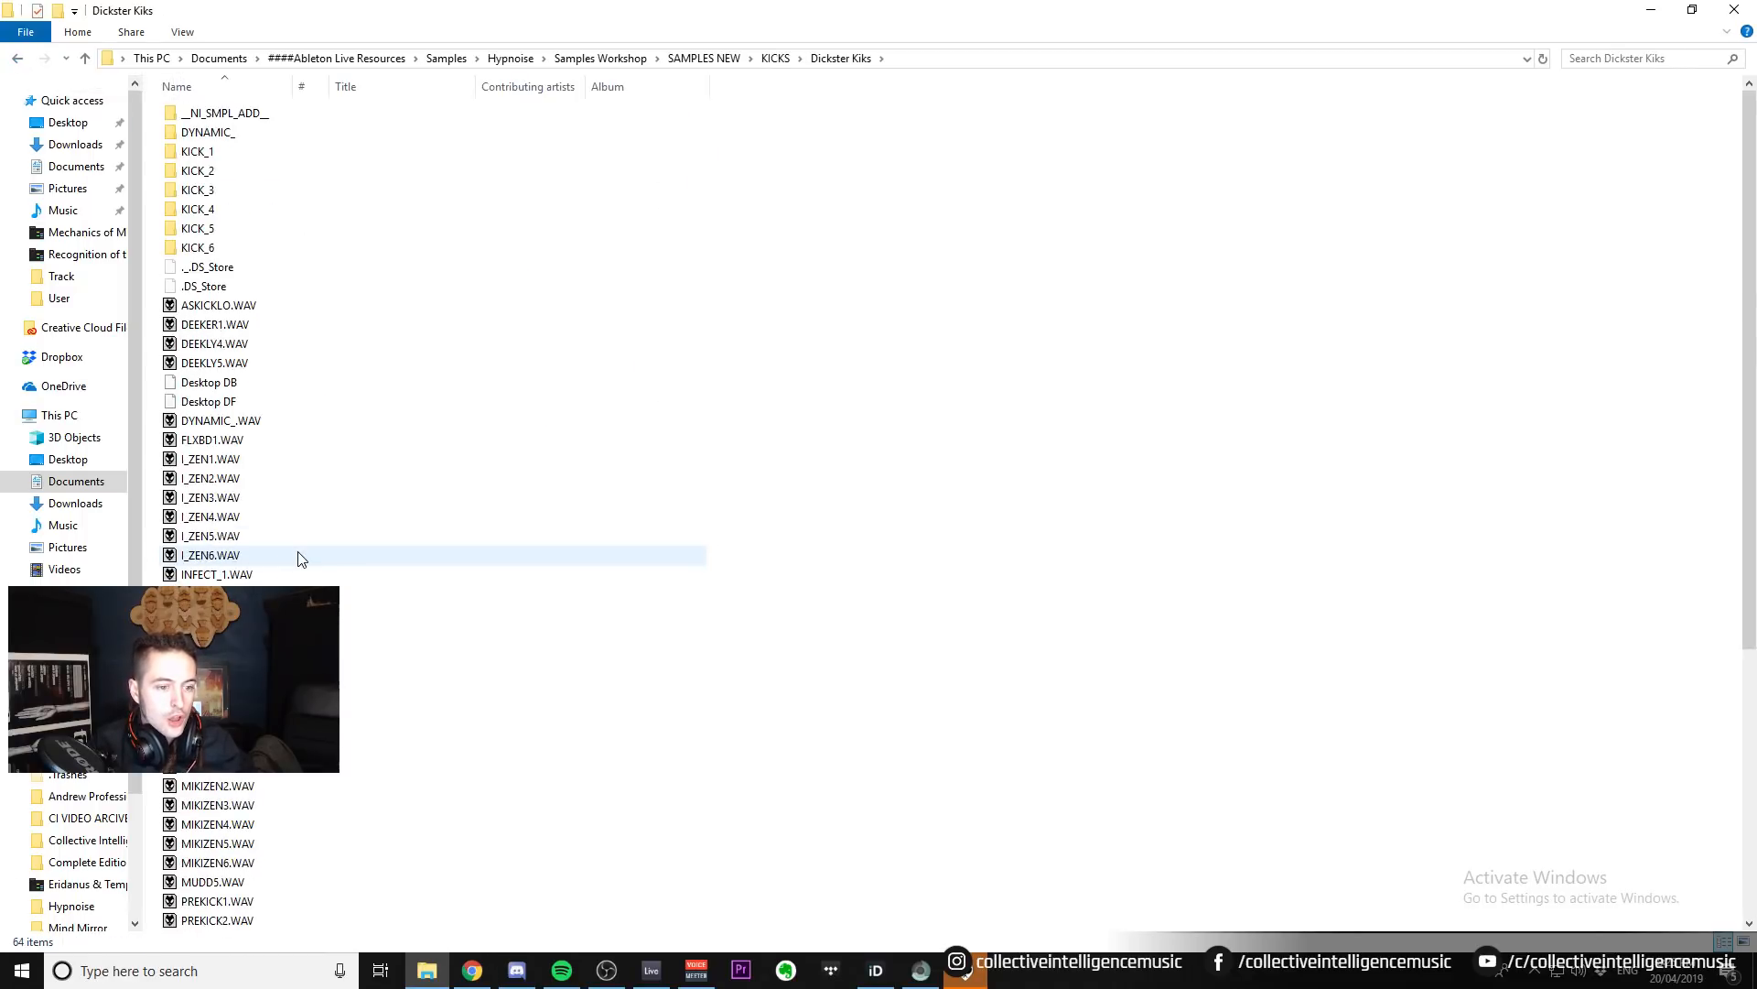
{"action": "double_click", "coordinate": [229, 152]}
{"action": "scroll", "coordinate": [320, 348], "scroll_direction": "down", "scroll_amount": 15}
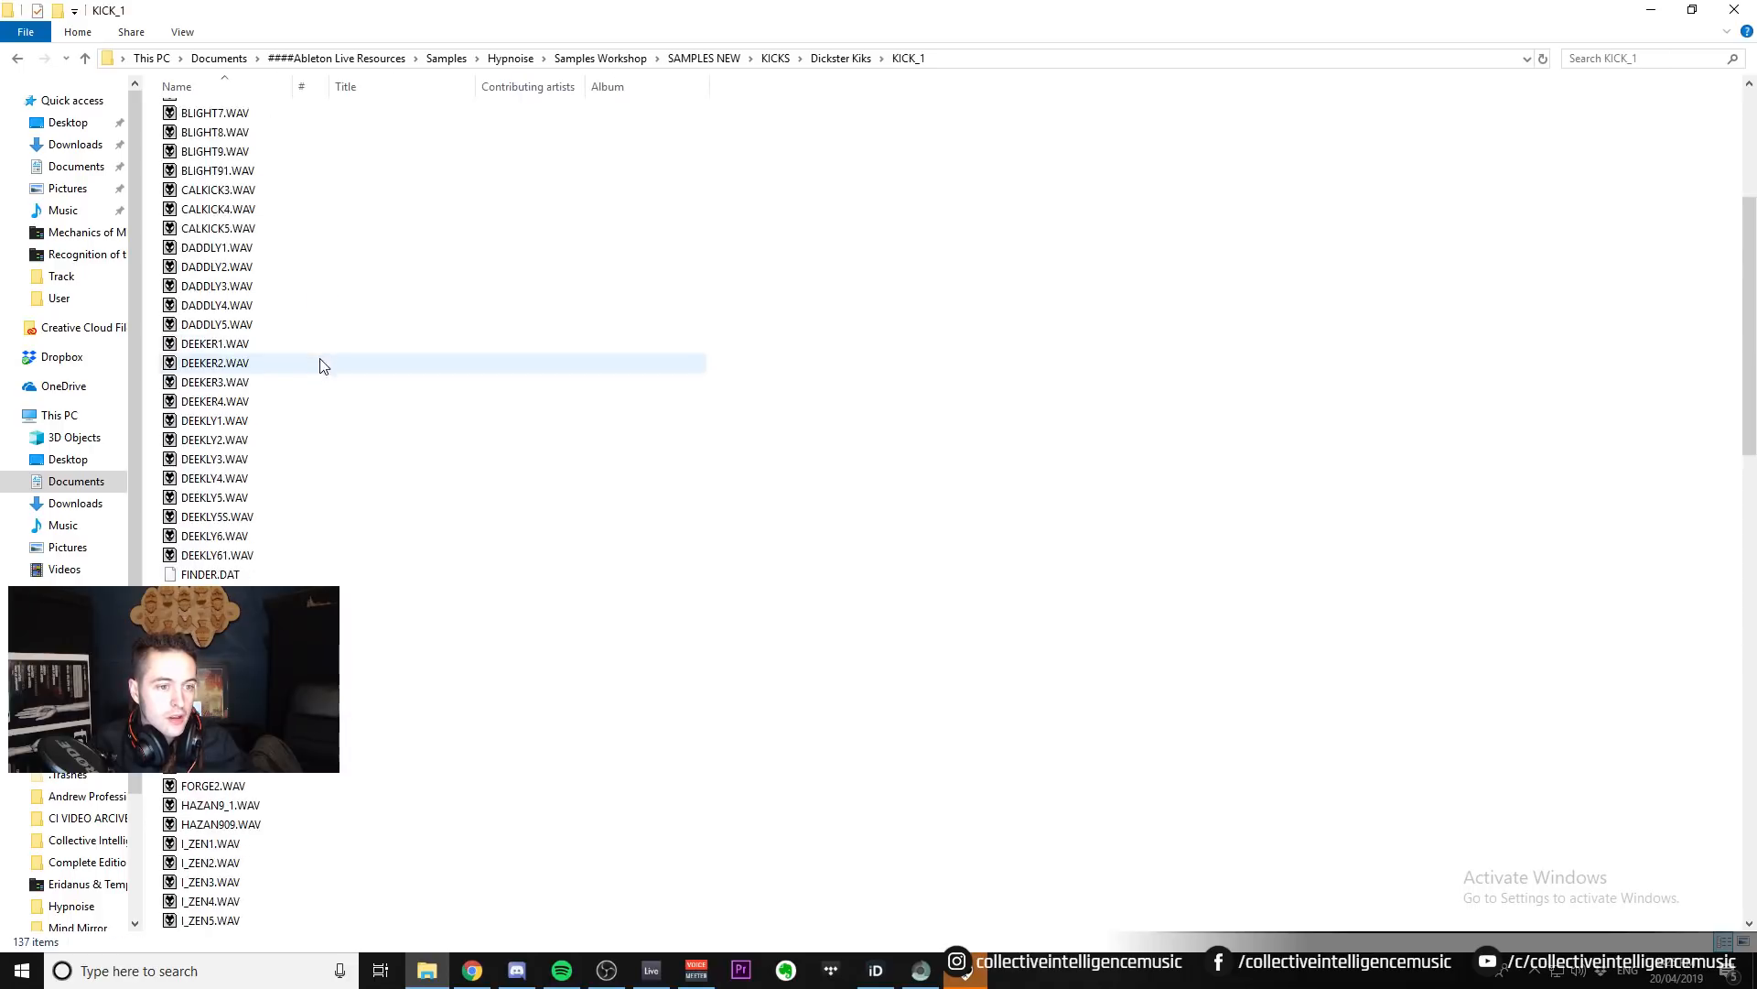
{"action": "scroll", "coordinate": [311, 427], "scroll_direction": "down", "scroll_amount": 11}
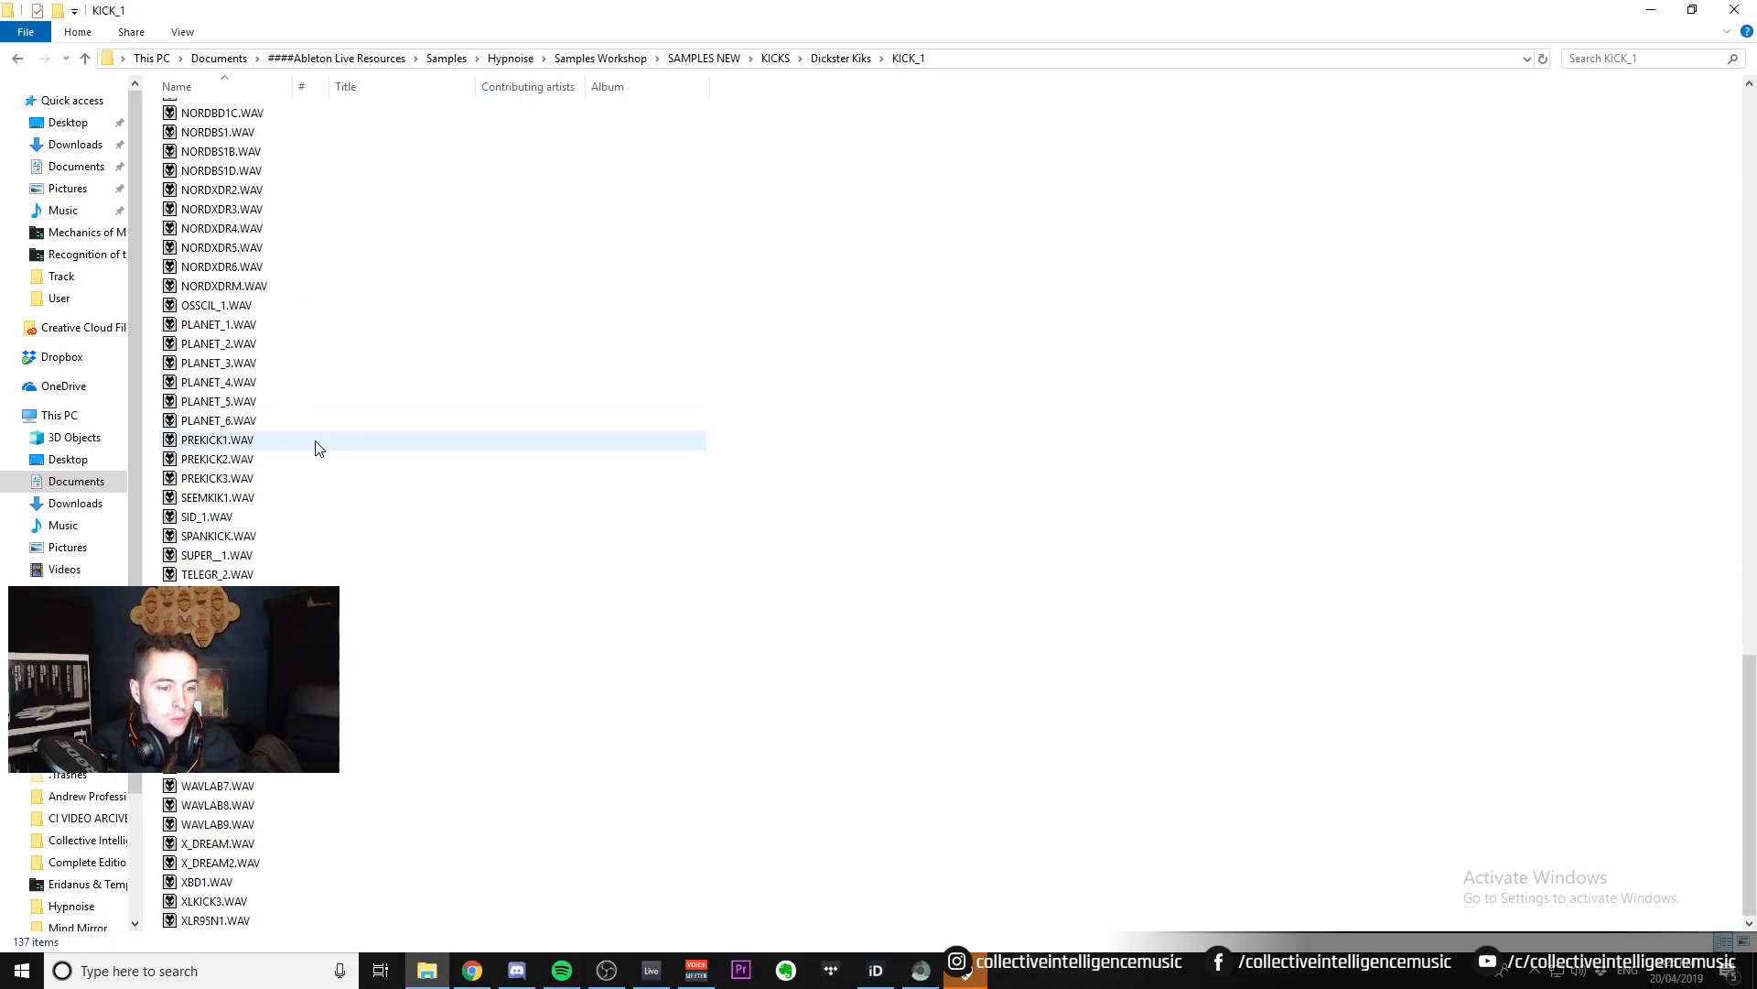
{"action": "scroll", "coordinate": [317, 447], "scroll_direction": "up", "scroll_amount": 20}
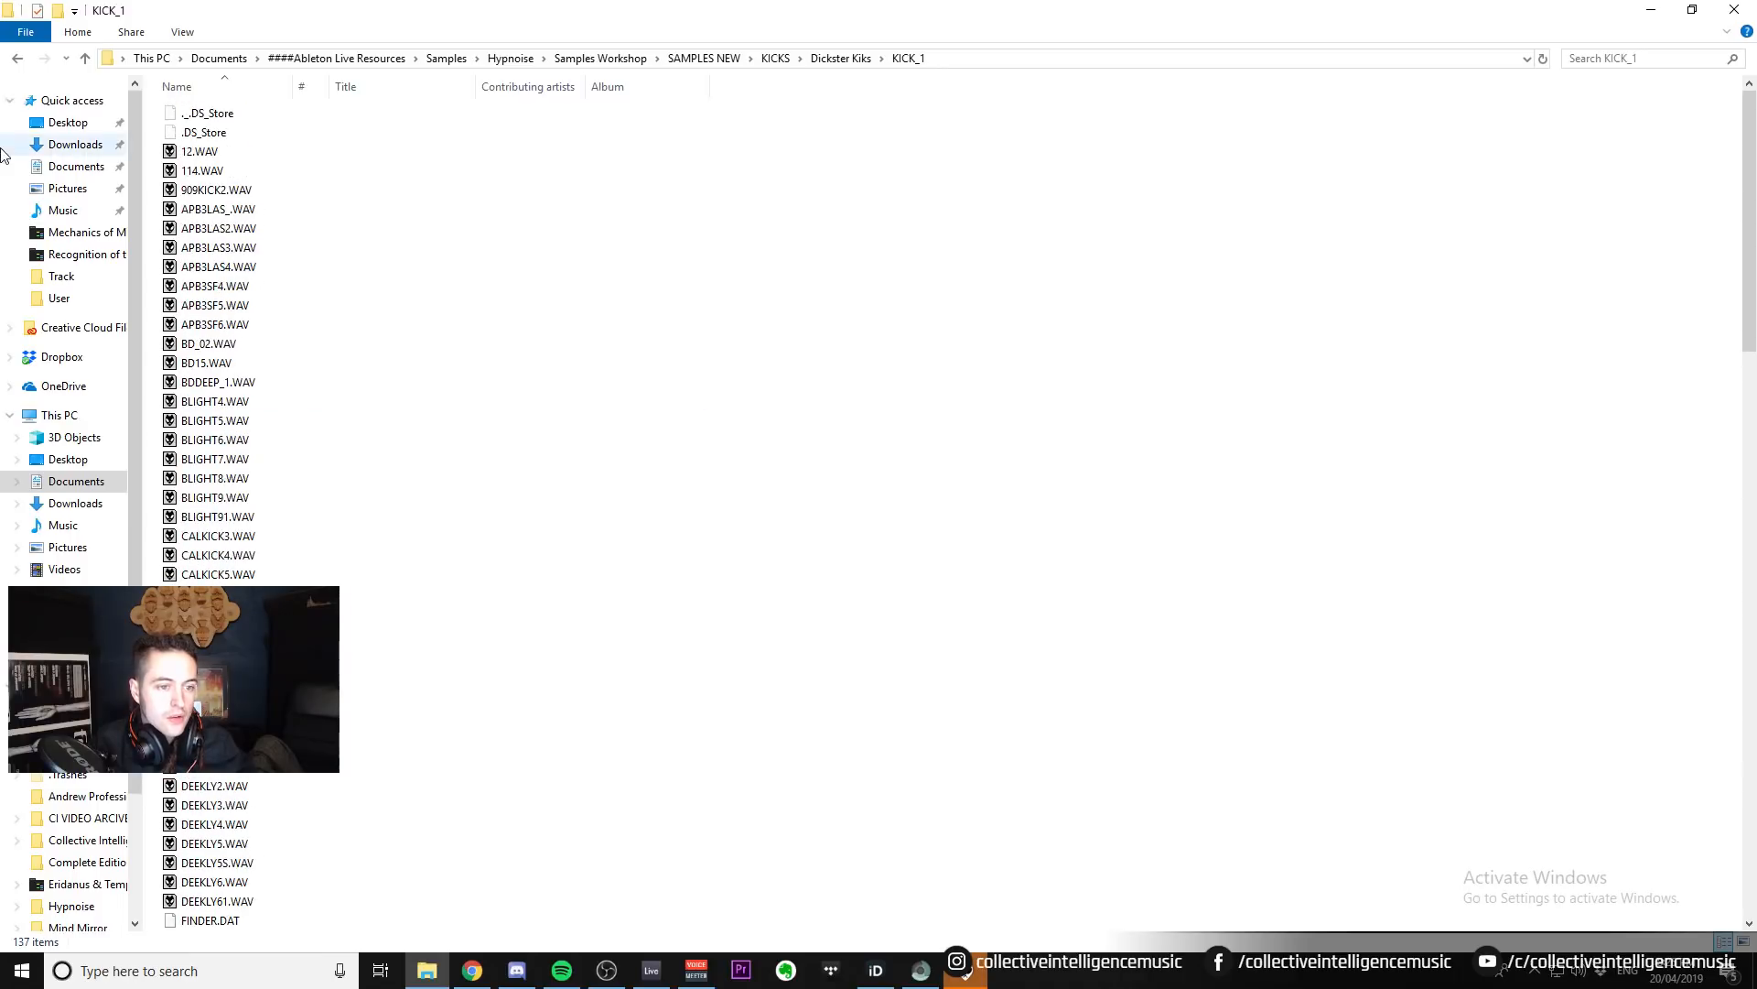
Go back to the KICKS folder, open Avalon Kicks and look through its samples.
{"action": "left_click", "coordinate": [16, 60]}
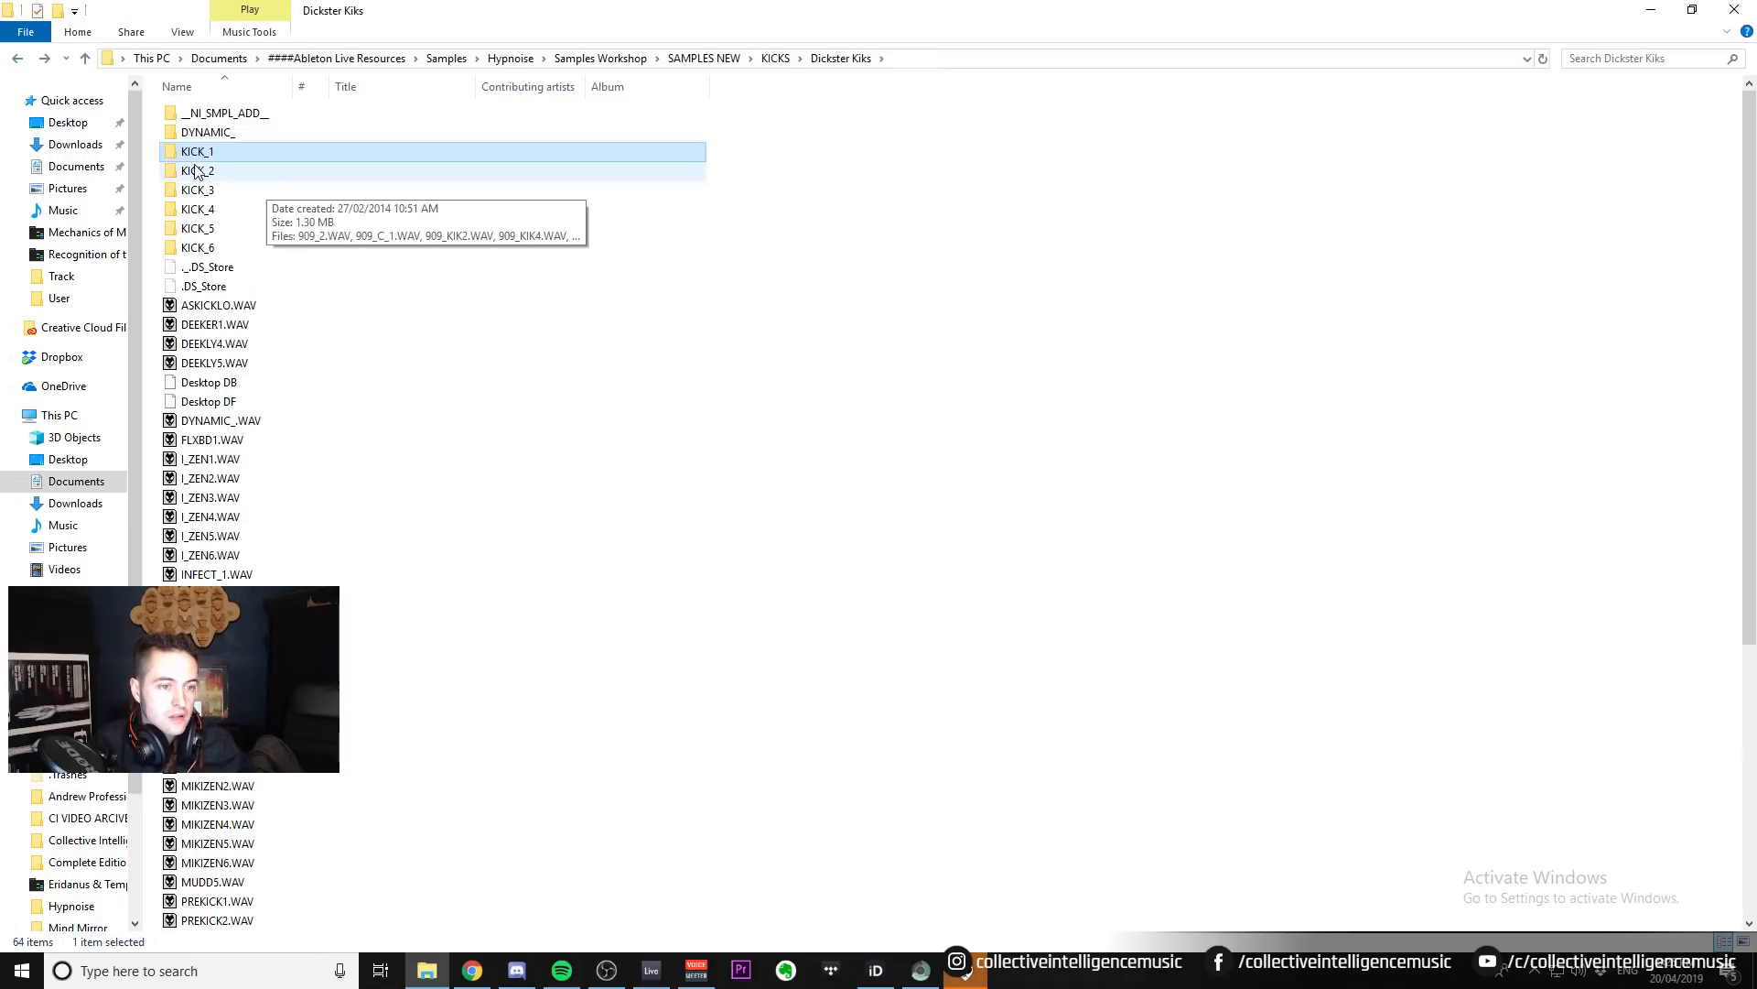
{"action": "left_click", "coordinate": [20, 61]}
{"action": "double_click", "coordinate": [251, 120]}
{"action": "scroll", "coordinate": [293, 196], "scroll_direction": "down", "scroll_amount": 10}
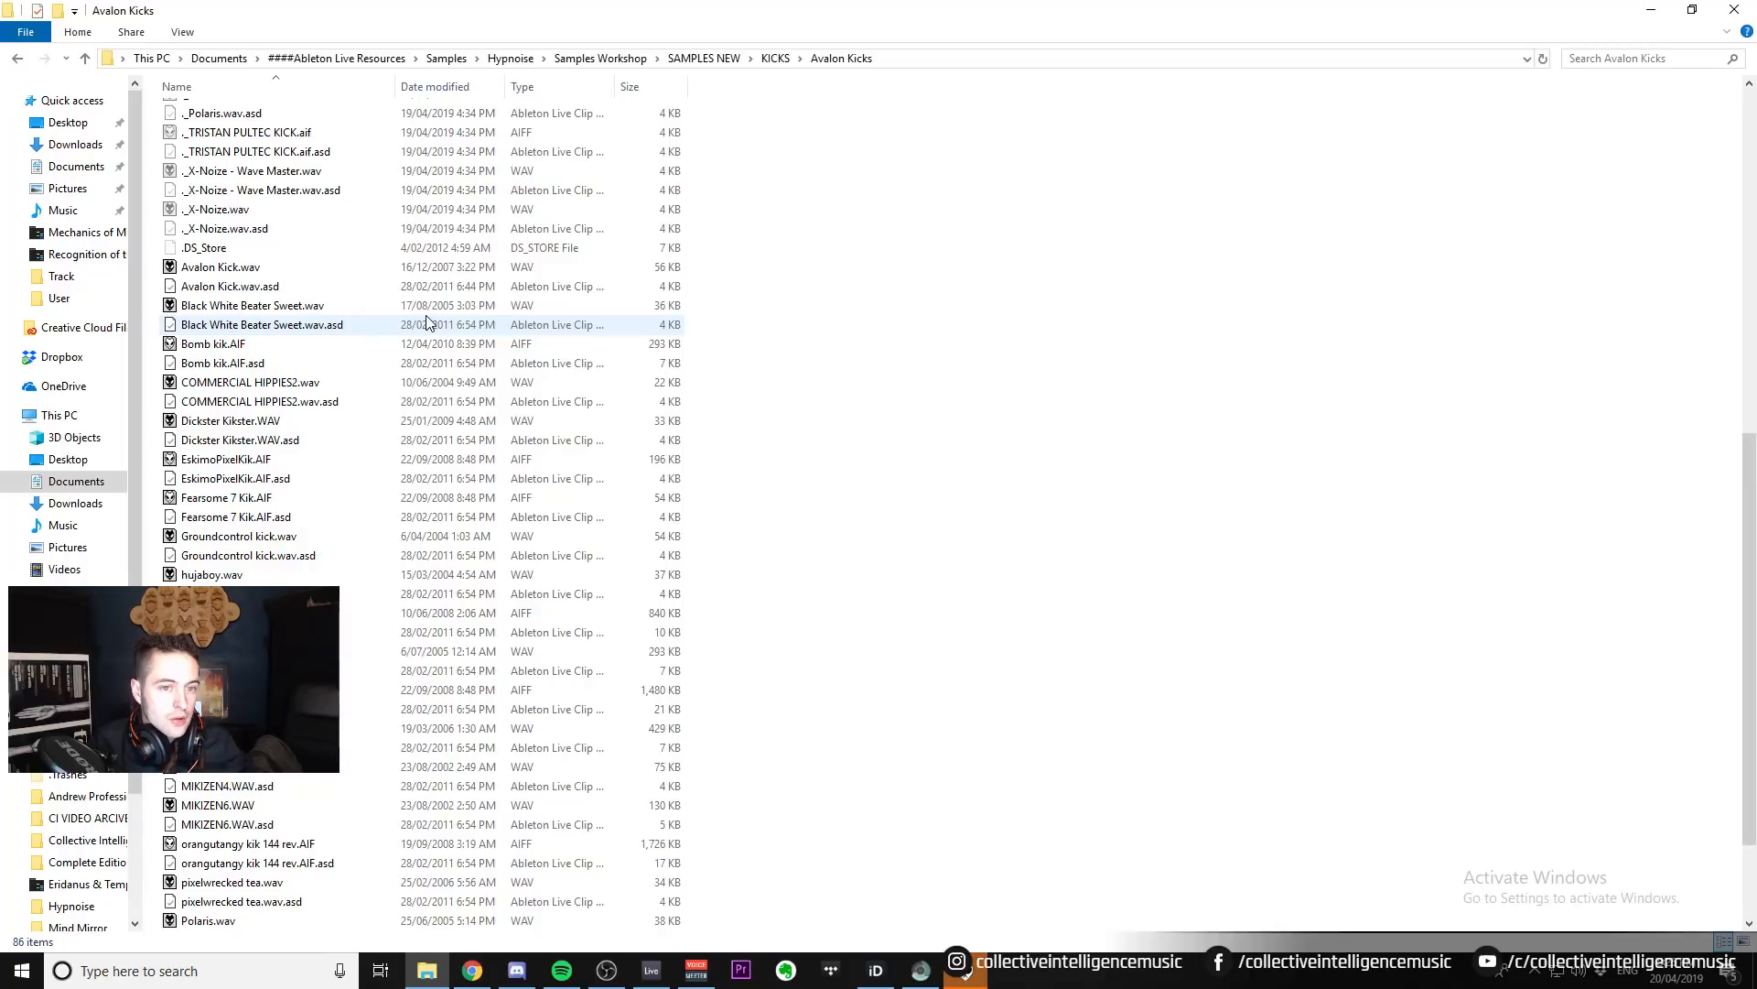
{"action": "scroll", "coordinate": [427, 321], "scroll_direction": "down", "scroll_amount": 2}
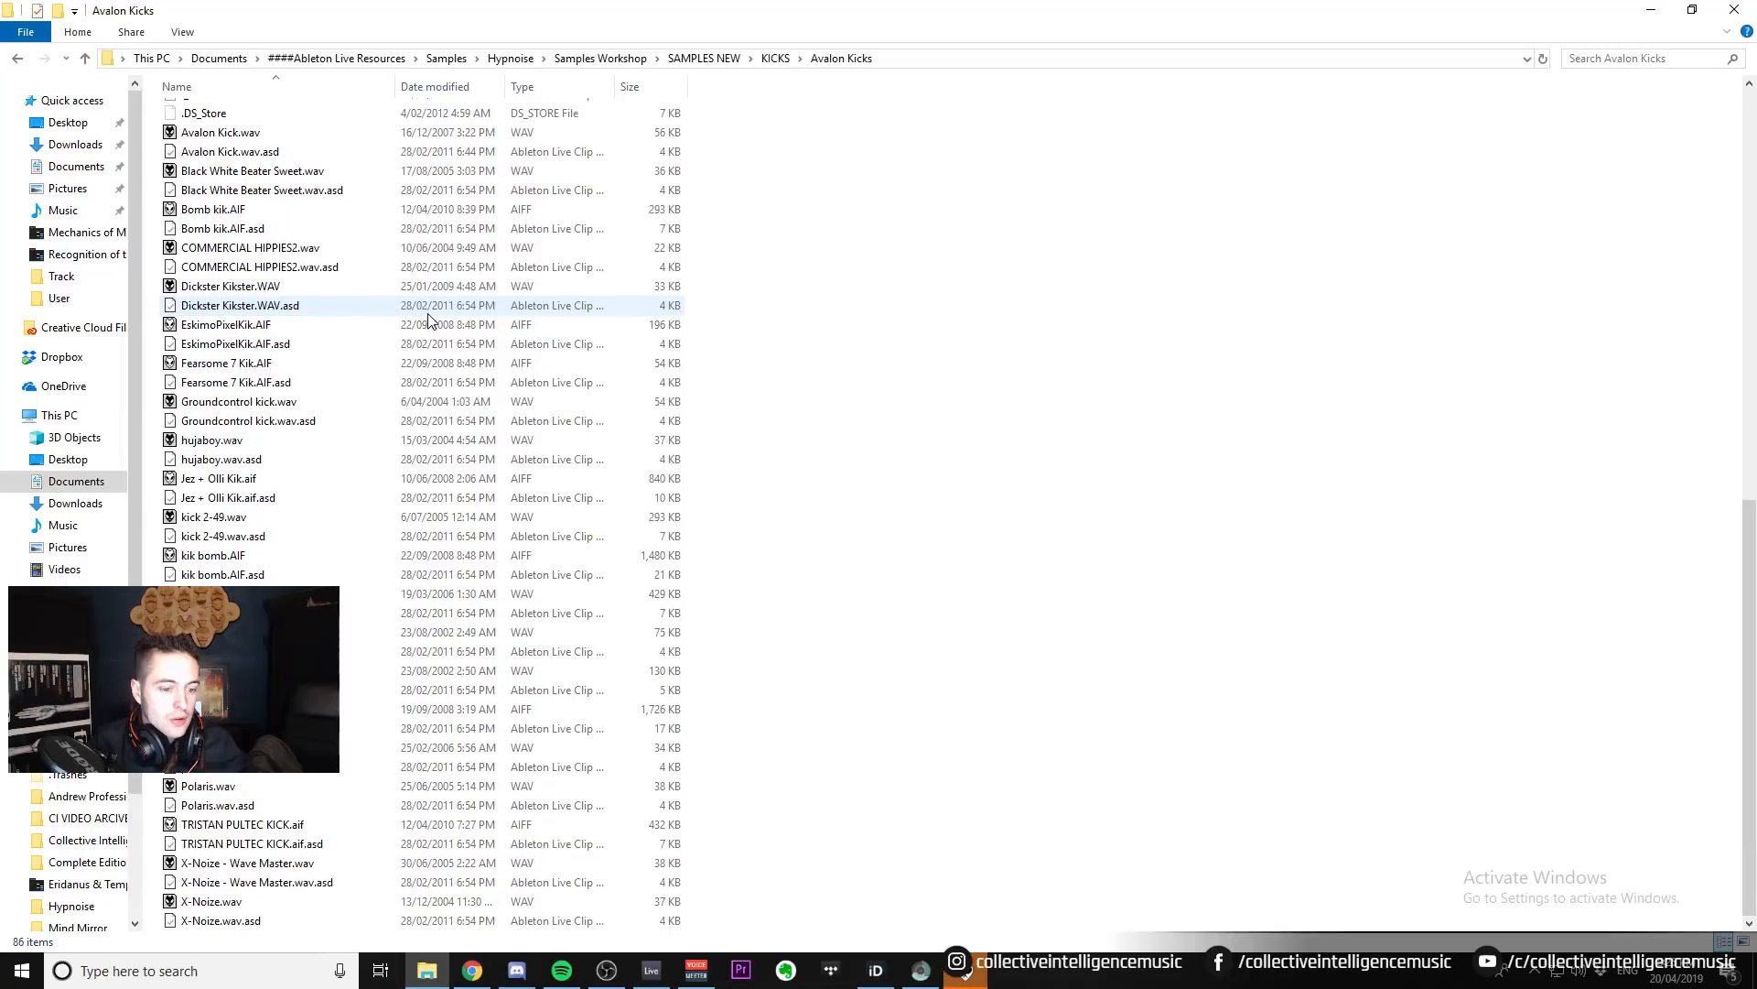
Place TRISTAN PULTEC KICK.aif from Avalon Kicks on the Kick_Goa track at bar 95 in Ableton Live.
{"action": "left_click", "coordinate": [240, 824]}
{"action": "left_click_drag", "start_coordinate": [647, 966], "coordinate": [1219, 316]}
{"action": "left_click_drag", "start_coordinate": [1264, 73], "coordinate": [872, 48]}
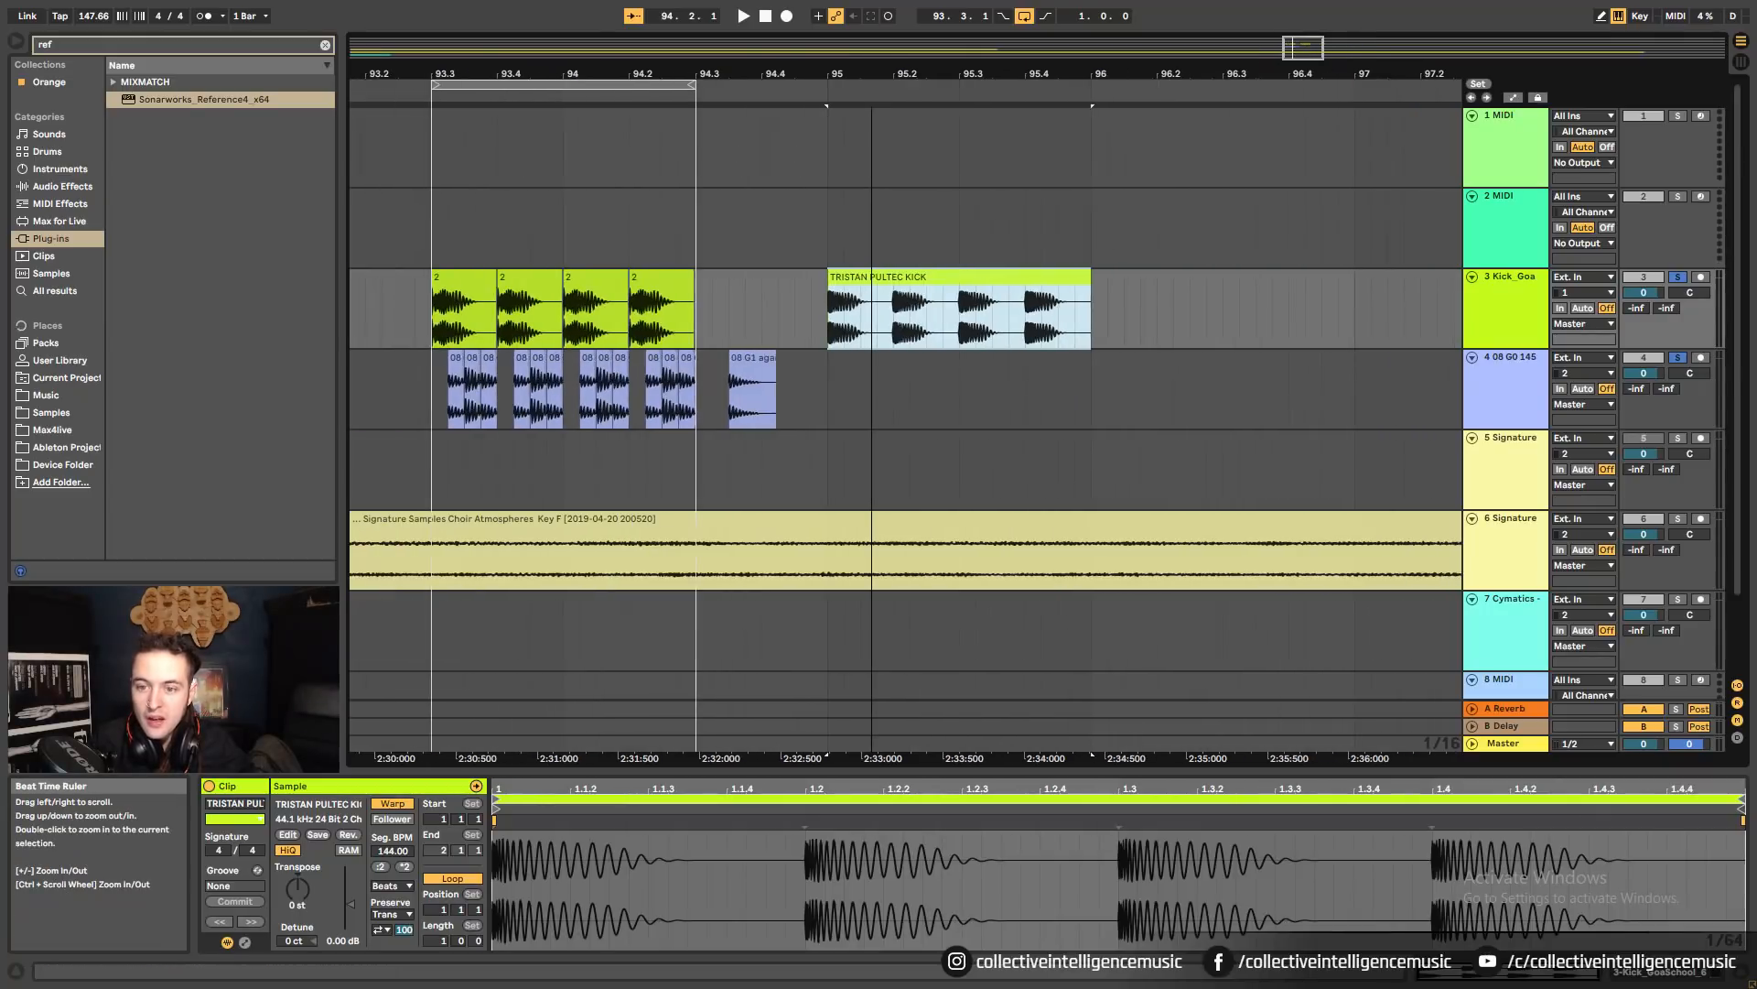
Switch to File Explorer and bring Avalon Kick.wav onto the Kick_Goa track at 96.1.3, after the TRISTAN PULTEC KICK clip.
{"action": "key", "text": "alt+Tab"}
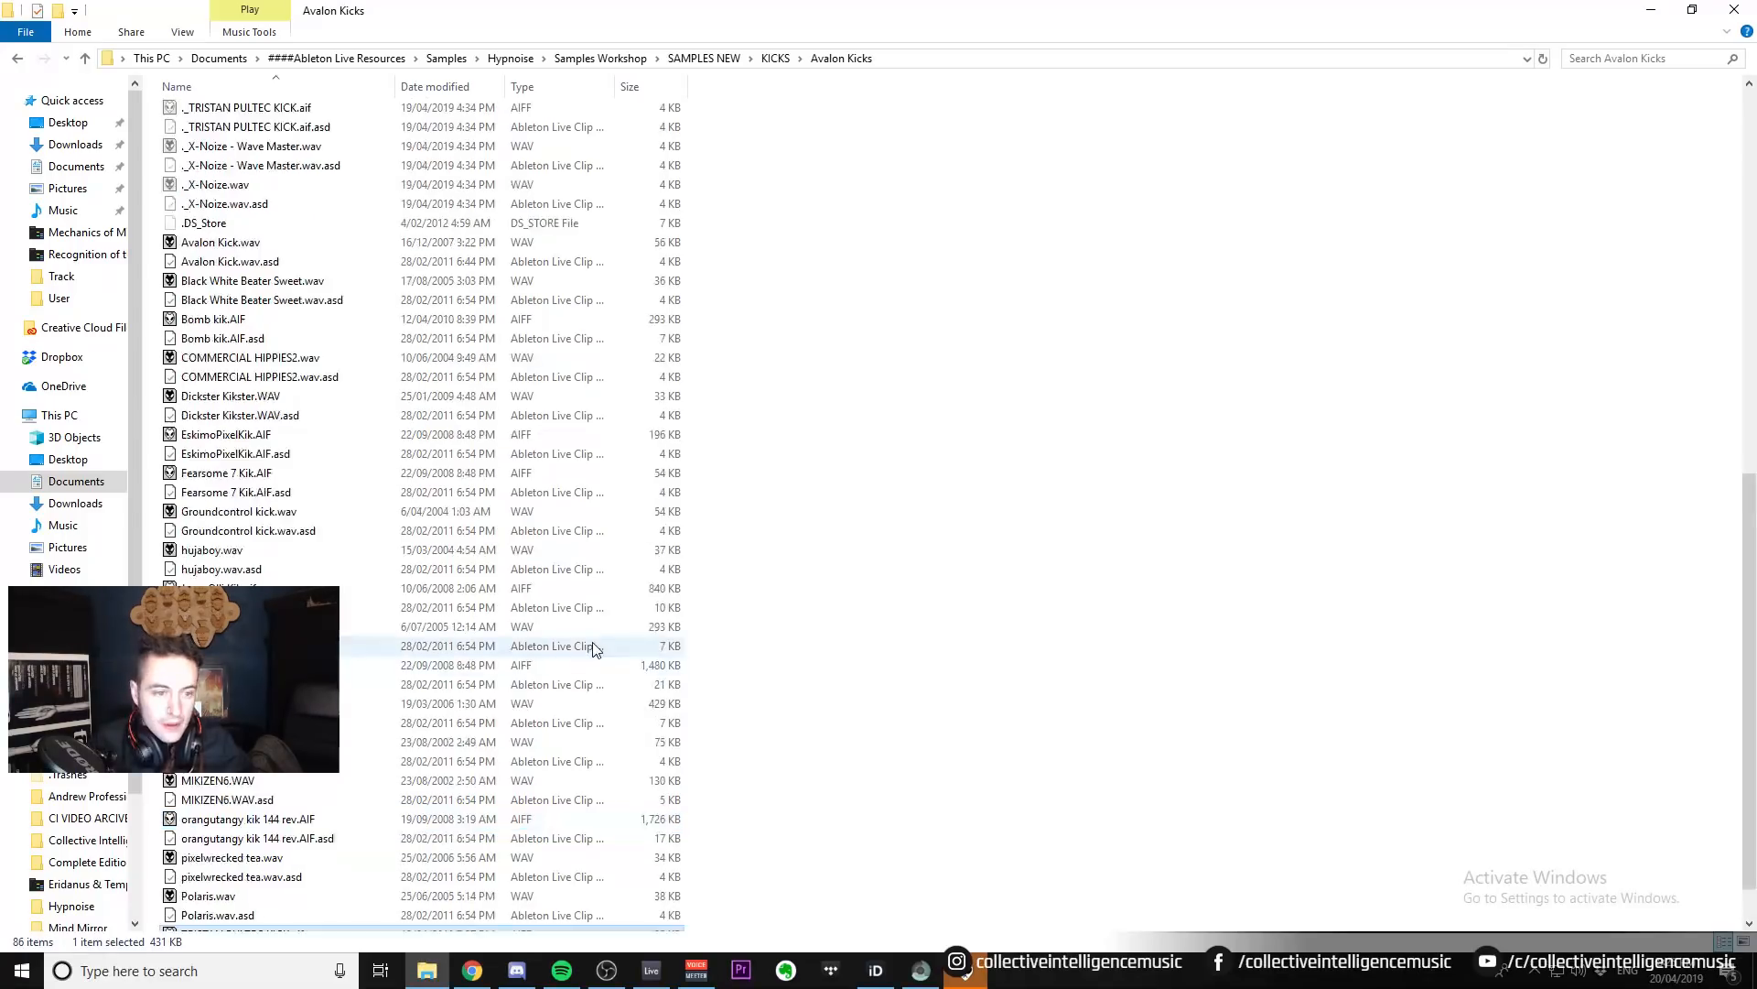
{"action": "scroll", "coordinate": [412, 574], "scroll_direction": "down", "scroll_amount": 3}
{"action": "left_click_drag", "start_coordinate": [348, 593], "coordinate": [1162, 438]}
{"action": "key", "text": "alt+Tab"}
{"action": "key", "text": "alt+Tab"}
{"action": "key", "text": "alt+Tab"}
{"action": "left_click_drag", "start_coordinate": [1132, 298], "coordinate": [1133, 302]}
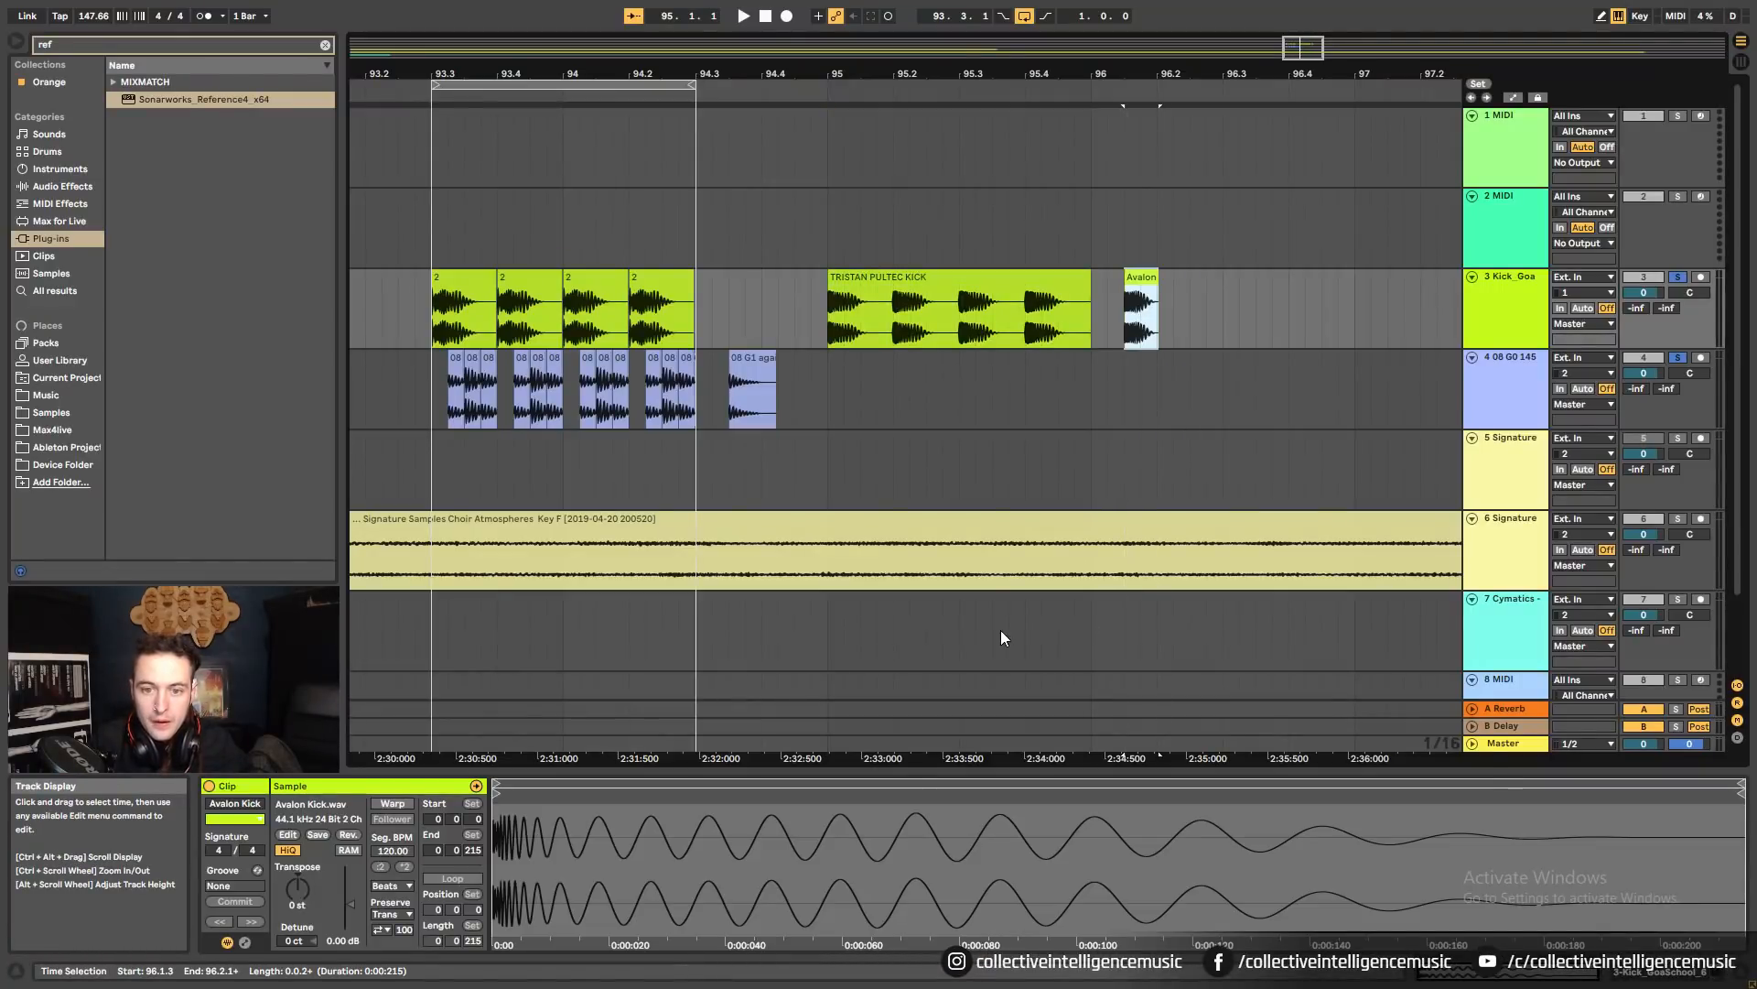
Switch to File Explorer and bring Dickster Kikster.WAV from Avalon Kicks onto the Kick_Goa track at 96.3.1, after the Avalon Kick clip.
{"action": "key", "text": "alt+Tab"}
{"action": "left_click", "coordinate": [471, 970]}
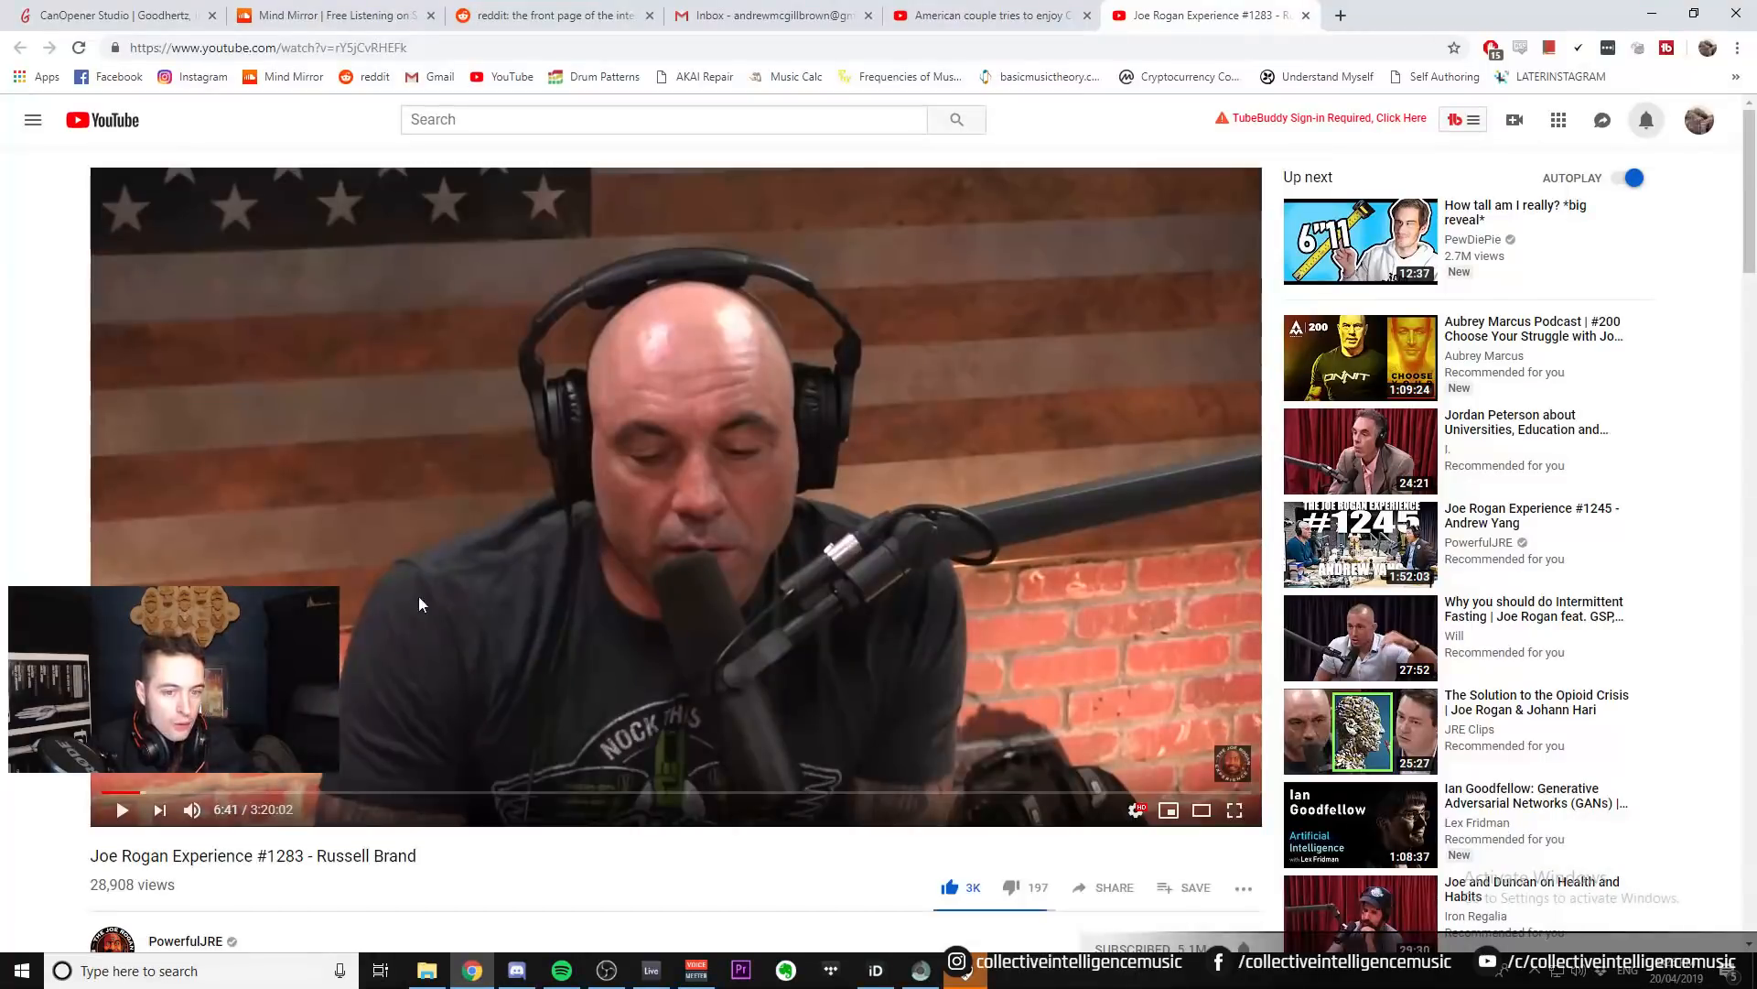
{"action": "left_click", "coordinate": [453, 984]}
{"action": "left_click", "coordinate": [428, 980]}
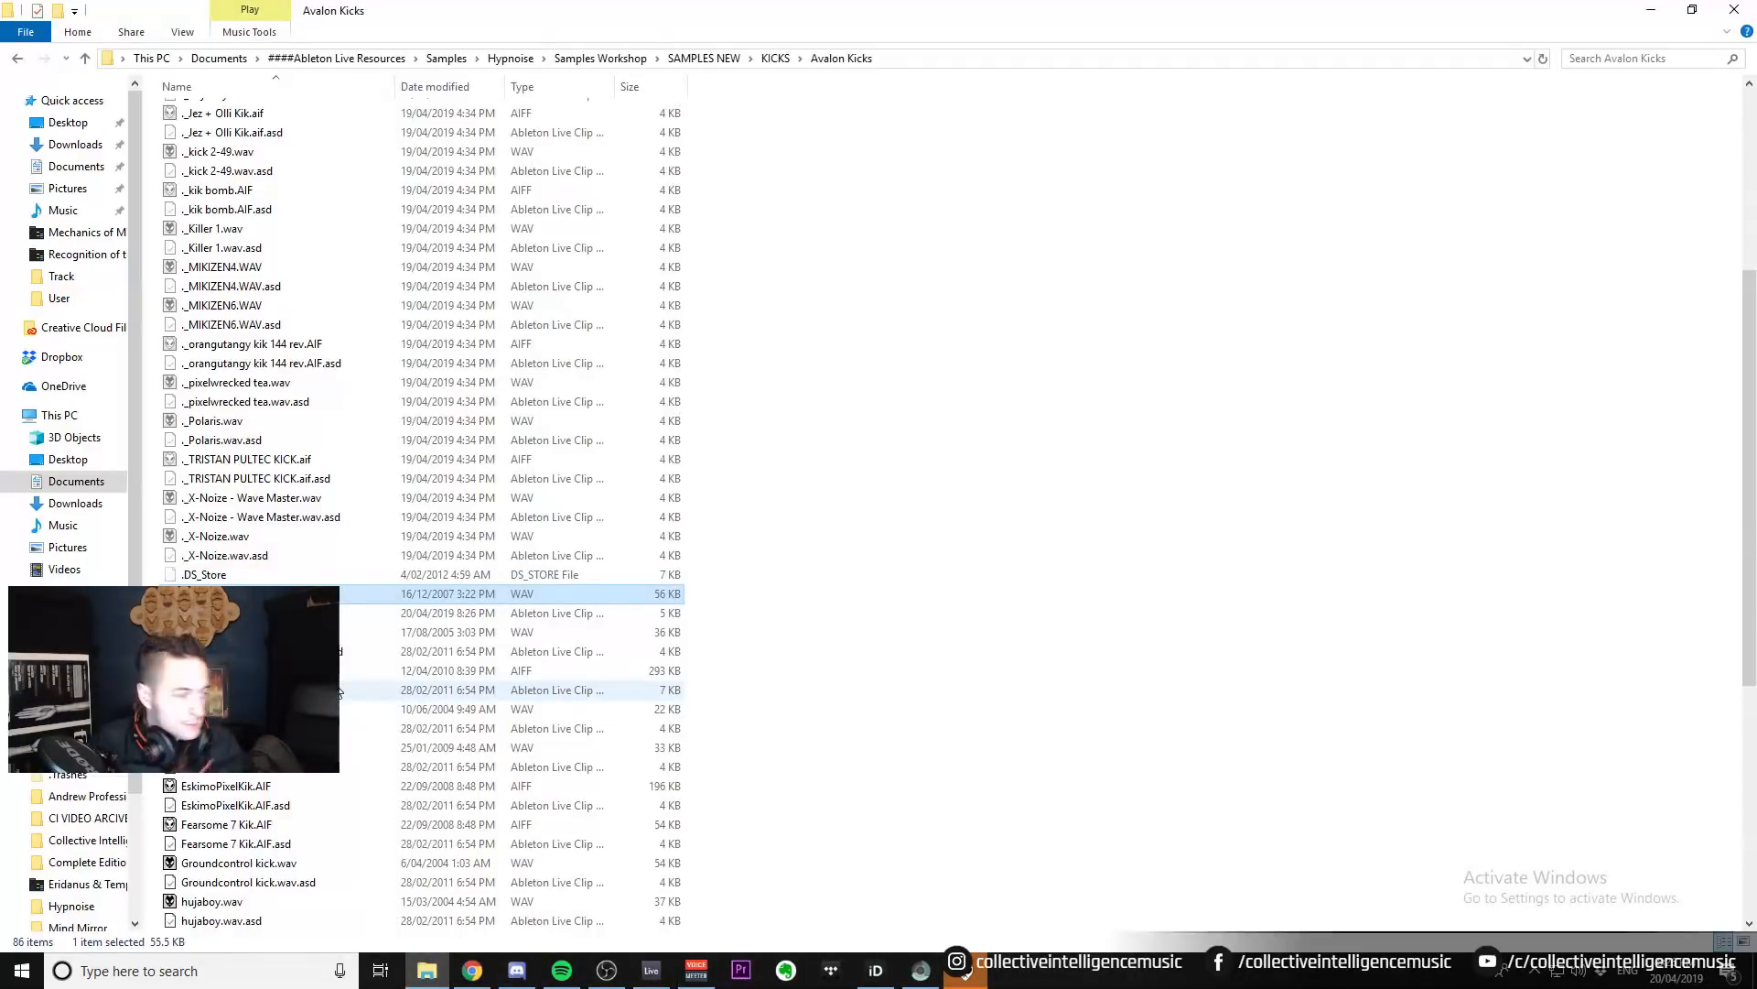
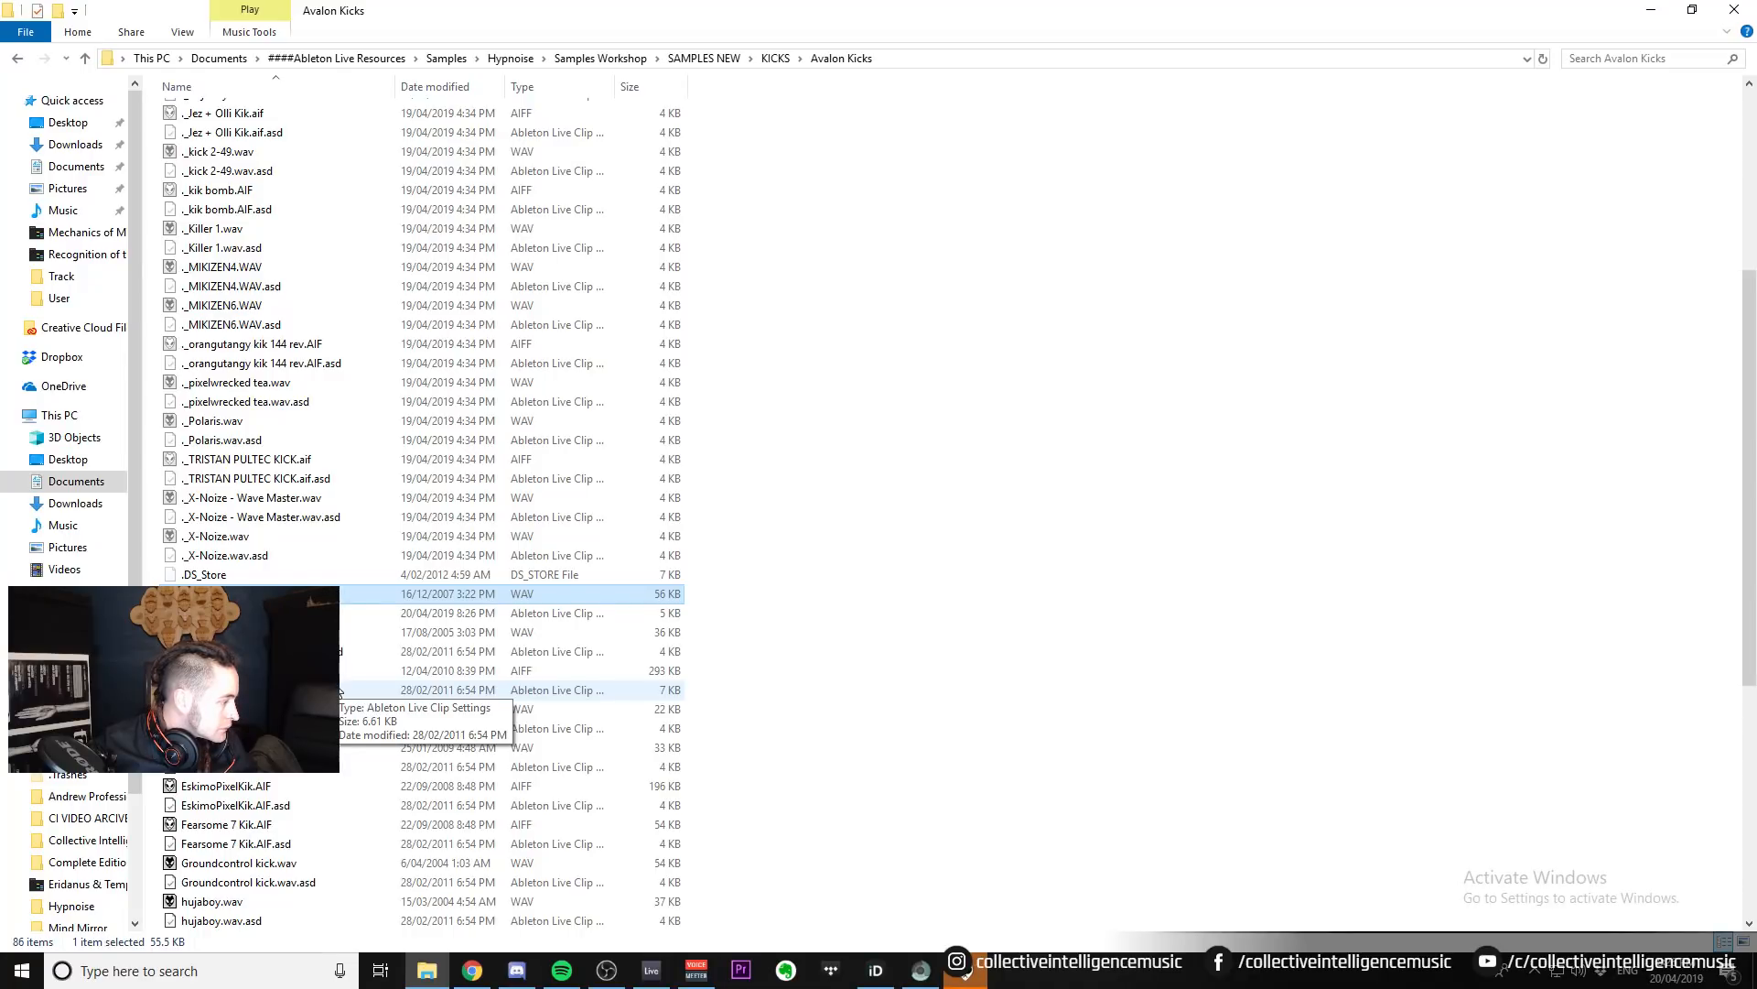
{"action": "scroll", "coordinate": [339, 691], "scroll_direction": "down", "scroll_amount": 2}
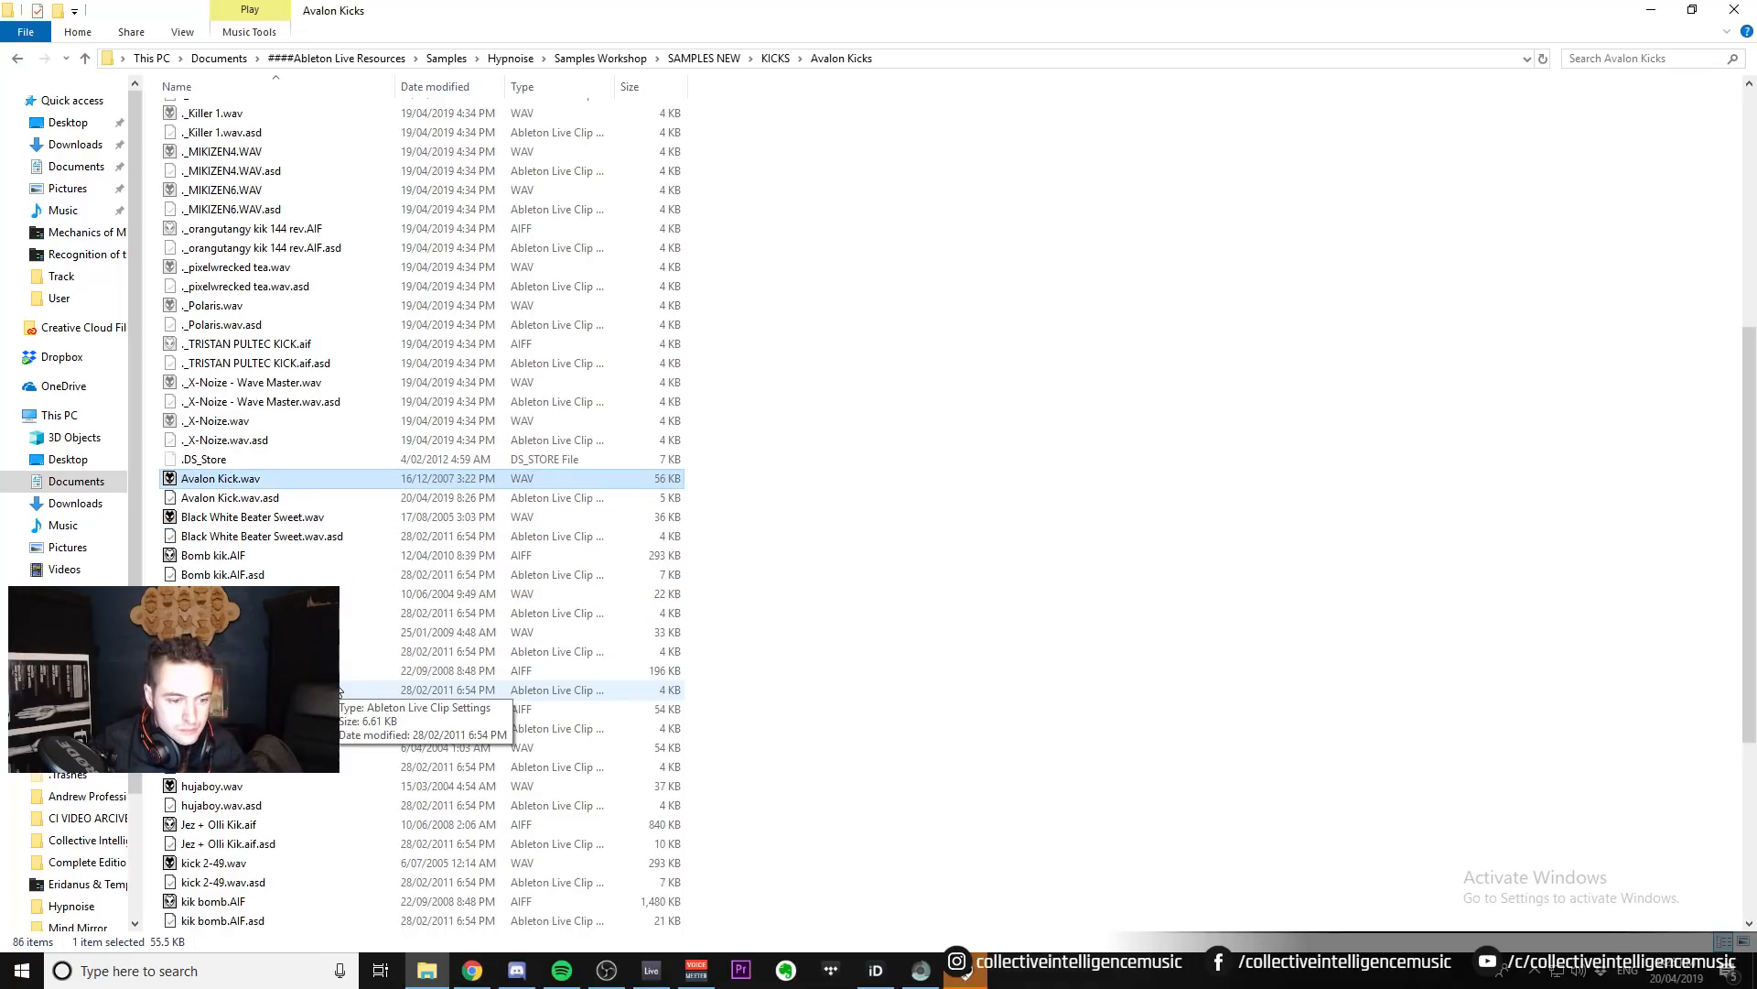
{"action": "scroll", "coordinate": [339, 772], "scroll_direction": "down", "scroll_amount": 1}
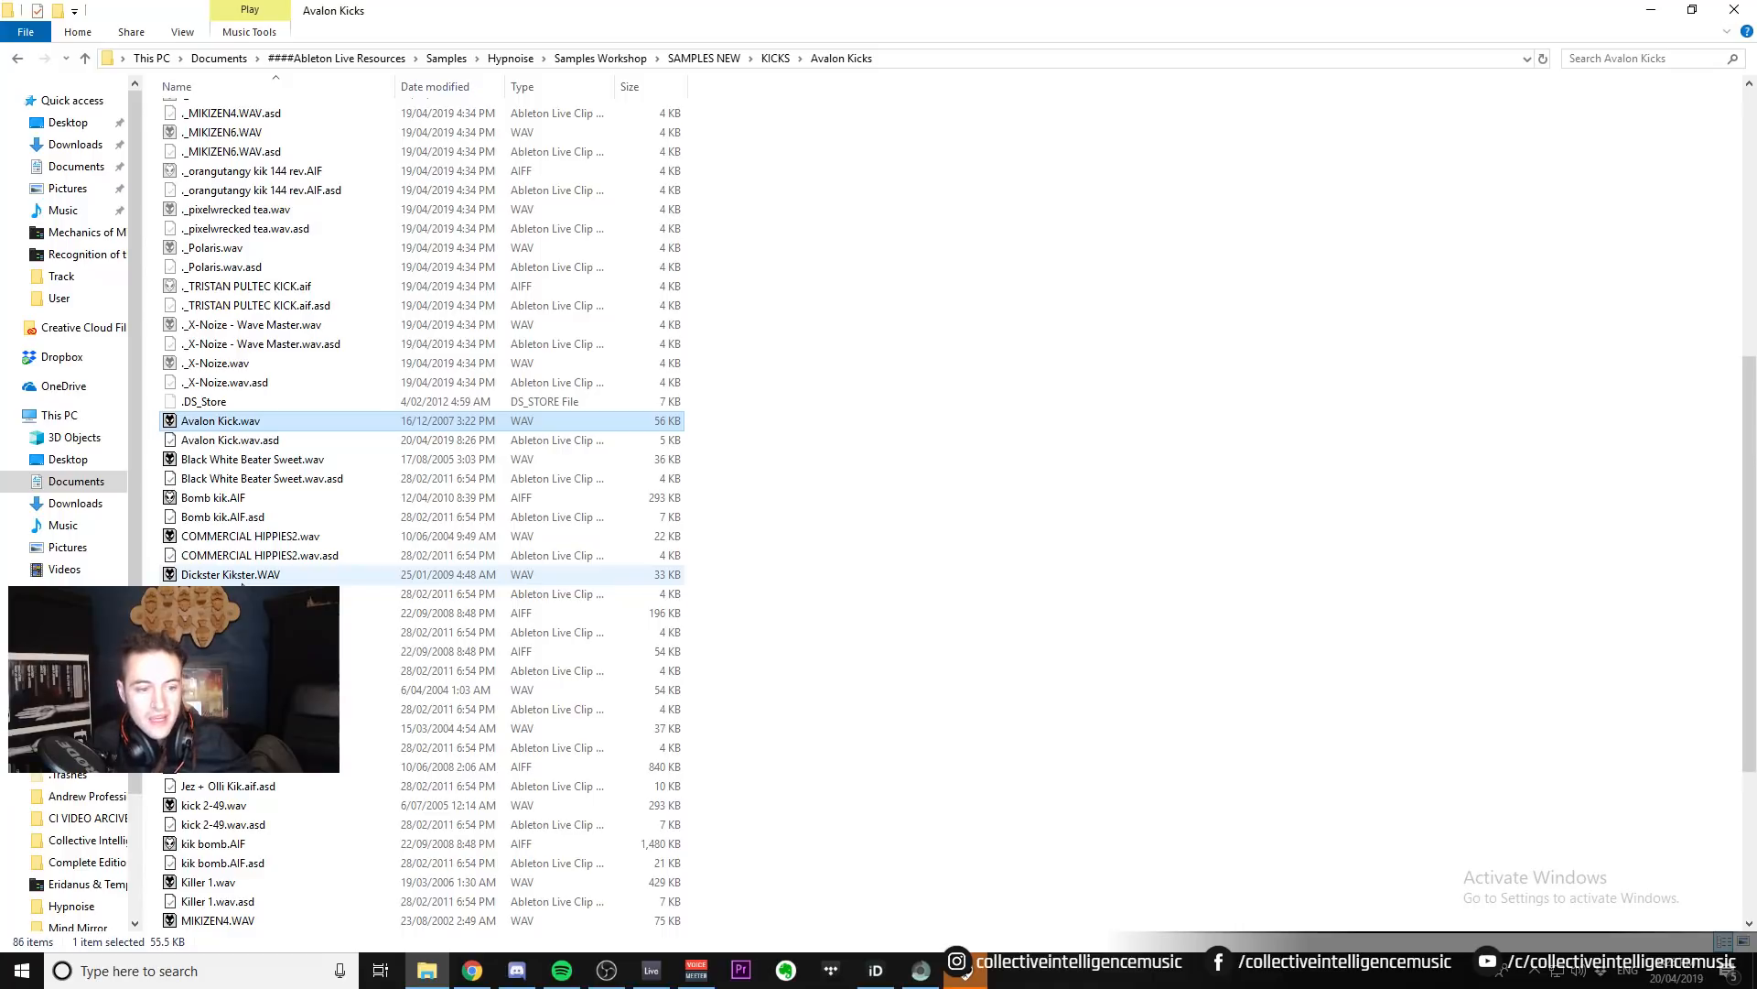
{"action": "left_click", "coordinate": [207, 574]}
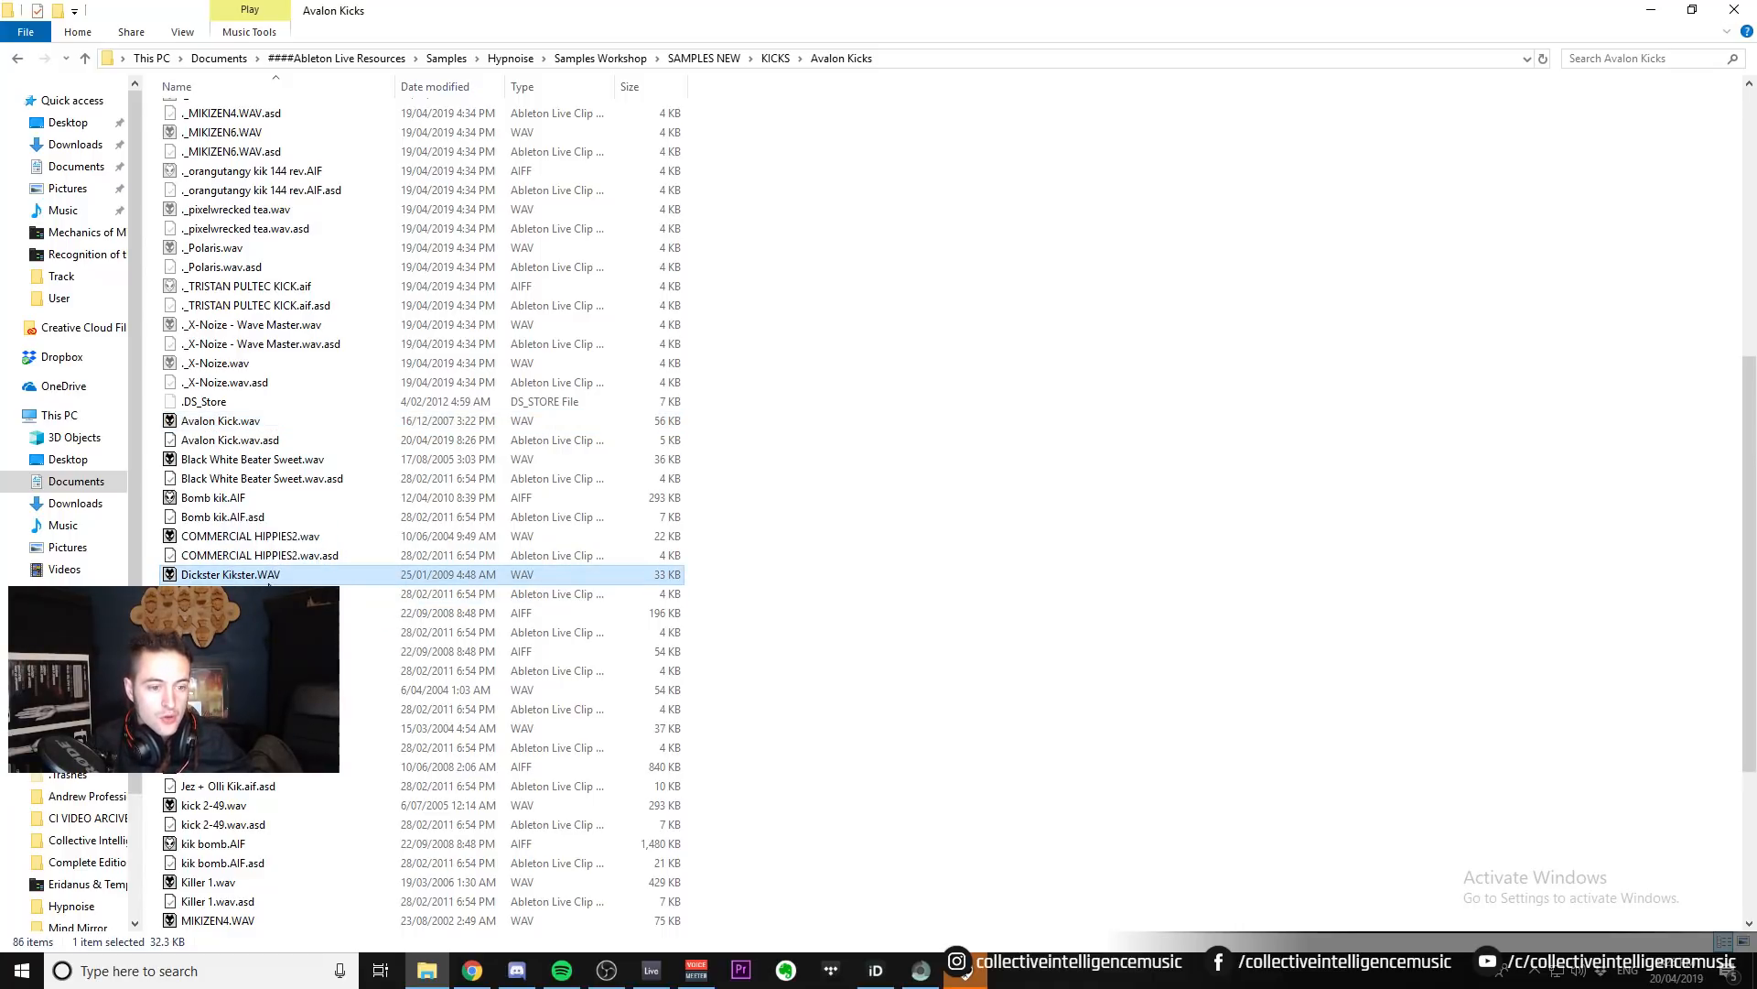
{"action": "left_click_drag", "start_coordinate": [207, 575], "coordinate": [1199, 321]}
{"action": "left_click_drag", "start_coordinate": [1223, 71], "coordinate": [1088, 57]}
{"action": "left_click_drag", "start_coordinate": [1041, 268], "coordinate": [1102, 268]}
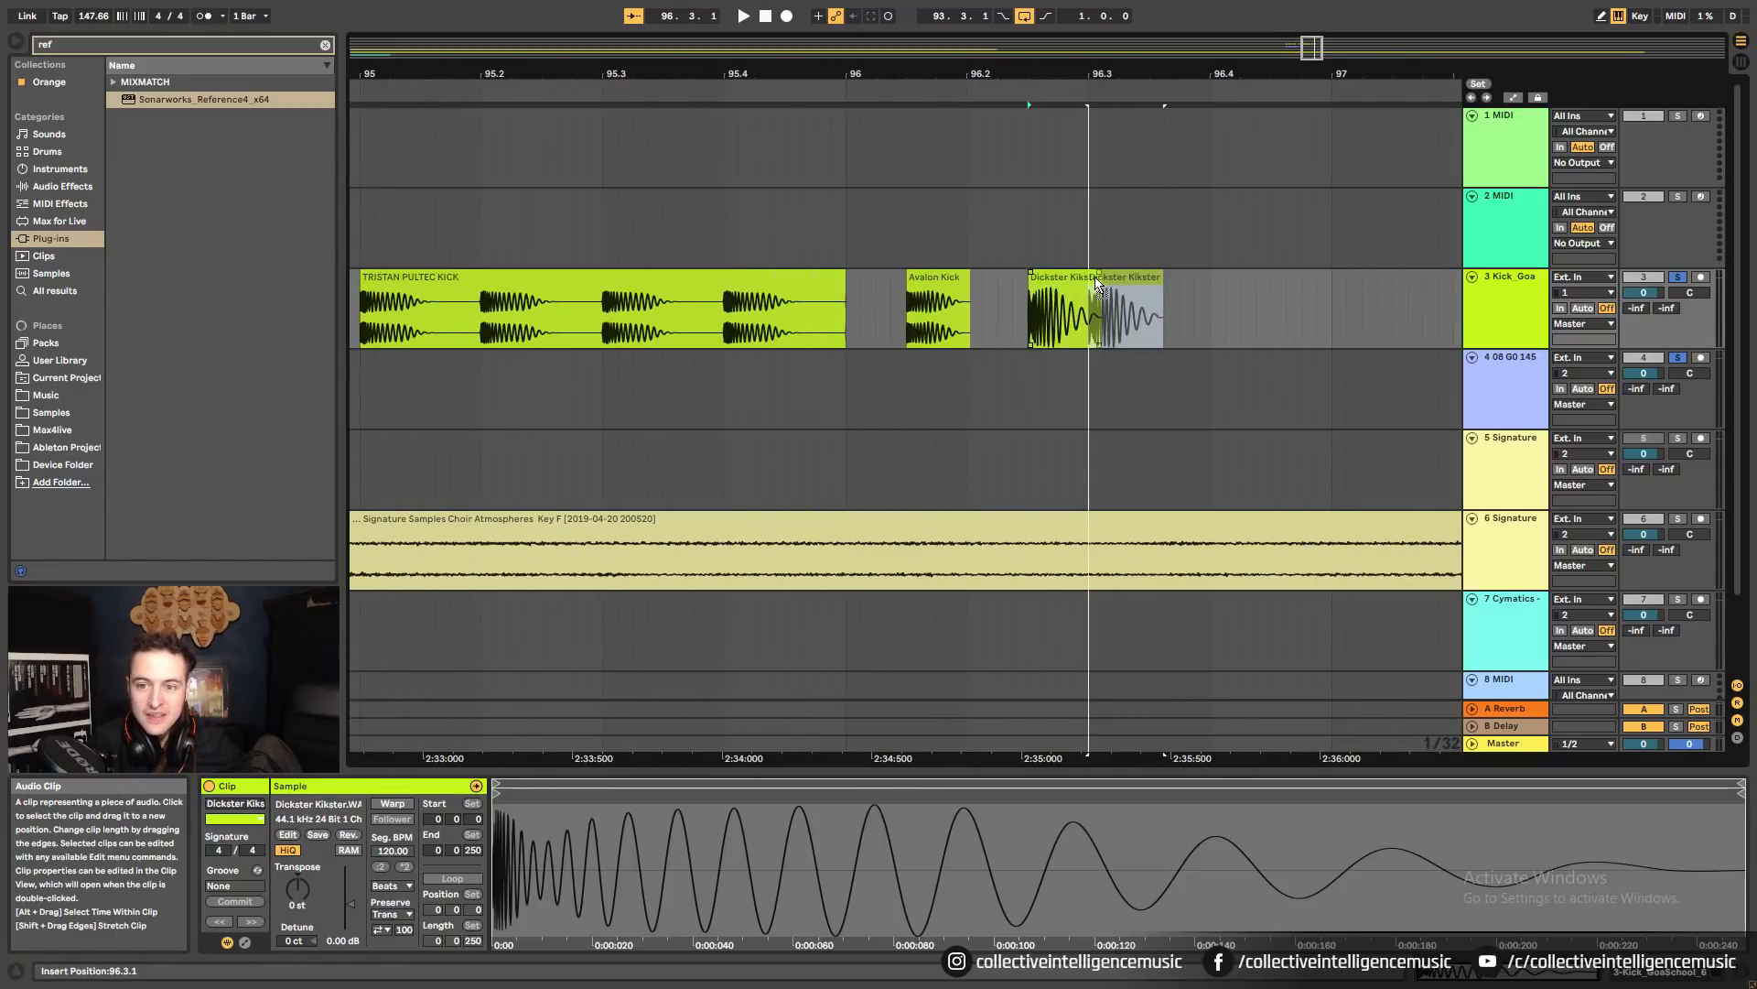
{"action": "left_click_drag", "start_coordinate": [1038, 73], "coordinate": [1269, 55]}
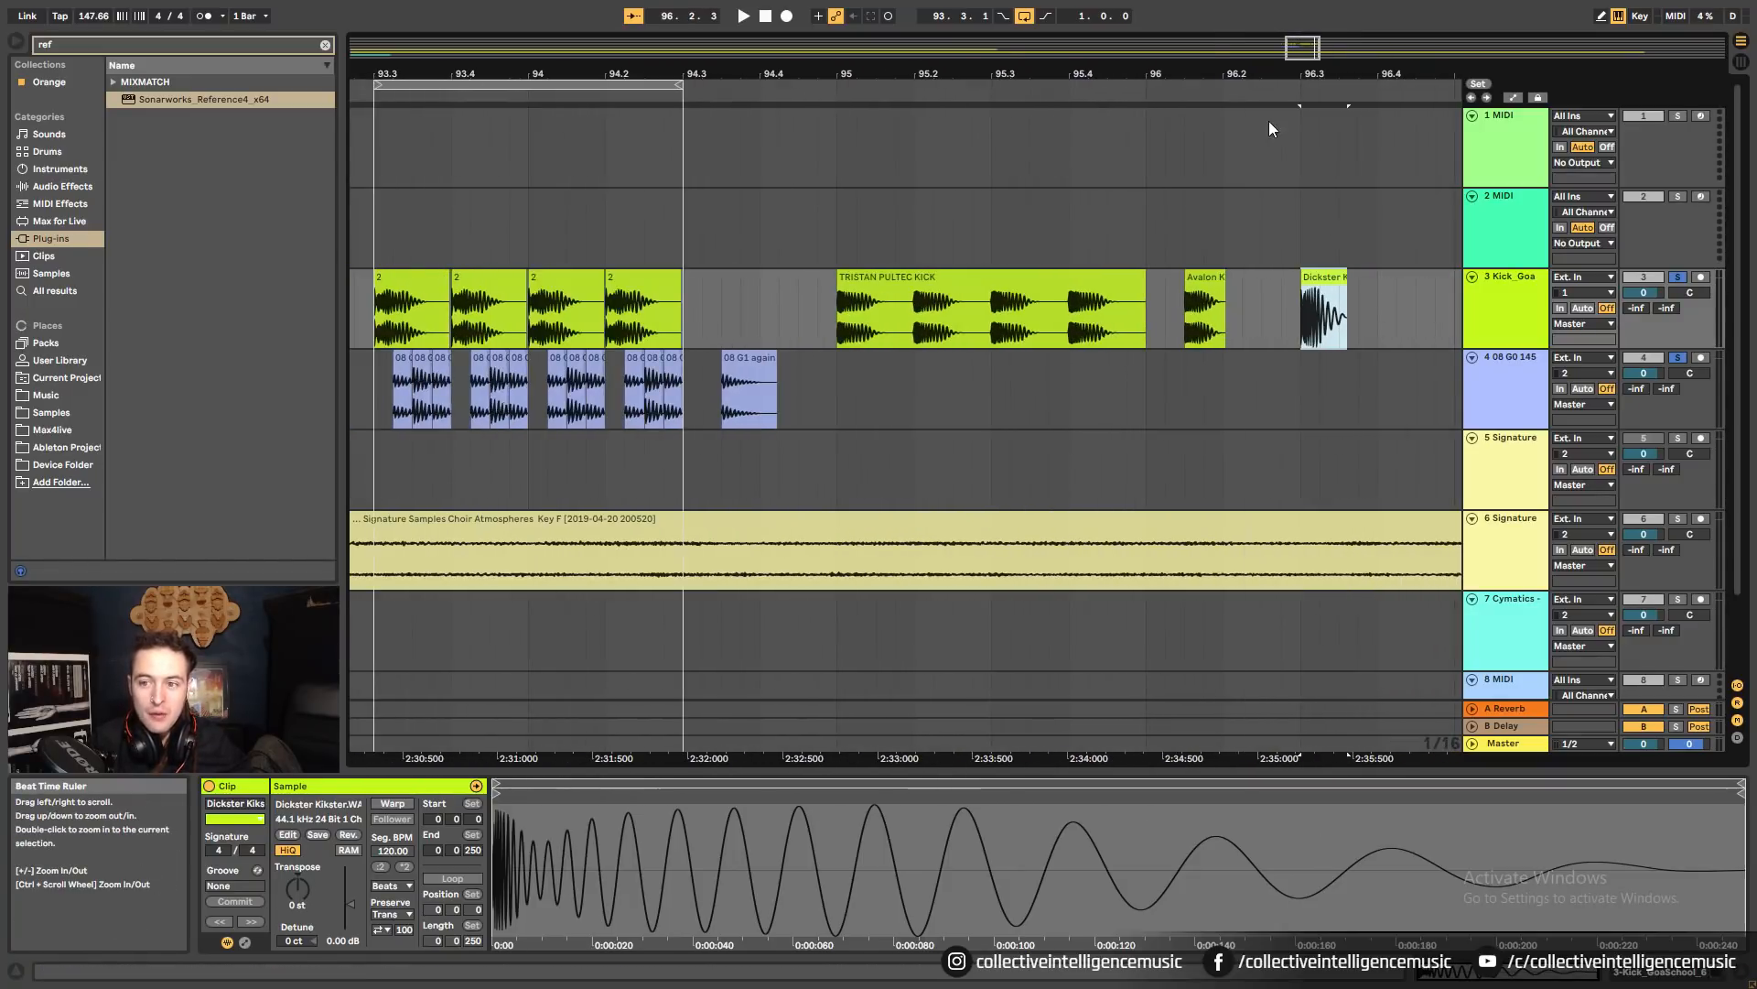
Return to the KICKS folder in File Explorer, open DIKSTER Kik Collection and look through its samples.
{"action": "key", "text": "alt+Tab"}
{"action": "left_click", "coordinate": [623, 545]}
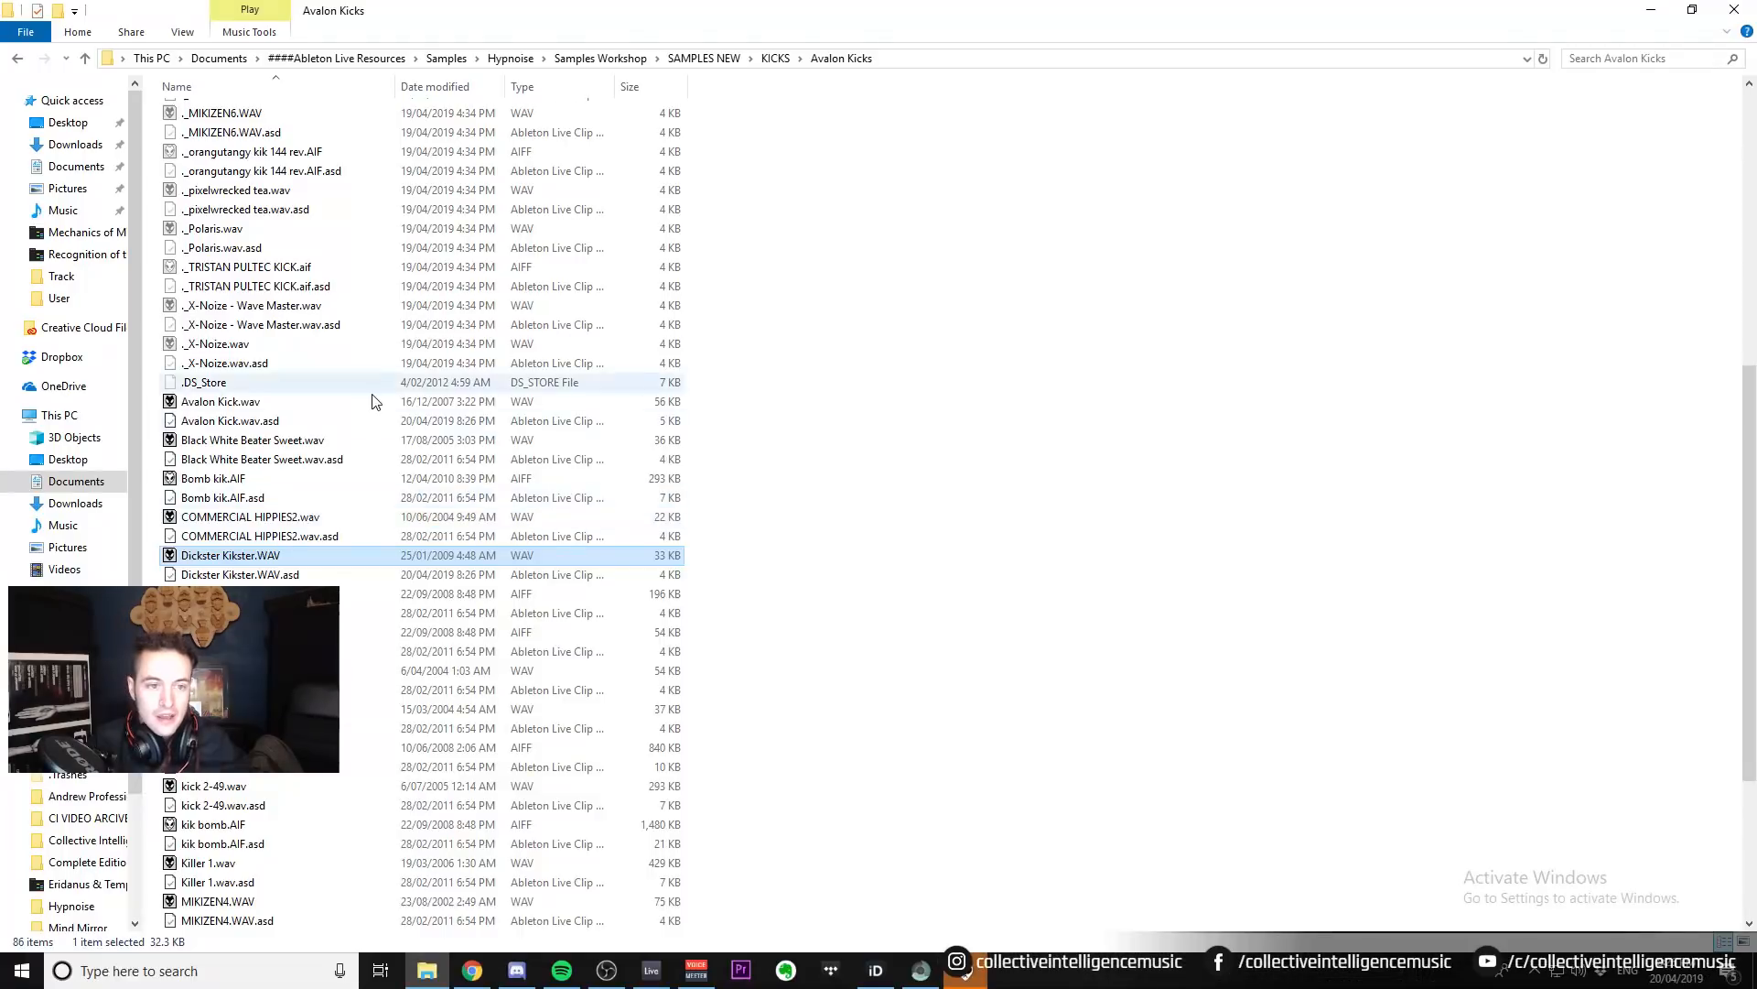
{"action": "left_click", "coordinate": [16, 58]}
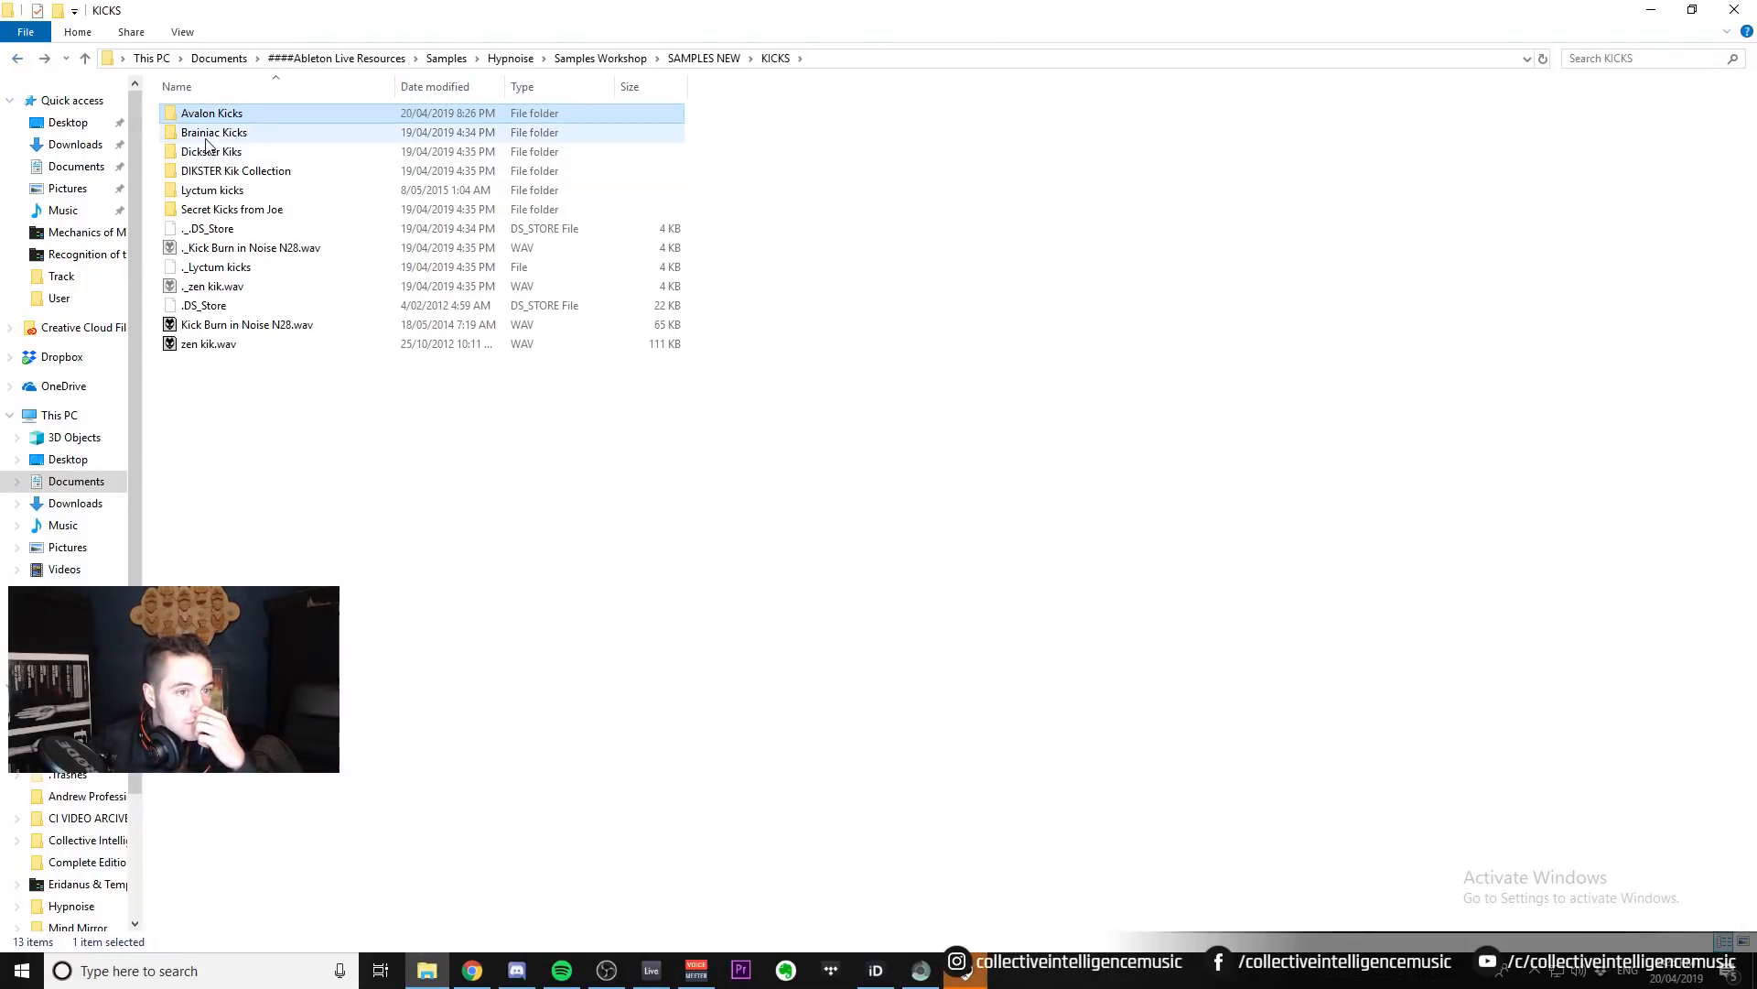
{"action": "double_click", "coordinate": [256, 172]}
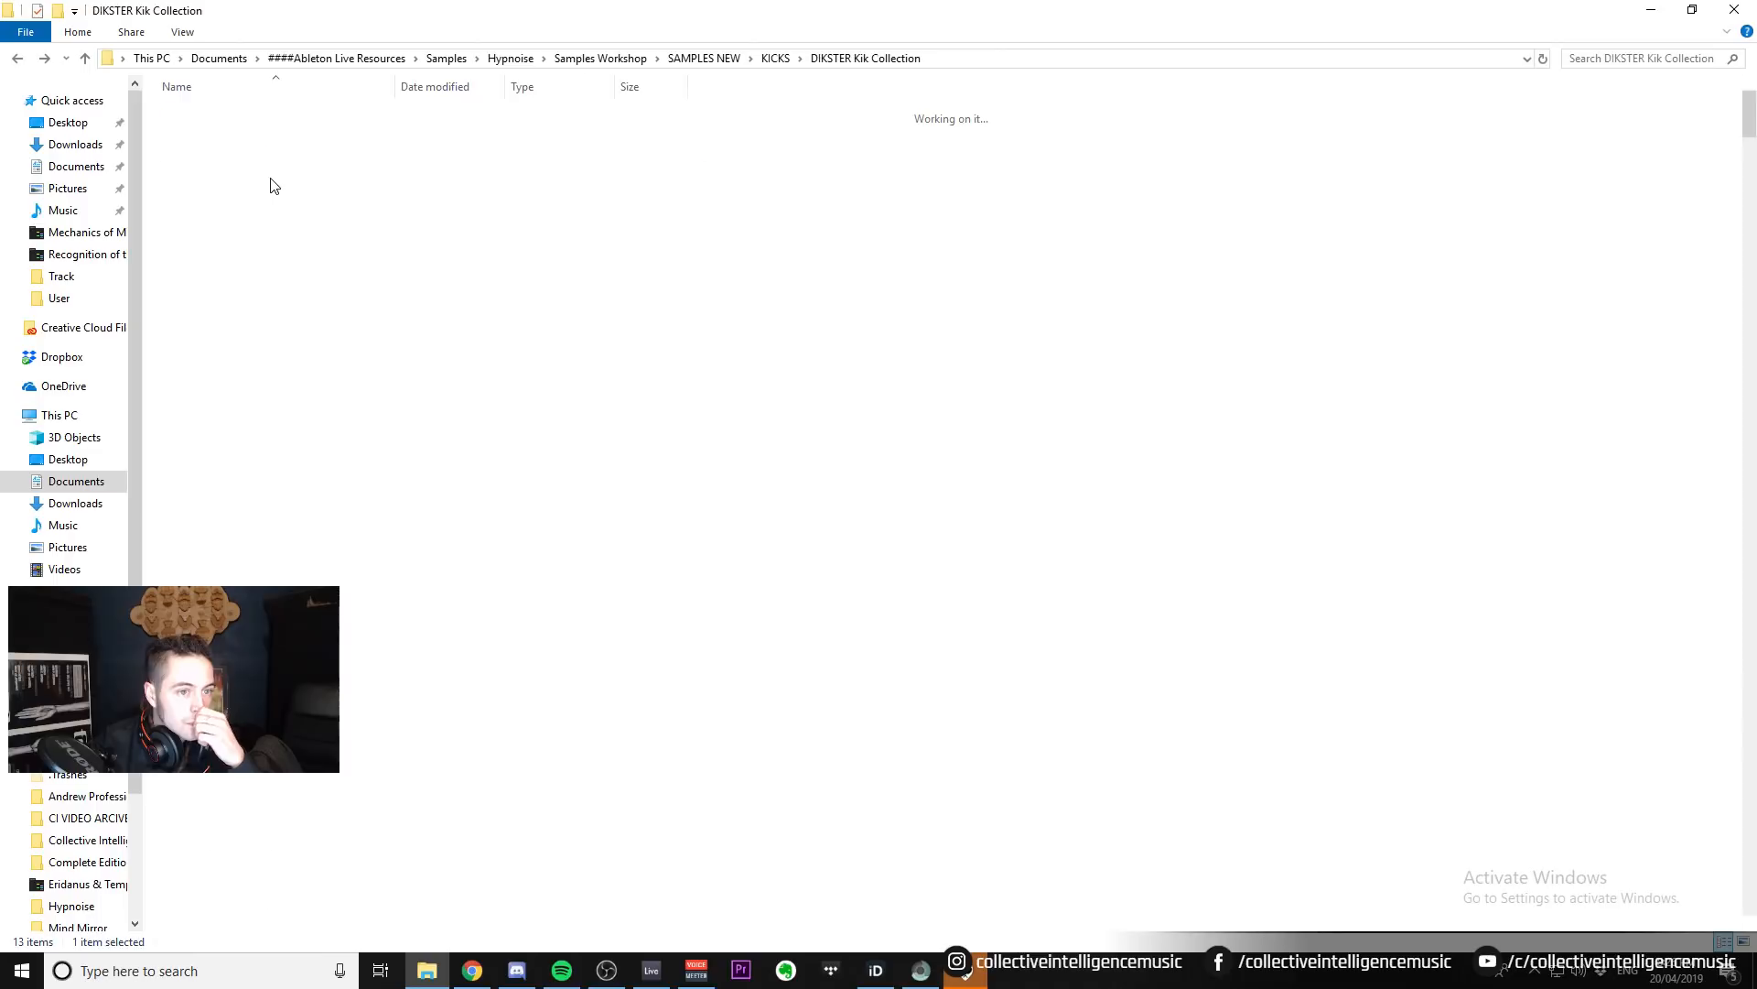
{"action": "scroll", "coordinate": [314, 420], "scroll_direction": "down", "scroll_amount": 20}
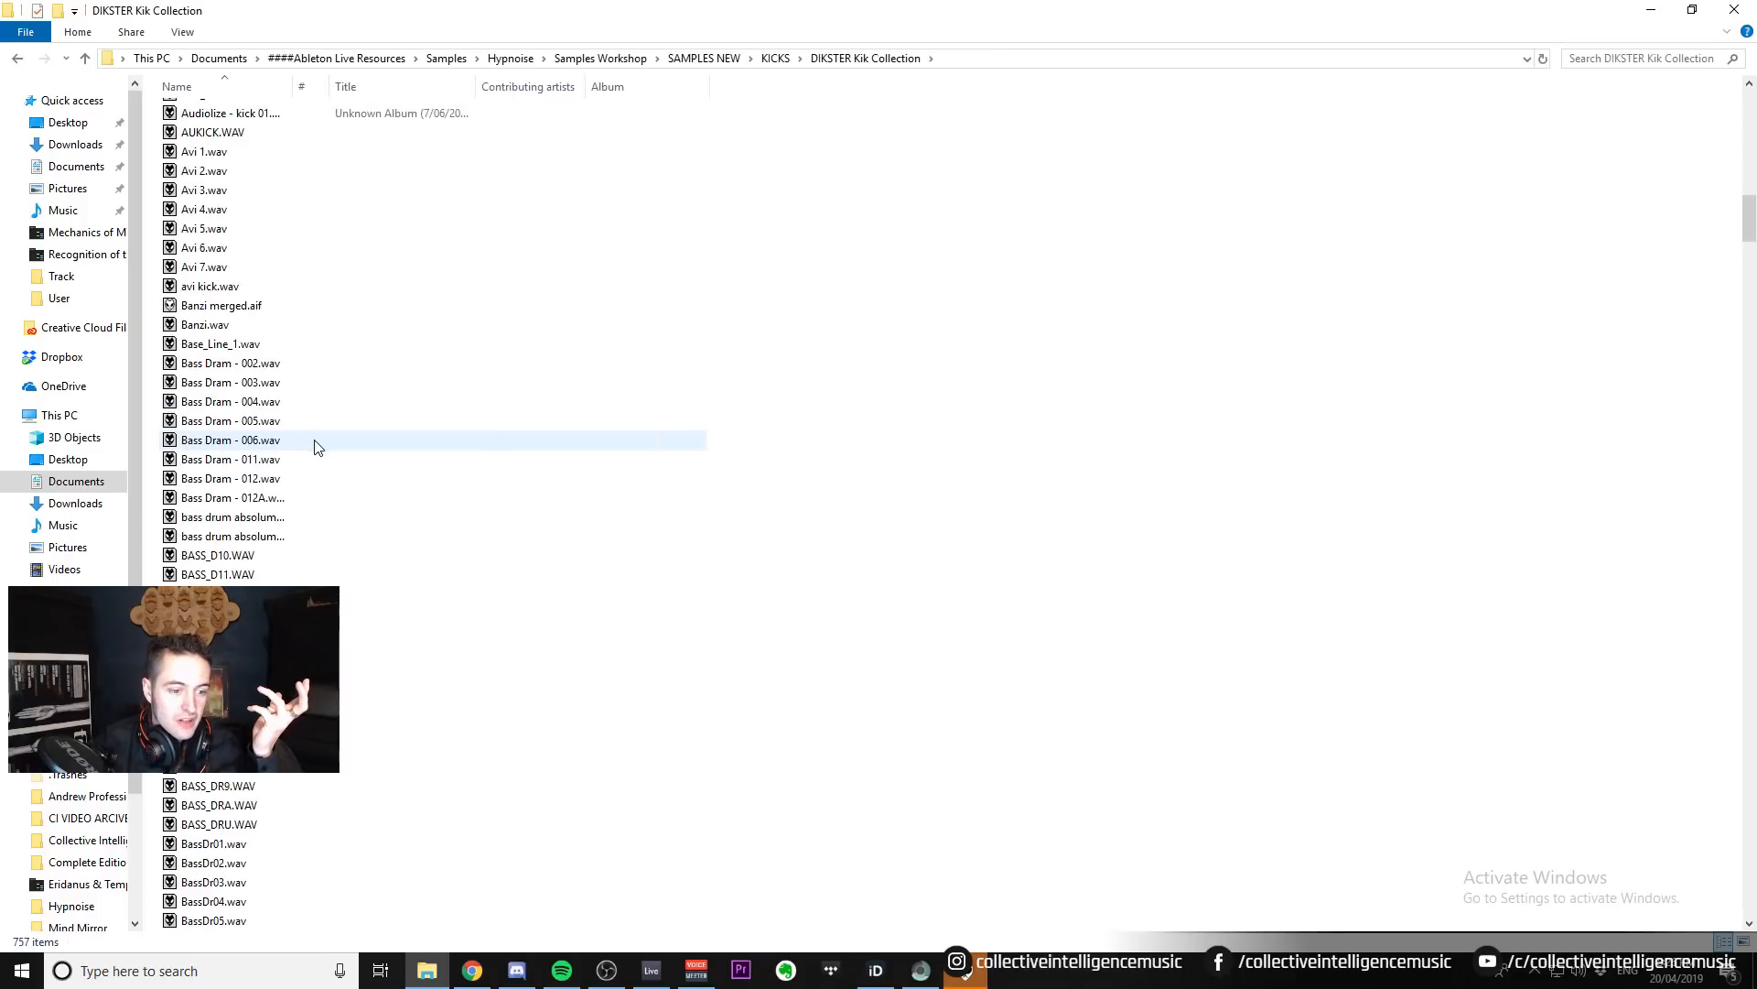
{"action": "scroll", "coordinate": [318, 457], "scroll_direction": "down", "scroll_amount": 20}
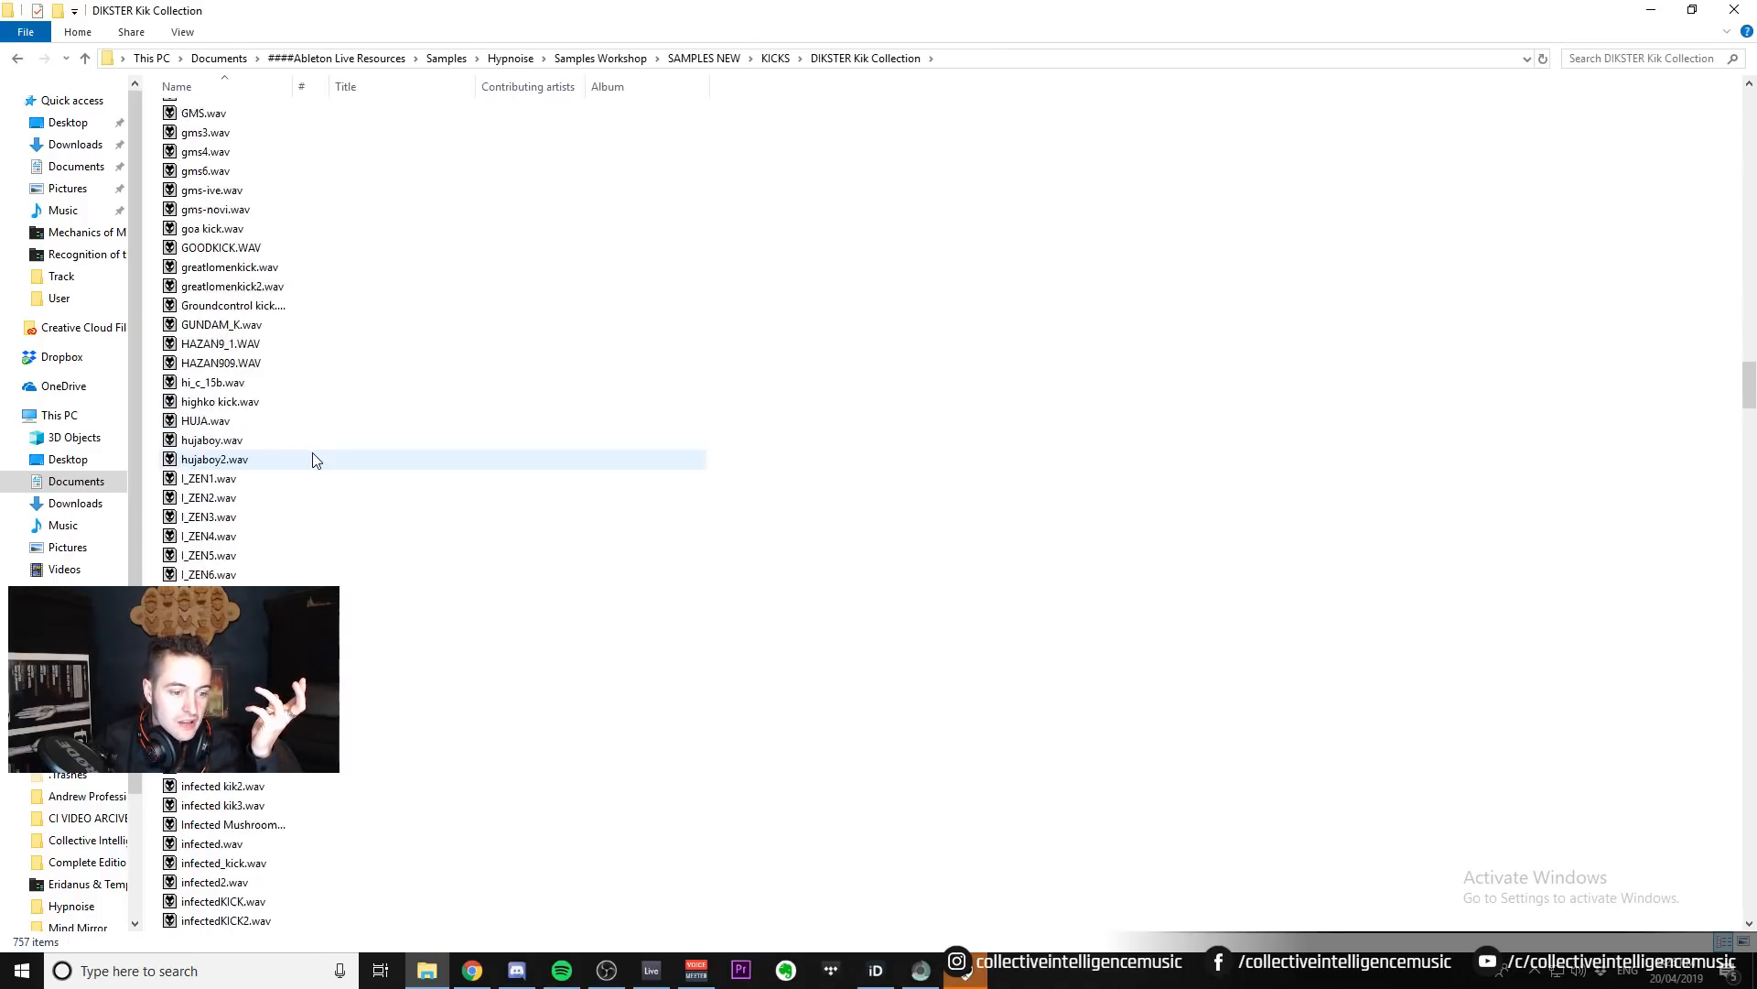
{"action": "scroll", "coordinate": [315, 457], "scroll_direction": "down", "scroll_amount": 20}
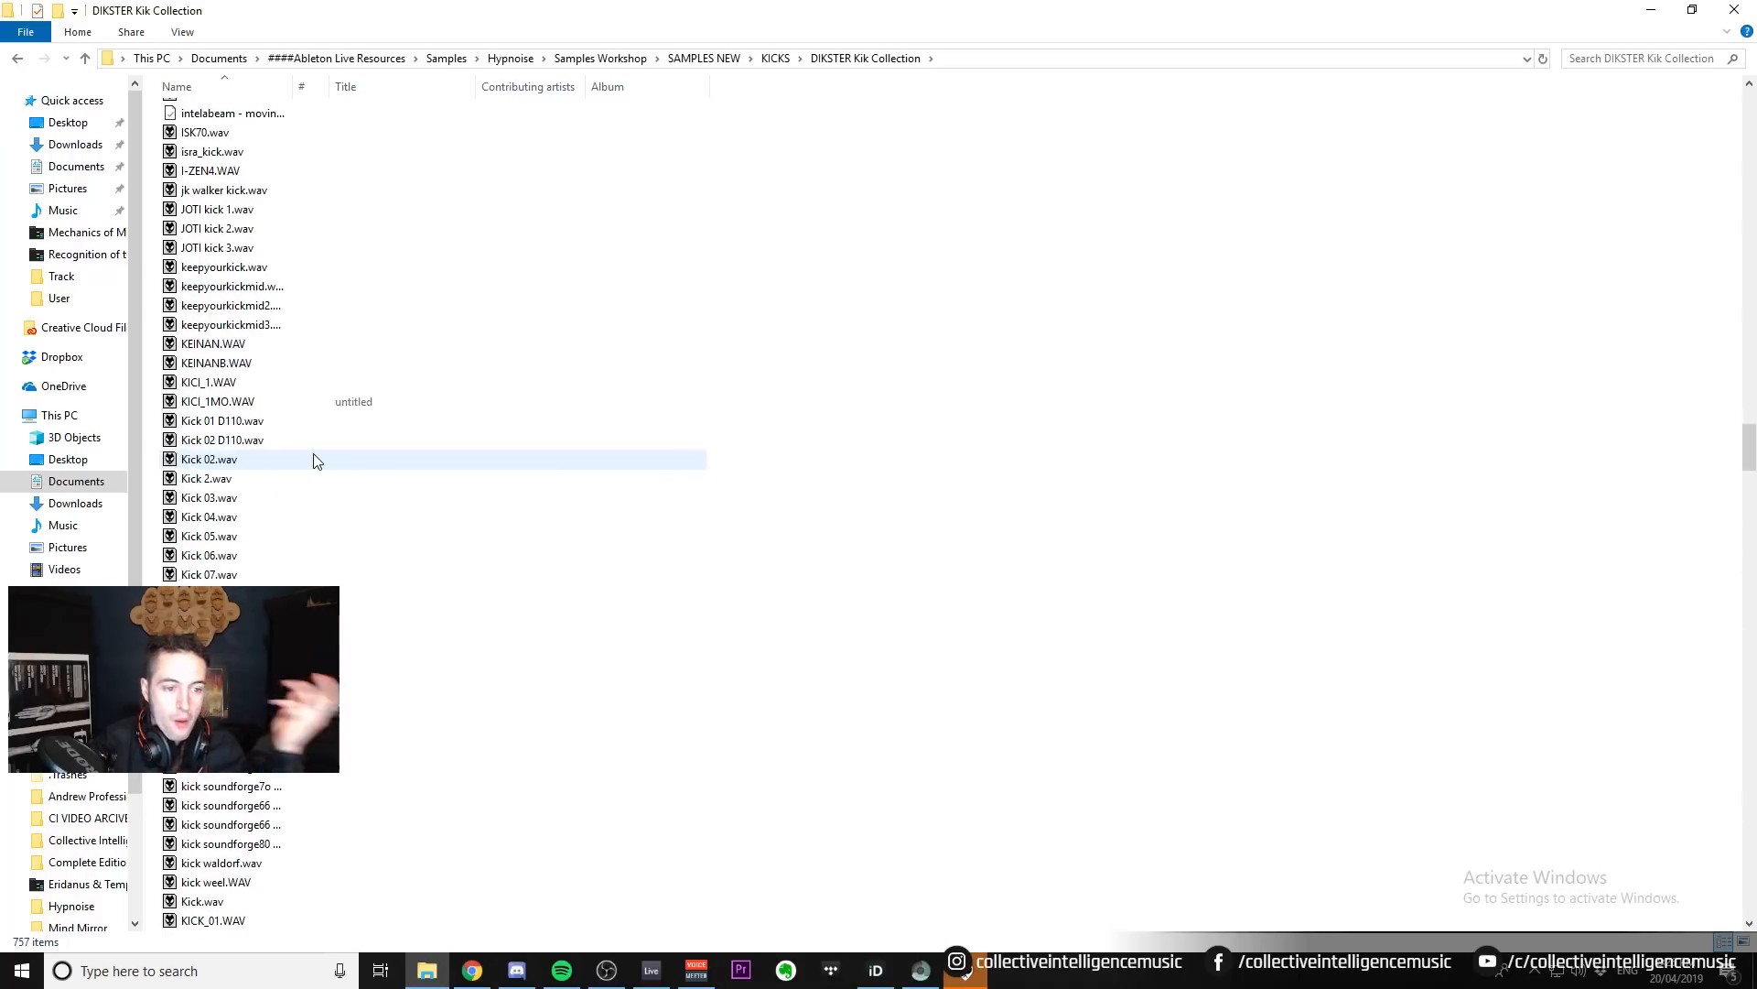
{"action": "scroll", "coordinate": [316, 459], "scroll_direction": "down", "scroll_amount": 12}
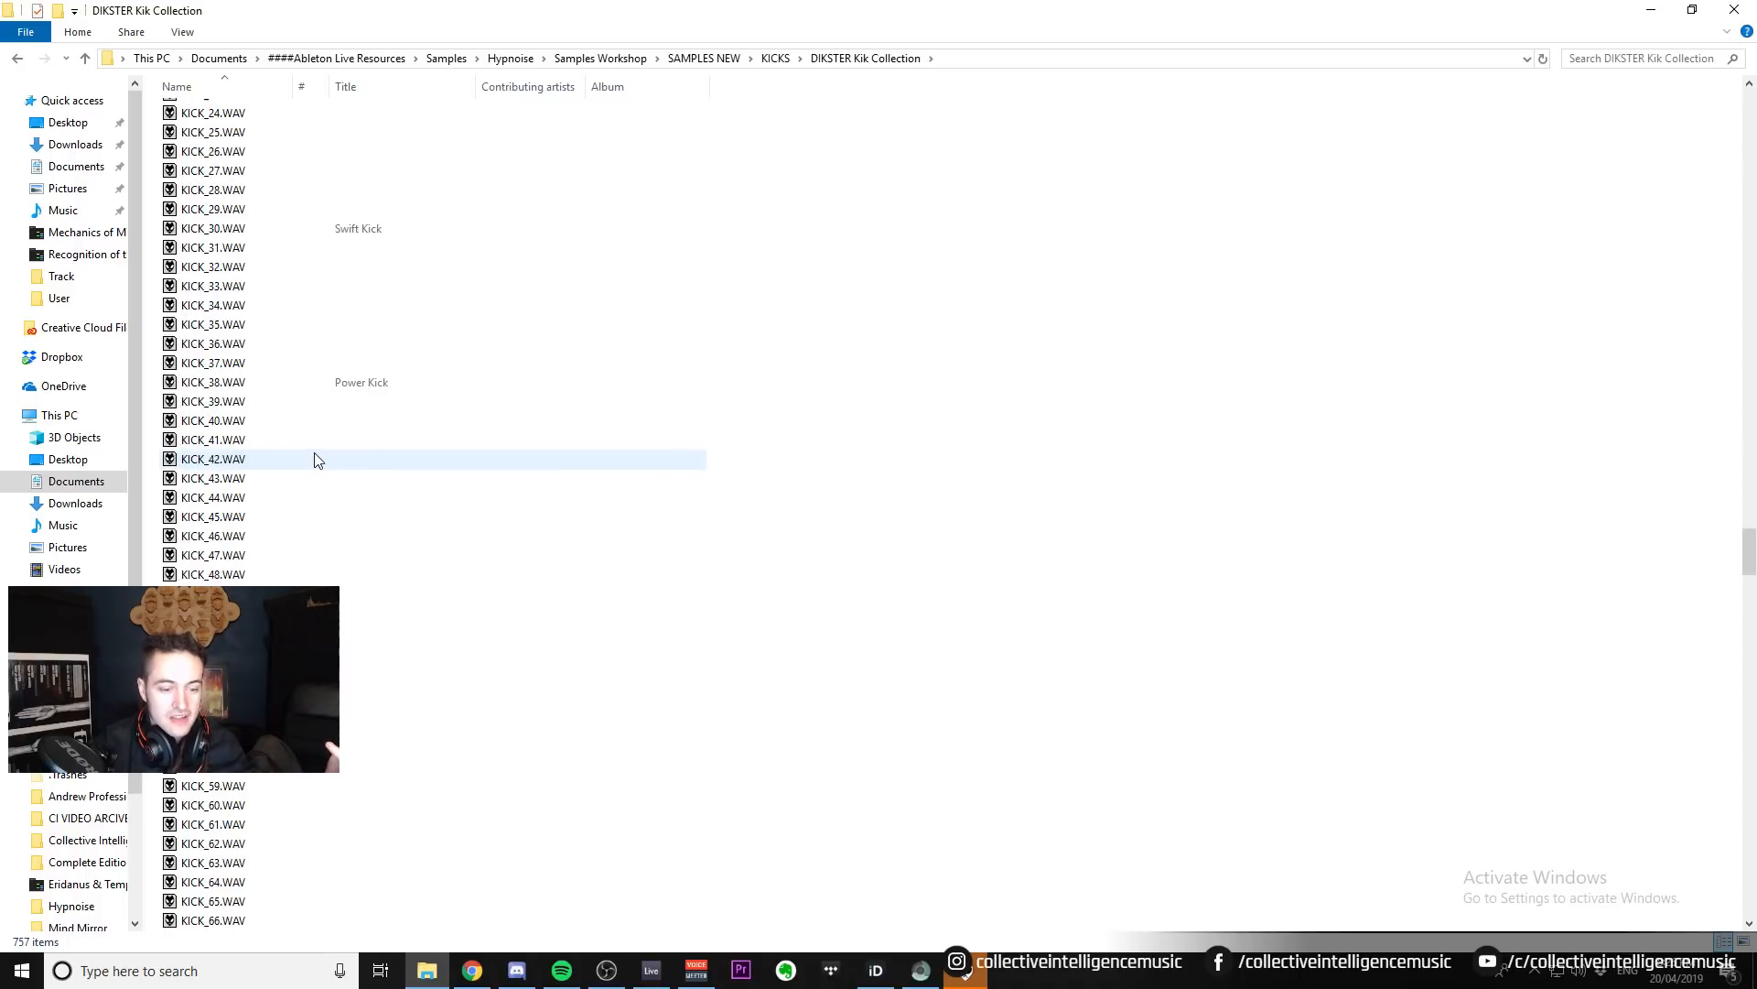
Go back to the KICKS folder, check Lyctum kicks, and open the Secret Kicks folder.
{"action": "left_click", "coordinate": [18, 57]}
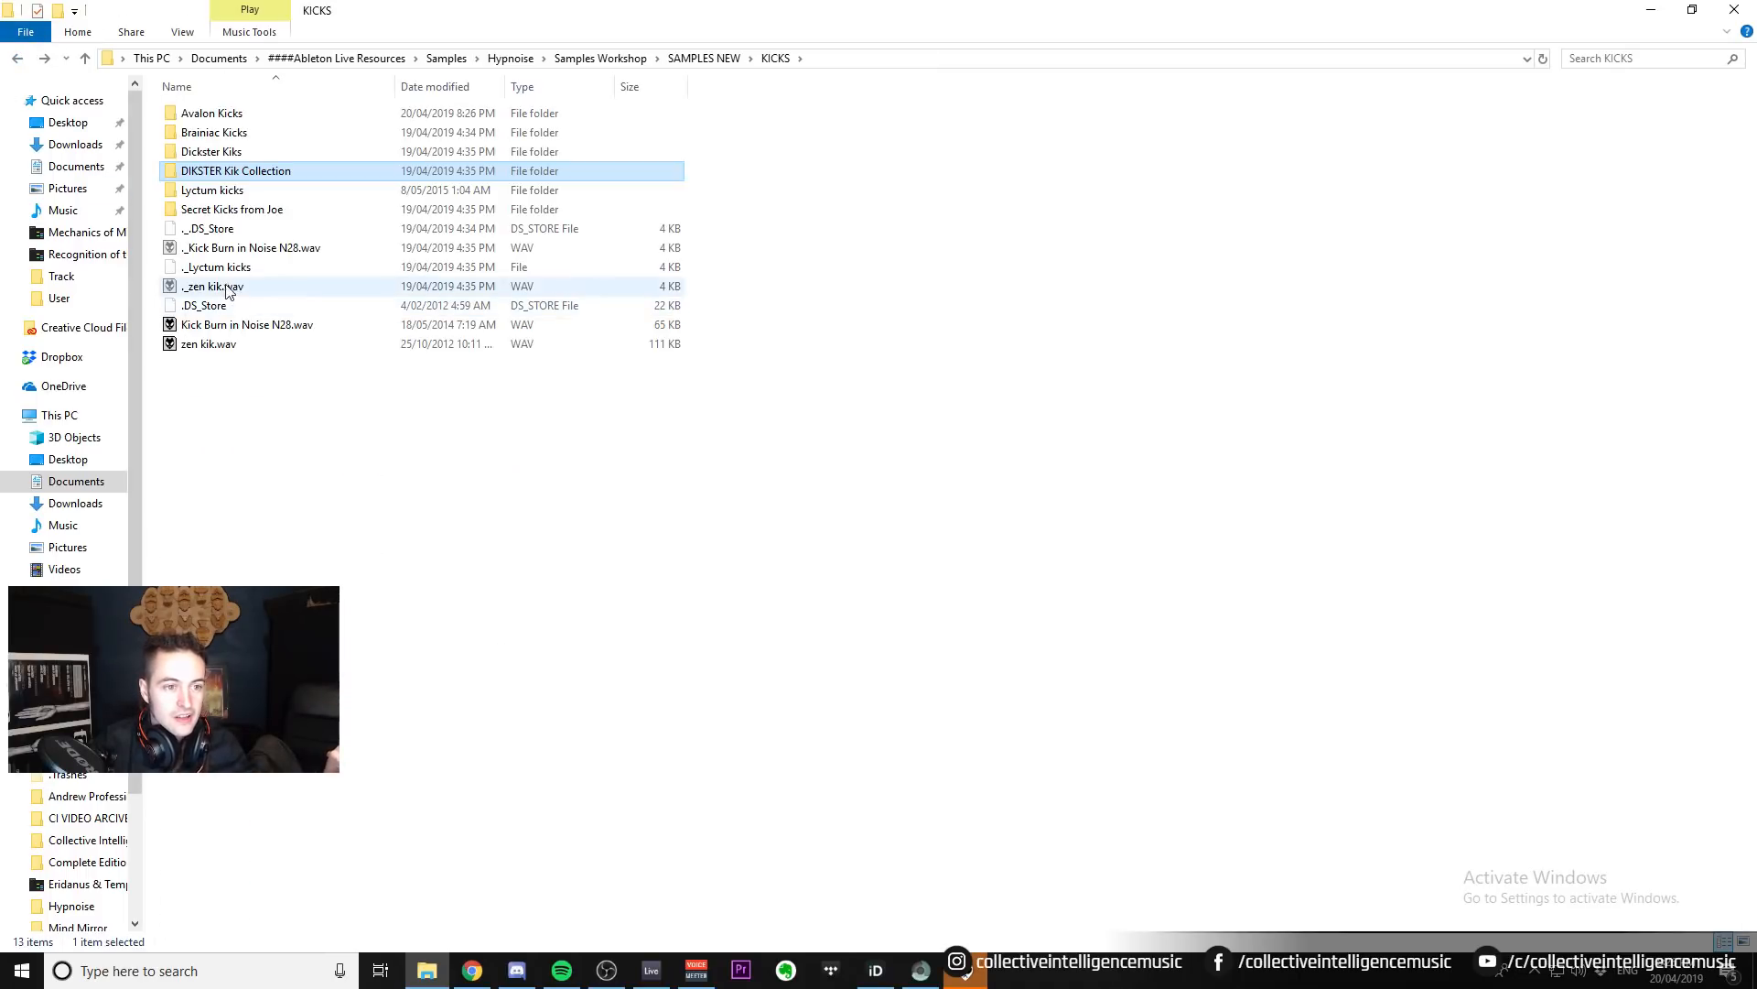
{"action": "double_click", "coordinate": [223, 200]}
{"action": "left_click", "coordinate": [16, 61]}
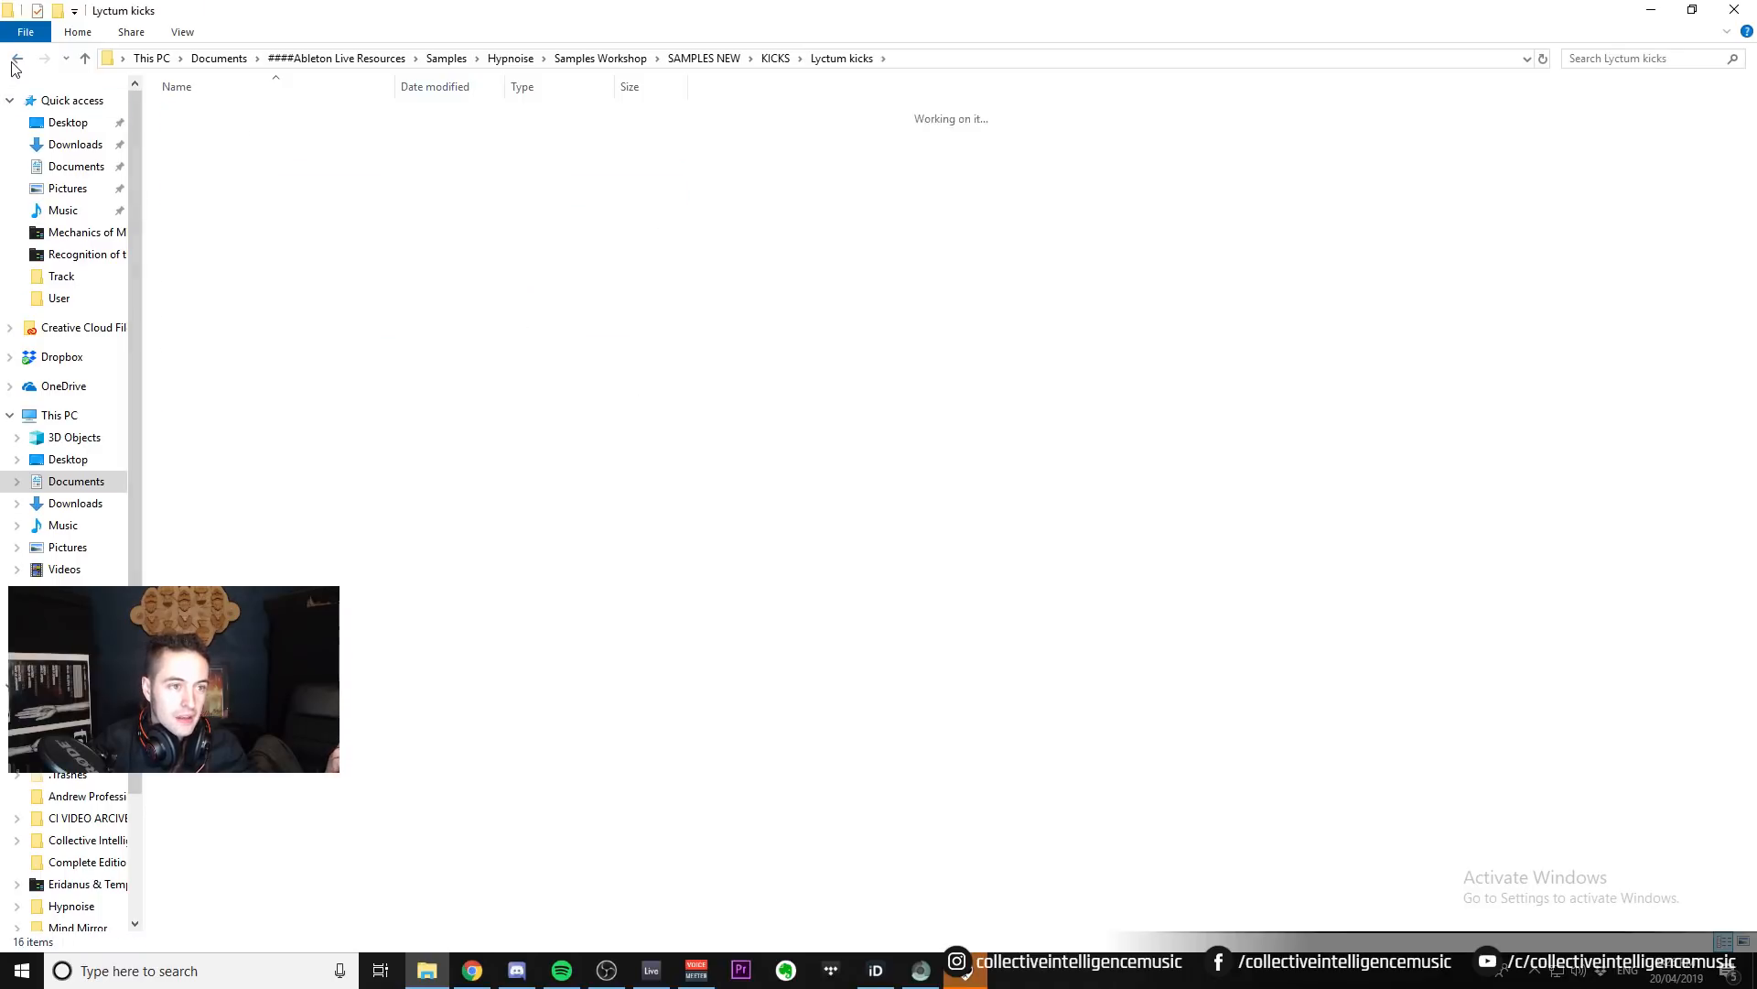
{"action": "double_click", "coordinate": [244, 214]}
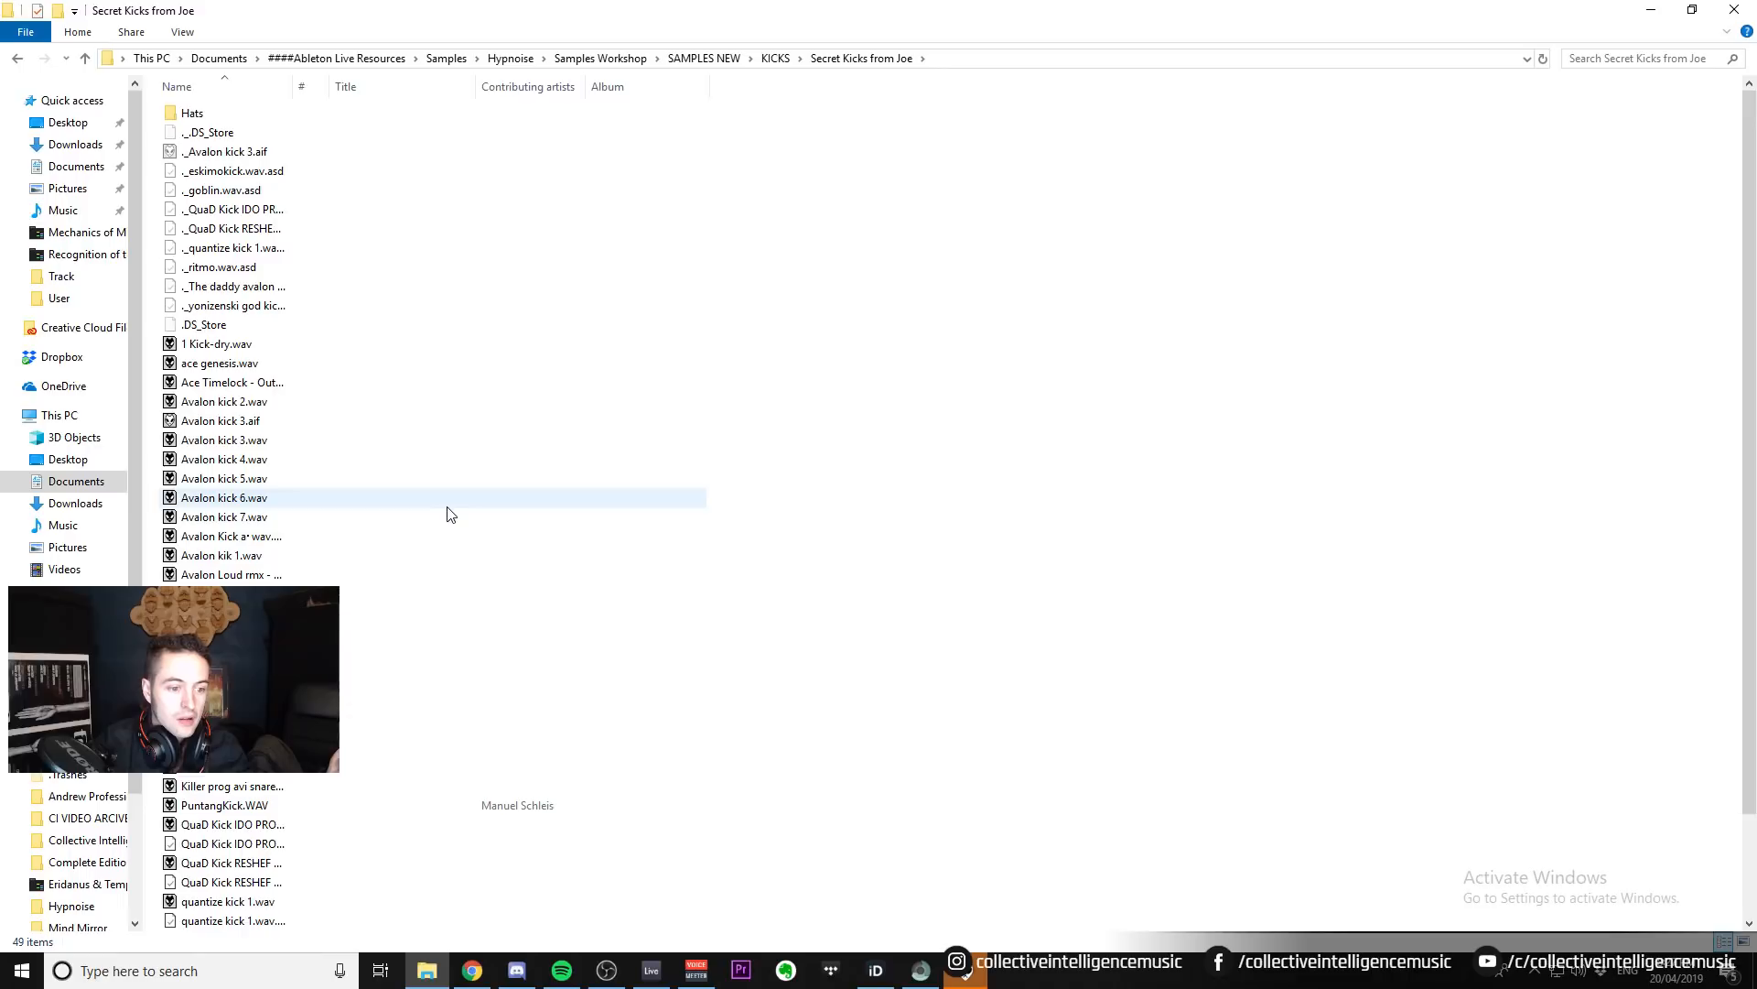
{"action": "left_click", "coordinate": [302, 402]}
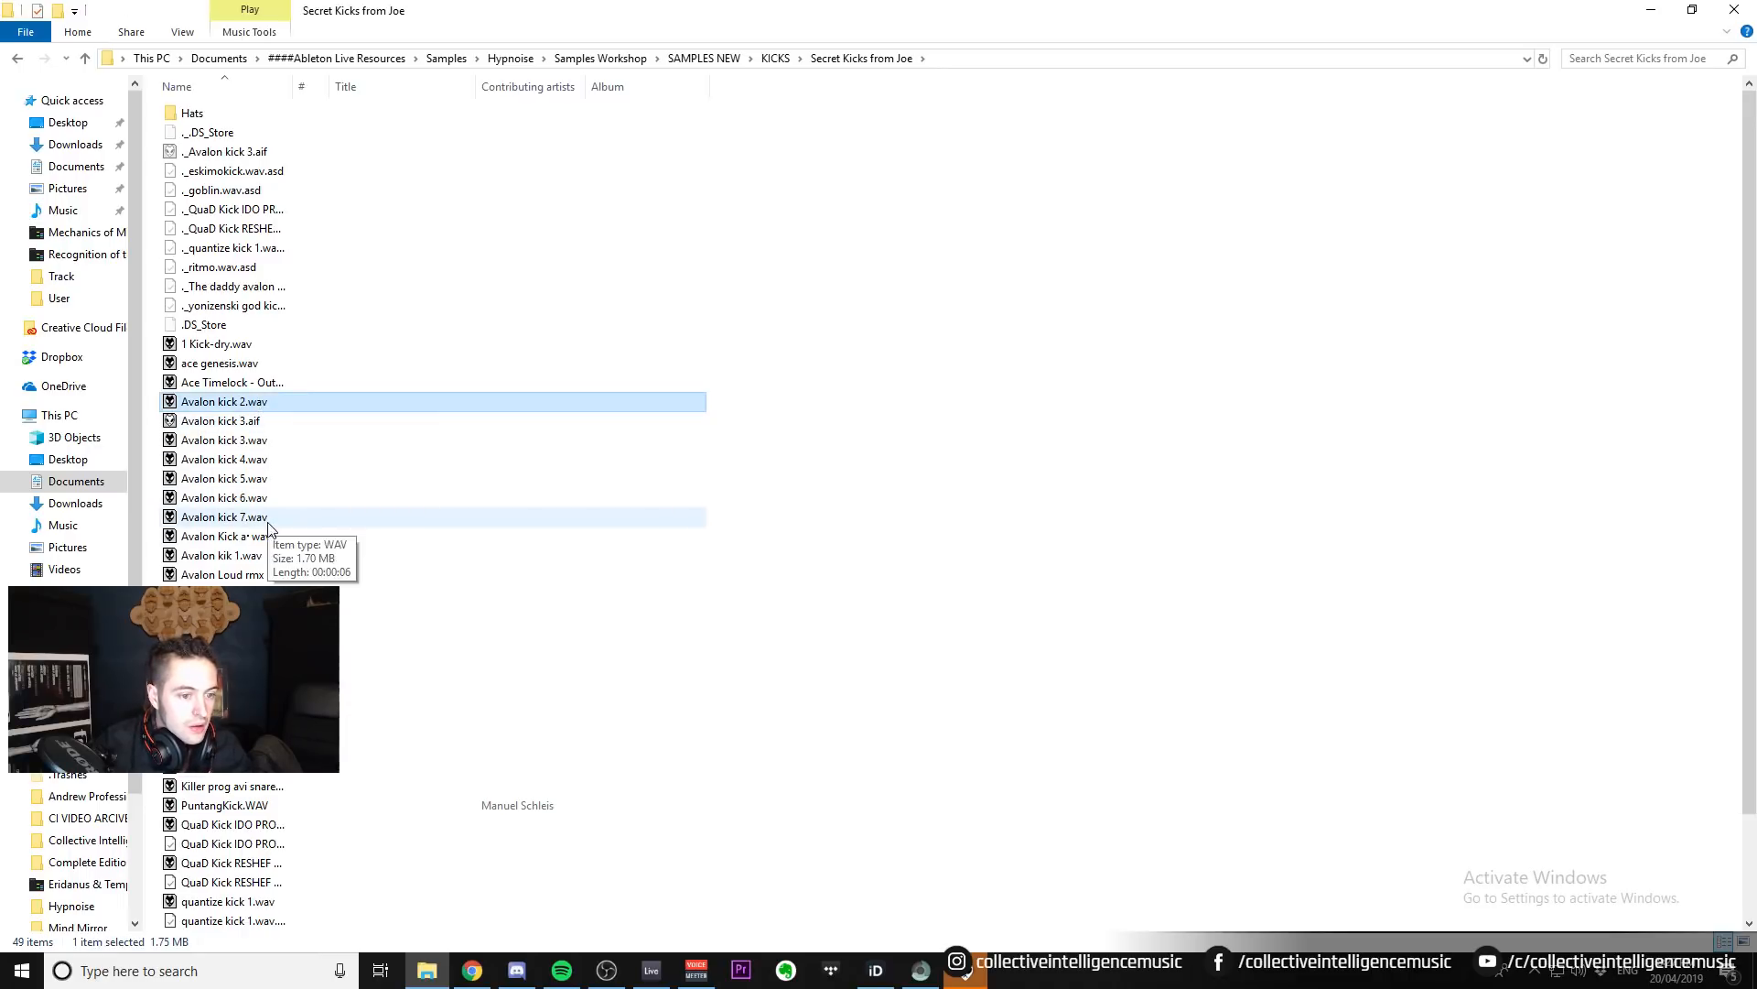
{"action": "left_click", "coordinate": [357, 555], "text": "shift"}
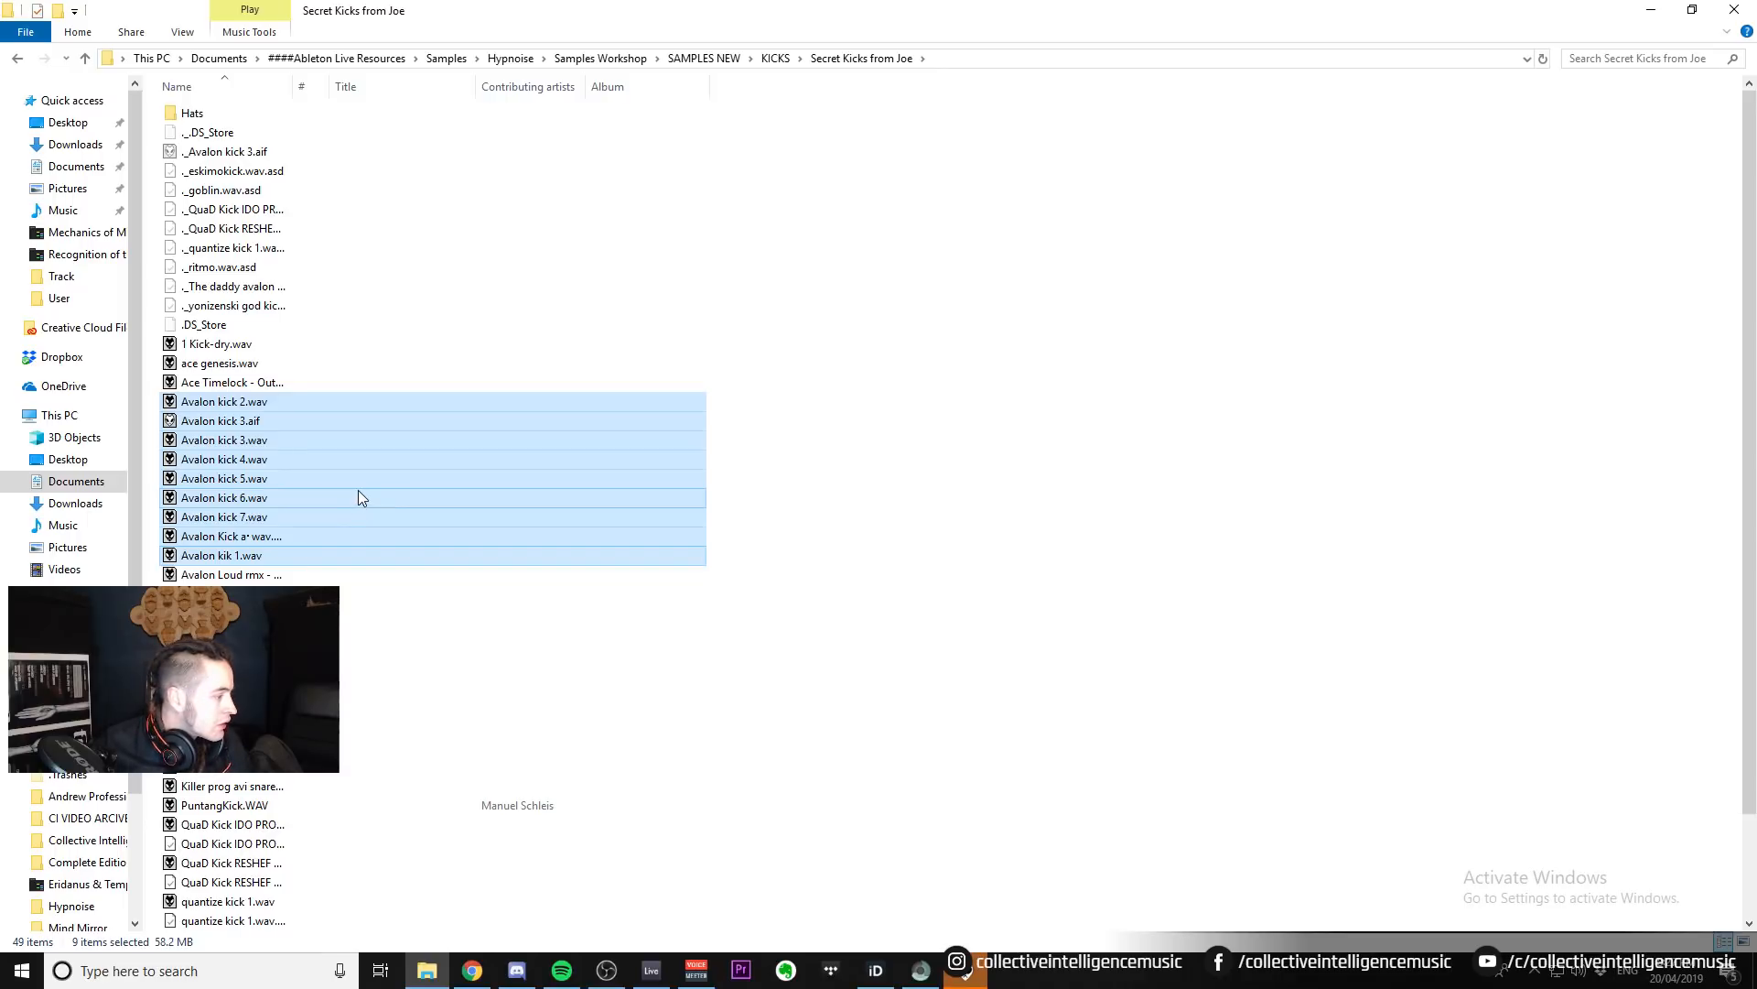
{"action": "scroll", "coordinate": [359, 491], "scroll_direction": "down", "scroll_amount": 2}
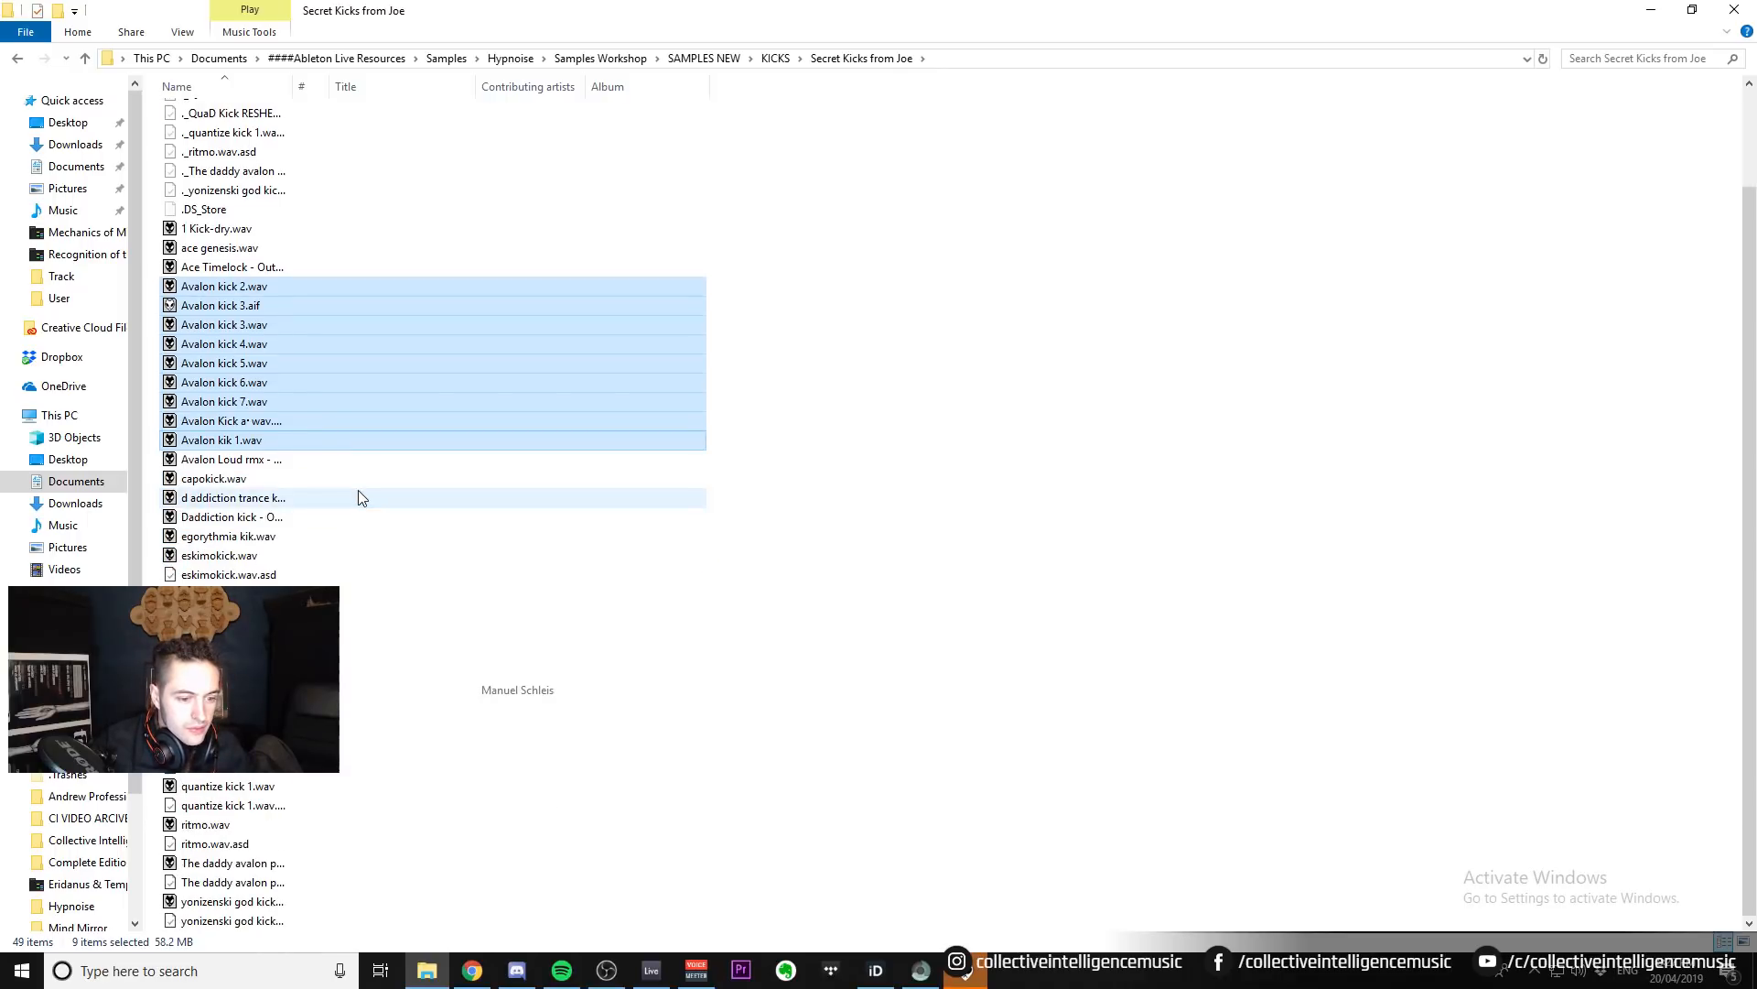
{"action": "scroll", "coordinate": [359, 494], "scroll_direction": "up", "scroll_amount": 2}
Bring all Secret Kicks files from 1 Kick-dry.wav through the yonizenski god kick onto the Kick_Goa track, after the Dickster Kikster clip.
{"action": "left_click", "coordinate": [247, 346]}
{"action": "scroll", "coordinate": [268, 476], "scroll_direction": "down", "scroll_amount": 2}
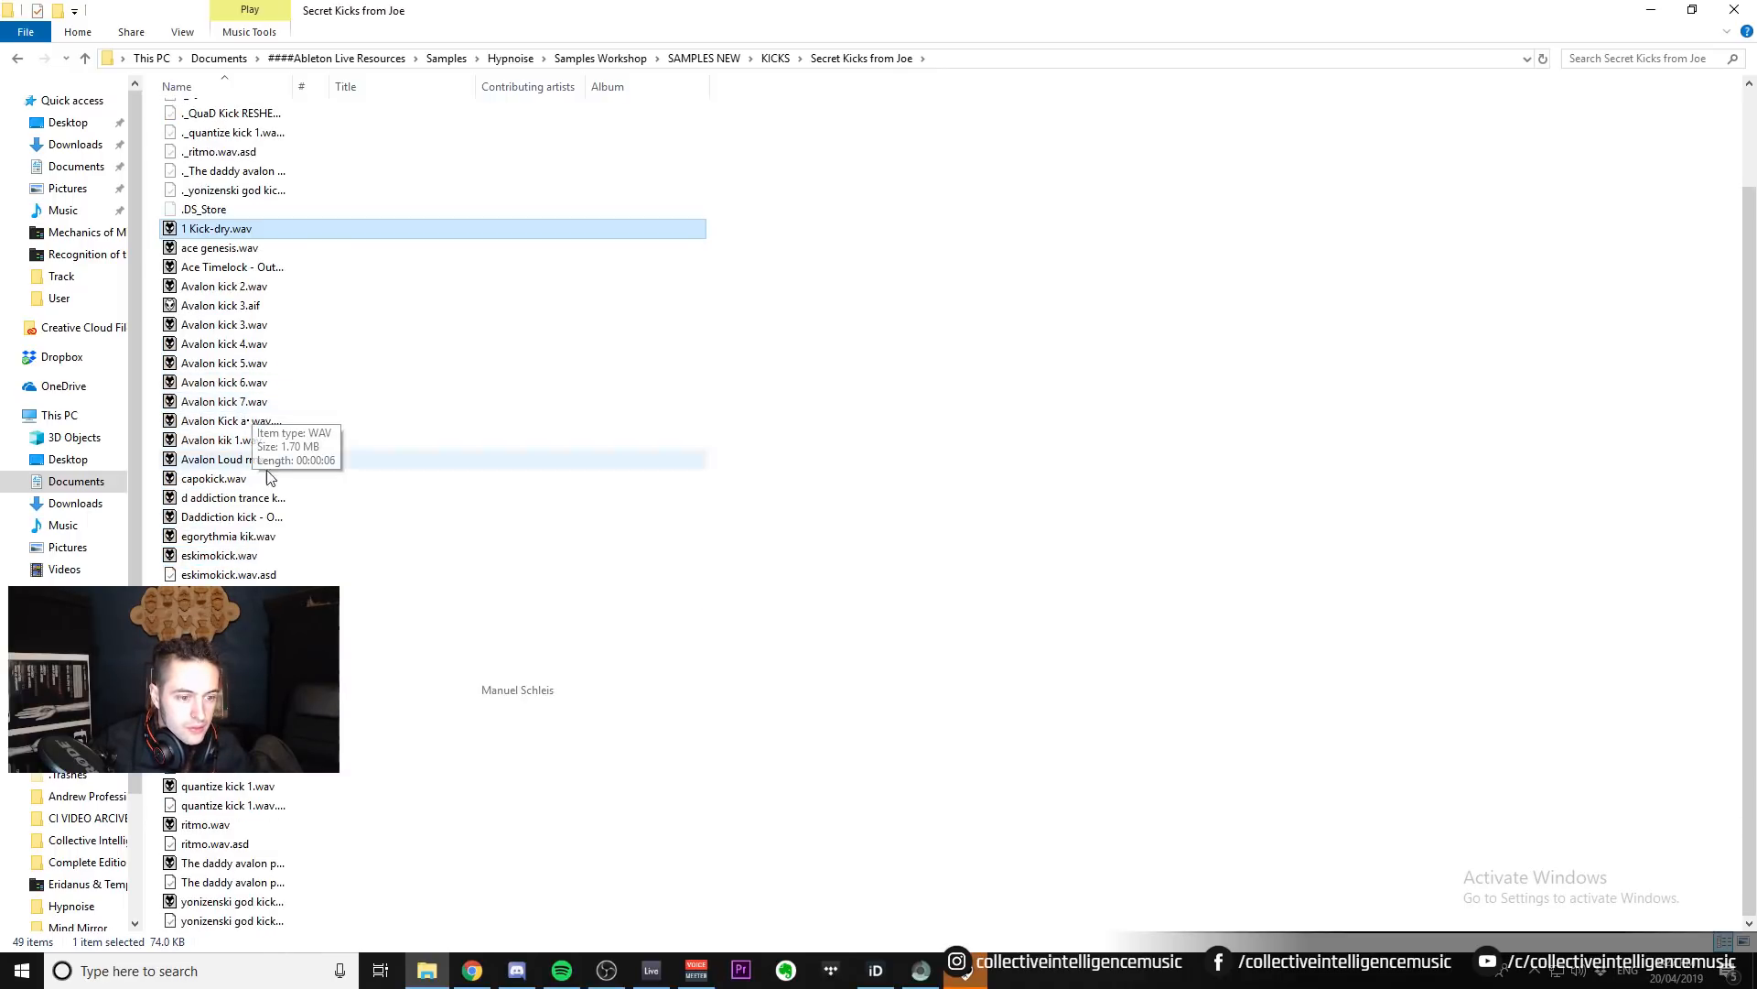
{"action": "left_click", "coordinate": [275, 901], "text": "shift"}
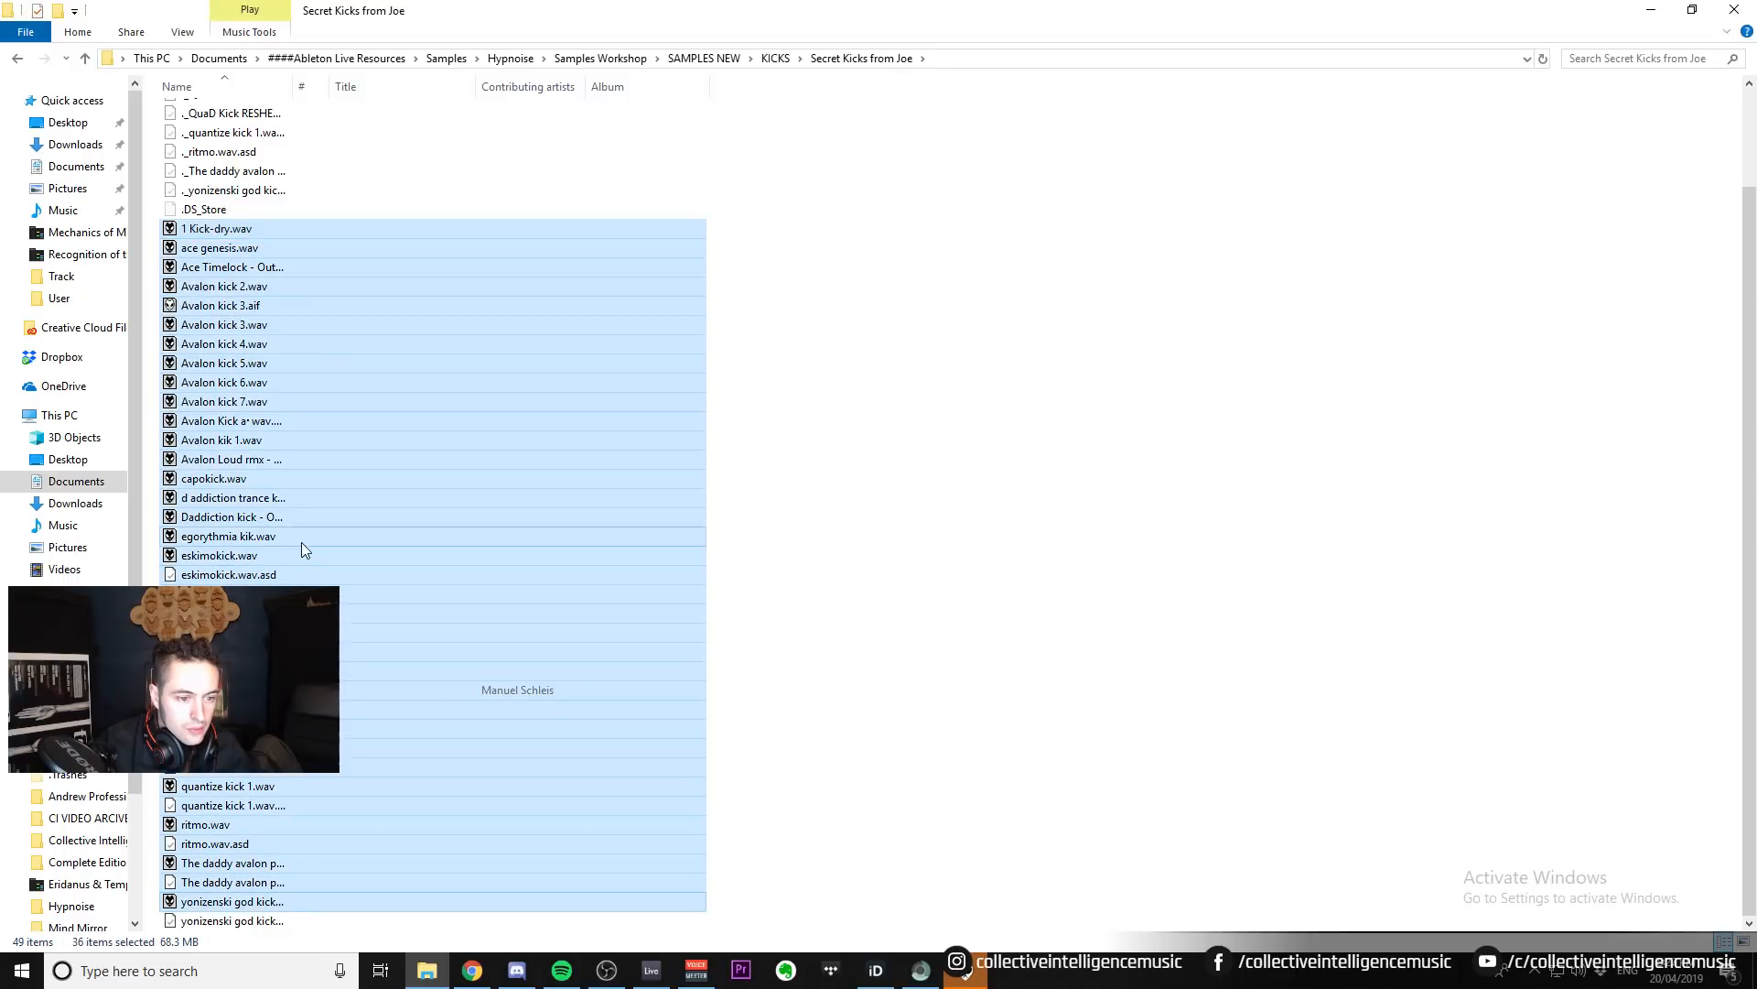
{"action": "left_click_drag", "start_coordinate": [210, 236], "coordinate": [1382, 307]}
{"action": "left_click_drag", "start_coordinate": [1366, 67], "coordinate": [837, 25]}
Turn off warping for the Kick_Goa clips from TRISTAN PULTEC KICK through the first Avalon kick 3 clip.
{"action": "left_click", "coordinate": [1208, 272]}
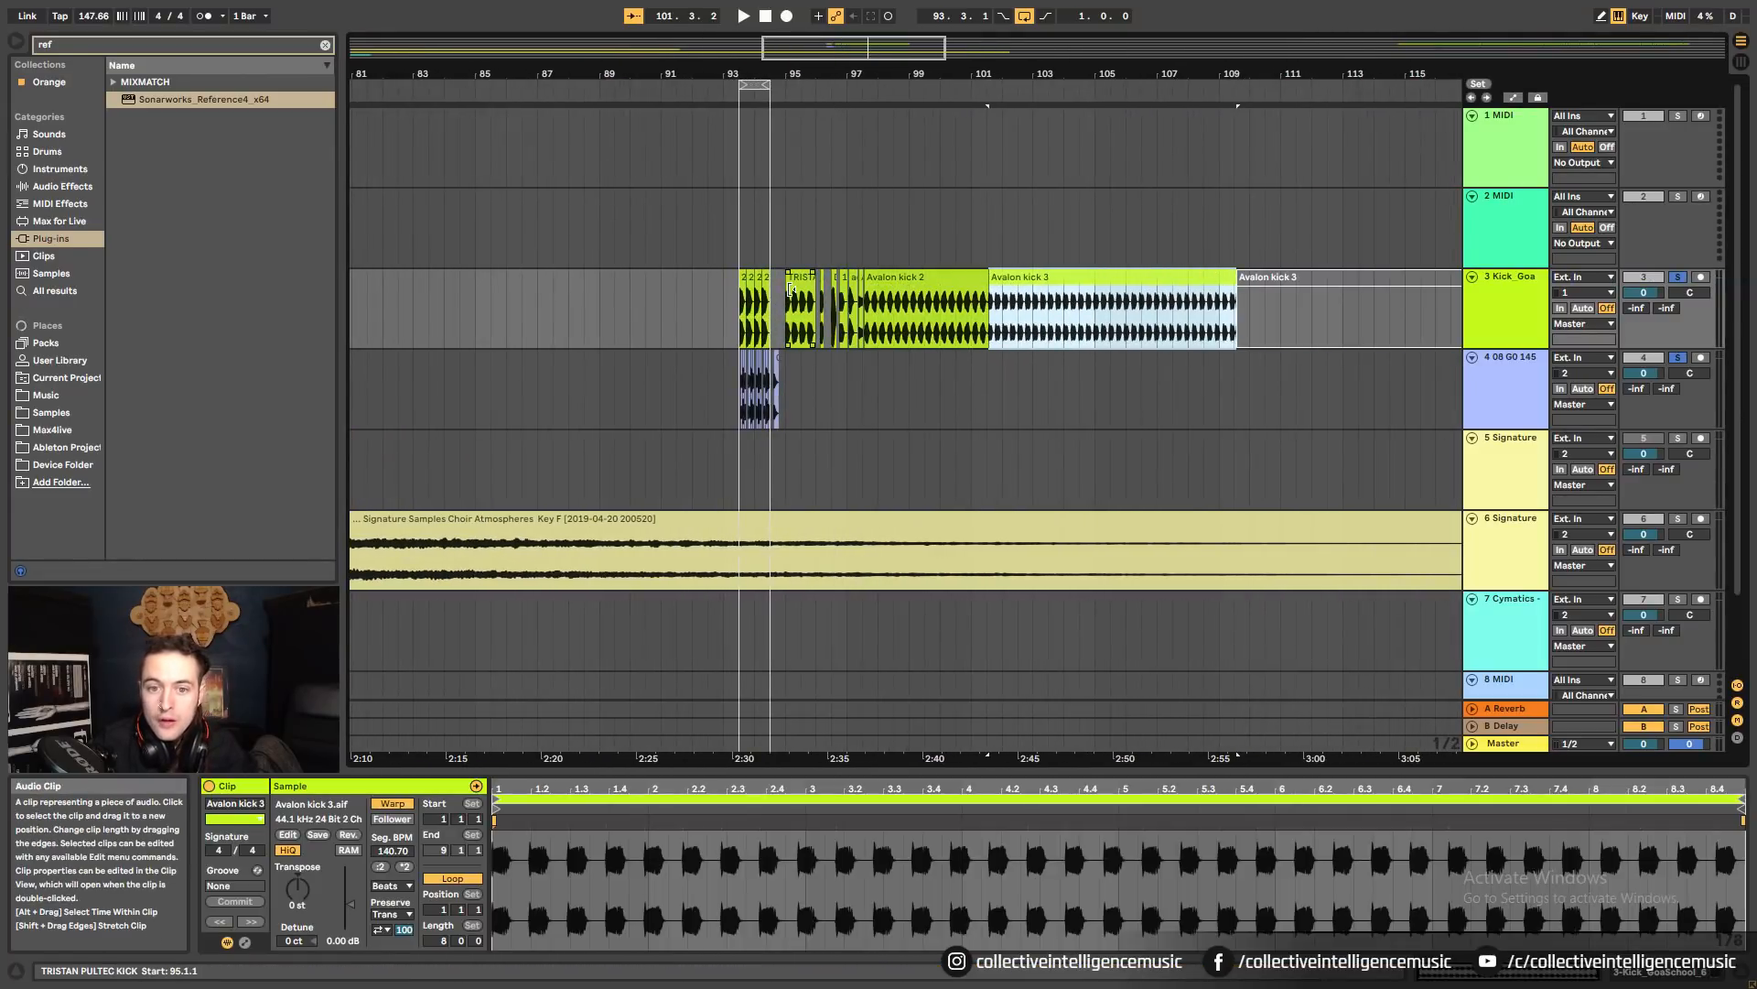
{"action": "left_click", "coordinate": [792, 290], "text": "shift"}
{"action": "left_click", "coordinate": [405, 805]}
Examine the Avalon kick 2 clip and the long Avalon kick 3 clip's waveform, then return to the kick-and-bass section at bar 93.
{"action": "left_click", "coordinate": [1032, 313]}
{"action": "left_click", "coordinate": [971, 277]}
{"action": "left_click_drag", "start_coordinate": [1102, 73], "coordinate": [786, 15]}
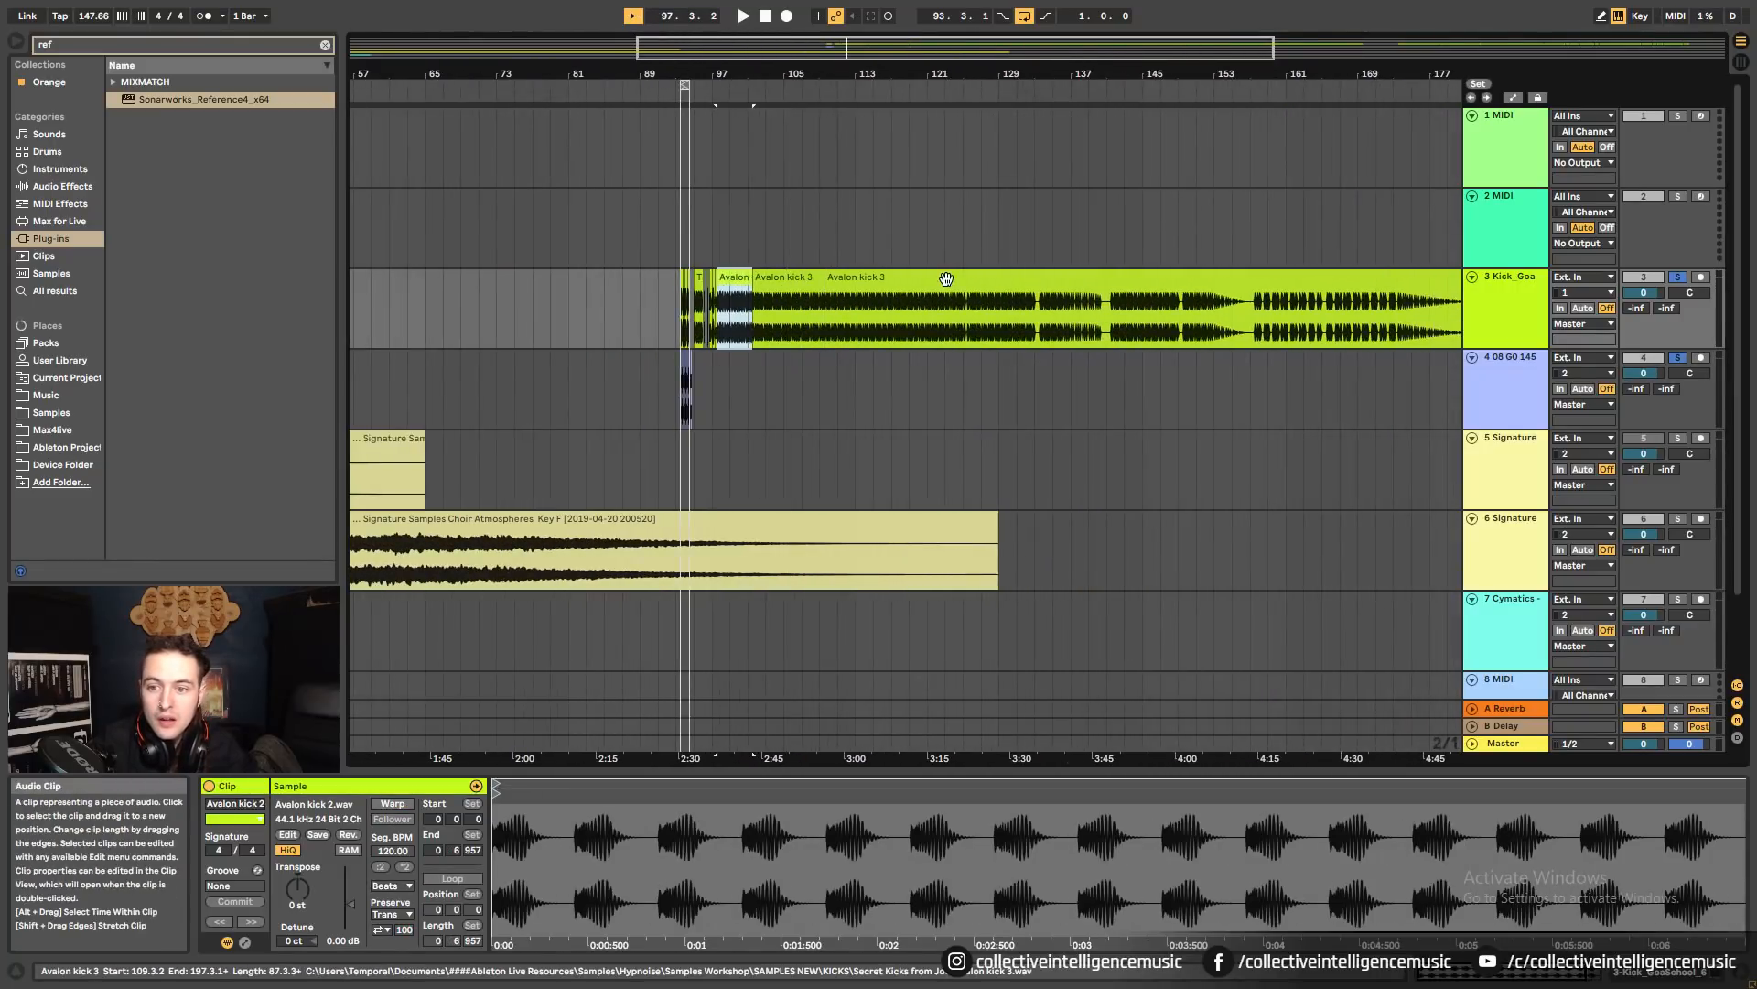
{"action": "left_click", "coordinate": [946, 278]}
{"action": "left_click_drag", "start_coordinate": [1201, 75], "coordinate": [952, 34]}
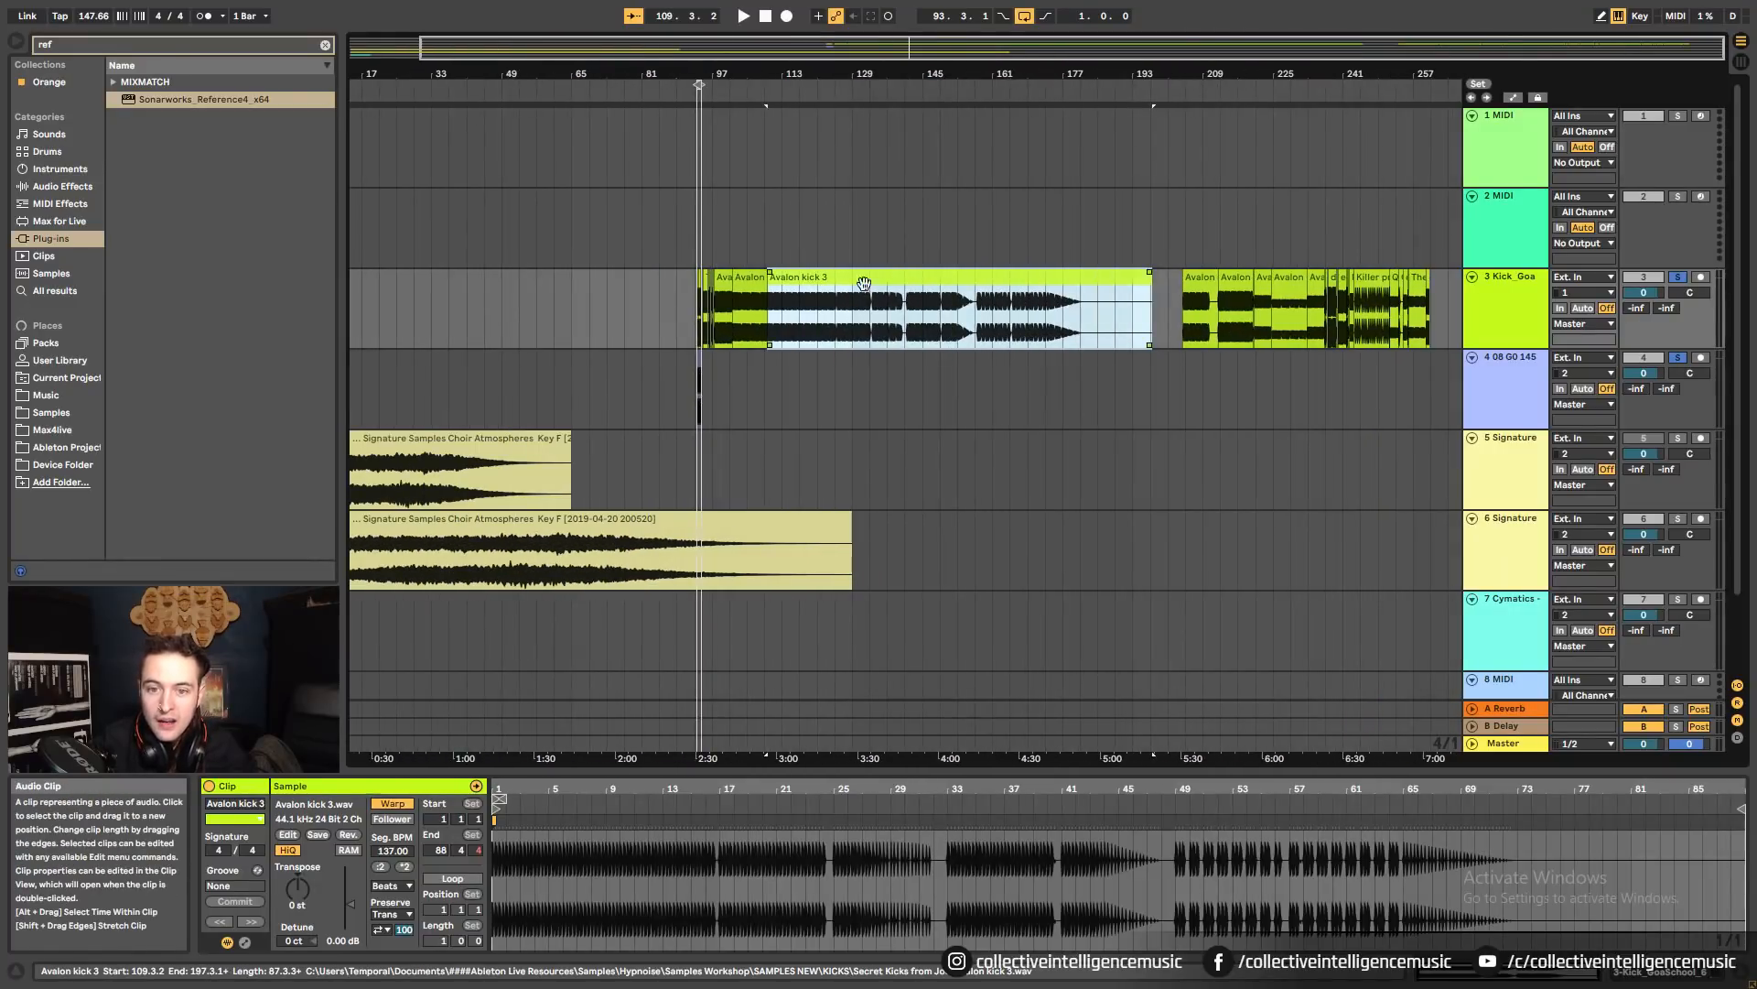
{"action": "left_click_drag", "start_coordinate": [781, 74], "coordinate": [1124, 318]}
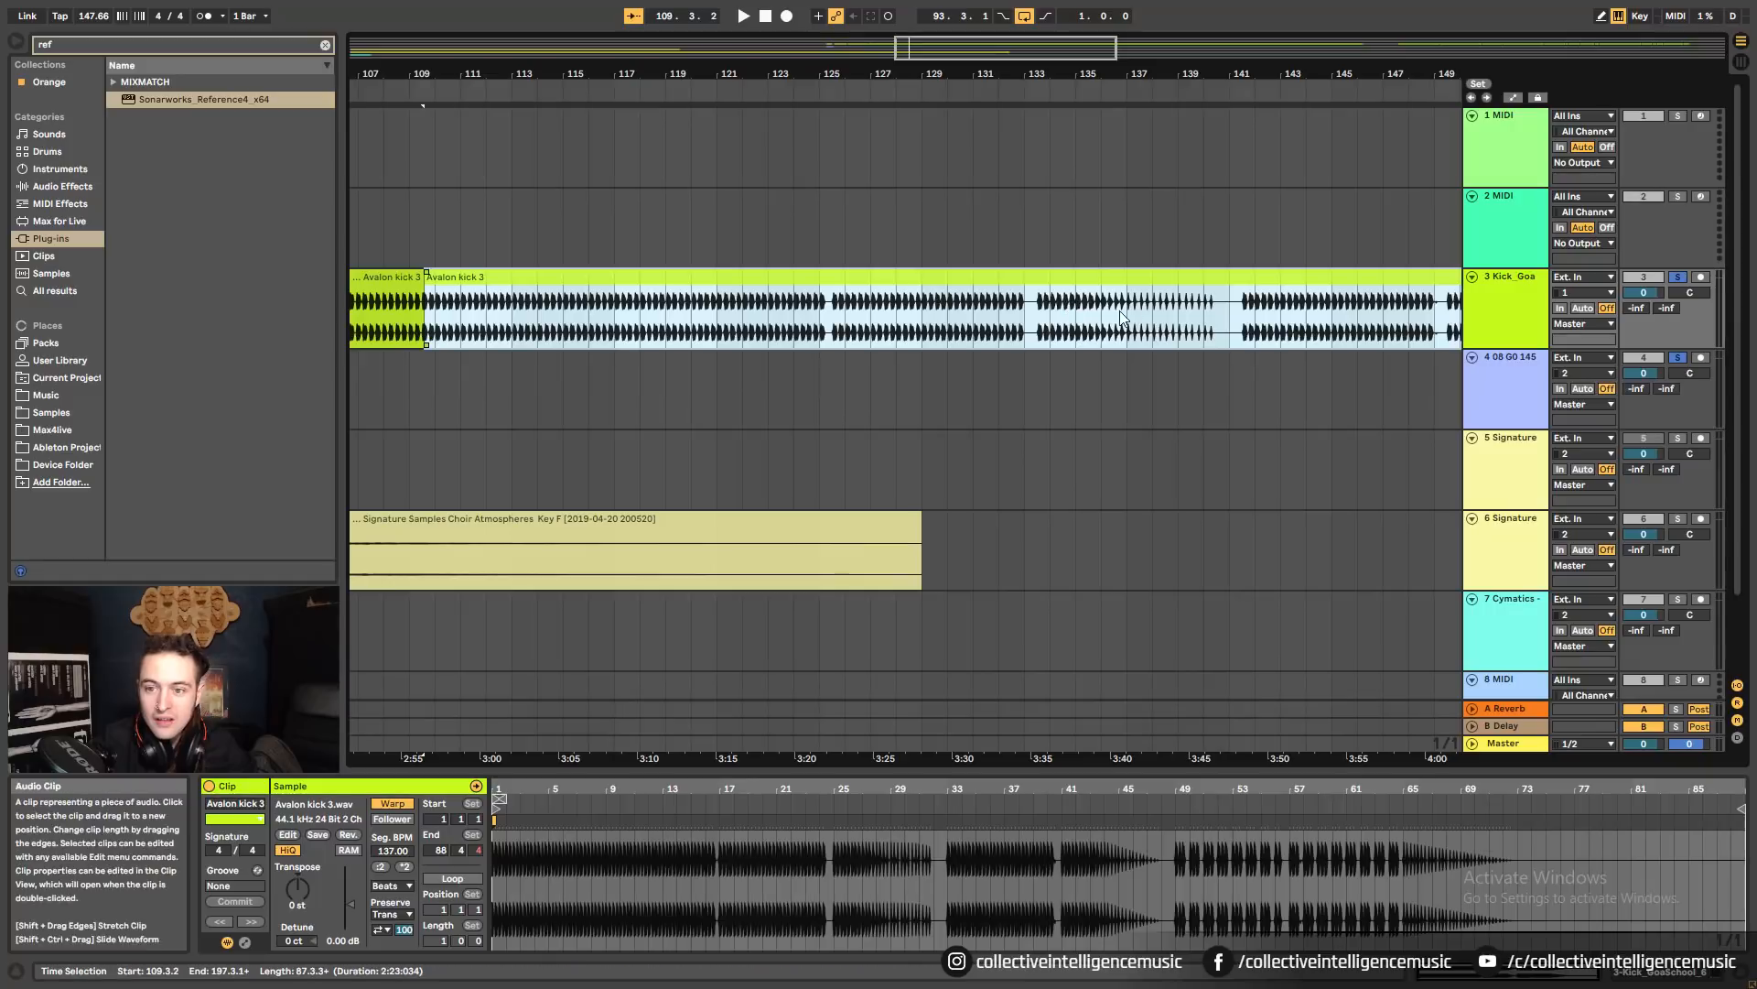
{"action": "left_click_drag", "start_coordinate": [1172, 75], "coordinate": [1176, 302]}
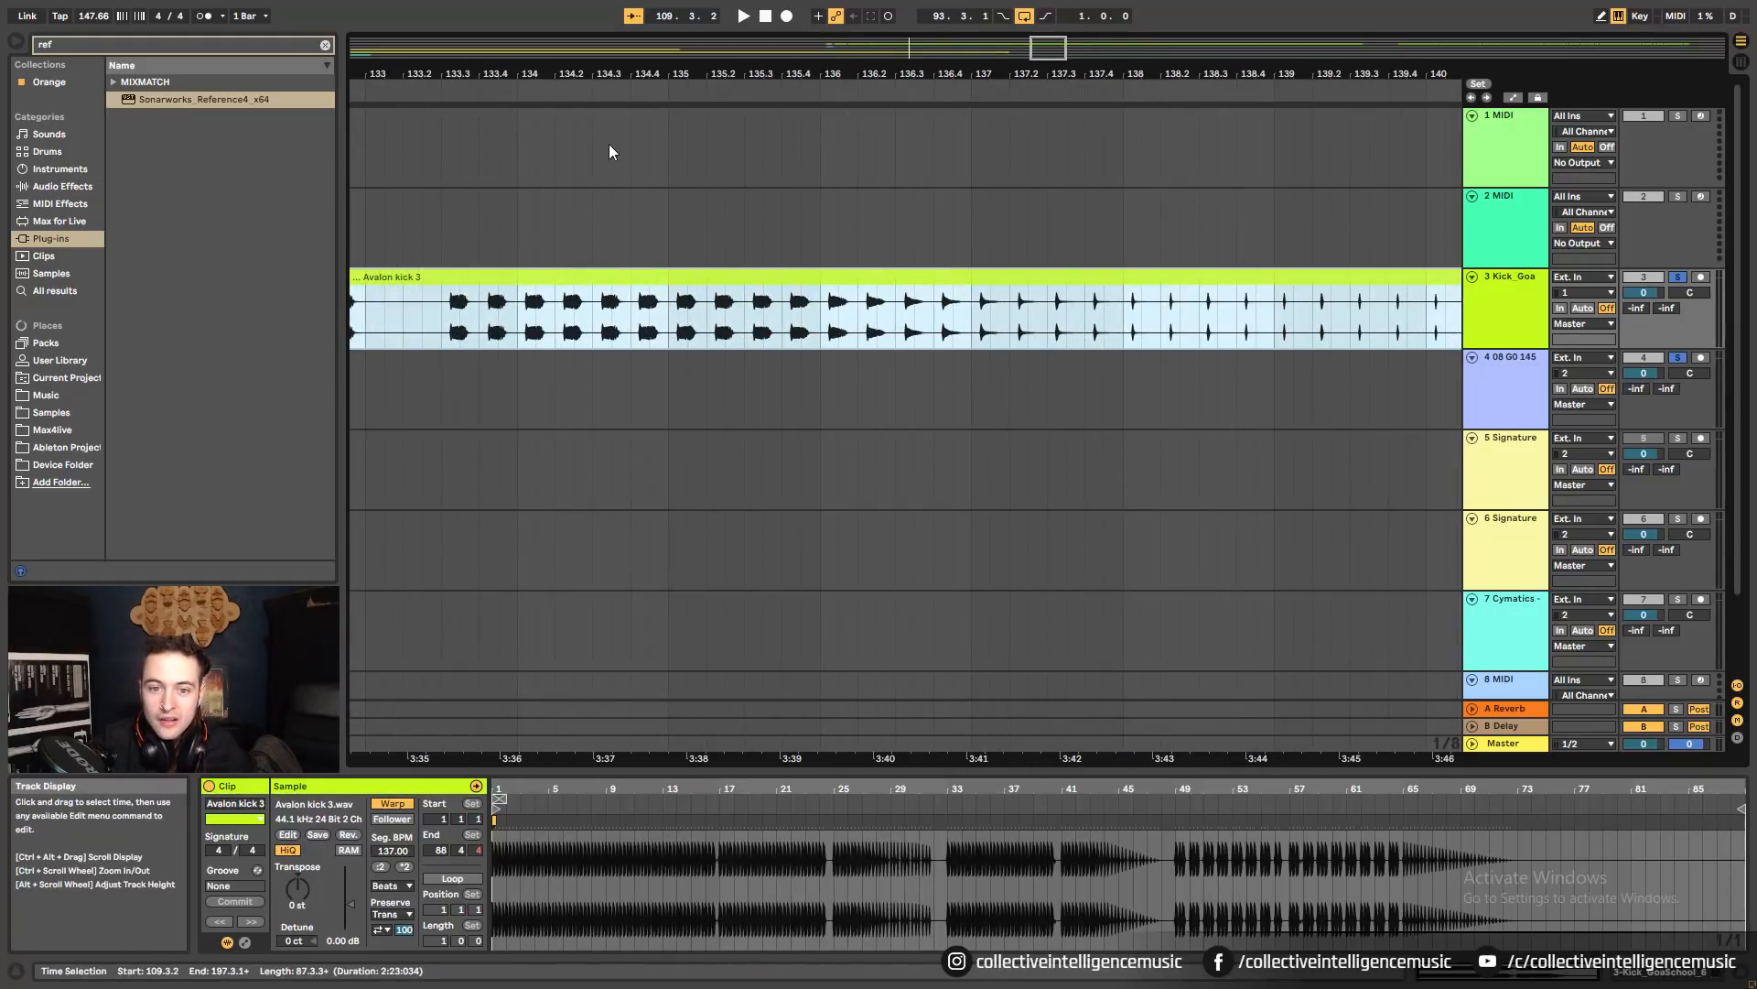
{"action": "left_click_drag", "start_coordinate": [454, 73], "coordinate": [1144, 104]}
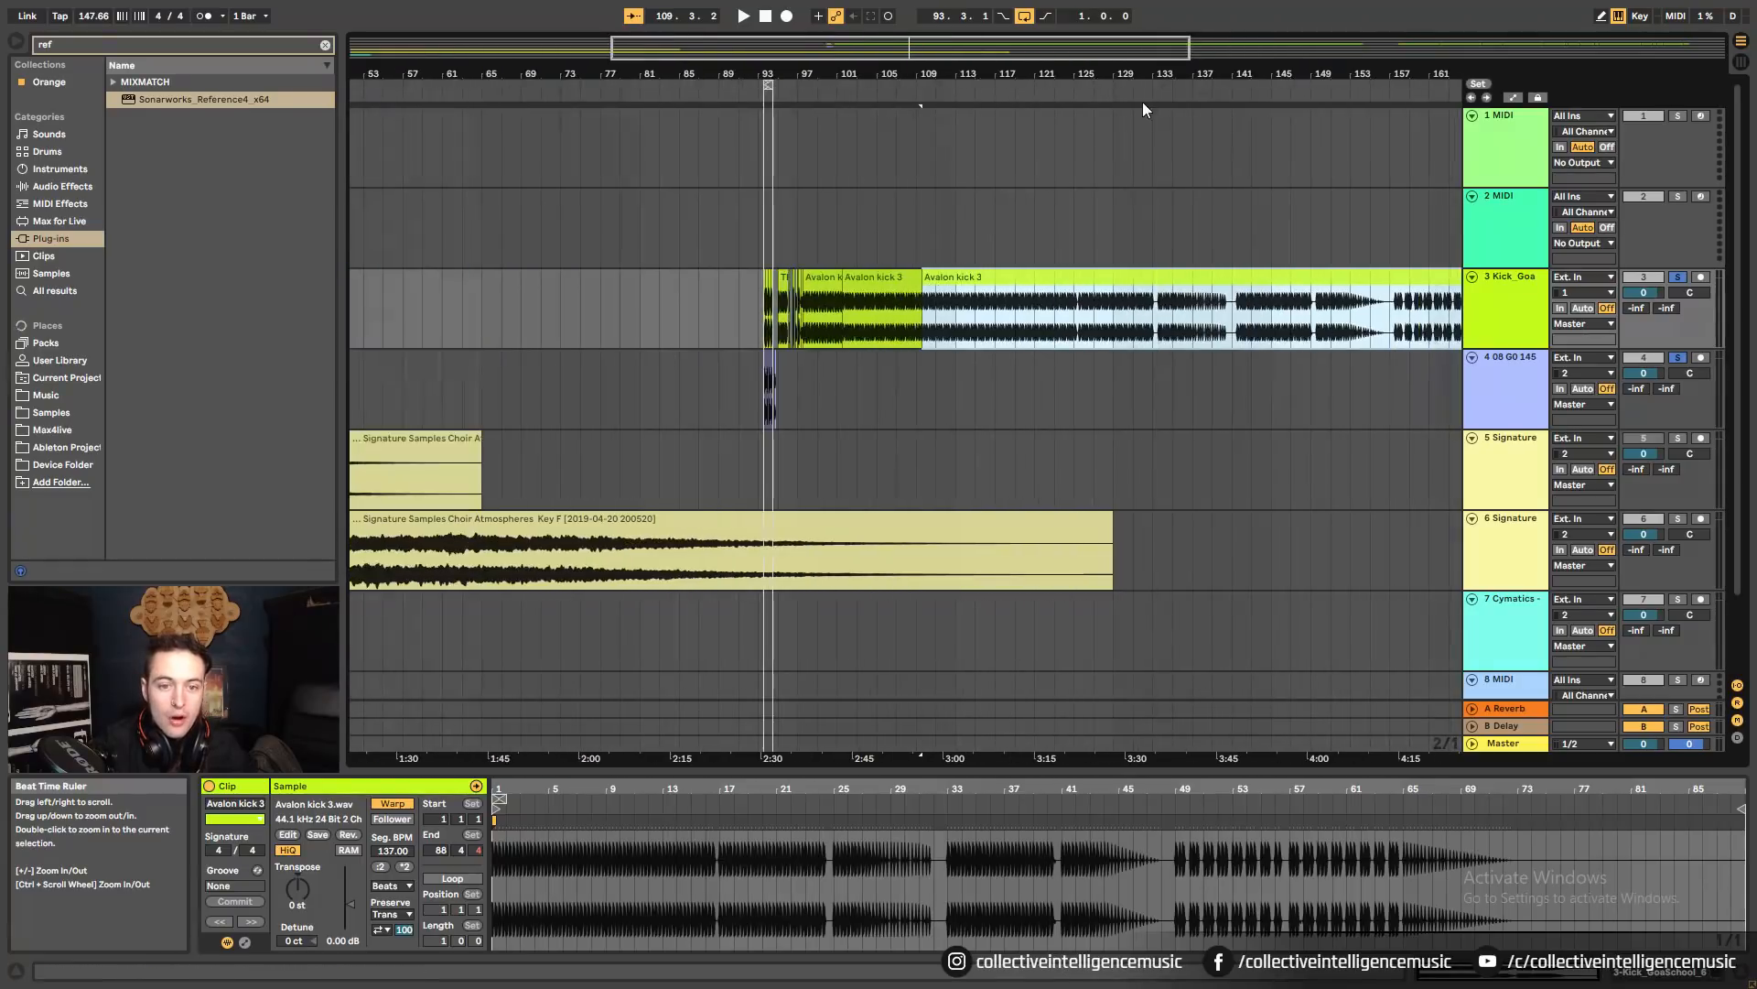
{"action": "left_click_drag", "start_coordinate": [764, 81], "coordinate": [1079, 184]}
{"action": "left_click_drag", "start_coordinate": [1161, 75], "coordinate": [1074, 286]}
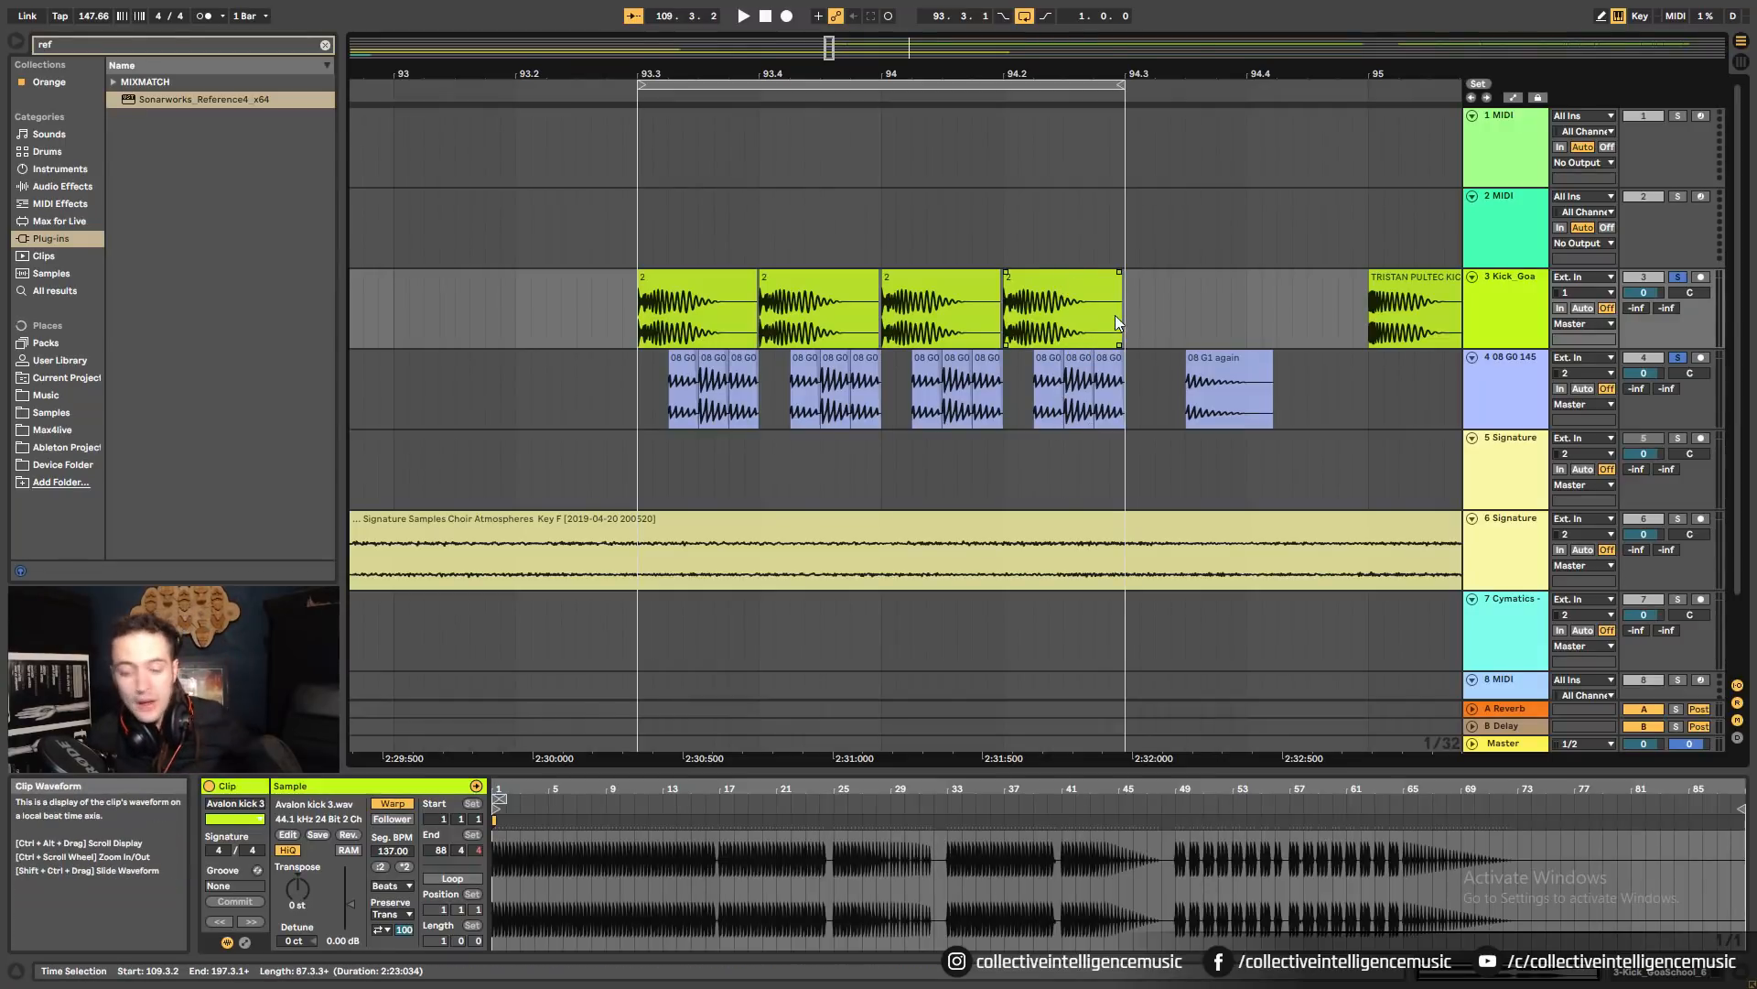
{"action": "key", "text": "alt+Tab"}
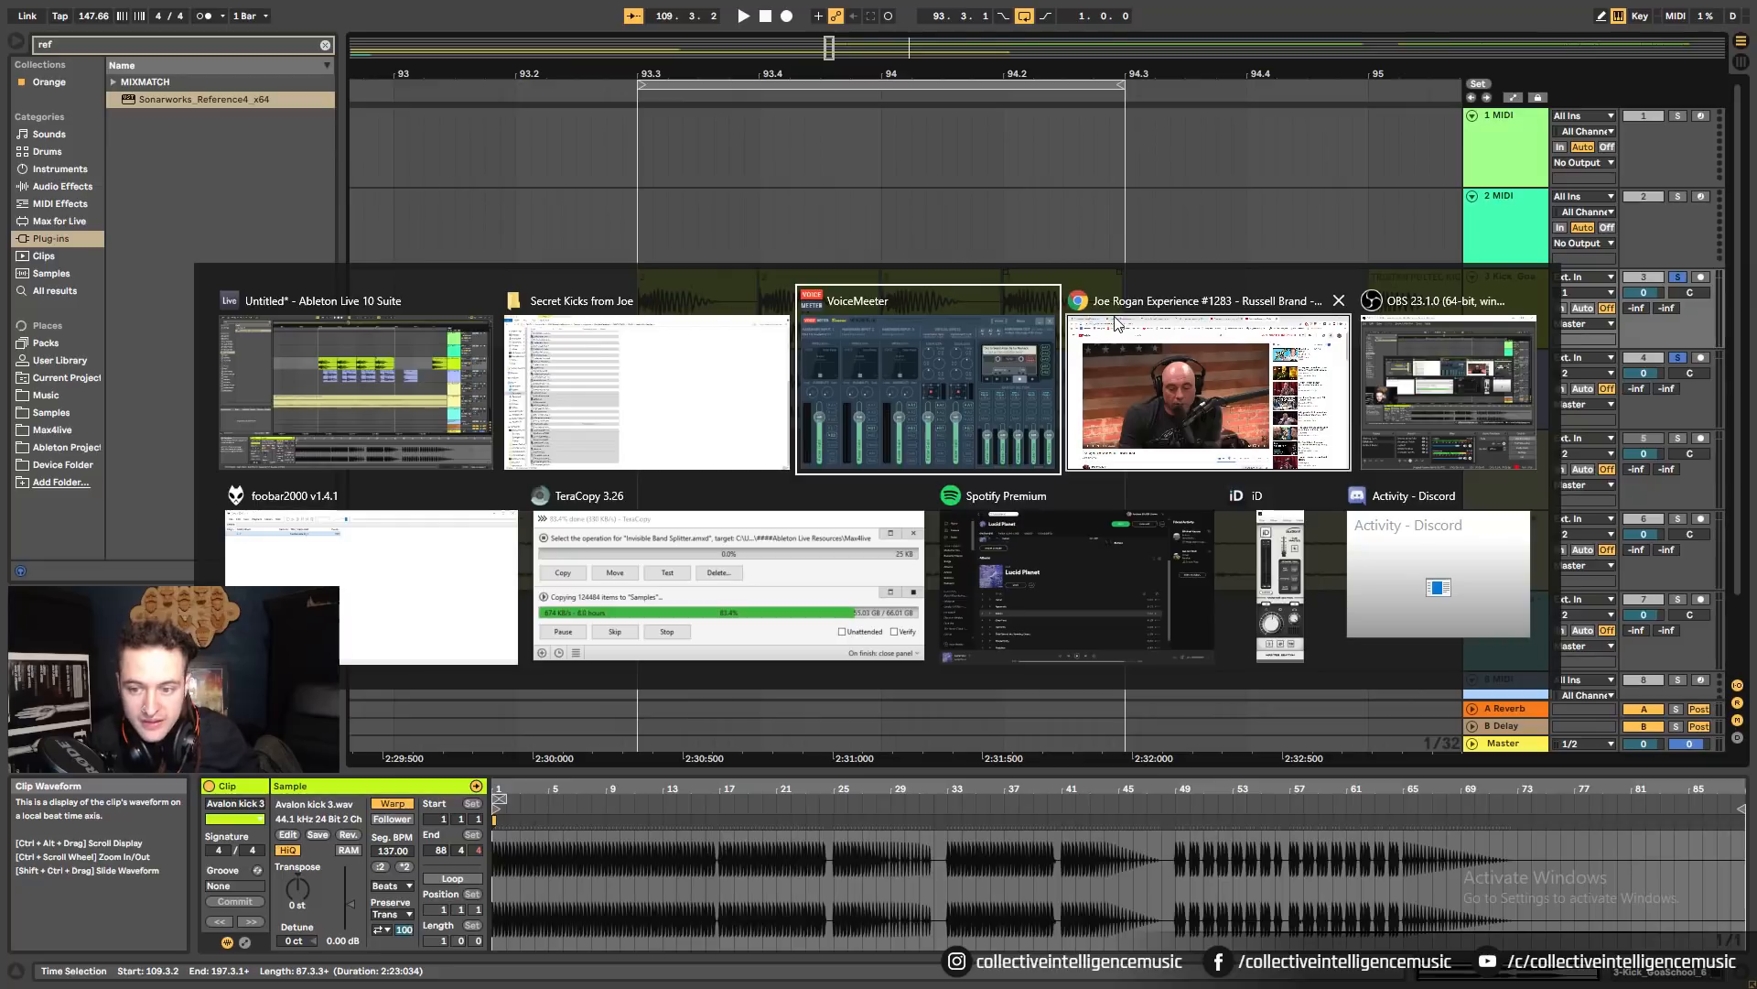
{"action": "key", "text": "Tab"}
{"action": "key", "text": "Tab"}
{"action": "key", "text": "Tab"}
{"action": "key", "text": "Tab"}
{"action": "key", "text": "Tab"}
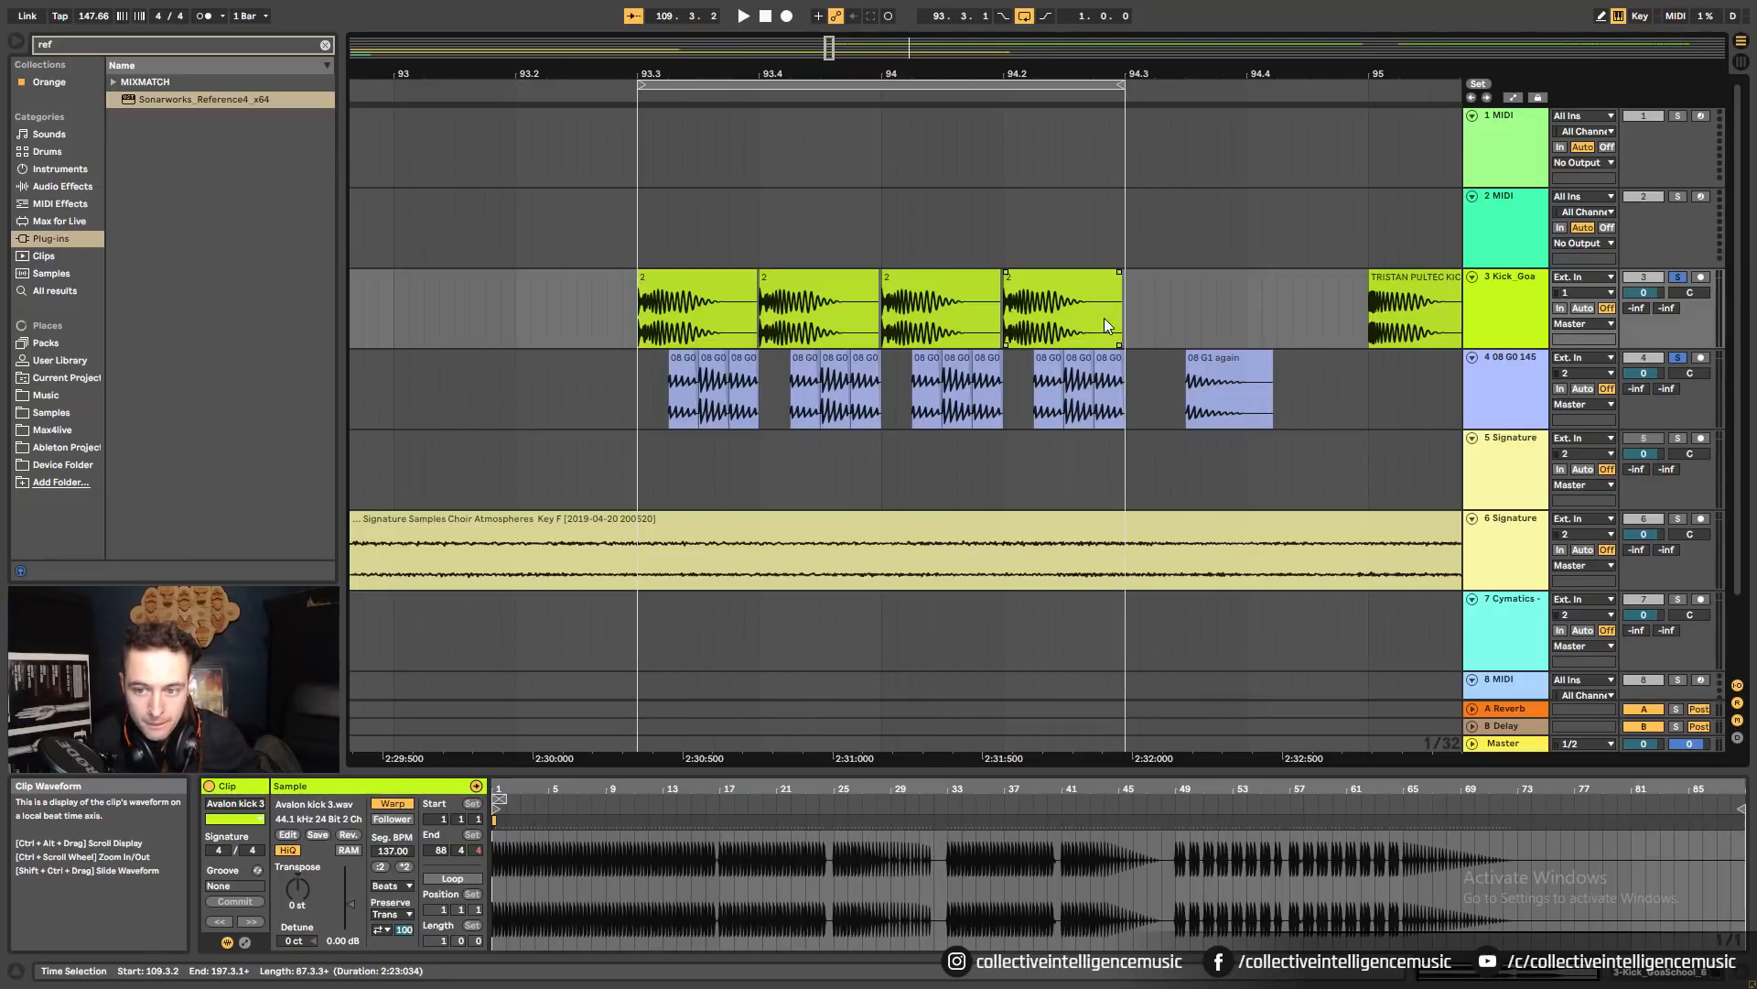
Audition the TRISTAN PULTEC KICK clip at bar 95 on the Kick_Goa track.
{"action": "left_click", "coordinate": [1409, 278]}
{"action": "key", "text": "space"}
{"action": "key", "text": "space"}
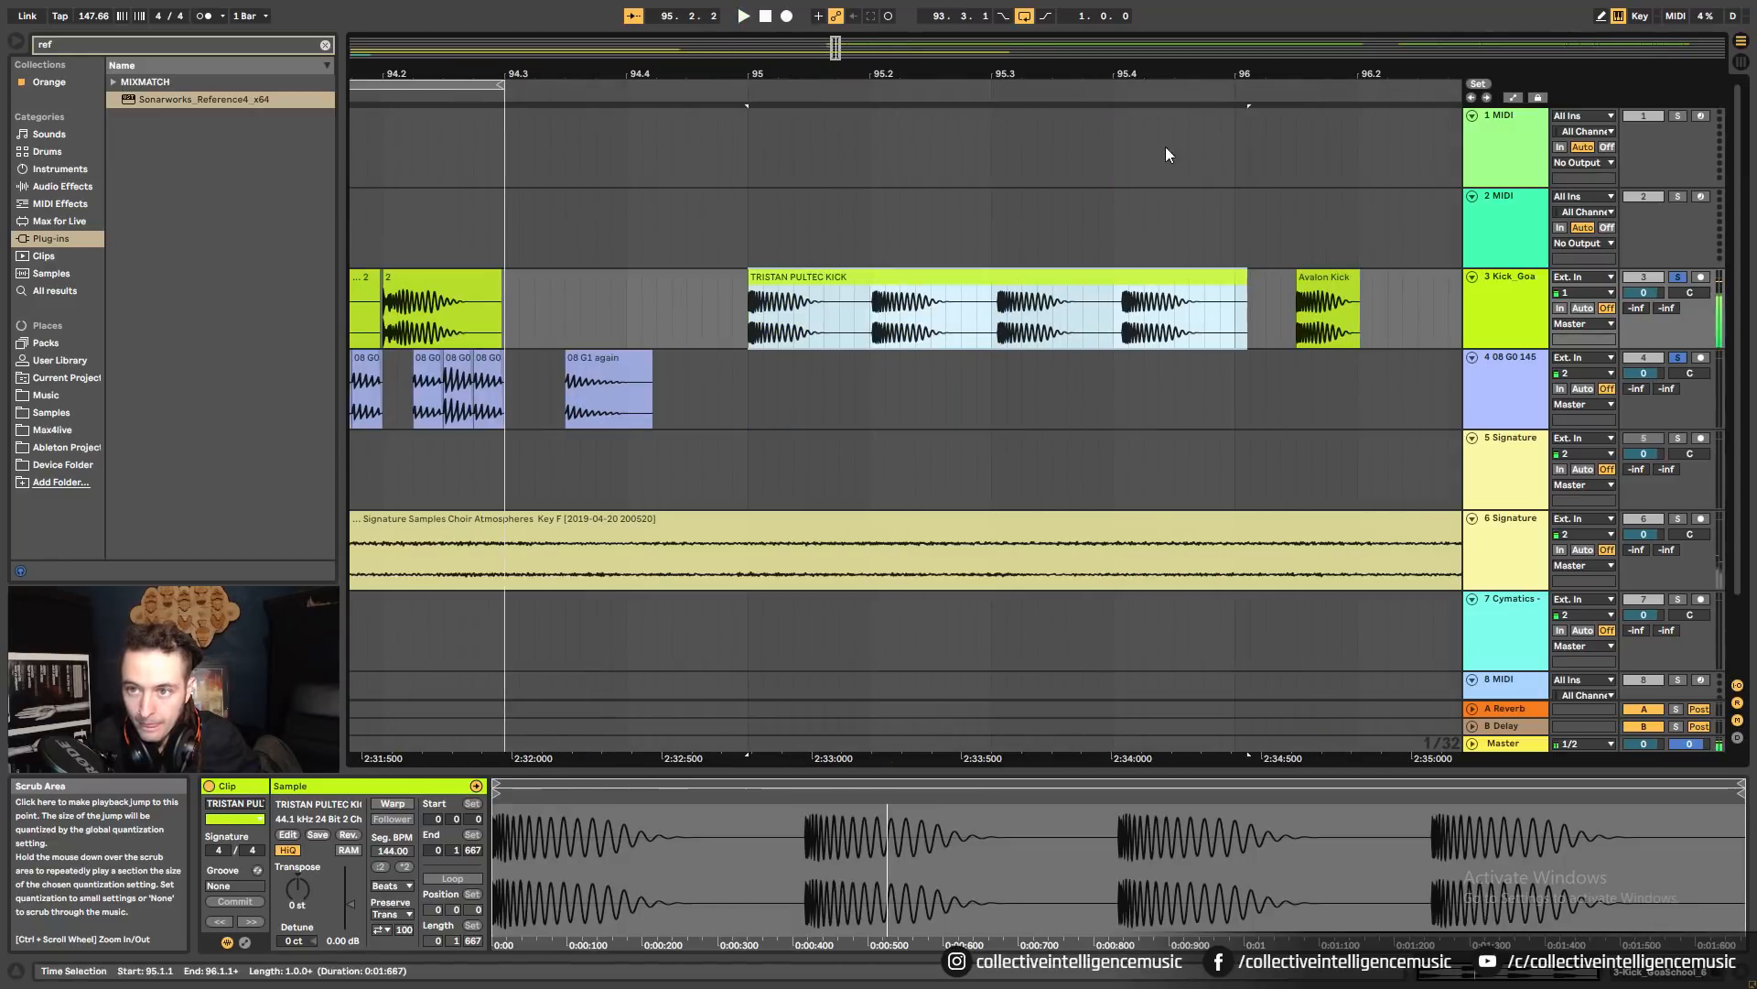
{"action": "key", "text": "space"}
{"action": "key", "text": "space"}
Show the Master track's device chain with the Sonarworks Reference plug-in and replay the TRISTAN PULTEC KICK clip.
{"action": "left_click", "coordinate": [1503, 743]}
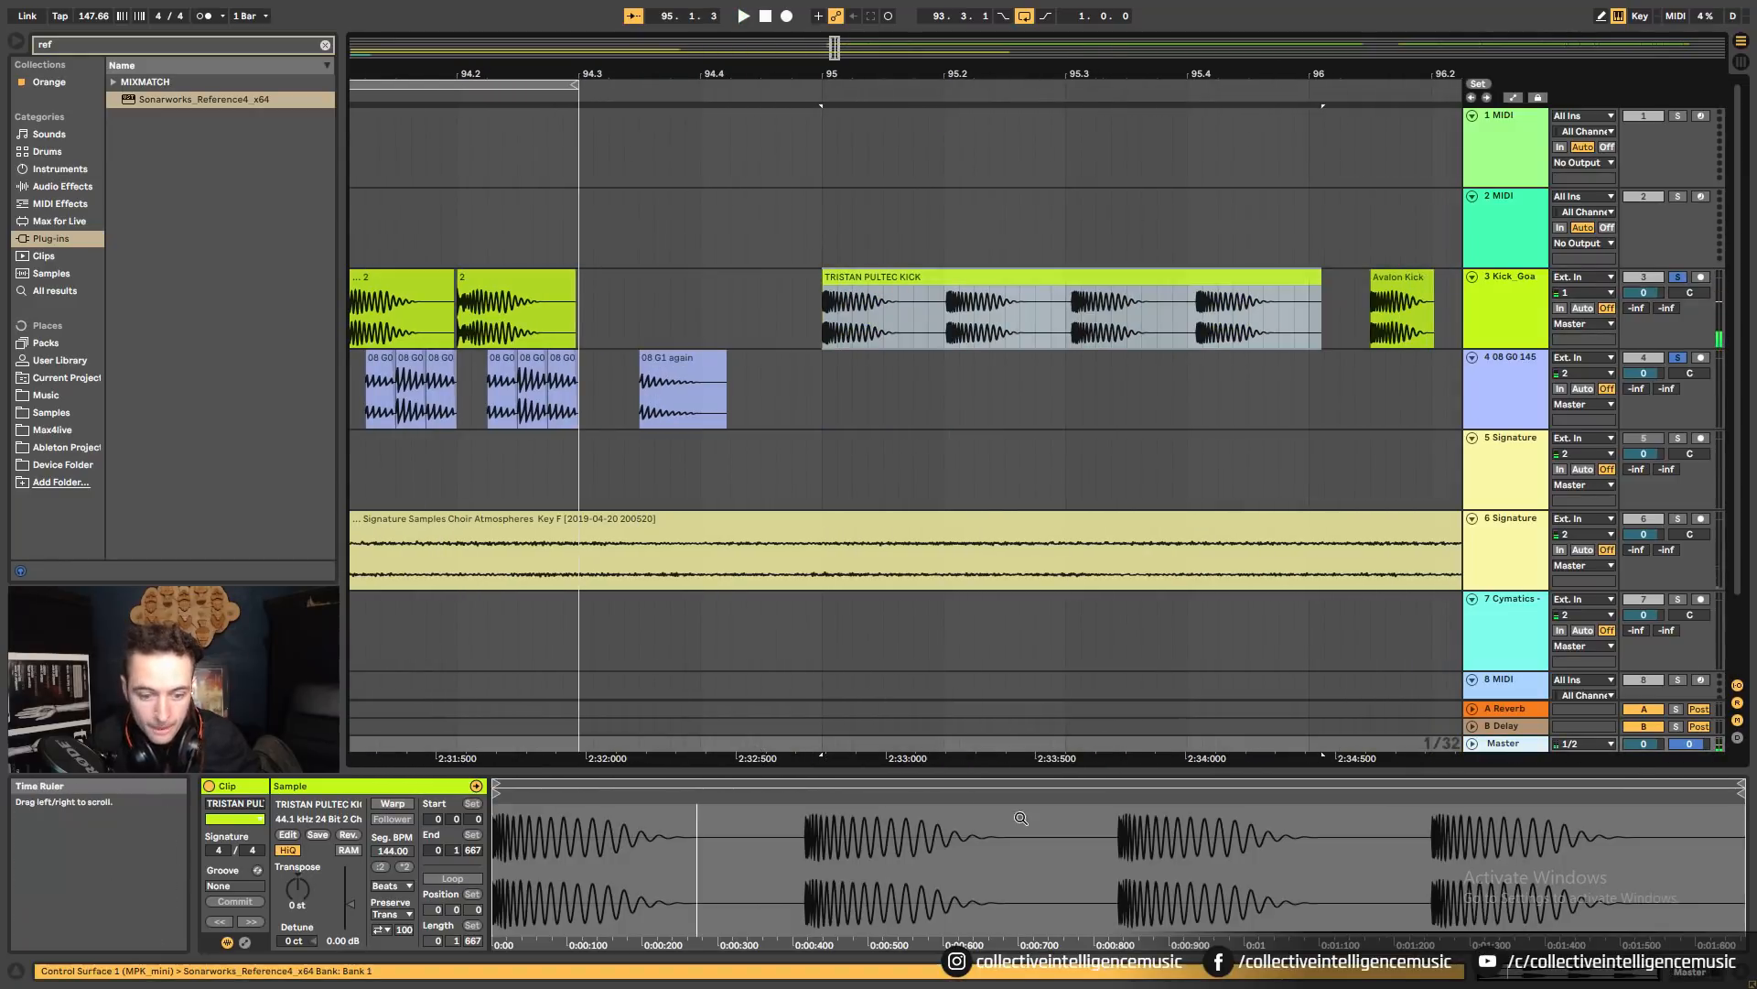
{"action": "left_click", "coordinate": [1714, 968]}
{"action": "key", "text": "space"}
{"action": "key", "text": "space"}
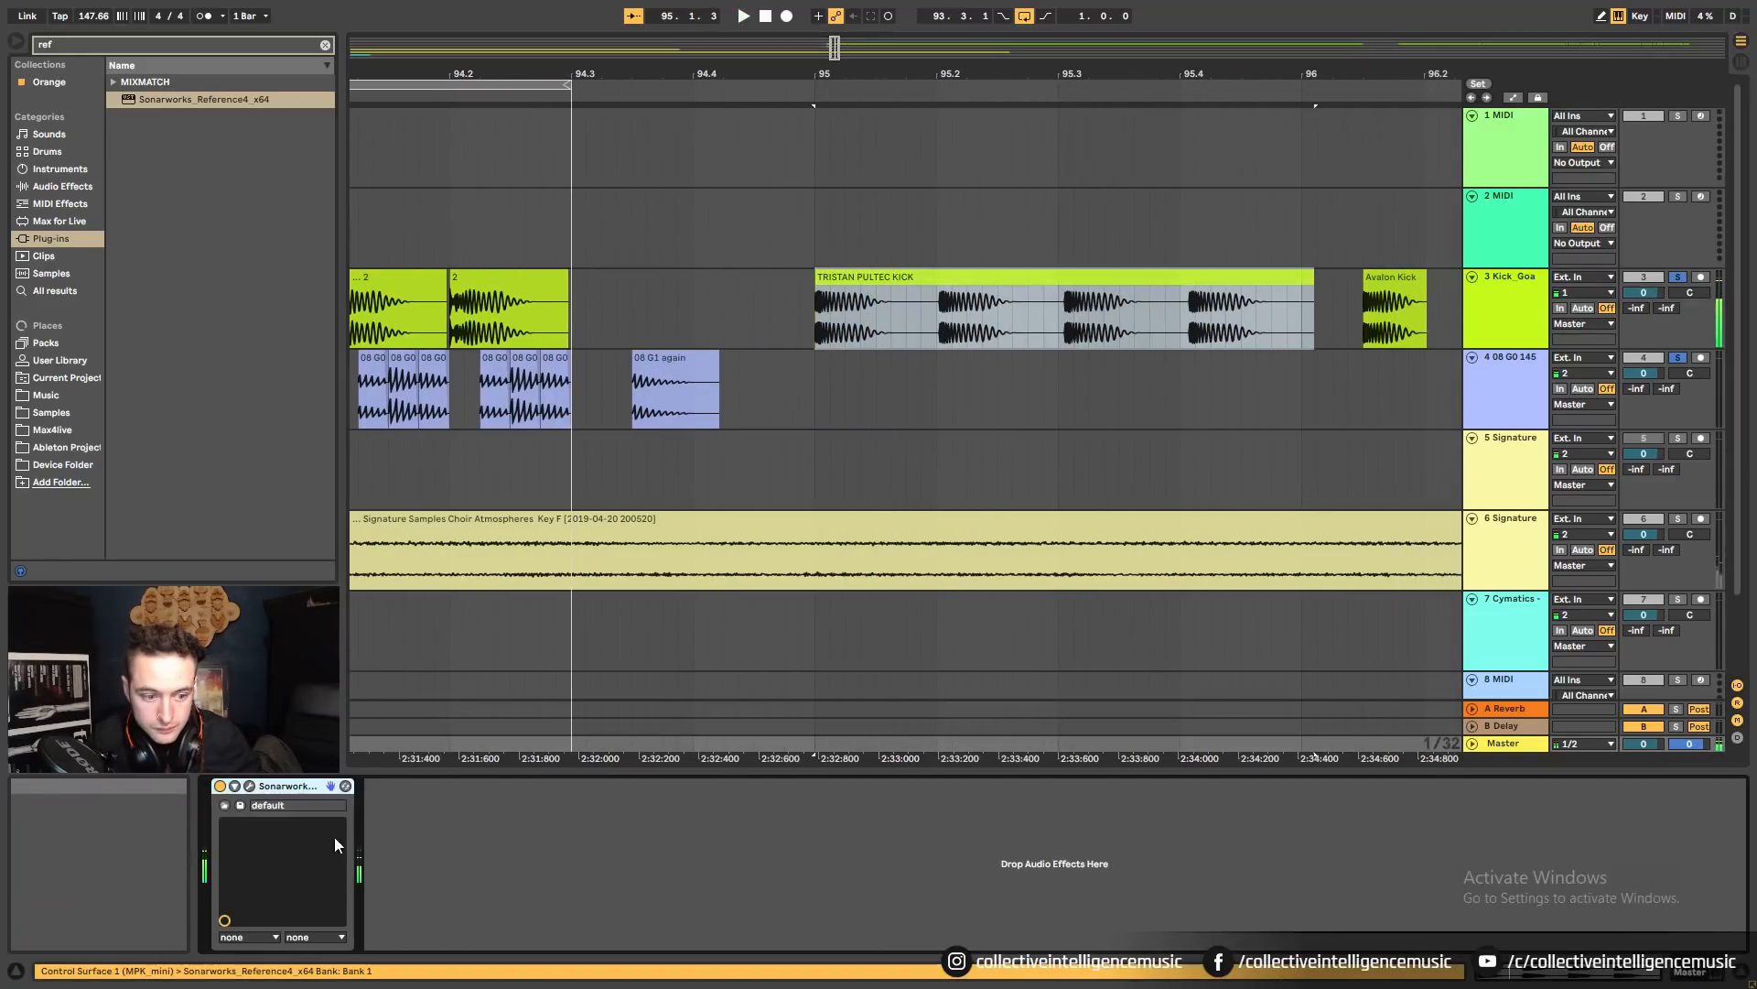
Switch off the Sonarworks Reference plug-in on the Master track and replay the TRISTAN PULTEC KICK clip.
{"action": "left_click", "coordinate": [219, 787]}
{"action": "key", "text": "space"}
{"action": "left_click", "coordinate": [950, 344]}
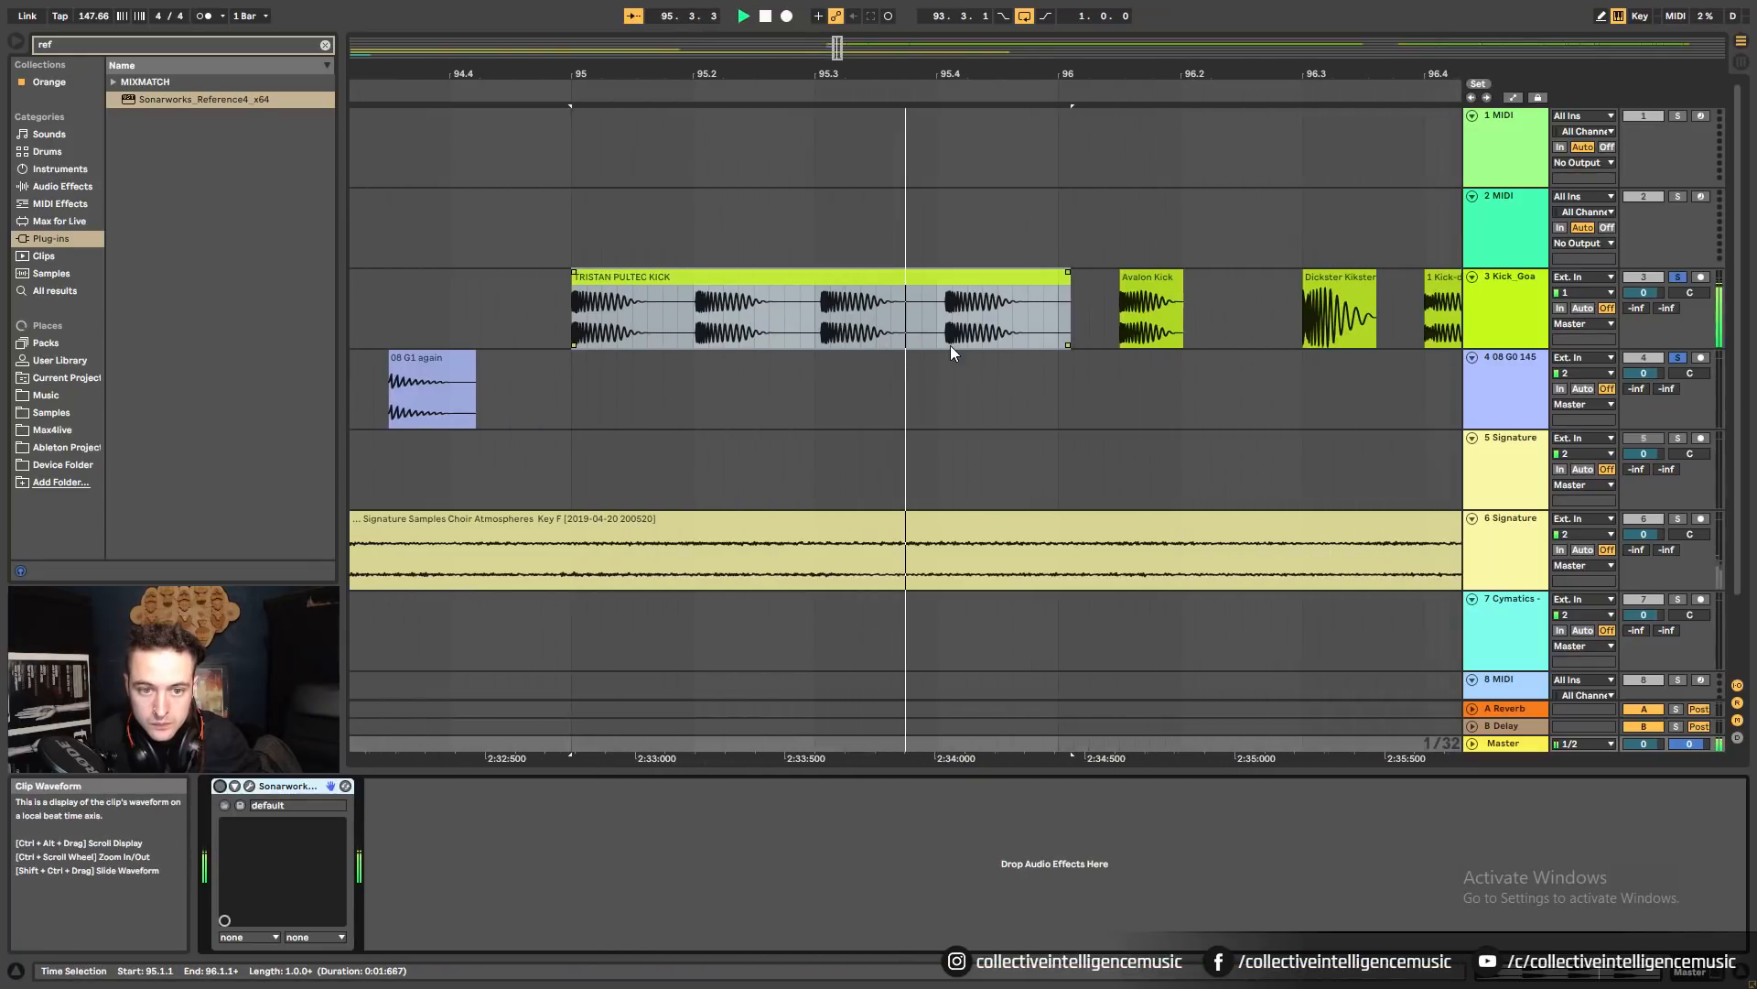
Split the TRISTAN PULTEC KICK clip after its first kick and delete the remaining part.
{"action": "left_click", "coordinate": [531, 327]}
{"action": "key", "text": "ctrl+e"}
{"action": "left_click", "coordinate": [560, 278]}
{"action": "key", "text": "Delete"}
Audition the existing kick and bass around bars 93 and 94.
{"action": "left_click", "coordinate": [515, 277]}
{"action": "key", "text": "space"}
{"action": "key", "text": "space"}
{"action": "left_click", "coordinate": [540, 276]}
{"action": "key", "text": "space"}
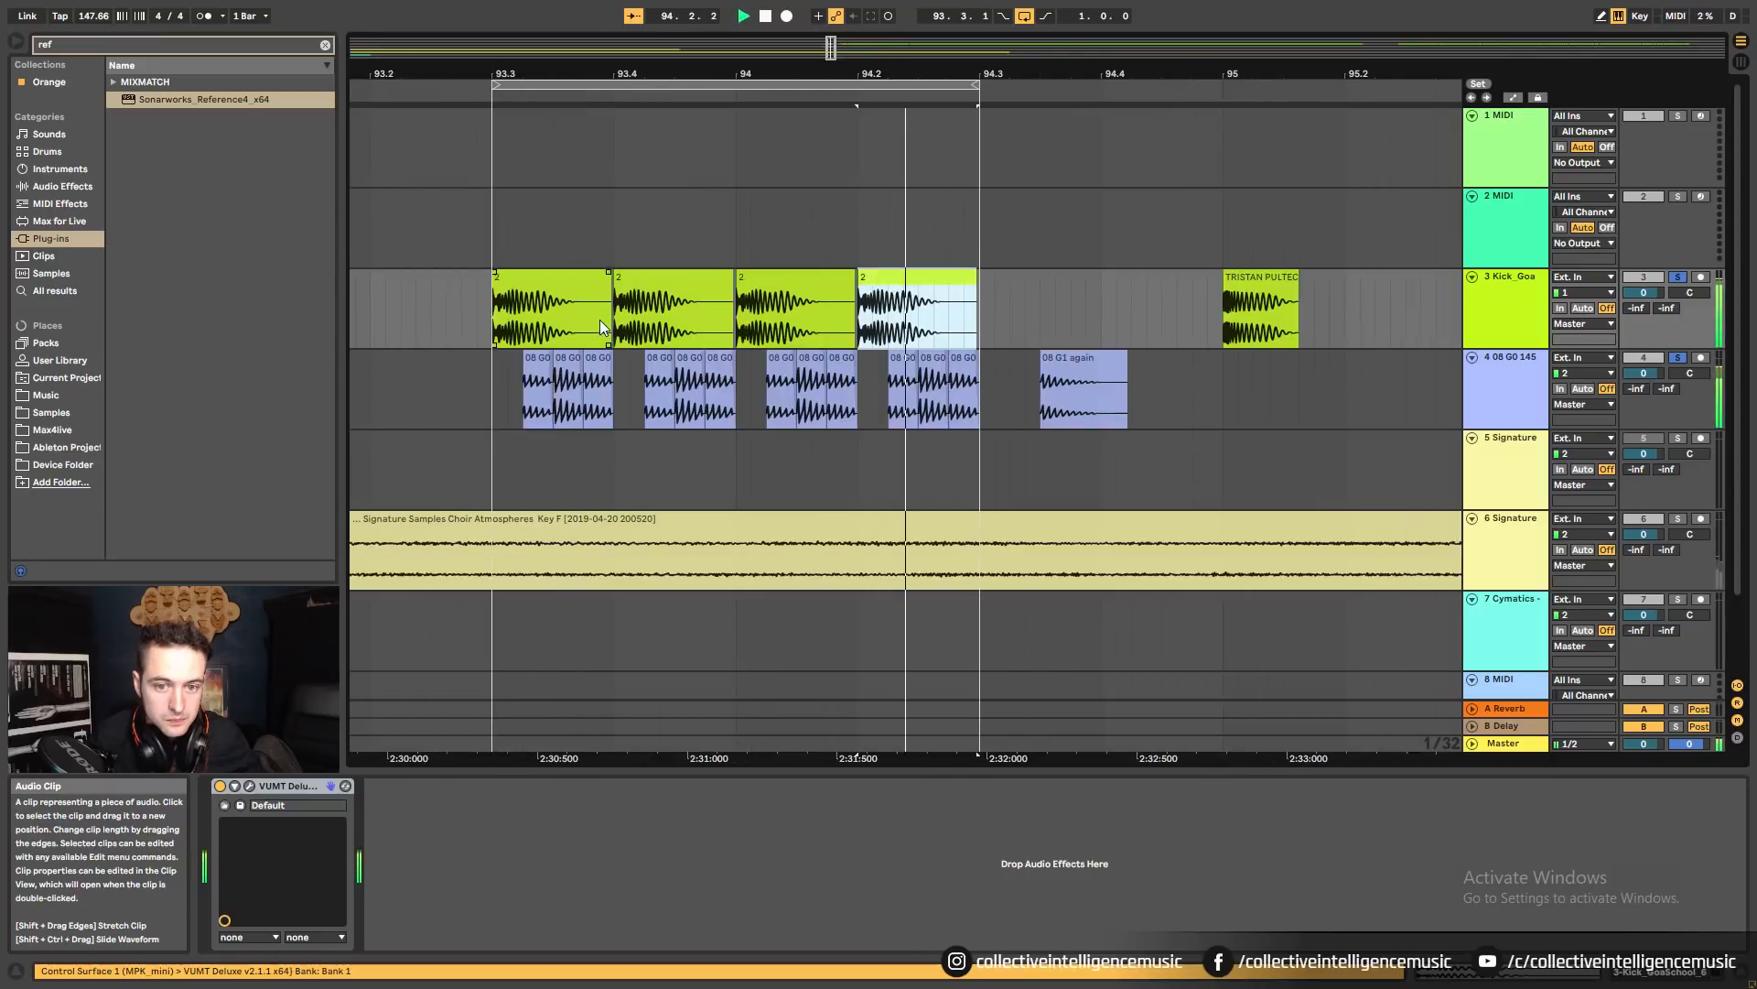
{"action": "key", "text": "space"}
{"action": "left_click", "coordinate": [1679, 277]}
{"action": "left_click", "coordinate": [1679, 277]}
{"action": "key", "text": "space"}
{"action": "key", "text": "space"}
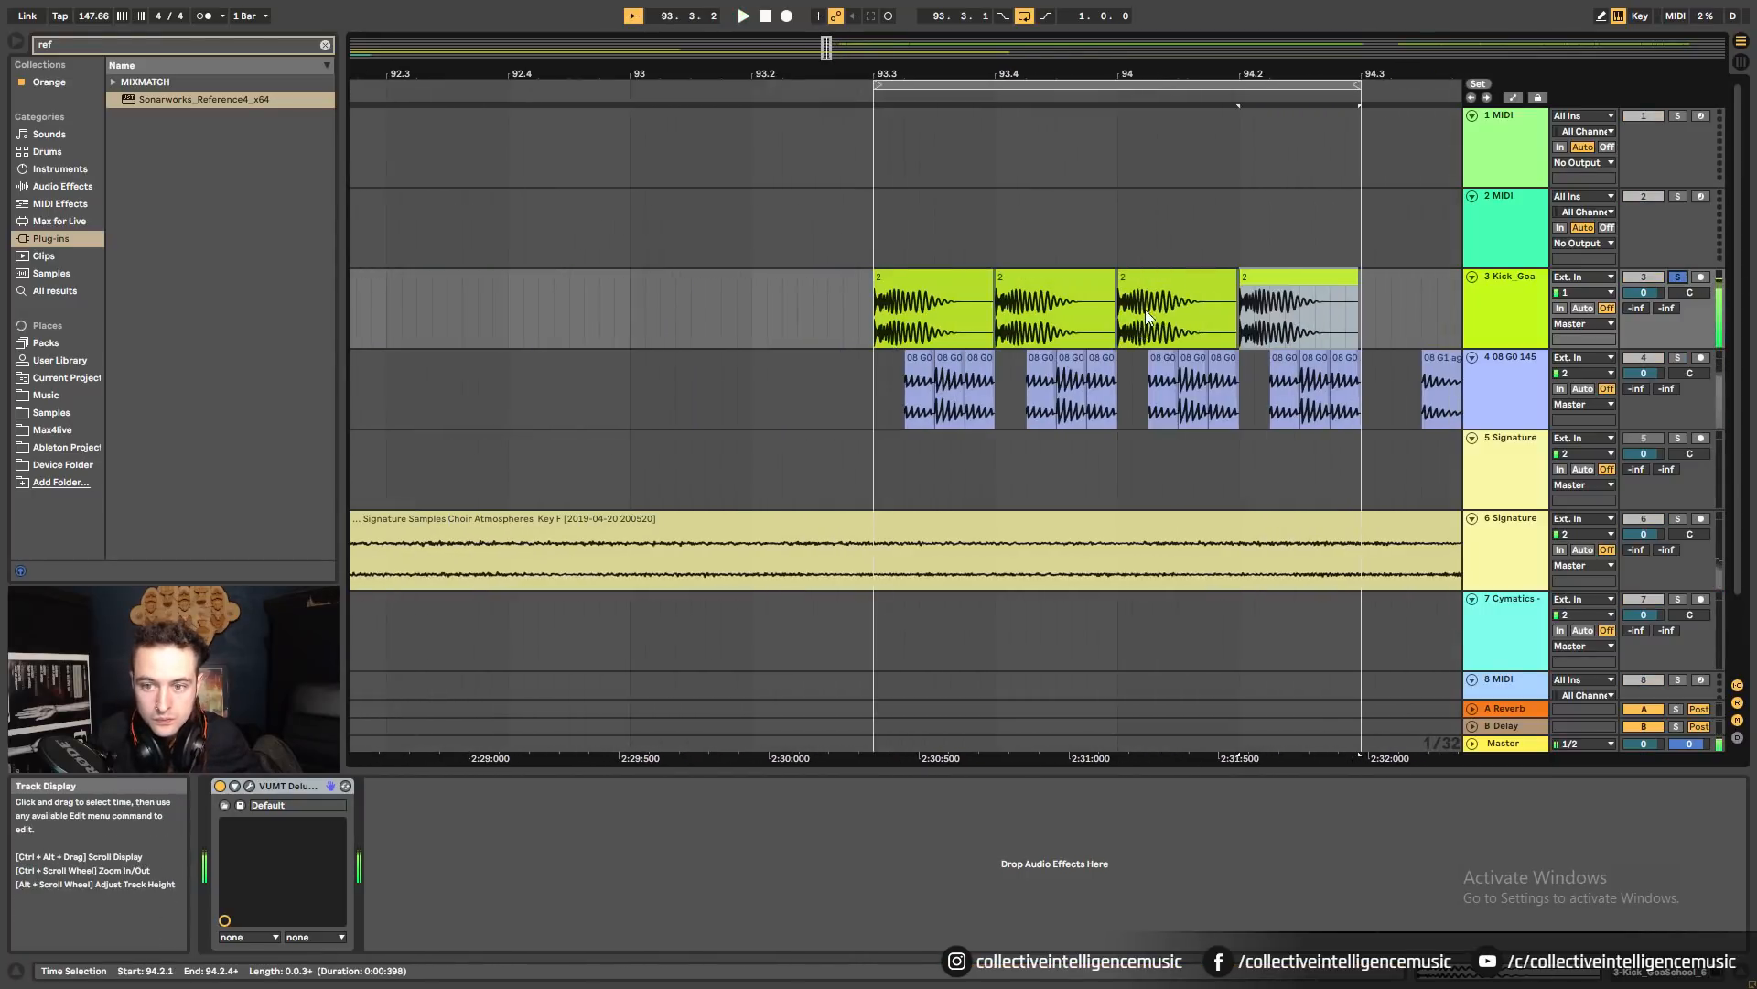
{"action": "key", "text": "space"}
{"action": "key", "text": "space"}
Compare the trimmed TRISTAN PULTEC KICK at bar 95 with the existing kick at 94.2.
{"action": "left_click", "coordinate": [1219, 277]}
{"action": "key", "text": "space"}
{"action": "key", "text": "space"}
{"action": "key", "text": "space"}
{"action": "key", "text": "space"}
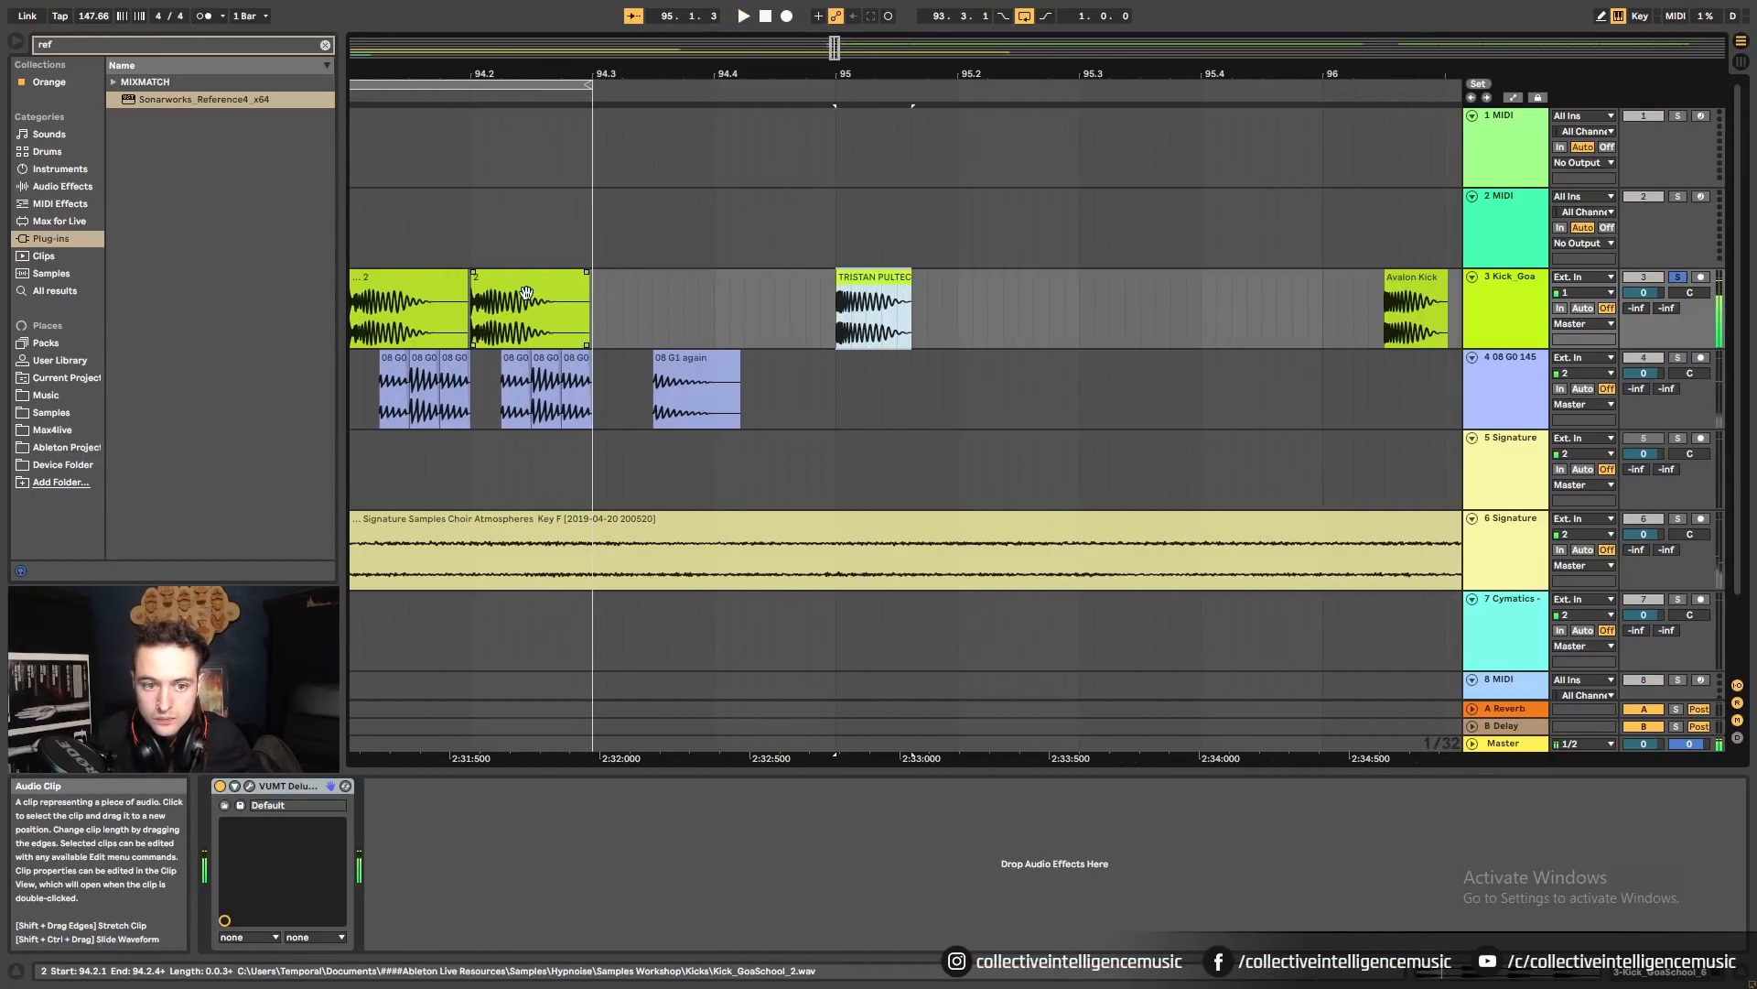
{"action": "left_click", "coordinate": [522, 283]}
{"action": "key", "text": "space"}
{"action": "key", "text": "space"}
{"action": "left_click", "coordinate": [1151, 311]}
{"action": "scroll", "coordinate": [1146, 320], "scroll_direction": "right", "scroll_amount": 3}
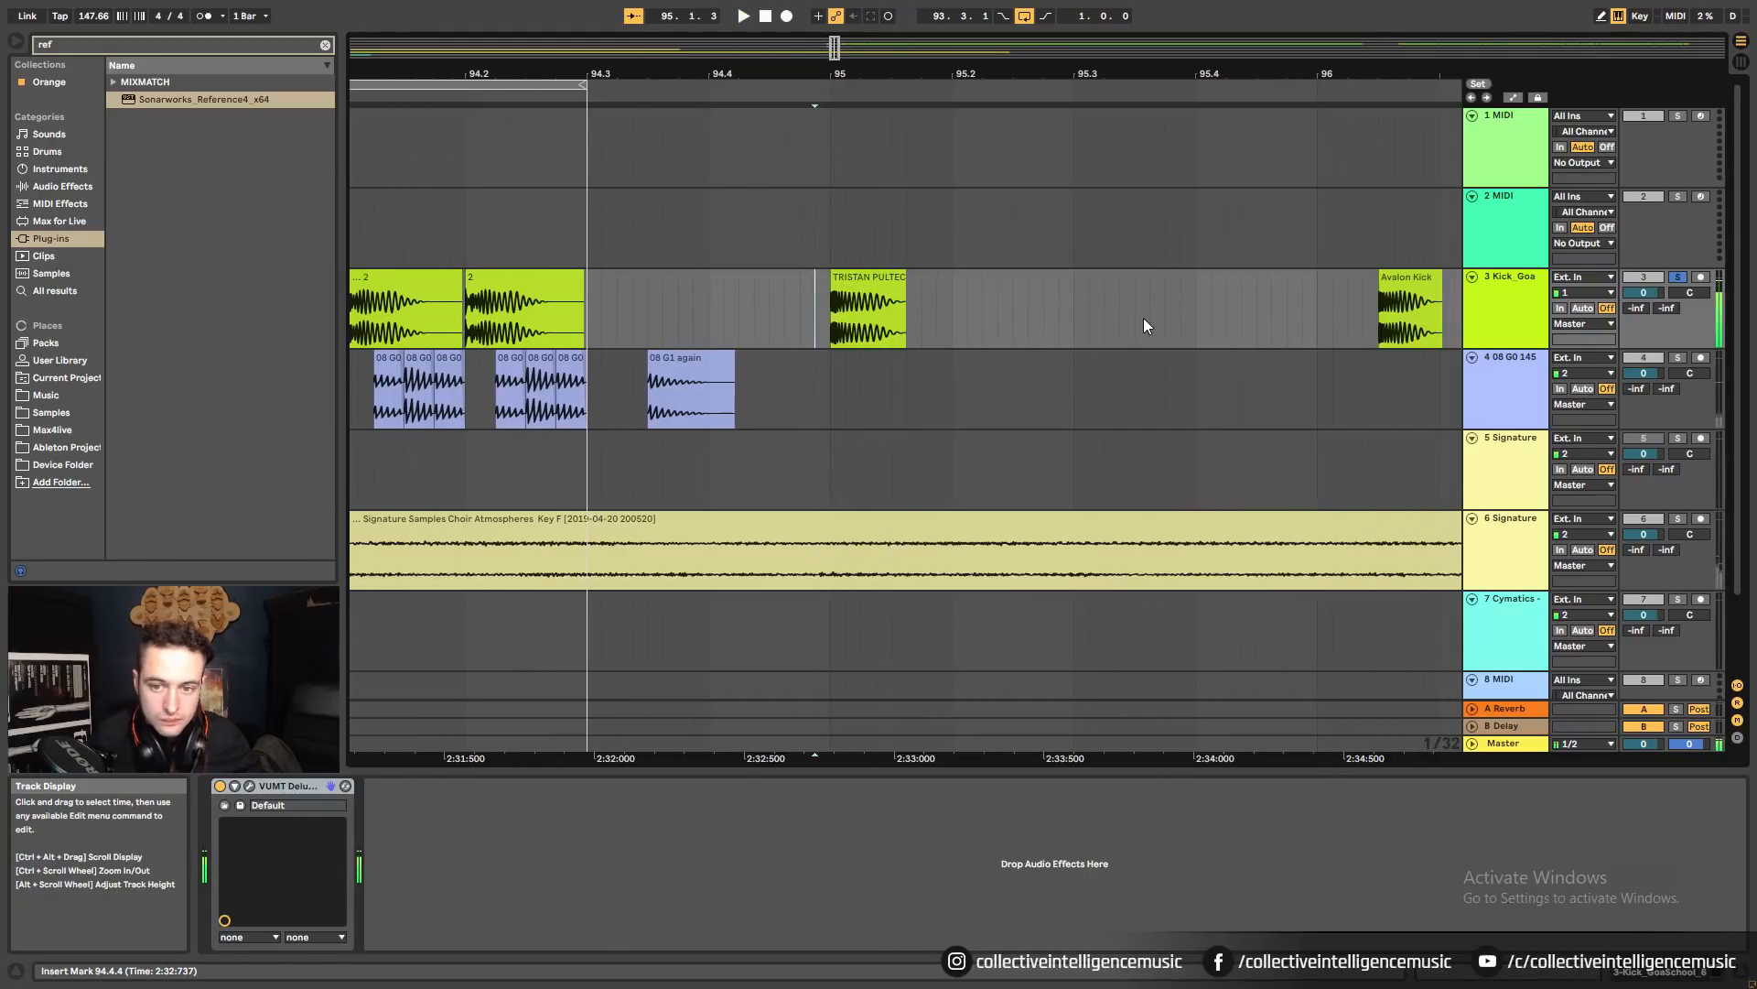
{"action": "left_click", "coordinate": [866, 293]}
Compare the Avalon Kick clip at bar 96 with the existing kick at 94.2.
{"action": "left_click", "coordinate": [1409, 306]}
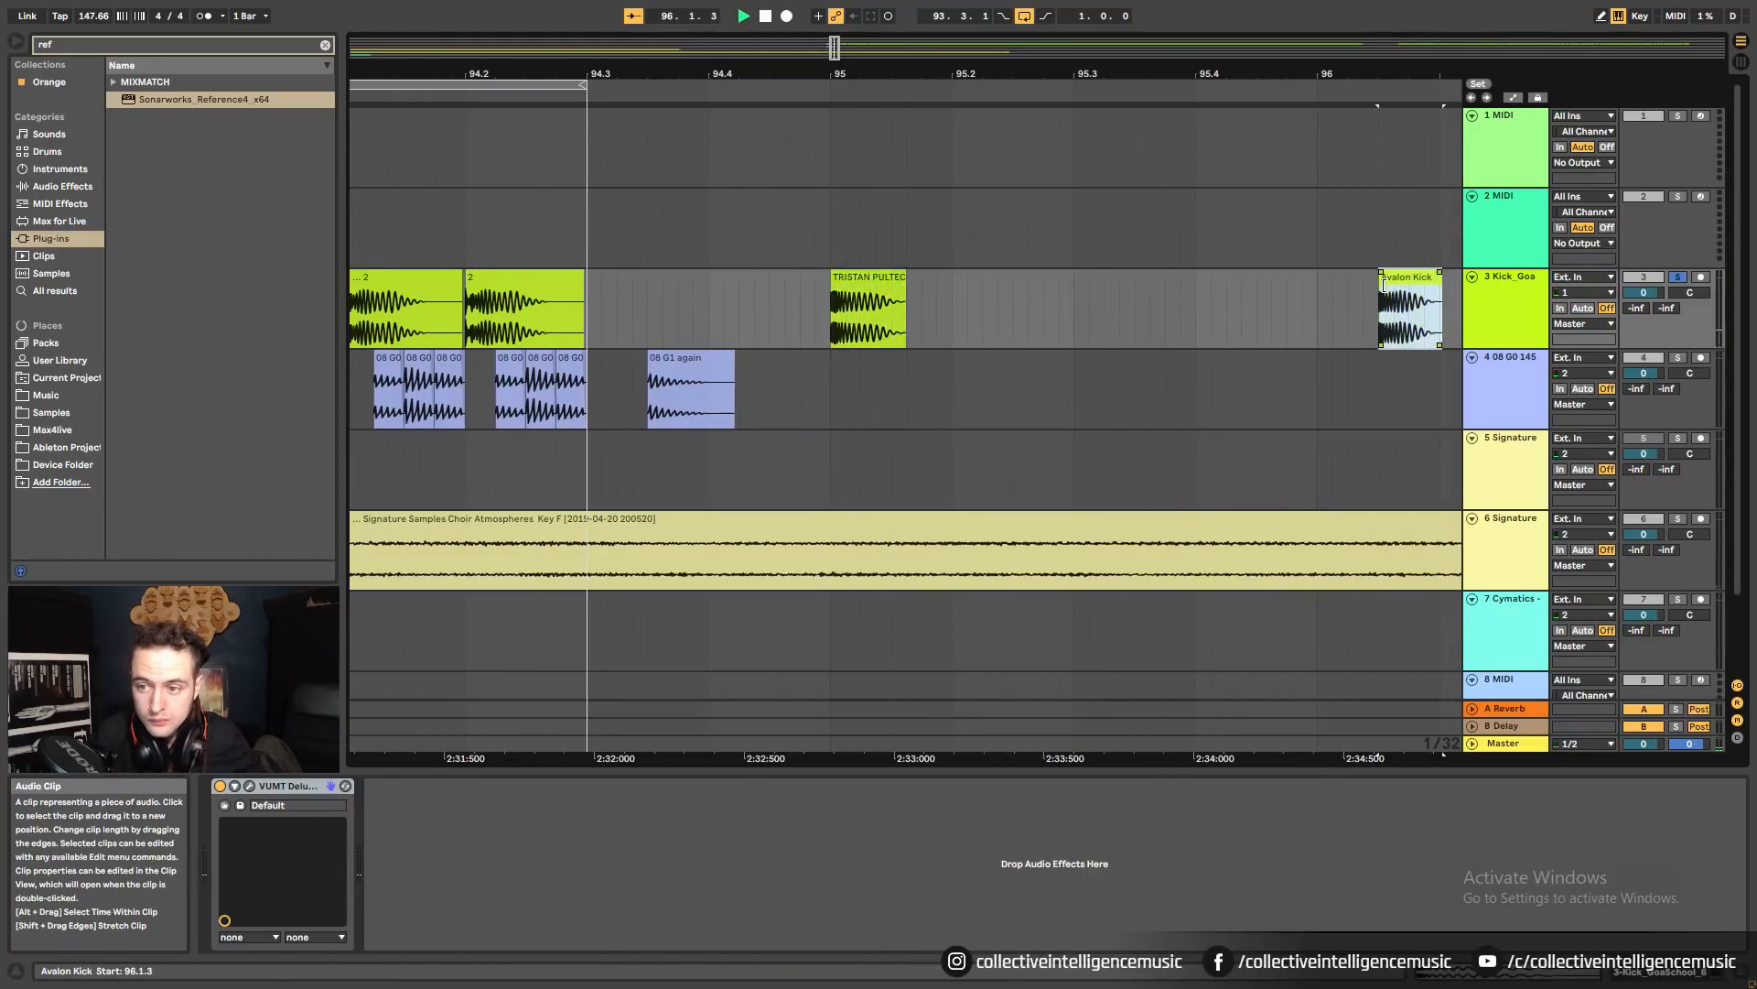
{"action": "scroll", "coordinate": [979, 361], "scroll_direction": "right", "scroll_amount": 3}
{"action": "scroll", "coordinate": [934, 346], "scroll_direction": "left", "scroll_amount": 1}
{"action": "left_click_drag", "start_coordinate": [876, 74], "coordinate": [987, 51]}
{"action": "left_click", "coordinate": [487, 282]}
{"action": "key", "text": "space"}
{"action": "key", "text": "space"}
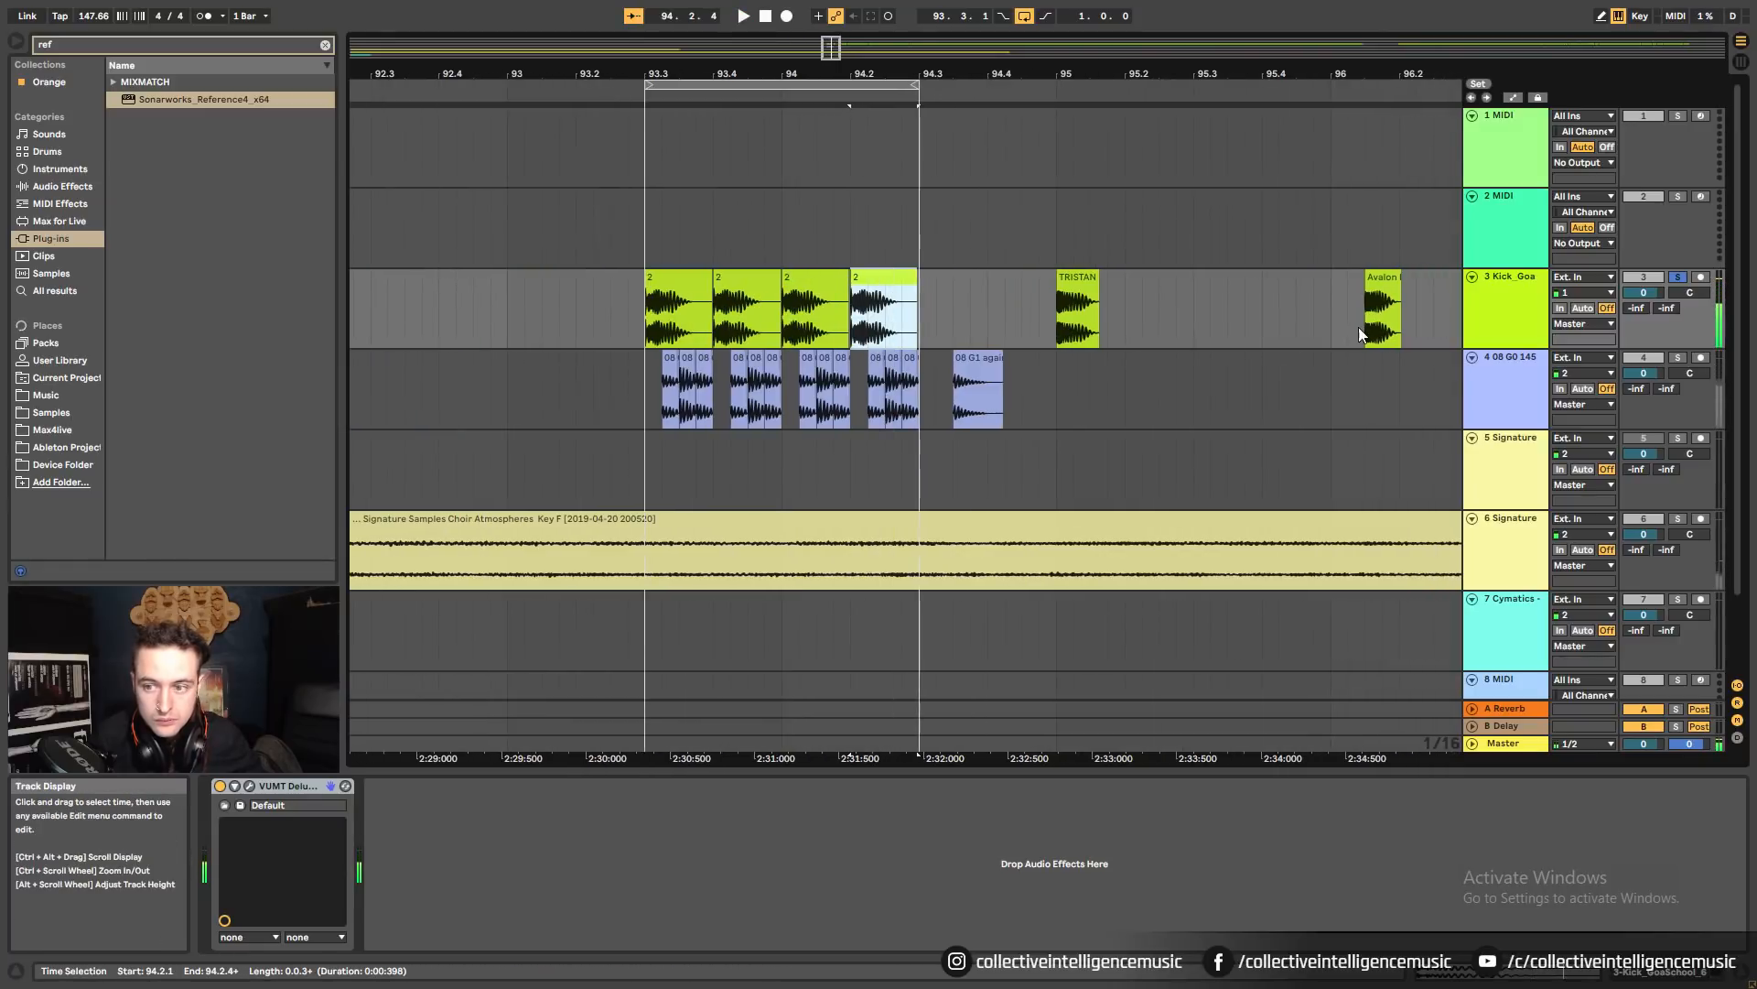
{"action": "left_click", "coordinate": [1373, 297]}
{"action": "key", "text": "space"}
{"action": "key", "text": "space"}
Audition the Dickster kick clip at 96.3 and move it to 95.2.4, after the TRISTAN clip.
{"action": "left_click", "coordinate": [985, 296]}
{"action": "key", "text": "space"}
{"action": "key", "text": "space"}
{"action": "key", "text": "space"}
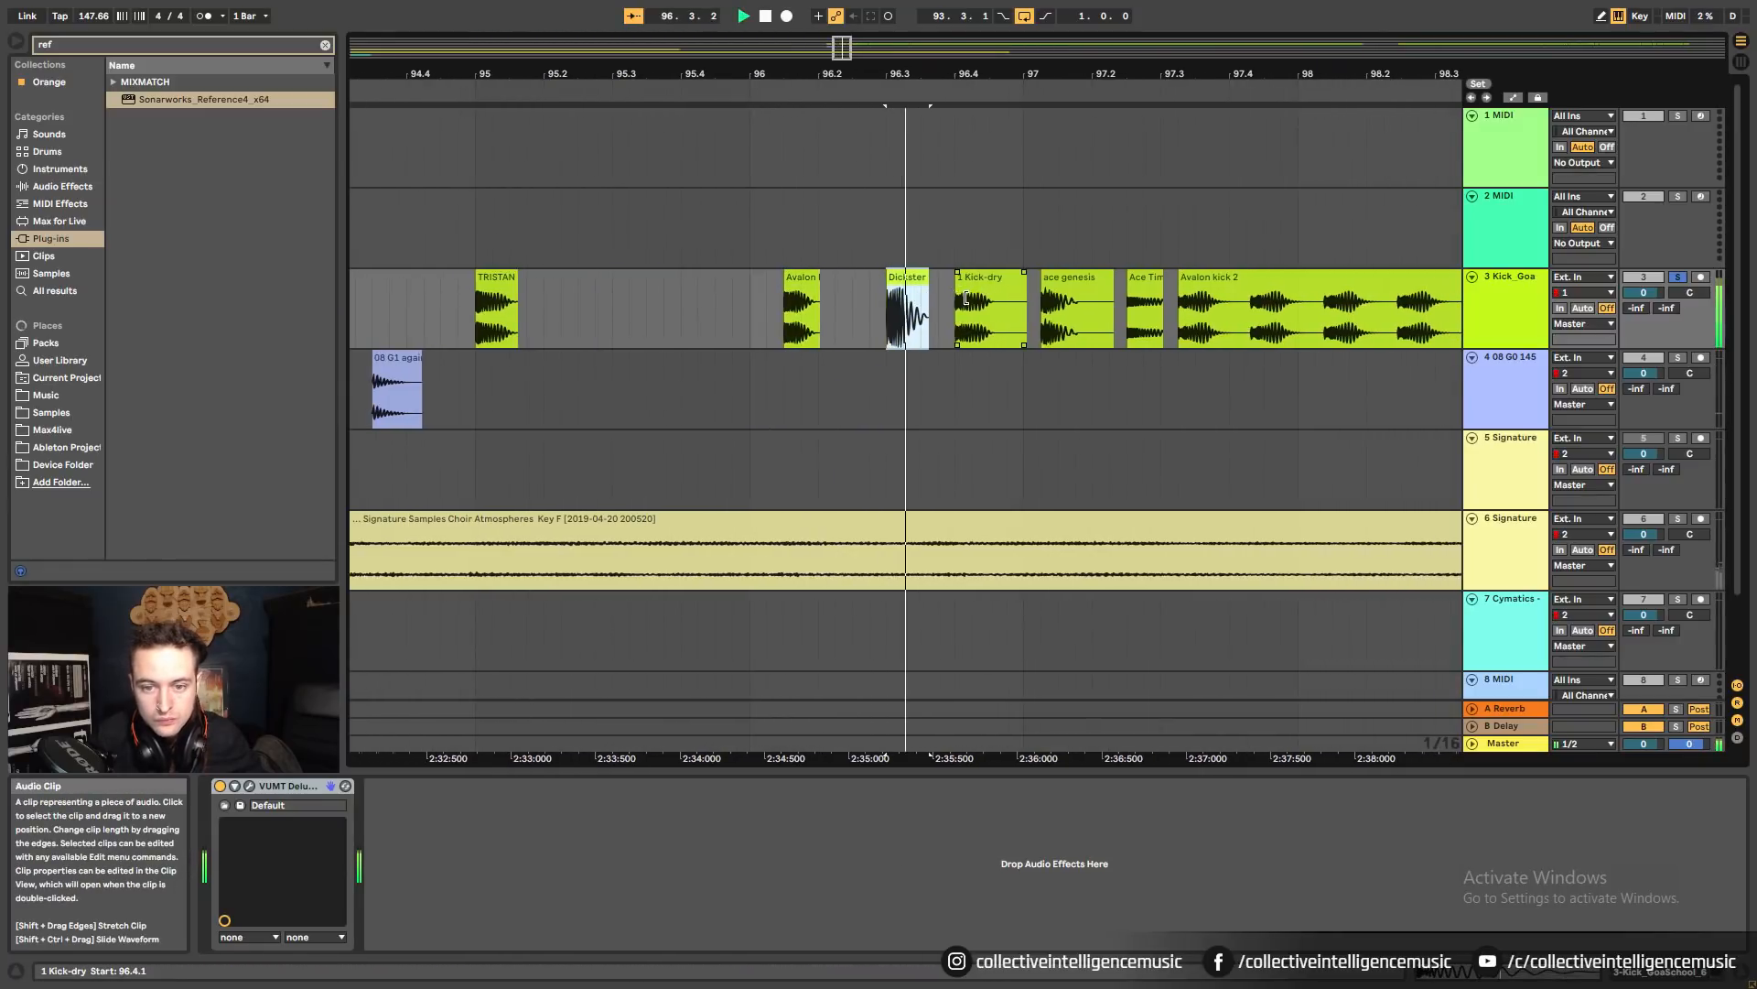
{"action": "key", "text": "space"}
{"action": "left_click_drag", "start_coordinate": [886, 299], "coordinate": [597, 298]}
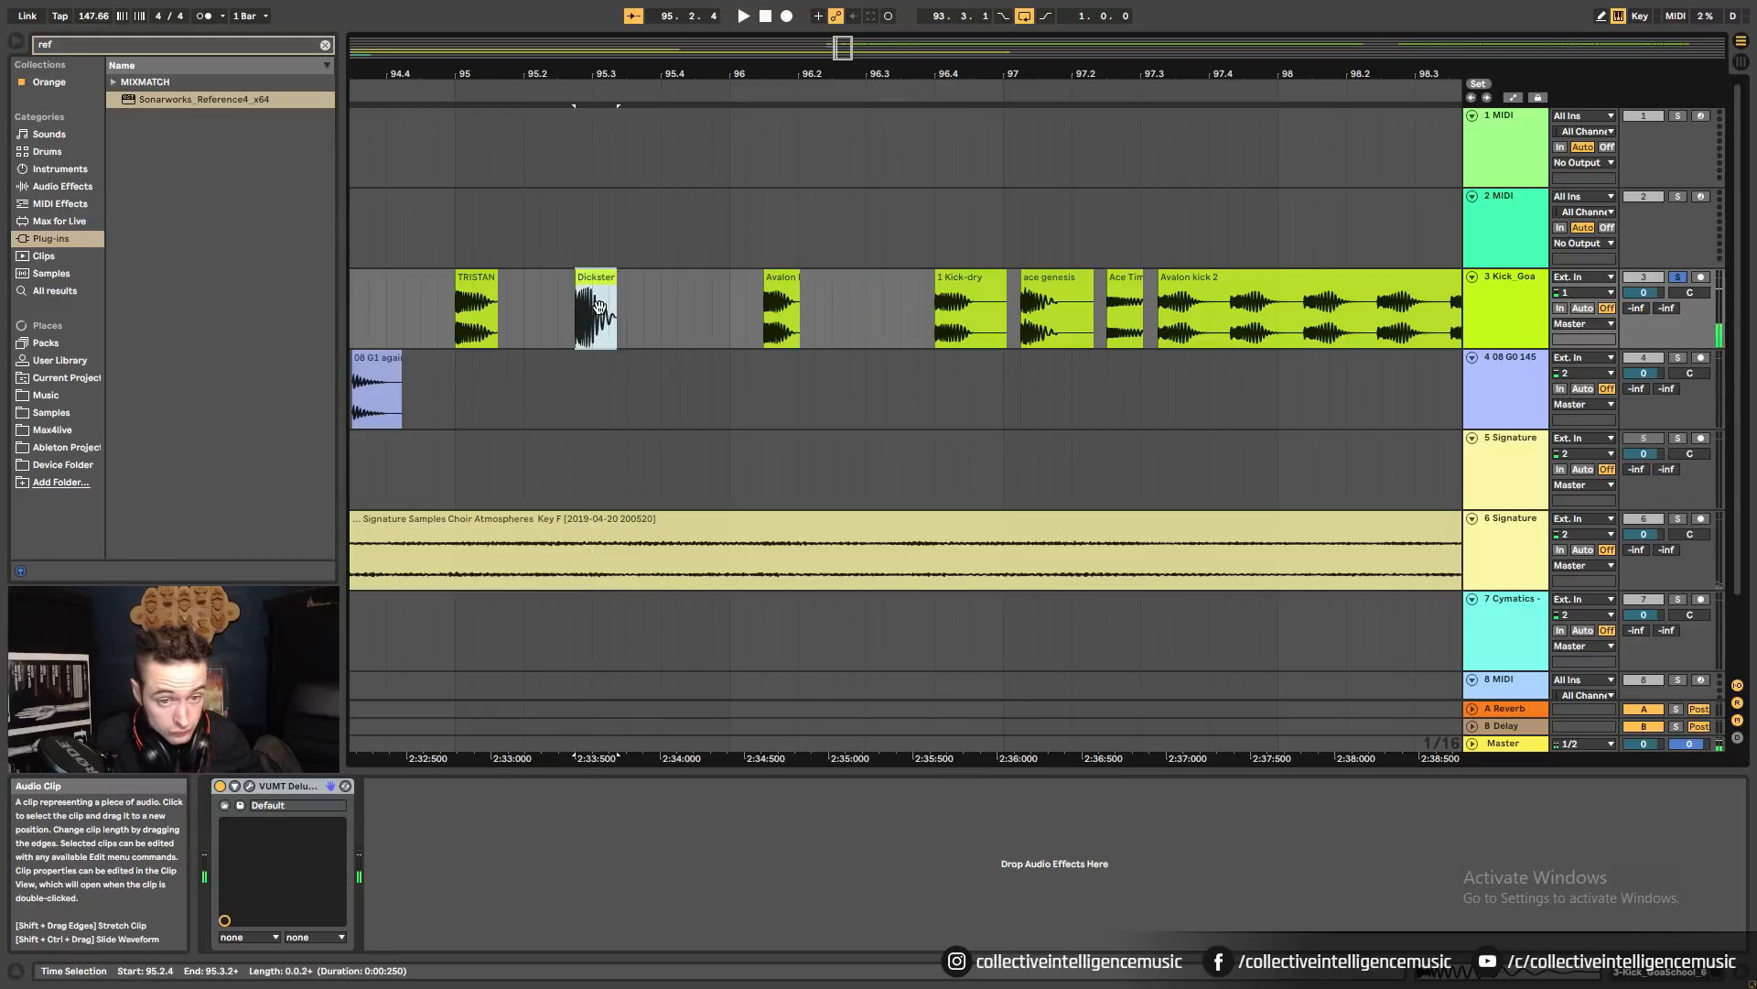
{"action": "key", "text": "space"}
{"action": "key", "text": "space"}
{"action": "mouse_move", "coordinate": [881, 73]}
{"action": "left_mouse_down"}
{"action": "mouse_move", "coordinate": [880, 170]}
{"action": "mouse_move", "coordinate": [880, 110]}
{"action": "mouse_move", "coordinate": [849, 79]}
{"action": "left_mouse_up"}
{"action": "key", "text": "space"}
{"action": "key", "text": "space"}
Audition the 1 Kick-dry clip at 96.4 and move it earlier, closer to the Avalon Kick clip.
{"action": "left_click", "coordinate": [1225, 299]}
{"action": "key", "text": "space"}
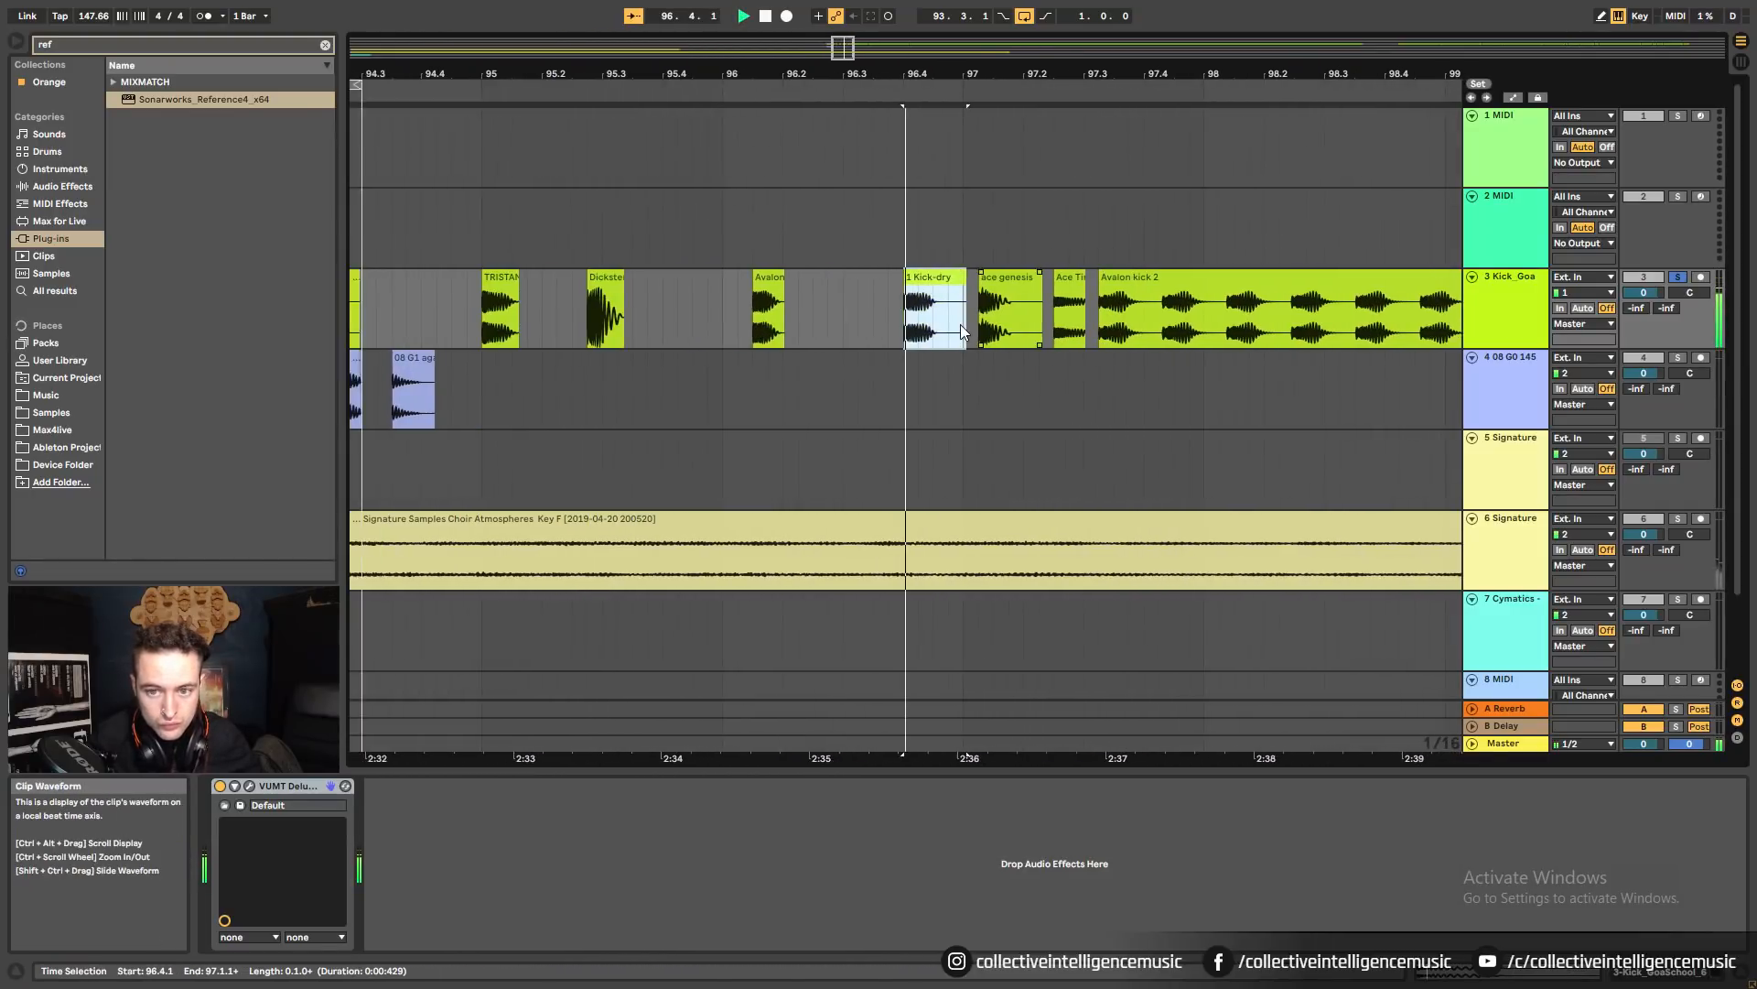
{"action": "key", "text": "space"}
{"action": "left_click_drag", "start_coordinate": [906, 295], "coordinate": [823, 297]}
{"action": "key", "text": "space"}
{"action": "key", "text": "space"}
Audition the ace genesis clip and move it earlier, closer to the 1 Kick-dry clip.
{"action": "left_click", "coordinate": [1069, 282]}
{"action": "key", "text": "space"}
{"action": "key", "text": "space"}
{"action": "left_click", "coordinate": [984, 291]}
Audition the Ace Timelock clip near 97.2 and examine its waveform up close.
{"action": "left_click", "coordinate": [965, 280]}
{"action": "key", "text": "space"}
{"action": "key", "text": "space"}
{"action": "left_click_drag", "start_coordinate": [895, 77], "coordinate": [894, 151]}
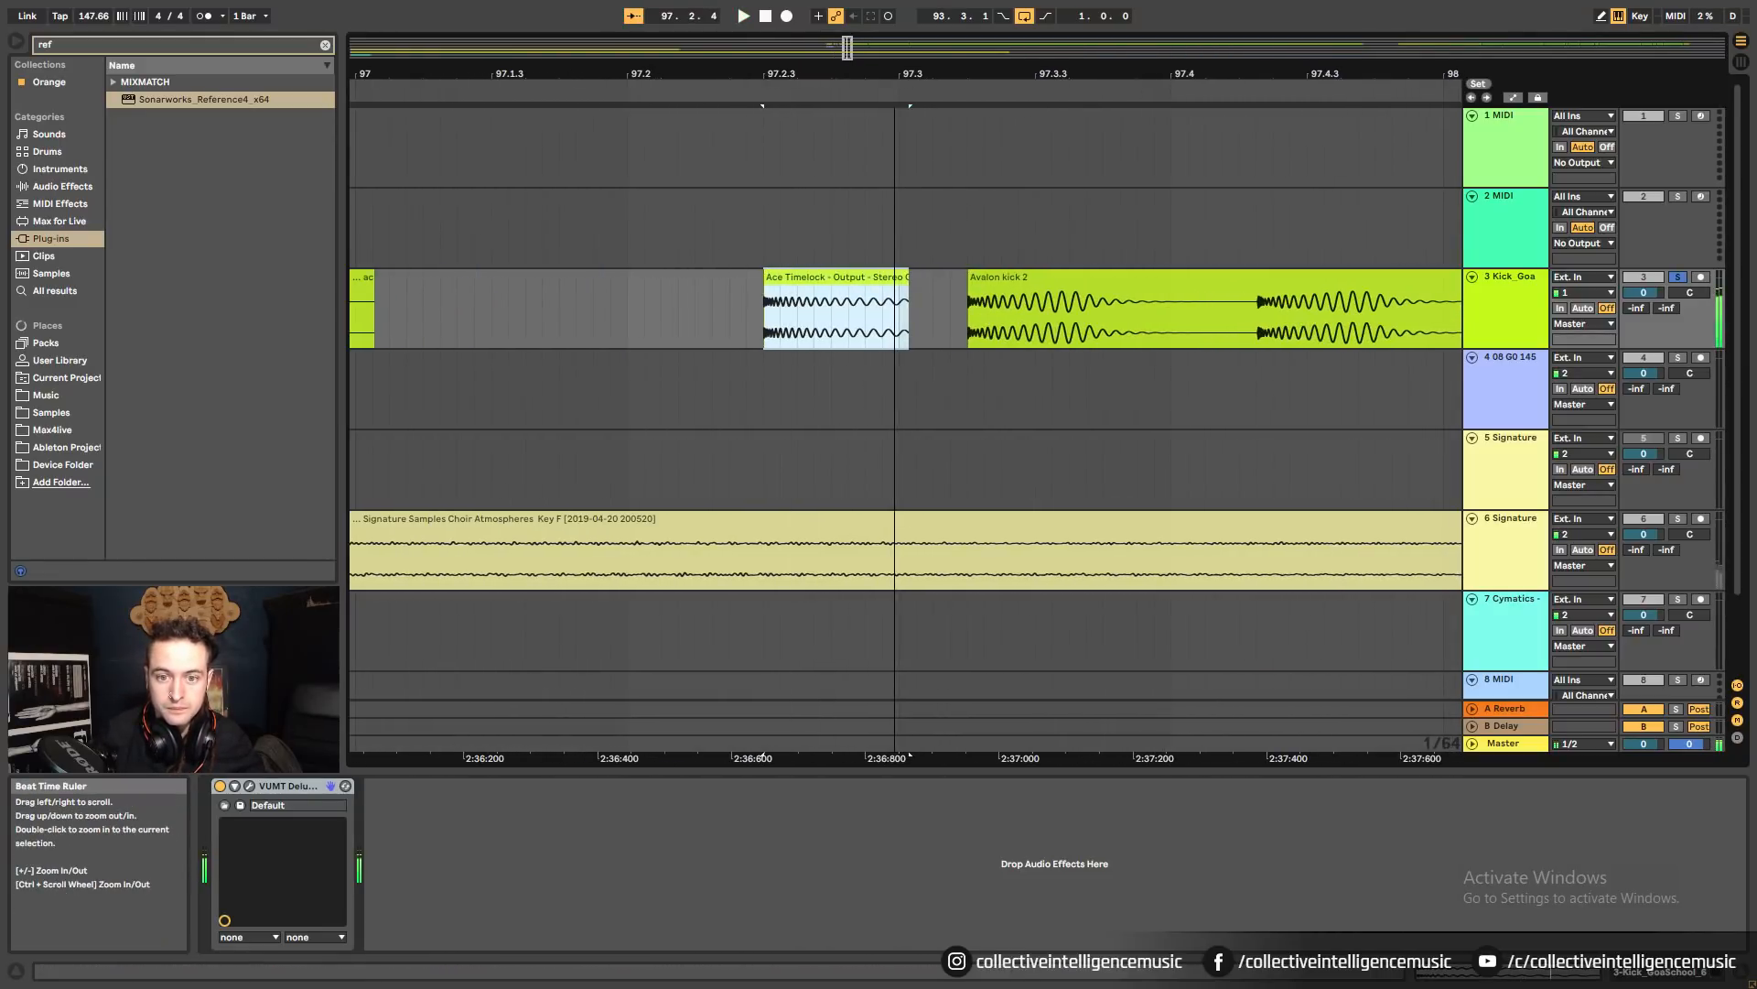
{"action": "key", "text": "space"}
{"action": "key", "text": "space"}
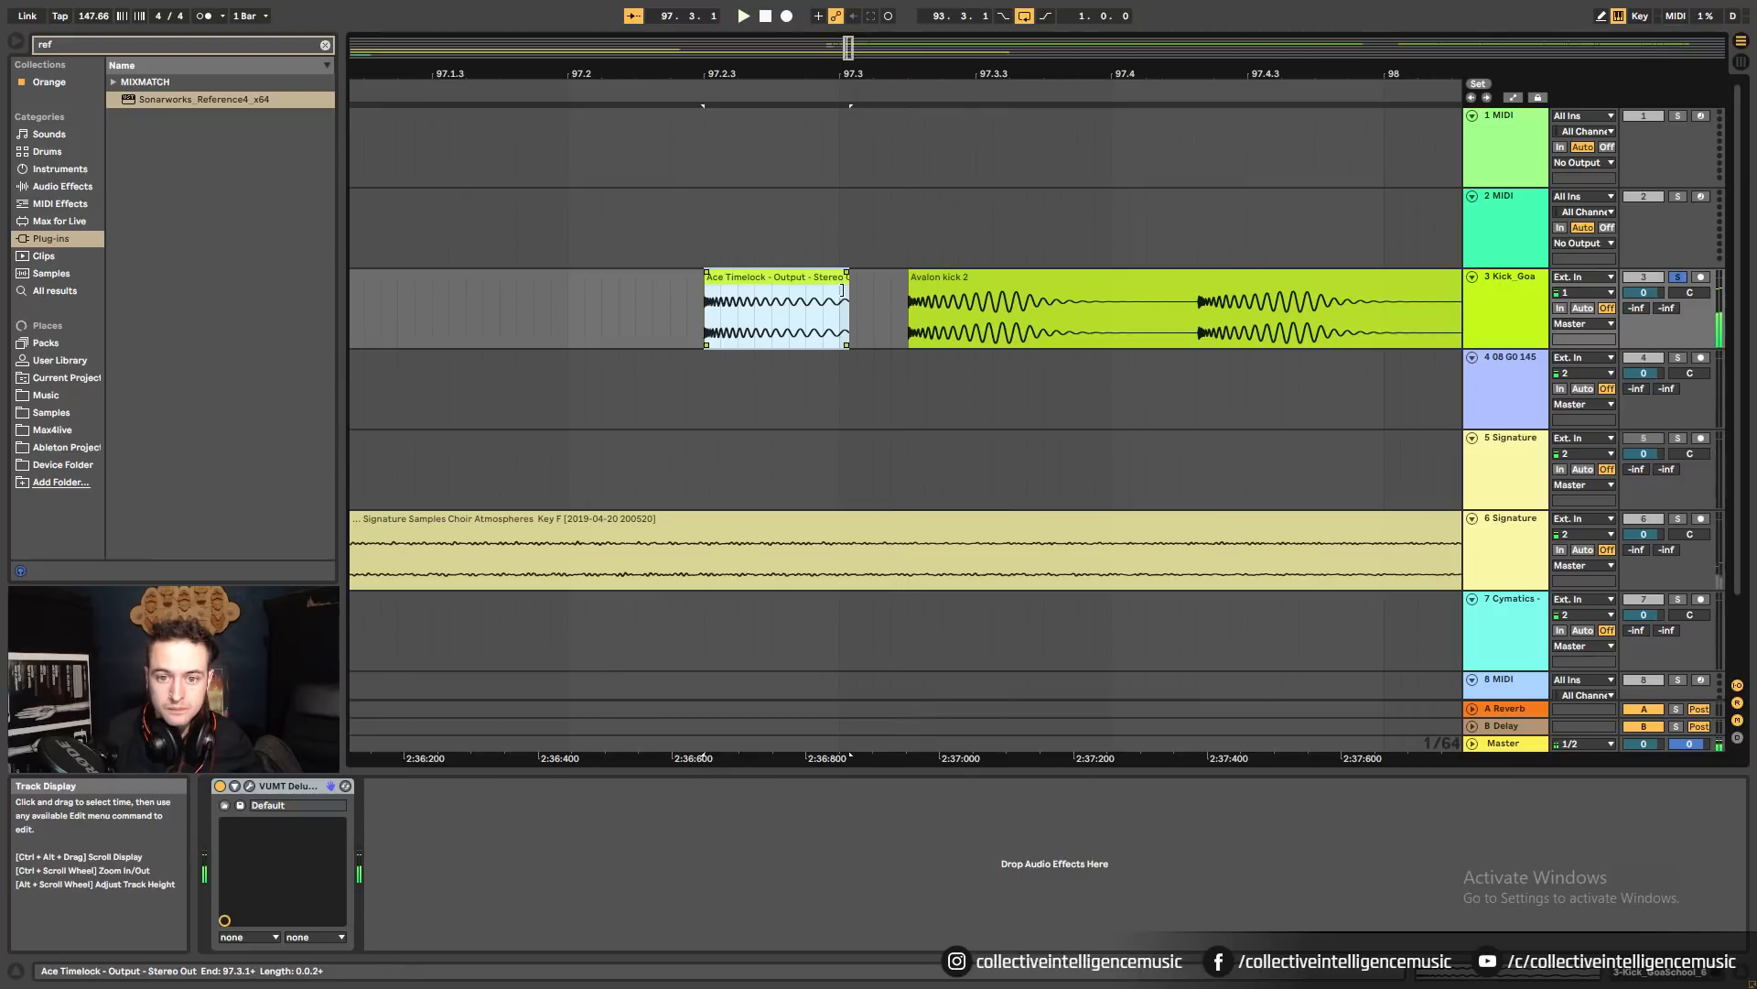
Compare the Avalon kick 2 clip at bar 97 with the existing kick at bar 94.
{"action": "left_click", "coordinate": [934, 290]}
{"action": "key", "text": "space"}
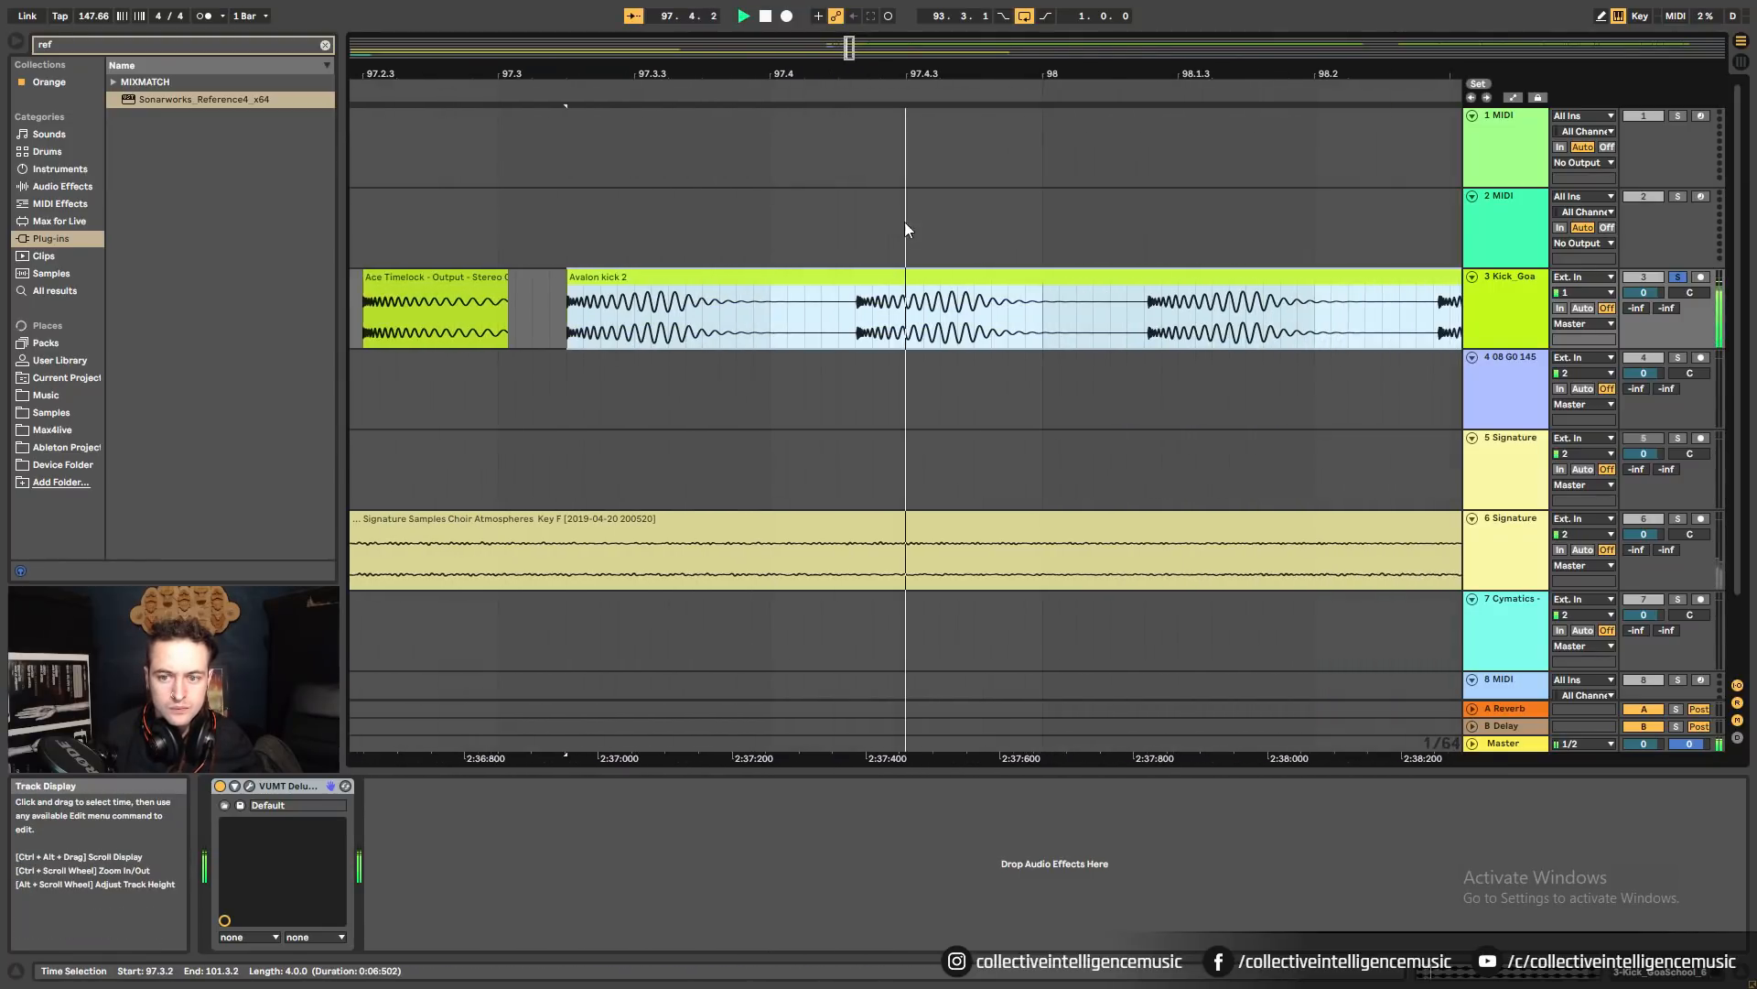
{"action": "left_click_drag", "start_coordinate": [957, 73], "coordinate": [891, 22]}
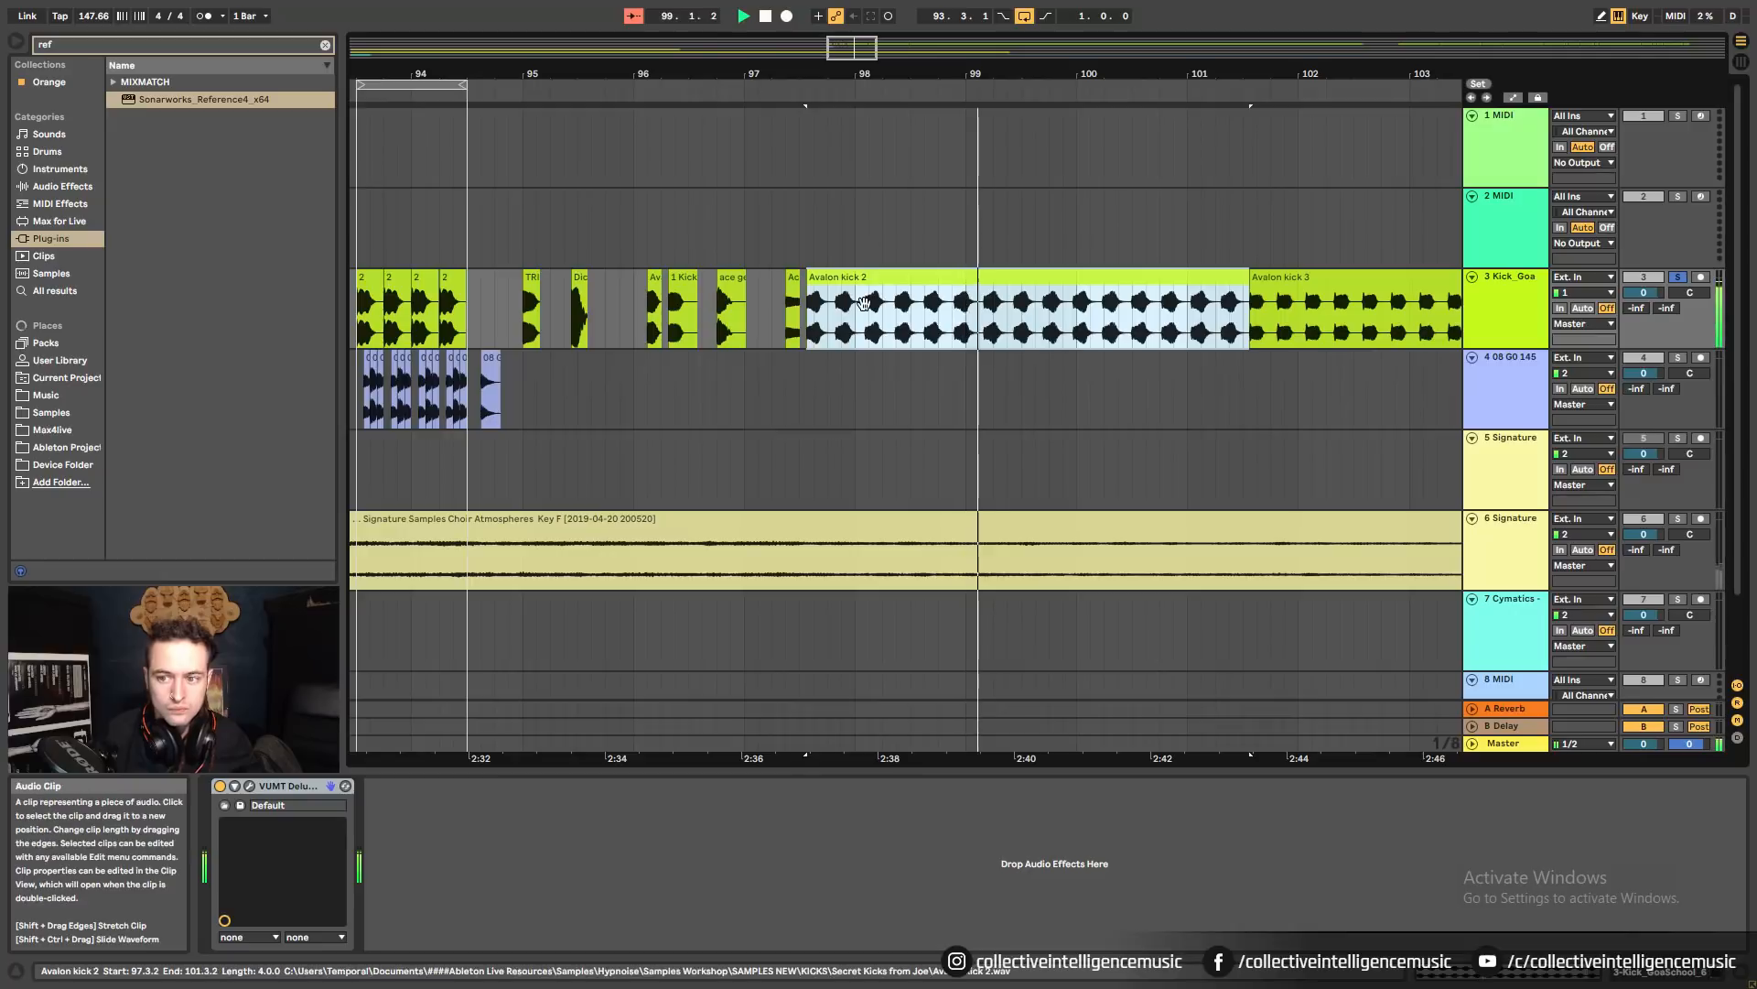
{"action": "key", "text": "space"}
{"action": "left_click", "coordinate": [459, 279]}
{"action": "key", "text": "space"}
{"action": "key", "text": "space"}
{"action": "key", "text": "space"}
{"action": "key", "text": "space"}
{"action": "left_click_drag", "start_coordinate": [1049, 74], "coordinate": [795, 74]}
{"action": "left_click", "coordinate": [1051, 276]}
{"action": "key", "text": "space"}
{"action": "key", "text": "space"}
Audition the two consecutive Avalon kick 3 clips starting at bars 101 and 109.
{"action": "left_click", "coordinate": [1373, 311]}
{"action": "key", "text": "space"}
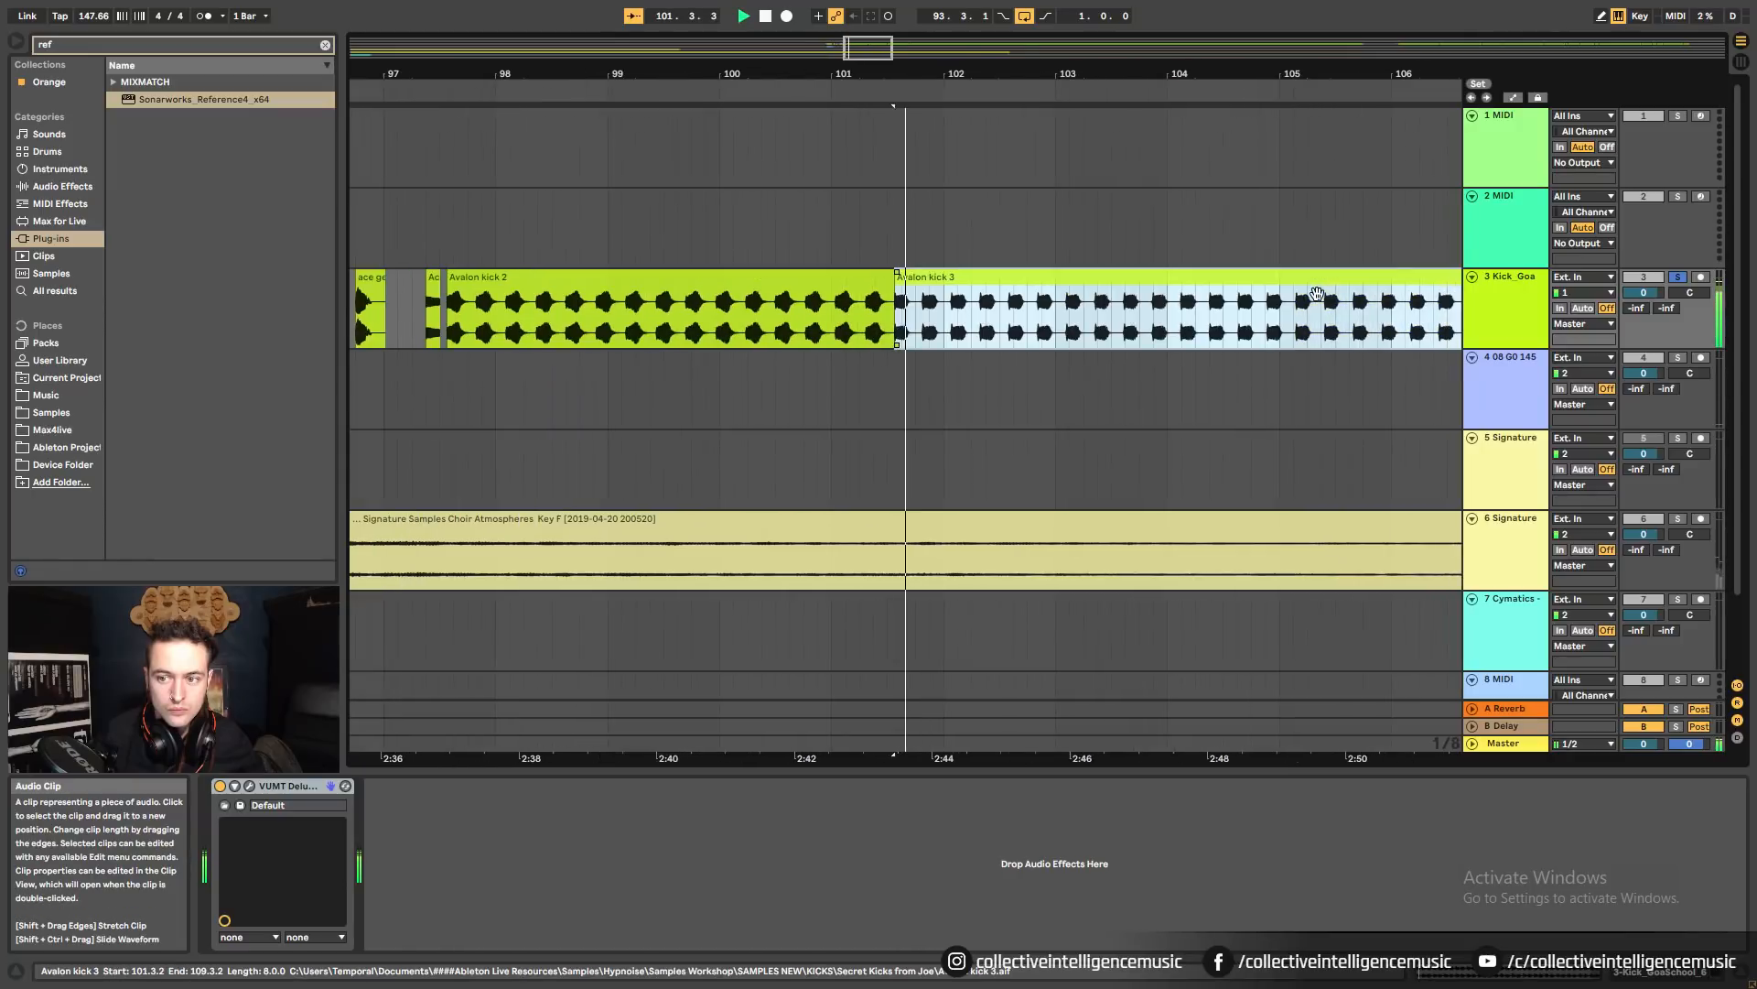
{"action": "left_click_drag", "start_coordinate": [1088, 74], "coordinate": [674, 75]}
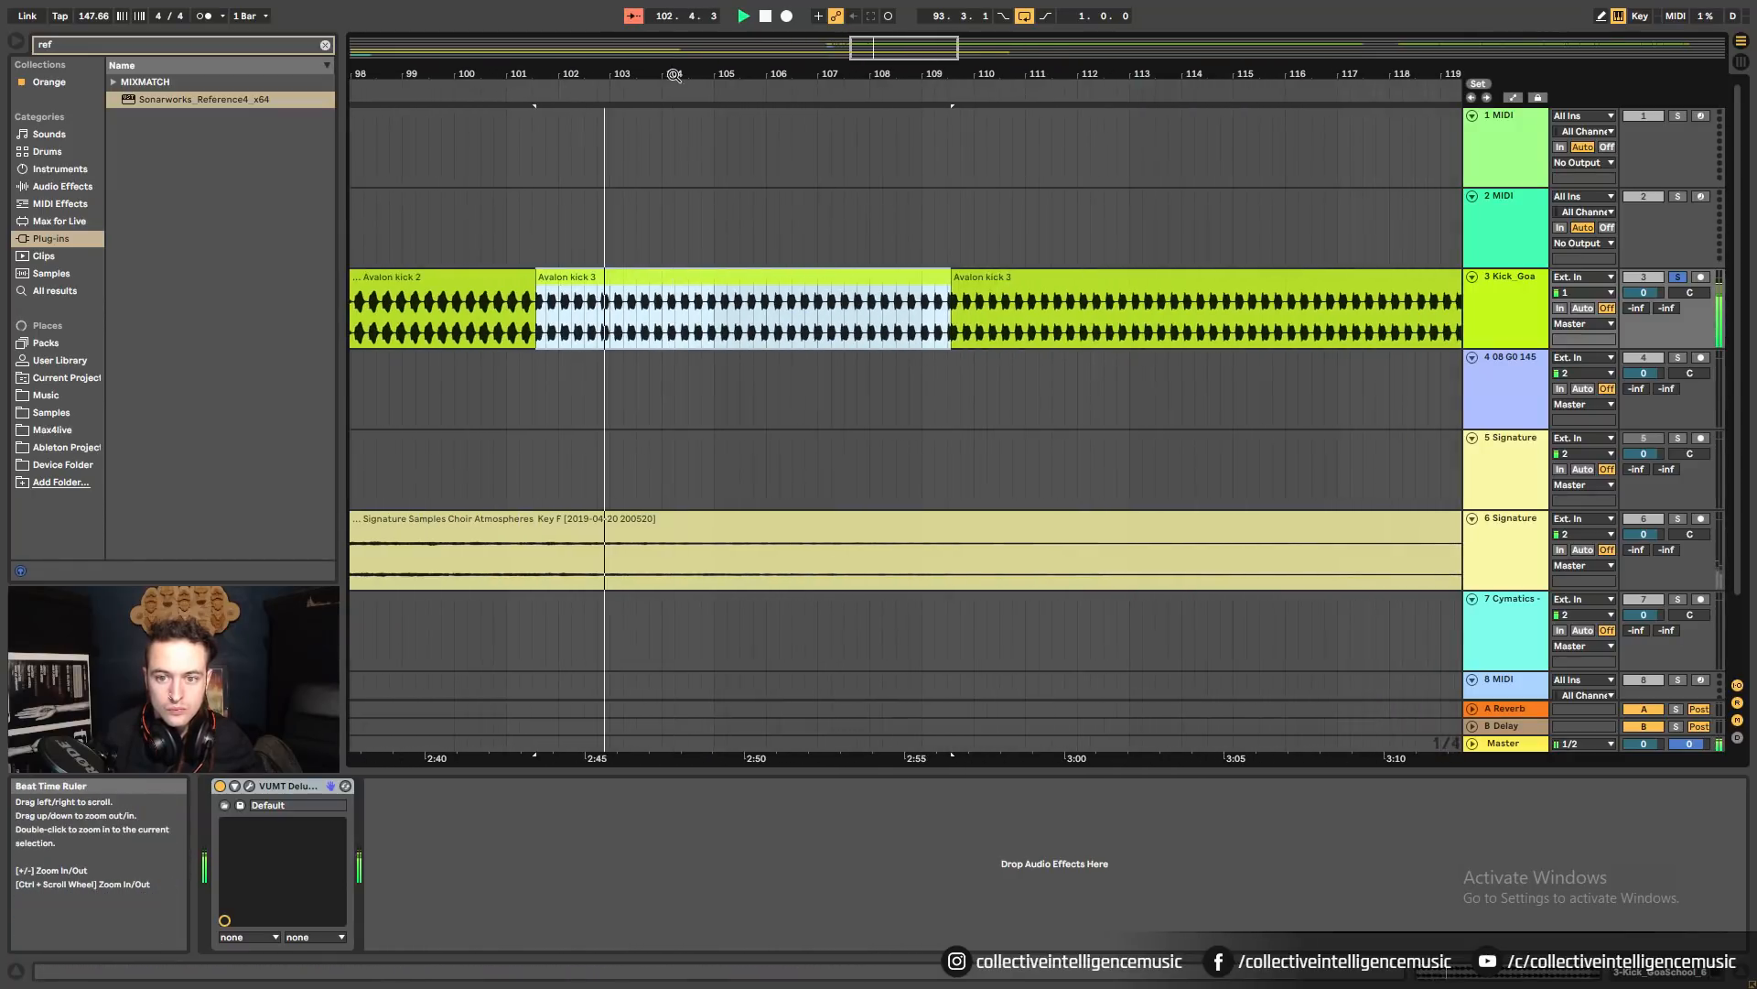
{"action": "left_click", "coordinate": [1048, 285]}
{"action": "key", "text": "space"}
{"action": "left_click_drag", "start_coordinate": [1139, 75], "coordinate": [693, 37]}
{"action": "left_click_drag", "start_coordinate": [1232, 75], "coordinate": [835, 26]}
Audition the Avalon kick 5 clip at bar 212.
{"action": "left_click", "coordinate": [1221, 284]}
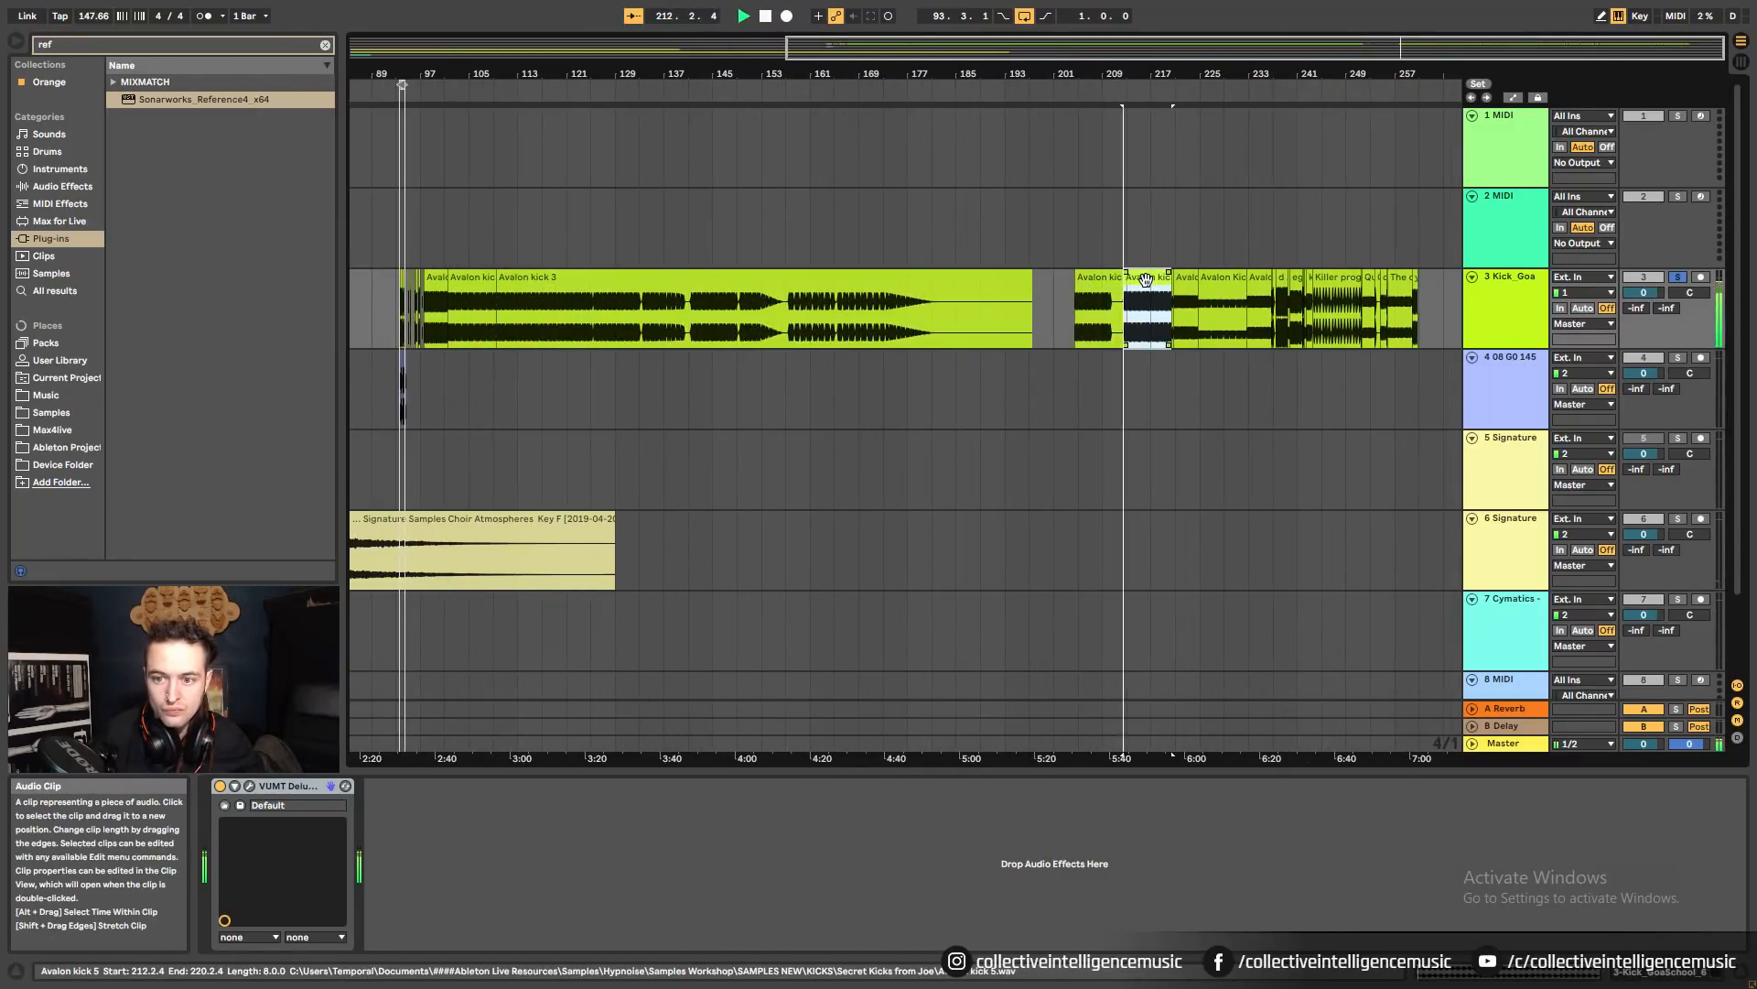
{"action": "left_click_drag", "start_coordinate": [1188, 79], "coordinate": [1183, 210]}
{"action": "left_click_drag", "start_coordinate": [810, 211], "coordinate": [809, 97]}
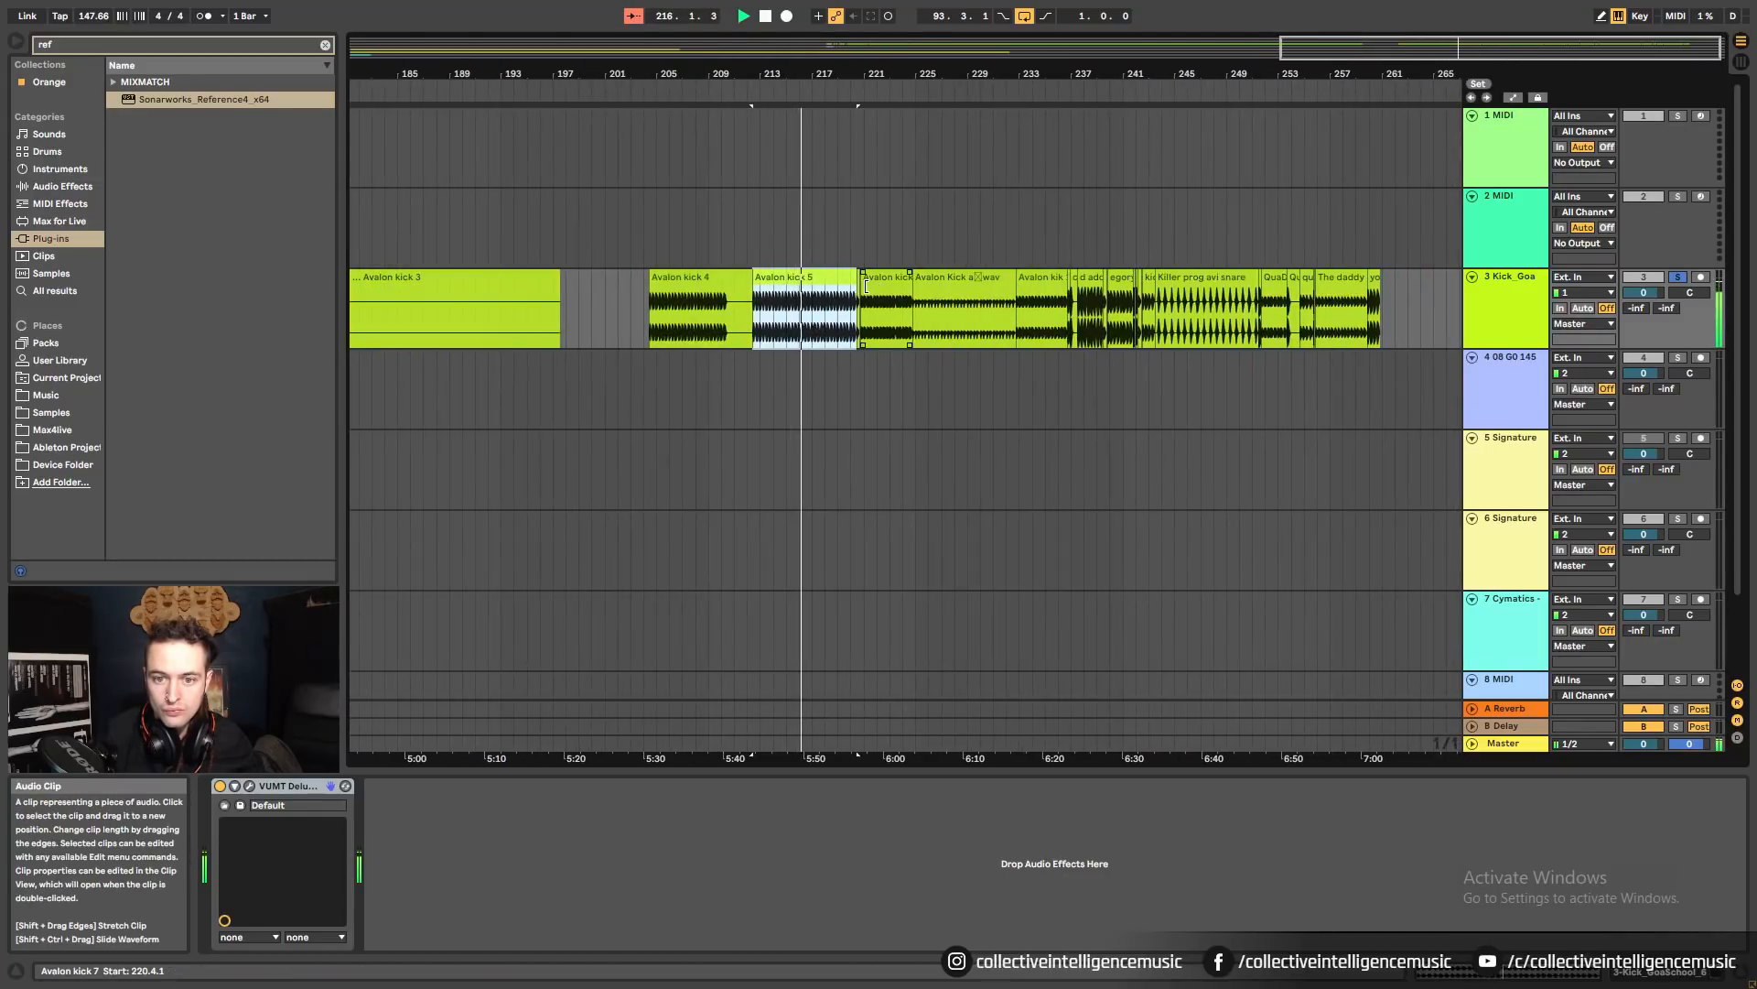
{"action": "key", "text": "space"}
{"action": "key", "text": "space"}
{"action": "key", "text": "space"}
Audition the Avalon kick 7 clip at bar 220 and the Avalon kik 1 clip at bar 232.
{"action": "left_click", "coordinate": [934, 286]}
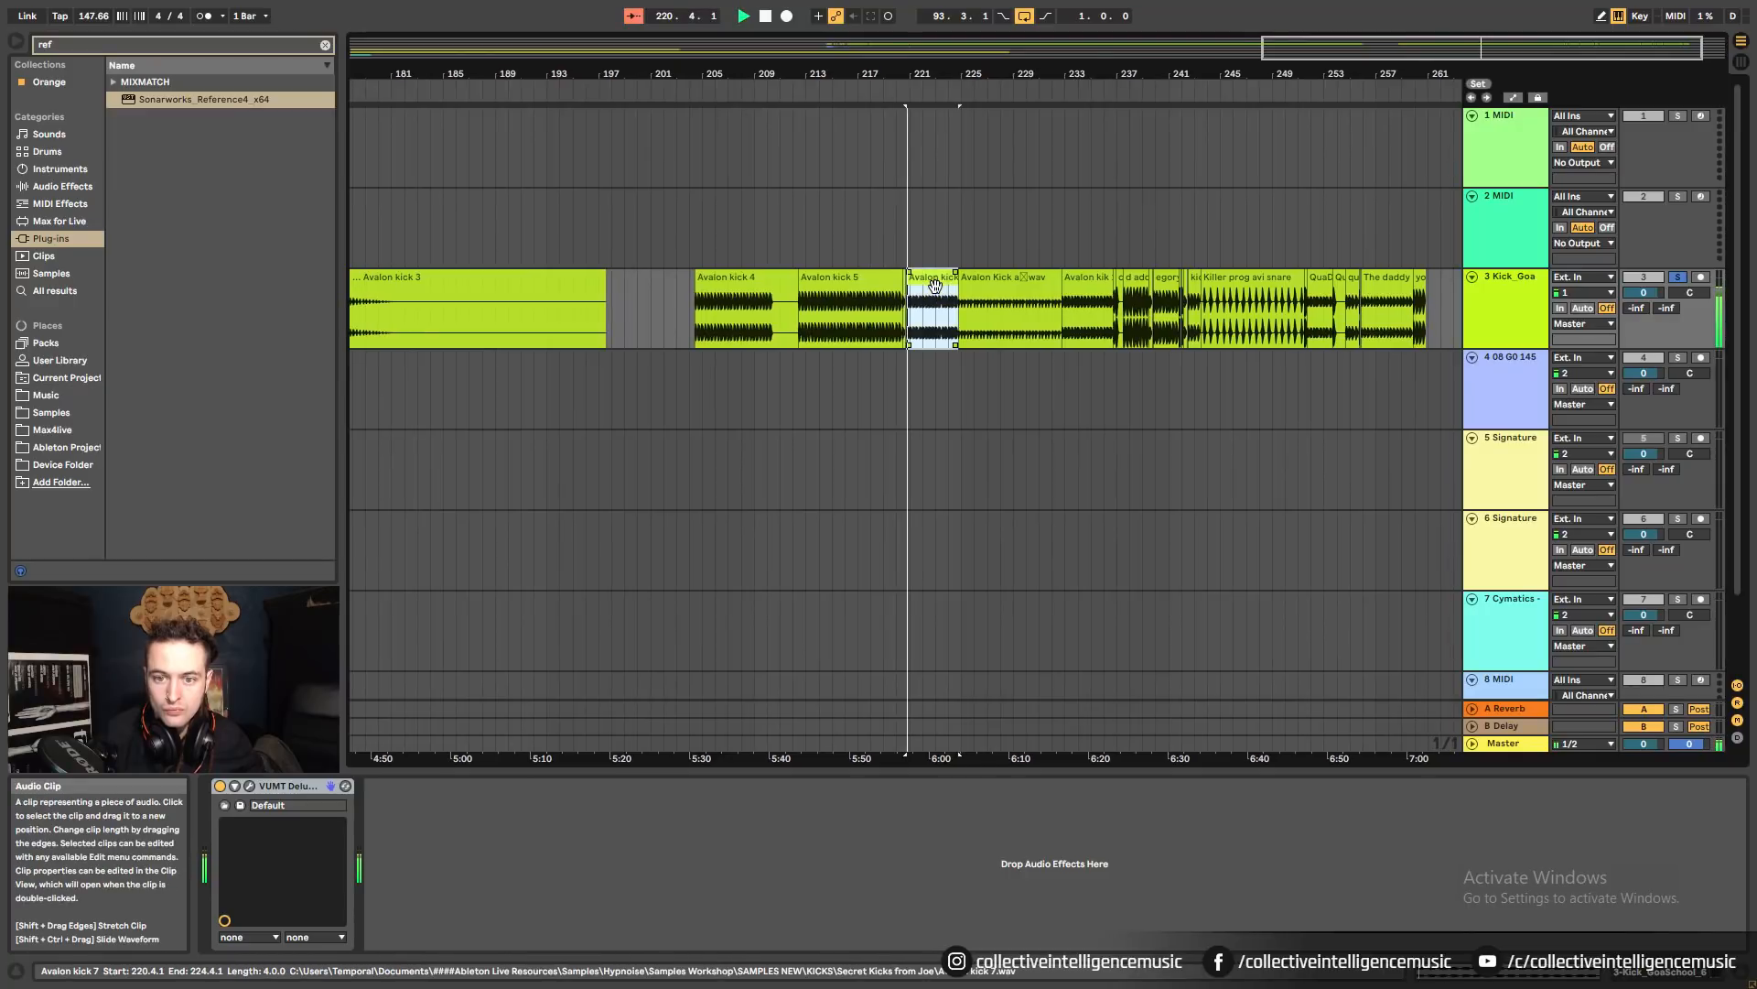
{"action": "left_click", "coordinate": [1016, 281]}
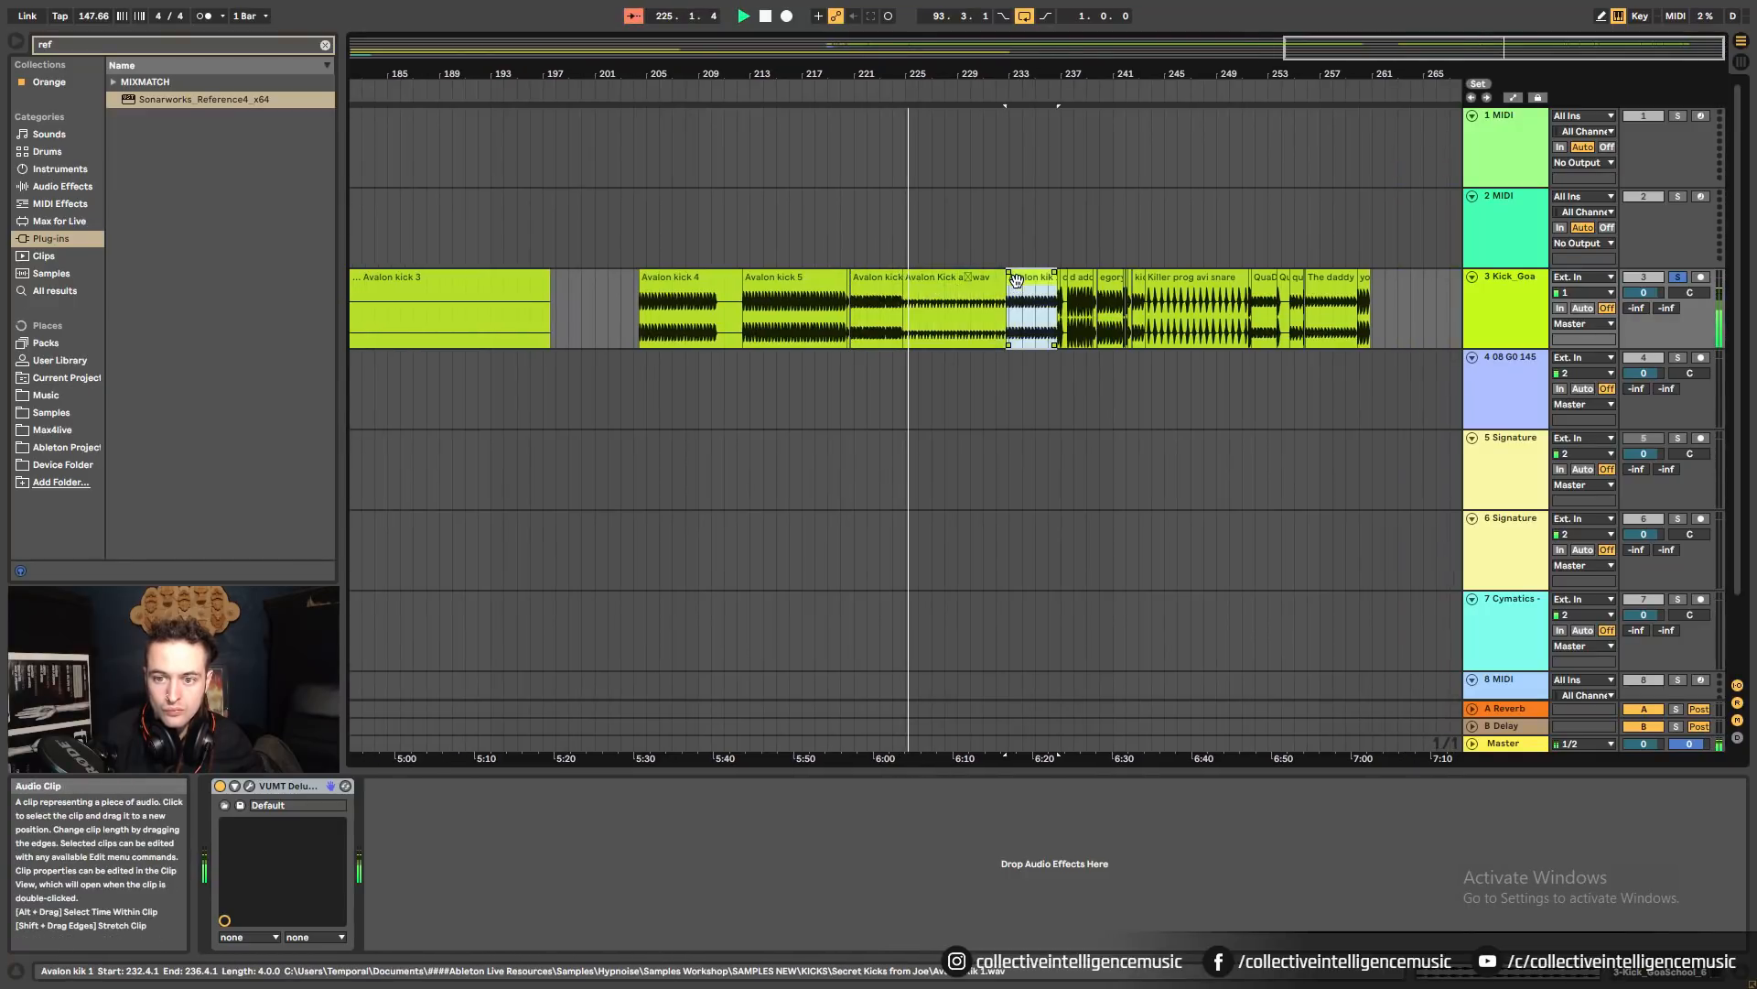
{"action": "left_click_drag", "start_coordinate": [1085, 75], "coordinate": [1087, 174]}
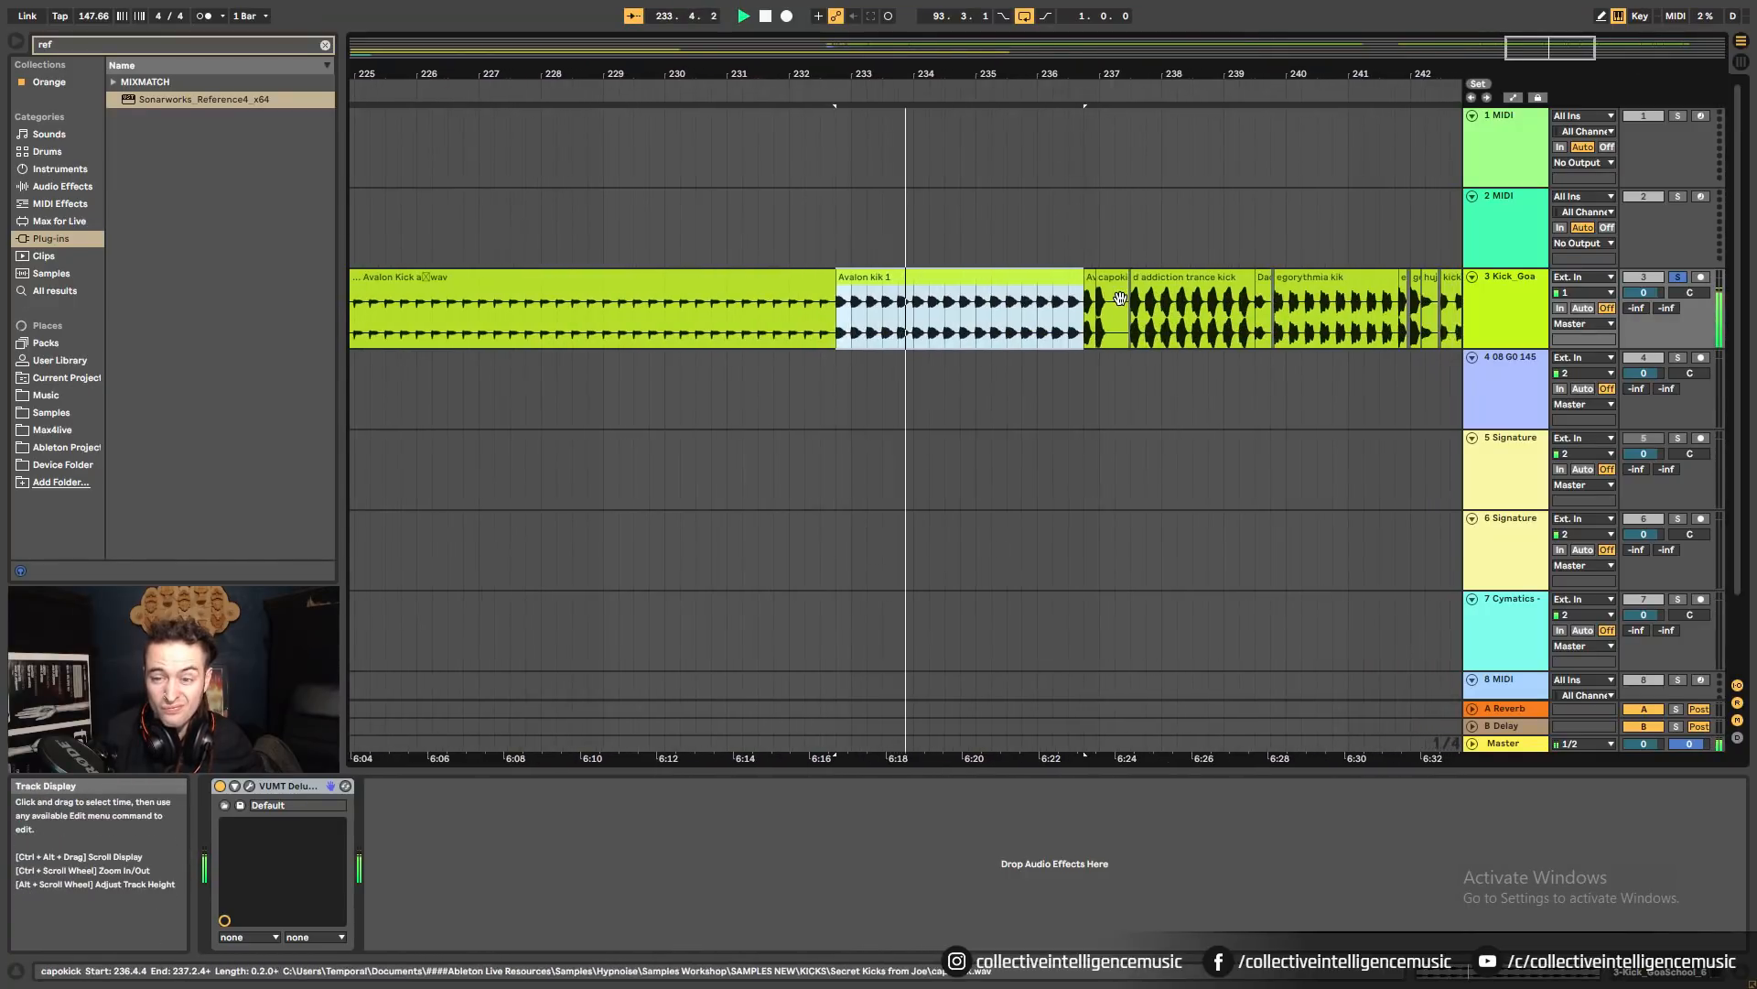
Audition the Avalon Loud rmx clip at 236.4.
{"action": "left_click", "coordinate": [1089, 285]}
{"action": "key", "text": "space"}
{"action": "key", "text": "space"}
{"action": "key", "text": "space"}
{"action": "key", "text": "space"}
{"action": "key", "text": "space"}
Audition the capokick clip at 236.4.4 and move it to around bar 88, ahead of the existing kick section.
{"action": "left_click", "coordinate": [912, 281]}
{"action": "key", "text": "space"}
{"action": "key", "text": "space"}
{"action": "key", "text": "z"}
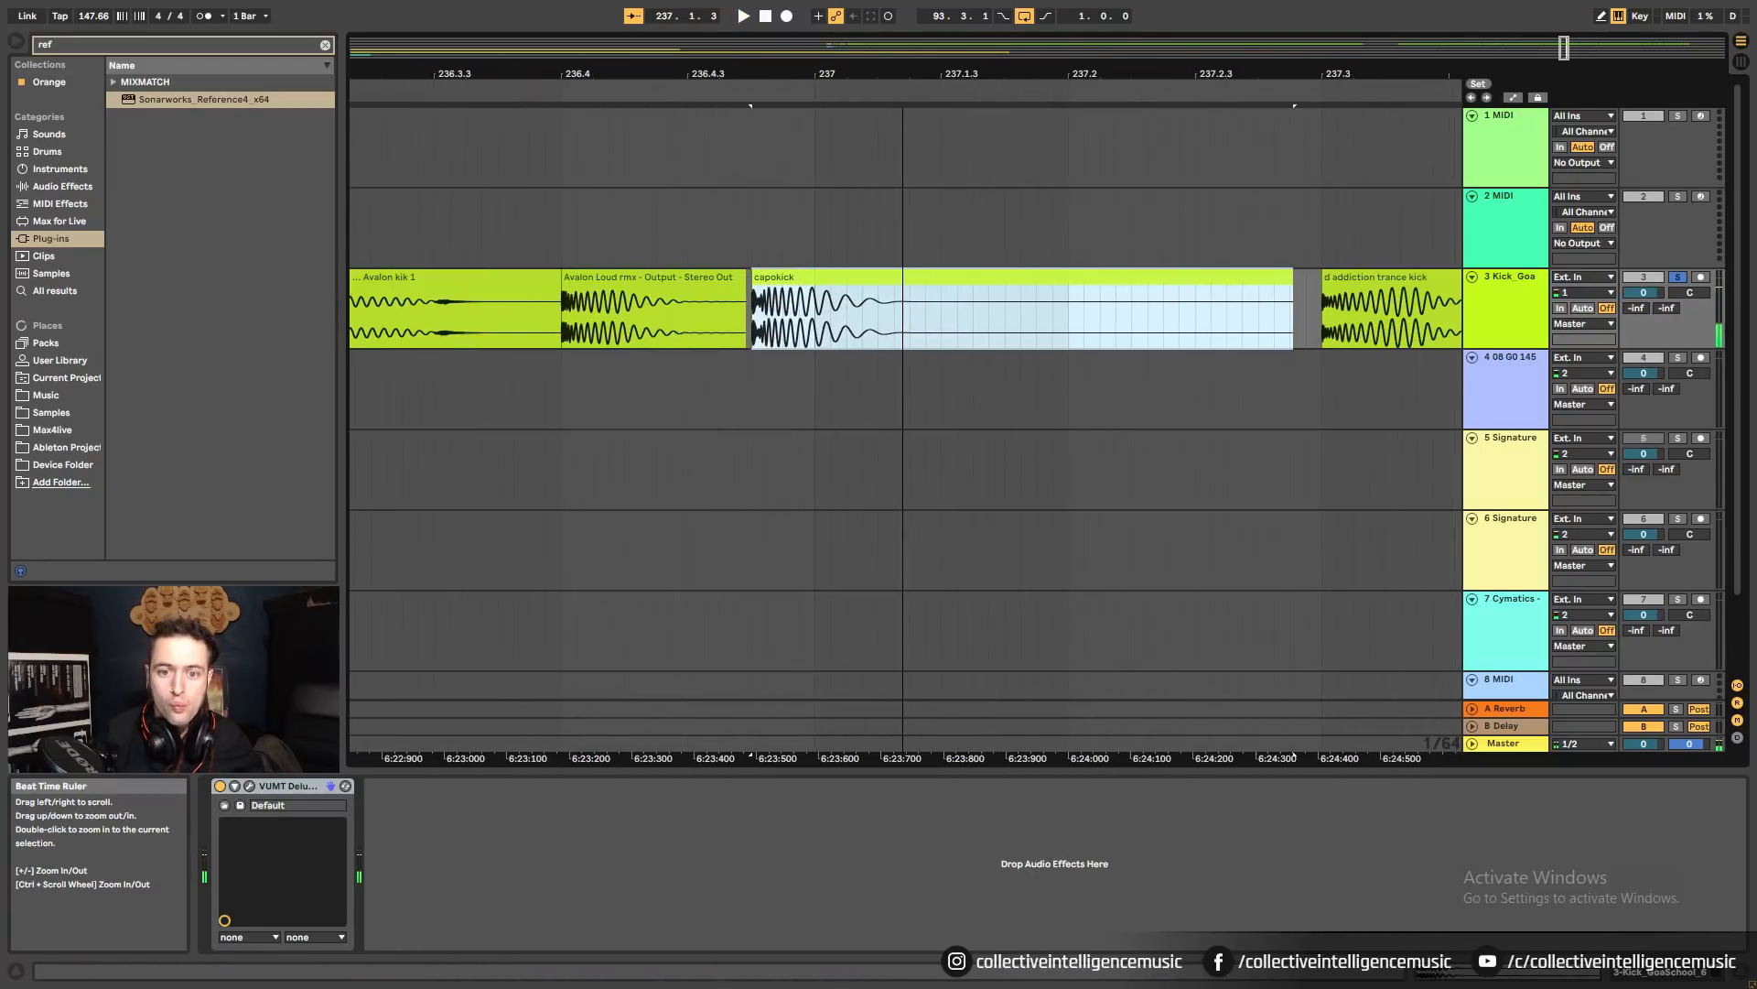
{"action": "key", "text": "space"}
{"action": "key", "text": "space"}
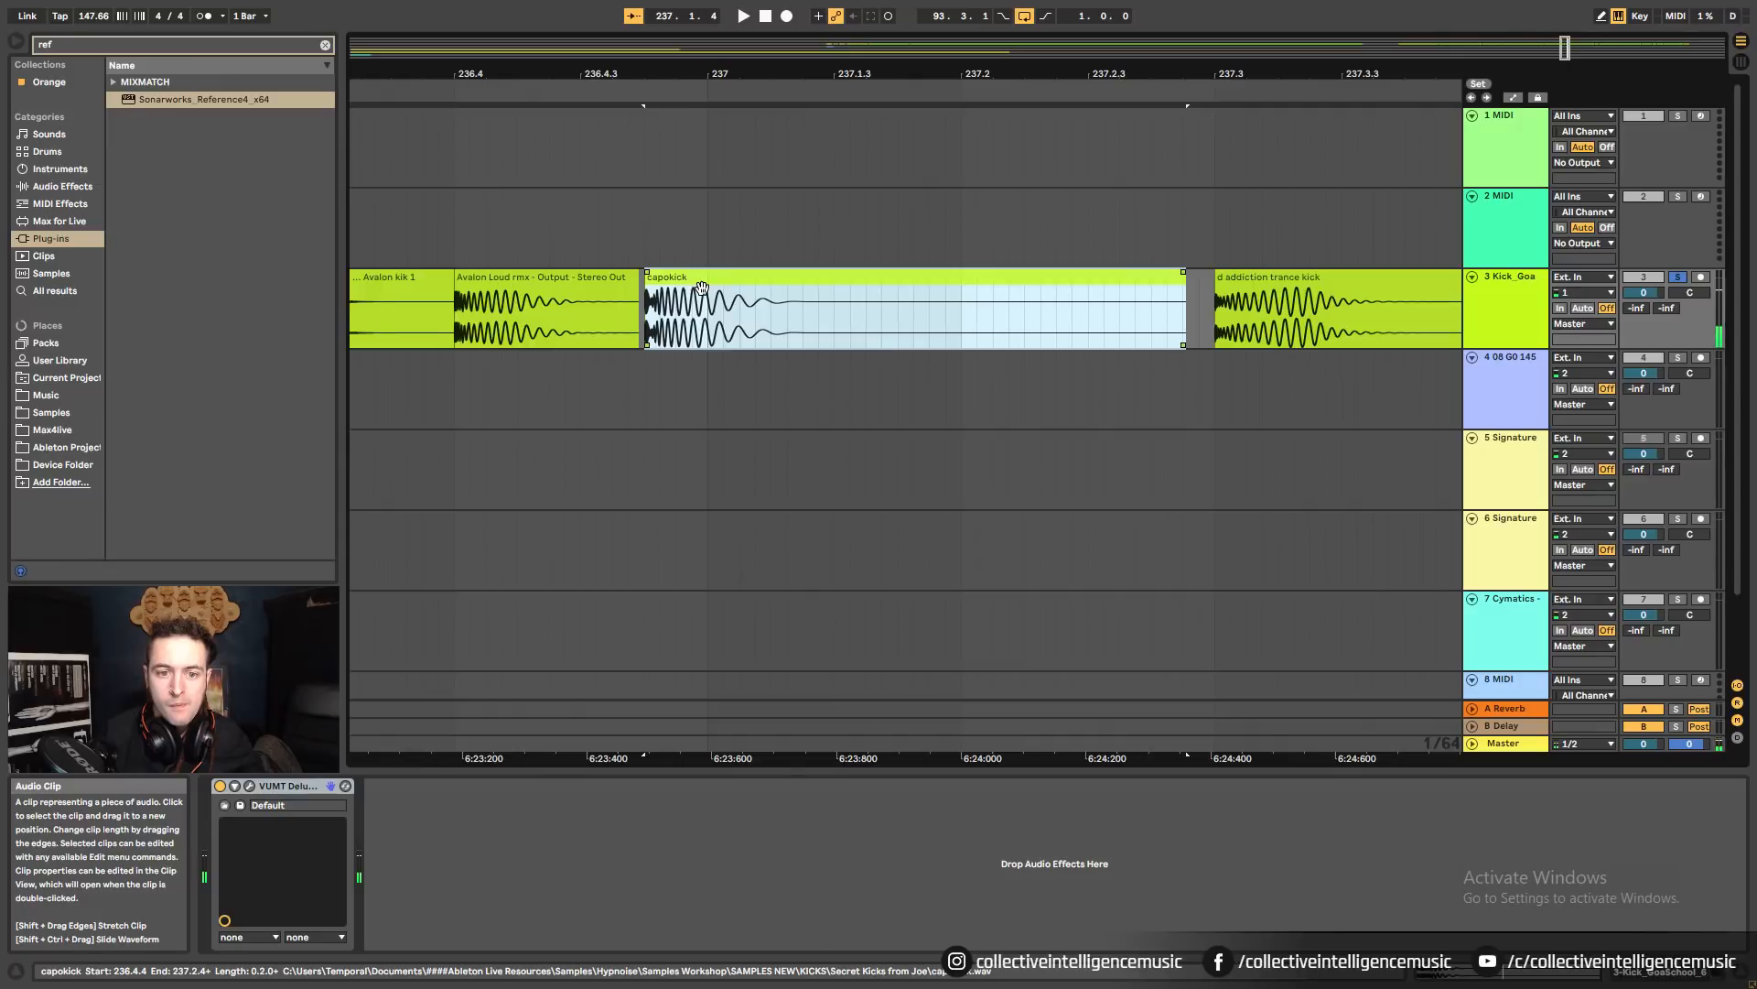
{"action": "key", "text": "space"}
{"action": "key", "text": "space"}
{"action": "left_click_drag", "start_coordinate": [1018, 75], "coordinate": [1018, 6]}
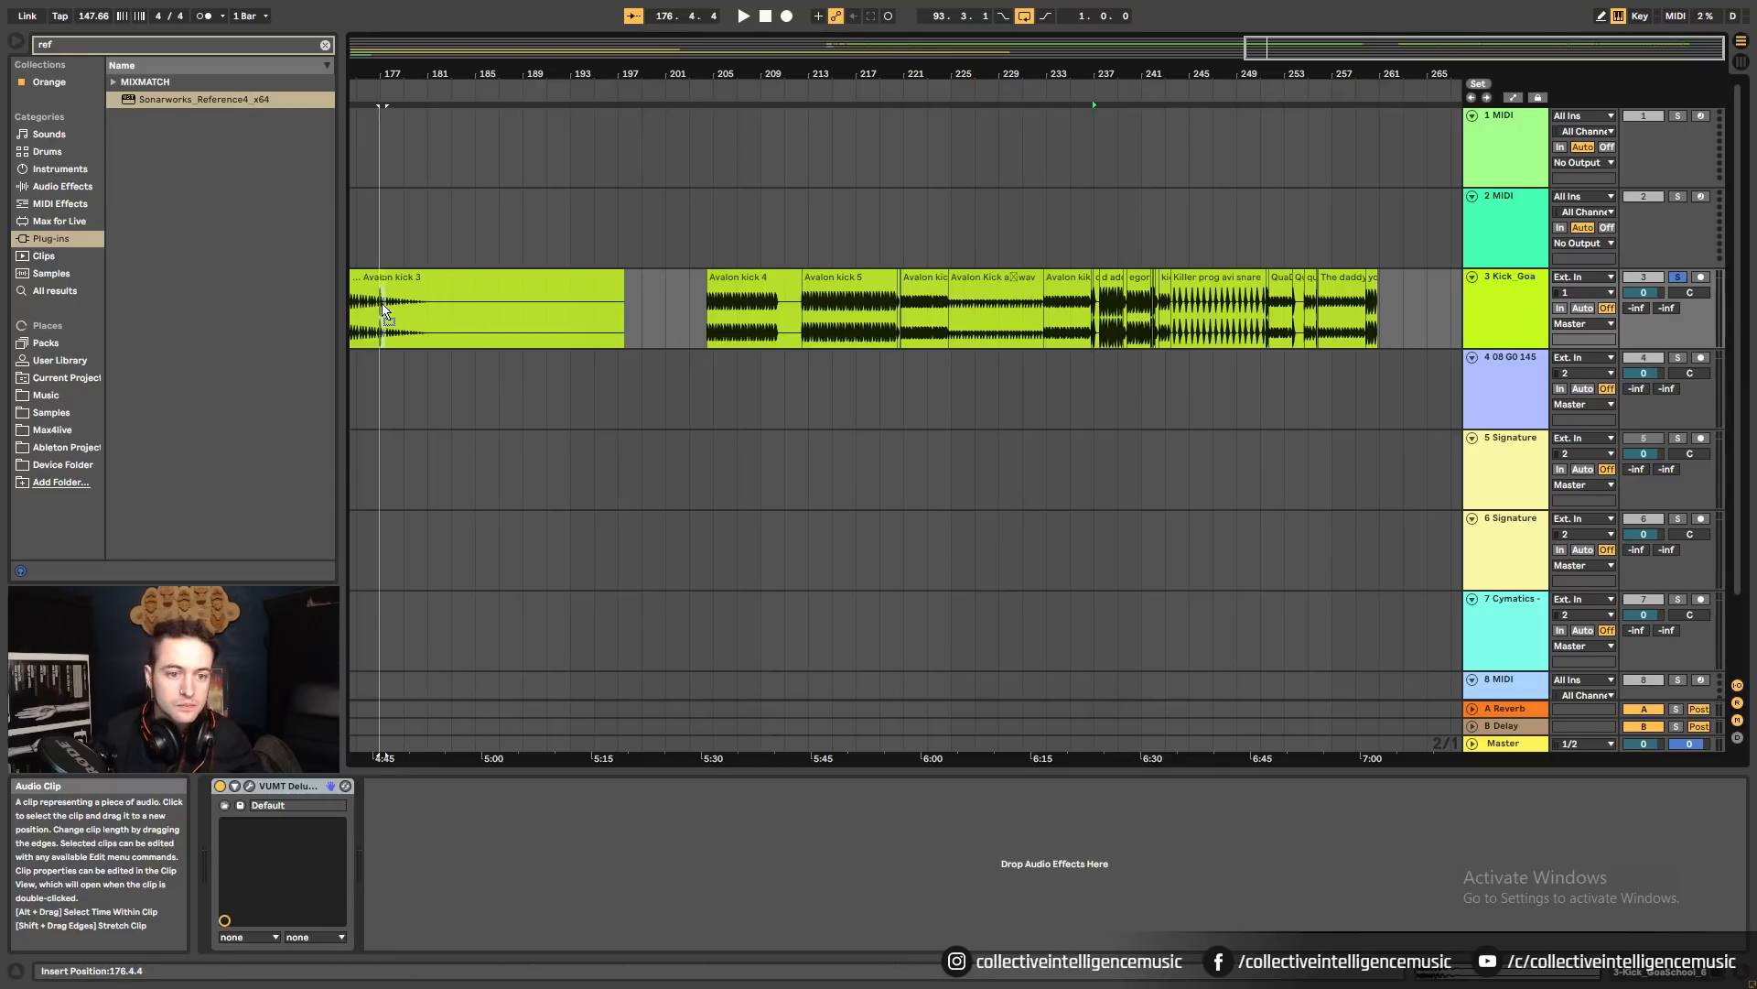
{"action": "left_click_drag", "start_coordinate": [562, 79], "coordinate": [1146, 18]}
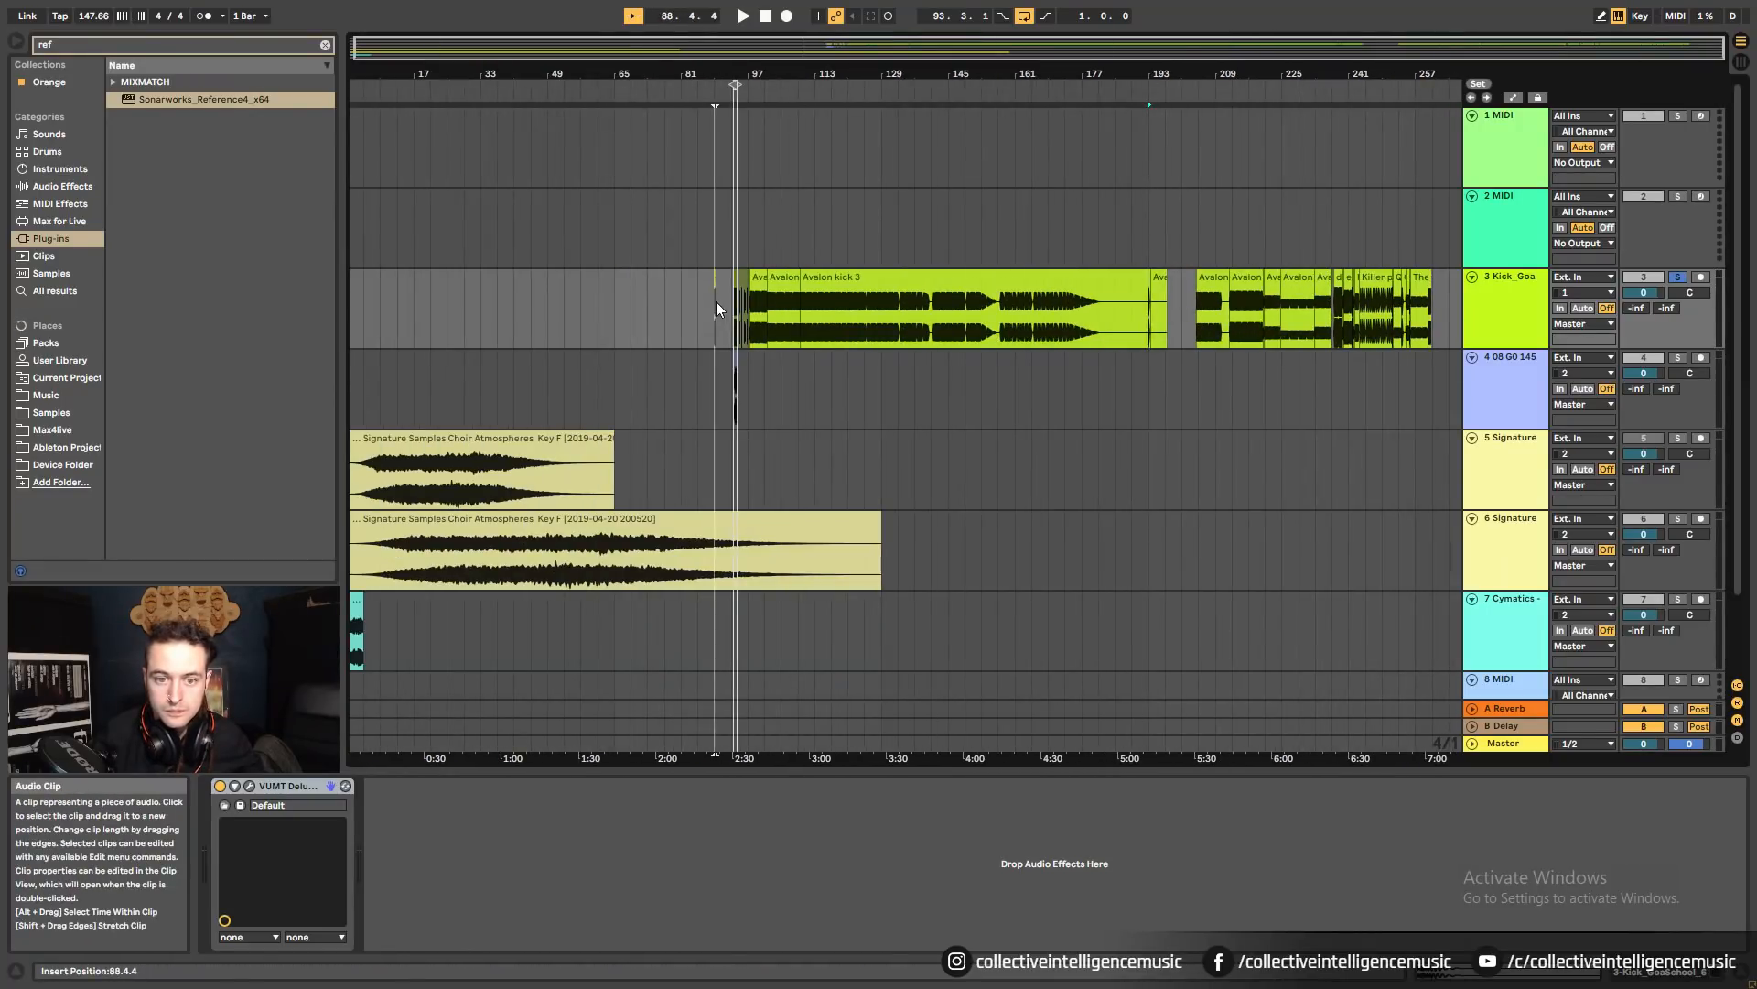
Audition the kick clips around bars 241 and 242, including eskimokick and huja quadrafuzzed.
{"action": "left_click", "coordinate": [1338, 288]}
{"action": "key", "text": "space"}
{"action": "left_click_drag", "start_coordinate": [1349, 76], "coordinate": [869, 142]}
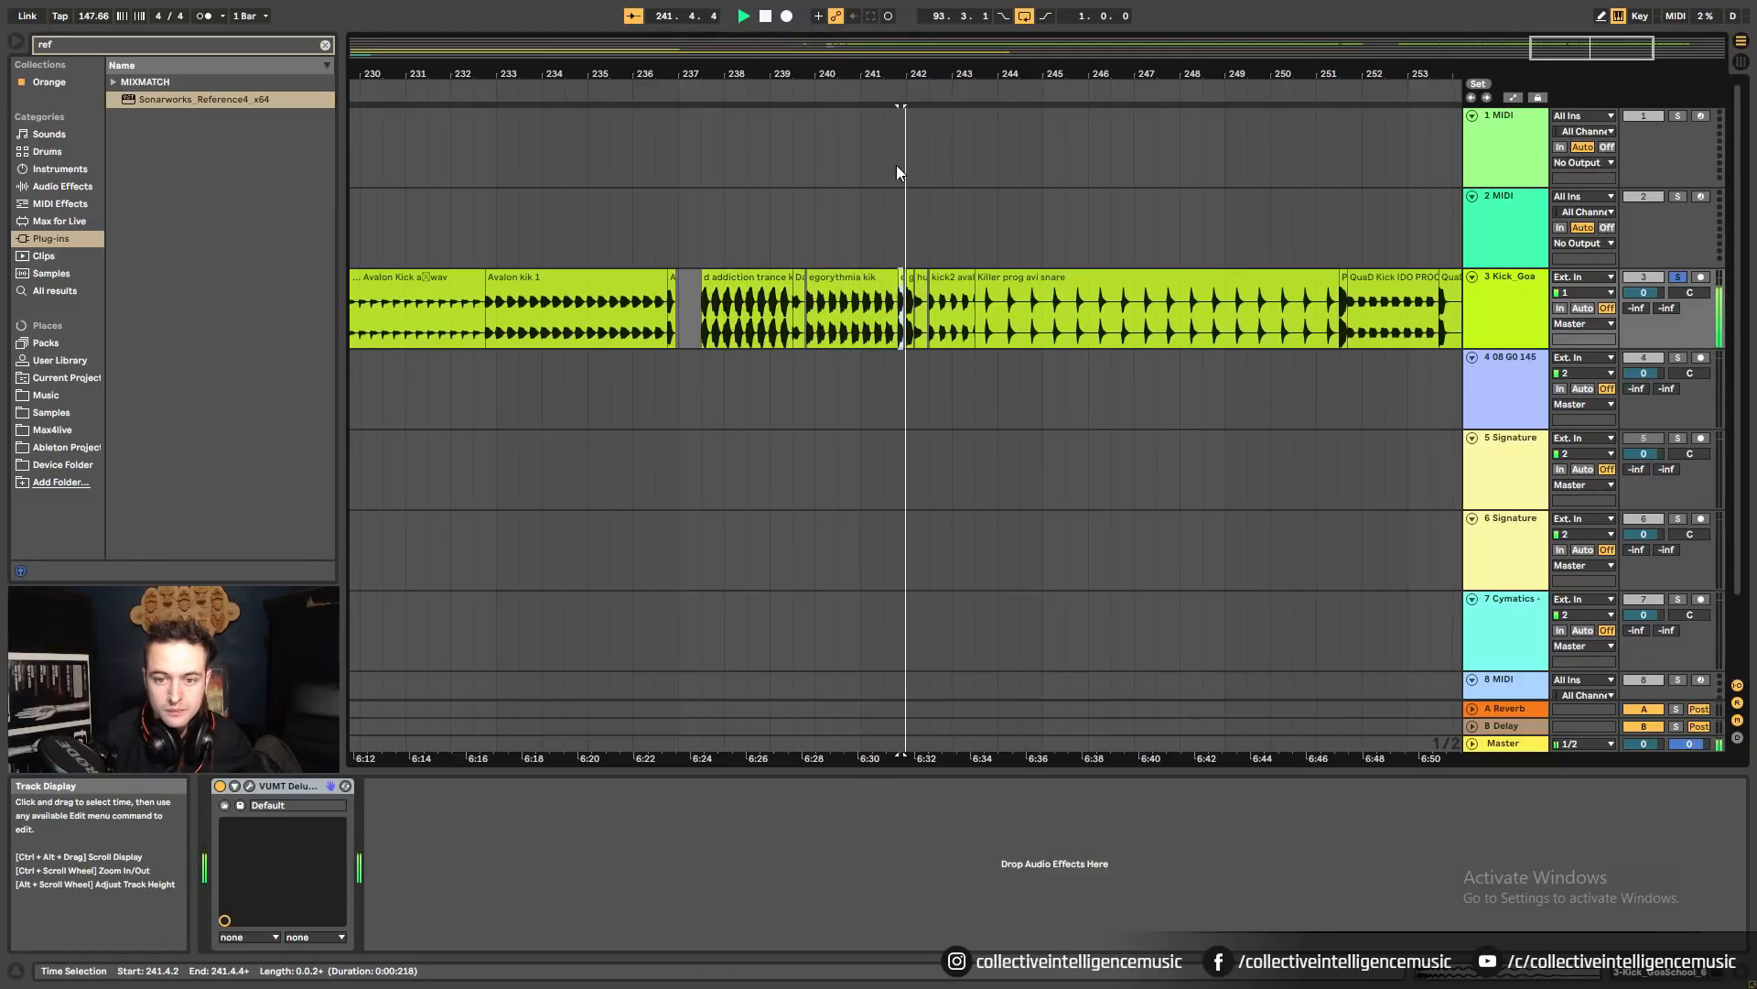
{"action": "left_click", "coordinate": [899, 277]}
{"action": "key", "text": "space"}
{"action": "key", "text": "space"}
{"action": "left_click_drag", "start_coordinate": [904, 75], "coordinate": [905, 192]}
{"action": "key", "text": "space"}
{"action": "key", "text": "space"}
{"action": "key", "text": "space"}
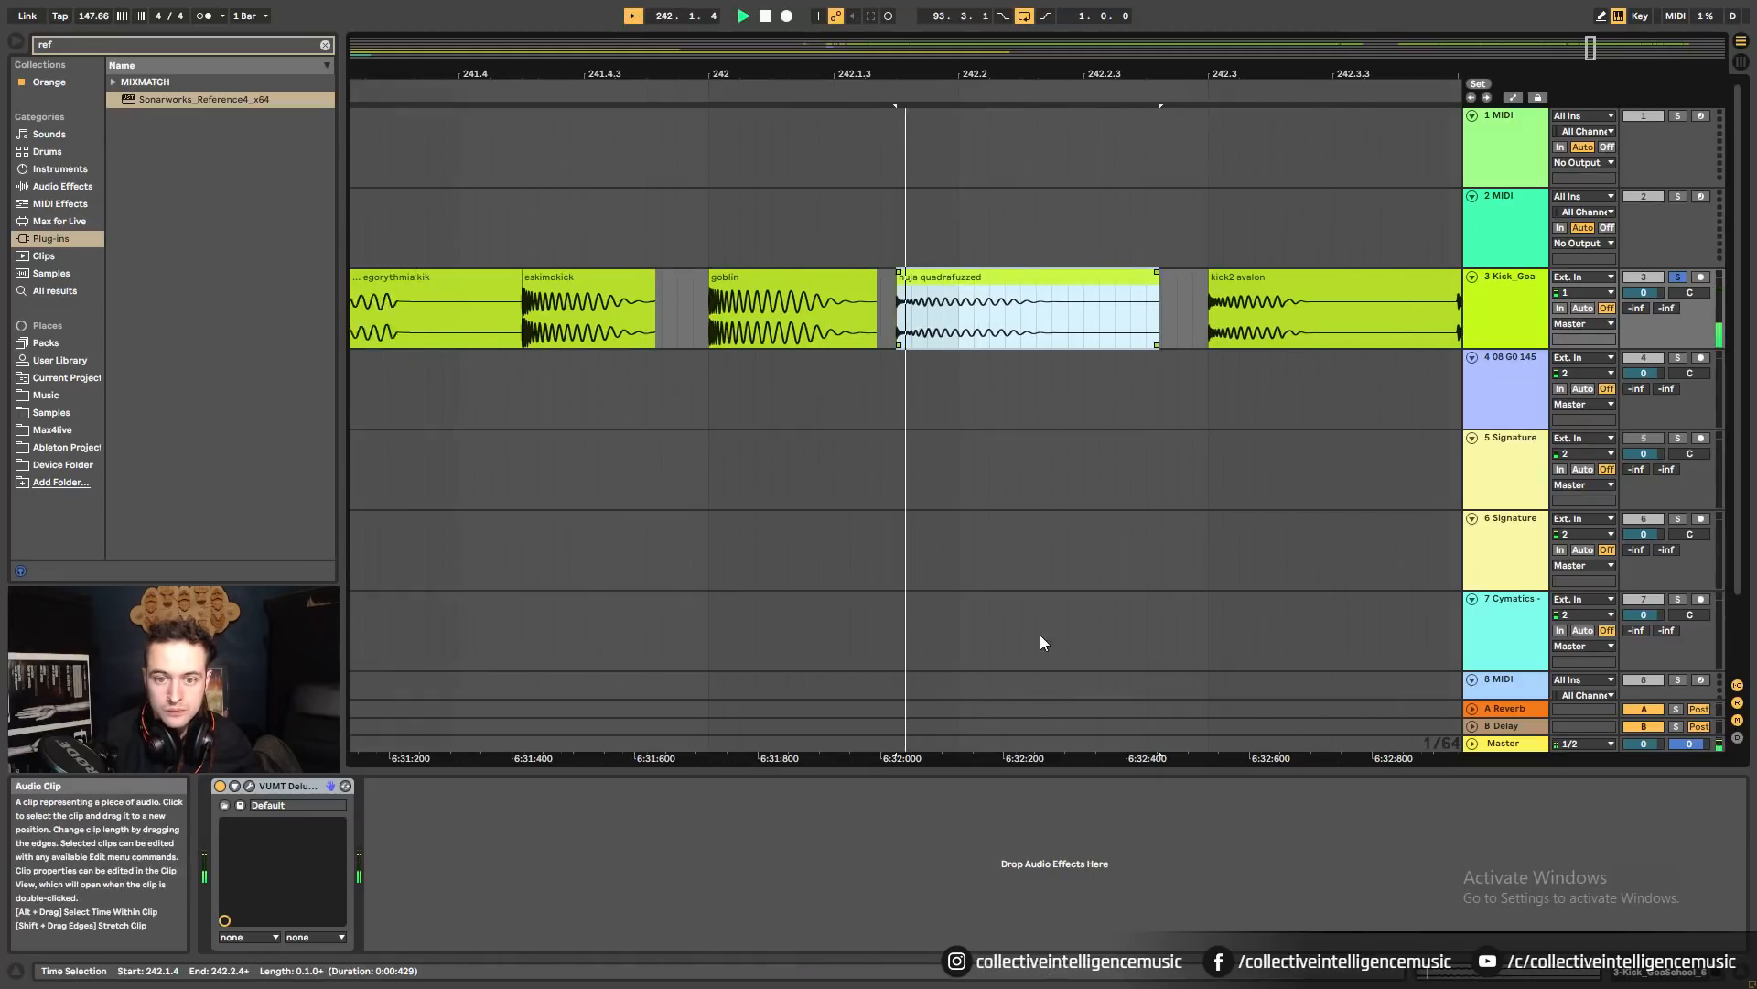
Show the huja quadrafuzzed clip's sample settings, raise its gain to 9.06 dB and replay it.
{"action": "key", "text": "space"}
{"action": "left_click", "coordinate": [1509, 972]}
{"action": "key", "text": "space"}
{"action": "left_click_drag", "start_coordinate": [351, 903], "coordinate": [350, 888]}
{"action": "key", "text": "space"}
{"action": "key", "text": "space"}
{"action": "key", "text": "space"}
{"action": "key", "text": "space"}
{"action": "key", "text": "space"}
{"action": "key", "text": "space"}
{"action": "key", "text": "space"}
{"action": "key", "text": "space"}
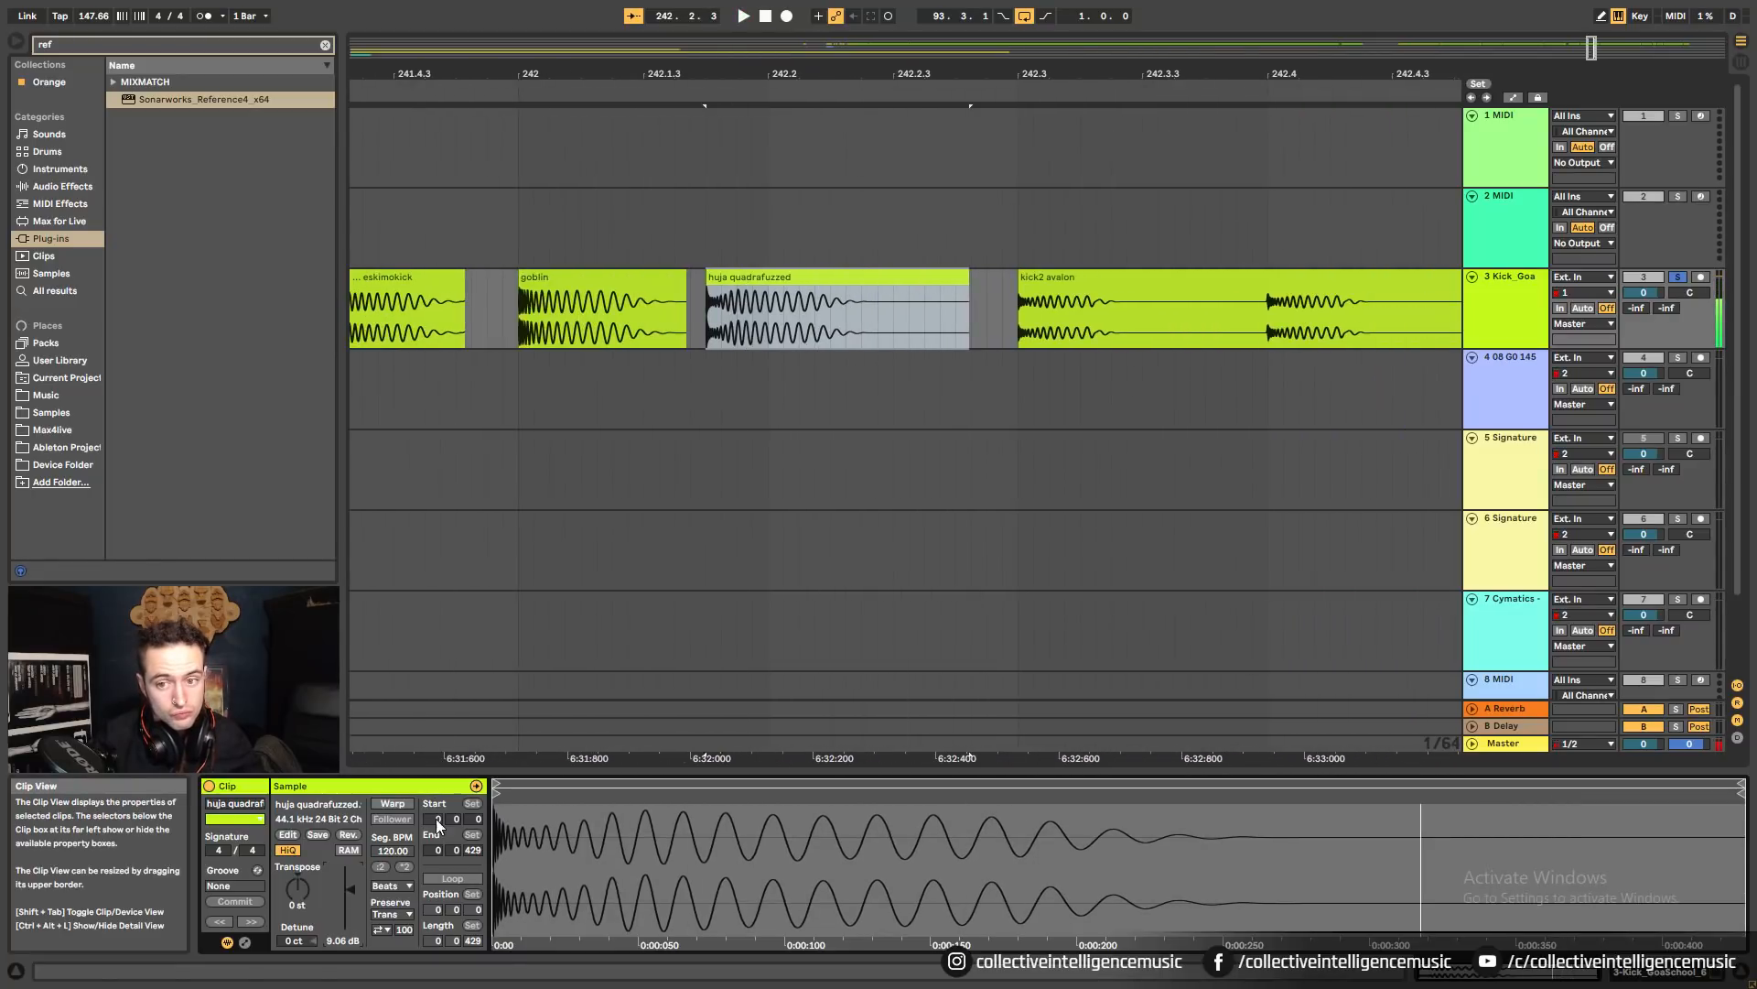
Raise the kick2 avalon clip's gain to 4.69 dB and audition it.
{"action": "left_click", "coordinate": [1043, 278]}
{"action": "key", "text": "space"}
{"action": "key", "text": "space"}
{"action": "left_click_drag", "start_coordinate": [350, 904], "coordinate": [351, 897]}
{"action": "key", "text": "space"}
{"action": "key", "text": "space"}
{"action": "key", "text": "space"}
Audition the Killer prog avi snare clip and the short clip right after it at bar 251.
{"action": "left_click_drag", "start_coordinate": [952, 76], "coordinate": [700, 37]}
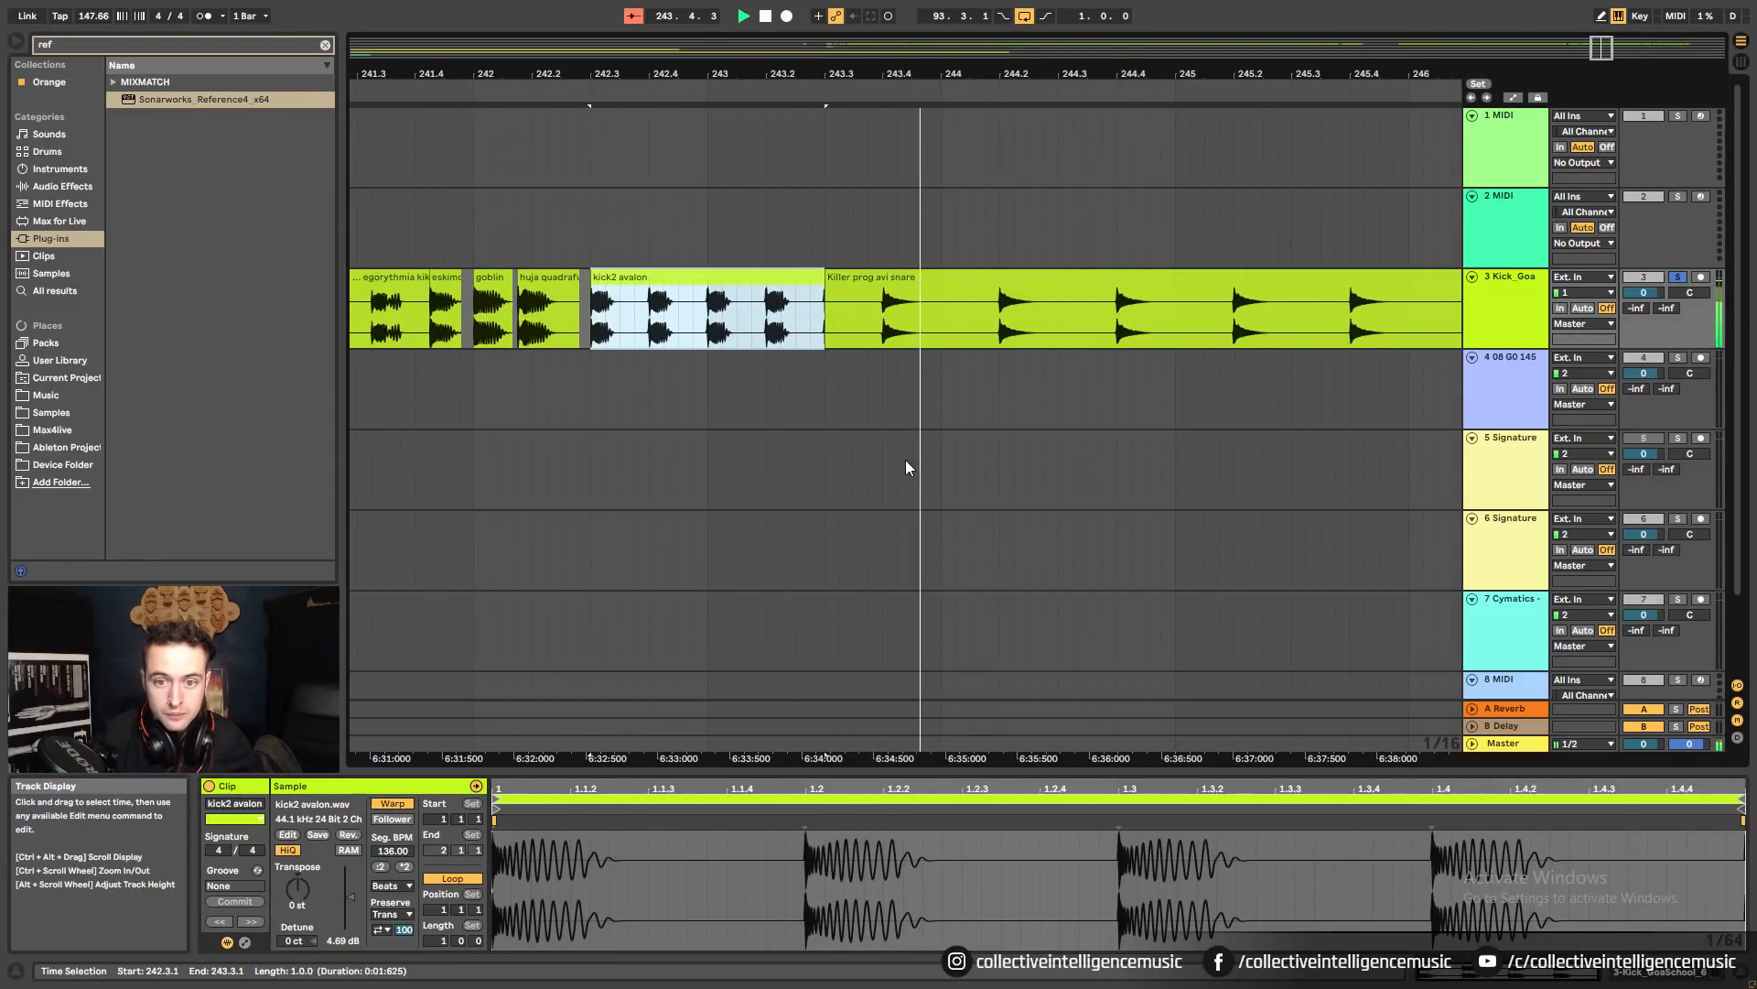
{"action": "left_click_drag", "start_coordinate": [943, 65], "coordinate": [591, 23]}
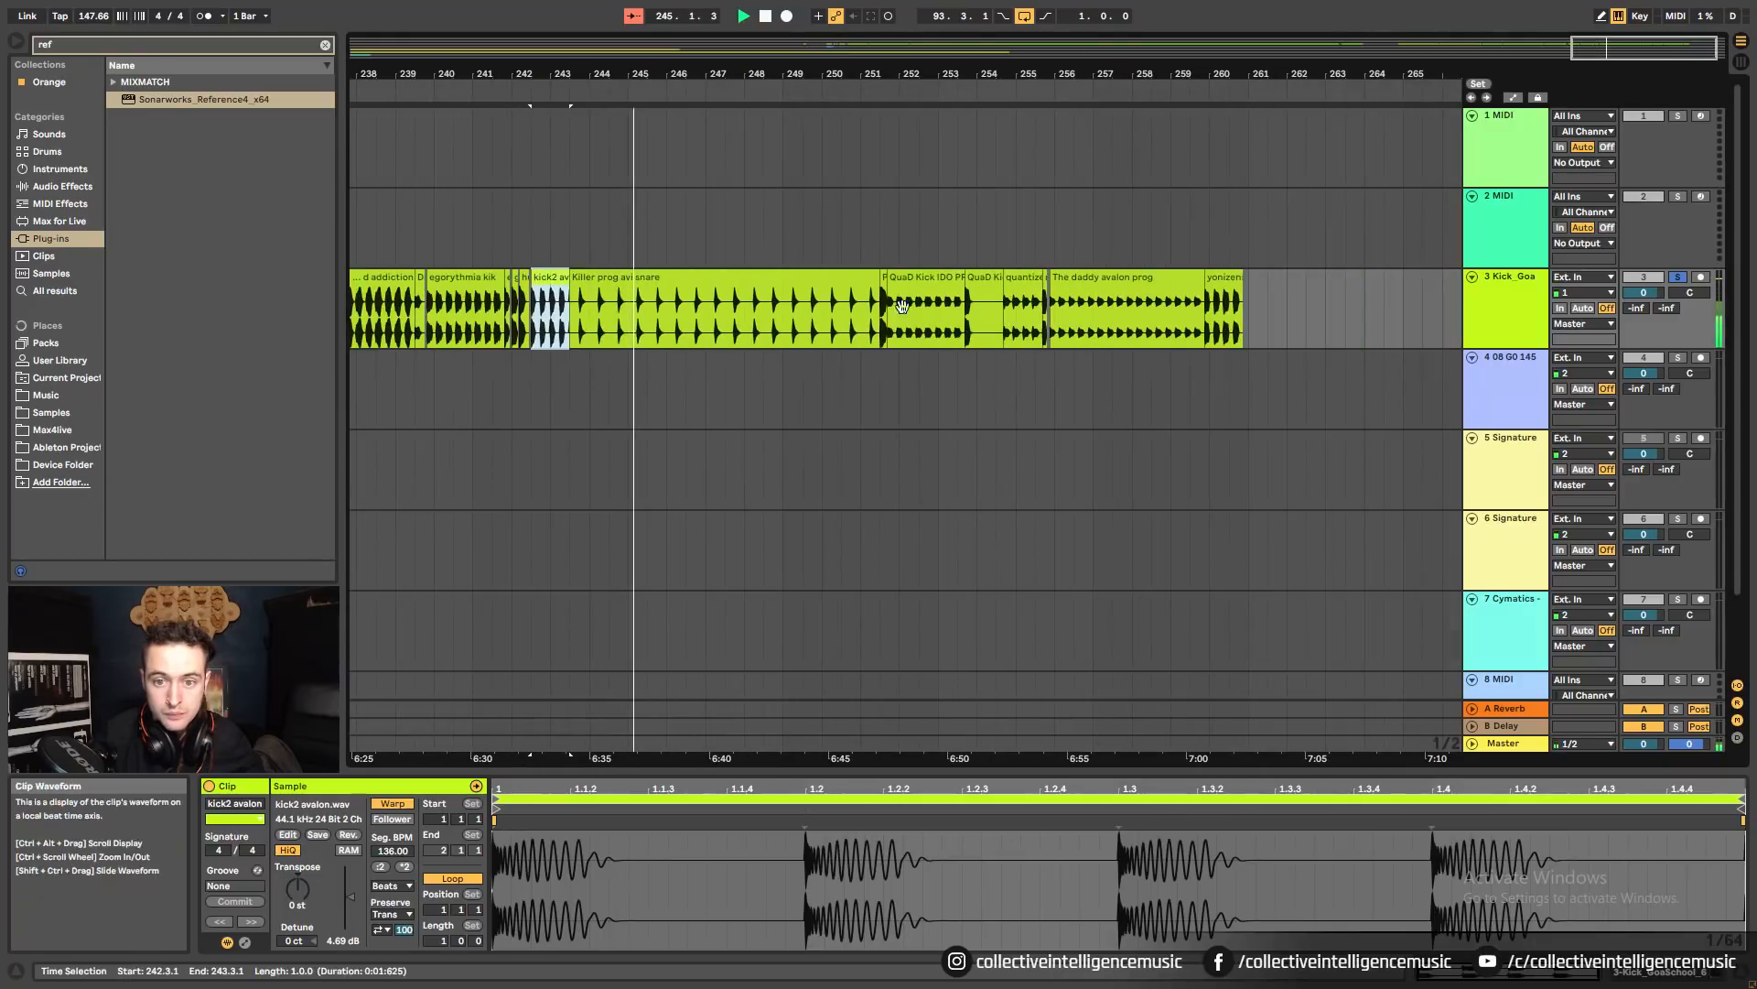
{"action": "left_click", "coordinate": [883, 273]}
{"action": "key", "text": "space"}
{"action": "key", "text": "space"}
{"action": "key", "text": "space"}
{"action": "key", "text": "space"}
Raise the QuaD Kick IDO PROCESS clip's gain to 7.88 dB and play it.
{"action": "left_click", "coordinate": [929, 276]}
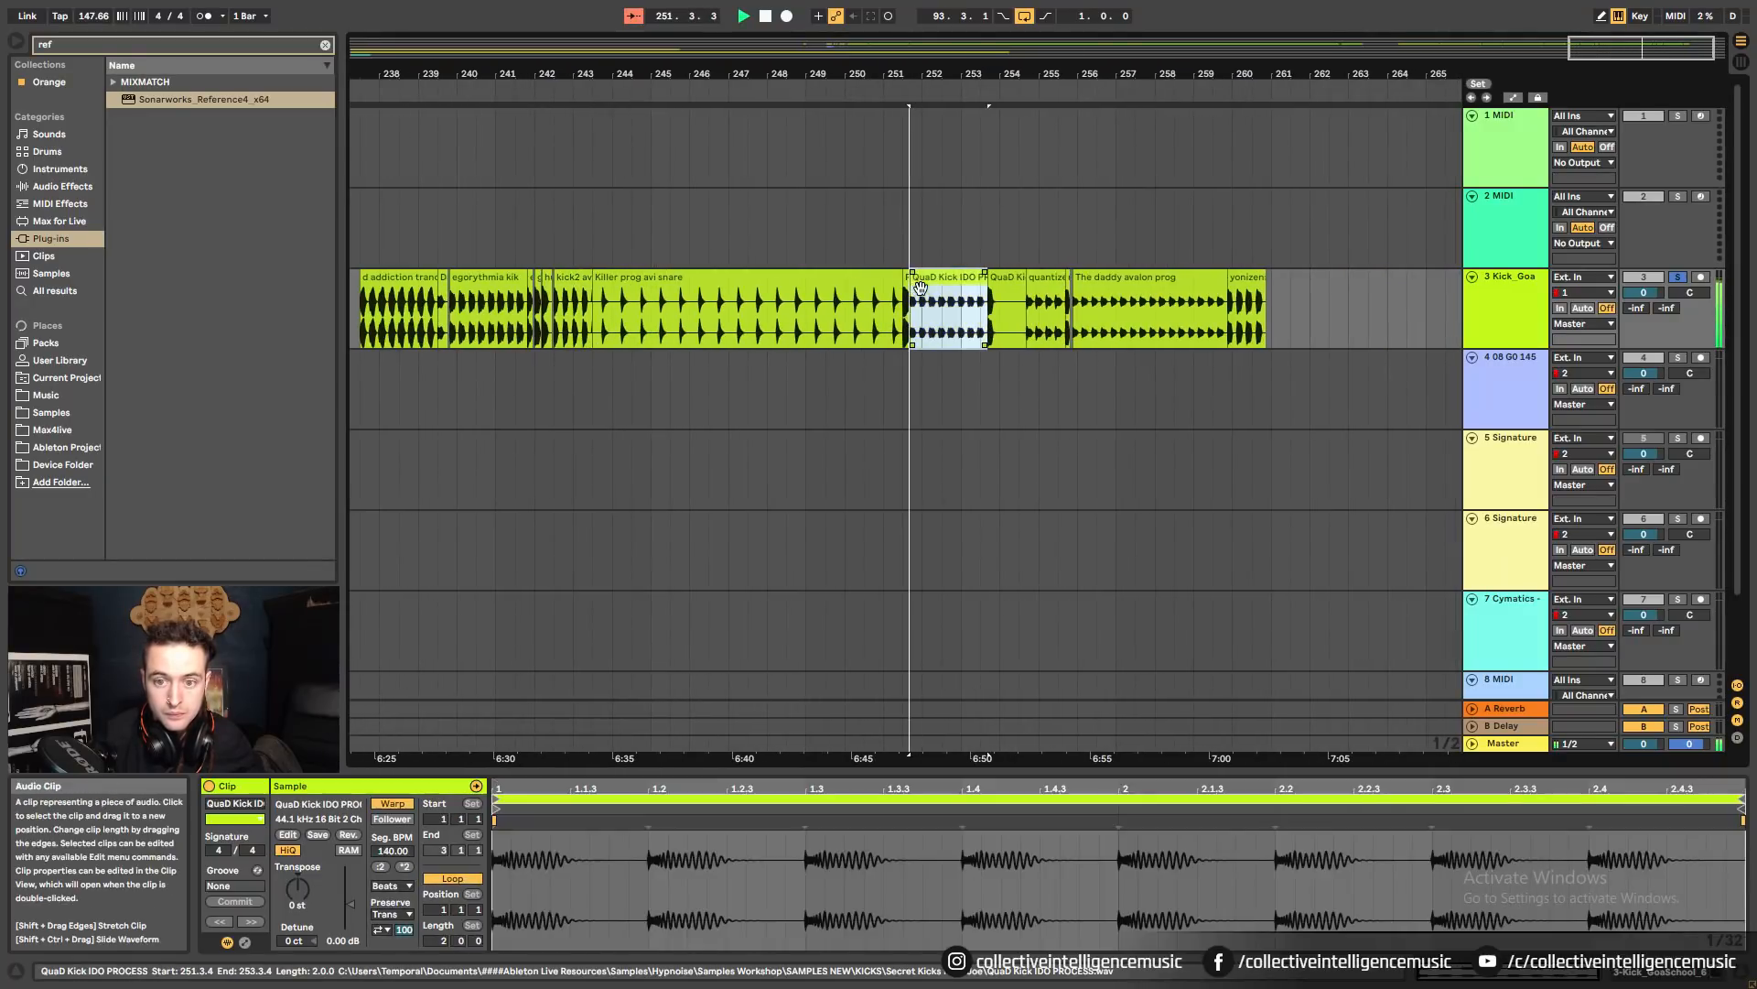
{"action": "left_click_drag", "start_coordinate": [350, 904], "coordinate": [350, 892]}
{"action": "key", "text": "space"}
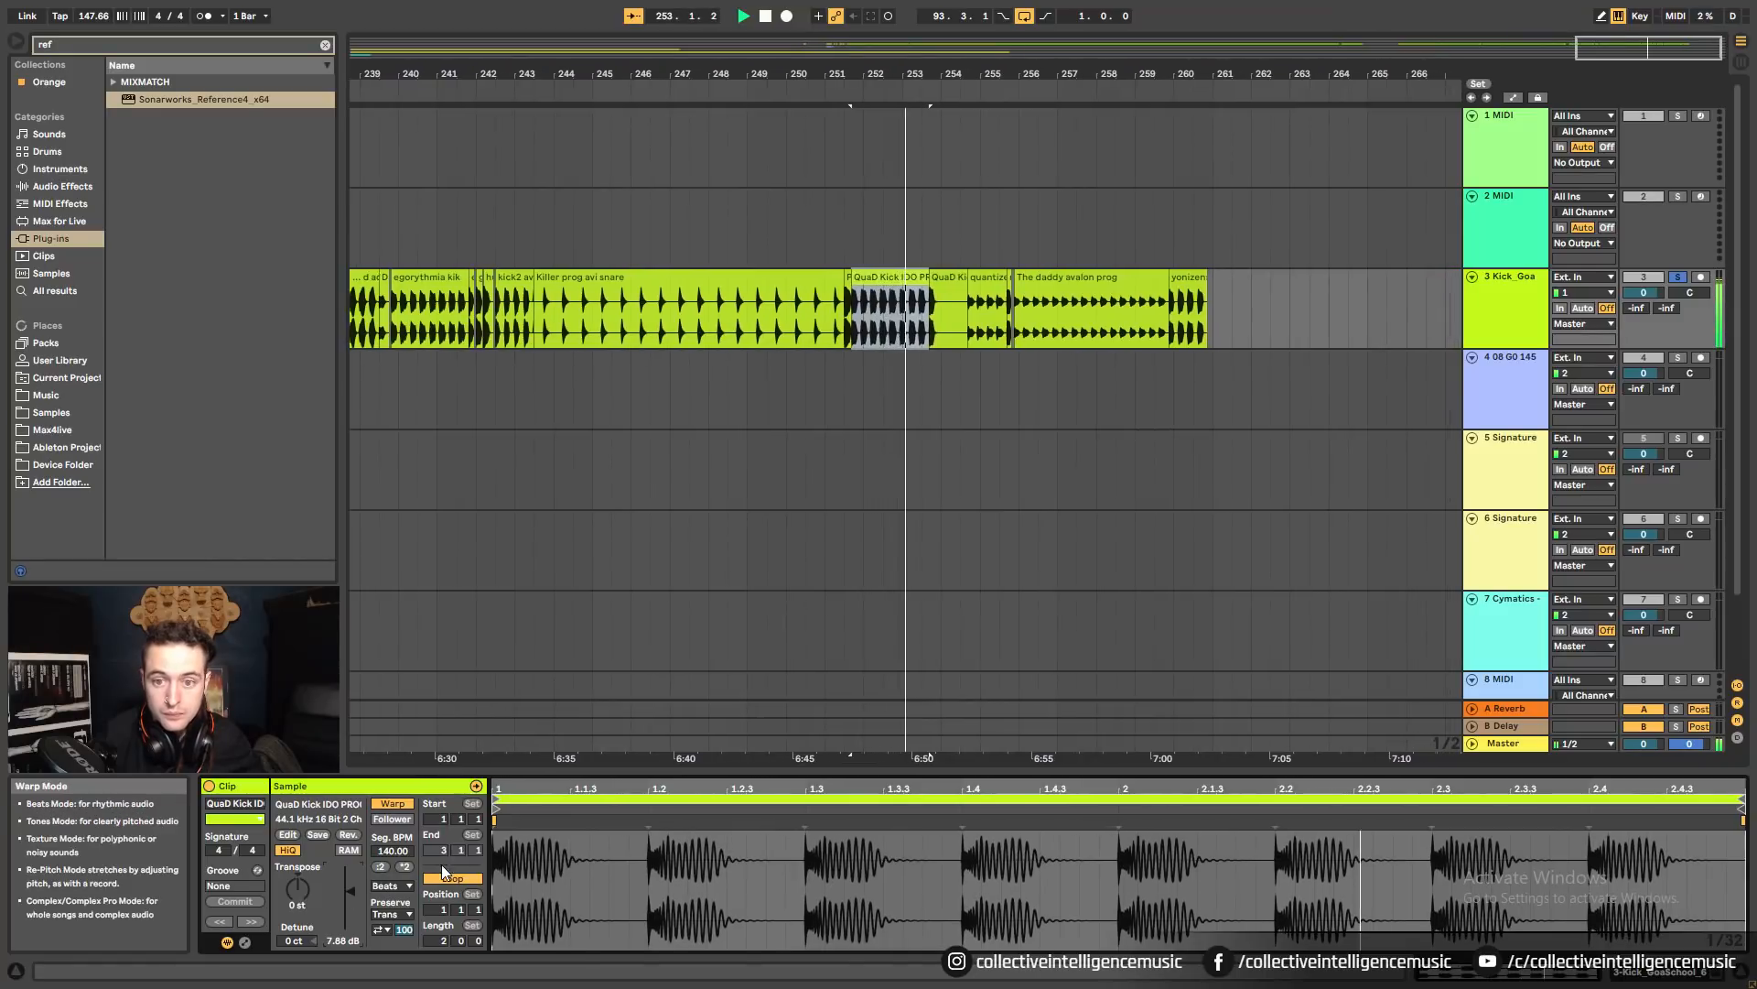
Audition the QuaD kick clips around bar 253 and reselect the QuaD Kick IDO PROCESS clip.
{"action": "left_click", "coordinate": [932, 276]}
{"action": "key", "text": "space"}
{"action": "key", "text": "space"}
{"action": "key", "text": "space"}
{"action": "key", "text": "space"}
{"action": "key", "text": "space"}
{"action": "left_click", "coordinate": [844, 282]}
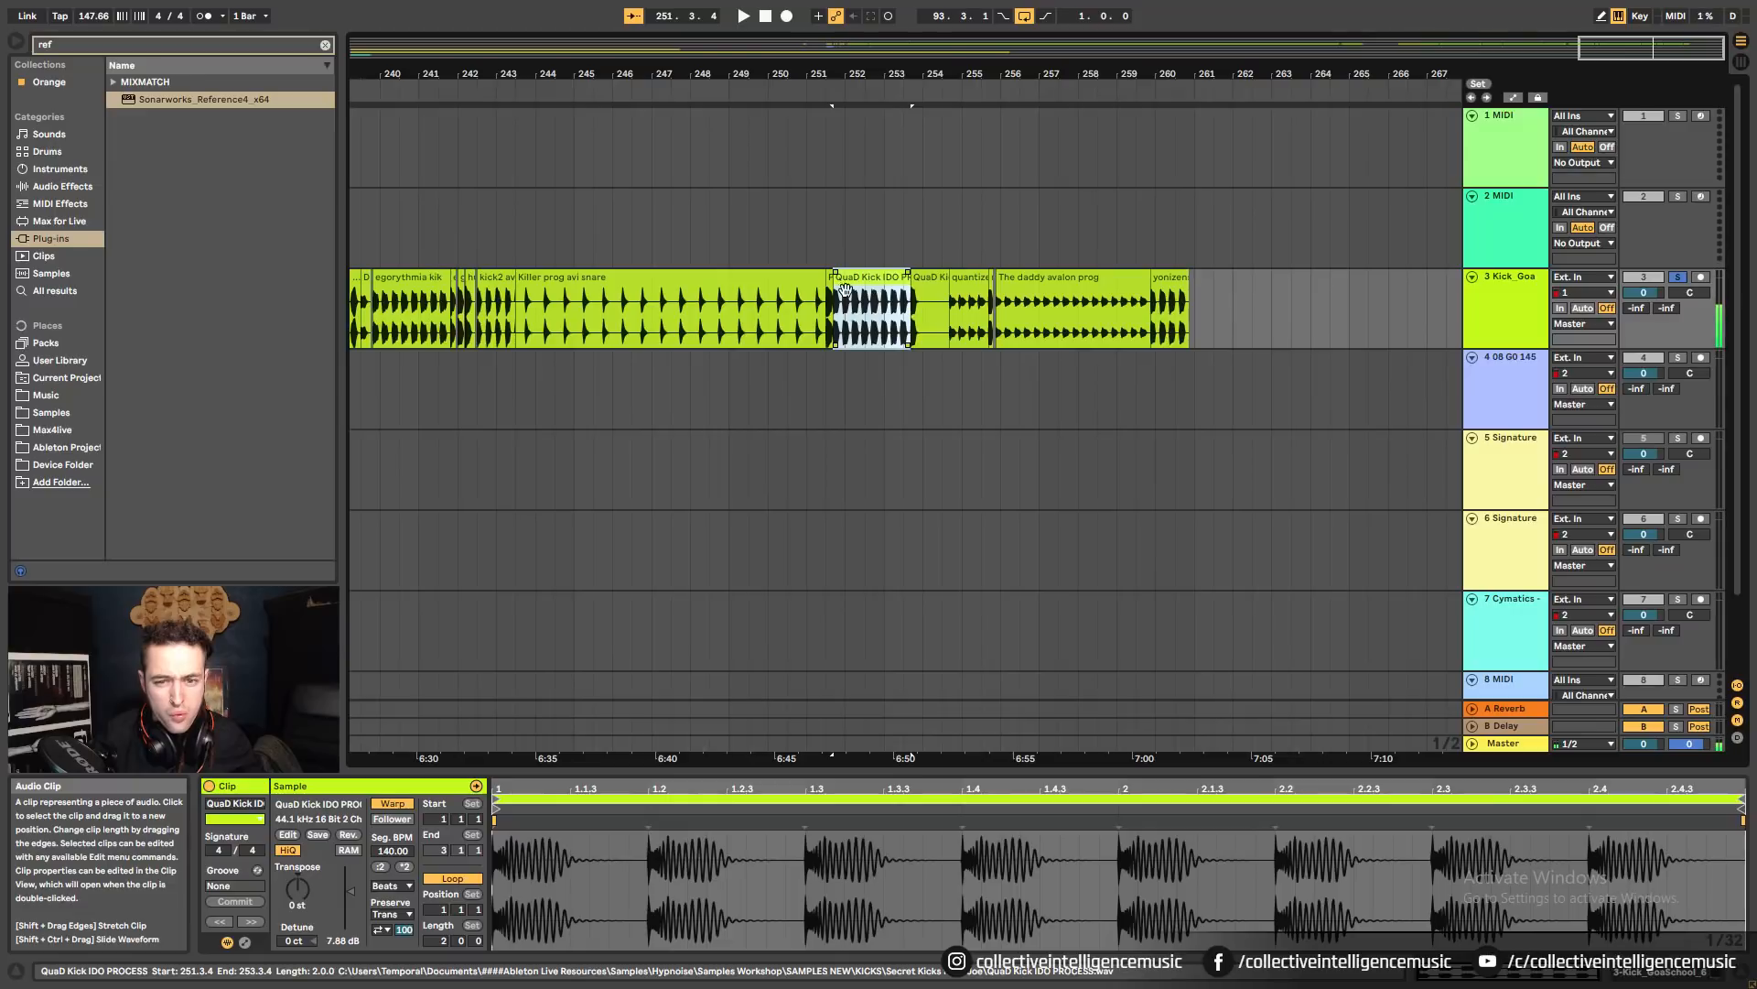
Audition the short clip at bar 251, then delete Killer prog avi snare, that clip and QuaD Kick IDO PROCESS.
{"action": "left_click", "coordinate": [830, 281]}
{"action": "key", "text": "space"}
{"action": "key", "text": "space"}
{"action": "left_click", "coordinate": [921, 284]}
{"action": "left_click", "coordinate": [705, 286], "text": "shift"}
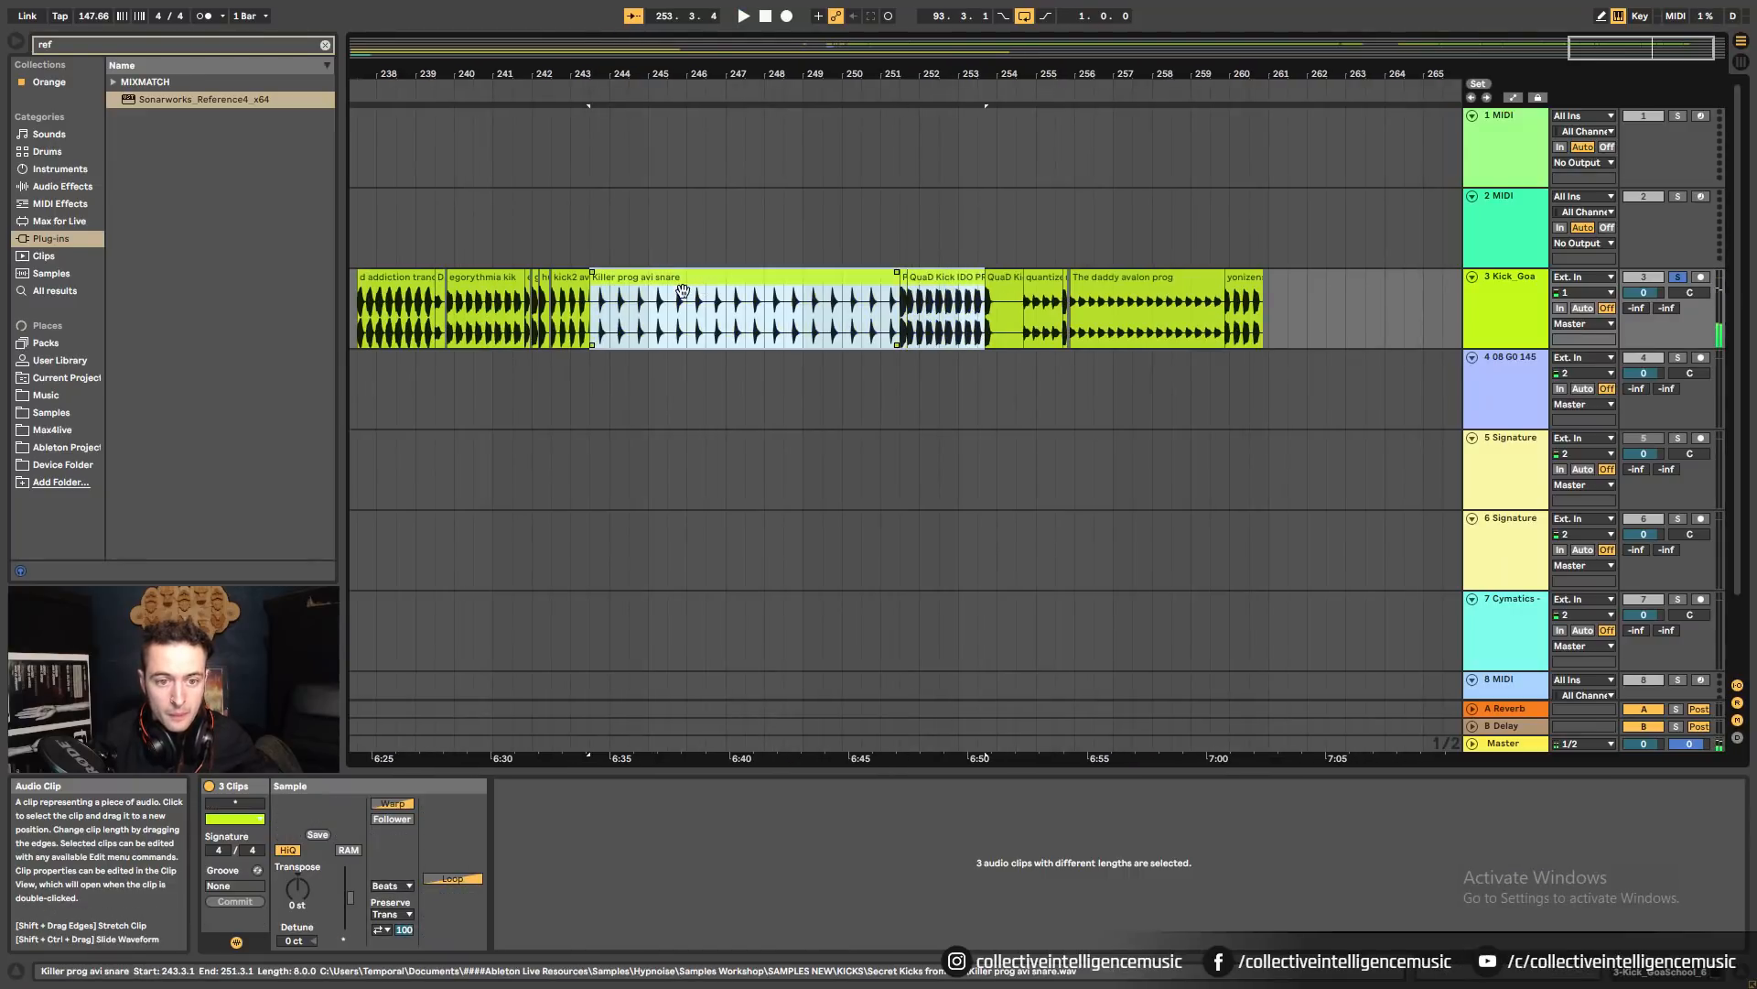
{"action": "key", "text": "Delete"}
Audition the kick2 avalon clip before bar 243 and delete it.
{"action": "left_click", "coordinate": [569, 282]}
{"action": "key", "text": "space"}
{"action": "key", "text": "space"}
{"action": "key", "text": "Delete"}
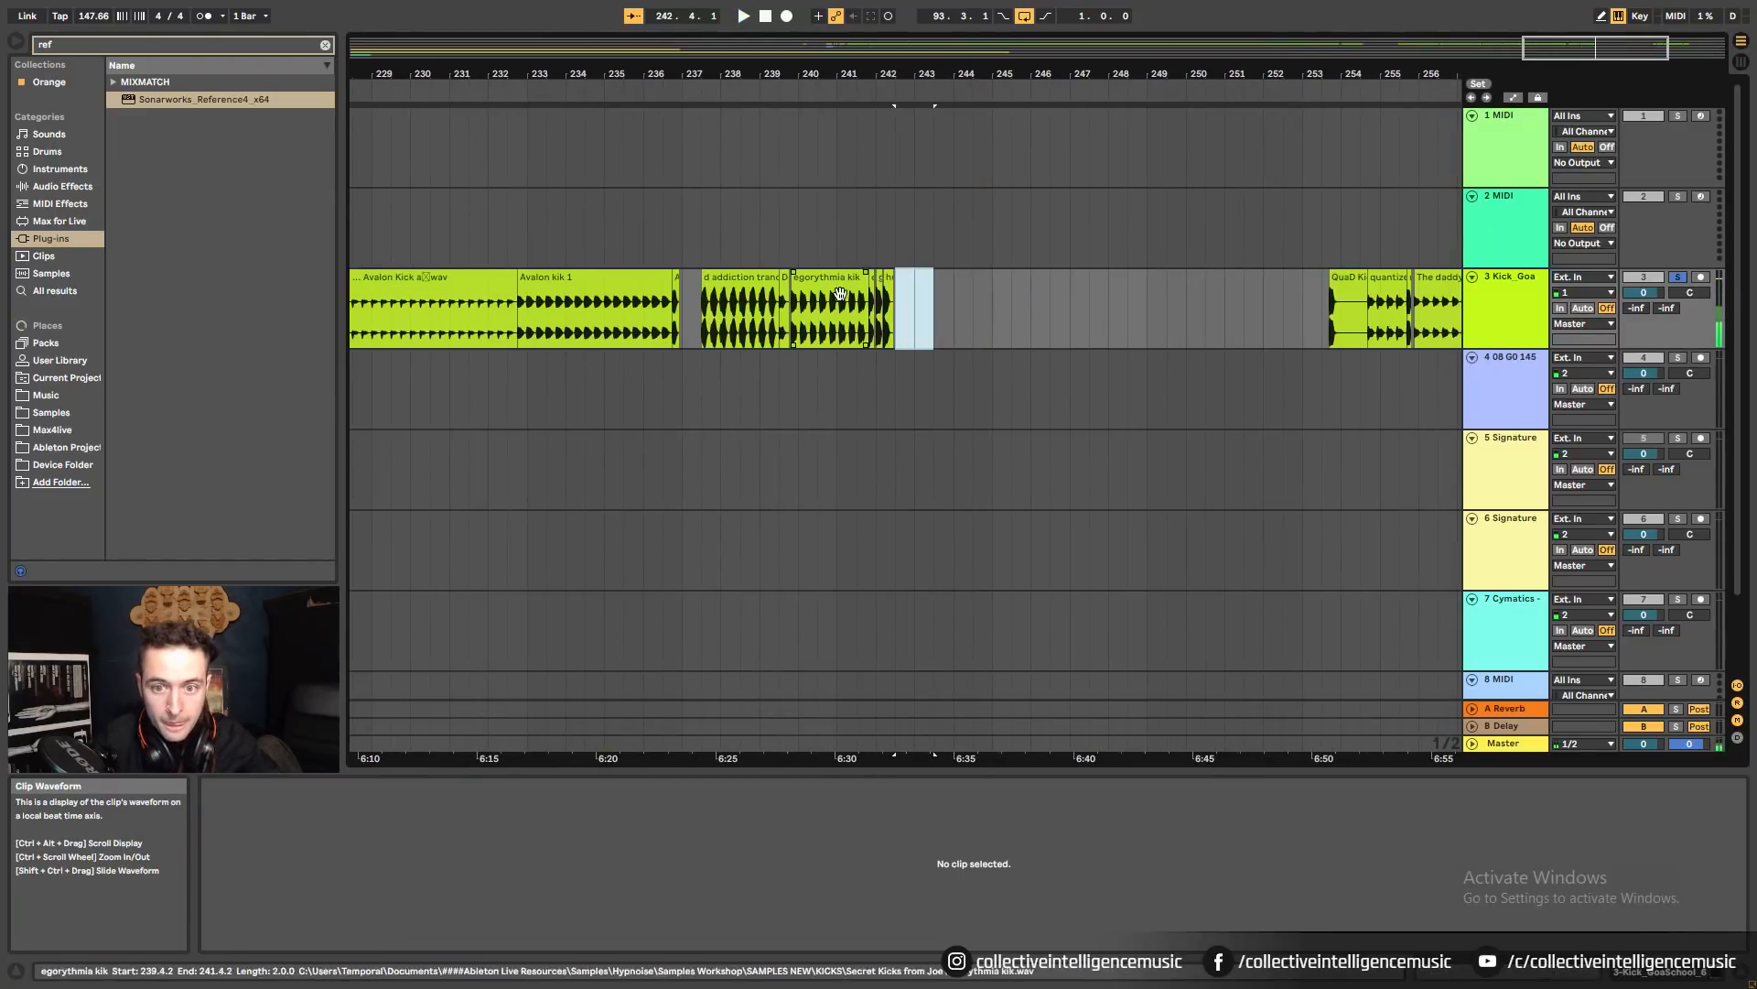
Audition the goblin clip at bar 242 and delete it.
{"action": "left_click", "coordinate": [881, 280]}
{"action": "key", "text": "space"}
{"action": "key", "text": "space"}
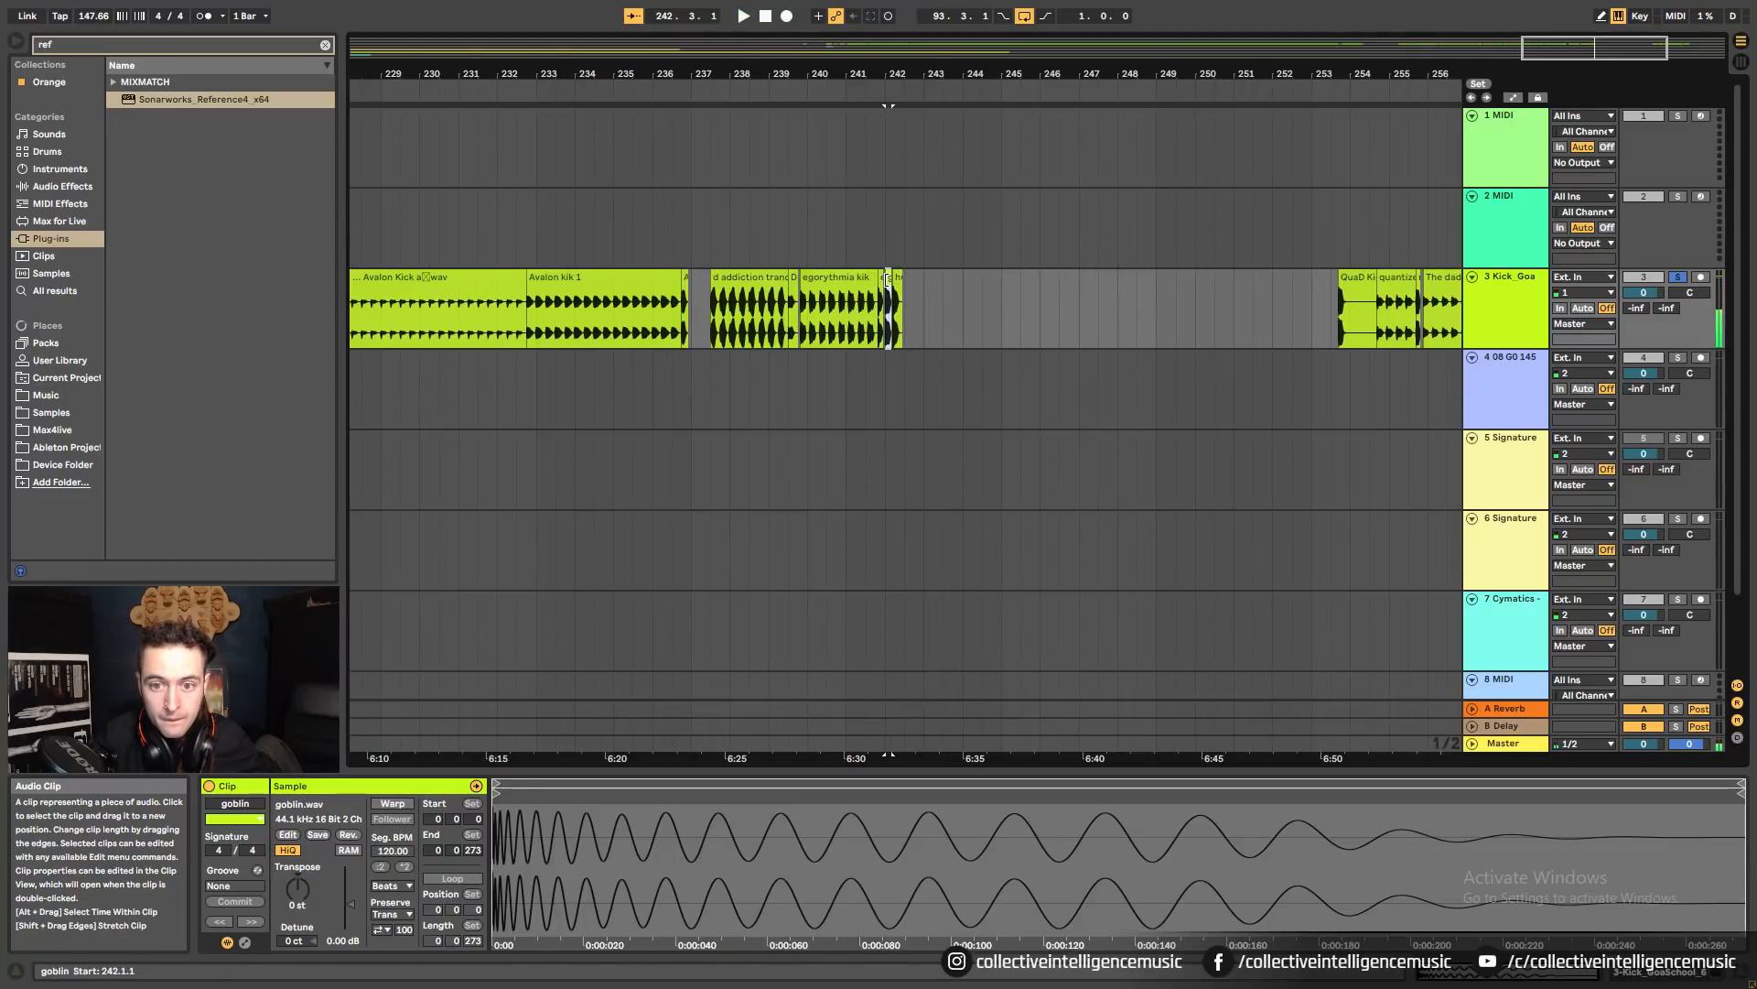
{"action": "key", "text": "Delete"}
Move the huja quadrafuzzed clip to bar 248 and the QuaD Kick RESHEF PROCESS clip right after it at 248.3.
{"action": "left_click", "coordinate": [899, 281]}
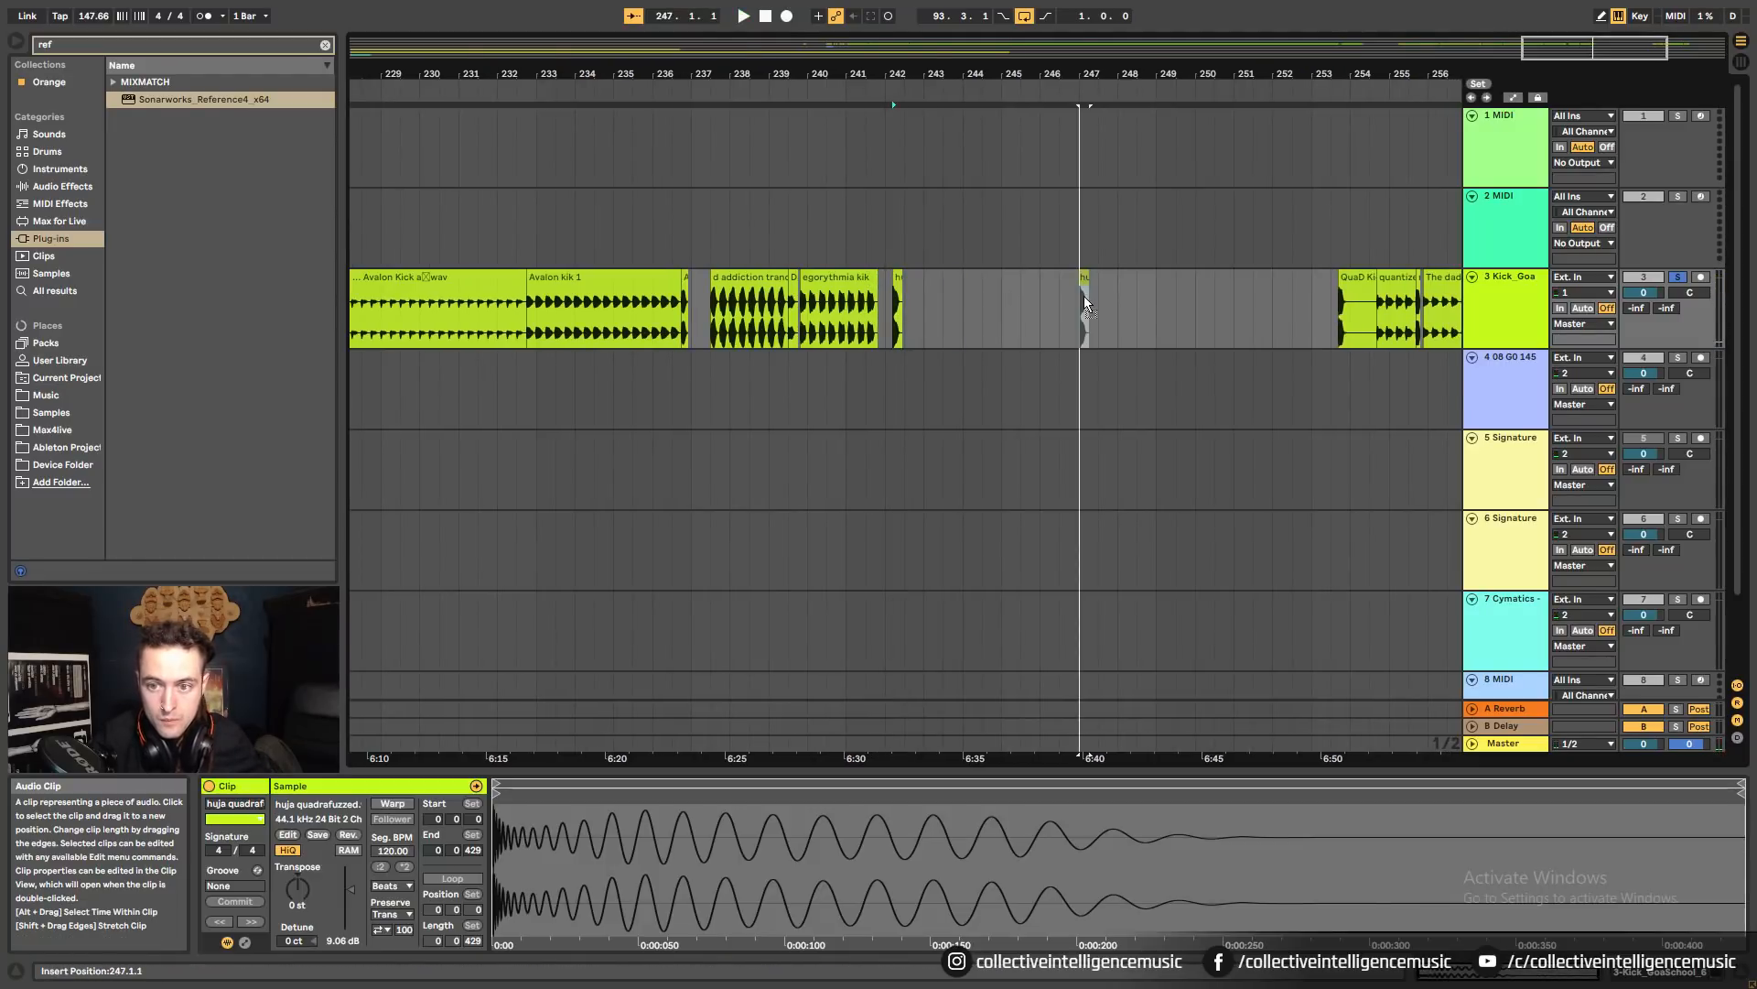
{"action": "left_click_drag", "start_coordinate": [1128, 308], "coordinate": [1128, 309]}
{"action": "left_click", "coordinate": [1350, 289]}
Audition the egorythmia kik clip around bar 240.
{"action": "left_click", "coordinate": [828, 298]}
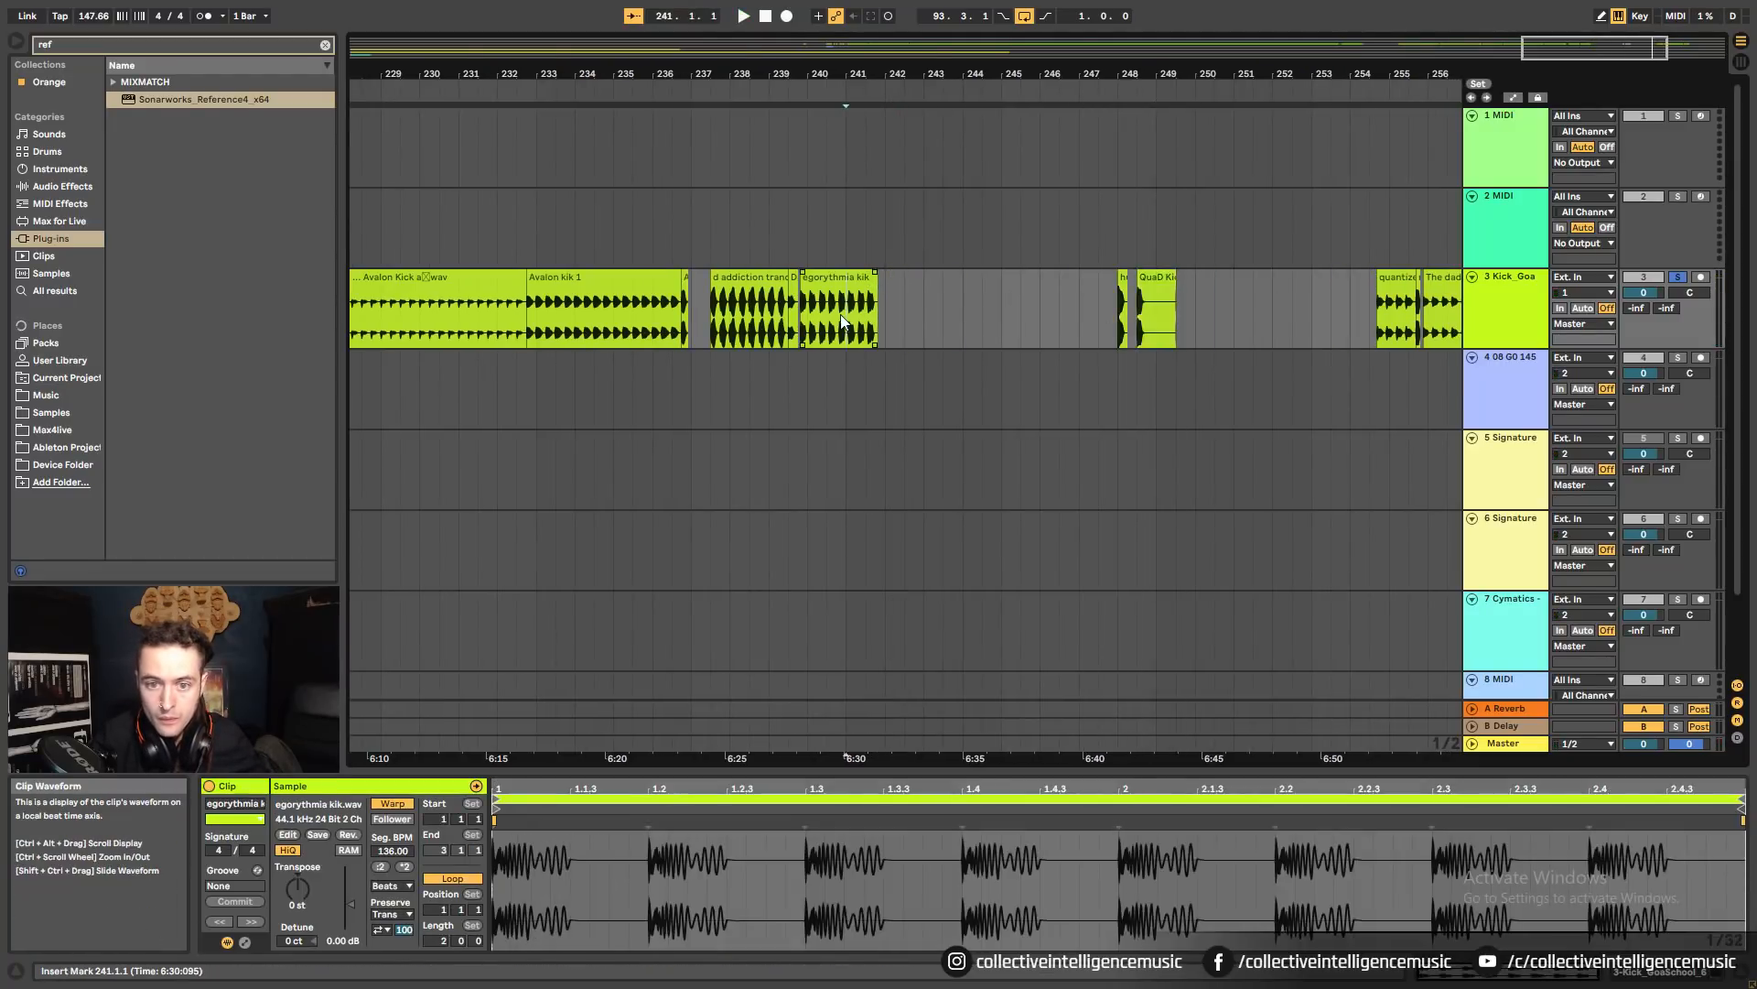
{"action": "key", "text": "space"}
{"action": "left_click", "coordinate": [836, 280]}
{"action": "key", "text": "space"}
{"action": "key", "text": "space"}
Raise the short Daddiction kick clip's gain to 7.00 dB and play it.
{"action": "left_click", "coordinate": [895, 282]}
{"action": "left_click", "coordinate": [905, 280]}
{"action": "left_click_drag", "start_coordinate": [338, 901], "coordinate": [338, 883]}
{"action": "key", "text": "space"}
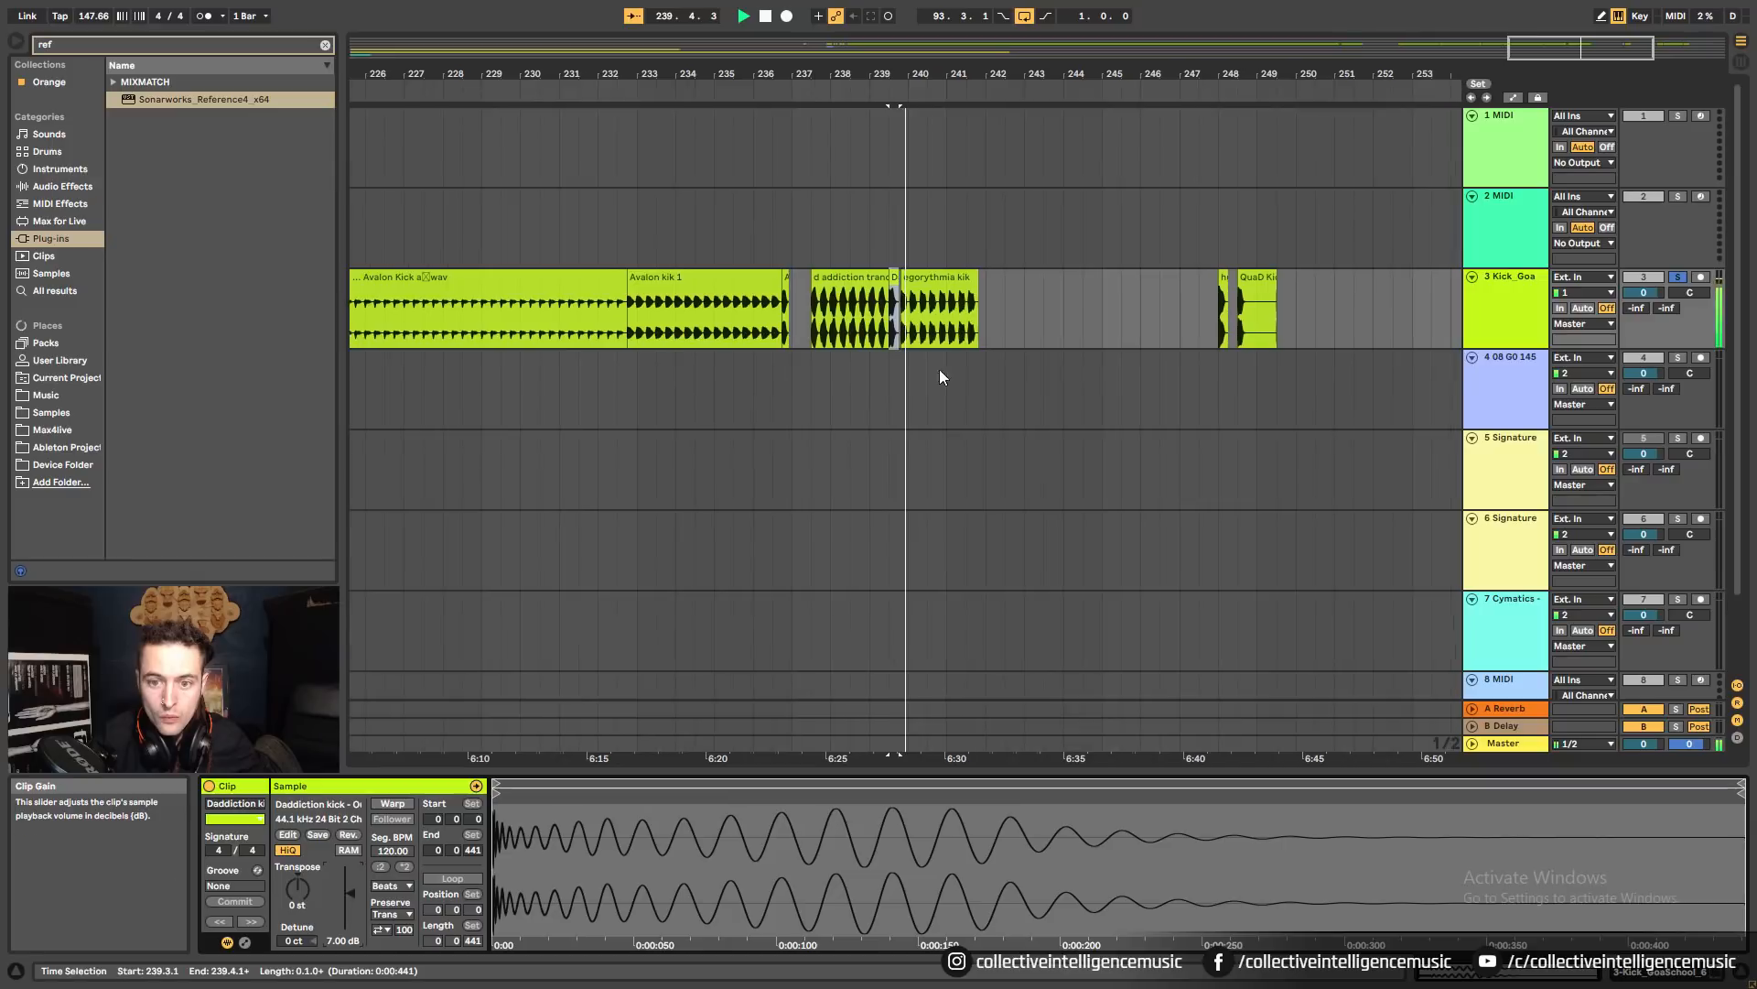
{"action": "key", "text": "space"}
Delete the group of clips from bar 237.3 through the egorythmia kik clip.
{"action": "left_click", "coordinate": [853, 277]}
{"action": "left_click", "coordinate": [943, 278], "text": "shift"}
{"action": "key", "text": "Delete"}
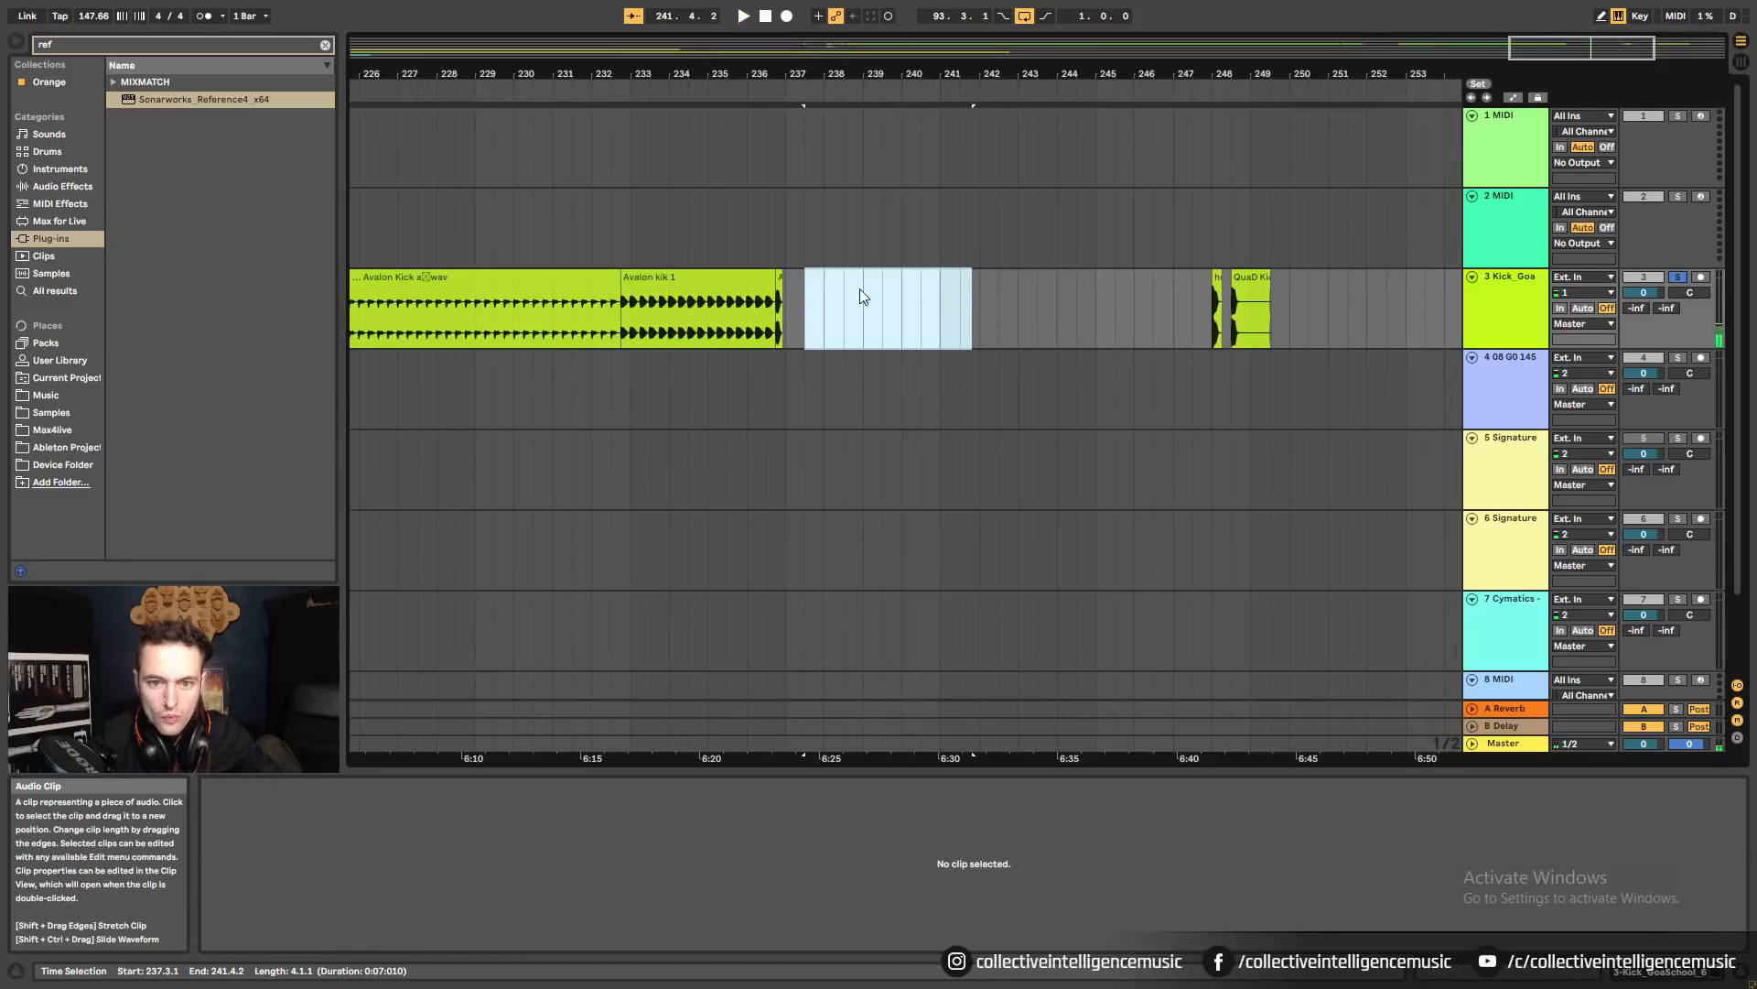
Audition Avalon kik 1 and the short clip right after it, and delete both.
{"action": "left_click", "coordinate": [779, 279]}
{"action": "key", "text": "space"}
{"action": "key", "text": "space"}
{"action": "left_click", "coordinate": [777, 278]}
{"action": "key", "text": "space"}
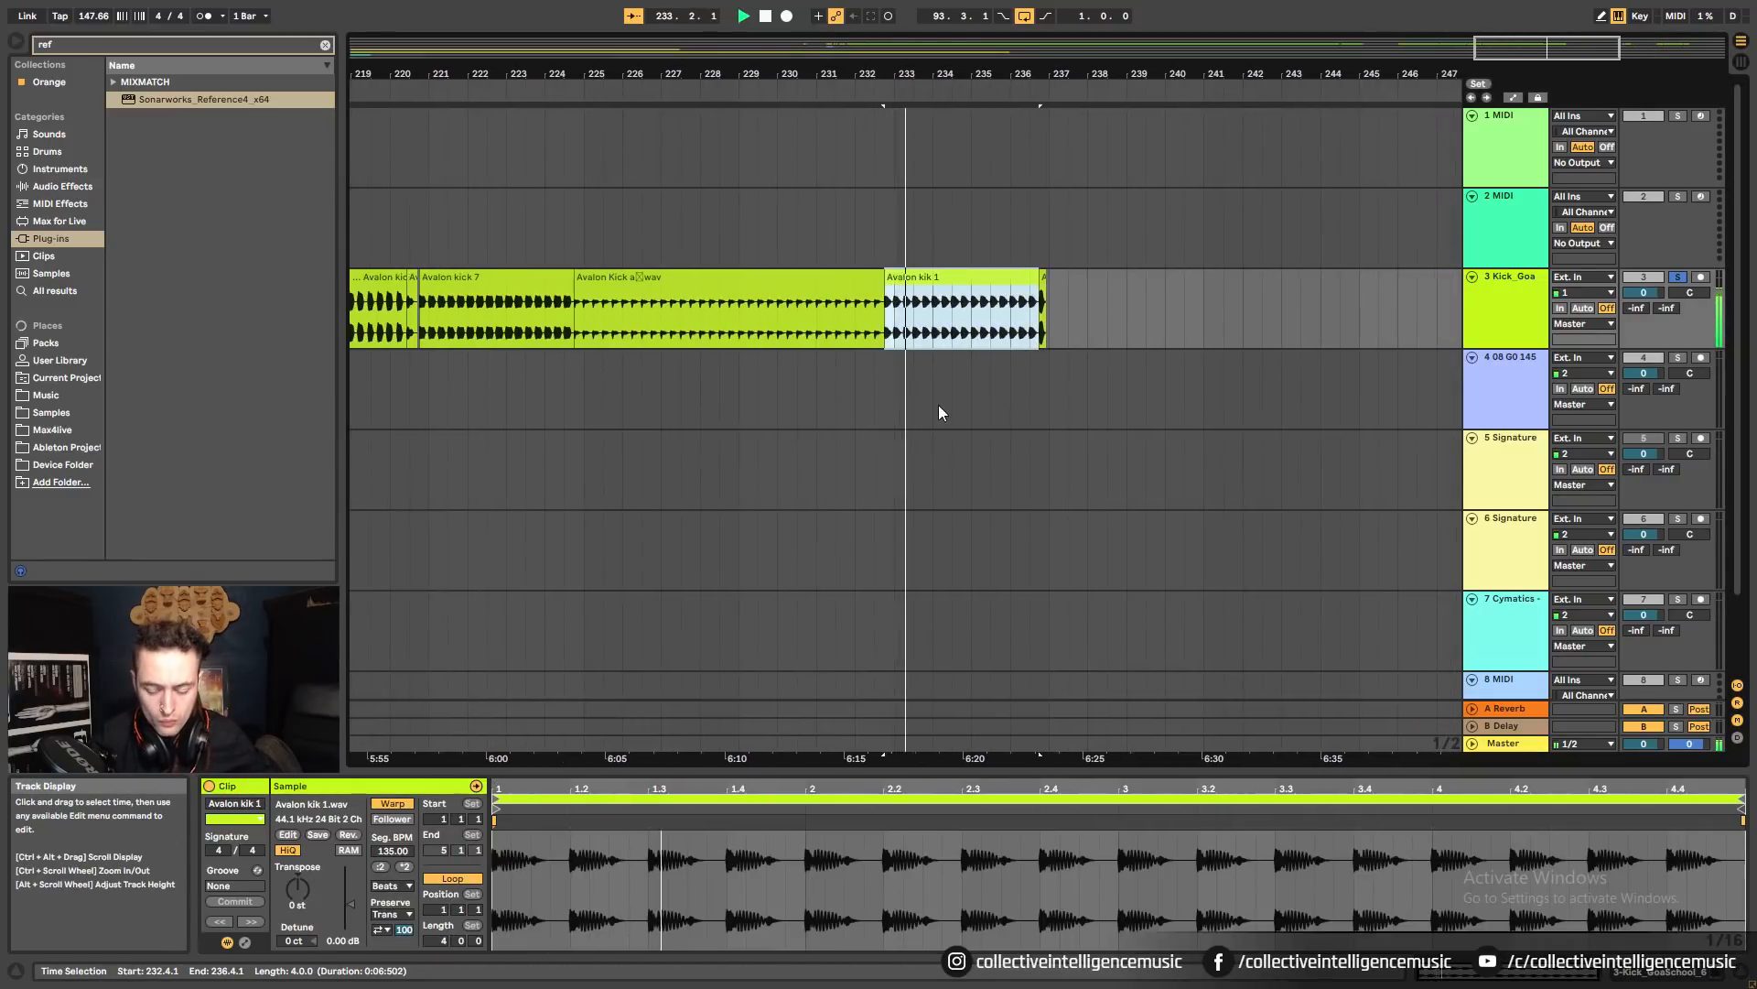
{"action": "key", "text": "Delete"}
{"action": "left_click_drag", "start_coordinate": [975, 291], "coordinate": [1070, 302]}
{"action": "key", "text": "Delete"}
Audition the long Avalon Kick clip before bar 233, then delete it, Avalon kick 7 and the Avalon clip starting at bar 212.
{"action": "left_click", "coordinate": [795, 311]}
{"action": "key", "text": "space"}
{"action": "key", "text": "space"}
{"action": "left_click_drag", "start_coordinate": [872, 75], "coordinate": [880, 18]}
{"action": "key", "text": "Delete"}
{"action": "left_click", "coordinate": [852, 278]}
{"action": "key", "text": "Delete"}
{"action": "left_click", "coordinate": [774, 281]}
{"action": "key", "text": "Delete"}
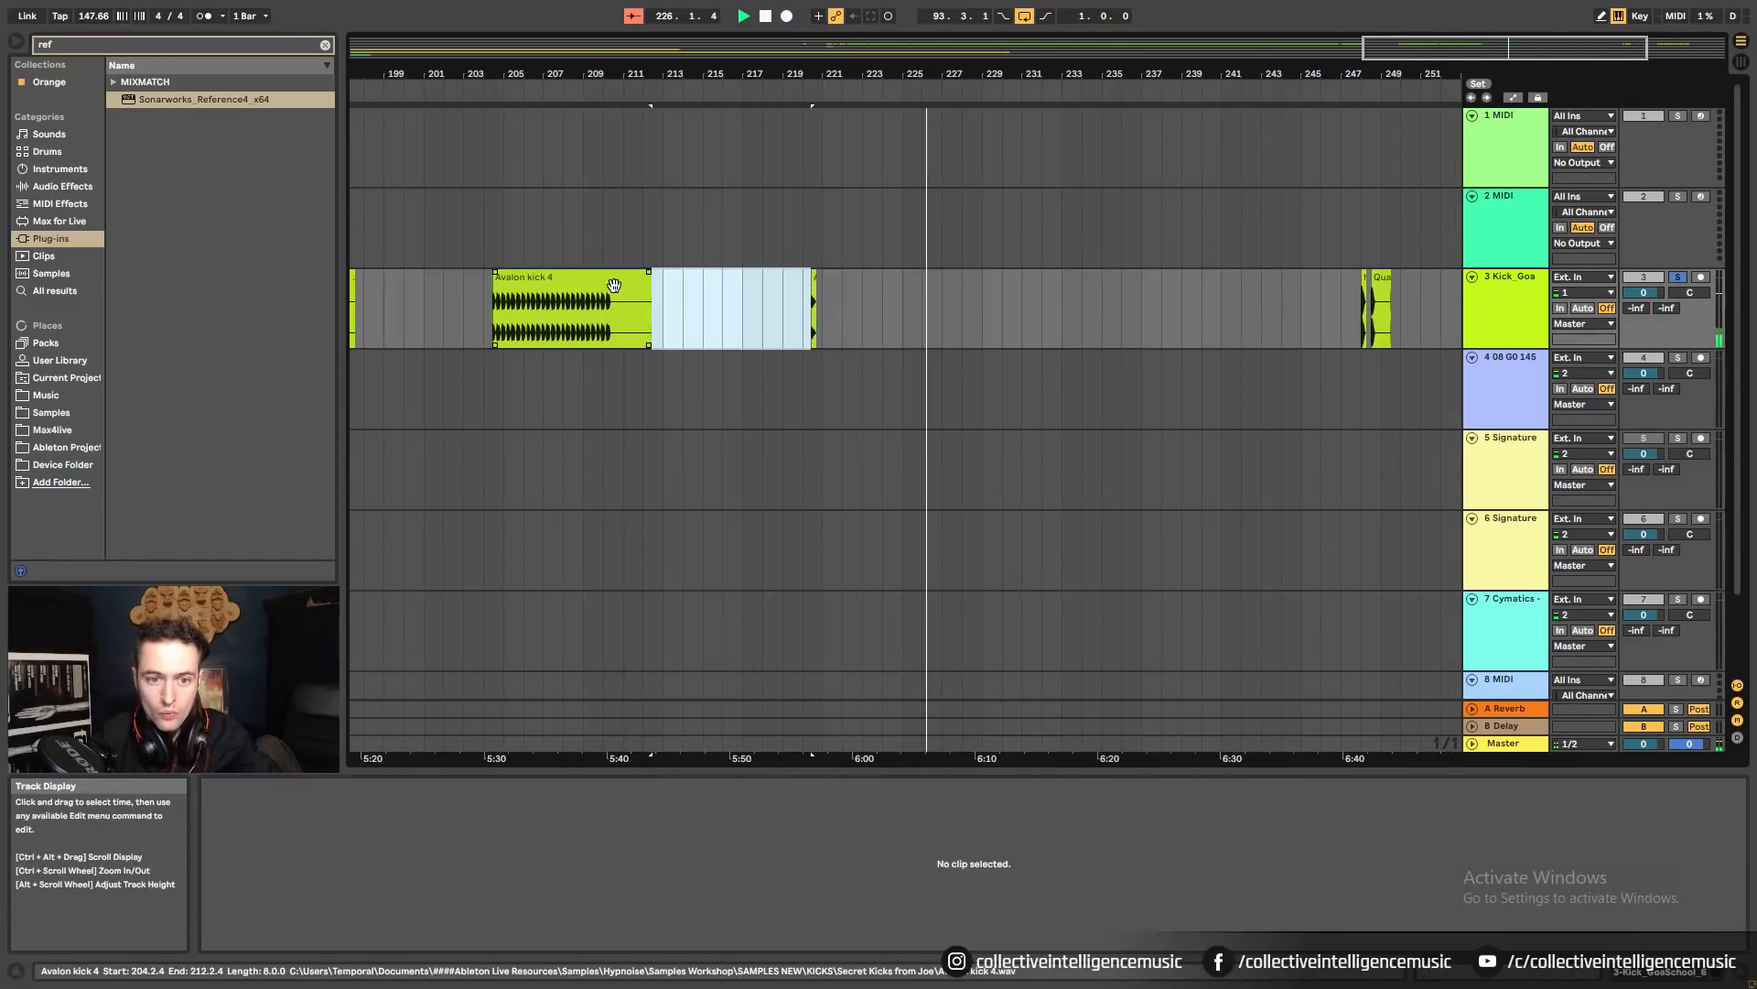
Delete Avalon kick 4, then audition and delete the short Avalon clip near bar 220.
{"action": "key", "text": "Delete"}
{"action": "left_click", "coordinate": [813, 298]}
{"action": "key", "text": "space"}
{"action": "key", "text": "space"}
{"action": "left_click", "coordinate": [906, 285]}
{"action": "key", "text": "Delete"}
Audition the huja quadrafuzzed clip at bar 248 and the quantize kick 1 clip near bar 255.
{"action": "left_click_drag", "start_coordinate": [1270, 77], "coordinate": [808, 110]}
{"action": "left_click", "coordinate": [1069, 297]}
{"action": "key", "text": "space"}
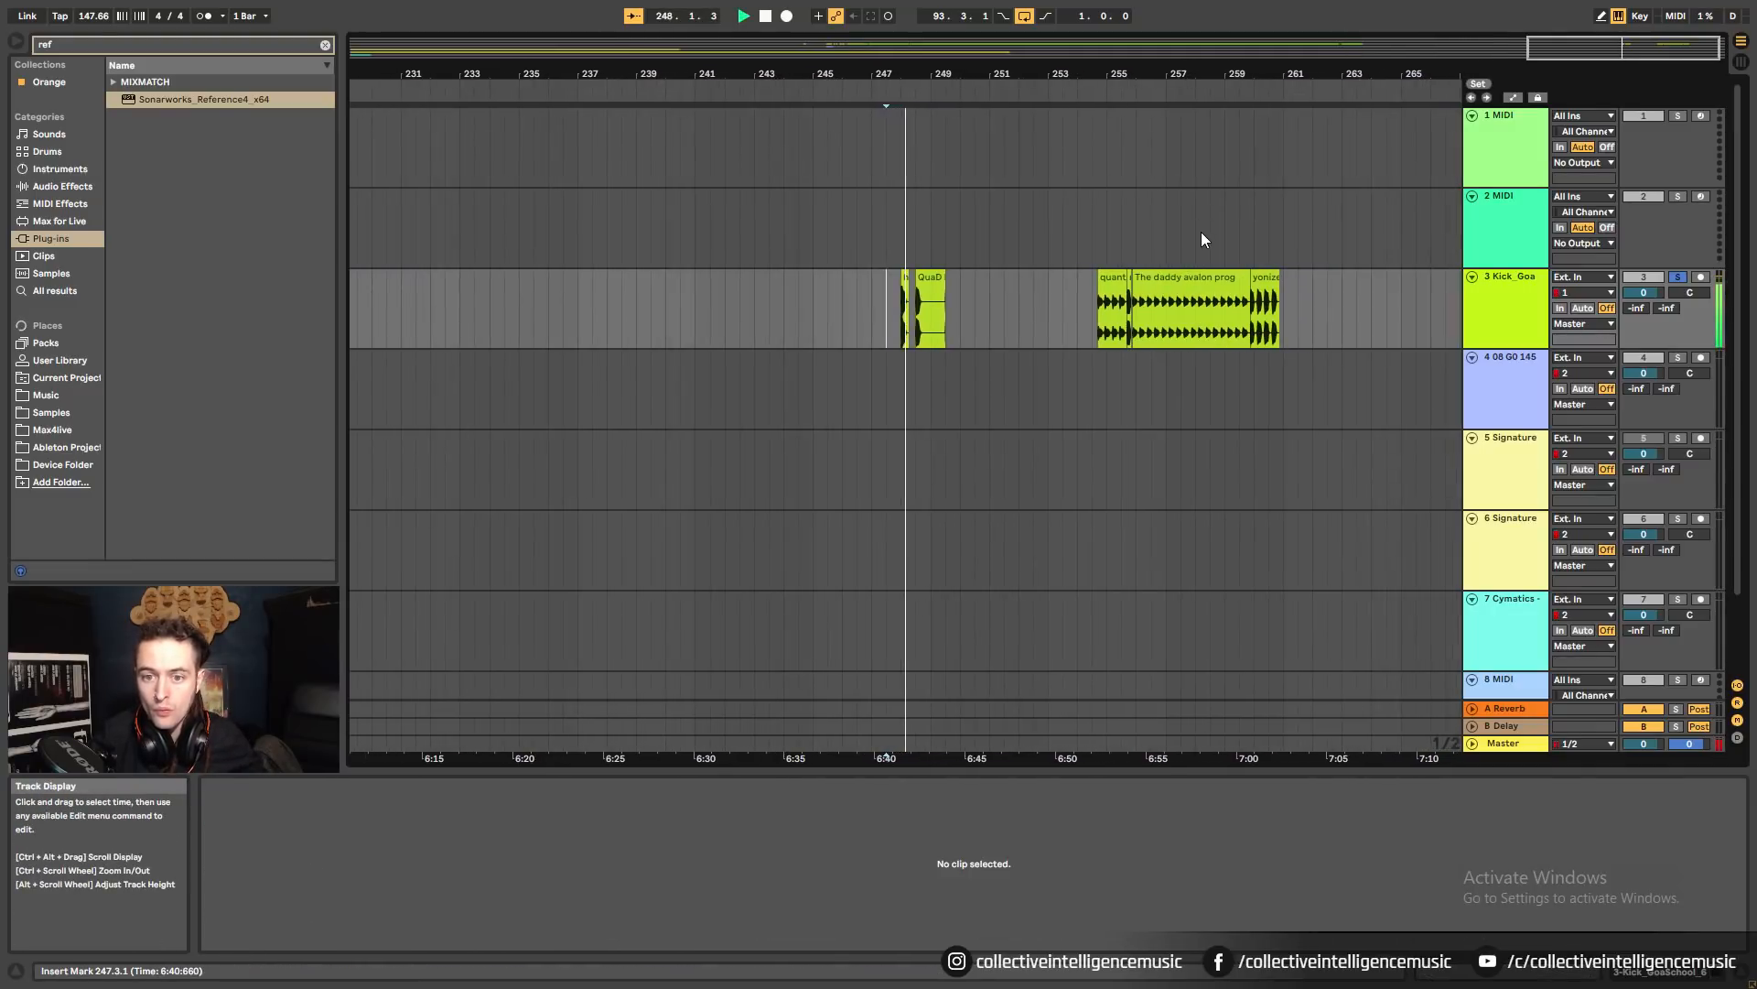
{"action": "left_click", "coordinate": [1090, 294]}
{"action": "key", "text": "space"}
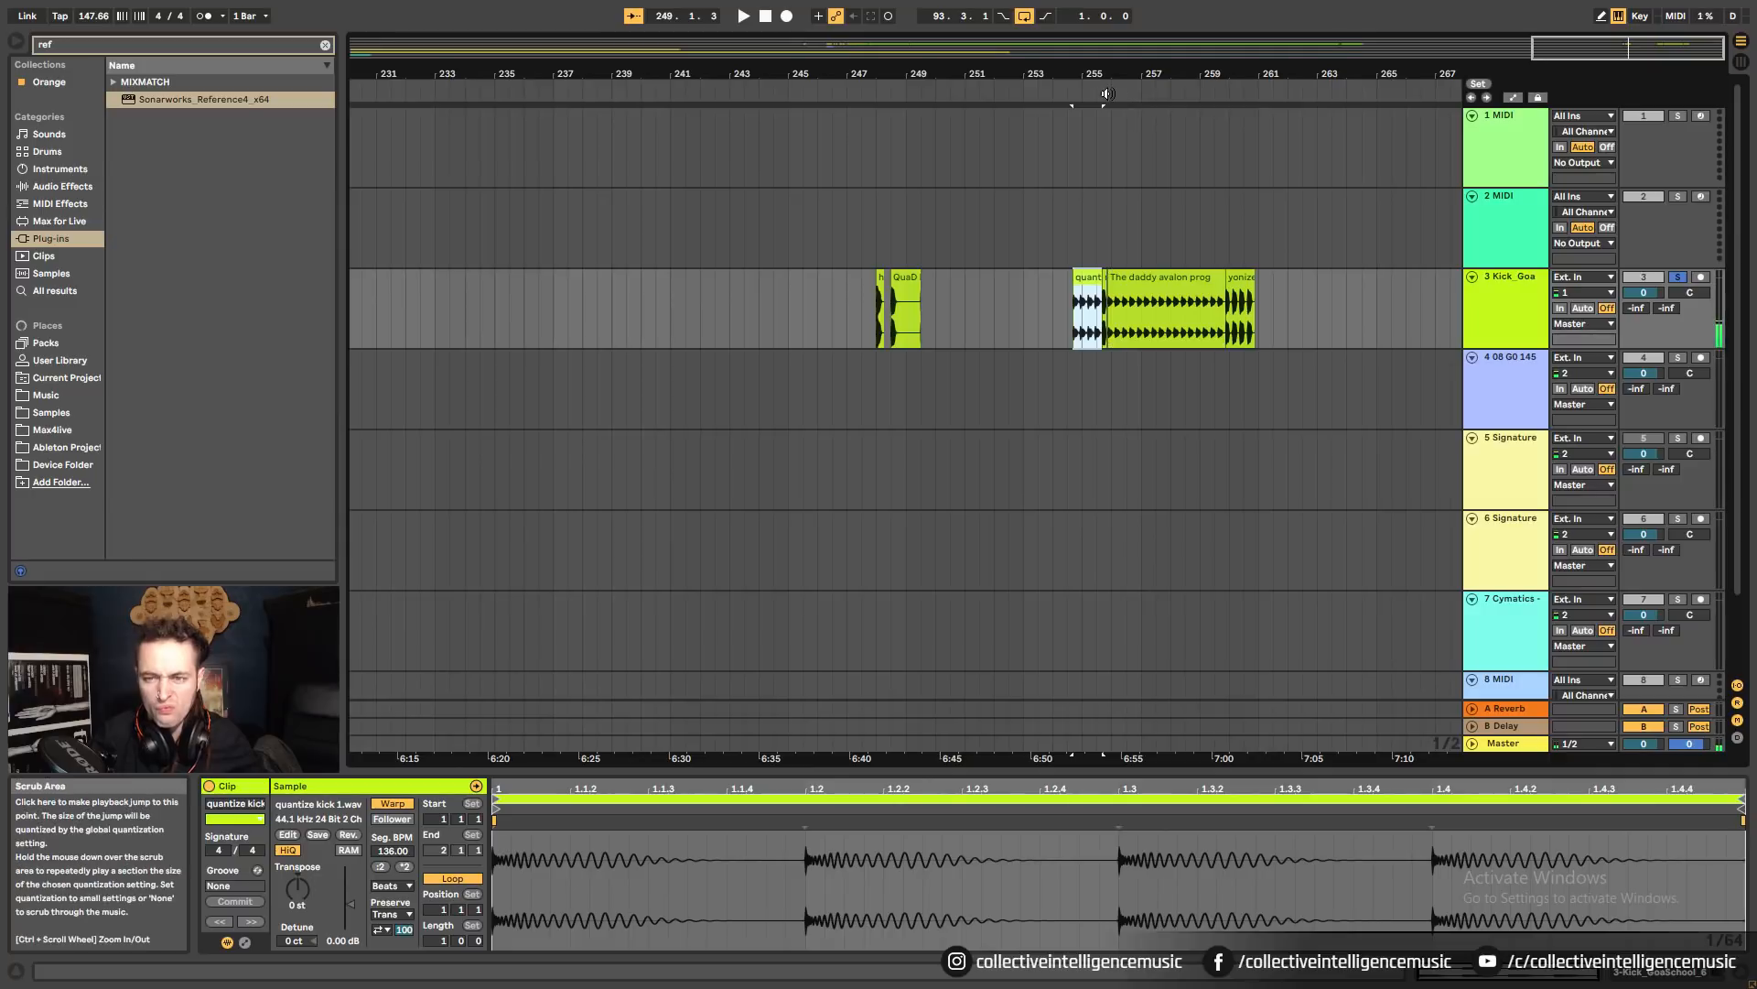
Raise the quantize kick 1 clip's gain to 5.69 dB to audition it, and delete the clip.
{"action": "key", "text": "z"}
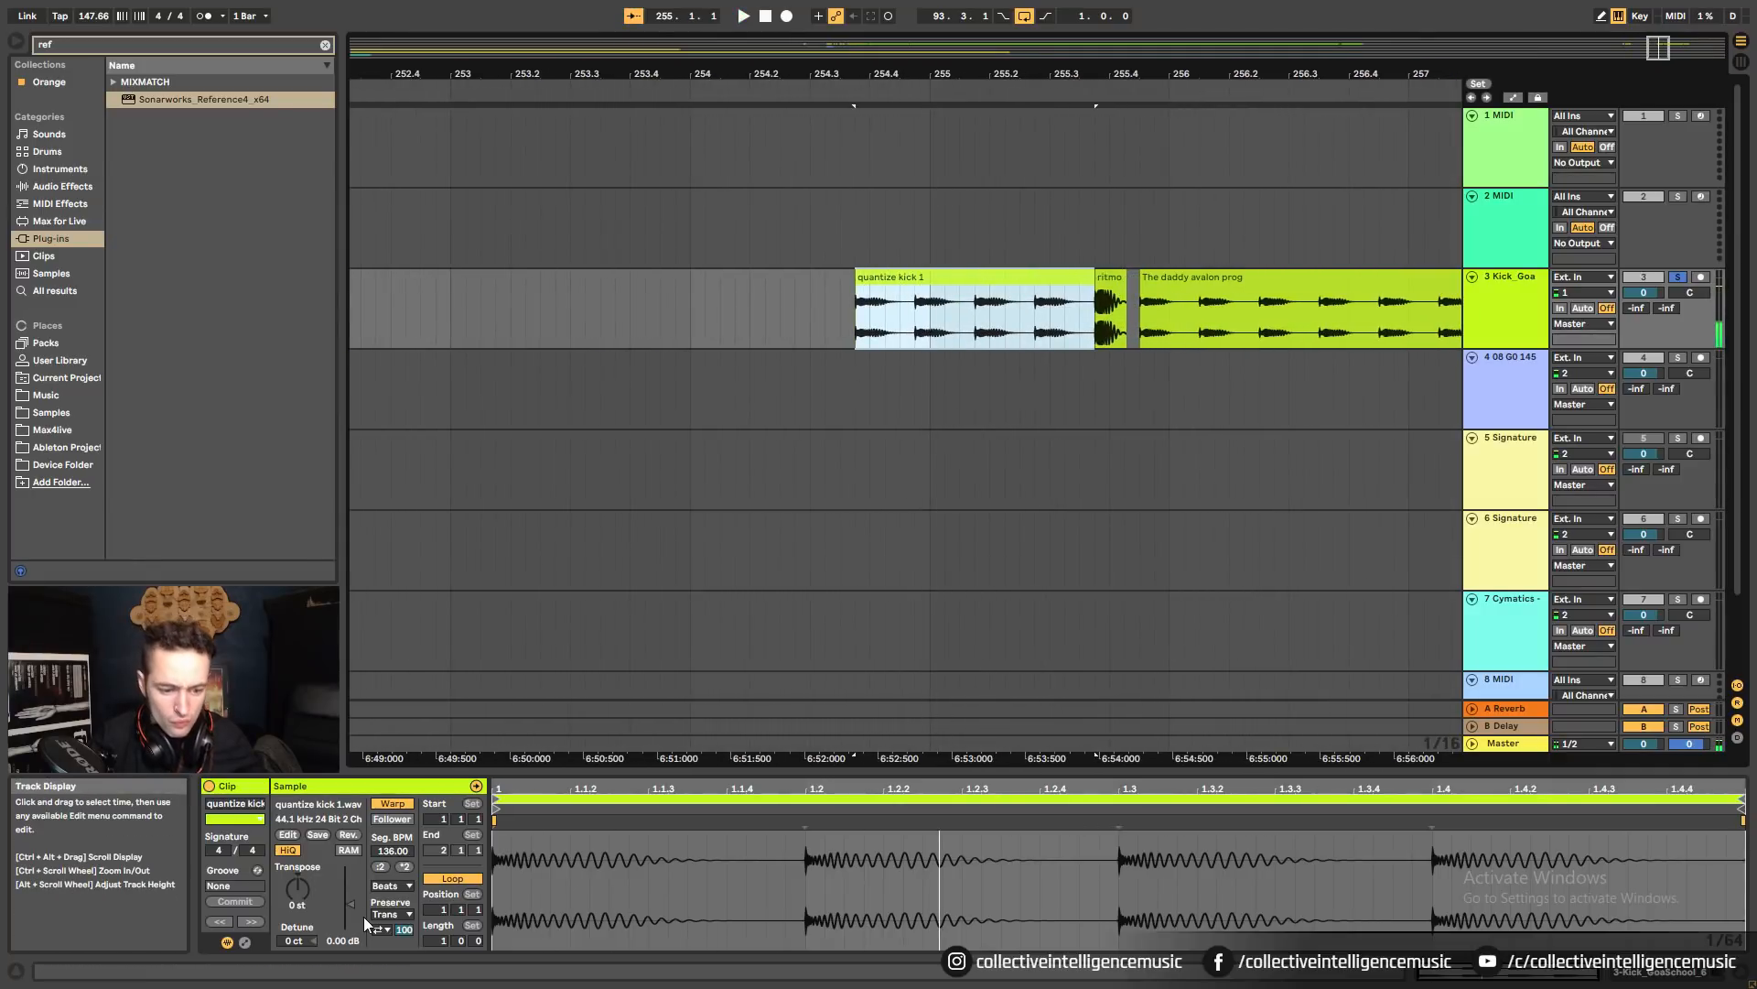
{"action": "left_click_drag", "start_coordinate": [352, 911], "coordinate": [352, 893]}
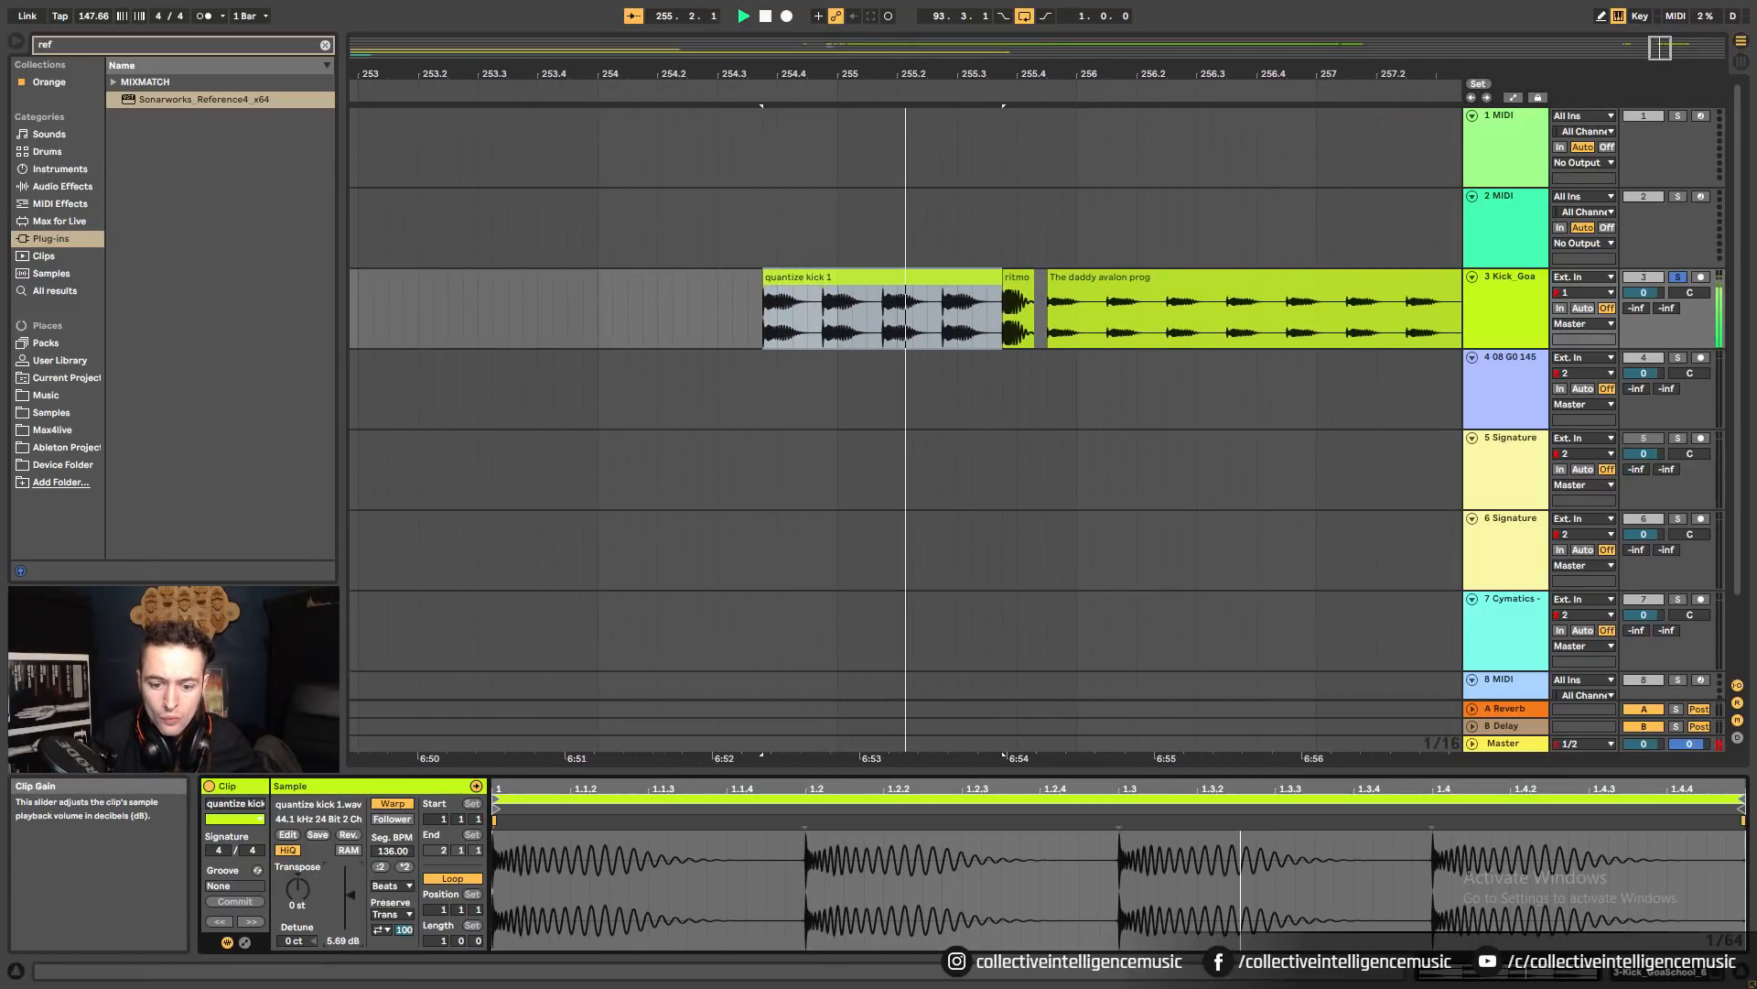
{"action": "left_click", "coordinate": [876, 283]}
{"action": "key", "text": "Delete"}
Audition the ritmo clip near bar 255 several times and delete it.
{"action": "left_click", "coordinate": [943, 284]}
{"action": "key", "text": "space"}
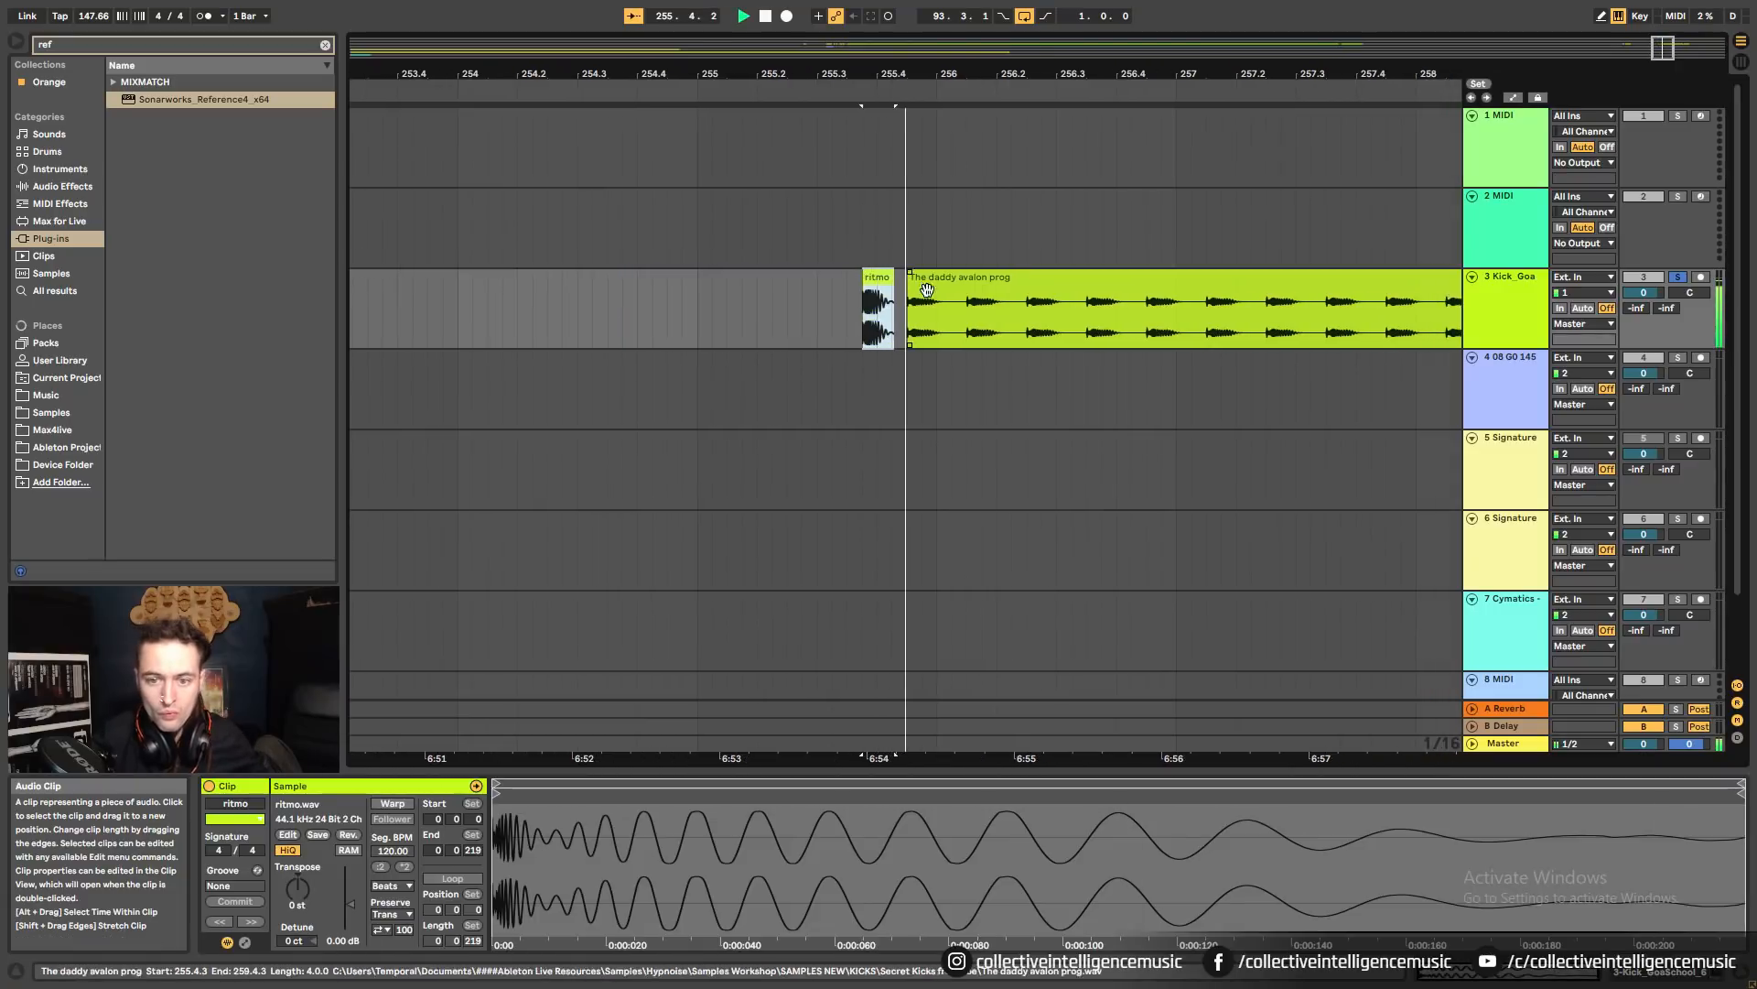
{"action": "left_click_drag", "start_coordinate": [780, 305], "coordinate": [730, 306]}
{"action": "key", "text": "space"}
{"action": "key", "text": "space"}
{"action": "key", "text": "space"}
{"action": "key", "text": "space"}
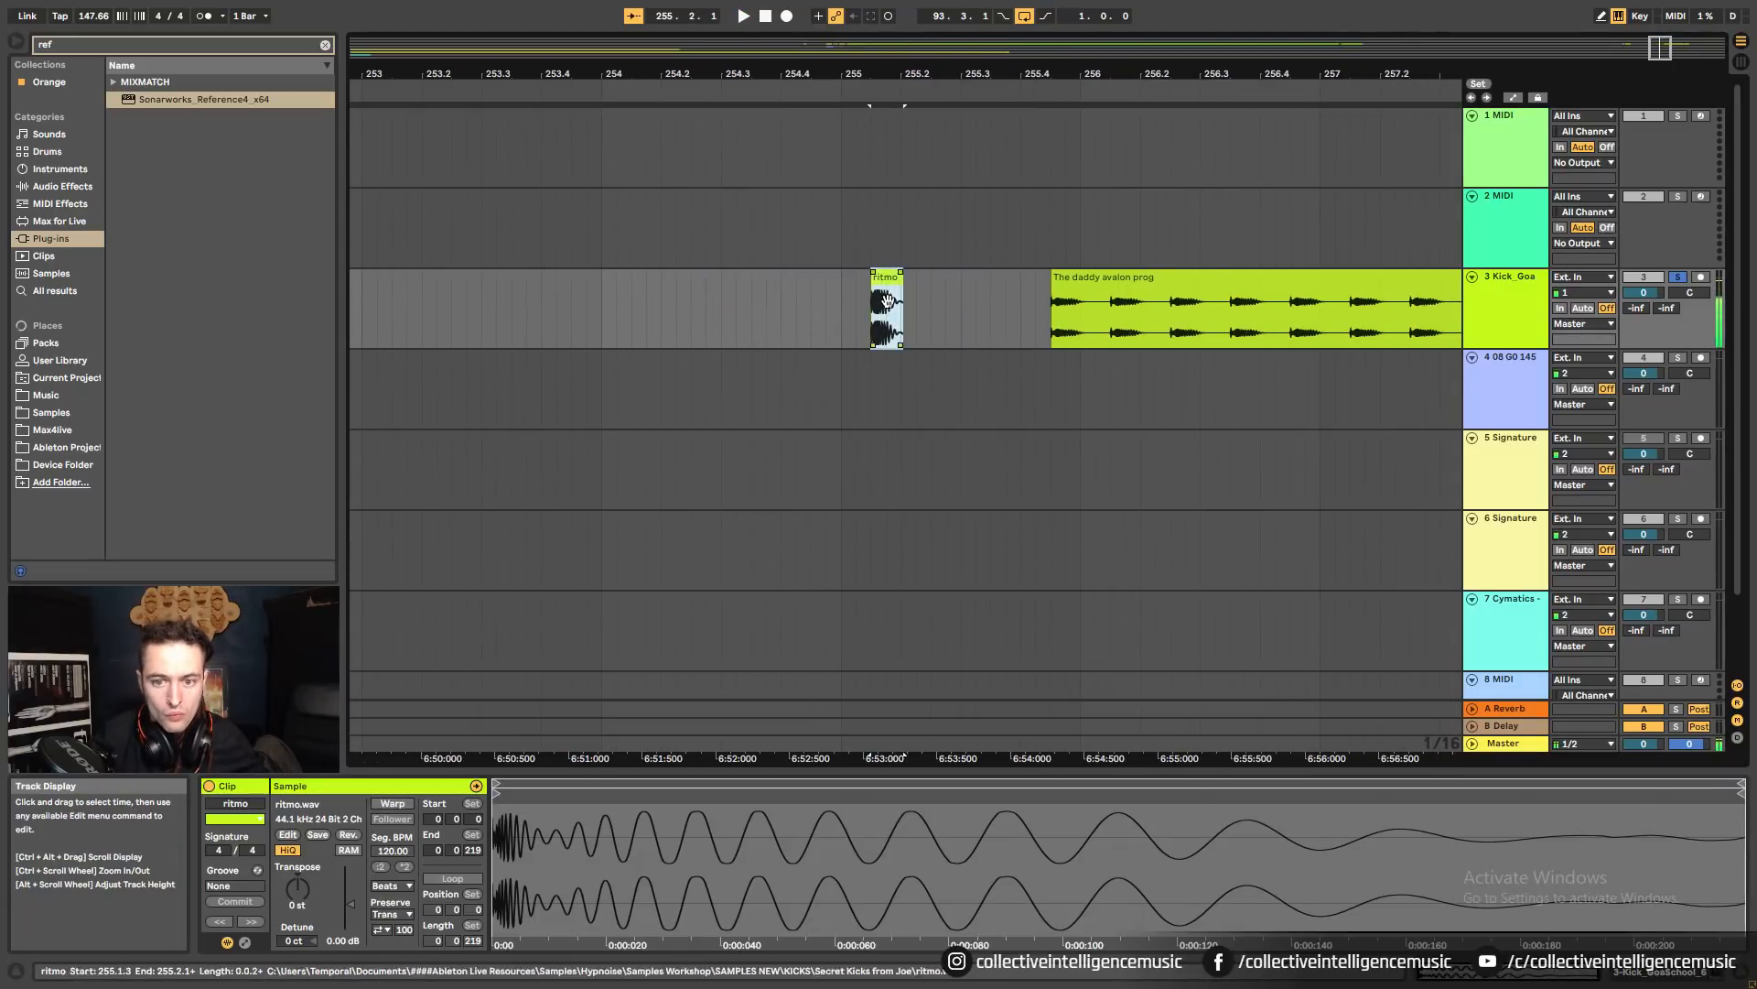
{"action": "key", "text": "Delete"}
Raise The daddy avalon prog clip's gain to 7.88 dB and play it.
{"action": "left_click", "coordinate": [1070, 307]}
{"action": "key", "text": "space"}
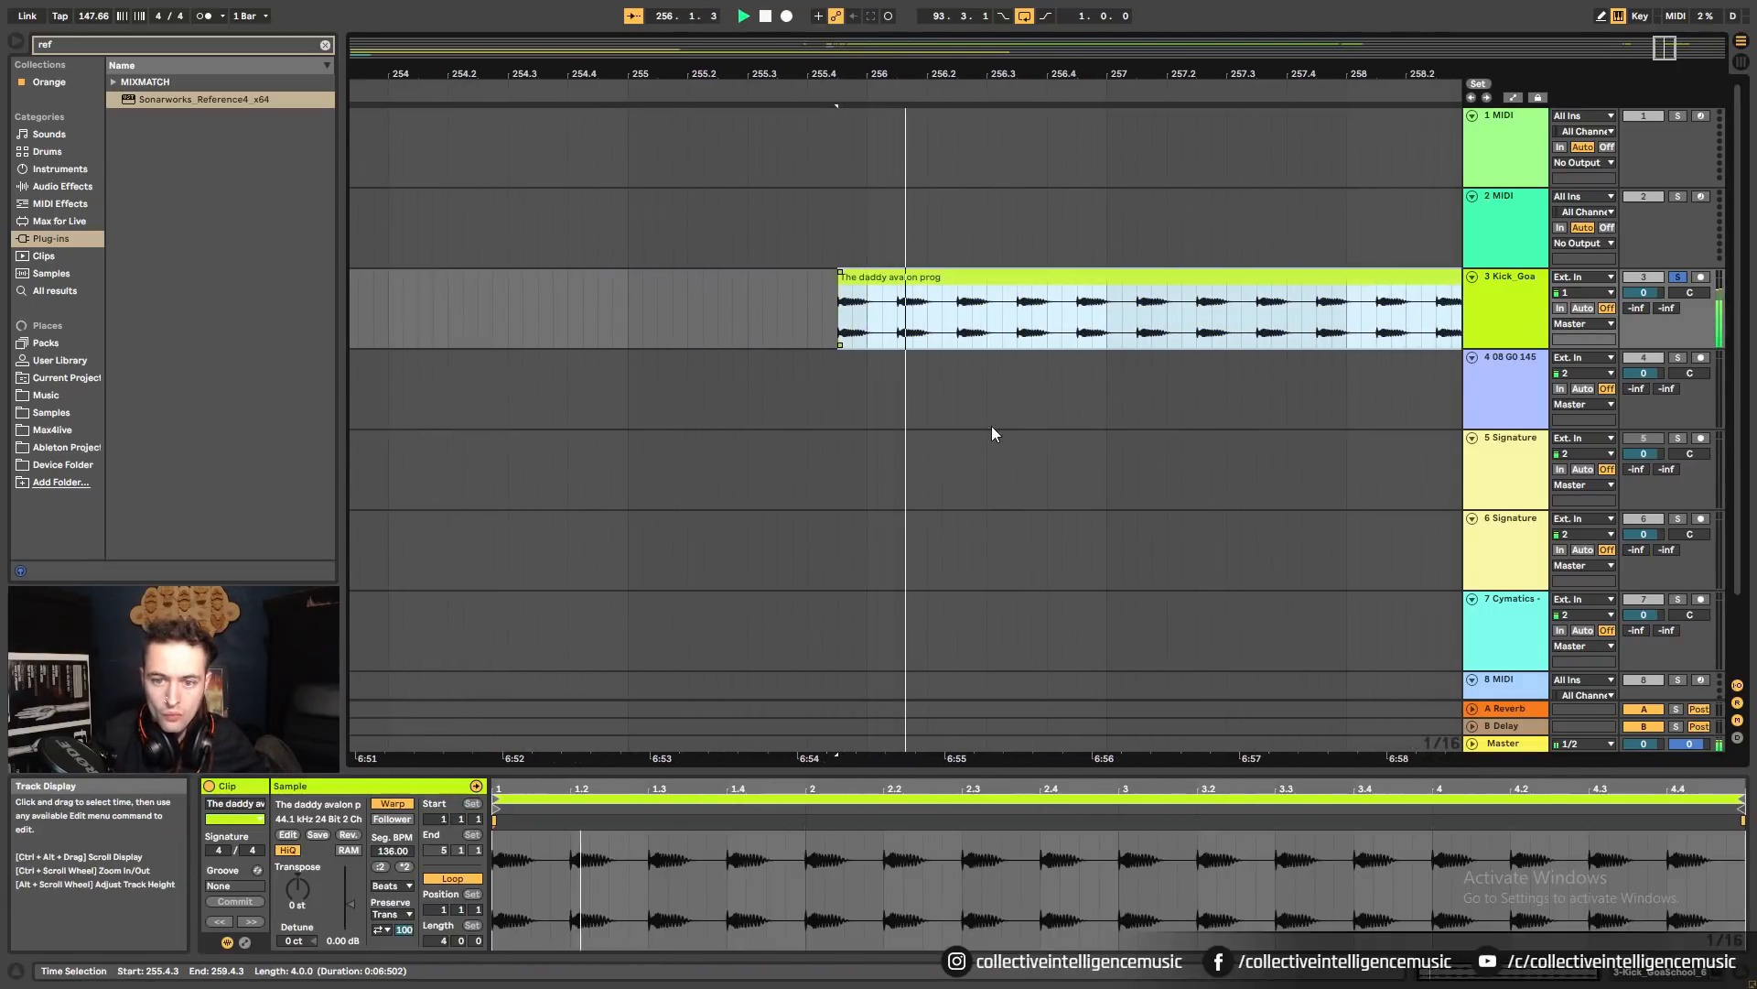
{"action": "key", "text": "space"}
{"action": "left_click_drag", "start_coordinate": [354, 918], "coordinate": [351, 892]}
{"action": "key", "text": "space"}
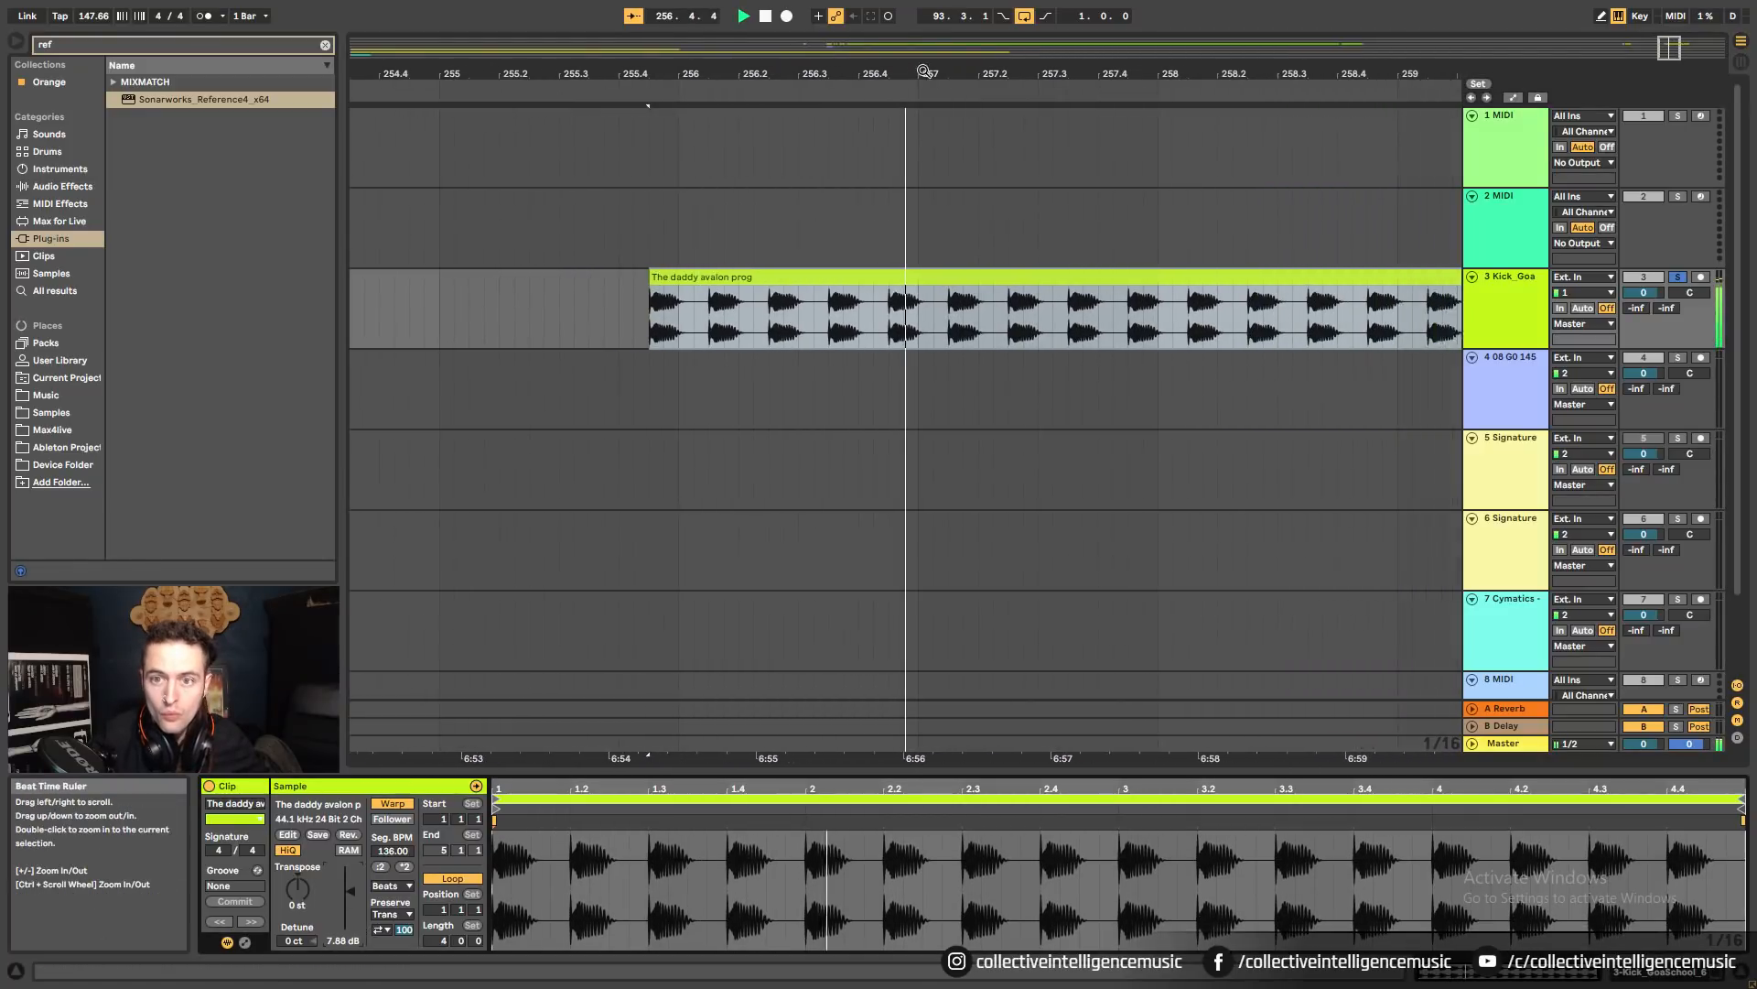
Audition the yonizenski god kick clip against The daddy avalon prog.
{"action": "left_click_drag", "start_coordinate": [925, 71], "coordinate": [924, 46]}
{"action": "left_click", "coordinate": [1066, 311]}
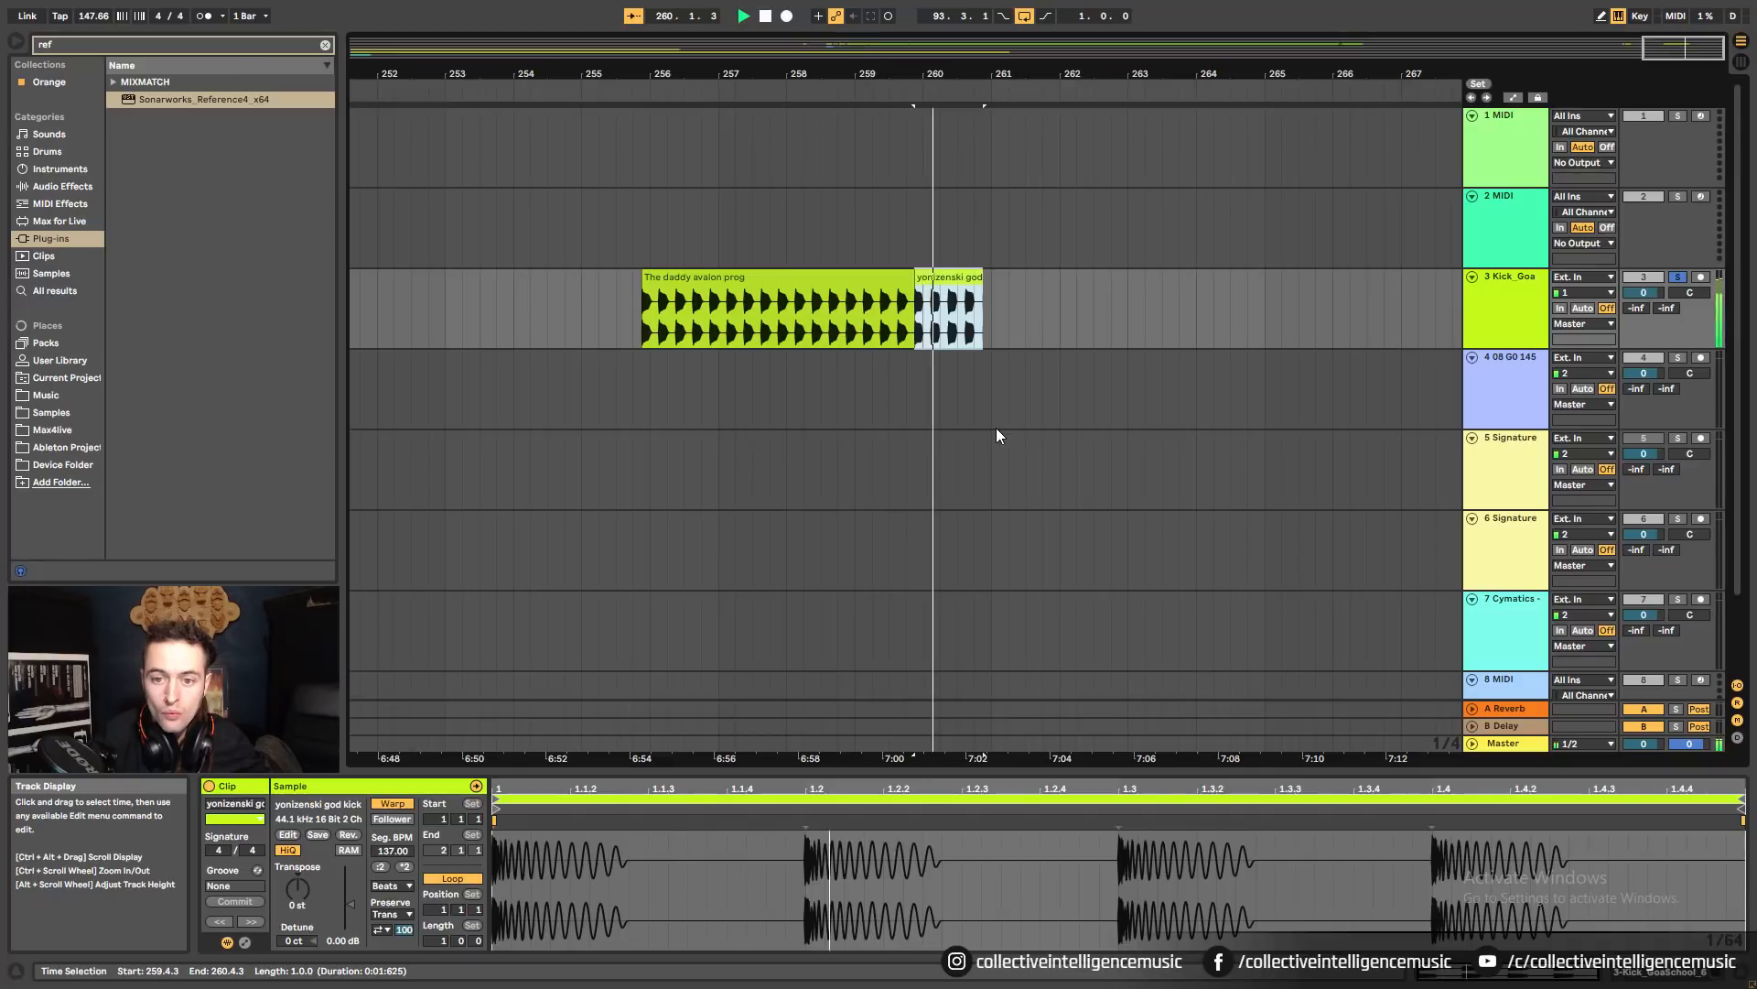
{"action": "left_click", "coordinate": [823, 302]}
{"action": "key", "text": "space"}
{"action": "key", "text": "space"}
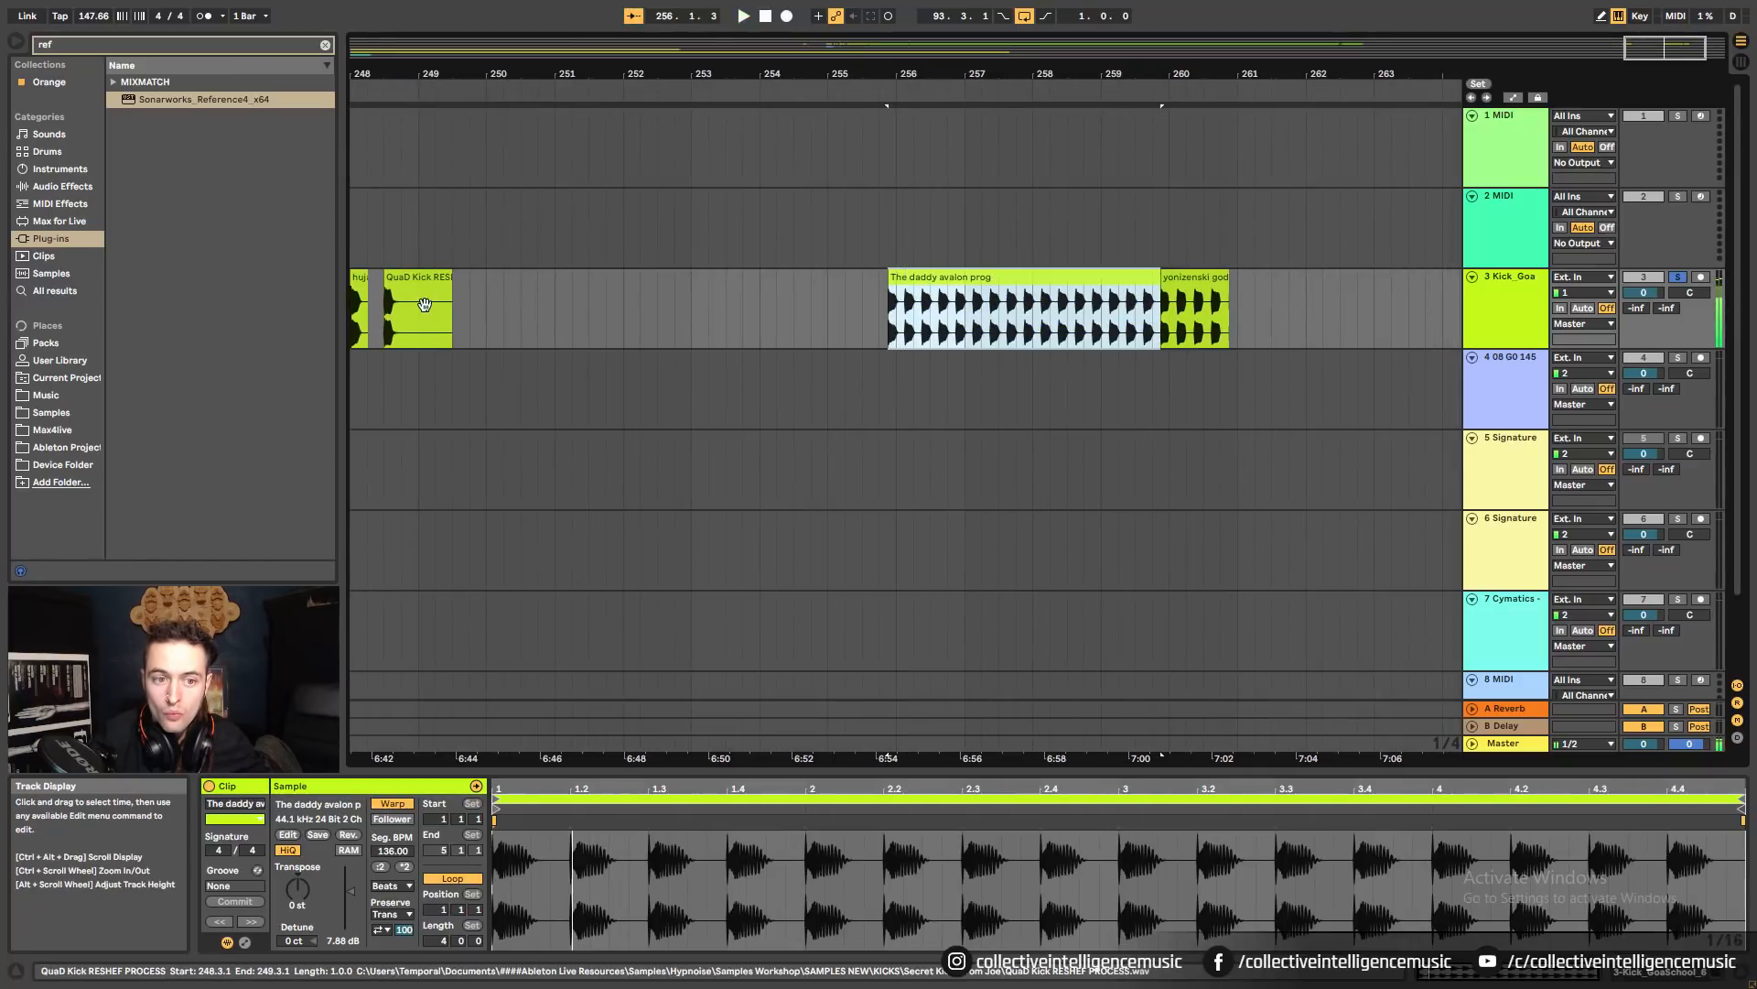
Compare the sound of the QuaD Kick RESHEF PROCESS clip with The daddy avalon prog.
{"action": "left_click", "coordinate": [424, 302]}
{"action": "key", "text": "space"}
{"action": "key", "text": "space"}
{"action": "left_click", "coordinate": [1414, 310]}
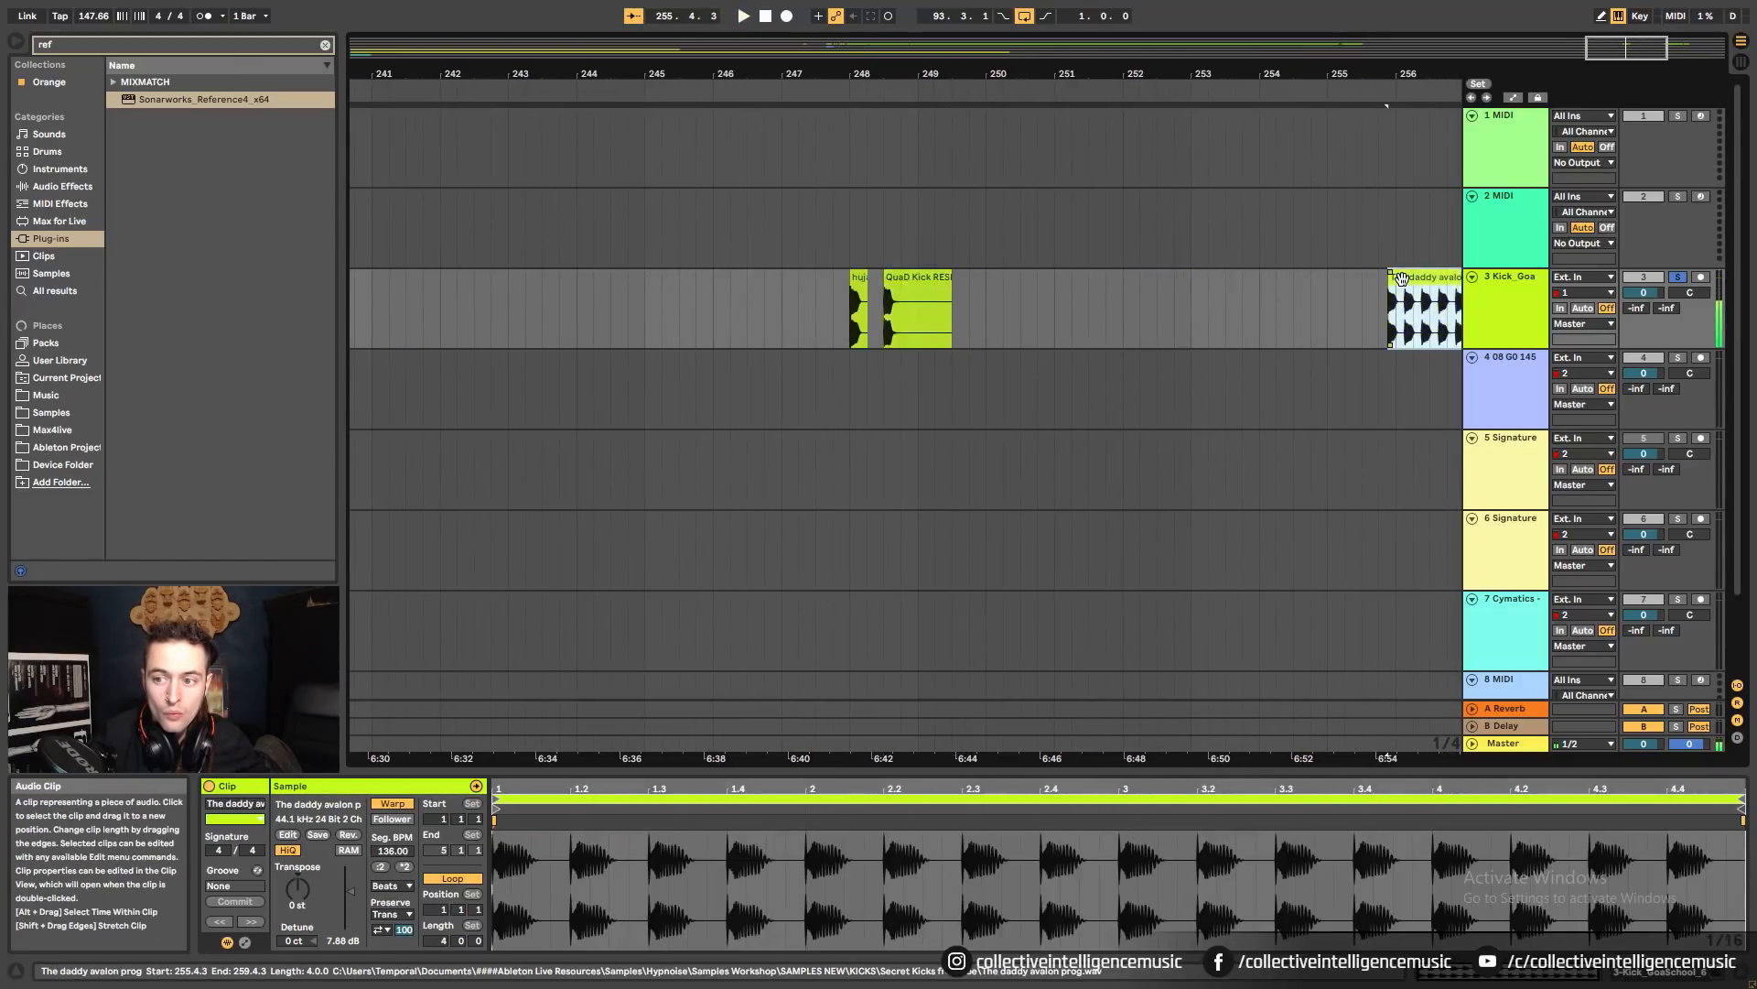
{"action": "key", "text": "space"}
{"action": "key", "text": "space"}
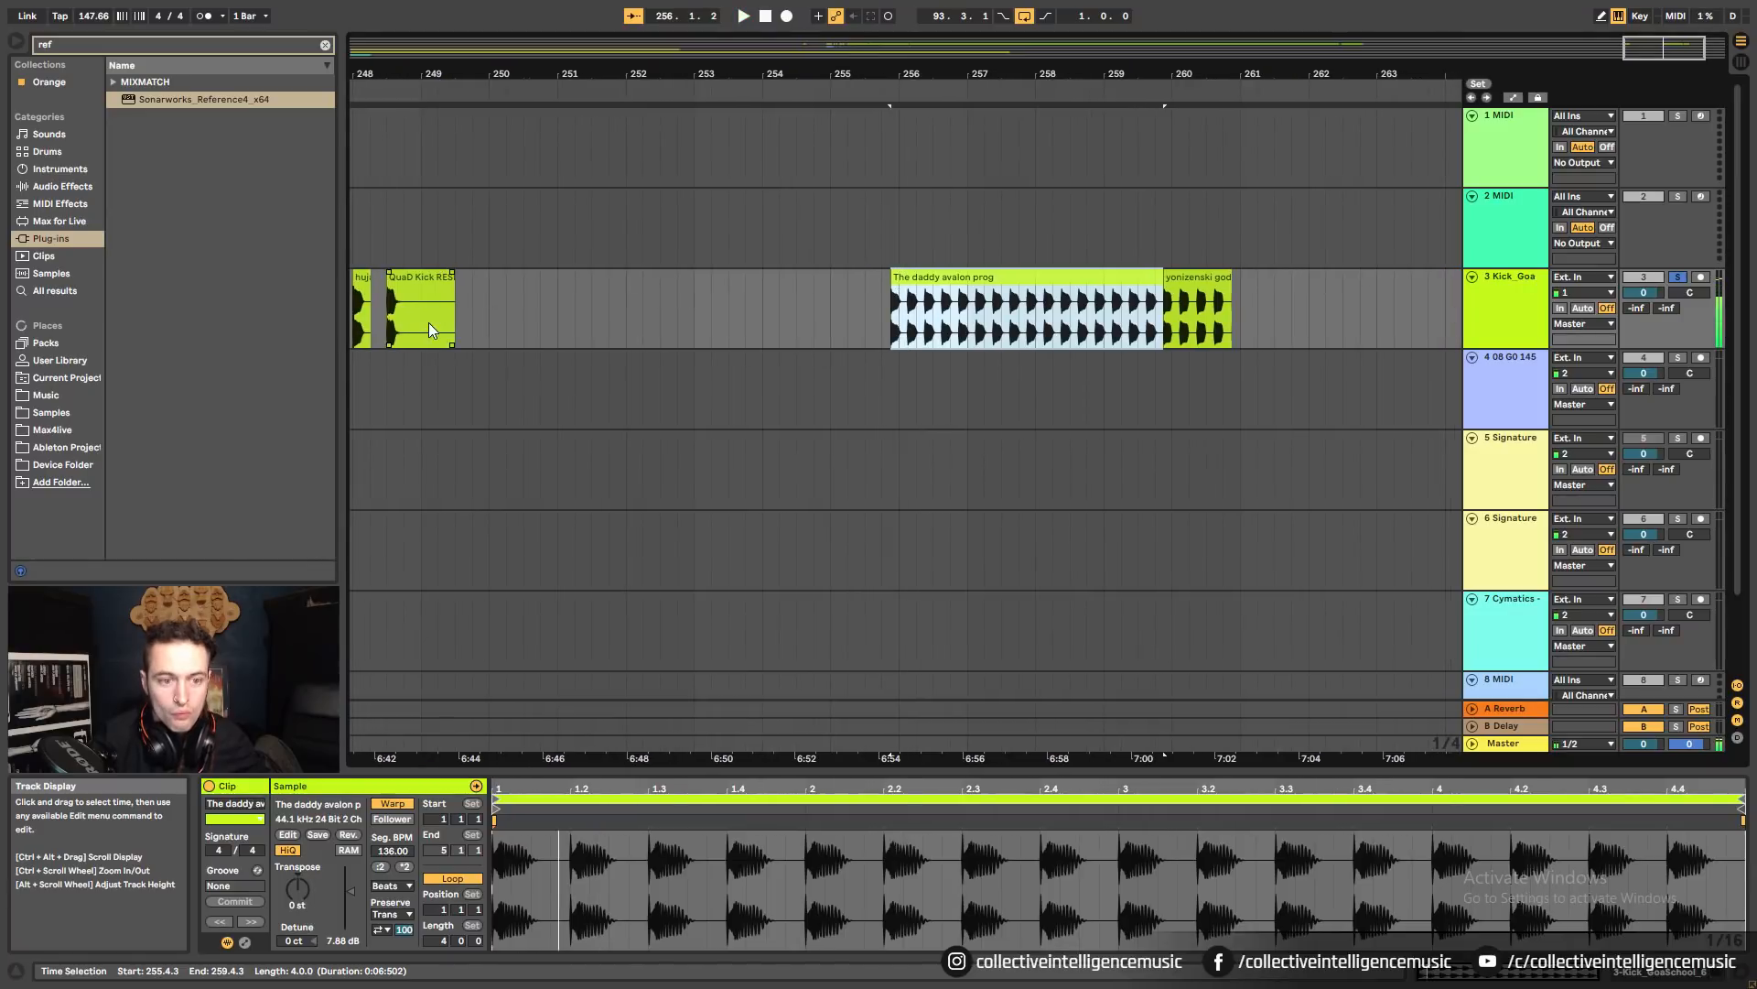
Audition the QuaD Kick RESHEF PROCESS clip and the huja quadrafuzzed clip before it.
{"action": "left_click", "coordinate": [428, 322]}
{"action": "key", "text": "space"}
{"action": "key", "text": "space"}
{"action": "left_click", "coordinate": [868, 306]}
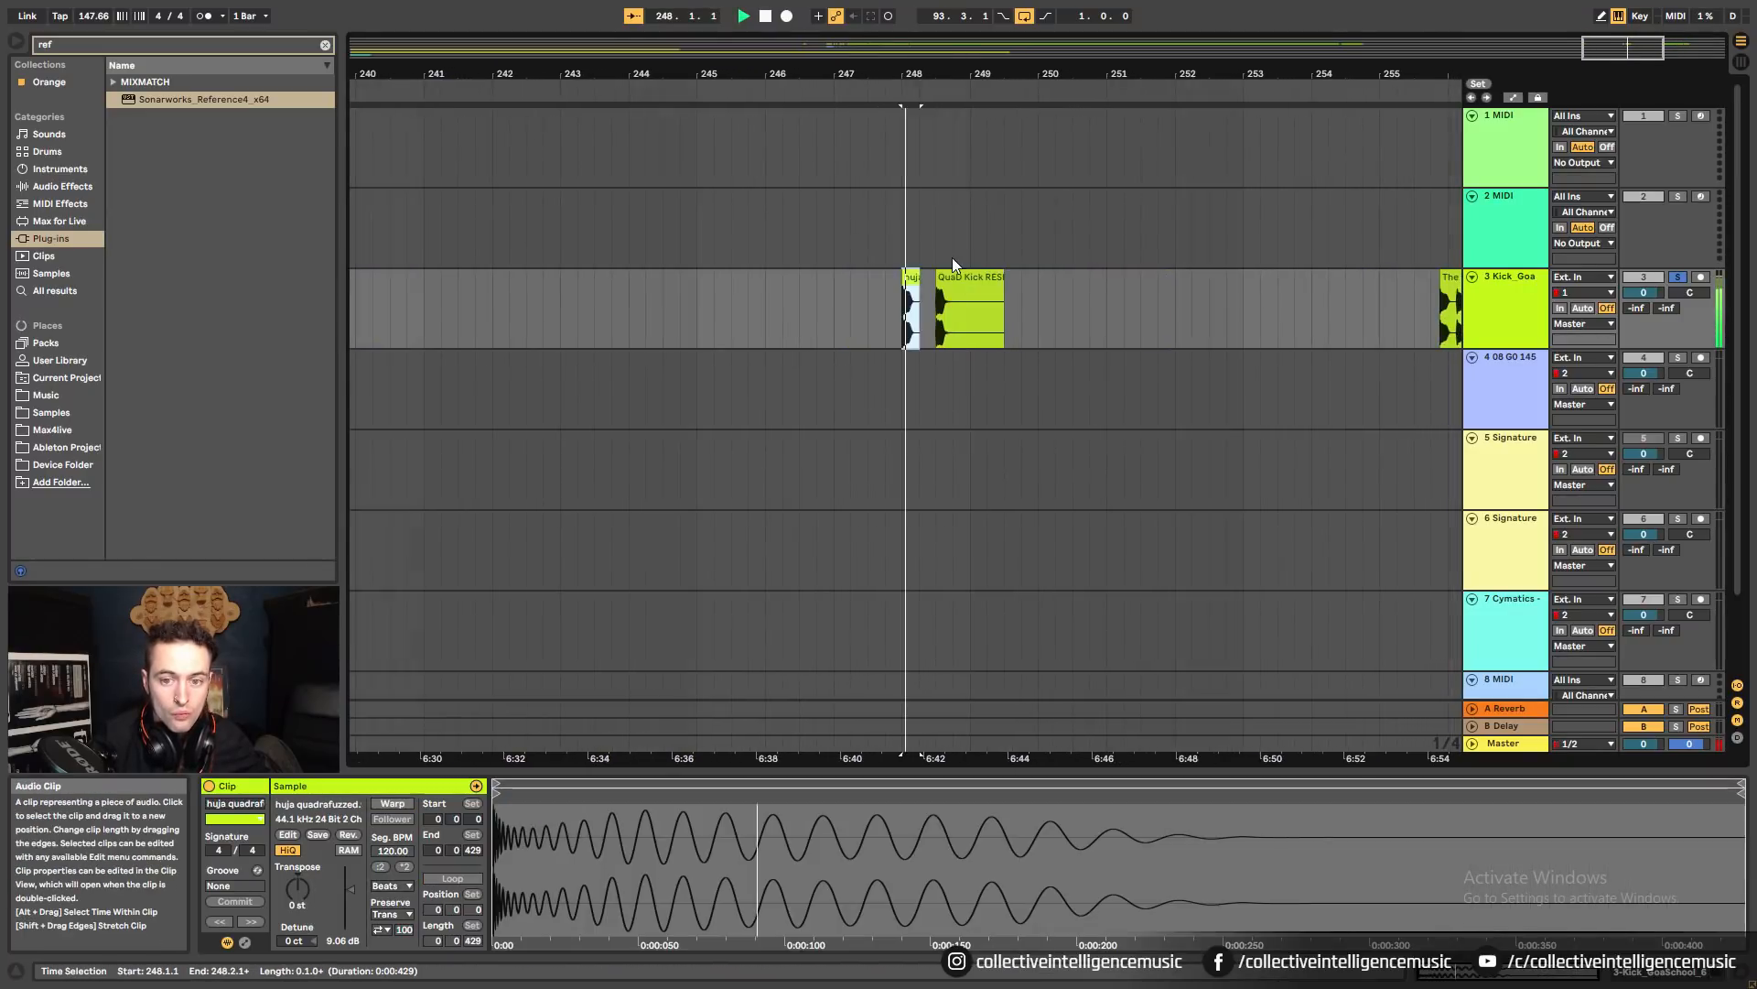
{"action": "key", "text": "space"}
Delete the long Avalon kick 3 clip starting at bar 109 and the Avalon clip following it.
{"action": "left_click_drag", "start_coordinate": [1126, 55], "coordinate": [1046, 56]}
{"action": "left_click", "coordinate": [1069, 277]}
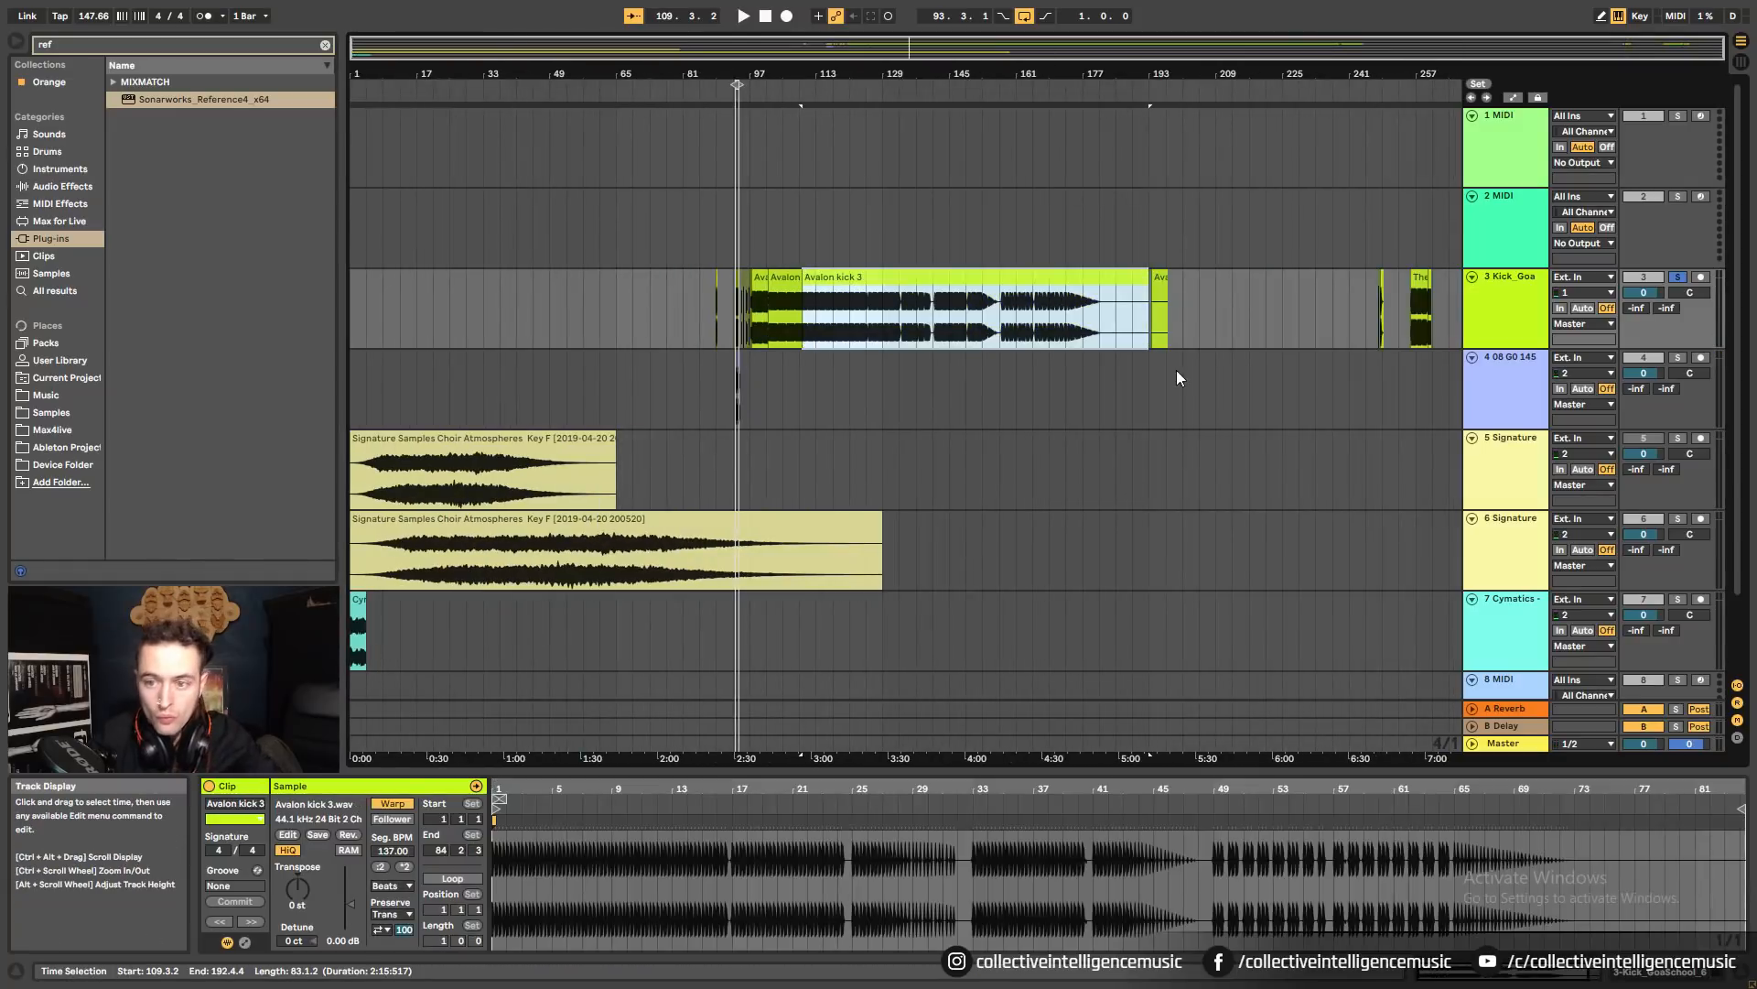
{"action": "key", "text": "Delete"}
{"action": "left_click", "coordinate": [1160, 277]}
{"action": "key", "text": "Delete"}
Audition the yonizenski god kick clip, and delete it and The daddy avalon prog clip.
{"action": "left_click", "coordinate": [1410, 283]}
{"action": "left_click_drag", "start_coordinate": [1424, 79], "coordinate": [1108, 196]}
{"action": "left_click", "coordinate": [1197, 277]}
{"action": "key", "text": "space"}
{"action": "key", "text": "space"}
{"action": "left_click", "coordinate": [1045, 290]}
{"action": "key", "text": "Delete"}
{"action": "left_click", "coordinate": [1133, 302]}
{"action": "key", "text": "space"}
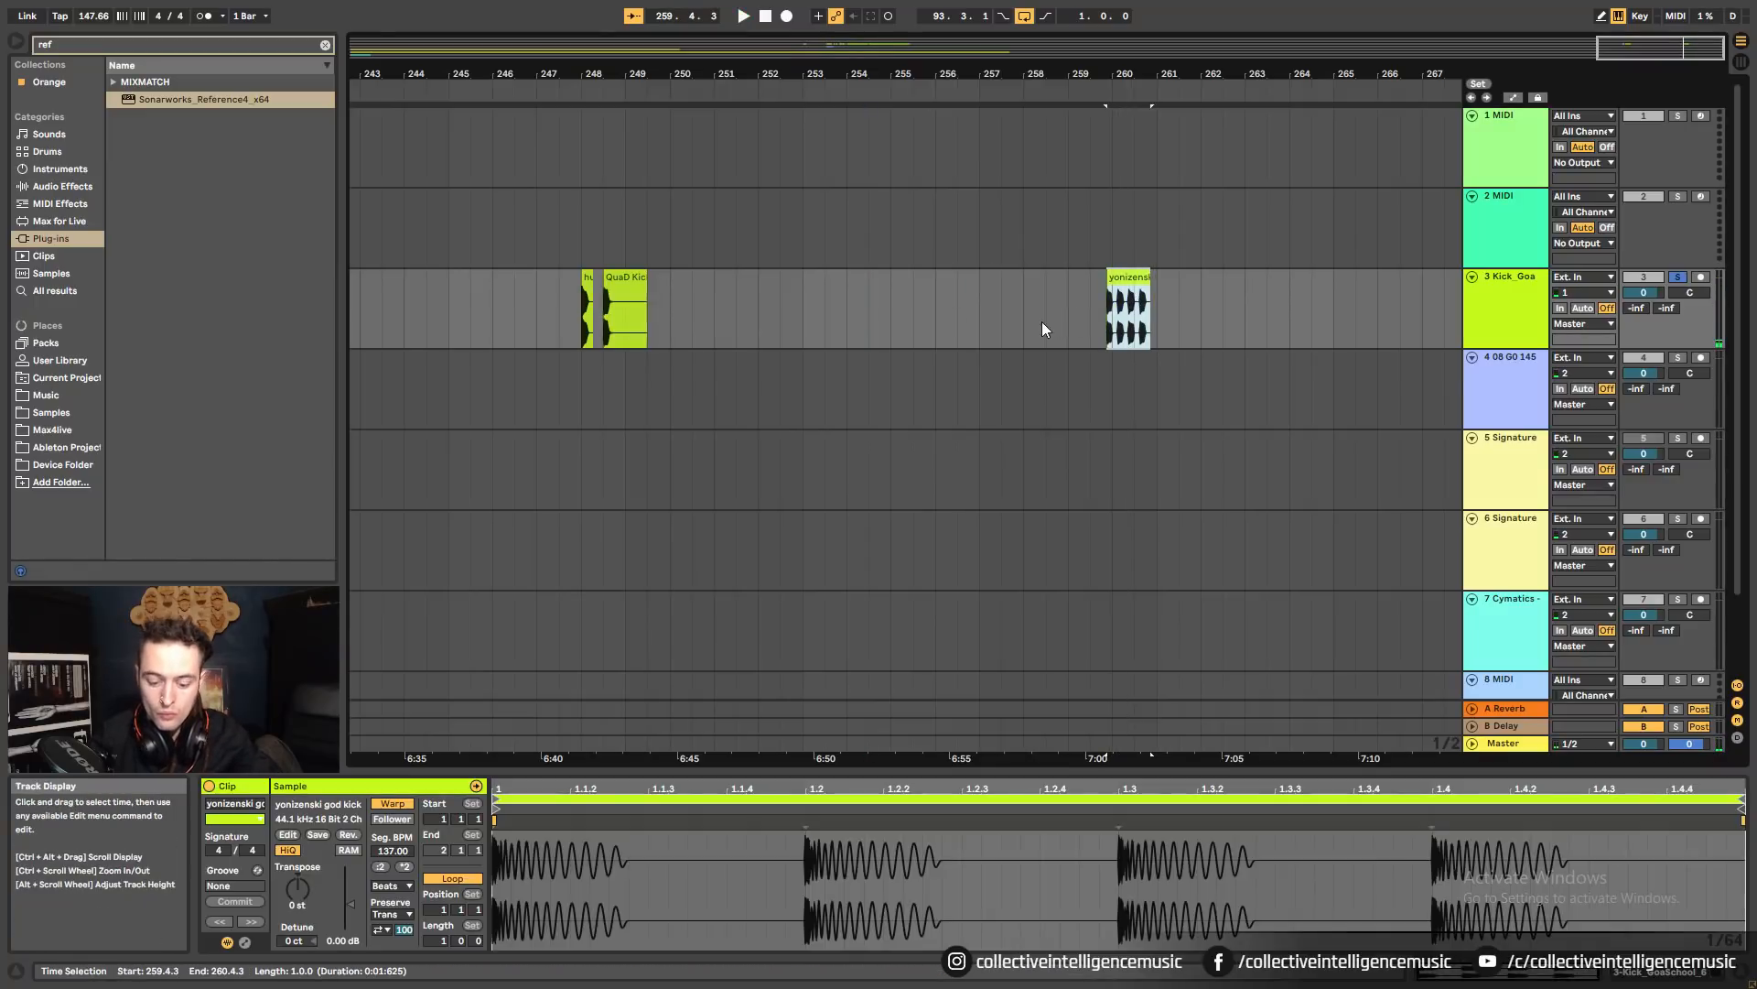
{"action": "key", "text": "Delete"}
Move the huja quadrafuzzed and QuaD Kick RESHEF PROCESS clips together to around bar 85, before the capokick clip.
{"action": "left_click", "coordinate": [1003, 331]}
{"action": "left_click_drag", "start_coordinate": [651, 322], "coordinate": [557, 295]}
{"action": "left_click_drag", "start_coordinate": [573, 78], "coordinate": [677, 3]}
{"action": "left_click_drag", "start_coordinate": [1410, 280], "coordinate": [839, 314]}
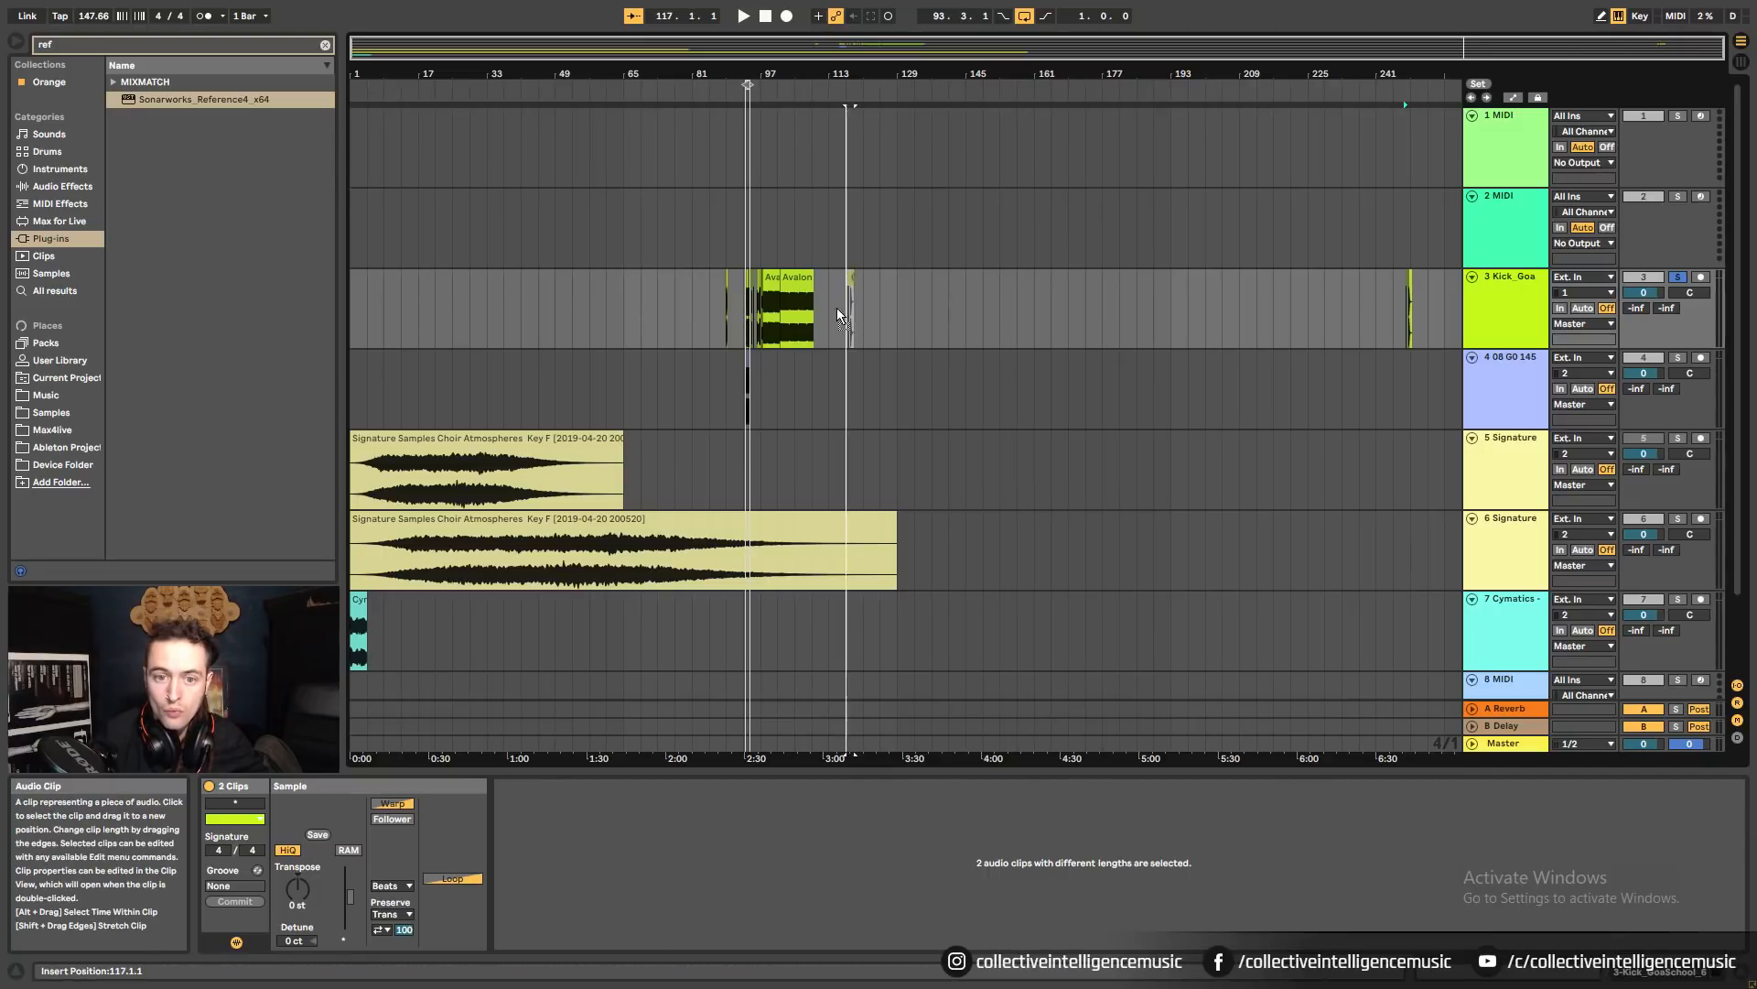
{"action": "left_click", "coordinate": [714, 312]}
{"action": "left_click_drag", "start_coordinate": [749, 77], "coordinate": [846, 76]}
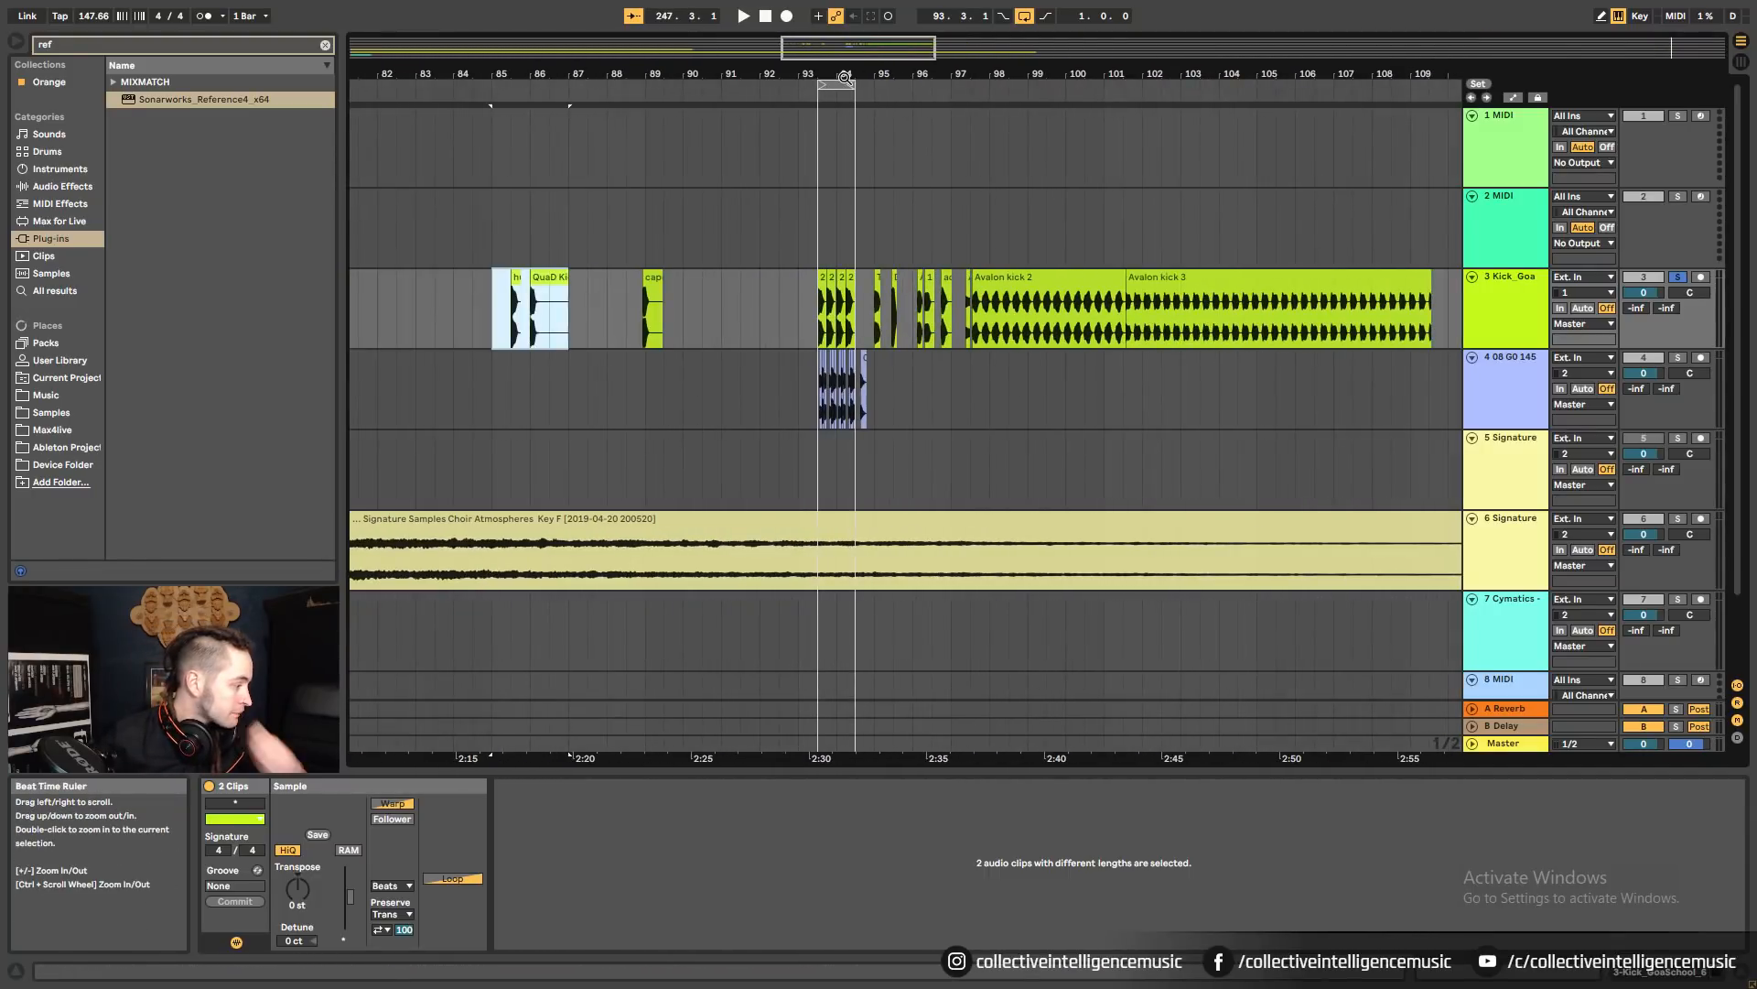
Switch to OBS to check the stream, and return to the Ableton Live arrangement with the clips deselected.
{"action": "key", "text": "alt+Tab"}
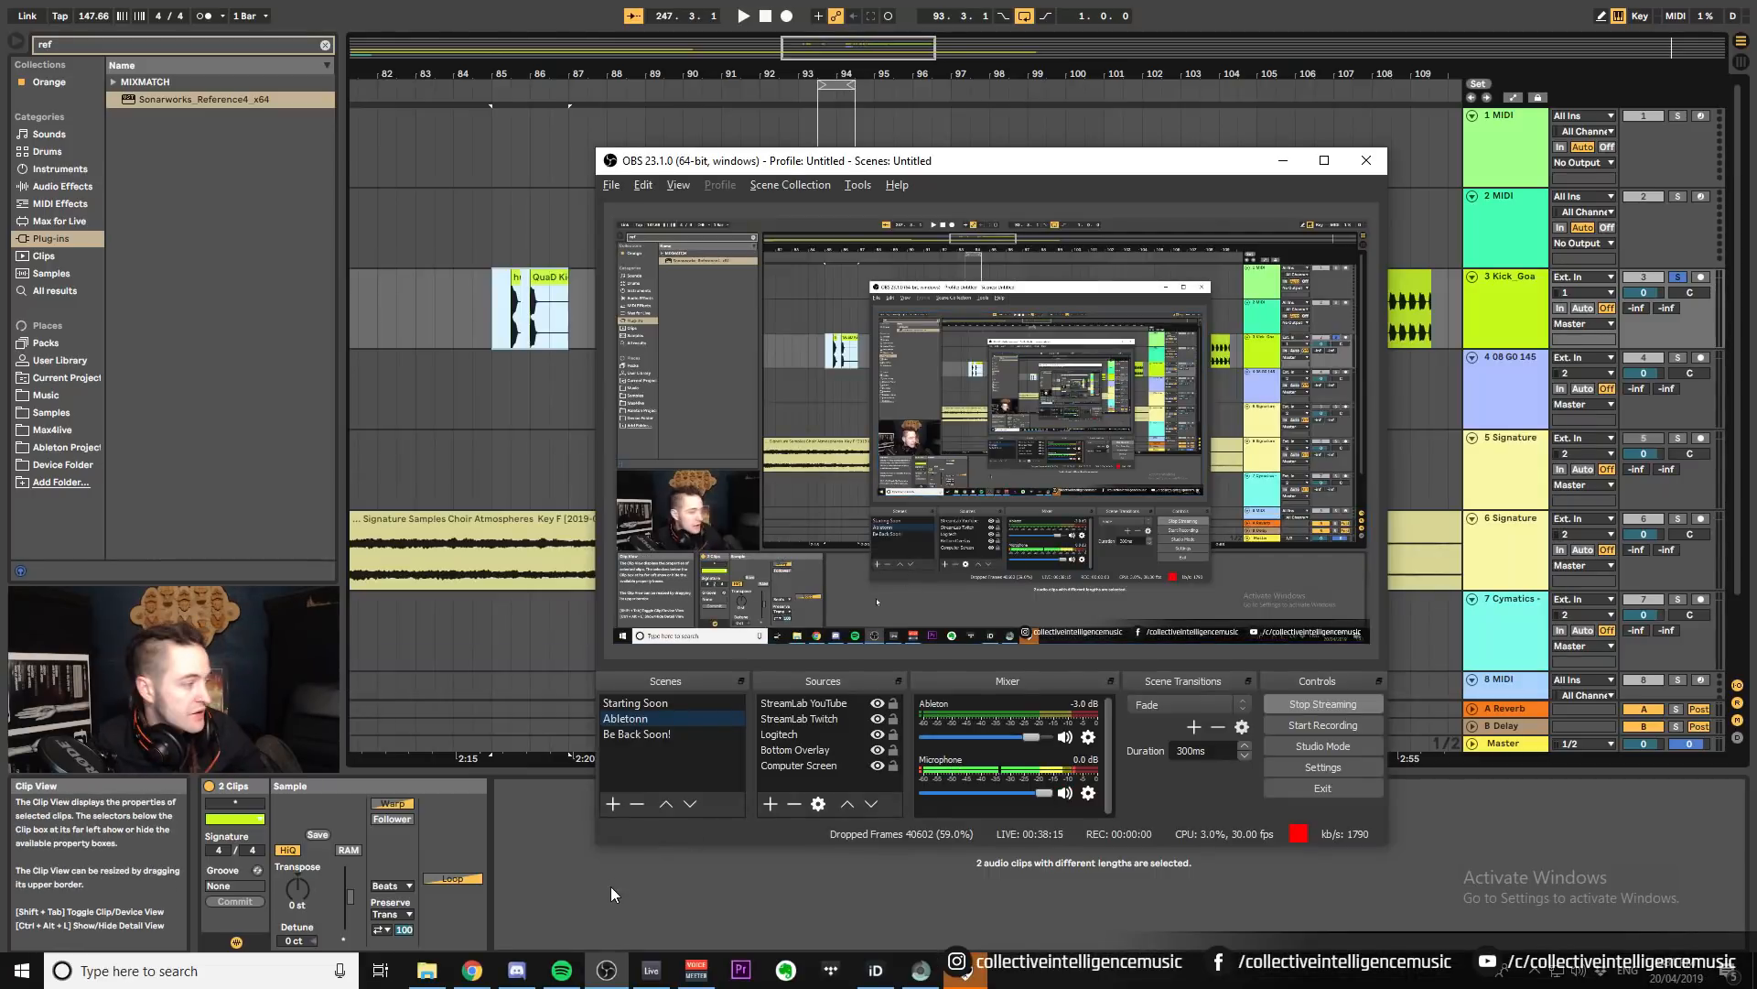
{"action": "left_click", "coordinate": [611, 886]}
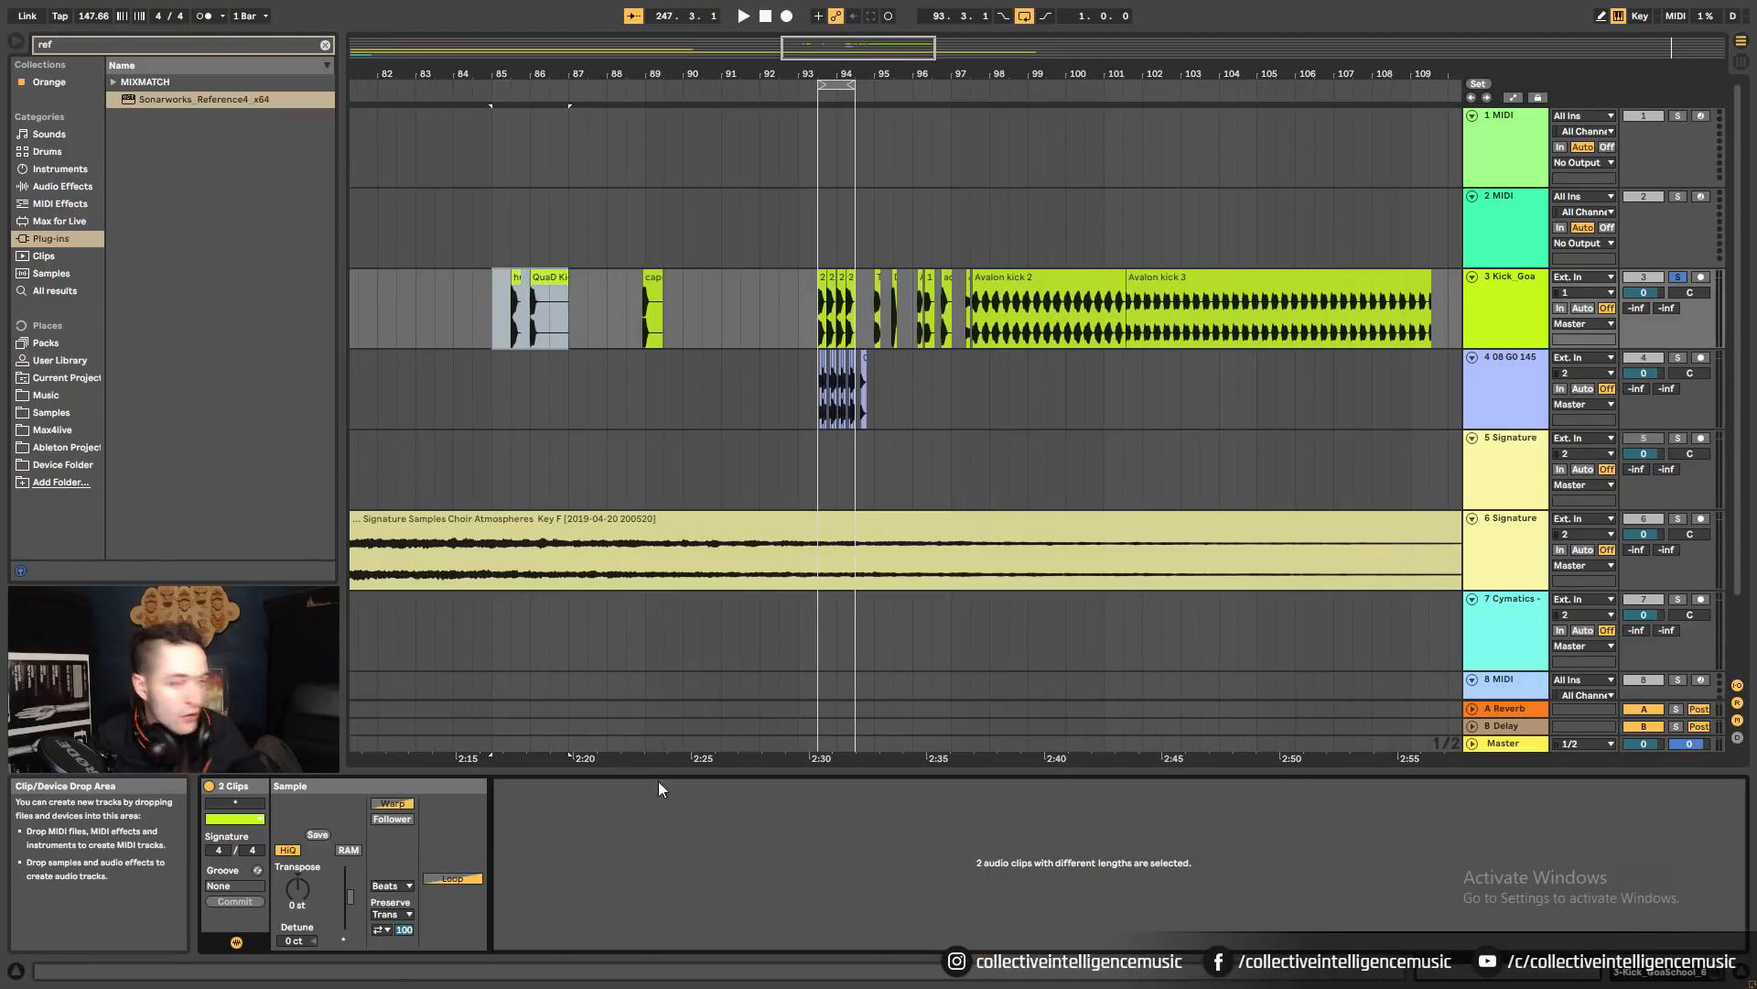
{"action": "left_click", "coordinate": [779, 395]}
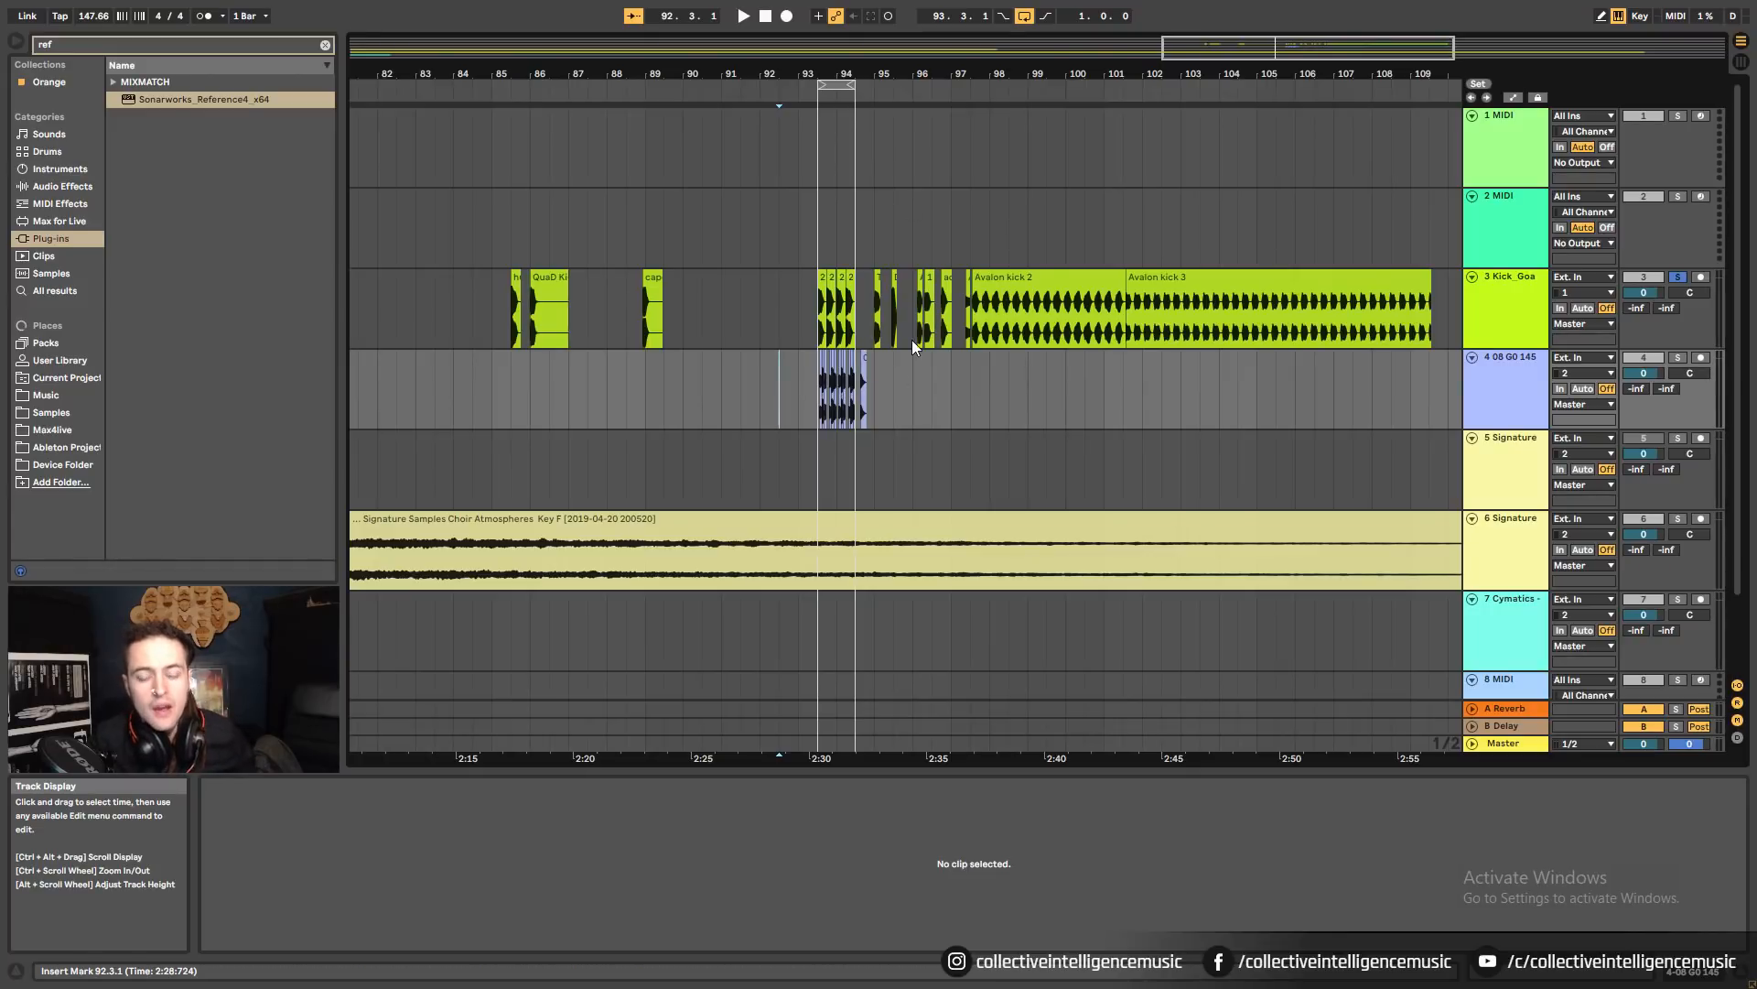
Move the capokick clip to bar 92 and place the QuaD Kick RESHEF PROCESS clip at bar 91, shortened to two beats.
{"action": "left_click_drag", "start_coordinate": [581, 68], "coordinate": [537, 269]}
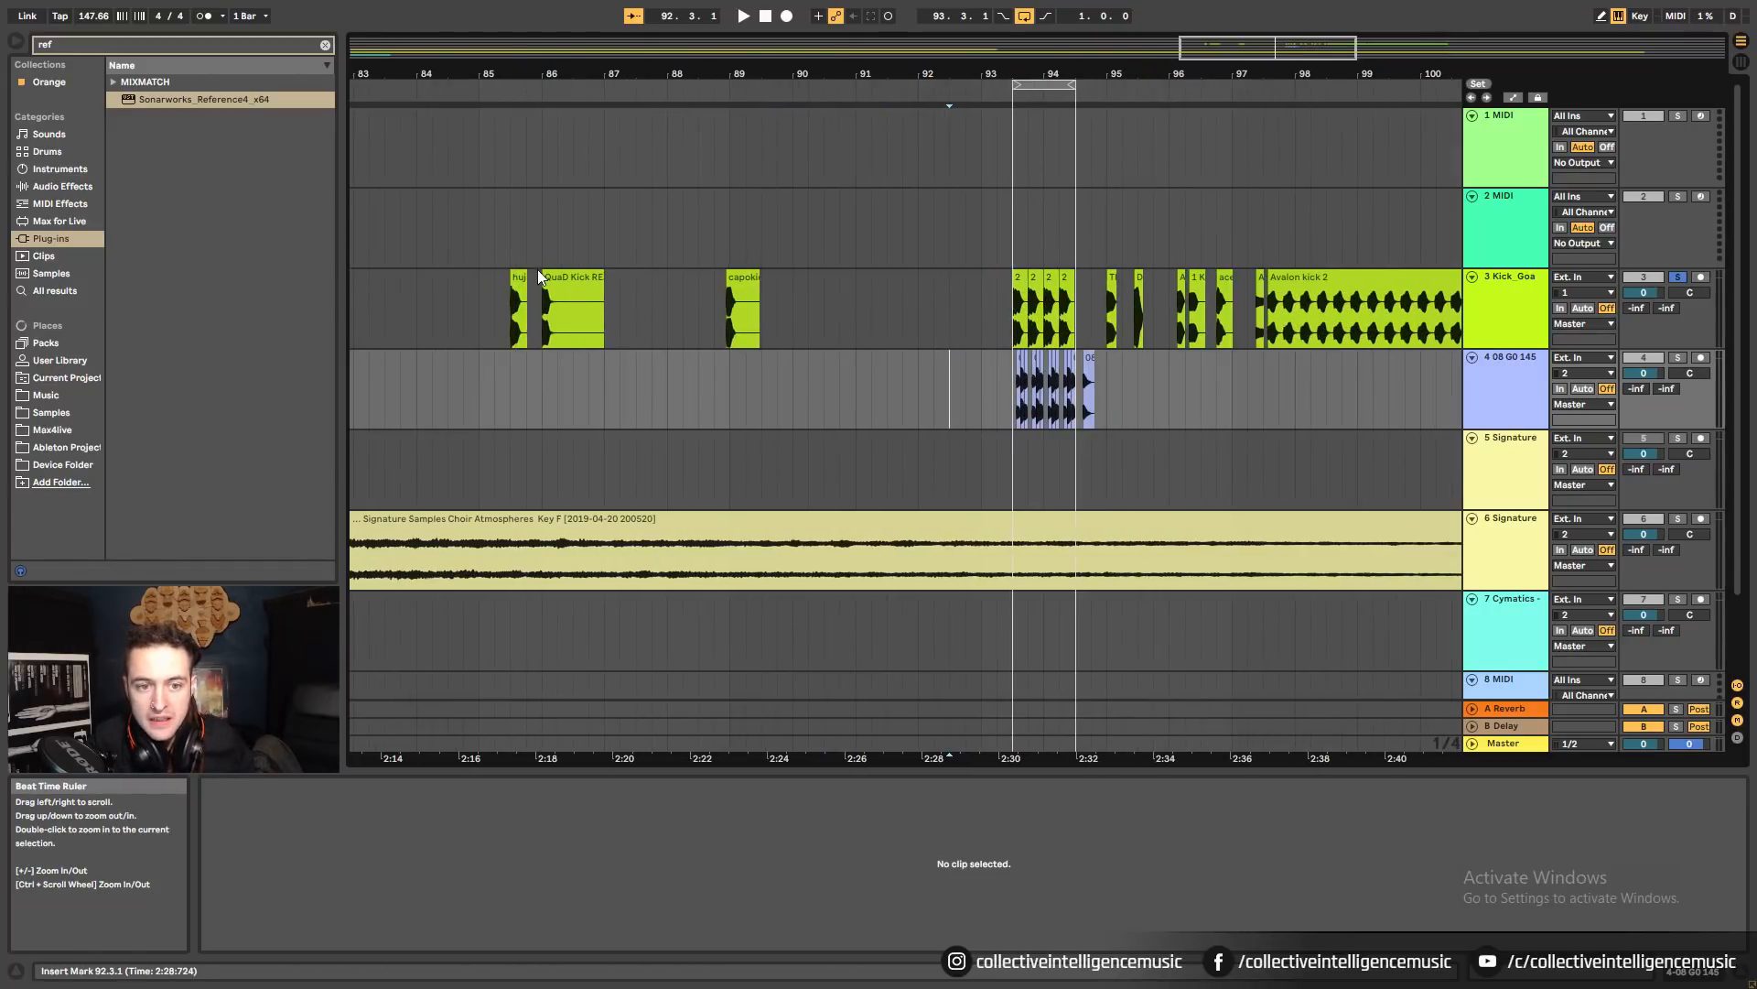
{"action": "left_click_drag", "start_coordinate": [739, 285], "coordinate": [934, 313]}
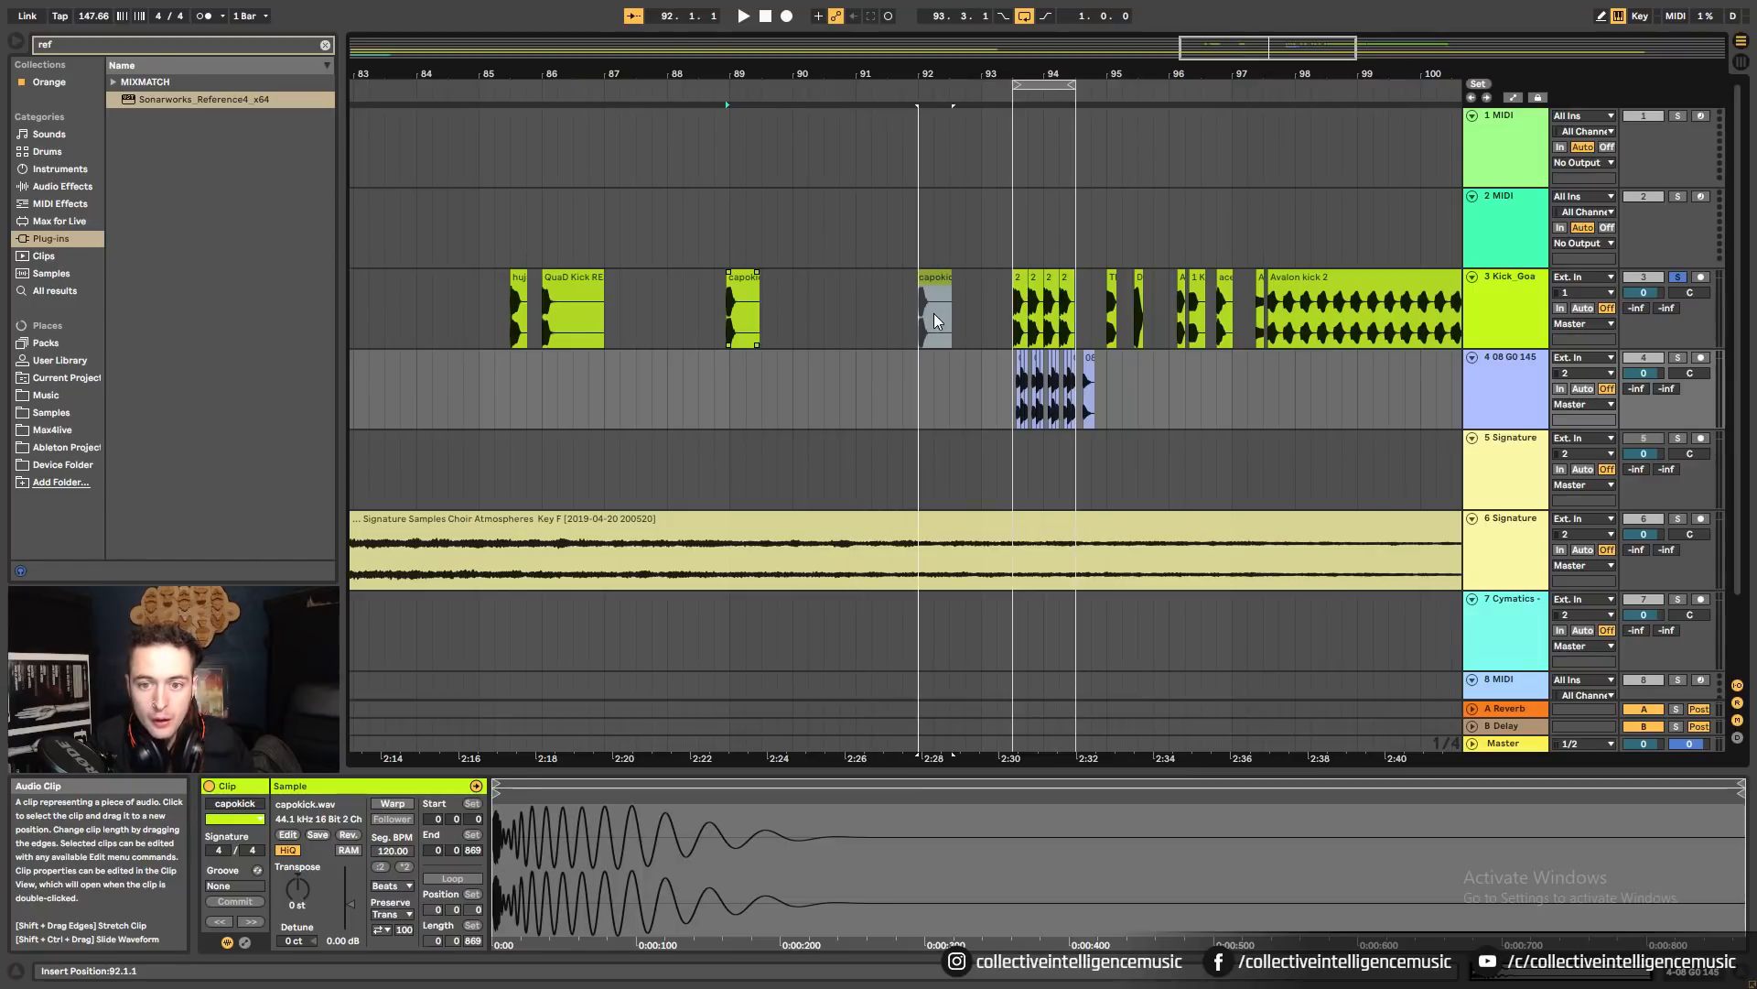
{"action": "left_click_drag", "start_coordinate": [545, 315], "coordinate": [874, 293]}
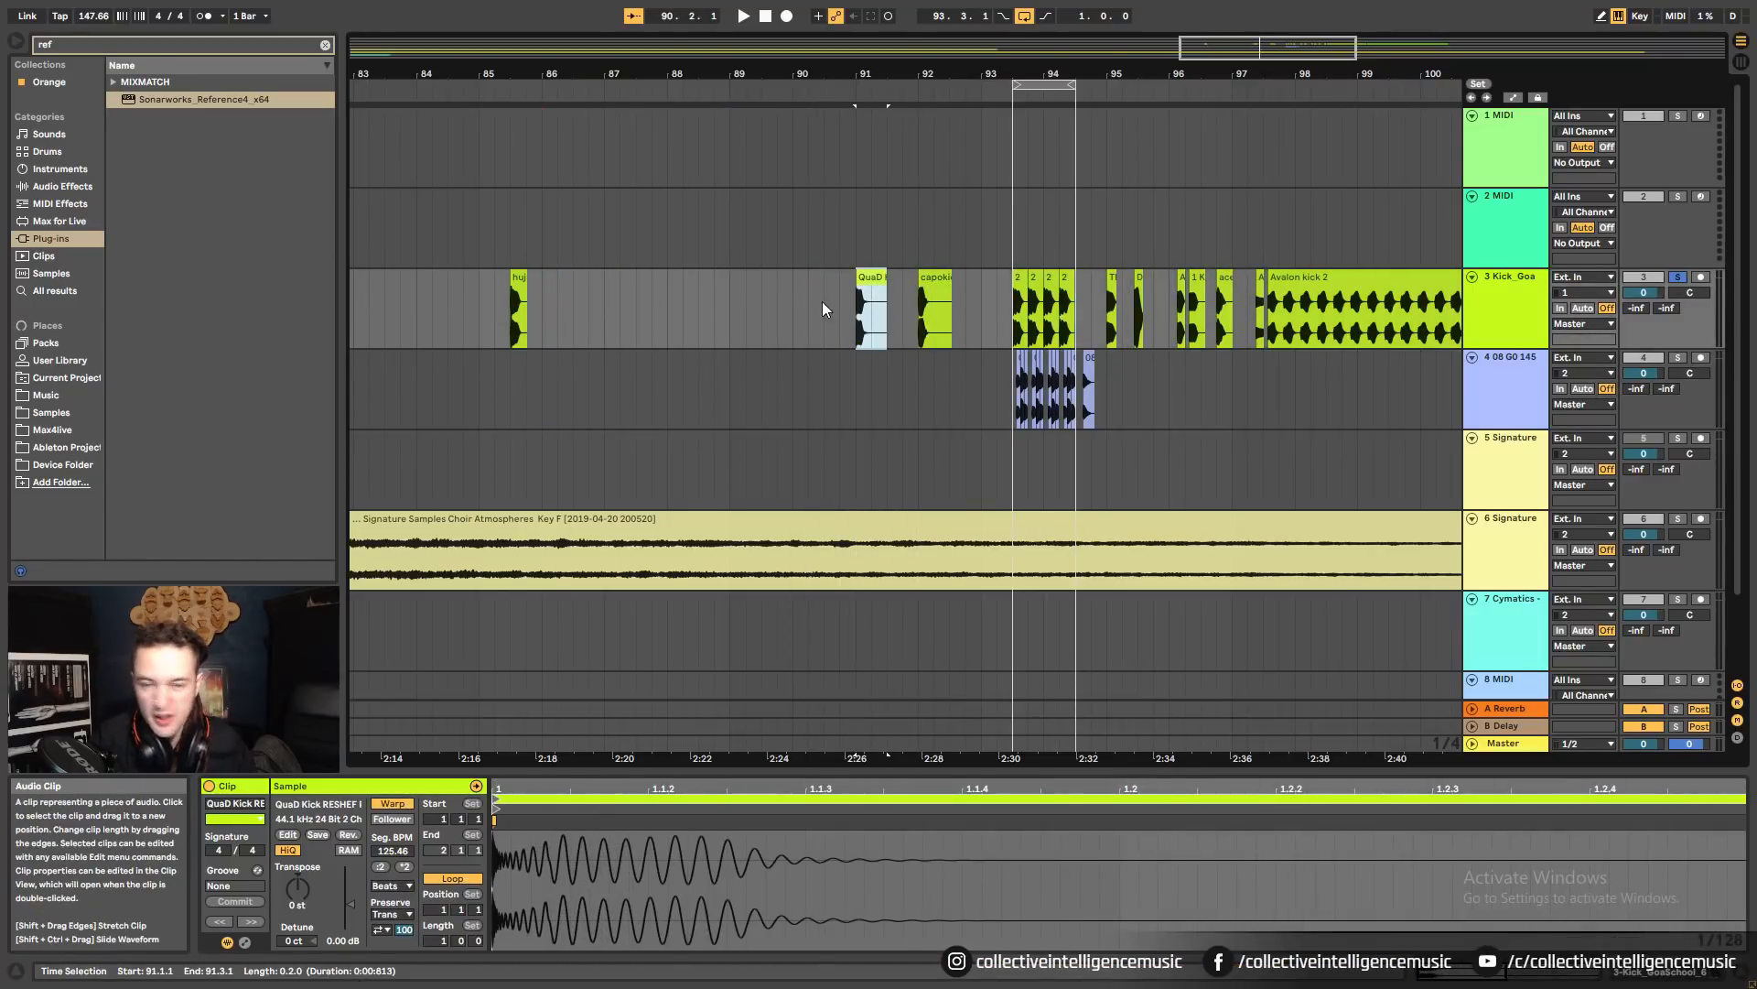
Move the huja quadrafuzzed clip to 90.3 and trim its end to 90.4.
{"action": "left_click_drag", "start_coordinate": [518, 291], "coordinate": [800, 311]}
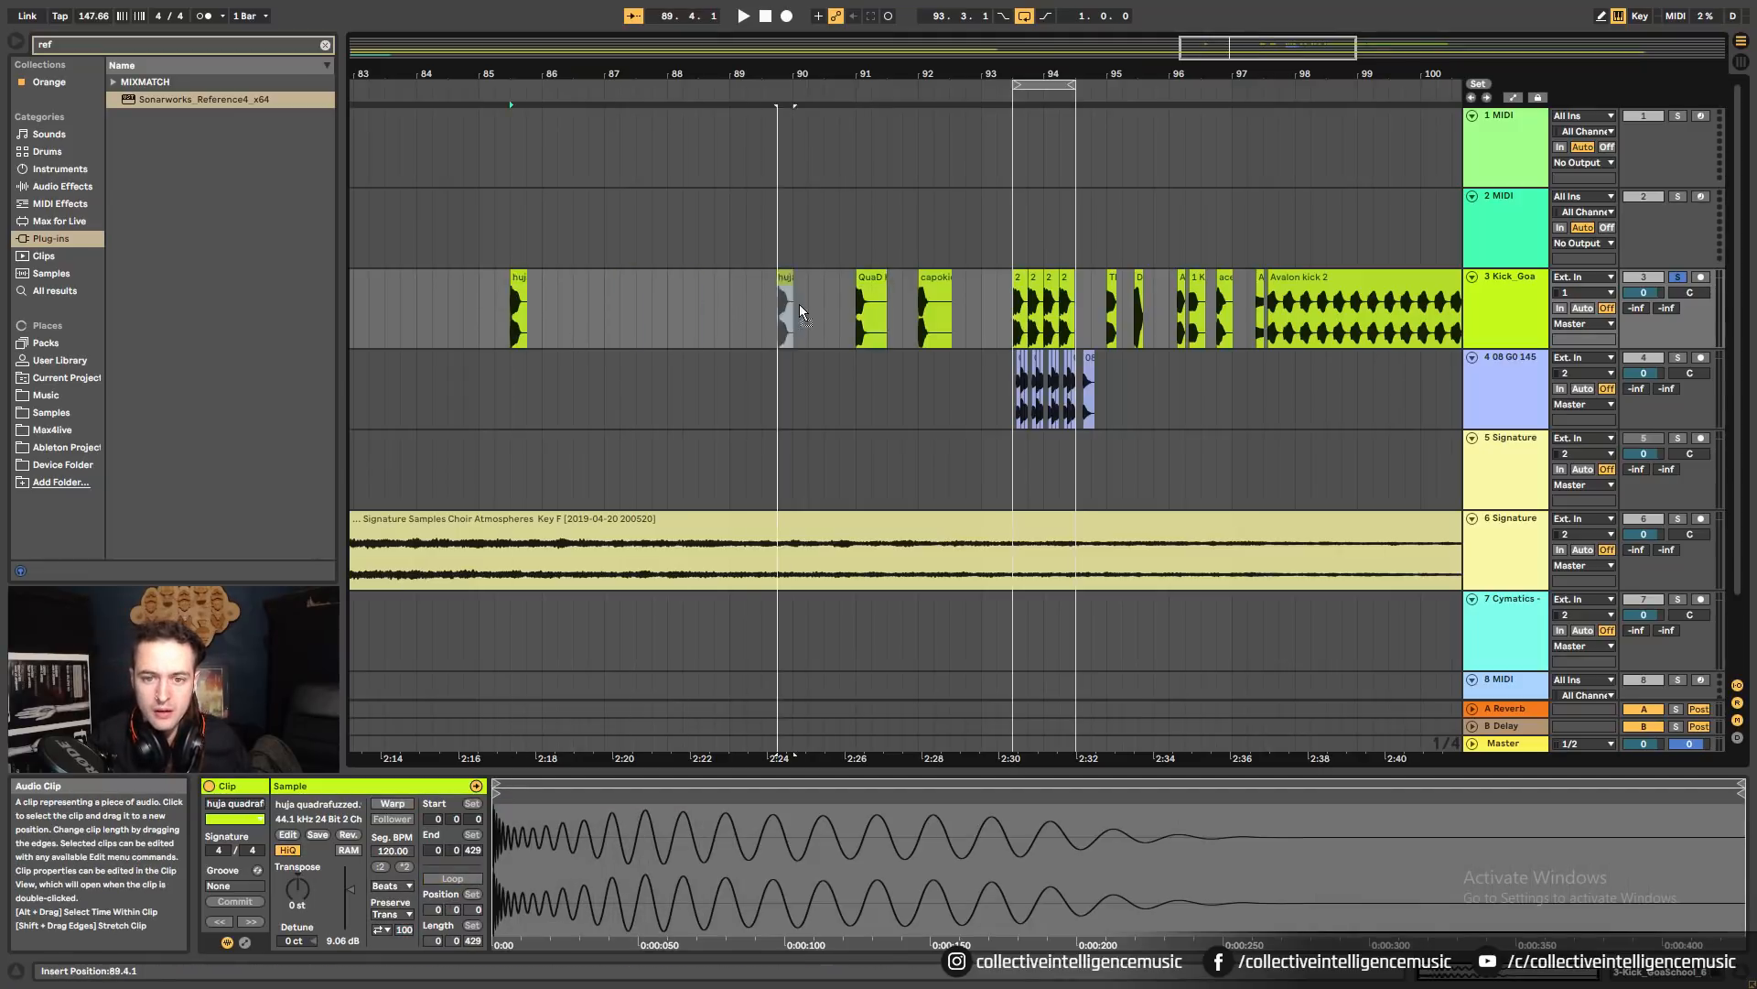
{"action": "left_click_drag", "start_coordinate": [864, 74], "coordinate": [865, 146]}
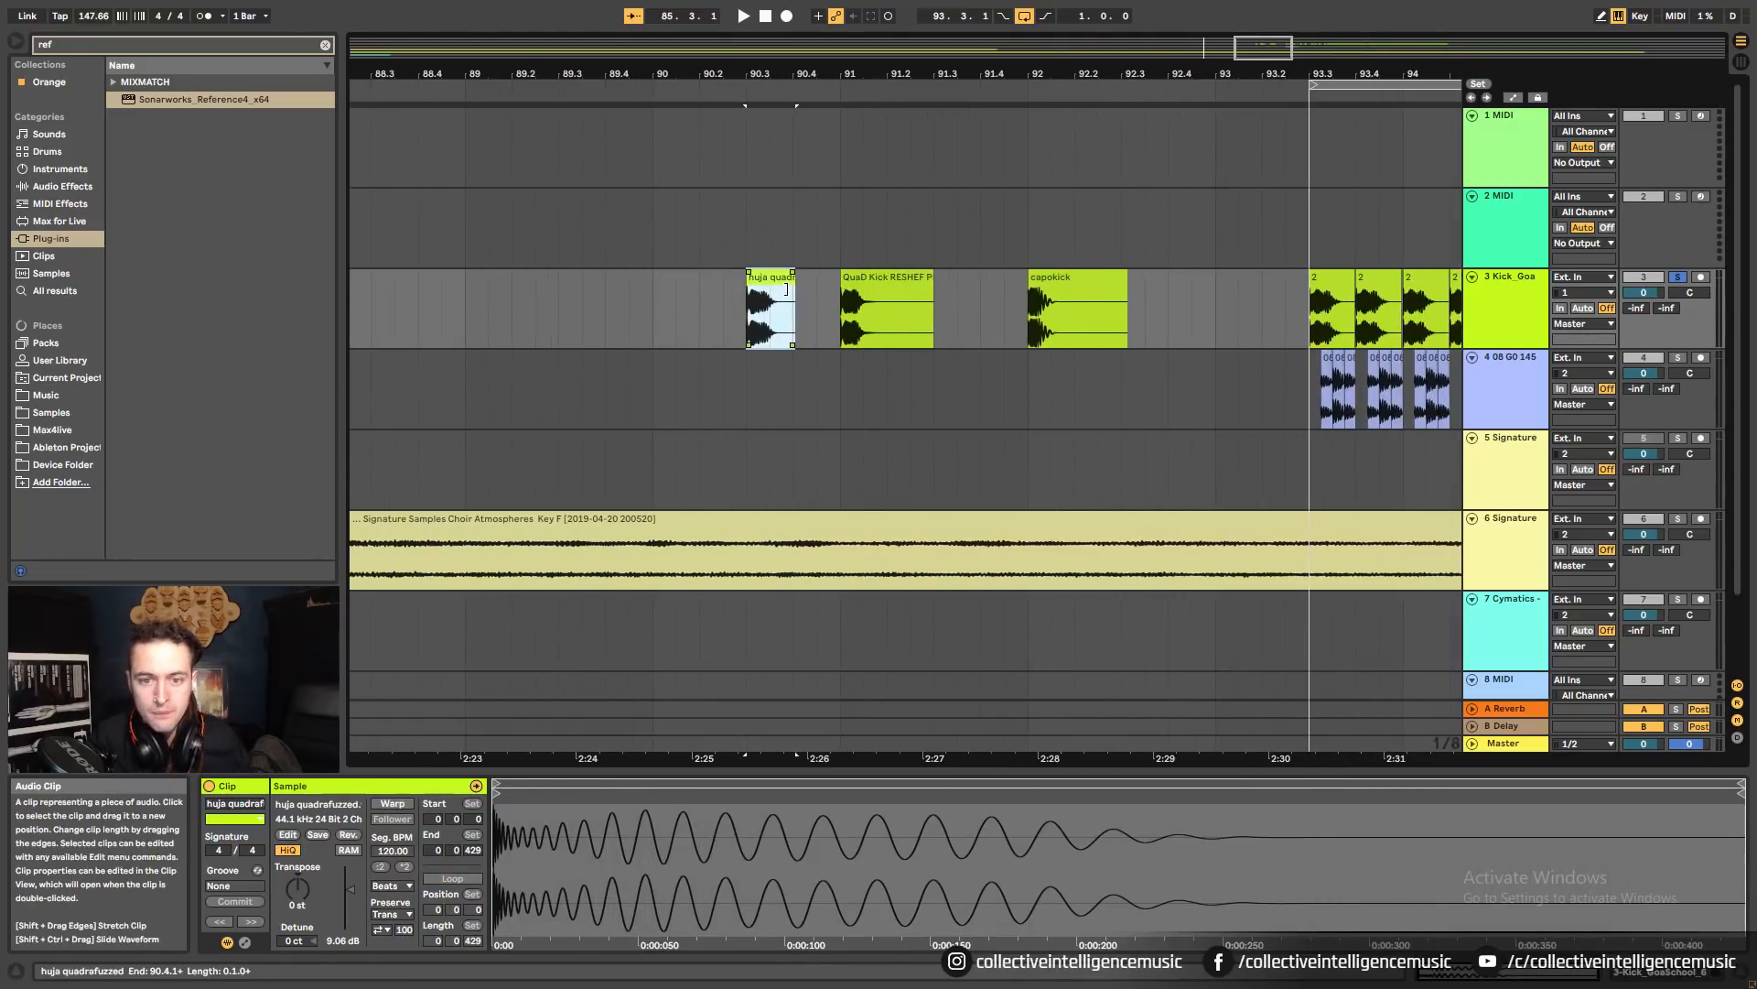
{"action": "left_click_drag", "start_coordinate": [787, 289], "coordinate": [785, 289]}
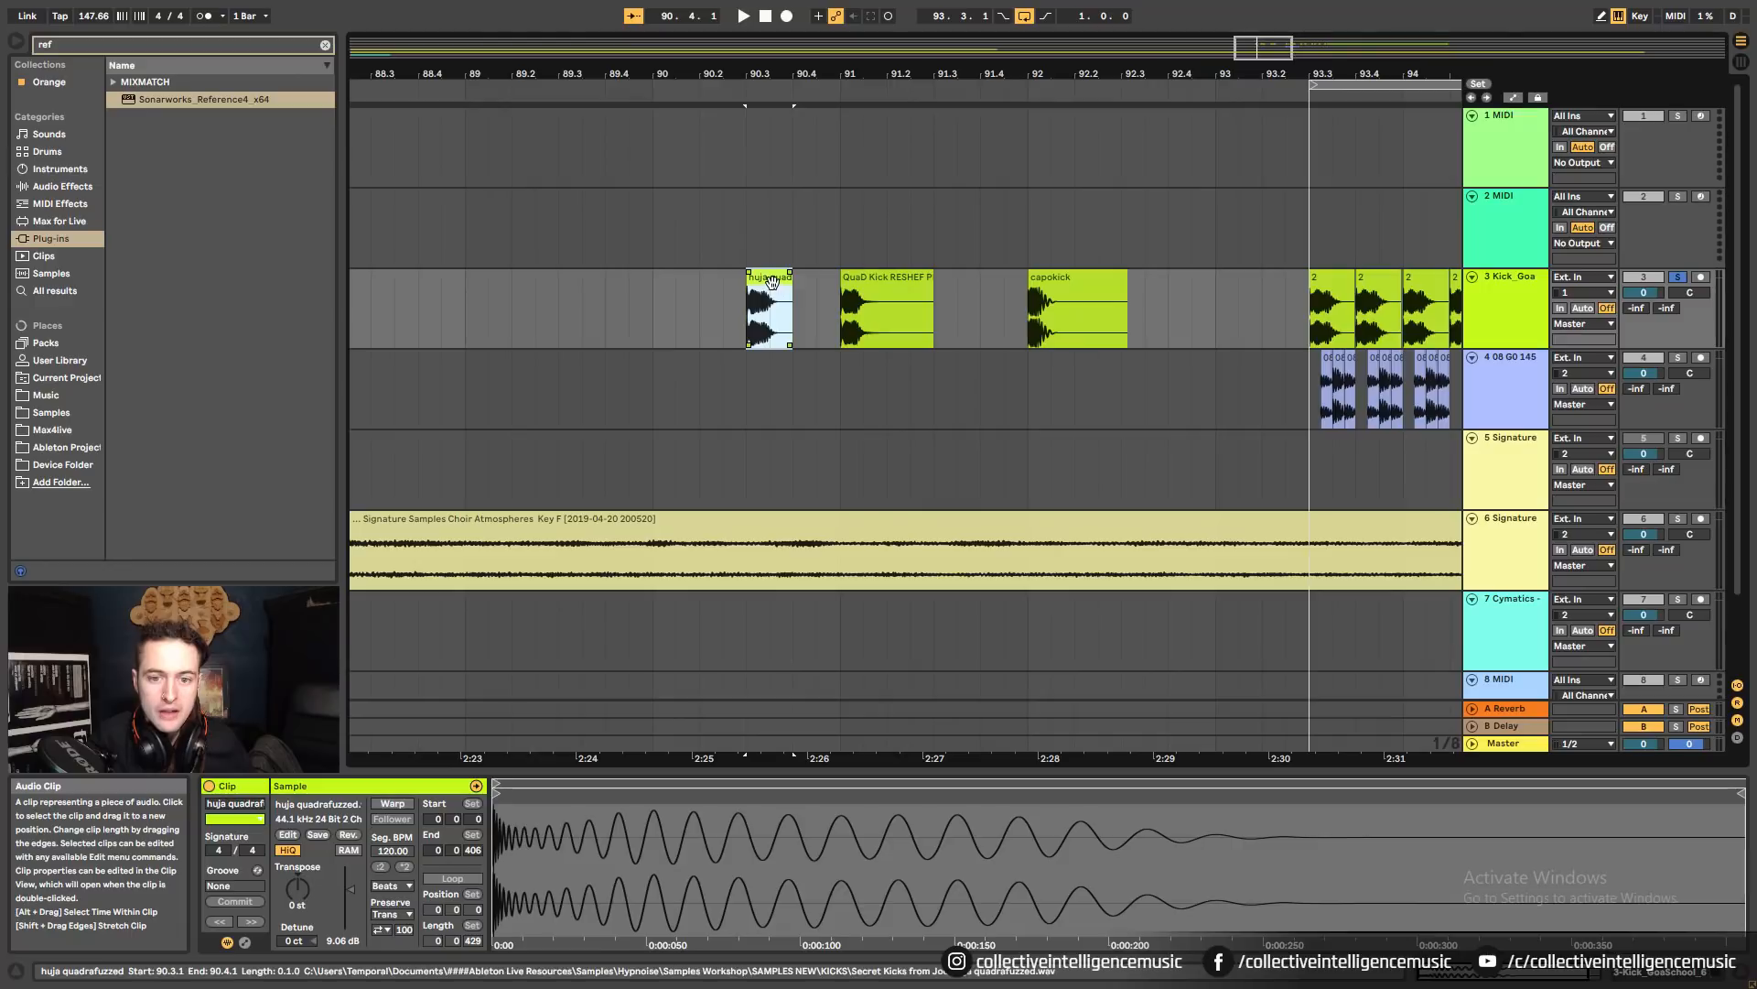
Move the huja quadrafuzzed clip to 91.2 so it directly follows a one-beat QuaD Kick RESHEF PROCESS clip.
{"action": "left_click_drag", "start_coordinate": [786, 73], "coordinate": [787, 146]}
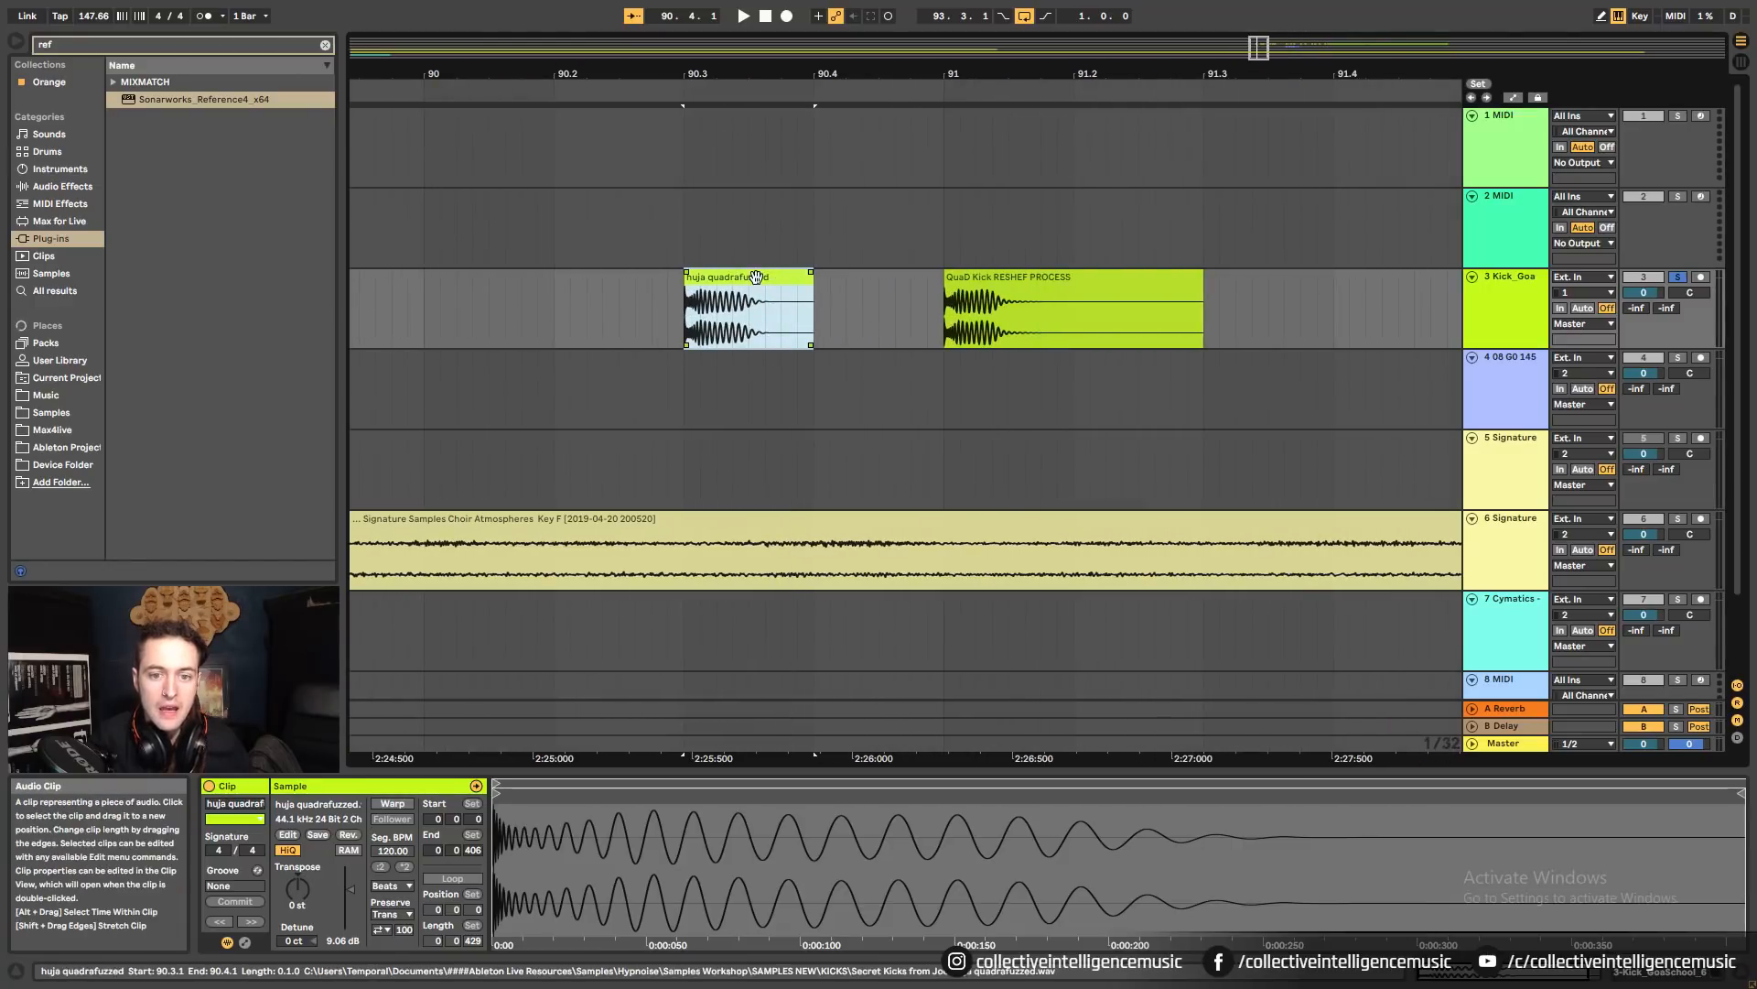
{"action": "left_click_drag", "start_coordinate": [993, 70], "coordinate": [657, 81]}
{"action": "left_click_drag", "start_coordinate": [915, 73], "coordinate": [729, 48]}
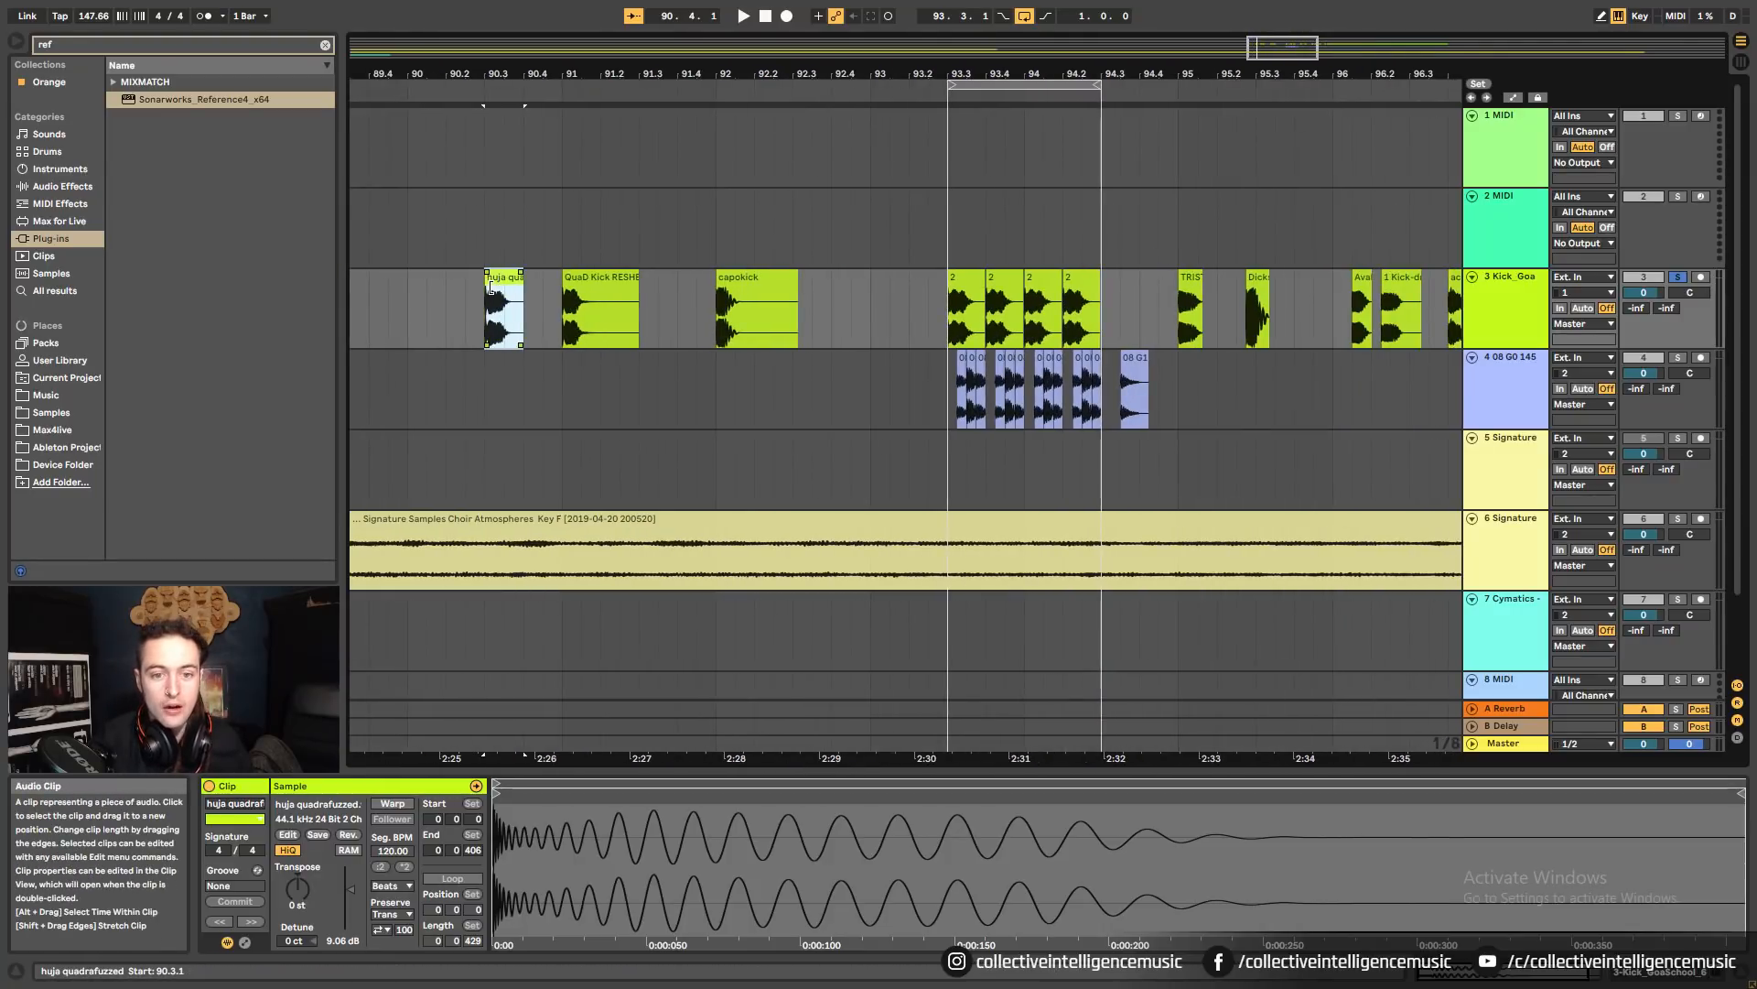
{"action": "left_click_drag", "start_coordinate": [484, 284], "coordinate": [504, 286]}
{"action": "left_click_drag", "start_coordinate": [644, 308], "coordinate": [372, 312]}
{"action": "left_click_drag", "start_coordinate": [509, 277], "coordinate": [630, 302]}
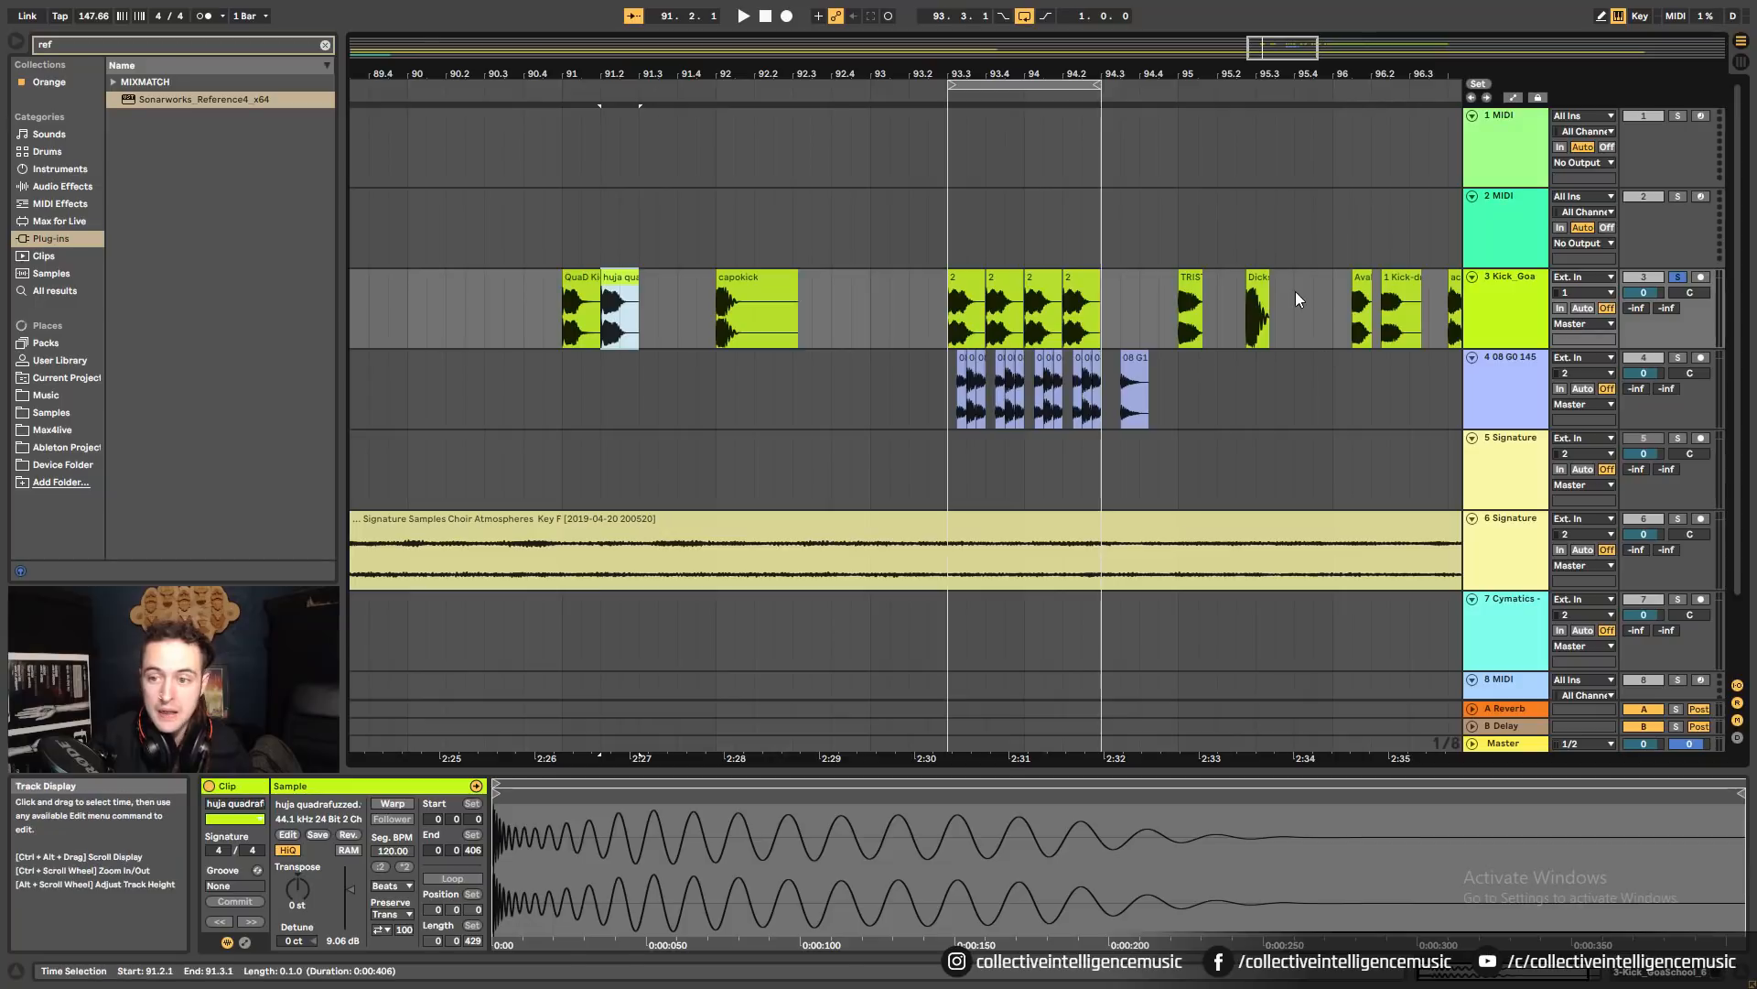
Move TRISTAN PULTEC KICK to 91.3 and Dickster Kikster to 91.4, and place Avalon Kick and 1 Kick-dry just before the existing kick loop.
{"action": "left_click_drag", "start_coordinate": [1190, 307], "coordinate": [655, 326]}
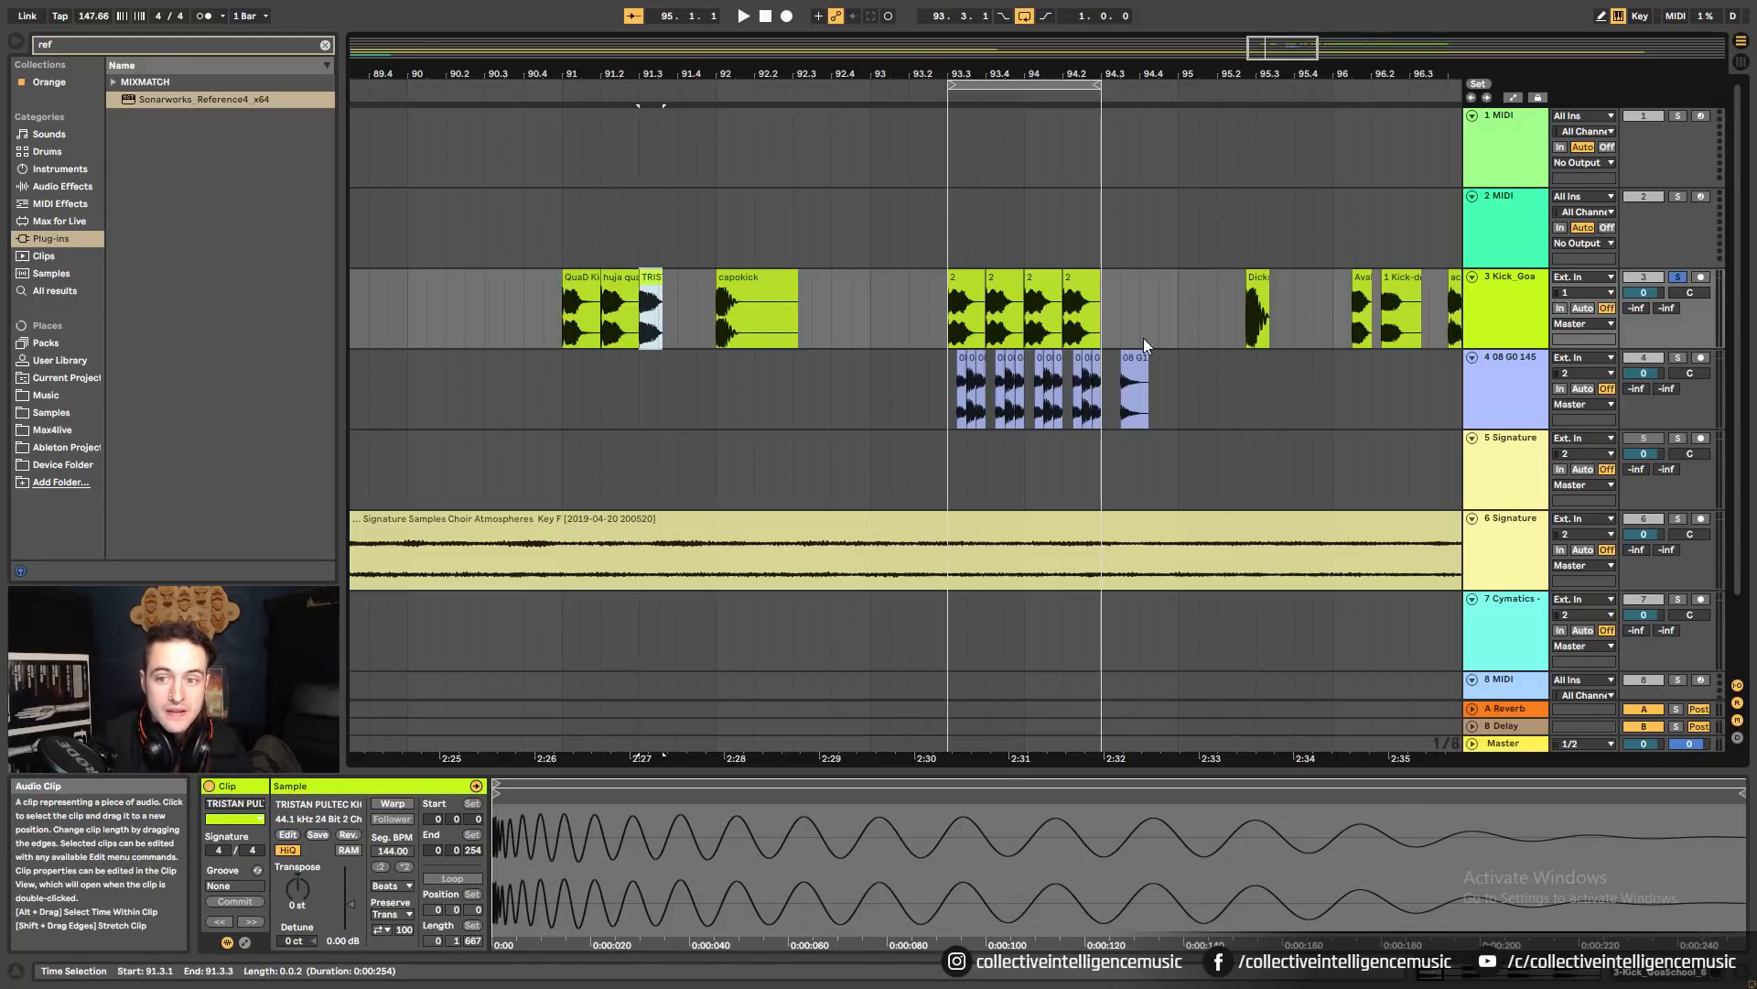
{"action": "left_click_drag", "start_coordinate": [1262, 293], "coordinate": [756, 341]}
{"action": "left_click_drag", "start_coordinate": [686, 336], "coordinate": [694, 337]}
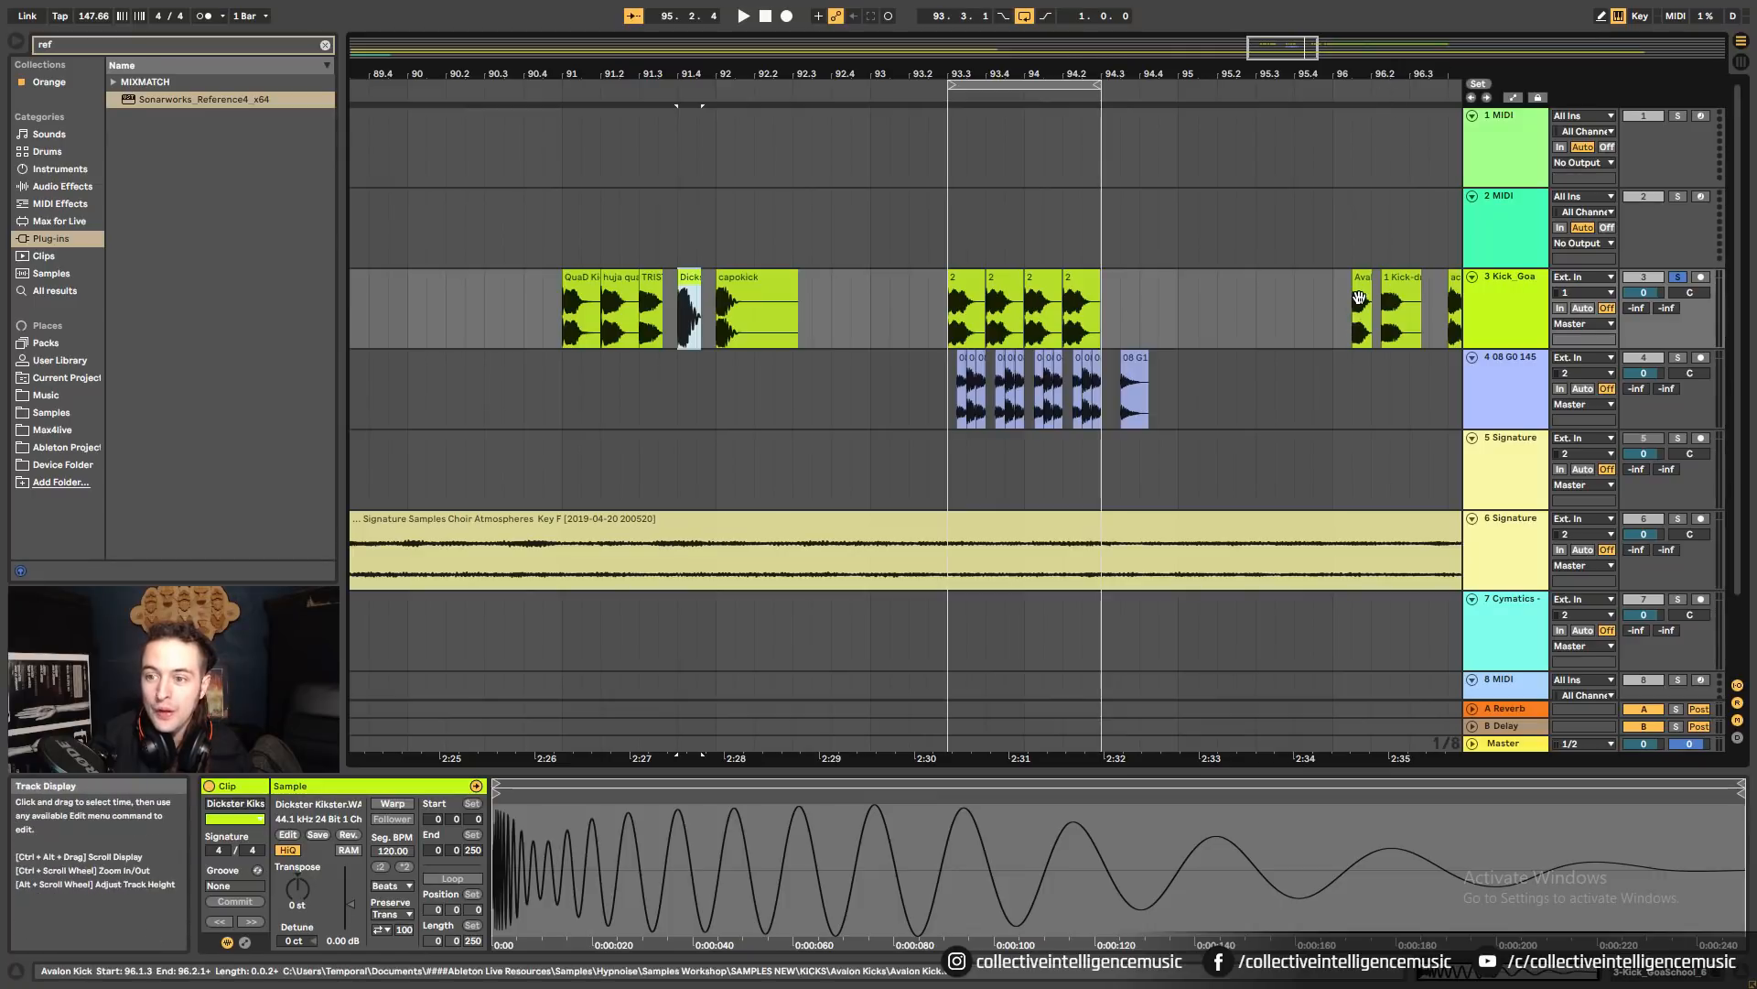
{"action": "left_click_drag", "start_coordinate": [1361, 278], "coordinate": [869, 345]}
{"action": "left_click_drag", "start_coordinate": [1403, 315], "coordinate": [913, 328]}
Review the waveforms of the lined-up kicks and delete the long Avalon kick 2 and Avalon kick 3 clips.
{"action": "left_click", "coordinate": [620, 284]}
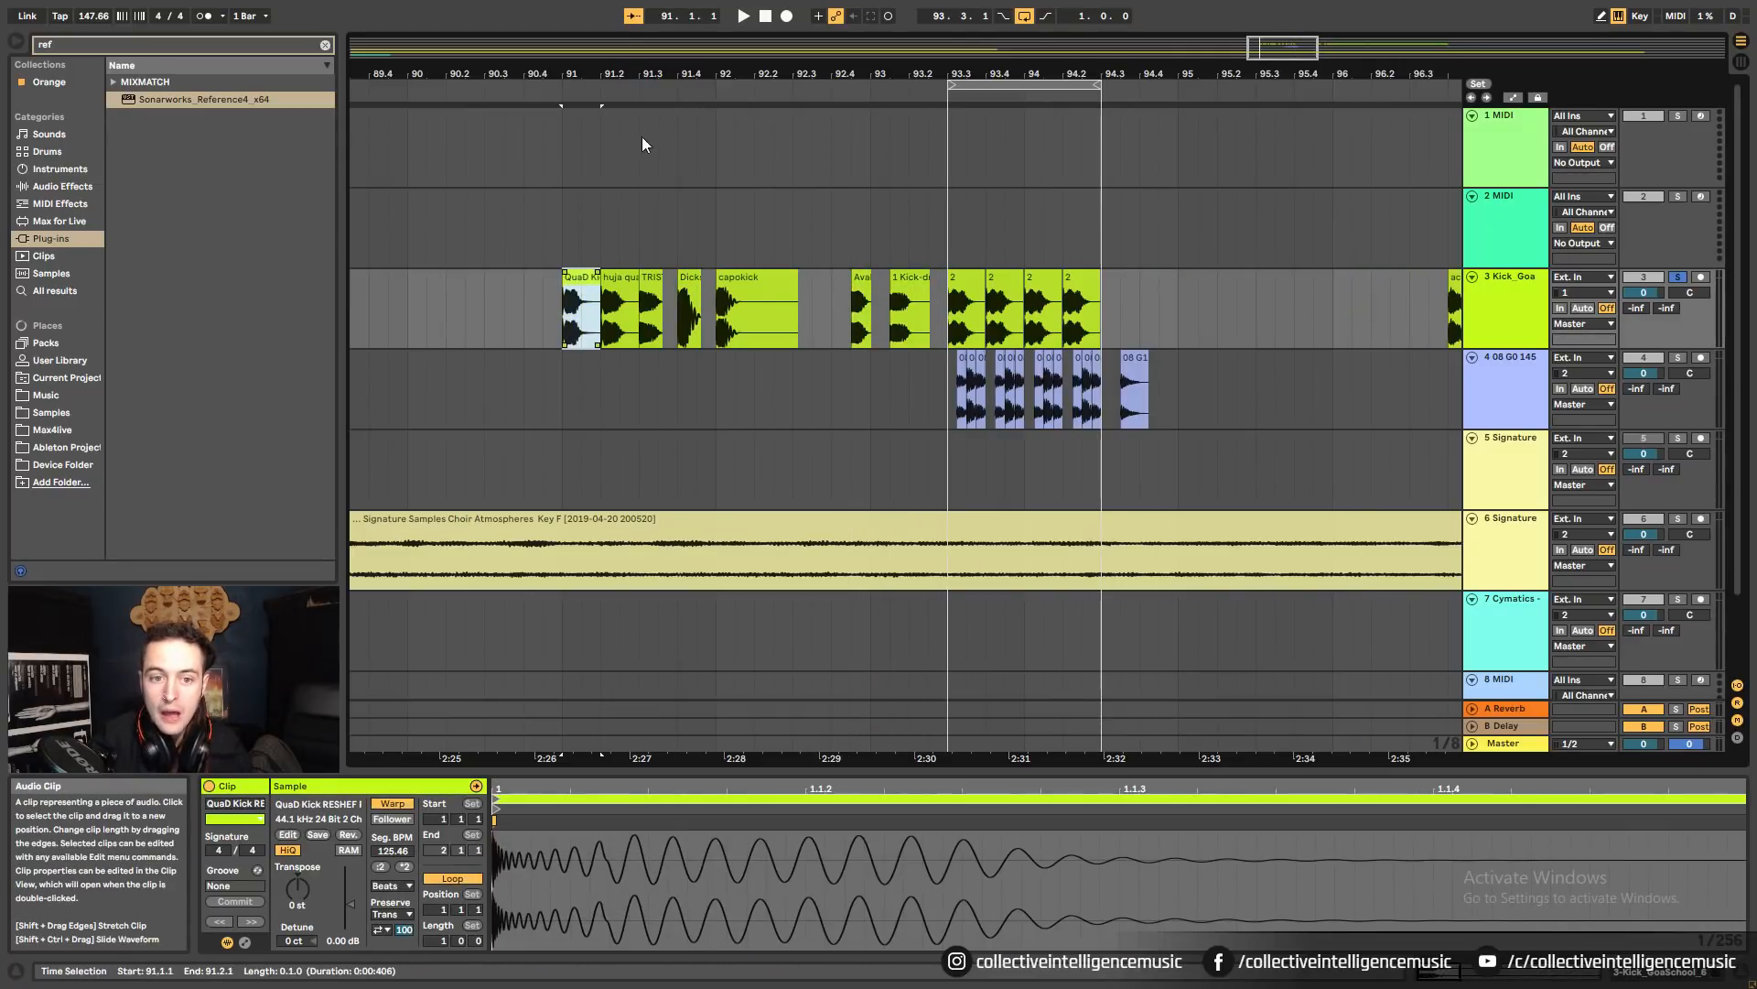
{"action": "scroll", "coordinate": [628, 331], "scroll_direction": "up", "scroll_amount": 5, "text": "ctrl"}
{"action": "left_click", "coordinate": [691, 311]}
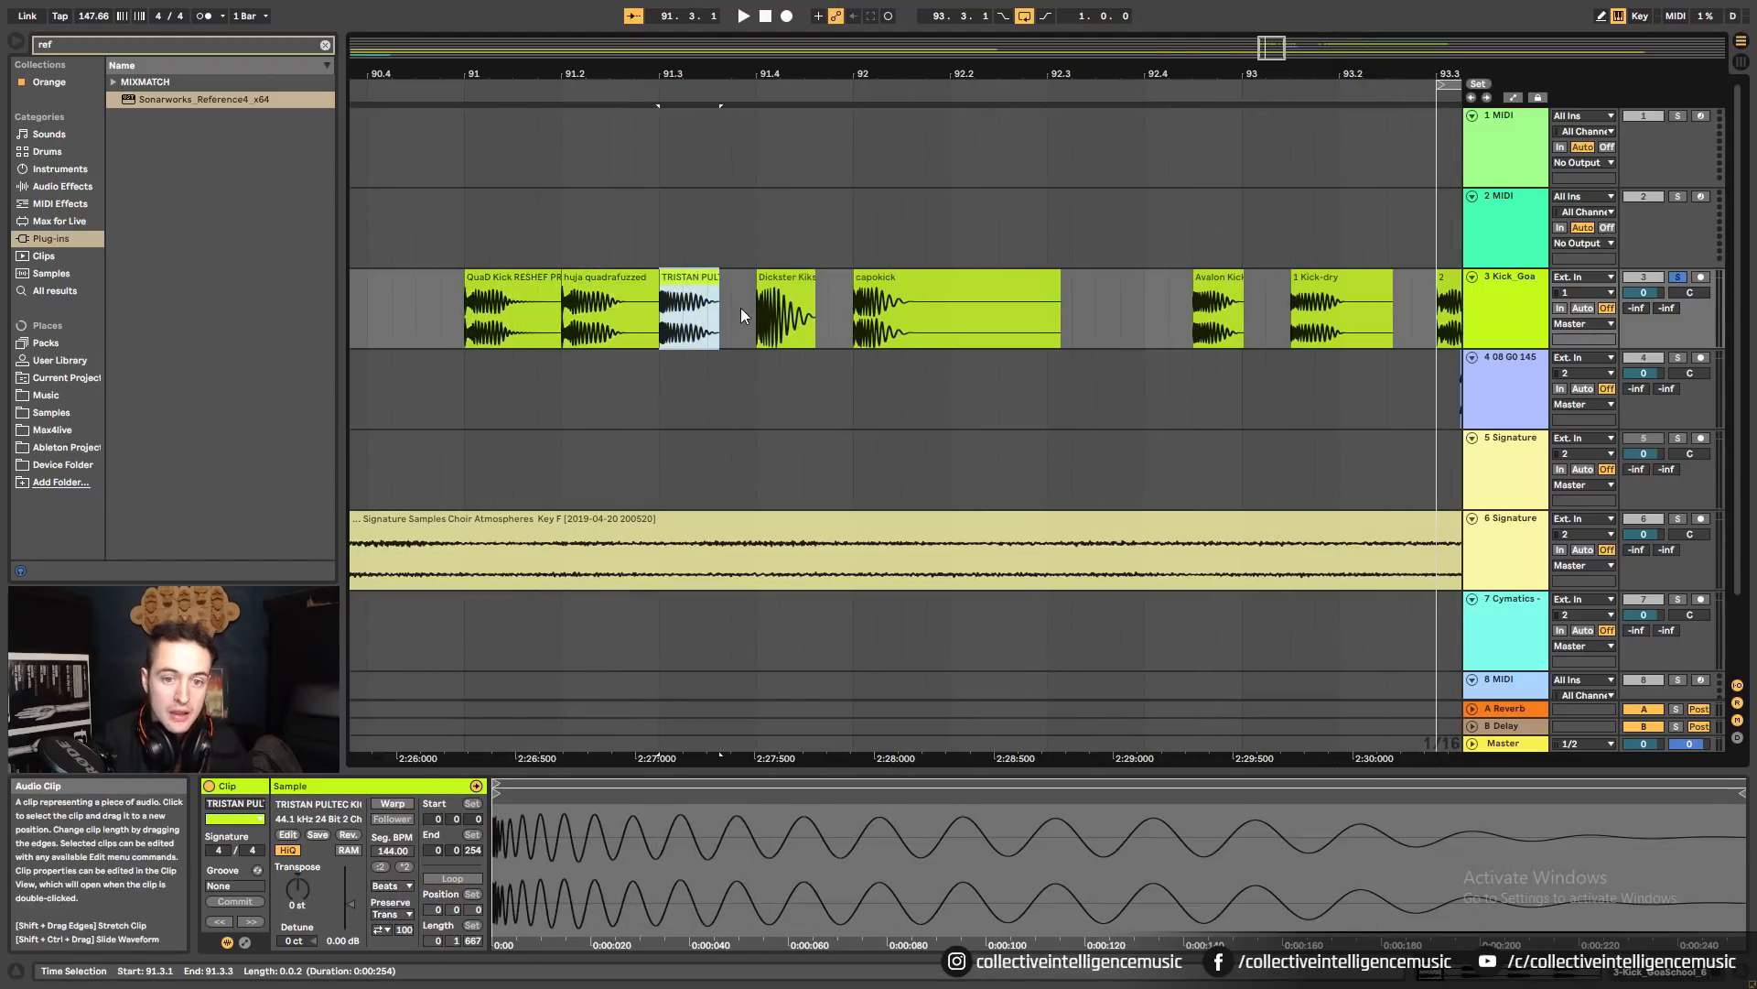
{"action": "left_click", "coordinate": [785, 311]}
{"action": "left_click", "coordinate": [926, 312]}
{"action": "left_click", "coordinate": [963, 276]}
{"action": "left_click_drag", "start_coordinate": [1038, 73], "coordinate": [770, 5]}
{"action": "left_click", "coordinate": [1287, 279]}
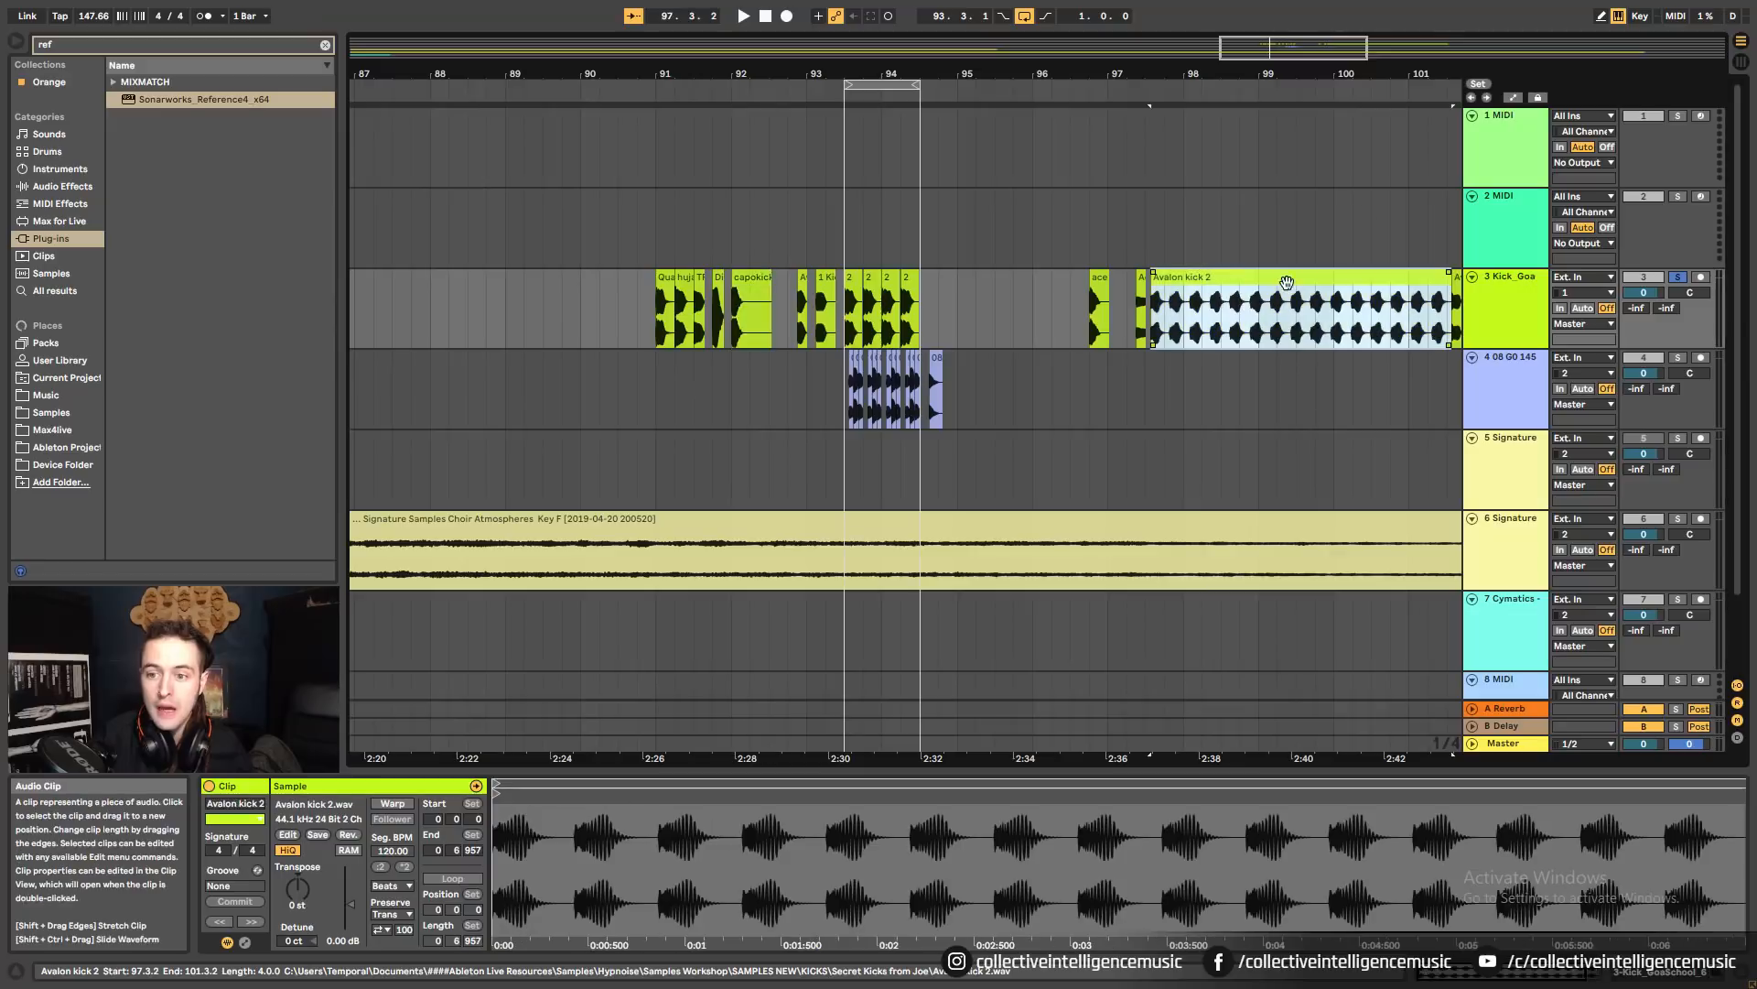
{"action": "left_click_drag", "start_coordinate": [1314, 74], "coordinate": [800, 20]}
{"action": "left_click", "coordinate": [955, 332]}
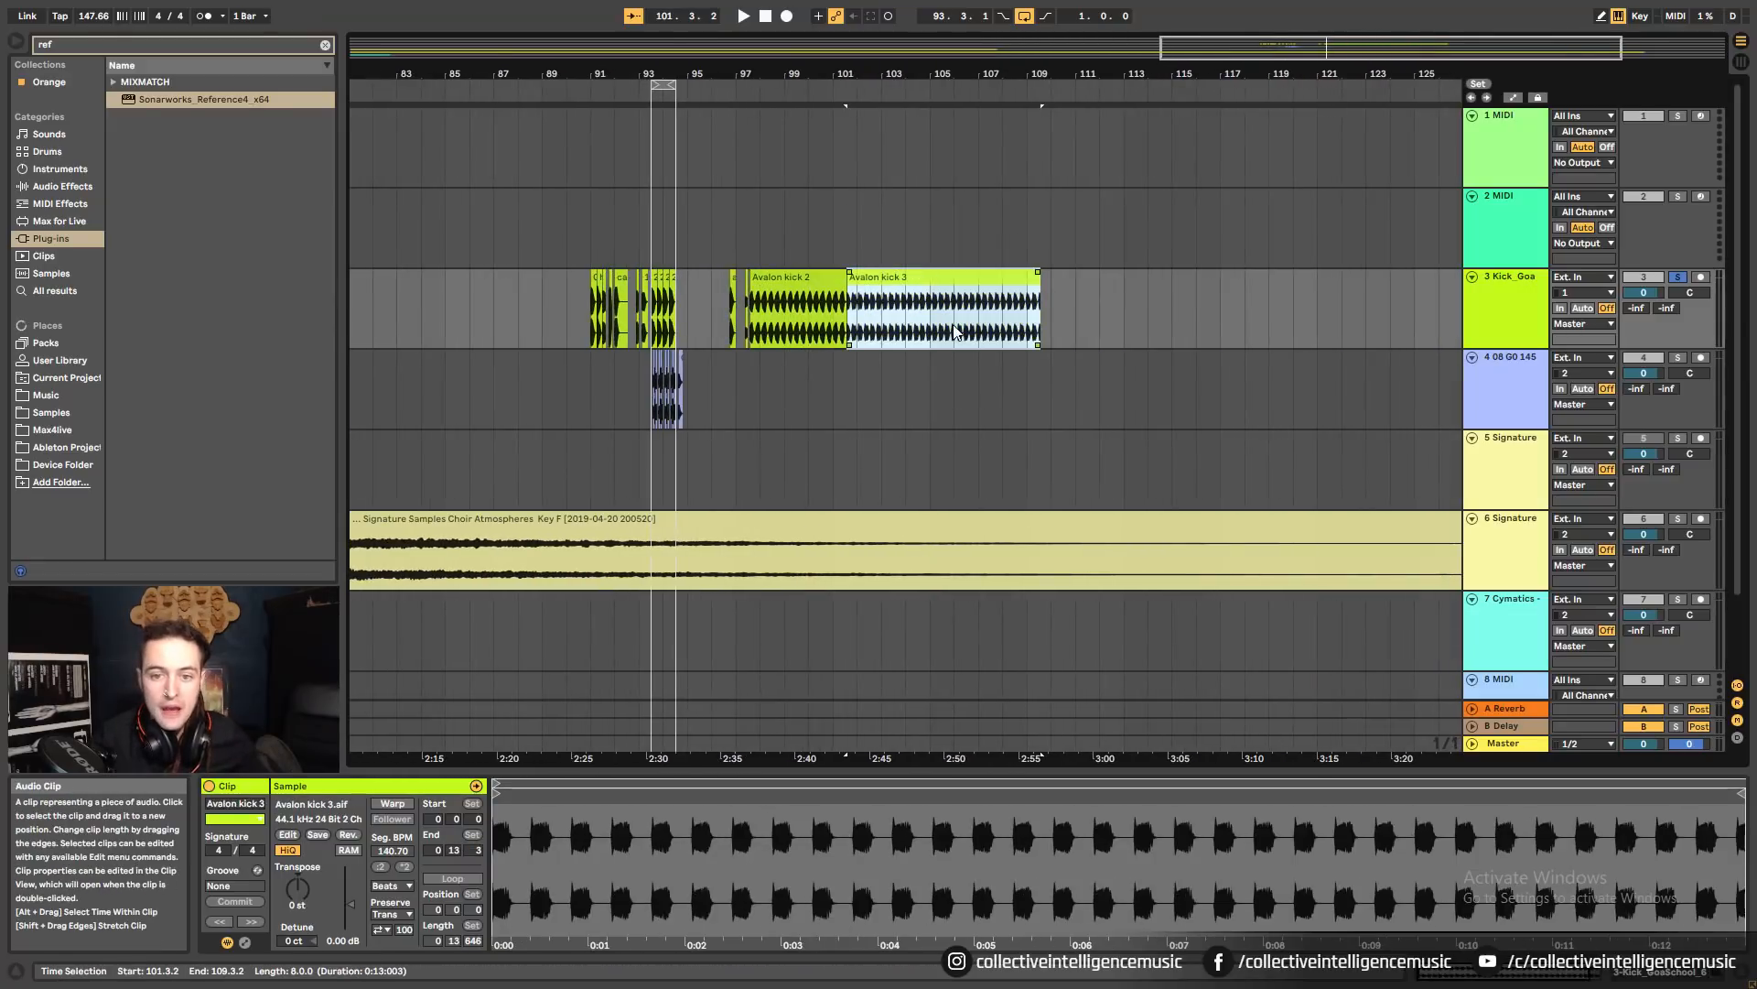
{"action": "left_click", "coordinate": [807, 302], "text": "shift"}
{"action": "key", "text": "Delete"}
Move the ace genesis clip to 94.4, behind the kick loop, and delete the Ace Timelock clip.
{"action": "mouse_move", "coordinate": [1087, 74]}
{"action": "left_mouse_down"}
{"action": "mouse_move", "coordinate": [1087, 23]}
{"action": "mouse_move", "coordinate": [1085, 68]}
{"action": "left_mouse_up"}
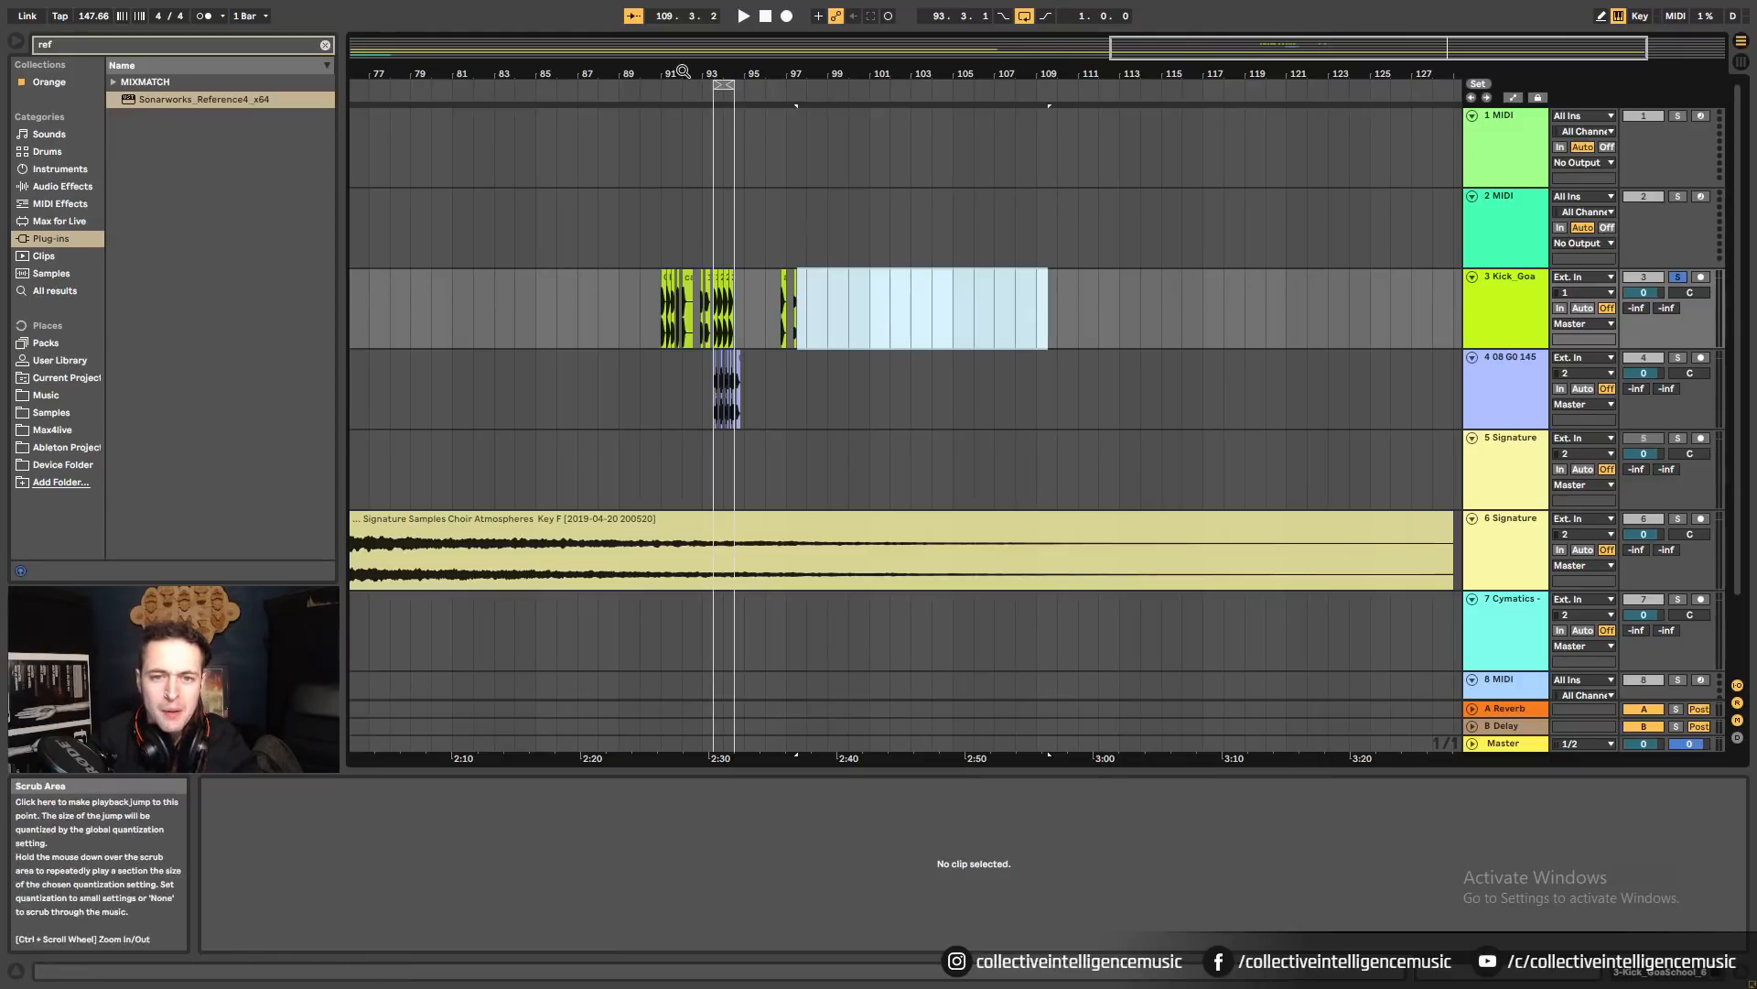
{"action": "left_click_drag", "start_coordinate": [683, 71], "coordinate": [691, 74]}
{"action": "left_click_drag", "start_coordinate": [974, 304], "coordinate": [861, 317]}
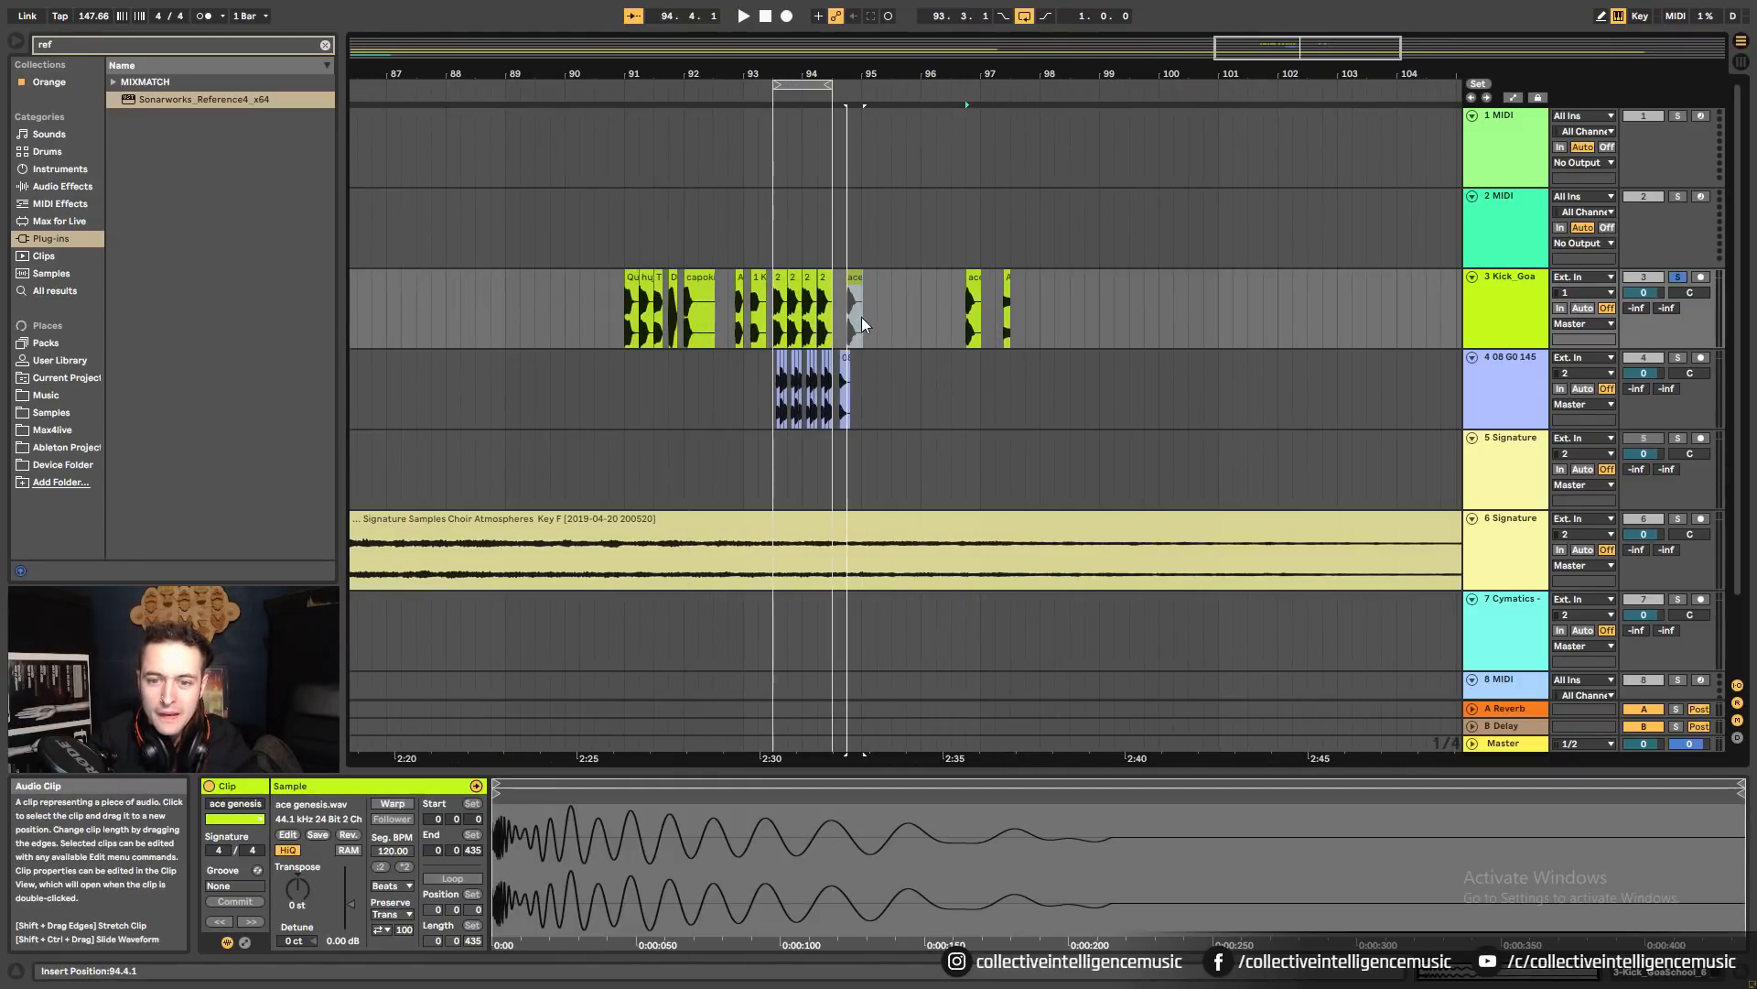
{"action": "left_click", "coordinate": [1008, 302]}
{"action": "left_click_drag", "start_coordinate": [1014, 73], "coordinate": [1014, 137]}
{"action": "left_click_drag", "start_coordinate": [985, 297], "coordinate": [1046, 299]}
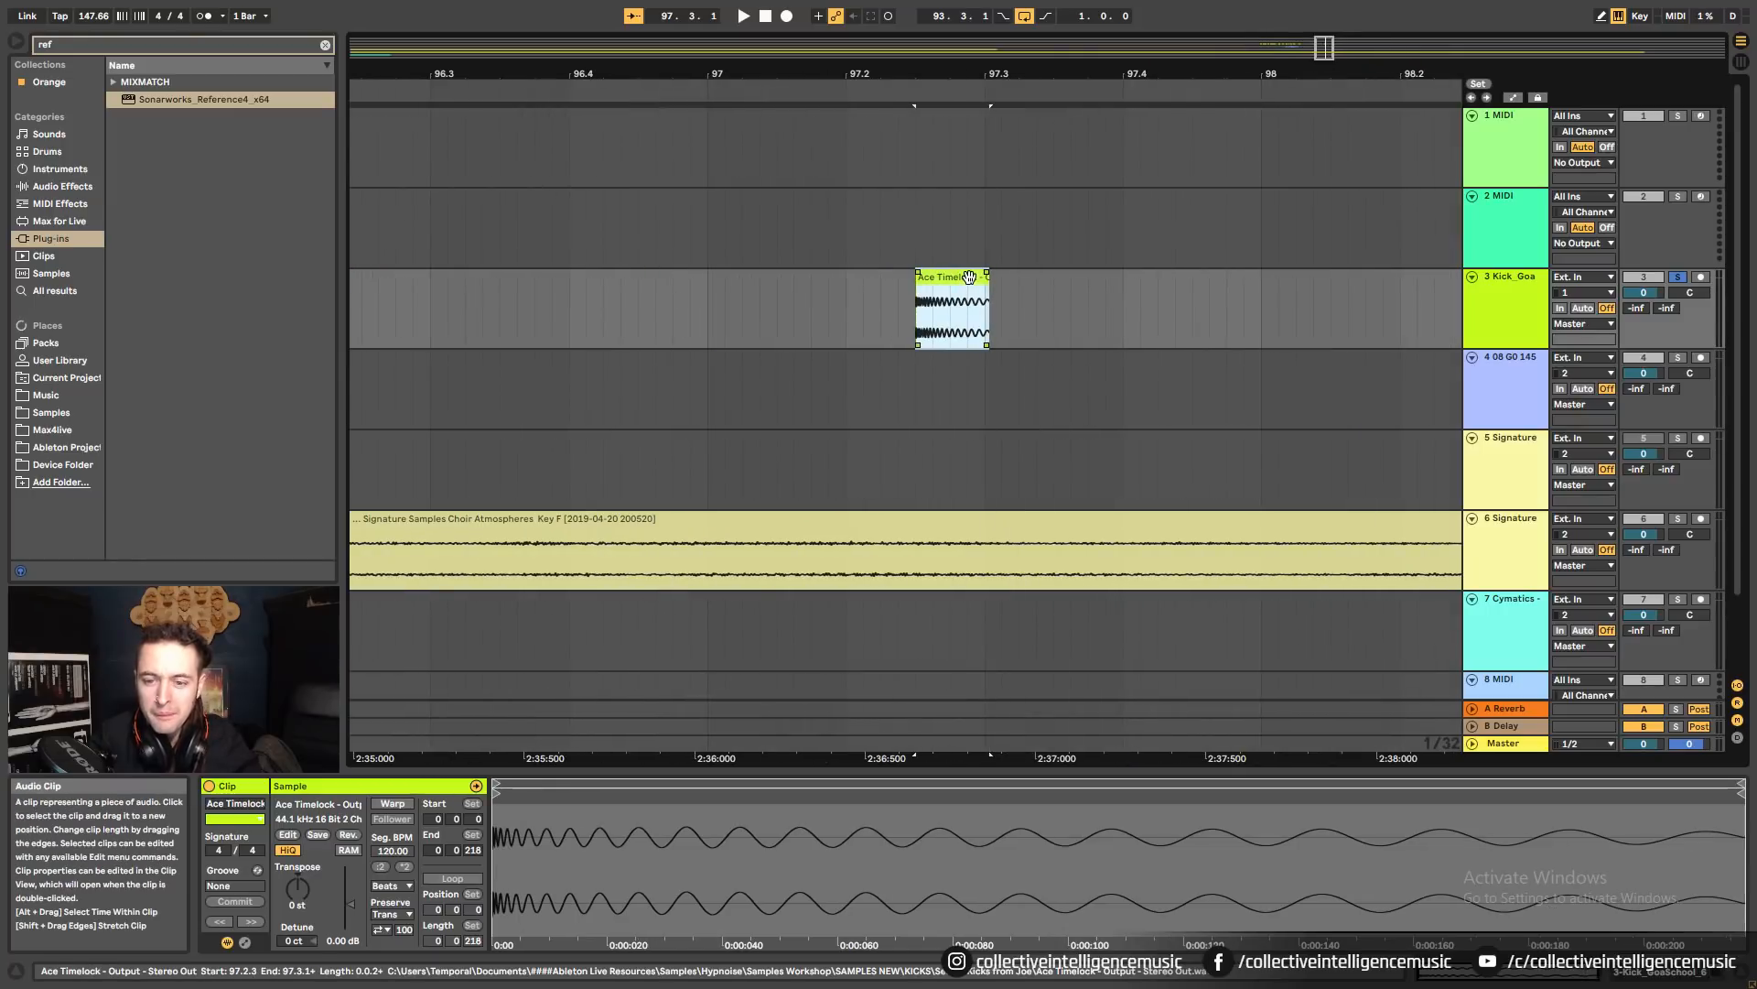
{"action": "key", "text": "Delete"}
Move the ace genesis clip to 92.2, leaving the capokick clip before it one beat long.
{"action": "left_click_drag", "start_coordinate": [804, 69], "coordinate": [1399, 33]}
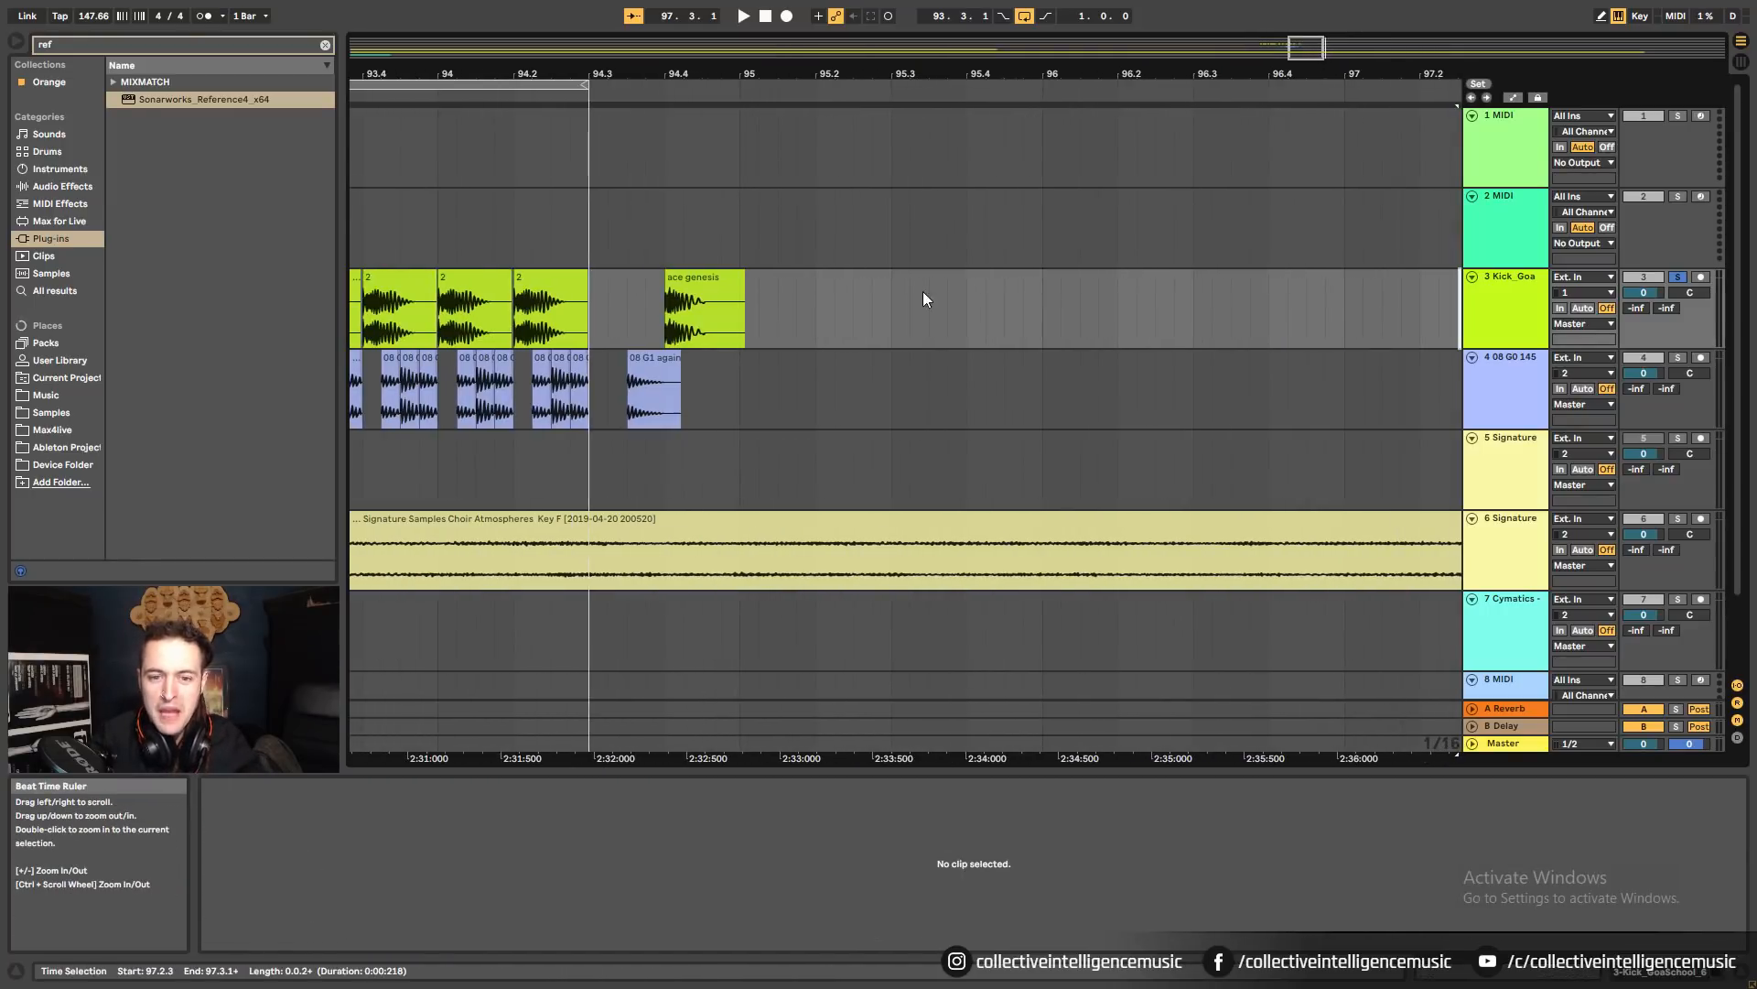
{"action": "left_click", "coordinate": [700, 299]}
{"action": "left_click_drag", "start_coordinate": [701, 73], "coordinate": [1163, 61]}
{"action": "left_click_drag", "start_coordinate": [1157, 300], "coordinate": [1142, 302]}
{"action": "left_click_drag", "start_coordinate": [1134, 73], "coordinate": [1257, 63]}
{"action": "left_click_drag", "start_coordinate": [1271, 291], "coordinate": [789, 294]}
Move the Avalon Kick clip to 92.3 and the 1 Kick-dry clip to 92.4.
{"action": "left_click", "coordinate": [901, 294]}
{"action": "left_click_drag", "start_coordinate": [902, 294], "coordinate": [824, 313]}
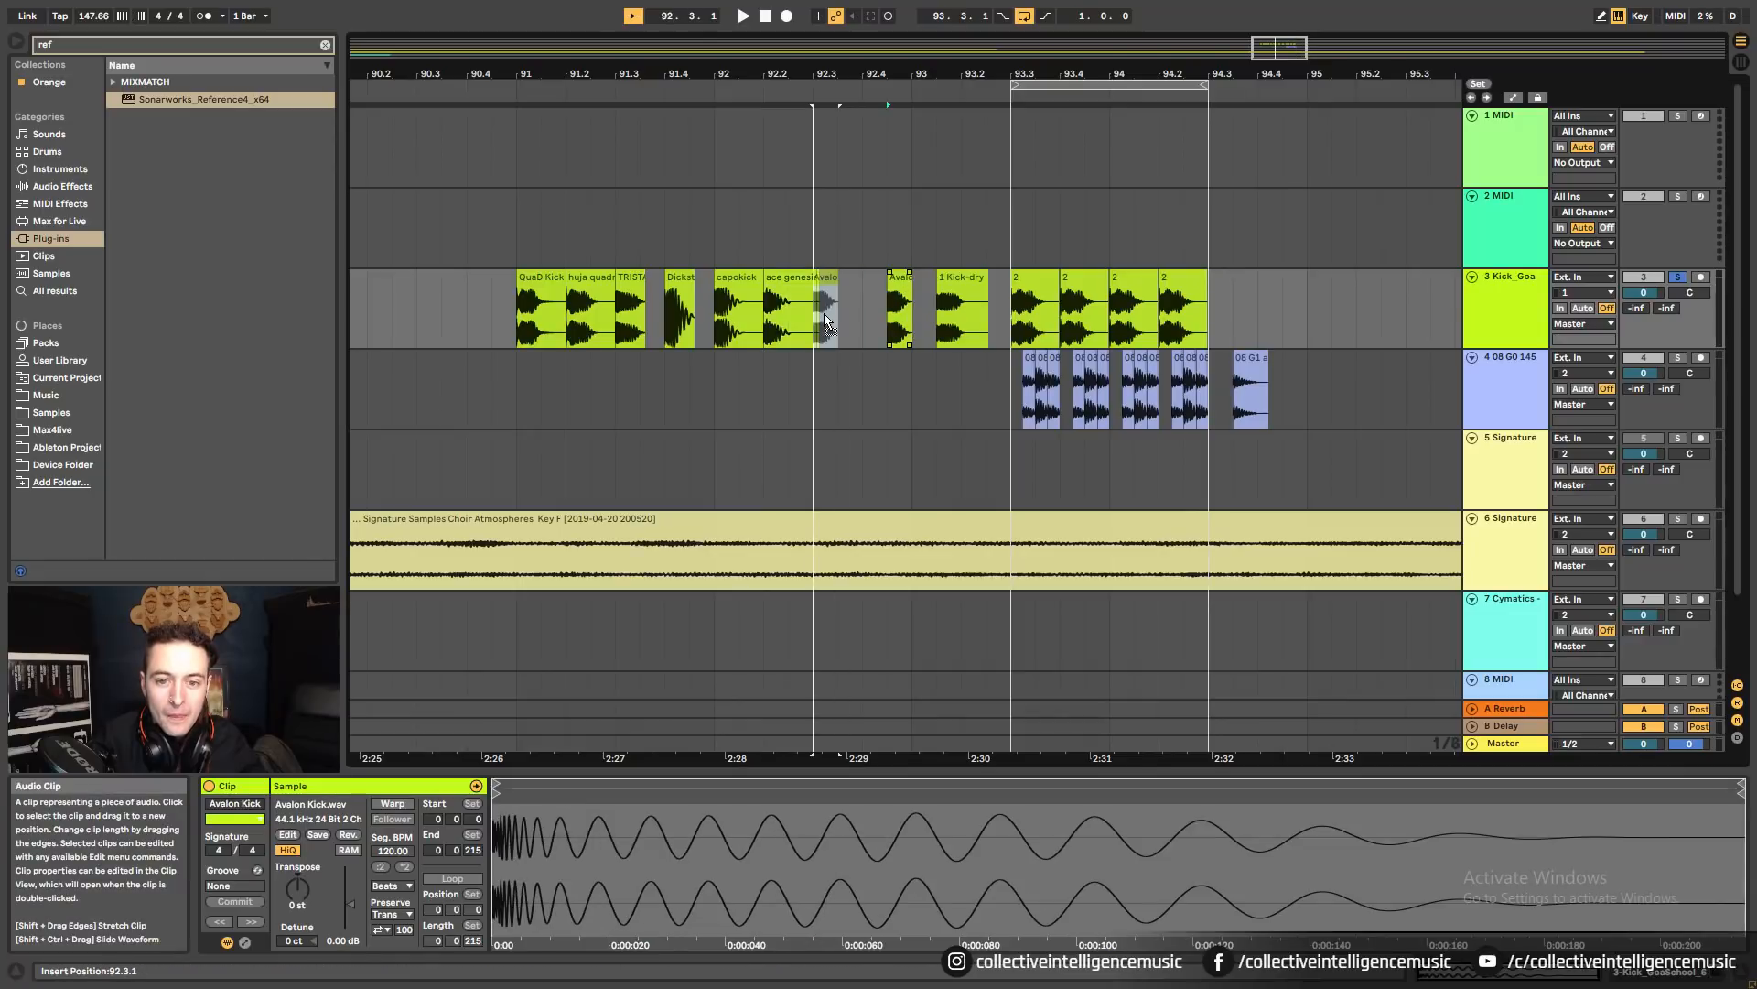
{"action": "left_click_drag", "start_coordinate": [958, 309], "coordinate": [884, 325]}
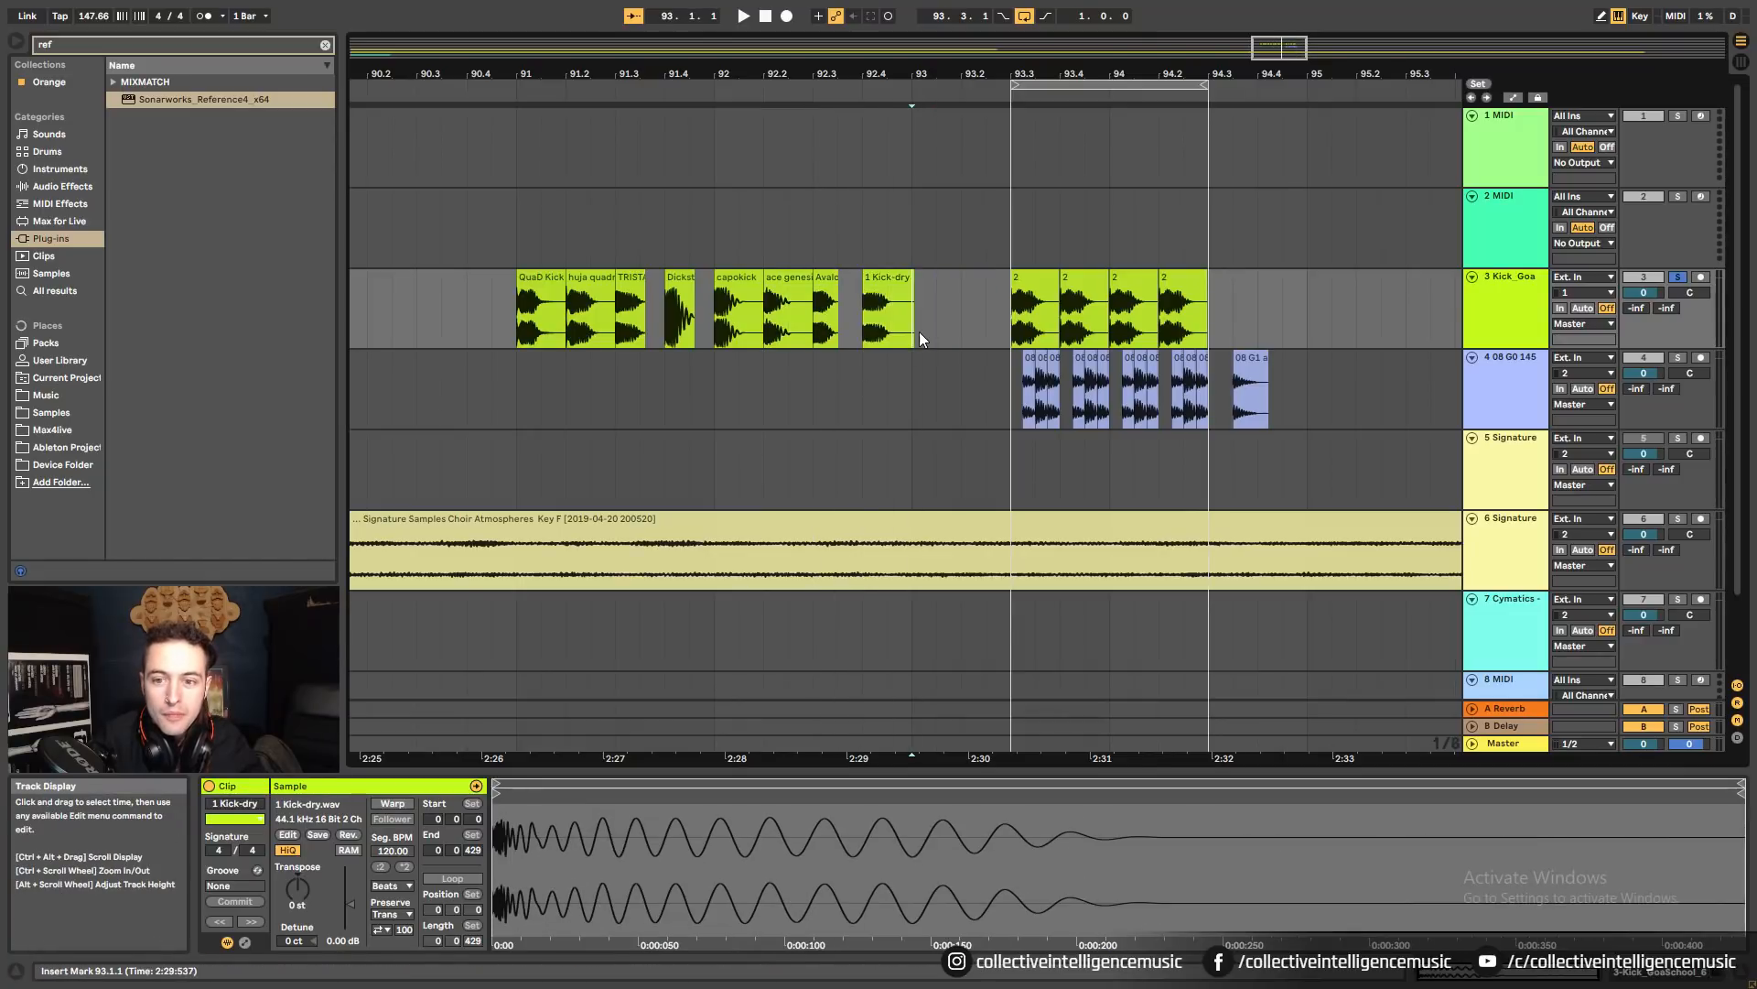
Set the arrangement loop to start at 91.1.1 with a length of two bars, spanning the lined-up kicks.
{"action": "left_click_drag", "start_coordinate": [497, 286], "coordinate": [931, 287]}
{"action": "left_click", "coordinate": [930, 293]}
{"action": "left_click", "coordinate": [919, 305]}
{"action": "left_click_drag", "start_coordinate": [1090, 84], "coordinate": [601, 174]}
{"action": "left_click_drag", "start_coordinate": [713, 85], "coordinate": [910, 155]}
{"action": "left_click", "coordinate": [877, 283]}
Check the stream in OBS, return to Ableton Live, and audition the QuaD Kick RESHEF PROCESS clip.
{"action": "key", "text": "alt+Tab"}
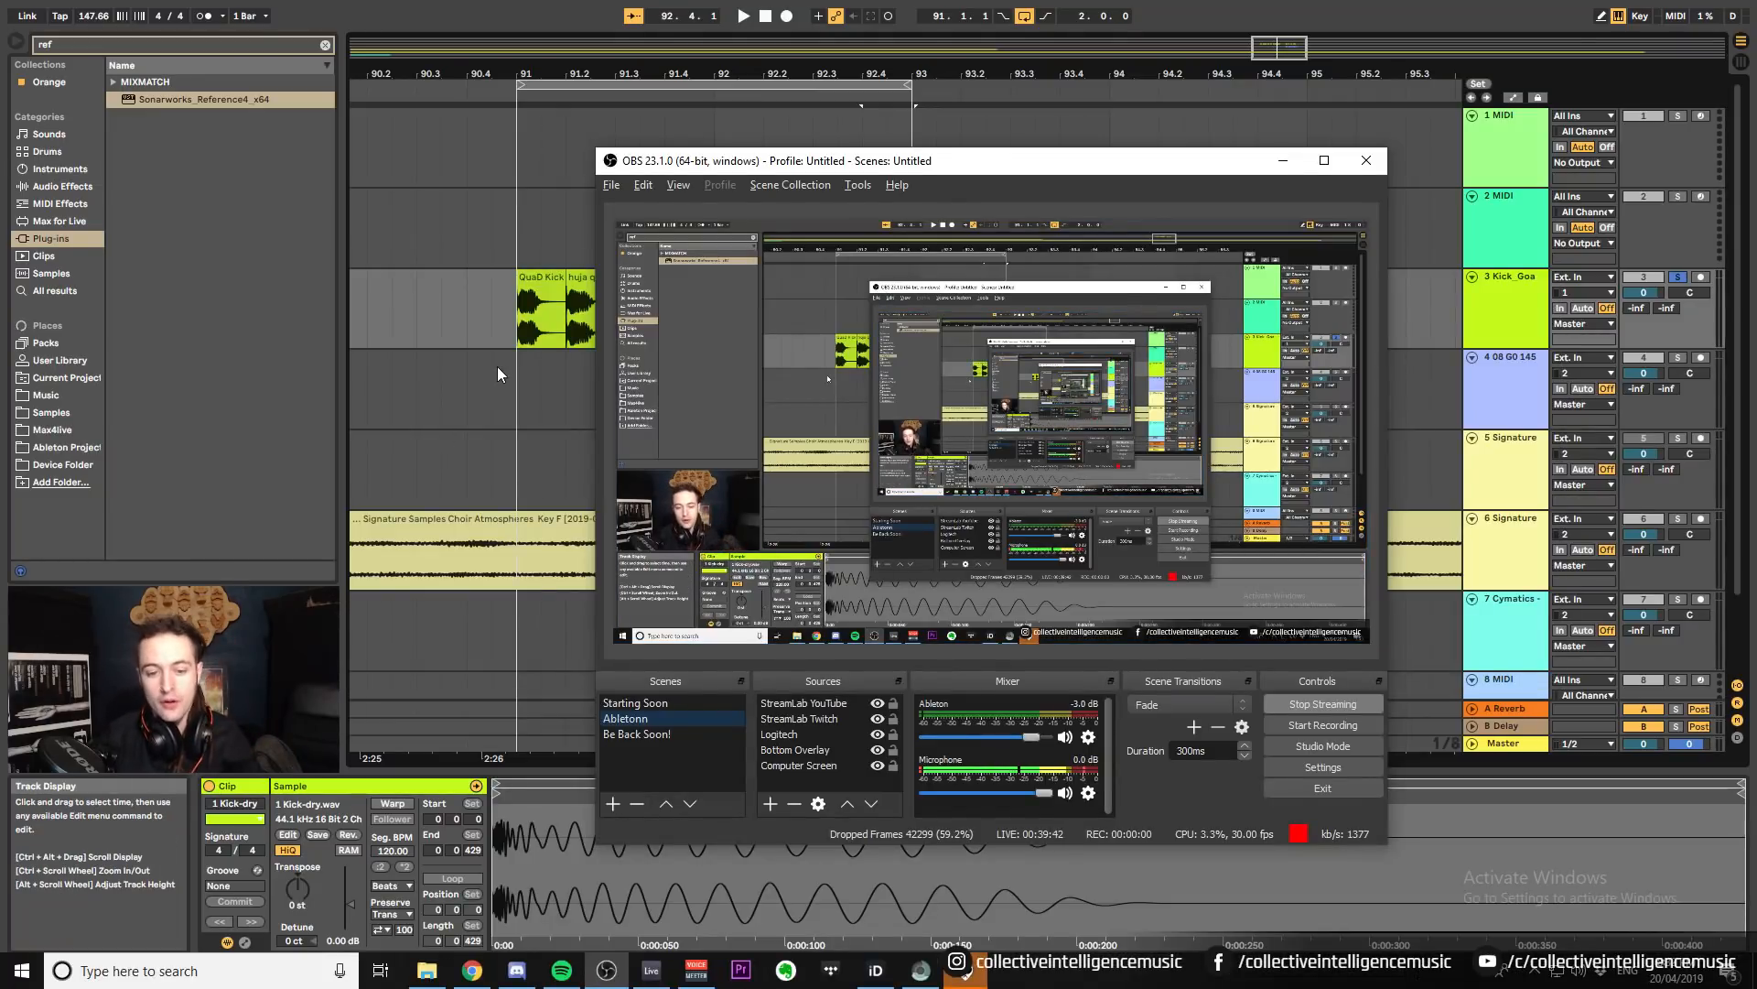
{"action": "left_click", "coordinate": [497, 366]}
{"action": "left_click", "coordinate": [547, 293]}
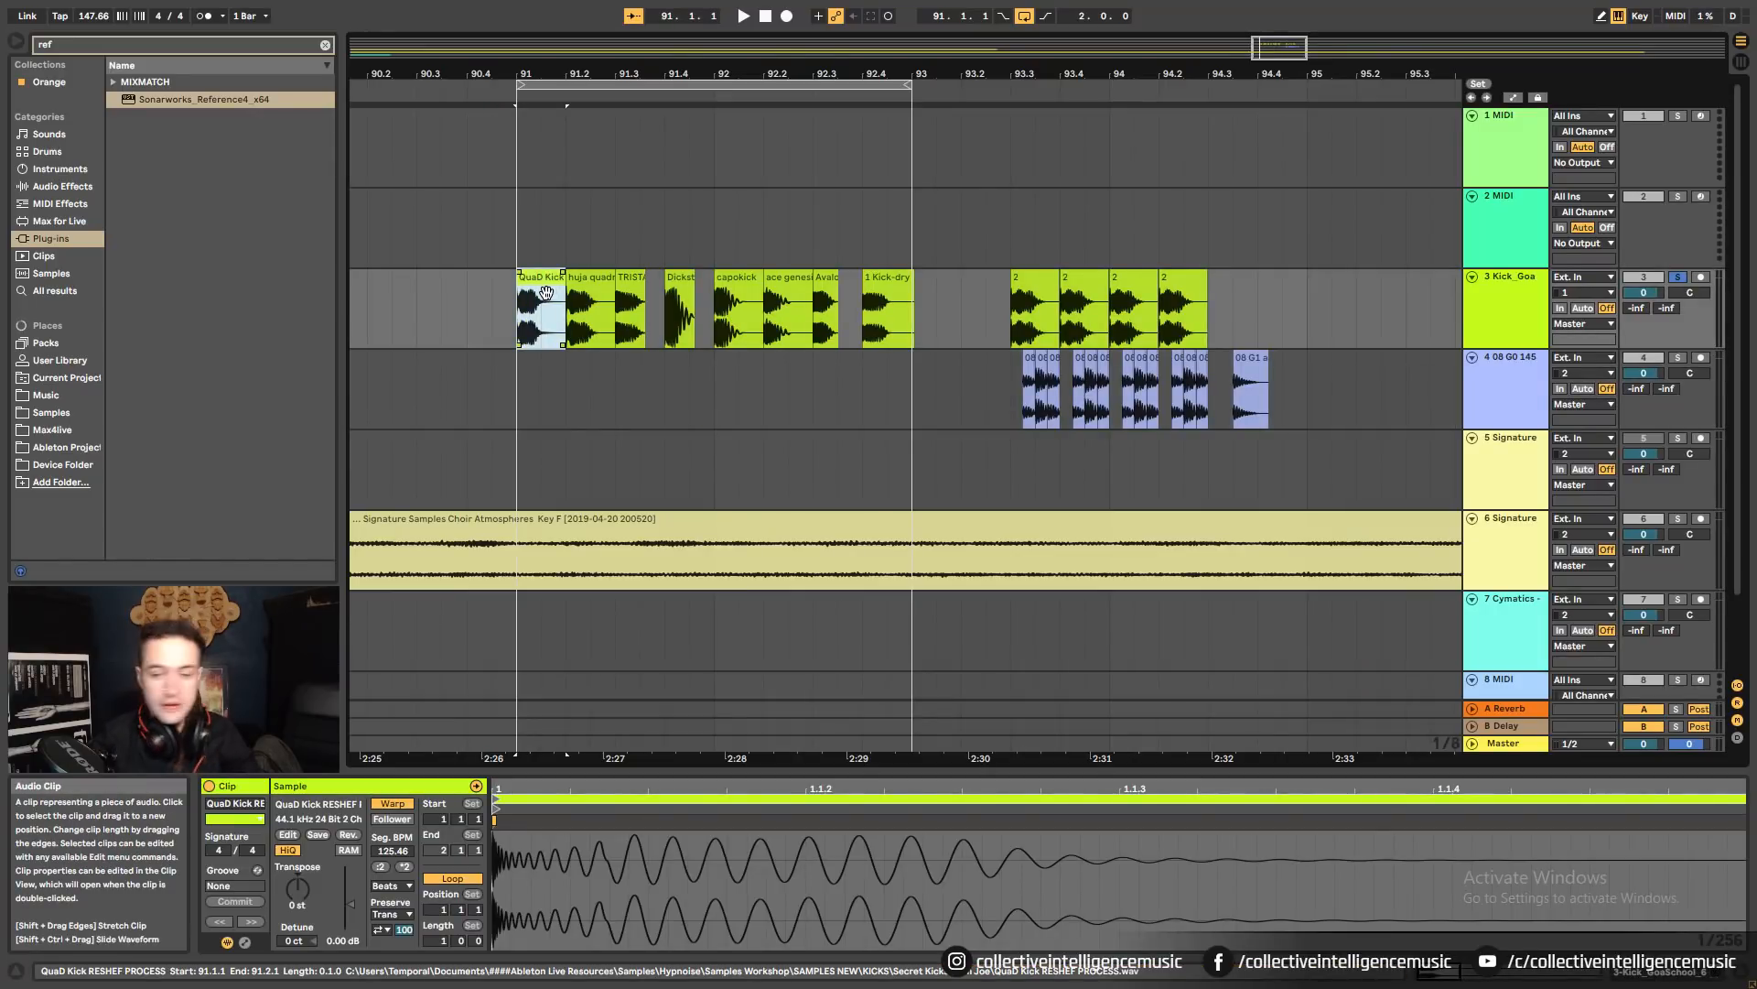
{"action": "key", "text": "space"}
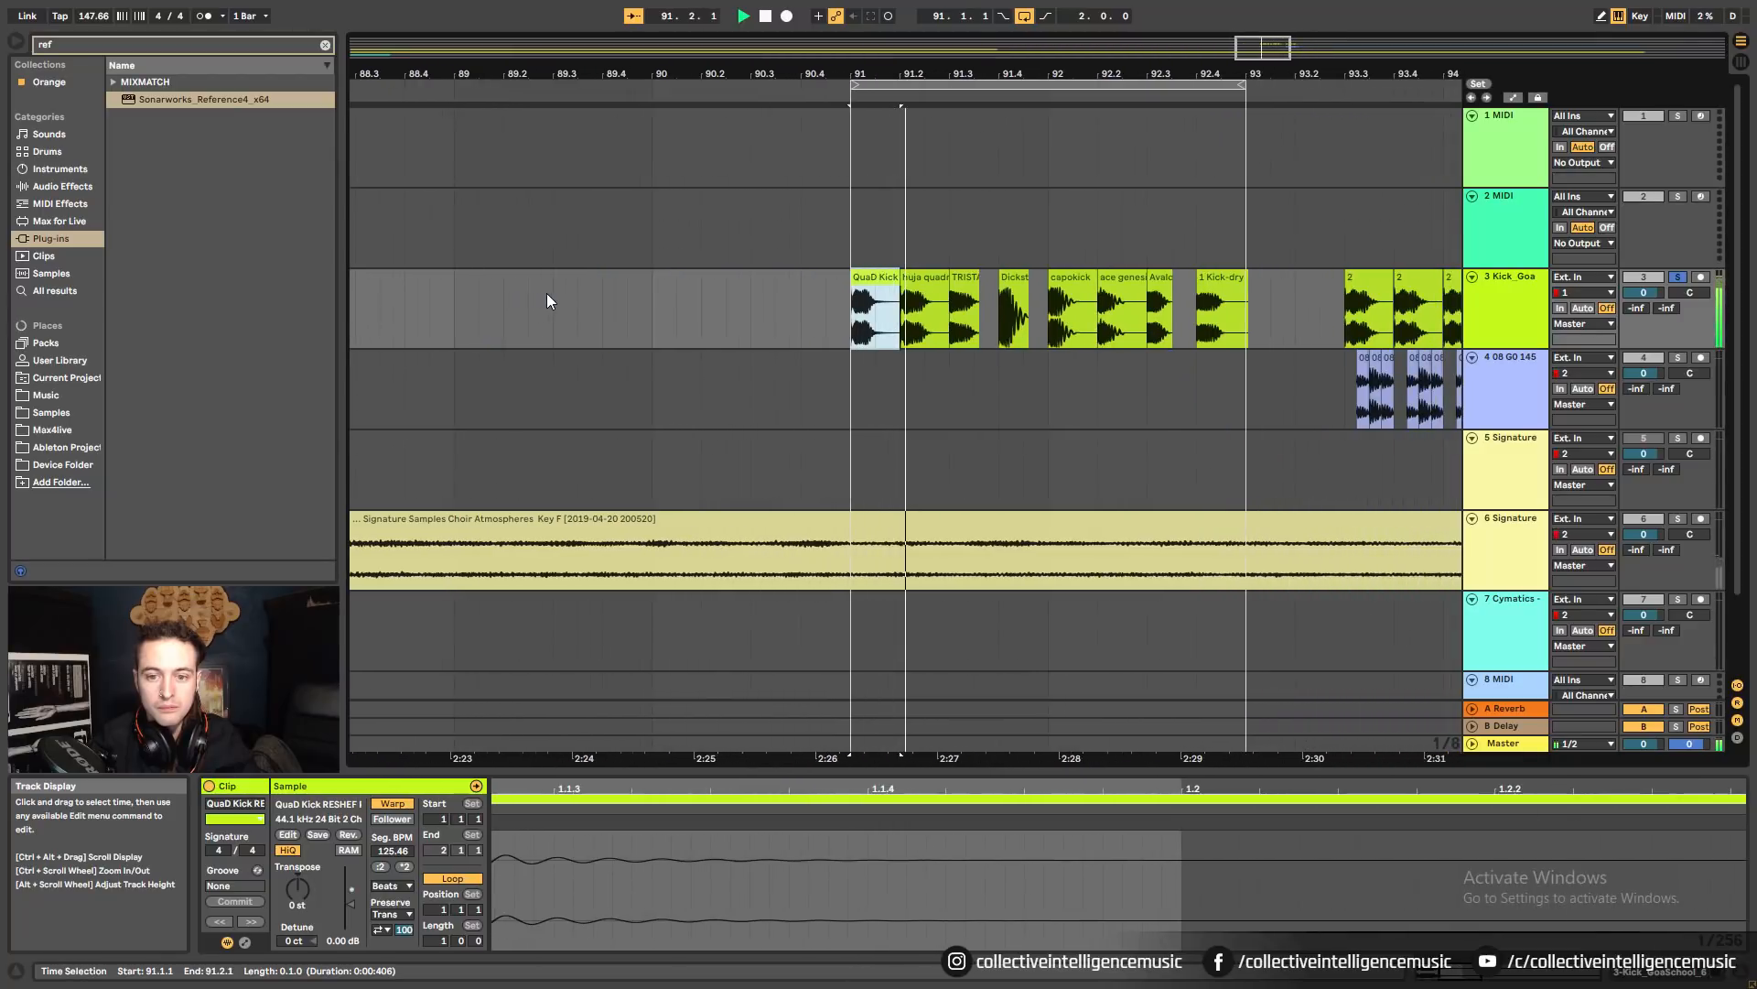
{"action": "key", "text": "space"}
Compare the waveforms of the QuaD Kick RESHEF PROCESS and huja quadrafuzzed clips, inspecting them close up.
{"action": "left_click", "coordinate": [869, 293]}
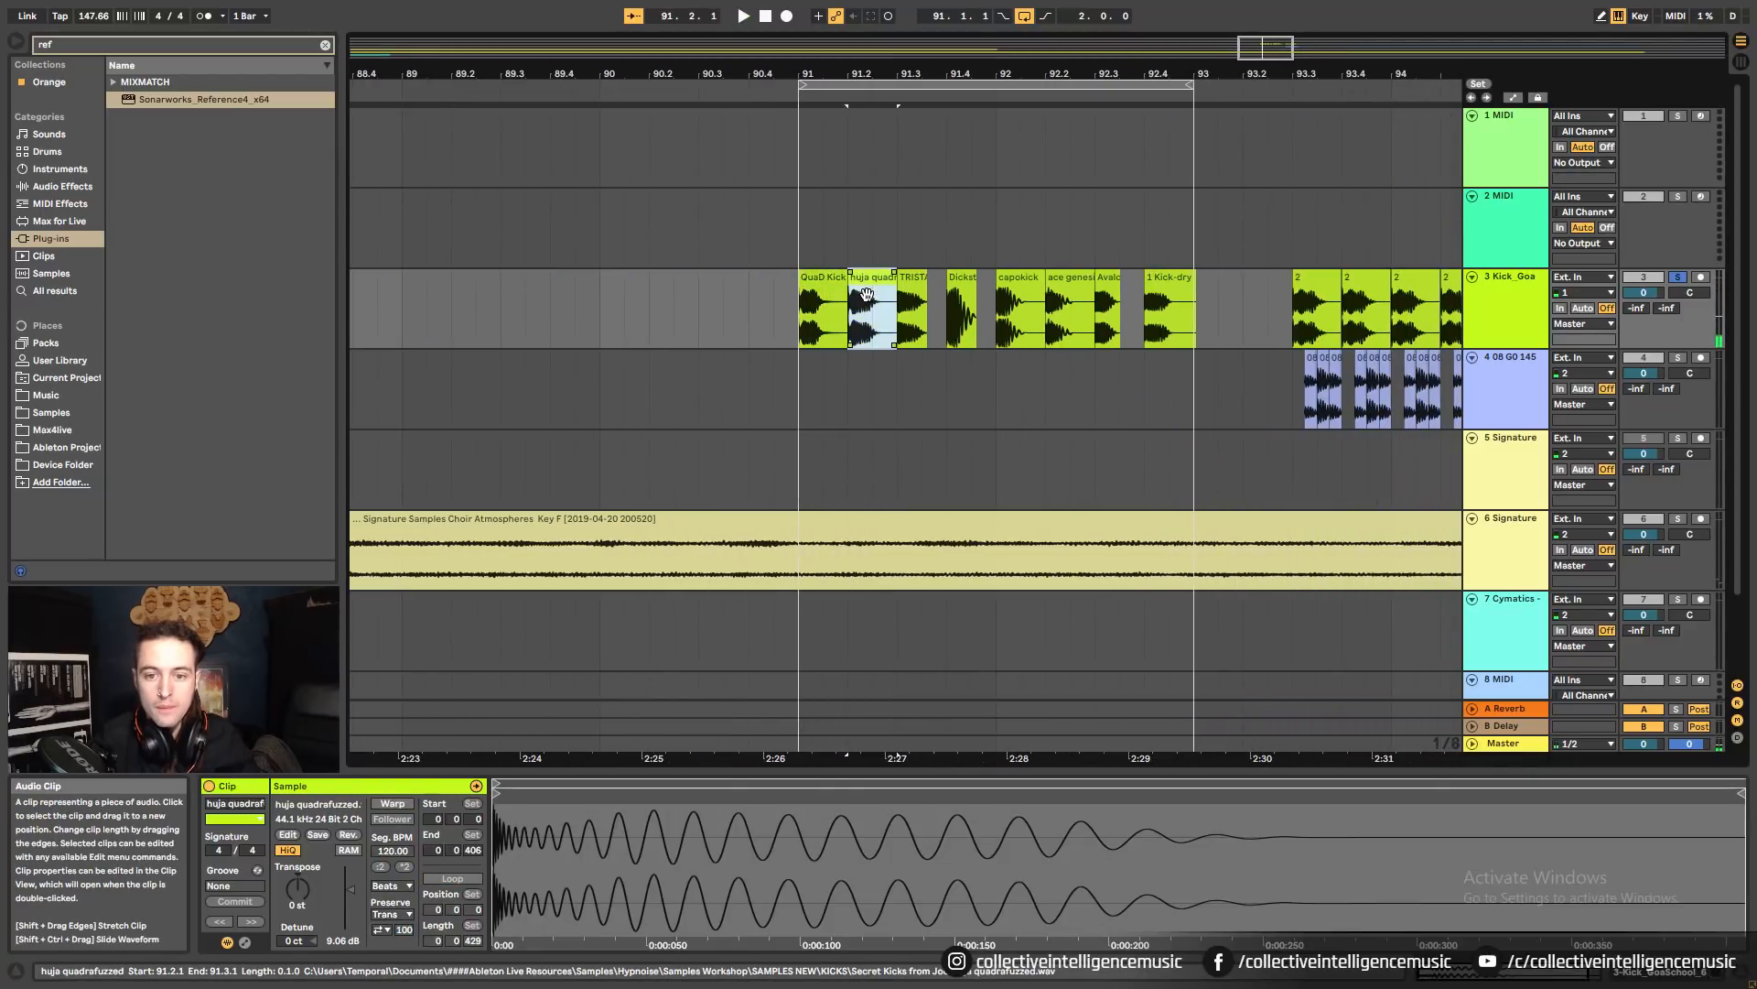
{"action": "left_click", "coordinate": [824, 289]}
{"action": "left_click", "coordinate": [866, 289]}
{"action": "left_click", "coordinate": [824, 289]}
{"action": "left_click", "coordinate": [866, 288]}
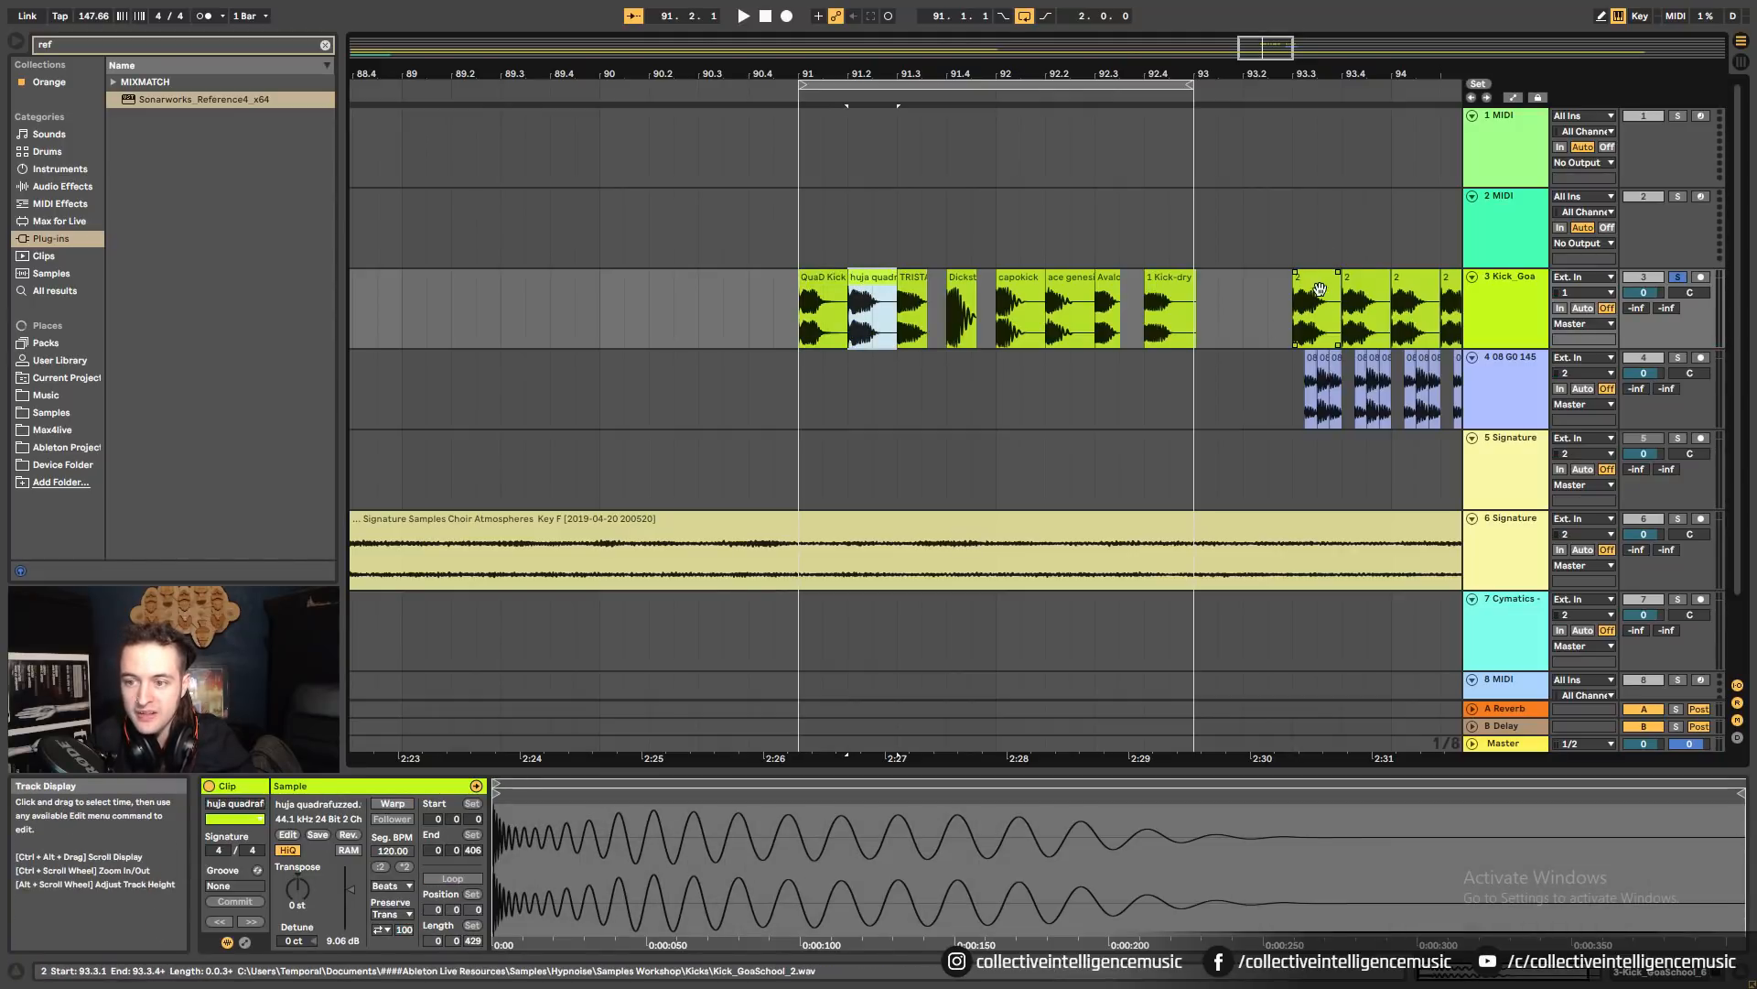
{"action": "left_click_drag", "start_coordinate": [843, 78], "coordinate": [841, 183]}
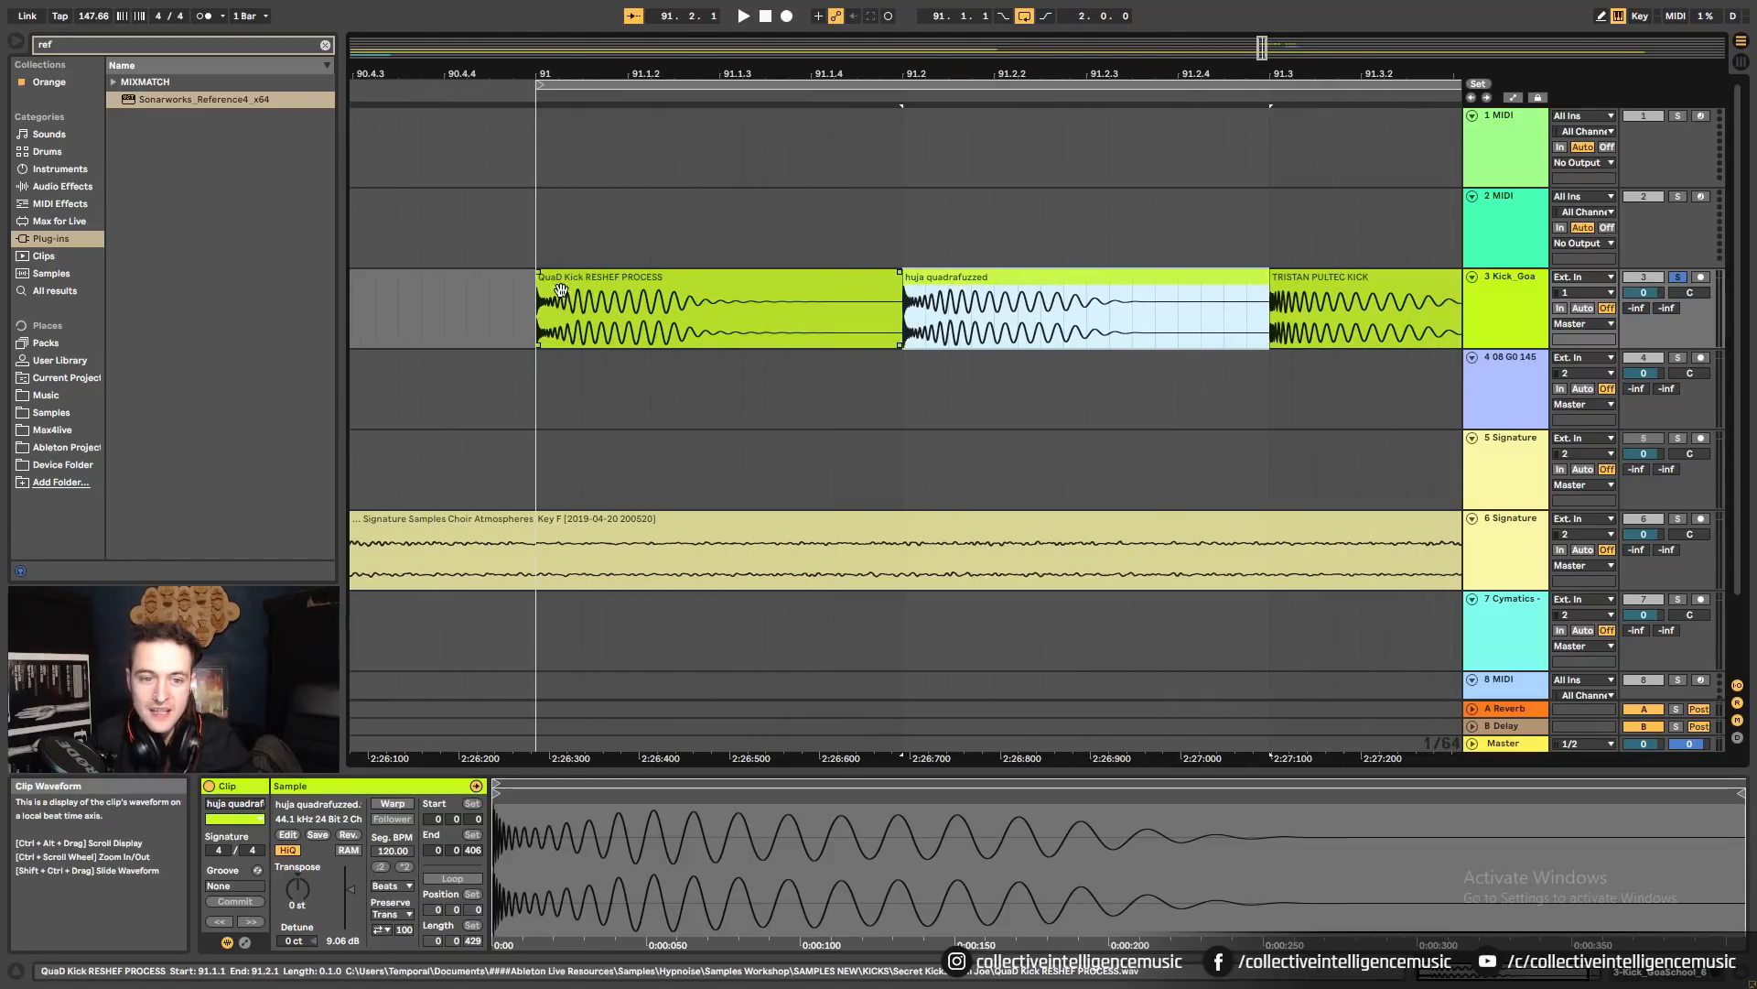
{"action": "left_click_drag", "start_coordinate": [1034, 74], "coordinate": [792, 44]}
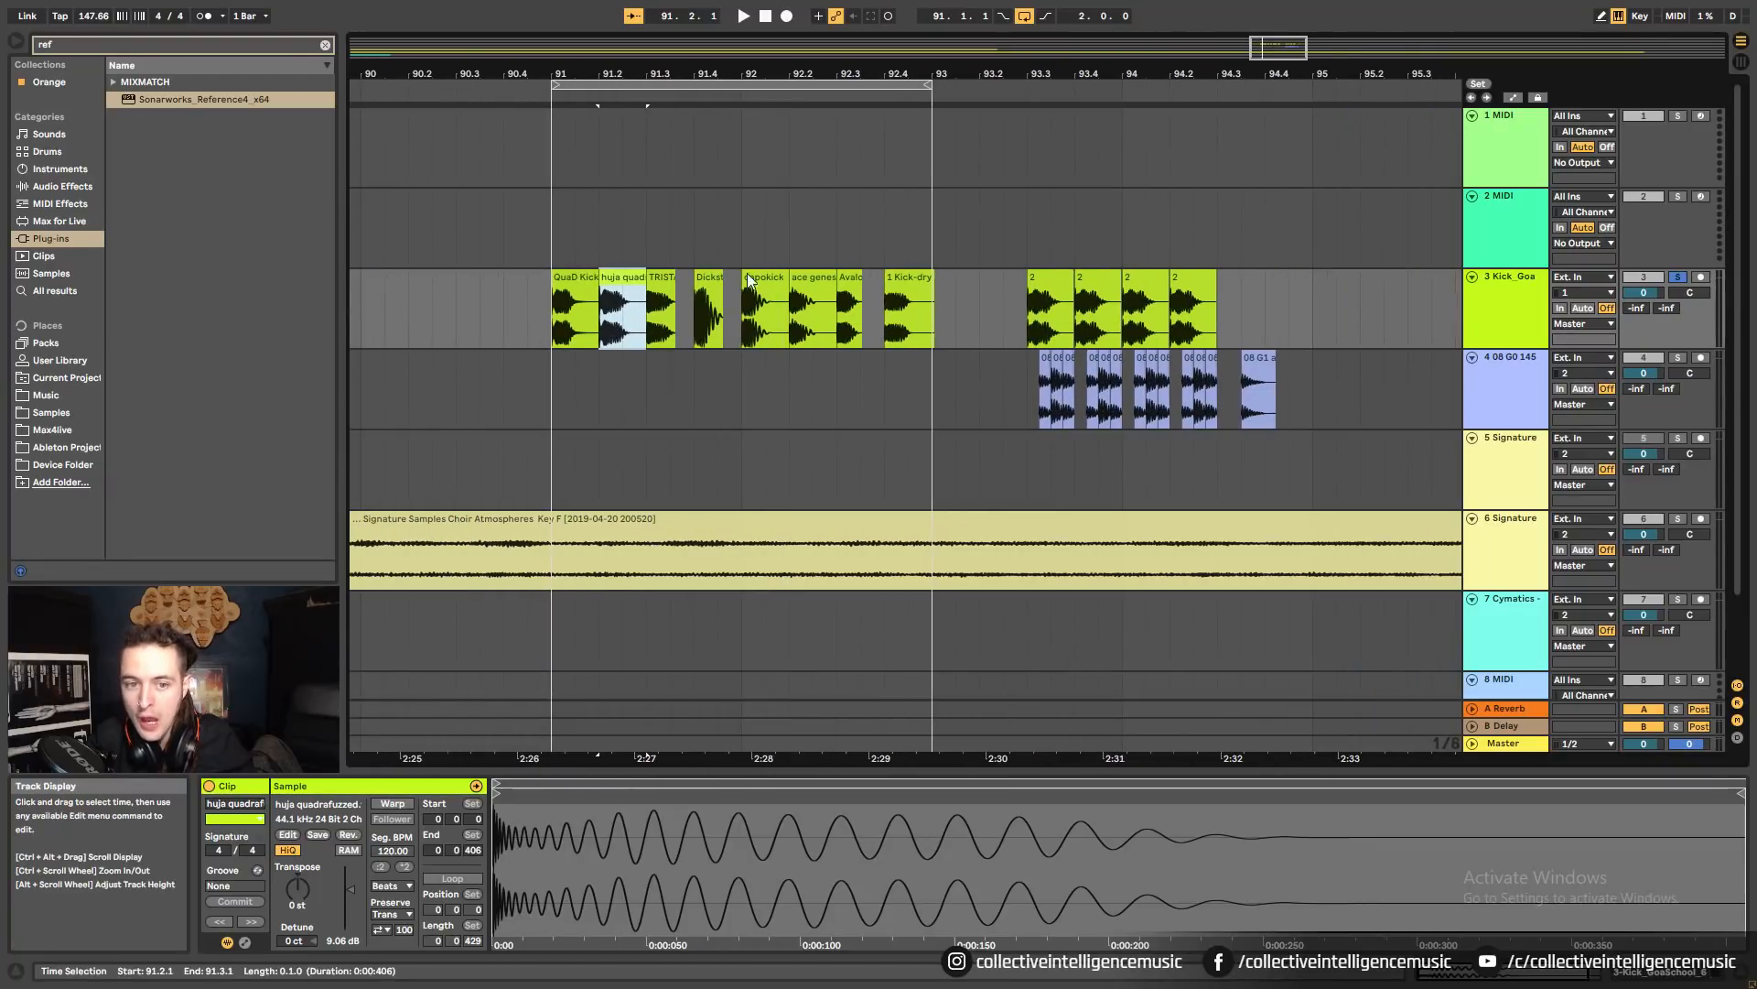
Audition the TRISTAN PULTEC KICK clip and delete it.
{"action": "left_click", "coordinate": [660, 281]}
{"action": "key", "text": "space"}
{"action": "key", "text": "space"}
{"action": "key", "text": "space"}
{"action": "key", "text": "space"}
{"action": "key", "text": "Delete"}
Audition the Dickster Kikster clip at 91.4.
{"action": "left_click", "coordinate": [914, 288]}
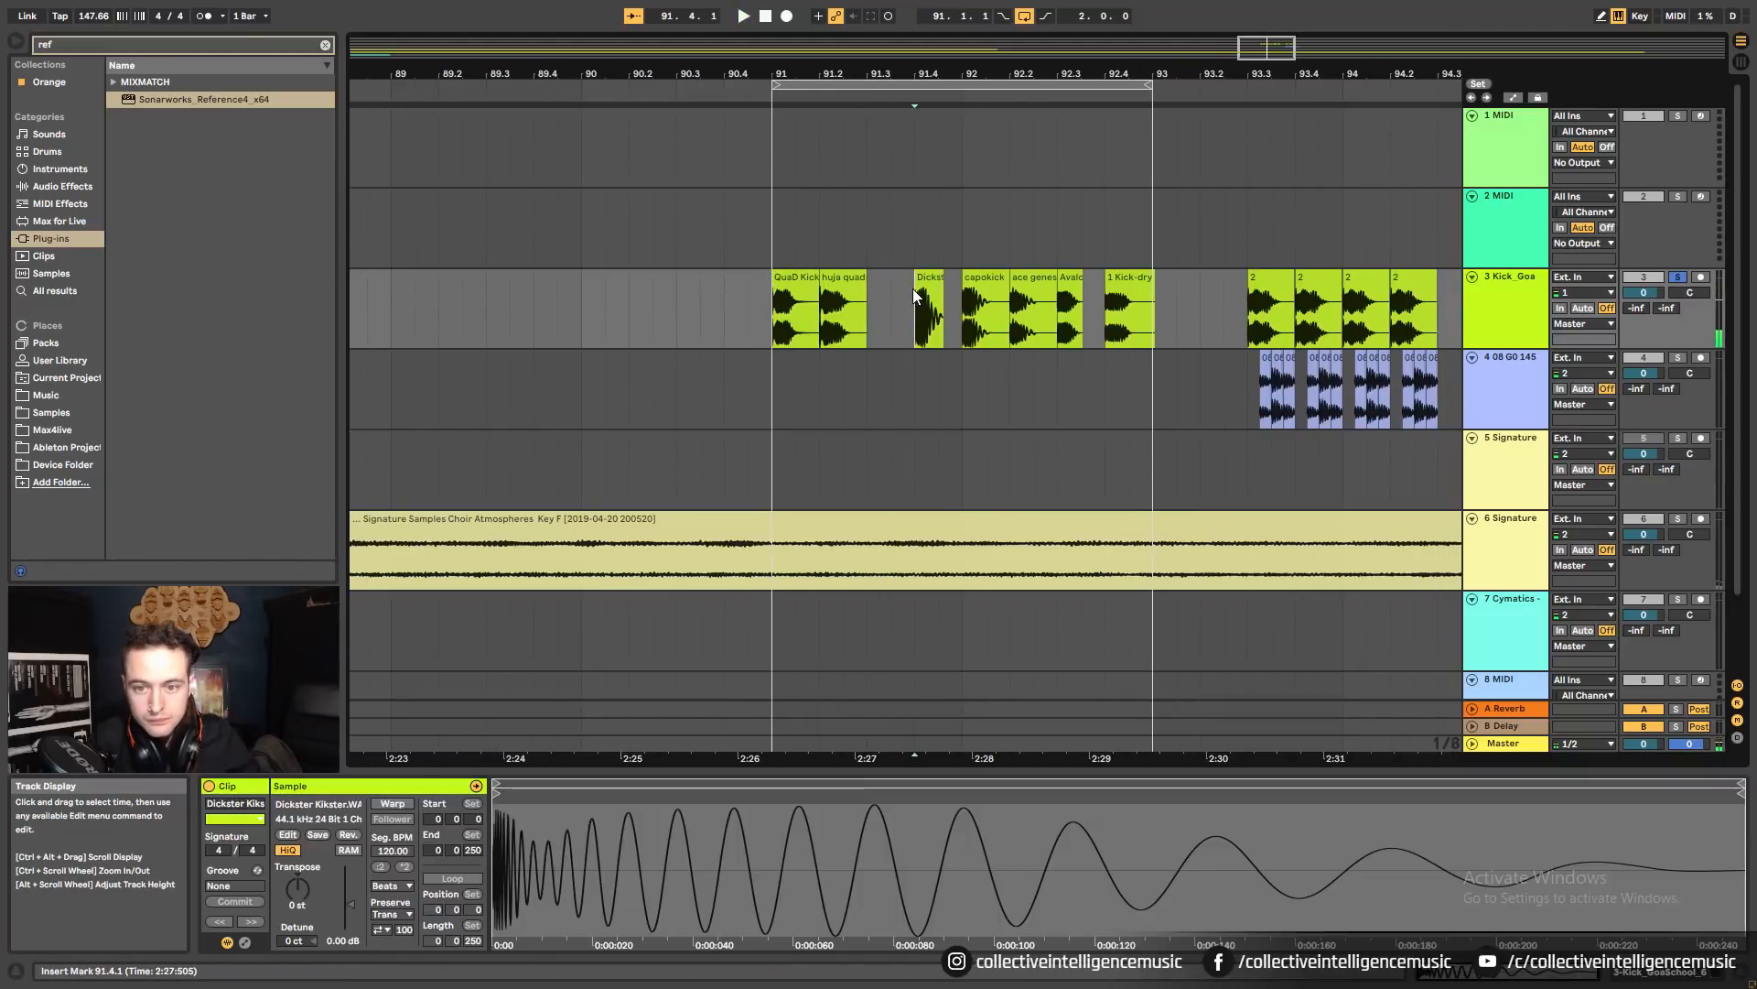
{"action": "key", "text": "space"}
{"action": "key", "text": "space"}
{"action": "key", "text": "space"}
{"action": "key", "text": "space"}
{"action": "left_click", "coordinate": [888, 282]}
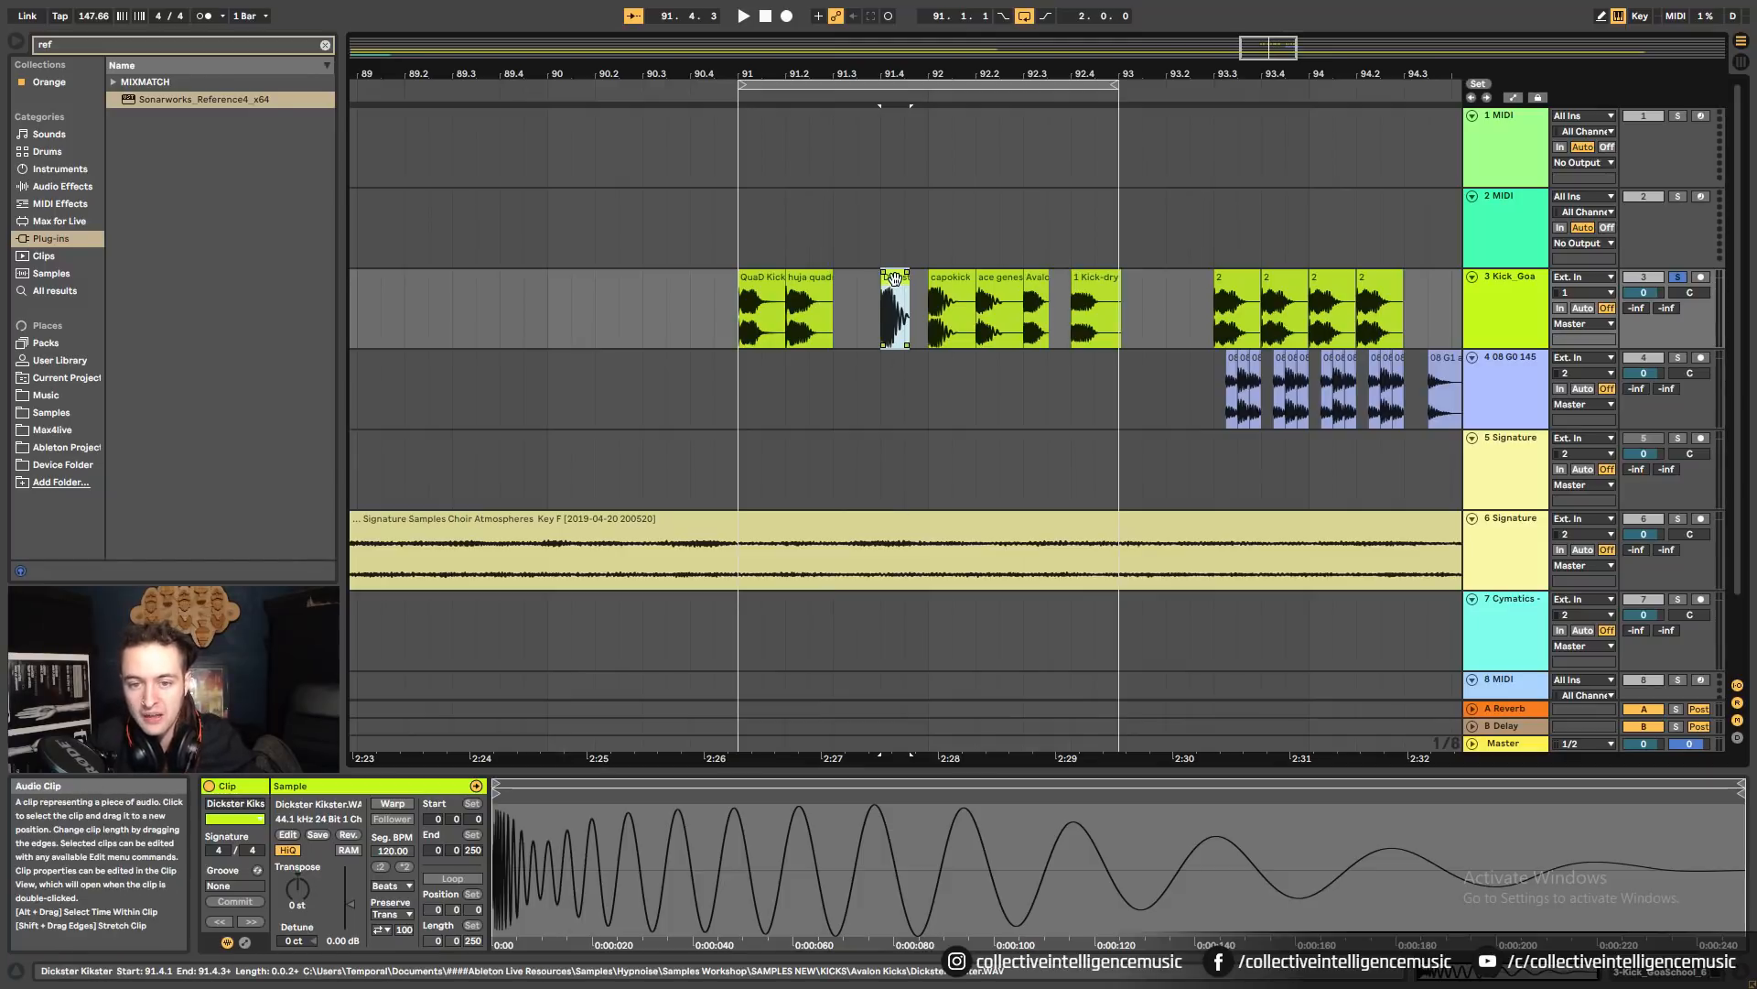
Check the stream in OBS, return to Ableton Live, and delete the Dickster Kikster clip.
{"action": "key", "text": "alt+Tab"}
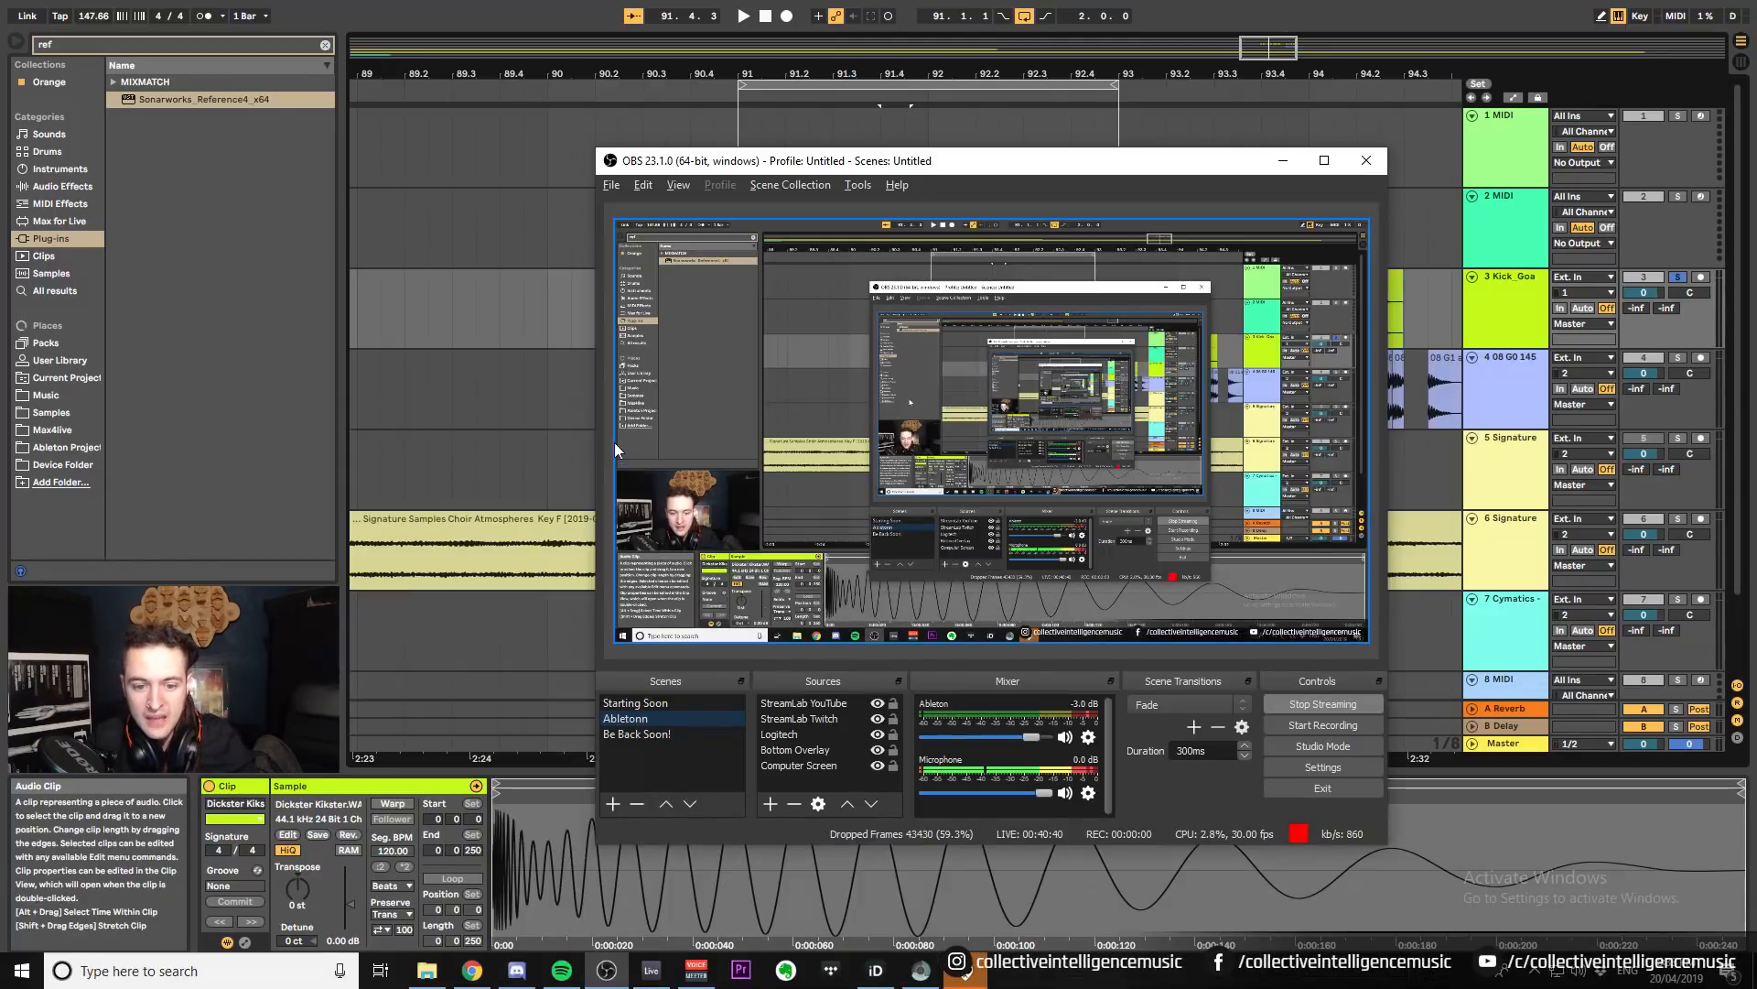
{"action": "left_click", "coordinate": [499, 419]}
{"action": "left_click", "coordinate": [894, 309]}
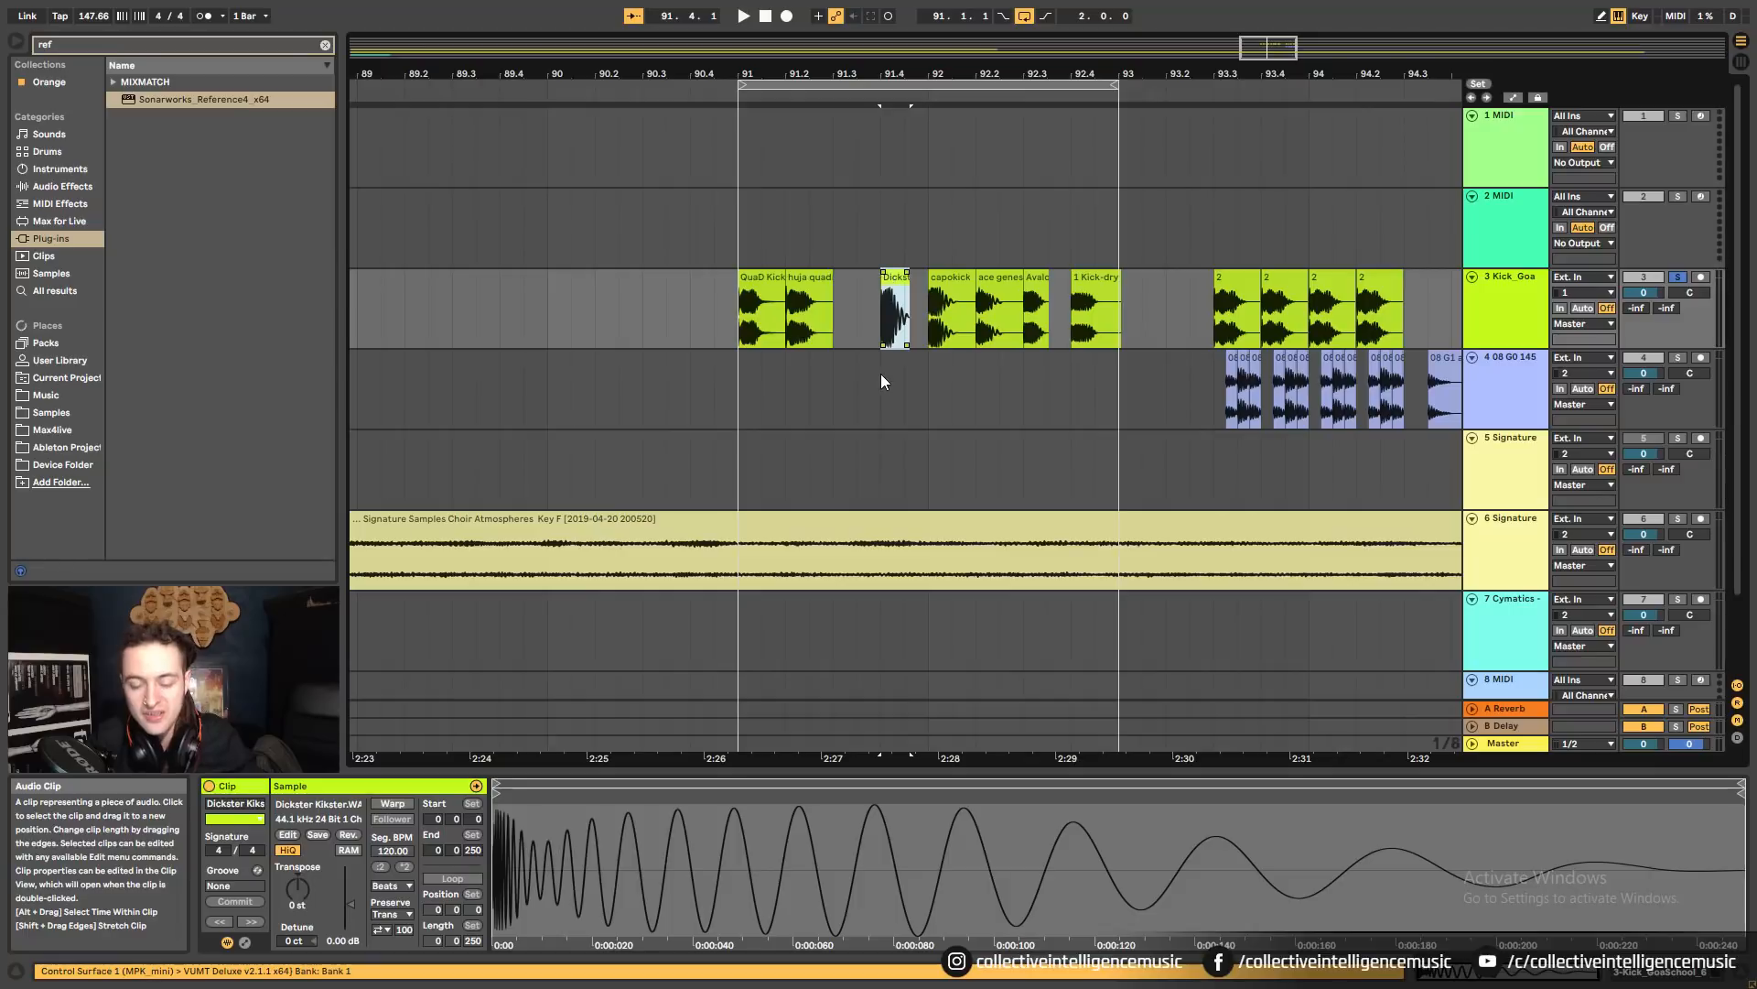
{"action": "key", "text": "Delete"}
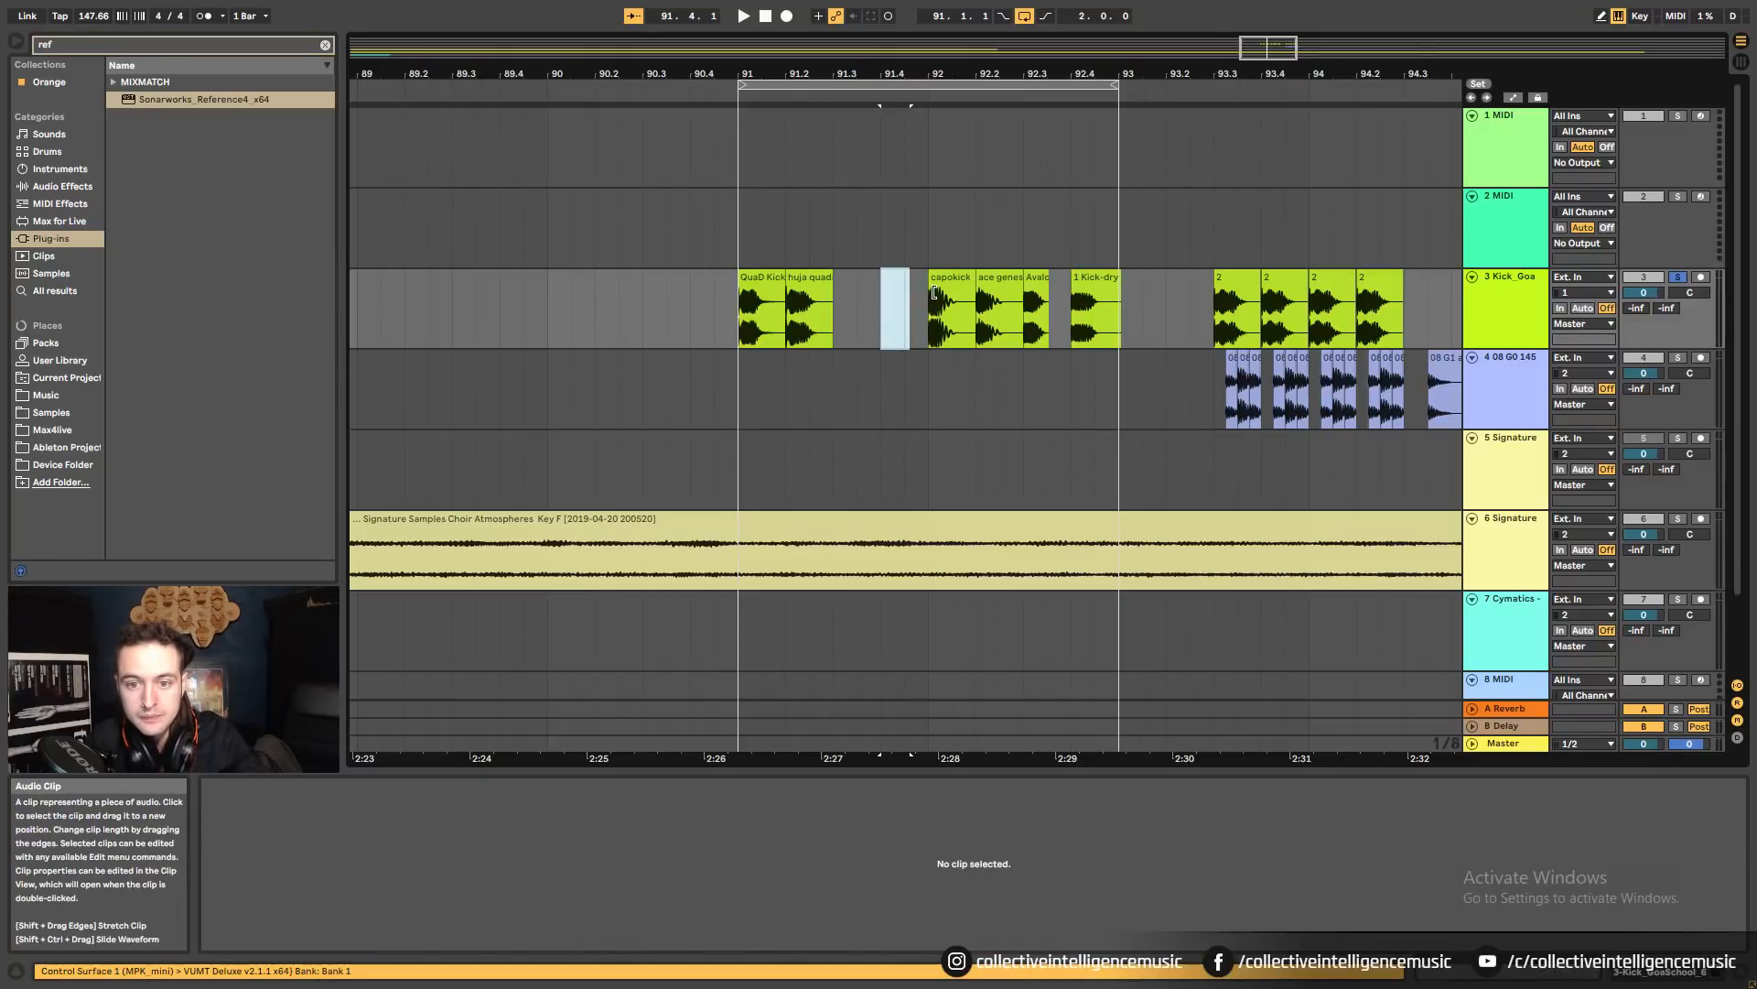
Move the capokick clip to 91.3, right behind huja quadrafuzzed, and audition the two clips against each other.
{"action": "left_click", "coordinate": [943, 307]}
{"action": "key", "text": "space"}
{"action": "left_click_drag", "start_coordinate": [907, 302], "coordinate": [811, 306]}
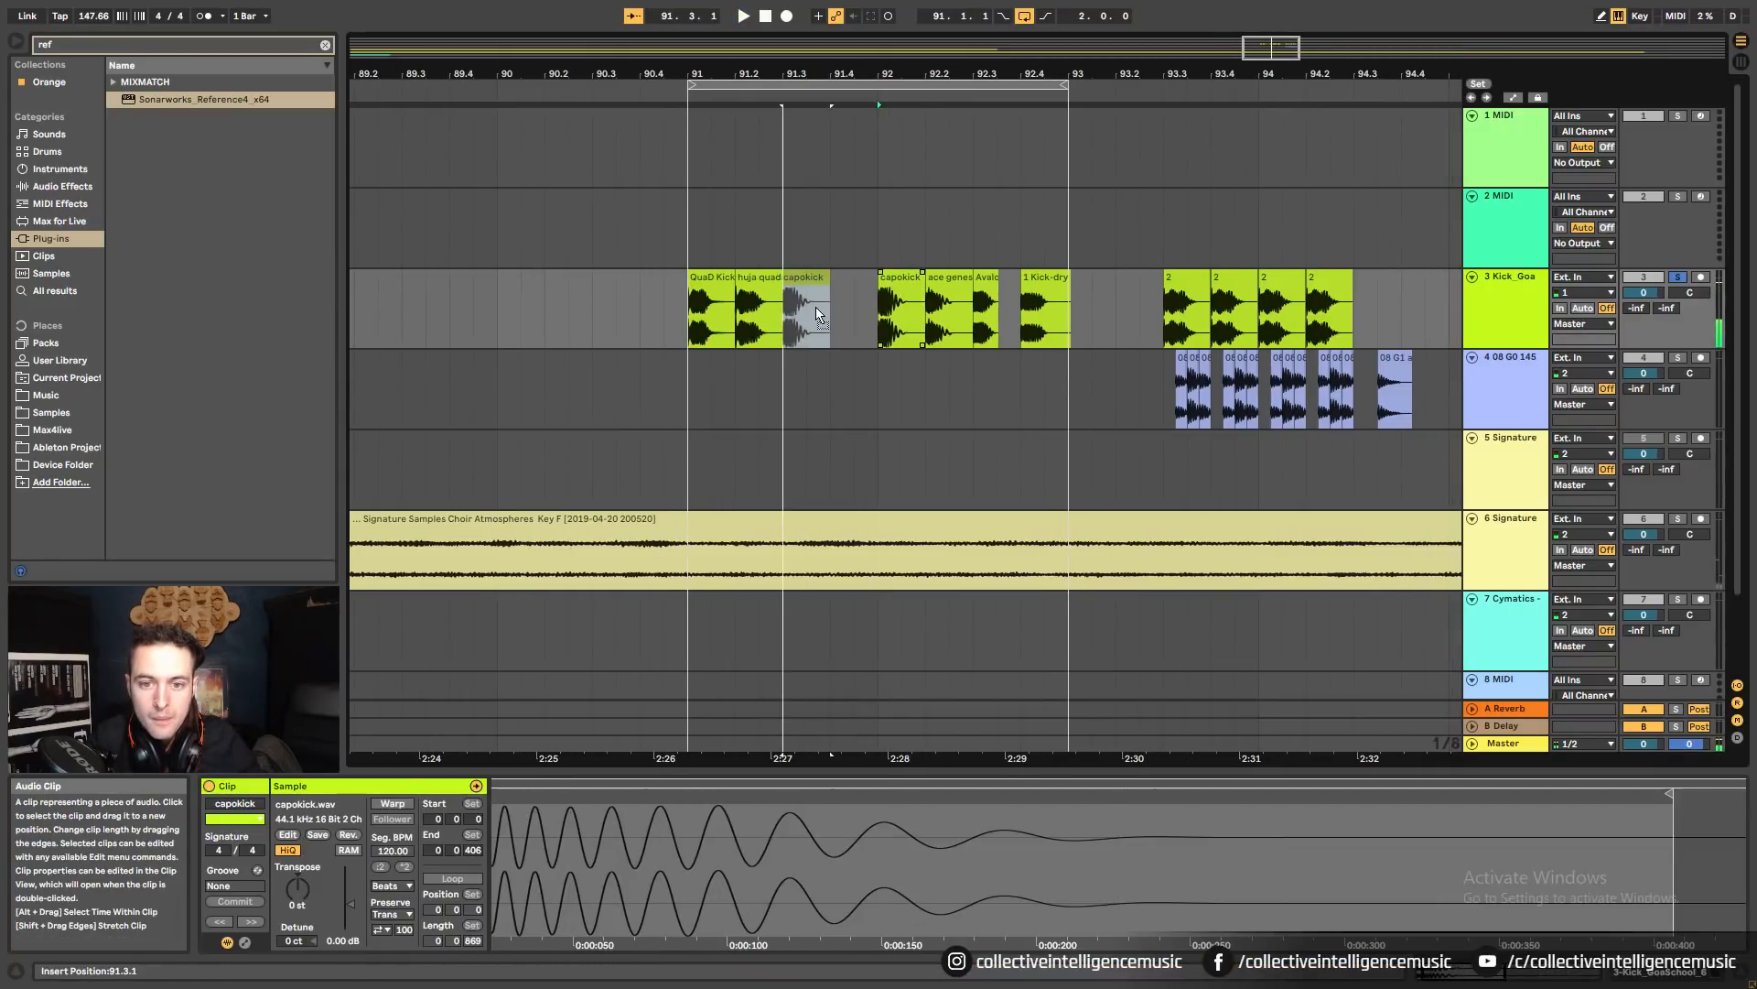
{"action": "key", "text": "space"}
{"action": "left_click", "coordinate": [829, 316]}
{"action": "key", "text": "space"}
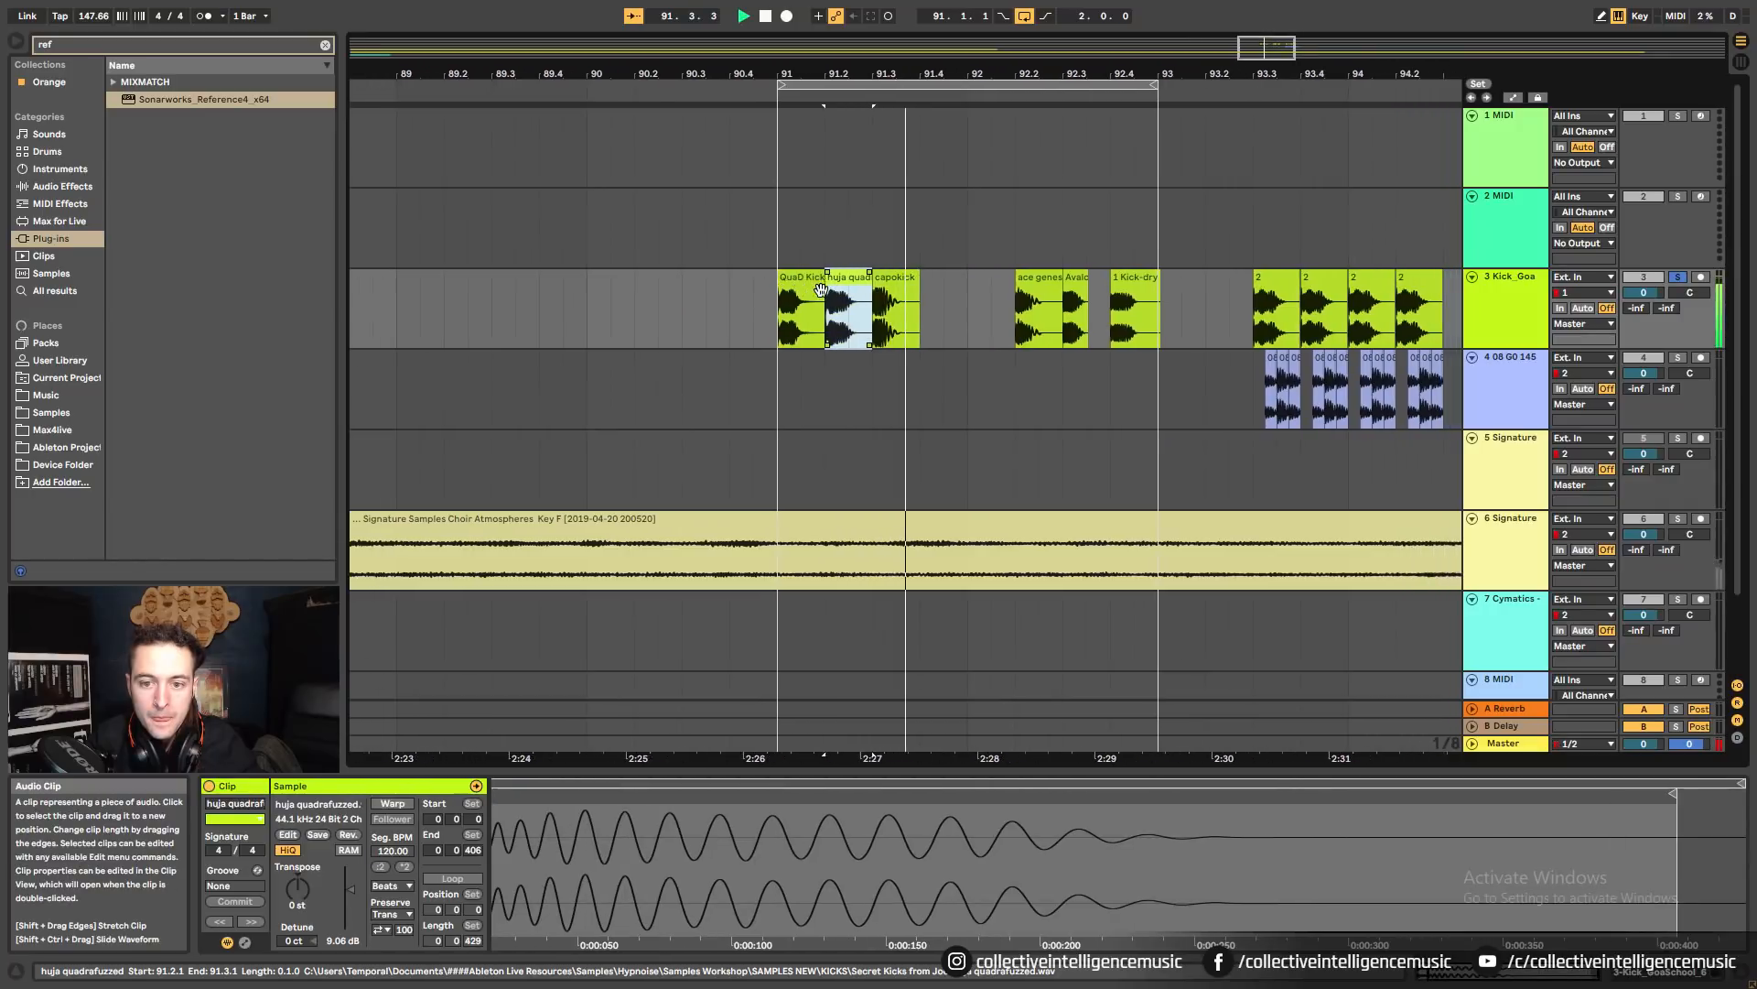
Delete the ace genesis clip, and audition the Avalon Kick clip before deleting it too.
{"action": "left_click_drag", "start_coordinate": [998, 286], "coordinate": [949, 287]}
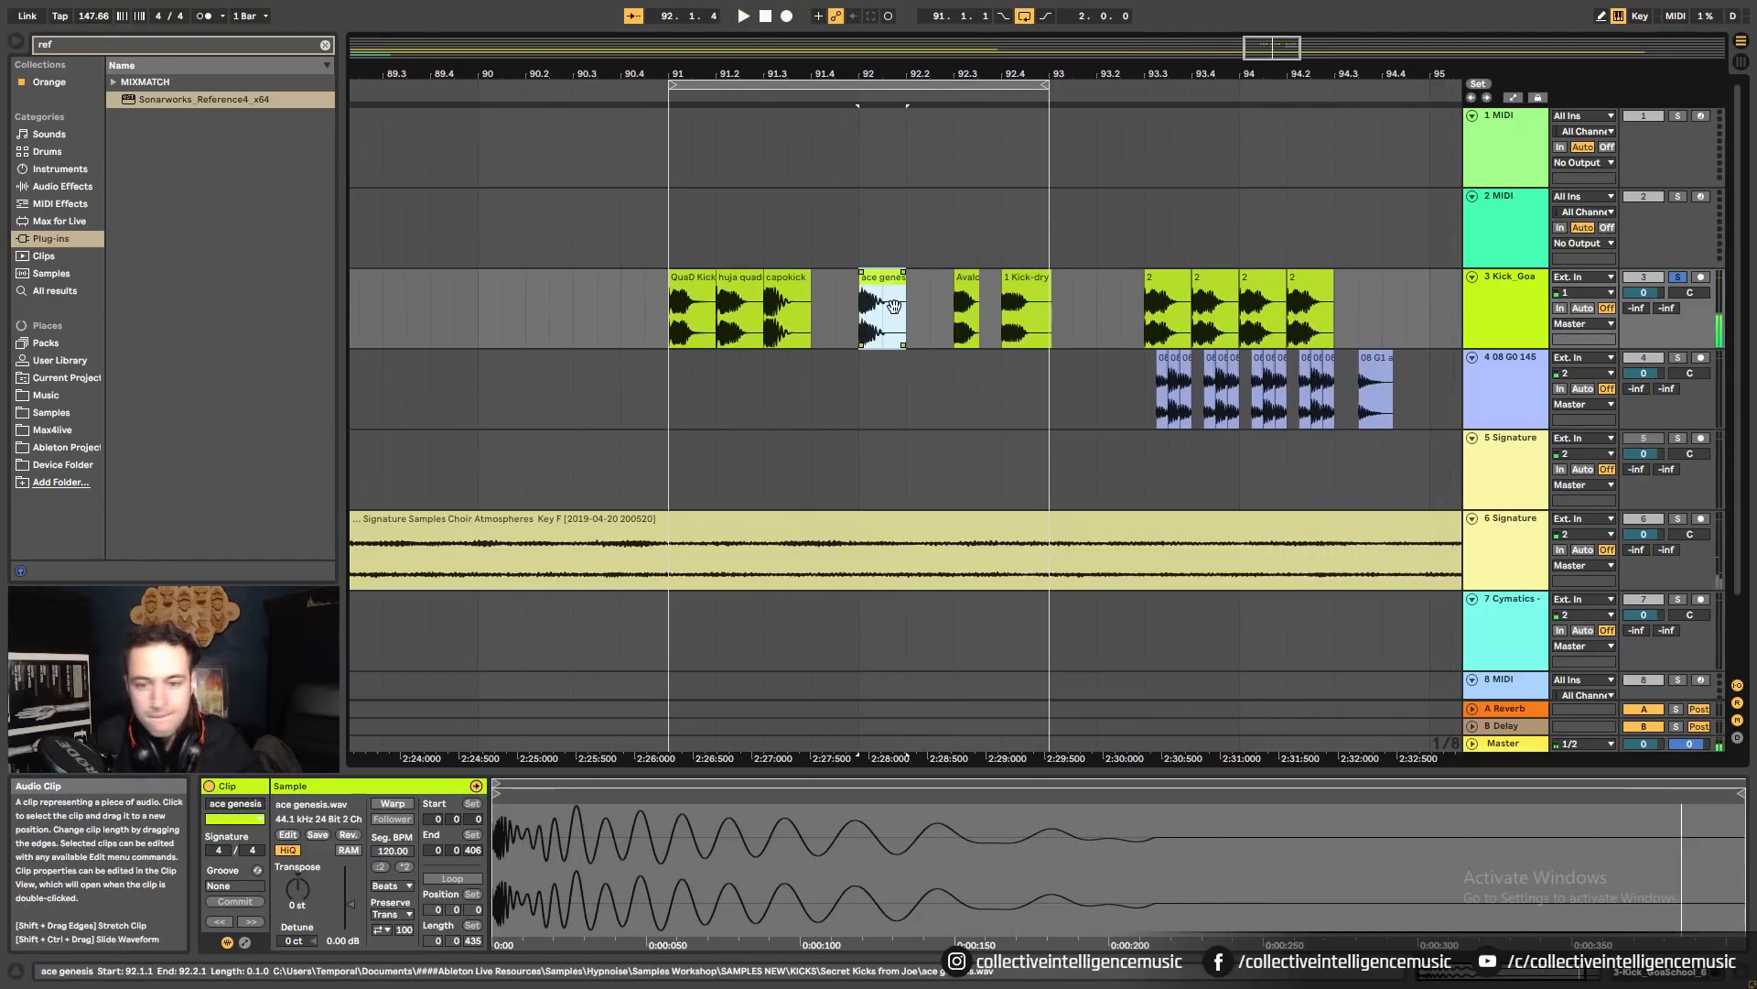
{"action": "key", "text": "Delete"}
{"action": "left_click", "coordinate": [964, 289]}
{"action": "key", "text": "space"}
{"action": "key", "text": "space"}
{"action": "key", "text": "space"}
{"action": "key", "text": "space"}
{"action": "key", "text": "space"}
{"action": "key", "text": "space"}
{"action": "key", "text": "Delete"}
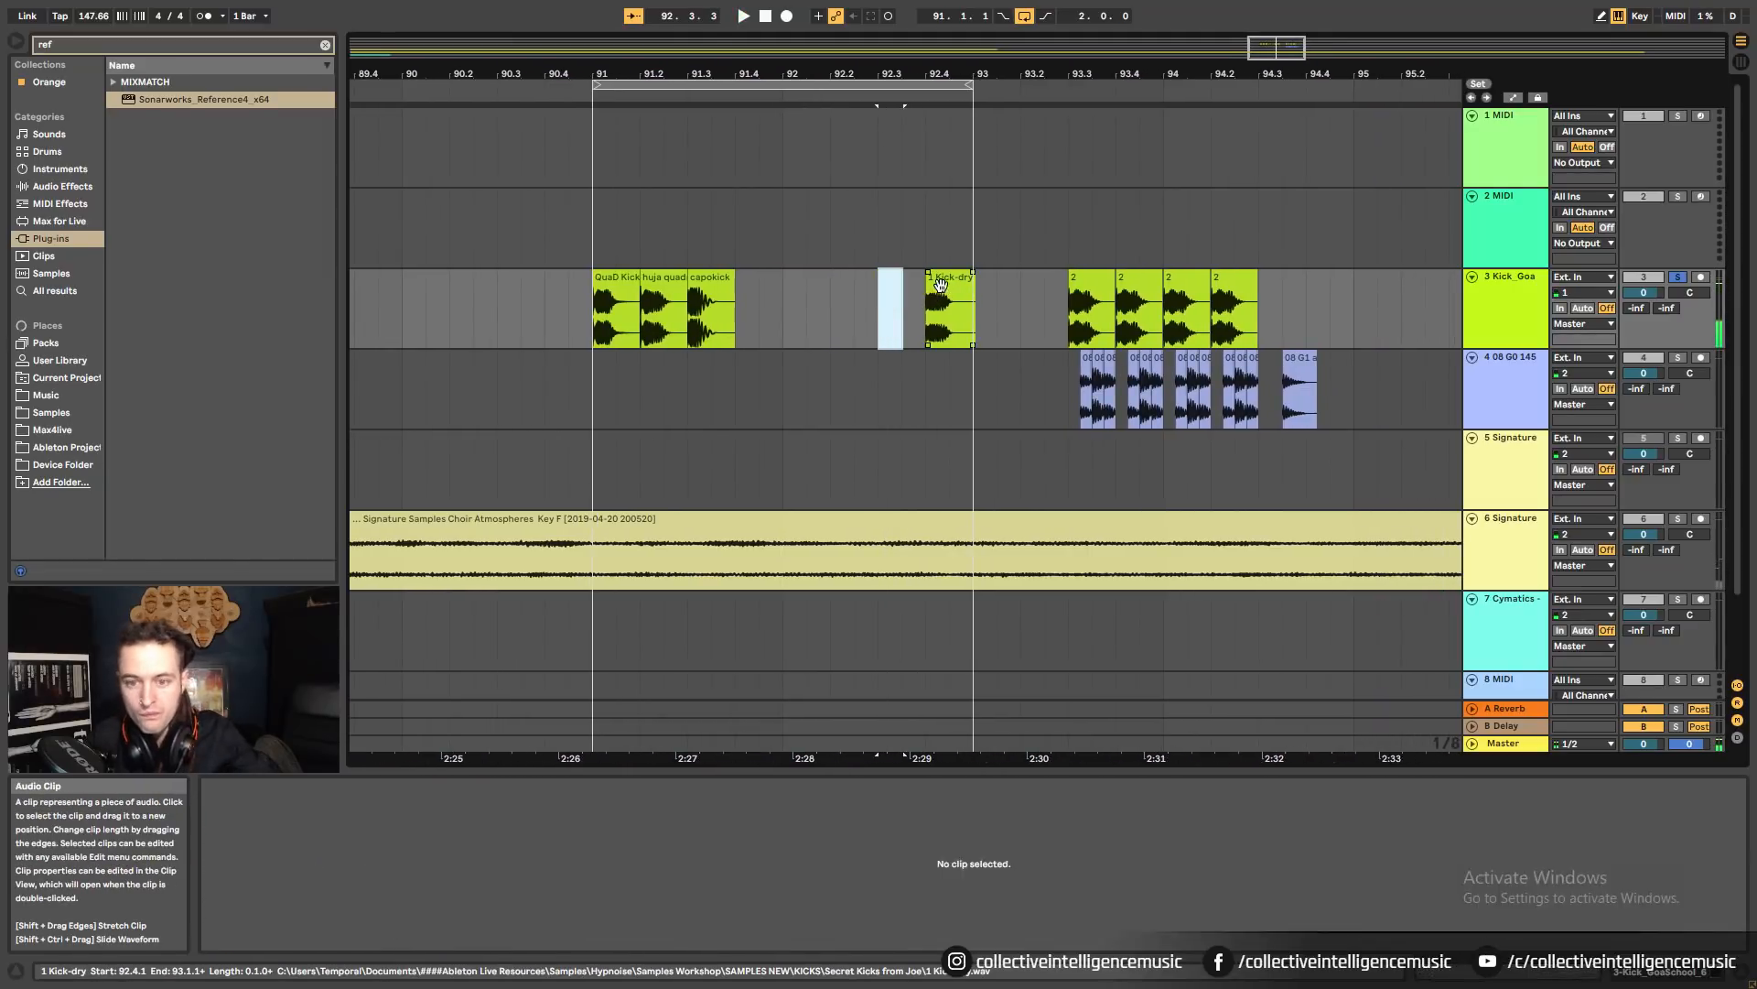
Audition and delete the 1 Kick-dry clip, and move the existing loop's first kick to 91.4 behind capokick.
{"action": "left_click", "coordinate": [950, 280]}
{"action": "key", "text": "space"}
{"action": "key", "text": "space"}
{"action": "key", "text": "space"}
{"action": "key", "text": "space"}
{"action": "key", "text": "Delete"}
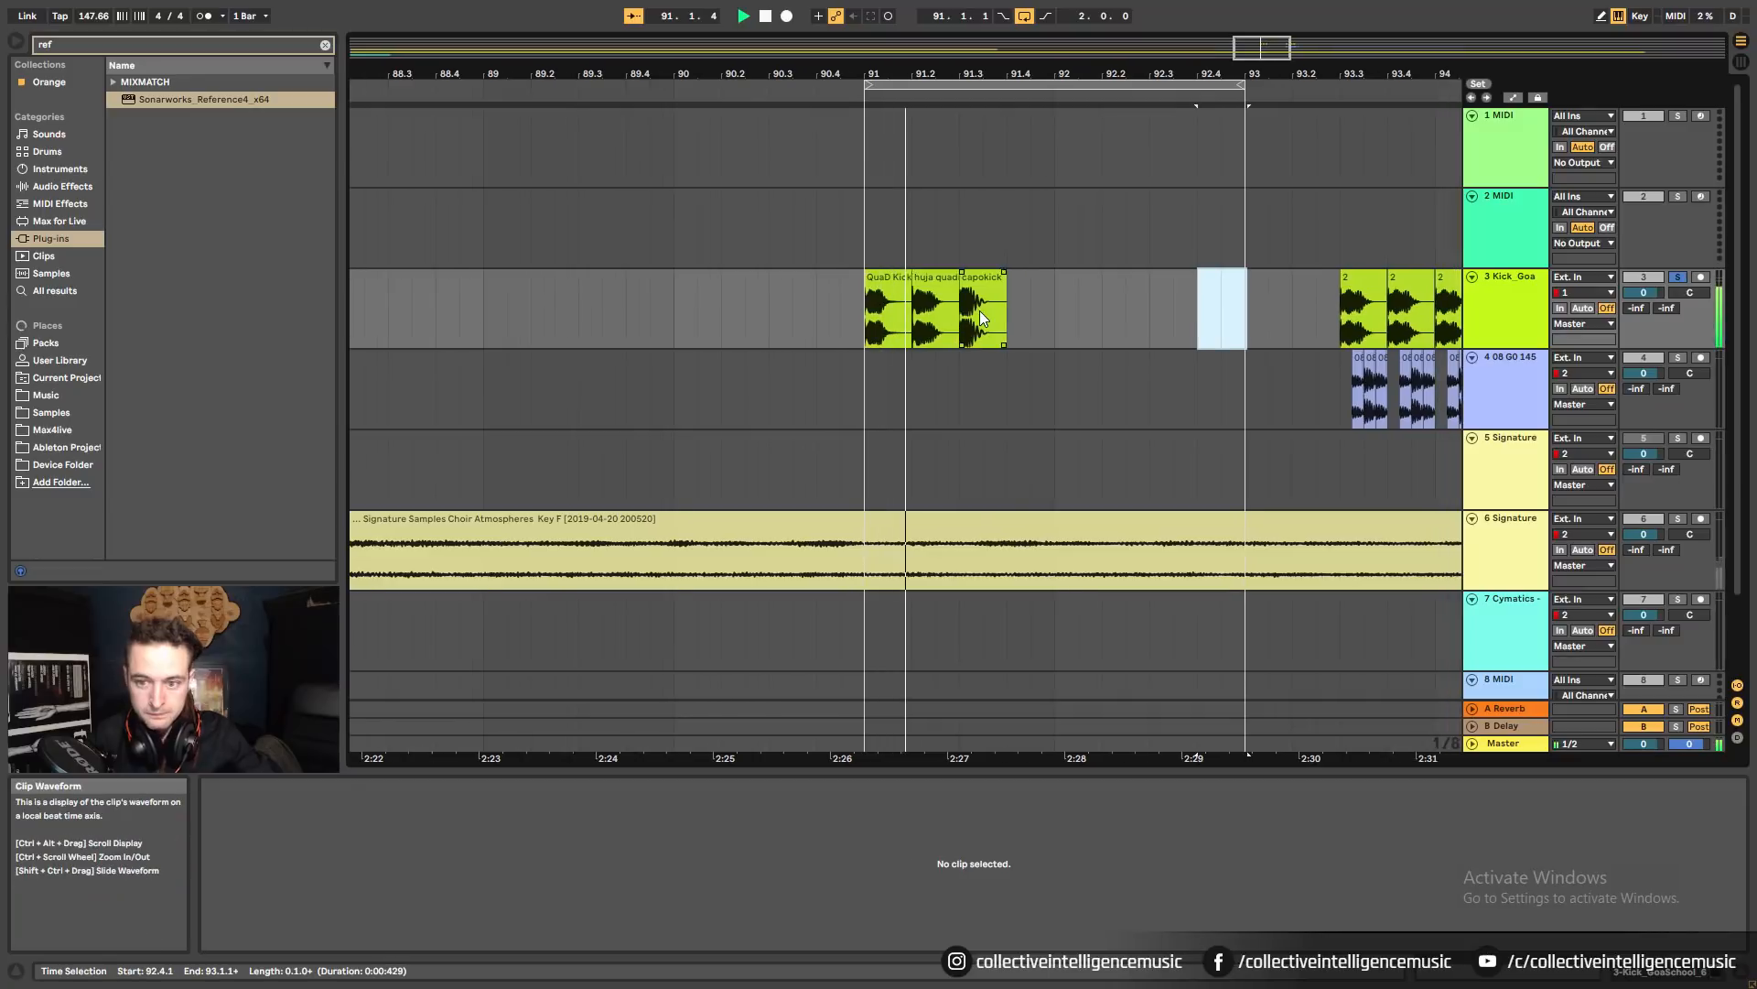
{"action": "left_click_drag", "start_coordinate": [1327, 289], "coordinate": [1005, 317]}
Rename the first three kick clips from bar 91 as 1a, 2a and 3a, in order.
{"action": "left_click", "coordinate": [868, 281]}
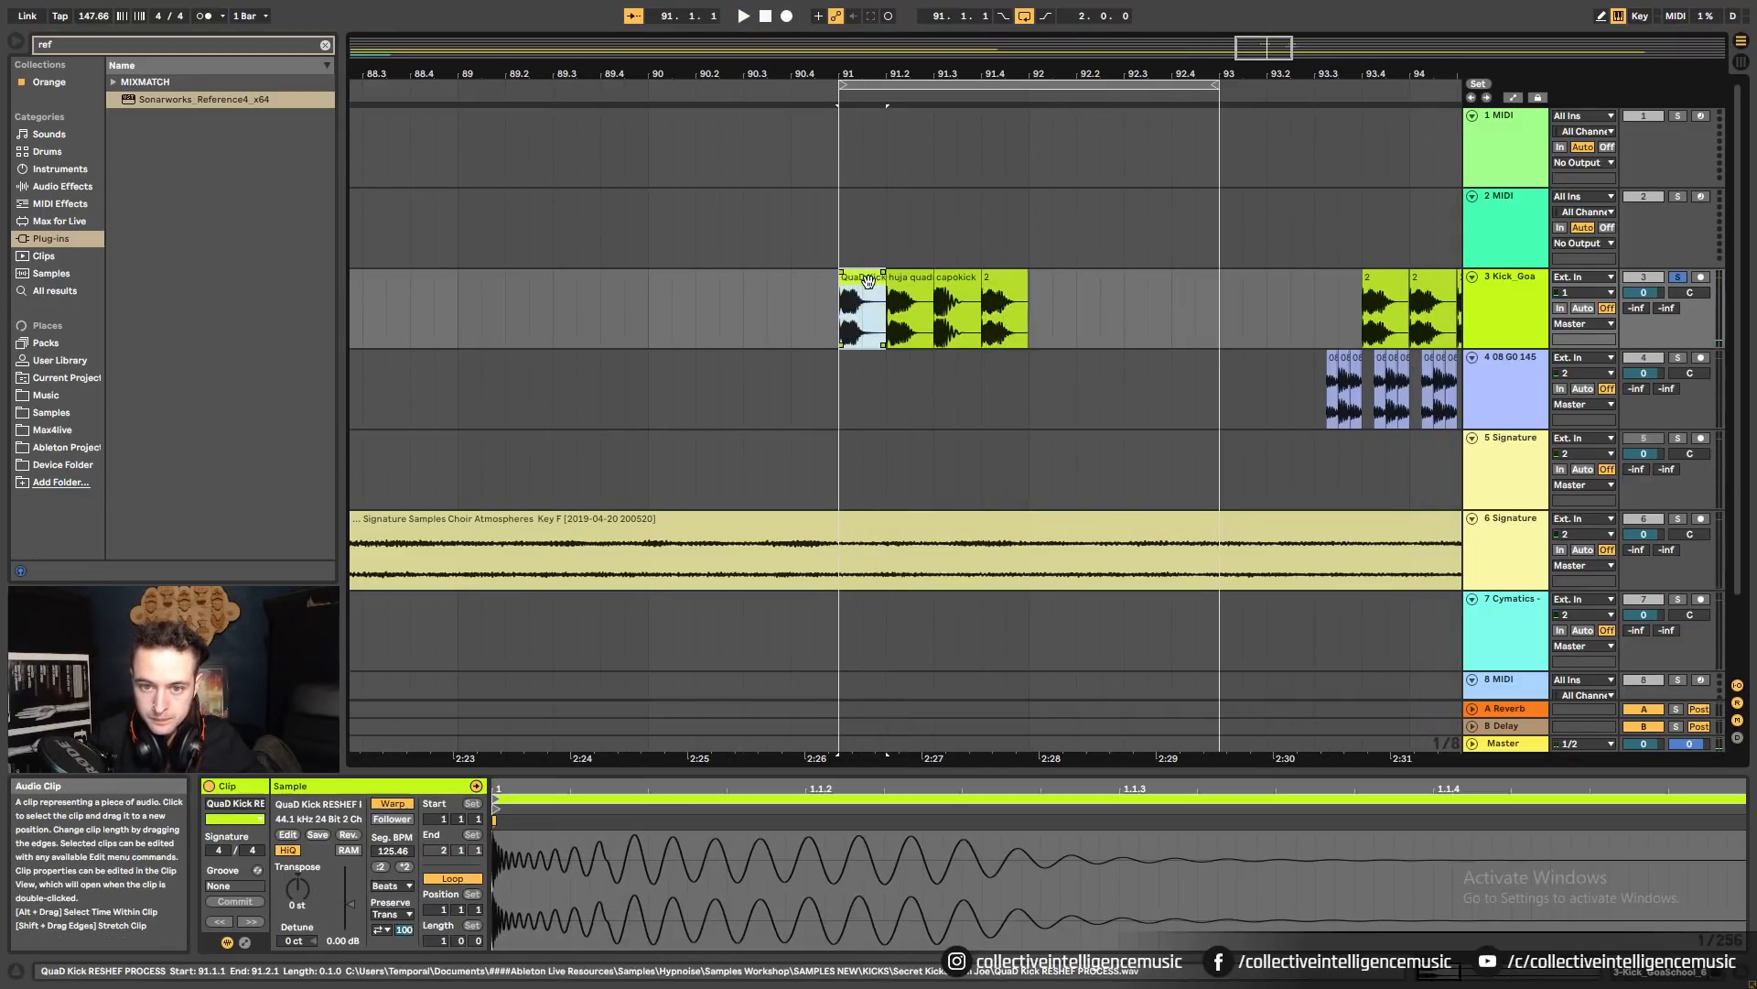
{"action": "left_click", "coordinate": [912, 335]}
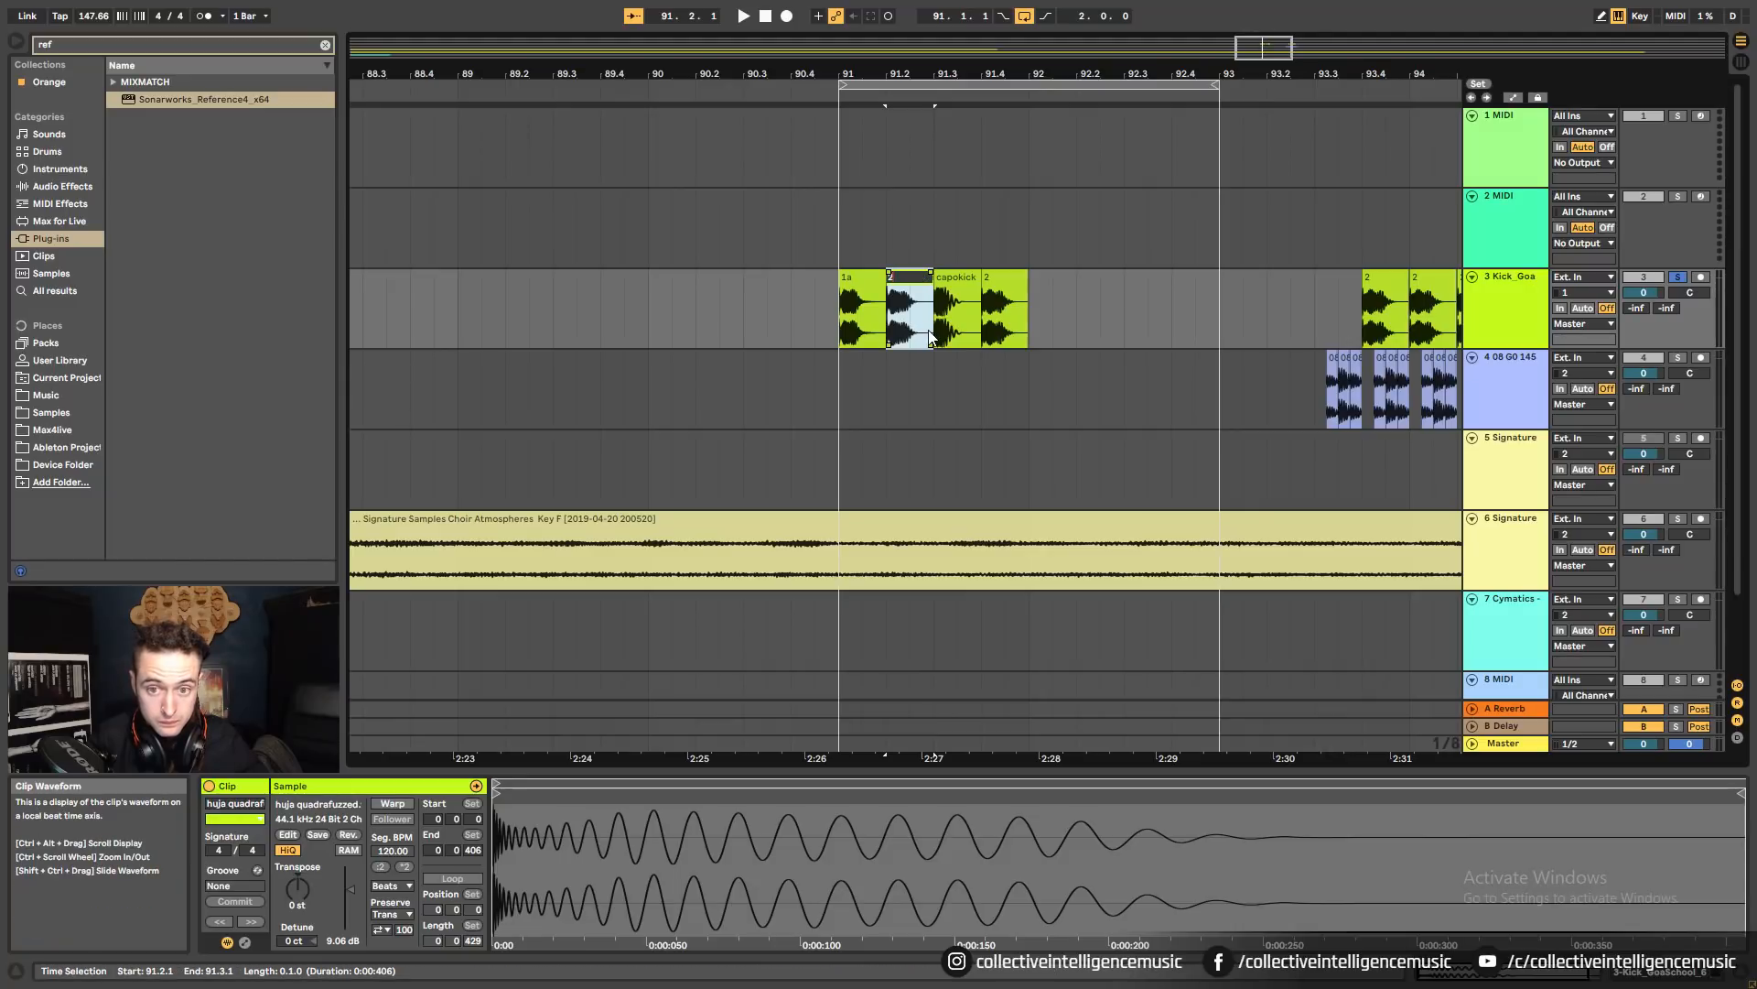
{"action": "left_click", "coordinate": [957, 316]}
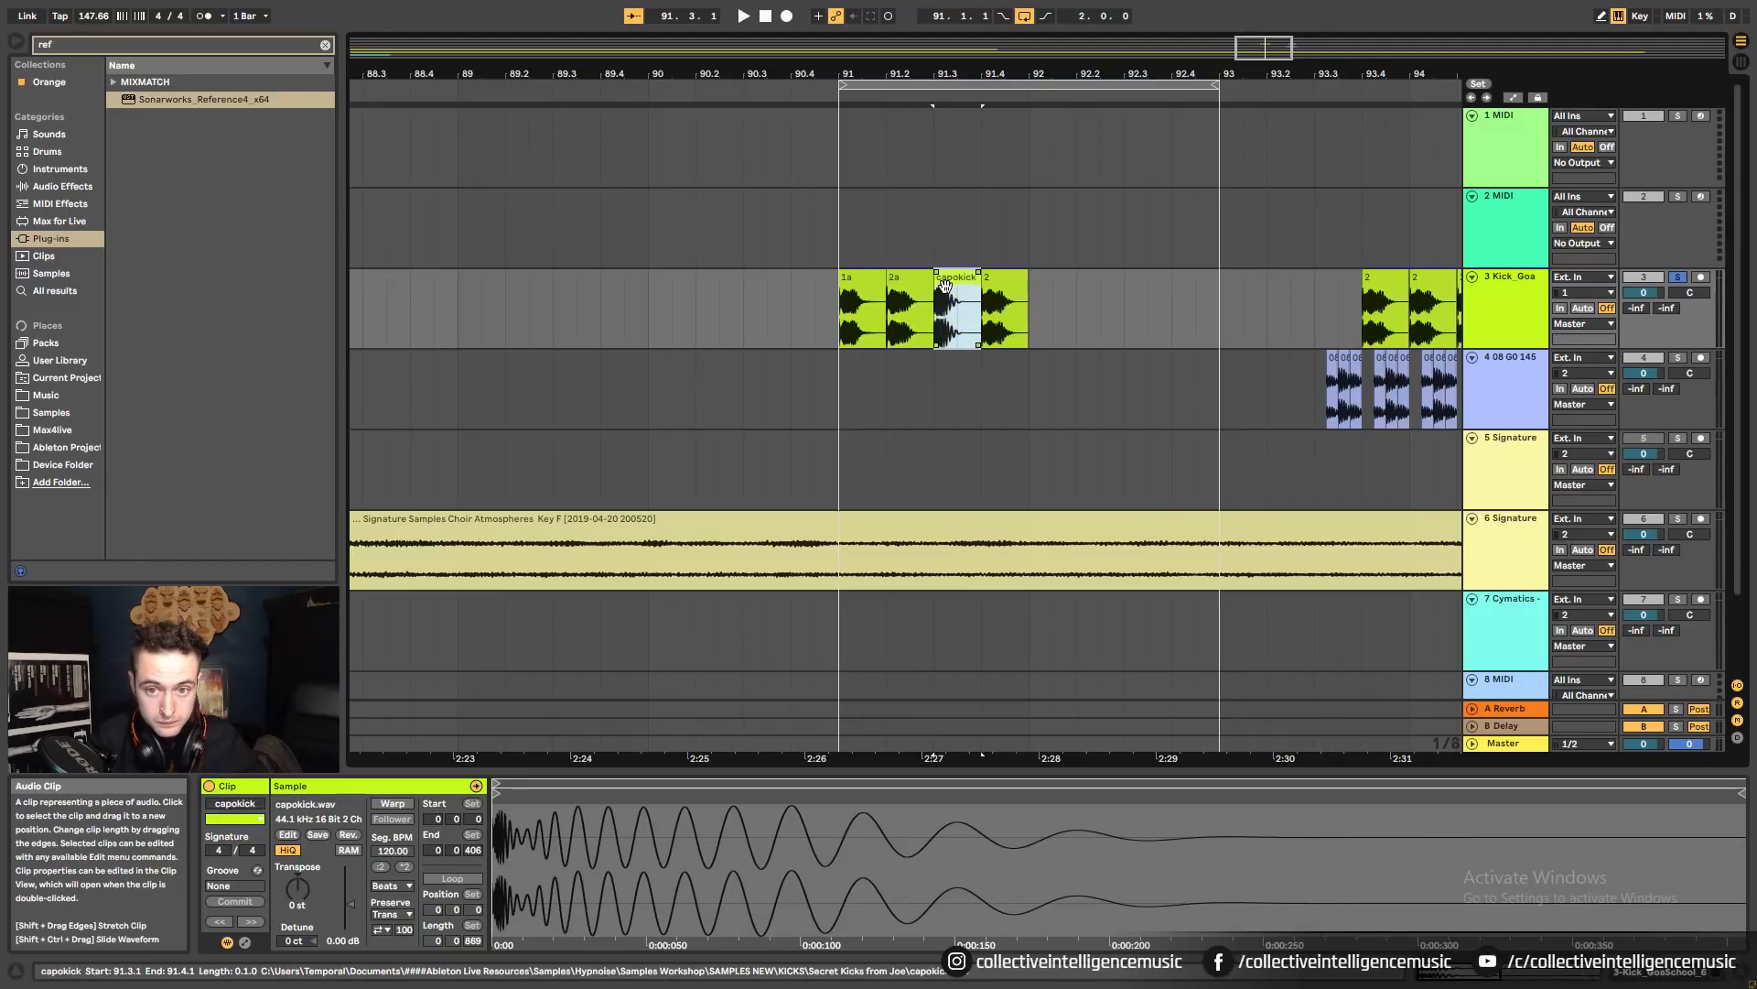
{"action": "key", "text": "ctrl+r"}
{"action": "type", "text": "3a"}
{"action": "key", "text": "Return"}
Shorten the arrangement loop to one bar, from 91 to 92, and audition the kicks starting at 1a.
{"action": "left_click", "coordinate": [1053, 323]}
{"action": "left_click_drag", "start_coordinate": [1216, 88], "coordinate": [1075, 88]}
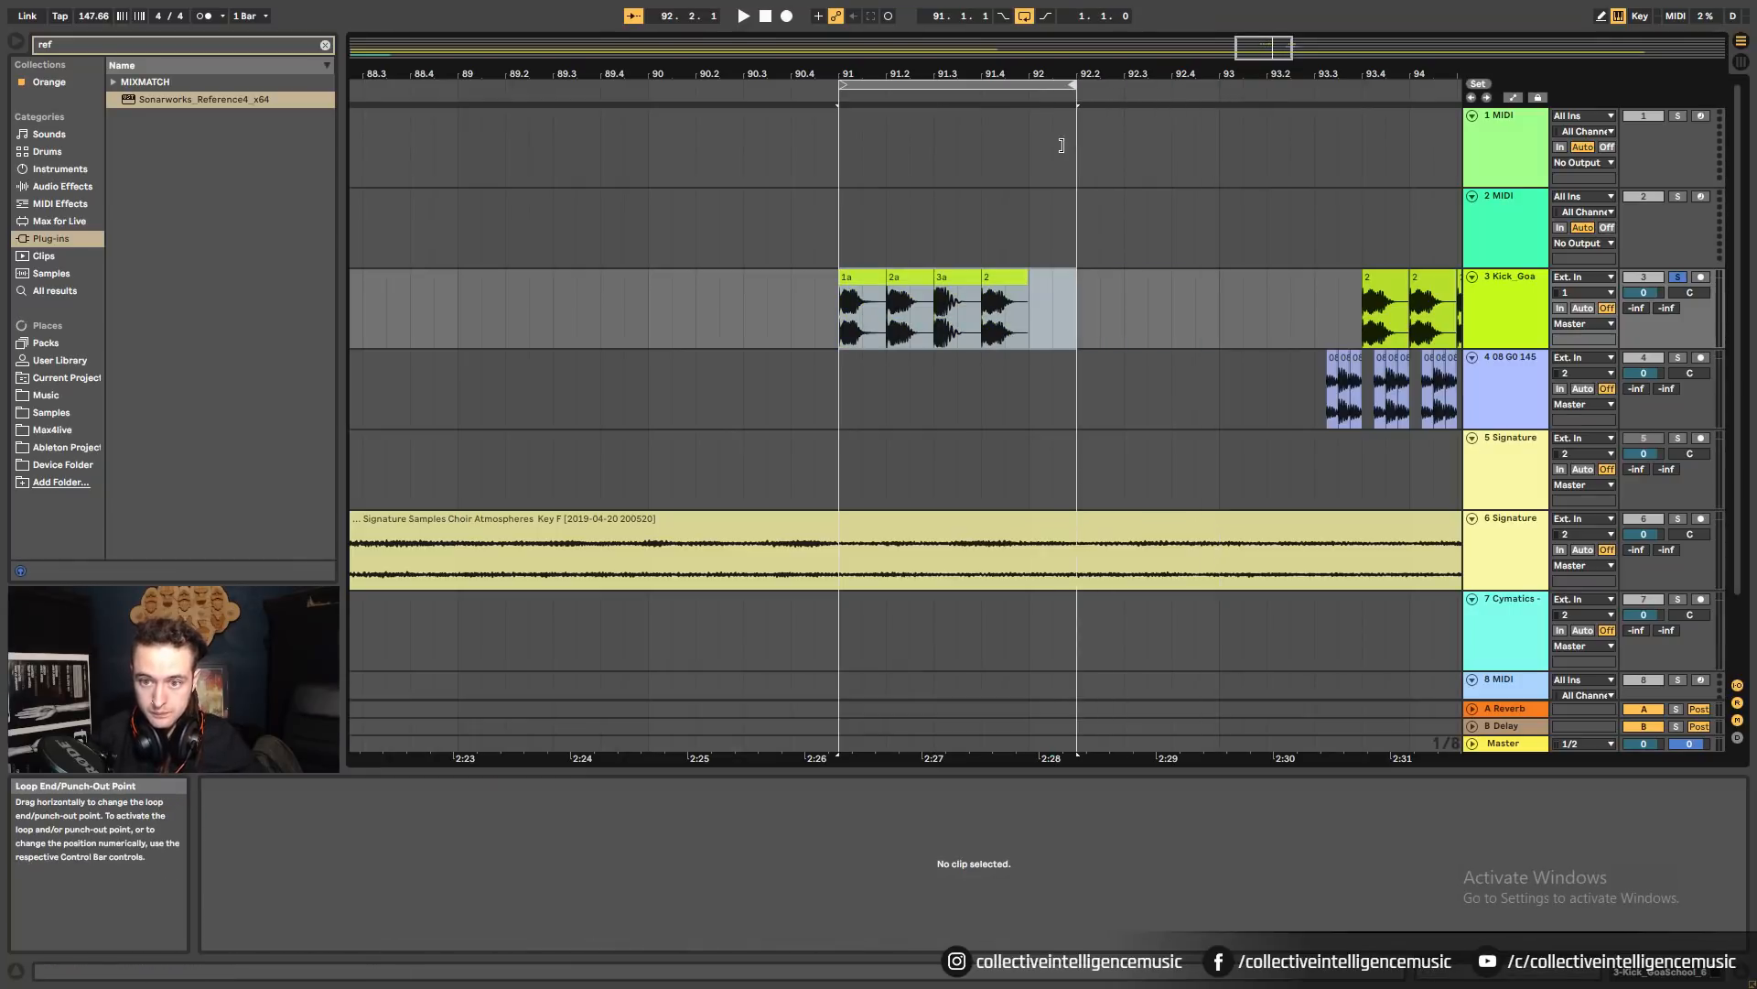
{"action": "left_click", "coordinate": [863, 312]}
{"action": "key", "text": "space"}
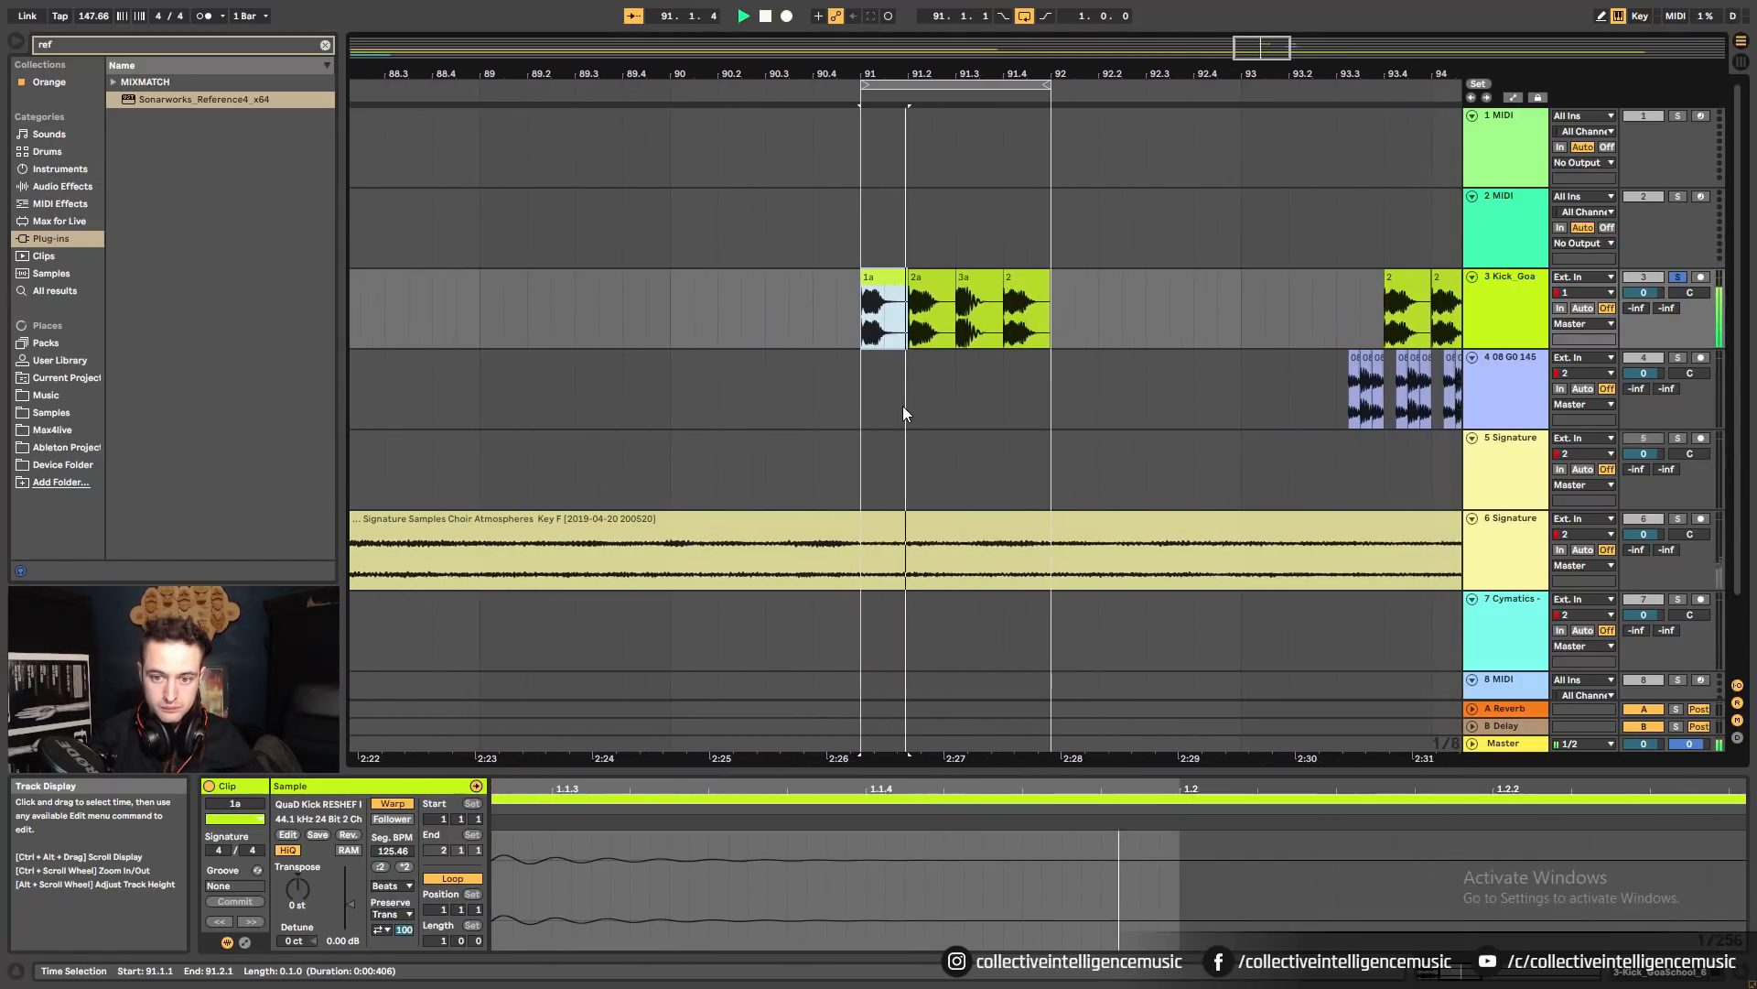
{"action": "key", "text": "space"}
{"action": "key", "text": "space"}
{"action": "key", "text": "space"}
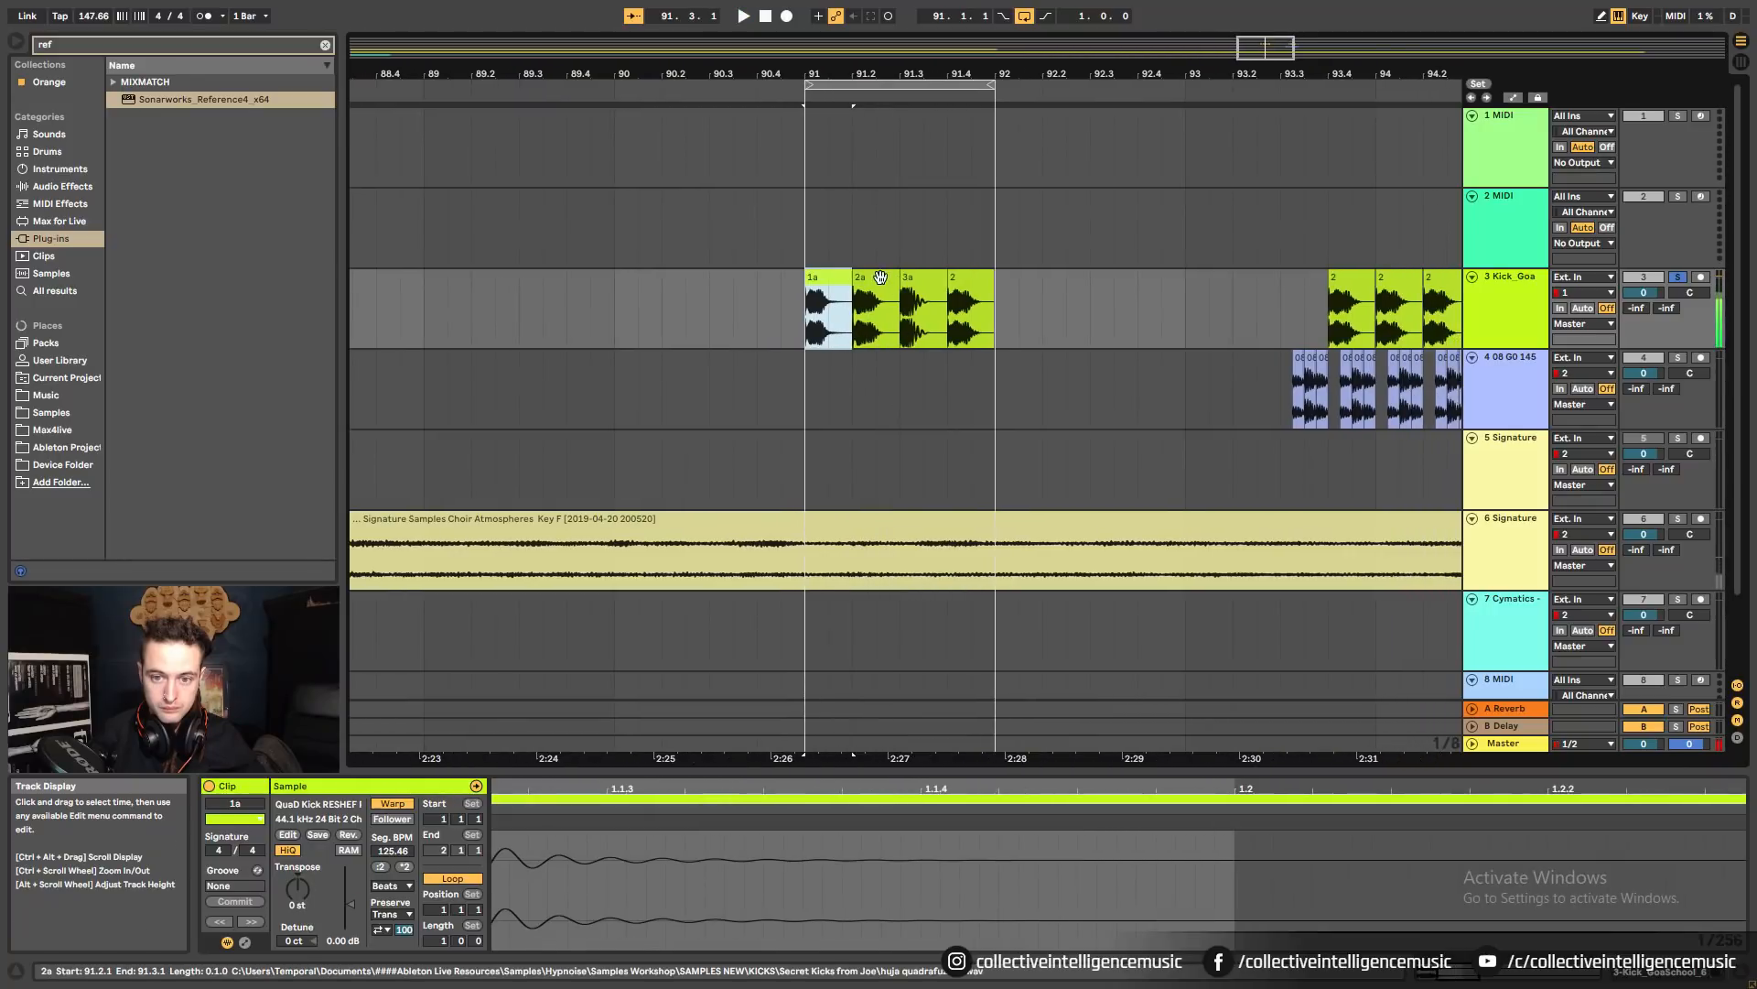
Audition the 2a kick and the kicks that follow it within the loop.
{"action": "left_click", "coordinate": [881, 278]}
{"action": "key", "text": "space"}
{"action": "key", "text": "space"}
{"action": "key", "text": "space"}
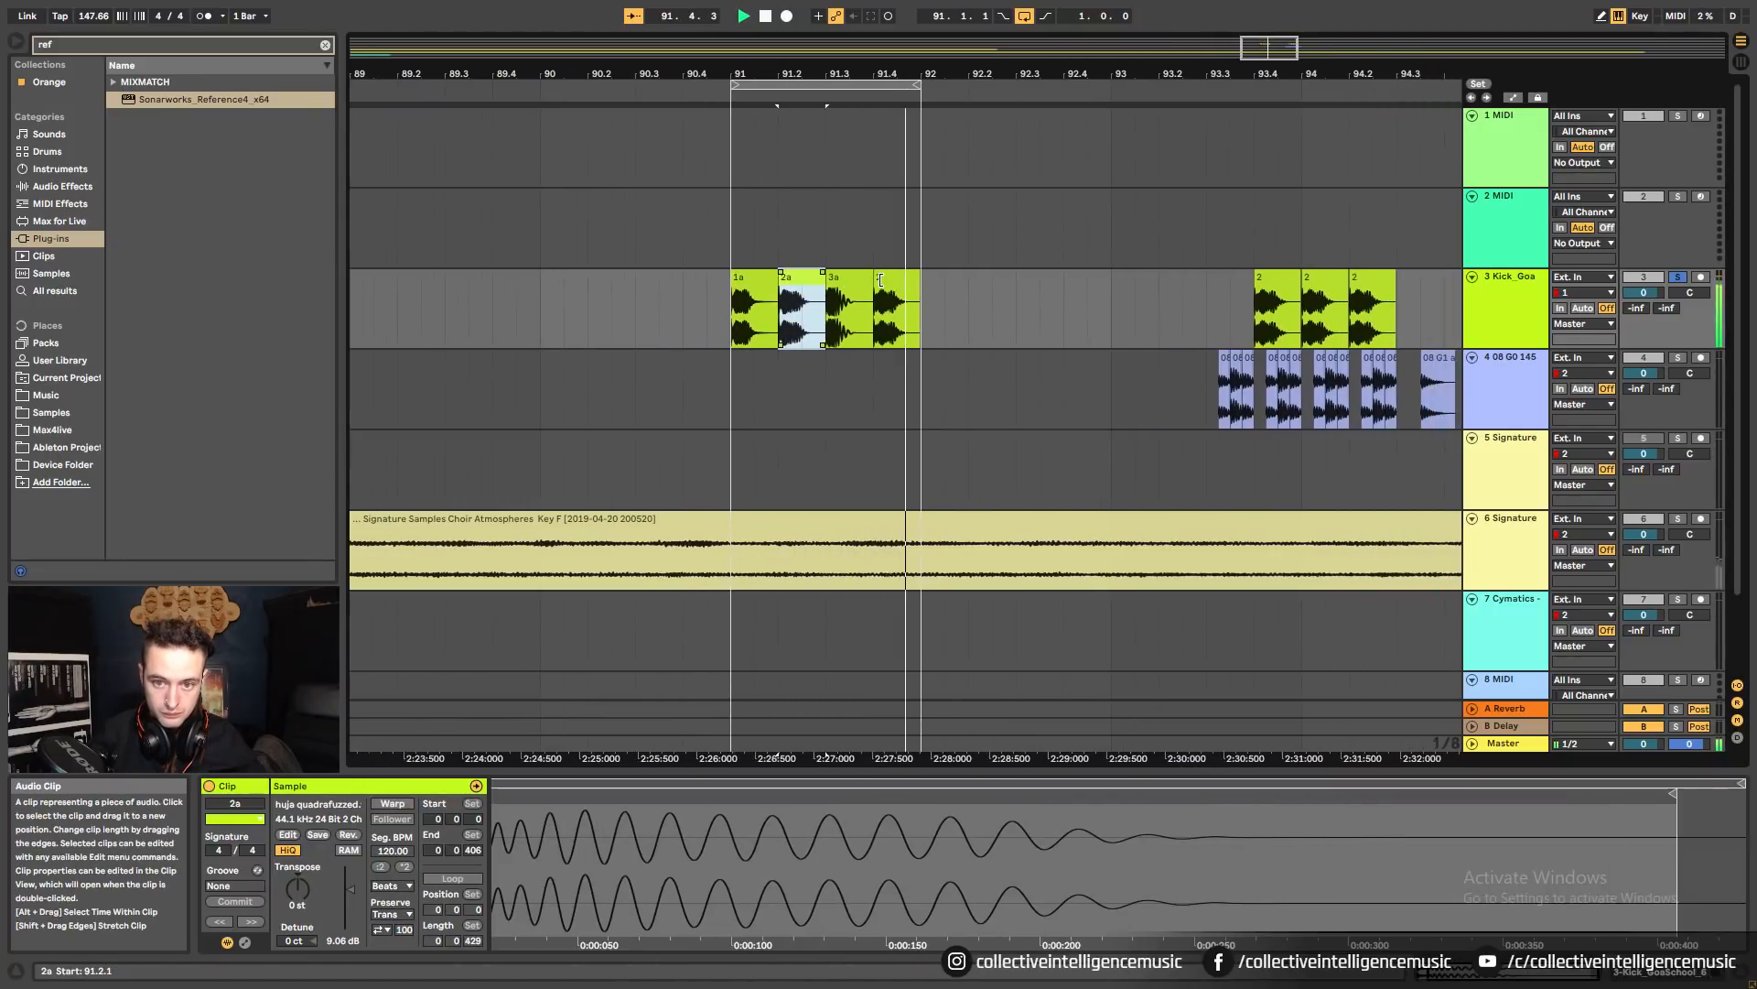
{"action": "left_click", "coordinate": [877, 284]}
{"action": "key", "text": "space"}
{"action": "key", "text": "space"}
{"action": "key", "text": "space"}
Move the 3a clip out of the row, past the loop end, to 92.2.
{"action": "left_click_drag", "start_coordinate": [891, 281], "coordinate": [1013, 311]}
{"action": "key", "text": "space"}
{"action": "key", "text": "space"}
{"action": "mouse_move", "coordinate": [881, 73]}
{"action": "left_mouse_down"}
{"action": "mouse_move", "coordinate": [882, 128]}
{"action": "mouse_move", "coordinate": [882, 55]}
{"action": "left_mouse_up"}
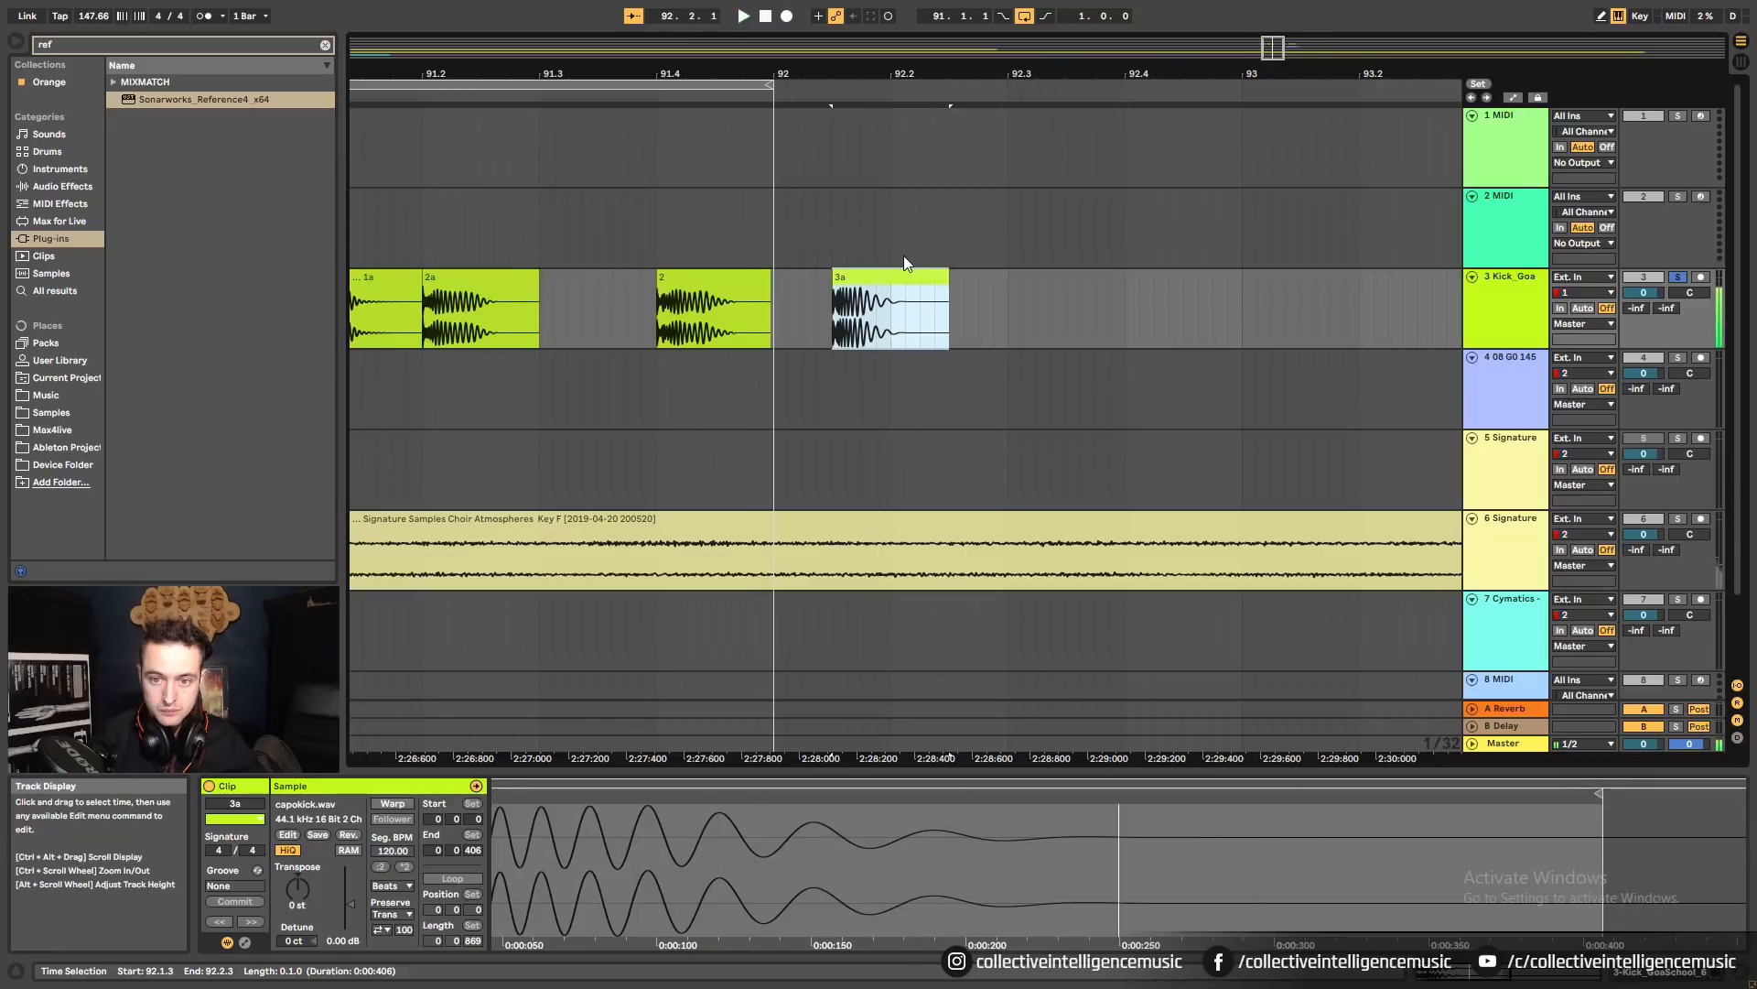
{"action": "left_click_drag", "start_coordinate": [912, 311], "coordinate": [942, 273]}
Split the 3a clip at 92.2.3 and delete its tail.
{"action": "left_click", "coordinate": [941, 317]}
{"action": "key", "text": "ctrl+e"}
{"action": "scroll", "coordinate": [953, 294], "scroll_direction": "right", "scroll_amount": 1}
{"action": "left_click", "coordinate": [953, 294]}
{"action": "left_click", "coordinate": [925, 282]}
{"action": "key", "text": "Delete"}
Audition the shortened 3a kick at 92.2.
{"action": "left_click", "coordinate": [859, 284]}
{"action": "key", "text": "space"}
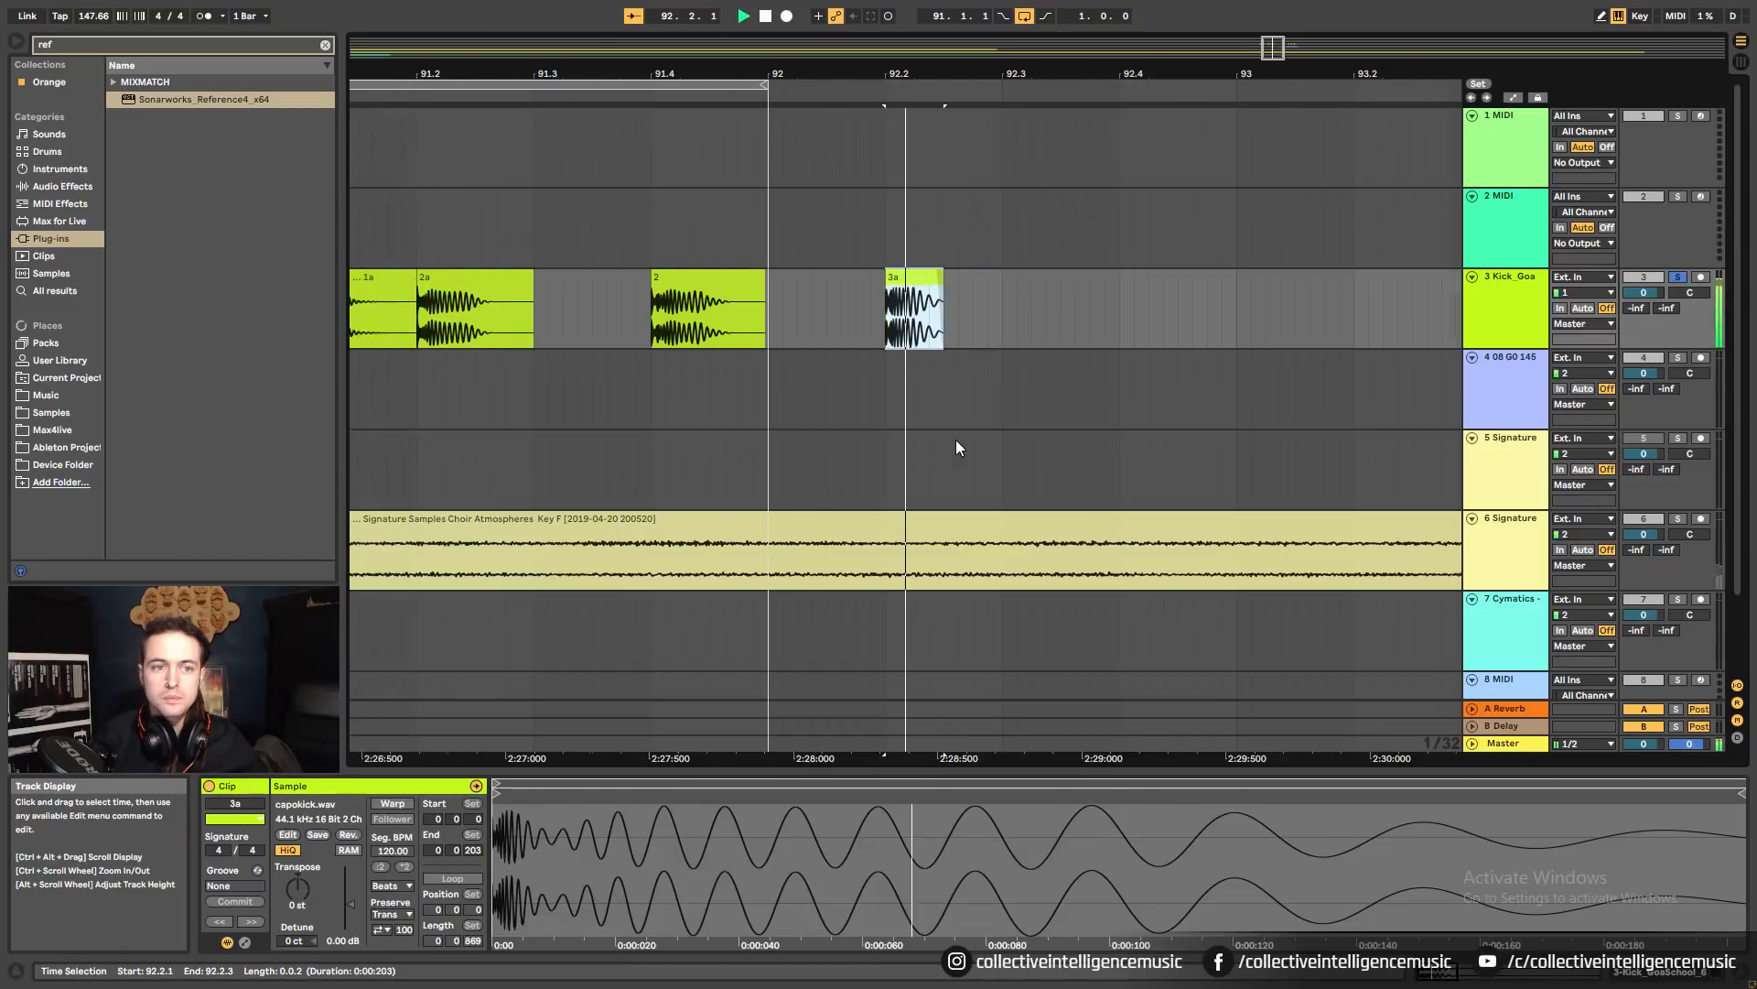
{"action": "key", "text": "space"}
{"action": "key", "text": "space"}
{"action": "key", "text": "space"}
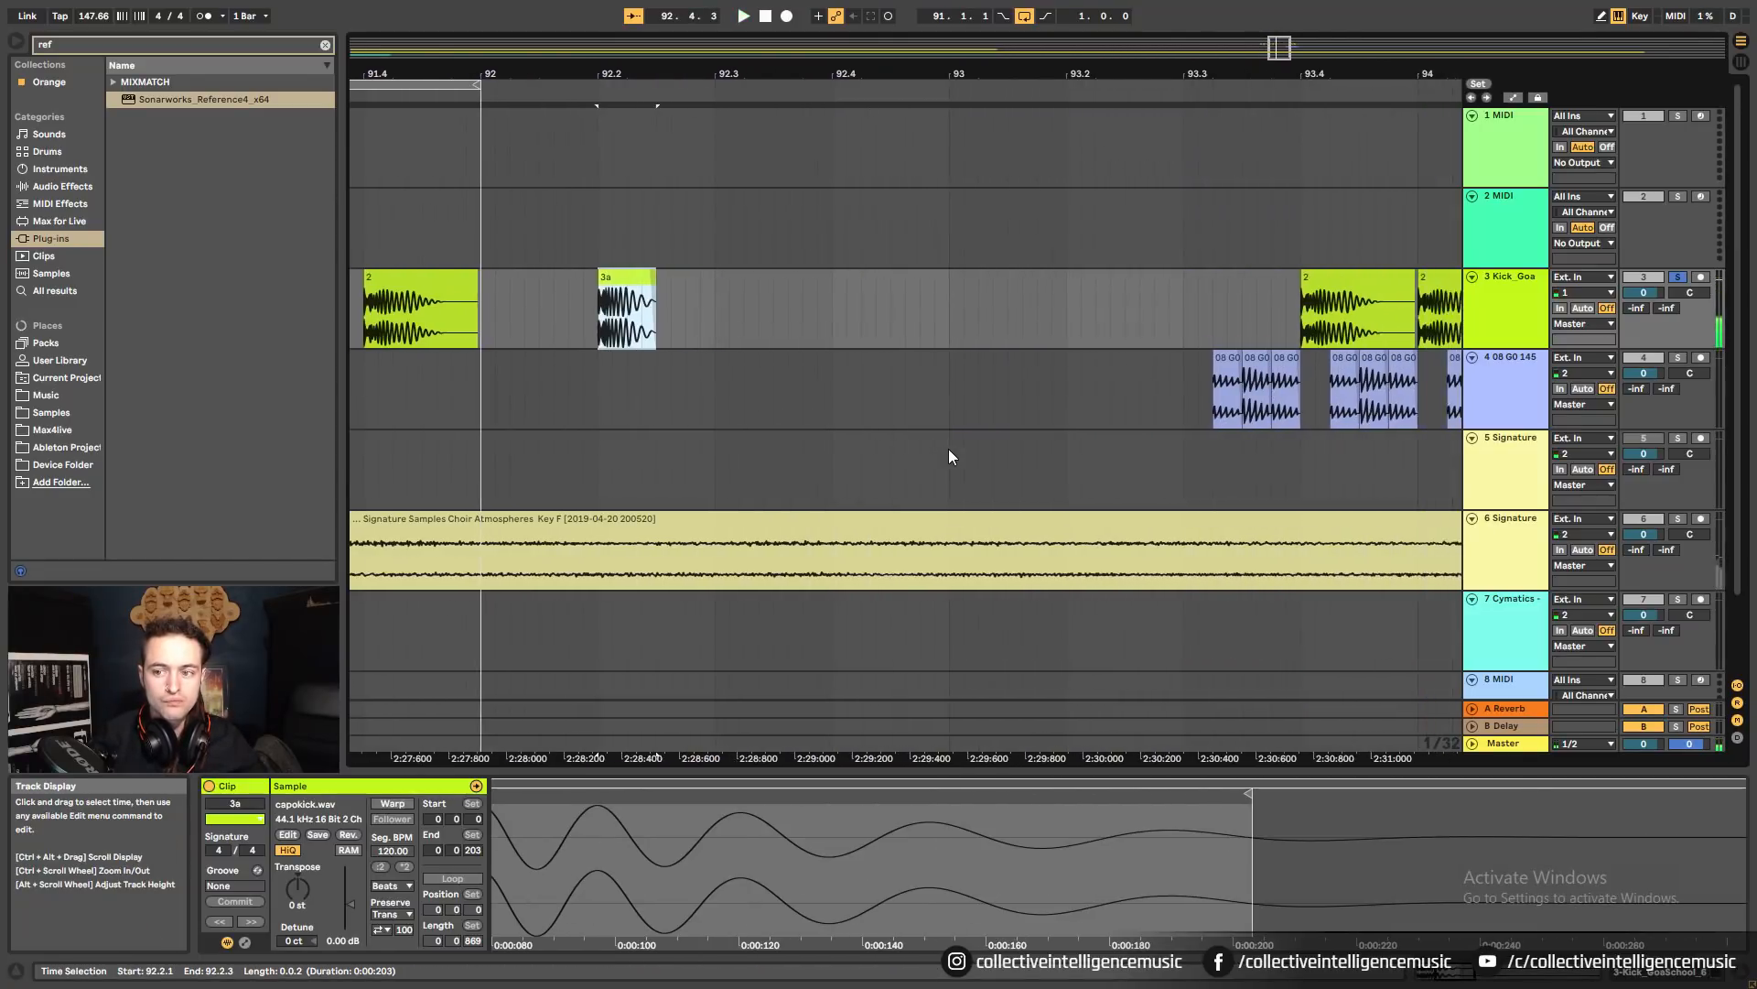
{"action": "key", "text": "space"}
{"action": "key", "text": "space"}
Select the loop kick at 91.4 and audition it against 1a and 2a.
{"action": "left_click", "coordinate": [602, 320]}
{"action": "left_click", "coordinate": [605, 278]}
{"action": "key", "text": "space"}
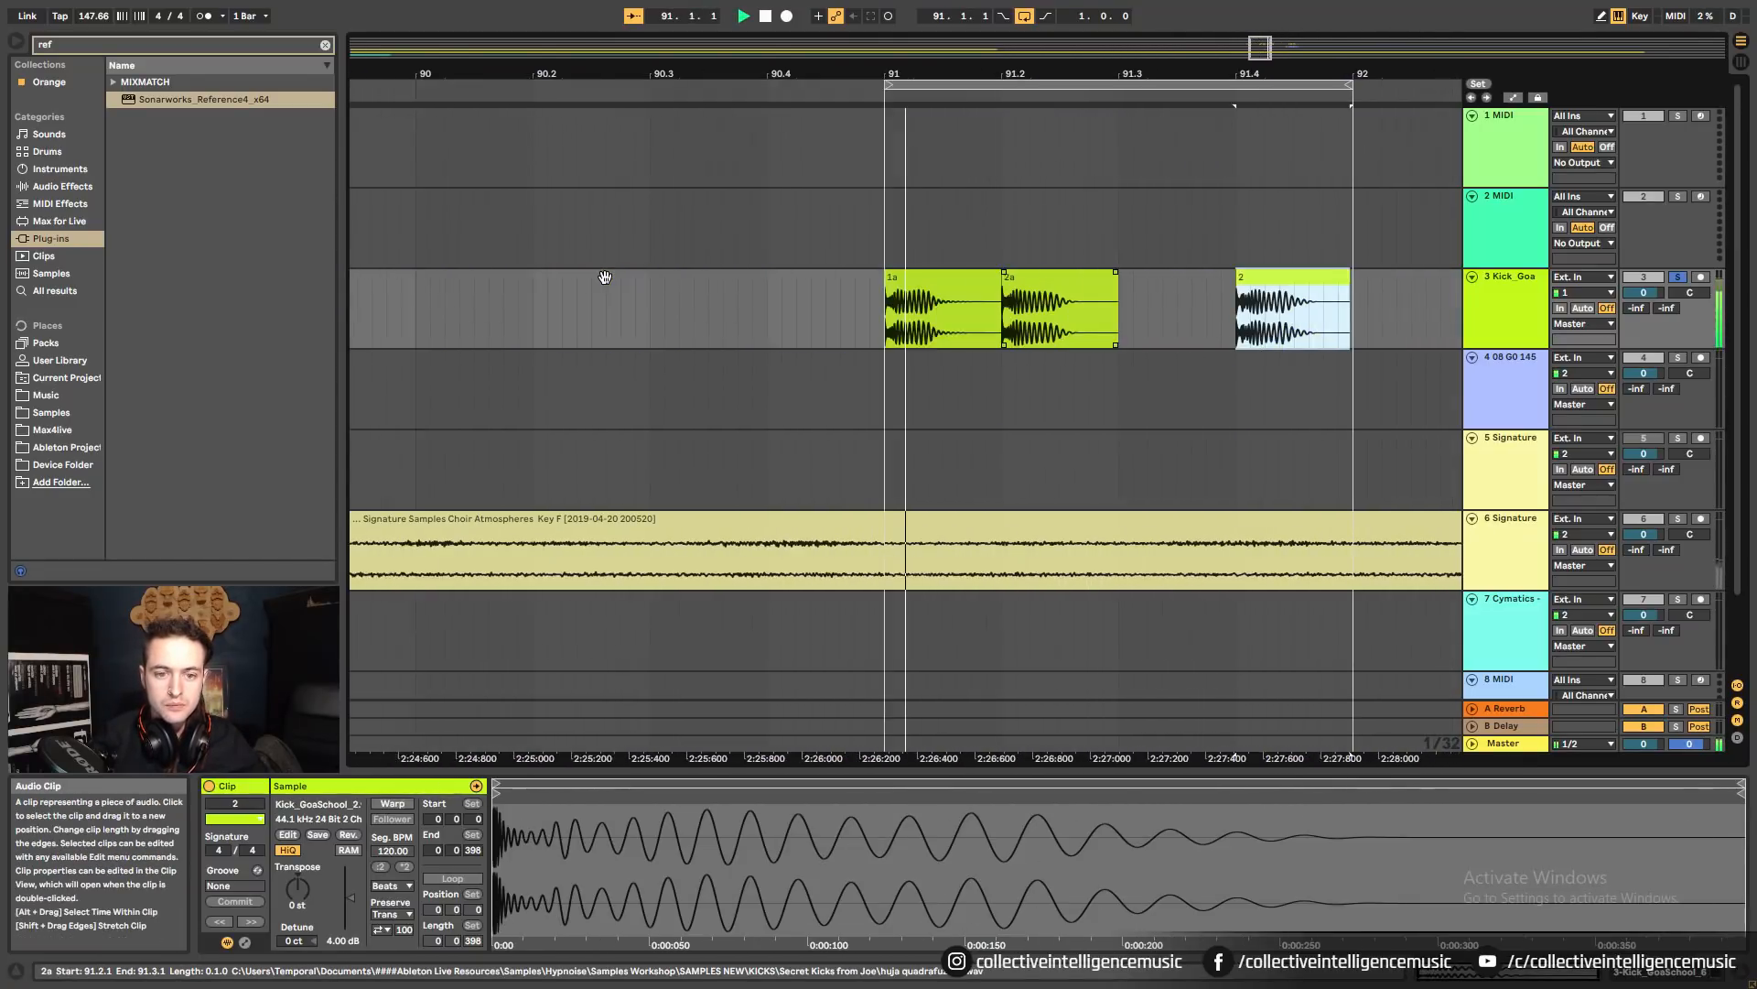
{"action": "key", "text": "space"}
{"action": "key", "text": "space"}
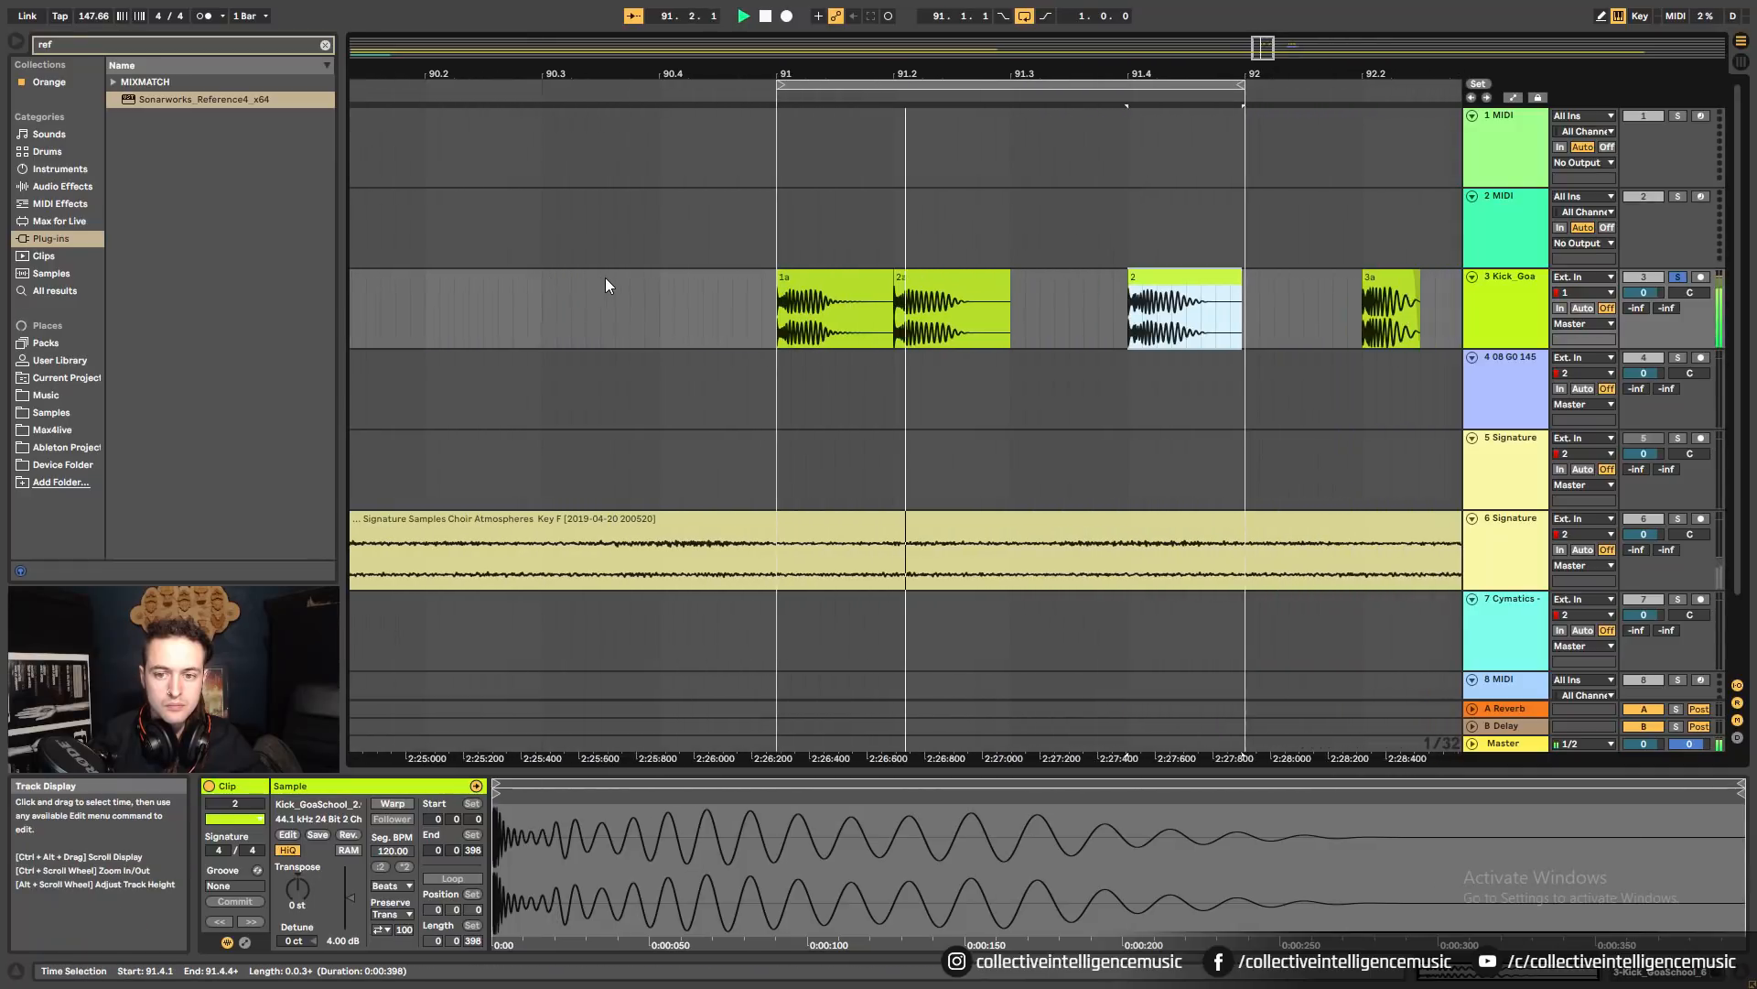
{"action": "key", "text": "space"}
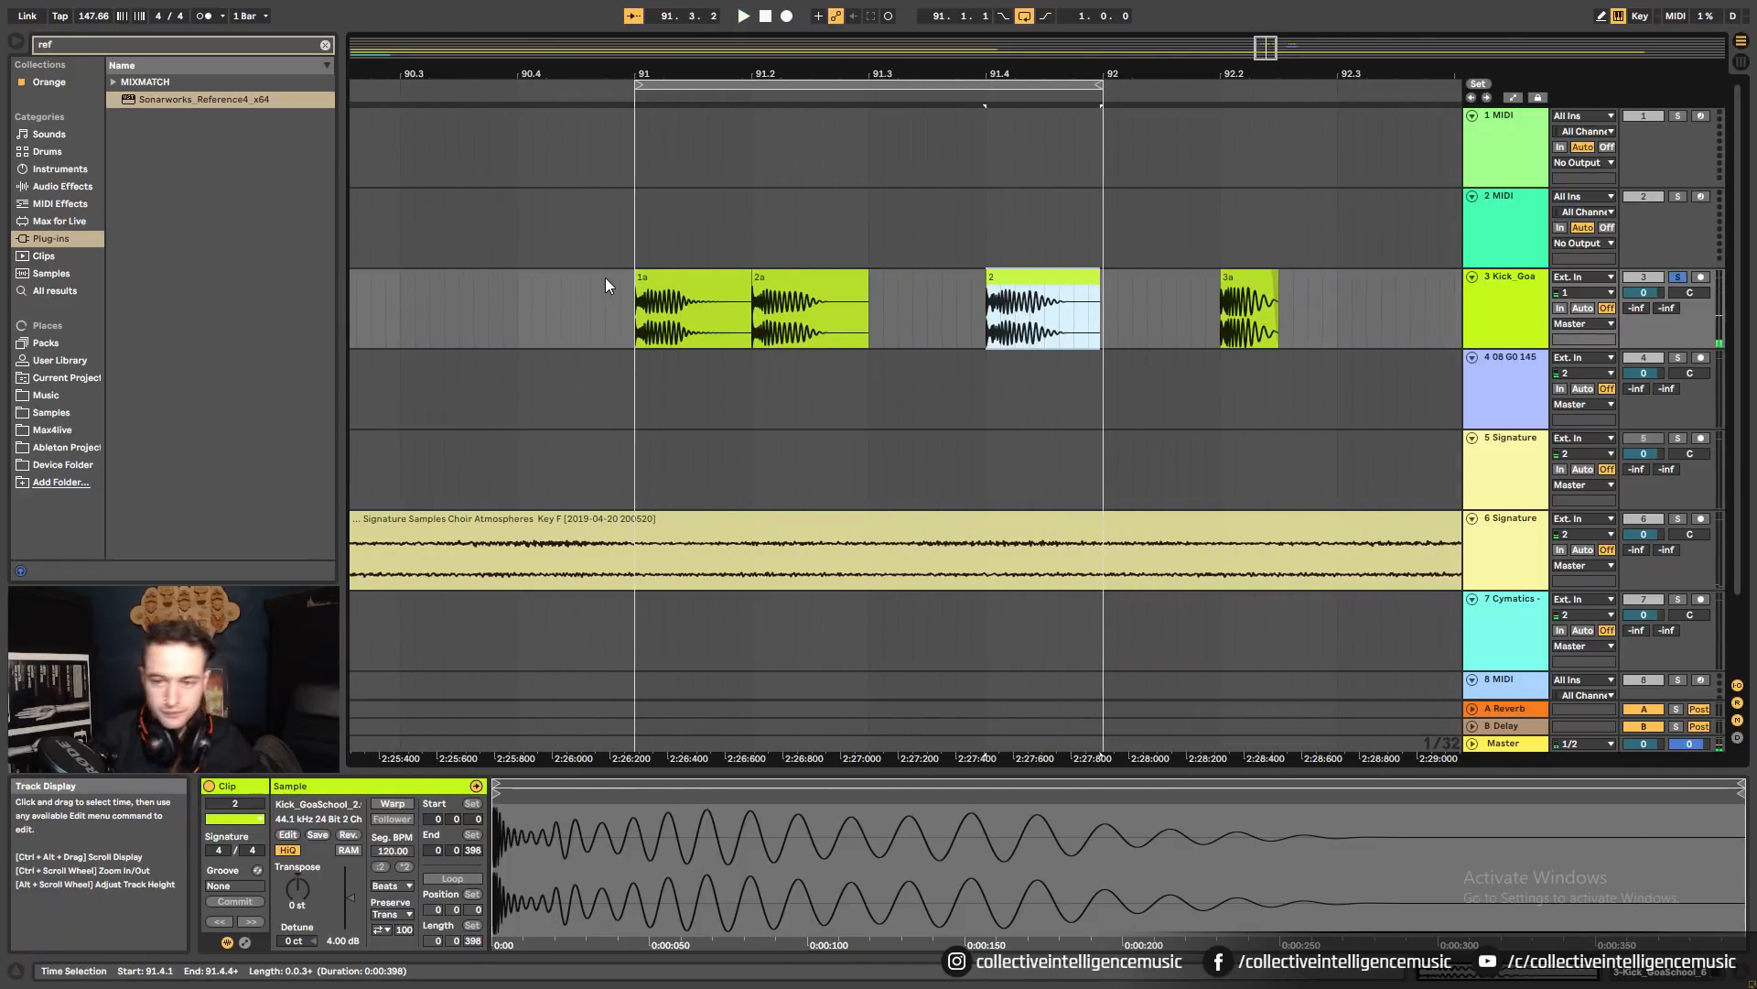
Check the stream in OBS, return to Ableton Live, and select the shortened 3a clip.
{"action": "key", "text": "alt+Tab"}
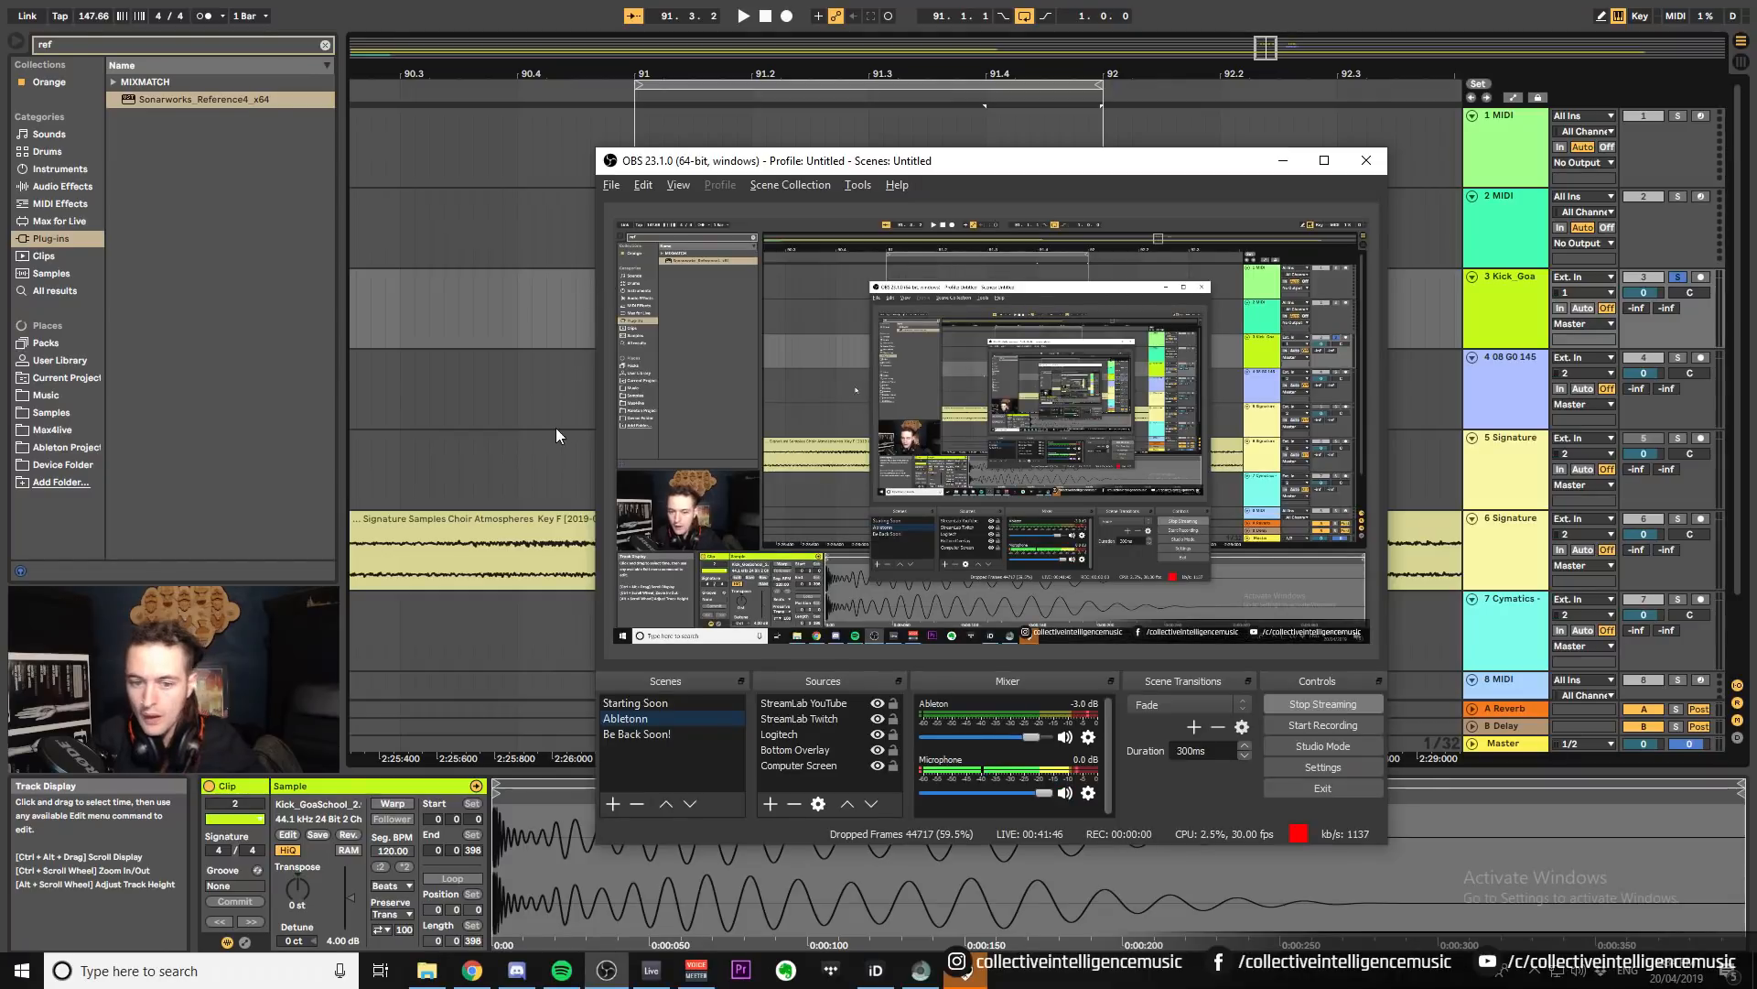
{"action": "left_click", "coordinate": [563, 371]}
{"action": "left_click", "coordinate": [1247, 277]}
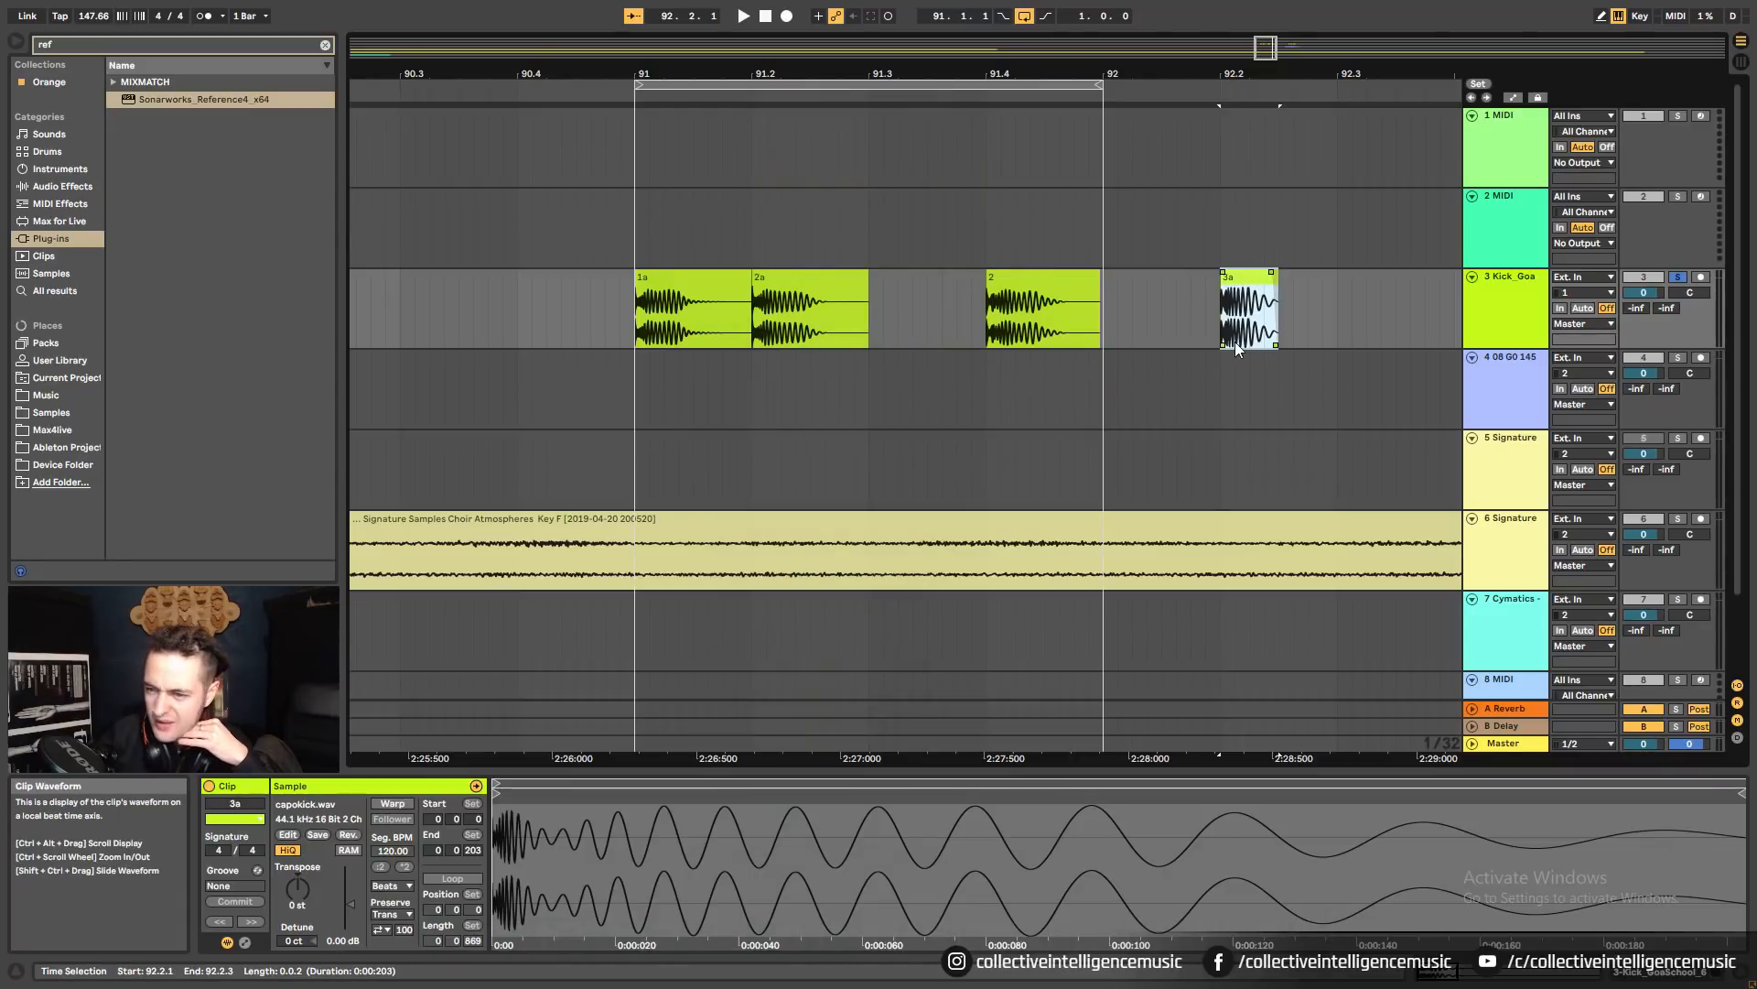
Loop the quarter-note region from 92.2.1 to 92.3.1 around the 3a kick clip.
{"action": "left_click", "coordinate": [1218, 321]}
{"action": "mouse_move", "coordinate": [1231, 75]}
{"action": "left_mouse_down"}
{"action": "mouse_move", "coordinate": [993, 93]}
{"action": "mouse_move", "coordinate": [951, 62]}
{"action": "left_mouse_up"}
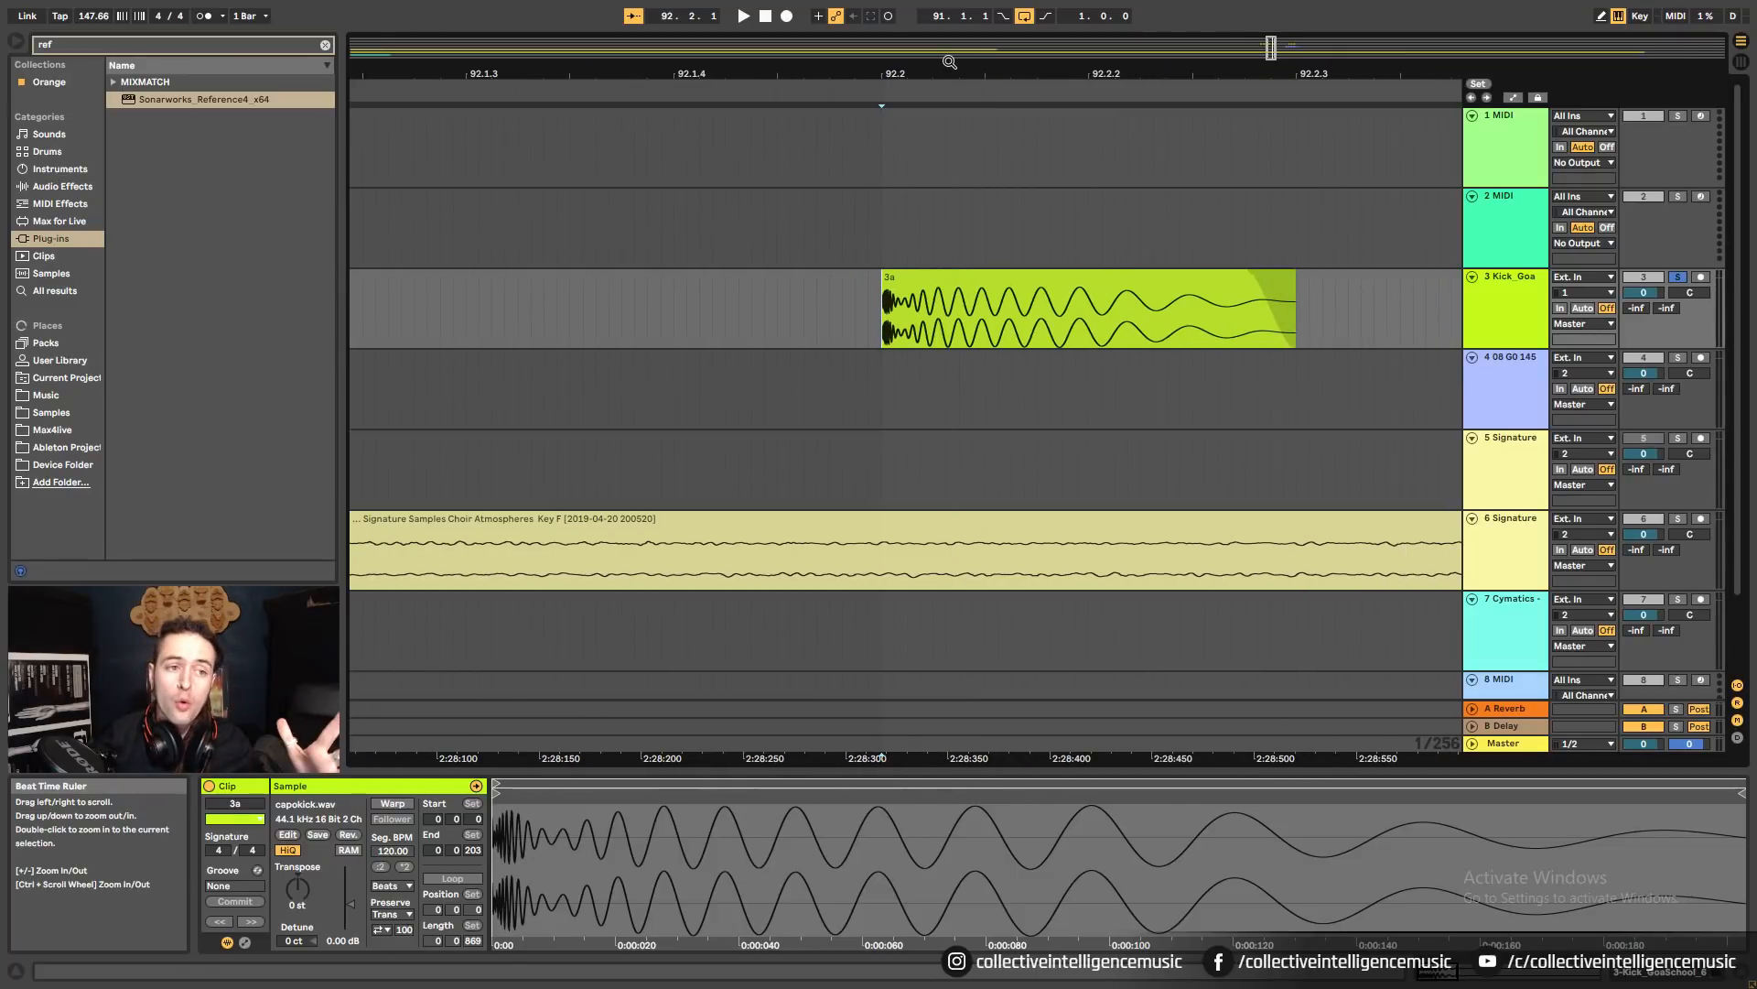
{"action": "left_click", "coordinate": [952, 277]}
{"action": "left_click_drag", "start_coordinate": [1068, 72], "coordinate": [983, 47]}
{"action": "left_click", "coordinate": [1230, 304], "text": "shift"}
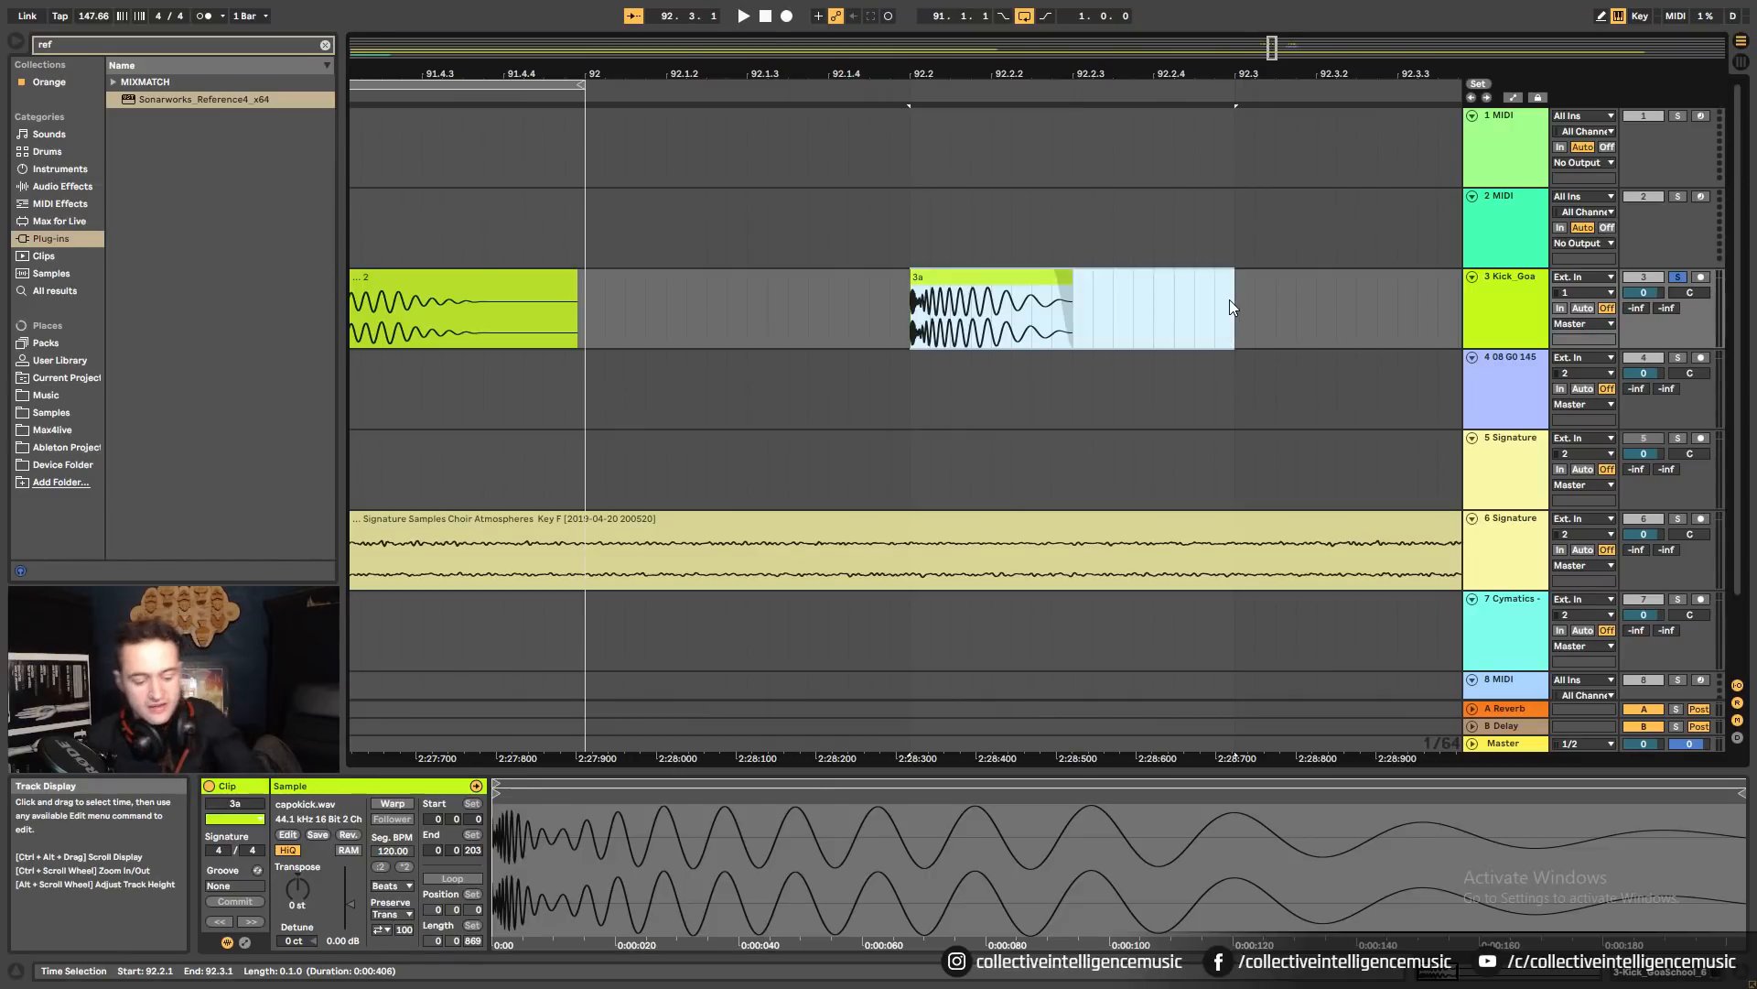
{"action": "key", "text": "ctrl+l"}
Search the plug-ins for "spl" and load SPL Transient Designer Plus onto the kick track.
{"action": "key", "text": "ctrl+f"}
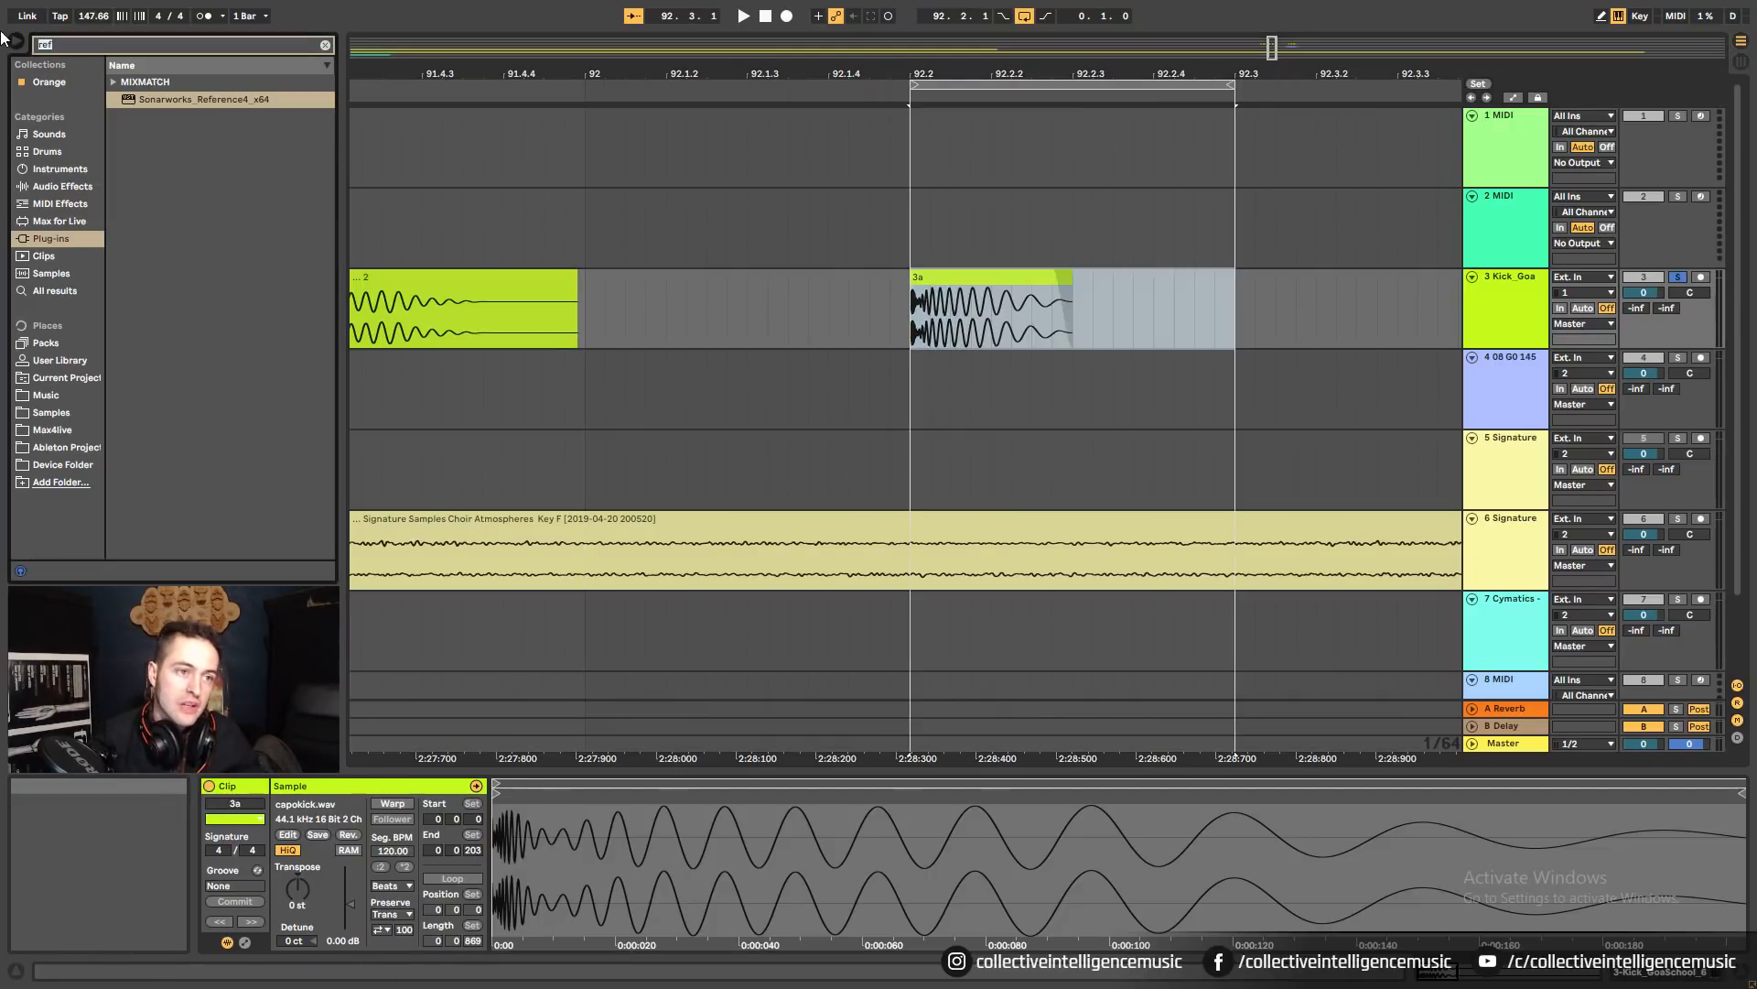
{"action": "type", "text": "spl"}
{"action": "left_click", "coordinate": [113, 81]}
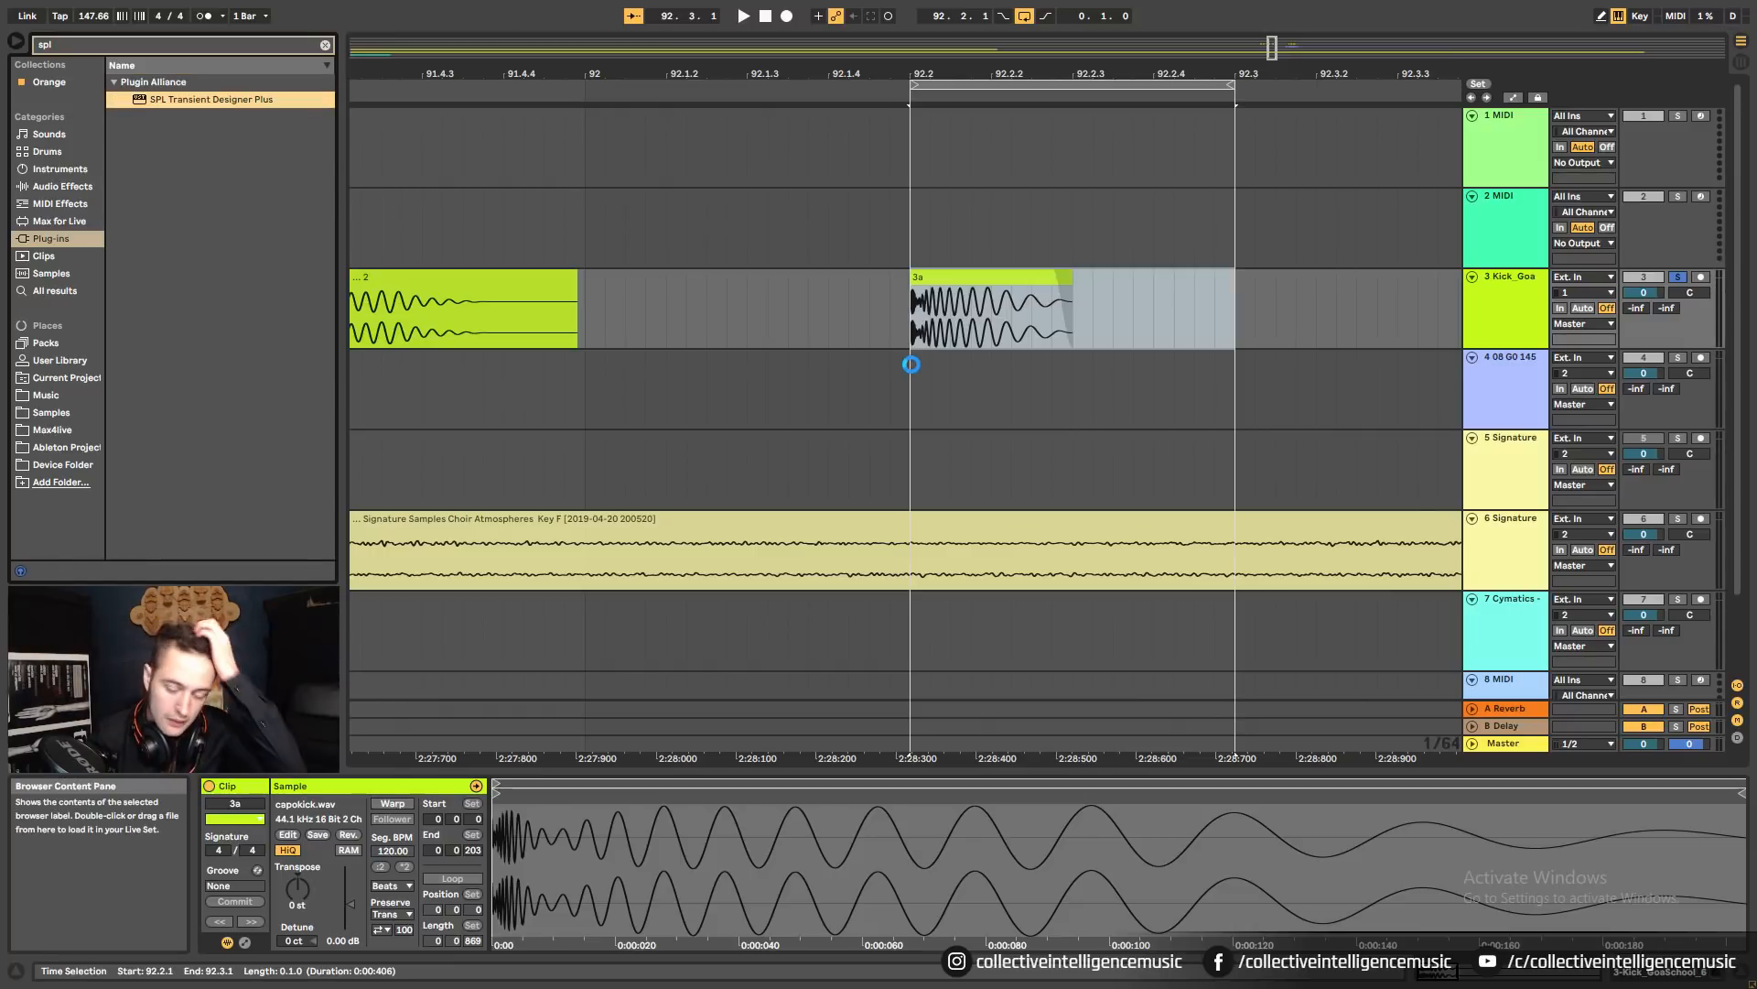
{"action": "left_click_drag", "start_coordinate": [432, 322], "coordinate": [652, 273]}
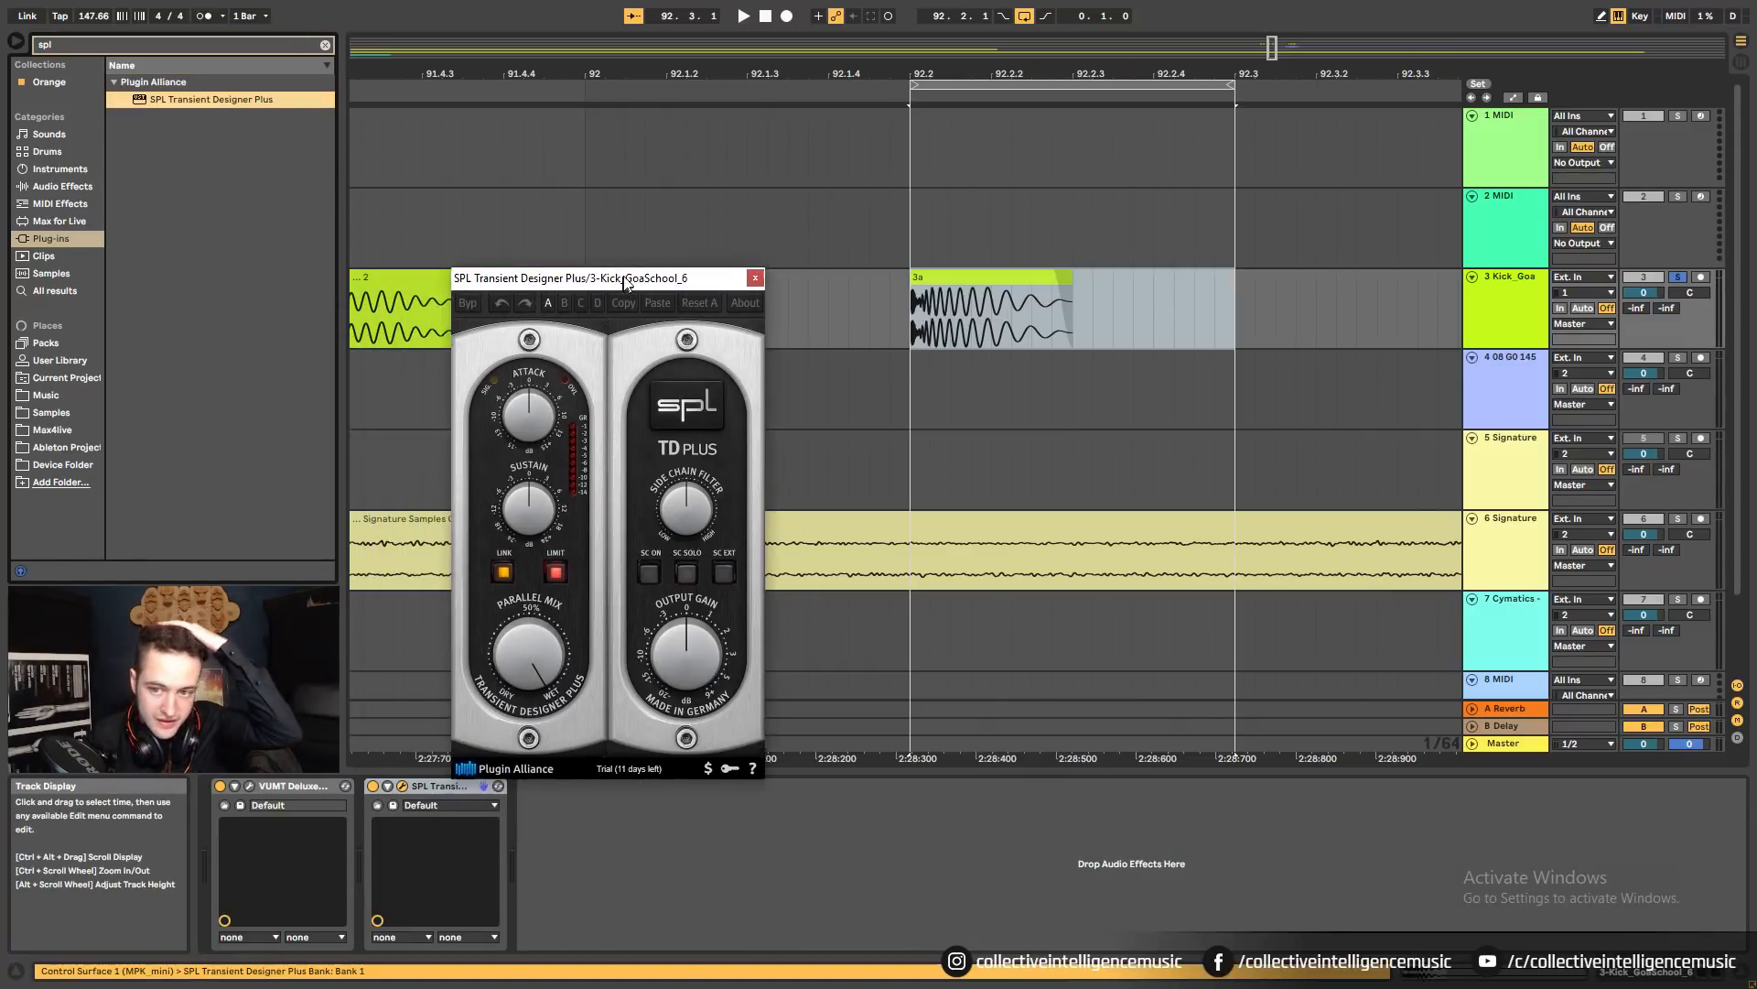
{"action": "key", "text": "alt+Tab"}
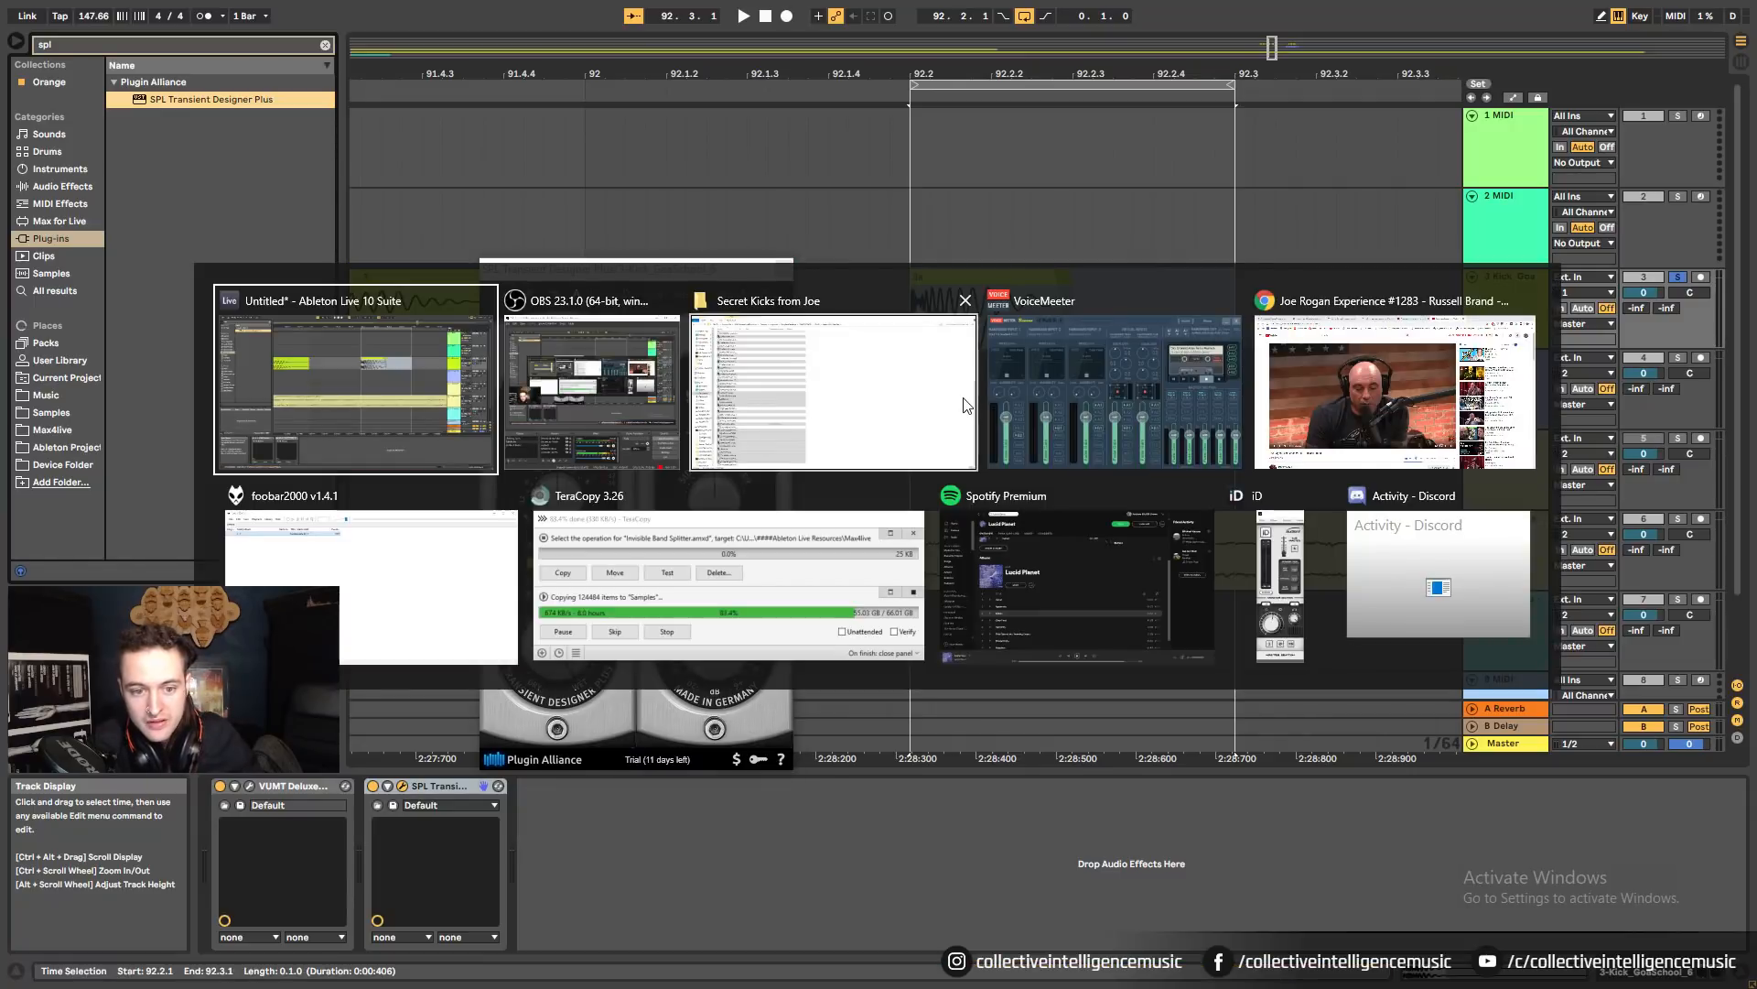
{"action": "key", "text": "alt+Tab"}
{"action": "key", "text": "alt+Tab"}
{"action": "key", "text": "alt+Tab"}
{"action": "key", "text": "alt+Tab"}
{"action": "key", "text": "alt+Tab"}
{"action": "key", "text": "alt+Tab"}
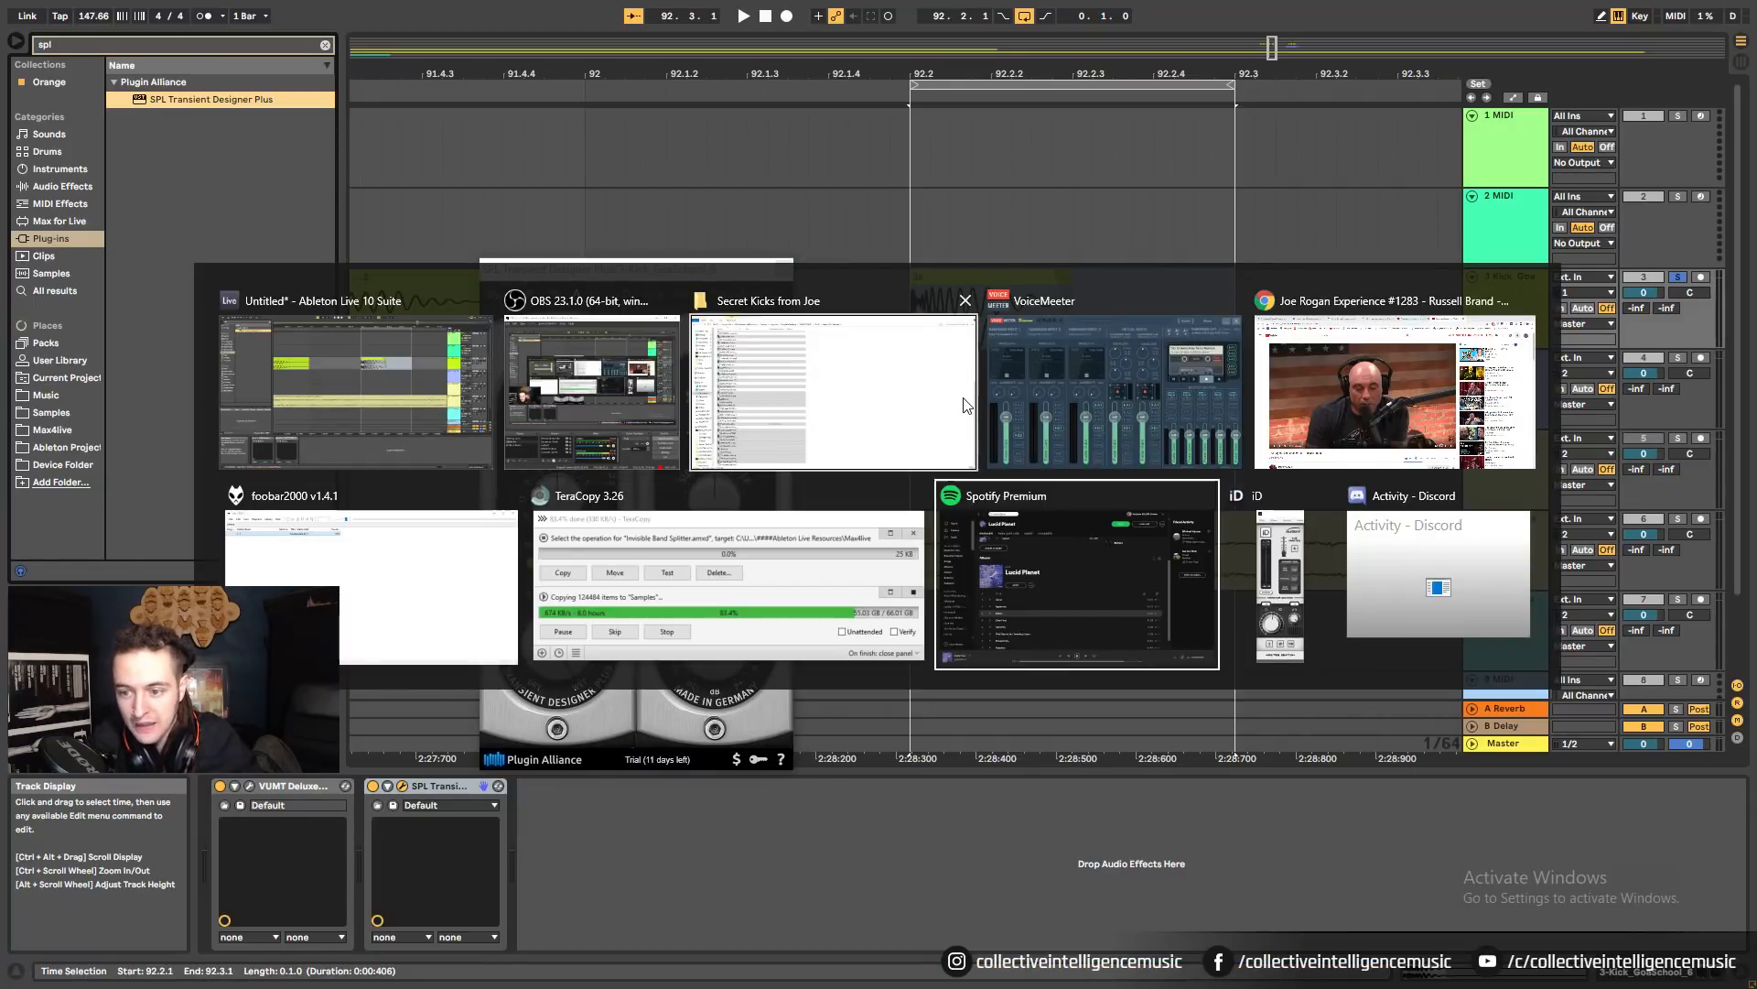
{"action": "key", "text": "alt+Tab"}
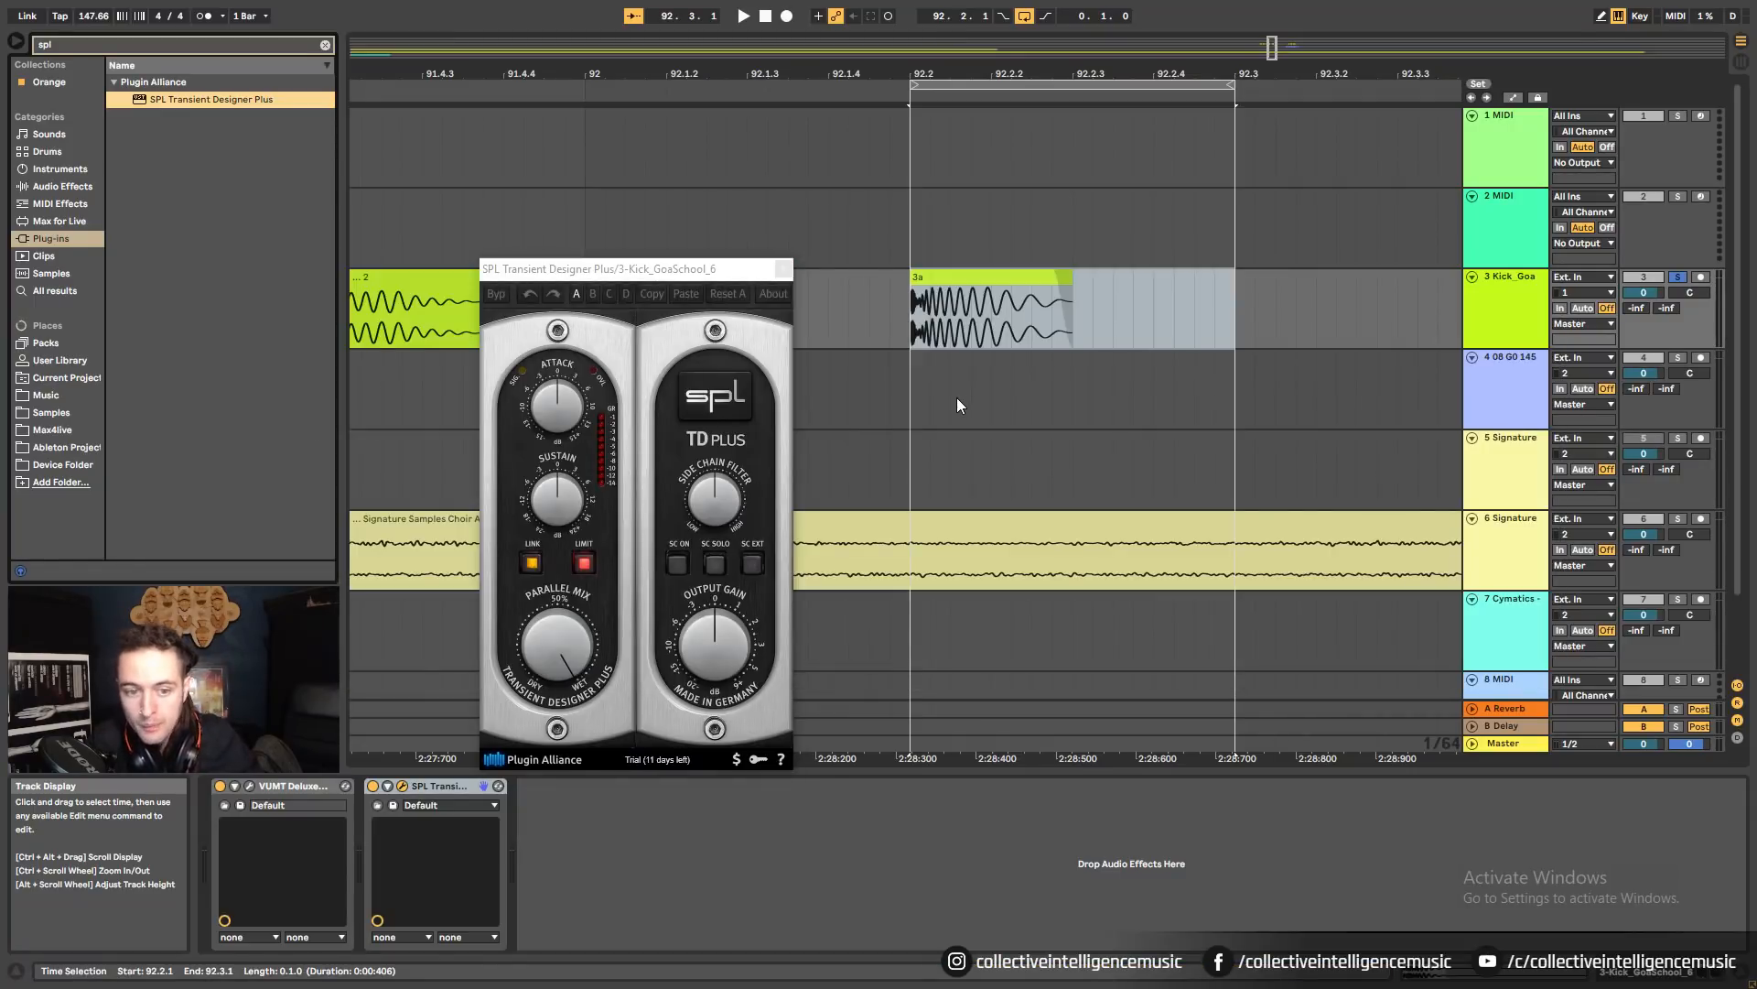
Audition the looped 3a kick while adjusting the Transient Designer's Attack, and close the plug-in window.
{"action": "left_click", "coordinate": [518, 391]}
{"action": "left_click", "coordinate": [947, 277]}
{"action": "key", "text": "space"}
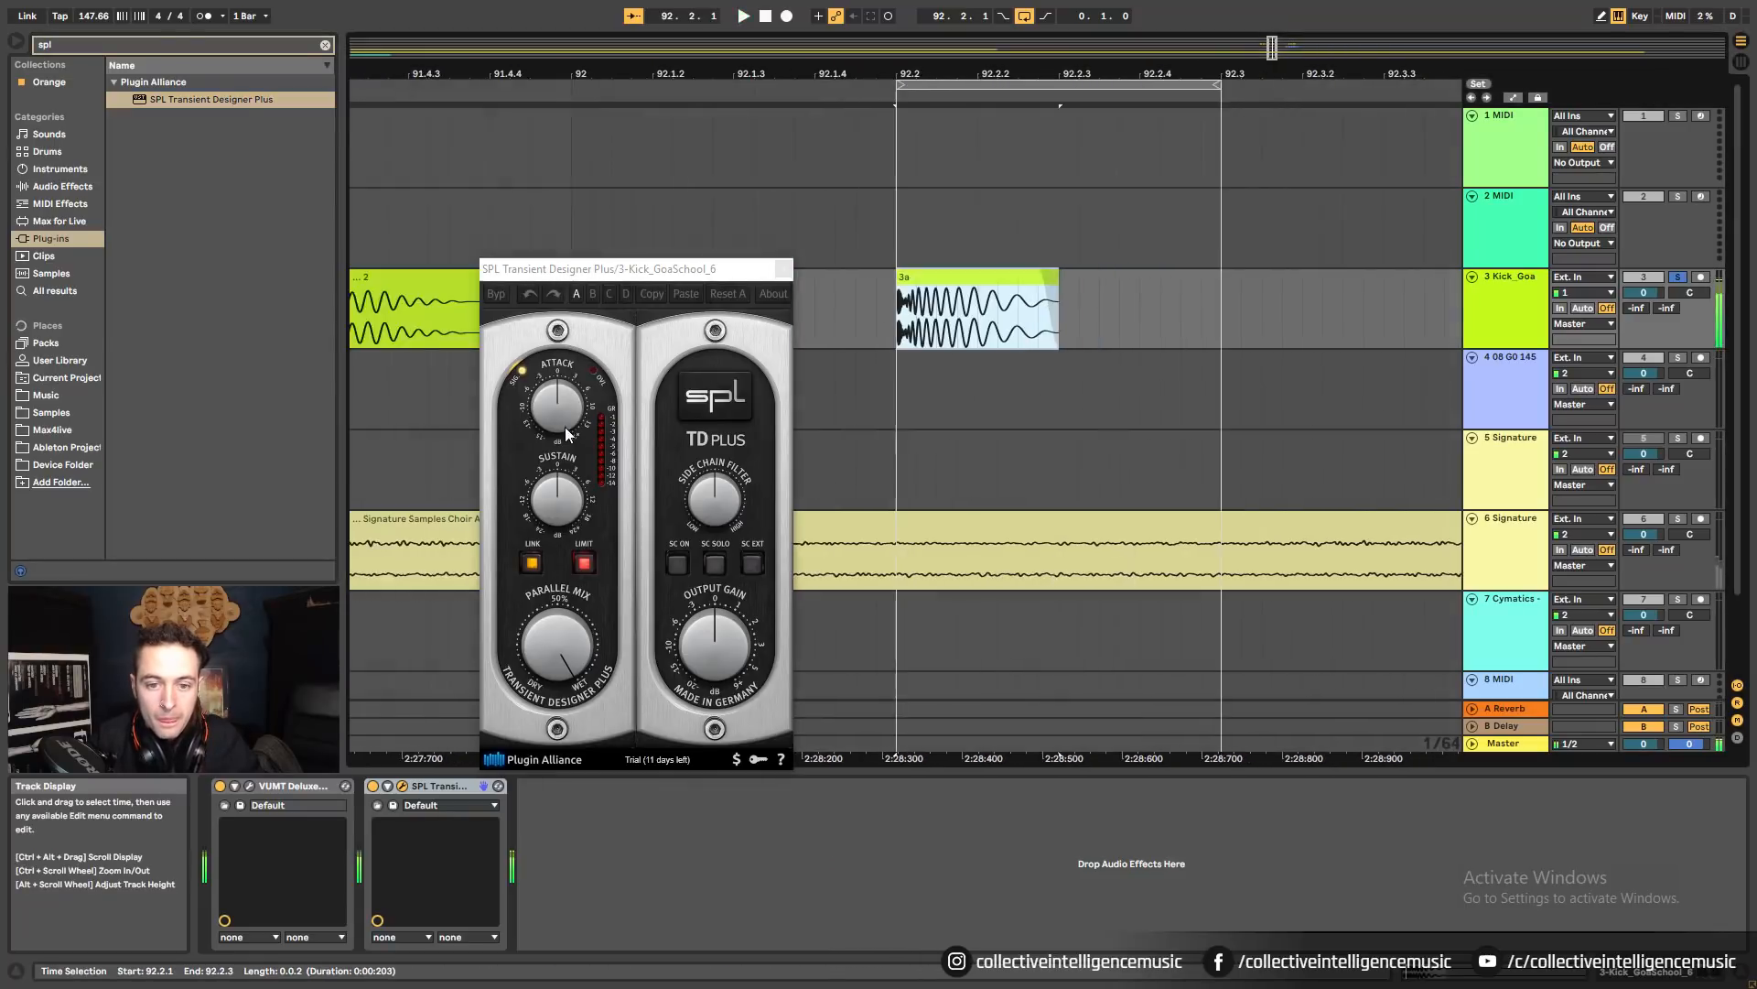
{"action": "left_click_drag", "start_coordinate": [557, 404], "coordinate": [566, 385]}
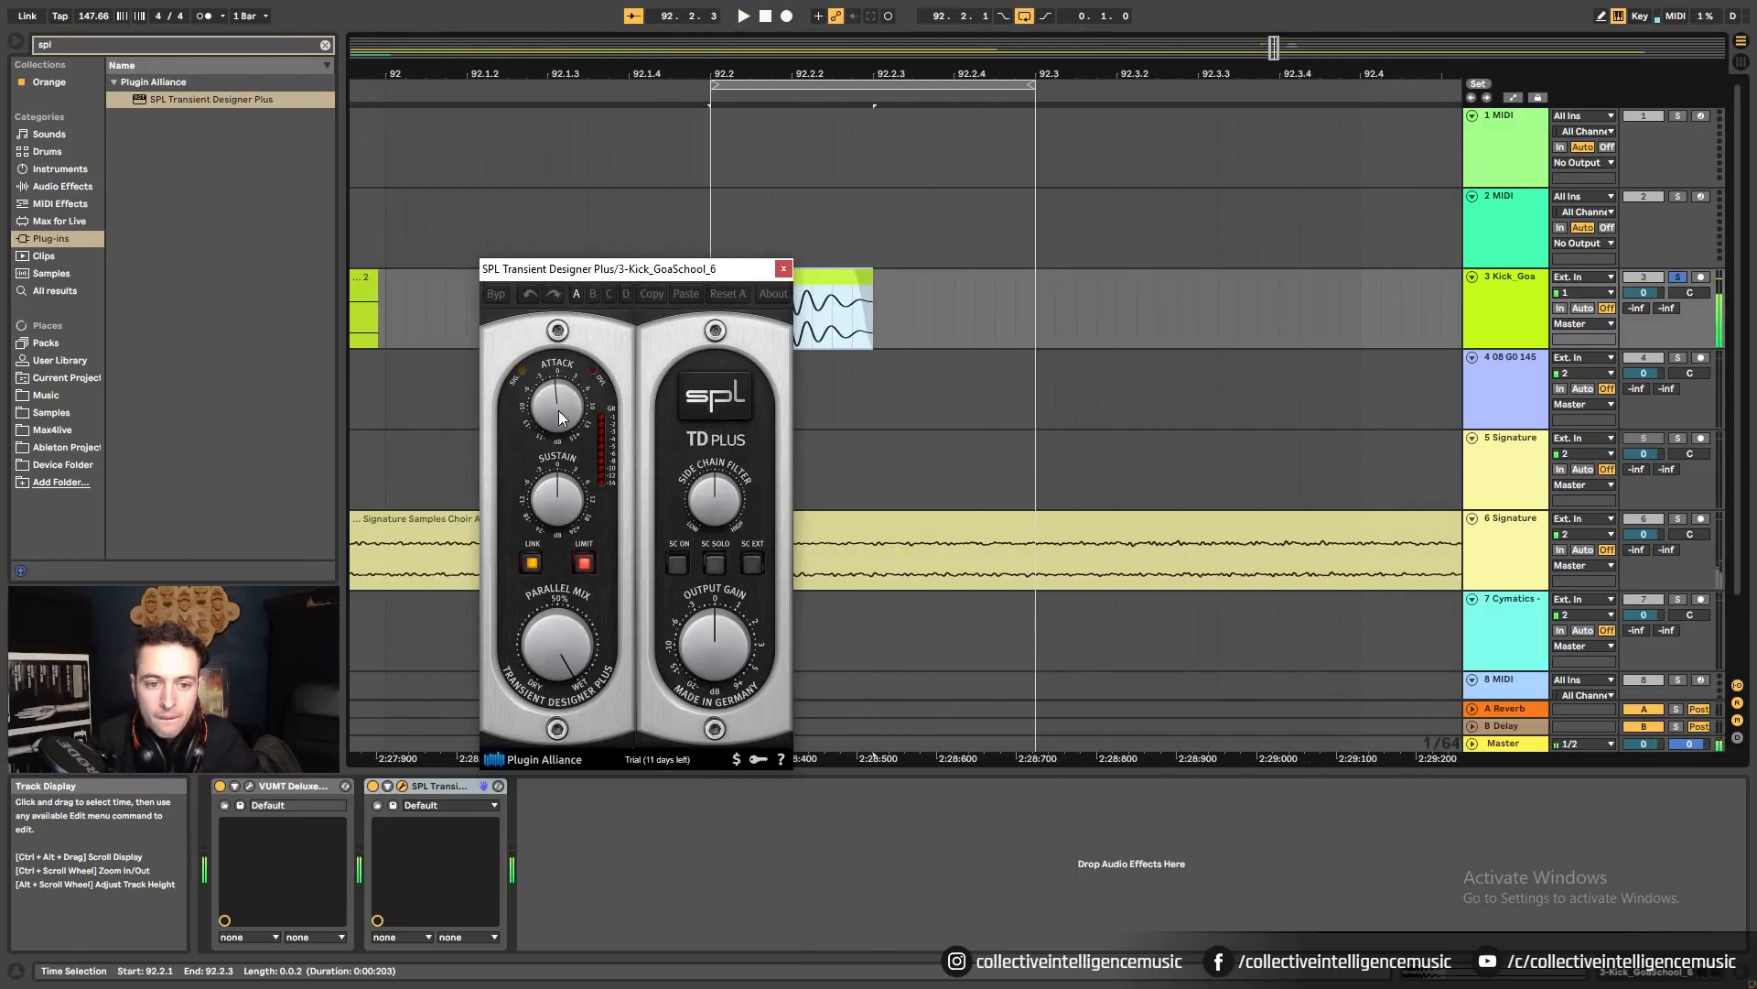
{"action": "left_click", "coordinate": [784, 268]}
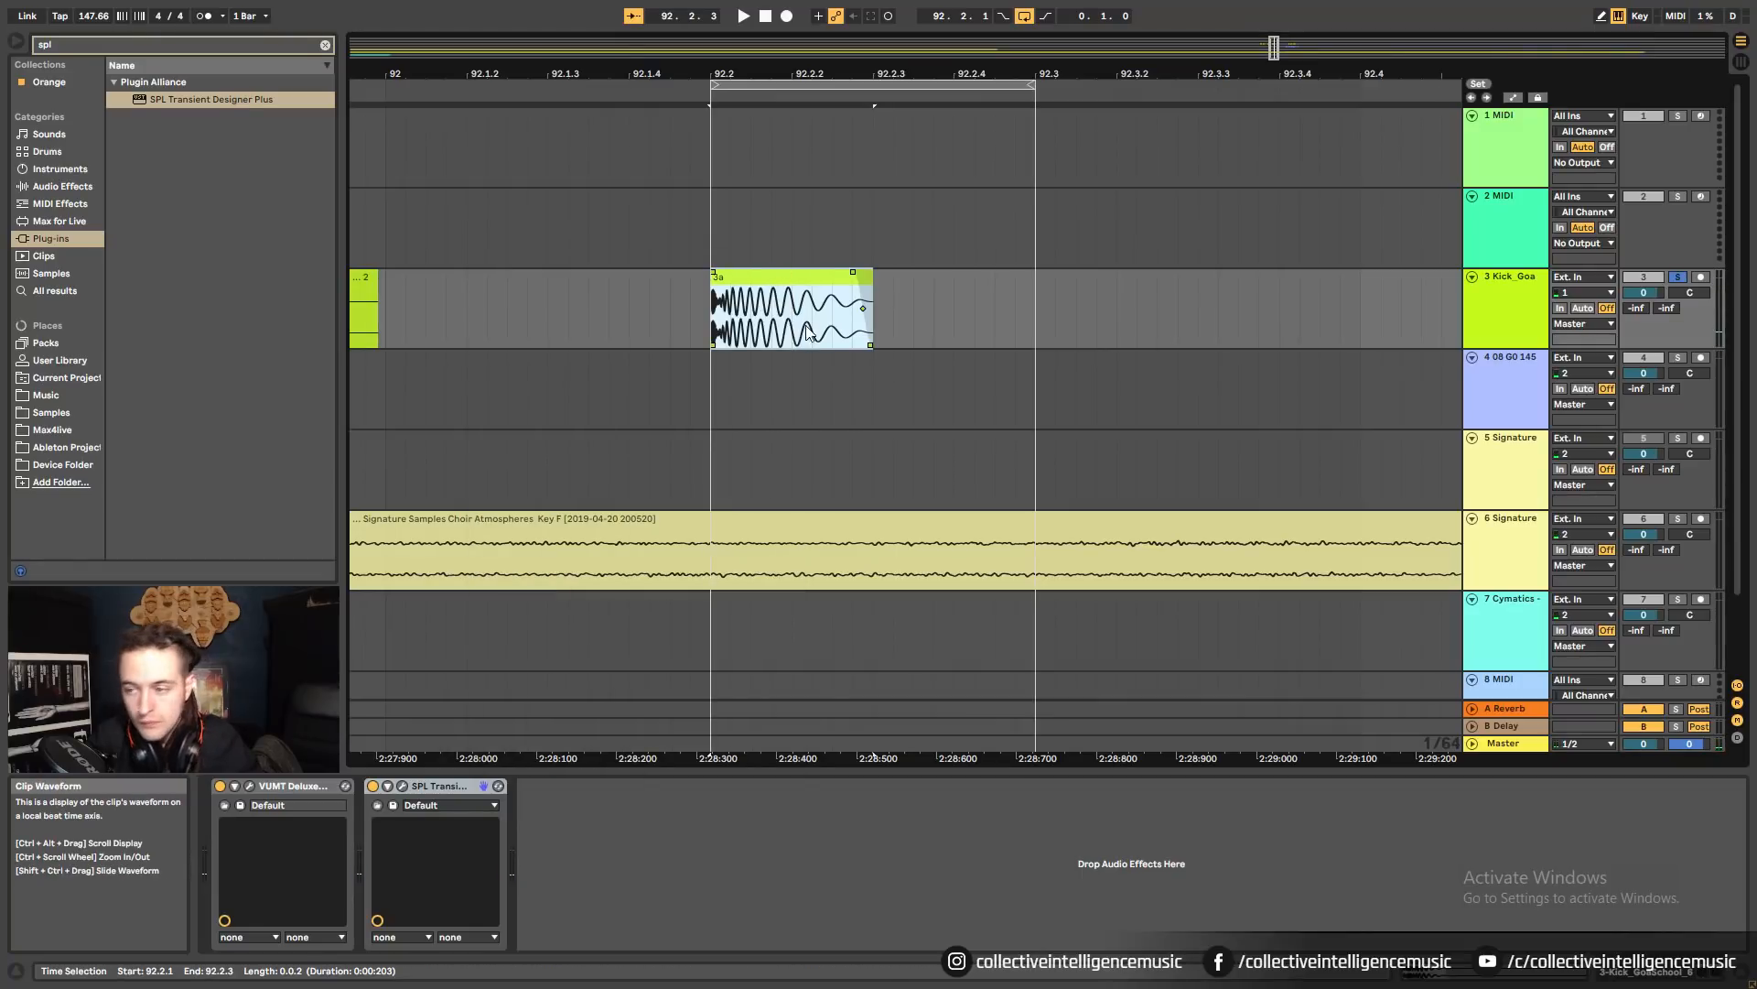
Search the plug-ins for "tran" and load TransX Multi Mono from WaveShell1-VST 10.0_x64 onto the kick track.
{"action": "left_click", "coordinate": [325, 45]}
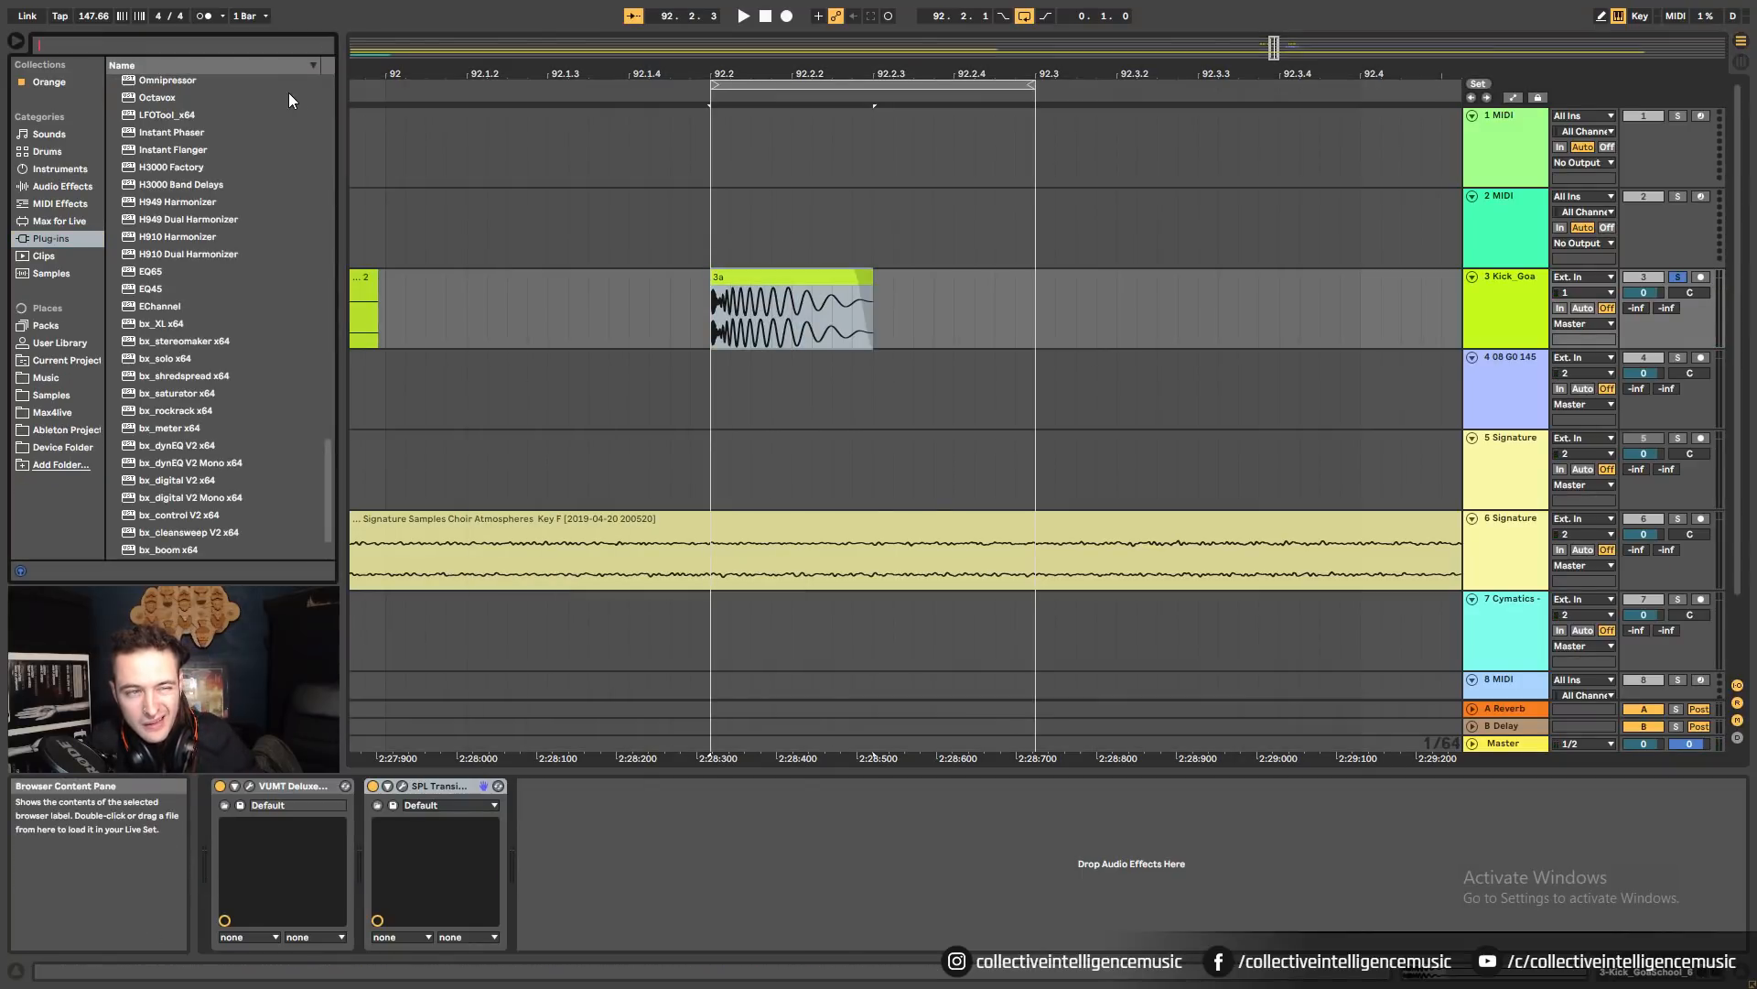
{"action": "type", "text": "tra"}
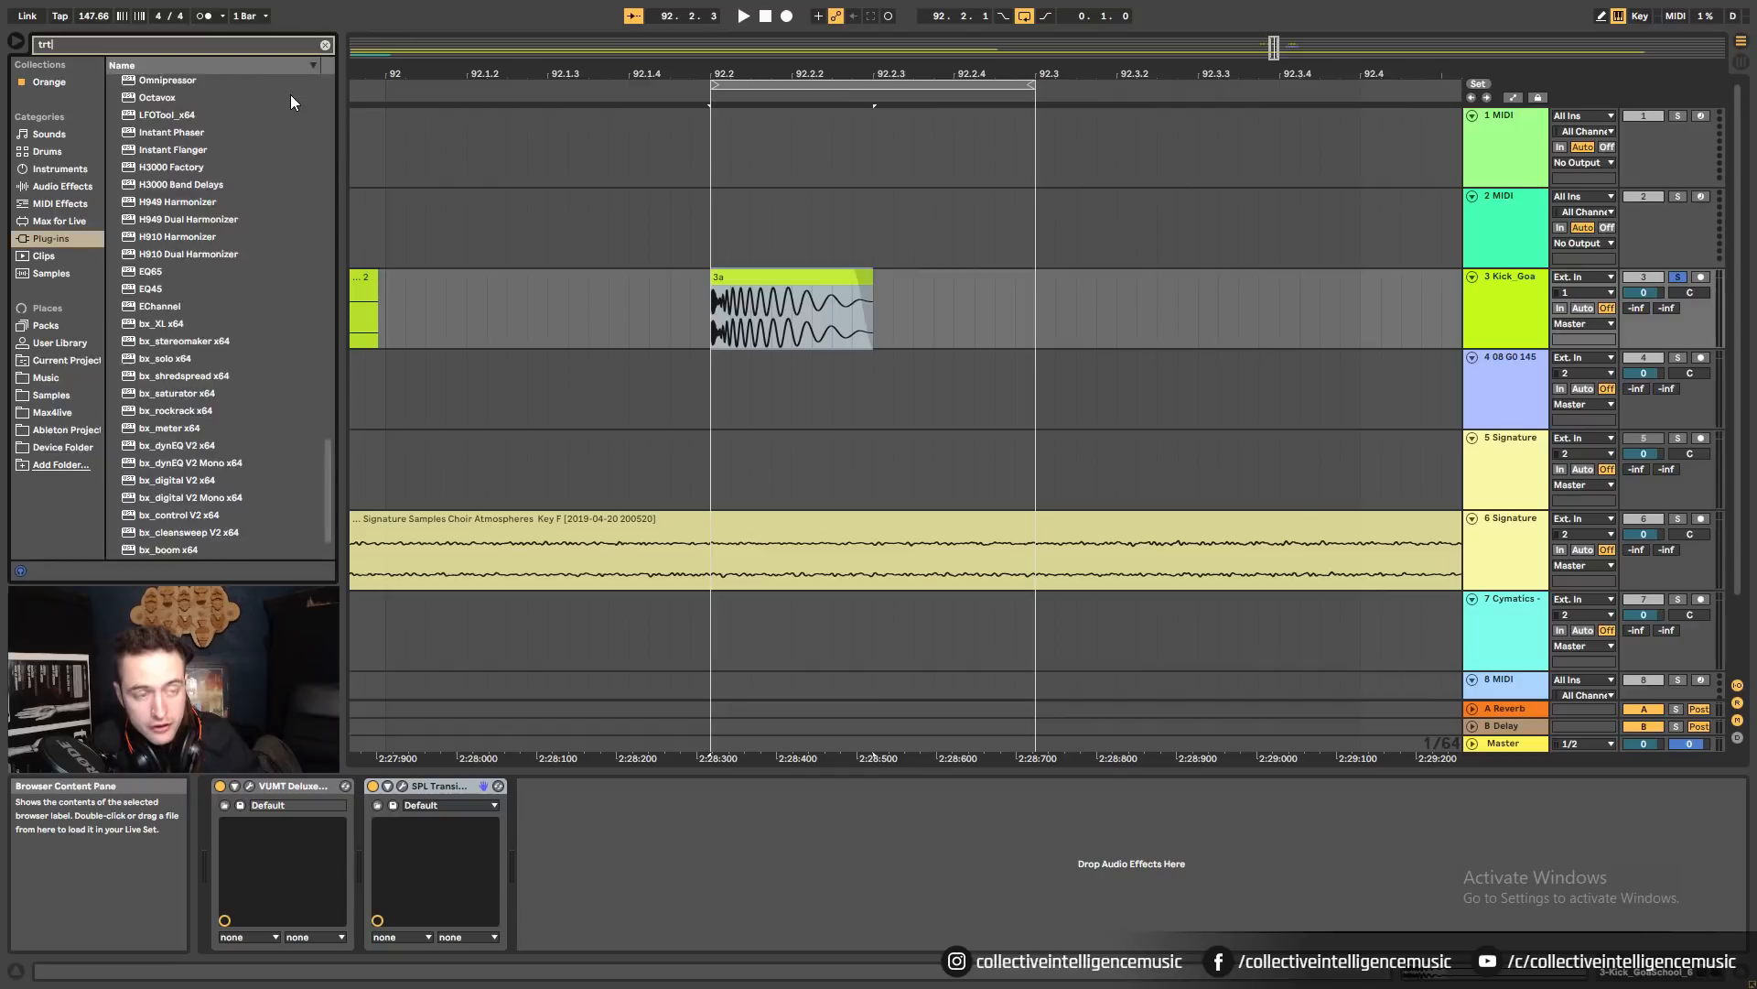
{"action": "type", "text": "n"}
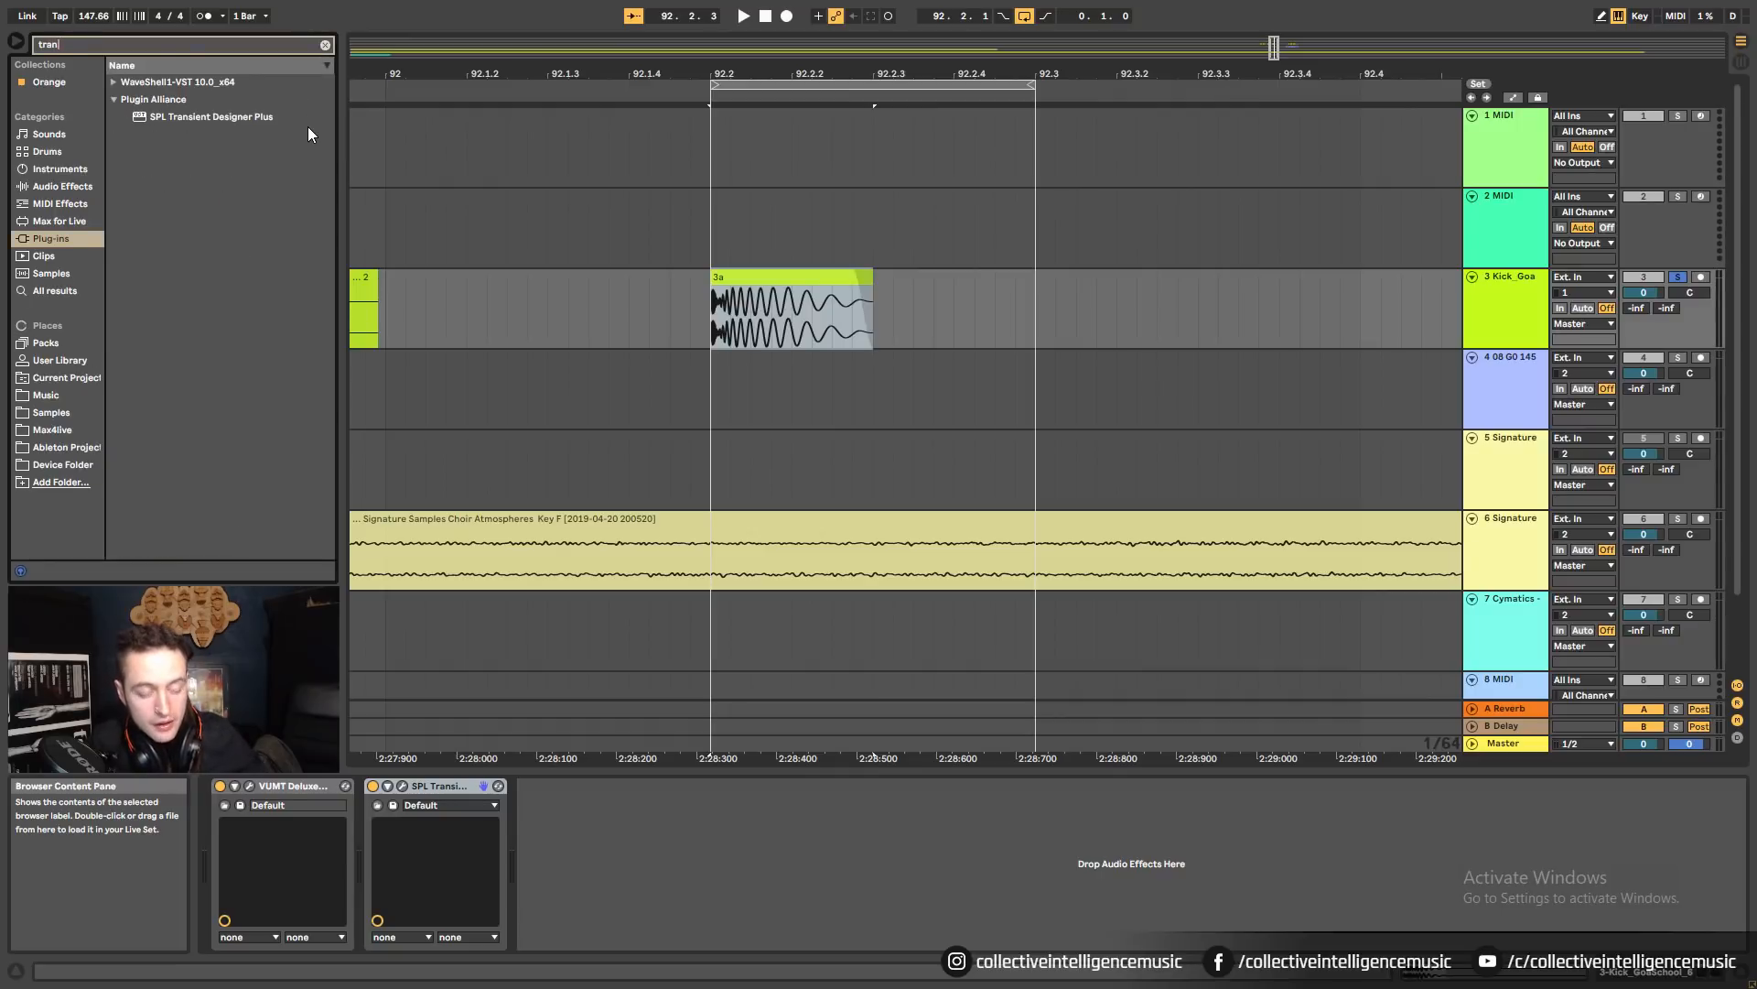
{"action": "left_click", "coordinate": [114, 83]}
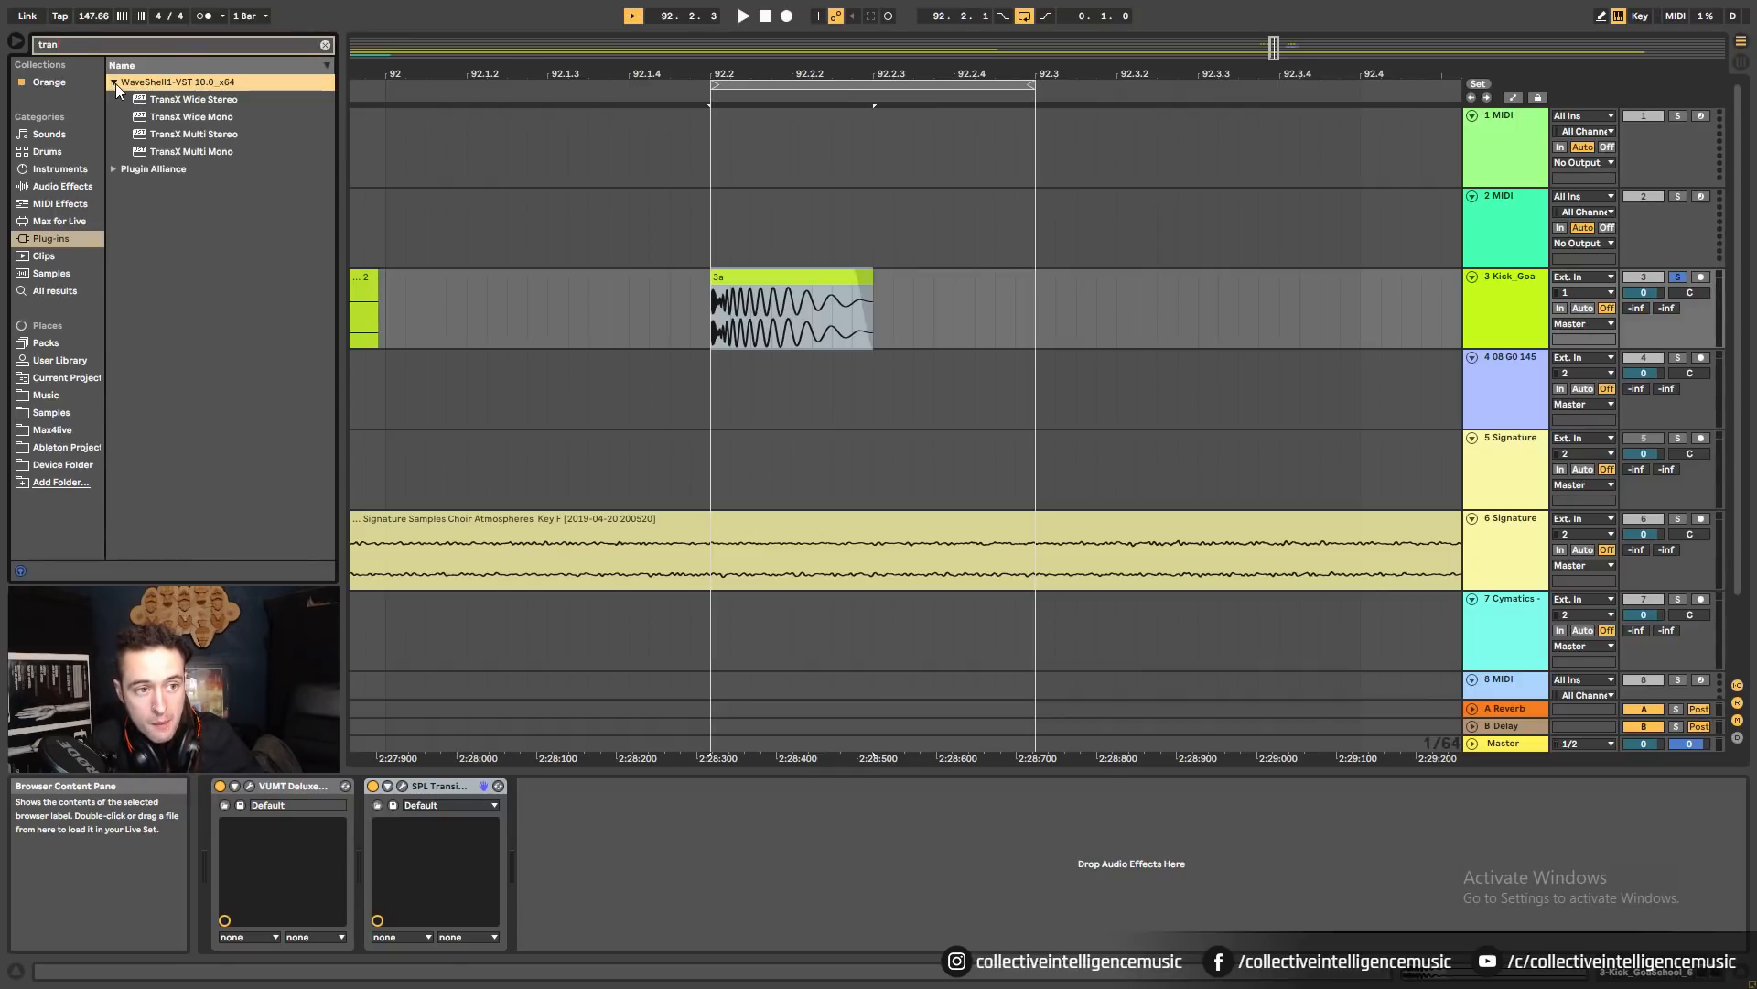
{"action": "left_click", "coordinate": [167, 150]}
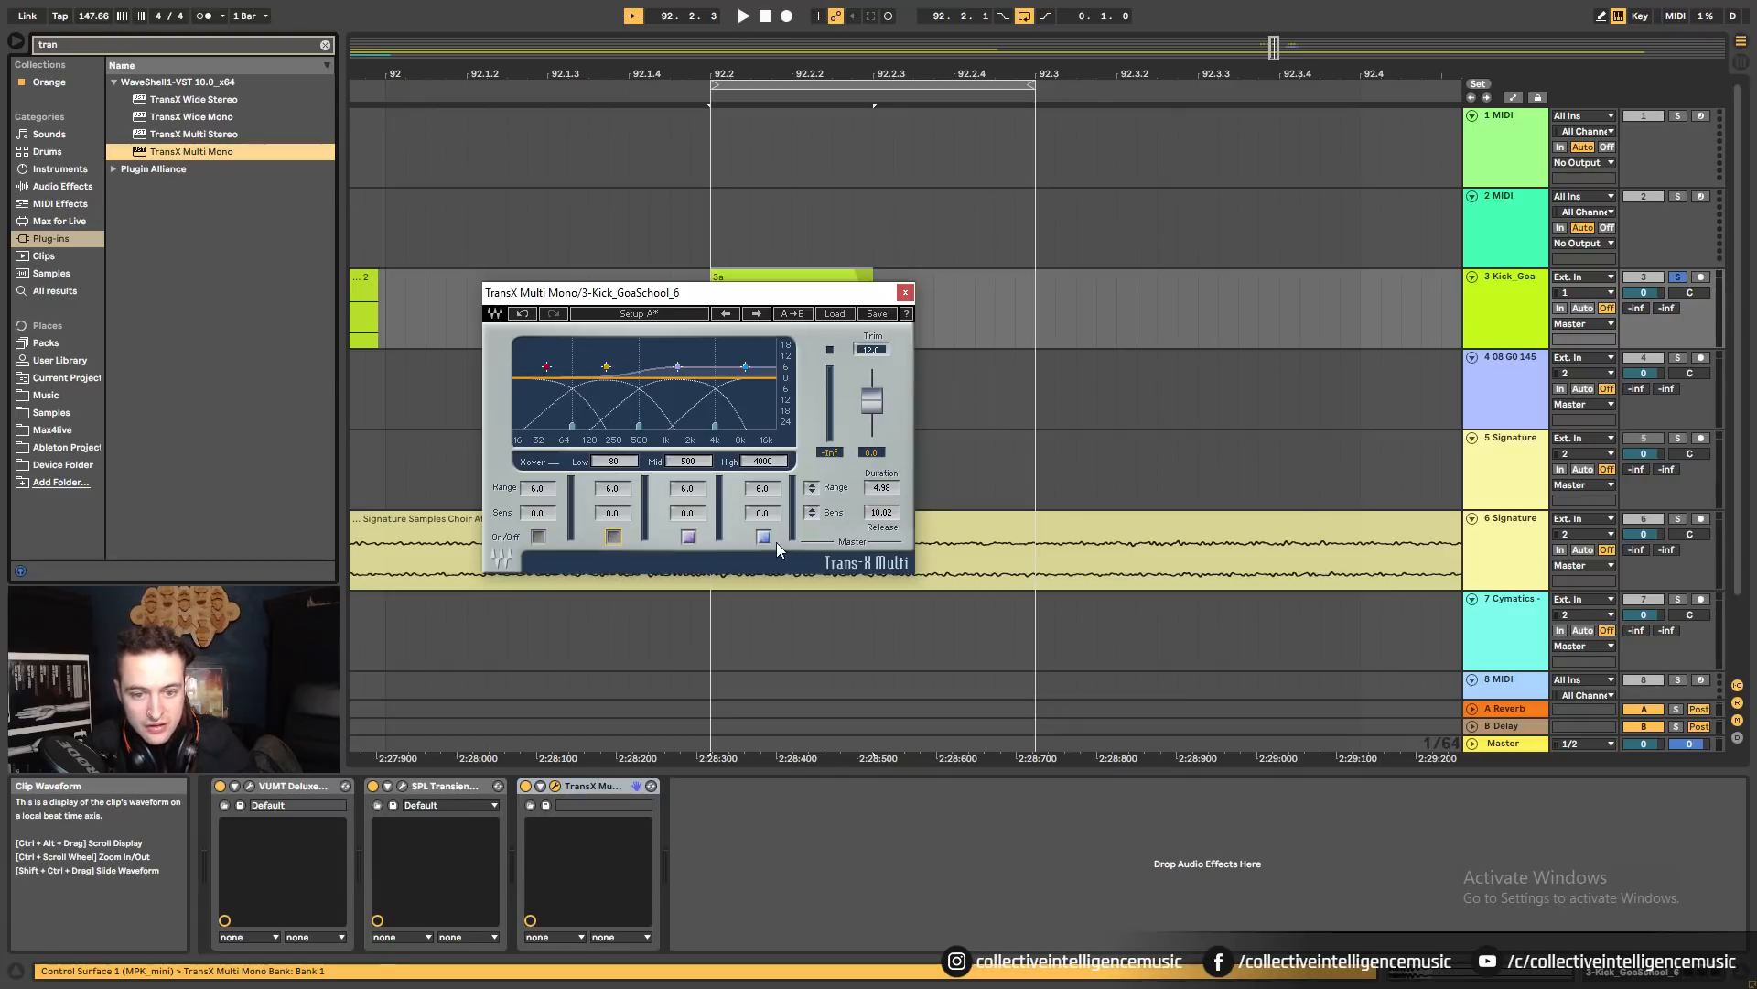
Deactivate the SPL Transient Designer and compare the looped kick with TransX Multi on and off, leaving it on.
{"action": "left_click", "coordinate": [372, 787]}
{"action": "key", "text": "space"}
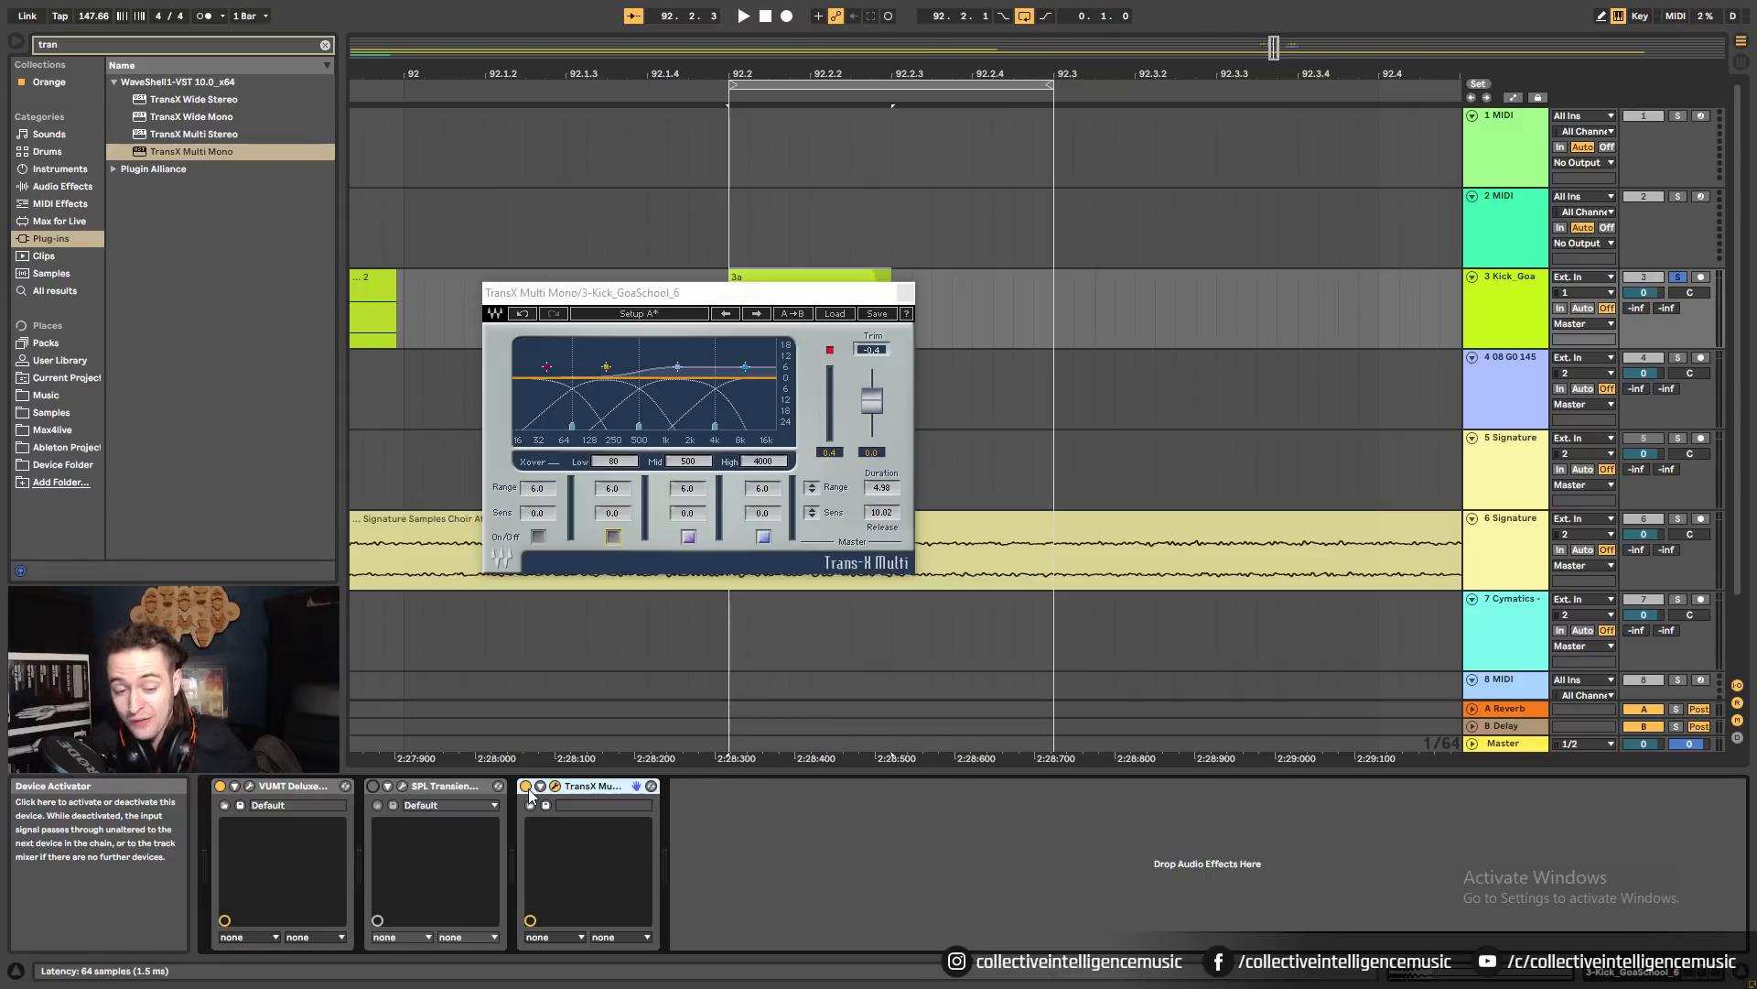
{"action": "left_click", "coordinate": [526, 786]}
{"action": "key", "text": "space"}
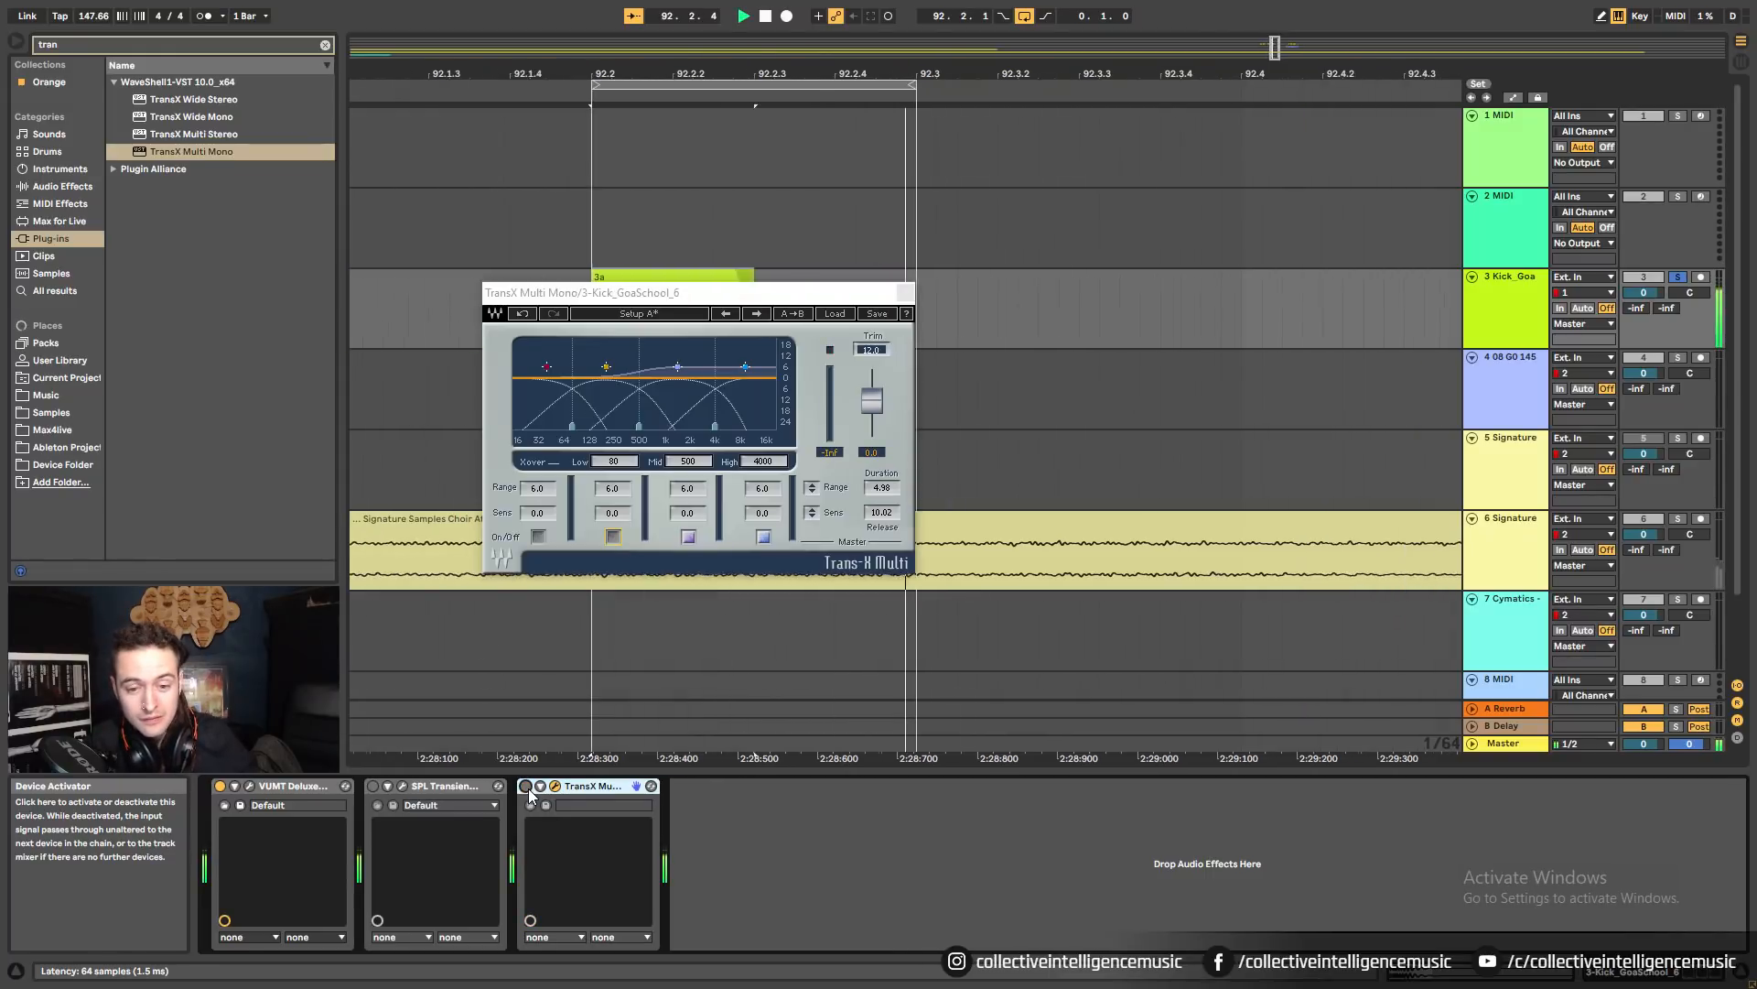
{"action": "left_click", "coordinate": [528, 787]}
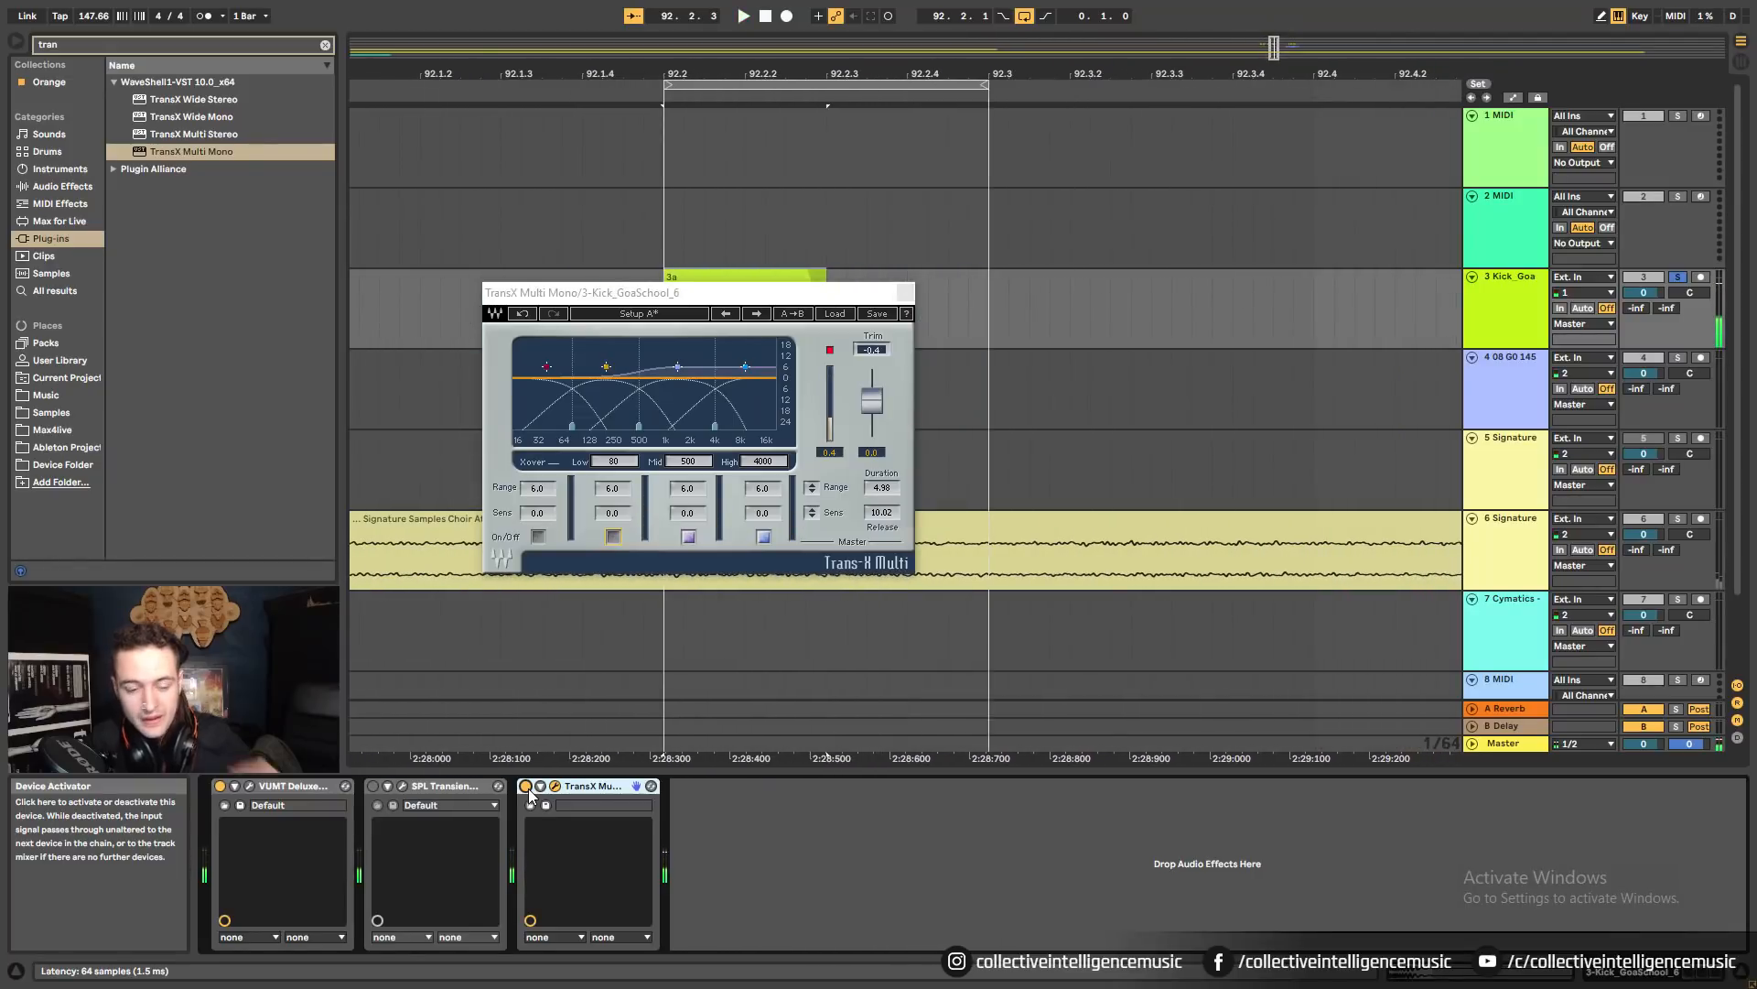
Bring all the kick clips into view and close the TransX Multi window covering them.
{"action": "key", "text": "alt+Tab"}
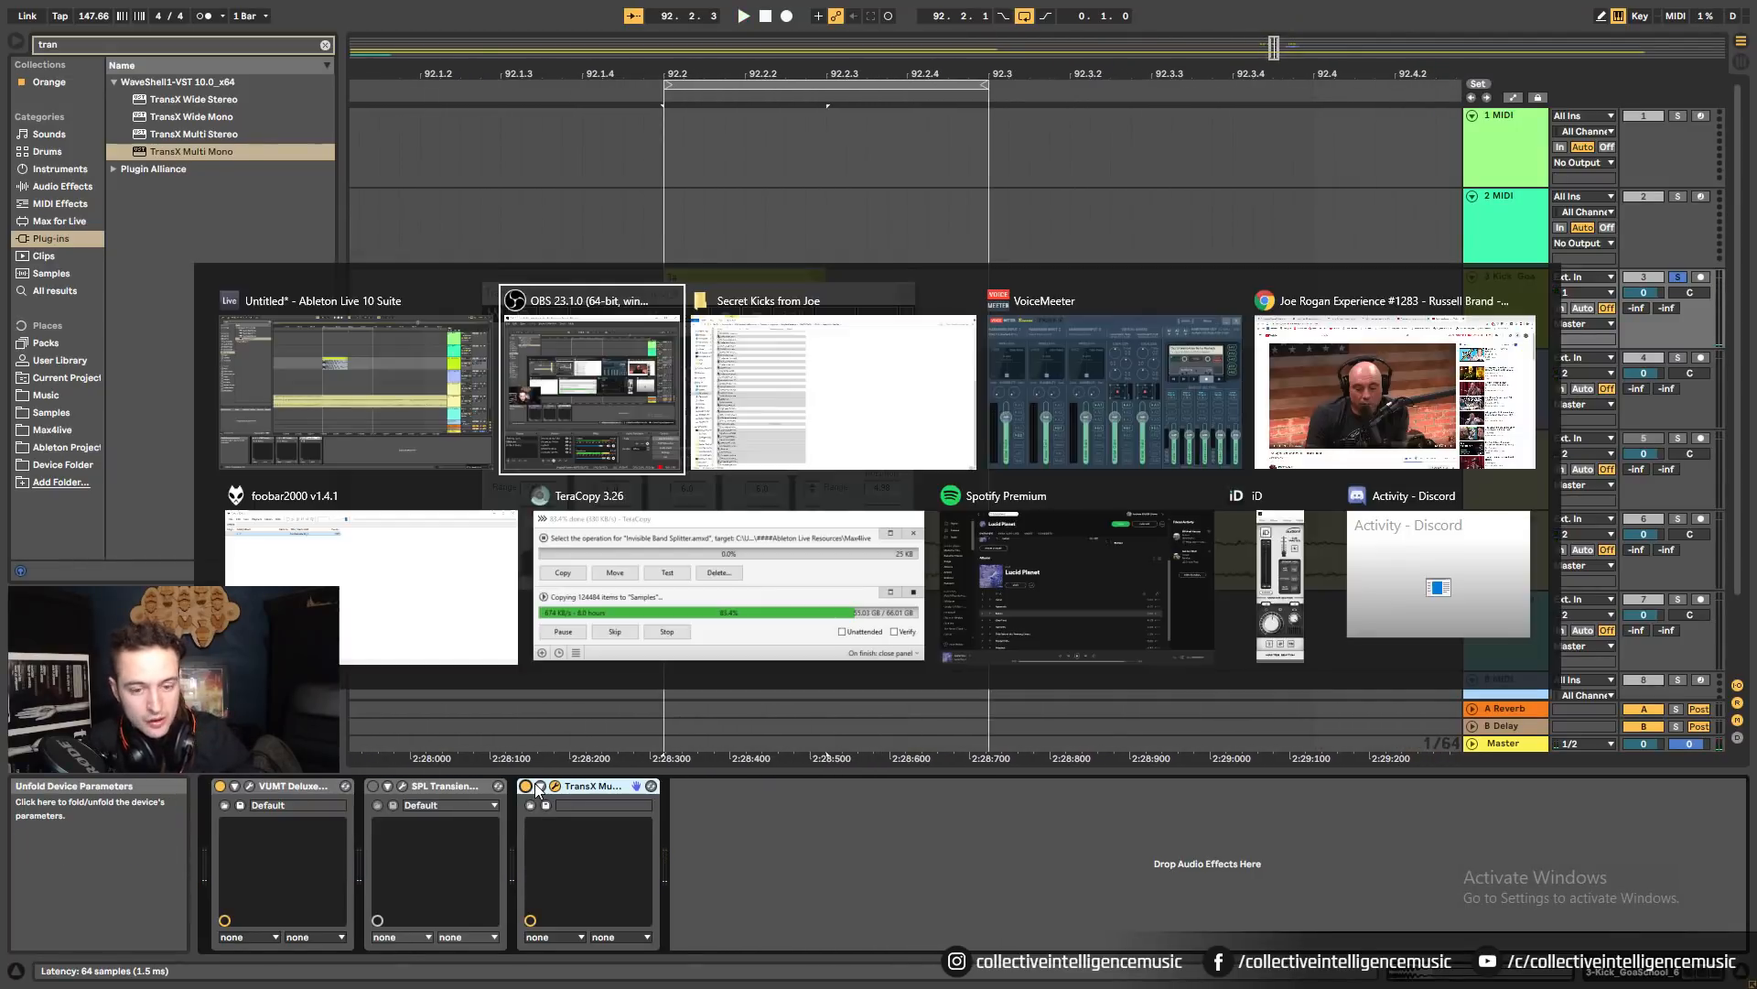
{"action": "left_click", "coordinate": [427, 415]}
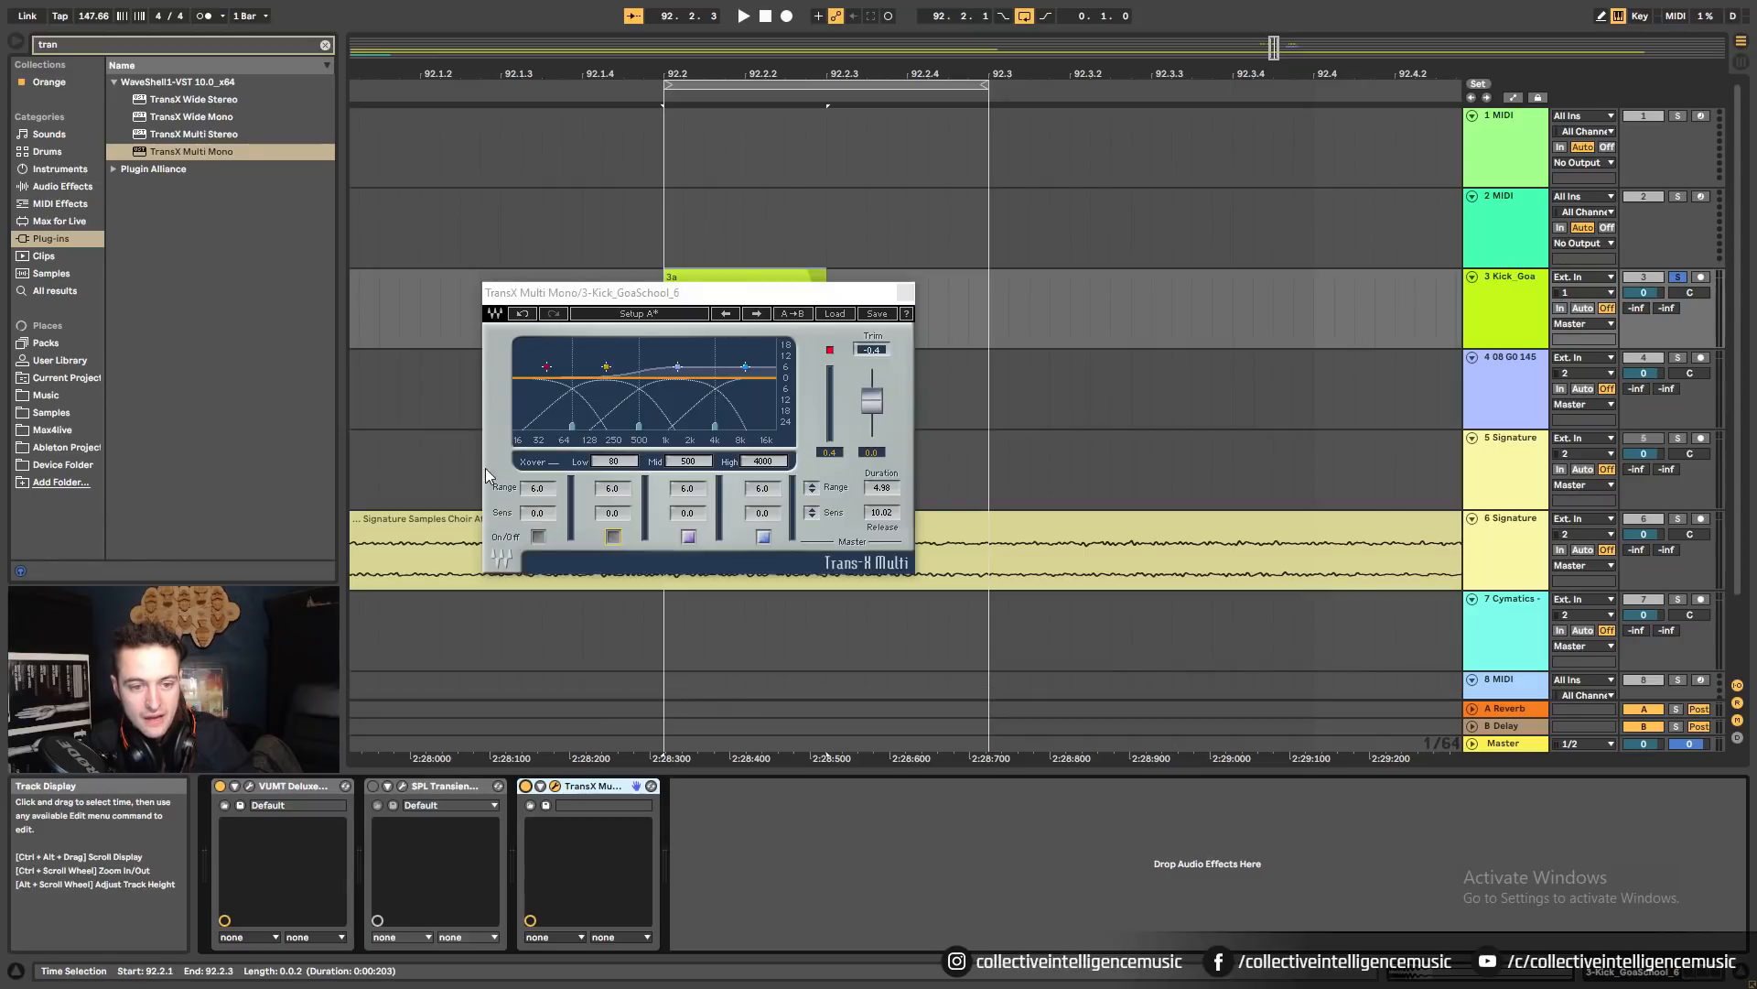
{"action": "left_click_drag", "start_coordinate": [649, 77], "coordinate": [909, 45]}
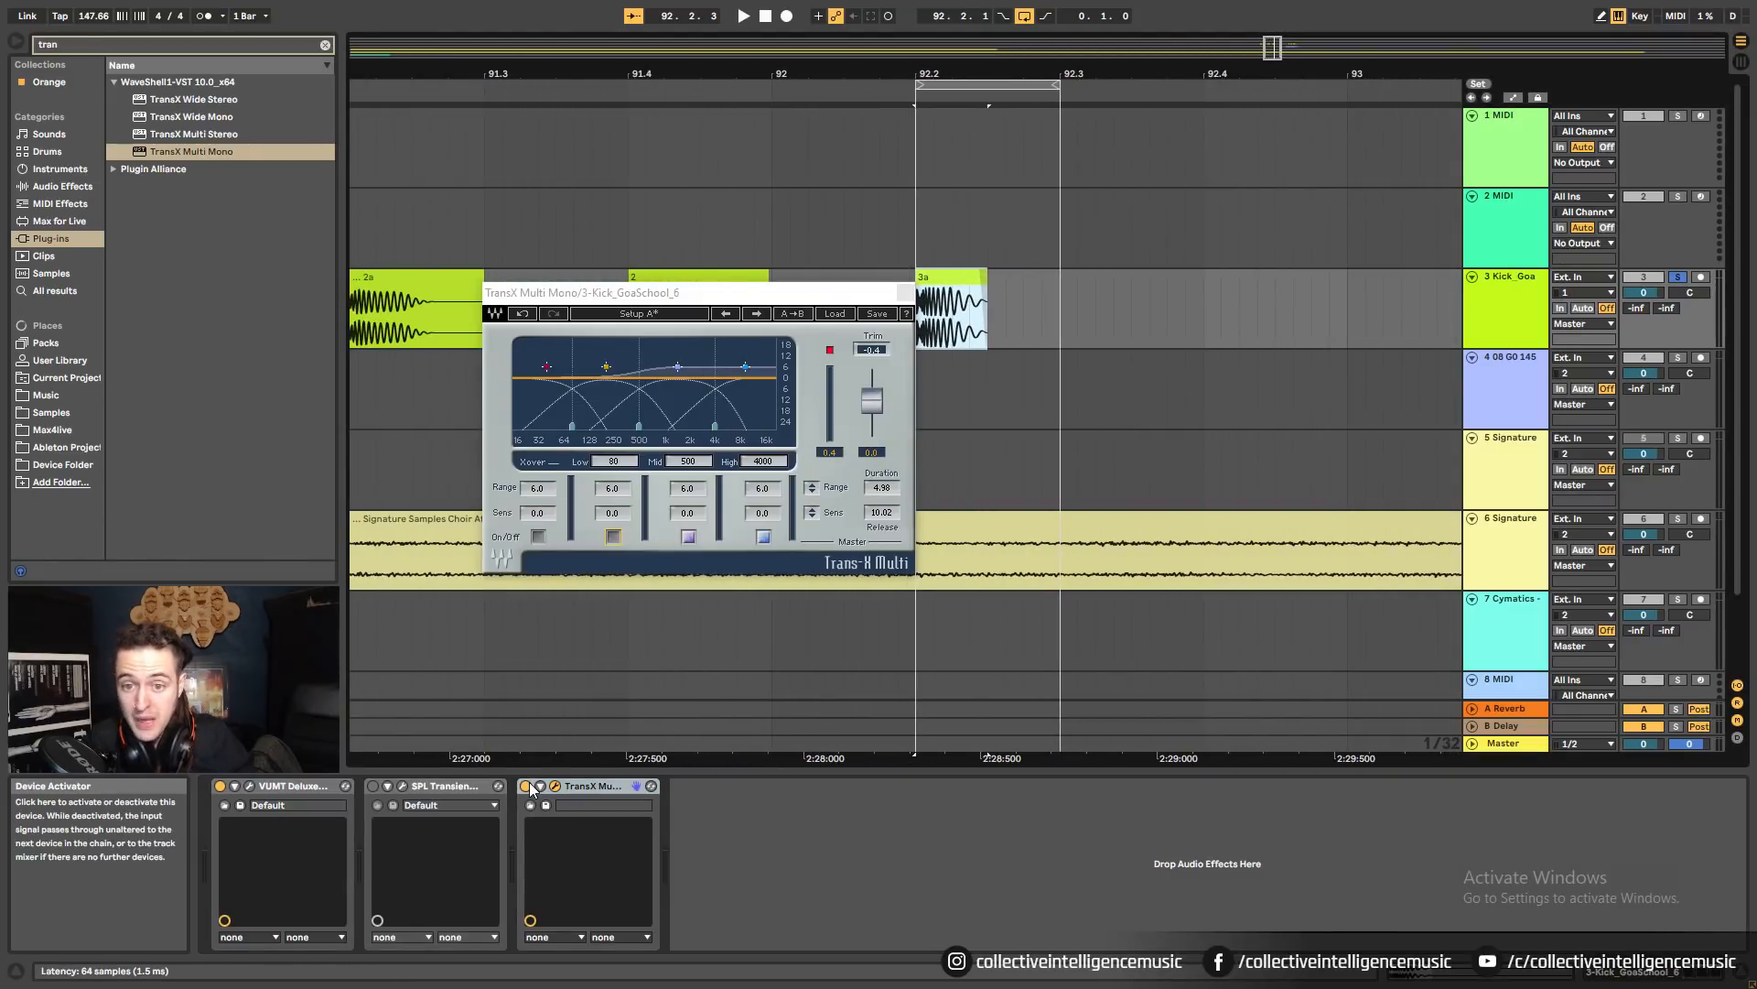
{"action": "left_click_drag", "start_coordinate": [660, 77], "coordinate": [780, 71]}
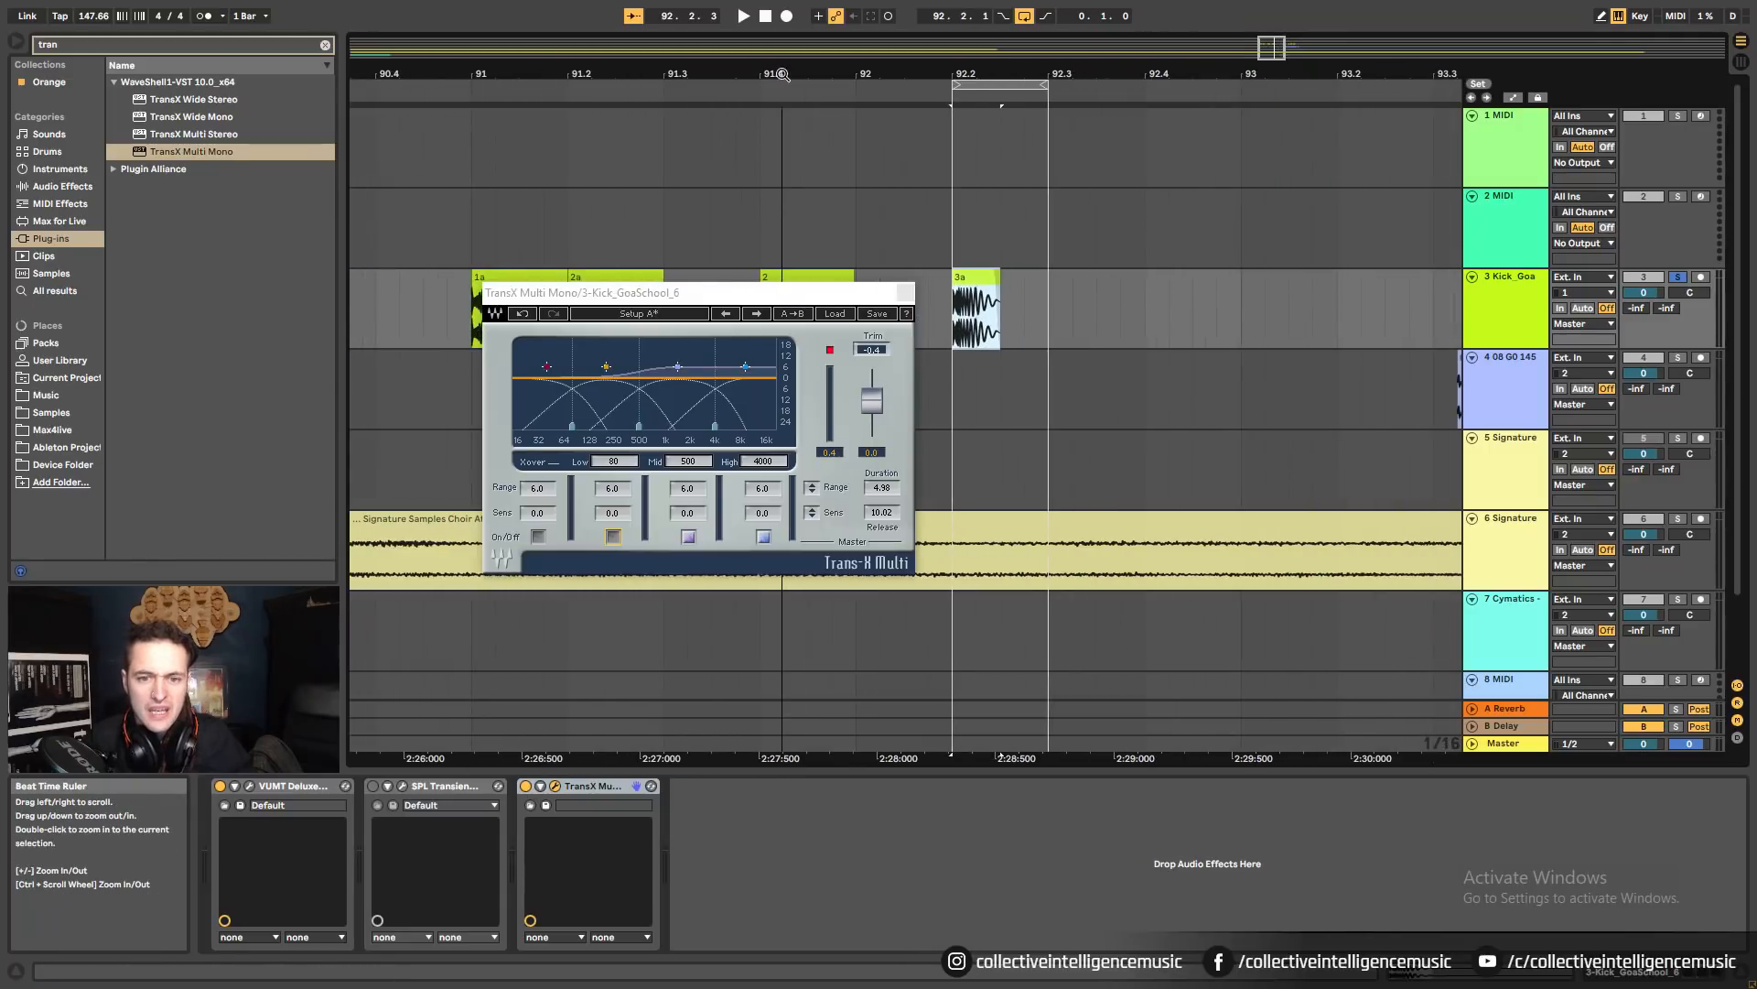
{"action": "left_click_drag", "start_coordinate": [792, 292], "coordinate": [891, 432]}
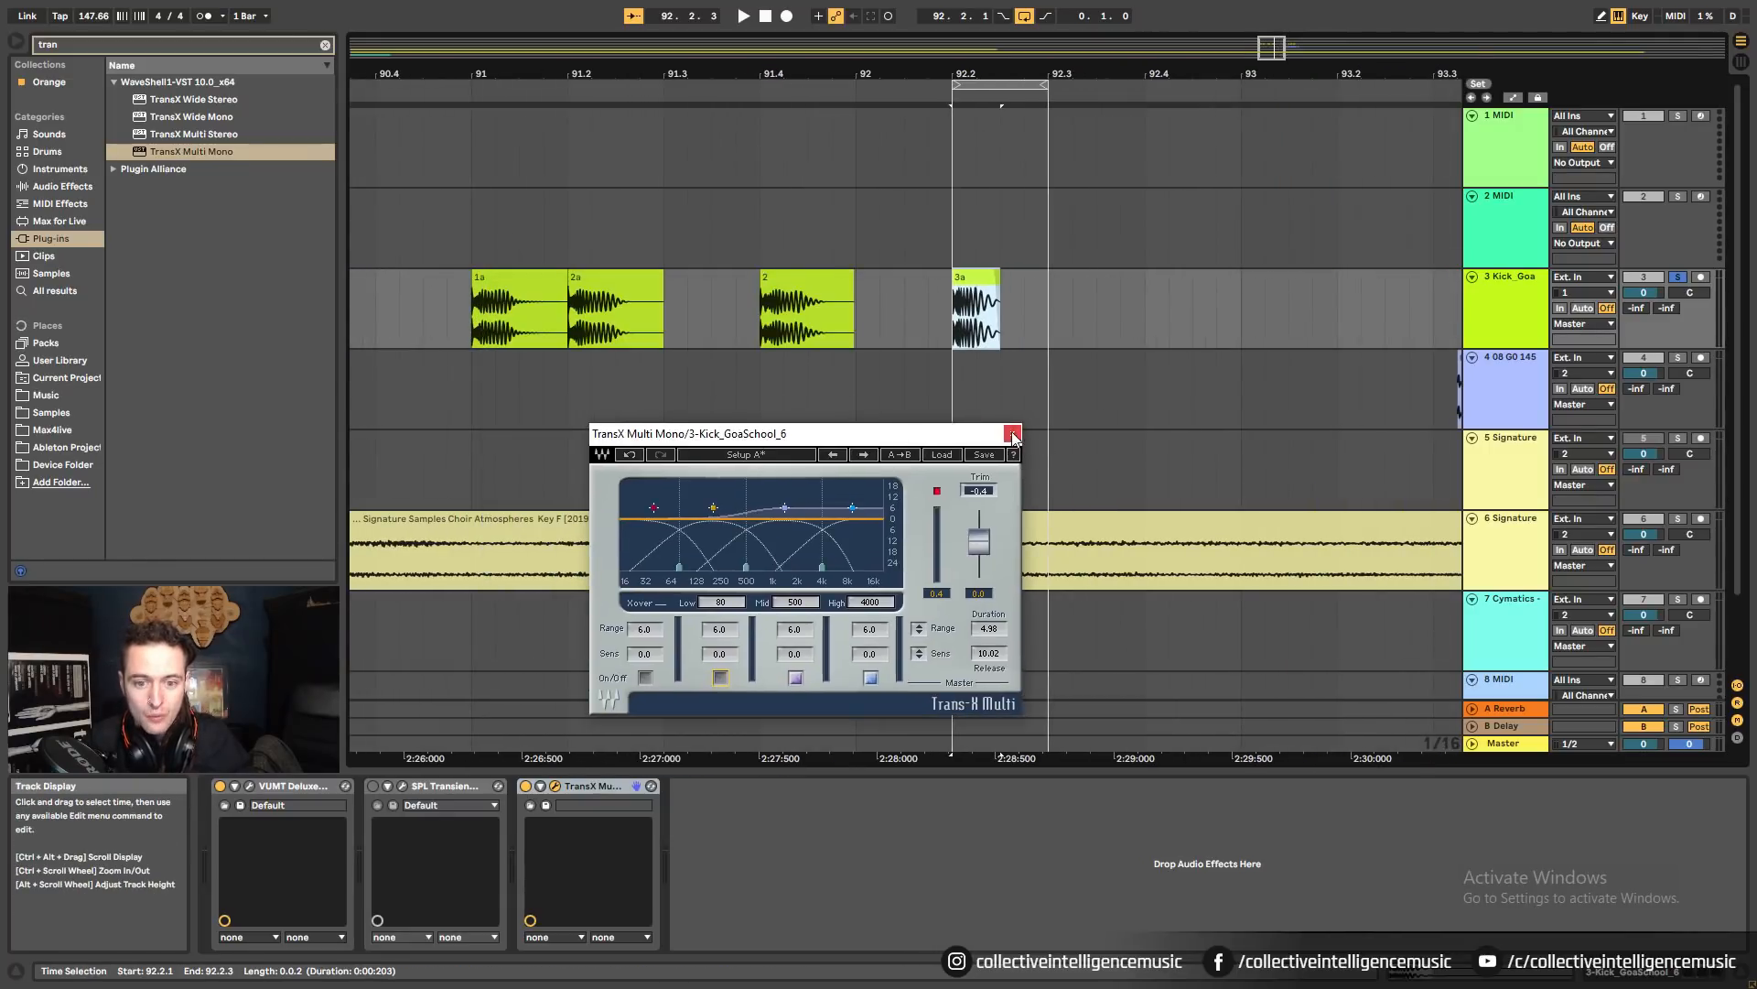
{"action": "left_click", "coordinate": [1002, 432]}
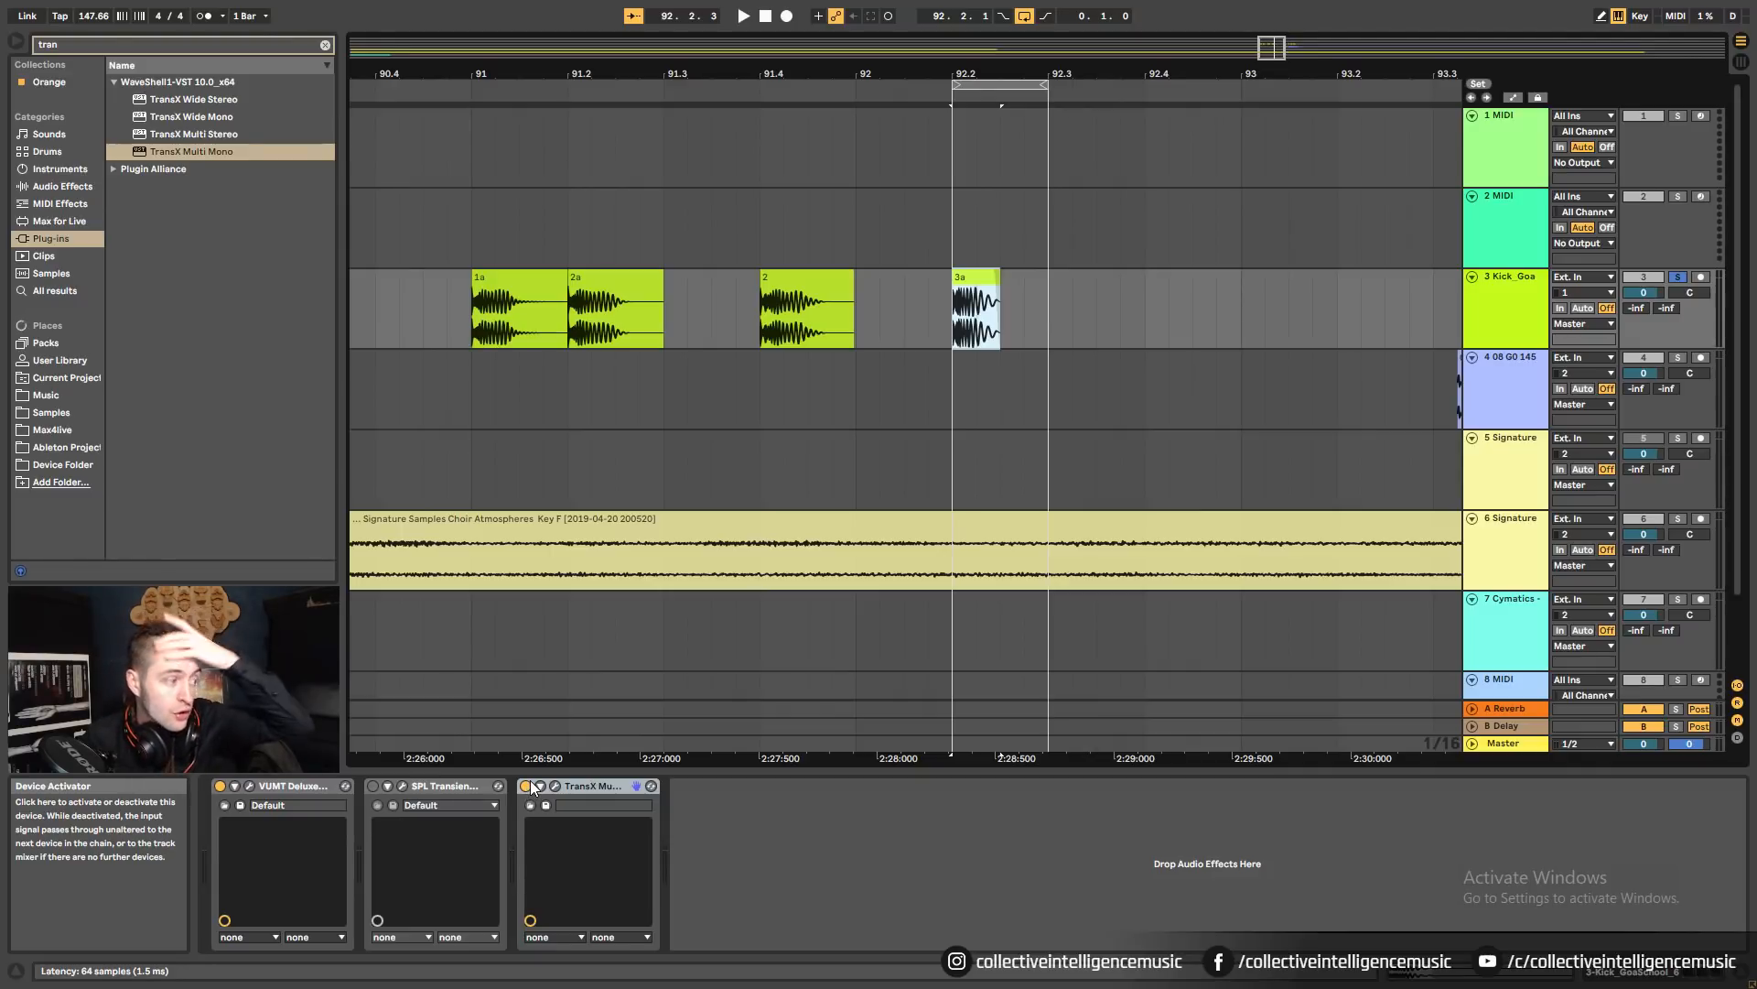
Open the VUMT Deluxe meter window from the kick track's device chain.
{"action": "left_click", "coordinate": [83, 45]}
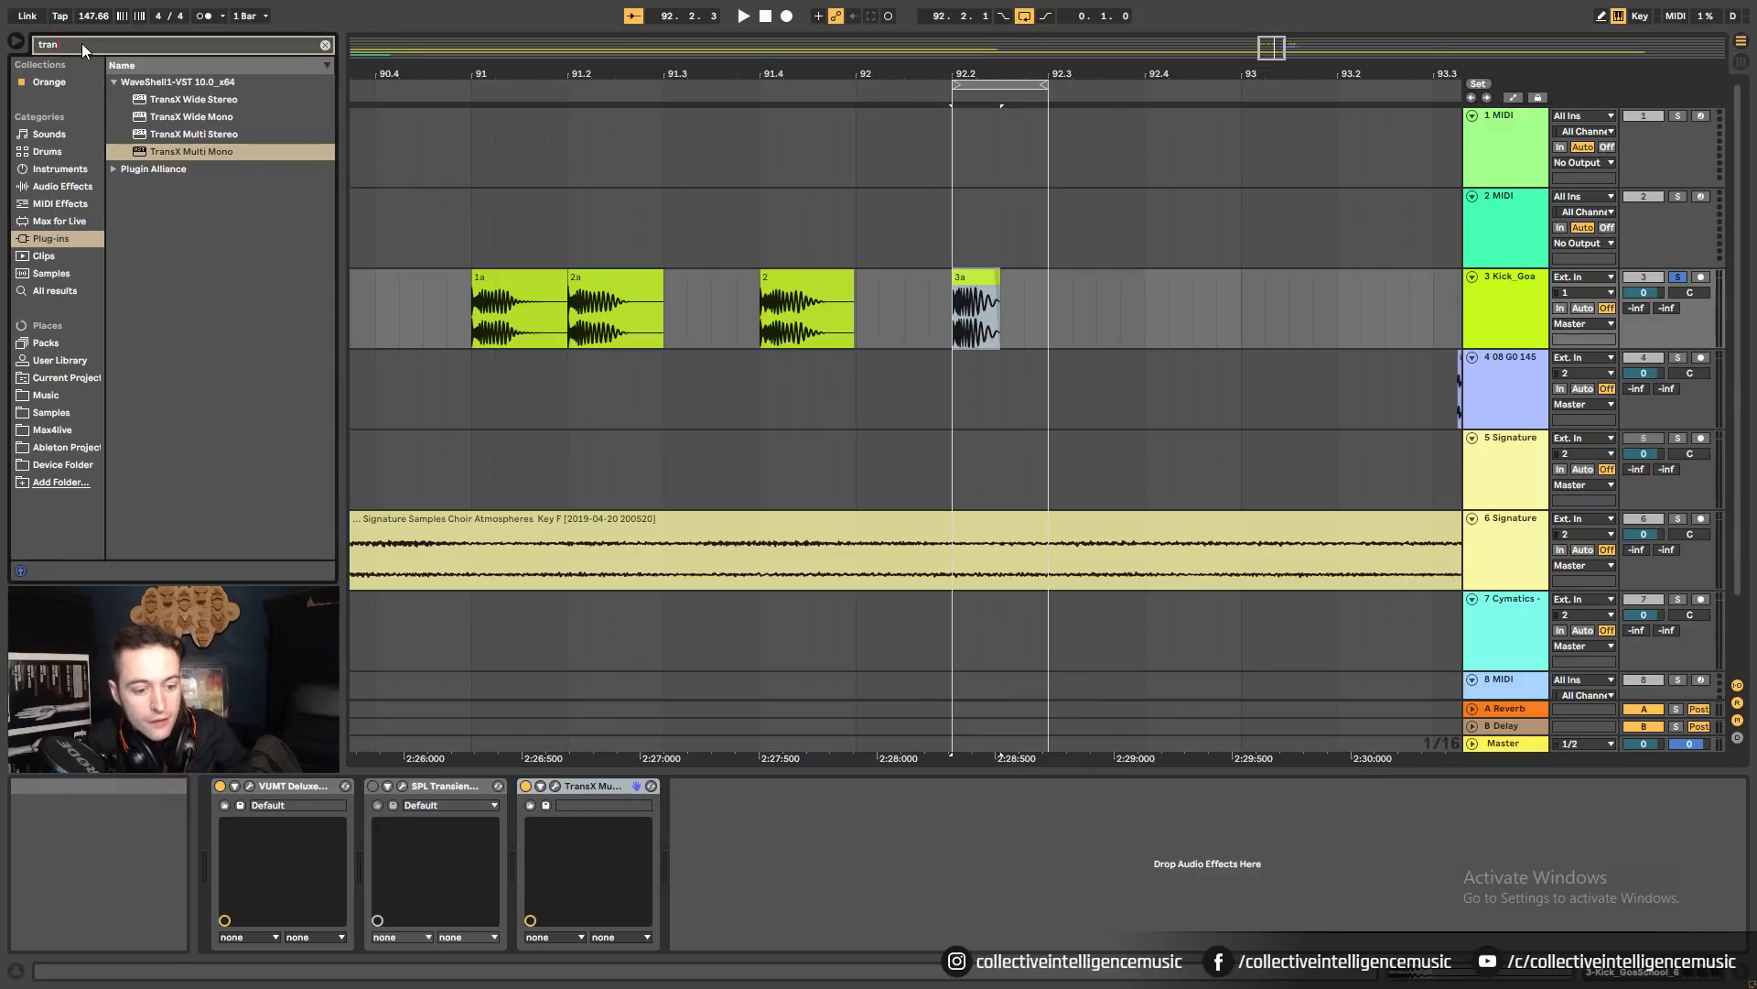
{"action": "left_click", "coordinate": [249, 785]}
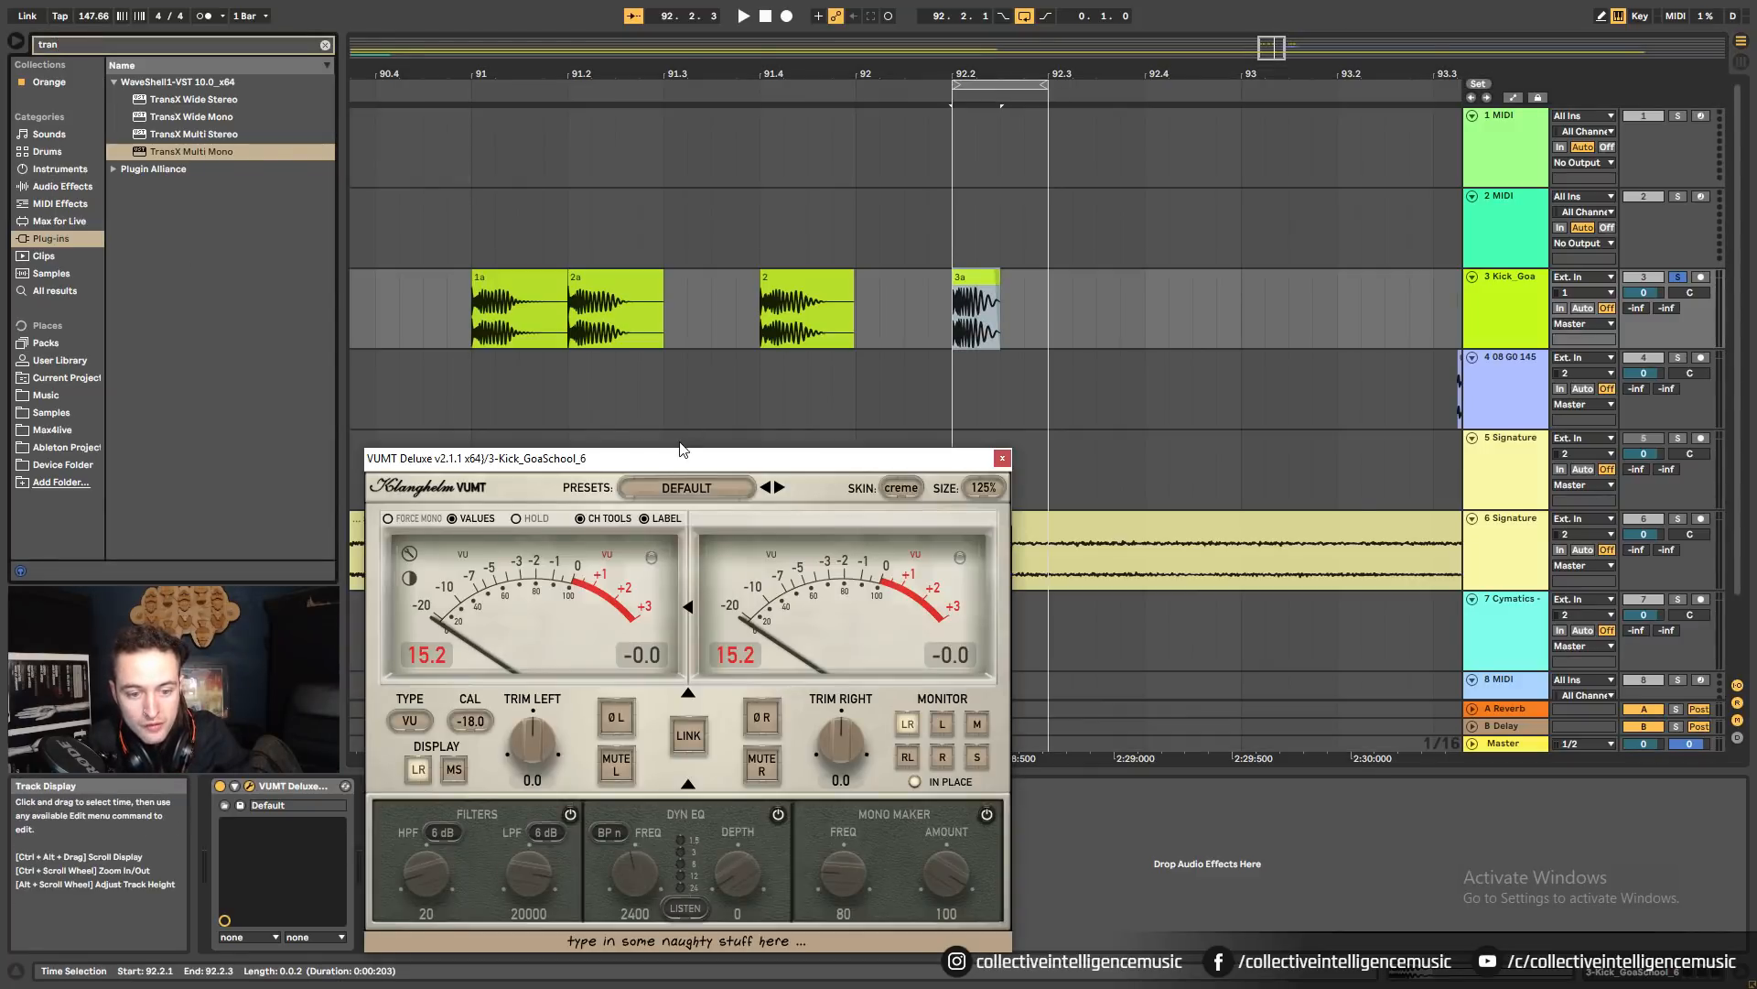
{"action": "key", "text": "alt+Tab"}
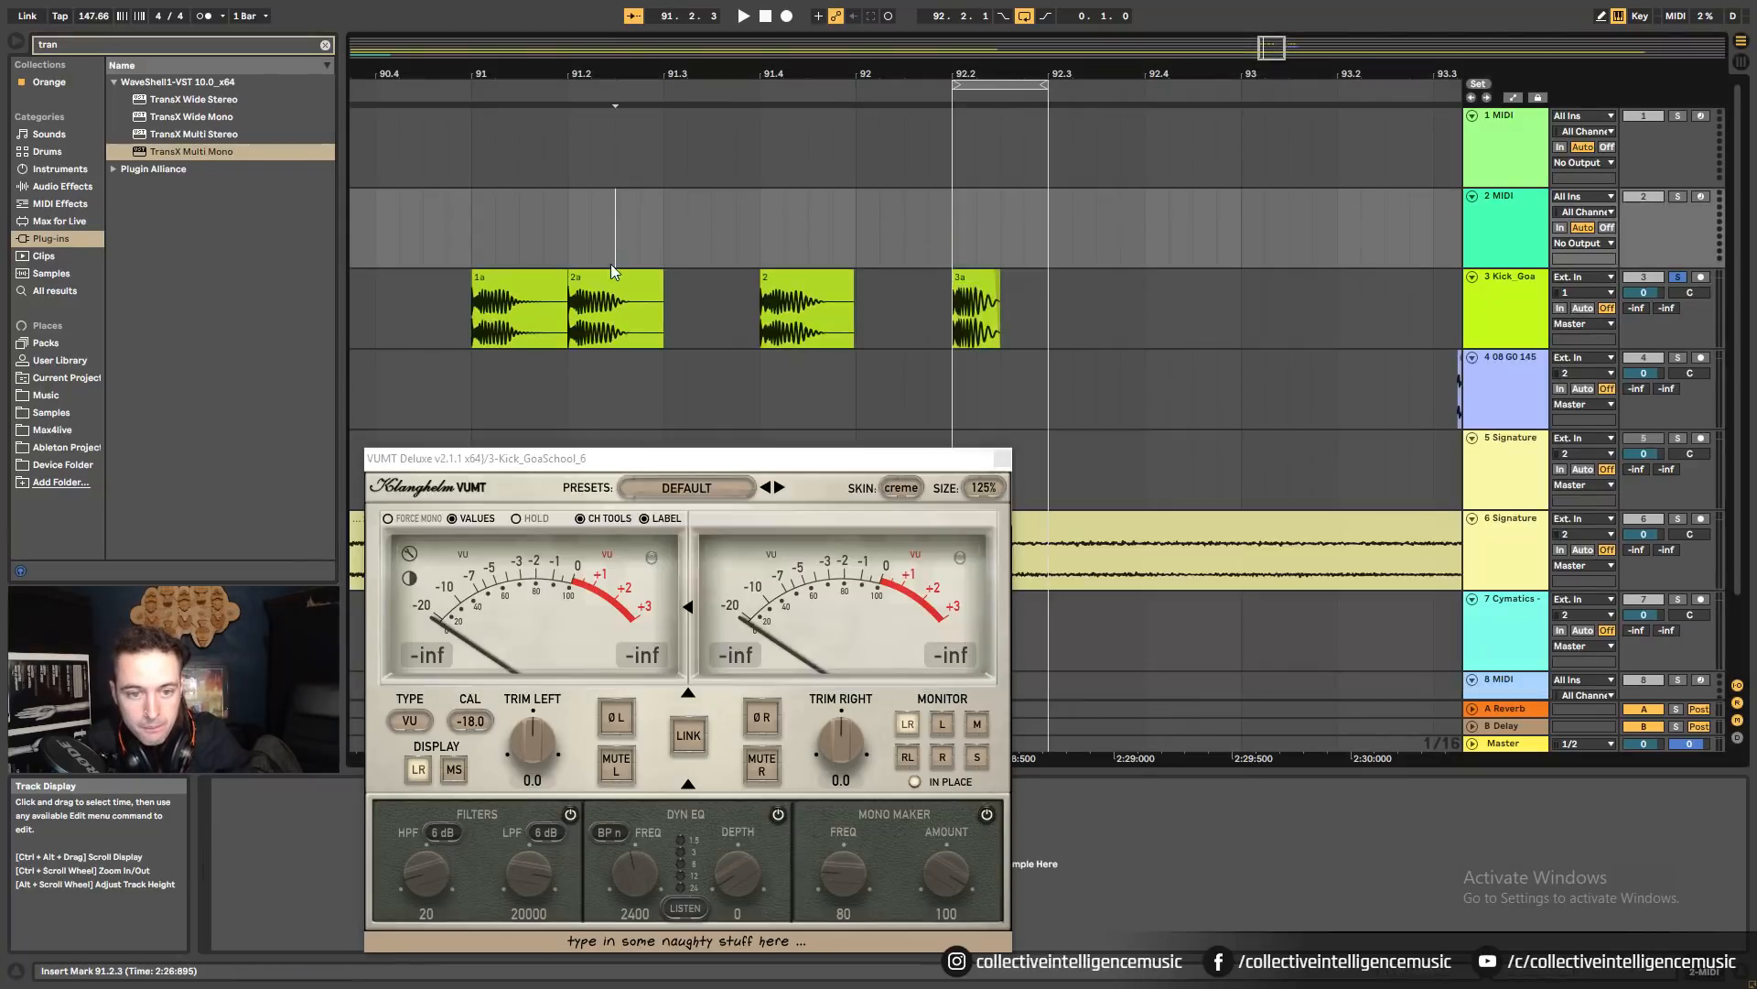
Loop the 1a kick clip and play it through the VUMT meter, placing the meter window higher up.
{"action": "left_click", "coordinate": [526, 286]}
{"action": "key", "text": "ctrl+l"}
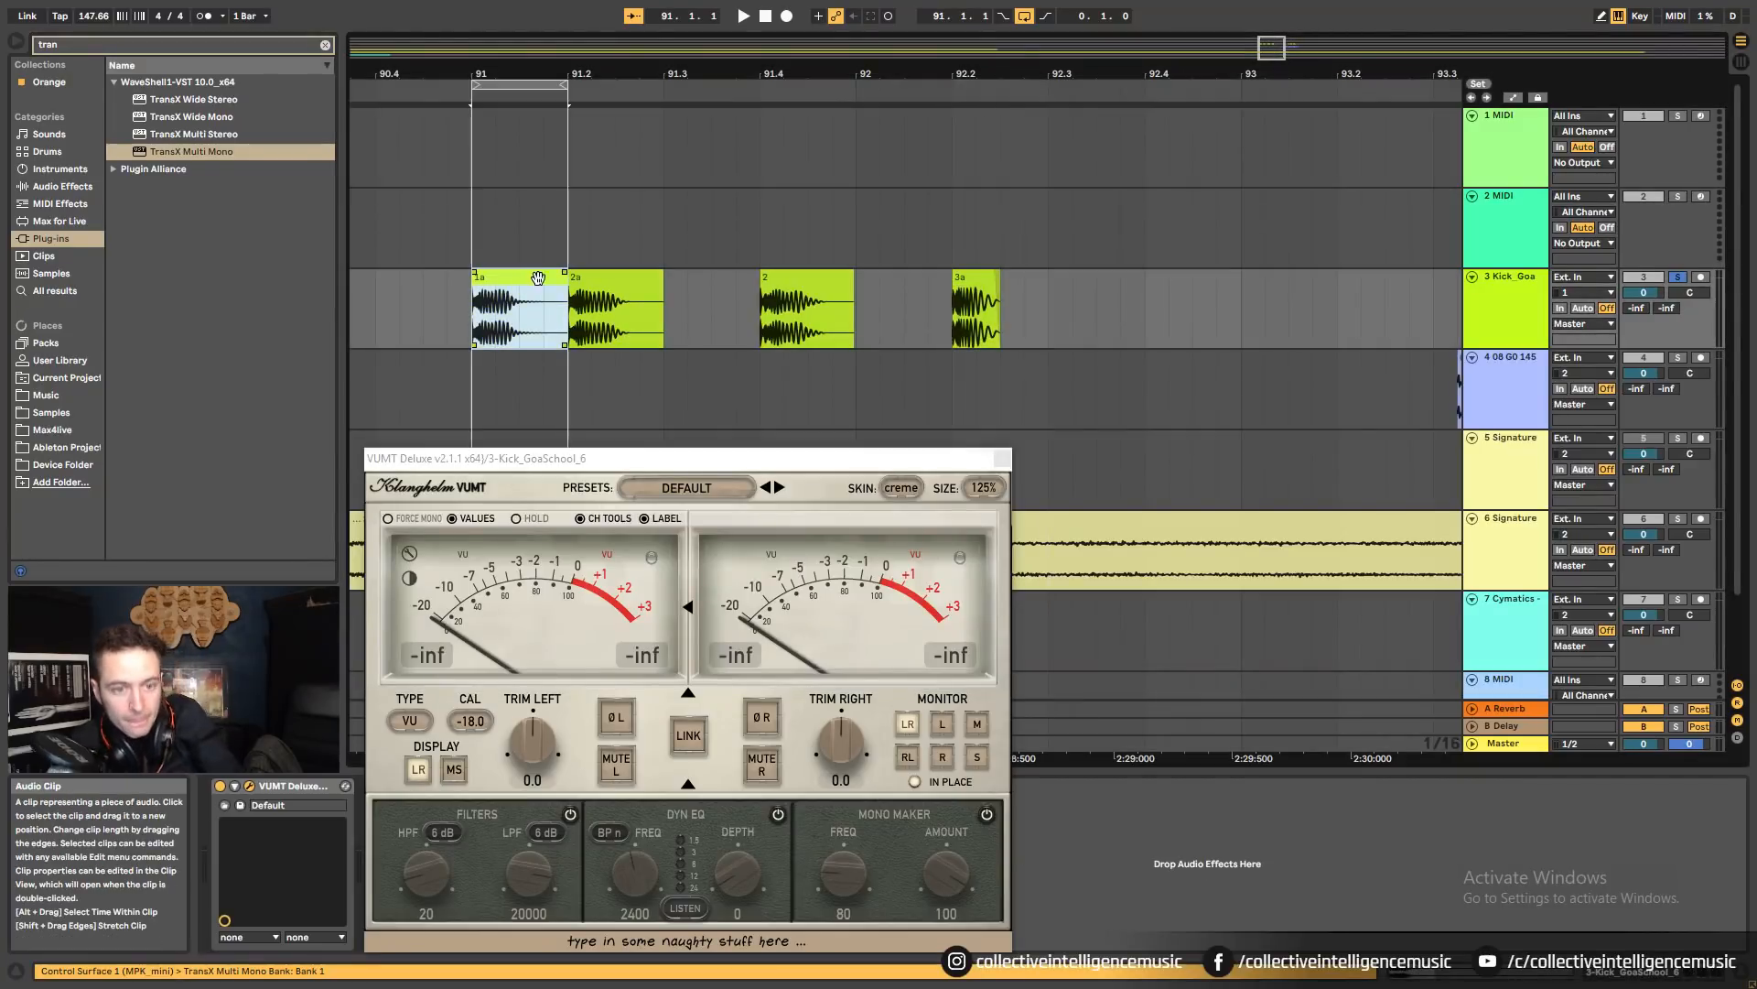
{"action": "key", "text": "space"}
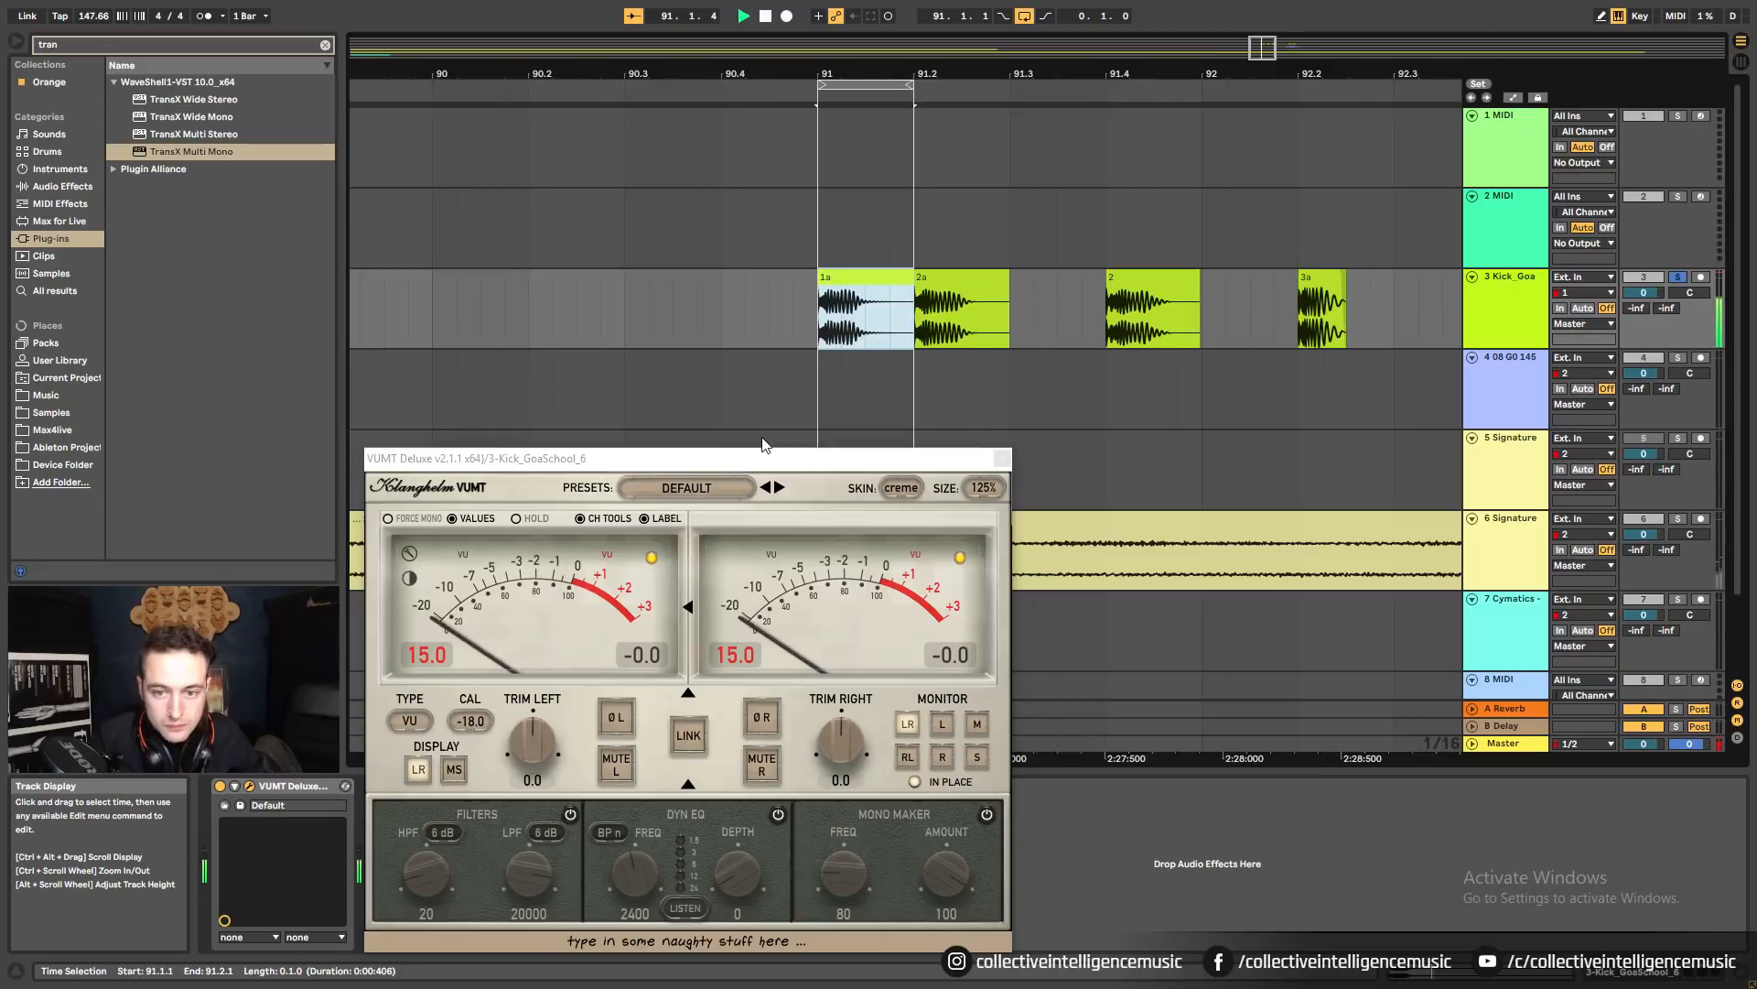
{"action": "left_click_drag", "start_coordinate": [796, 461], "coordinate": [655, 179]}
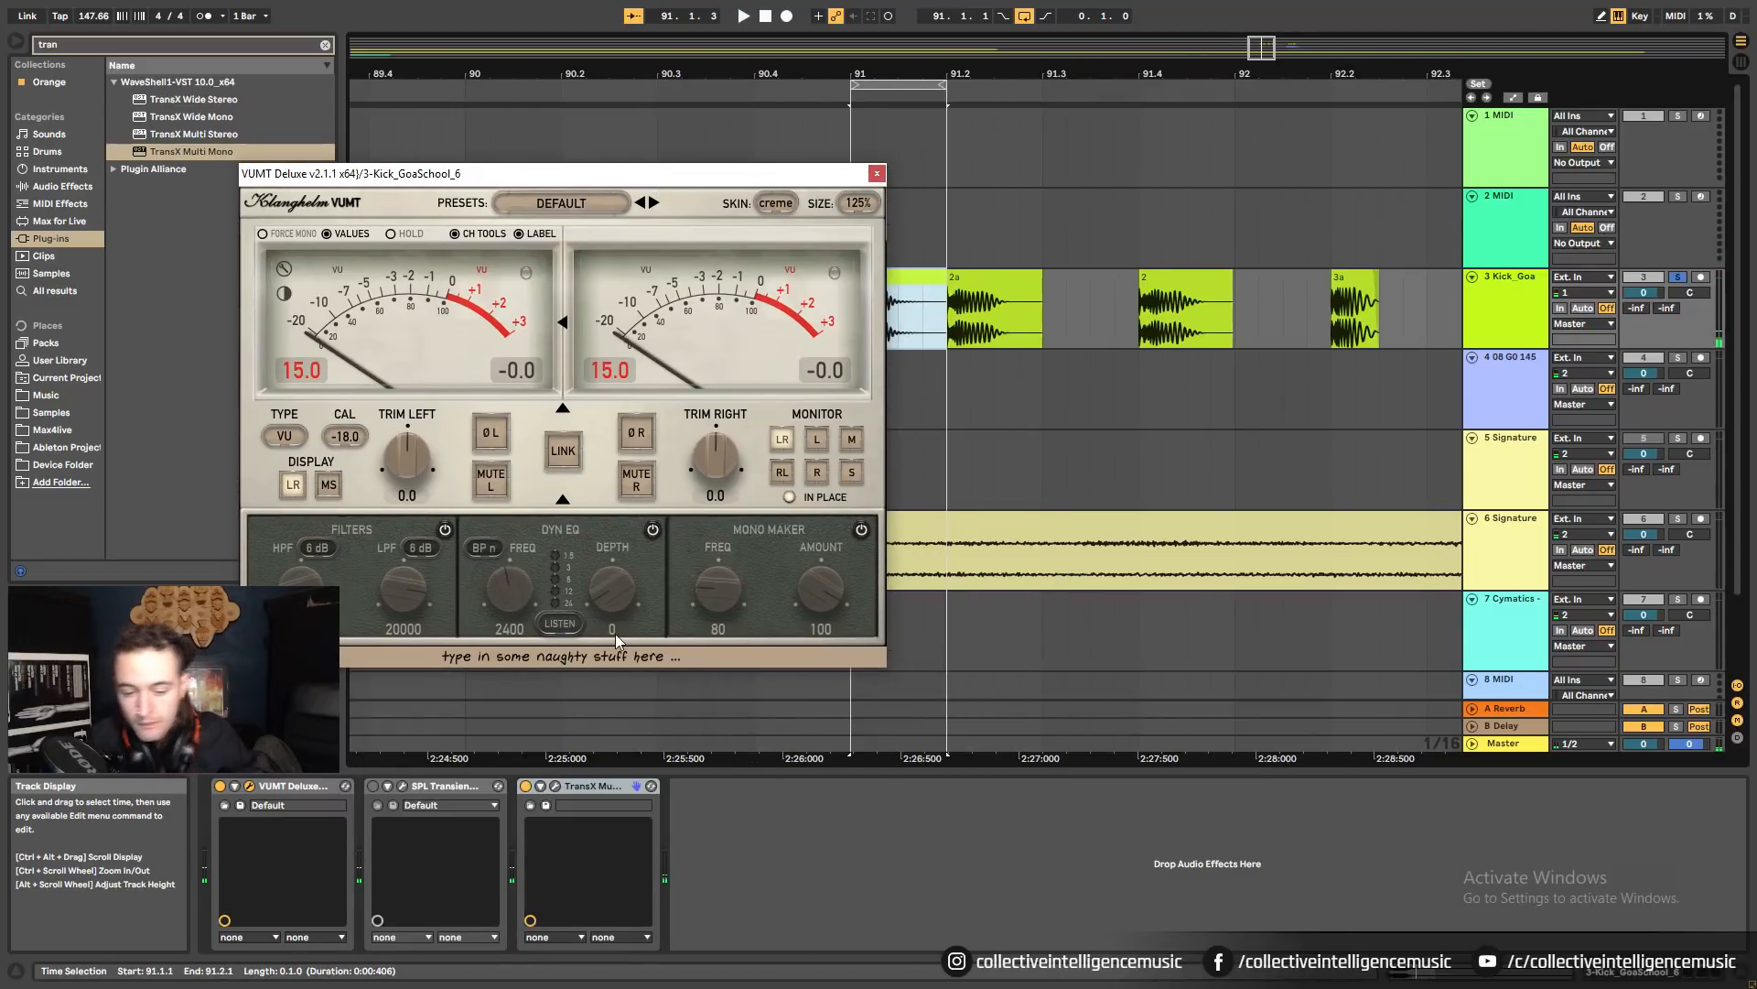
{"action": "key", "text": "alt+Tab"}
{"action": "key", "text": "alt+Tab"}
{"action": "key", "text": "alt+Tab"}
{"action": "key", "text": "alt+Tab"}
{"action": "key", "text": "alt+Tab"}
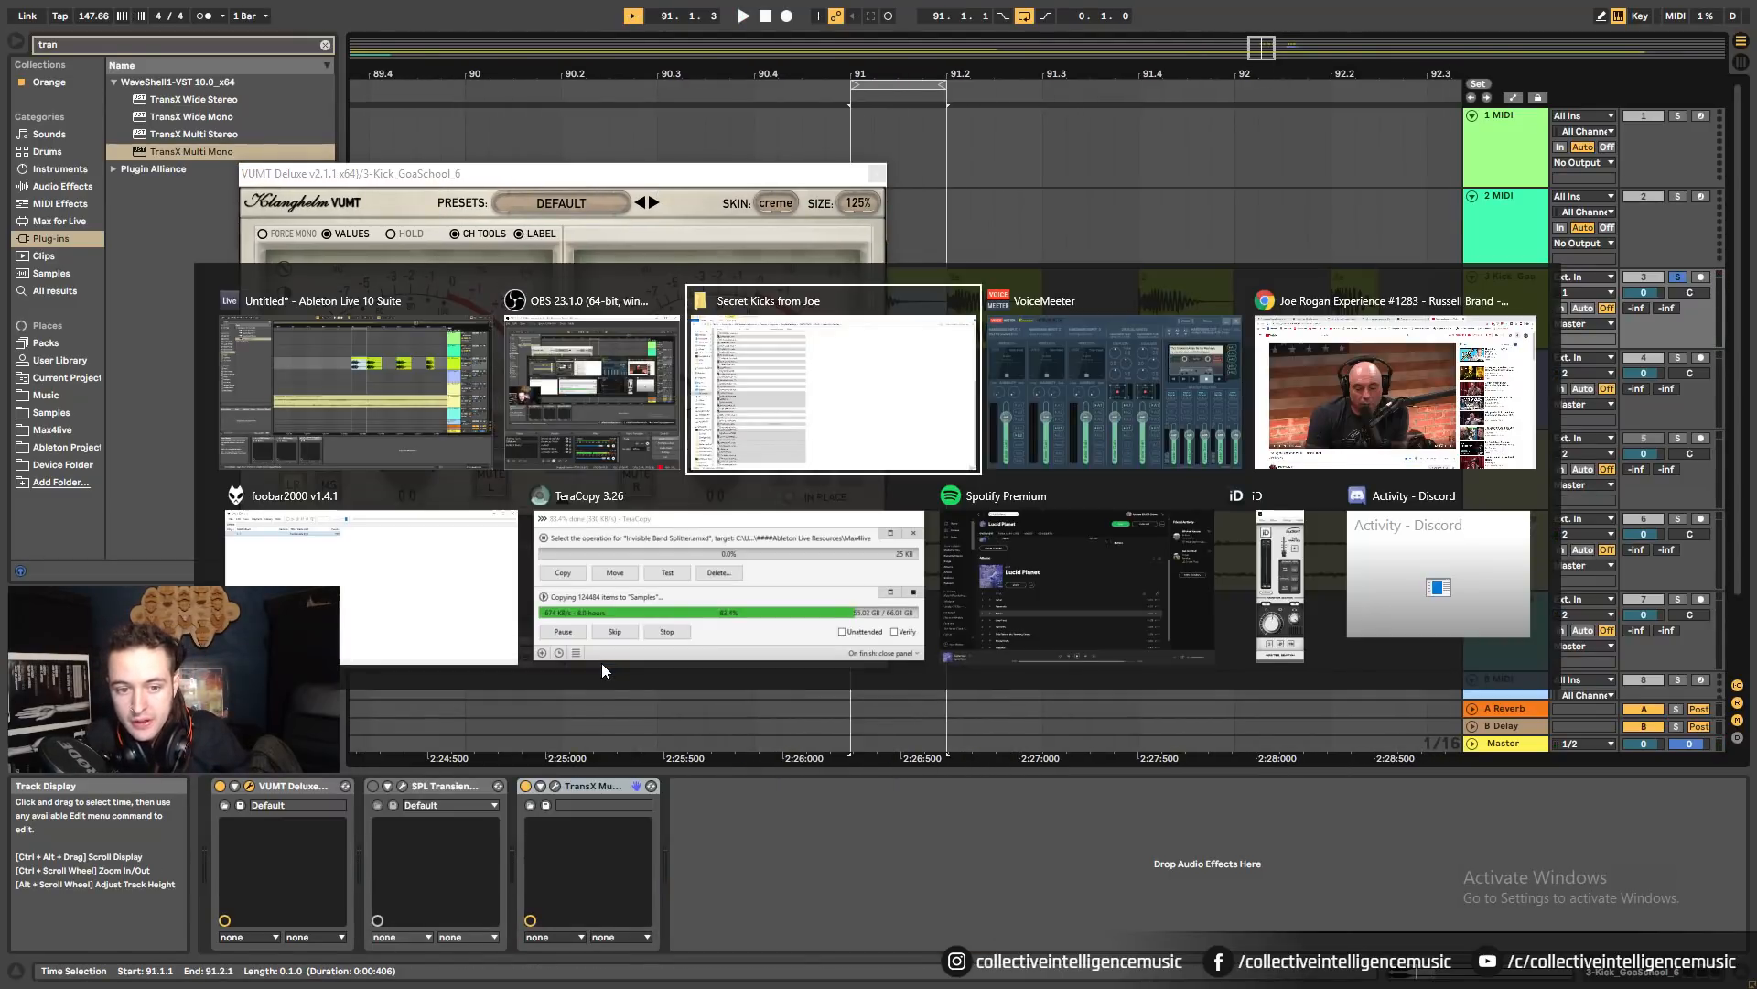
{"action": "key", "text": "alt+Tab"}
{"action": "key", "text": "alt+Tab"}
{"action": "key", "text": "alt+Tab"}
{"action": "key", "text": "alt+Tab"}
{"action": "key", "text": "alt+Tab"}
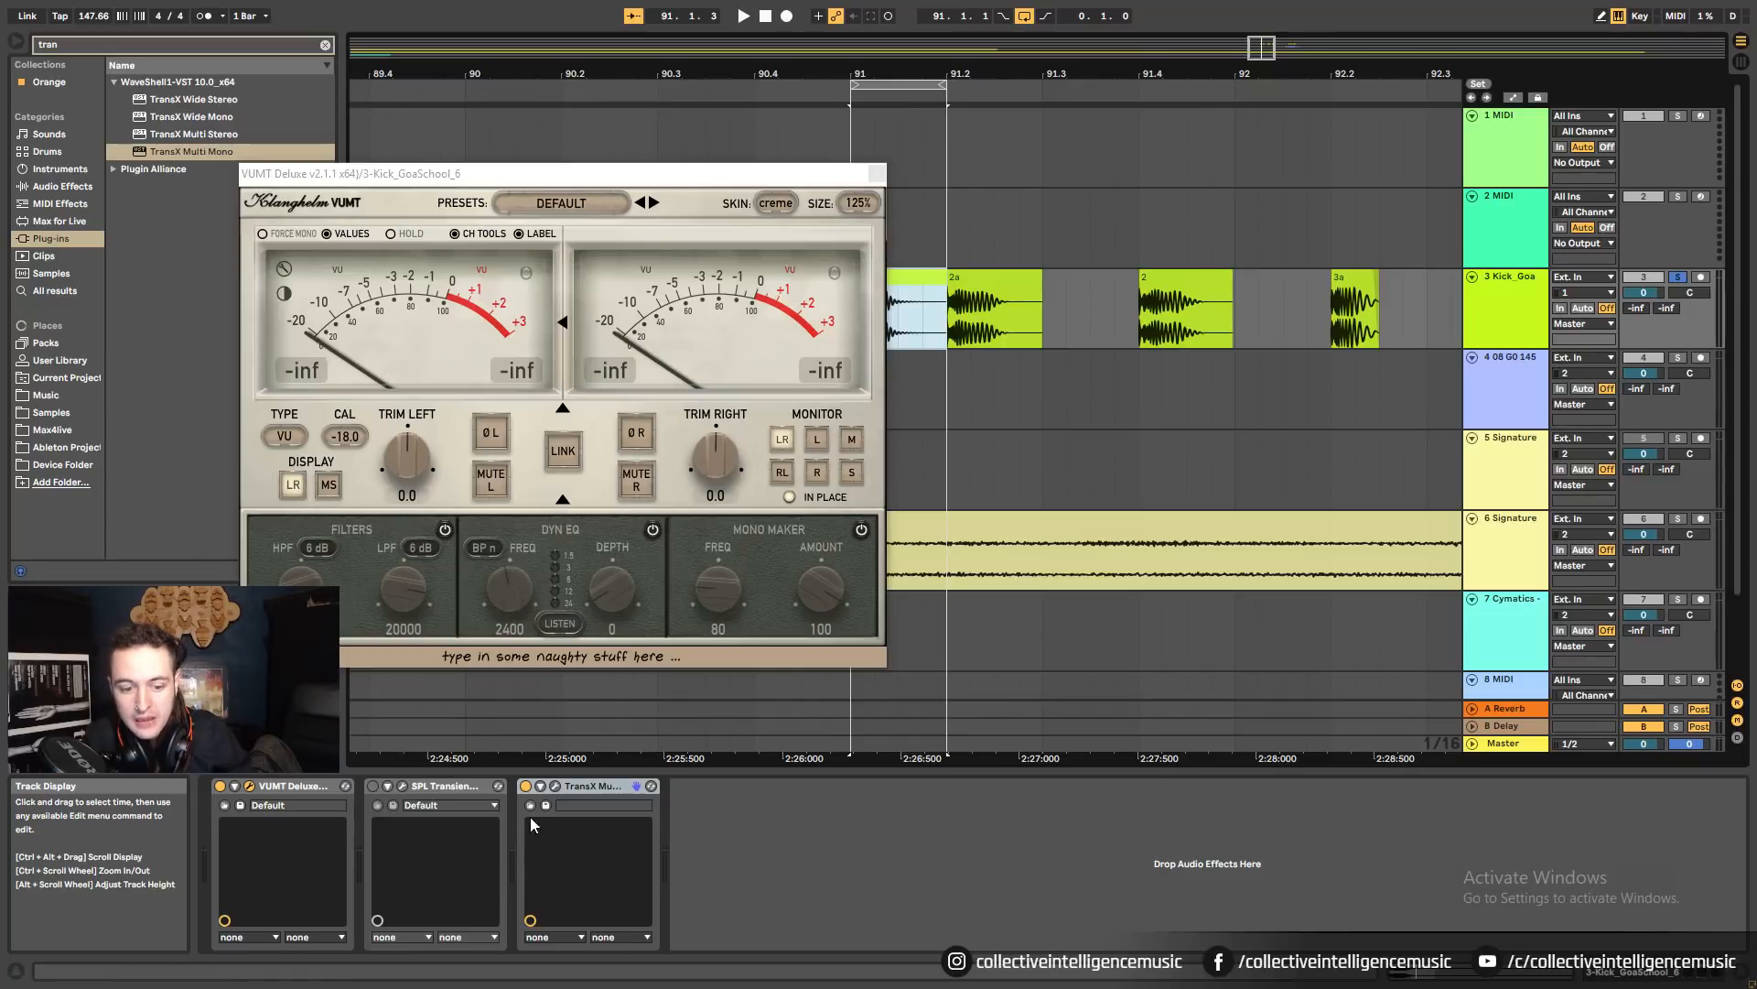
Move the VUMT meter window clear of the 1a clip and deactivate TransX Multi on the kick track.
{"action": "left_click_drag", "start_coordinate": [782, 186], "coordinate": [655, 179]}
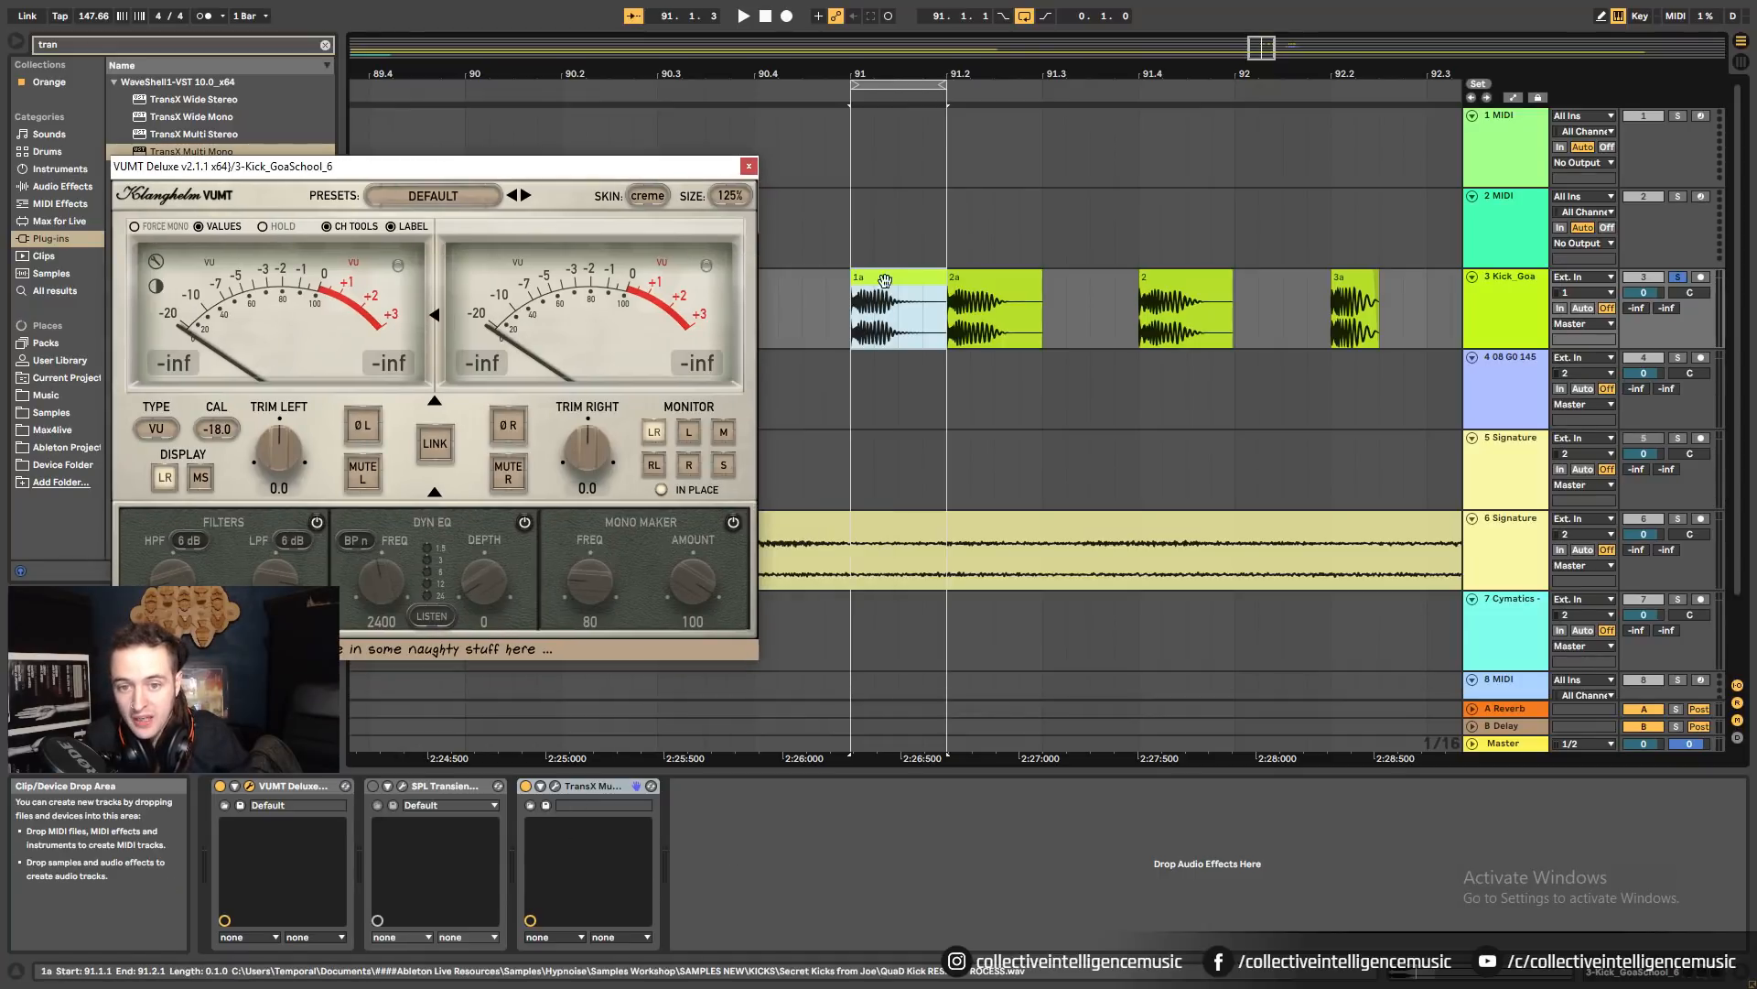
{"action": "left_click", "coordinate": [526, 785]}
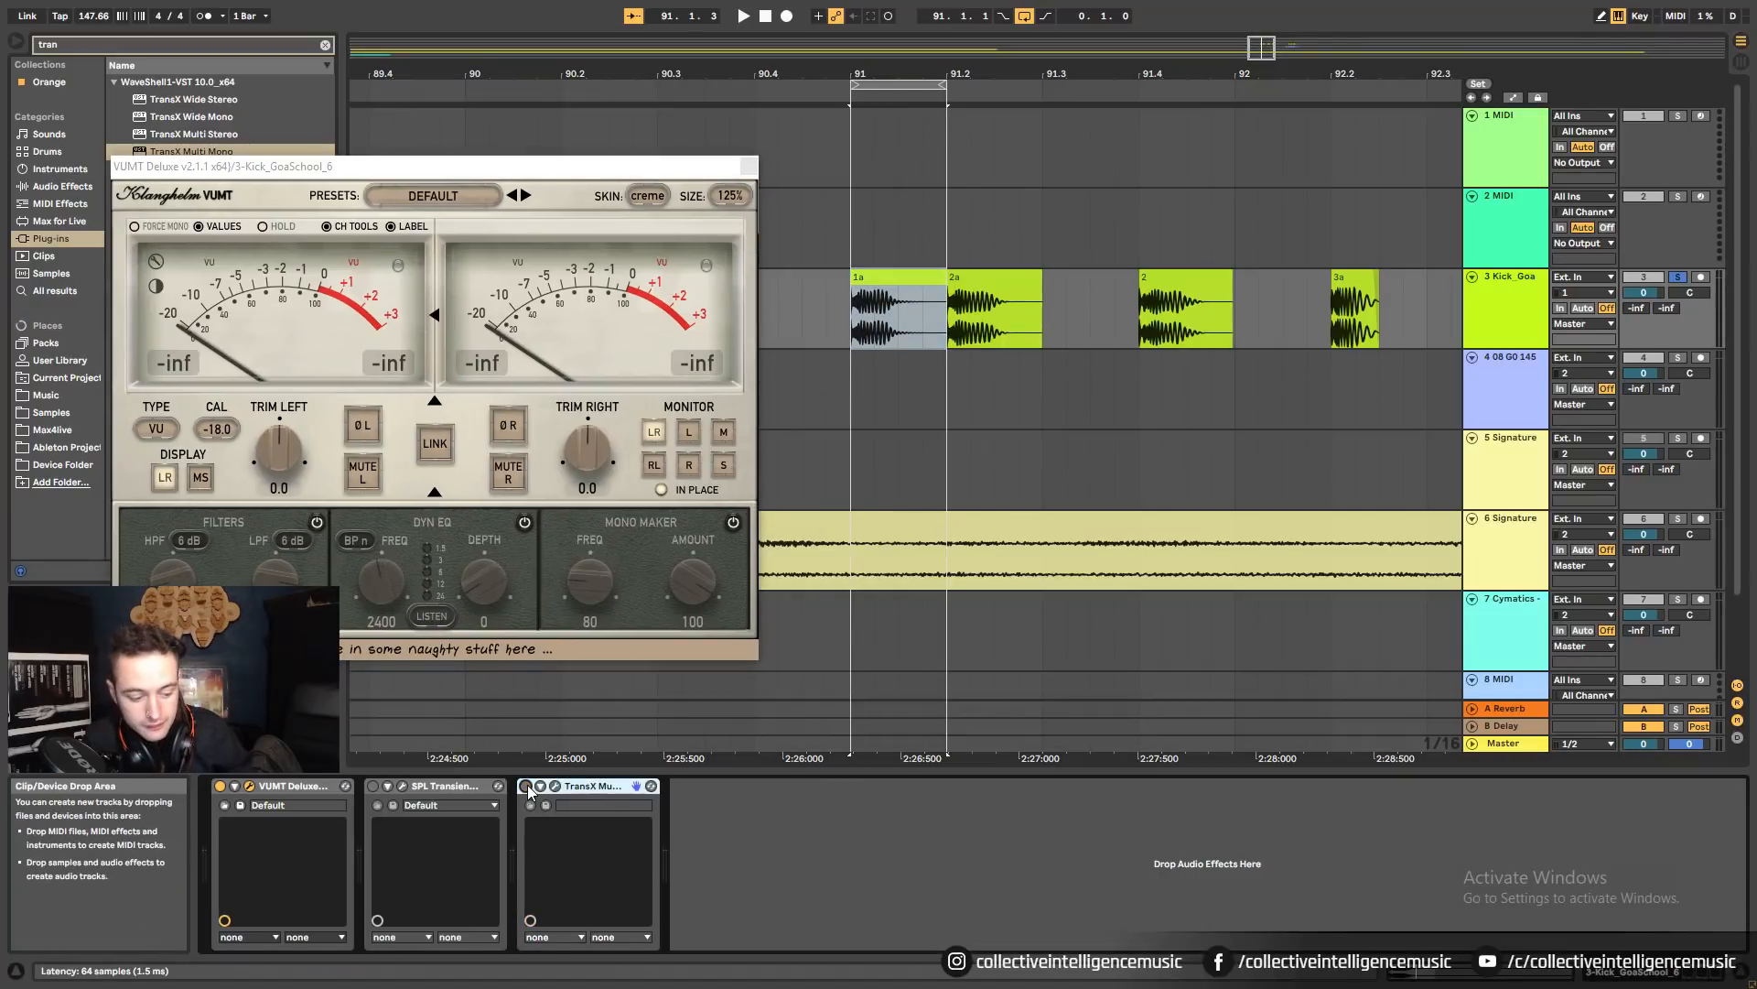
{"action": "key", "text": "space"}
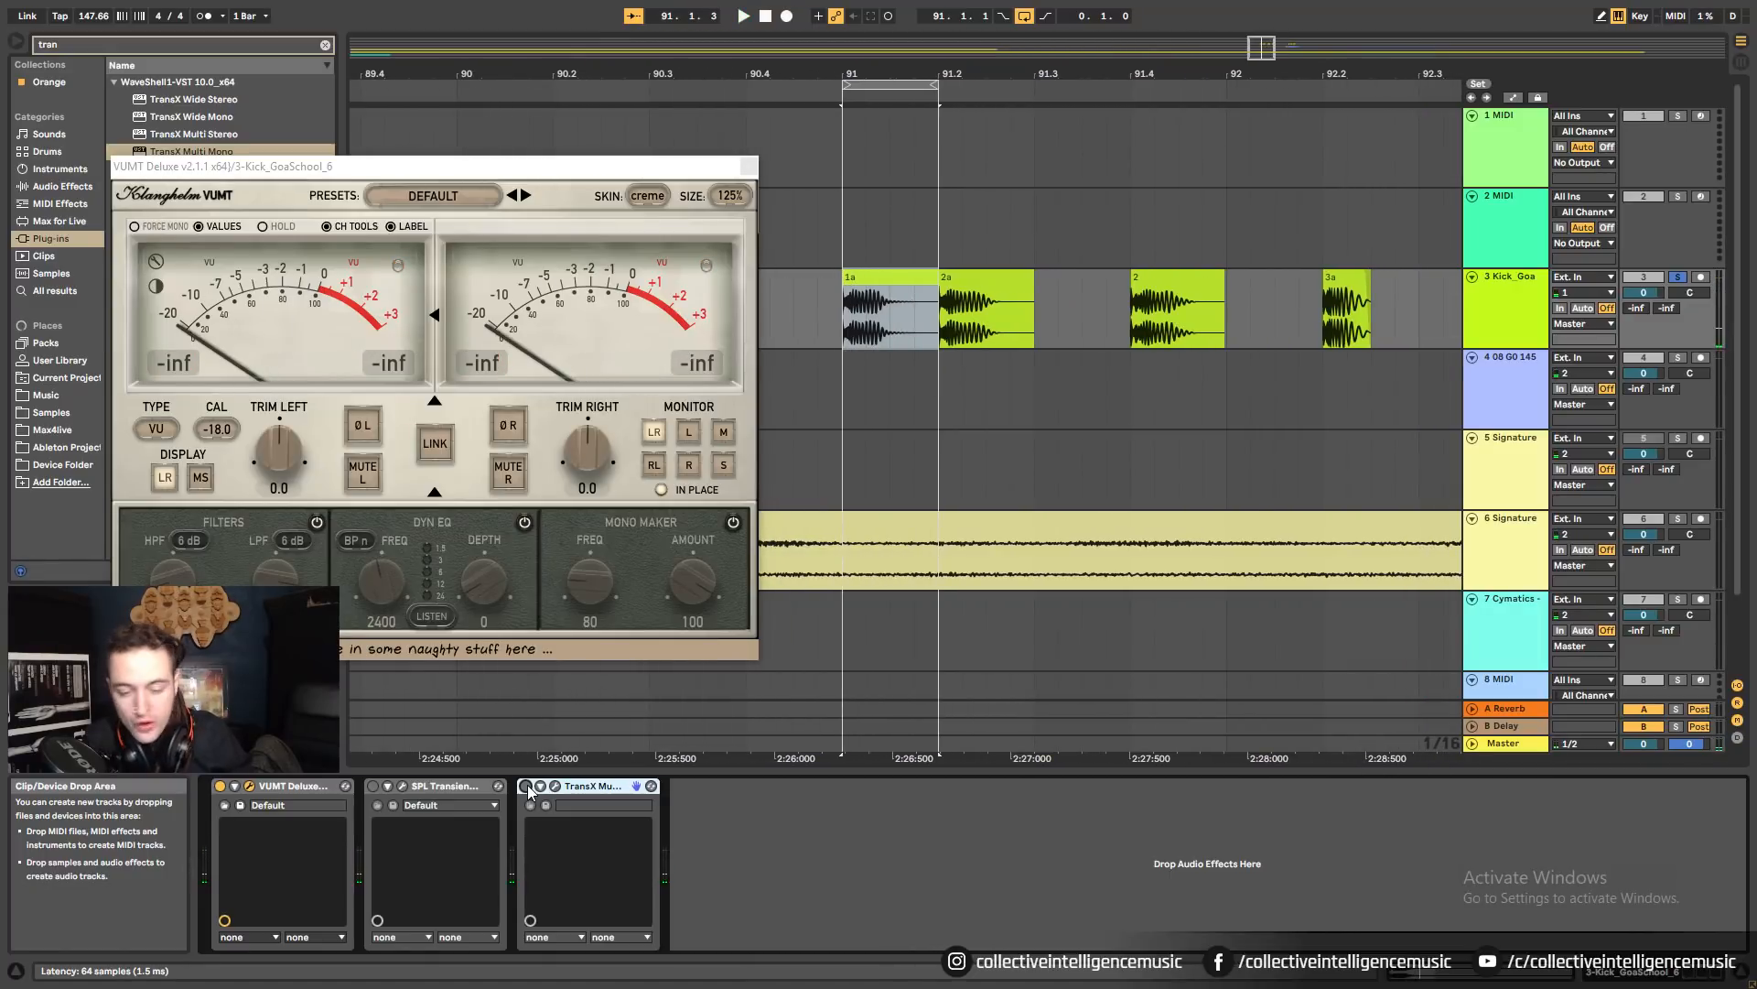
{"action": "key", "text": "alt+Tab"}
{"action": "key", "text": "alt+Tab"}
{"action": "key", "text": "alt+Tab"}
{"action": "key", "text": "alt+Tab"}
{"action": "key", "text": "alt+Tab"}
{"action": "key", "text": "alt+Tab"}
{"action": "key", "text": "alt+Tab"}
{"action": "key", "text": "alt+Tab"}
{"action": "key", "text": "alt+Tab"}
{"action": "key", "text": "alt+Tab"}
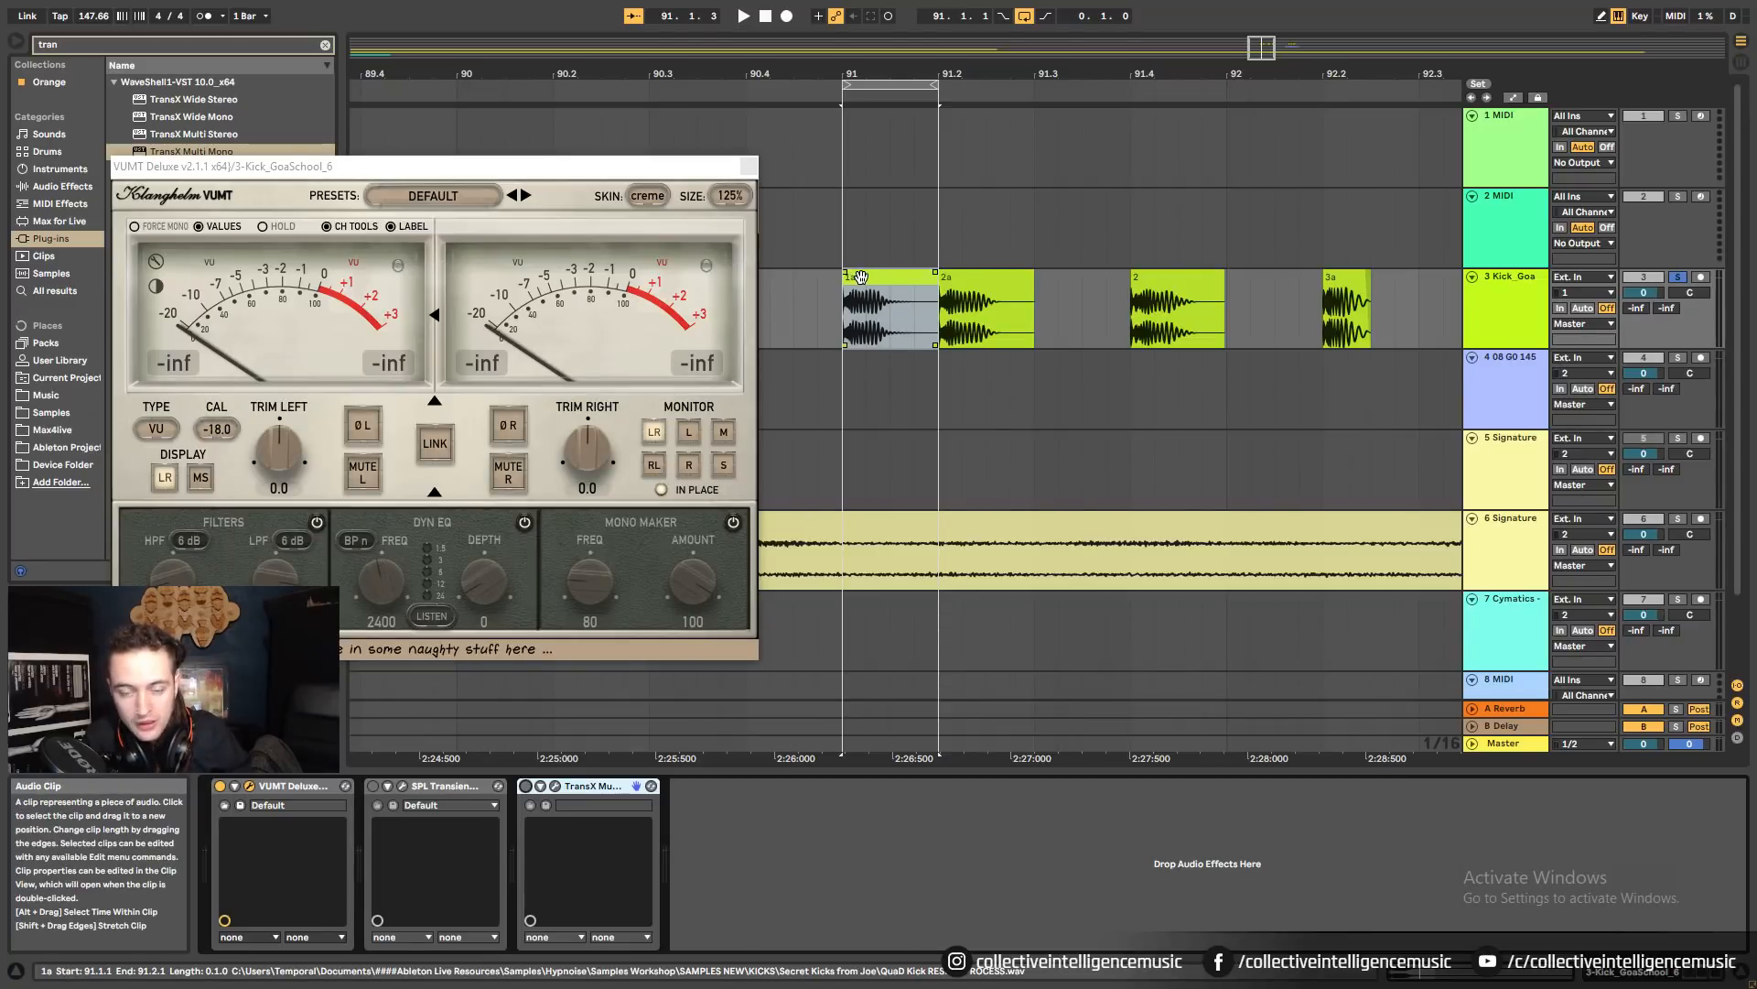
Insert a new audio track below the kick track and close the VUMT meter window.
{"action": "left_click", "coordinate": [958, 293]}
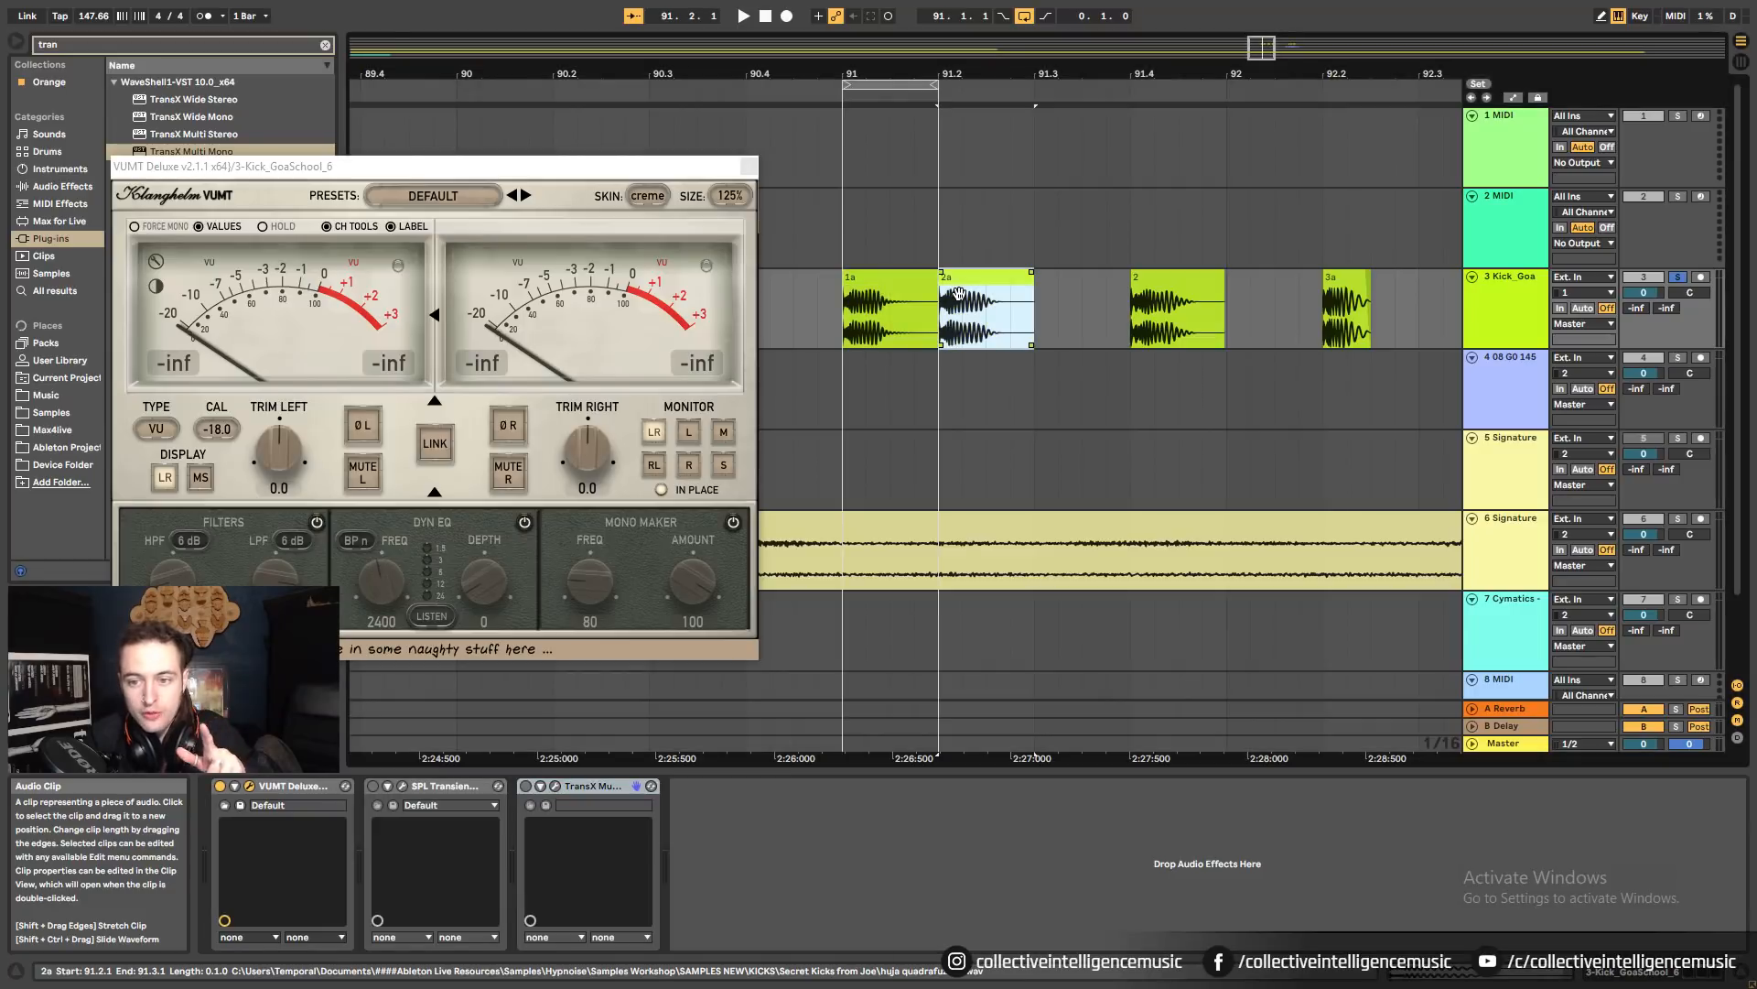
{"action": "left_click", "coordinate": [1151, 297]}
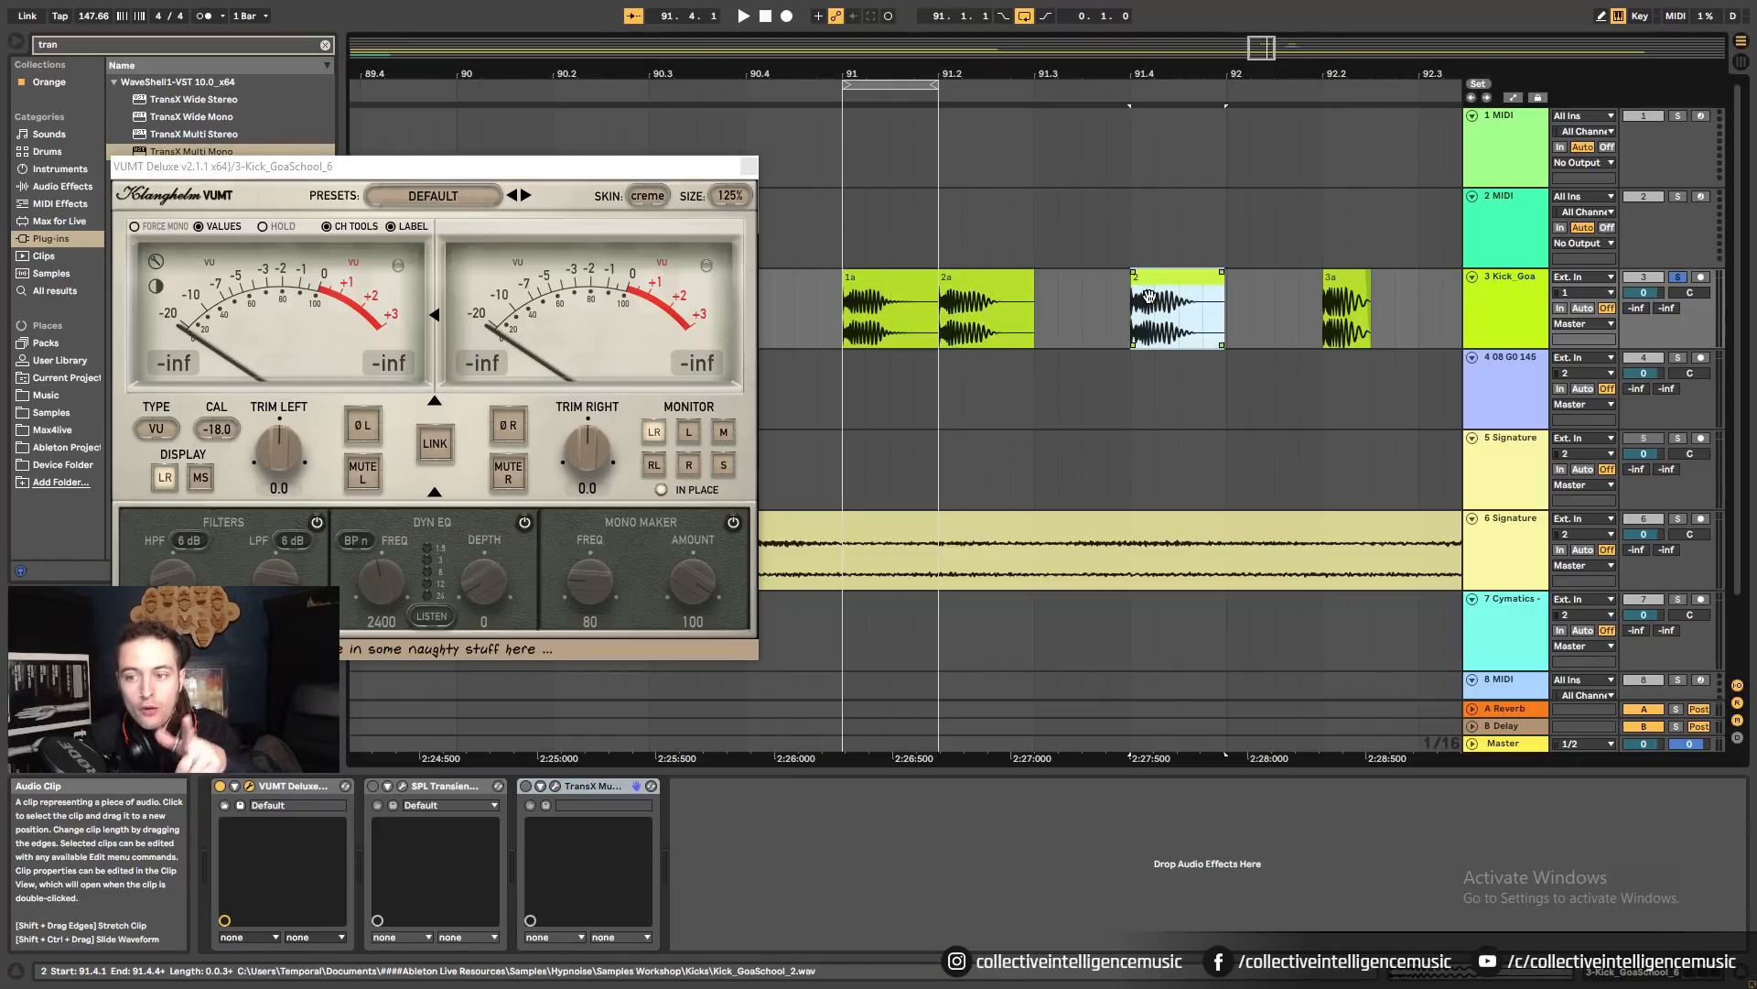
{"action": "left_click", "coordinate": [1349, 279]}
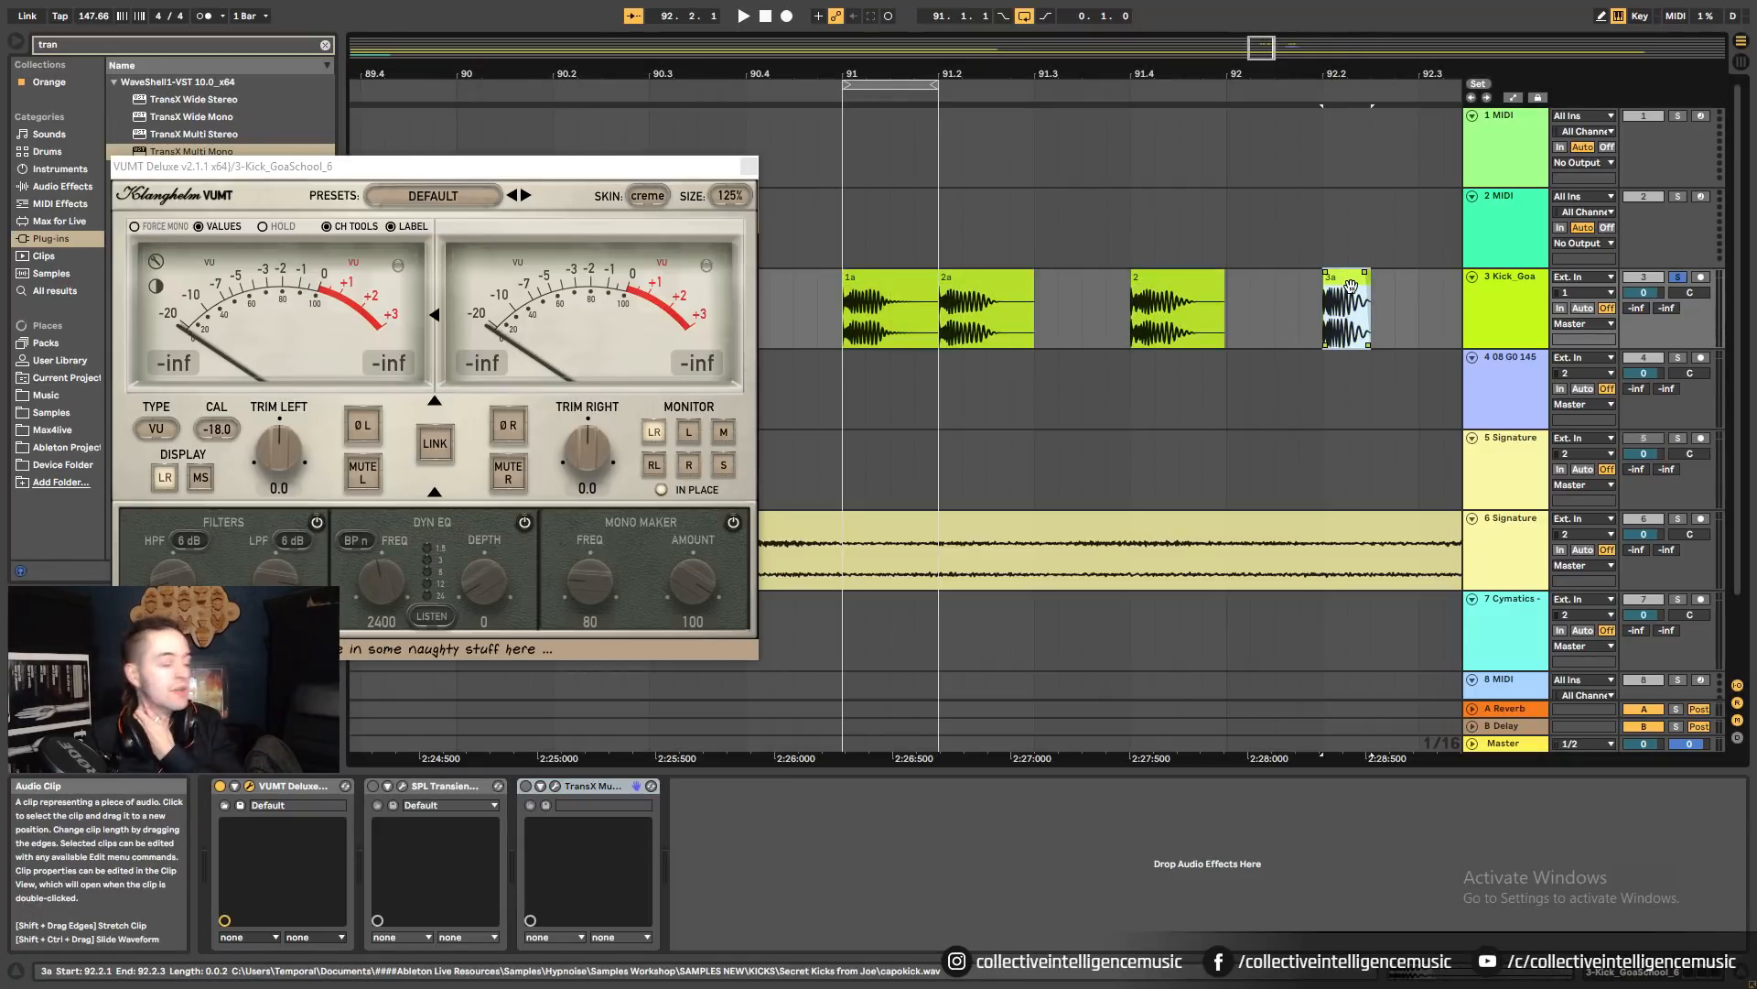
{"action": "right_click", "coordinate": [1507, 308]}
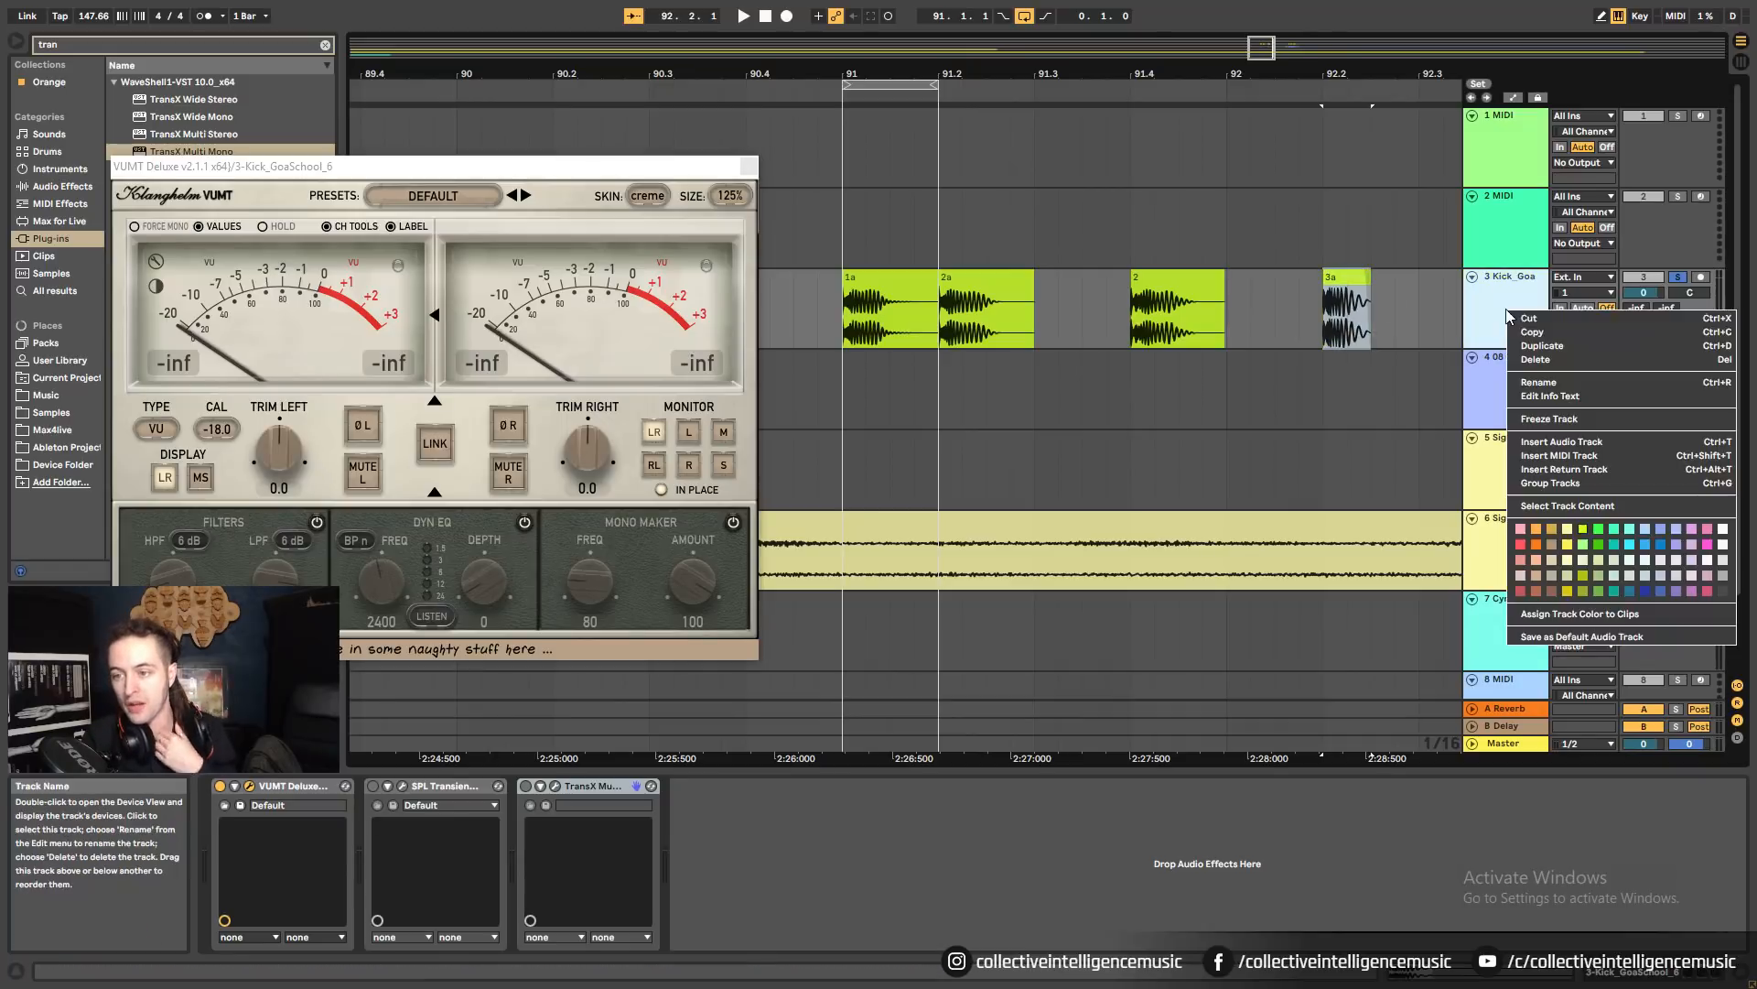
{"action": "left_click", "coordinate": [1558, 441]}
{"action": "left_click", "coordinate": [749, 167]}
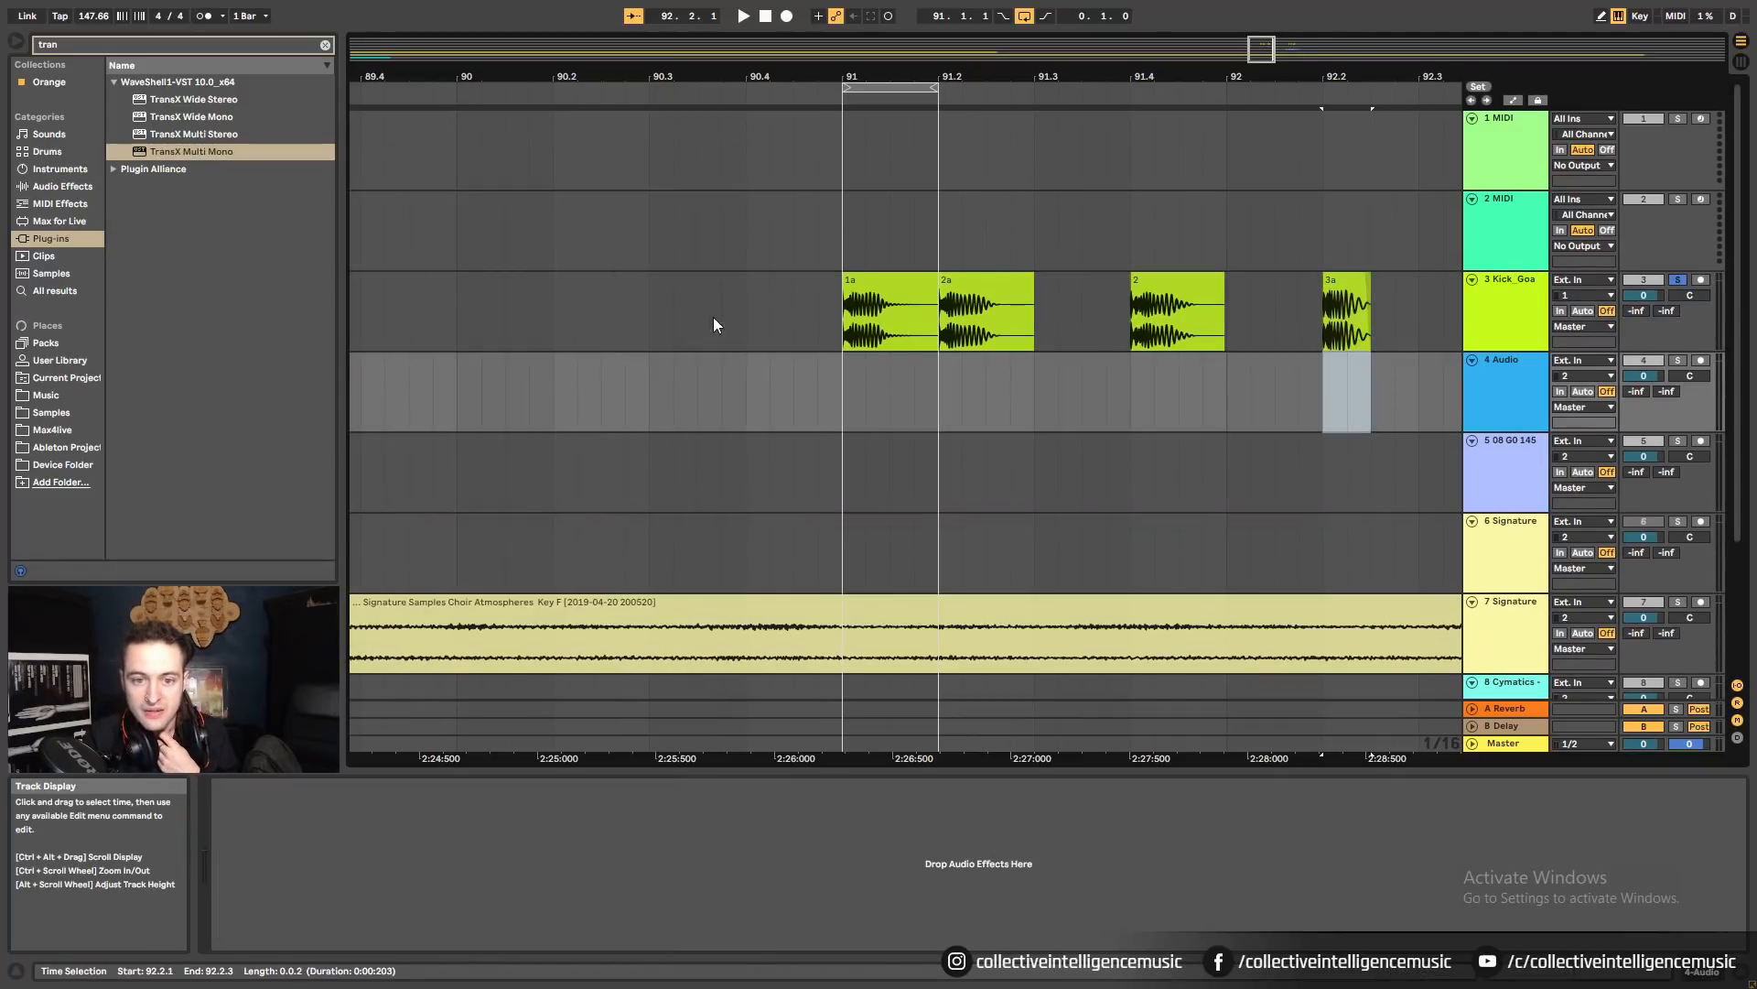
Move the 3a clip onto the new audio track, starting where the 2a clip ends, and set its gain to -3 dB.
{"action": "left_click", "coordinate": [1346, 311]}
{"action": "left_click_drag", "start_coordinate": [1344, 311], "coordinate": [1060, 394]}
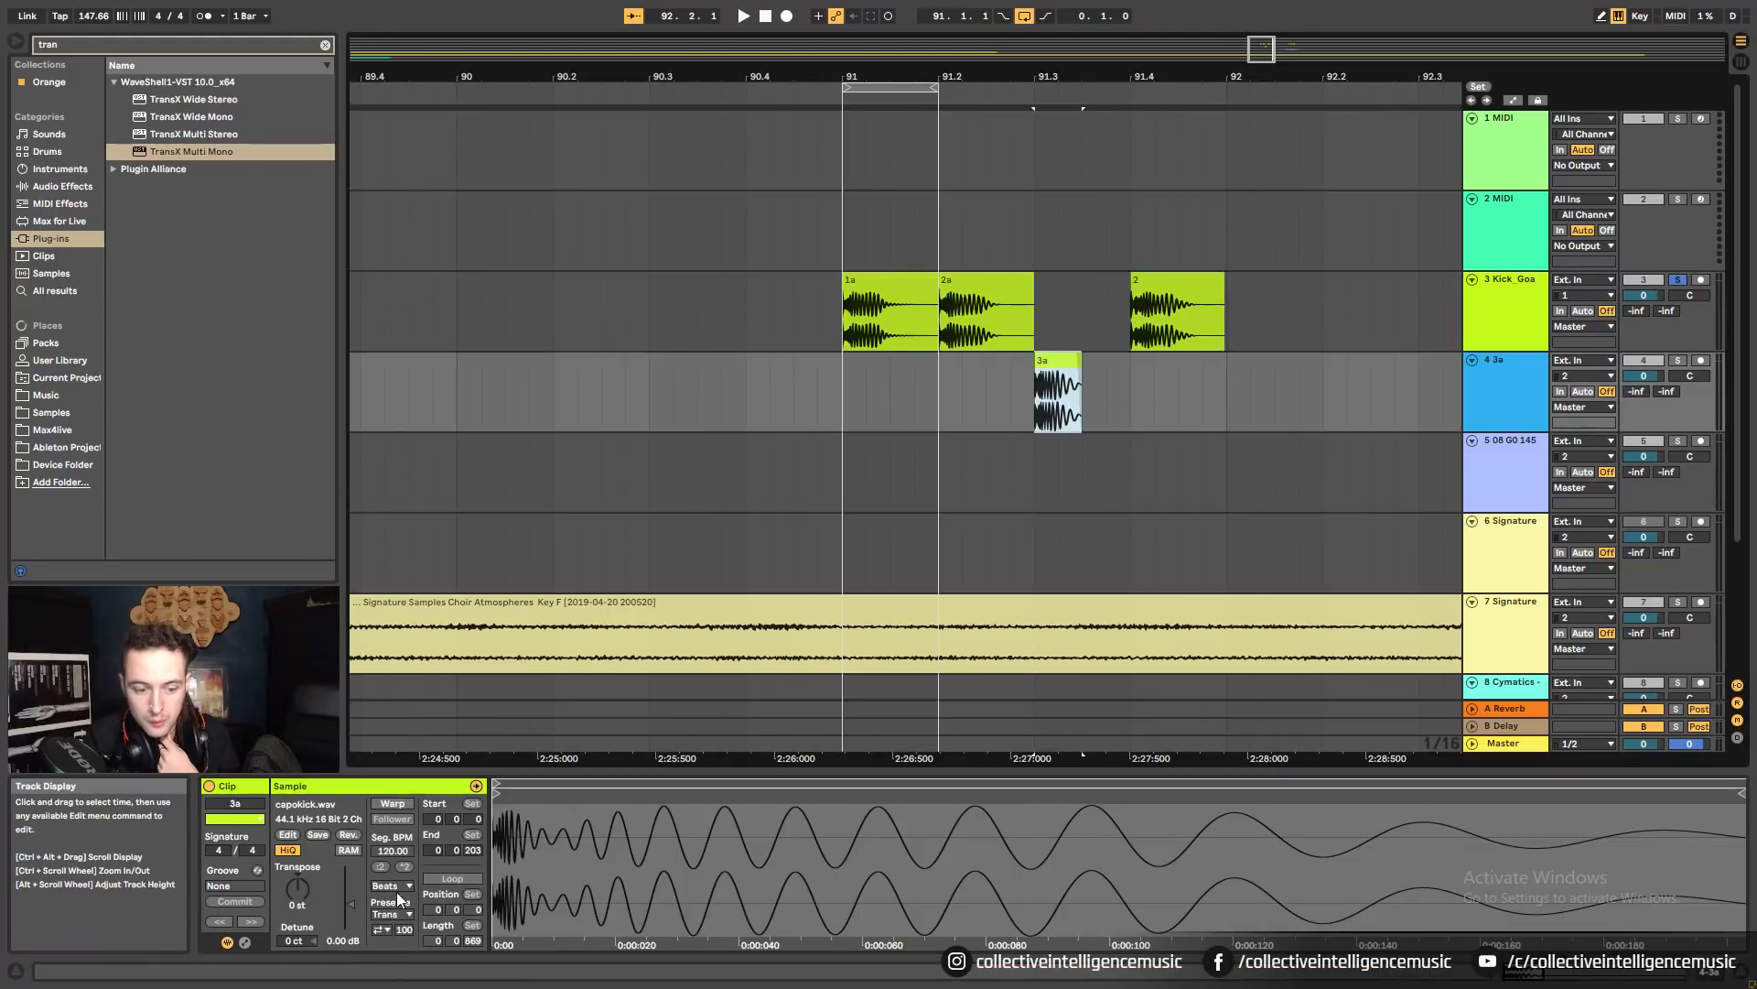
{"action": "left_click", "coordinate": [344, 937]}
{"action": "type", "text": "-3"}
{"action": "key", "text": "Return"}
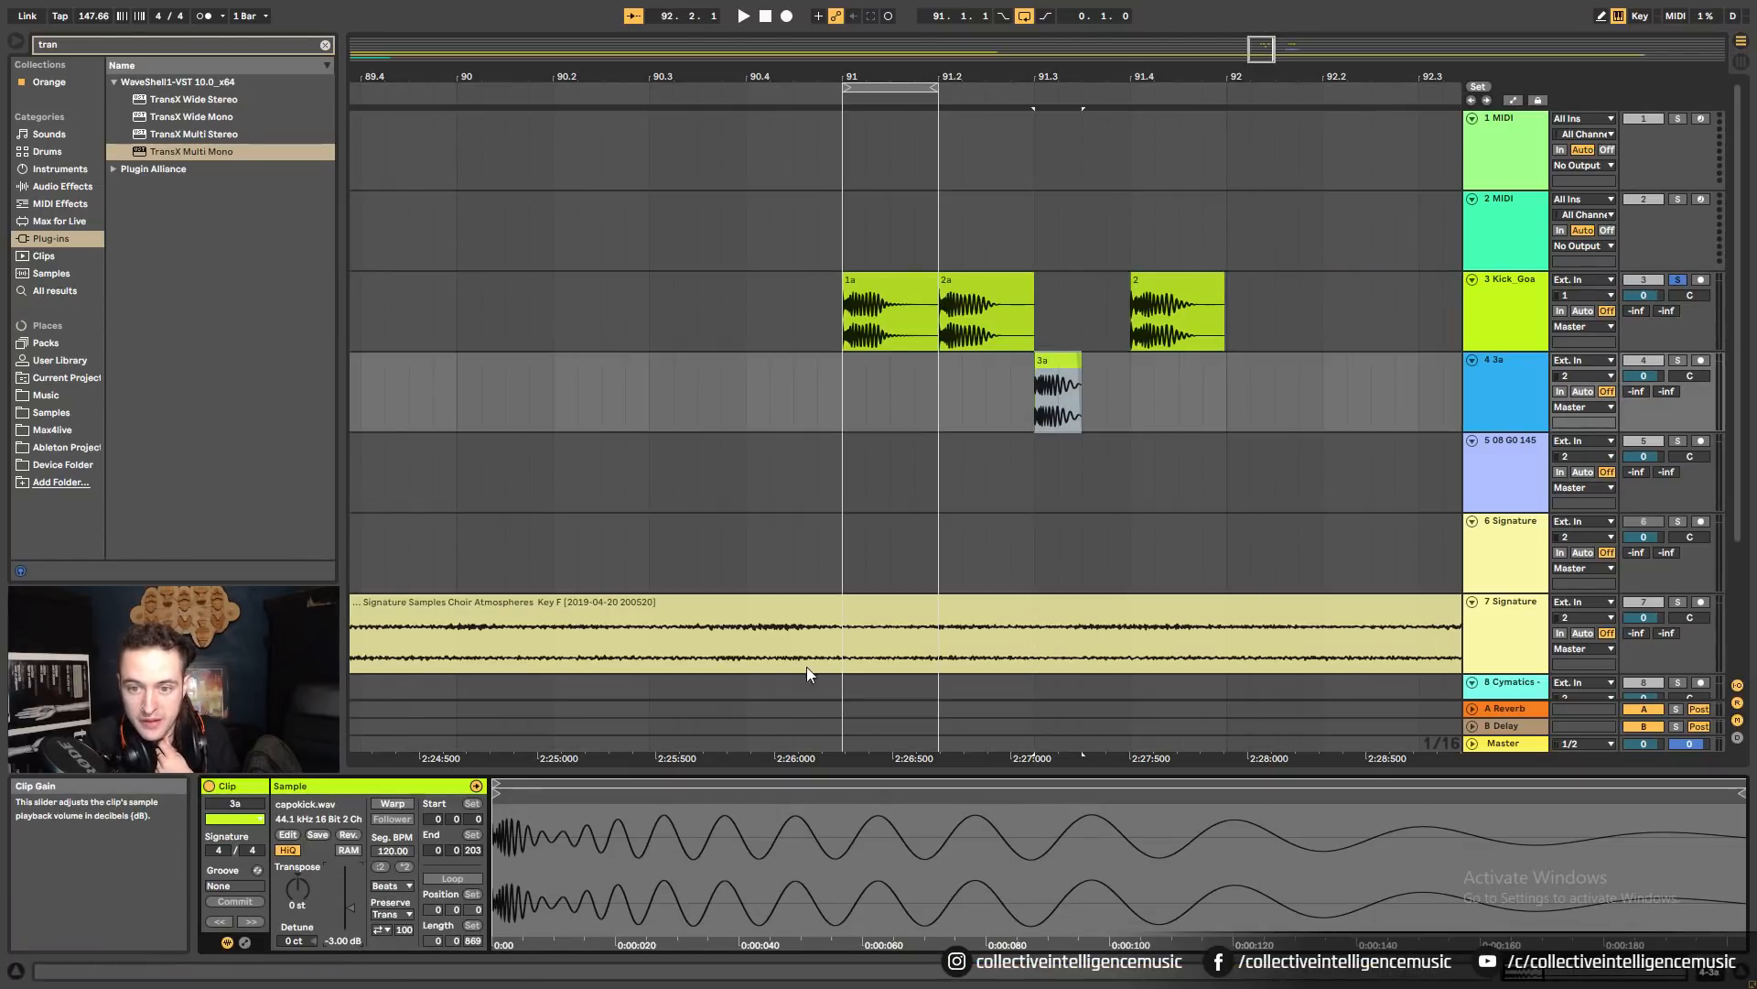
Move TransX Multi from the kick track's device chain onto the 3a track and activate it there.
{"action": "left_click", "coordinate": [1468, 321]}
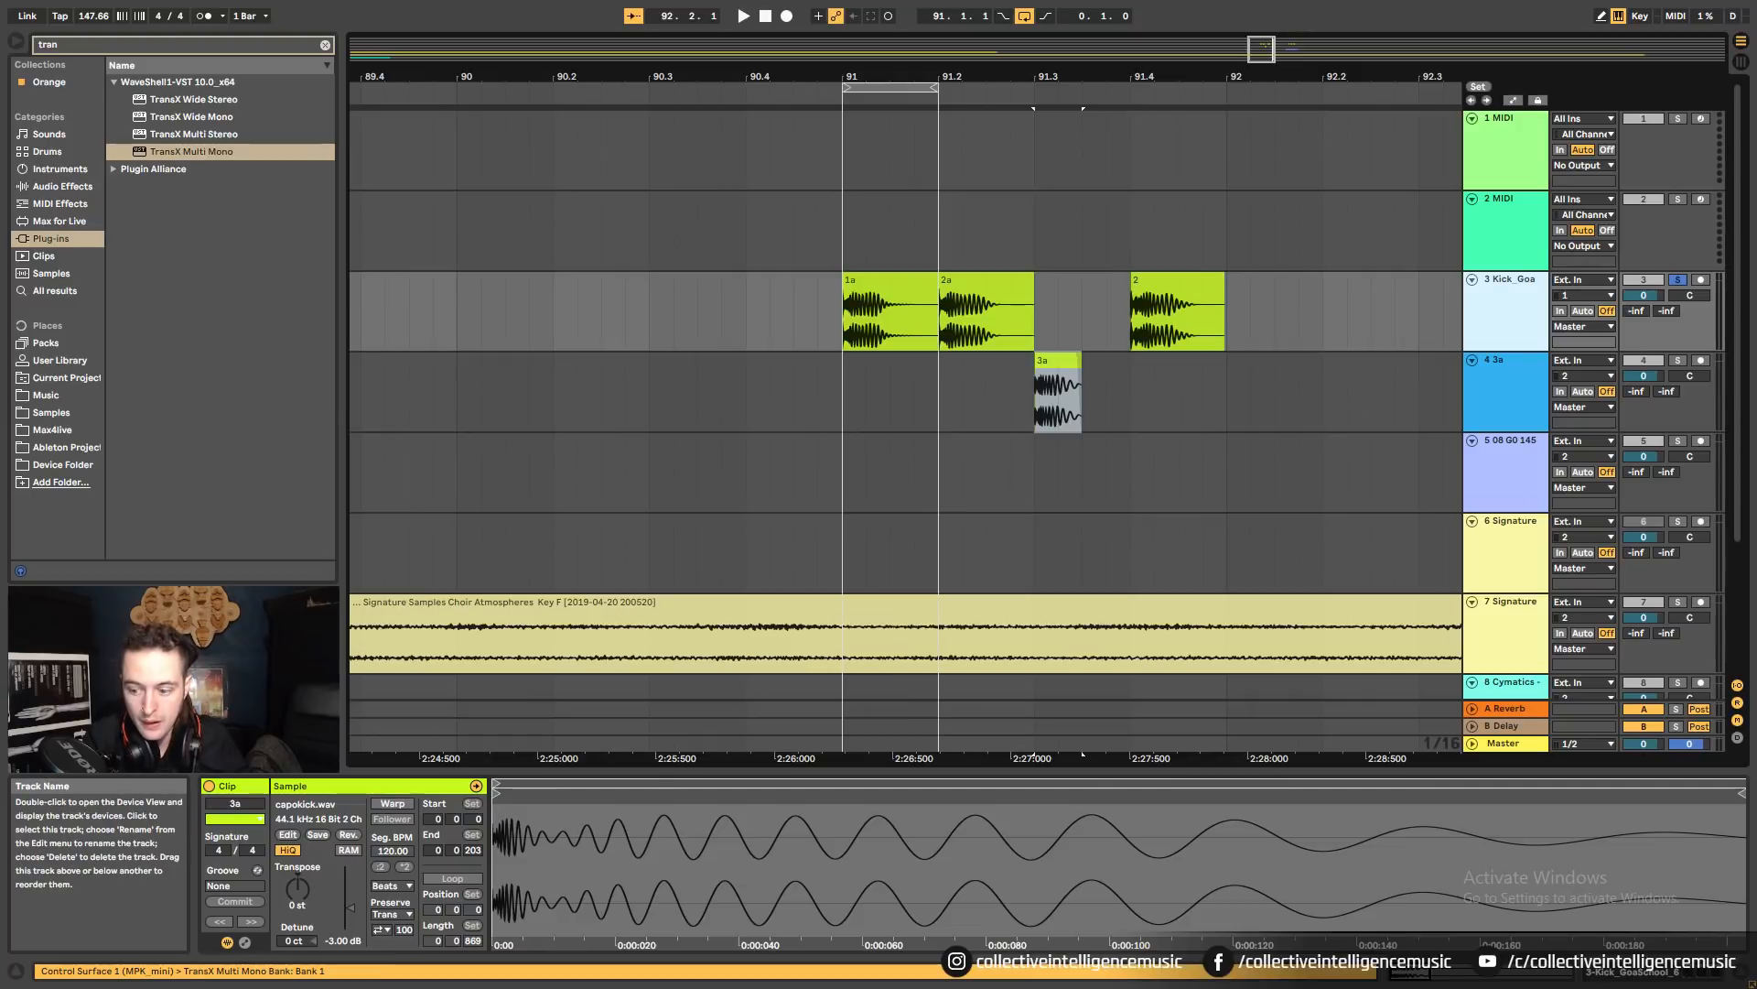
{"action": "double_click", "coordinate": [1470, 320]}
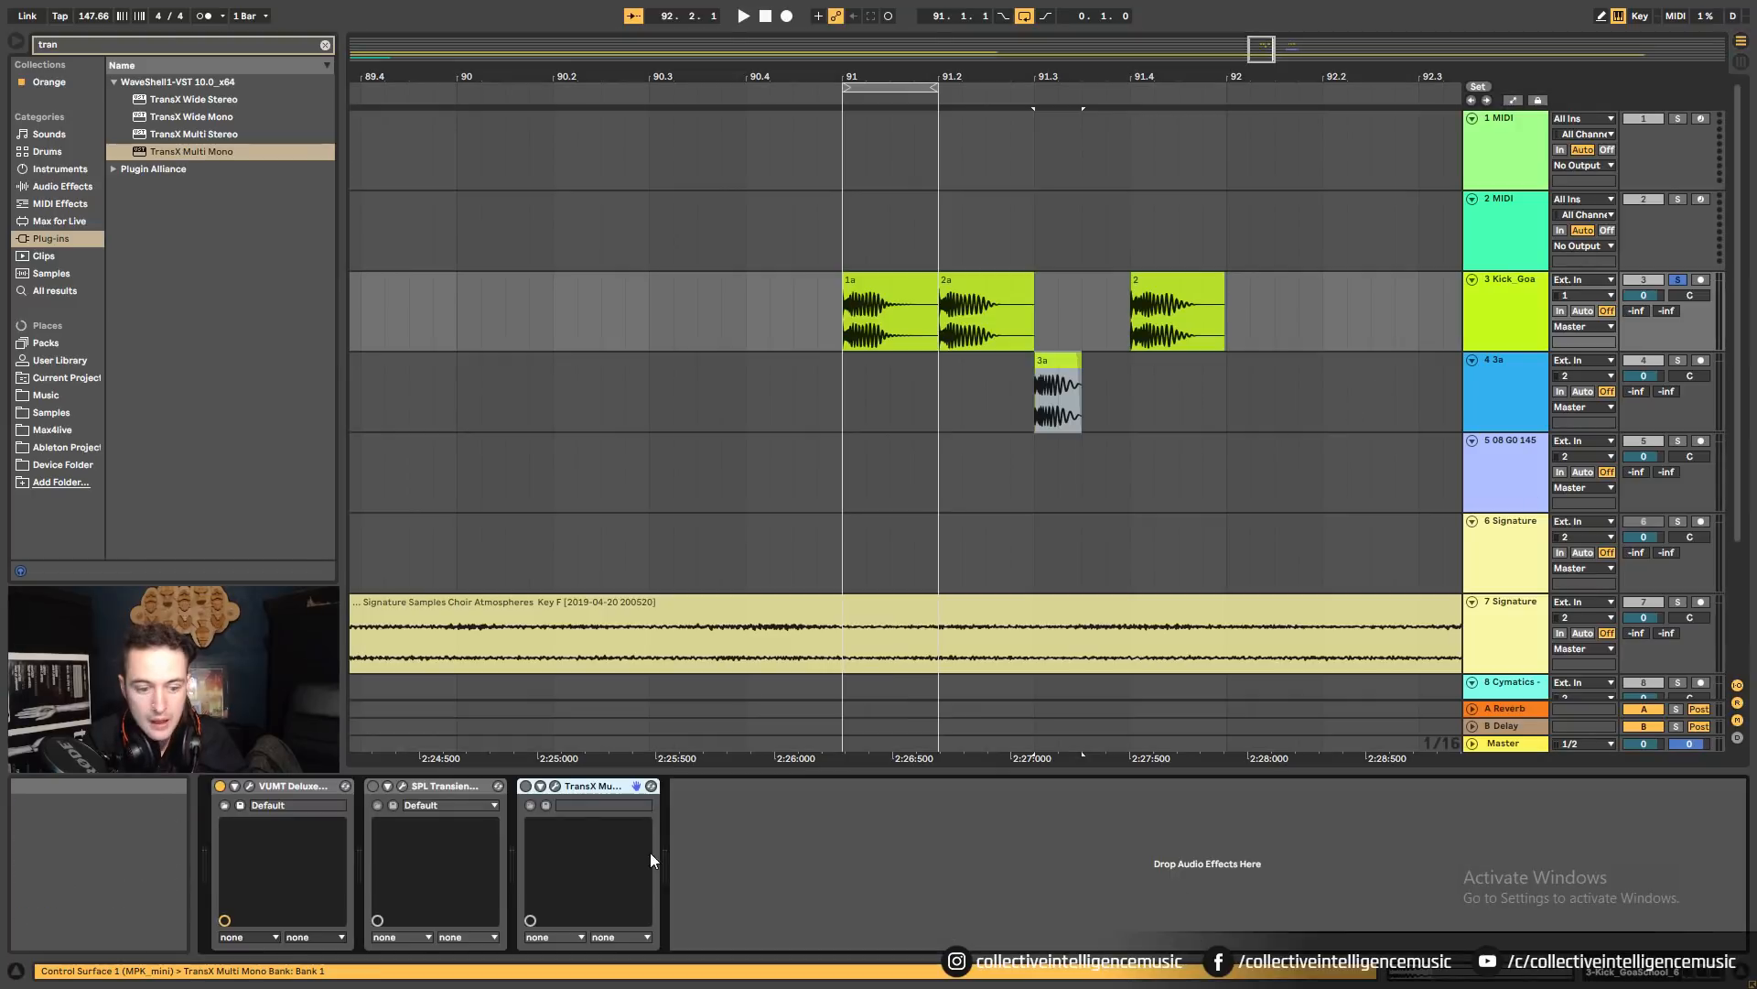
{"action": "left_click", "coordinate": [1063, 388]}
Freeze and flatten the 3a track to render TransX Multi into the clip.
{"action": "right_click", "coordinate": [1504, 392]}
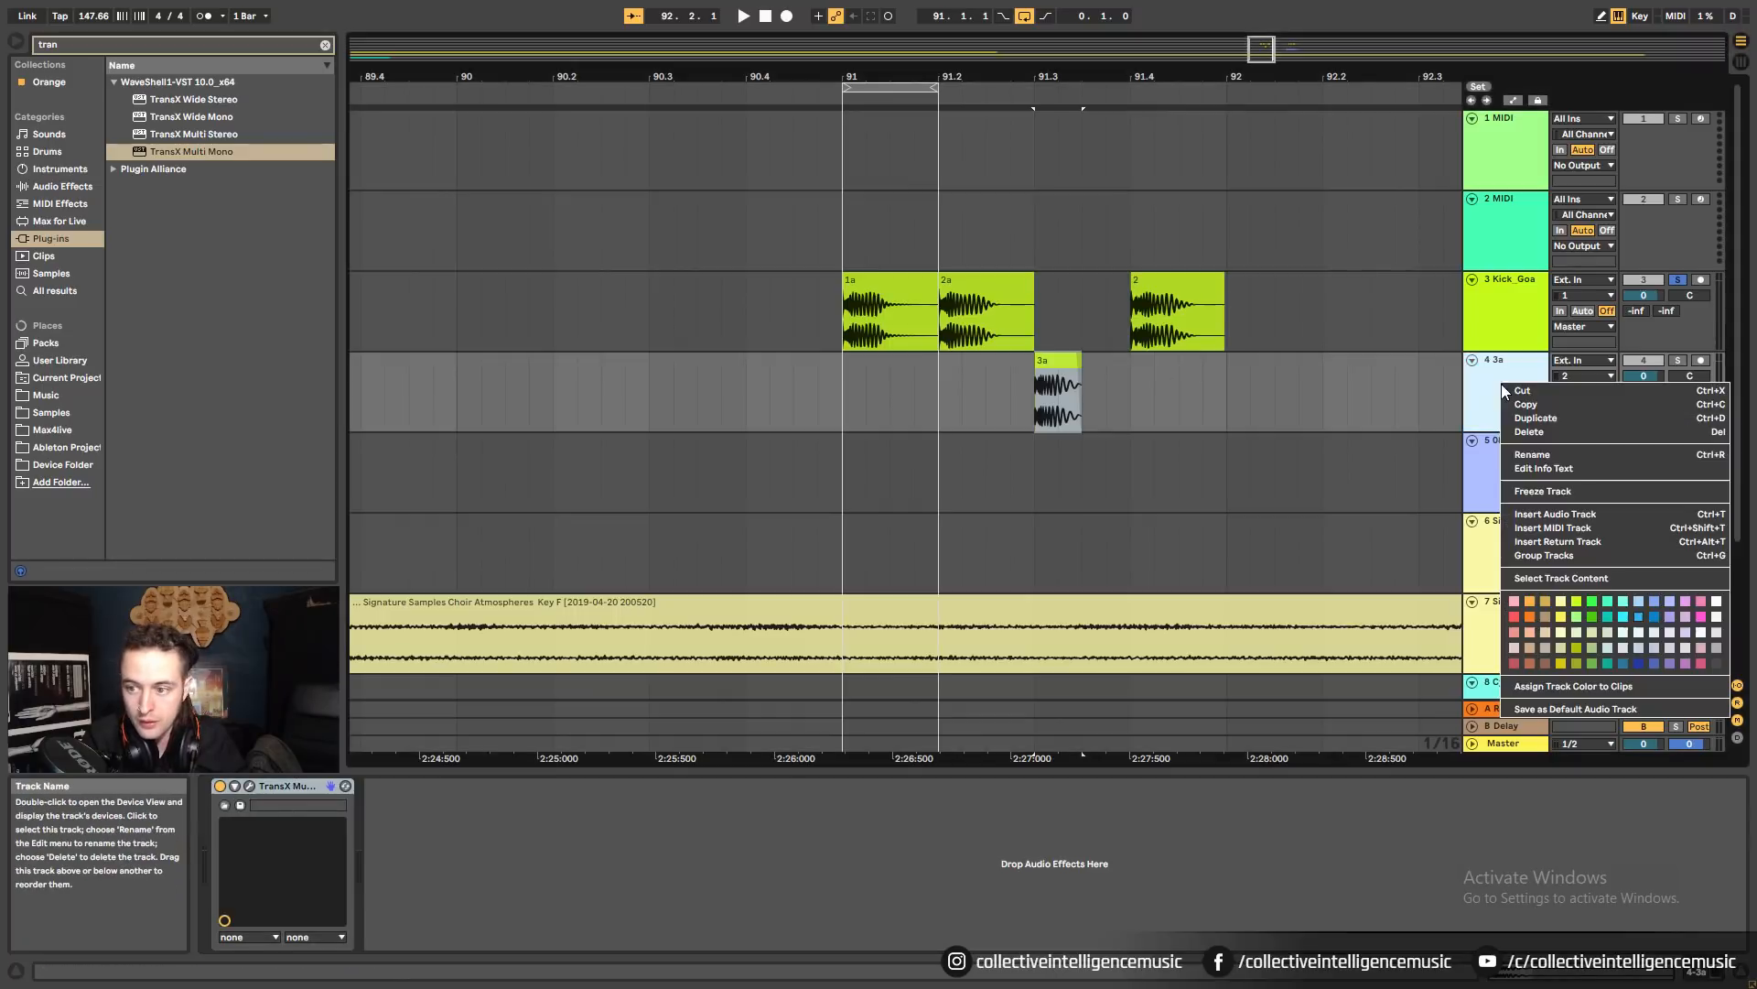
{"action": "left_click", "coordinate": [1546, 491]}
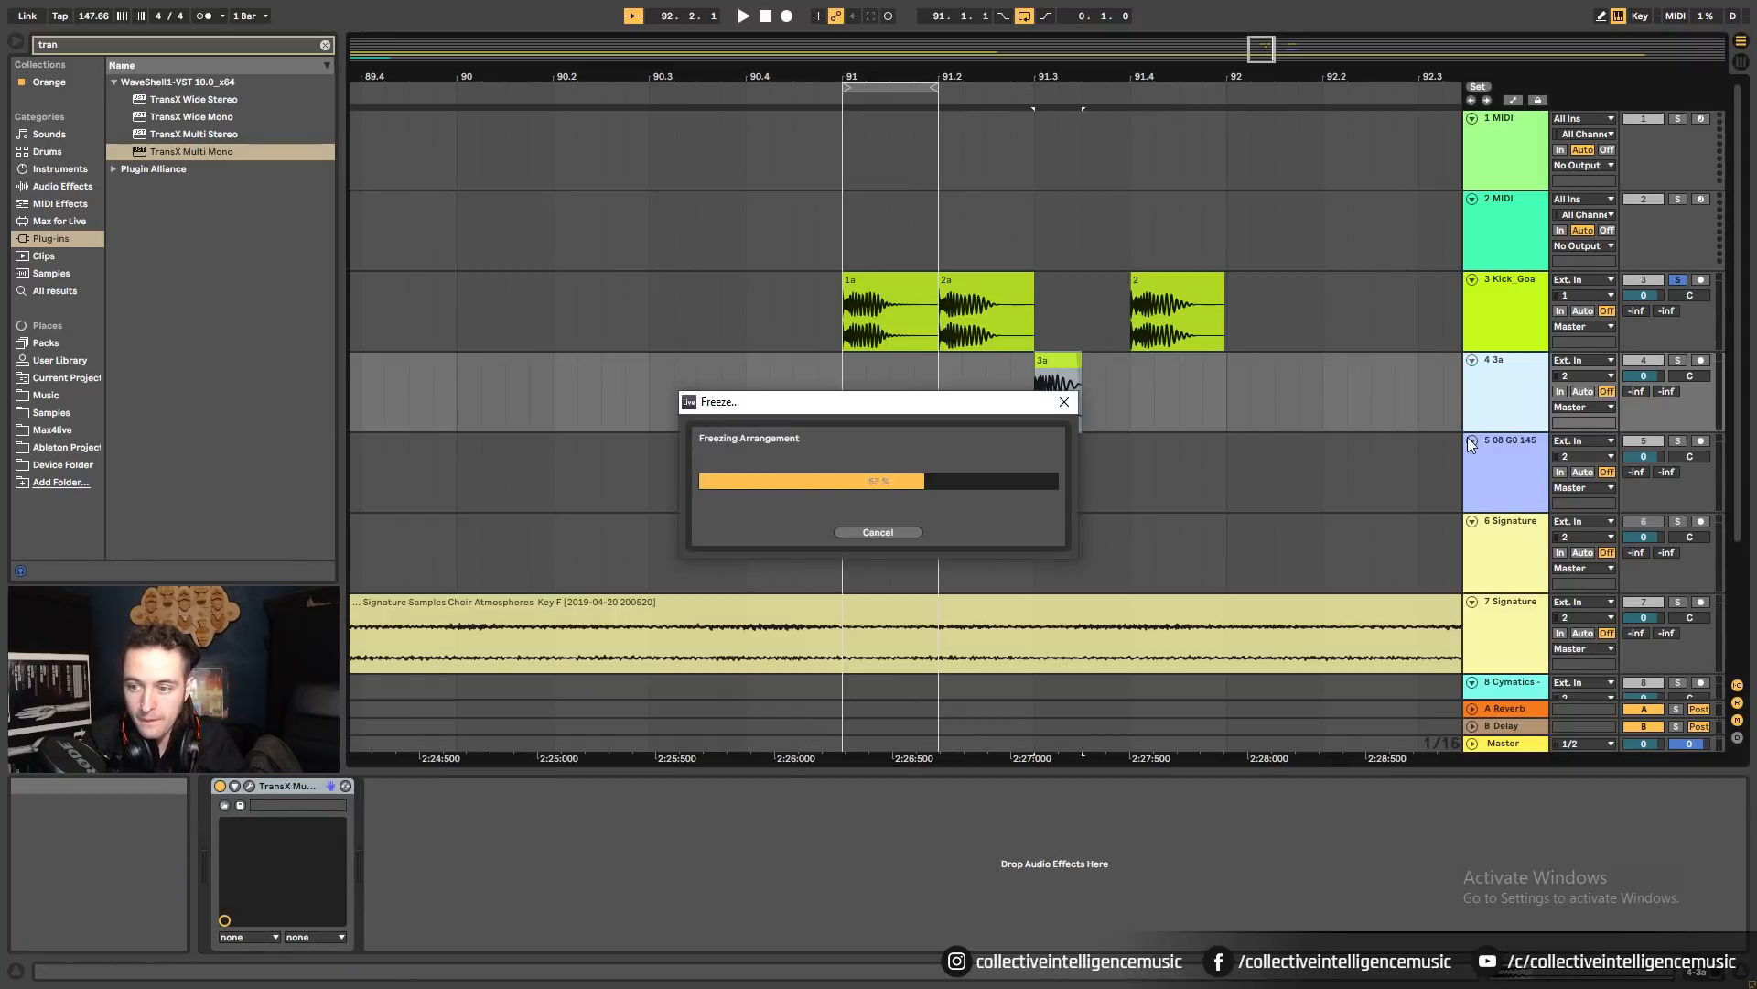
{"action": "right_click", "coordinate": [1512, 380]}
{"action": "left_click", "coordinate": [1545, 504]}
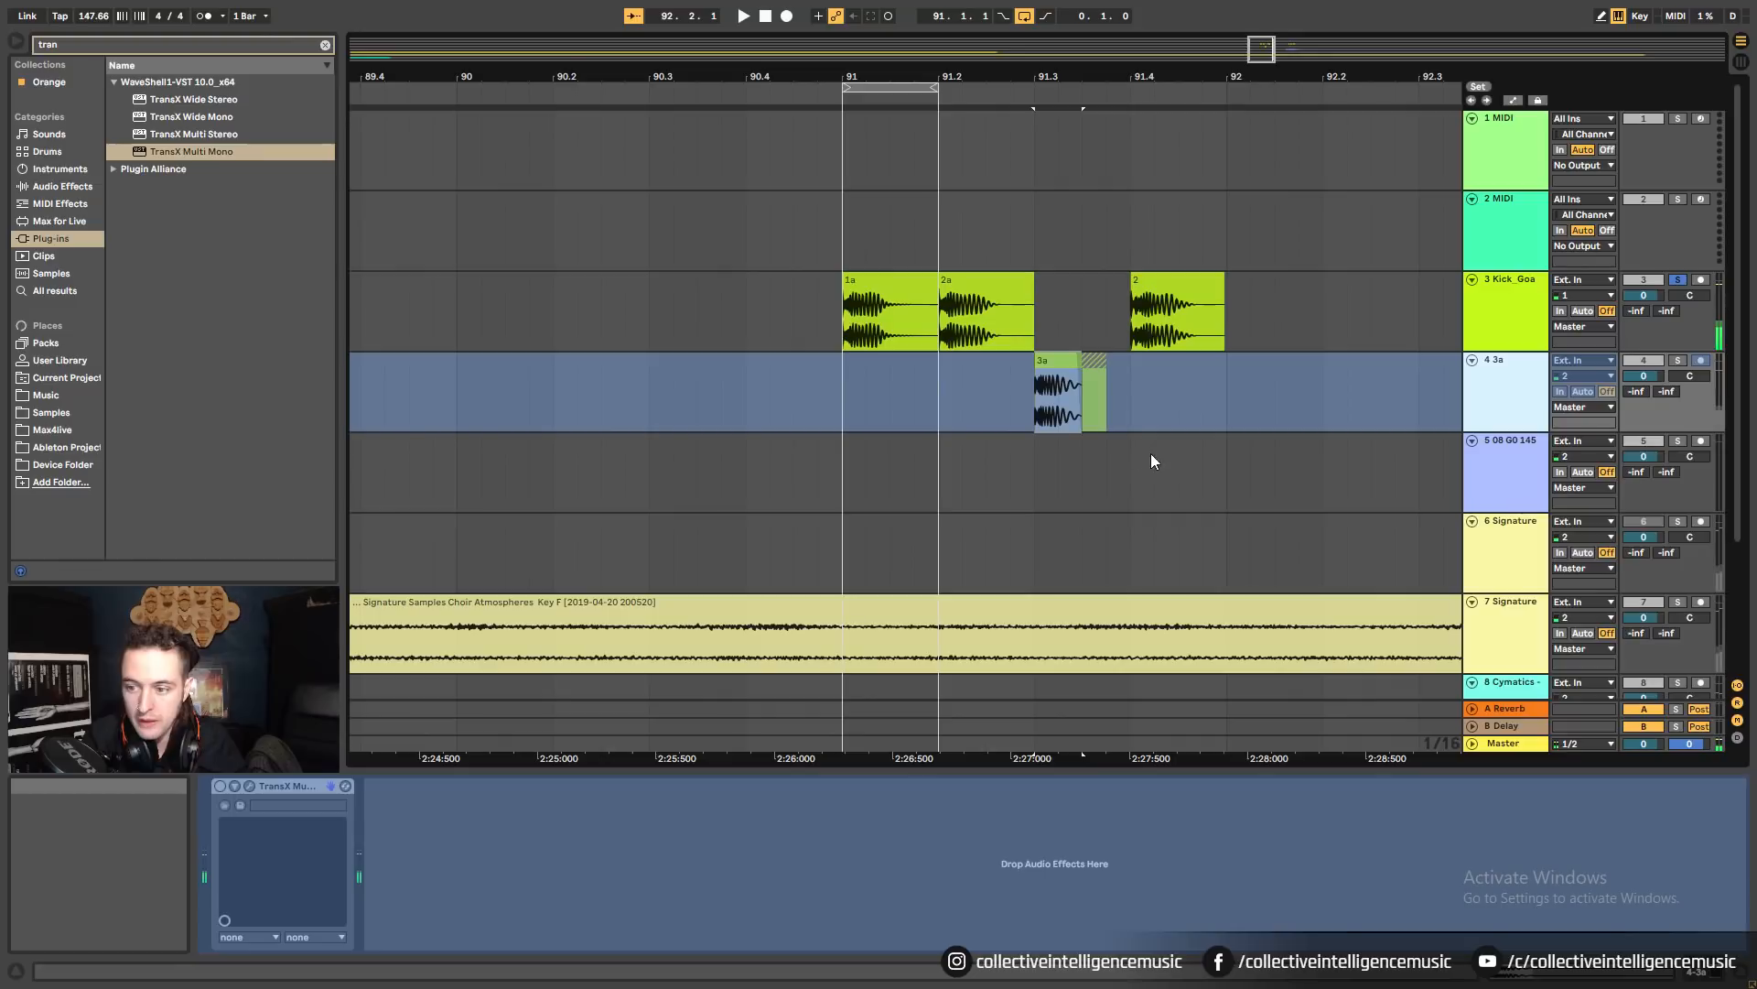
Extend the rendered 3a clip over its freeze tail and move it up to the kick track, directly after the 2a clip.
{"action": "left_click", "coordinate": [1053, 361]}
{"action": "left_click_drag", "start_coordinate": [1065, 78], "coordinate": [1065, 174]}
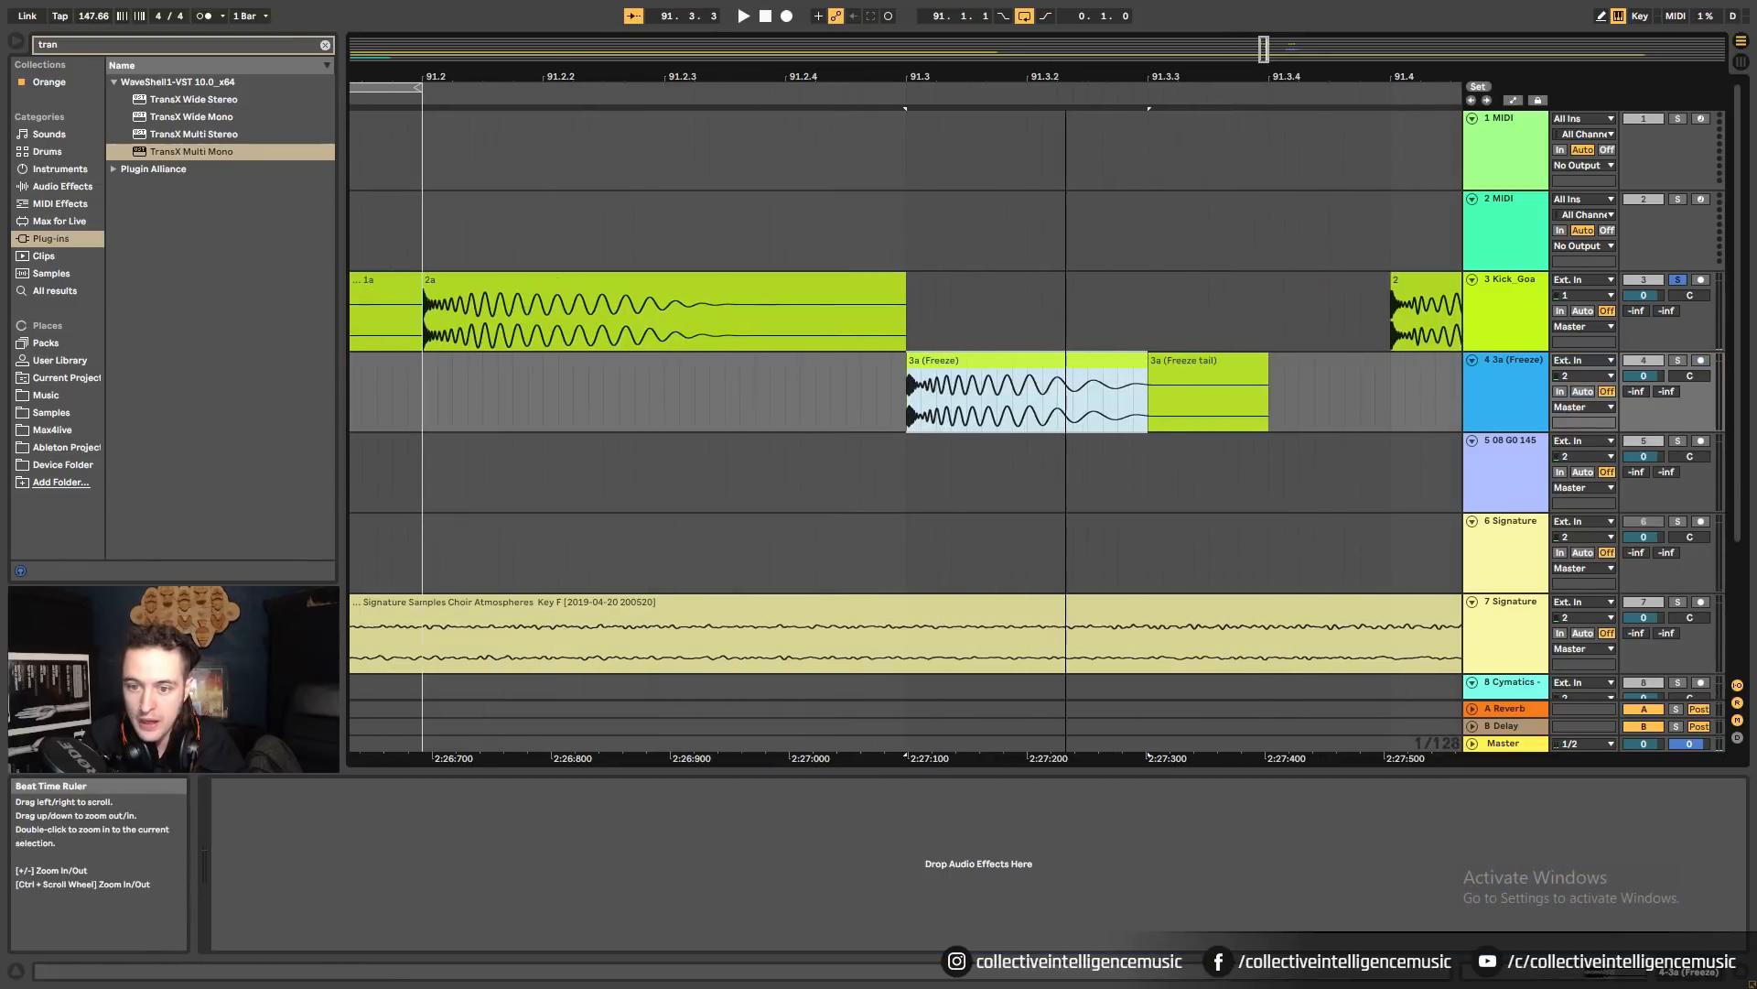
{"action": "left_click_drag", "start_coordinate": [1148, 384], "coordinate": [1284, 384]}
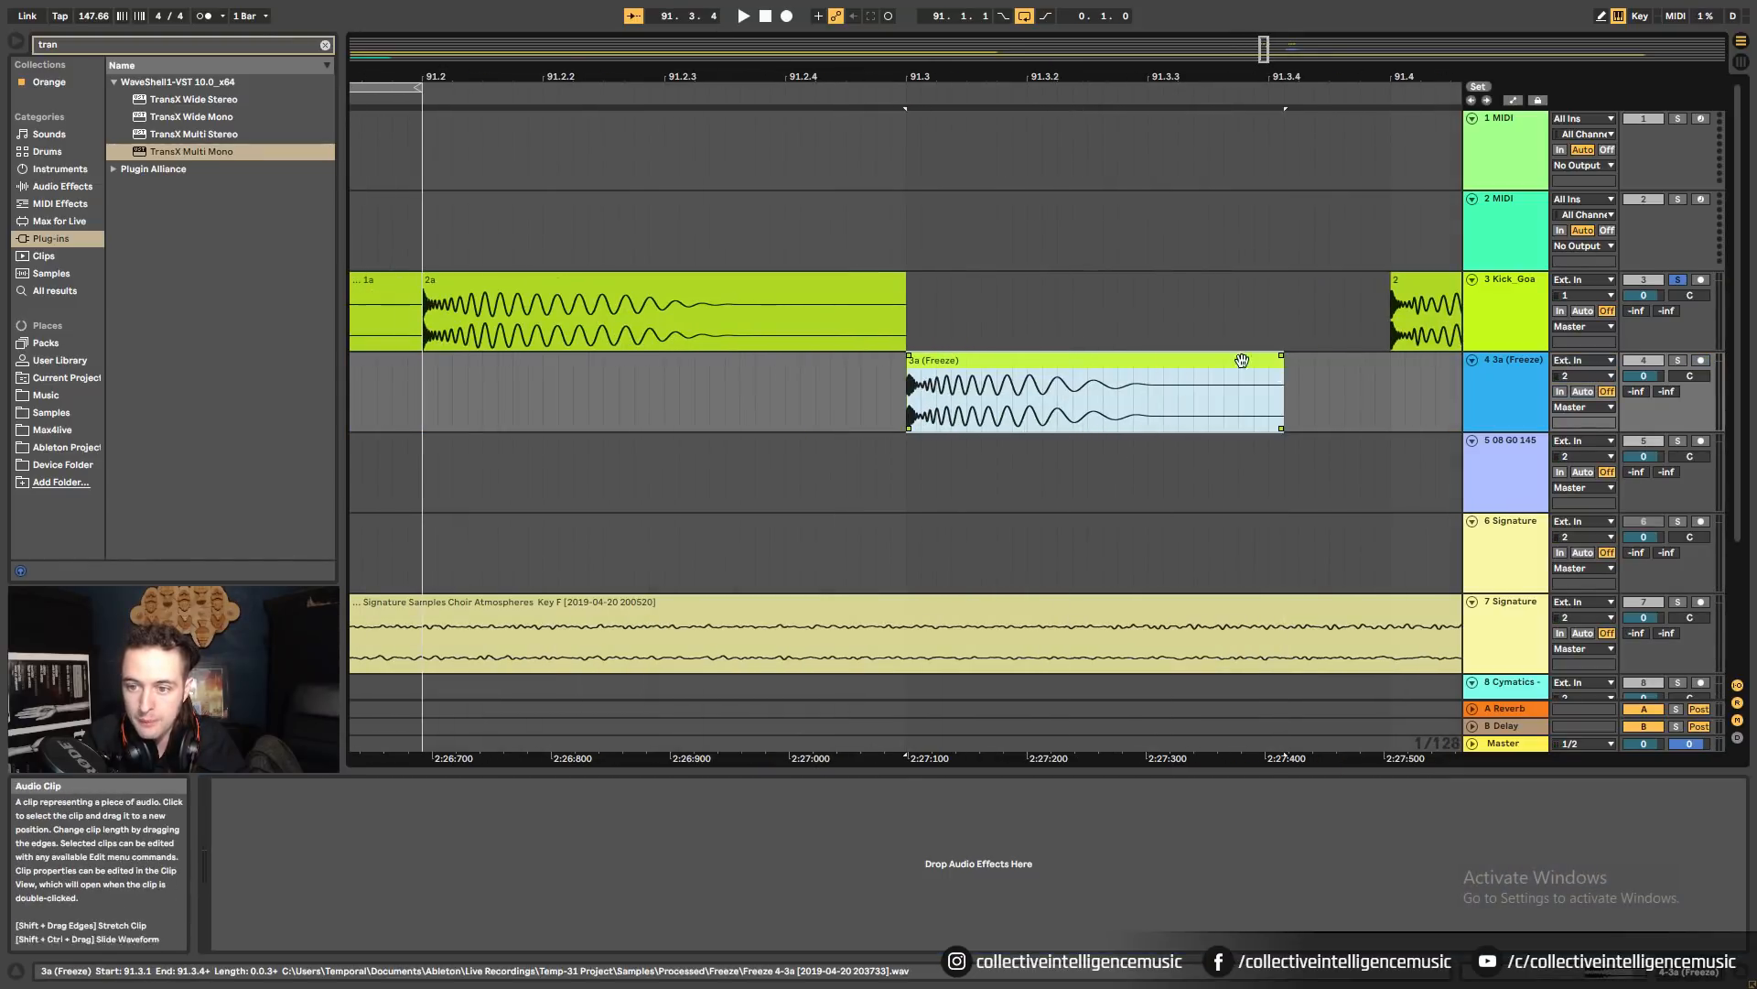
{"action": "left_click_drag", "start_coordinate": [988, 75], "coordinate": [1032, 22]}
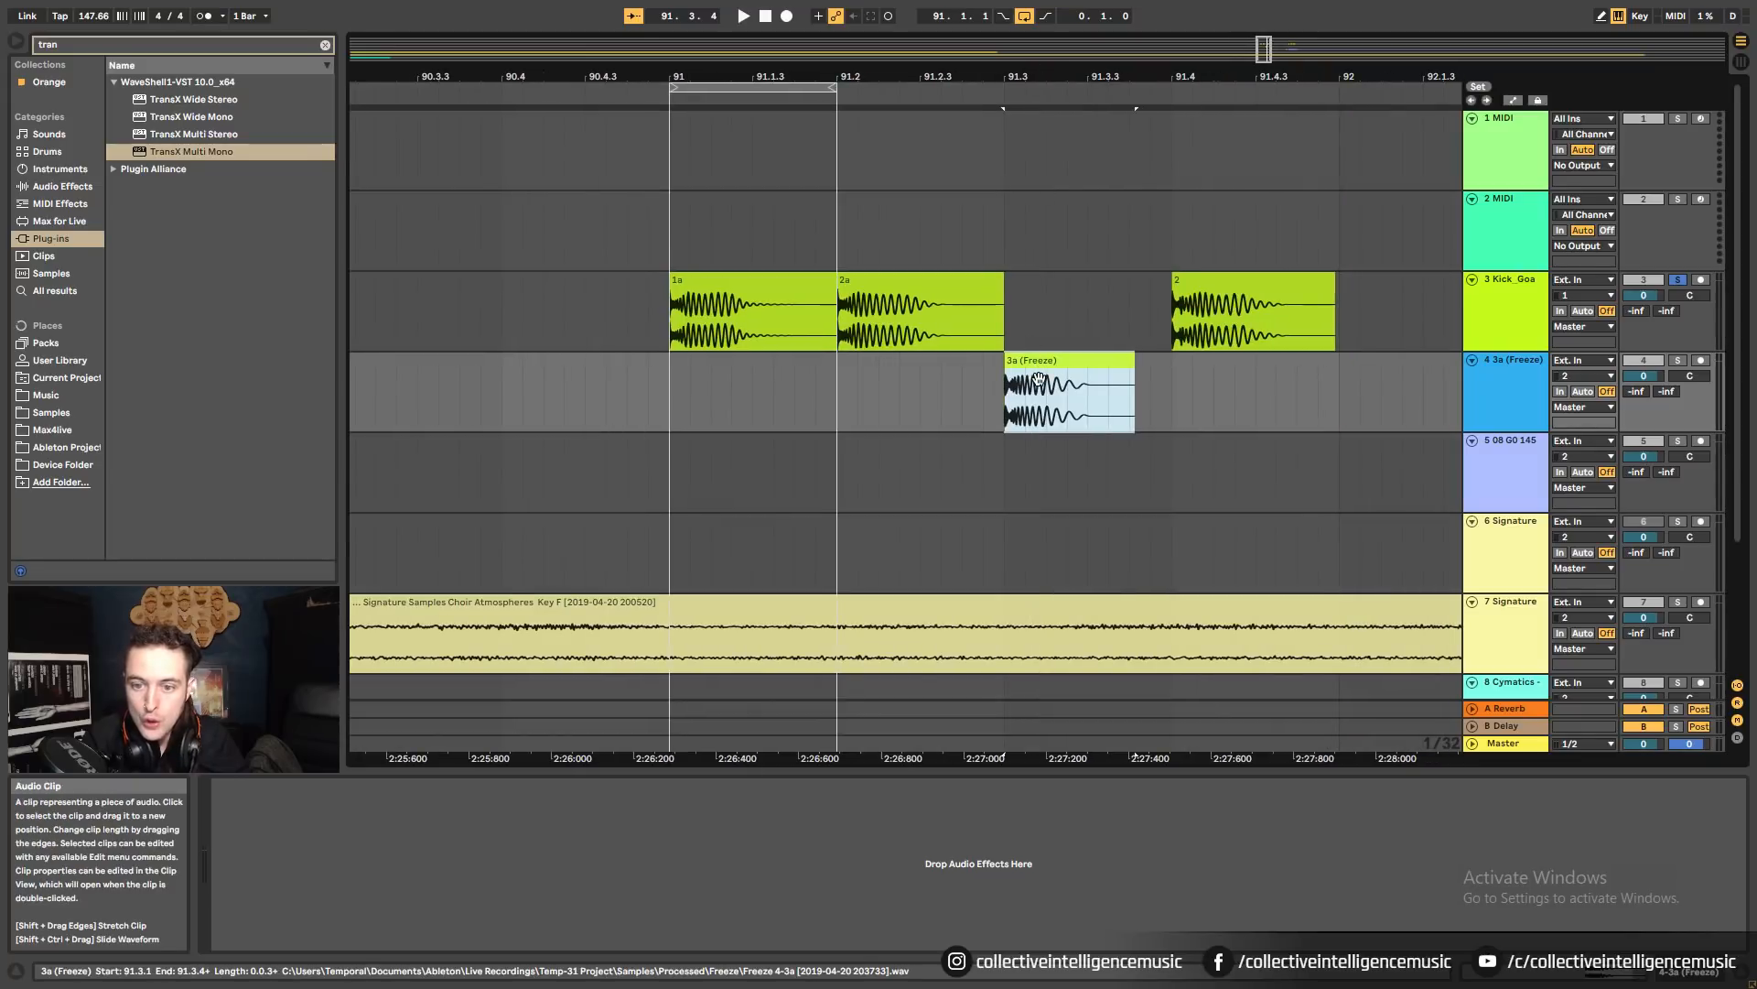
{"action": "left_click", "coordinate": [862, 291]}
{"action": "left_click_drag", "start_coordinate": [1039, 367], "coordinate": [1042, 295]}
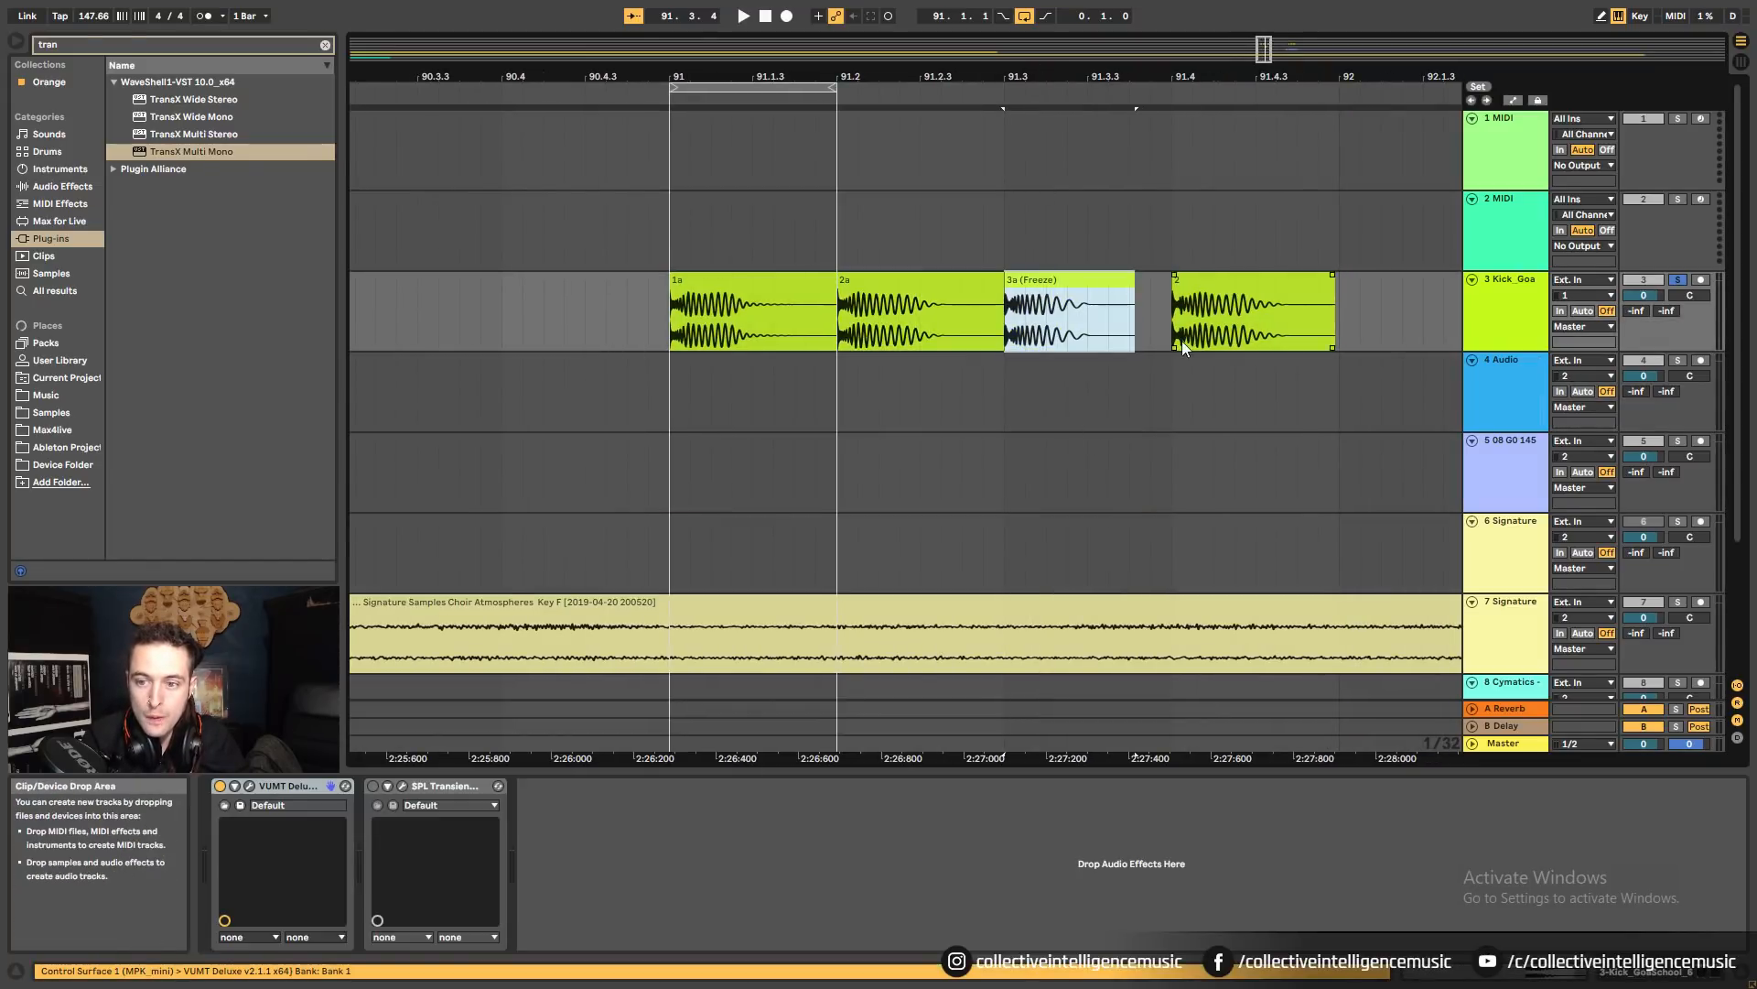
Select the 1a clip, turn off solo on the kick track and open its VUMT Deluxe meter.
{"action": "left_click", "coordinate": [783, 286]}
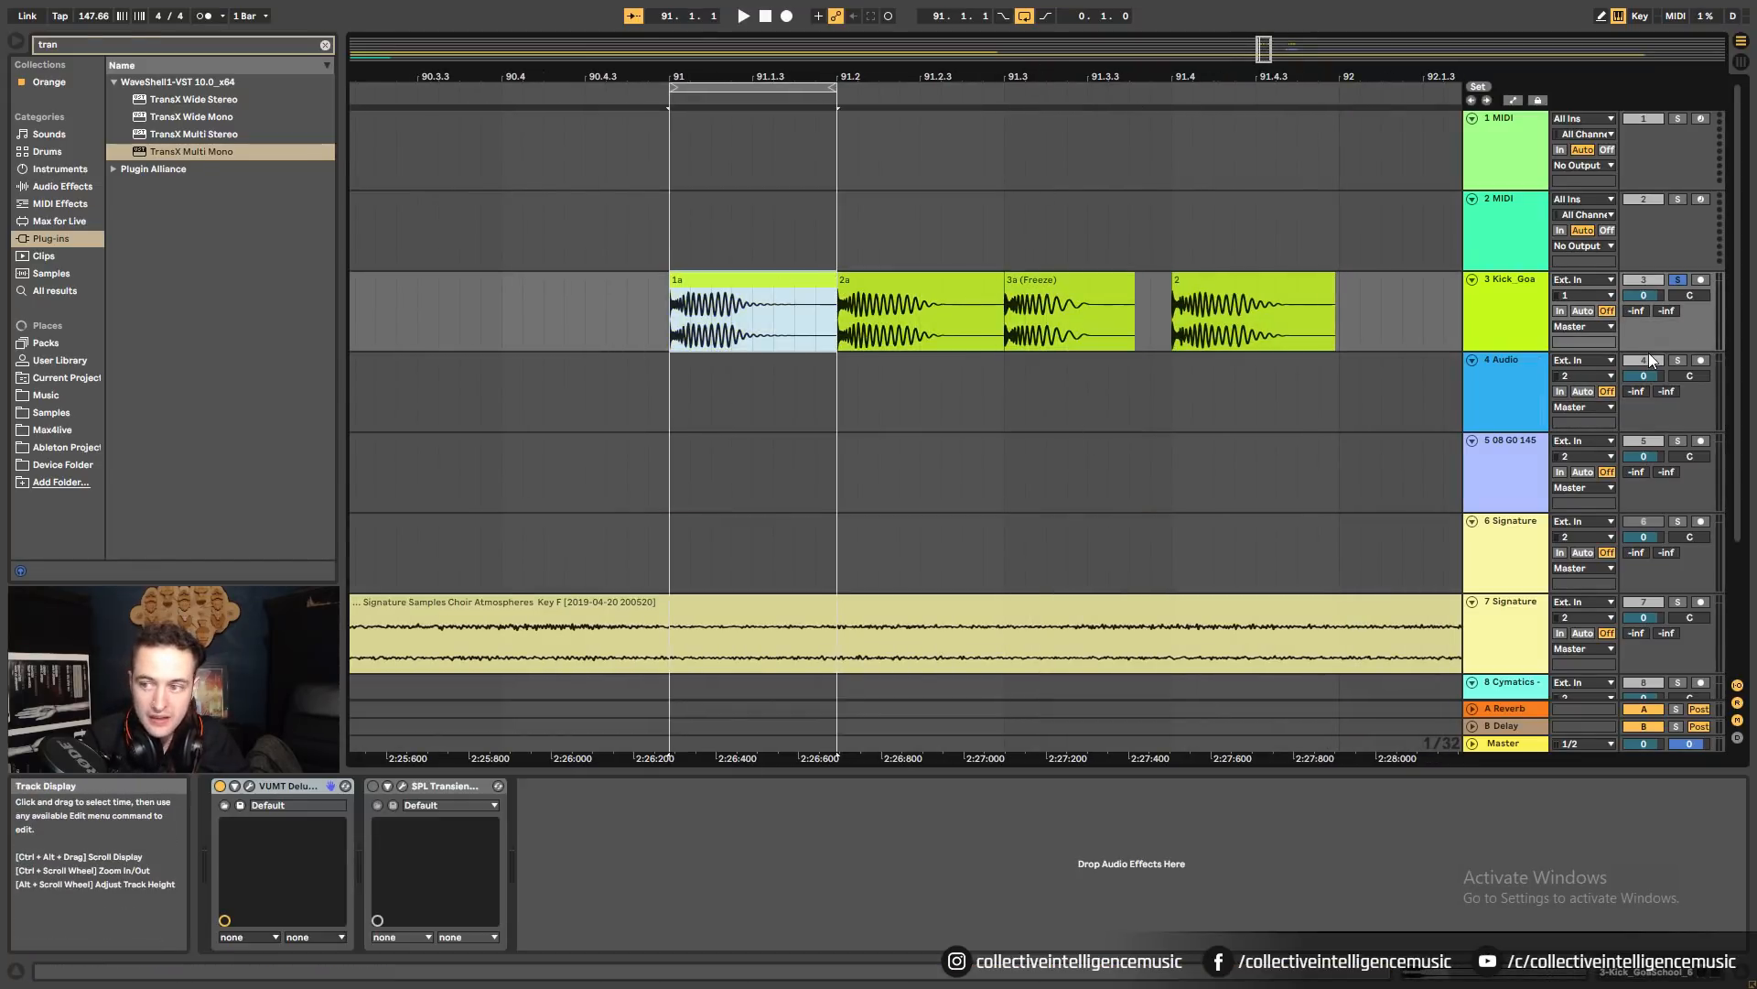
{"action": "left_click", "coordinate": [1680, 280]}
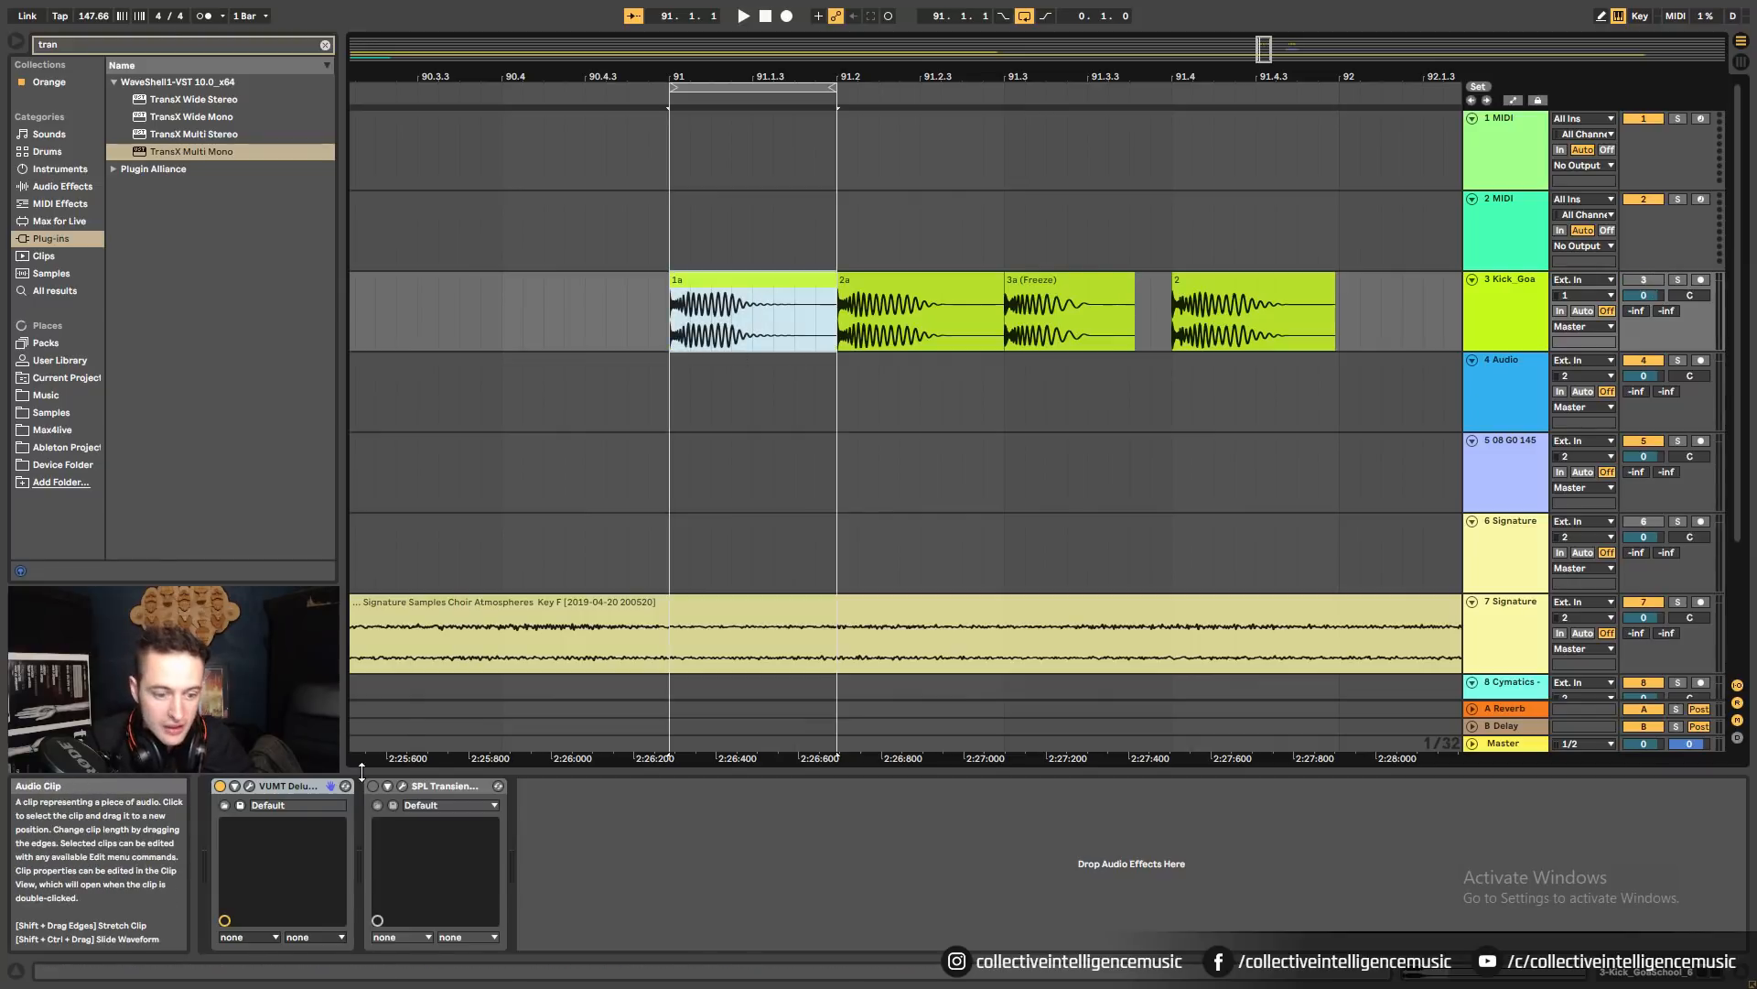
{"action": "left_click", "coordinate": [330, 785]}
Play the looped 1a clip to check its level in VUMT, moving the meter window clear of the clips.
{"action": "key", "text": "space"}
{"action": "left_click_drag", "start_coordinate": [558, 172], "coordinate": [472, 157]}
{"action": "key", "text": "space"}
{"action": "key", "text": "space"}
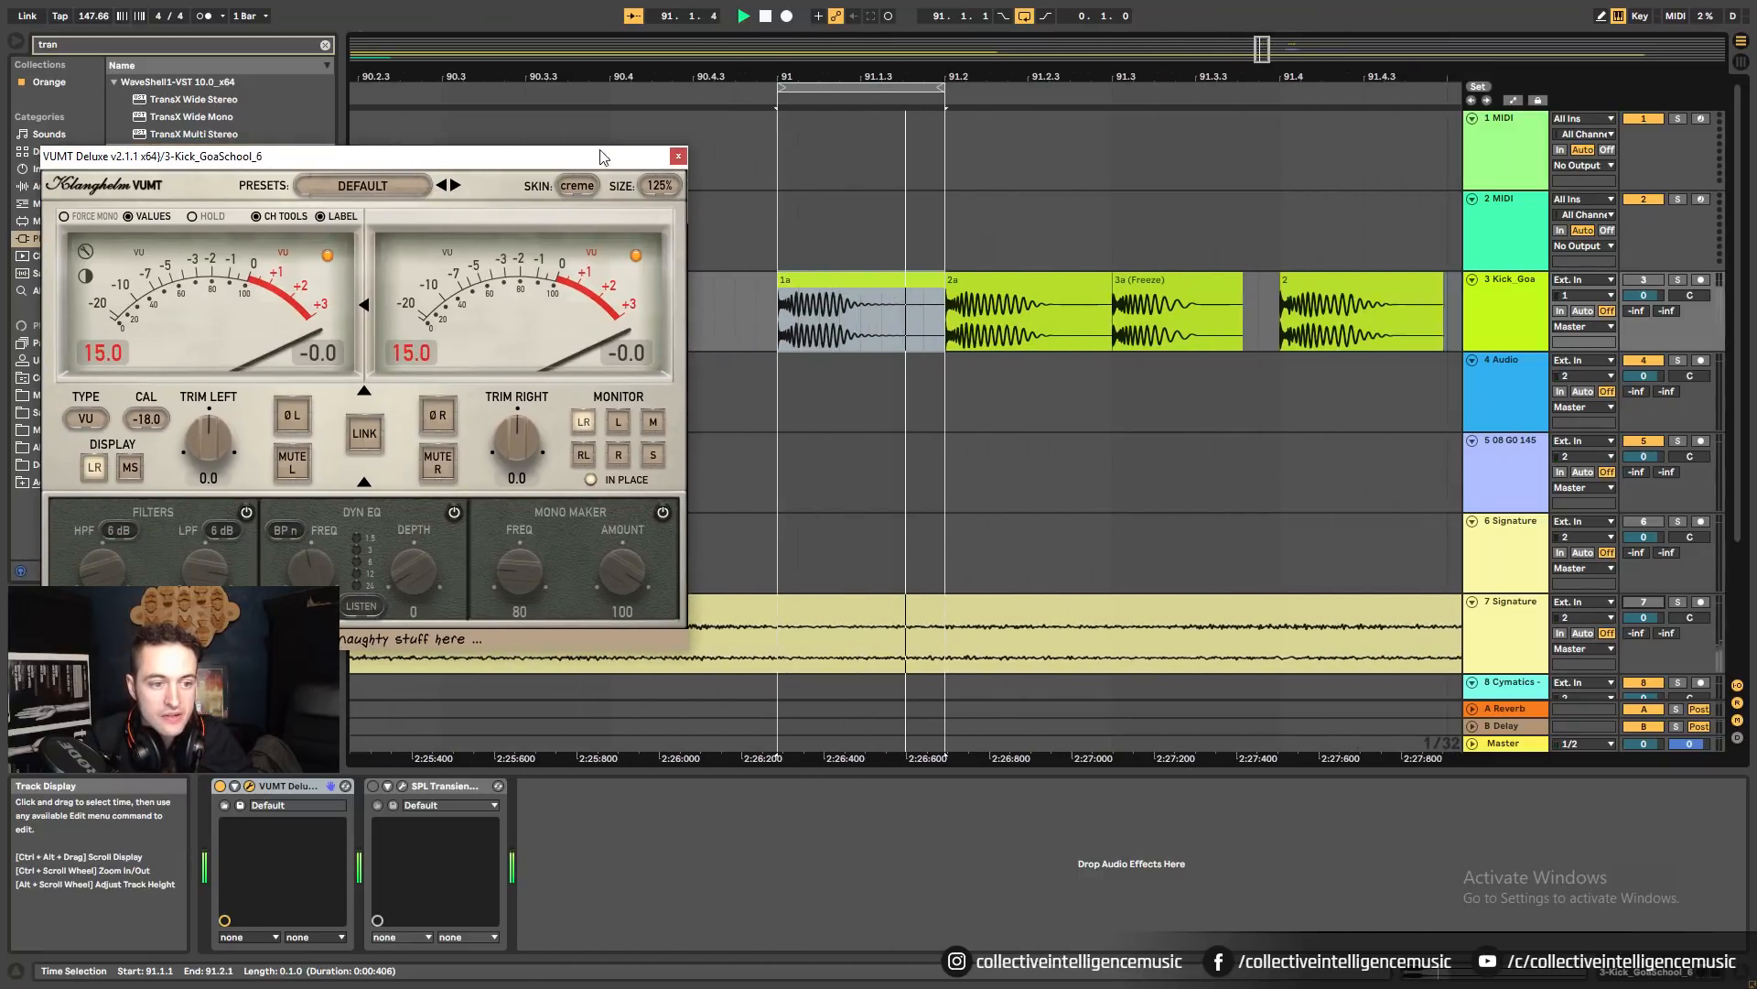
{"action": "key", "text": "space"}
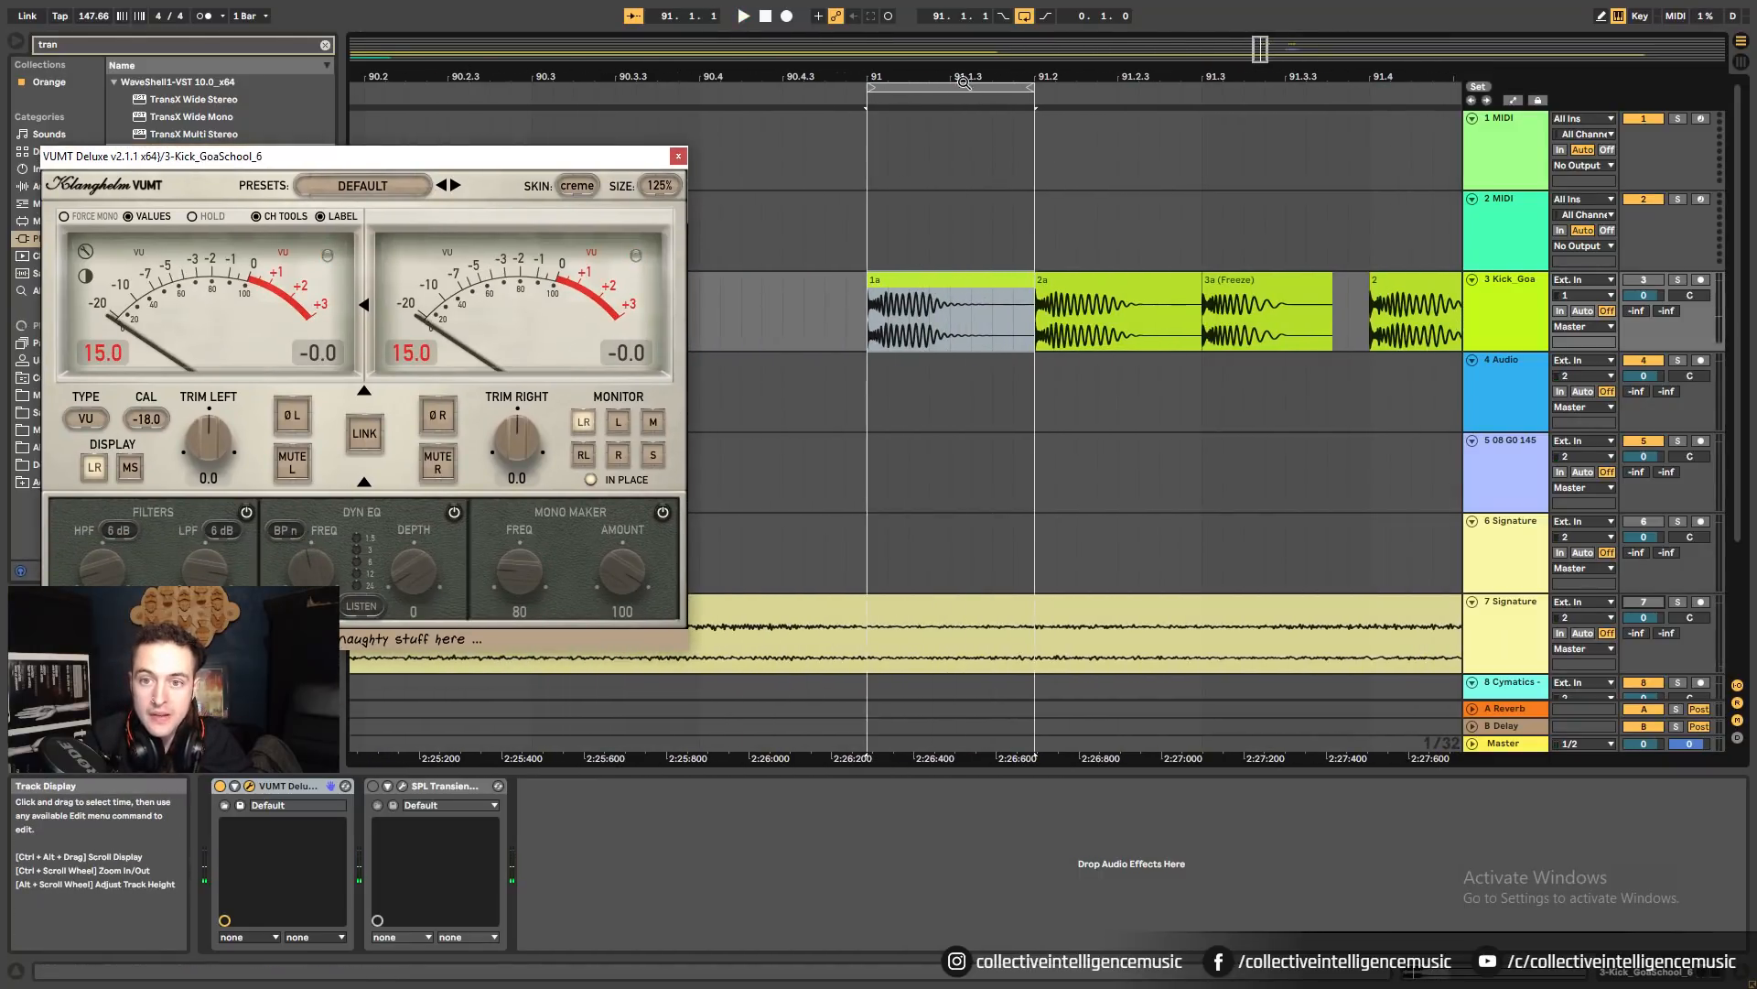
Loop the 2a clip, play it through the VUMT meter and raise its gain to 9.56 dB.
{"action": "left_click", "coordinate": [1150, 319]}
{"action": "key", "text": "ctrl+l"}
{"action": "key", "text": "space"}
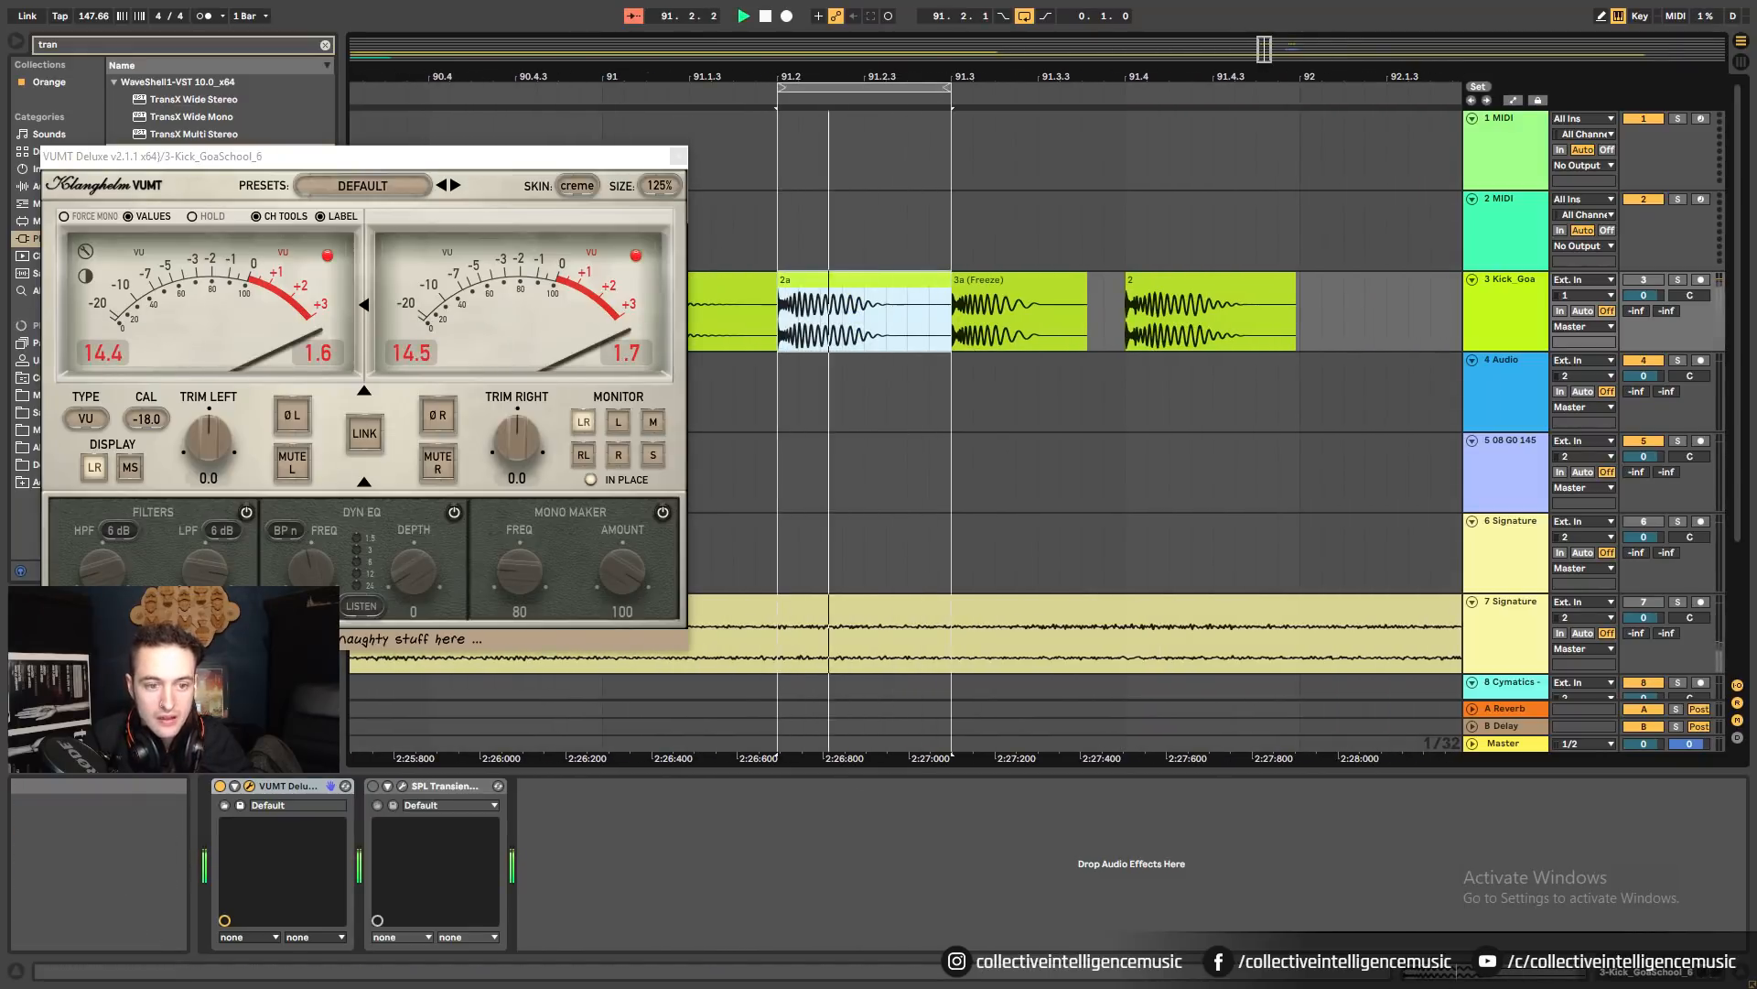
{"action": "key", "text": "shift+Tab"}
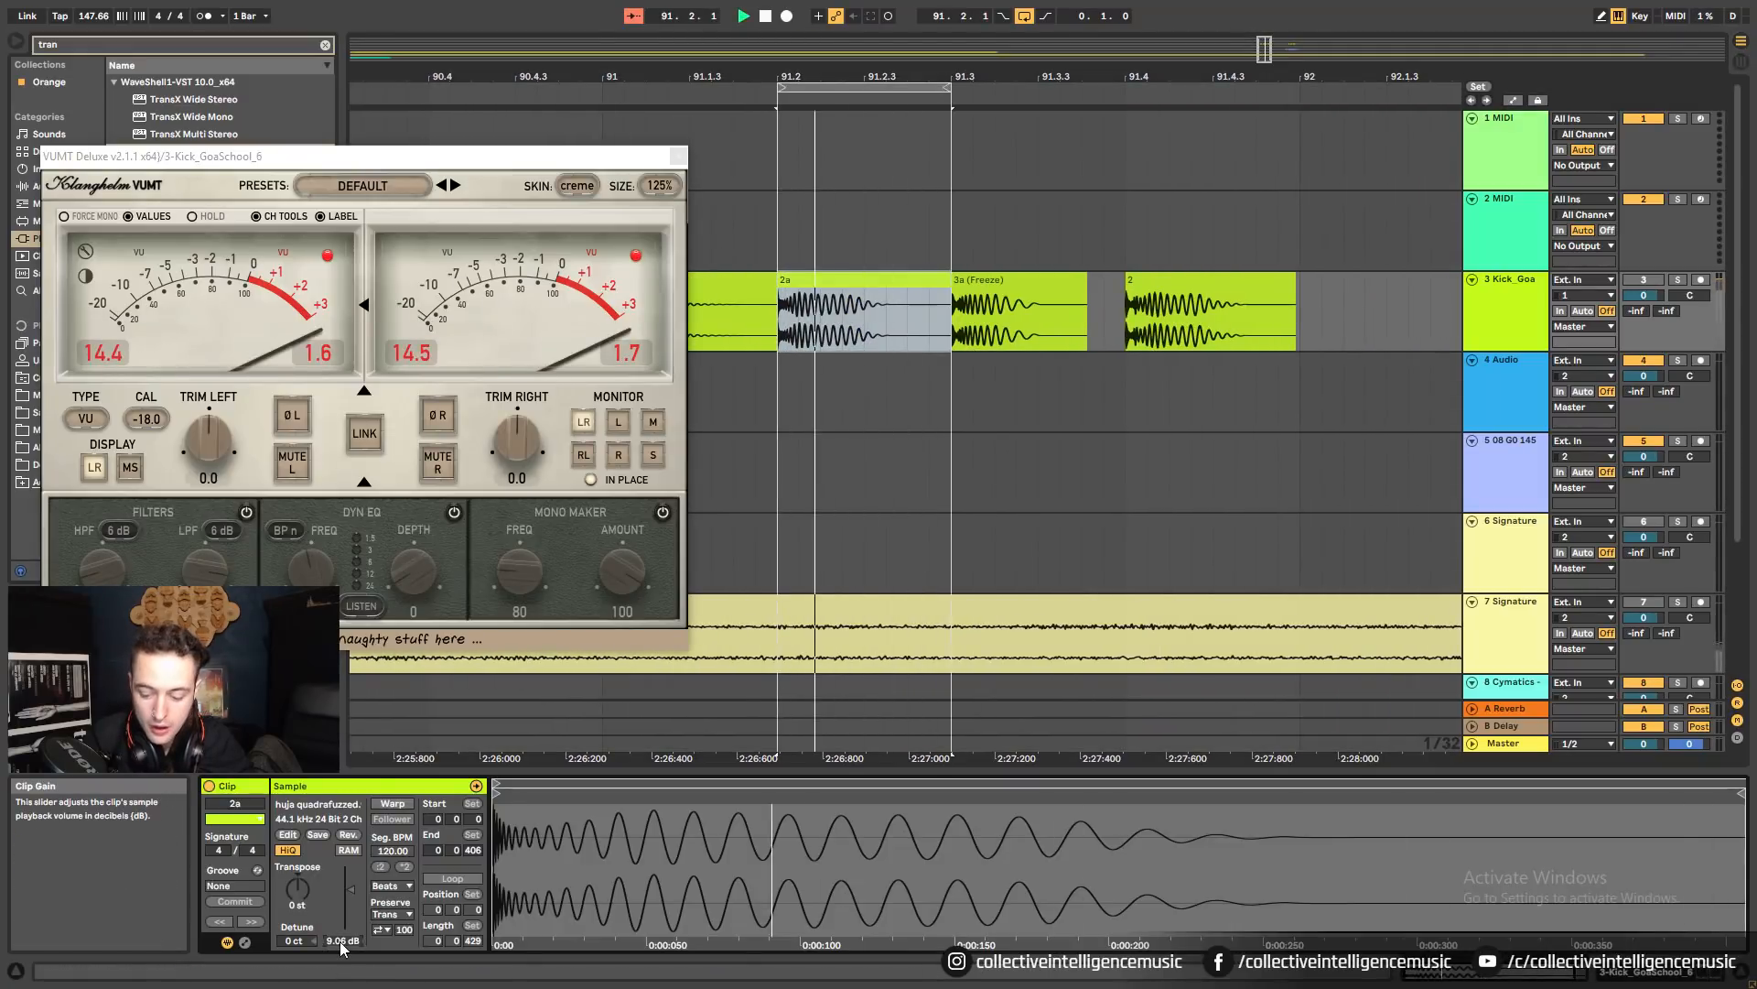
{"action": "left_click_drag", "start_coordinate": [340, 942], "coordinate": [340, 937]}
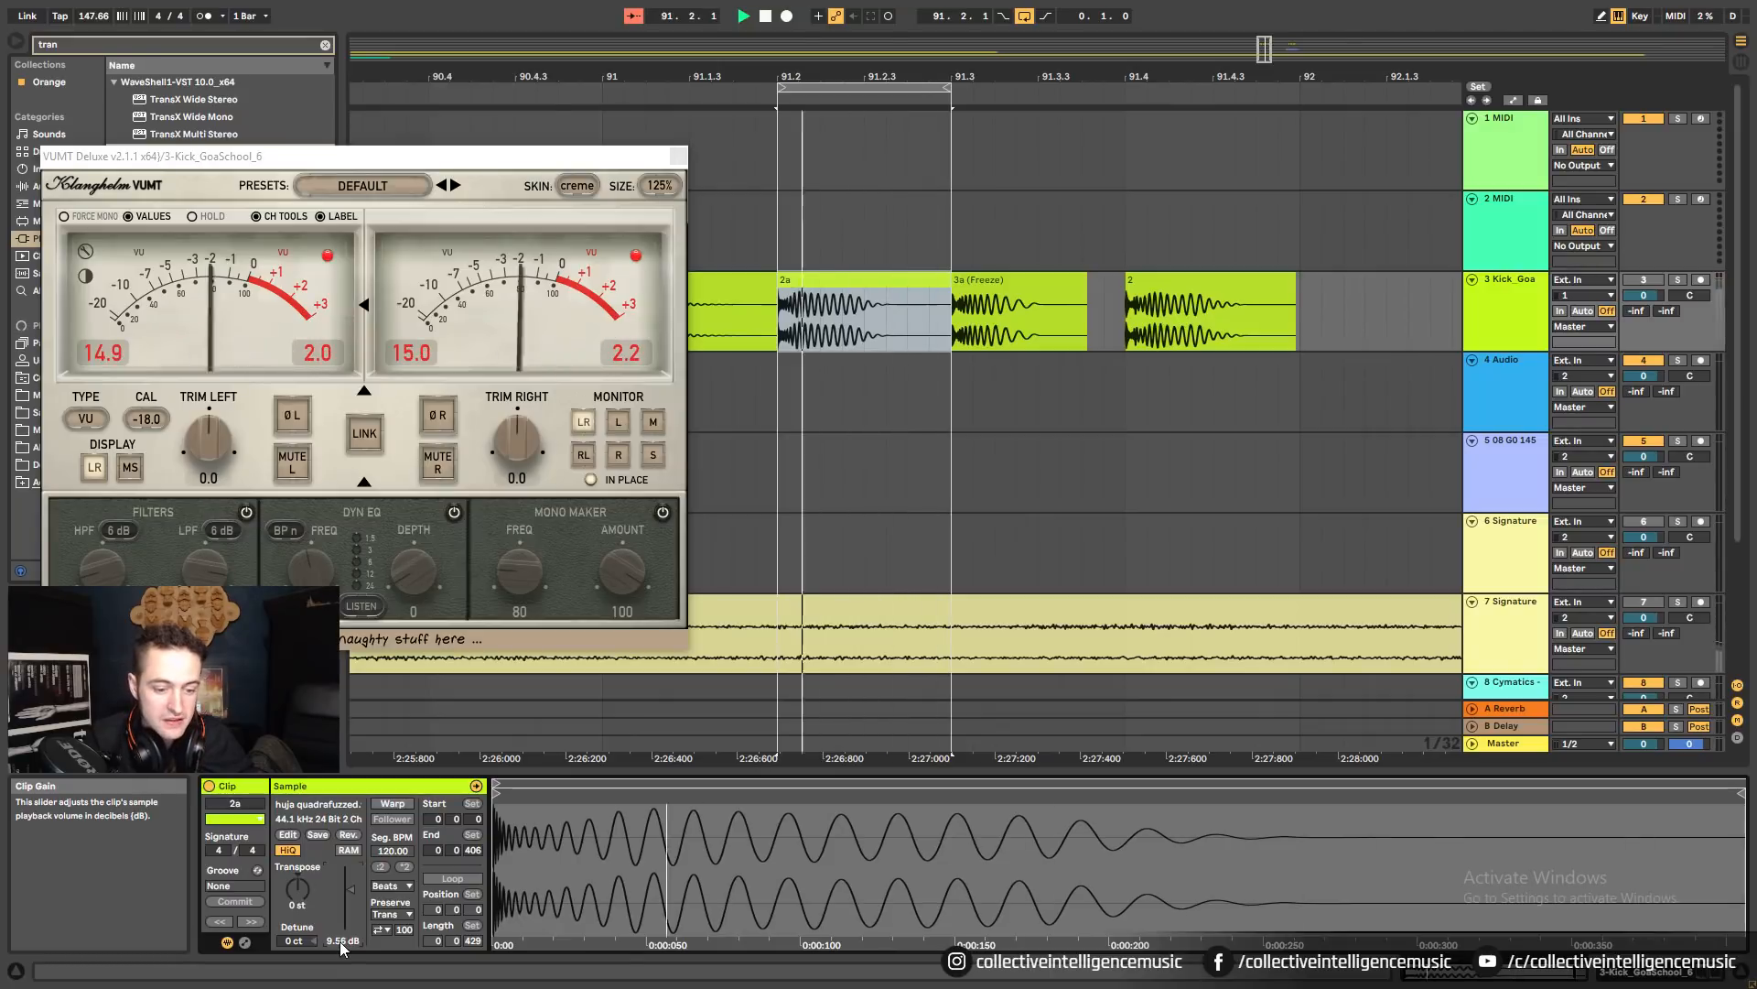
{"action": "key", "text": "space"}
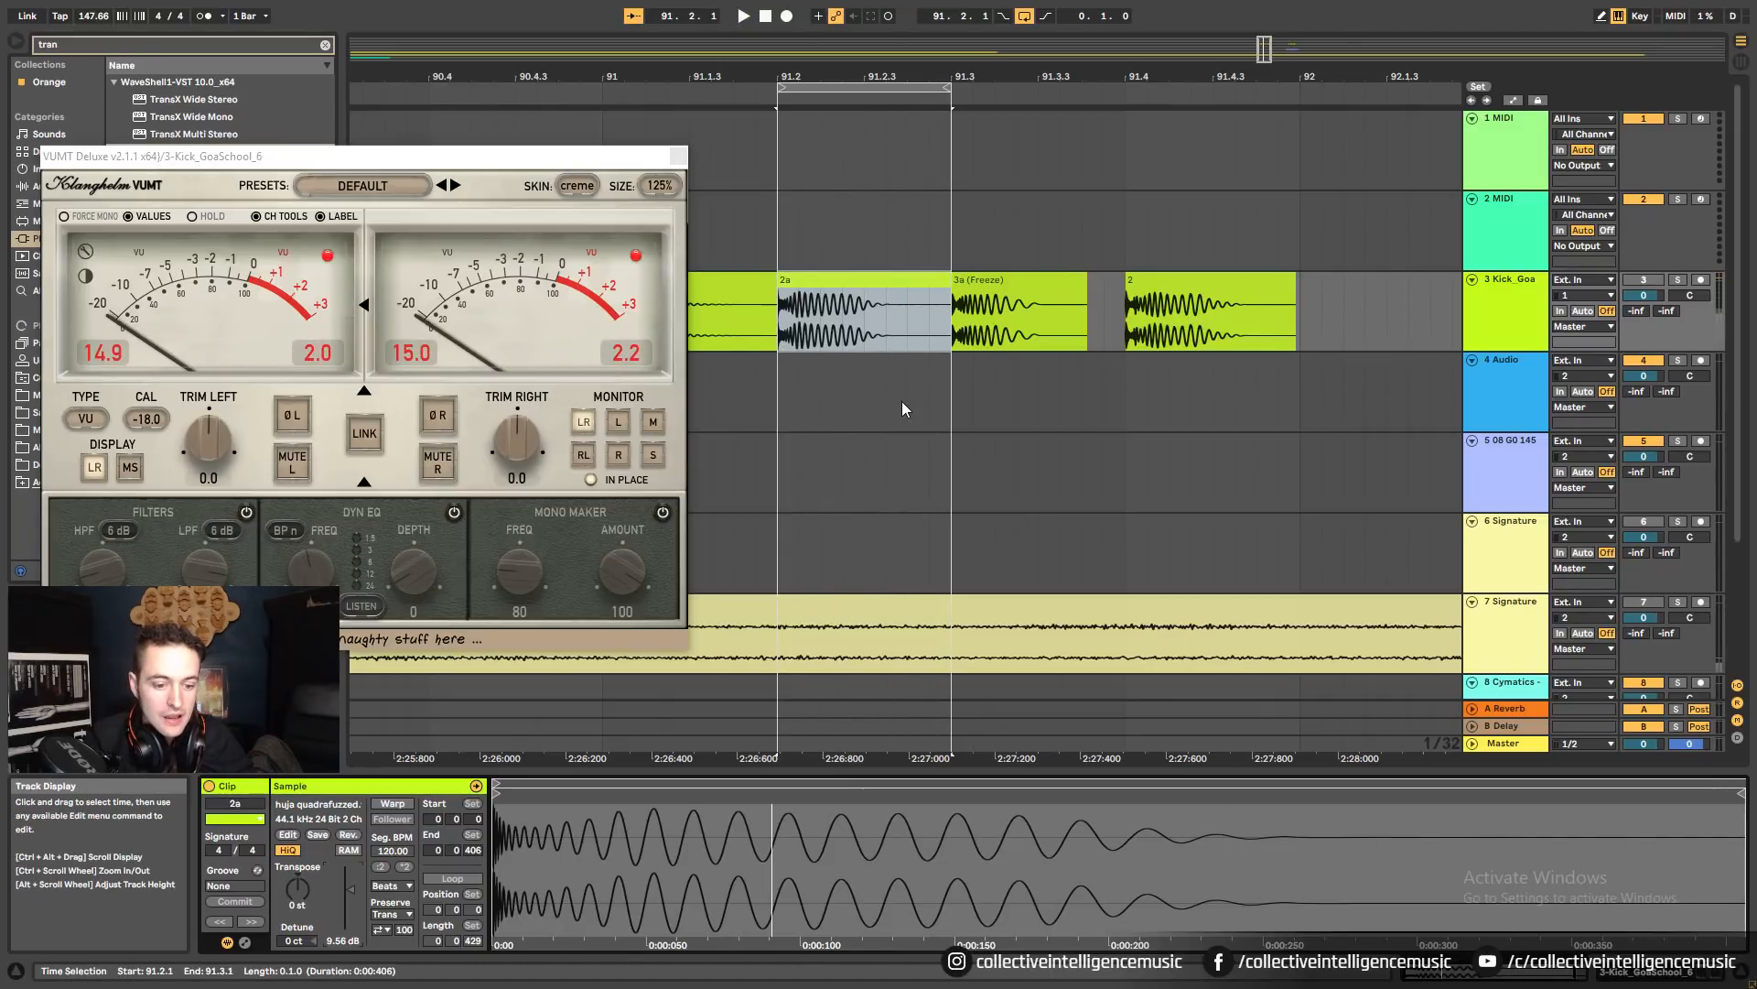
{"action": "key", "text": "space"}
{"action": "key", "text": "space"}
Set the 1a clip's gain to -2 dB and play it in the loop to check its level in VUMT.
{"action": "left_click", "coordinate": [904, 77]}
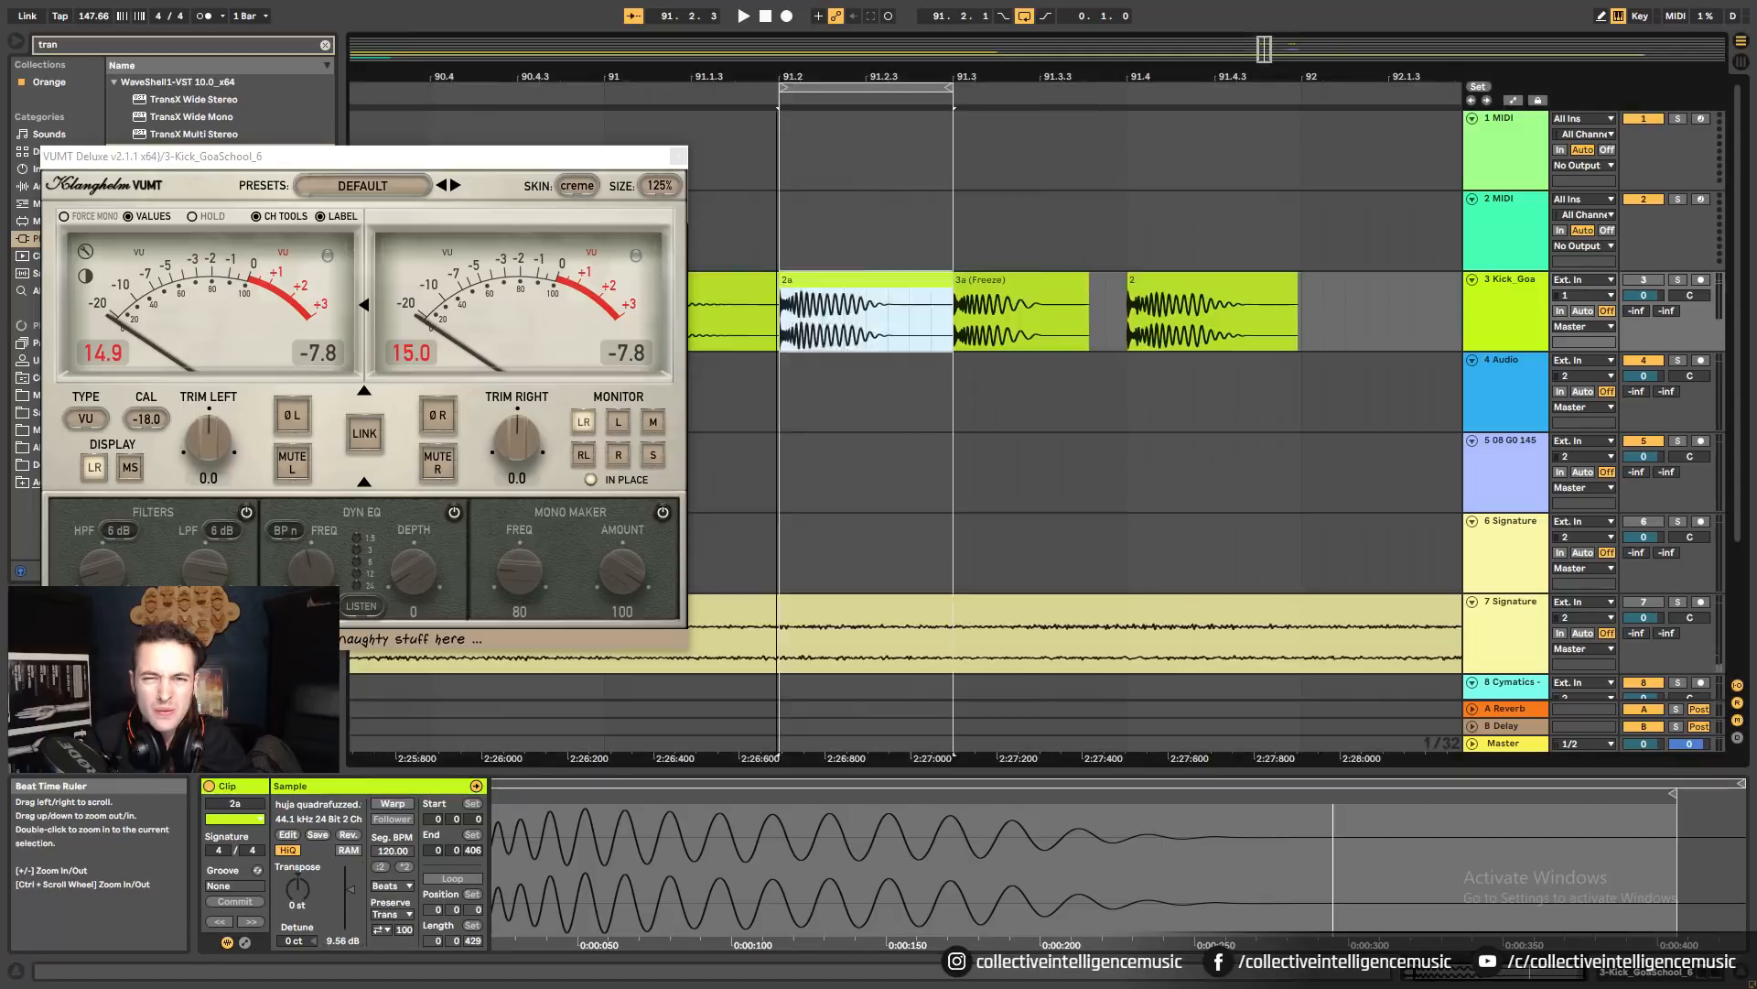
{"action": "left_click_drag", "start_coordinate": [904, 77], "coordinate": [1098, 62]}
{"action": "left_click", "coordinate": [952, 280]}
{"action": "left_click", "coordinate": [345, 942]}
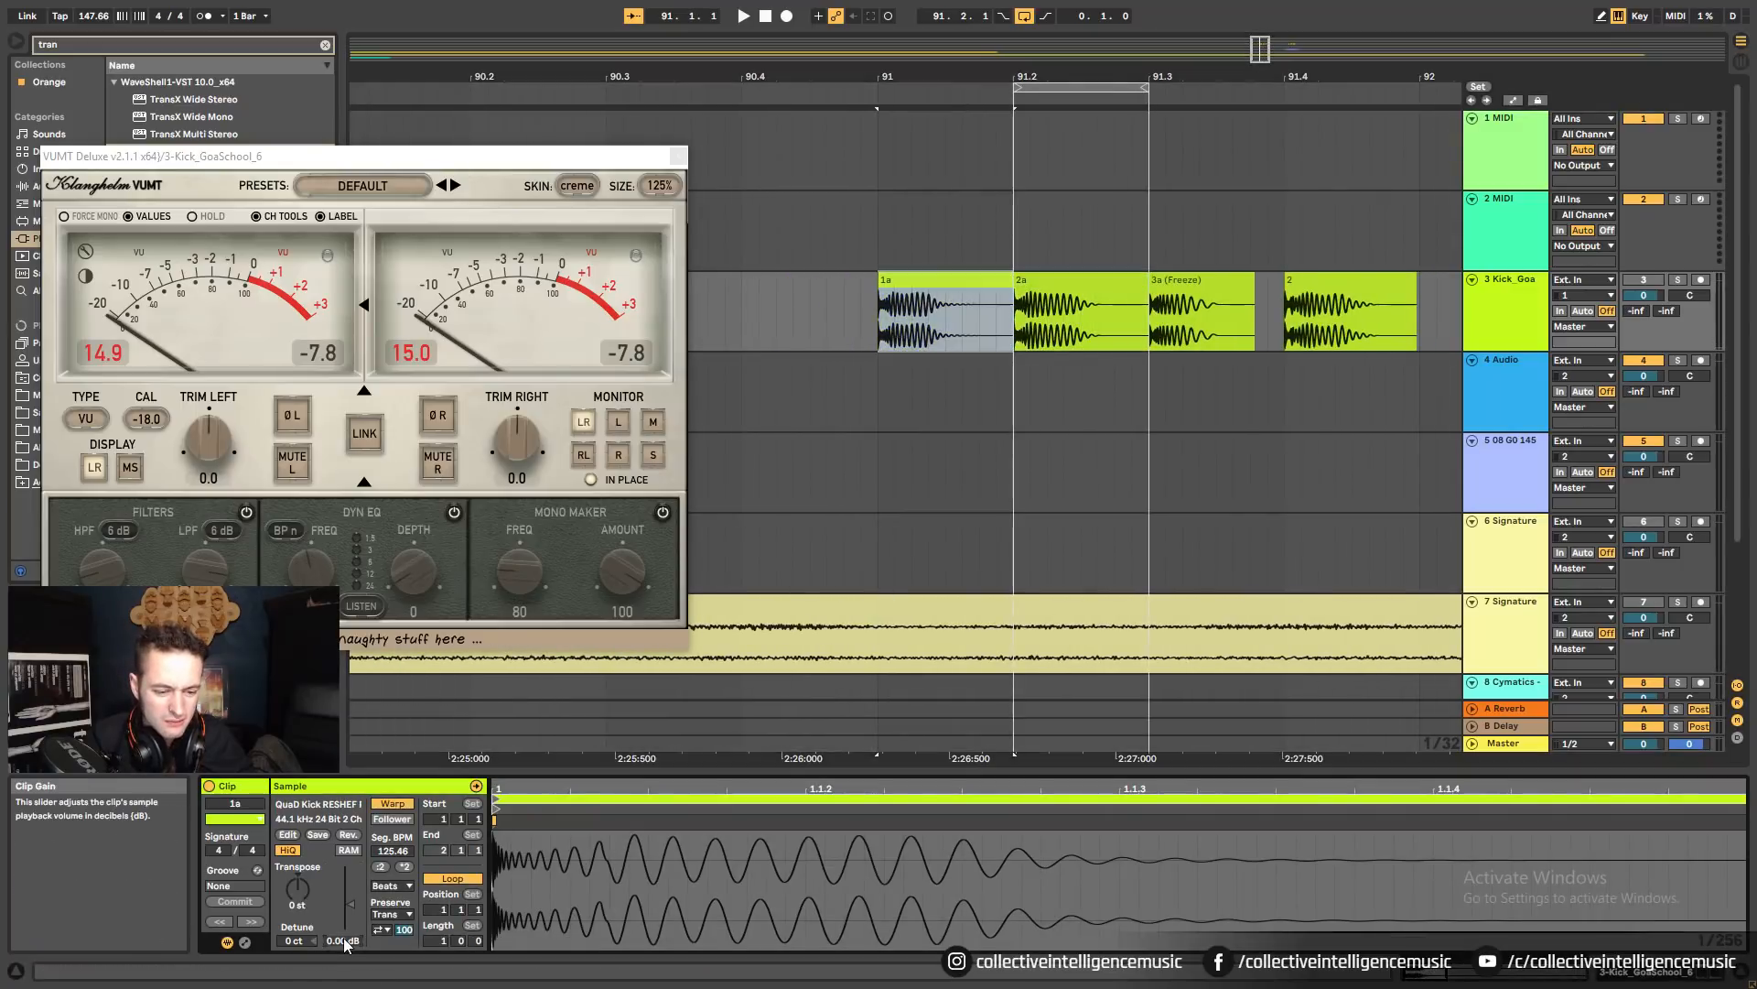
{"action": "type", "text": "-2"}
{"action": "key", "text": "Return"}
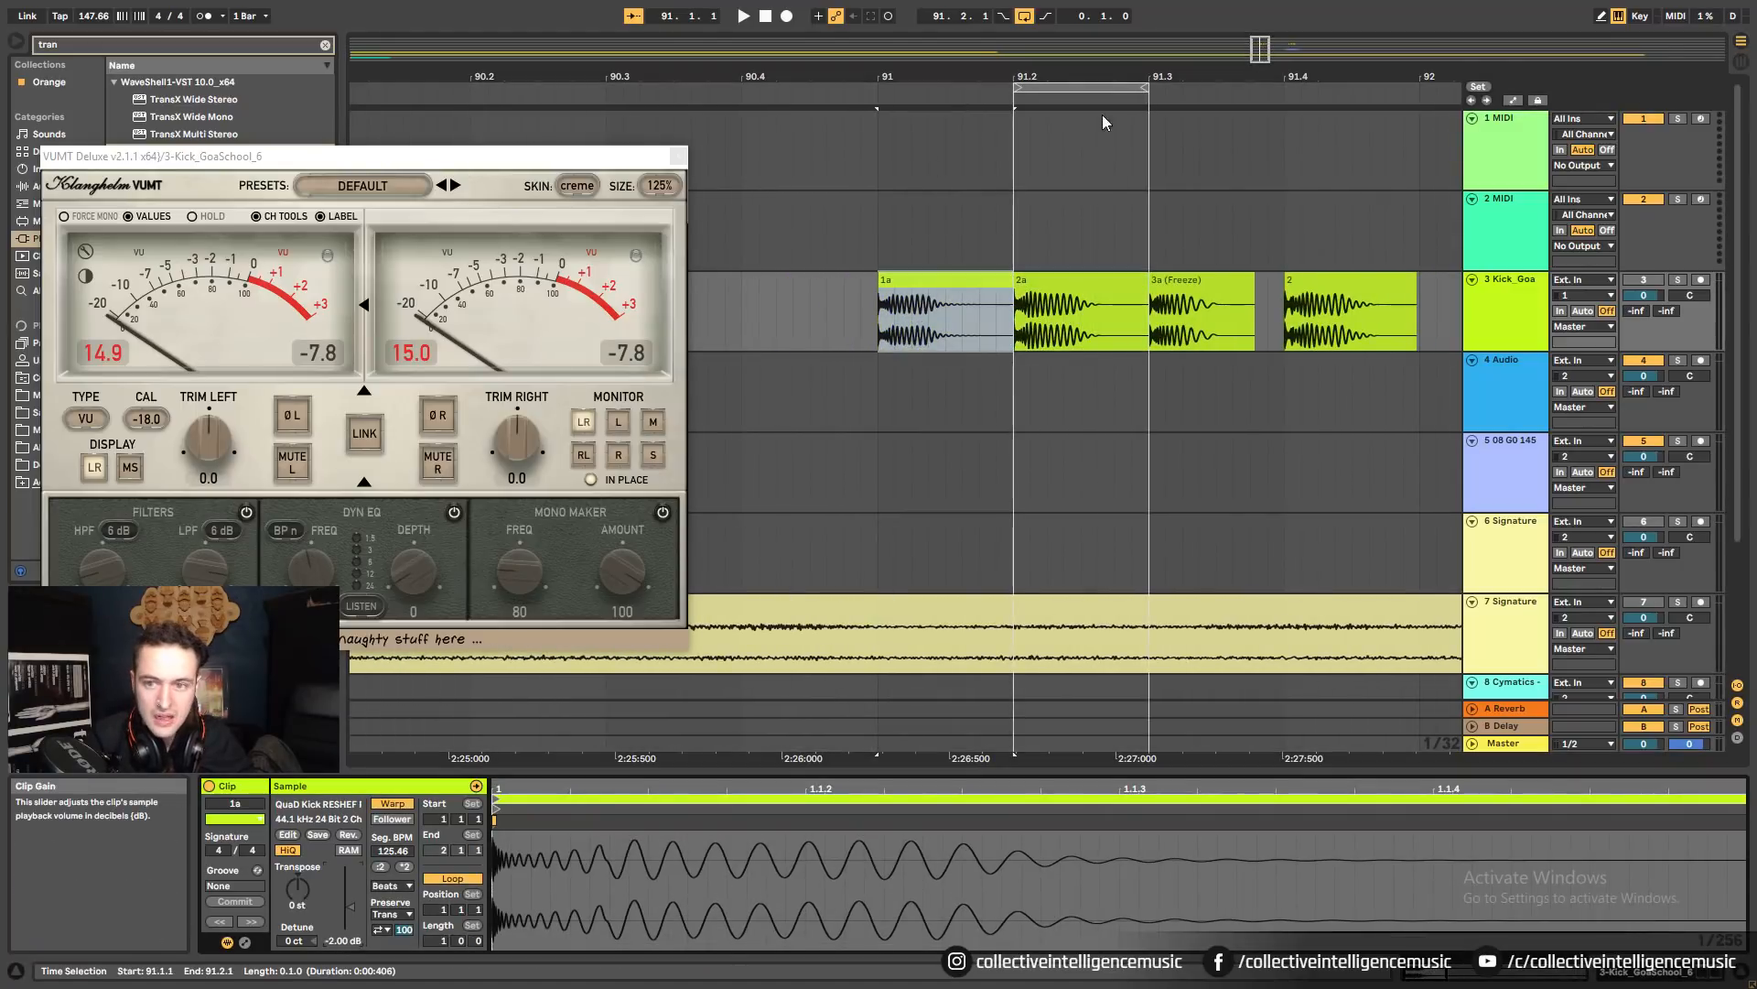
{"action": "left_click_drag", "start_coordinate": [1089, 87], "coordinate": [999, 88]}
{"action": "key", "text": "space"}
{"action": "key", "text": "space"}
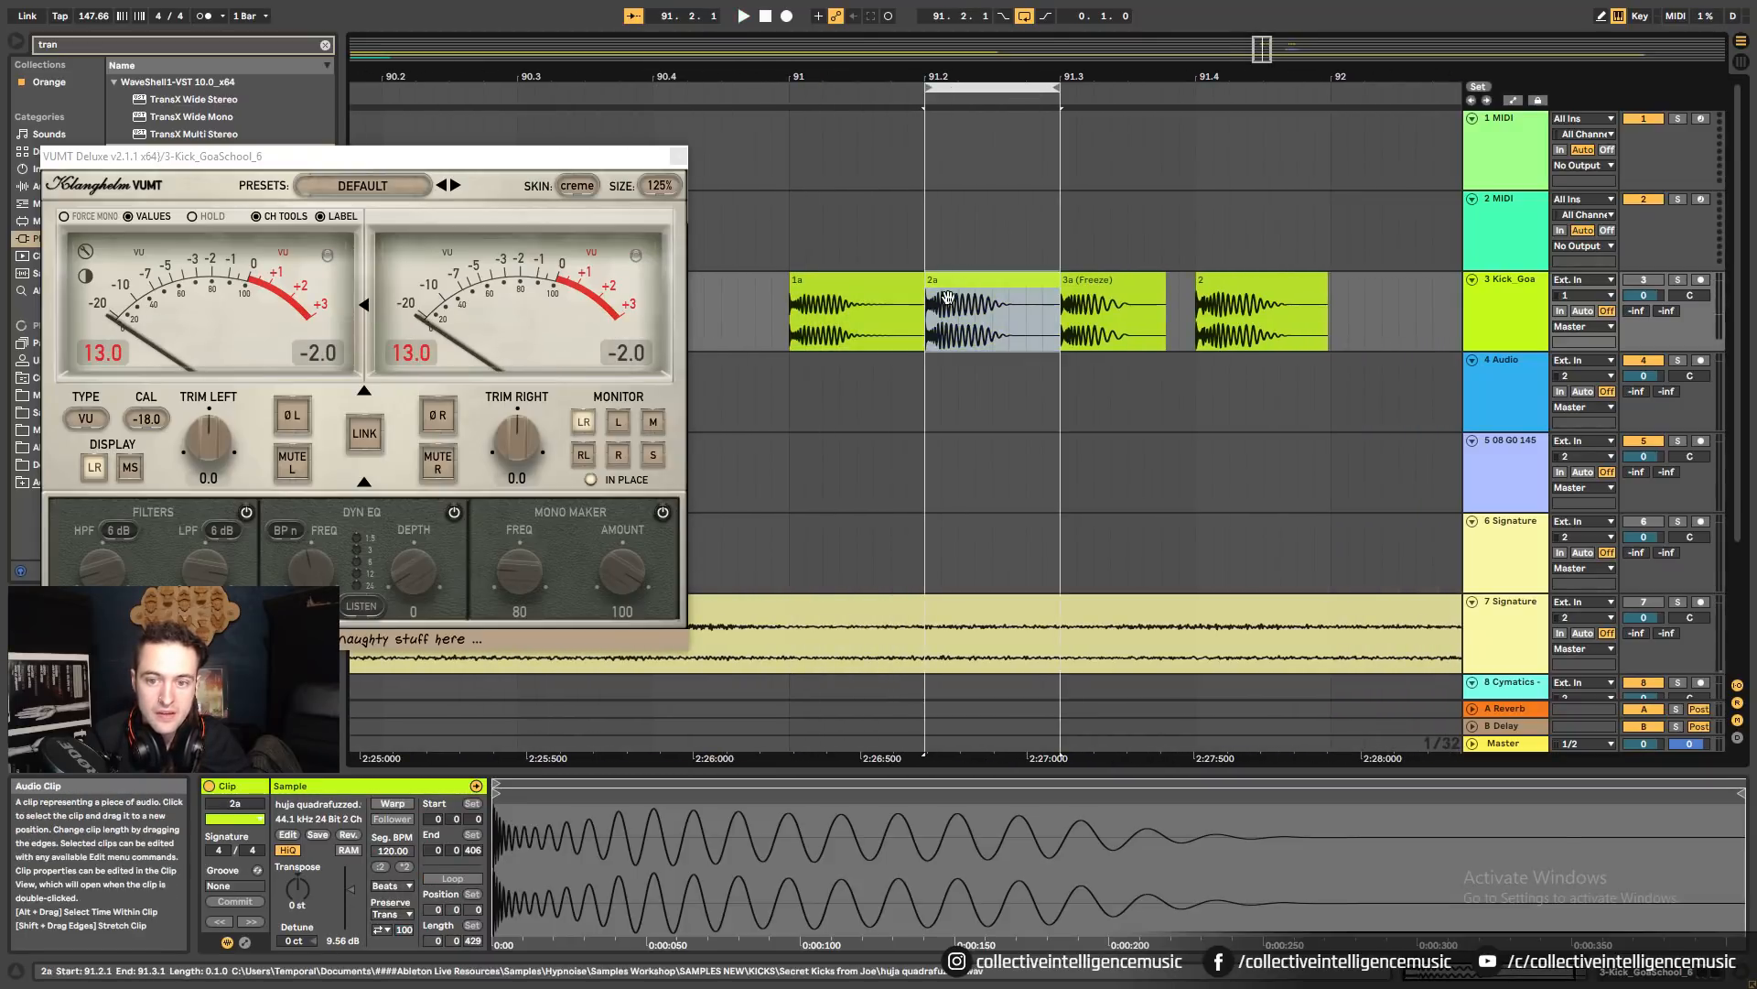
Set the 2a clip's gain to 7.56 dB.
{"action": "left_click", "coordinate": [331, 943]}
{"action": "type", "text": "-"}
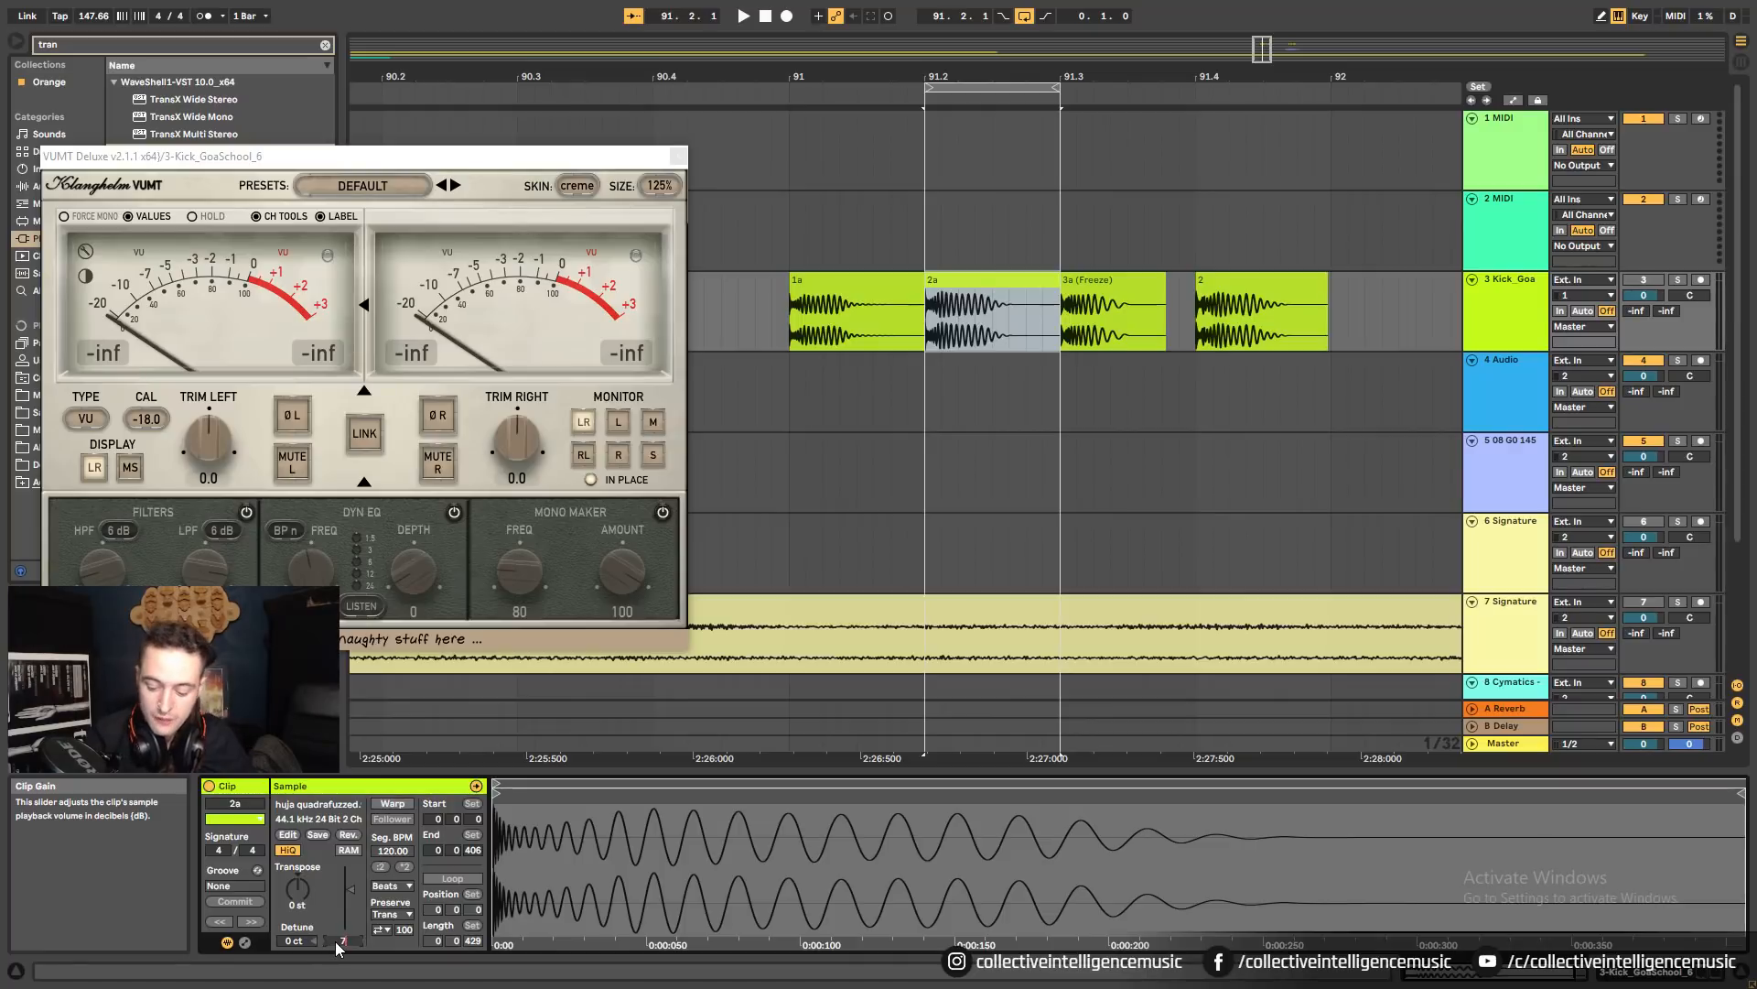
{"action": "type", "text": "7.56"}
{"action": "key", "text": "Return"}
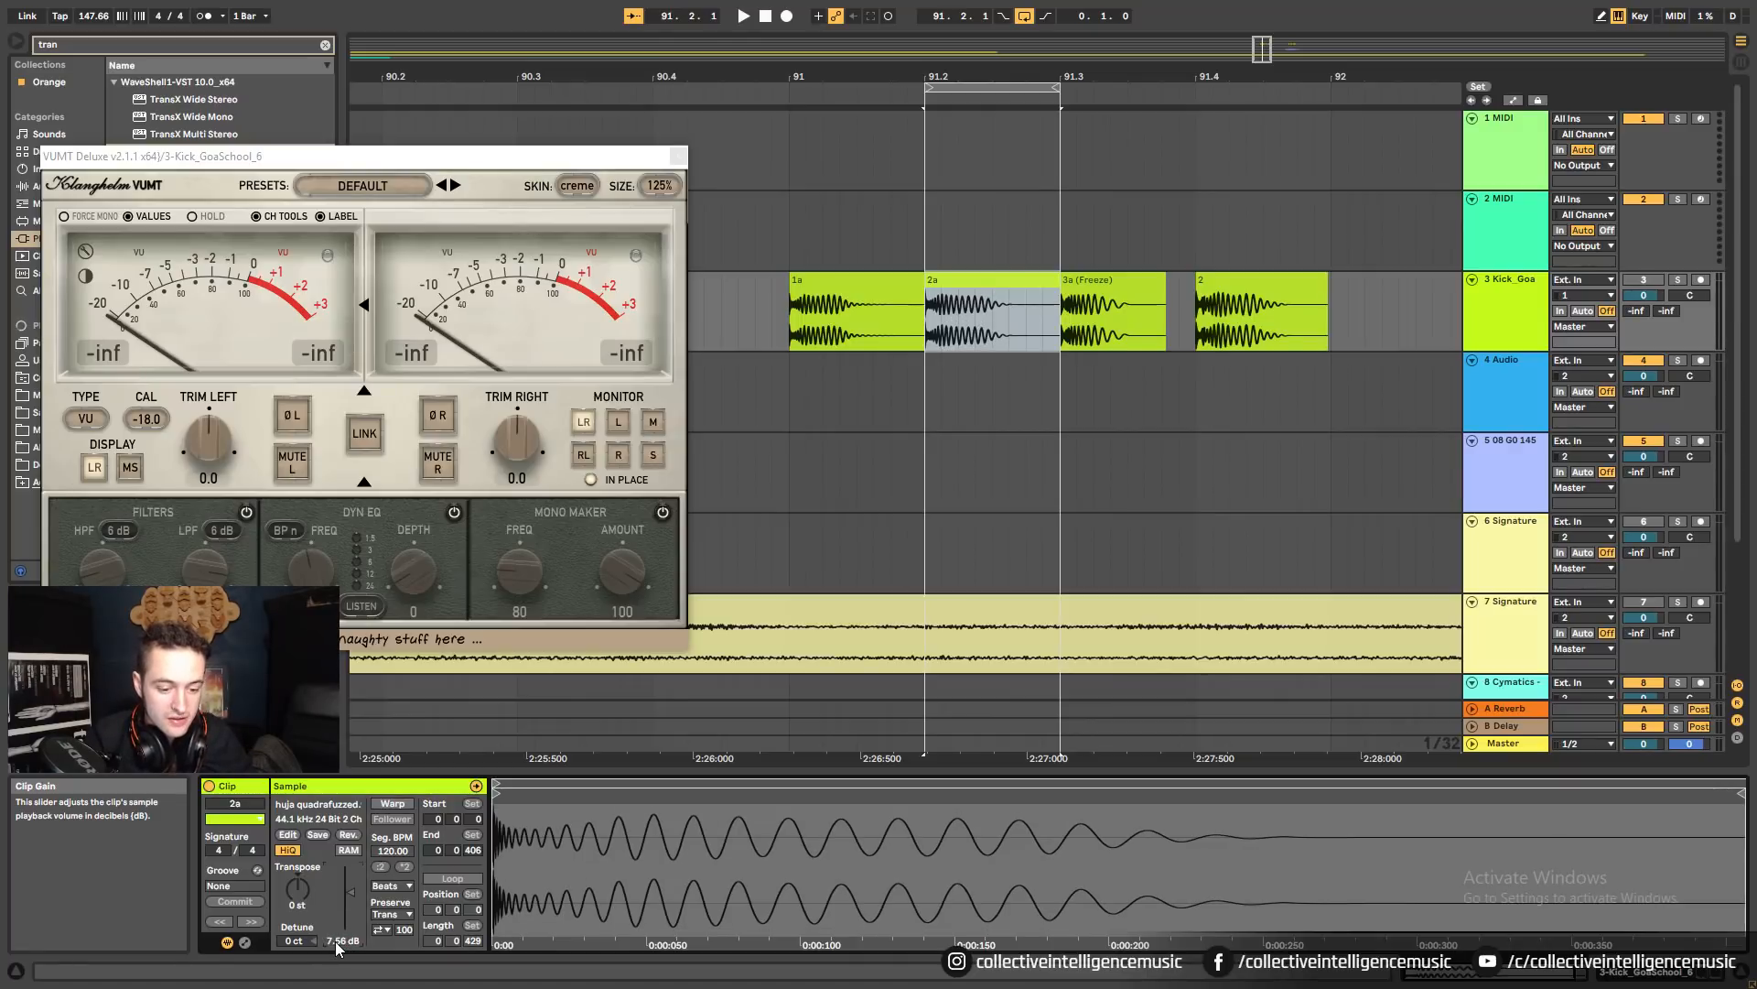
Move the loop onto the rendered 3a clip, play it through the VUMT meter and set its gain to 0.7 dB.
{"action": "left_click_drag", "start_coordinate": [1035, 93], "coordinate": [1170, 92]}
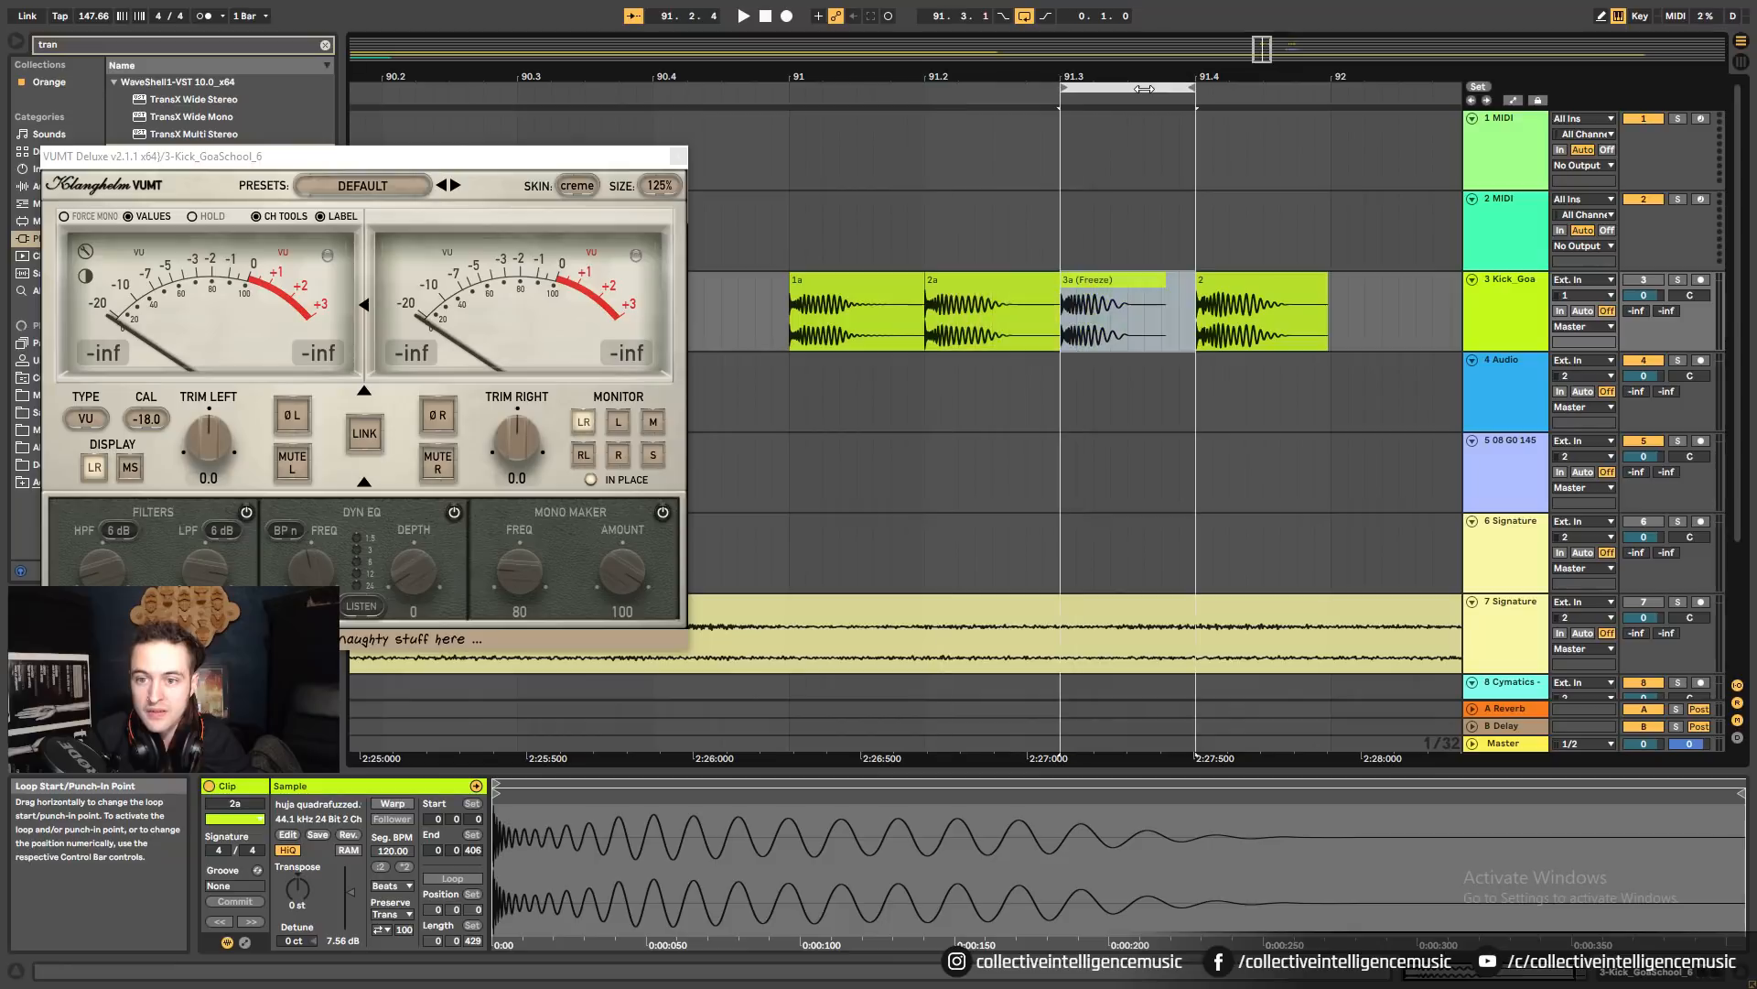
{"action": "left_click", "coordinate": [1106, 287]}
{"action": "key", "text": "space"}
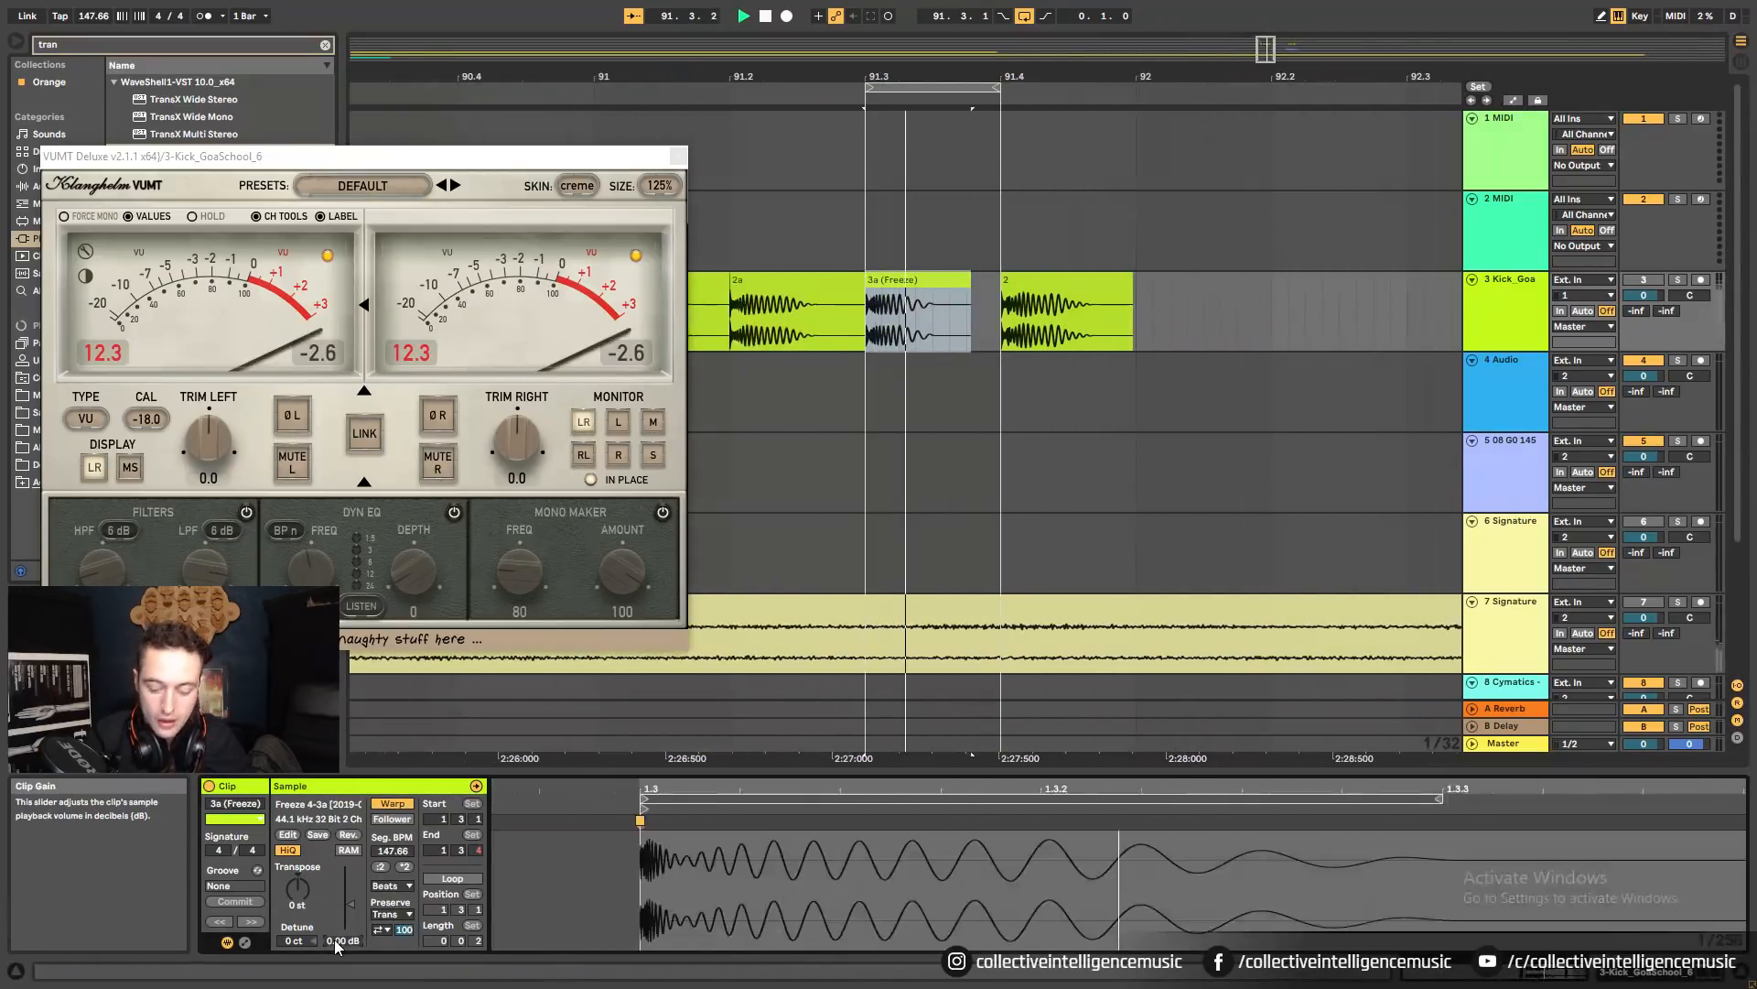
{"action": "left_click", "coordinate": [335, 941]}
{"action": "type", "text": ".7"}
{"action": "key", "text": "Return"}
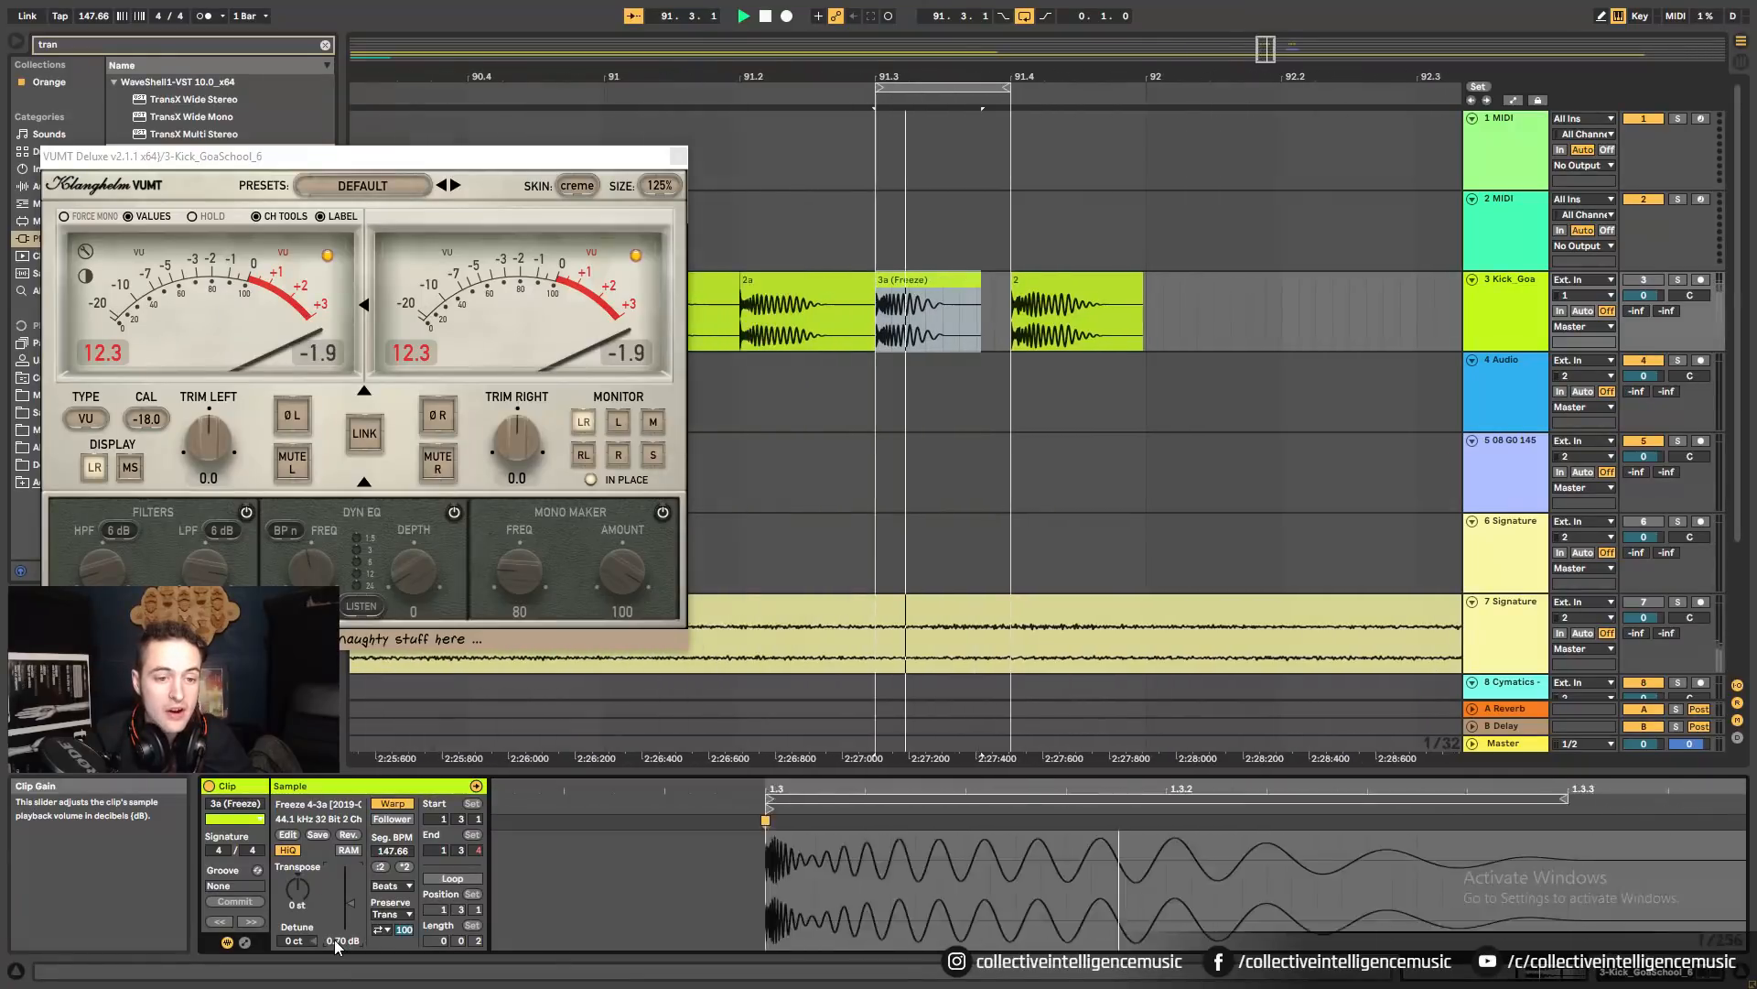
Move the loop onto clip 2, play it through the VUMT meter and set its gain to 2.7 dB.
{"action": "key", "text": "space"}
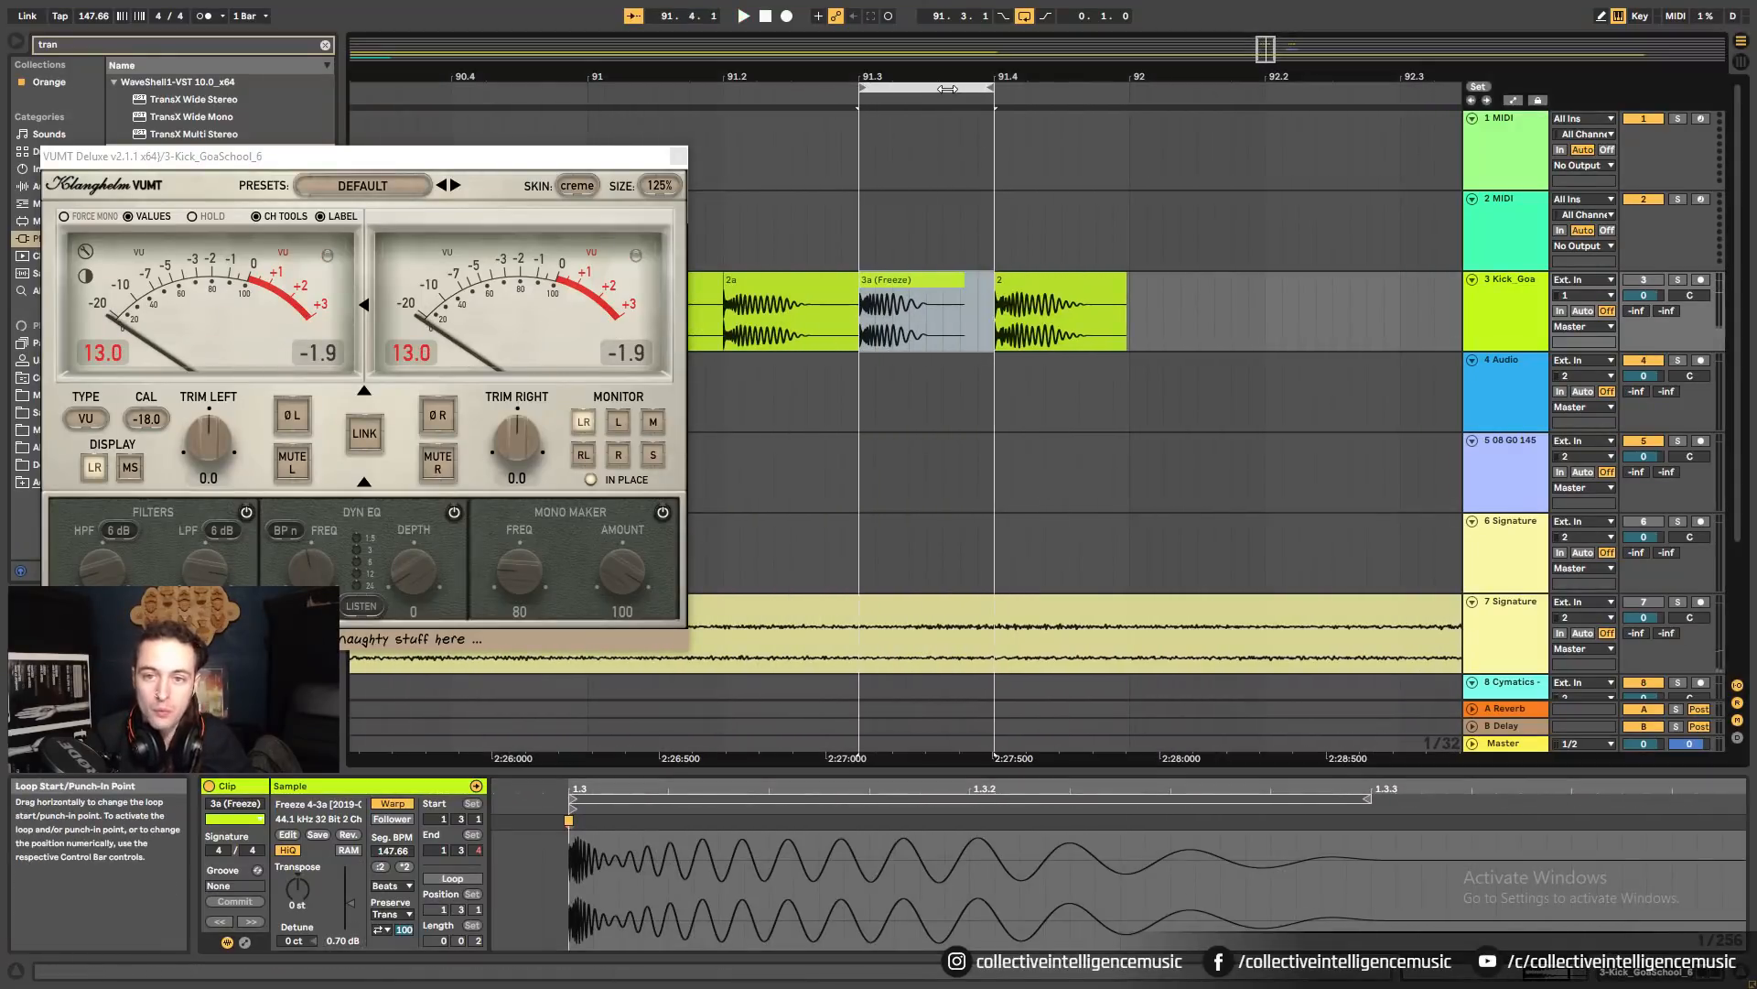
{"action": "left_click", "coordinate": [1053, 287]}
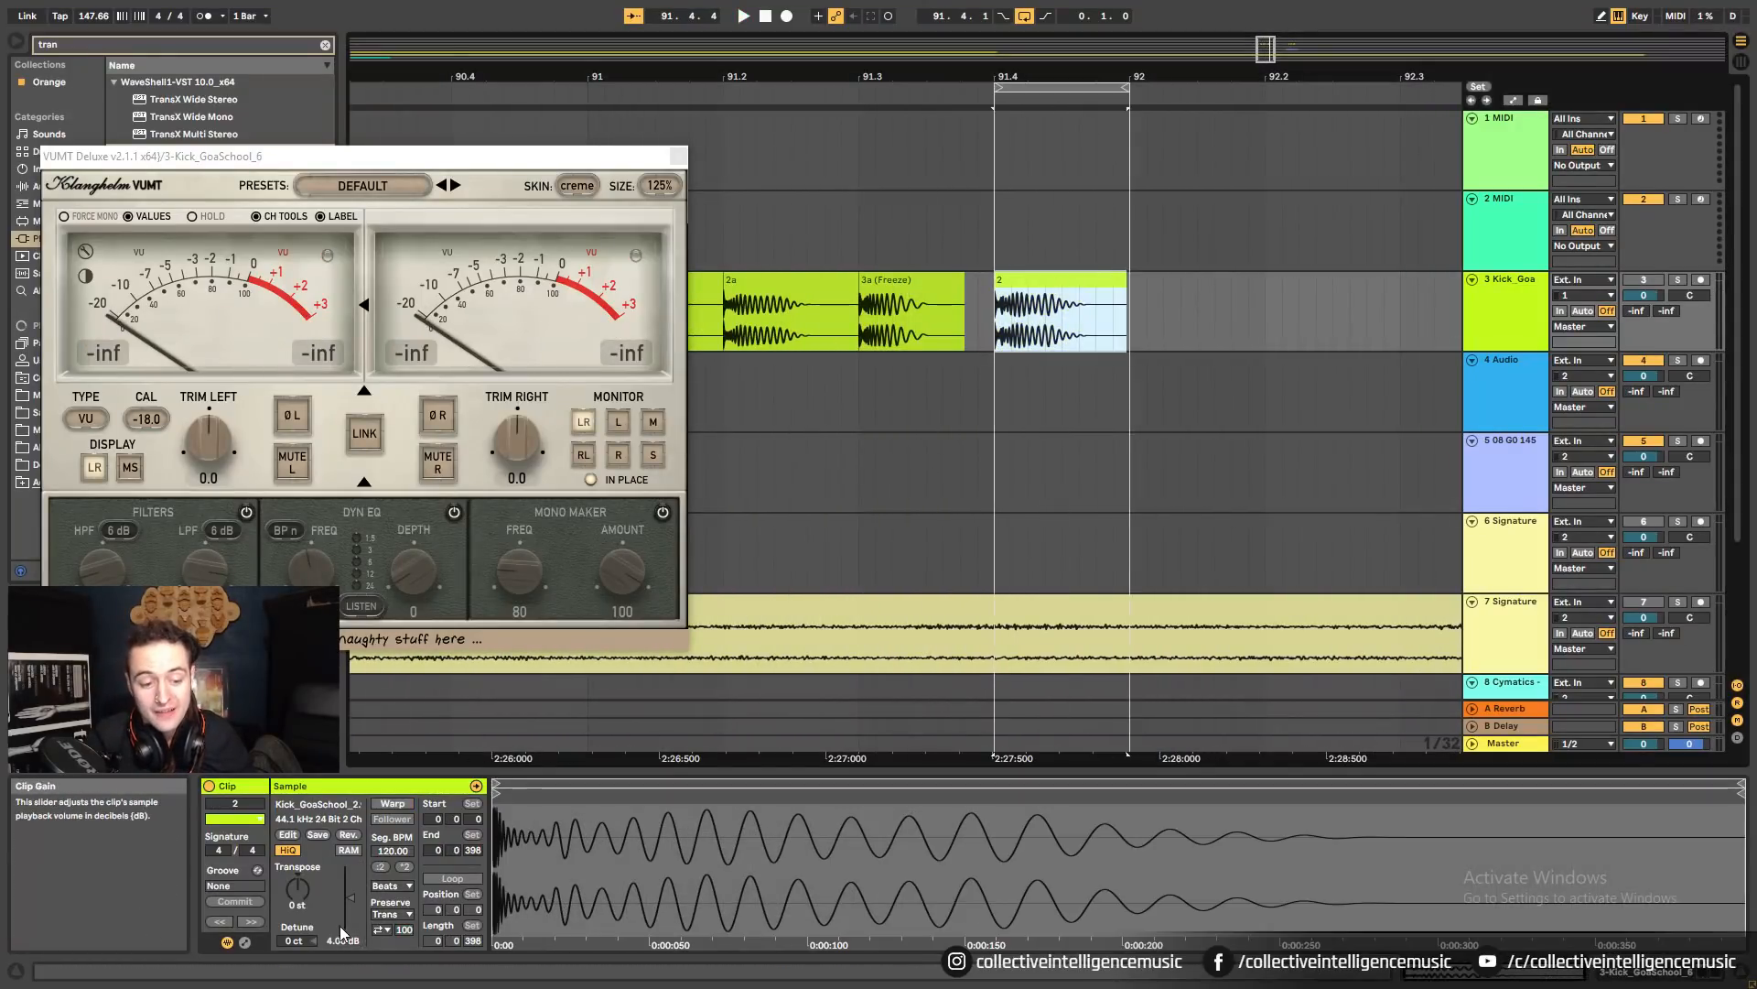
{"action": "key", "text": "space"}
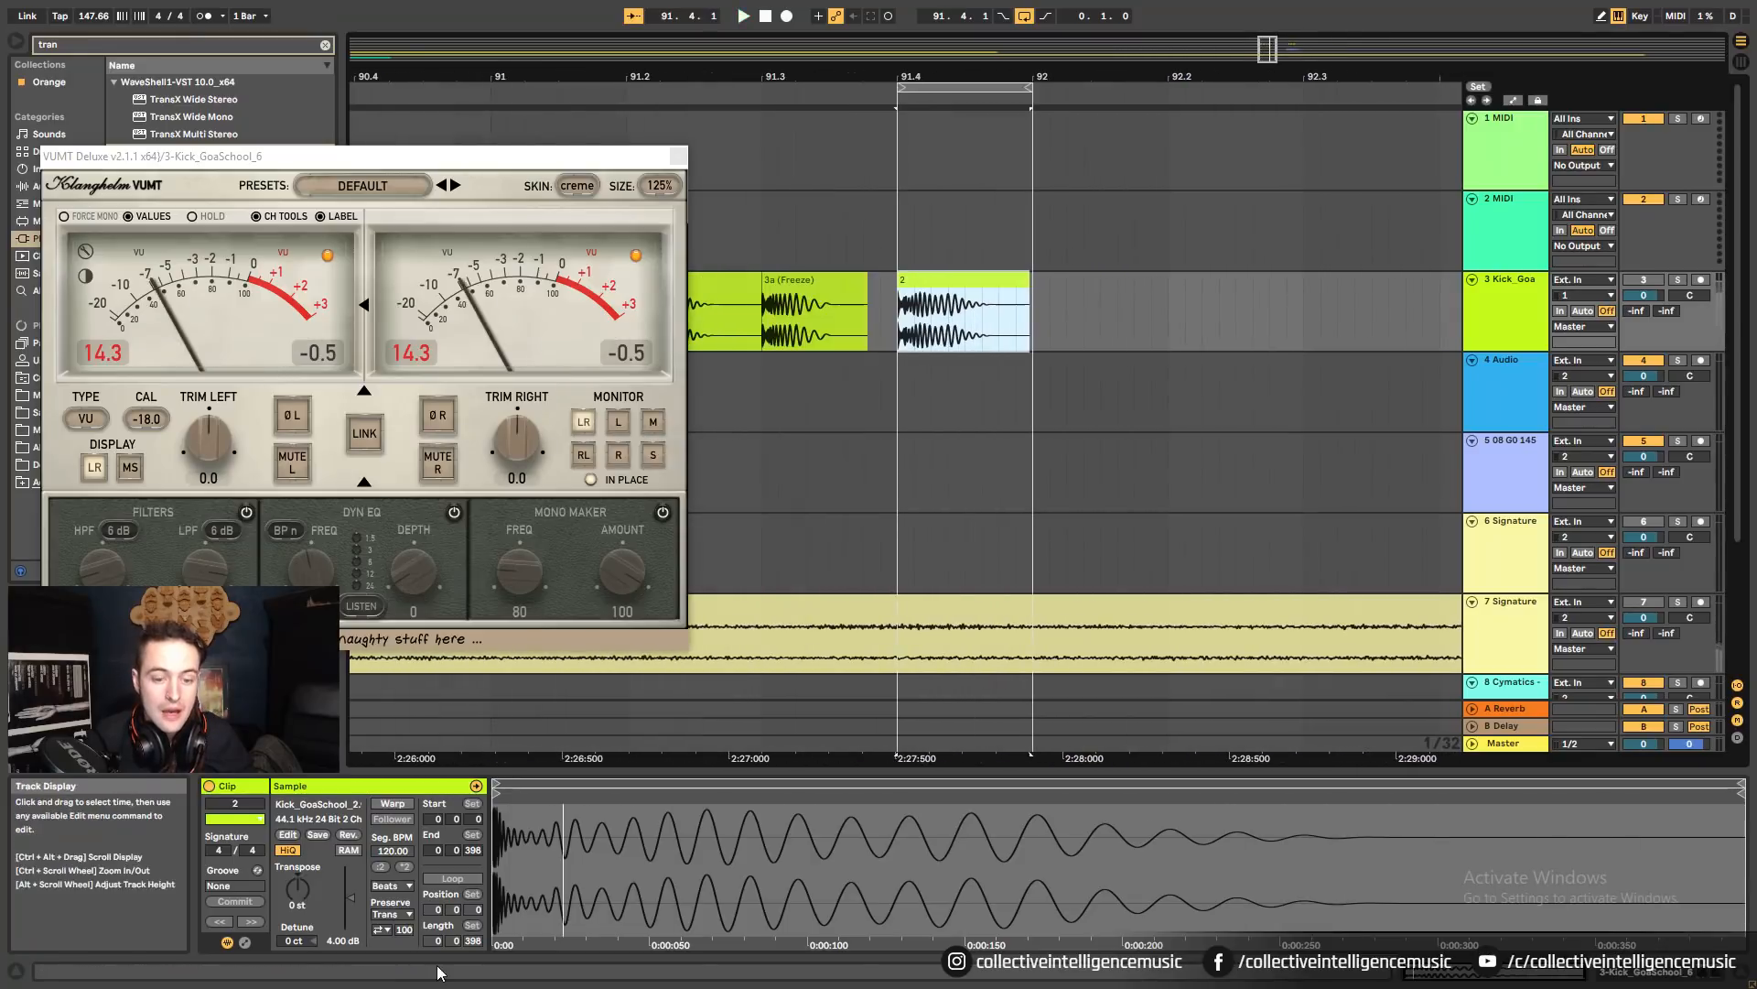
{"action": "key", "text": "space"}
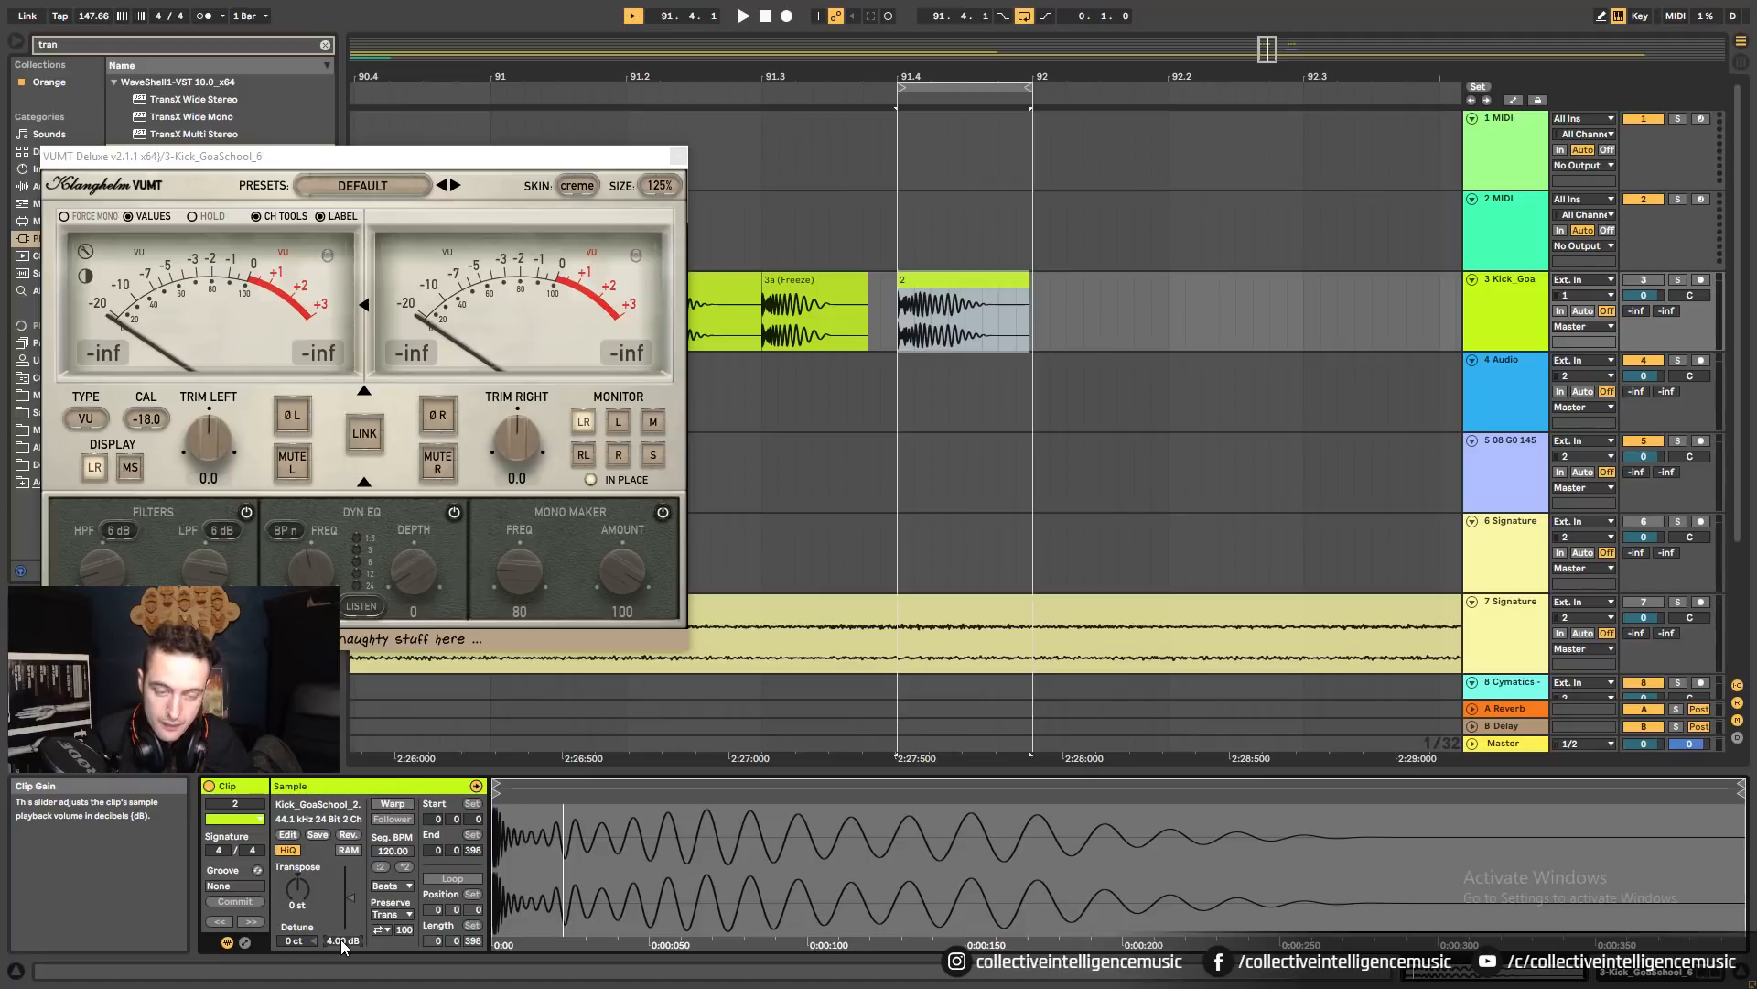
{"action": "left_click", "coordinate": [340, 940]}
{"action": "type", "text": "2.7"}
{"action": "key", "text": "Return"}
{"action": "key", "text": "space"}
{"action": "key", "text": "space"}
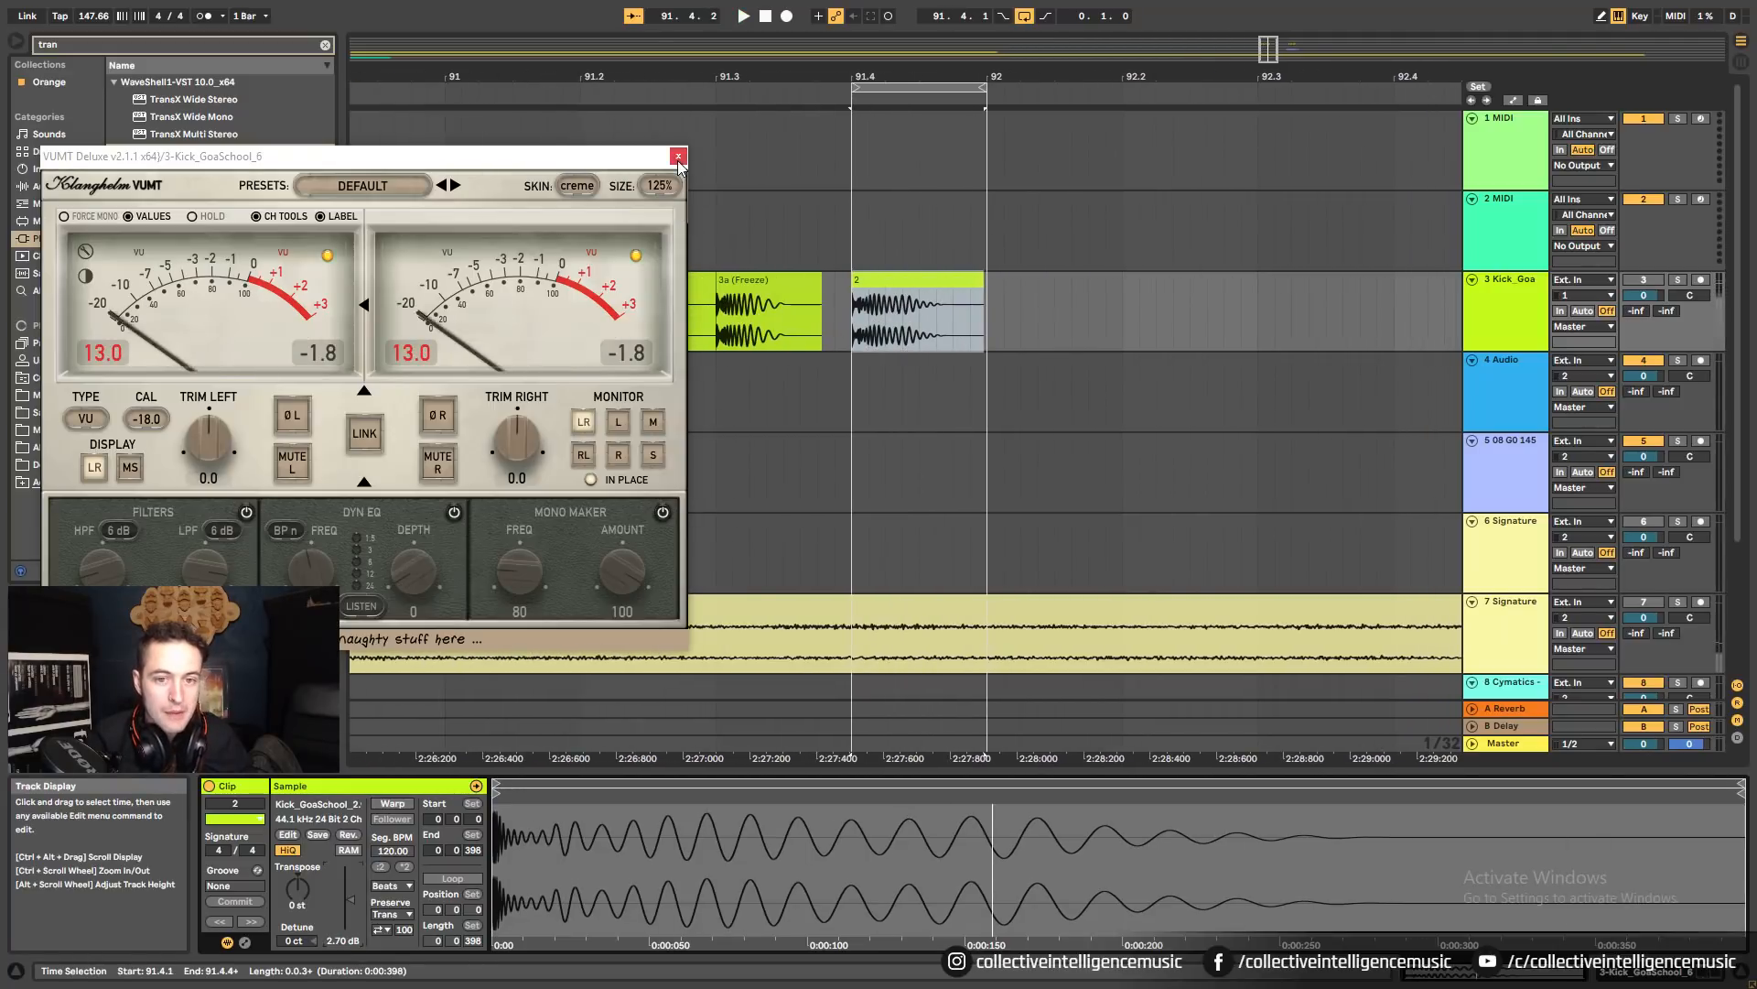
Close the VUMT meter and set the loop over all four kick clips, from 91 to 92.
{"action": "left_click", "coordinate": [679, 157]}
{"action": "left_click_drag", "start_coordinate": [812, 77], "coordinate": [657, 144]}
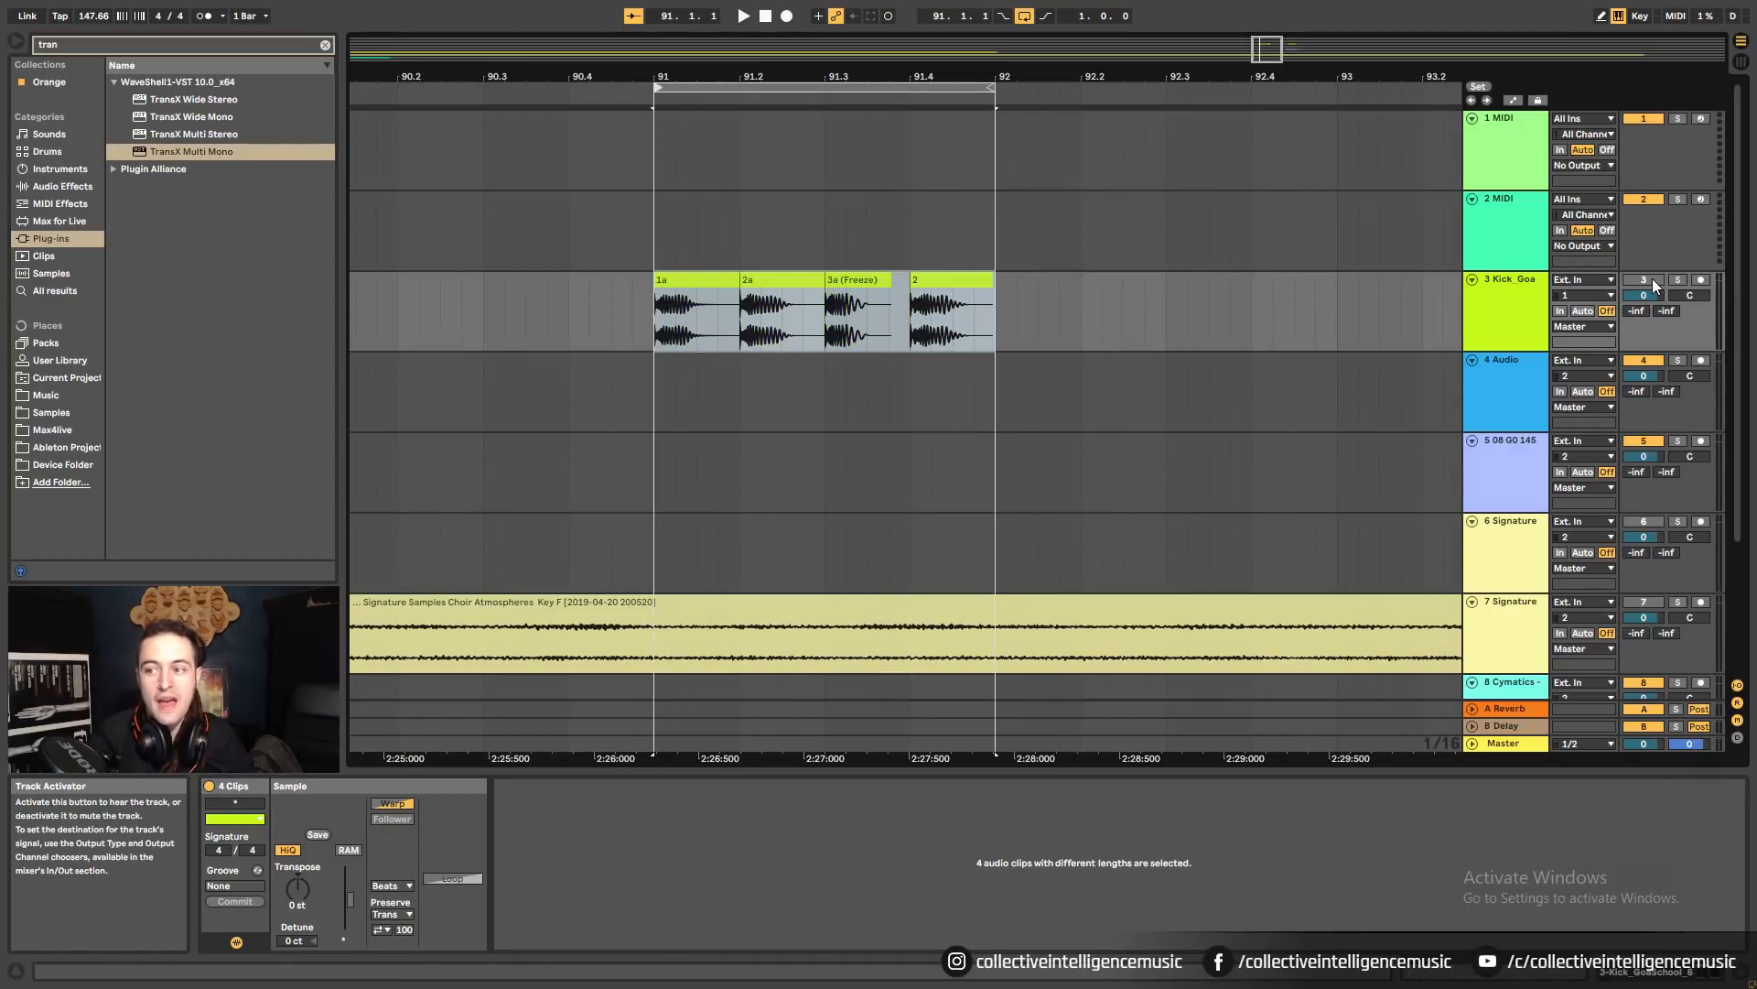
{"action": "key", "text": "alt+Tab"}
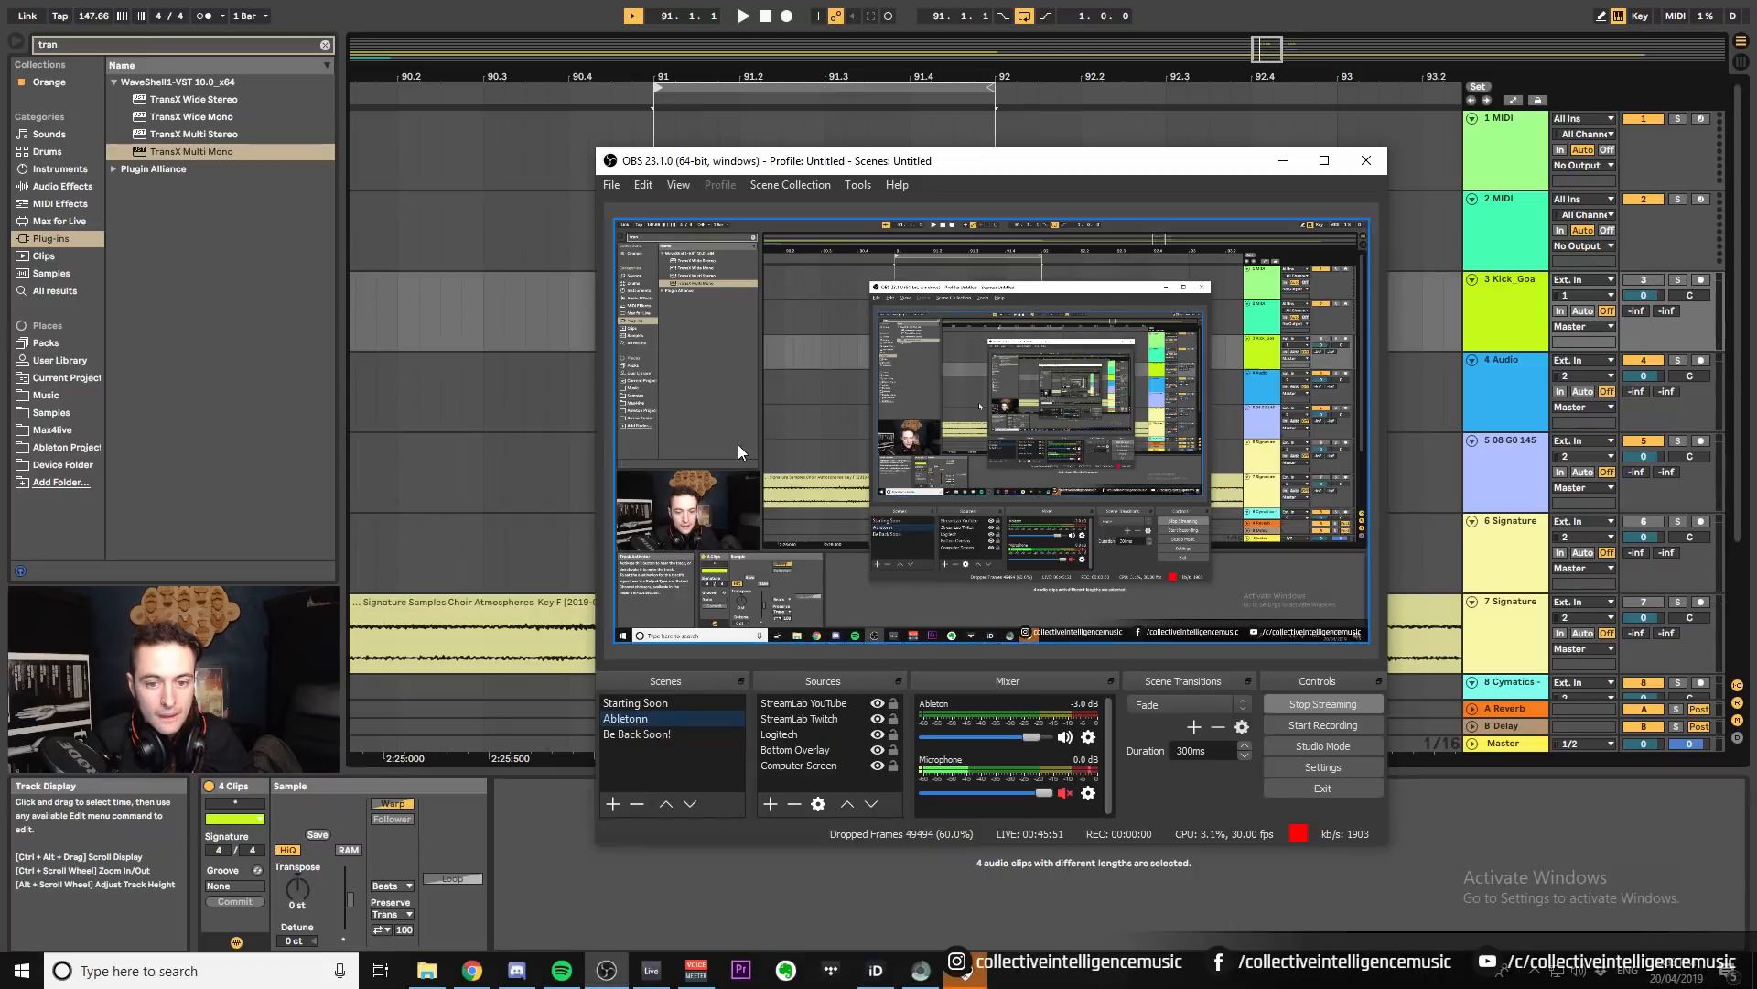
{"action": "key", "text": "alt+Tab"}
{"action": "left_click", "coordinate": [729, 365]}
Solo the kick track and play the looped kicks starting from the 1a clip.
{"action": "left_click", "coordinate": [713, 281]}
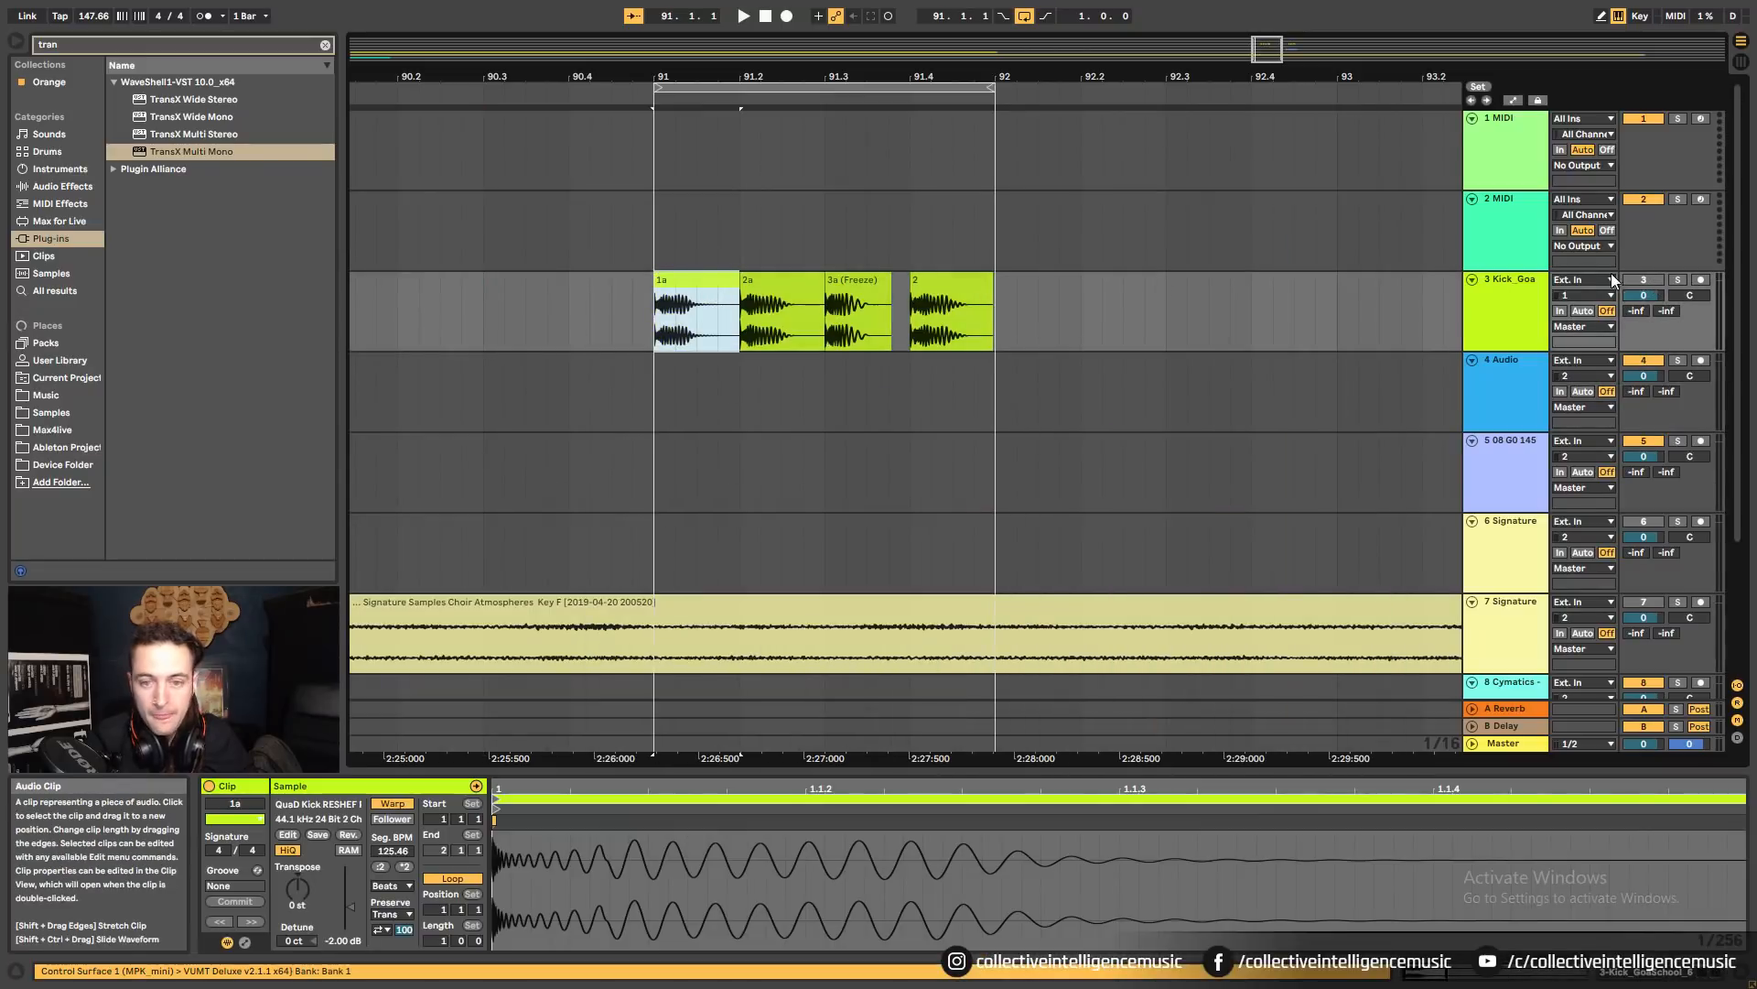
{"action": "left_click", "coordinate": [1679, 279]}
{"action": "key", "text": "space"}
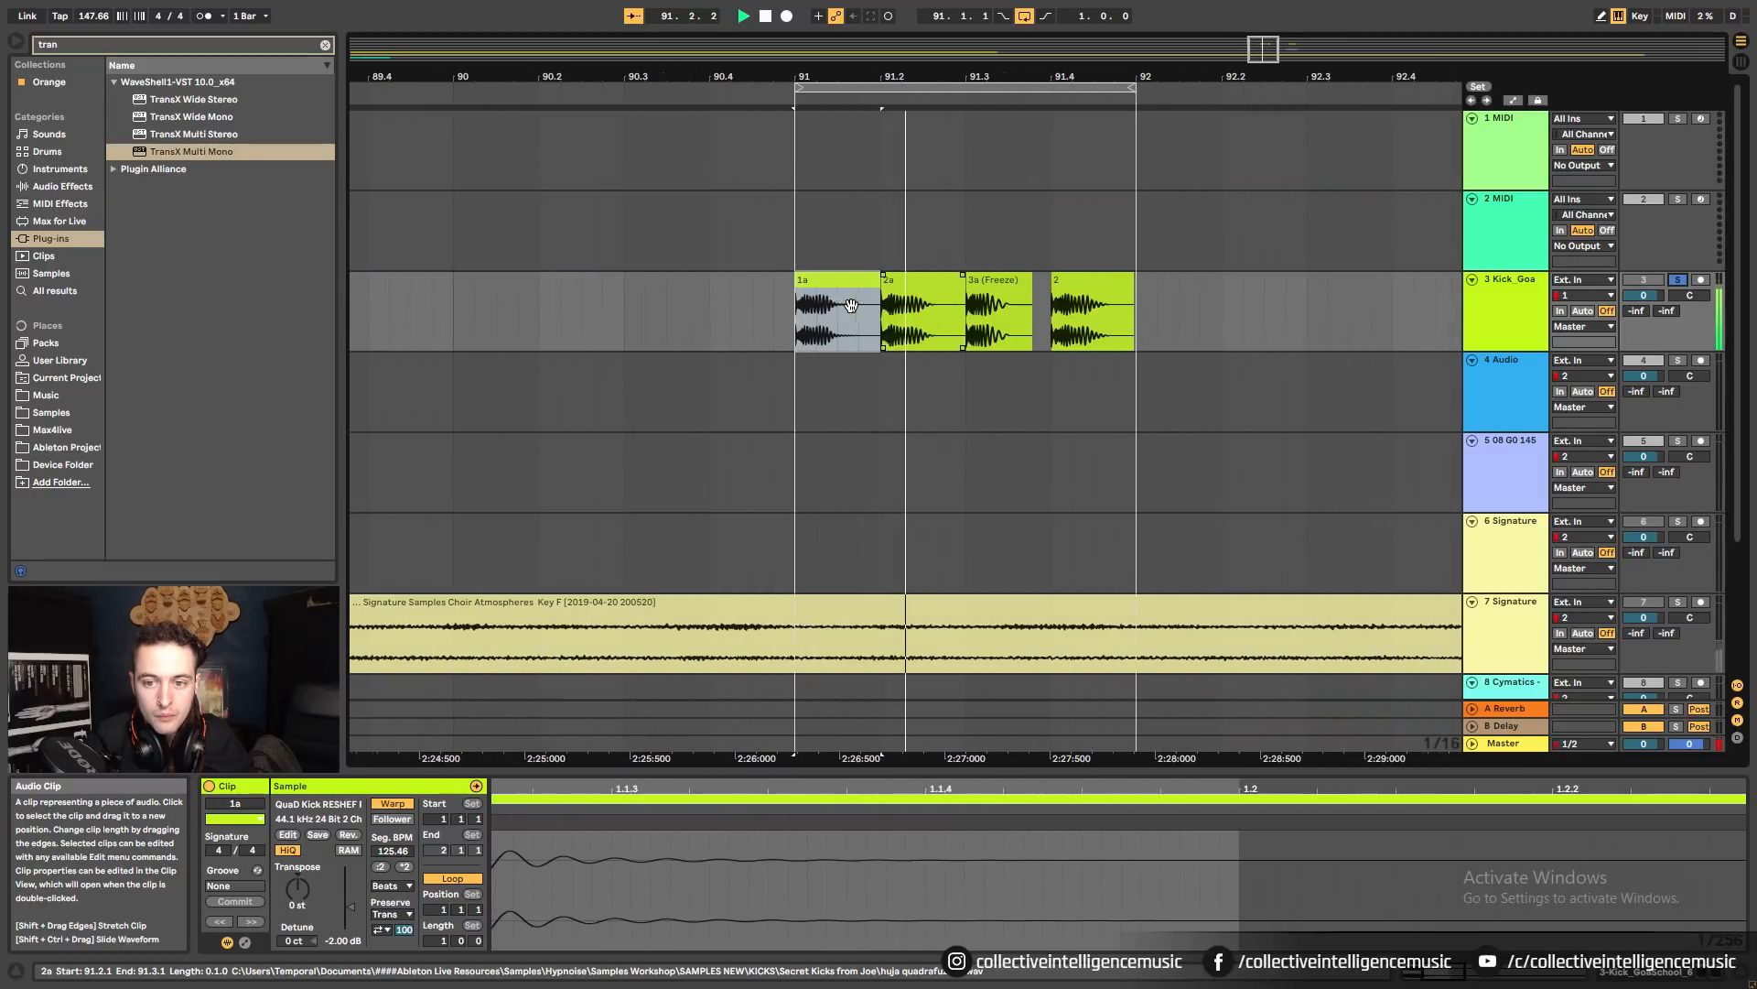
{"action": "left_click", "coordinate": [855, 303]}
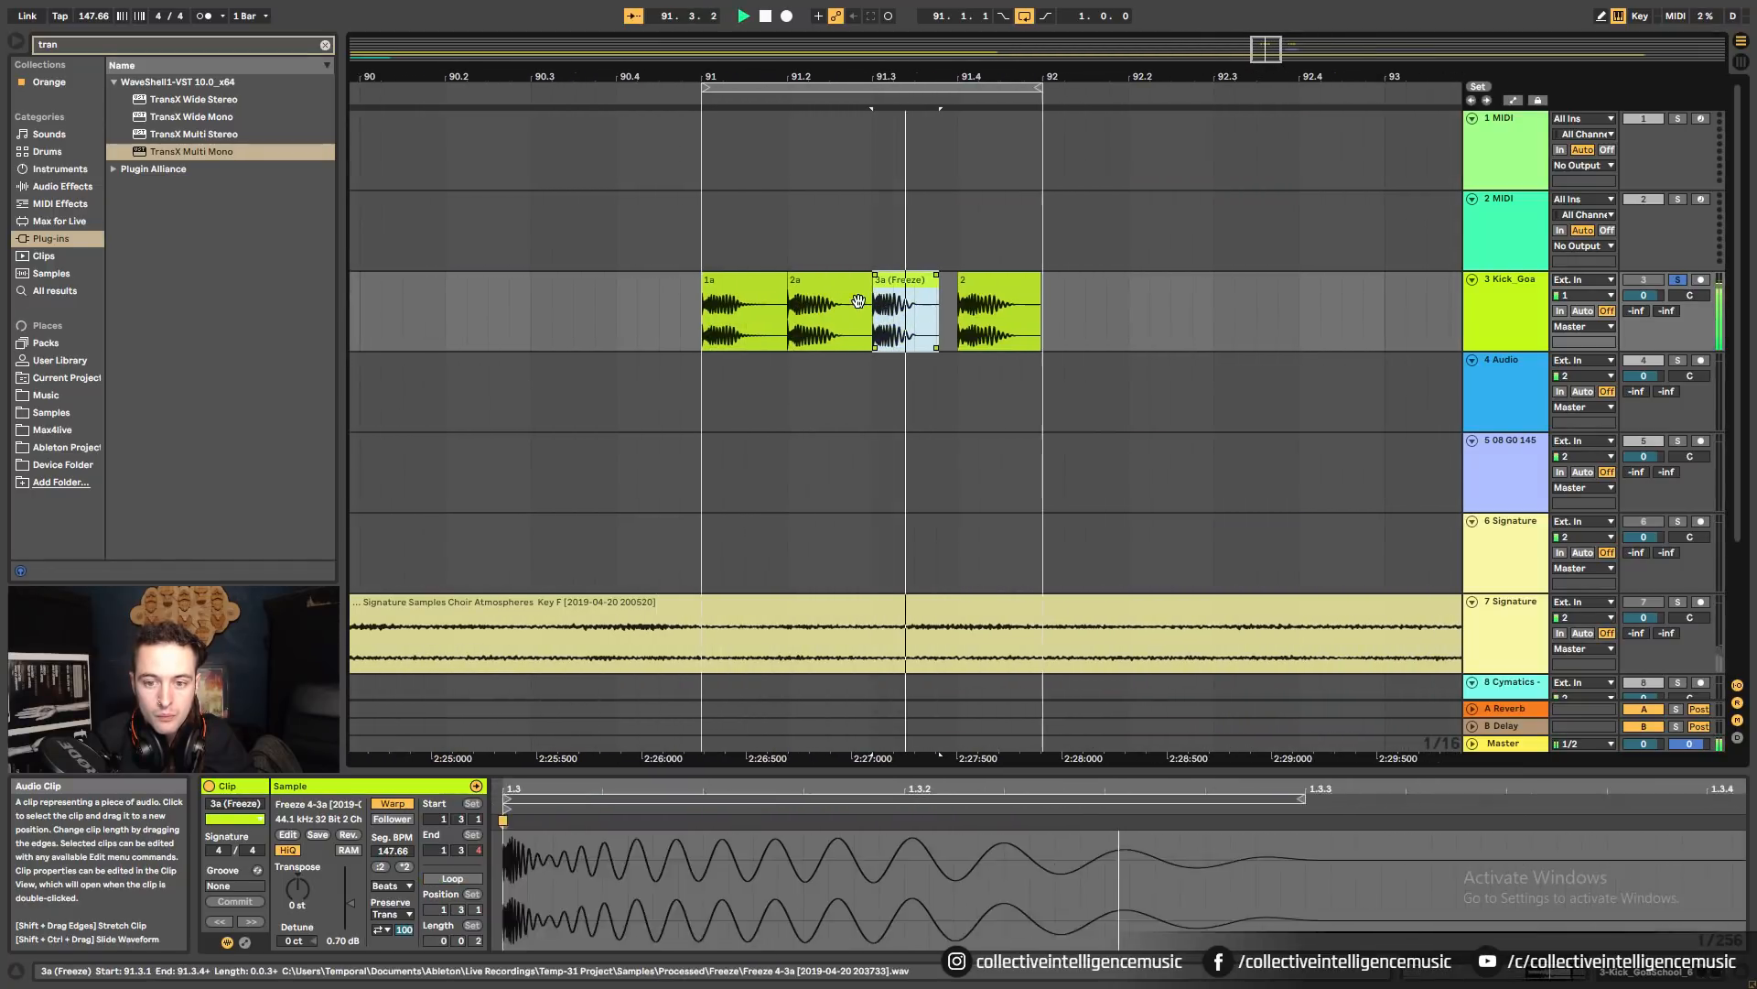
Move the 3a clip out of the loop to 90.3 and play the remaining kicks from 1a.
{"action": "left_click_drag", "start_coordinate": [881, 289], "coordinate": [553, 290]}
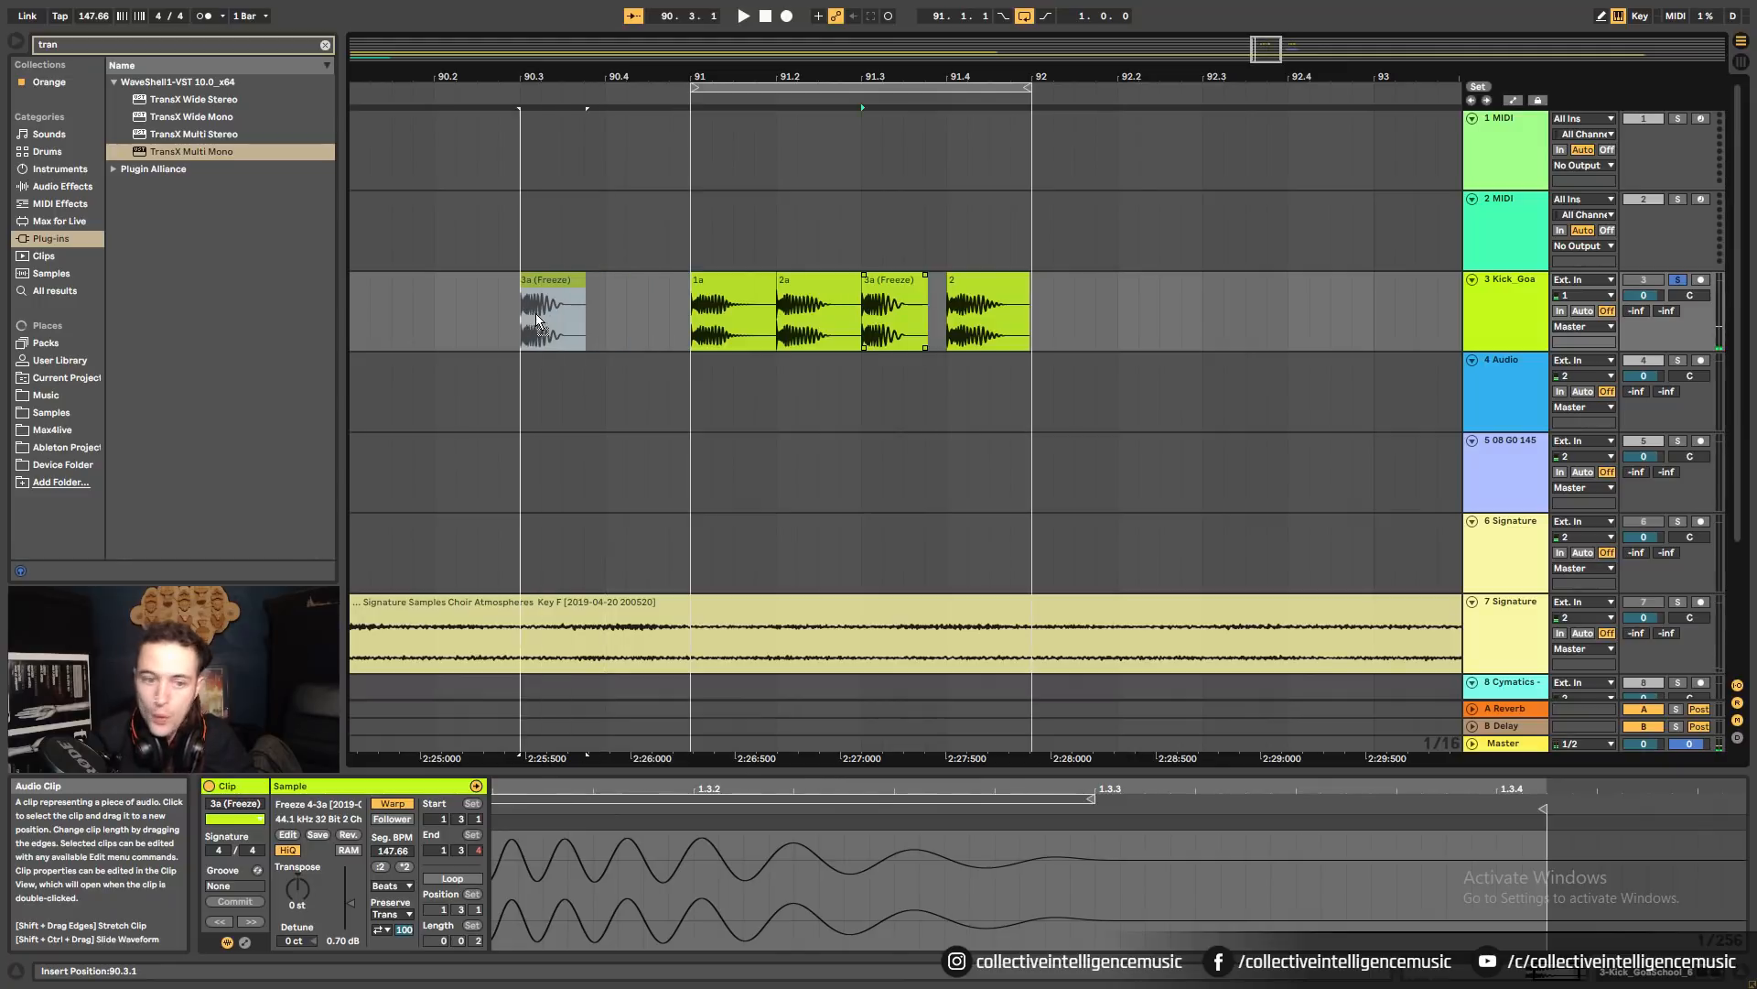
{"action": "left_click", "coordinate": [1040, 286]}
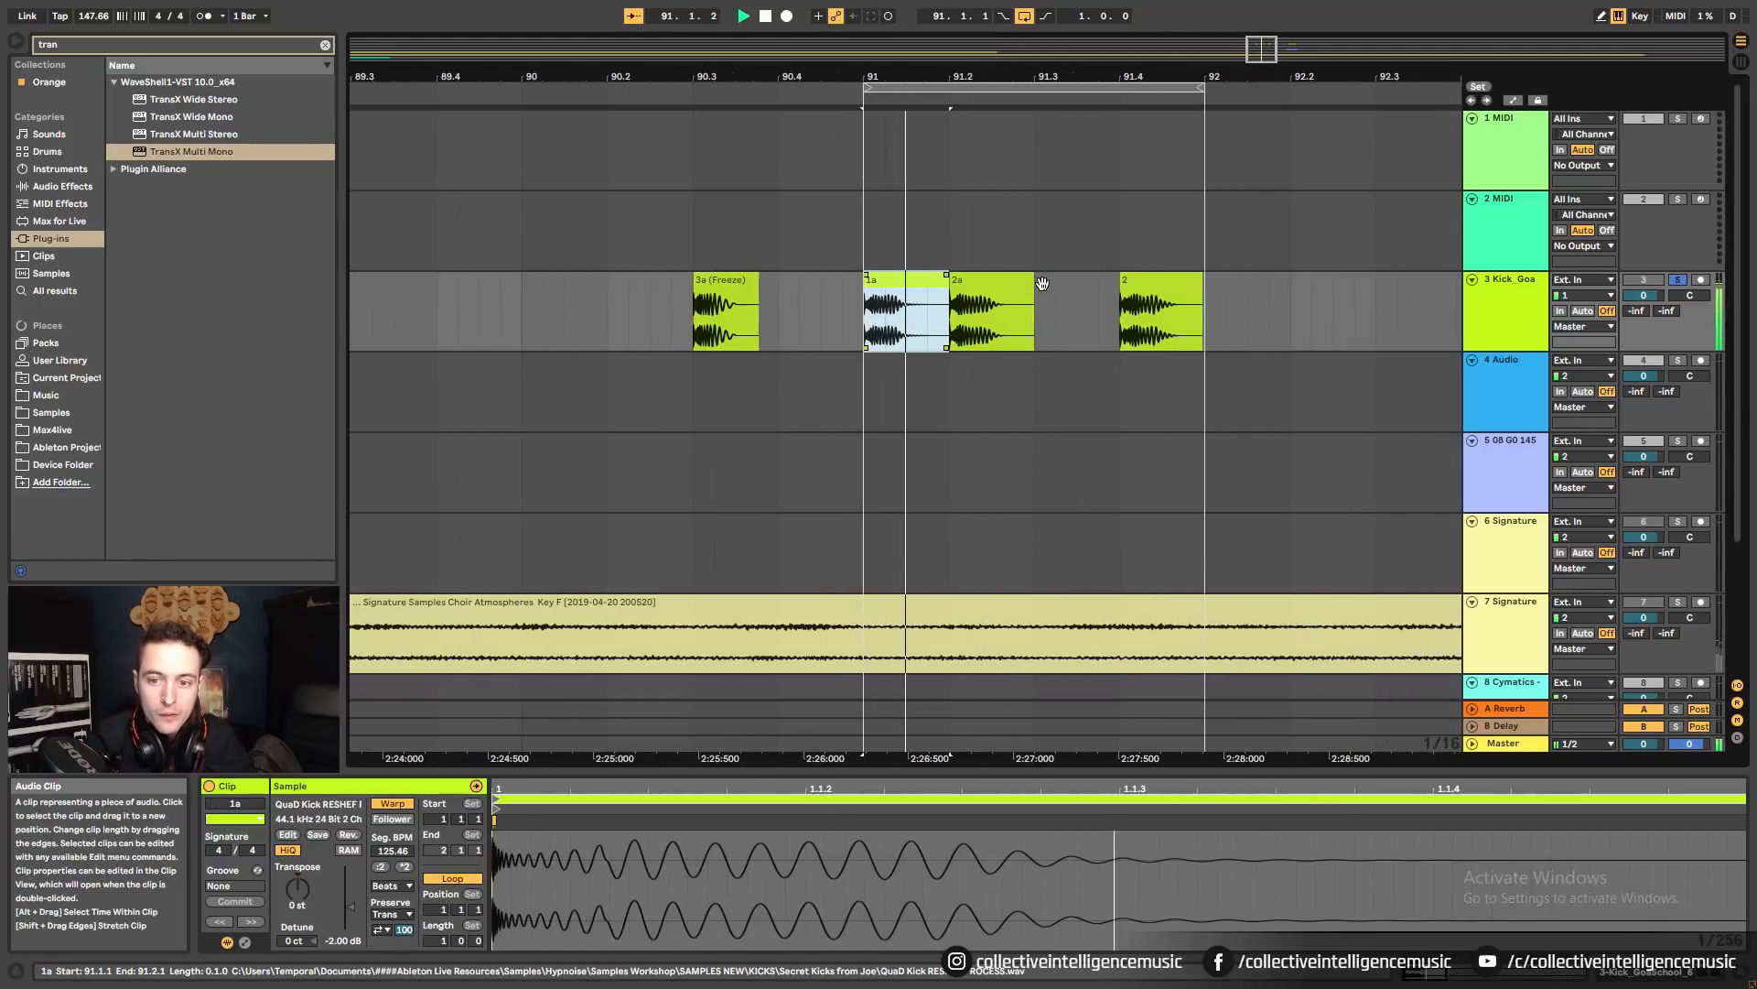
{"action": "key", "text": "space"}
{"action": "key", "text": "space"}
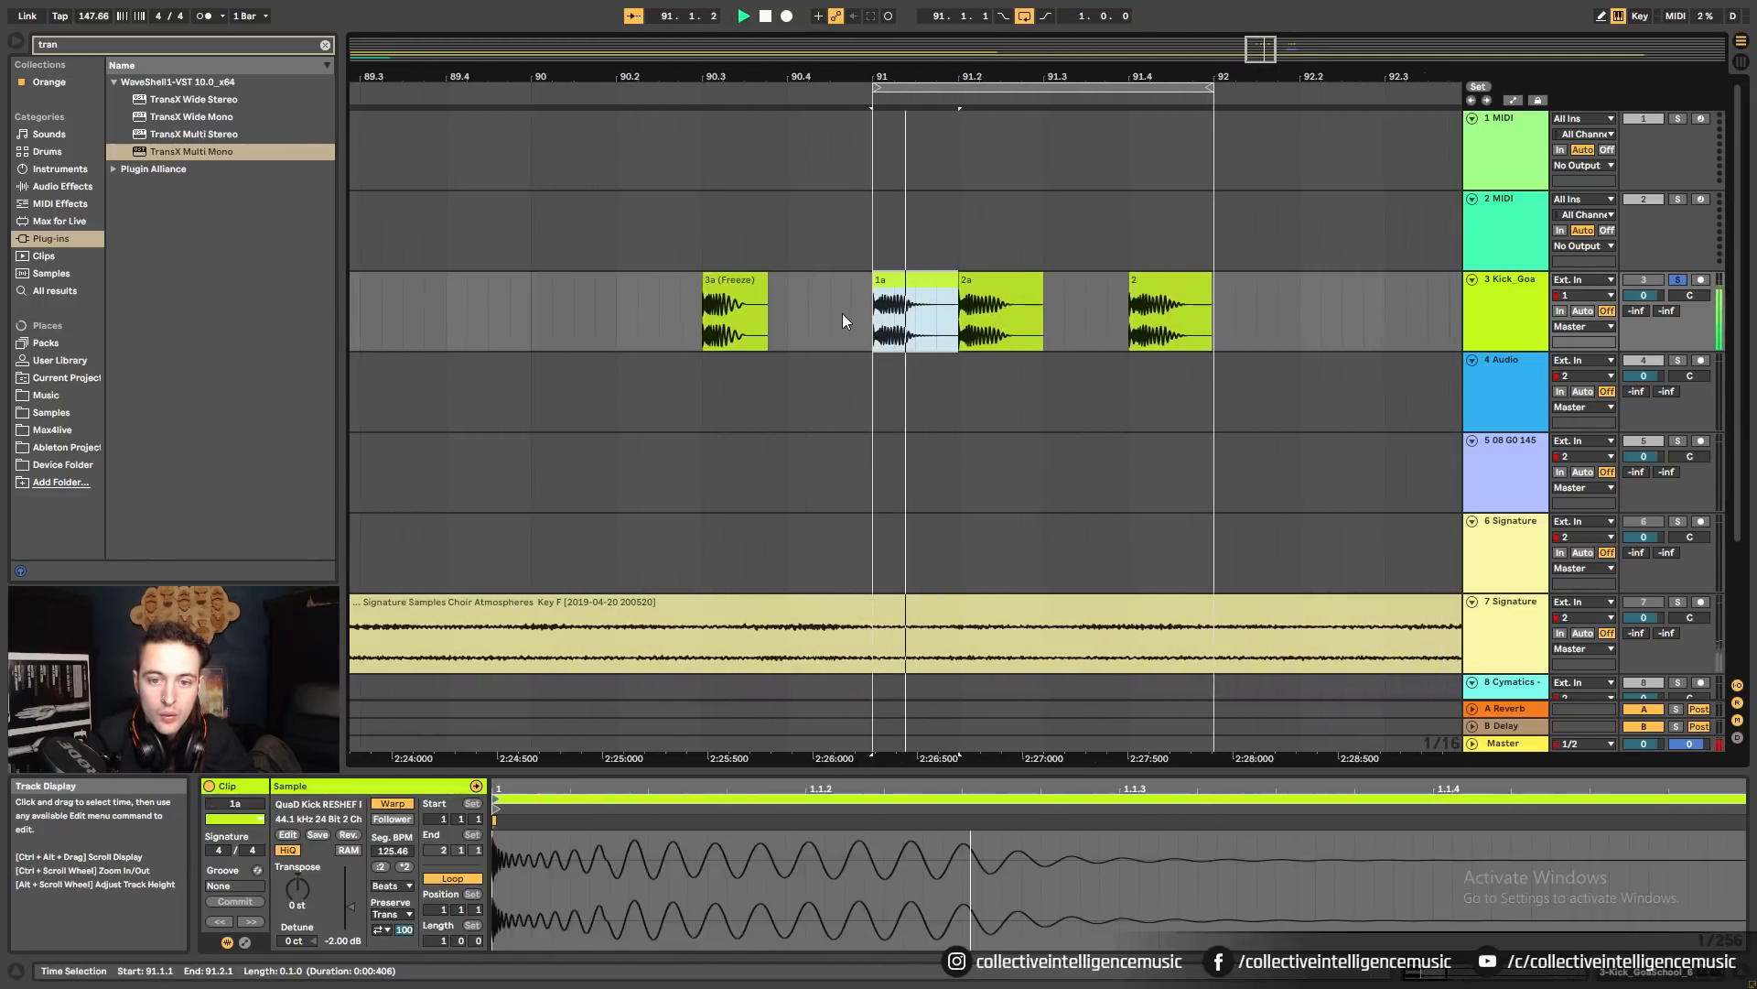
Move the 1a clip past the loop to 92.1.3 and place the 2a clip at the loop start, 91.
{"action": "left_click_drag", "start_coordinate": [869, 311], "coordinate": [1254, 311]}
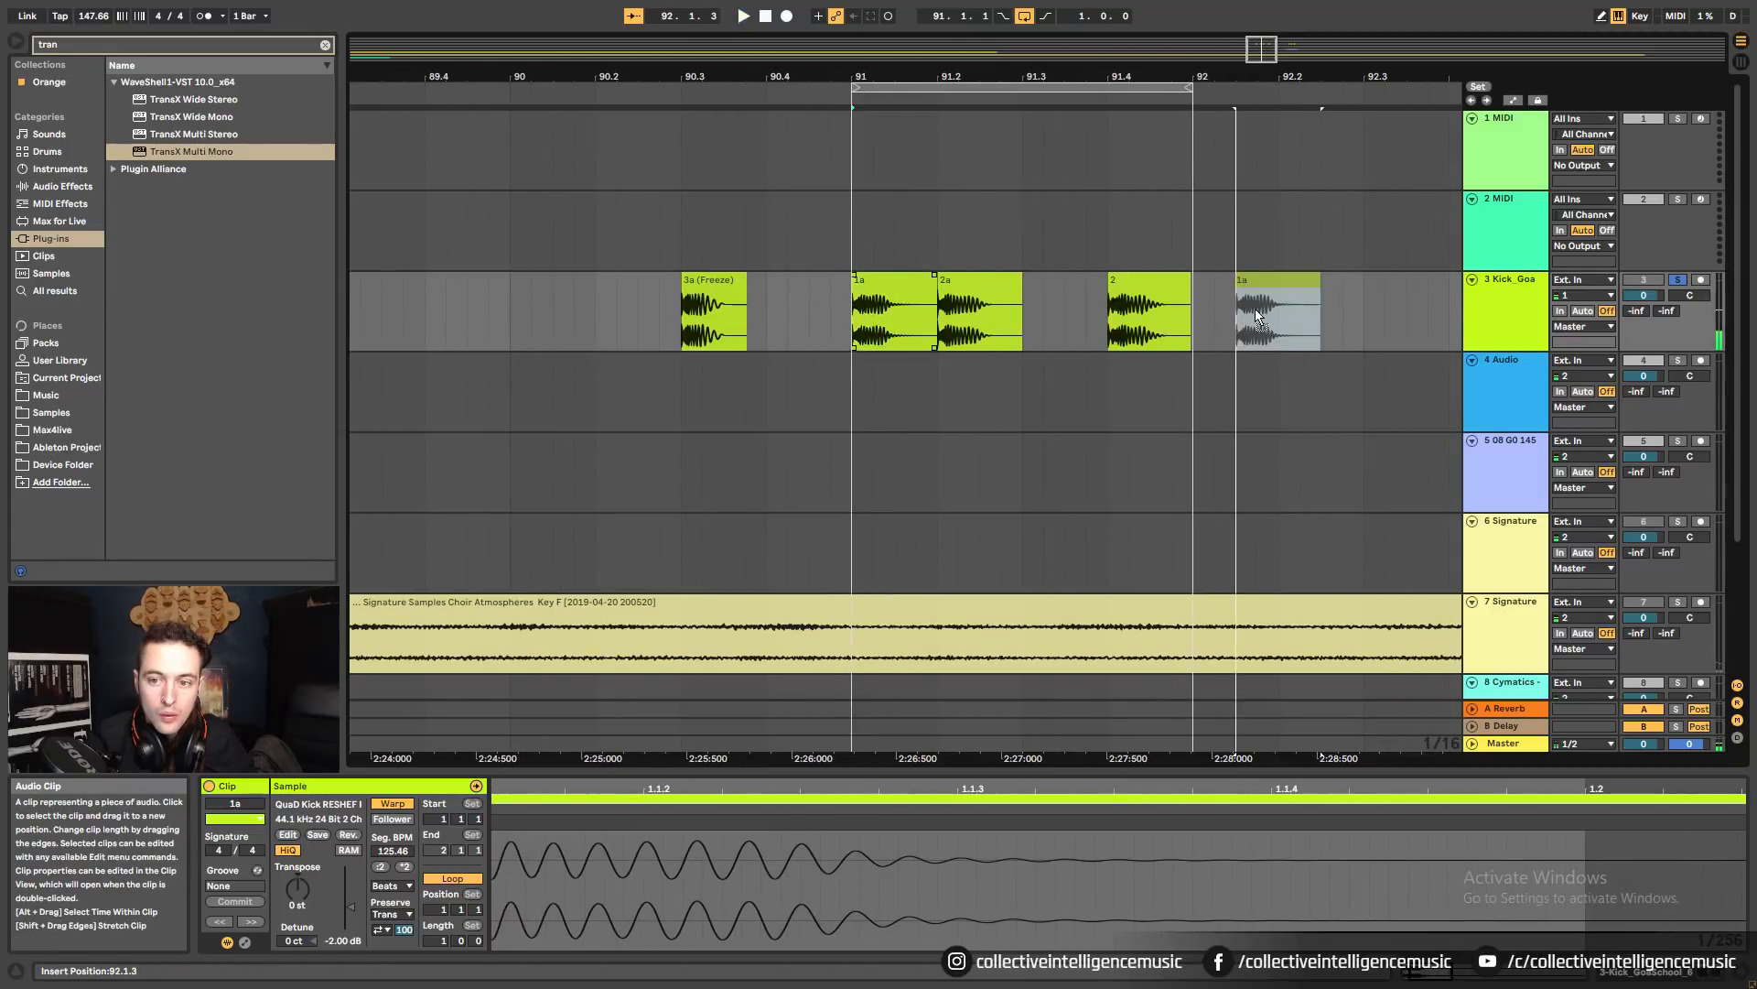
{"action": "left_click_drag", "start_coordinate": [973, 310], "coordinate": [888, 309]}
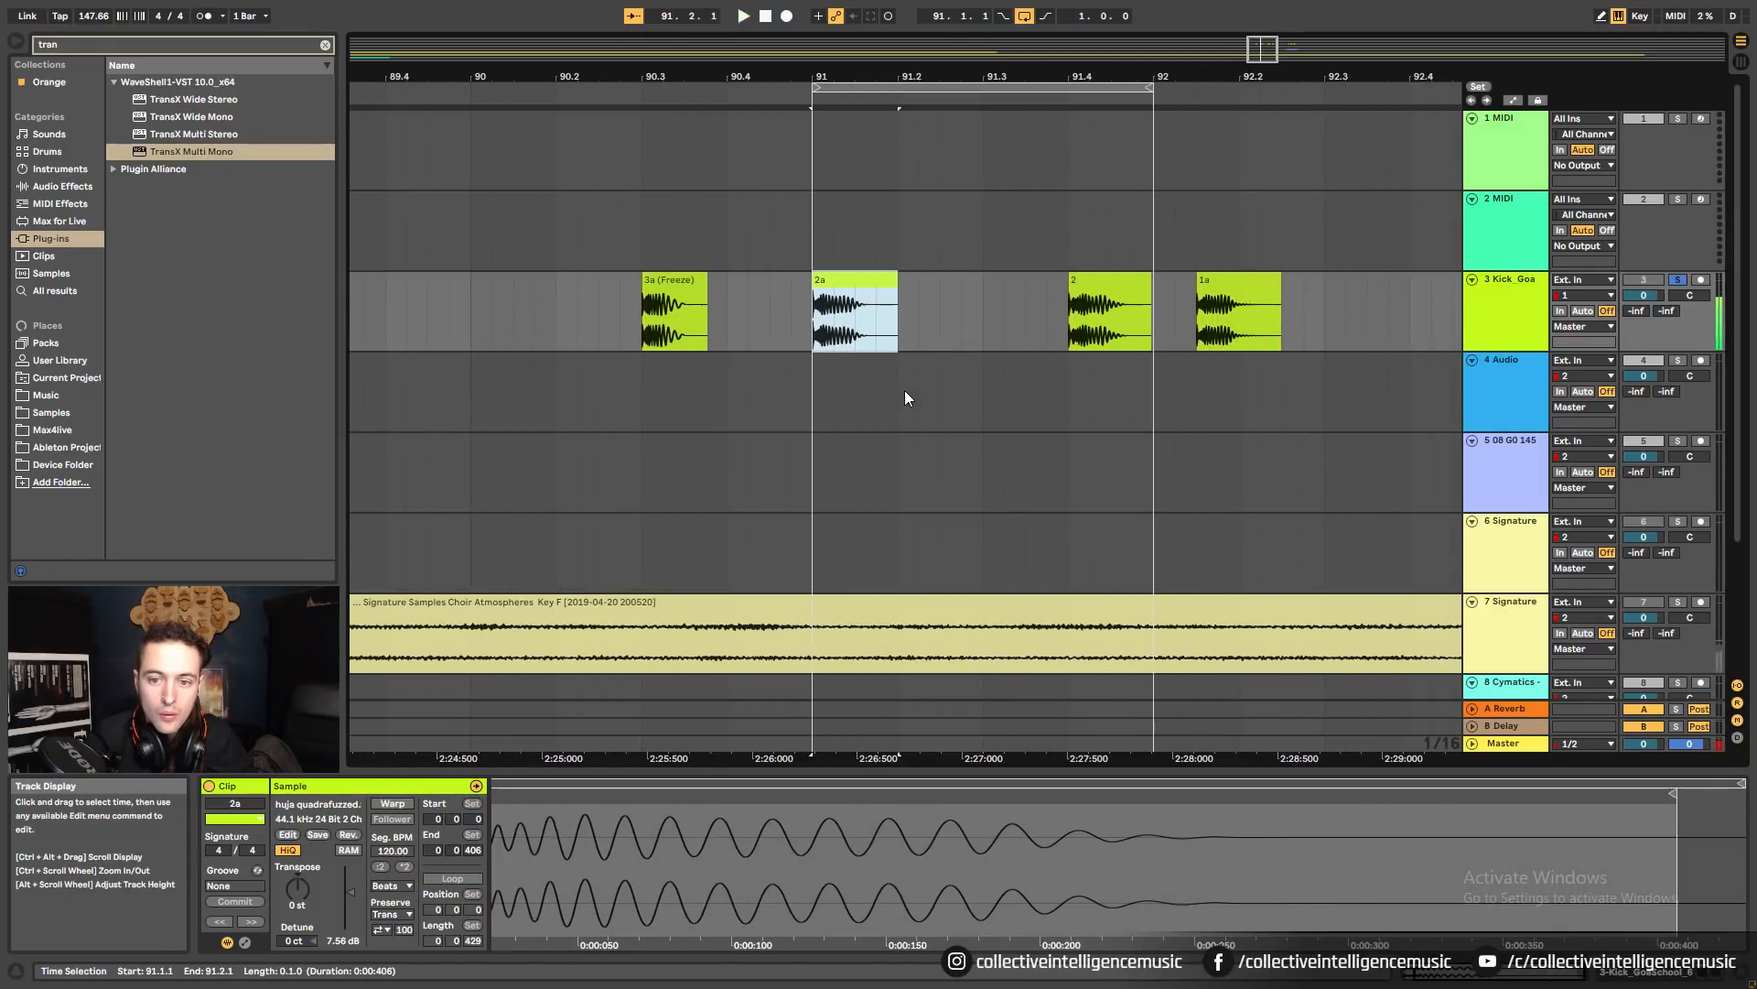
Play clips 2, 2a and 3a in turn on the soloed kick track to compare their sound.
{"action": "left_click", "coordinate": [1156, 302]}
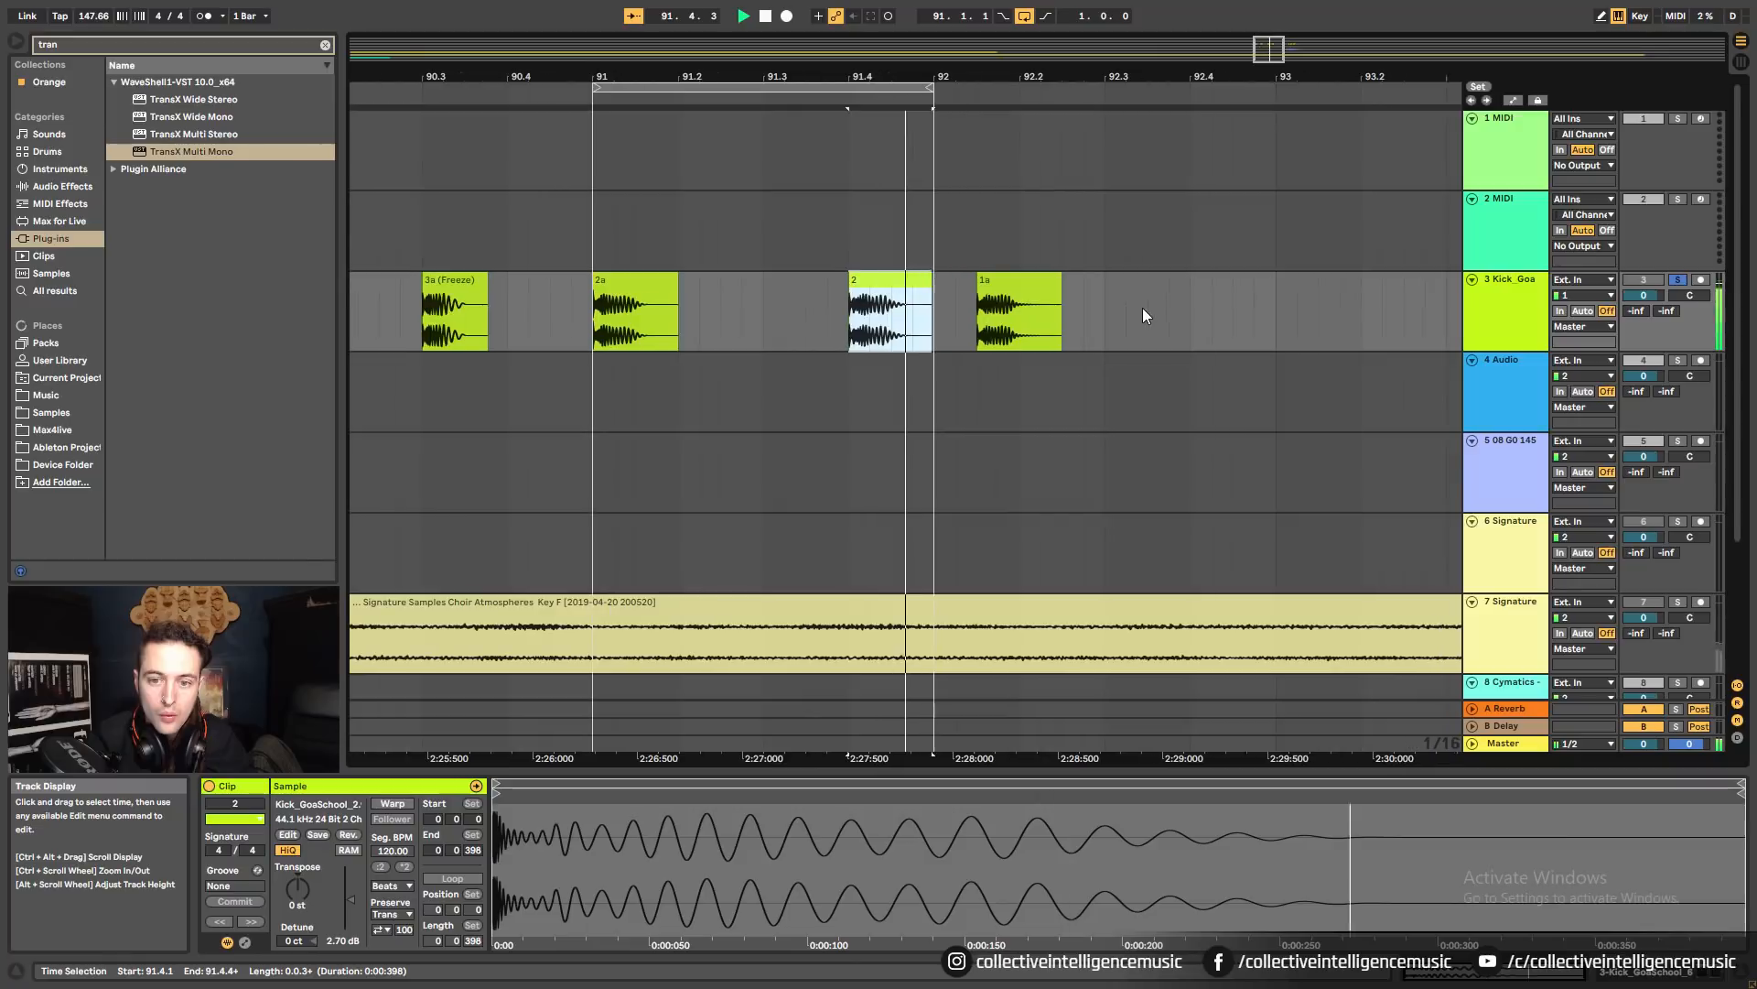
{"action": "left_click", "coordinate": [591, 291]}
{"action": "key", "text": "space"}
{"action": "left_click", "coordinate": [619, 289]}
{"action": "left_click", "coordinate": [667, 285]}
{"action": "key", "text": "space"}
{"action": "key", "text": "space"}
{"action": "key", "text": "space"}
{"action": "key", "text": "space"}
{"action": "key", "text": "space"}
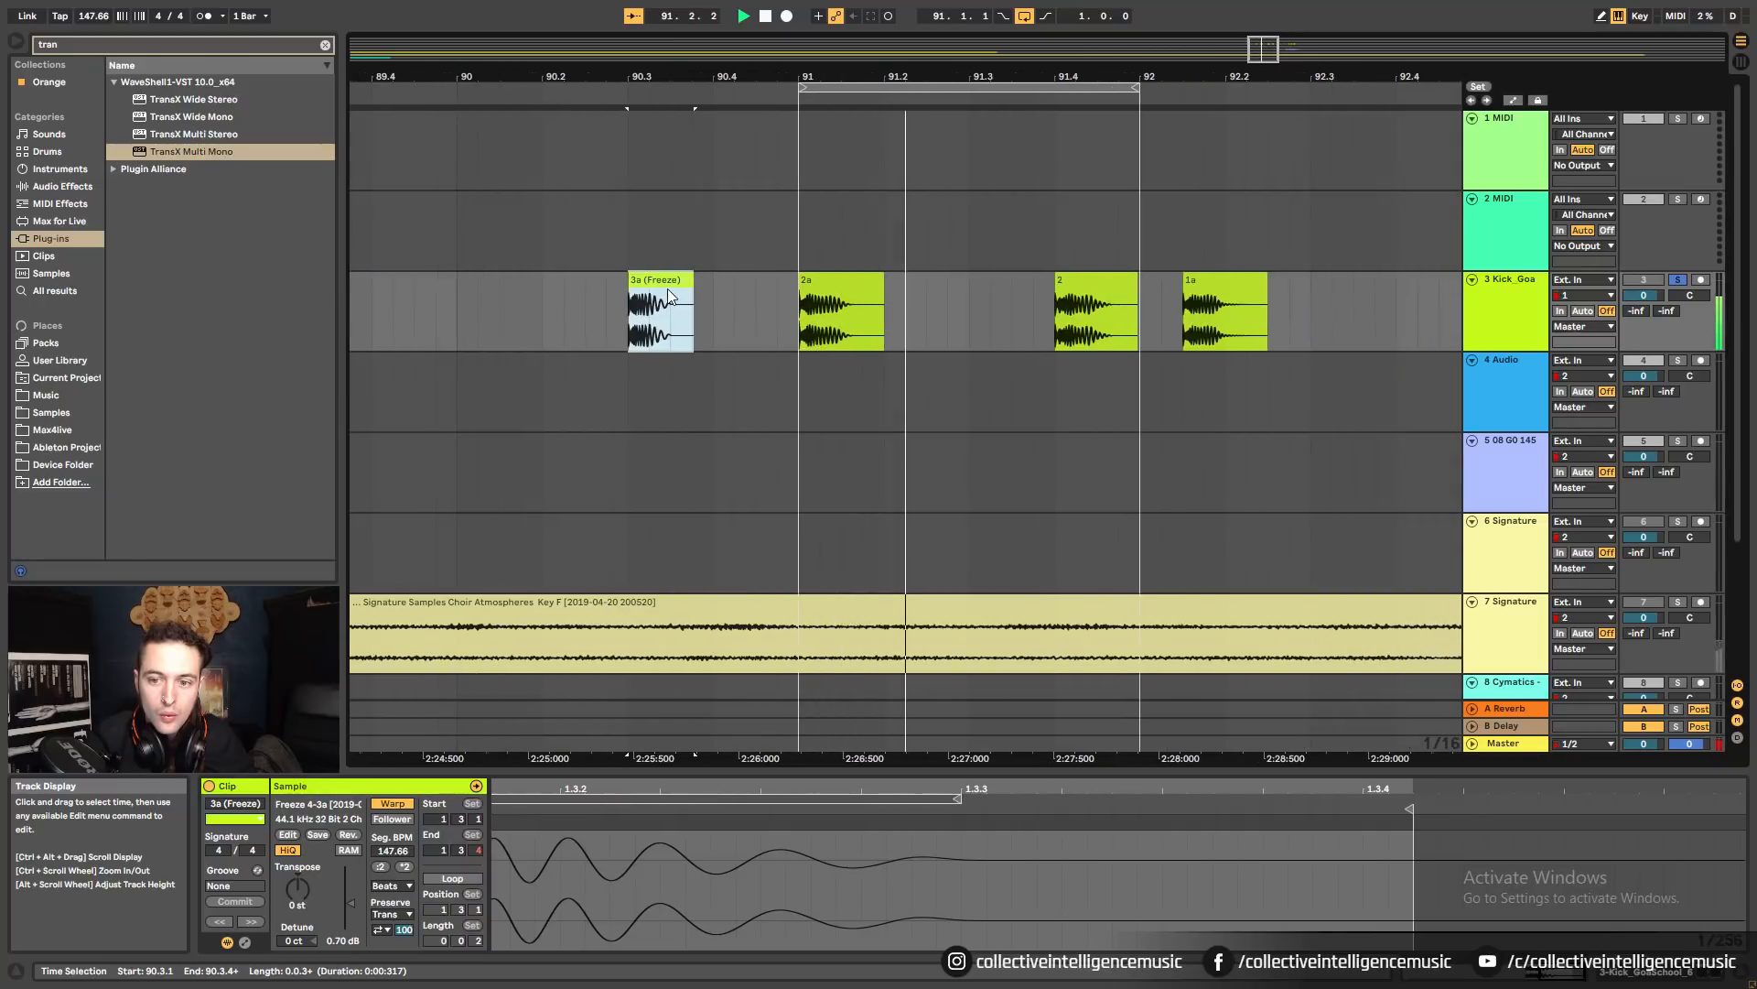
{"action": "key", "text": "space"}
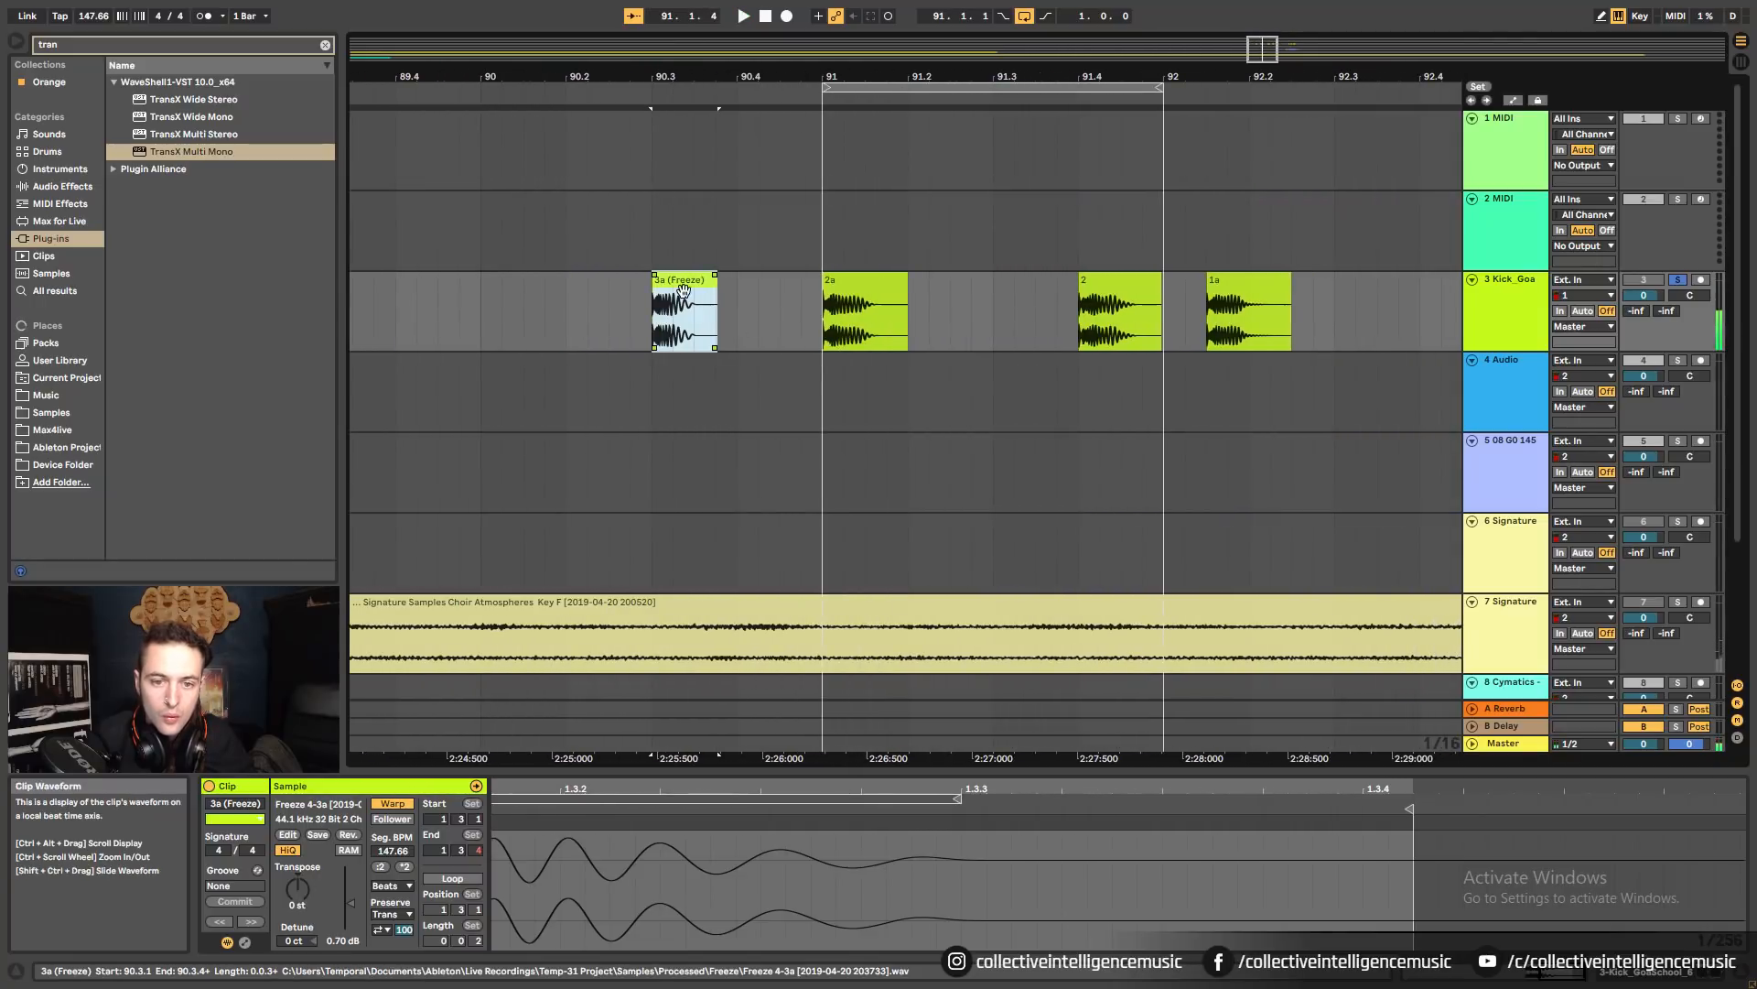
Replay the 2a clip from 91 several times to judge it on its own.
{"action": "left_click", "coordinate": [877, 302]}
{"action": "key", "text": "space"}
{"action": "key", "text": "space"}
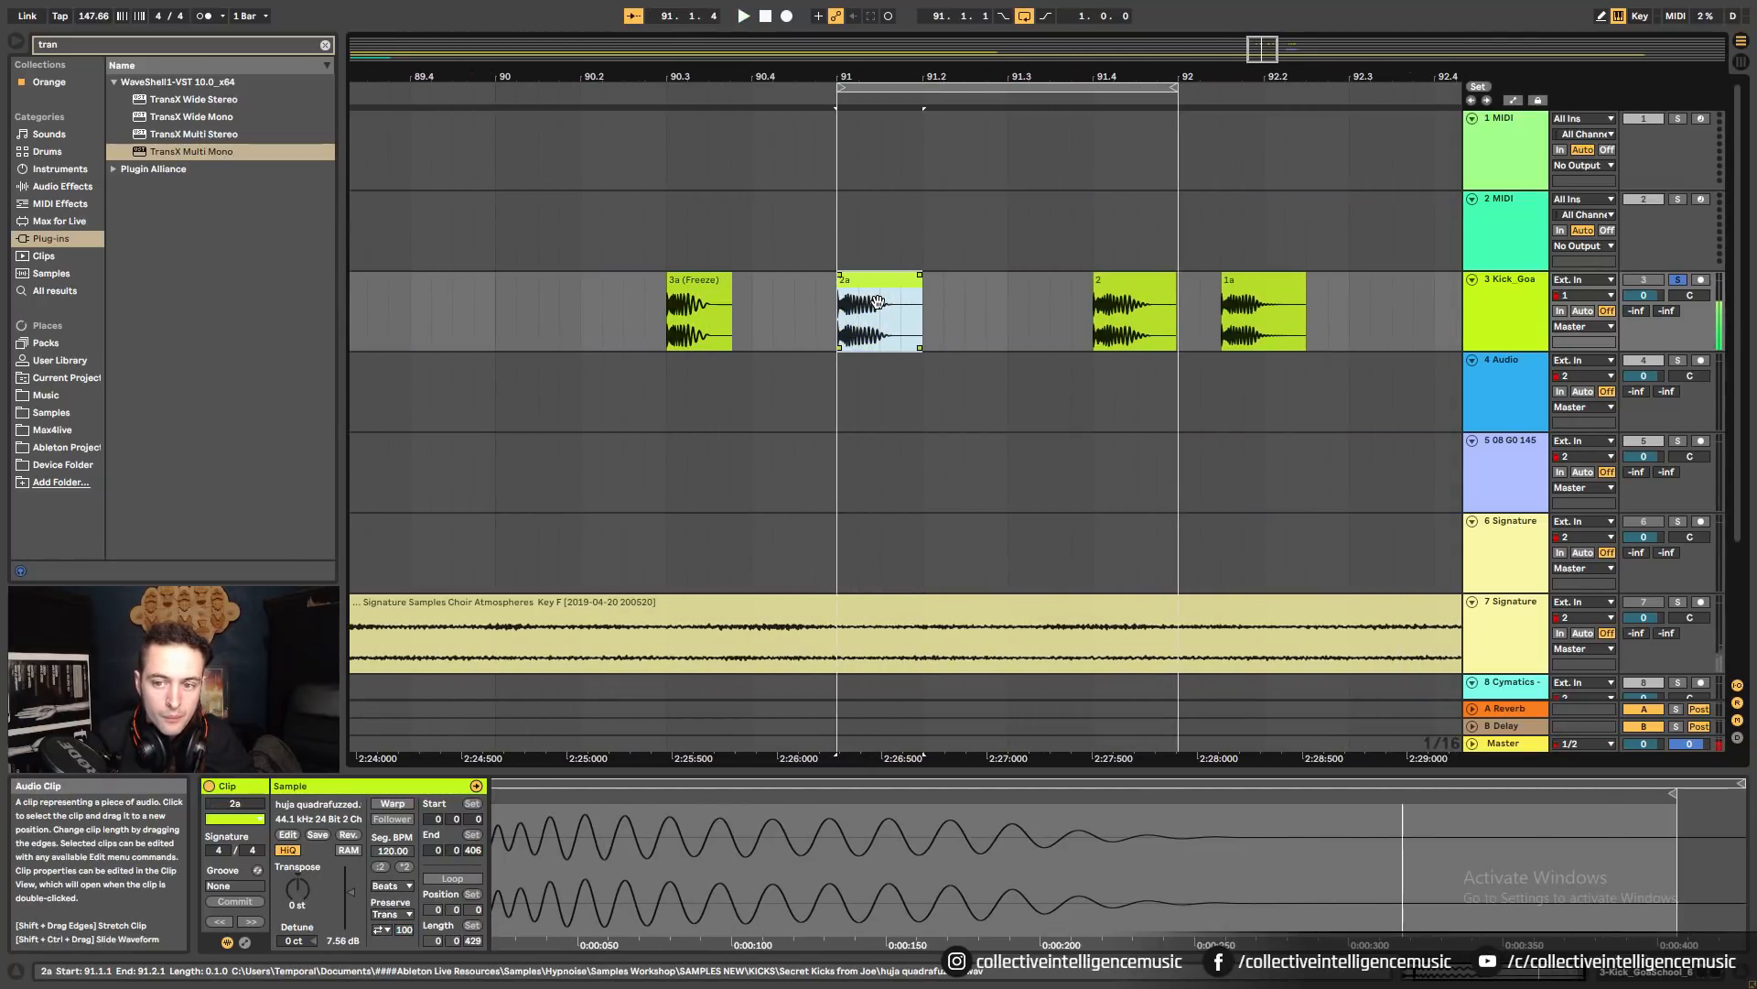
{"action": "key", "text": "space"}
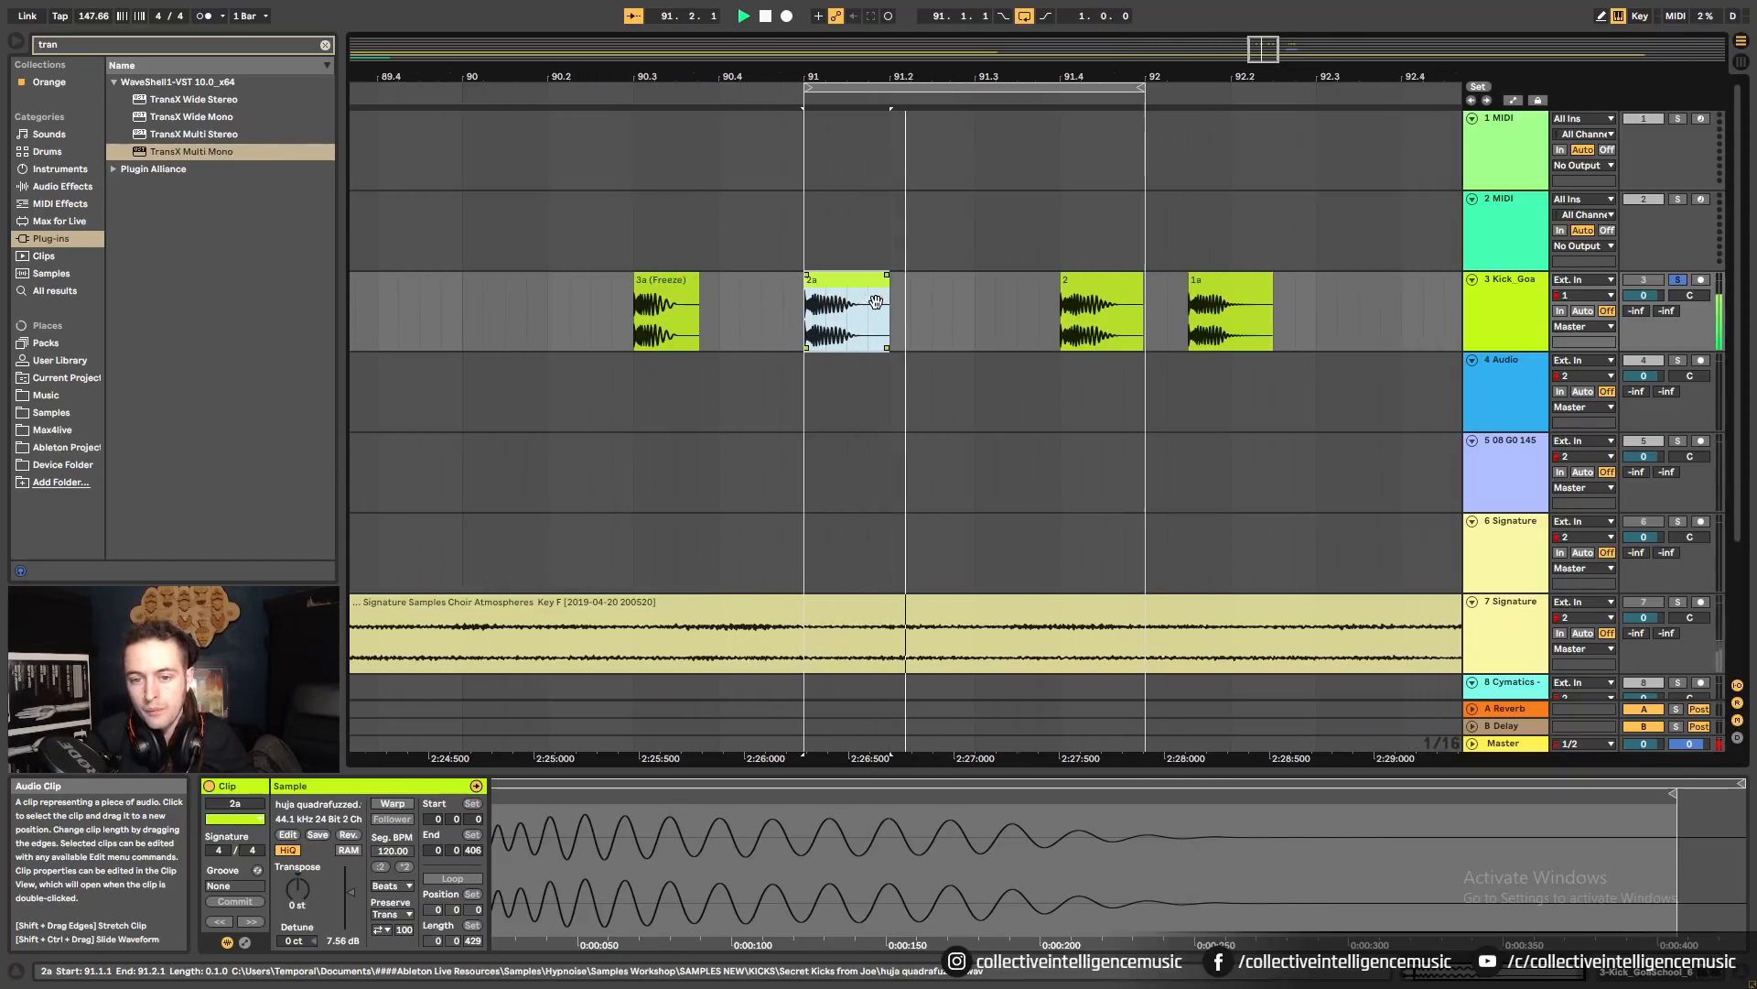
{"action": "key", "text": "space"}
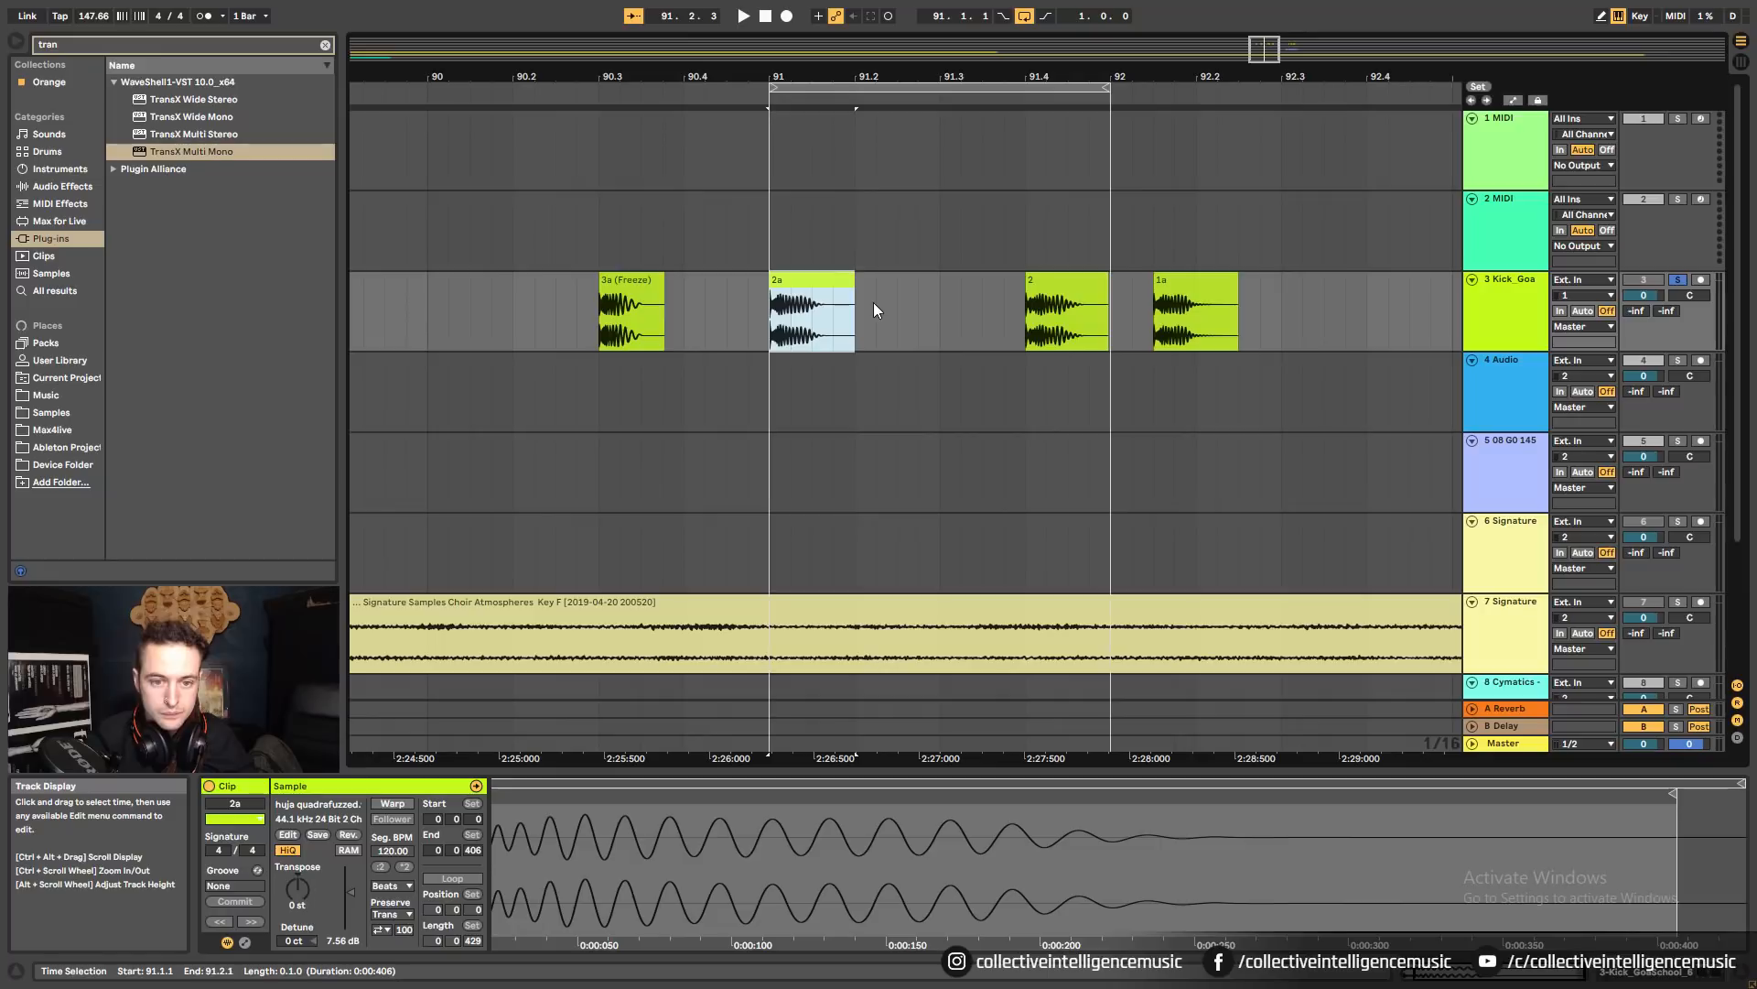
Examine the waveforms of the 3a, 2a, 1a and 2 clips to compare their transients and tails.
{"action": "left_click", "coordinate": [621, 304]}
{"action": "left_click", "coordinate": [797, 321]}
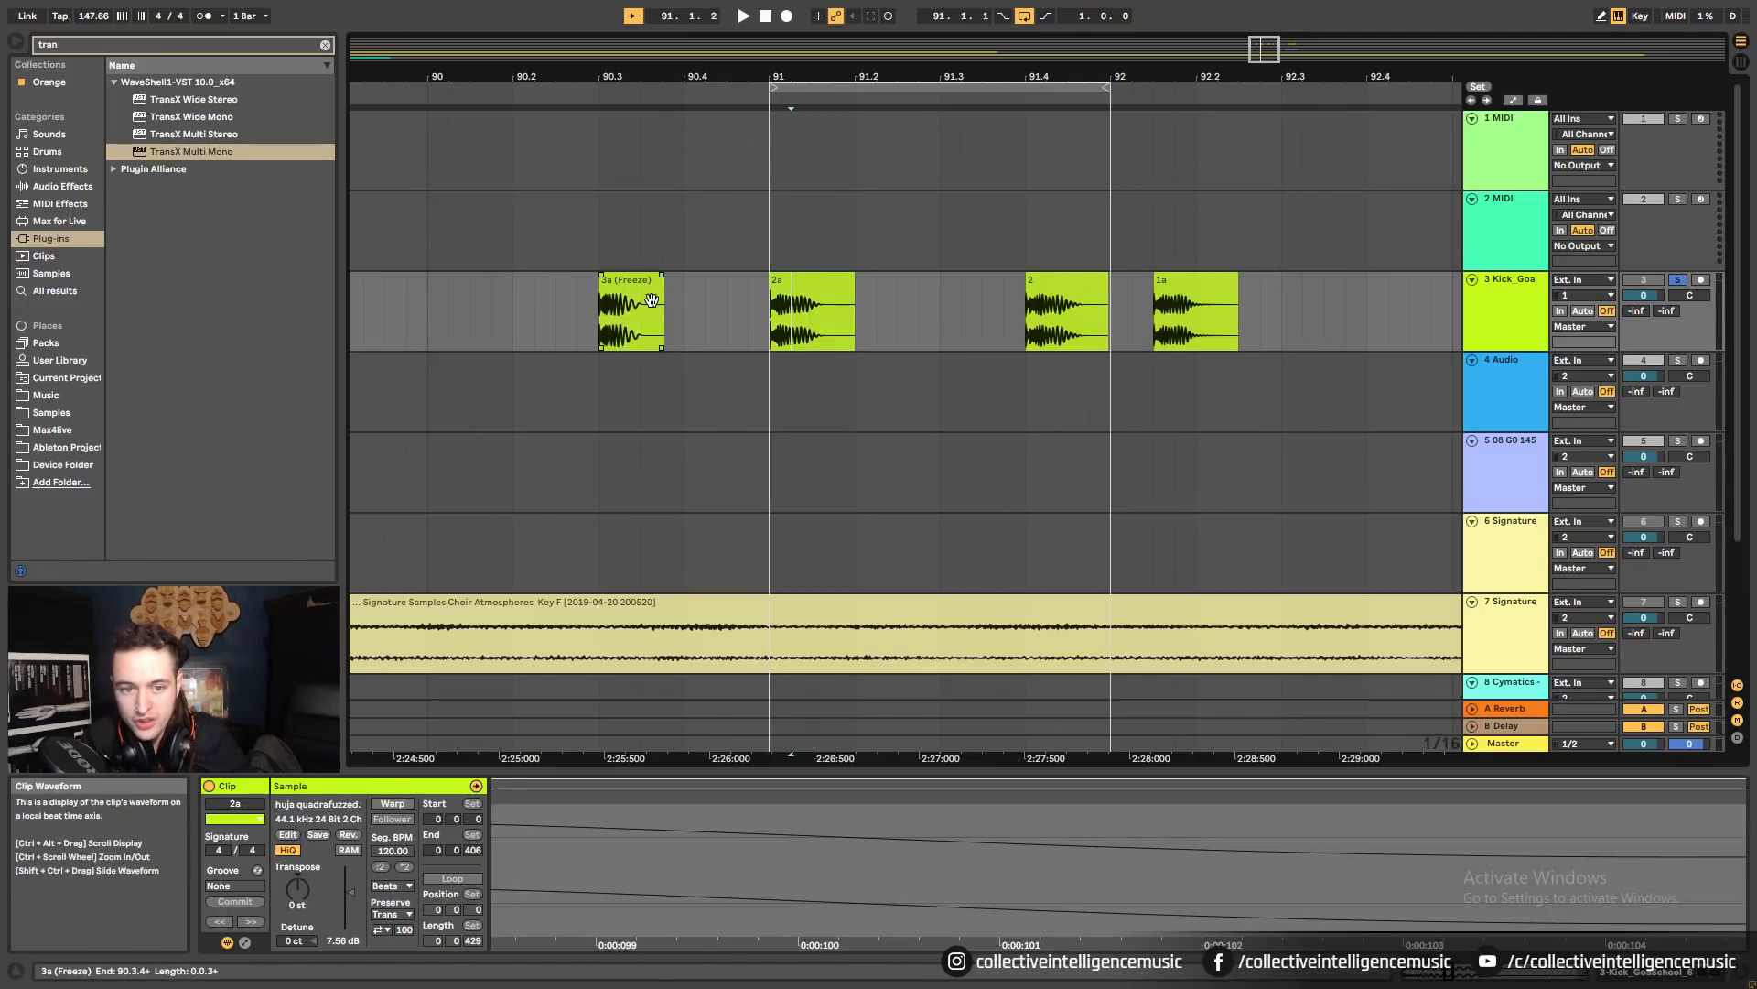
{"action": "left_click", "coordinate": [618, 328]}
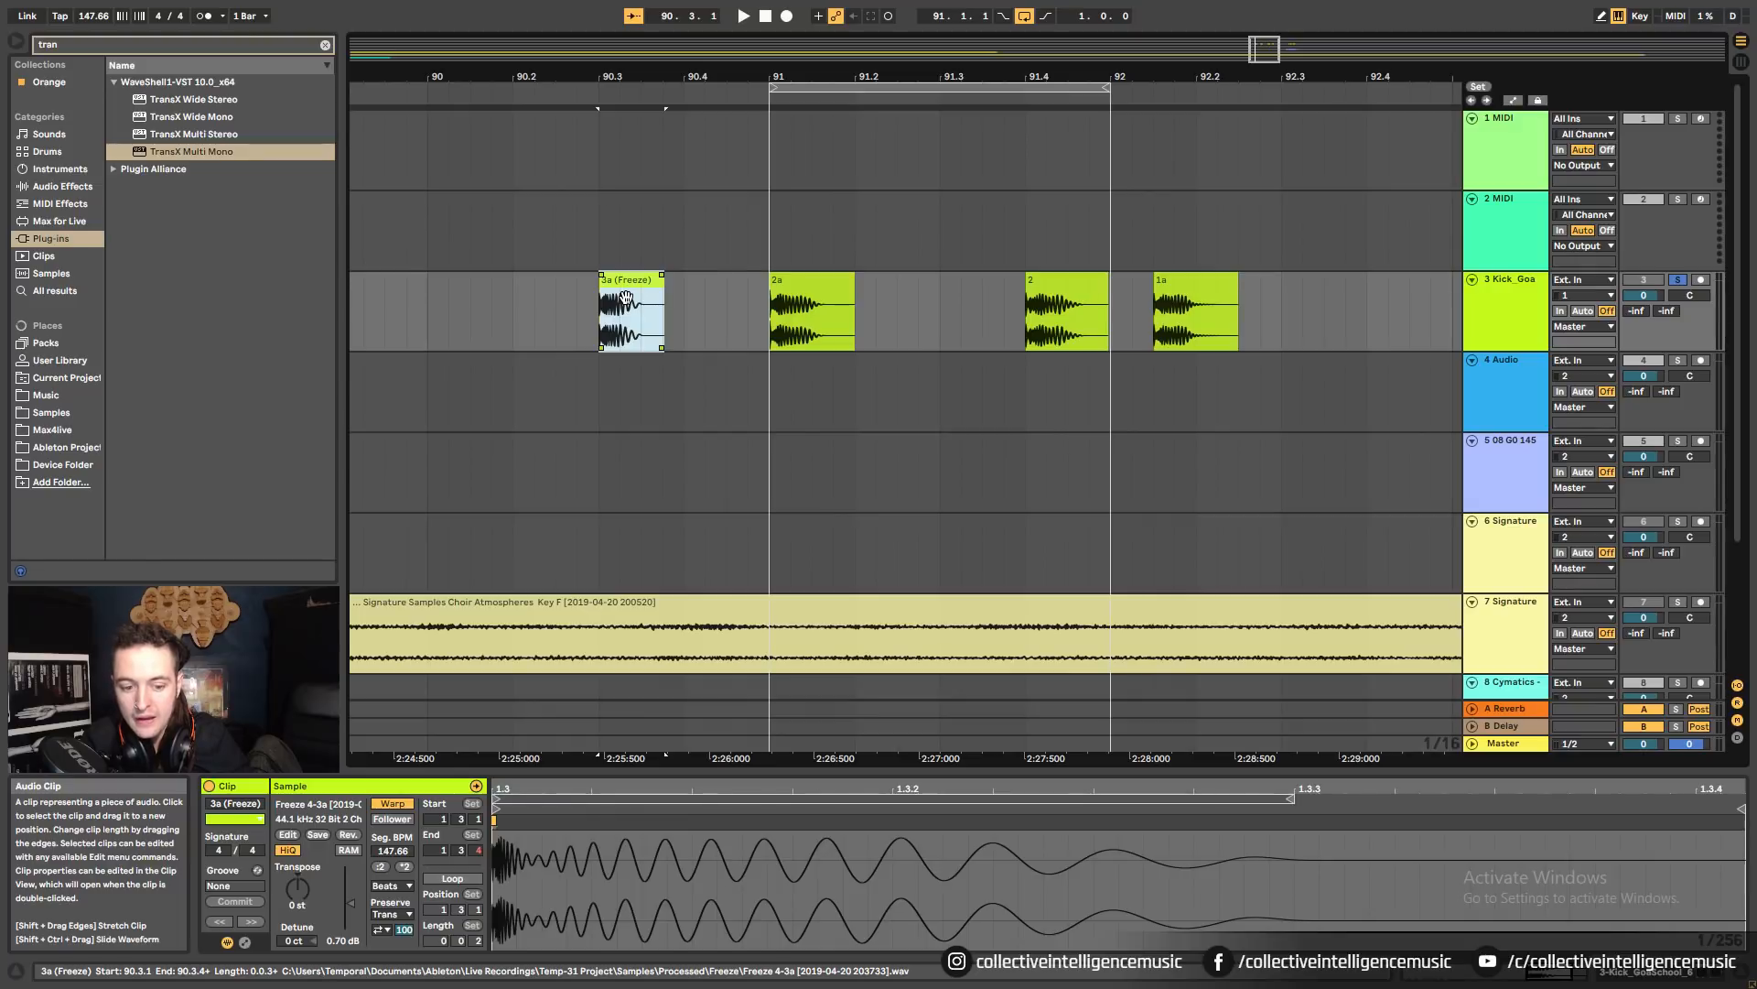
{"action": "left_click_drag", "start_coordinate": [602, 62], "coordinate": [533, 55]}
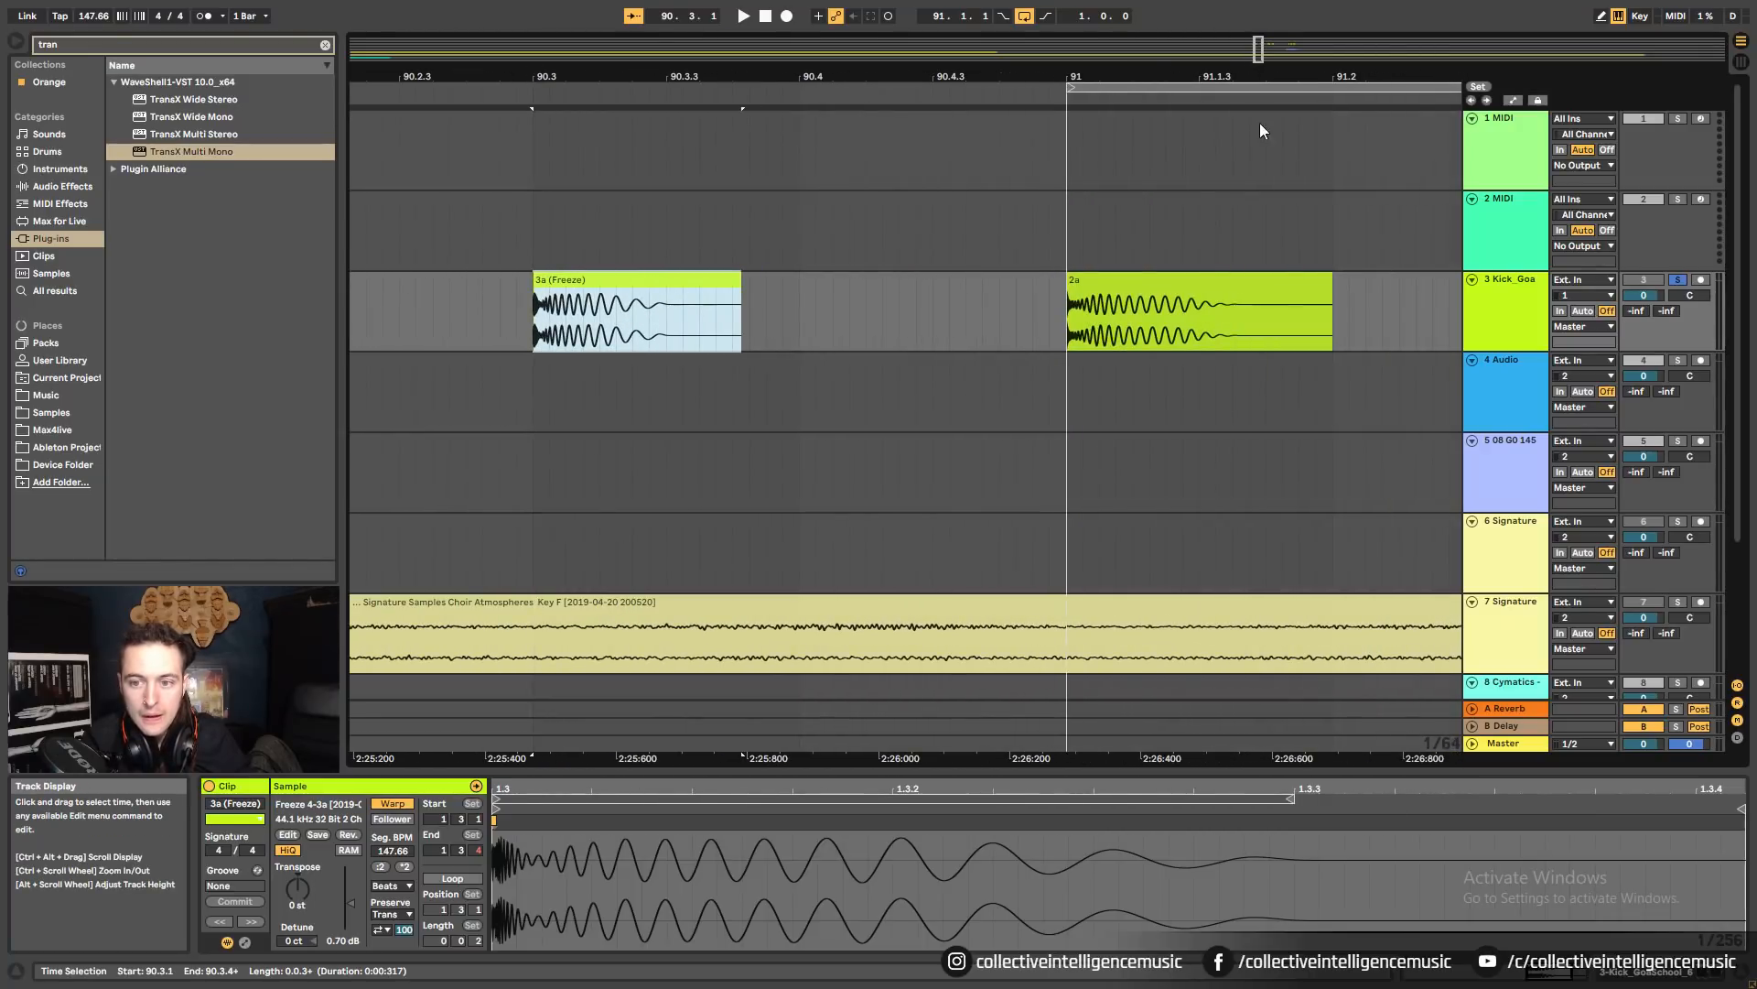
{"action": "left_click_drag", "start_coordinate": [1222, 79], "coordinate": [872, 50]}
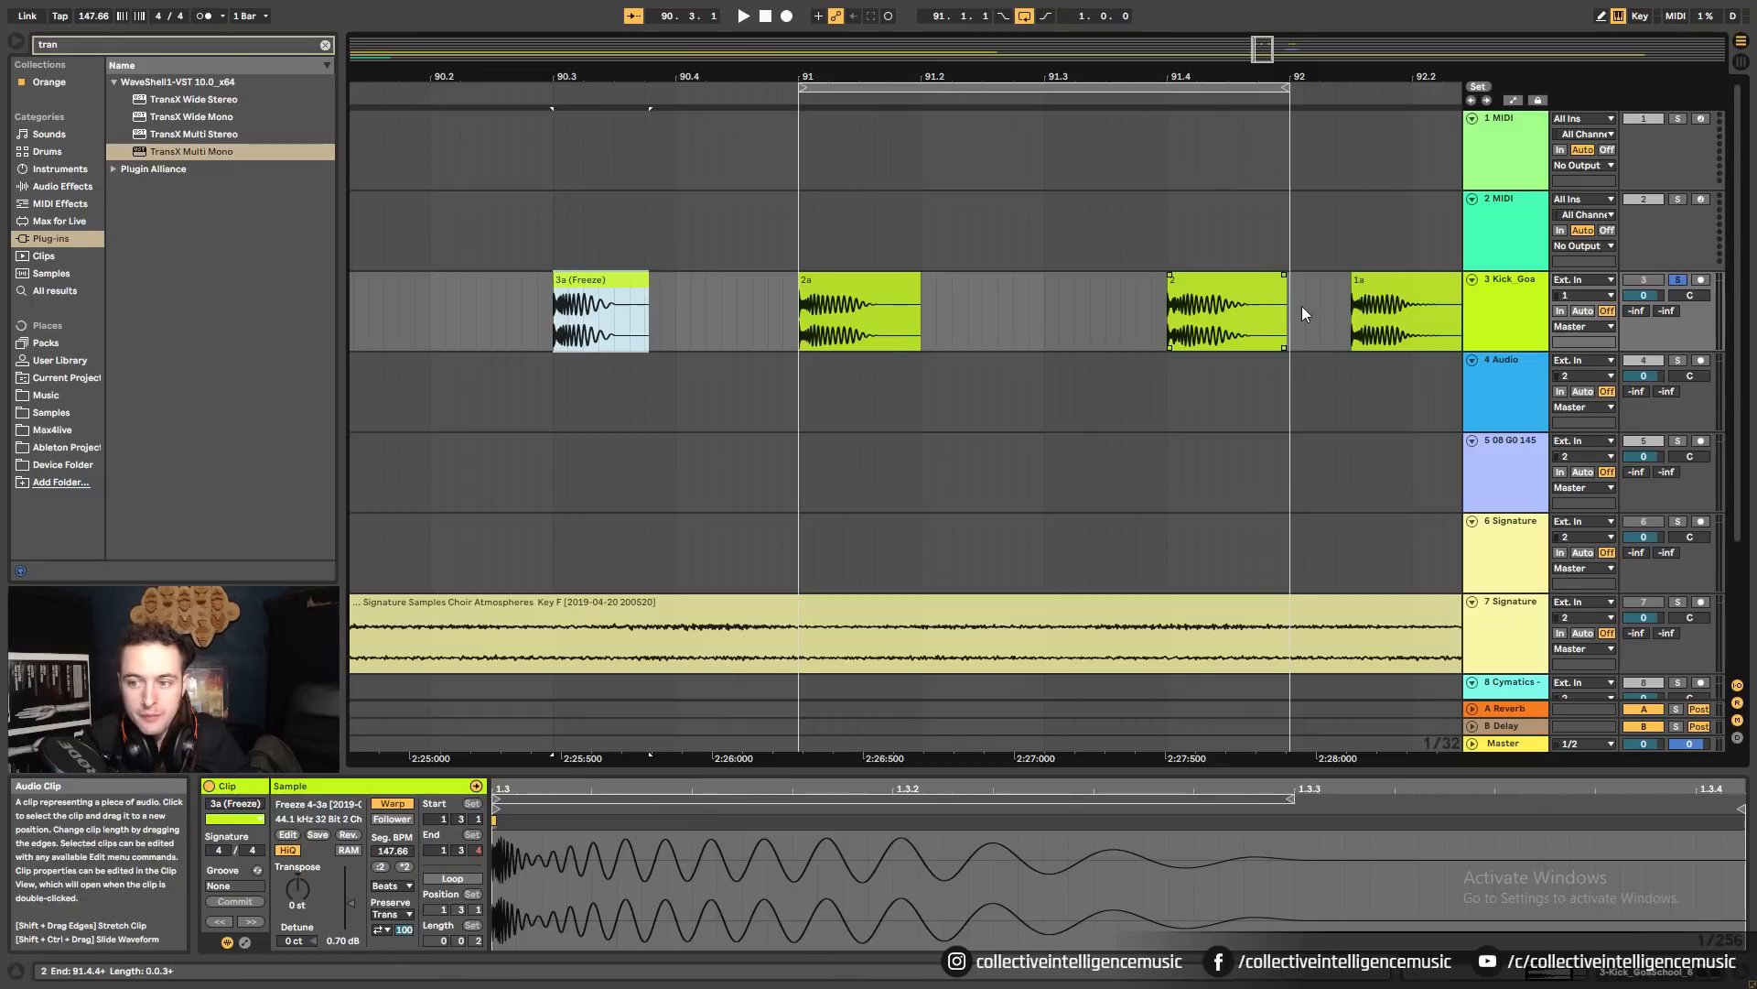
{"action": "left_click", "coordinate": [1387, 305]}
{"action": "left_click", "coordinate": [810, 302]}
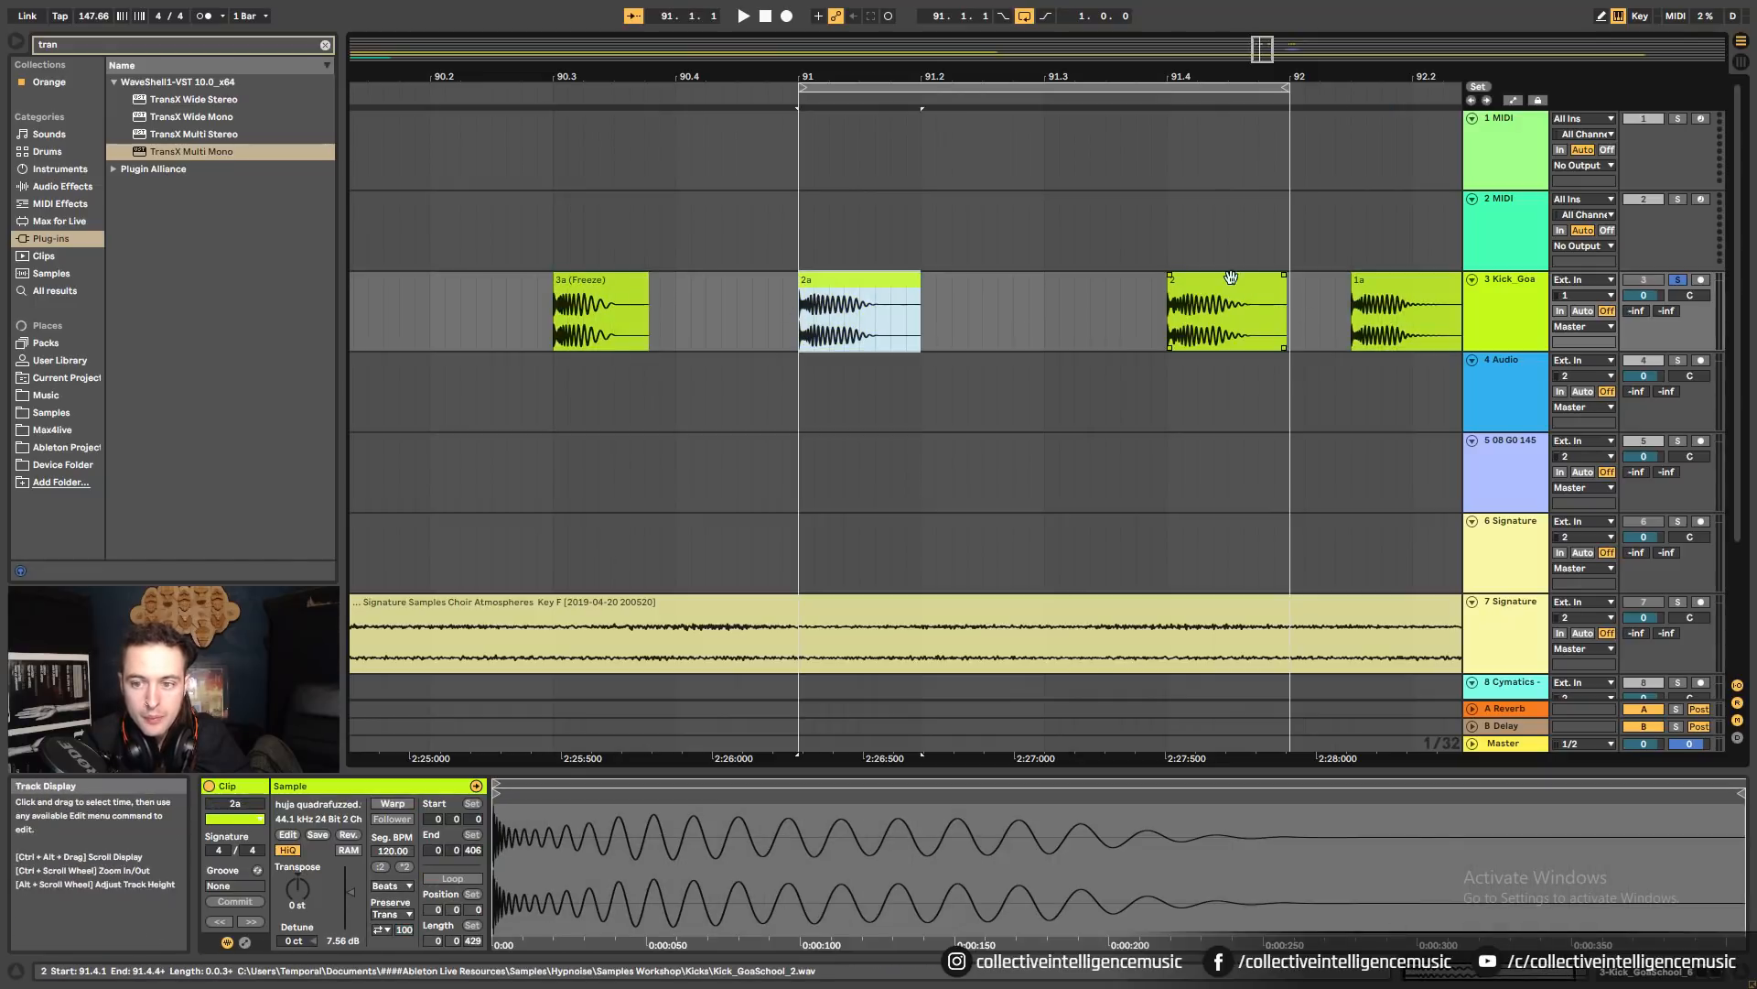
{"action": "left_click", "coordinate": [1194, 298]}
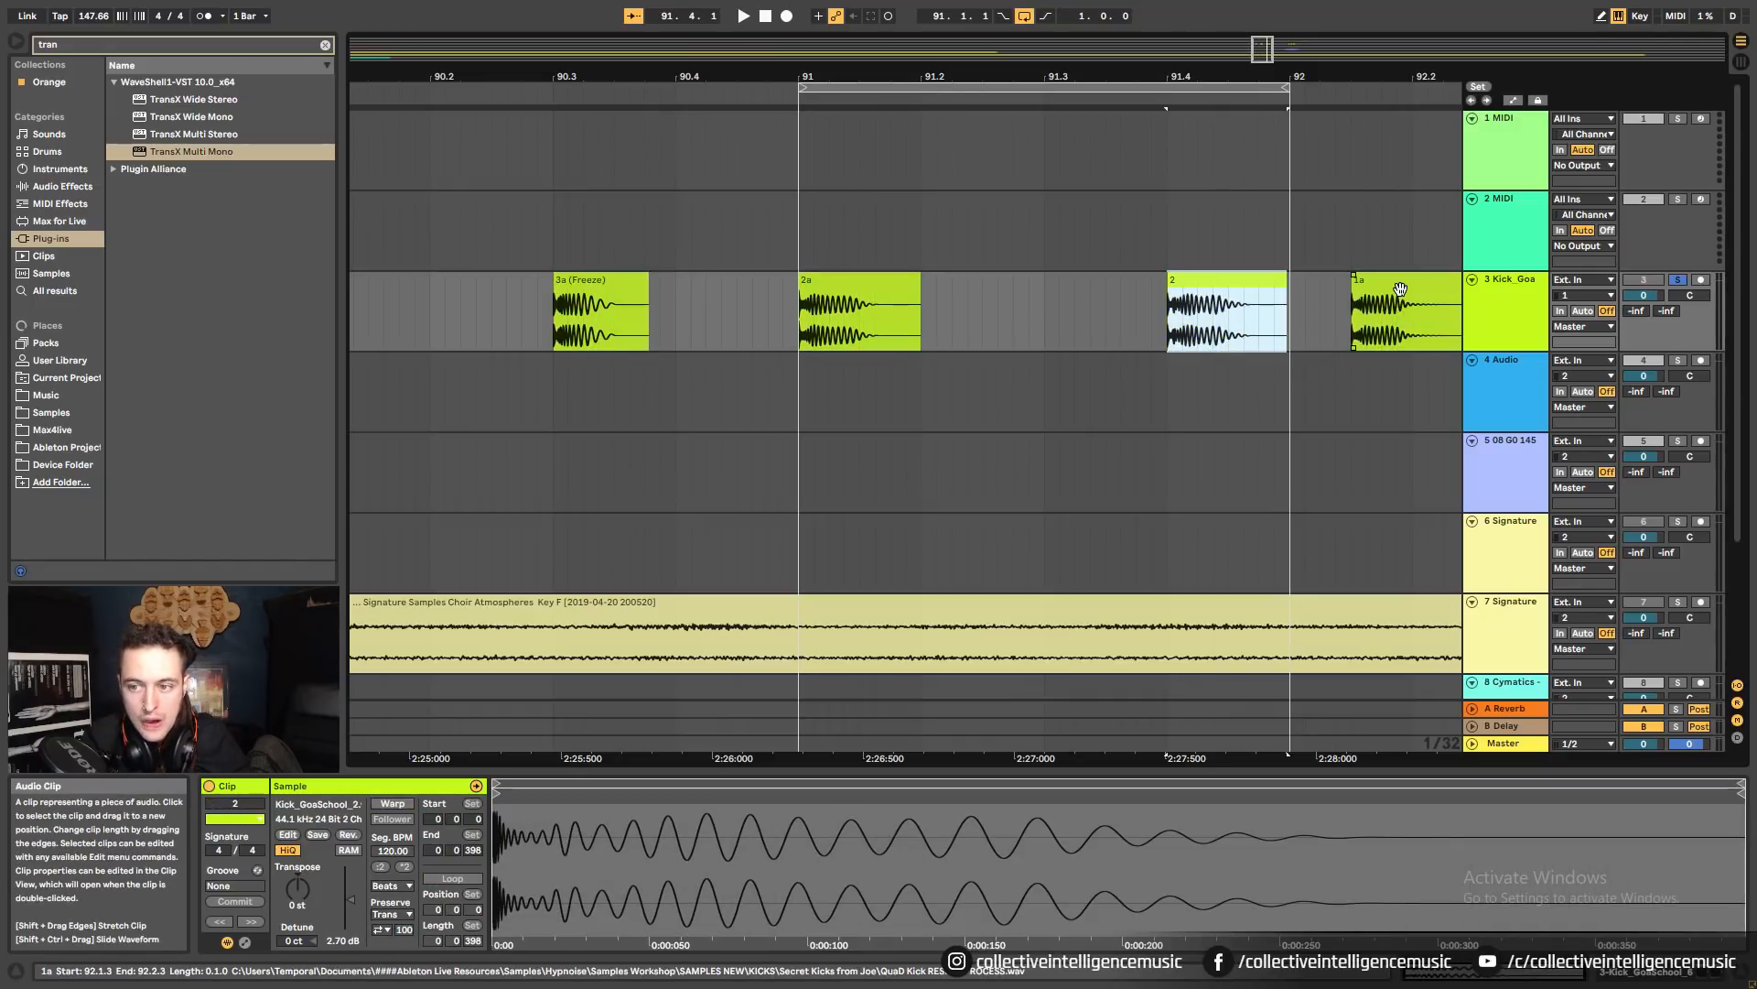
Move the 1a clip to 91.2 and the 3a clip to 91.3, inside the loop.
{"action": "left_click_drag", "start_coordinate": [1401, 289], "coordinate": [1027, 301]}
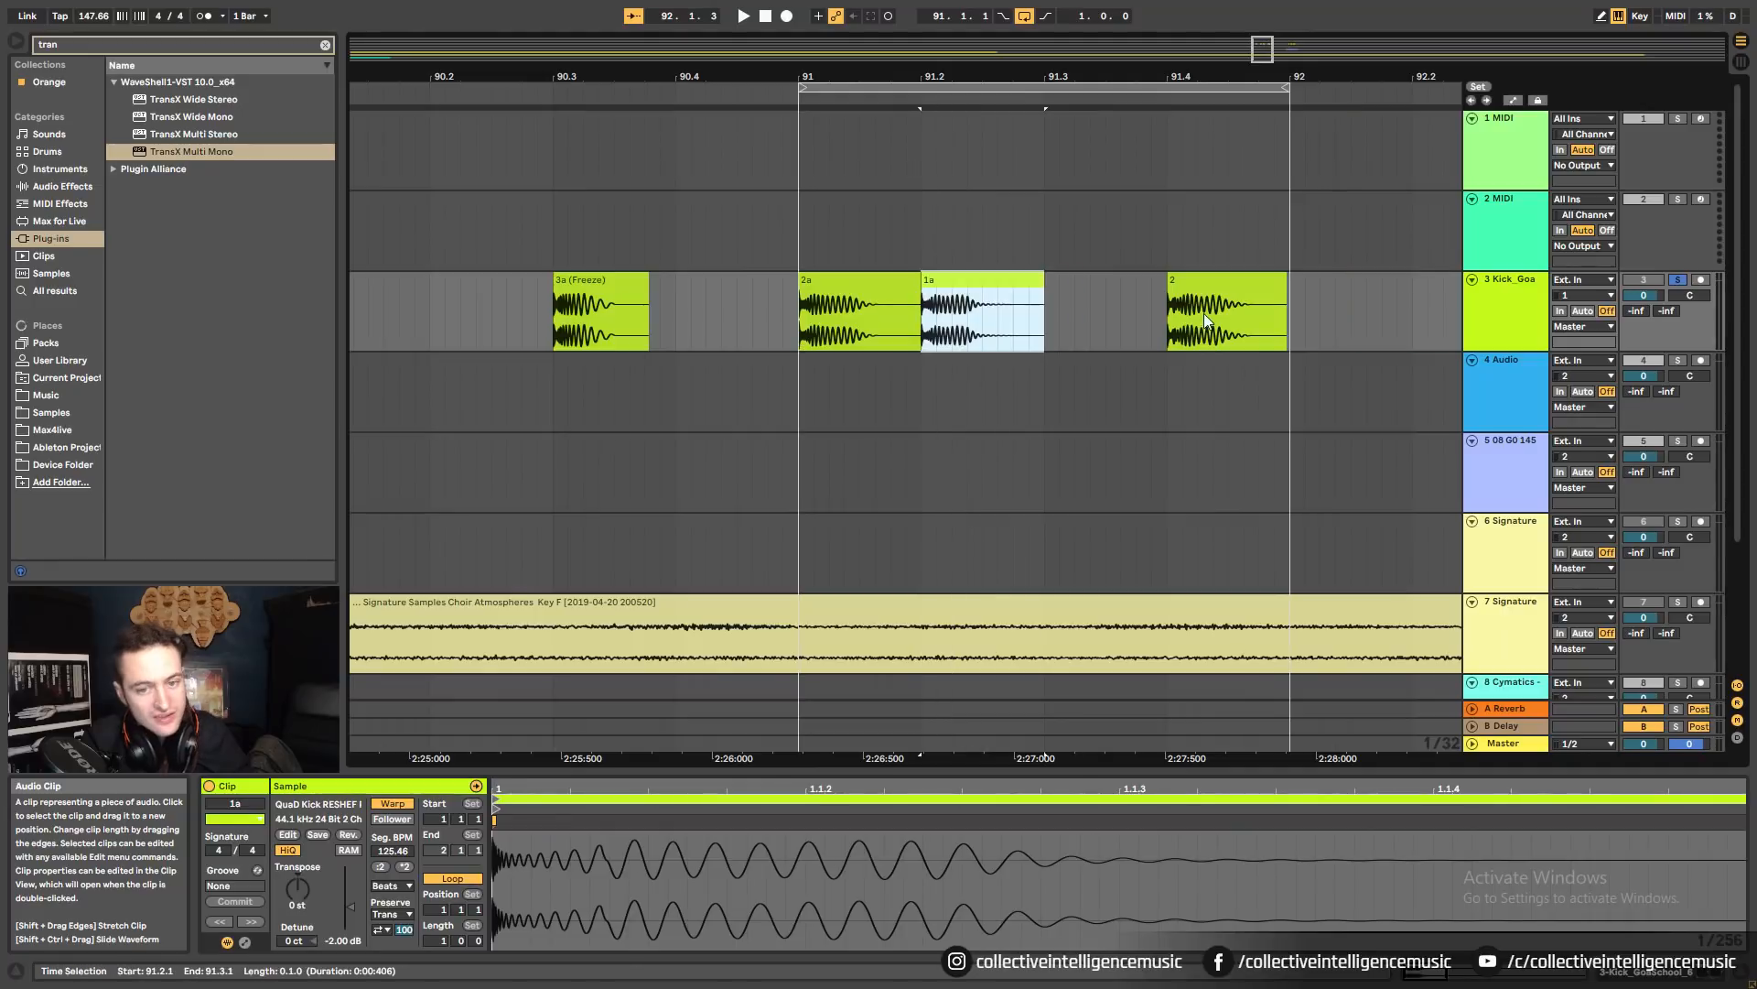
{"action": "left_click_drag", "start_coordinate": [626, 304], "coordinate": [1078, 335]}
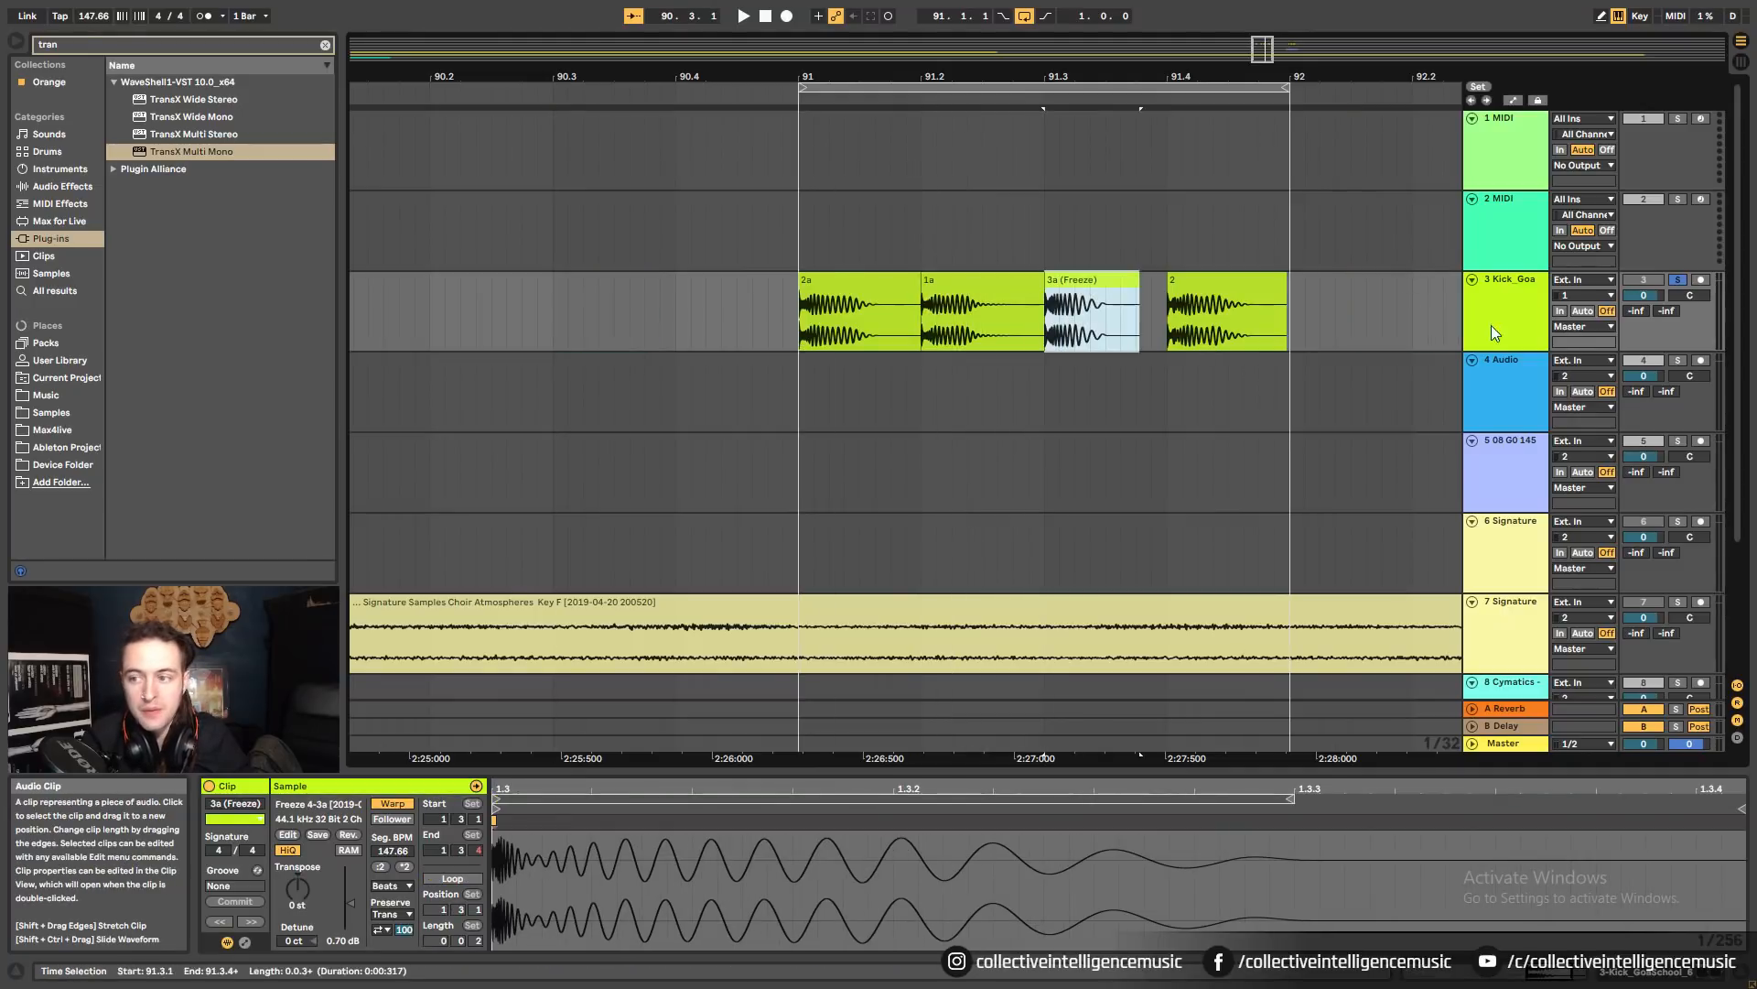
Take the kick track out of solo, activate it and play the loop from the 2a clip.
{"action": "left_click", "coordinate": [1680, 280]}
{"action": "left_click", "coordinate": [874, 289]}
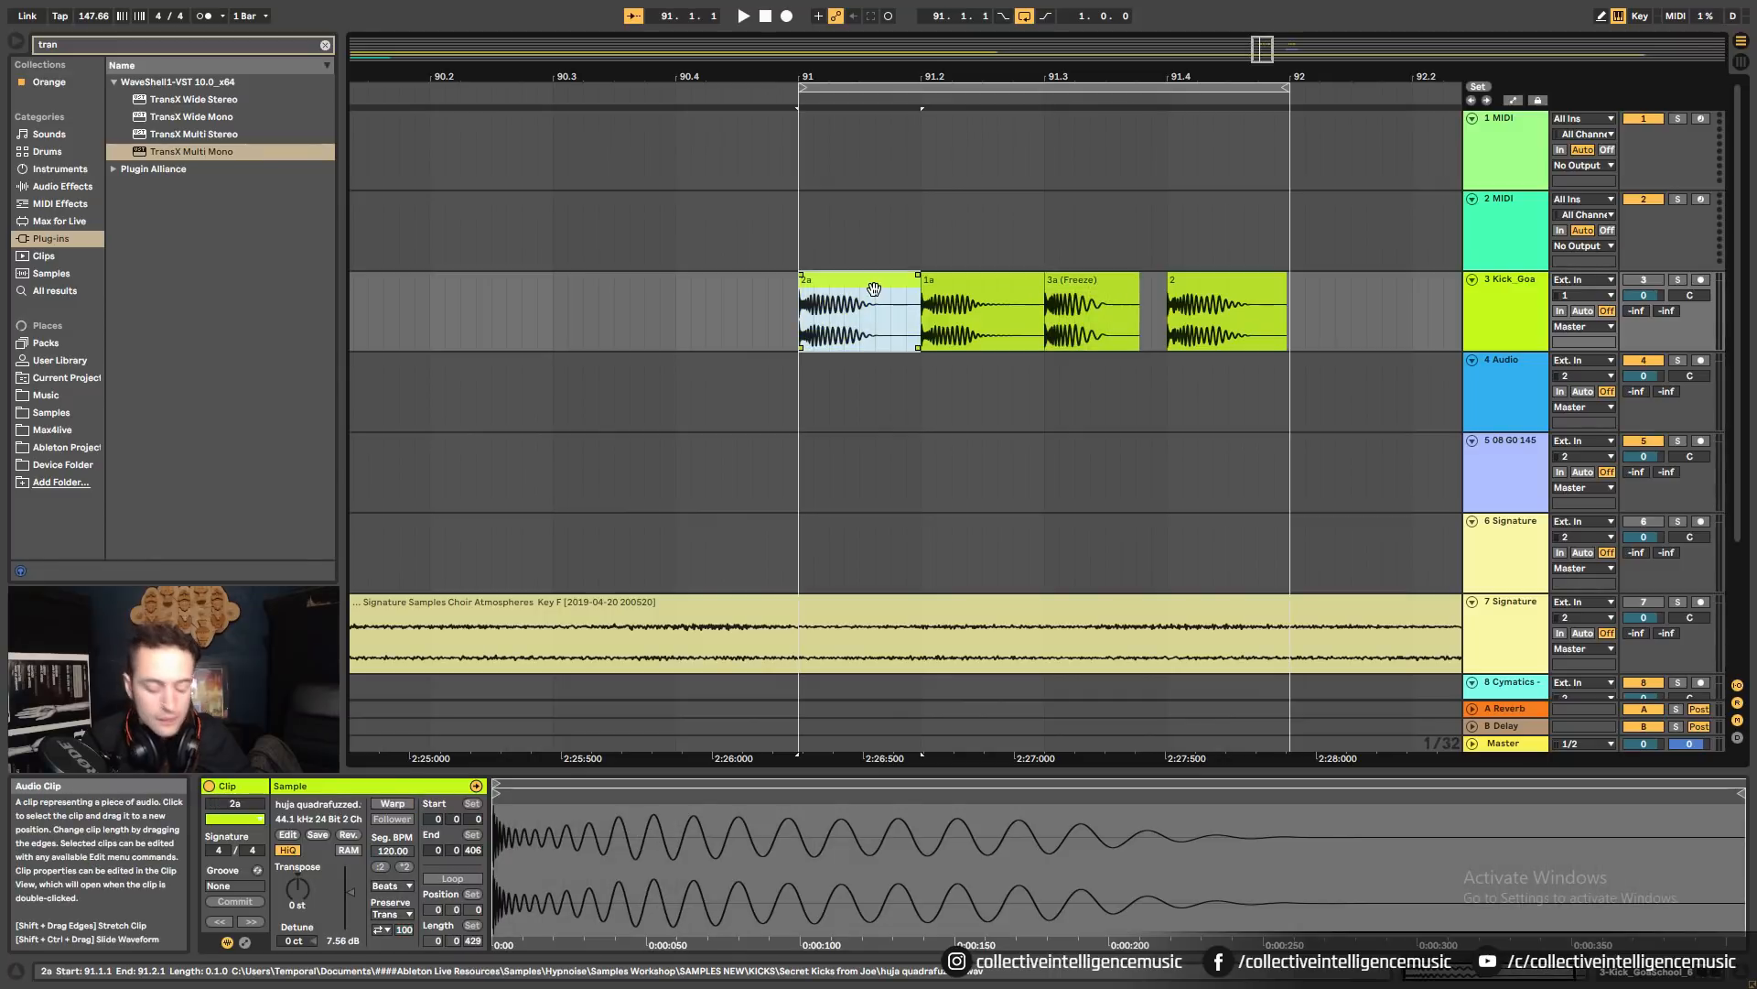
{"action": "key", "text": "space"}
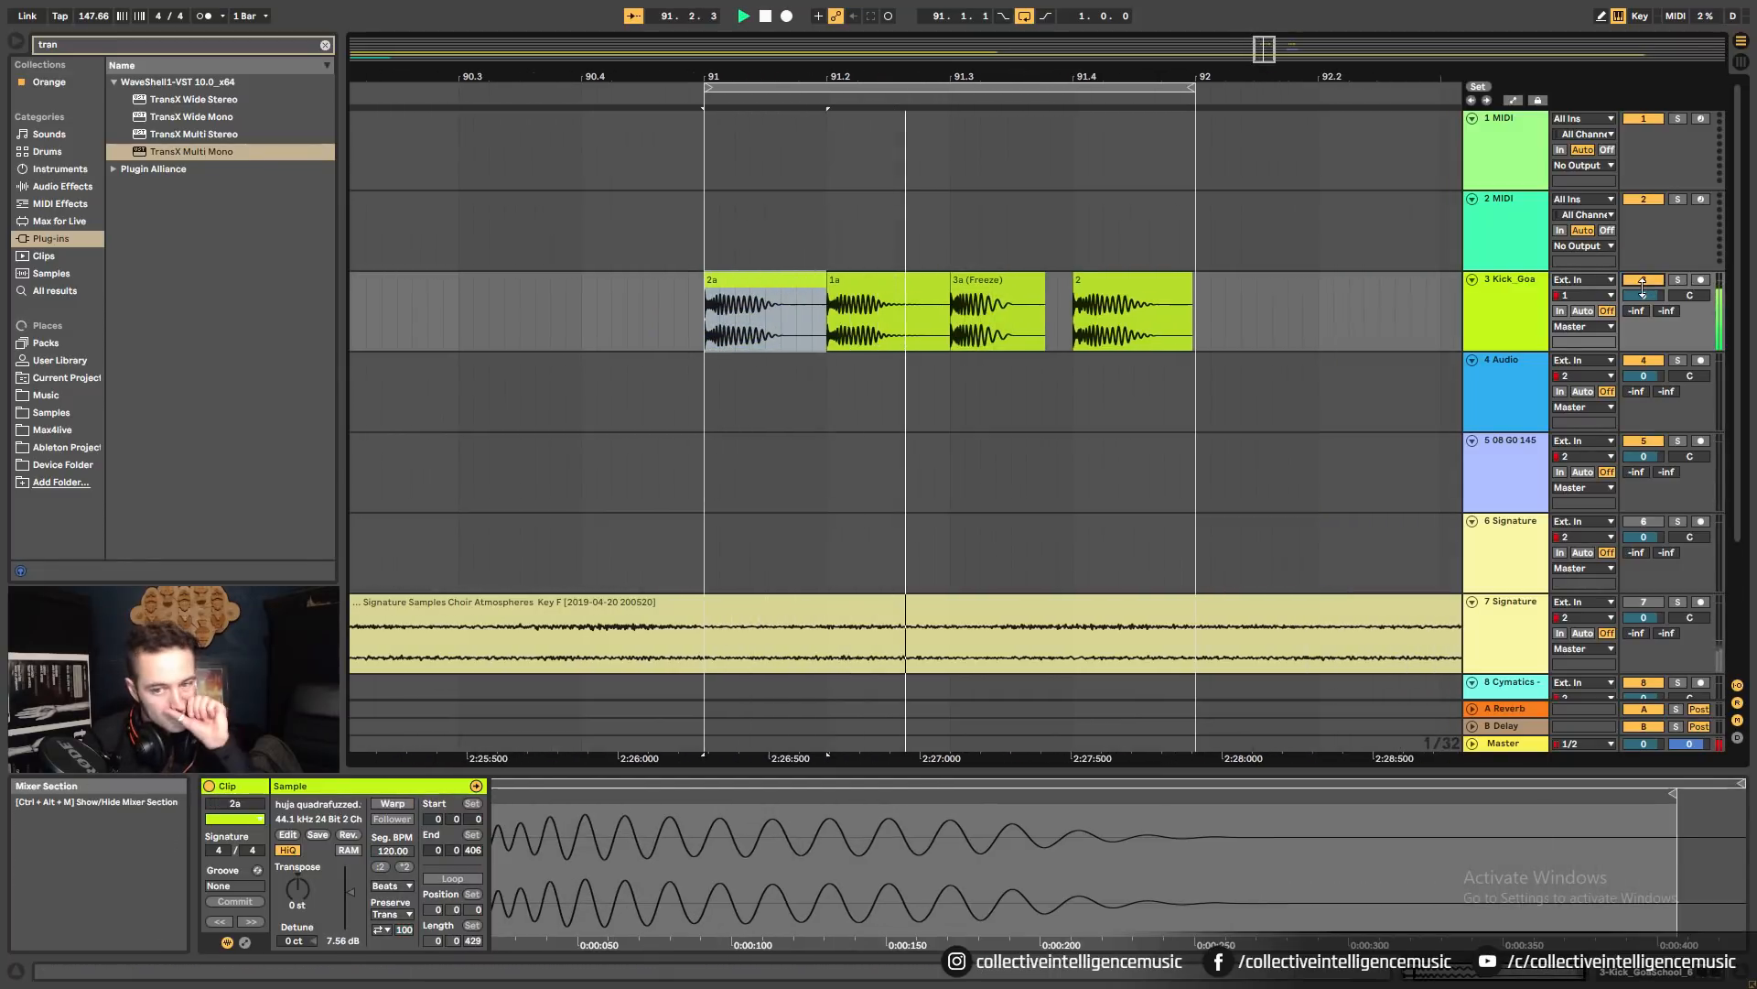
{"action": "key", "text": "space"}
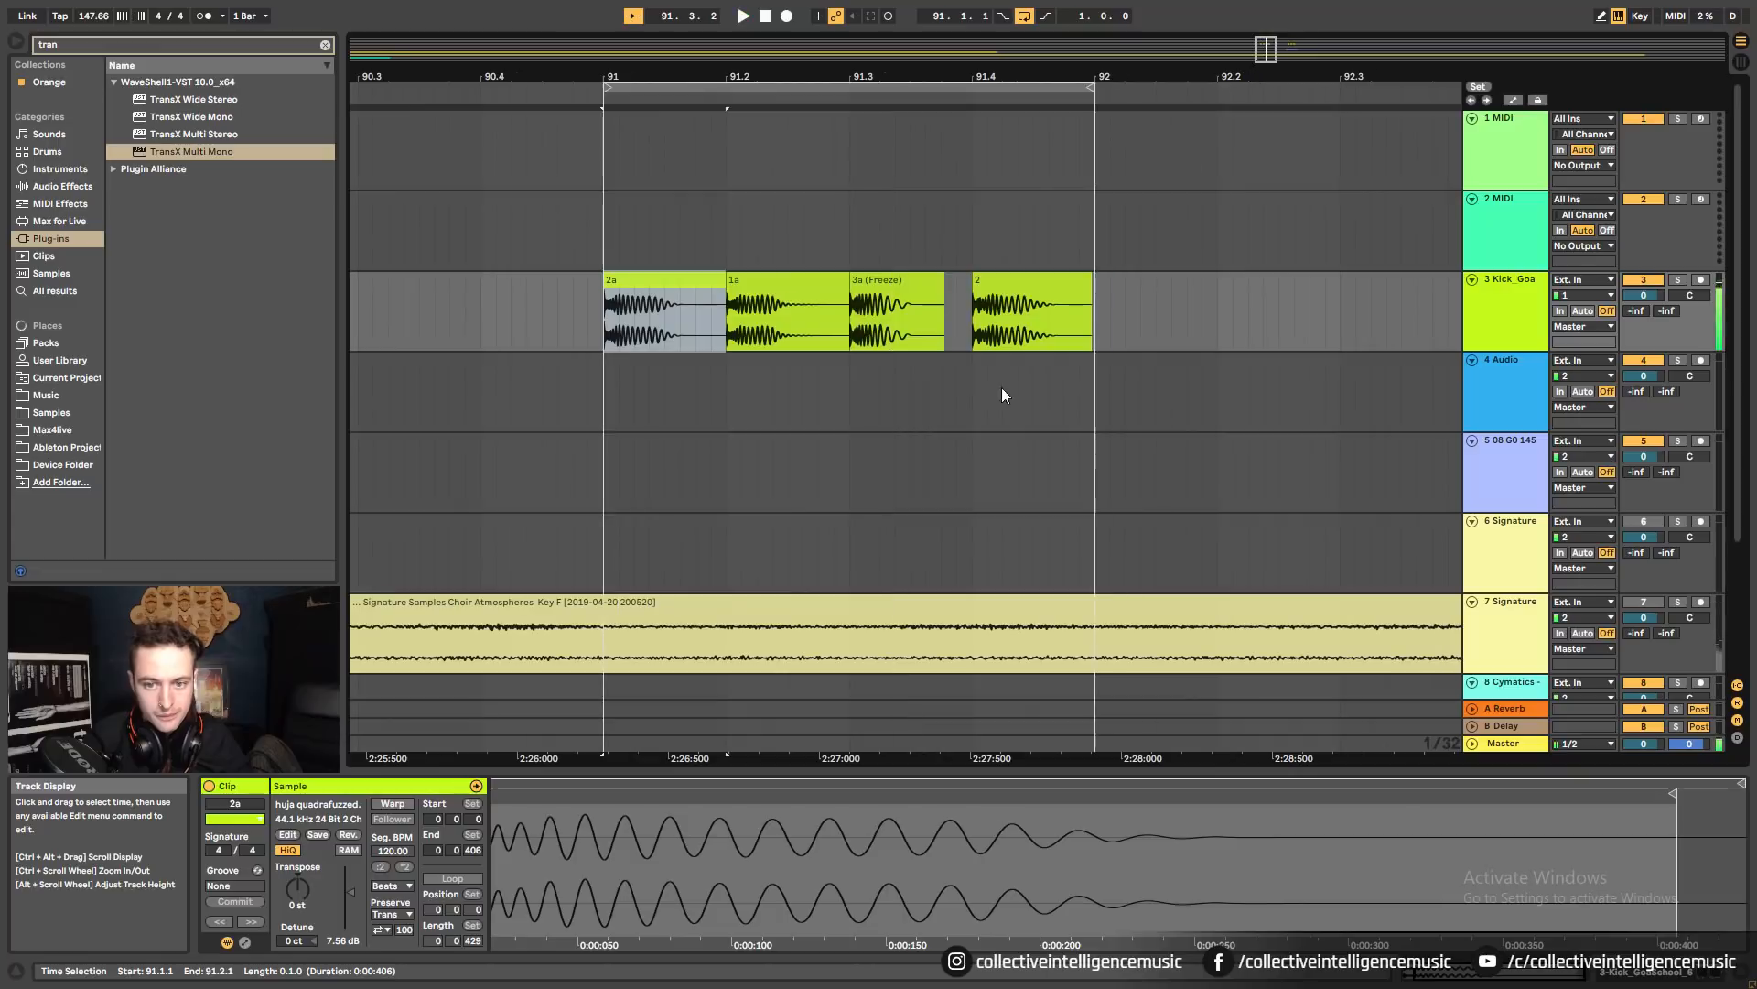
Move the 3a clip out of the loop to 90.3 and select the 2a clip.
{"action": "left_click", "coordinate": [886, 311]}
{"action": "left_click", "coordinate": [860, 293]}
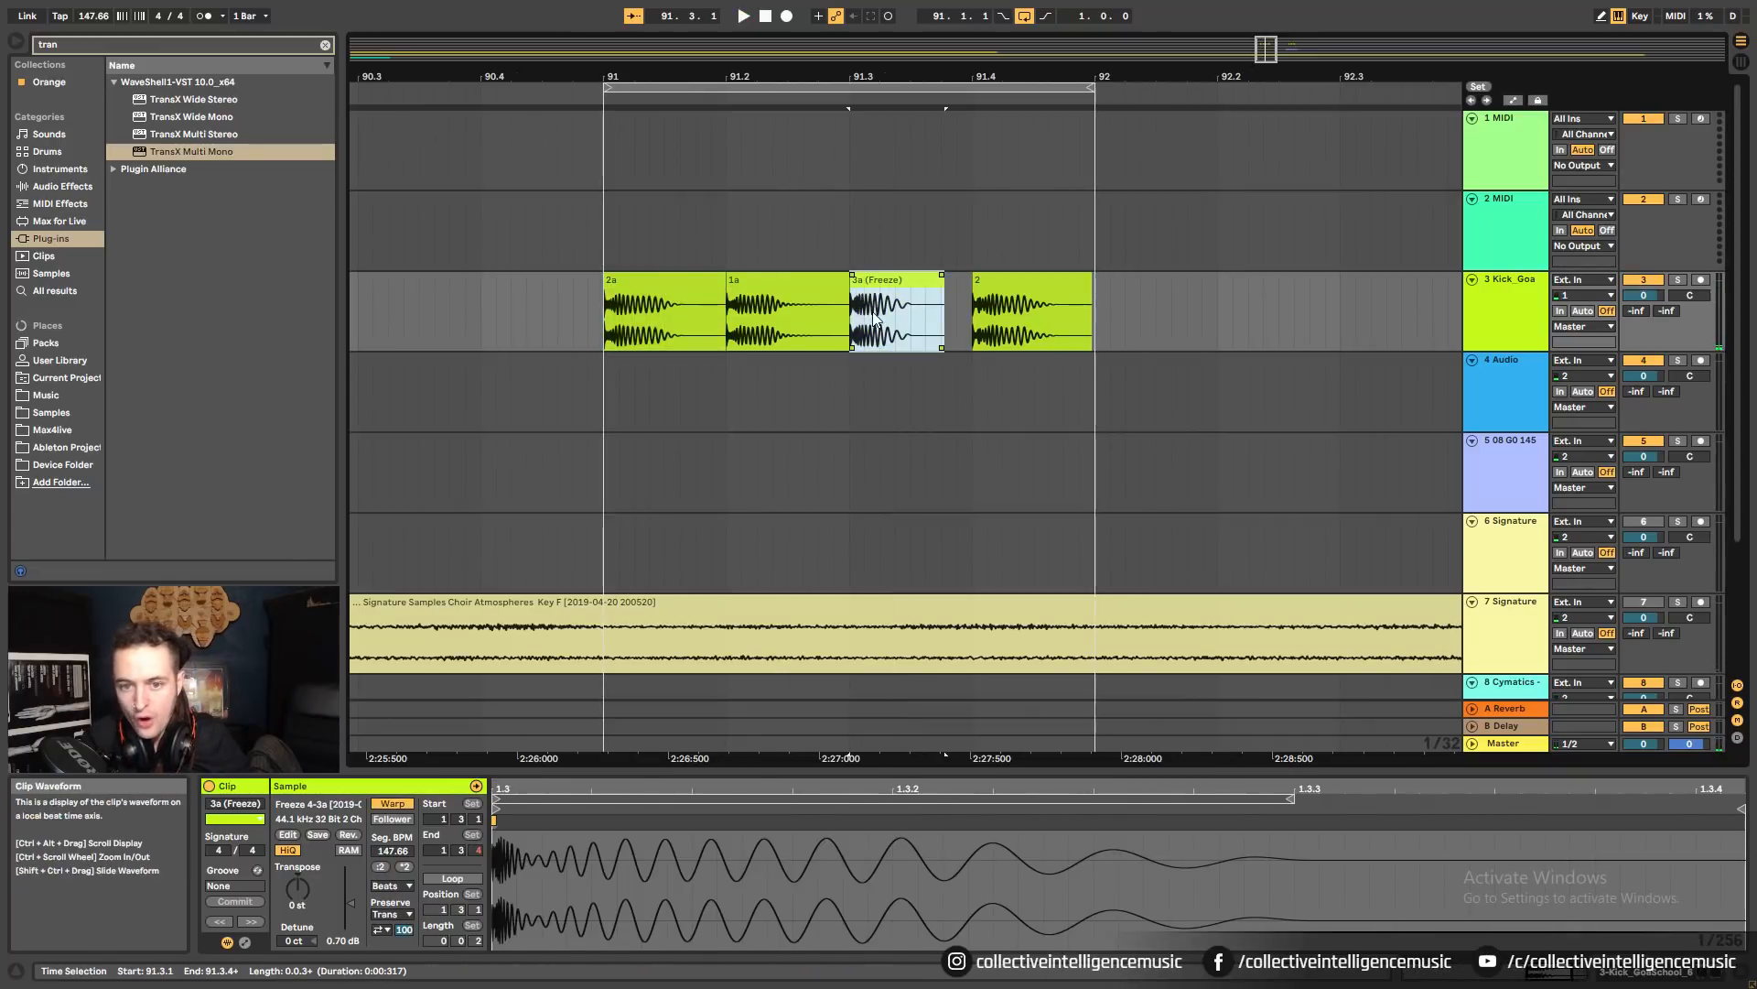
{"action": "left_click_drag", "start_coordinate": [872, 307], "coordinate": [395, 298]}
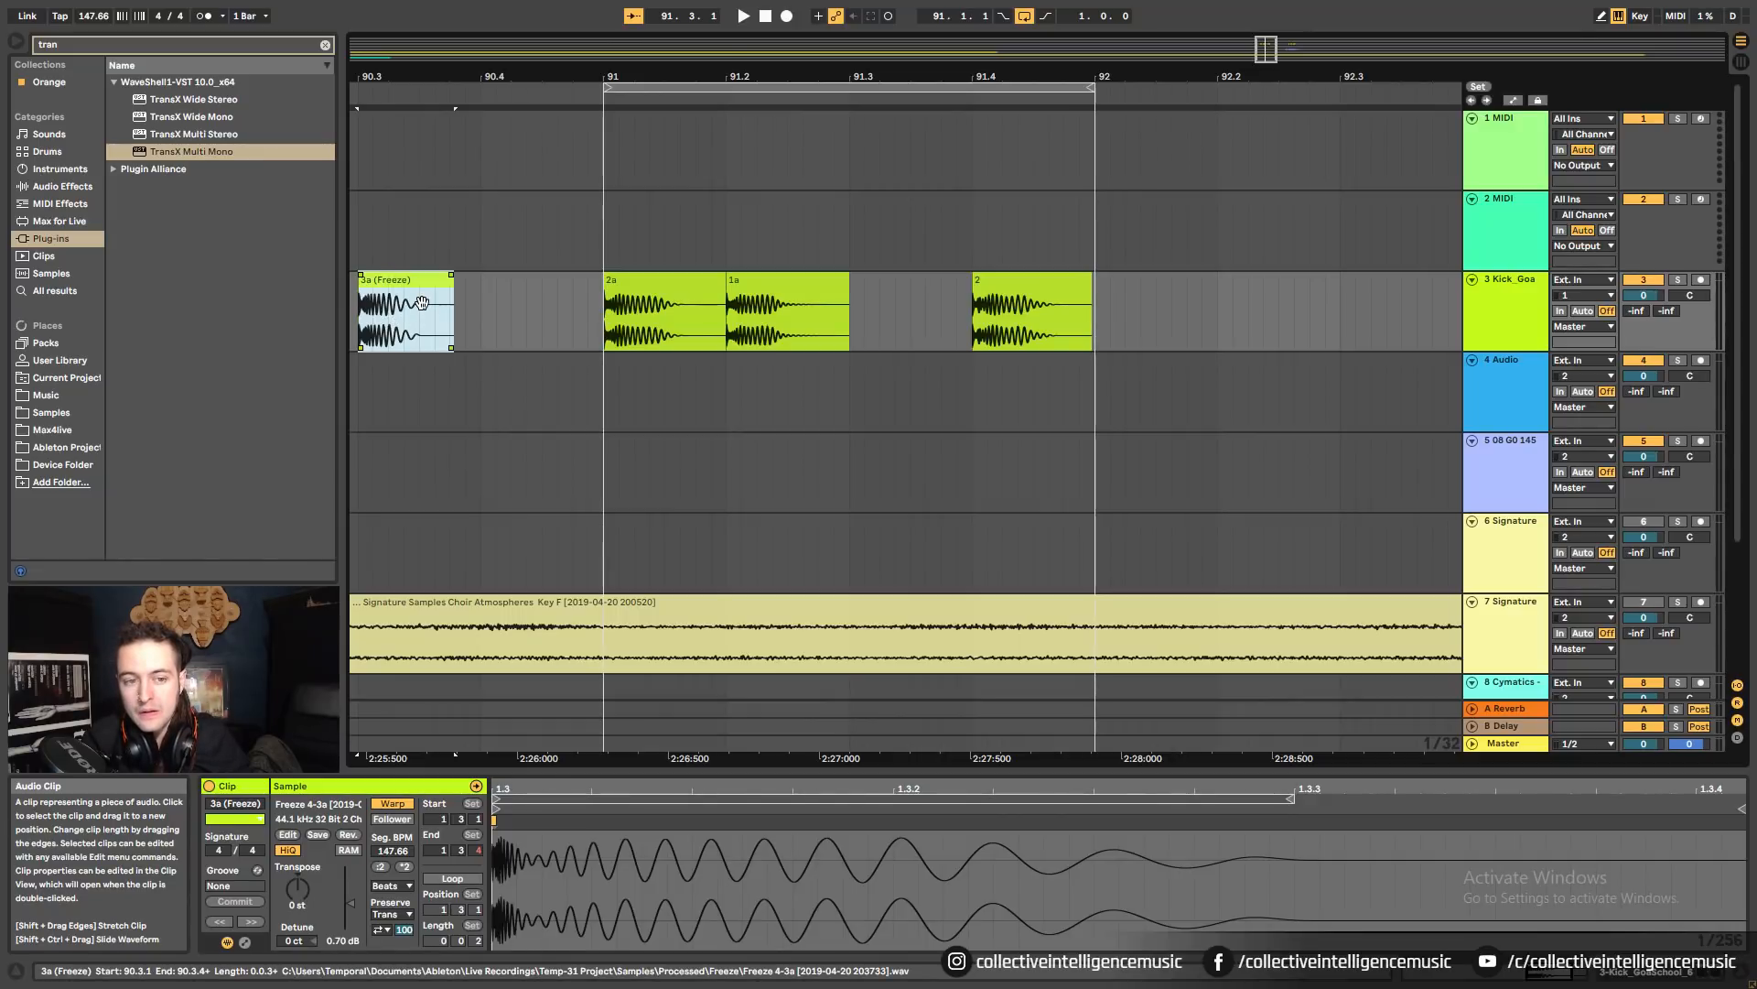
{"action": "left_click", "coordinate": [675, 299]}
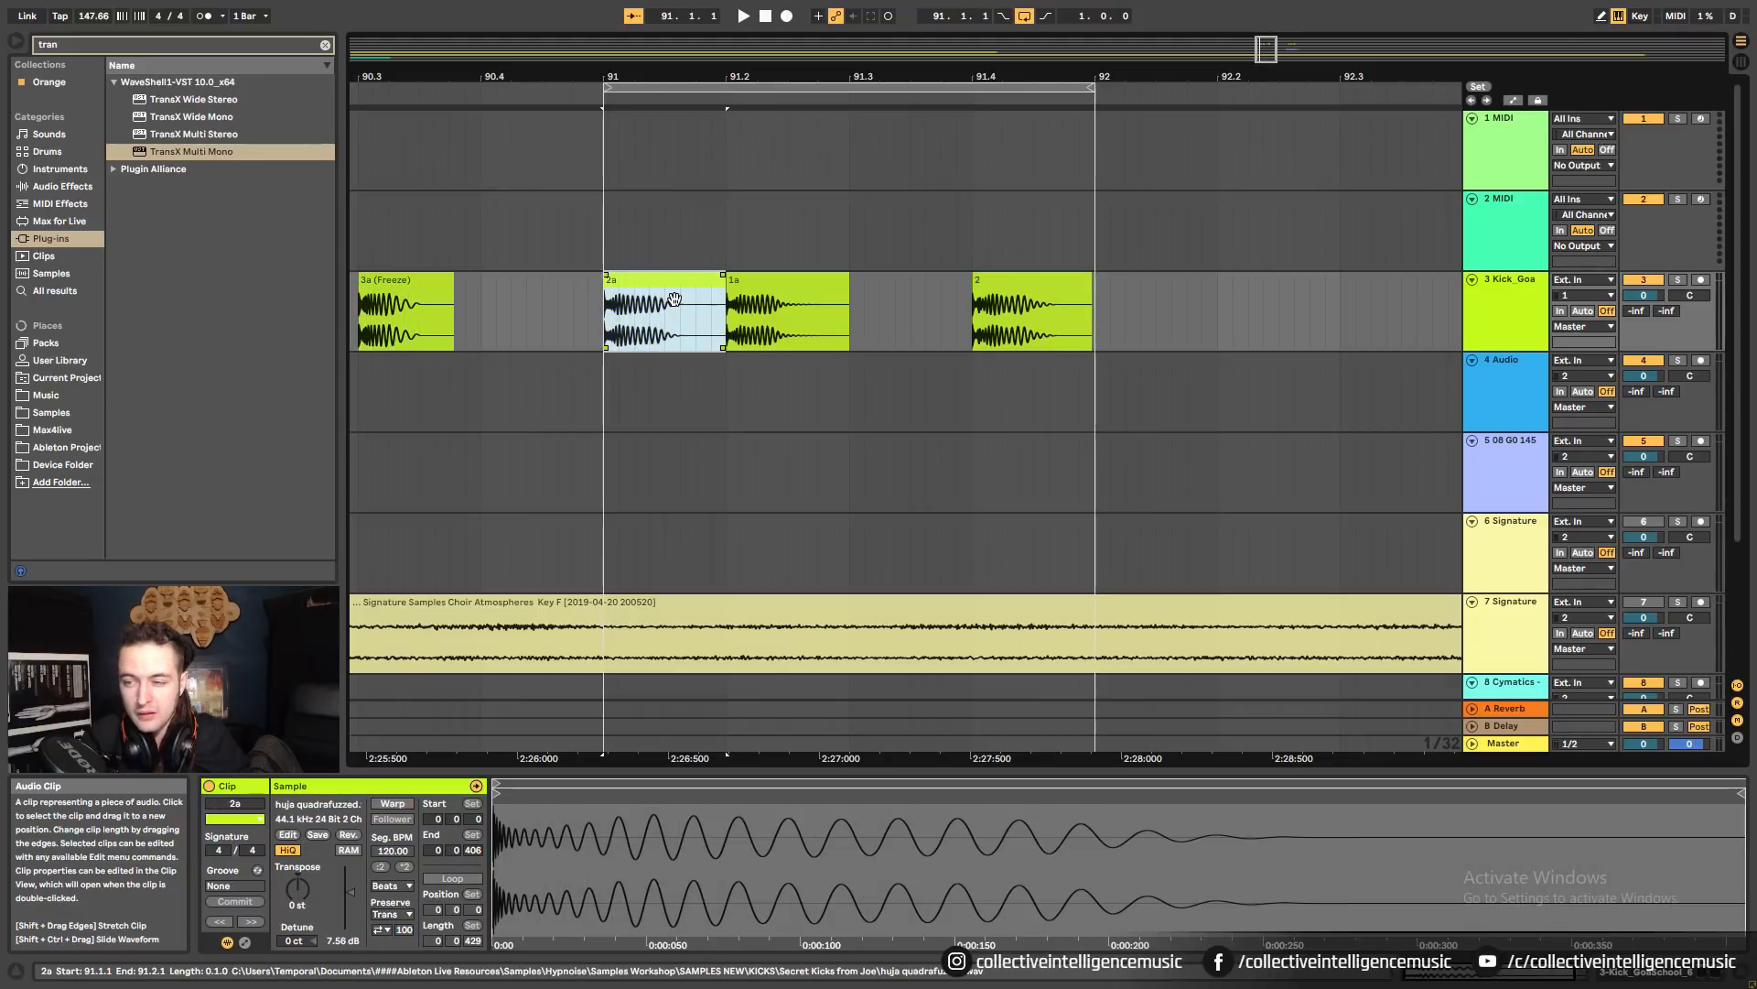
Play the 2a clip, activate the Sonarworks Reference 4 plug-in on the master track and check its calibration window.
{"action": "key", "text": "space"}
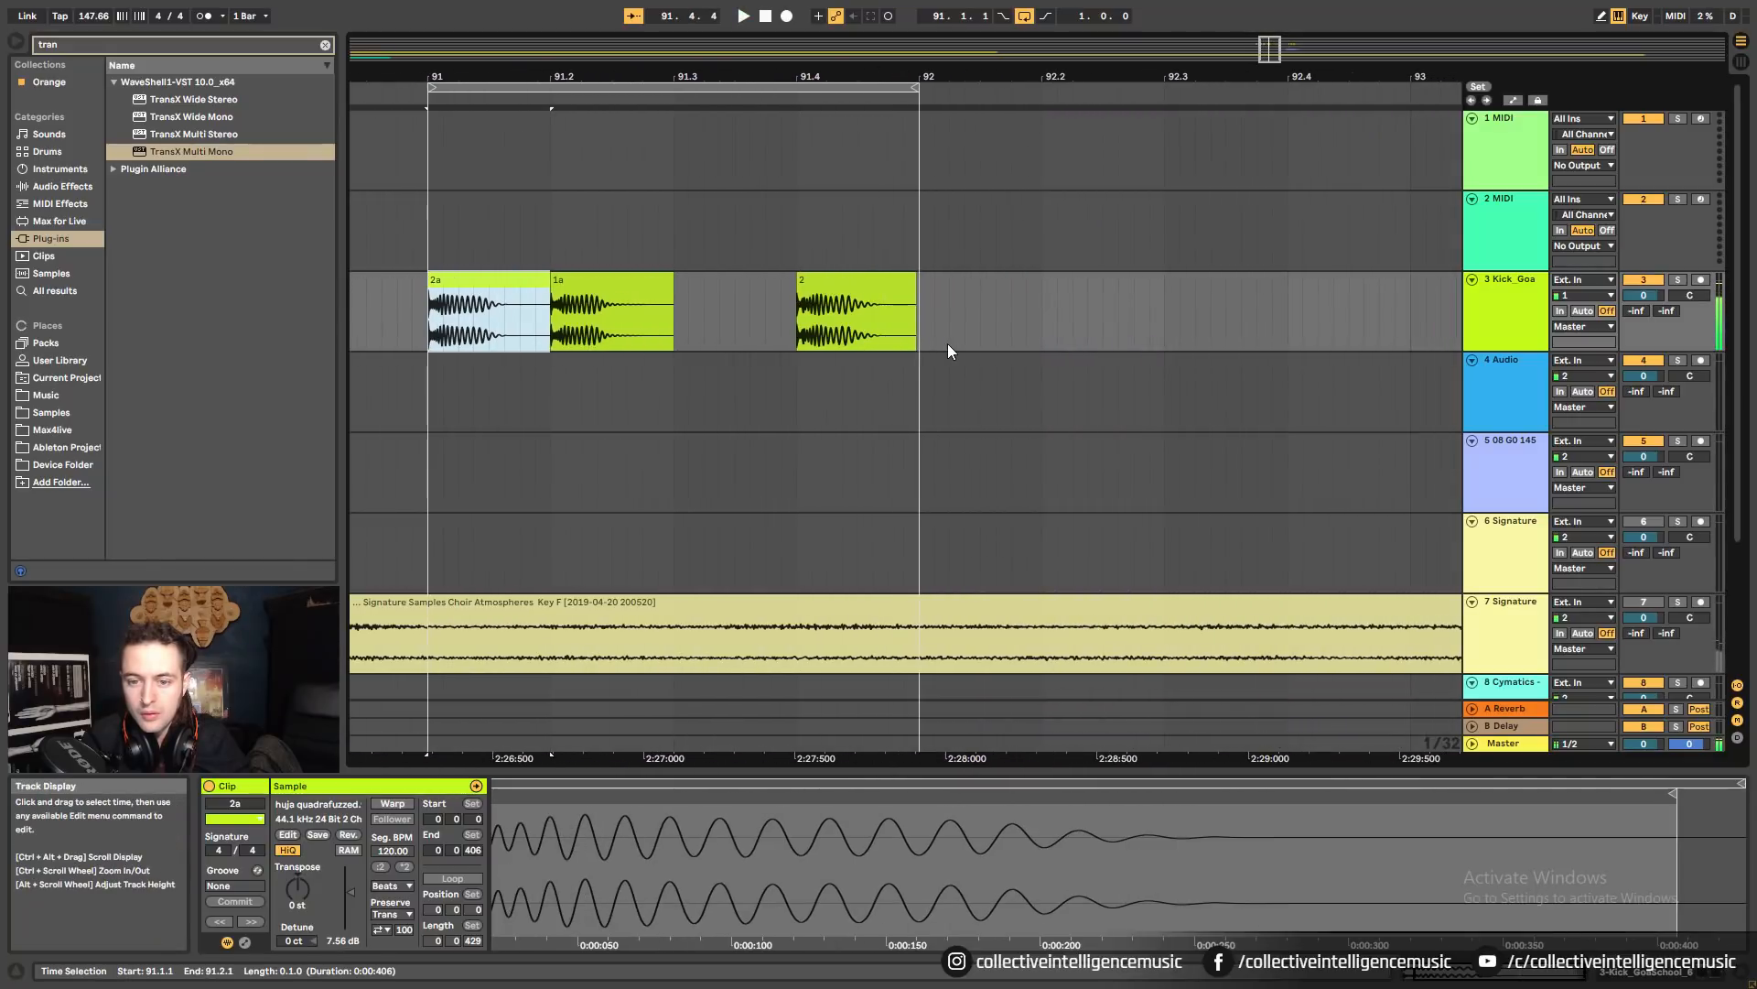
{"action": "left_click", "coordinate": [1534, 749]}
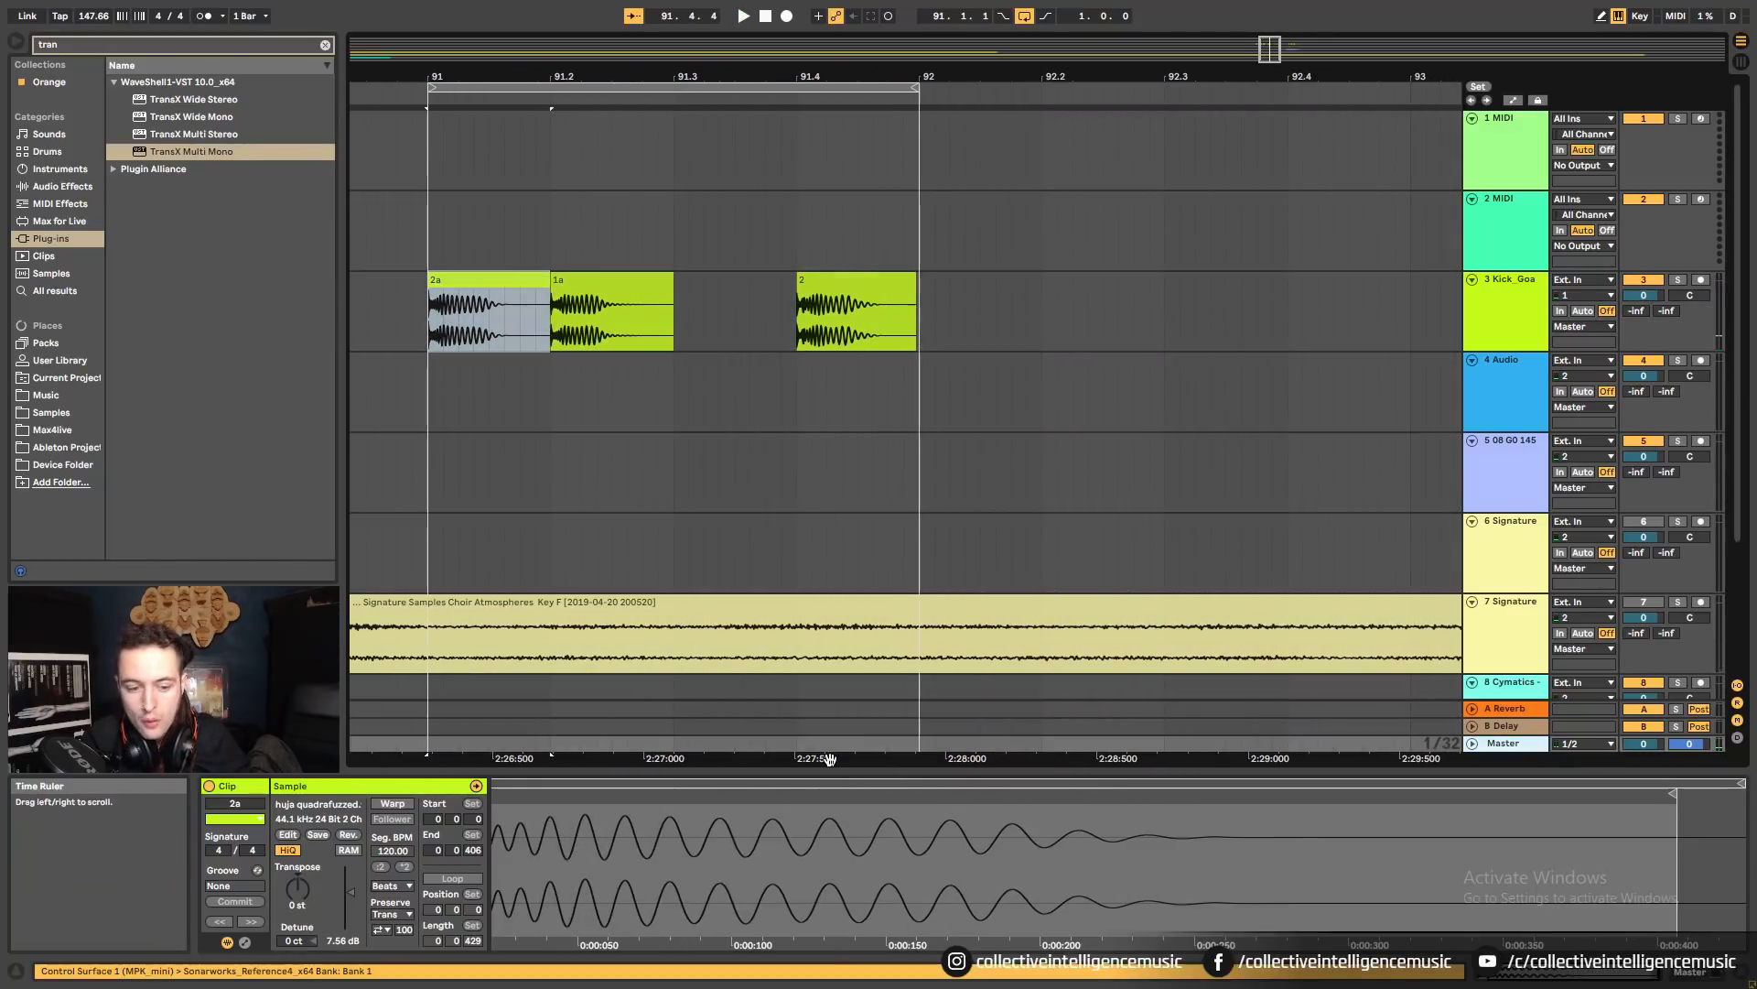
{"action": "left_click", "coordinate": [1710, 980]}
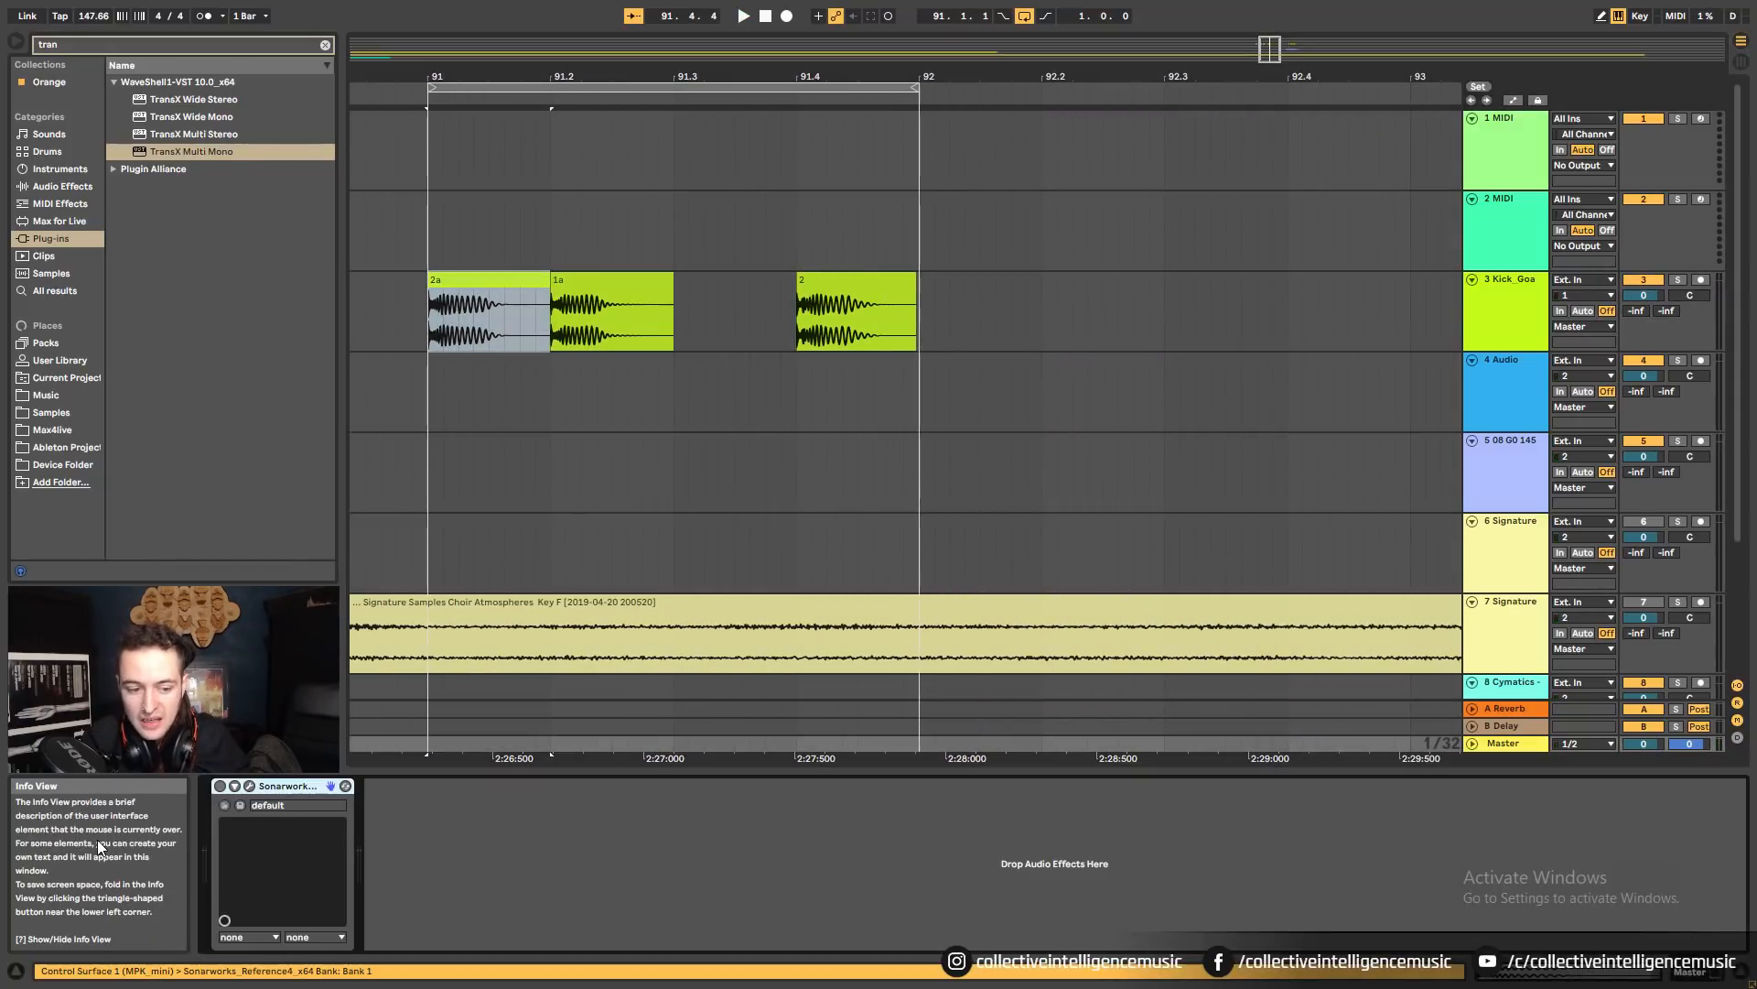
{"action": "left_click", "coordinate": [218, 784]}
{"action": "left_click", "coordinate": [248, 786]}
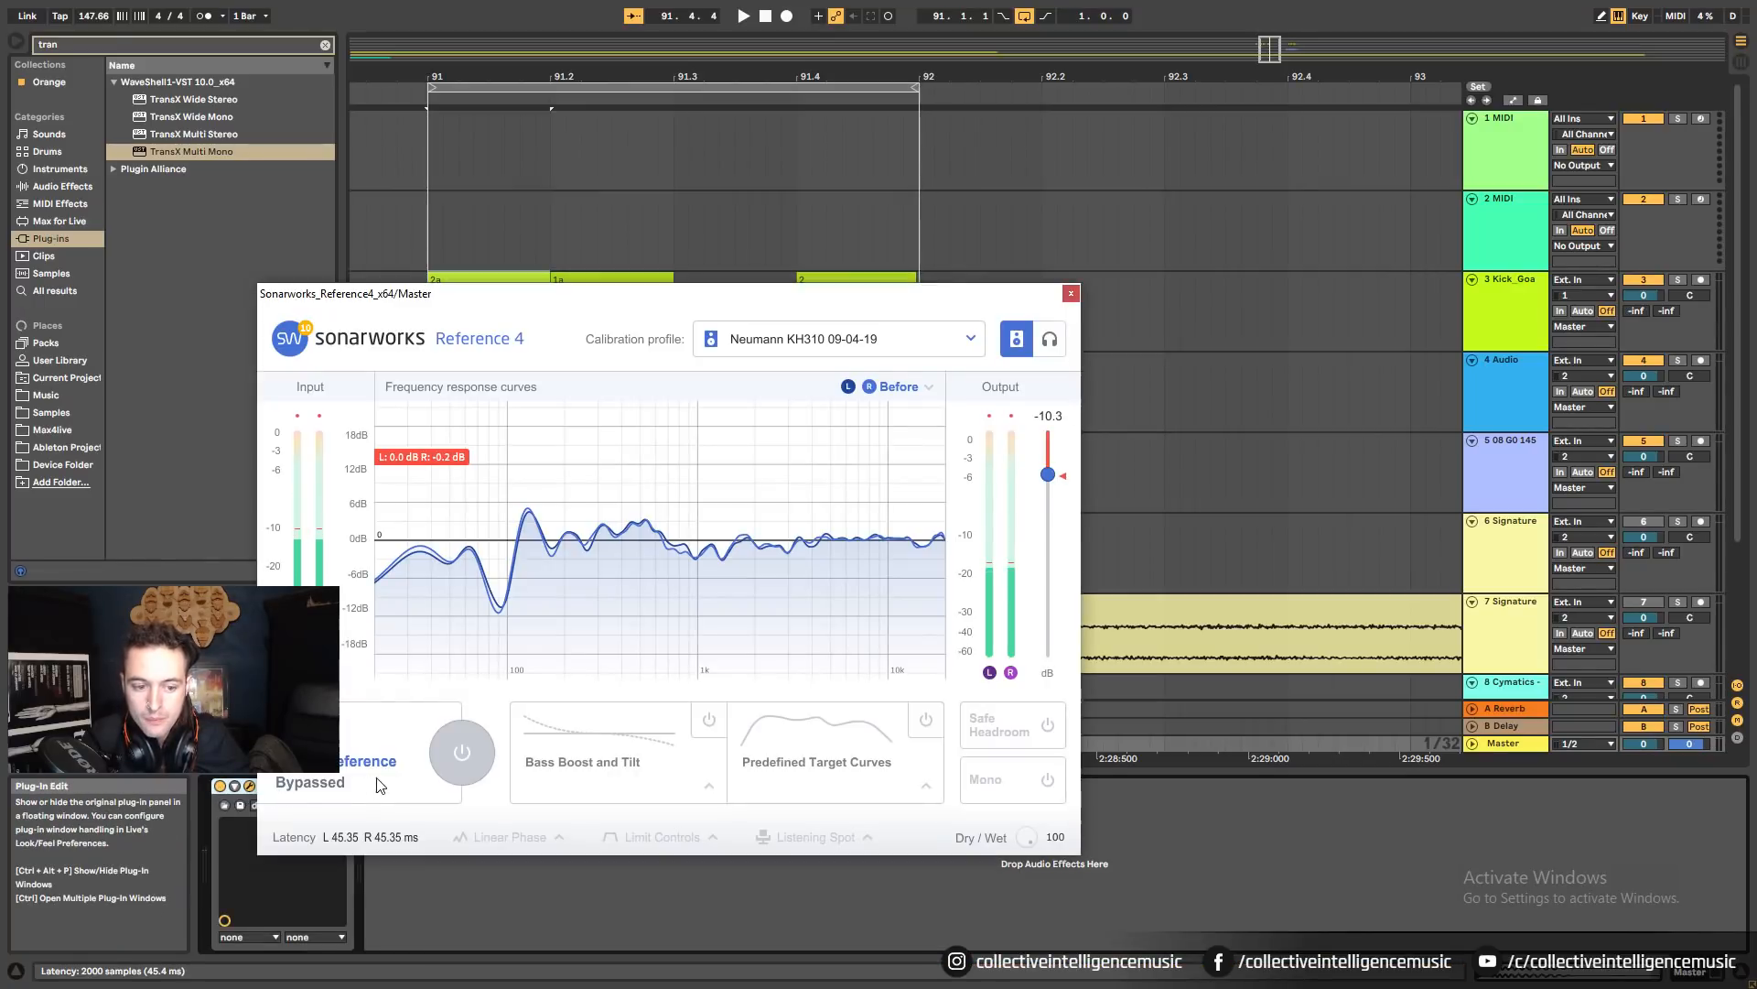
{"action": "left_click", "coordinate": [1071, 294]}
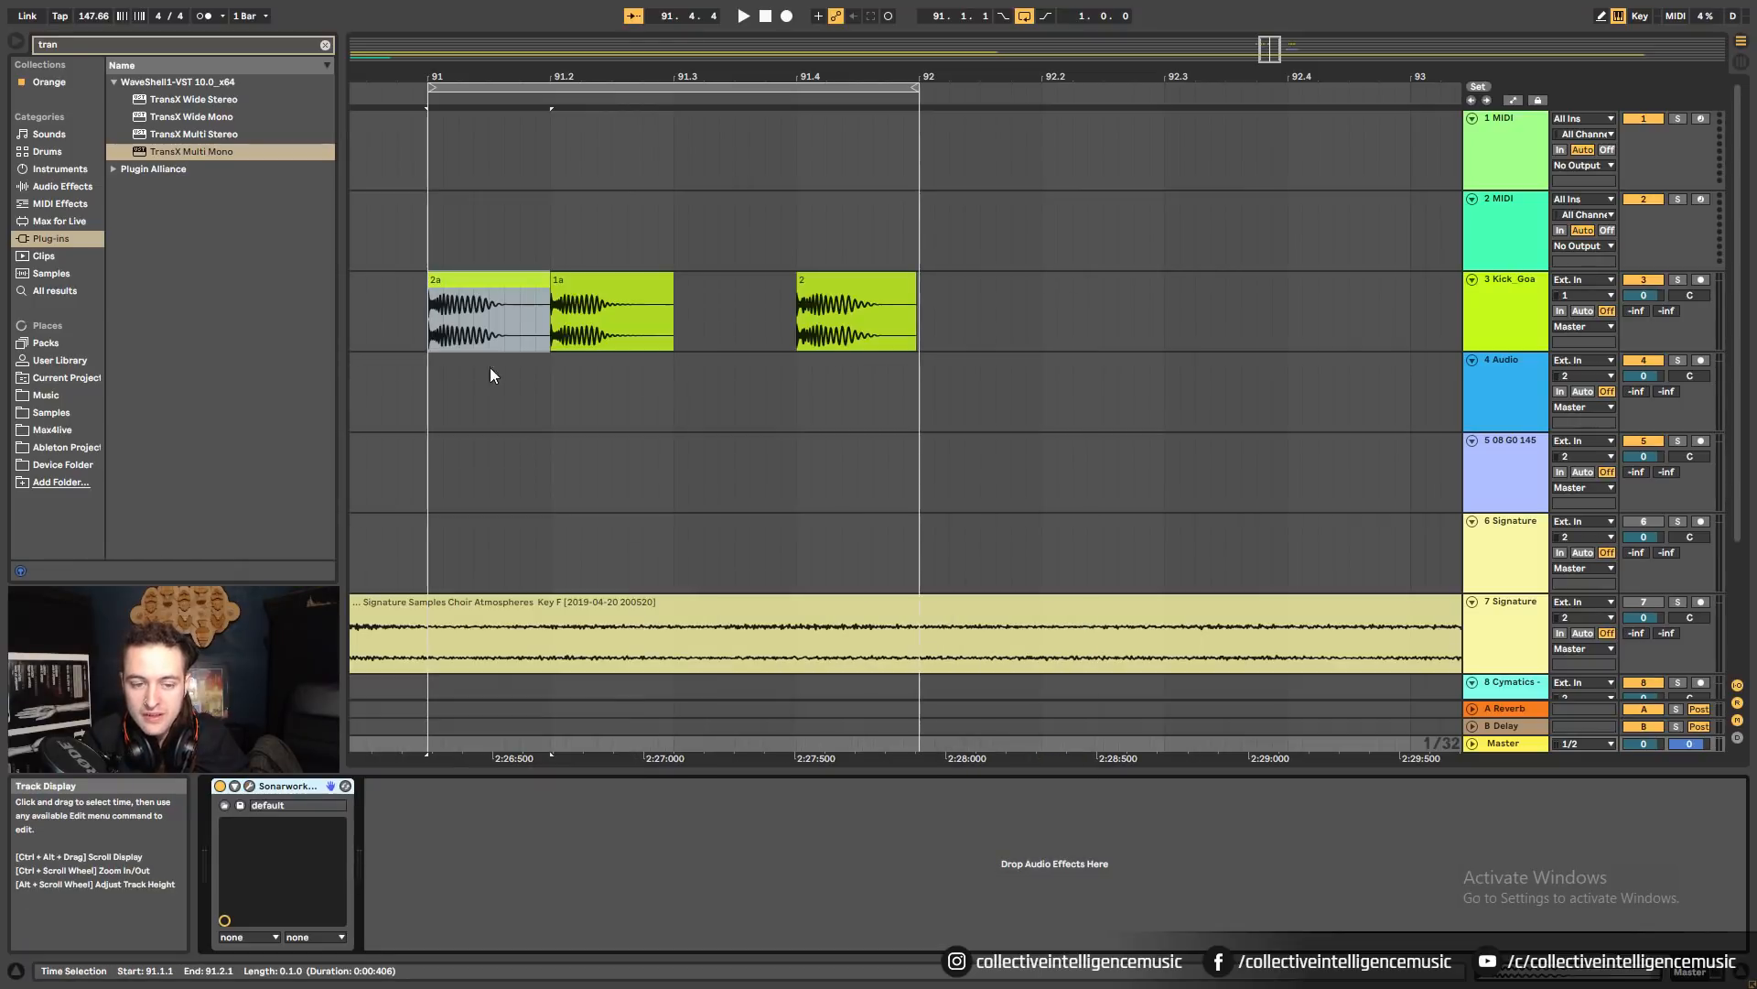
Select the 3a clip at 90.3 and play it several times in short bursts.
{"action": "left_click_drag", "start_coordinate": [491, 77], "coordinate": [702, 77]}
{"action": "left_click", "coordinate": [436, 279]}
{"action": "key", "text": "space"}
{"action": "key", "text": "space"}
{"action": "key", "text": "space"}
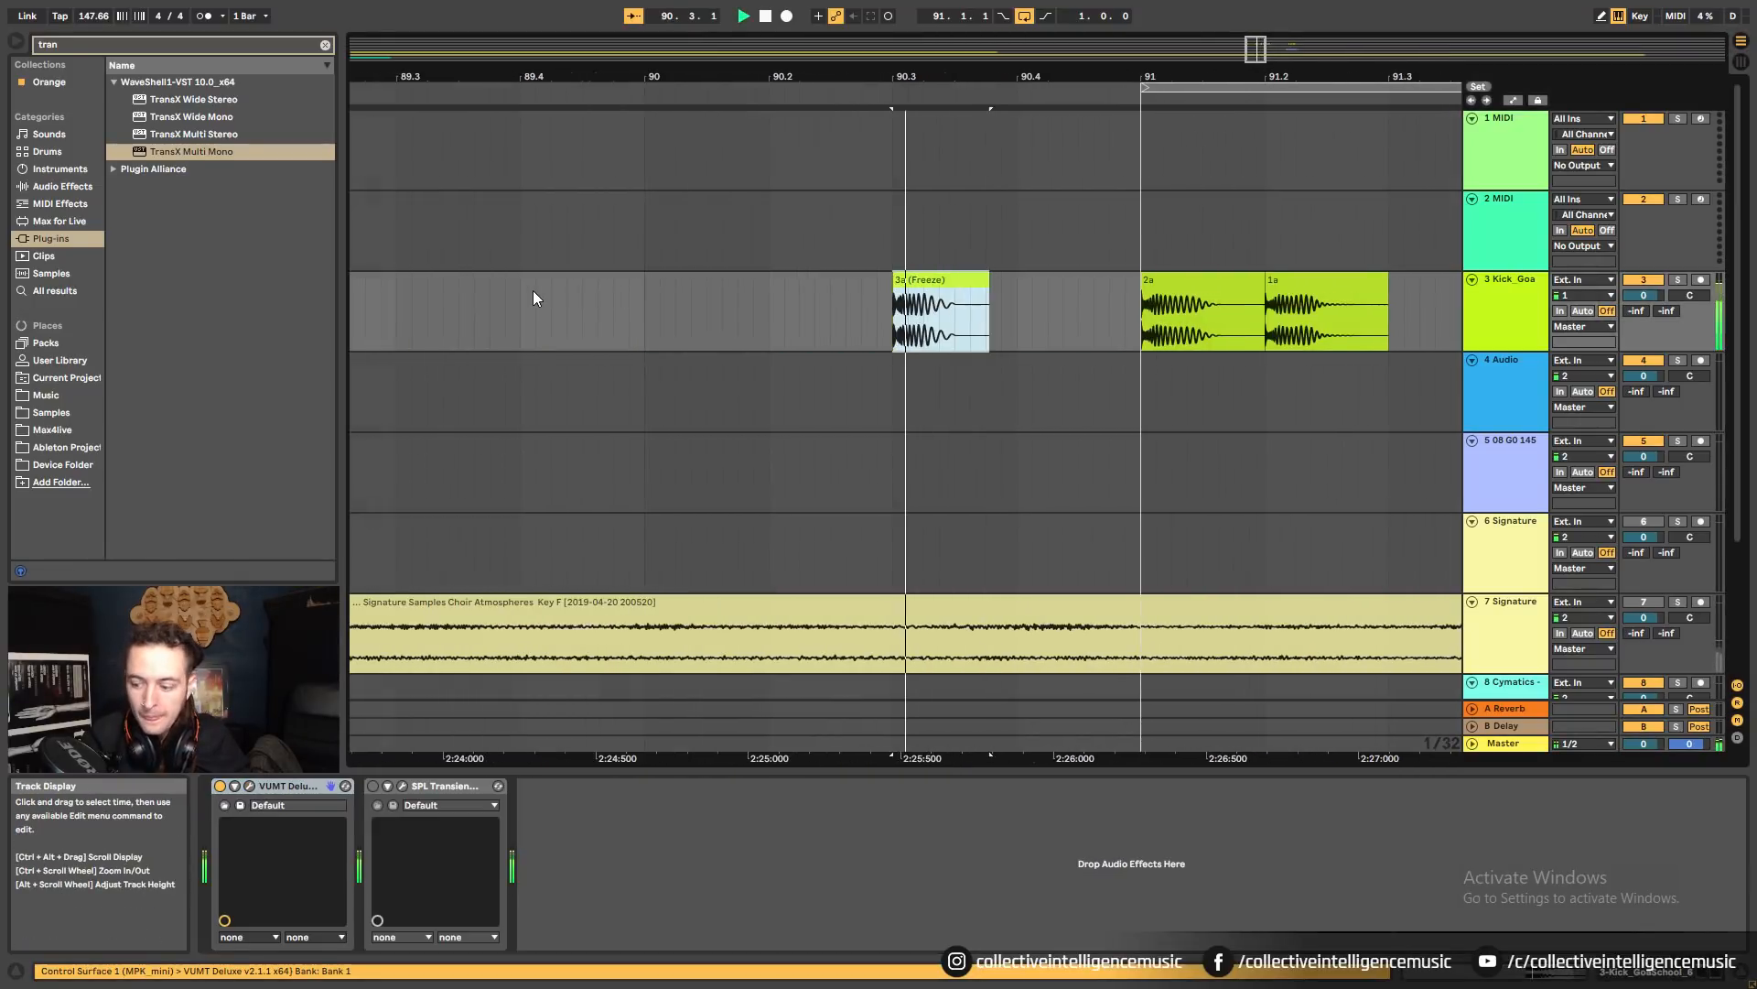
{"action": "key", "text": "space"}
{"action": "key", "text": "space"}
{"action": "key", "text": "space"}
{"action": "key", "text": "space"}
{"action": "key", "text": "space"}
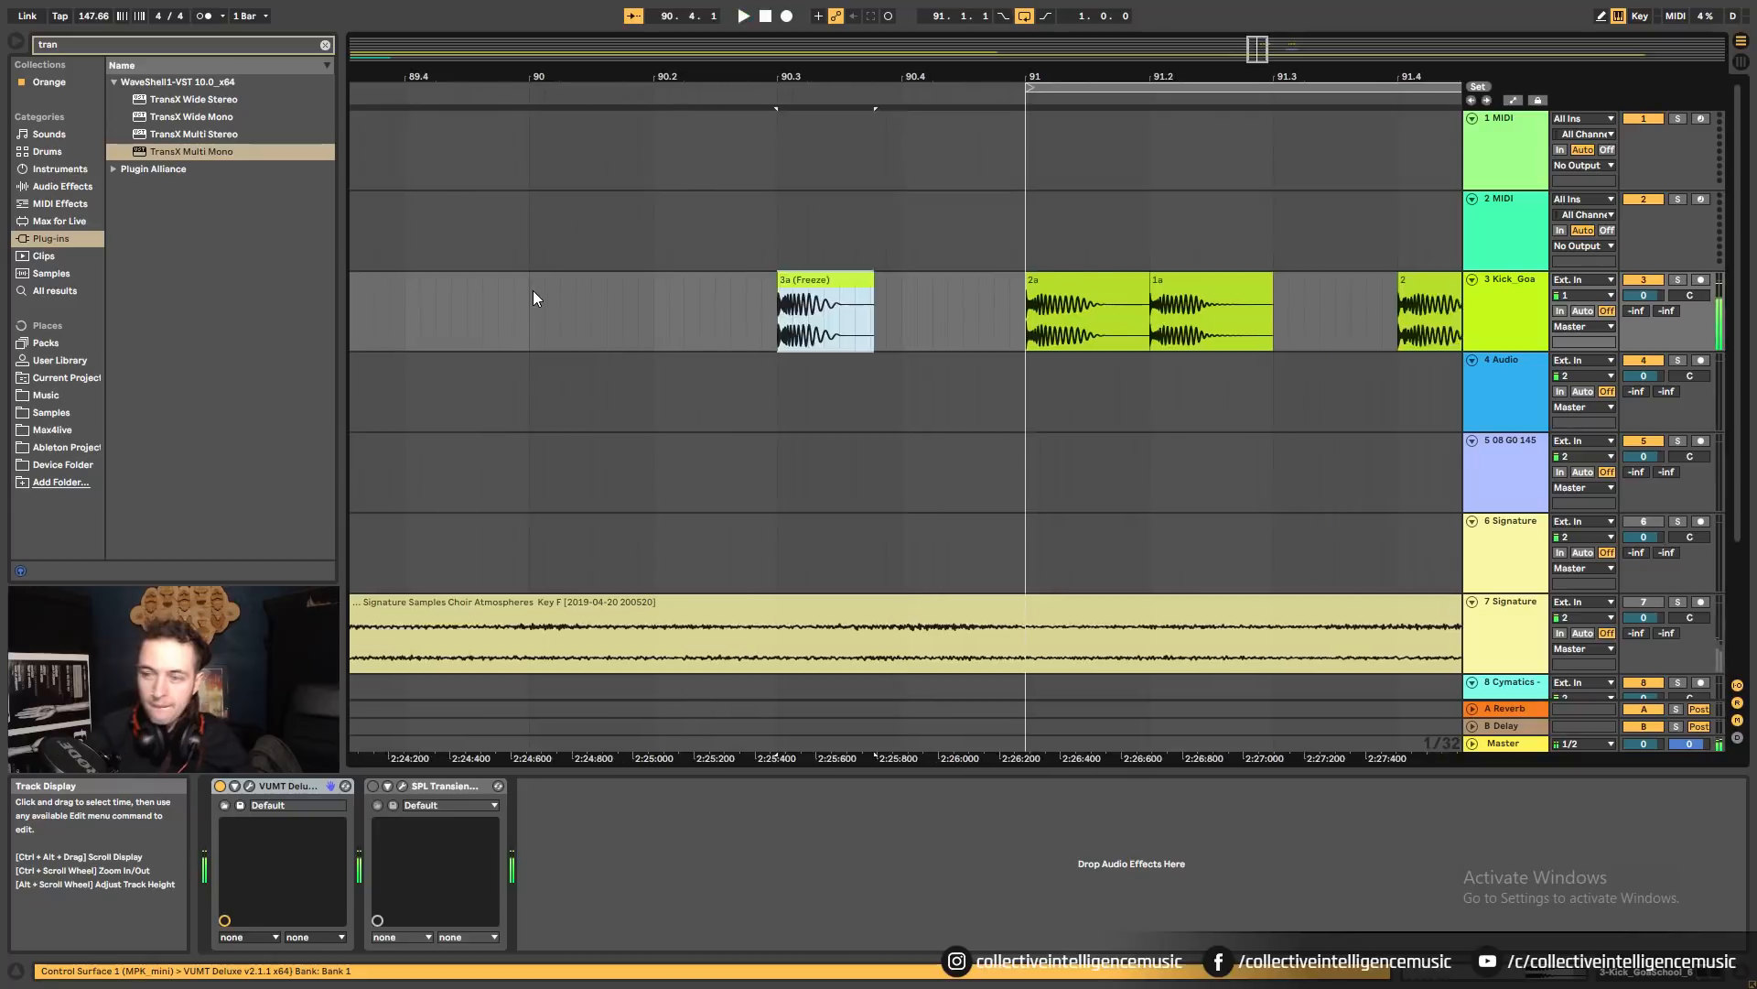
{"action": "key", "text": "space"}
{"action": "key", "text": "space"}
Audition the 2a clip and the 2 clip on the kick track for comparison with 3a.
{"action": "left_click", "coordinate": [1022, 304]}
{"action": "key", "text": "space"}
{"action": "key", "text": "space"}
{"action": "key", "text": "space"}
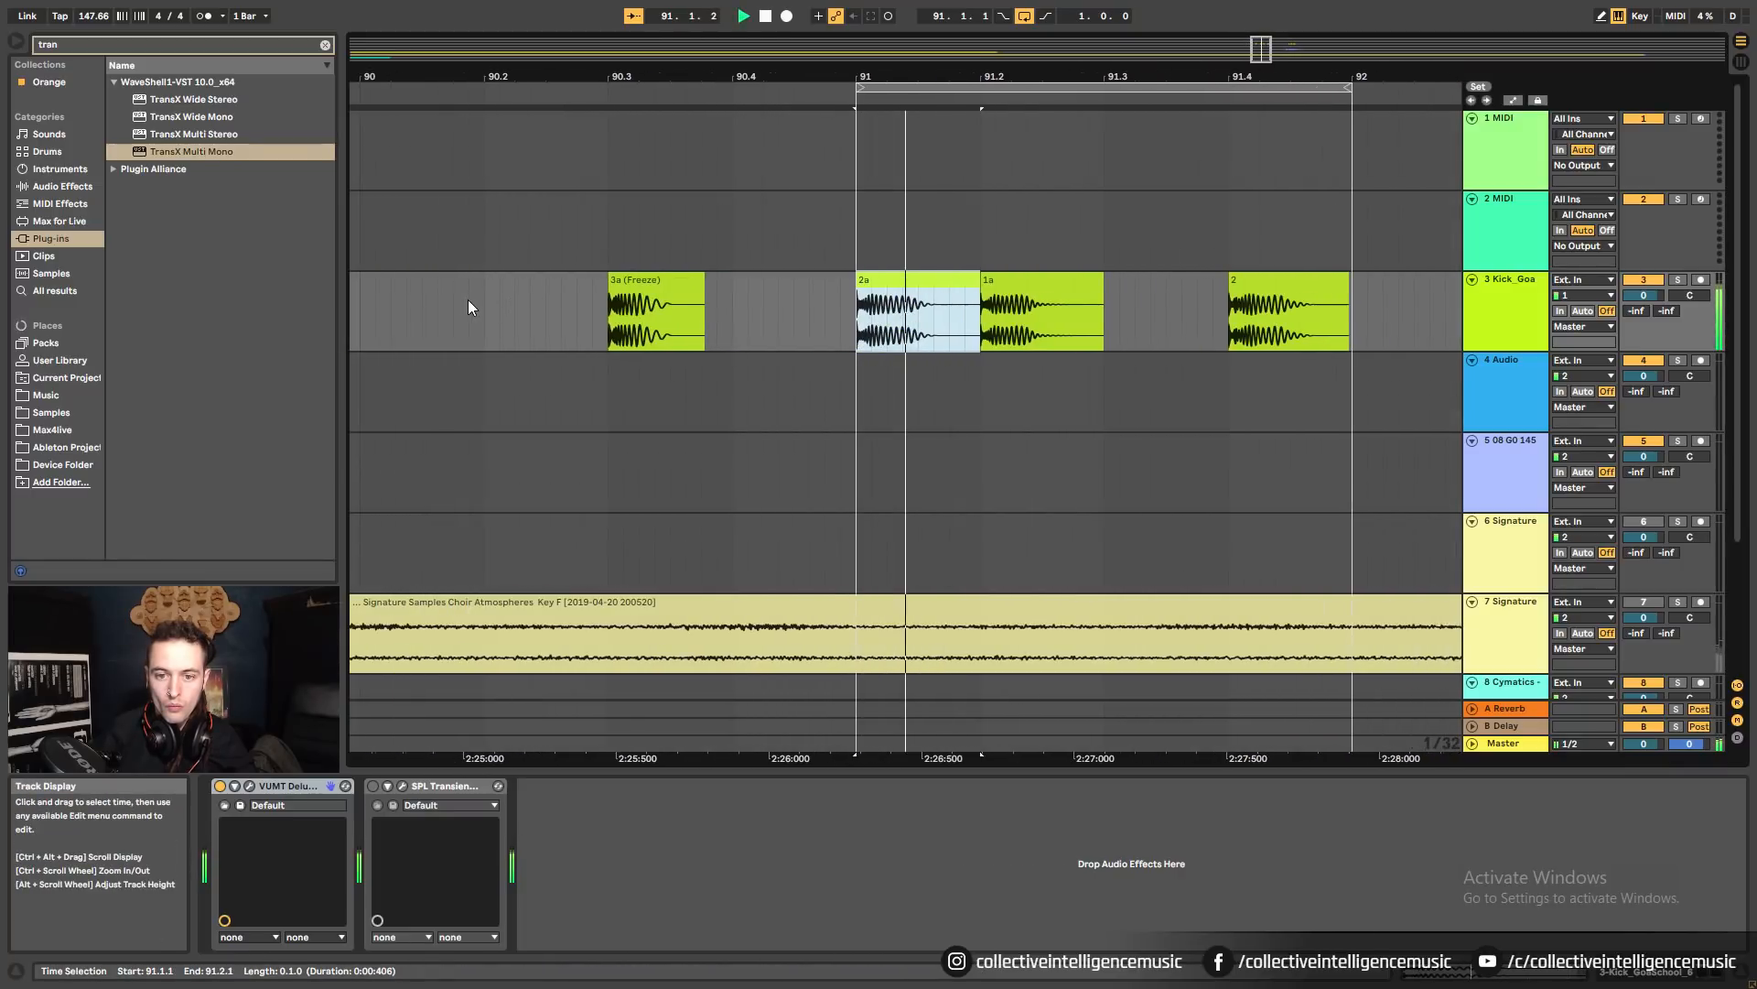
{"action": "left_click", "coordinate": [1231, 302]}
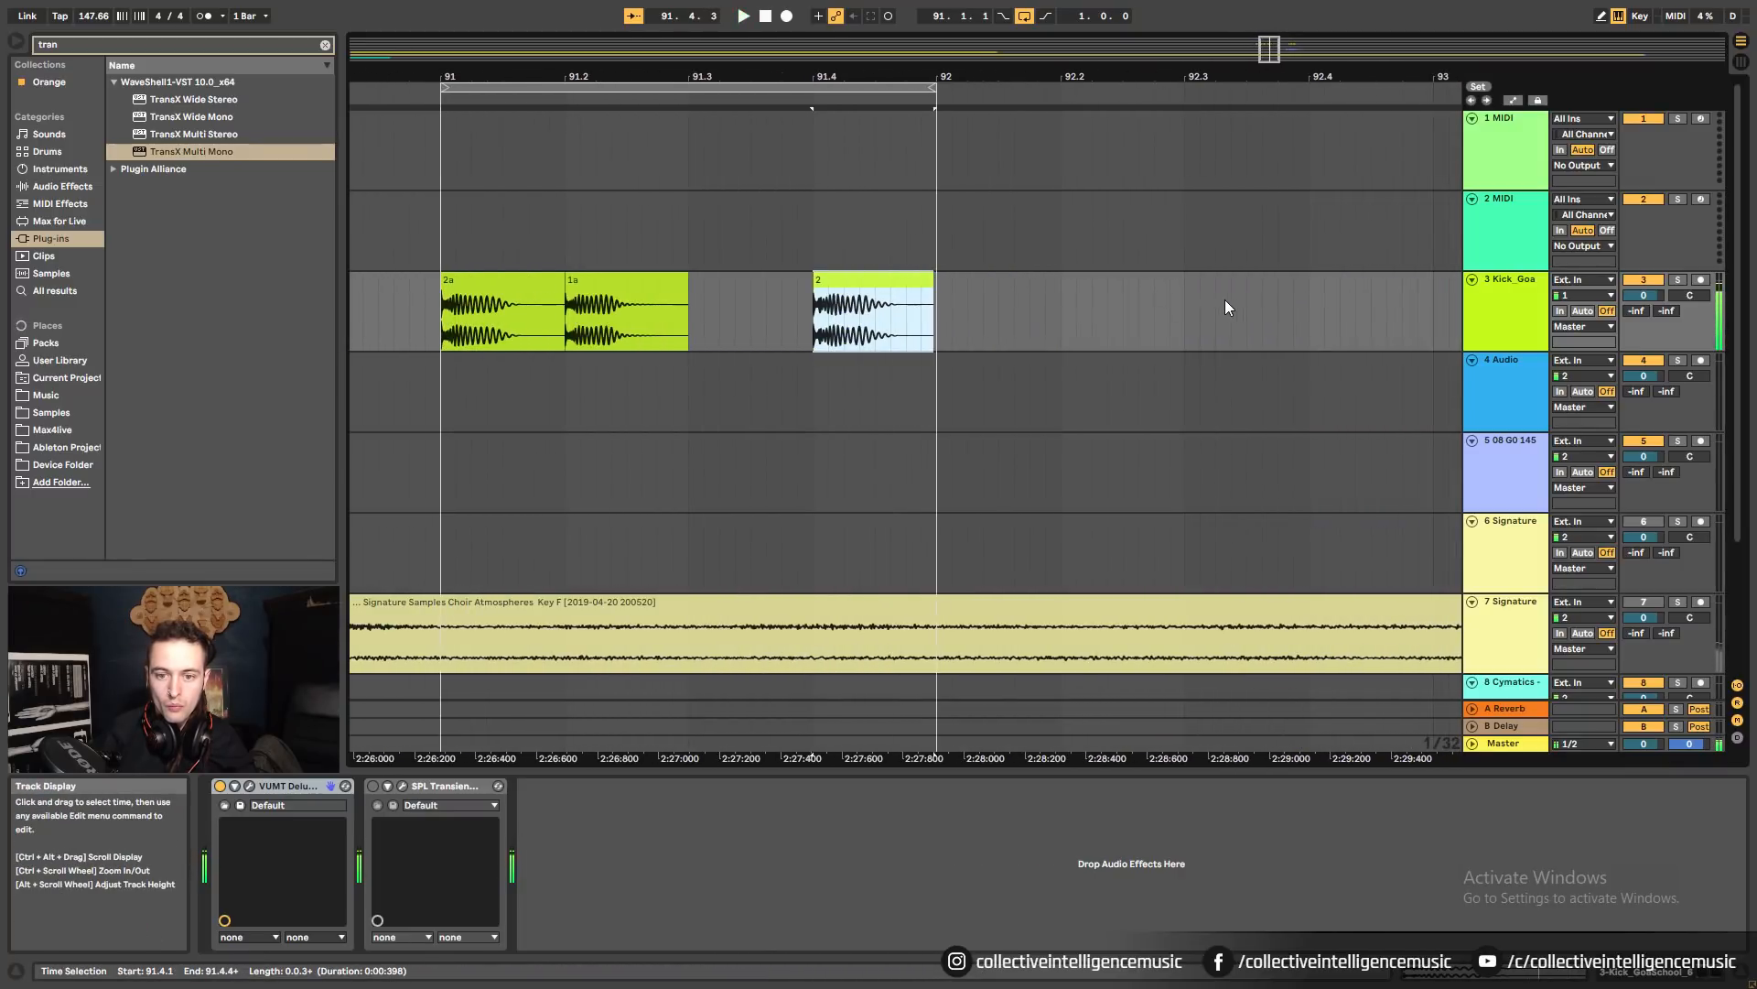
Deactivate the 1a clip at 91.2 and play the 2a clip repeatedly.
{"action": "left_click", "coordinate": [628, 294]}
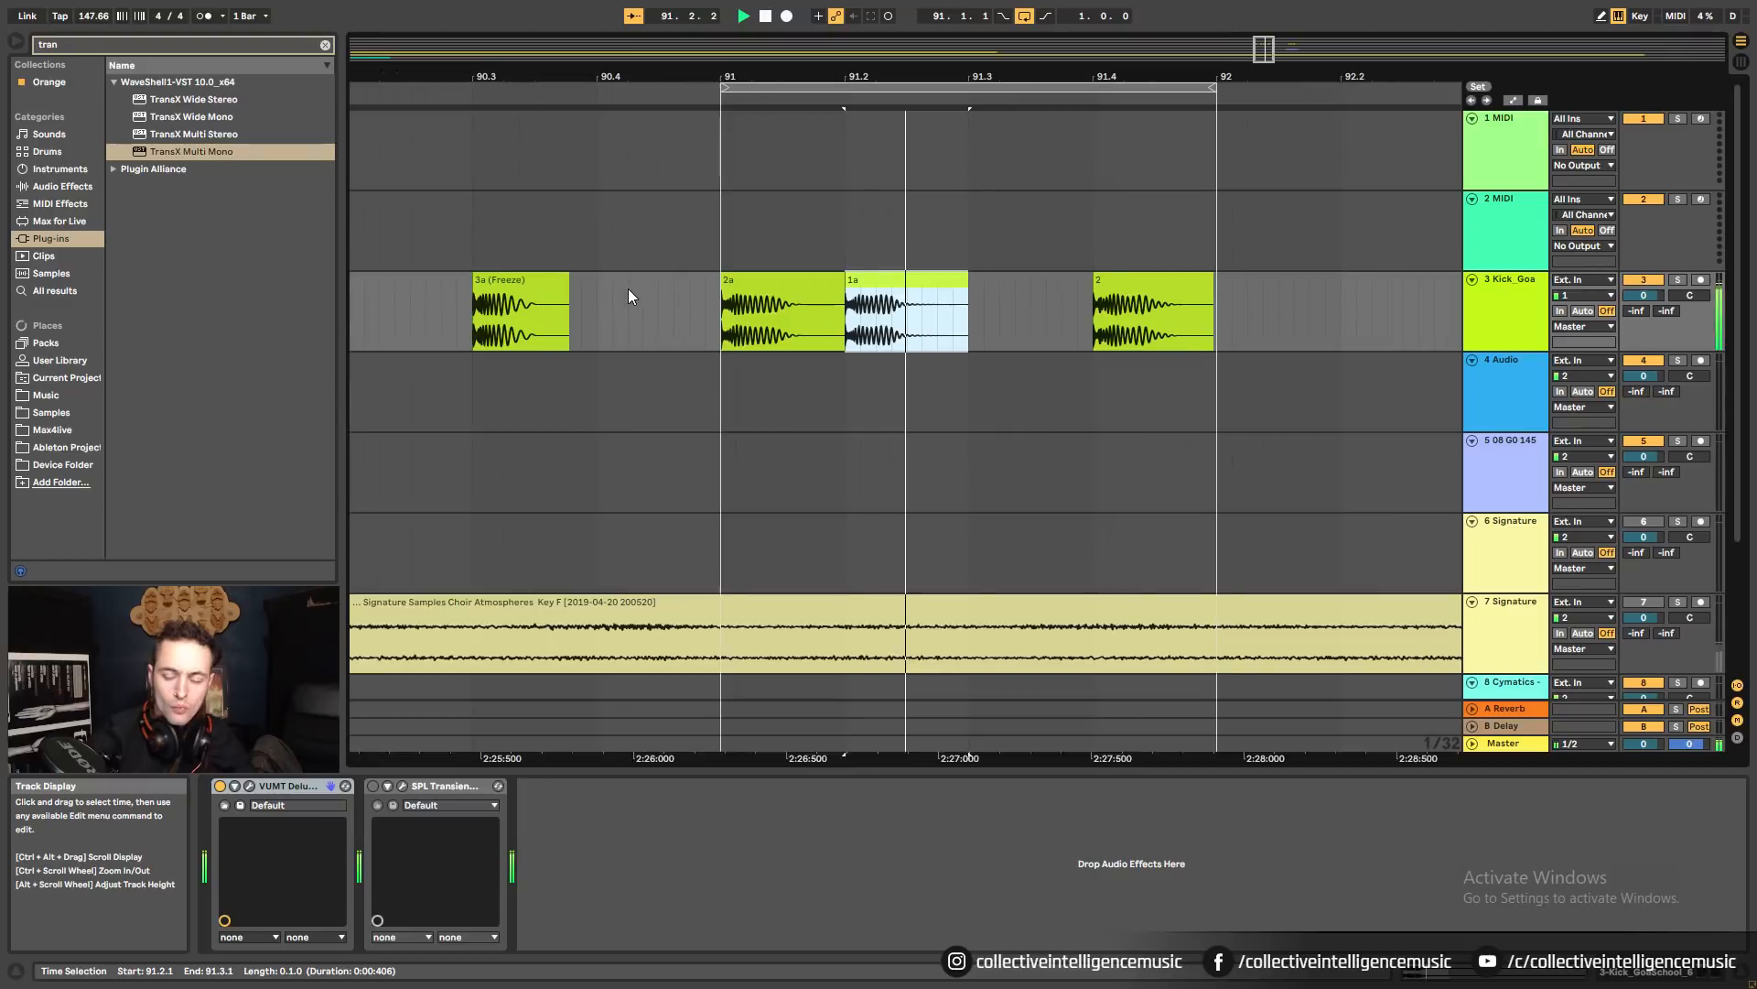
{"action": "key", "text": "0"}
{"action": "left_click", "coordinate": [746, 300]}
{"action": "key", "text": "space"}
{"action": "key", "text": "space"}
{"action": "key", "text": "space"}
{"action": "key", "text": "space"}
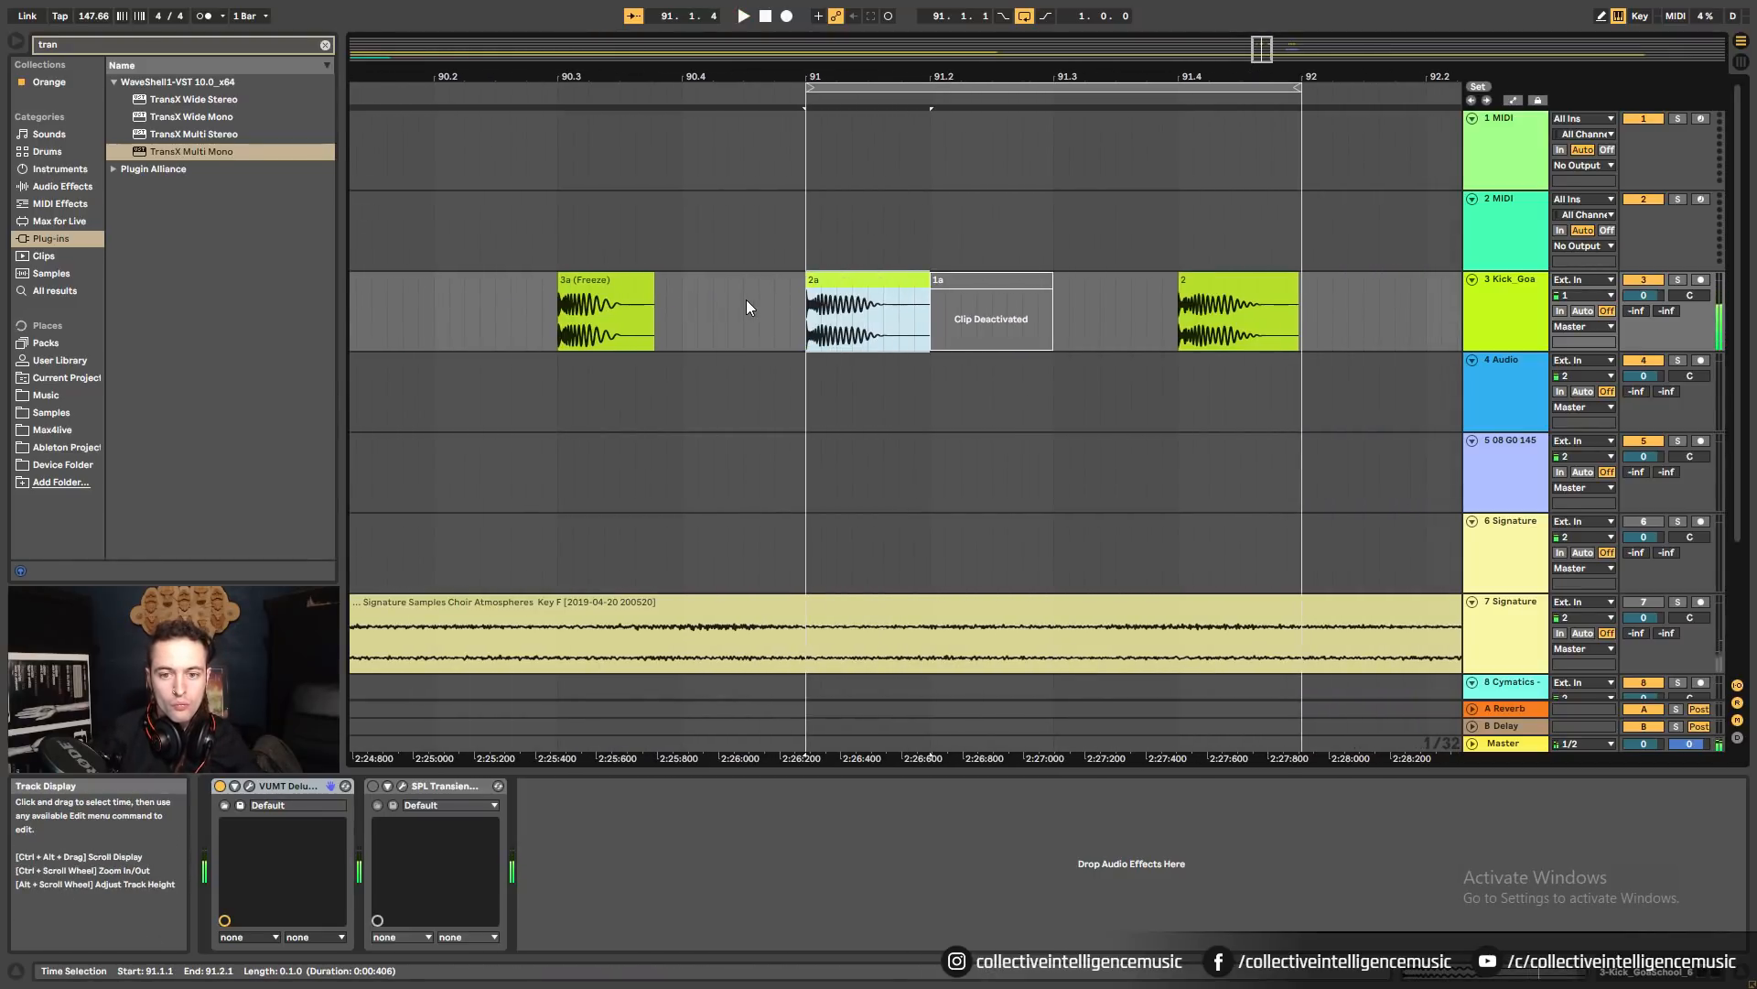
Select the 2 clip at 91.4 and play it several times.
{"action": "left_click", "coordinate": [1190, 283]}
{"action": "key", "text": "space"}
{"action": "key", "text": "space"}
{"action": "key", "text": "space"}
{"action": "key", "text": "space"}
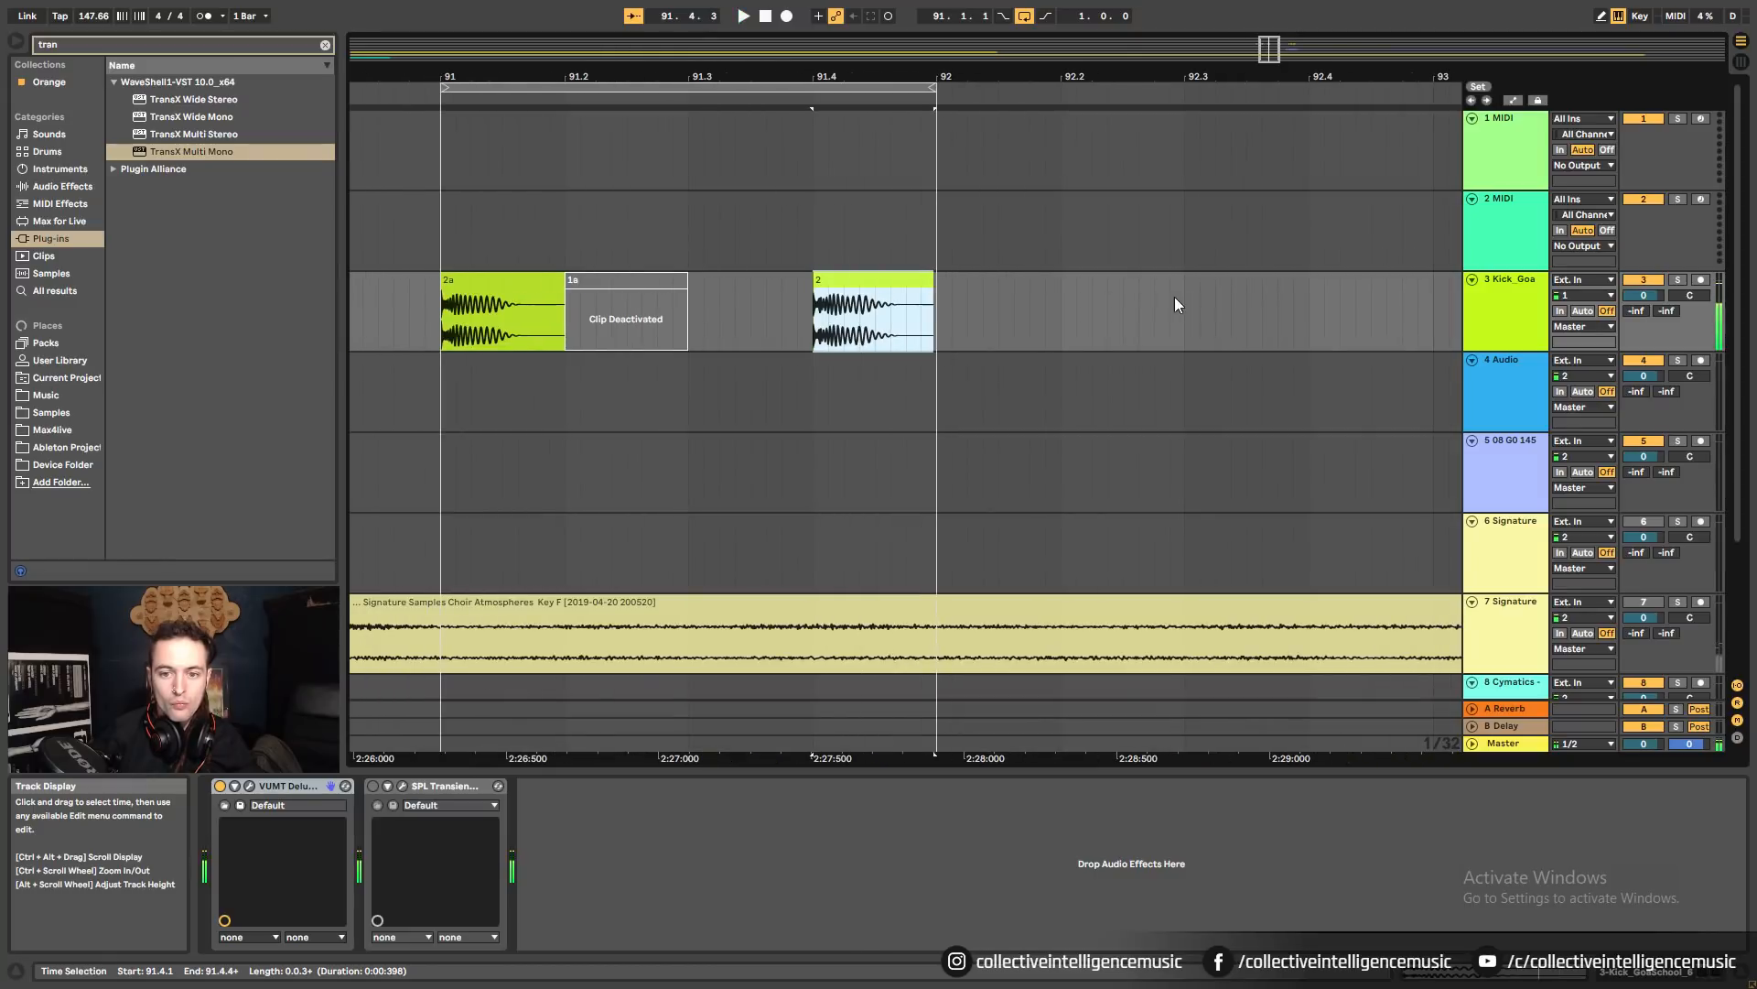
Return to the 3a clip at 90.3 and play it repeatedly to compare it with the other kicks.
{"action": "scroll", "coordinate": [530, 300], "scroll_direction": "left", "scroll_amount": 5}
{"action": "left_click", "coordinate": [563, 287]}
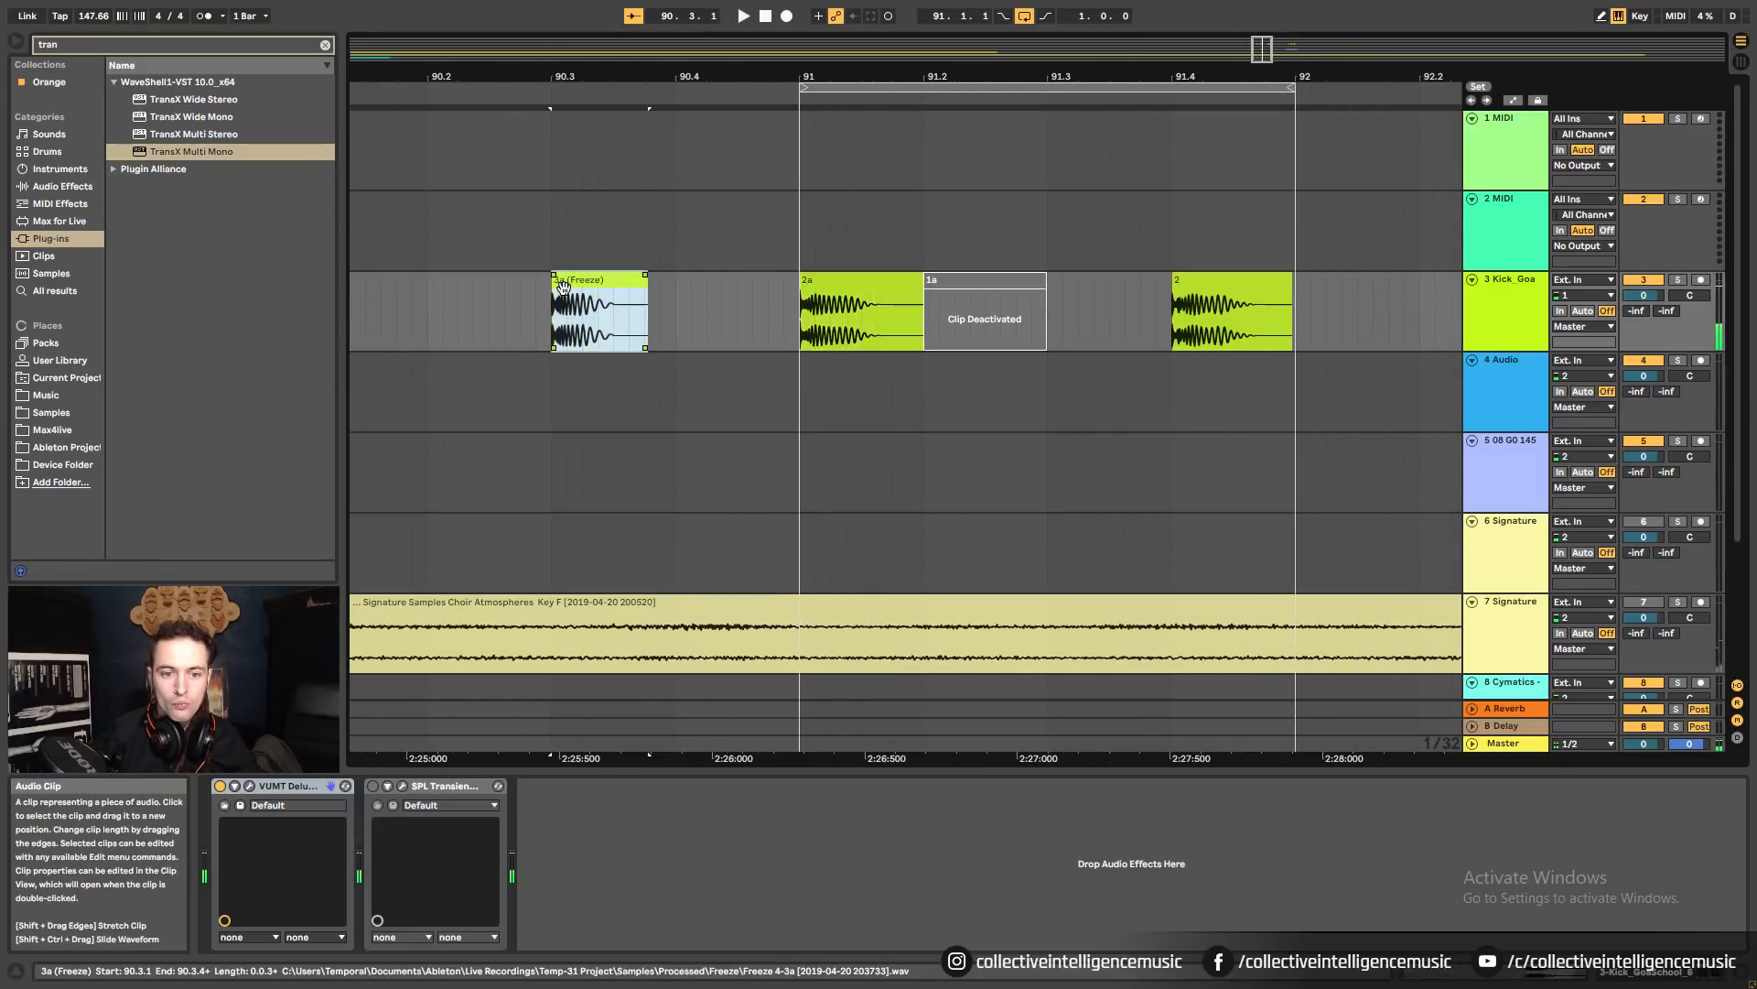
{"action": "key", "text": "space"}
{"action": "key", "text": "space"}
{"action": "key", "text": "space"}
{"action": "key", "text": "space"}
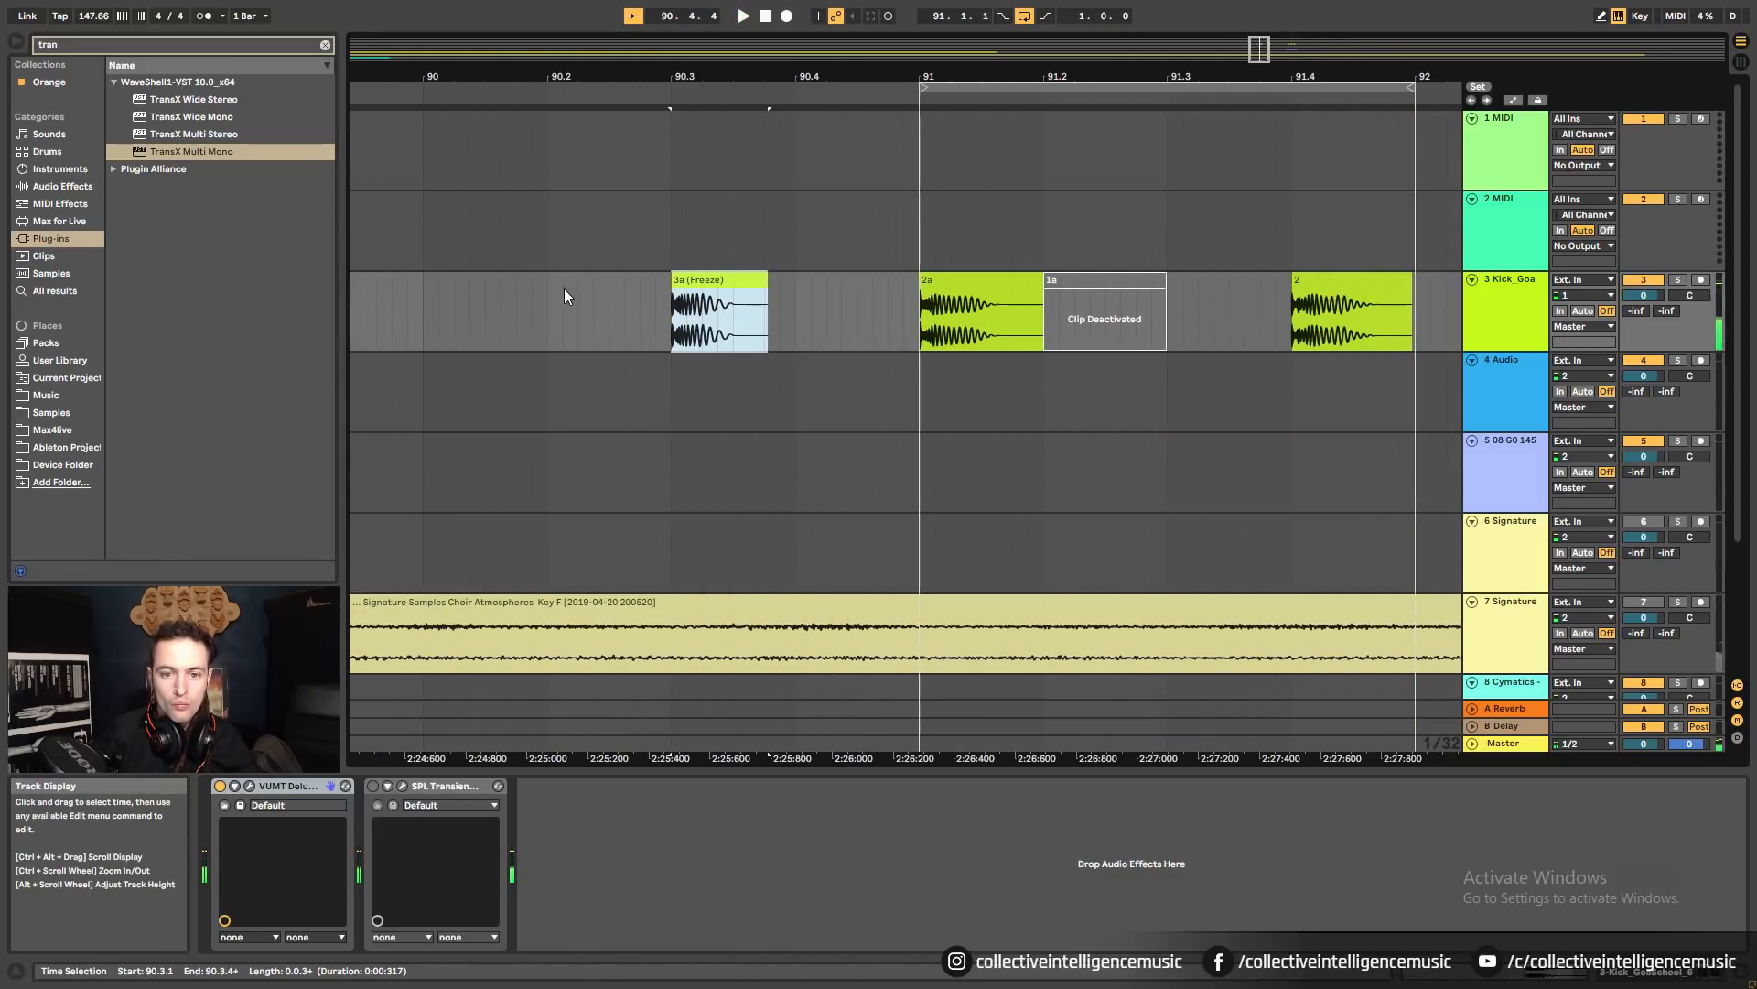
{"action": "scroll", "coordinate": [563, 295], "scroll_direction": "left", "scroll_amount": 2}
{"action": "key", "text": "space"}
{"action": "key", "text": "space"}
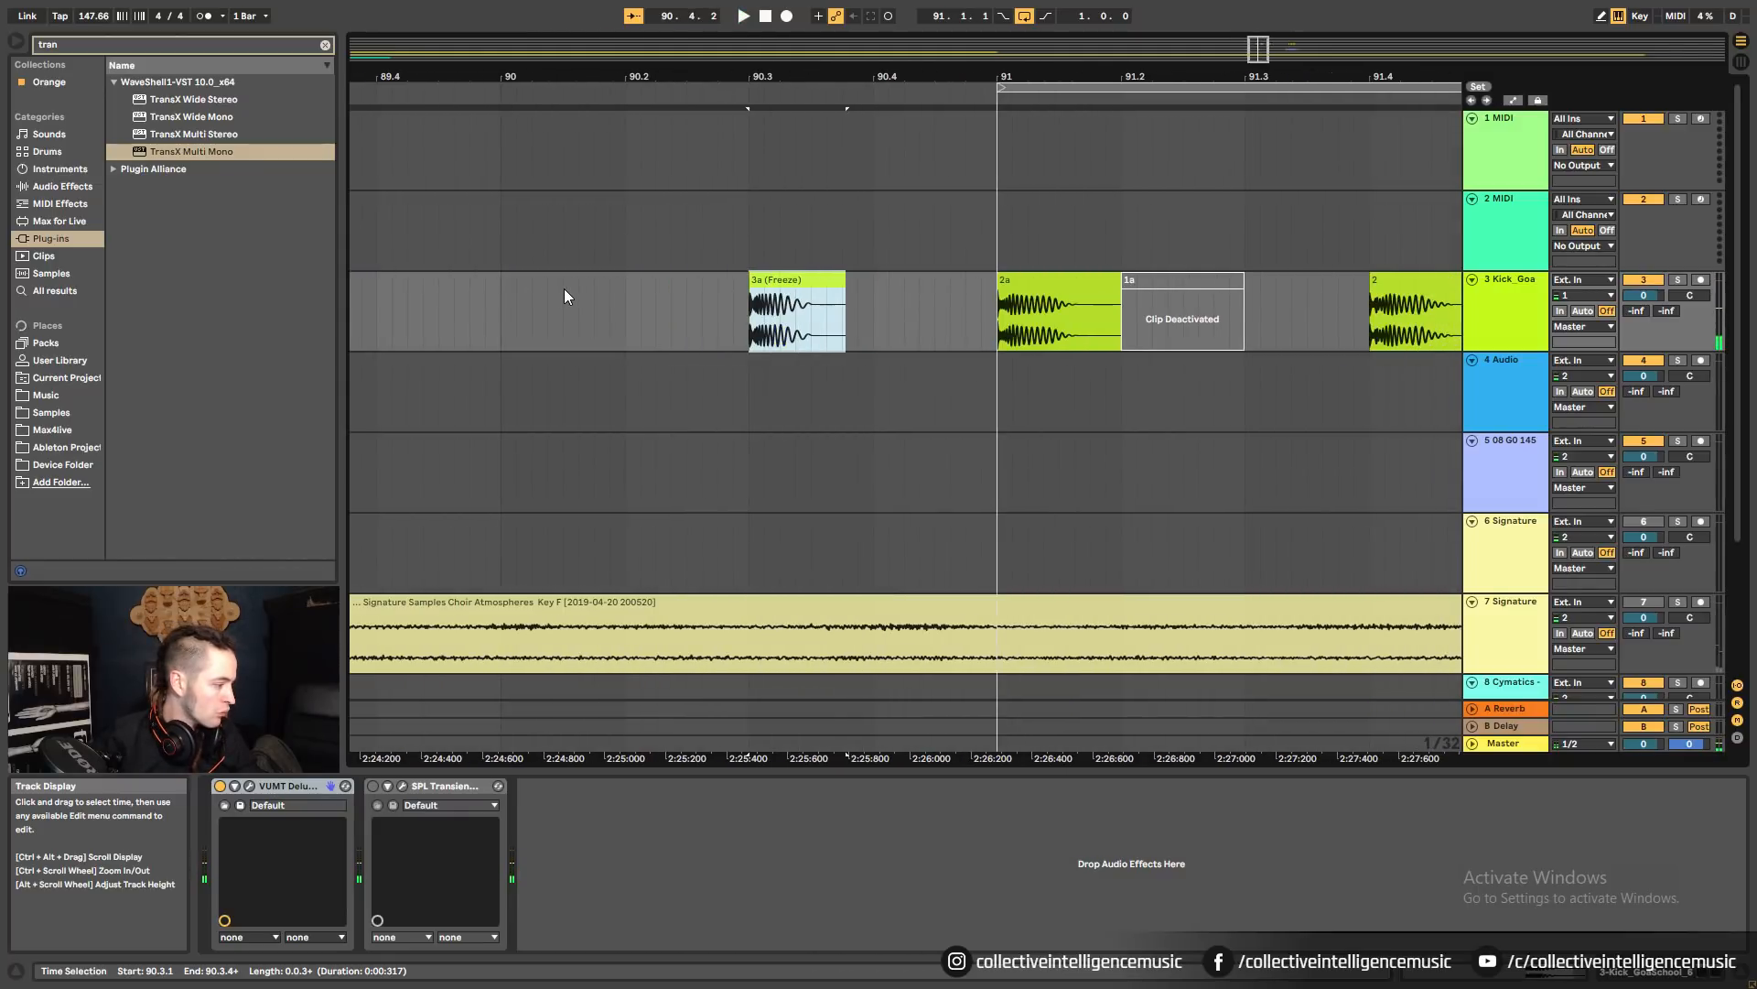
Shorten the end of the 3a clip to 90.3.3 and give its tail a fade-out.
{"action": "scroll", "coordinate": [564, 296], "scroll_direction": "left", "scroll_amount": 1}
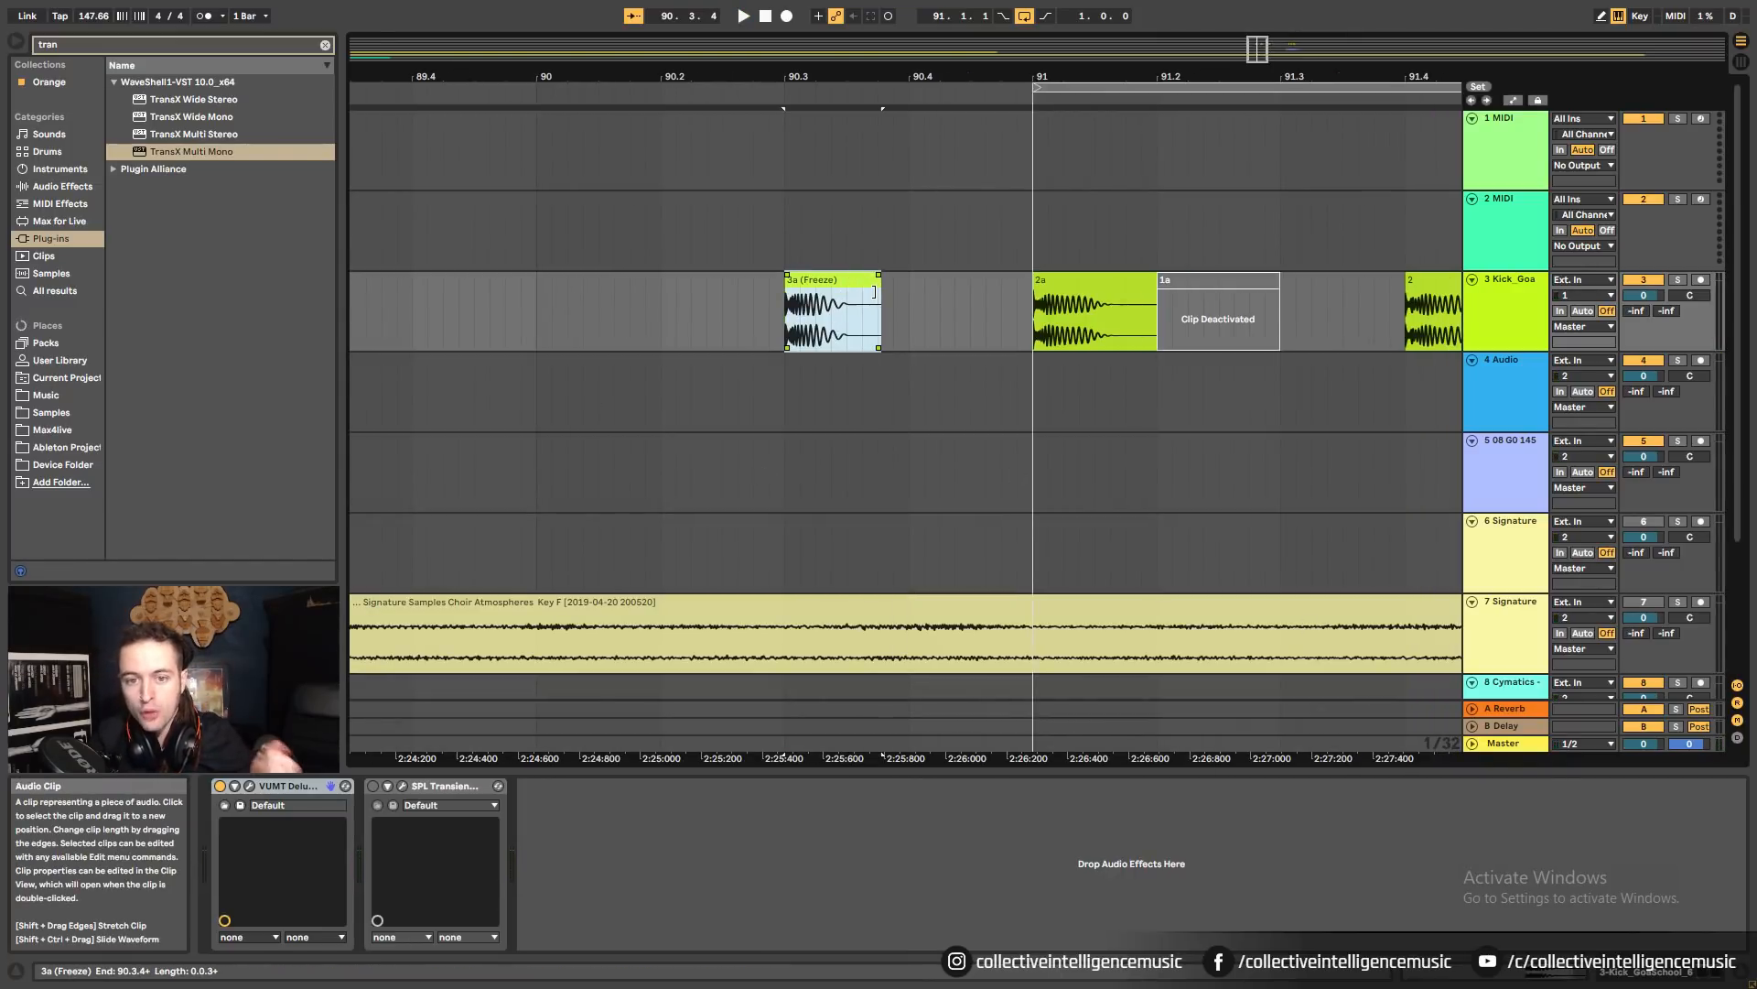
{"action": "left_click_drag", "start_coordinate": [874, 293], "coordinate": [849, 284]}
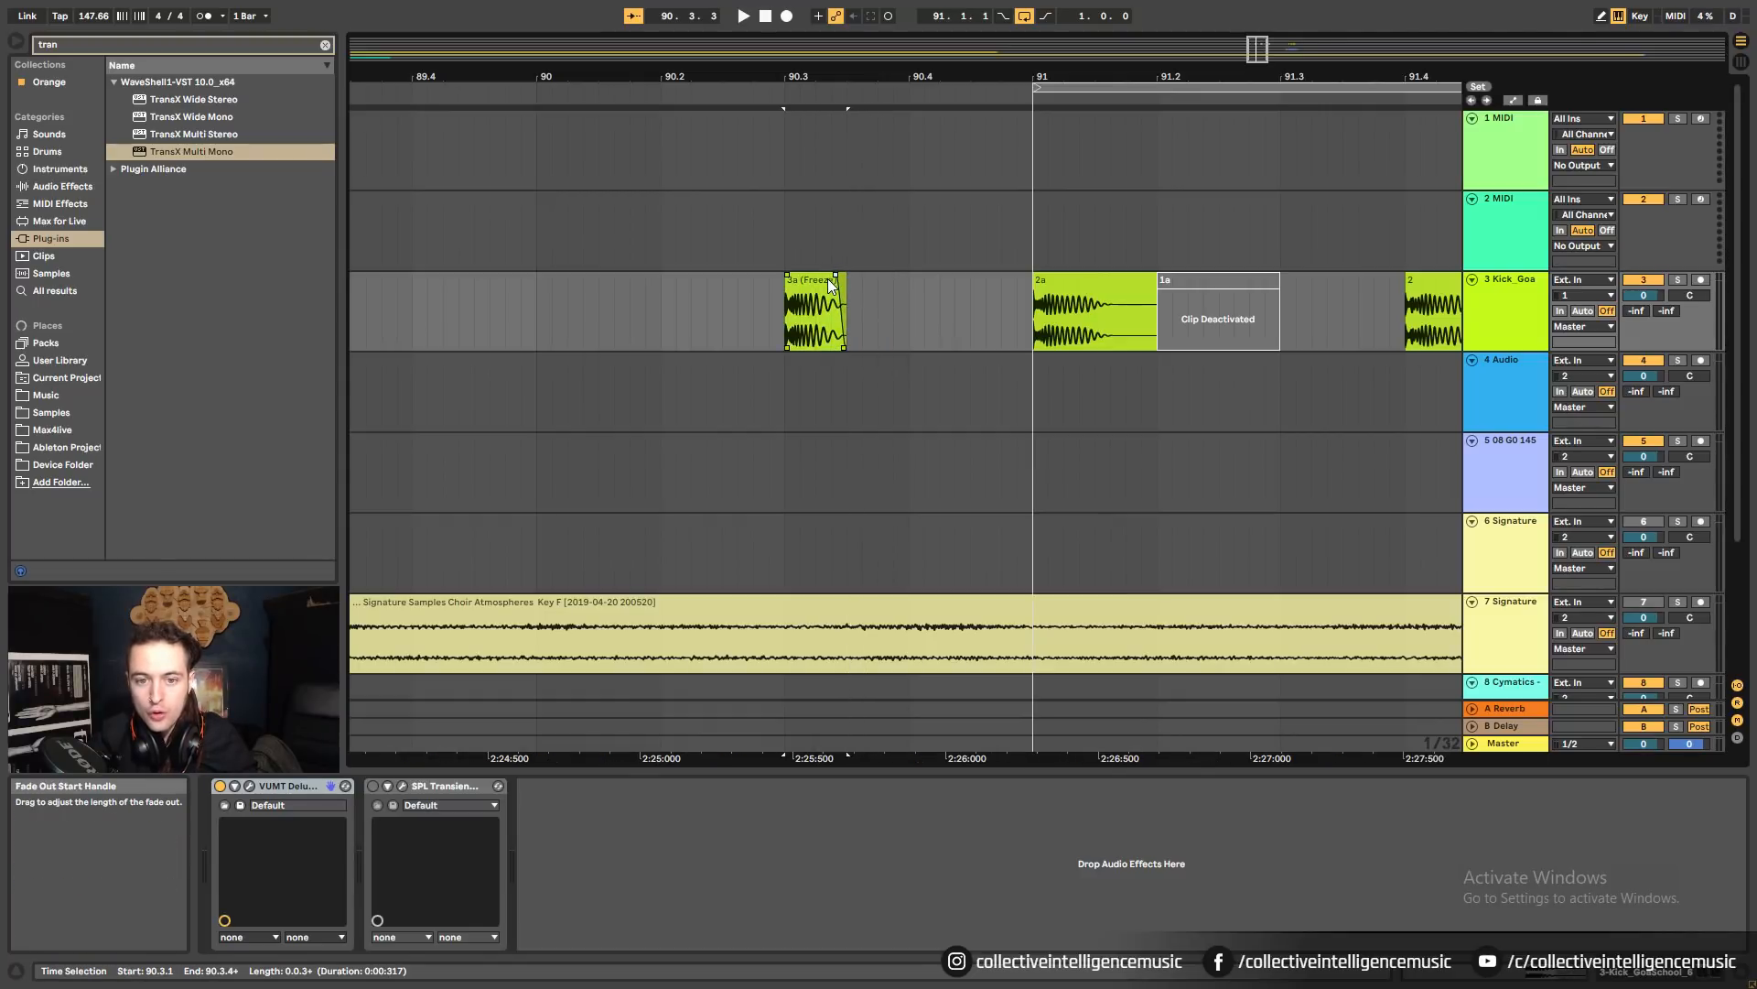
{"action": "left_click", "coordinate": [827, 279]}
Split the 3a clip just after its opening transient and select the short front piece.
{"action": "left_click_drag", "start_coordinate": [800, 77], "coordinate": [805, 154]}
{"action": "left_click_drag", "start_coordinate": [767, 76], "coordinate": [768, 197]}
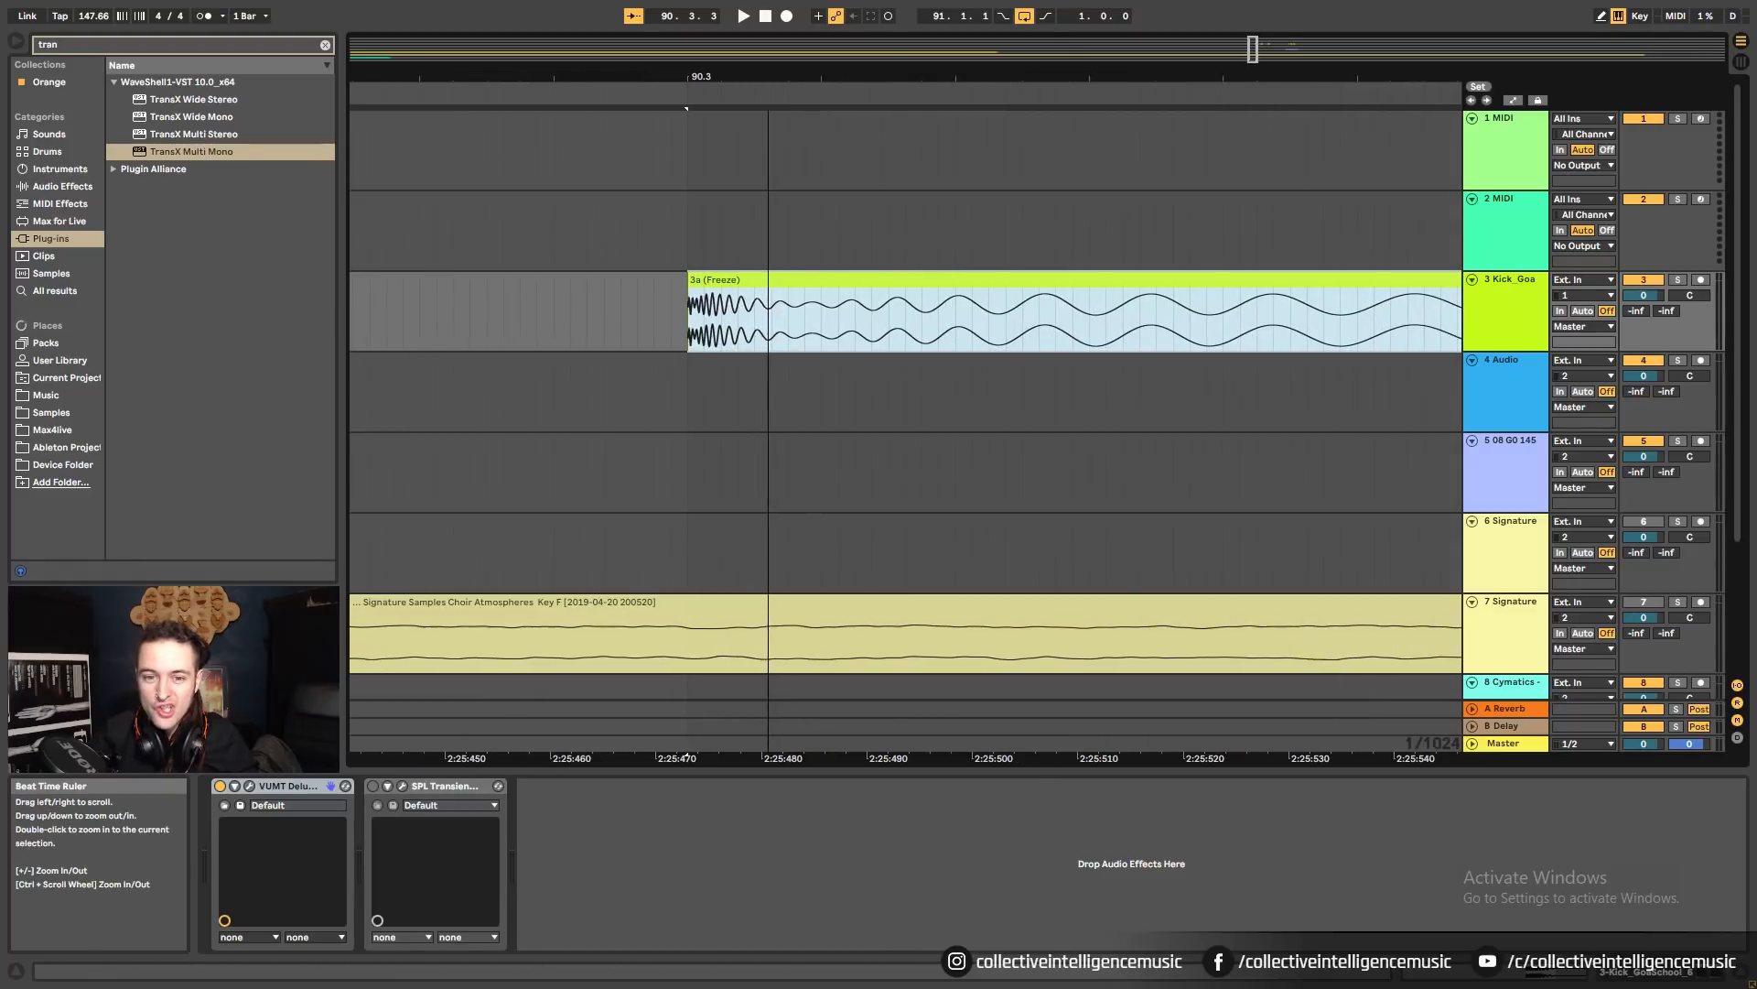
{"action": "left_click", "coordinate": [820, 336]}
{"action": "key", "text": "ctrl+e"}
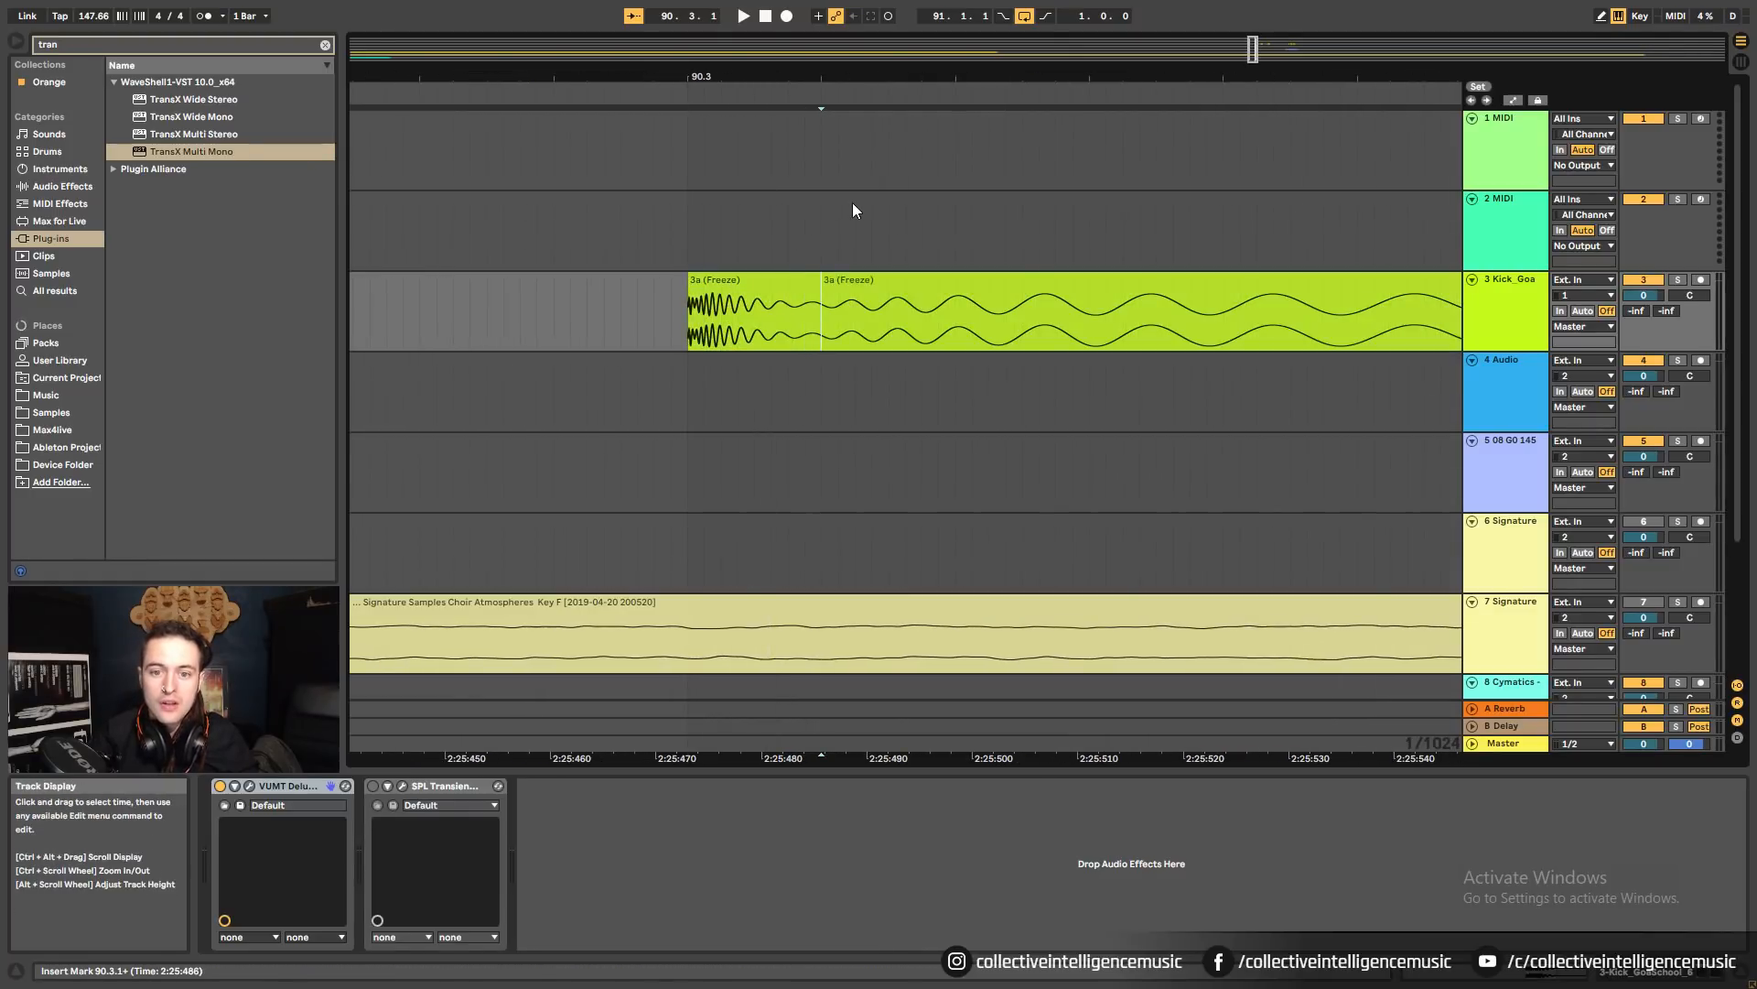
{"action": "left_click", "coordinate": [771, 344]}
{"action": "left_click_drag", "start_coordinate": [805, 79], "coordinate": [723, 7]}
Examine the opening transient of the 2a clip and remove the transient piece from the front of 3a.
{"action": "left_click", "coordinate": [861, 316]}
{"action": "left_click_drag", "start_coordinate": [799, 79], "coordinate": [847, 211]}
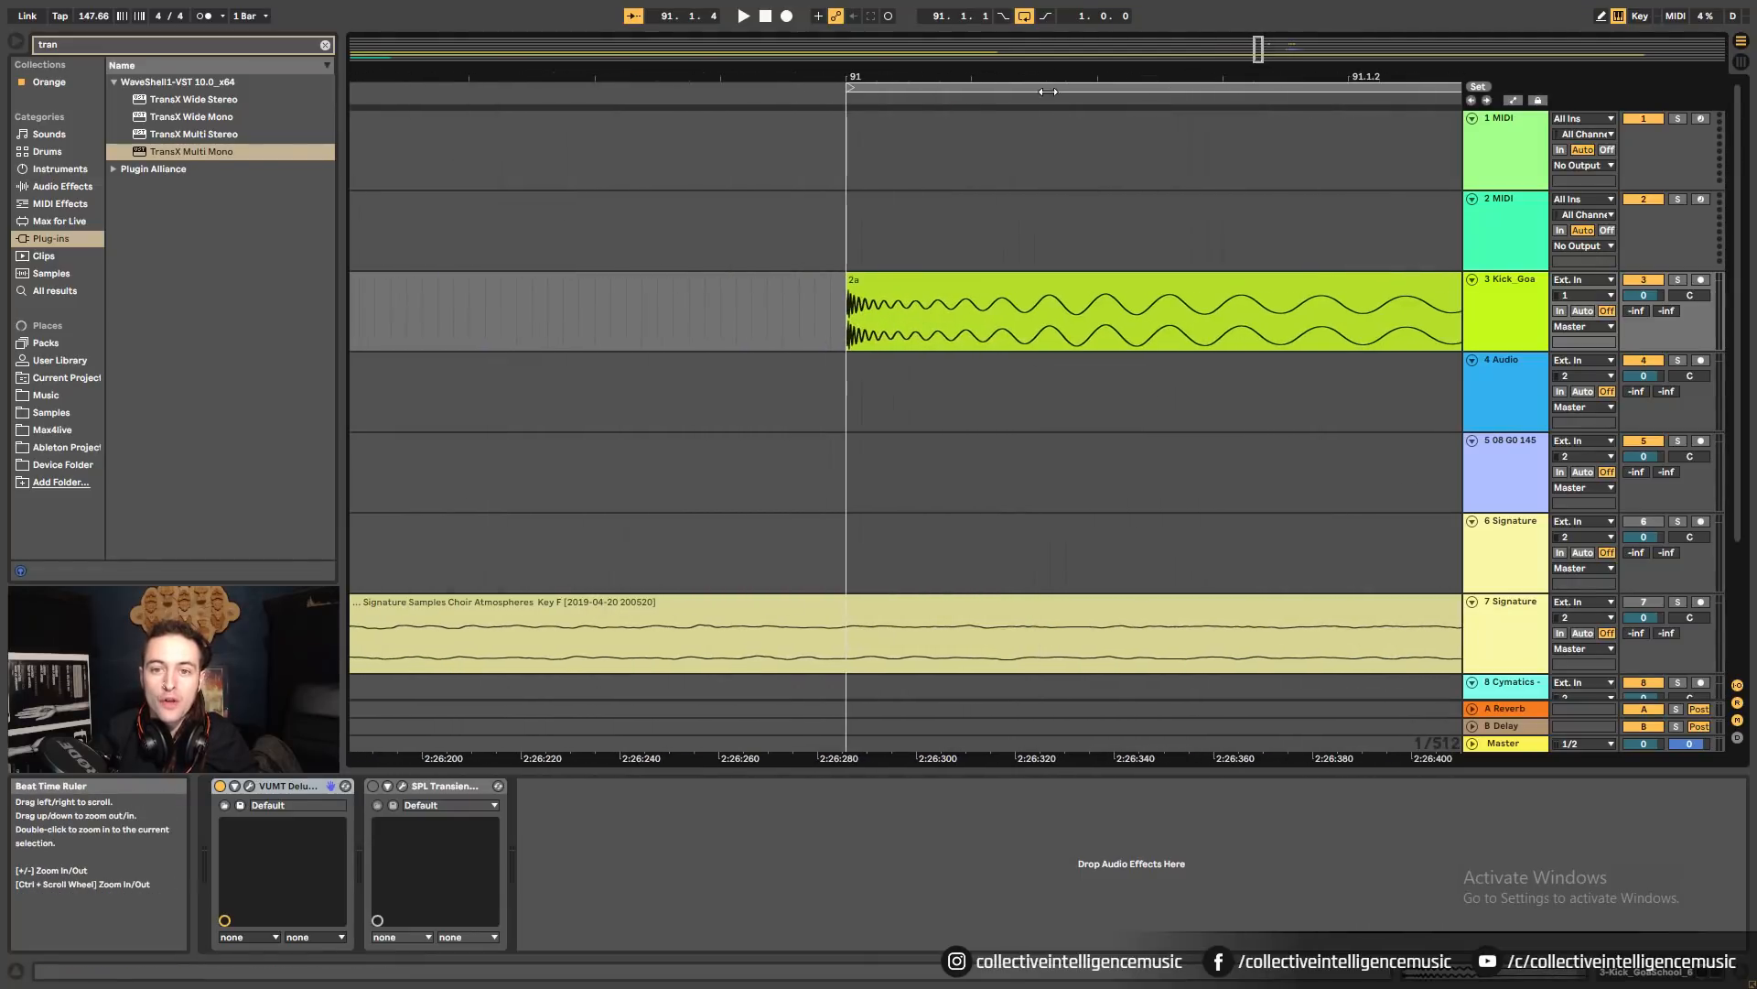
{"action": "left_click", "coordinate": [897, 295]}
{"action": "left_click_drag", "start_coordinate": [886, 79], "coordinate": [894, 7]}
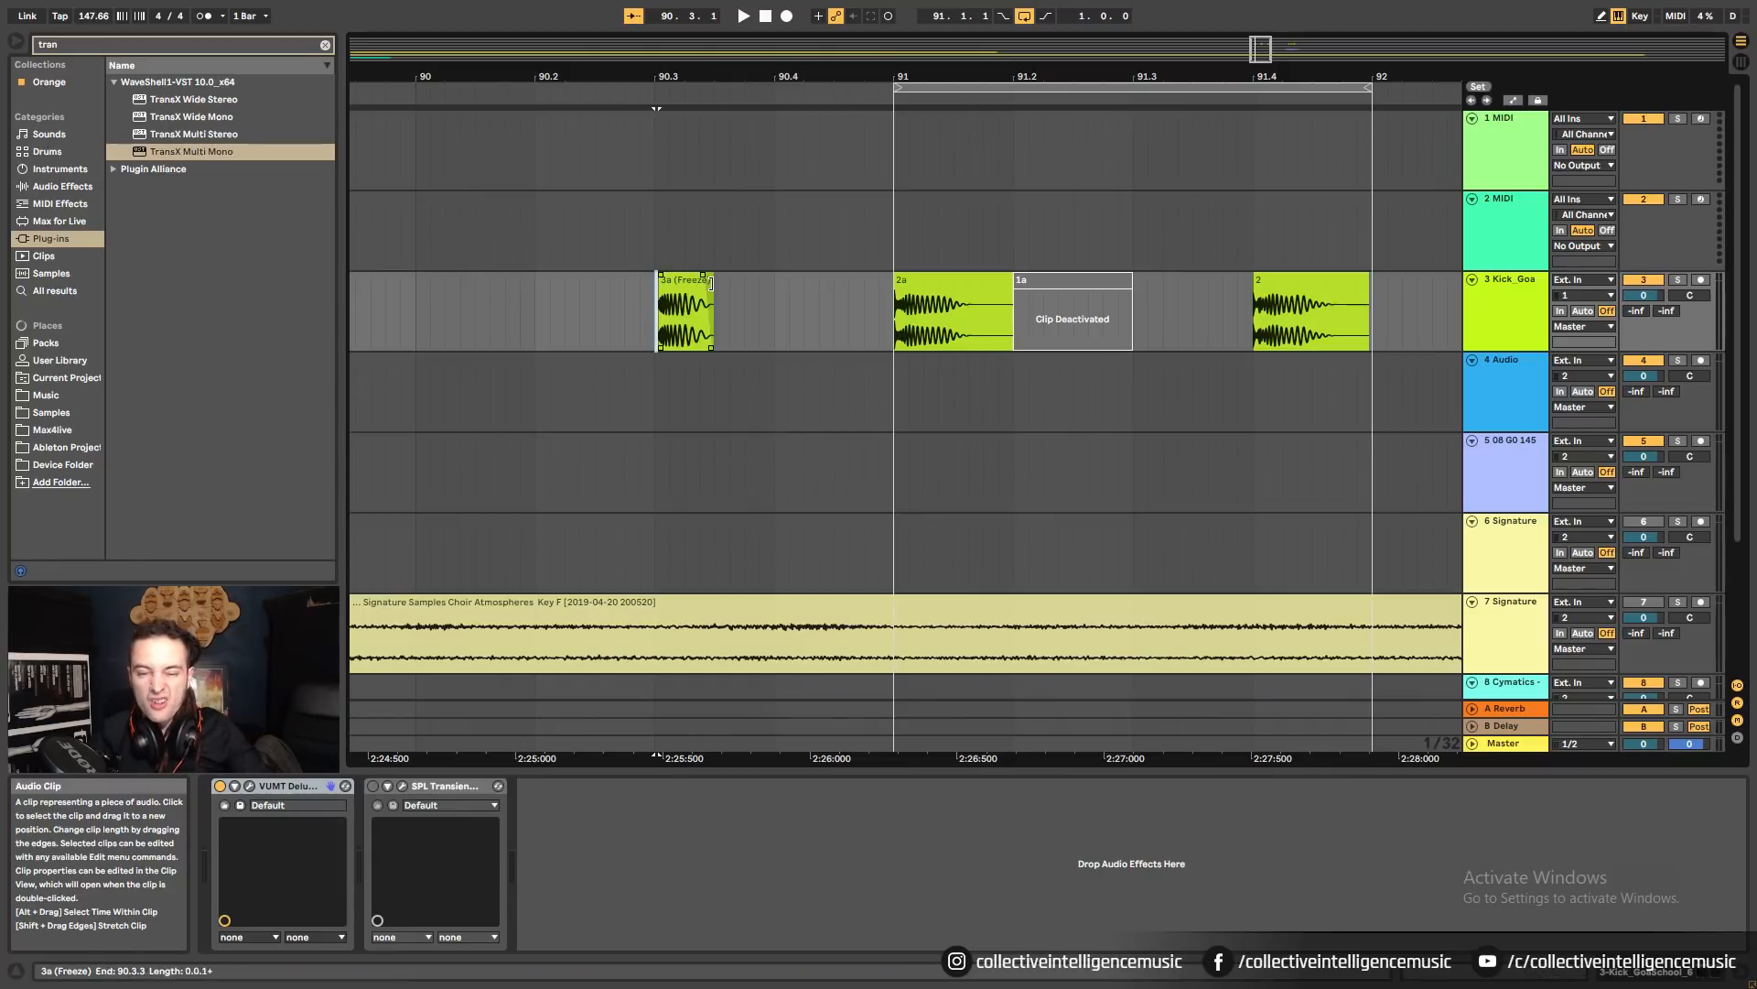
{"action": "left_click_drag", "start_coordinate": [655, 282], "coordinate": [658, 282]}
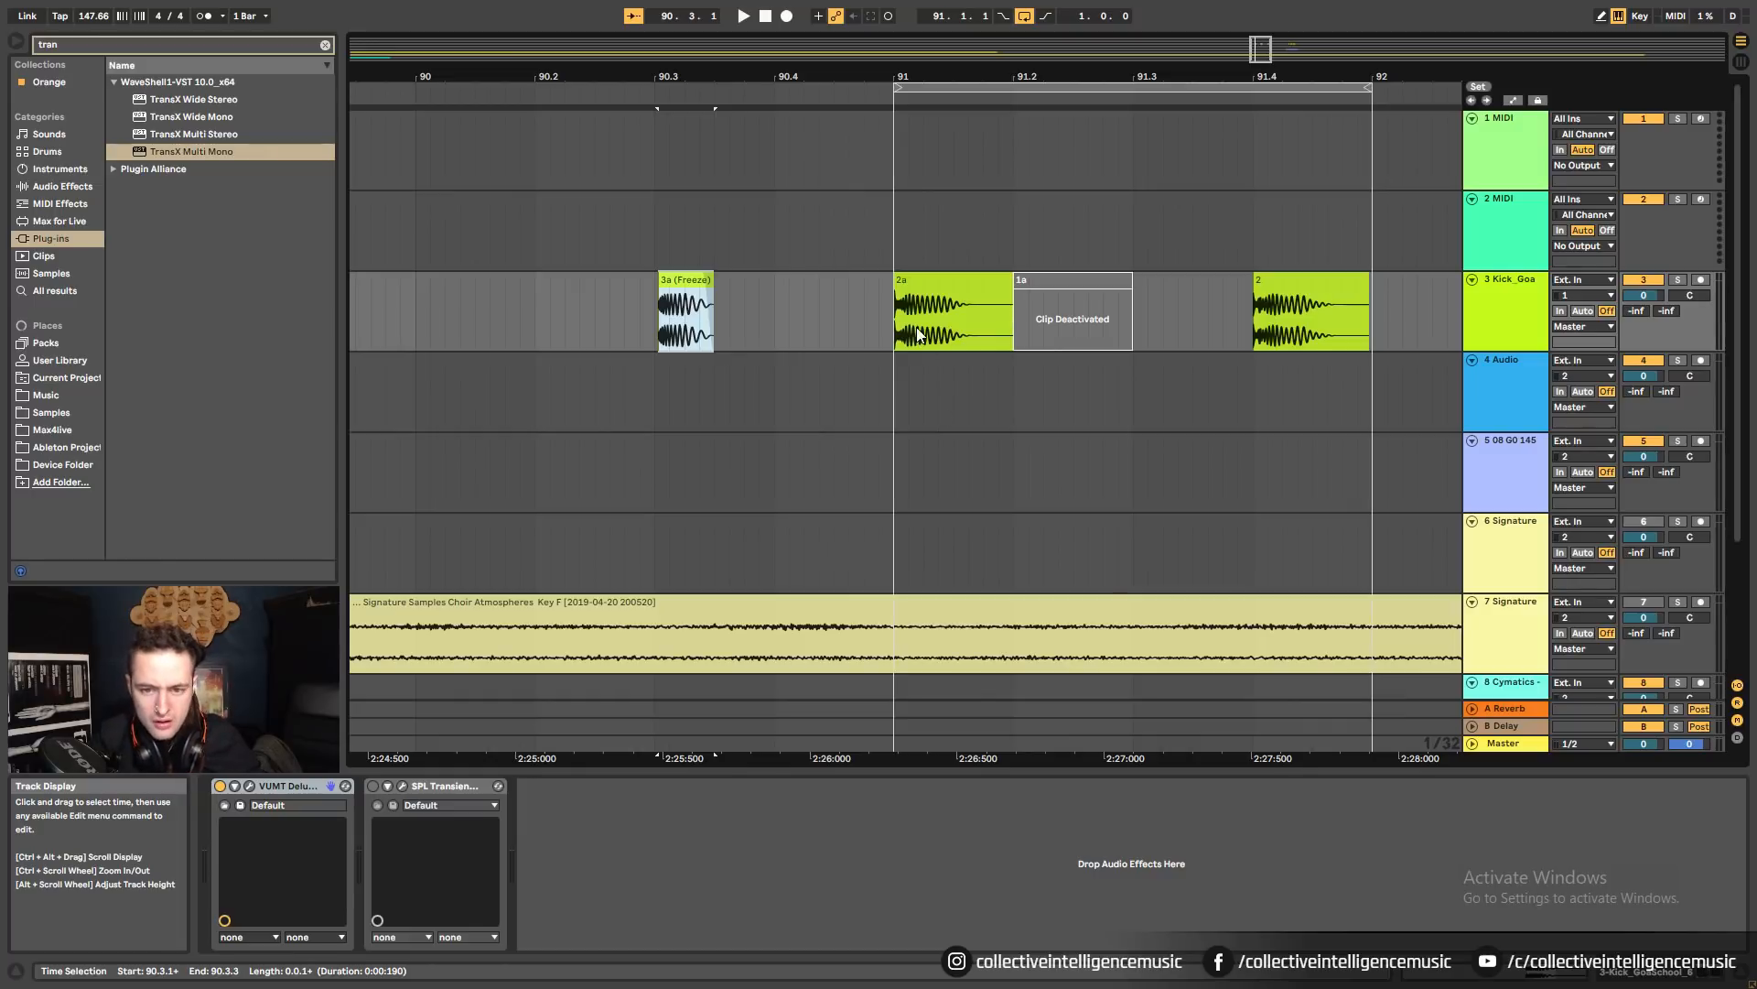
Check the response curves in the master's Sonarworks Reference 4 plug-in, bypass its calibration and close the plug-in.
{"action": "left_click", "coordinate": [1494, 745]}
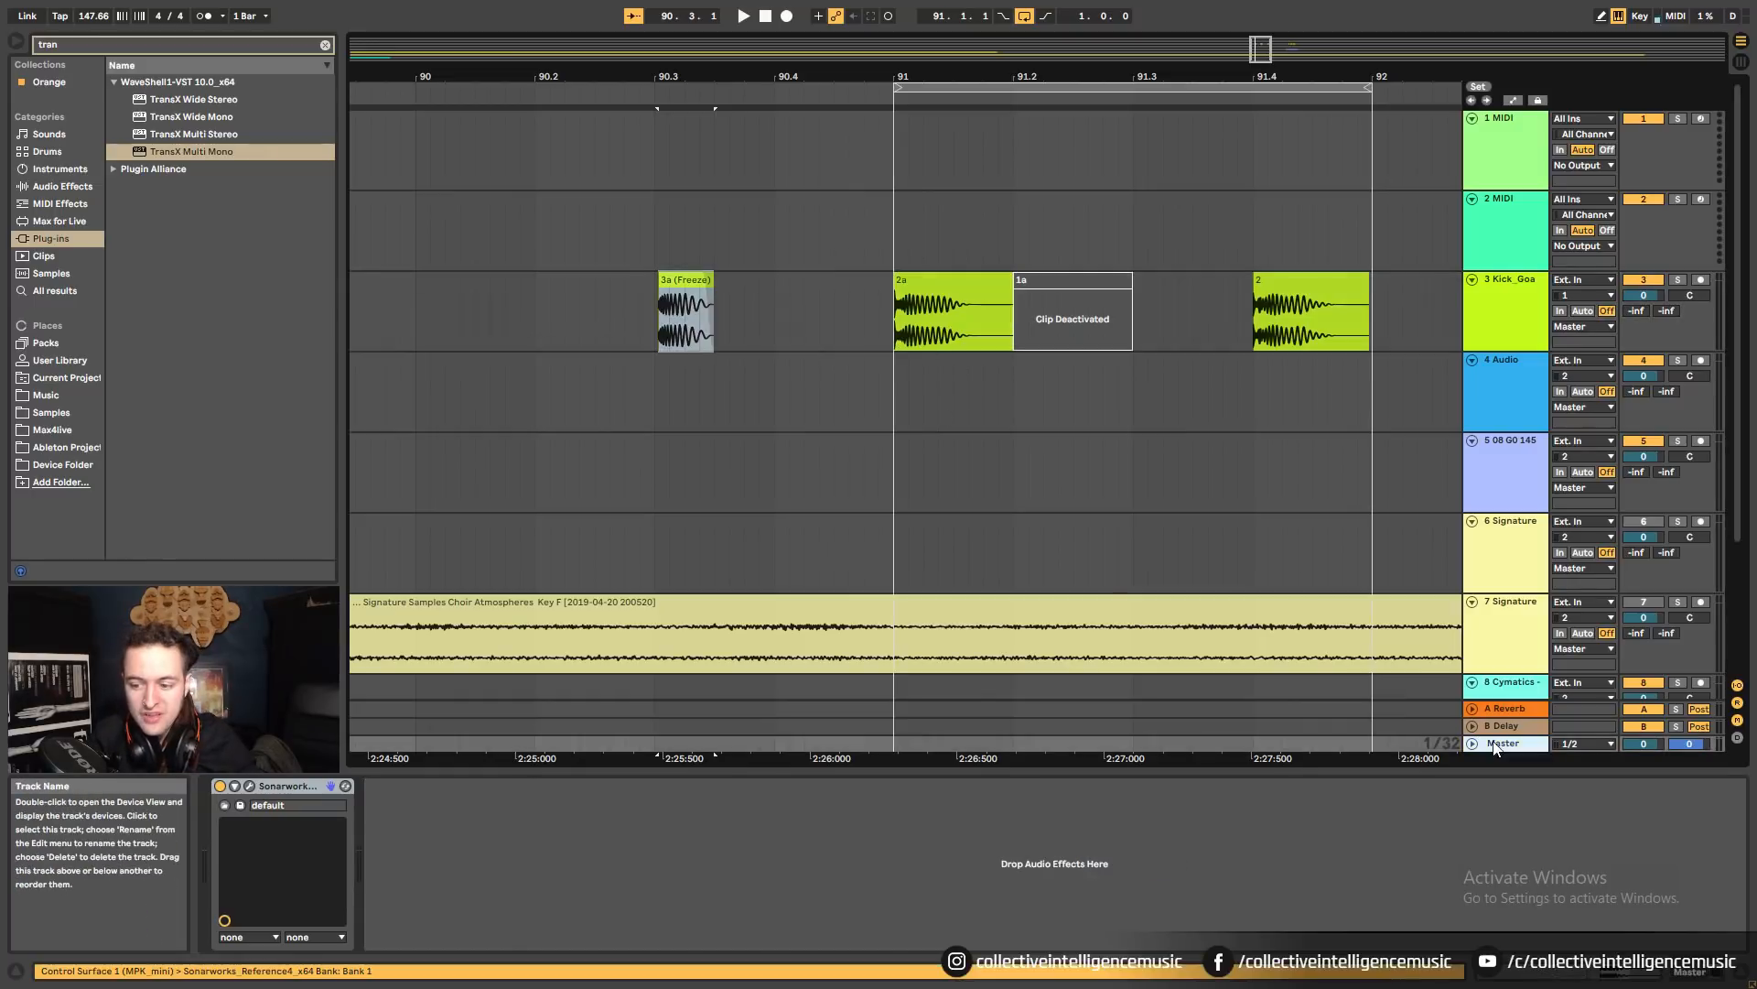
{"action": "left_click", "coordinate": [250, 785]}
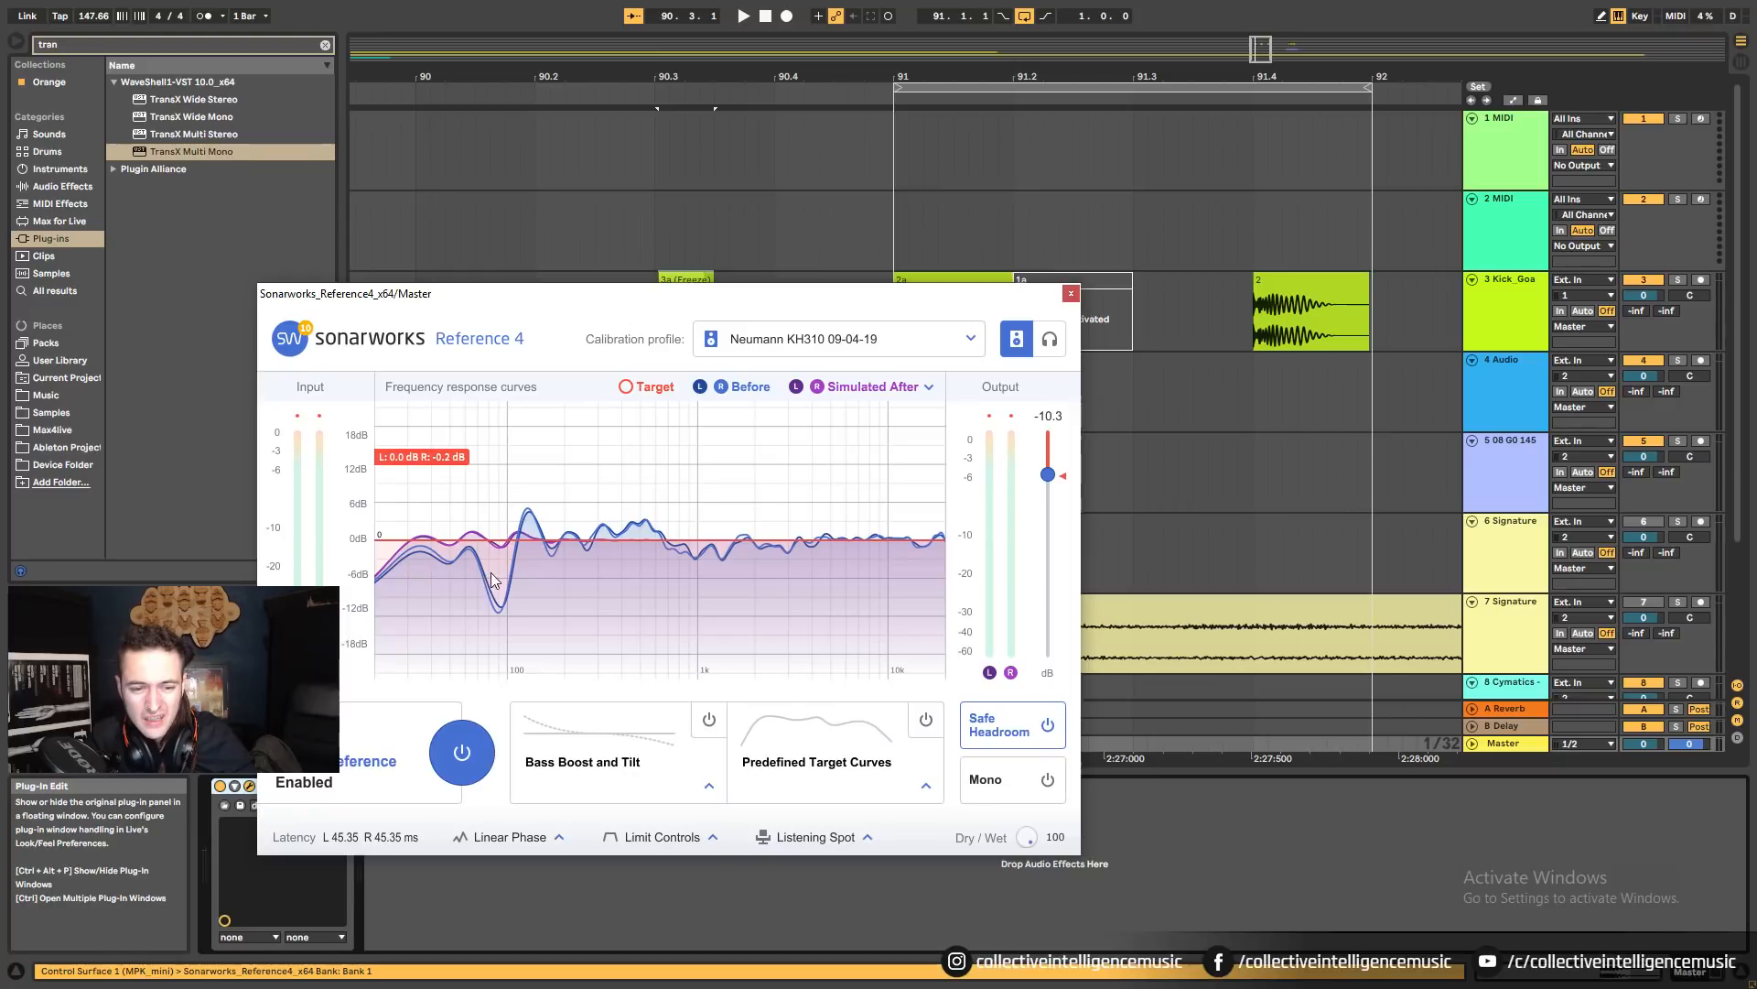
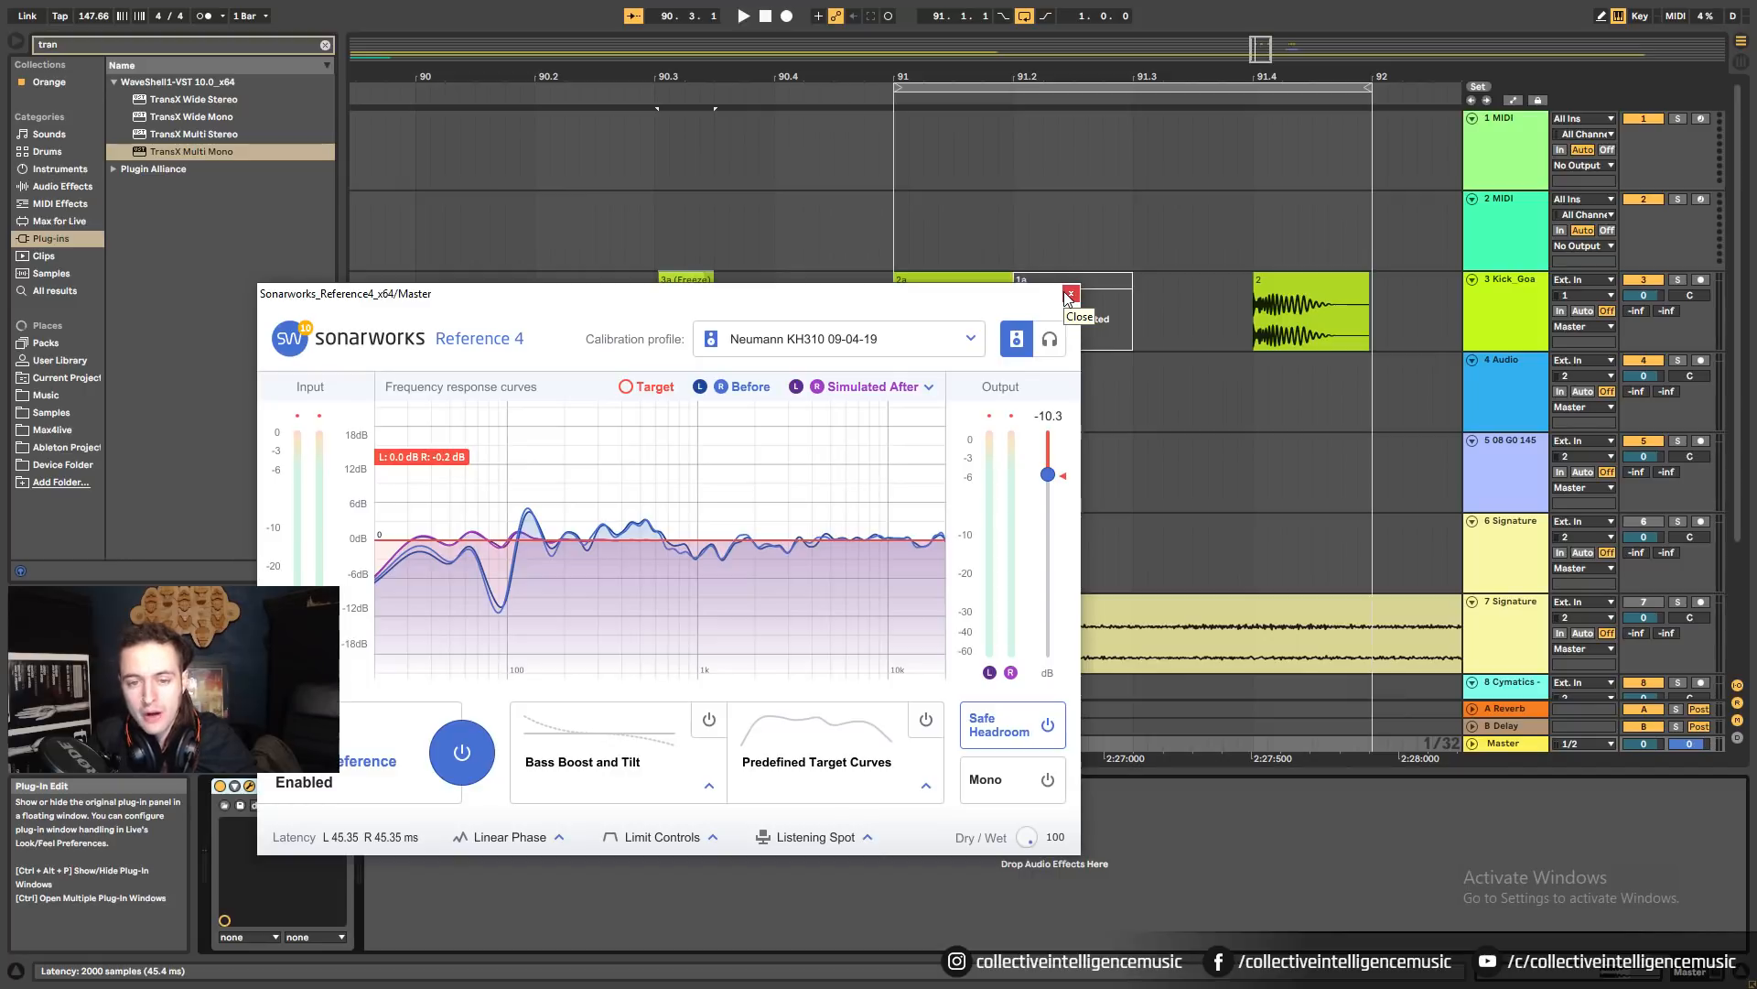
{"action": "left_click", "coordinate": [461, 751]}
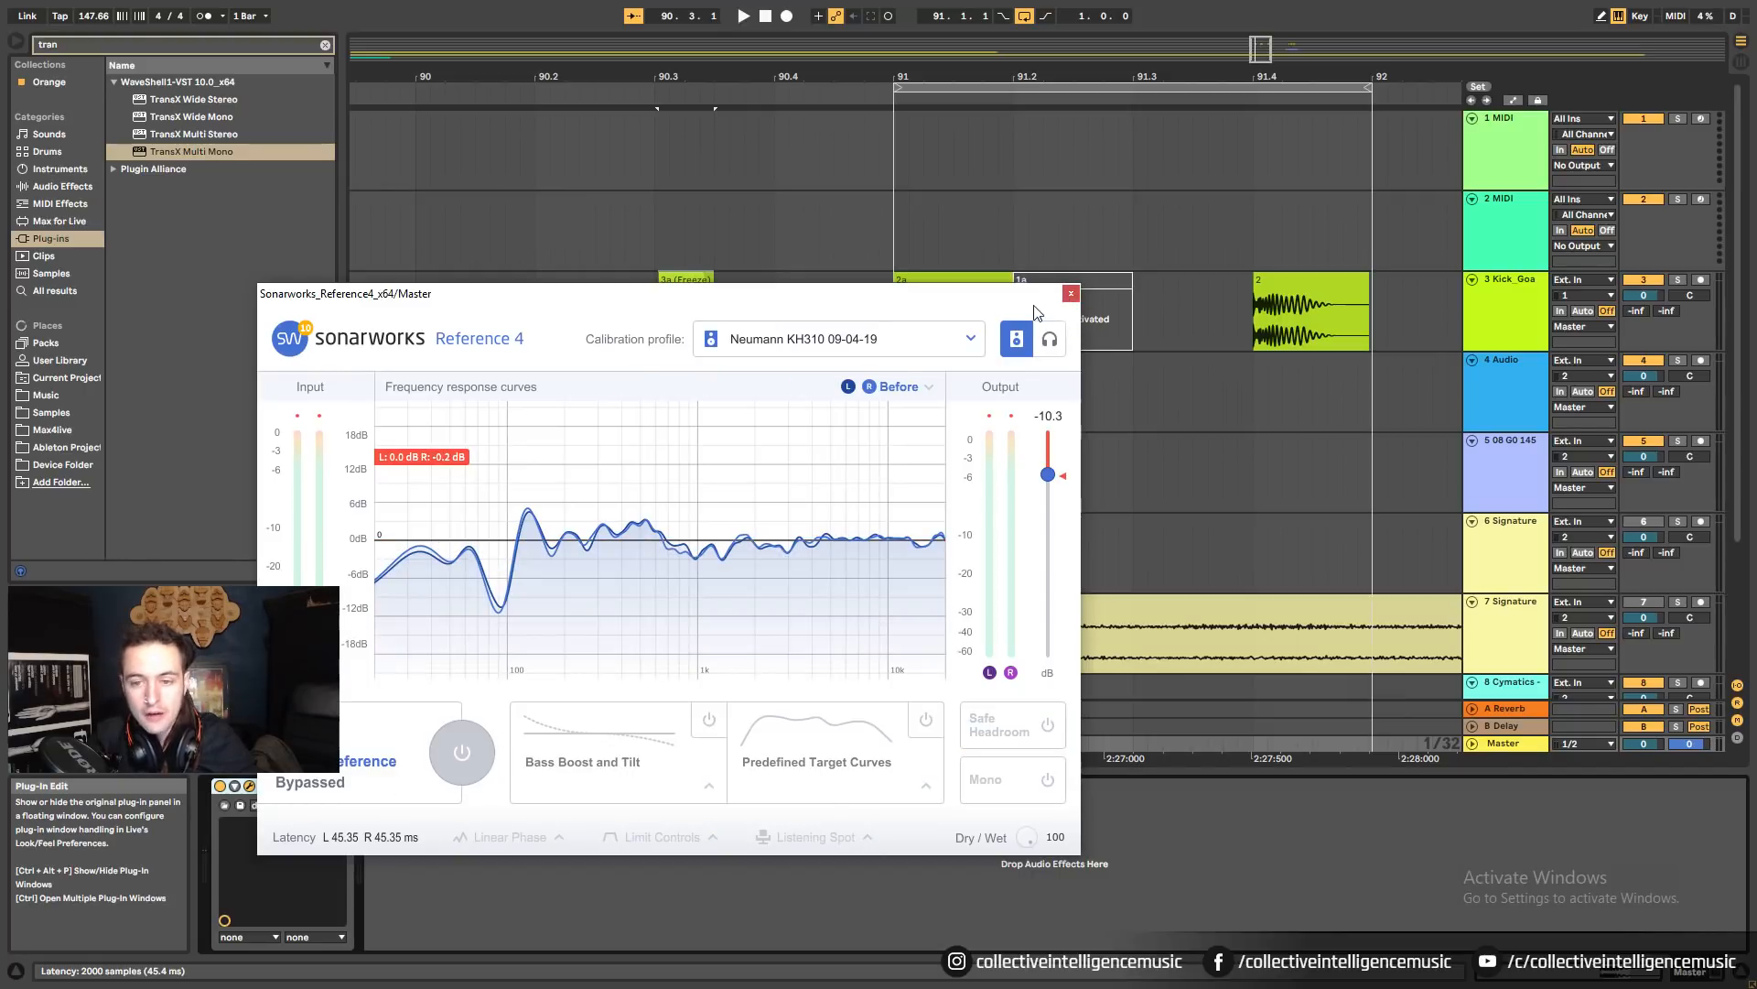
{"action": "left_click", "coordinate": [1070, 293]}
Audition the 2a clip and the 2 clip several times with the calibration bypassed.
{"action": "left_click", "coordinate": [792, 316]}
{"action": "left_click", "coordinate": [934, 286]}
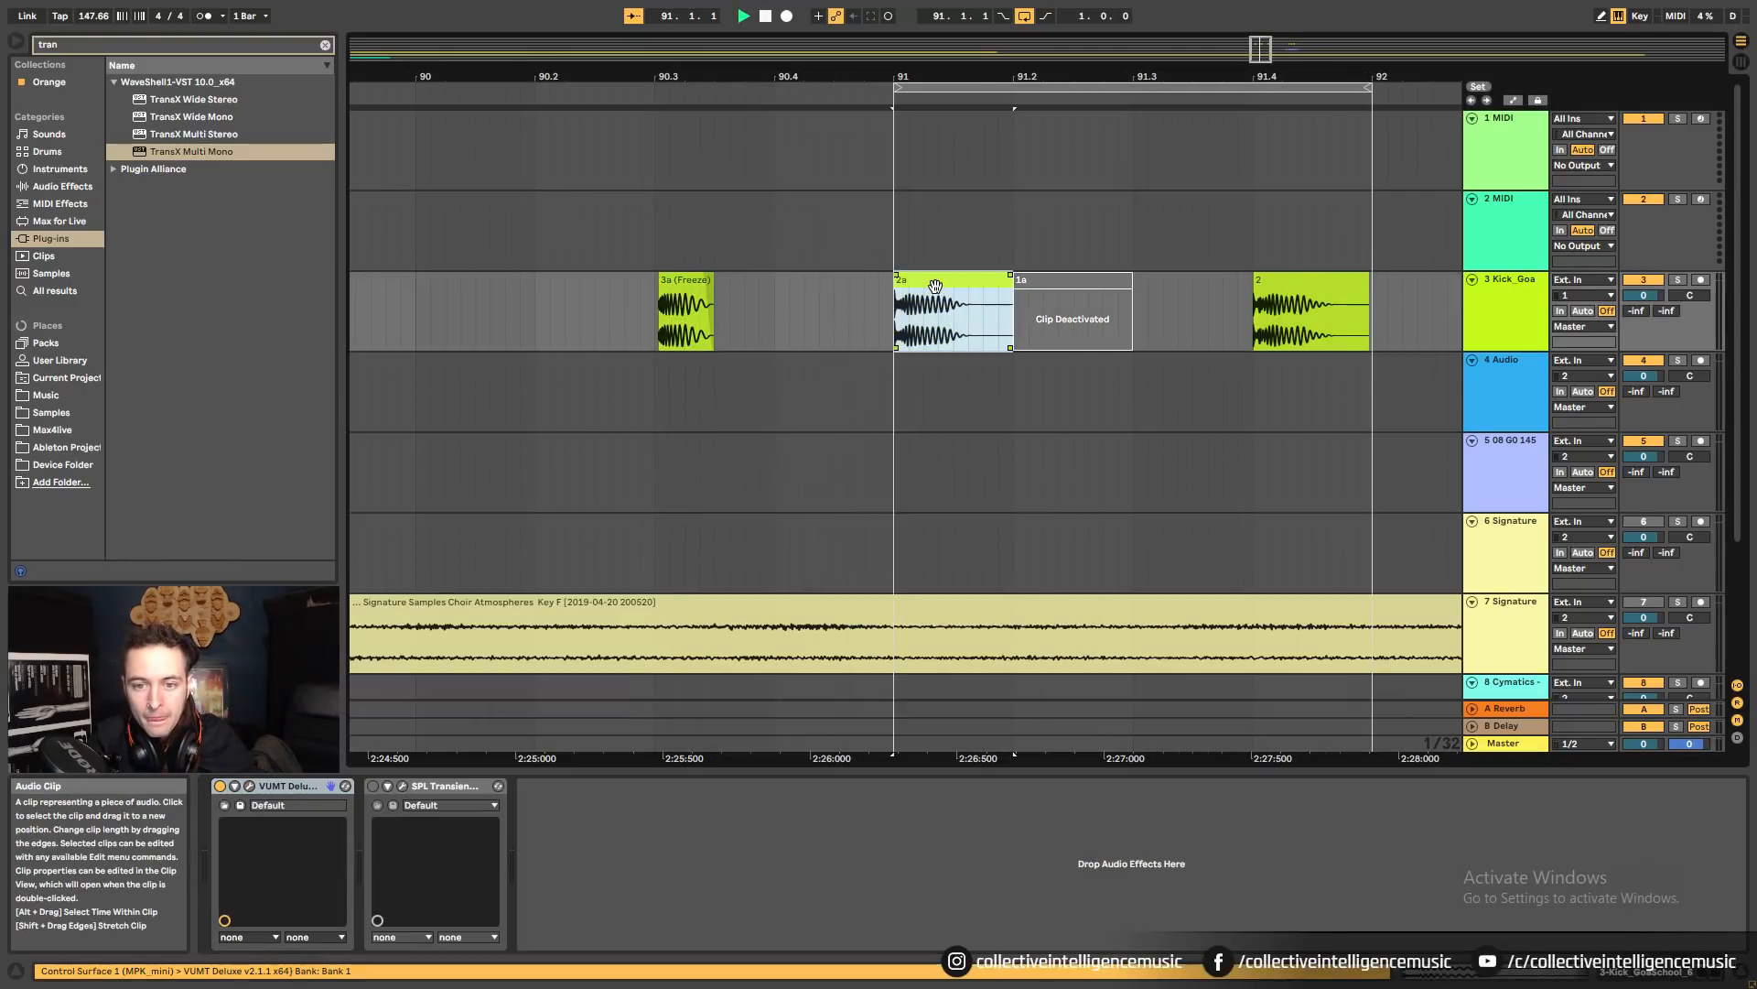
{"action": "key", "text": "space"}
{"action": "key", "text": "space"}
{"action": "key", "text": "space"}
{"action": "left_click", "coordinate": [1242, 282]}
{"action": "key", "text": "space"}
{"action": "key", "text": "space"}
{"action": "key", "text": "space"}
{"action": "key", "text": "space"}
{"action": "key", "text": "space"}
{"action": "key", "text": "space"}
Select the 2a clip again and replay the loop from its start.
{"action": "left_click", "coordinate": [530, 281]}
{"action": "key", "text": "space"}
{"action": "key", "text": "space"}
{"action": "mouse_move", "coordinate": [816, 69]}
{"action": "left_mouse_down"}
{"action": "mouse_move", "coordinate": [816, 188]}
{"action": "mouse_move", "coordinate": [815, 75]}
{"action": "left_mouse_up"}
{"action": "key", "text": "space"}
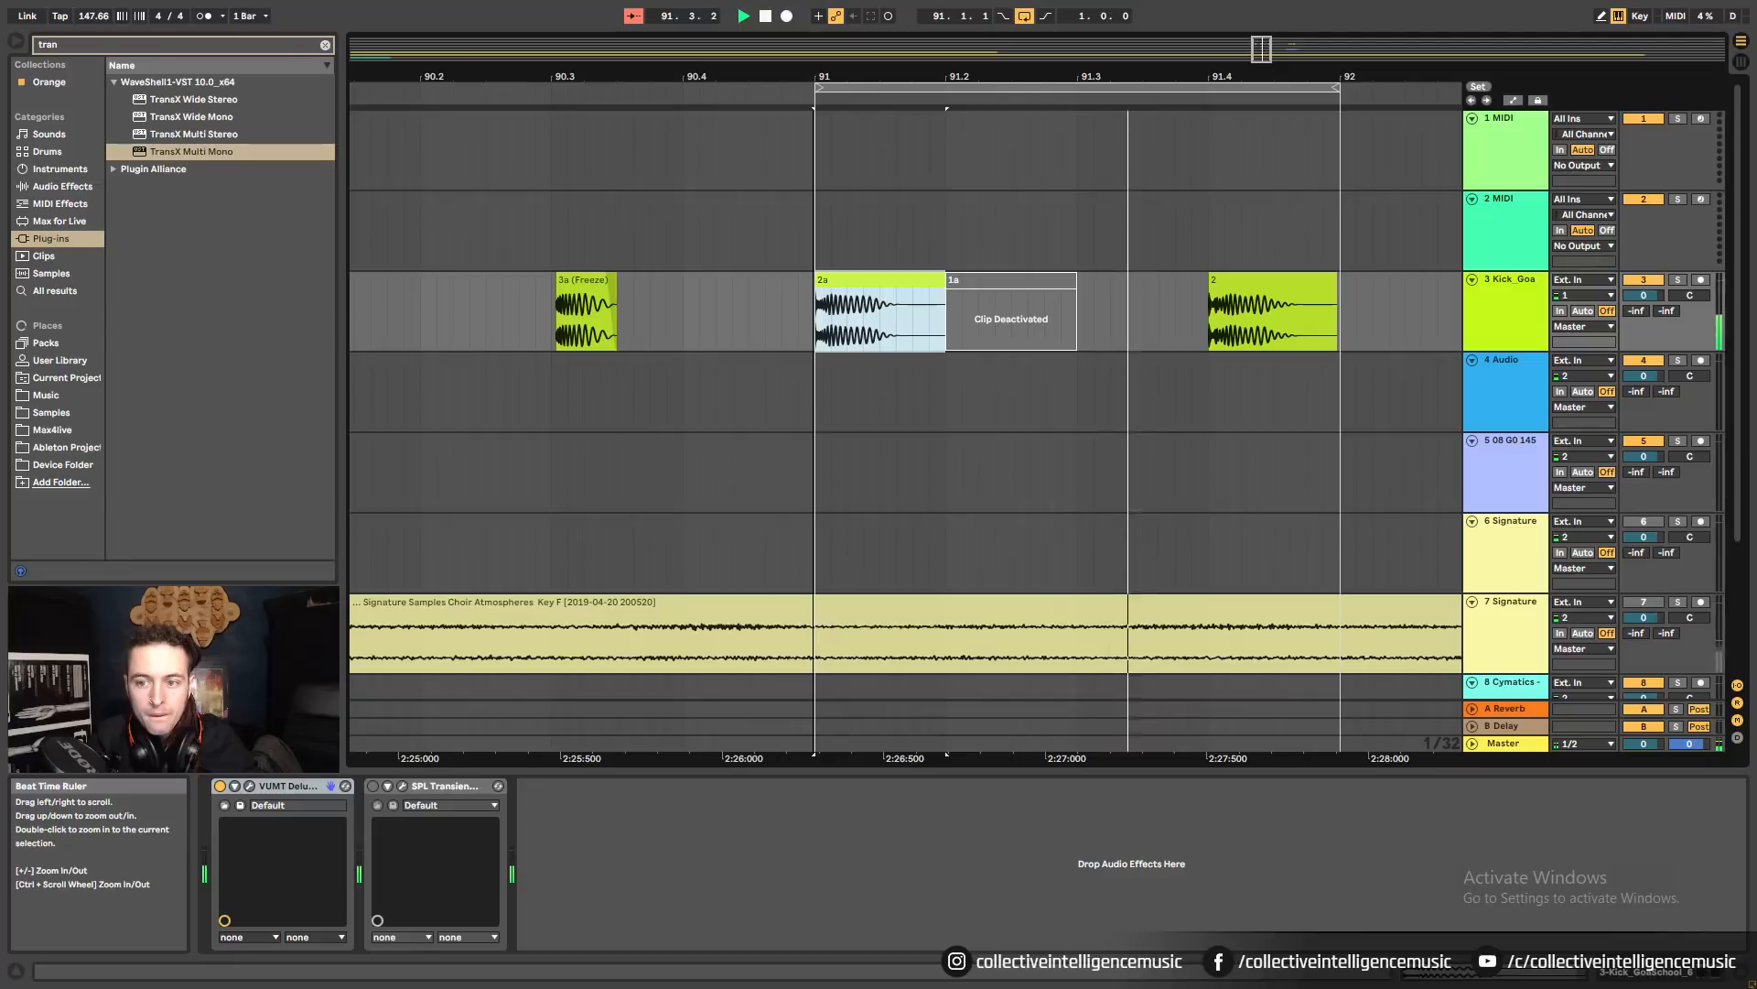
Split the 2a clip just after its transient, copy the front piece and restore the clip to full length.
{"action": "left_click_drag", "start_coordinate": [813, 76], "coordinate": [813, 165]}
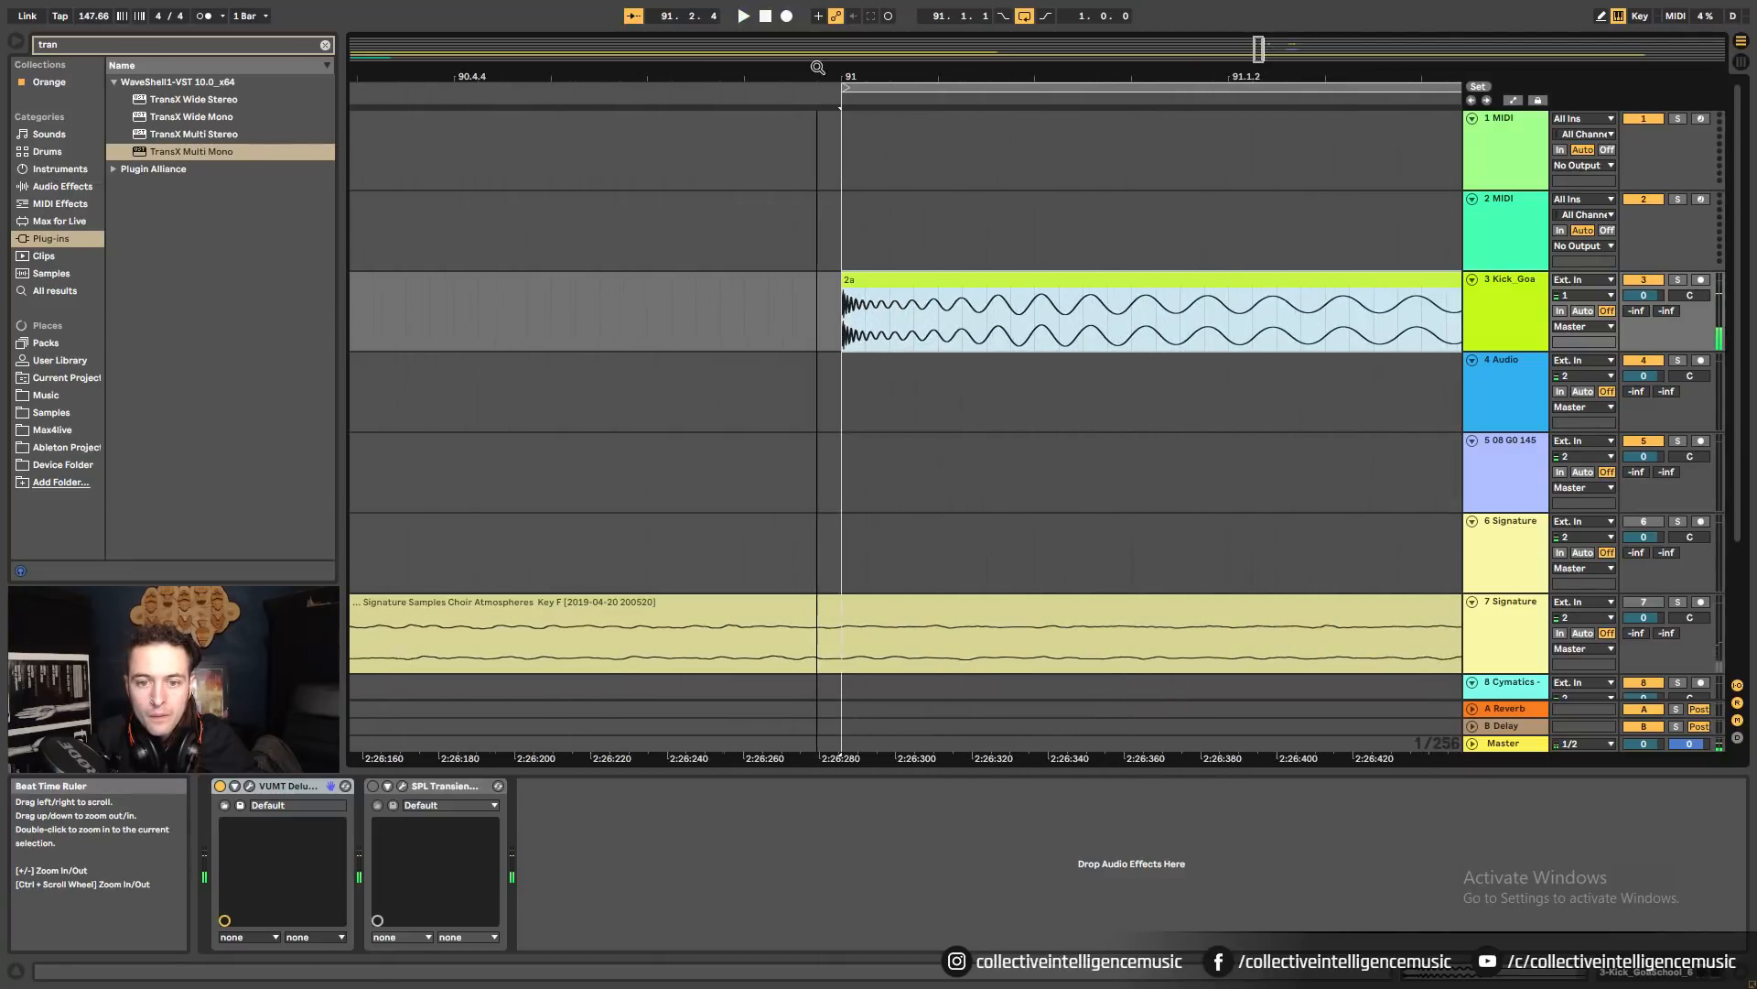
{"action": "left_click", "coordinate": [891, 343]}
{"action": "key", "text": "ctrl+e"}
{"action": "left_click", "coordinate": [866, 280]}
{"action": "left_click_drag", "start_coordinate": [893, 281], "coordinate": [843, 280]}
{"action": "mouse_move", "coordinate": [781, 77]}
{"action": "left_mouse_down"}
{"action": "mouse_move", "coordinate": [1029, 73]}
{"action": "mouse_move", "coordinate": [1029, 46]}
{"action": "left_mouse_up"}
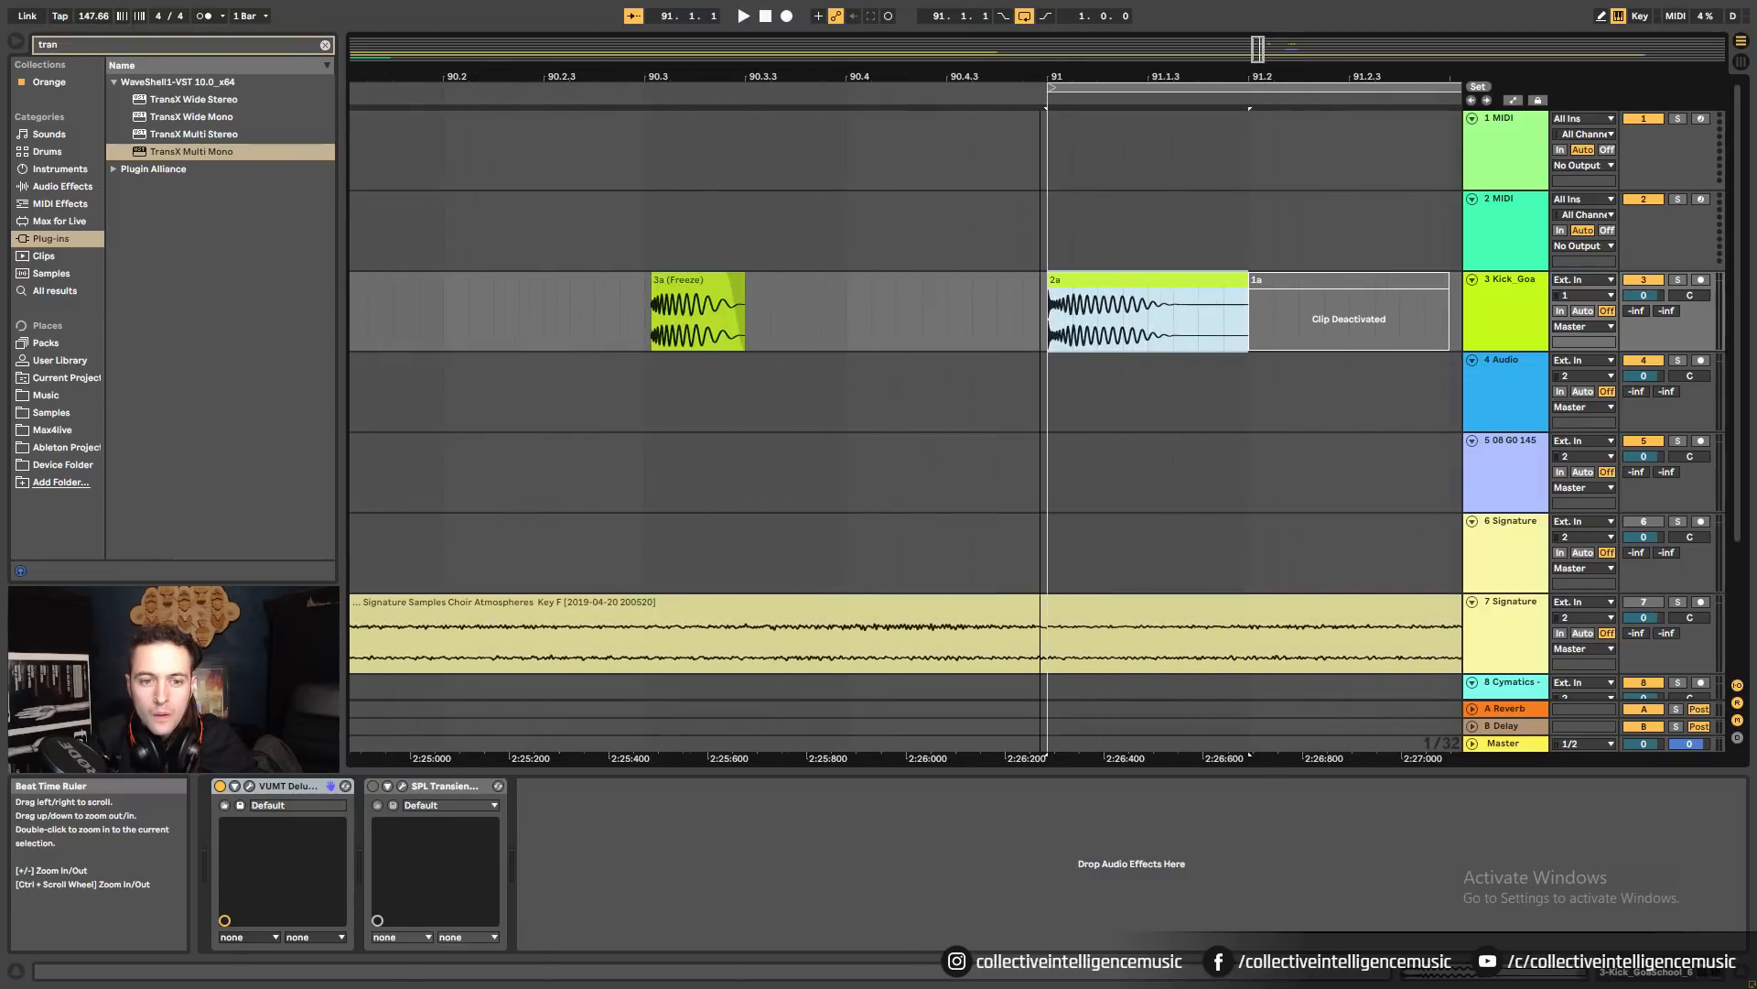
Place the copied 2a transient at 90.3 in front of the 3a body with a short crossfade between them.
{"action": "left_click", "coordinate": [603, 311]}
{"action": "left_click_drag", "start_coordinate": [627, 77], "coordinate": [619, 165]}
{"action": "left_click_drag", "start_coordinate": [546, 280], "coordinate": [837, 282]}
{"action": "scroll", "coordinate": [874, 311], "scroll_direction": "up", "scroll_amount": 5}
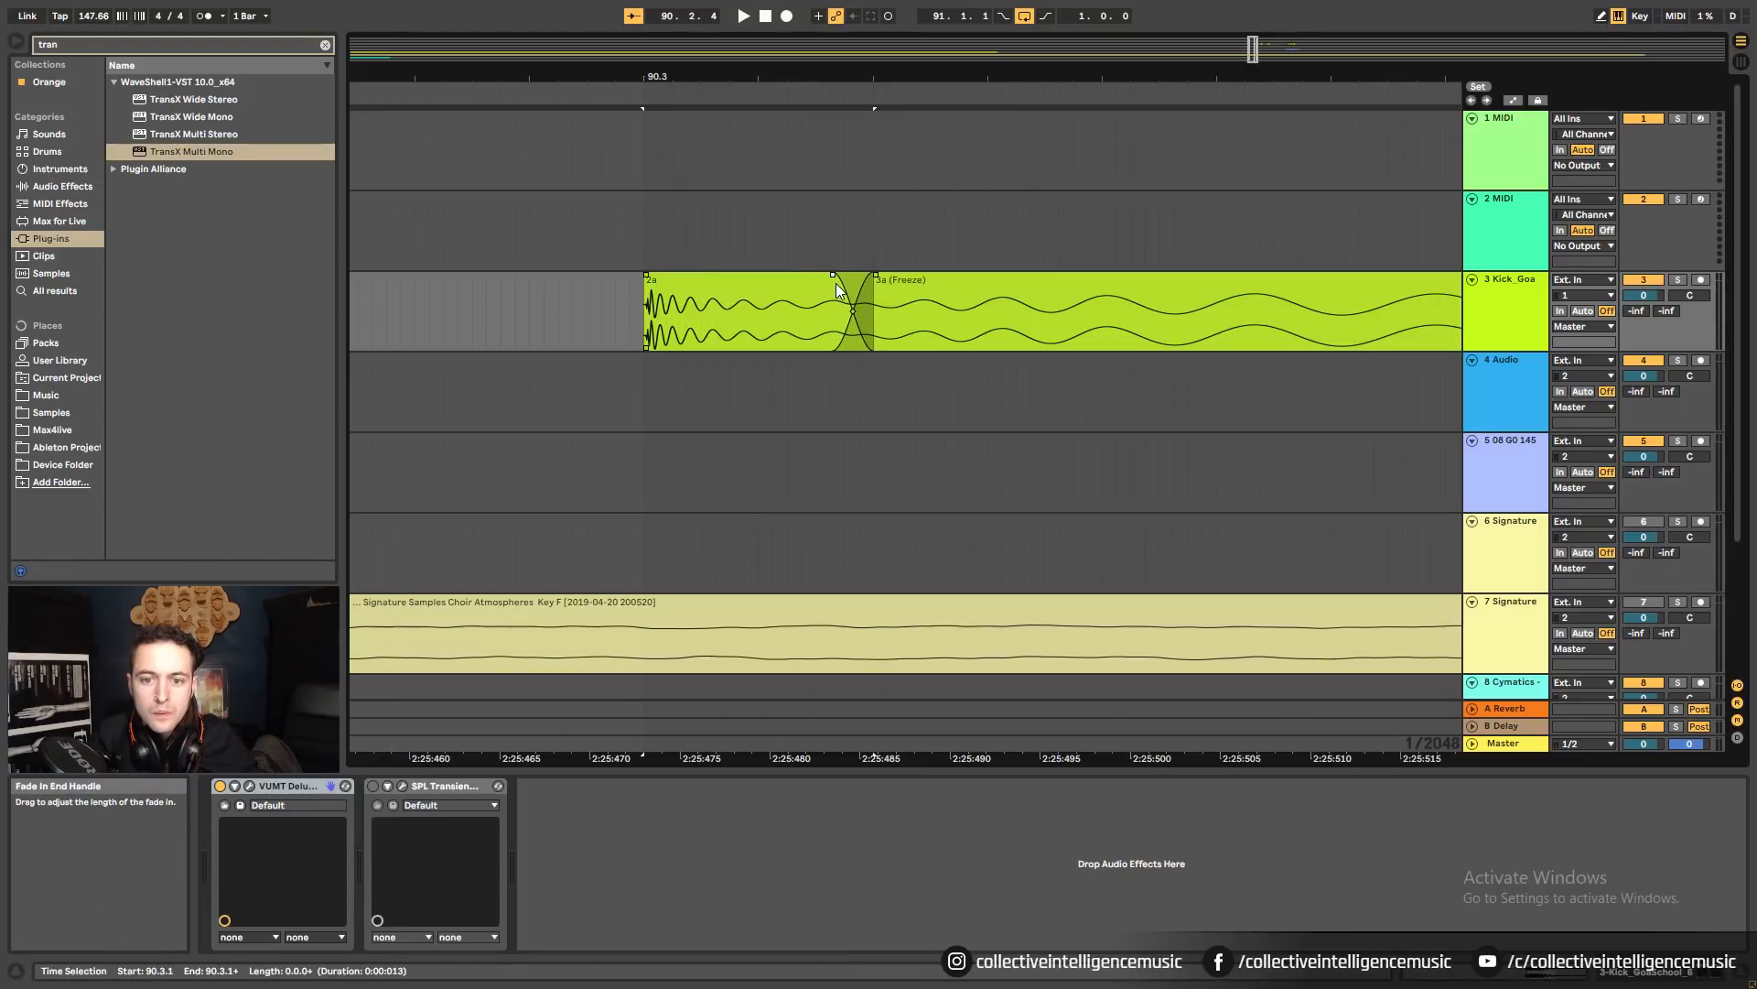
Audition the combined kick from its 2a transient, and play the 3a body on its own for comparison.
{"action": "left_click", "coordinate": [765, 280]}
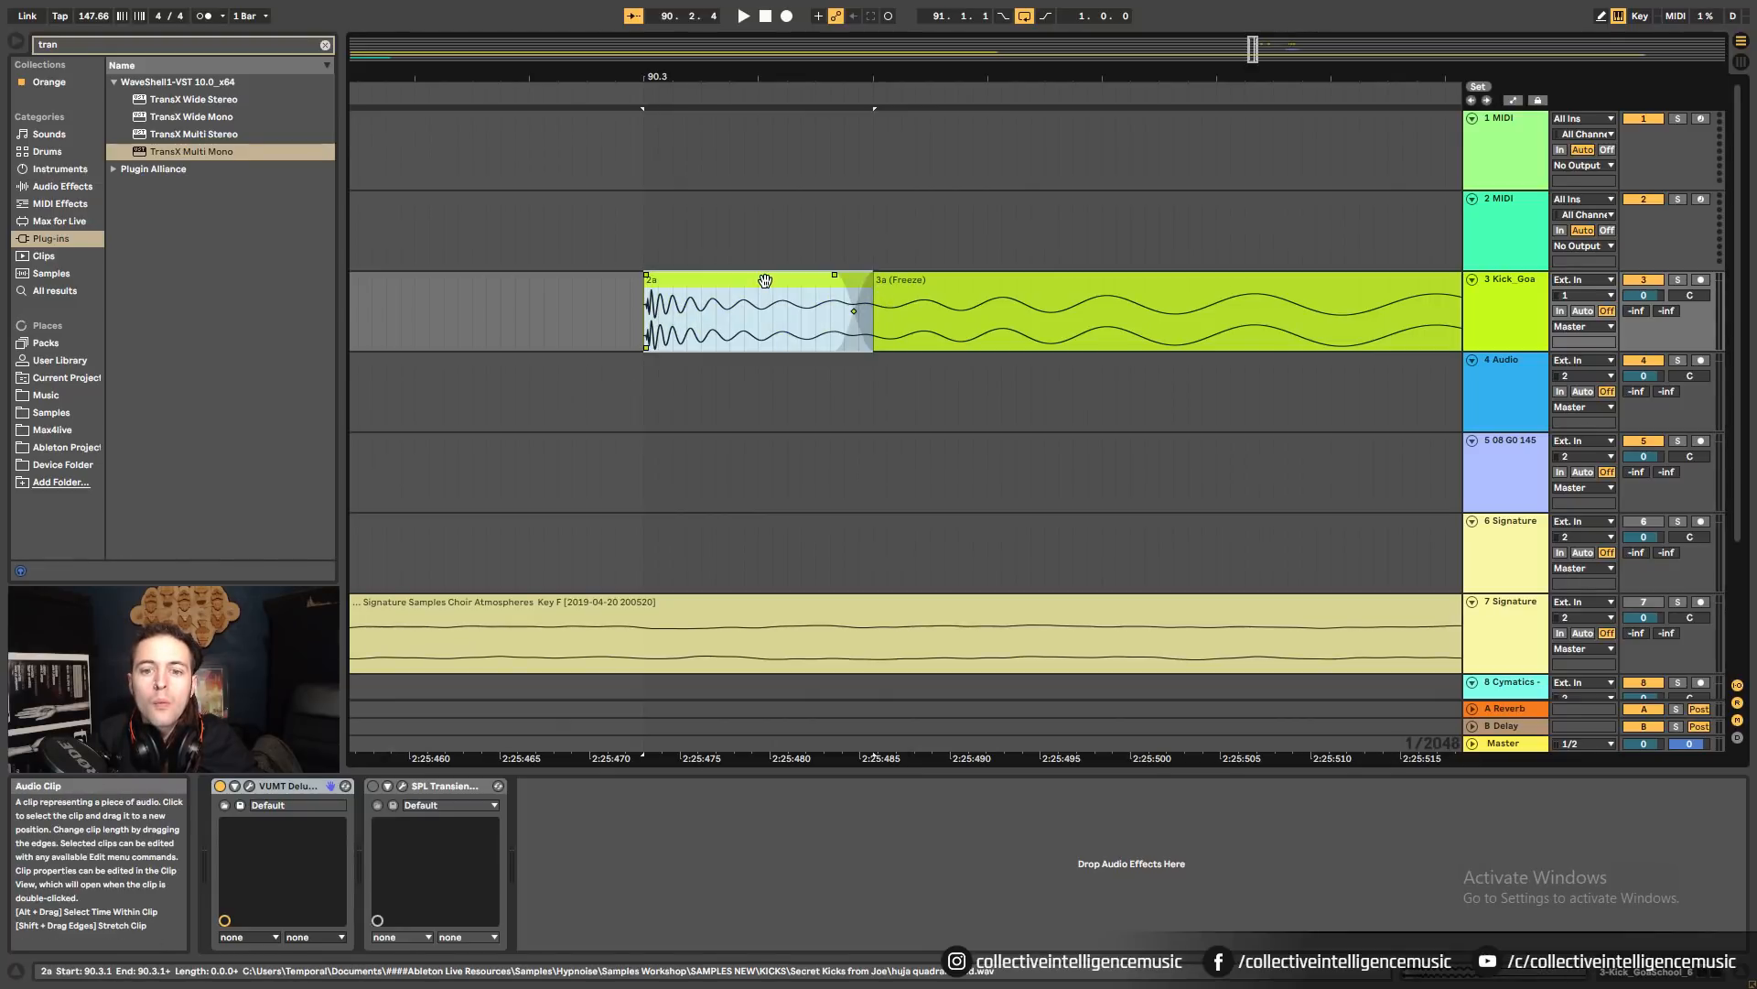
{"action": "key", "text": "space"}
{"action": "key", "text": "space"}
{"action": "key", "text": "space"}
{"action": "left_click_drag", "start_coordinate": [794, 81], "coordinate": [805, 32]}
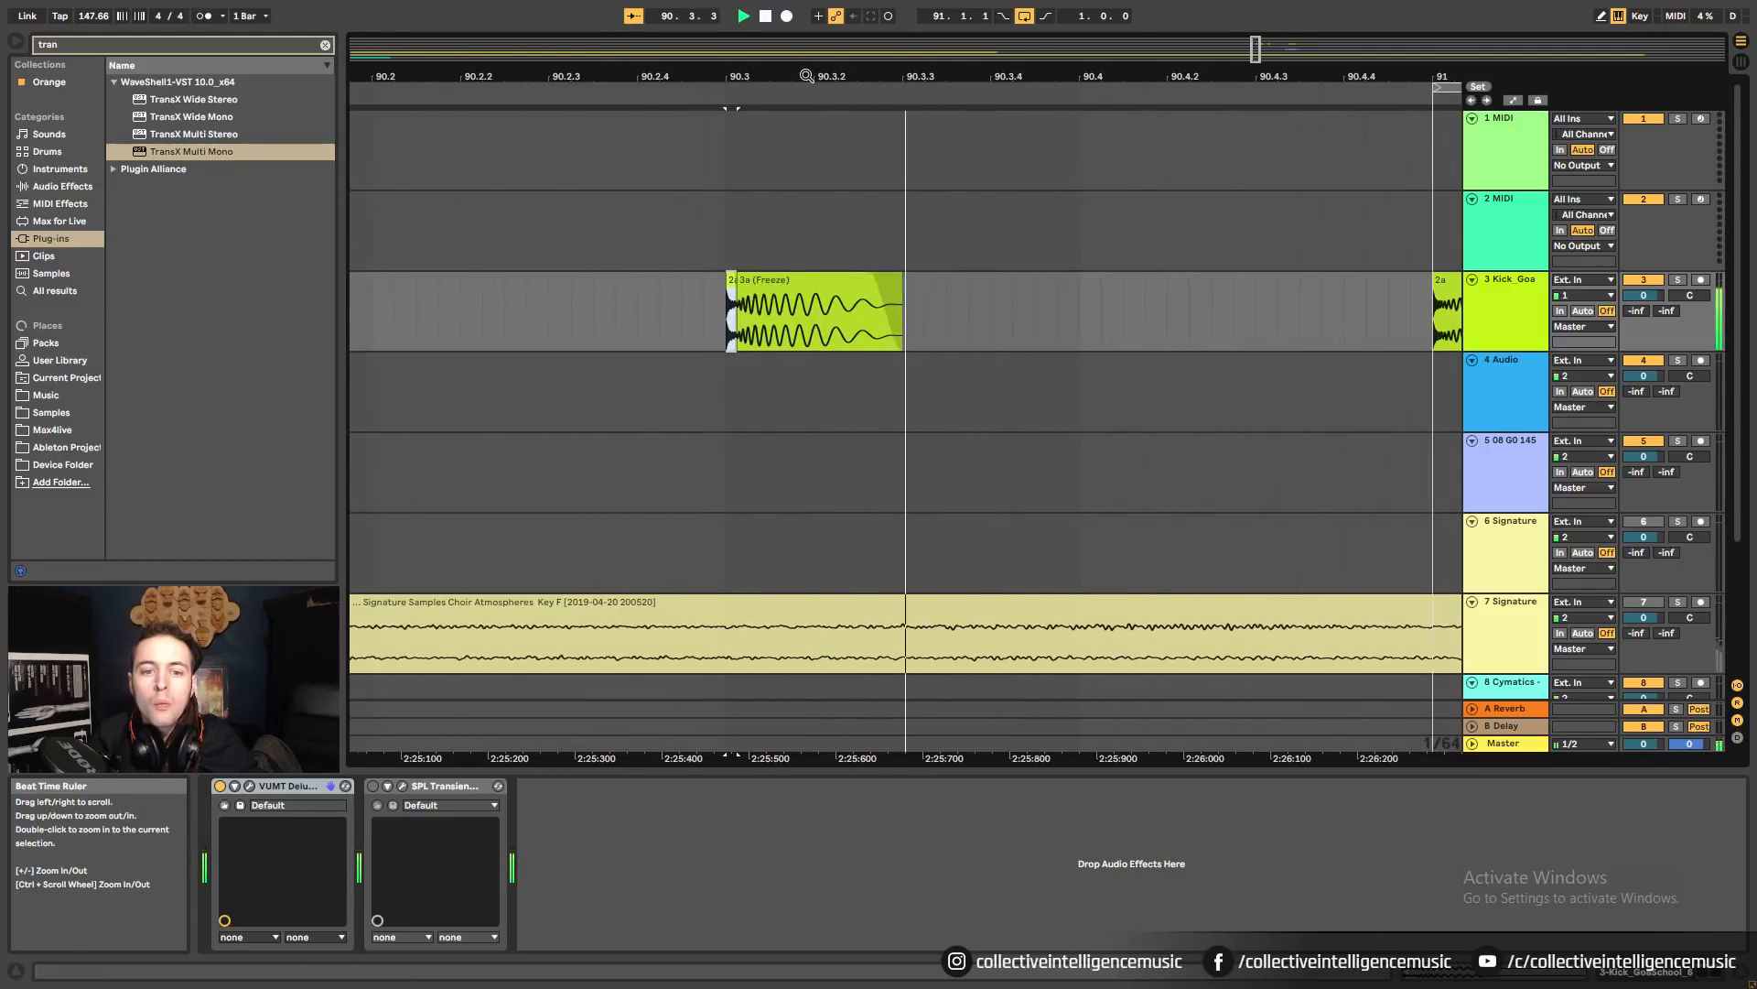
{"action": "key", "text": "space"}
{"action": "key", "text": "space"}
{"action": "left_click_drag", "start_coordinate": [807, 76], "coordinate": [768, 40]}
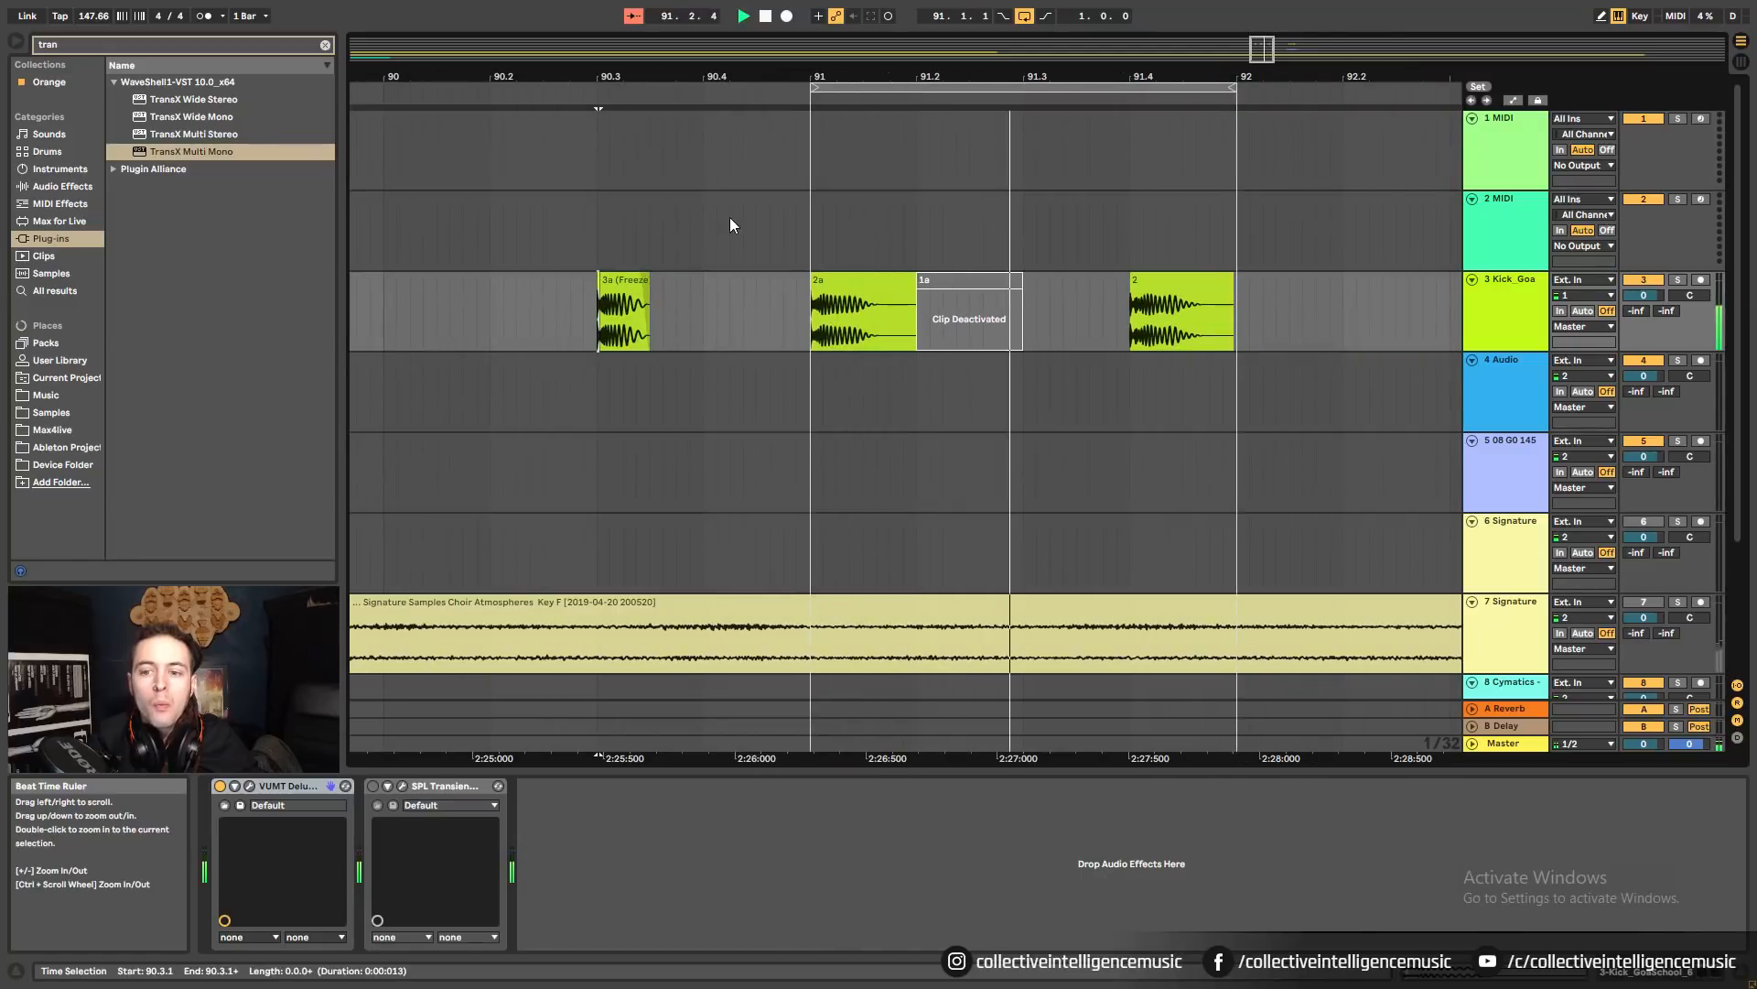
{"action": "left_click", "coordinate": [624, 297]}
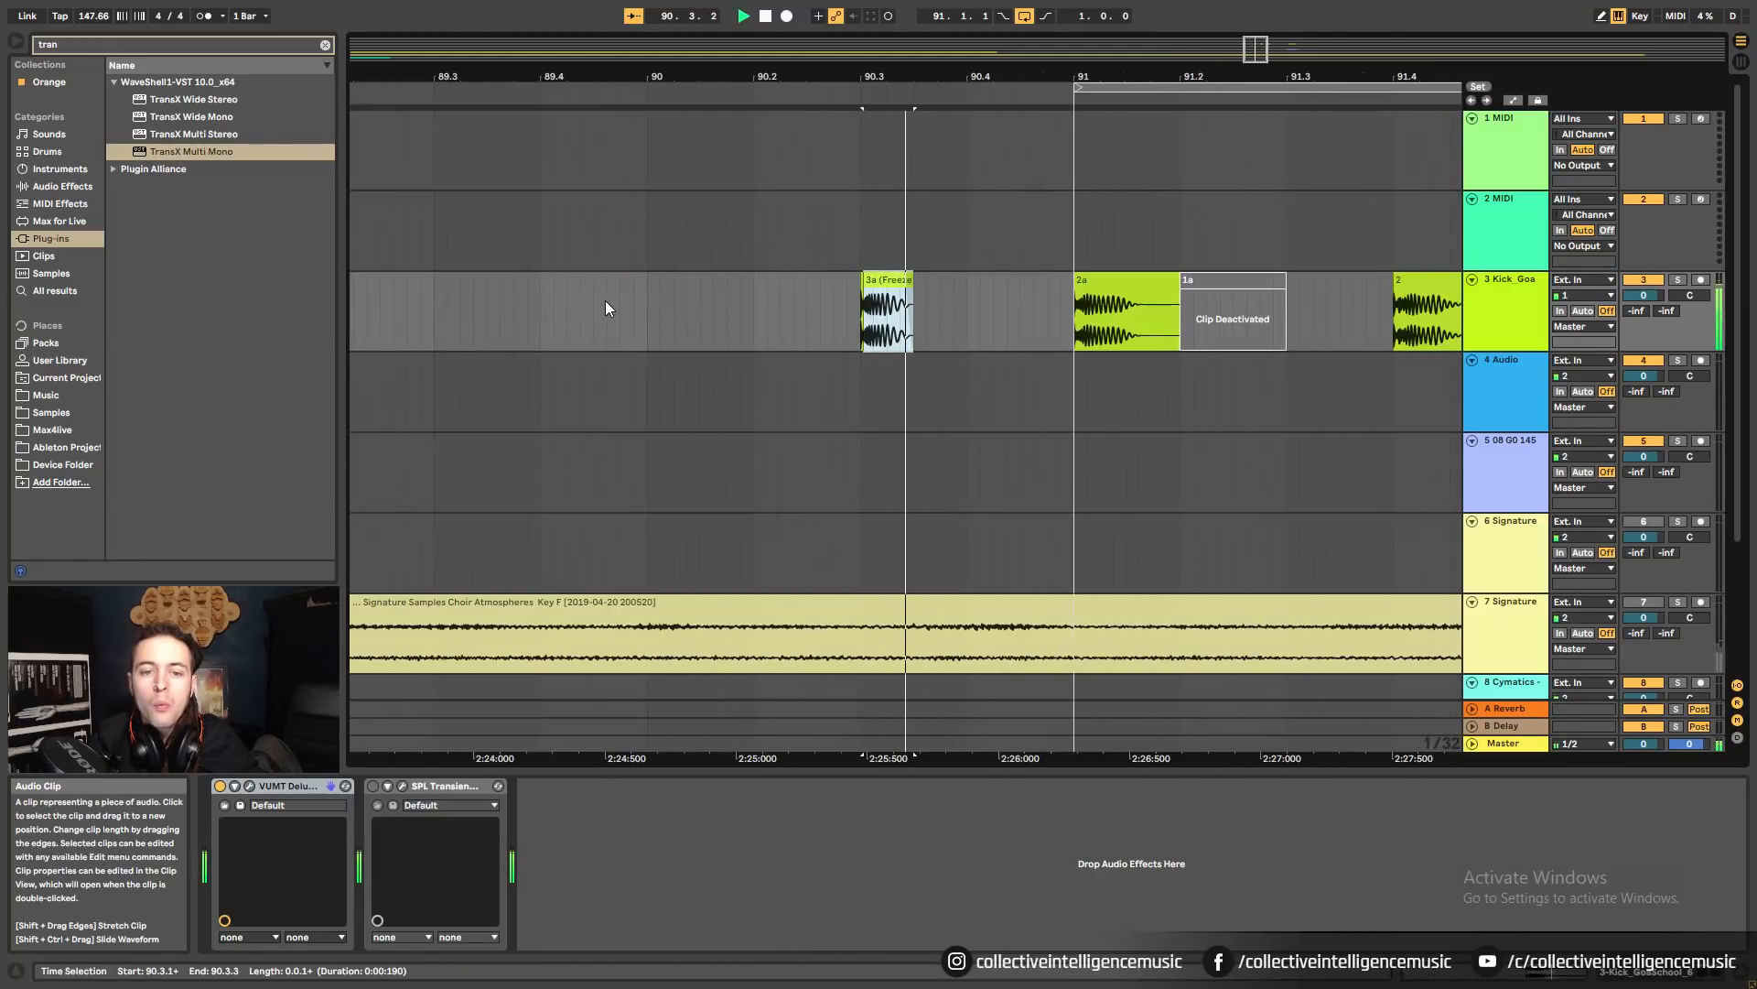
Play the combined kick at 90.3 starting just before its 2a transient.
{"action": "left_click", "coordinate": [668, 277]}
{"action": "key", "text": "space"}
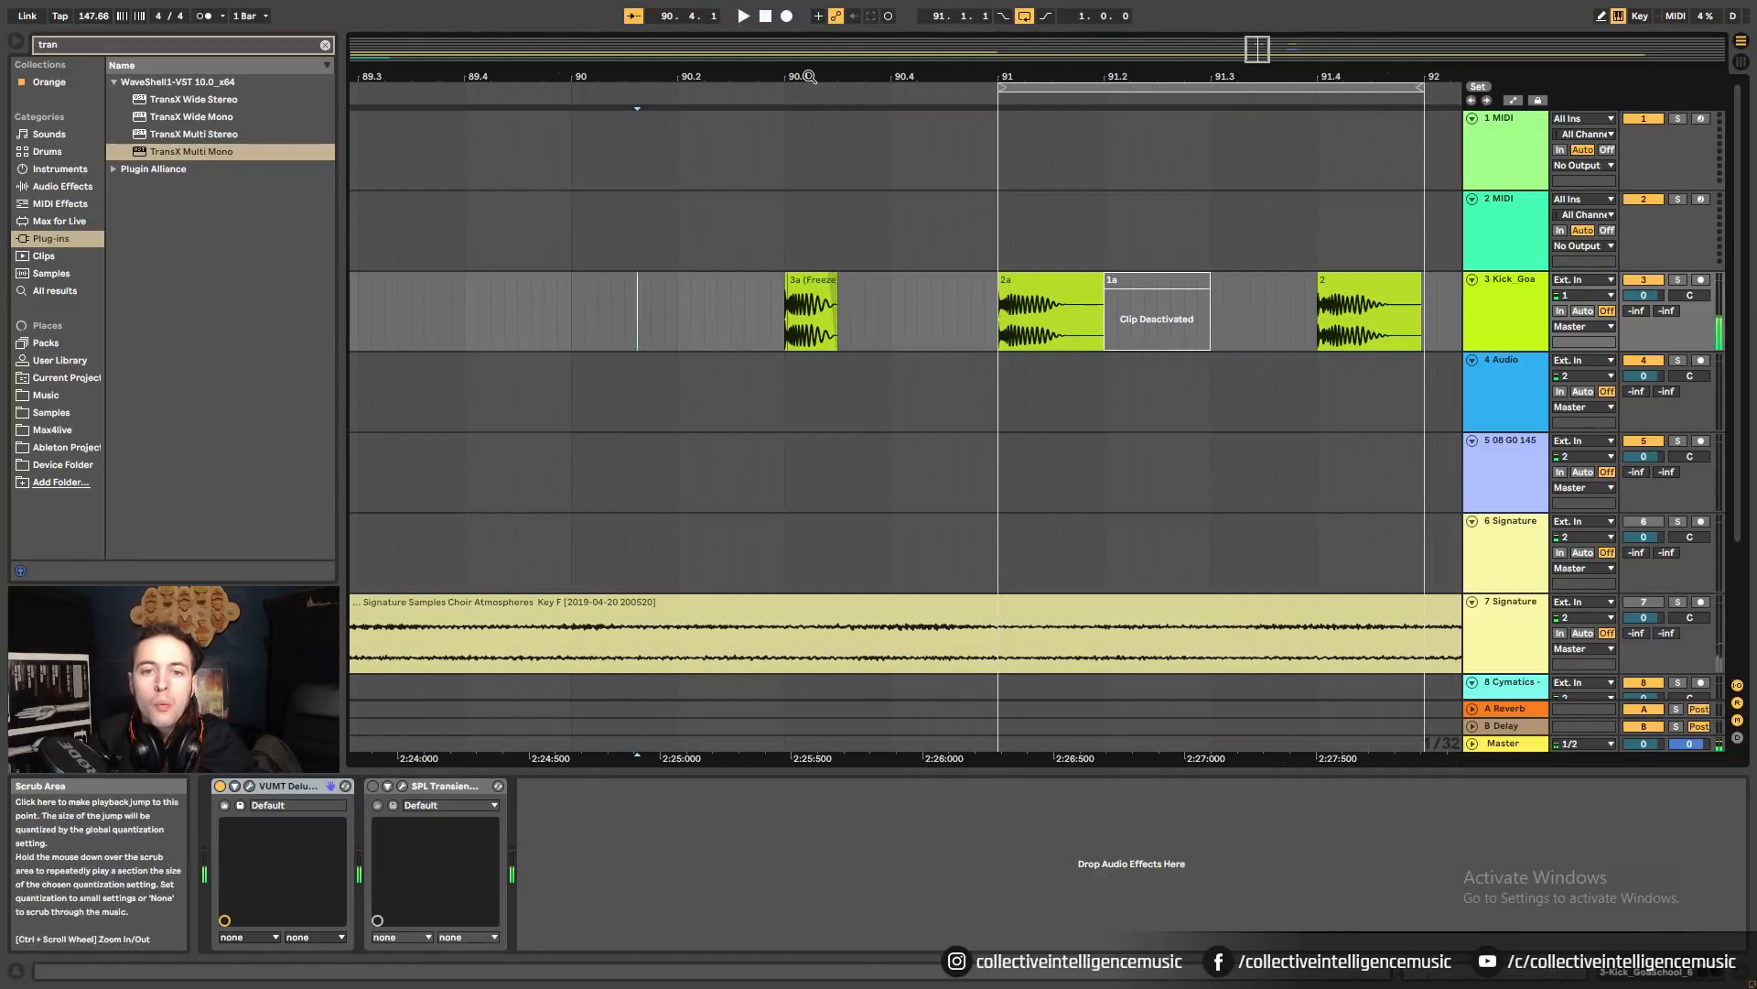
{"action": "left_click_drag", "start_coordinate": [808, 76], "coordinate": [809, 110]}
{"action": "left_click", "coordinate": [679, 291]}
{"action": "key", "text": "space"}
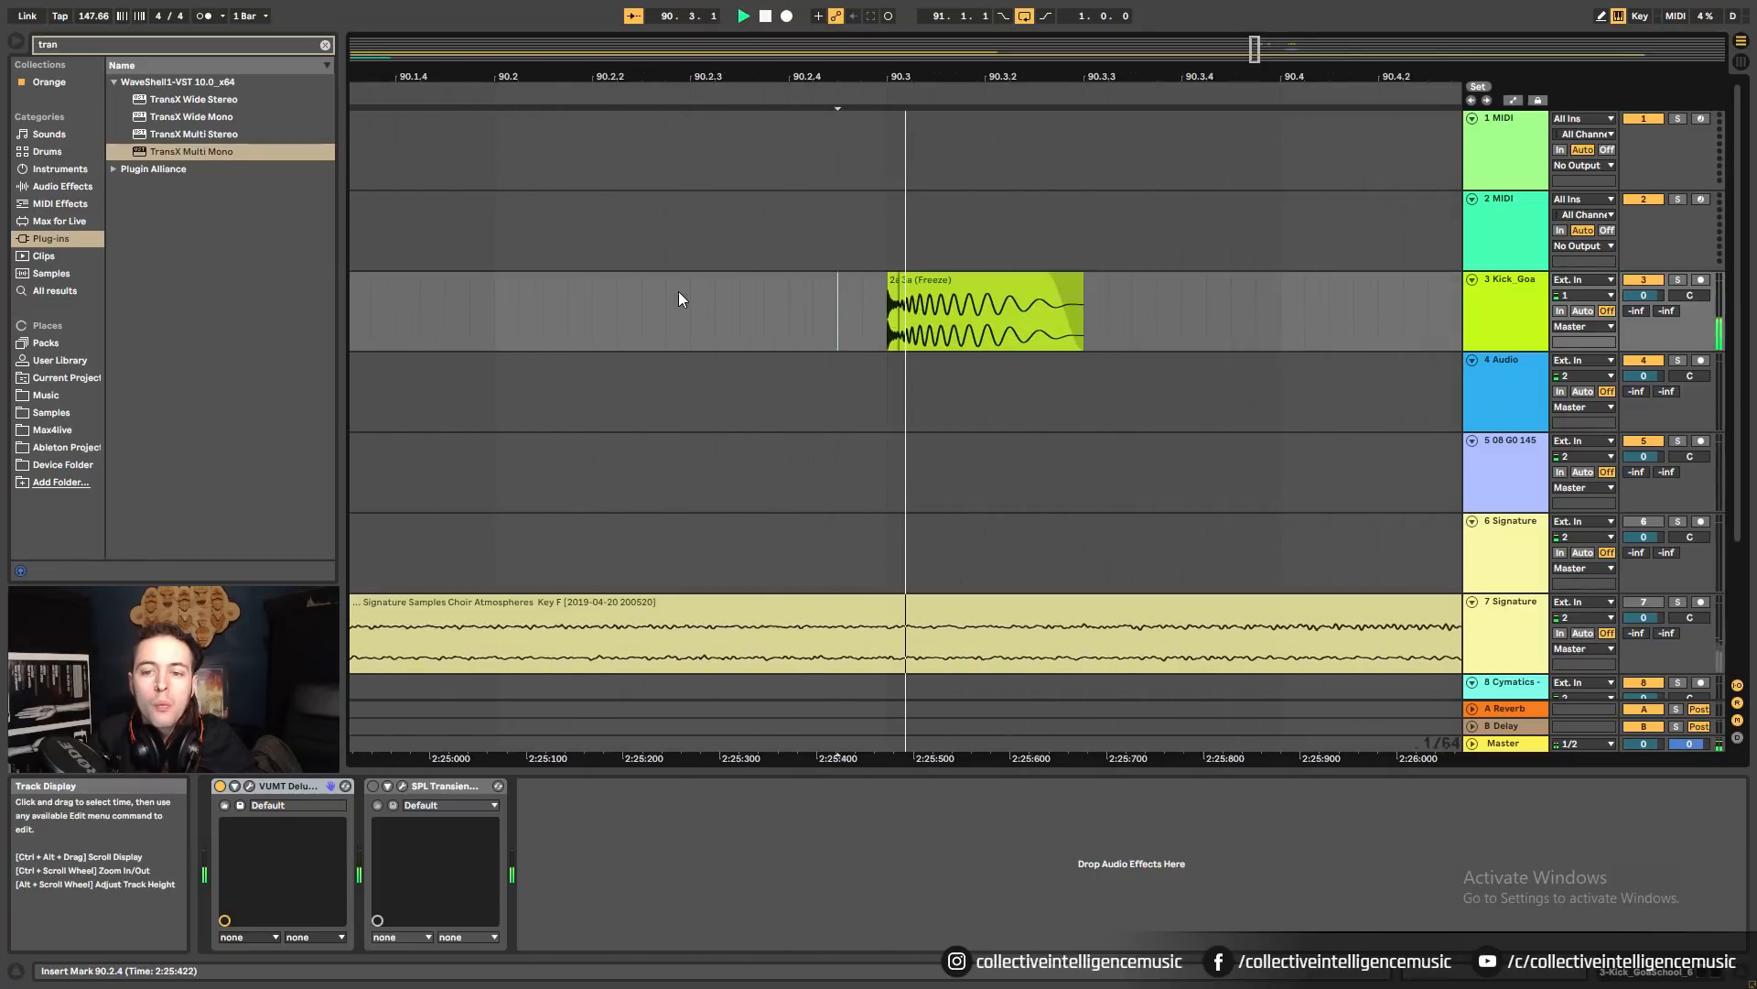
{"action": "key", "text": "space"}
Try consolidating the 2a transient and the 3a body at 90.3 into one clip.
{"action": "left_click", "coordinate": [476, 295]}
{"action": "left_click", "coordinate": [467, 292], "text": "shift"}
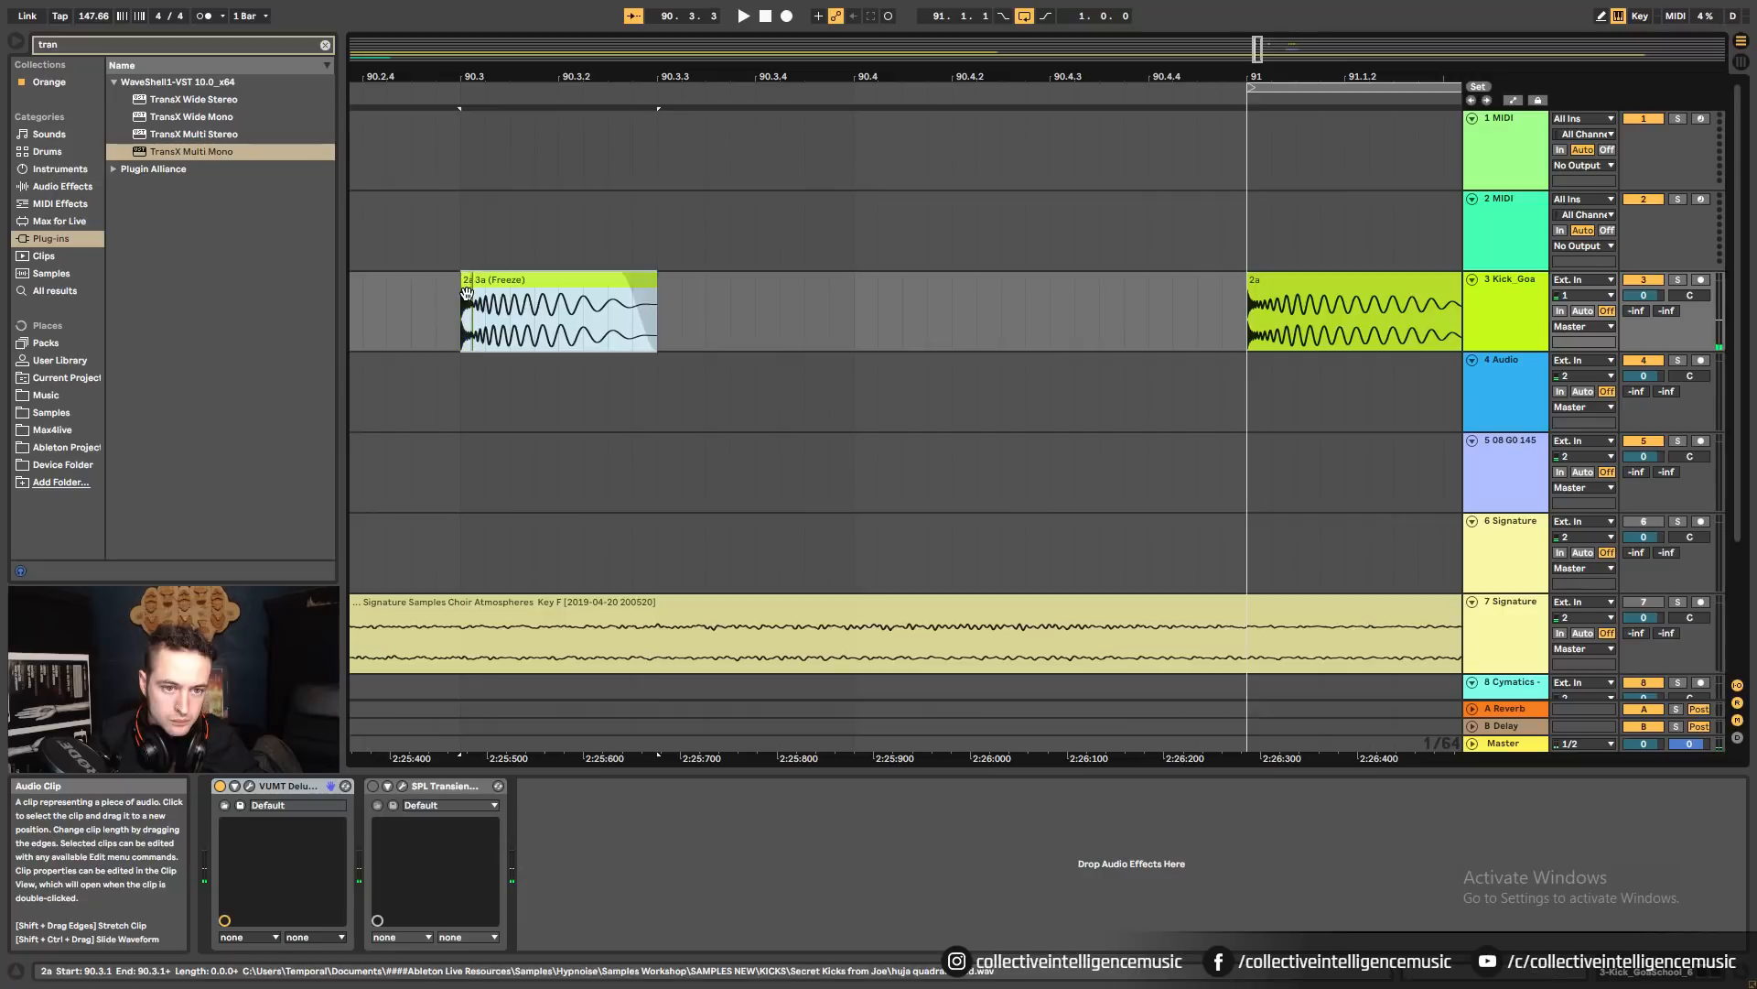
{"action": "key", "text": "ctrl+j"}
{"action": "left_click", "coordinate": [465, 316]}
{"action": "left_click_drag", "start_coordinate": [470, 77], "coordinate": [440, 191]}
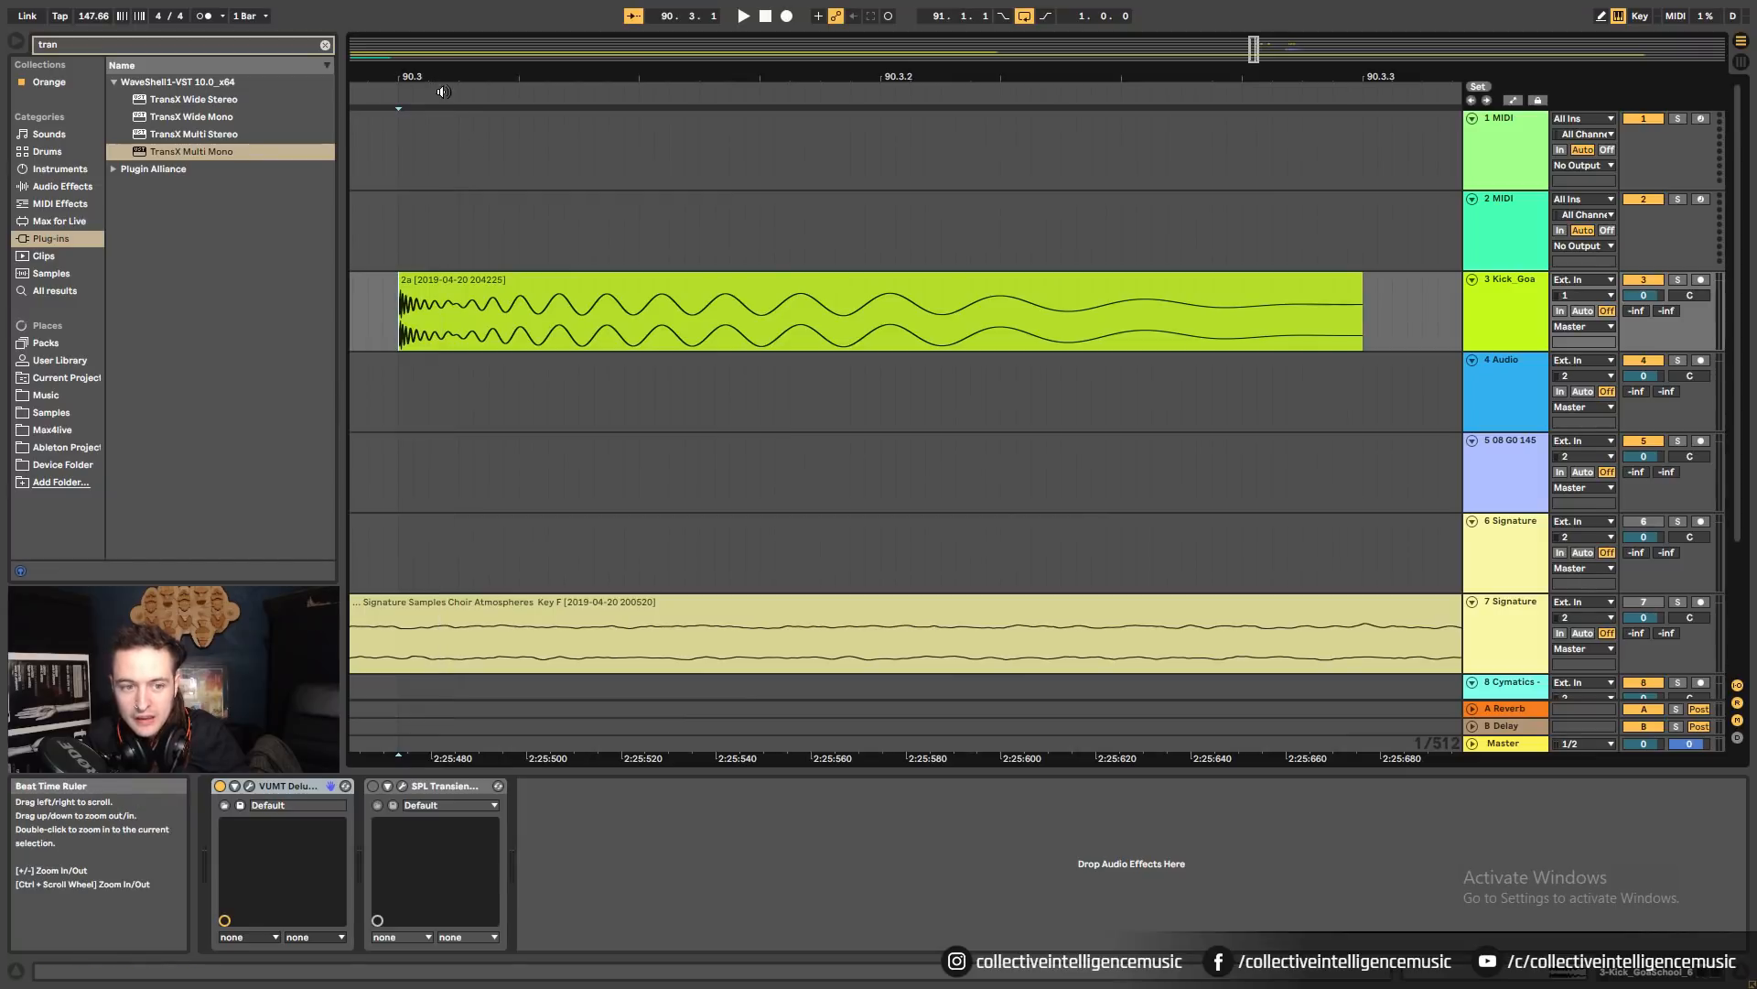
{"action": "key", "text": "ctrl+z"}
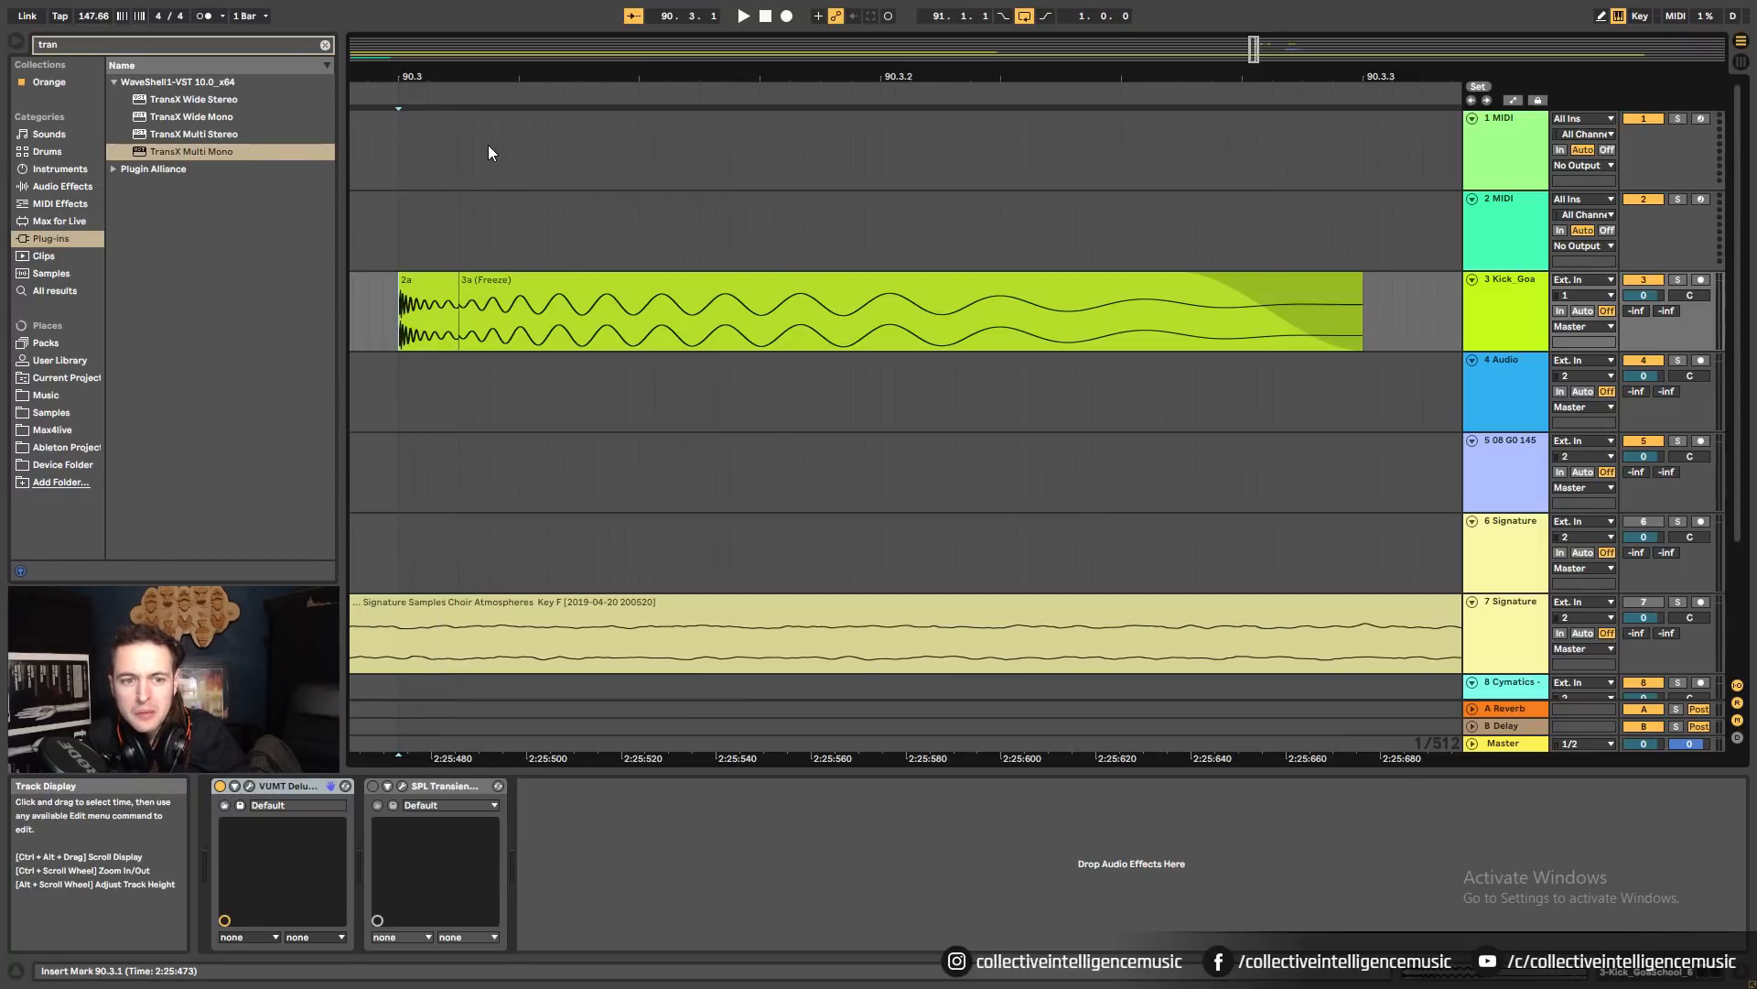
Lengthen the crossfade between the 2a transient and 3a body to about half the transient, and audition the kick.
{"action": "left_click_drag", "start_coordinate": [442, 79], "coordinate": [696, 119]}
{"action": "left_click_drag", "start_coordinate": [841, 275], "coordinate": [646, 265]}
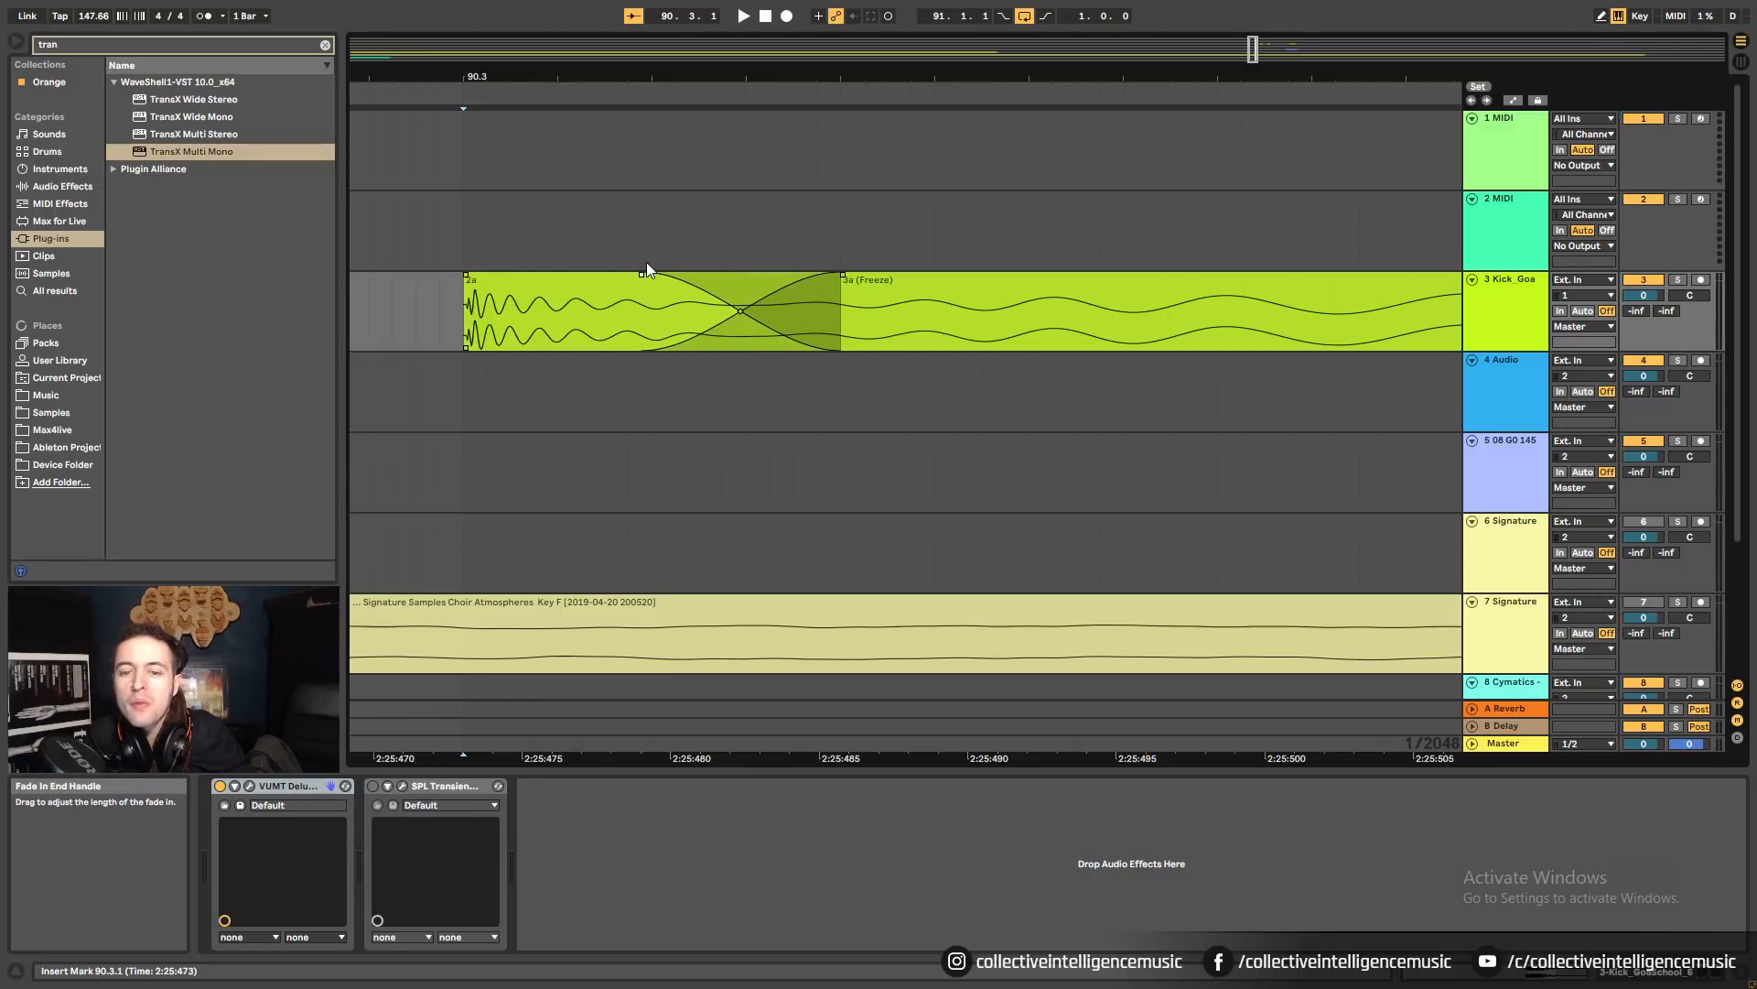
{"action": "left_click", "coordinate": [740, 233]}
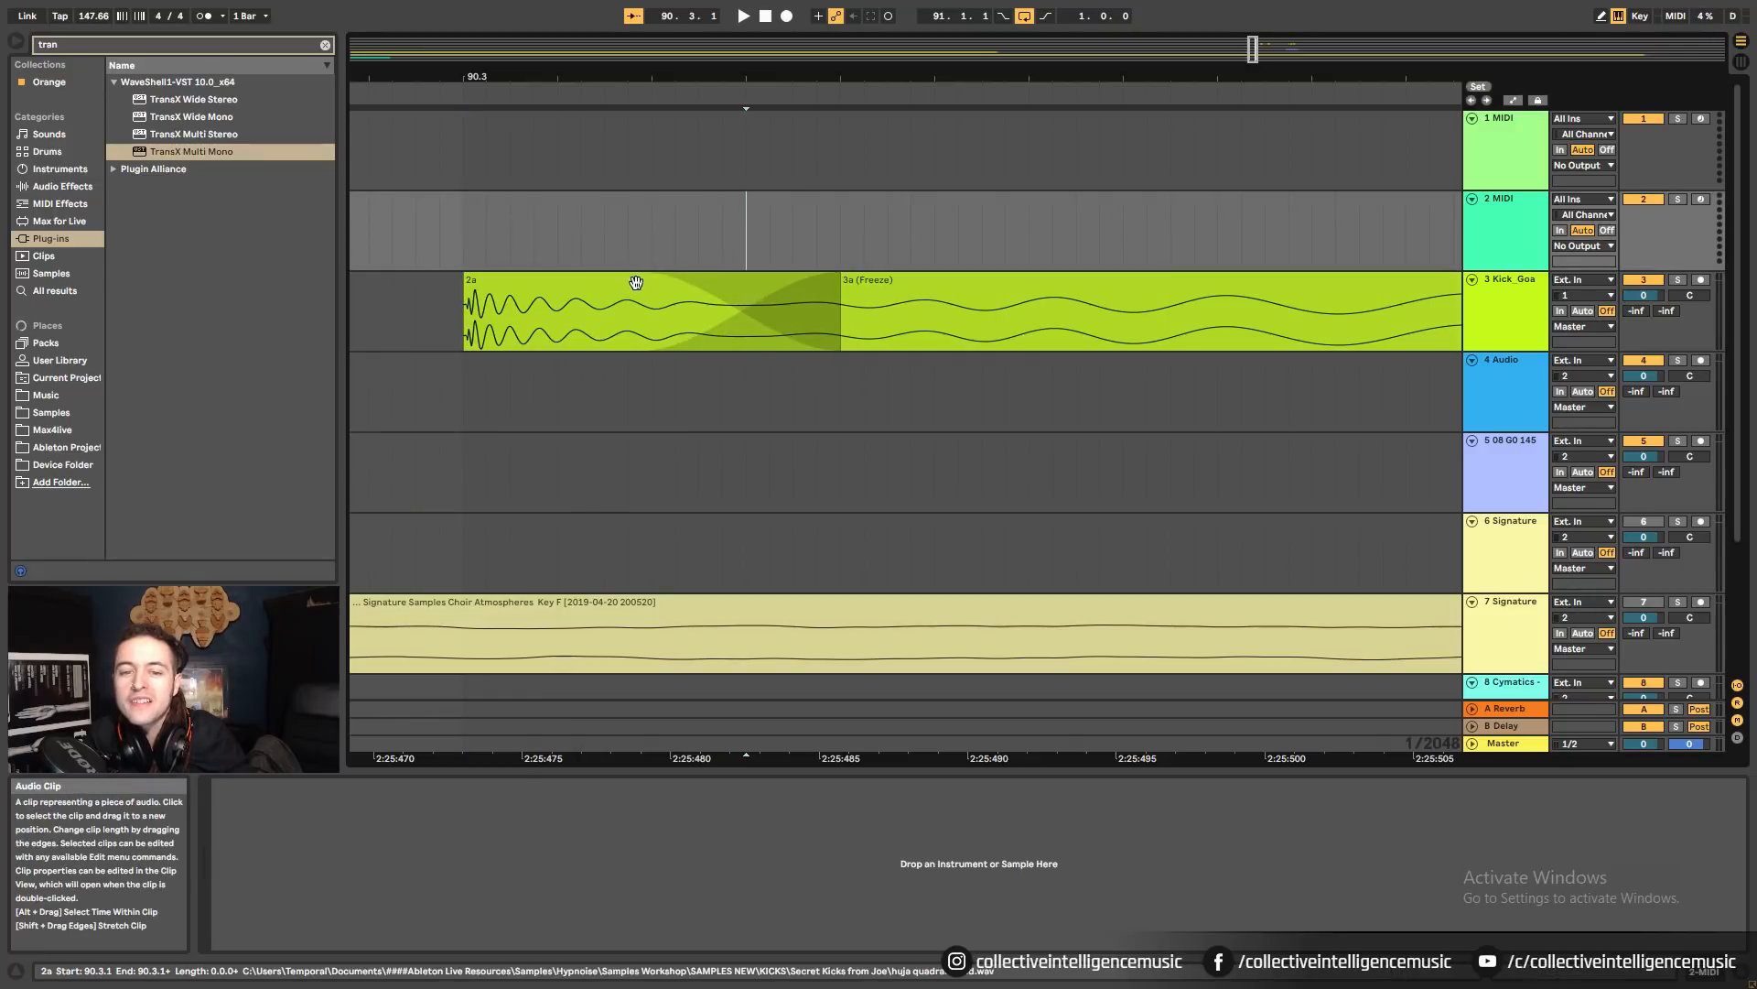
{"action": "left_click", "coordinate": [637, 279]}
{"action": "left_click_drag", "start_coordinate": [710, 85], "coordinate": [710, 28]}
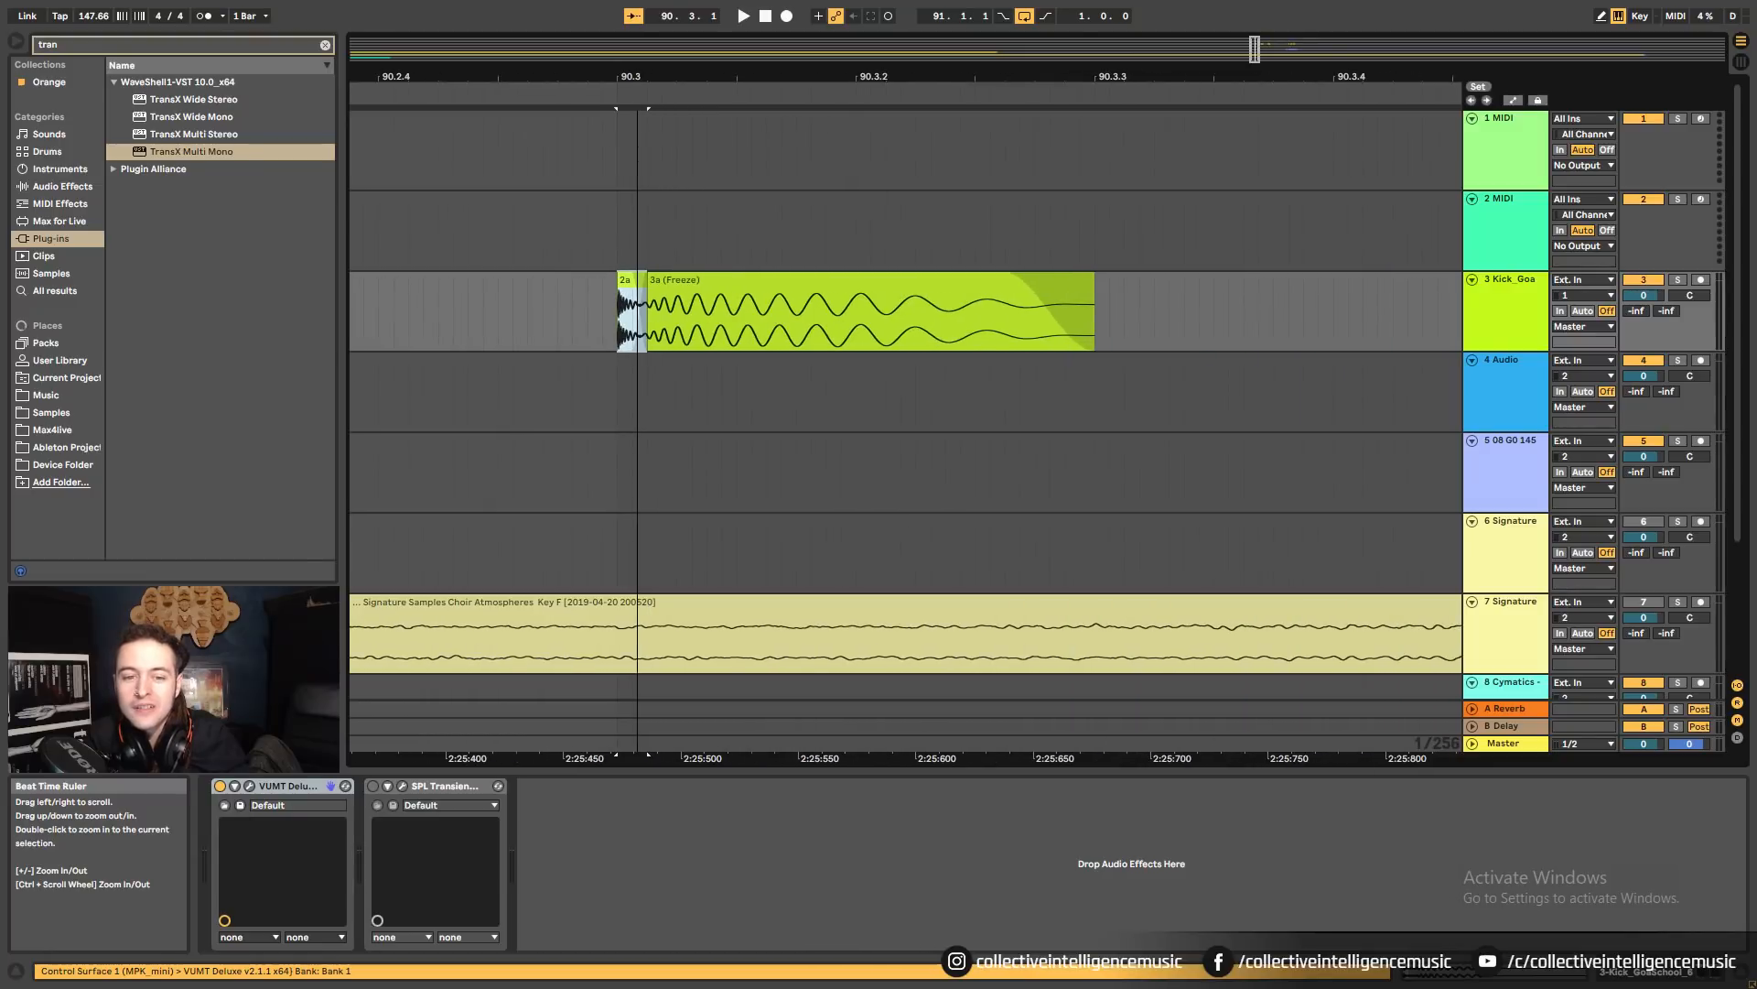
{"action": "key", "text": "space"}
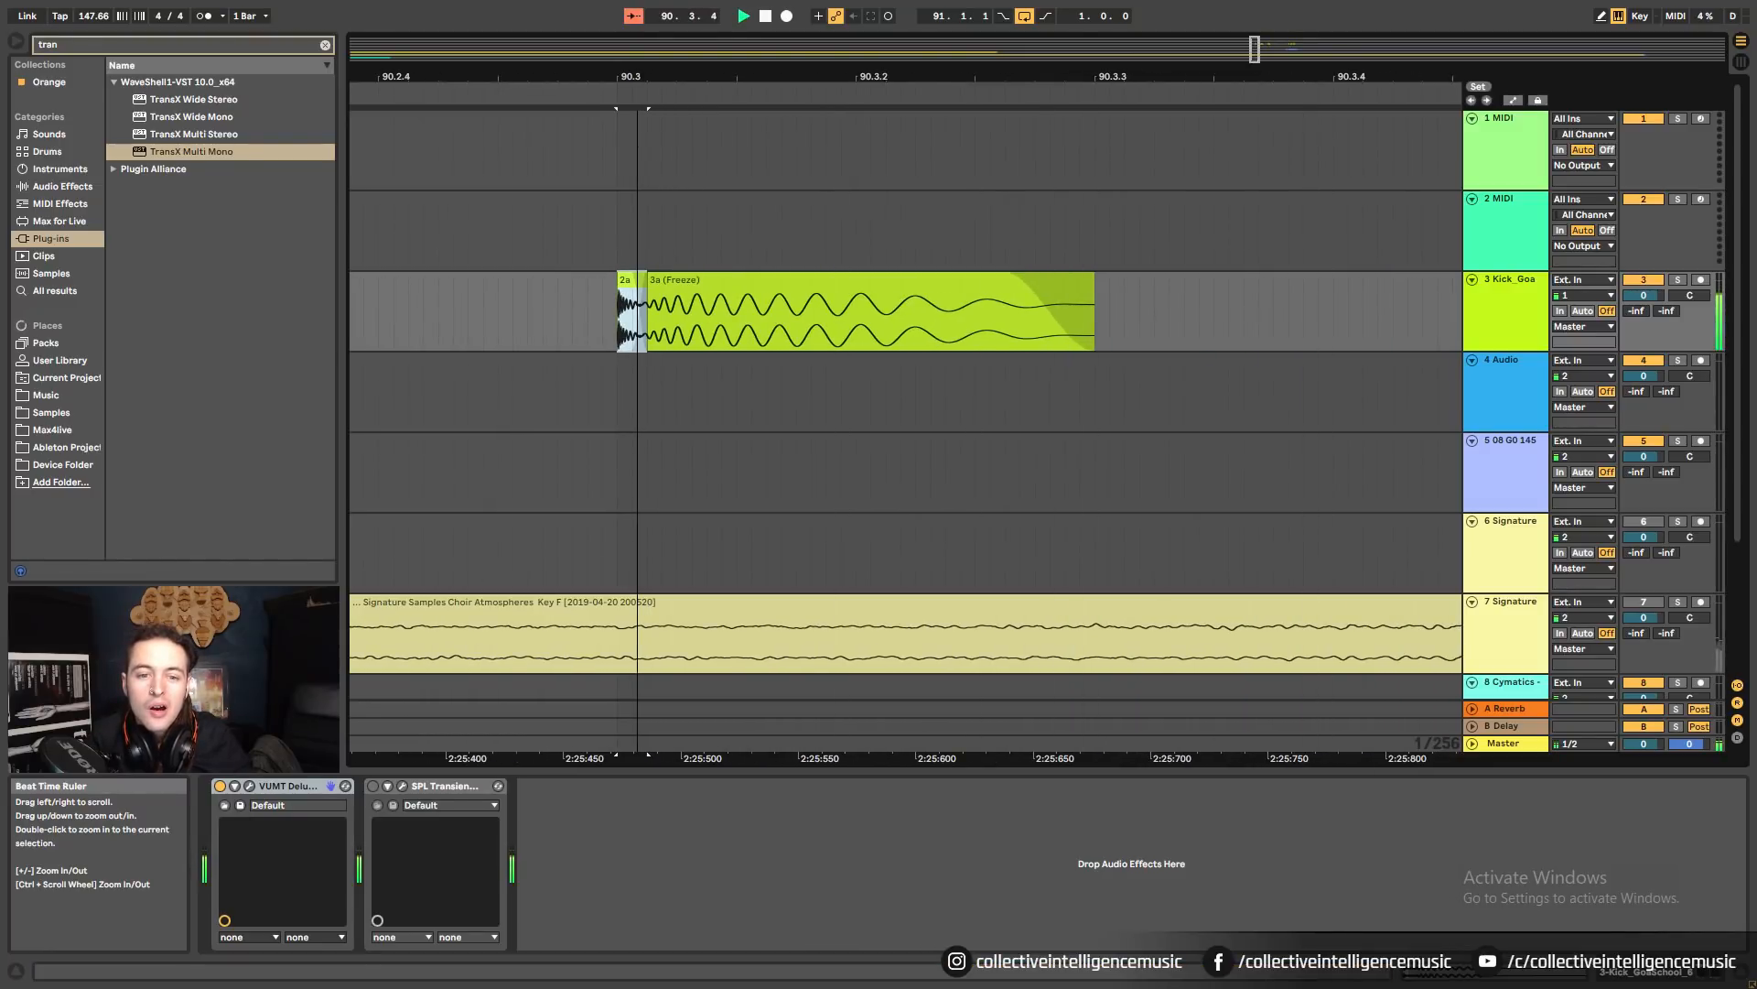
{"action": "left_click_drag", "start_coordinate": [711, 27], "coordinate": [711, 9]}
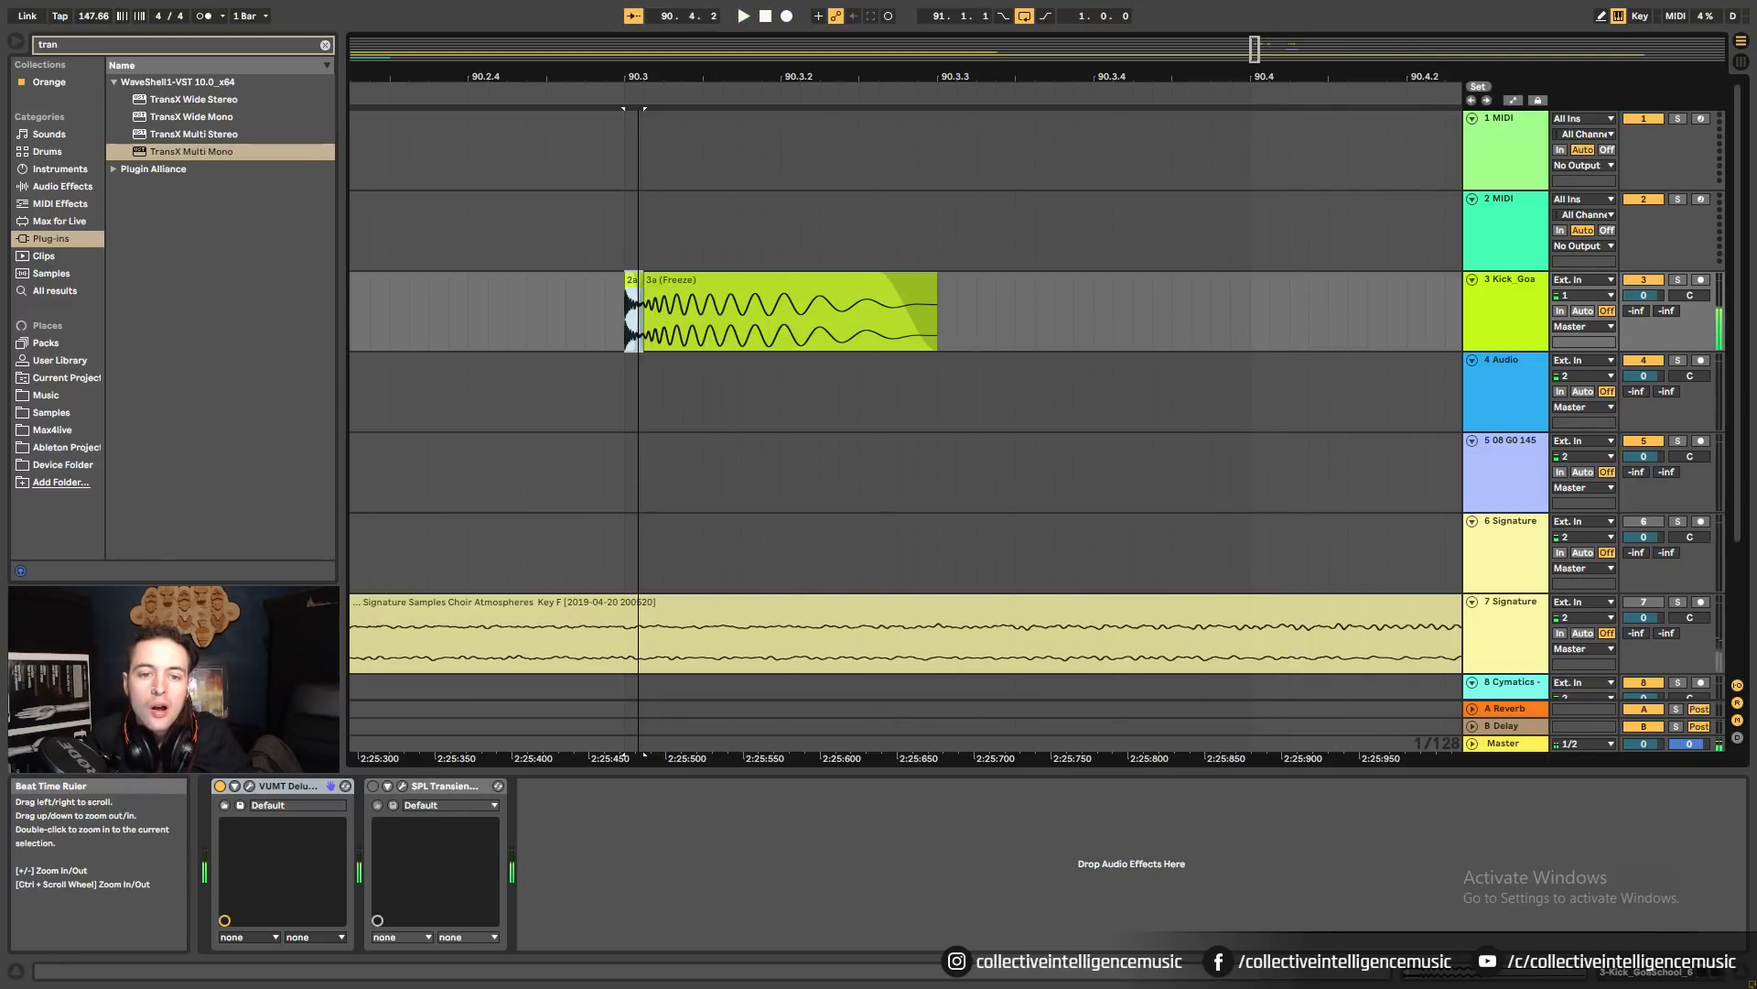
{"action": "key", "text": "space"}
Shorten the crossfade to roughly the last fifth of the 2a transient and replay the combined kick.
{"action": "left_click_drag", "start_coordinate": [637, 77], "coordinate": [709, 271]}
{"action": "left_click", "coordinate": [659, 281]}
{"action": "key", "text": "space"}
{"action": "key", "text": "space"}
{"action": "key", "text": "space"}
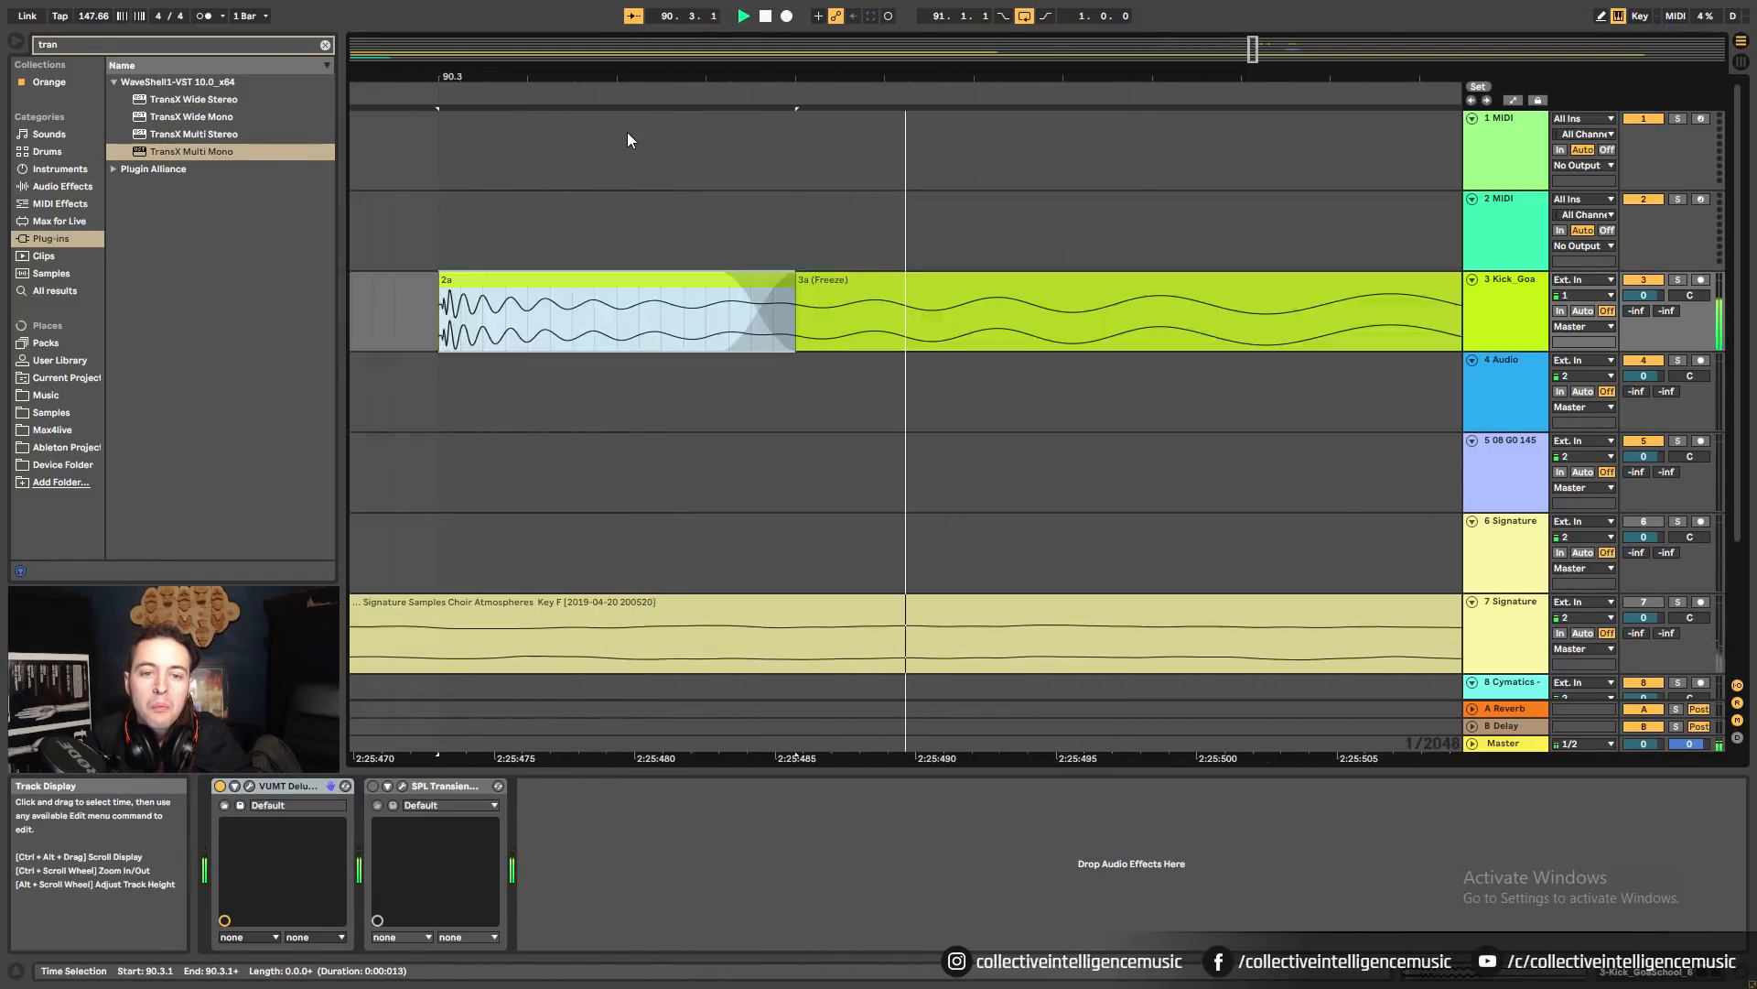
{"action": "key", "text": "space"}
{"action": "left_click_drag", "start_coordinate": [556, 77], "coordinate": [1068, 4]}
{"action": "key", "text": "space"}
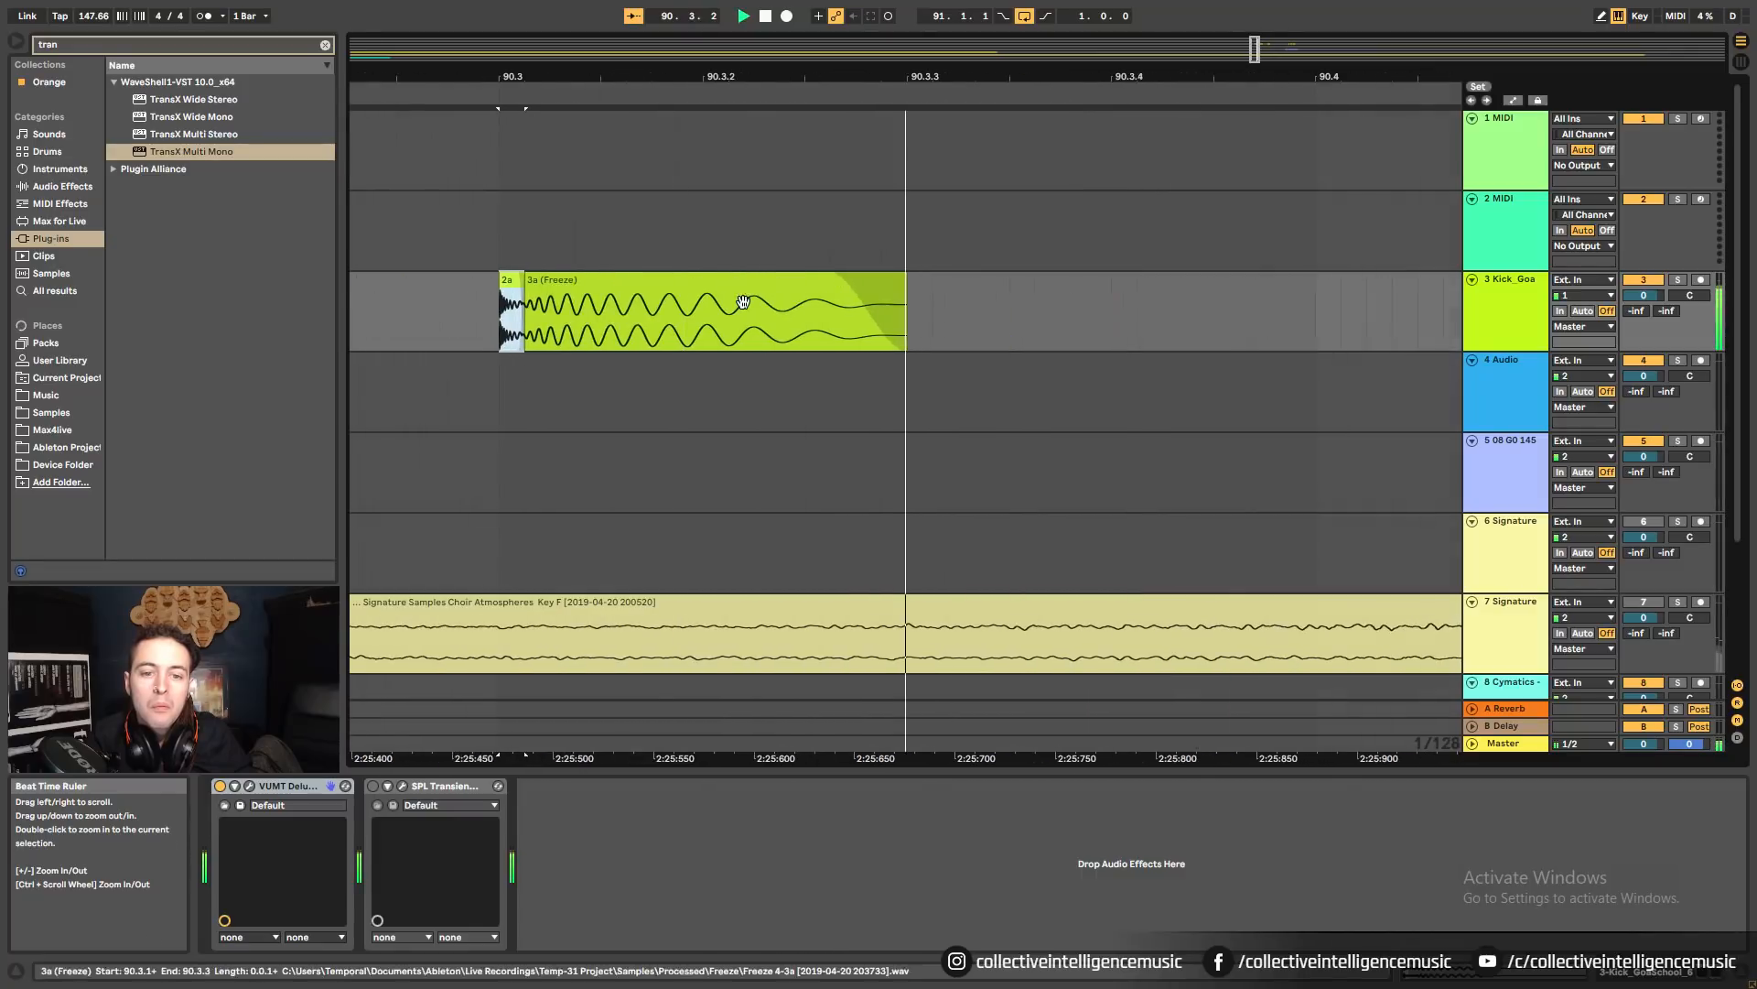
{"action": "key", "text": "space"}
Start the 2a fade-out slightly earlier for a longer overlap with the 3a body, and audition the combined kick.
{"action": "left_click_drag", "start_coordinate": [430, 82], "coordinate": [873, 190]}
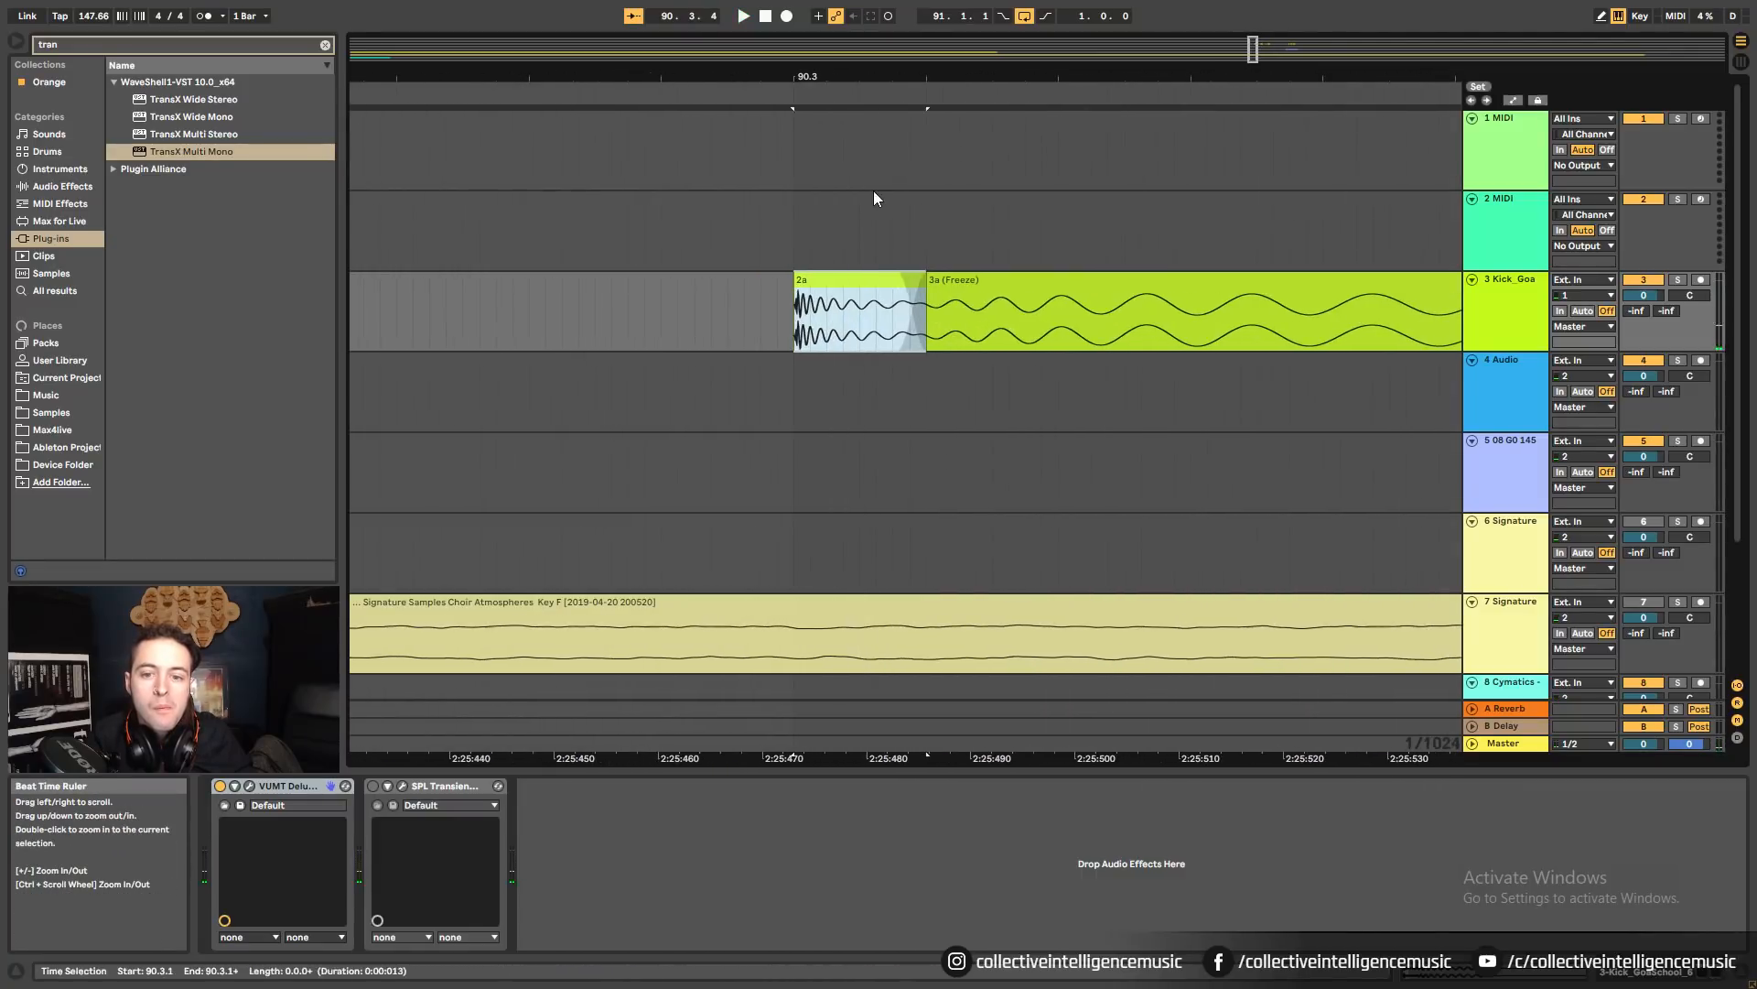
{"action": "left_click_drag", "start_coordinate": [898, 276], "coordinate": [866, 278]}
{"action": "key", "text": "space"}
{"action": "key", "text": "space"}
{"action": "left_click_drag", "start_coordinate": [738, 78], "coordinate": [1299, 4]}
{"action": "key", "text": "space"}
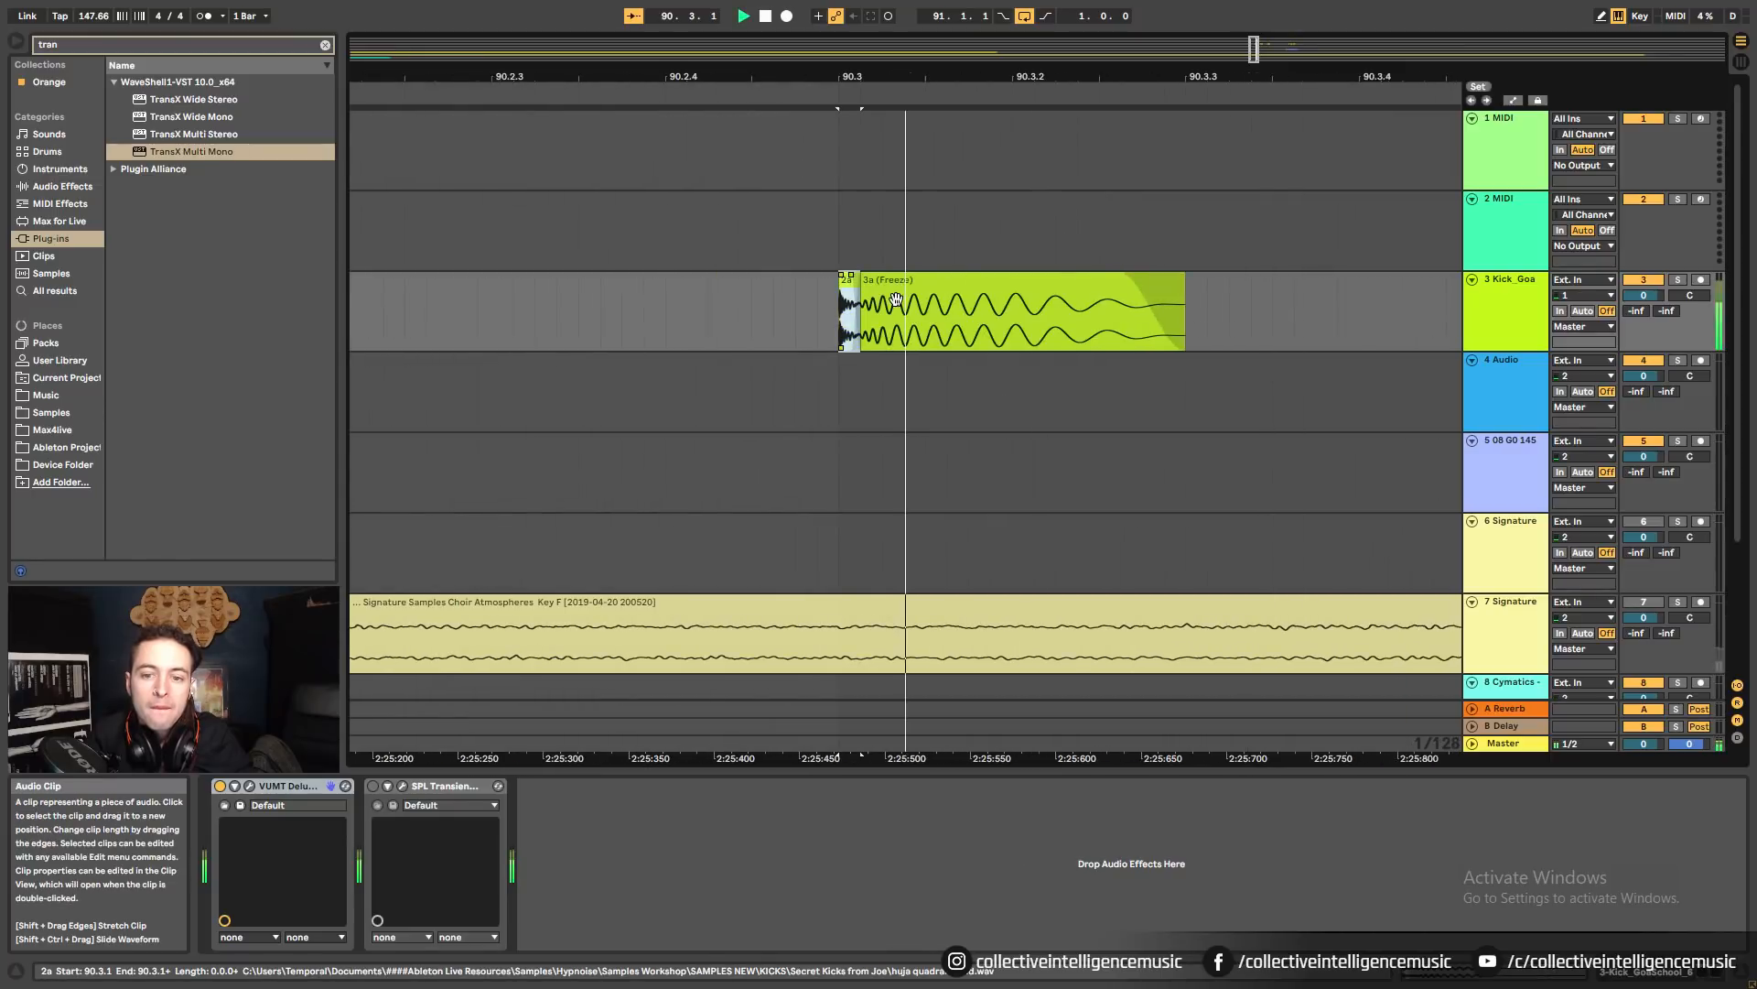
{"action": "key", "text": "space"}
{"action": "key", "text": "space"}
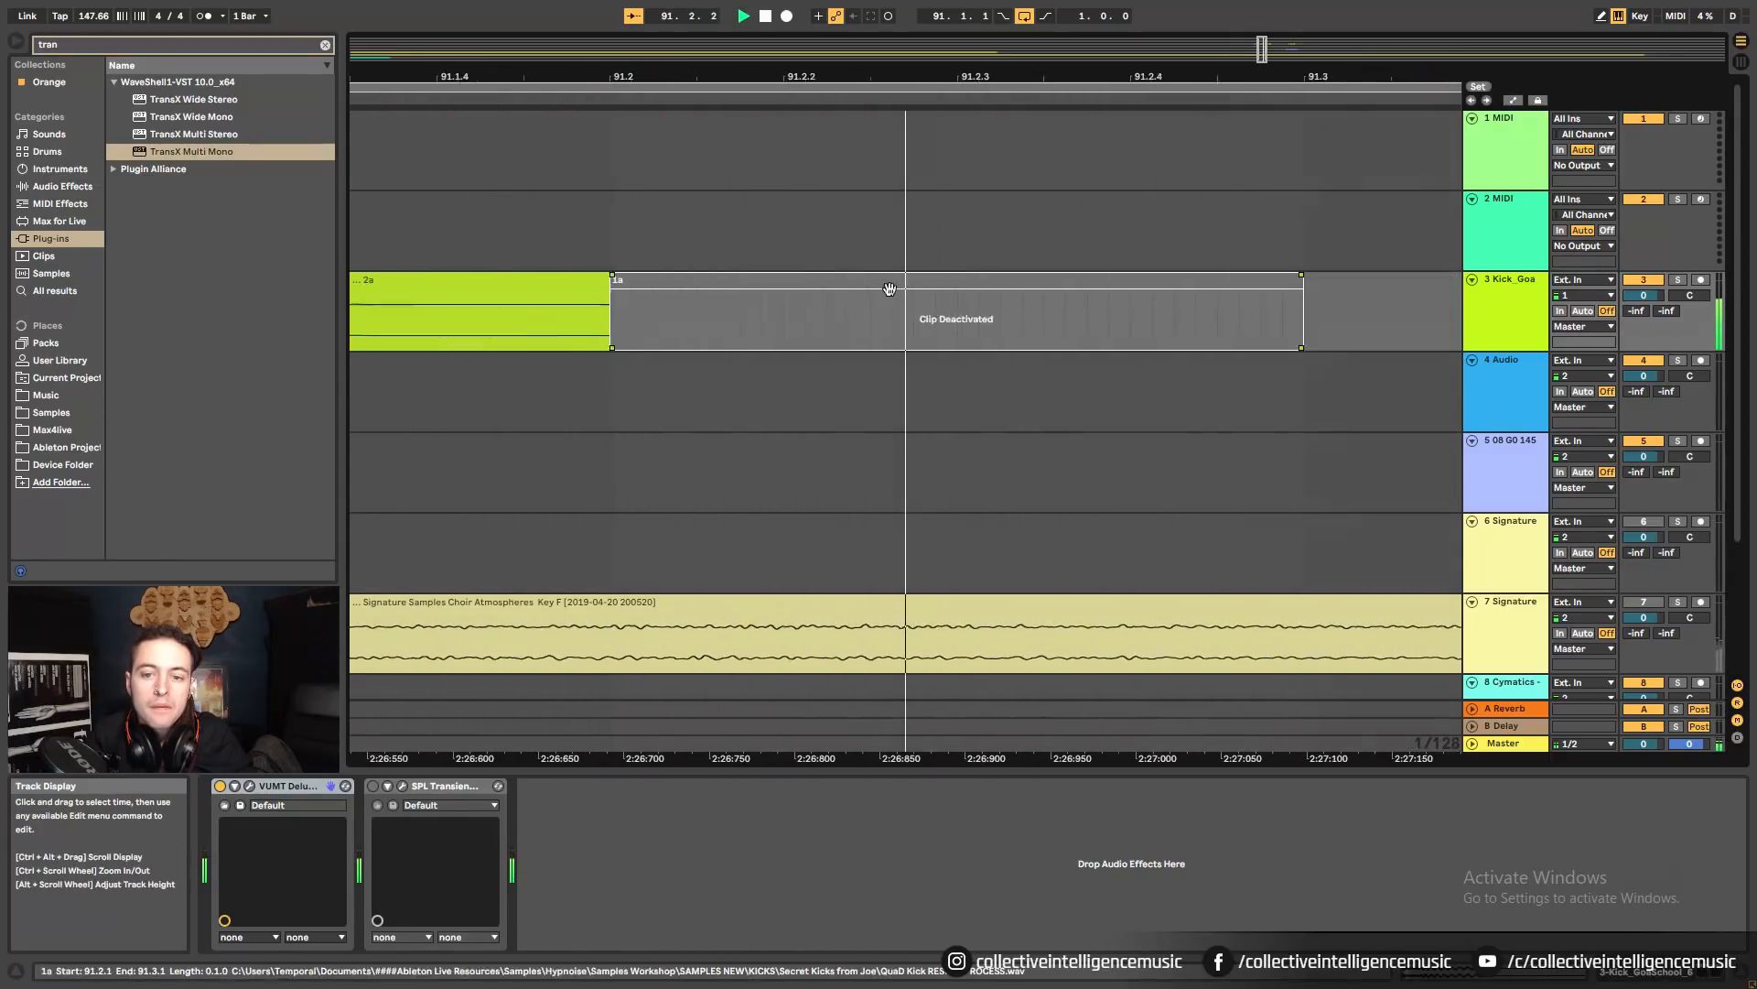
Delete the 2a clip at 91 and the deactivated 1a clip at 91.2 from the kick track.
{"action": "left_click_drag", "start_coordinate": [847, 78], "coordinate": [783, 9]}
{"action": "left_click", "coordinate": [696, 304]}
{"action": "key", "text": "space"}
{"action": "key", "text": "Delete"}
{"action": "left_click", "coordinate": [775, 309]}
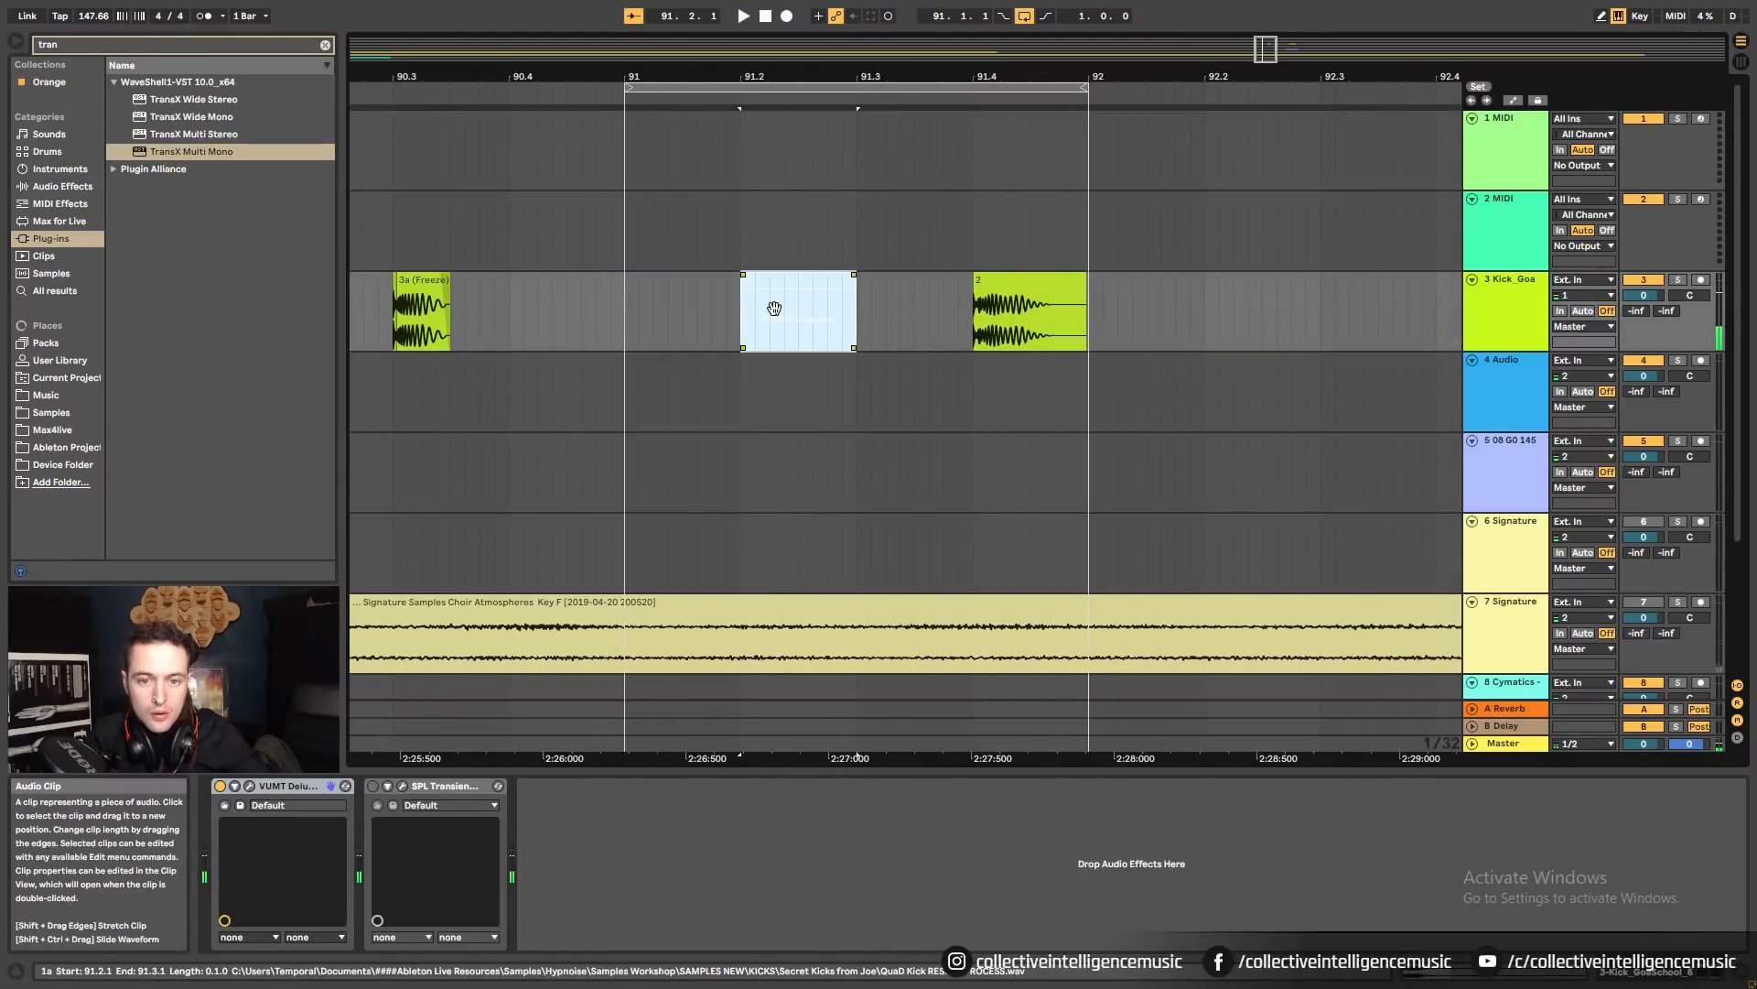
{"action": "key", "text": "Delete"}
Try consolidating the joined kick at 90.3 again and inspect the waveform around the join.
{"action": "left_click_drag", "start_coordinate": [452, 309], "coordinate": [378, 309]}
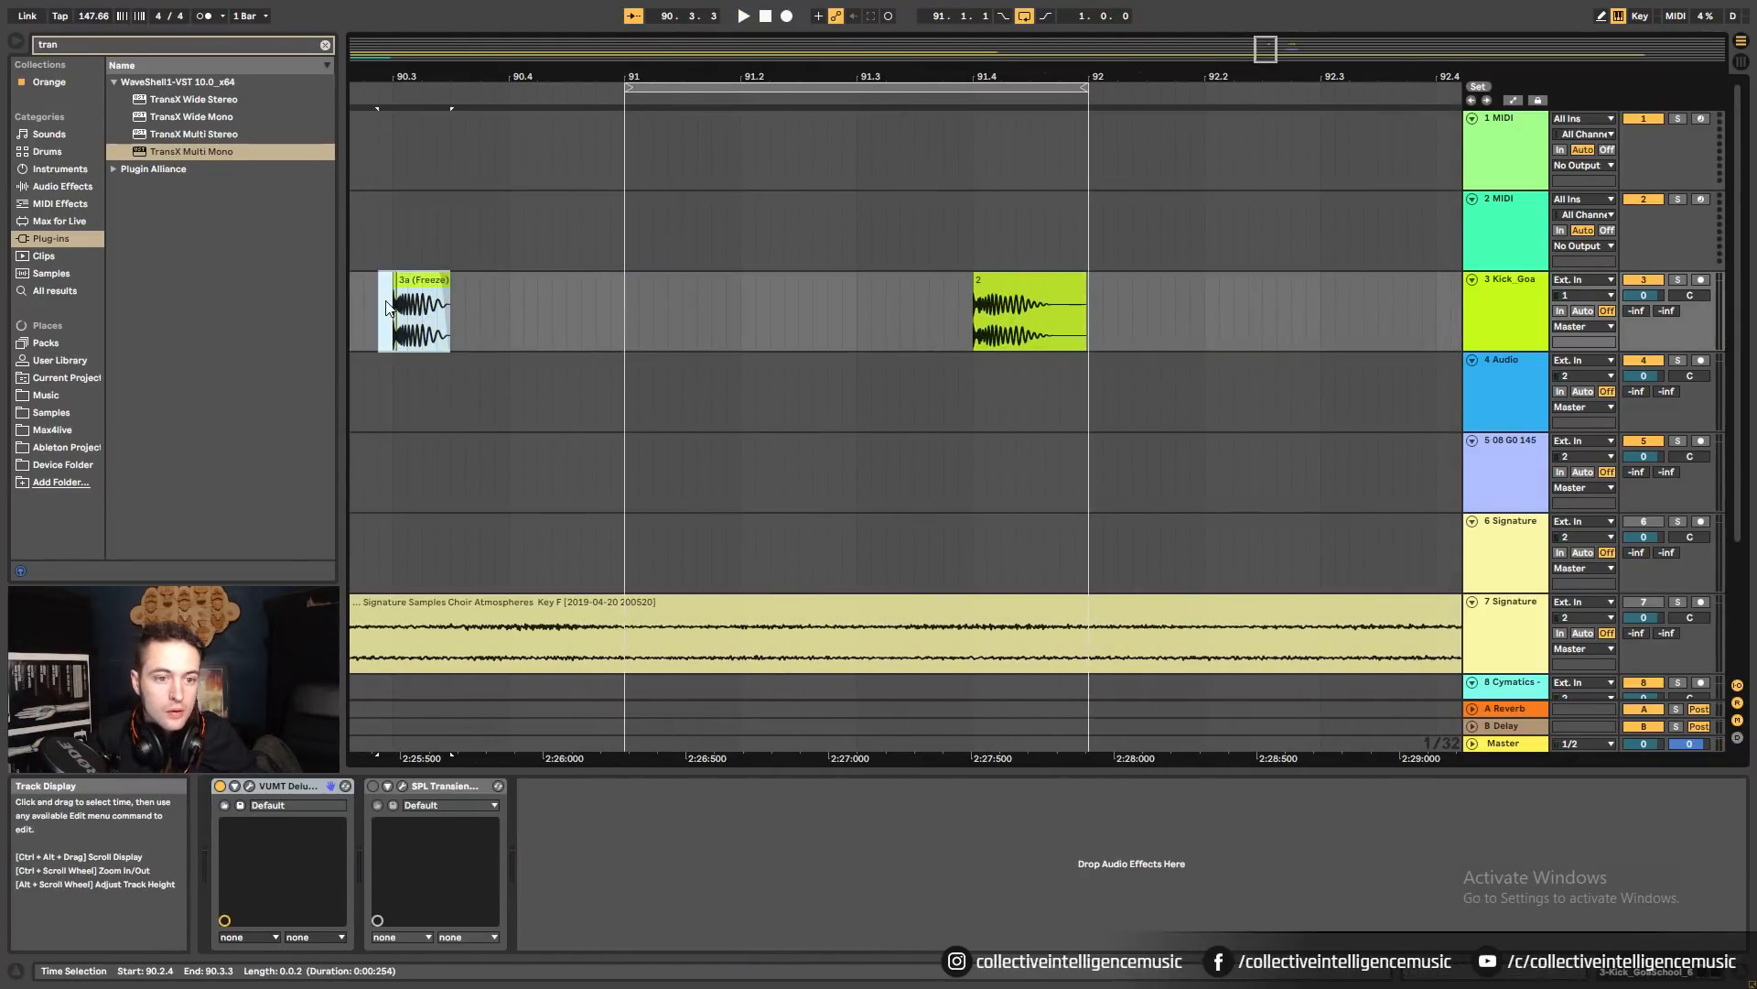
{"action": "key", "text": "z"}
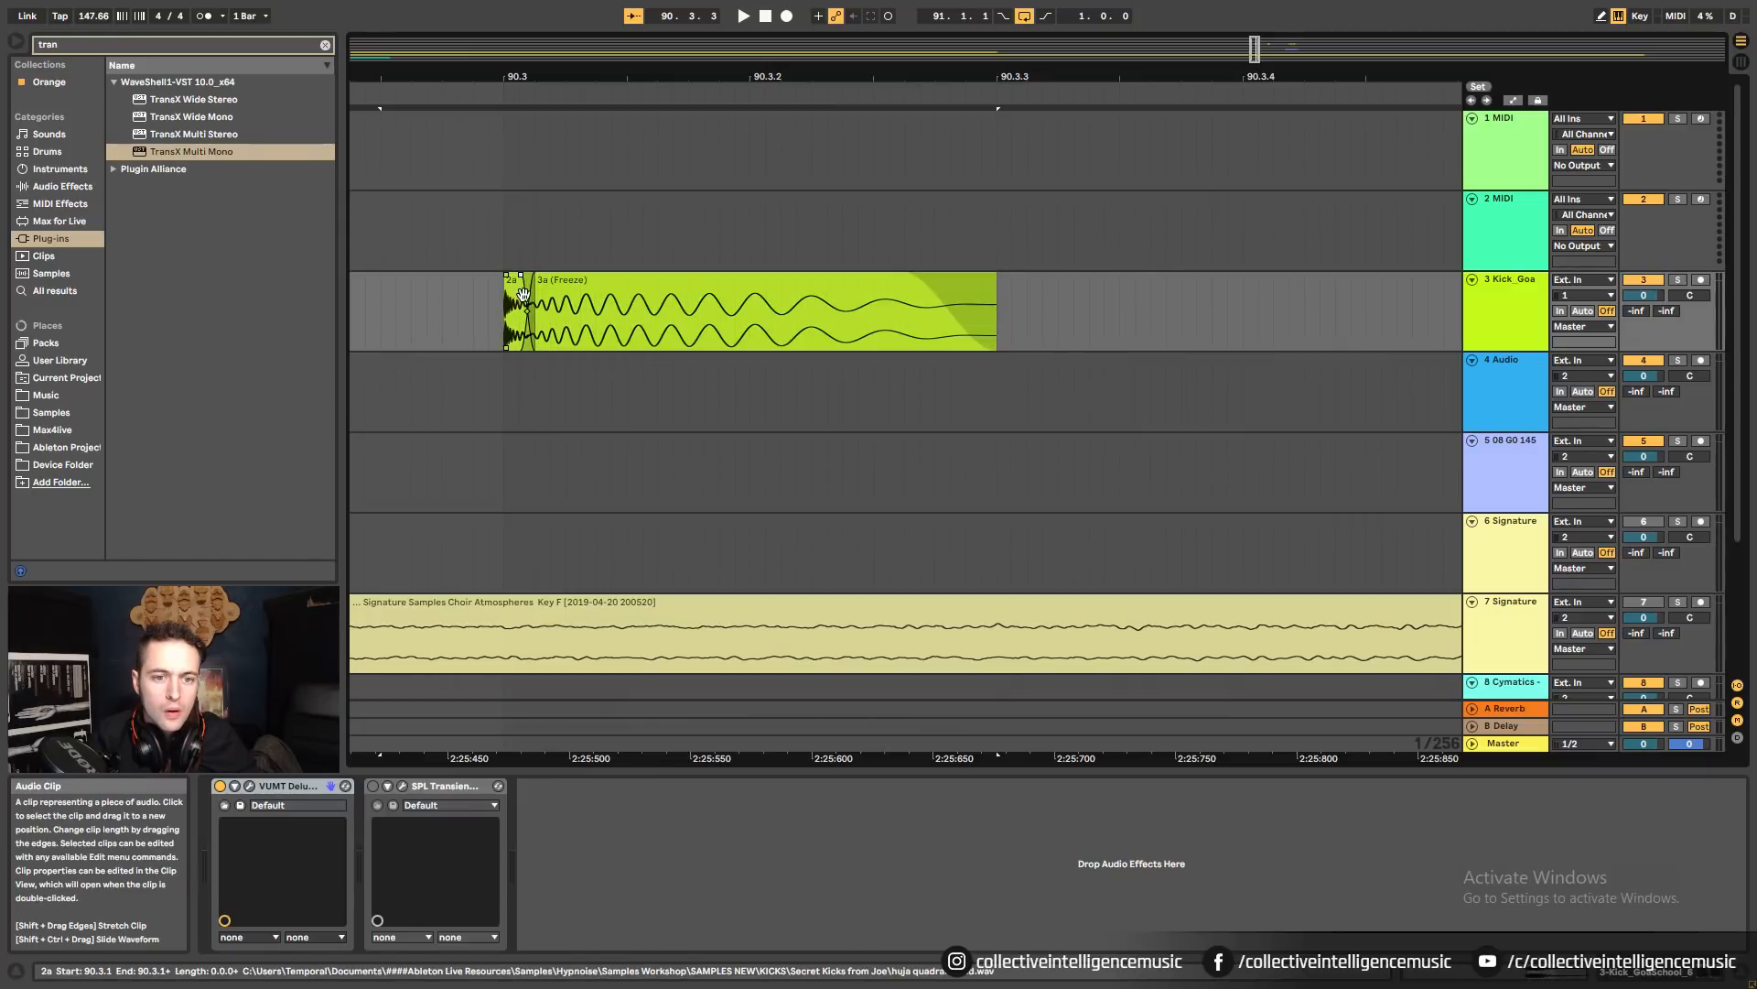
{"action": "key", "text": "space"}
{"action": "key", "text": "ctrl+j"}
{"action": "mouse_move", "coordinate": [515, 75]}
{"action": "left_mouse_down"}
{"action": "mouse_move", "coordinate": [515, 95]}
{"action": "mouse_move", "coordinate": [540, 68]}
{"action": "mouse_move", "coordinate": [540, 84]}
{"action": "left_mouse_up"}
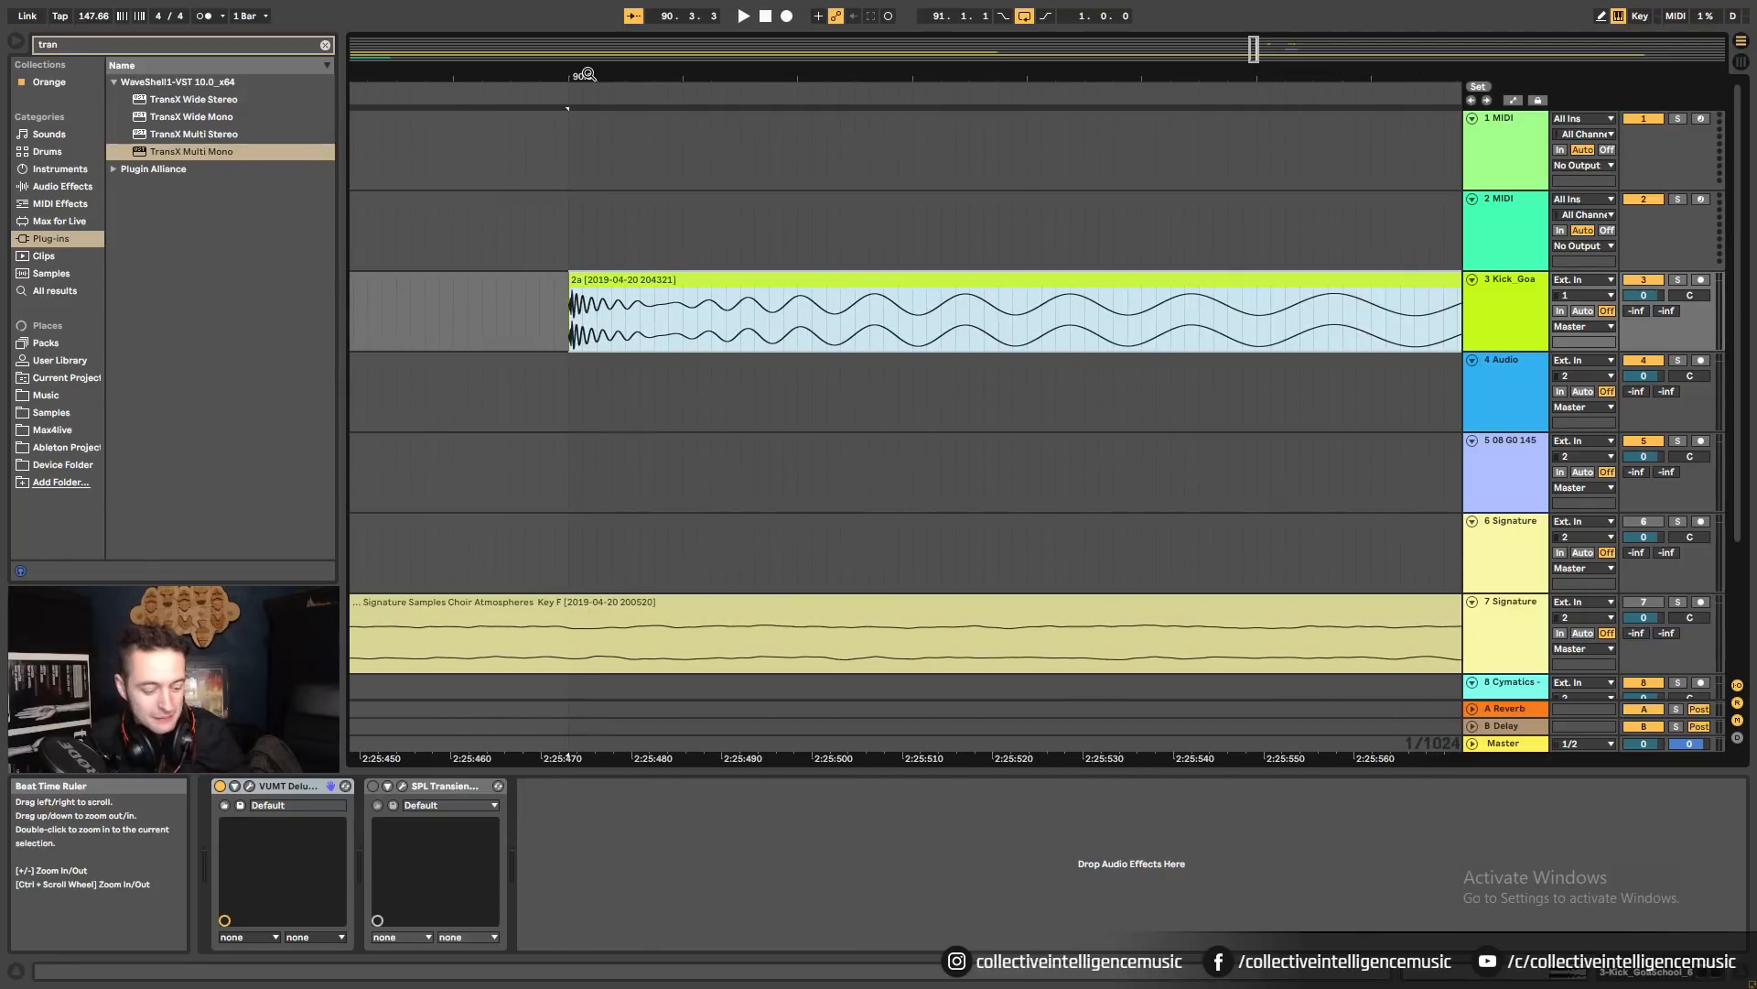
{"action": "left_click", "coordinate": [701, 216]}
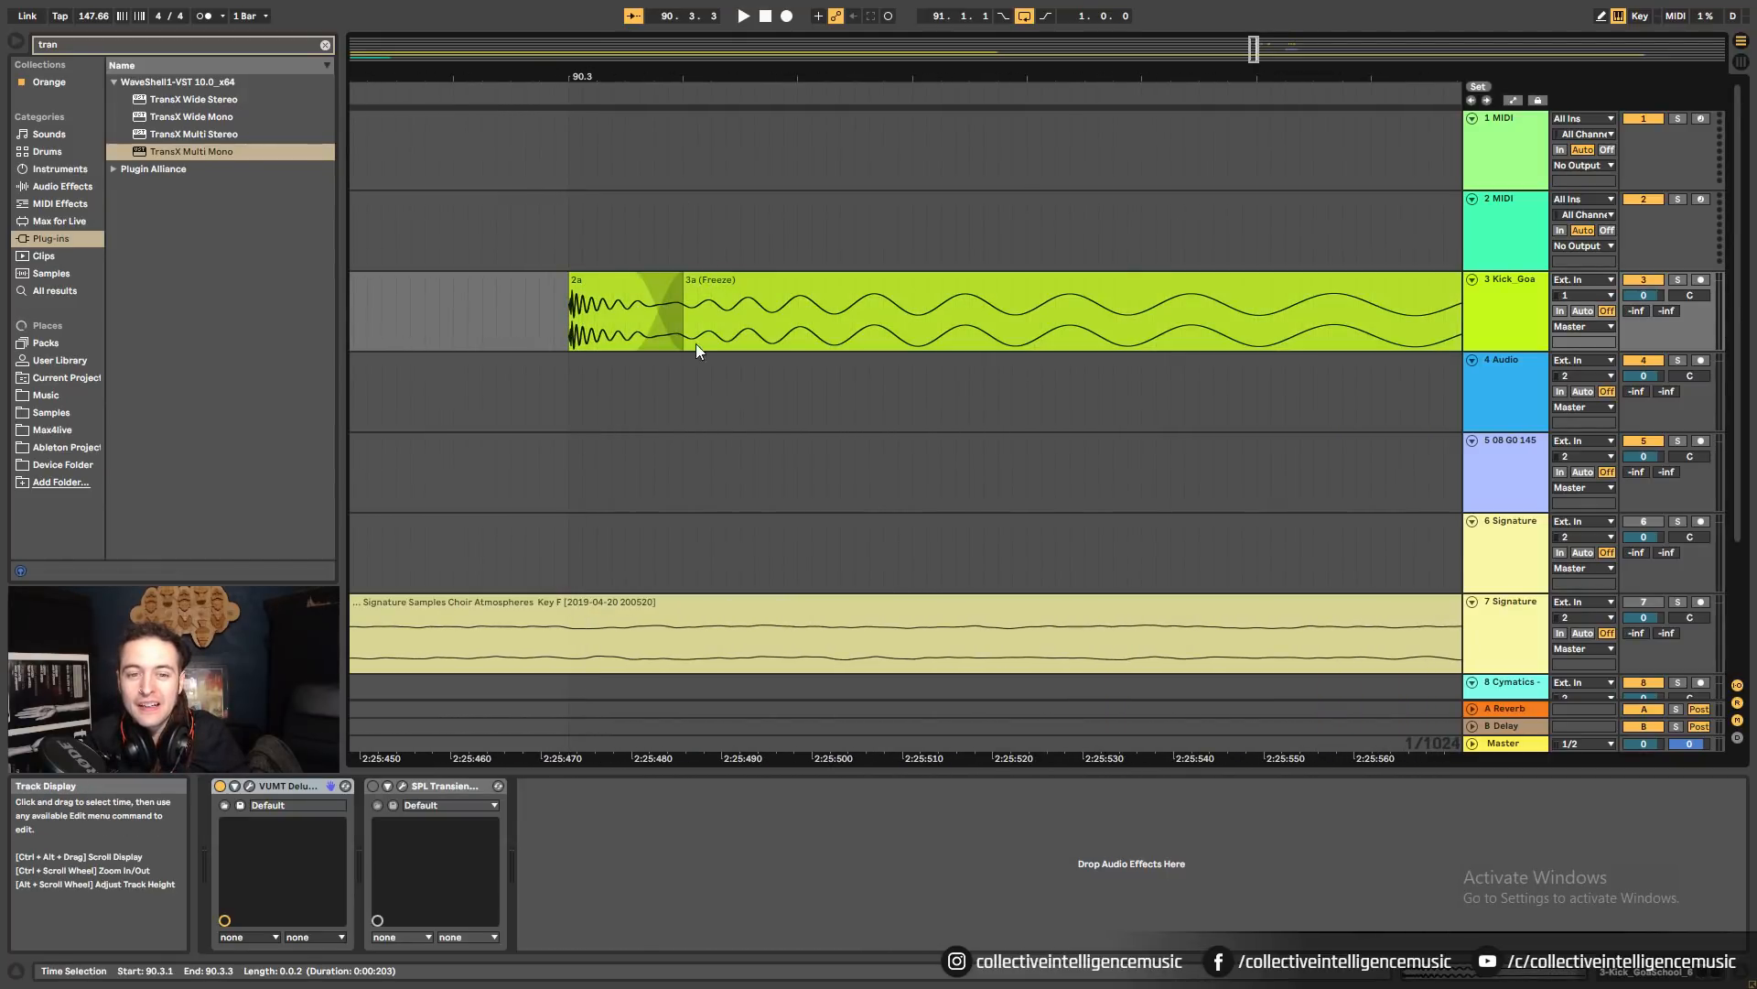
Adjust the join so the 2a transient lasts about 10 ms, with a short crossfade into the 3a body.
{"action": "left_click", "coordinate": [673, 305]}
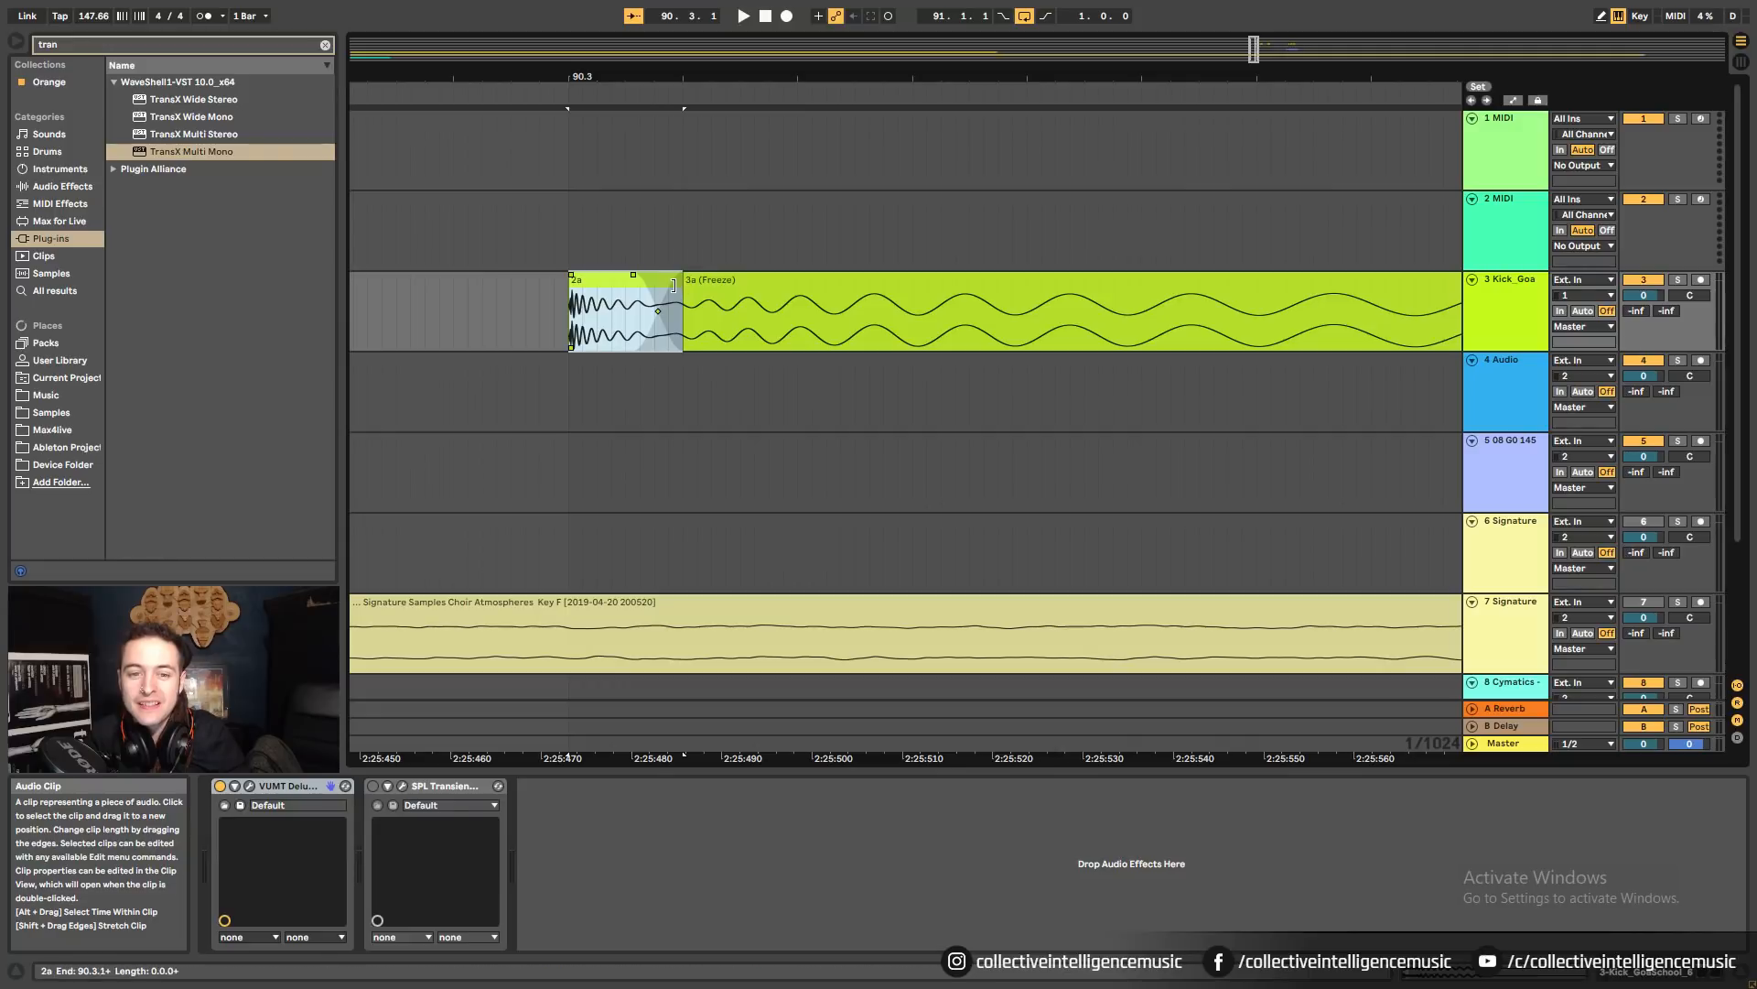
{"action": "left_click_drag", "start_coordinate": [634, 275], "coordinate": [692, 287]}
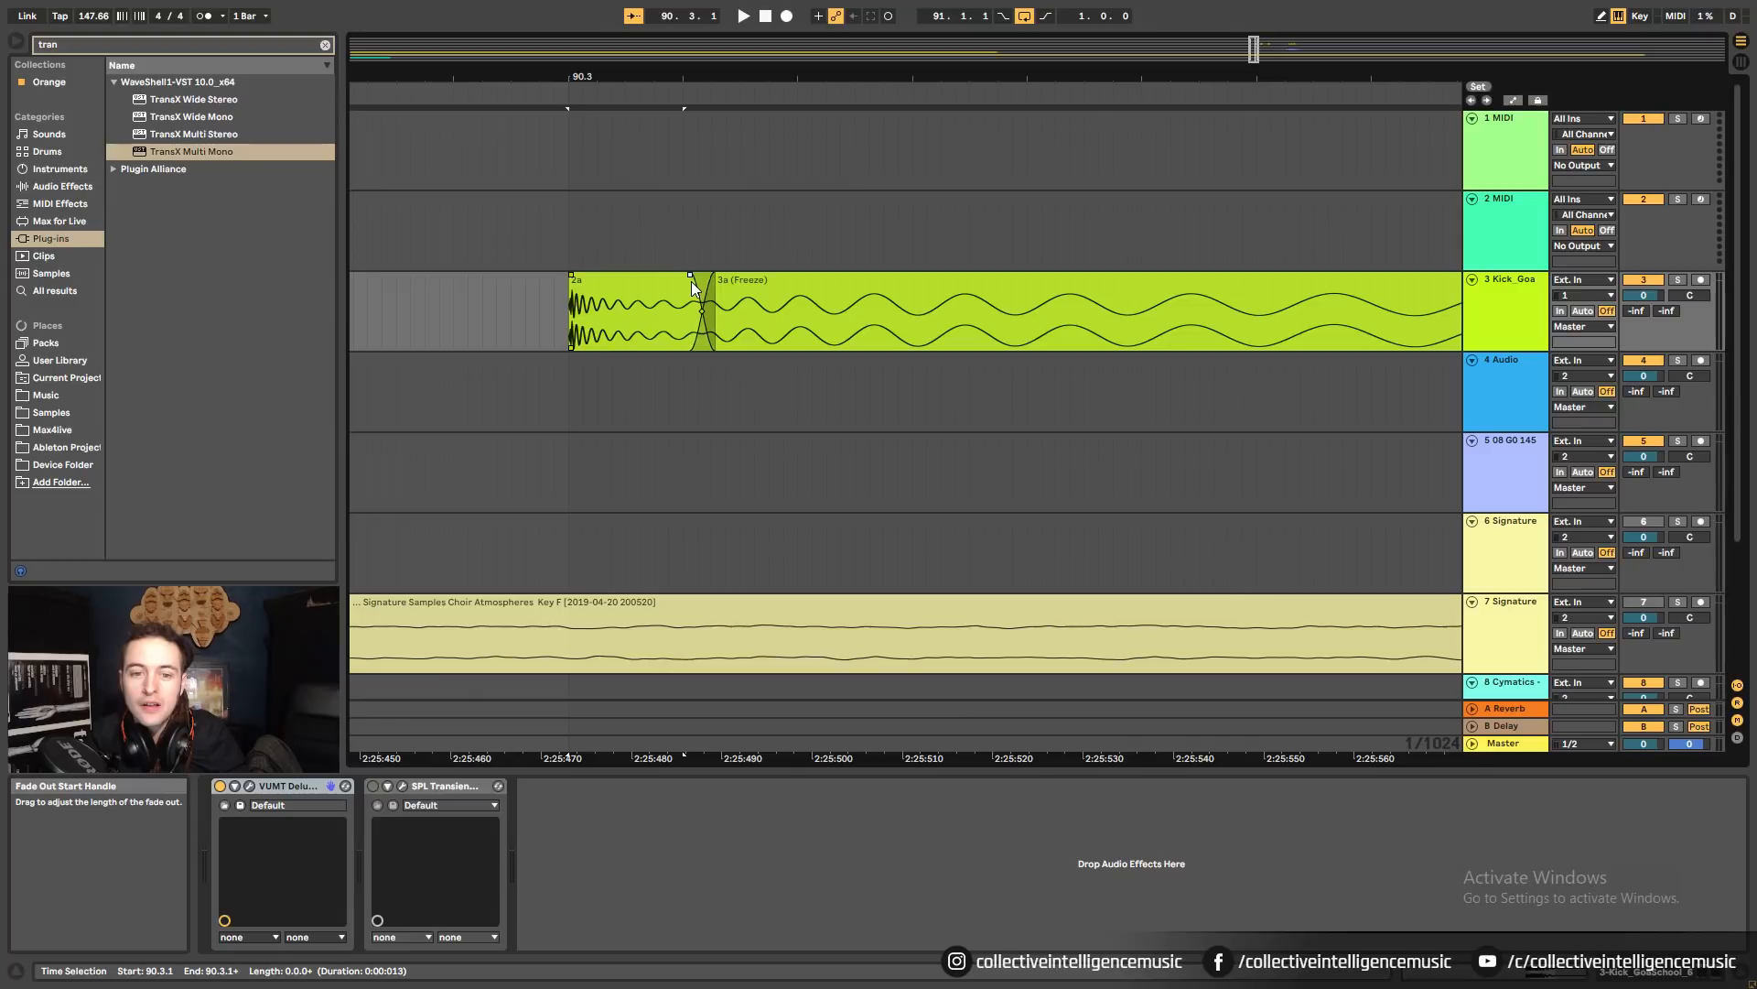
{"action": "mouse_move", "coordinate": [710, 79]}
{"action": "left_mouse_down"}
{"action": "mouse_move", "coordinate": [710, 117]}
{"action": "mouse_move", "coordinate": [709, 80]}
{"action": "left_mouse_up"}
{"action": "left_click", "coordinate": [722, 285]}
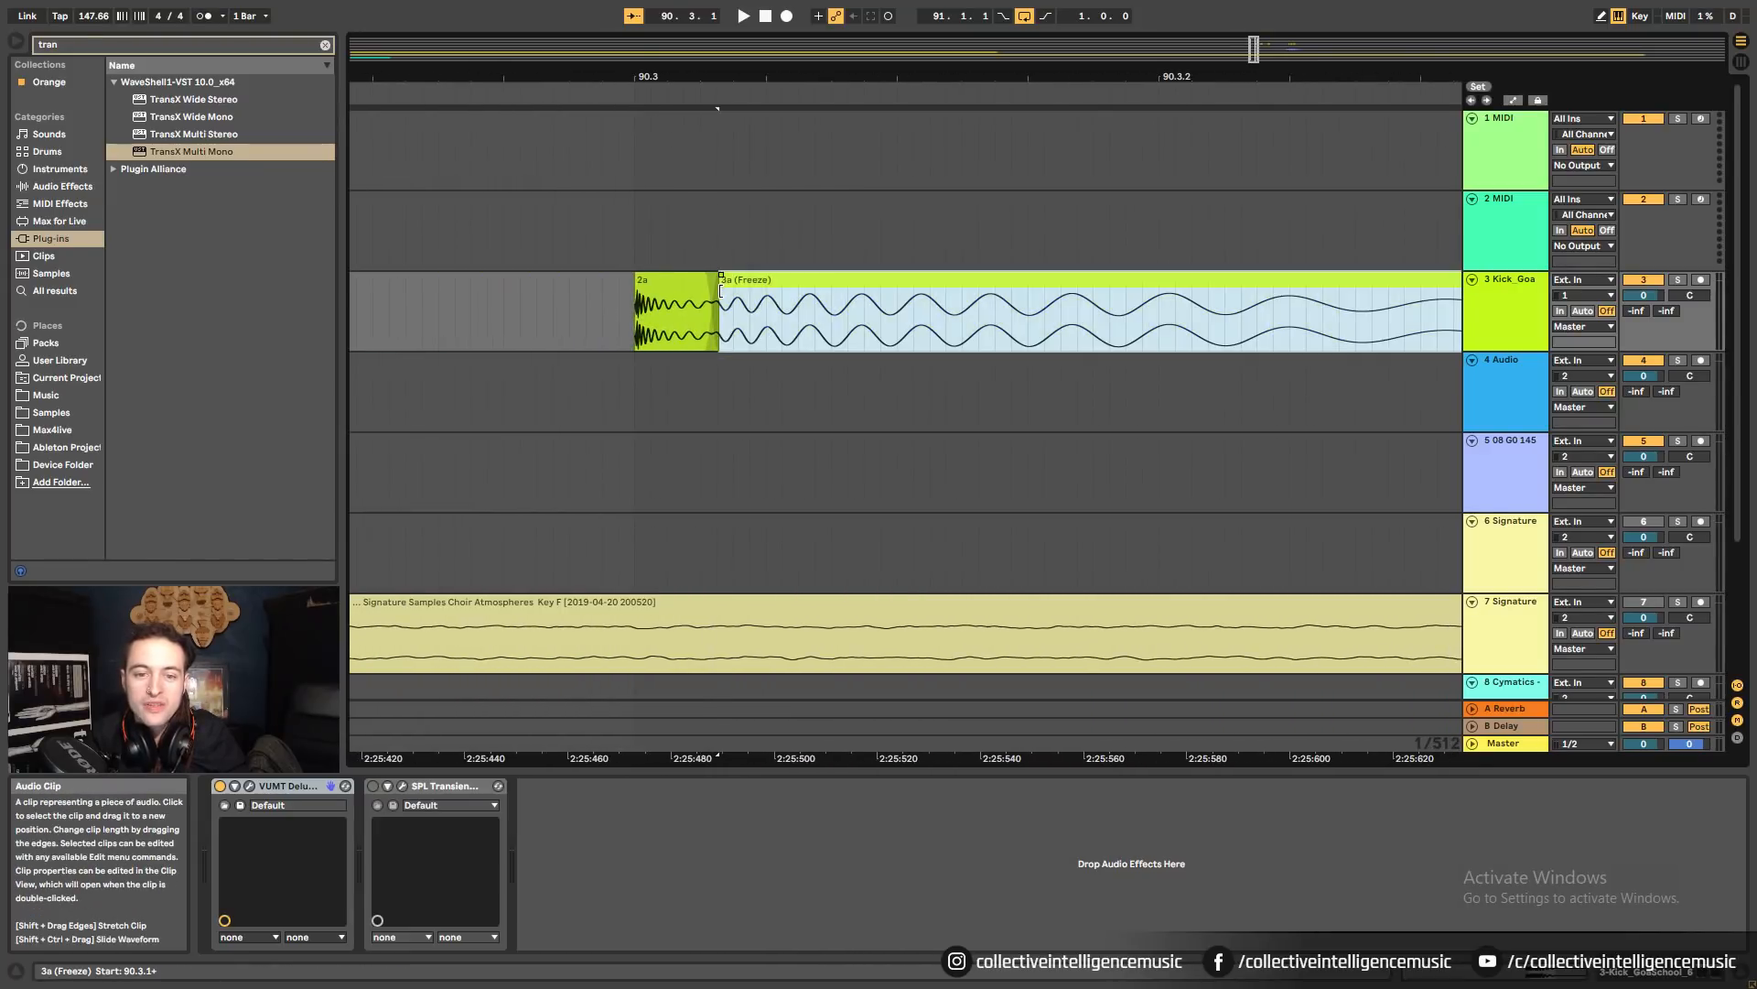
{"action": "left_click", "coordinate": [675, 284]}
{"action": "left_click_drag", "start_coordinate": [683, 78], "coordinate": [733, 222]}
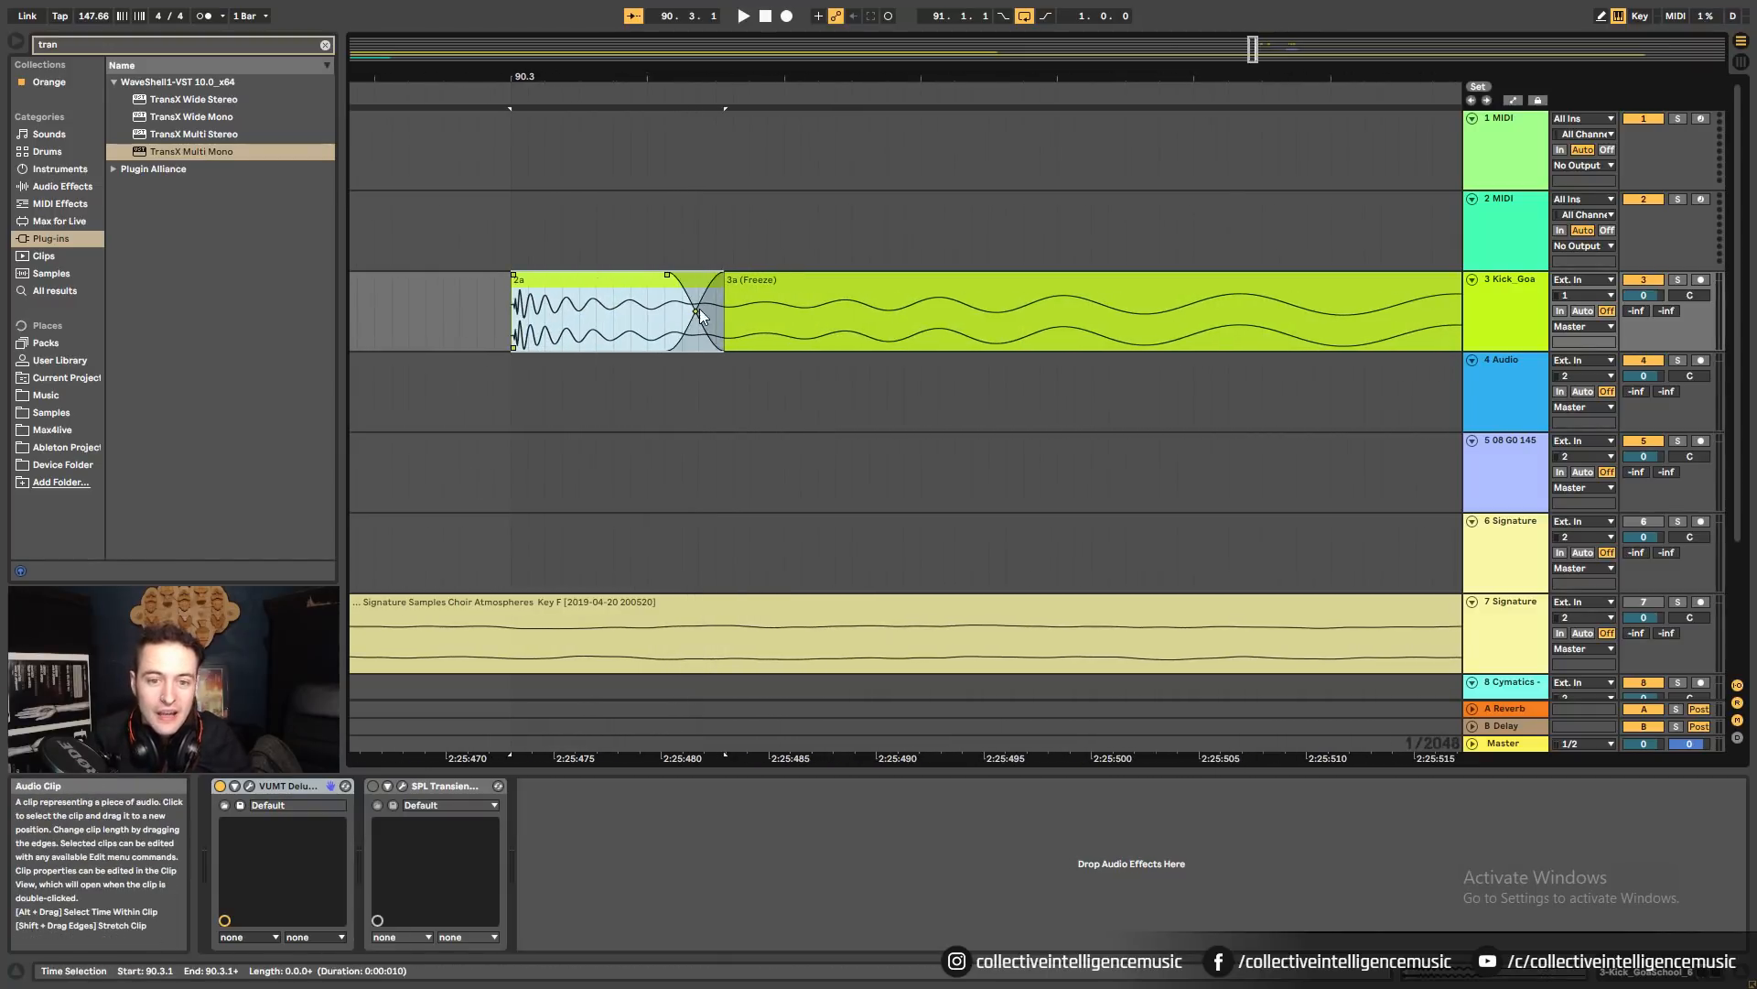
{"action": "mouse_move", "coordinate": [668, 279]}
{"action": "left_mouse_down"}
{"action": "mouse_move", "coordinate": [766, 282]}
{"action": "mouse_move", "coordinate": [664, 273]}
{"action": "mouse_move", "coordinate": [684, 275]}
{"action": "left_mouse_up"}
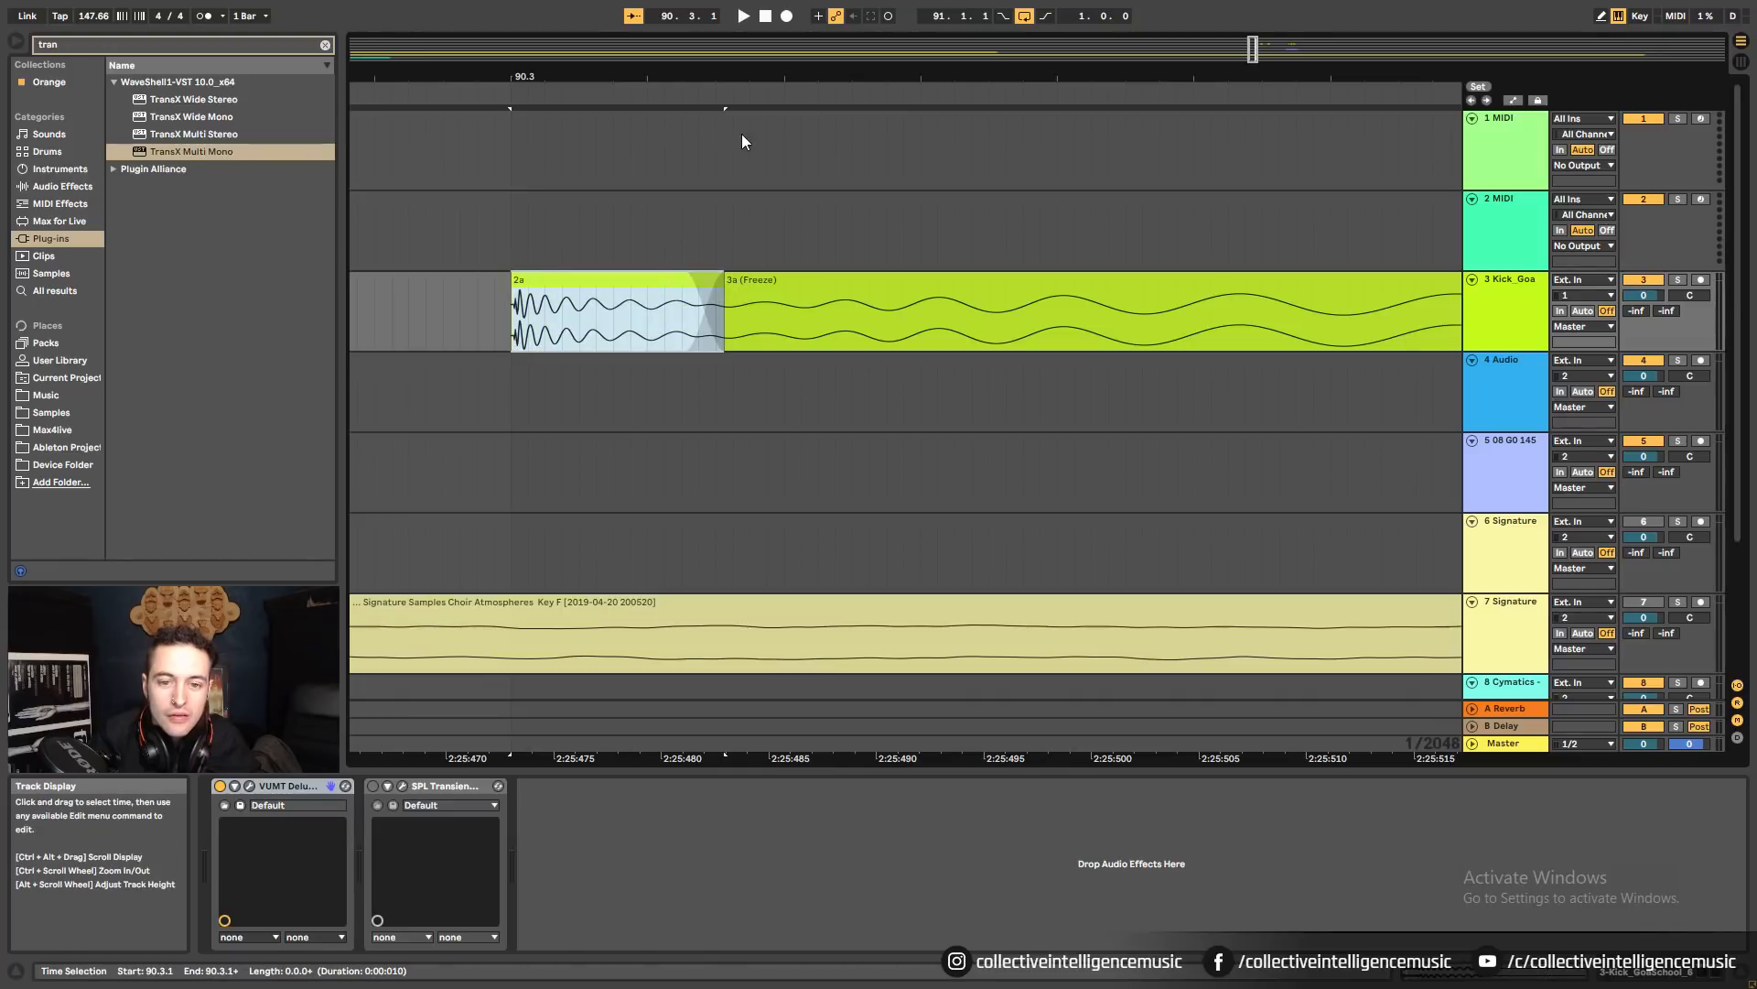
Audition the combined kick with the adjusted join at 90.3.
{"action": "left_click_drag", "start_coordinate": [709, 77], "coordinate": [504, 18]}
{"action": "key", "text": "space"}
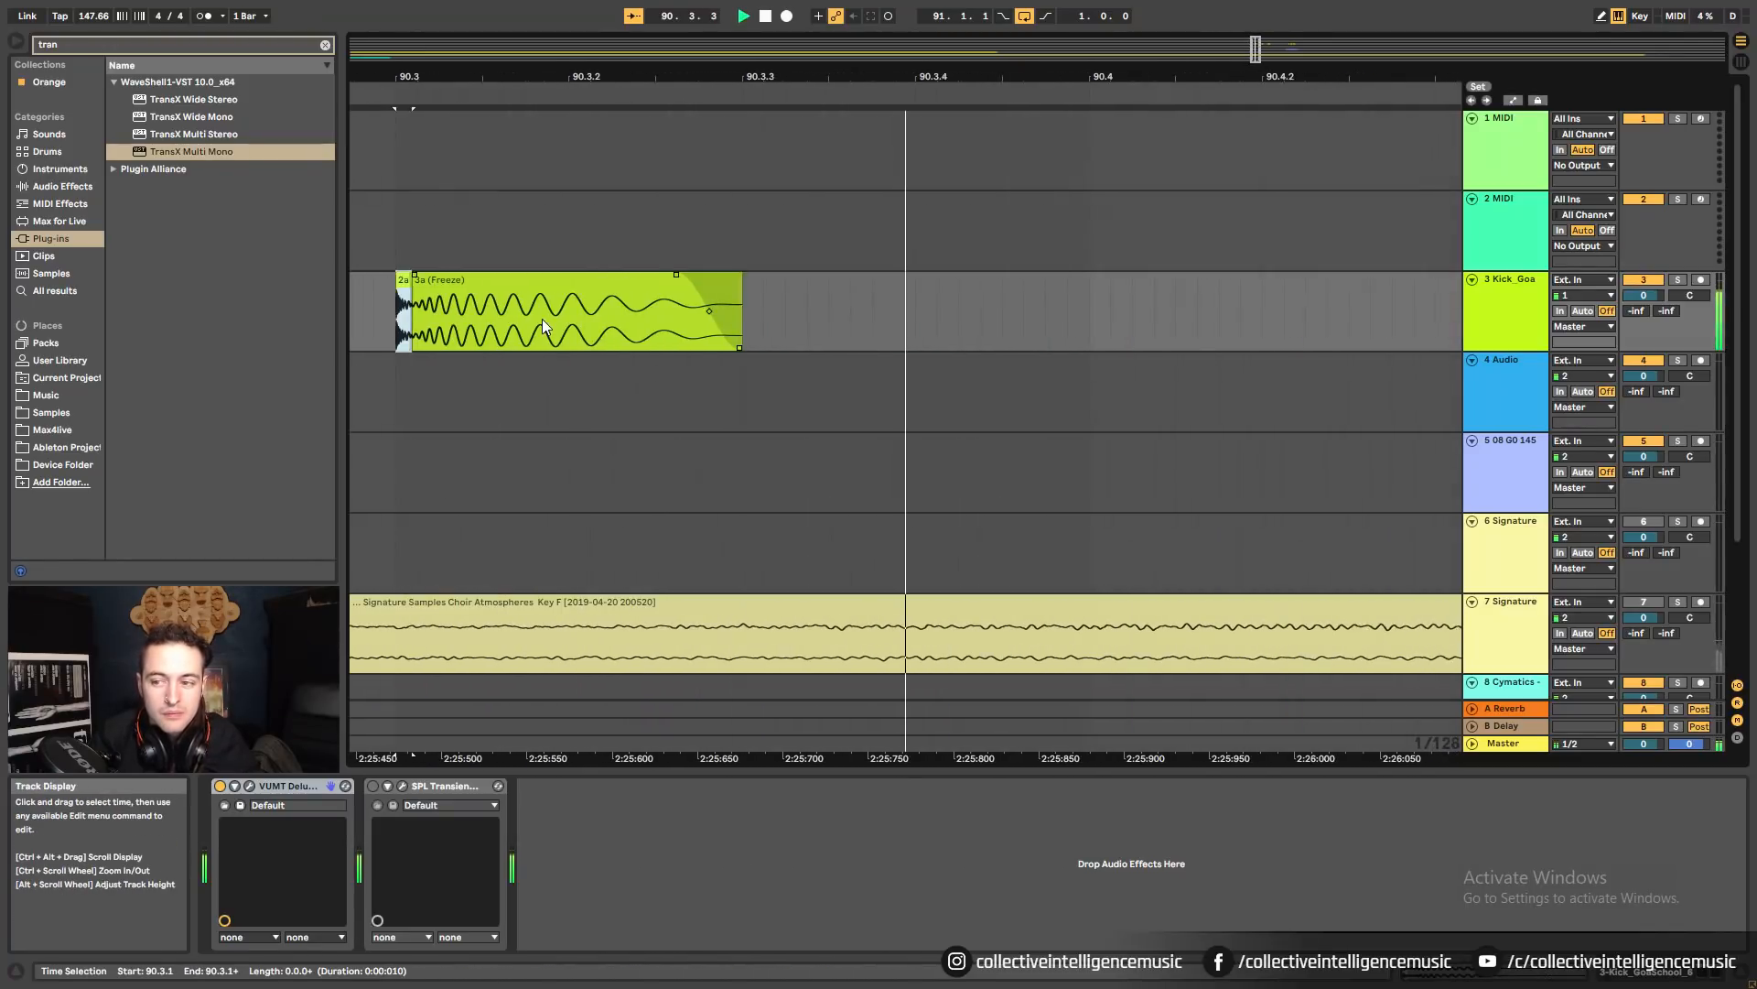
{"action": "left_click_drag", "start_coordinate": [782, 78], "coordinate": [779, 65]}
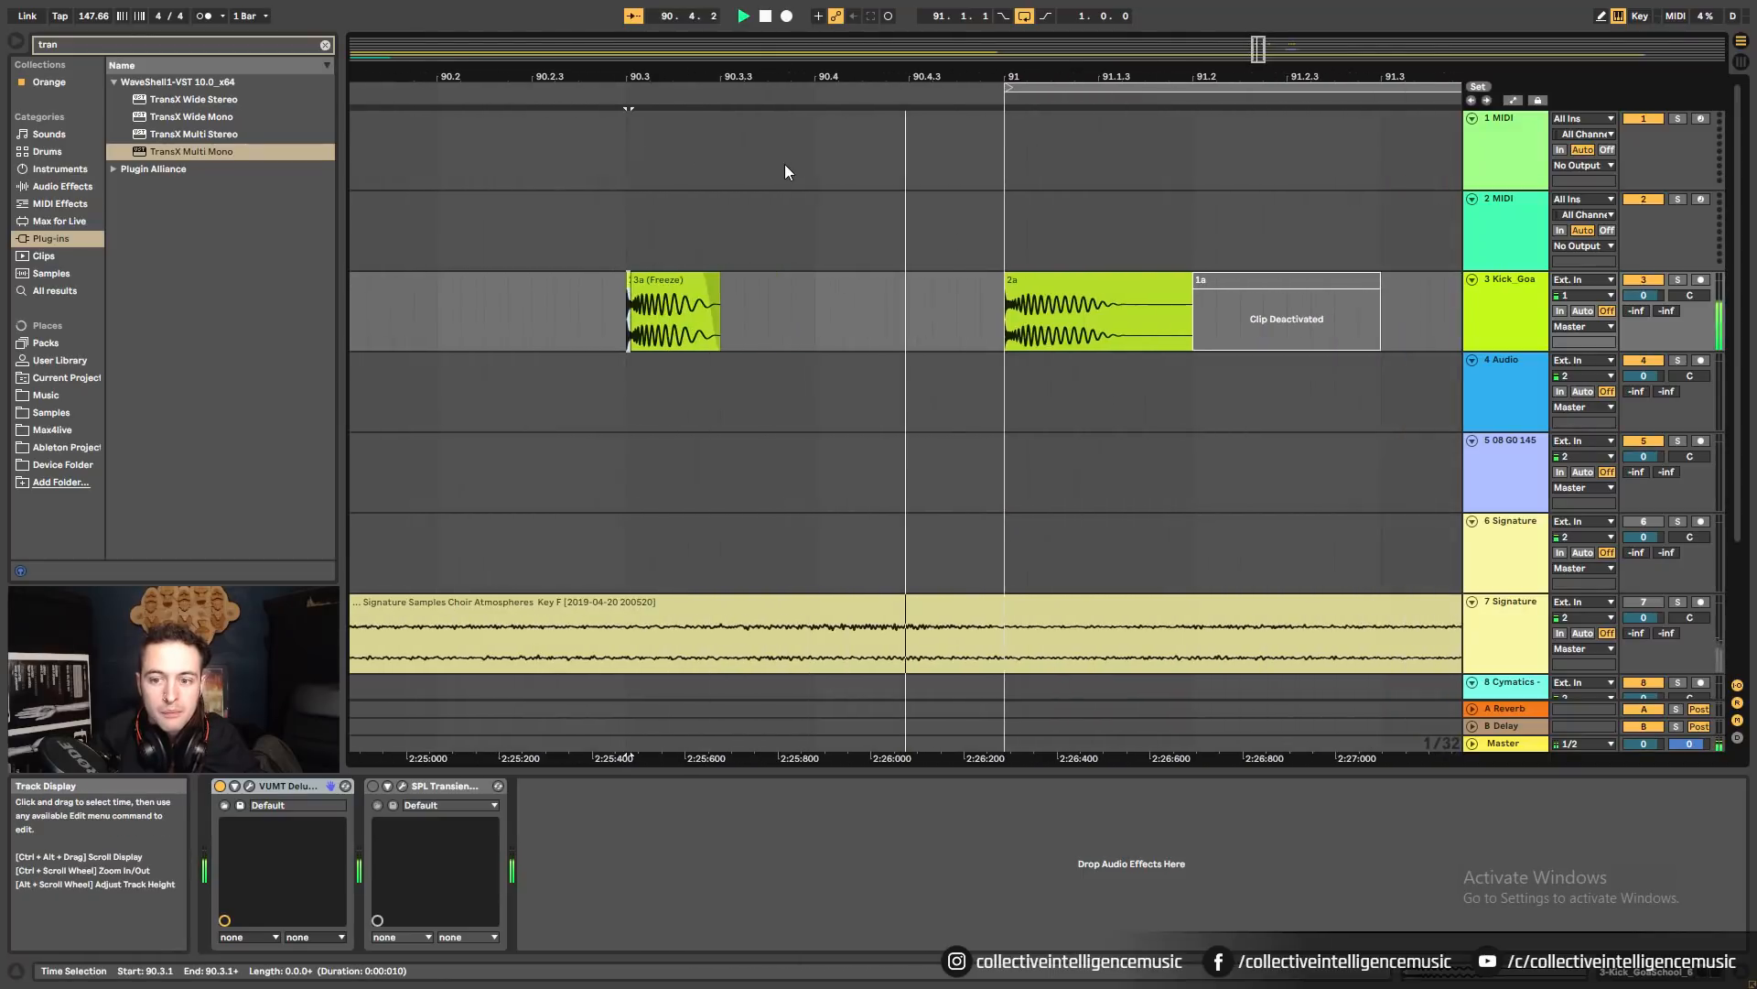
{"action": "key", "text": "space"}
{"action": "key", "text": "space"}
Consolidate the 2a transient and 3a body at 90.3 into a single kick clip.
{"action": "left_click", "coordinate": [746, 280]}
{"action": "left_click", "coordinate": [732, 311]}
{"action": "left_click", "coordinate": [771, 286]}
{"action": "key", "text": "ctrl+j"}
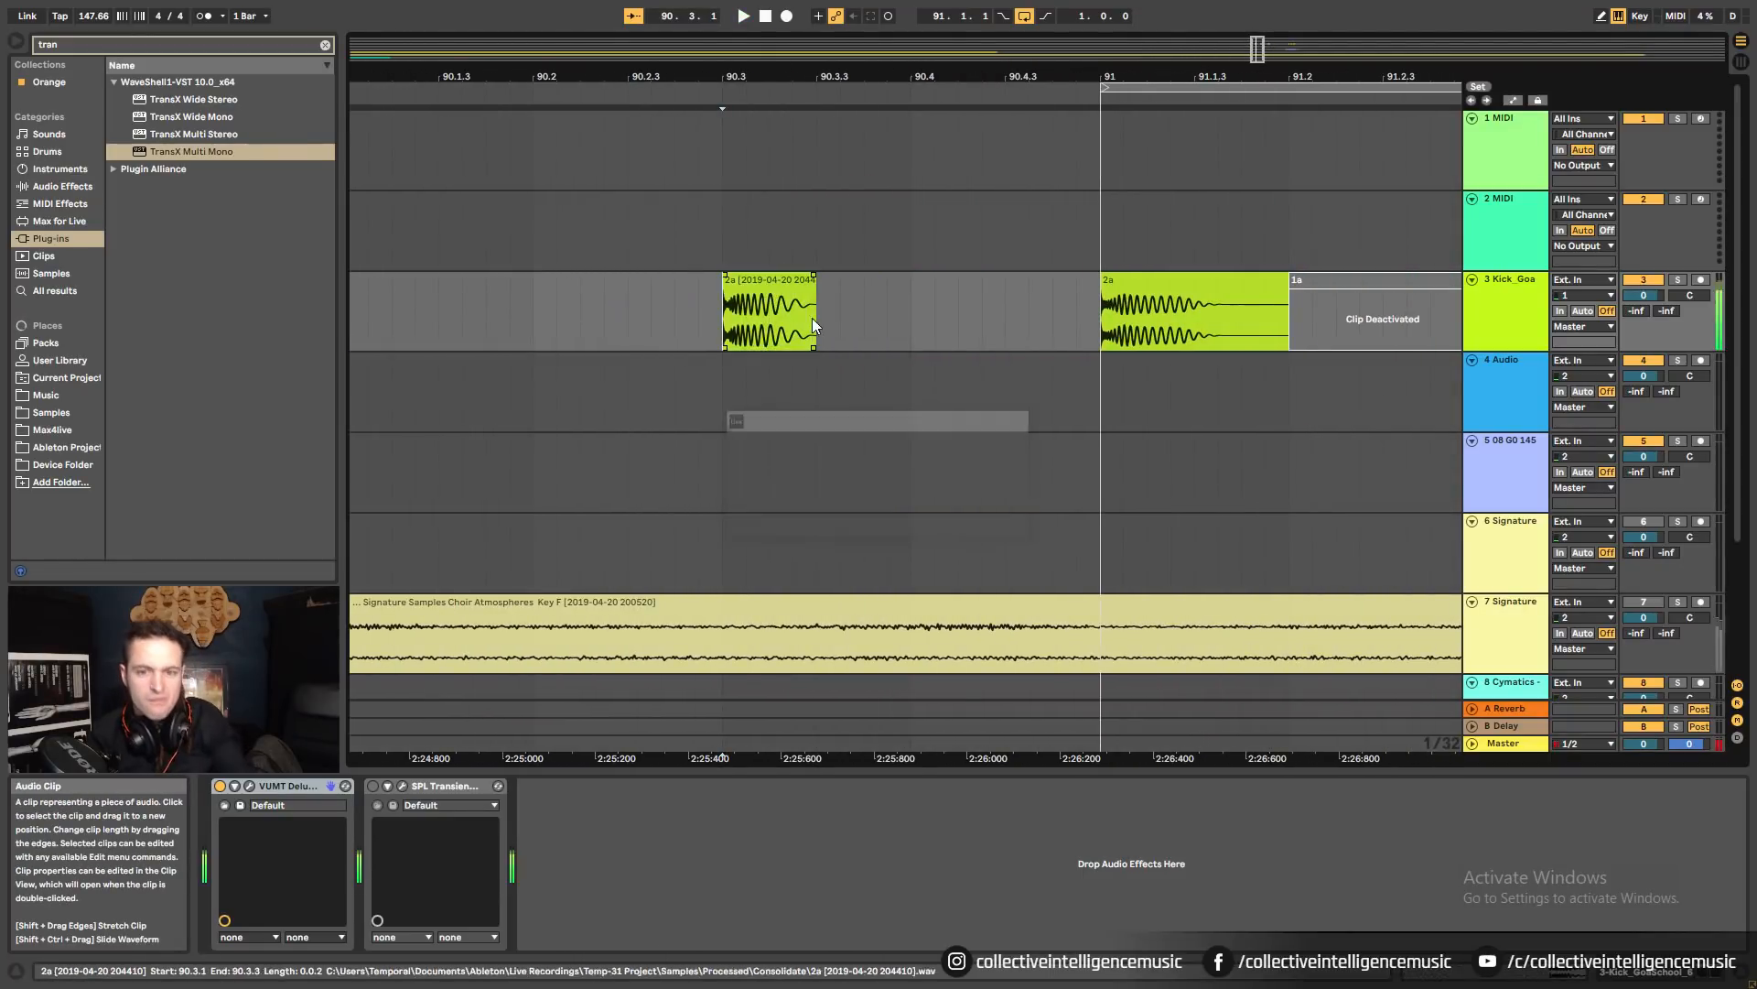
{"action": "left_click_drag", "start_coordinate": [730, 77], "coordinate": [683, 105]}
{"action": "left_click", "coordinate": [732, 263]}
Move the consolidated hybrid kick from 90.3 to 91.3, between the 1a and 2 clips.
{"action": "left_click", "coordinate": [749, 282]}
{"action": "left_click_drag", "start_coordinate": [784, 78], "coordinate": [638, 31]}
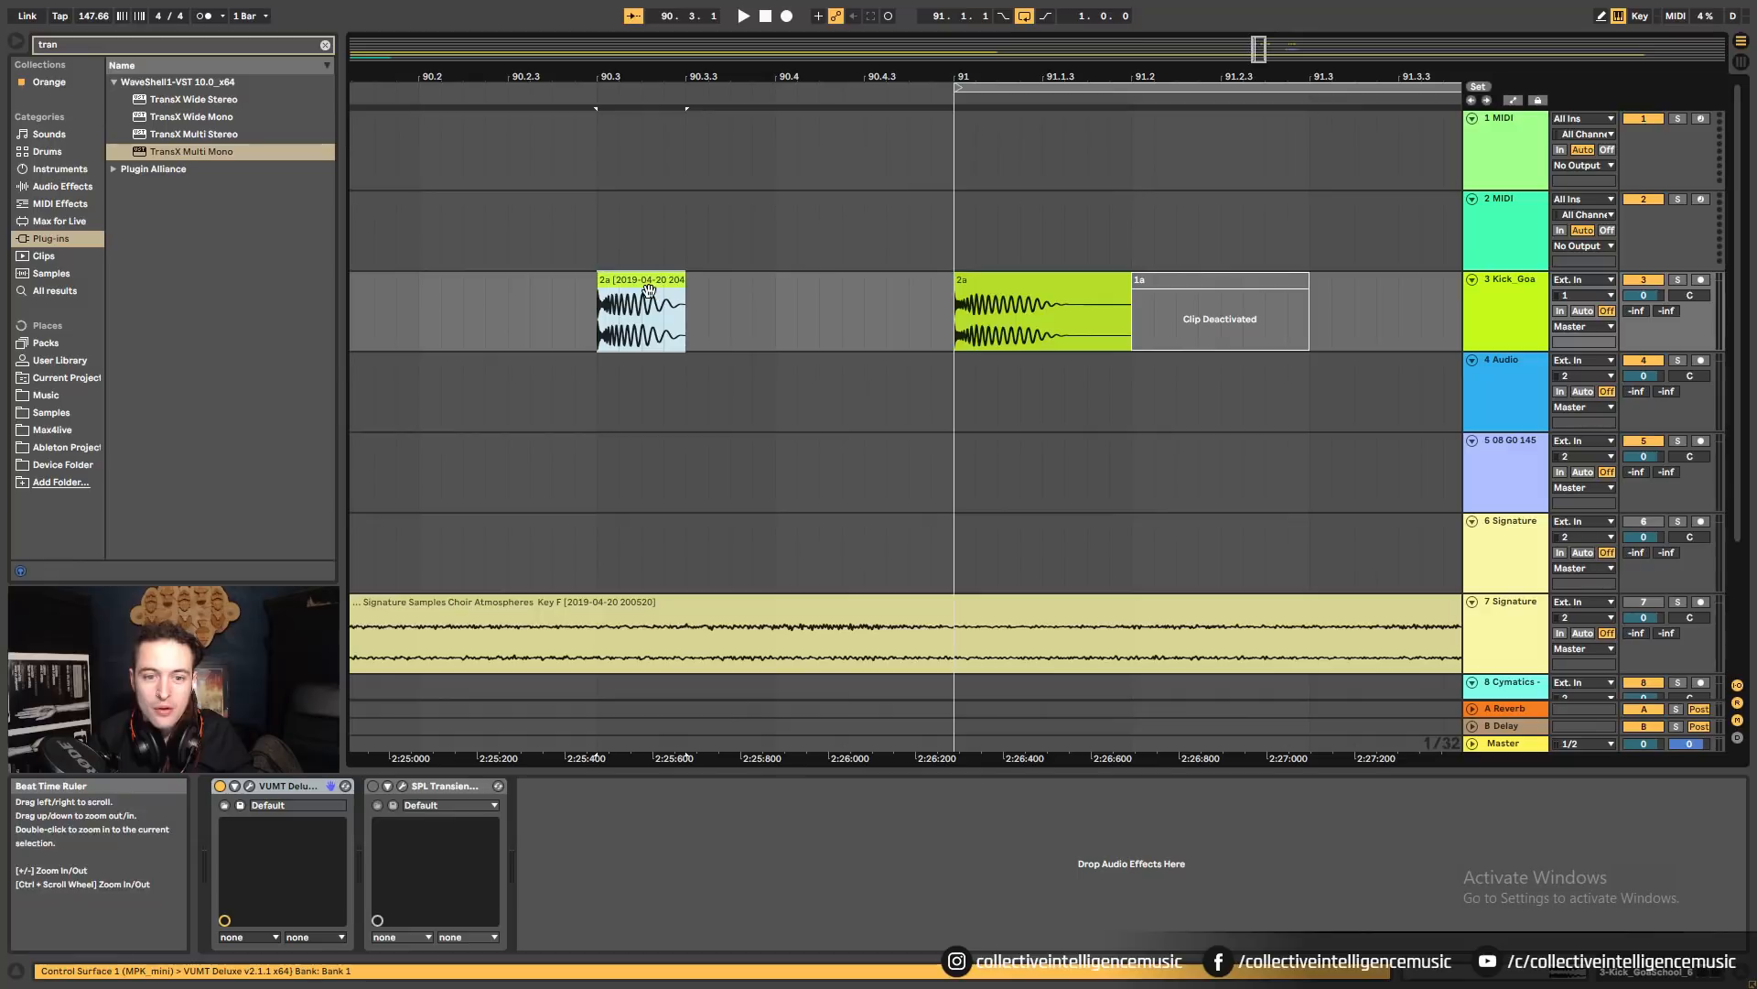
{"action": "left_click_drag", "start_coordinate": [749, 79], "coordinate": [603, 42]}
{"action": "left_click_drag", "start_coordinate": [520, 310], "coordinate": [890, 311]}
Reactivate the deactivated 1a clip at 91.2 on the kick track.
{"action": "left_click", "coordinate": [806, 311]}
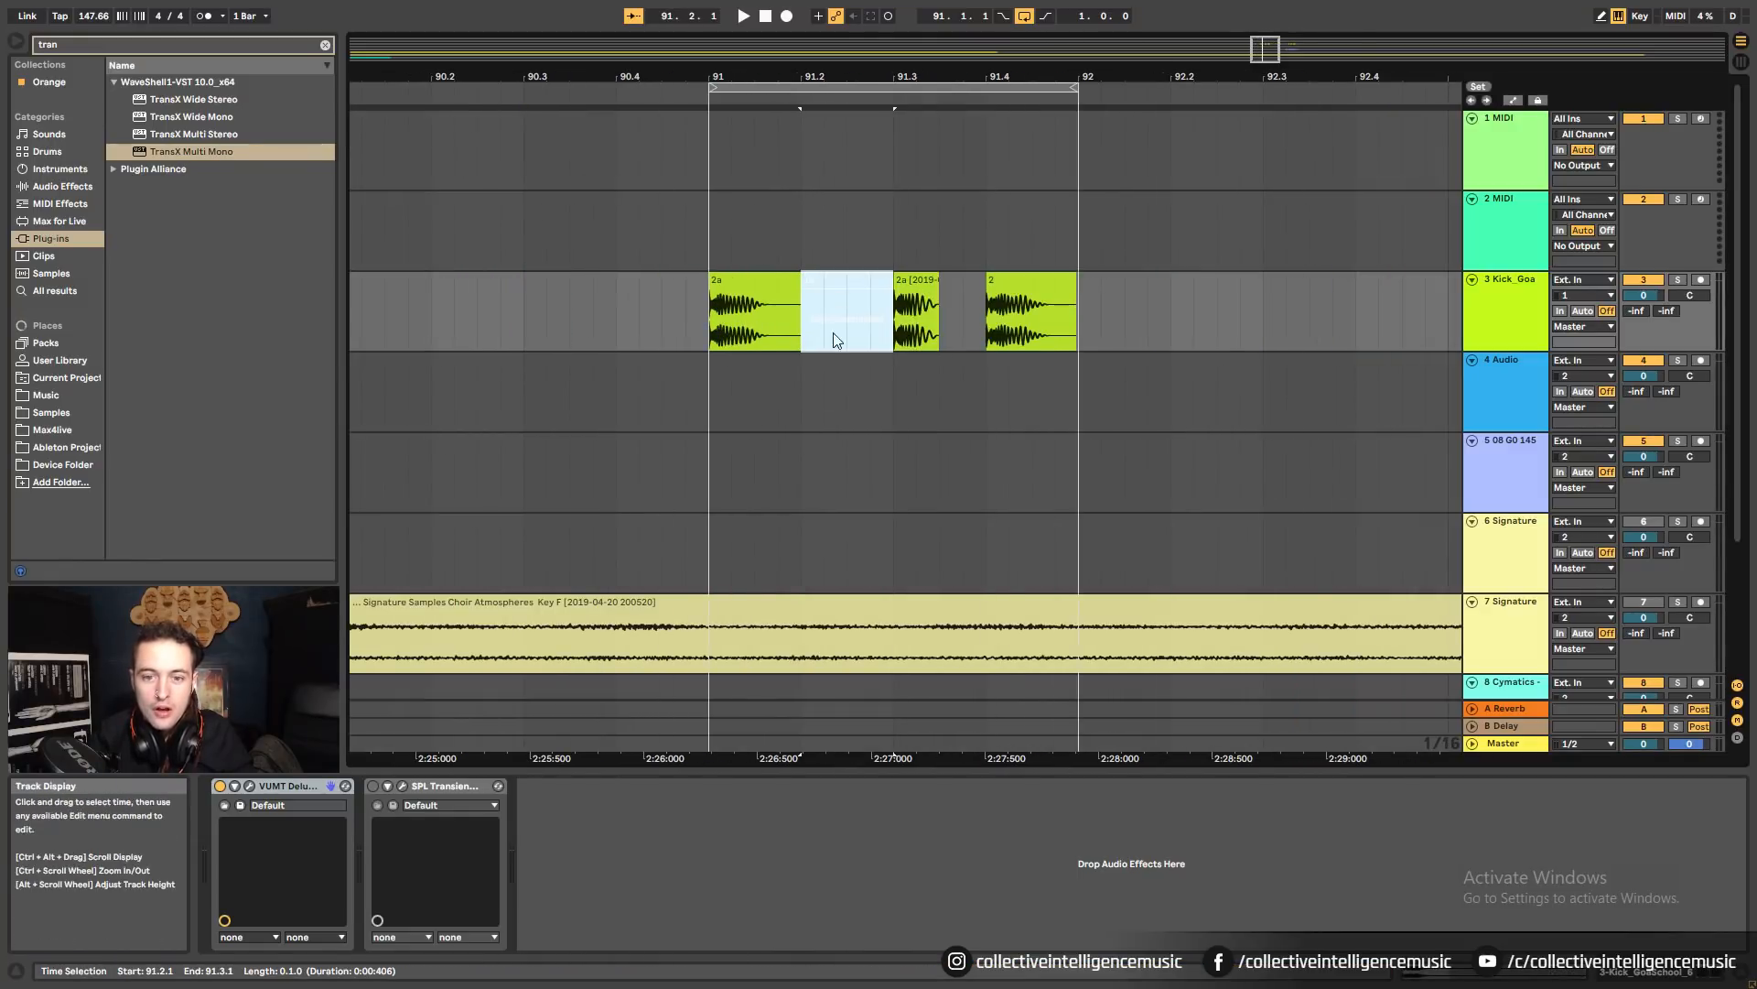
{"action": "left_click", "coordinate": [840, 421]}
{"action": "left_click", "coordinate": [836, 303]}
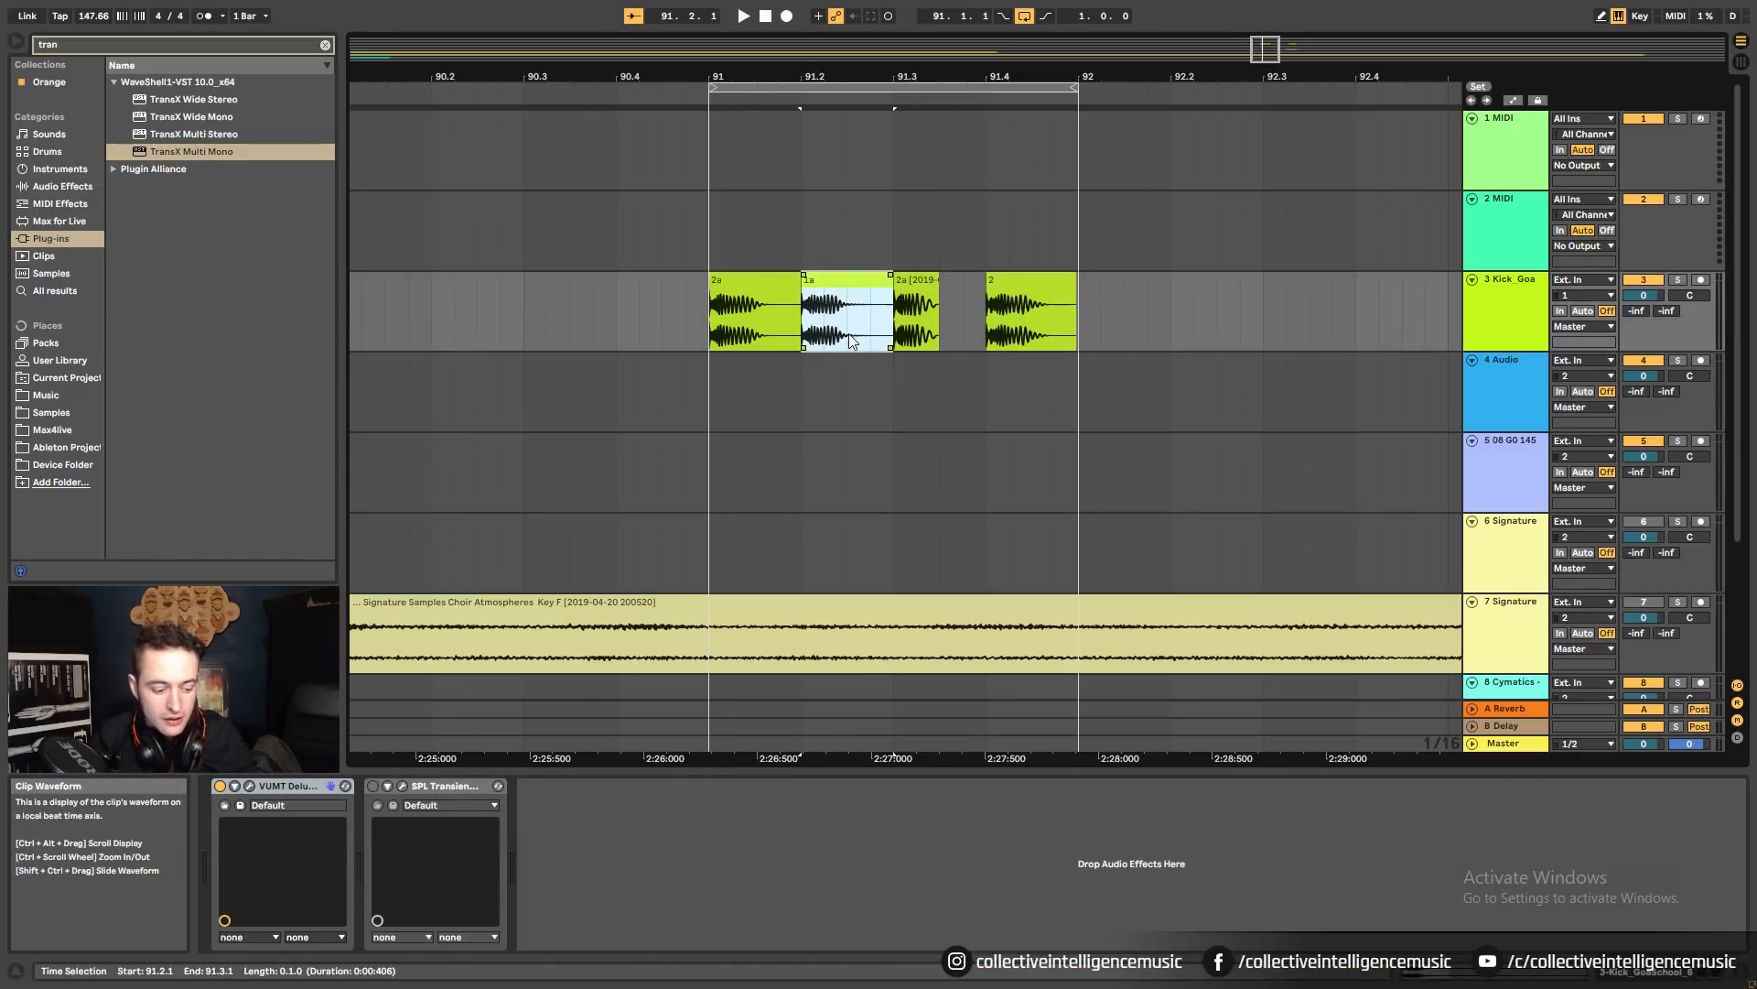
Switch to OBS to check the live stream, and return to the Ableton Live arrangement.
{"action": "key", "text": "alt+Tab"}
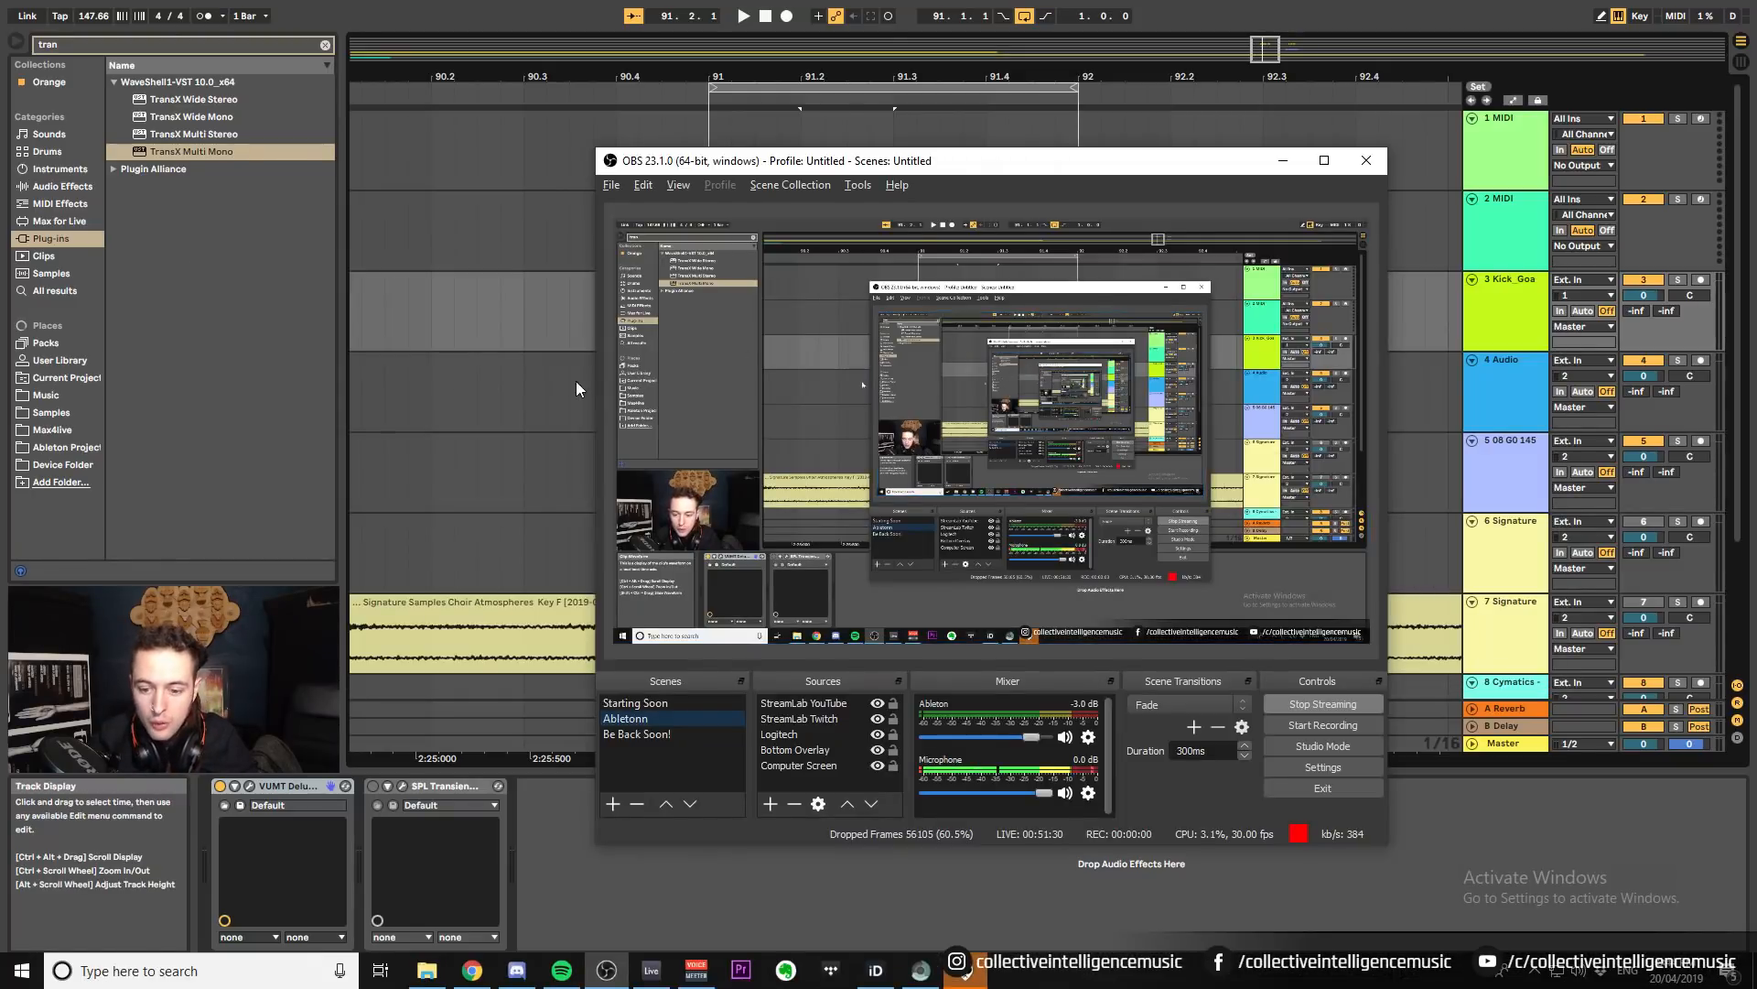
{"action": "left_click", "coordinate": [574, 381]}
Select the 2a and 1a kicks in turn, and examine the transient waveform of the consolidated kick at 91.3.
{"action": "left_click", "coordinate": [767, 309]}
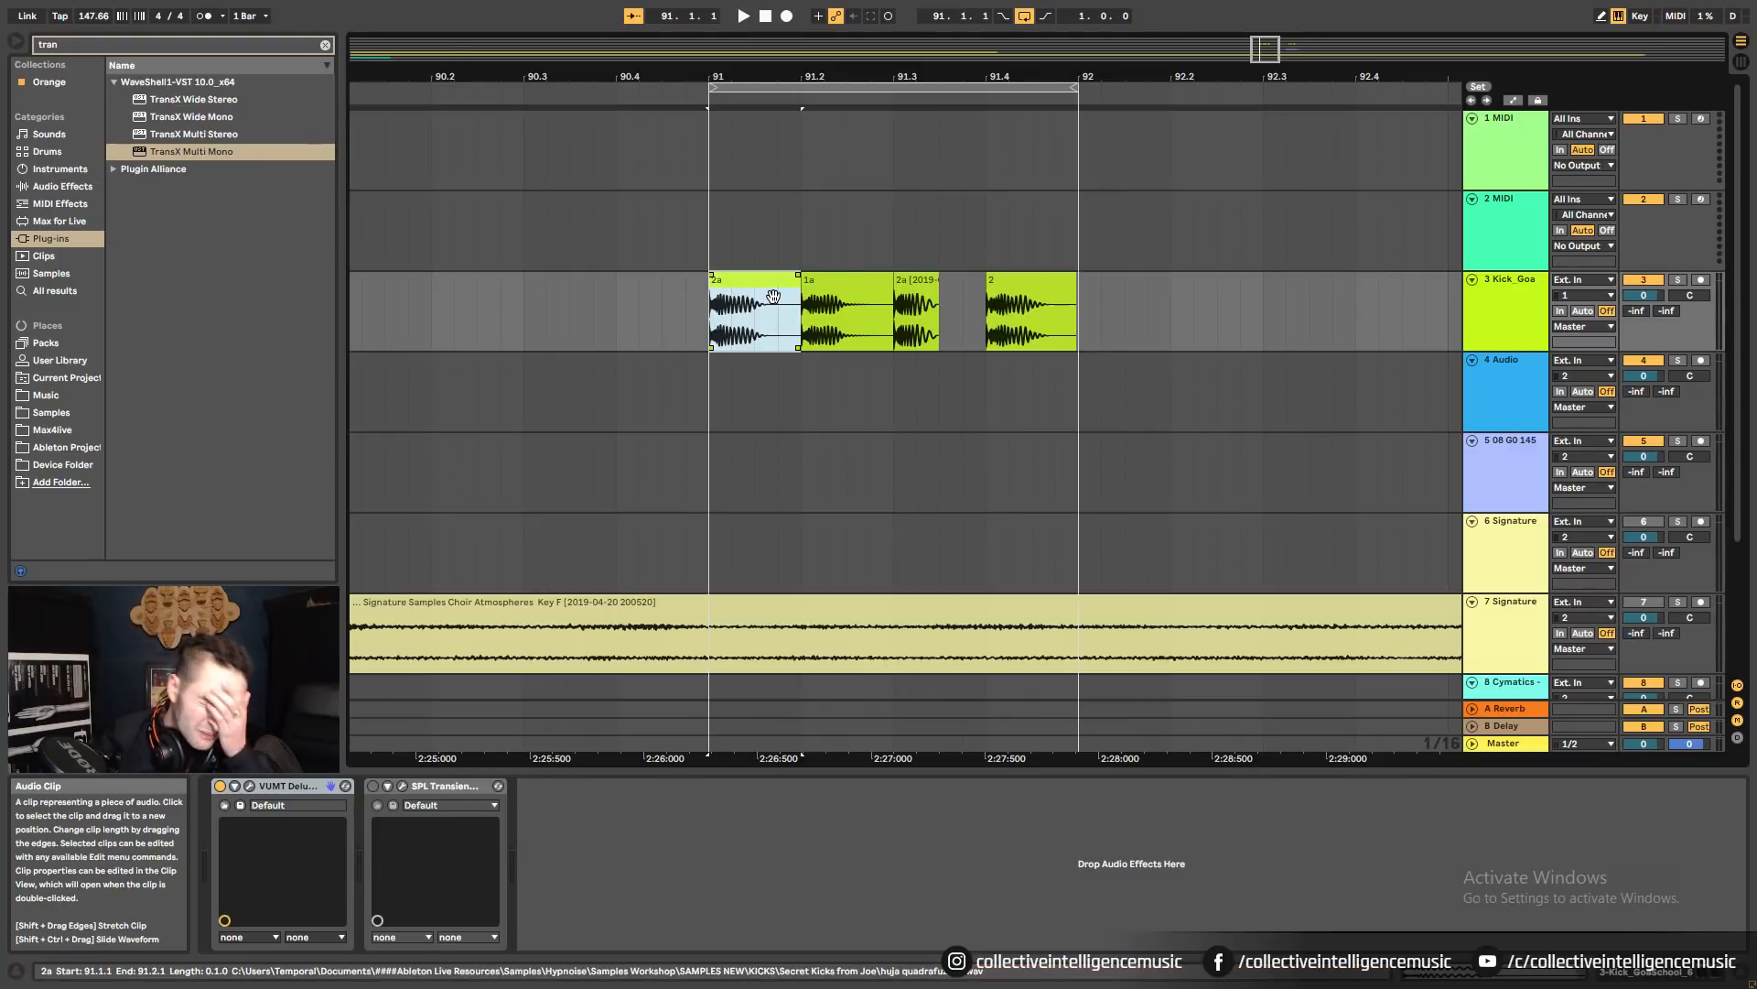
{"action": "left_click", "coordinate": [866, 299]}
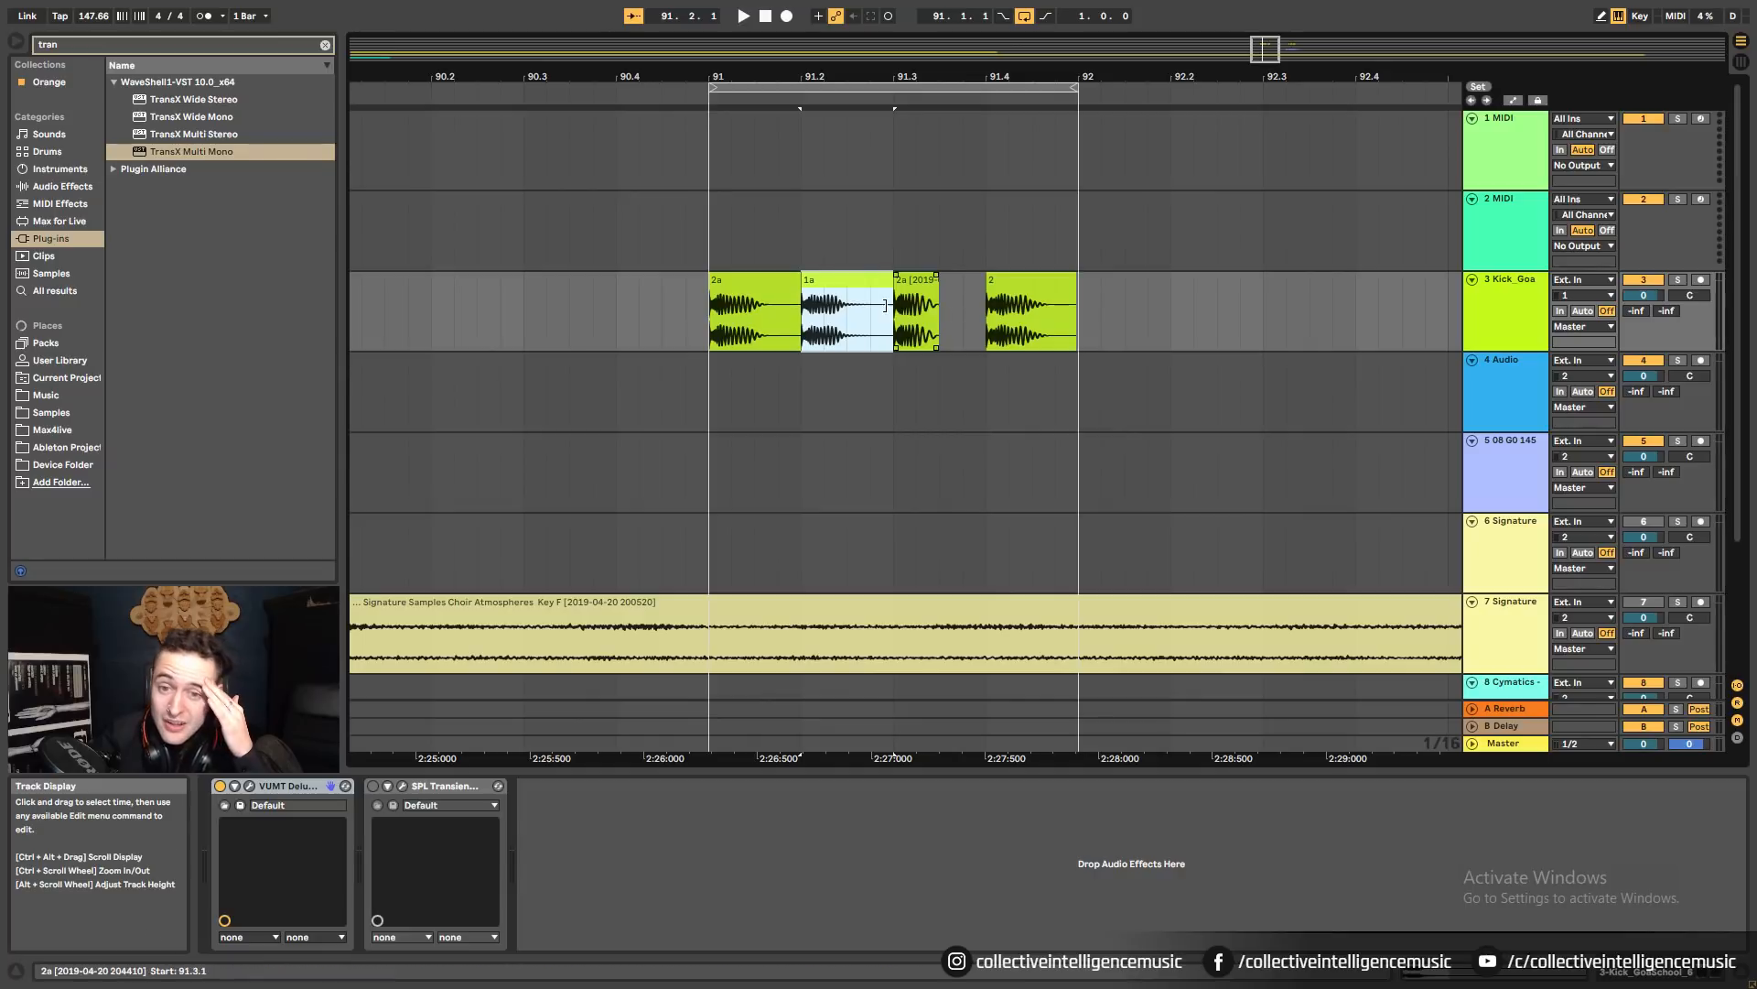
{"action": "left_click", "coordinate": [924, 316]}
{"action": "left_click_drag", "start_coordinate": [902, 77], "coordinate": [902, 278]}
{"action": "left_click_drag", "start_coordinate": [776, 79], "coordinate": [776, 183]}
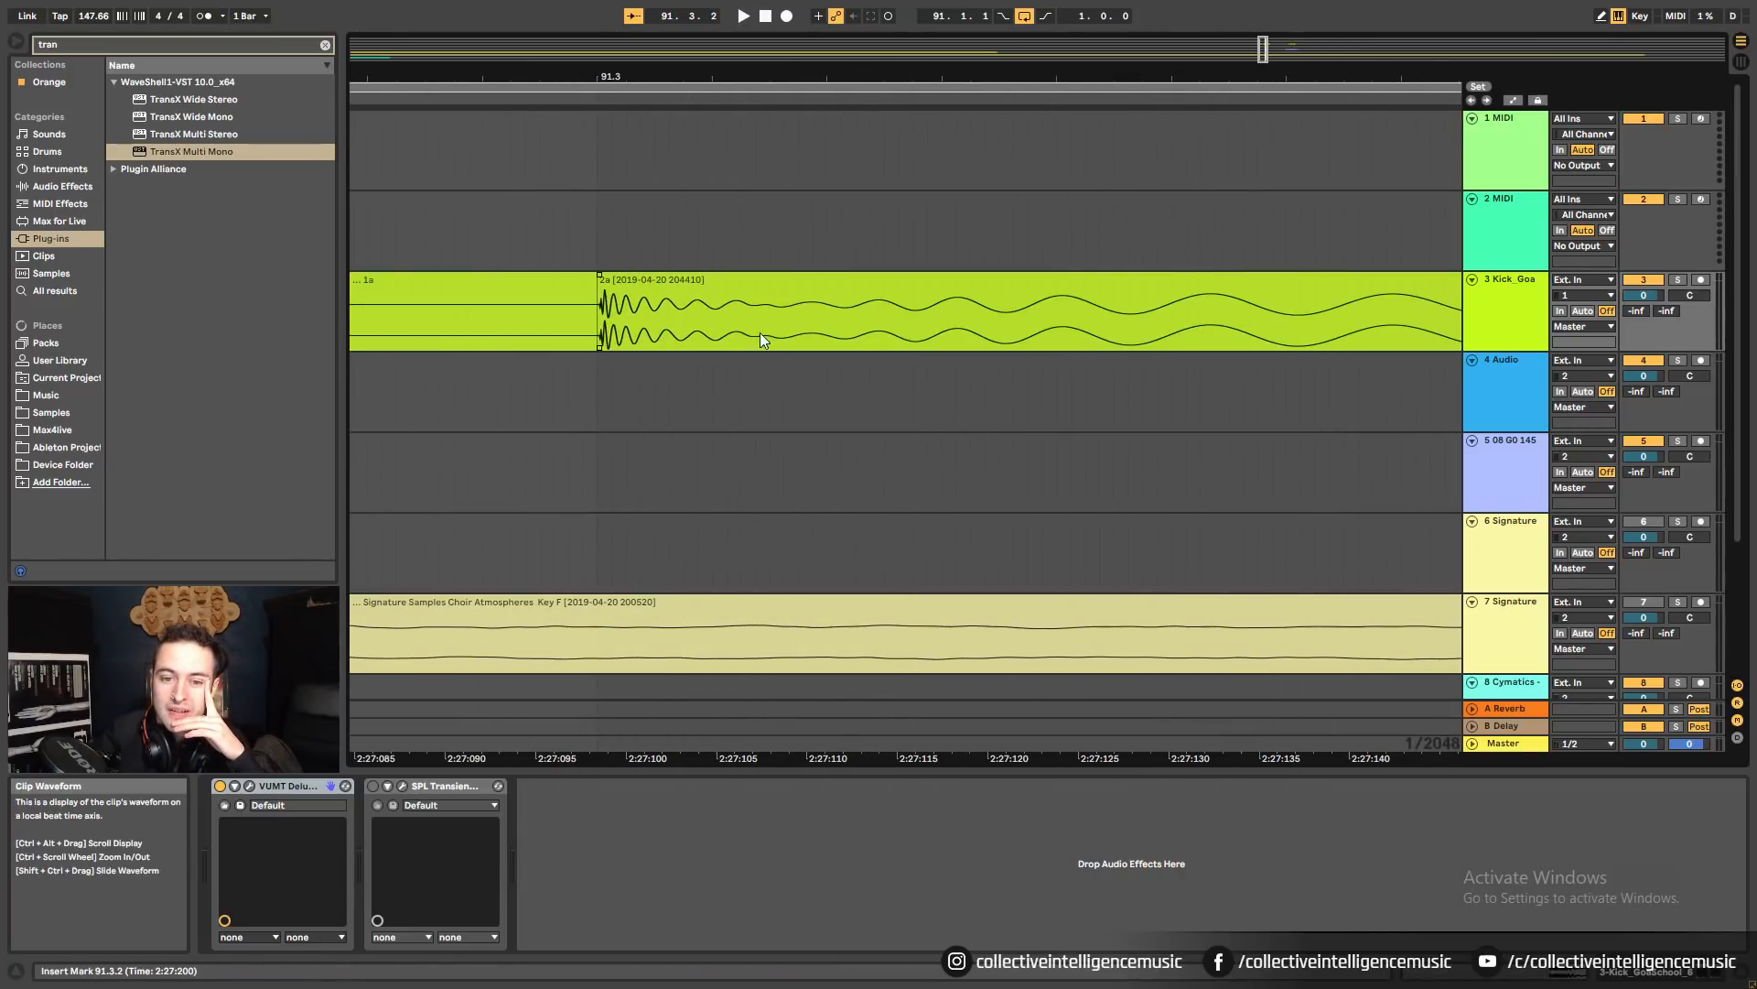
Rename the consolidated hybrid kick clip at 91.3 on the kick track as THIS.
{"action": "left_click_drag", "start_coordinate": [792, 79], "coordinate": [780, 4]}
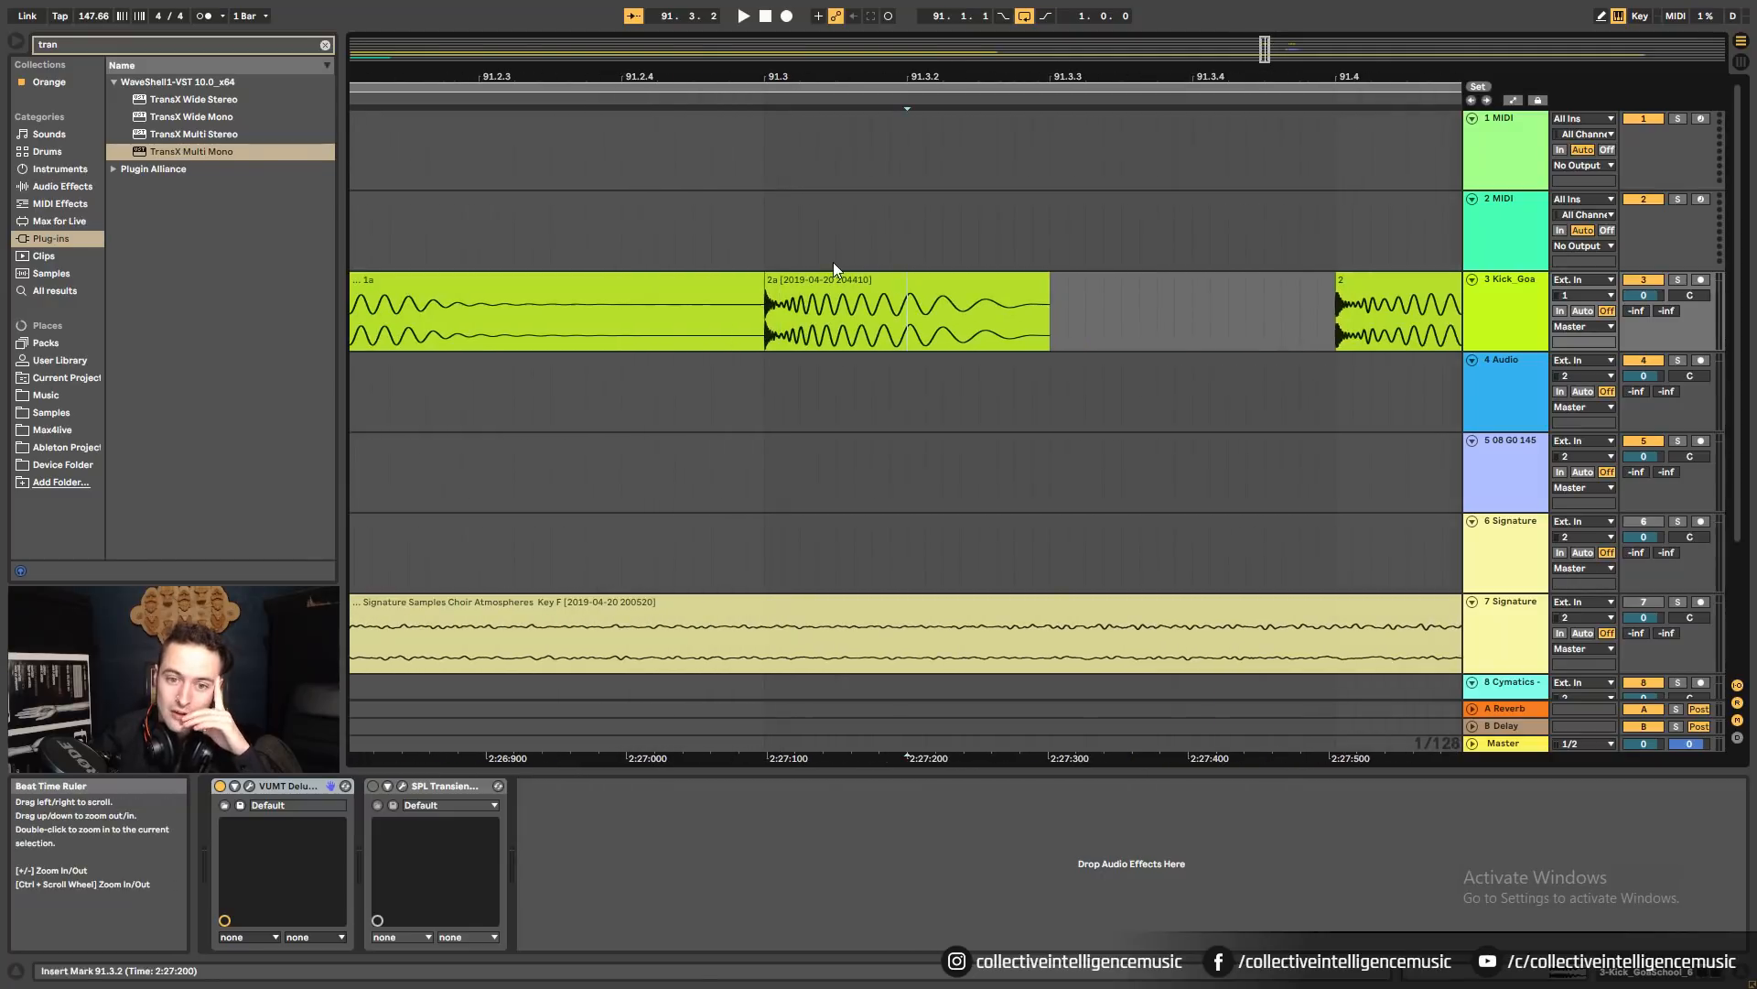
{"action": "left_click_drag", "start_coordinate": [794, 79], "coordinate": [793, 9]}
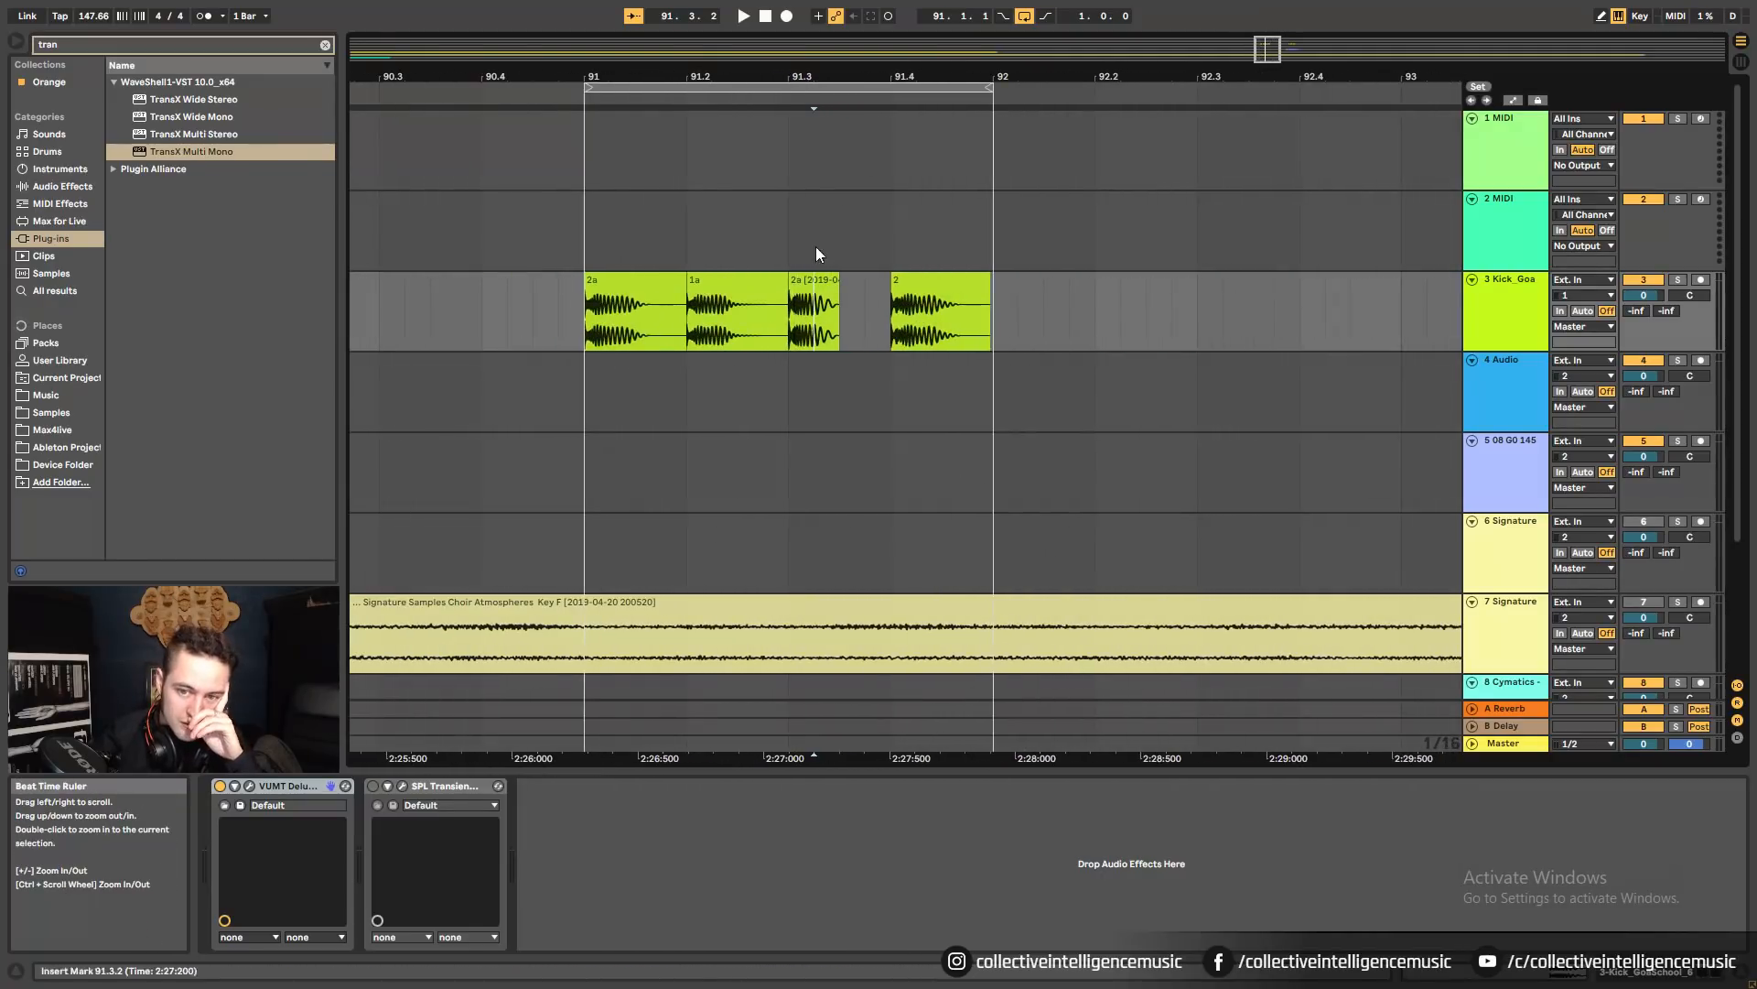
{"action": "left_click", "coordinate": [819, 277]}
{"action": "left_click", "coordinate": [816, 279]}
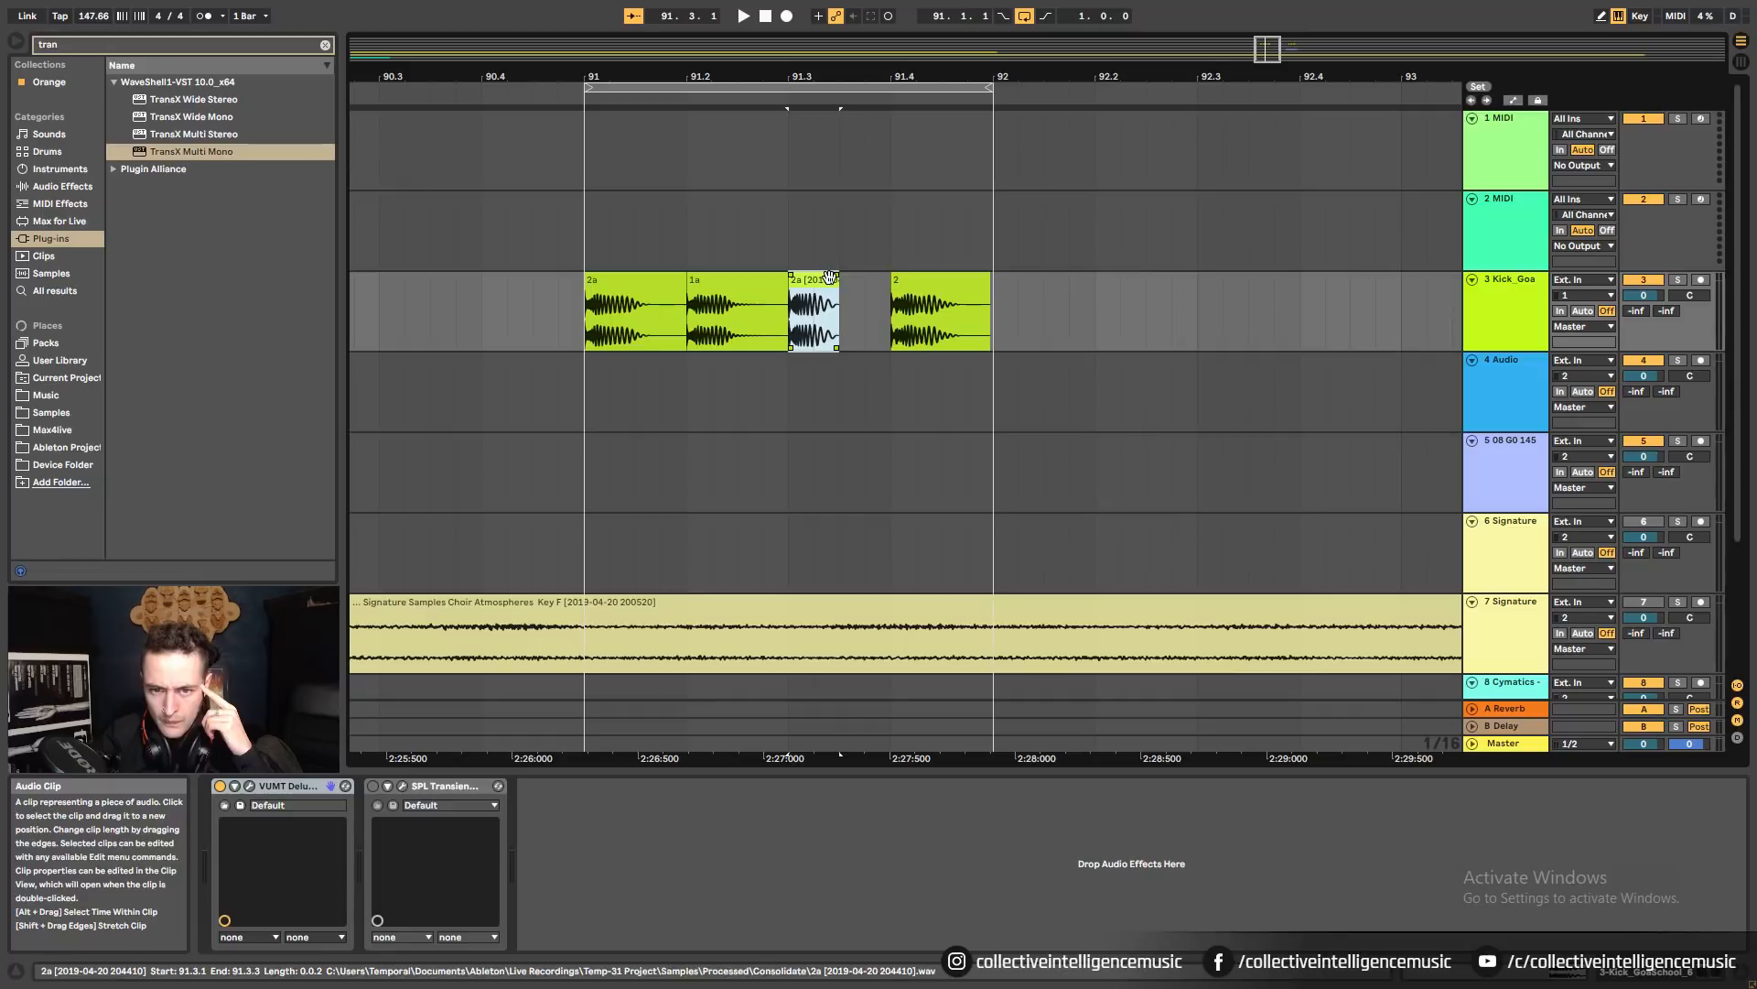
{"action": "key", "text": "ctrl+r"}
{"action": "type", "text": "THIS"}
{"action": "key", "text": "Return"}
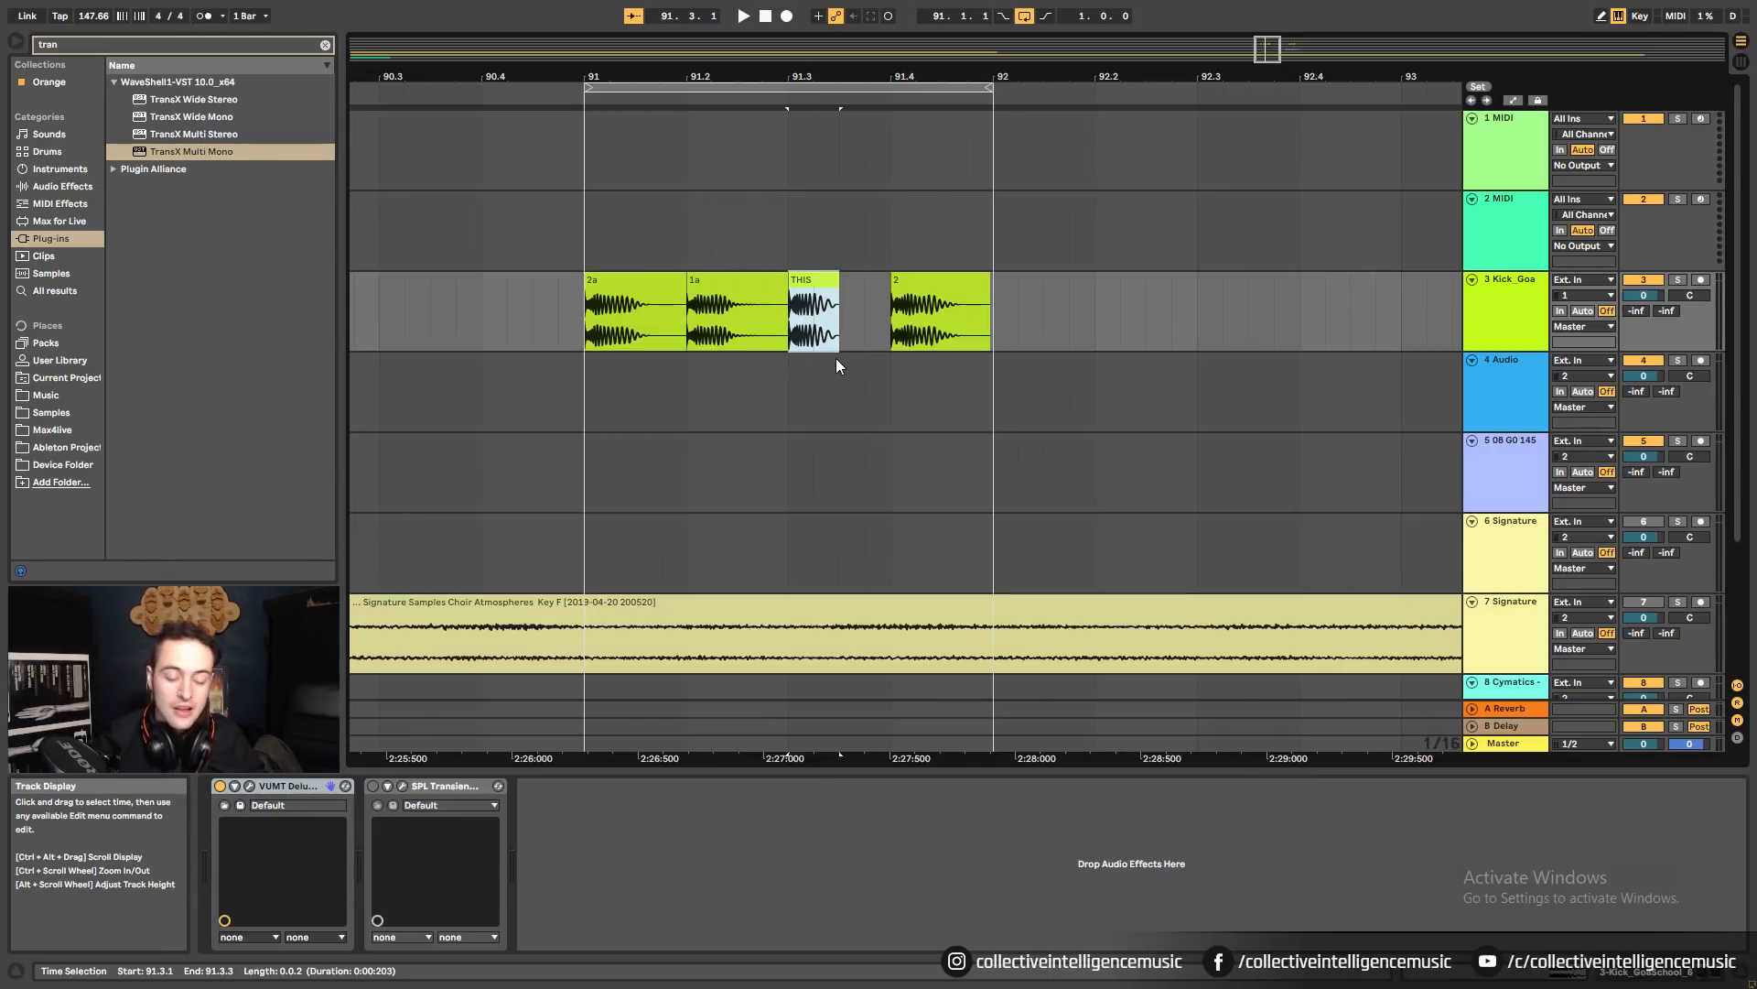
Deactivate VUMT Deluxe on the kick track, and check the Sonarworks Reference 4 calibration on the master.
{"action": "left_click", "coordinate": [219, 786]}
{"action": "left_click", "coordinate": [639, 313]}
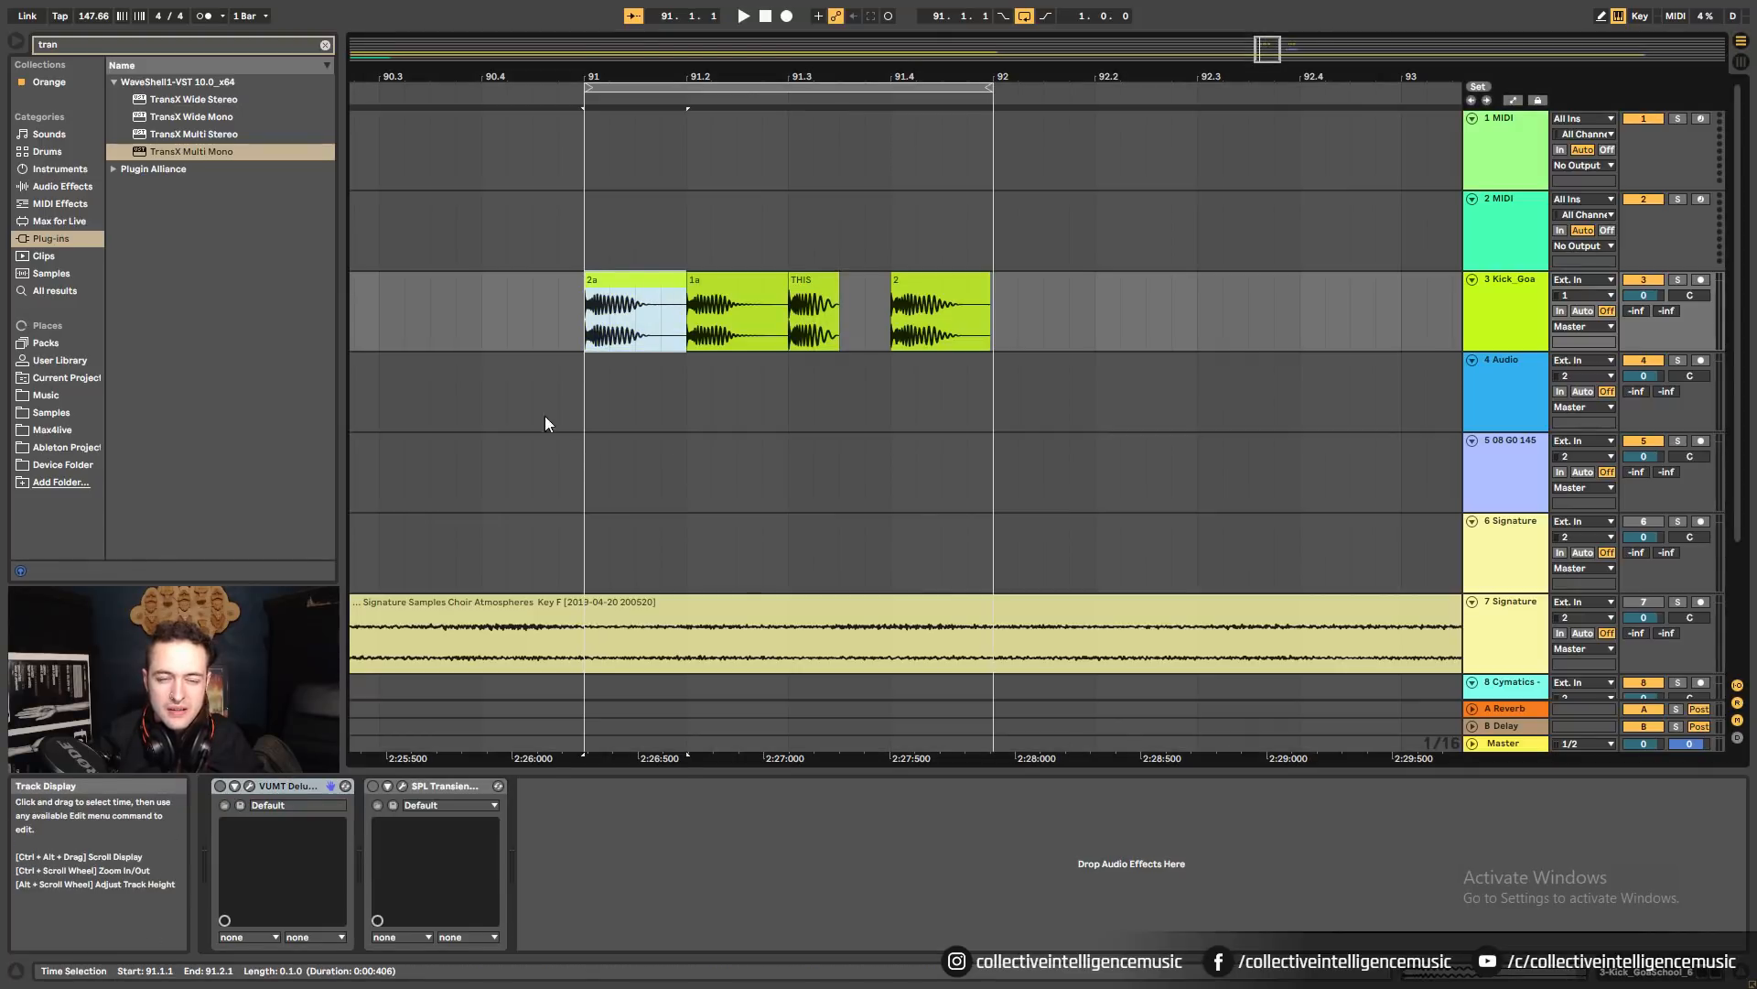
{"action": "left_click", "coordinate": [1504, 743]}
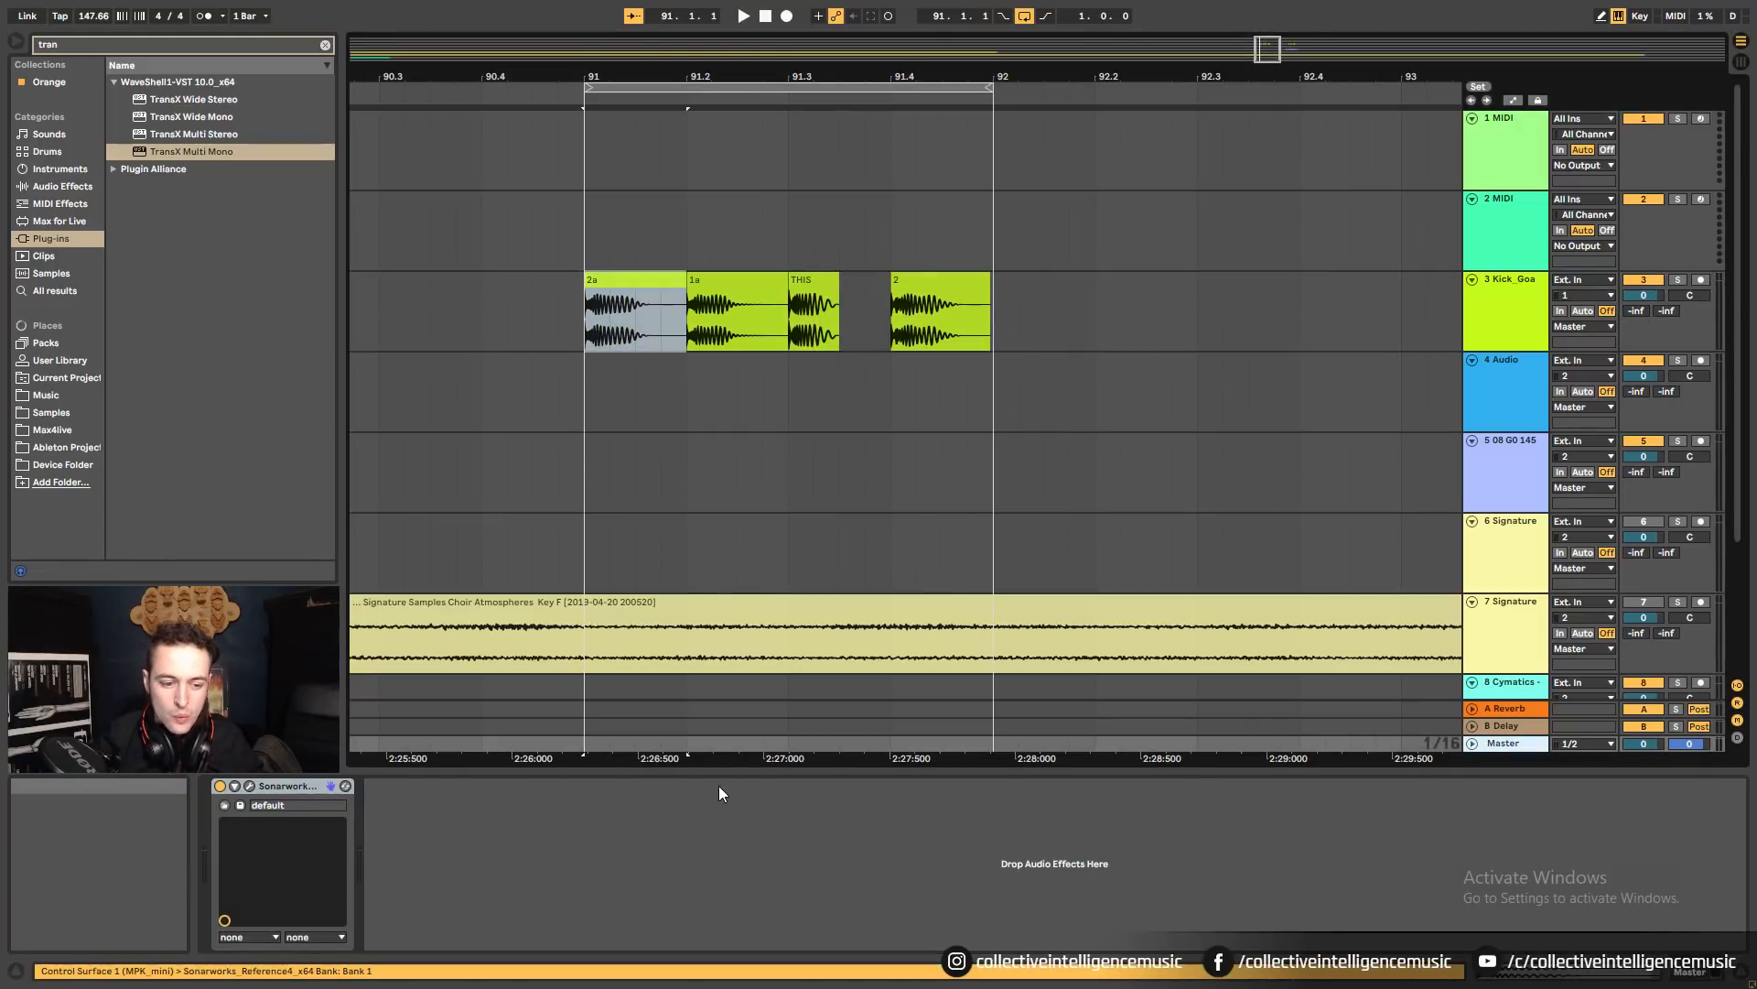
{"action": "left_click", "coordinate": [250, 786]}
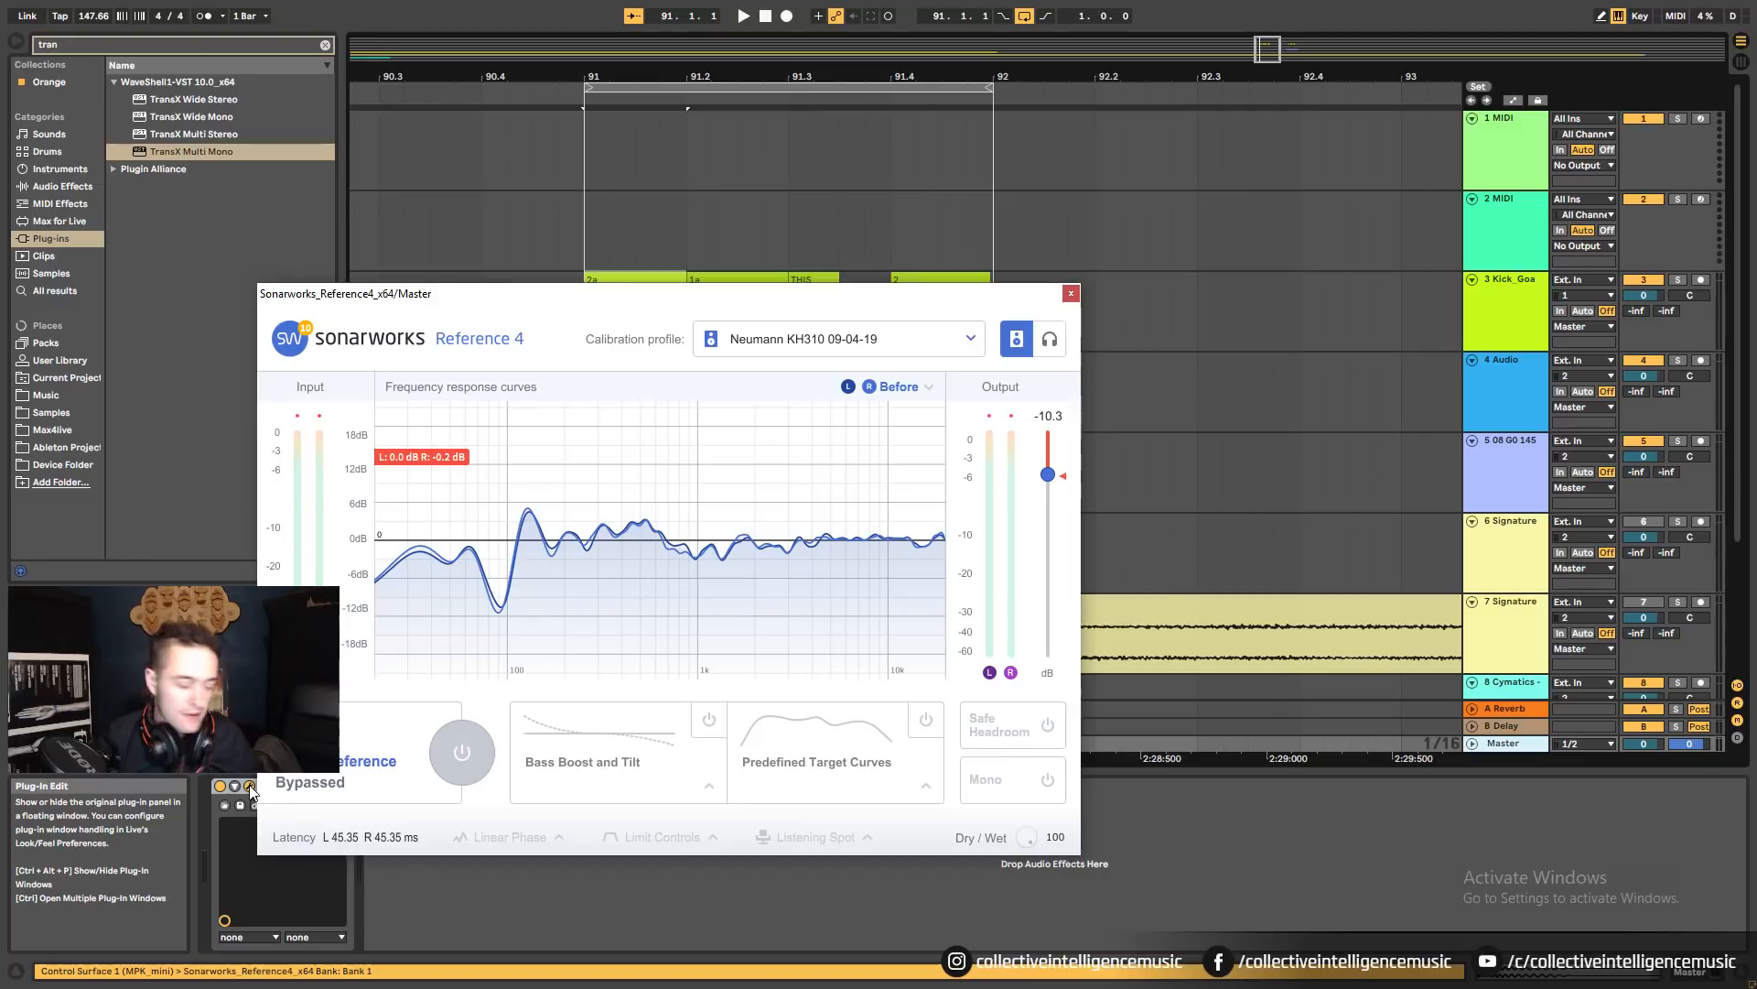
{"action": "left_click", "coordinate": [249, 784]}
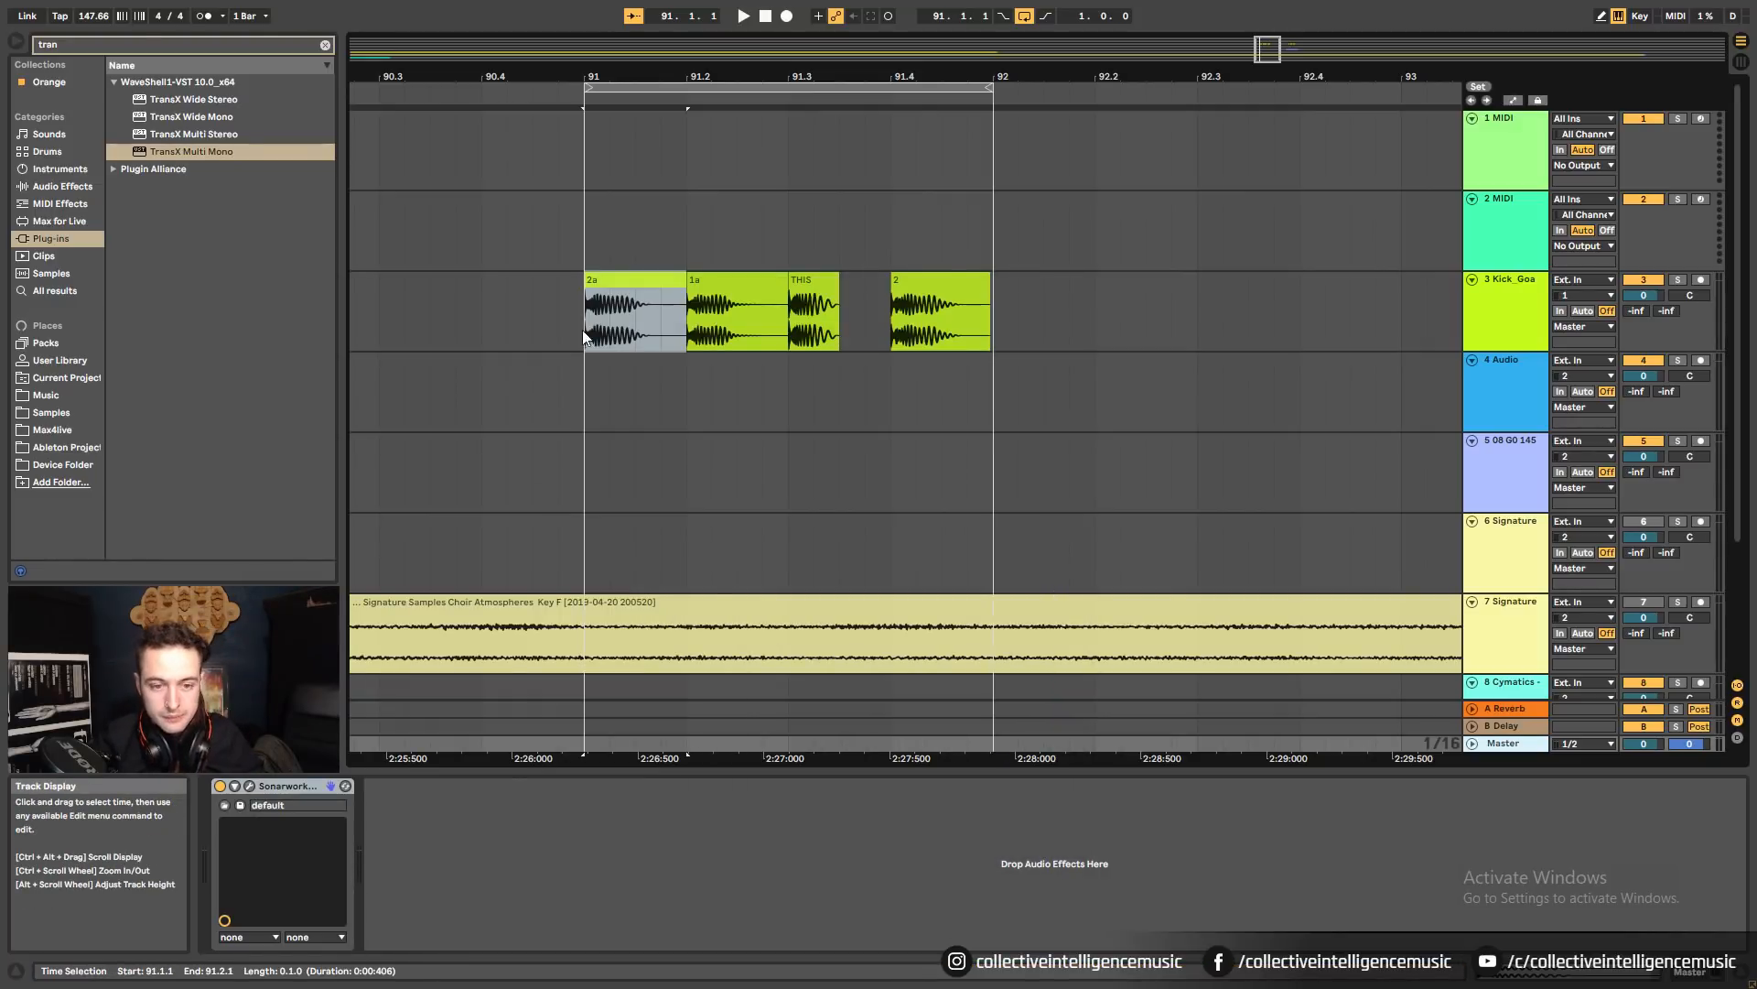
Play the kicks starting from 2a at bar 91, and move the THIS clip from 91.3 to 90.3.
{"action": "left_click", "coordinate": [597, 281]}
{"action": "key", "text": "space"}
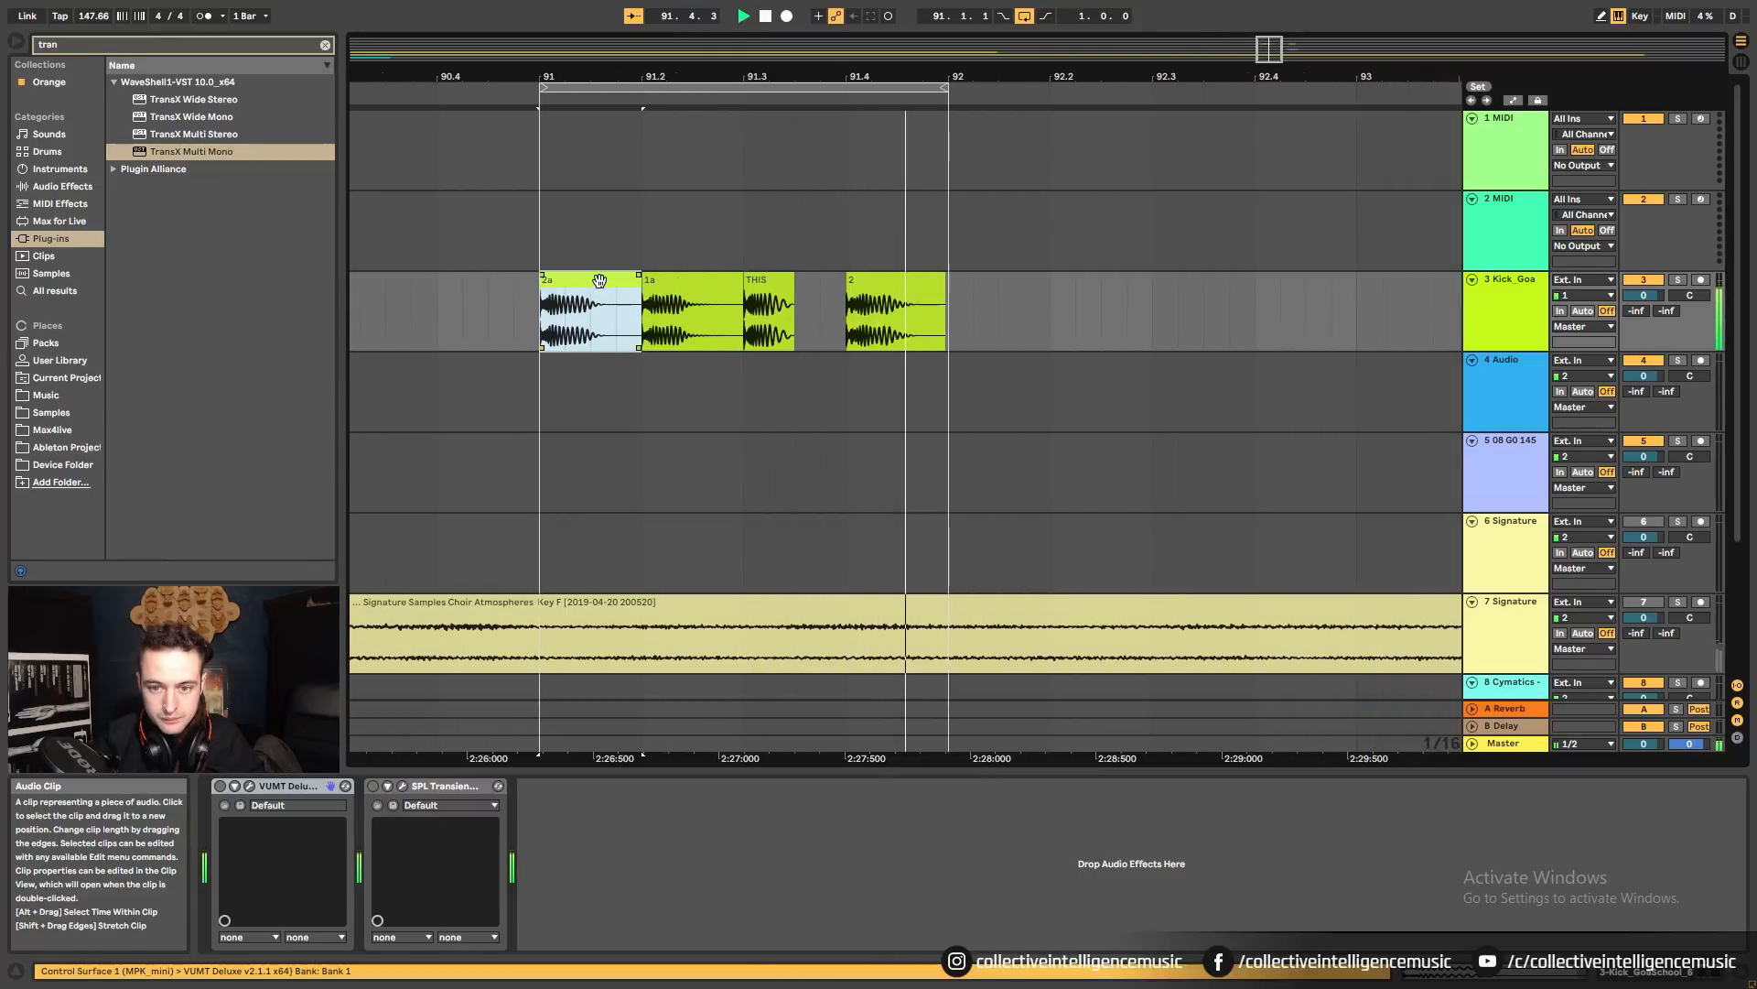
{"action": "left_click", "coordinate": [829, 305]}
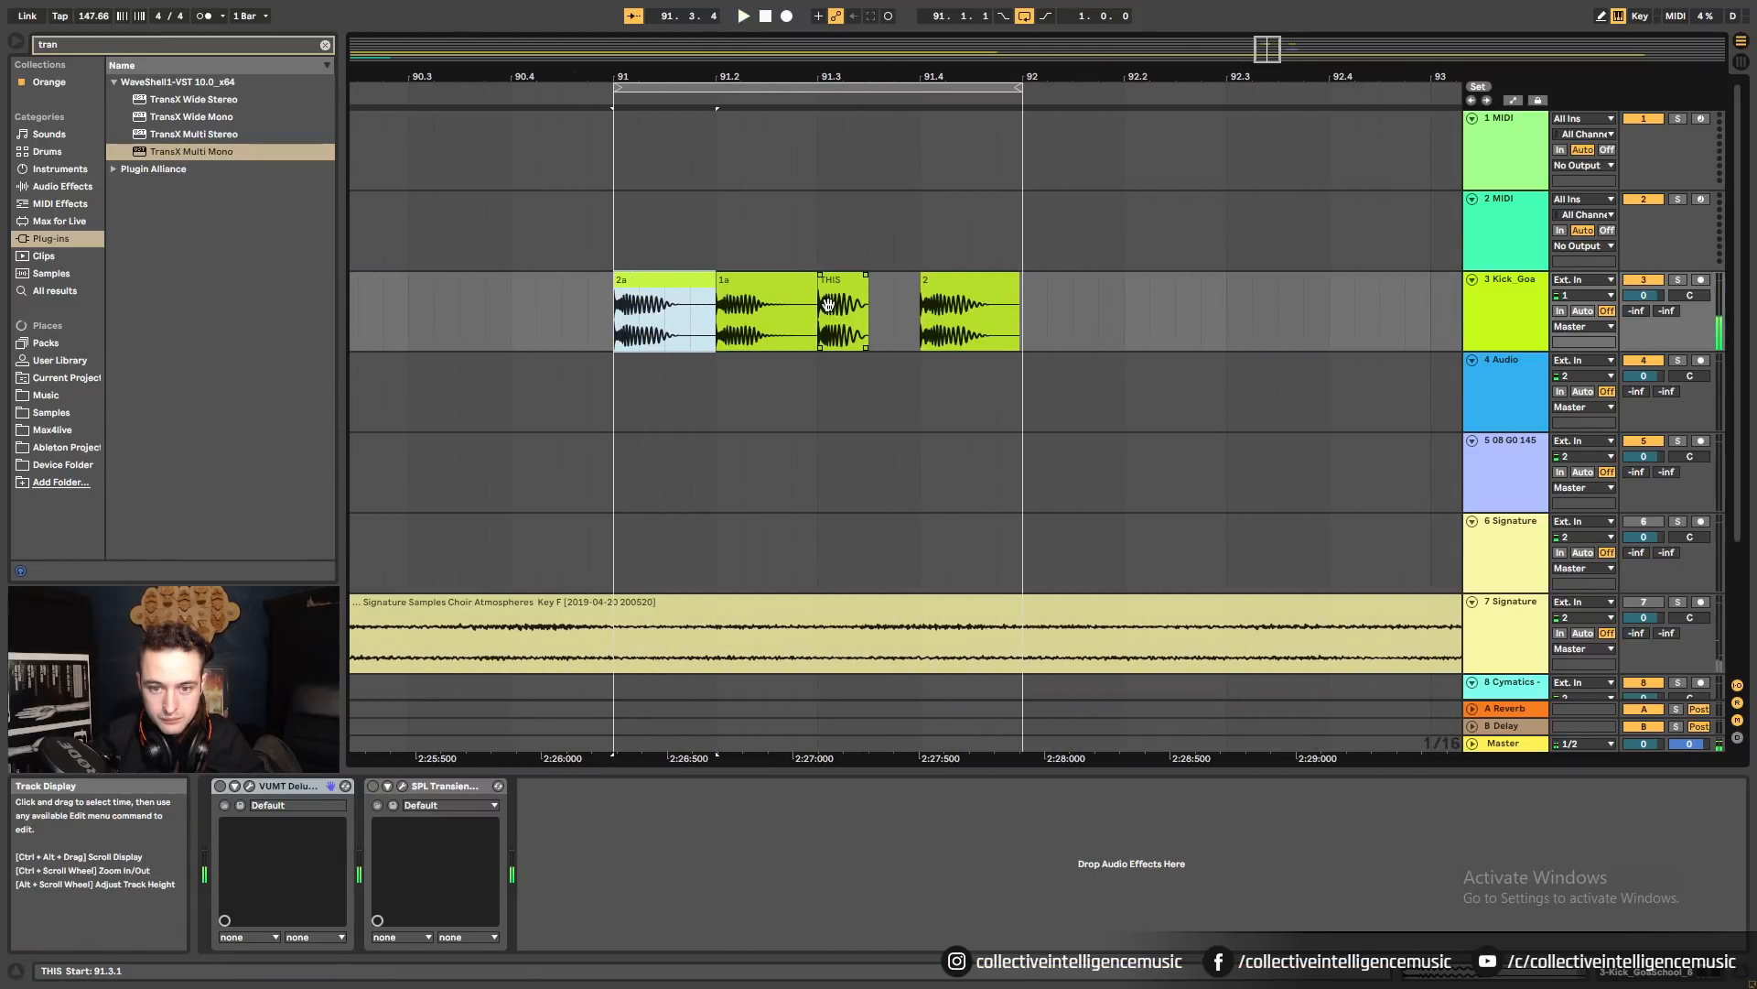
{"action": "left_click_drag", "start_coordinate": [652, 304], "coordinate": [449, 306]}
Audition the 2a and 1a kicks, and delete the 1a clip at 91.2.
{"action": "left_click", "coordinate": [691, 281]}
{"action": "key", "text": "space"}
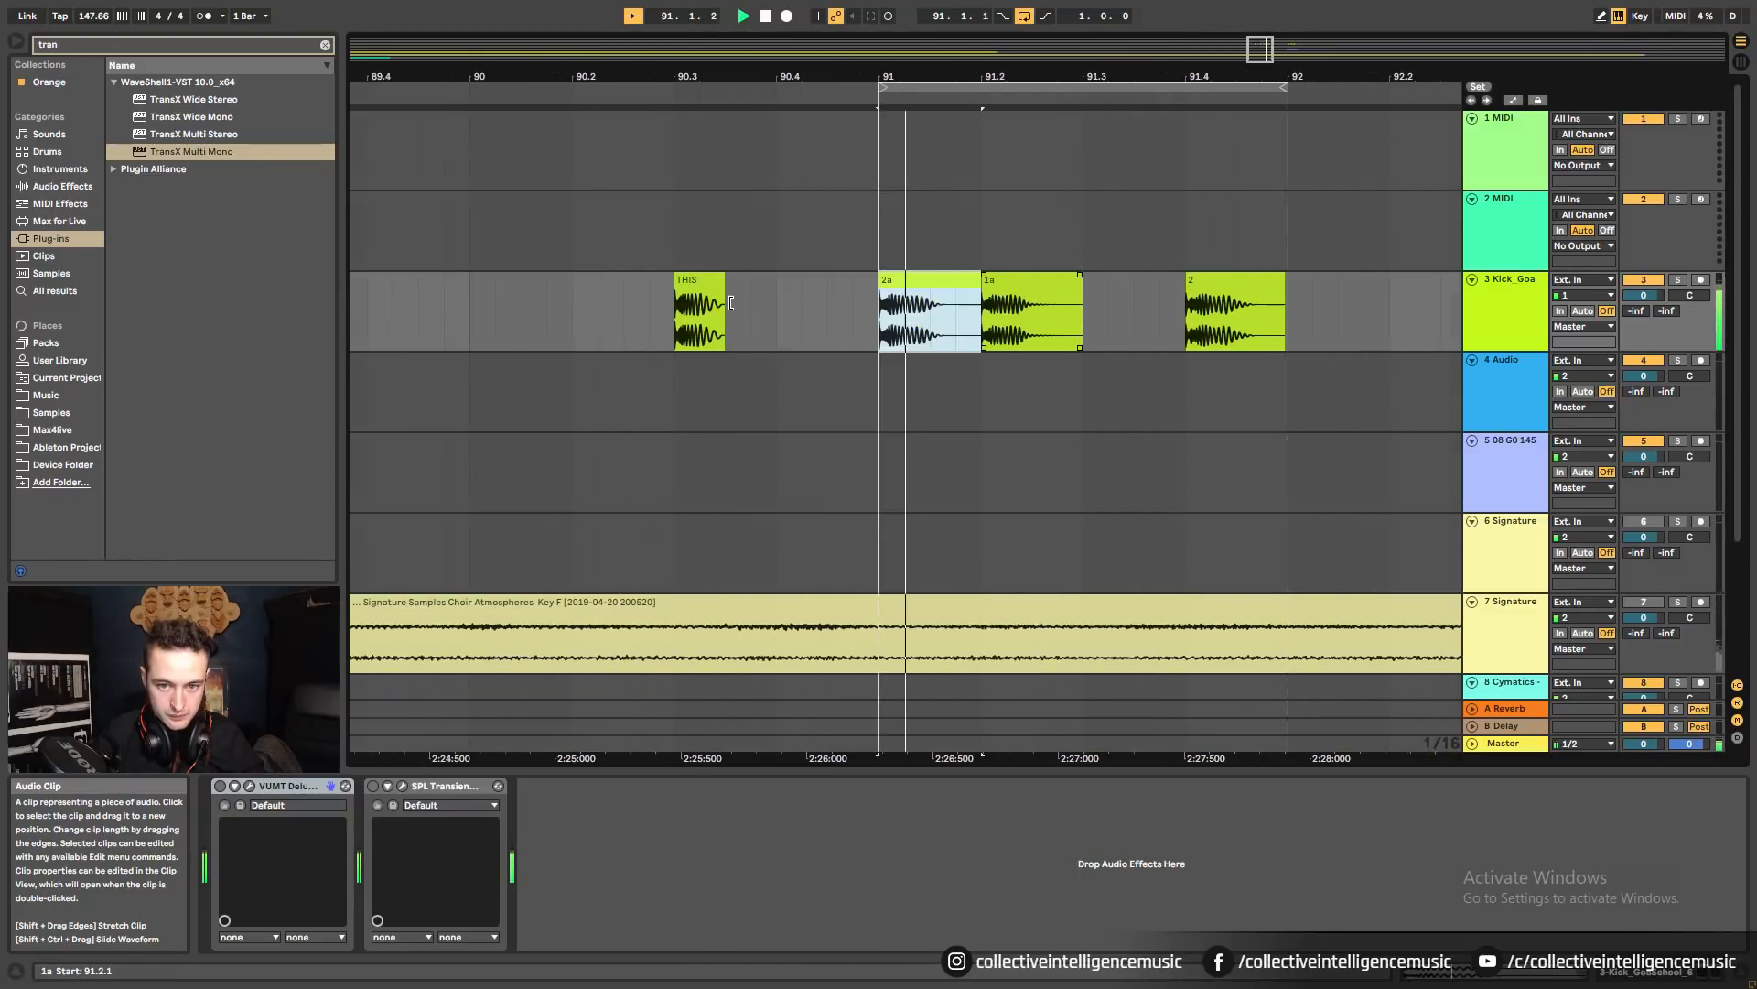
{"action": "left_click", "coordinate": [830, 307]}
{"action": "key", "text": "space"}
{"action": "left_click", "coordinate": [830, 308]}
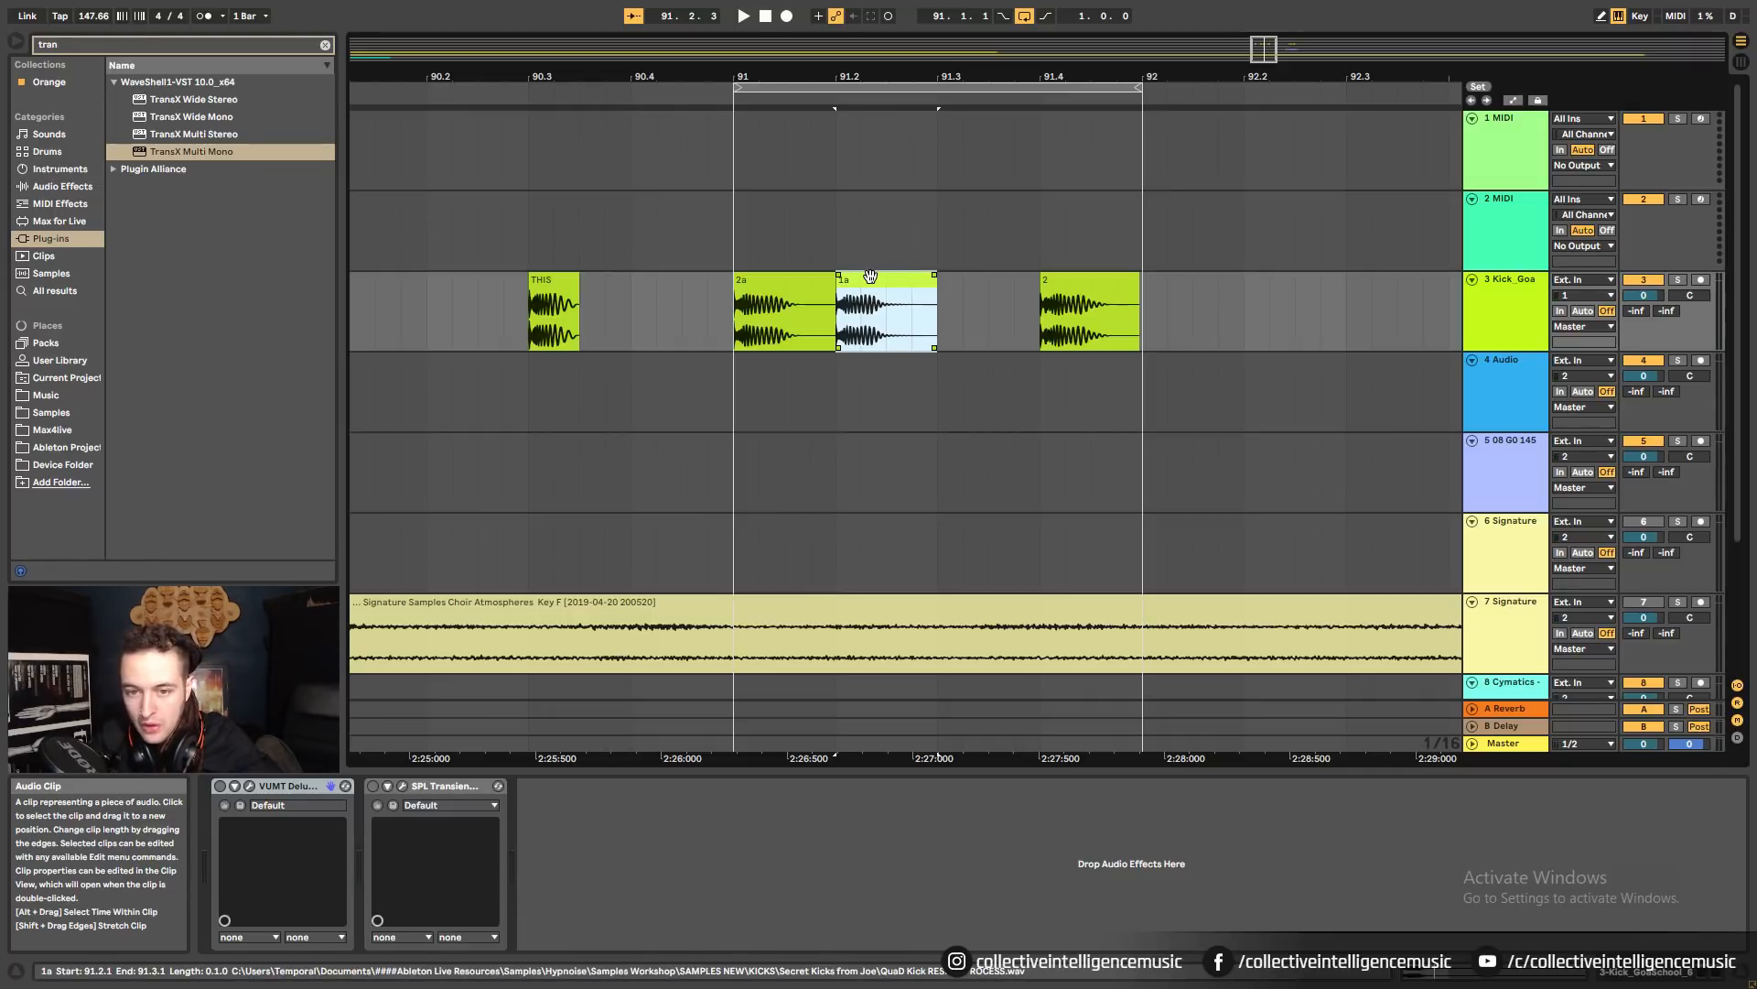
{"action": "key", "text": "Delete"}
Compare the 2 and 2a kicks by ear, and delete the 2a clip at bar 91.
{"action": "left_click", "coordinate": [1052, 286]}
{"action": "key", "text": "space"}
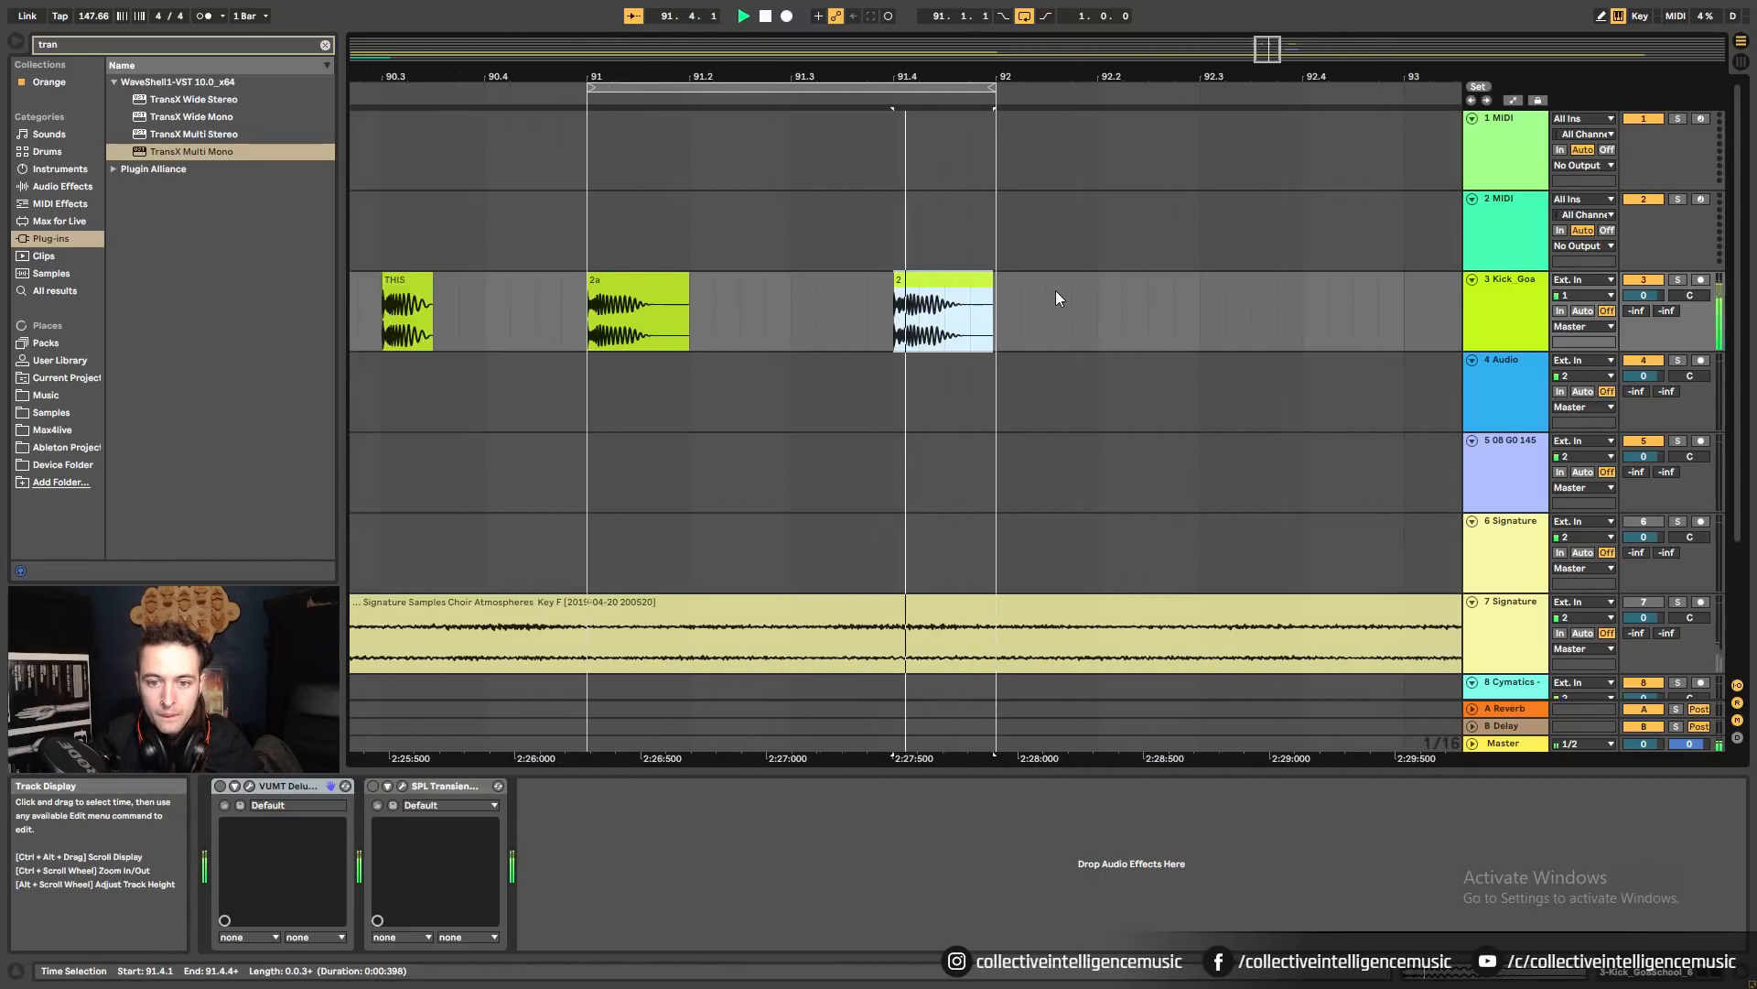
{"action": "left_click", "coordinate": [623, 302]}
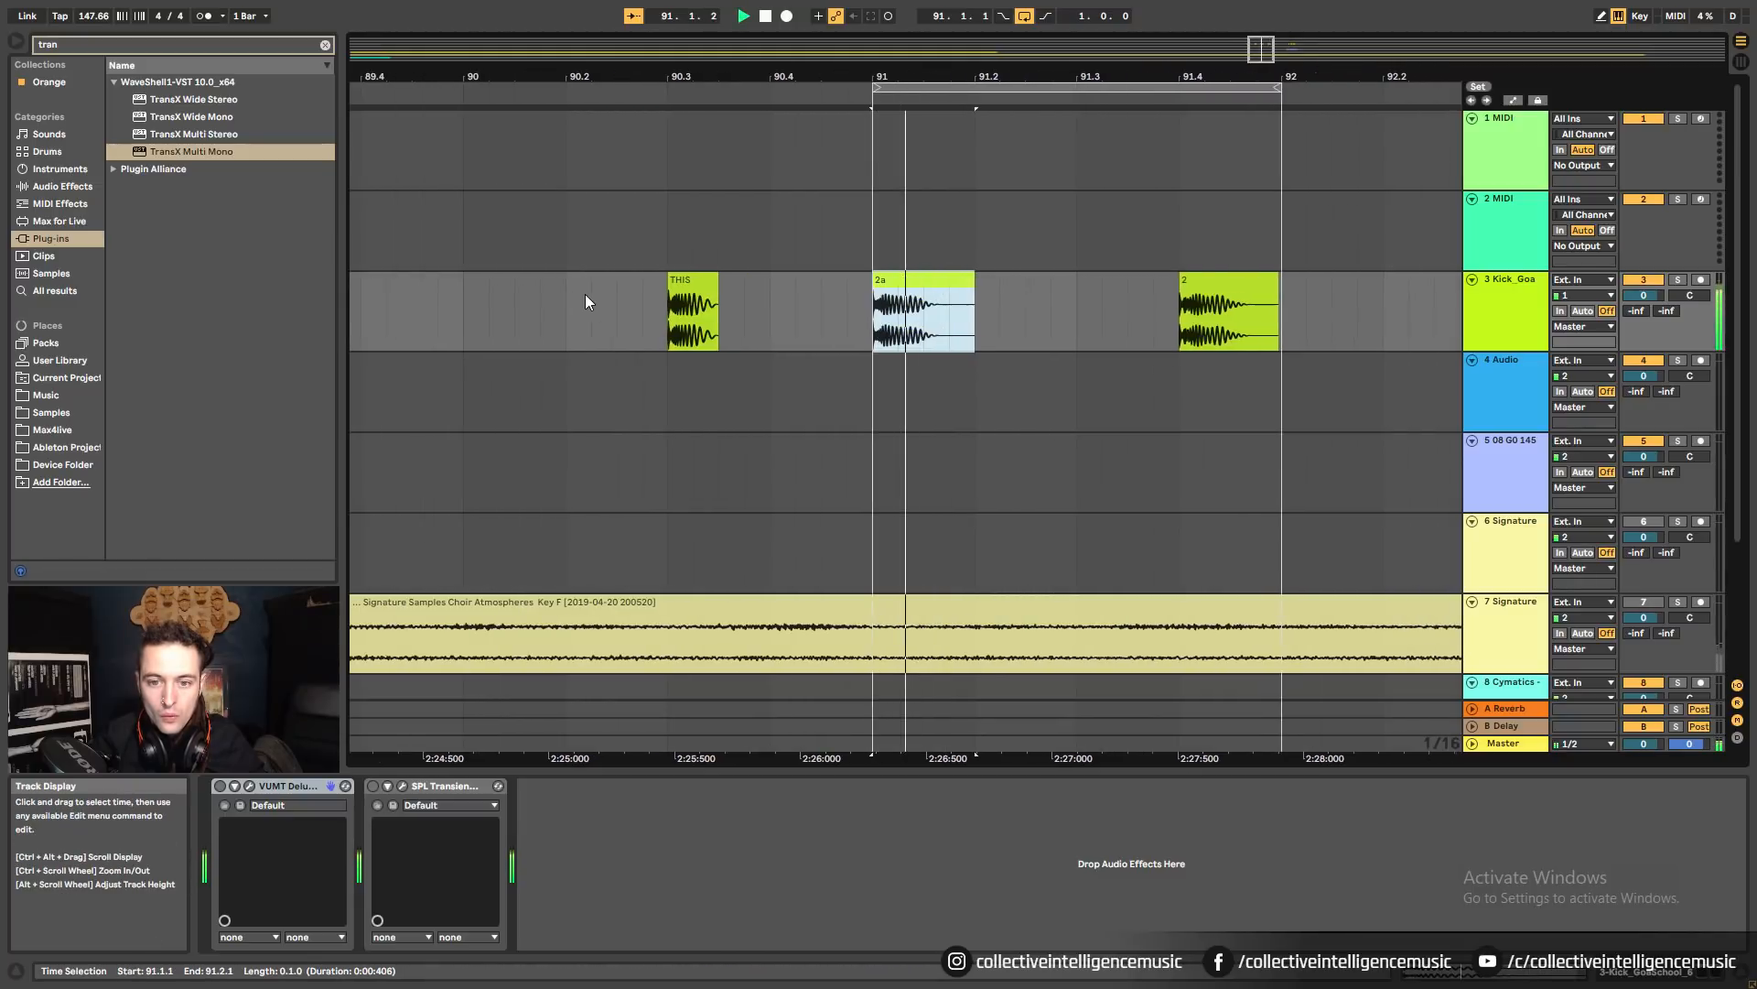
{"action": "key", "text": "space"}
{"action": "key", "text": "Delete"}
Move the 2 clip from 91.4 to 90.4, and shorten it to end at 90.4.4.
{"action": "left_click", "coordinate": [1146, 301]}
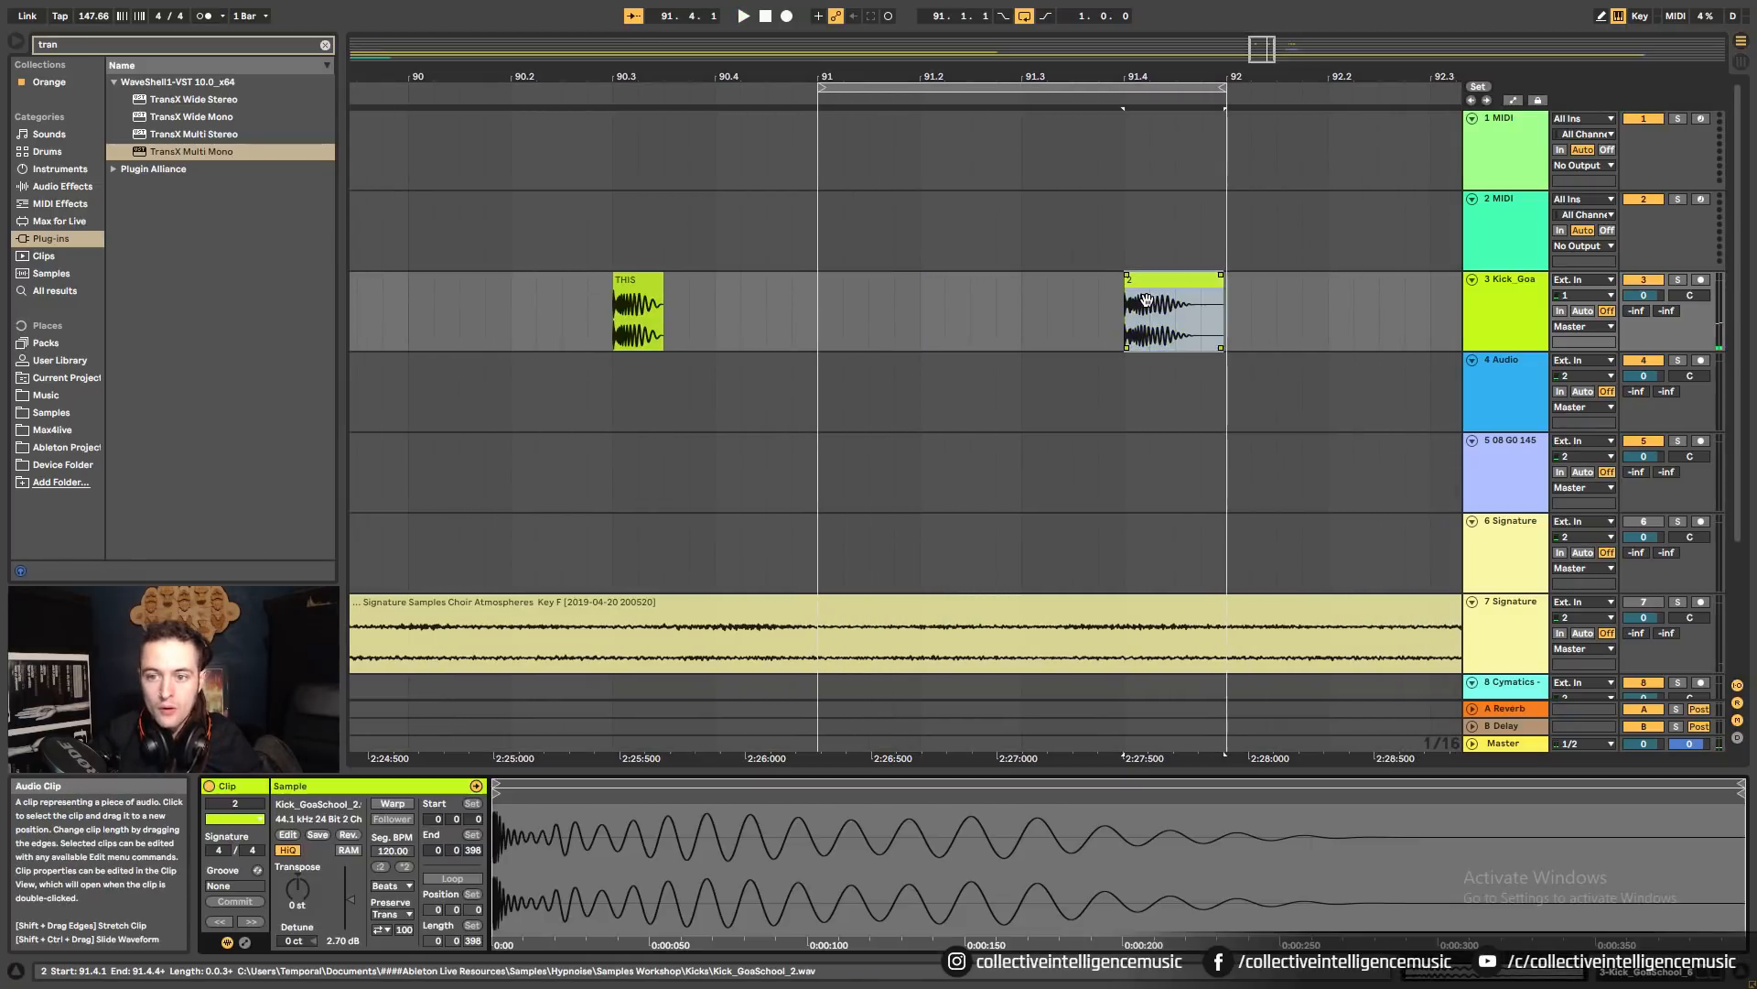
{"action": "left_click_drag", "start_coordinate": [1163, 289], "coordinate": [767, 307]}
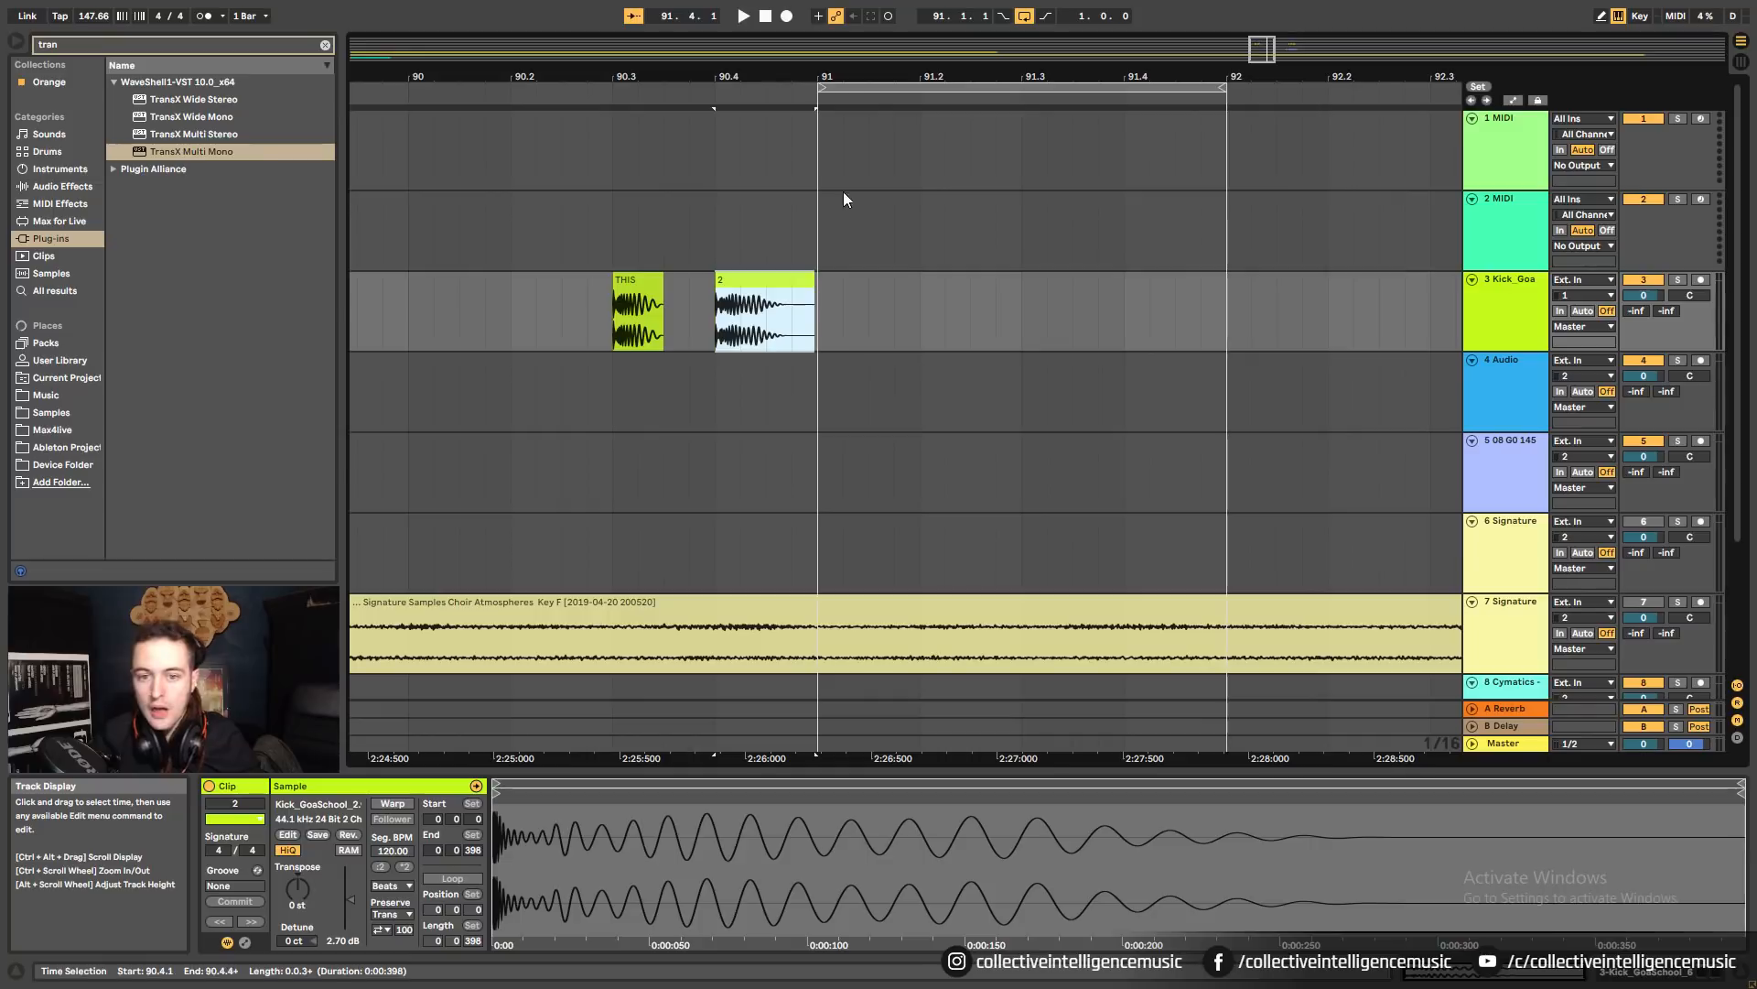
{"action": "left_click_drag", "start_coordinate": [799, 77], "coordinate": [838, 62]}
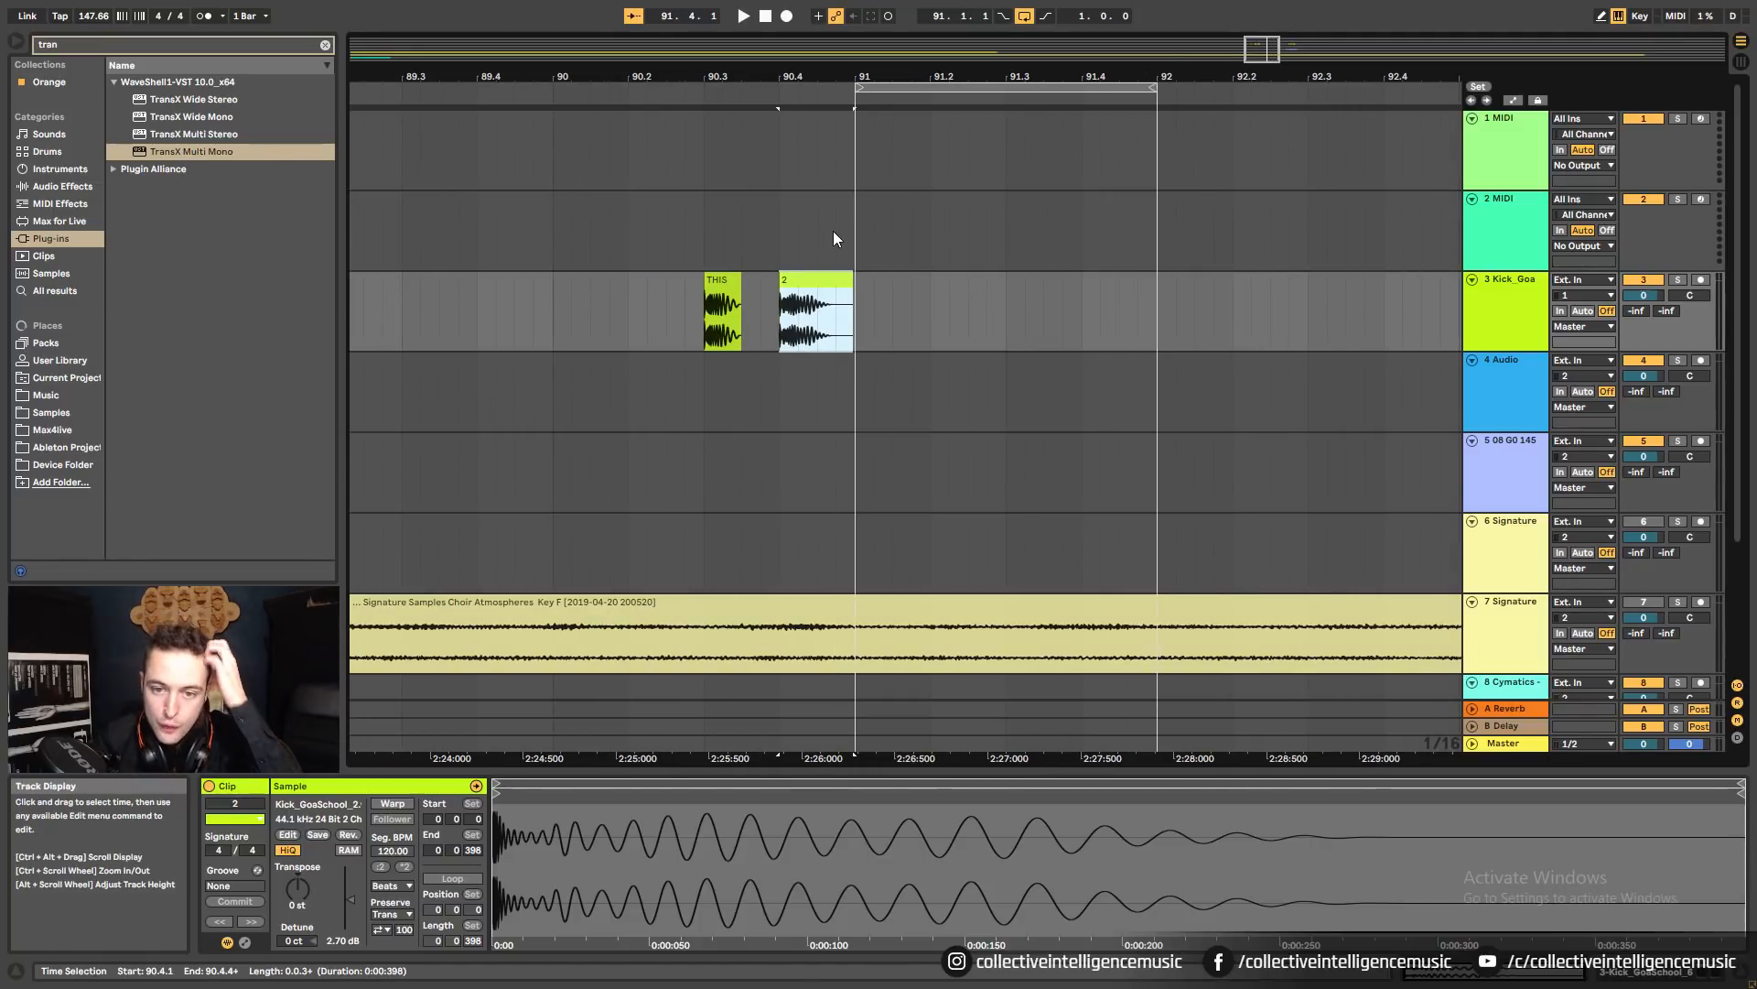
{"action": "left_click_drag", "start_coordinate": [849, 291], "coordinate": [836, 293]}
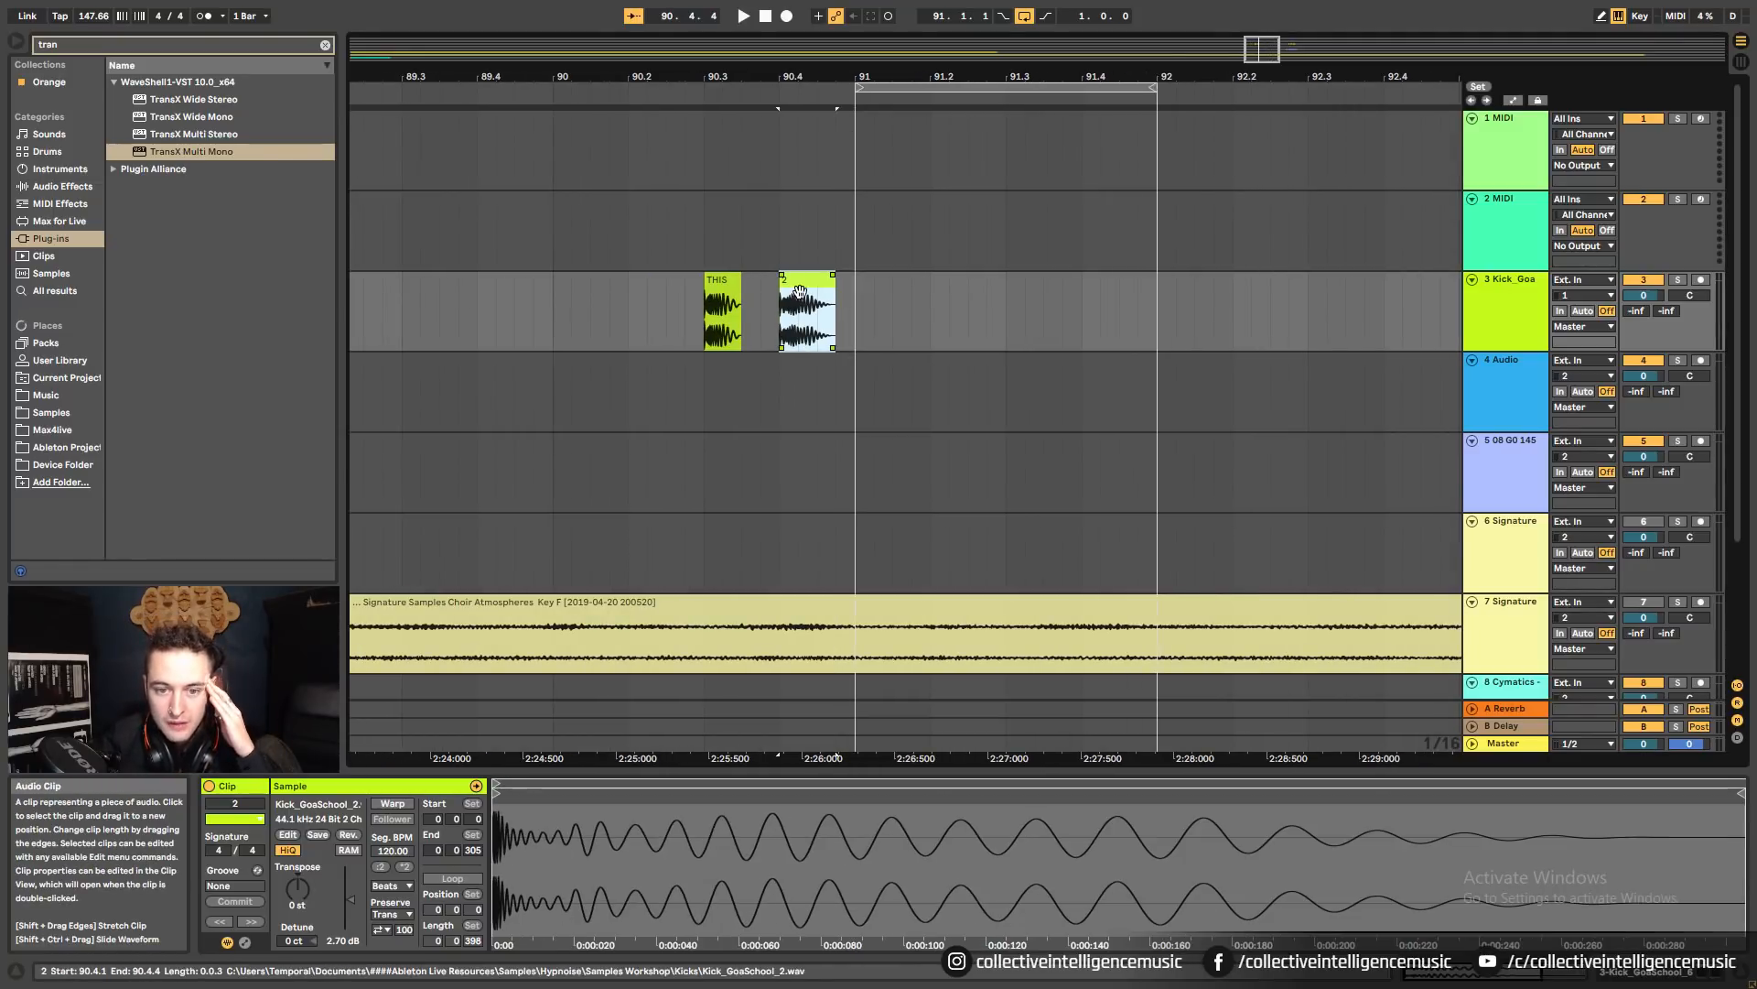
Examine the waveforms of the THIS and 2 kicks in turn, comparing their transients and lengths.
{"action": "left_click_drag", "start_coordinate": [822, 77], "coordinate": [910, 133]}
{"action": "left_click", "coordinate": [669, 282]}
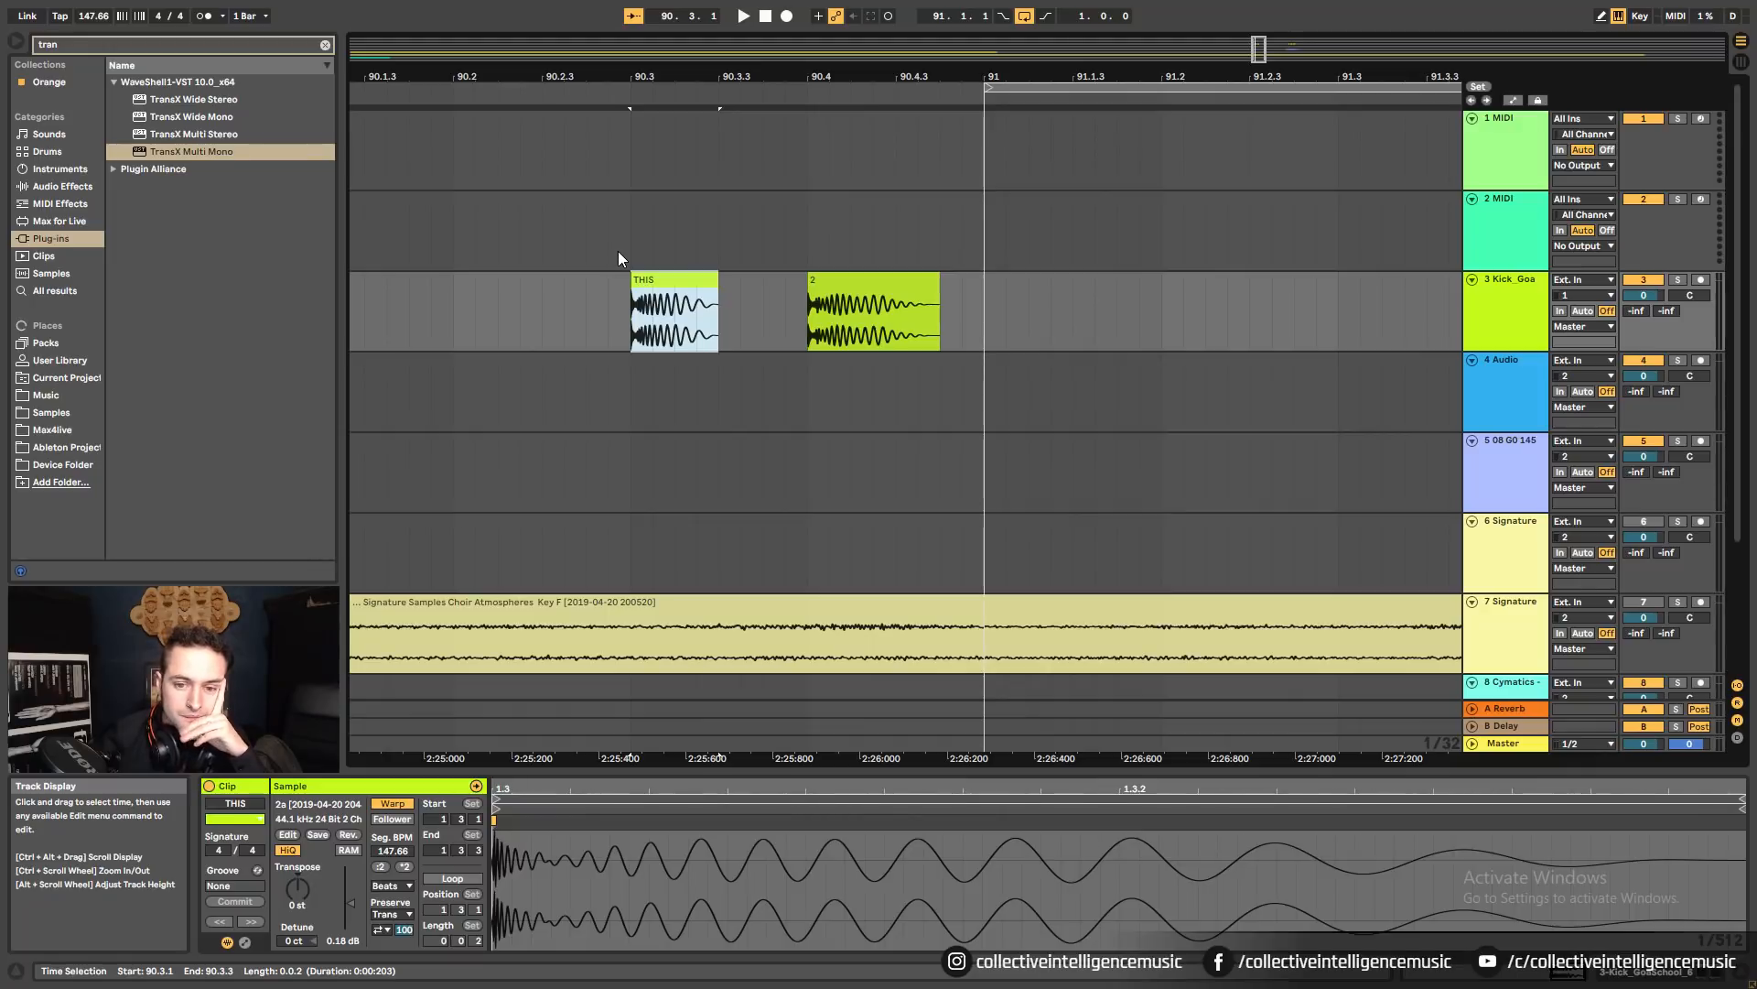
{"action": "left_click", "coordinate": [881, 279]}
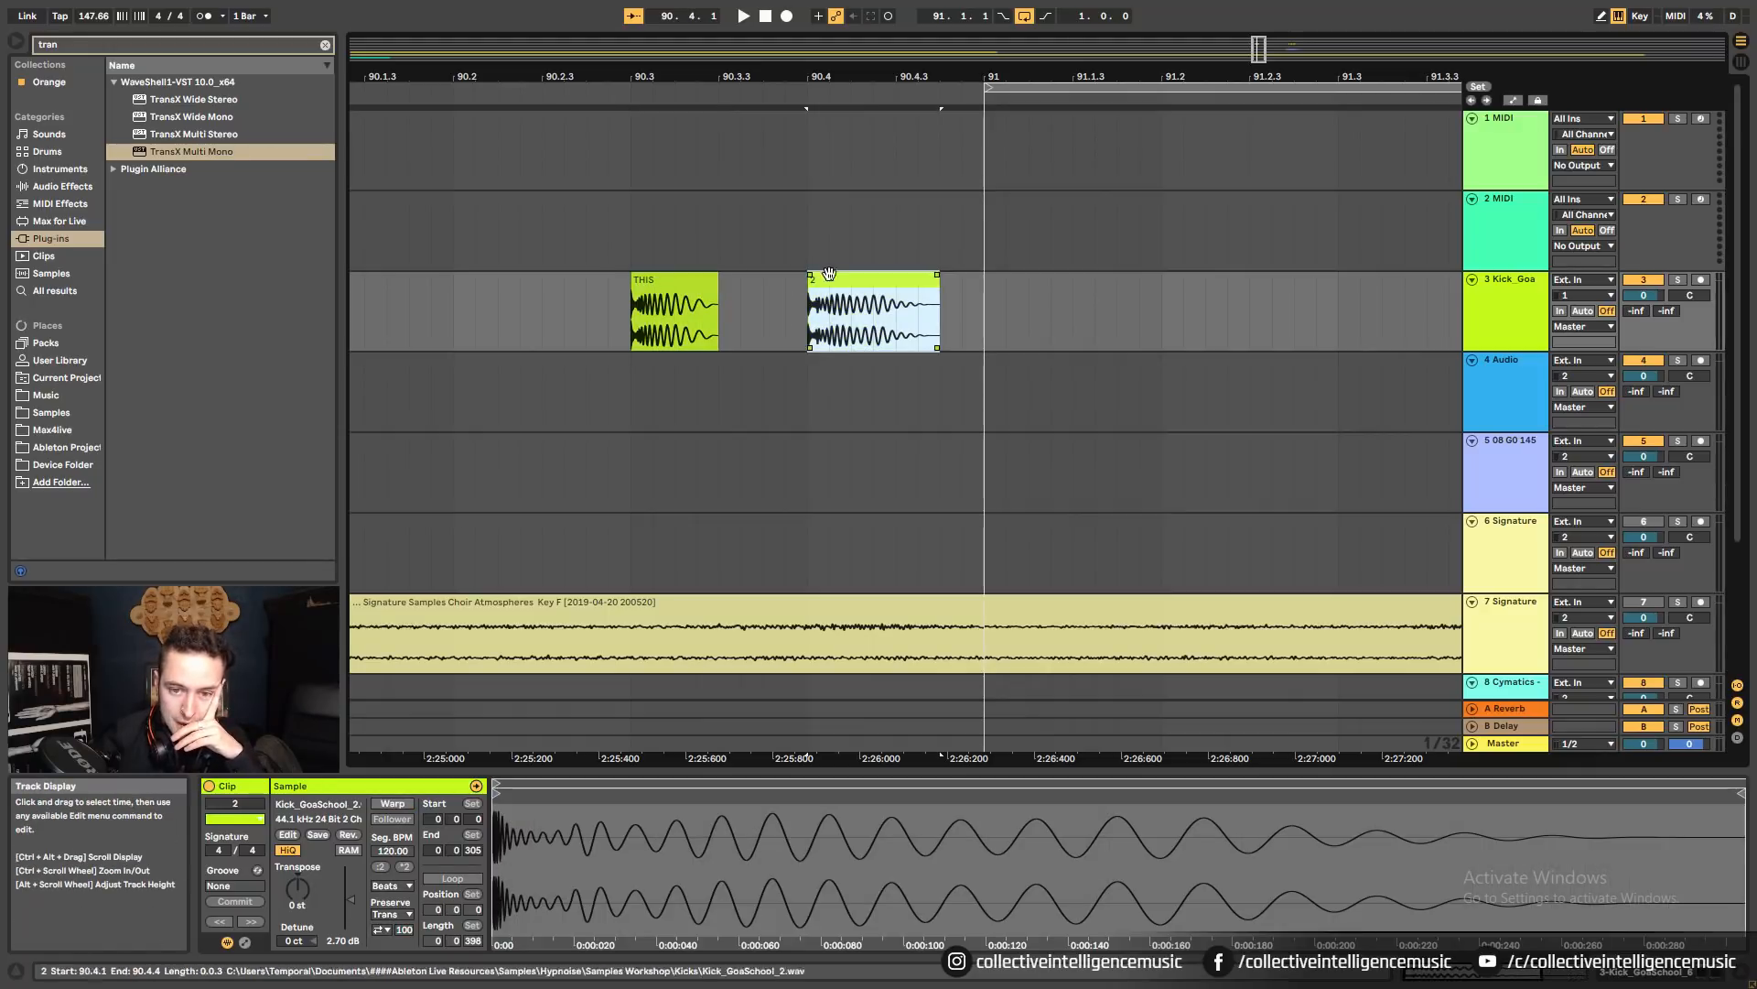
{"action": "mouse_move", "coordinate": [836, 103]}
{"action": "left_mouse_down"}
{"action": "mouse_move", "coordinate": [840, 164]}
{"action": "mouse_move", "coordinate": [839, 137]}
{"action": "left_mouse_up"}
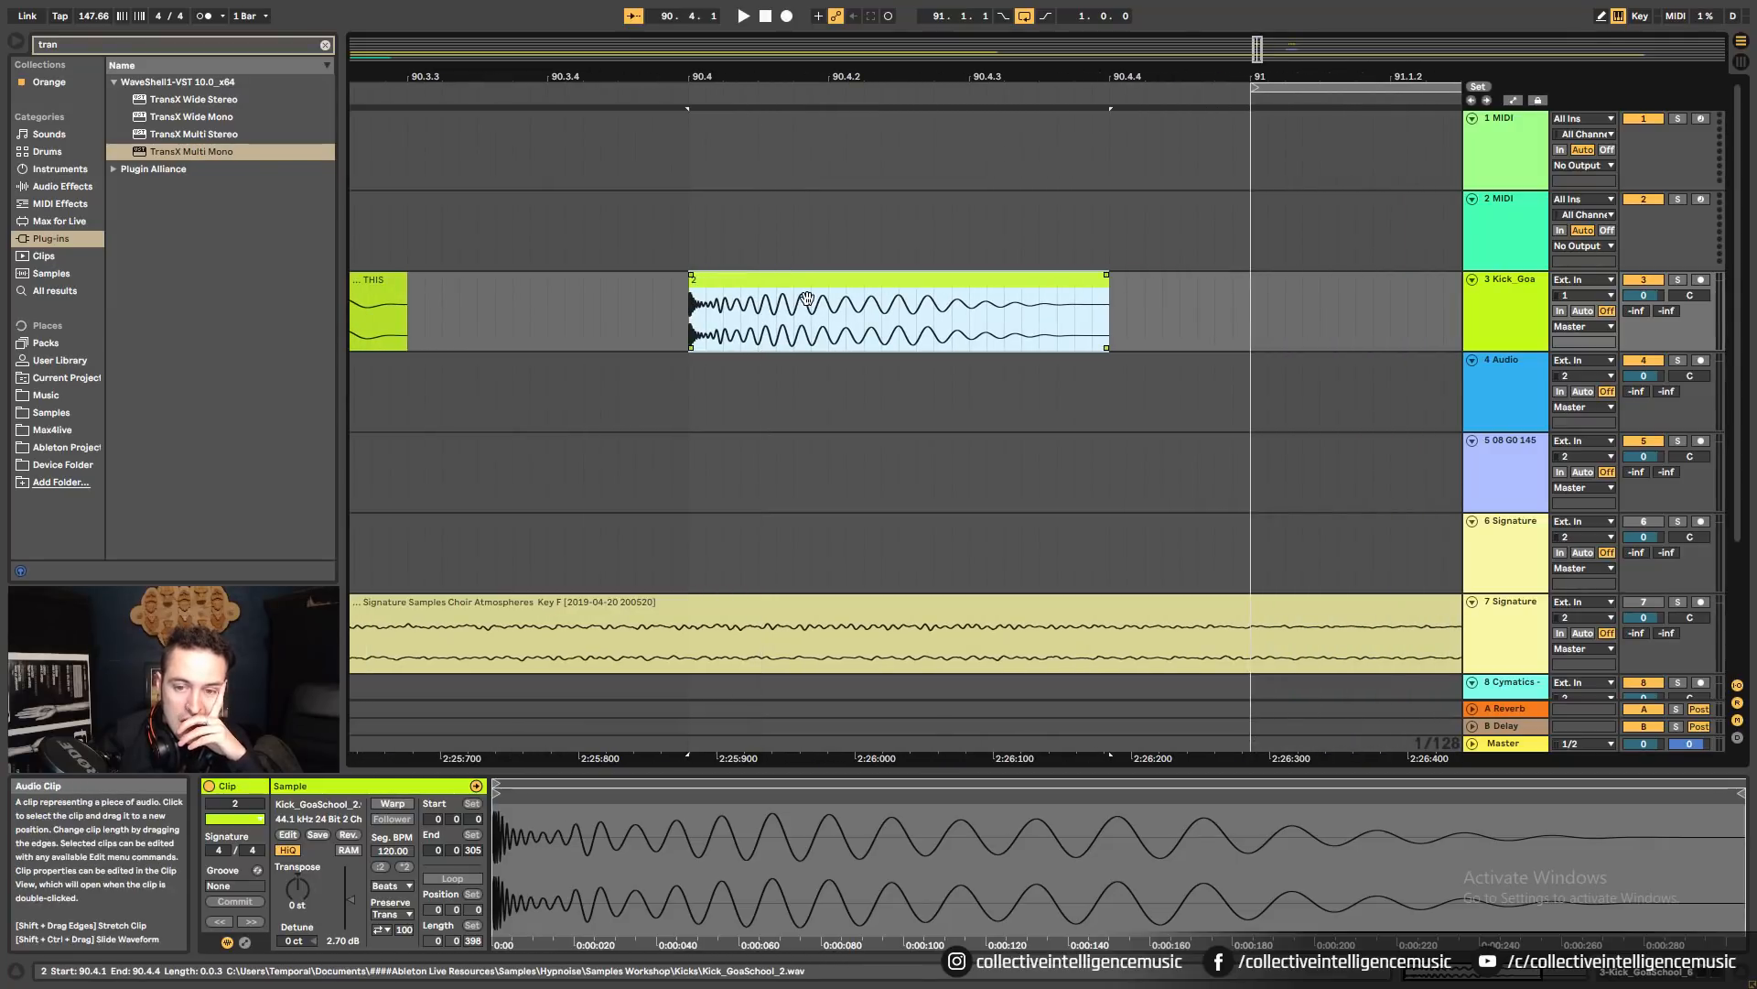
{"action": "scroll", "coordinate": [767, 101], "scroll_direction": "down", "scroll_amount": 5}
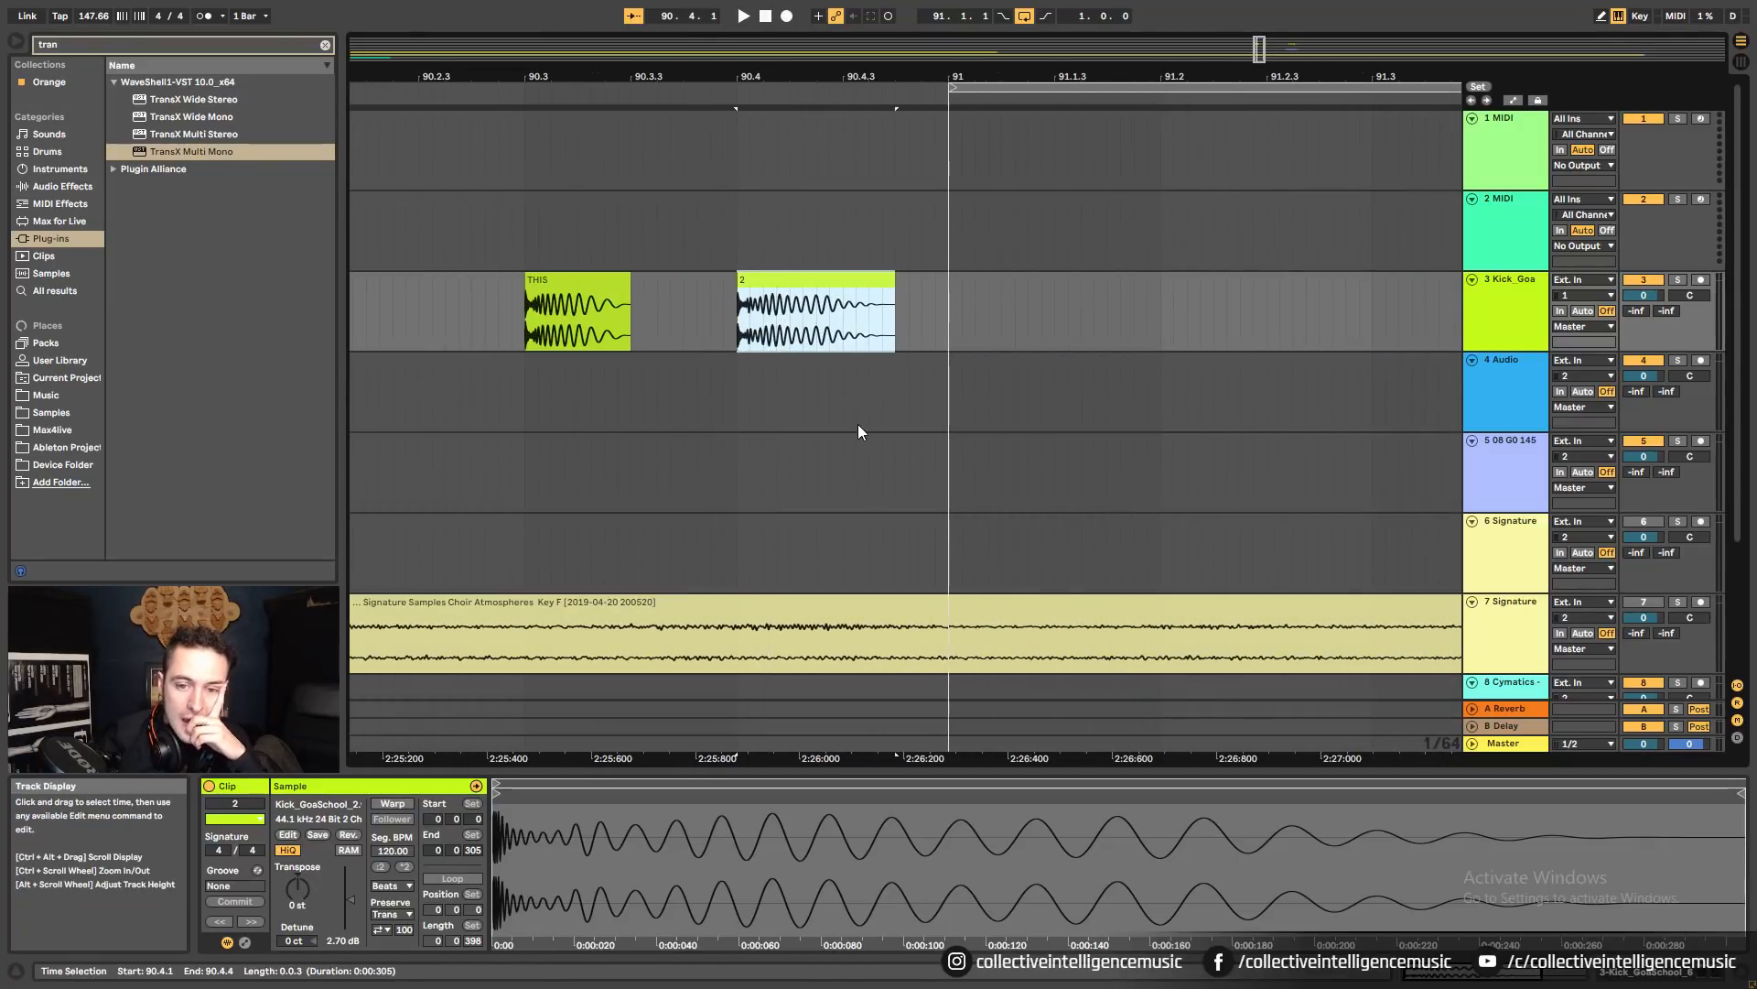
{"action": "left_click", "coordinate": [570, 303]}
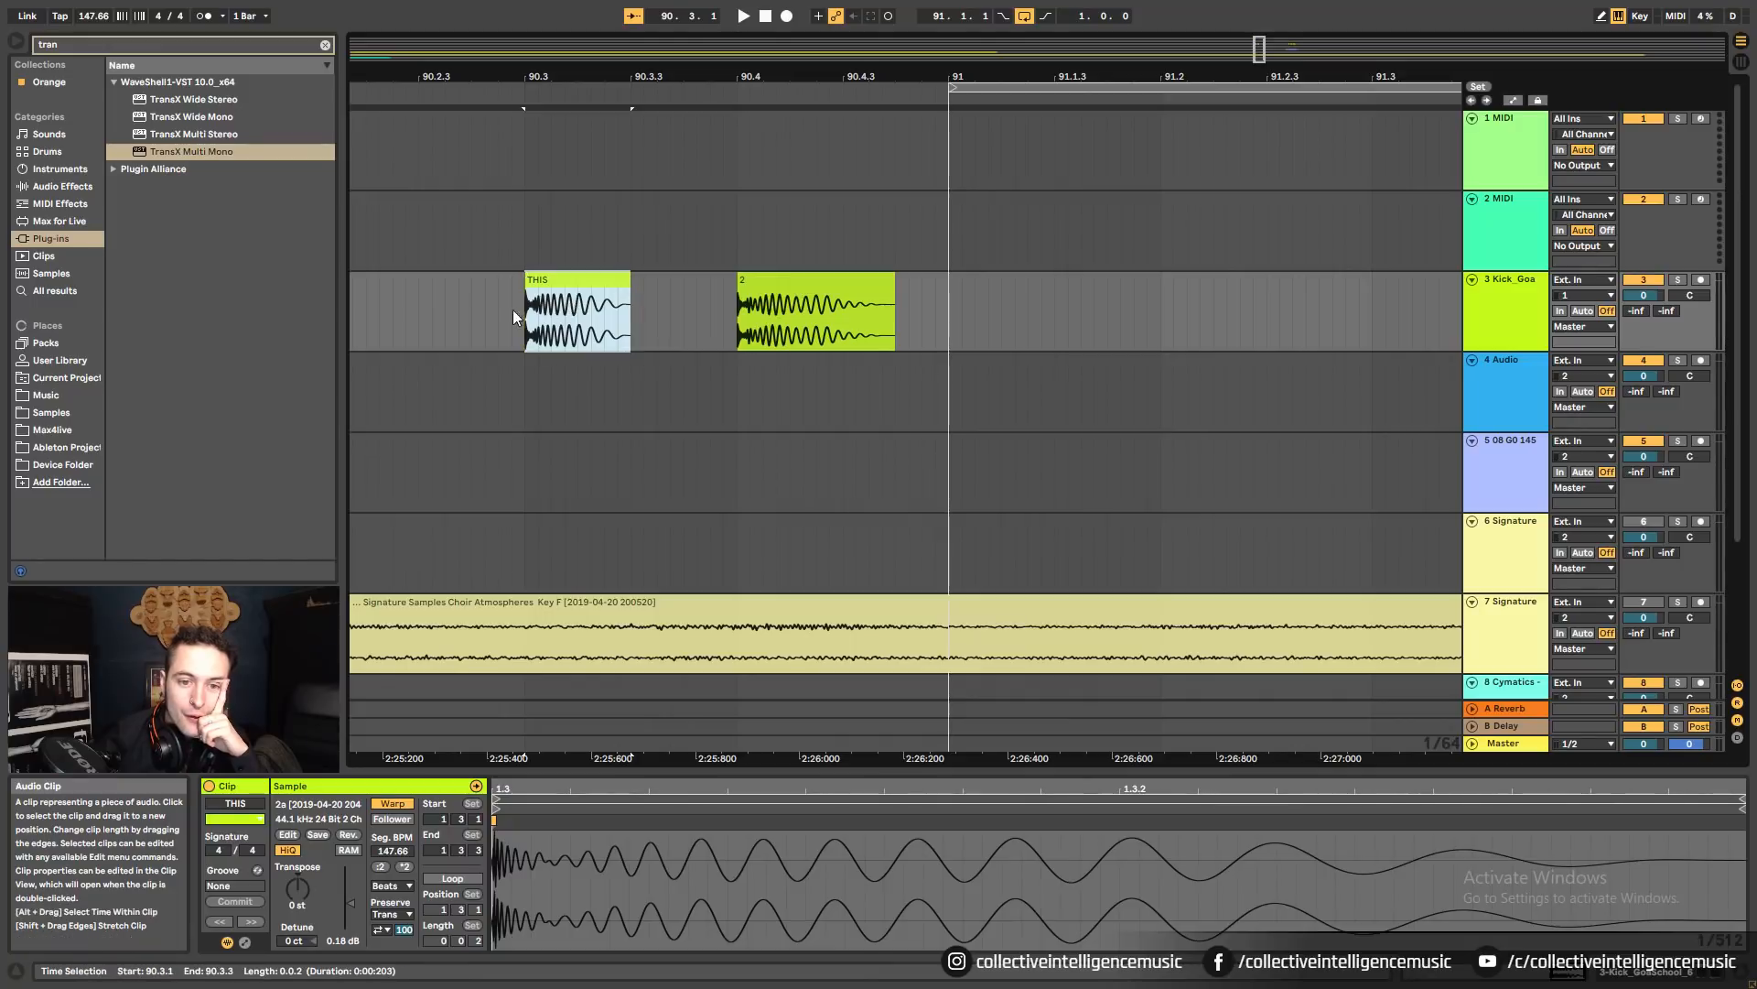
{"action": "left_click_drag", "start_coordinate": [530, 240], "coordinate": [626, 242]}
Turn off warping for the THIS clip at 90.3.
{"action": "left_click", "coordinate": [558, 329]}
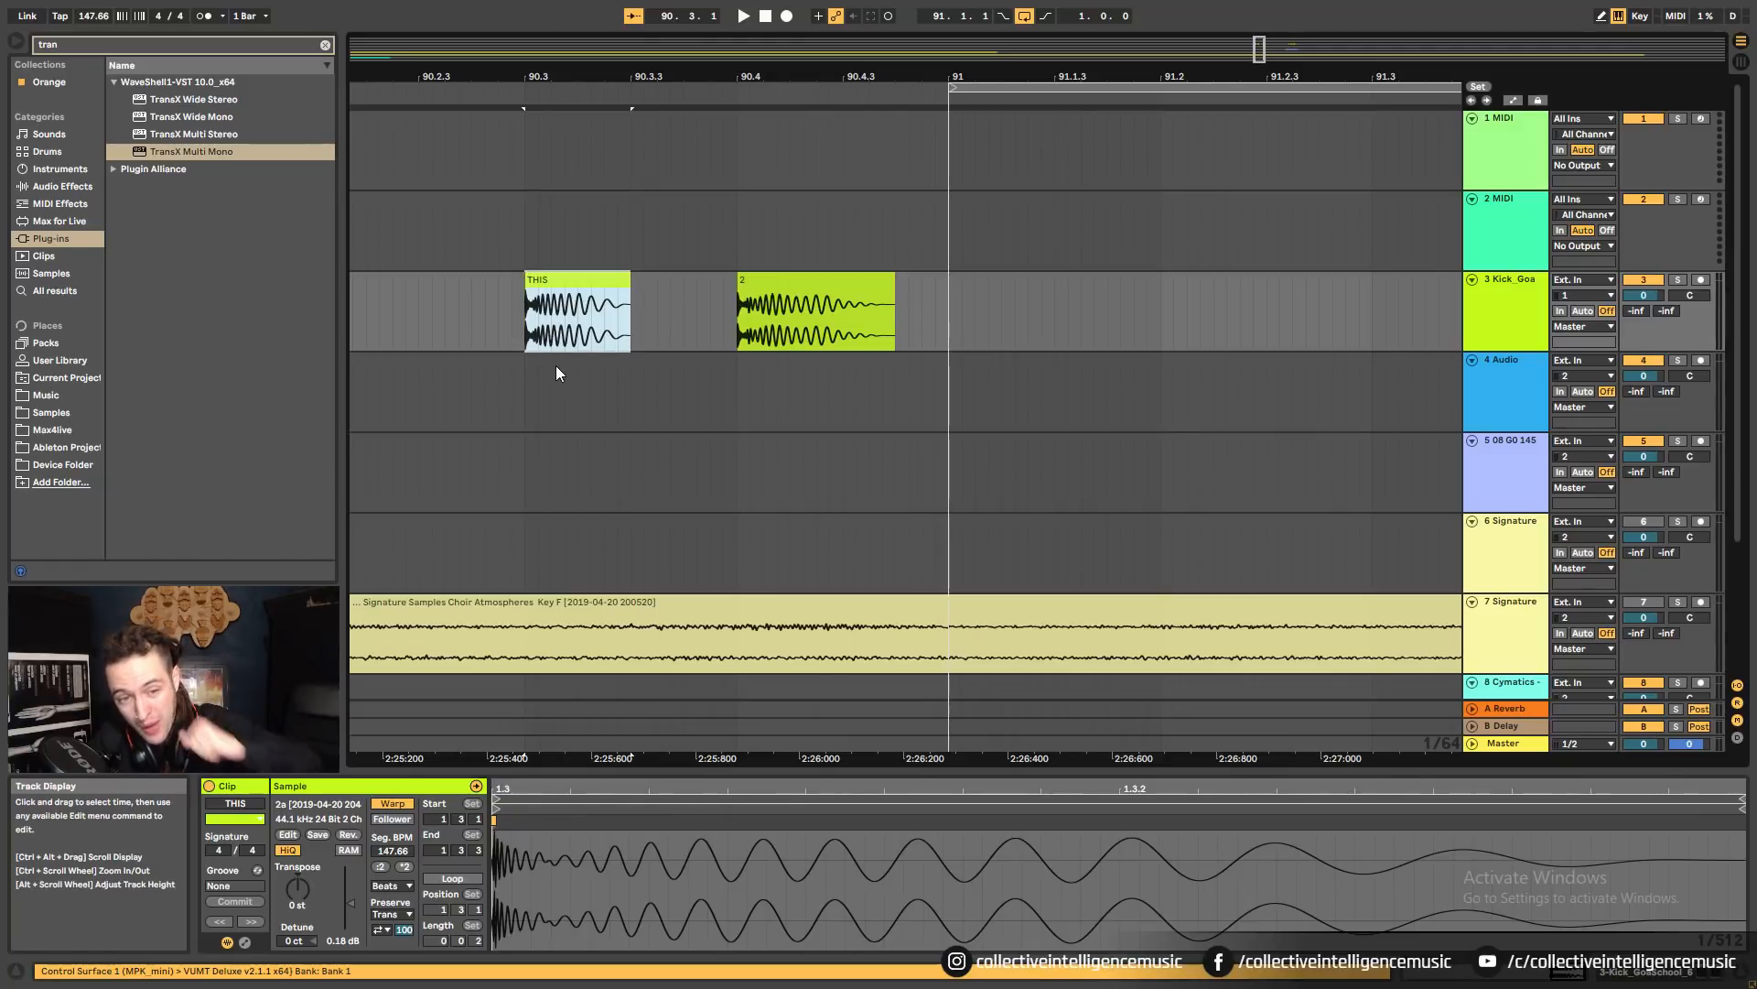
{"action": "left_click", "coordinate": [398, 803]}
{"action": "left_click", "coordinate": [637, 317]}
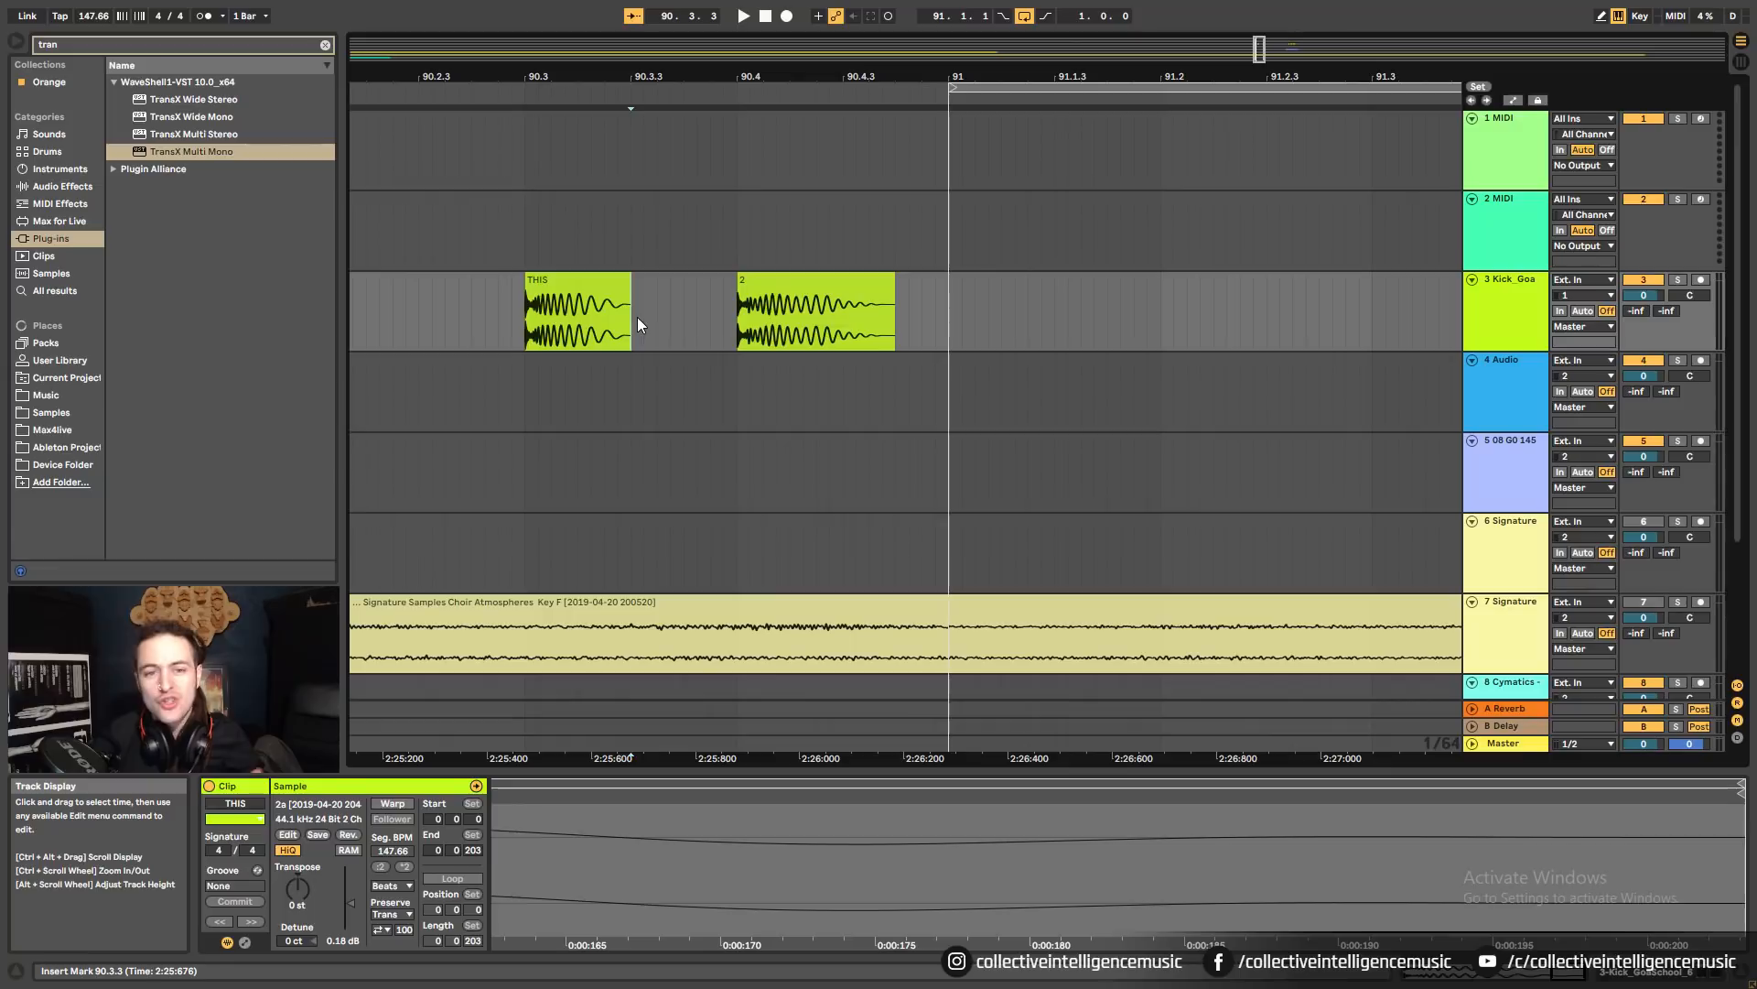
Compare the unwarped THIS kick with the 2 kick, and check the gap between them.
{"action": "left_click", "coordinate": [814, 289]}
{"action": "left_click", "coordinate": [579, 303]}
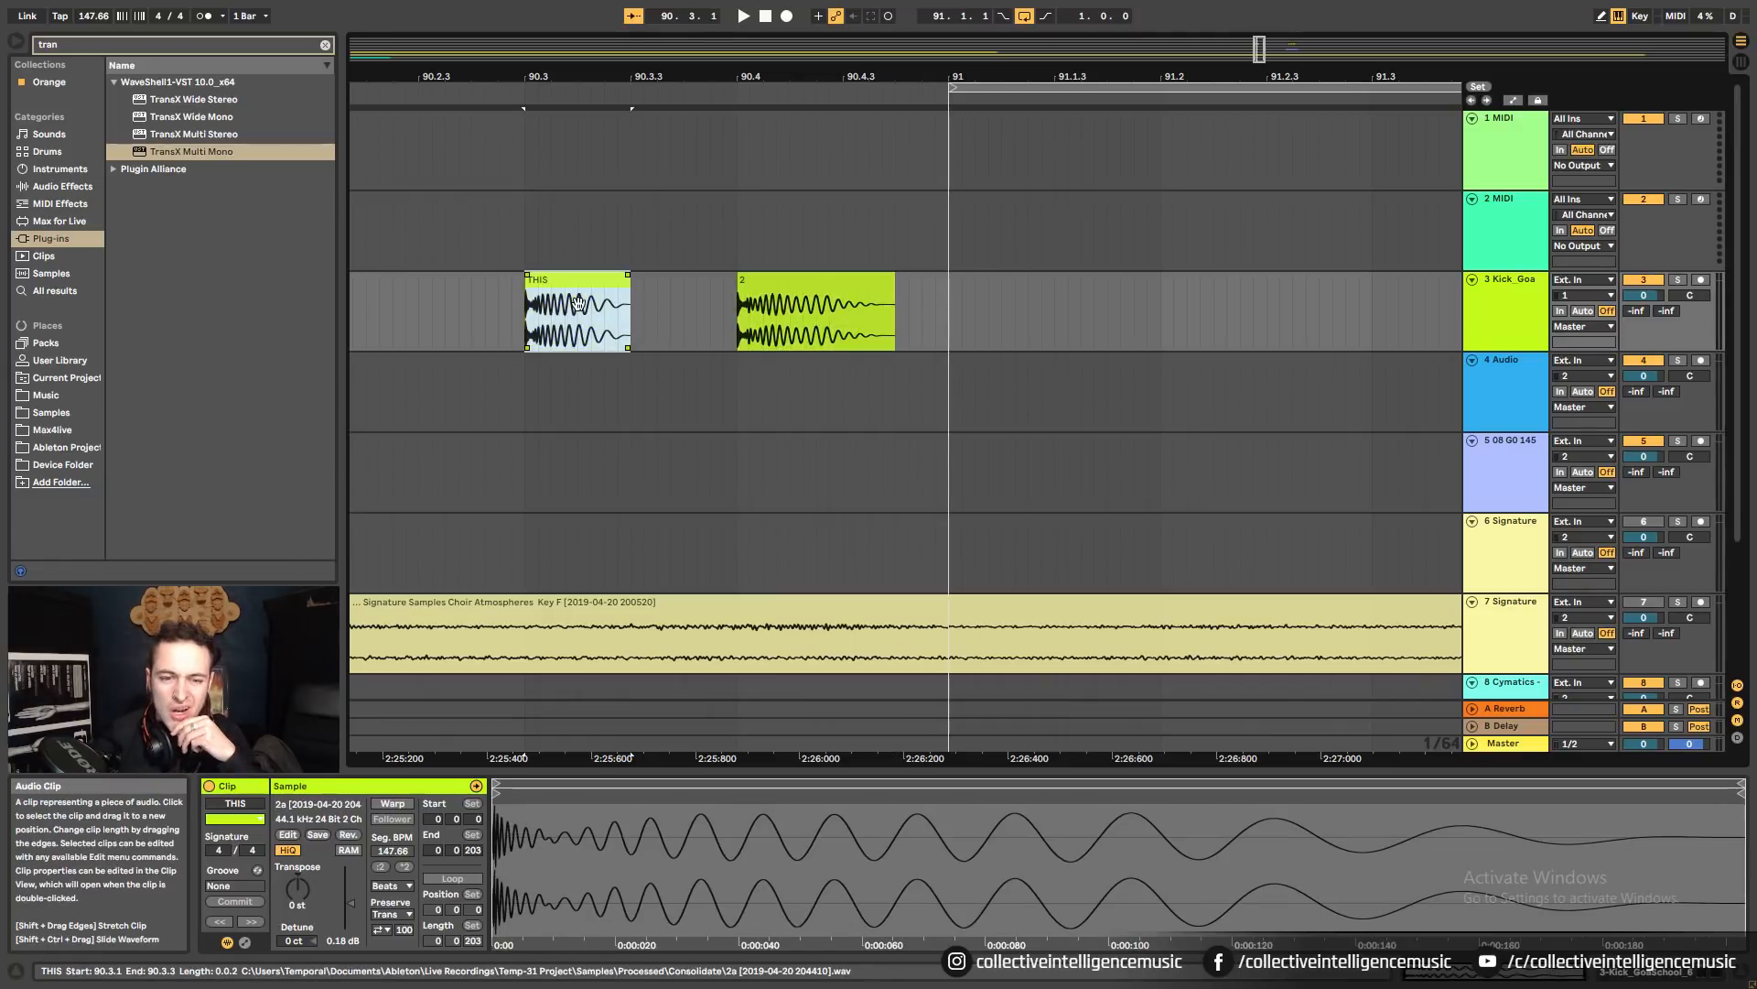
{"action": "left_click", "coordinate": [773, 315]}
{"action": "left_click_drag", "start_coordinate": [639, 348], "coordinate": [738, 338]}
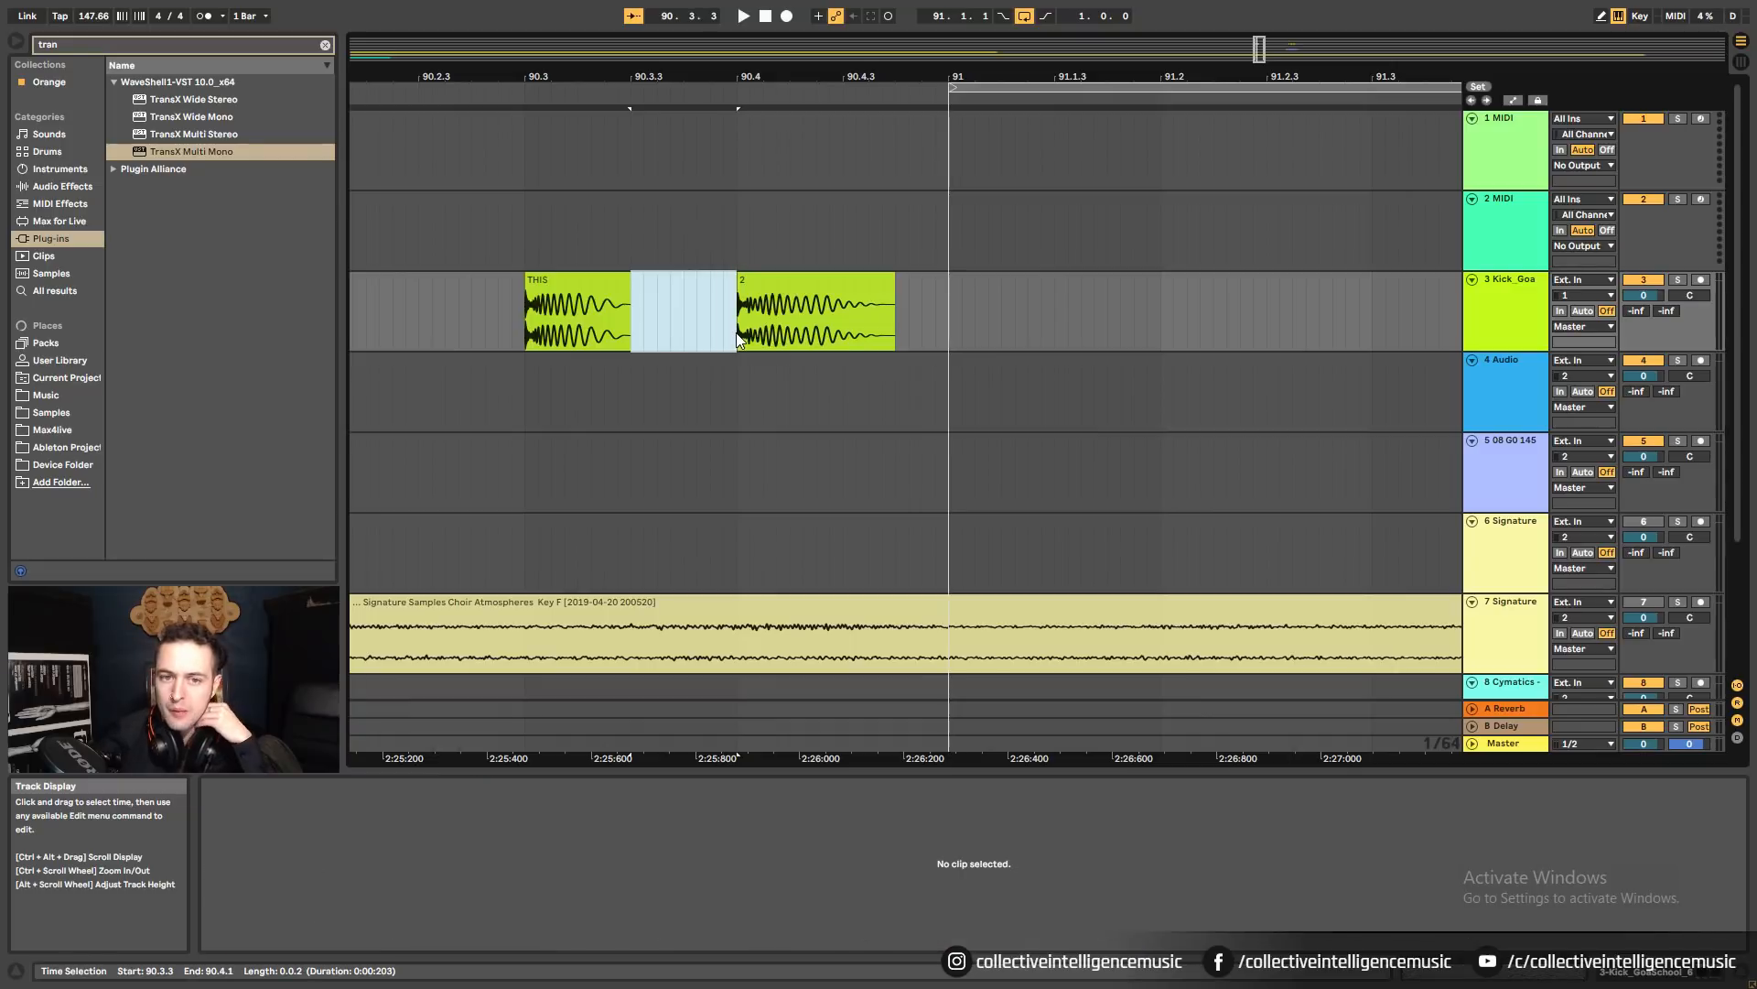
{"action": "left_click", "coordinate": [592, 305]}
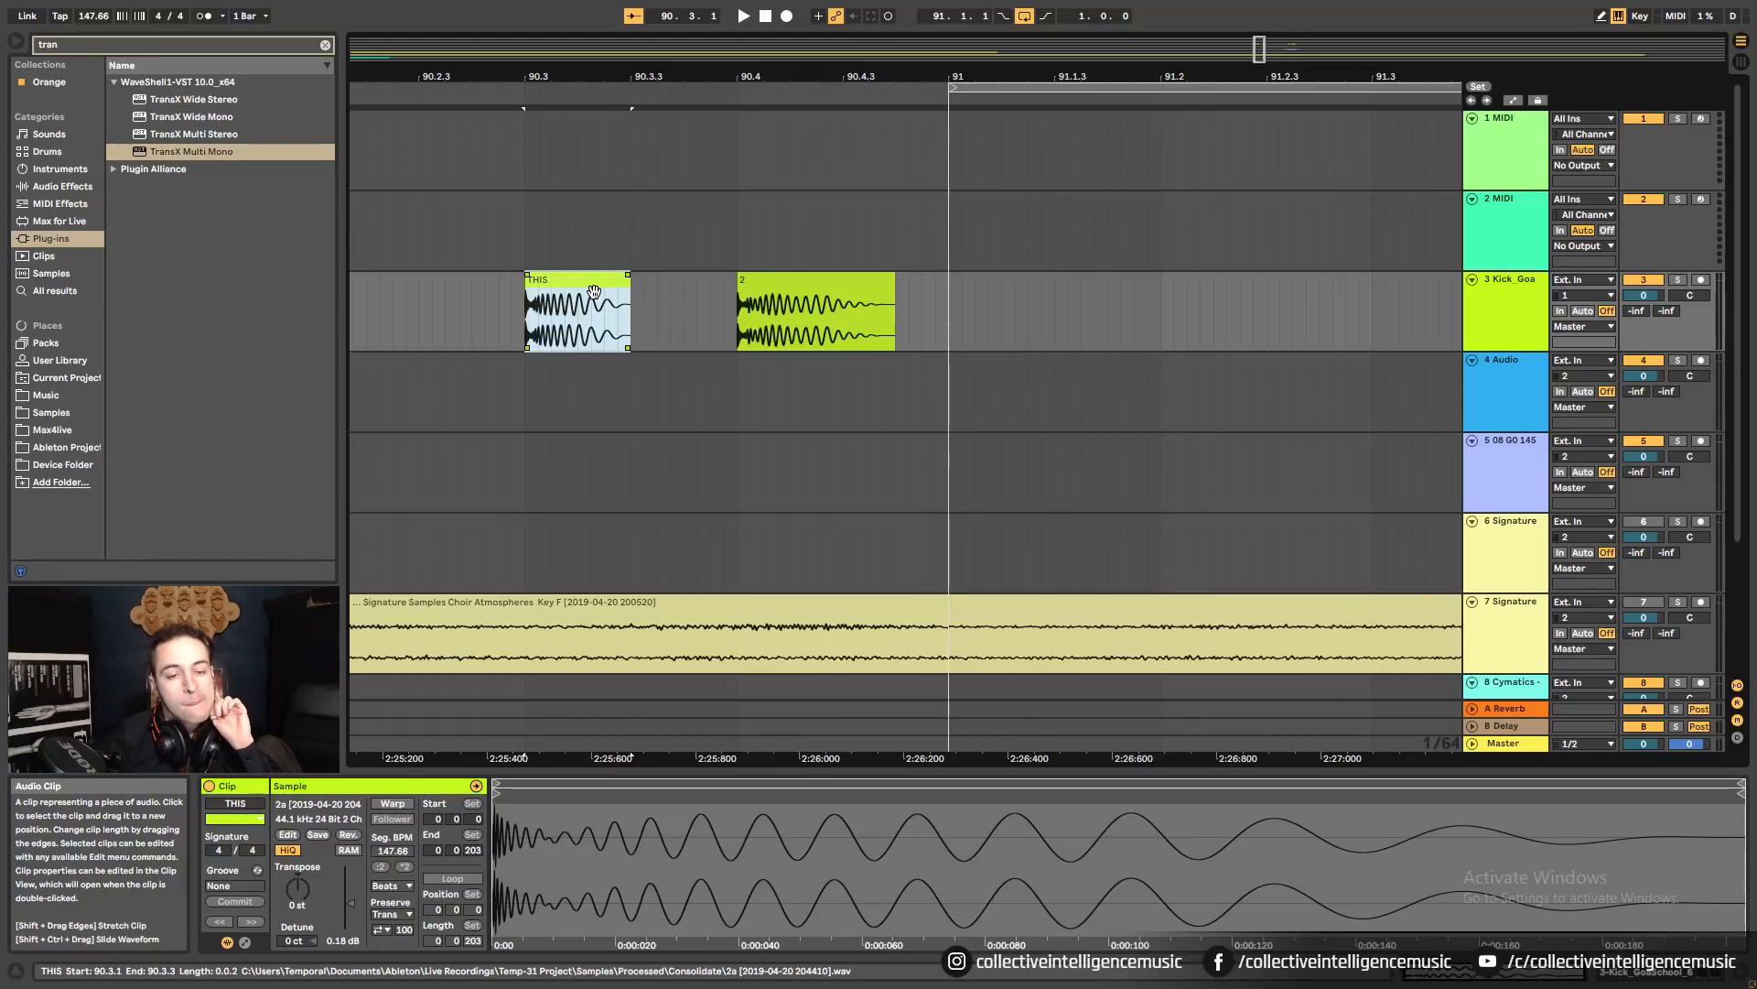
Check the live stream in OBS, return to Ableton Live, and play the THIS and 2 kicks.
{"action": "key", "text": "alt+Tab"}
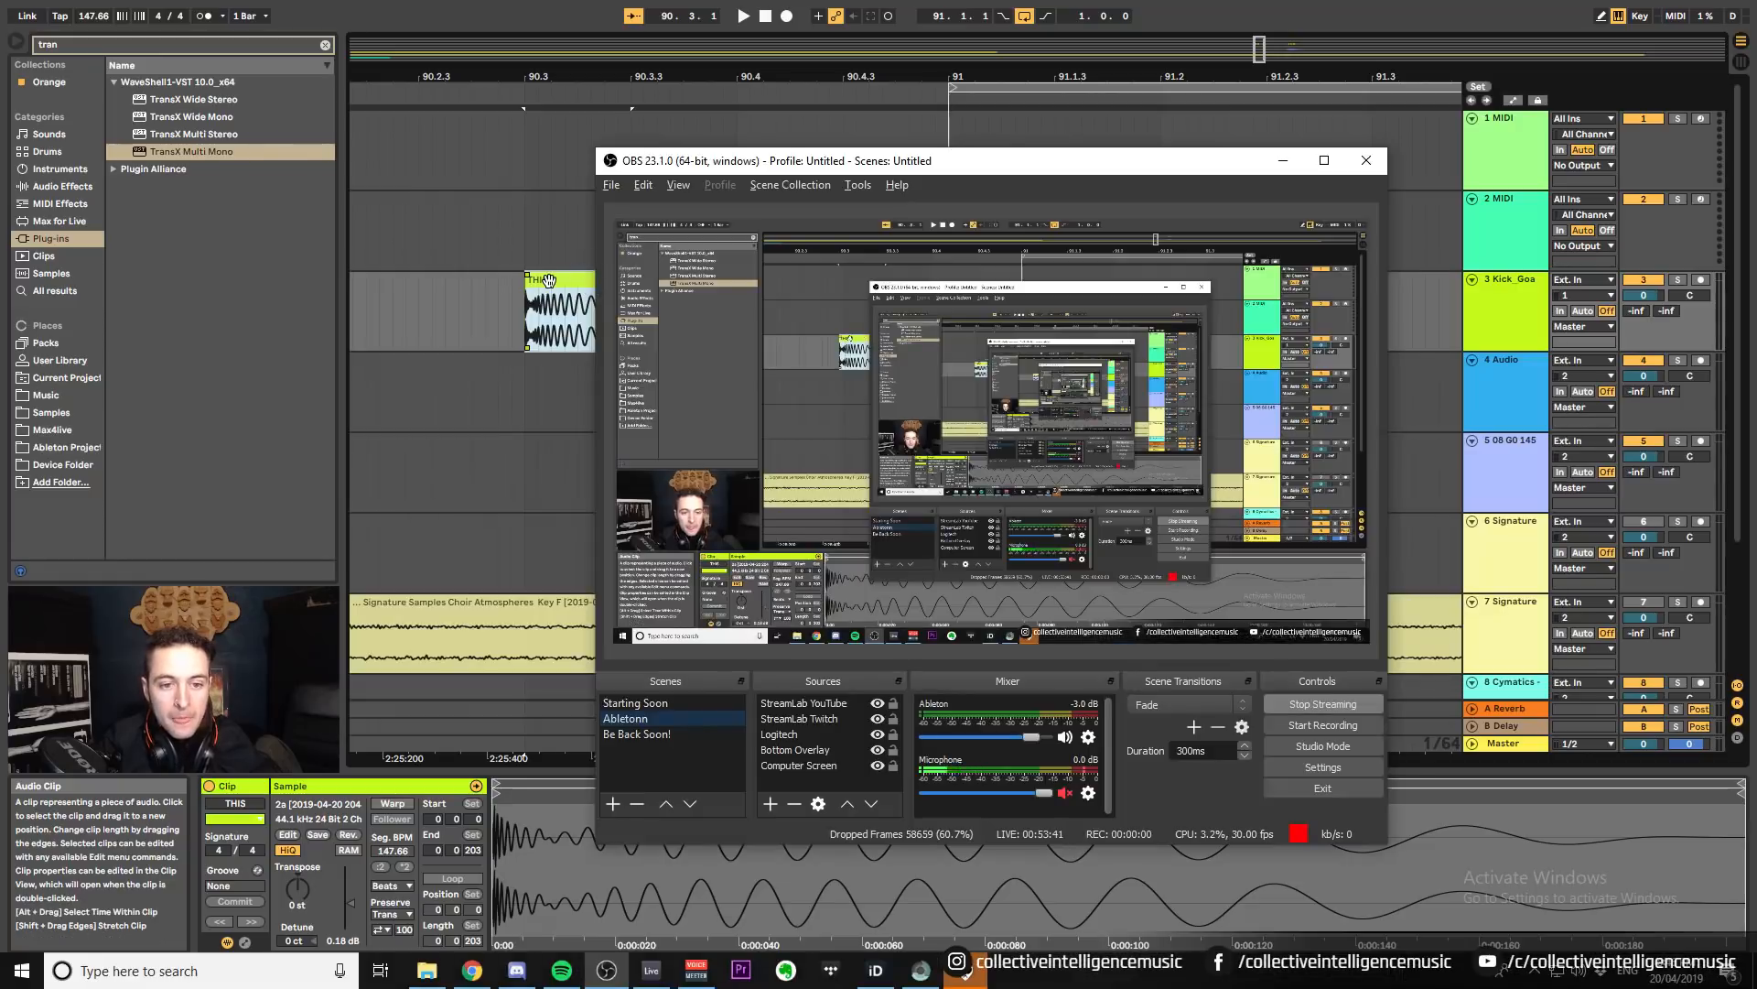
{"action": "left_click", "coordinate": [547, 279]}
{"action": "key", "text": "space"}
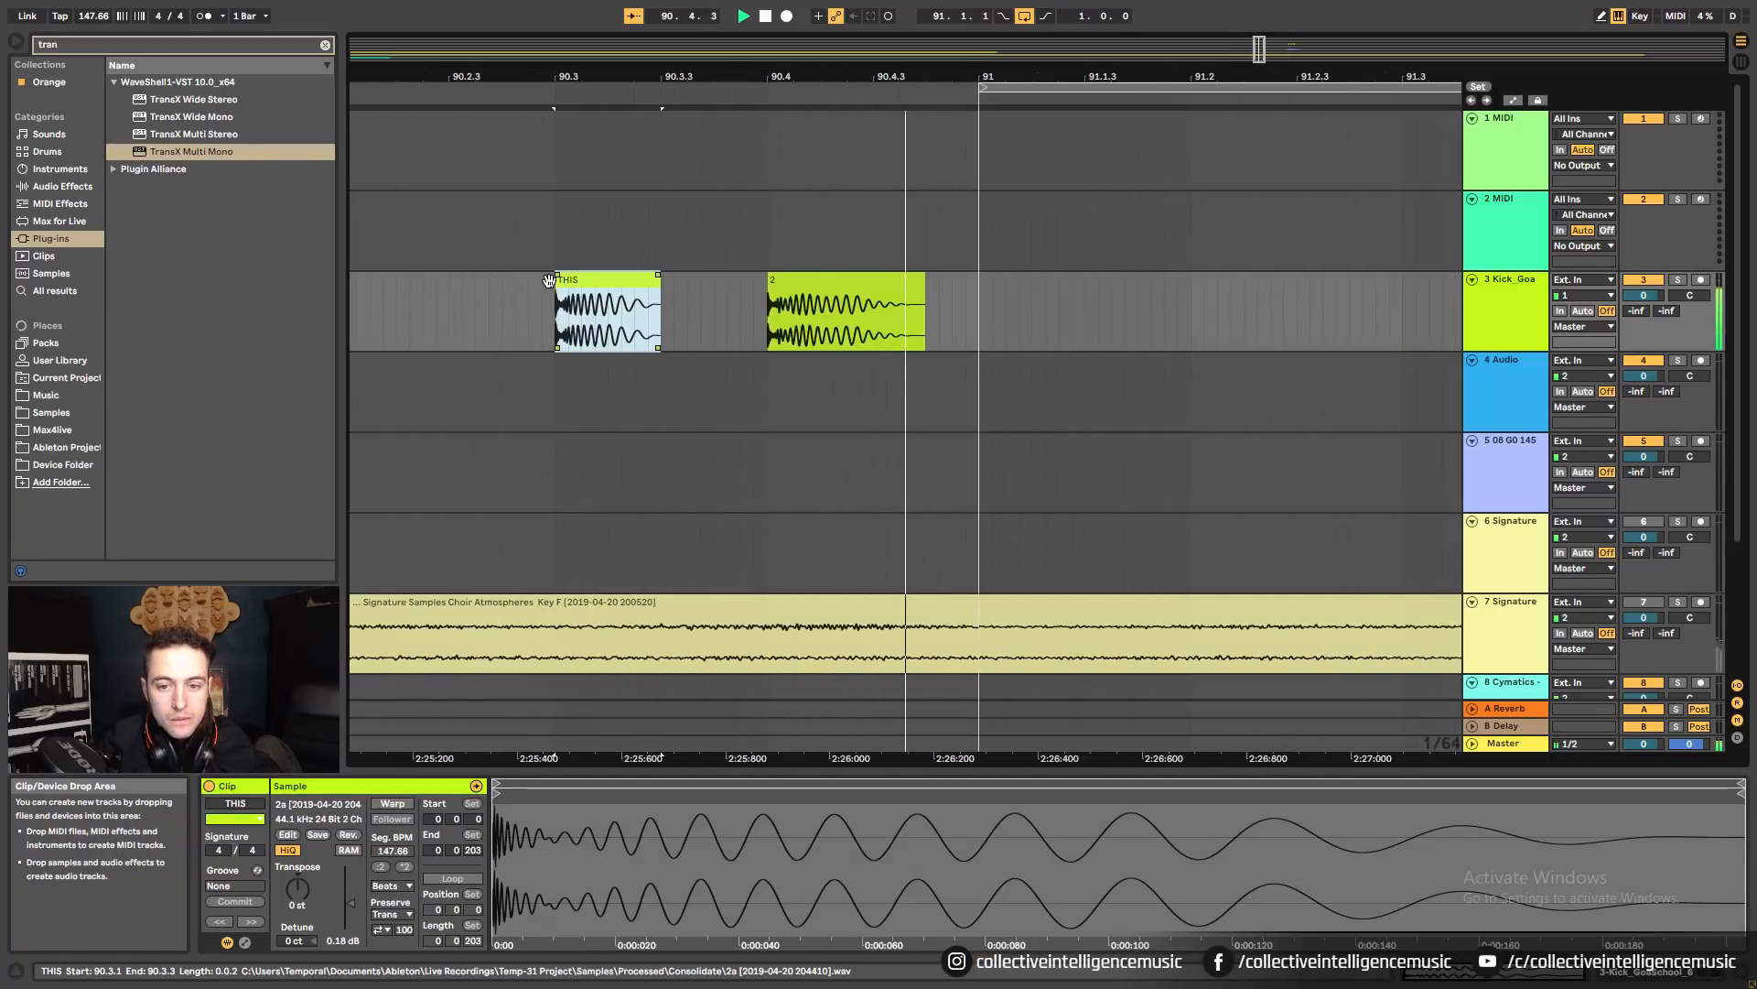
{"action": "left_click", "coordinate": [1084, 334]}
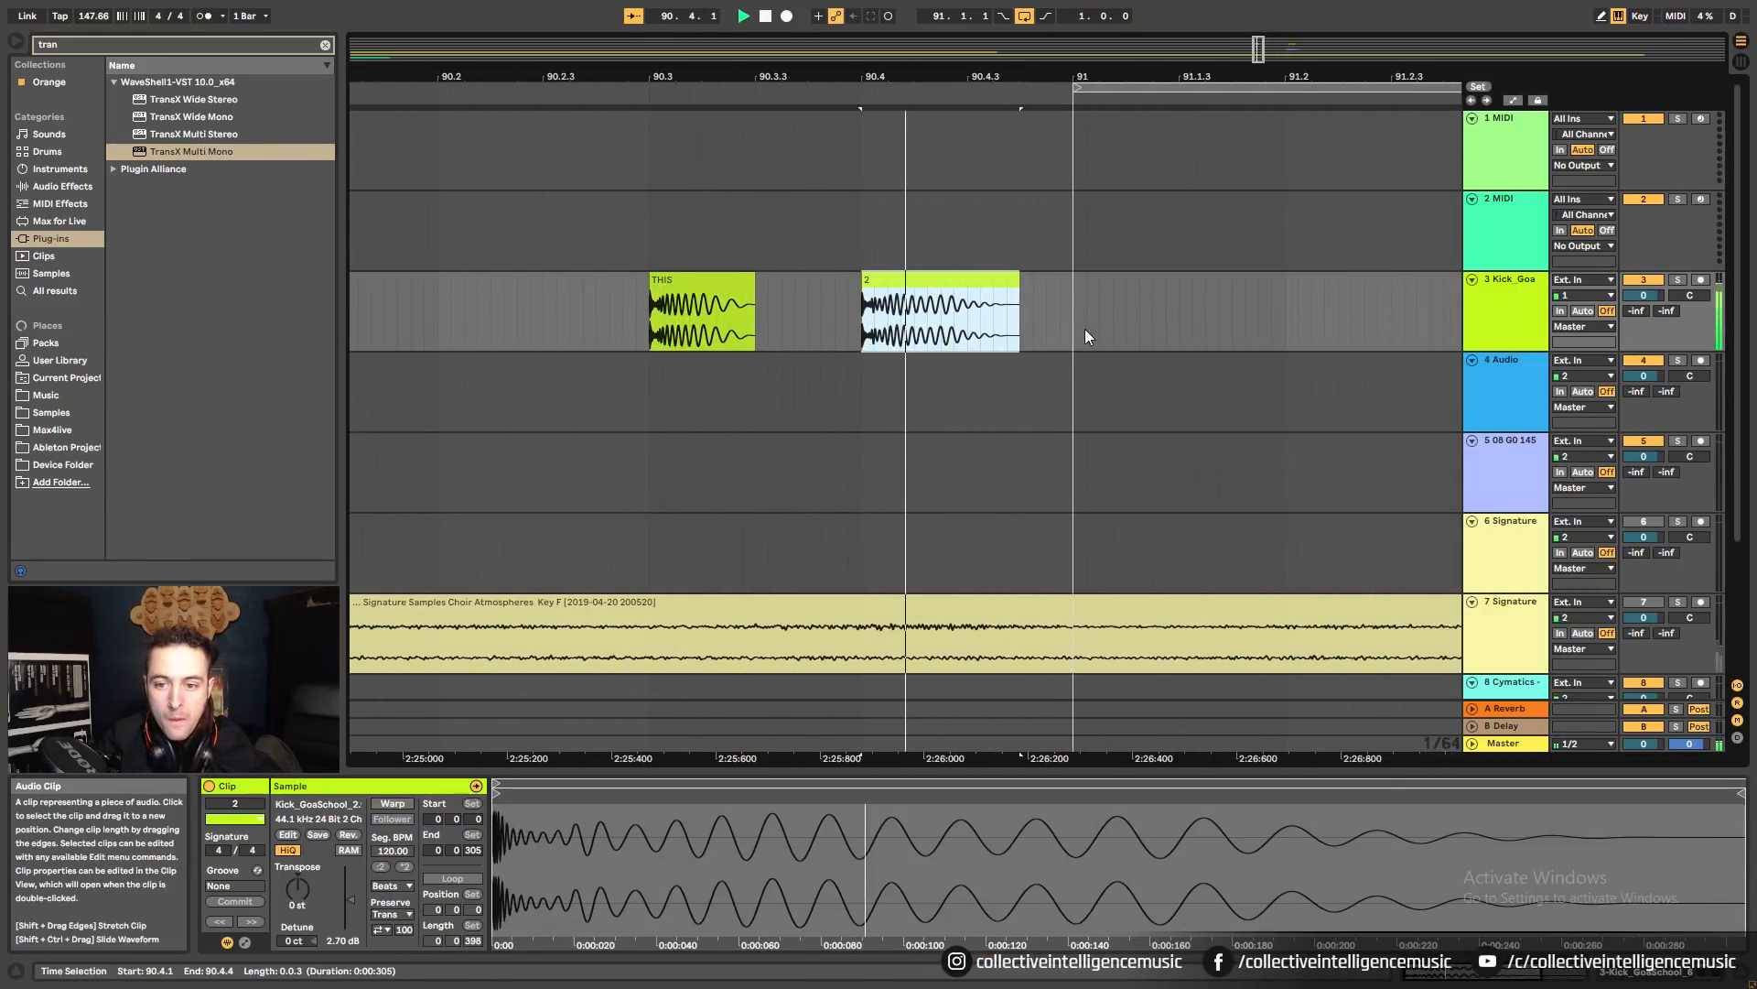
{"action": "key", "text": "space"}
Inspect the correction status of Sonarworks Reference 4 on the master, and close the plug-in window.
{"action": "left_click", "coordinate": [1489, 745]}
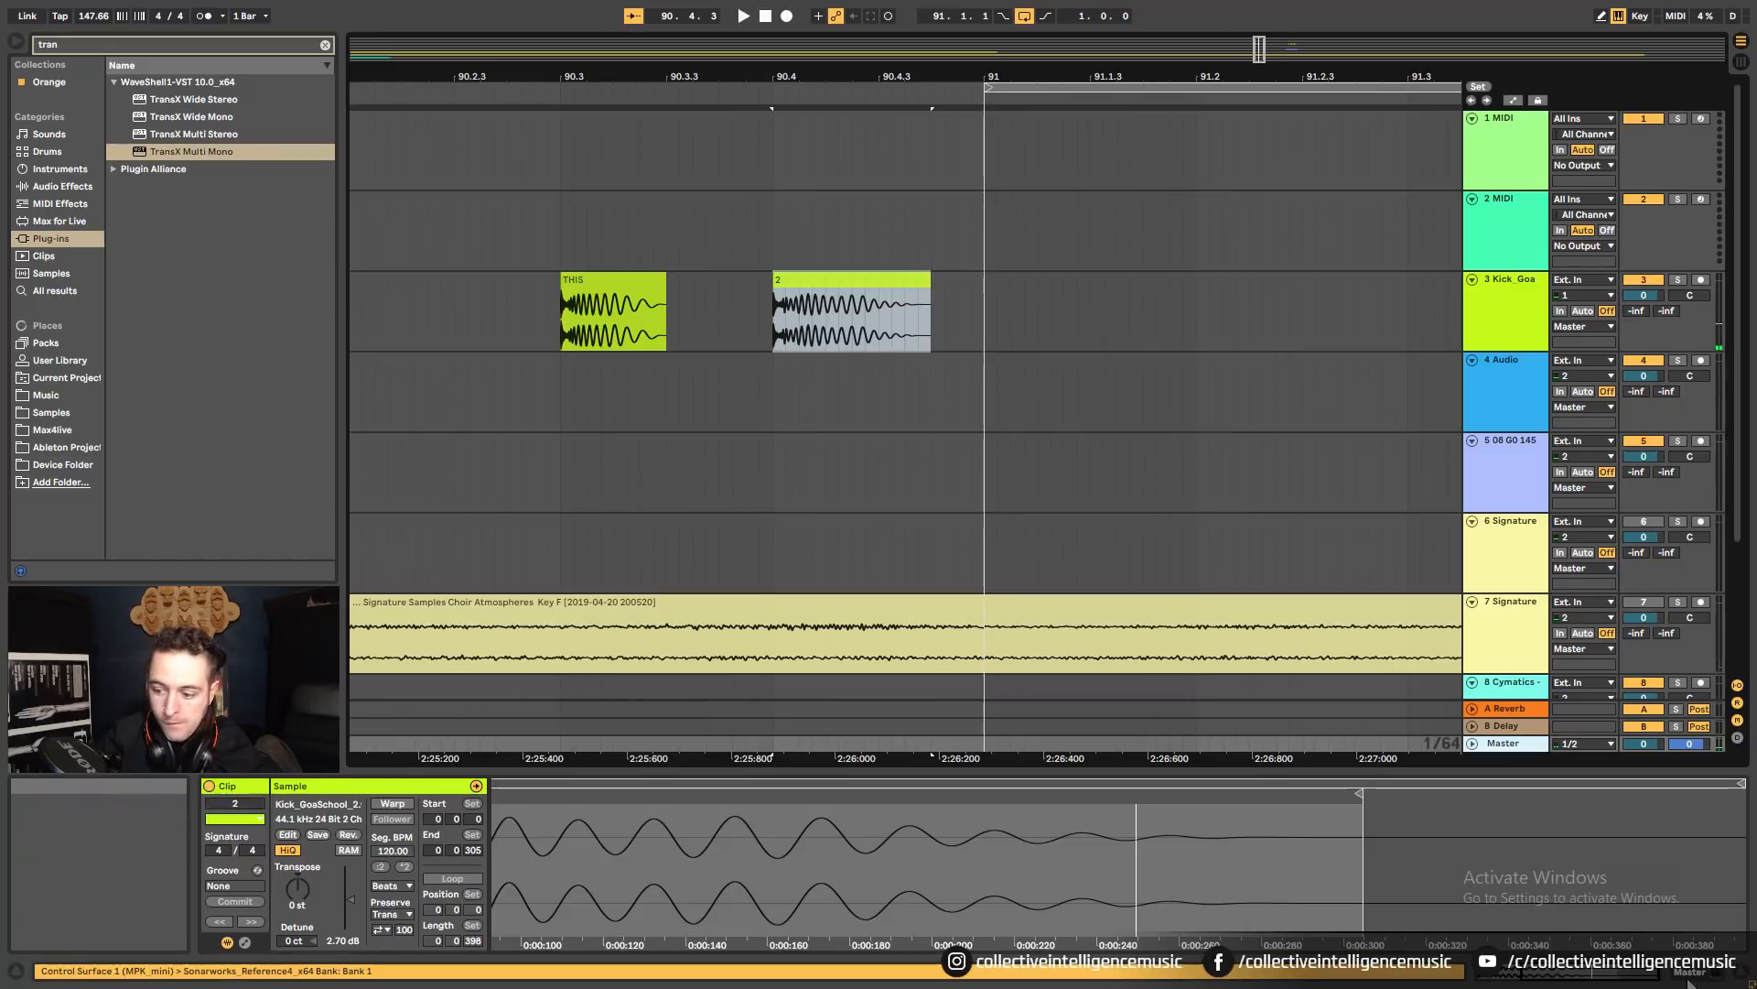
{"action": "left_click", "coordinate": [249, 785]}
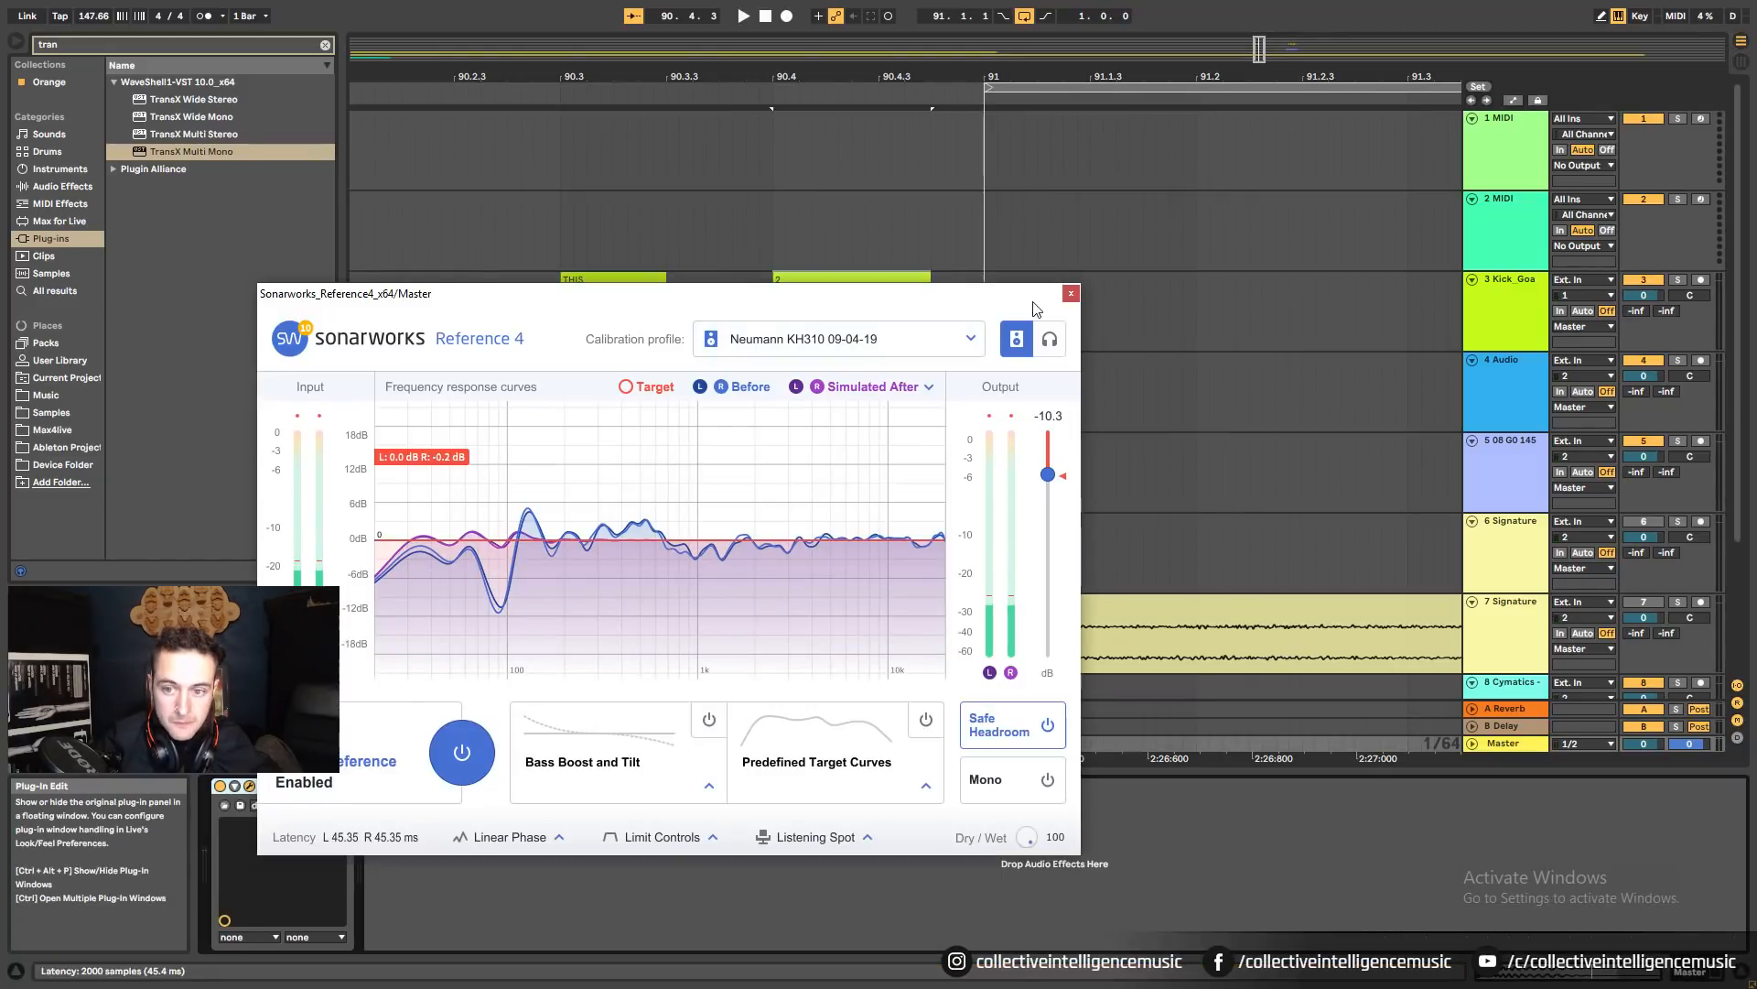
{"action": "left_click", "coordinate": [1070, 293]}
{"action": "left_click", "coordinate": [1059, 290]}
Replay the kicks from the THIS clip at 90.3 to compare it with the 2 kick.
{"action": "key", "text": "space"}
{"action": "key", "text": "space"}
{"action": "key", "text": "space"}
{"action": "key", "text": "space"}
{"action": "left_click", "coordinate": [749, 282]}
{"action": "left_click", "coordinate": [544, 286]}
{"action": "key", "text": "space"}
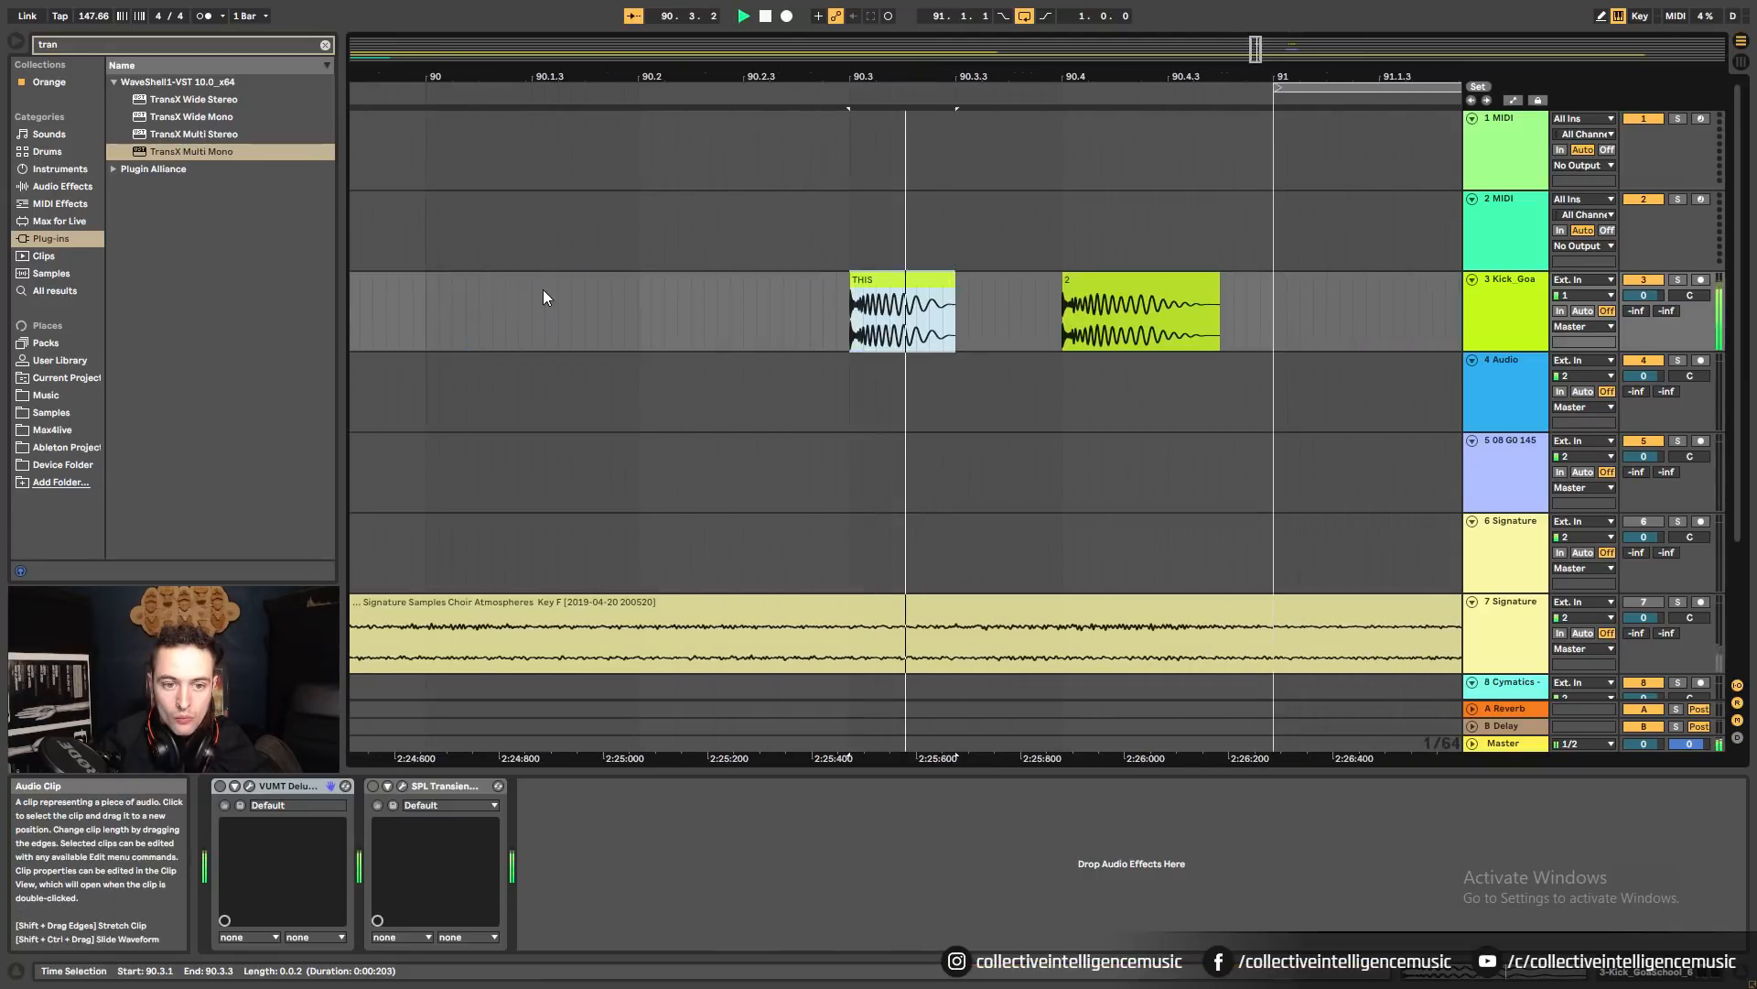
{"action": "key", "text": "space"}
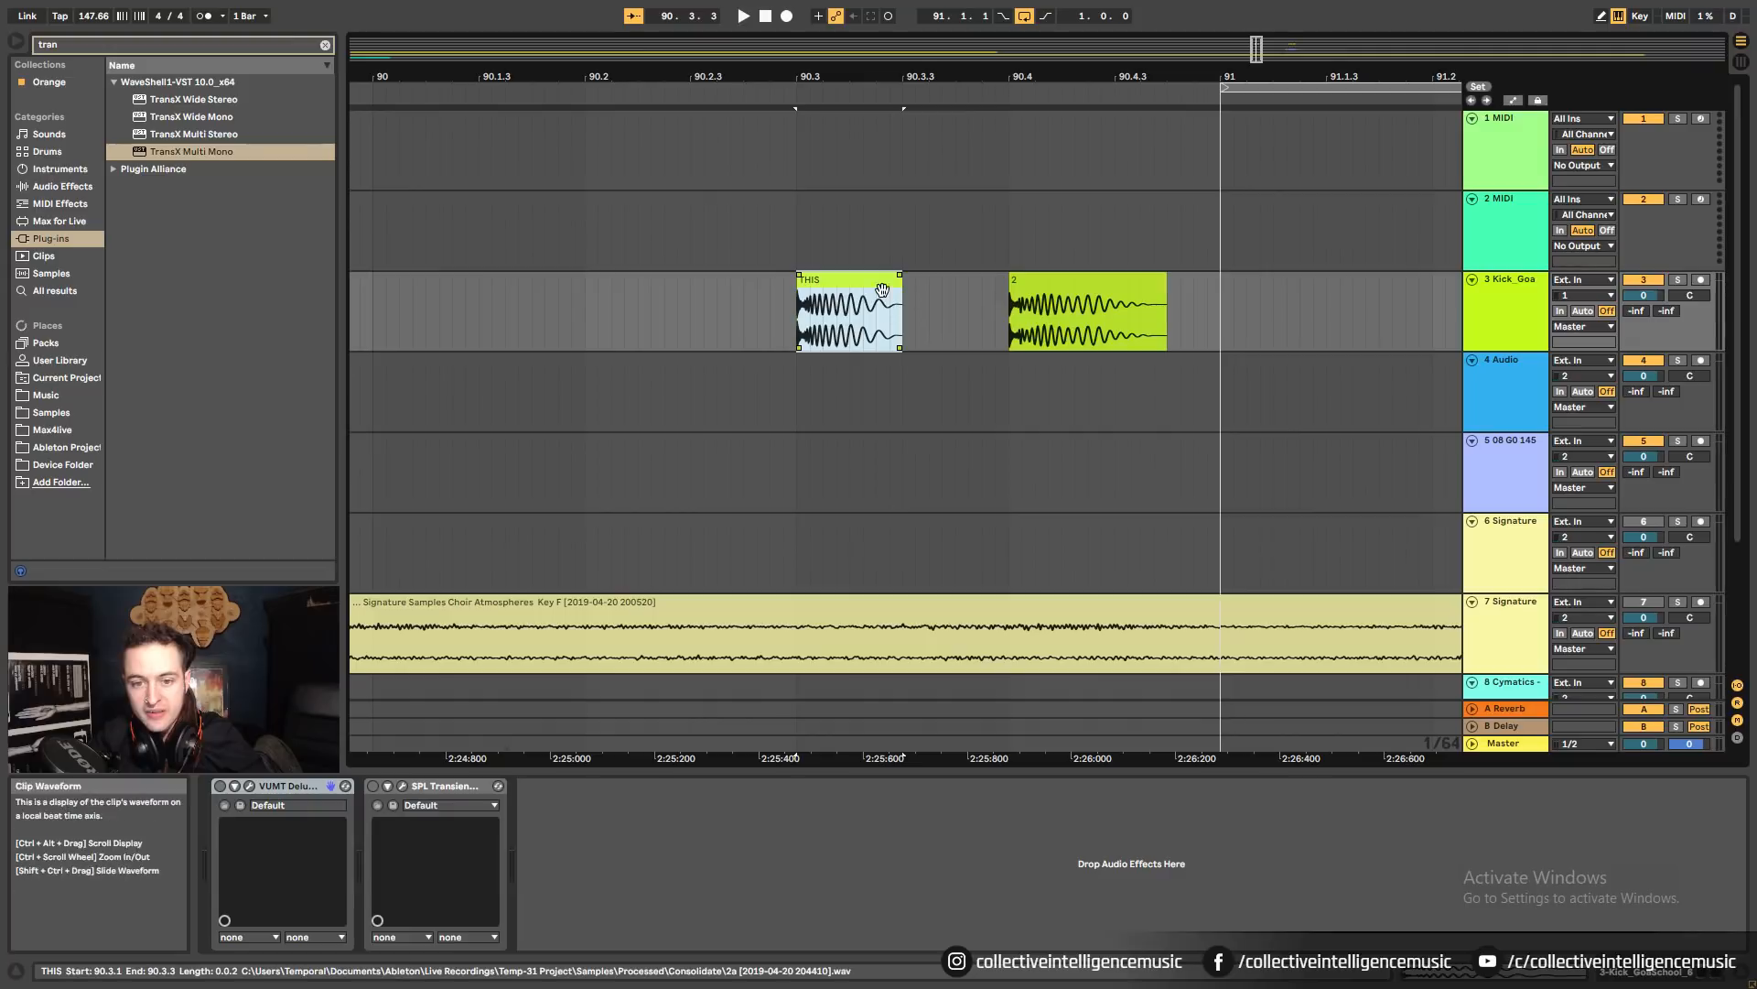
Select the 2 kick clip, clear the browser search, and open Mind Mirror Samples > Mind Mirror Kick Samples in the Samples place.
{"action": "left_click", "coordinate": [1064, 330]}
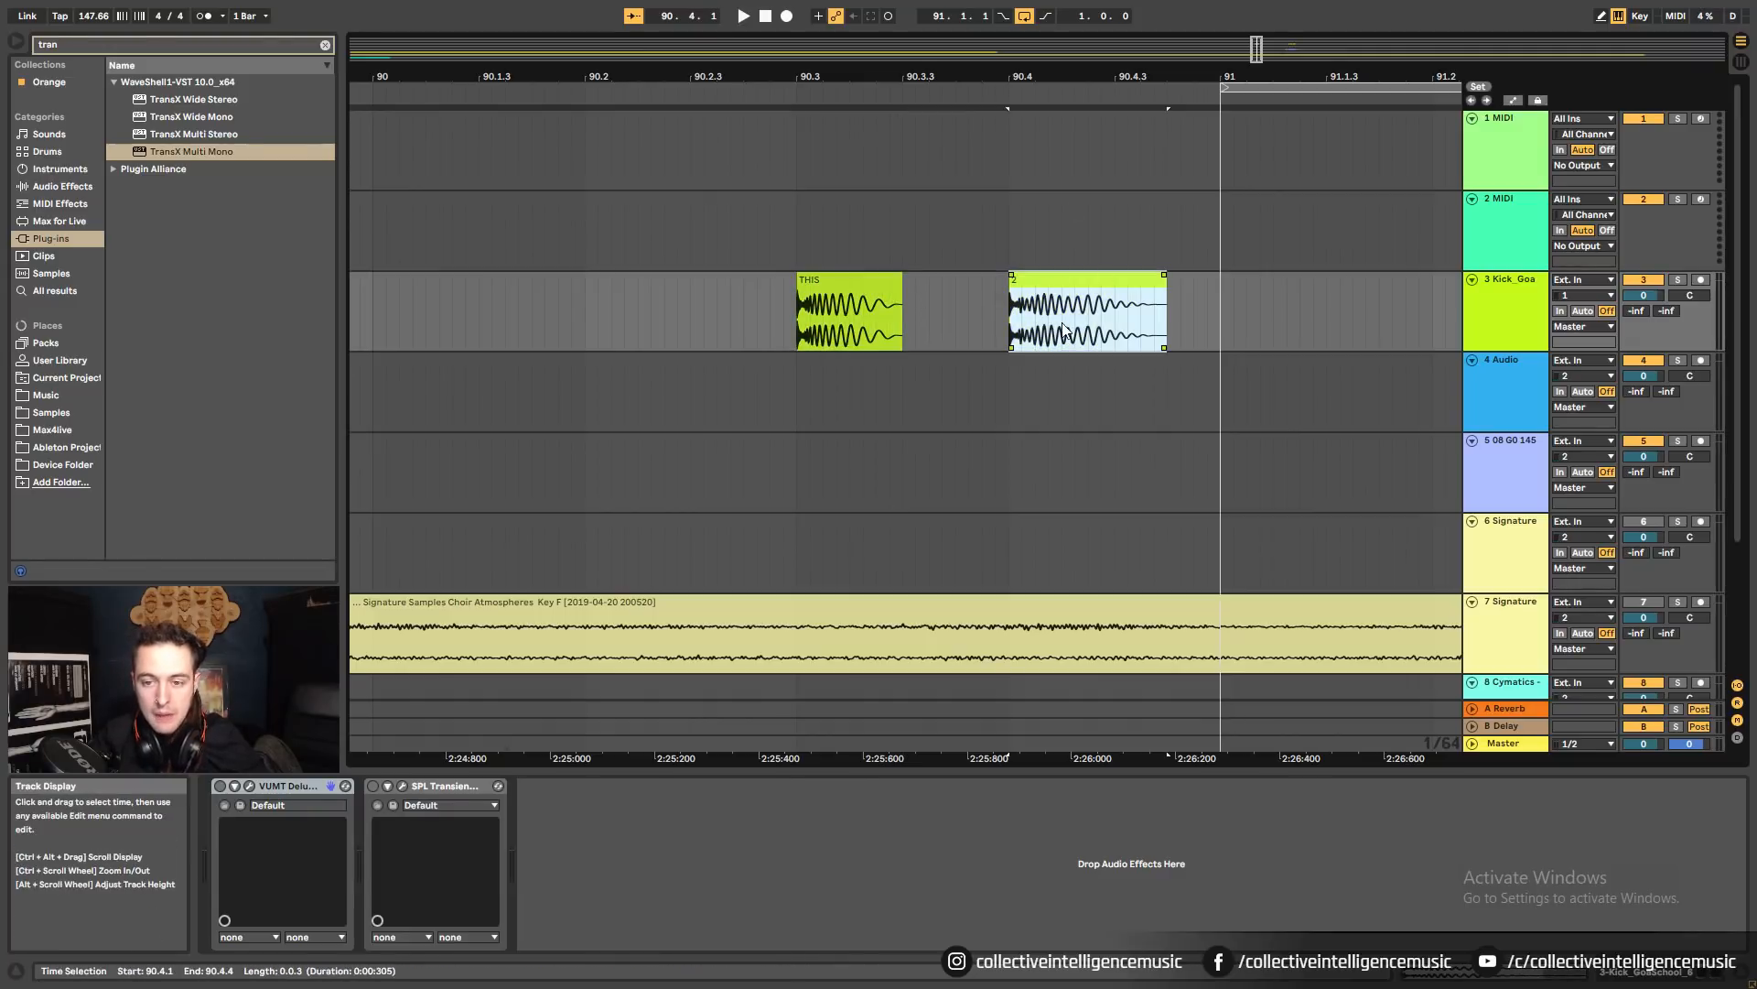
{"action": "left_click", "coordinate": [53, 414]}
{"action": "left_click", "coordinate": [324, 45]}
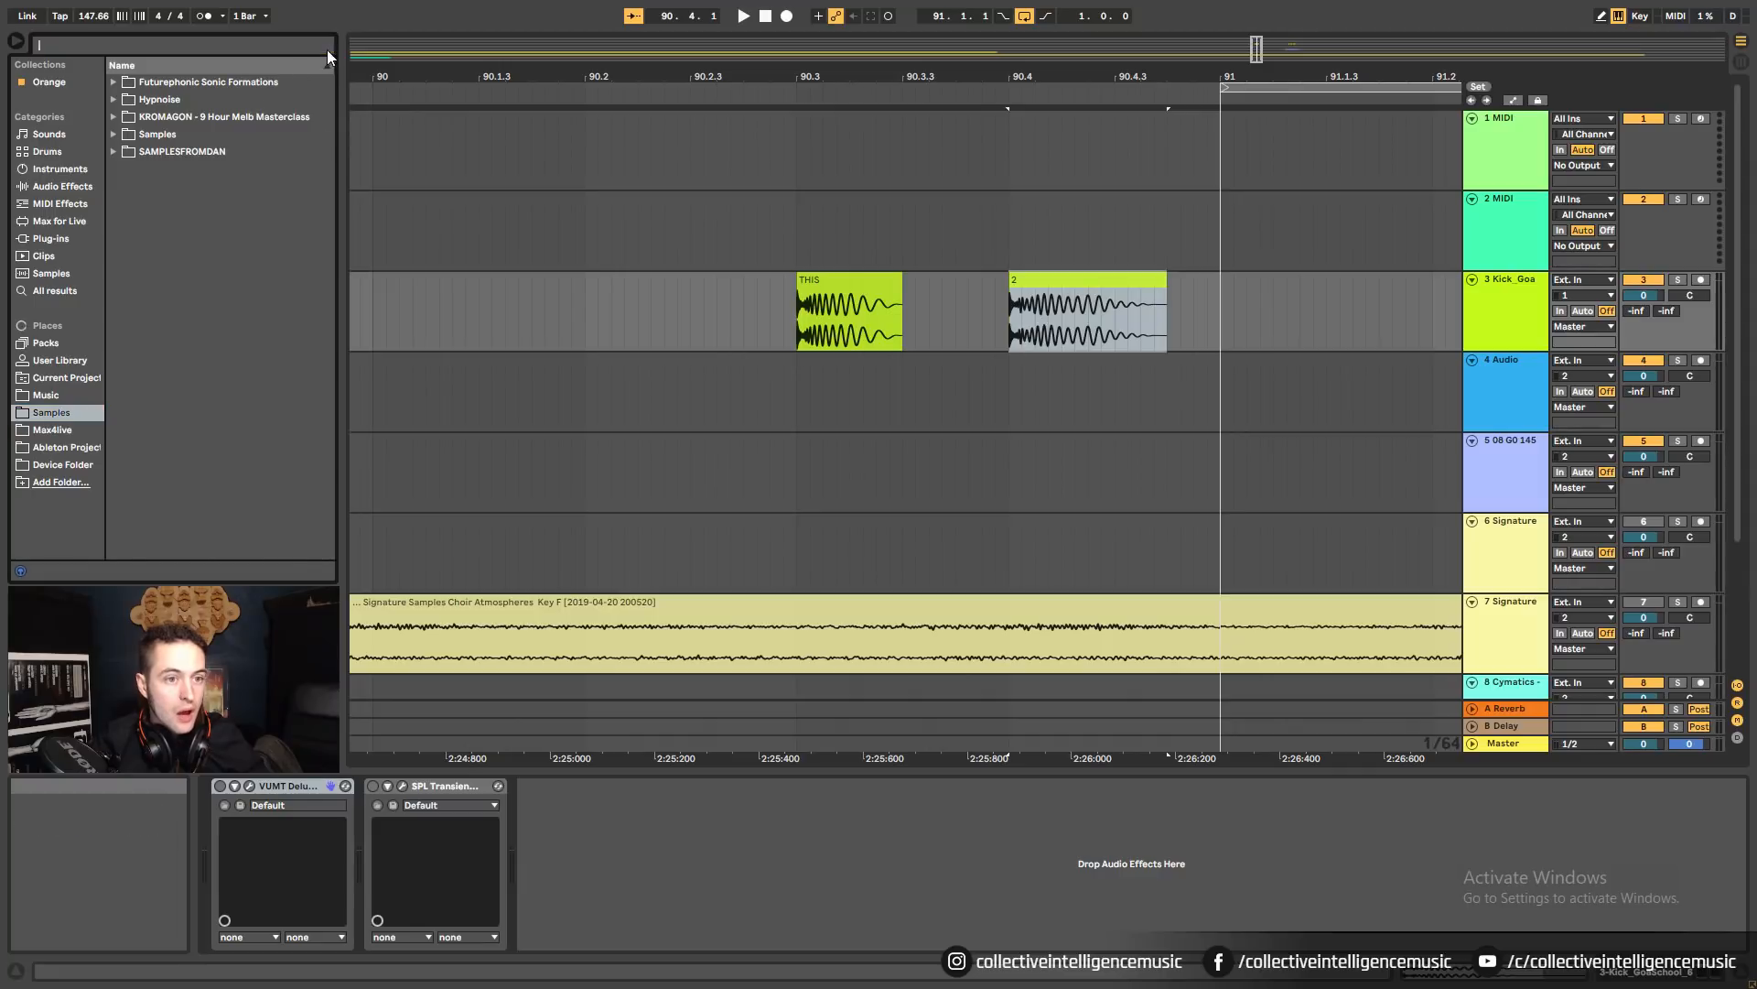
{"action": "left_click", "coordinate": [115, 118]}
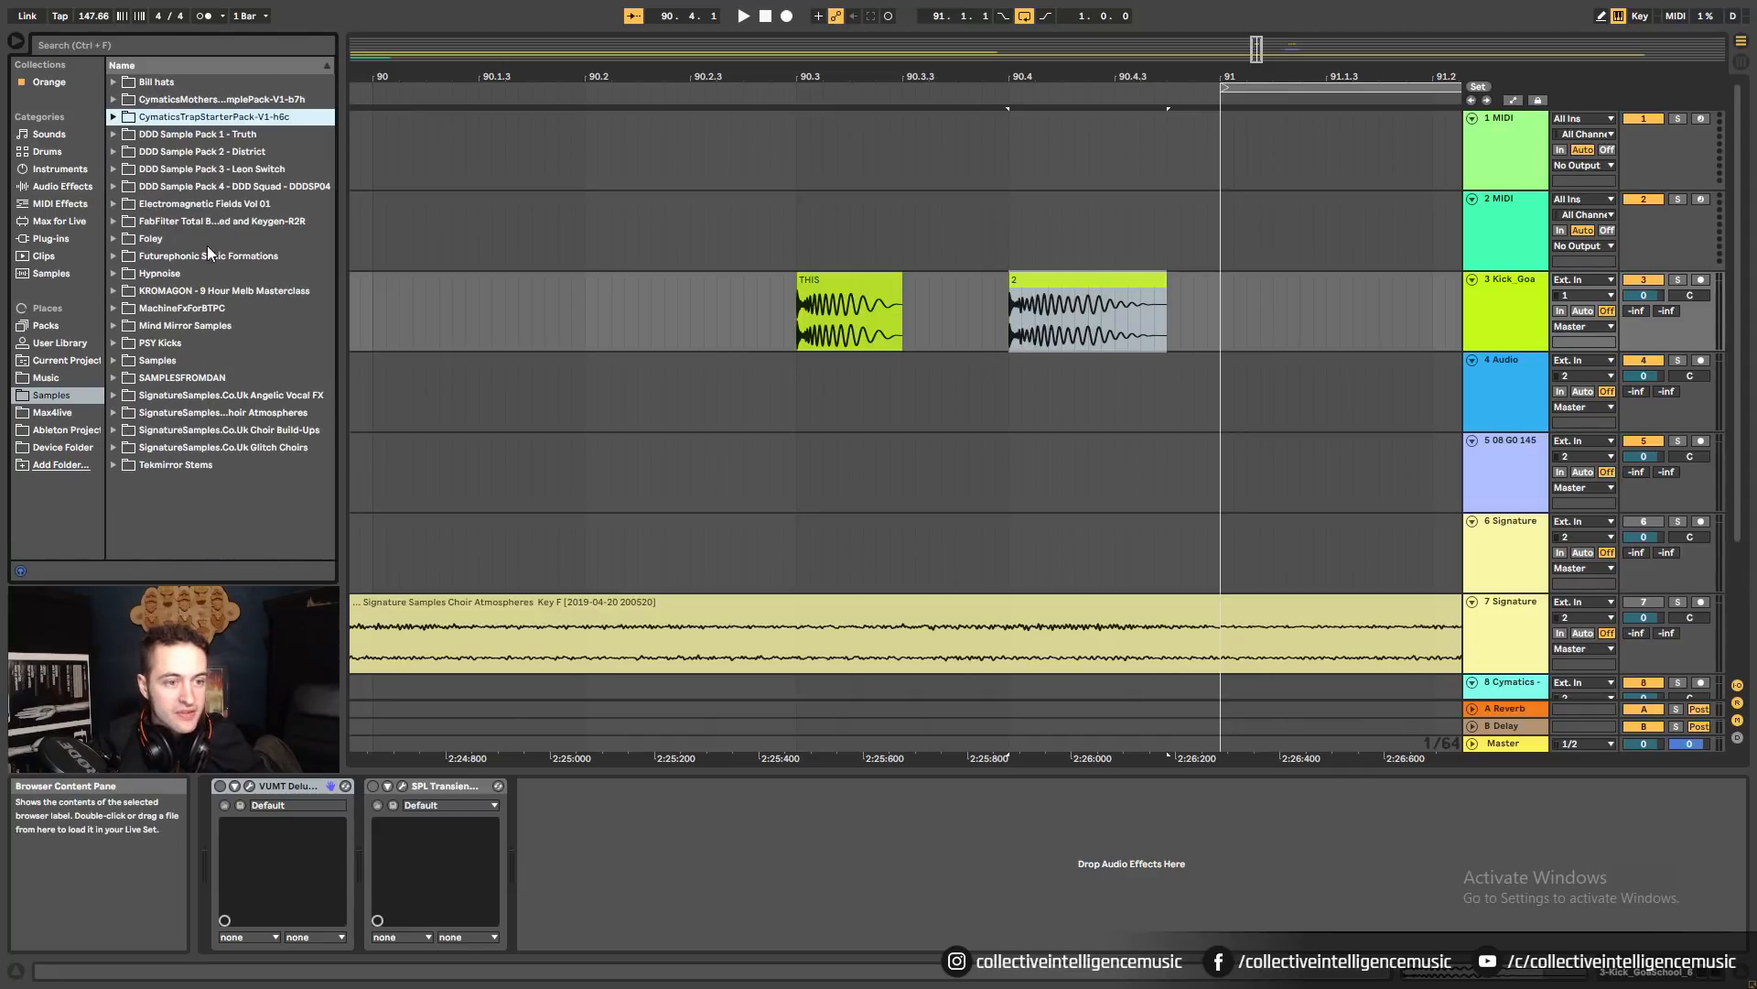
{"action": "left_click", "coordinate": [114, 325]}
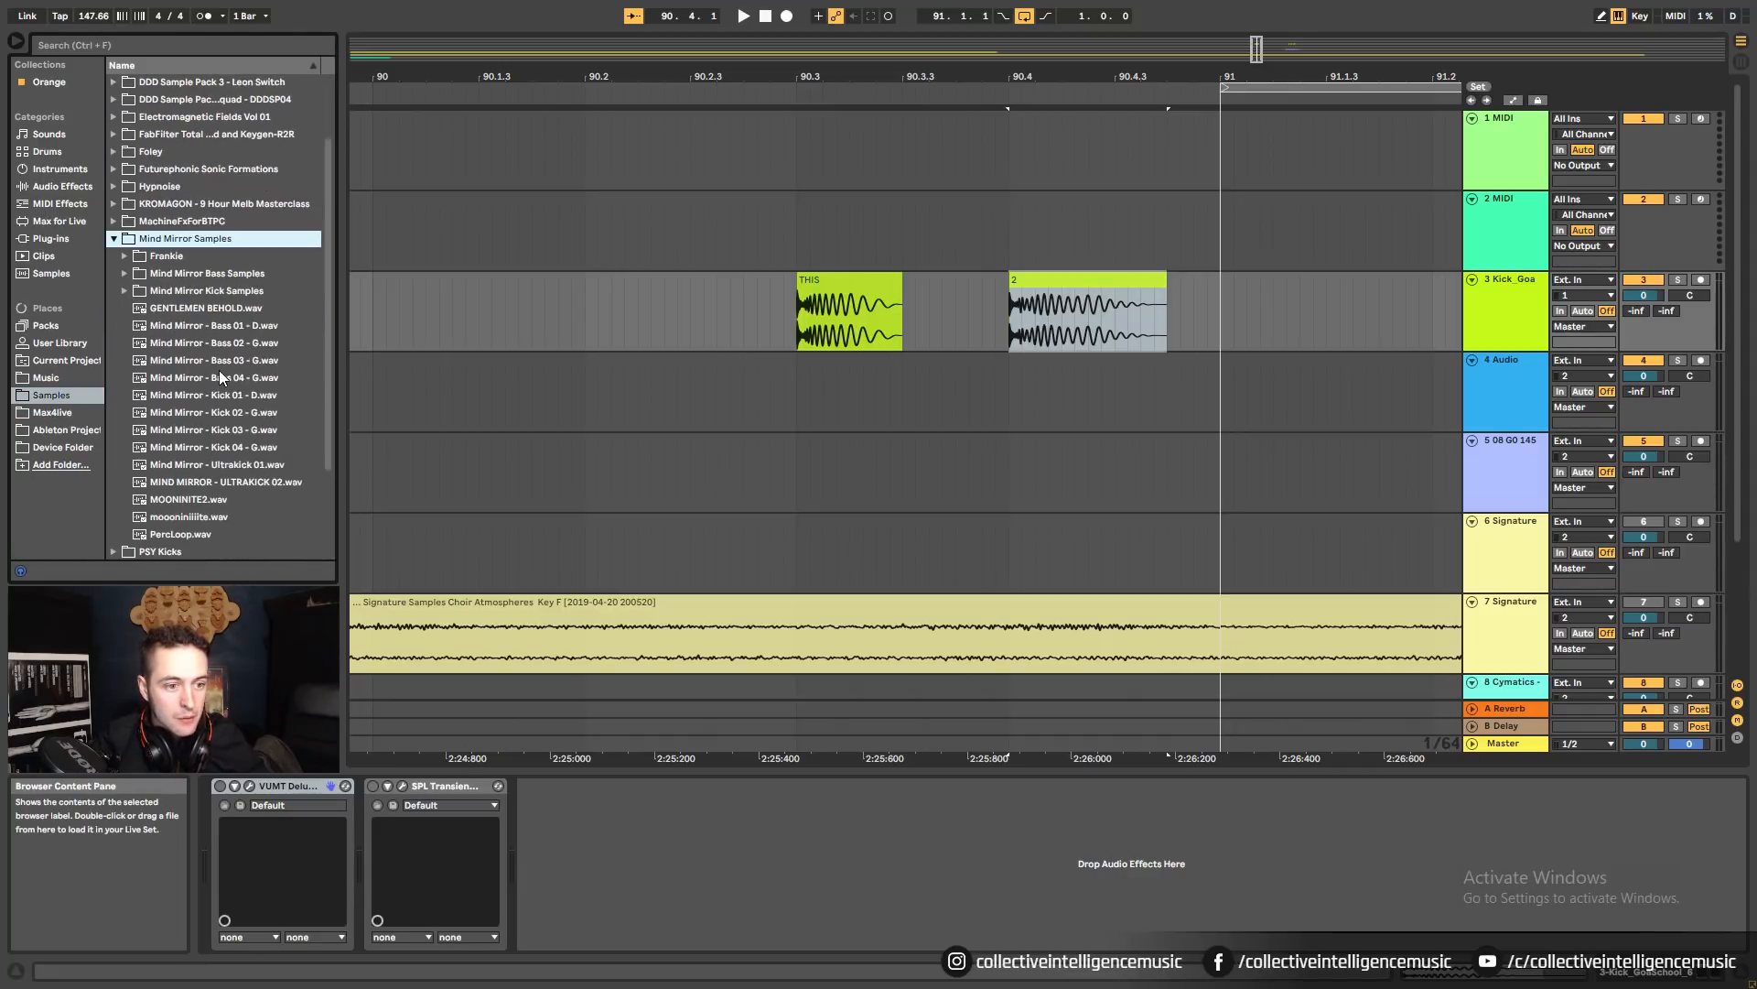
{"action": "left_click", "coordinate": [123, 291]}
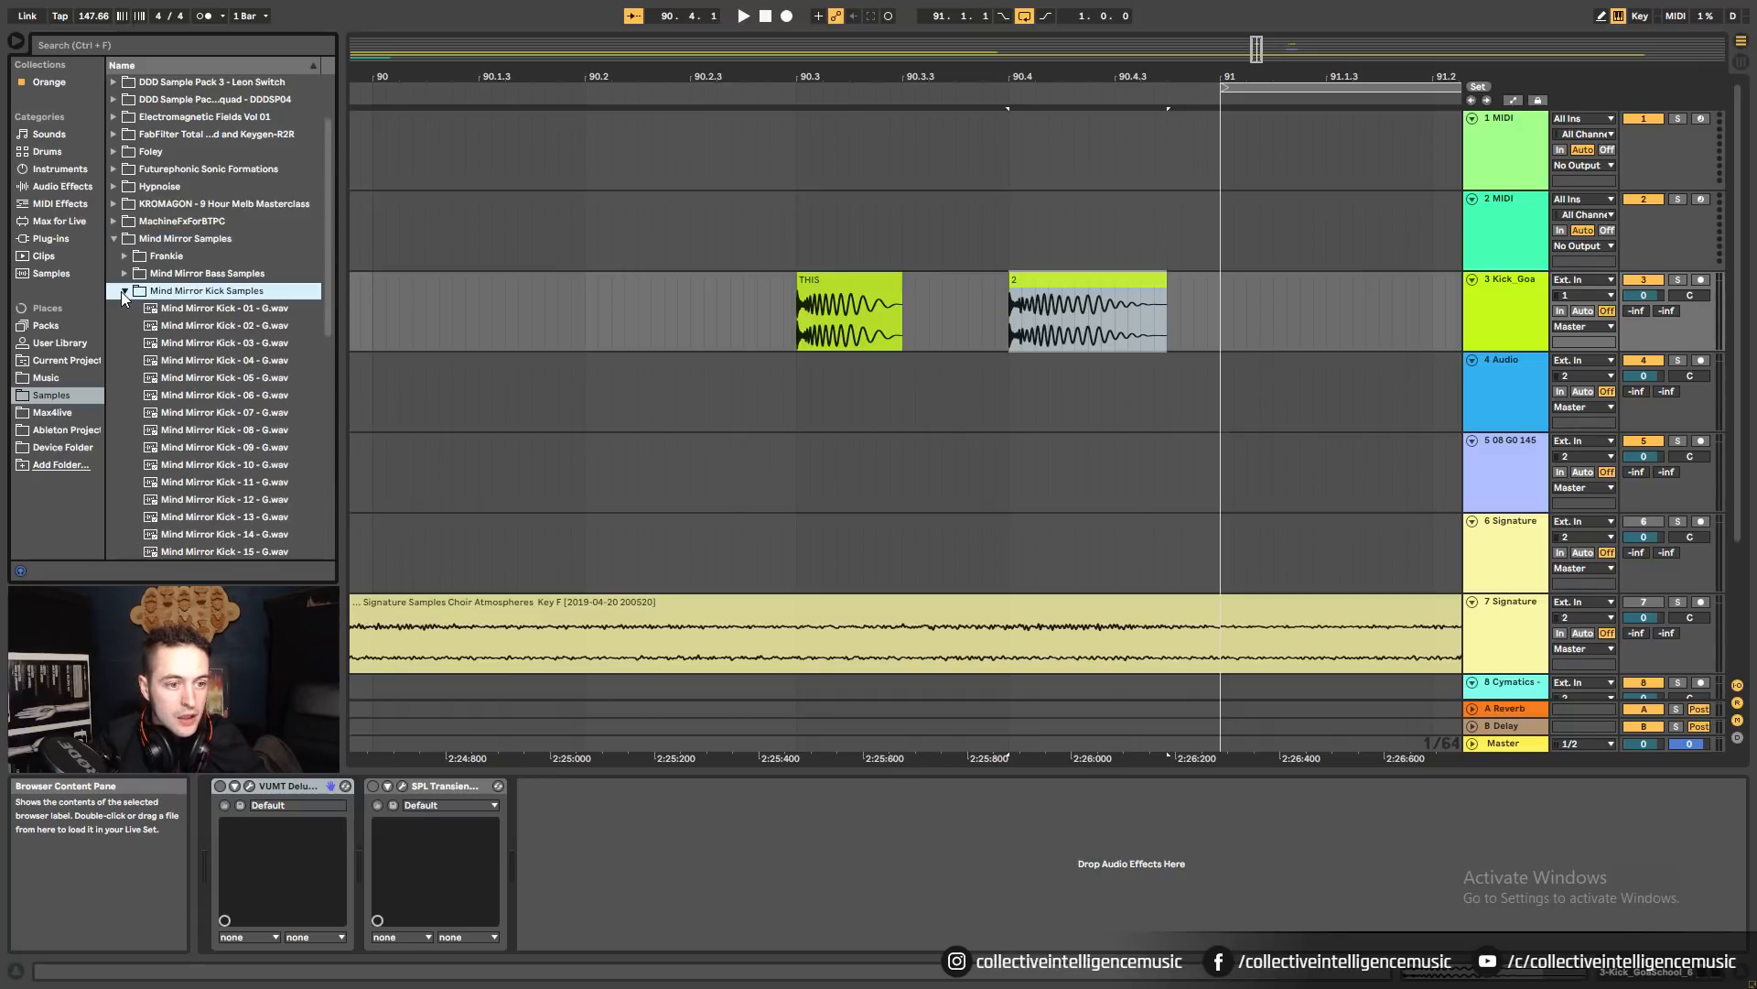
Rename the 2 kick clip as Hypnoise Kick and save it into the Mind Mirror Kick Samples folder.
{"action": "left_click", "coordinate": [1052, 330]}
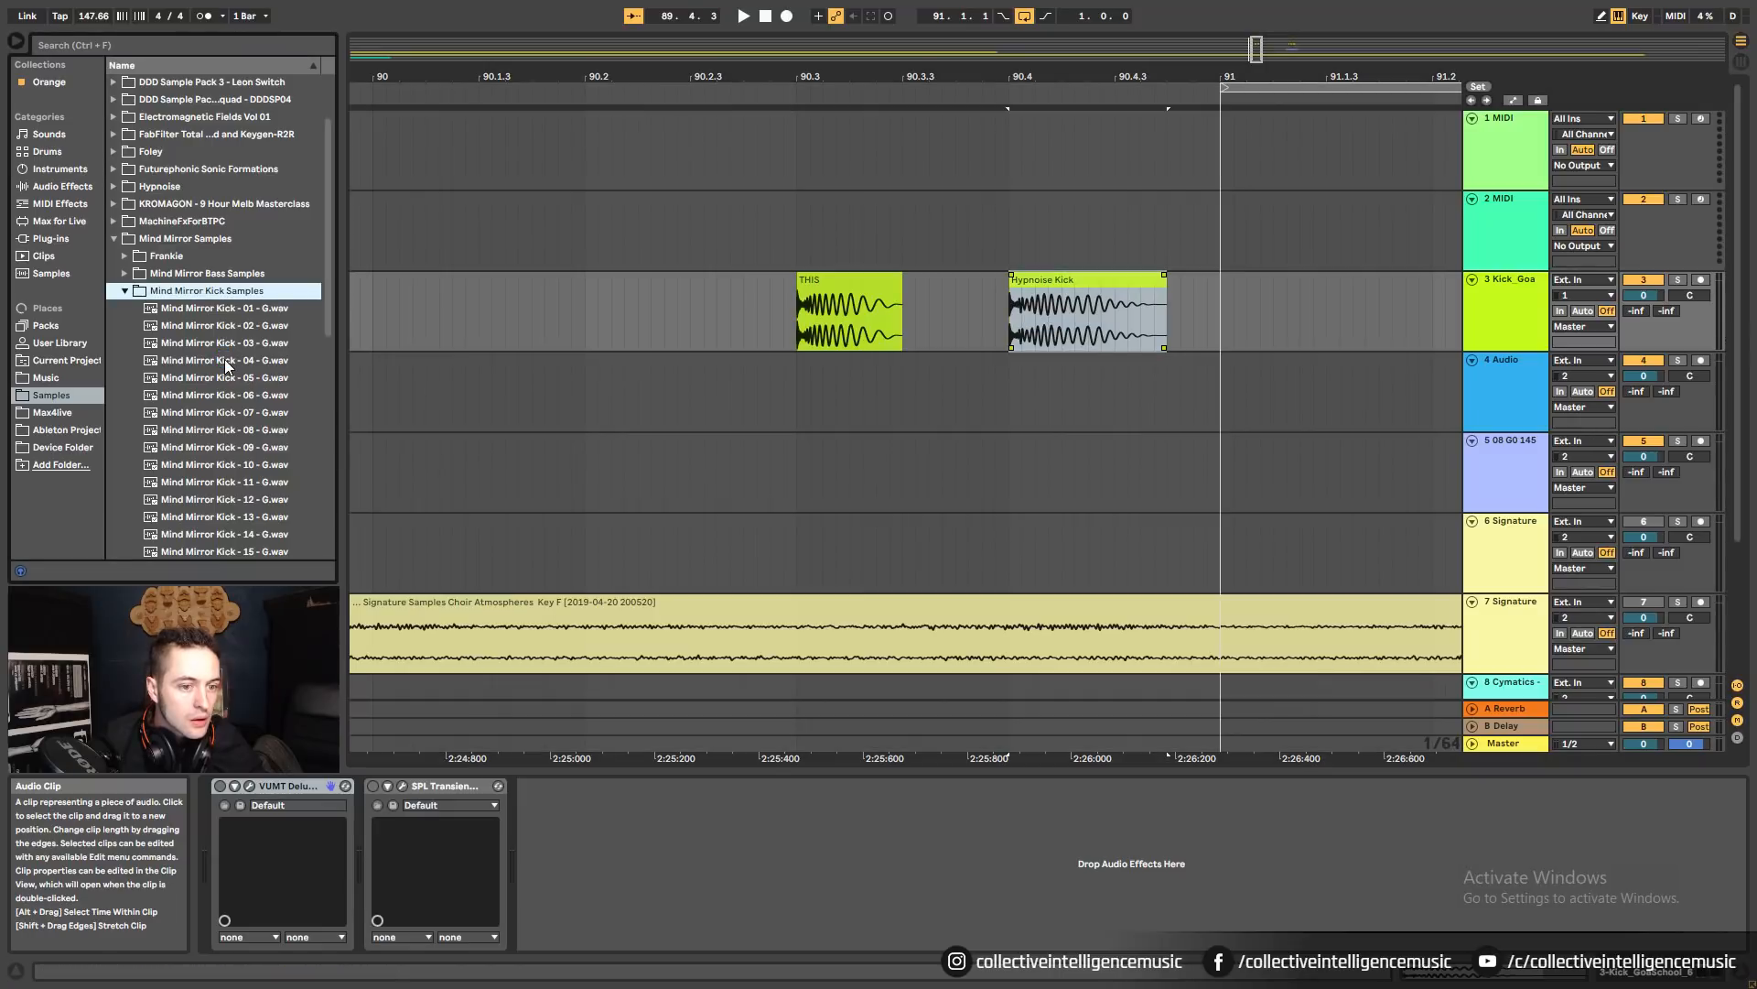
{"action": "scroll", "coordinate": [269, 414], "scroll_direction": "down", "scroll_amount": 4}
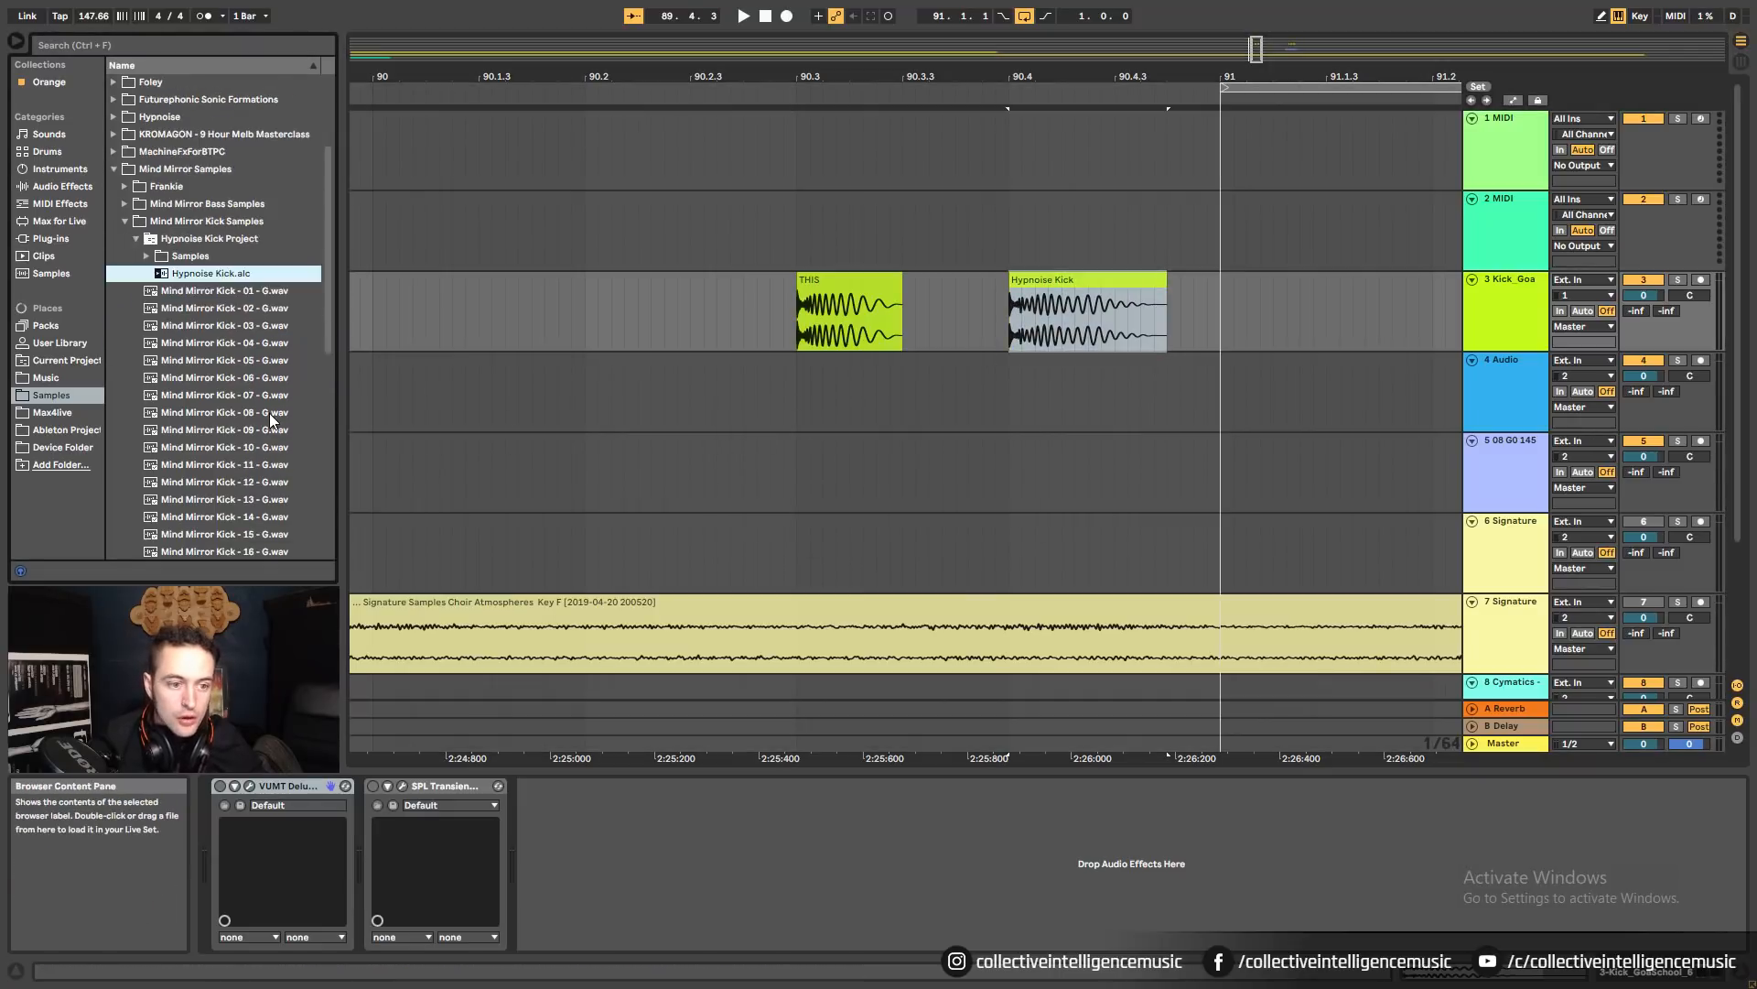
{"action": "scroll", "coordinate": [265, 411], "scroll_direction": "up", "scroll_amount": 3}
Place the saved Hypnoise Kick.alc from the browser onto the kick track just after 90.4.
{"action": "left_click", "coordinate": [234, 309]}
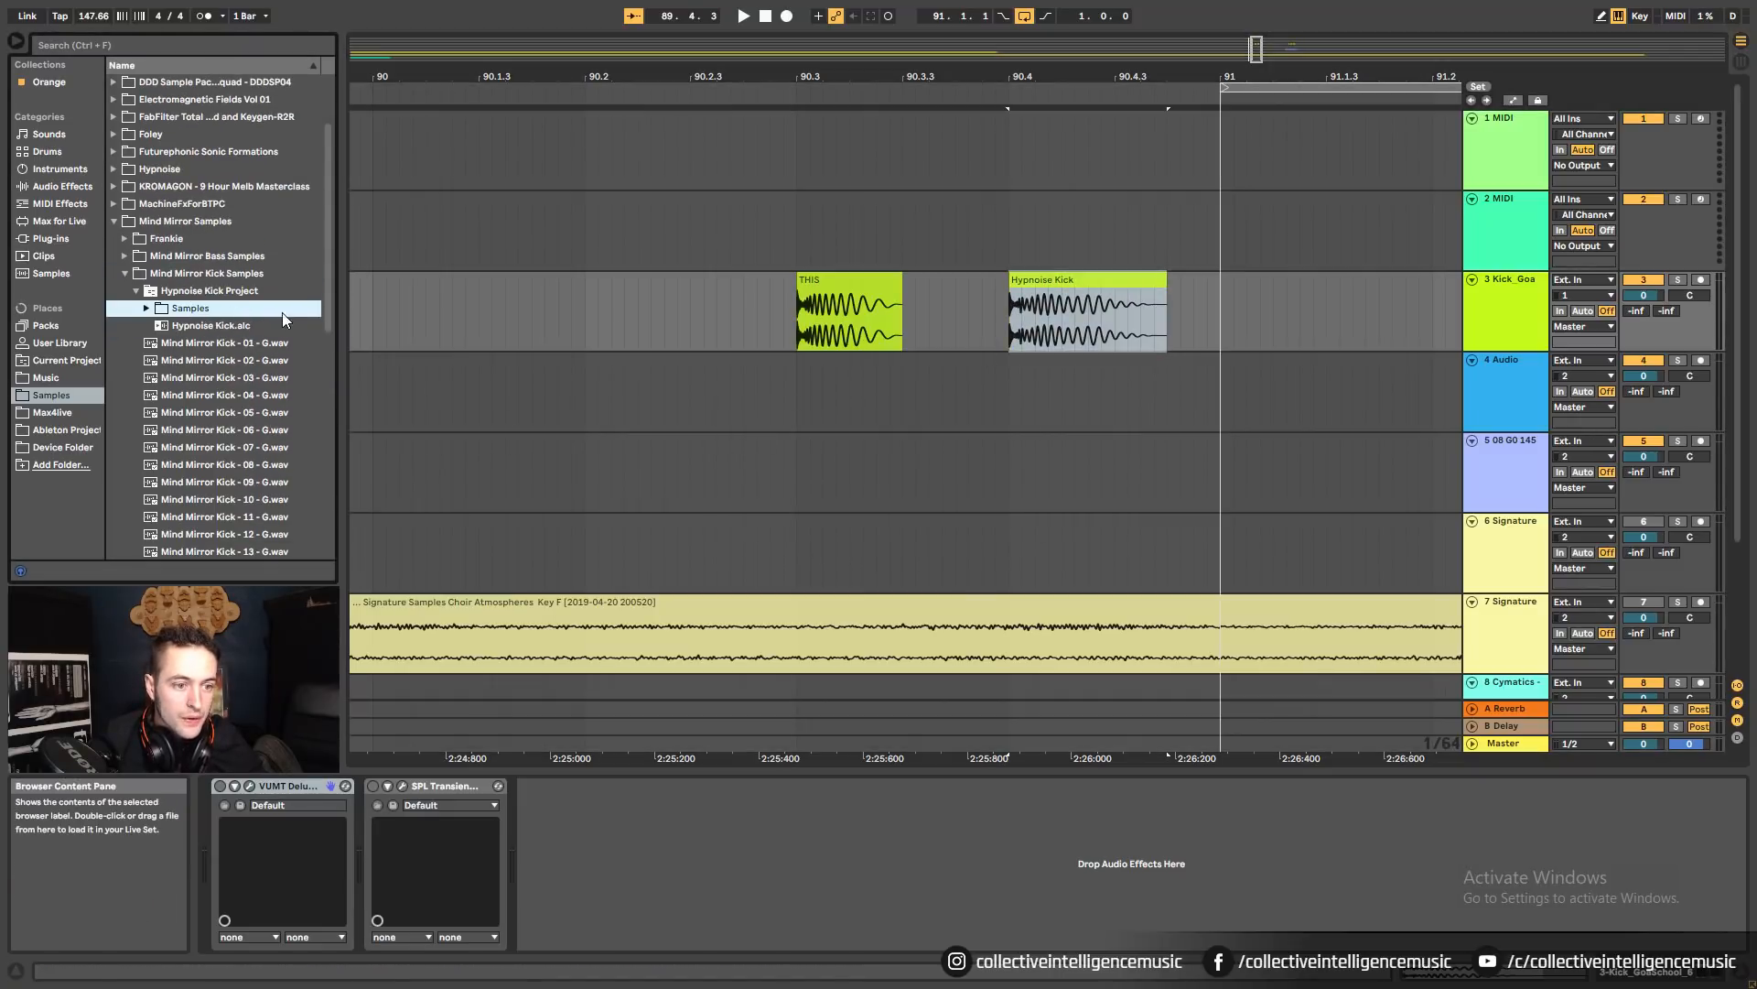
{"action": "left_click", "coordinate": [186, 324]}
{"action": "left_click_drag", "start_coordinate": [171, 328], "coordinate": [698, 397]}
{"action": "left_click_drag", "start_coordinate": [709, 323], "coordinate": [1023, 315]}
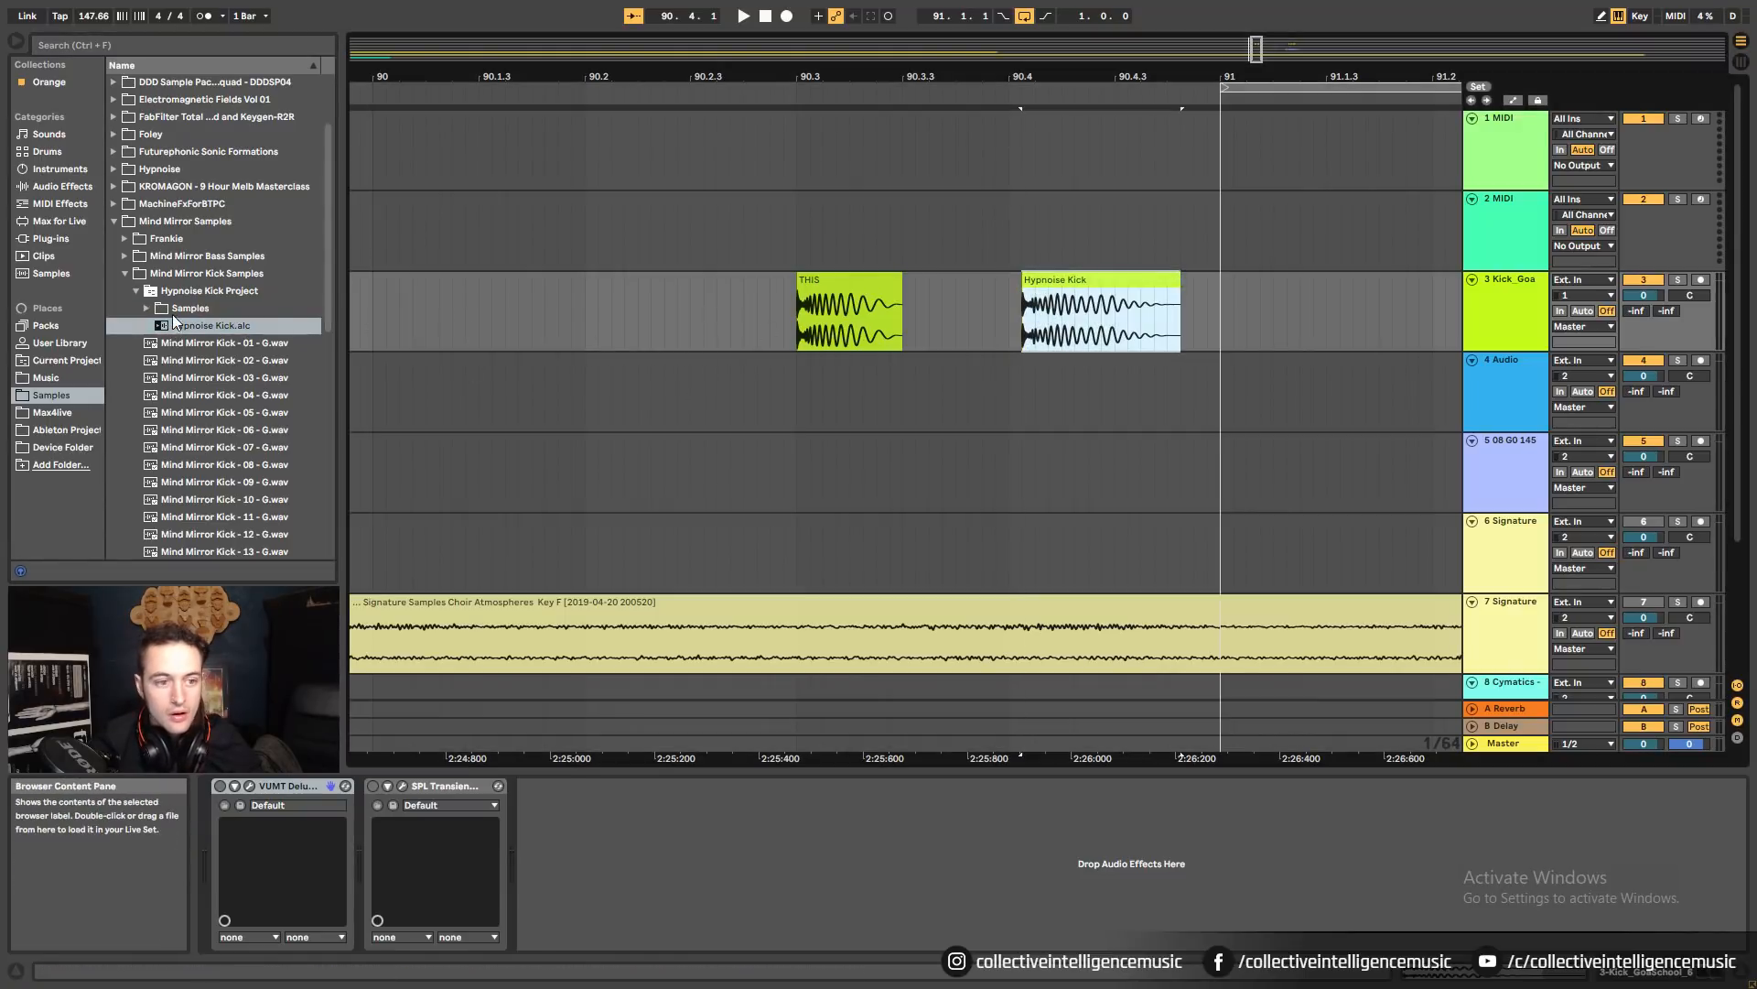
Try to move the Hypnoise Kick Project folder inside Mind Mirror Kick Samples to the trash.
{"action": "left_click", "coordinate": [167, 291]}
{"action": "key", "text": "Delete"}
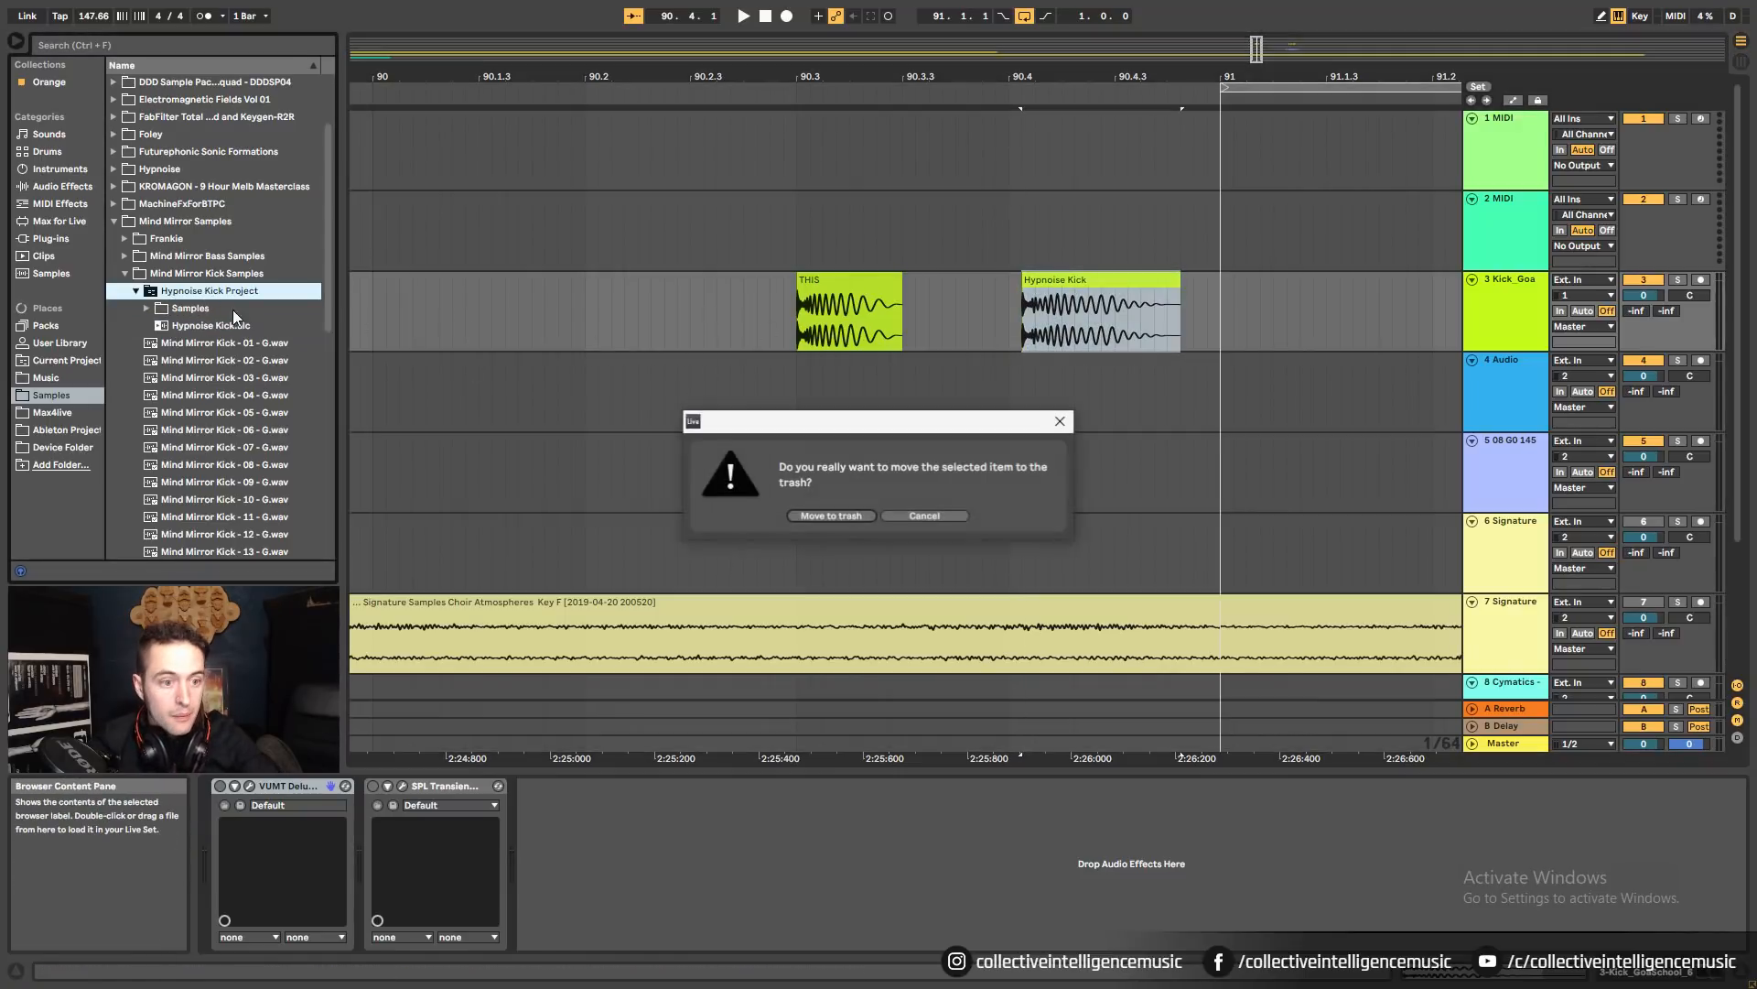
{"action": "left_click", "coordinate": [848, 520]}
{"action": "key", "text": "Delete"}
{"action": "left_click", "coordinate": [832, 513]}
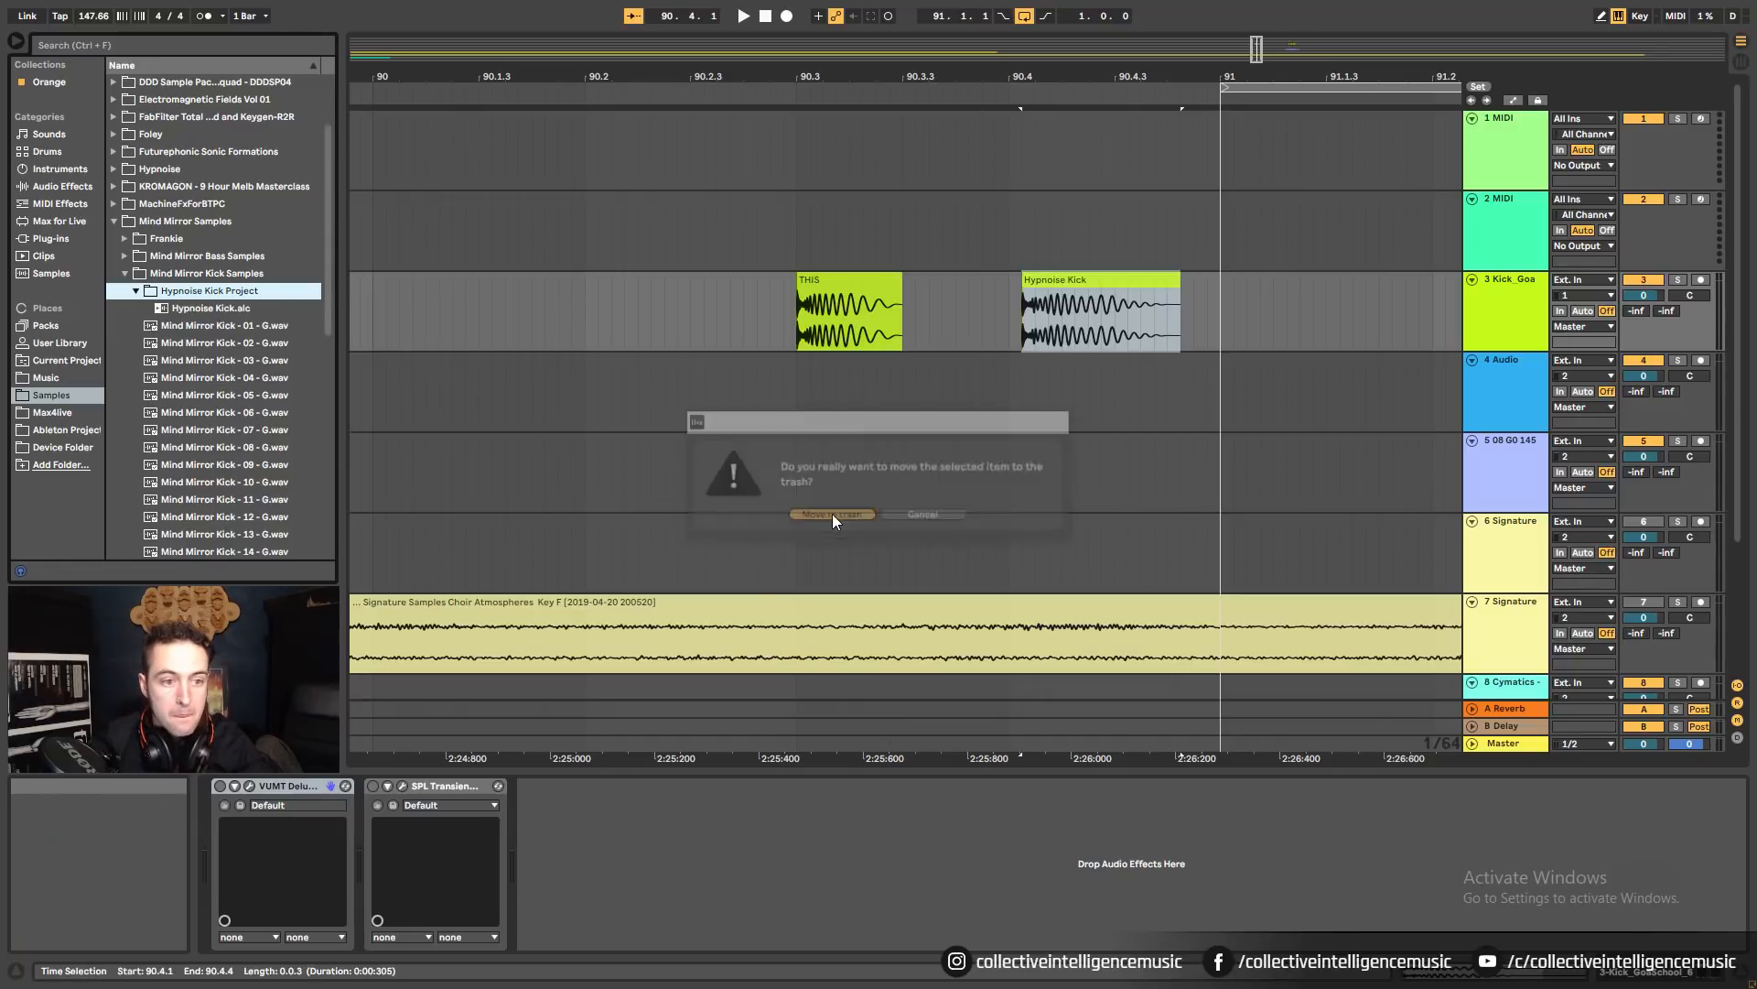
{"action": "right_click", "coordinate": [215, 294]}
{"action": "left_click", "coordinate": [234, 315]}
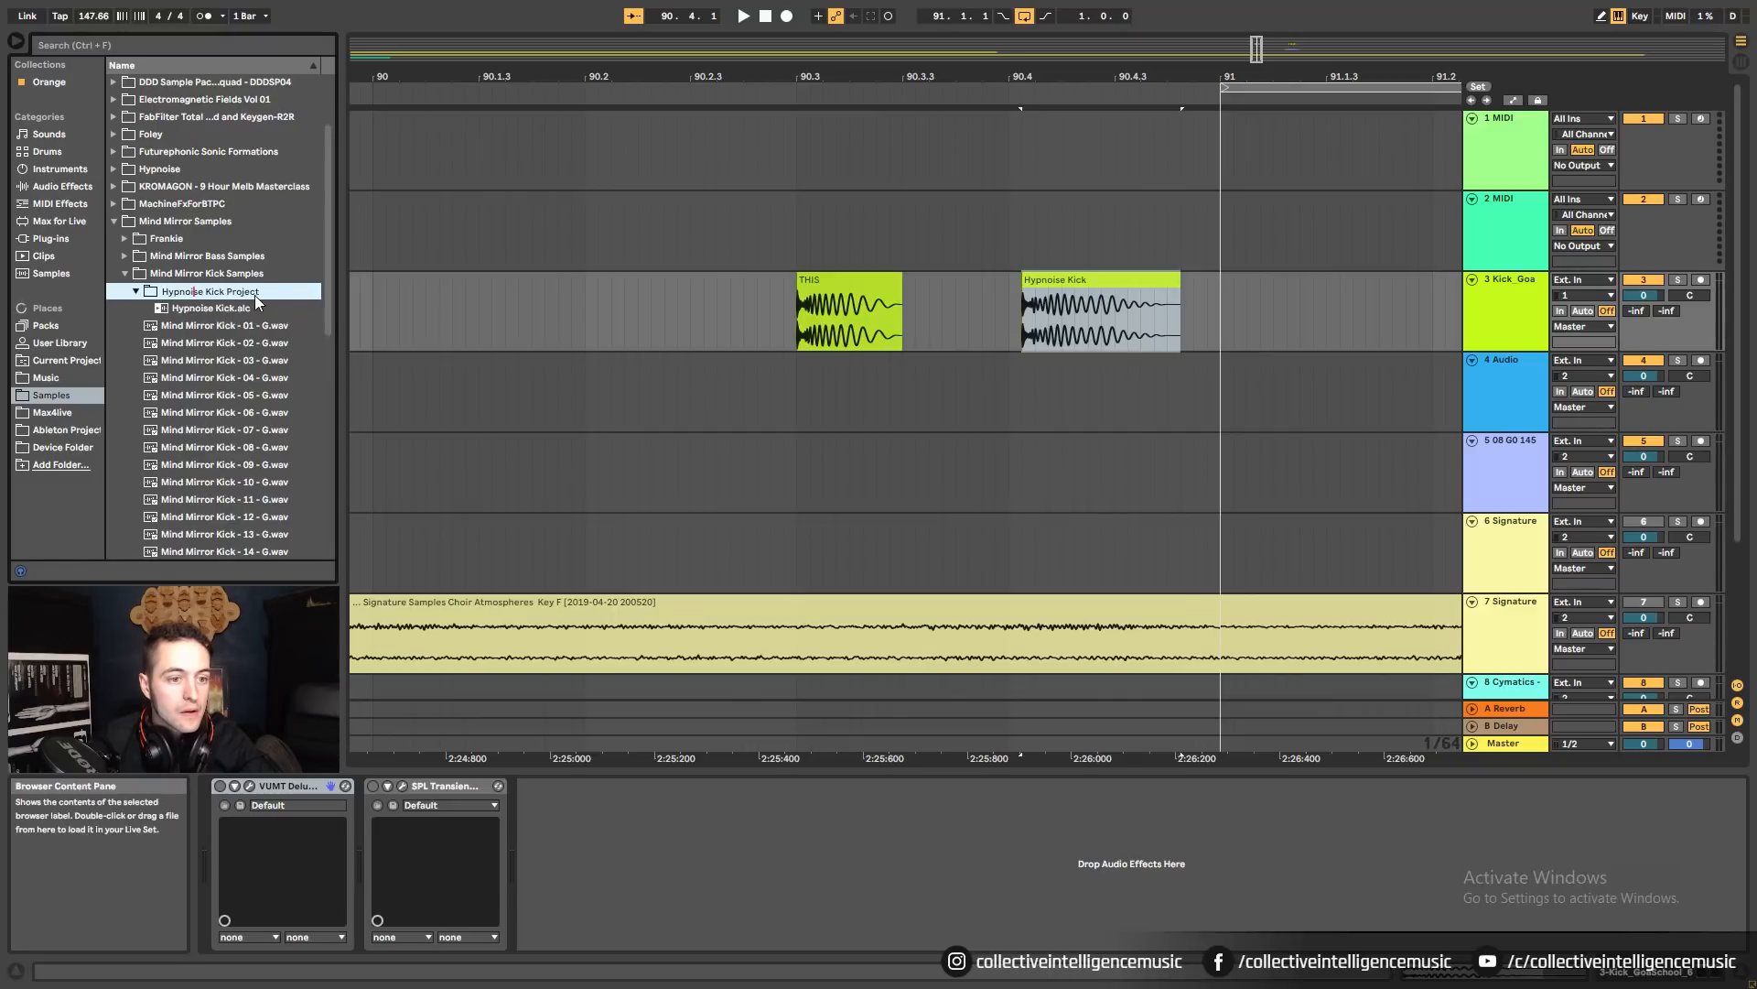
{"action": "key", "text": "Escape"}
{"action": "key", "text": "Delete"}
{"action": "left_click", "coordinate": [829, 516]}
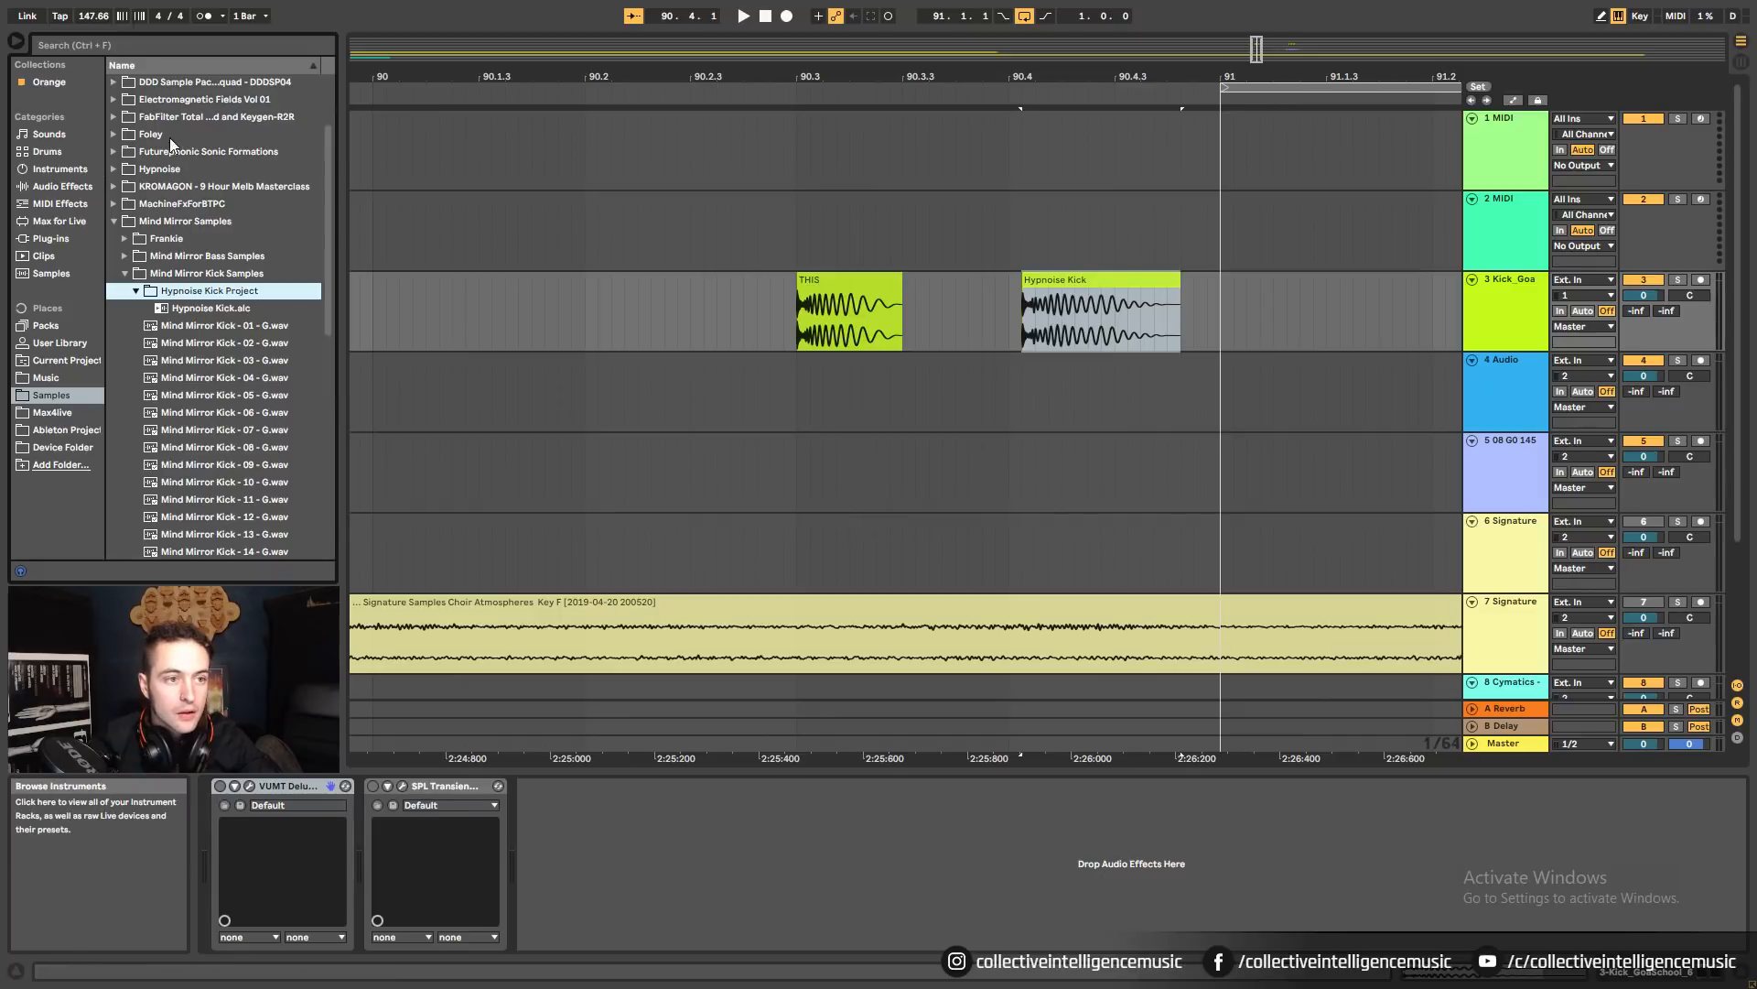
{"action": "left_click", "coordinate": [1044, 280]}
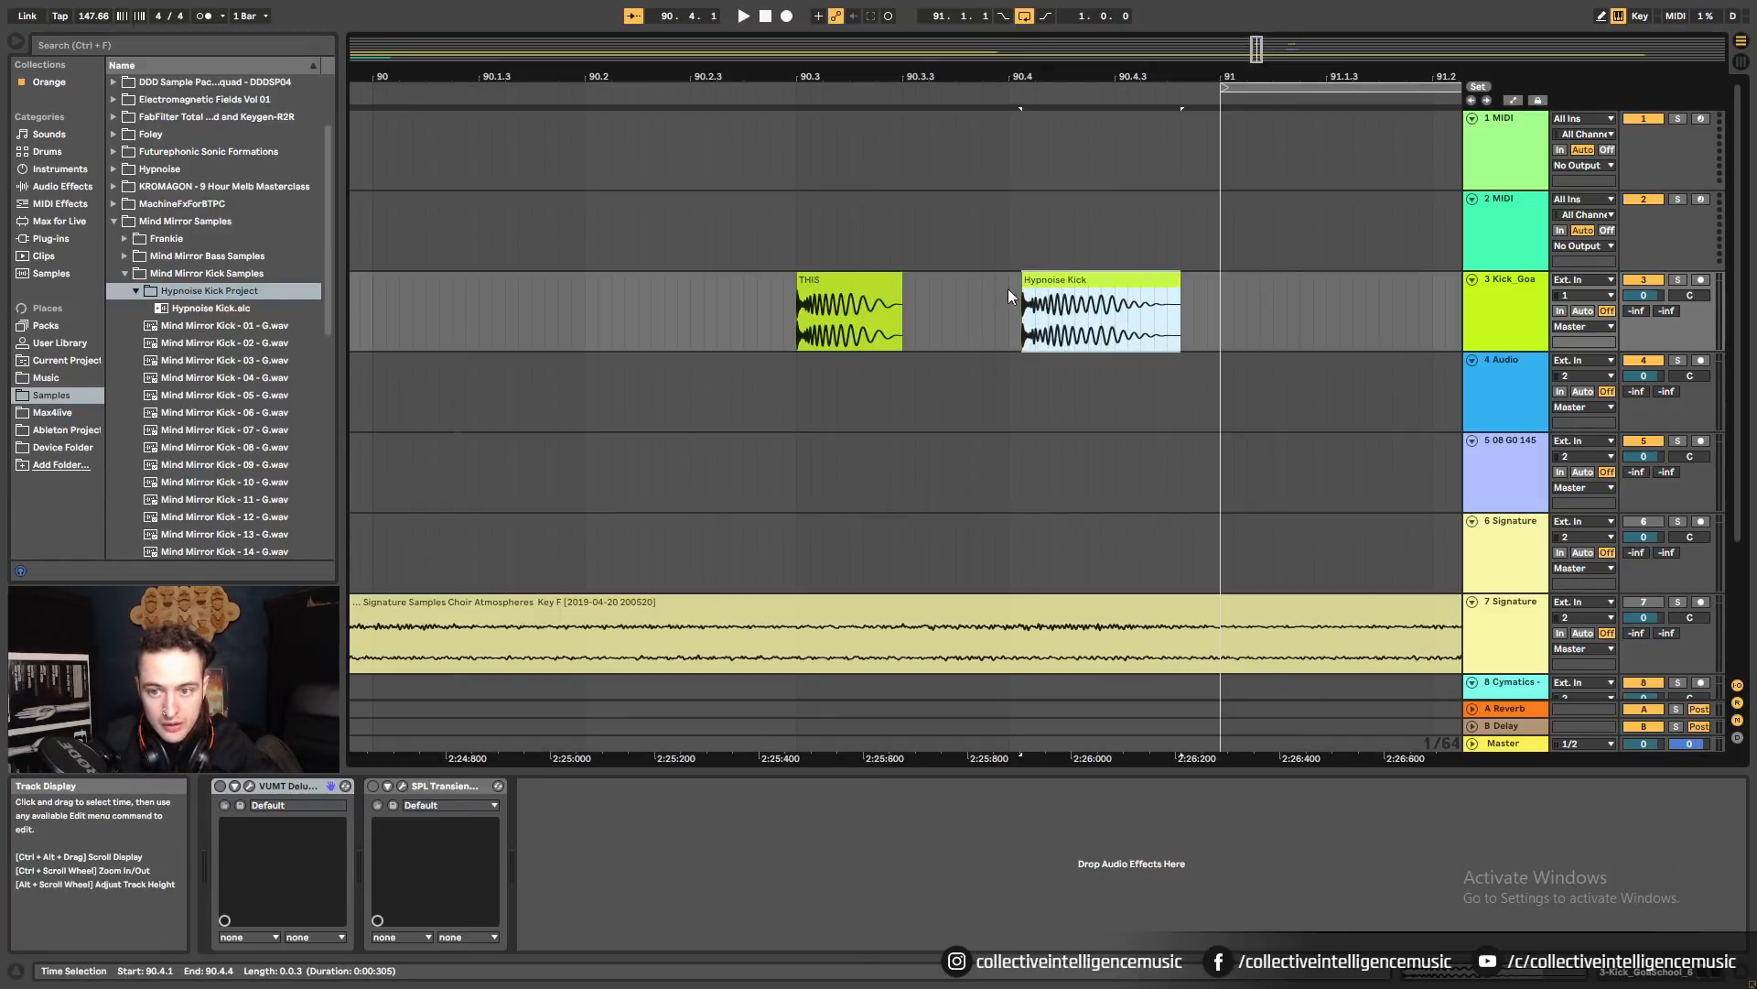
{"action": "key", "text": "F11"}
{"action": "left_click", "coordinate": [15, 30]}
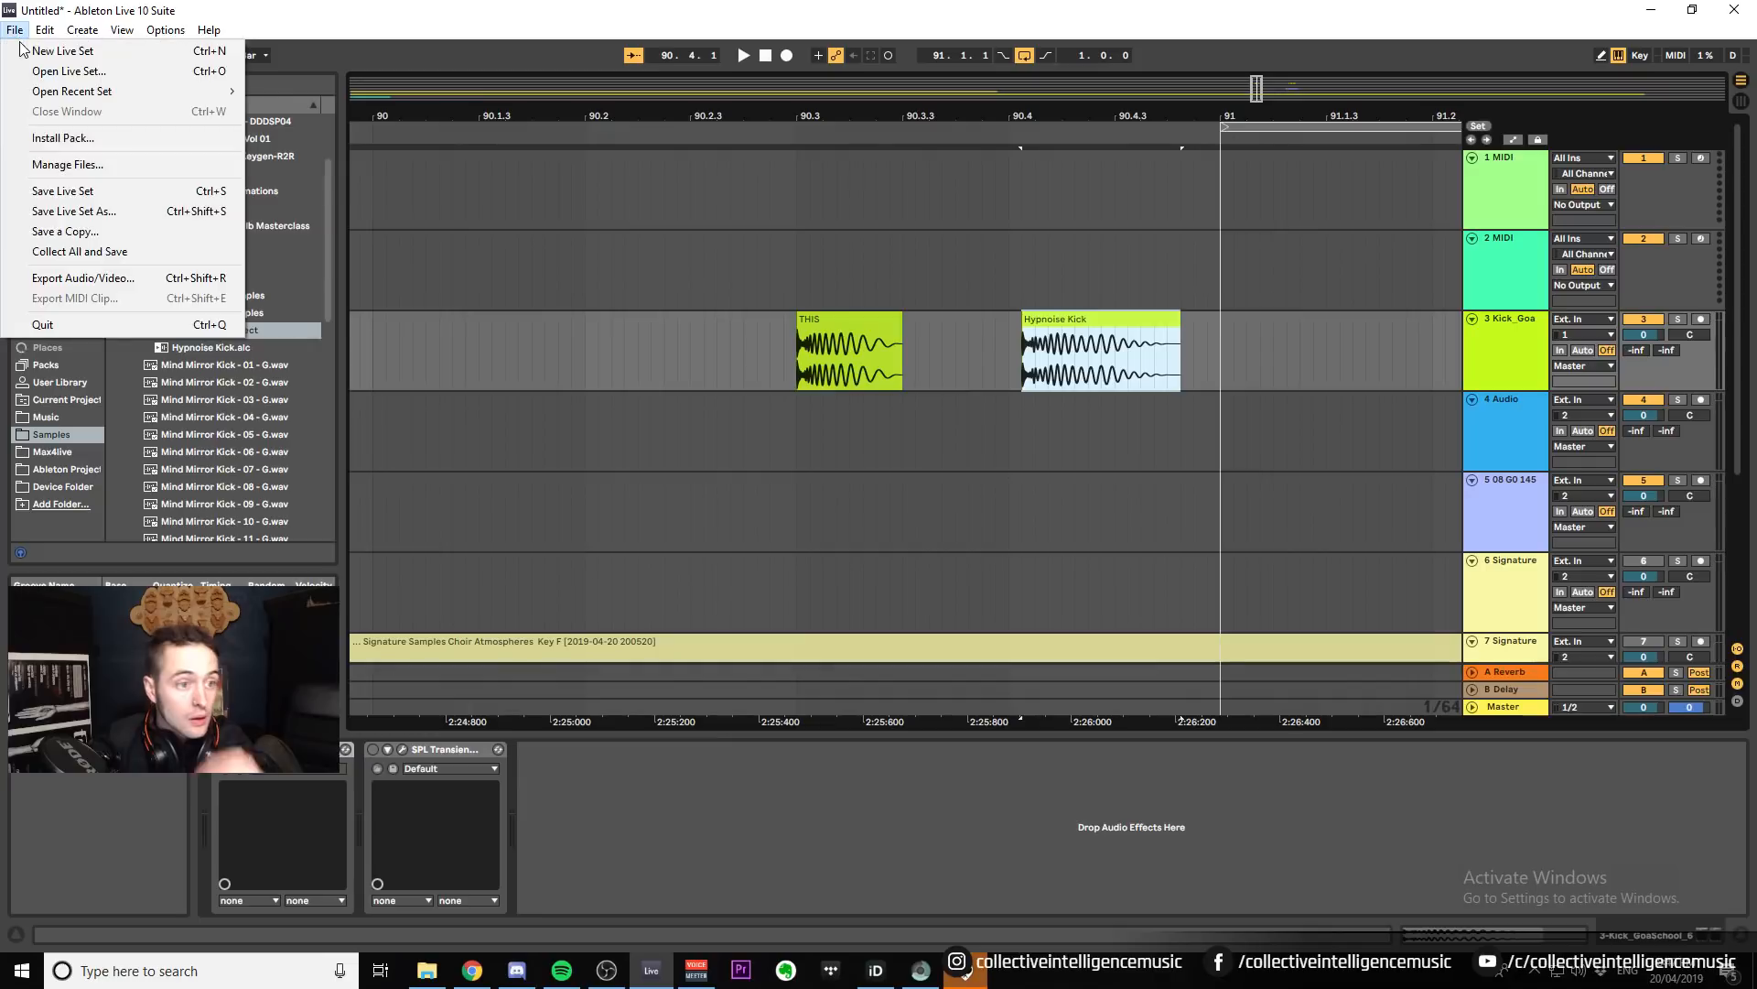
{"action": "left_click", "coordinate": [110, 275]}
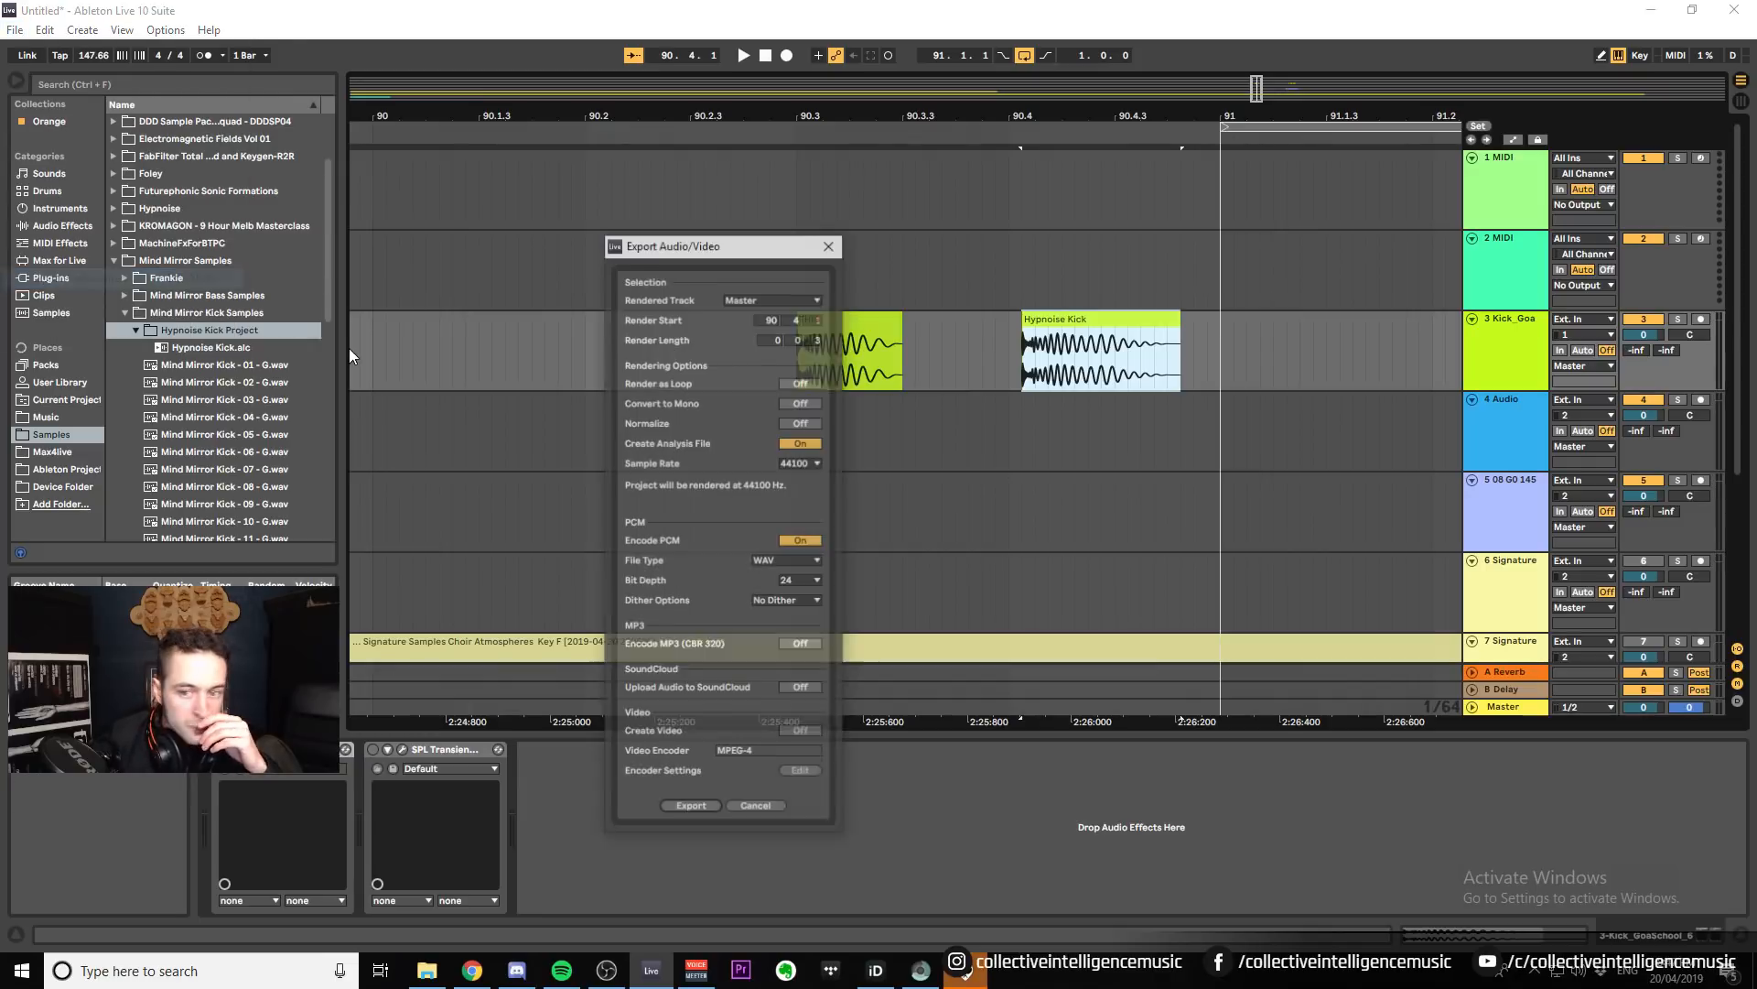
{"action": "left_click", "coordinate": [758, 298]}
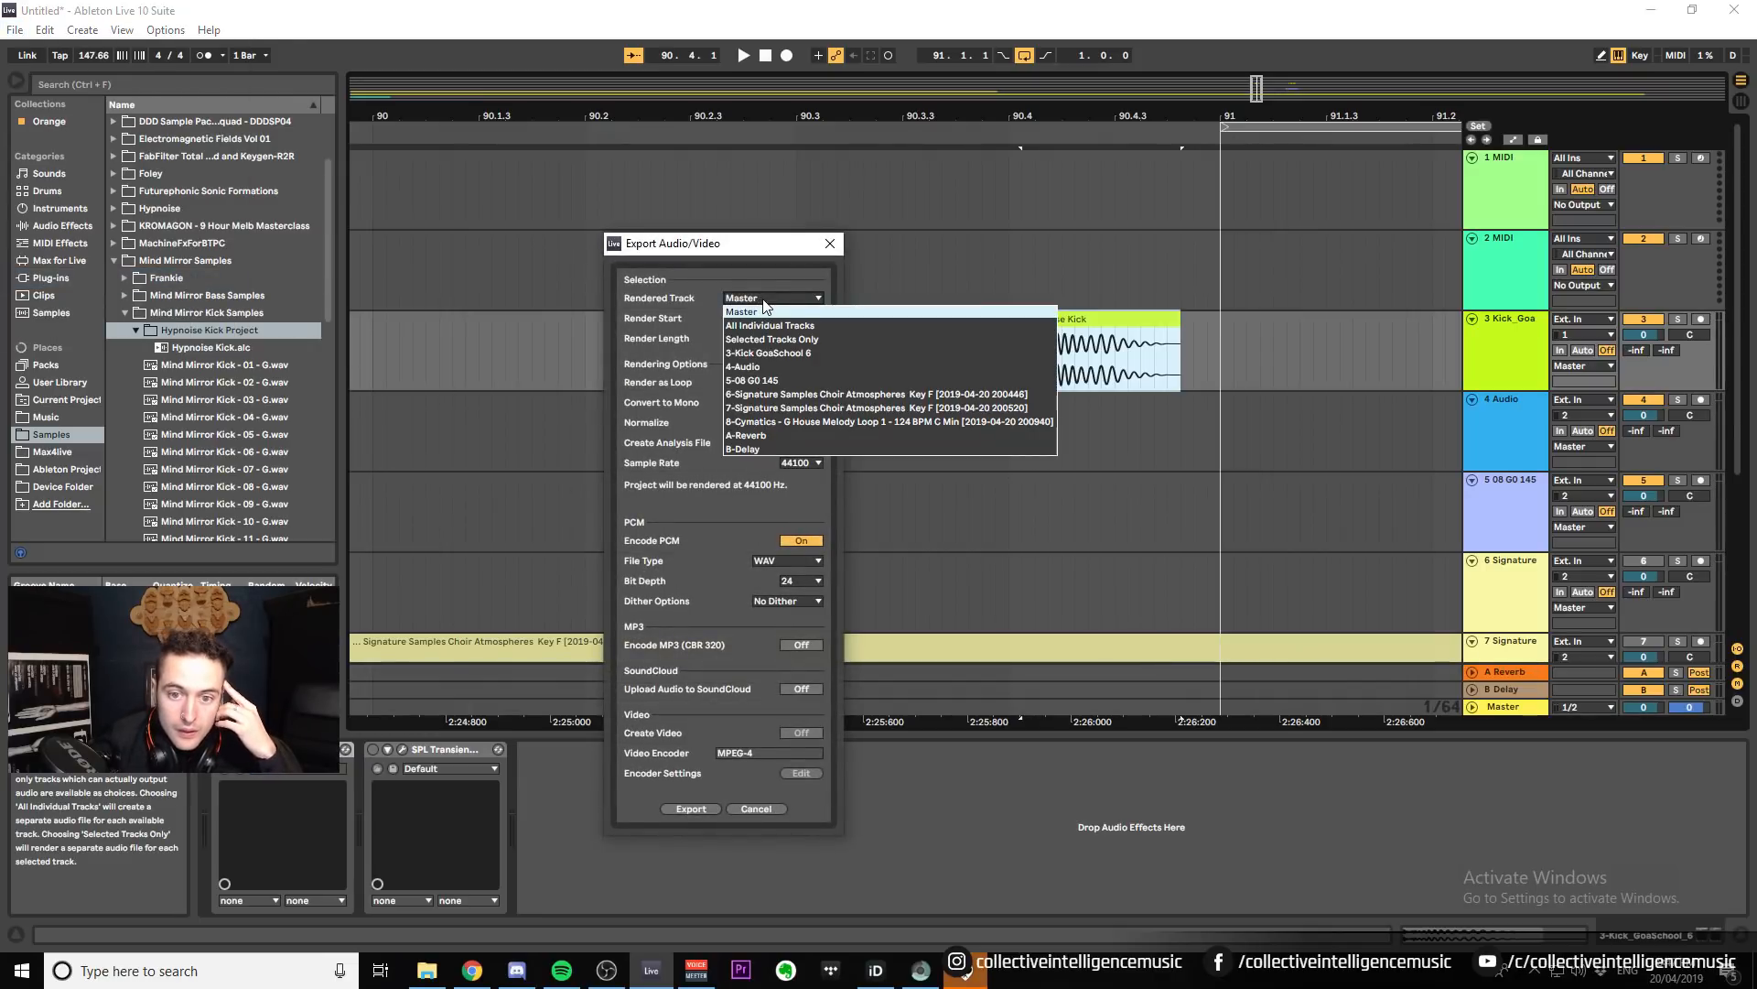
{"action": "left_click", "coordinate": [826, 244]}
{"action": "left_click", "coordinate": [828, 244]}
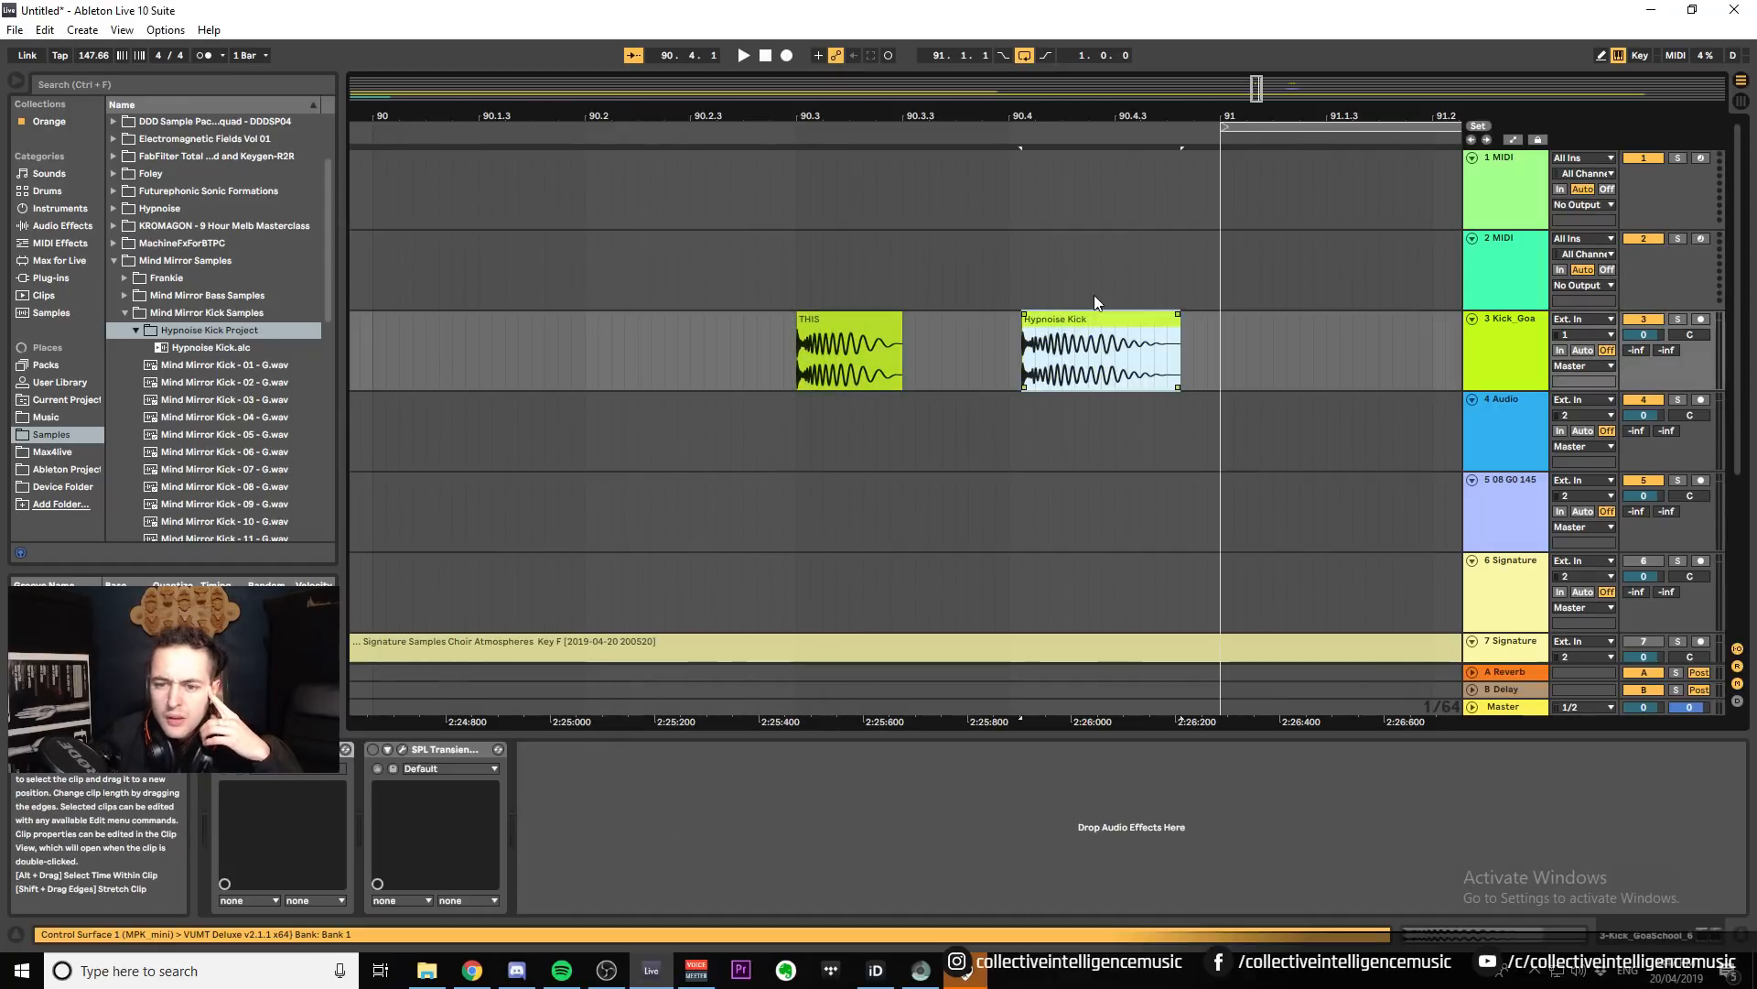
Delete the three consecutive 2 kick clips starting at 93.4 on the kick track.
{"action": "left_click_drag", "start_coordinate": [1041, 118], "coordinate": [692, 100]}
{"action": "left_click_drag", "start_coordinate": [1122, 117], "coordinate": [1123, 151]}
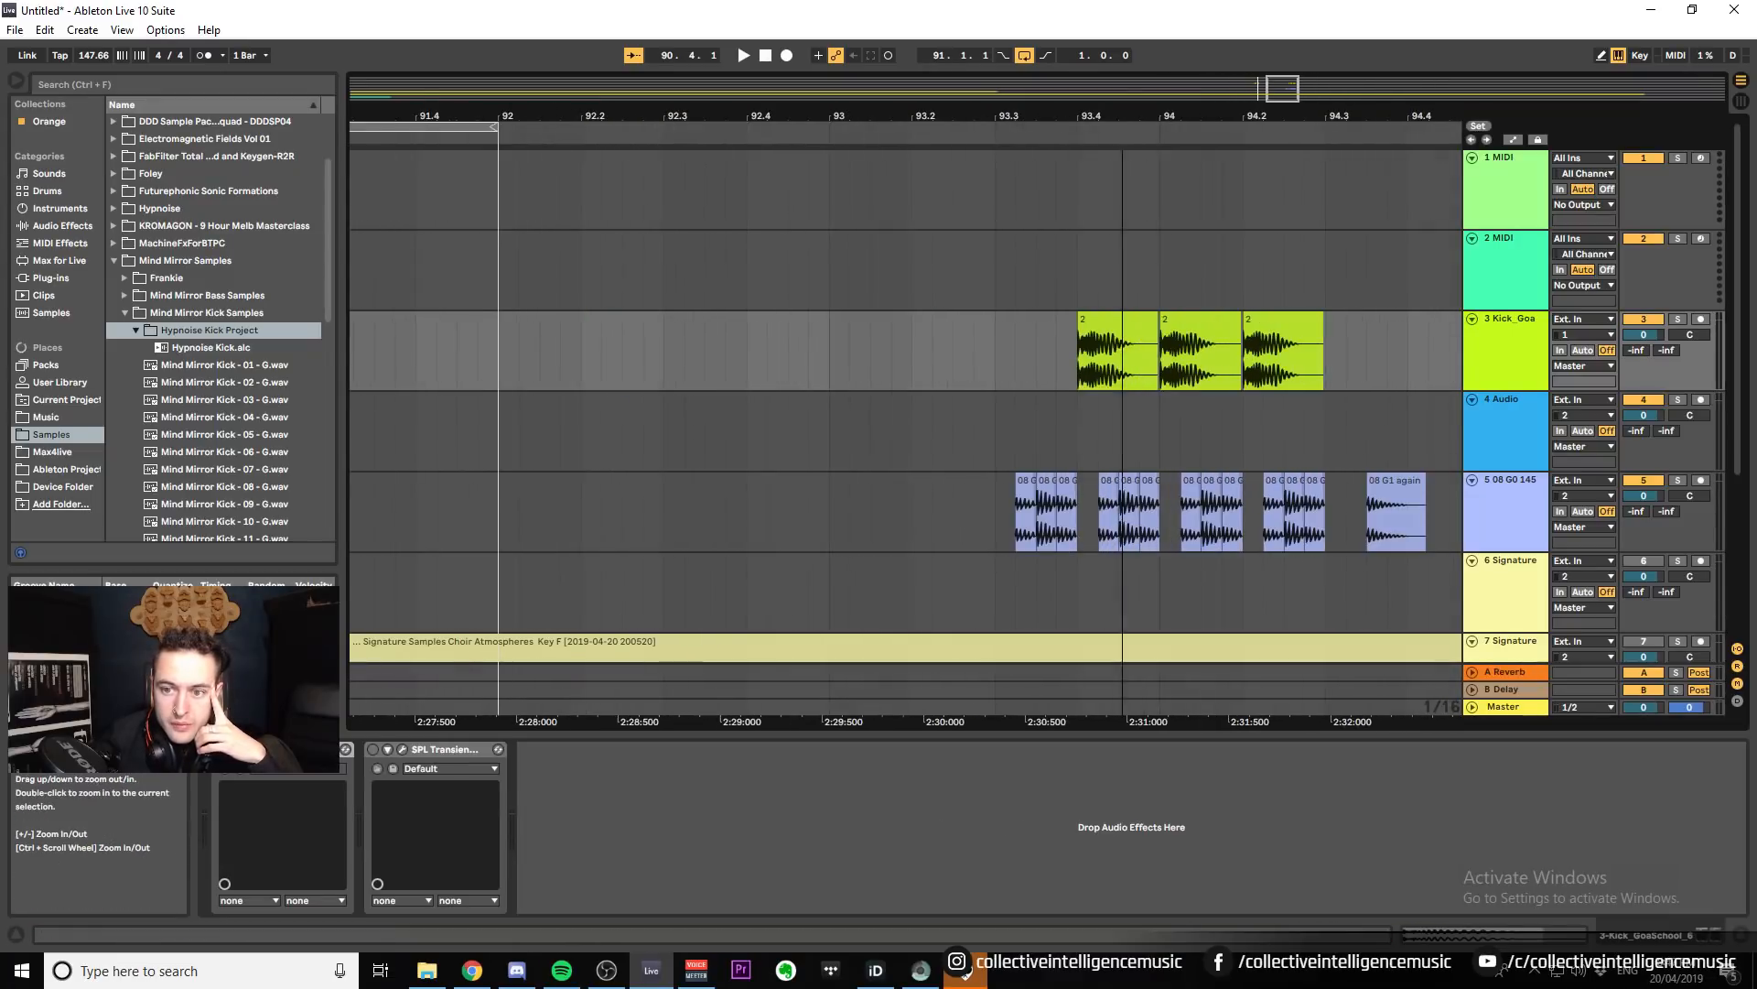
{"action": "left_click", "coordinate": [1122, 320]}
{"action": "left_click", "coordinate": [1270, 319], "text": "shift"}
{"action": "key", "text": "Delete"}
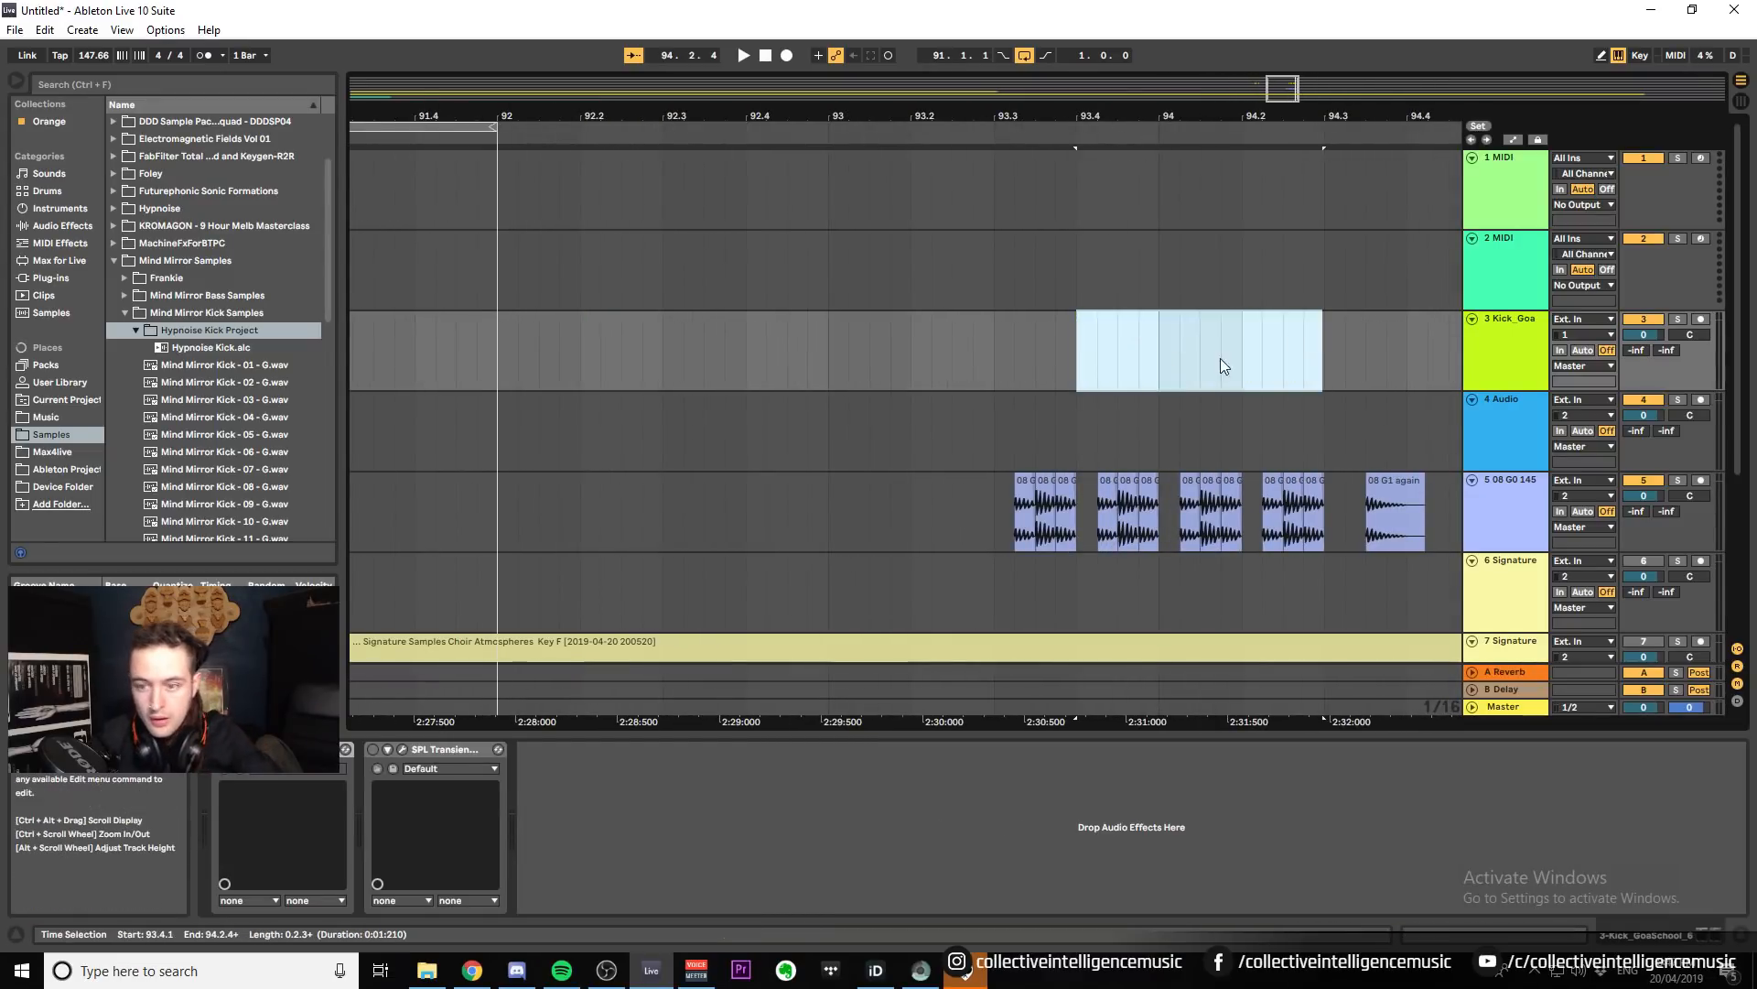
{"action": "left_click", "coordinate": [1221, 359]}
Delete the Hypnoise Kick clip near 90.4 from the kick track, and select the THIS clip.
{"action": "left_click_drag", "start_coordinate": [1199, 117], "coordinate": [1357, 91]}
{"action": "left_click", "coordinate": [858, 319]}
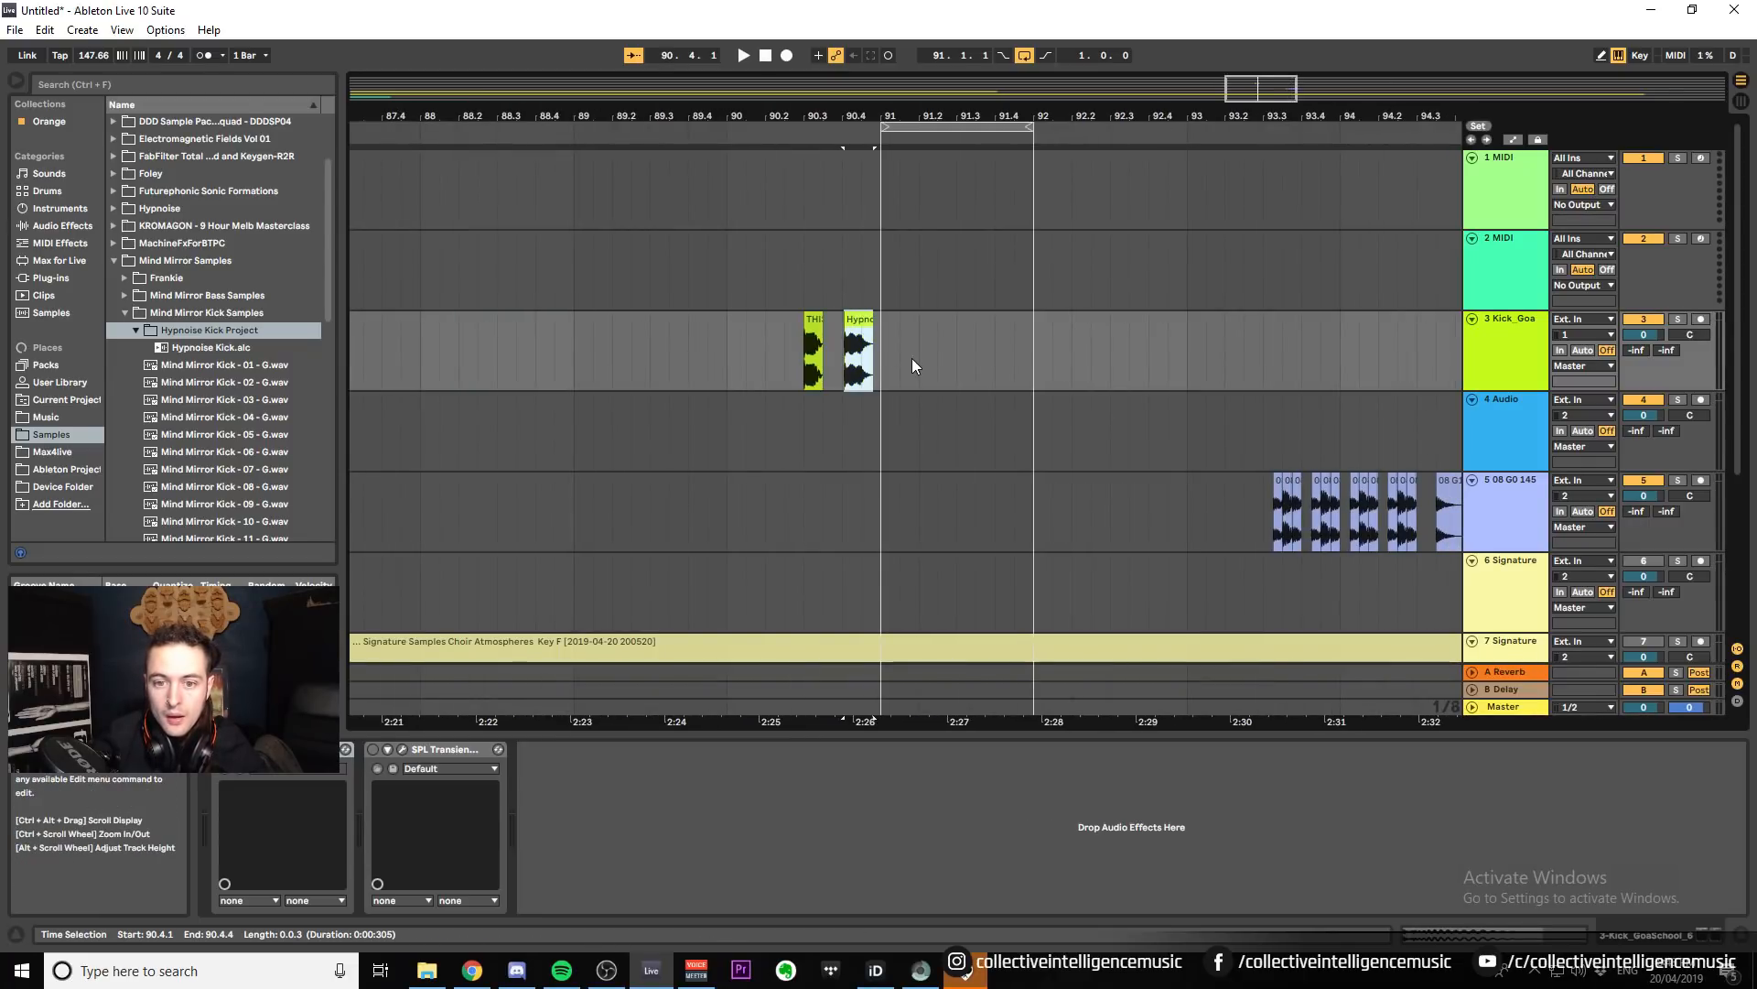
{"action": "left_click", "coordinate": [858, 318]}
{"action": "left_click", "coordinate": [857, 319]}
{"action": "key", "text": "Delete"}
{"action": "left_click_drag", "start_coordinate": [811, 117], "coordinate": [811, 211]}
{"action": "left_click", "coordinate": [828, 322]}
{"action": "mouse_move", "coordinate": [876, 117]}
{"action": "left_mouse_down"}
{"action": "mouse_move", "coordinate": [875, 150]}
{"action": "mouse_move", "coordinate": [1000, 152]}
{"action": "mouse_move", "coordinate": [883, 111]}
{"action": "left_mouse_up"}
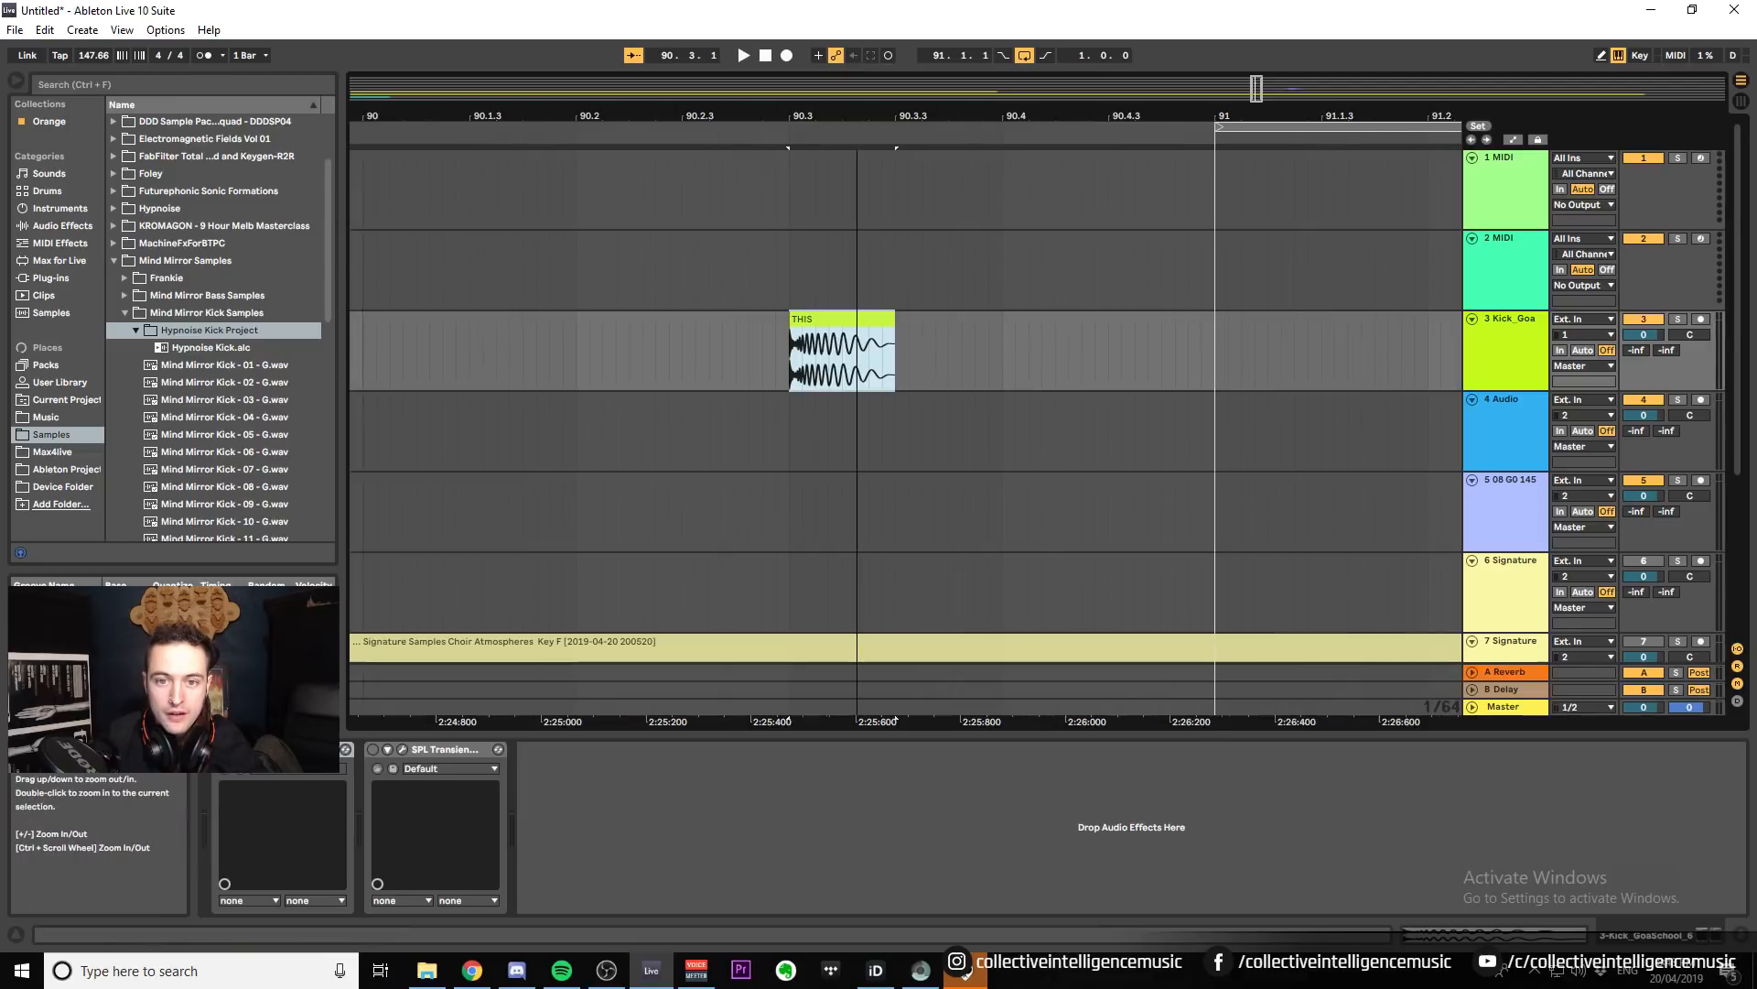
Play the 08 G0 145 bass clips on track 5 from the start of the group at 93.3.2.
{"action": "scroll", "coordinate": [727, 352], "scroll_direction": "down", "scroll_amount": 3}
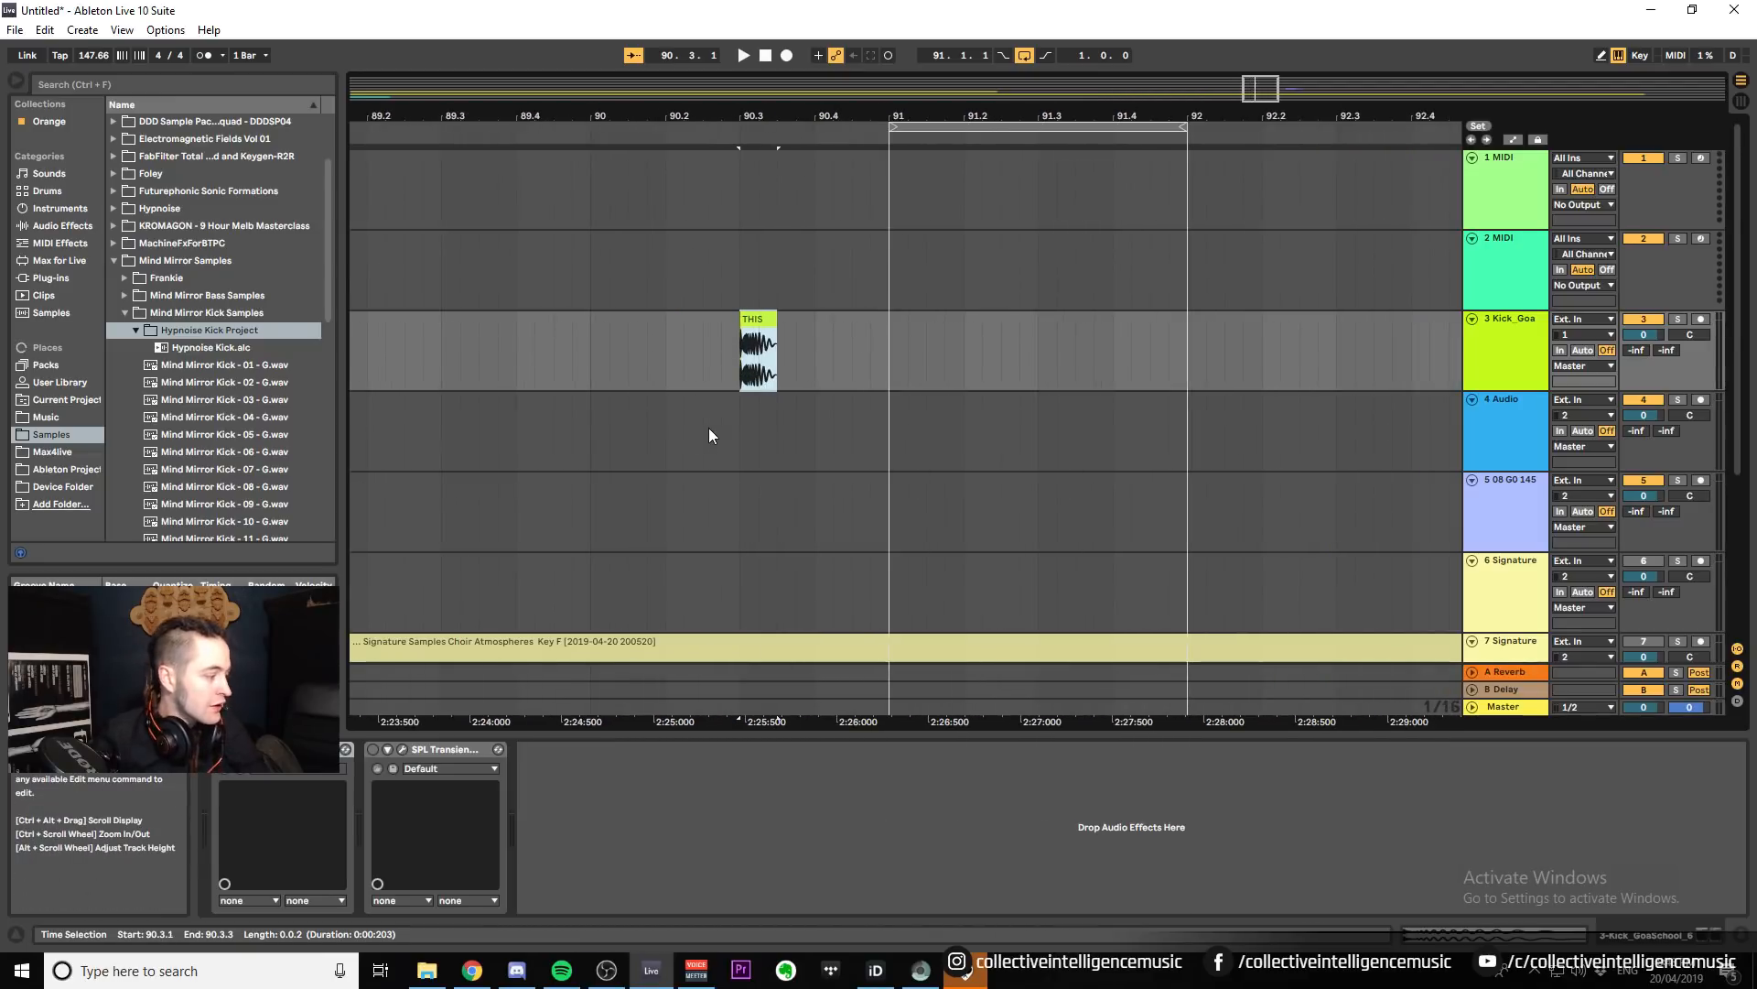
{"action": "key", "text": "alt+Tab"}
{"action": "left_click", "coordinate": [534, 513]}
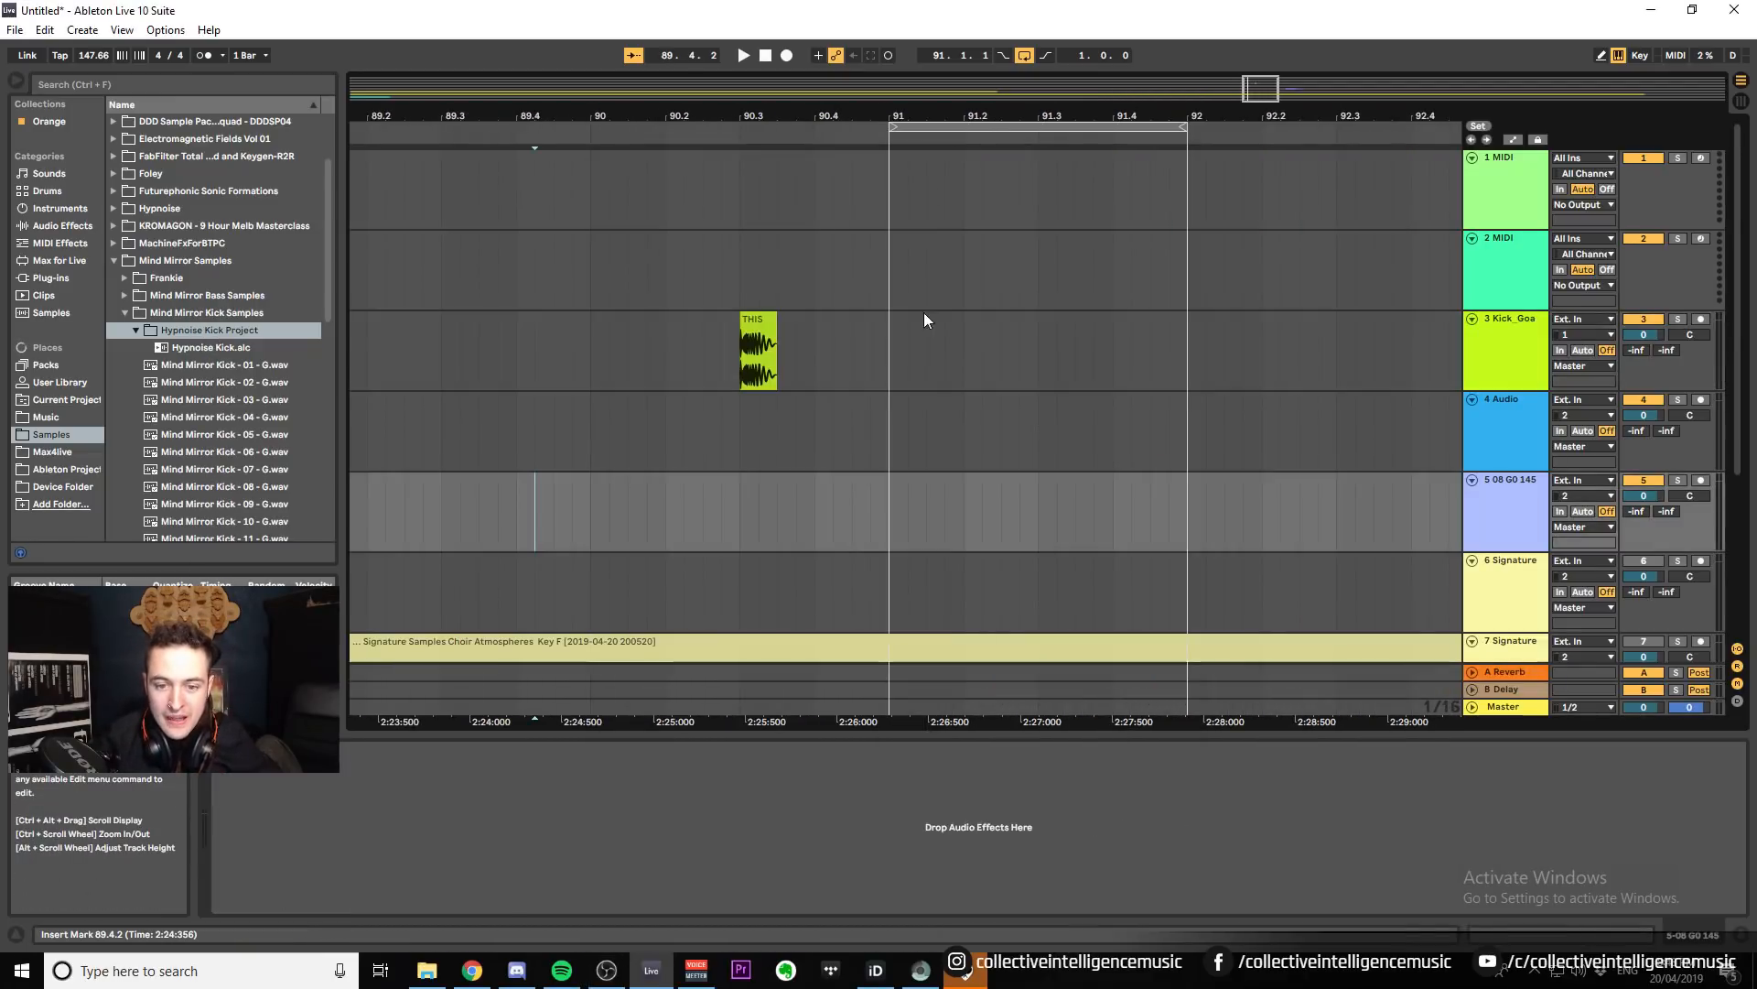
{"action": "left_click_drag", "start_coordinate": [972, 118], "coordinate": [846, 78]}
{"action": "left_click", "coordinate": [1109, 480]}
{"action": "key", "text": "space"}
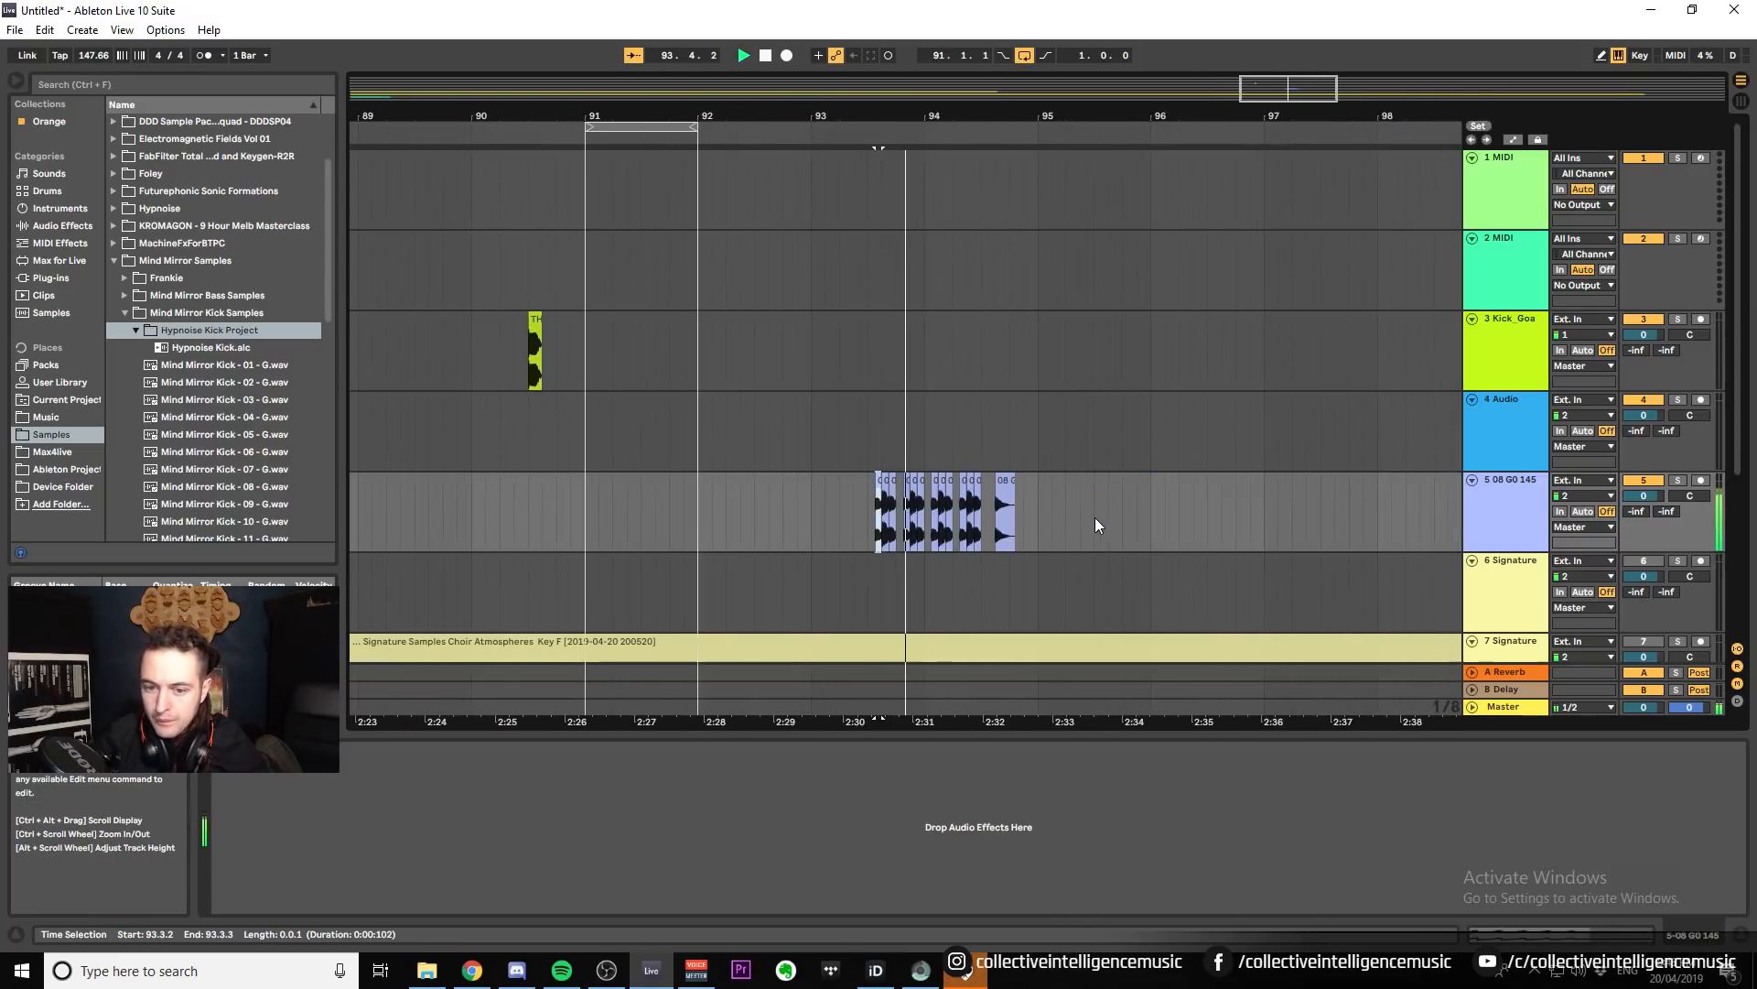
{"action": "key", "text": "space"}
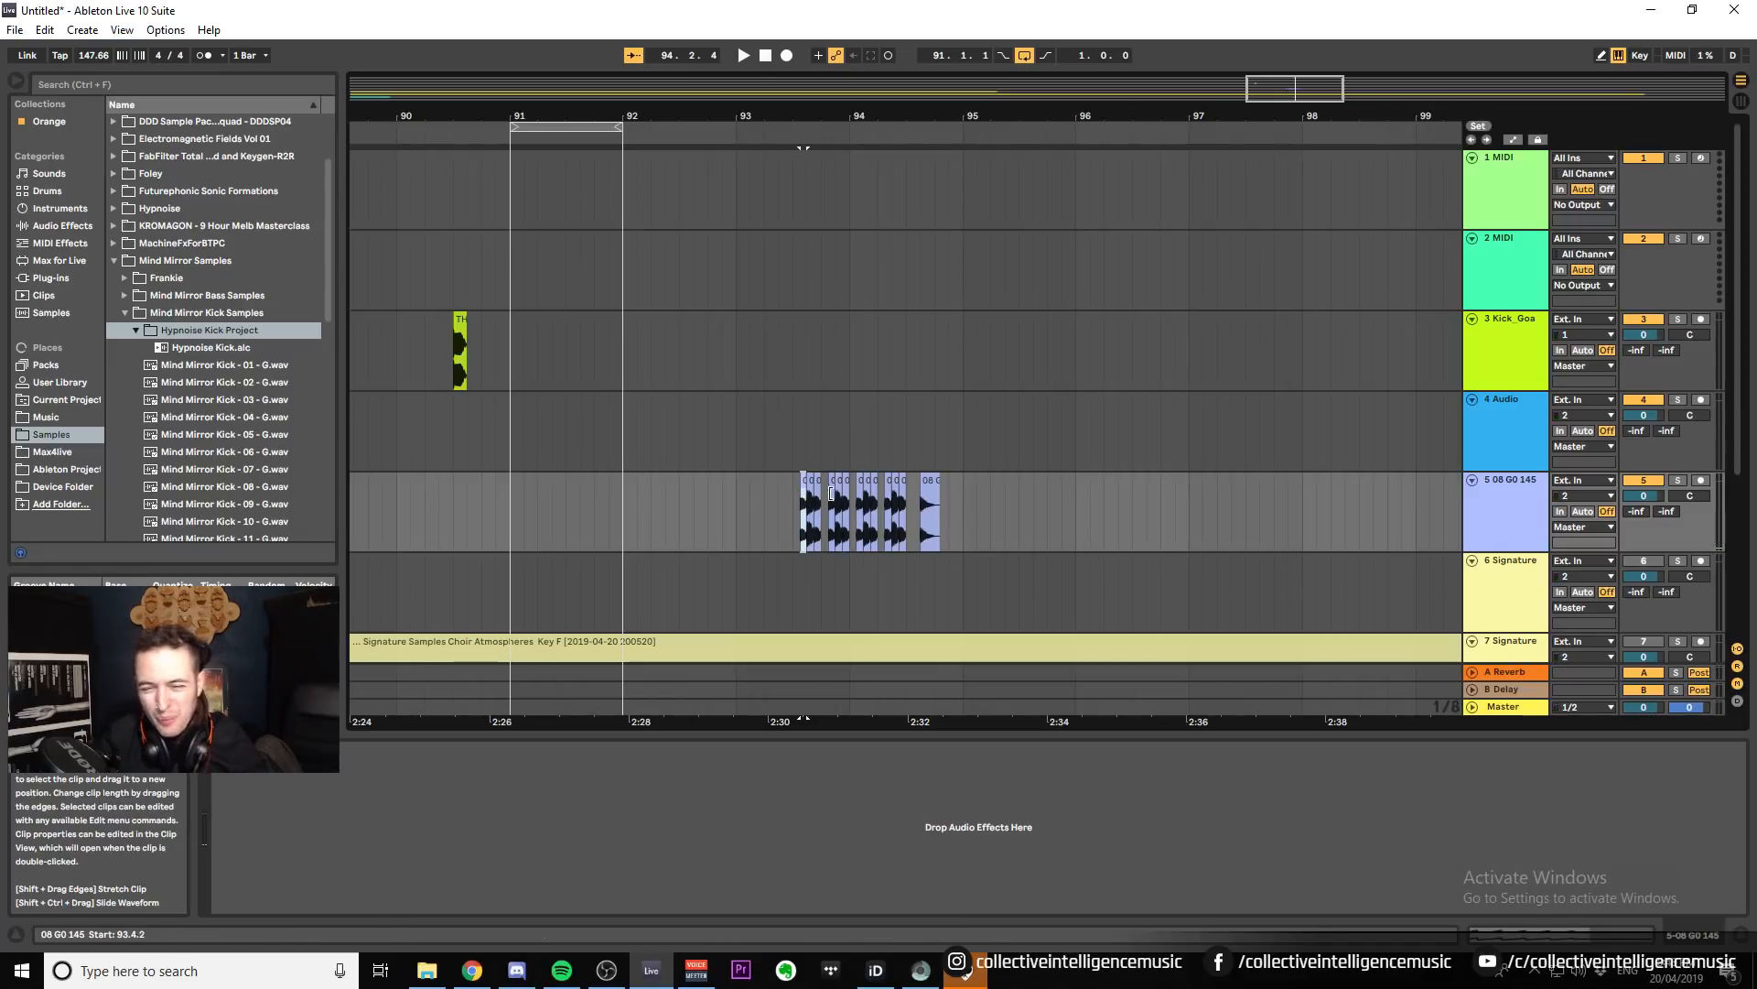
Select the separate 08 G1 again bass clip at the end of the group on track 5 and play it.
{"action": "left_click", "coordinate": [902, 488], "text": "shift"}
{"action": "left_click", "coordinate": [930, 483]}
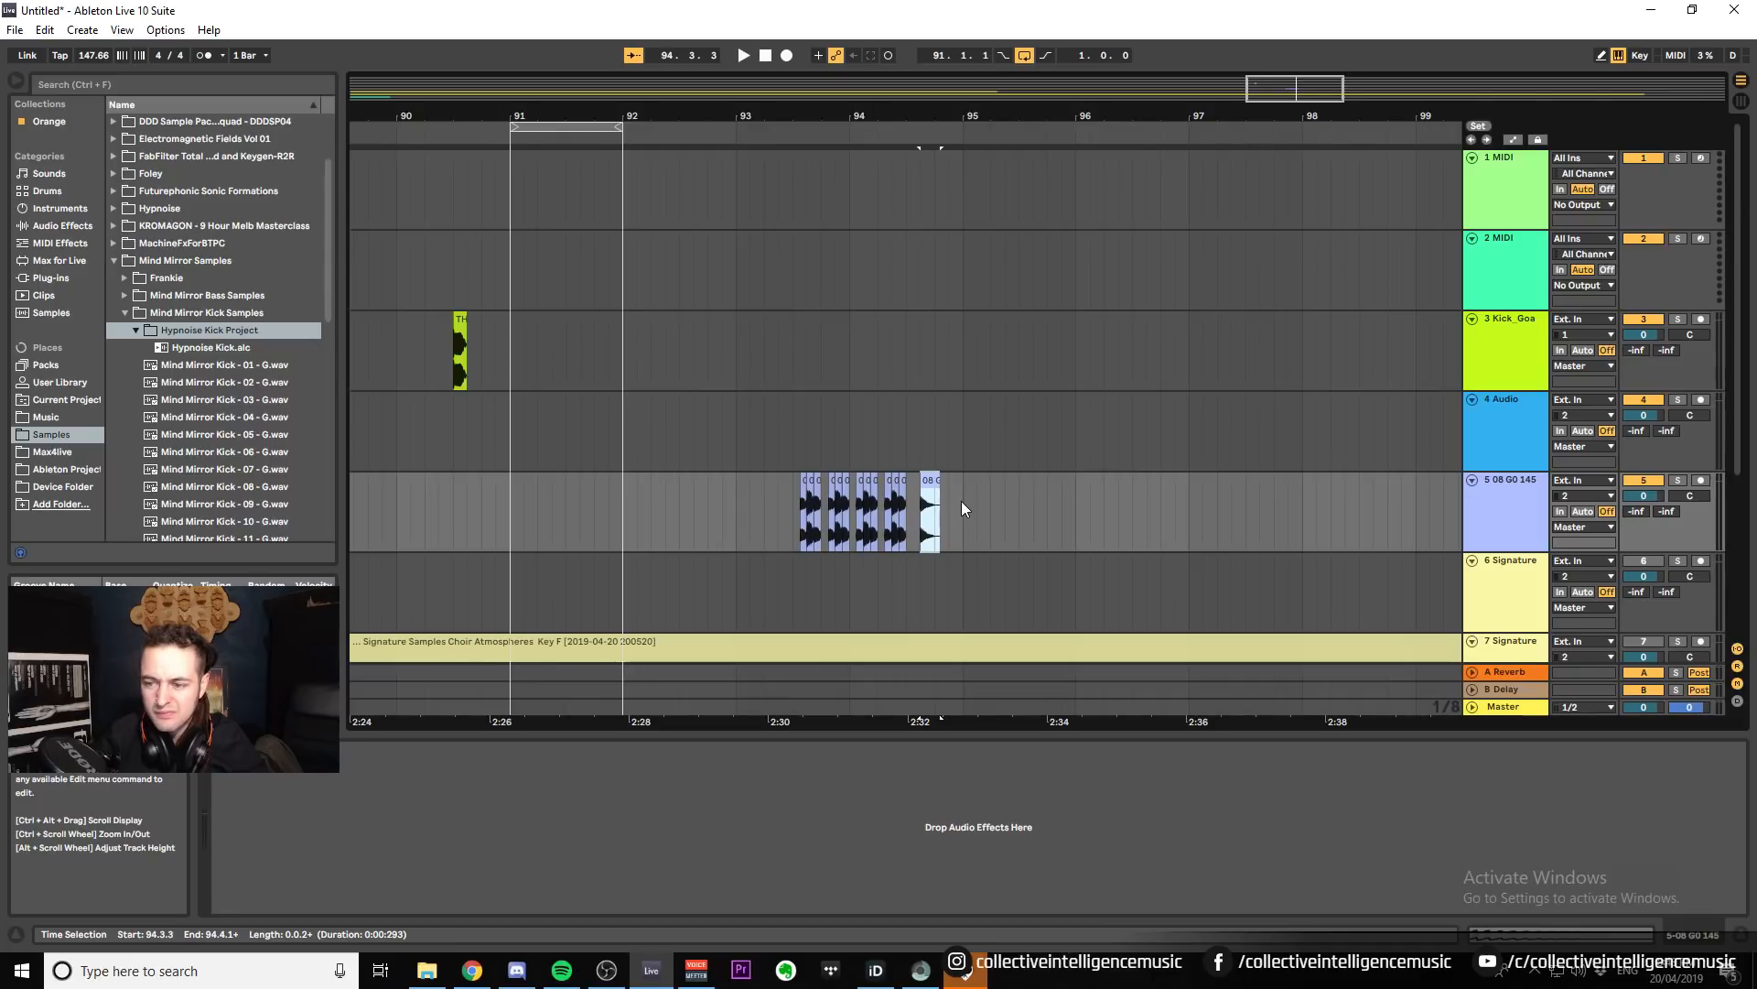
{"action": "key", "text": "space"}
{"action": "key", "text": "space"}
{"action": "key", "text": "space"}
{"action": "key", "text": "space"}
Replay the bass clips on track 5, and delete the whole group through the 08 G1 again clip.
{"action": "left_click", "coordinate": [772, 489]}
{"action": "key", "text": "space"}
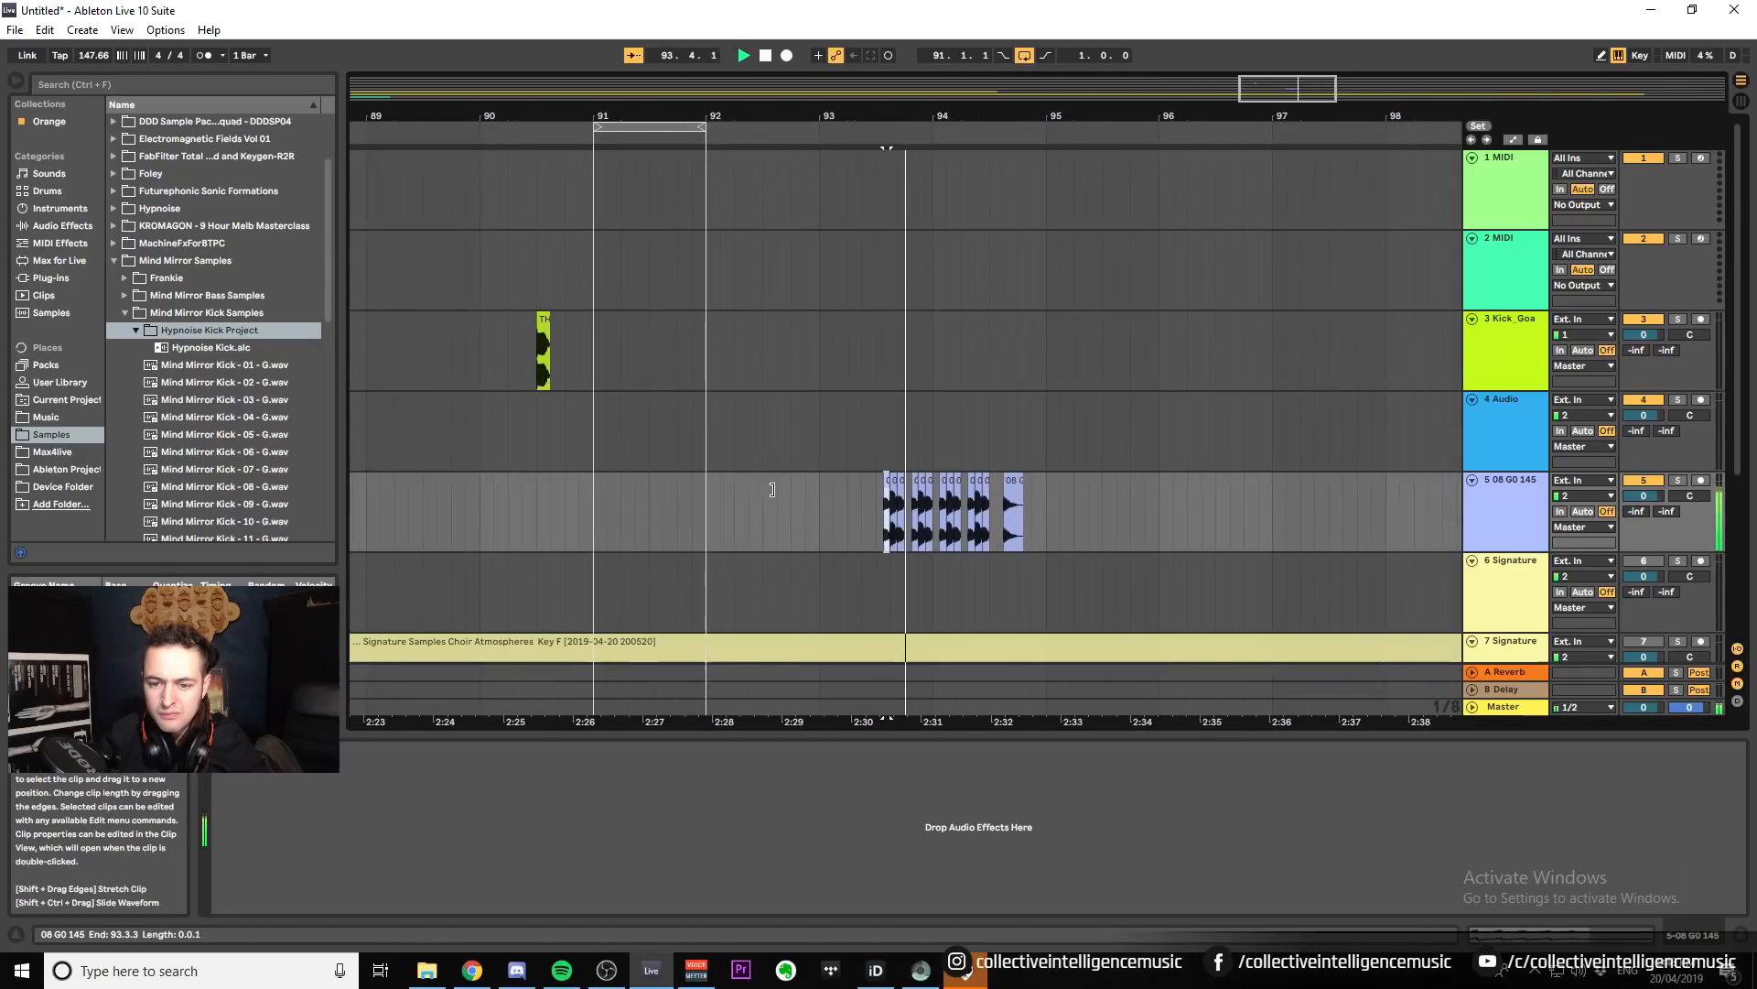
{"action": "key", "text": "space"}
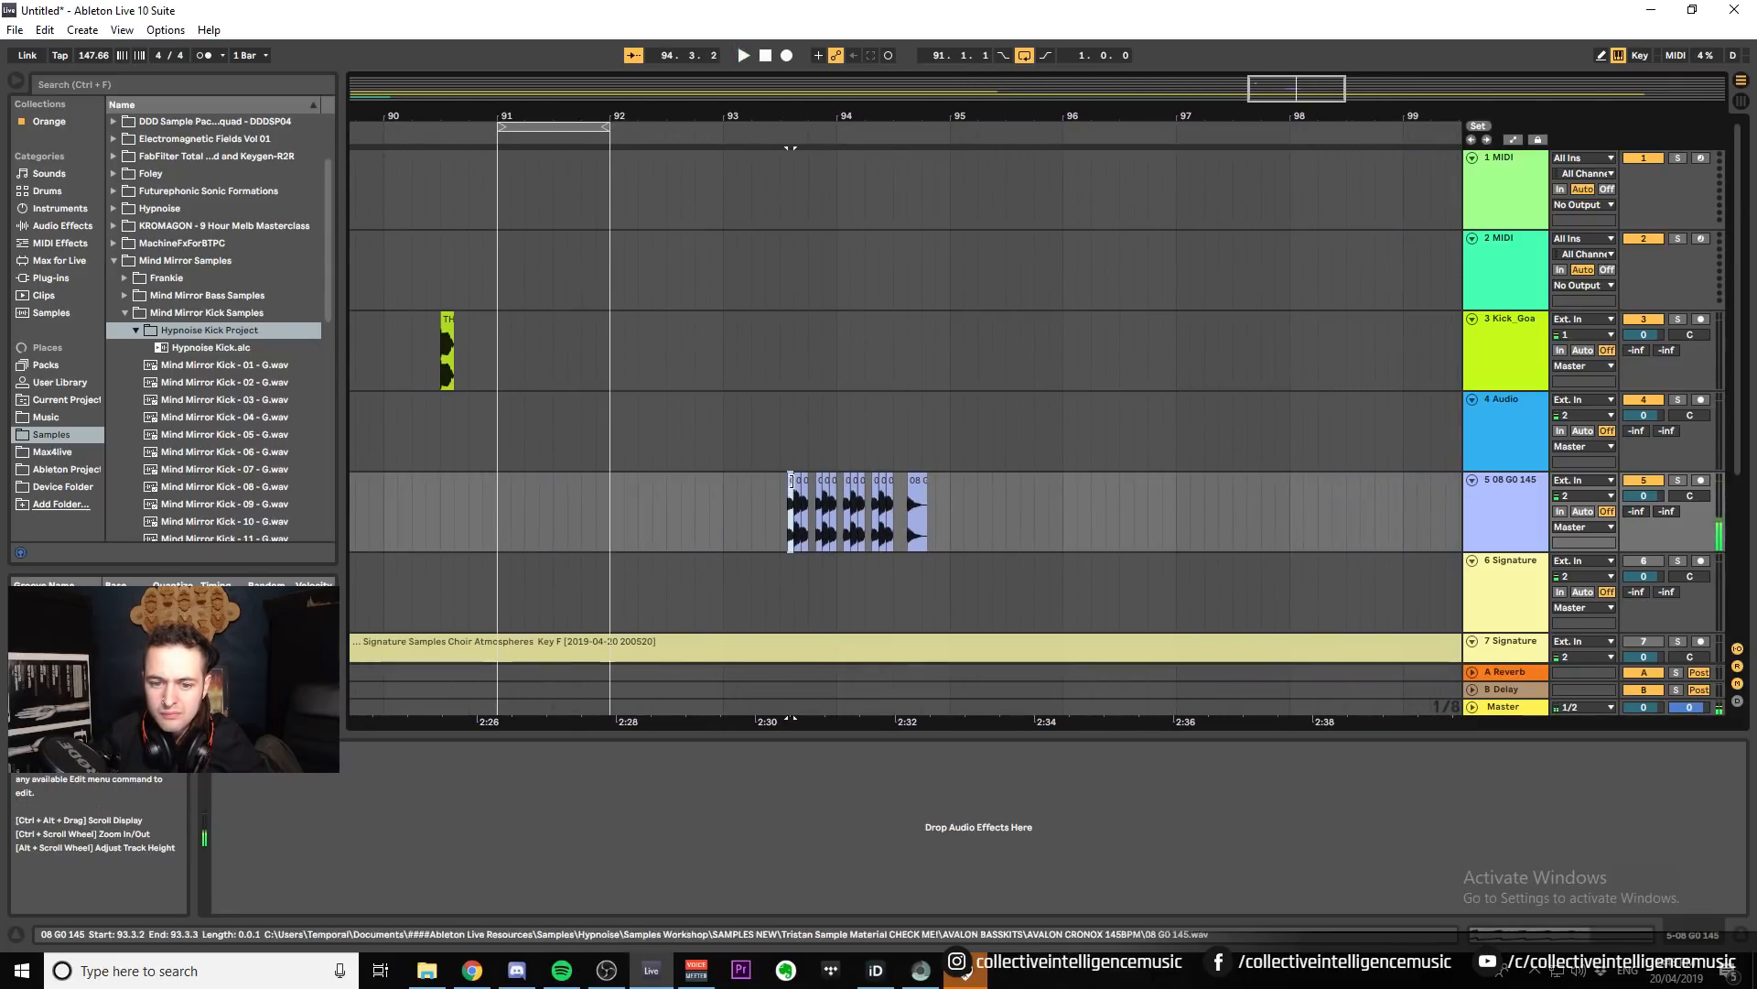
{"action": "left_click", "coordinate": [917, 492], "text": "shift"}
{"action": "key", "text": "Delete"}
Insert an empty MIDI clip from 90.3.2 to 90.4.1 on the 2 MIDI track, above the THIS kick.
{"action": "left_click_drag", "start_coordinate": [445, 117], "coordinate": [445, 128]}
{"action": "left_click_drag", "start_coordinate": [573, 117], "coordinate": [780, 128]}
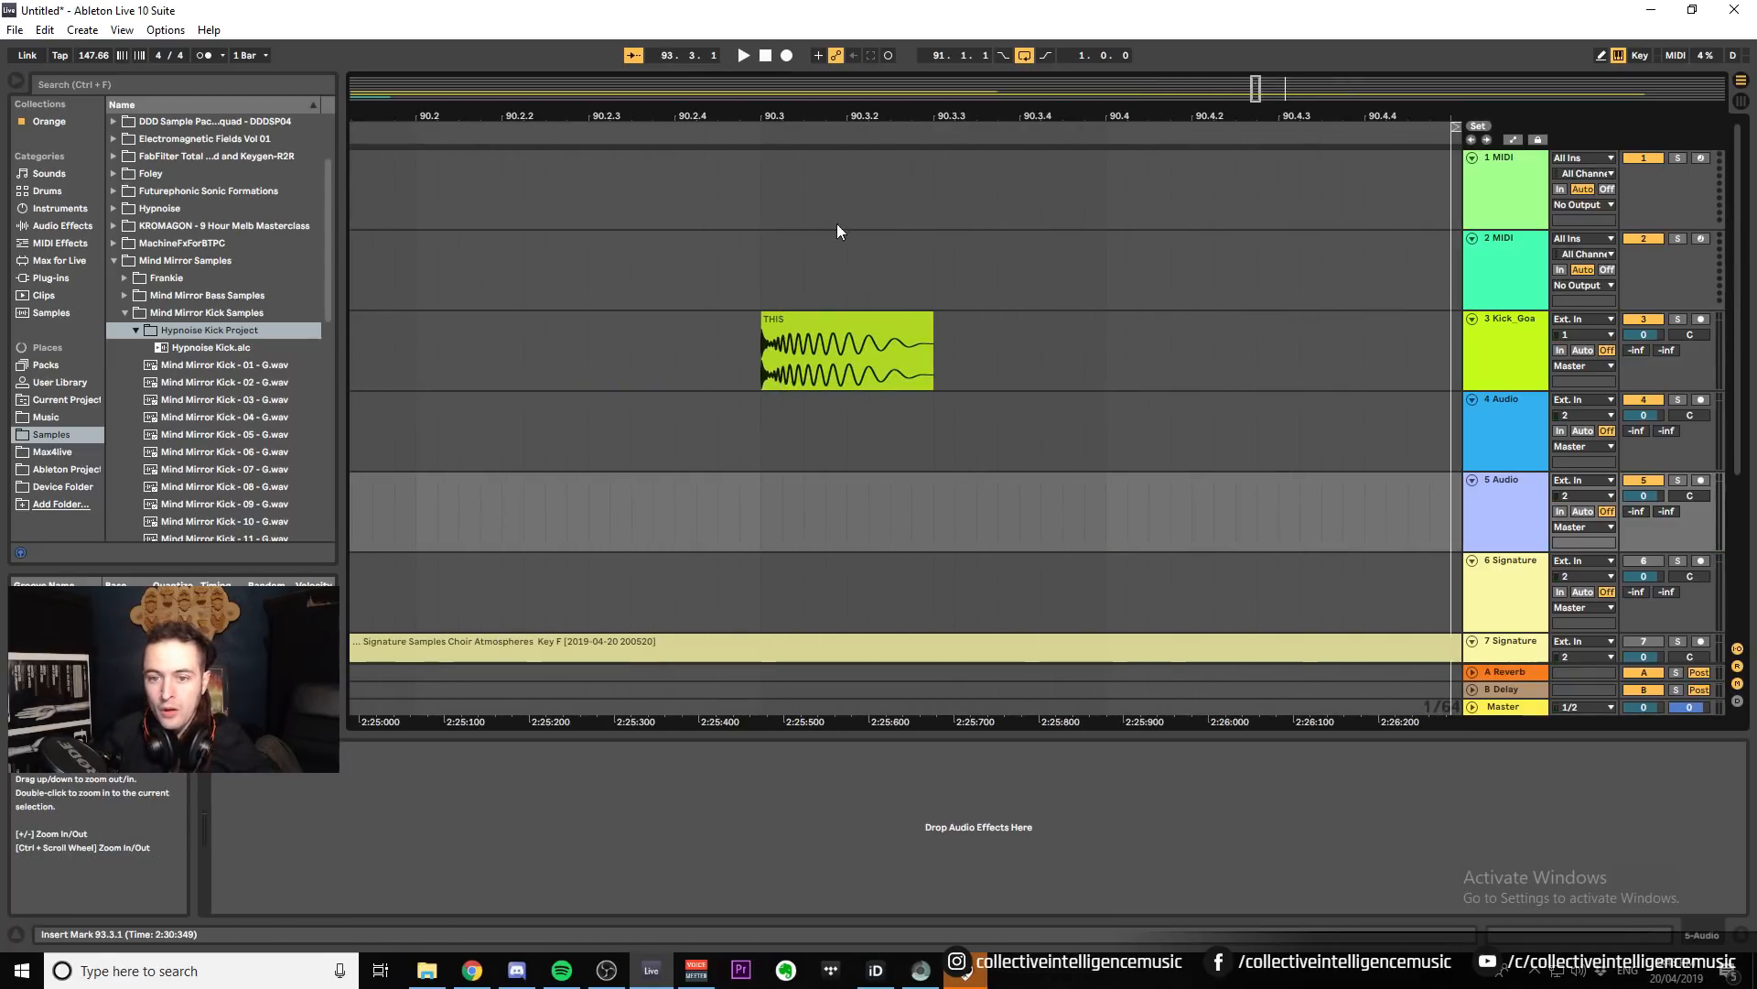
{"action": "left_click", "coordinate": [935, 302]}
{"action": "left_click_drag", "start_coordinate": [846, 272], "coordinate": [1101, 295]}
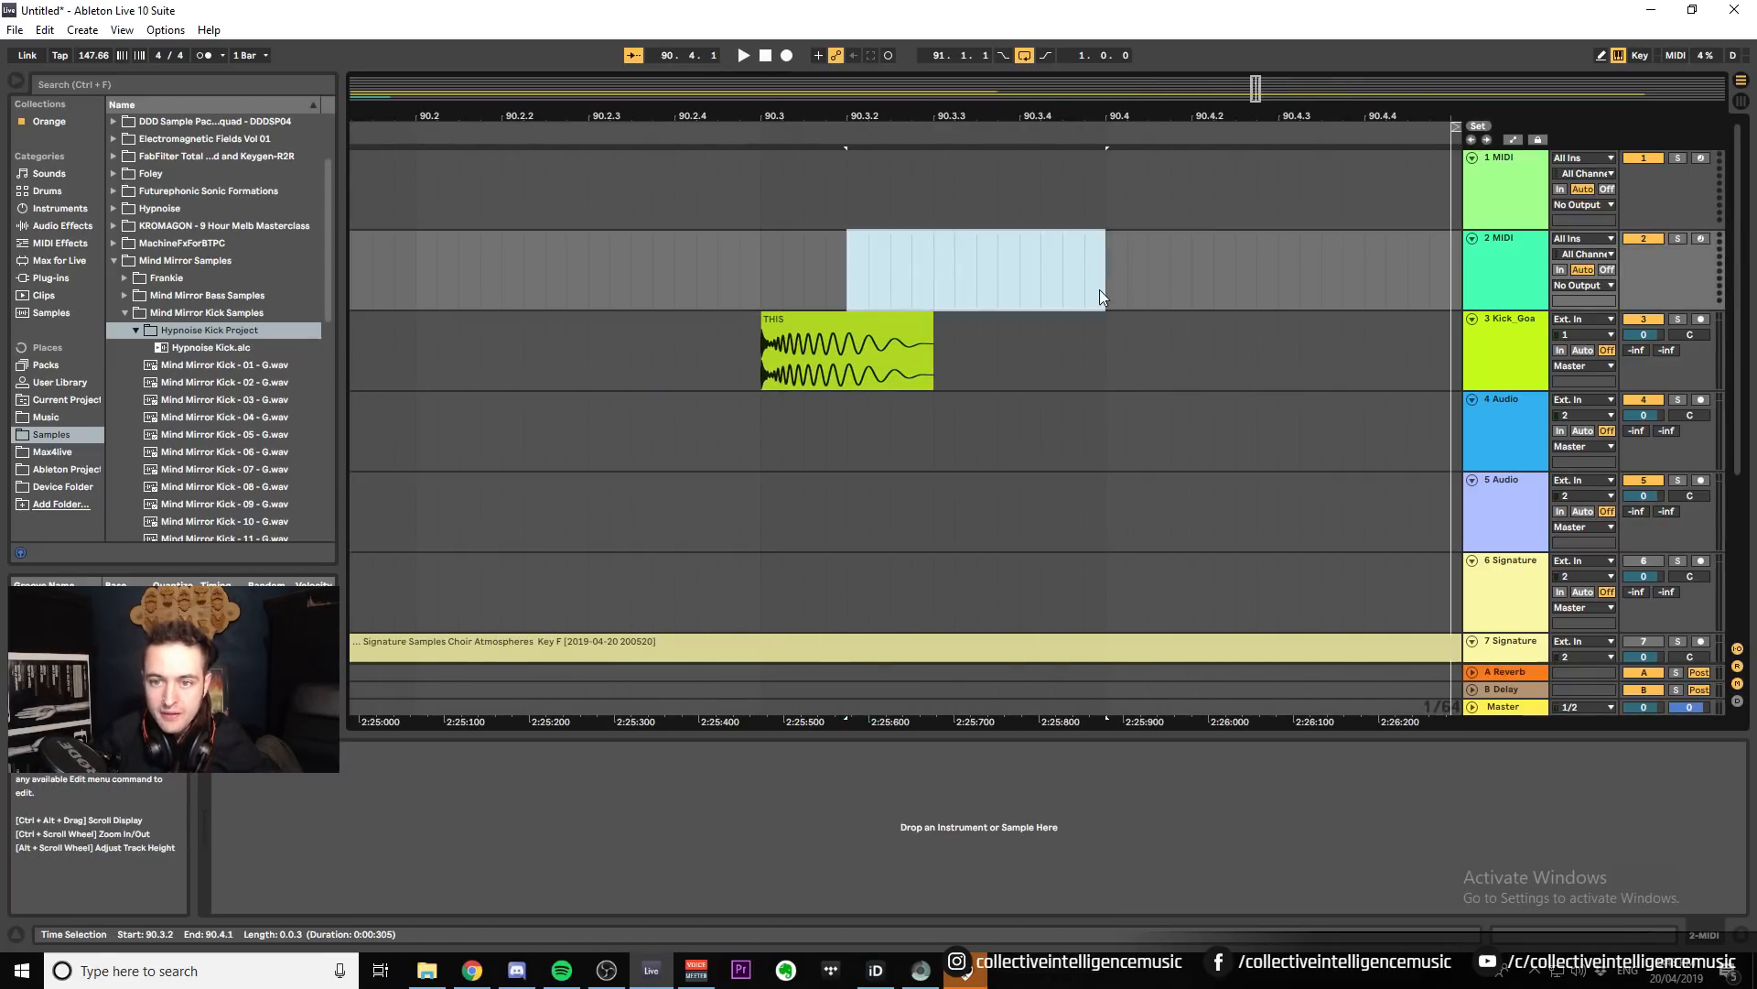
{"action": "key", "text": "ctrl+shift+m"}
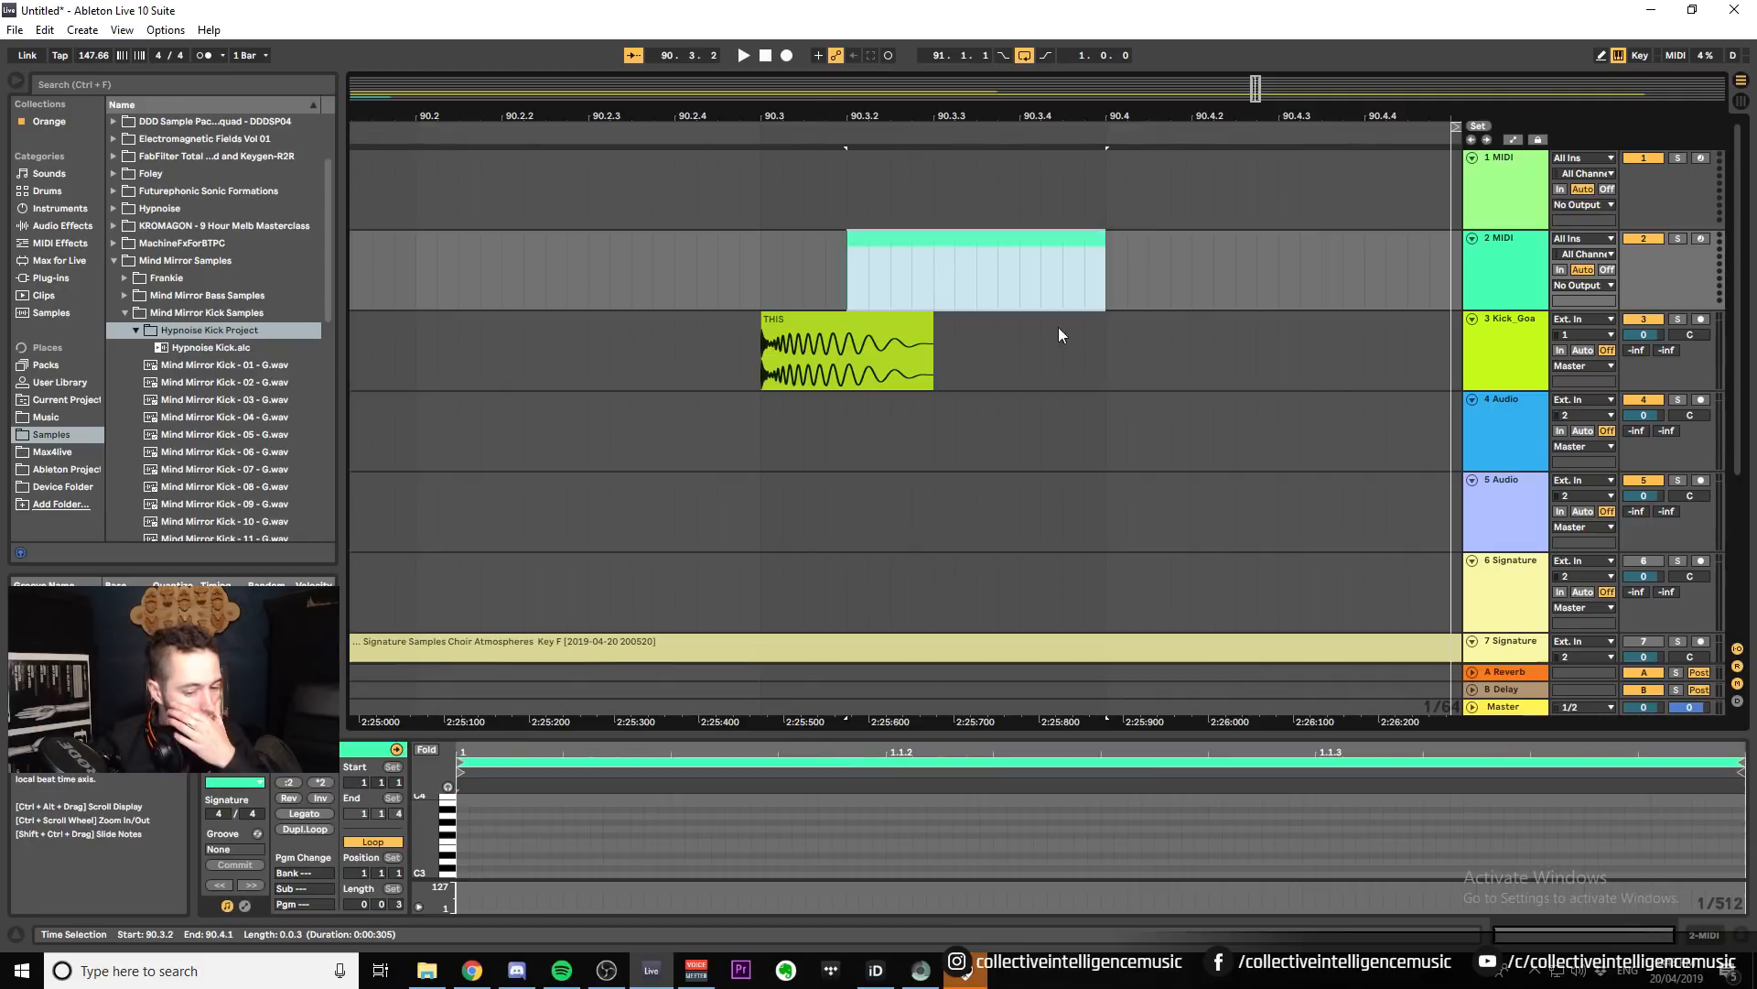
Draw a one-sixteenth E3 note at 1.1.2 in the 2 MIDI clip and duplicate it to 1.1.3.
{"action": "left_click", "coordinate": [848, 366]}
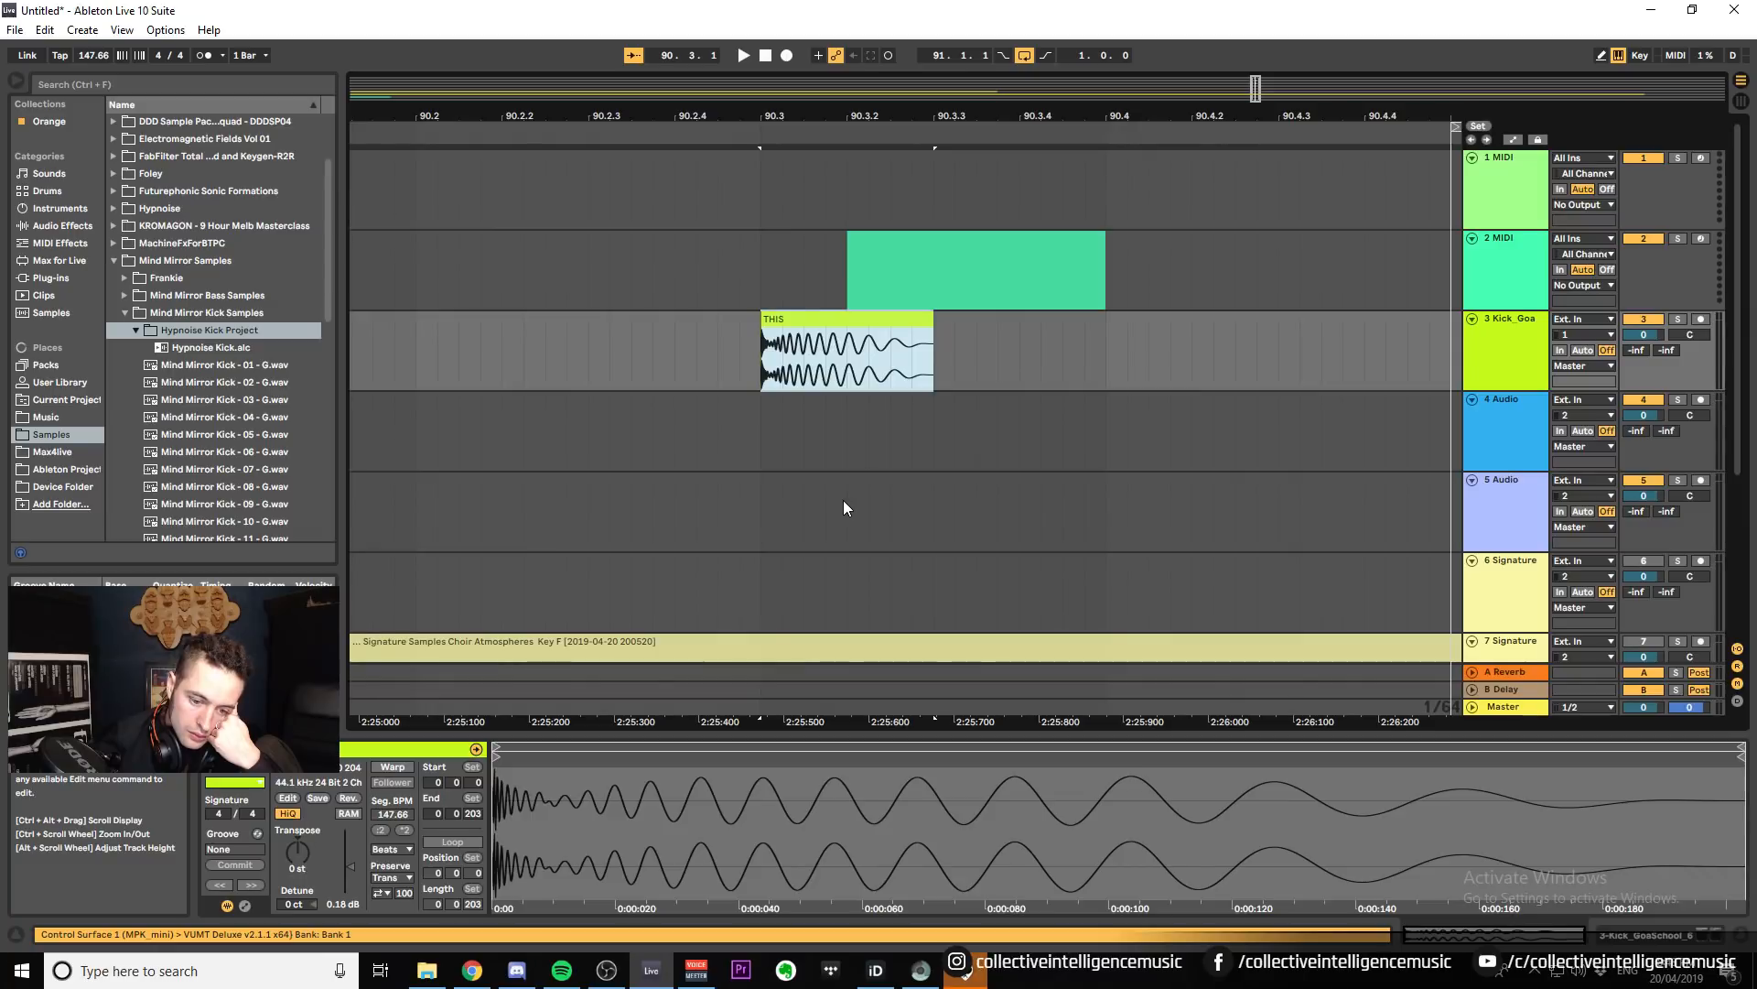
{"action": "left_click", "coordinate": [881, 242]}
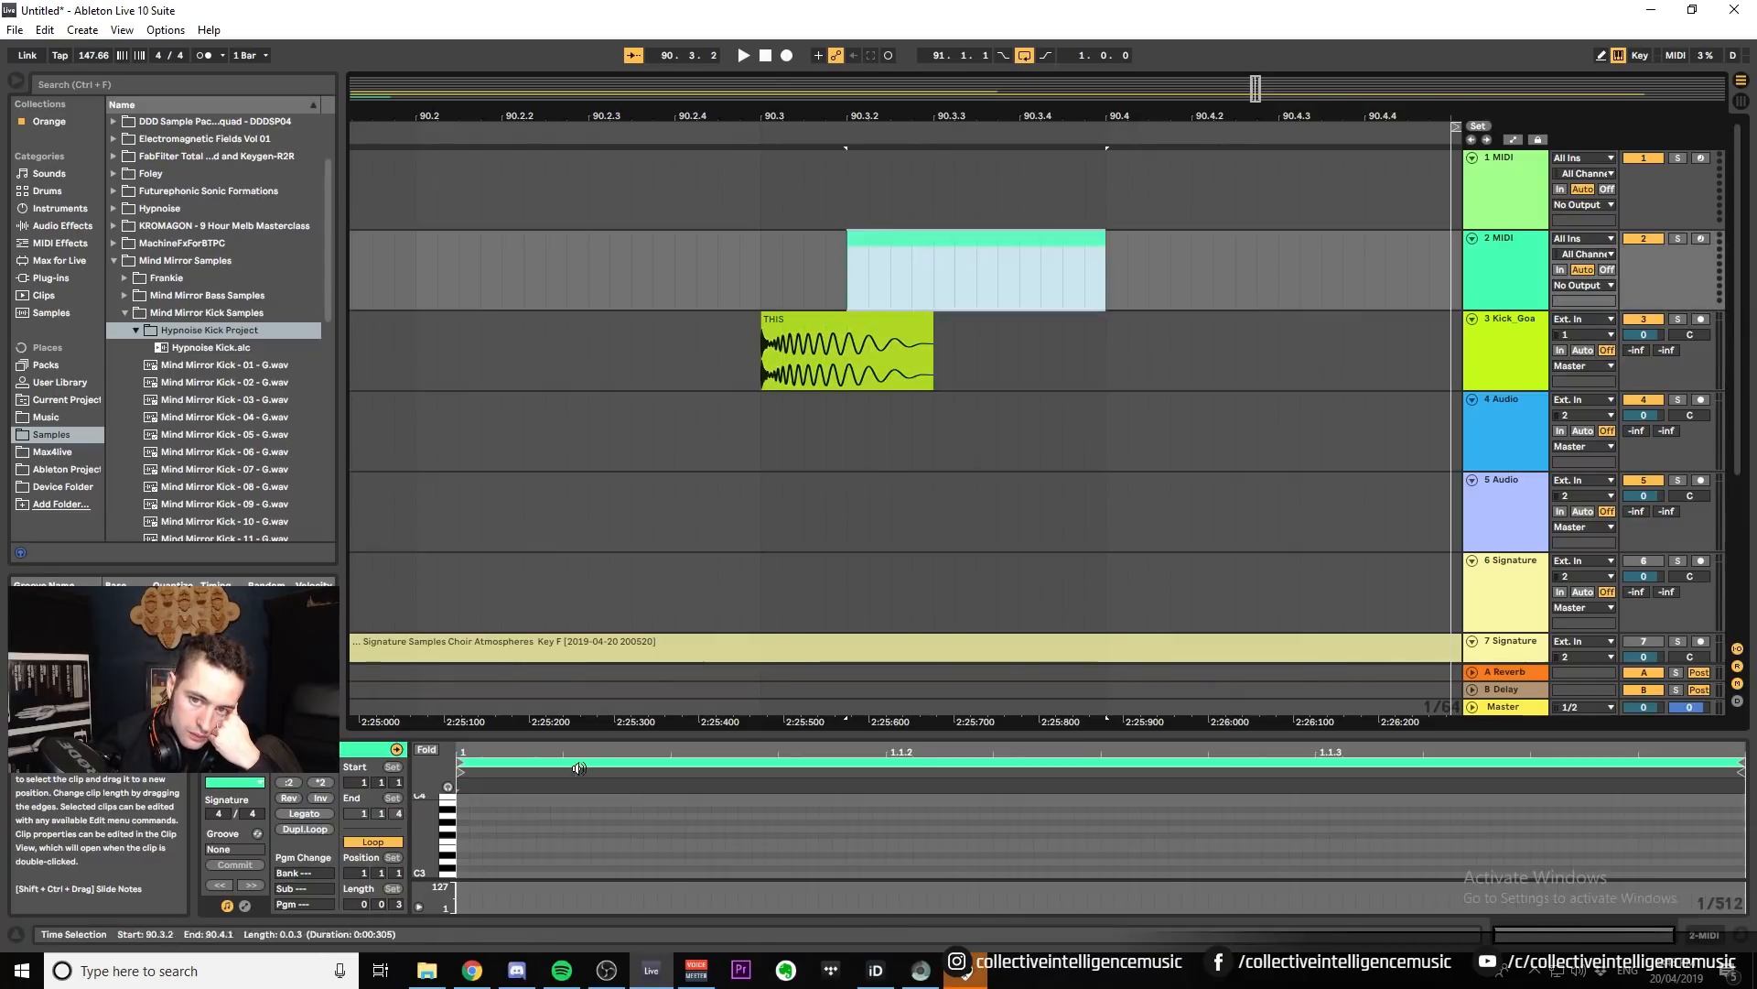
{"action": "double_click", "coordinate": [465, 849]}
{"action": "left_click_drag", "start_coordinate": [464, 849], "coordinate": [767, 864]}
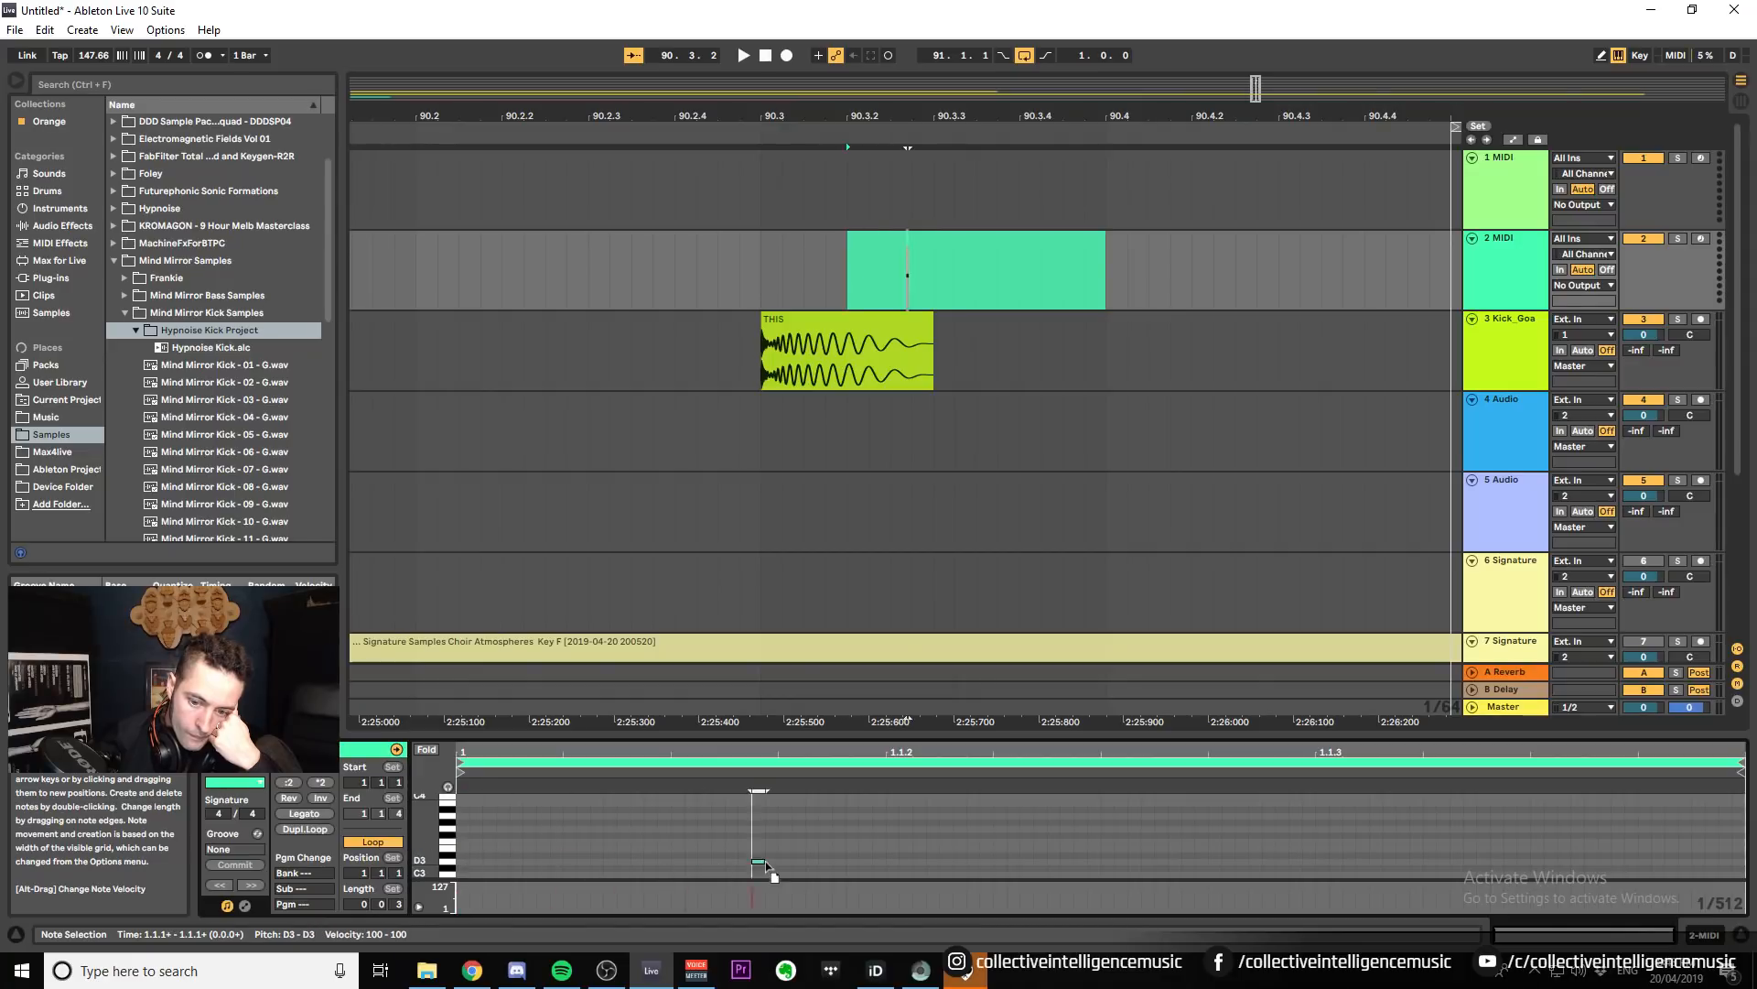
{"action": "left_click_drag", "start_coordinate": [906, 850], "coordinate": [1245, 825]}
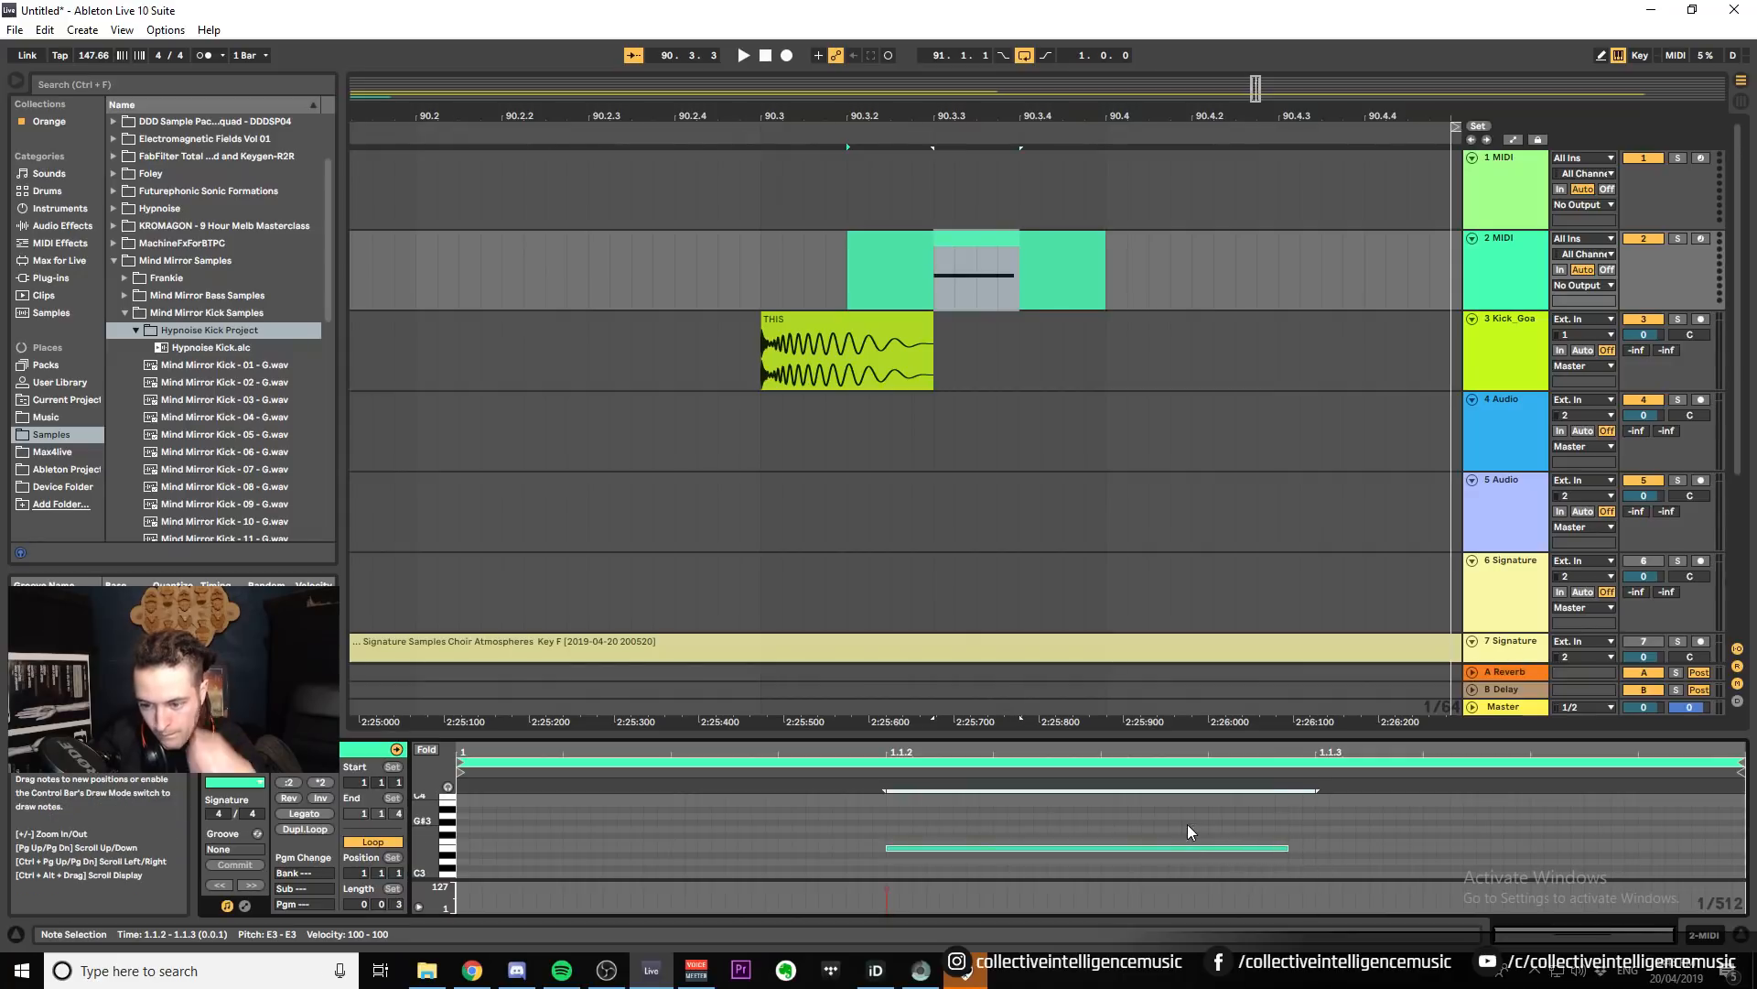
{"action": "key", "text": "ctrl+d"}
Add a matching E3 note at 1.1.1 in the 2 MIDI clip, stretched to just before the second note.
{"action": "left_click", "coordinate": [963, 257]}
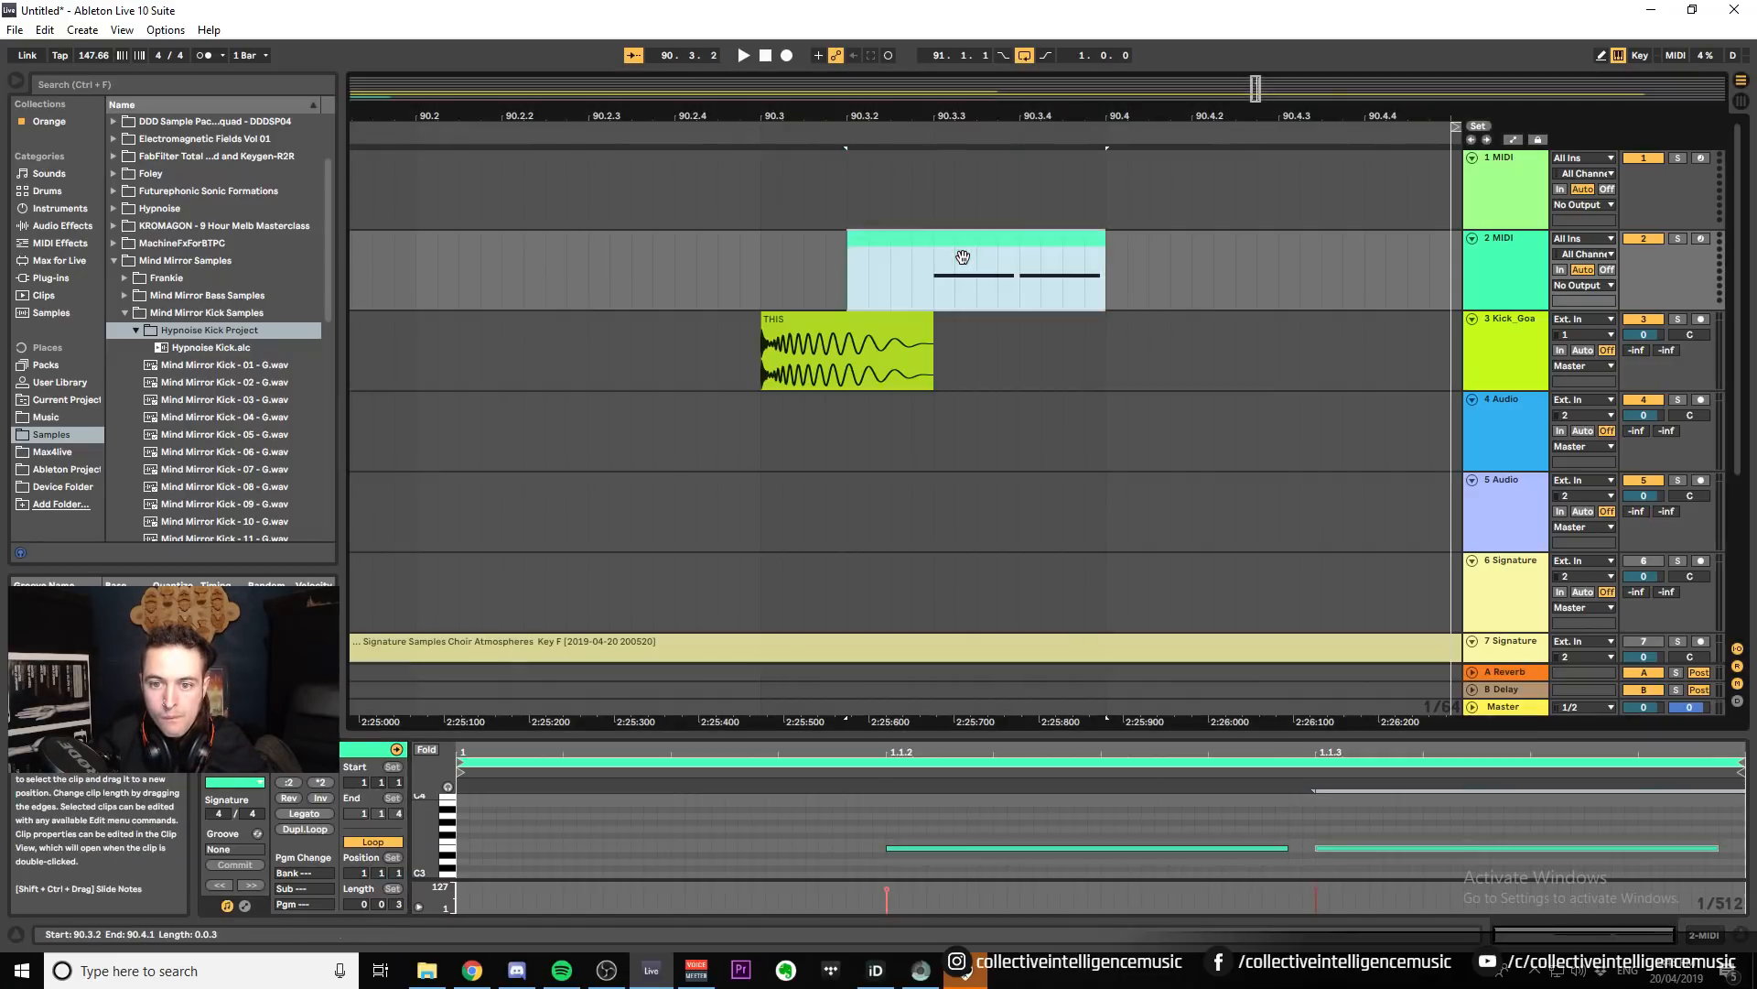
{"action": "double_click", "coordinate": [464, 849]}
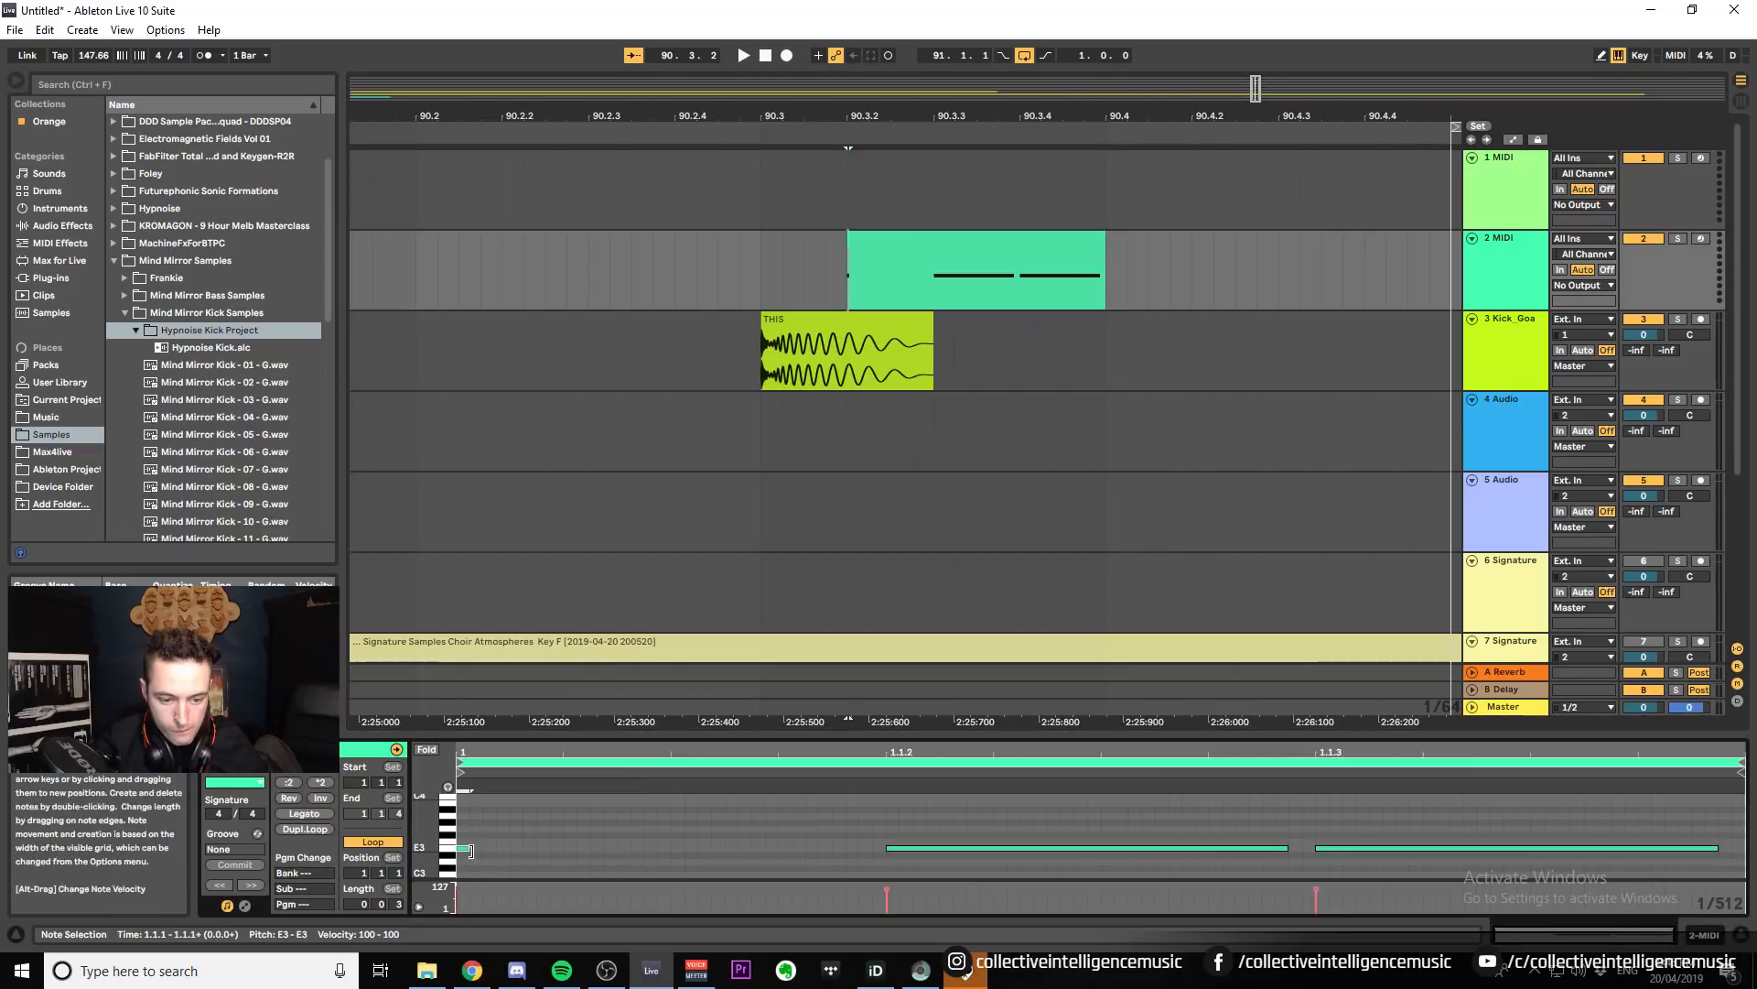
{"action": "left_click_drag", "start_coordinate": [557, 846], "coordinate": [829, 844]}
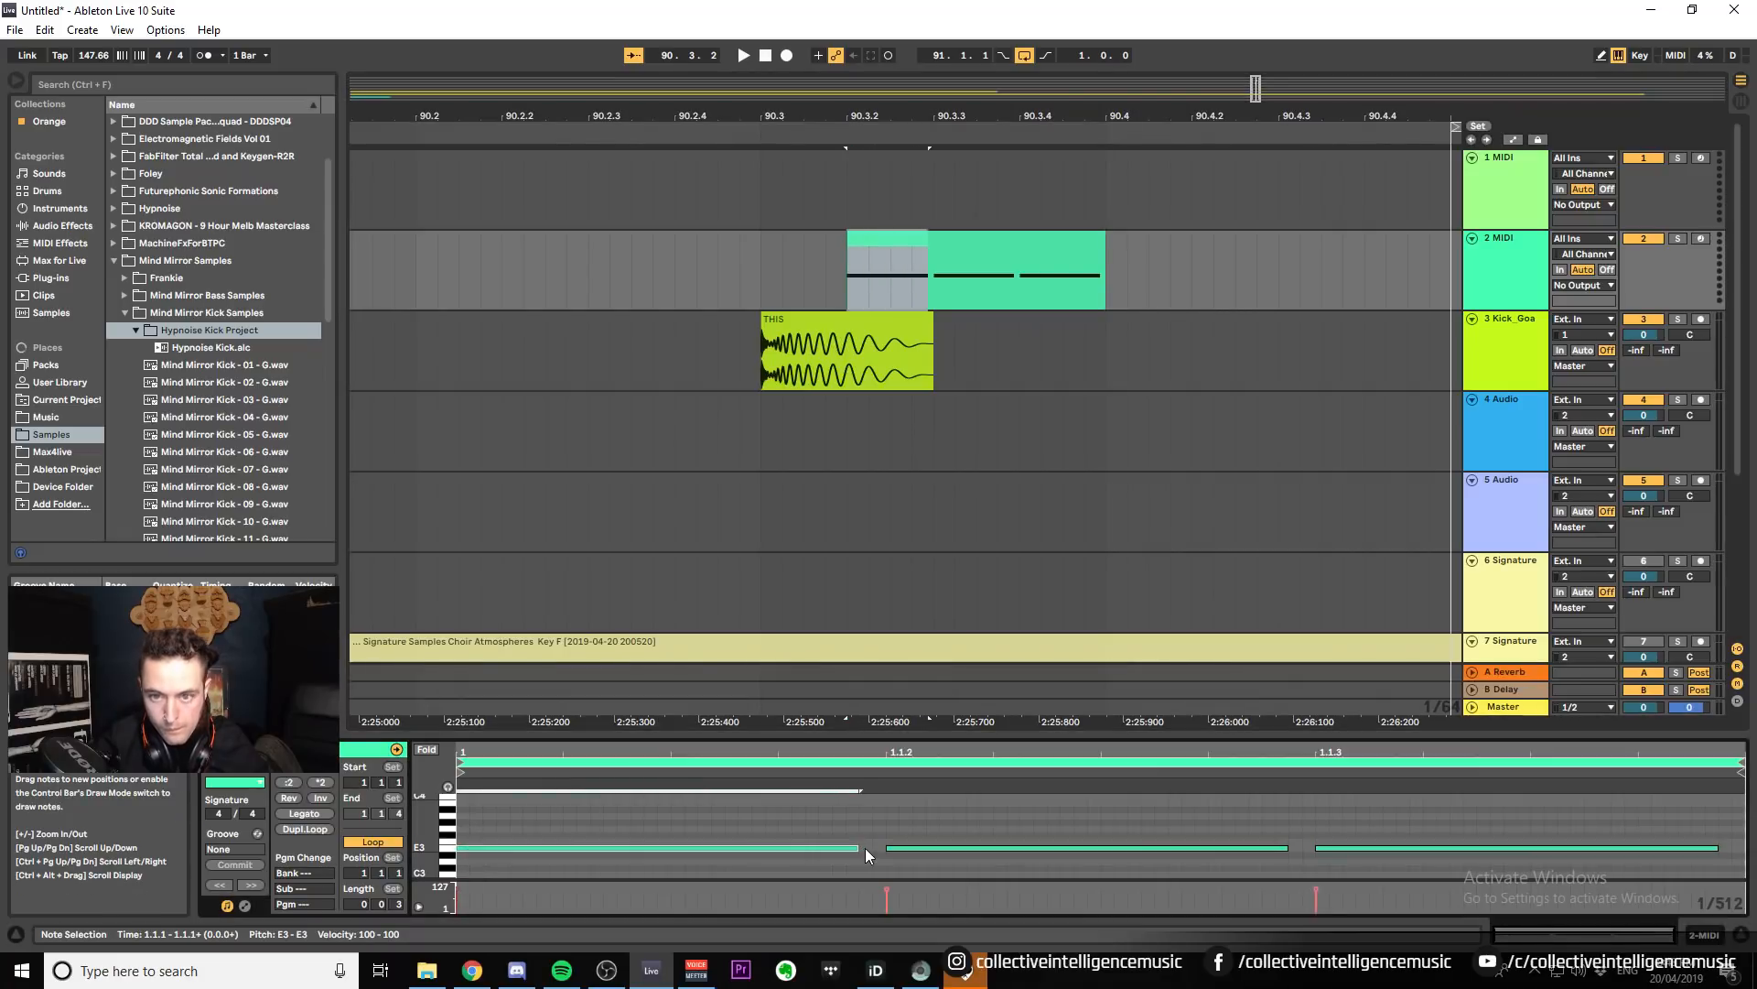
Loop the THIS kick and MIDI clip from 90.3.1 to 90.4.1, and set the Kick_Goa track volume to -6.0 dB.
{"action": "left_click", "coordinate": [979, 237]}
{"action": "left_click_drag", "start_coordinate": [761, 287], "coordinate": [1113, 360]}
{"action": "key", "text": "ctrl+l"}
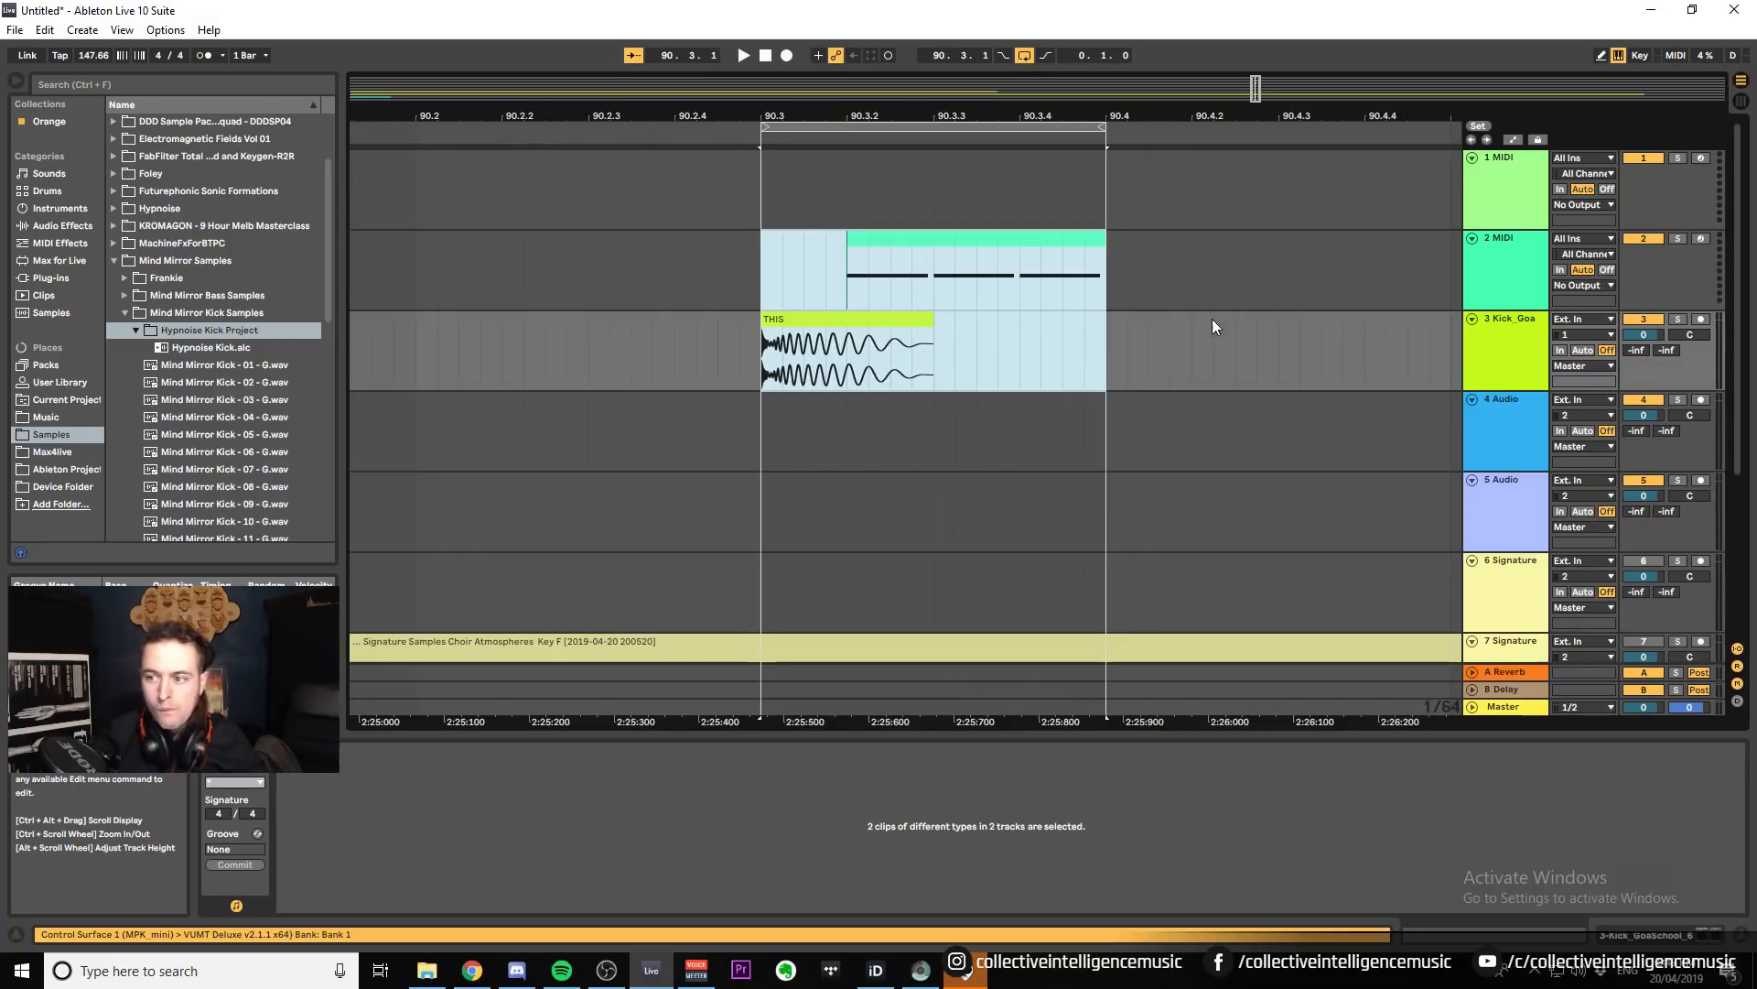
{"action": "left_click_drag", "start_coordinate": [982, 120], "coordinate": [784, 92]}
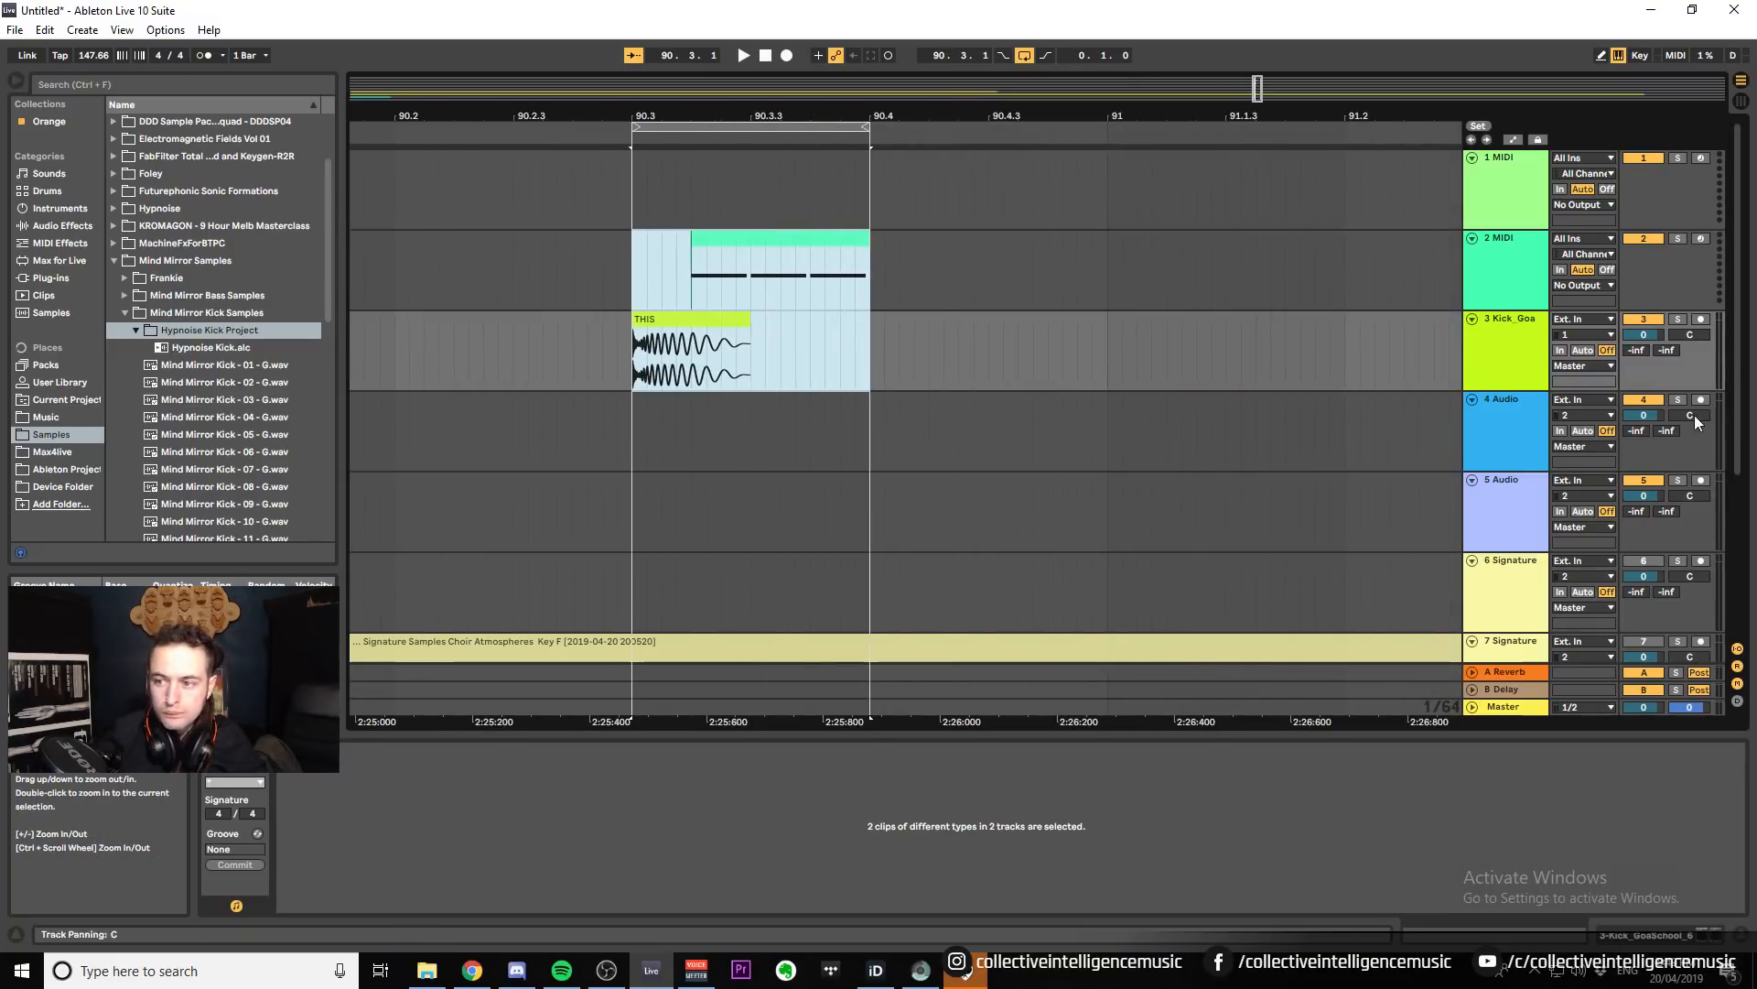
{"action": "left_click", "coordinate": [1643, 335]}
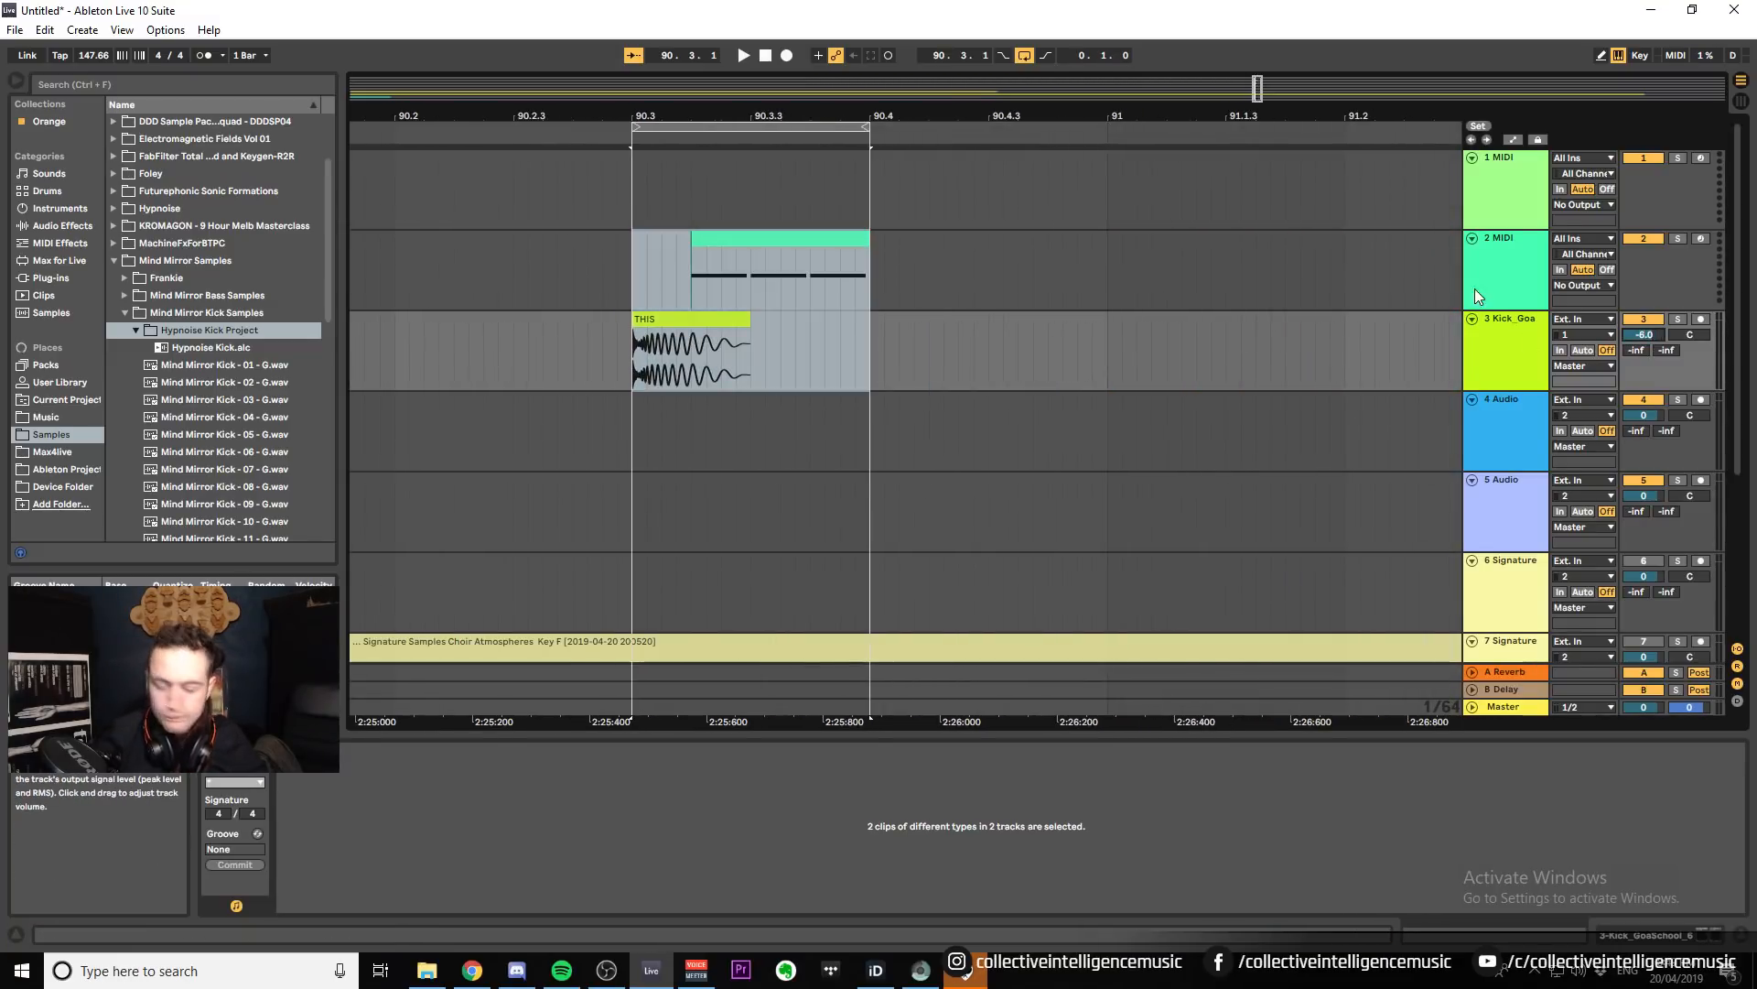
Search the plug-ins for "serum" and load Serum_x64 onto the 2 MIDI track.
{"action": "left_click", "coordinate": [115, 84]}
{"action": "type", "text": "serum"}
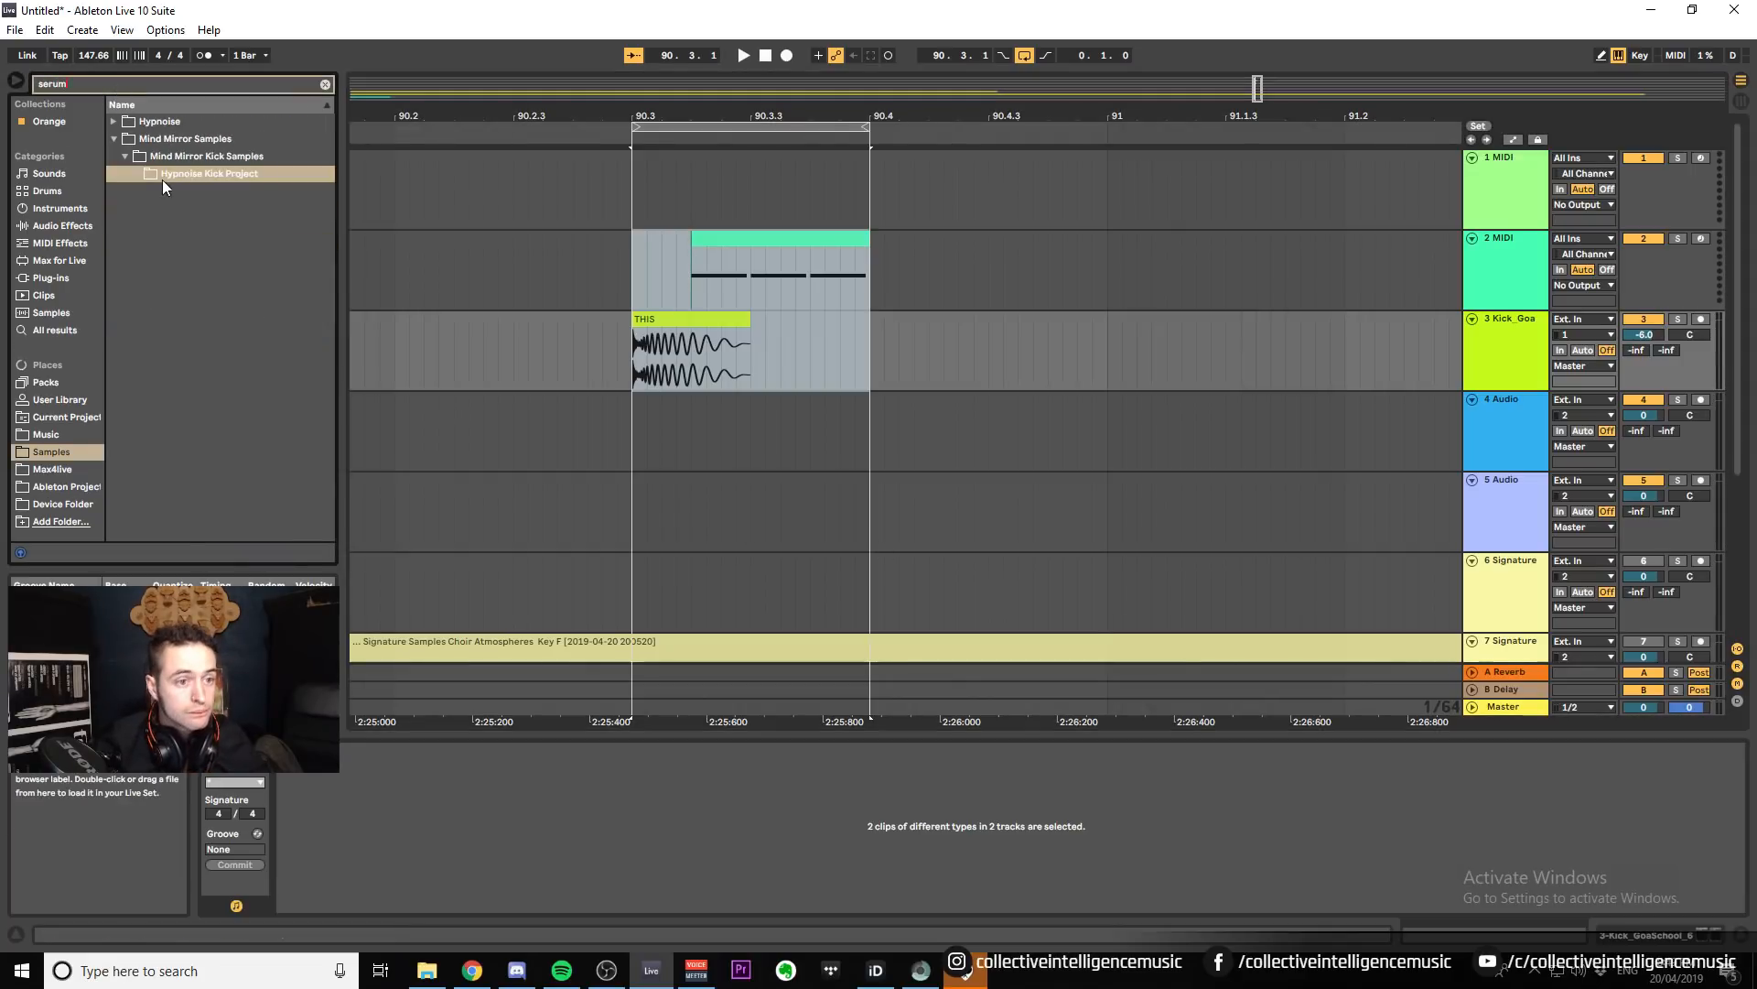
{"action": "left_click", "coordinate": [53, 277]}
{"action": "left_click", "coordinate": [152, 139]}
{"action": "left_click_drag", "start_coordinate": [725, 269], "coordinate": [725, 271]}
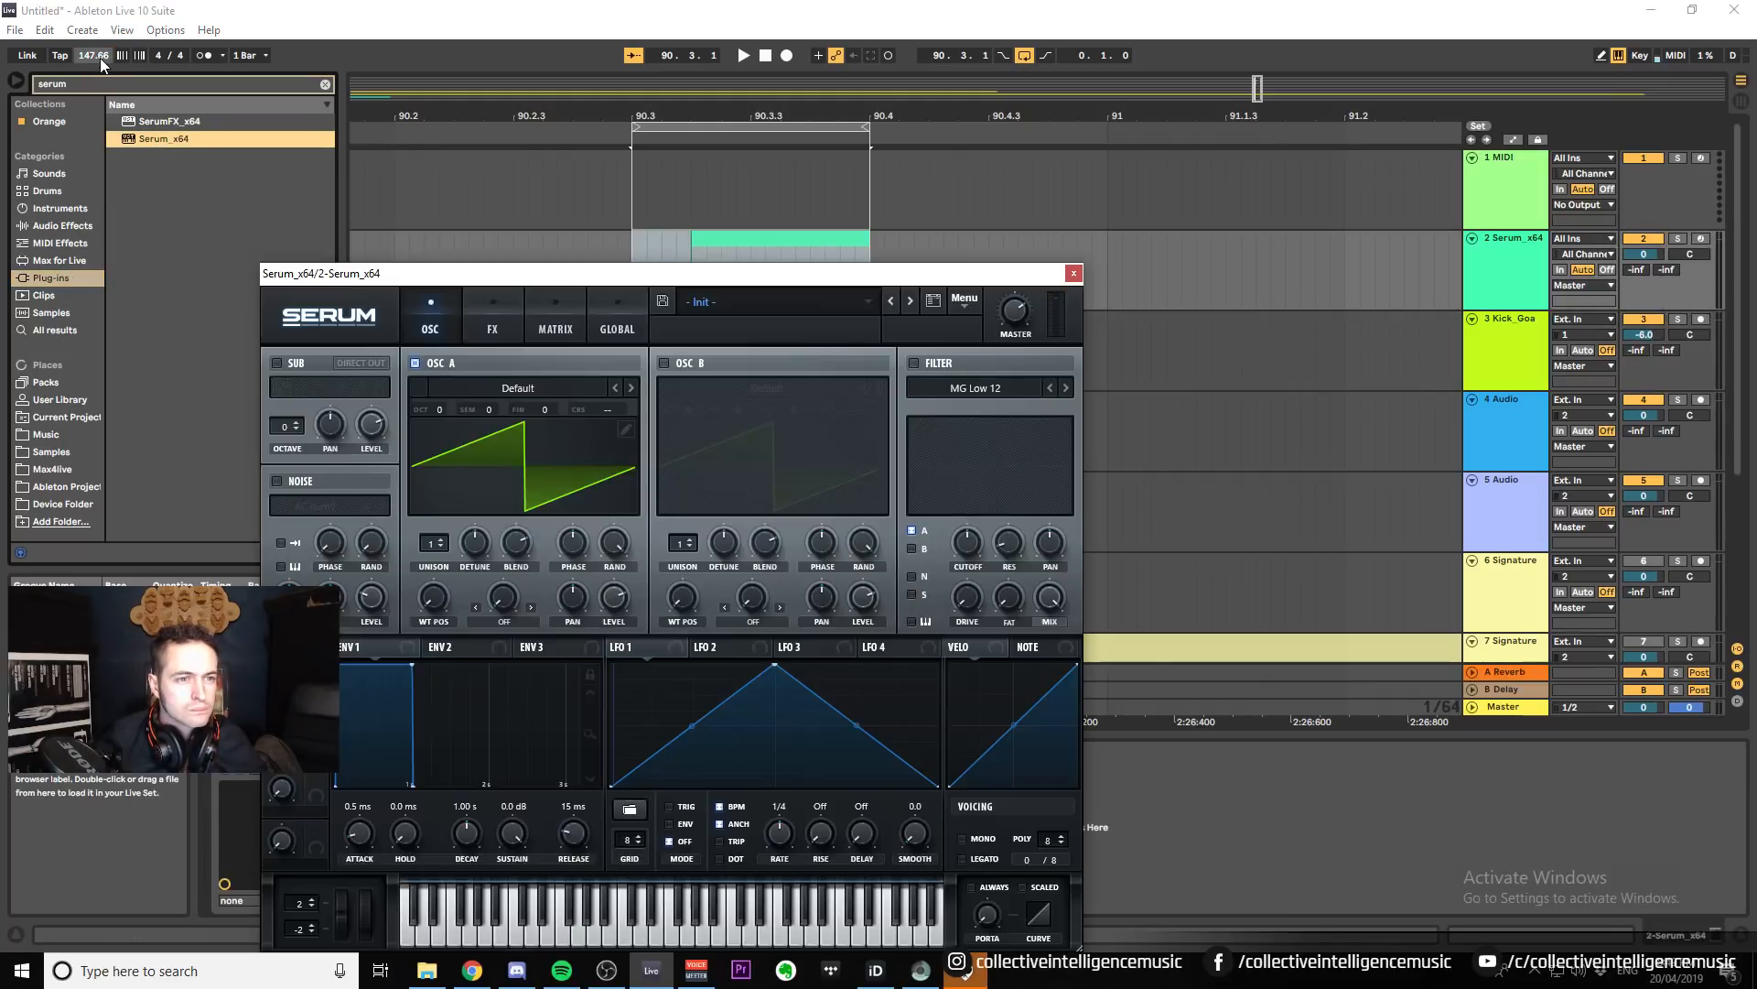
Set the project tempo to 144 BPM and close the Serum window.
{"action": "key", "text": "Return"}
{"action": "left_click", "coordinate": [1073, 273]}
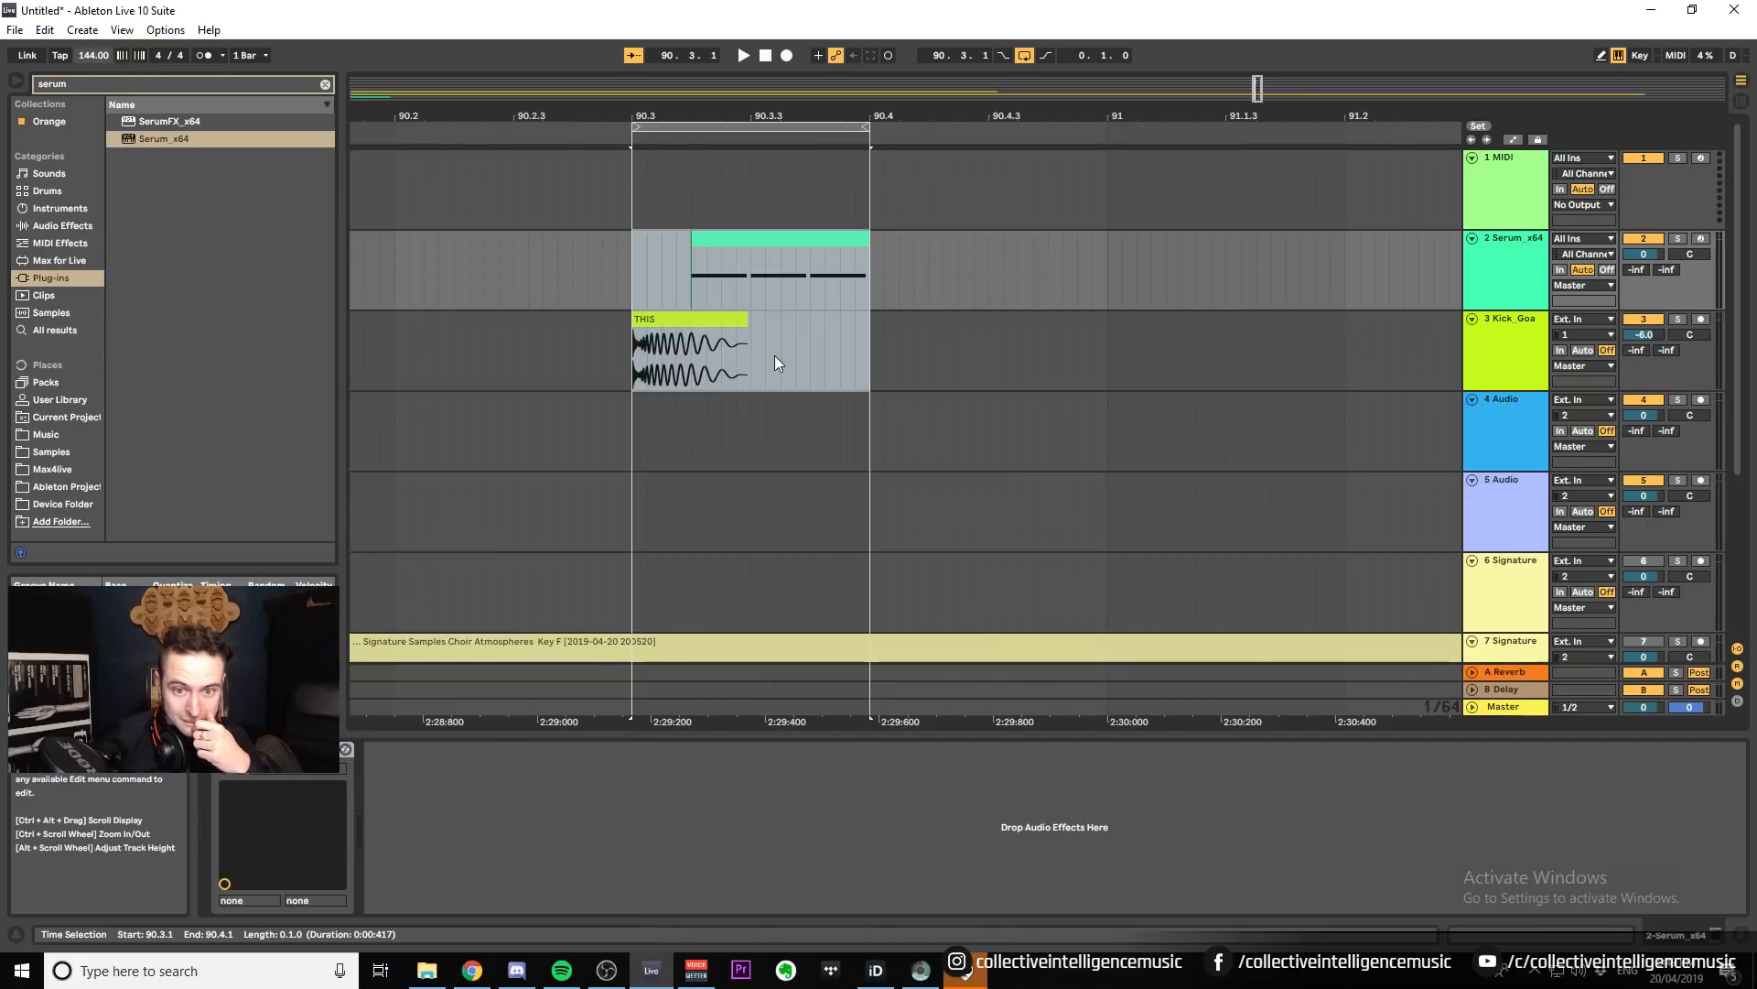
{"action": "left_click", "coordinate": [747, 356]}
{"action": "left_click_drag", "start_coordinate": [767, 116], "coordinate": [767, 261]}
Open the Serum track's MIDI clip, select all three notes, and transpose them down in octaves into the bass range.
{"action": "left_click", "coordinate": [771, 266]}
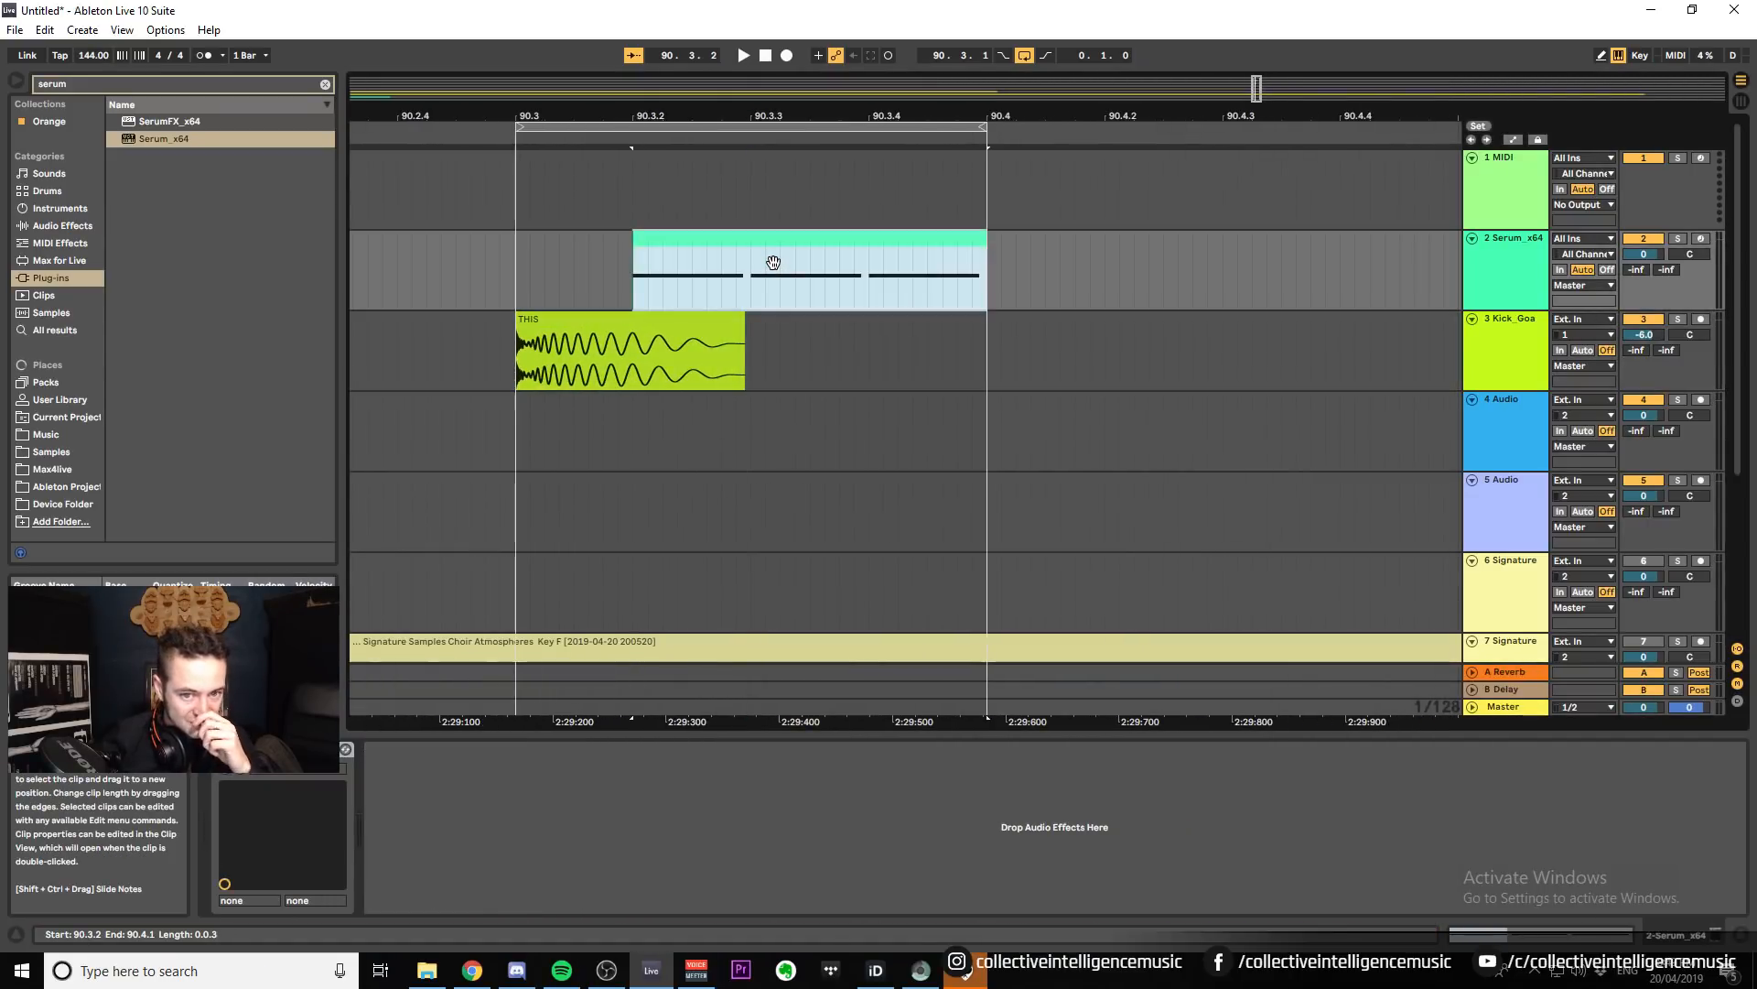
{"action": "double_click", "coordinate": [718, 264]}
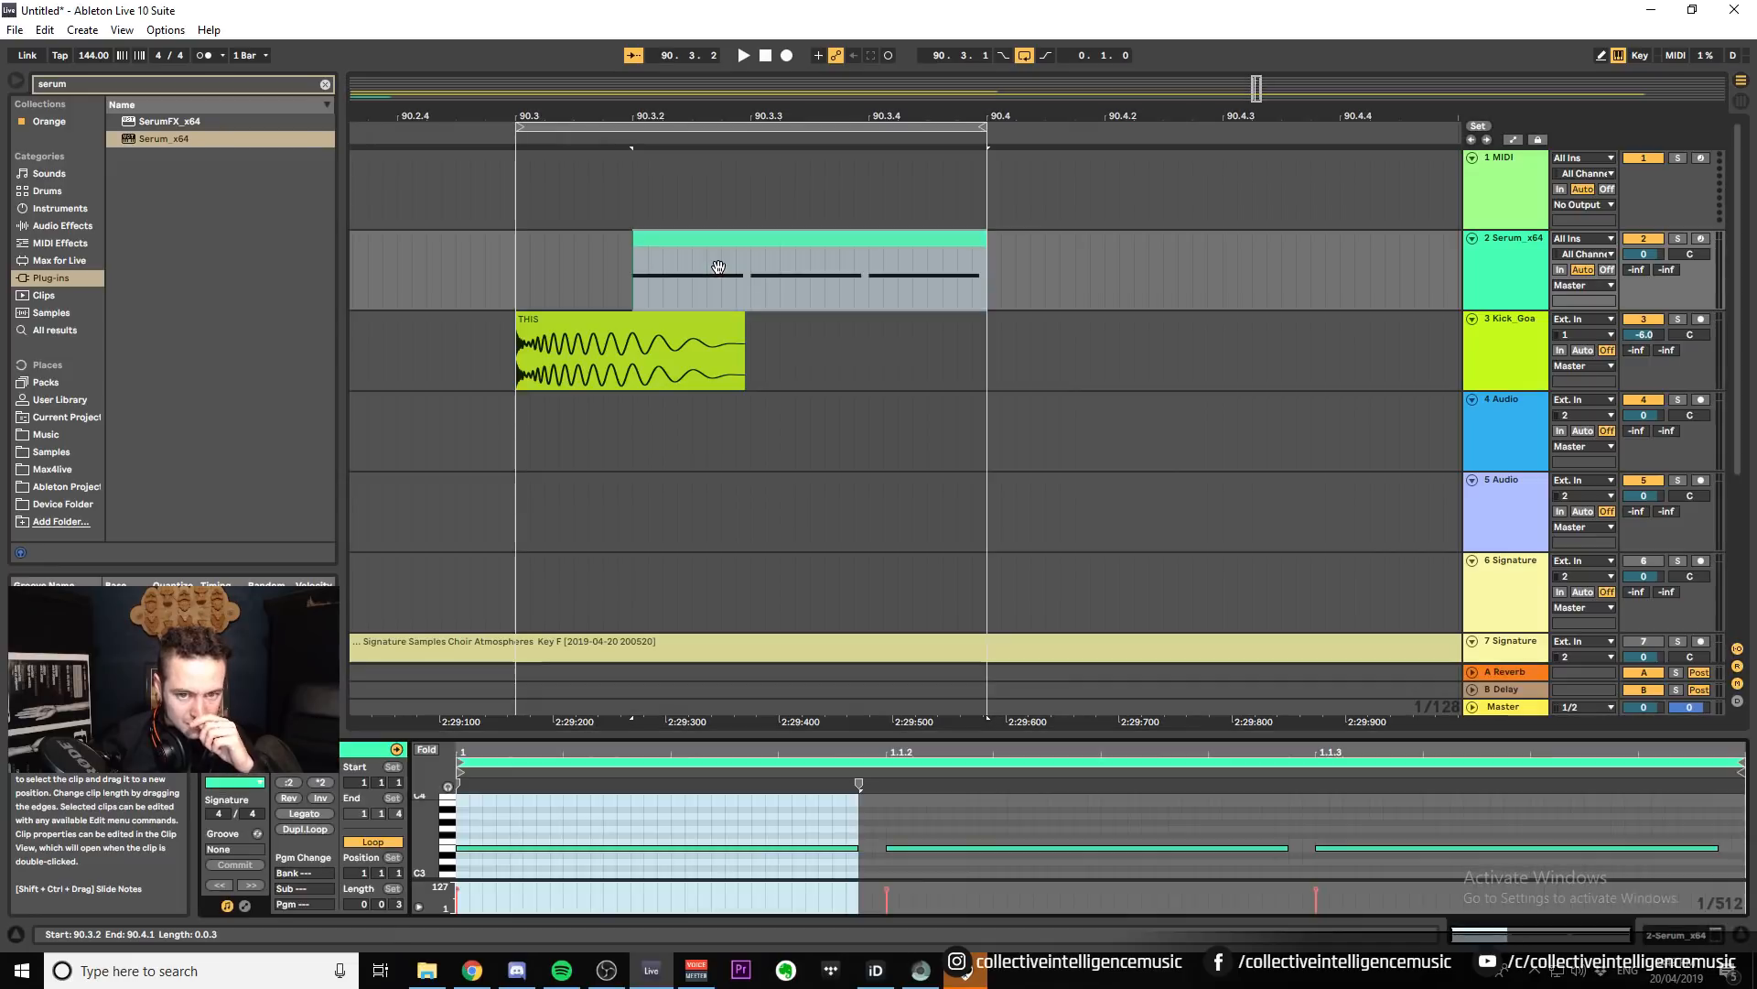
{"action": "left_click", "coordinate": [611, 320]}
{"action": "left_click", "coordinate": [808, 253]}
{"action": "left_click_drag", "start_coordinate": [601, 806], "coordinate": [1562, 963]}
{"action": "key", "text": "shift+Down"}
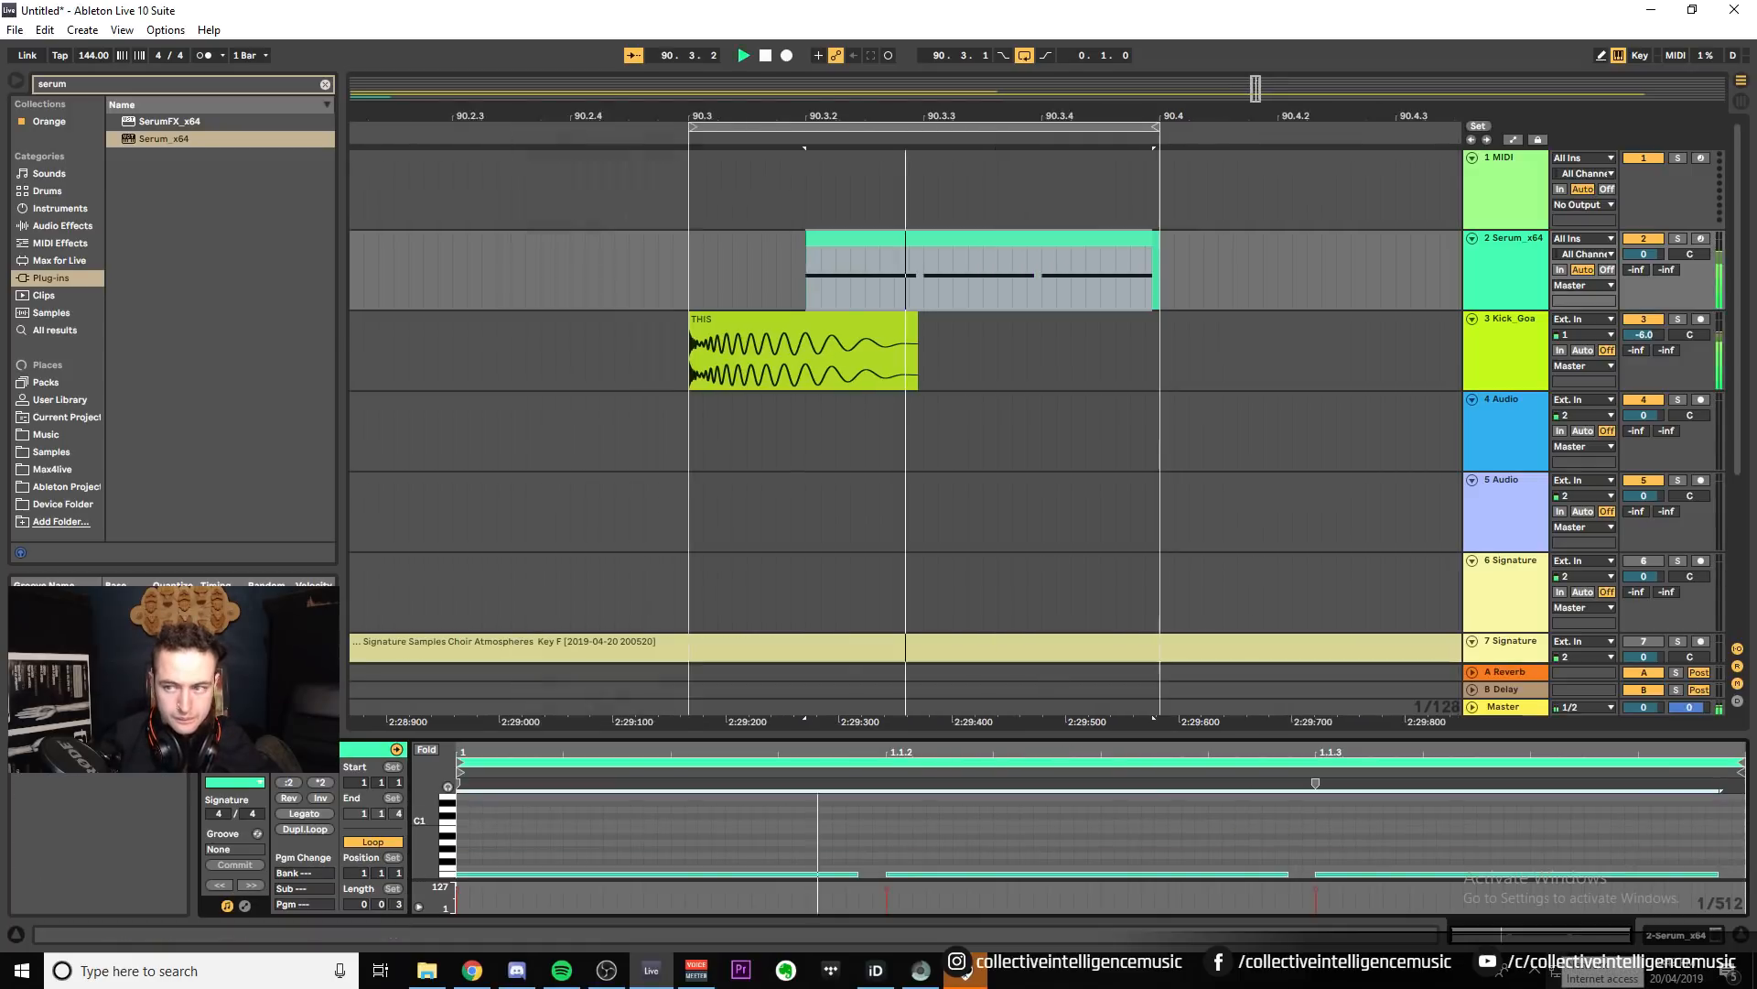
Audition the Serum bass in solo, and unsolo it to hear it with the THIS kick from 90.3.1.
{"action": "left_click", "coordinate": [1677, 239]}
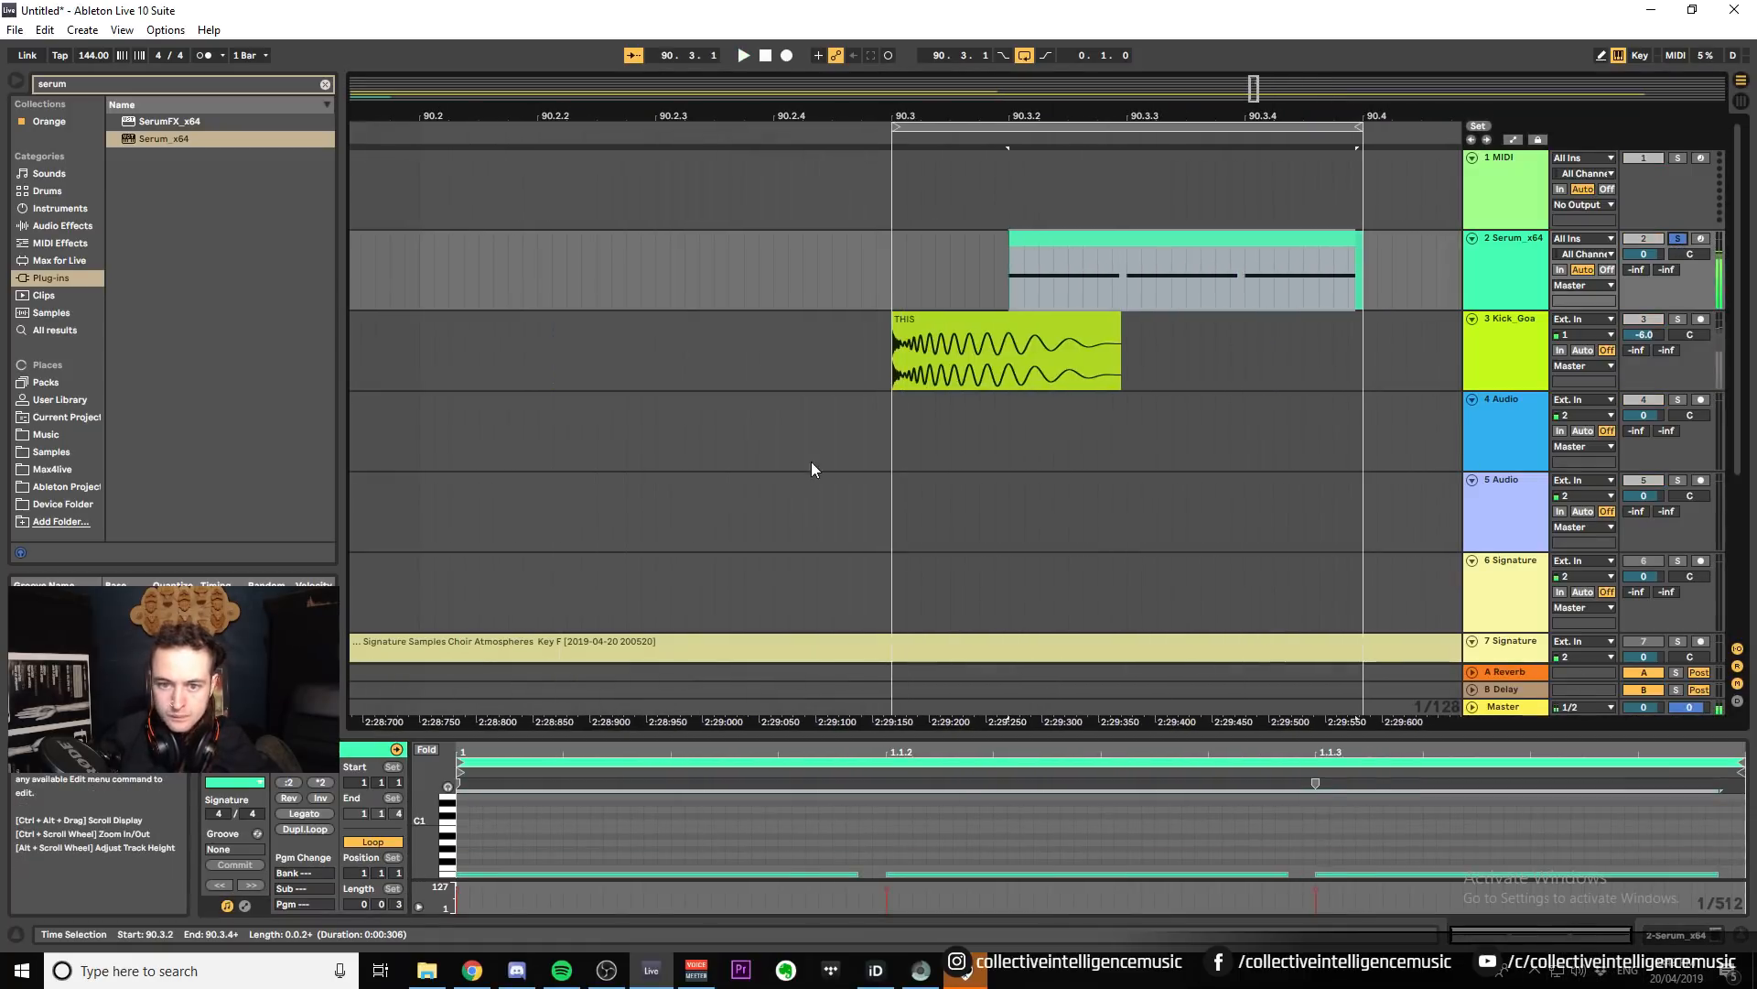
{"action": "left_click", "coordinate": [890, 341]}
{"action": "left_click", "coordinate": [1679, 240]}
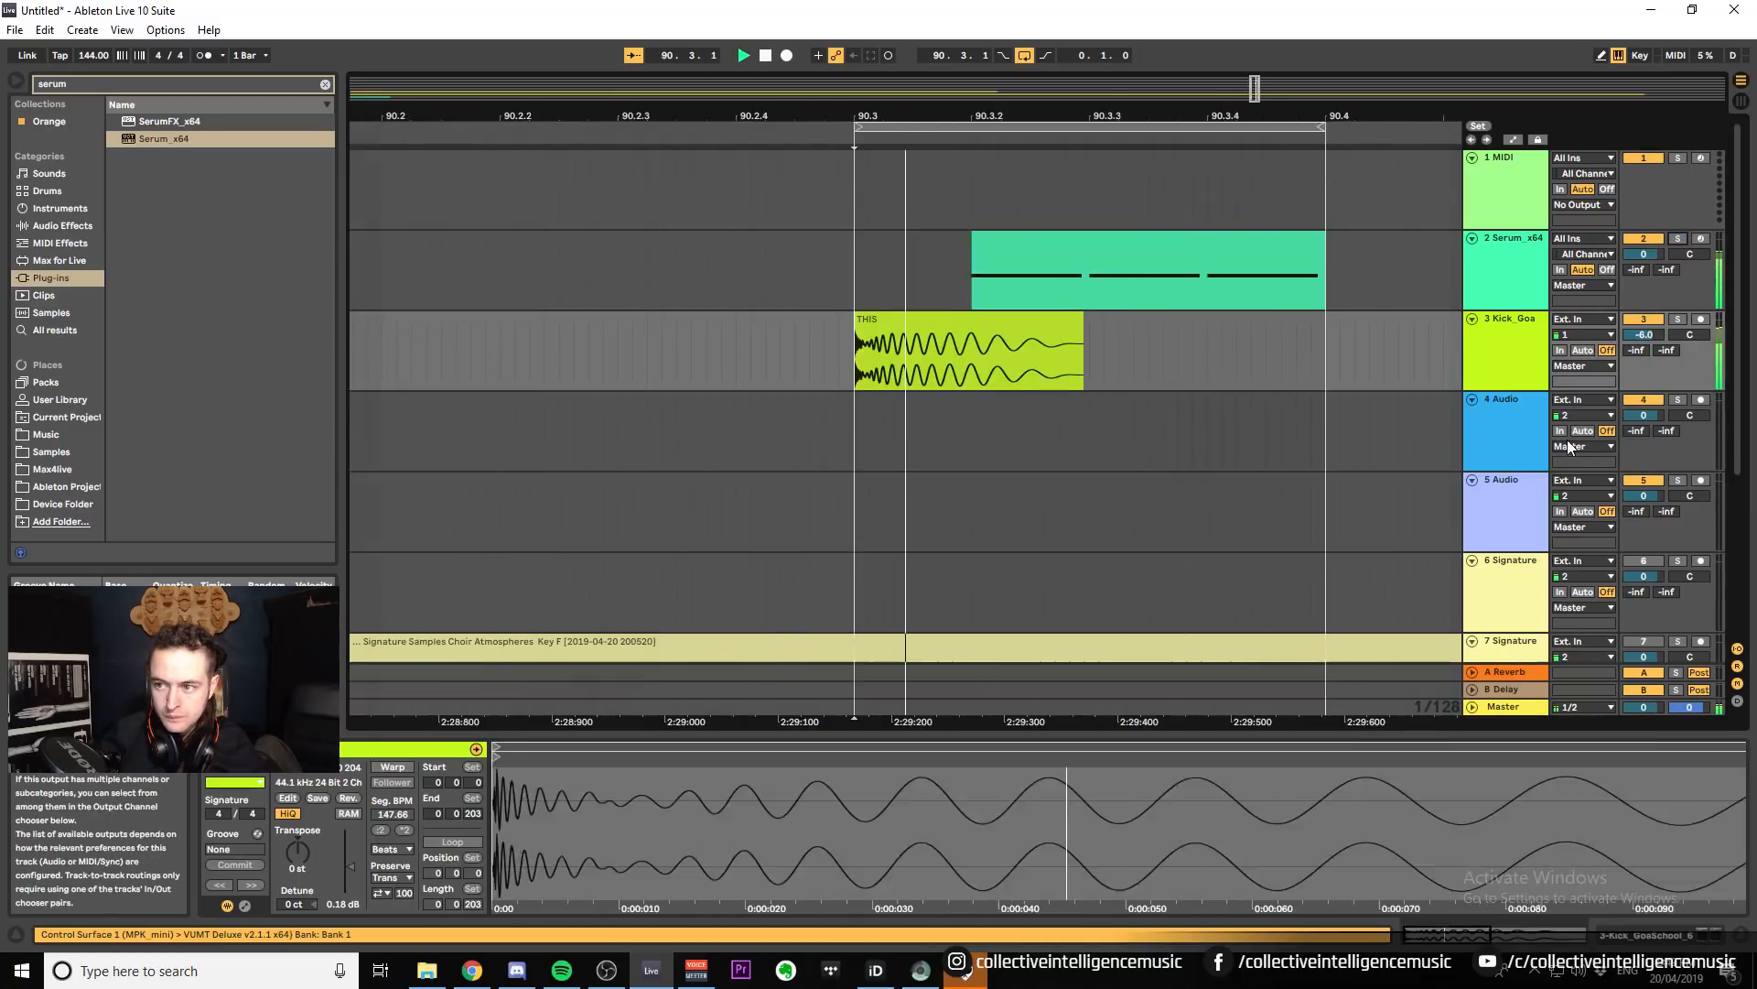
Open Sonarworks Reference 4 on the Master track, toggle its calibration while auditioning the loop, and close it.
{"action": "left_click", "coordinate": [1647, 934]}
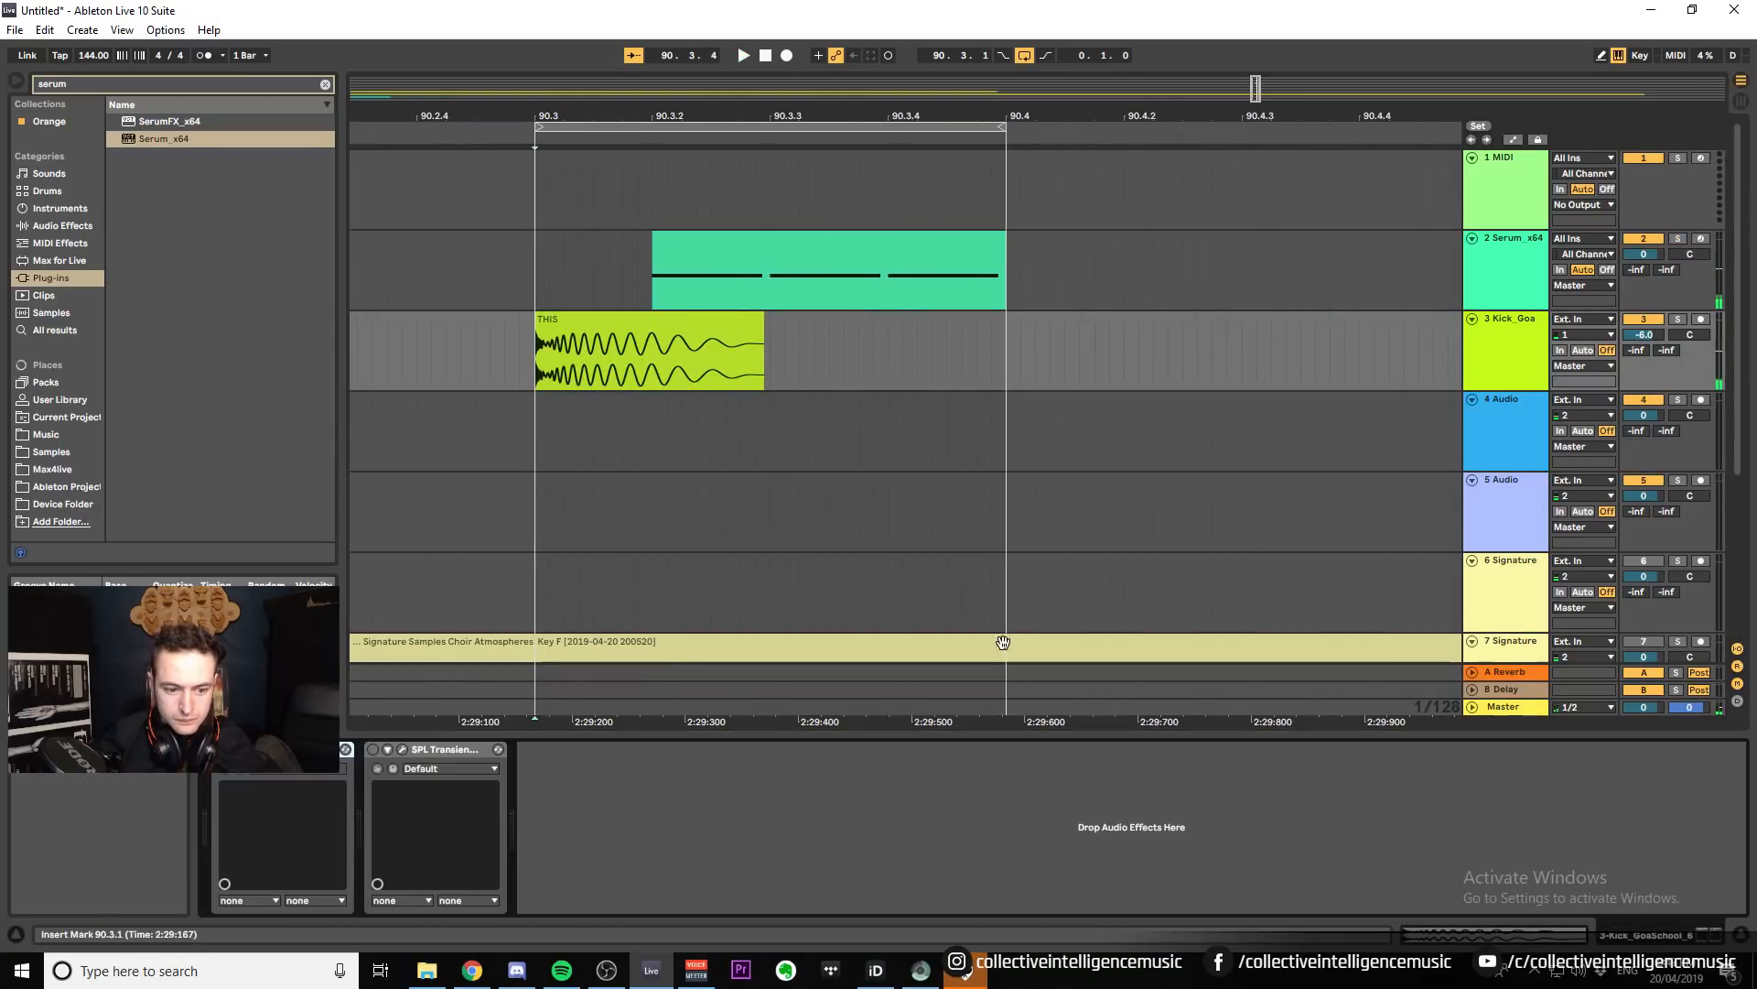
{"action": "left_click", "coordinate": [1517, 711]}
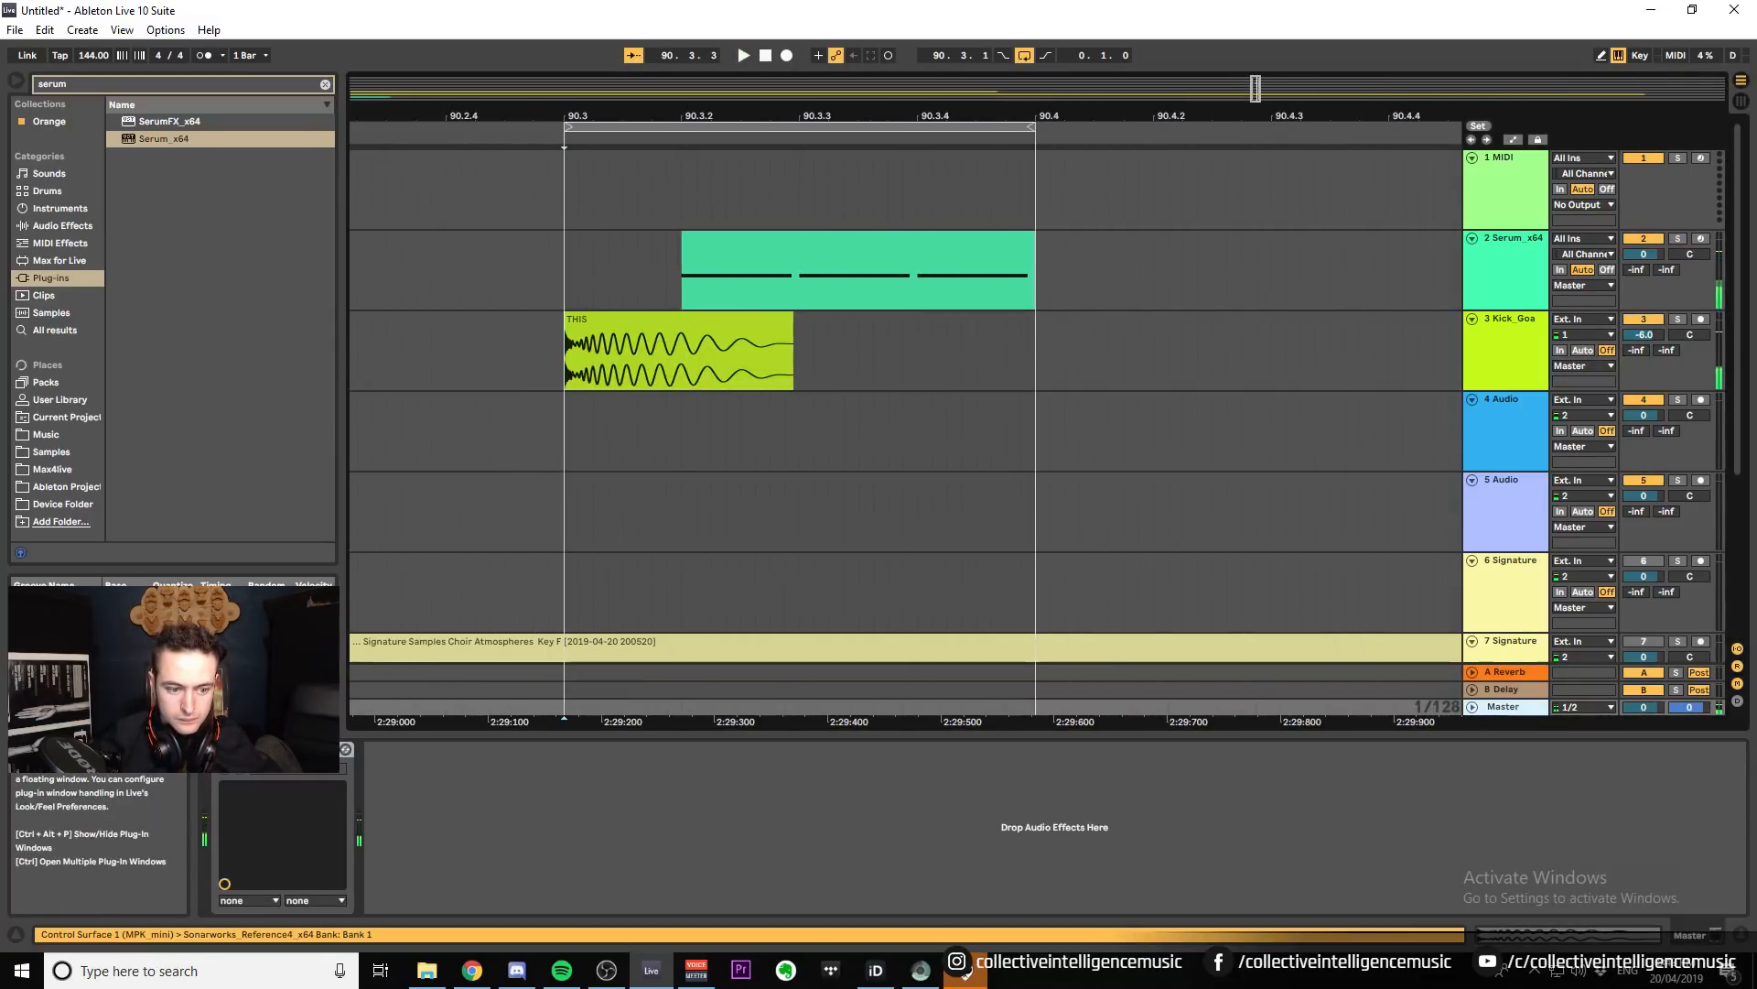
{"action": "left_click", "coordinate": [249, 749]}
{"action": "left_click", "coordinate": [437, 761]}
{"action": "left_click", "coordinate": [466, 755]}
{"action": "key", "text": "space"}
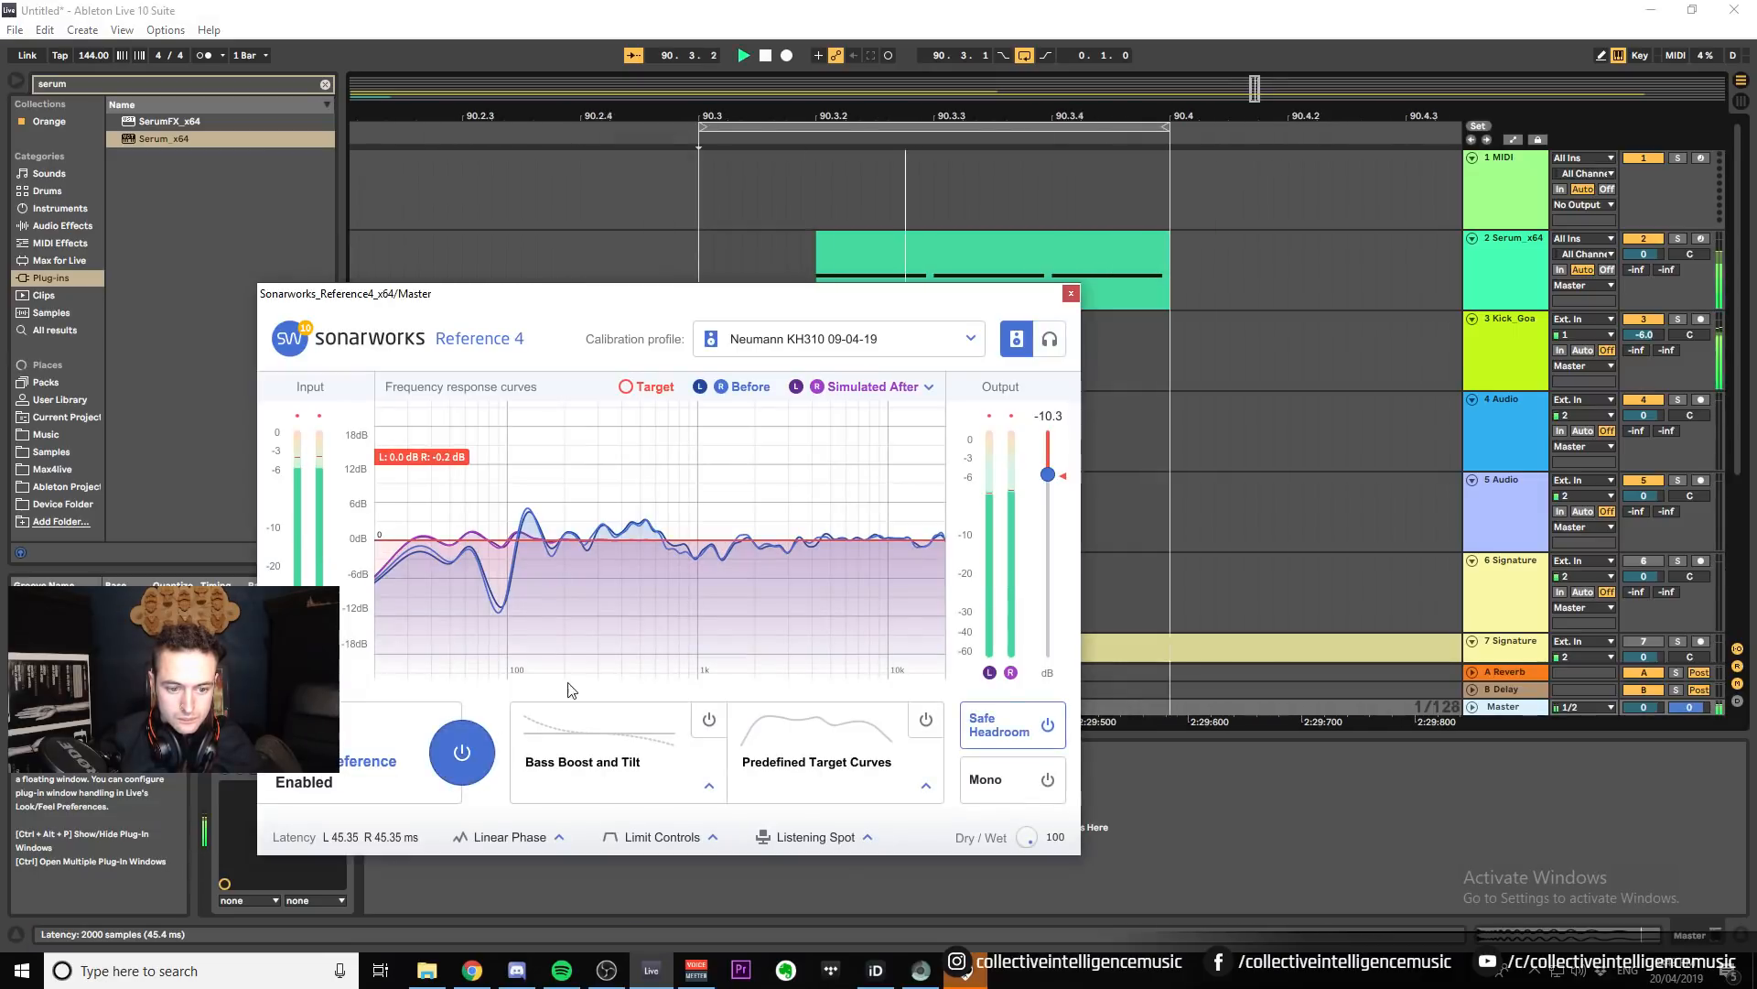
{"action": "key", "text": "space"}
{"action": "left_click", "coordinate": [1072, 293]}
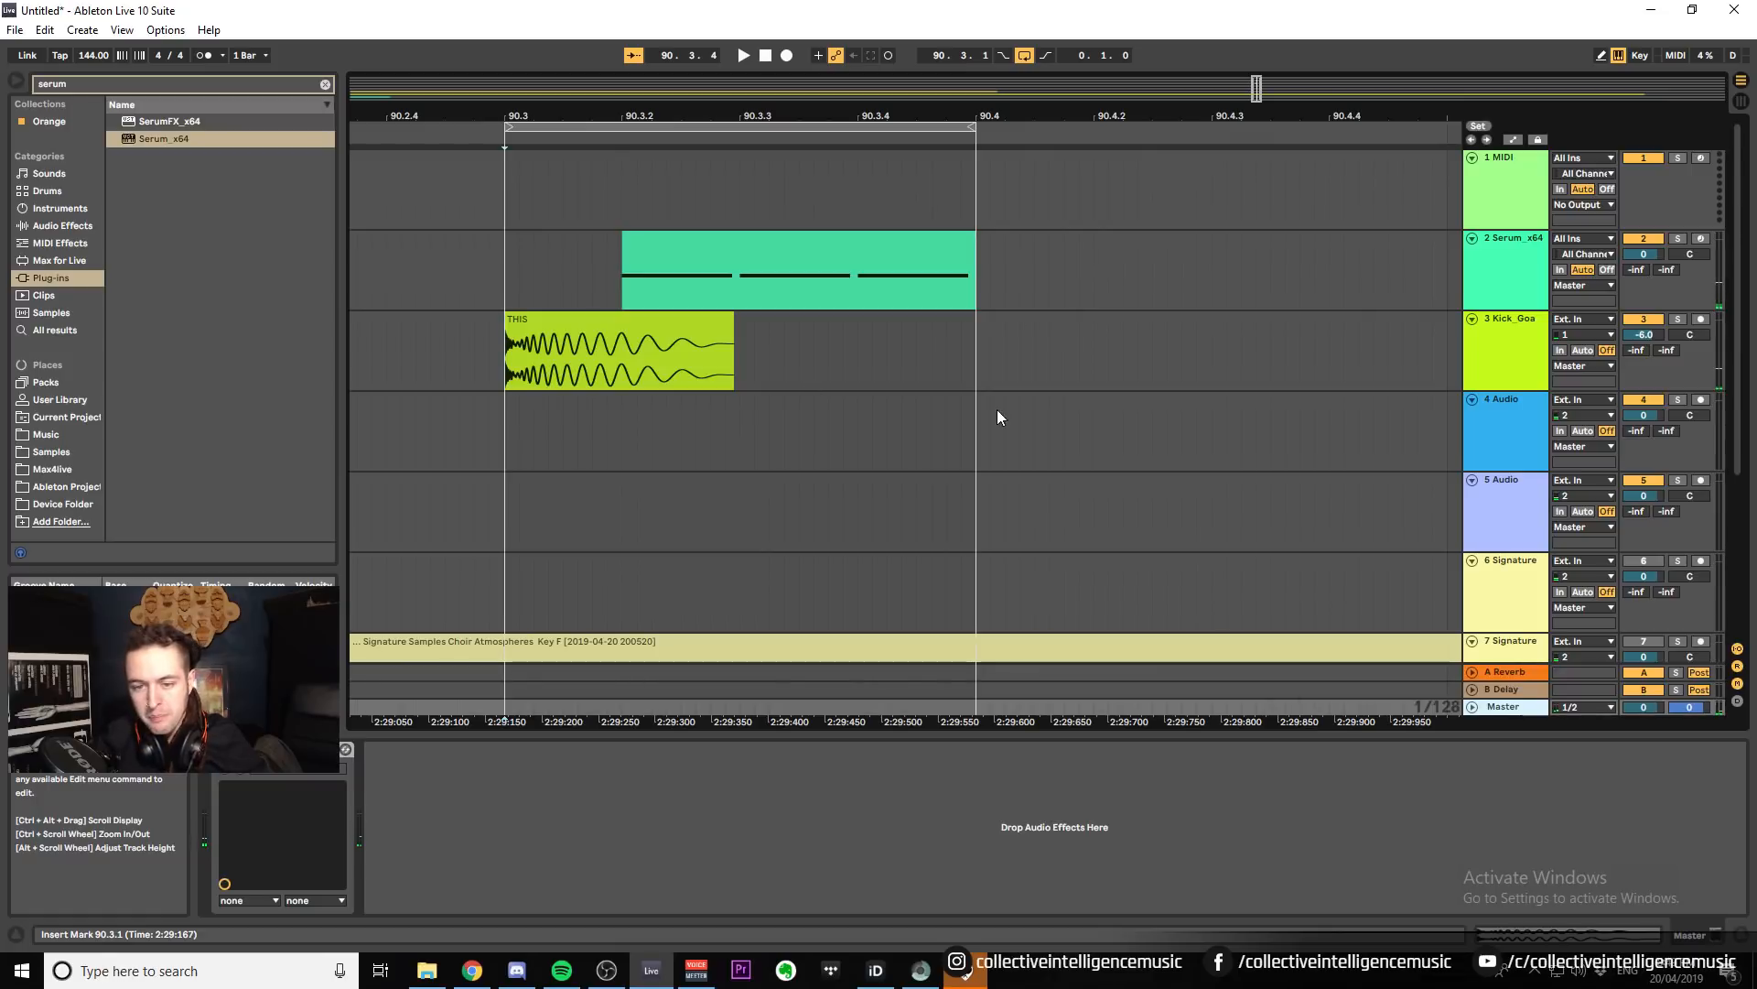
{"action": "left_click", "coordinate": [255, 750]}
{"action": "left_click", "coordinate": [464, 751]}
{"action": "left_click", "coordinate": [1072, 293]}
Reopen Serum for the bass clip on track 2, switch to full screen, and move its window clear of the webcam area.
{"action": "left_click", "coordinate": [732, 238]}
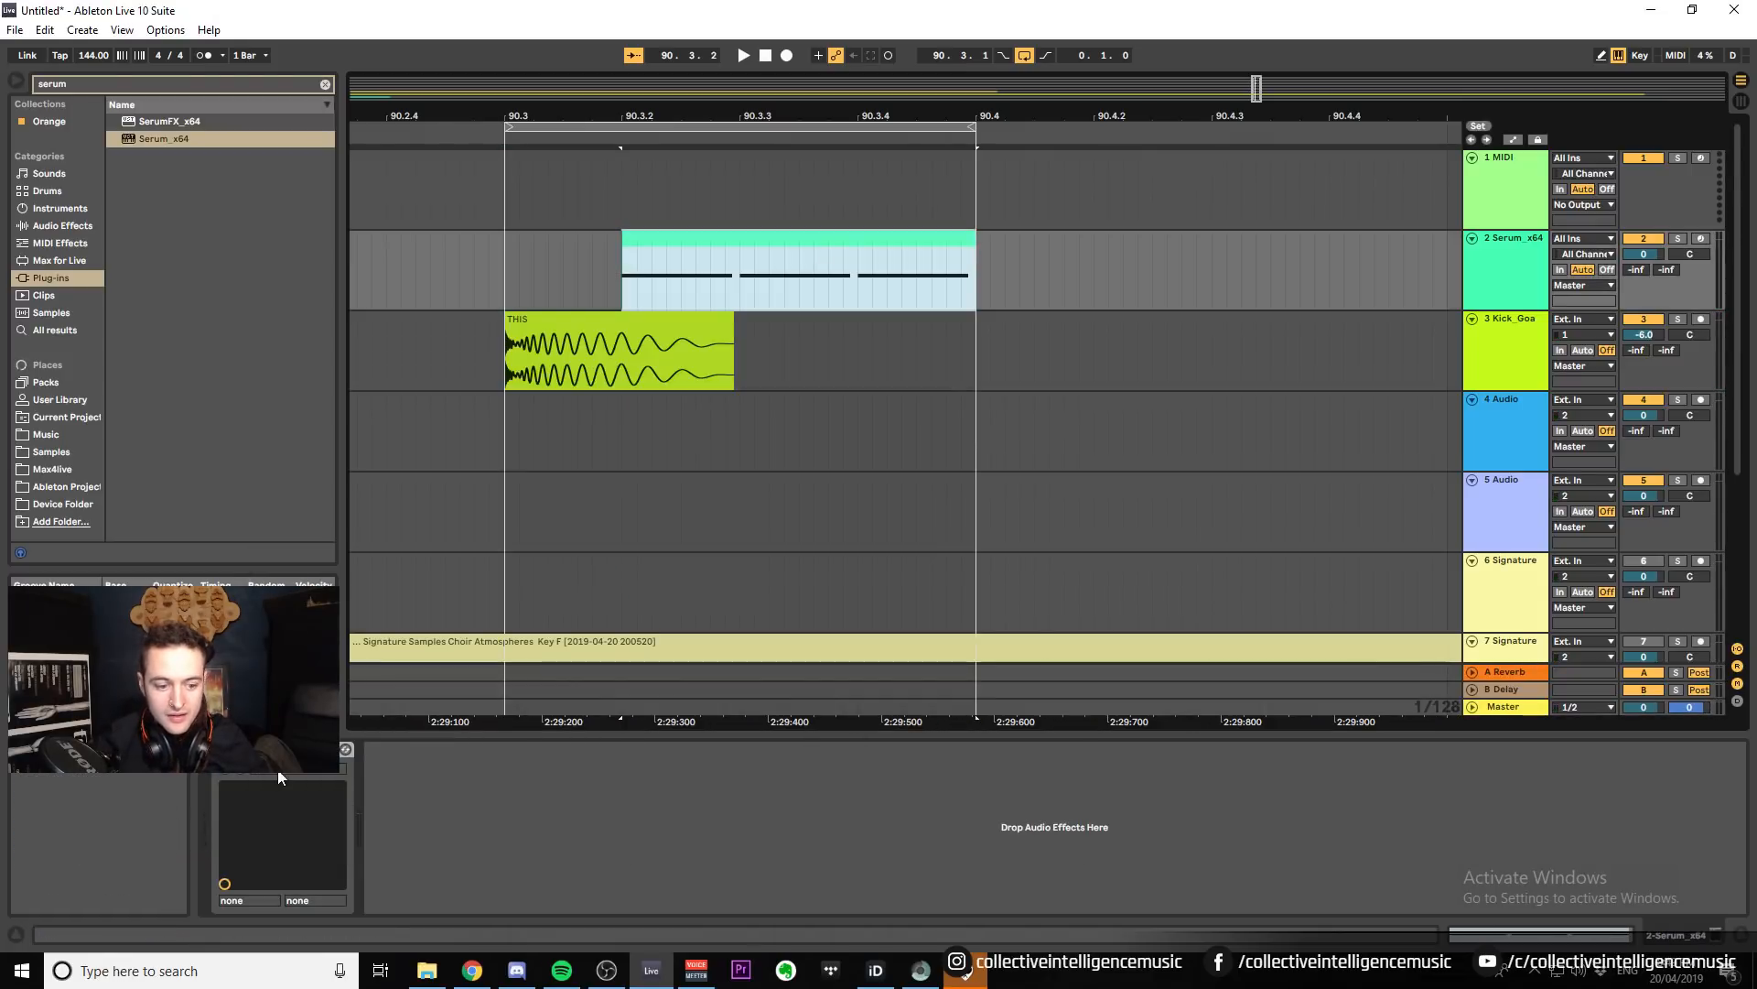
{"action": "left_click", "coordinate": [261, 750]}
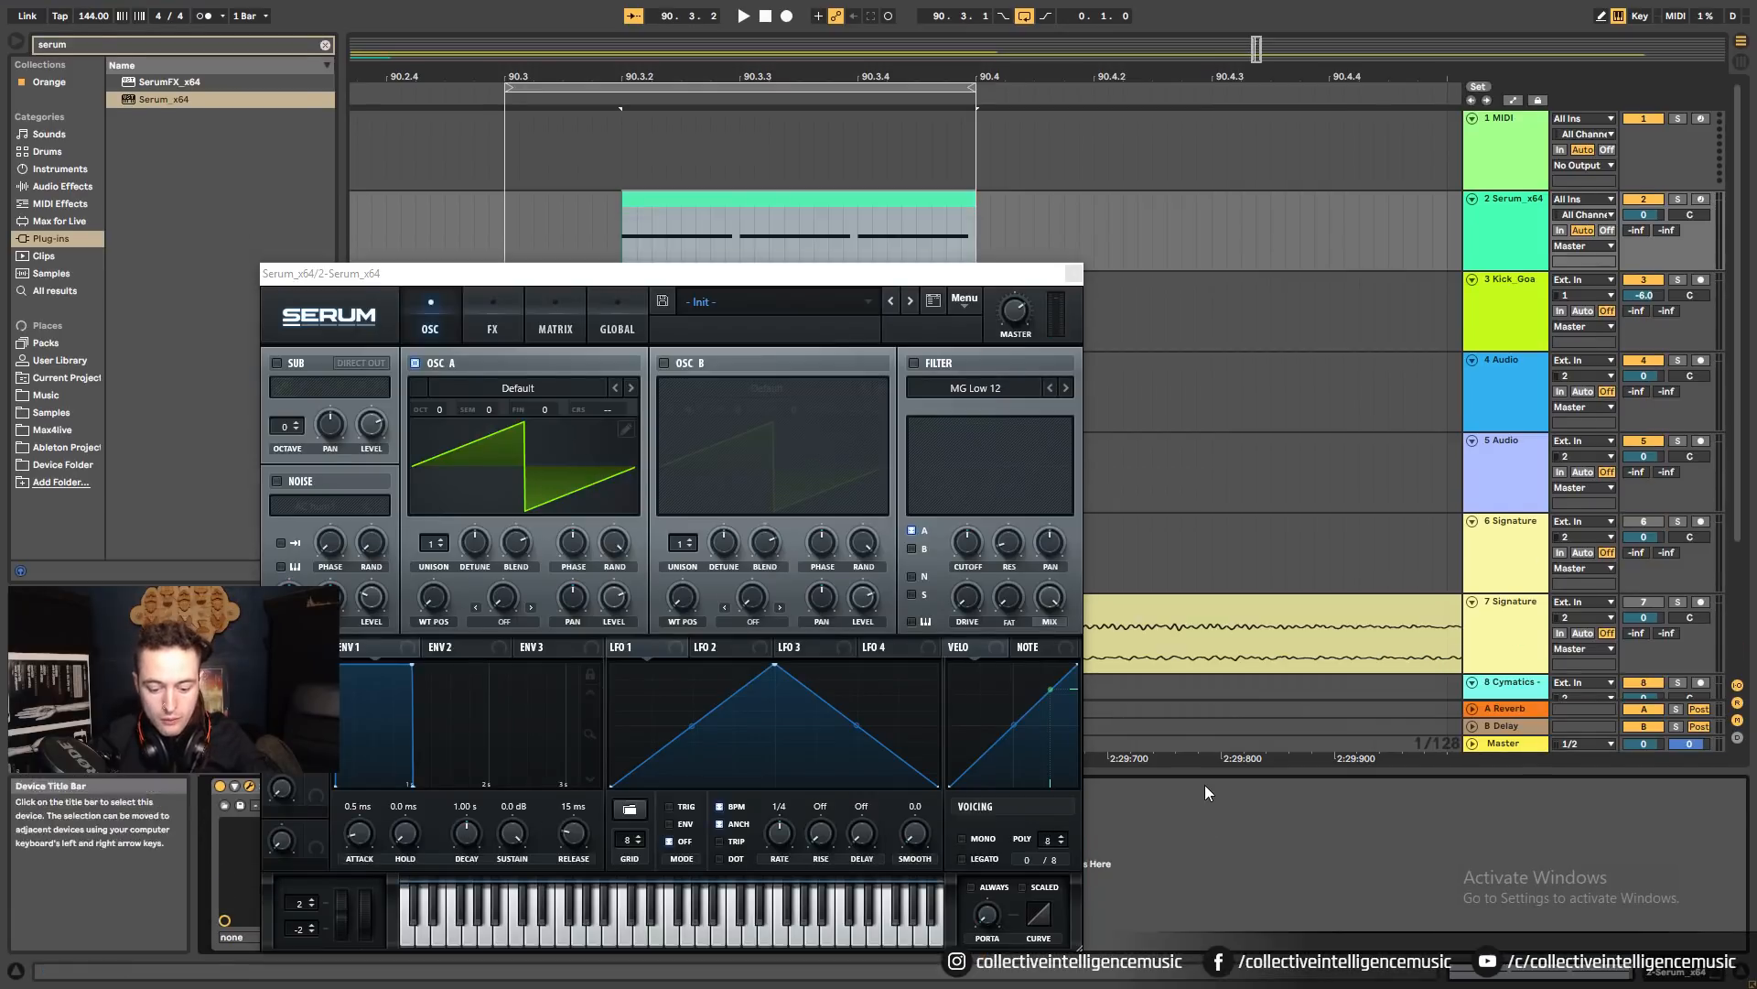
{"action": "key", "text": "F11"}
{"action": "left_click", "coordinate": [750, 308]}
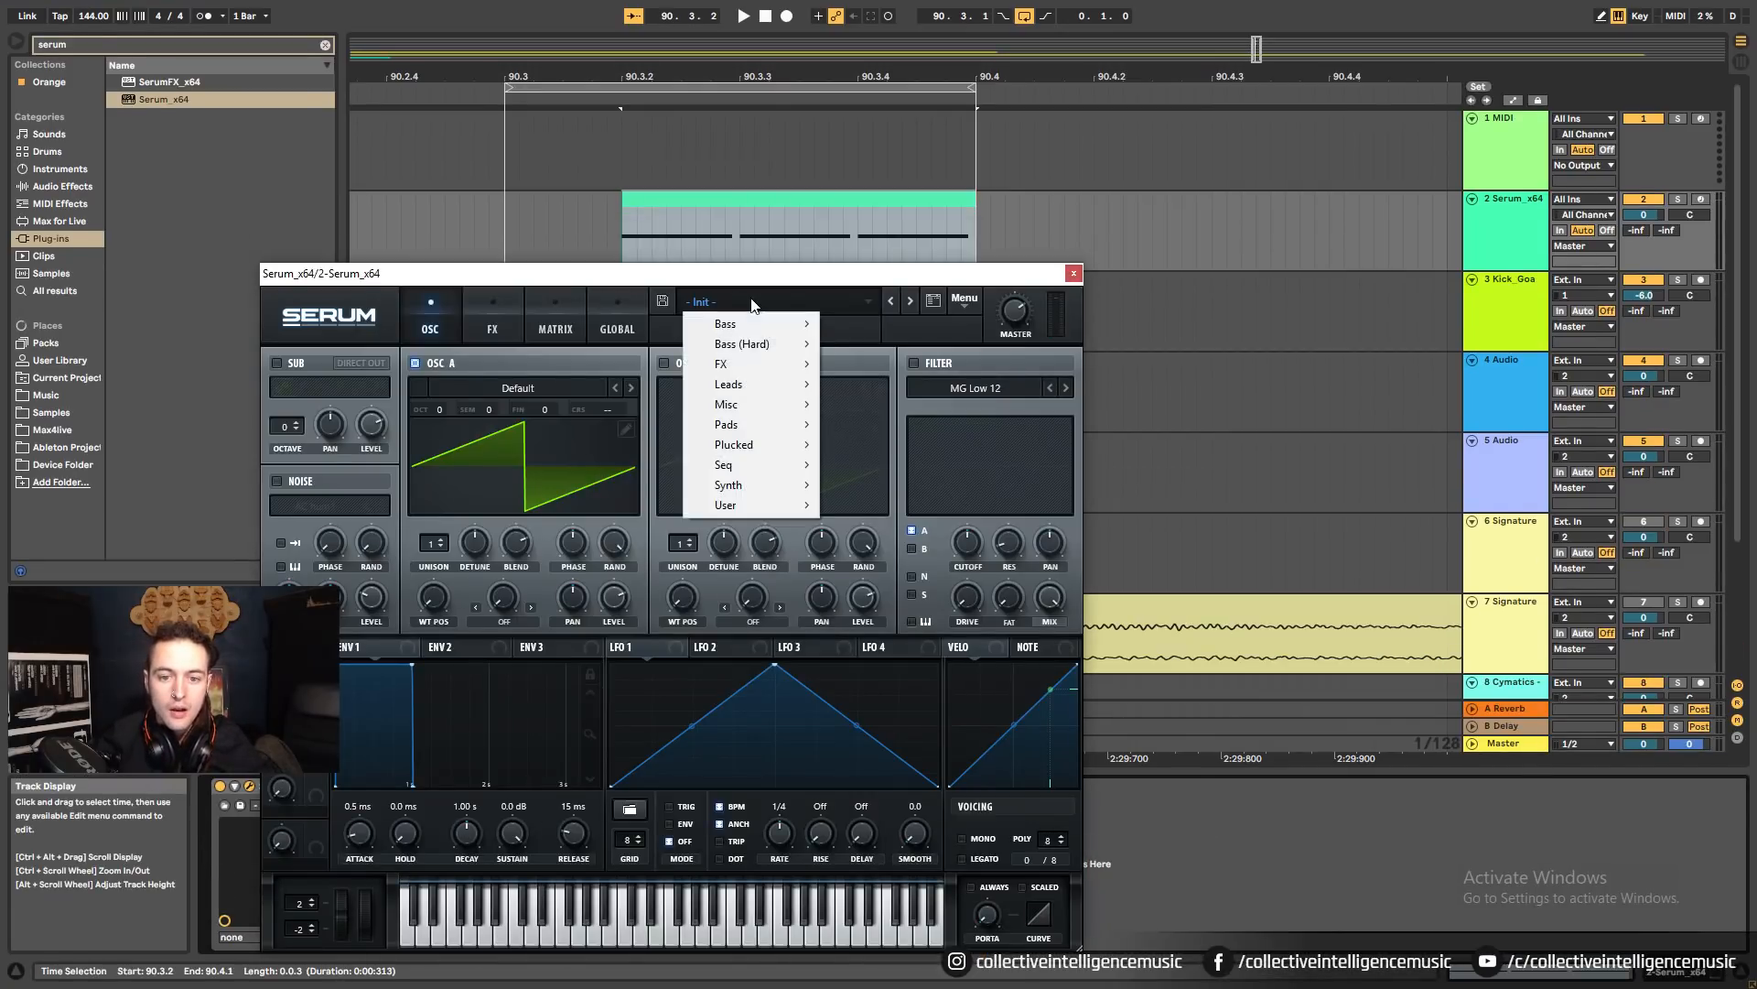
{"action": "left_click_drag", "start_coordinate": [672, 268], "coordinate": [838, 277]}
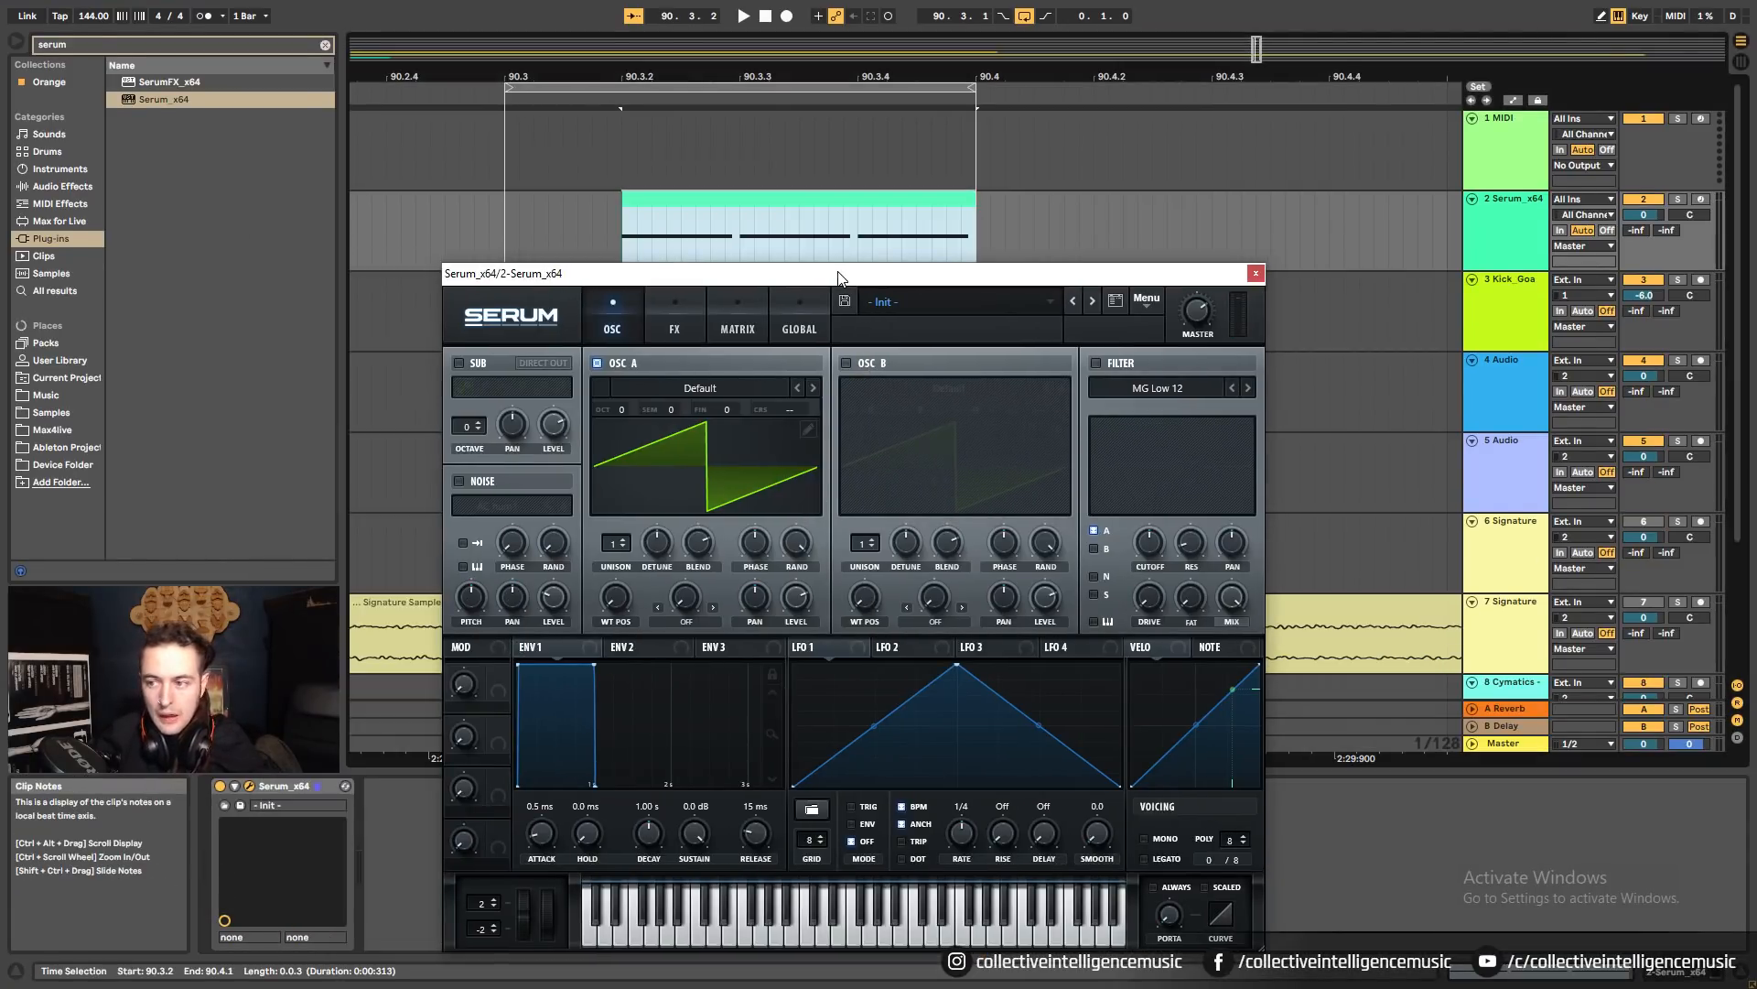
{"action": "key", "text": "alt+Tab"}
{"action": "key", "text": "Tab"}
{"action": "key", "text": "Tab"}
{"action": "key", "text": "Tab"}
{"action": "key", "text": "Tab"}
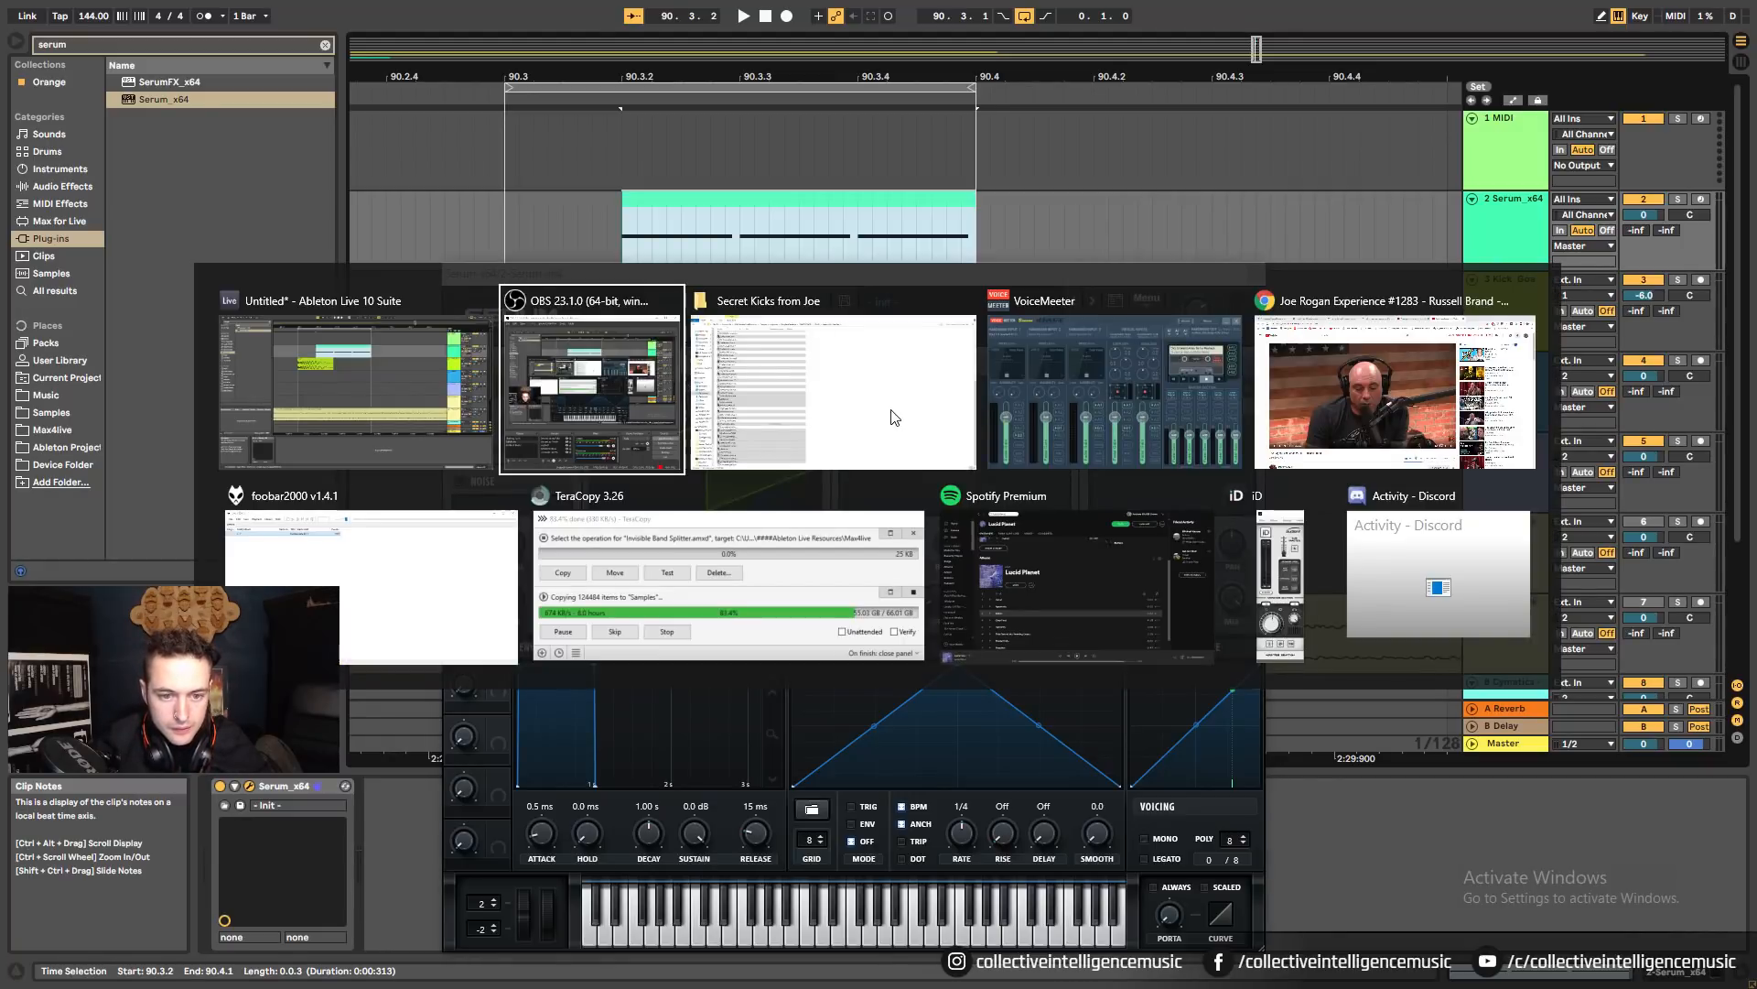
{"action": "key", "text": "Tab"}
{"action": "key", "text": "Tab"}
{"action": "key", "text": "Tab"}
{"action": "key", "text": "Tab"}
{"action": "key", "text": "Tab"}
{"action": "key", "text": "Tab"}
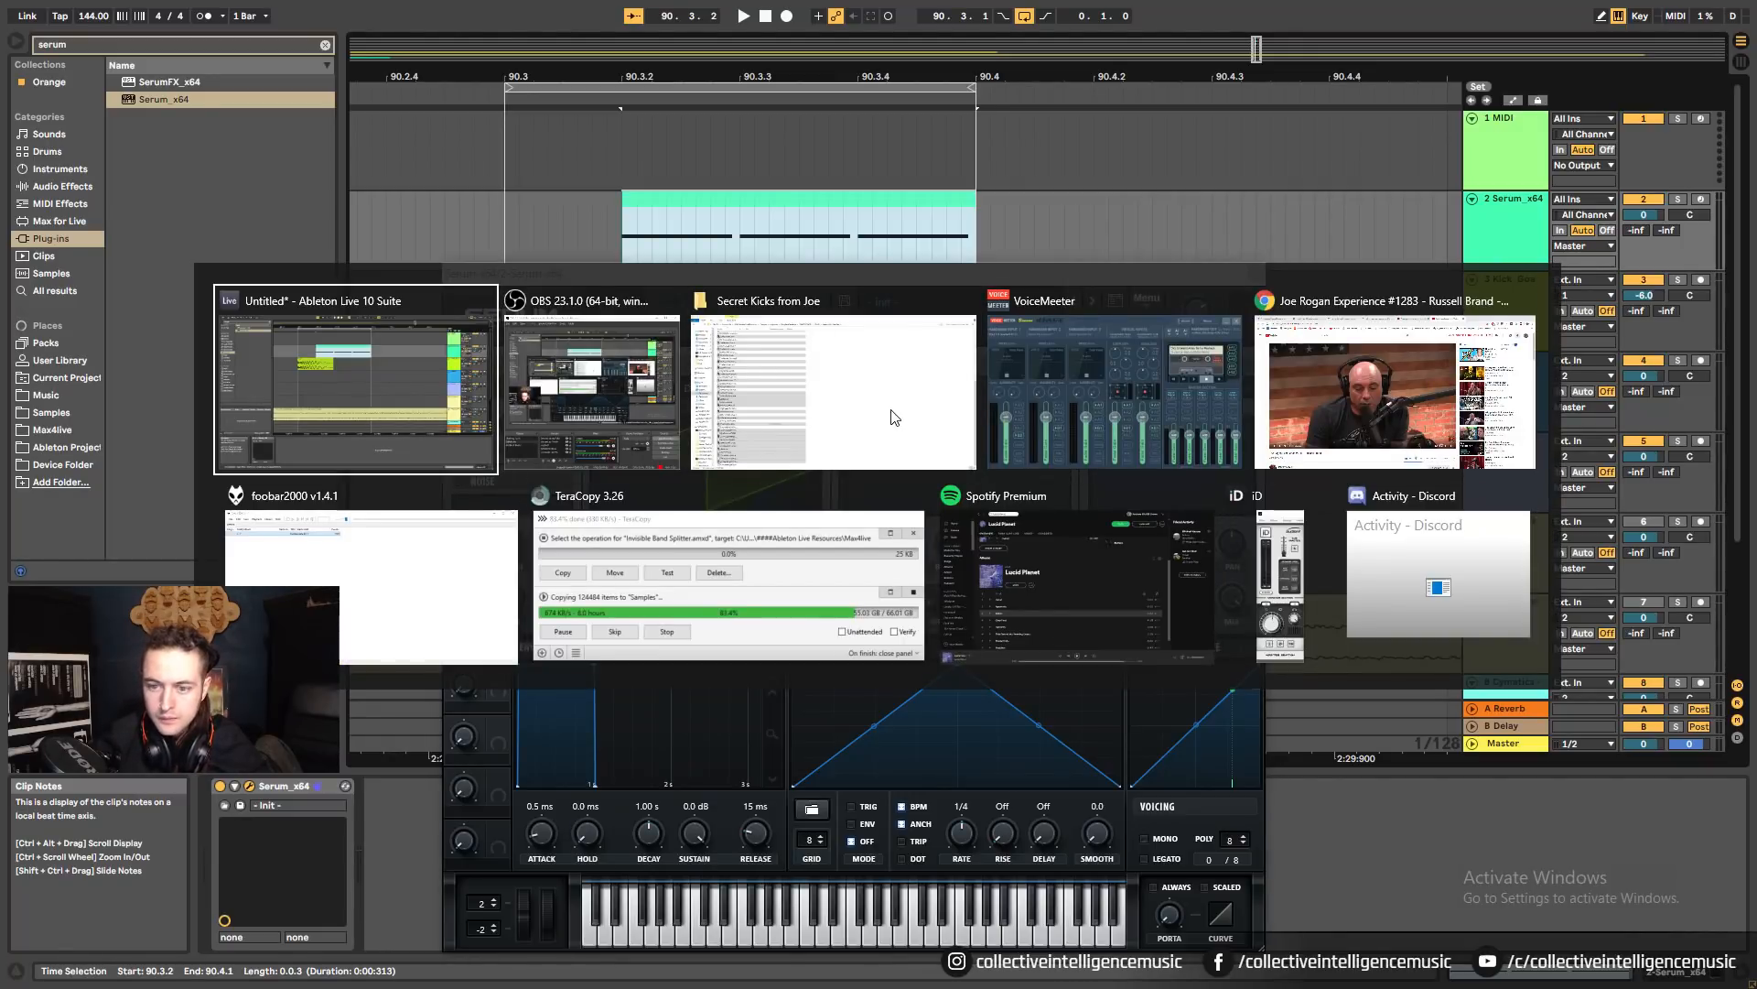
Play the loop, turn OSC A's random phase fully down, and enable the MG Low 12 filter with an adjusted cutoff.
{"action": "key", "text": "space"}
{"action": "left_click_drag", "start_coordinate": [800, 543], "coordinate": [783, 709]}
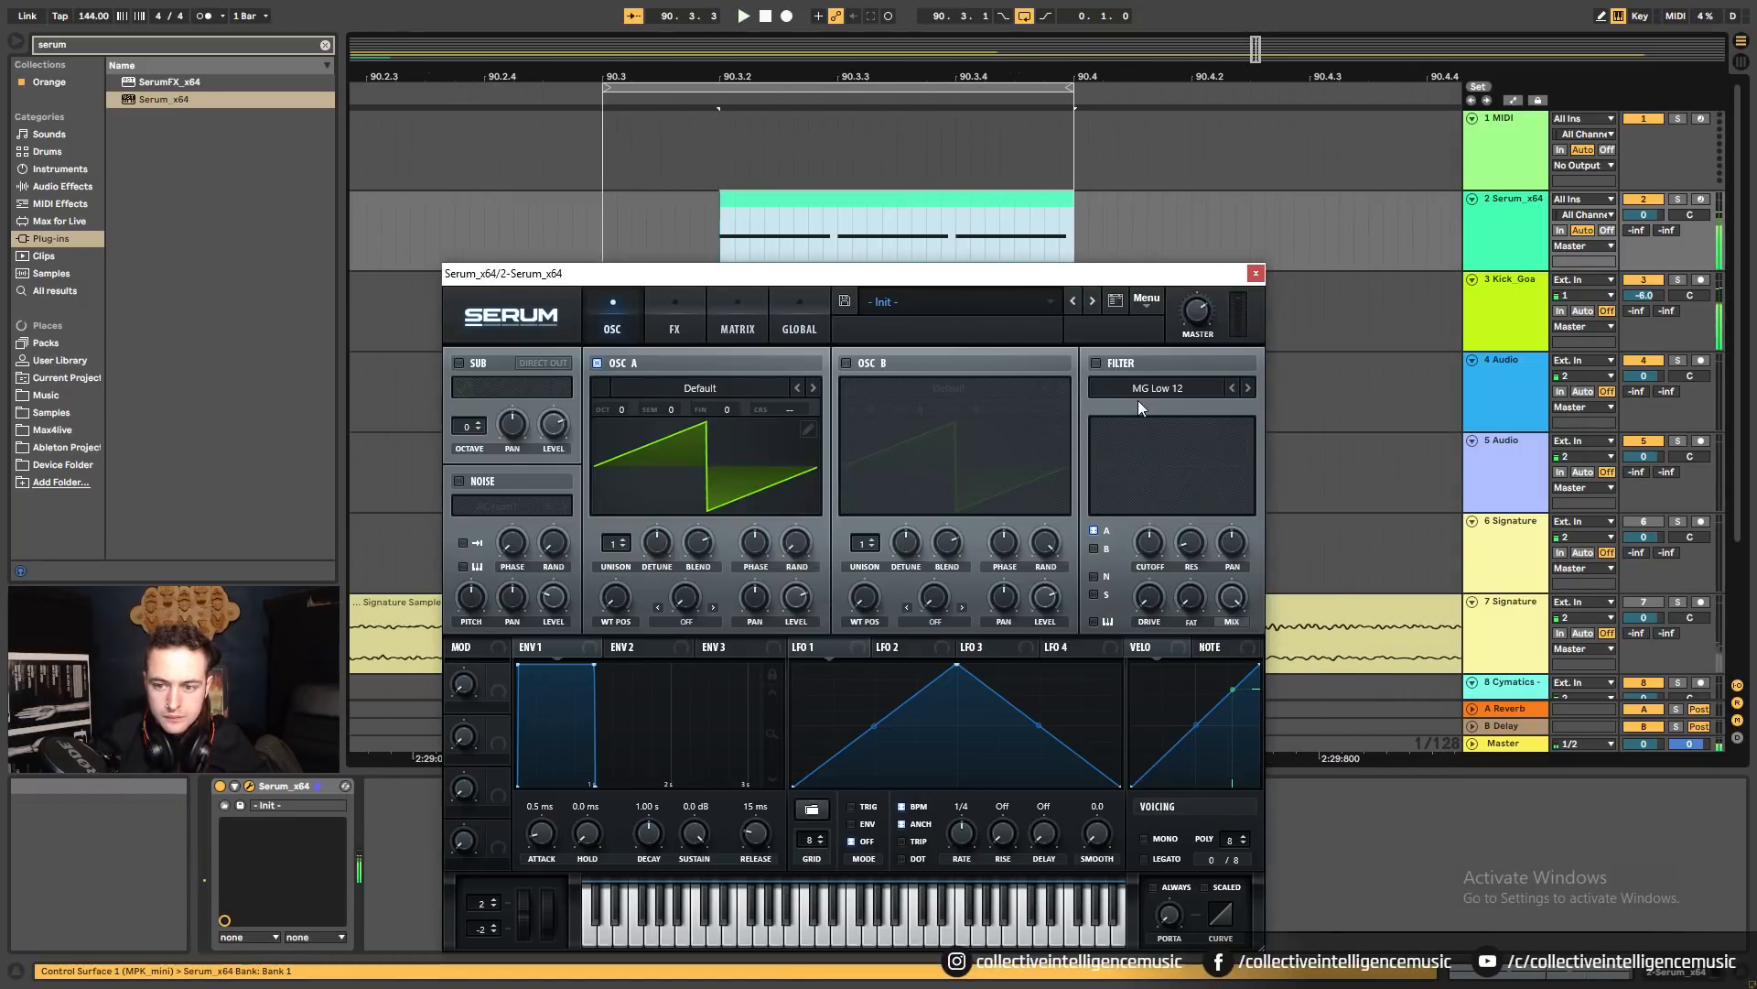
{"action": "left_click", "coordinate": [1096, 364]}
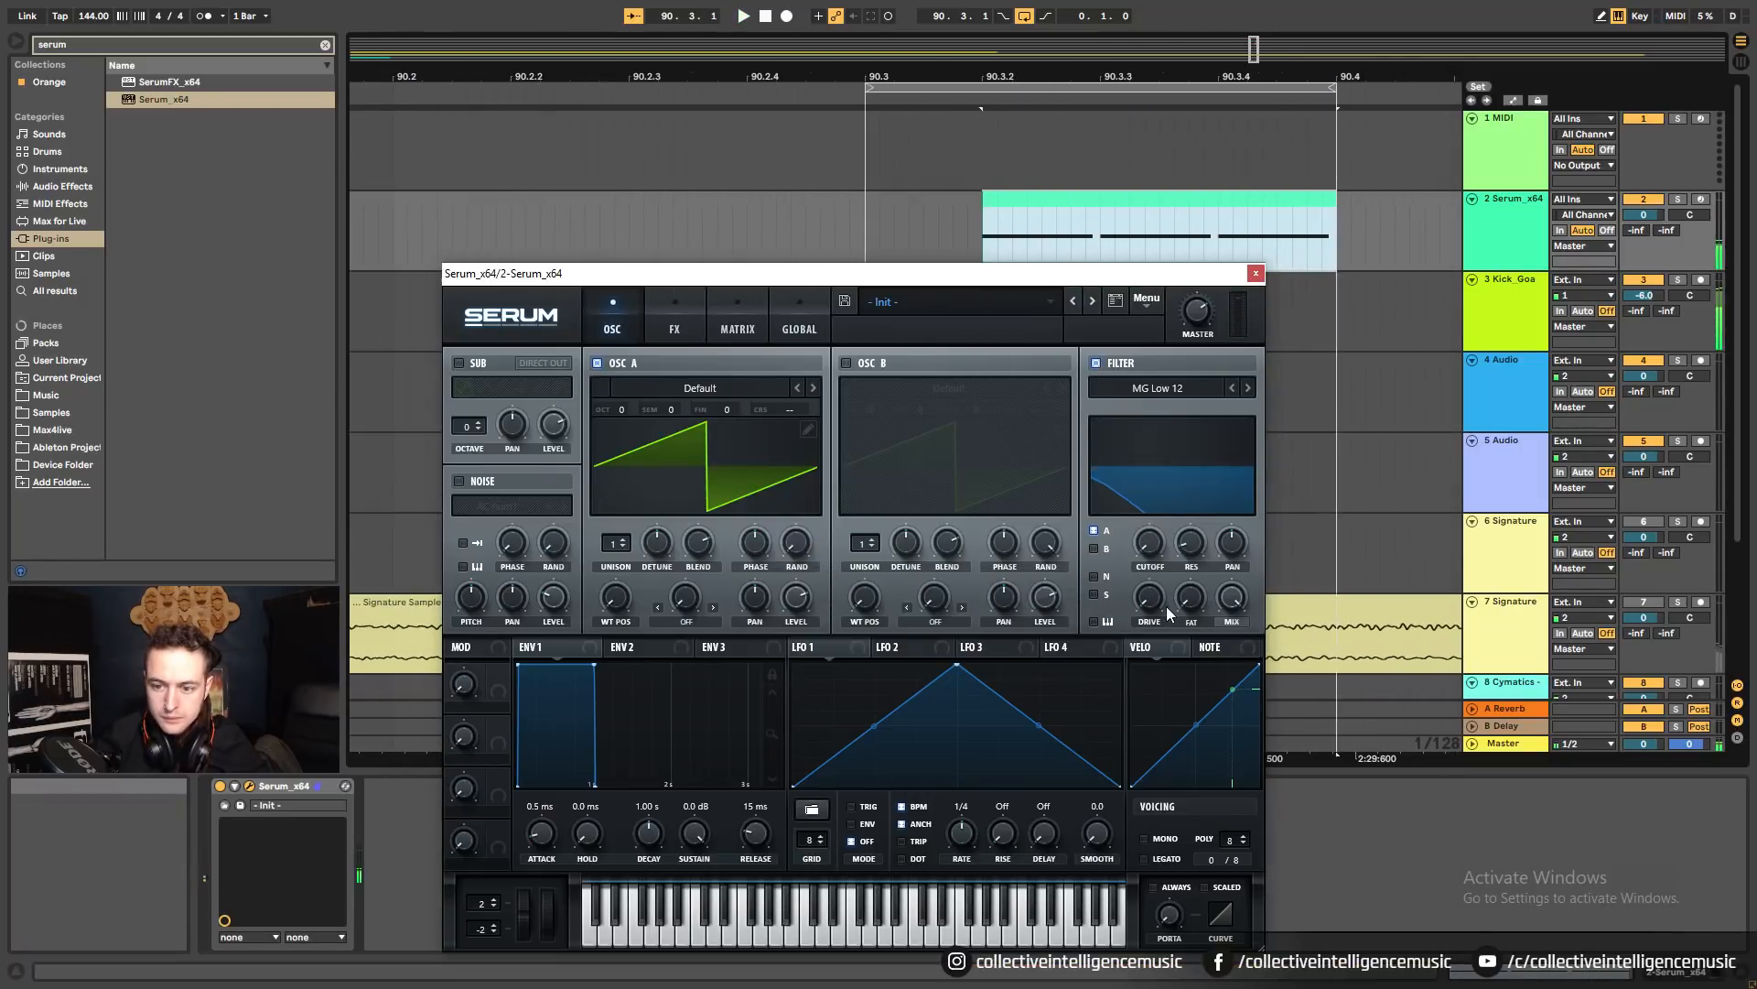
{"action": "left_click_drag", "start_coordinate": [1150, 543], "coordinate": [1146, 490]}
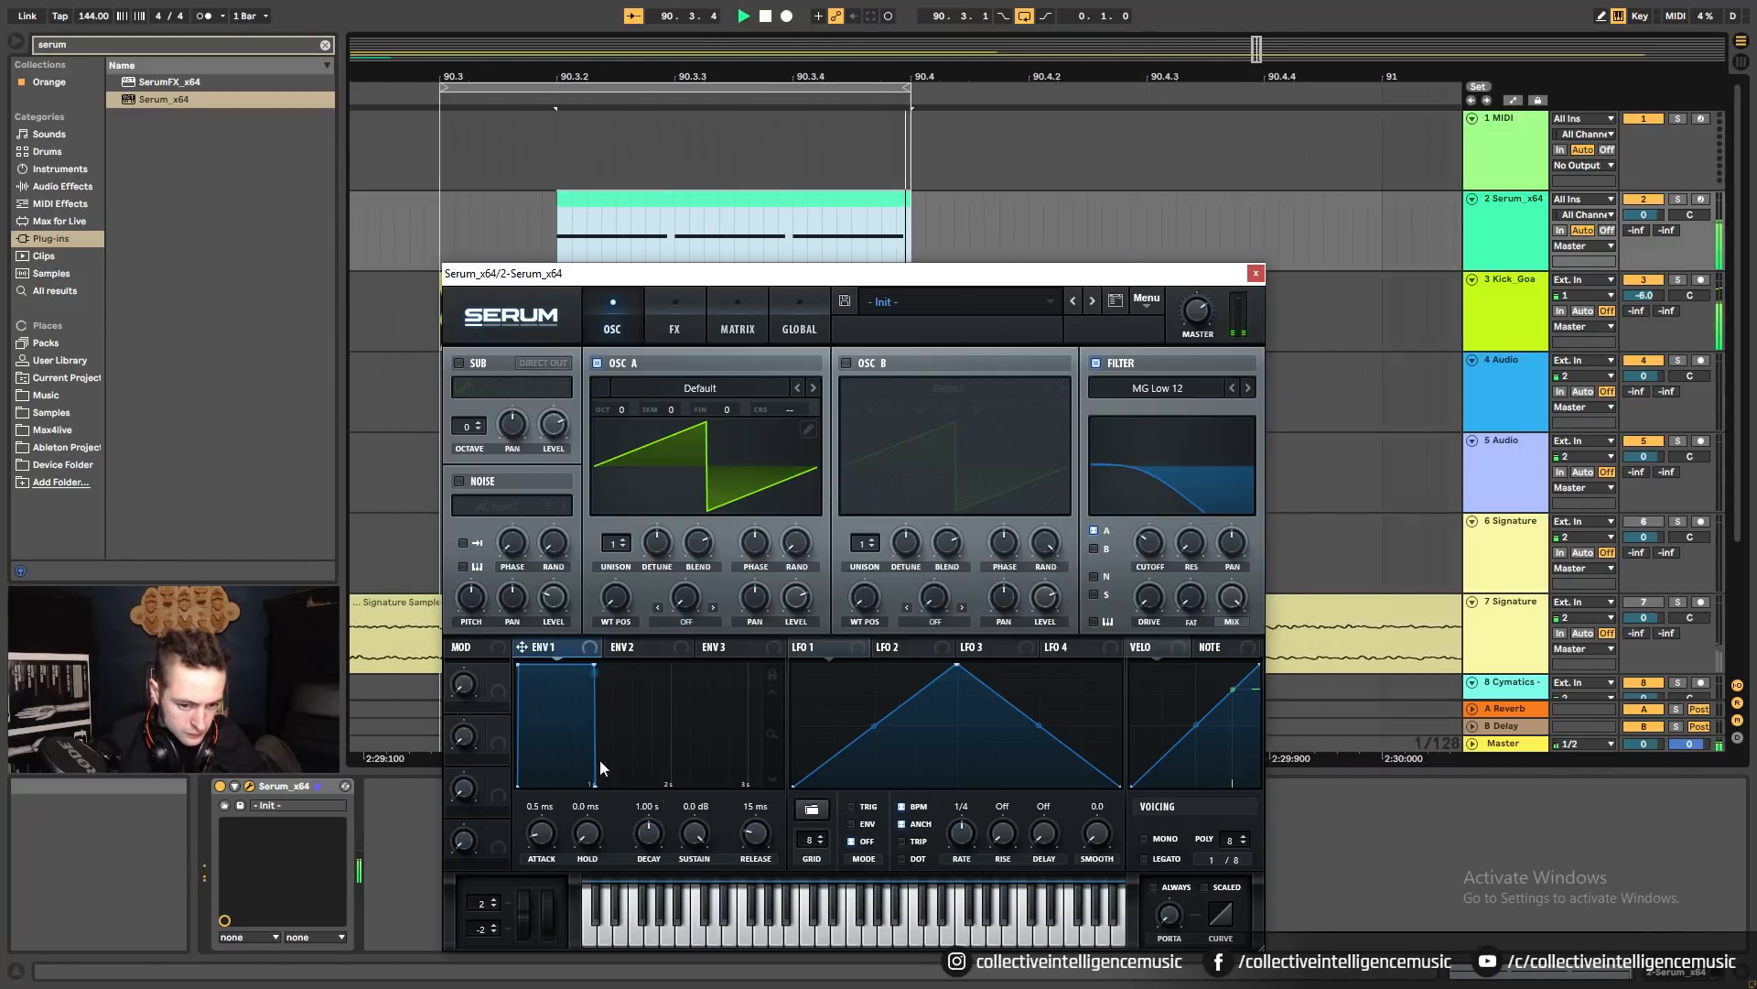
Set ENV 1's sustain to minimum and its decay to 104 ms, using the selected one-sixteenth stretch of the clip as the length reference.
{"action": "left_click_drag", "start_coordinate": [648, 831], "coordinate": [700, 986]}
{"action": "left_click_drag", "start_coordinate": [650, 835], "coordinate": [650, 832]}
{"action": "key", "text": "space"}
{"action": "left_click", "coordinate": [774, 247]}
{"action": "left_click_drag", "start_coordinate": [774, 247], "coordinate": [882, 249]}
{"action": "left_click_drag", "start_coordinate": [647, 828], "coordinate": [645, 834]}
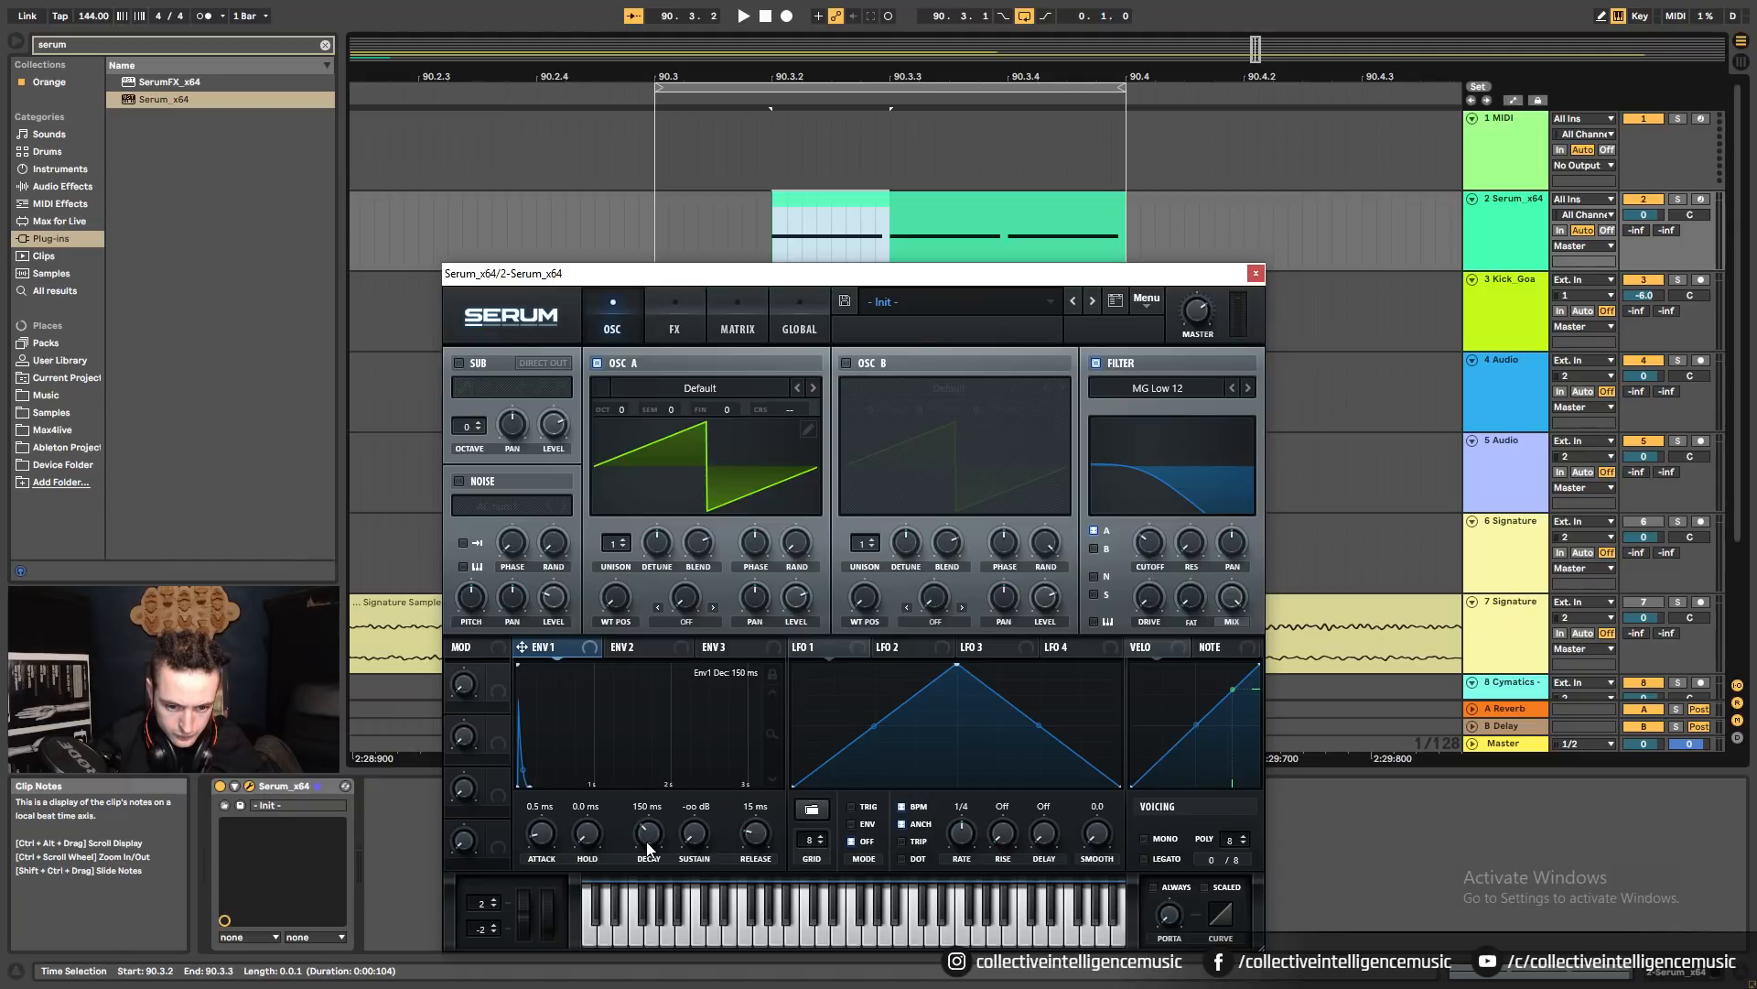
{"action": "left_click_drag", "start_coordinate": [646, 844], "coordinate": [646, 847]}
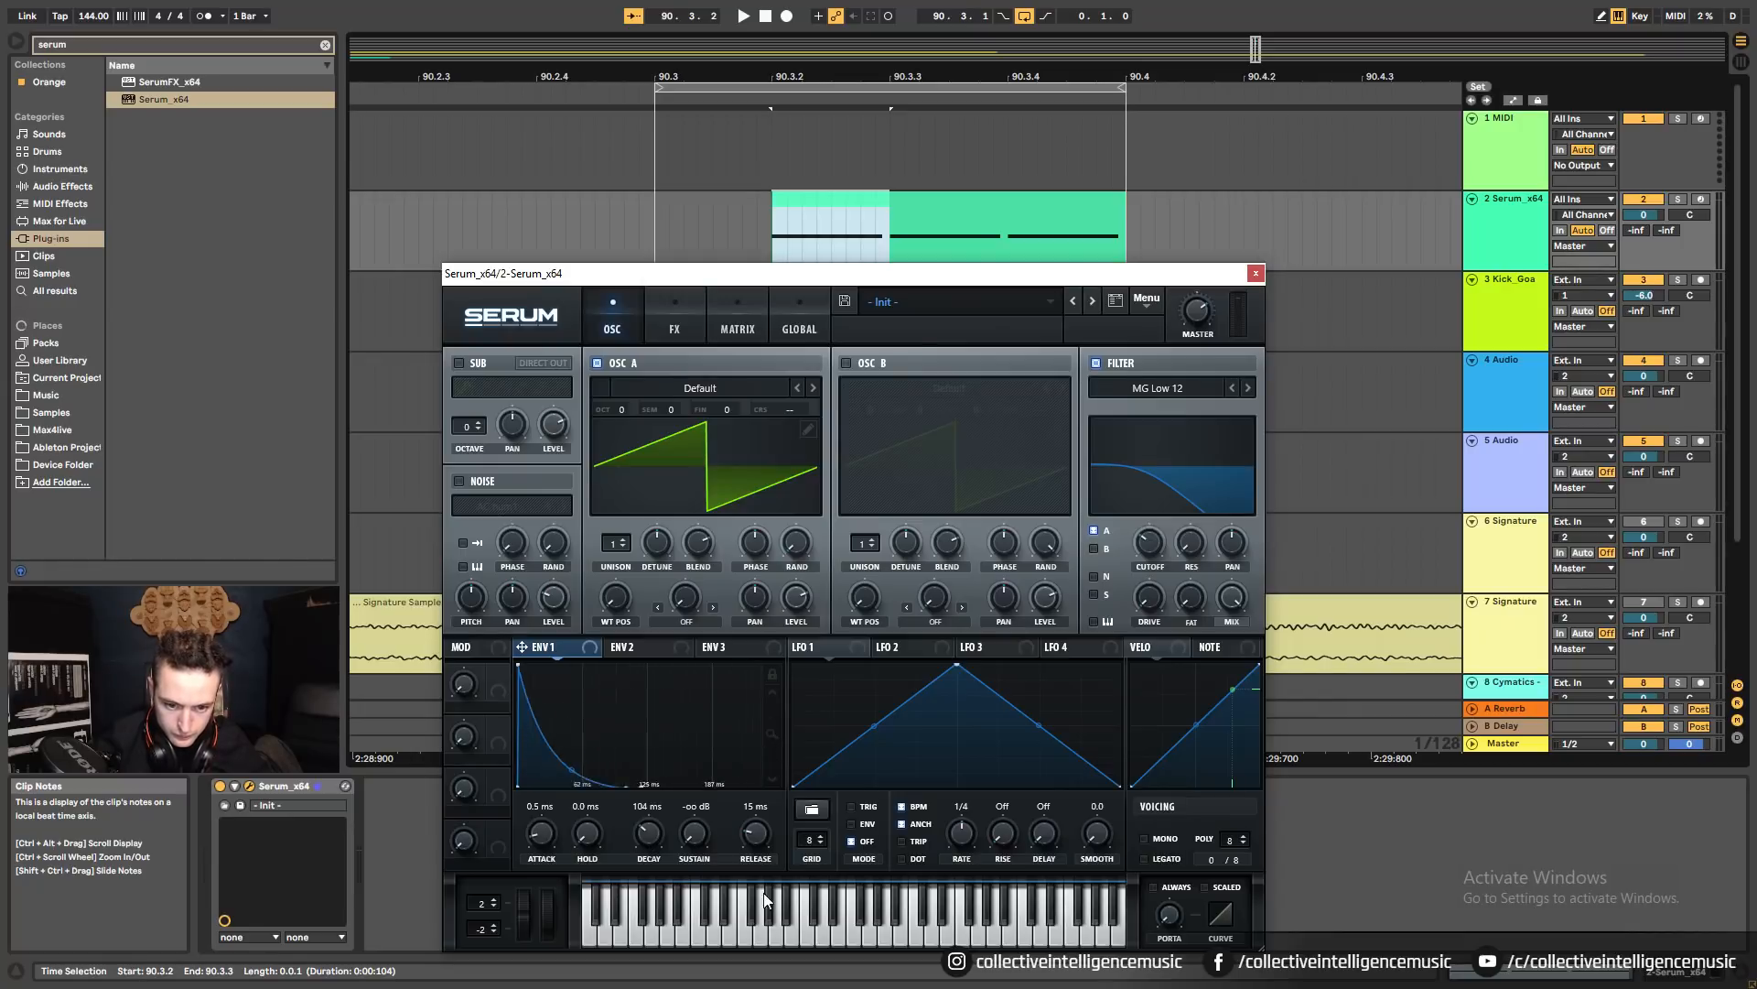
Play the loop and bend ENV 1's decay curve outward so it holds level longer before falling.
{"action": "key", "text": "space"}
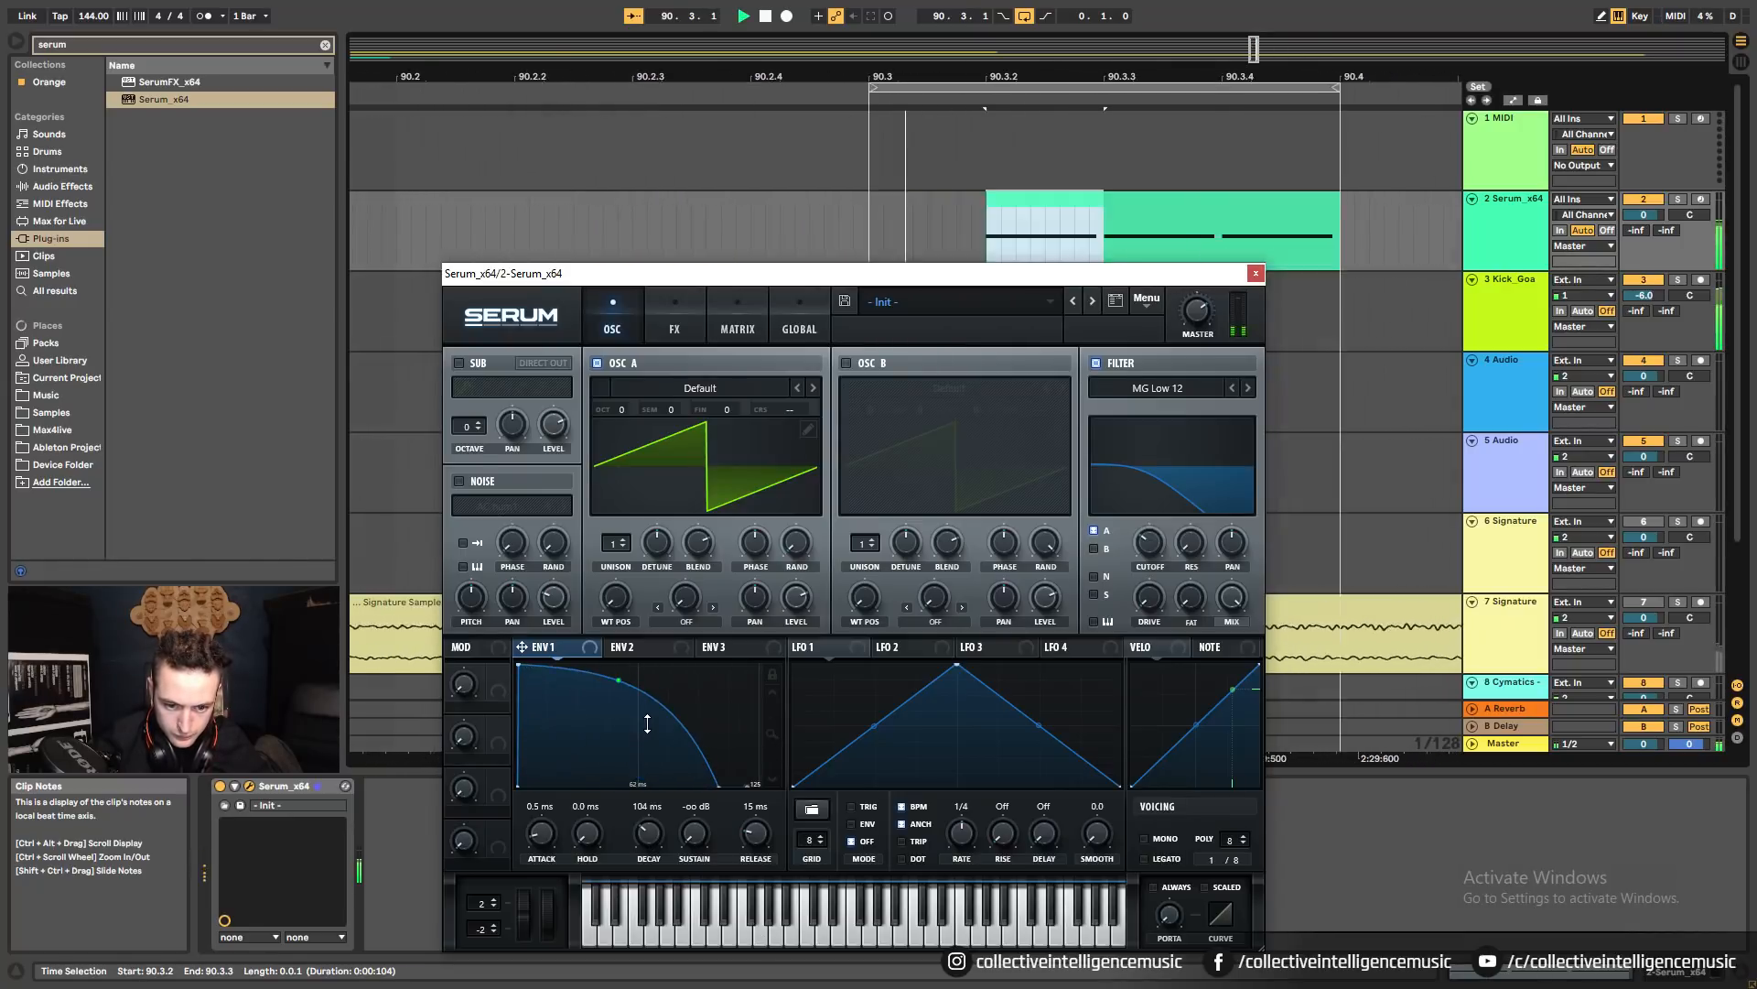
{"action": "left_click_drag", "start_coordinate": [631, 766], "coordinate": [663, 717]}
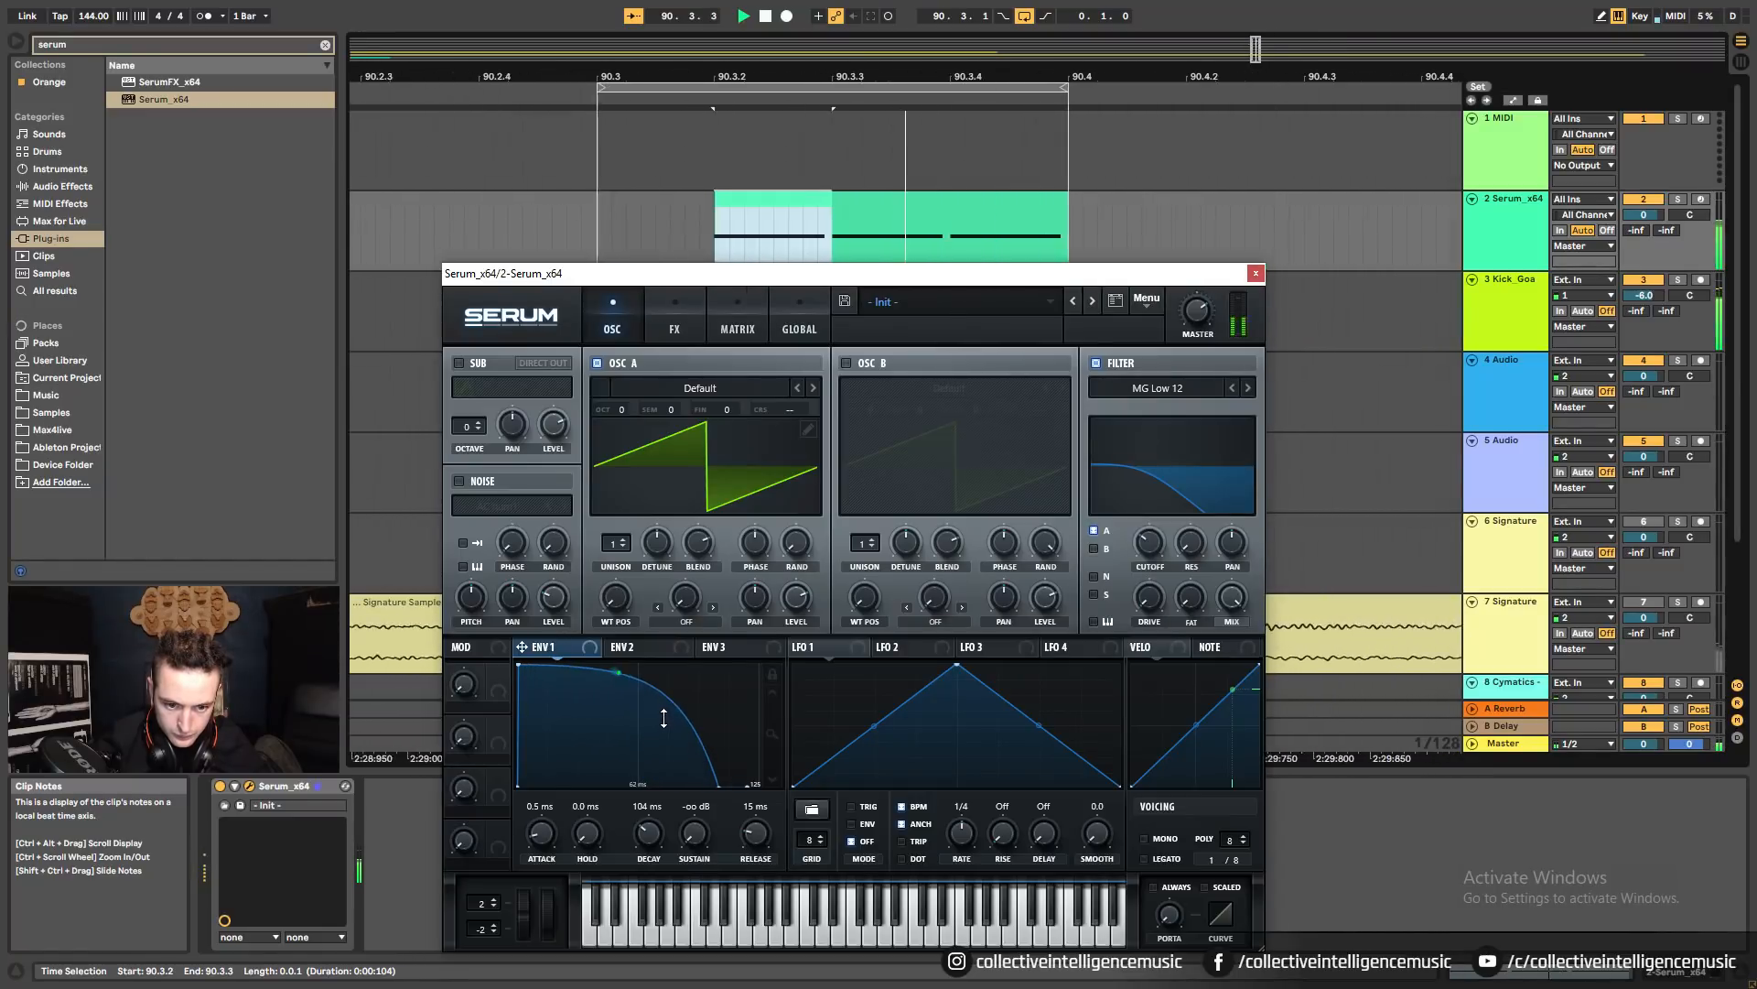
Set ENV 2's decay to 115 ms and its sustain to 0.00%.
{"action": "left_click", "coordinate": [635, 647]}
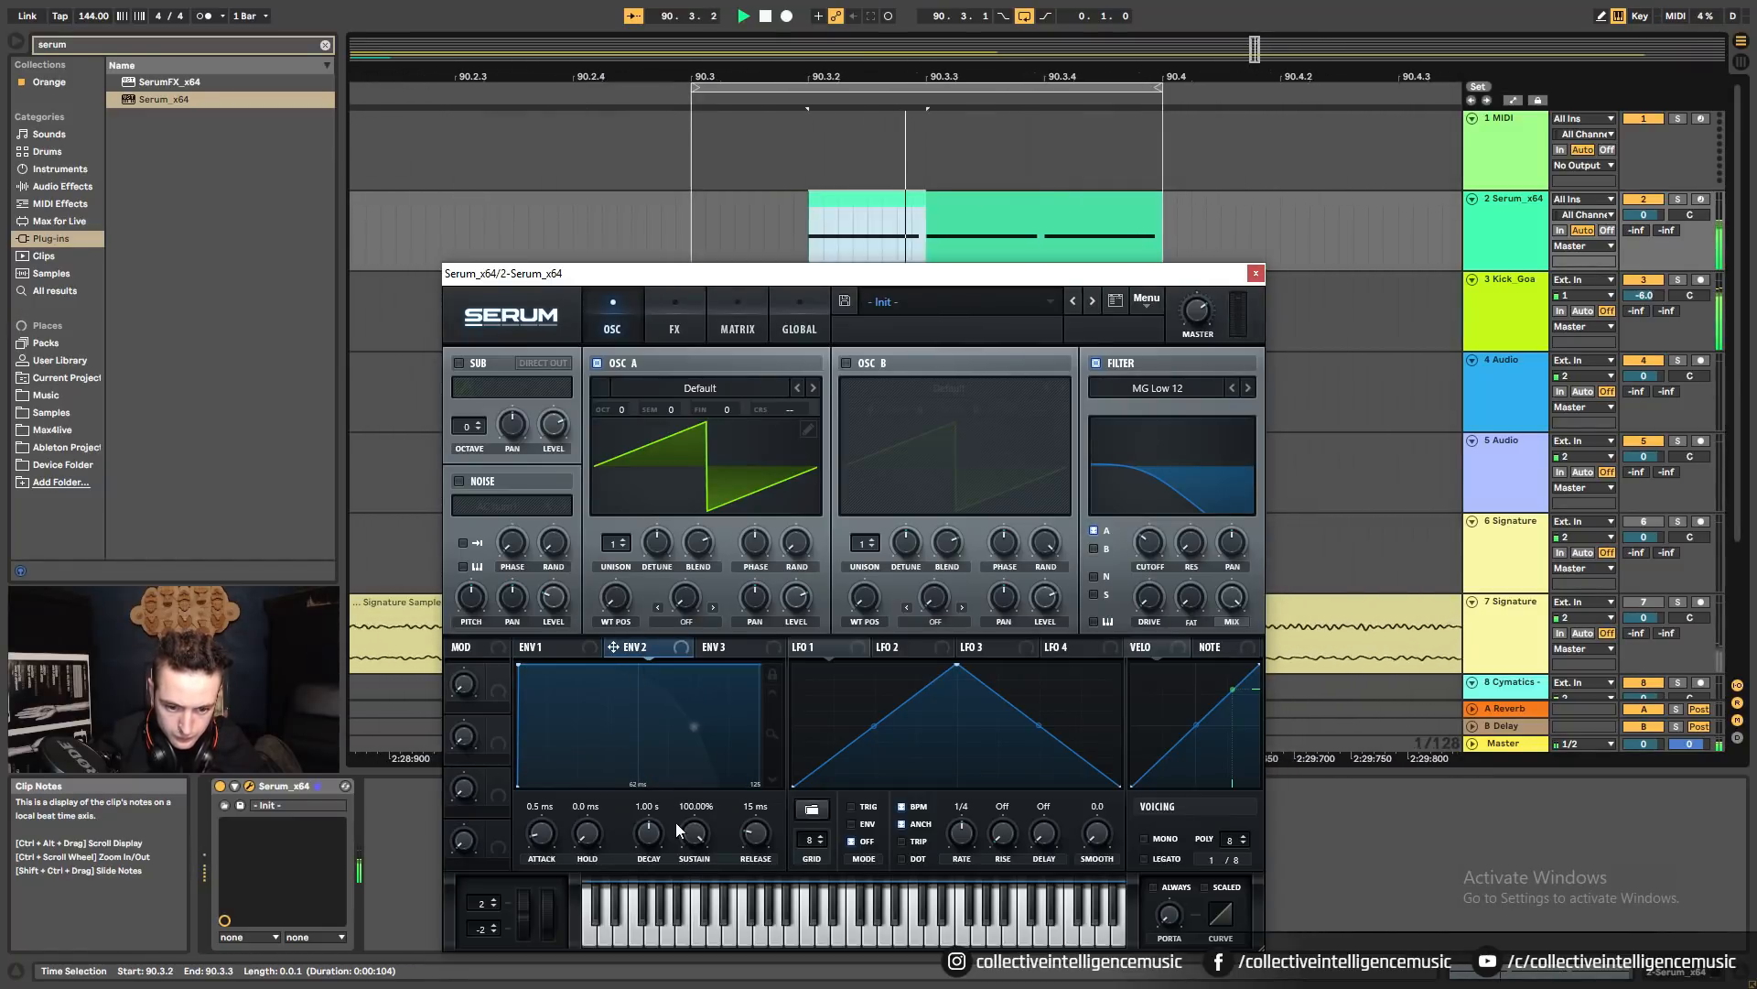
{"action": "left_click_drag", "start_coordinate": [650, 831], "coordinate": [645, 856]}
{"action": "left_click_drag", "start_coordinate": [771, 740], "coordinate": [766, 884]}
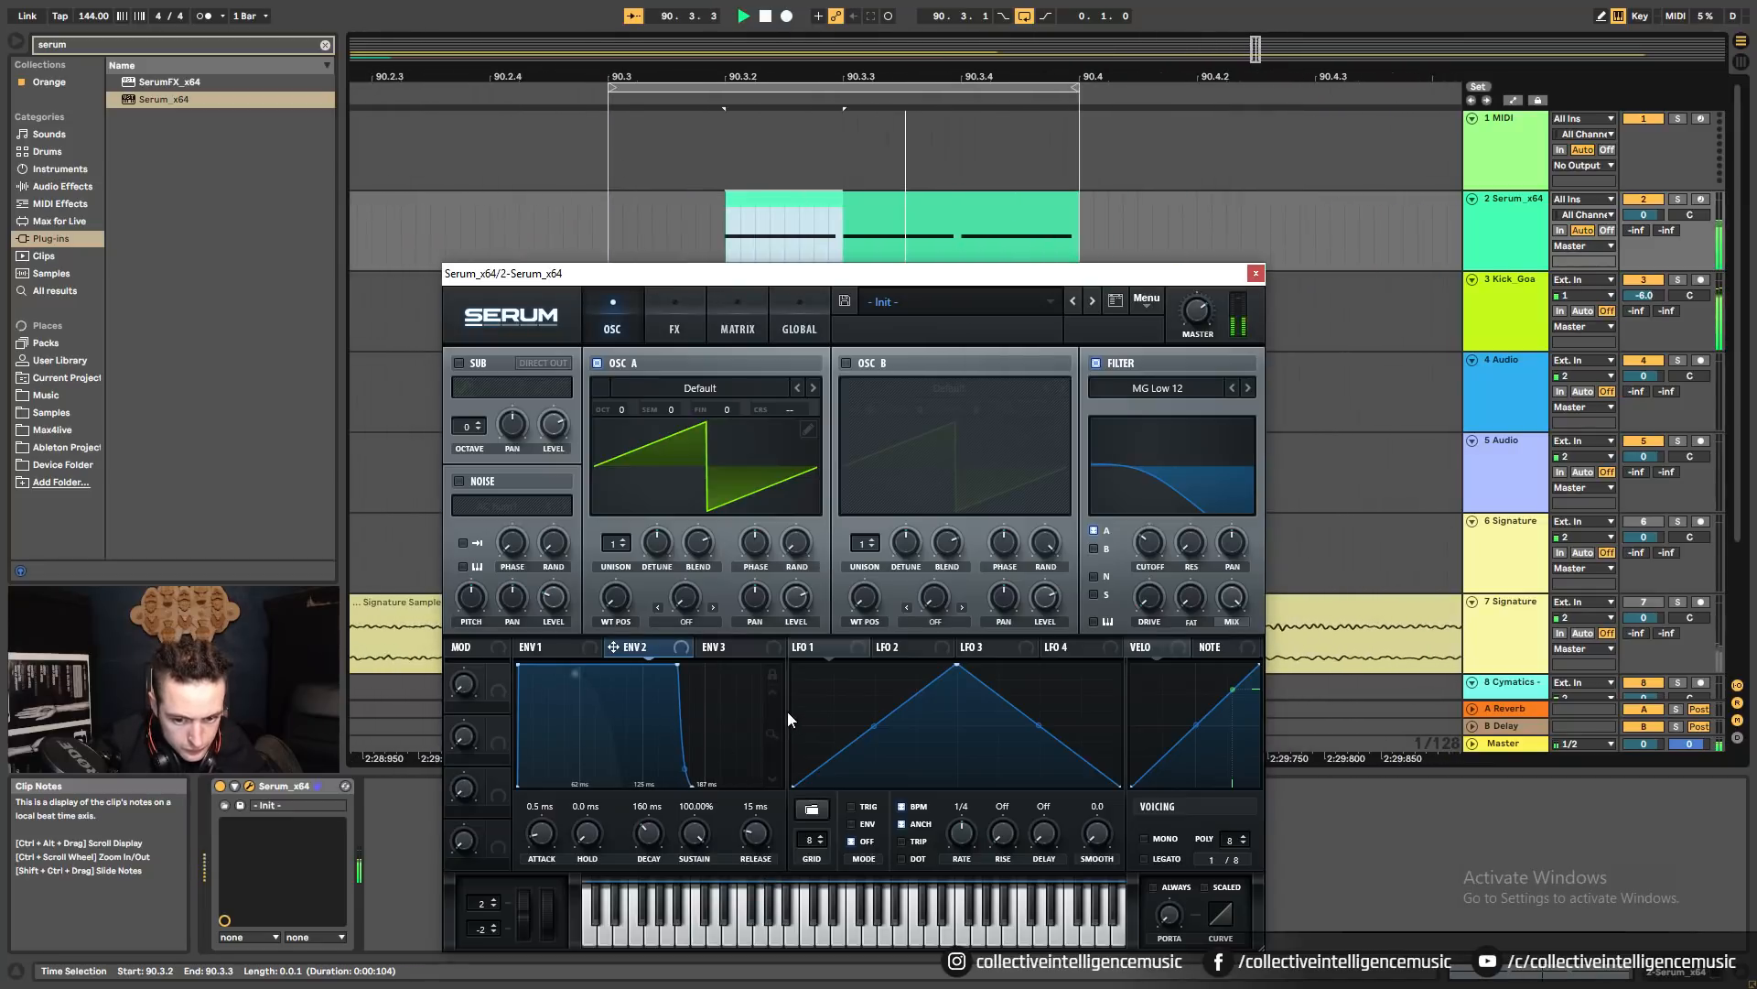
{"action": "left_click_drag", "start_coordinate": [690, 854], "coordinate": [662, 967]}
{"action": "left_click_drag", "start_coordinate": [645, 823], "coordinate": [643, 830]}
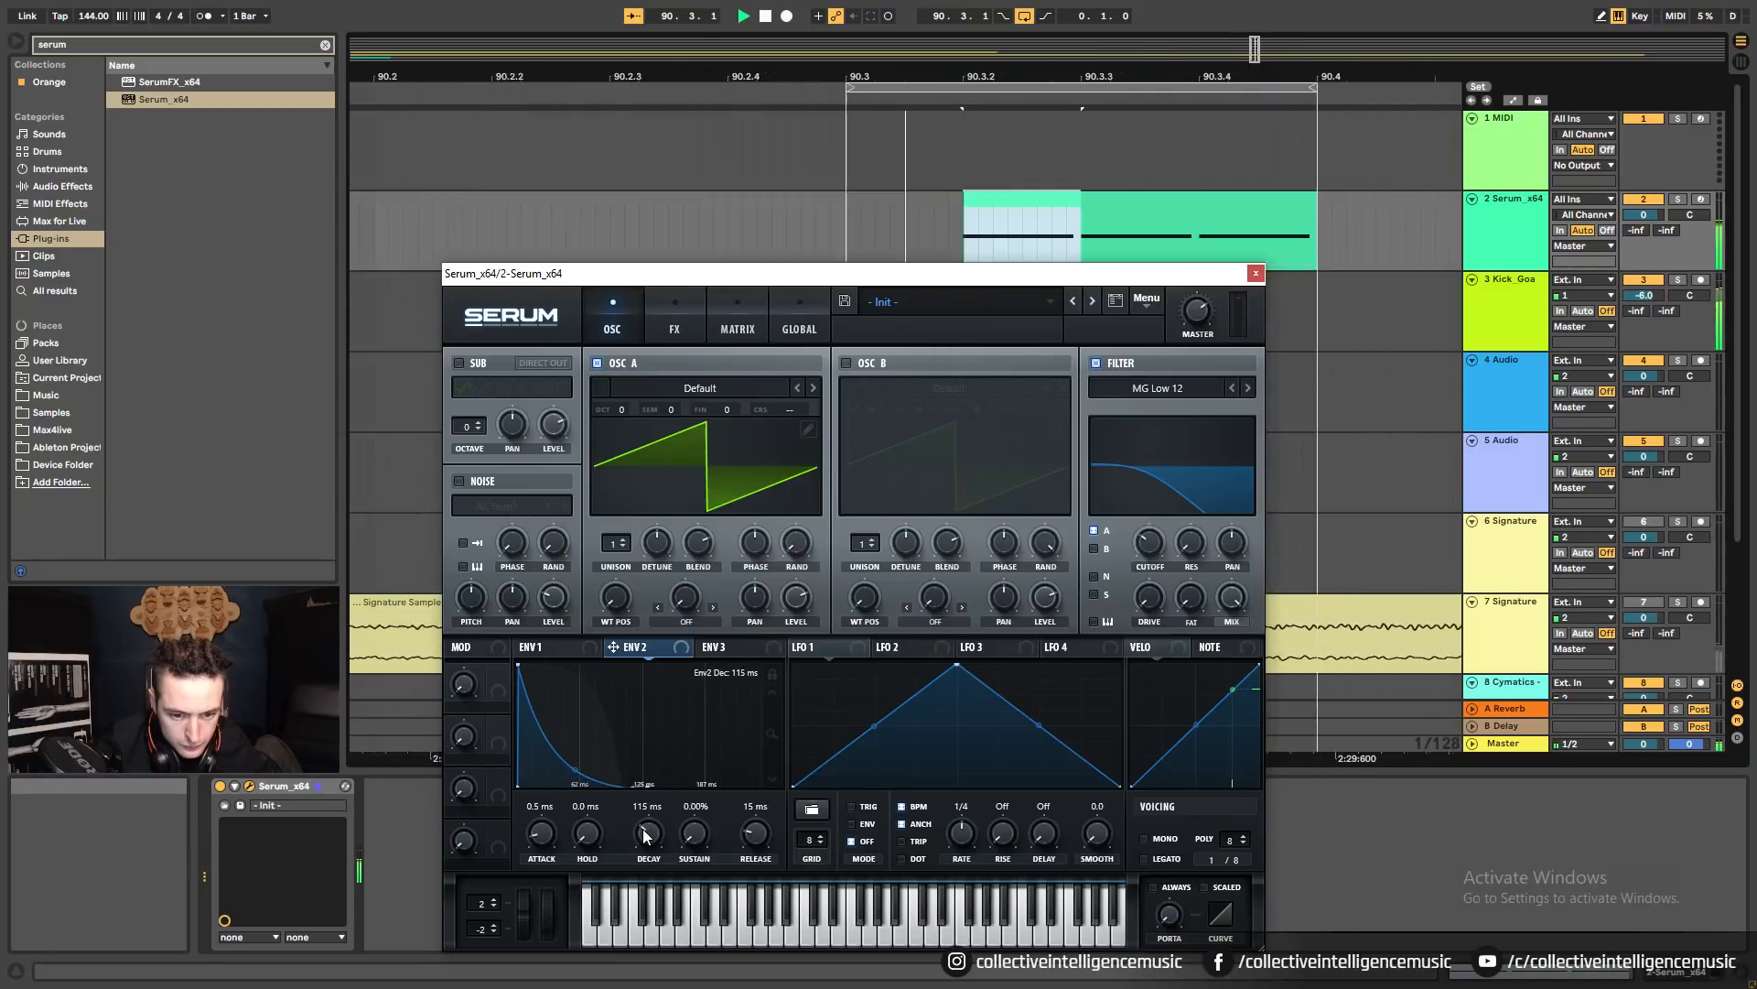
Assign ENV 2 to the filter cutoff and bend its decay curve inward so it falls faster at the start.
{"action": "left_click_drag", "start_coordinate": [616, 650], "coordinate": [1150, 542]}
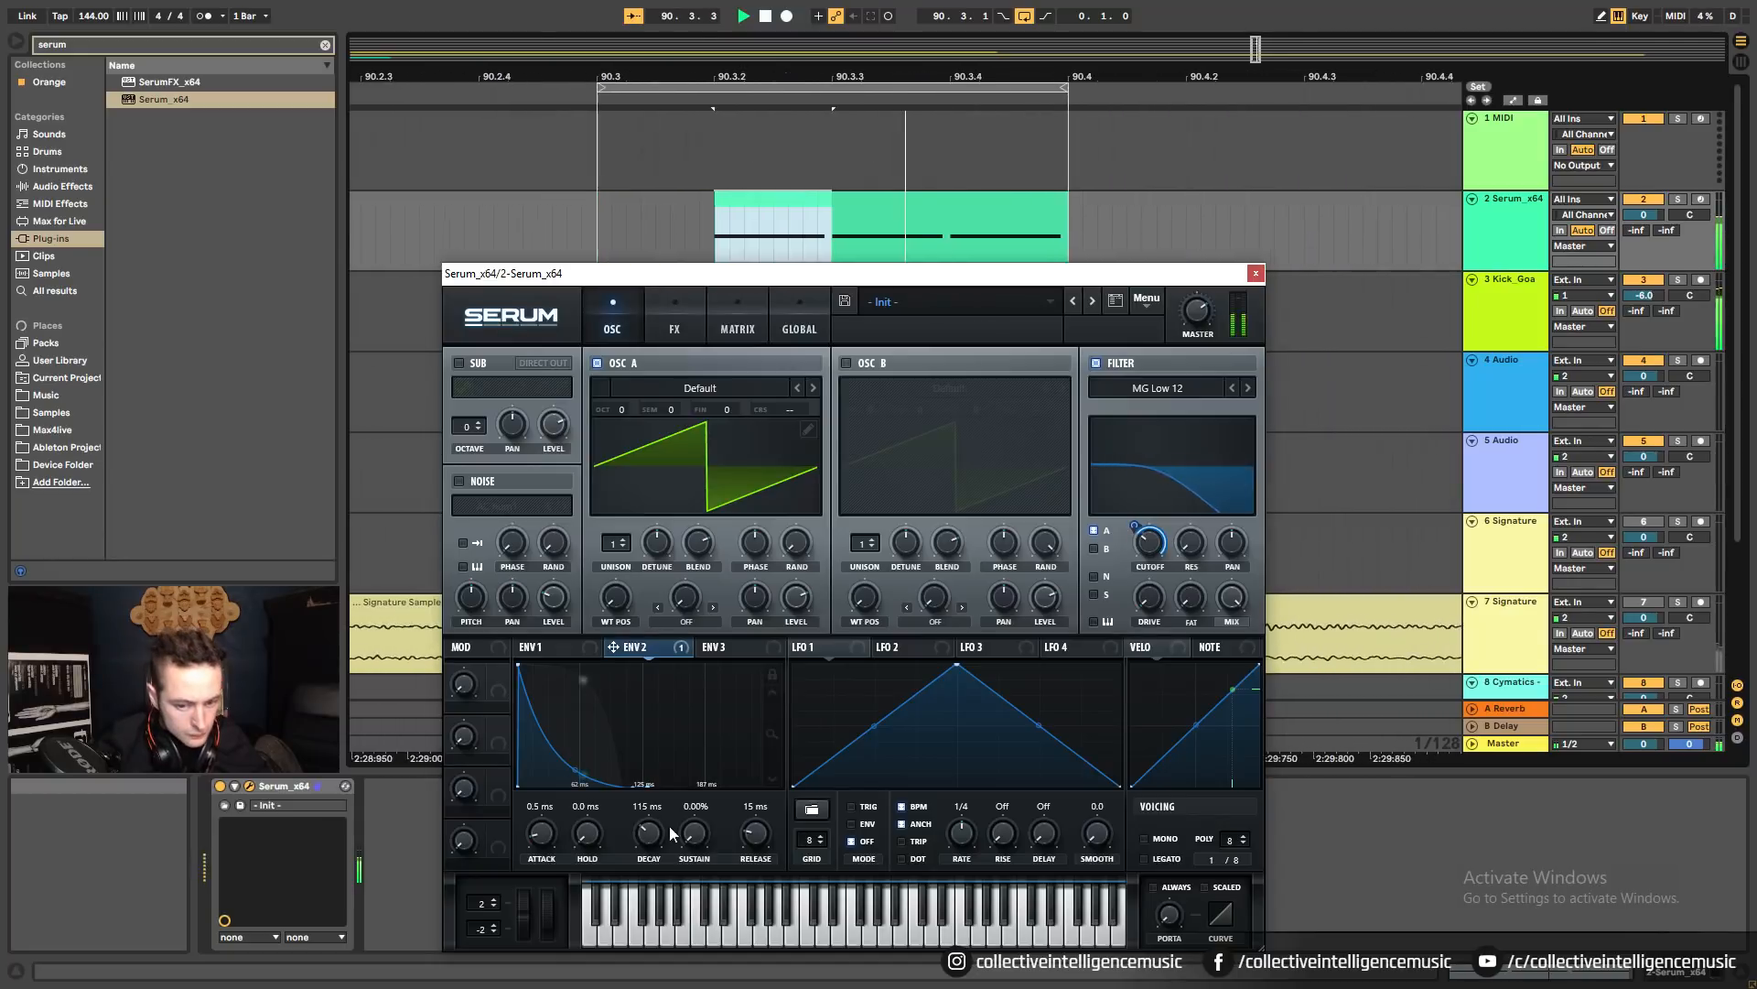
{"action": "mouse_move", "coordinate": [578, 771]}
{"action": "left_mouse_down"}
{"action": "mouse_move", "coordinate": [595, 728]}
{"action": "mouse_move", "coordinate": [578, 758]}
{"action": "left_mouse_up"}
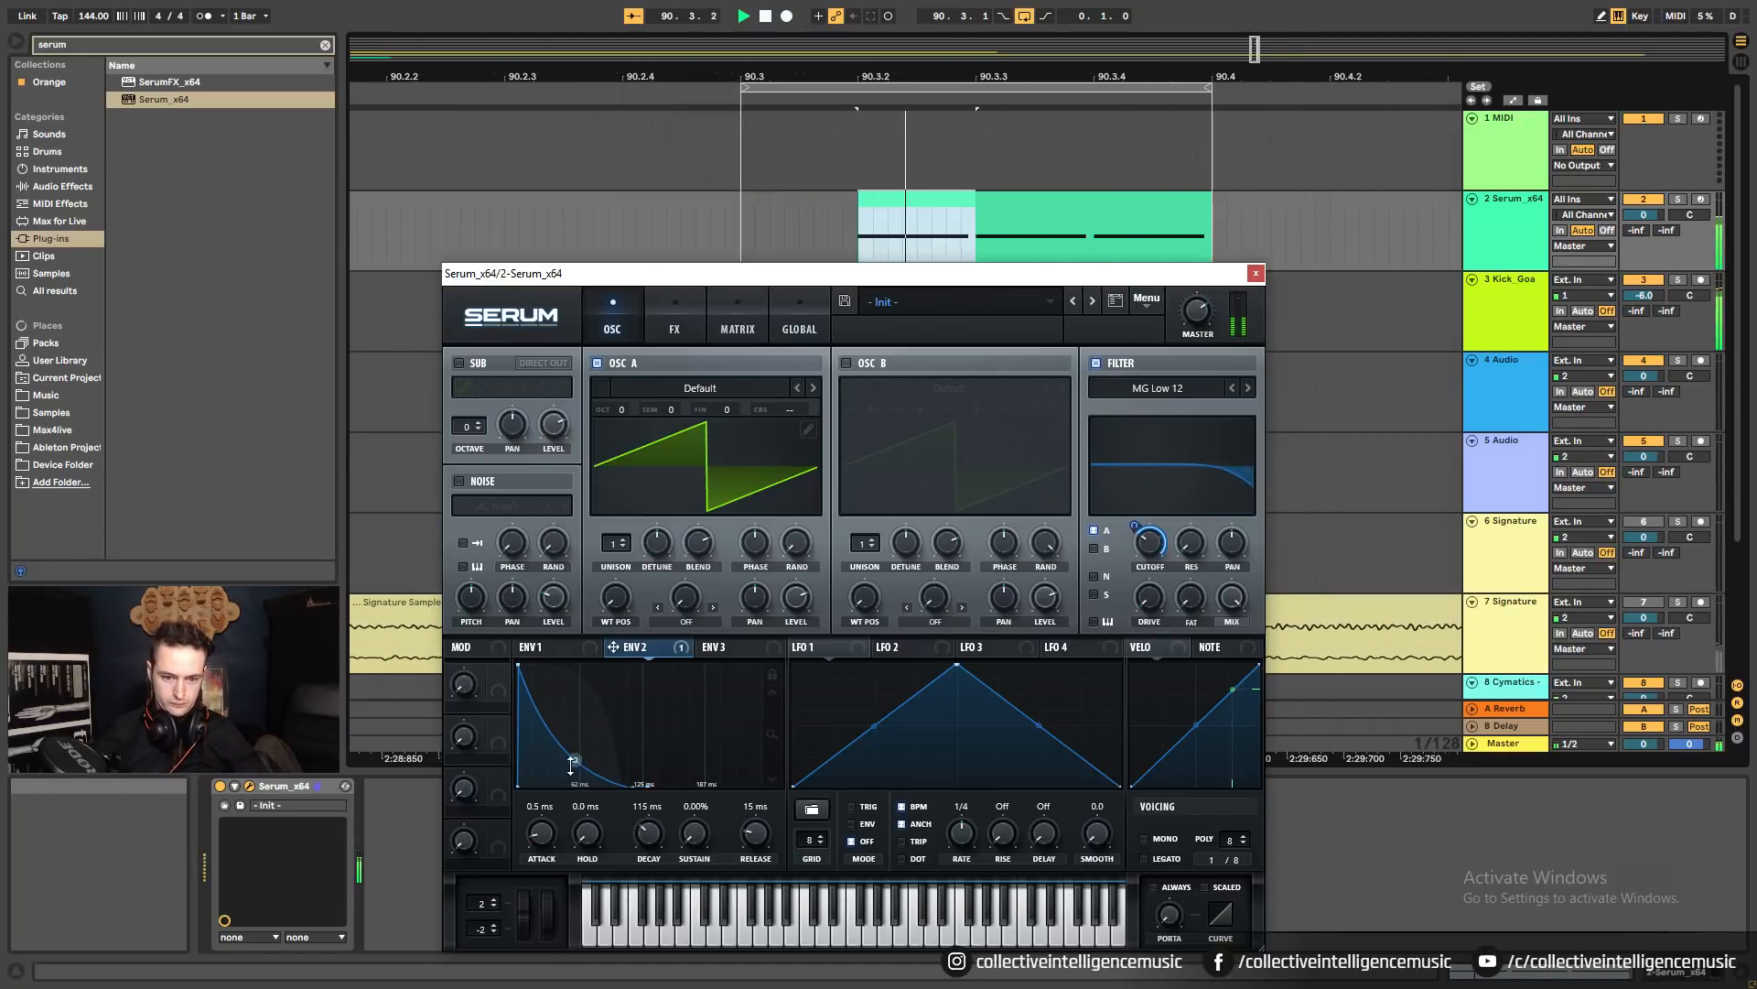
{"action": "left_click_drag", "start_coordinate": [578, 758], "coordinate": [567, 770]}
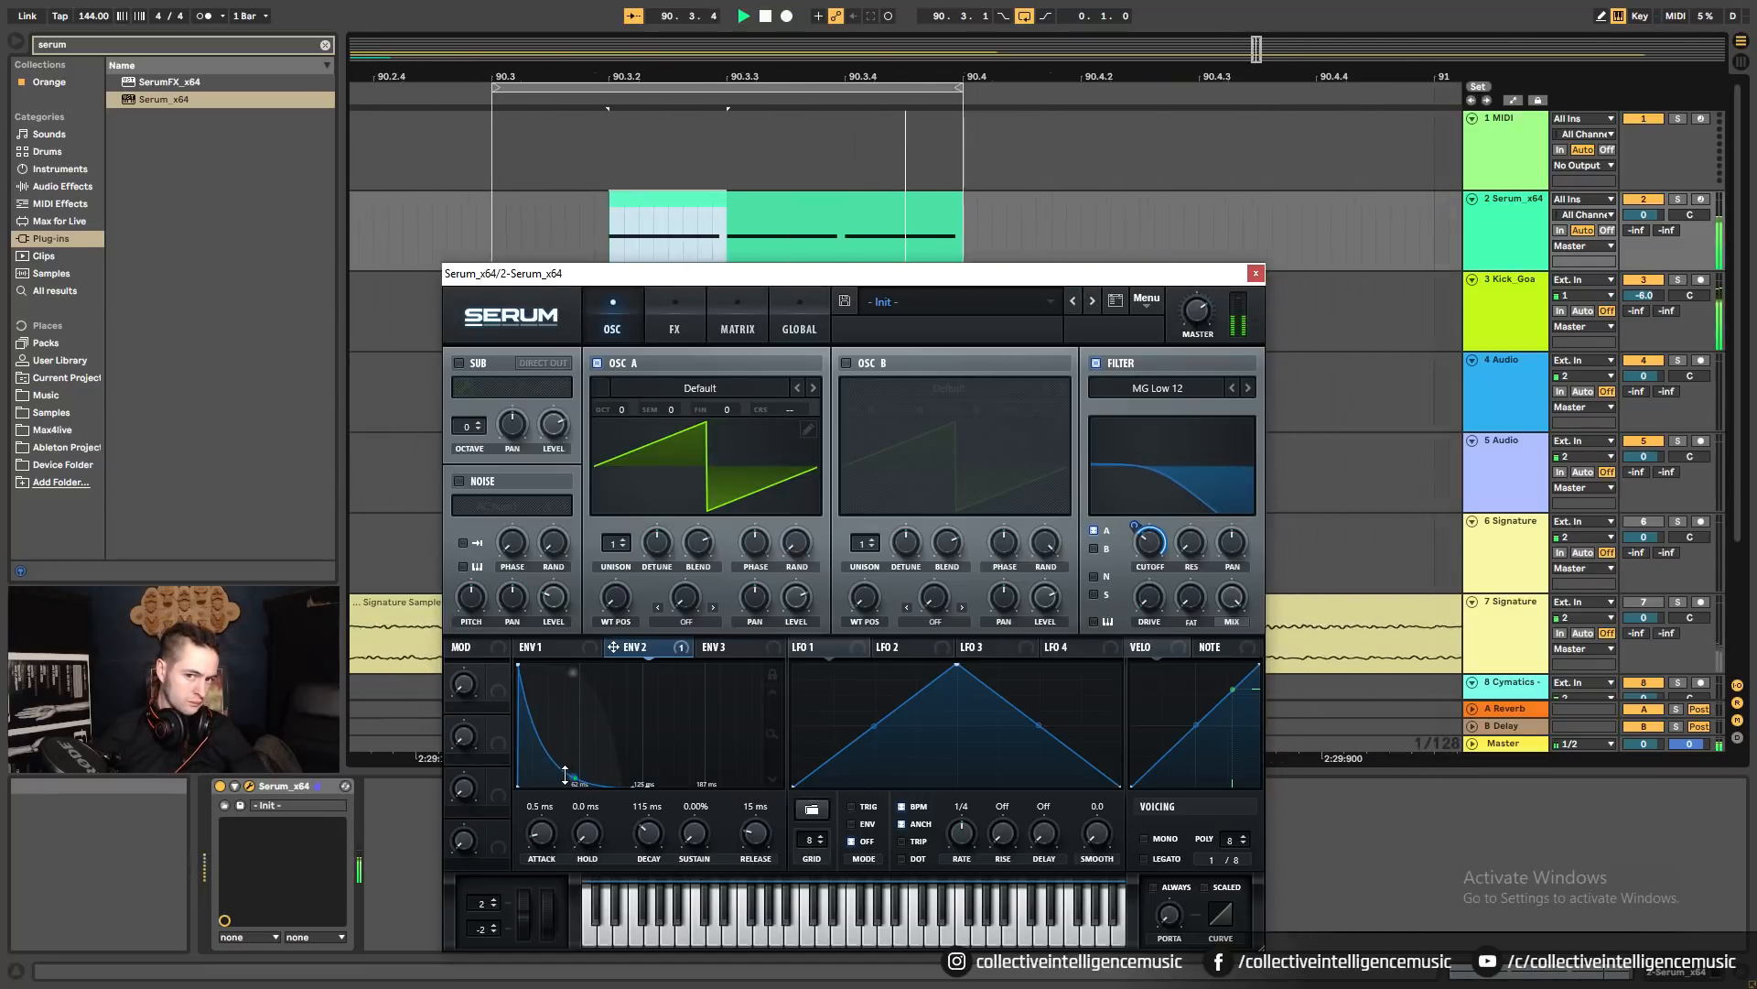
Solo the bass track during playback and change Serum's filter type to MG Low 18.
{"action": "left_click", "coordinate": [1255, 273]}
{"action": "left_click", "coordinate": [1676, 199]}
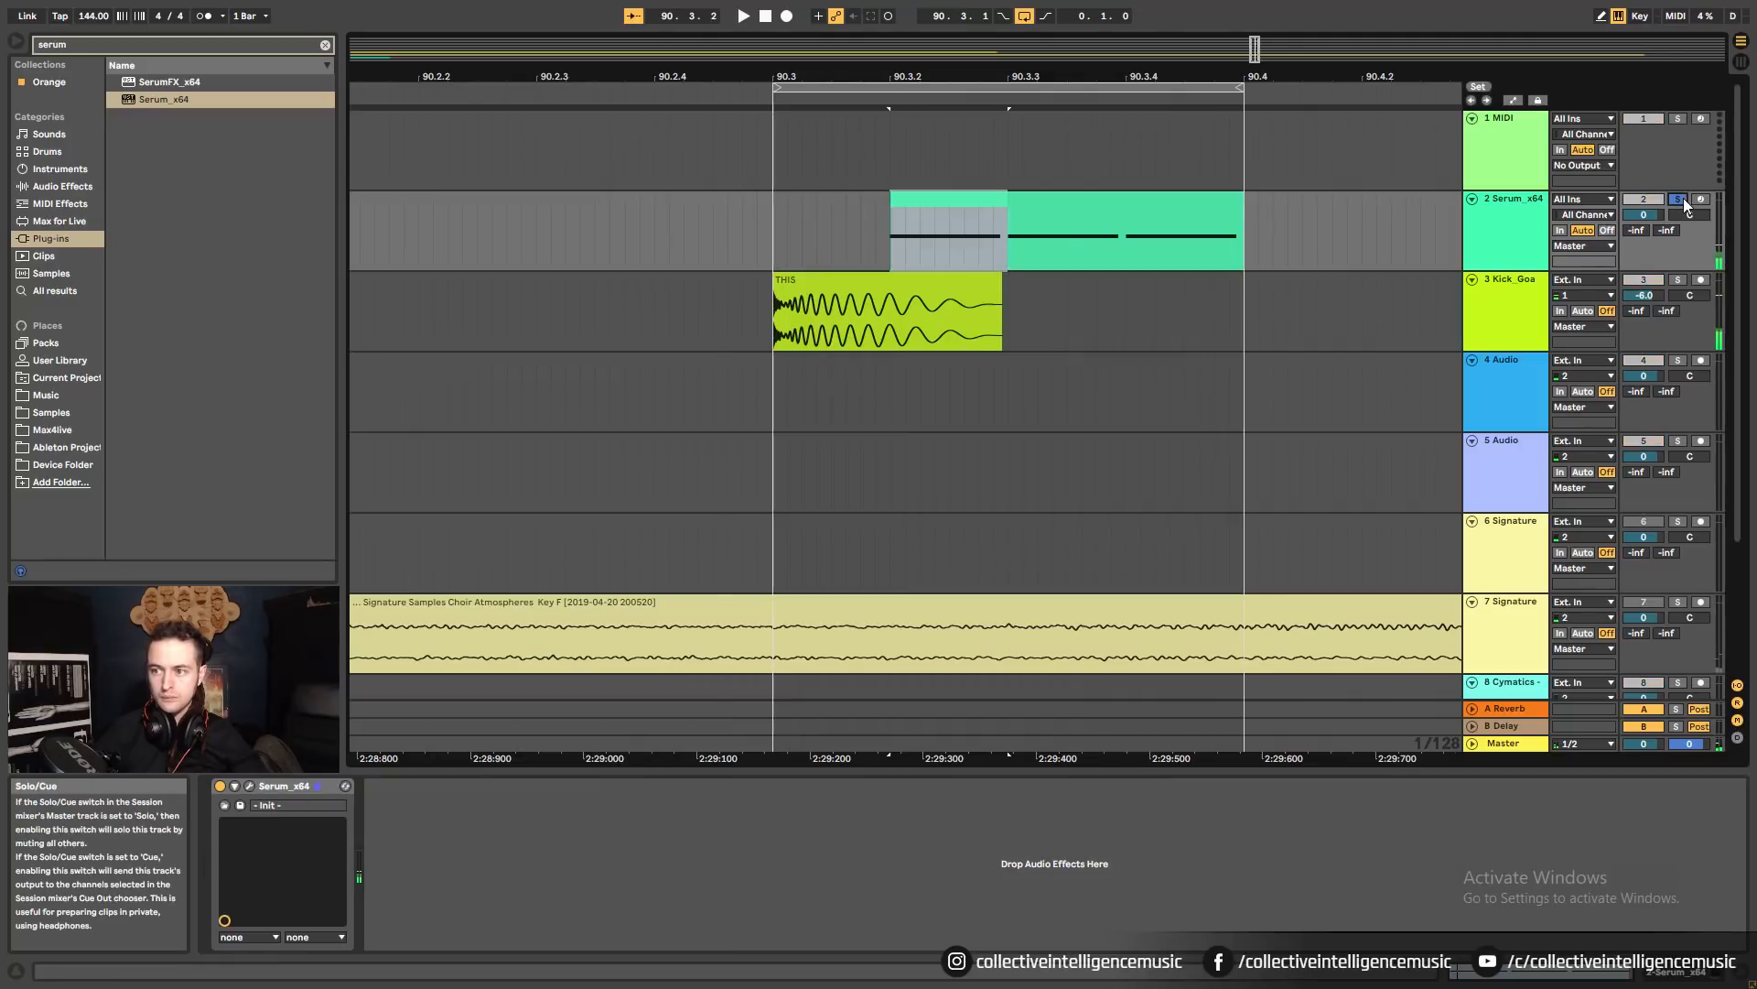
{"action": "key", "text": "space"}
{"action": "left_click", "coordinate": [251, 787]}
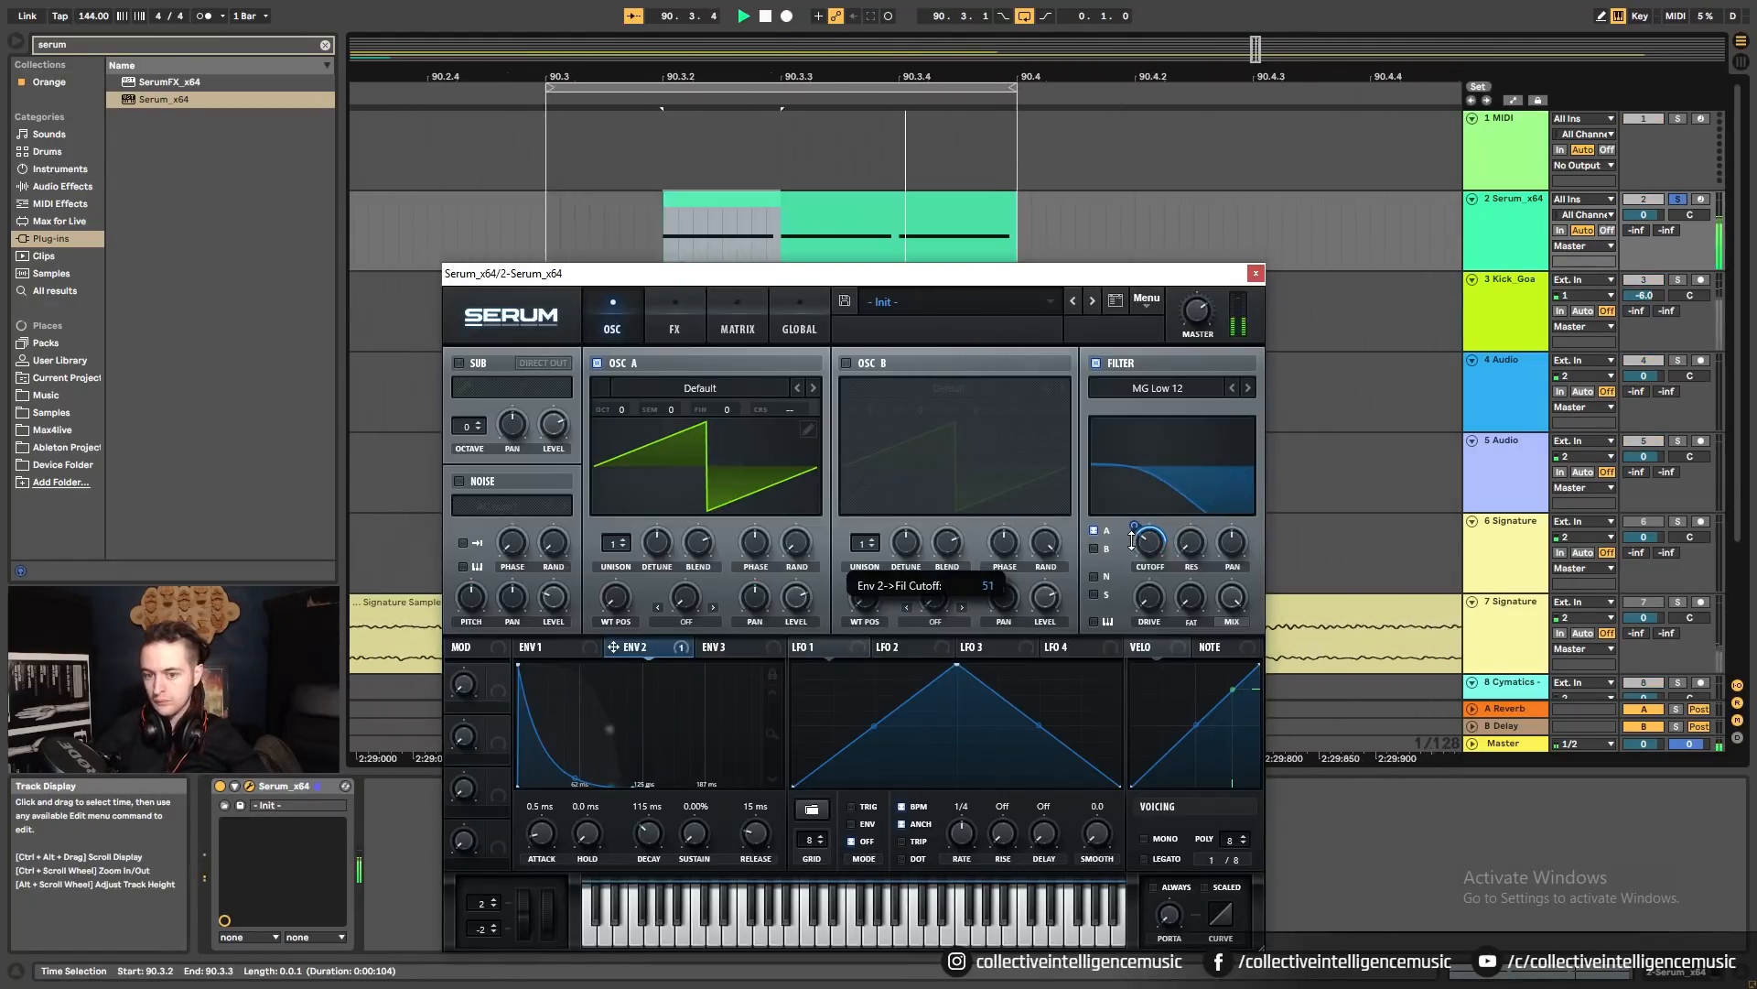
{"action": "left_click", "coordinate": [1175, 388]}
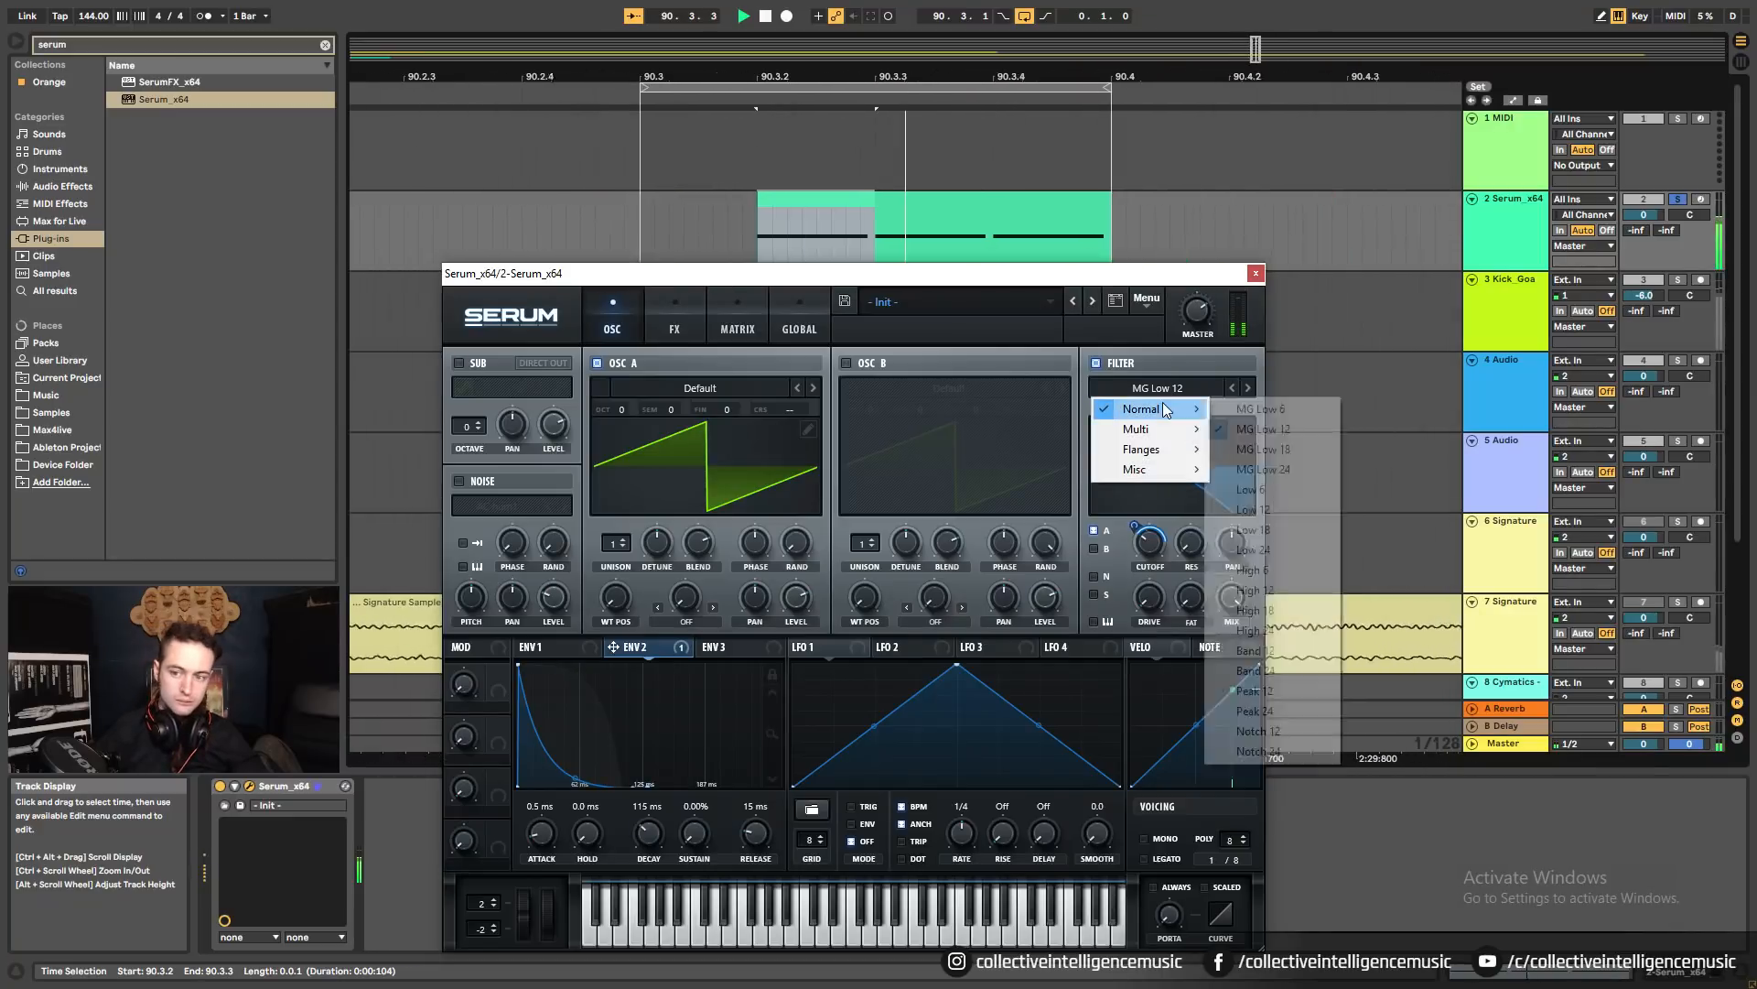
{"action": "mouse_move", "coordinate": [1163, 405]}
{"action": "left_click", "coordinate": [1247, 444]}
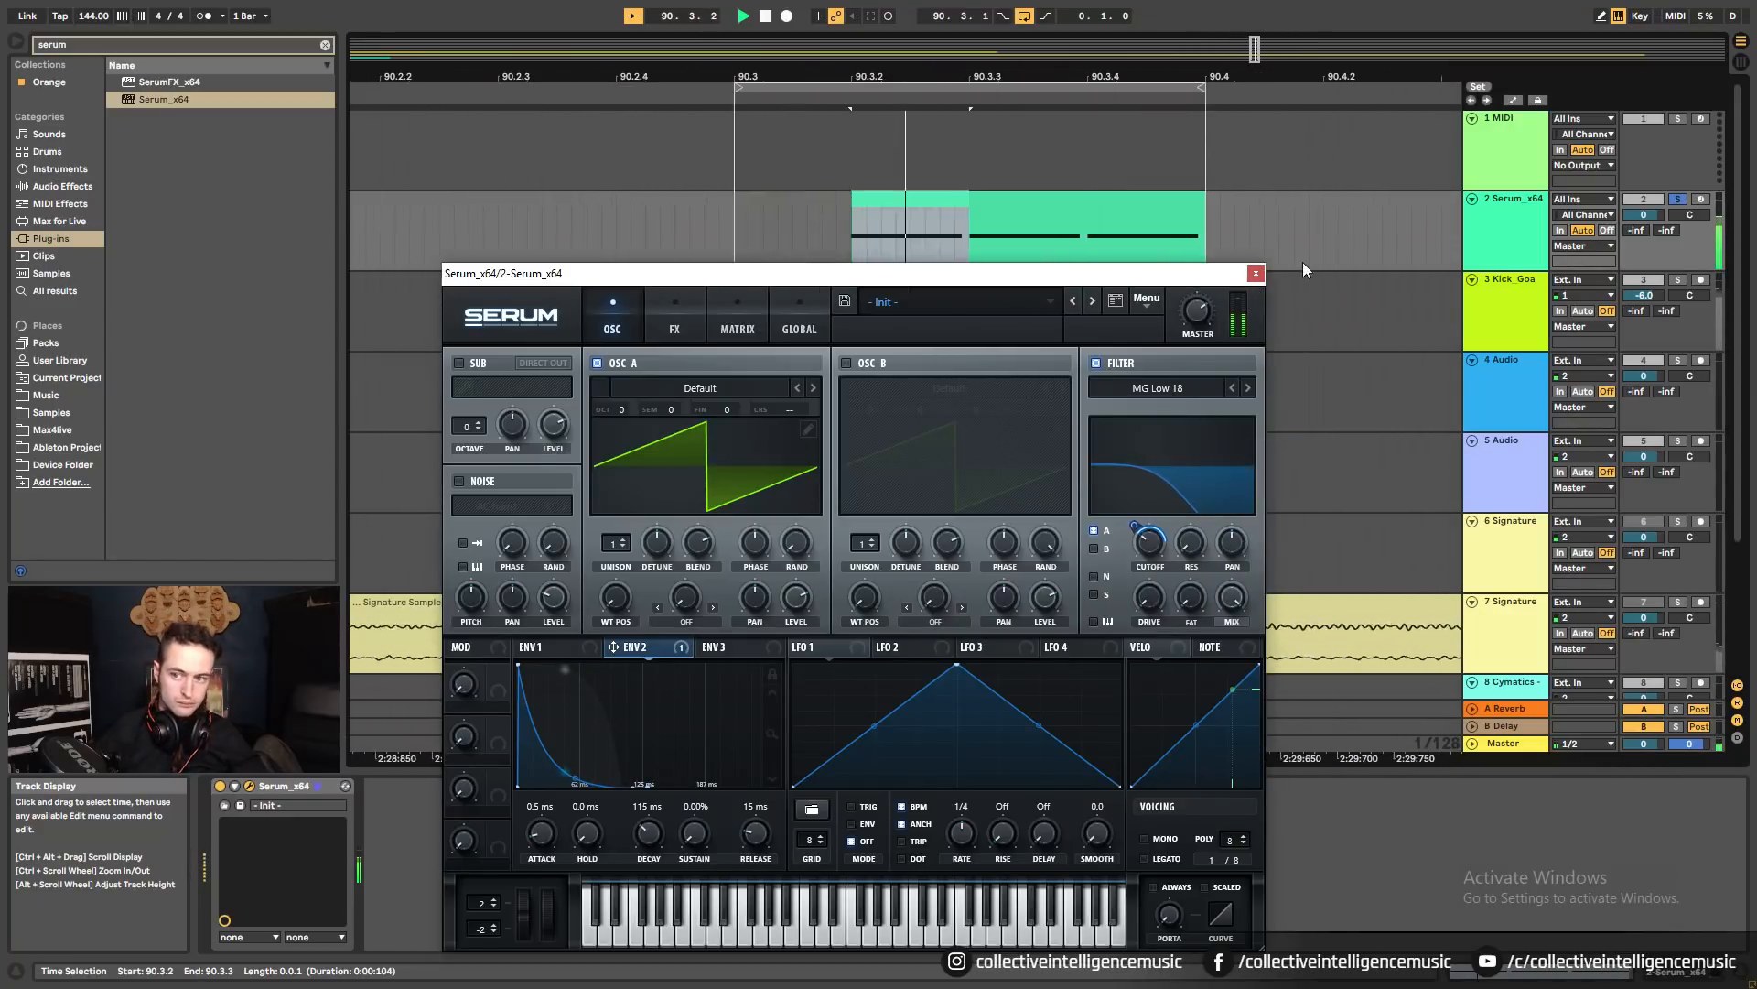
Unsolo the bass track, replay it with the kick, and set ENV 2's filter cutoff amount to 54 in Serum.
{"action": "left_click", "coordinate": [1678, 199]}
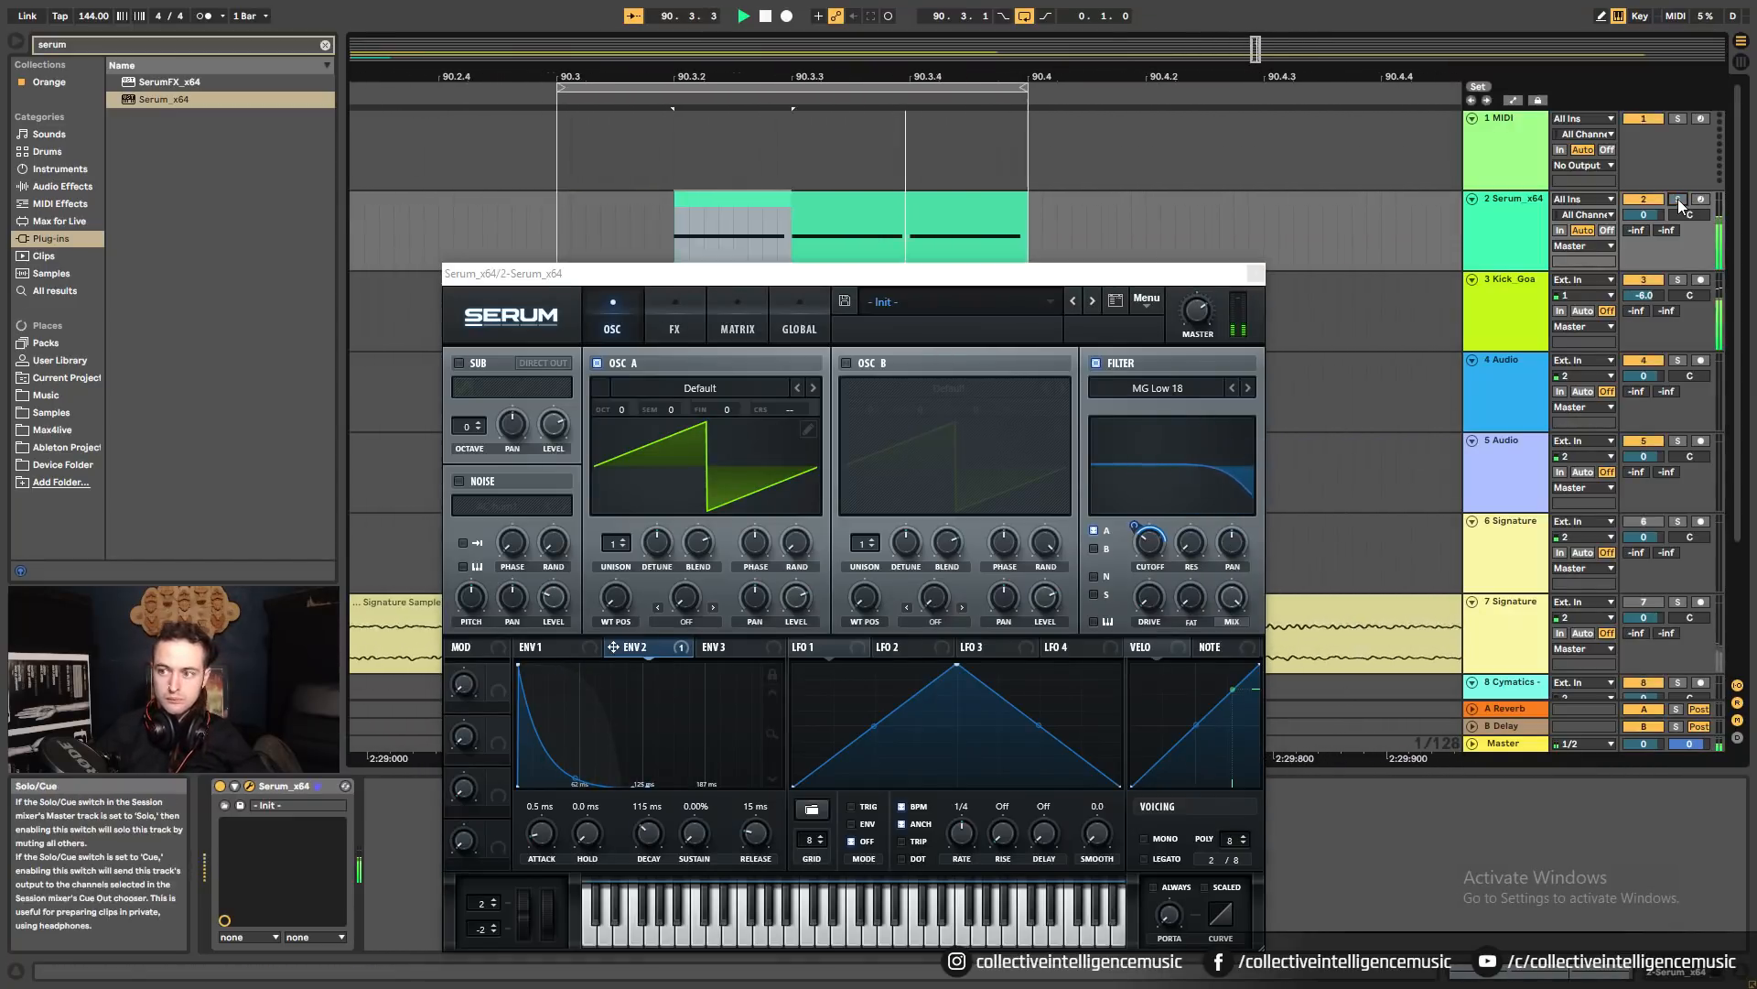
{"action": "left_click", "coordinate": [1256, 274]}
{"action": "key", "text": "space"}
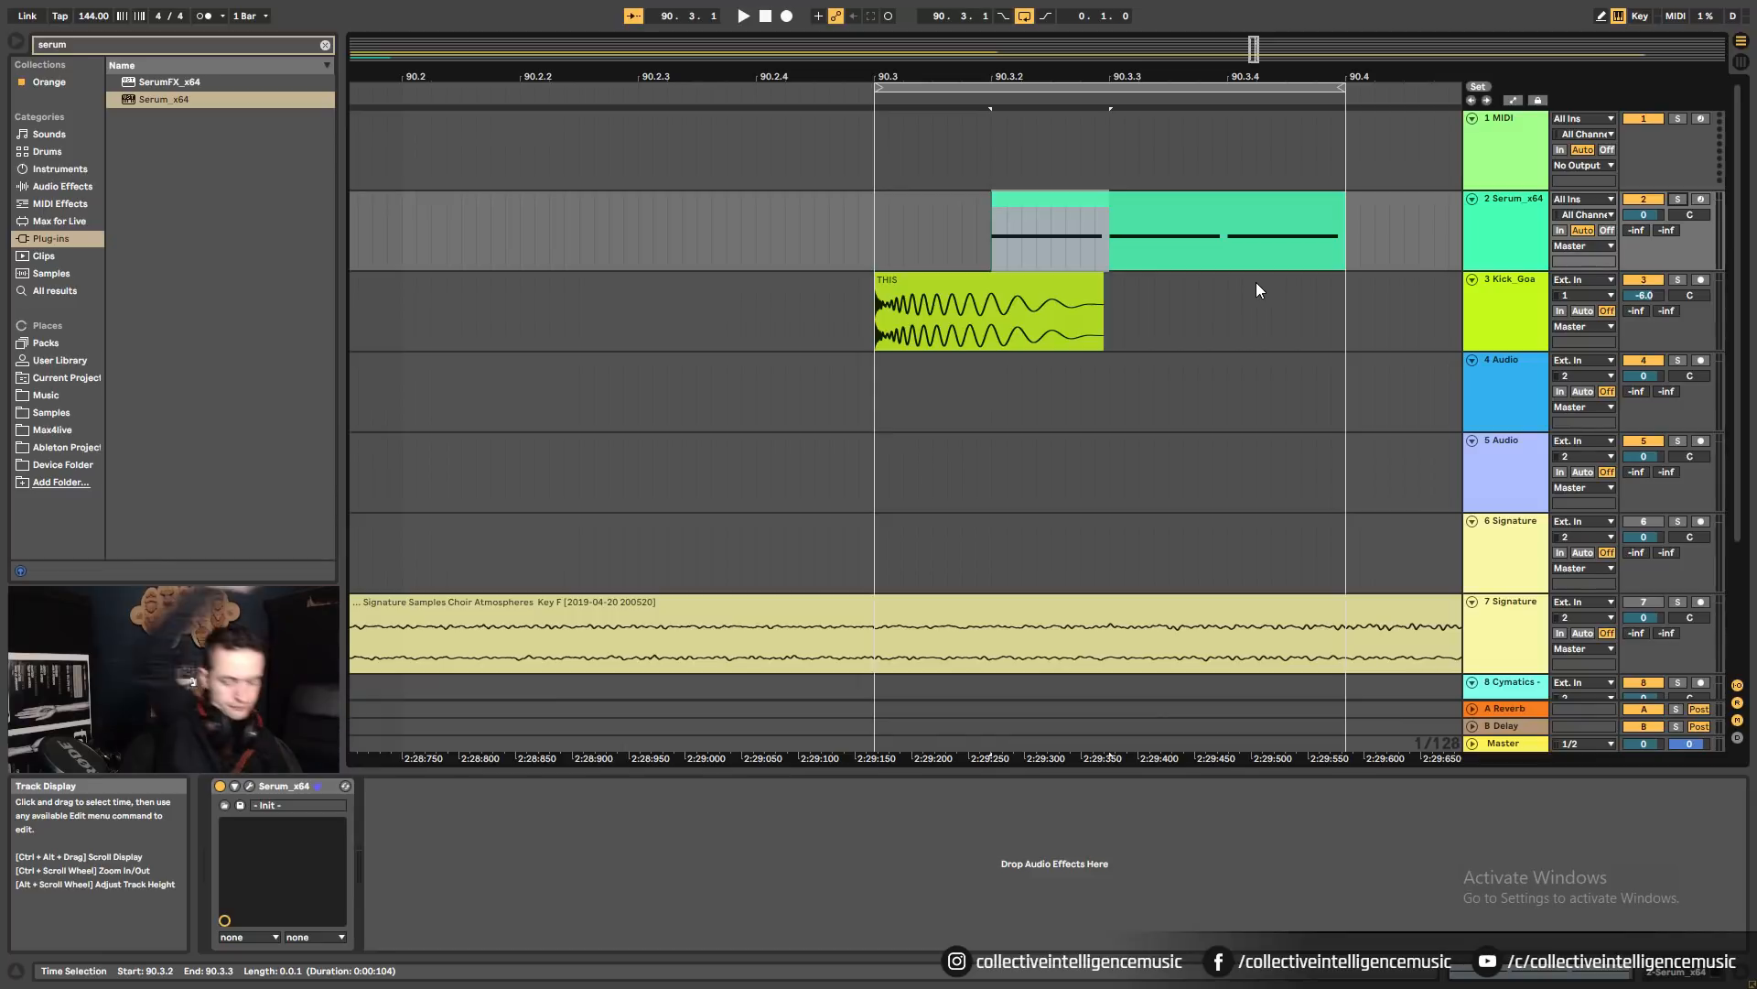
{"action": "key", "text": "space"}
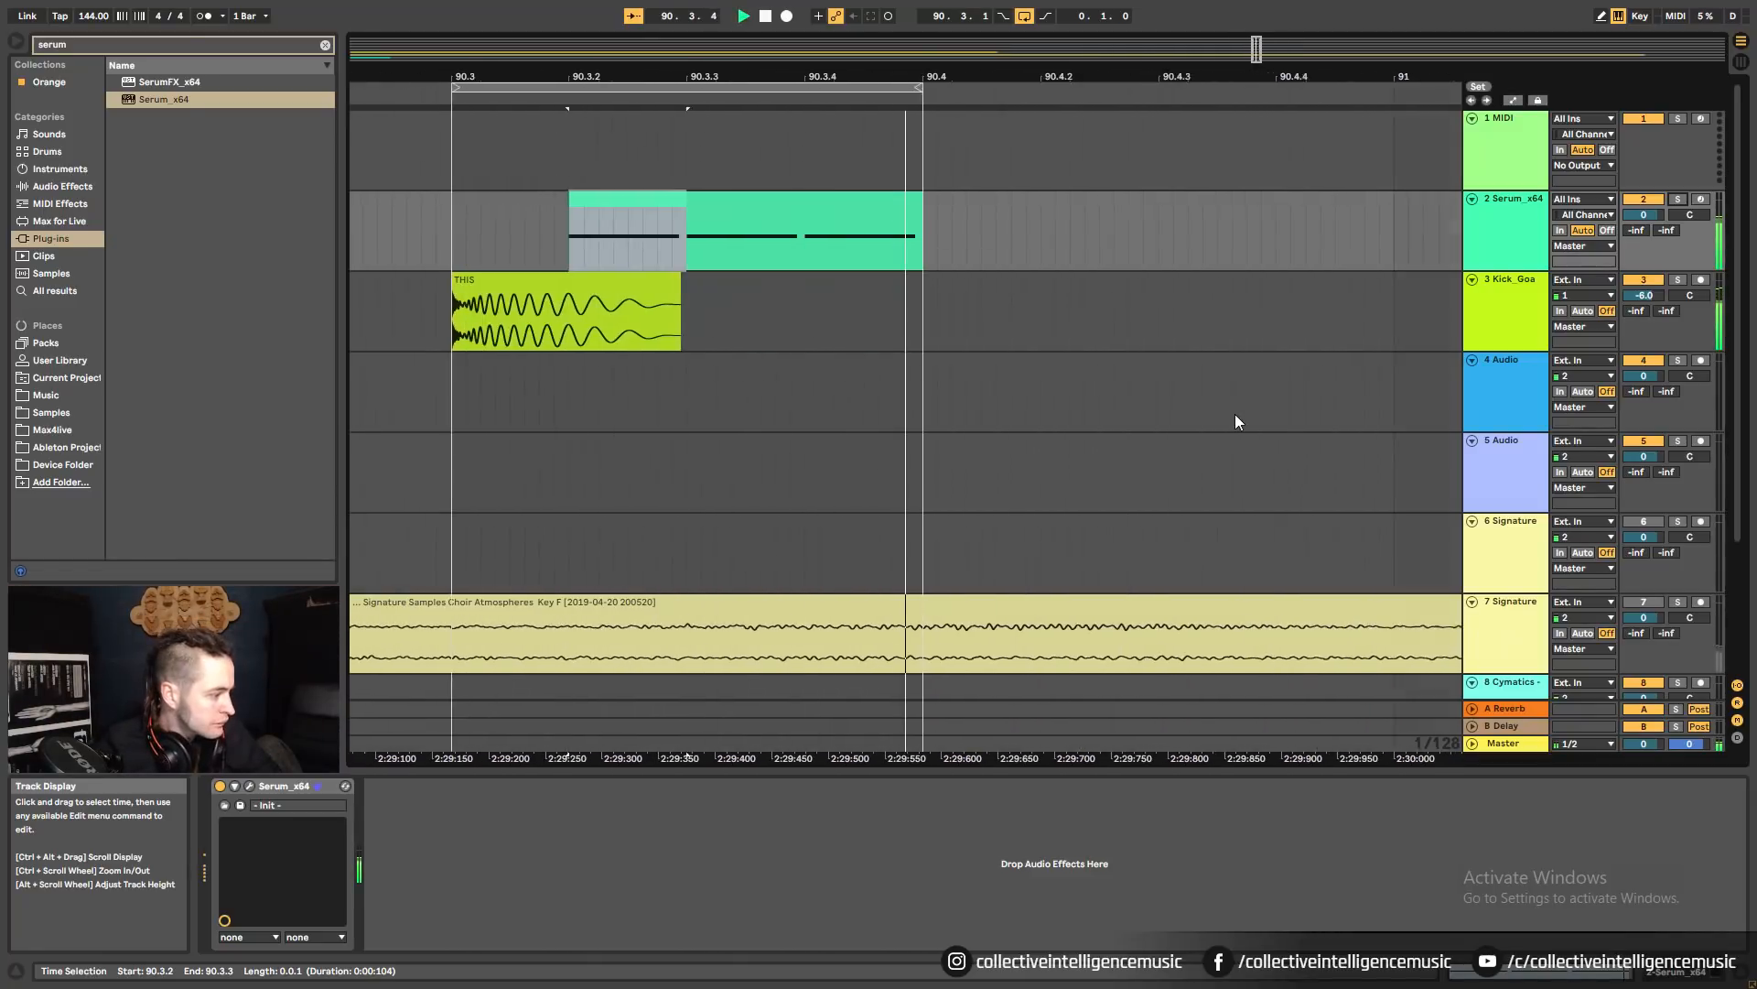
{"action": "left_click_drag", "start_coordinate": [1135, 77], "coordinate": [1135, 48]}
{"action": "left_click", "coordinate": [248, 786]}
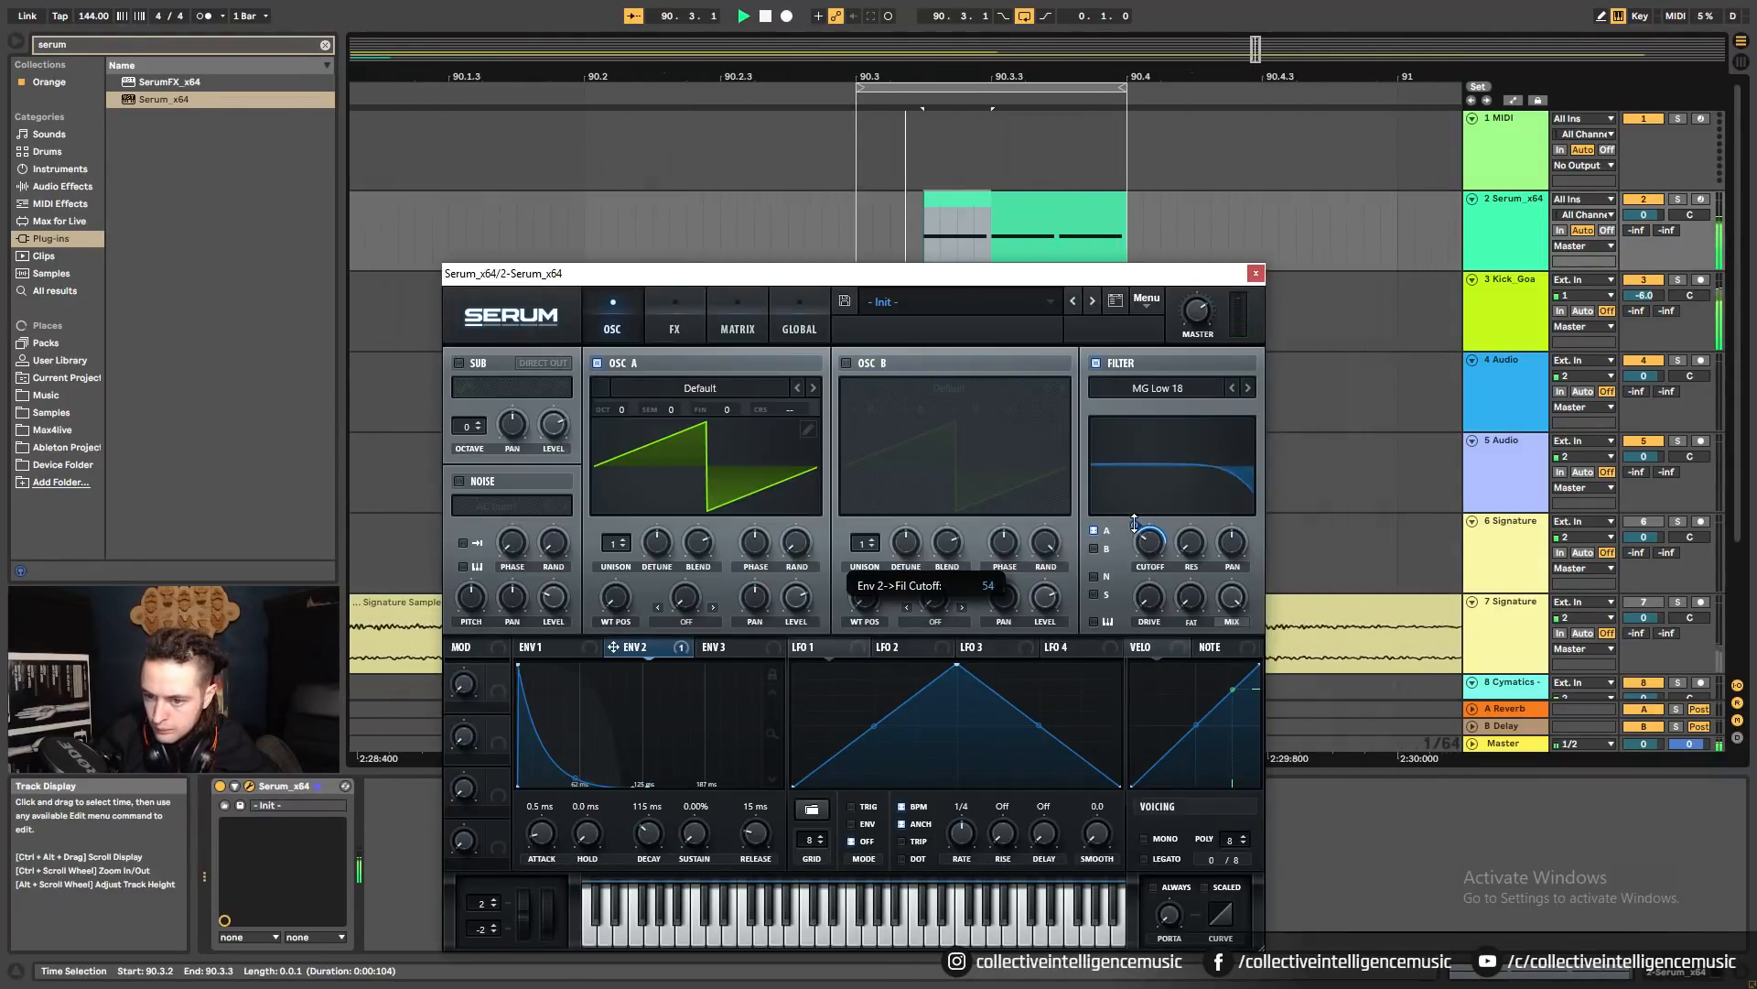
Listen to the kick track soloed, check the Sonarworks Reference 4 calibration on the Master, and return to the full mix.
{"action": "left_click", "coordinate": [1680, 280]}
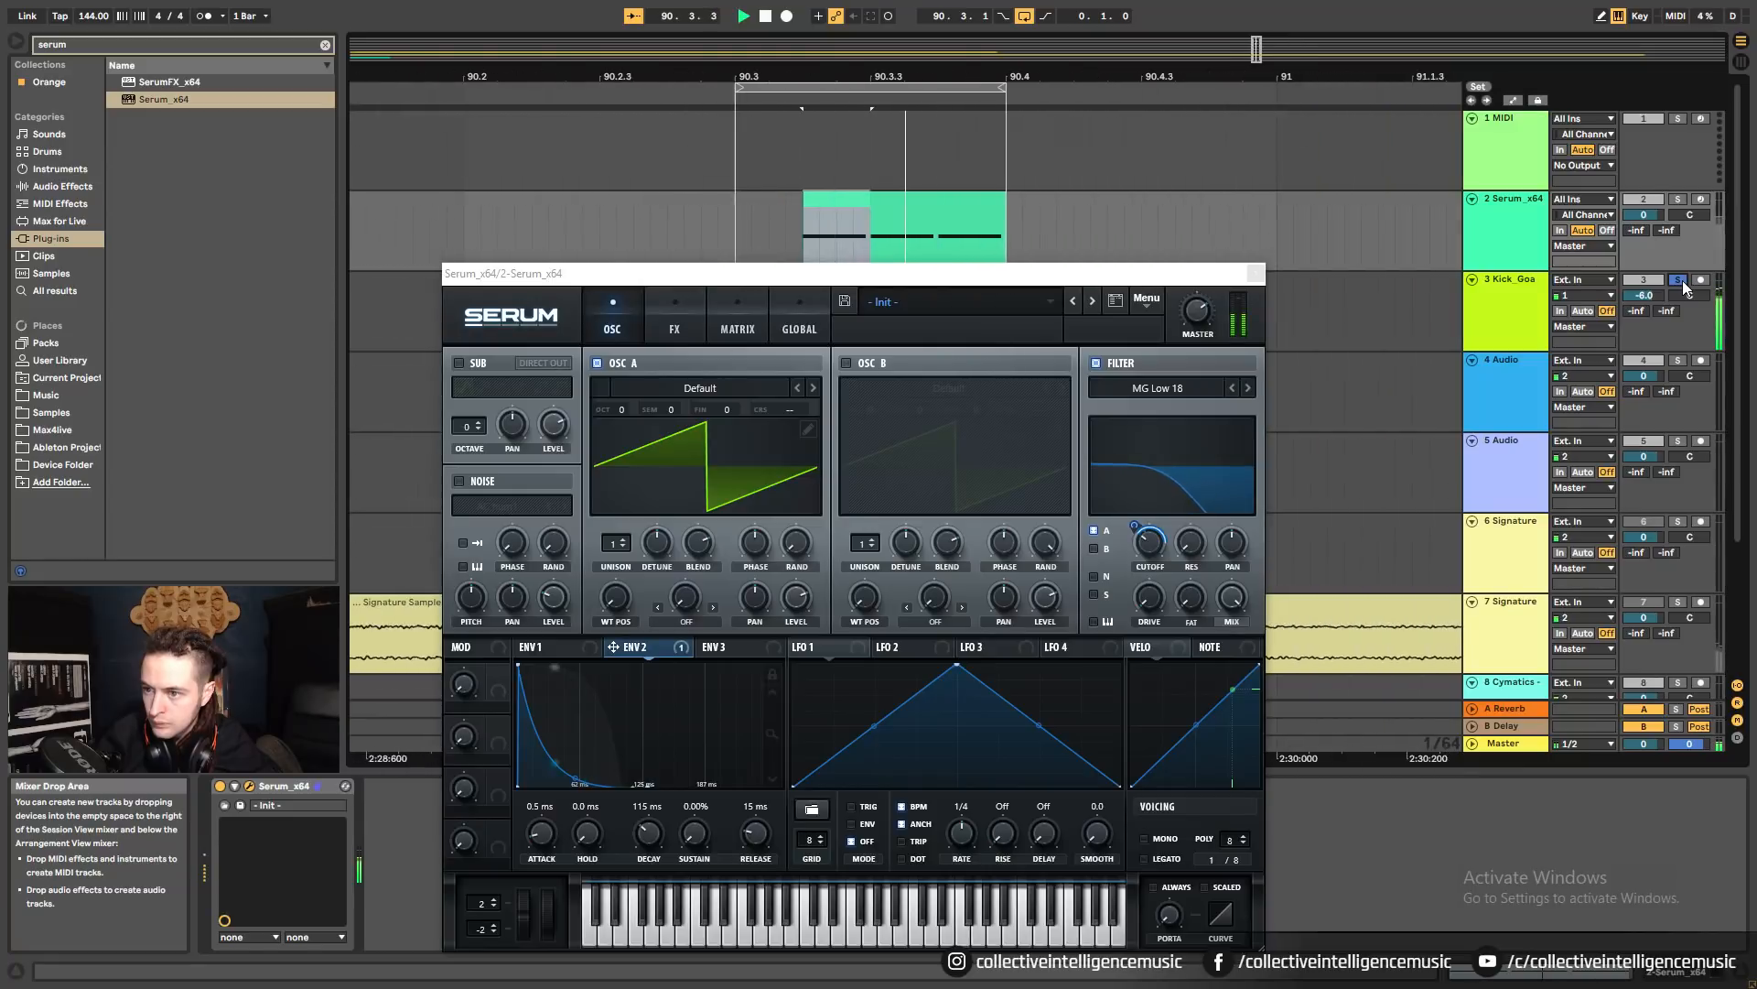
{"action": "left_click", "coordinate": [1256, 273]}
{"action": "left_click", "coordinate": [865, 306]}
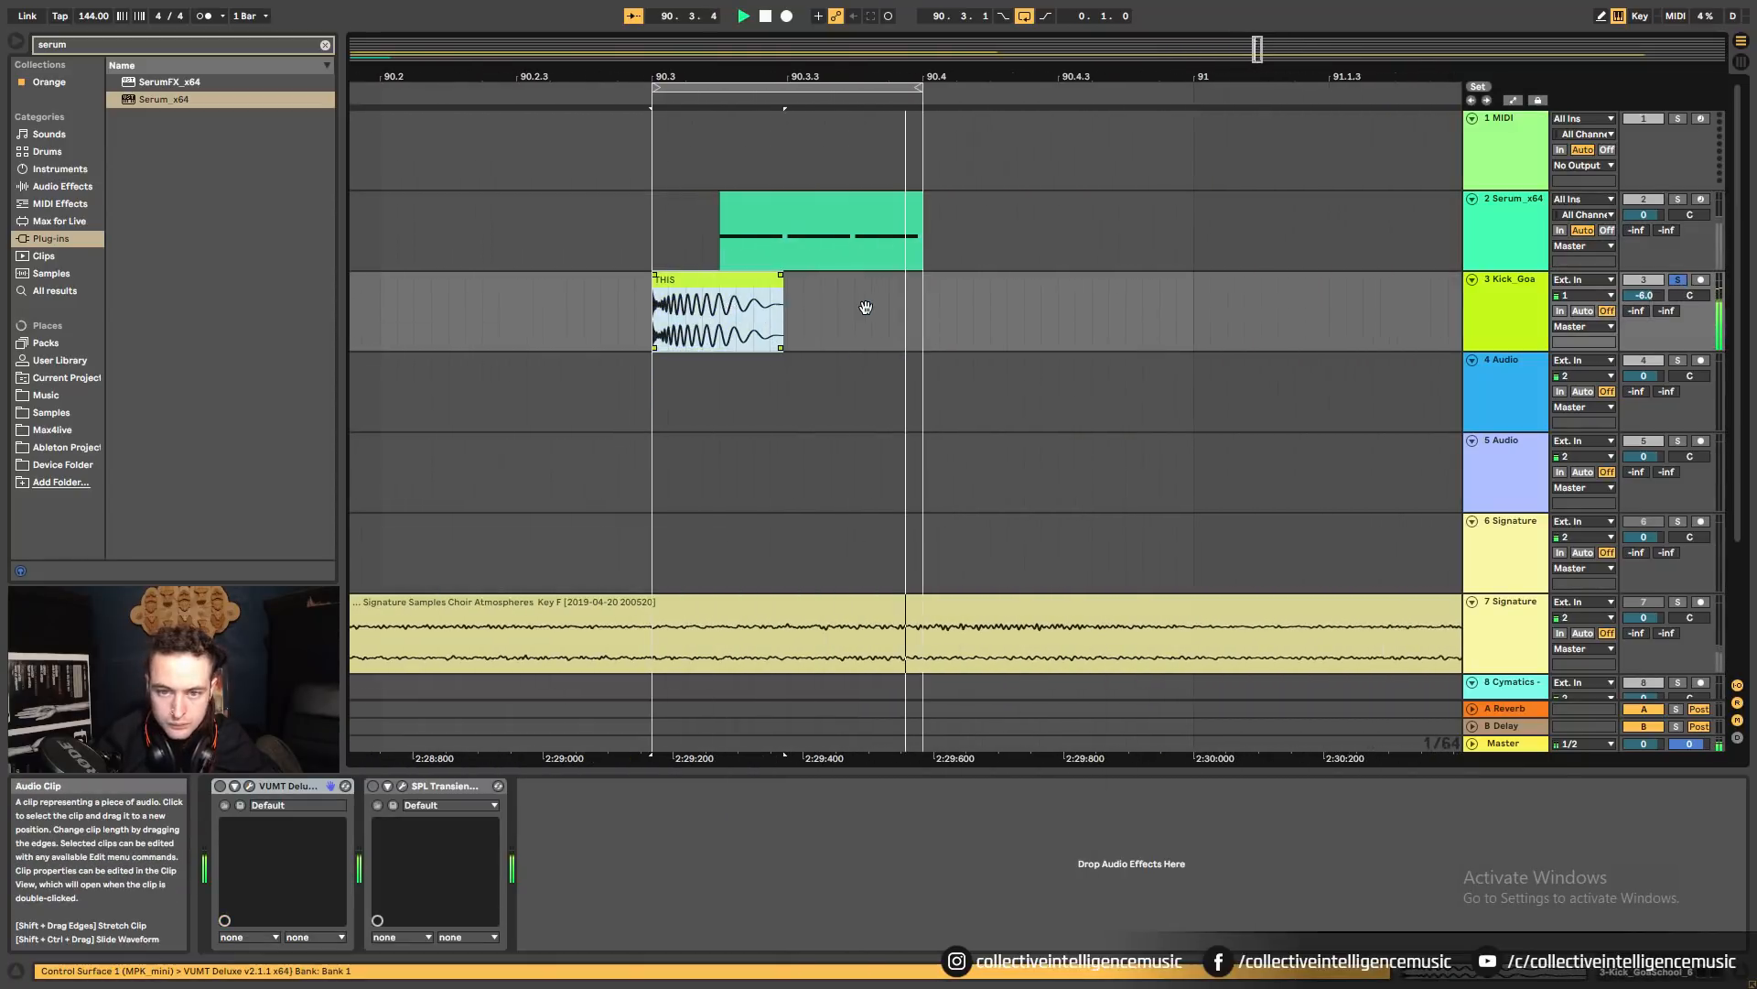
{"action": "left_click", "coordinate": [1503, 742]}
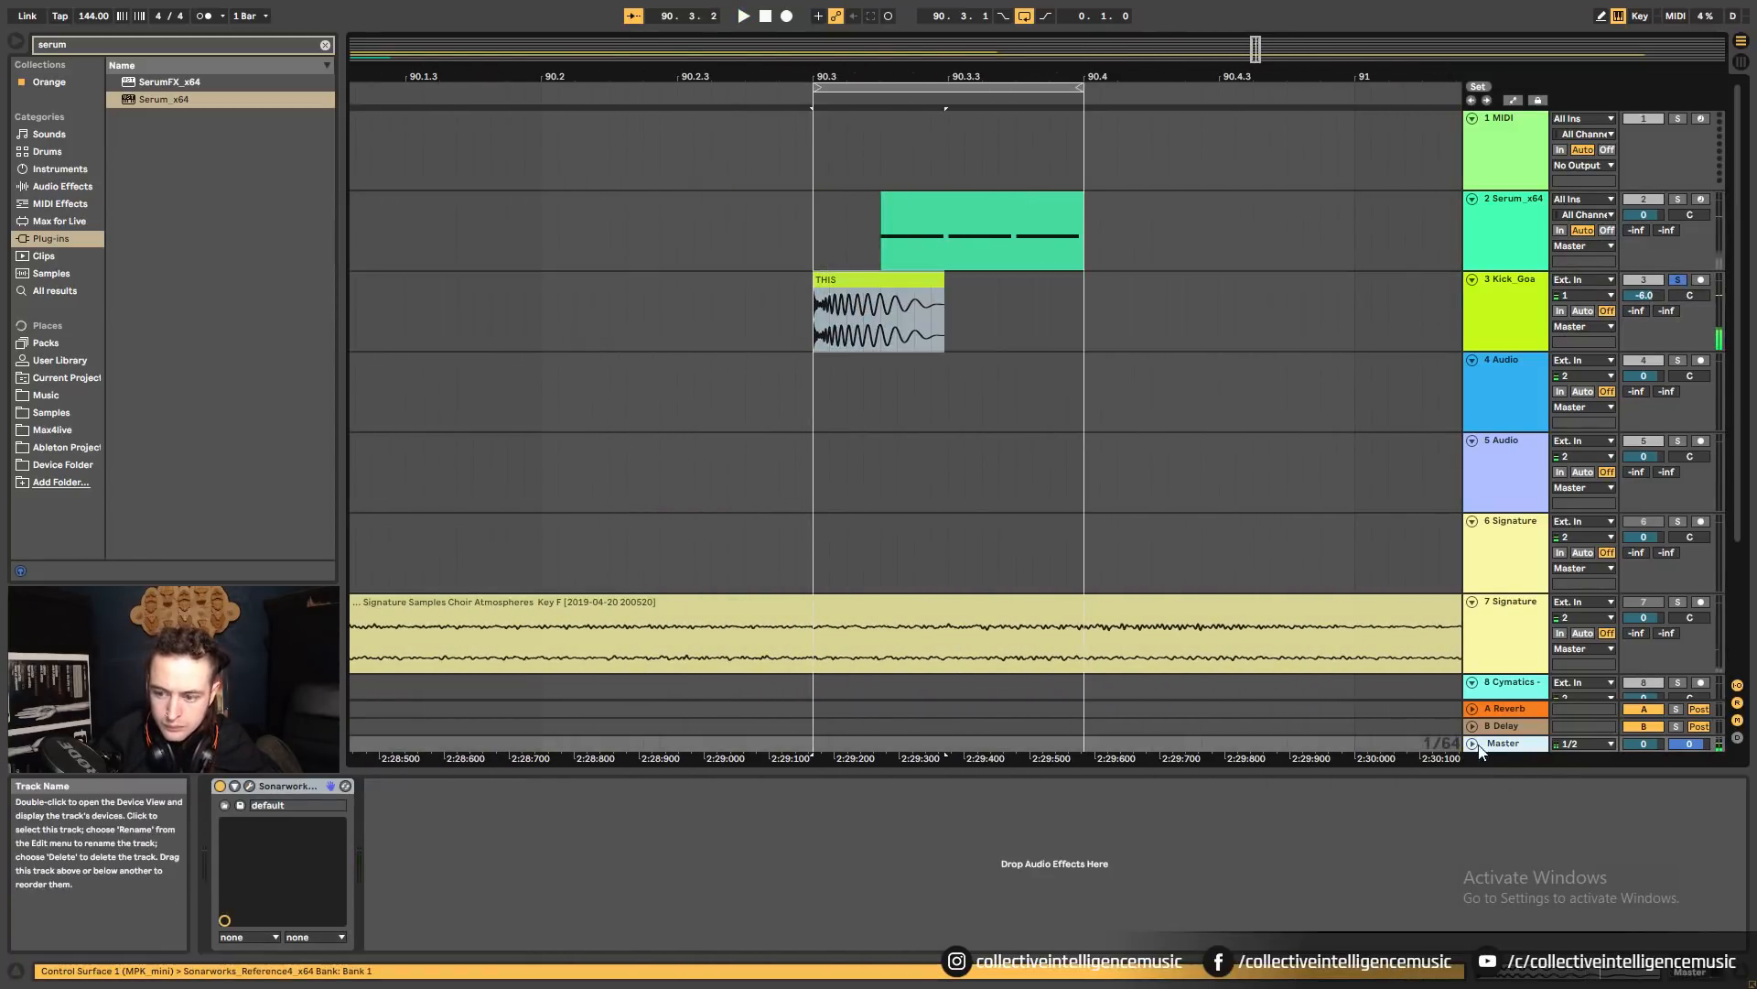
{"action": "left_click", "coordinate": [250, 786]}
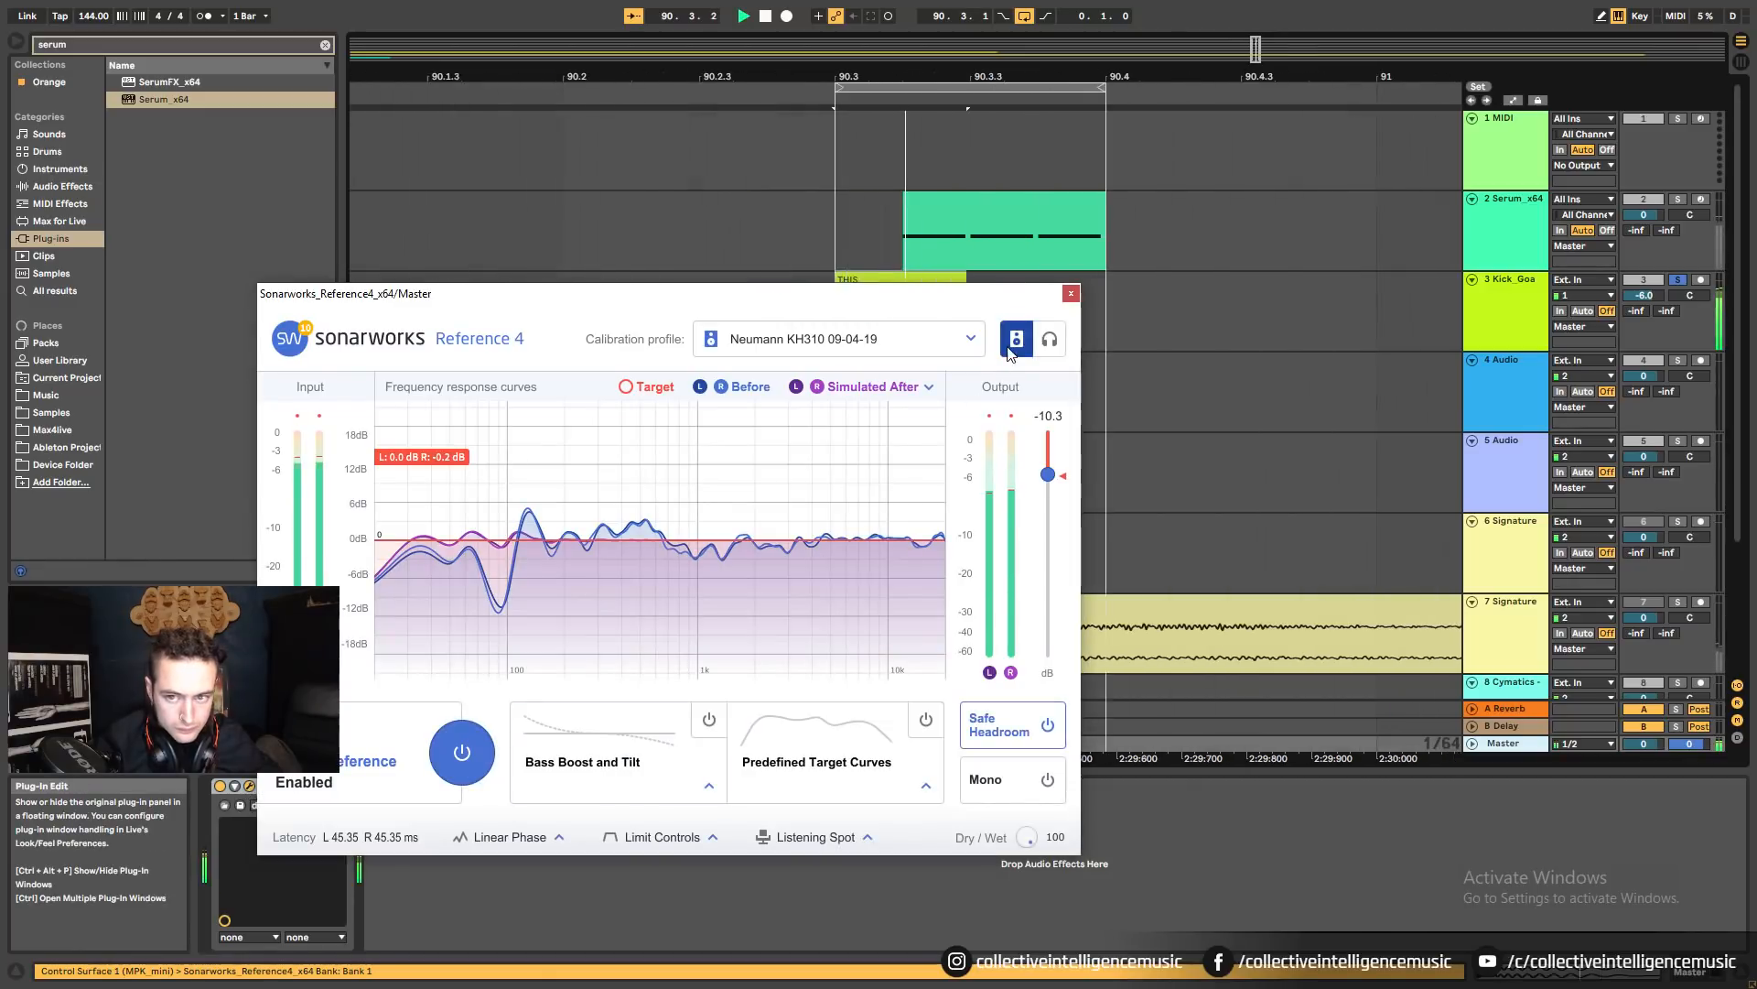
{"action": "left_click", "coordinate": [1070, 293]}
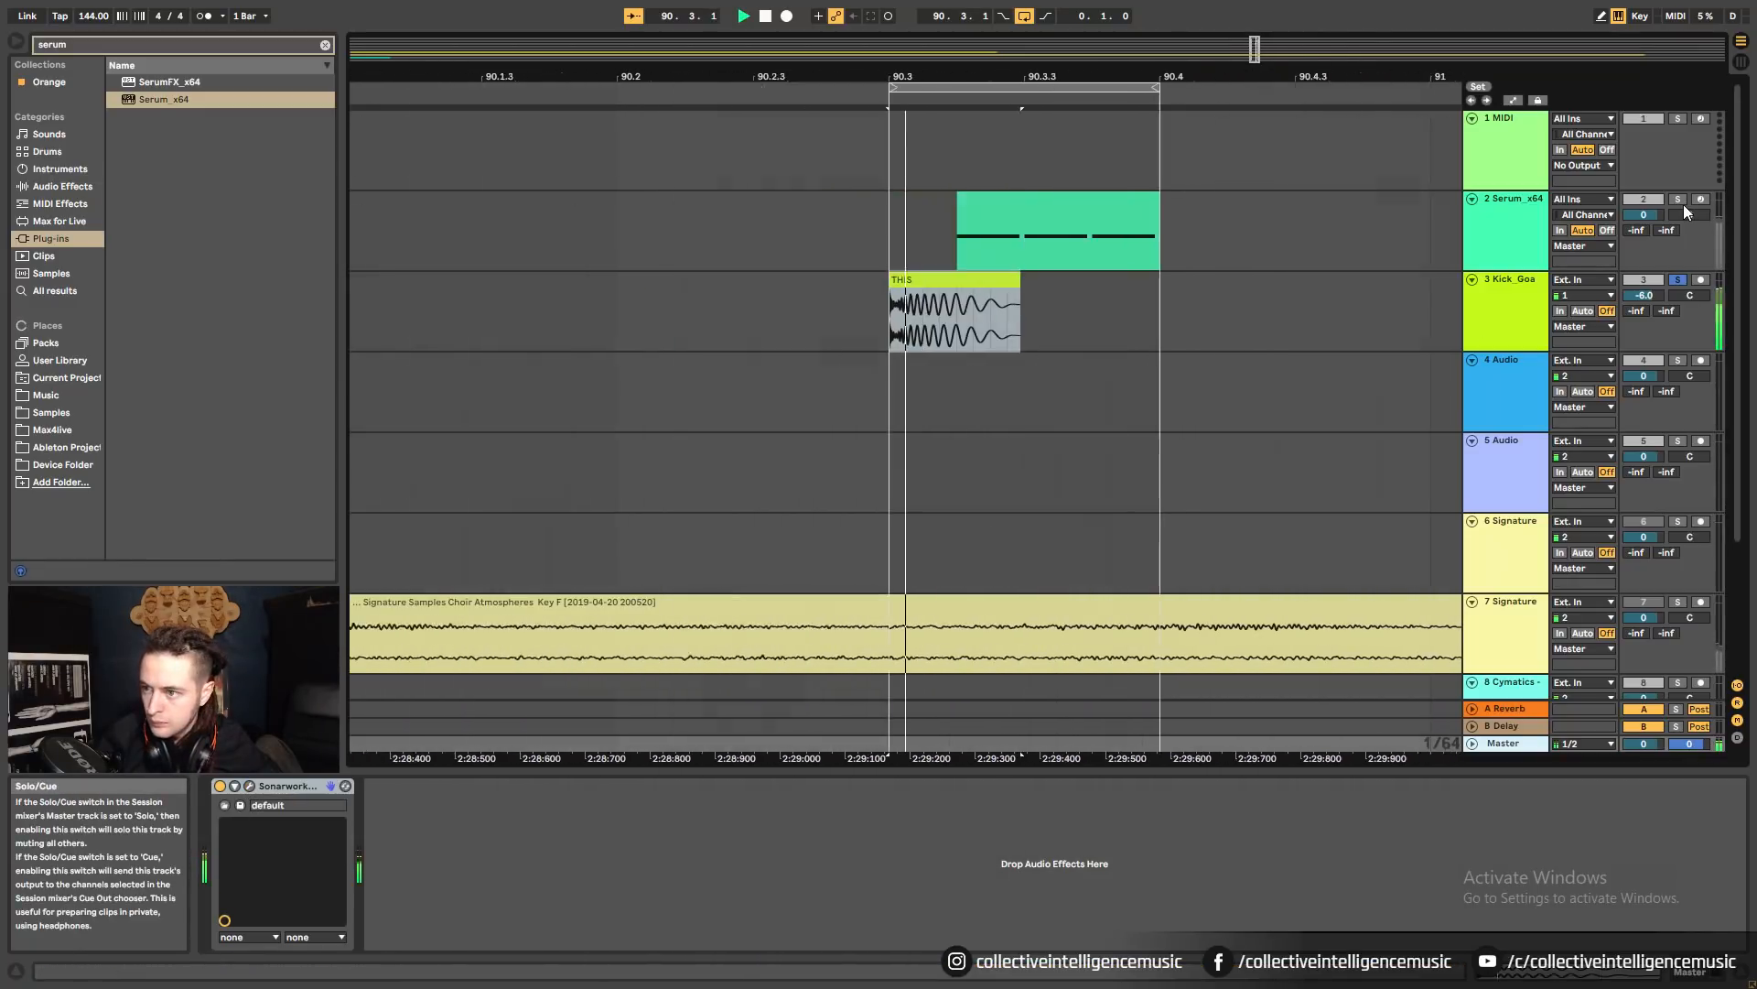
{"action": "left_click", "coordinate": [1684, 279]}
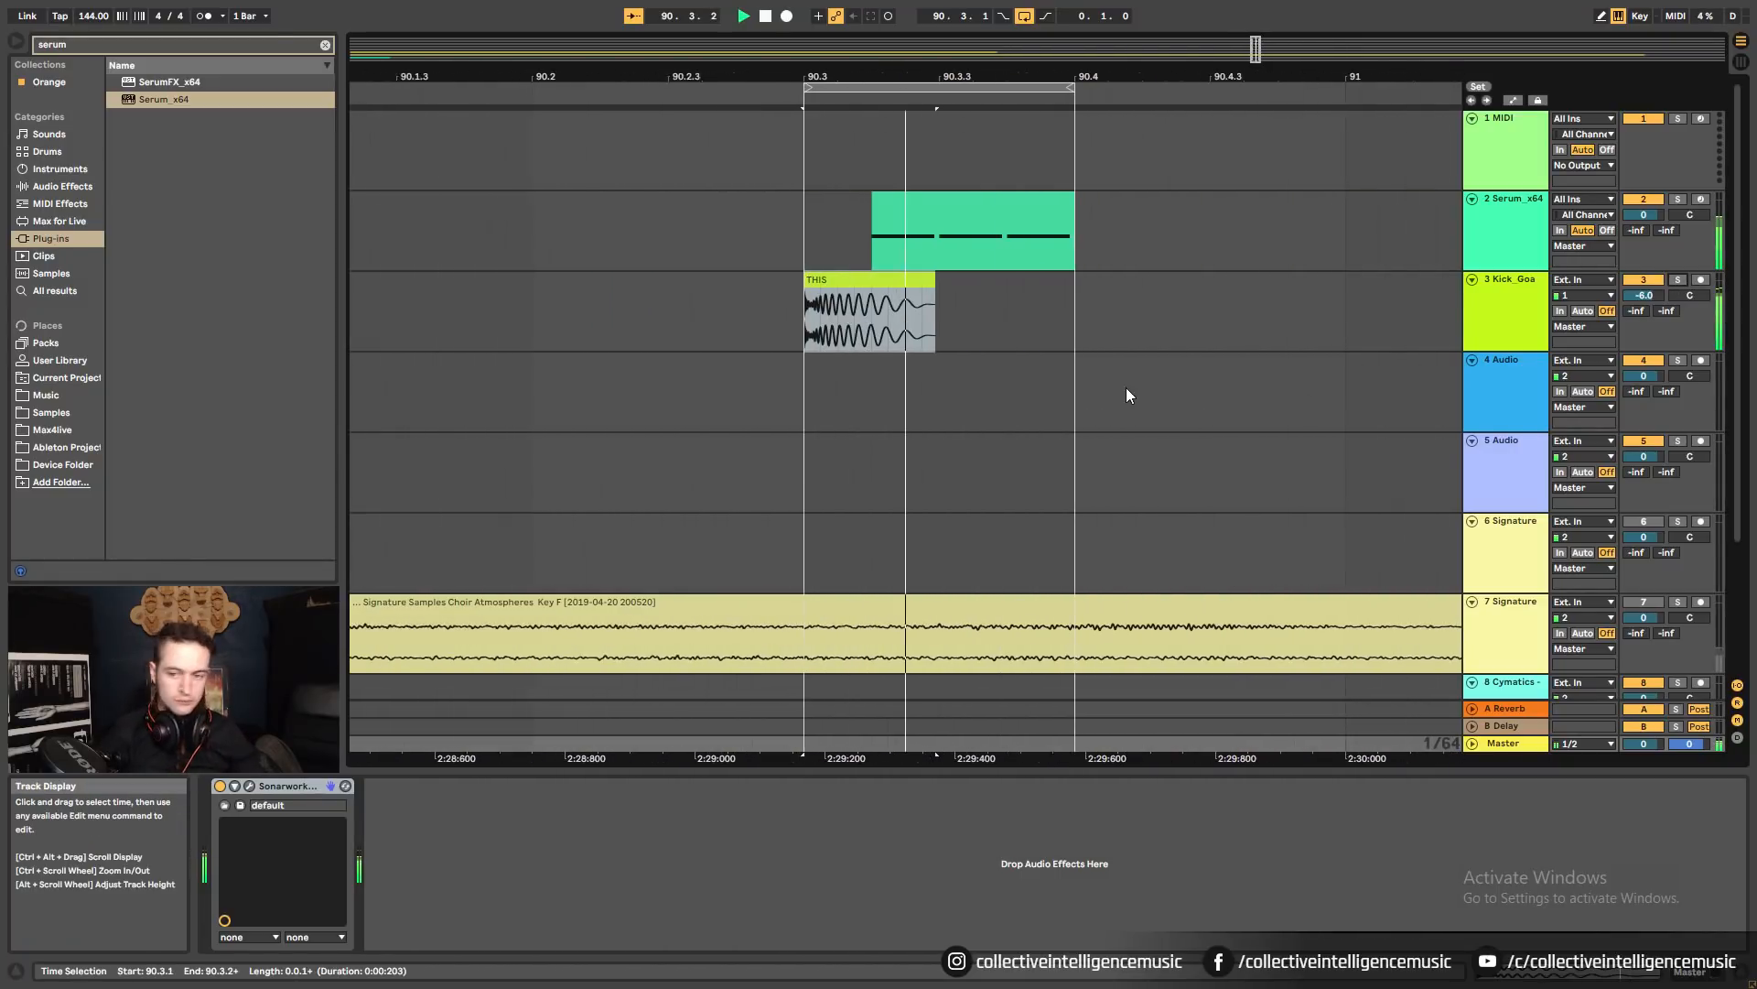
Enable OSC B in the bass track's Serum with the analog Basic Shapes wavetable, and play the bass soloed.
{"action": "left_click", "coordinate": [924, 236]}
{"action": "left_click", "coordinate": [247, 786]}
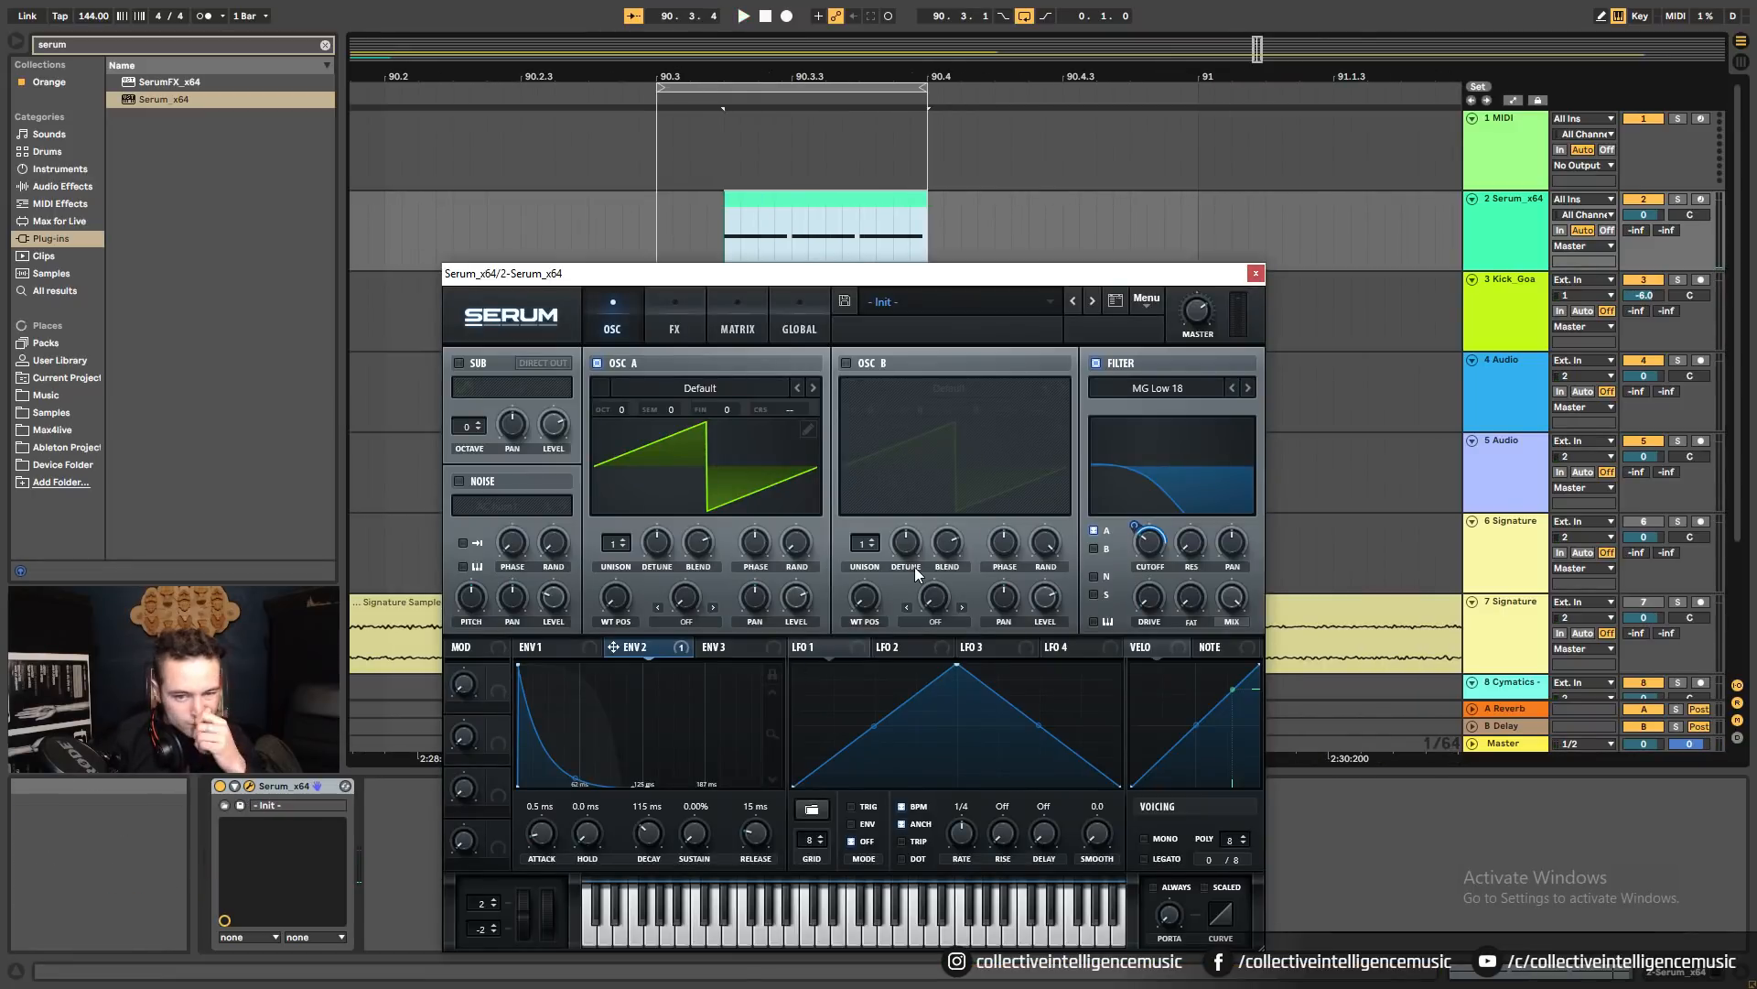
{"action": "left_click", "coordinate": [845, 362]}
{"action": "left_click", "coordinate": [944, 399]}
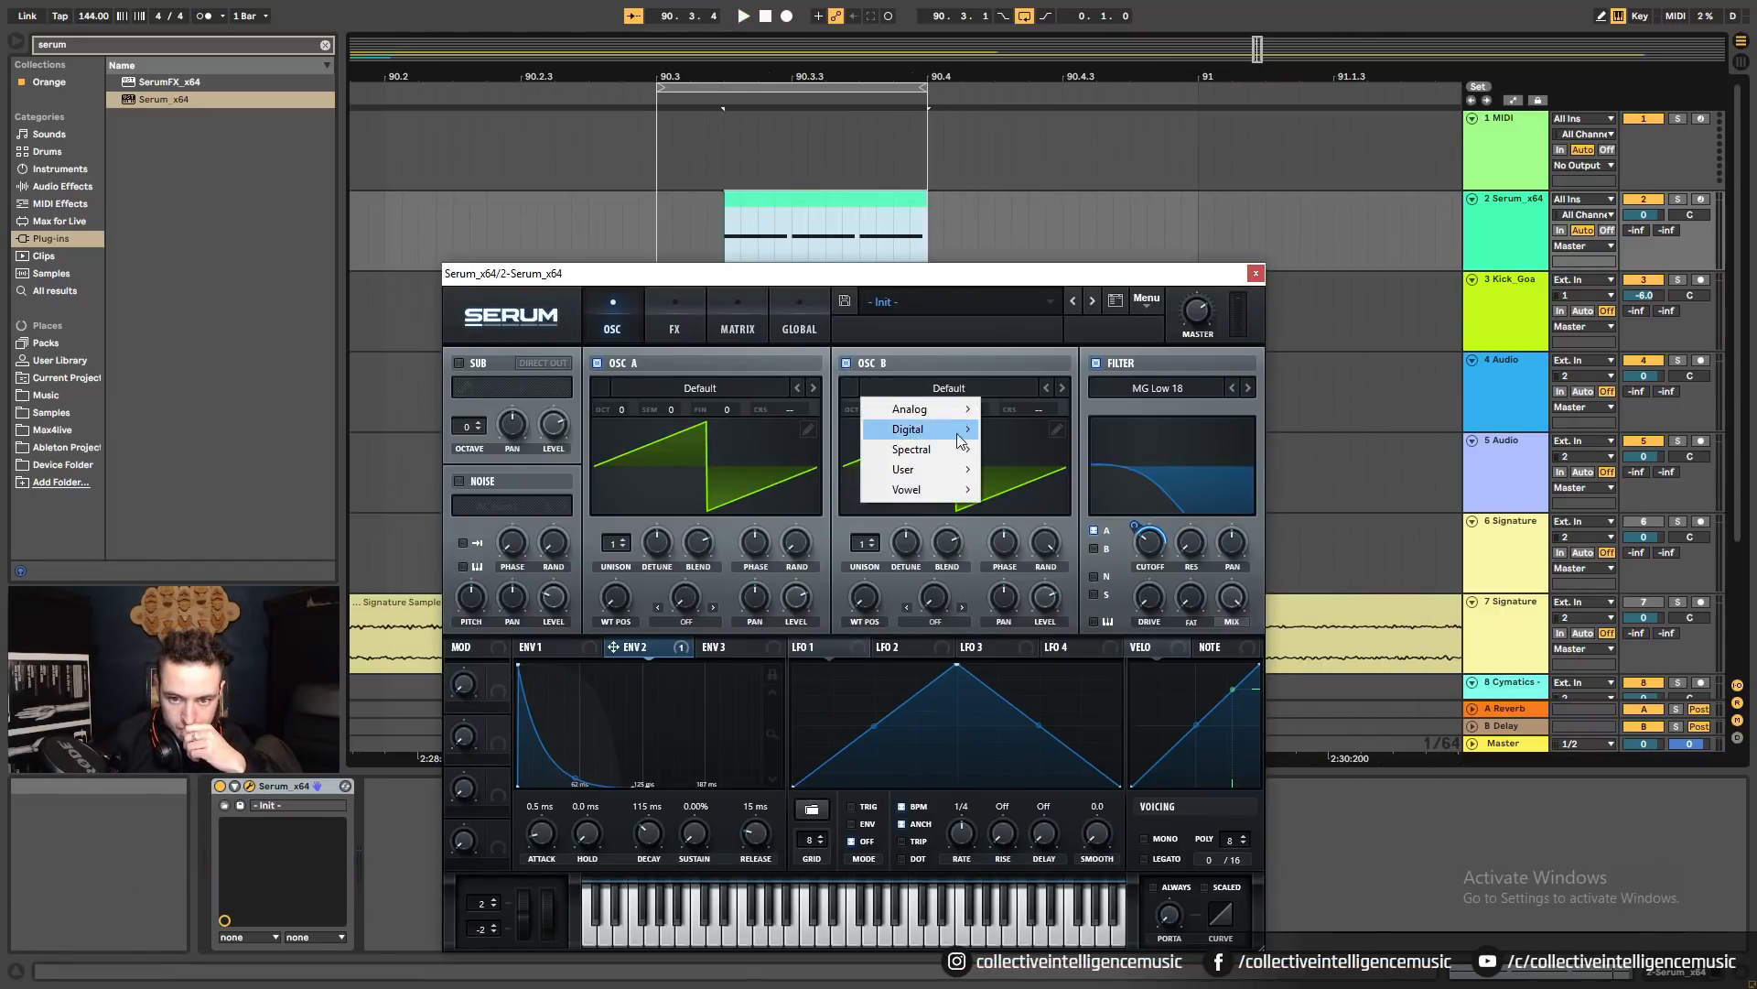
{"action": "mouse_move", "coordinate": [950, 432]}
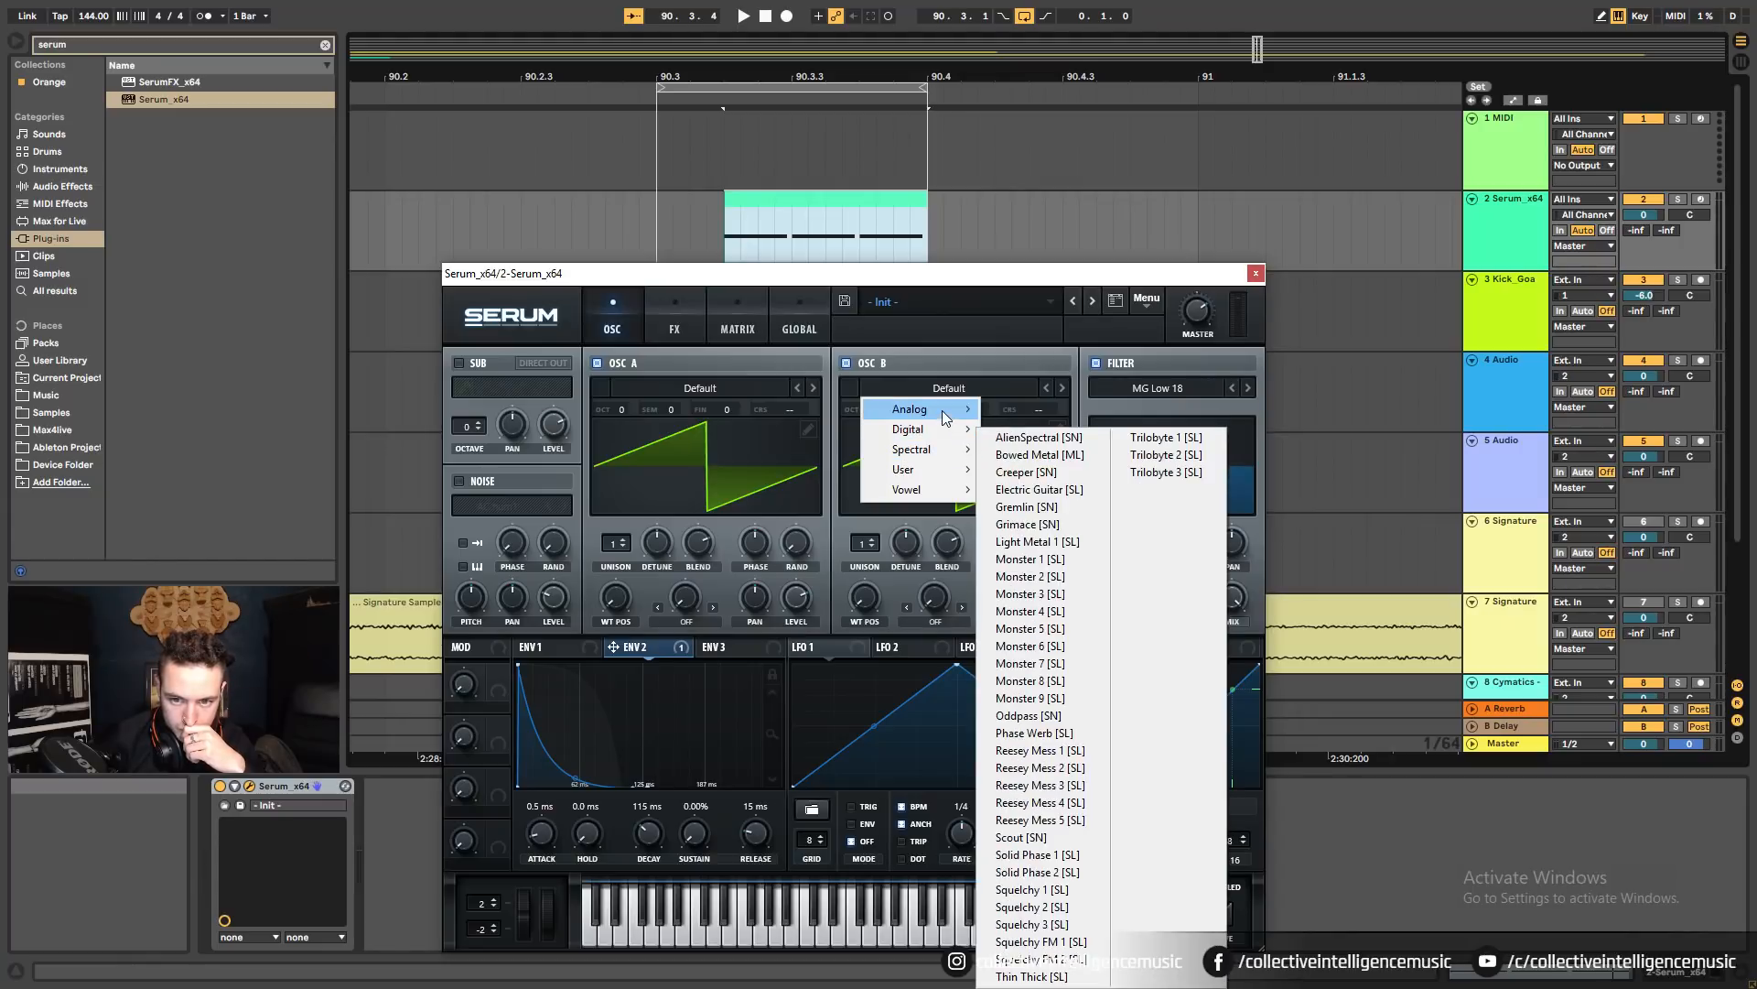
{"action": "left_click", "coordinate": [1036, 492]}
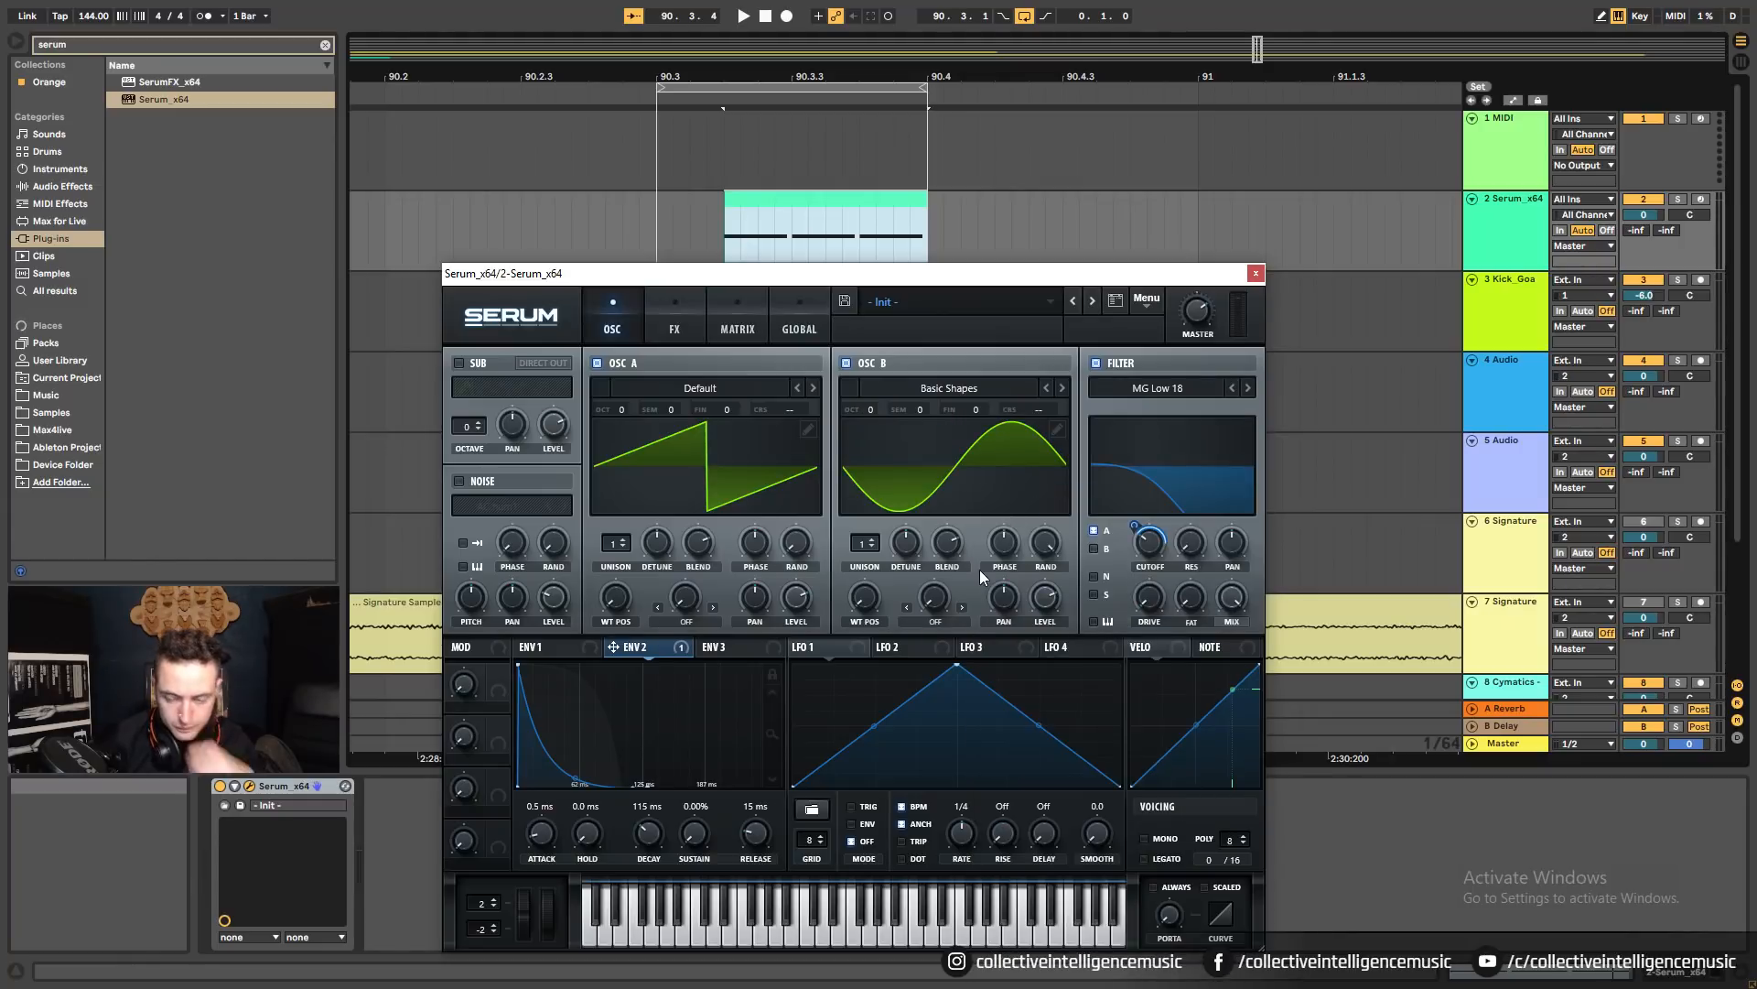
{"action": "key", "text": "space"}
{"action": "left_click", "coordinate": [1678, 199]}
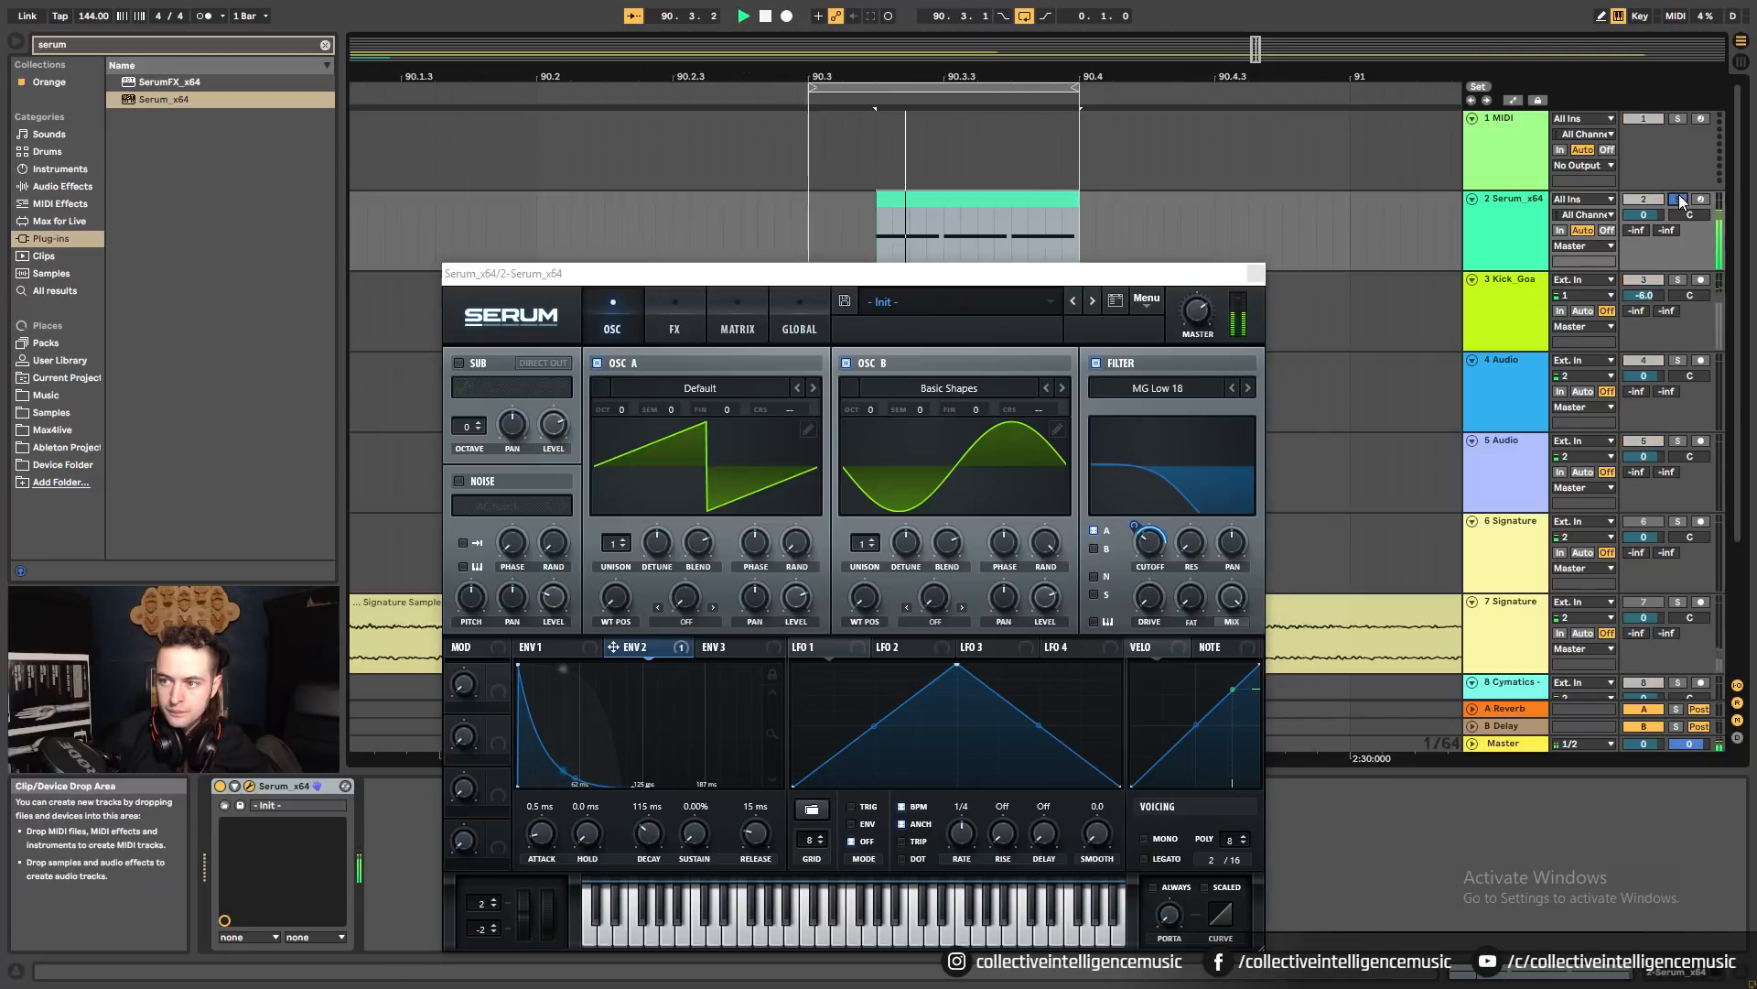
Search the browser for "span" and add Voxengo SPAN Plus after Serum on the bass track.
{"action": "key", "text": "ctrl+f"}
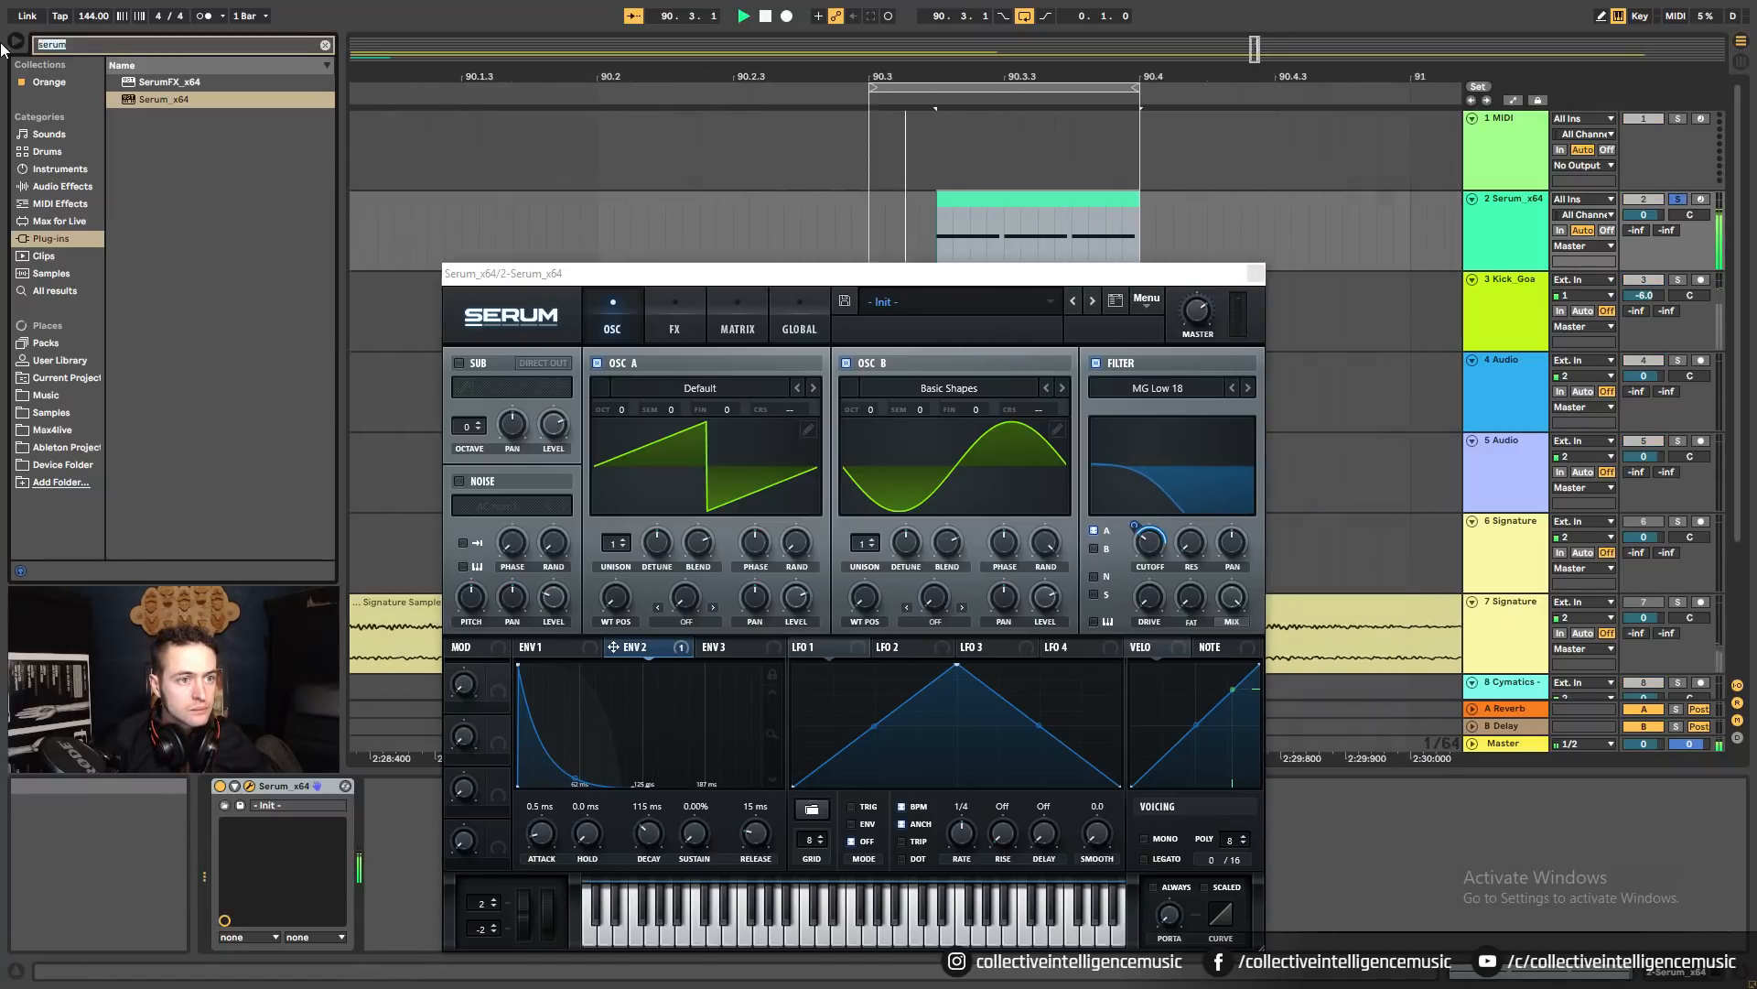
{"action": "type", "text": "sa"}
{"action": "key", "text": "BackSpace"}
{"action": "type", "text": "pan"}
{"action": "left_click", "coordinate": [112, 81]}
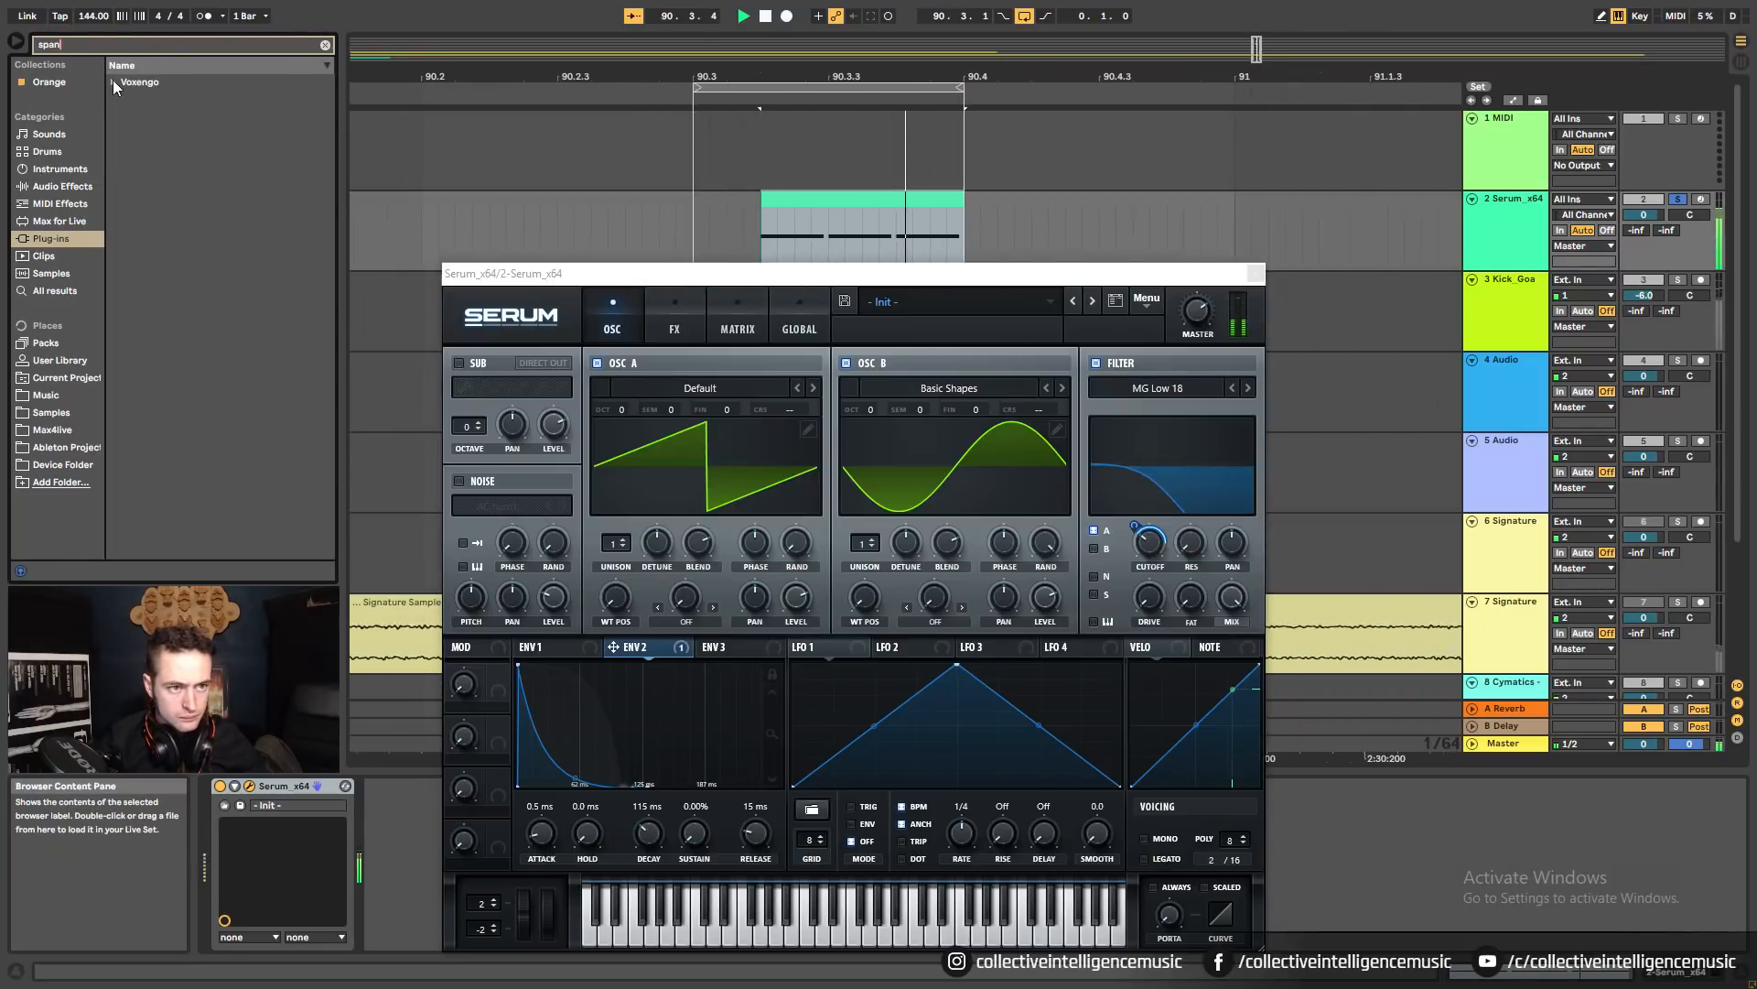
{"action": "left_click", "coordinate": [157, 99]}
{"action": "left_click_drag", "start_coordinate": [393, 855], "coordinate": [394, 858]}
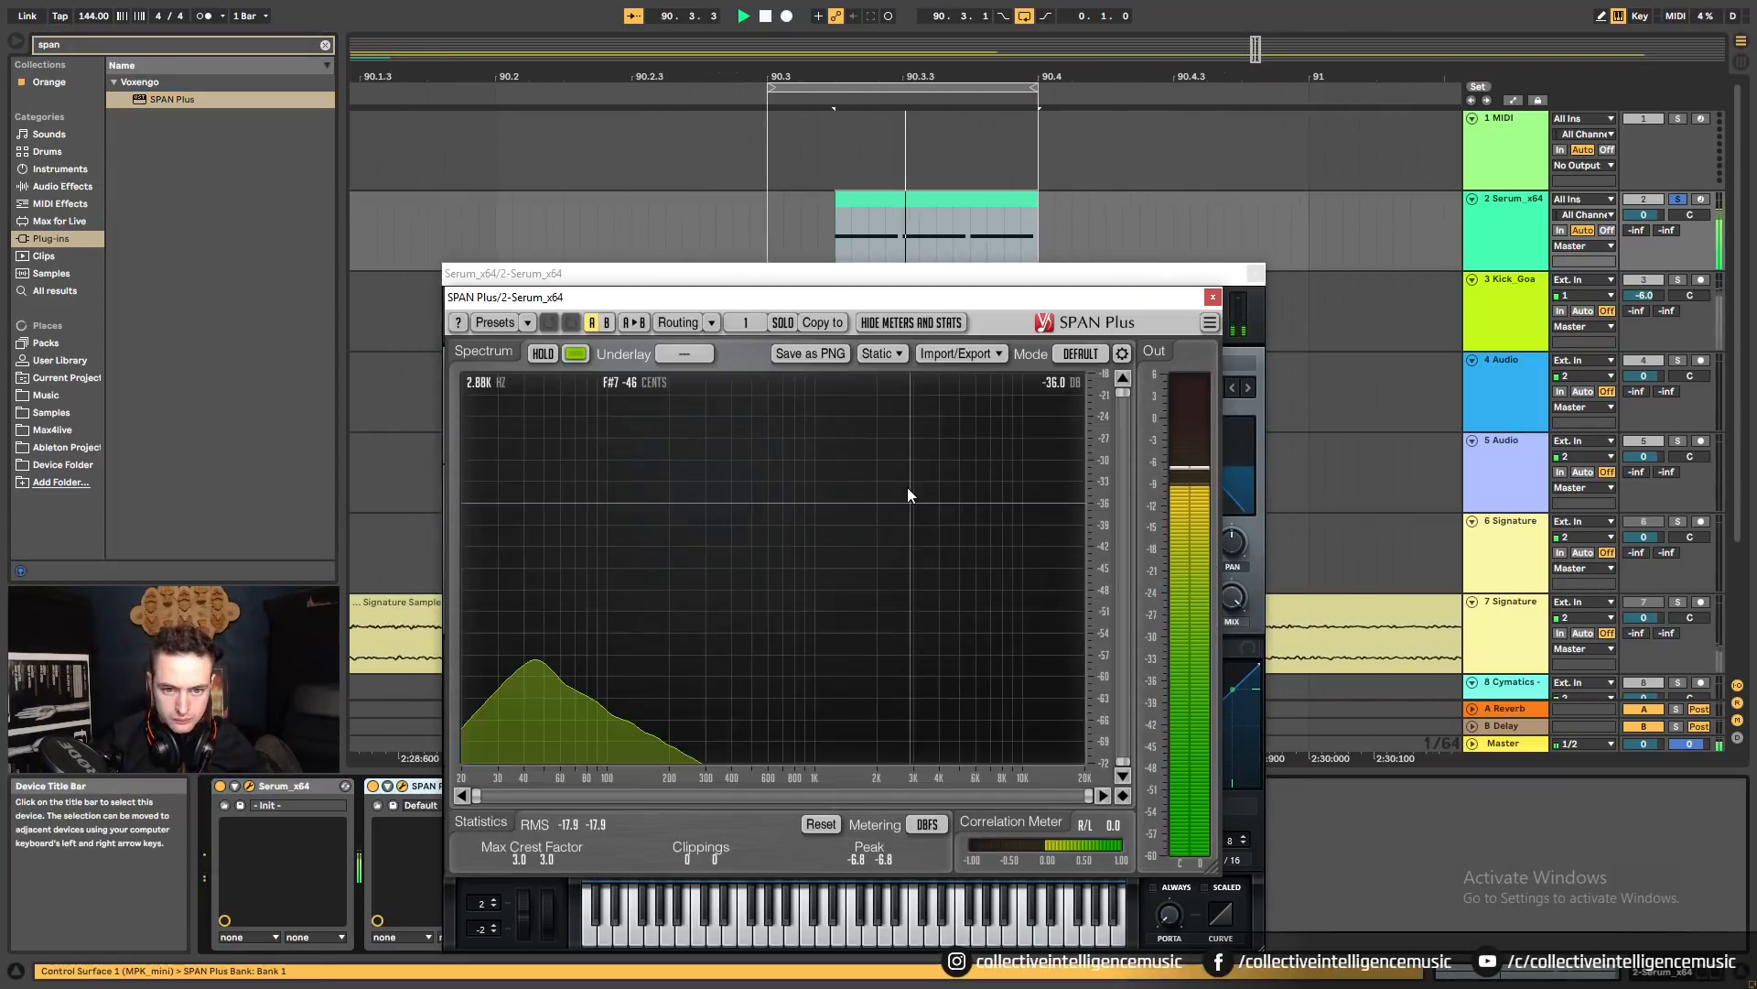
Arrange the Serum and SPAN Plus windows side by side and examine the bass's low-frequency spectrum.
{"action": "left_click_drag", "start_coordinate": [796, 274], "coordinate": [1076, 355]}
{"action": "left_click_drag", "start_coordinate": [982, 279], "coordinate": [760, 132]}
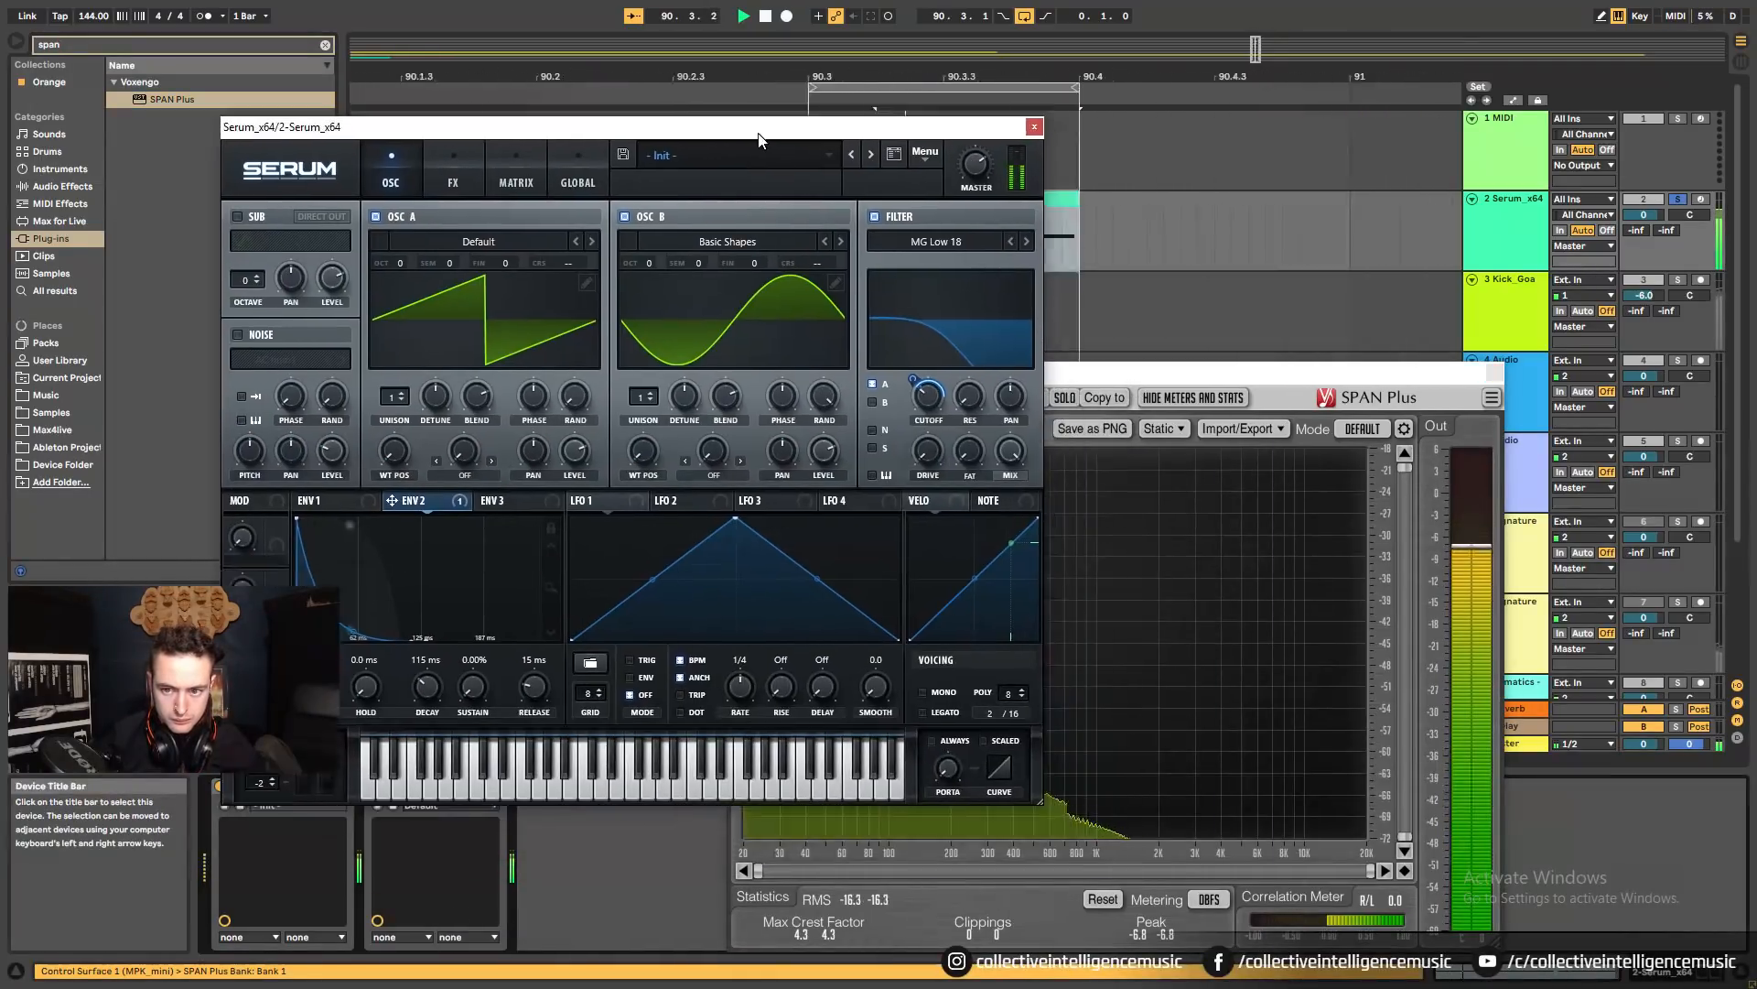
{"action": "left_click_drag", "start_coordinate": [1103, 379], "coordinate": [1137, 343]}
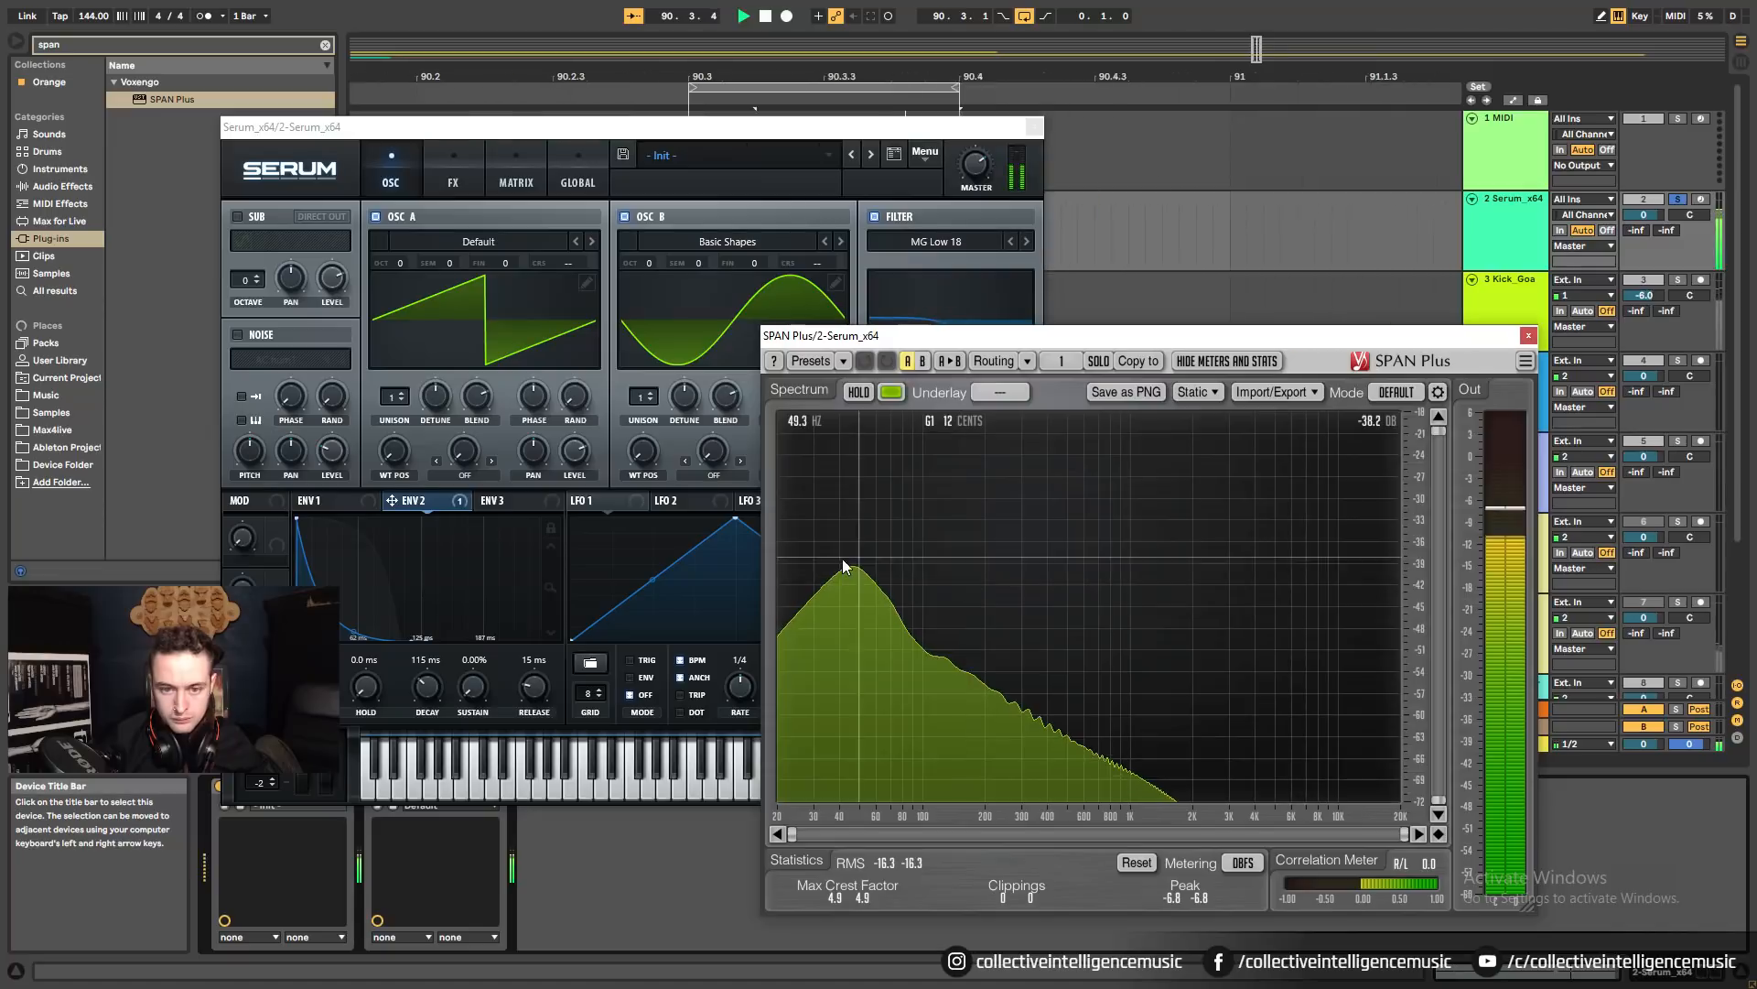
{"action": "left_click_drag", "start_coordinate": [819, 345], "coordinate": [969, 308]}
{"action": "left_click", "coordinate": [824, 483]}
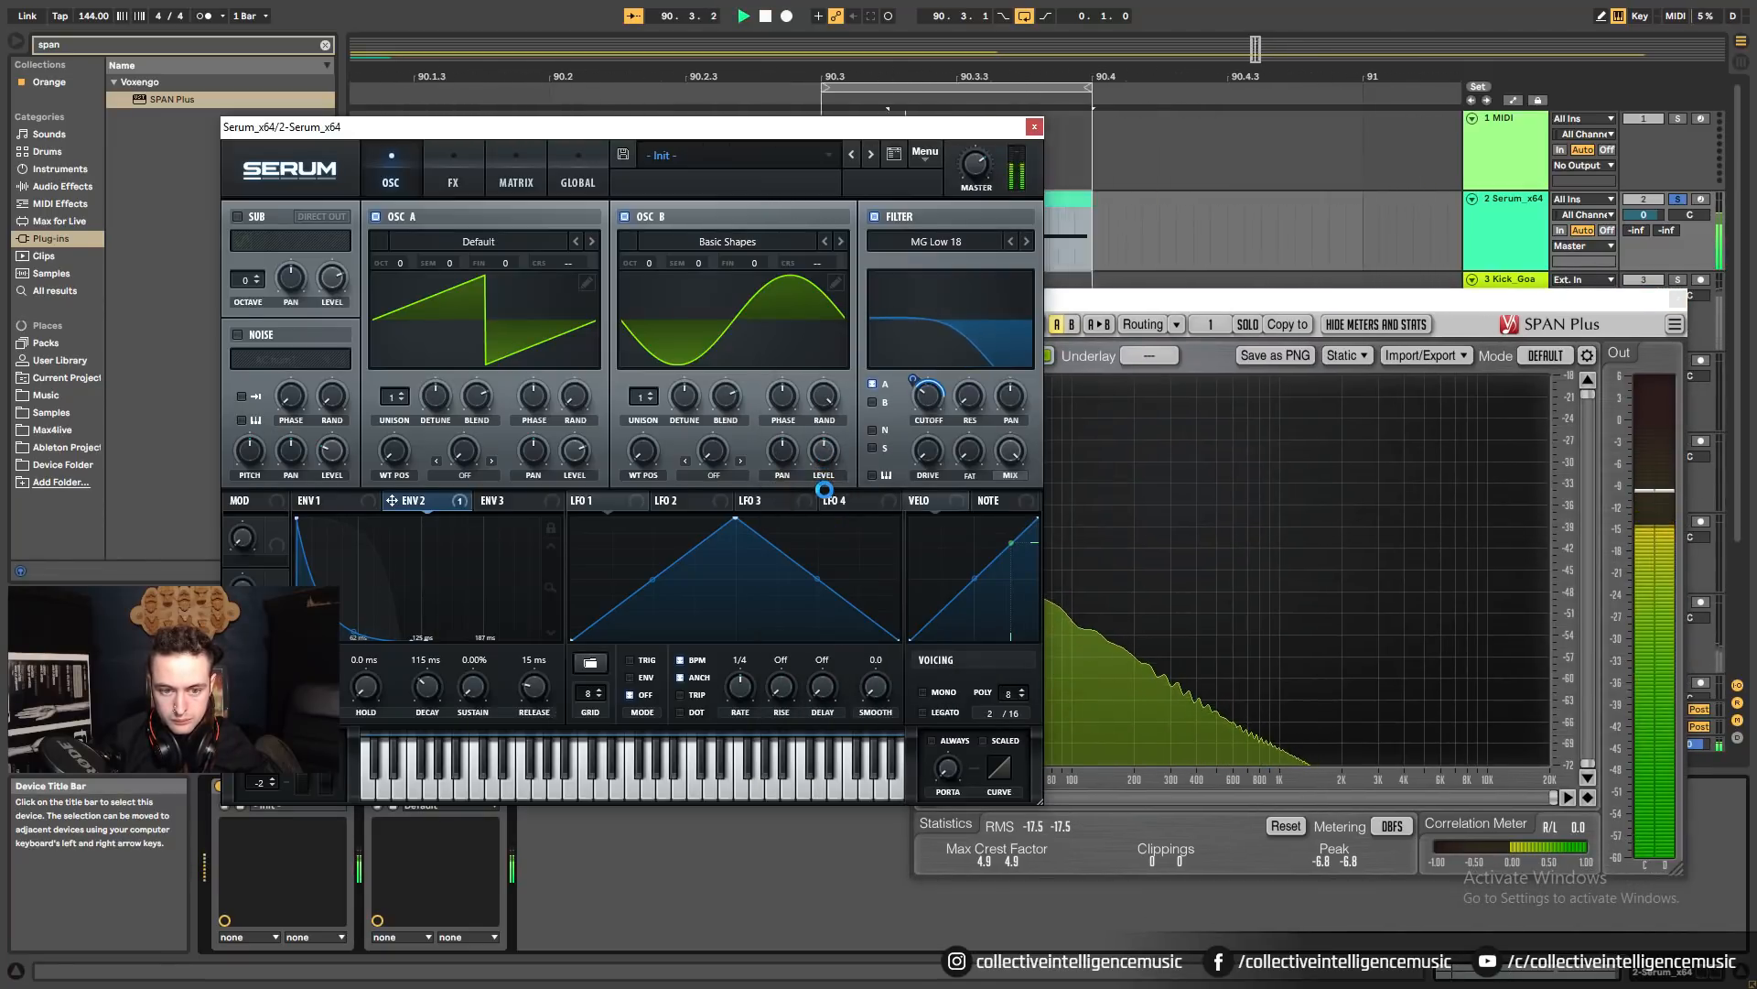
{"action": "left_click", "coordinate": [1151, 309]}
Adjust OSC B's phase to 240° while comparing the effect on the spectrum in SPAN Plus.
{"action": "left_click_drag", "start_coordinate": [783, 396], "coordinate": [778, 403]}
{"action": "left_click_drag", "start_coordinate": [879, 129], "coordinate": [717, 149]}
{"action": "left_click_drag", "start_coordinate": [623, 423], "coordinate": [661, 320]}
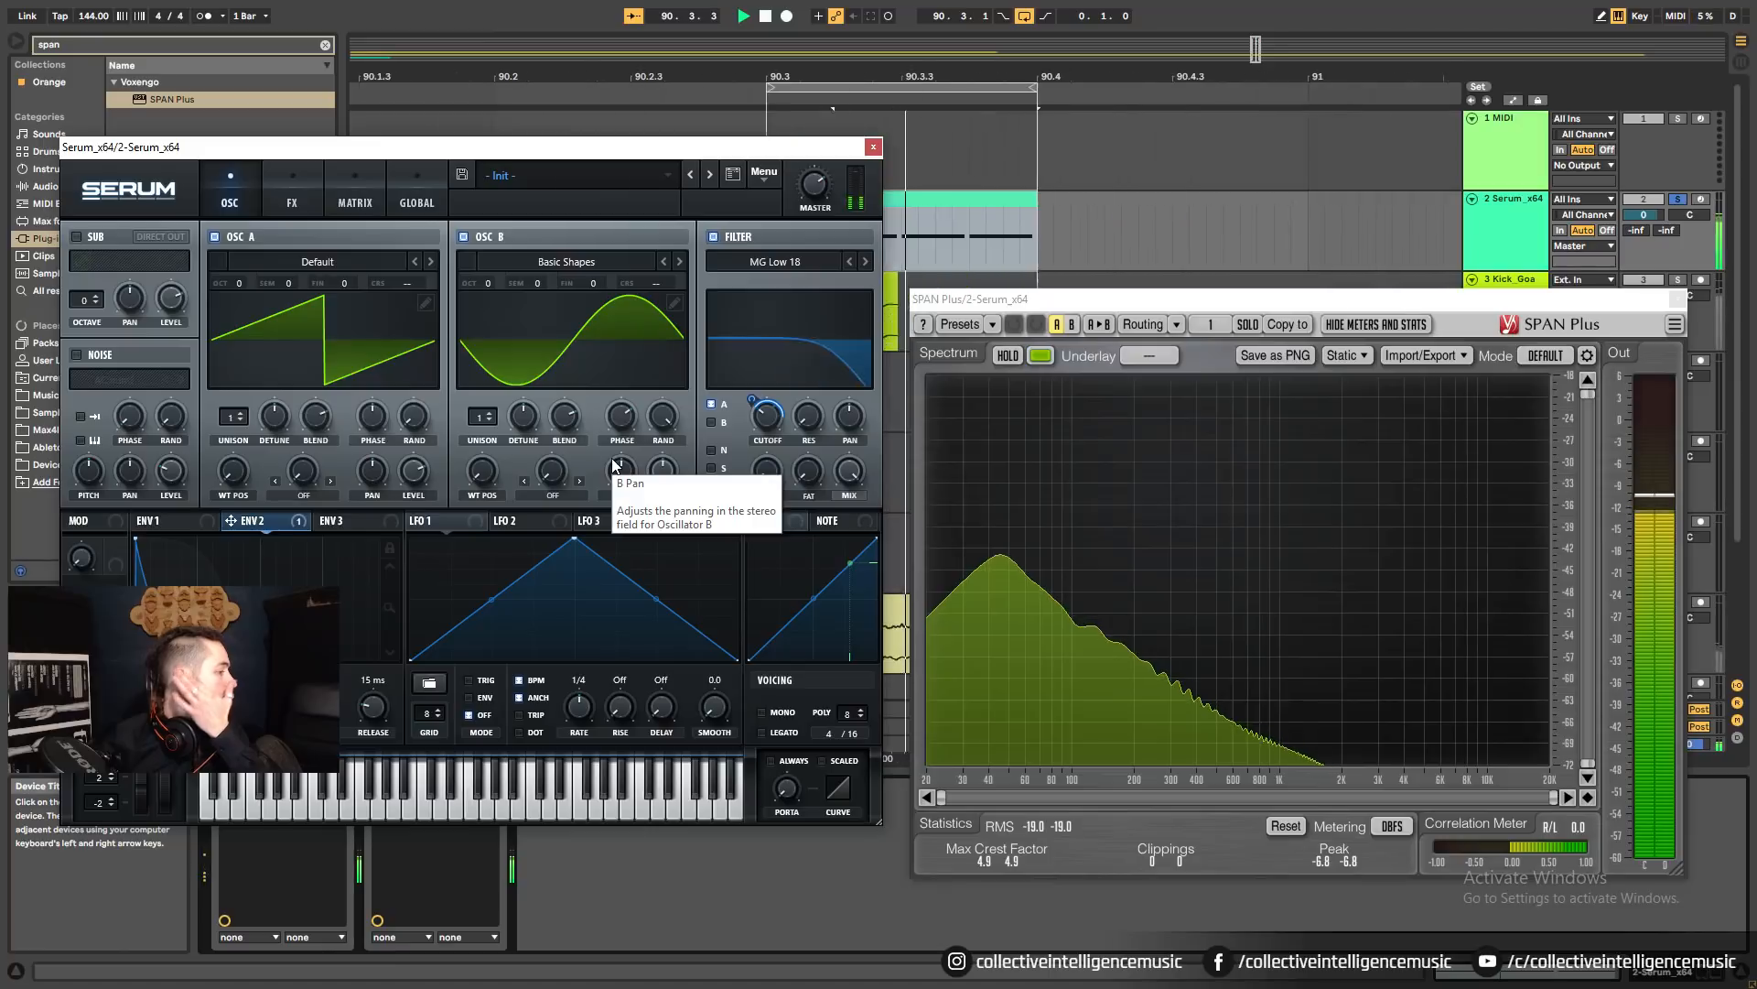
{"action": "left_click_drag", "start_coordinate": [621, 417], "coordinate": [623, 421]}
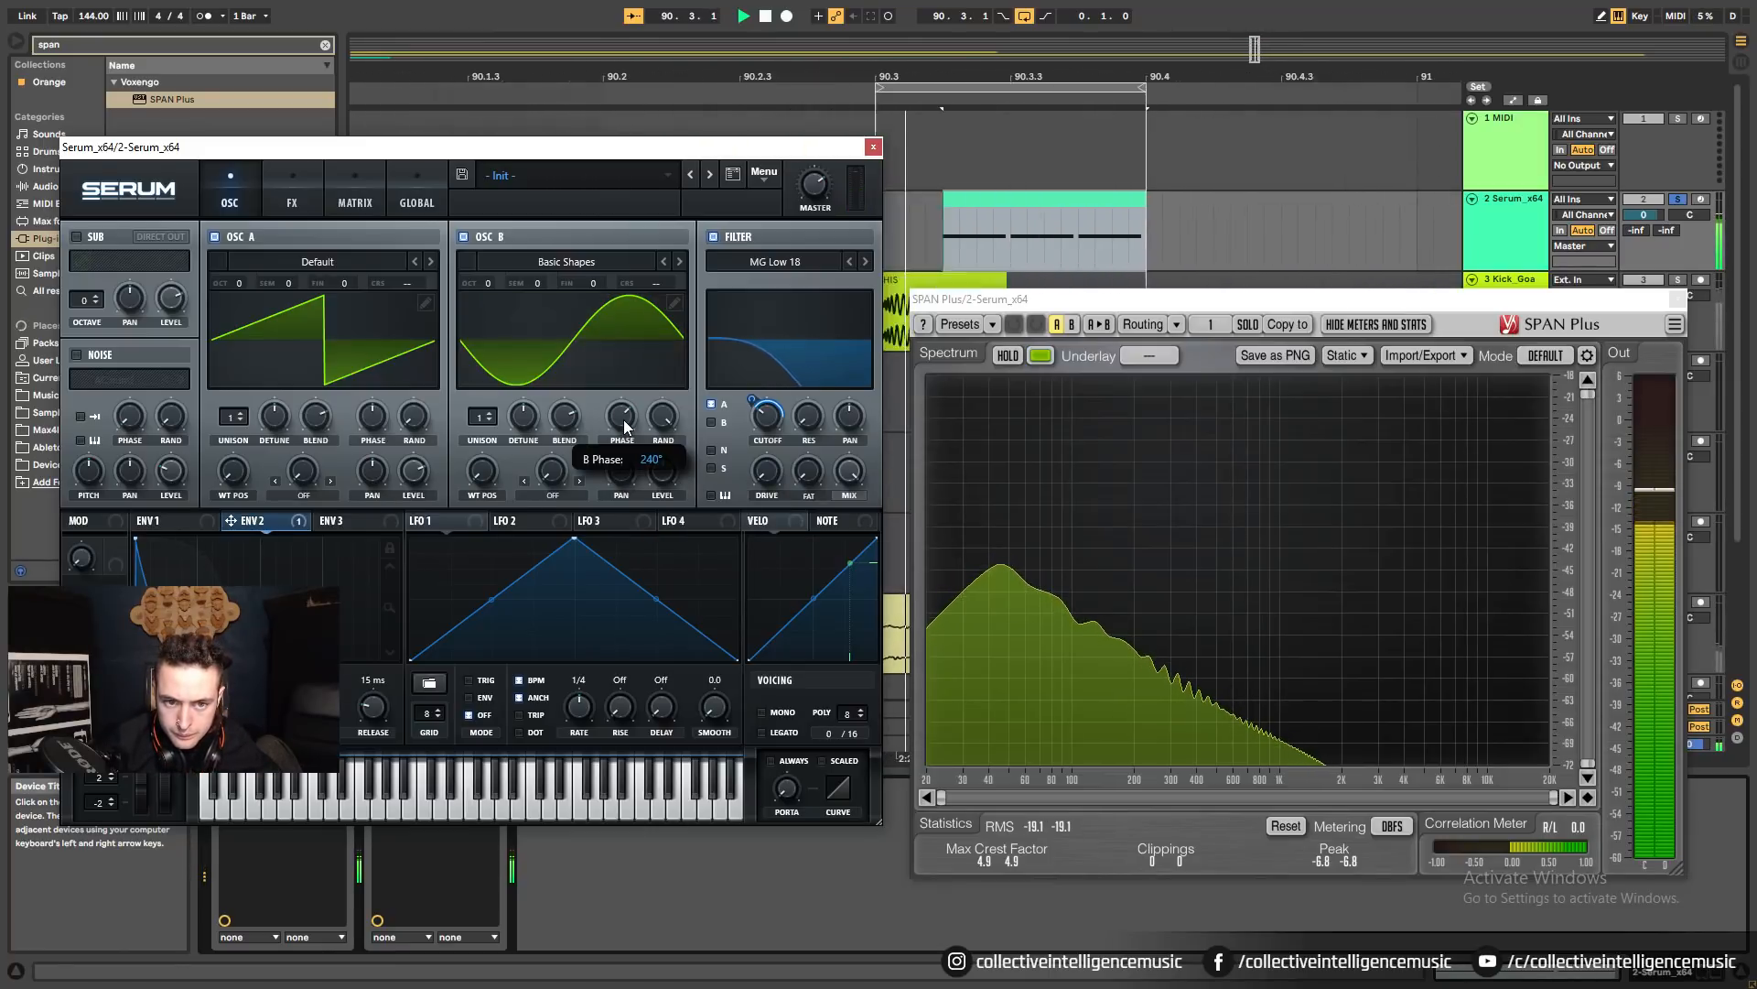
Move the plug-in windows clear of the device chain and delete SPAN Plus from the bass track.
{"action": "left_click_drag", "start_coordinate": [1007, 301], "coordinate": [1007, 243]}
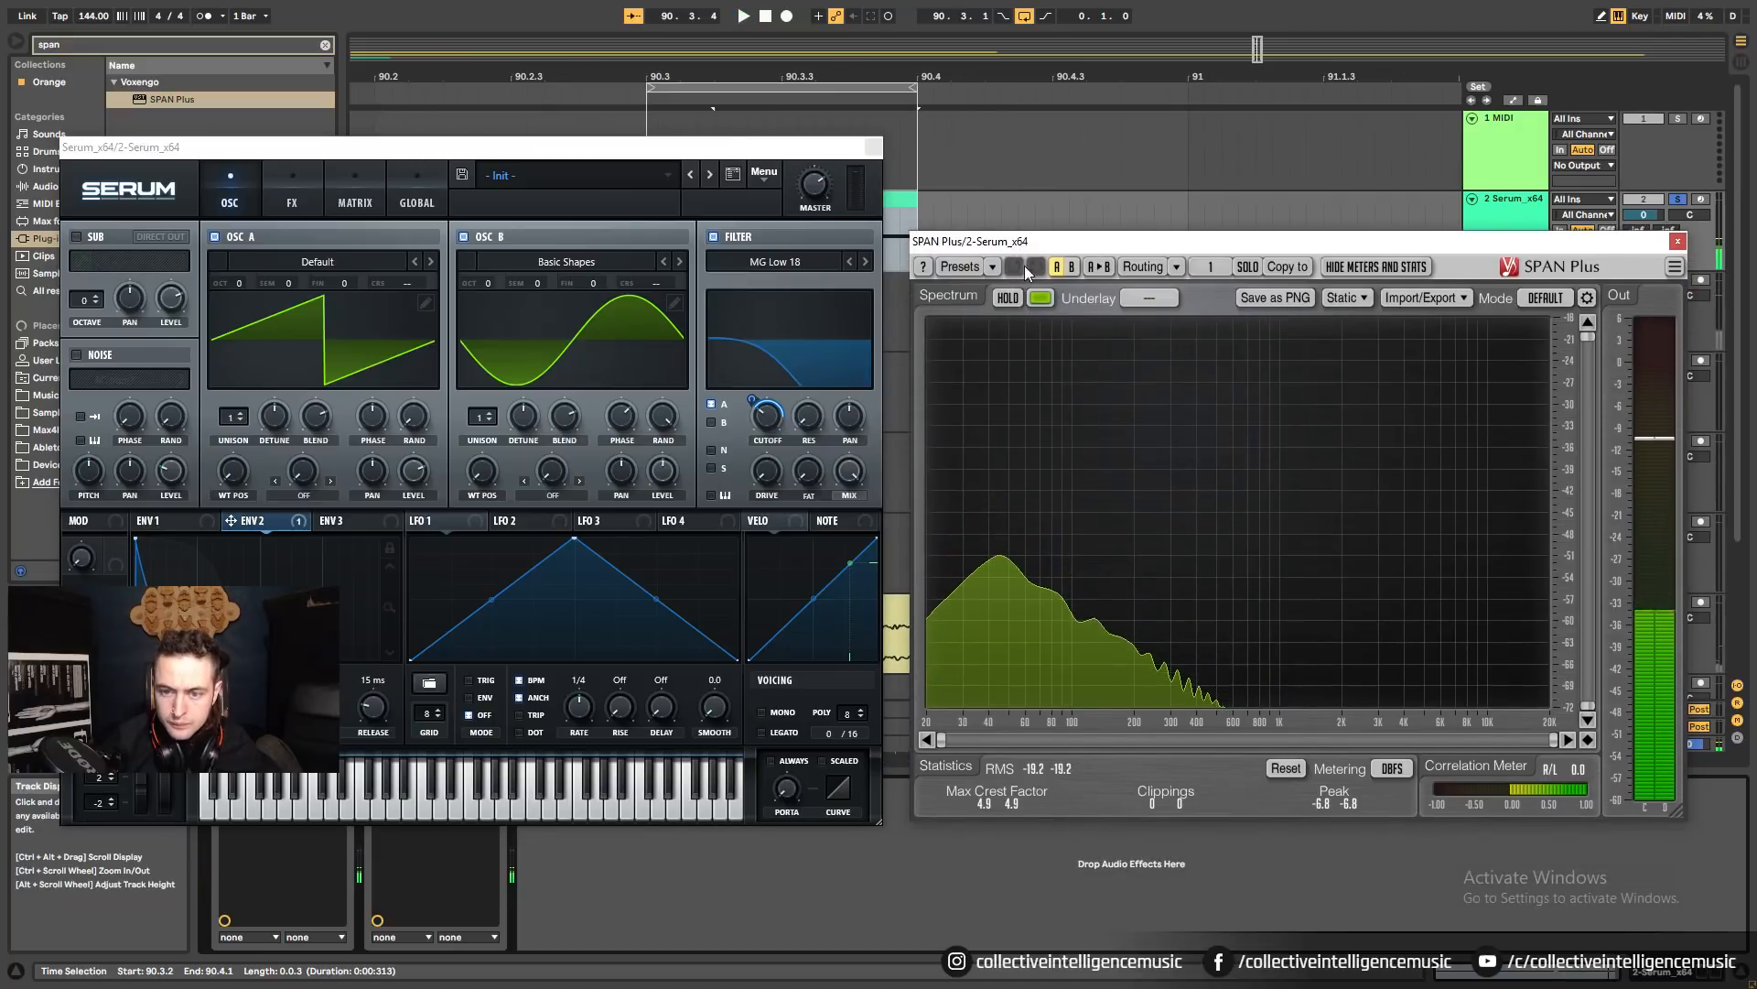
{"action": "left_click_drag", "start_coordinate": [604, 149], "coordinate": [630, 44]}
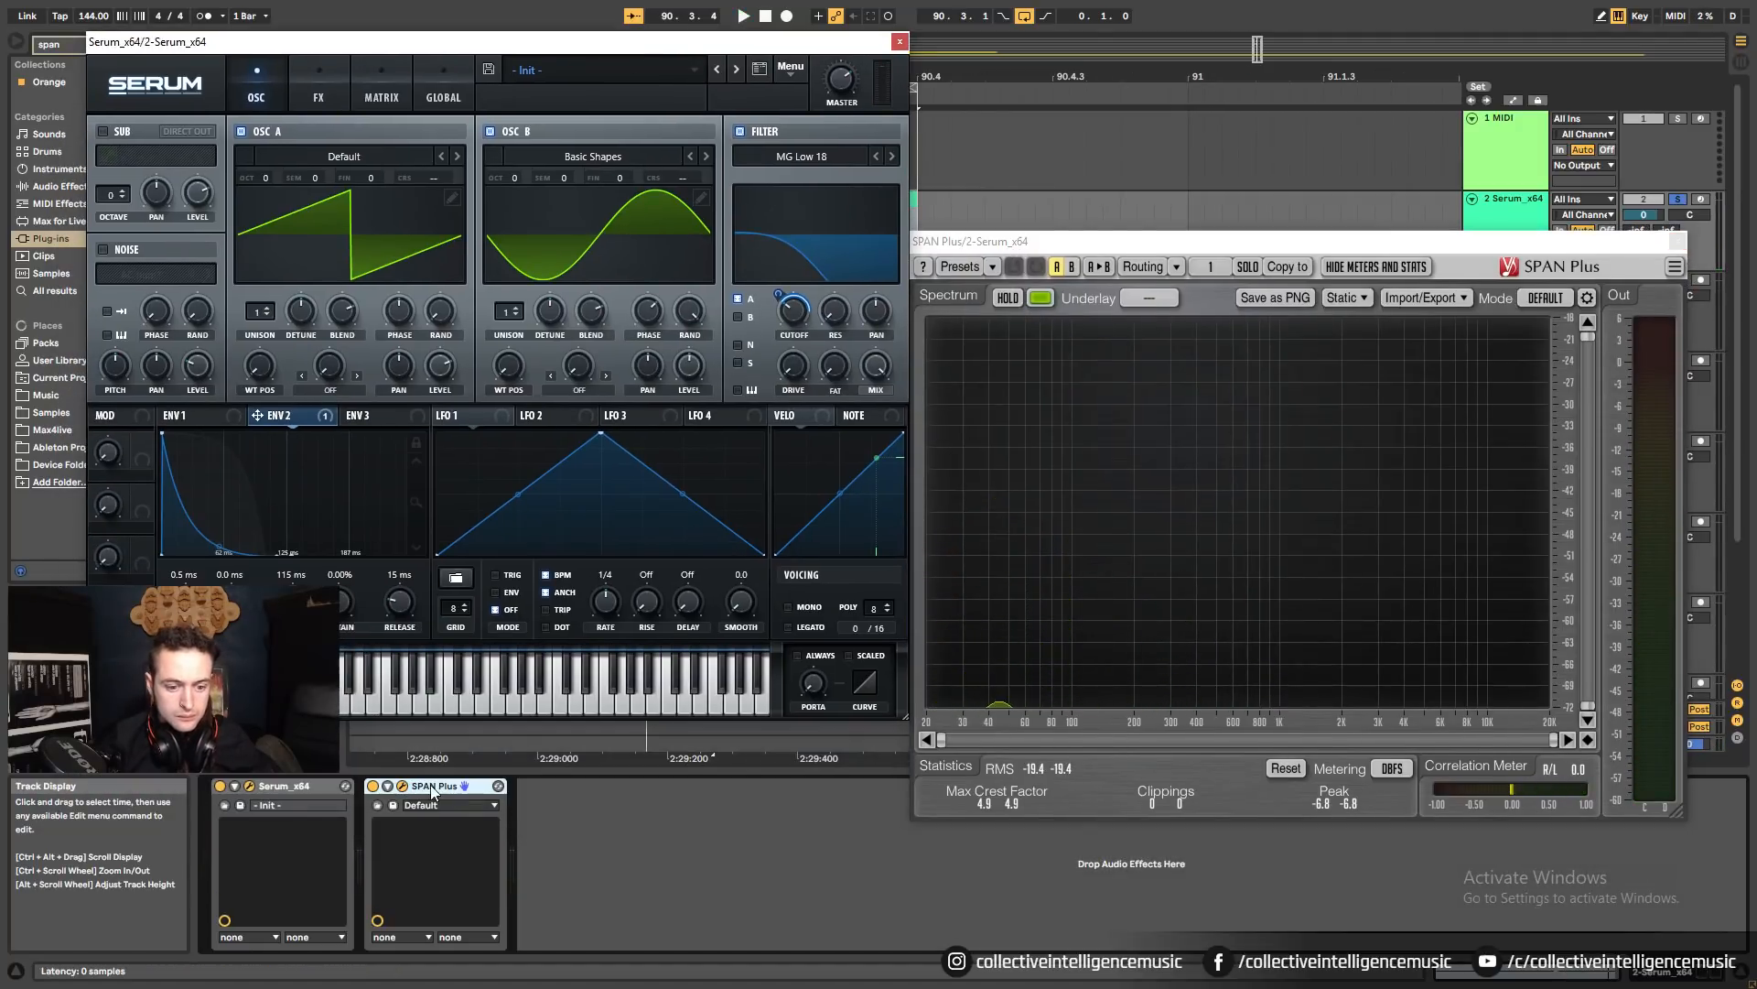
{"action": "left_click", "coordinate": [402, 786]}
{"action": "key", "text": "Delete"}
Search the browser for "pro q 3" and add FabFilter Pro-Q 3 after Serum on the bass track.
{"action": "key", "text": "ctrl+f"}
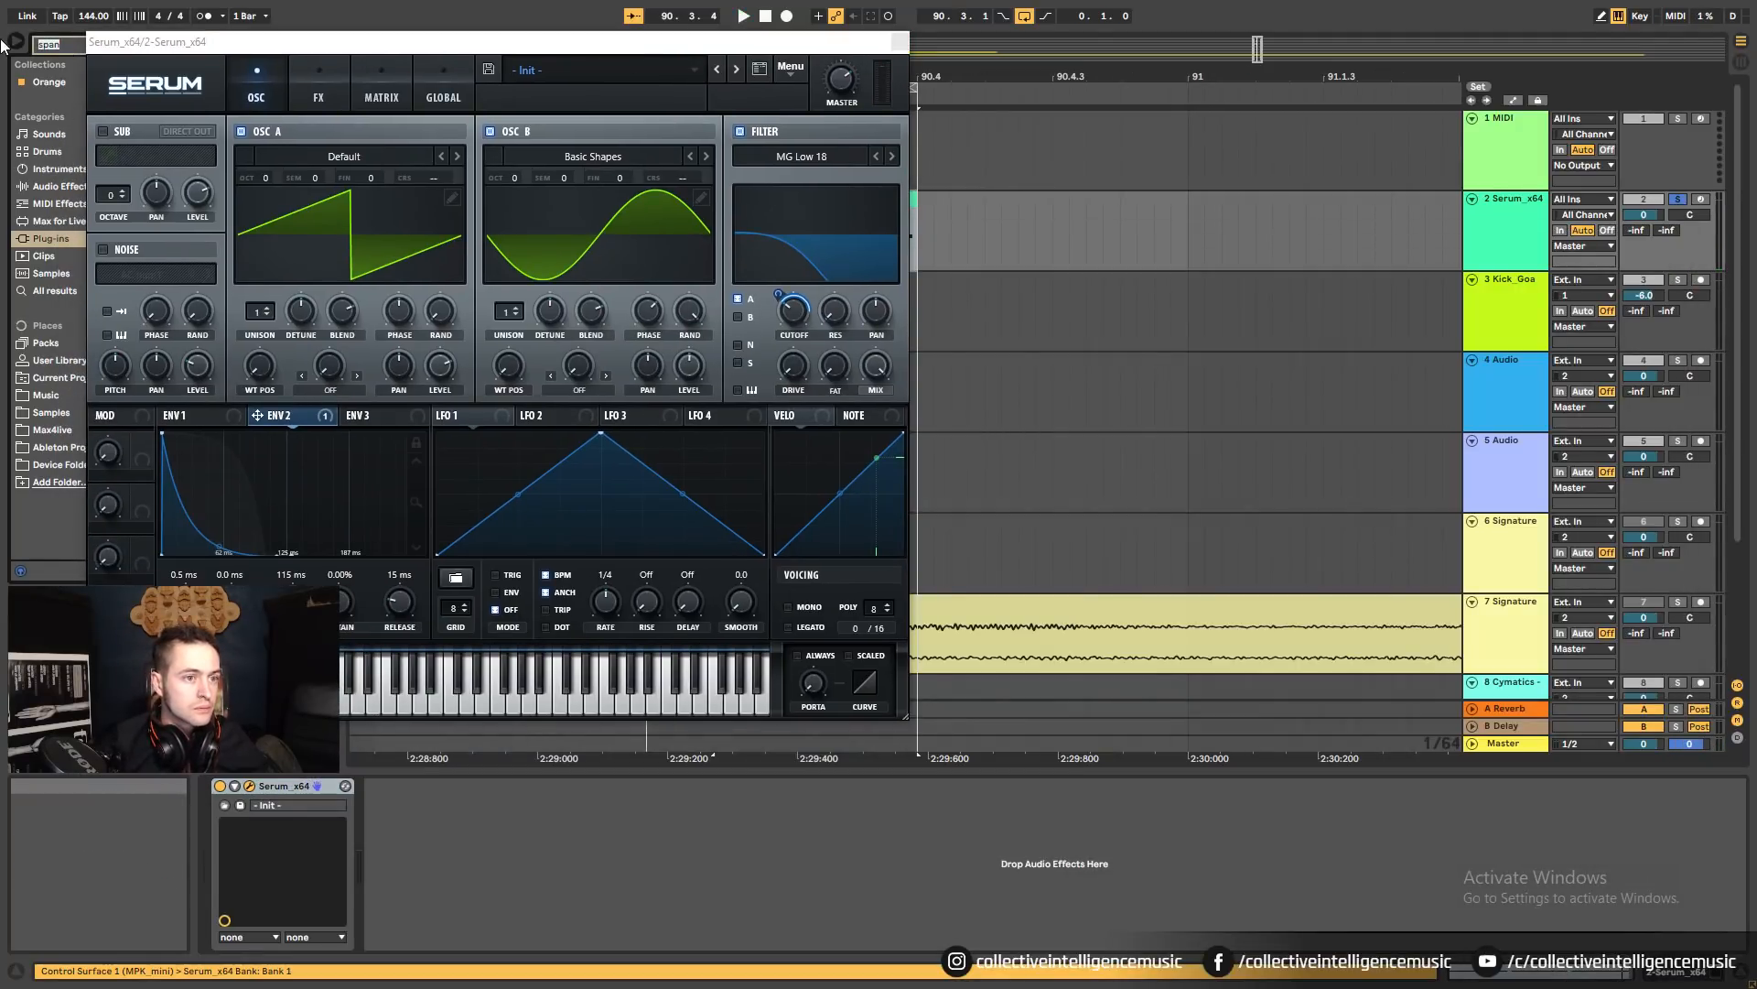
{"action": "type", "text": "pro q"}
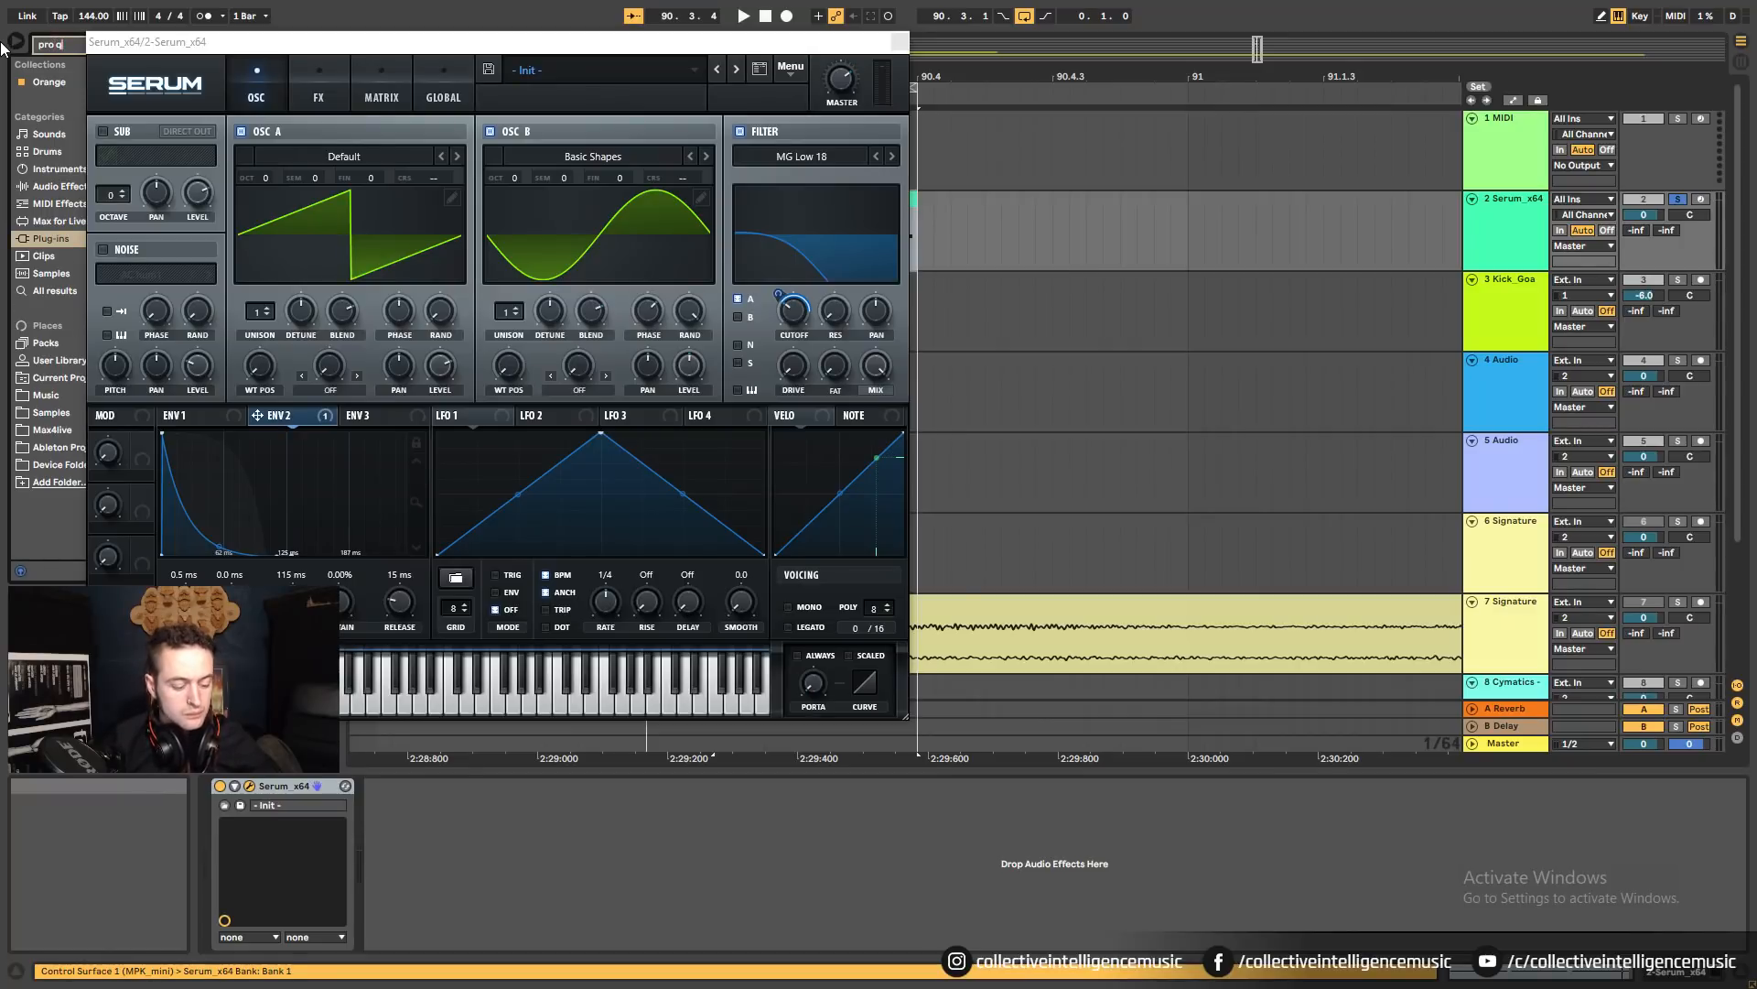
{"action": "type", "text": " 3"}
{"action": "left_click_drag", "start_coordinate": [147, 43], "coordinate": [367, 65]}
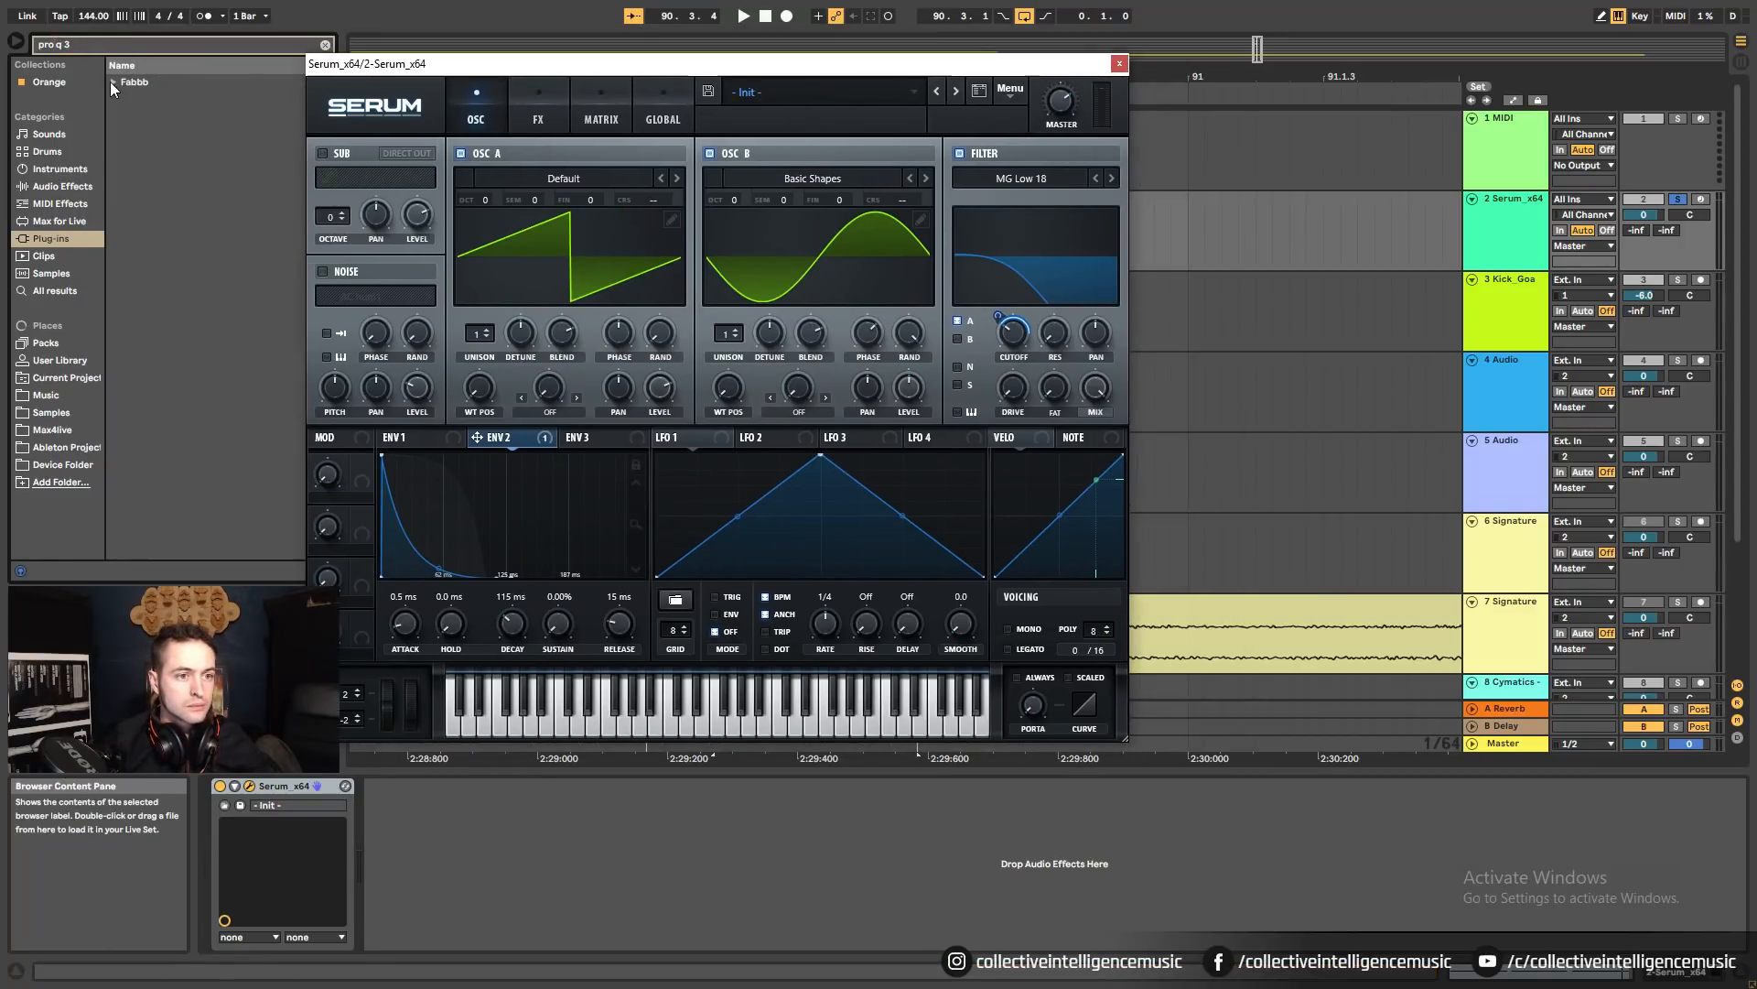
{"action": "double_click", "coordinate": [168, 99]}
Play the soloed bass and place the Pro-Q 3 and Serum windows side by side to view its spectrum.
{"action": "key", "text": "space"}
{"action": "left_click_drag", "start_coordinate": [685, 92], "coordinate": [1072, 151]}
{"action": "left_click_drag", "start_coordinate": [765, 65], "coordinate": [443, 79]}
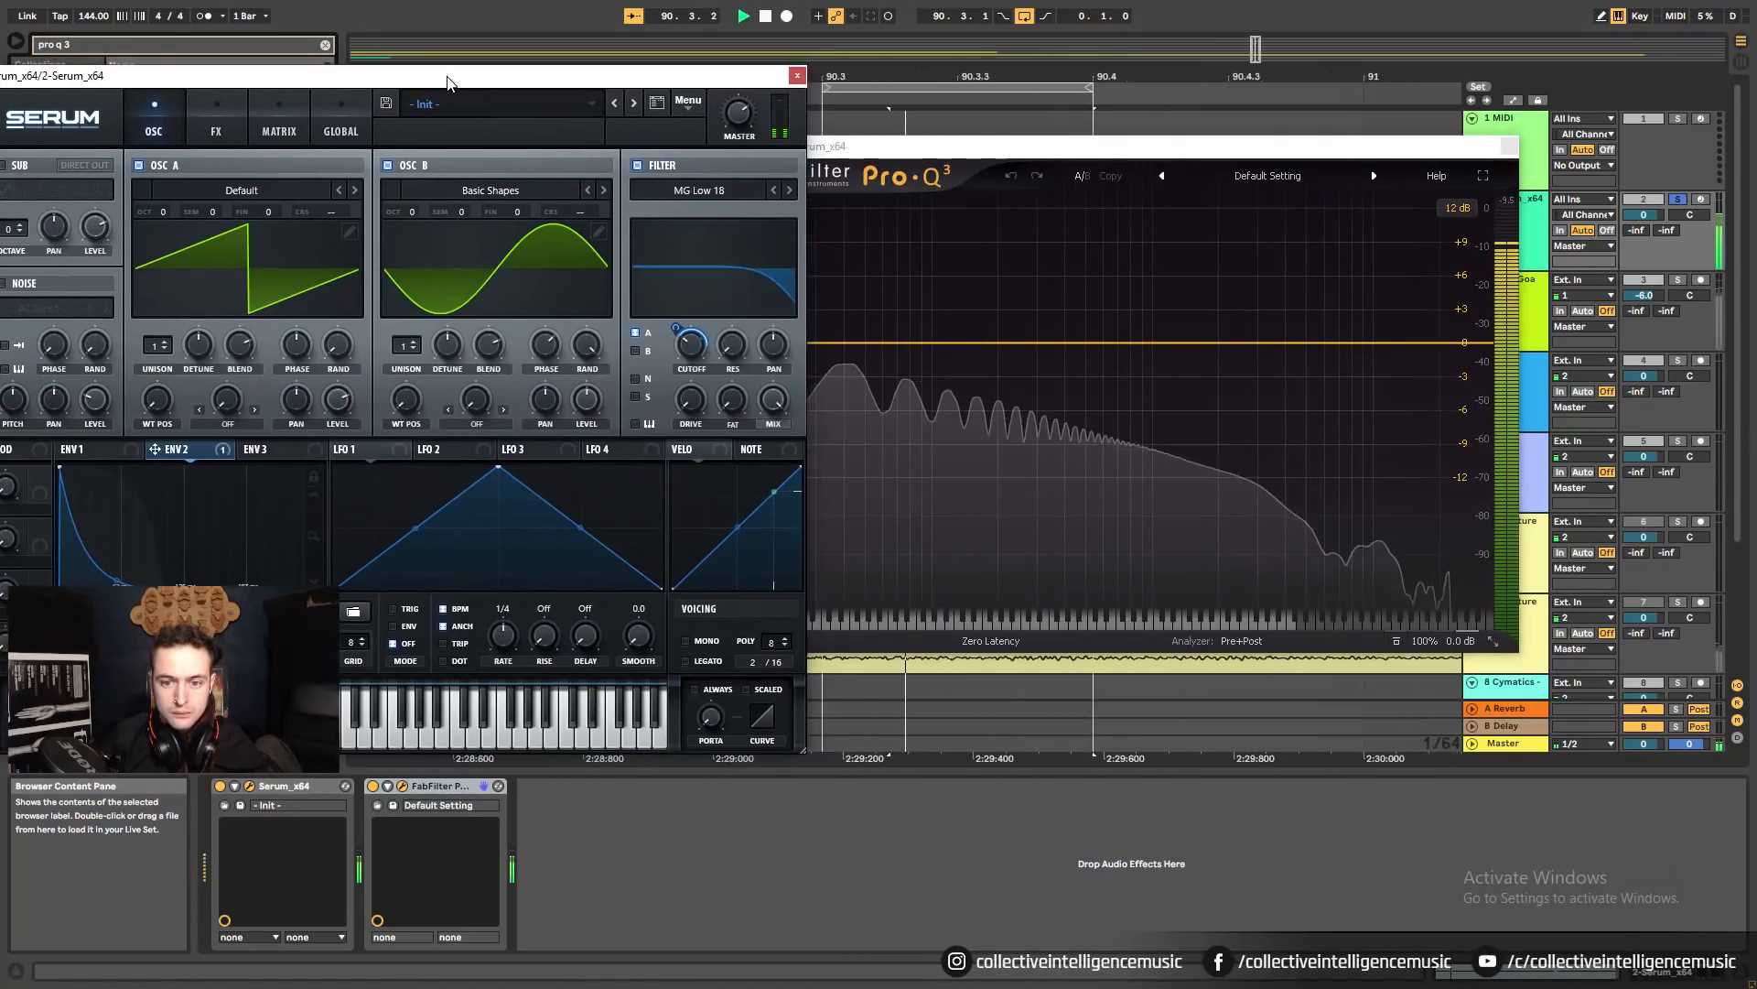
Move the Pro-Q 3 window clear of Serum and sweep oscillator B's initial phase while watching the spectrum.
{"action": "left_click_drag", "start_coordinate": [895, 145], "coordinate": [1030, 120]}
{"action": "left_click", "coordinate": [660, 79]}
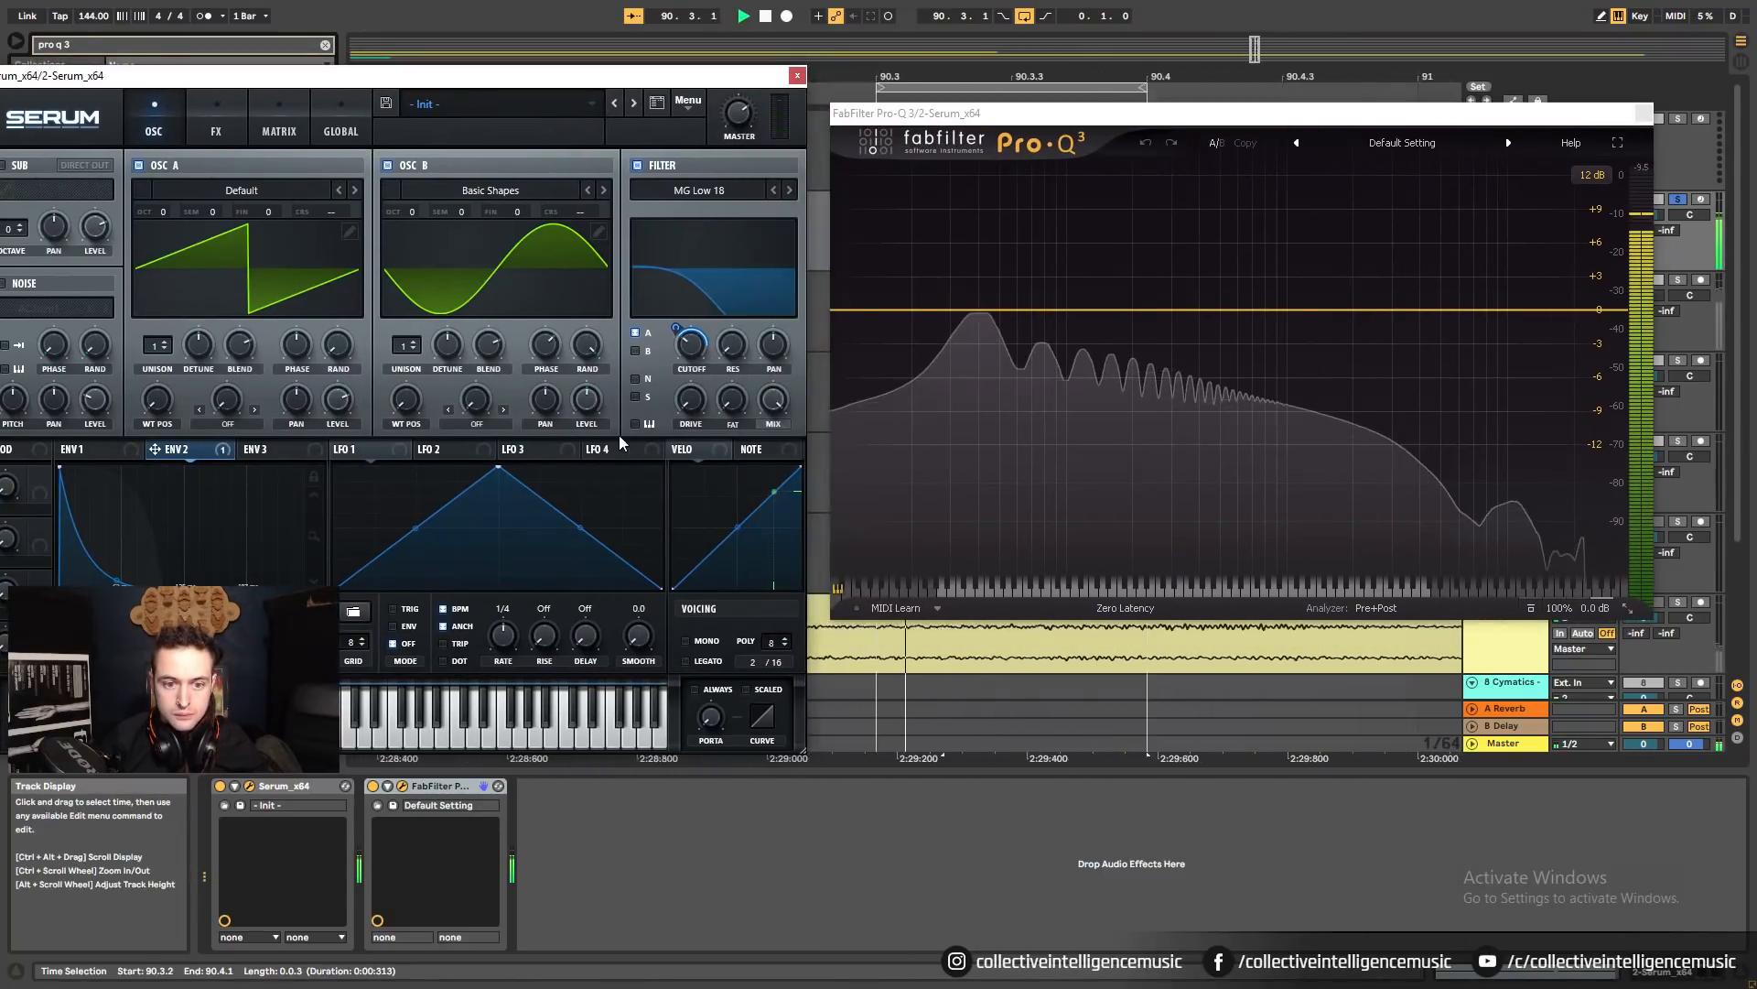
{"action": "mouse_move", "coordinate": [551, 357]}
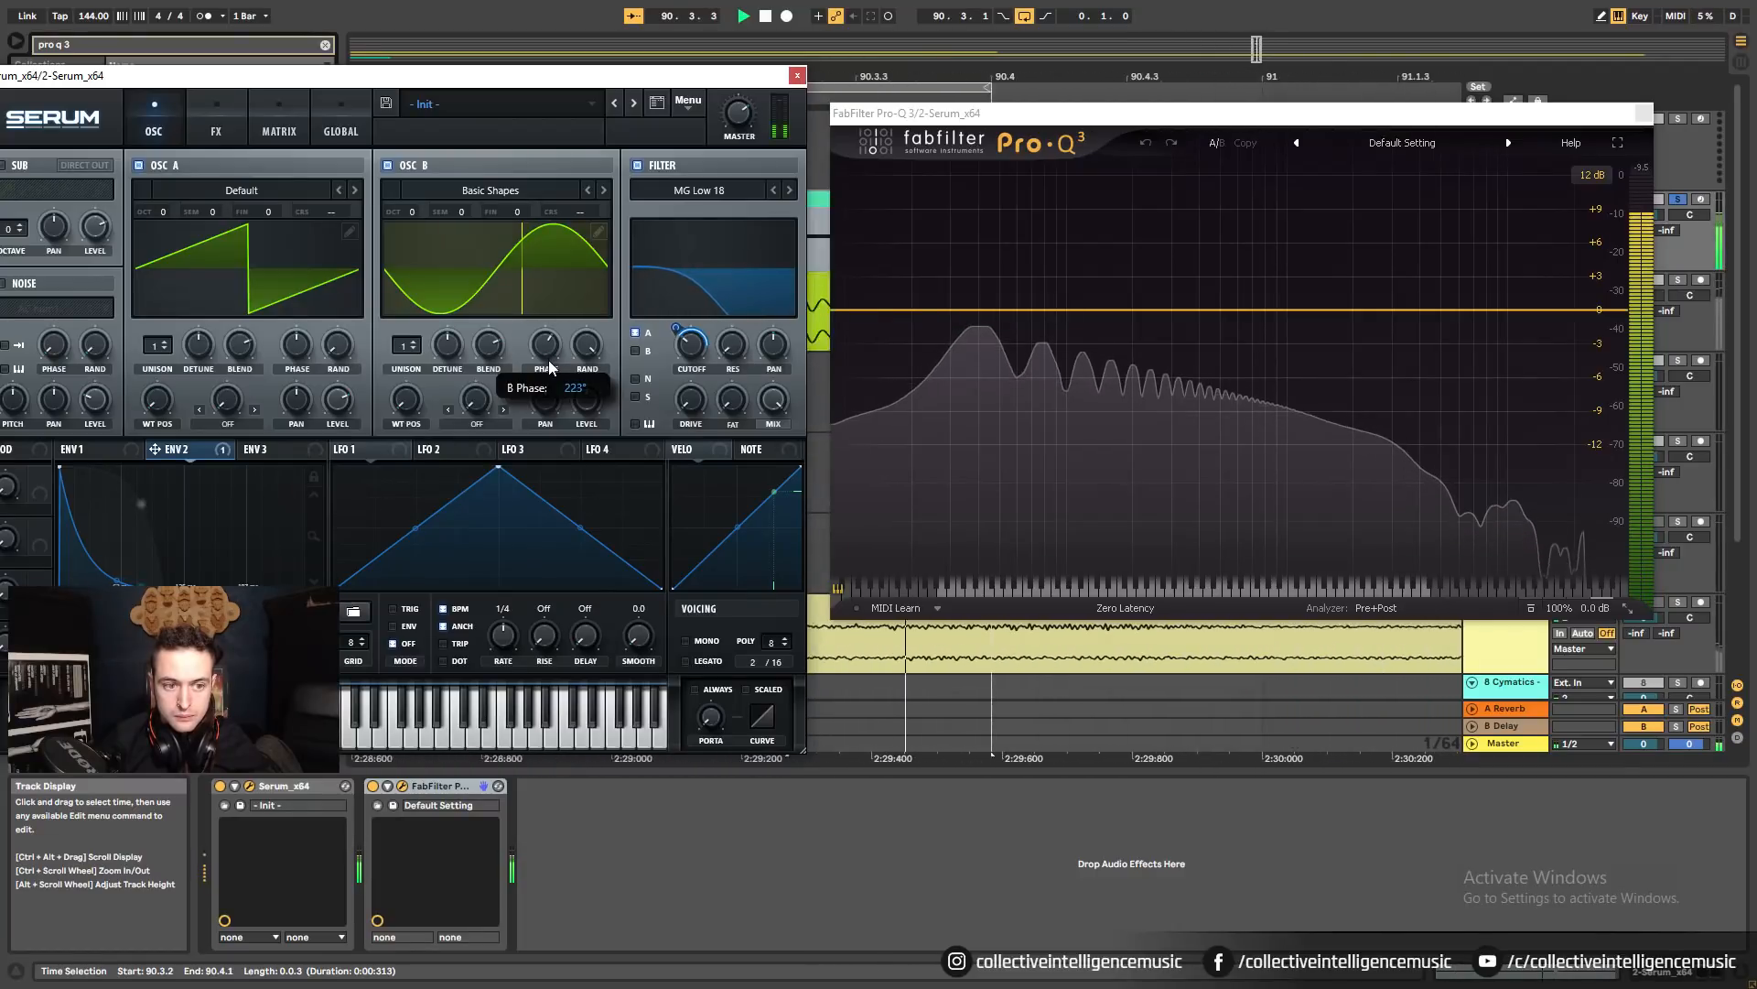
{"action": "left_click_drag", "start_coordinate": [550, 375], "coordinate": [549, 377]}
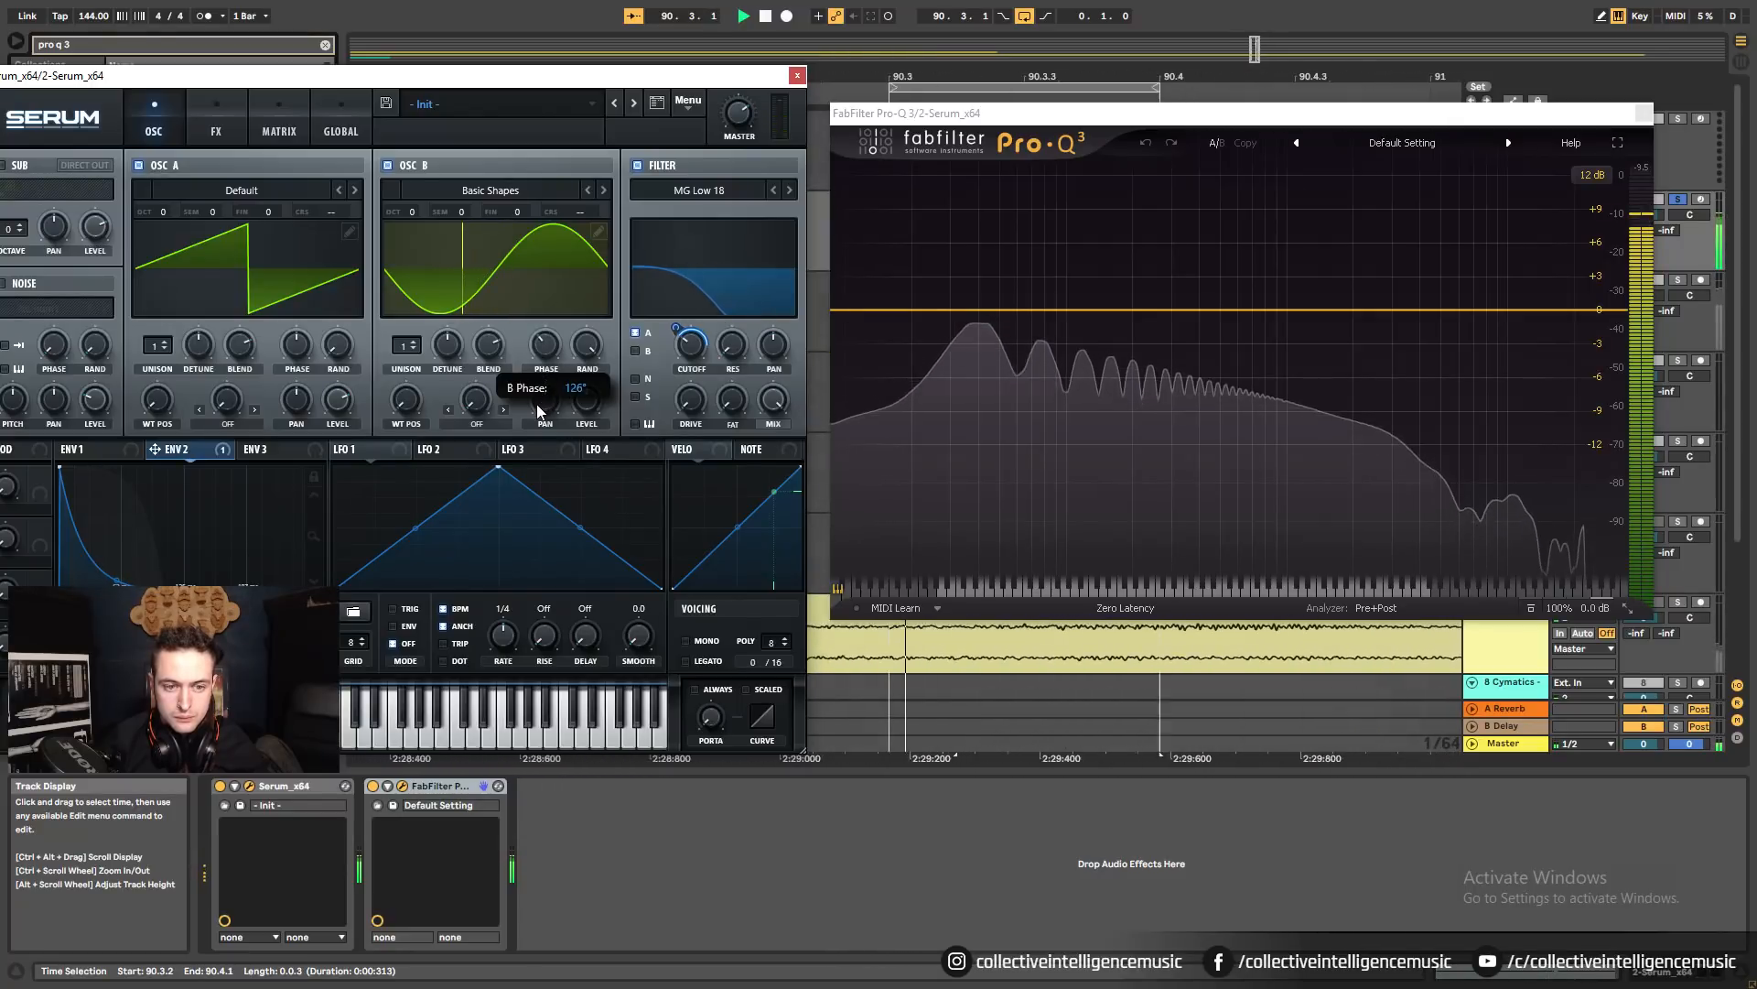
{"action": "mouse_move", "coordinate": [536, 421]}
{"action": "left_mouse_down"}
{"action": "mouse_move", "coordinate": [537, 313]}
{"action": "mouse_move", "coordinate": [557, 283]}
{"action": "left_mouse_up"}
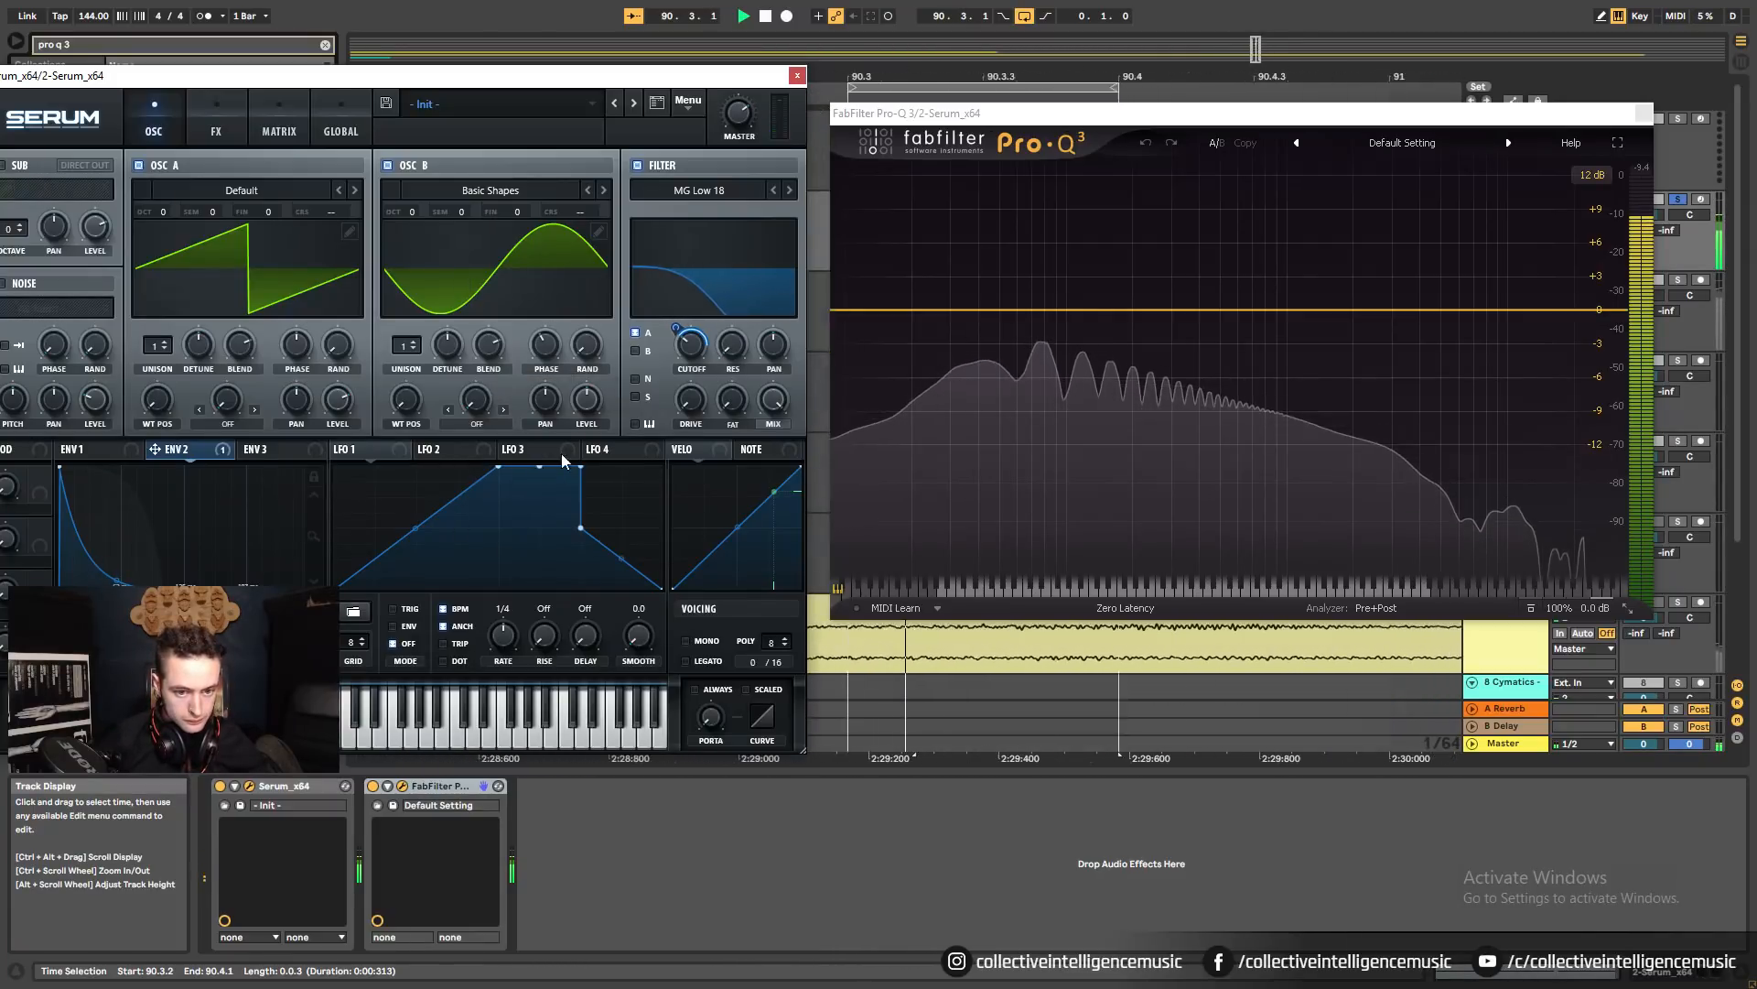
Reshape LFO 1 into a steep mid-cycle rise with a flat top and assign it to oscillator B's level.
{"action": "left_click_drag", "start_coordinate": [562, 460], "coordinate": [649, 463]}
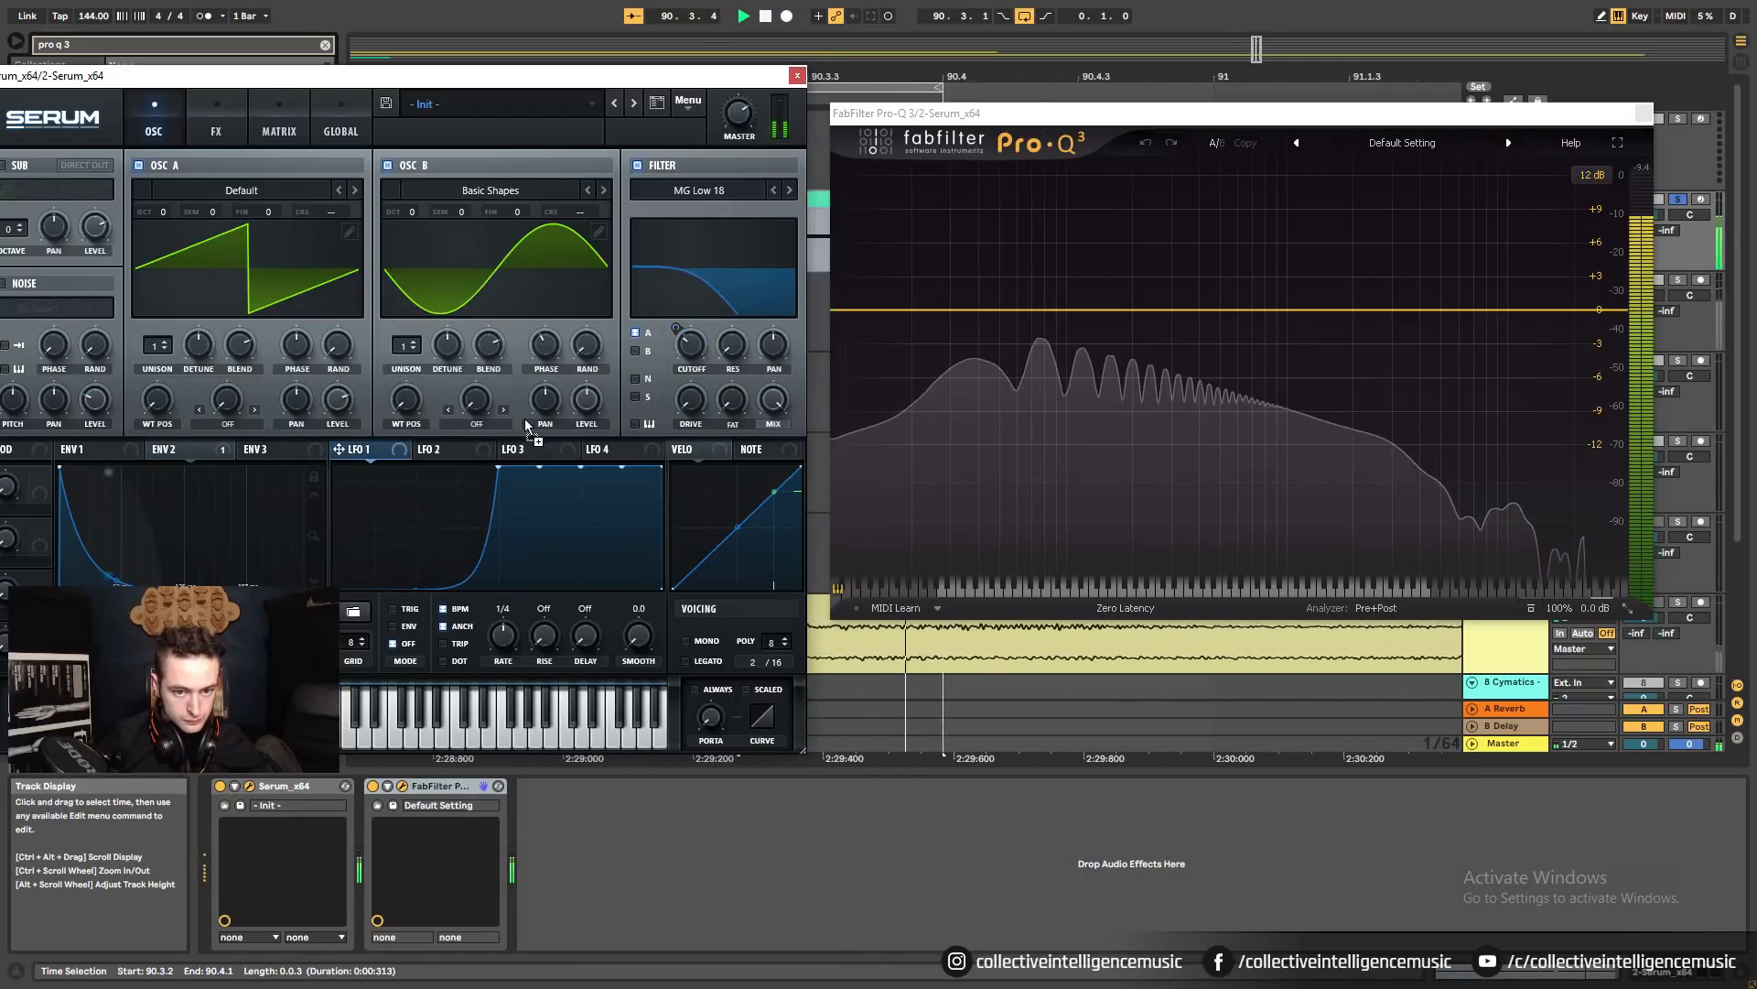
{"action": "left_click_drag", "start_coordinate": [576, 384], "coordinate": [563, 424]}
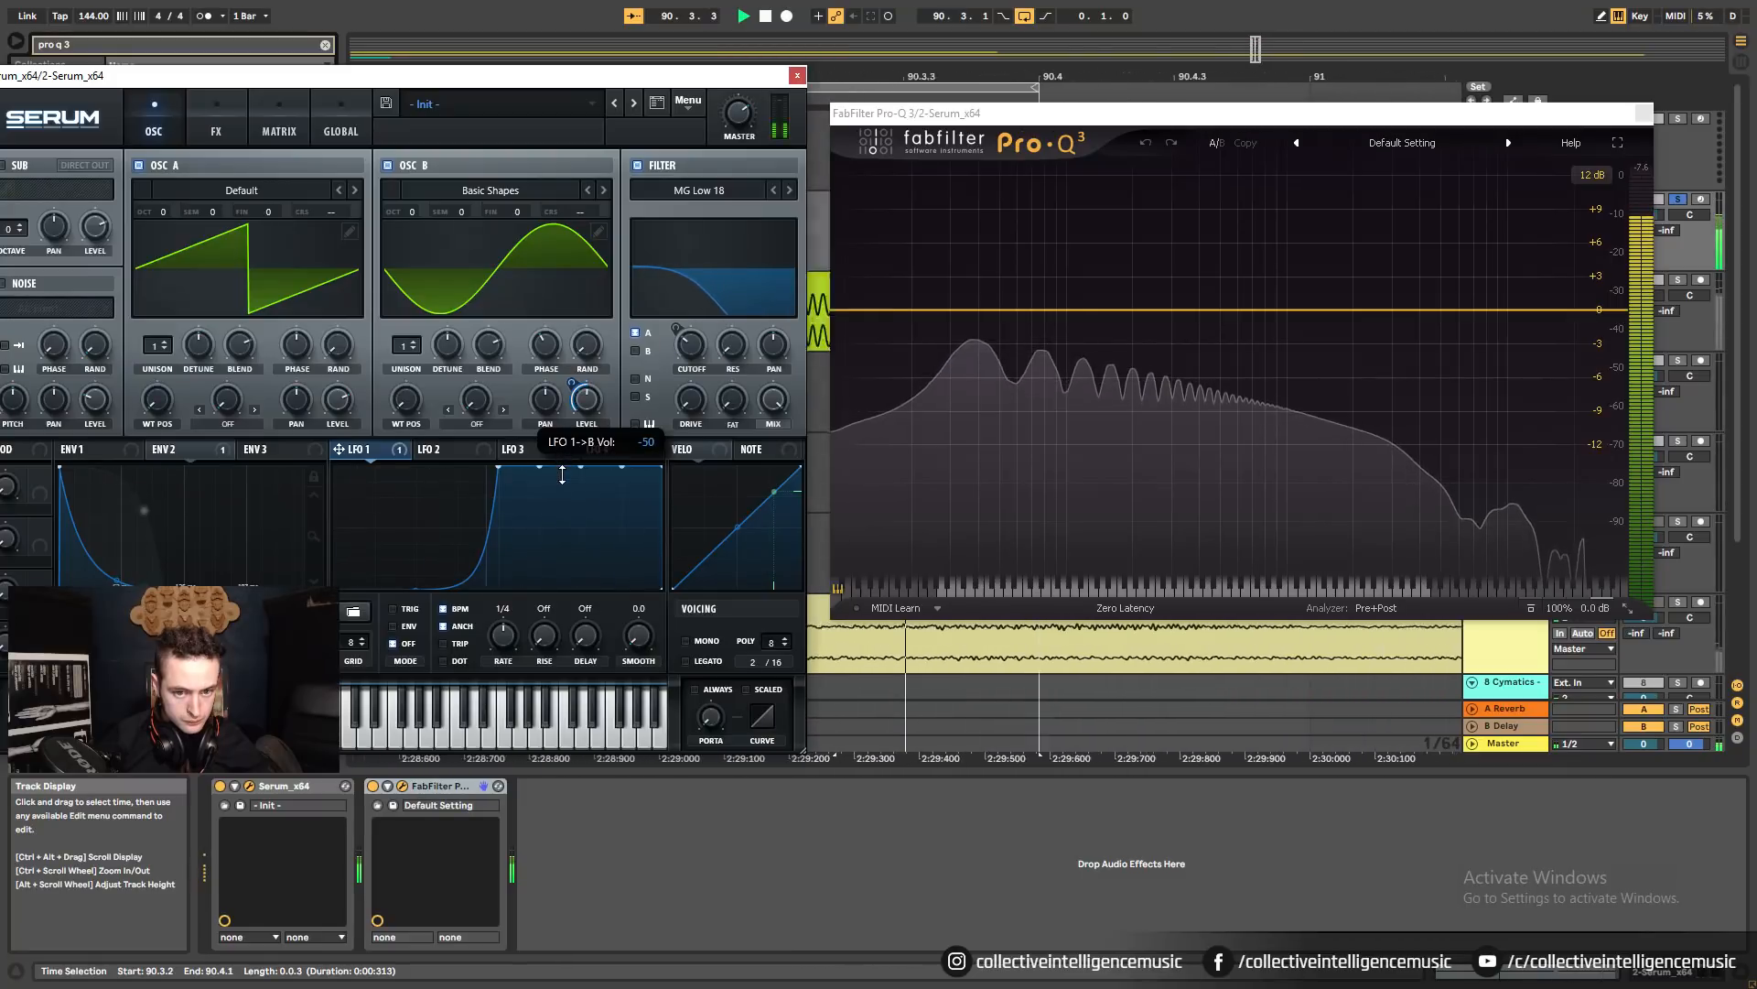
{"action": "left_click_drag", "start_coordinate": [562, 474], "coordinate": [573, 469]}
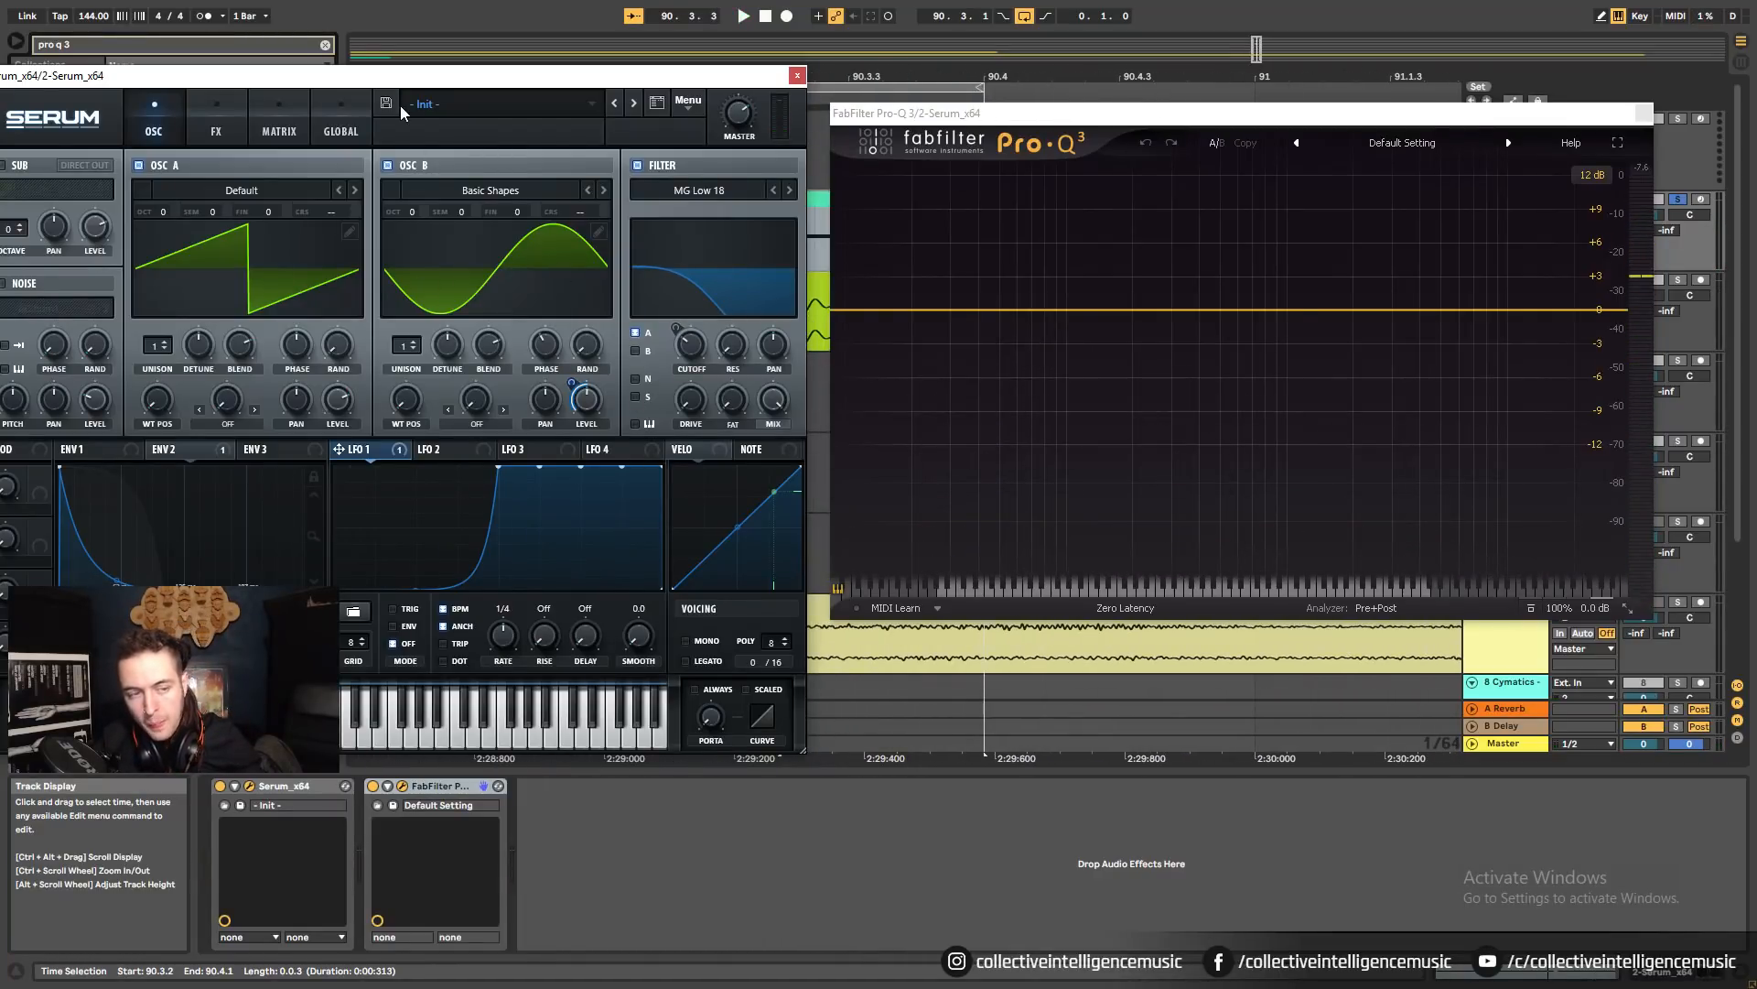
Remove all modulators from oscillator B's level.
{"action": "left_click_drag", "start_coordinate": [398, 77], "coordinate": [398, 73]}
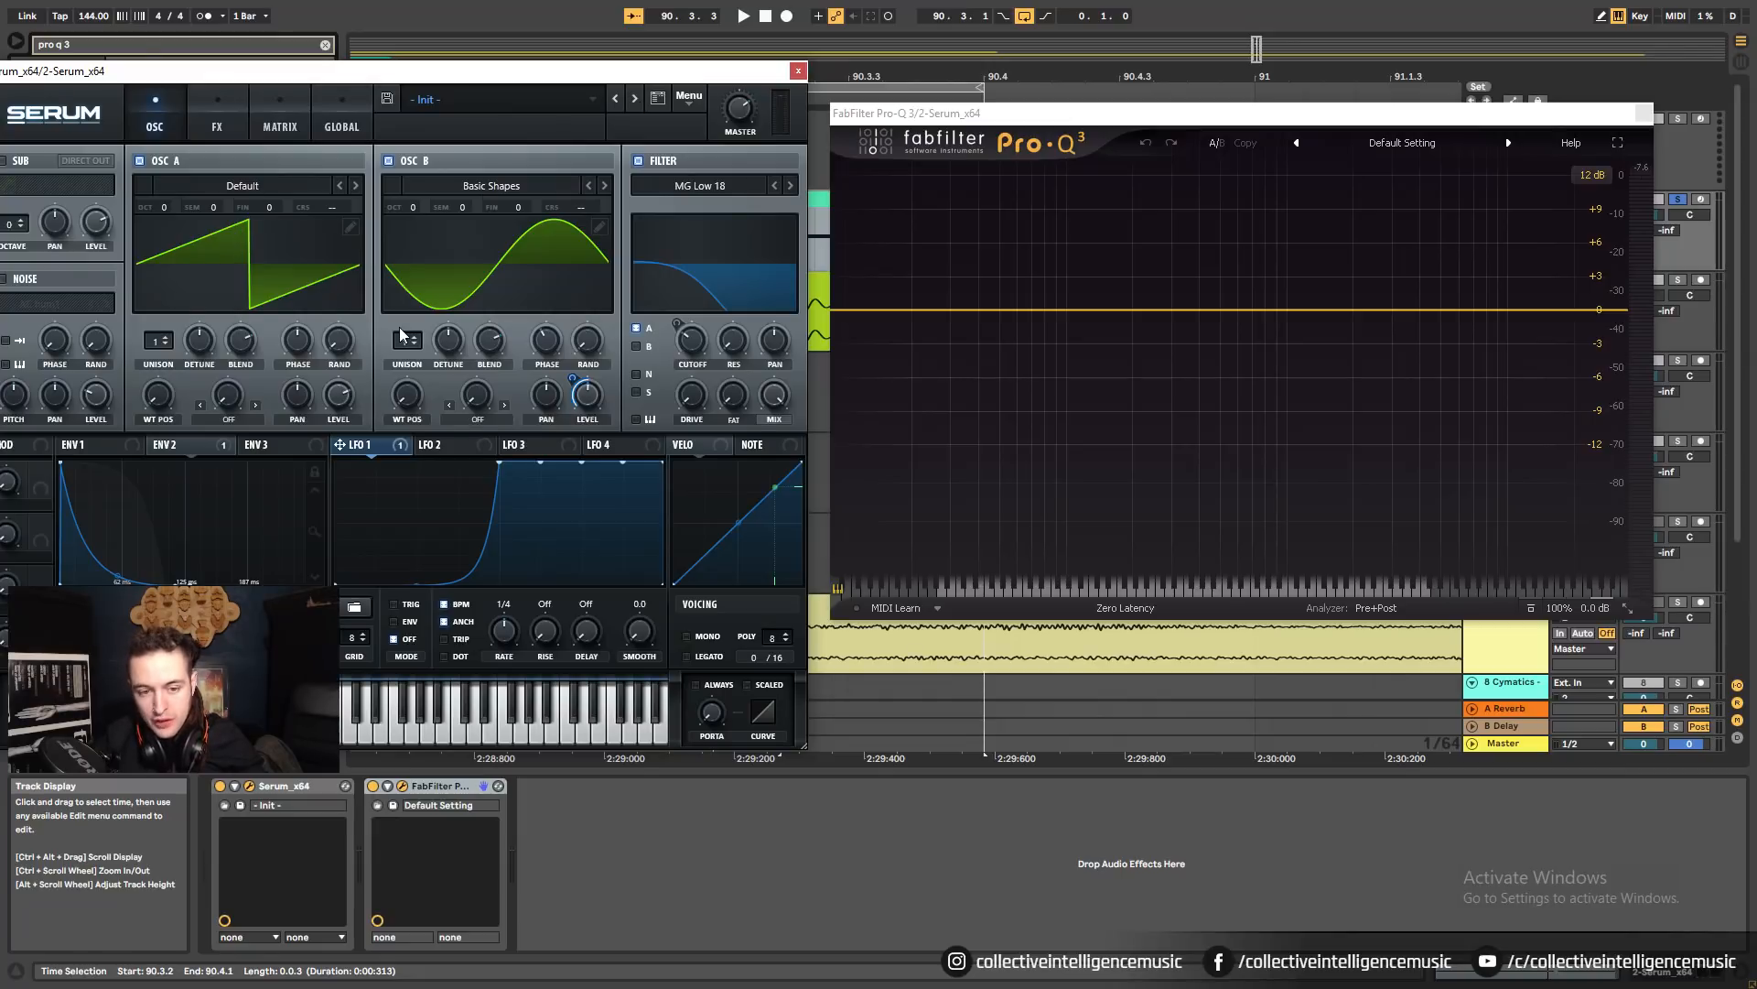
{"action": "right_click", "coordinate": [594, 414]}
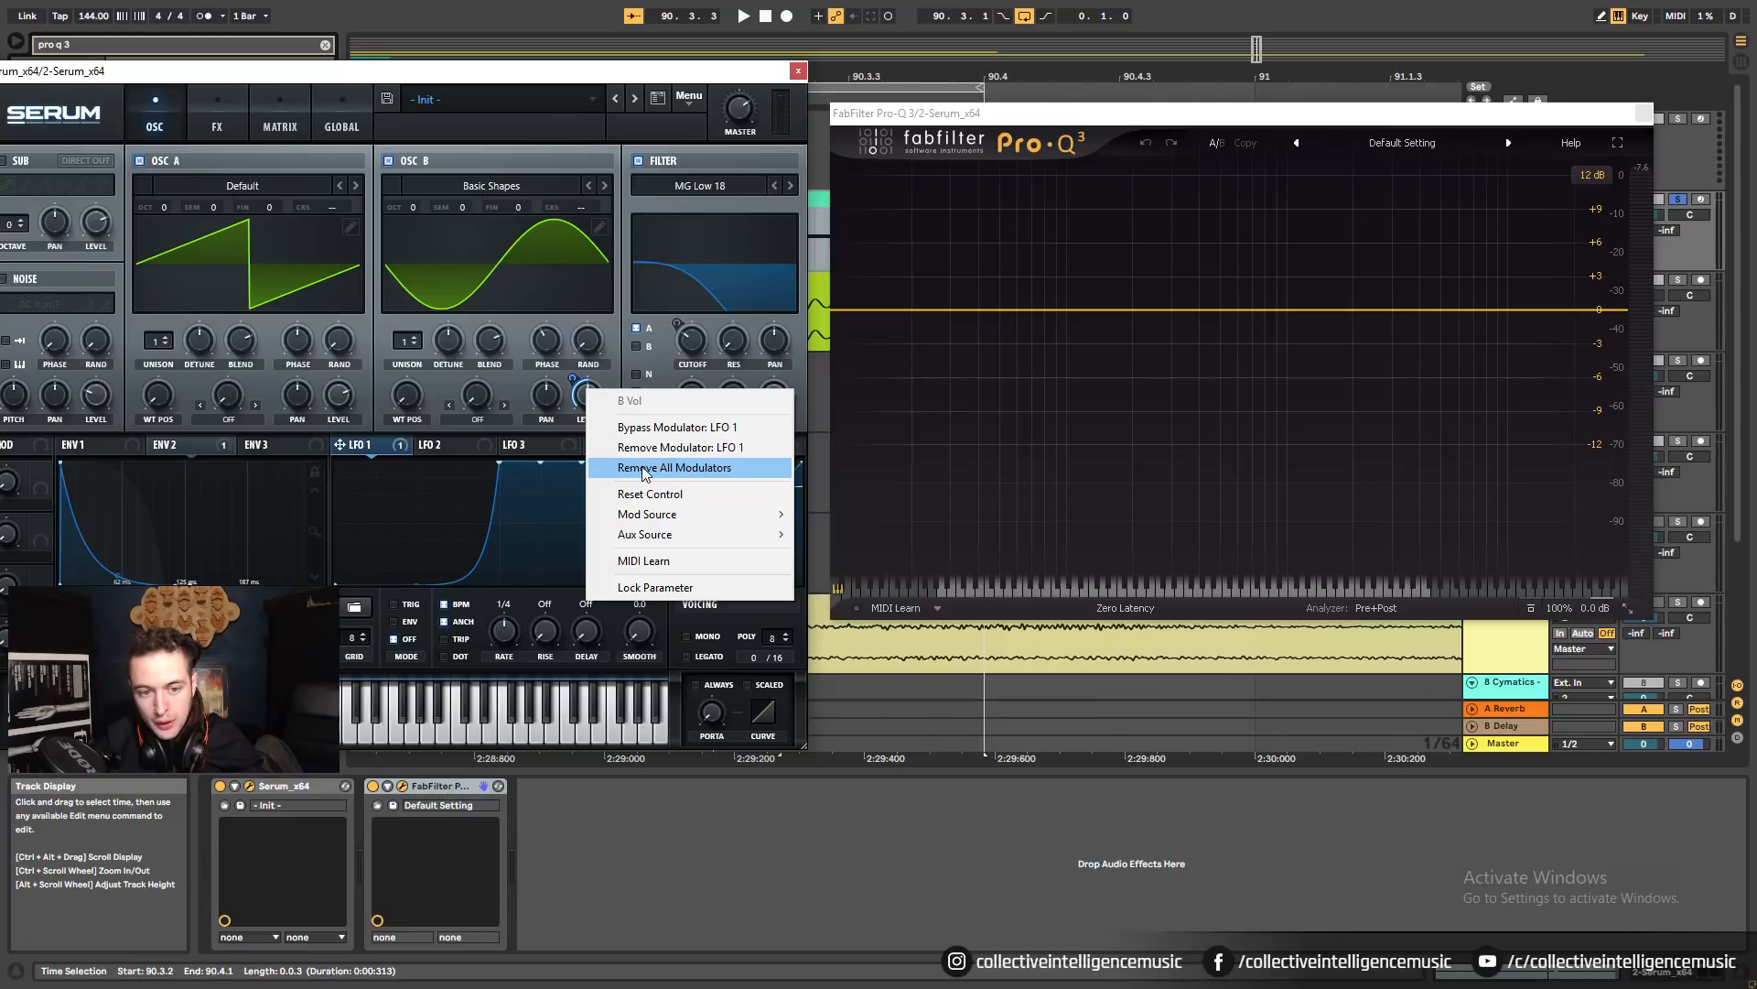
{"action": "left_click", "coordinate": [649, 76]}
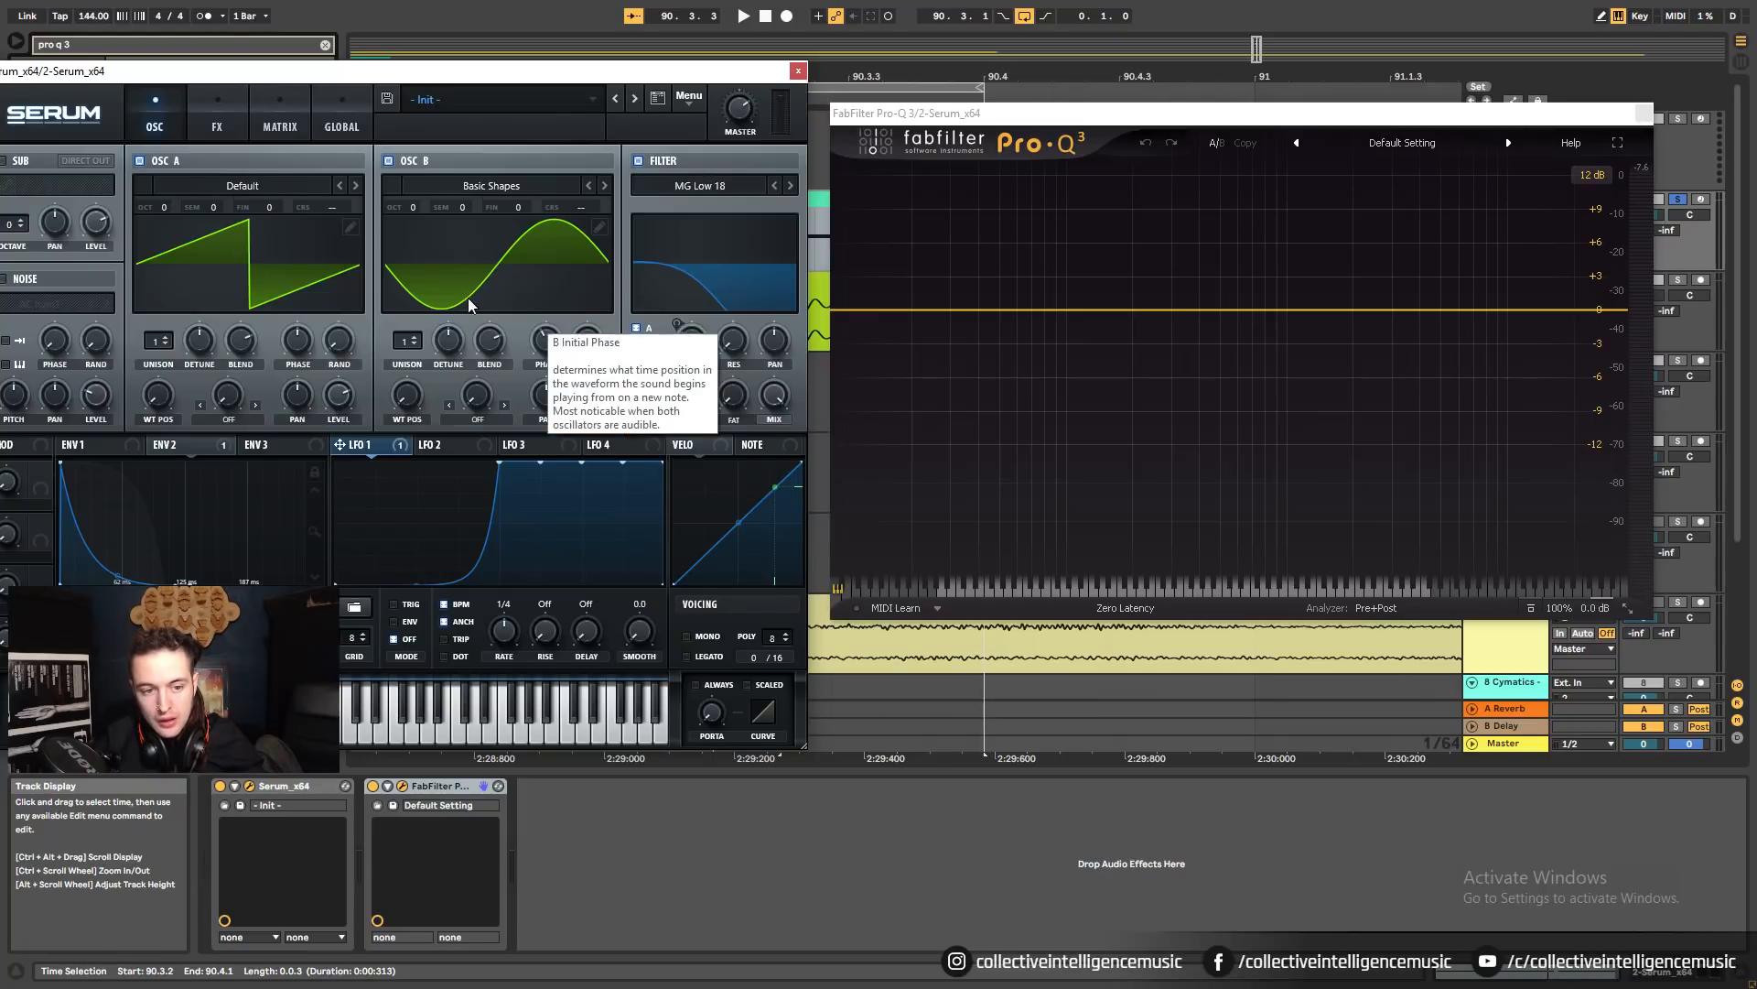
{"action": "right_click", "coordinate": [587, 400]}
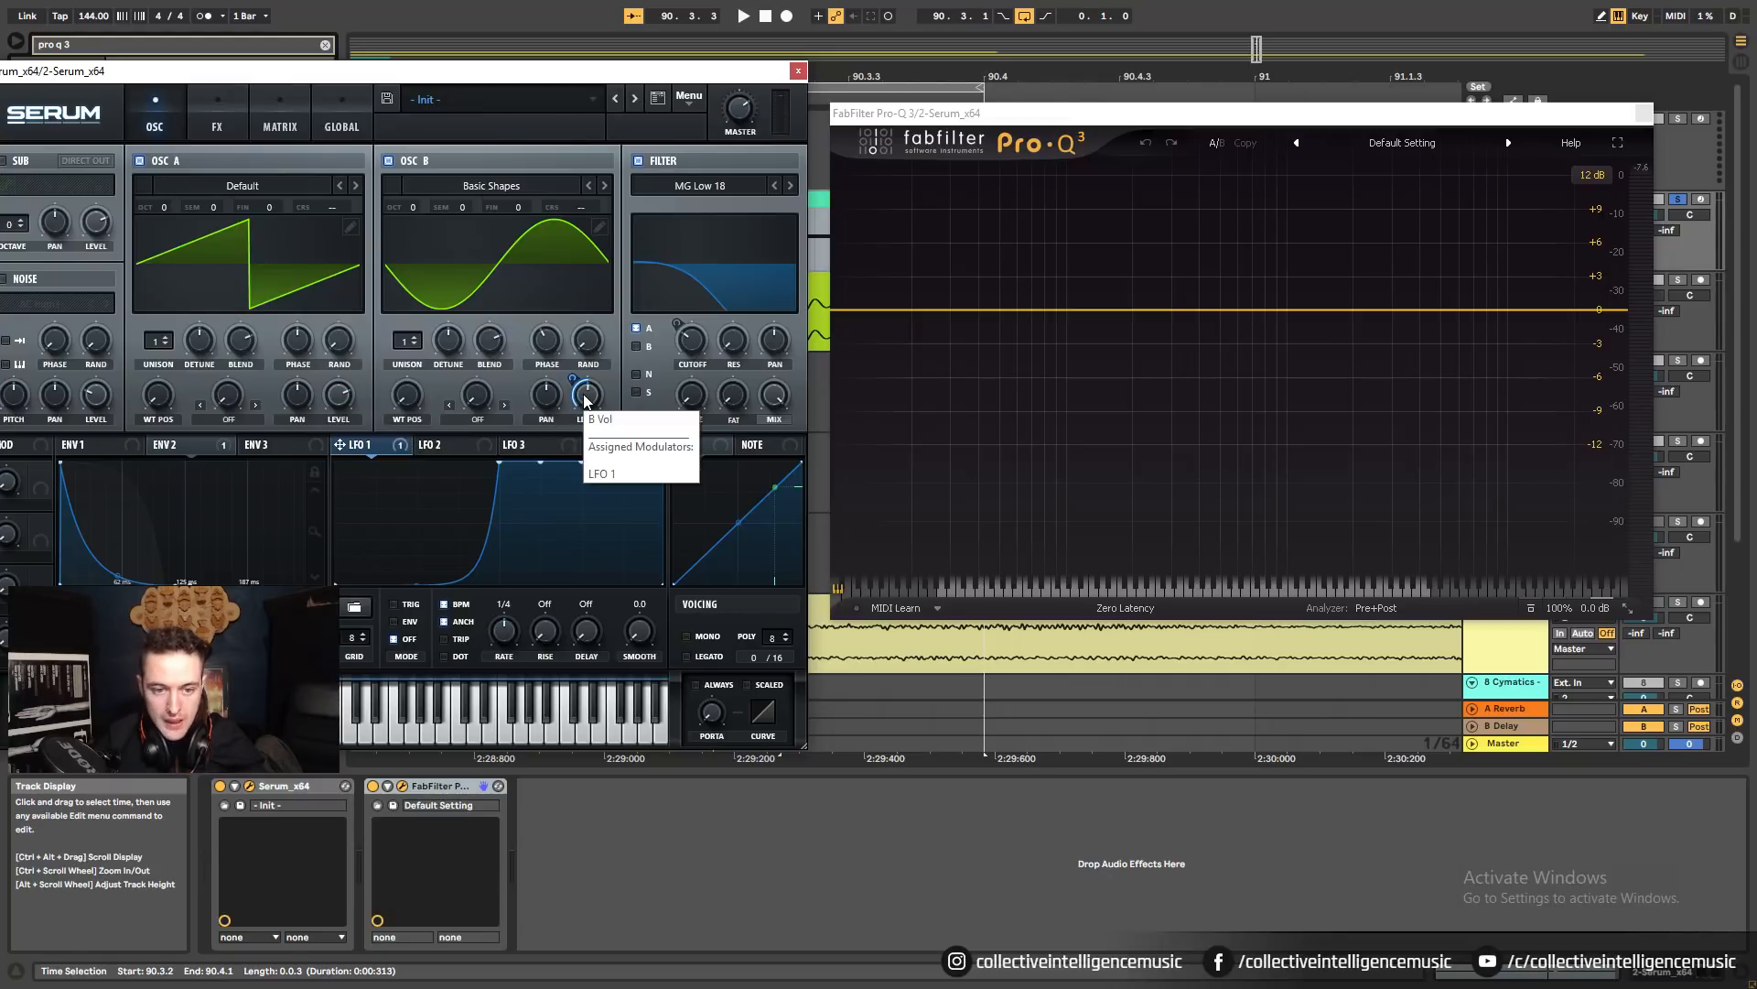
{"action": "left_click", "coordinate": [629, 469]}
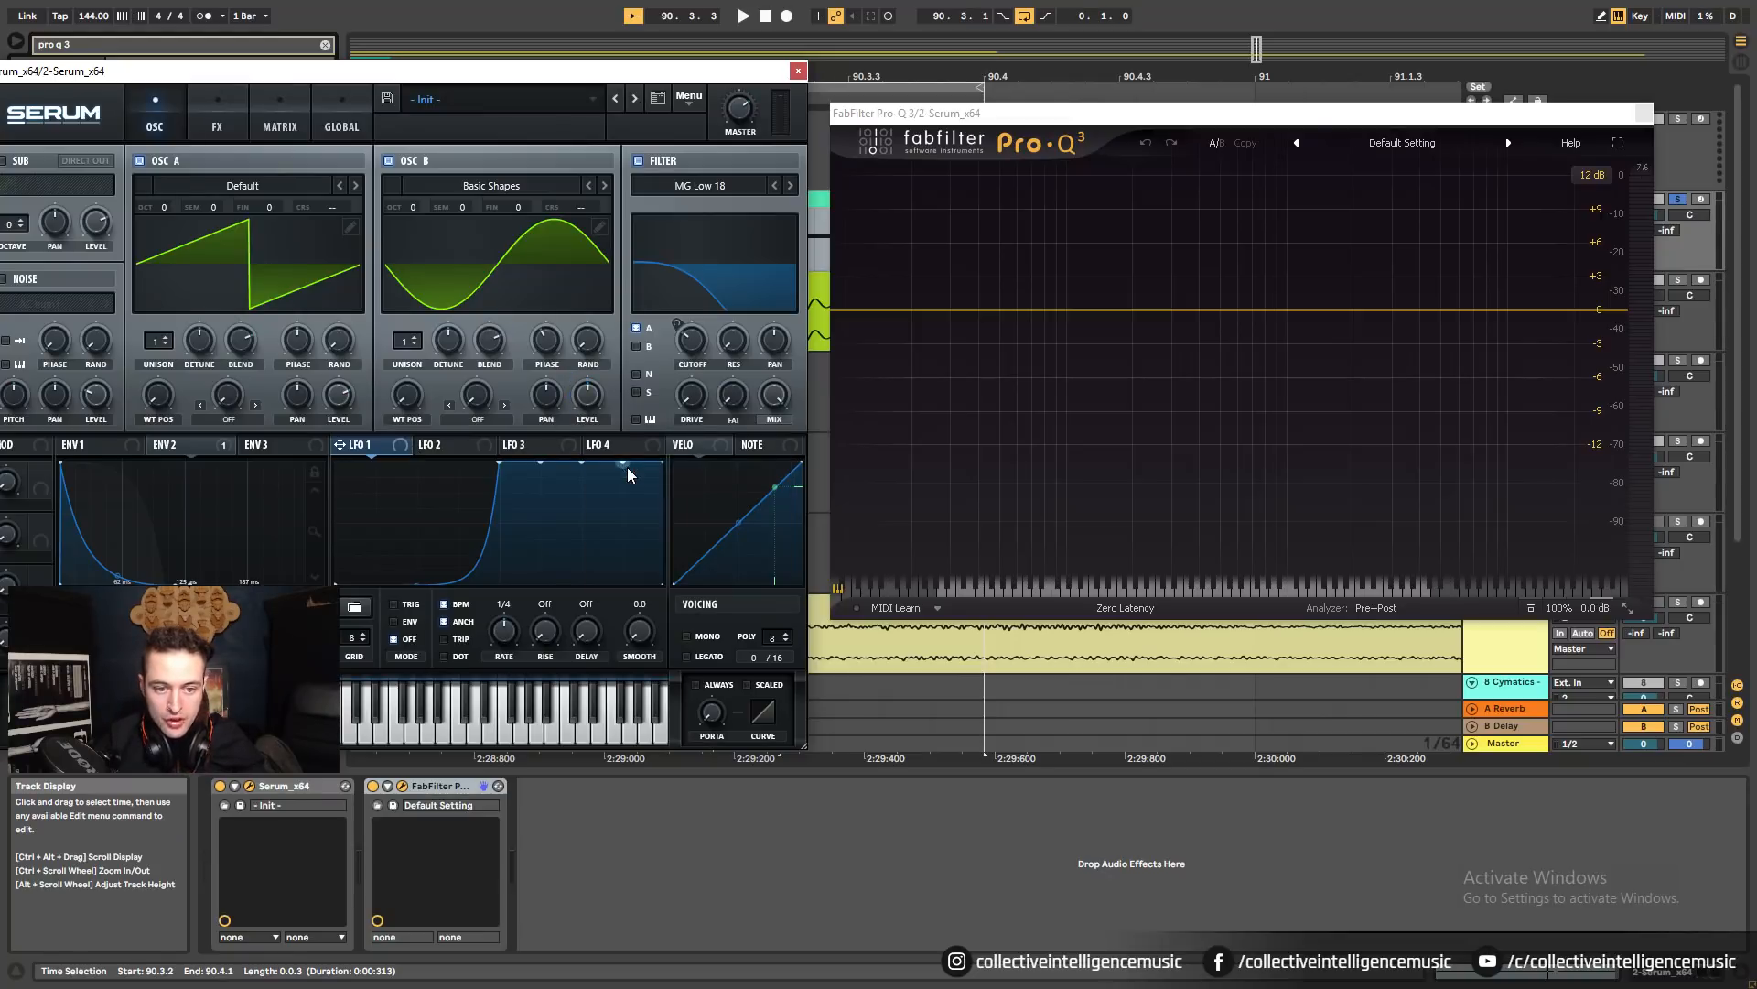
Move the Pro-Q 3 window off the track controls, turn off solo on the Serum track and play the loop.
{"action": "left_click_drag", "start_coordinate": [972, 114], "coordinate": [967, 403]}
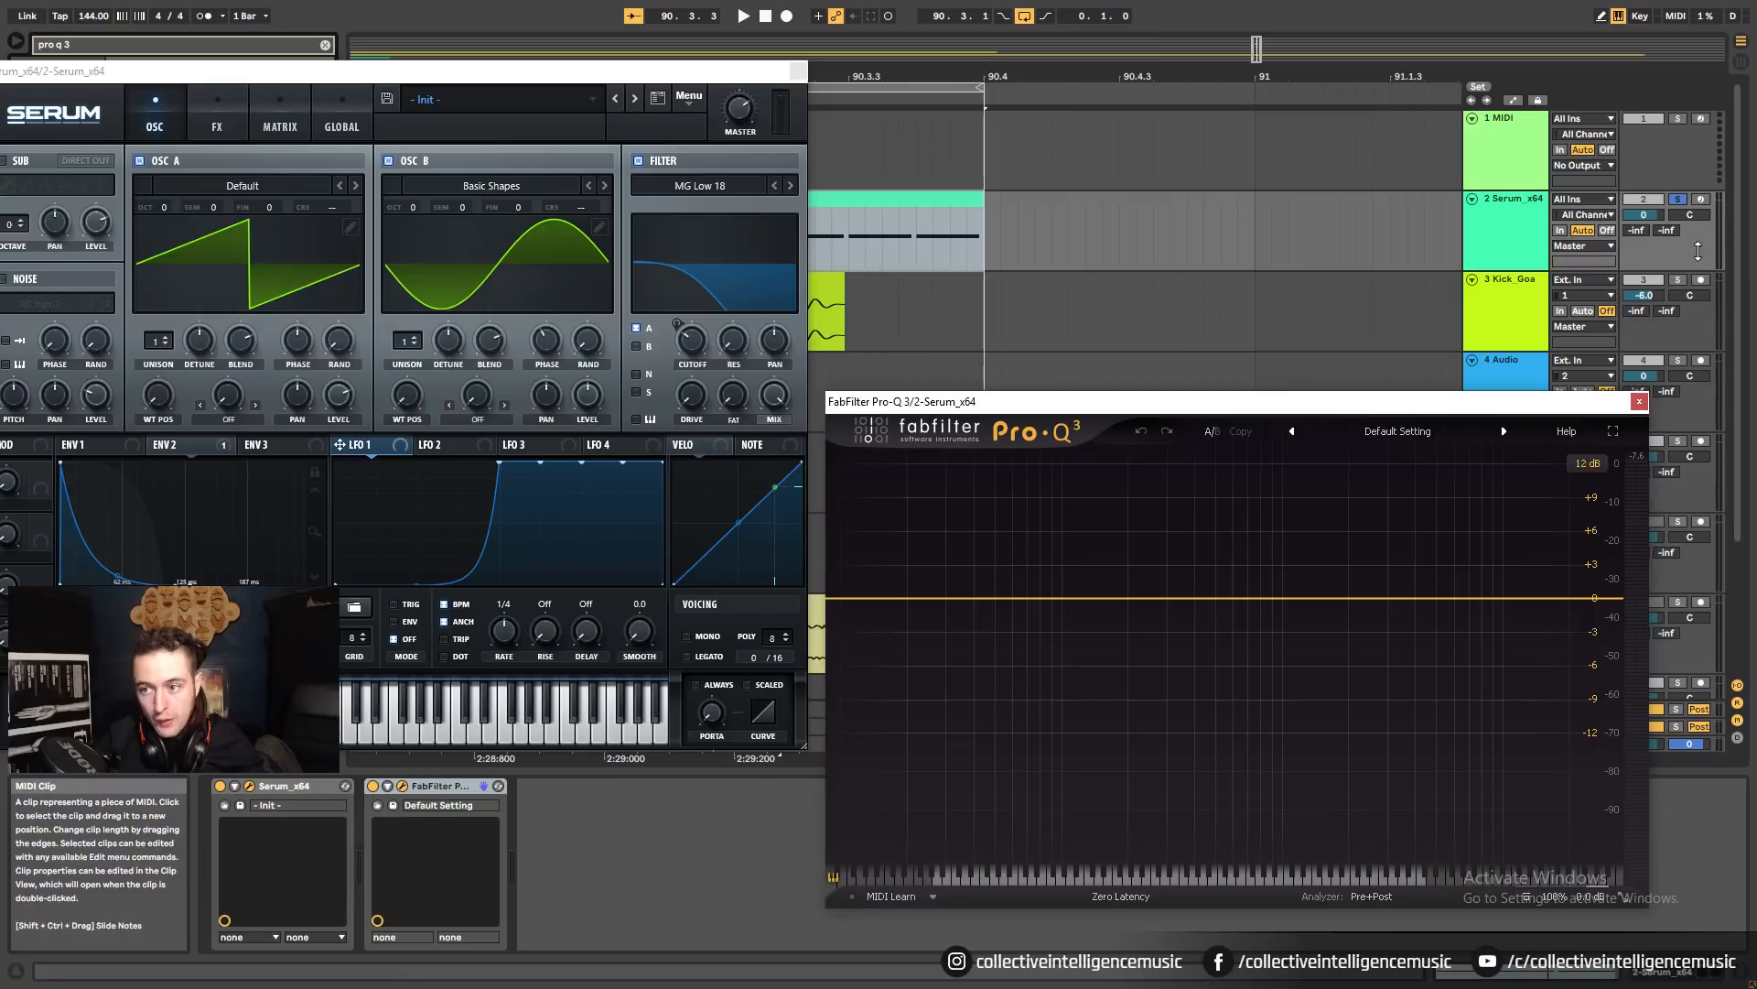
{"action": "left_click", "coordinate": [1657, 202]}
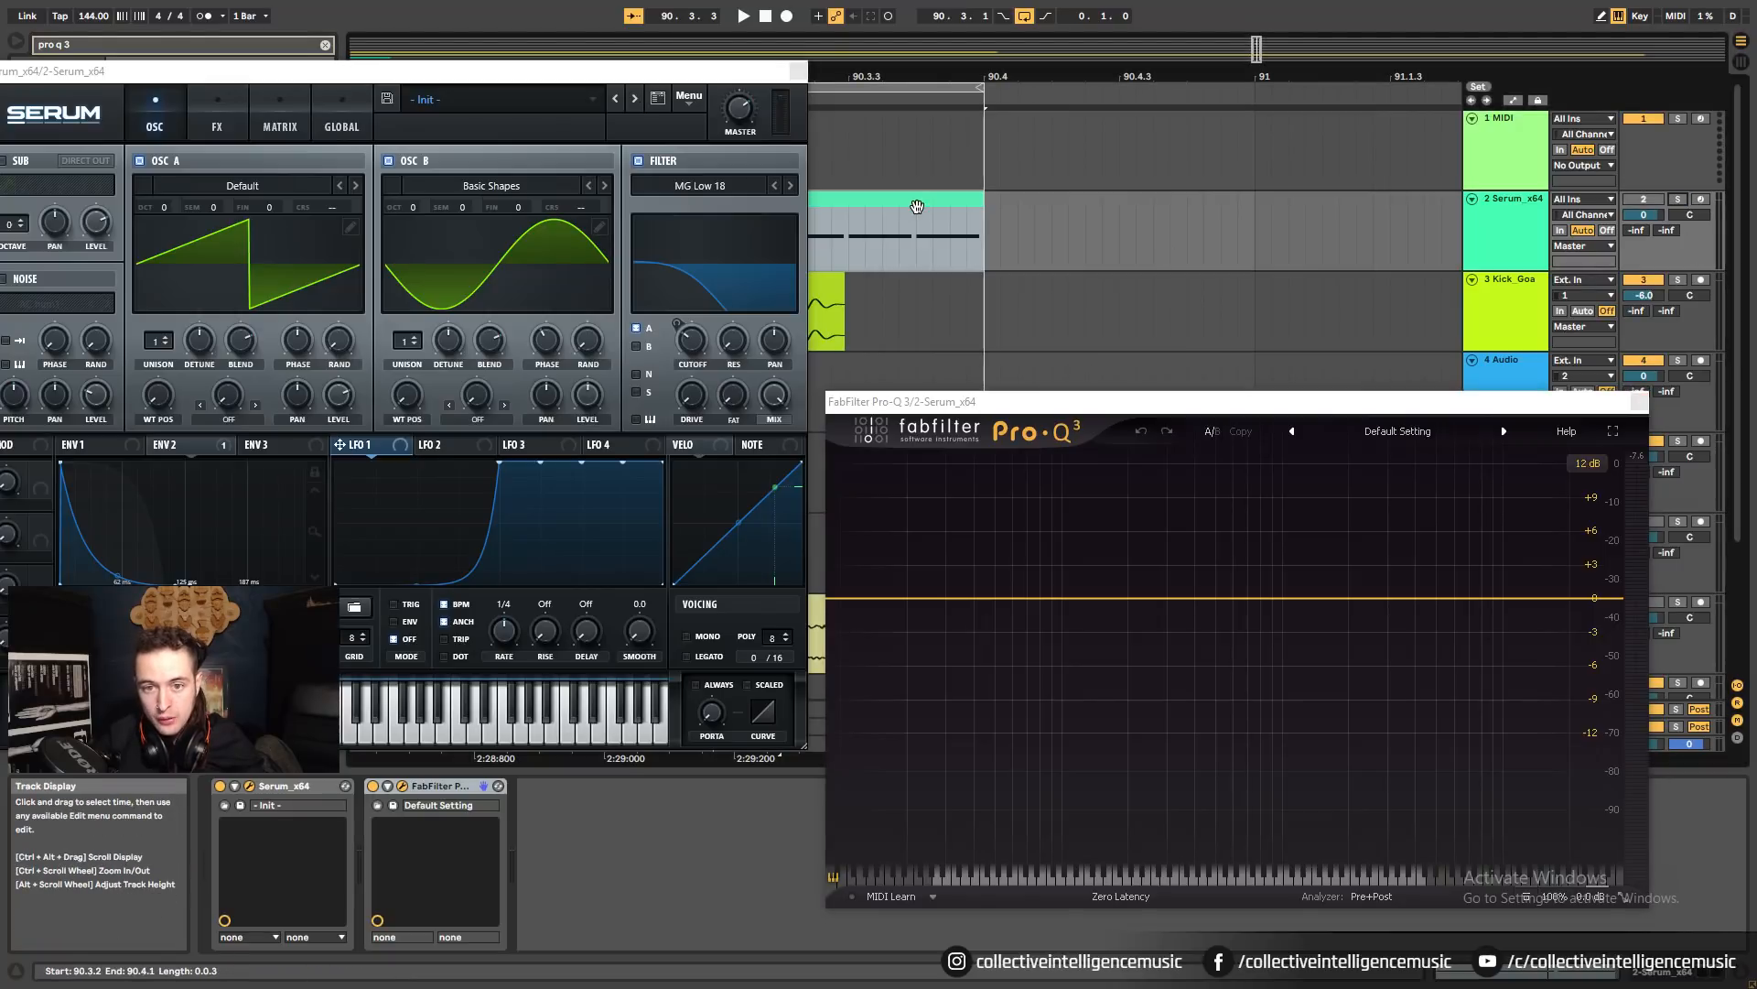
{"action": "left_click", "coordinate": [1678, 200]}
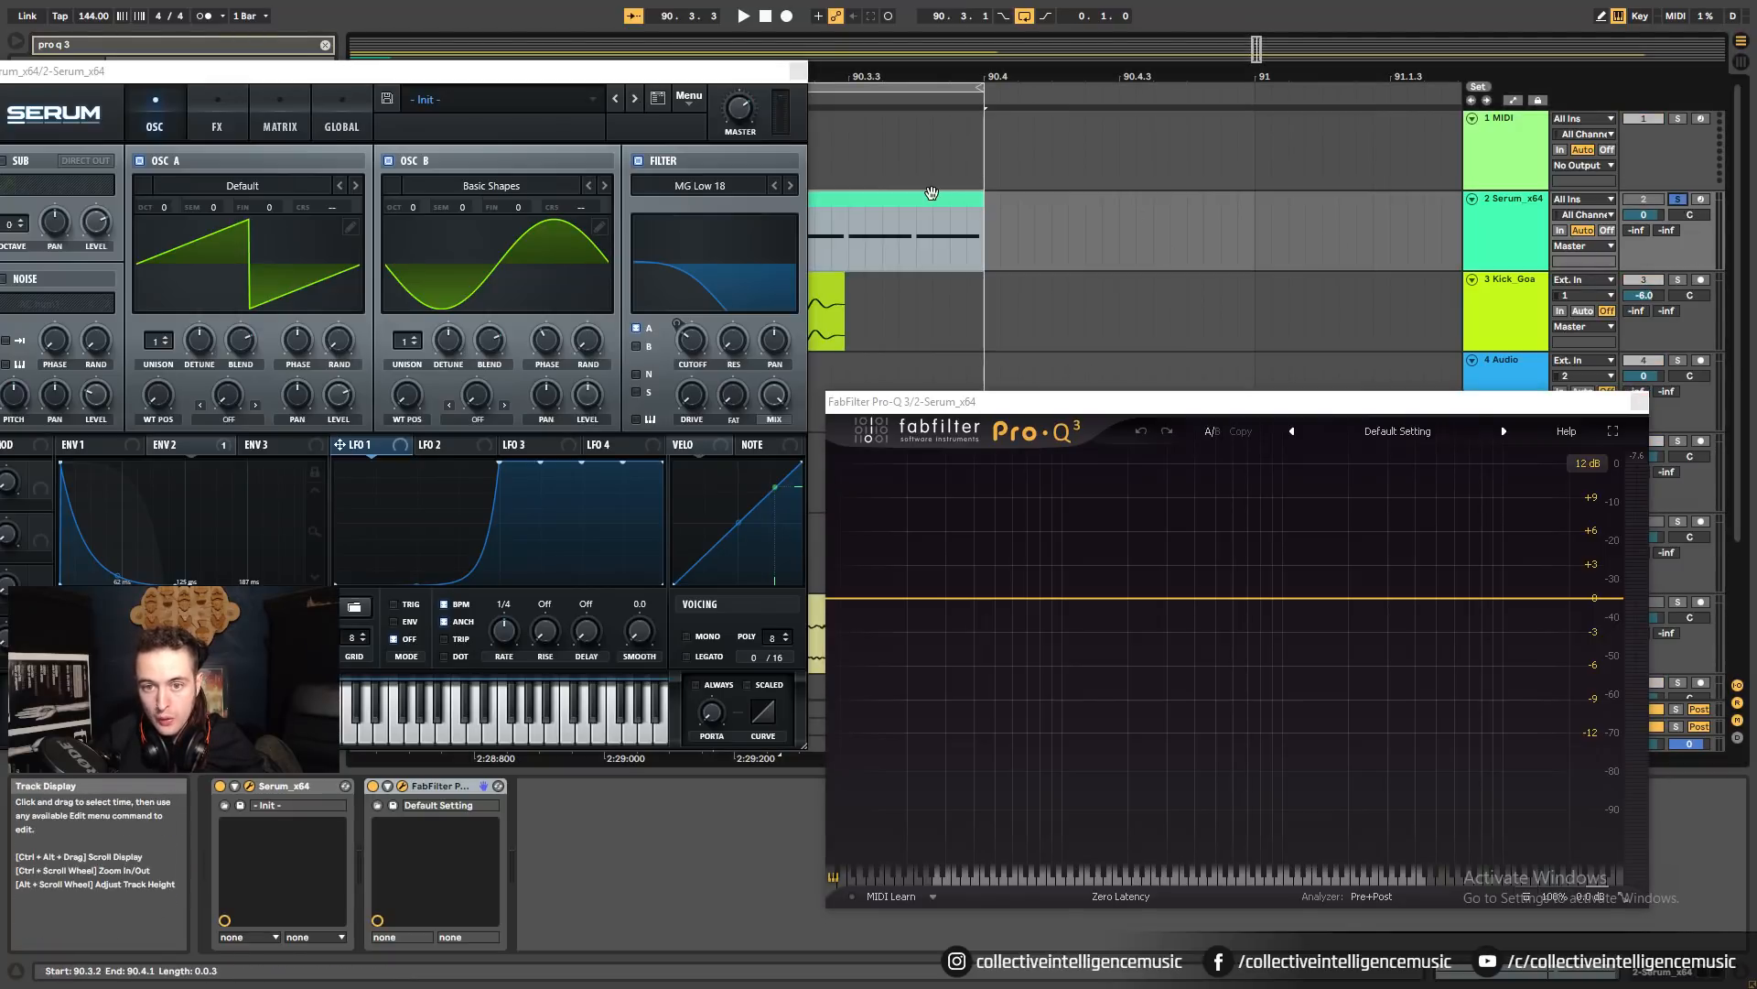
{"action": "left_click", "coordinate": [928, 195]}
{"action": "key", "text": "space"}
{"action": "key", "text": "space"}
{"action": "left_click", "coordinate": [1677, 199]}
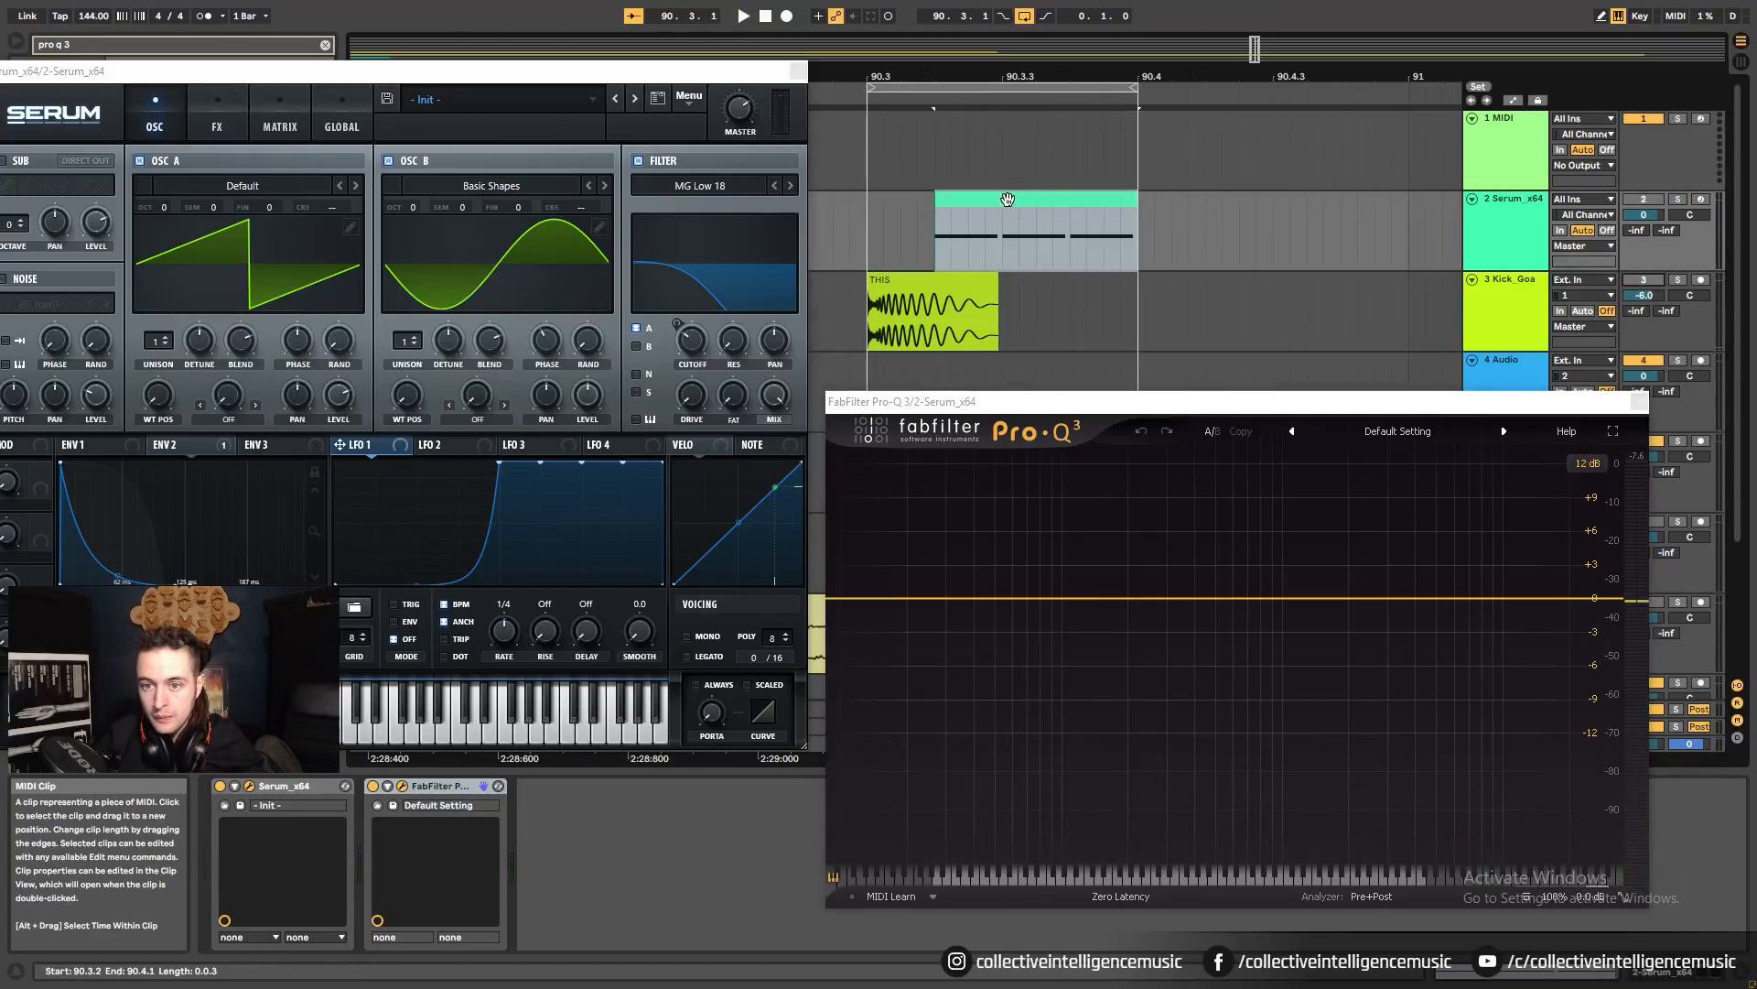
{"action": "key", "text": "space"}
{"action": "left_click_drag", "start_coordinate": [1086, 403], "coordinate": [1107, 293]}
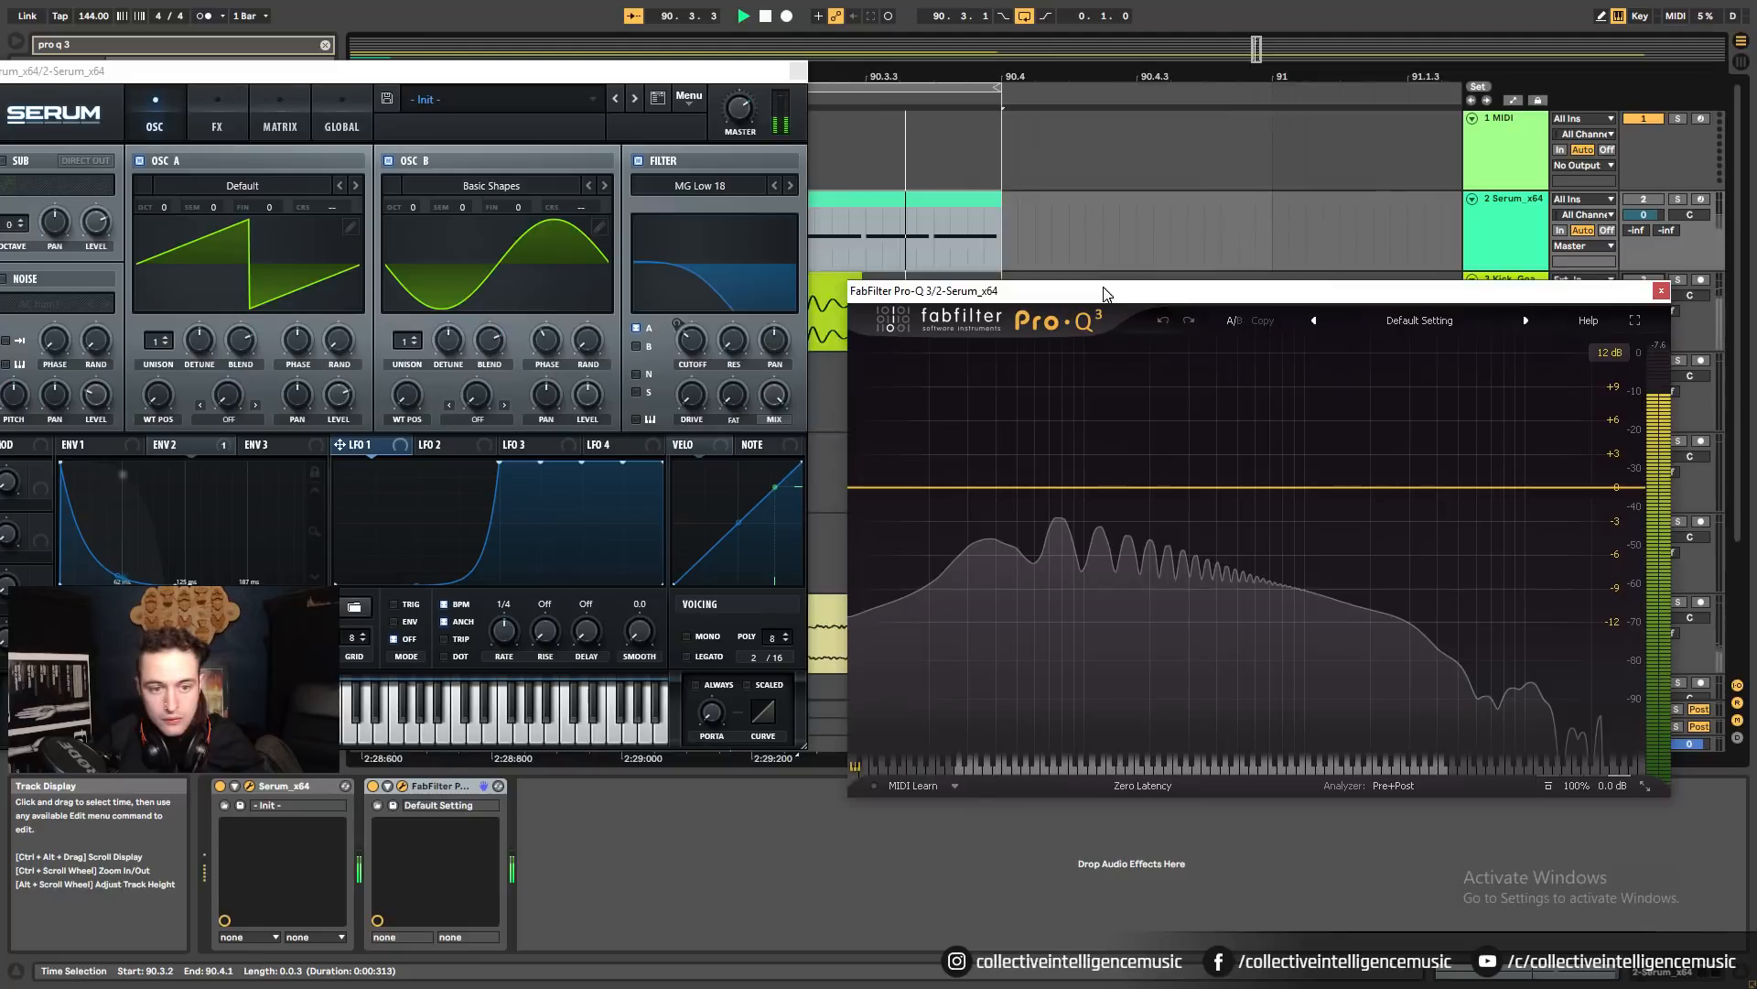
Compare the low-frequency peak in the Pro-Q 3 spectrum with oscillator B switched off and back on.
{"action": "right_click", "coordinate": [545, 345]}
{"action": "left_click", "coordinate": [542, 346]}
{"action": "left_click", "coordinate": [389, 161]}
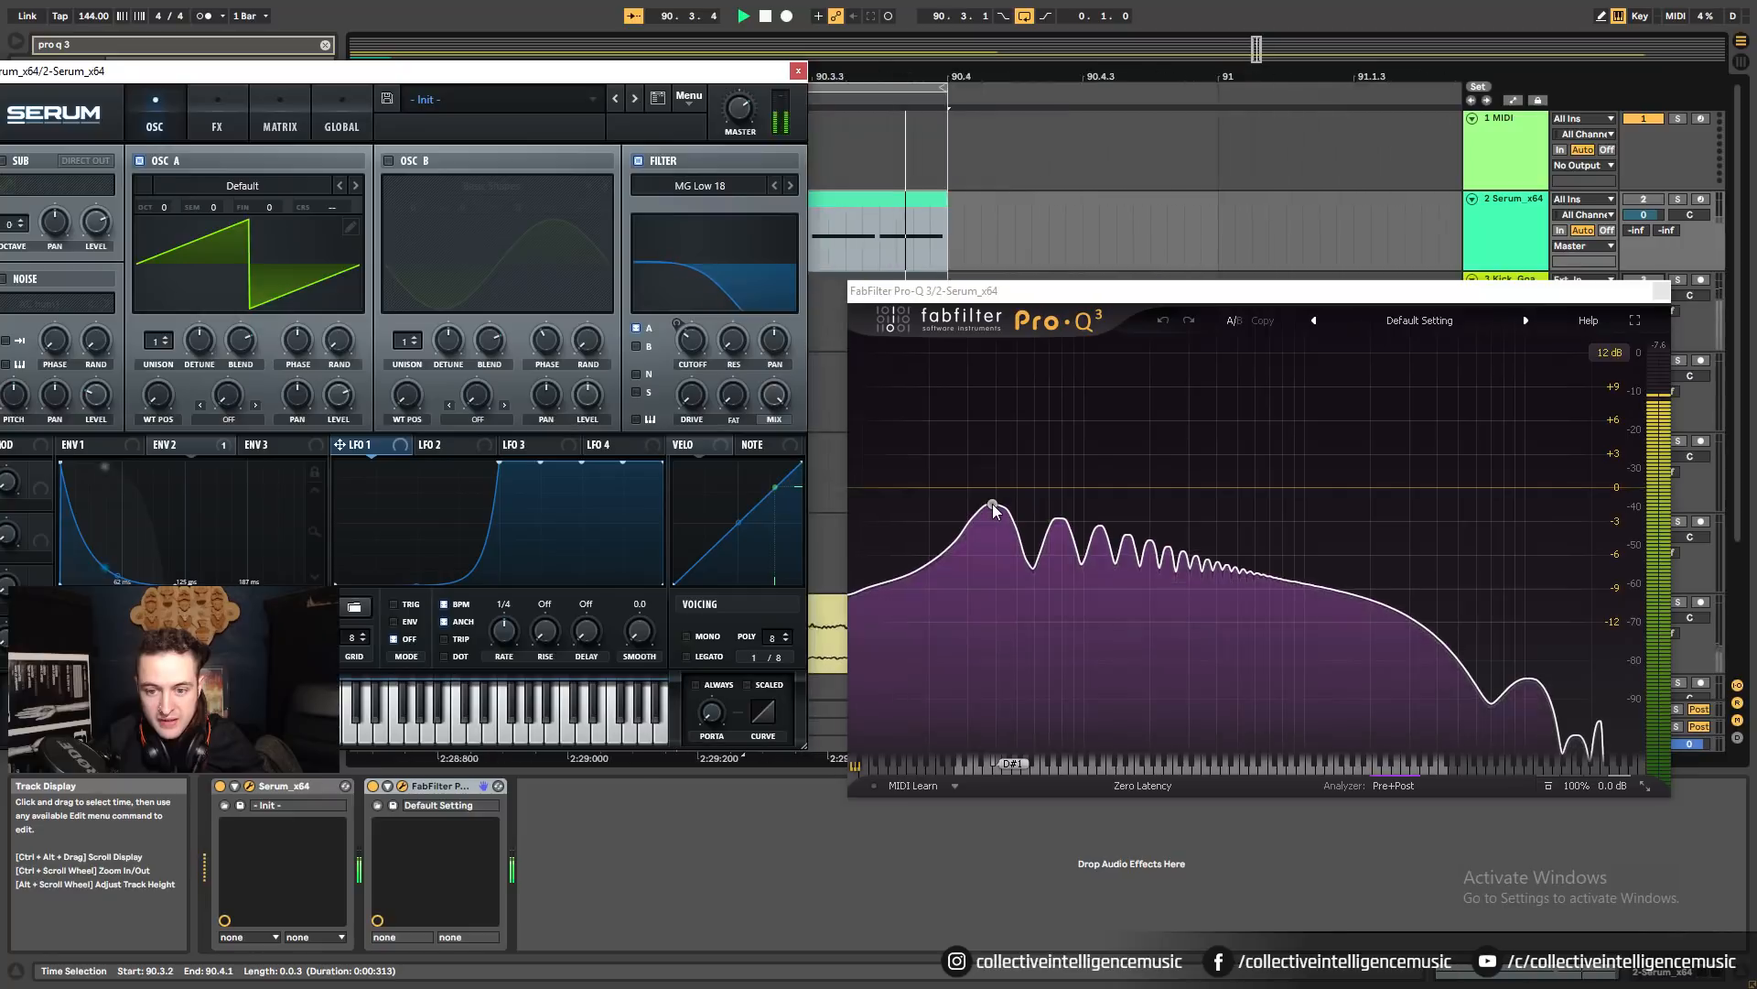
{"action": "mouse_move", "coordinate": [994, 512]}
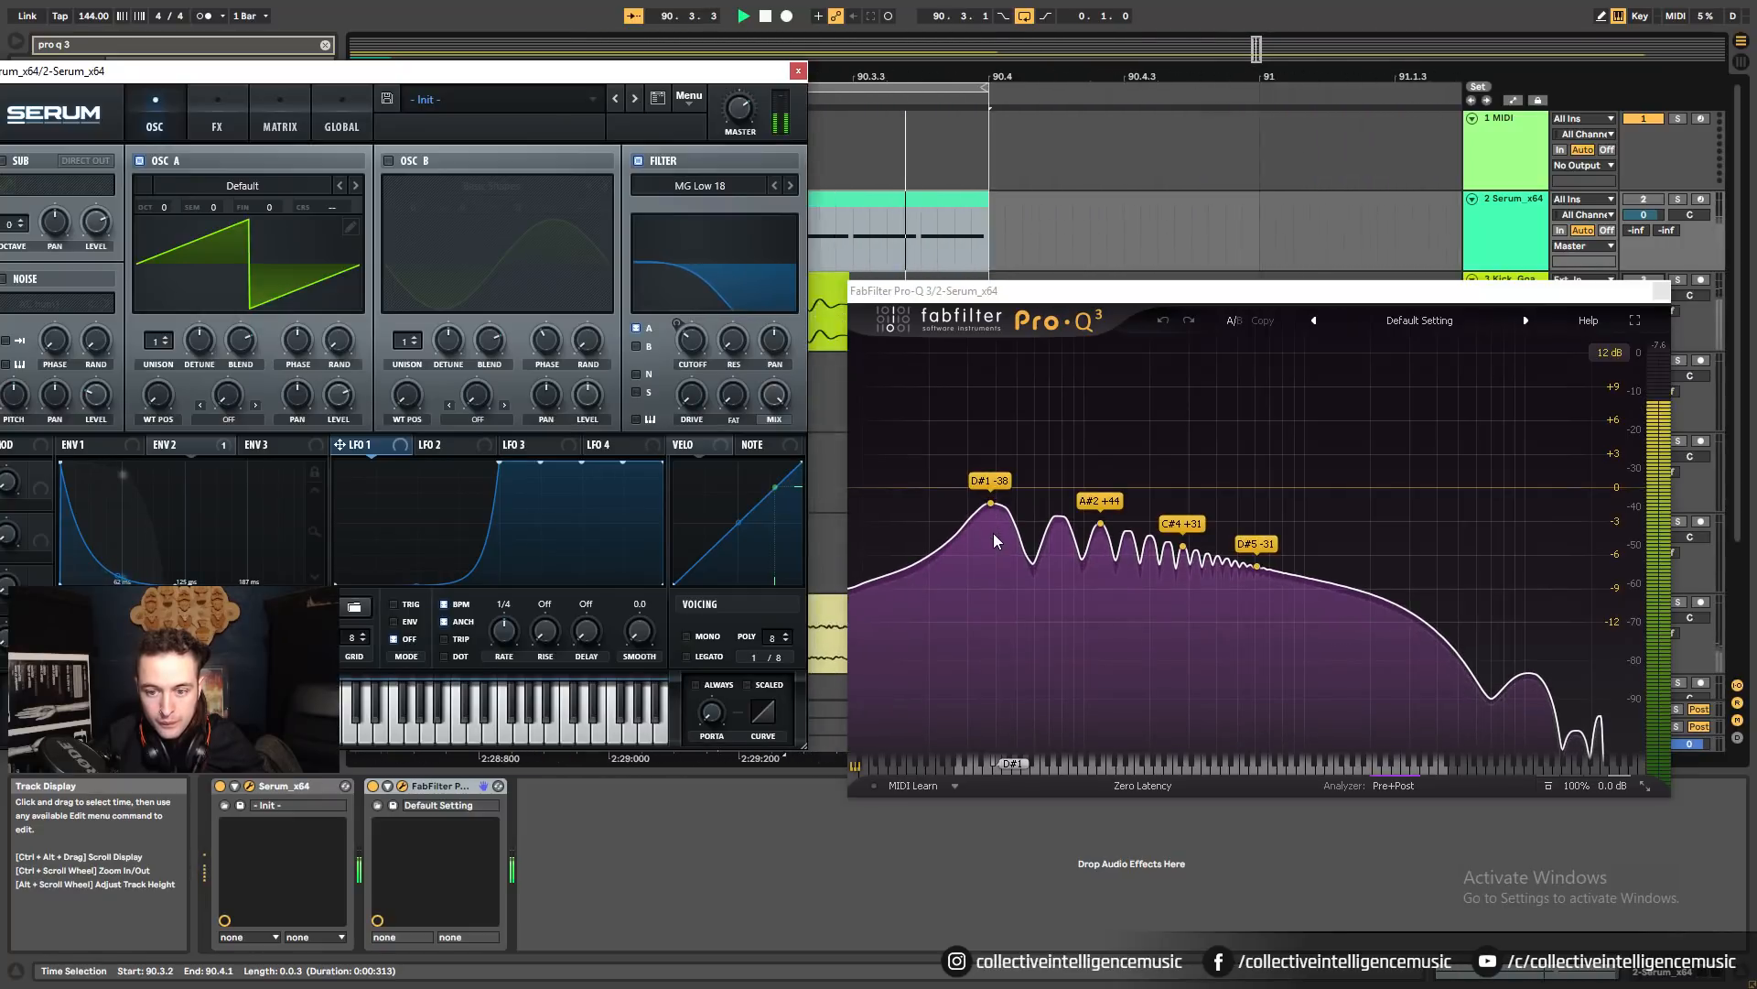
{"action": "left_click", "coordinate": [388, 162]}
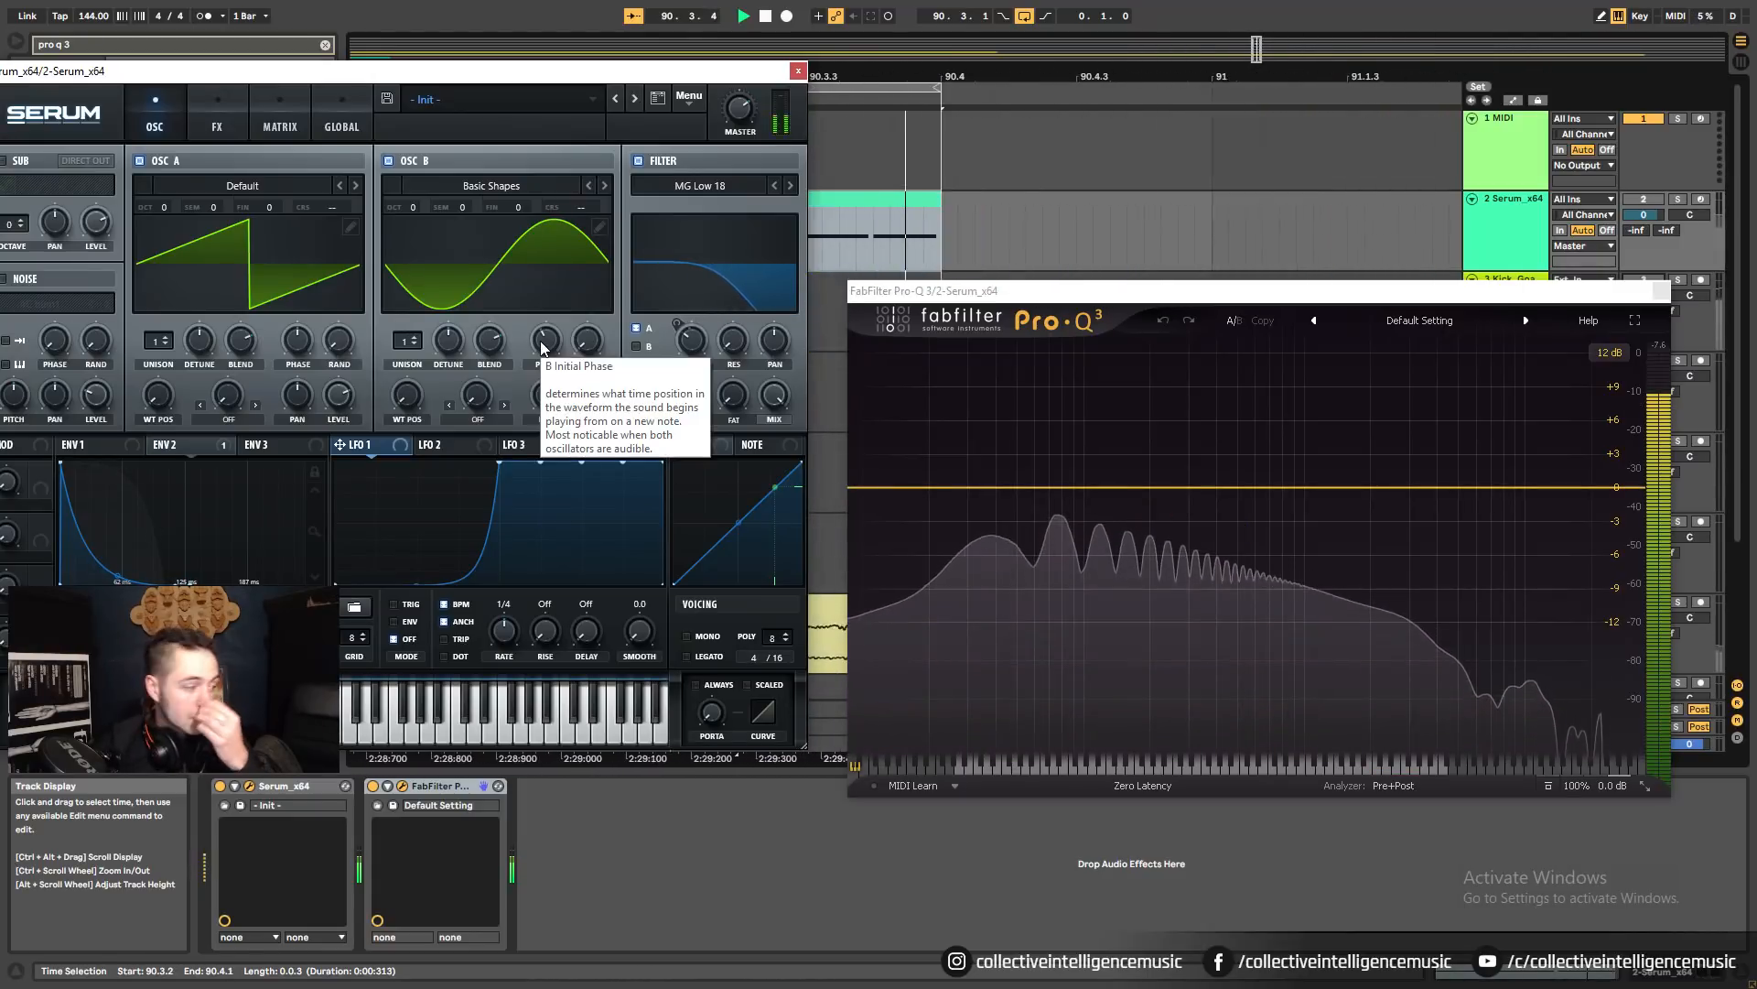
Adjust oscillator B's level and its LFO 1 modulation amount while checking the low peak, and stop playback.
{"action": "left_click_drag", "start_coordinate": [593, 388], "coordinate": [601, 485]}
{"action": "left_click_drag", "start_coordinate": [596, 502], "coordinate": [609, 388]}
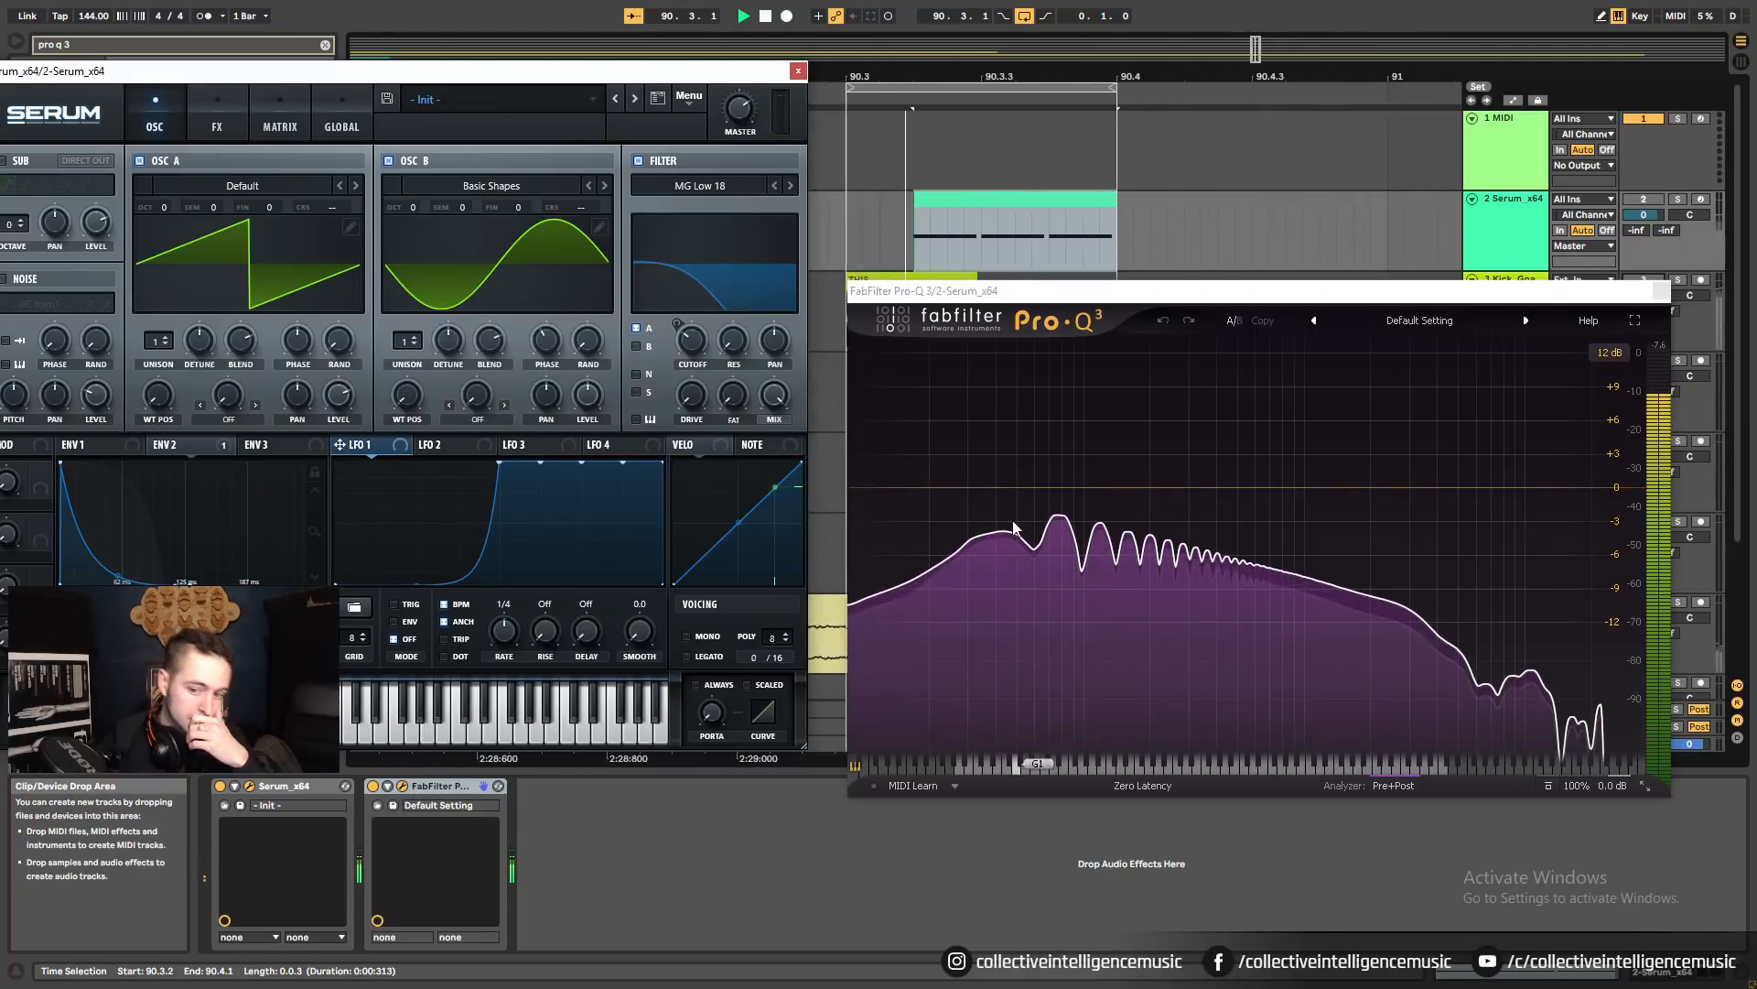
{"action": "mouse_move", "coordinate": [1014, 575]}
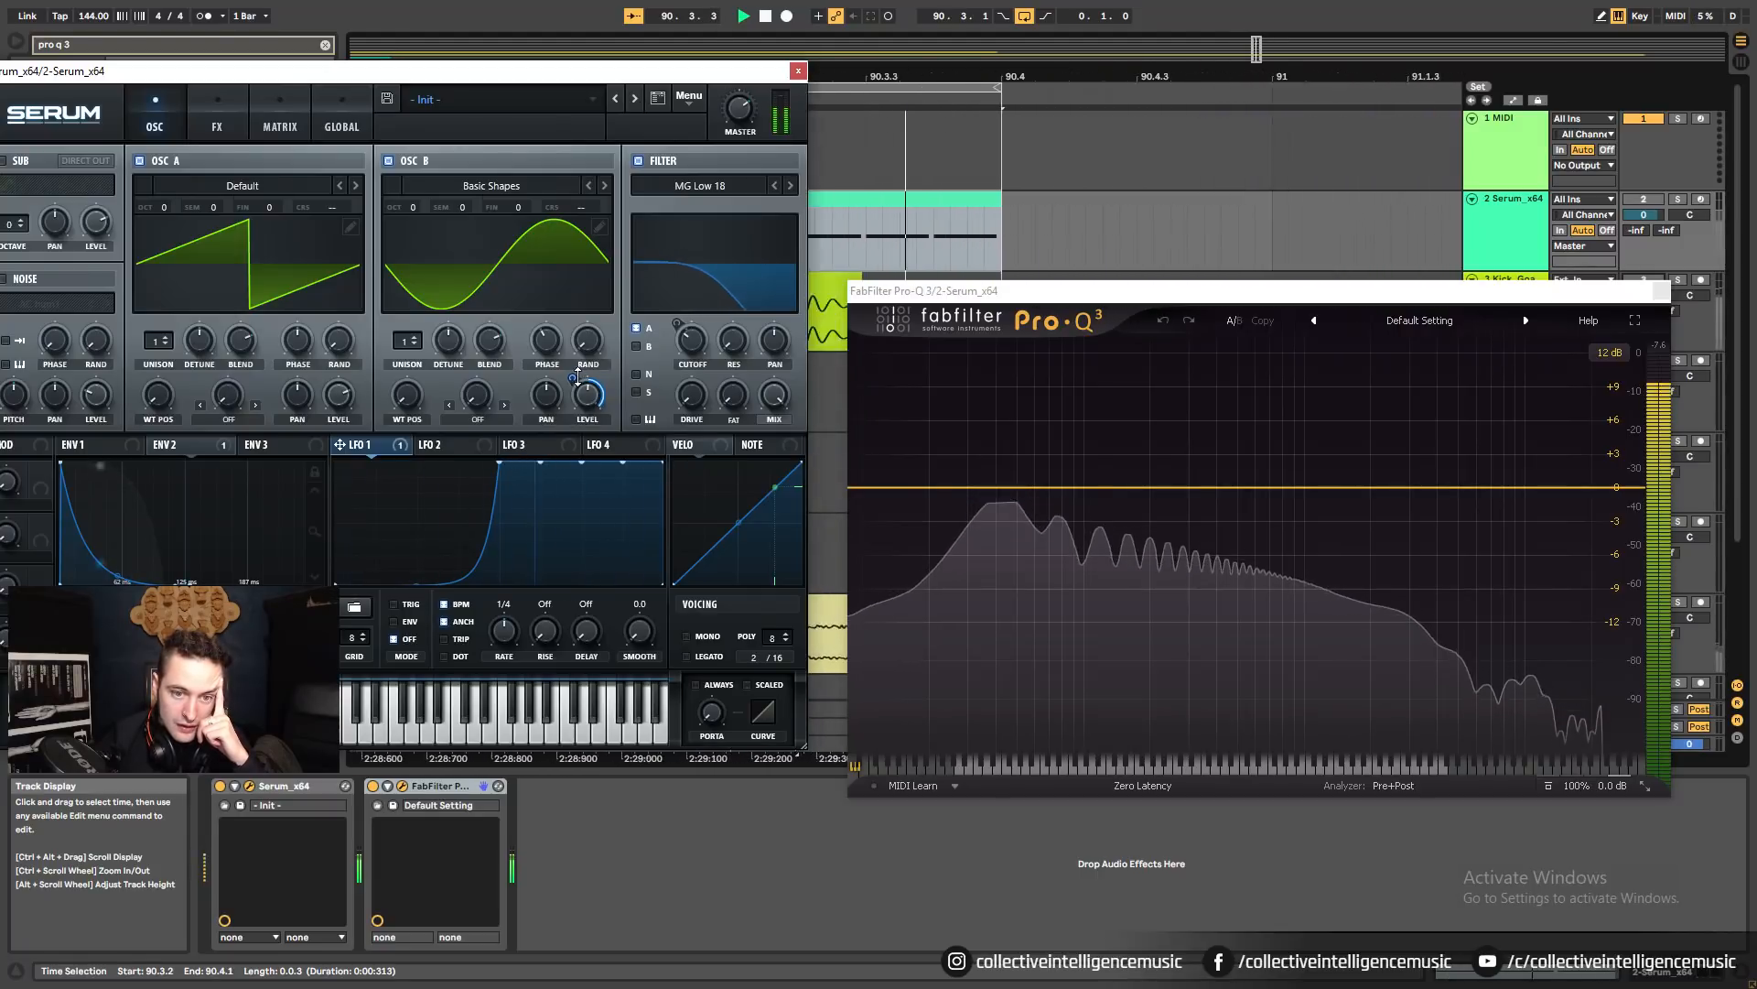
{"action": "left_click_drag", "start_coordinate": [570, 464], "coordinate": [570, 474]}
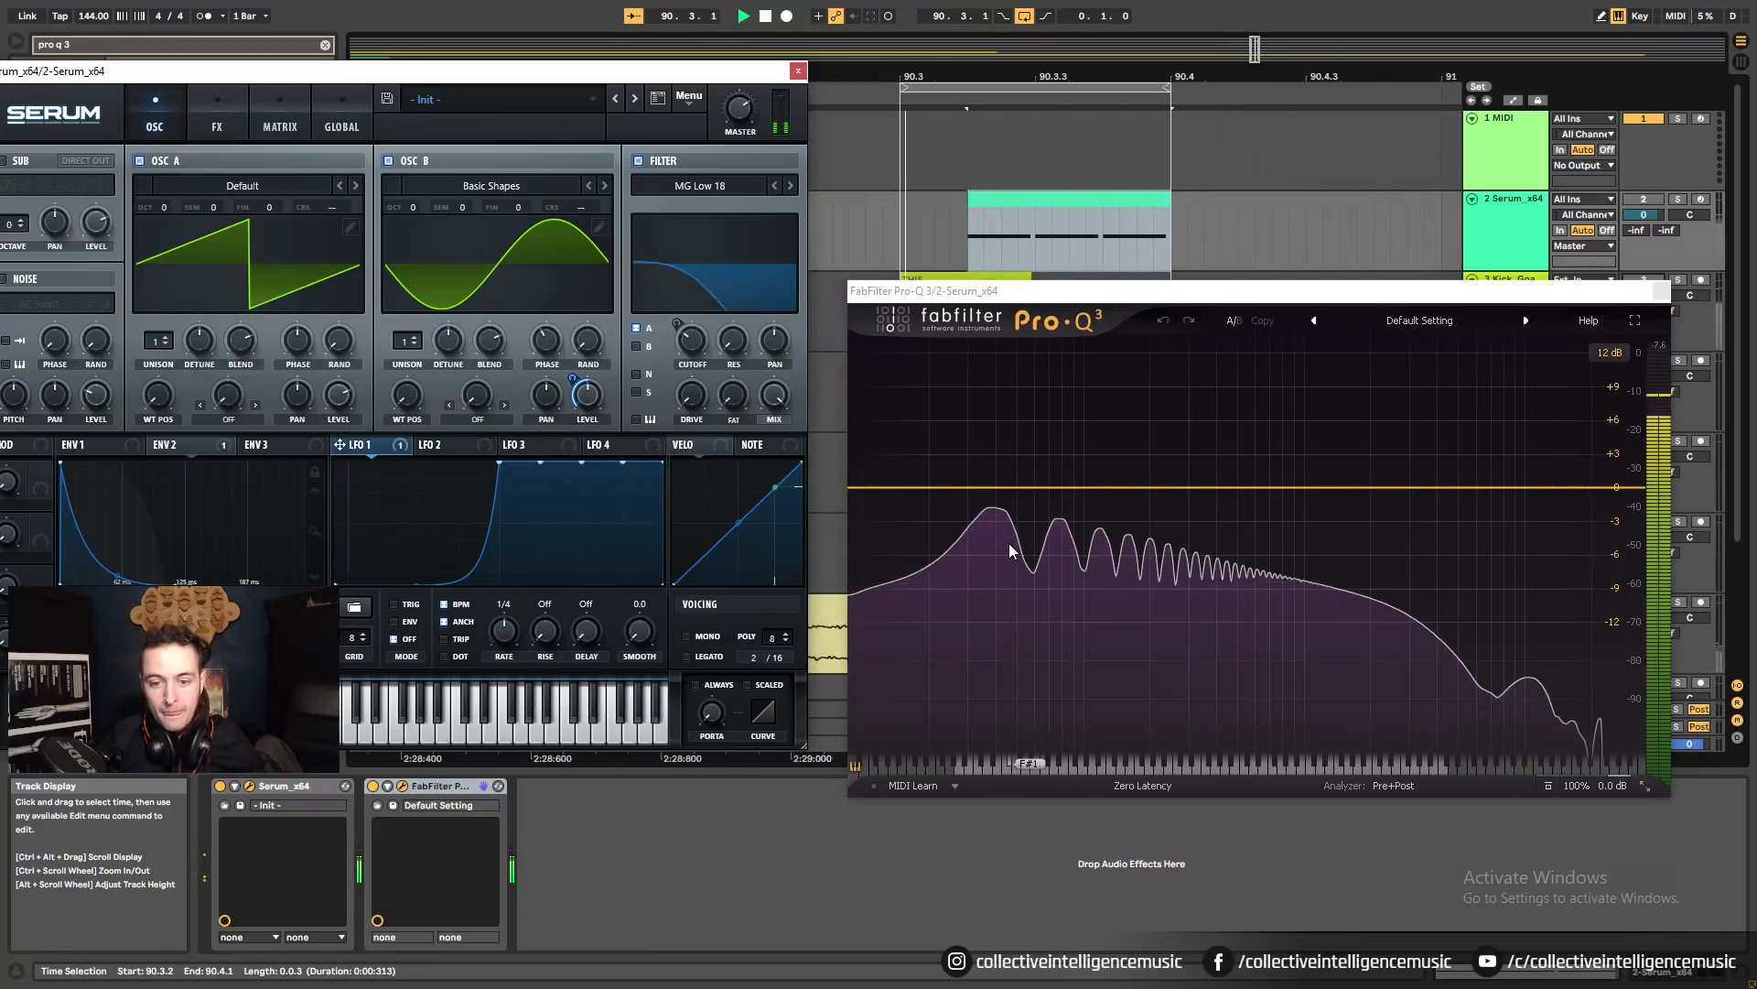
{"action": "key", "text": "space"}
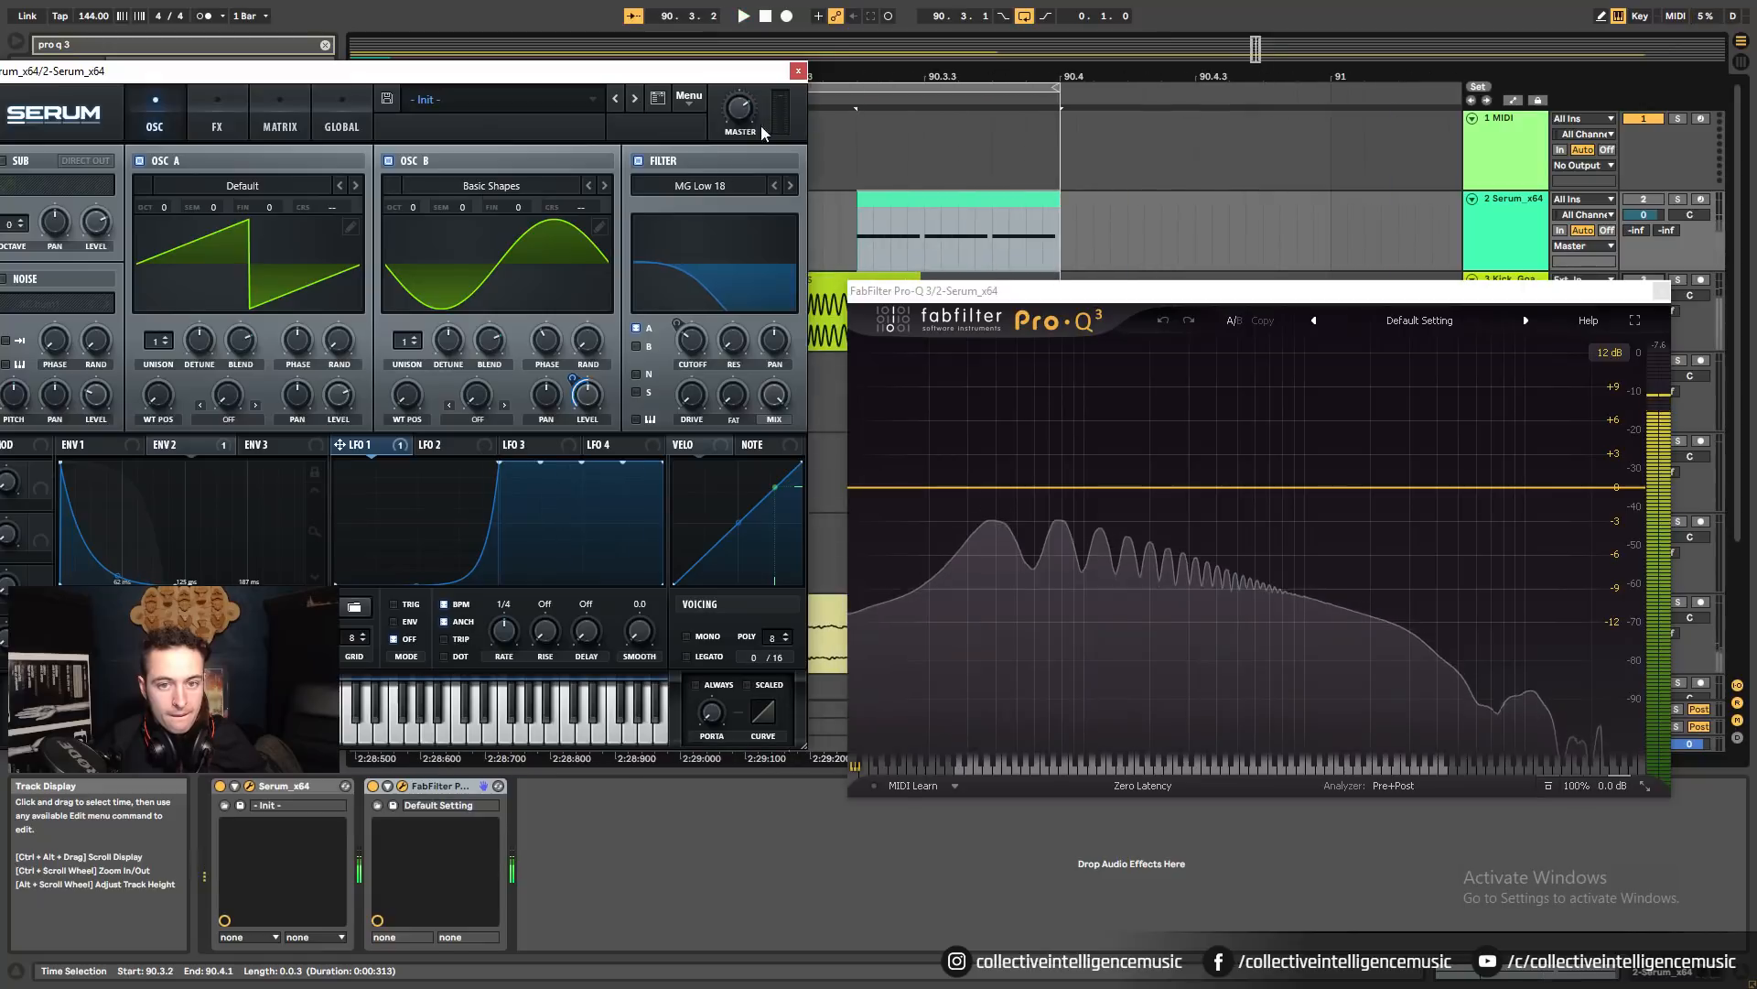
Close the Serum and Pro-Q 3 windows, check the stream in OBS and return to the Live arrangement.
{"action": "left_click", "coordinate": [798, 70]}
{"action": "left_click", "coordinate": [1660, 291]}
{"action": "key", "text": "alt+Tab"}
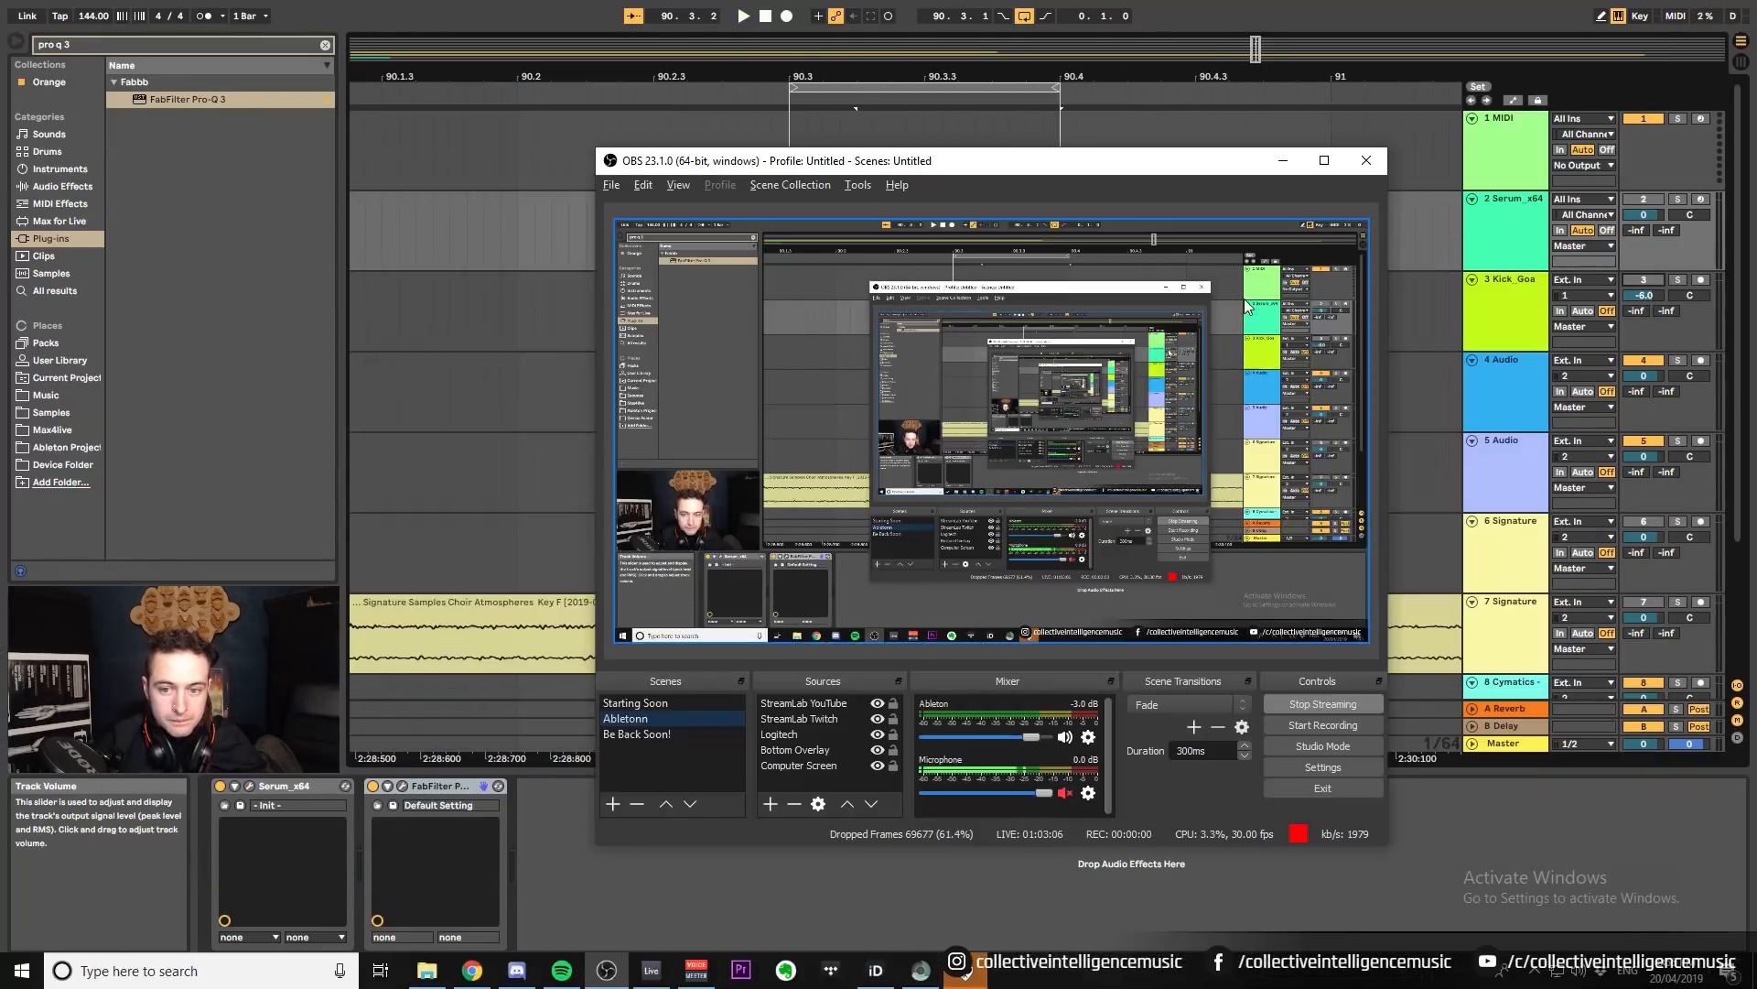
{"action": "left_click", "coordinate": [526, 324]}
{"action": "left_click", "coordinate": [794, 268]}
Audition the loop with the Serum track soloed, and toggle solo on the kick track.
{"action": "key", "text": "space"}
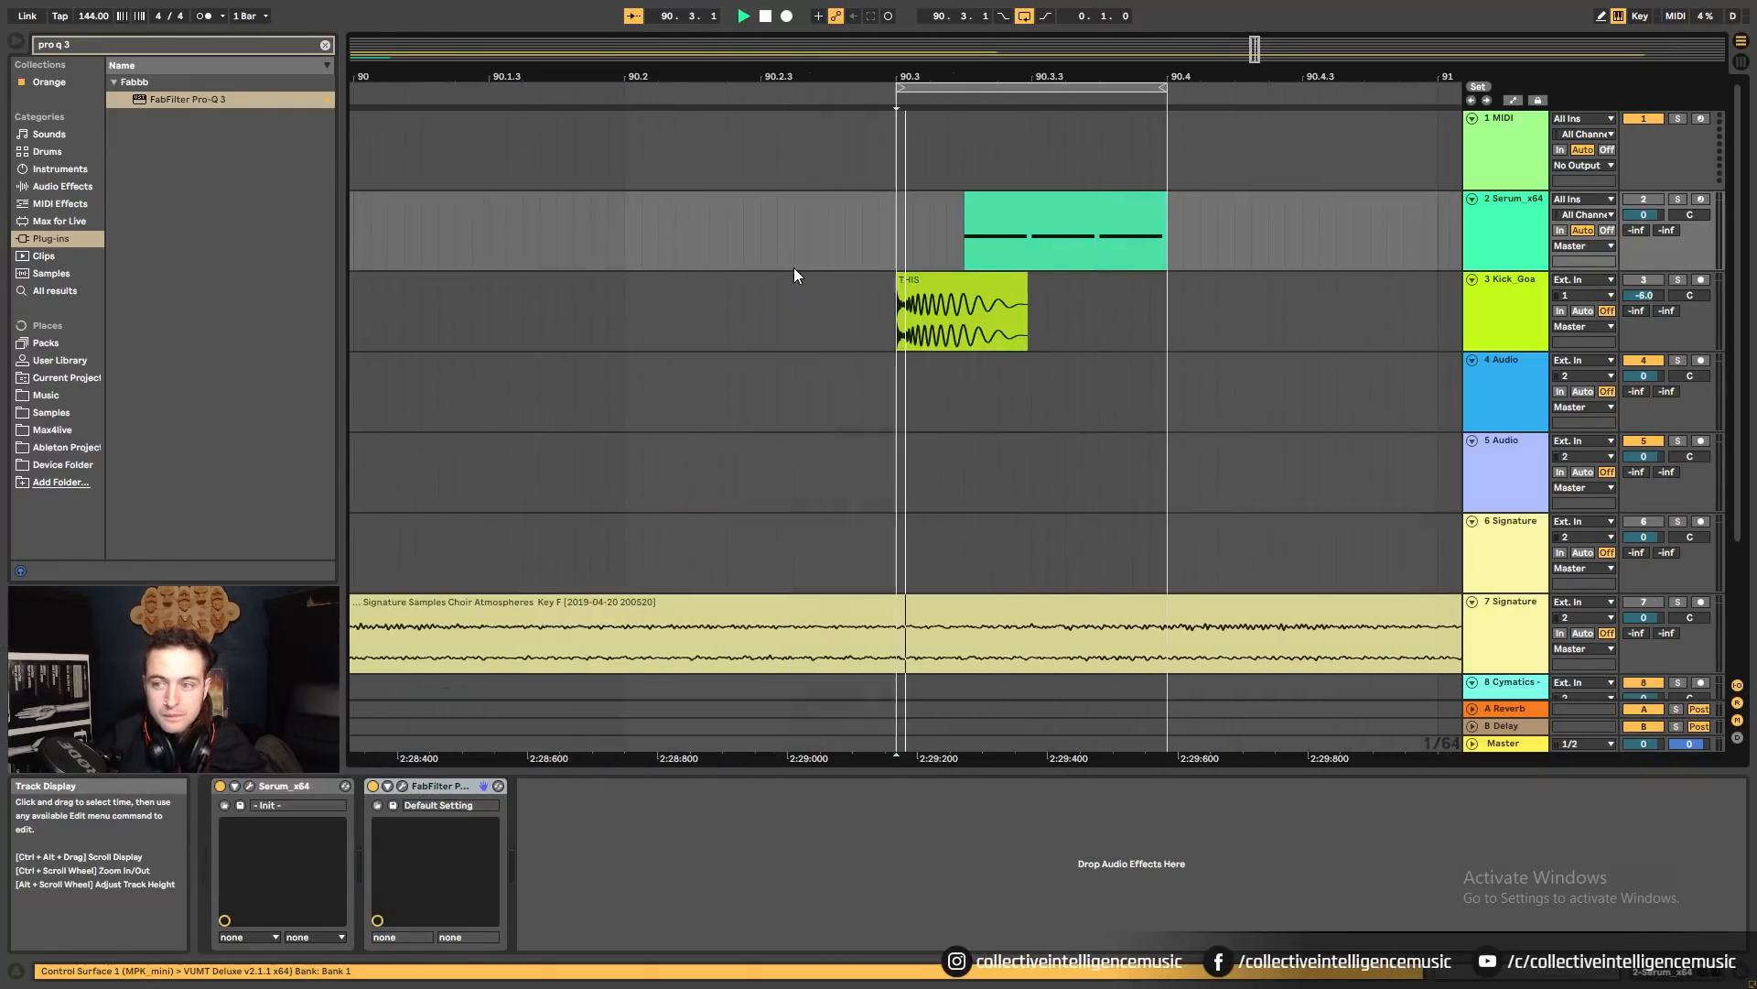
{"action": "left_click", "coordinate": [1678, 199]}
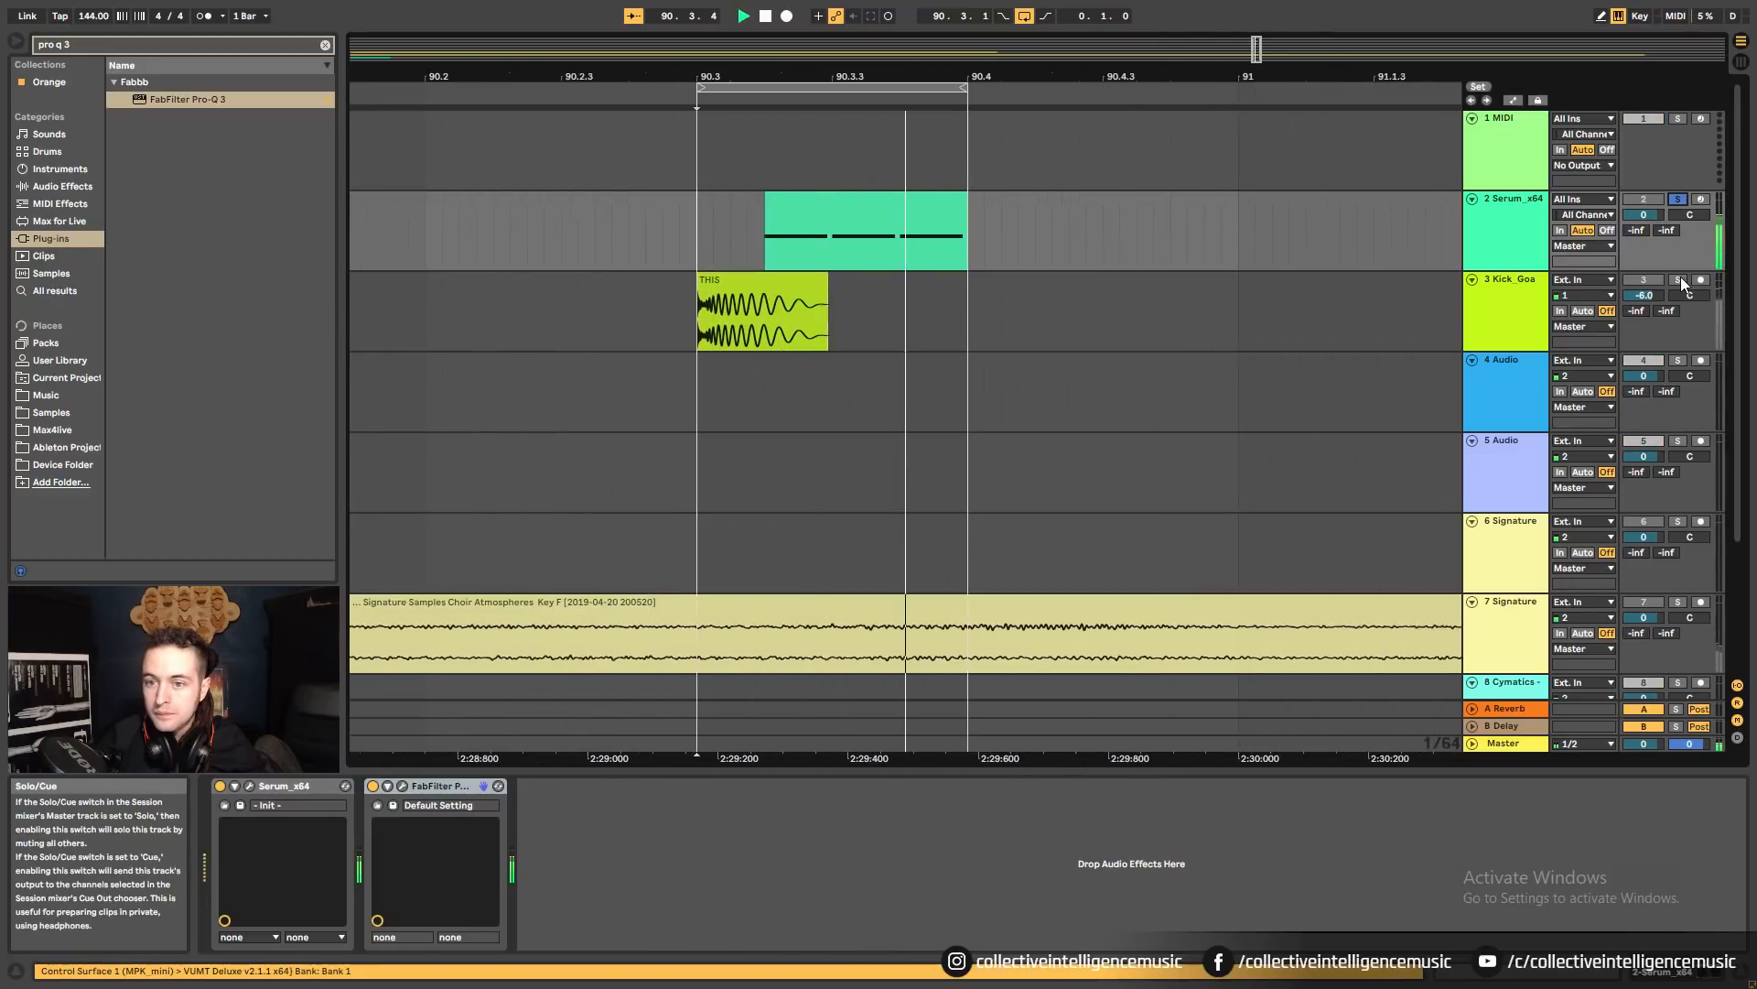
{"action": "key", "text": "space"}
{"action": "left_click", "coordinate": [1681, 279]}
{"action": "left_click", "coordinate": [1680, 279]}
Activate the Serum track alongside the kick track, play both in the loop and select the Serum track.
{"action": "left_click", "coordinate": [1644, 280]}
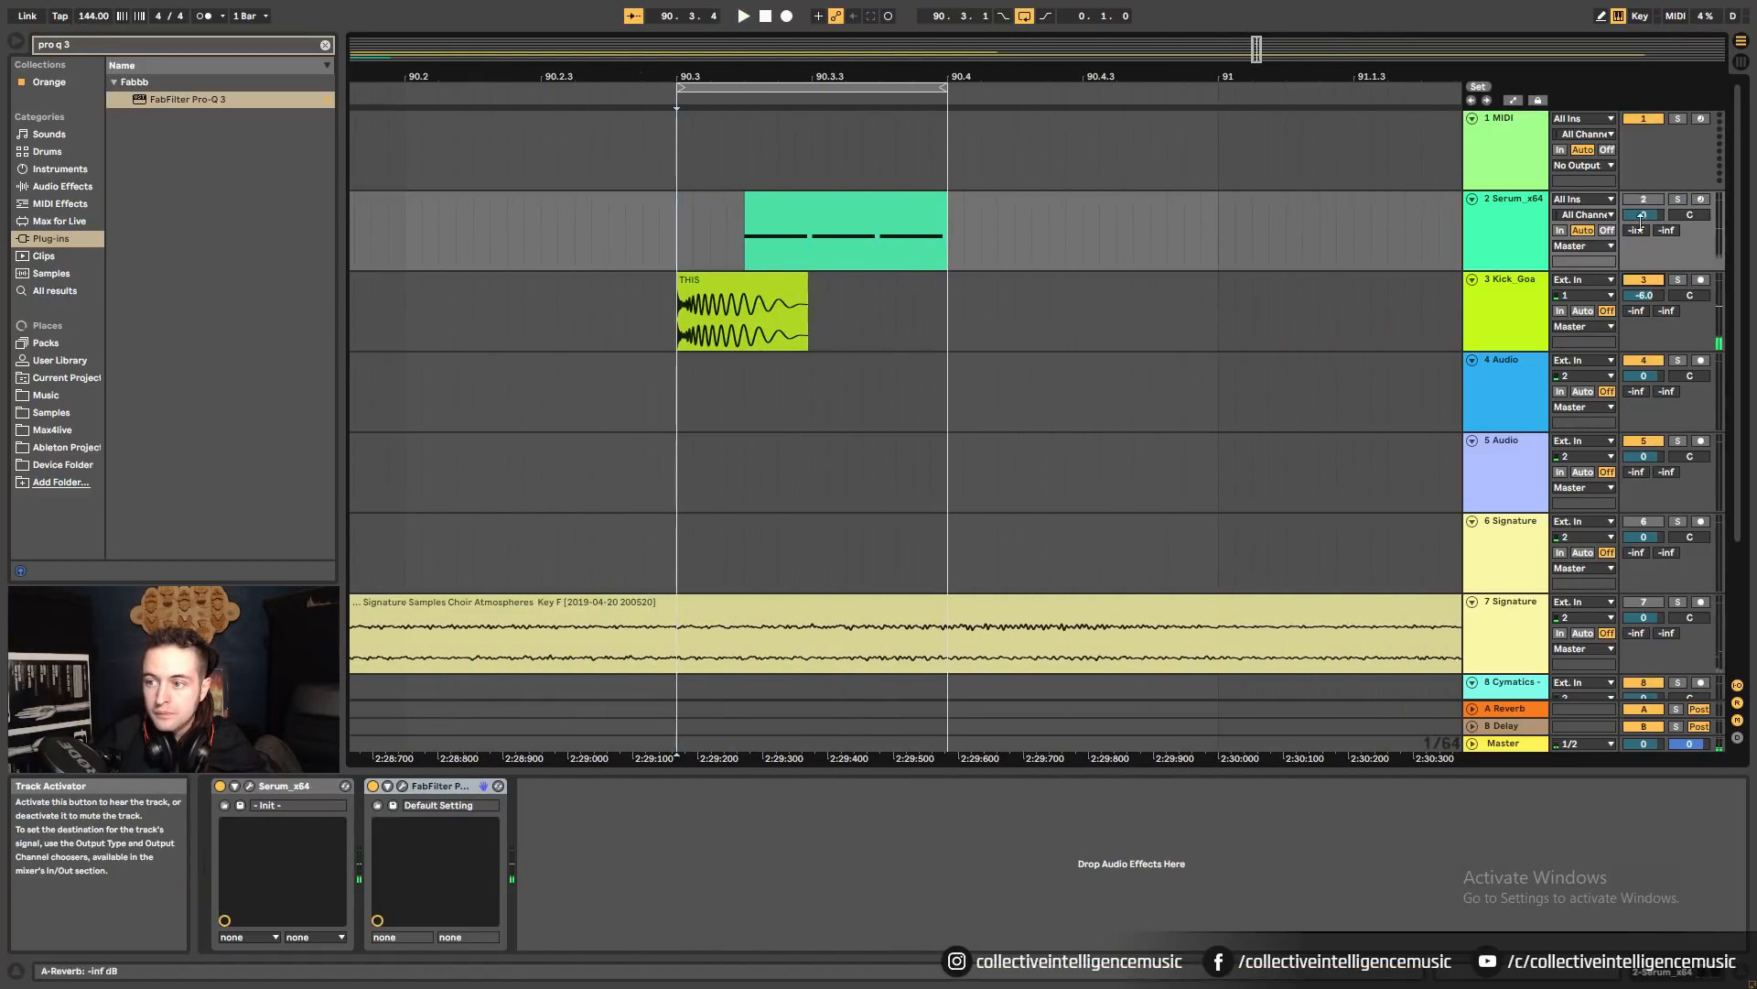
{"action": "left_click", "coordinate": [1644, 200]}
{"action": "key", "text": "space"}
{"action": "left_click_drag", "start_coordinate": [935, 76], "coordinate": [935, 41]}
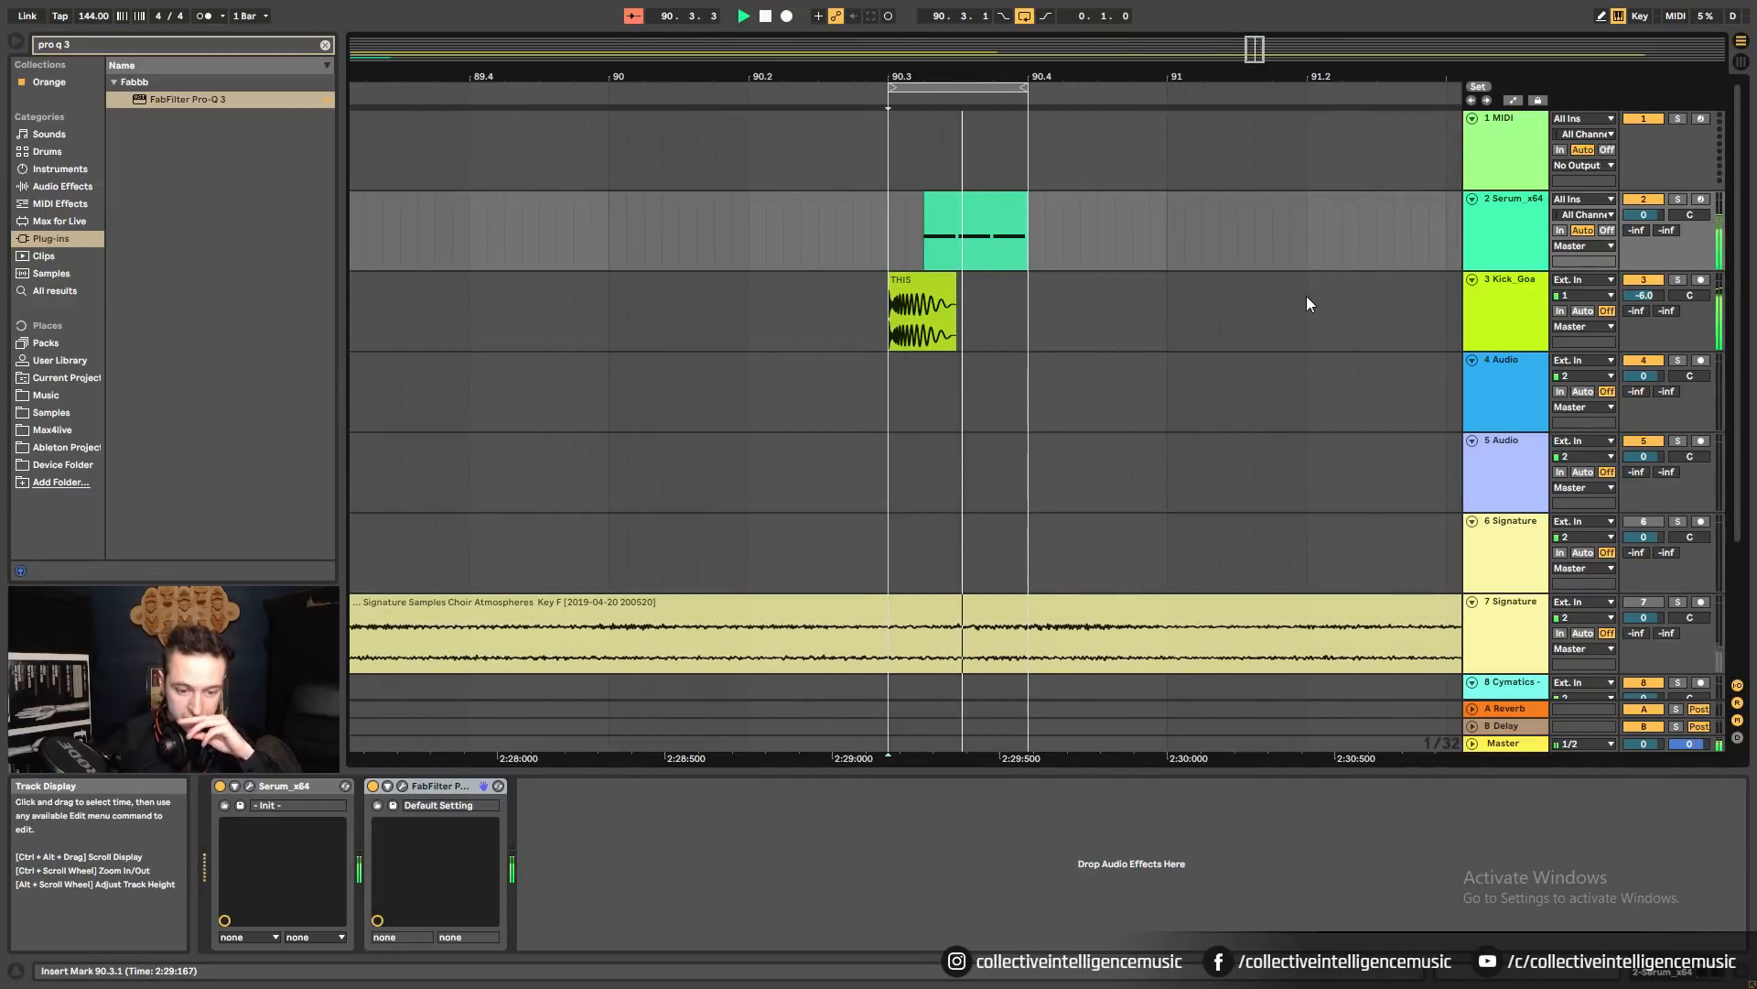
{"action": "left_click", "coordinate": [1506, 223]}
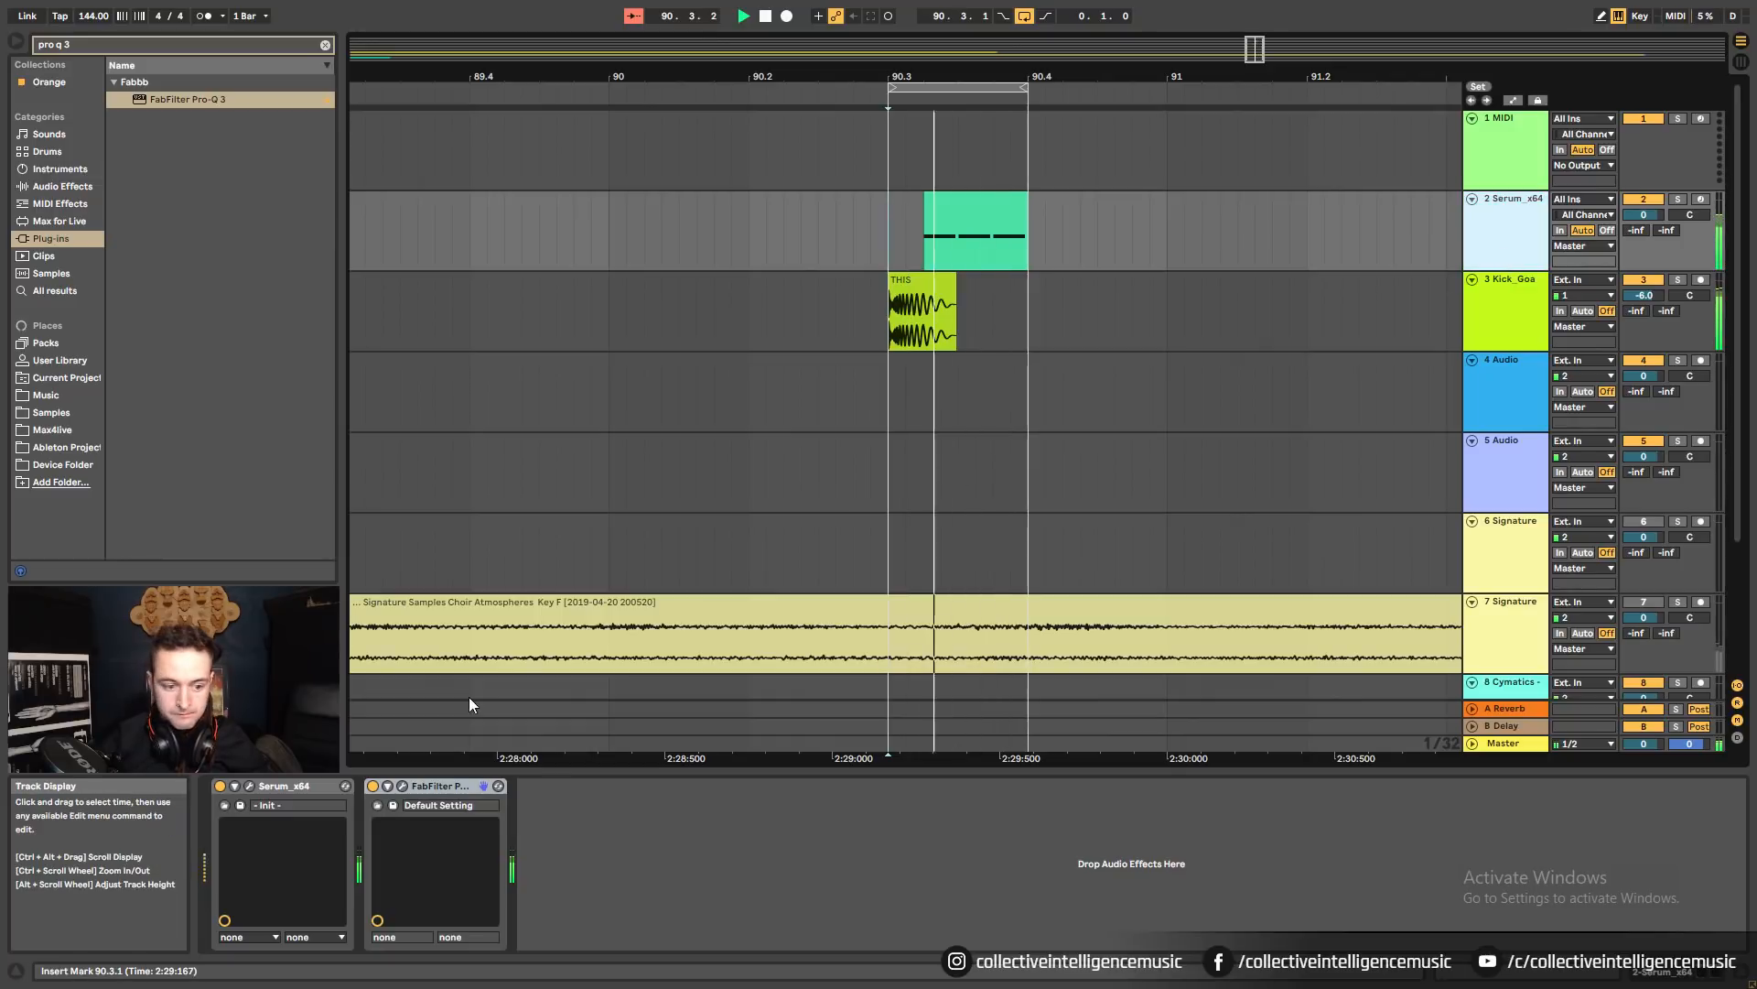
Solo the Serum track and check the Sonarworks plug-in on the Master track.
{"action": "left_click", "coordinate": [1678, 199]}
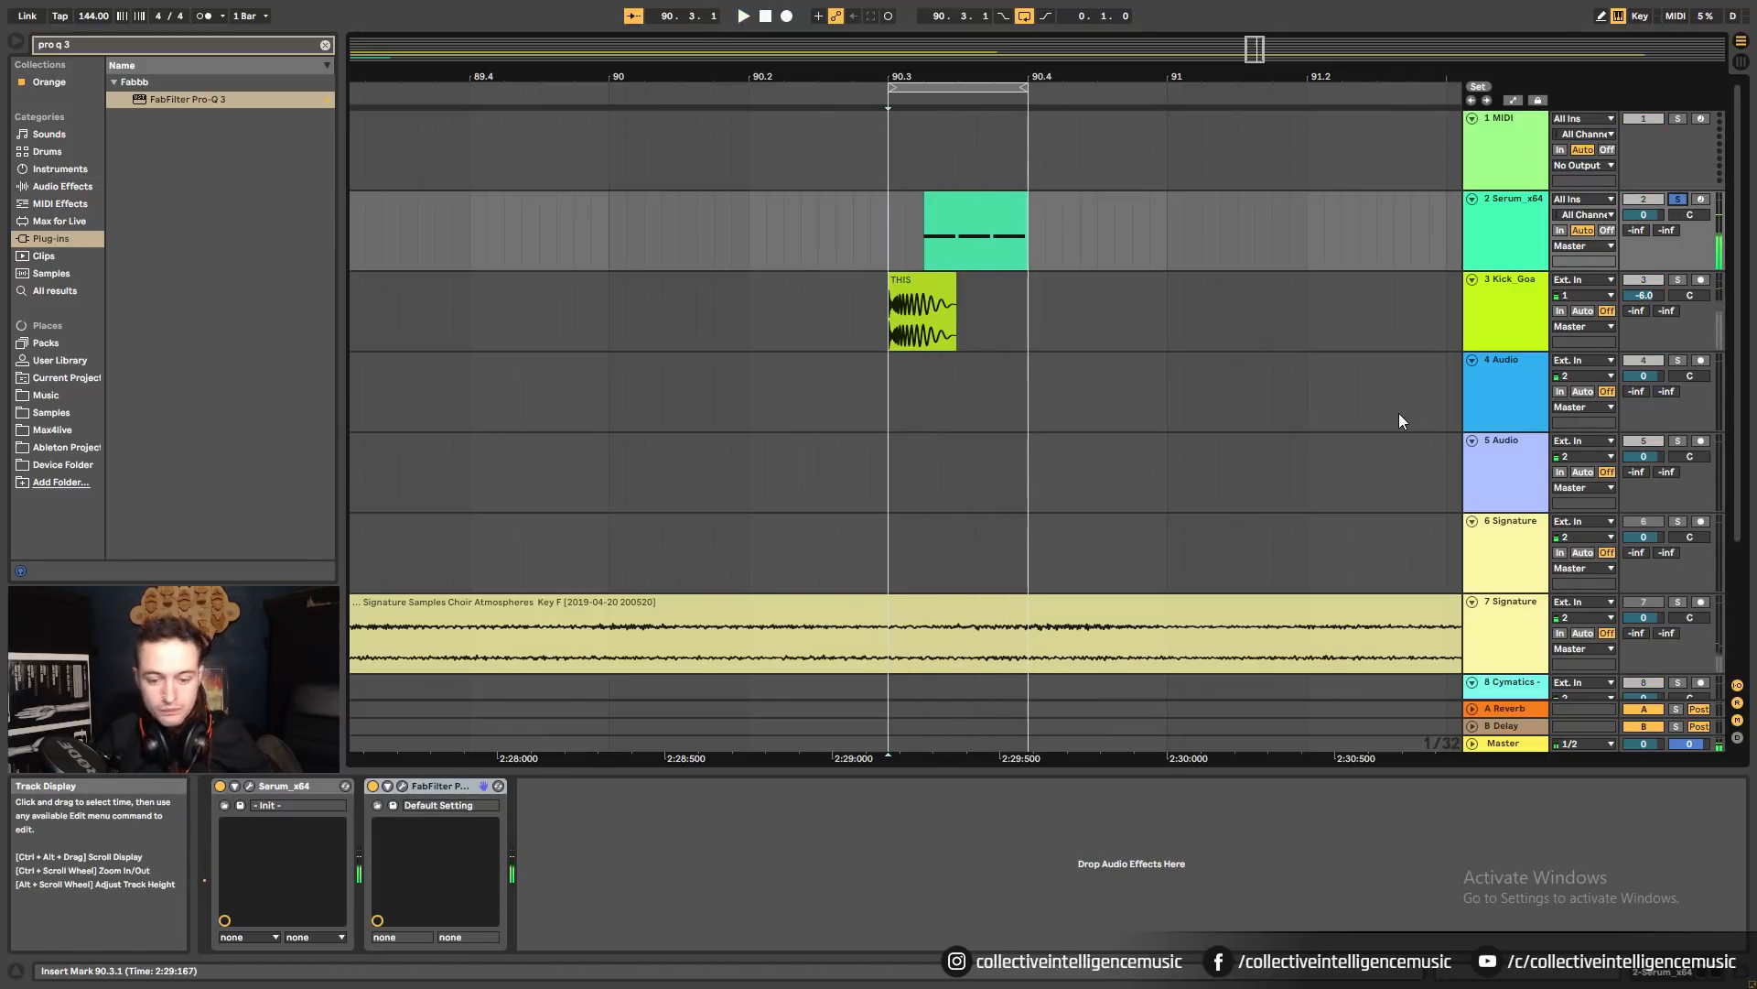
{"action": "left_click", "coordinate": [1513, 744]}
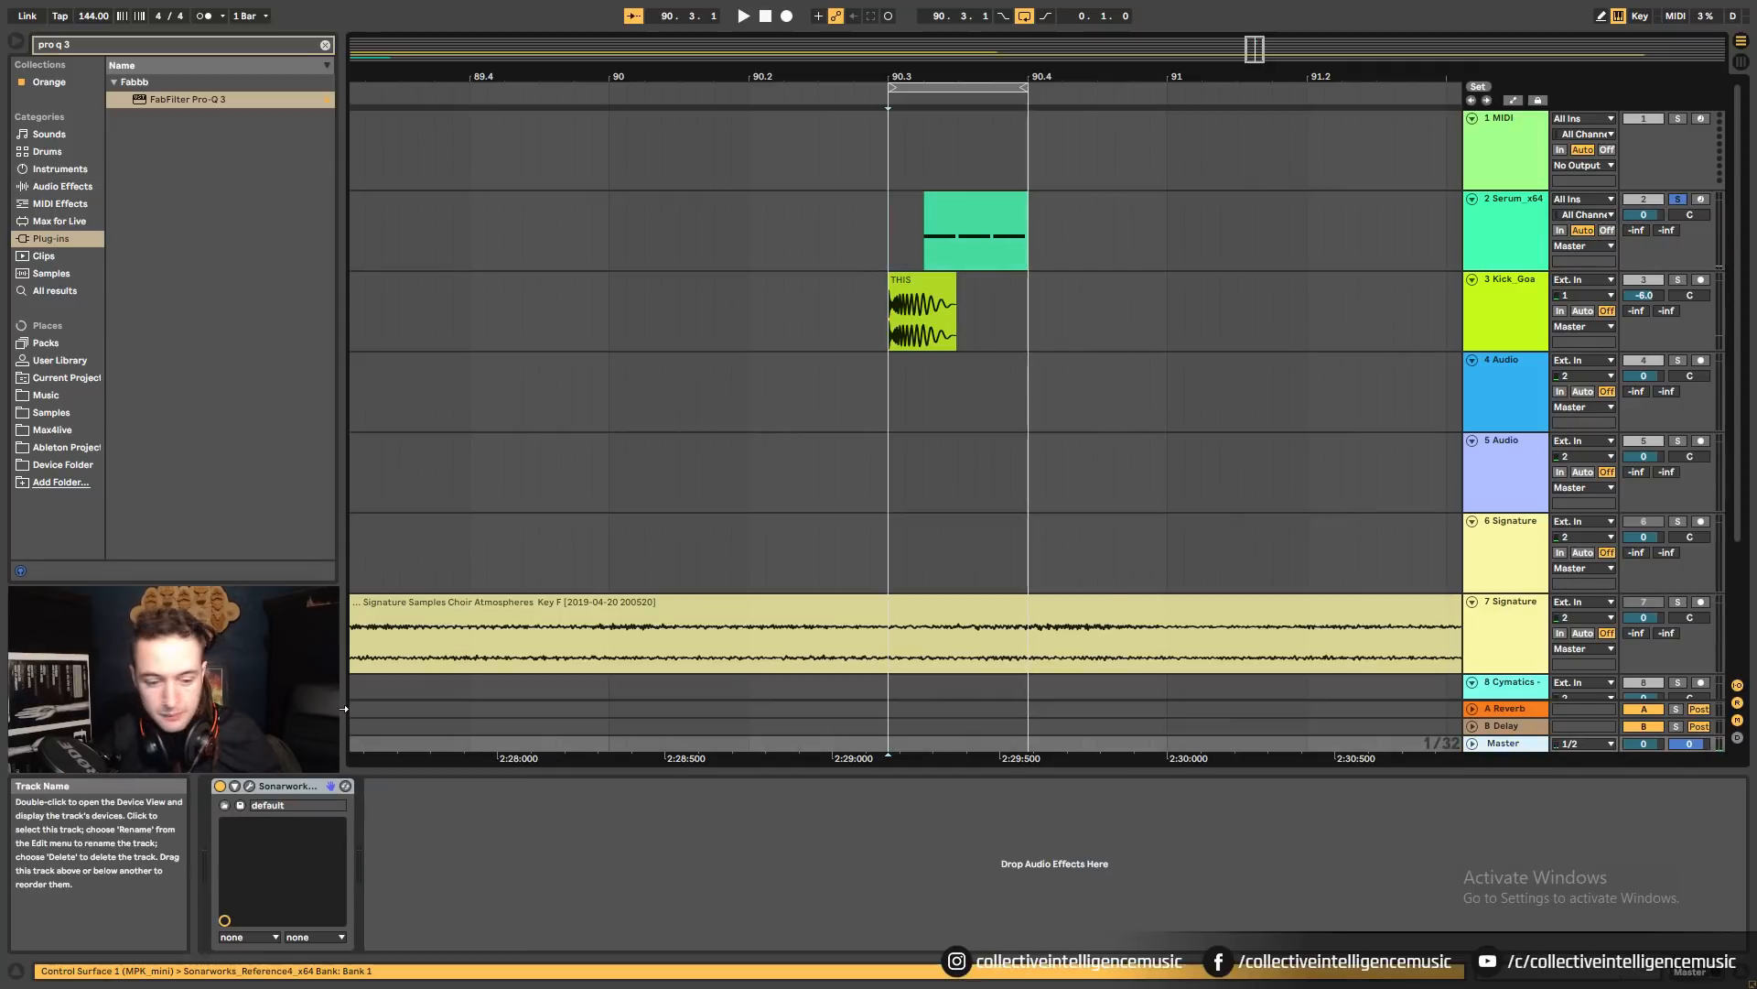
{"action": "left_click", "coordinate": [251, 786]}
{"action": "left_click", "coordinate": [253, 786]}
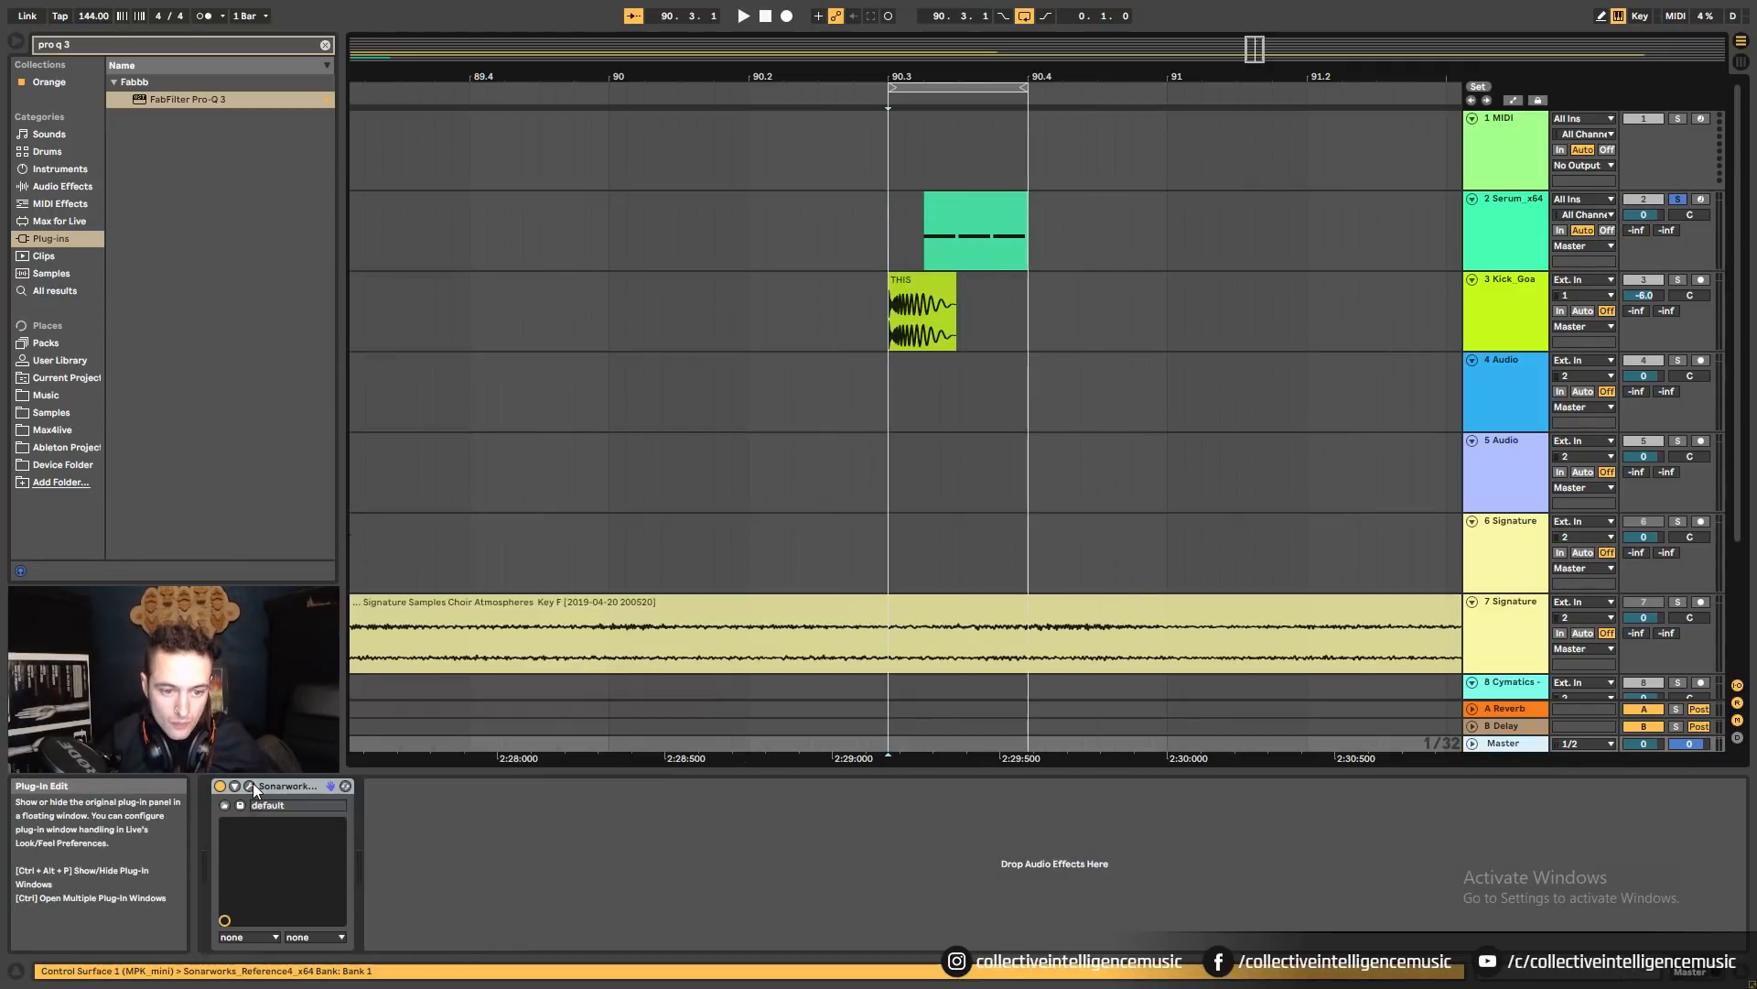
Reopen Serum on the Serum track and display envelope 2.
{"action": "left_click", "coordinate": [923, 231]}
{"action": "left_click", "coordinate": [247, 786]}
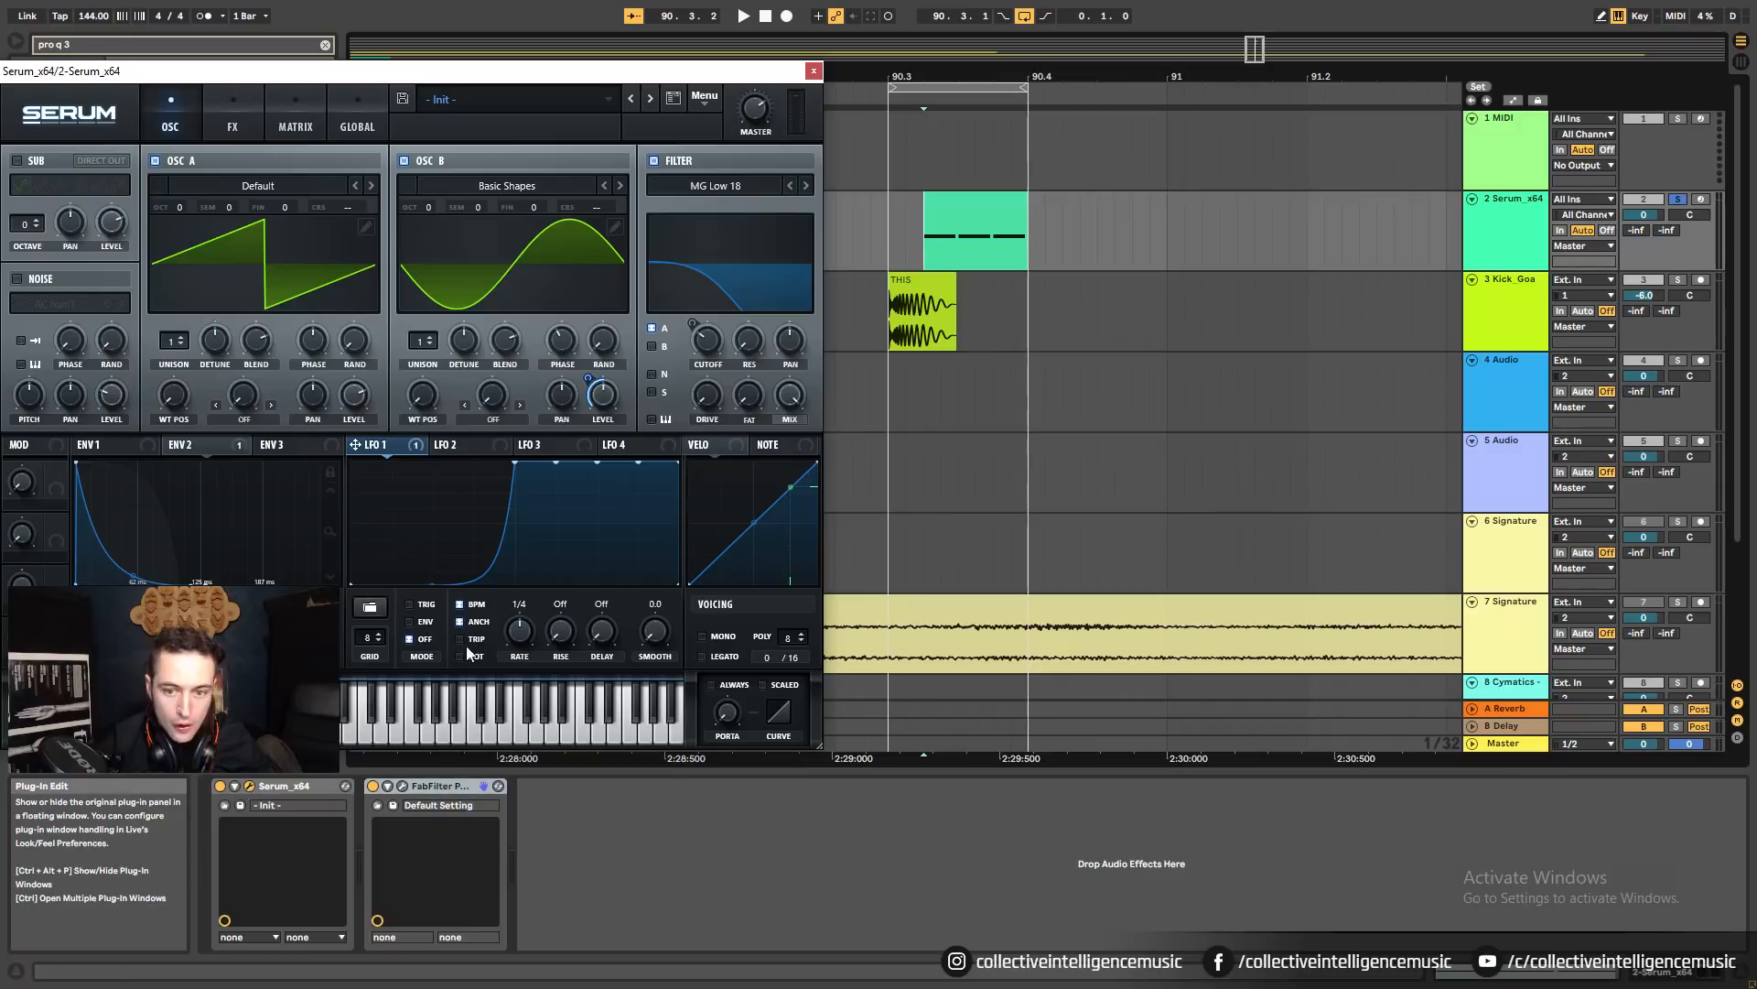
{"action": "left_click", "coordinate": [207, 446]}
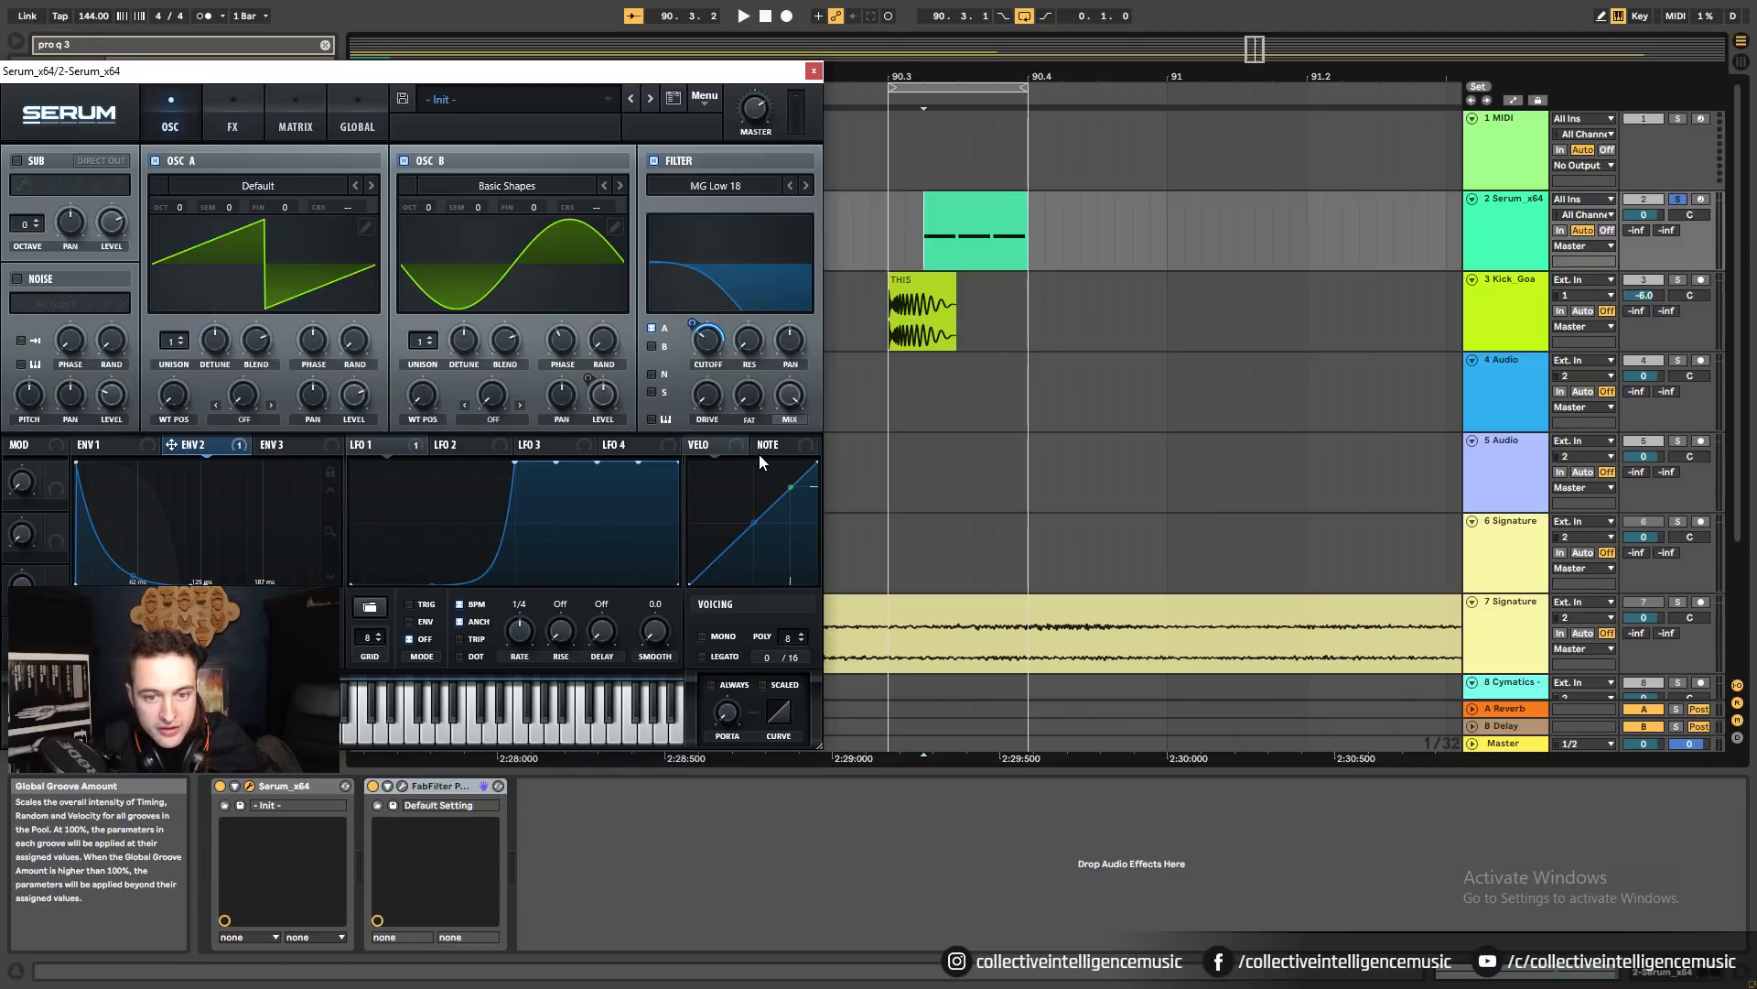
Play the loop and bend envelope 1's decay into a fuller convex curve with a steeper drop, closing Serum when done.
{"action": "key", "text": "space"}
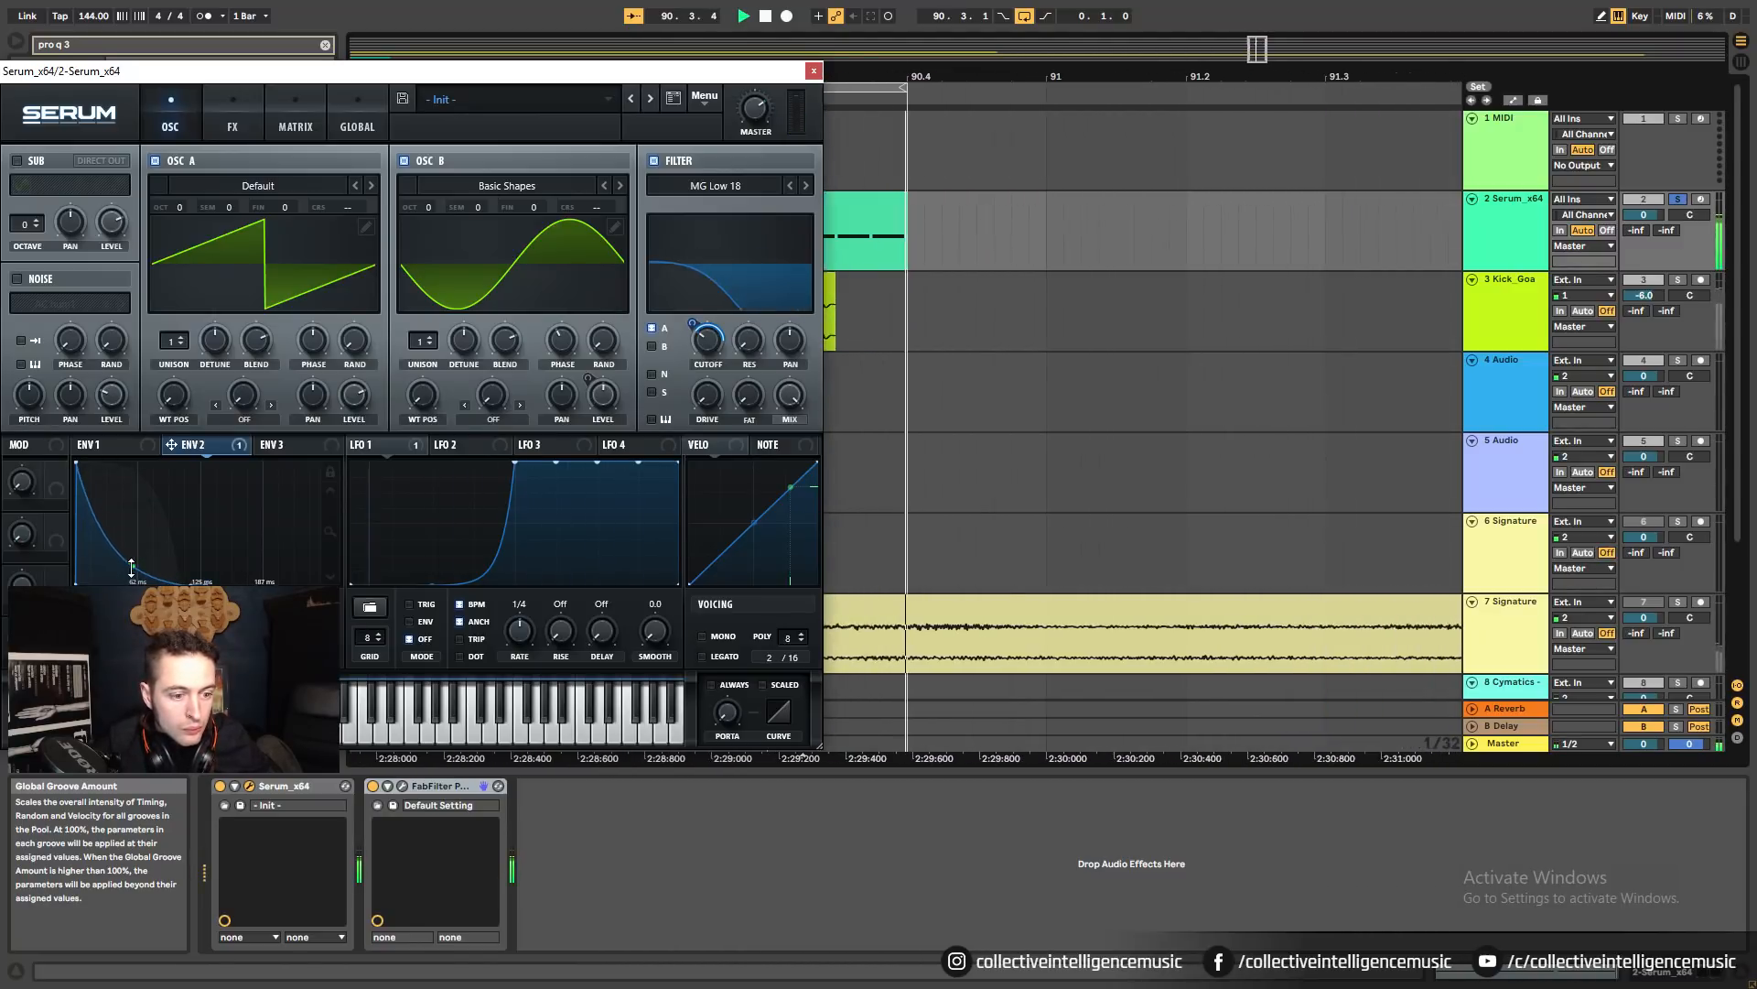
{"action": "left_click_drag", "start_coordinate": [691, 321], "coordinate": [693, 316]}
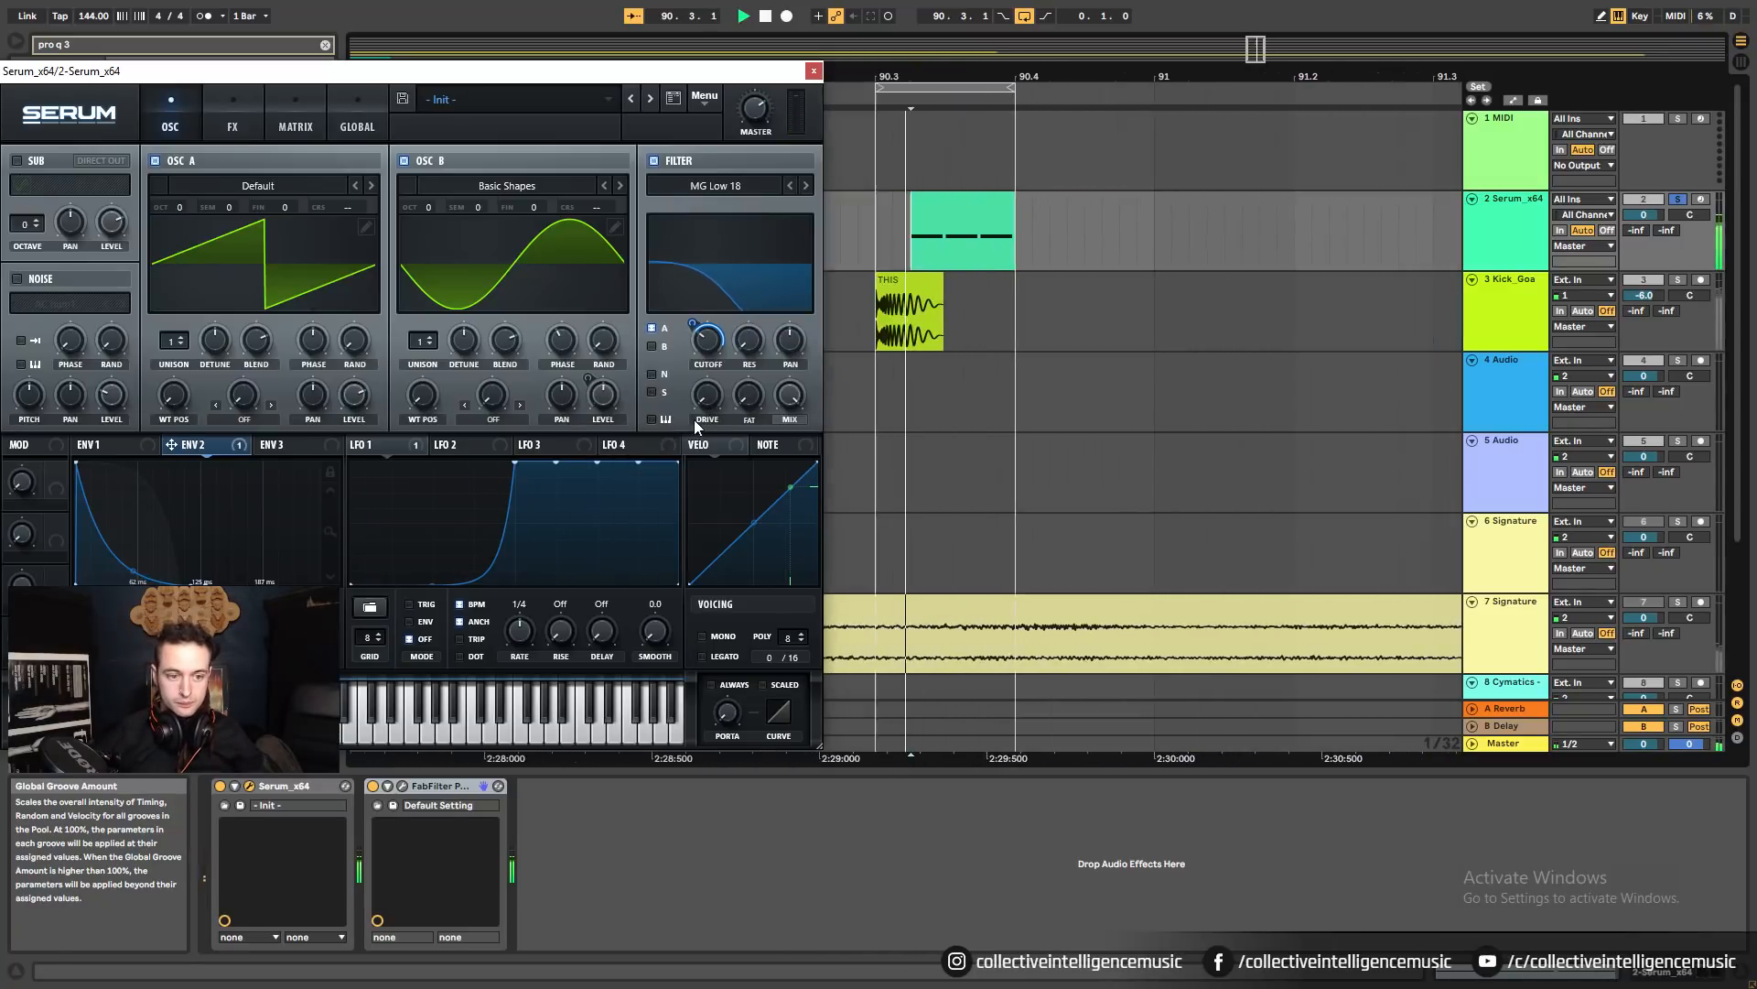
{"action": "left_click", "coordinate": [127, 443]}
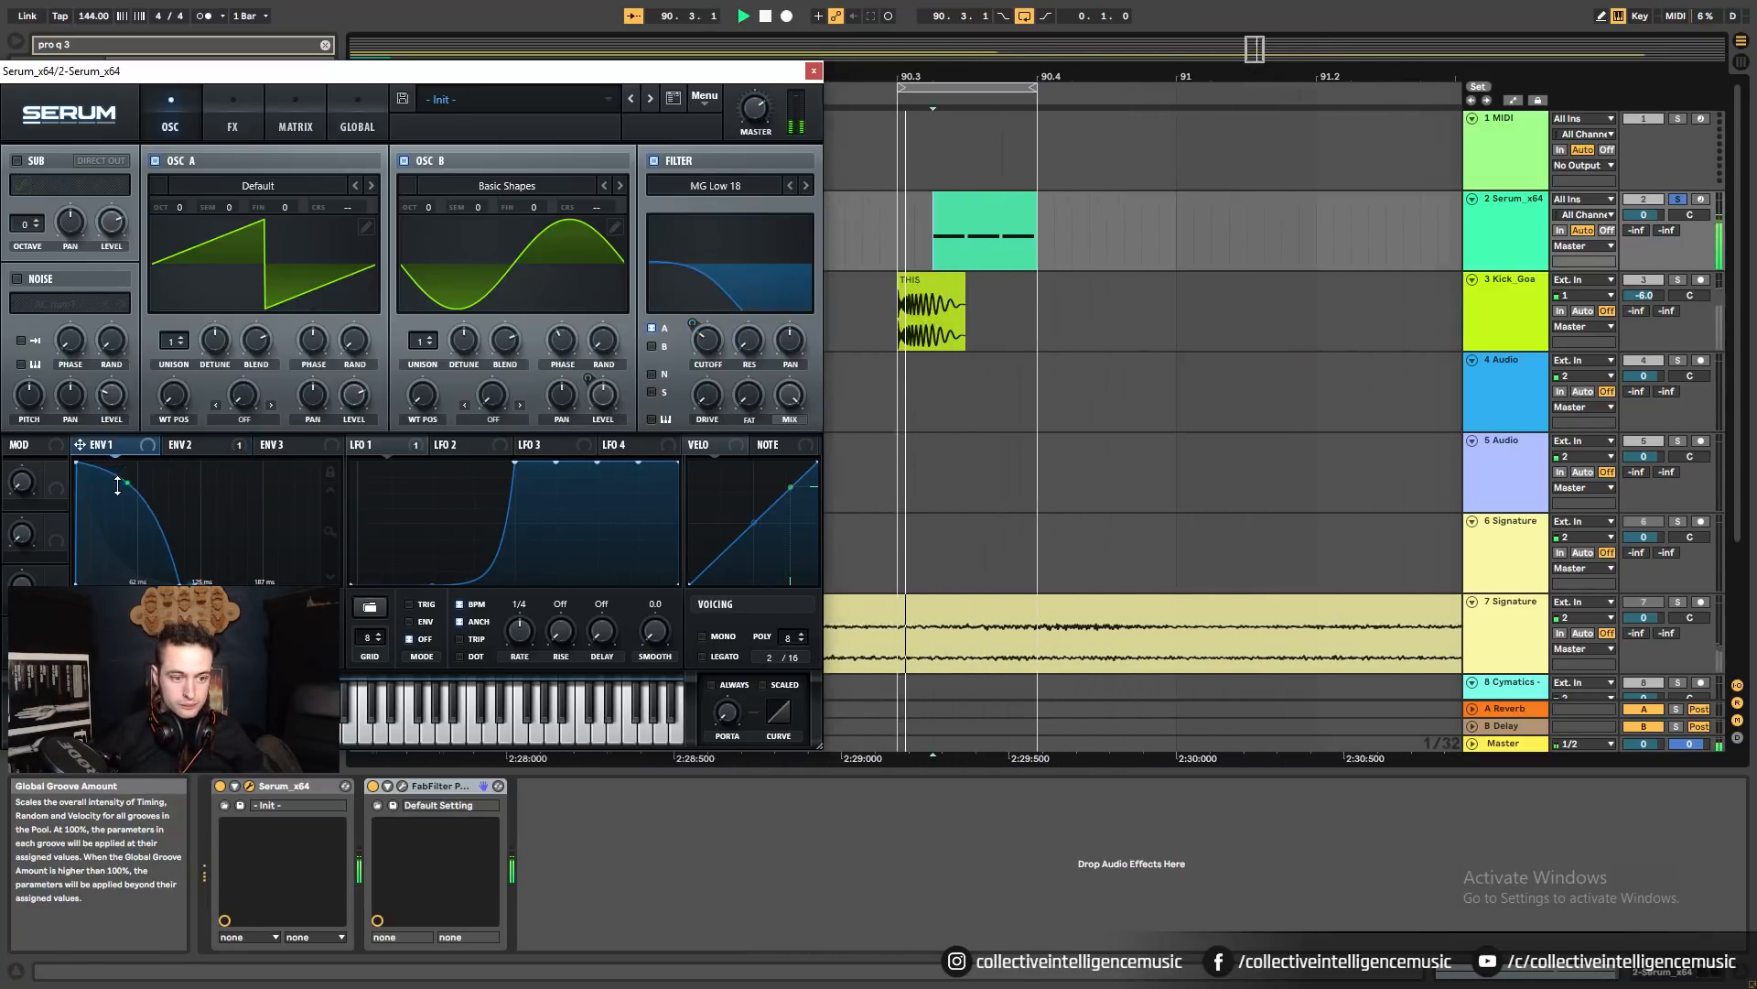
{"action": "left_click_drag", "start_coordinate": [131, 482], "coordinate": [144, 464]}
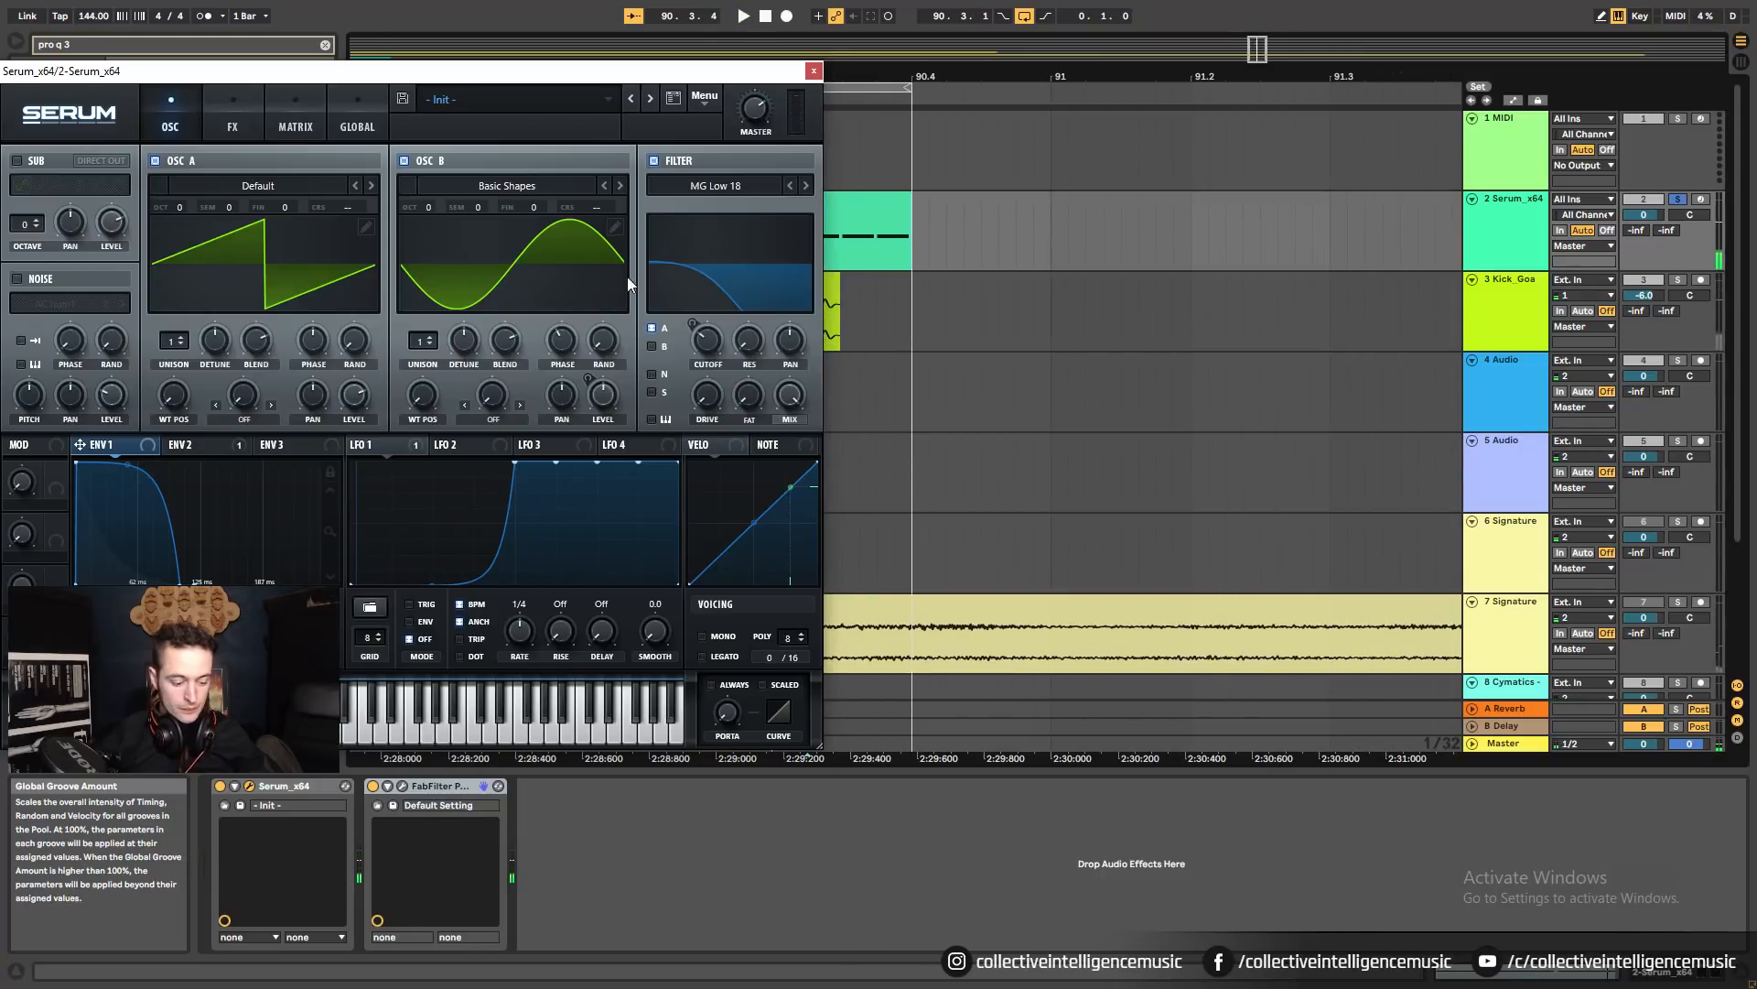
{"action": "left_click", "coordinate": [812, 73]}
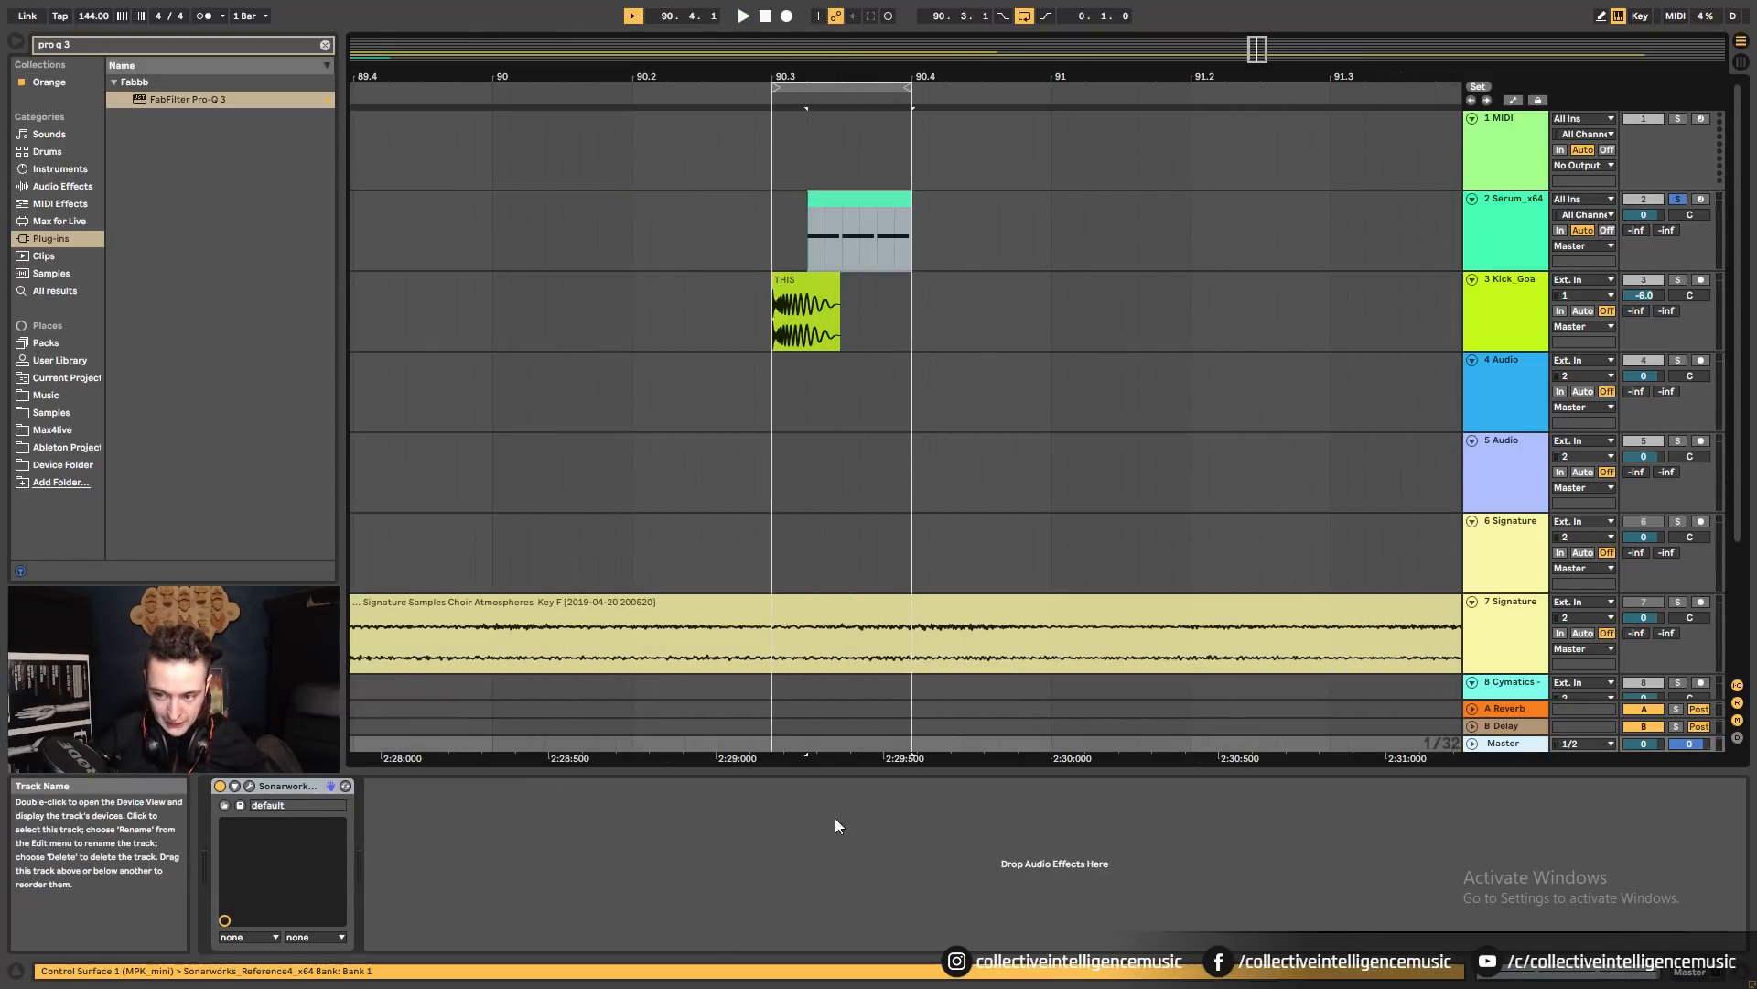
Check the Sonarworks plug-in on the Master track, unsolo the Serum track and play the bass with the kick.
{"action": "left_click", "coordinate": [249, 785]}
{"action": "left_click", "coordinate": [284, 787]}
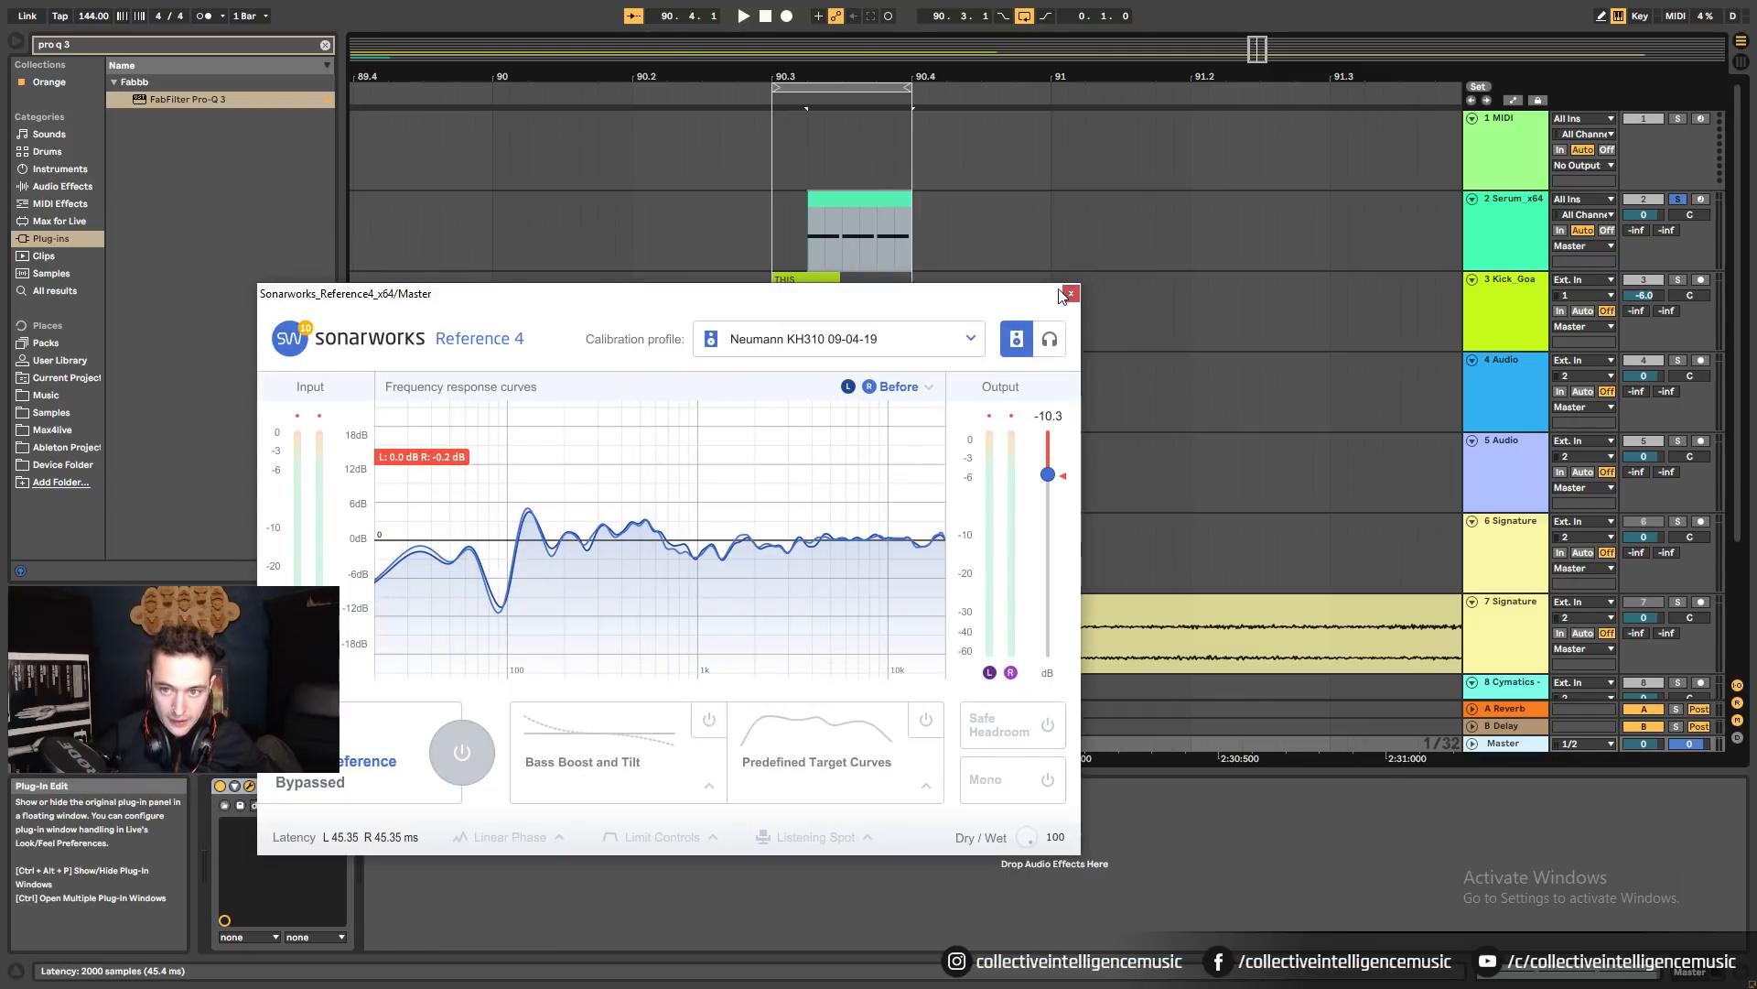
{"action": "left_click", "coordinate": [1070, 293]}
{"action": "left_click", "coordinate": [778, 260]}
{"action": "key", "text": "space"}
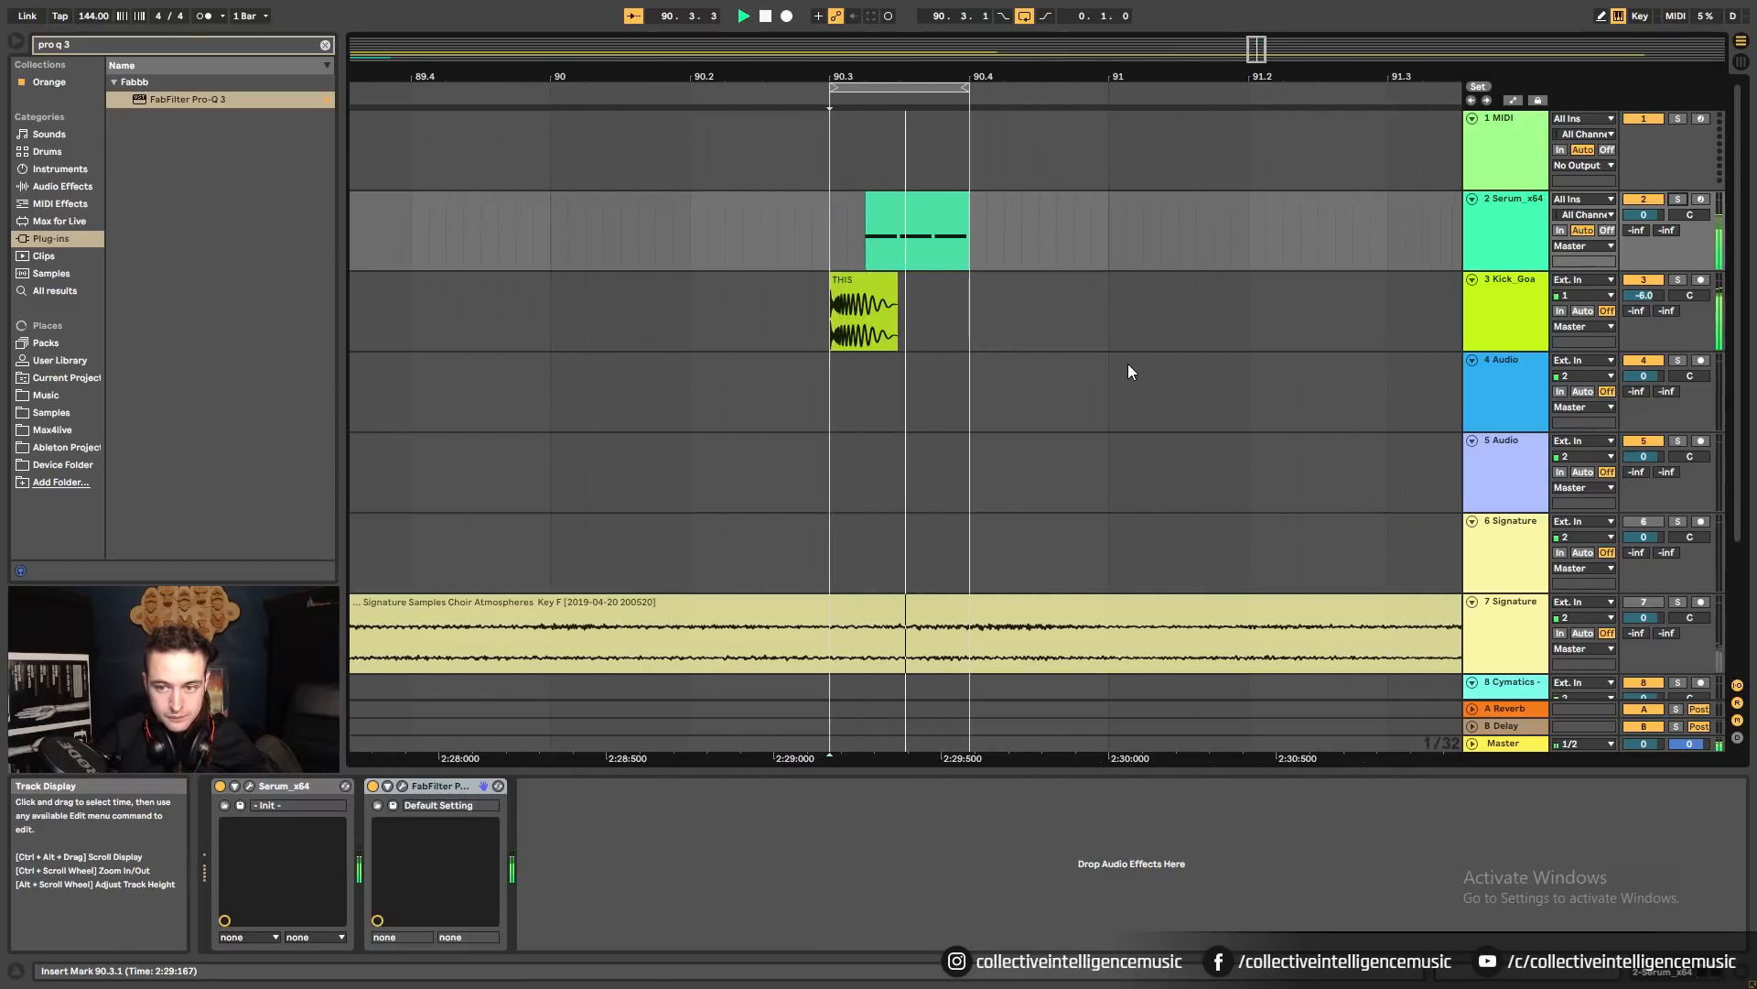
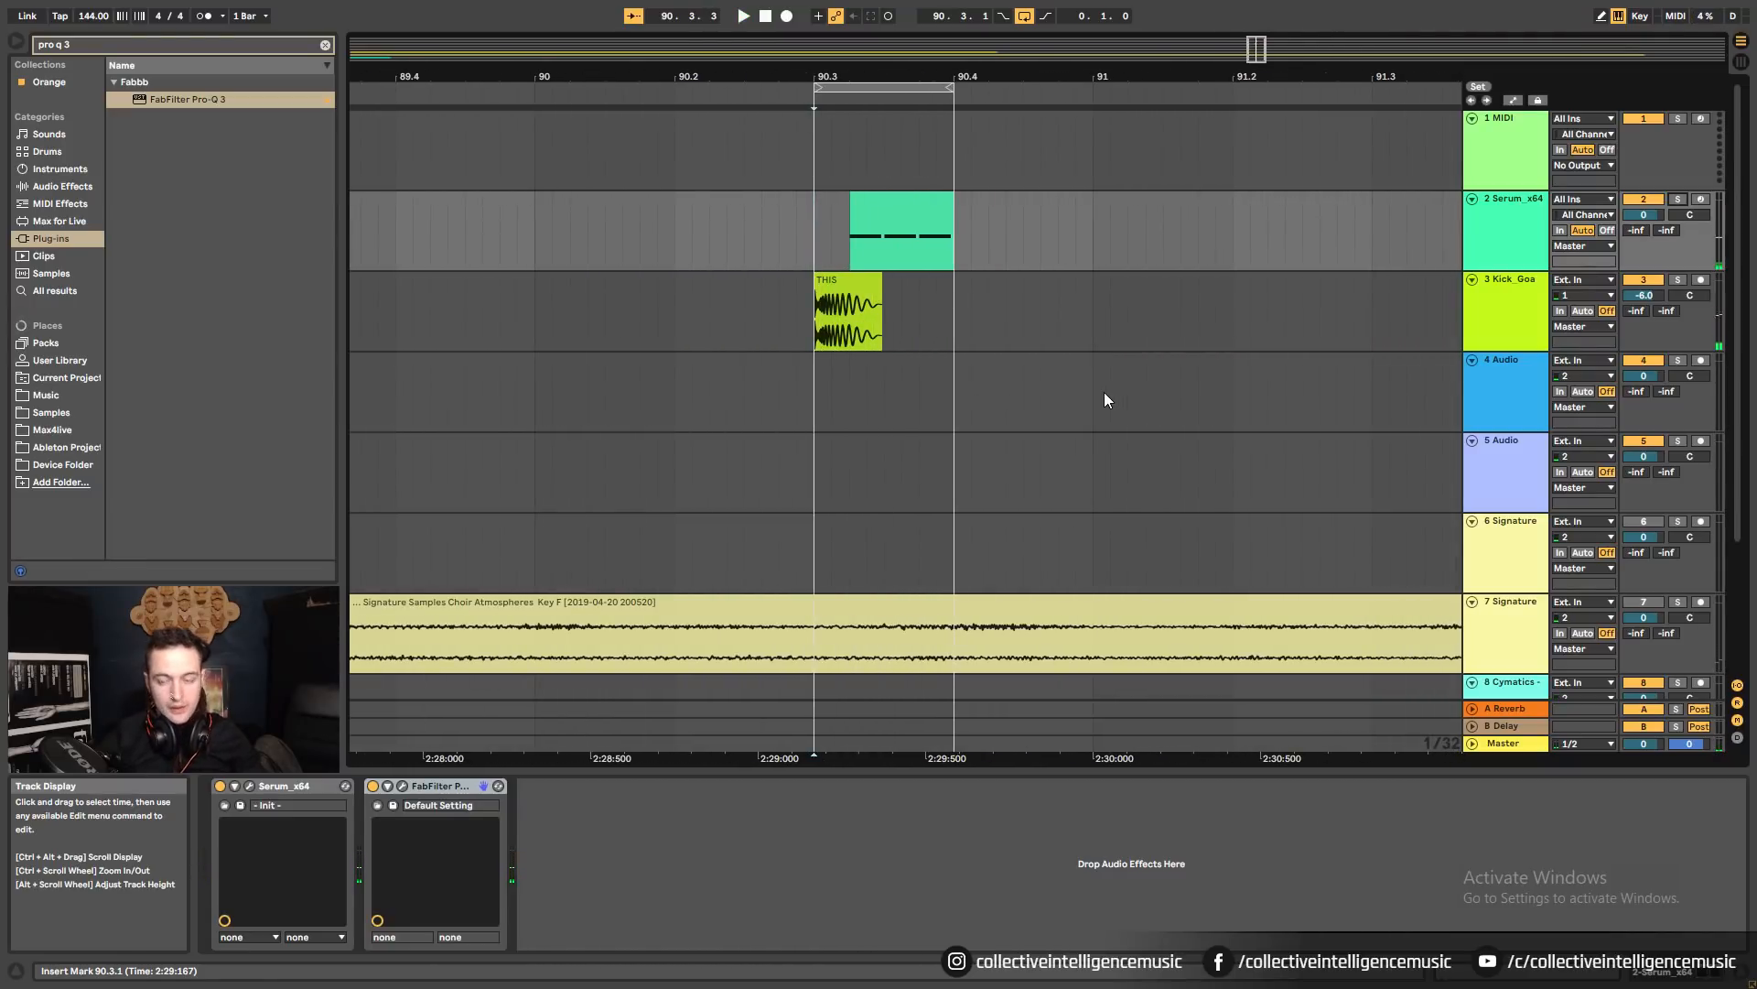
Add TransX Multi Mono to the Serum track and switch off its two lowest bands.
{"action": "left_click", "coordinate": [902, 219]}
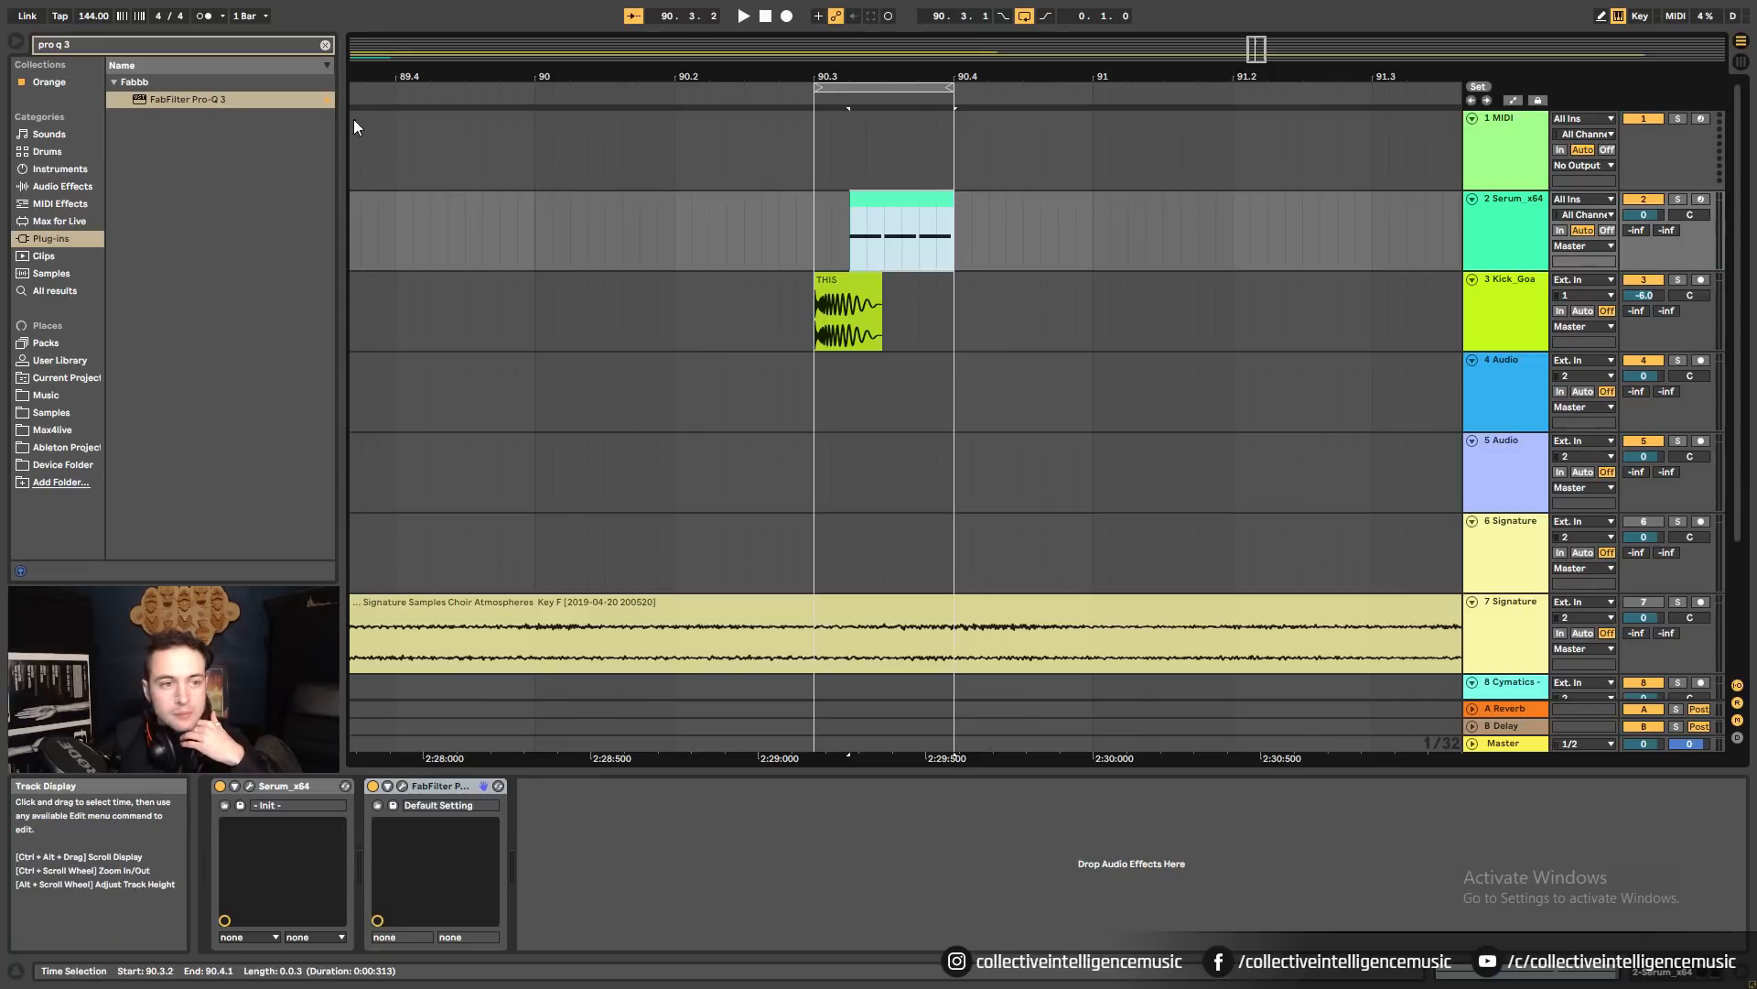
{"action": "left_click", "coordinate": [326, 45]}
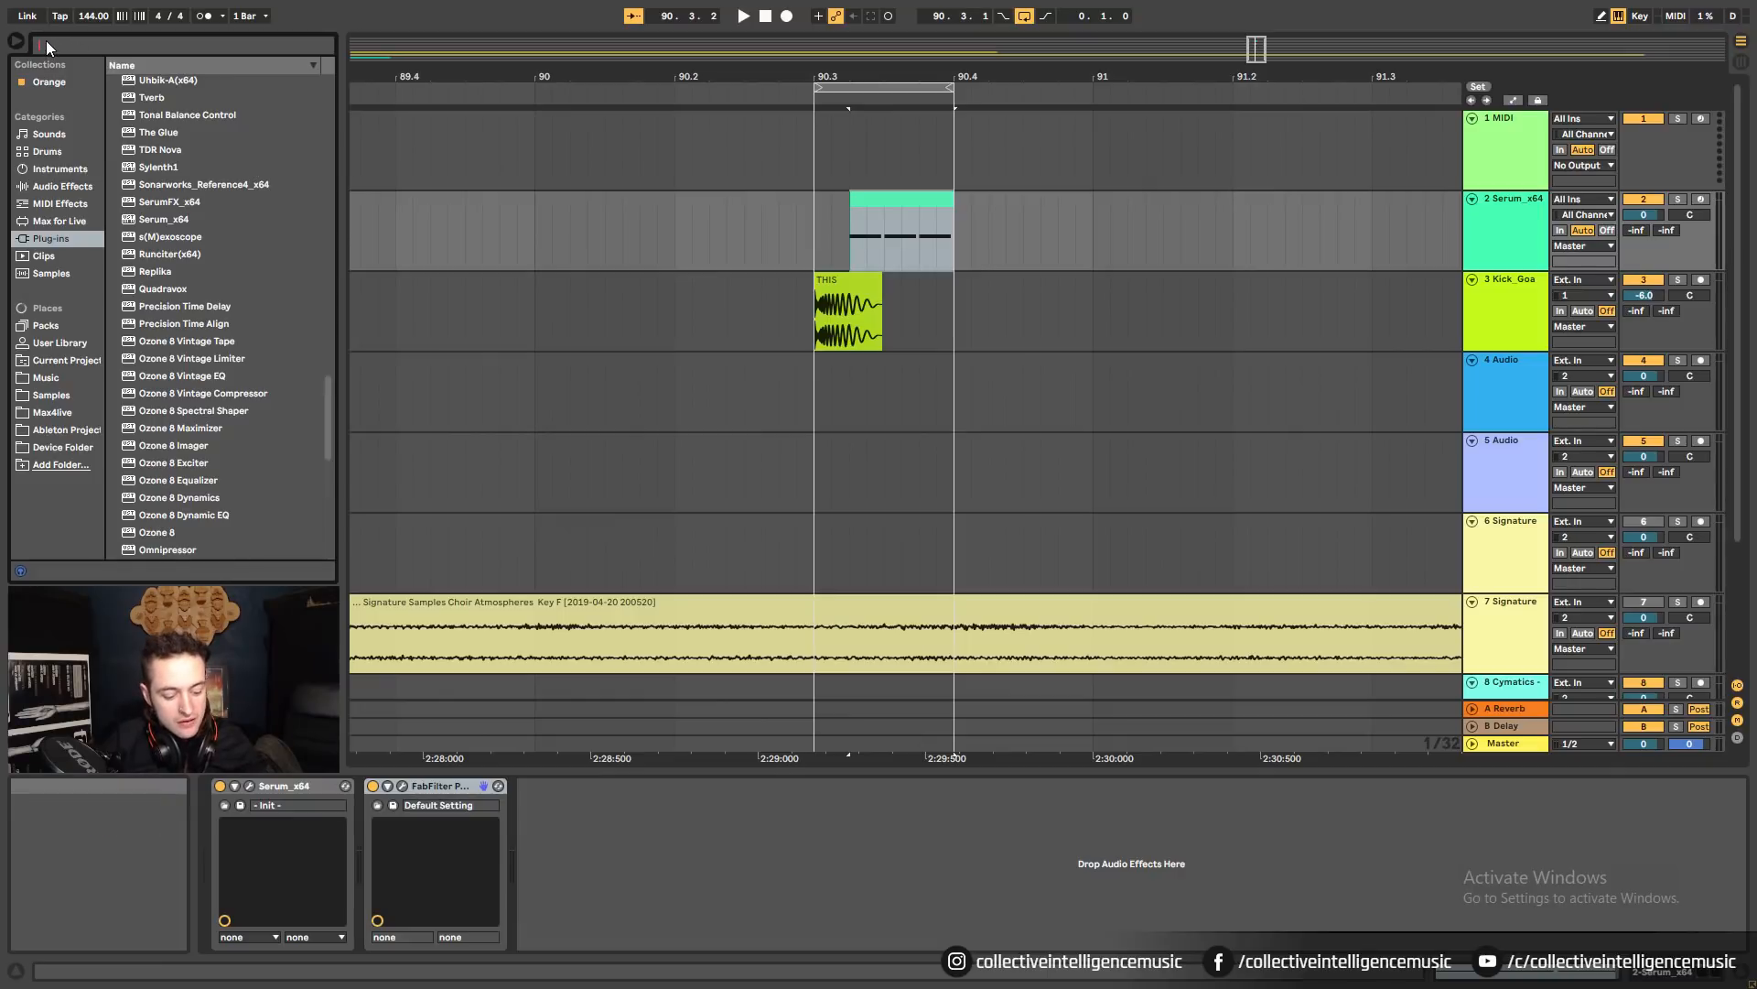
{"action": "type", "text": "tran"}
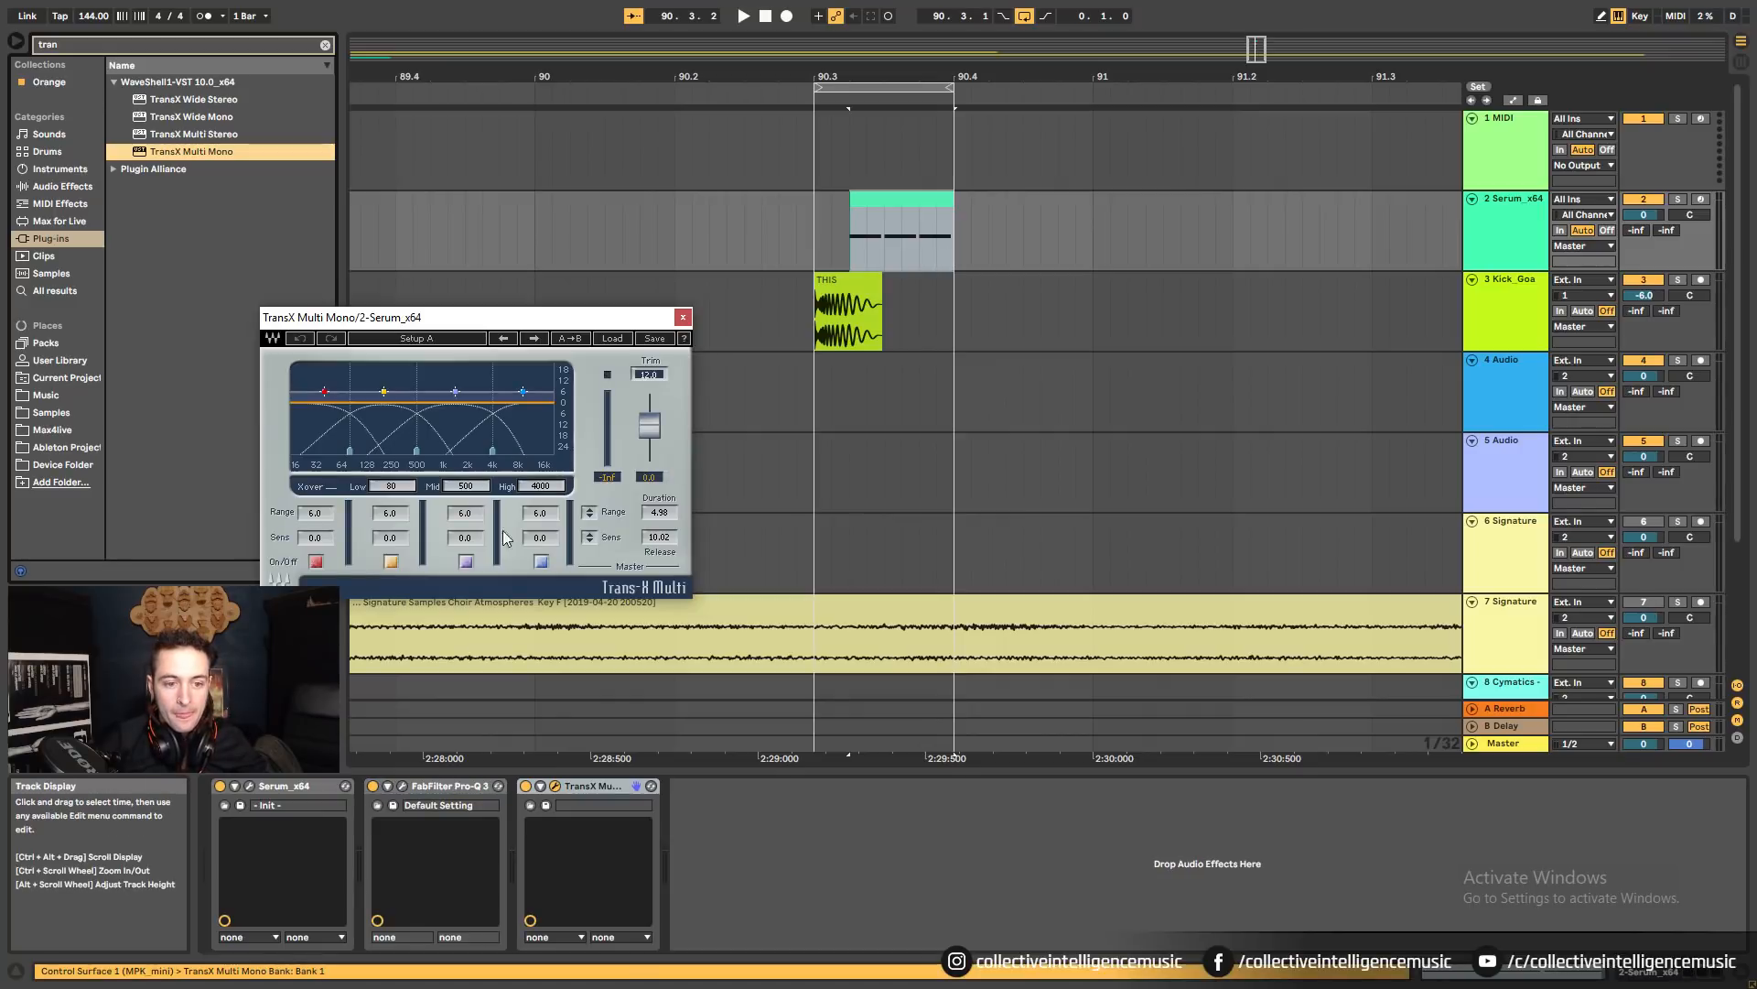
{"action": "left_click", "coordinate": [391, 561]}
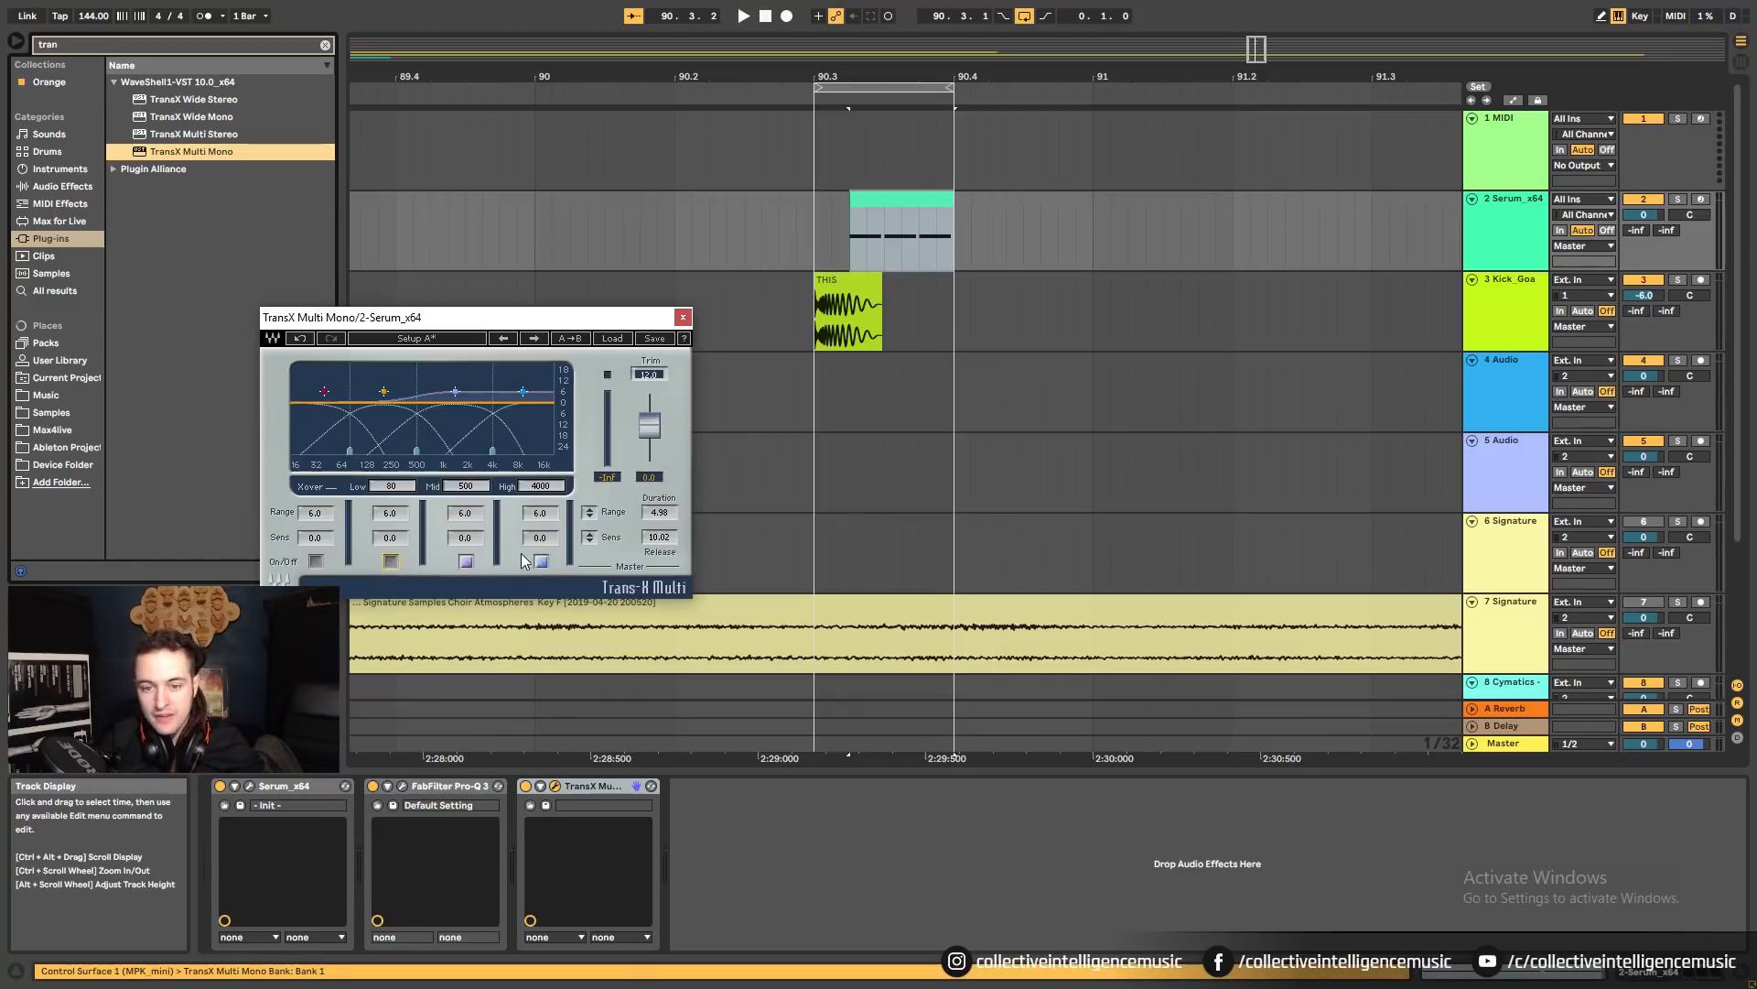
Compare the loop with TransX Multi Mono bypassed and active, leaving the effect active and its window closed.
{"action": "left_click", "coordinate": [526, 785]}
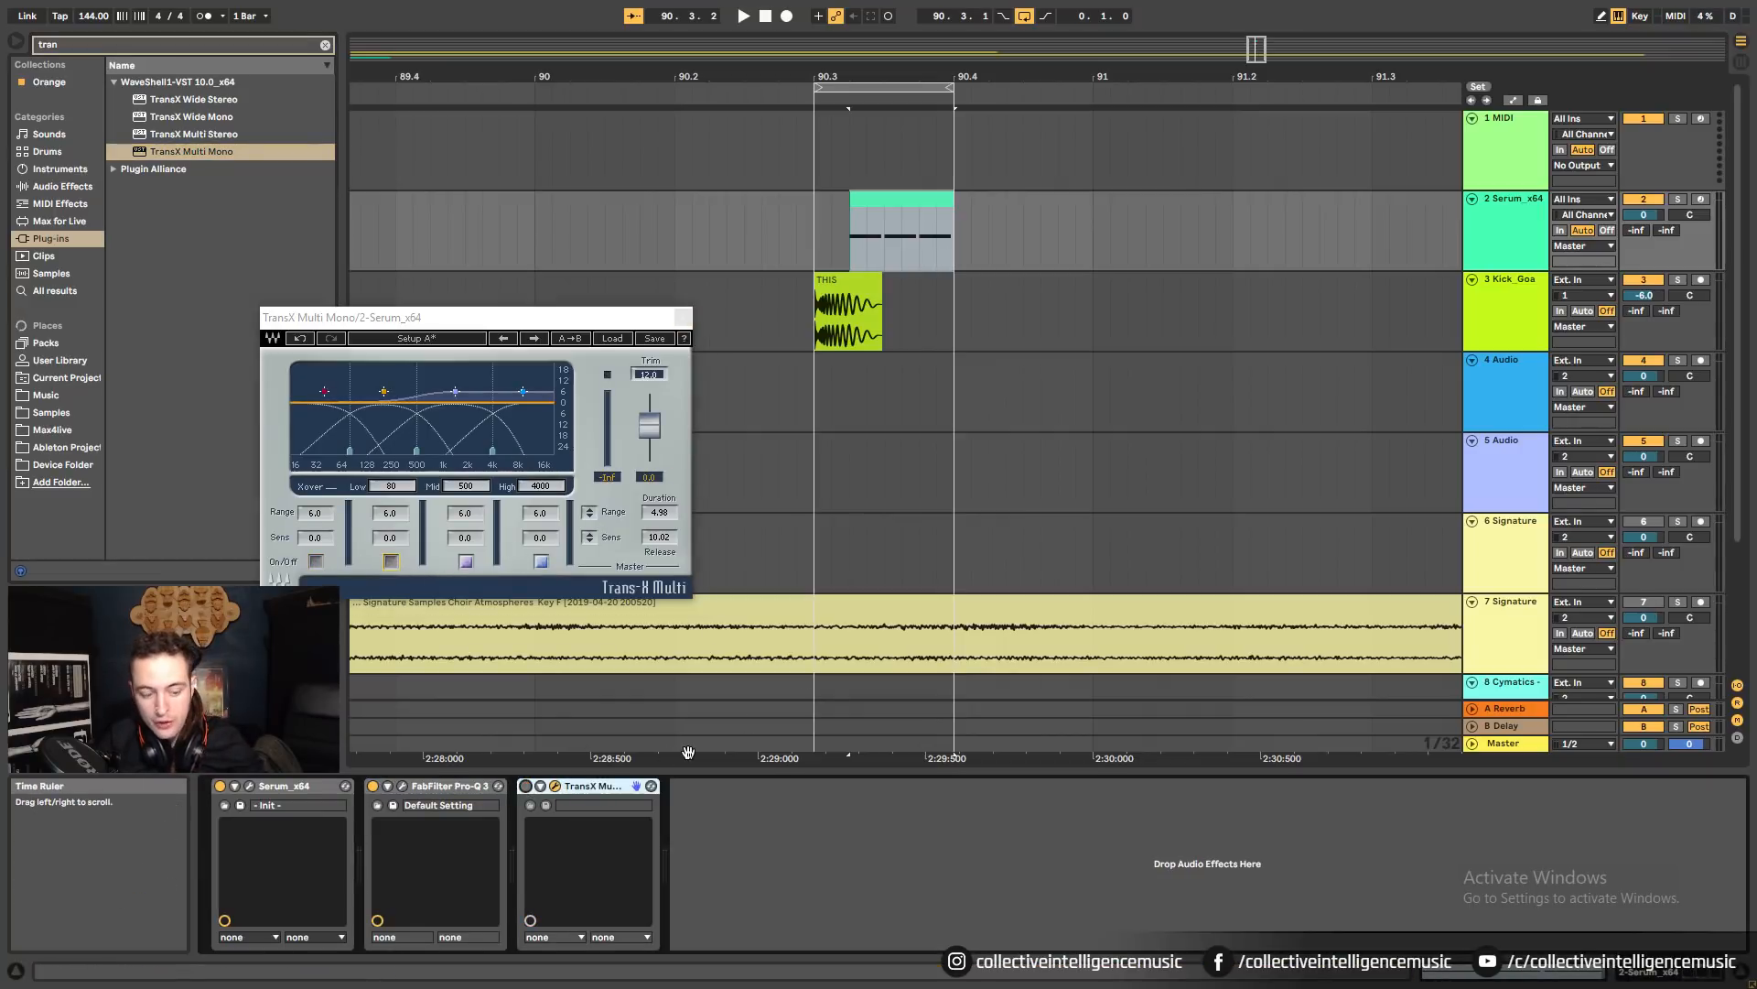
{"action": "key", "text": "space"}
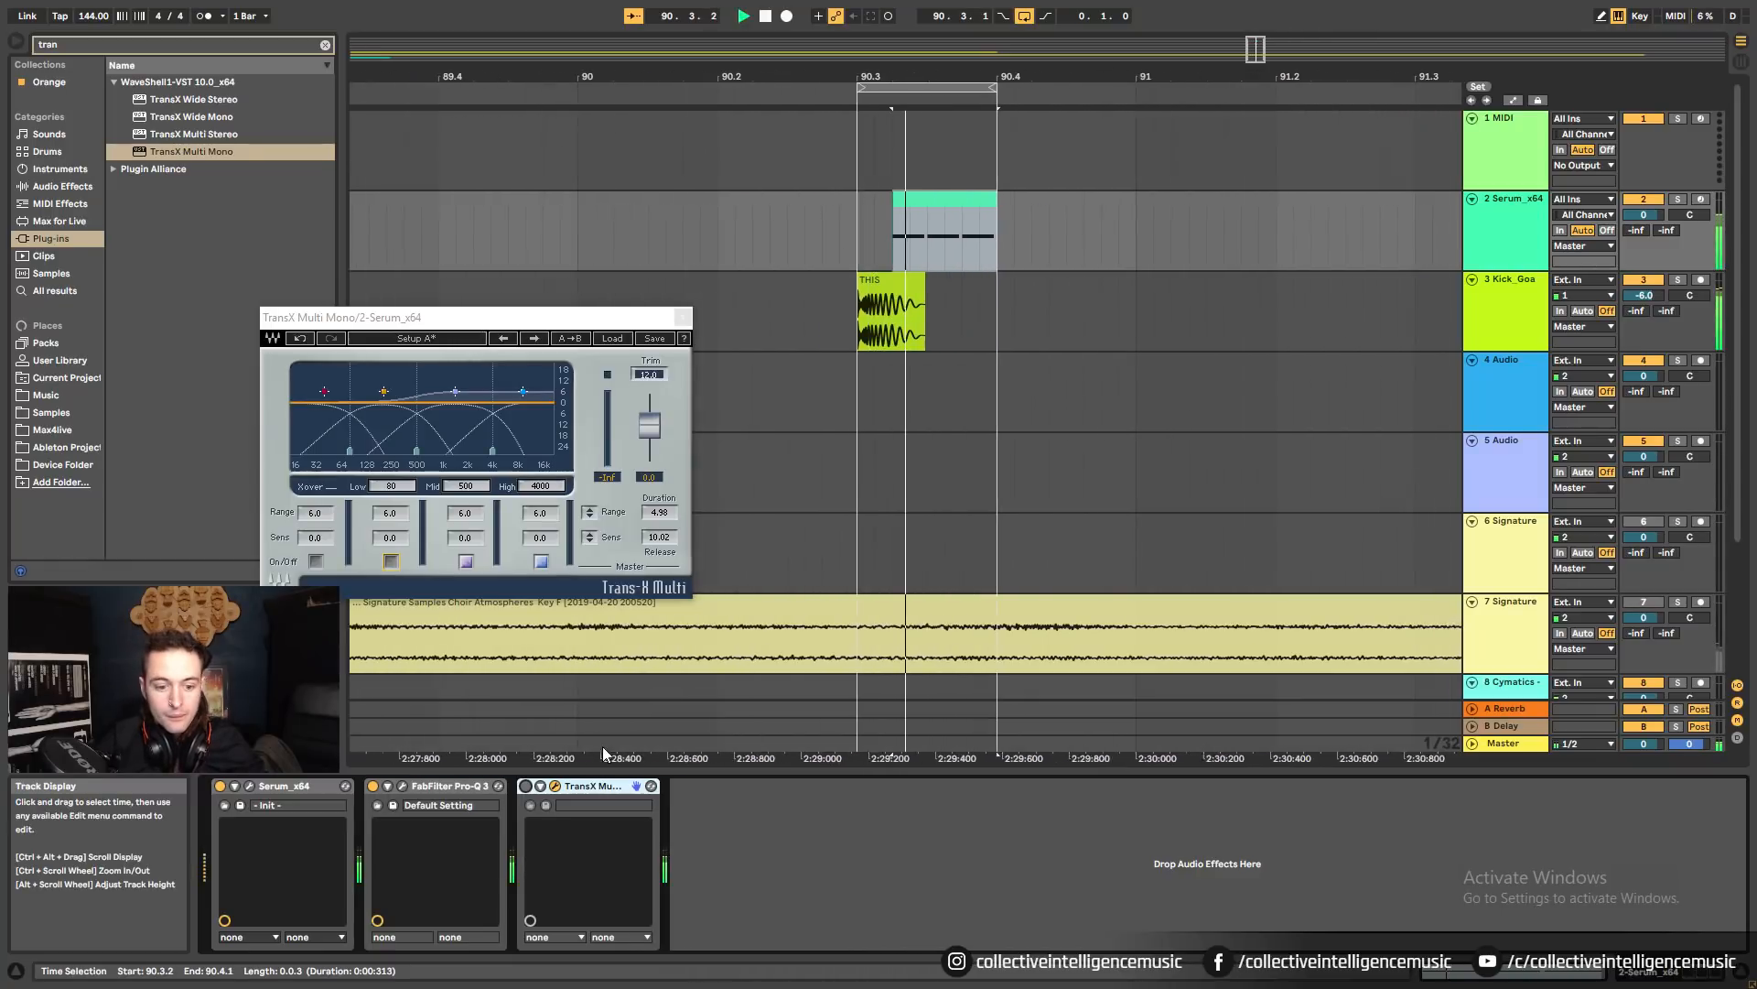
{"action": "left_click", "coordinate": [525, 786]}
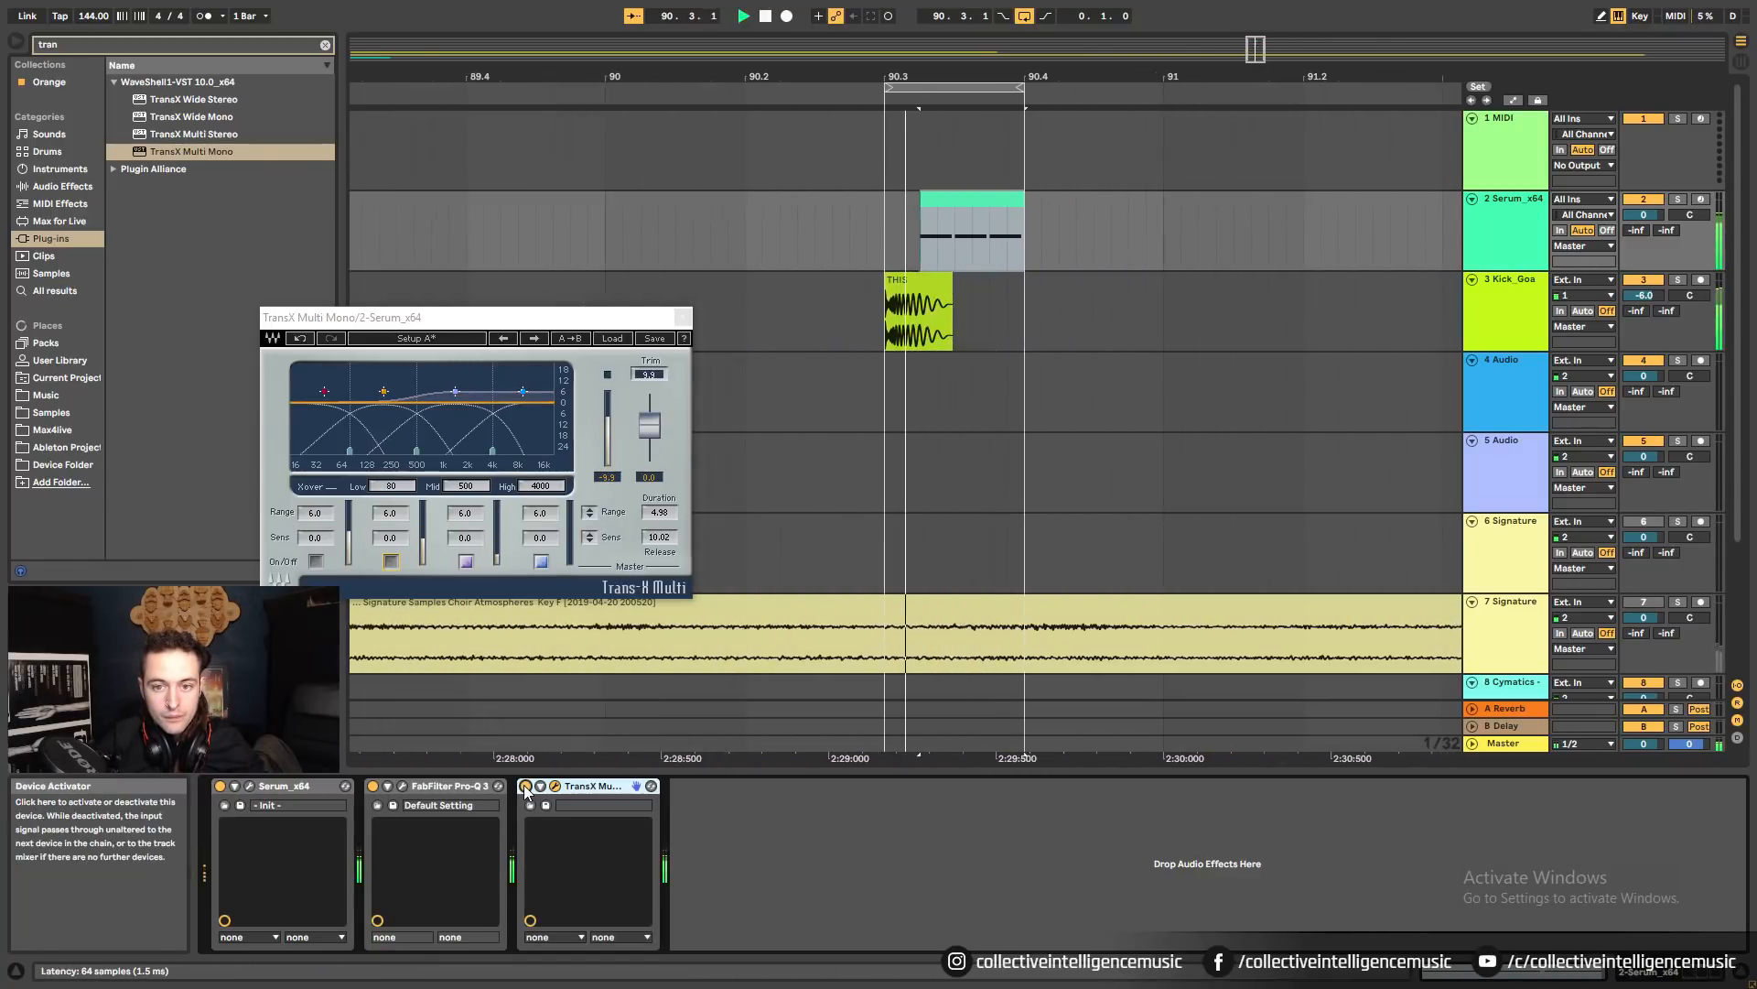
{"action": "left_click", "coordinate": [682, 317]}
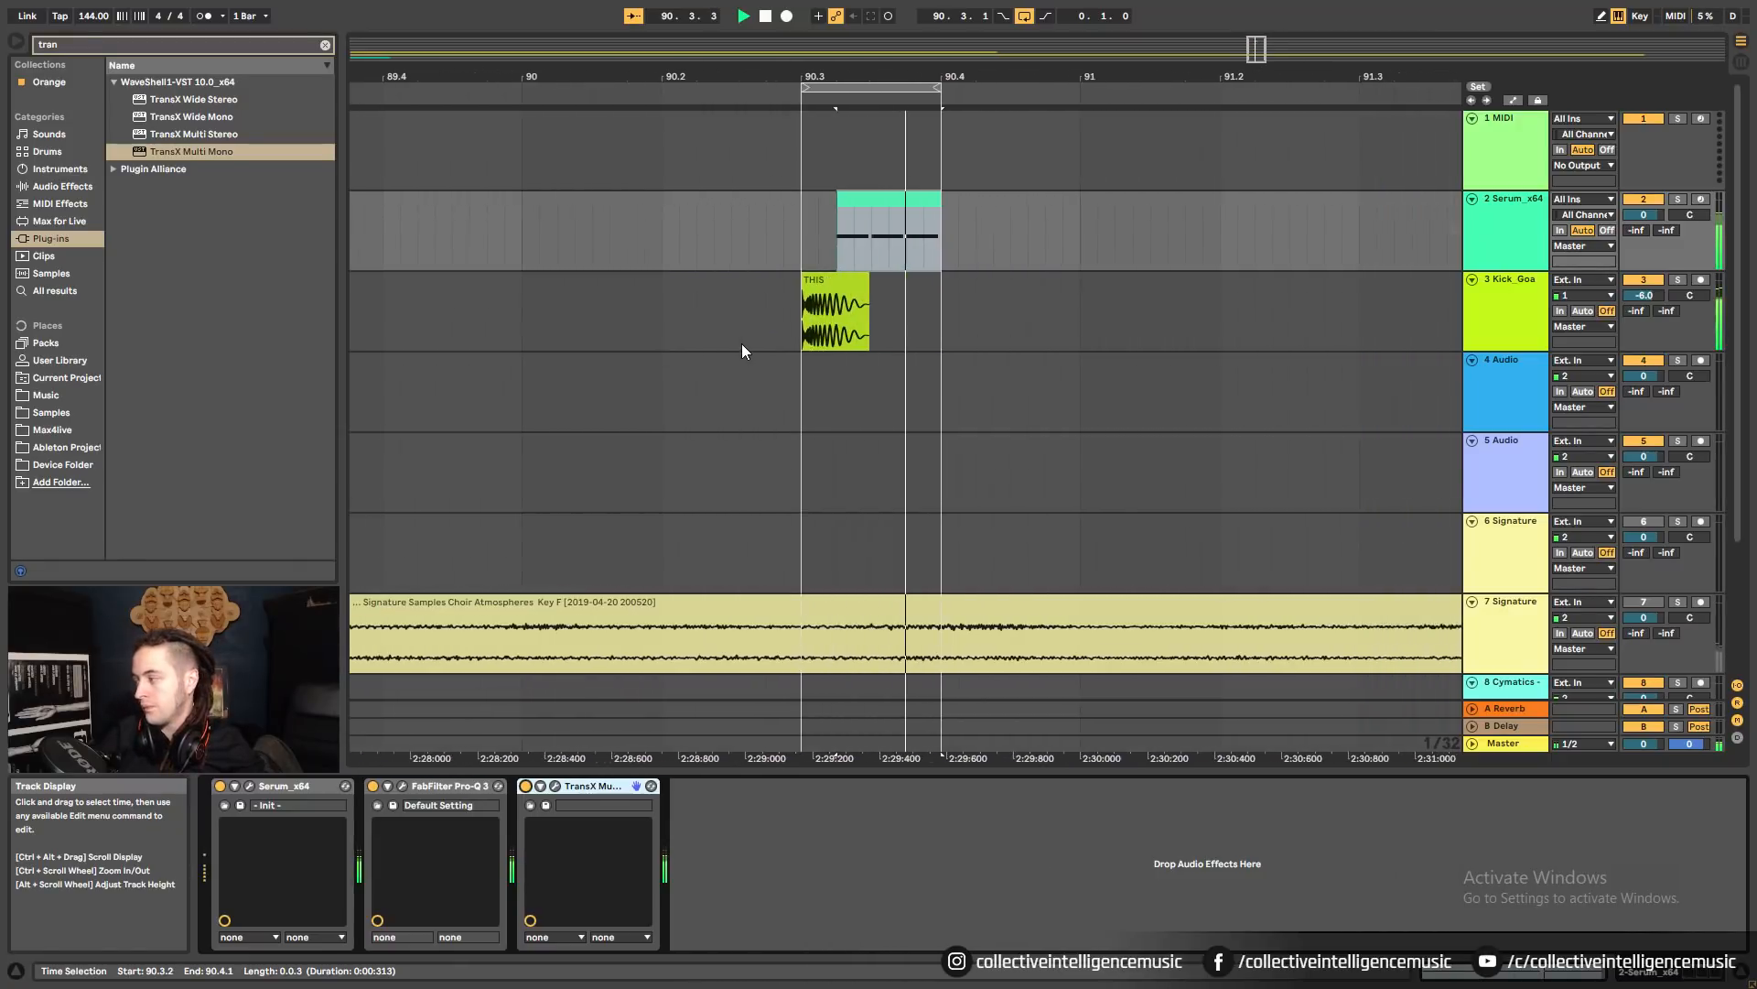
{"action": "key", "text": "space"}
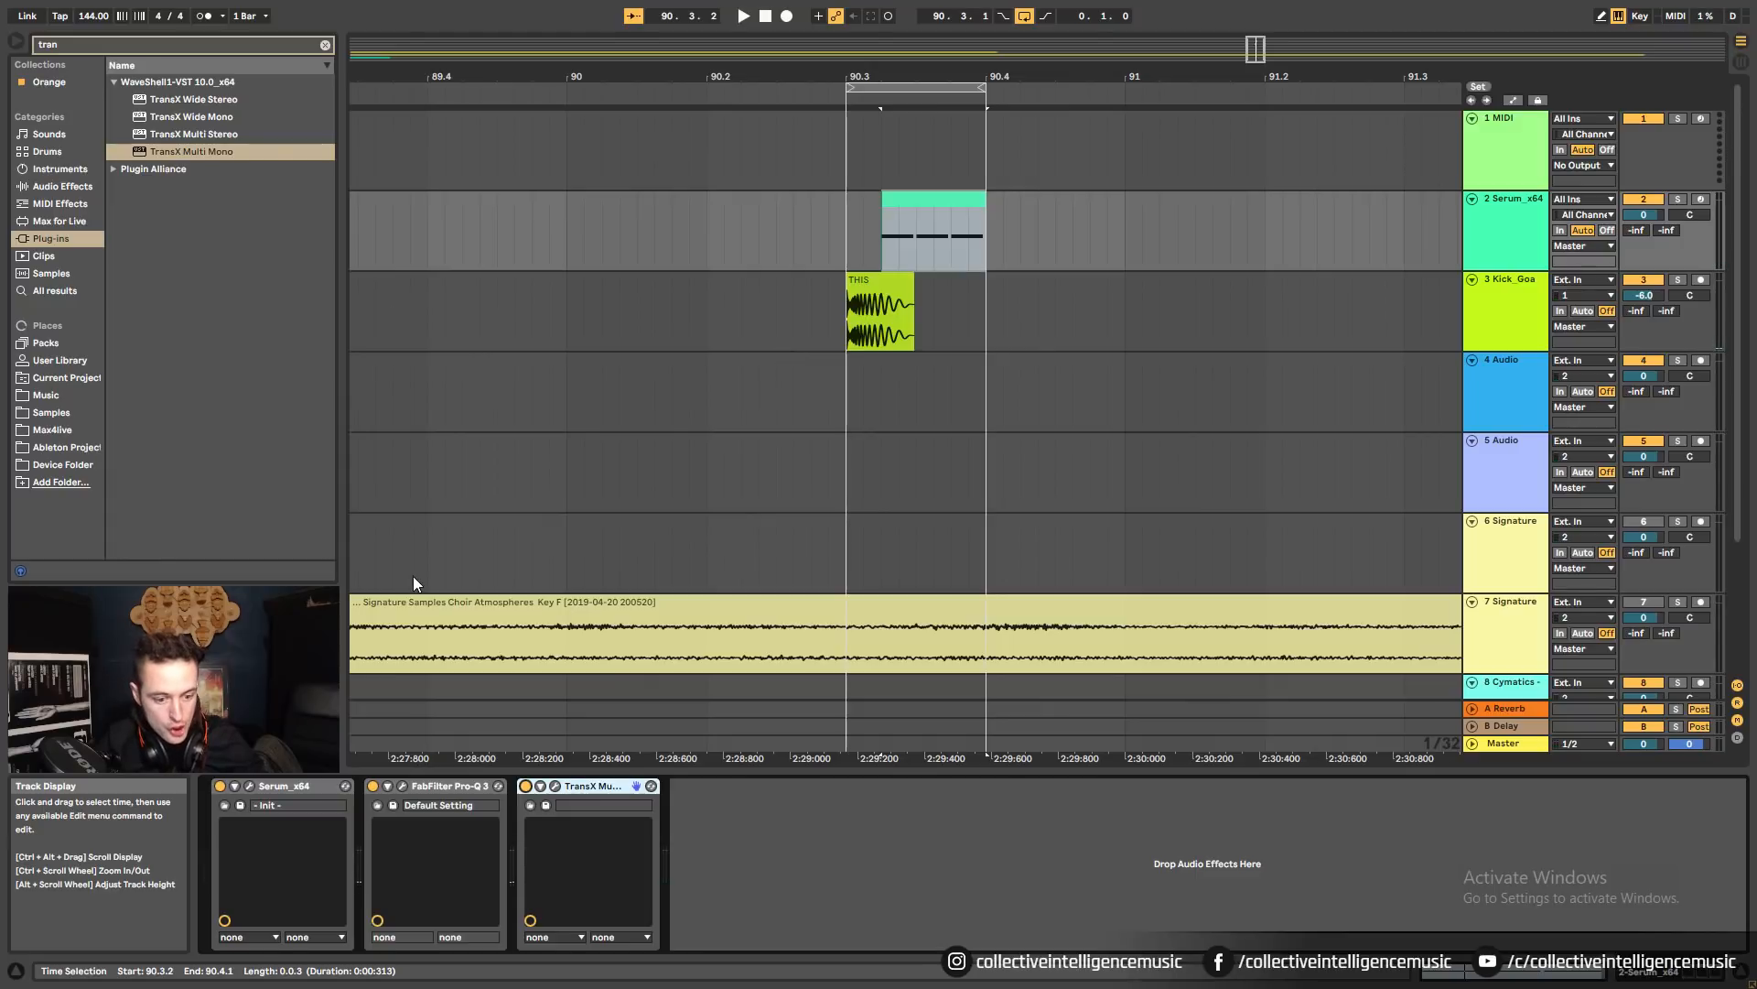
Check the stream in OBS, return to Ableton Live and select the THIS clip on the kick track.
{"action": "left_click", "coordinate": [894, 322]}
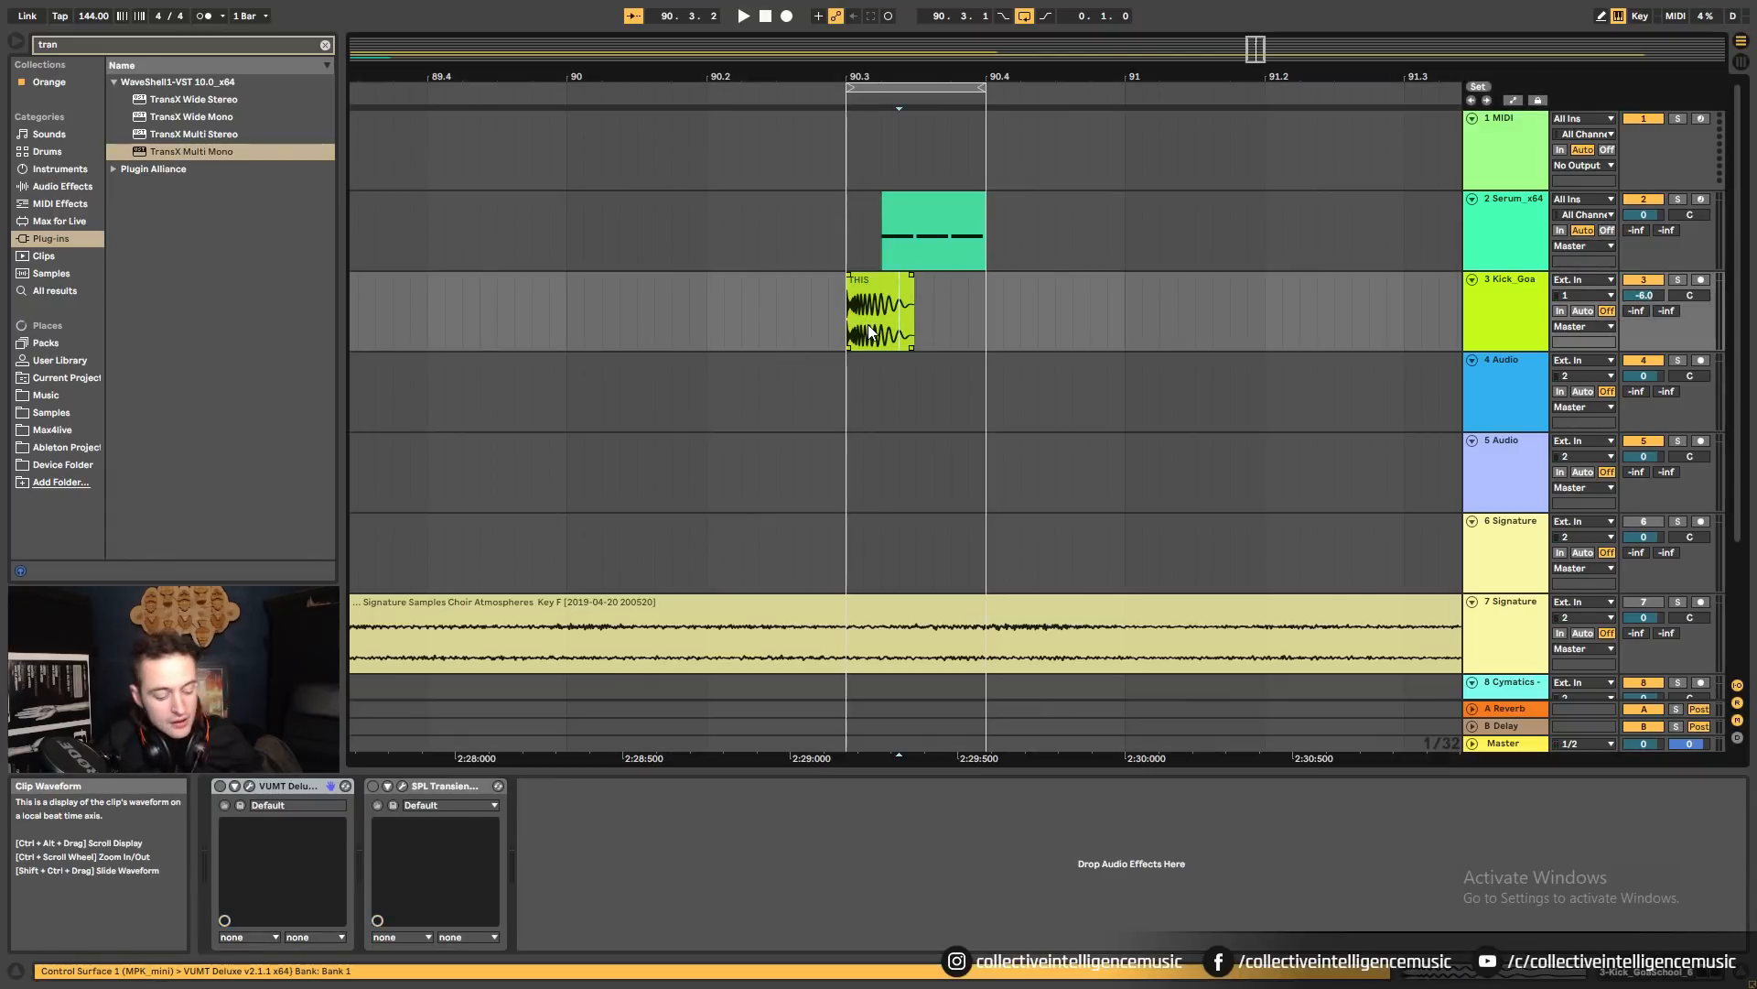
{"action": "key", "text": "alt+Tab"}
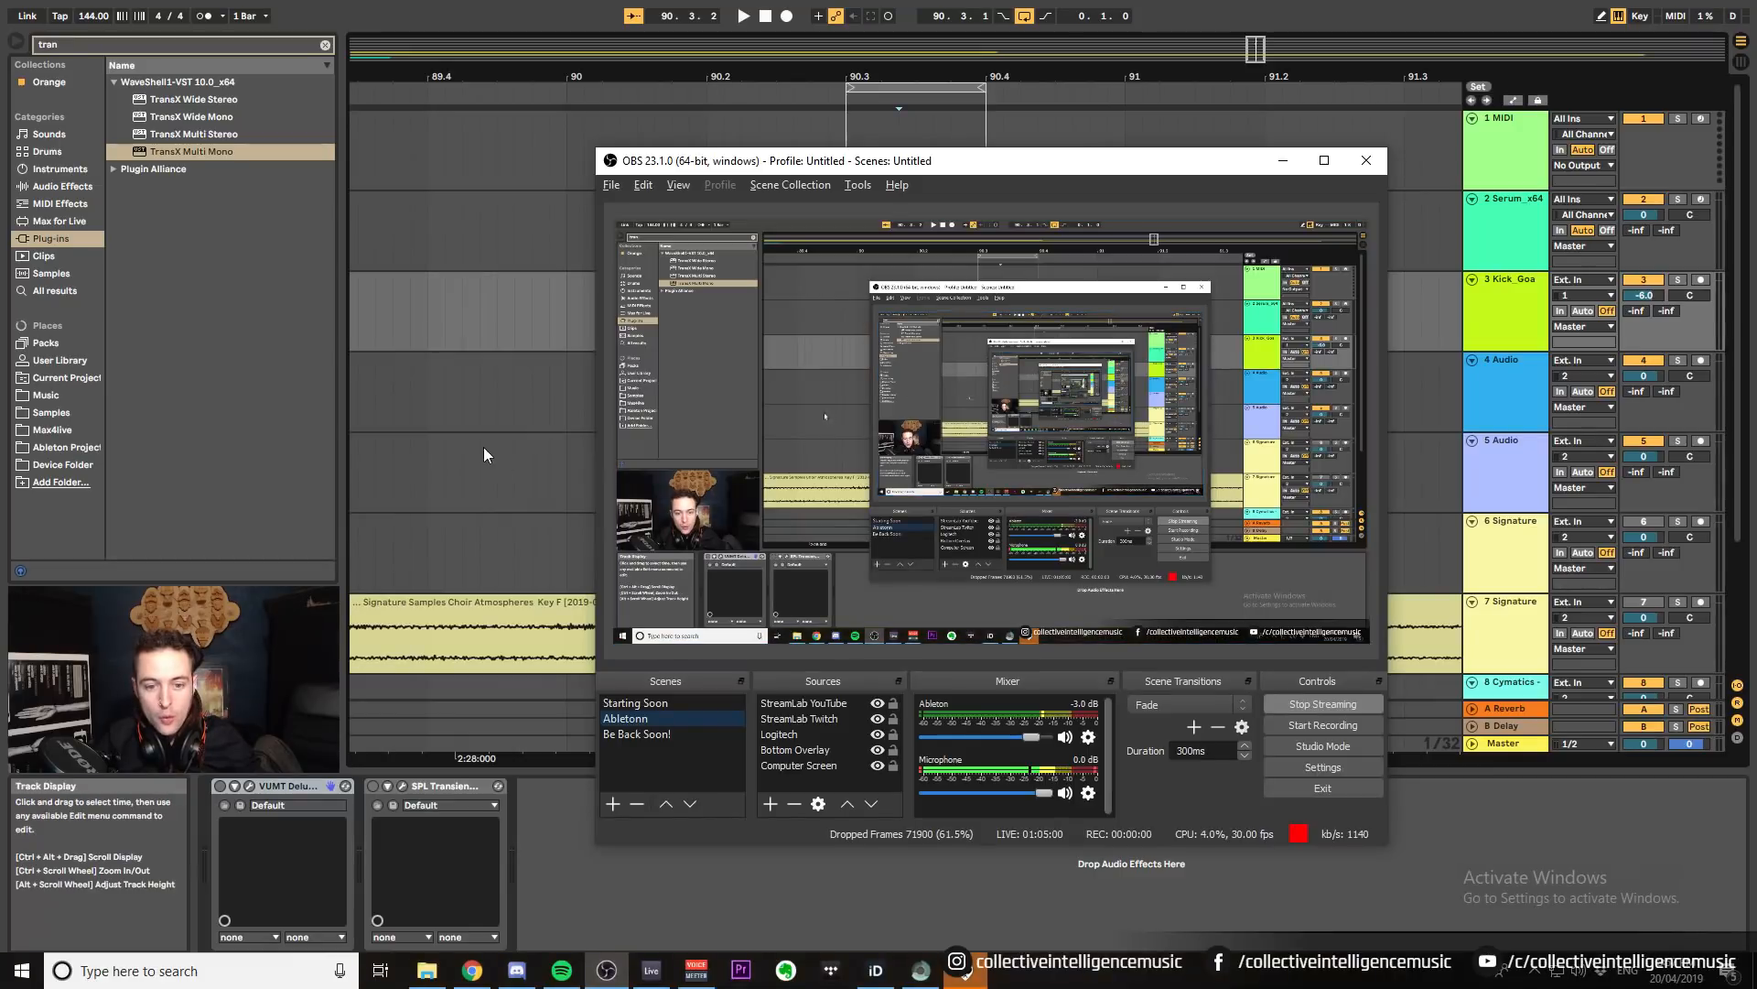
{"action": "left_click", "coordinate": [514, 403]}
{"action": "left_click", "coordinate": [875, 281]}
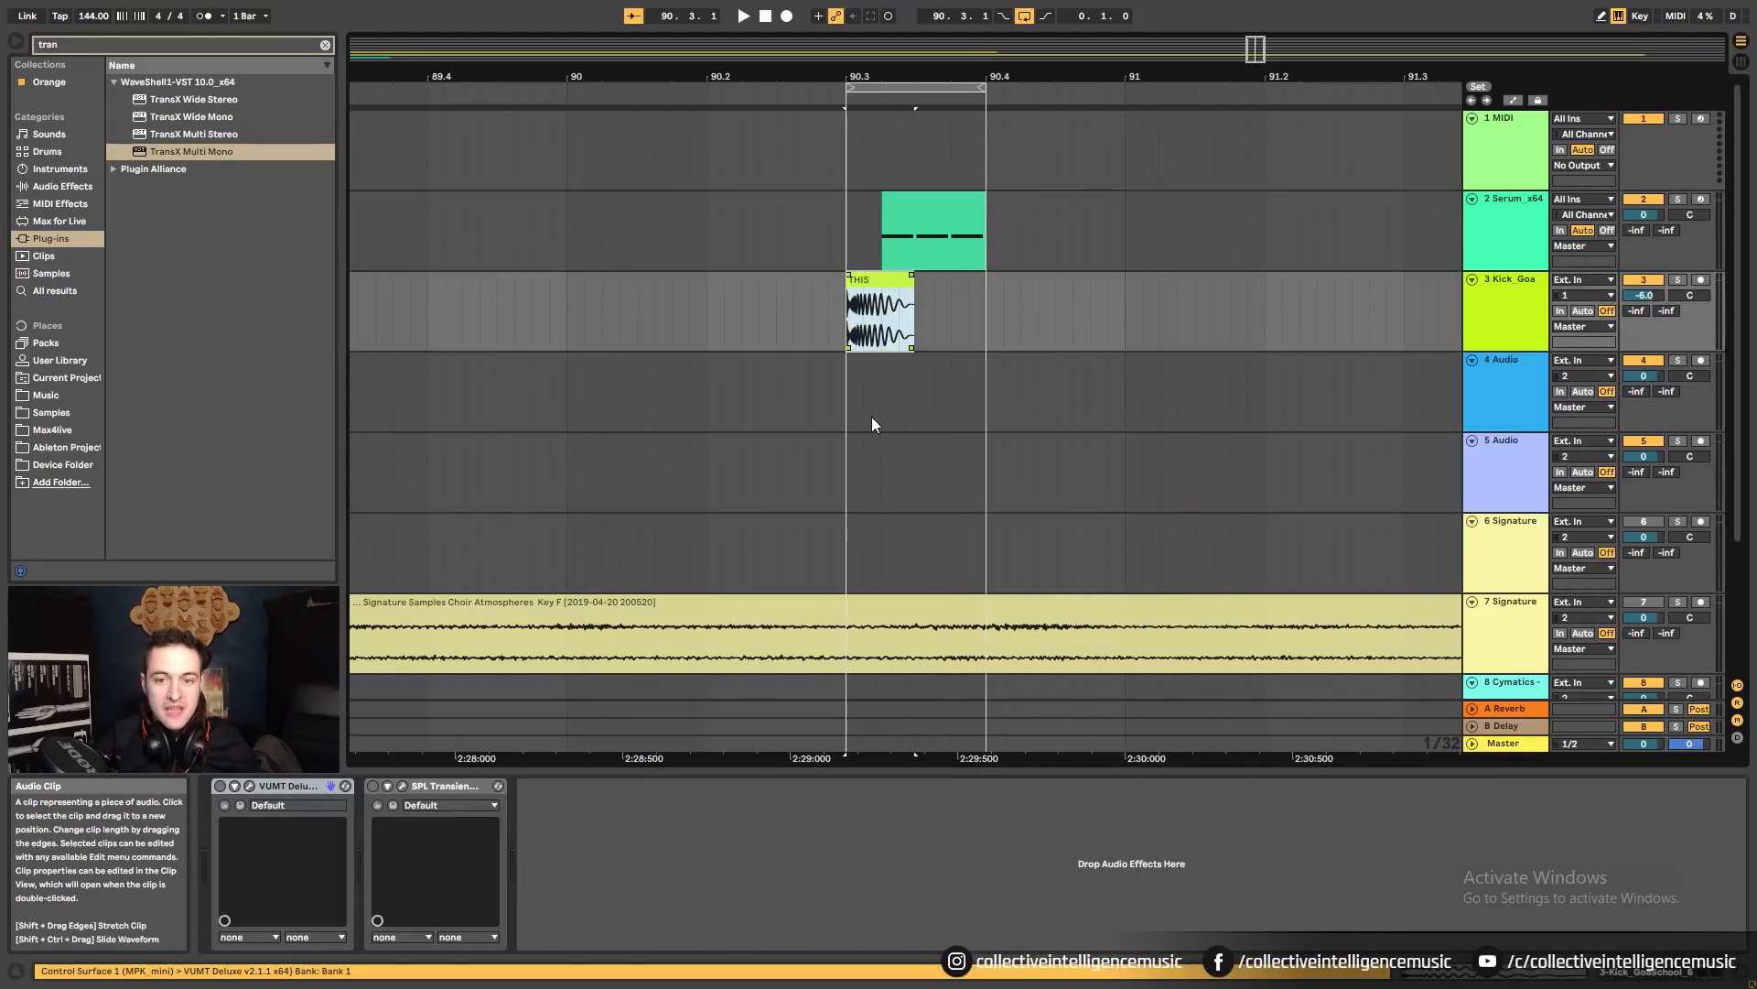
{"action": "left_click_drag", "start_coordinate": [886, 76], "coordinate": [767, 103]}
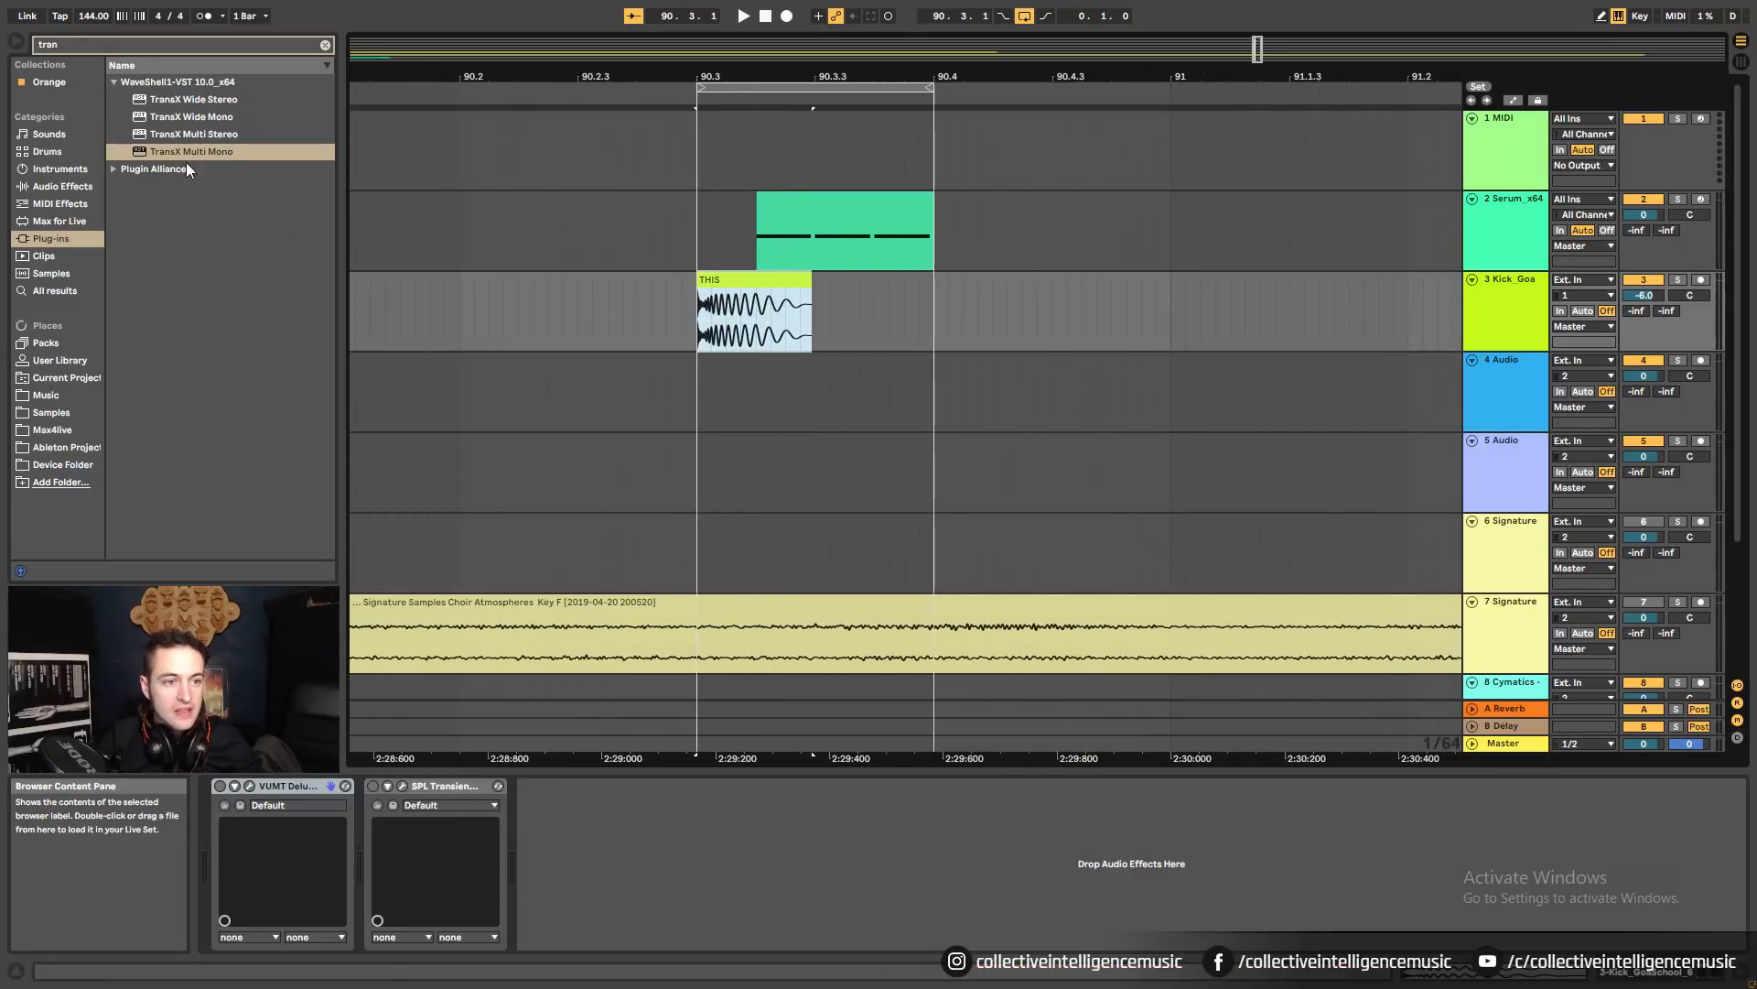
Clear the plug-in search and find Hypnoise Kick.alc in the Mind Mirror Kick Samples of the Samples folder.
{"action": "left_click", "coordinate": [323, 46]}
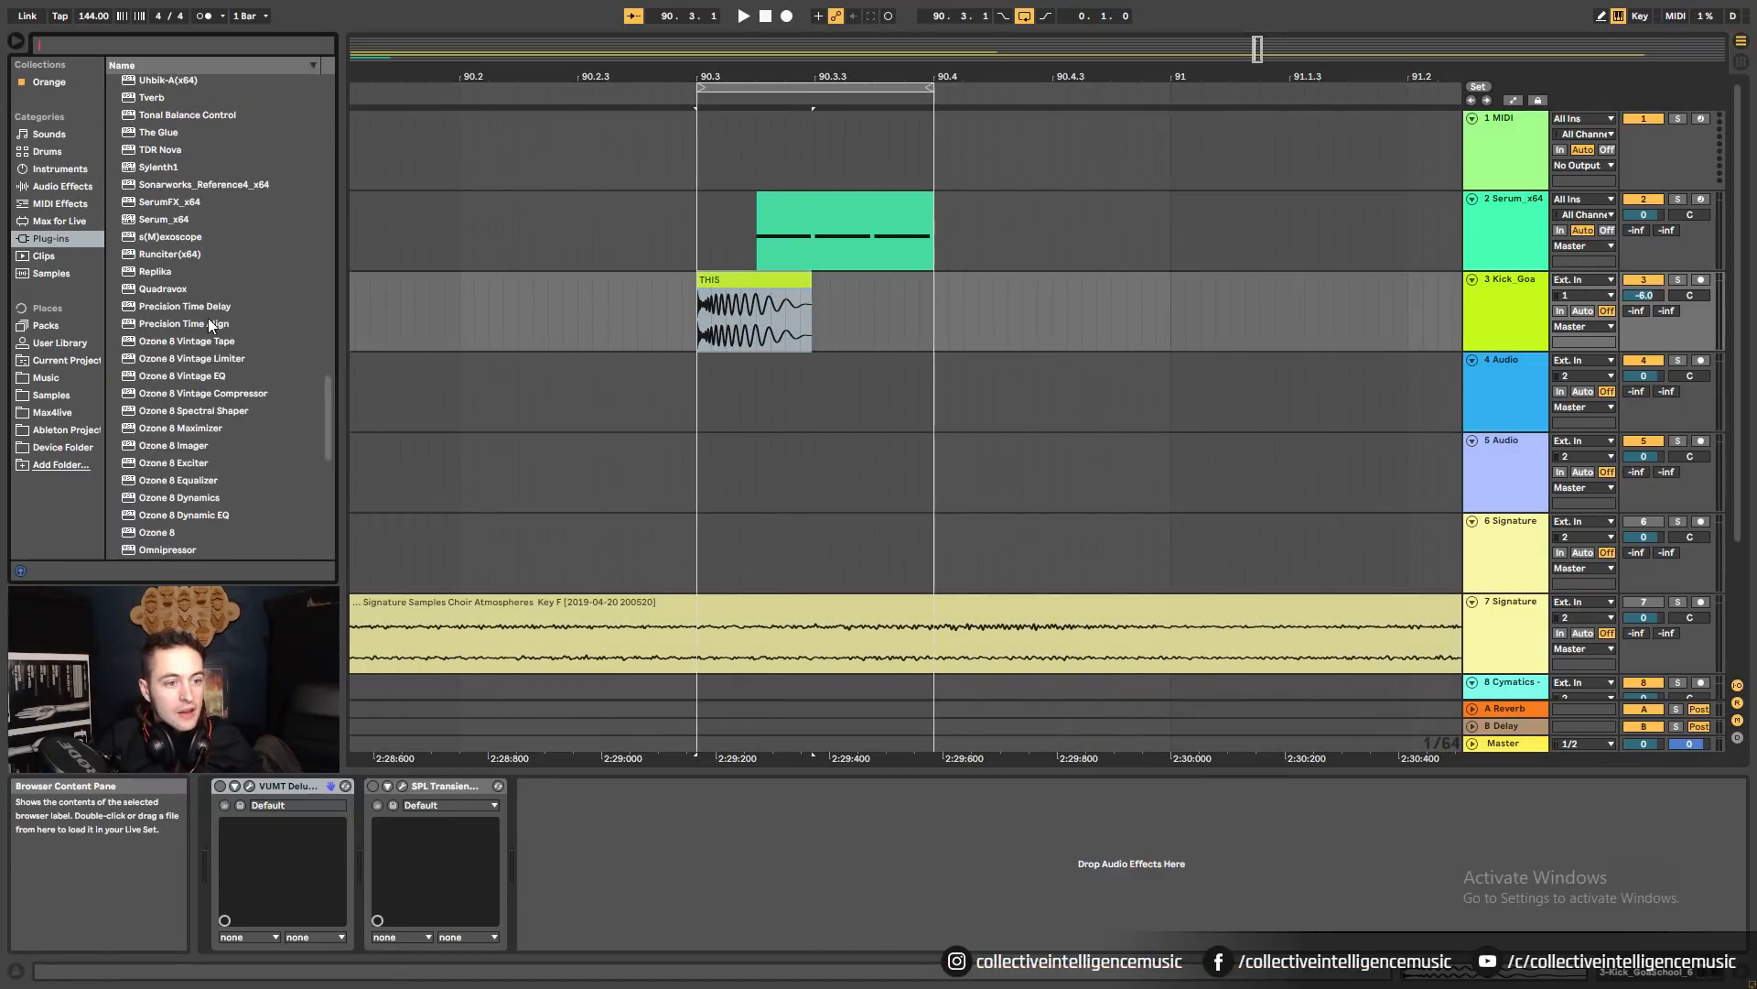
{"action": "left_click", "coordinate": [45, 378]}
{"action": "left_click", "coordinate": [55, 399]}
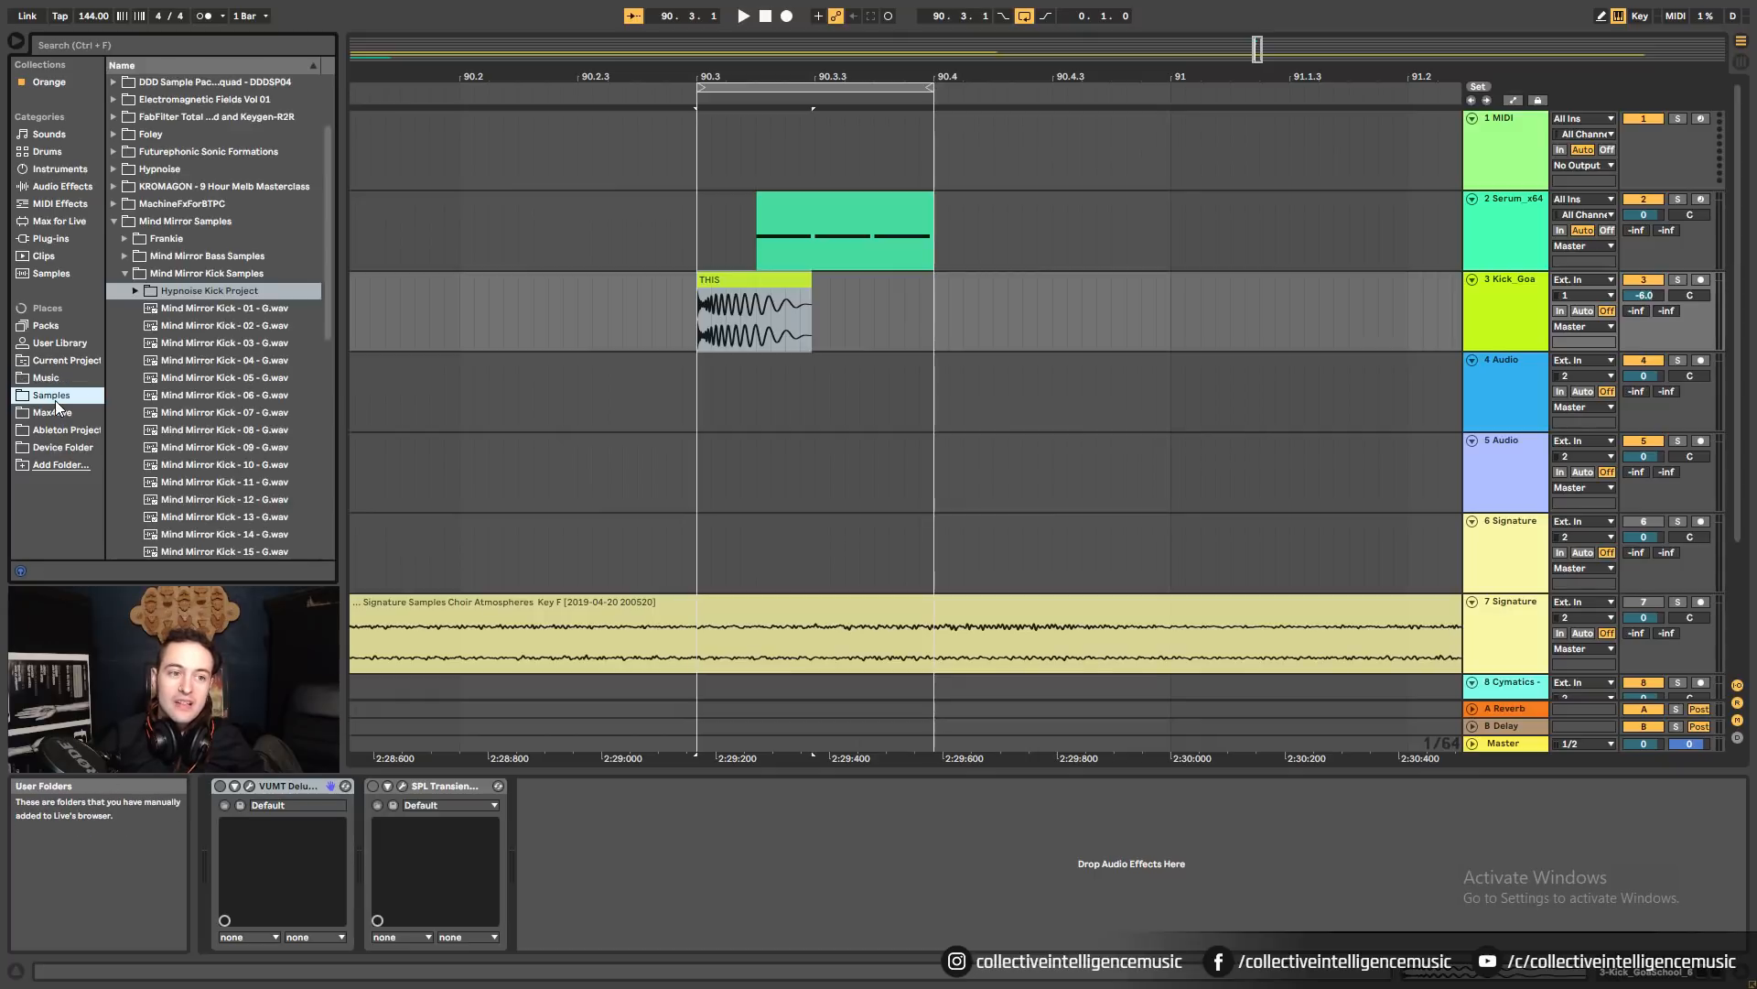
{"action": "left_click", "coordinate": [135, 291]}
{"action": "left_click_drag", "start_coordinate": [184, 309], "coordinate": [885, 336]}
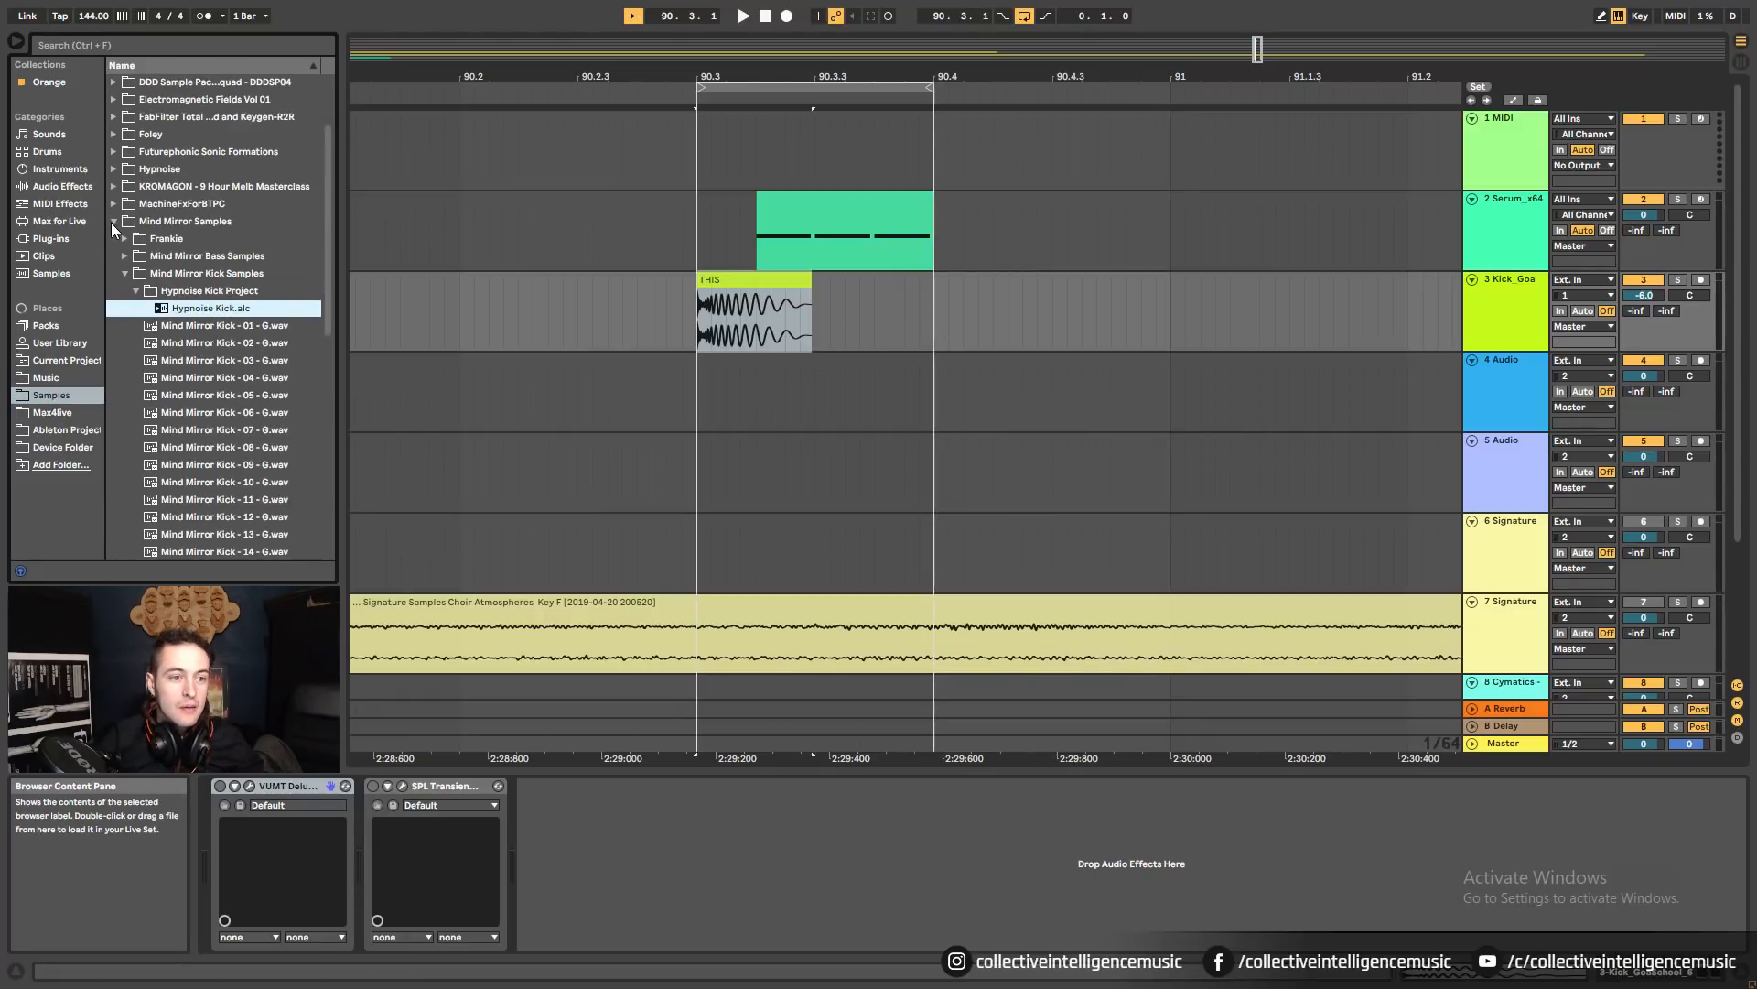
Browse from the Mind Mirror samples to Hypnoise, Samples Workshop, Bass and expand the Bass_GoaSchool_1 folder.
{"action": "left_click", "coordinate": [112, 221]}
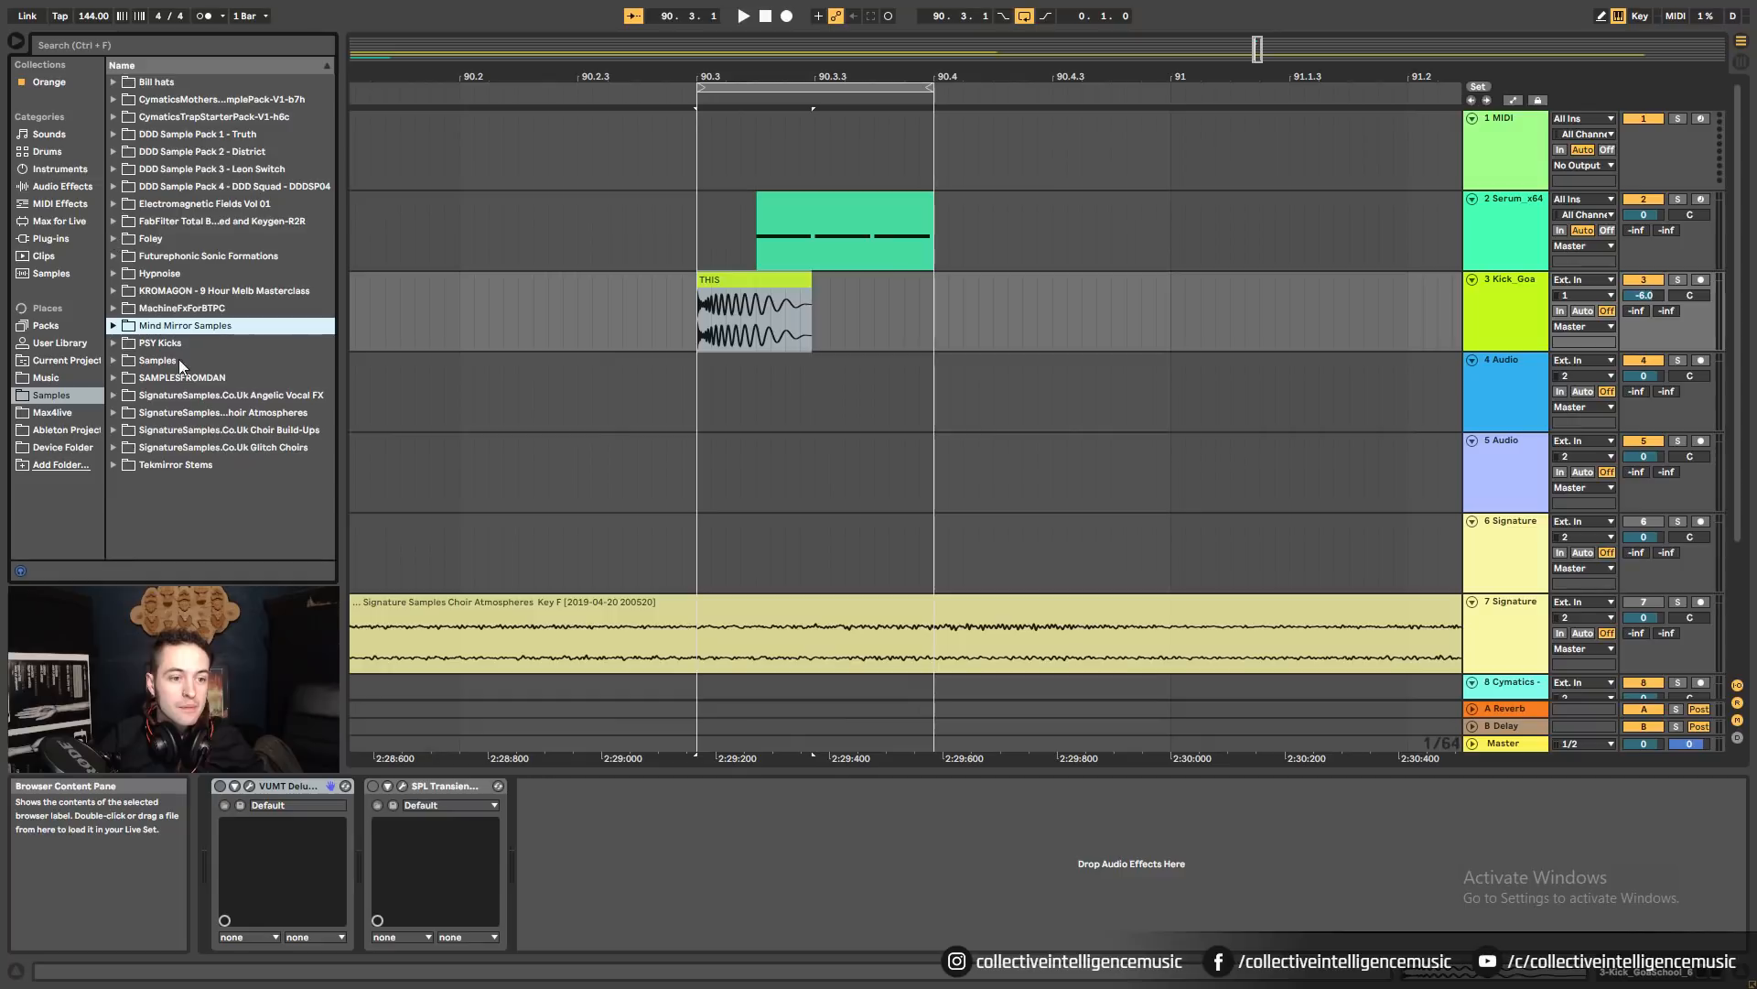
{"action": "left_click", "coordinate": [114, 273]}
{"action": "left_click", "coordinate": [125, 309]}
{"action": "left_click", "coordinate": [134, 326]}
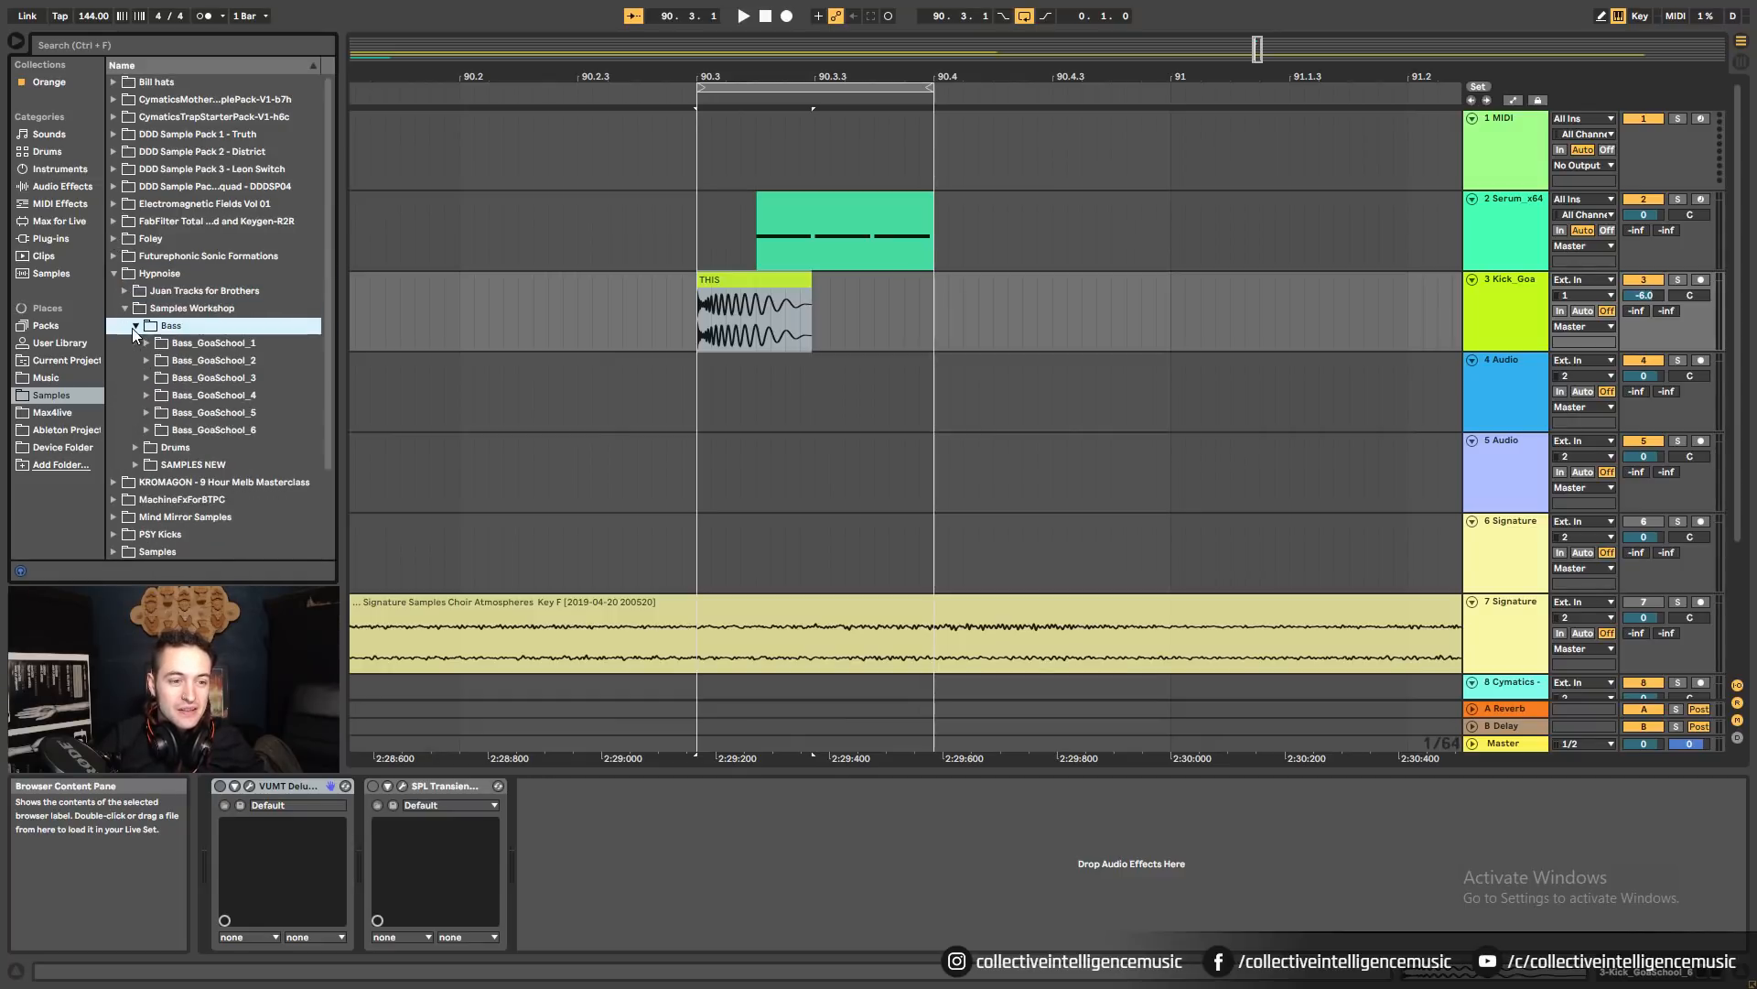
{"action": "left_click", "coordinate": [134, 326]}
{"action": "left_click", "coordinate": [135, 343]}
{"action": "left_click", "coordinate": [137, 343]}
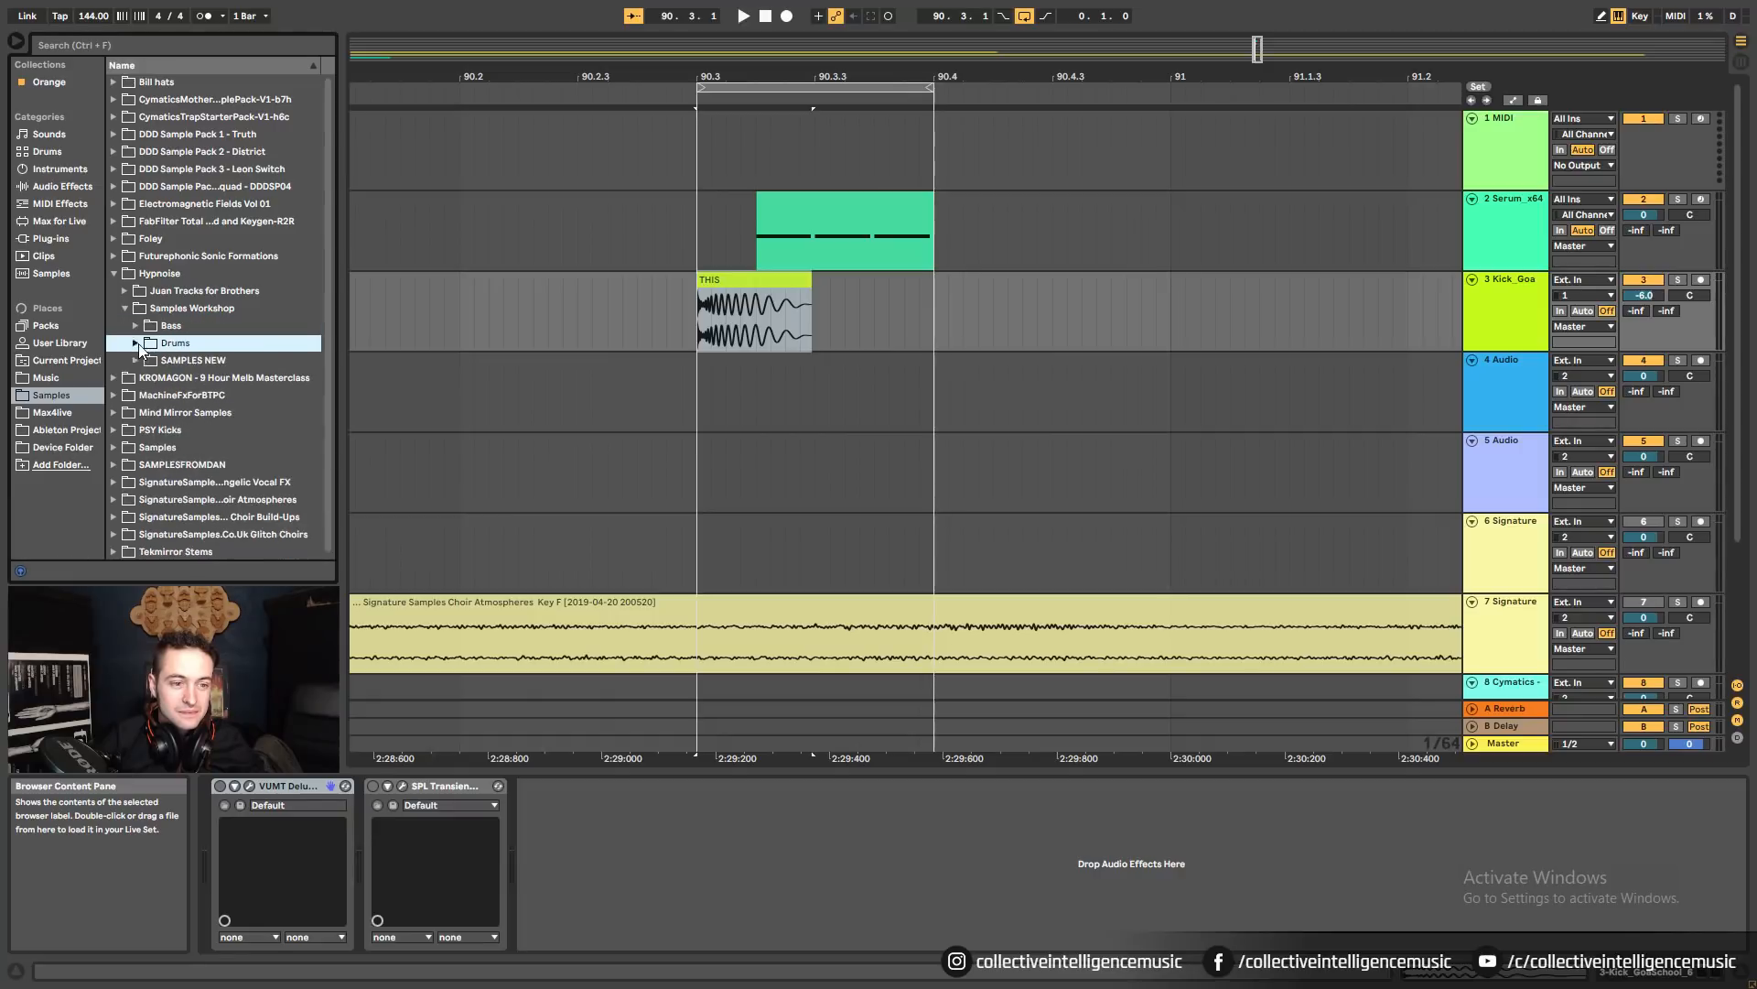
{"action": "left_click", "coordinate": [125, 310]}
{"action": "left_click", "coordinate": [126, 310]}
{"action": "left_click", "coordinate": [136, 327]}
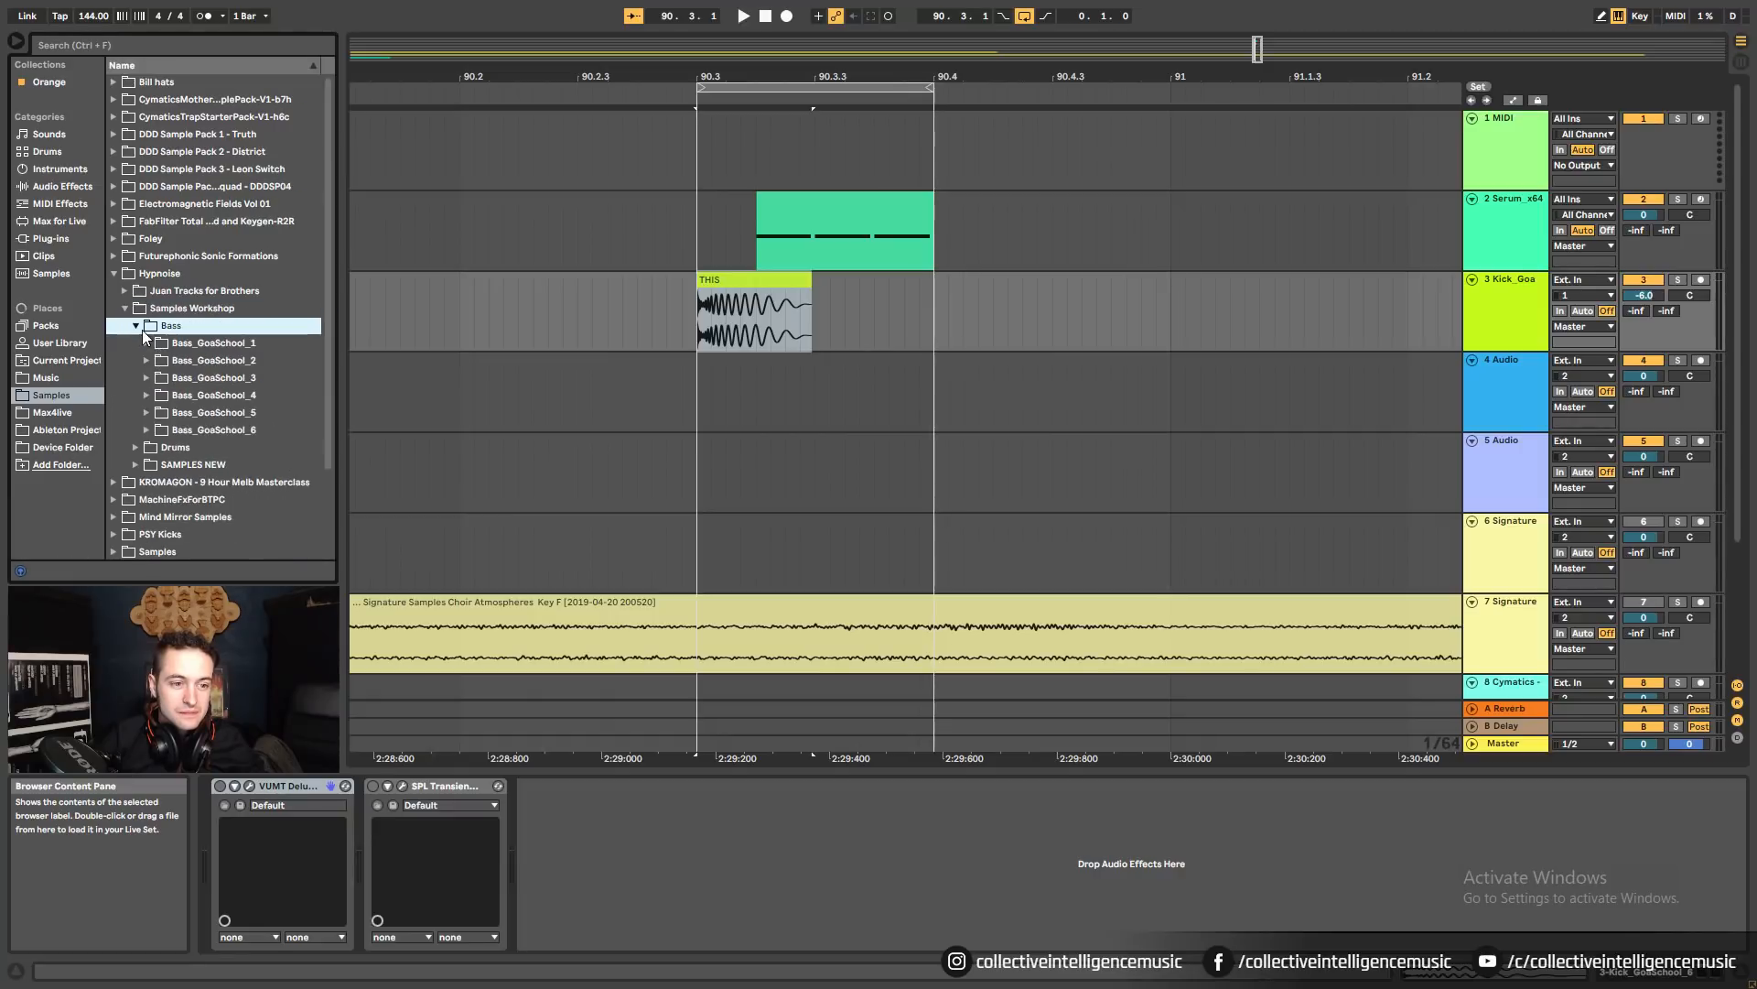
{"action": "left_click", "coordinate": [201, 347]}
{"action": "left_click", "coordinate": [148, 343]}
Audition Bass_GoaSchool_1 samples from A 1.wav to D# 1.wav and check the stream audio in OBS.
{"action": "left_click", "coordinate": [191, 361]}
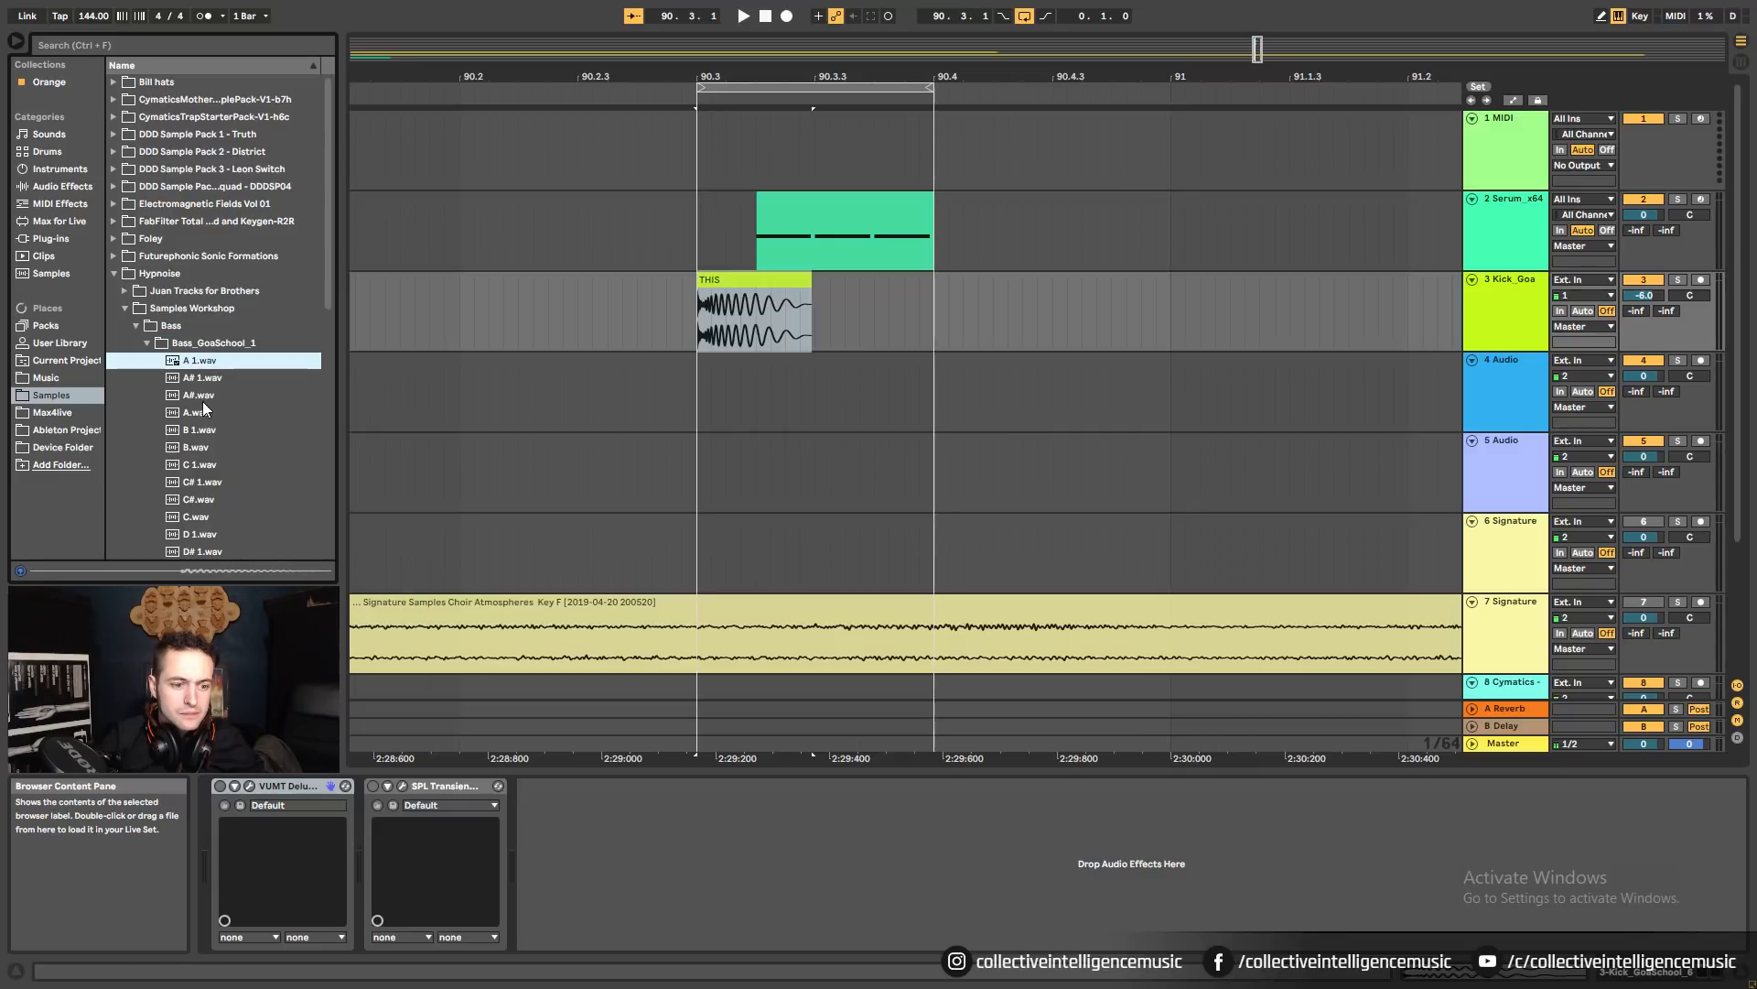
{"action": "left_click", "coordinate": [201, 397]}
{"action": "scroll", "coordinate": [206, 437], "scroll_direction": "down", "scroll_amount": 1}
{"action": "left_click", "coordinate": [209, 445]}
{"action": "scroll", "coordinate": [209, 448], "scroll_direction": "down", "scroll_amount": 1}
{"action": "left_click", "coordinate": [209, 448]}
{"action": "scroll", "coordinate": [207, 453], "scroll_direction": "down", "scroll_amount": 1}
{"action": "left_click", "coordinate": [207, 452]}
{"action": "key", "text": "alt+Tab"}
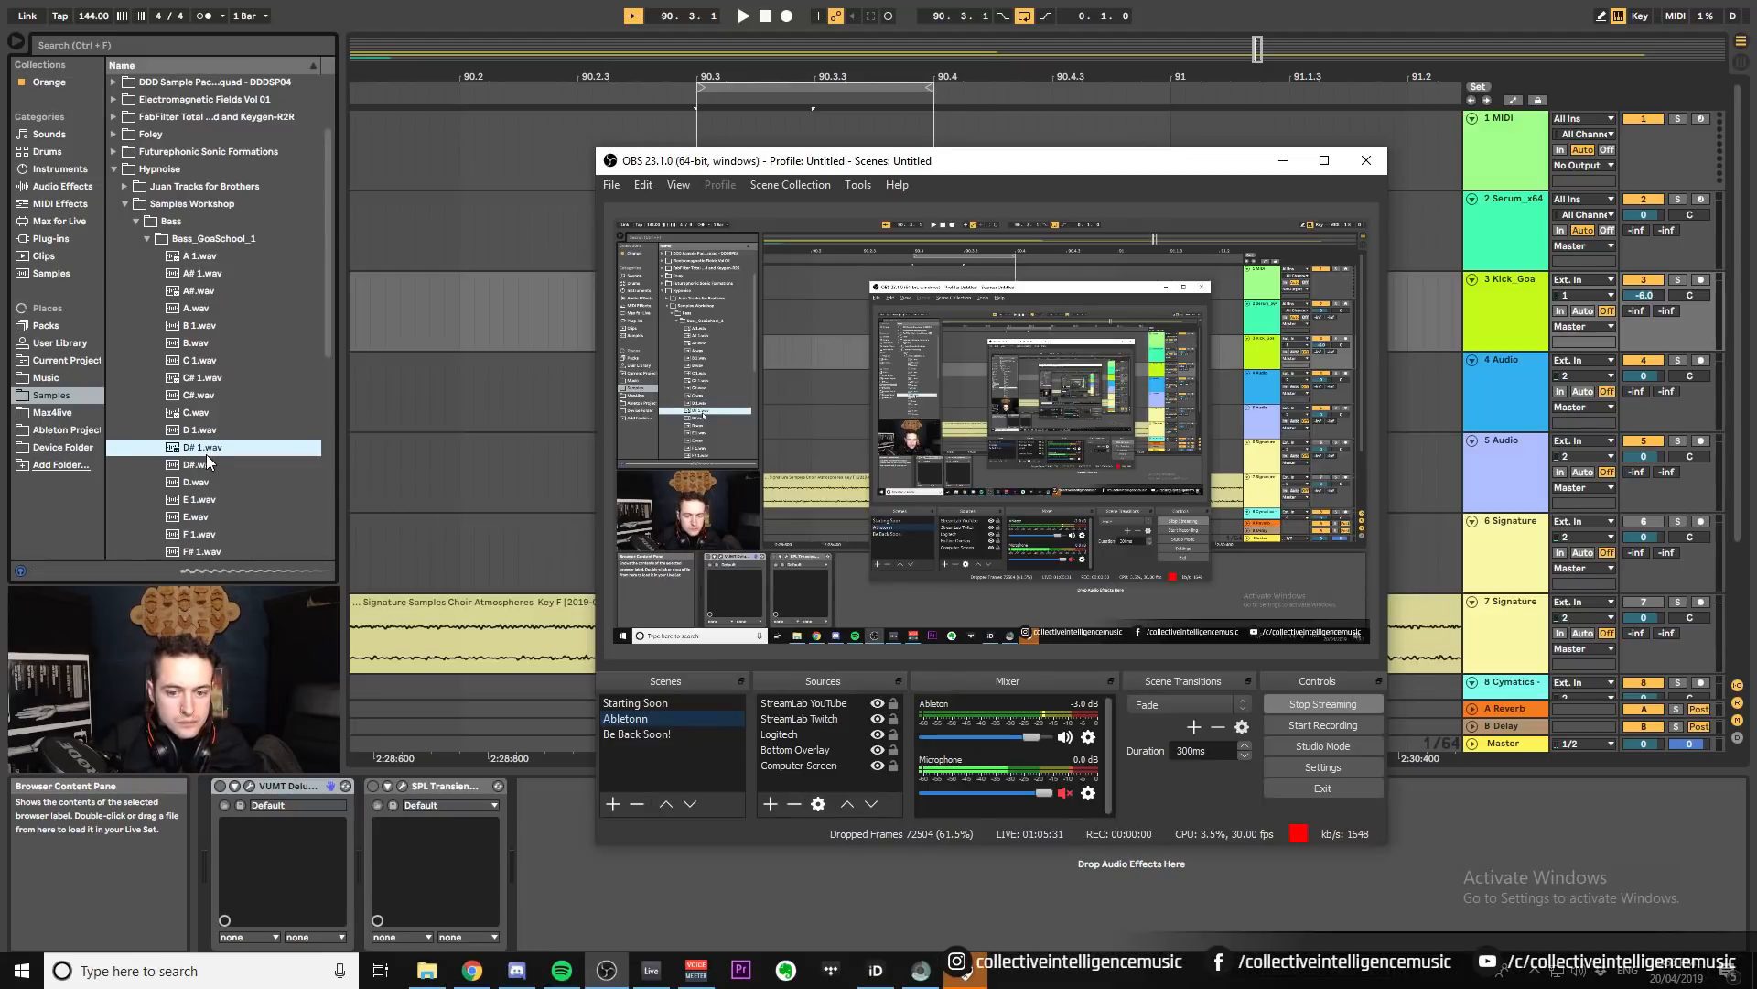
{"action": "key", "text": "alt+Tab"}
Audition the remaining bass samples from D#.wav to G 1.wav, replay F.wav and E.wav, and collapse the Samples Workshop folder.
{"action": "left_click", "coordinate": [203, 467]}
{"action": "left_click", "coordinate": [207, 485]}
{"action": "scroll", "coordinate": [207, 514], "scroll_direction": "down", "scroll_amount": 3}
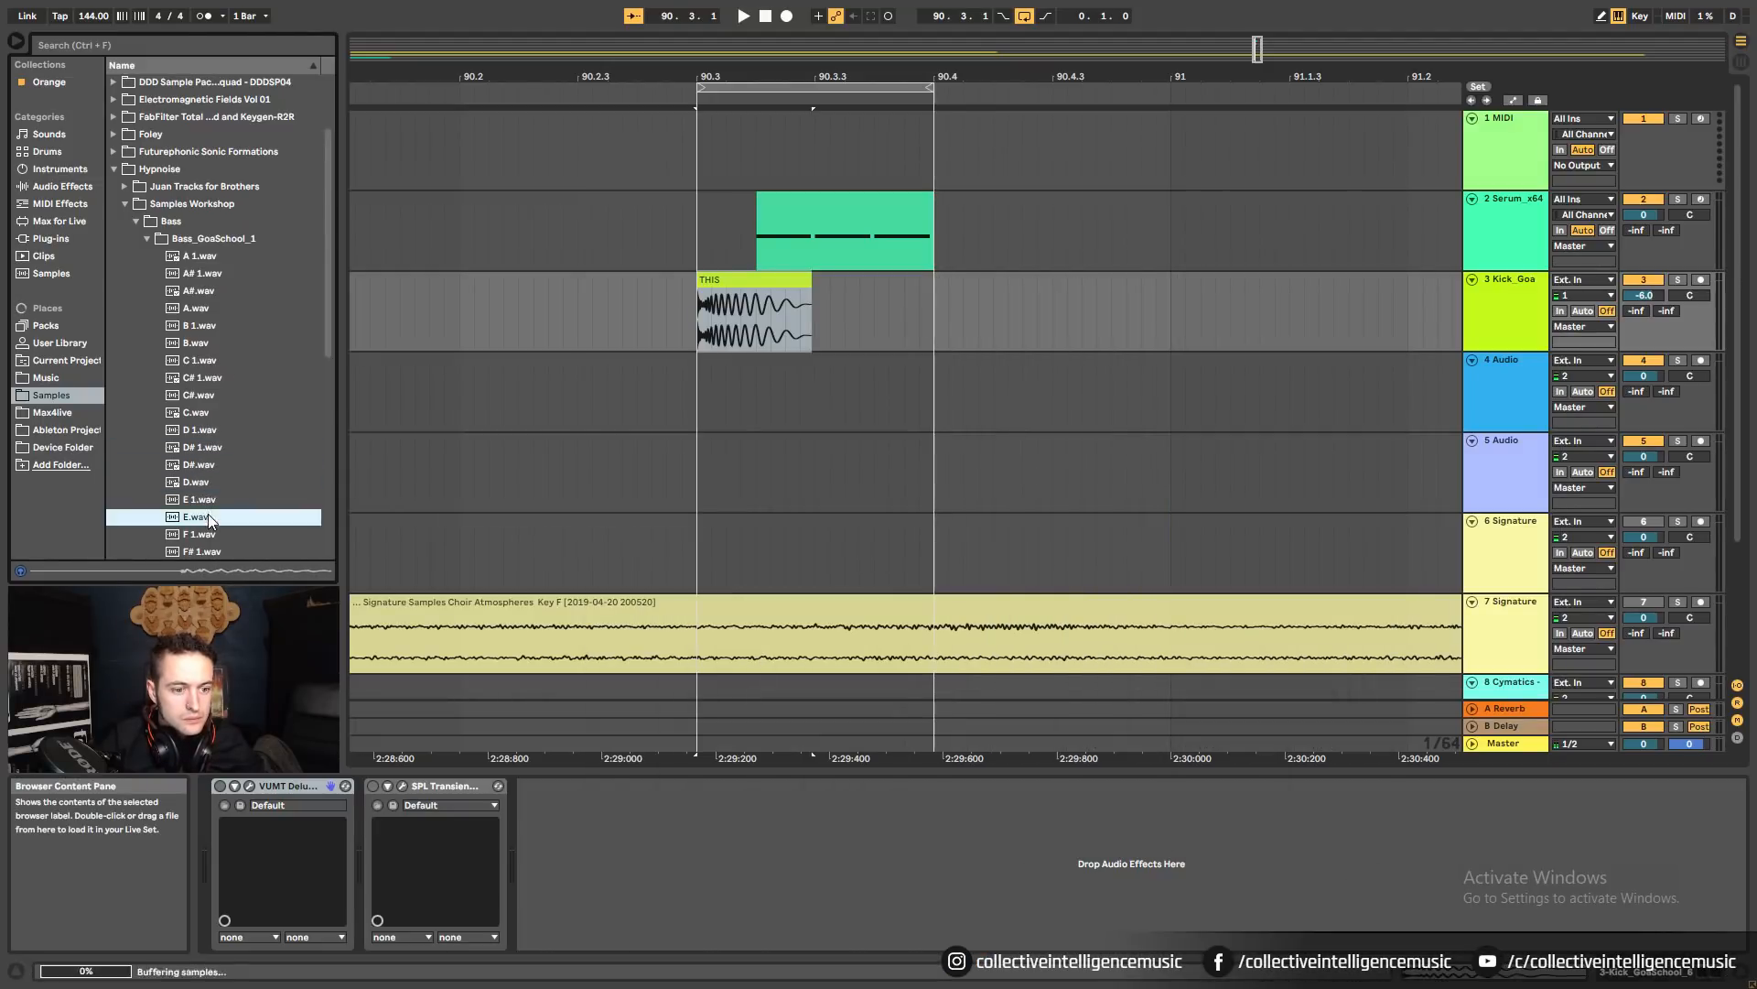
{"action": "left_click", "coordinate": [212, 547]}
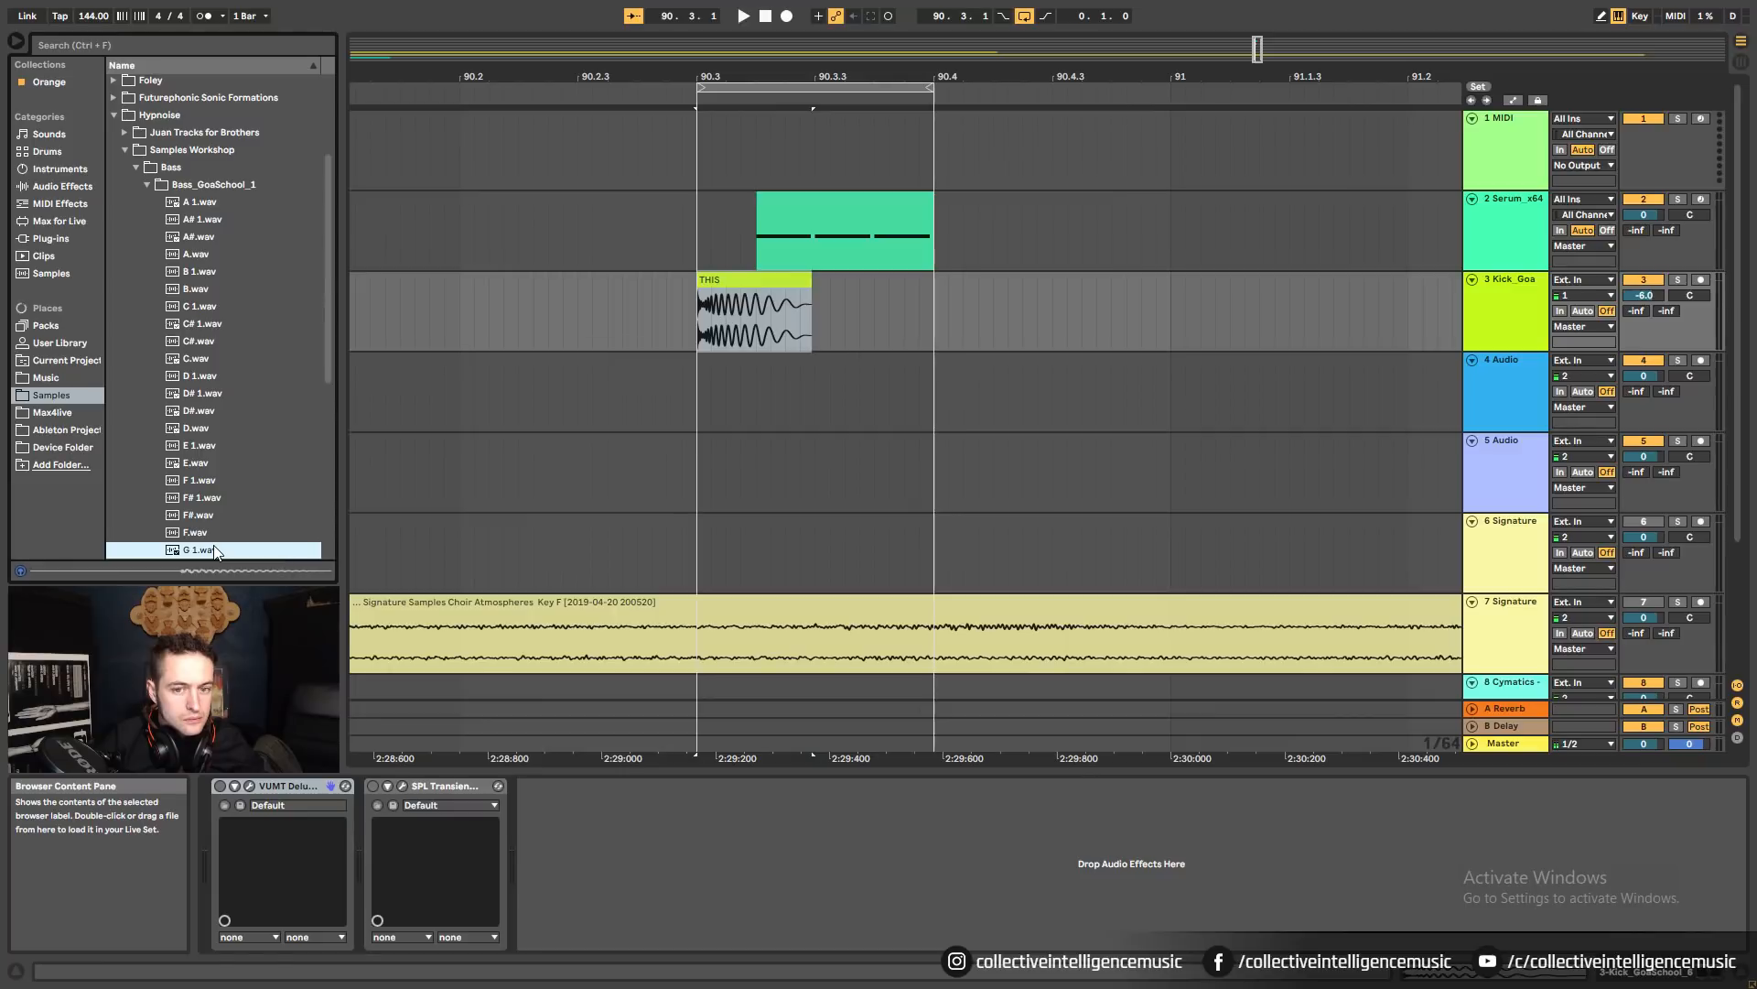
{"action": "left_click", "coordinate": [216, 535]}
{"action": "scroll", "coordinate": [218, 541], "scroll_direction": "down", "scroll_amount": 3}
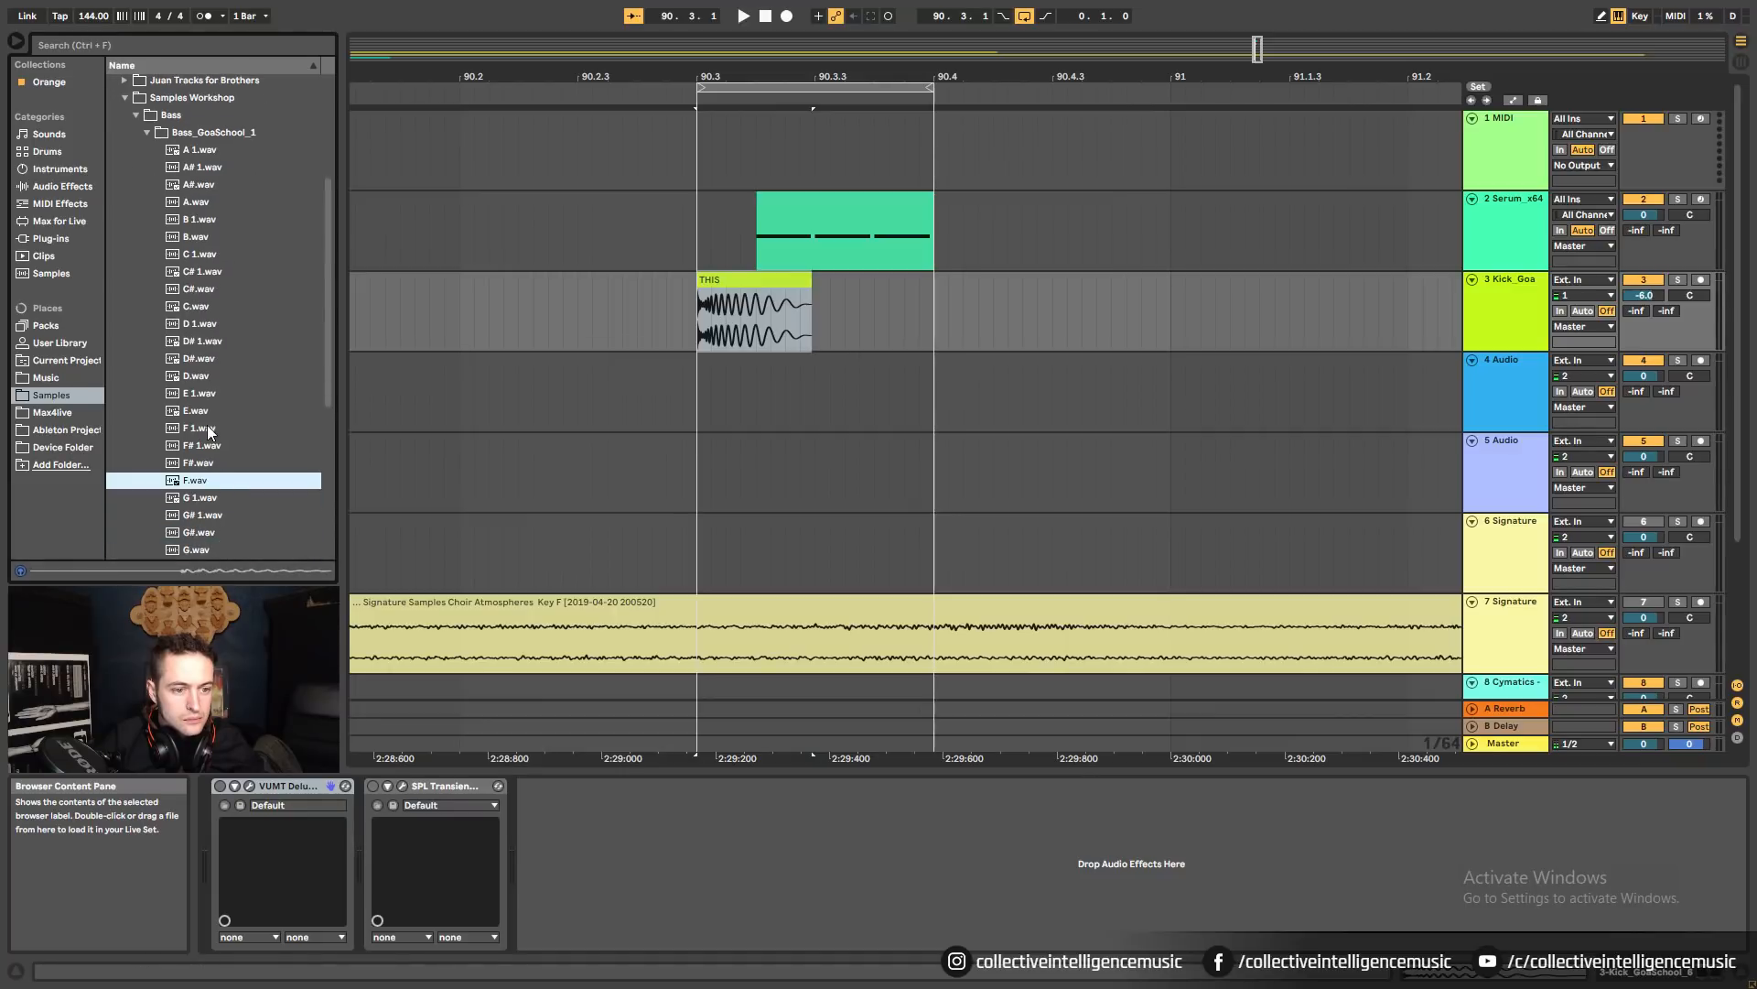
{"action": "left_click", "coordinate": [205, 411]}
{"action": "scroll", "coordinate": [172, 364], "scroll_direction": "up", "scroll_amount": 3}
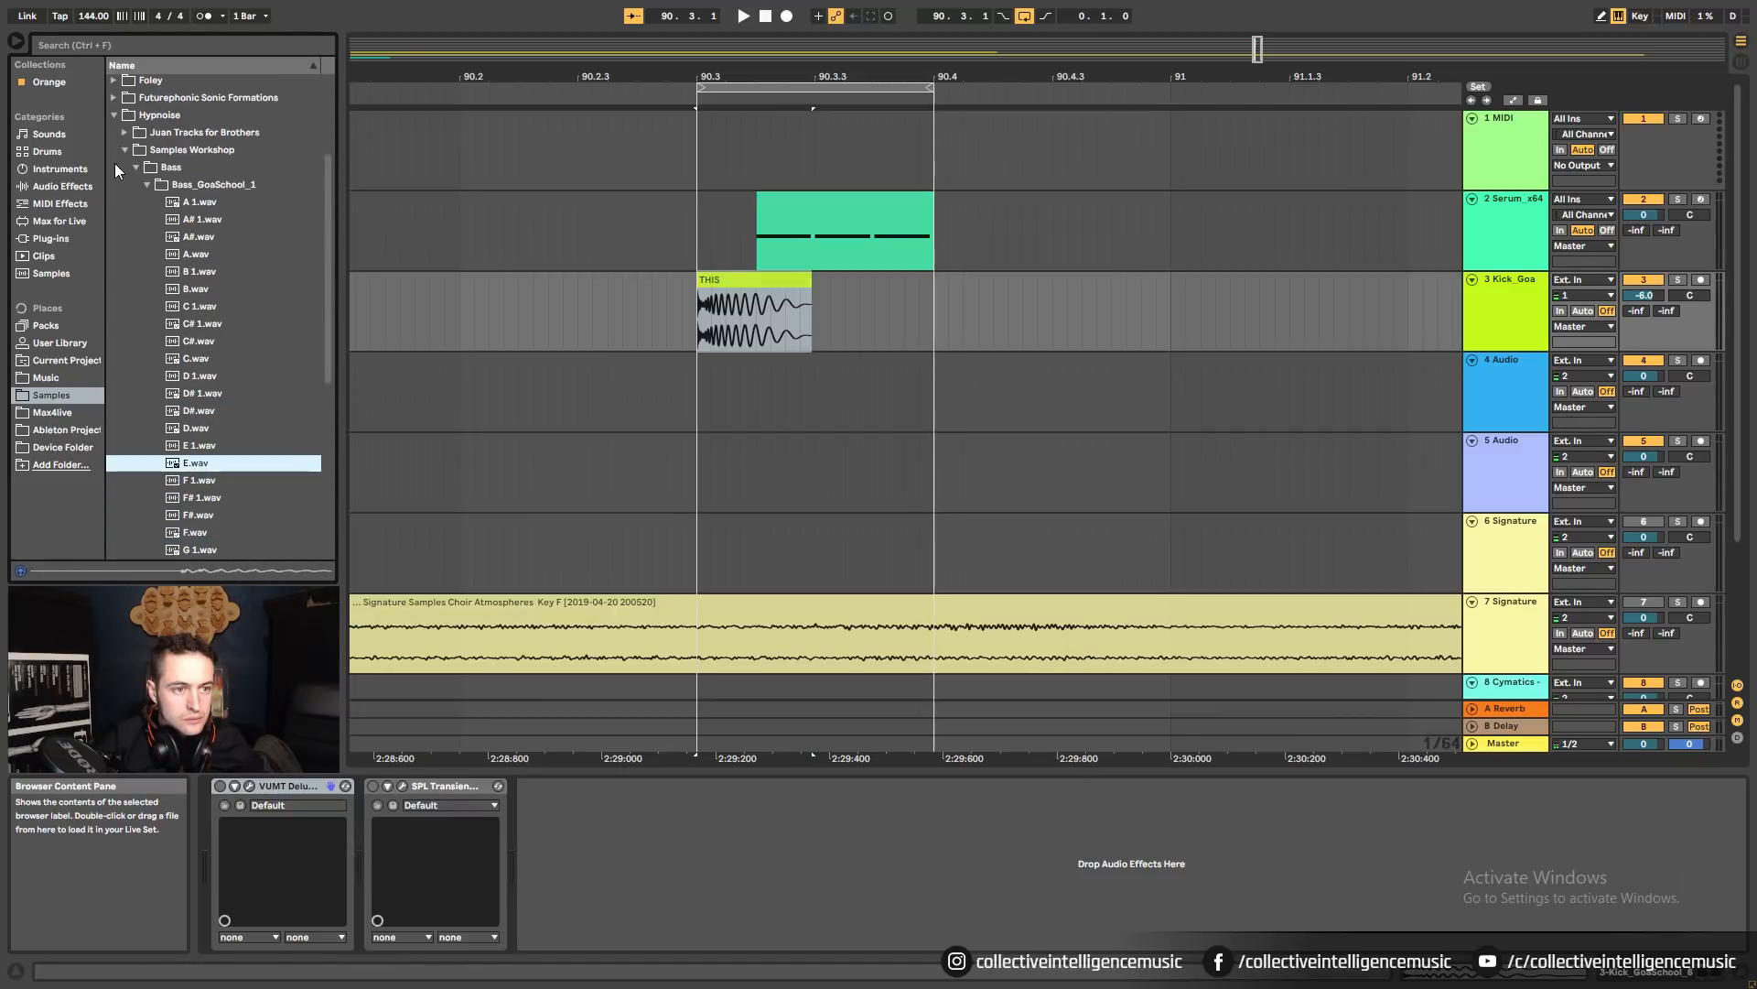
{"action": "left_click", "coordinate": [124, 149]}
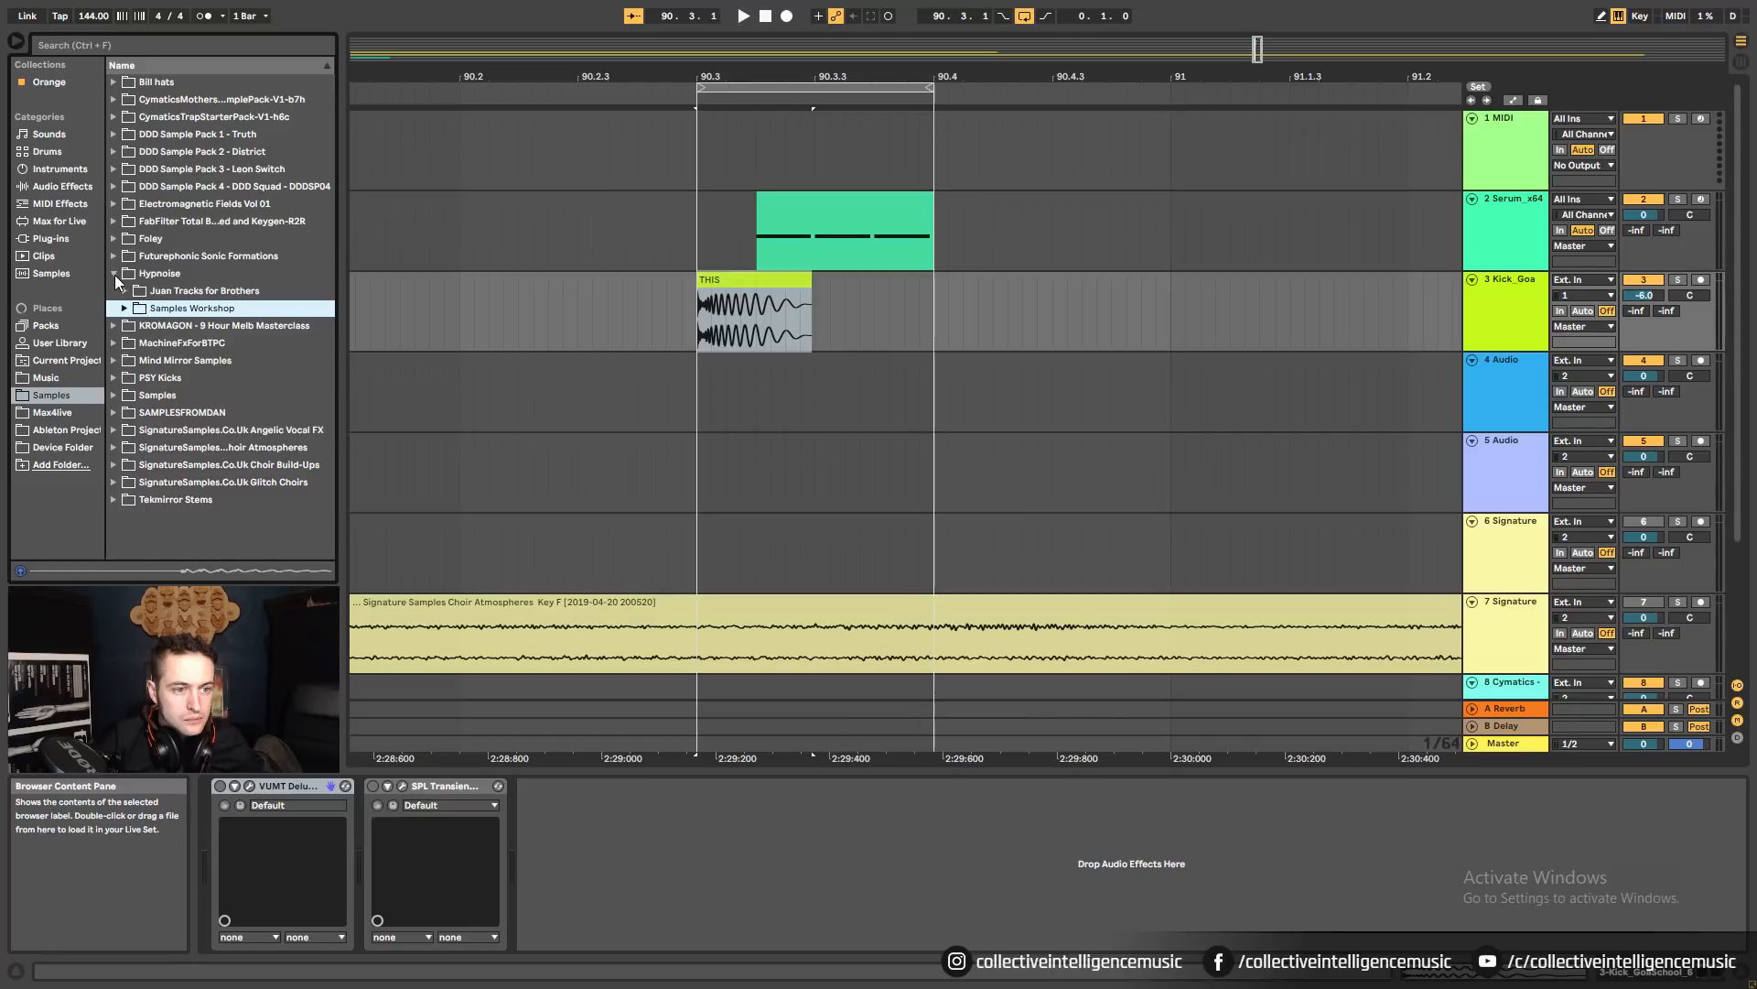
Look through the Hypnoise sample folders, including Samples Workshop, Drums and the KICKS folder in SAMPLES NEW, for a reference kick.
{"action": "double_click", "coordinate": [115, 275]}
{"action": "left_click", "coordinate": [125, 291]}
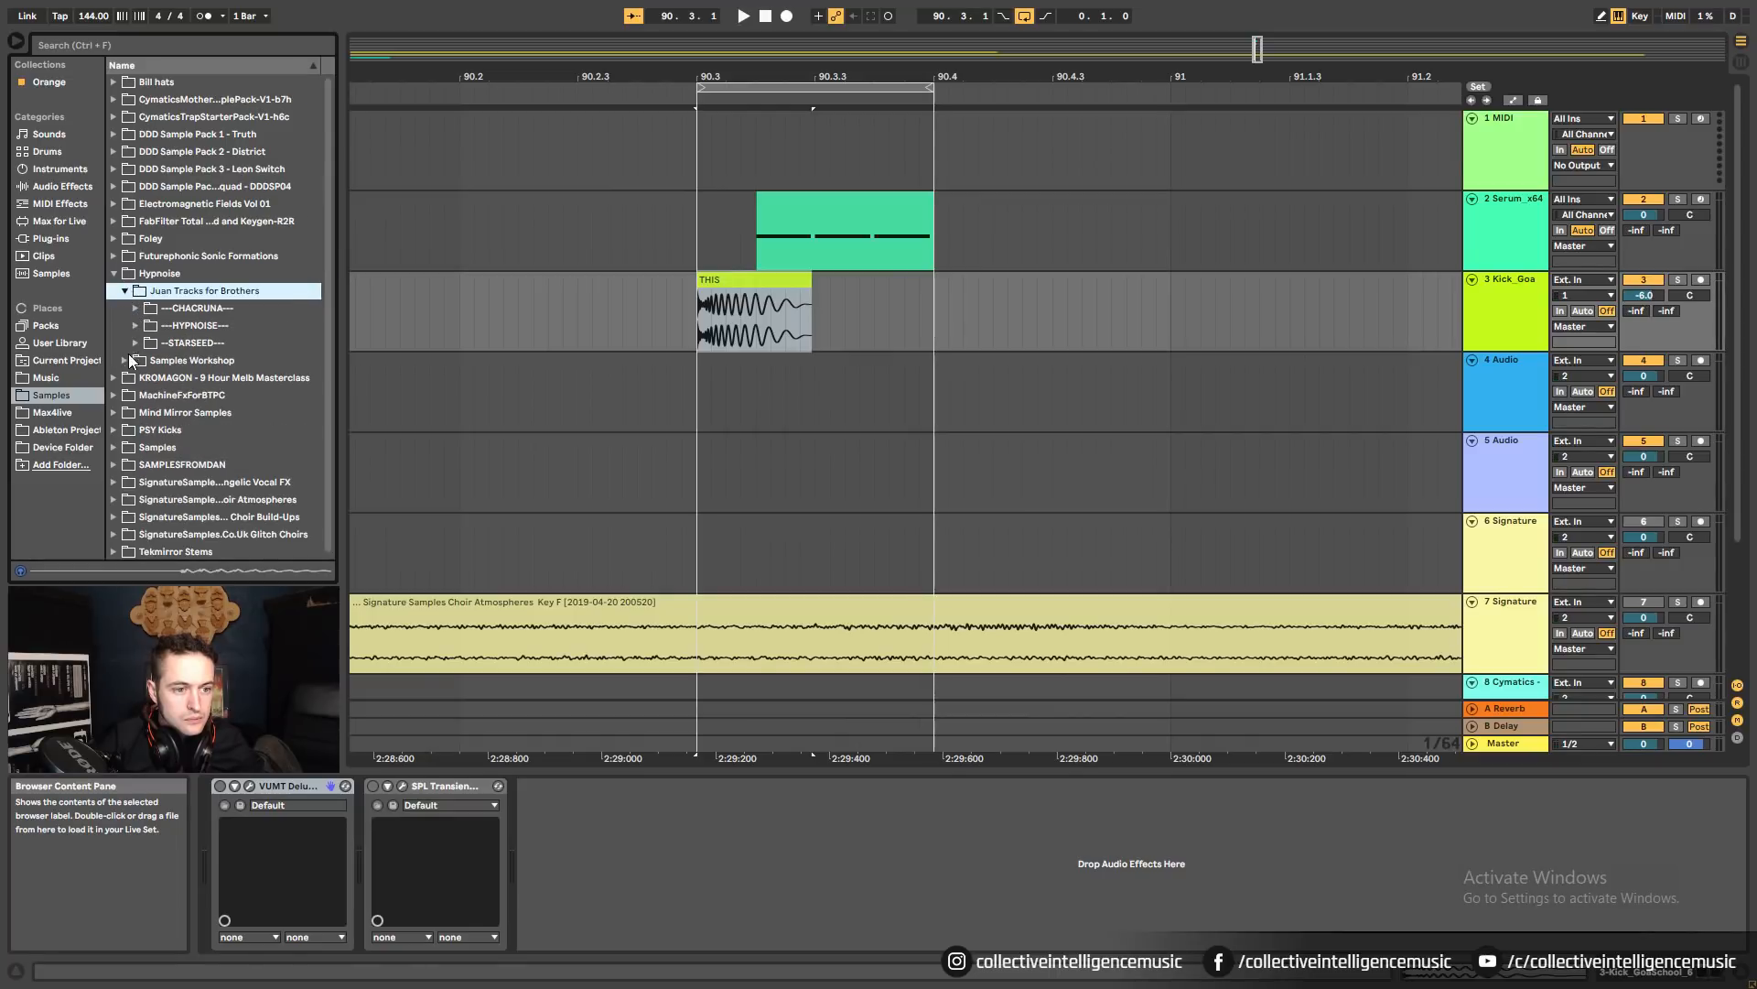
{"action": "left_click", "coordinate": [129, 359]}
{"action": "left_click", "coordinate": [148, 343]}
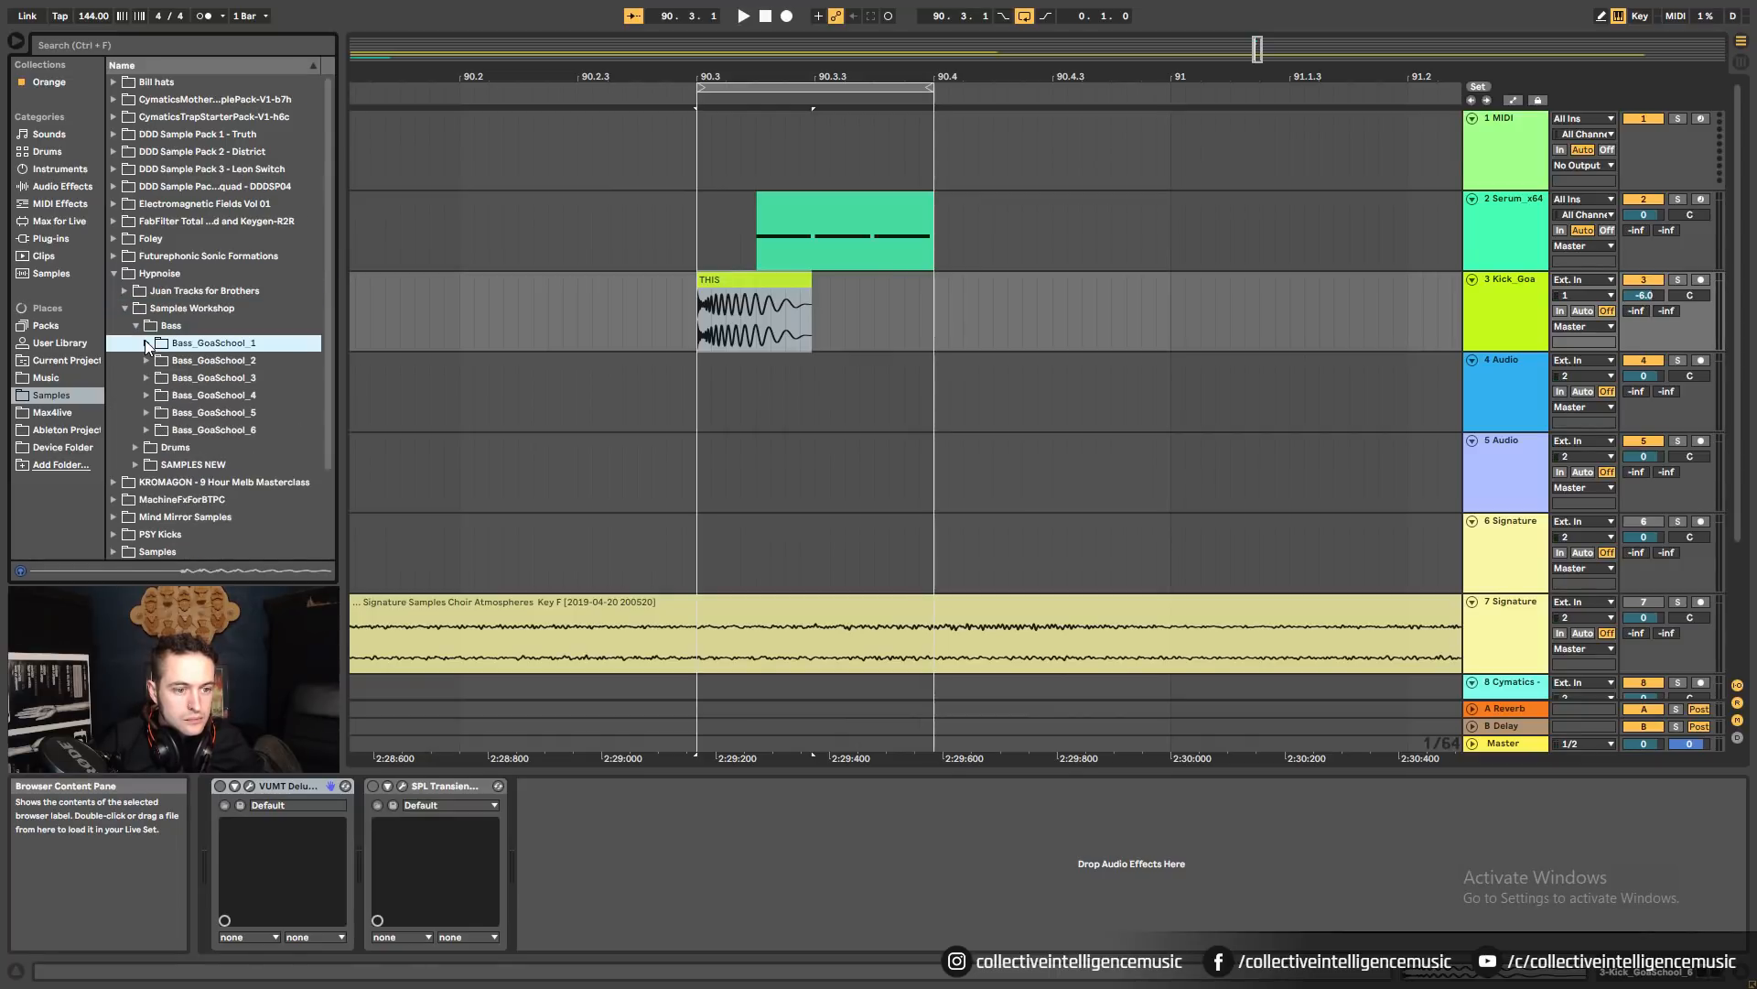
{"action": "left_click", "coordinate": [133, 447]}
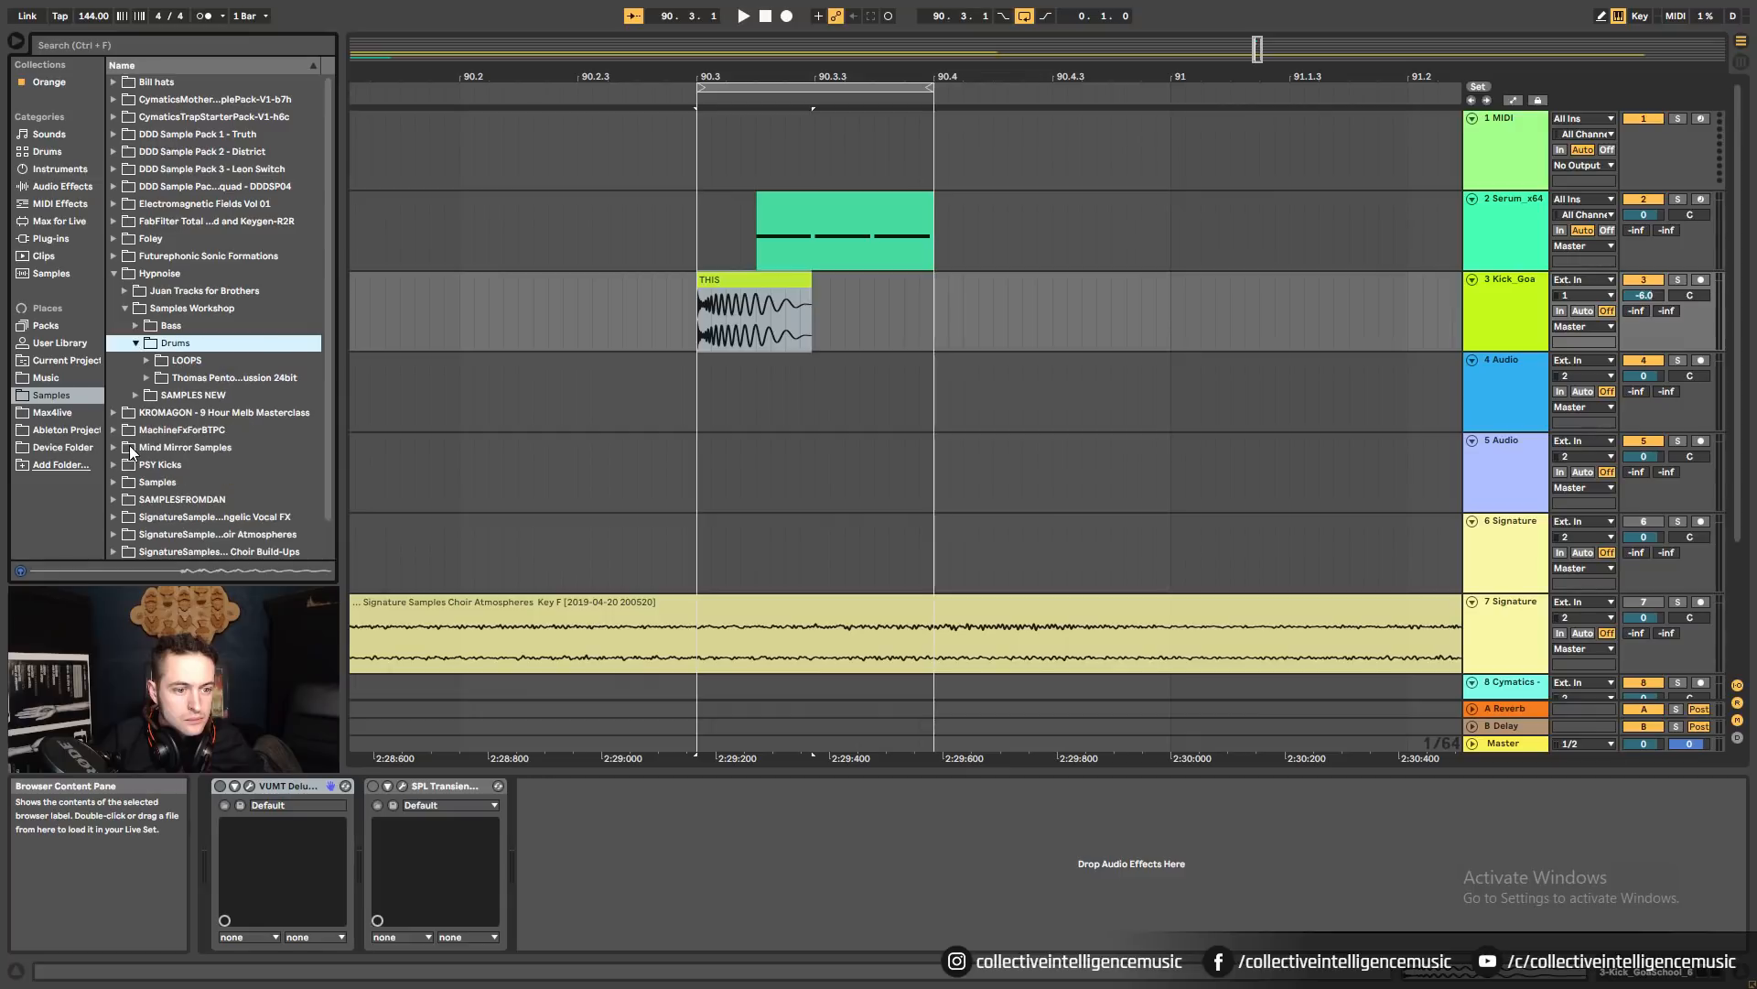
{"action": "left_click", "coordinate": [133, 395]}
{"action": "left_click", "coordinate": [150, 396]}
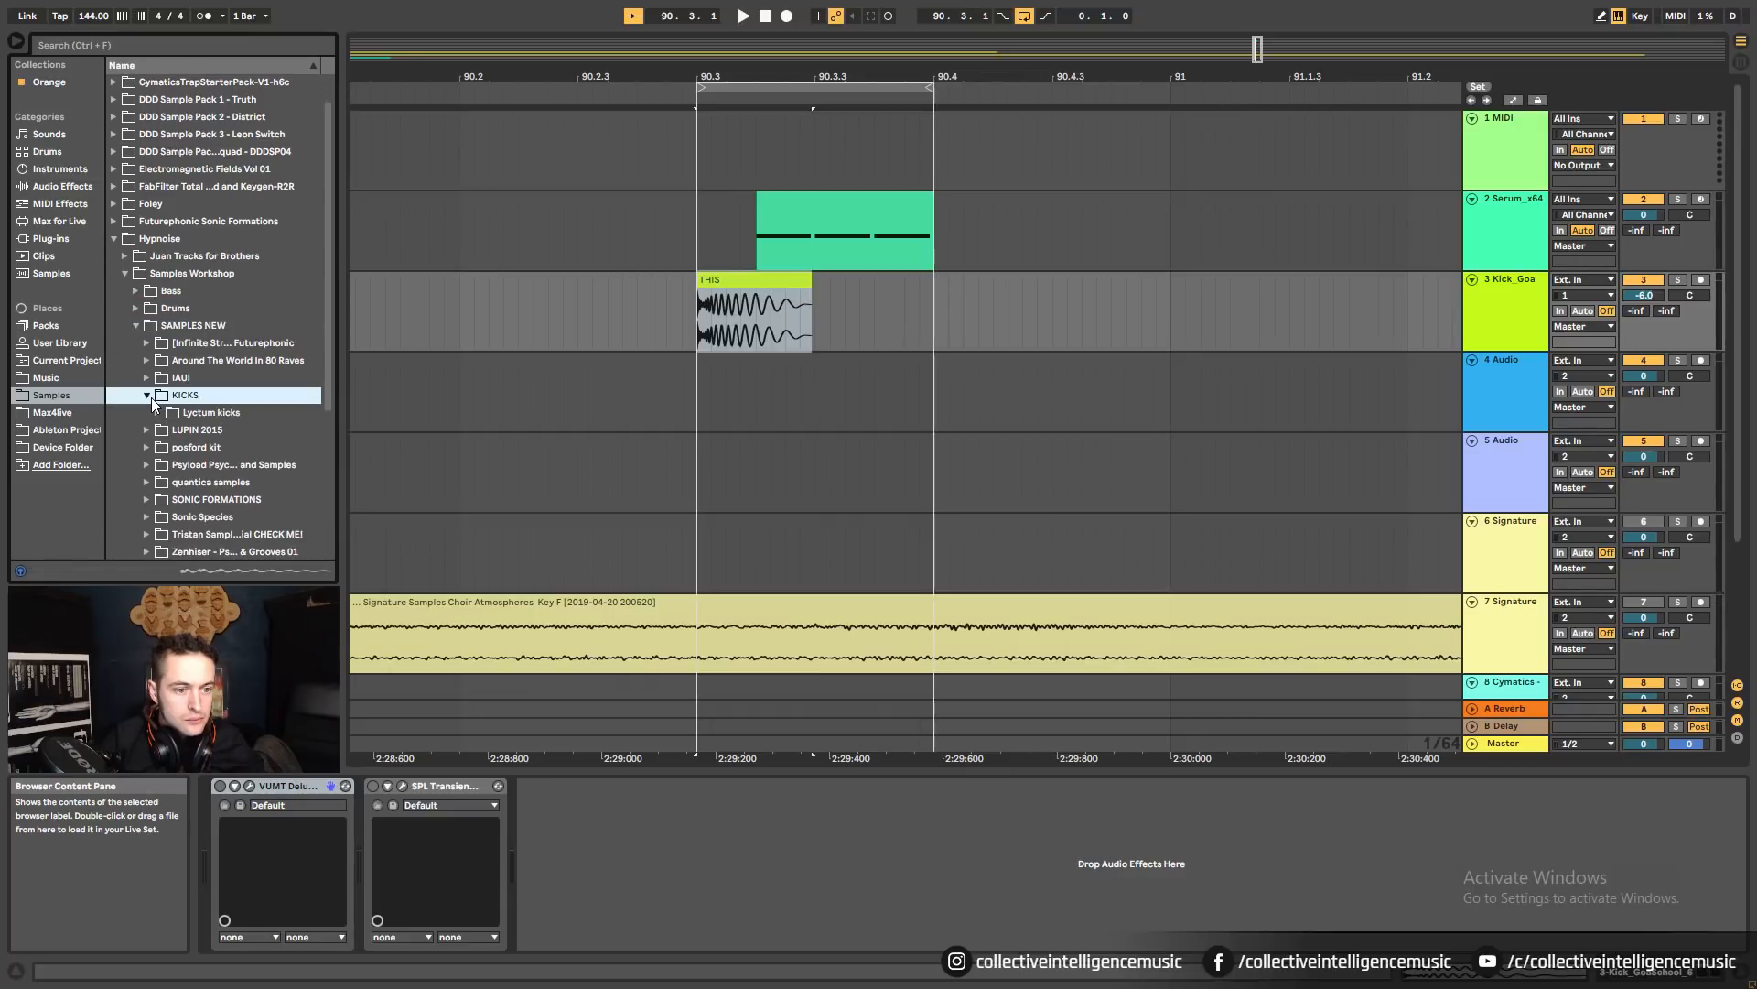
{"action": "left_click", "coordinate": [159, 413]}
{"action": "left_click", "coordinate": [146, 396]}
{"action": "scroll", "coordinate": [146, 408], "scroll_direction": "down", "scroll_amount": 1}
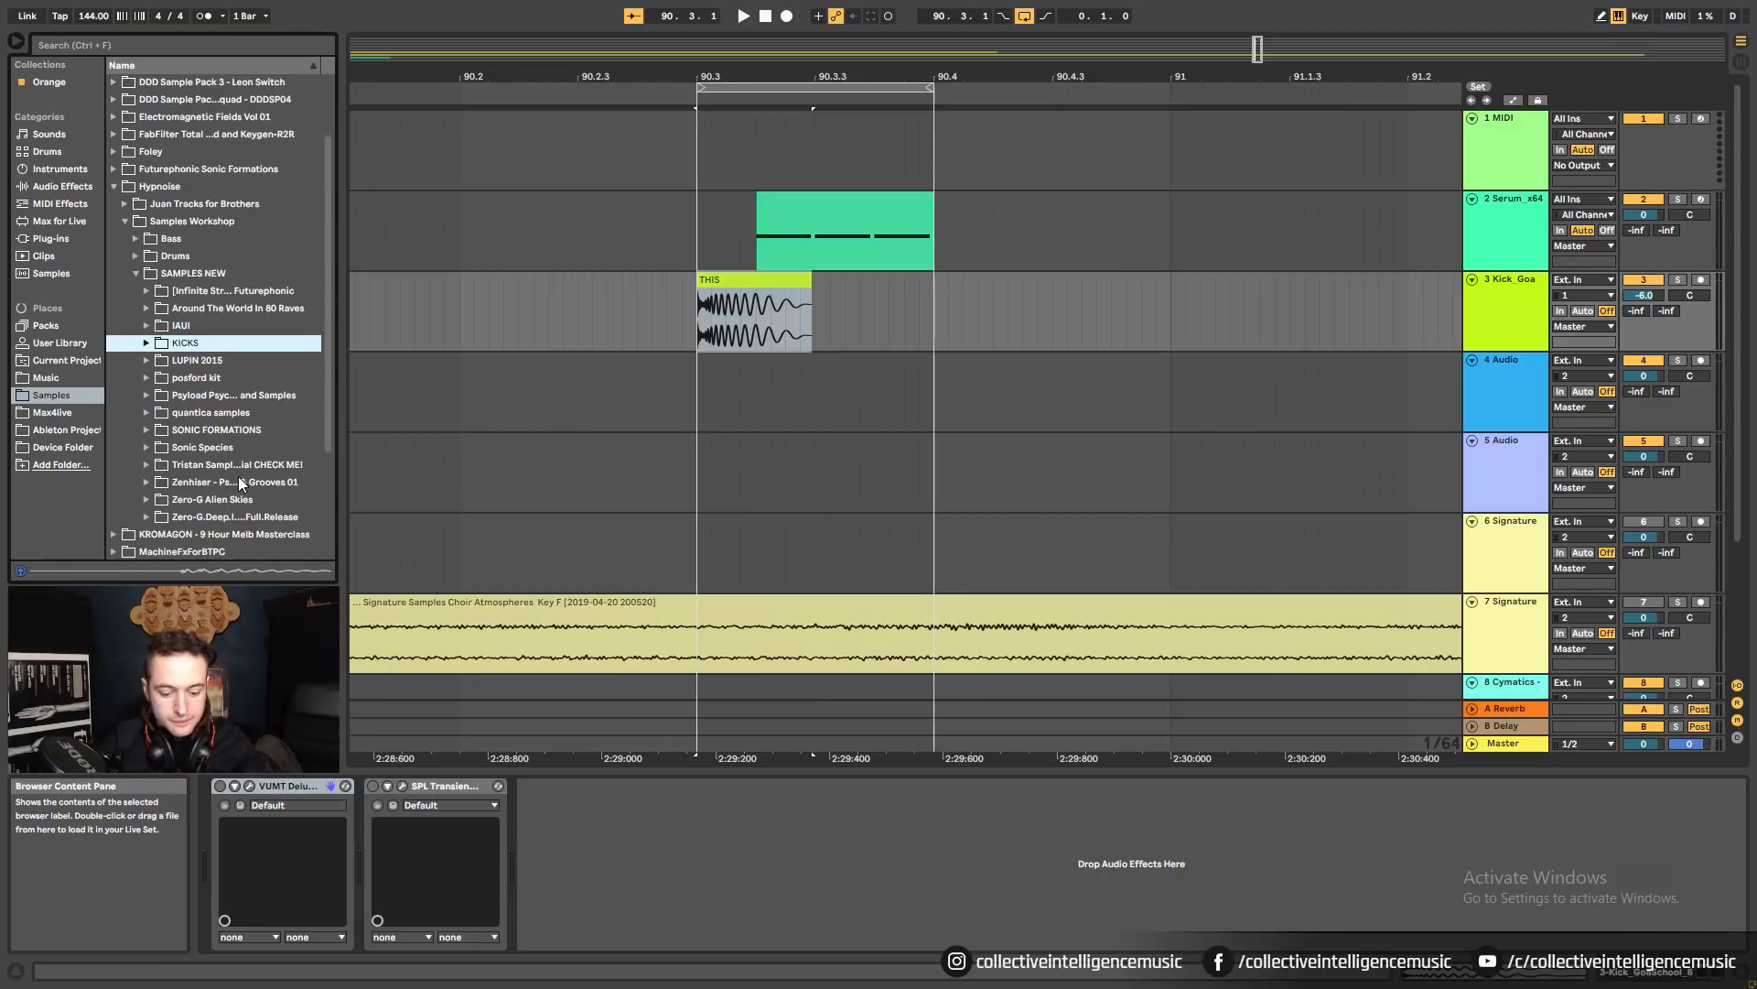
Switch to File Explorer, open the Kicks folder in Samples Workshop and place Kick_GoaSchool_2 on the kick track near beat 90.4.
{"action": "key", "text": "F11"}
{"action": "left_click", "coordinate": [440, 959]}
{"action": "left_click", "coordinate": [155, 105]}
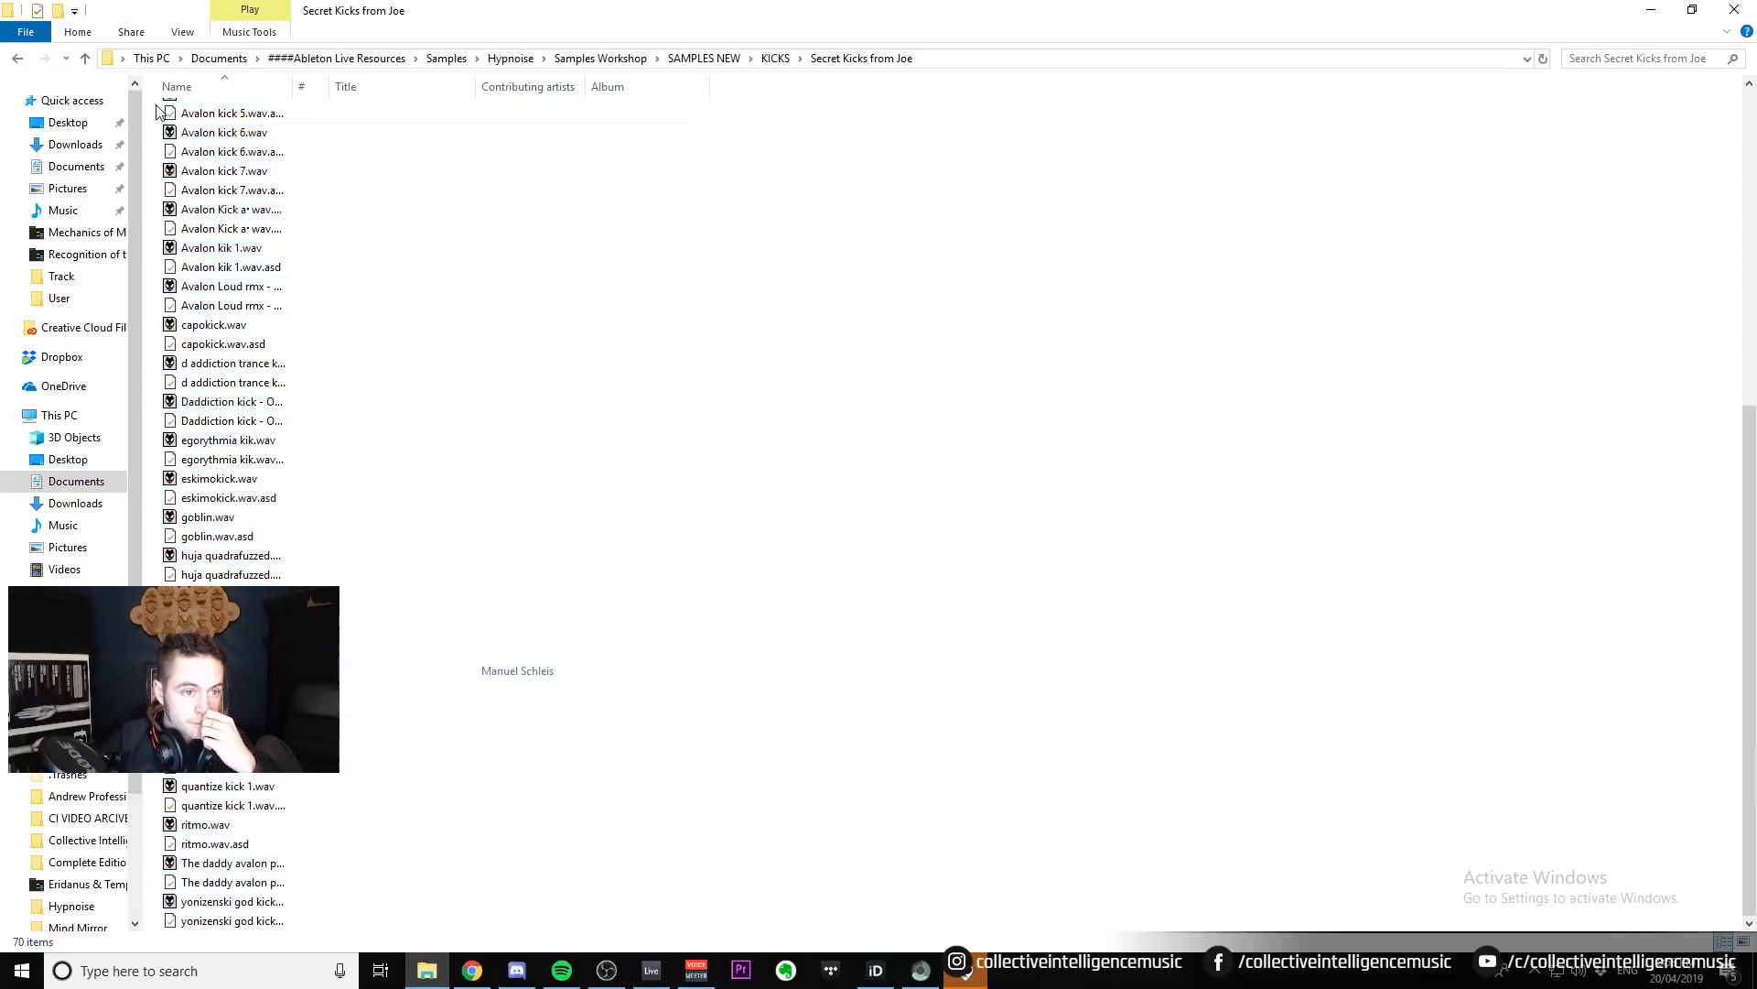
{"action": "left_click", "coordinate": [15, 55]}
{"action": "left_click", "coordinate": [17, 59]}
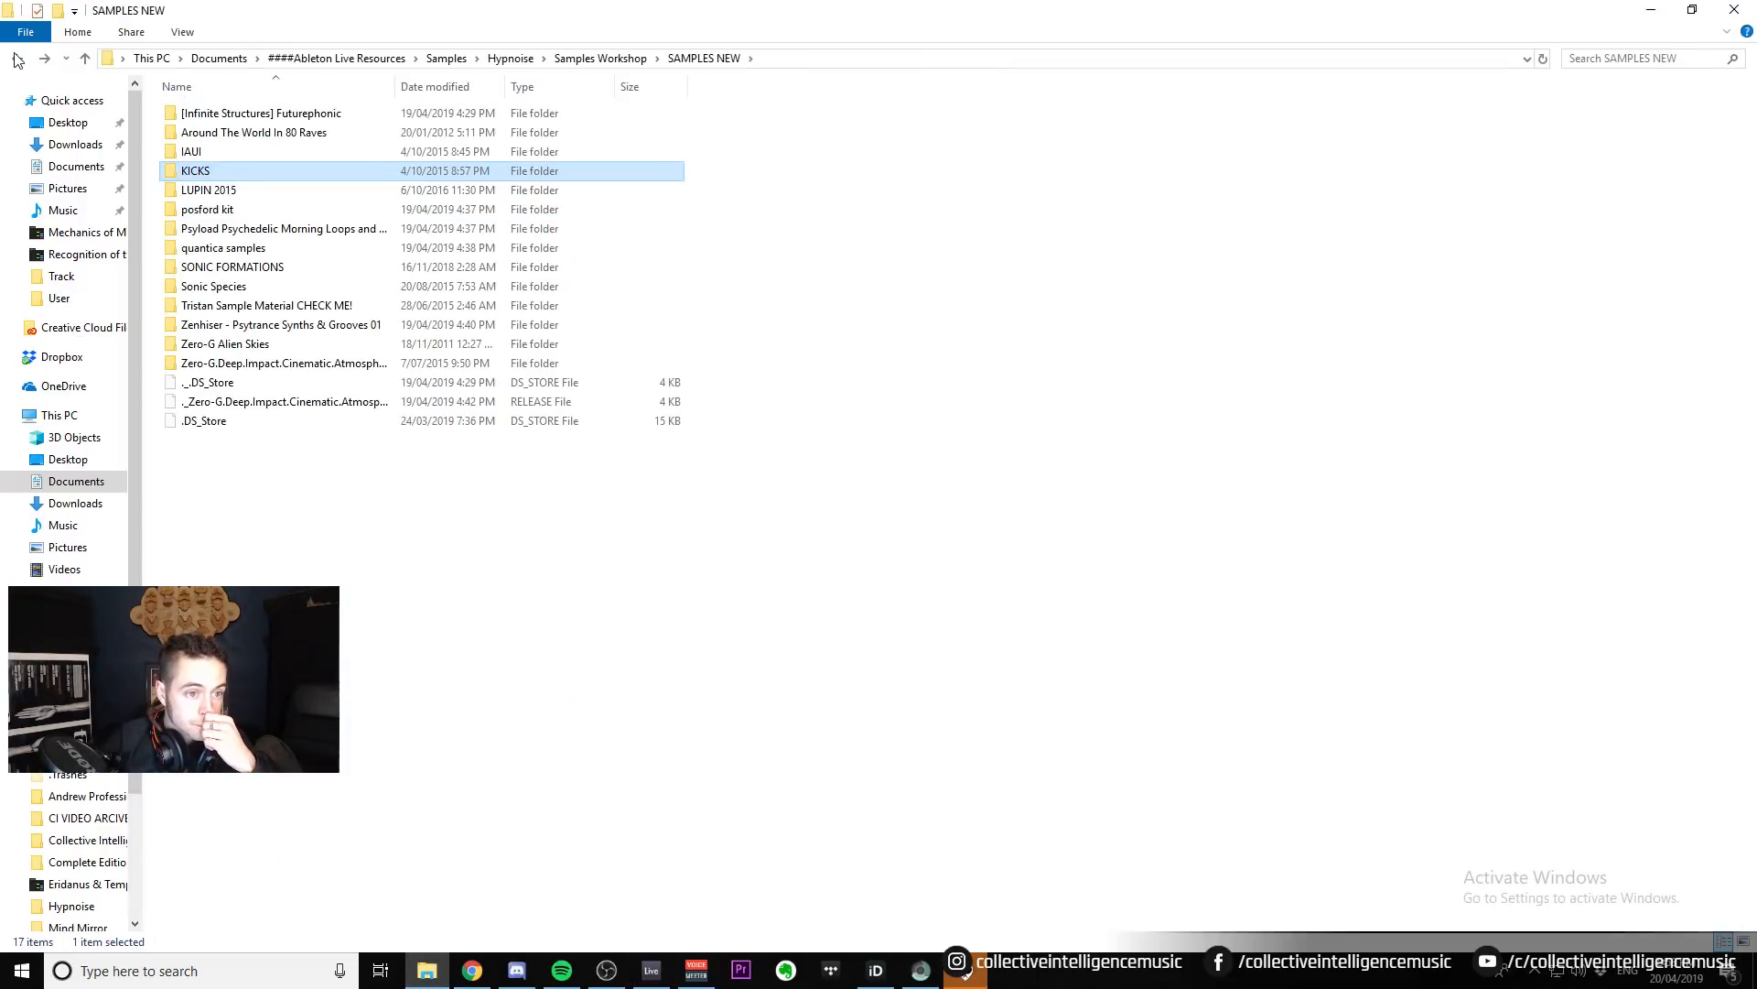
{"action": "left_click", "coordinate": [17, 59]}
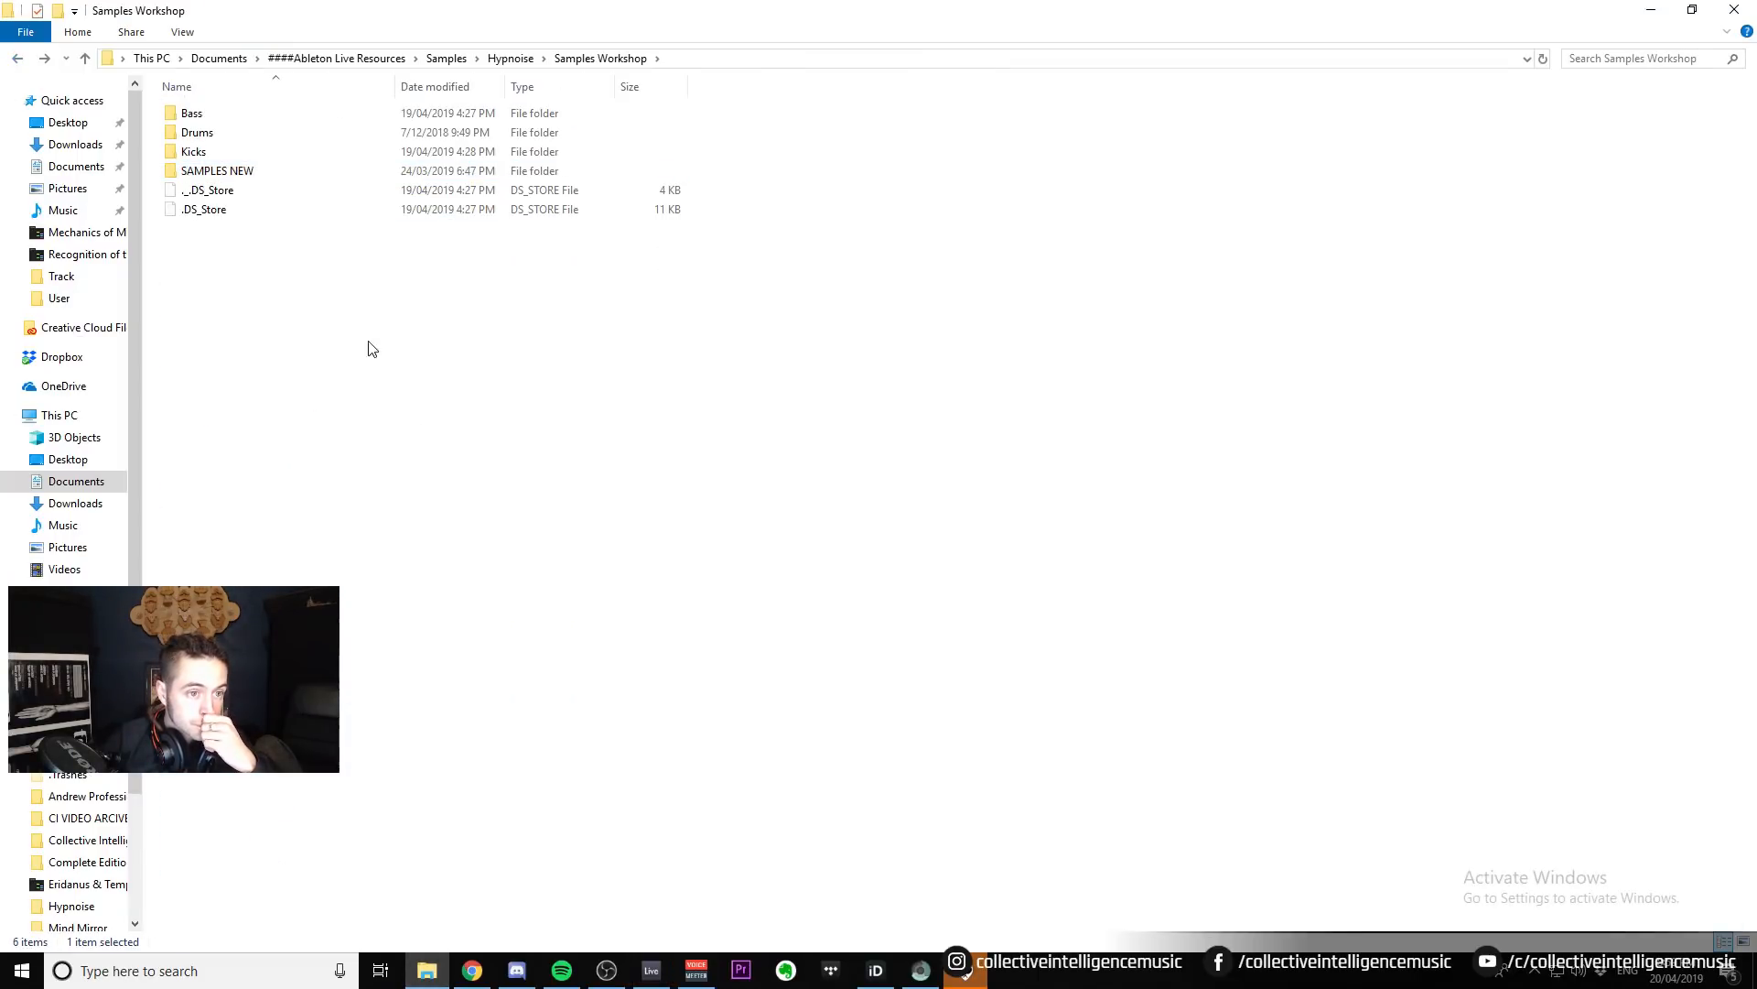
{"action": "double_click", "coordinate": [238, 151]}
{"action": "left_click_drag", "start_coordinate": [223, 346], "coordinate": [950, 344]}
{"action": "left_click", "coordinate": [965, 975]}
{"action": "left_click", "coordinate": [966, 974]}
{"action": "key", "text": "F11"}
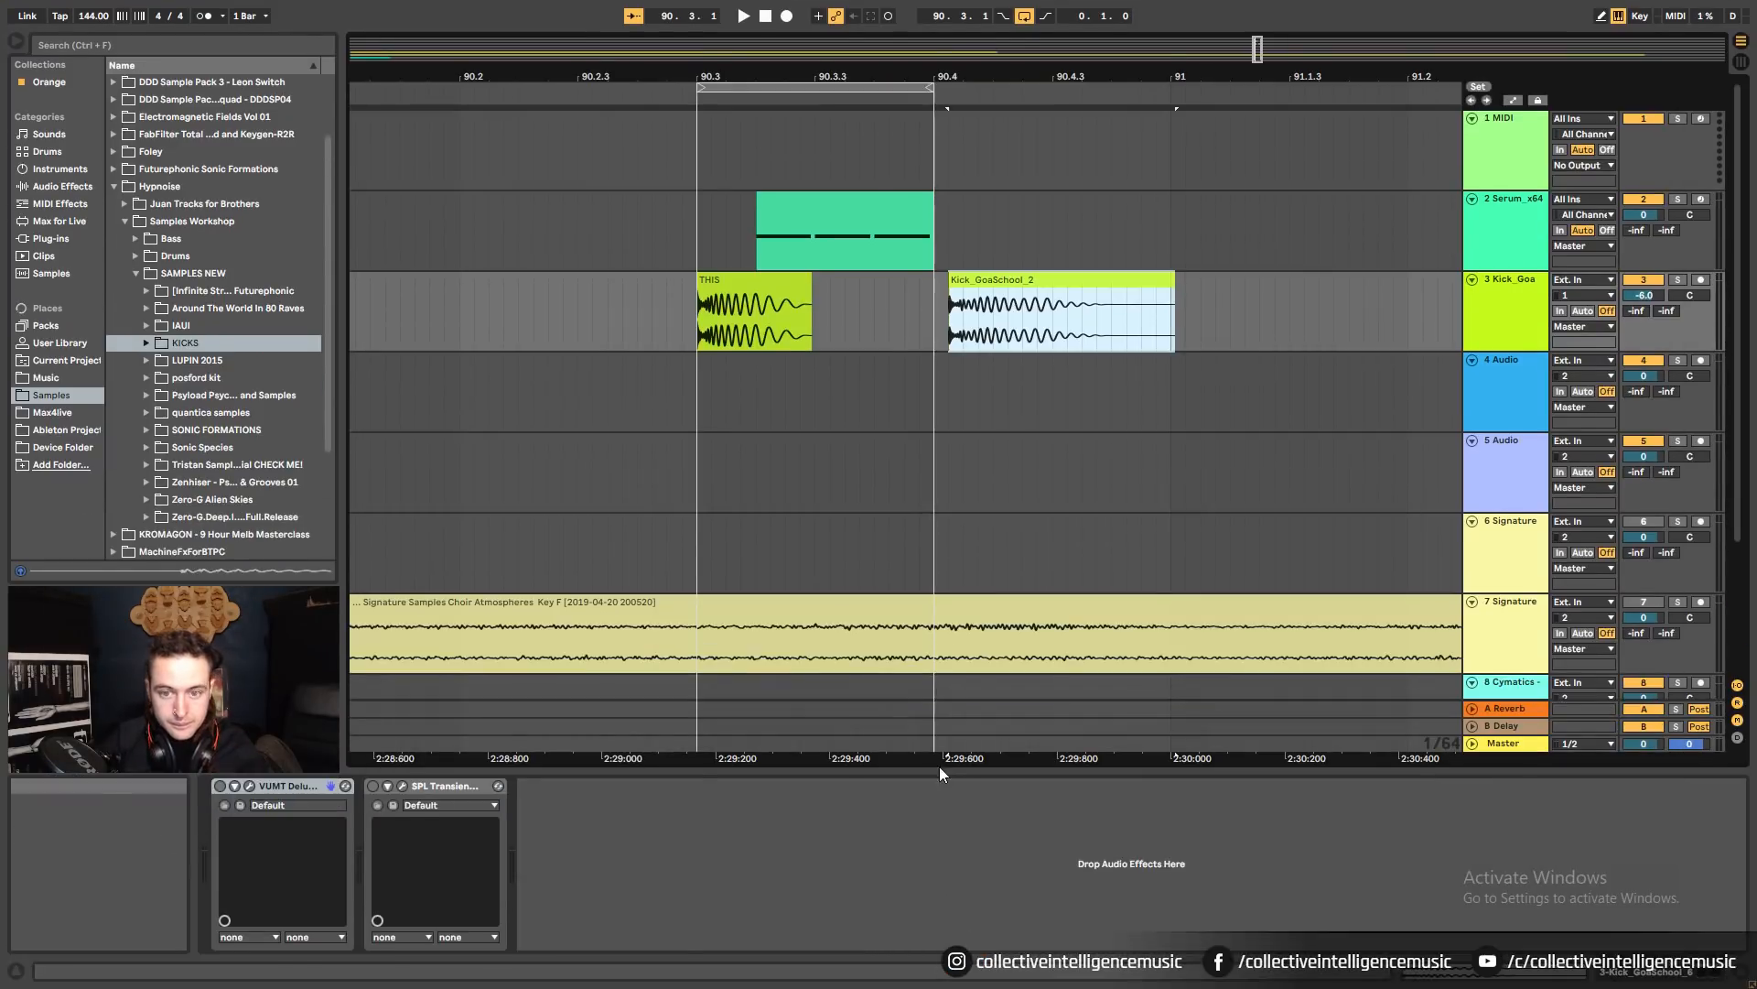
Show the Kick_GoaSchool_2 clip's sample settings and set its gain to 3.06 dB.
{"action": "left_click", "coordinate": [1478, 977]}
{"action": "left_click_drag", "start_coordinate": [351, 903], "coordinate": [351, 899]}
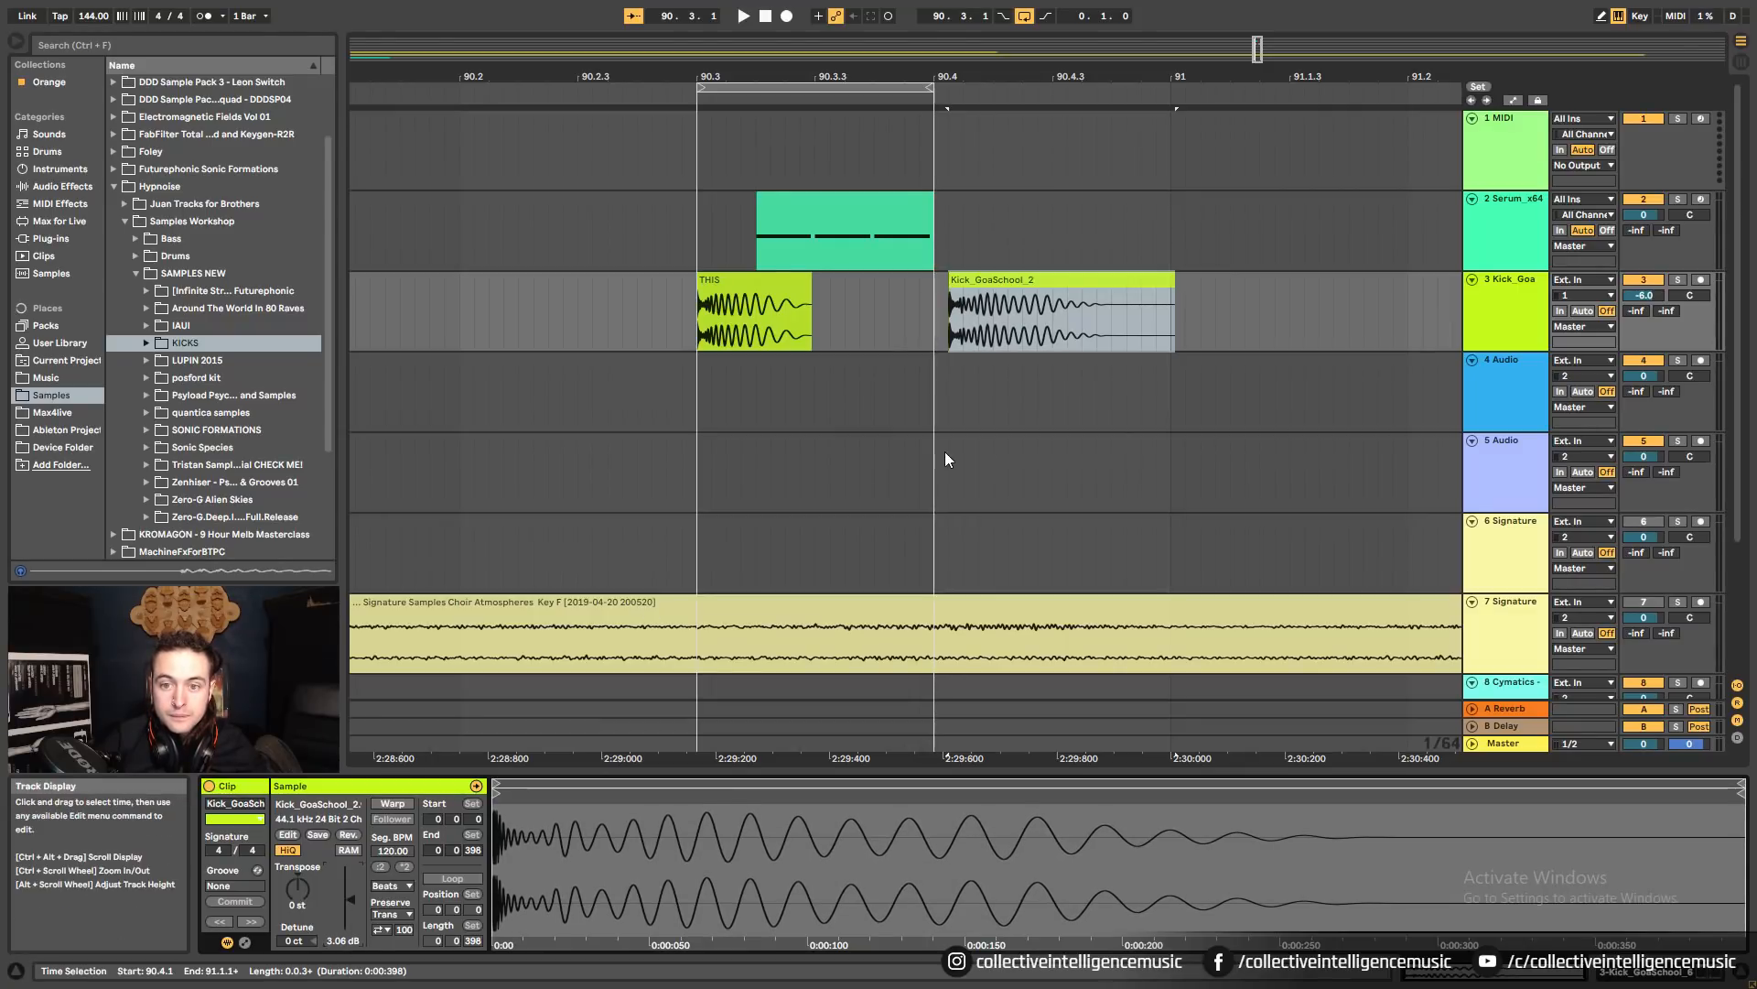
{"action": "key", "text": "alt+Tab"}
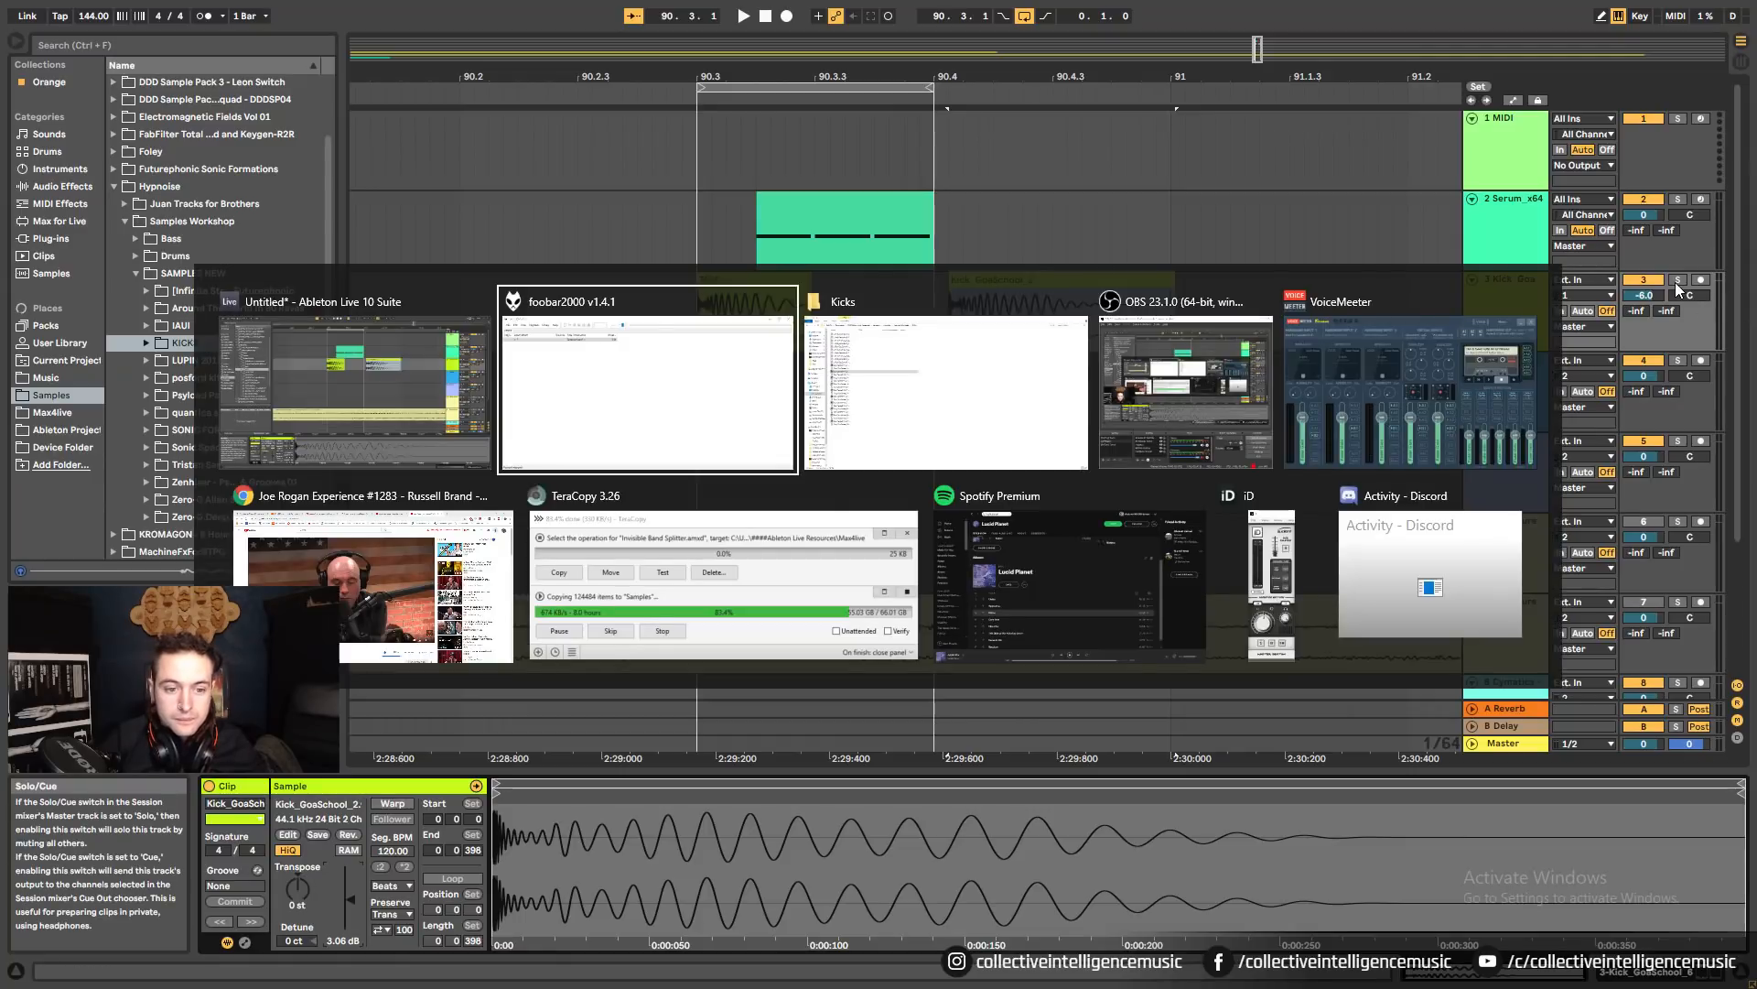
{"action": "key", "text": "Escape"}
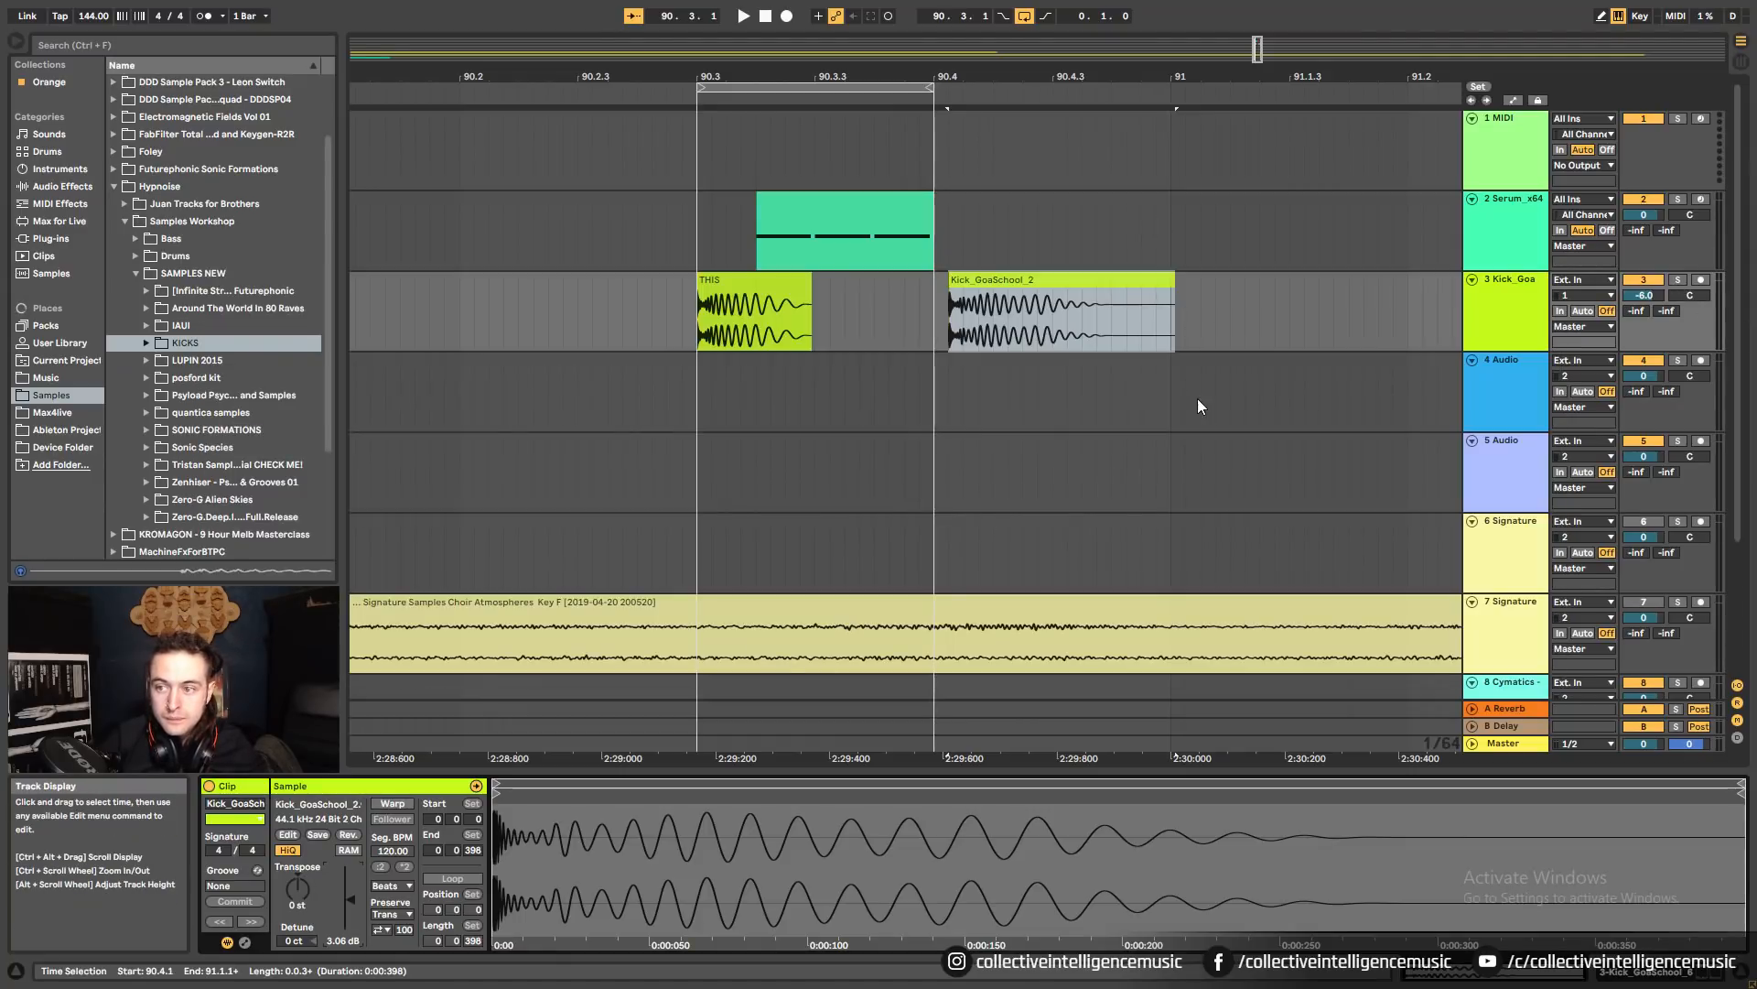
Return the kick track's volume to its default and play the loop of the THIS kick with the Serum bass.
{"action": "left_click", "coordinate": [734, 301]}
{"action": "right_click", "coordinate": [1652, 298]}
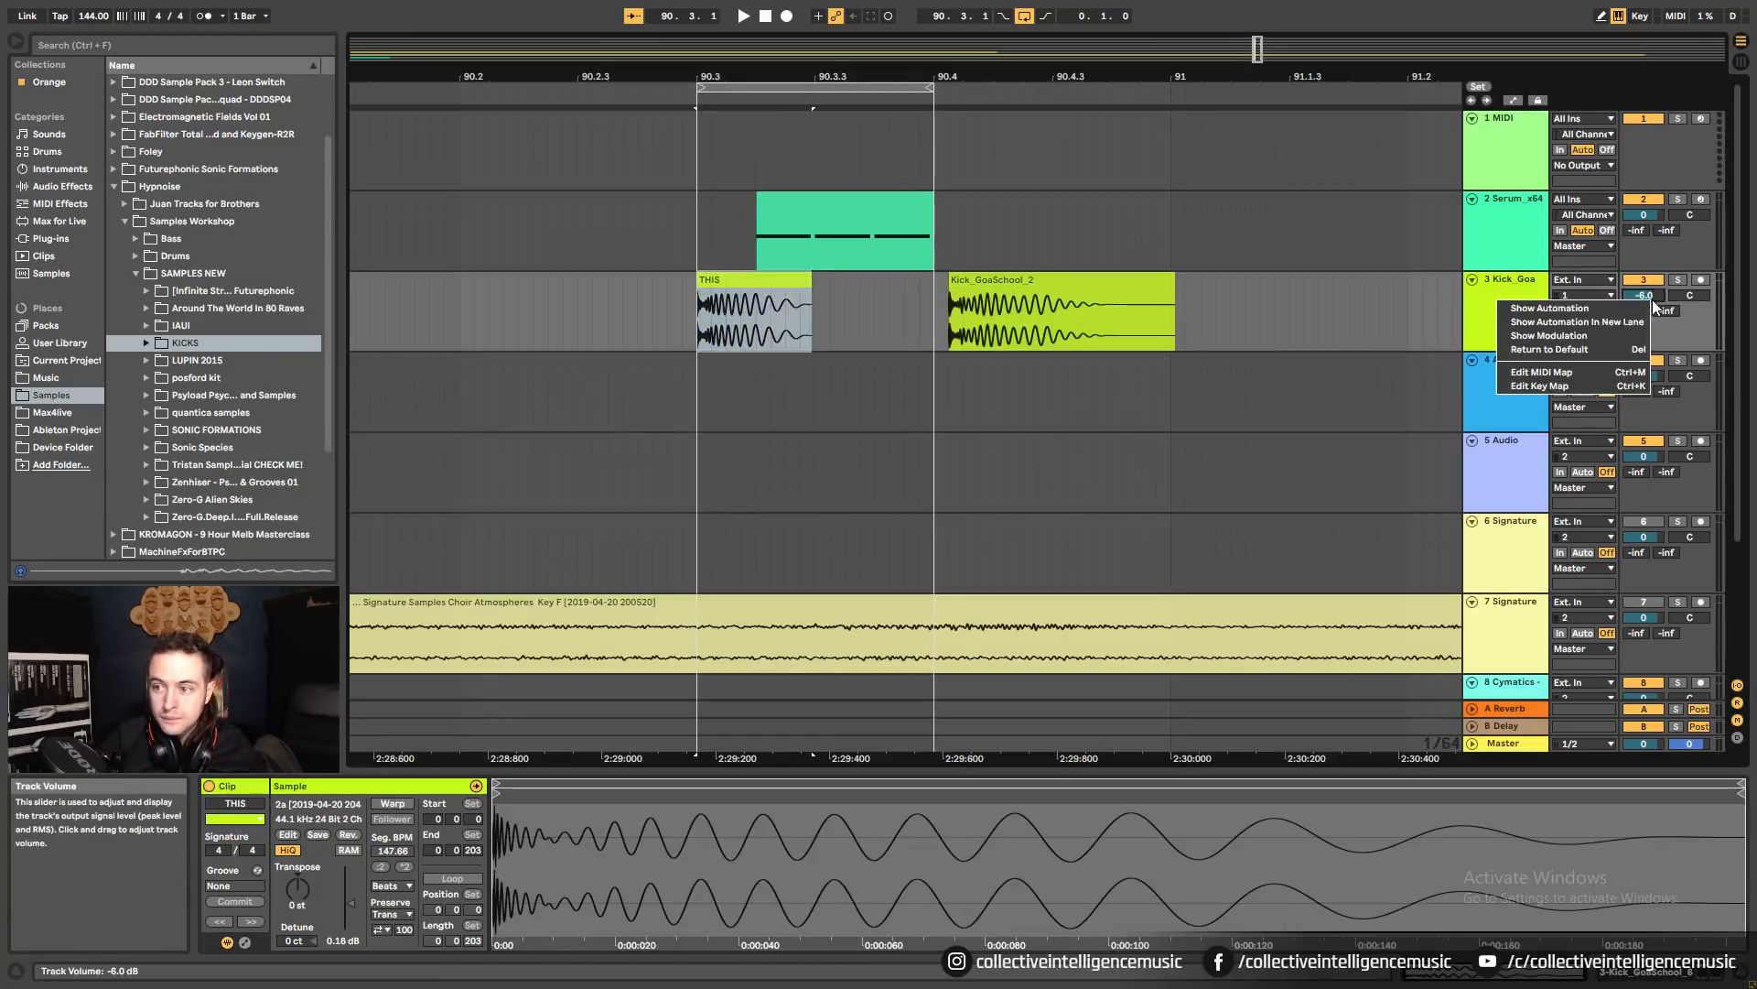
{"action": "left_click", "coordinate": [1594, 351]}
{"action": "left_click", "coordinate": [784, 223]}
{"action": "left_click", "coordinate": [701, 254]}
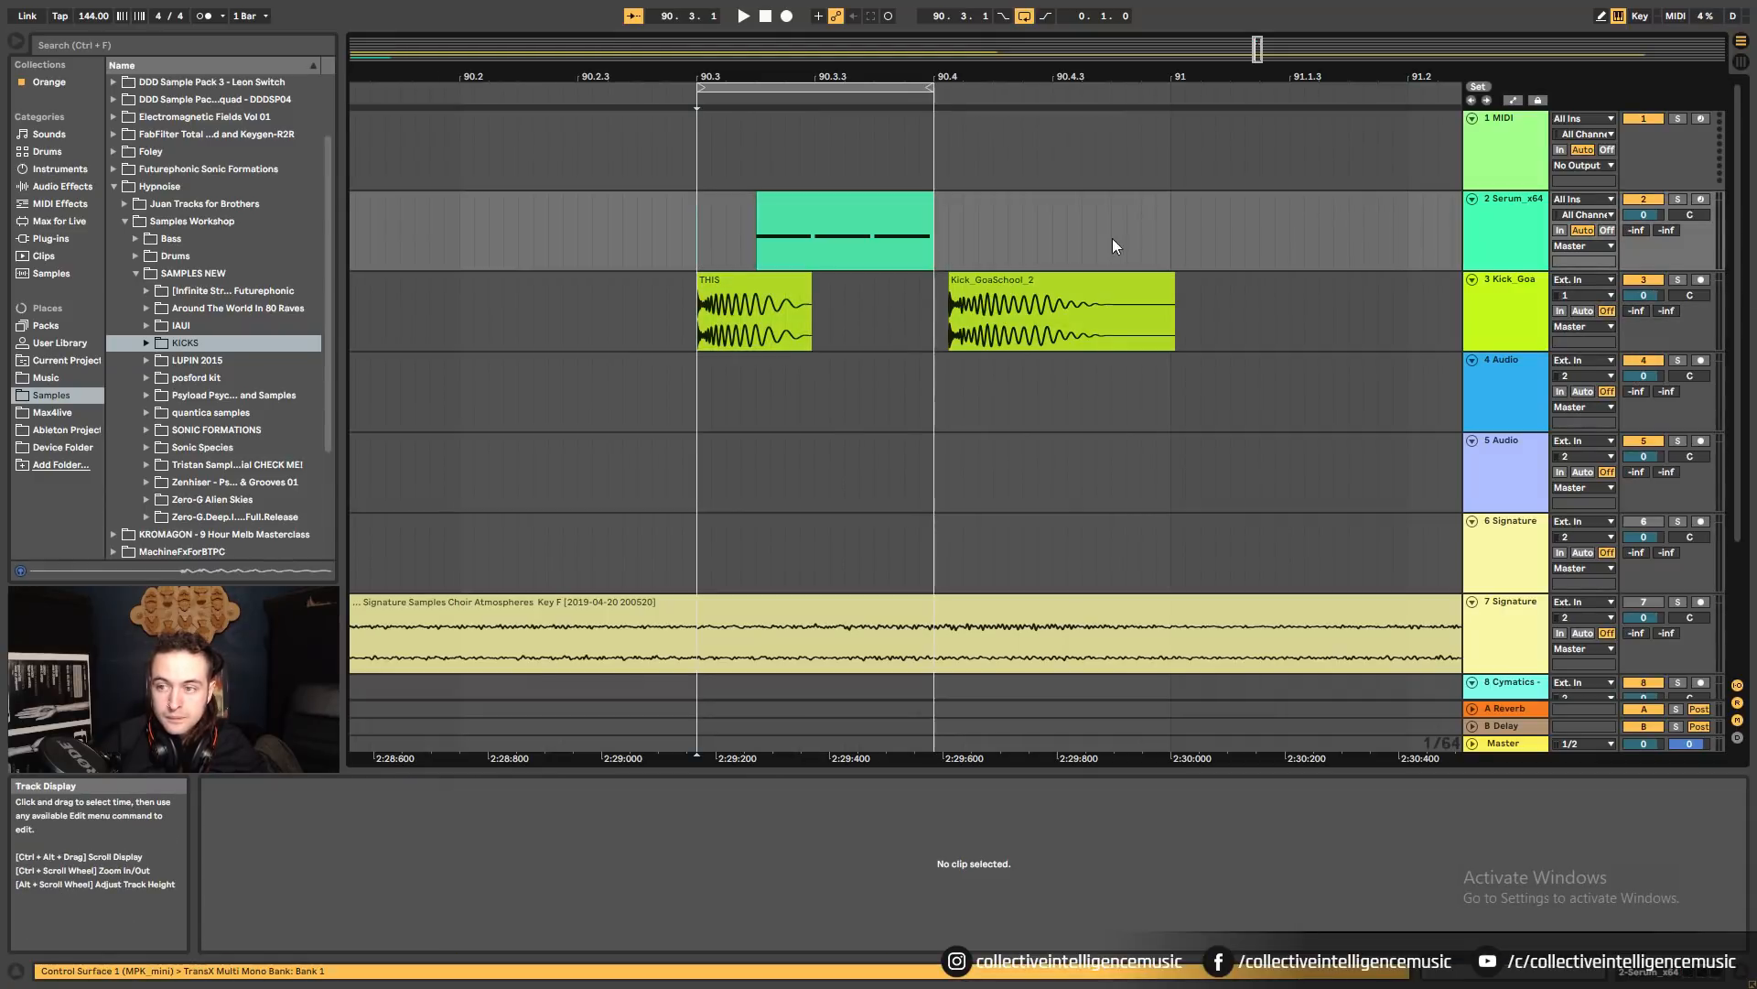
{"action": "key", "text": "space"}
{"action": "left_click_drag", "start_coordinate": [1016, 77], "coordinate": [1016, 41]}
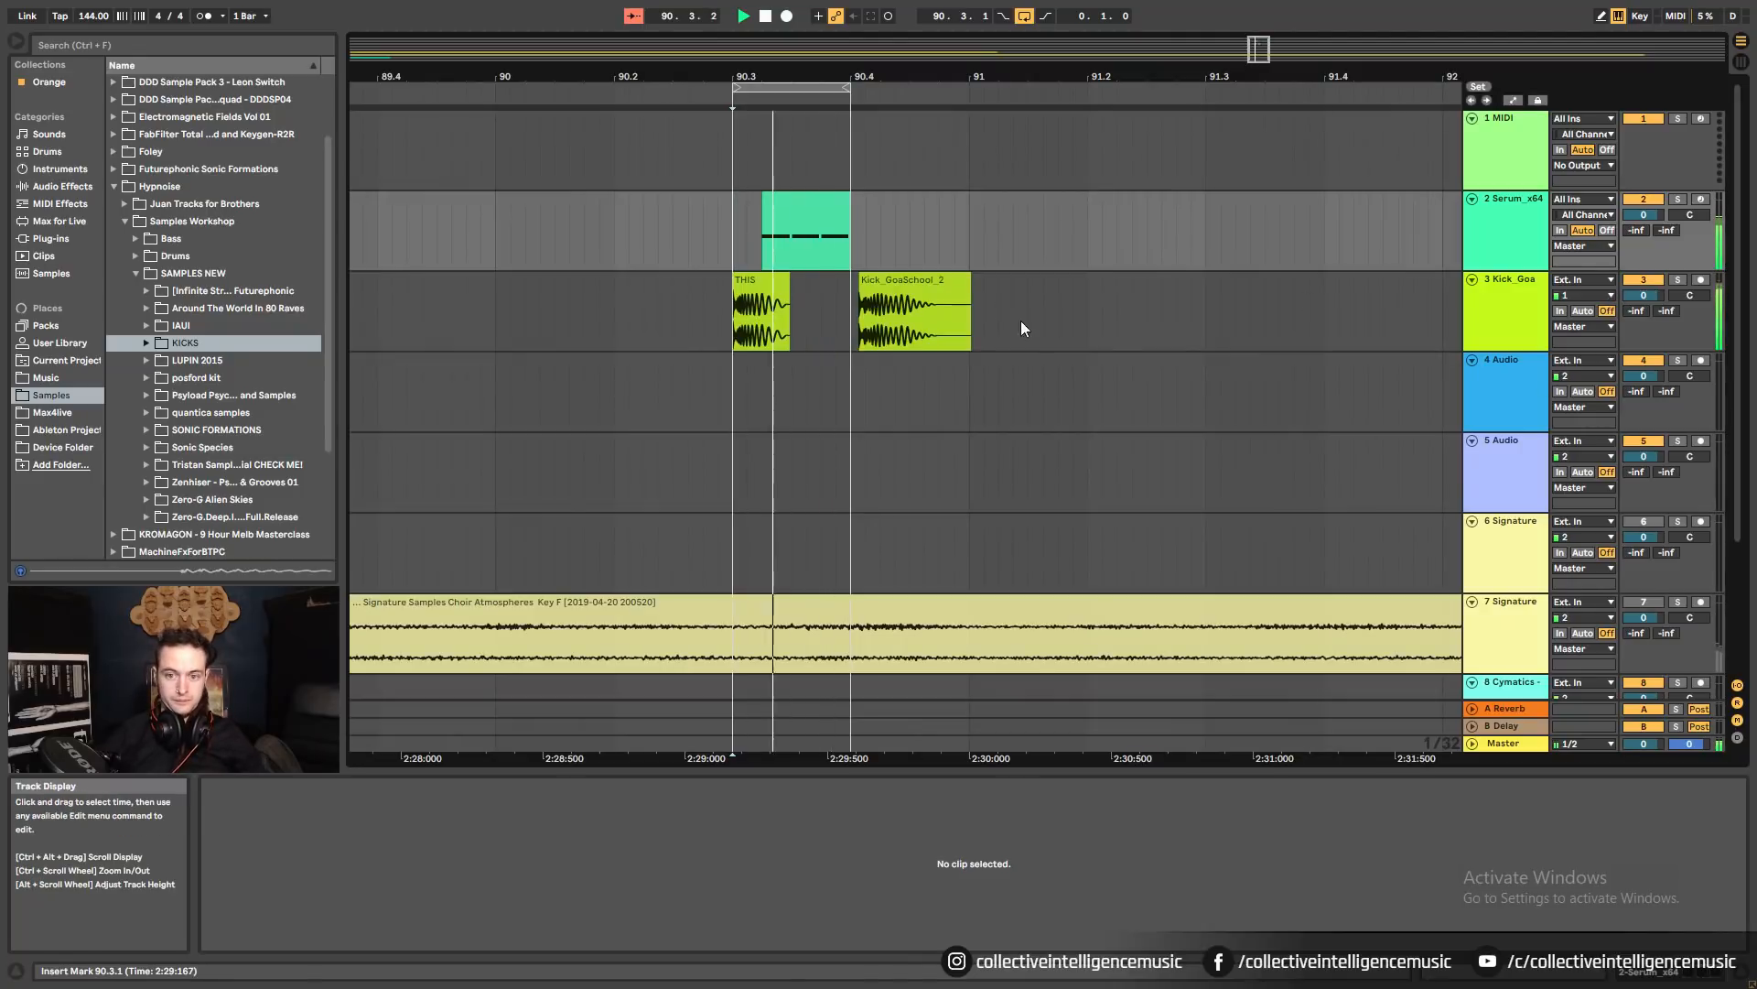
Move the Serum bass clip and loop one beat later, align Kick_GoaSchool_2 to 90.4 and play them together.
{"action": "left_click_drag", "start_coordinate": [802, 202], "coordinate": [920, 203]}
{"action": "key", "text": "space"}
{"action": "left_click_drag", "start_coordinate": [779, 91], "coordinate": [898, 91]}
{"action": "left_click", "coordinate": [888, 289]}
{"action": "left_click_drag", "start_coordinate": [888, 288], "coordinate": [880, 289]}
{"action": "key", "text": "space"}
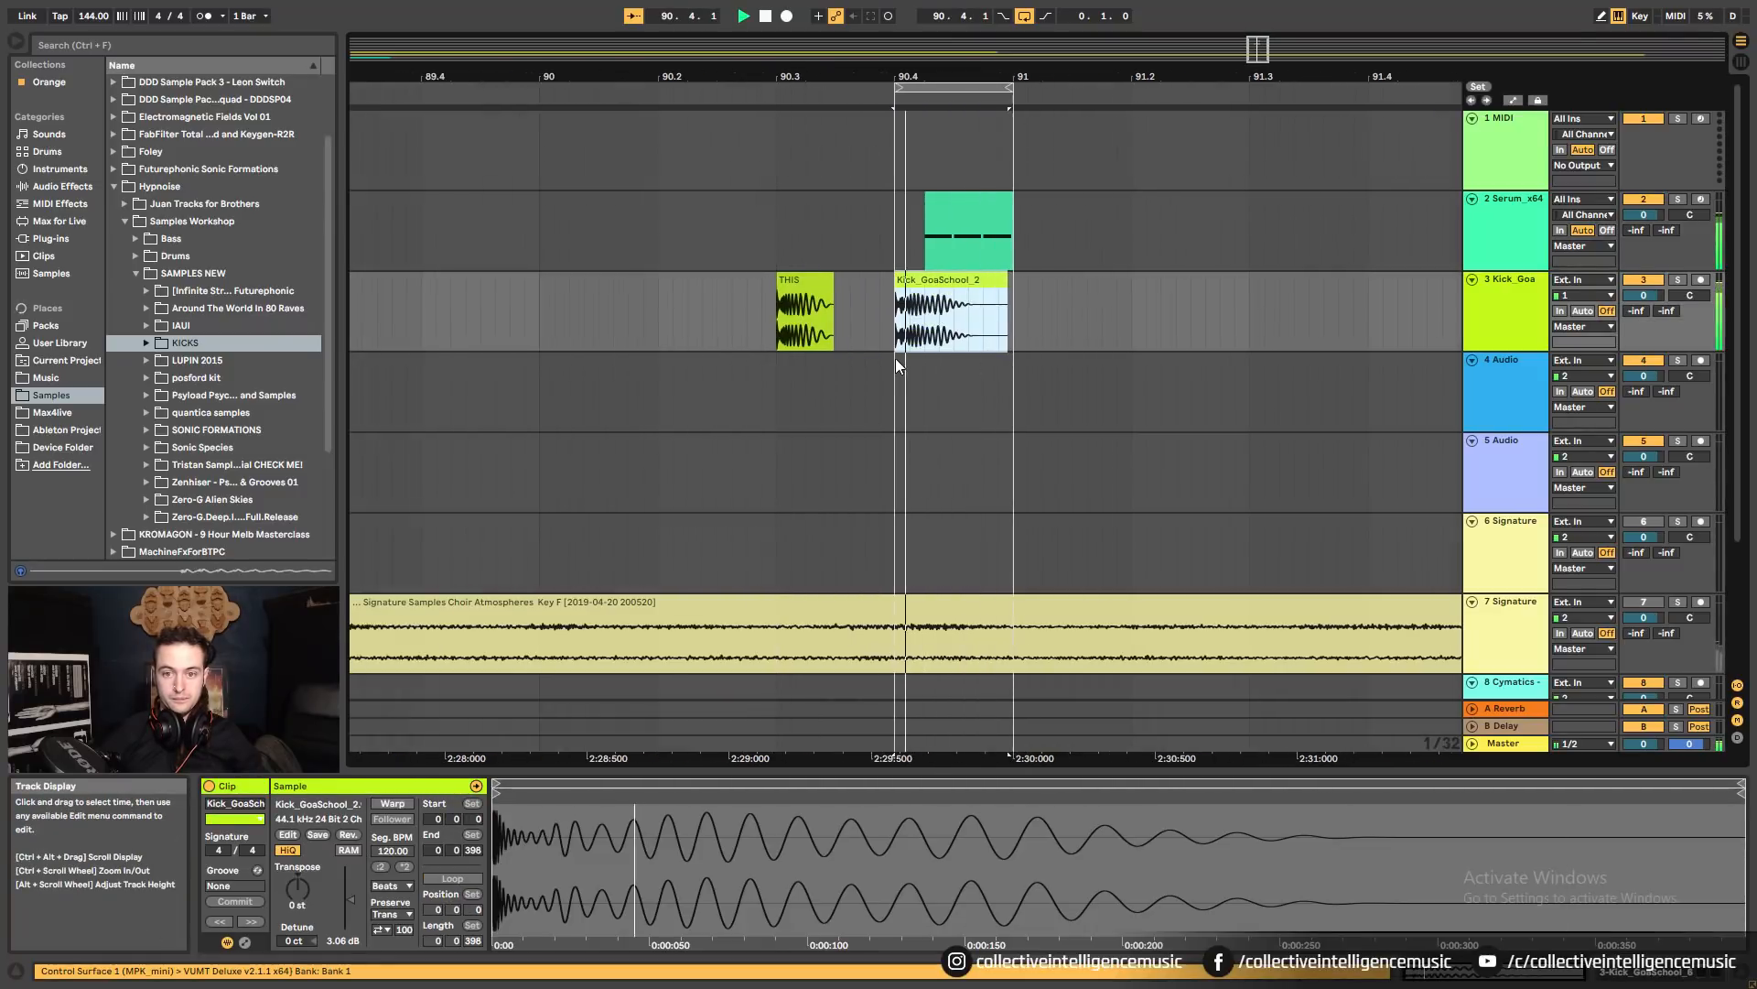
Move the loop and Serum bass clip back to the THIS kick at 90.3 and play them together.
{"action": "left_click_drag", "start_coordinate": [877, 90], "coordinate": [762, 91]}
{"action": "key", "text": "space"}
{"action": "left_click_drag", "start_coordinate": [982, 224], "coordinate": [921, 224]}
{"action": "key", "text": "space"}
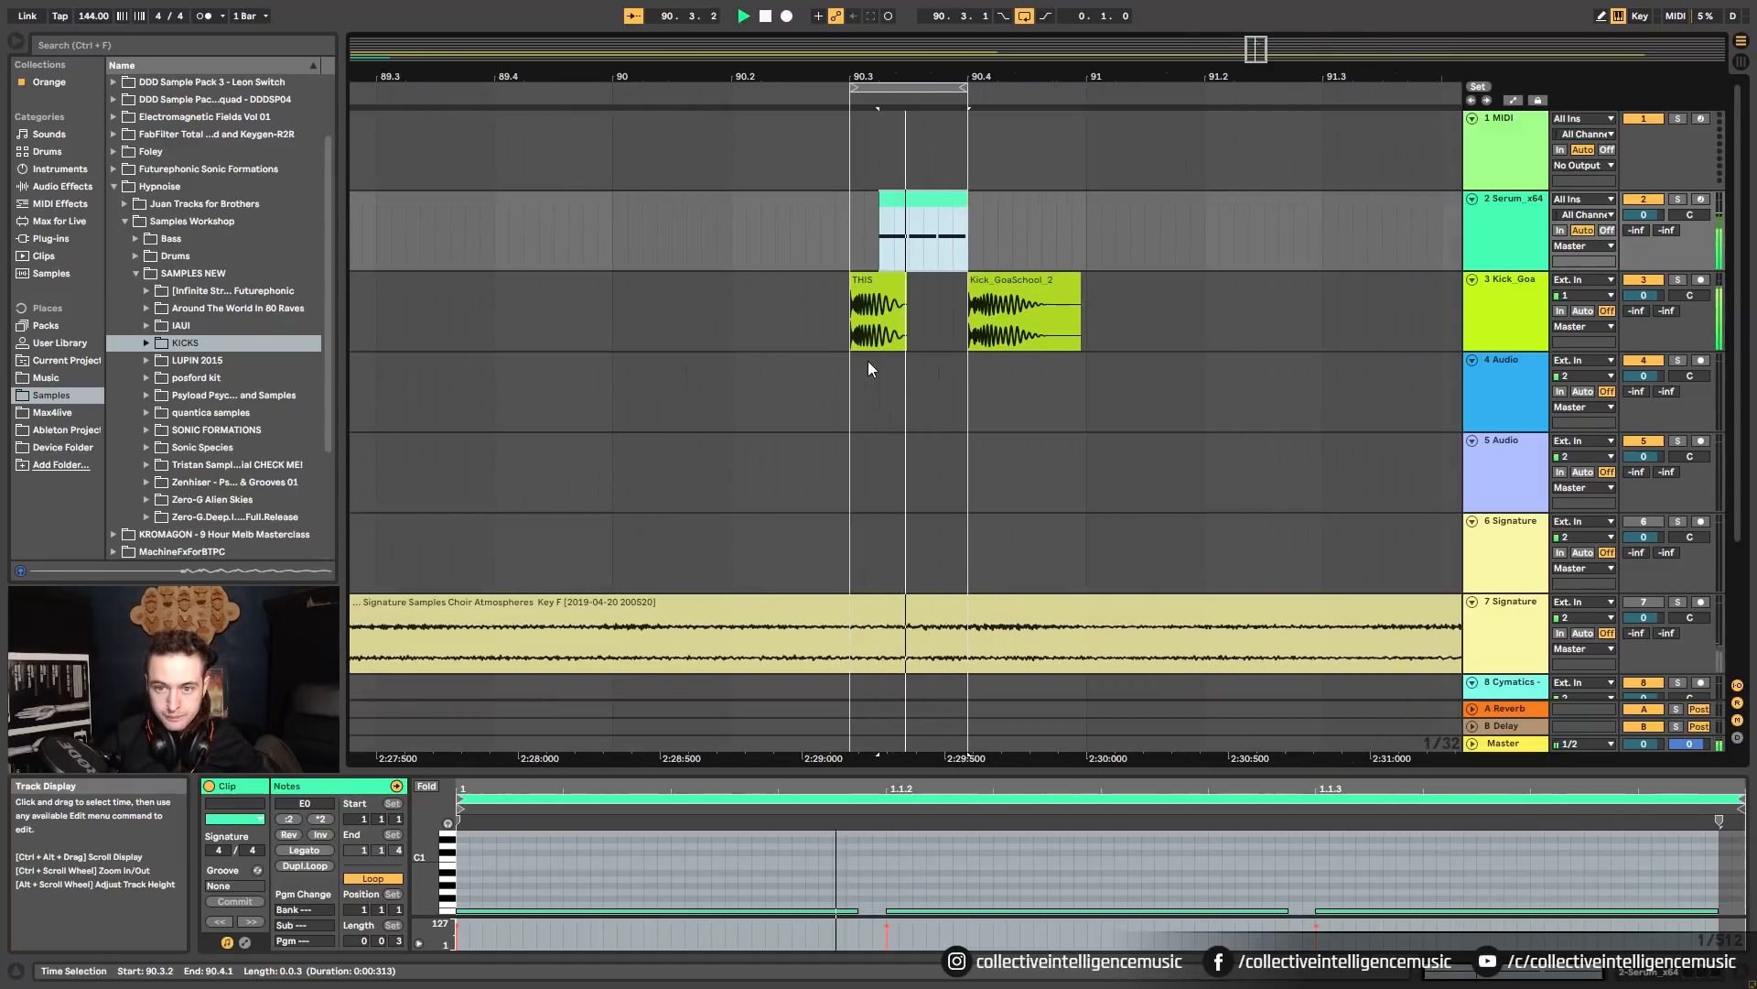
{"action": "left_click", "coordinate": [863, 297]}
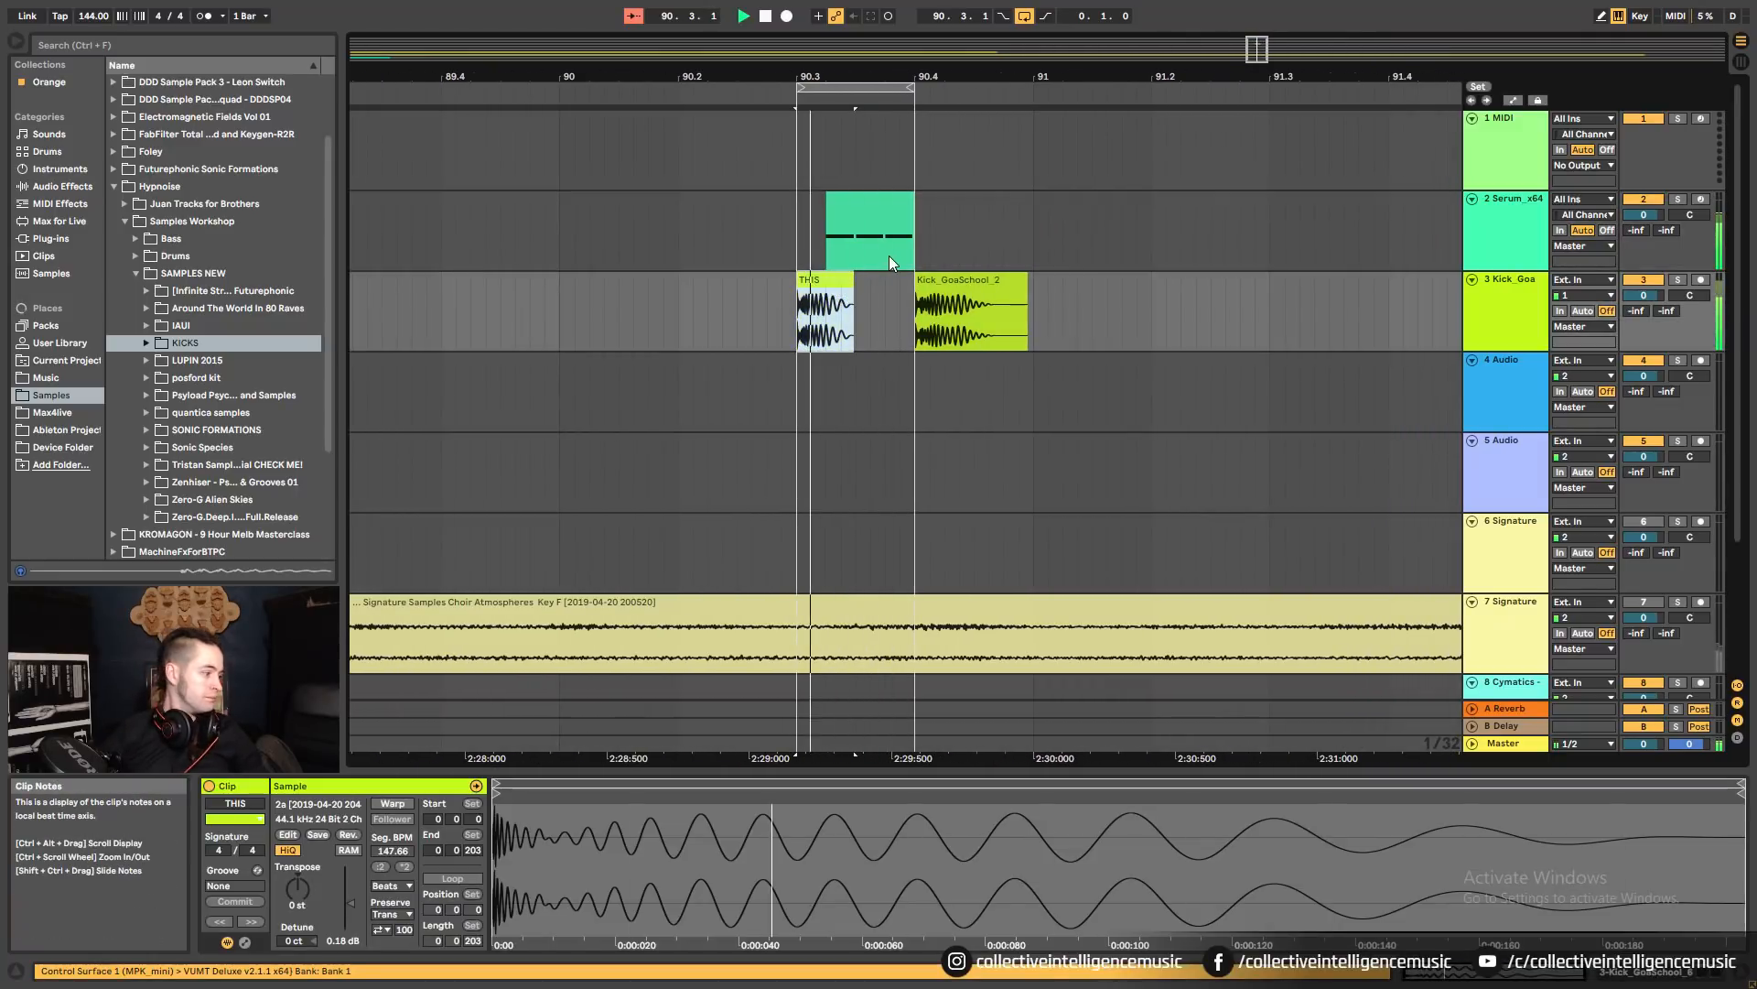
Alternate playback between the THIS kick and Kick_GoaSchool_2 to compare their sound.
{"action": "key", "text": "space"}
{"action": "left_click", "coordinate": [963, 280]}
{"action": "key", "text": "space"}
{"action": "key", "text": "space"}
{"action": "key", "text": "space"}
{"action": "key", "text": "space"}
{"action": "left_click", "coordinate": [731, 286]}
{"action": "key", "text": "space"}
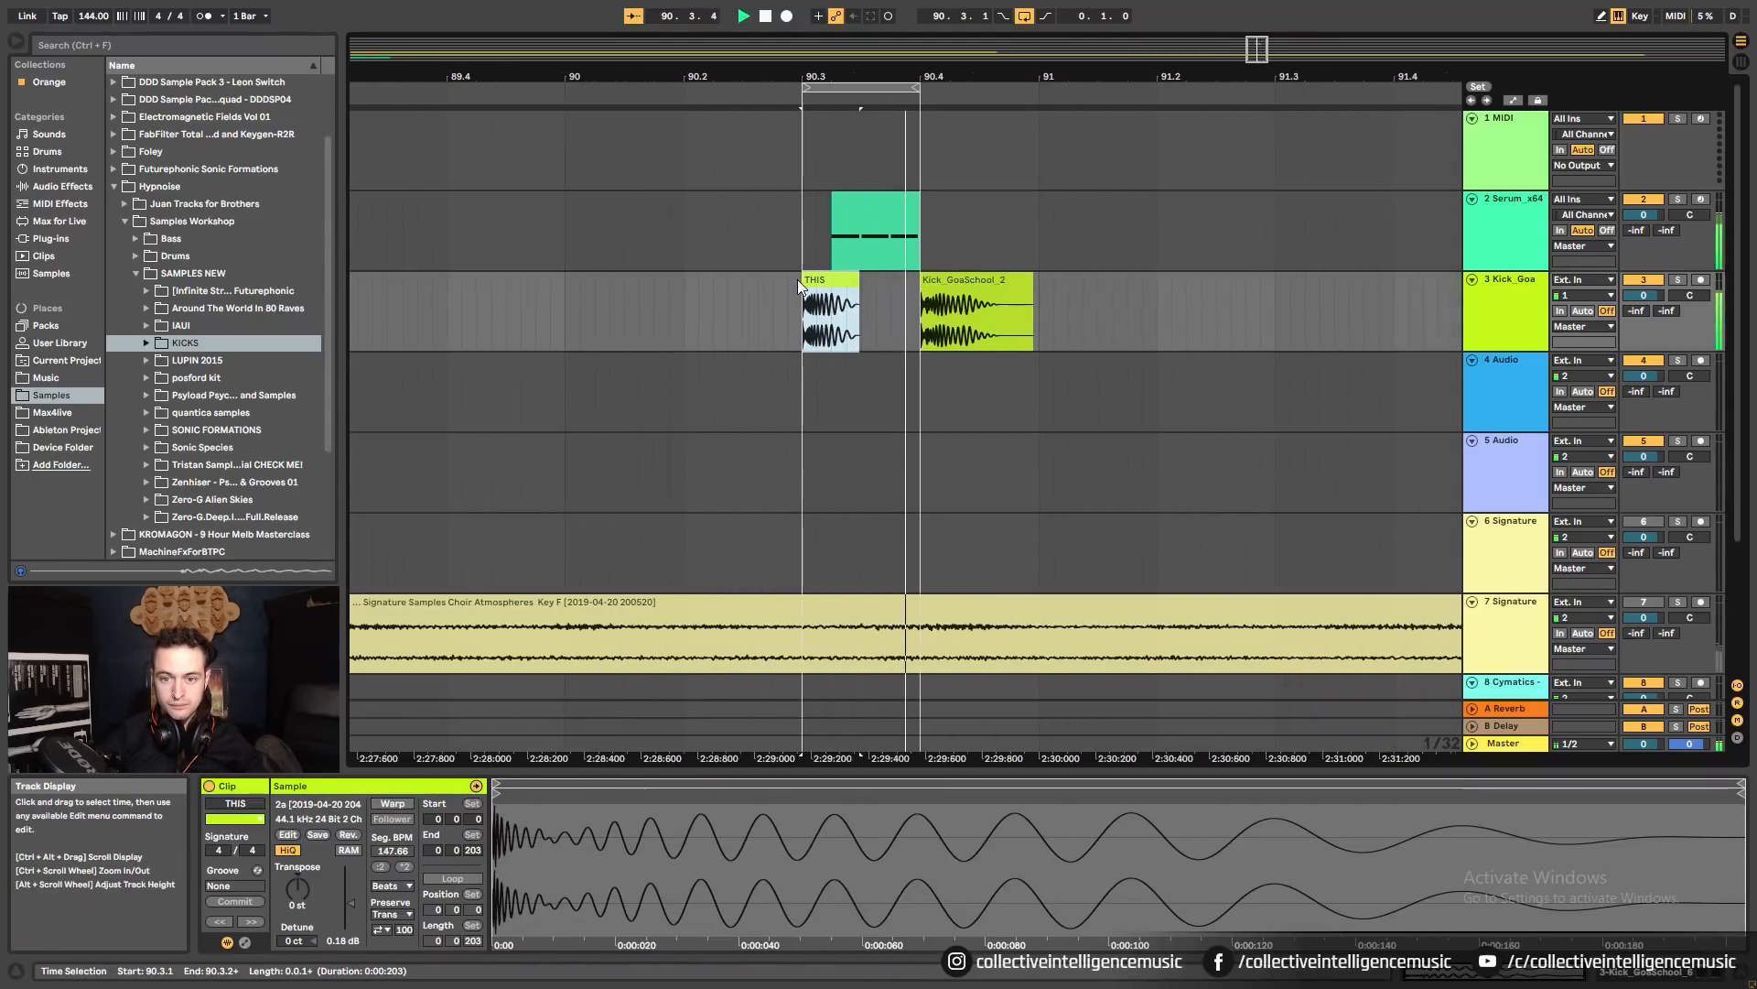
{"action": "key", "text": "space"}
{"action": "left_click", "coordinate": [927, 280]}
{"action": "key", "text": "space"}
{"action": "key", "text": "space"}
Shift the Serum bass clip and loop onto Kick_GoaSchool_2 at 90.4 again and listen to the combination.
{"action": "left_click_drag", "start_coordinate": [806, 220], "coordinate": [917, 222]}
{"action": "left_click_drag", "start_coordinate": [798, 89], "coordinate": [916, 89]}
{"action": "key", "text": "space"}
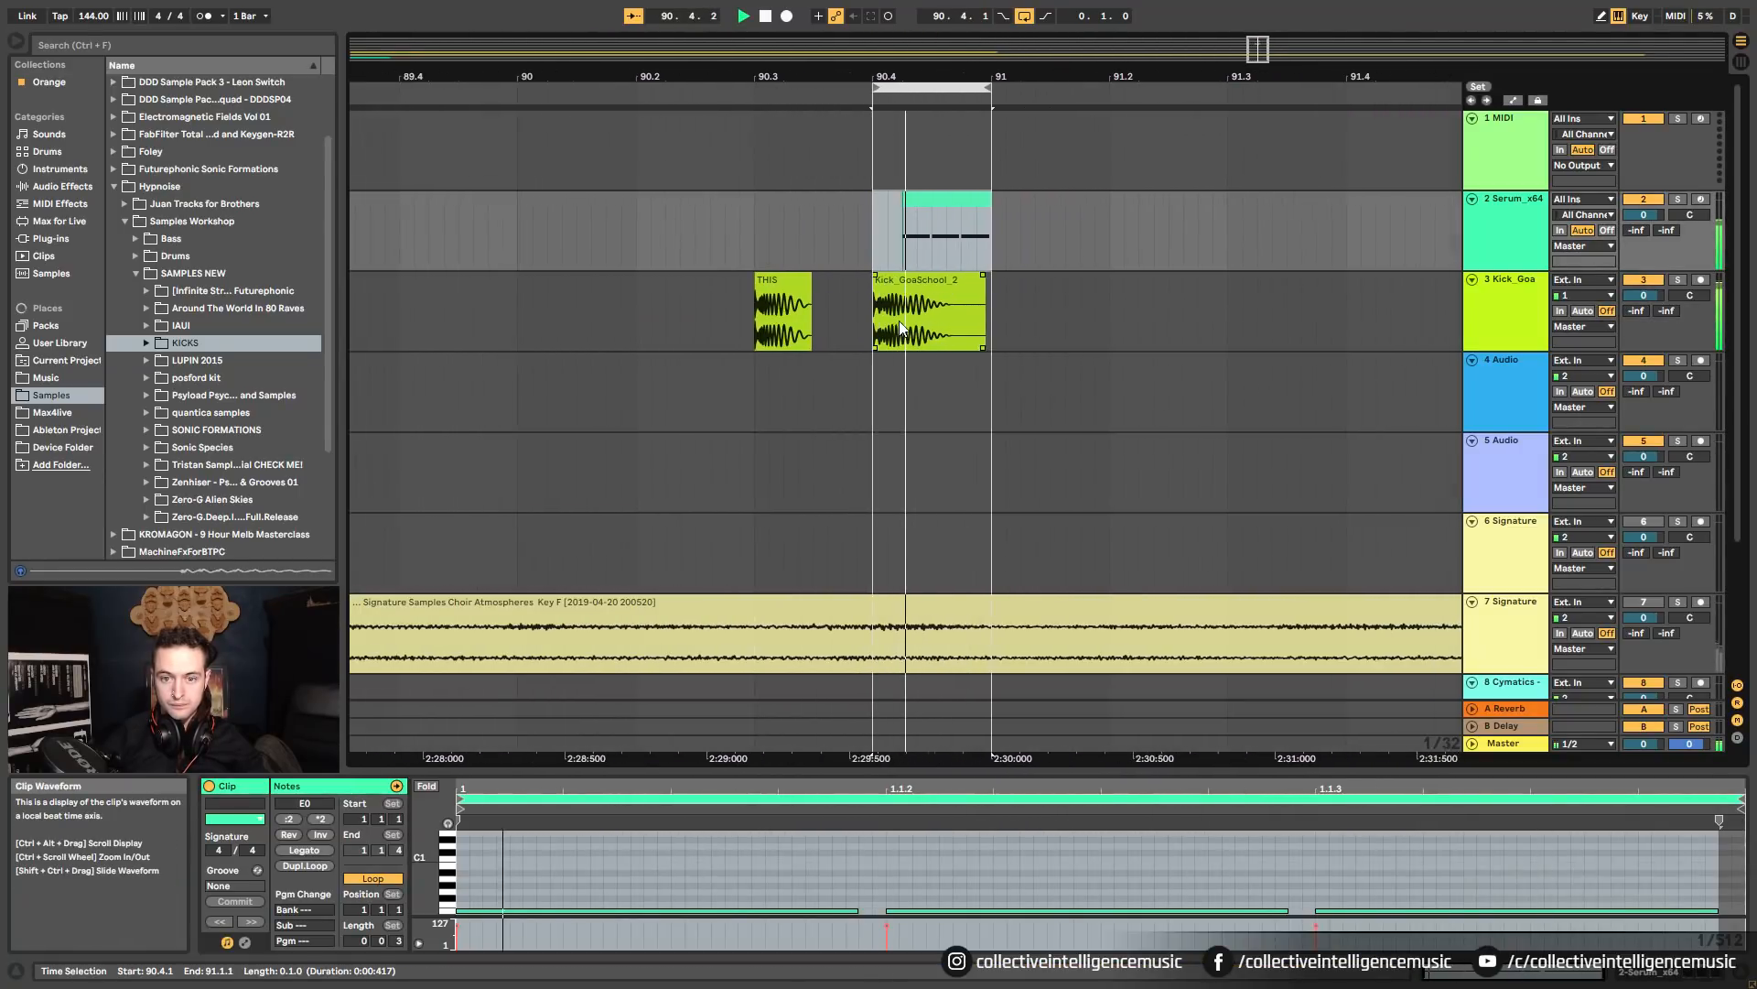
{"action": "key", "text": "space"}
Return the loop to 90.3 and paste a copy of the Serum bass clip at 90.3.2 above the THIS kick.
{"action": "left_click_drag", "start_coordinate": [922, 88], "coordinate": [806, 115]}
{"action": "left_click", "coordinate": [904, 209]}
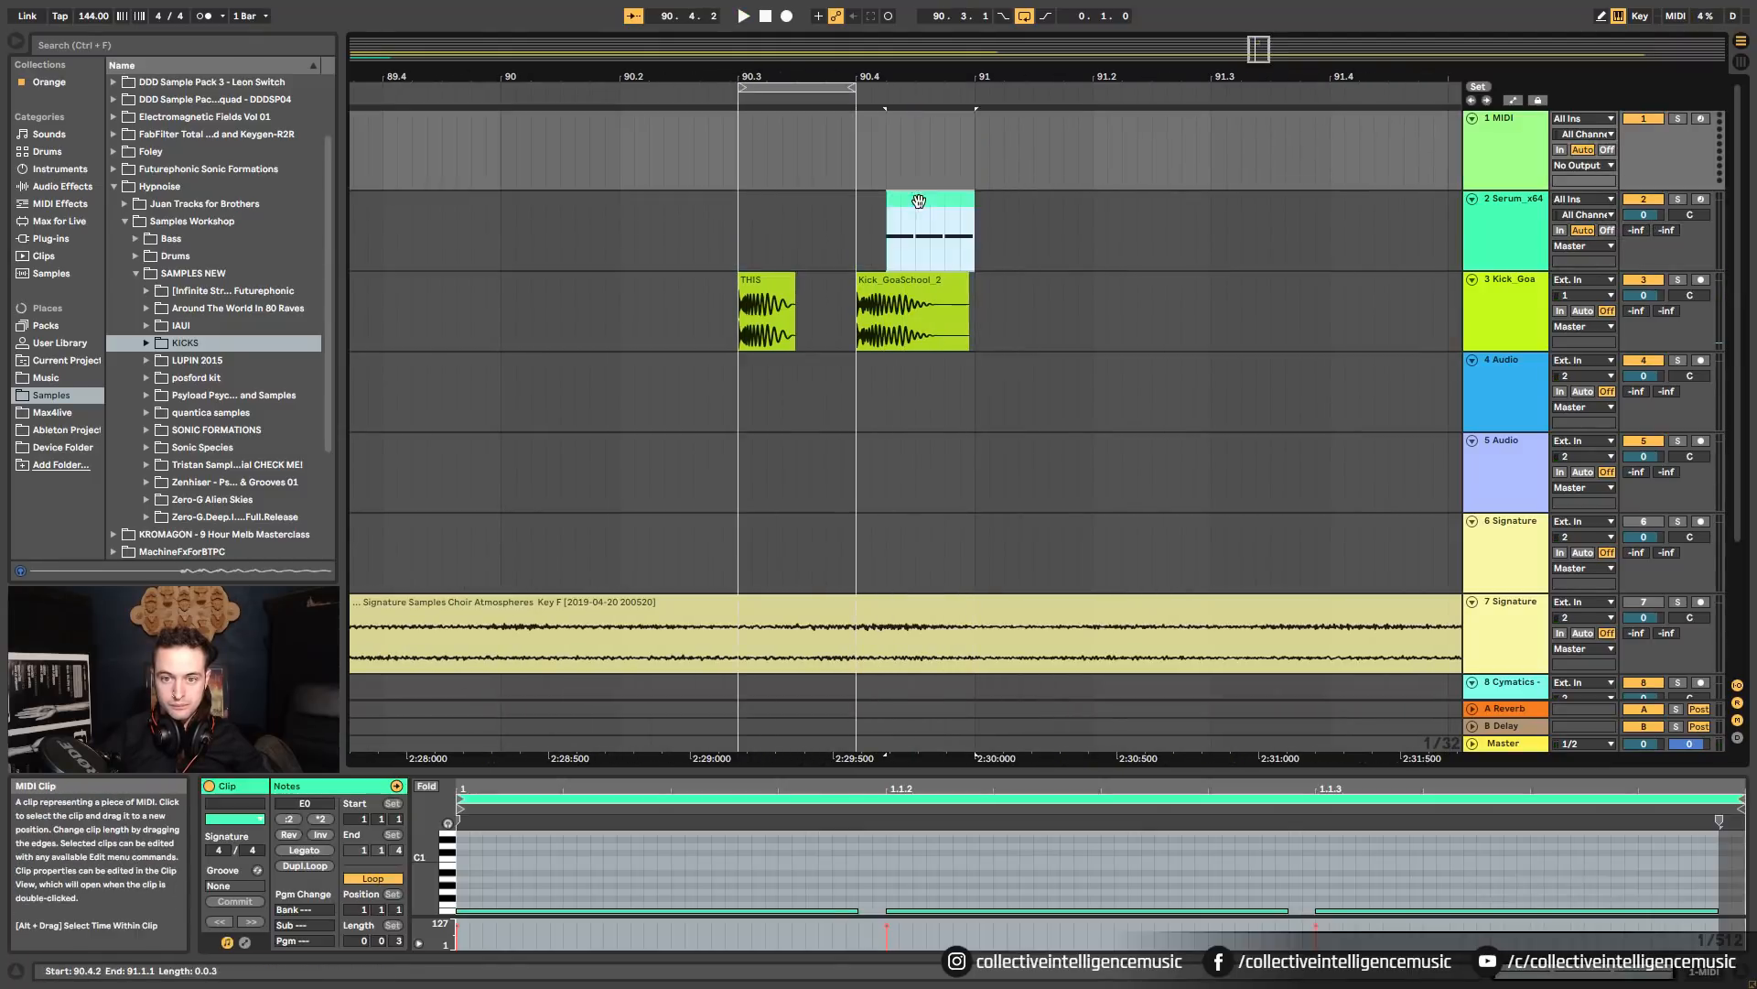
{"action": "left_click", "coordinate": [767, 236]}
{"action": "key", "text": "ctrl+v"}
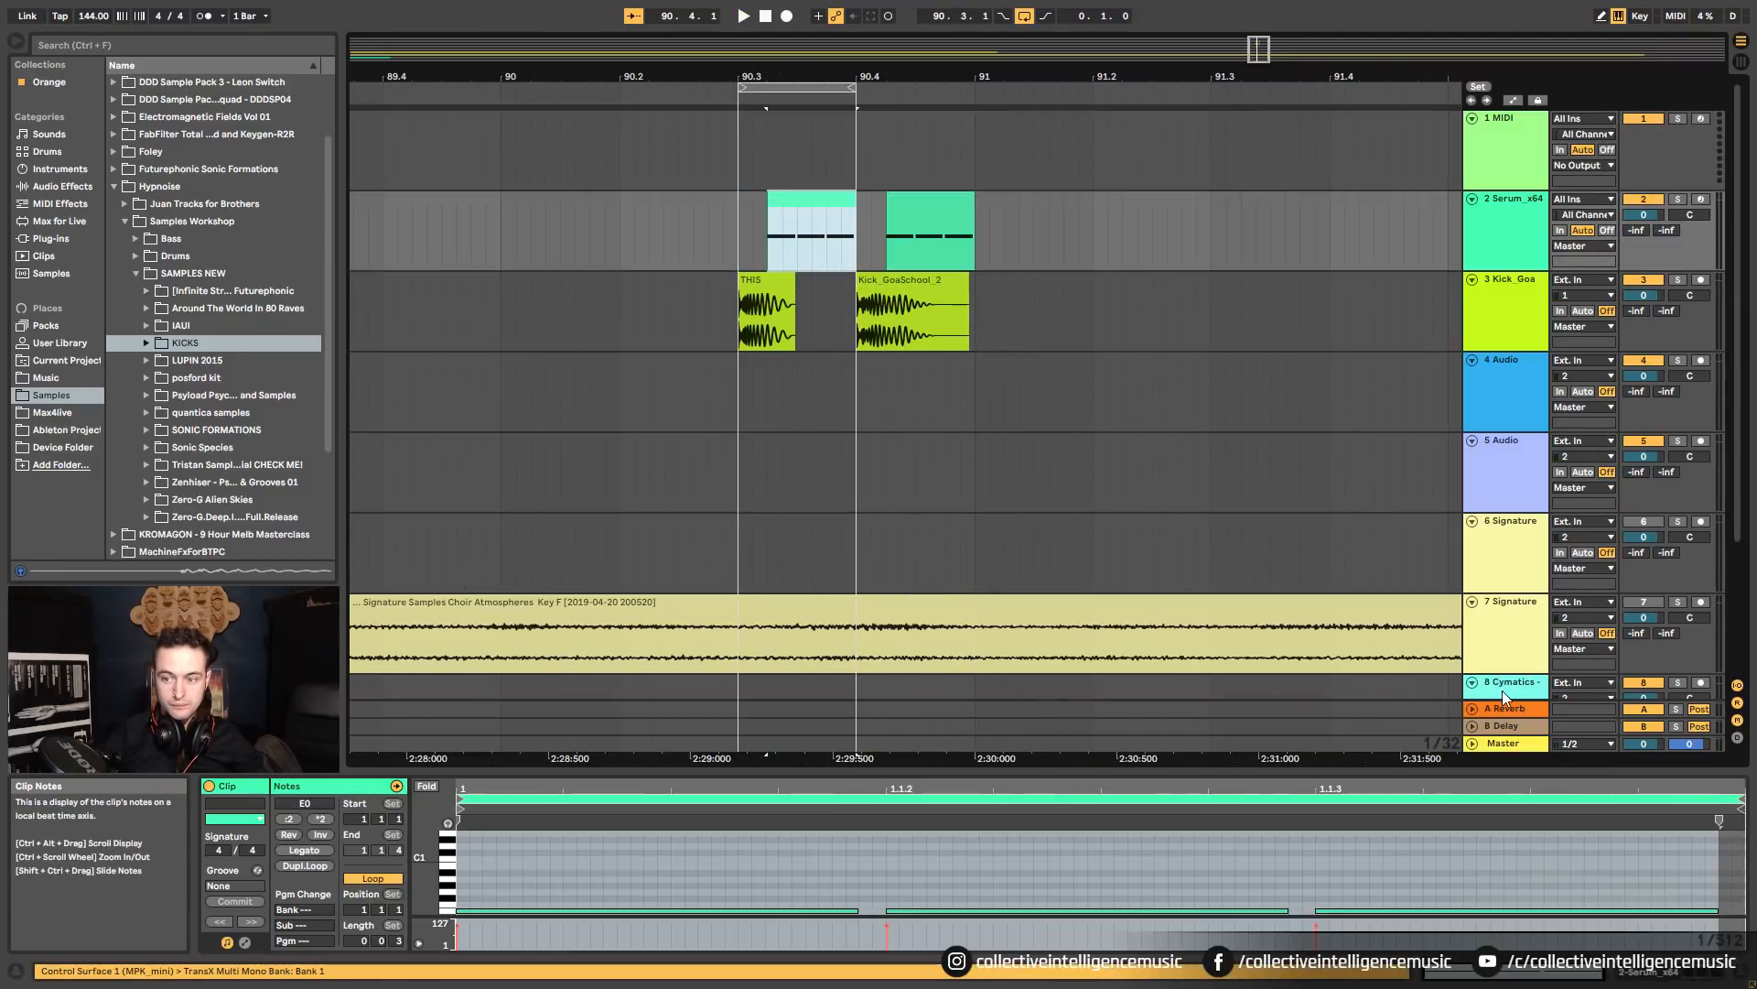
Open Sonarworks Reference 4 on the Master track, check it while the loop plays, and close its window.
{"action": "left_click", "coordinate": [1515, 744]}
{"action": "left_click", "coordinate": [1674, 972]}
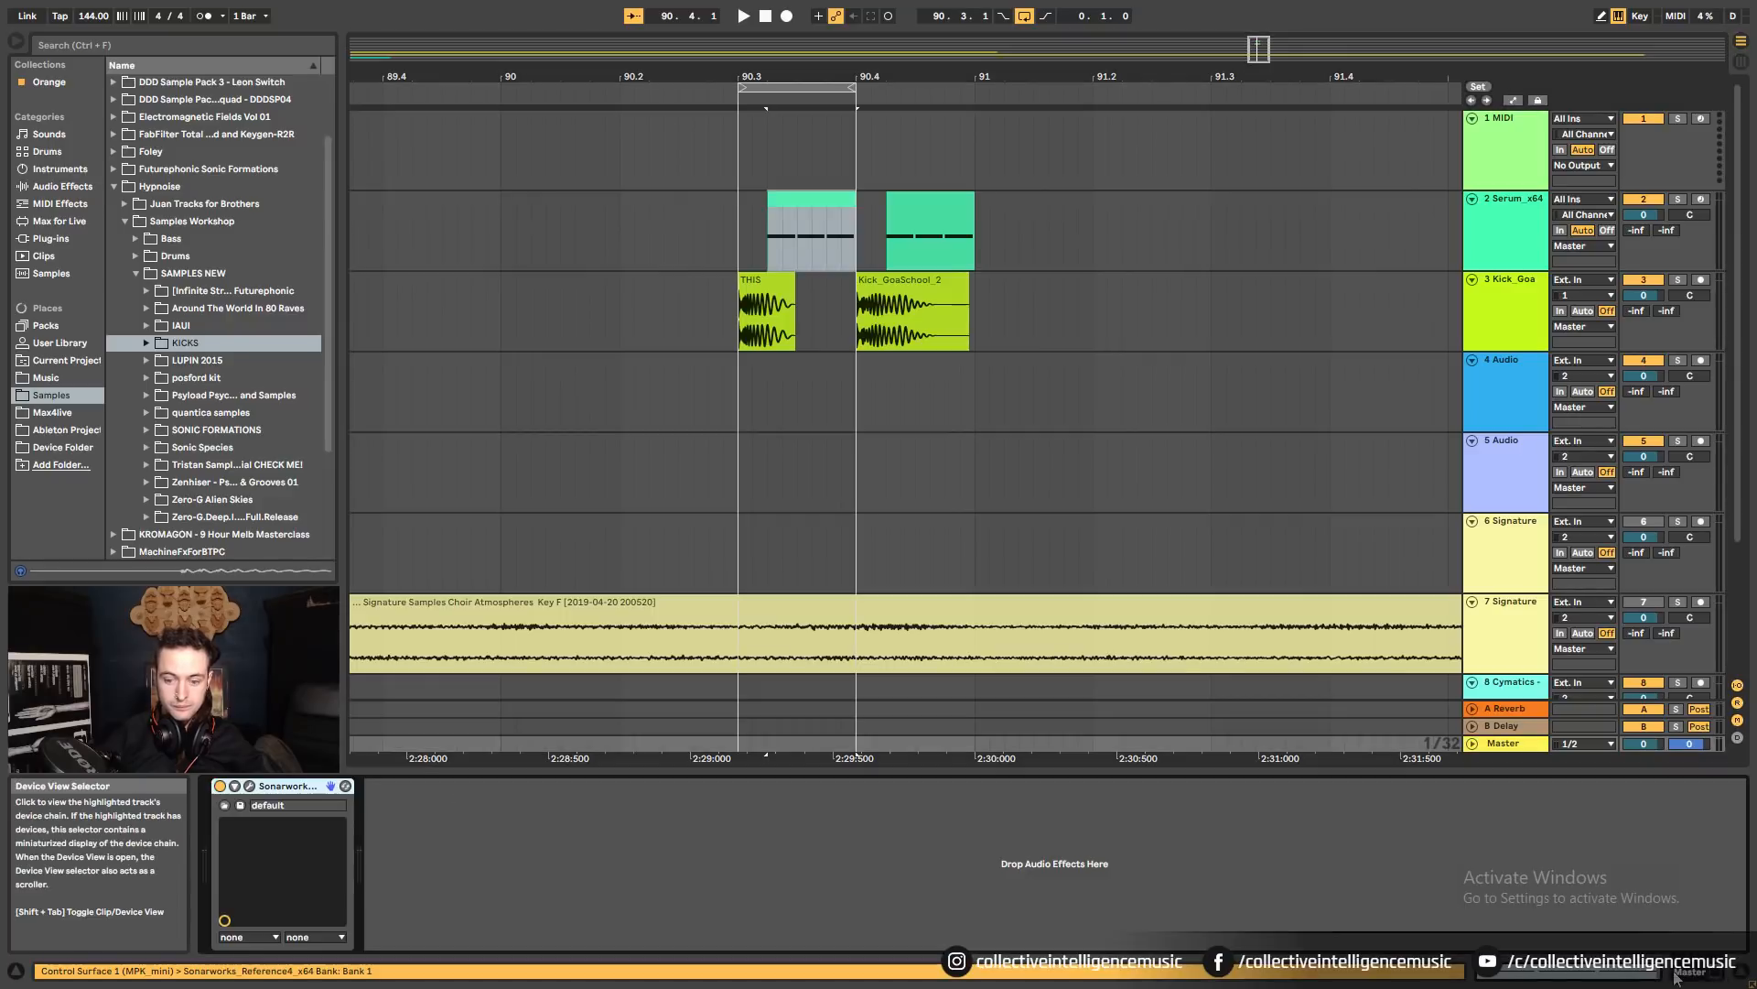
{"action": "left_click", "coordinate": [249, 785]}
{"action": "key", "text": "space"}
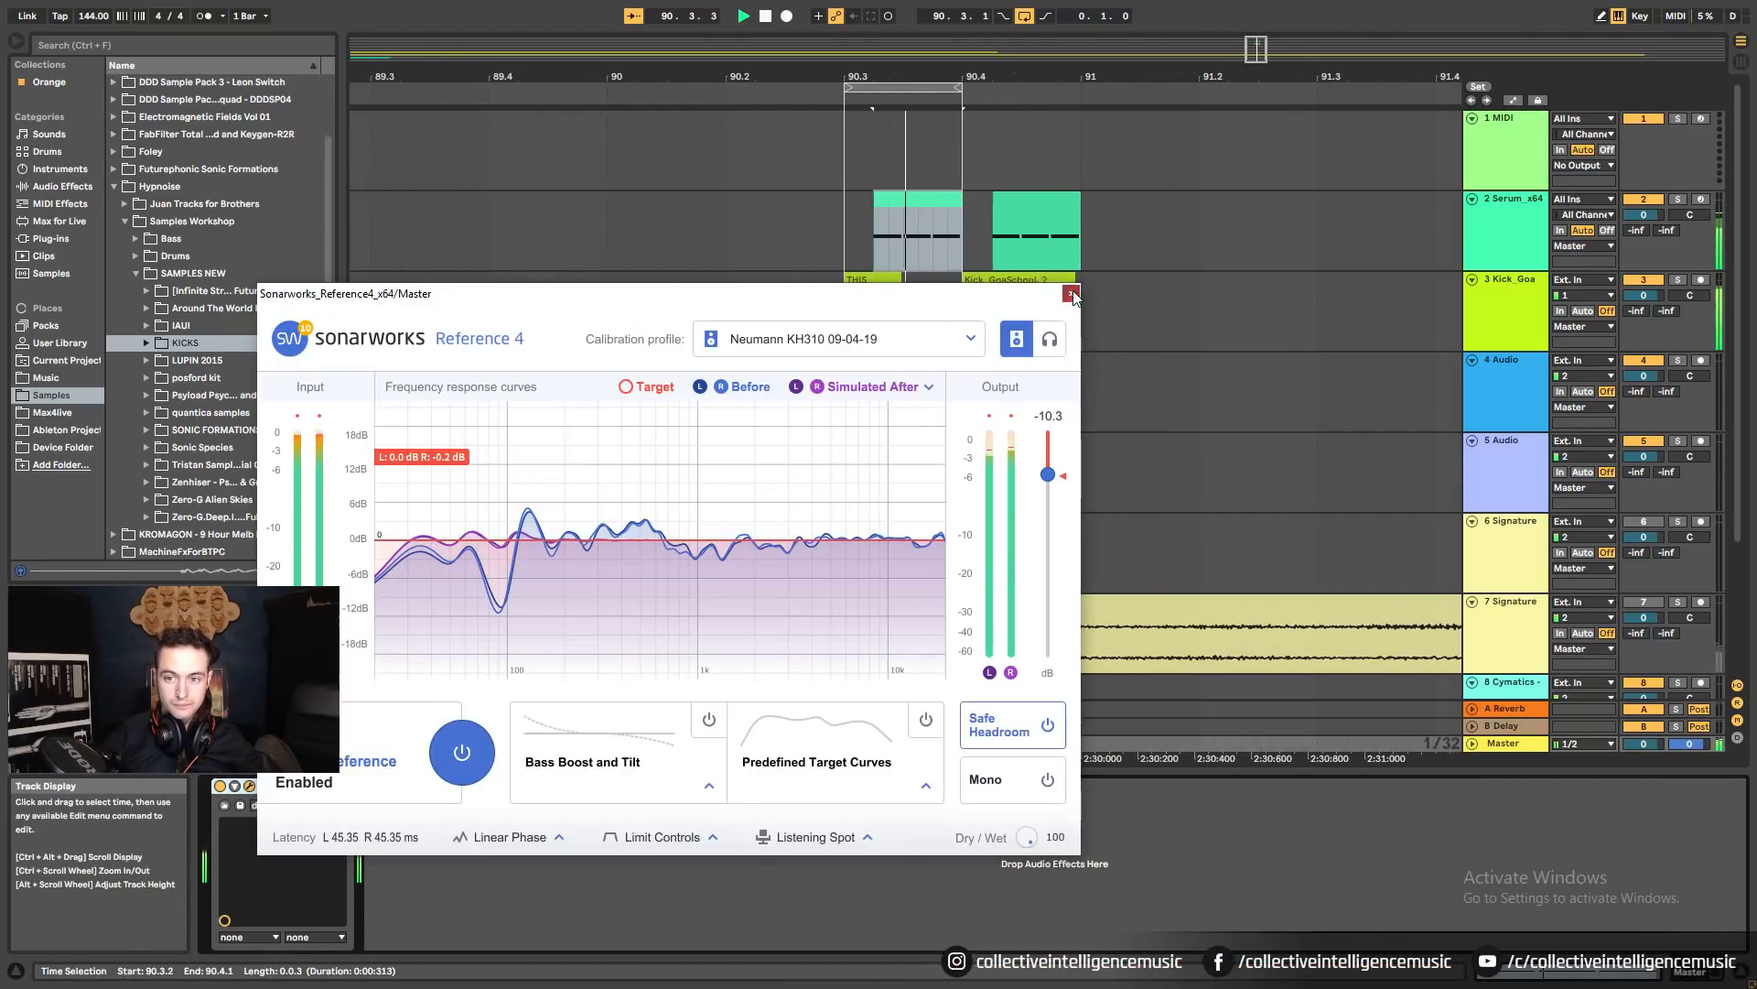
{"action": "left_click", "coordinate": [1073, 295]}
Listen to the THIS kick and Serum bass while shifting the loop between the two kicks, and stop playback.
{"action": "mouse_move", "coordinate": [902, 87]}
{"action": "left_mouse_down"}
{"action": "mouse_move", "coordinate": [1026, 97]}
{"action": "mouse_move", "coordinate": [901, 95]}
{"action": "mouse_move", "coordinate": [919, 113]}
{"action": "left_mouse_up"}
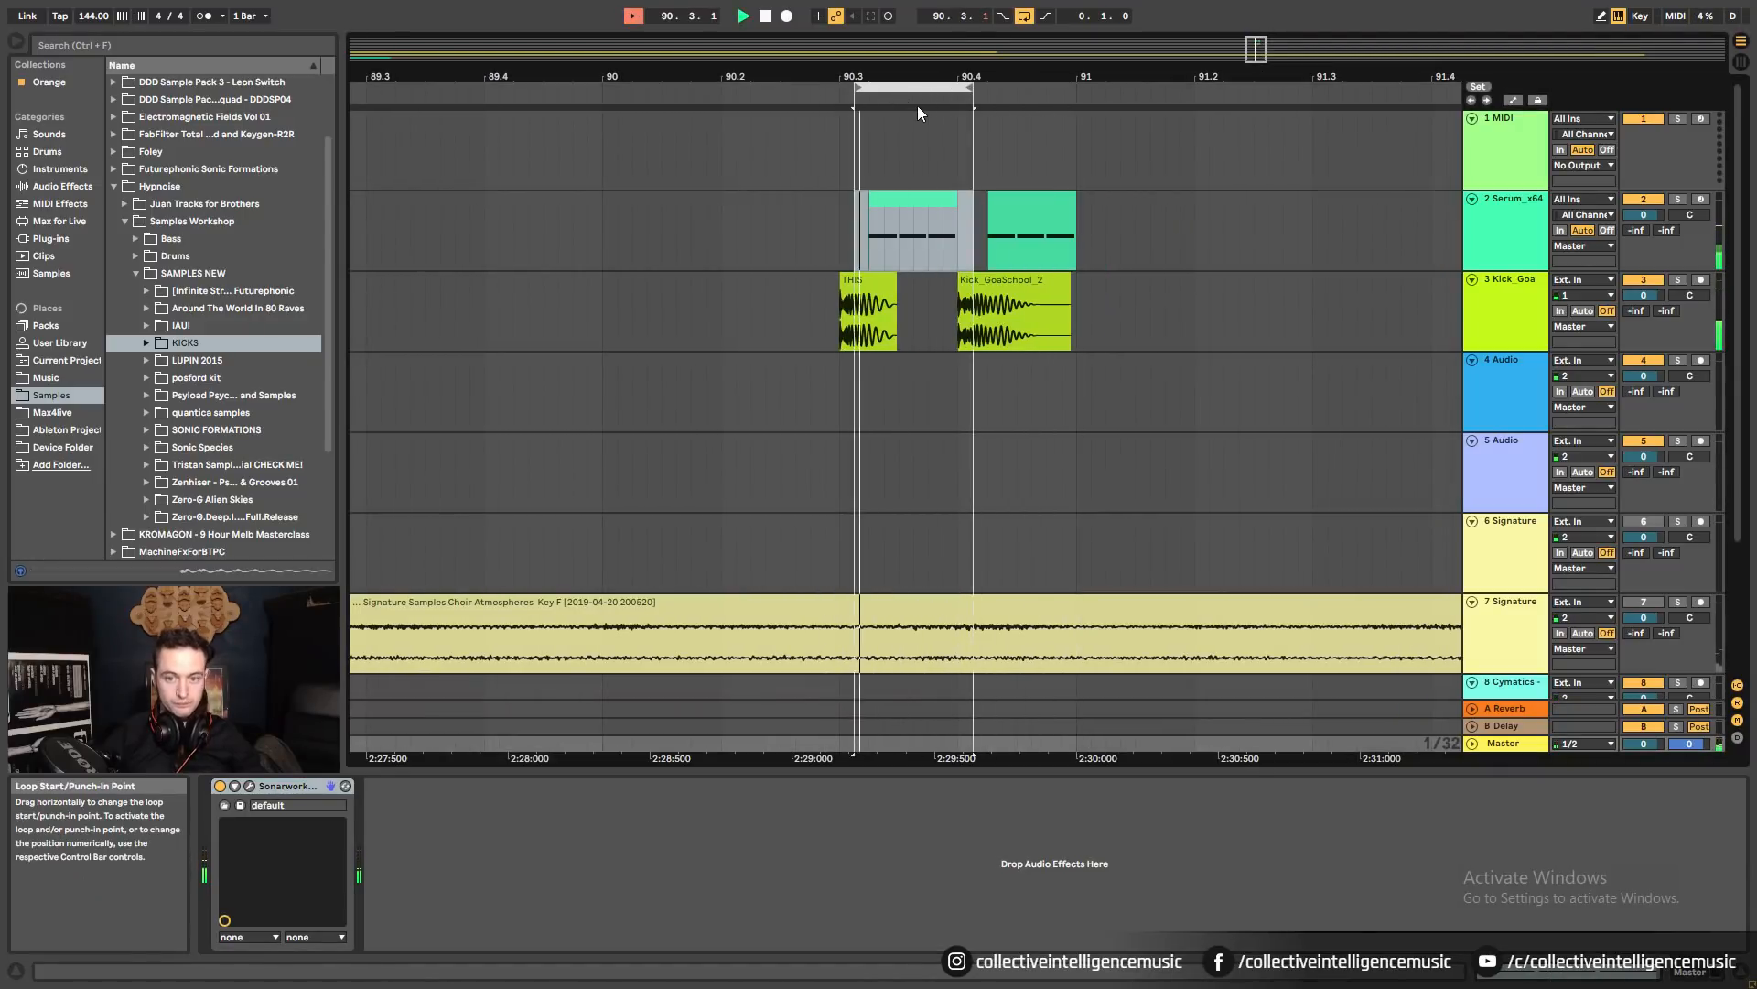
{"action": "left_click", "coordinate": [896, 173]}
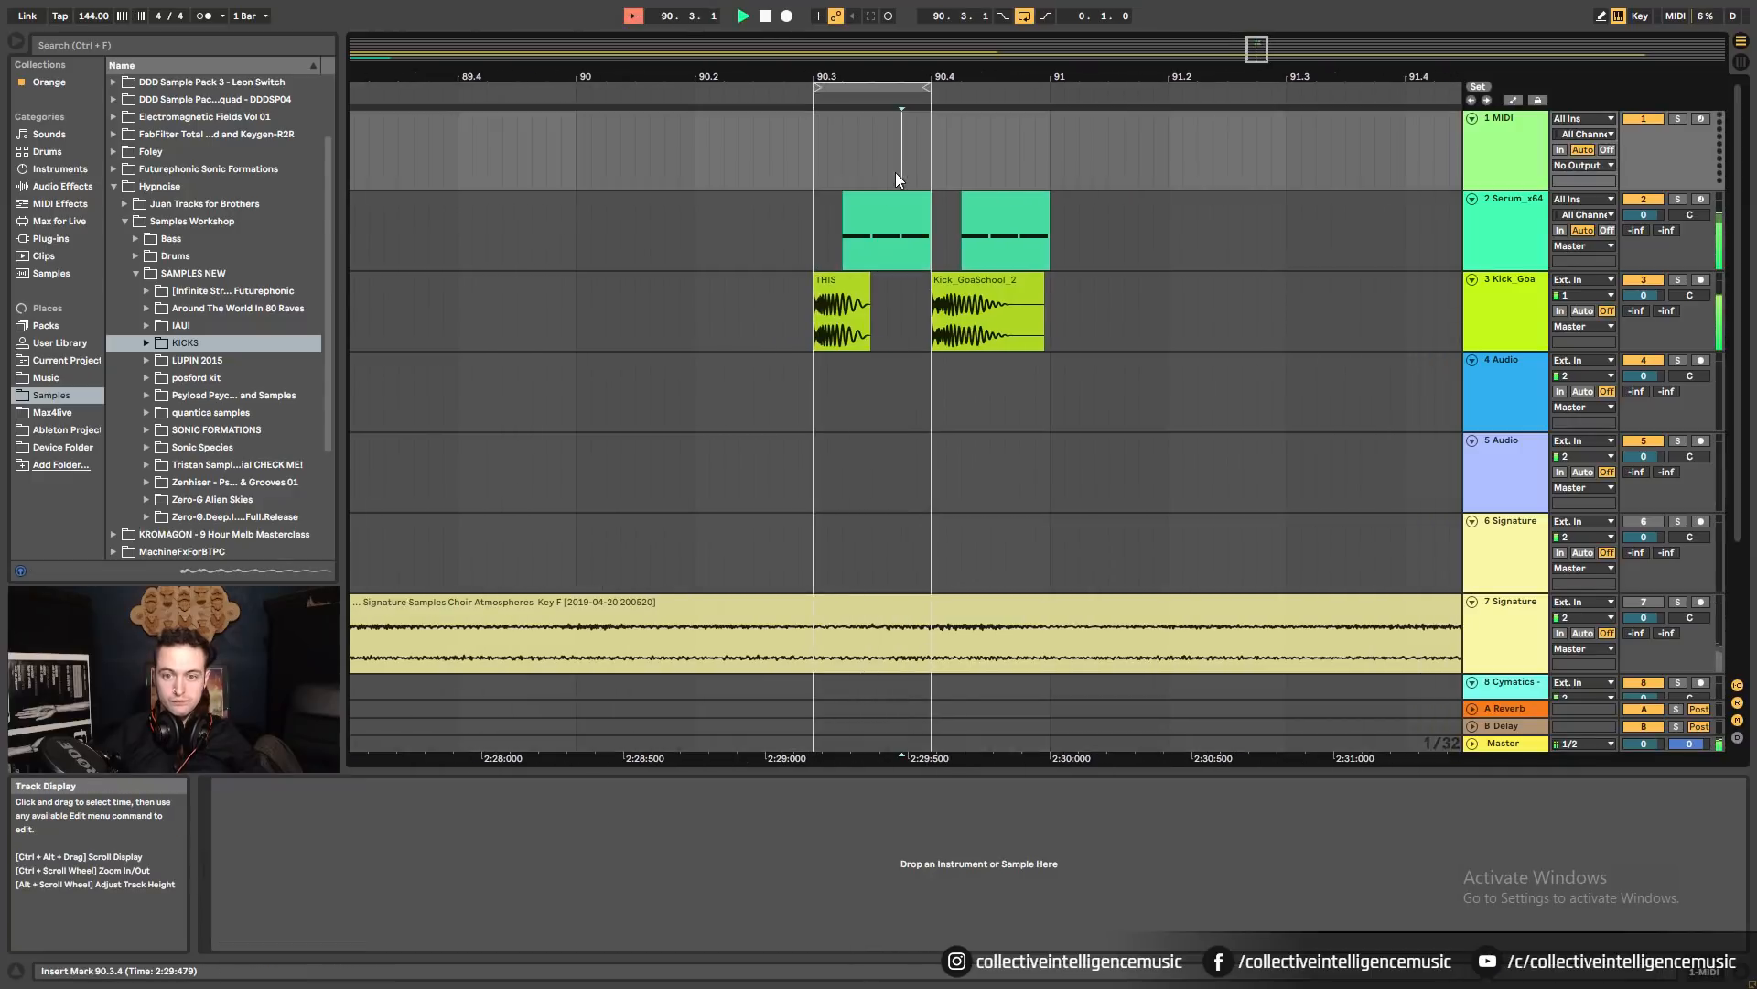
{"action": "left_click", "coordinate": [901, 236]}
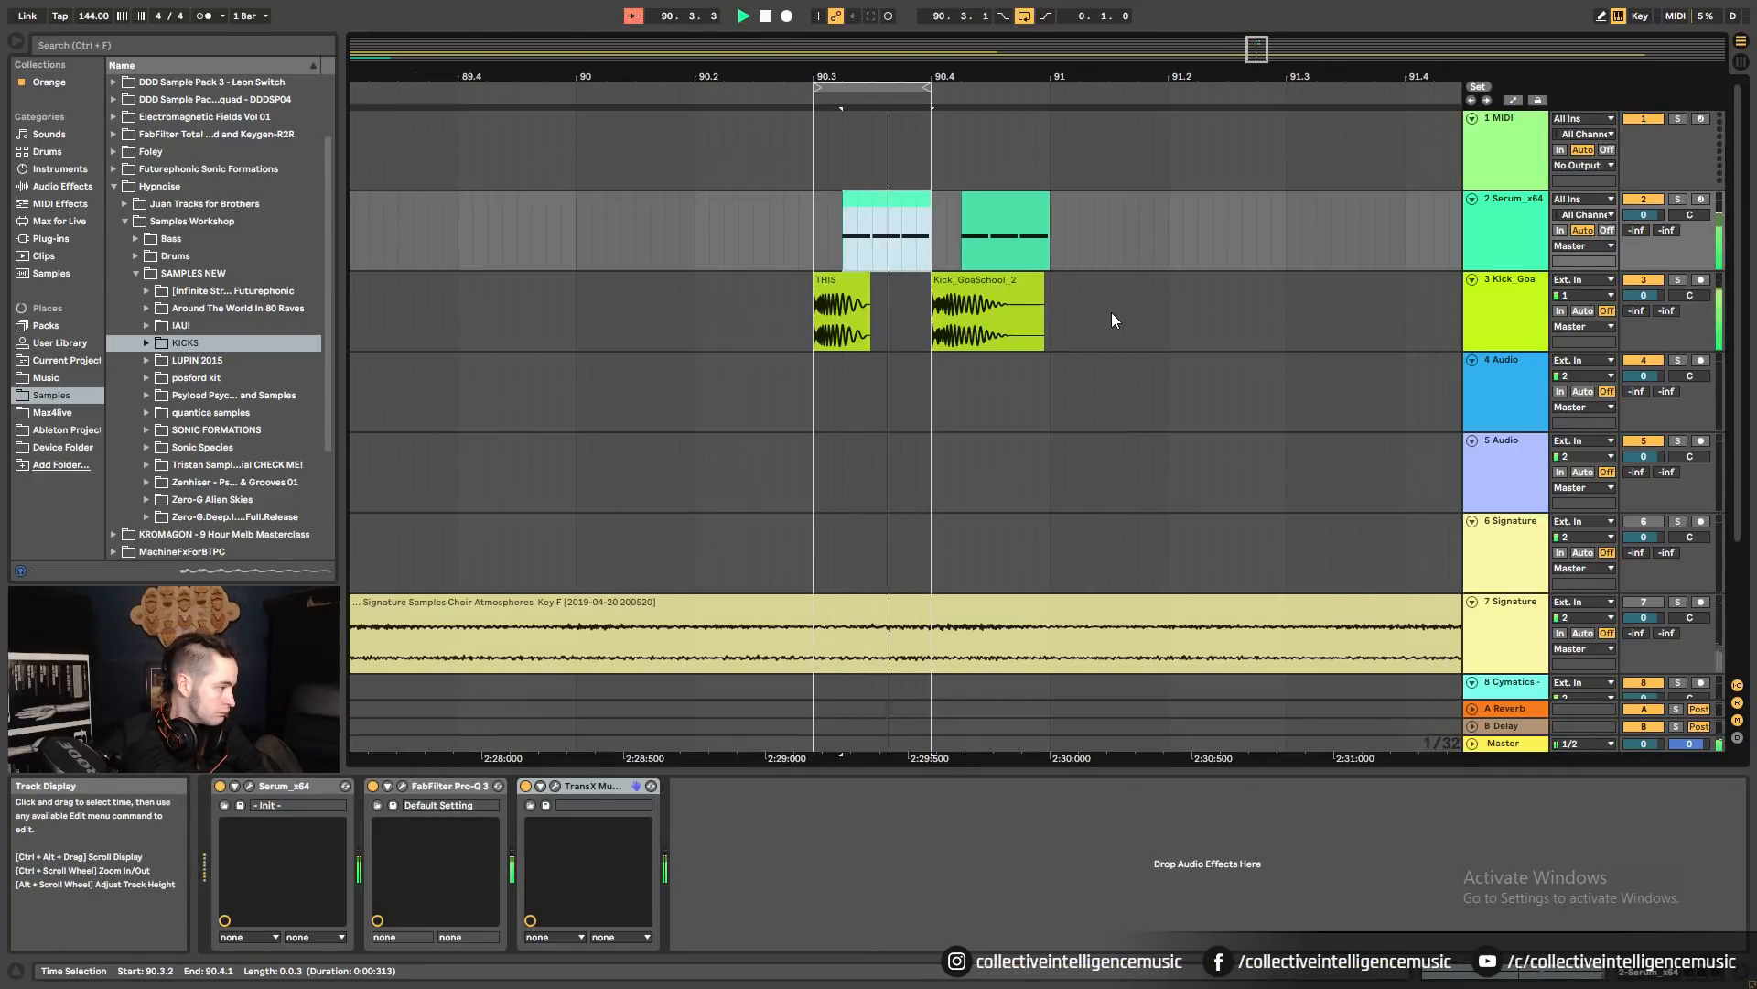
{"action": "key", "text": "space"}
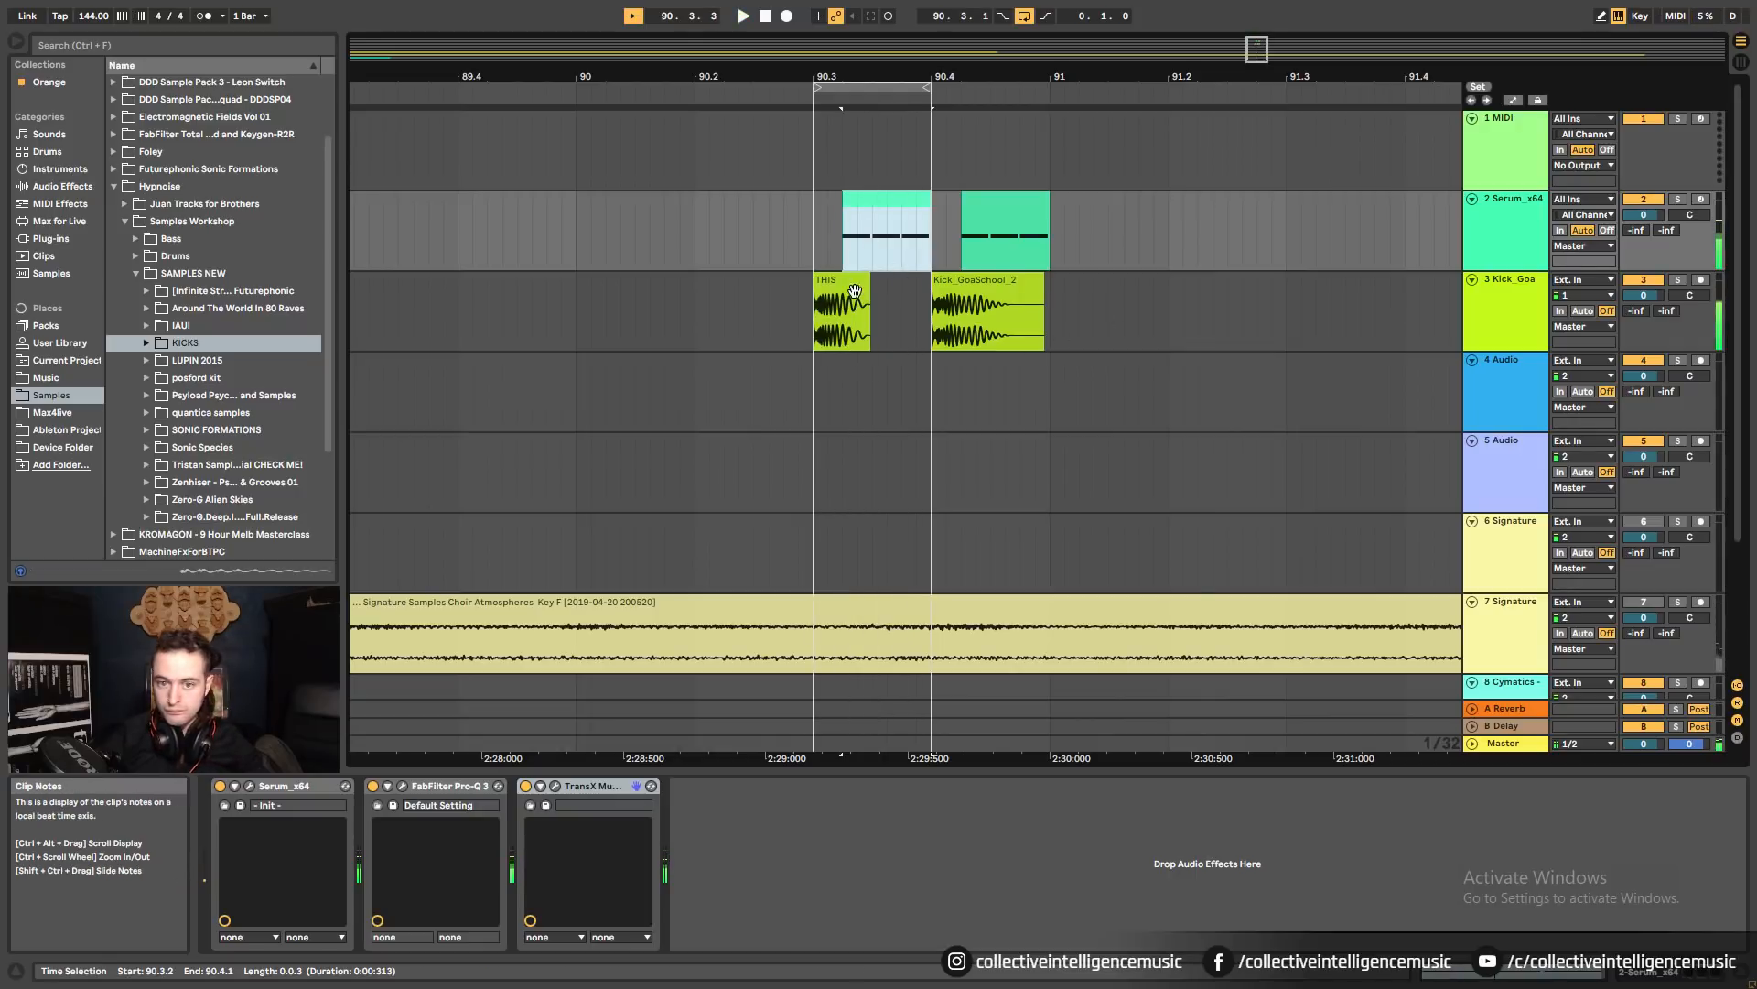
Delete the Kick_GoaSchool_2 clip and the second Serum bass clip above it.
{"action": "left_click", "coordinate": [854, 291]}
{"action": "left_click", "coordinate": [1032, 282]}
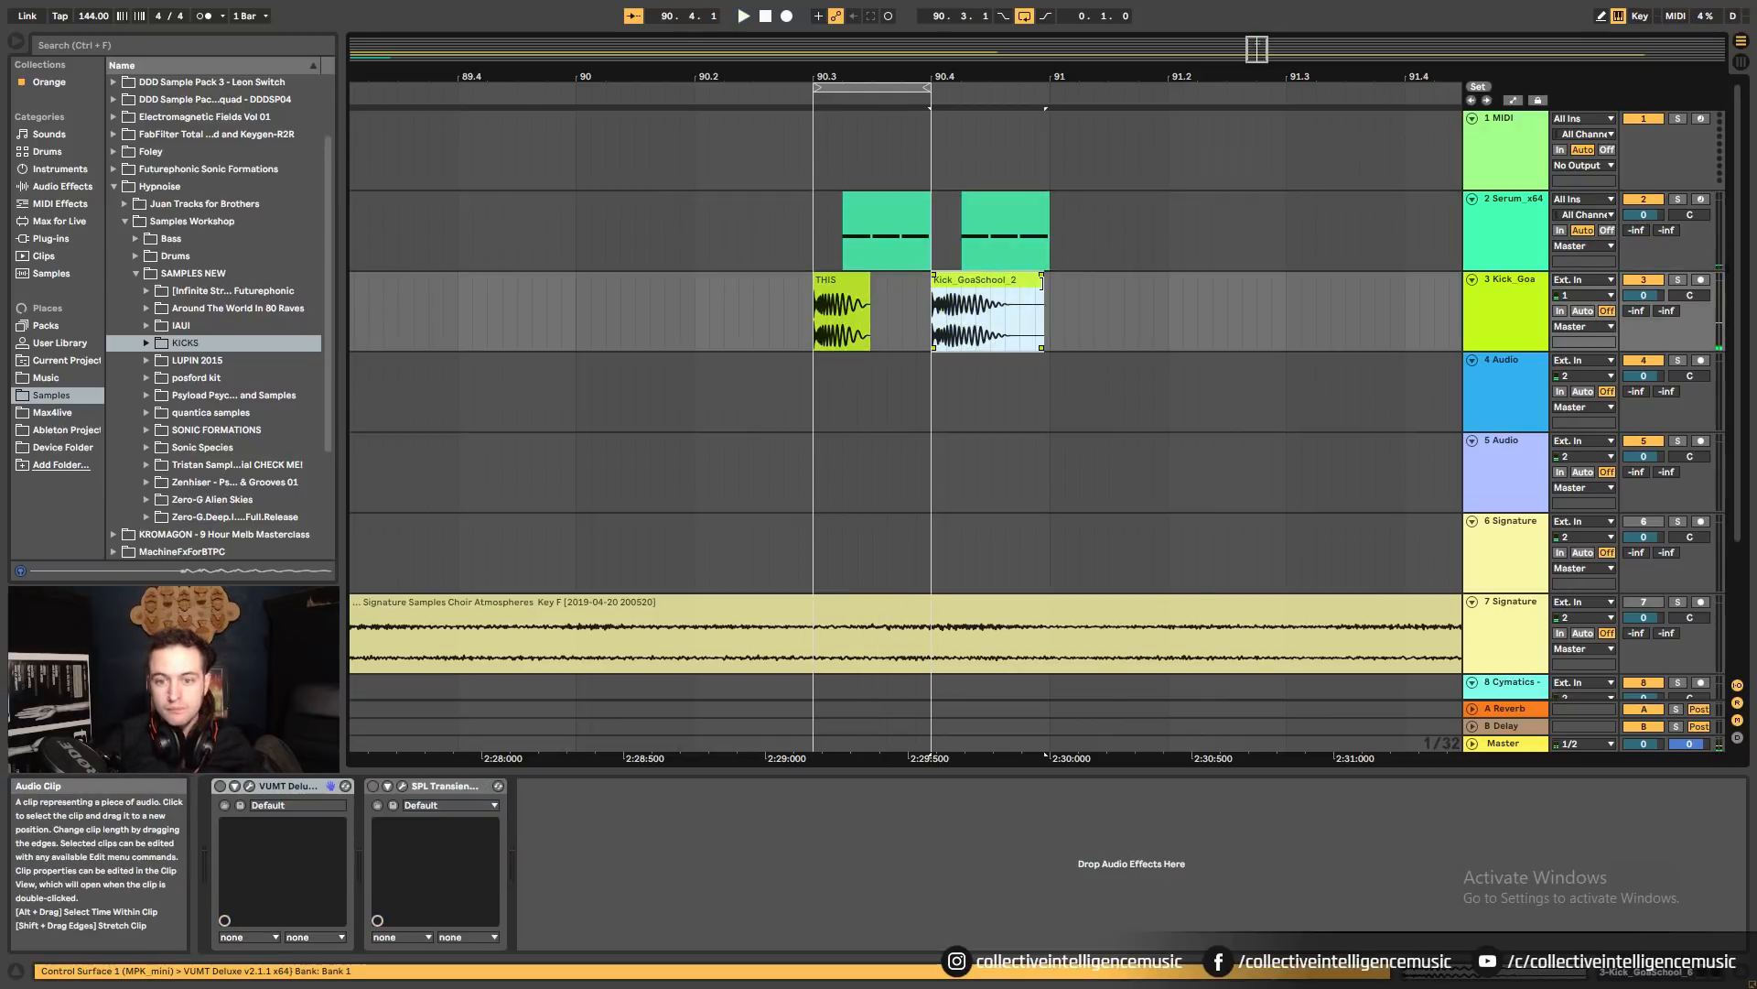
{"action": "left_click", "coordinate": [1031, 215]}
{"action": "left_click", "coordinate": [976, 289], "text": "shift"}
{"action": "key", "text": "Delete"}
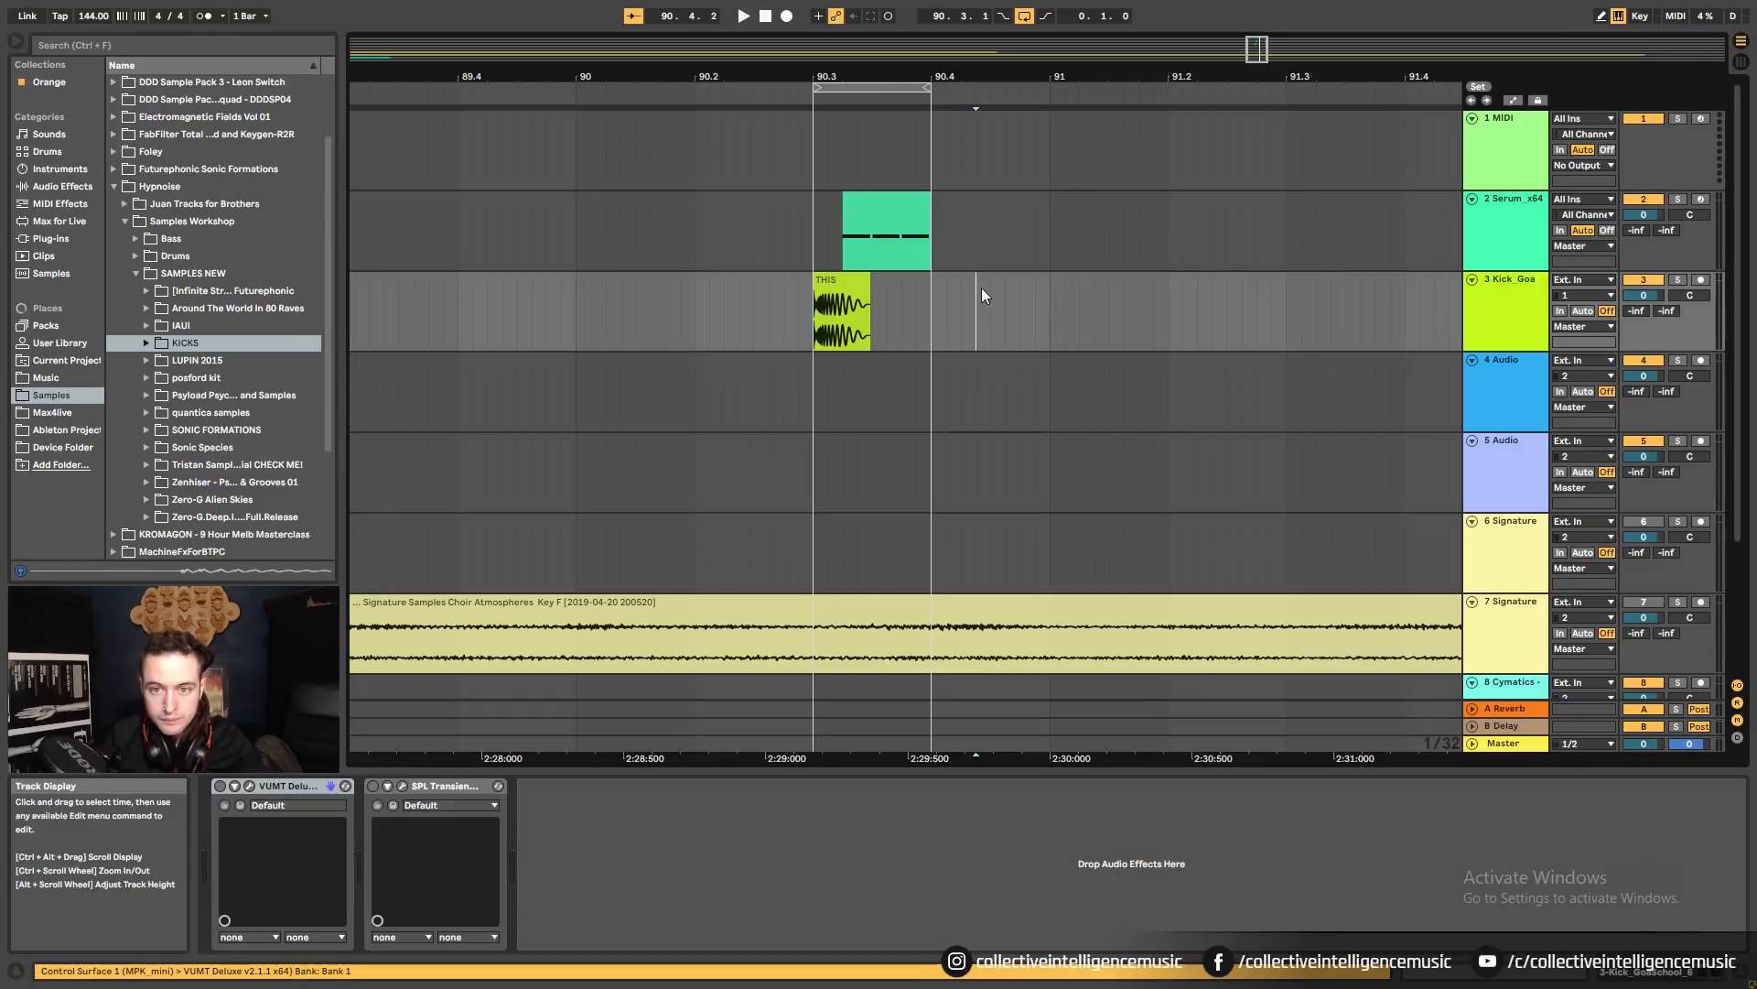
{"action": "left_click", "coordinate": [827, 216]}
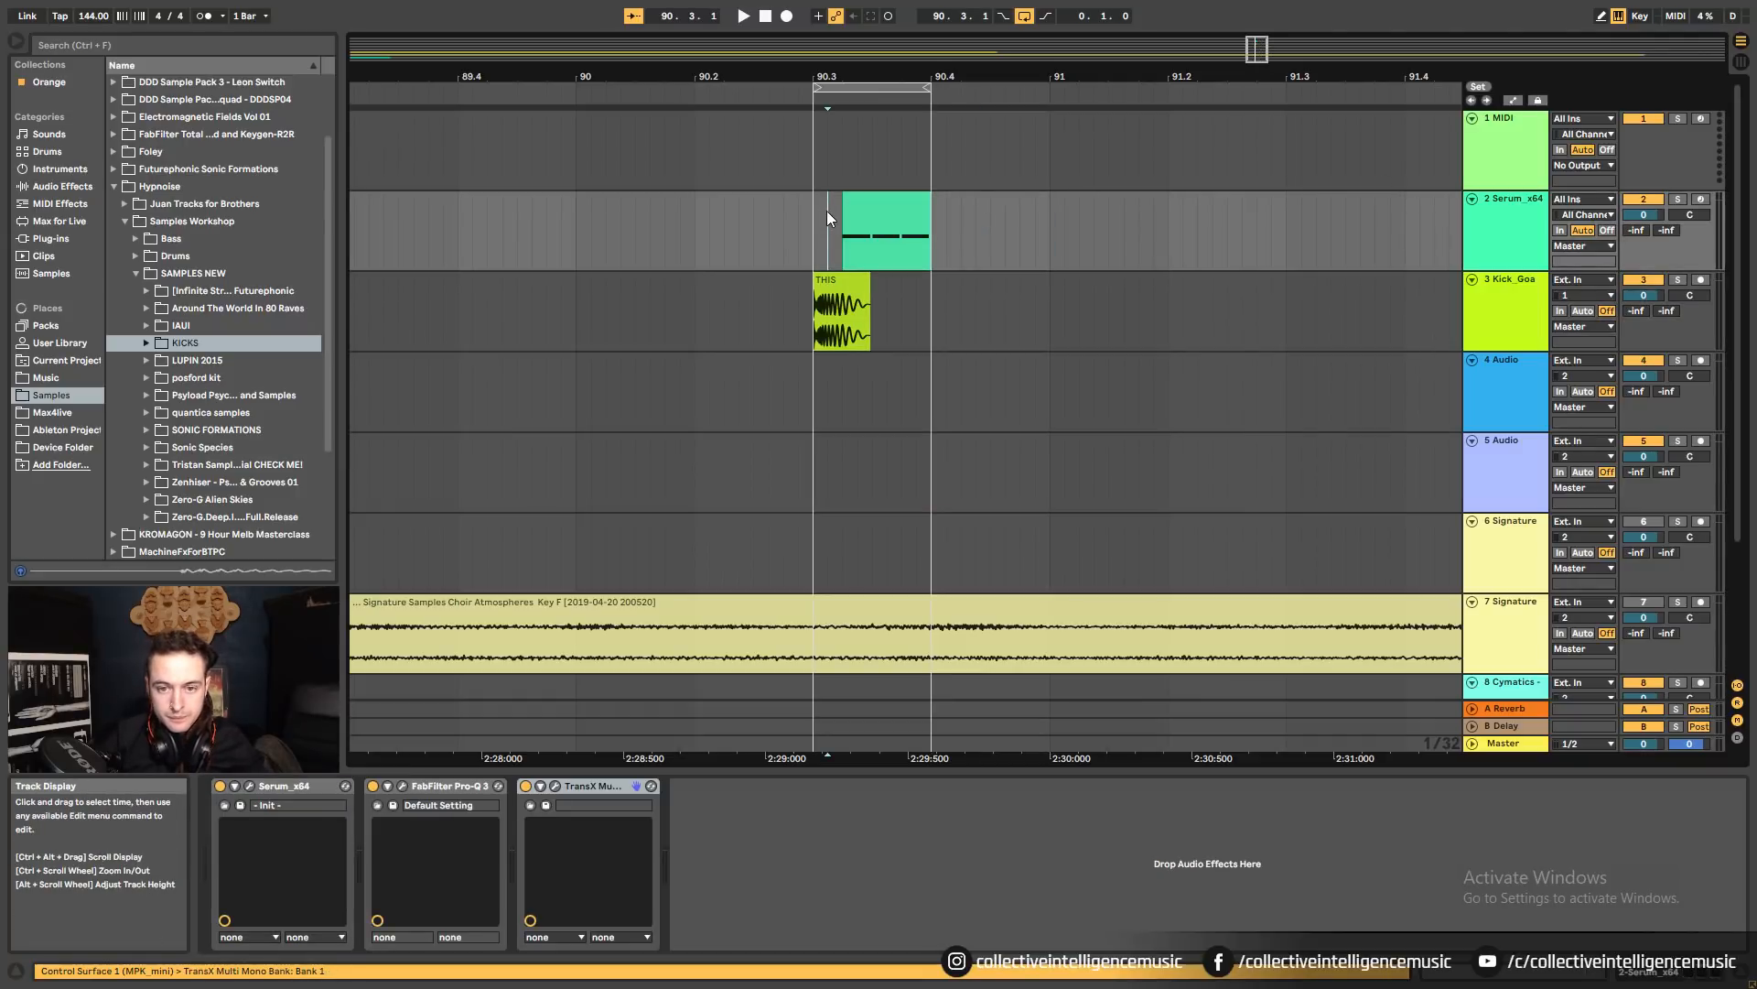
{"action": "key", "text": "alt+Tab"}
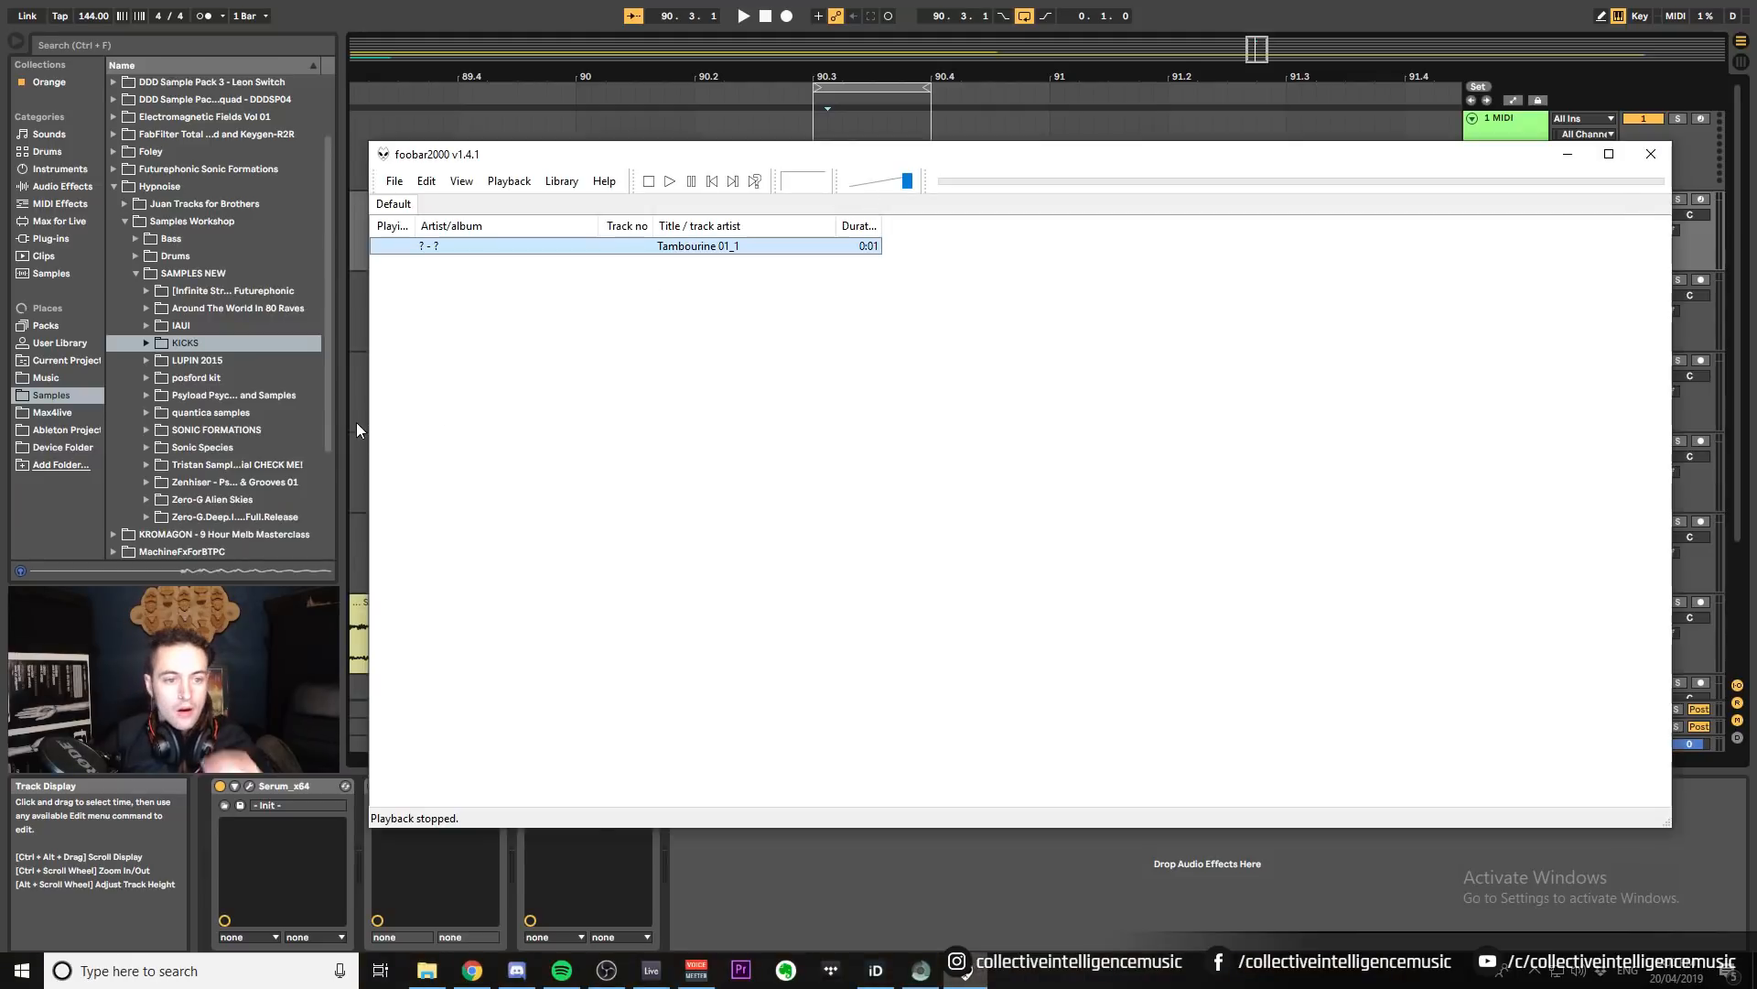
{"action": "left_click", "coordinate": [356, 421]}
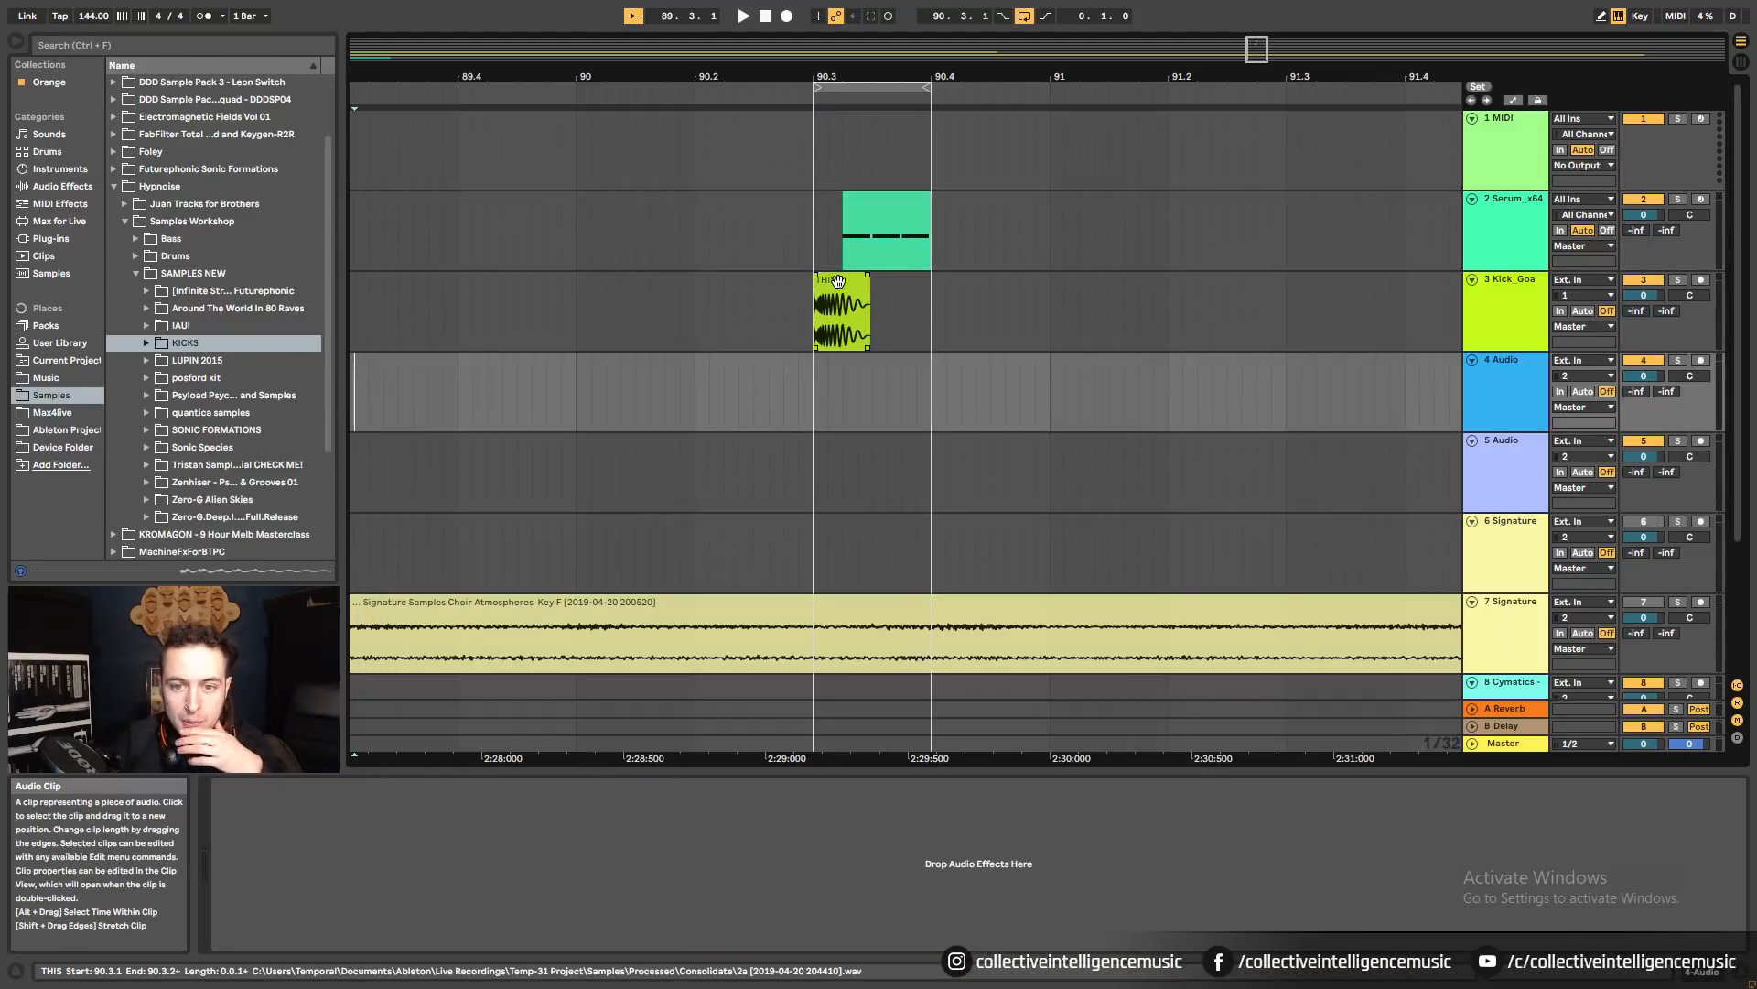
Examine the waveform and tail of the THIS kick clip against the Serum bass clip.
{"action": "left_click", "coordinate": [840, 276]}
{"action": "left_click_drag", "start_coordinate": [891, 76], "coordinate": [757, 151]}
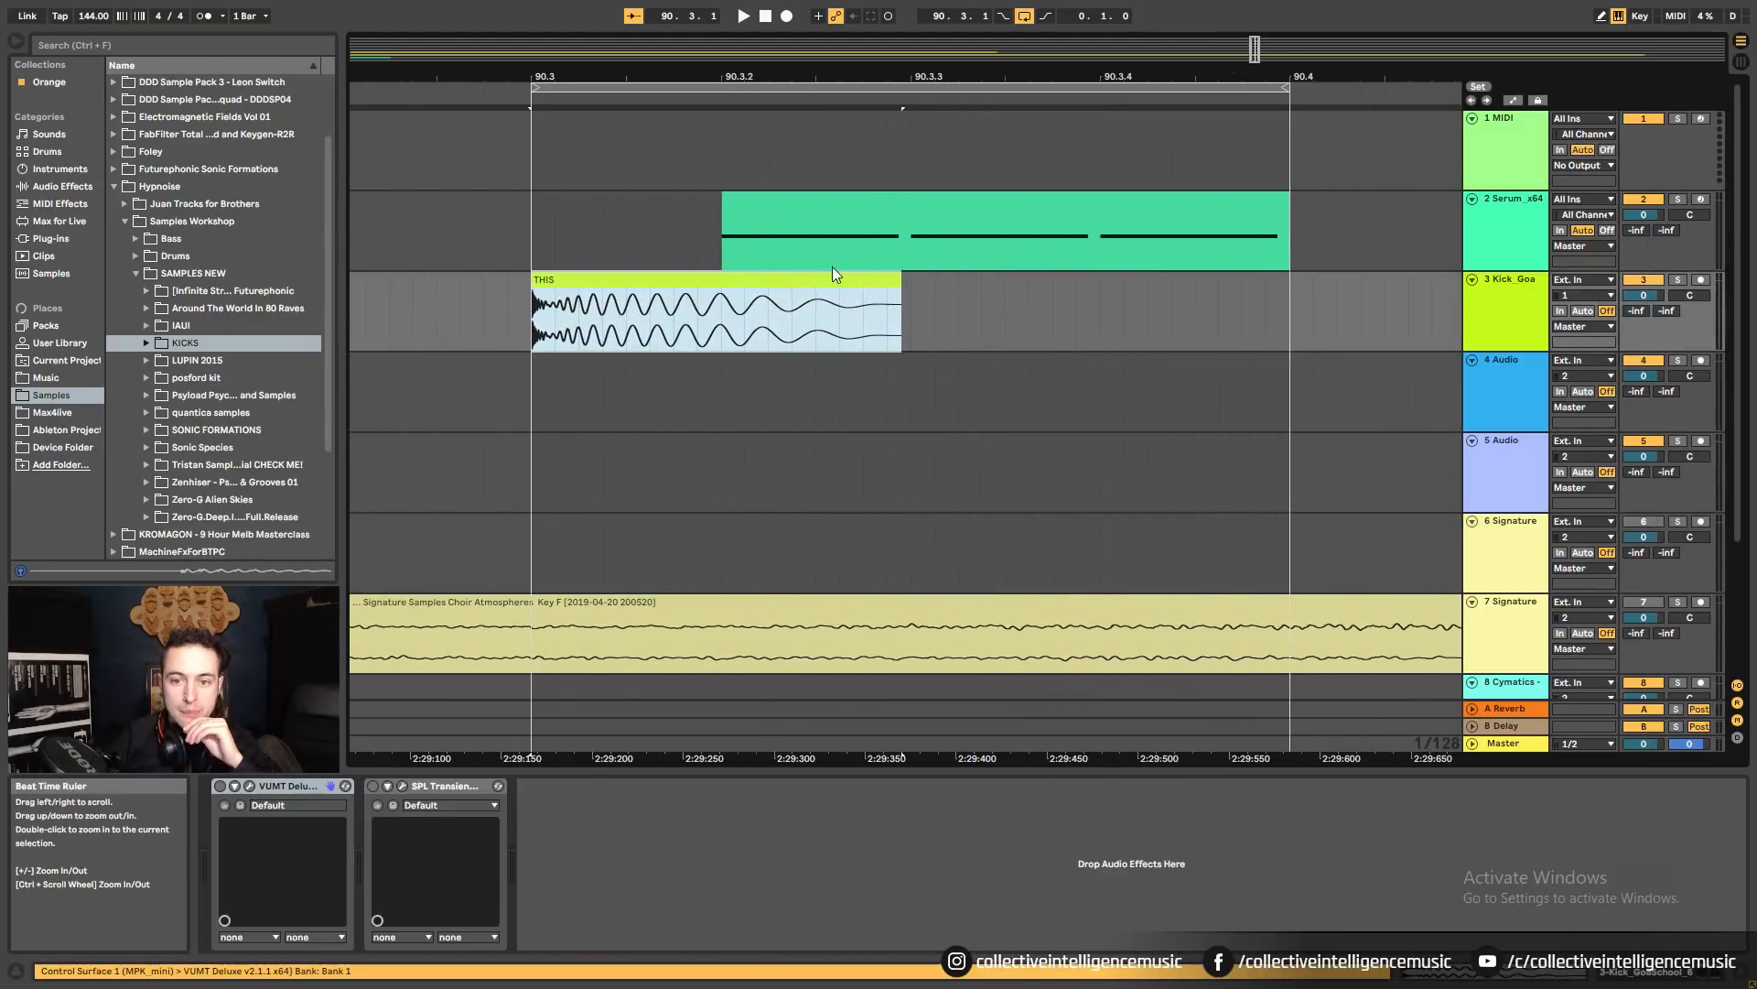
{"action": "left_click", "coordinate": [901, 280]}
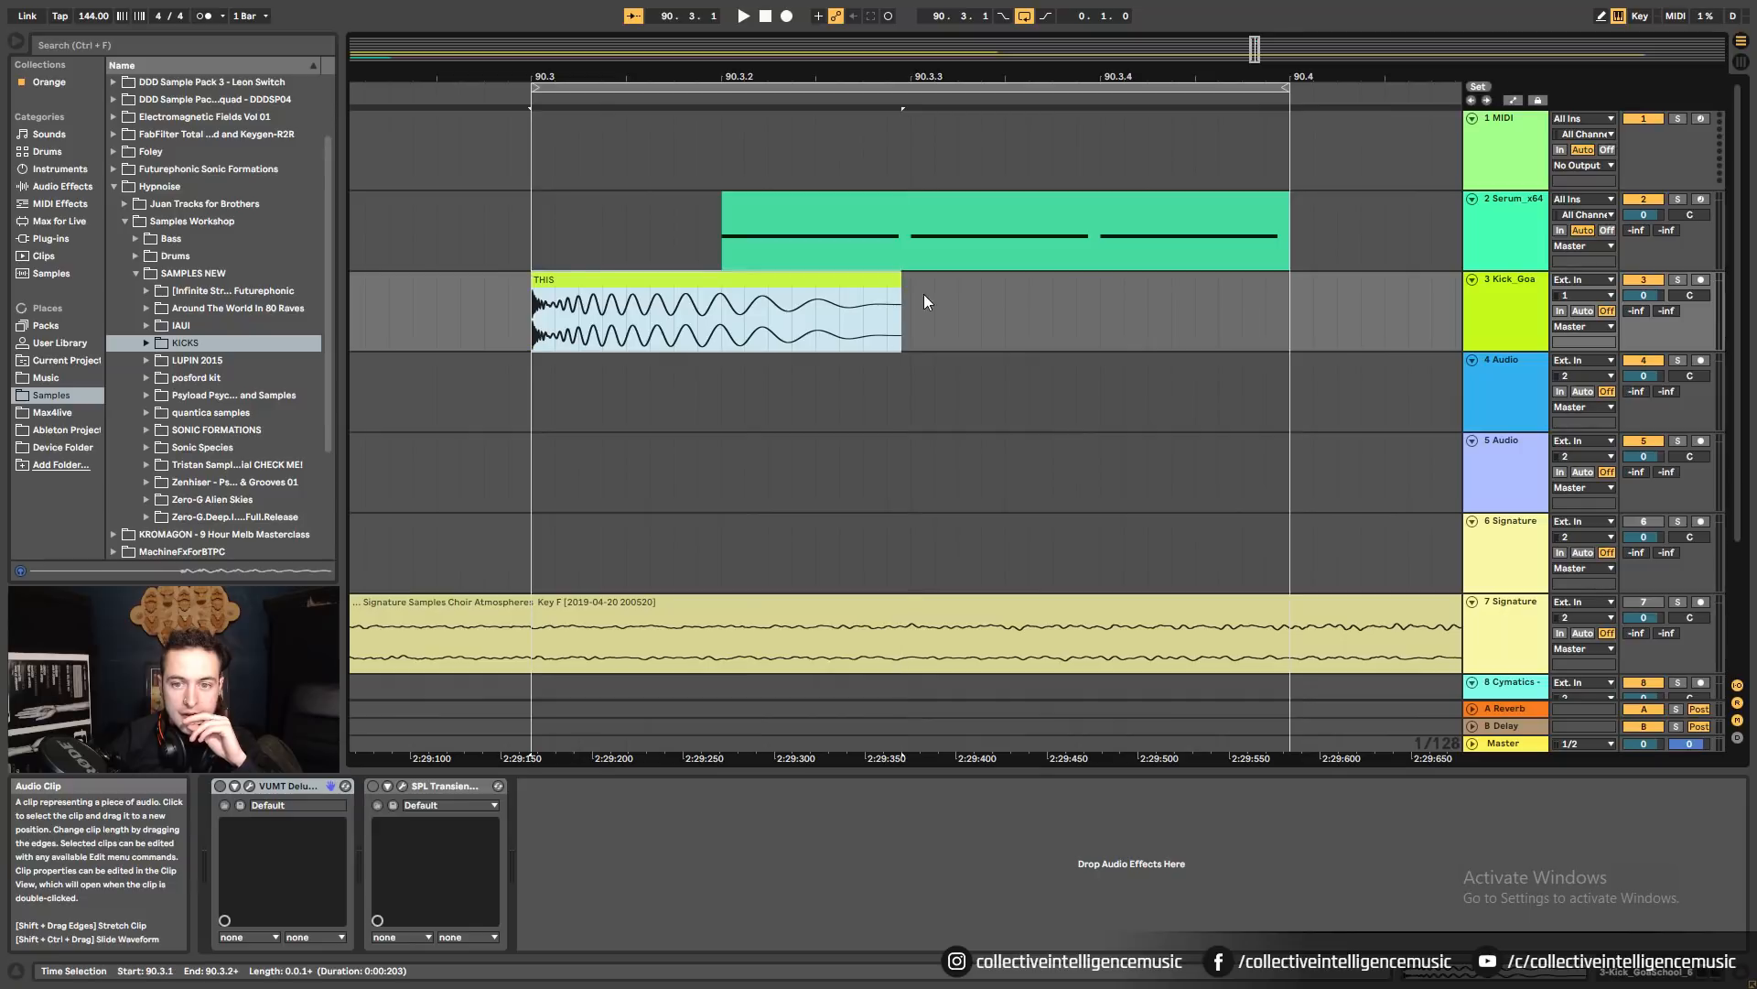
{"action": "double_click", "coordinate": [811, 321]}
{"action": "key", "text": "shift+Tab"}
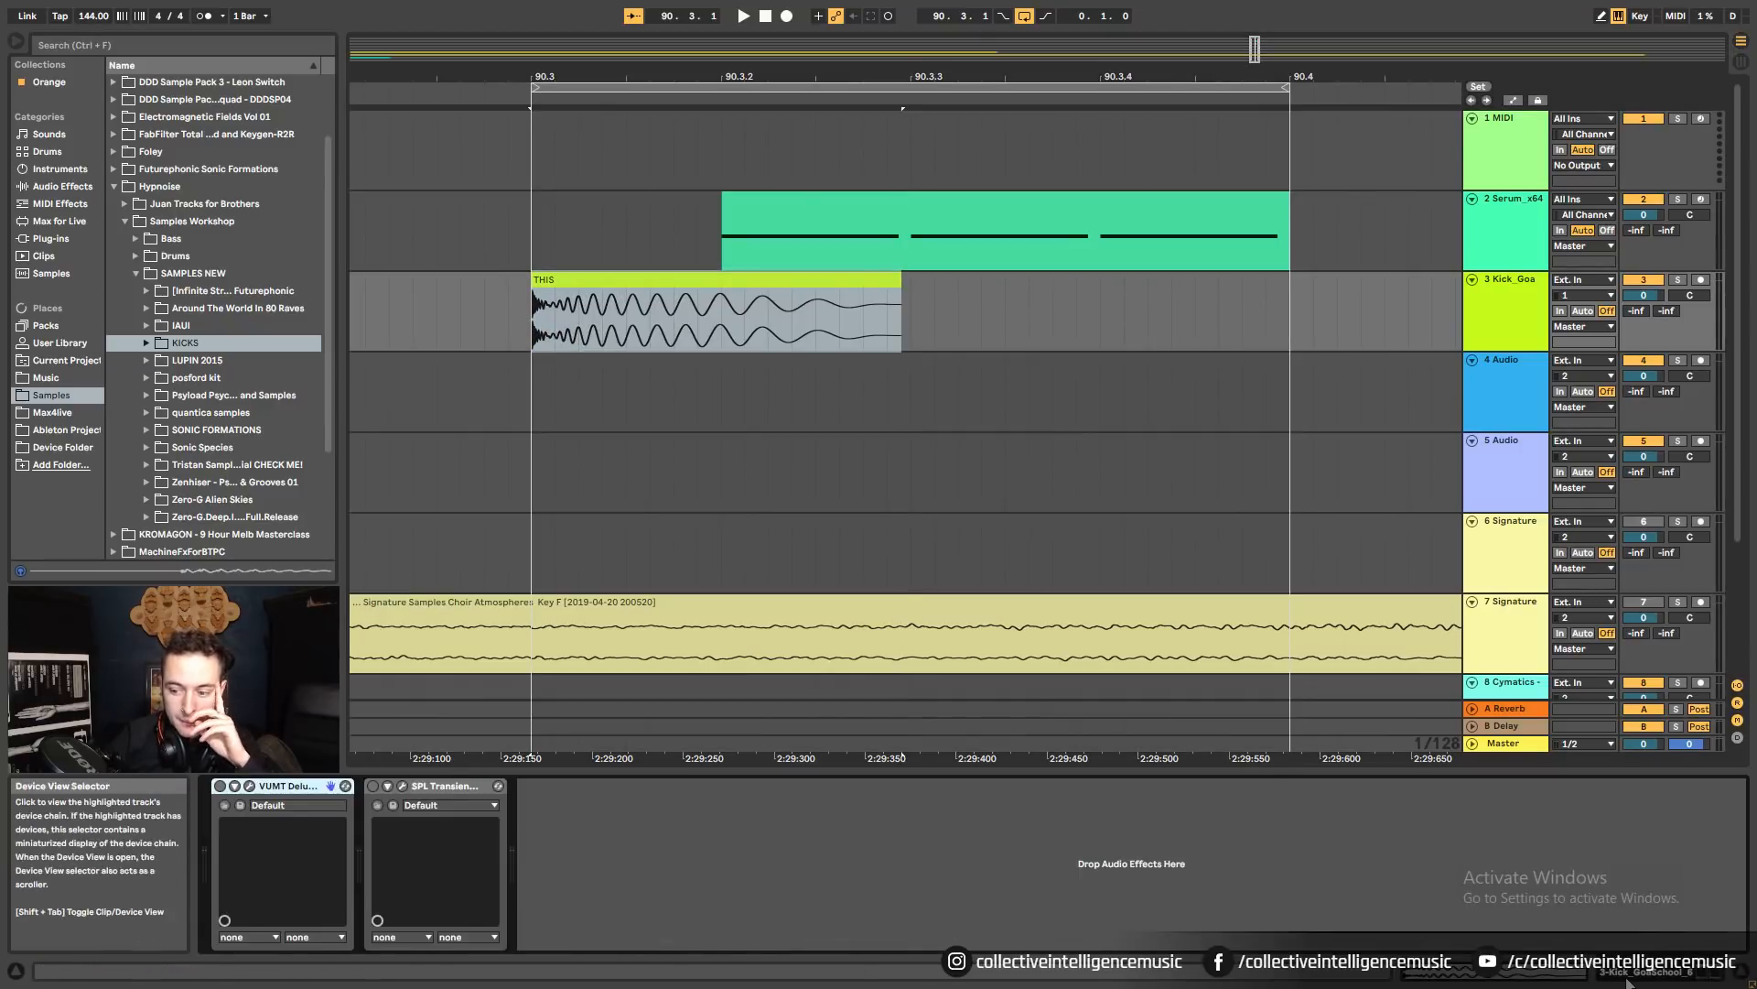
Select the Serum bass clip, check the Serum patch in its plug-in window, and close the window.
{"action": "left_click_drag", "start_coordinate": [924, 71], "coordinate": [751, 33]}
{"action": "left_click", "coordinate": [789, 238]}
{"action": "left_click", "coordinate": [784, 225]}
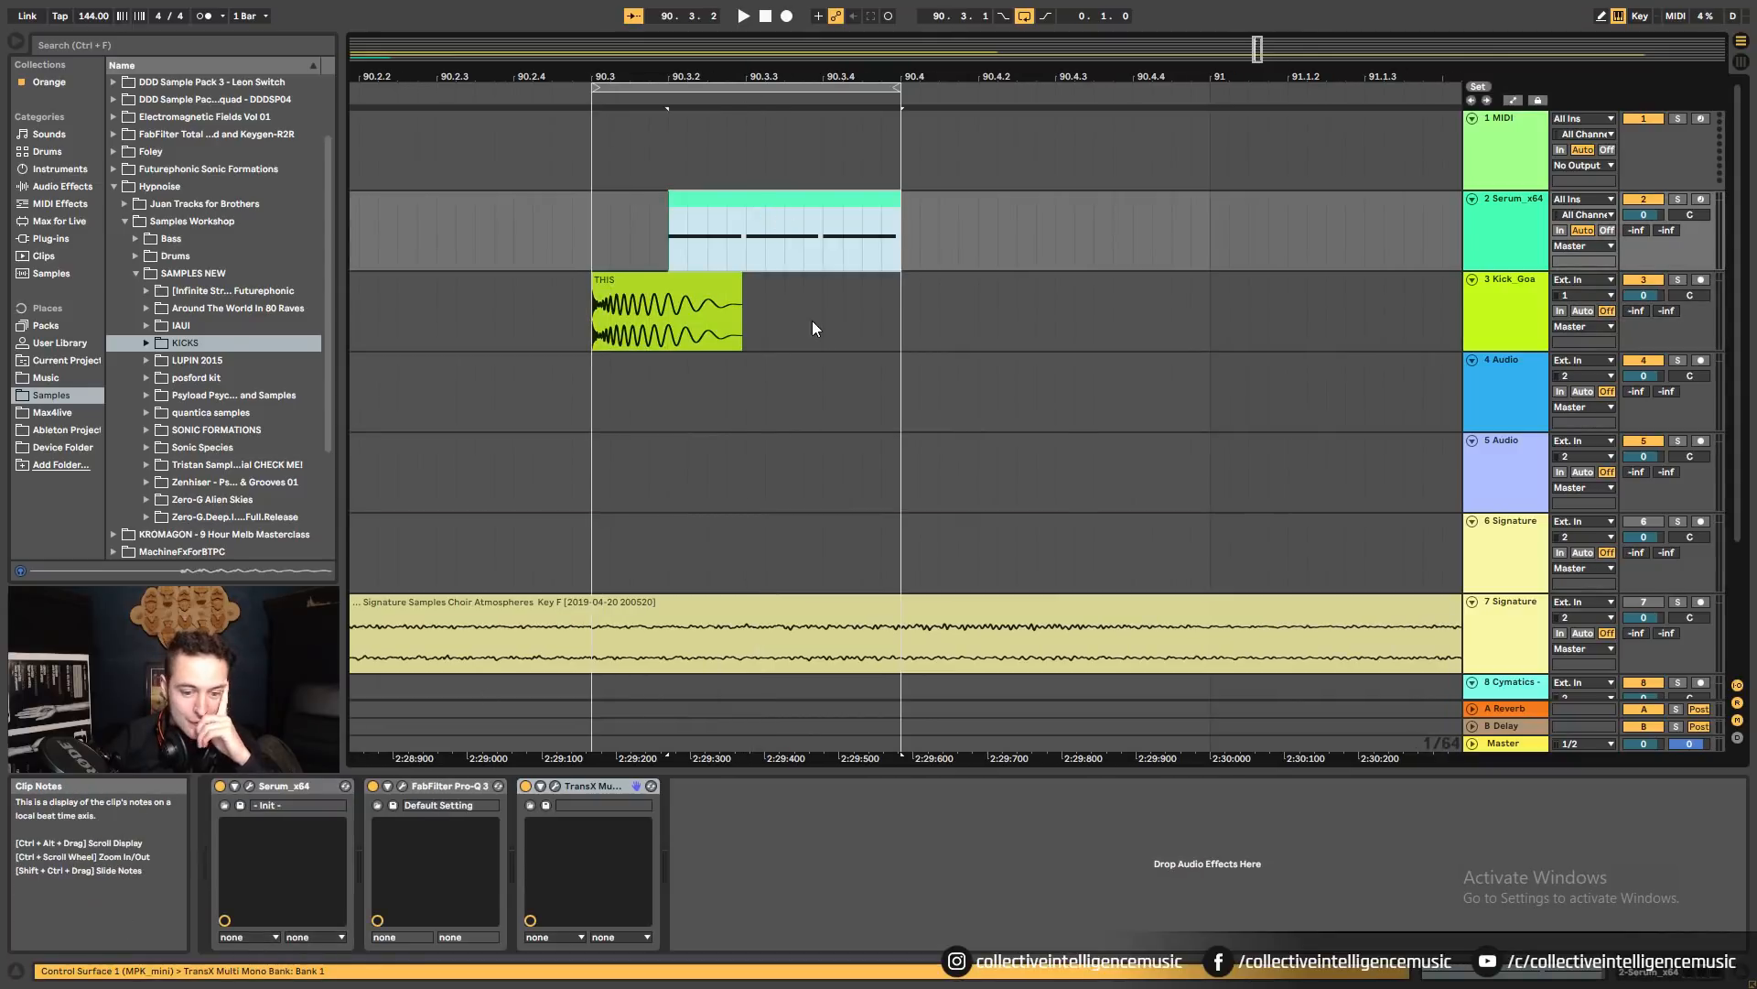
{"action": "left_click", "coordinate": [250, 786]}
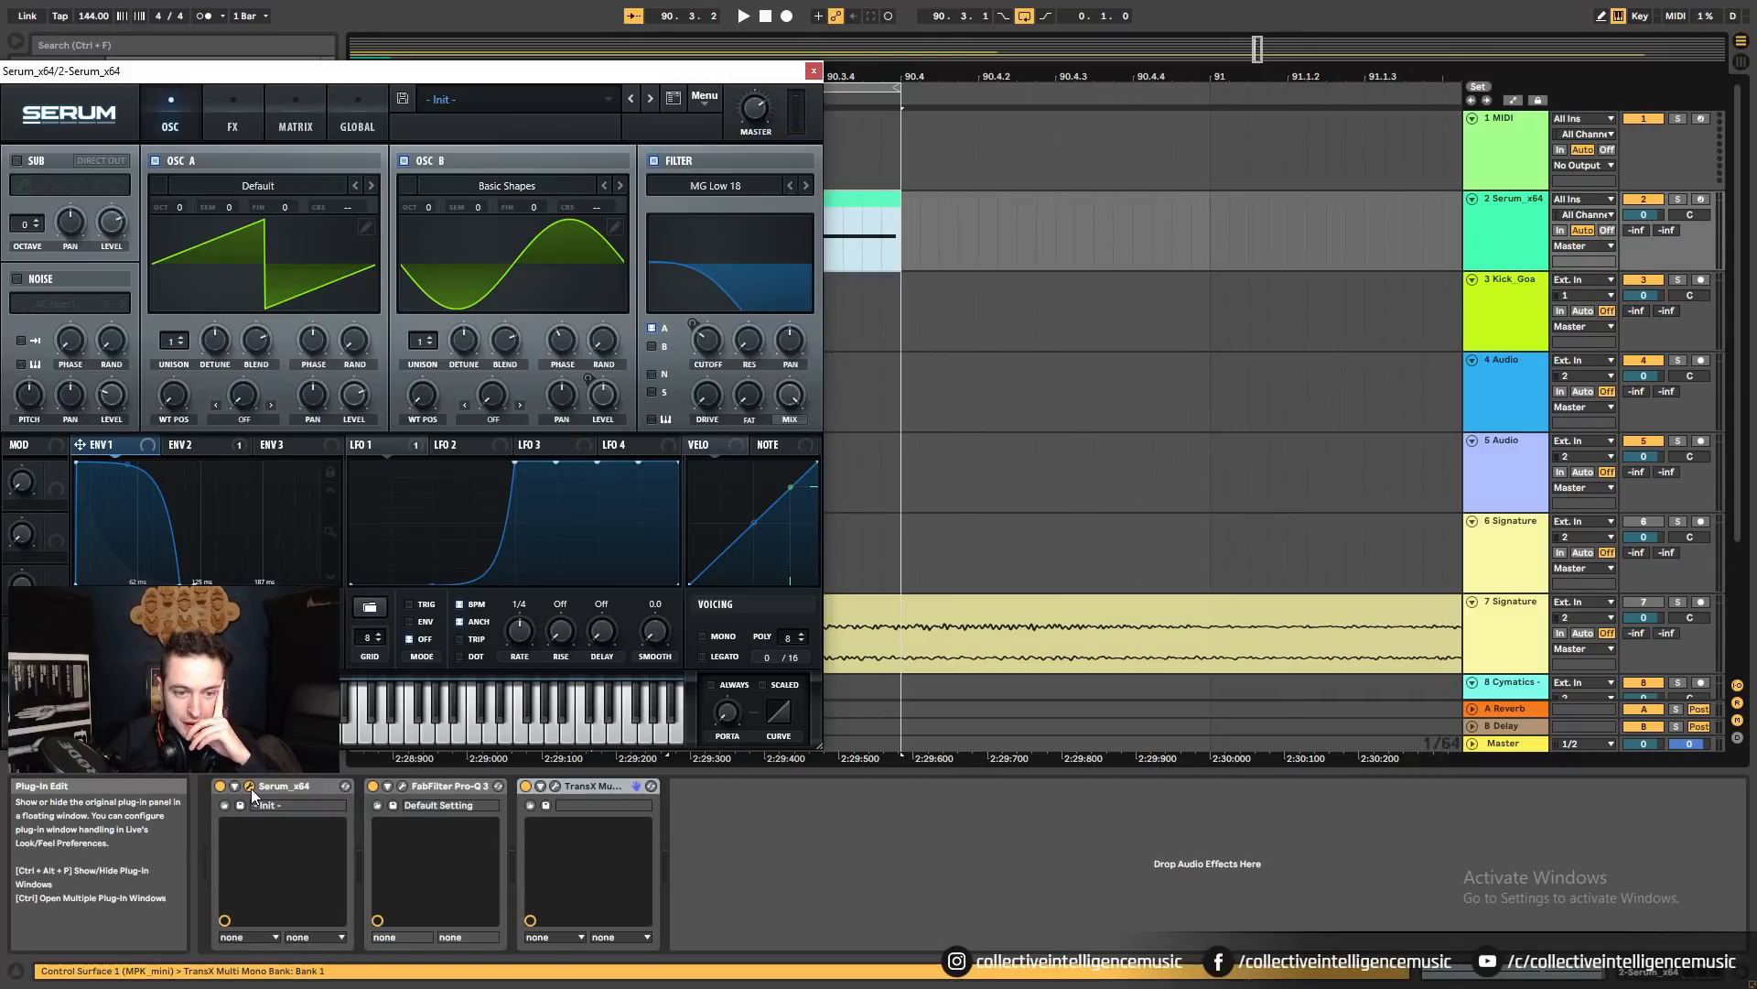
{"action": "left_click", "coordinate": [251, 787]}
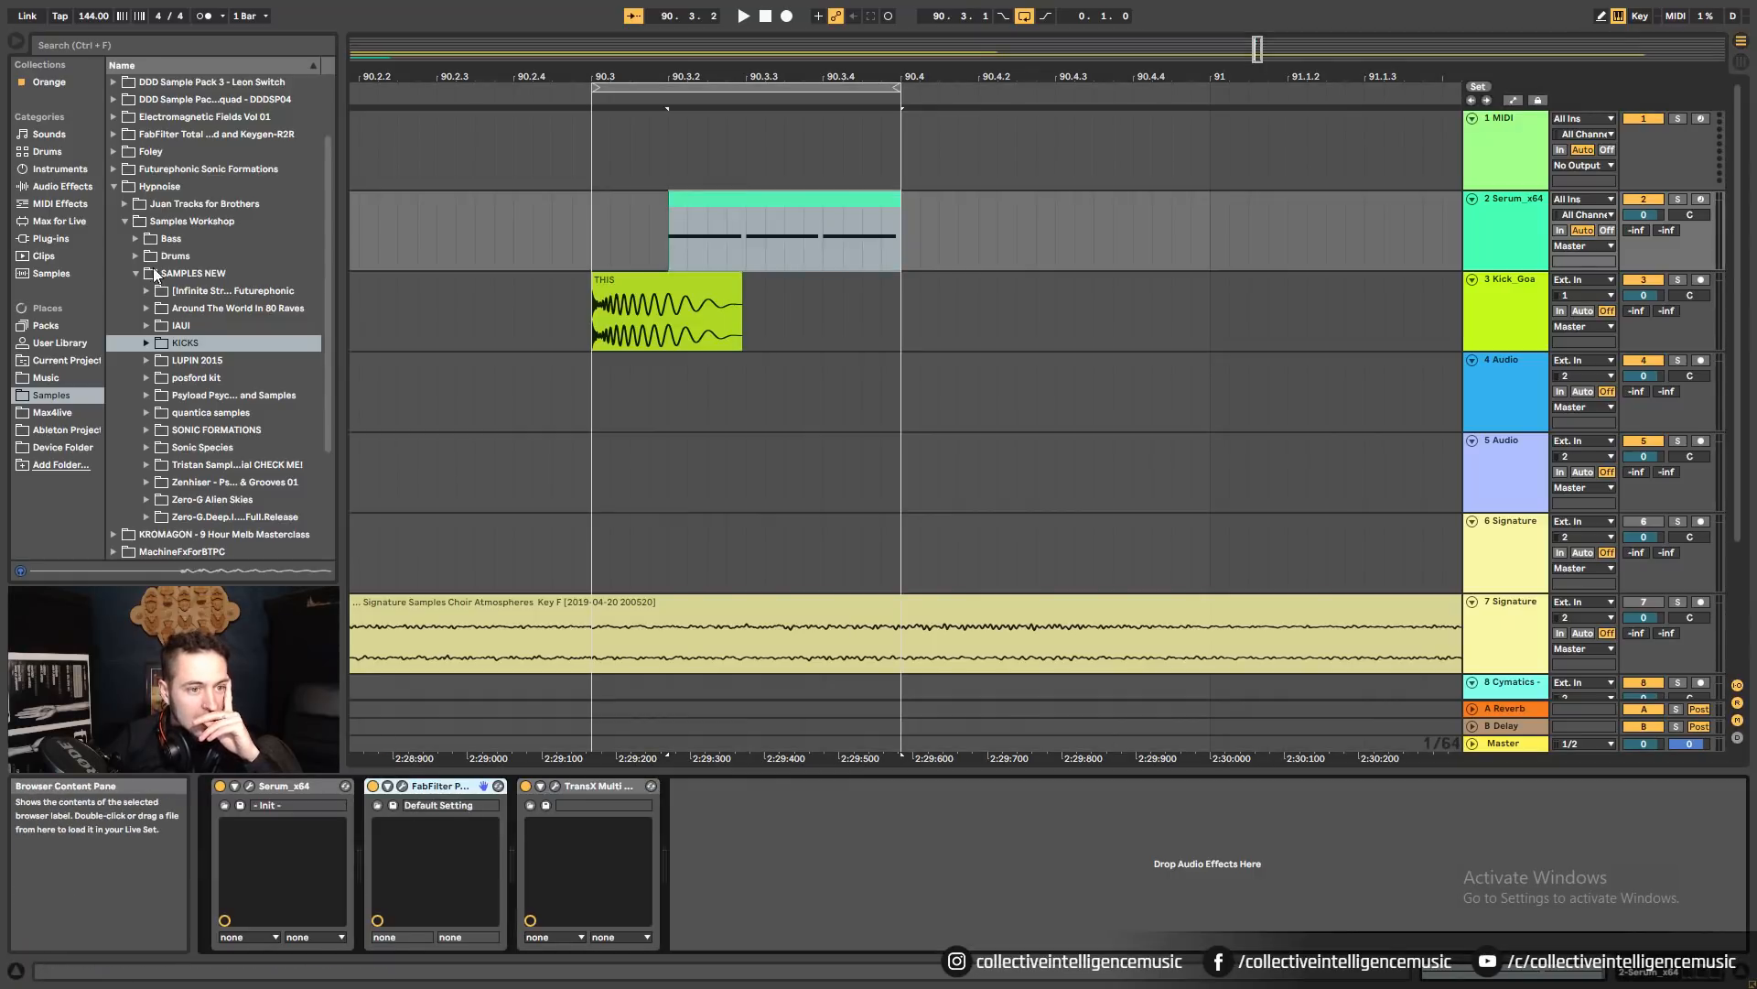
Switch off TransX Multi on the Serum track and delete FabFilter Pro-Q 3 from its device chain.
{"action": "left_click", "coordinate": [113, 186]}
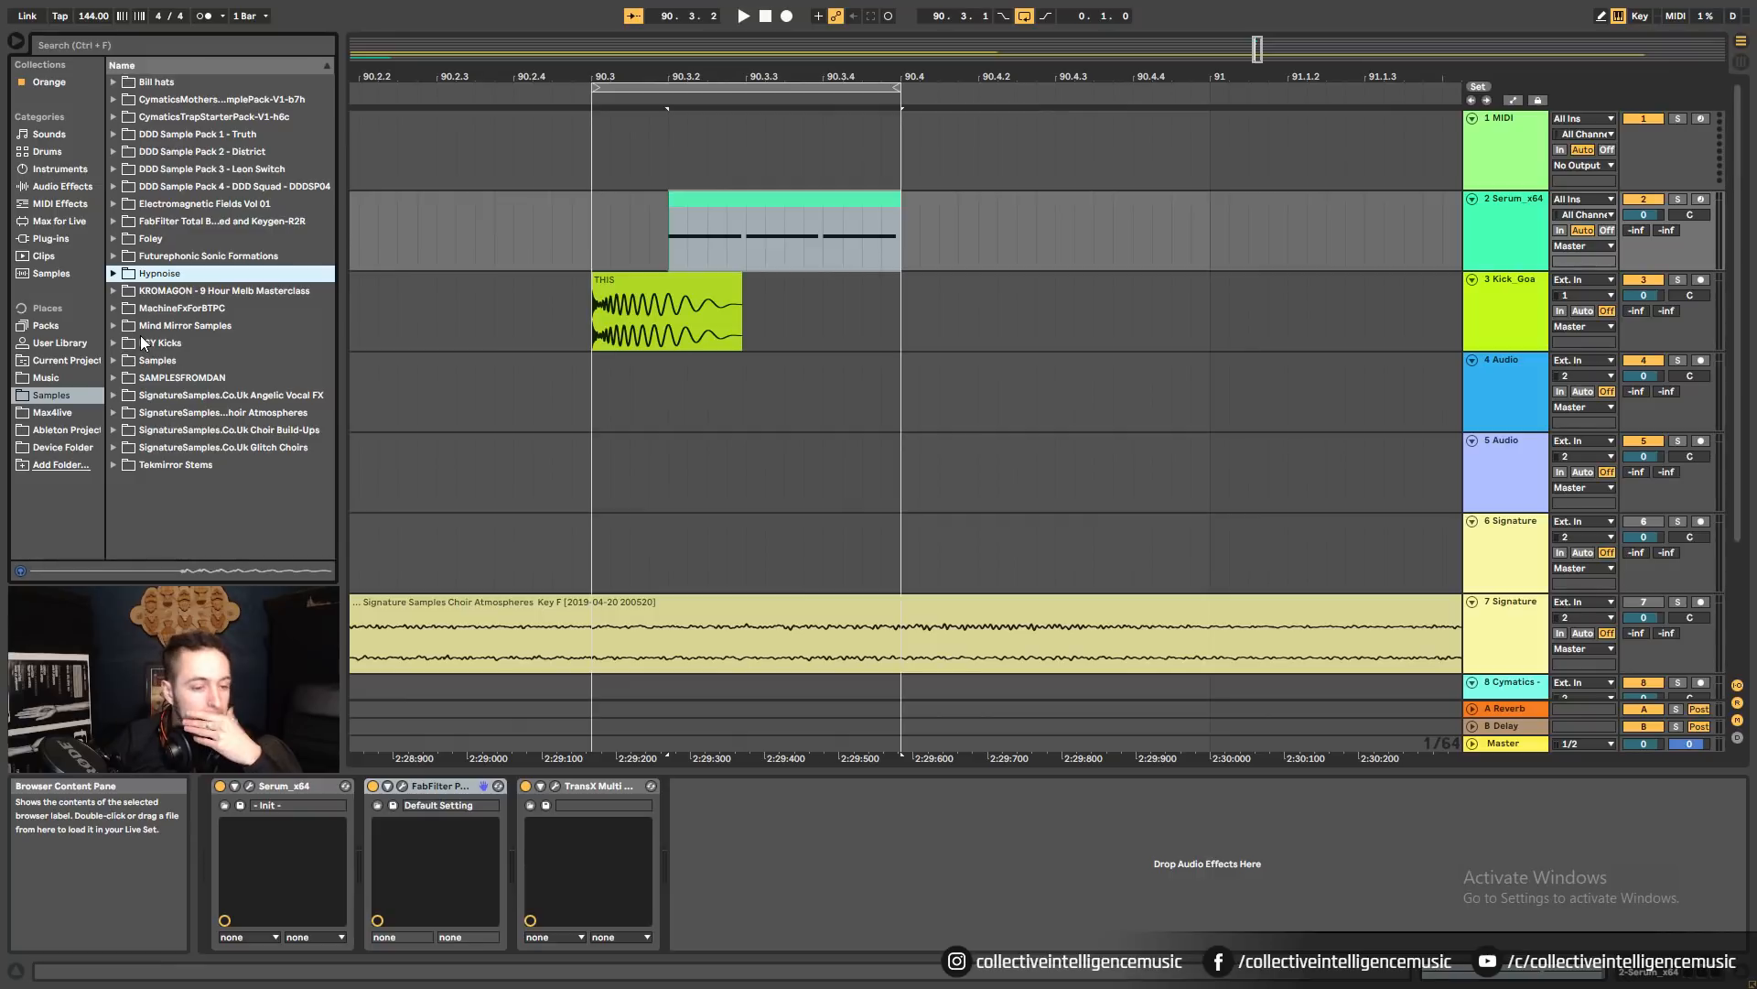
{"action": "left_click", "coordinate": [75, 452]}
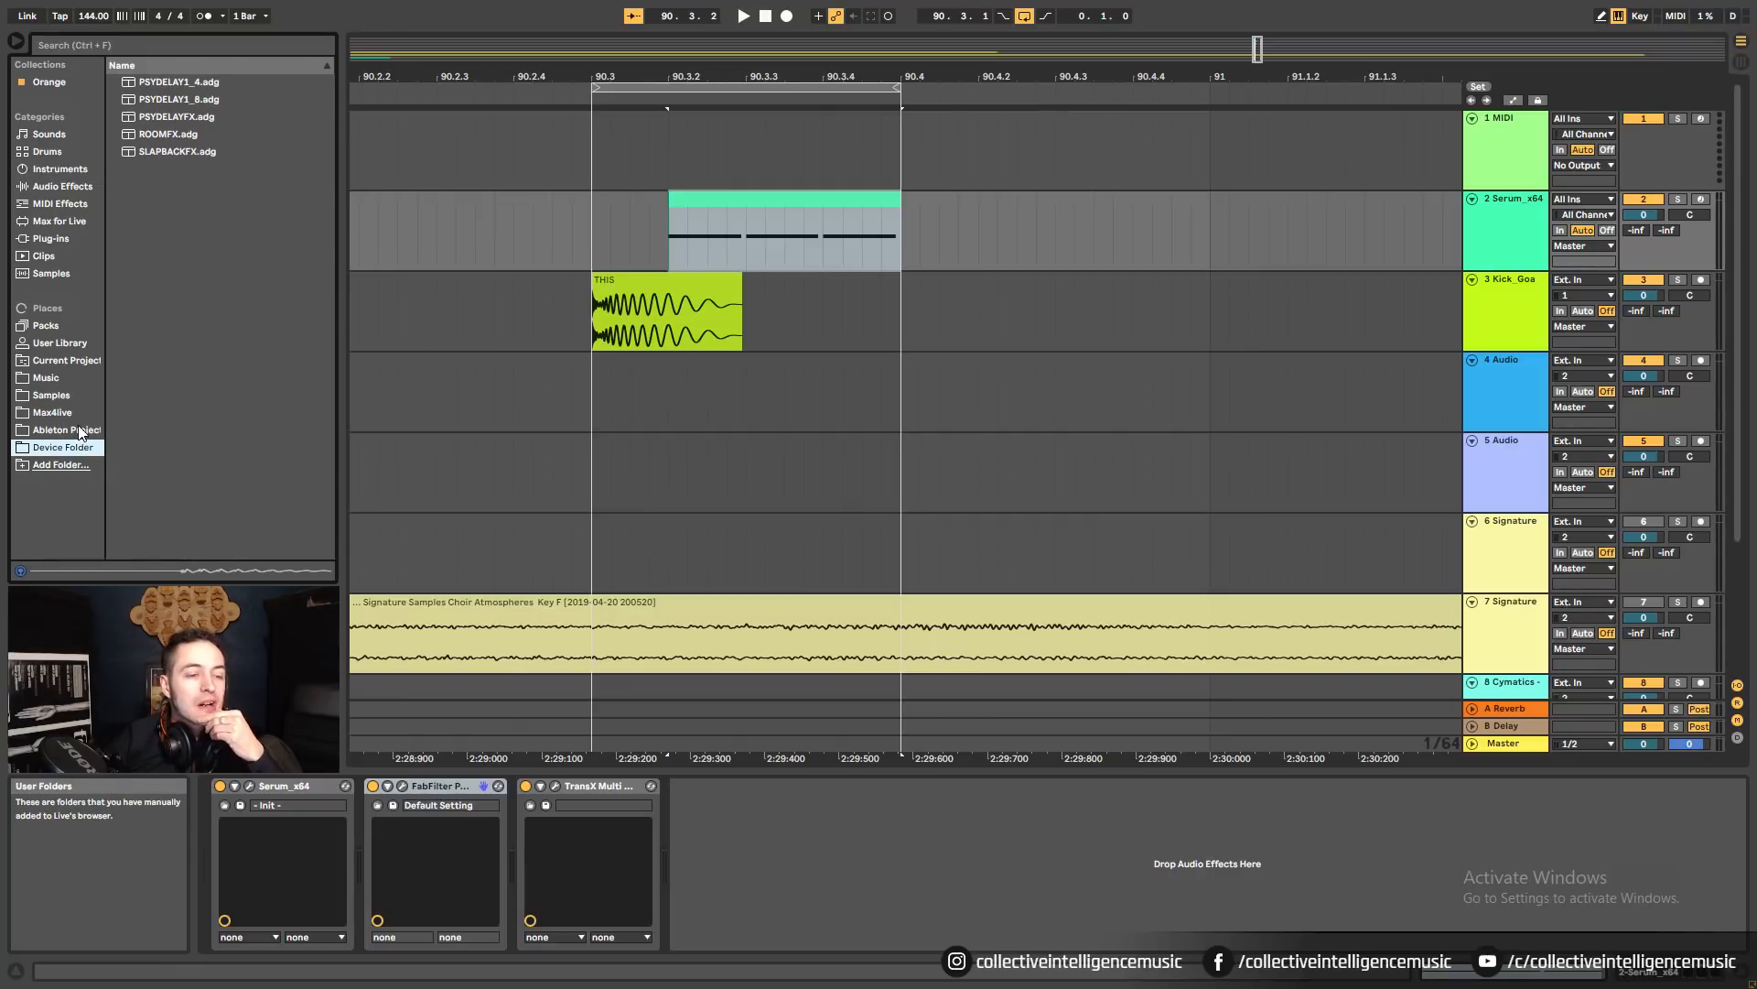
{"action": "left_click", "coordinate": [760, 851]}
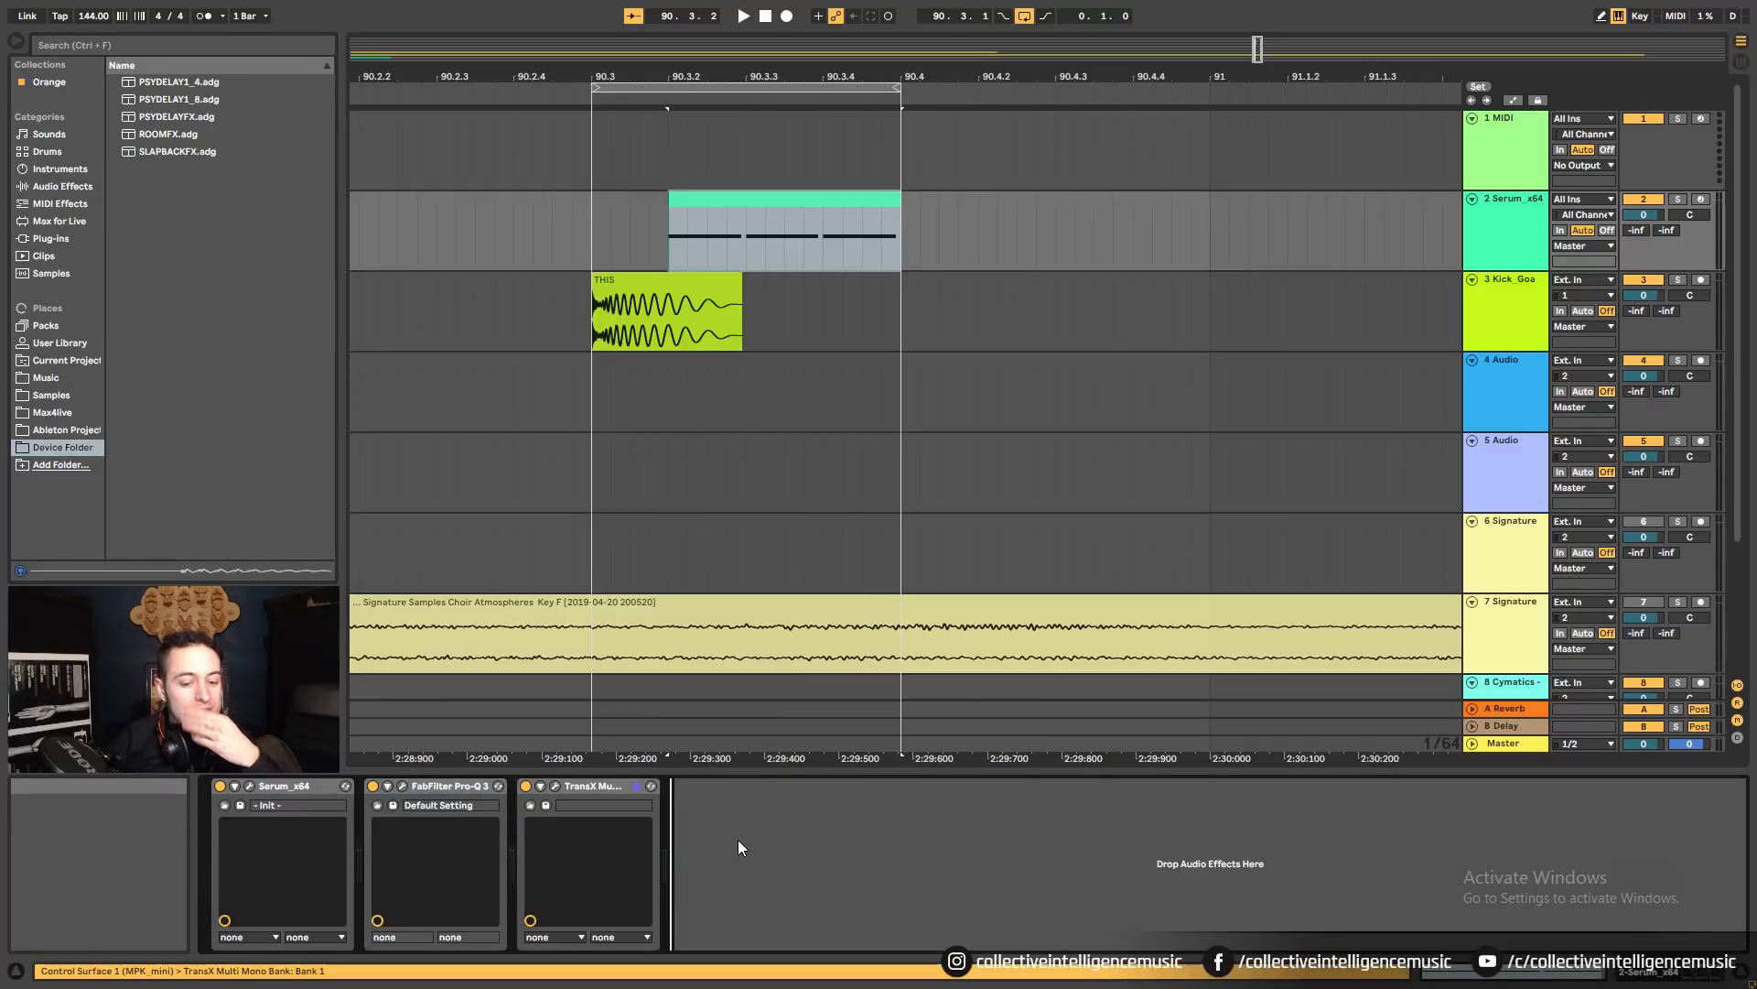
{"action": "left_click", "coordinate": [525, 786]}
{"action": "left_click", "coordinate": [373, 787]}
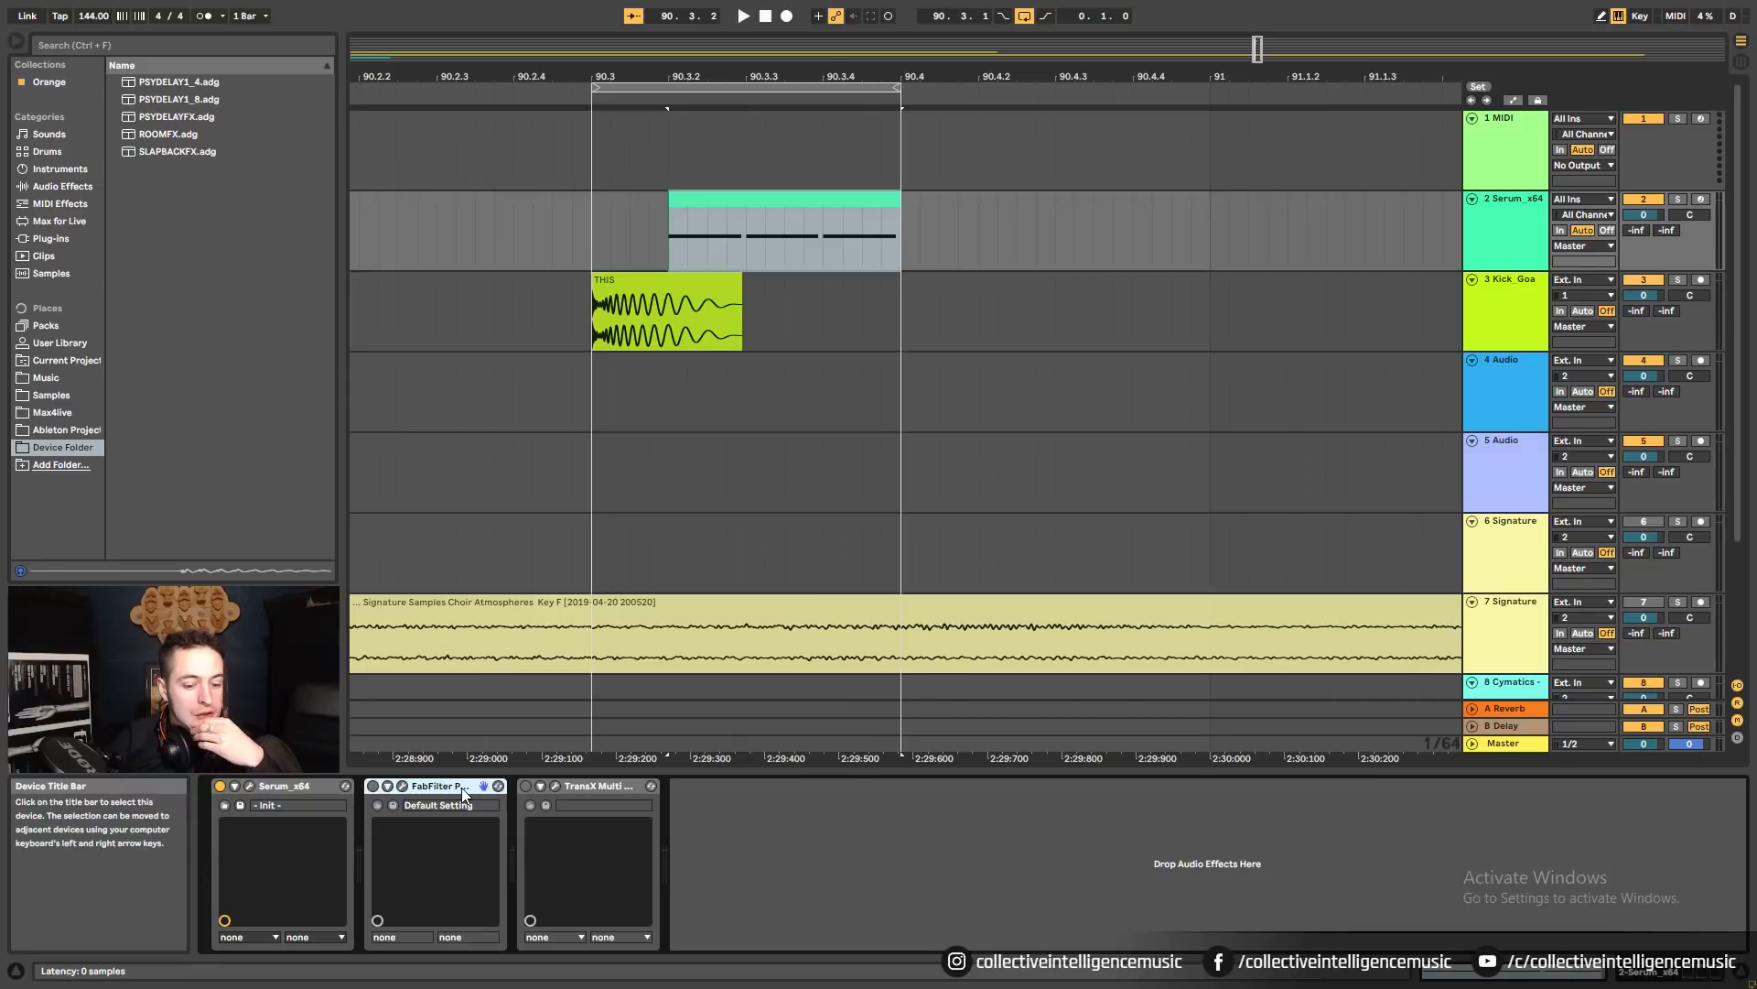
{"action": "key", "text": "Delete"}
Insert the Max4live Invisible Band Splitter right after Serum, group it into an Audio Effect Rack, and show the chain list.
{"action": "left_click", "coordinate": [55, 413]}
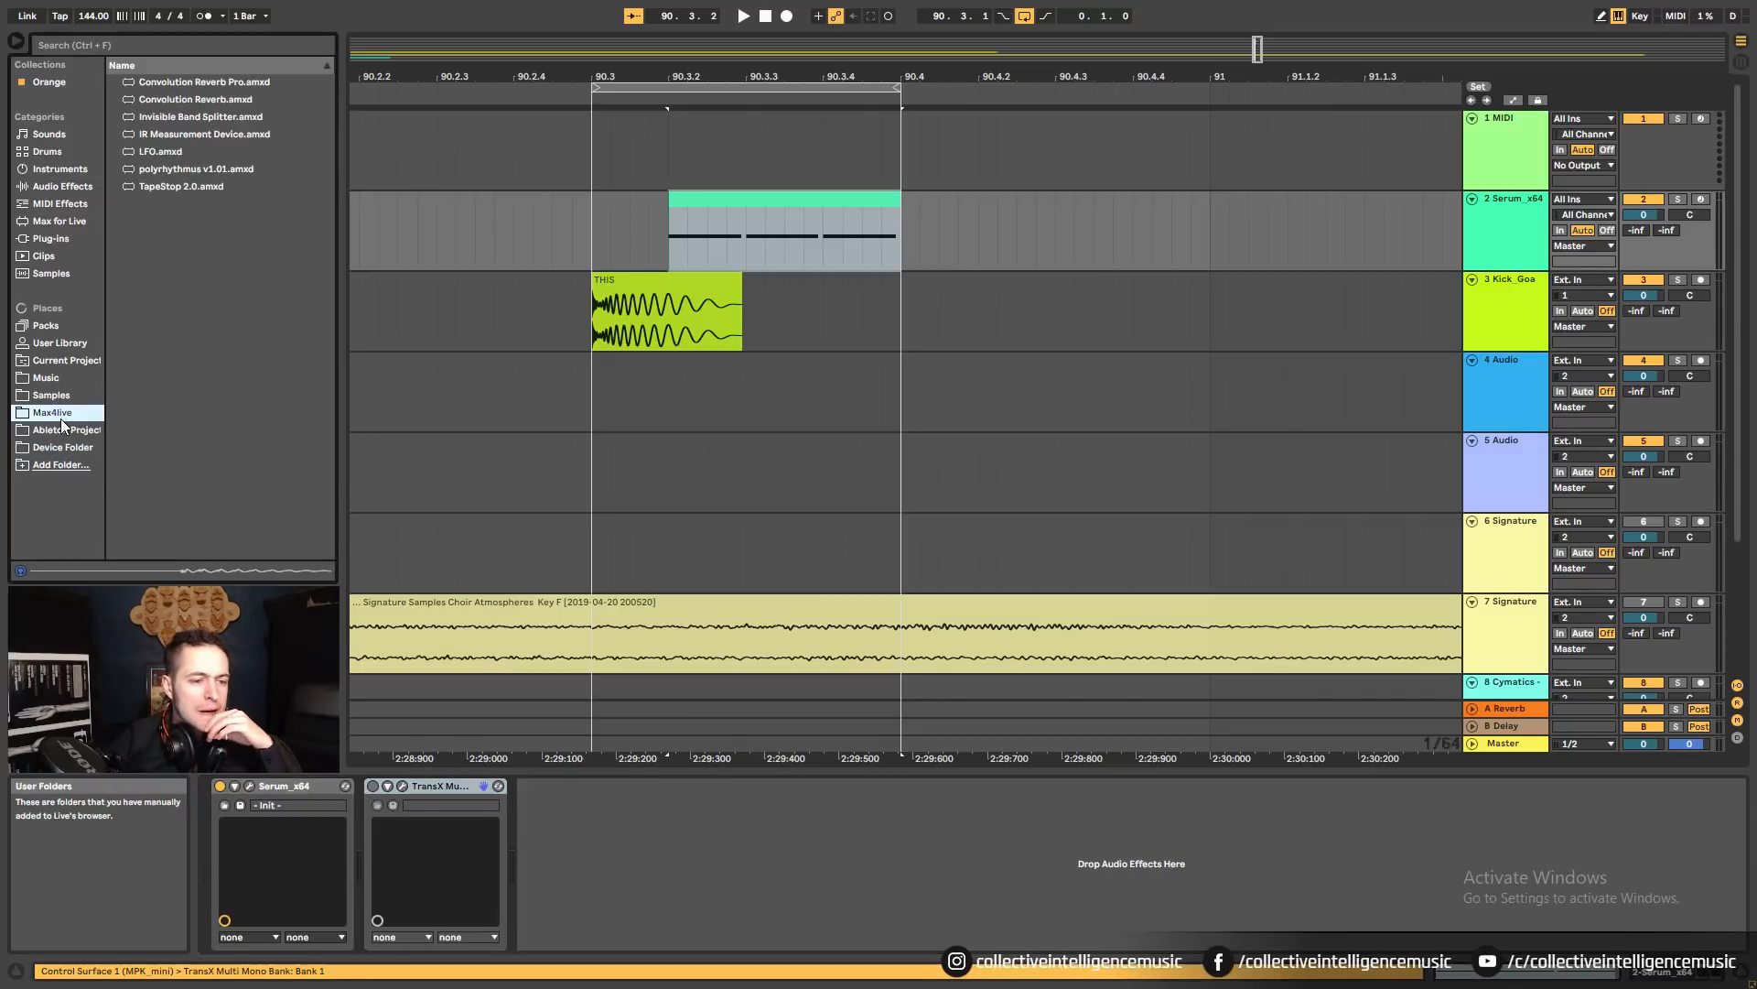
{"action": "mouse_move", "coordinate": [152, 119]}
{"action": "left_mouse_down"}
{"action": "mouse_move", "coordinate": [362, 368]}
{"action": "mouse_move", "coordinate": [353, 858]}
{"action": "mouse_move", "coordinate": [370, 855]}
{"action": "left_mouse_up"}
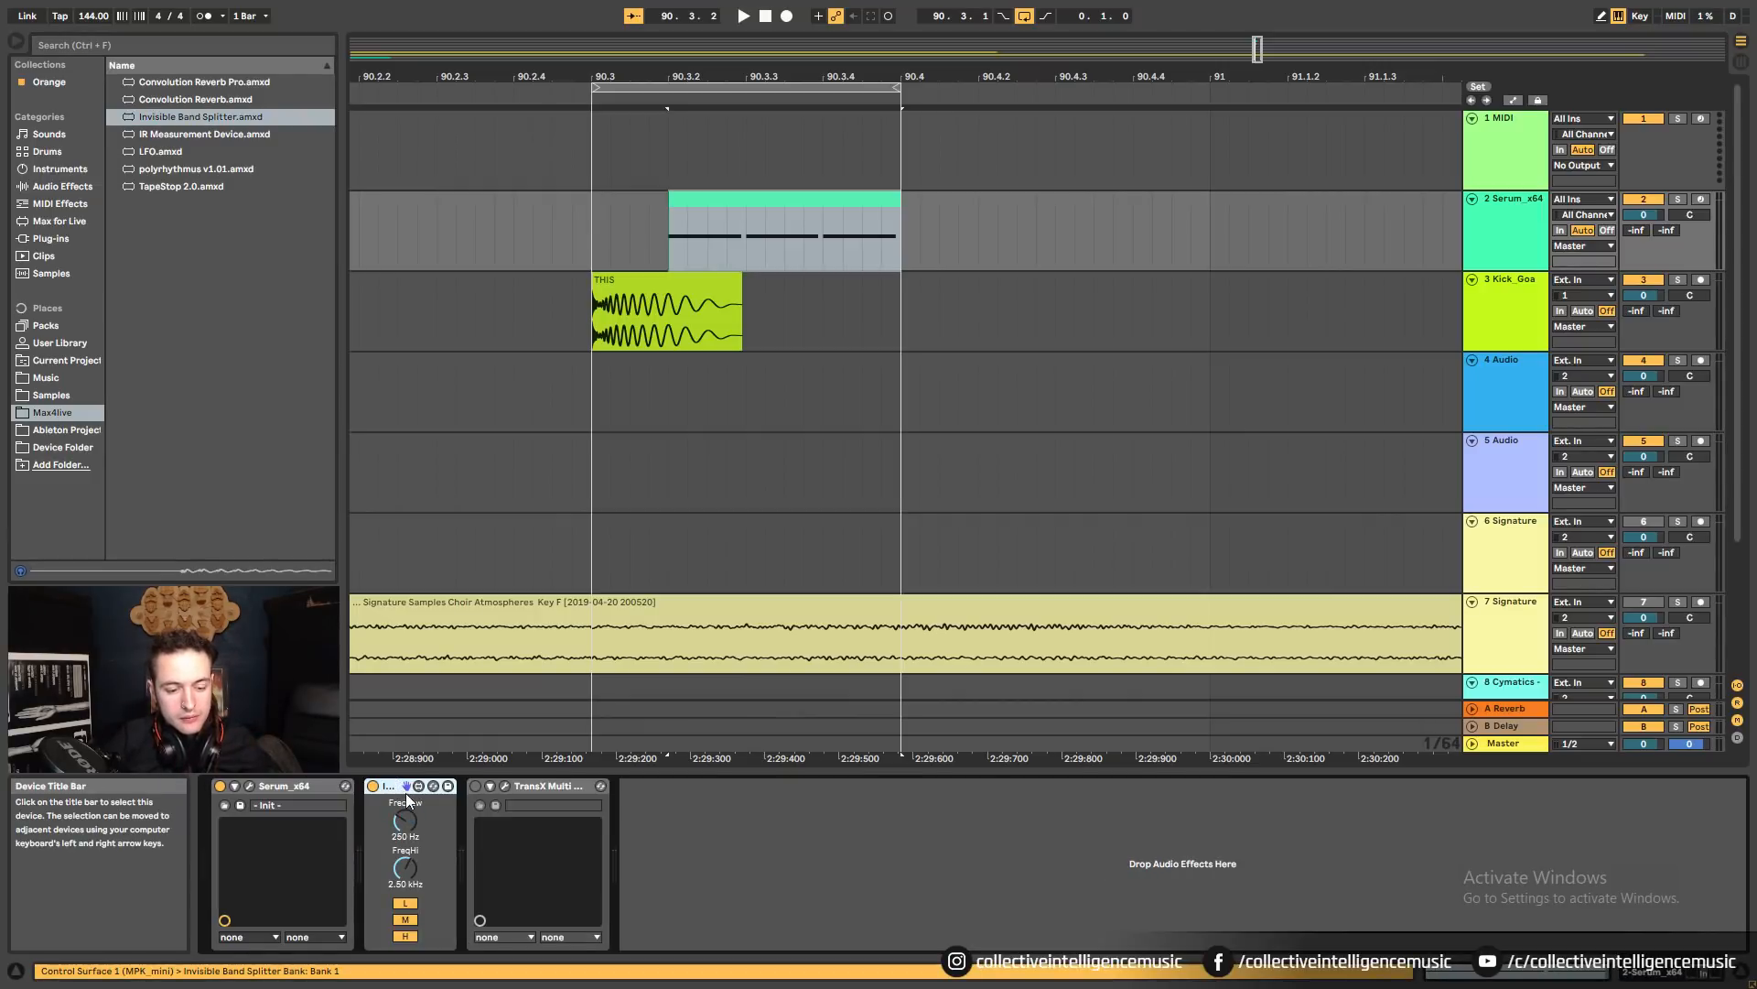
{"action": "key", "text": "ctrl+g"}
{"action": "left_click", "coordinate": [373, 817]}
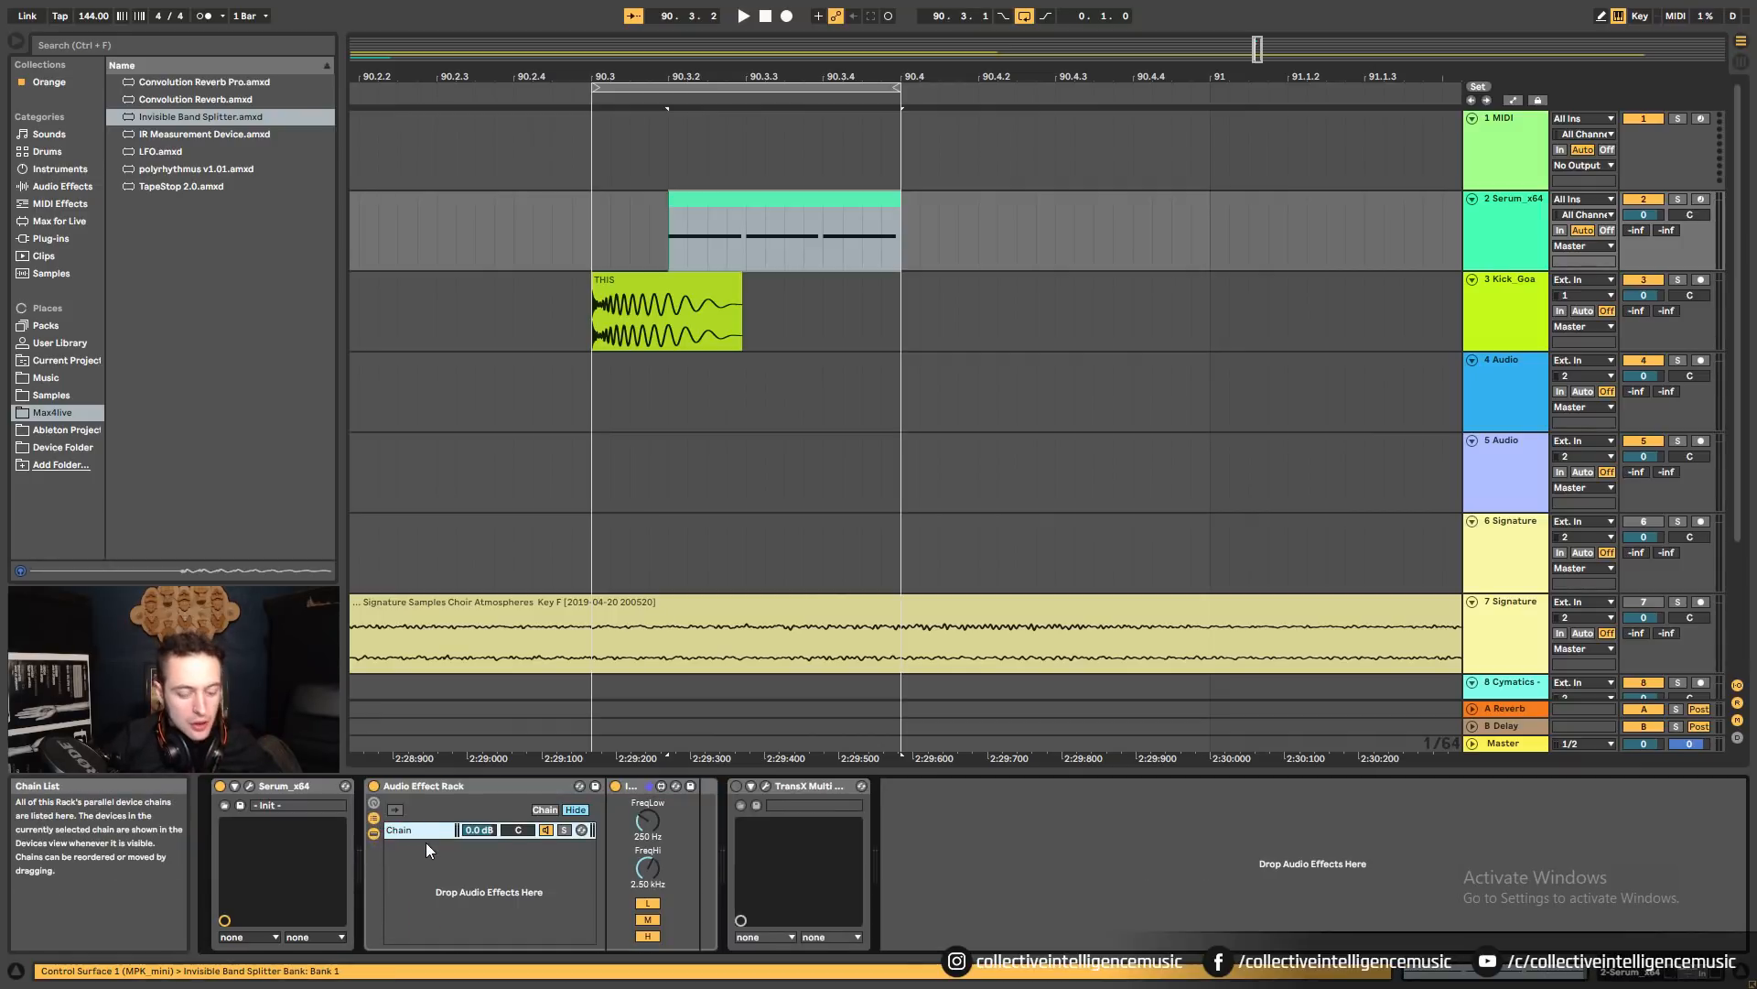
Duplicate the rack's chain twice and name the three chains High, Mid and Low.
{"action": "key", "text": "ctrl+d"}
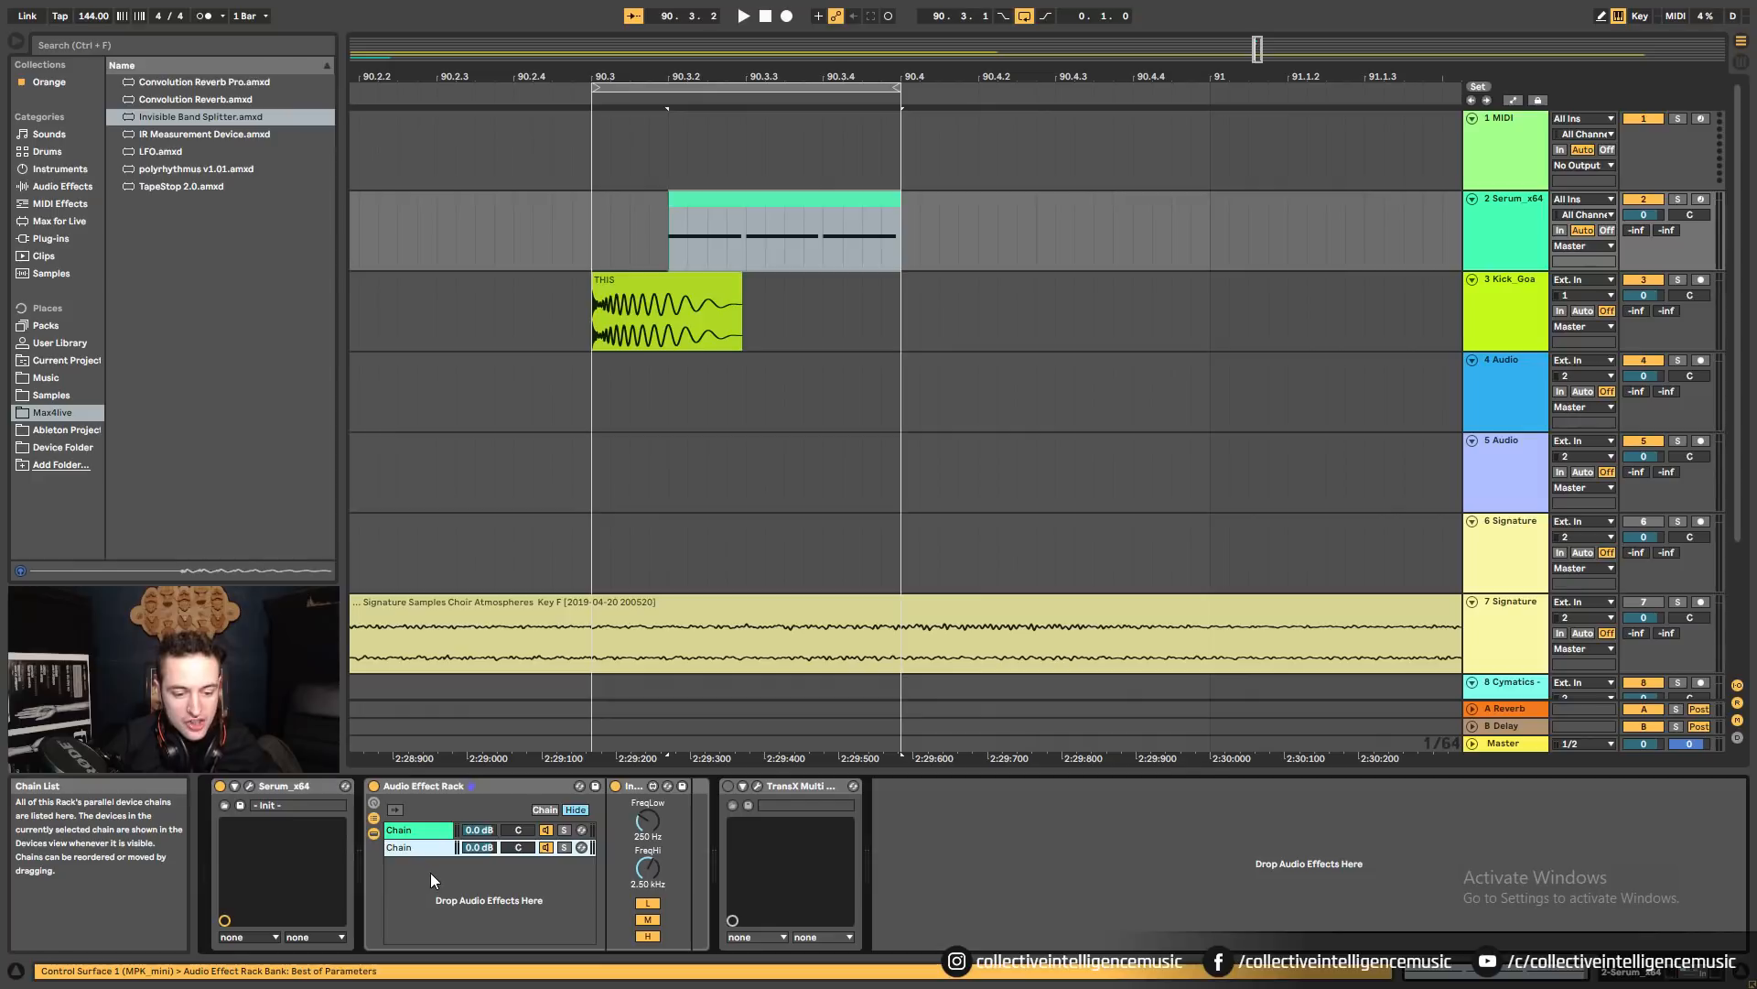
{"action": "key", "text": "ctrl+d"}
{"action": "left_click", "coordinate": [418, 835]}
{"action": "key", "text": "ctrl+r"}
{"action": "type", "text": "High"}
{"action": "left_click", "coordinate": [413, 849]}
{"action": "key", "text": "ctrl+r"}
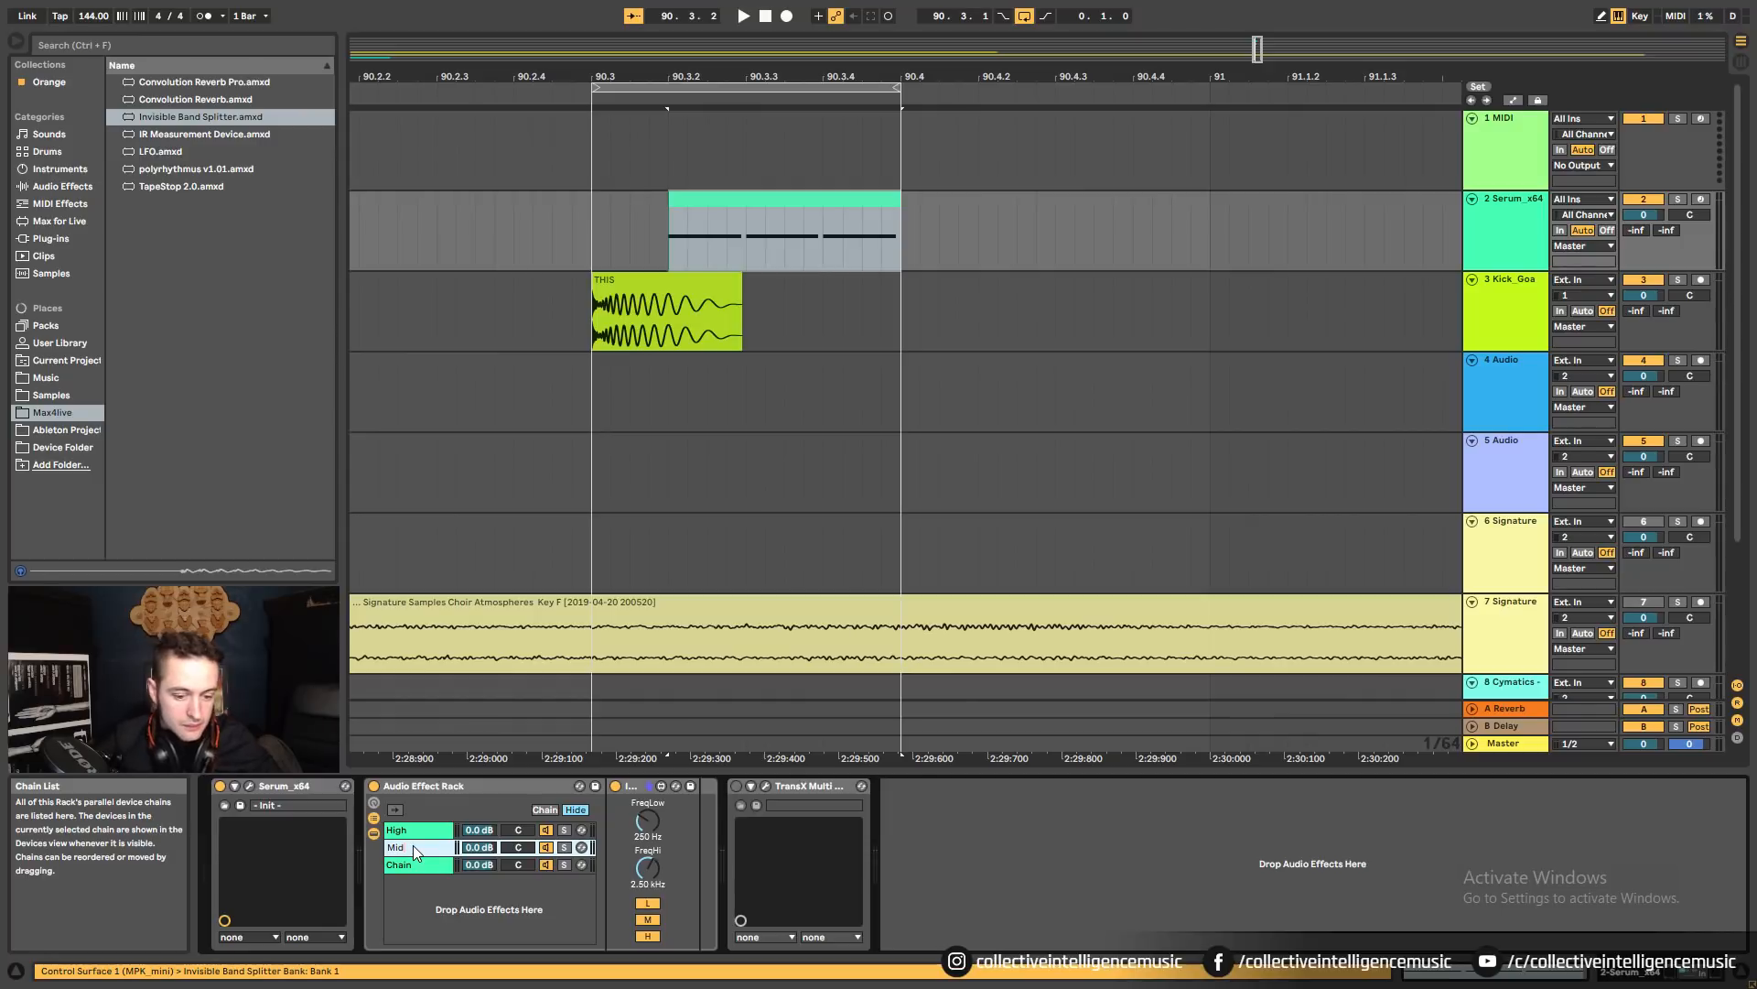
{"action": "left_click", "coordinate": [414, 863]}
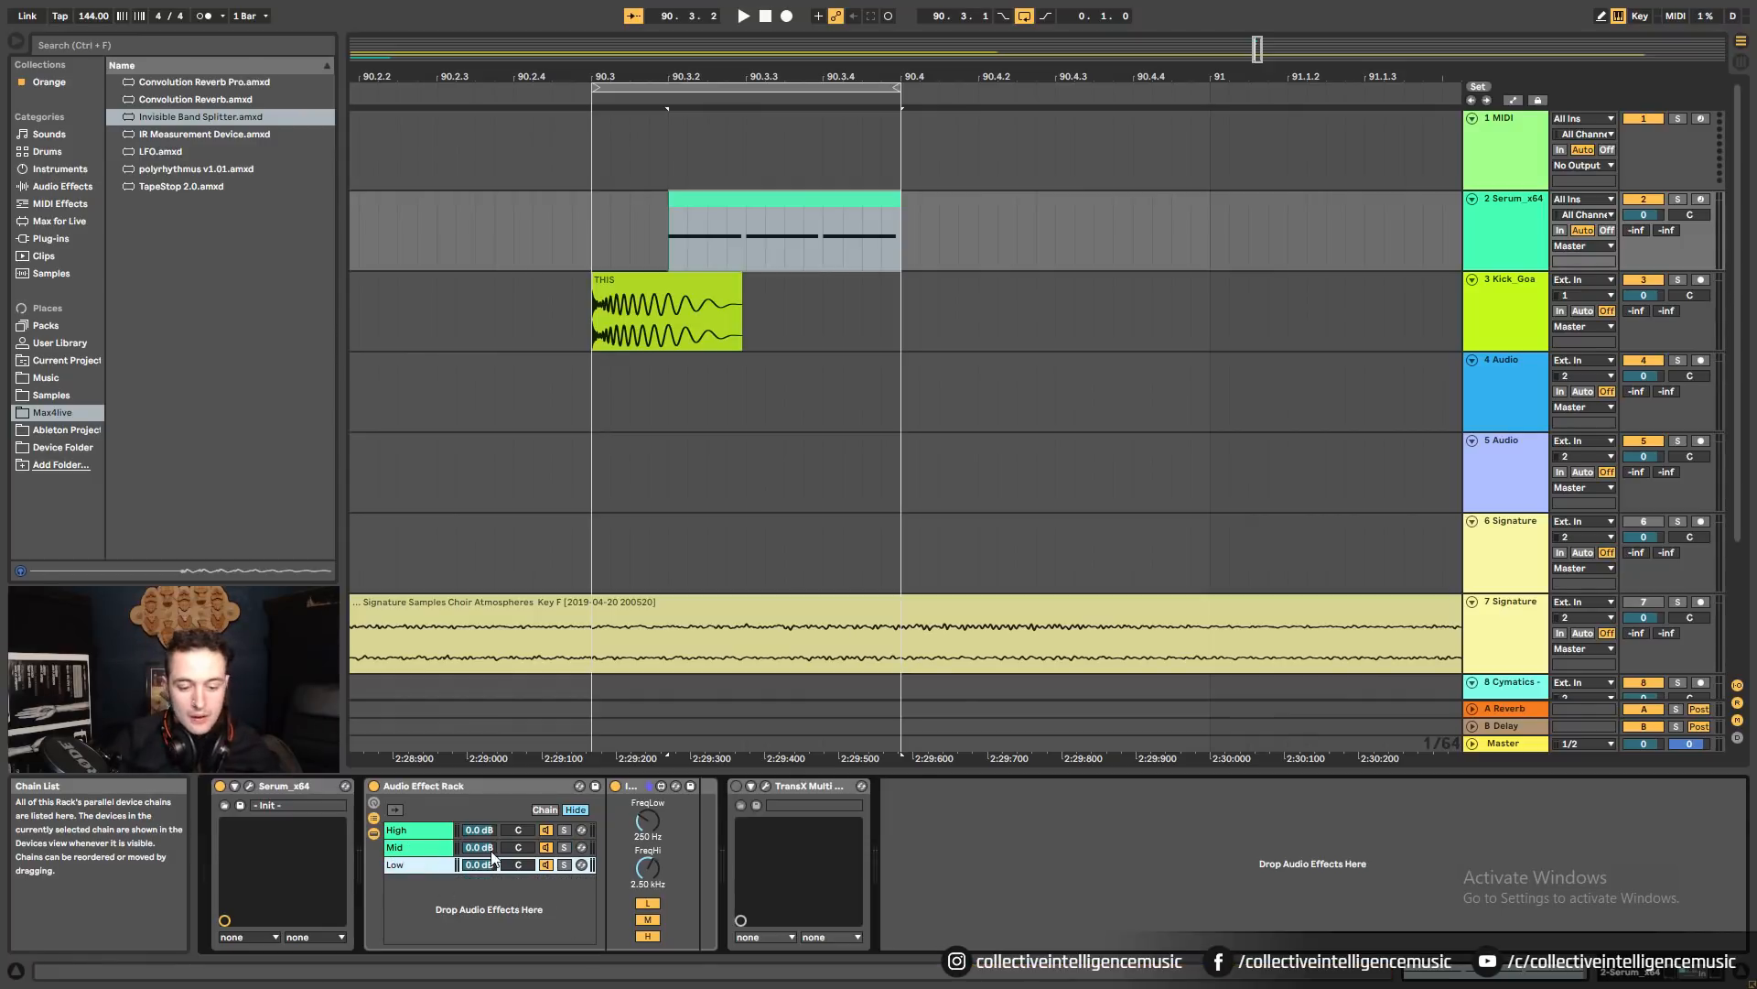
Set the Low chain's band splitter to pass only the low band and show the rack's macro controls.
{"action": "left_click", "coordinate": [647, 904]}
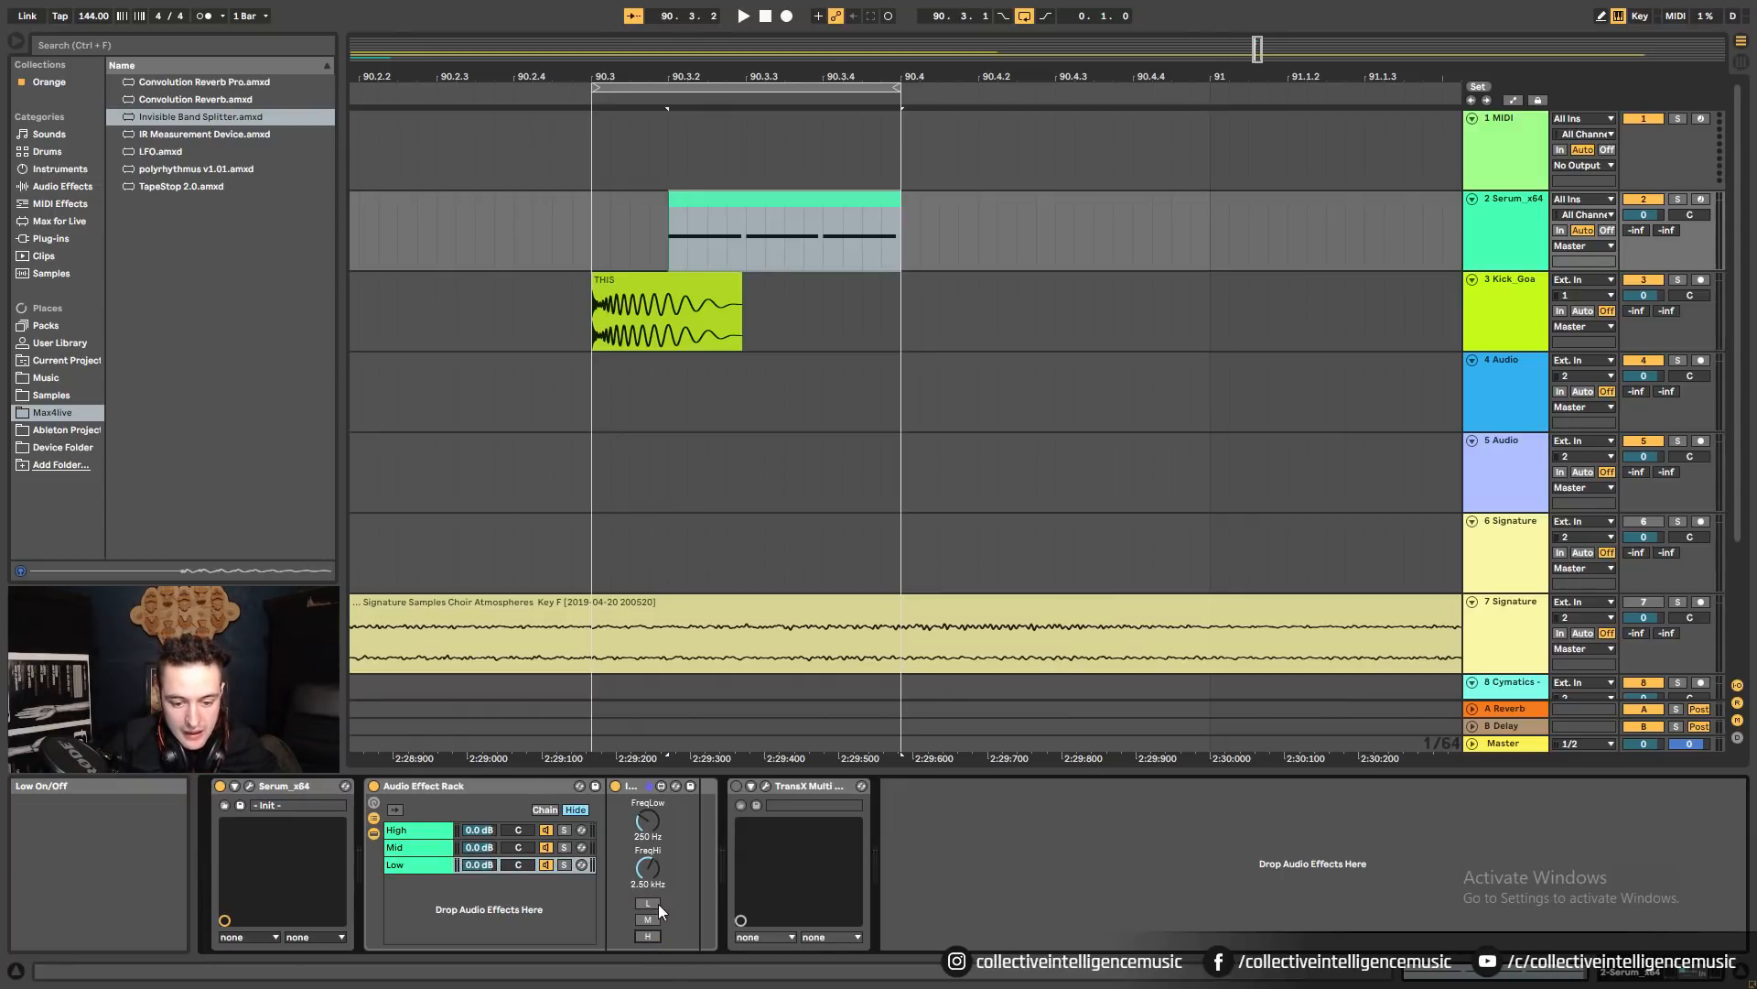
{"action": "left_click", "coordinate": [436, 868]}
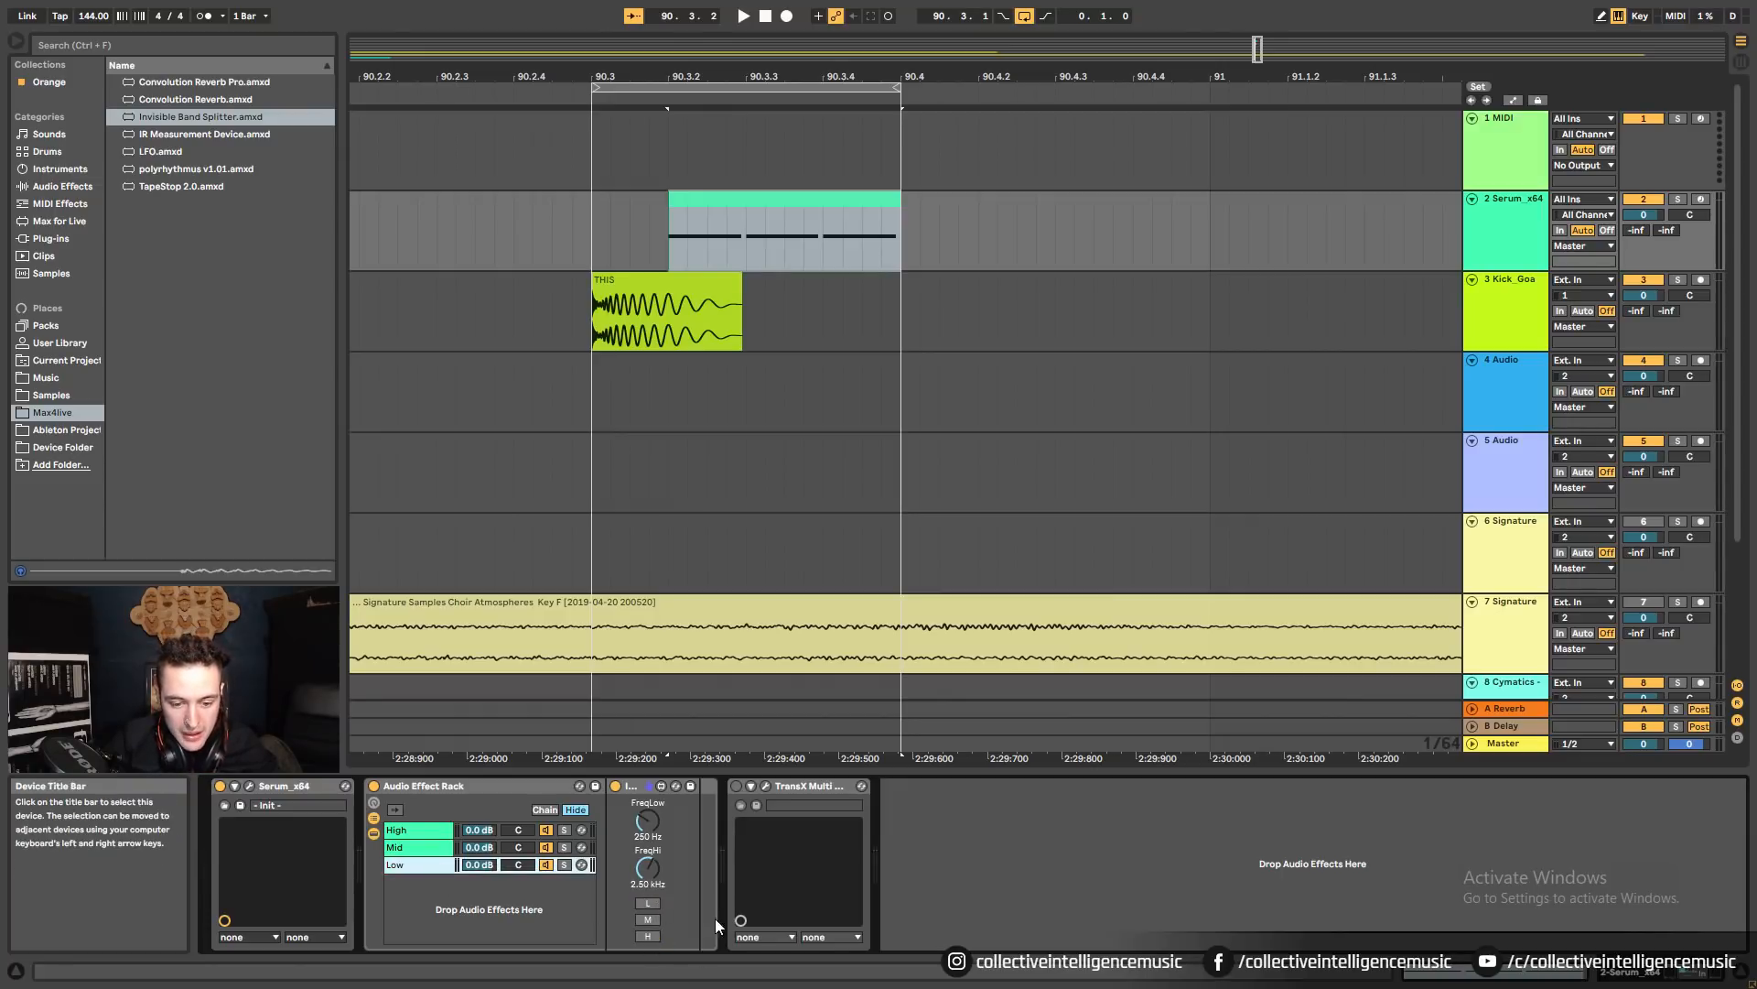
{"action": "left_click", "coordinate": [374, 802]}
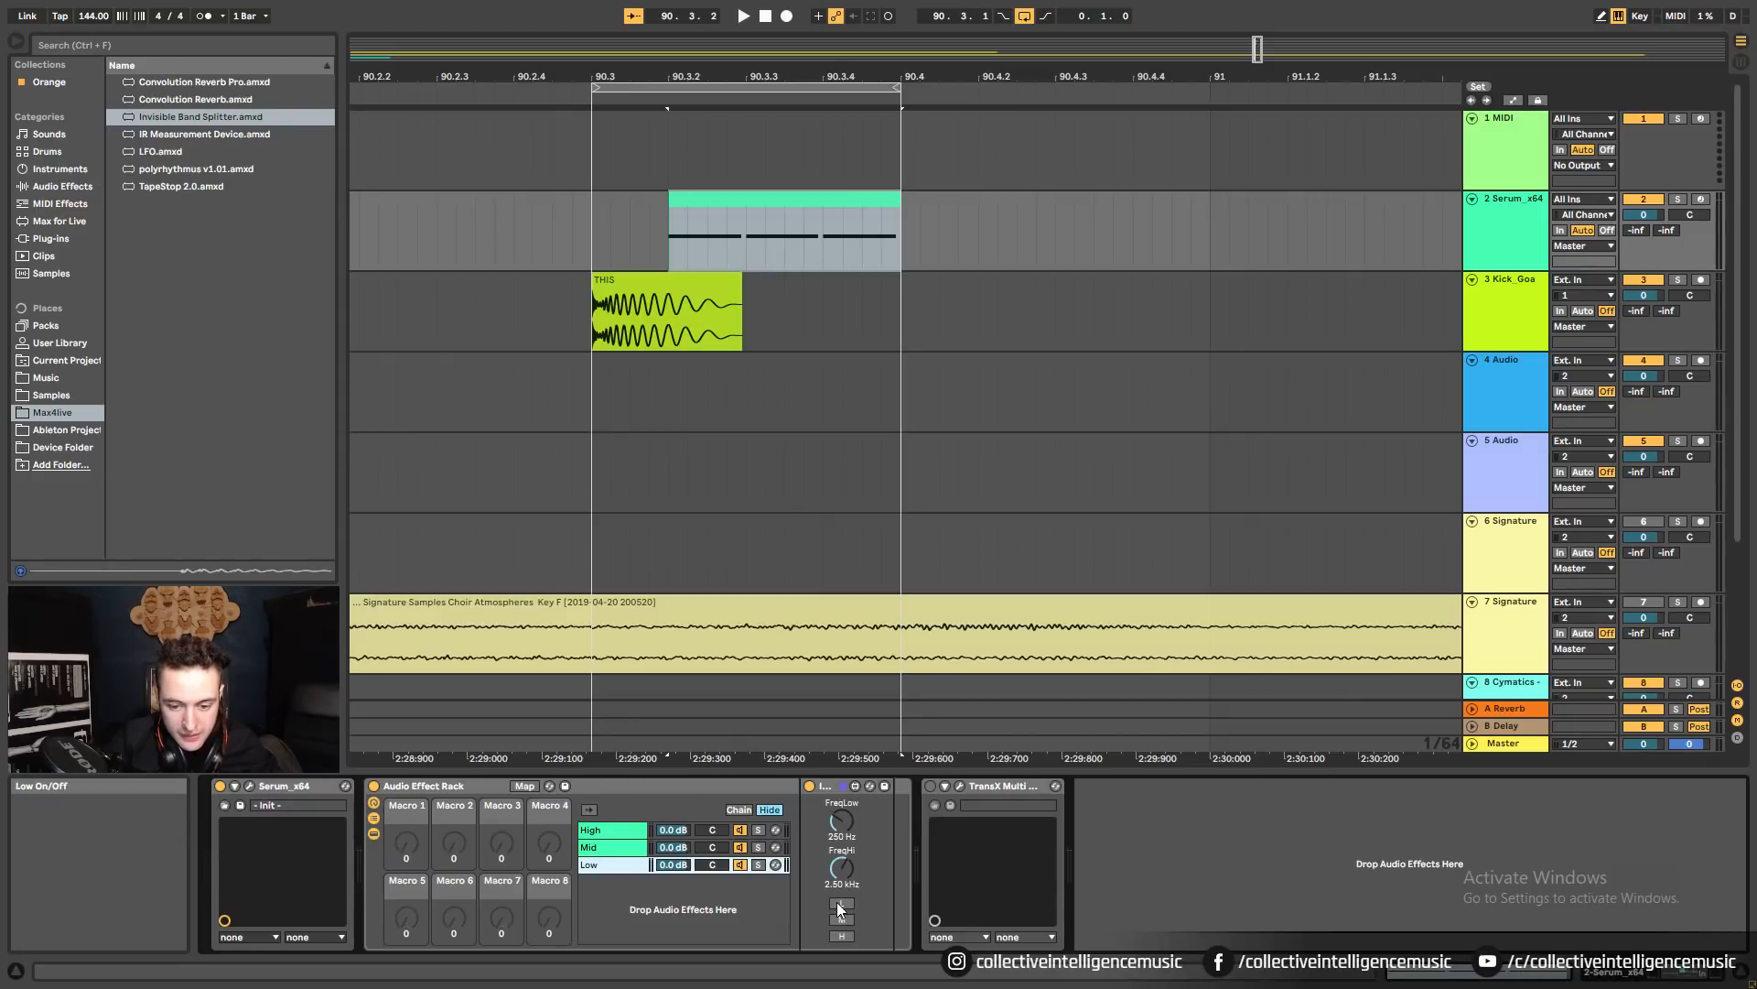
{"action": "left_click", "coordinate": [842, 904]}
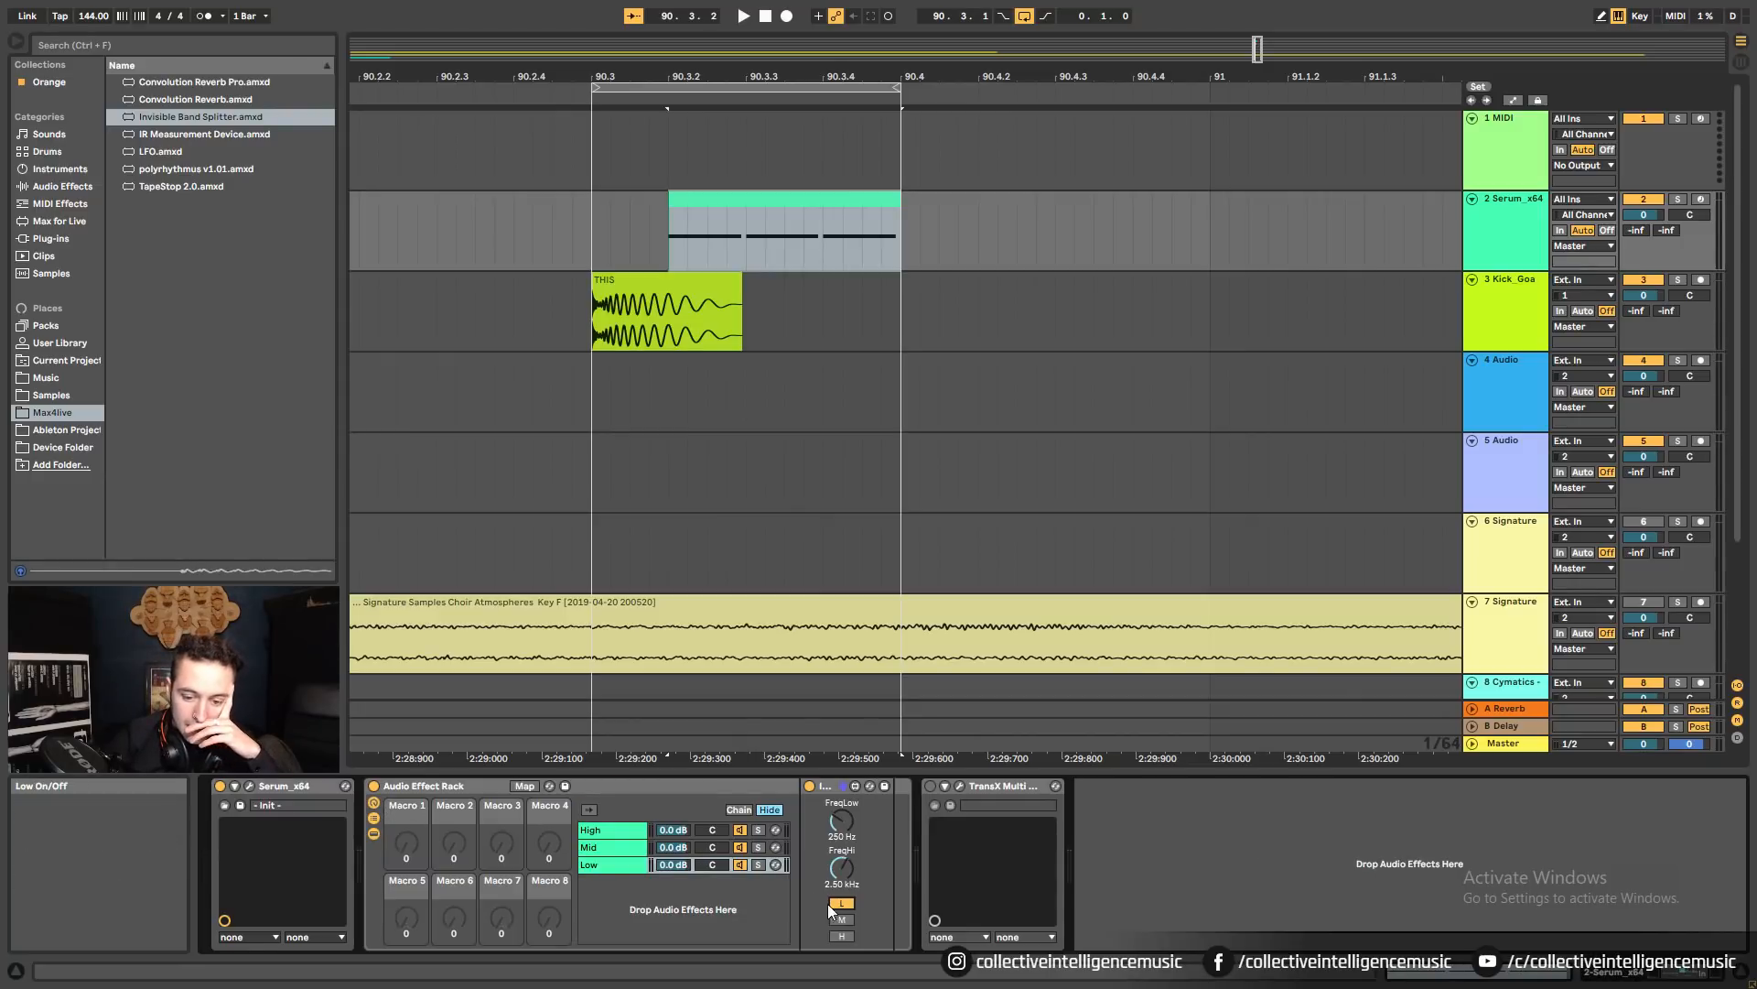
Solo the Low chain and the Serum track and listen to the low band in the loop.
{"action": "left_click", "coordinate": [759, 864]}
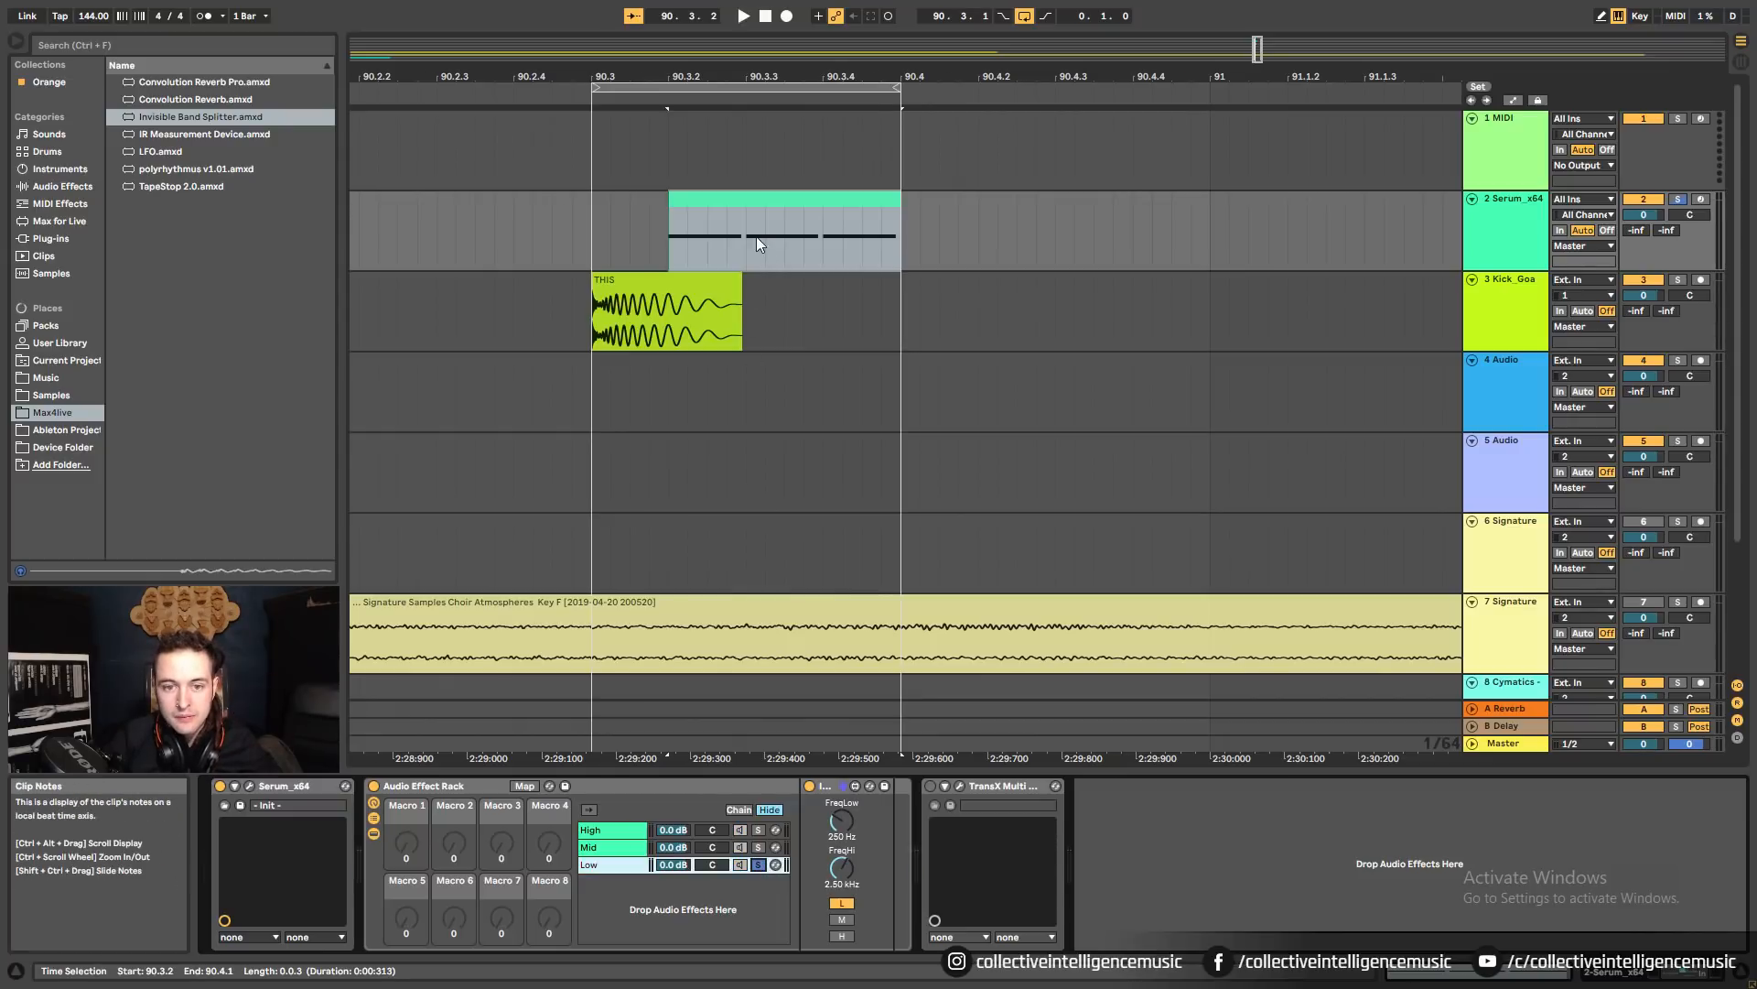
{"action": "scroll", "coordinate": [756, 237], "scroll_direction": "left", "scroll_amount": 5}
{"action": "key", "text": "space"}
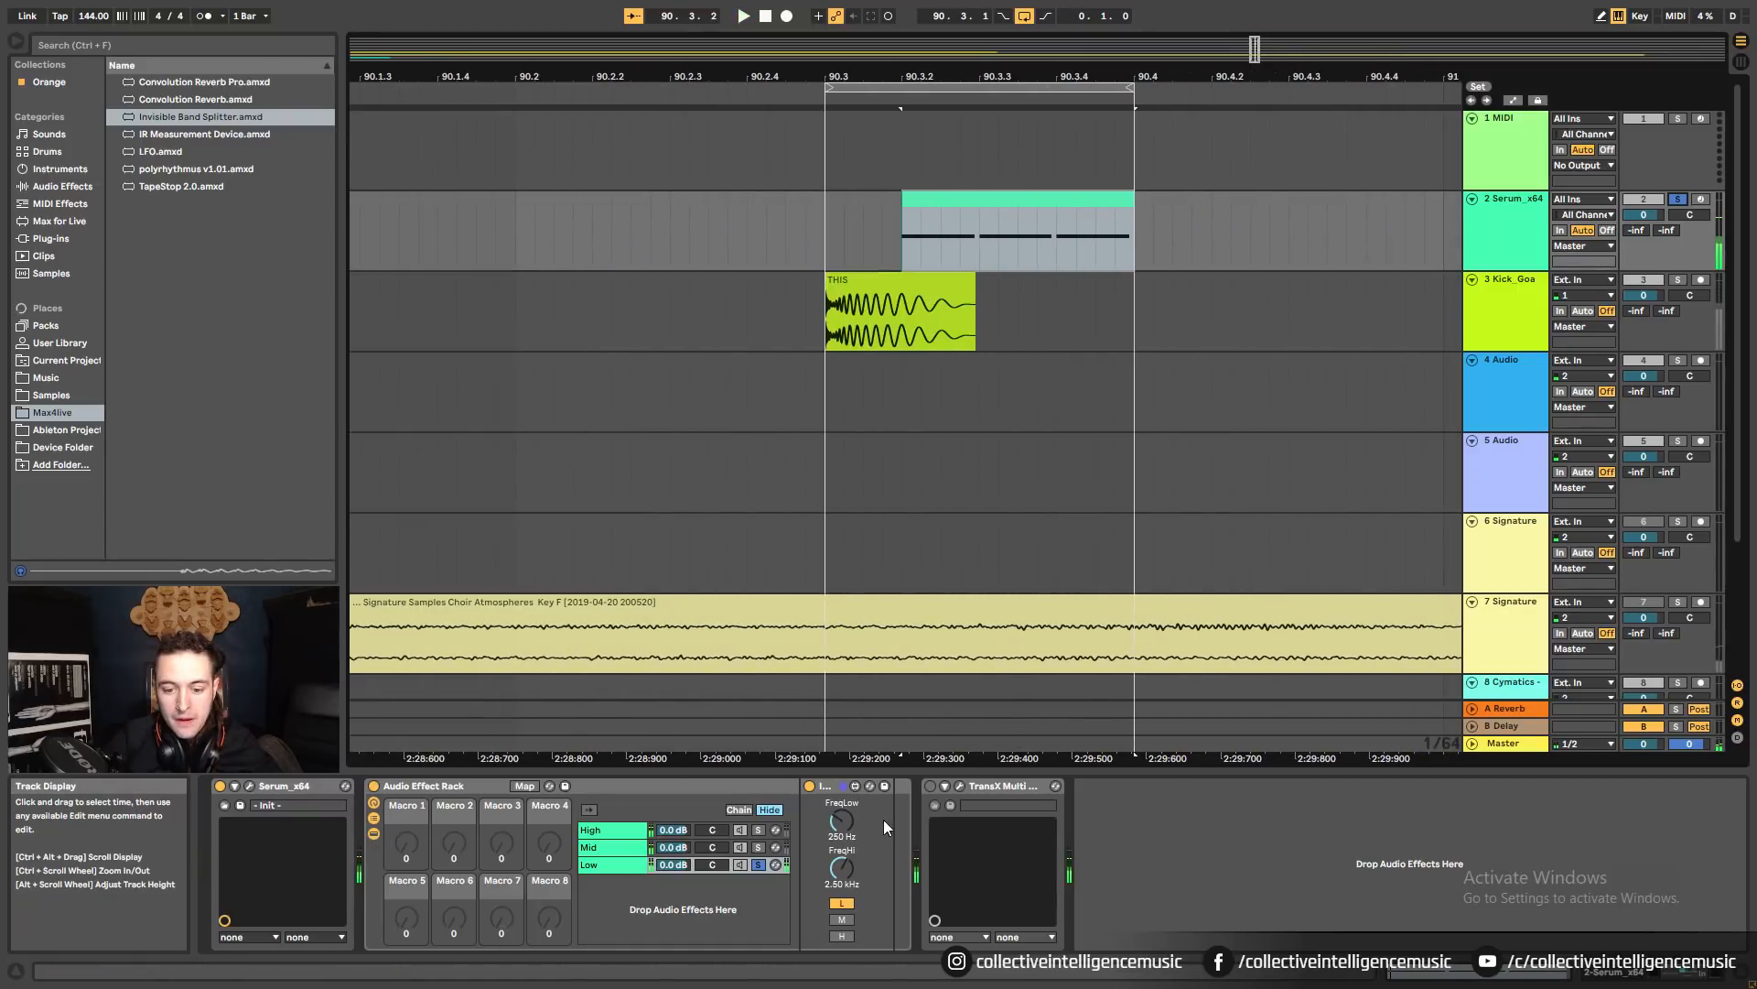
Set the Low chain's FreqLow crossover to 200 Hz and map it to Macro 1.
{"action": "left_click", "coordinate": [837, 818]}
{"action": "type", "text": "20"}
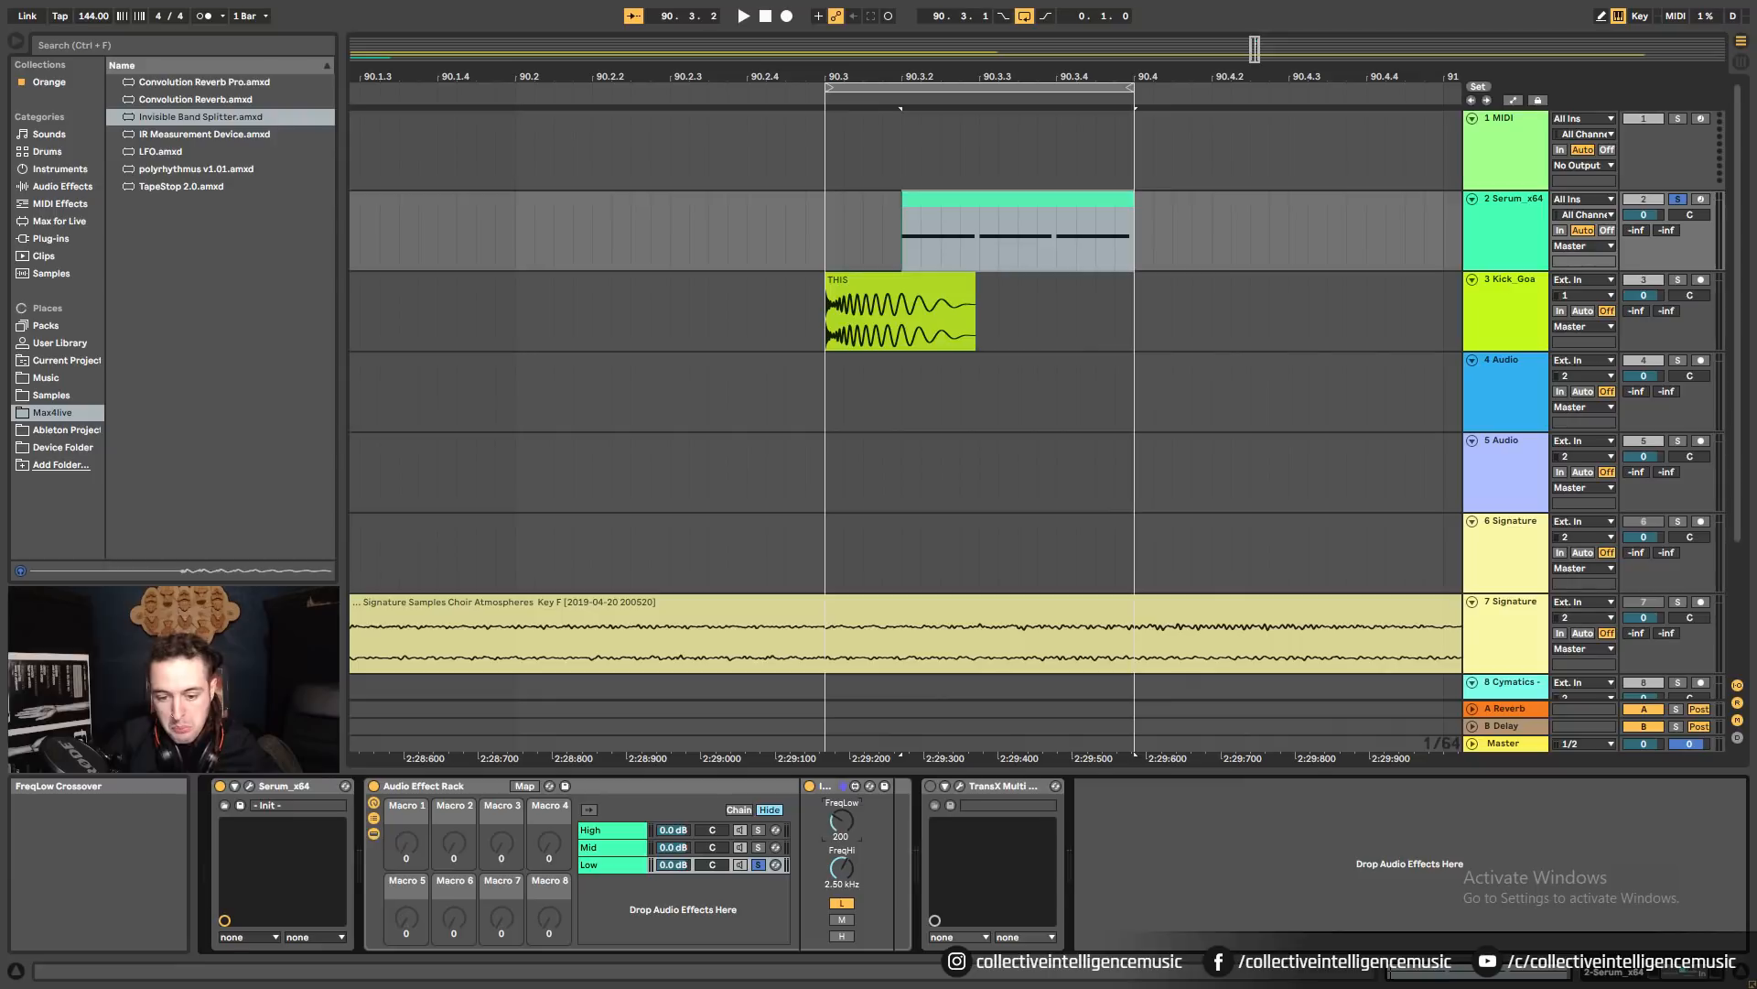
{"action": "right_click", "coordinate": [840, 833]}
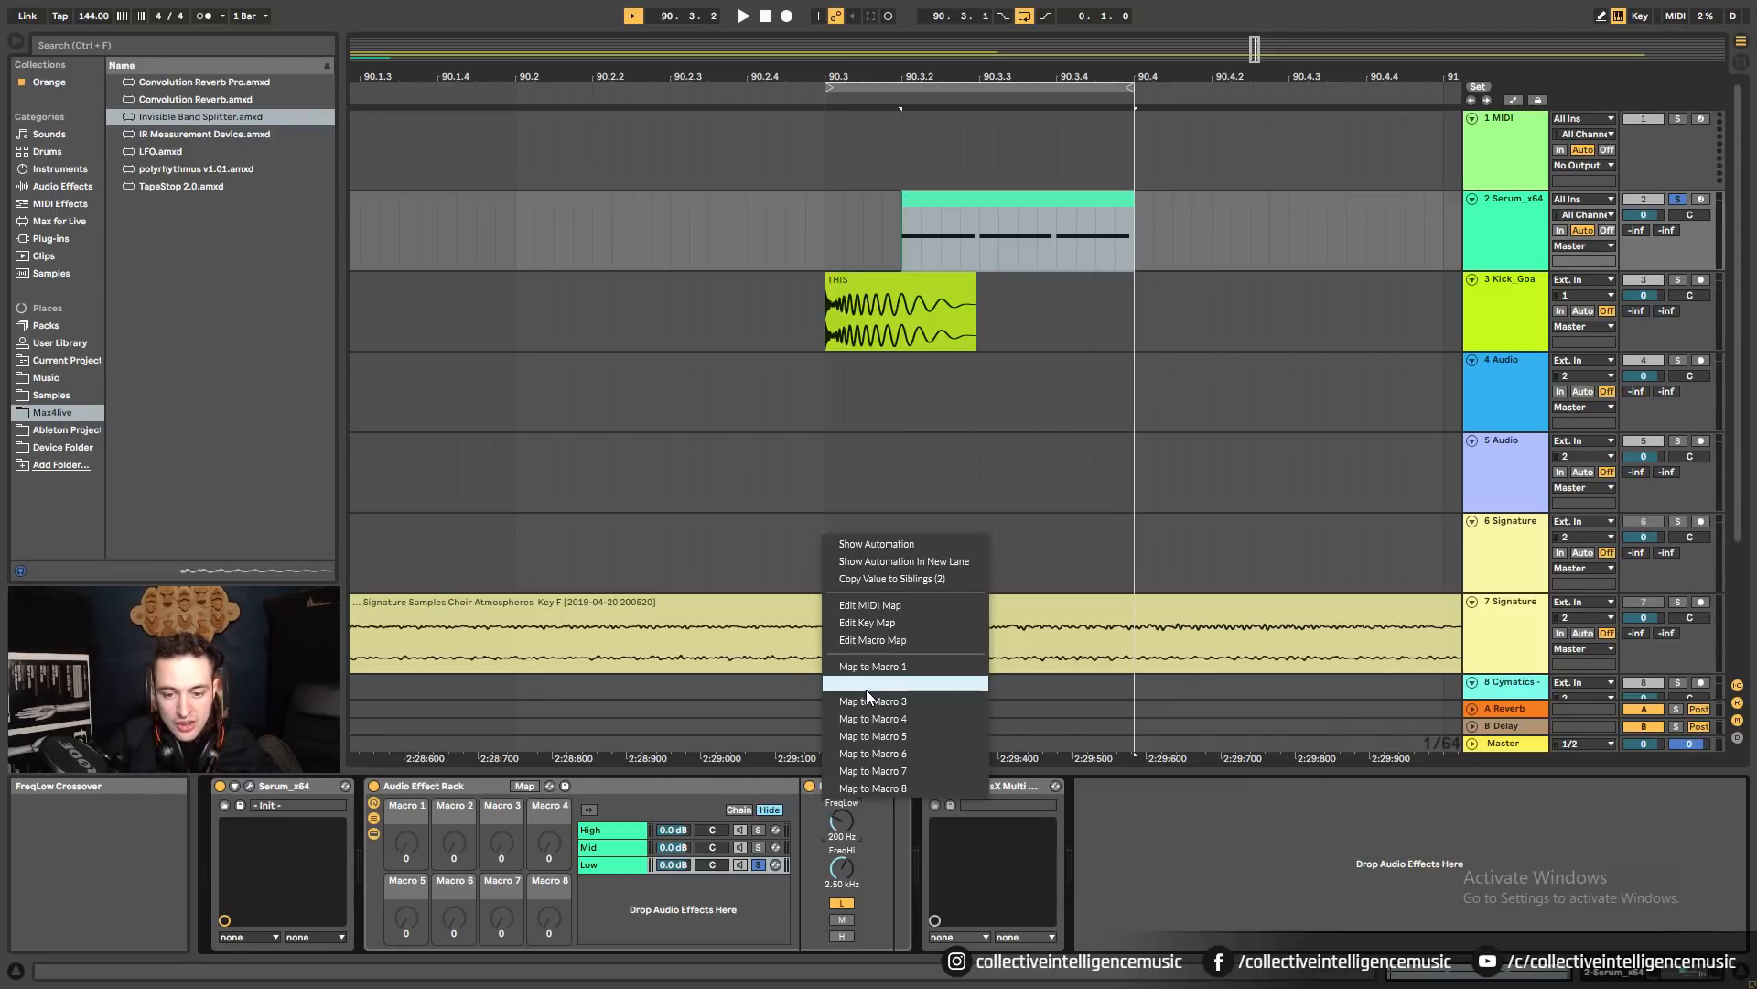
{"action": "left_click", "coordinate": [890, 675]}
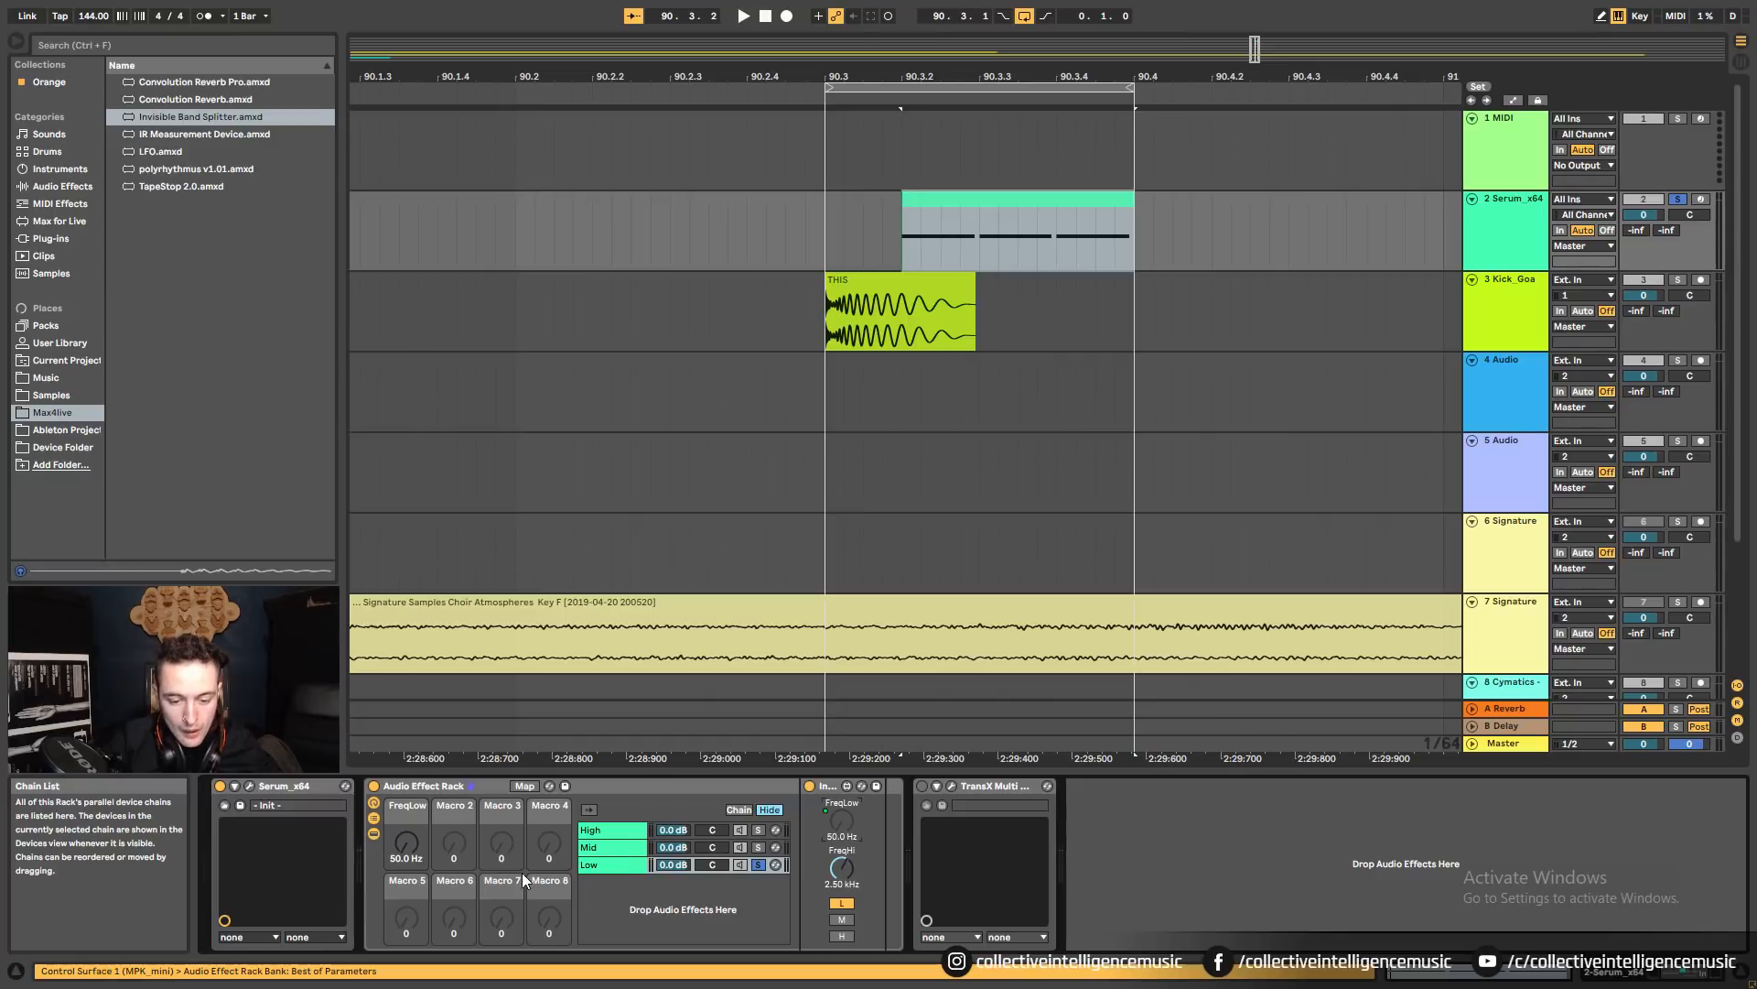
Limit the Mid chain's splitter to the mid band, mapping its FreqLow to the FreqLow macro and FreqHi to Macro 2.
{"action": "left_click", "coordinate": [600, 848]}
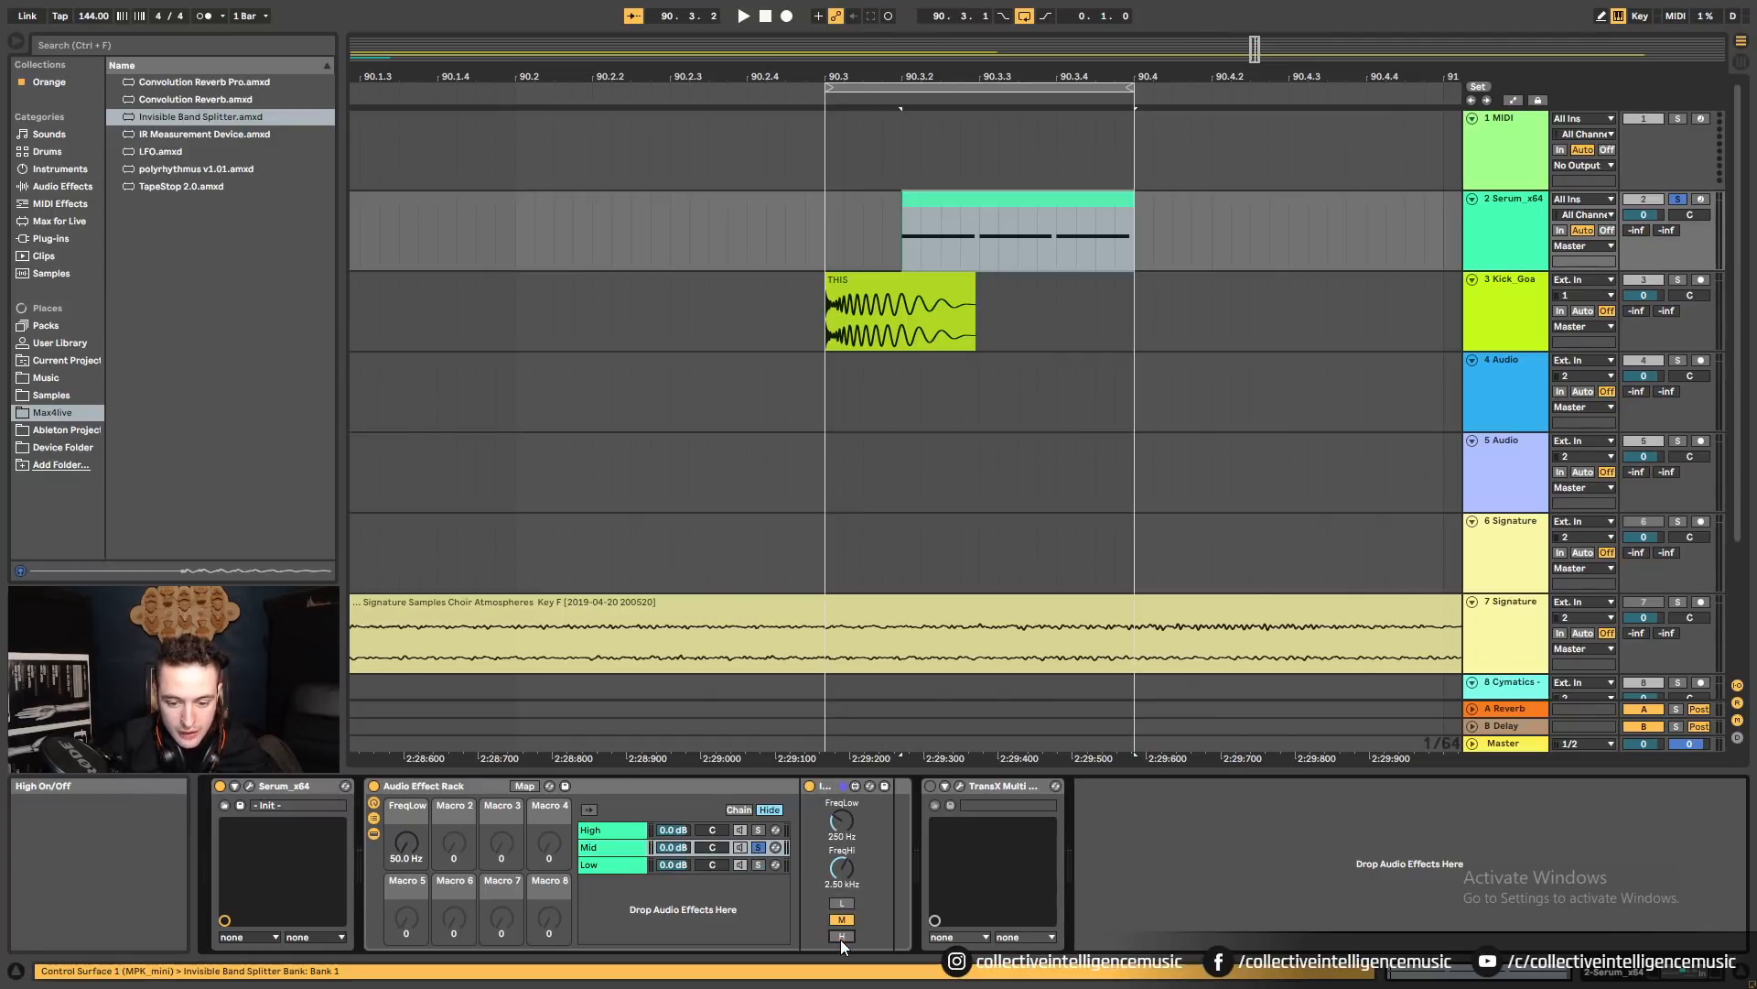
{"action": "right_click", "coordinate": [843, 827]}
{"action": "left_click", "coordinate": [897, 682]}
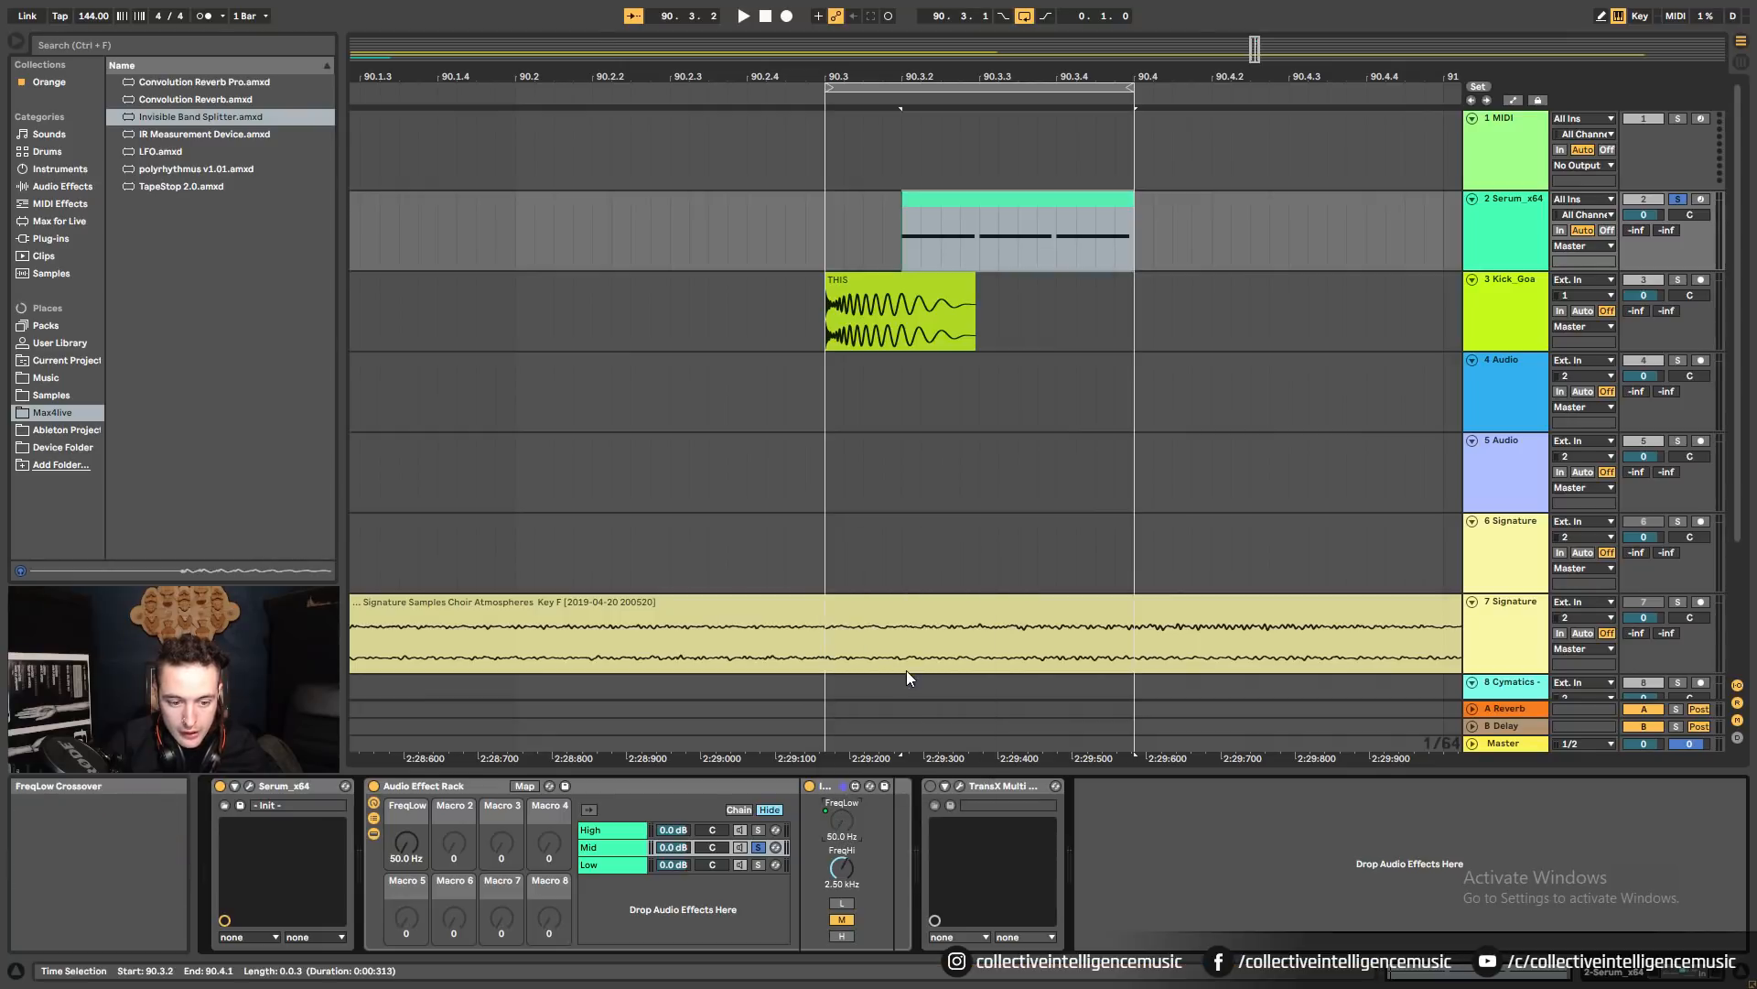
{"action": "right_click", "coordinate": [842, 865]}
{"action": "left_click", "coordinate": [920, 734]}
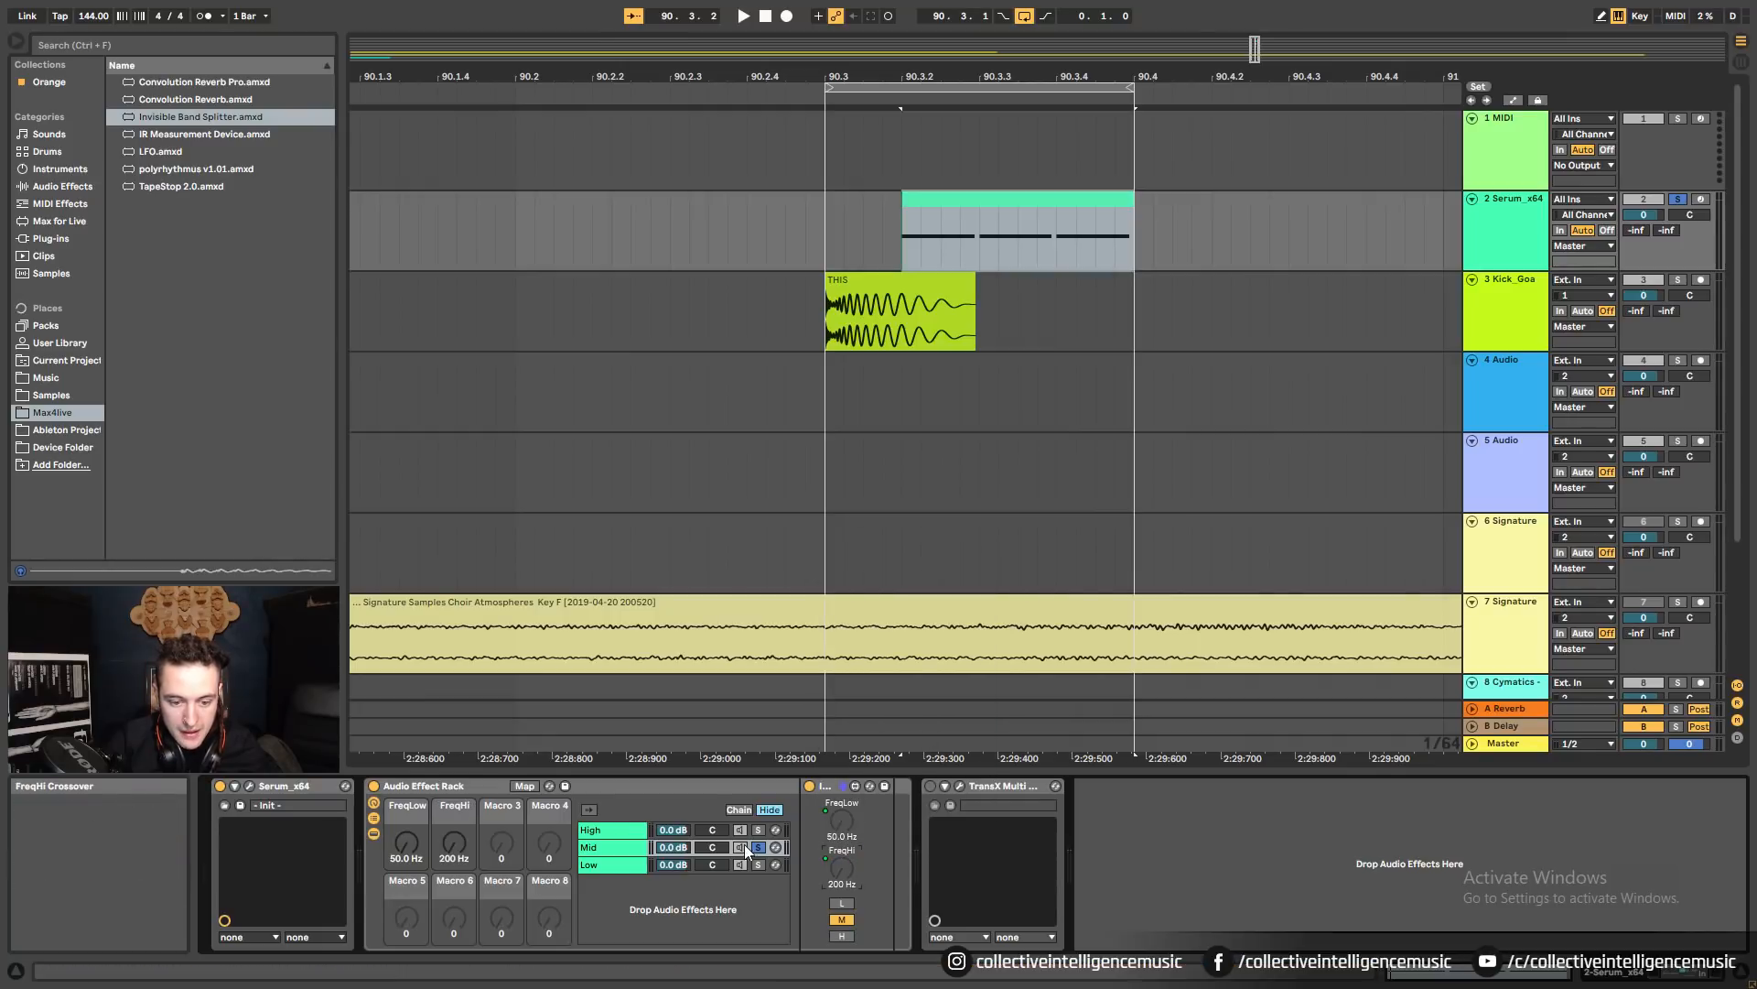
Map the Low chain's FreqHi crossover to the FreqHi macro and unsolo the Mid chain.
{"action": "left_click", "coordinate": [607, 864]}
{"action": "right_click", "coordinate": [848, 871]}
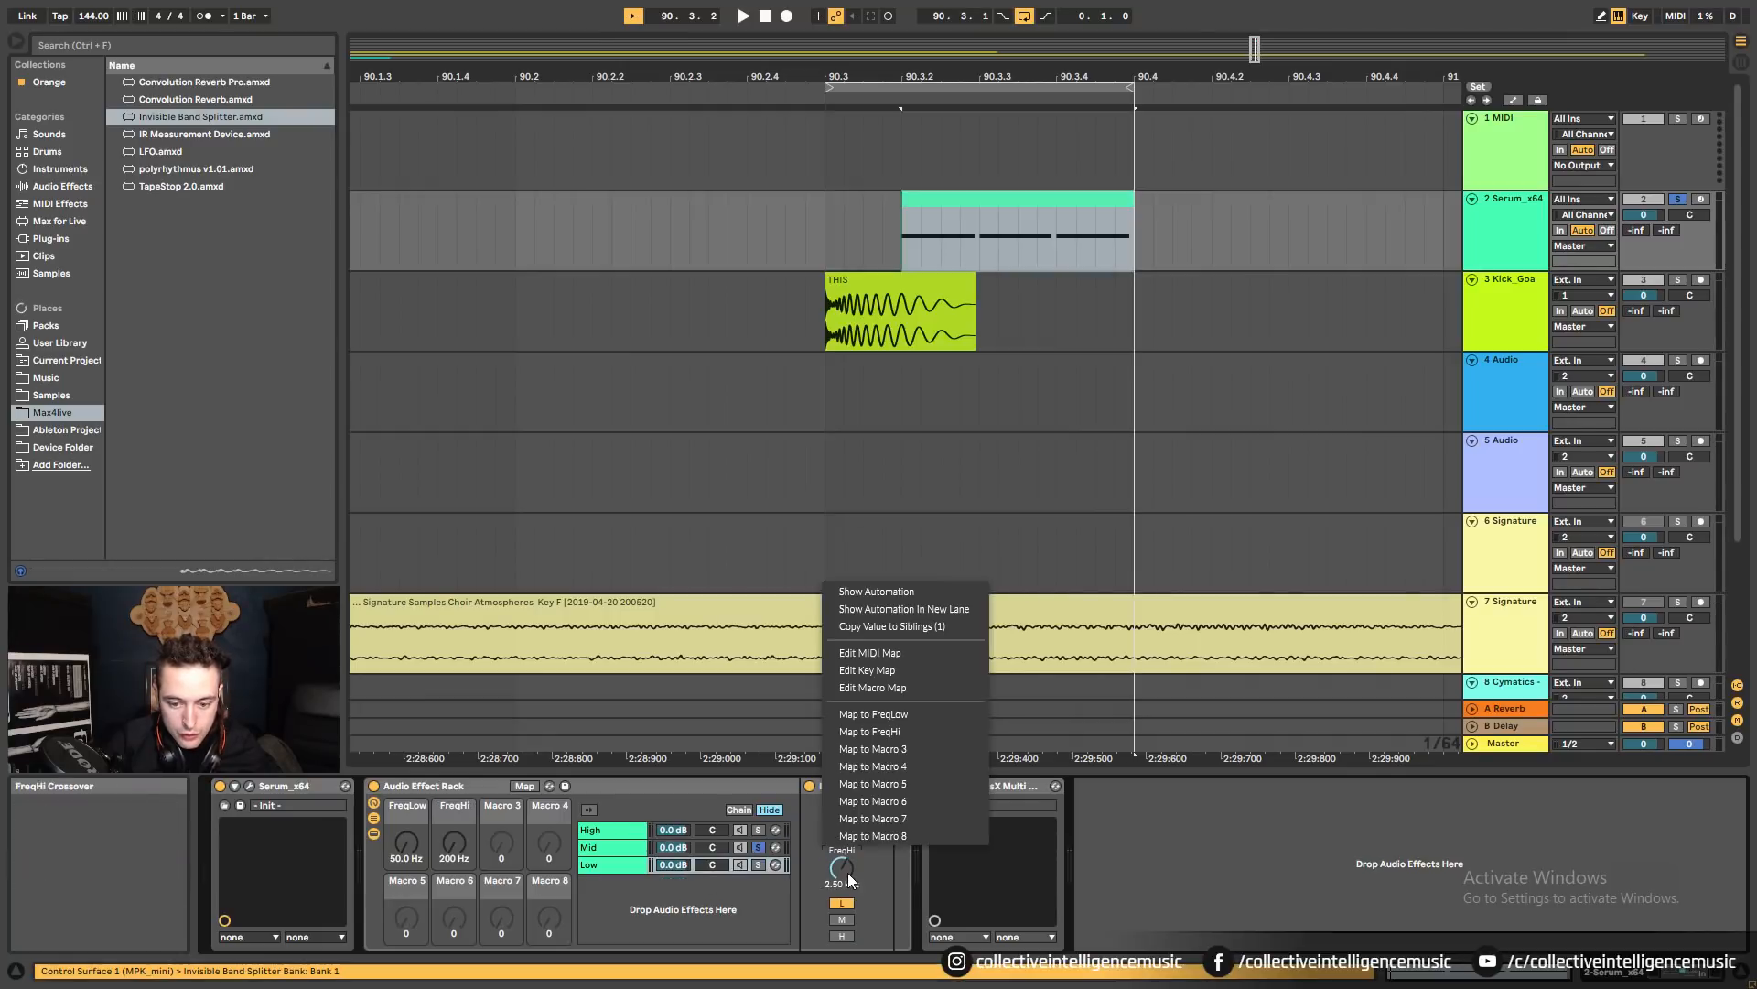
{"action": "left_click", "coordinate": [913, 732]}
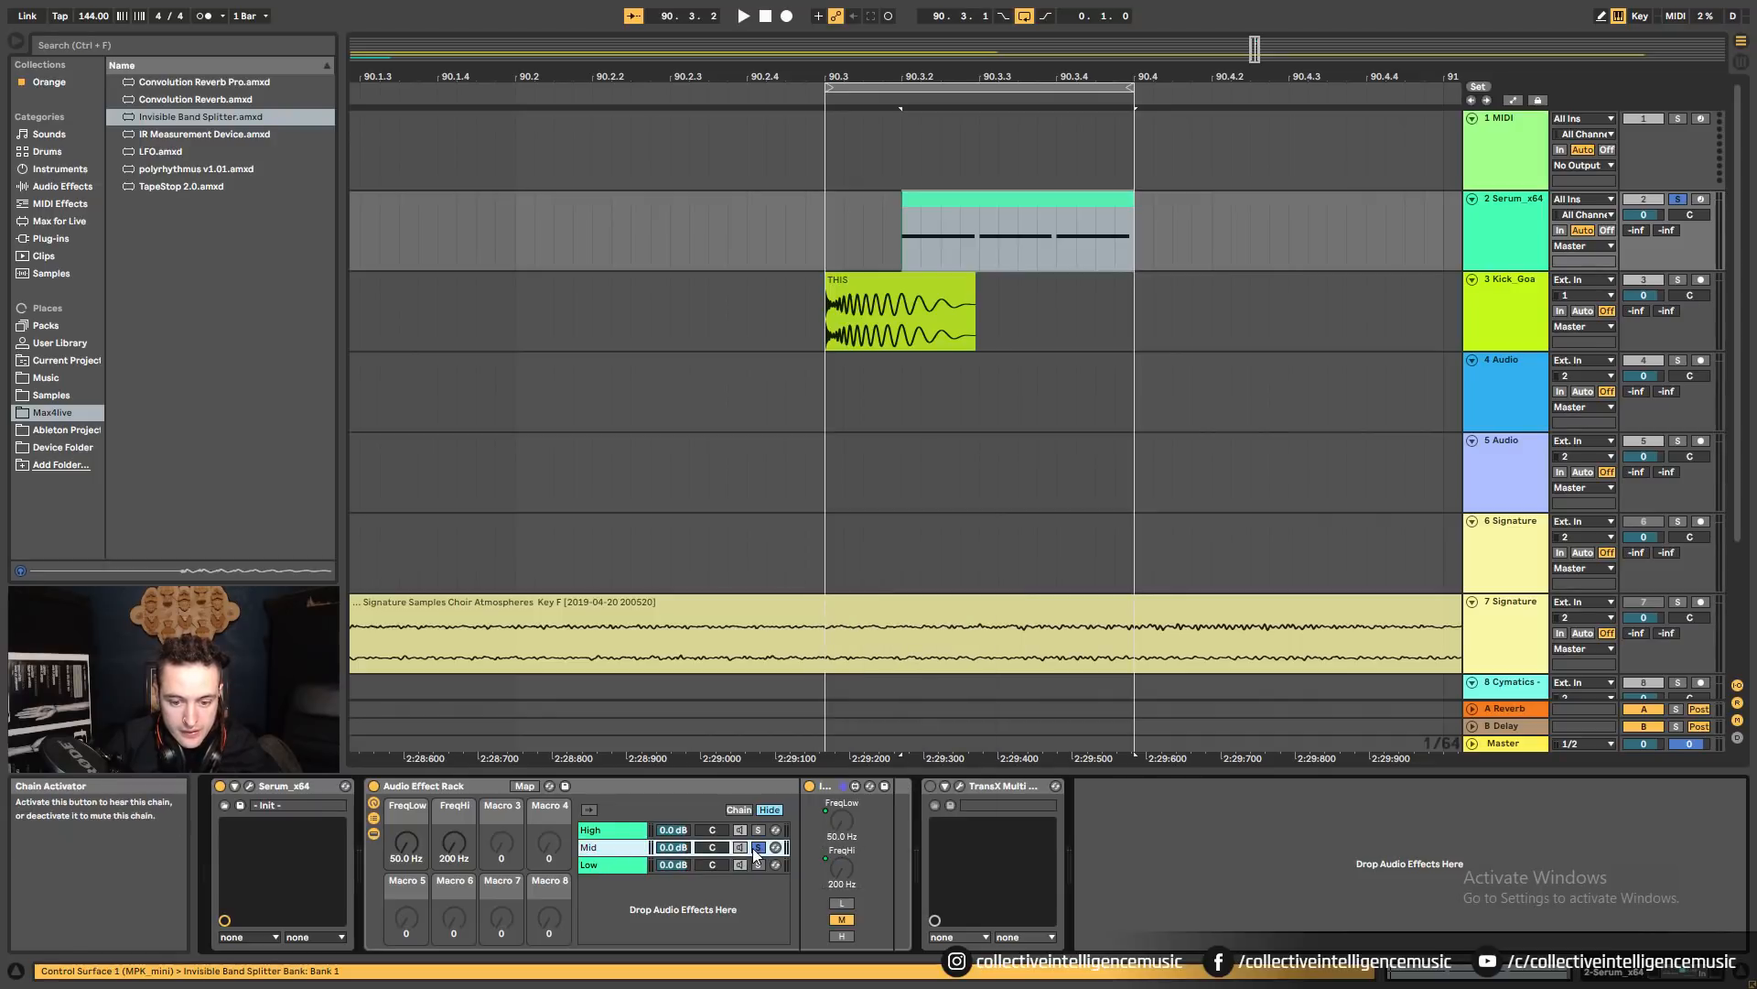
{"action": "left_click", "coordinate": [843, 924]}
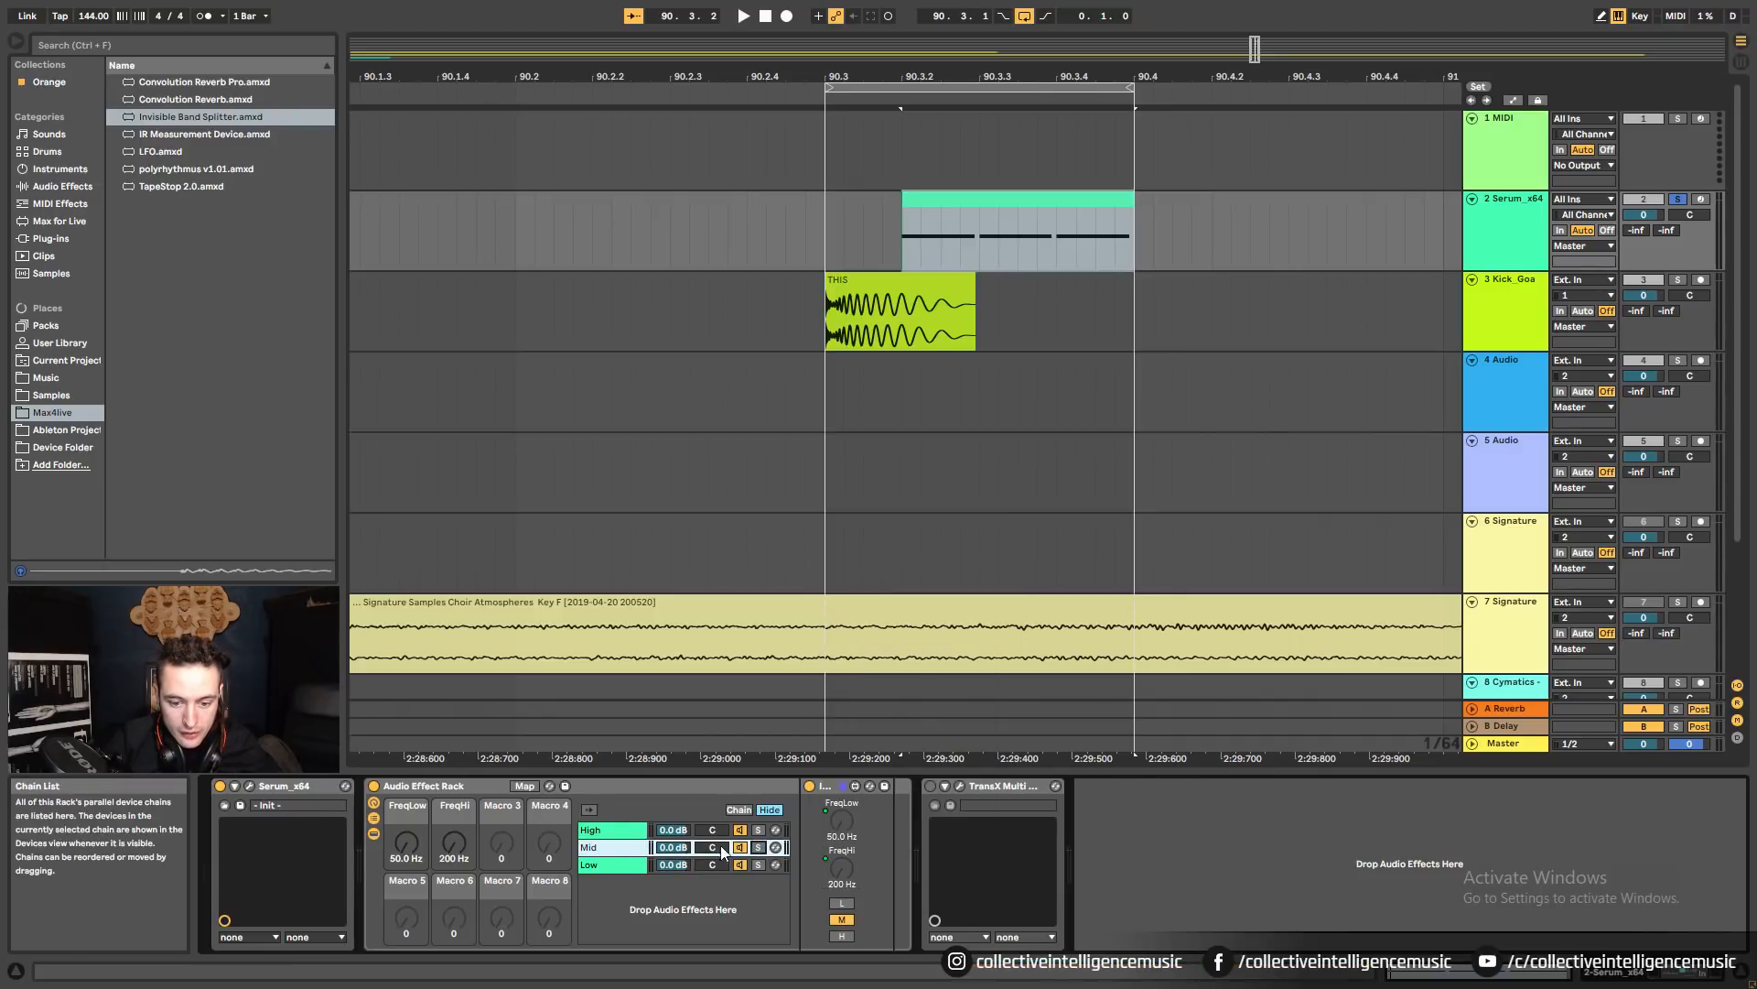
Limit the High chain's splitter to the high band and map its two crossovers to the FreqLow and FreqHi macros.
{"action": "left_click", "coordinate": [610, 860]}
{"action": "left_click", "coordinate": [608, 846]}
{"action": "left_click", "coordinate": [607, 831]}
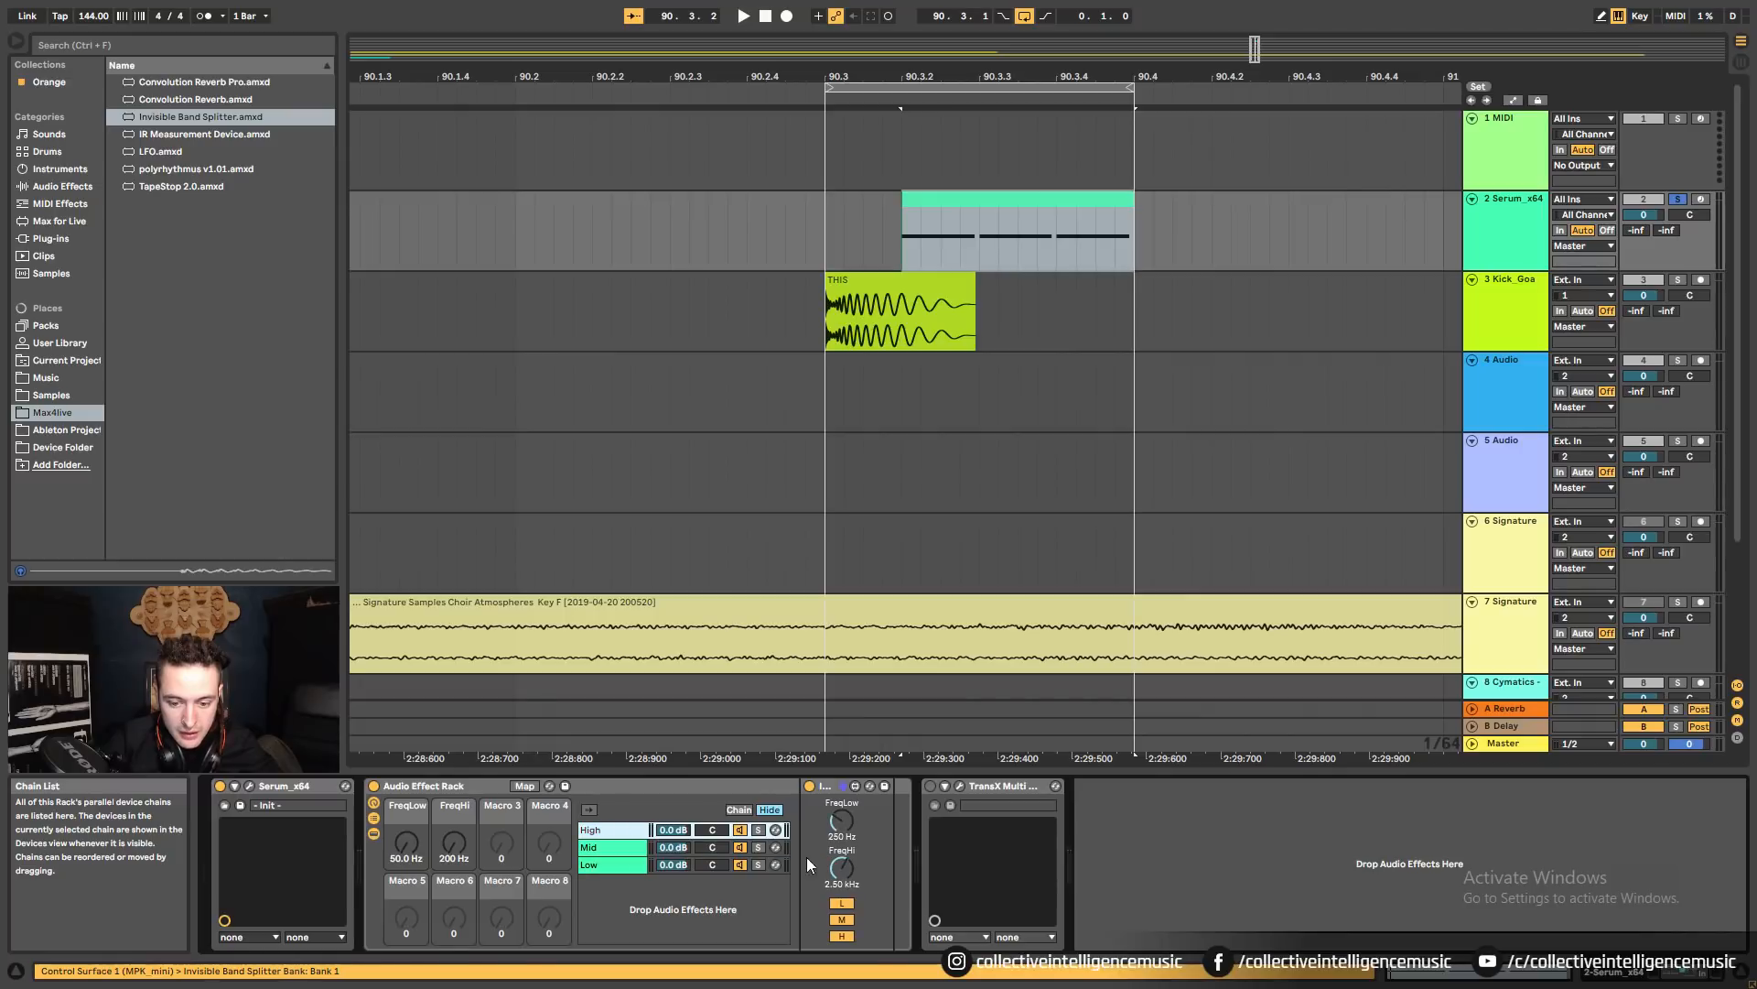
{"action": "right_click", "coordinate": [854, 825]}
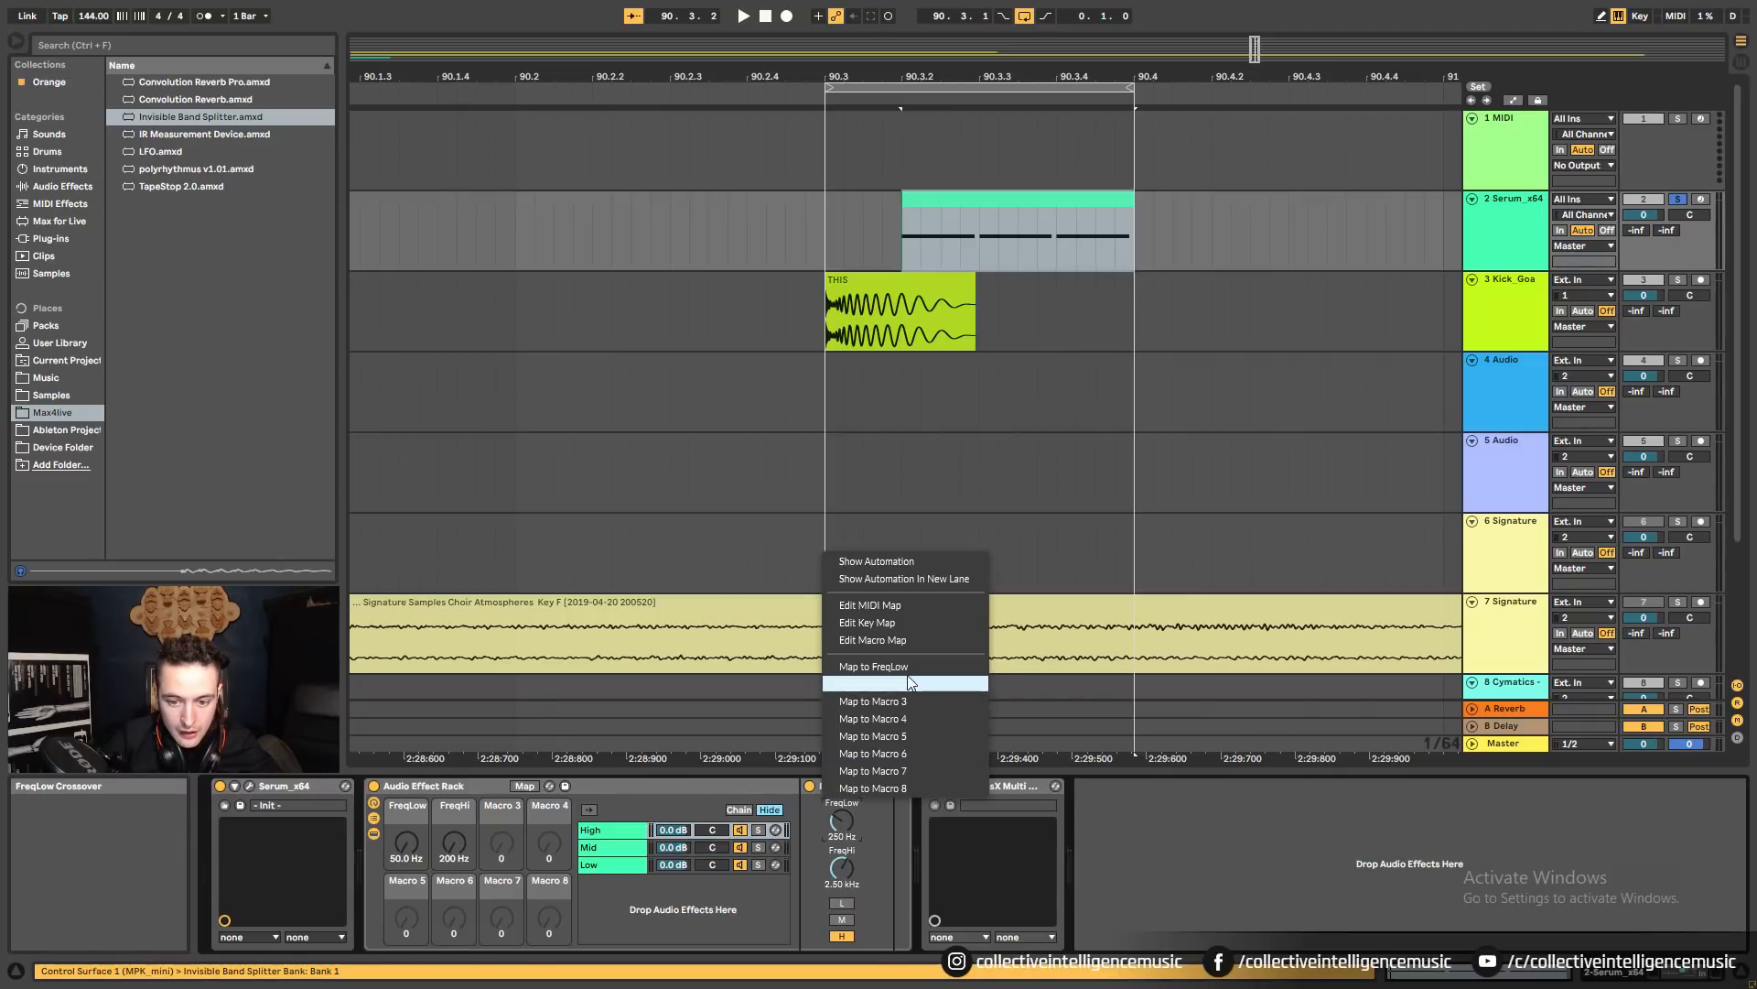
{"action": "left_click", "coordinate": [910, 684]}
{"action": "right_click", "coordinate": [852, 855]}
{"action": "left_click", "coordinate": [890, 747]}
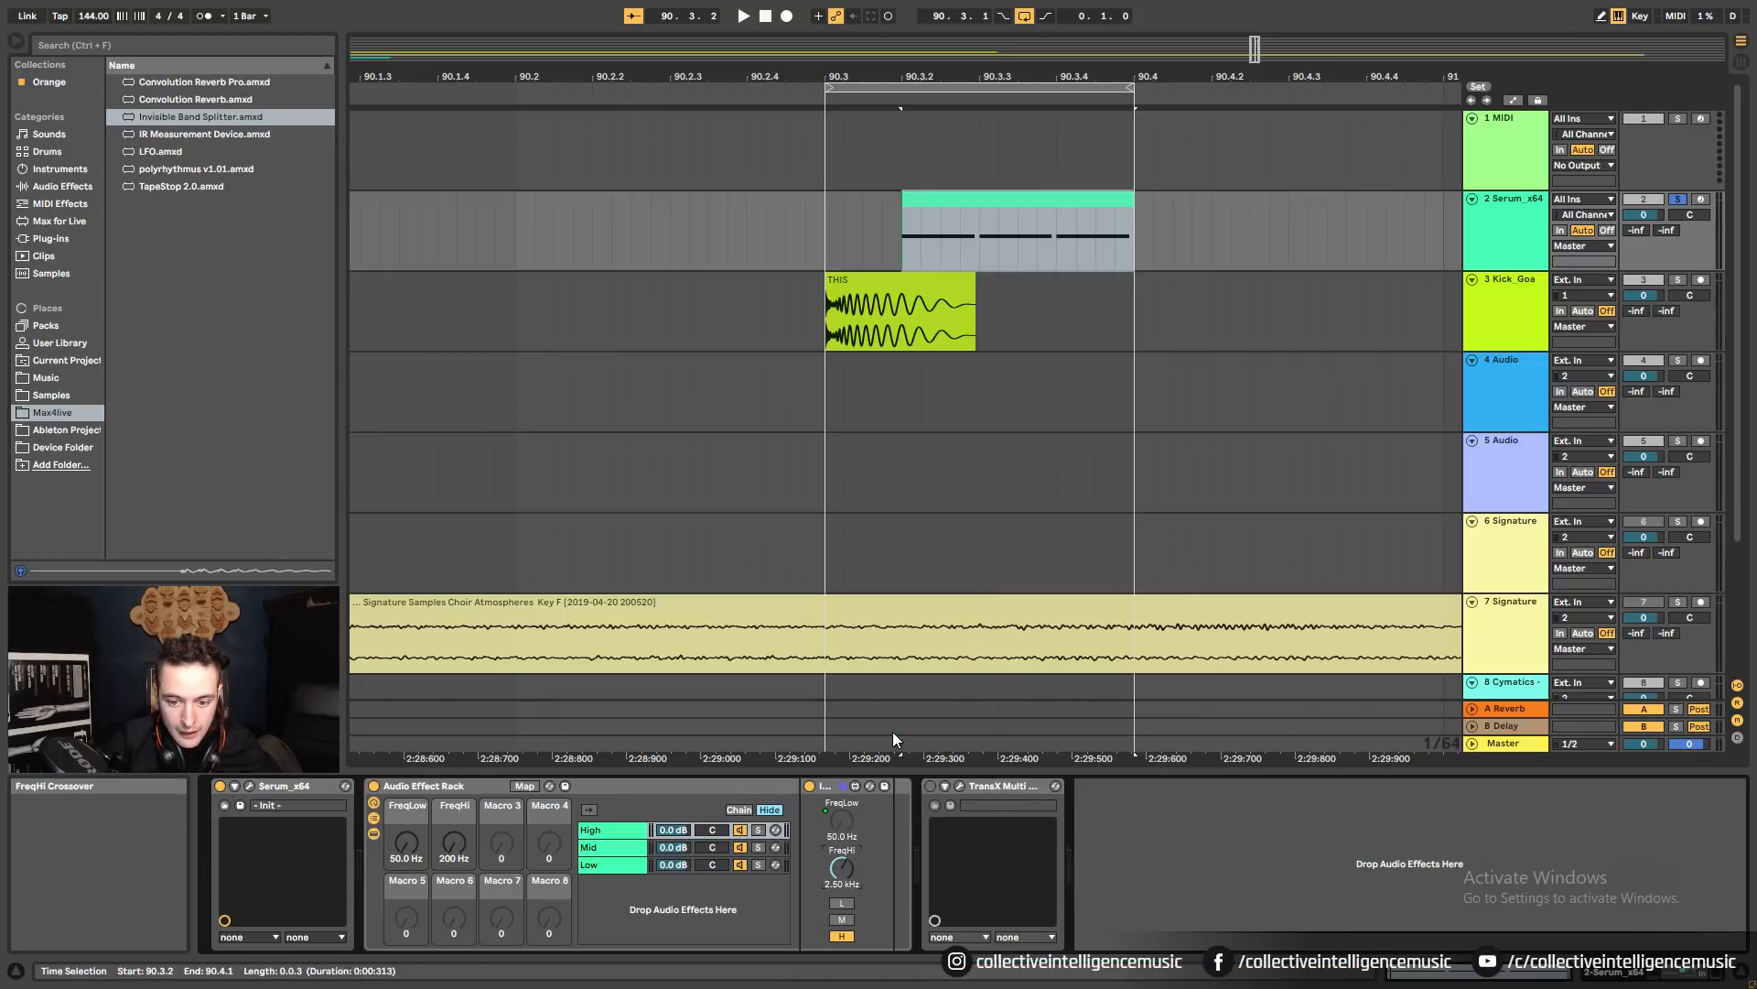
Reset the FreqLow and FreqHi macros to their defaults, lowering FreqLow to 162 Hz with FreqHi at 2.50 kHz.
{"action": "right_click", "coordinate": [433, 839]}
{"action": "left_click", "coordinate": [506, 595]}
{"action": "right_click", "coordinate": [458, 847]}
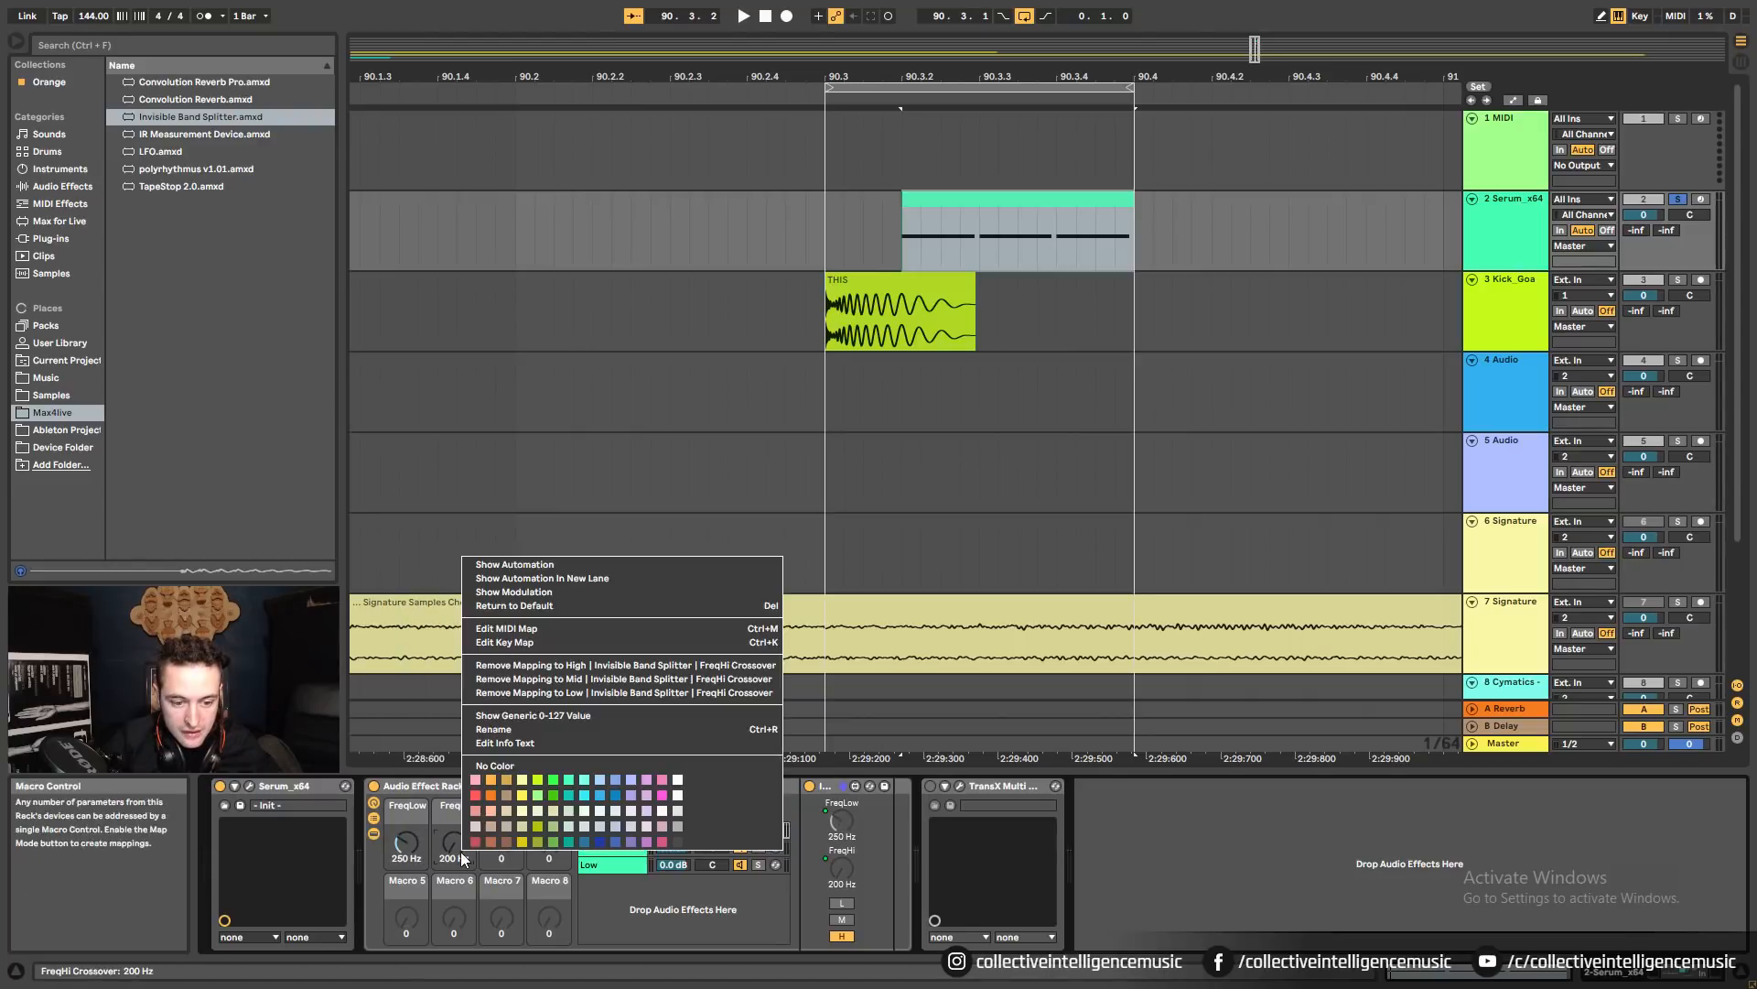
{"action": "left_click", "coordinate": [563, 605]}
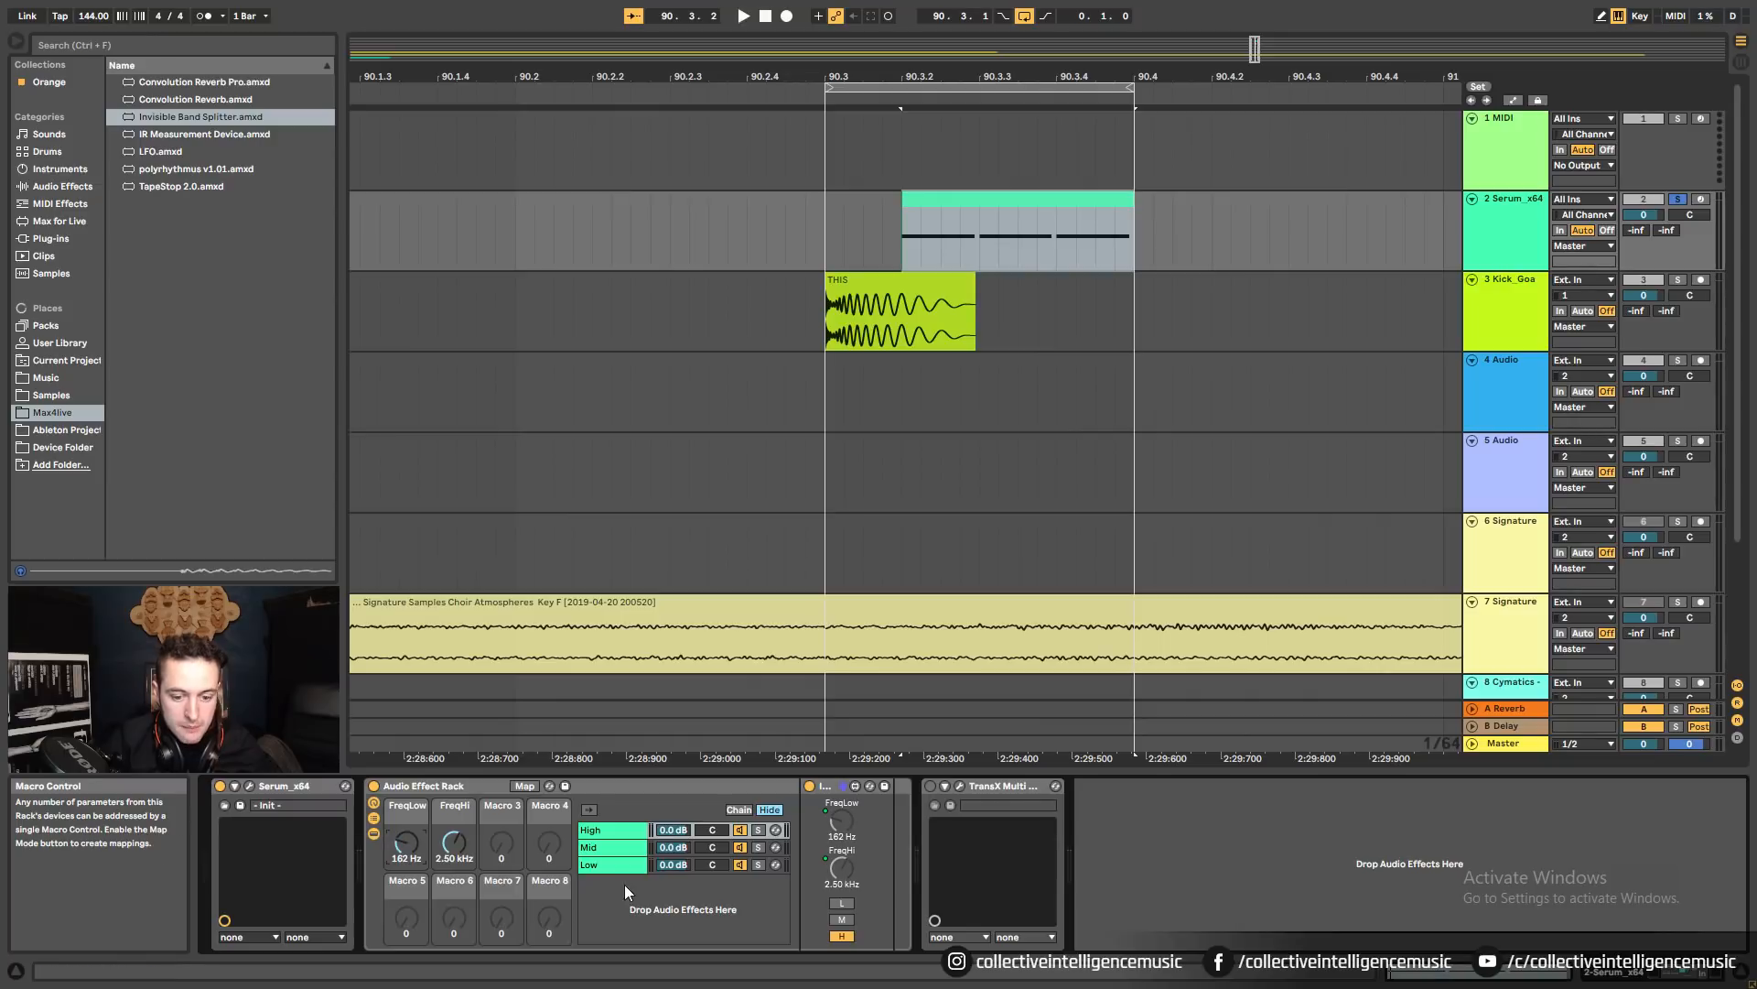
Audition the Low chain in solo with the loop playing, and unsolo it after listening.
{"action": "left_click", "coordinate": [758, 865]}
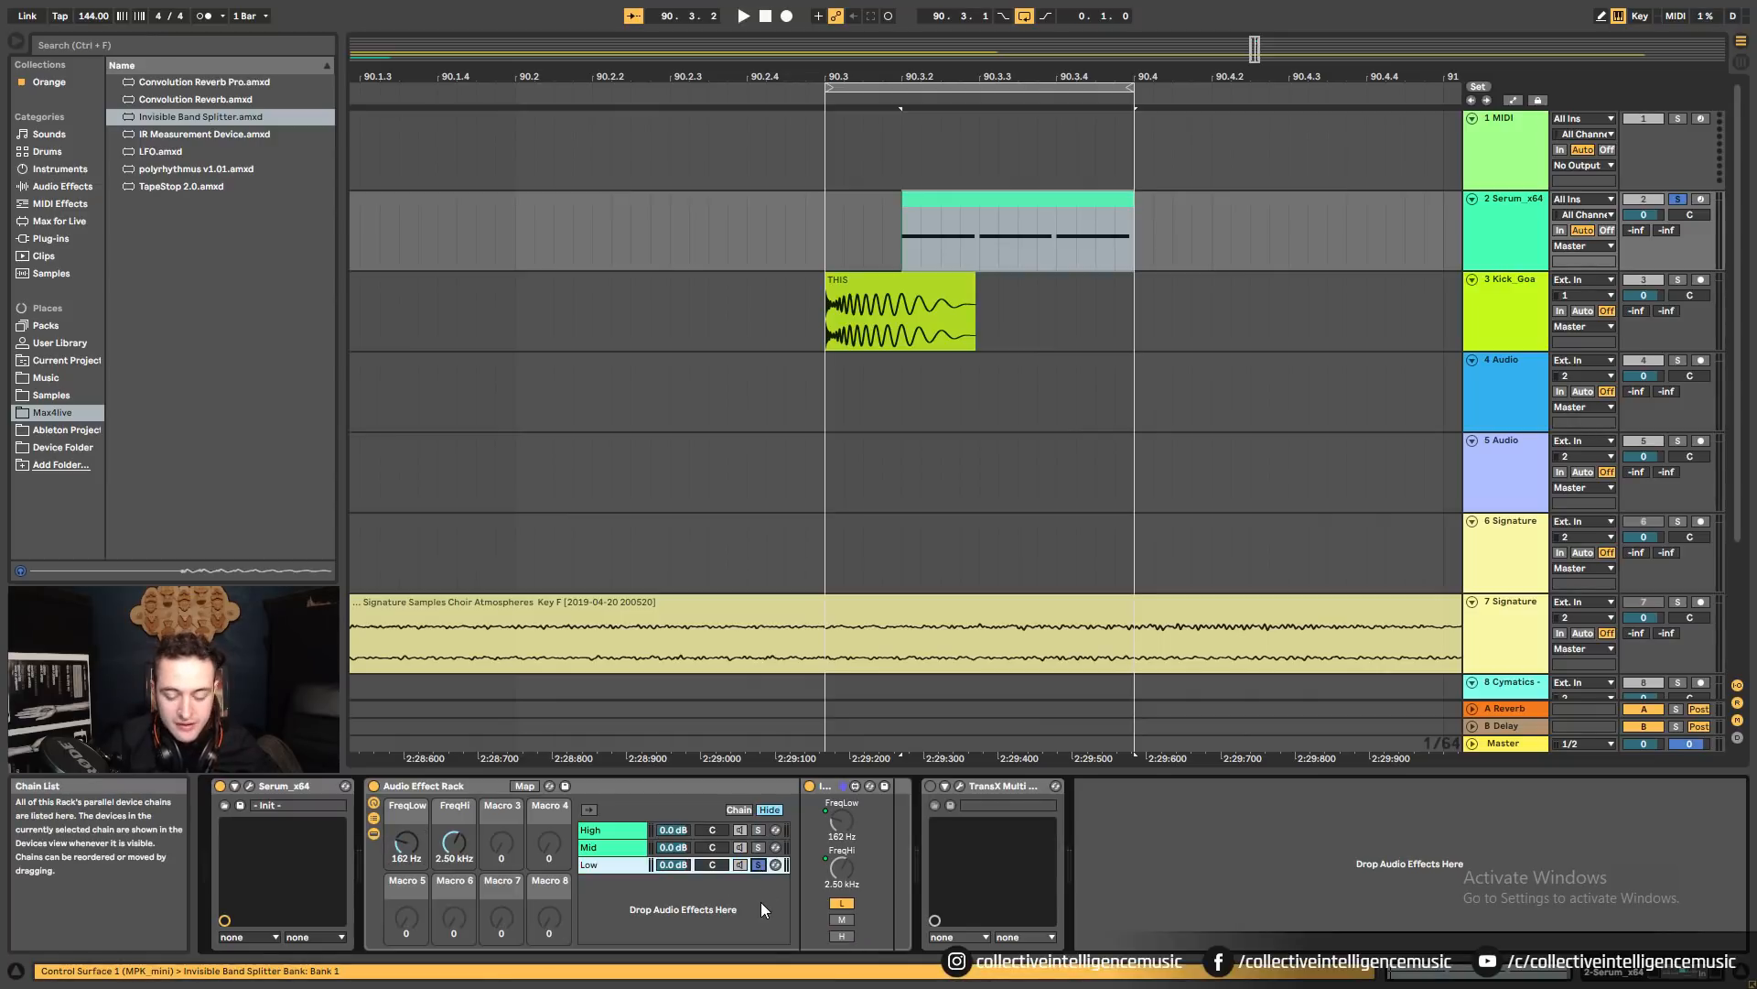
{"action": "key", "text": "space"}
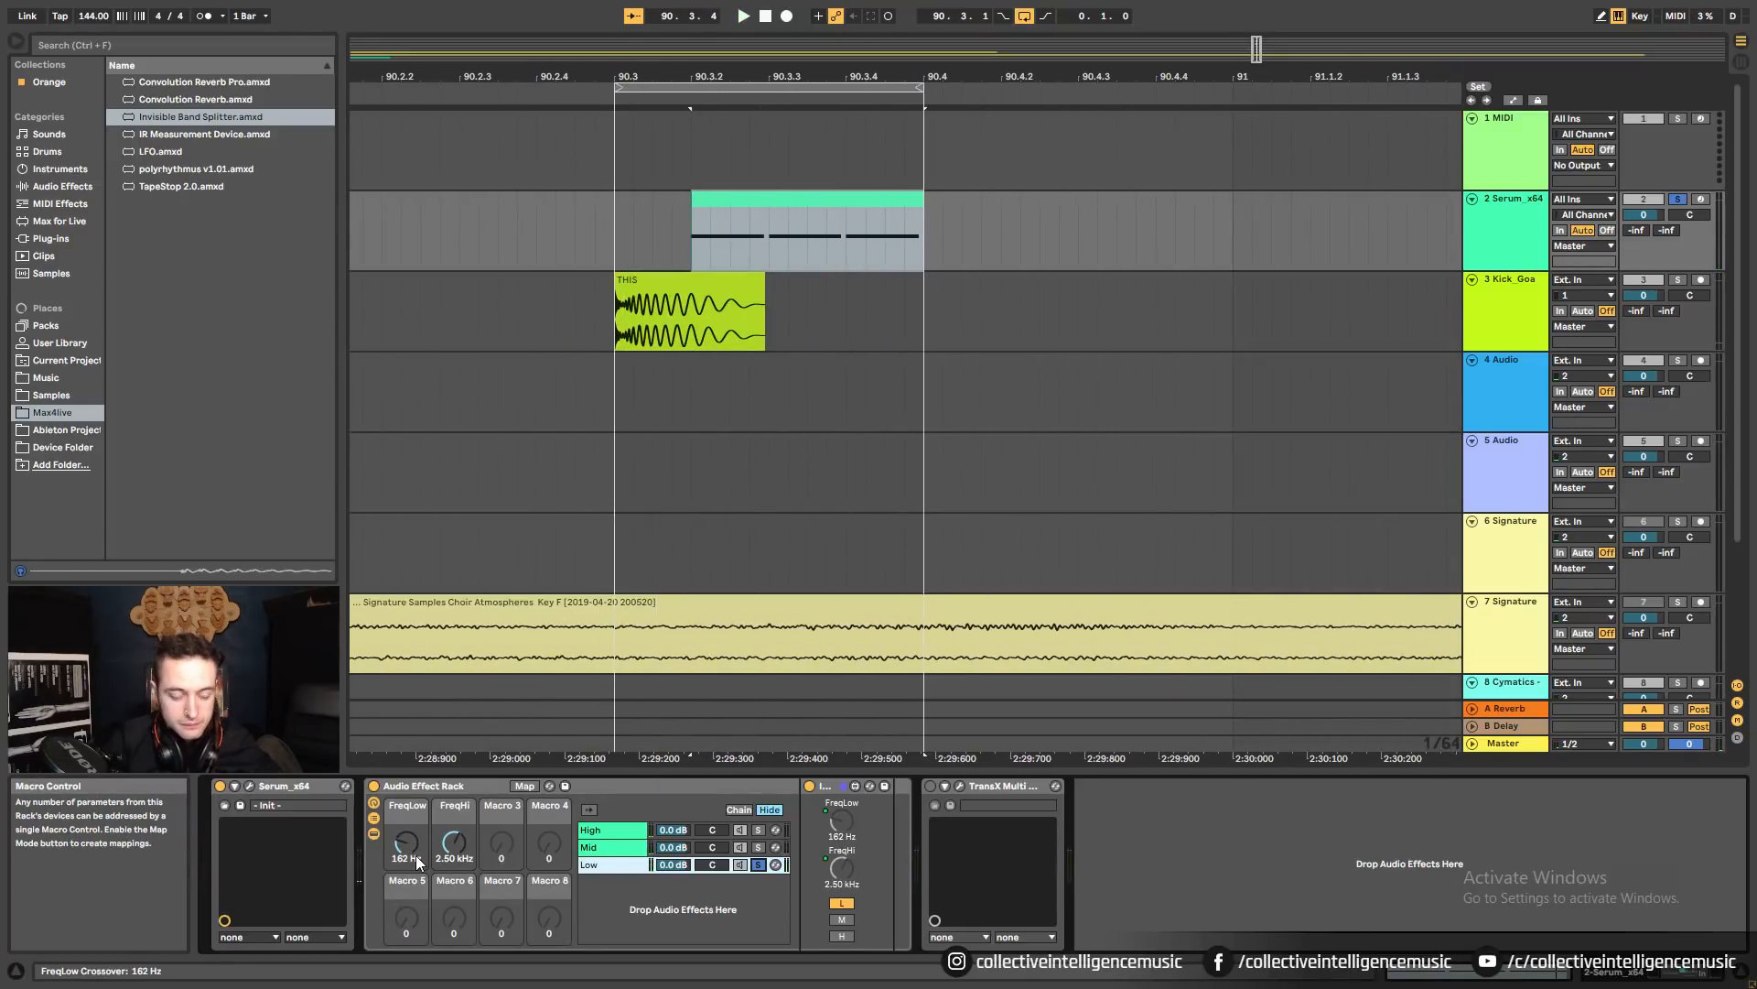
{"action": "key", "text": "alt+Tab"}
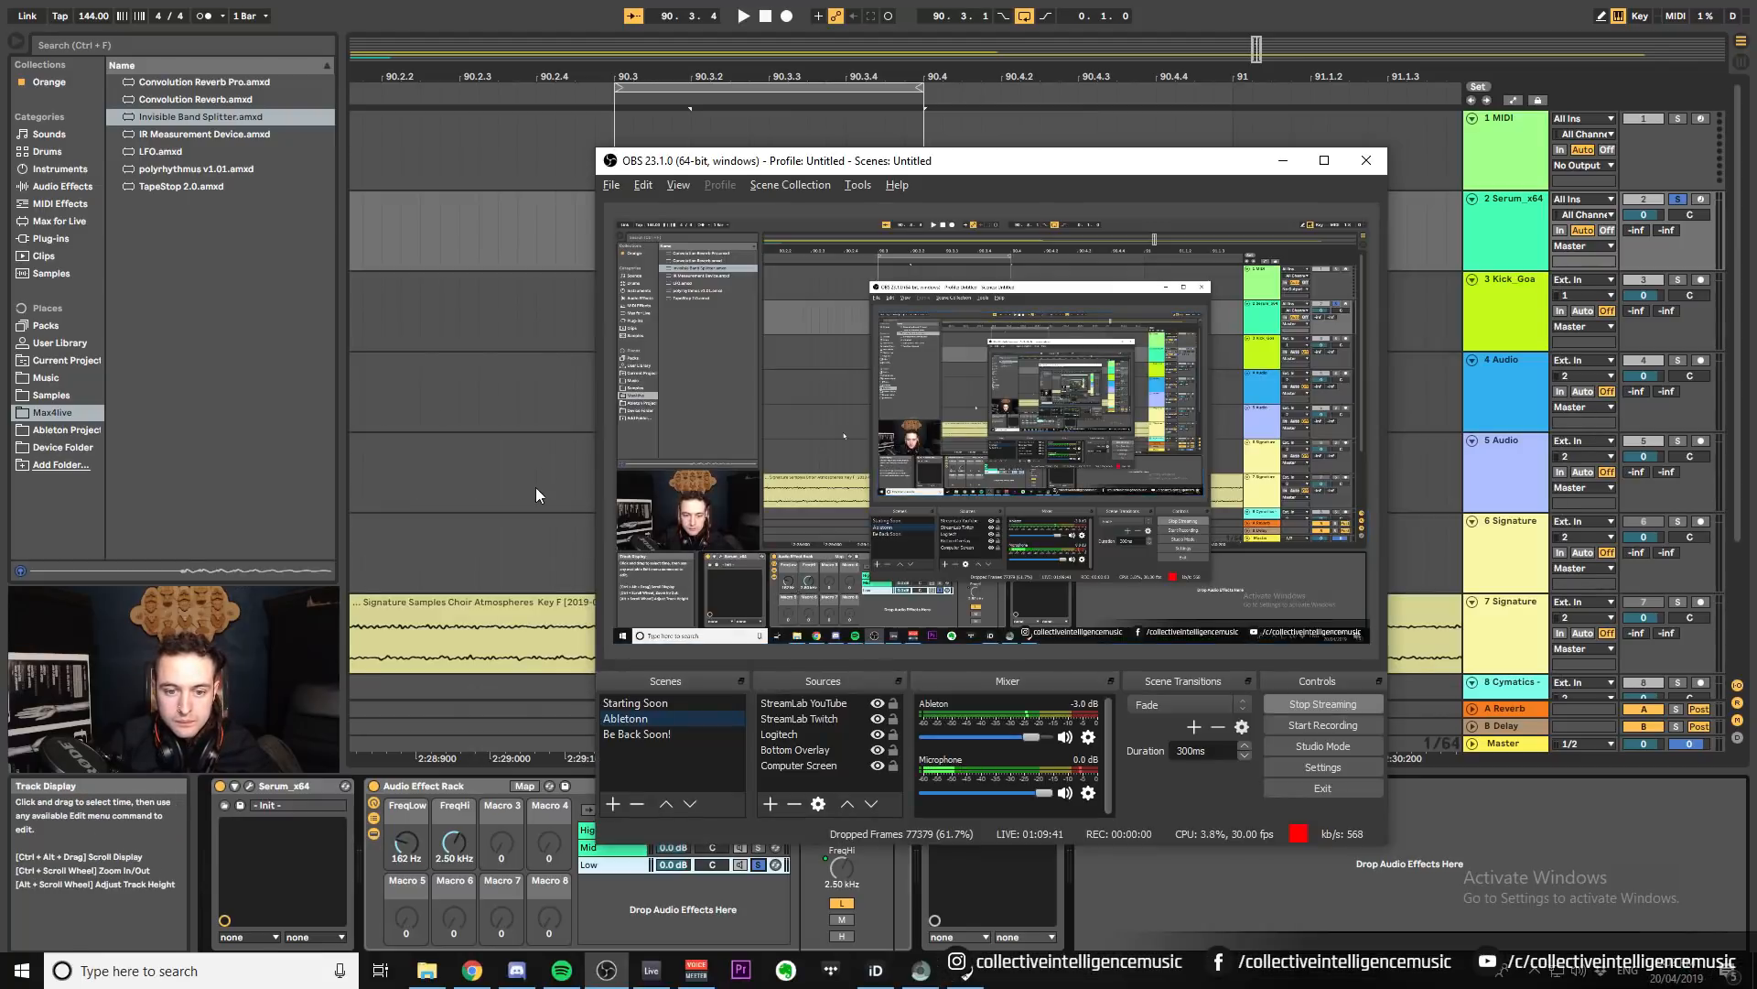
{"action": "left_click", "coordinate": [537, 489]}
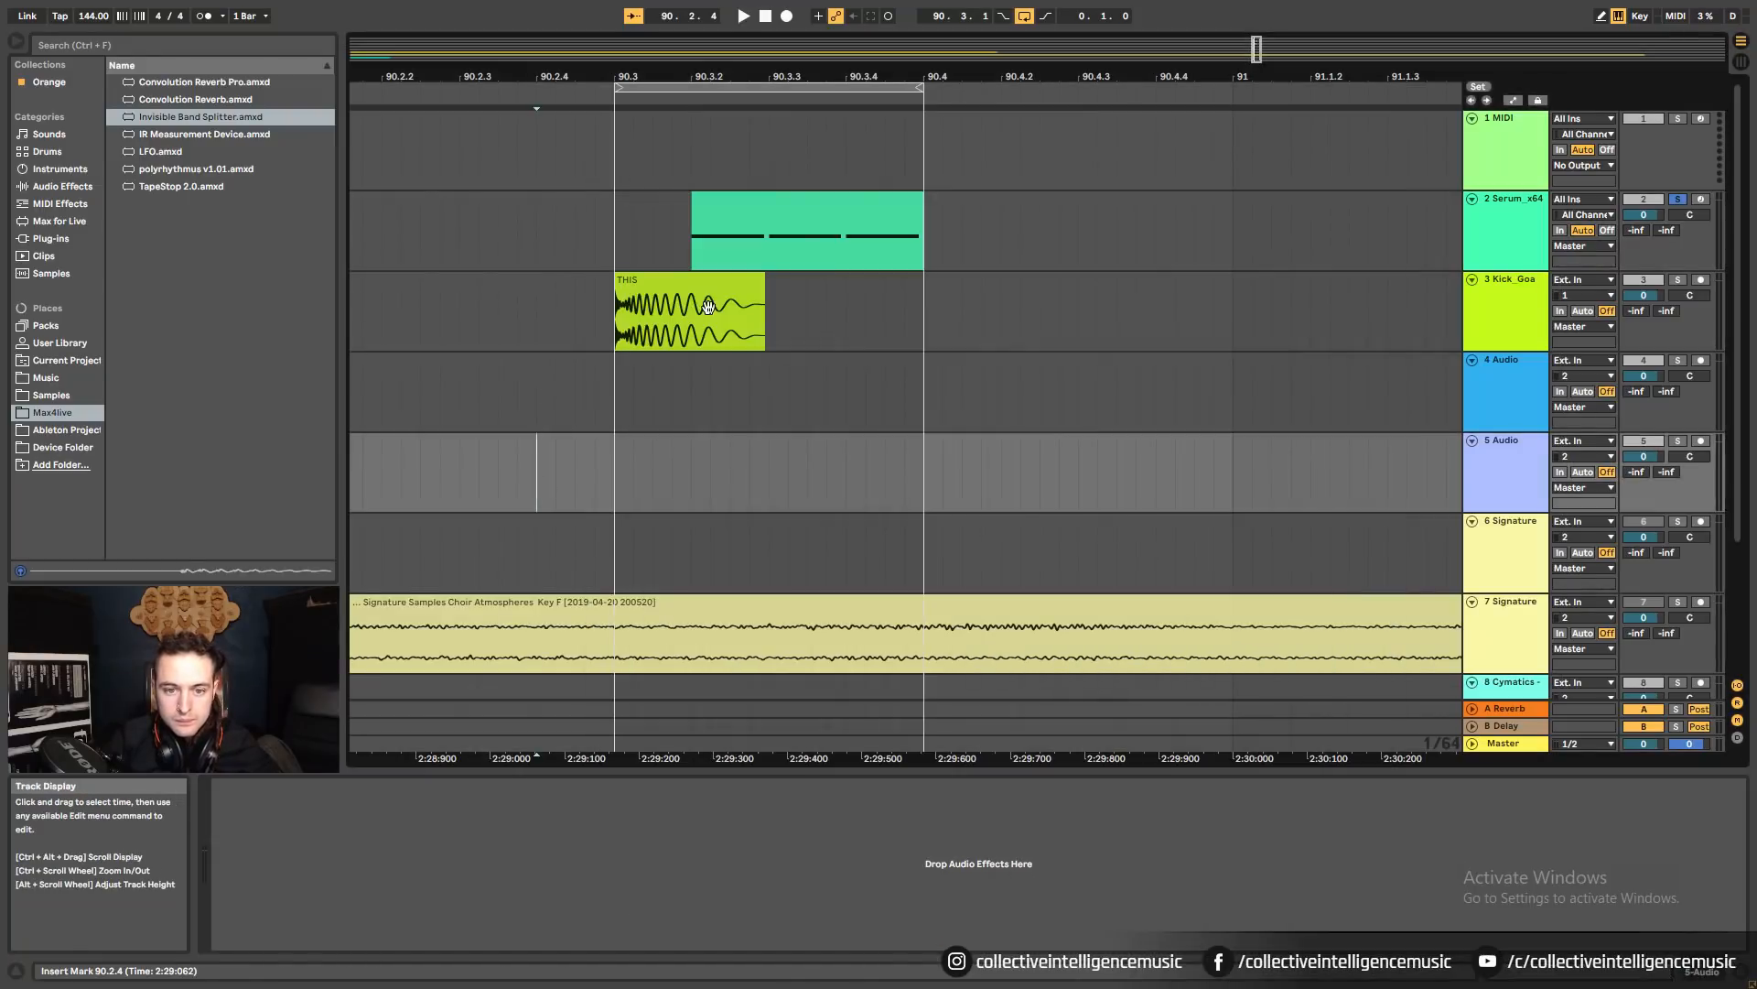
{"action": "left_click", "coordinate": [704, 306]}
{"action": "left_click", "coordinate": [755, 247]}
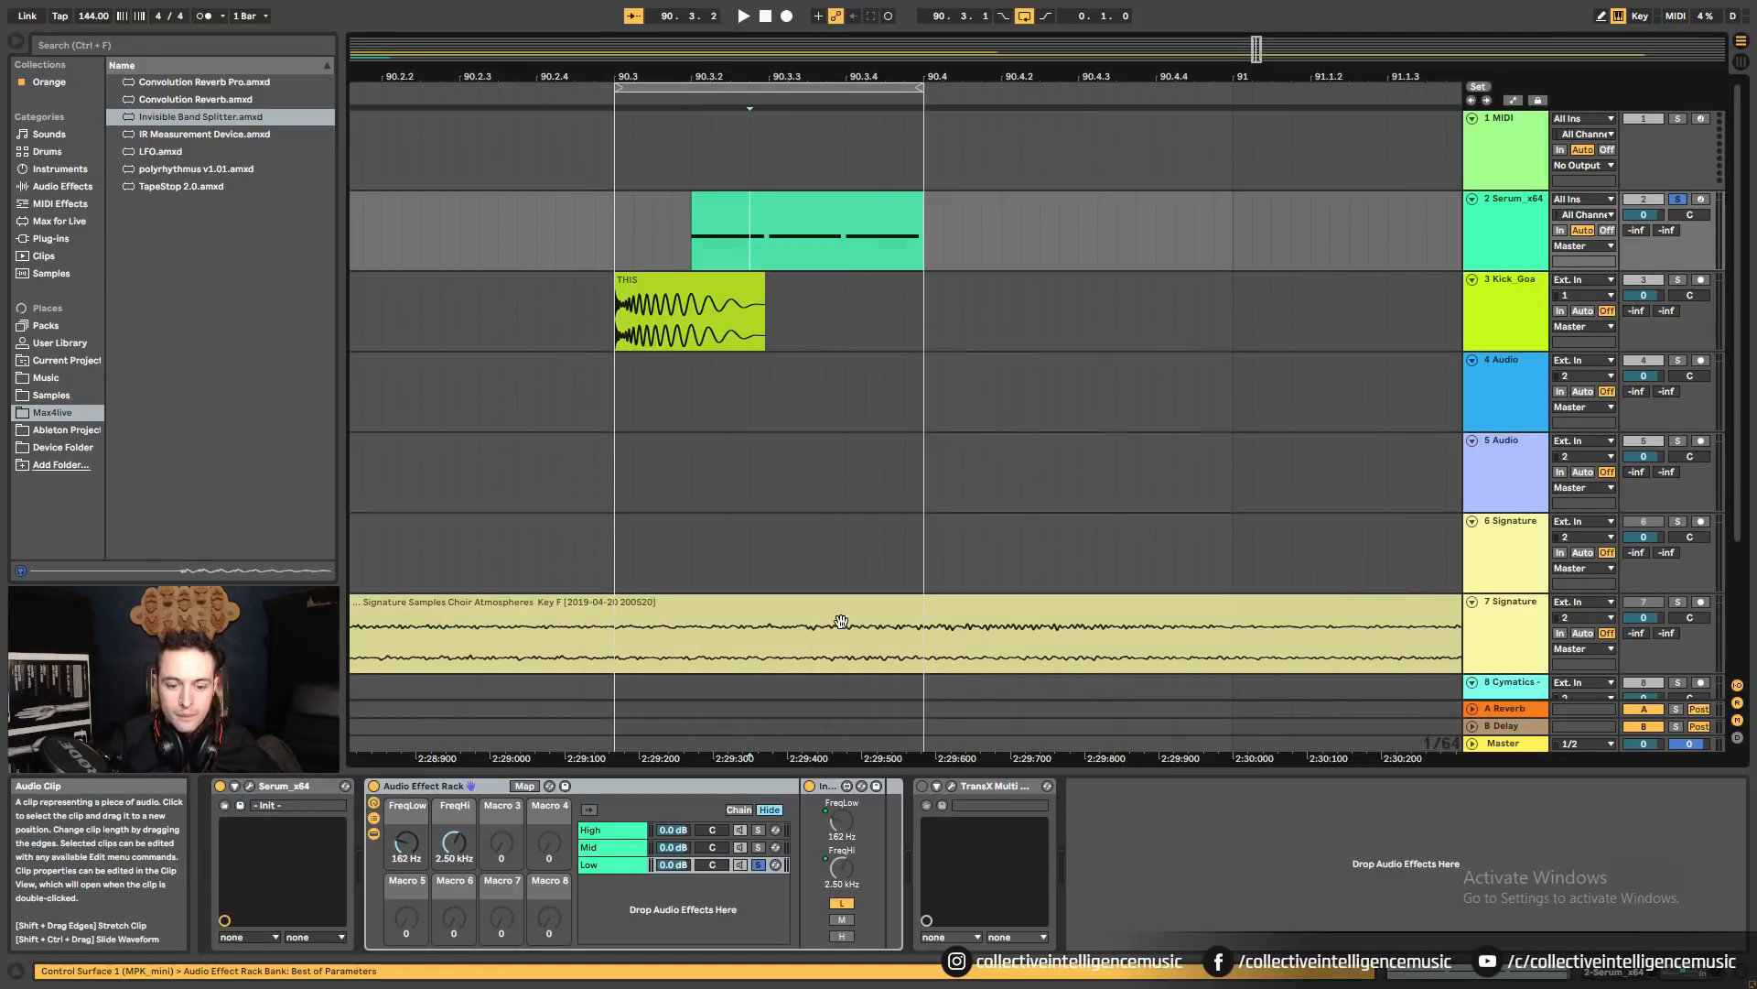
{"action": "left_click", "coordinate": [758, 865]}
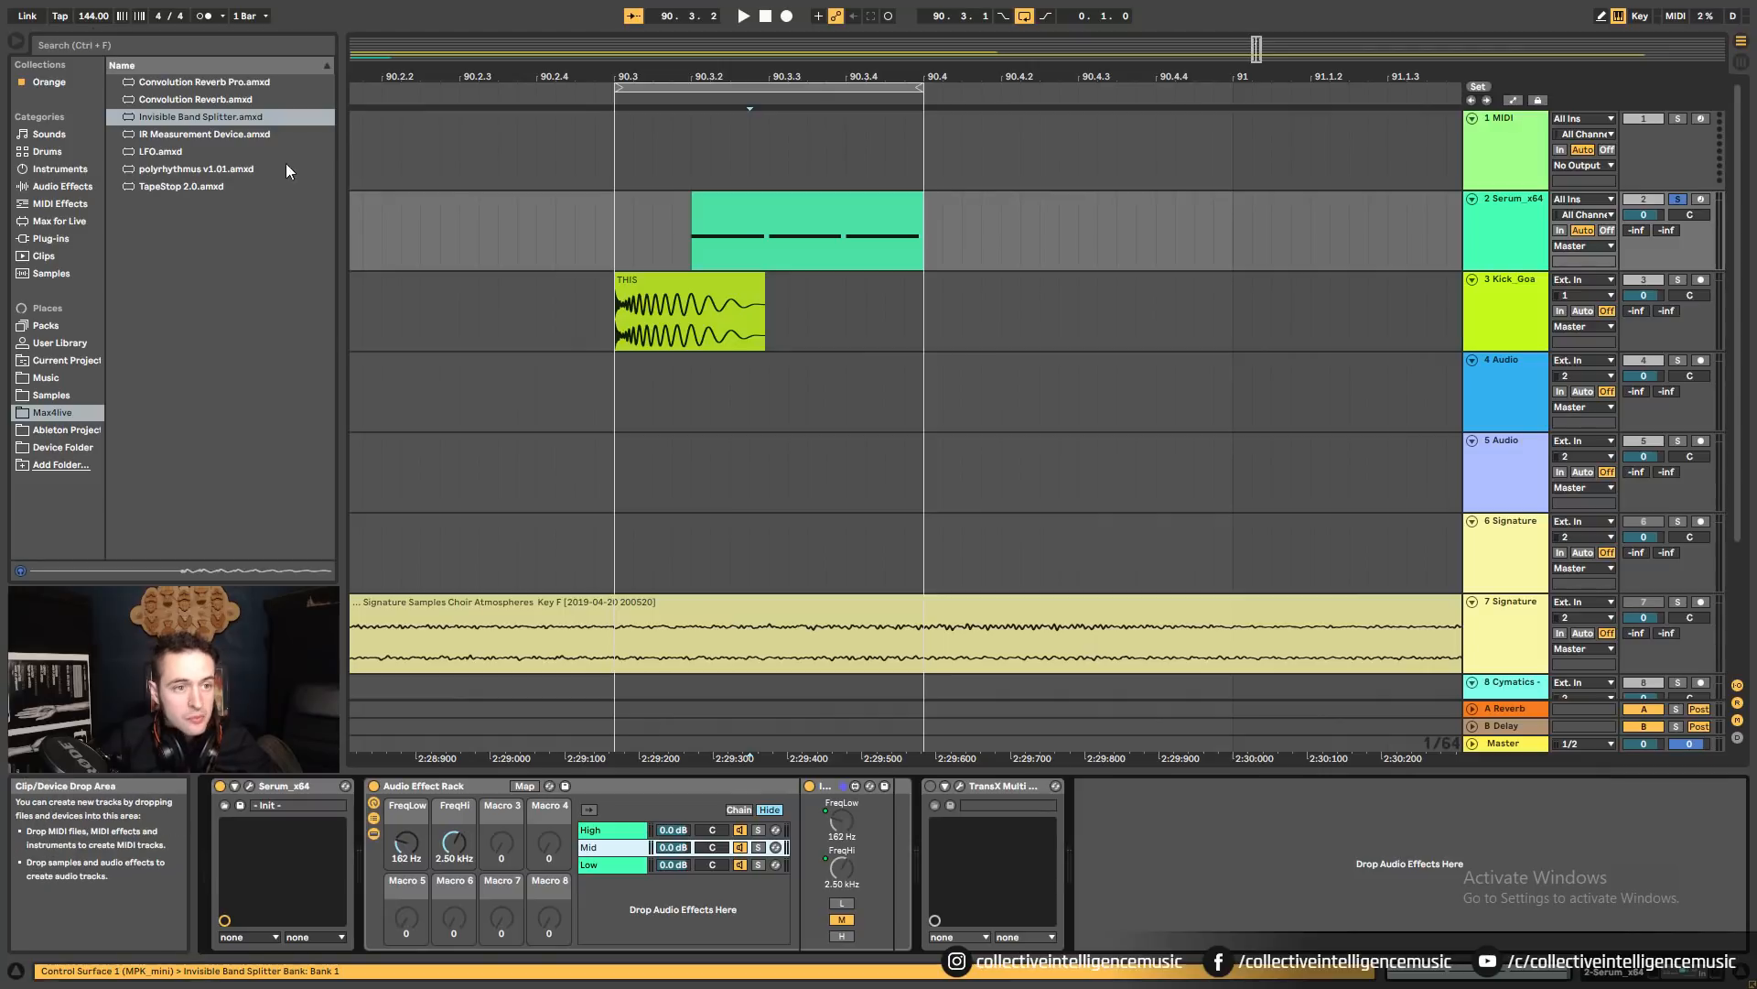
Search for "satu", load FabFilter Saturn onto the Mid and High chains, and bypass the Mid chain's Saturn.
{"action": "left_click", "coordinate": [50, 47]}
{"action": "type", "text": "satu"}
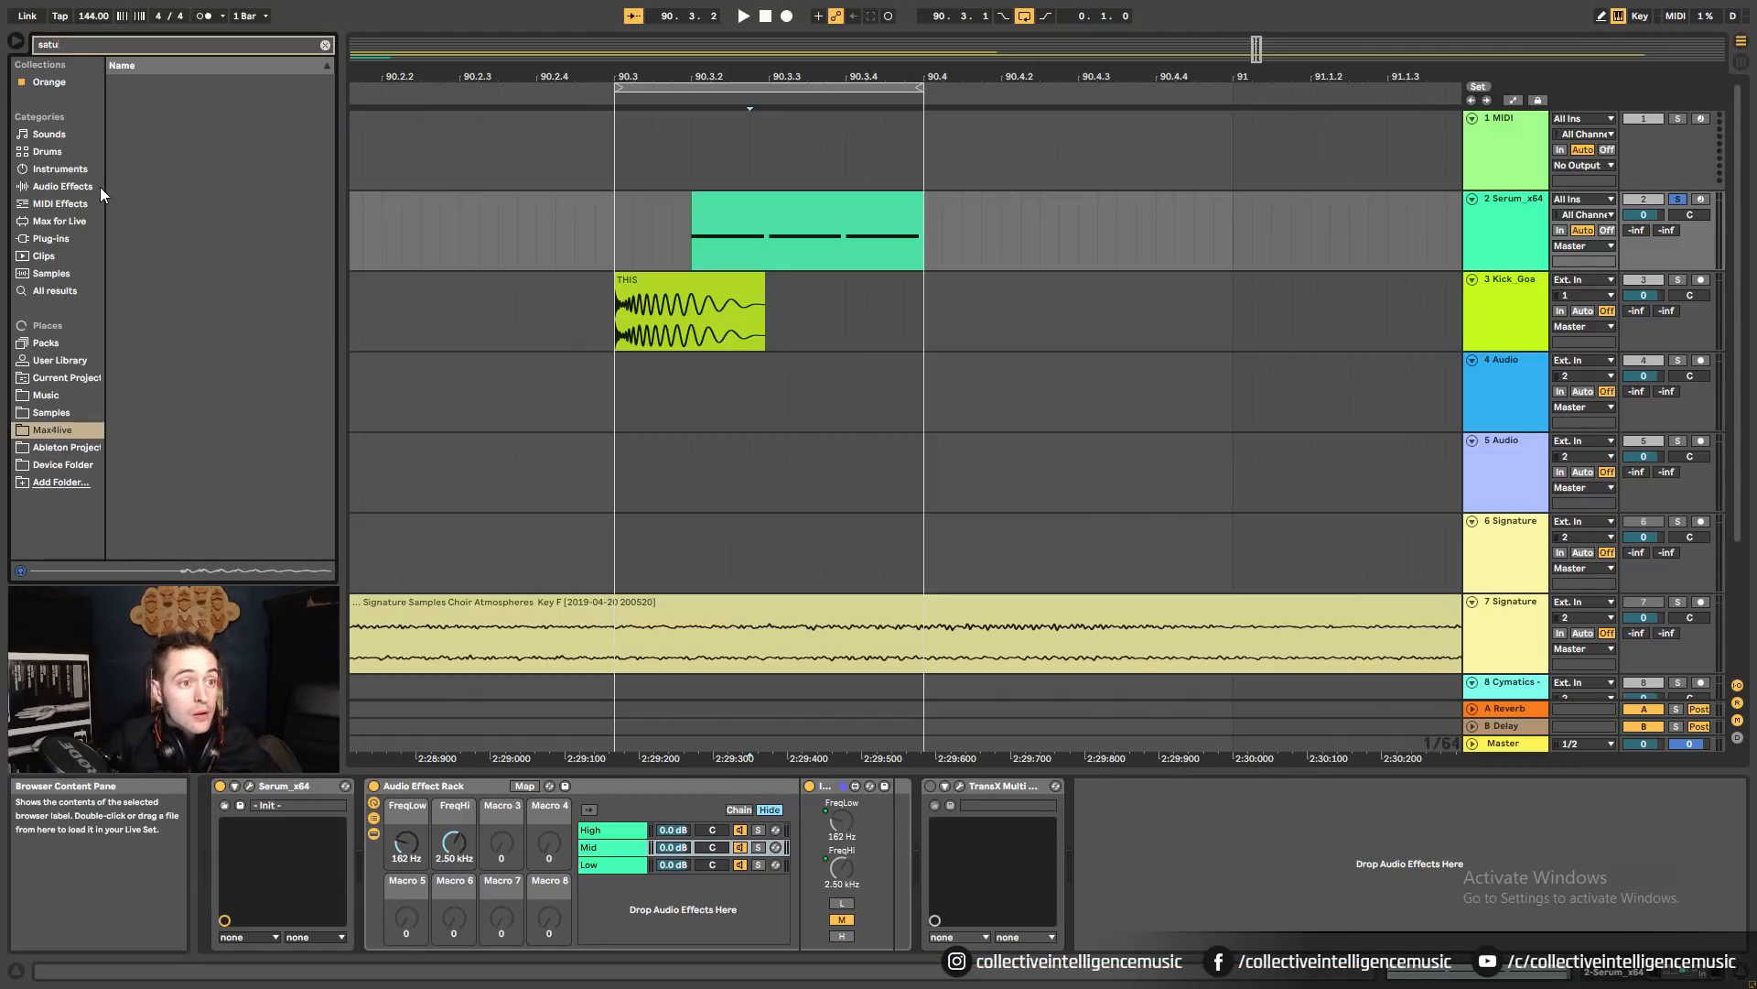
{"action": "left_click", "coordinate": [183, 117]}
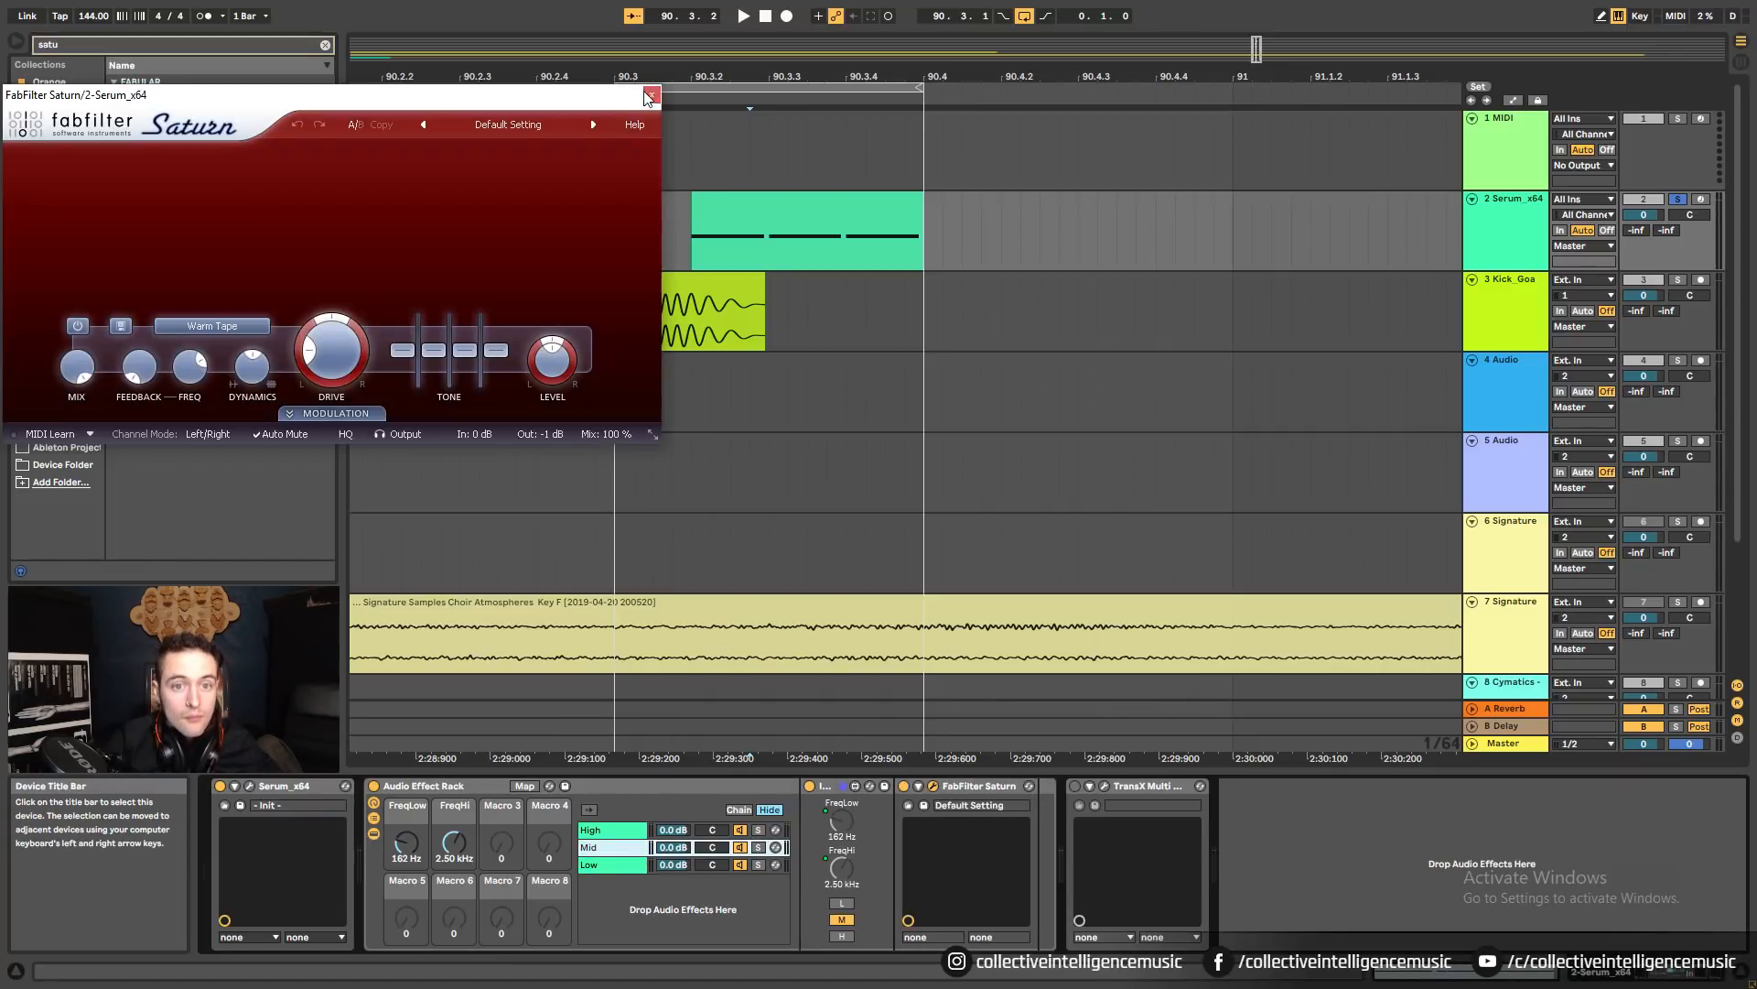
{"action": "left_click", "coordinate": [652, 95]}
{"action": "left_click", "coordinate": [174, 117]}
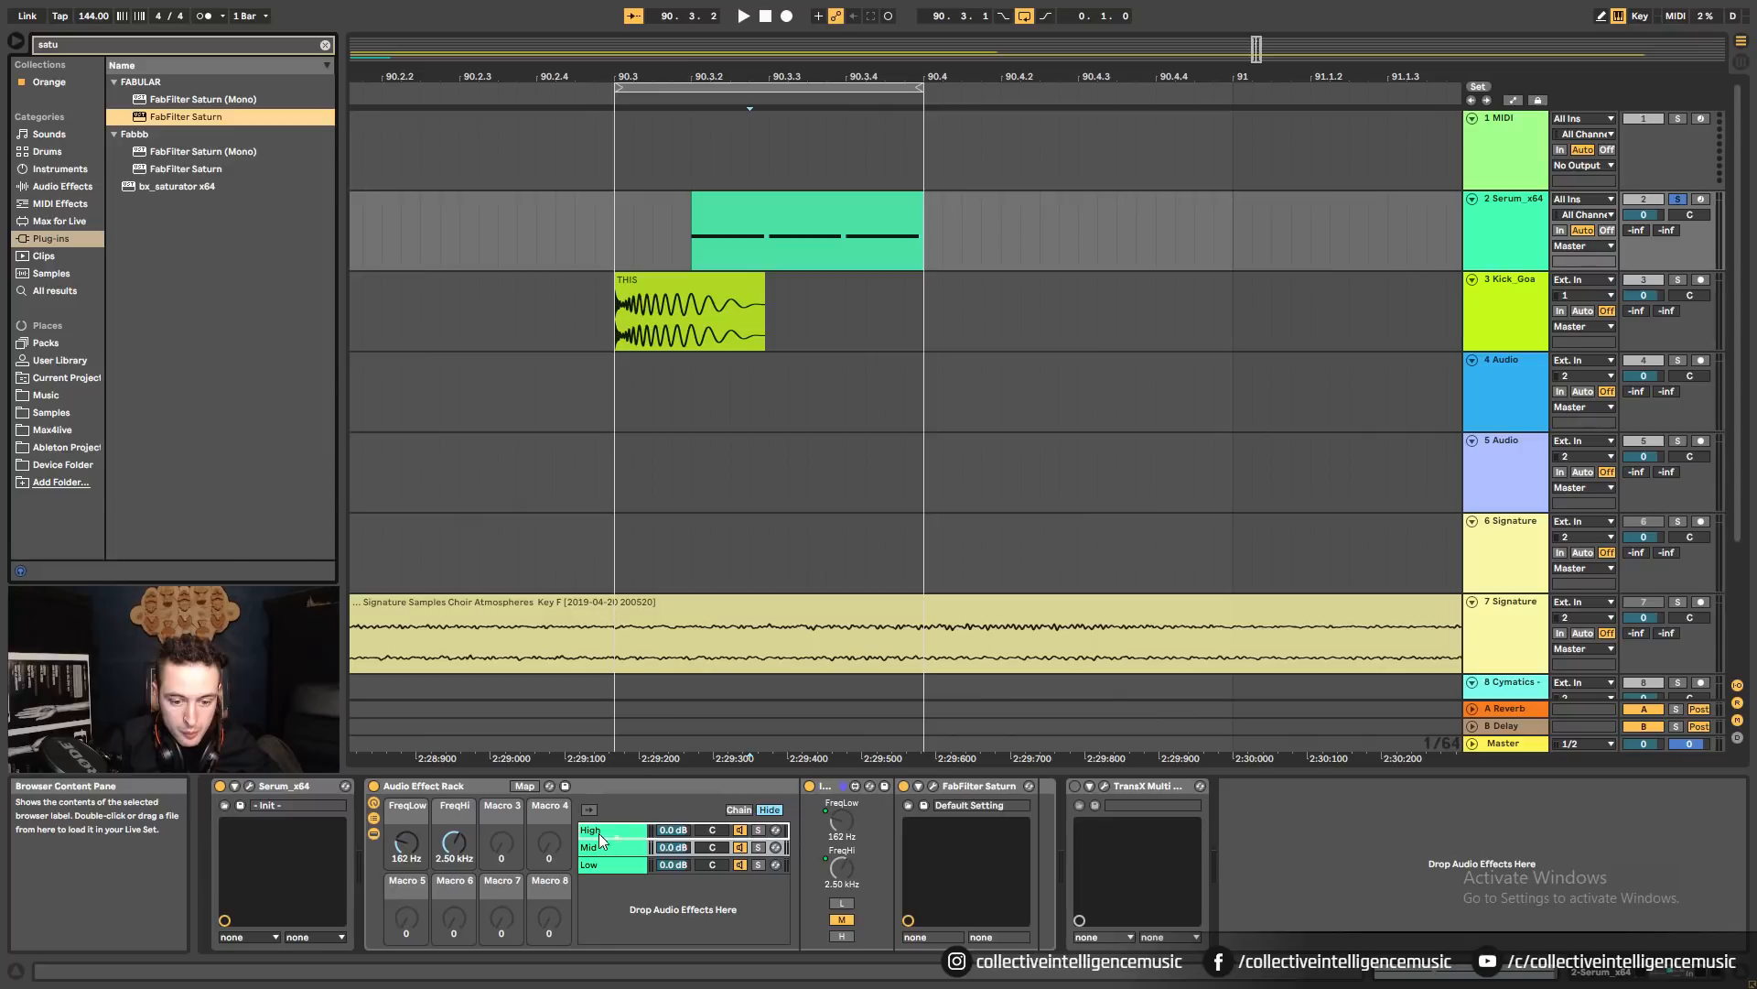
{"action": "left_click", "coordinate": [904, 786]}
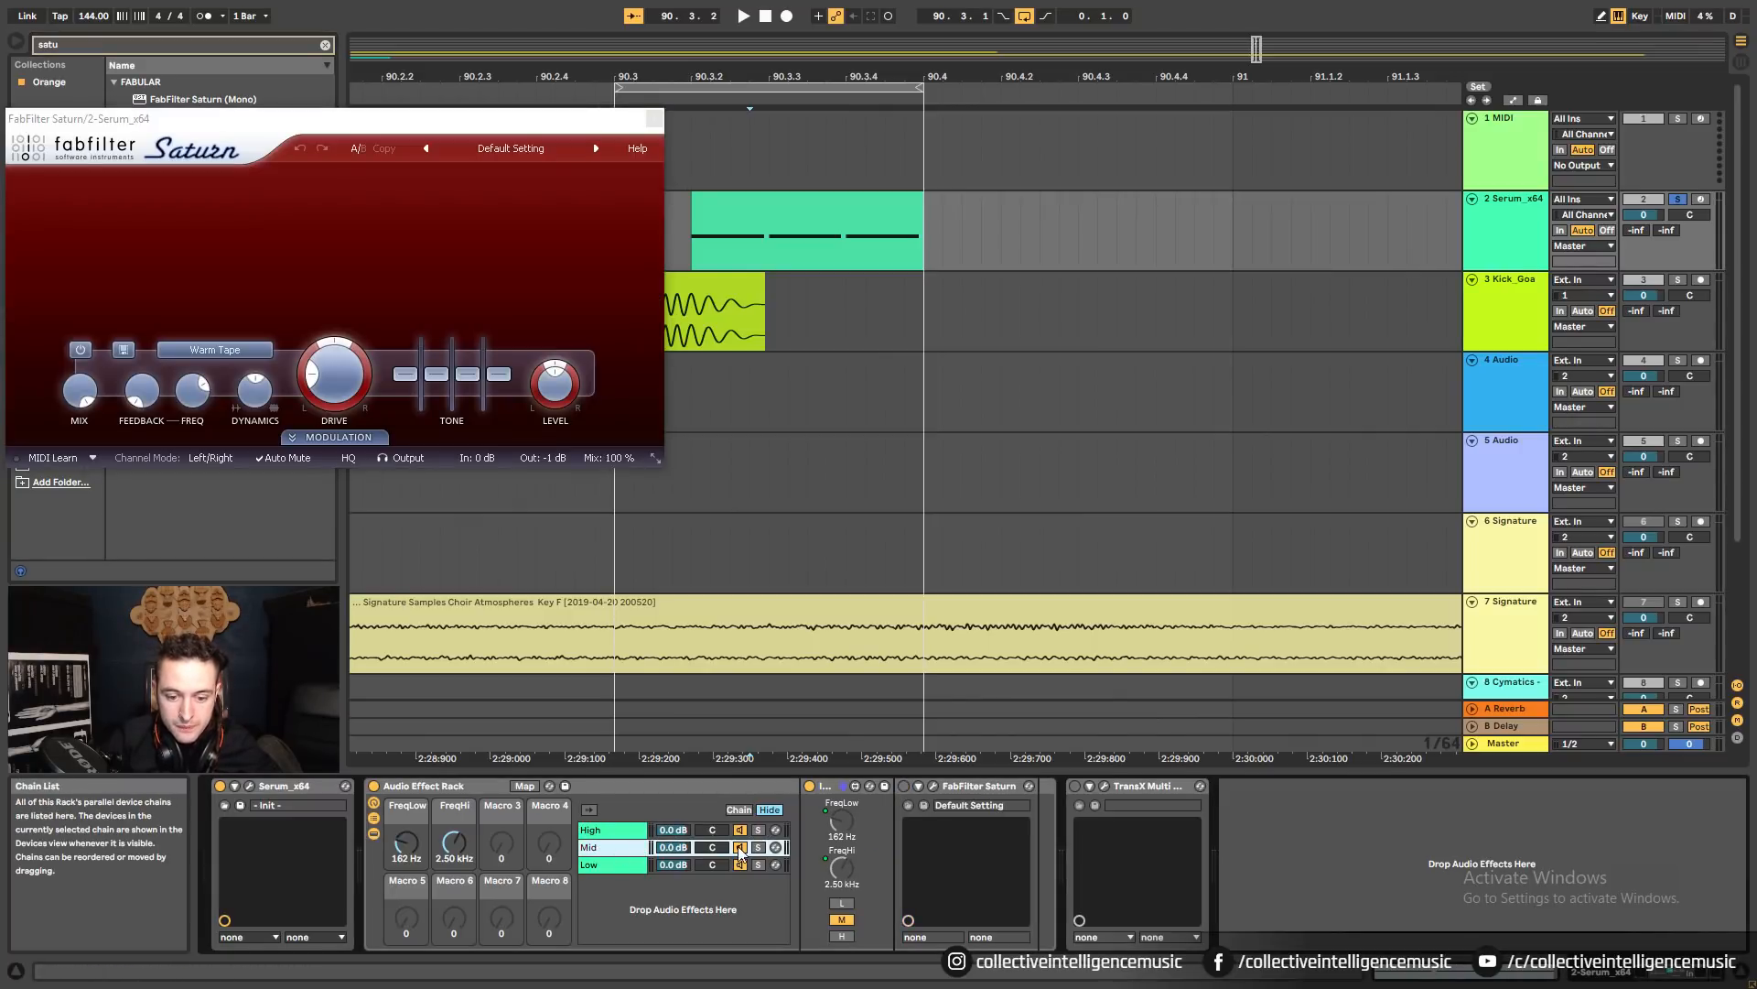
Solo the Mid chain, move the Saturn window clear of the rack, and play the bass loop.
{"action": "left_click_drag", "start_coordinate": [584, 125], "coordinate": [780, 372]}
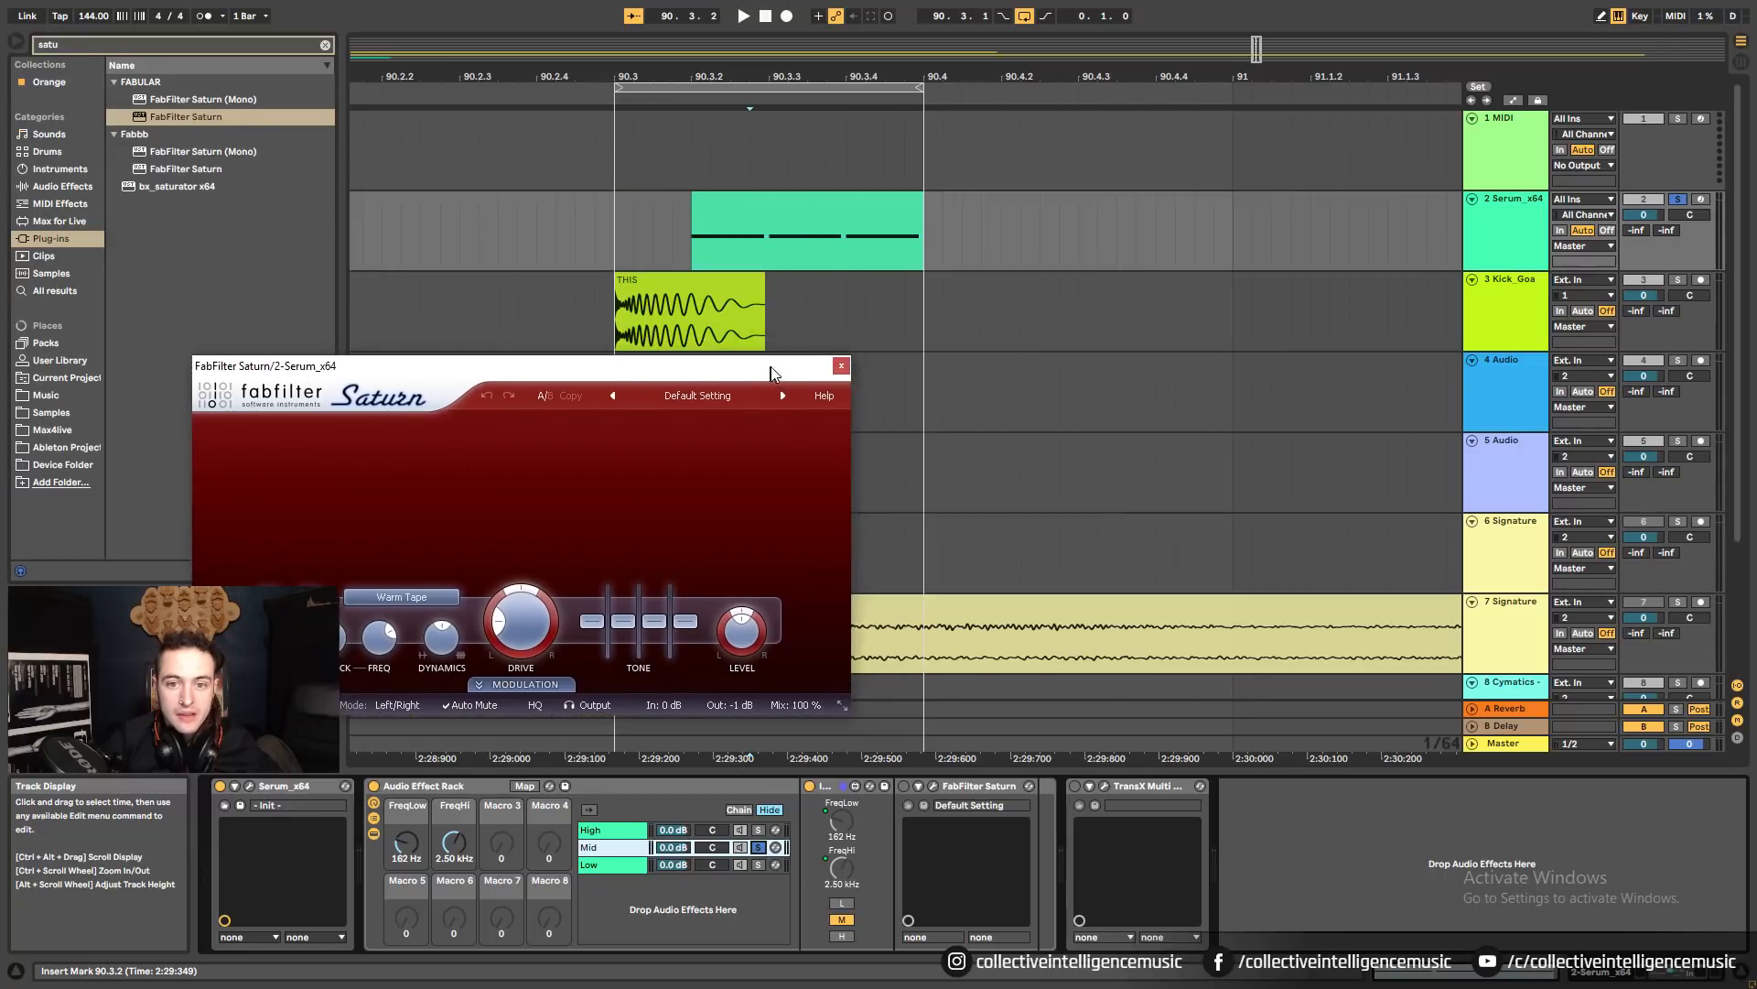
{"action": "left_click", "coordinate": [794, 234]}
{"action": "key", "text": "space"}
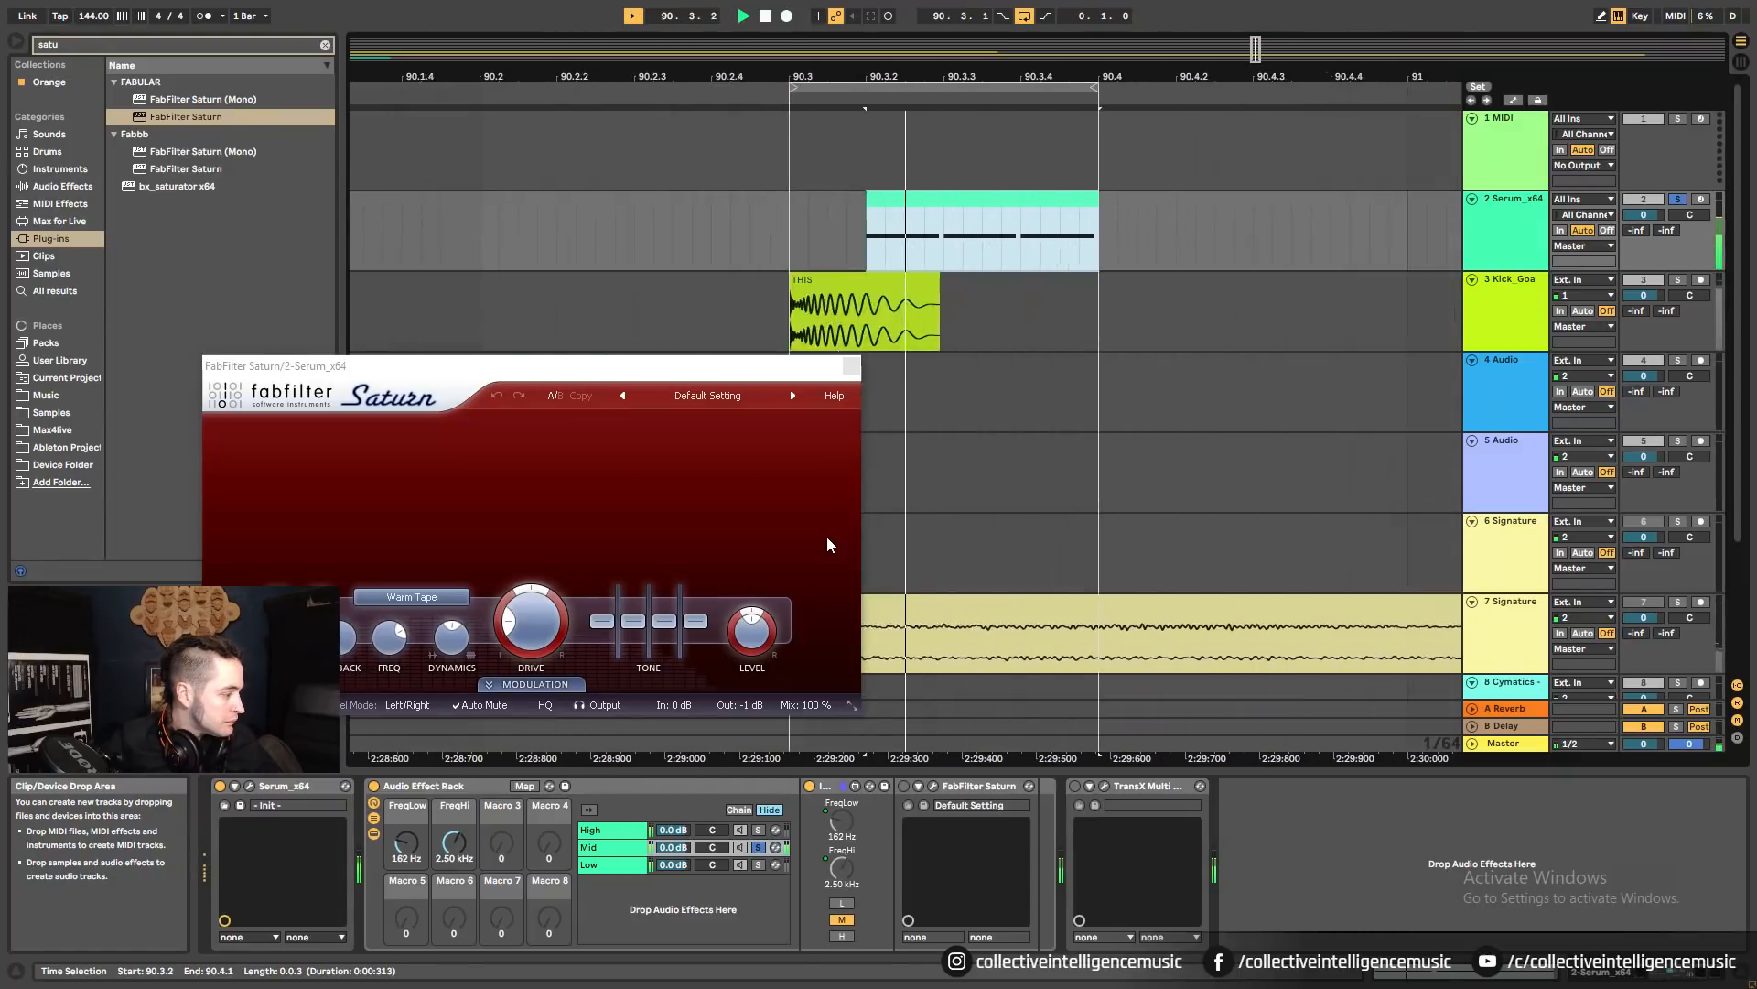
{"action": "key", "text": "alt+Tab"}
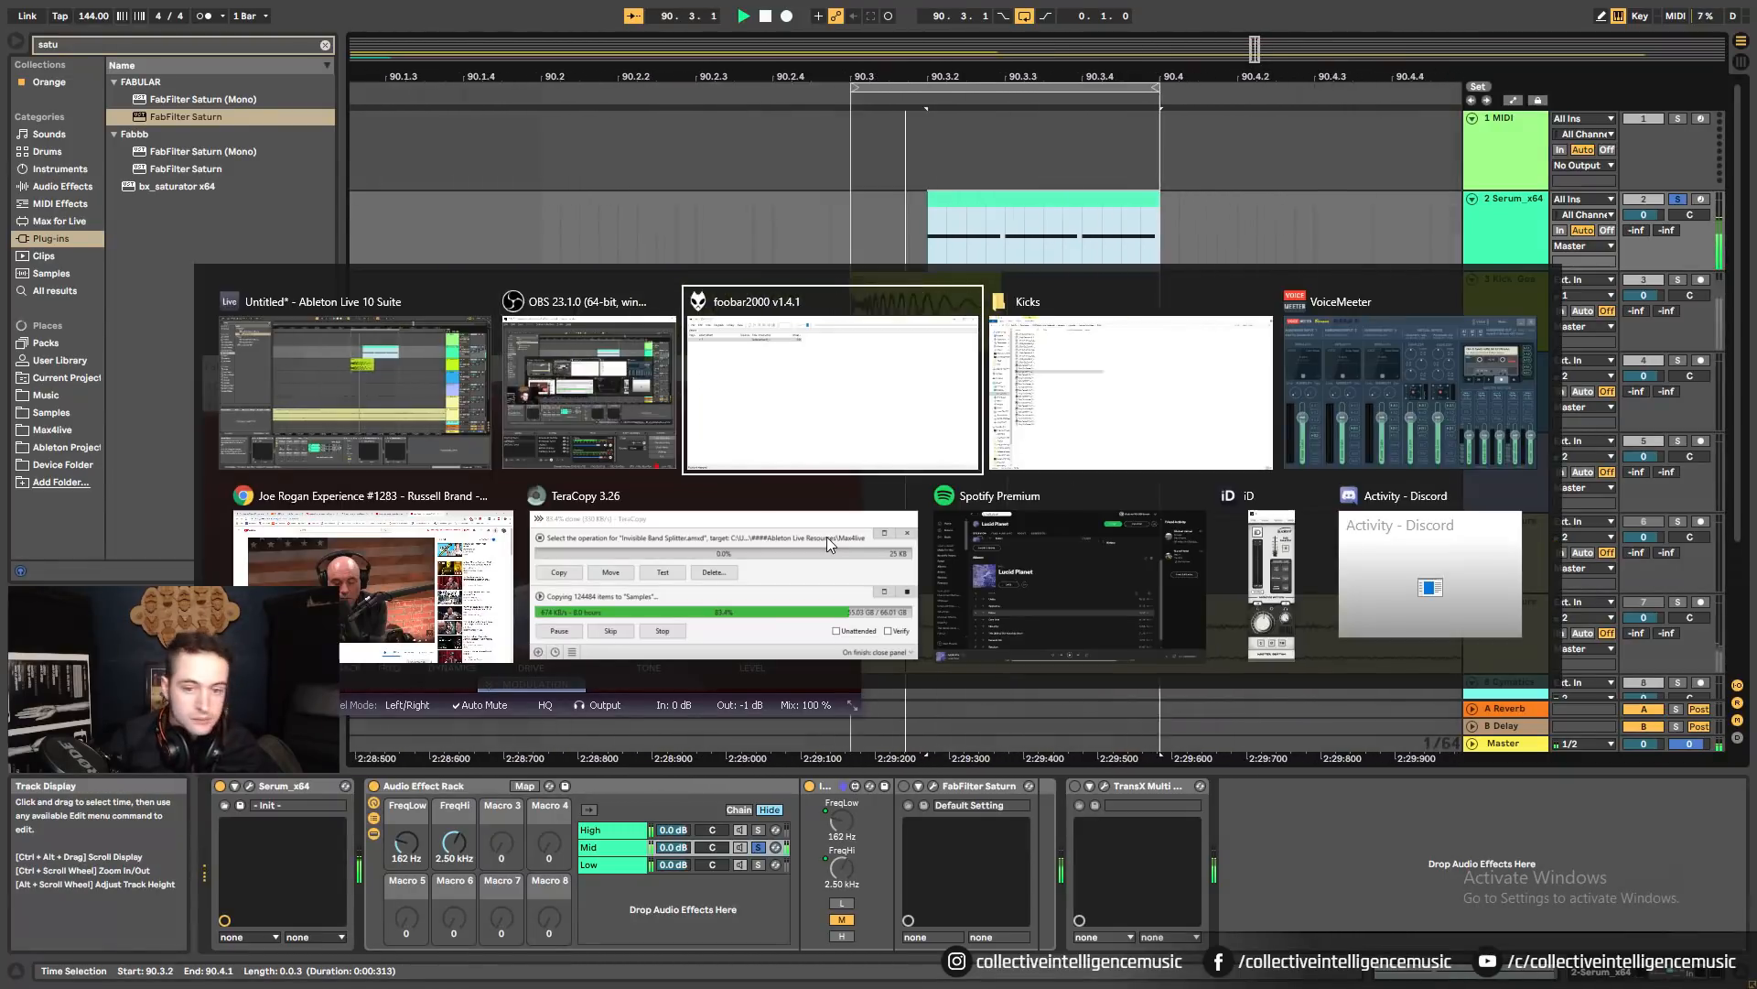
{"action": "key", "text": "alt+Tab"}
{"action": "key", "text": "alt+Tab"}
{"action": "key", "text": "alt+Tab"}
{"action": "key", "text": "alt+Tab"}
{"action": "key", "text": "alt+Tab"}
{"action": "key", "text": "alt+Tab"}
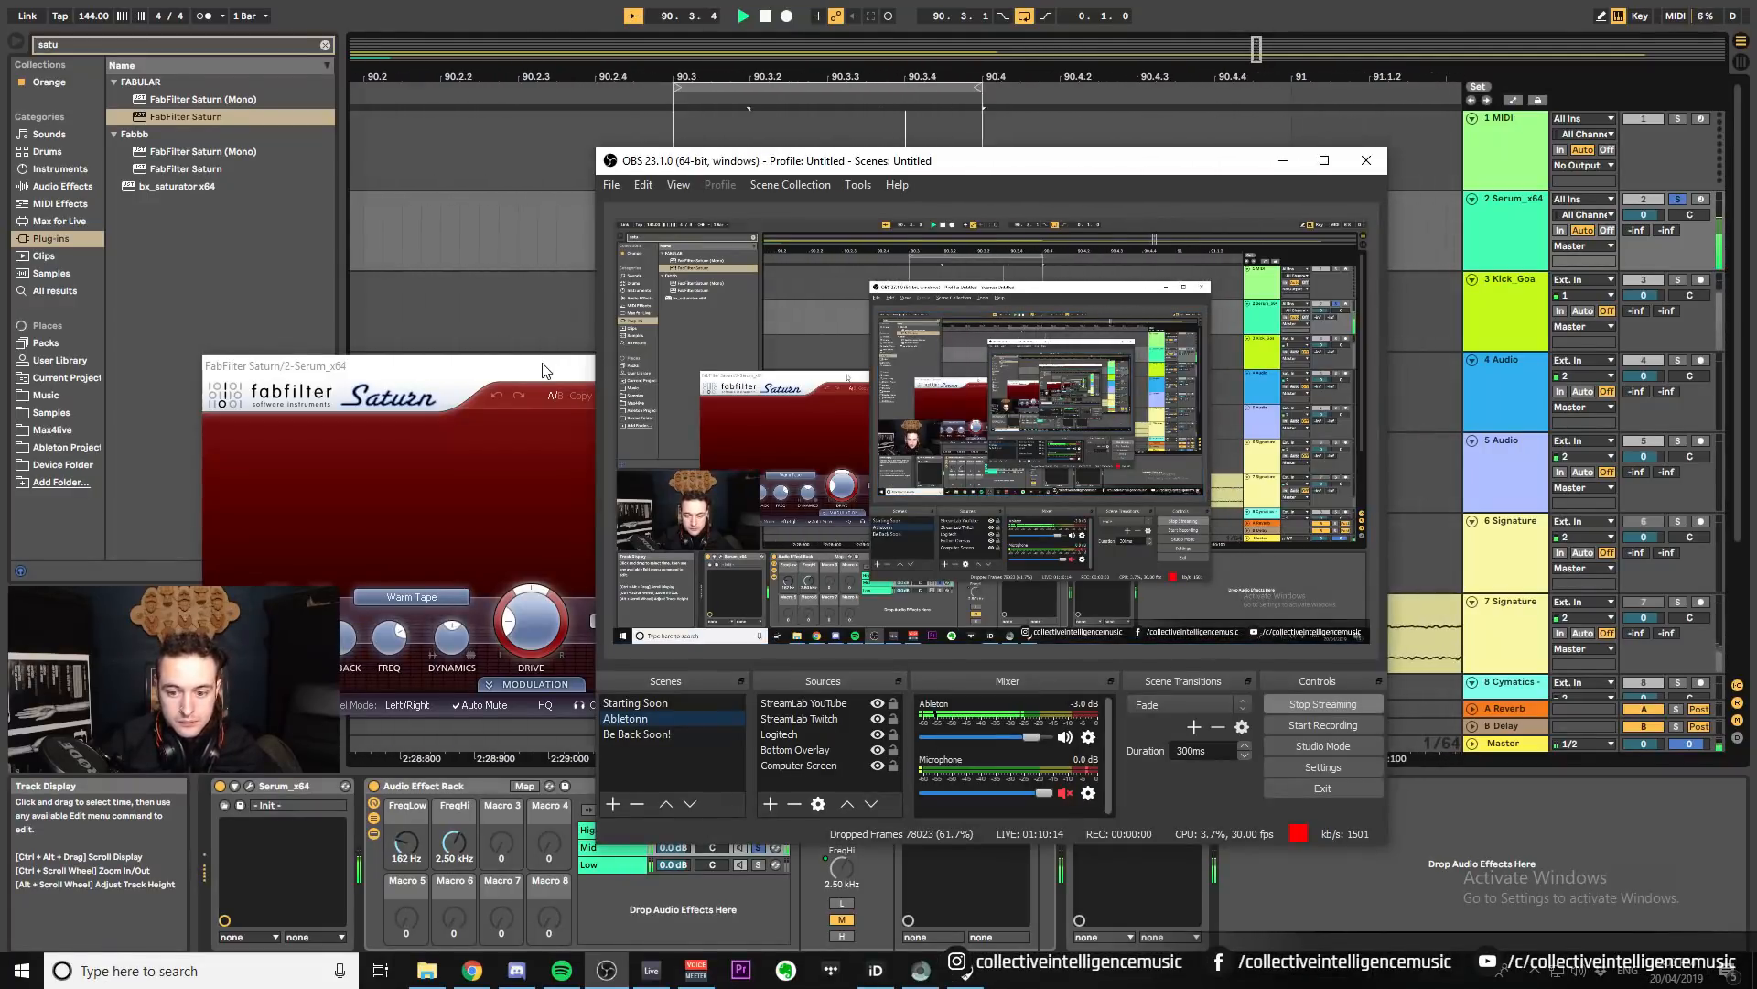
{"action": "left_click", "coordinate": [542, 370]}
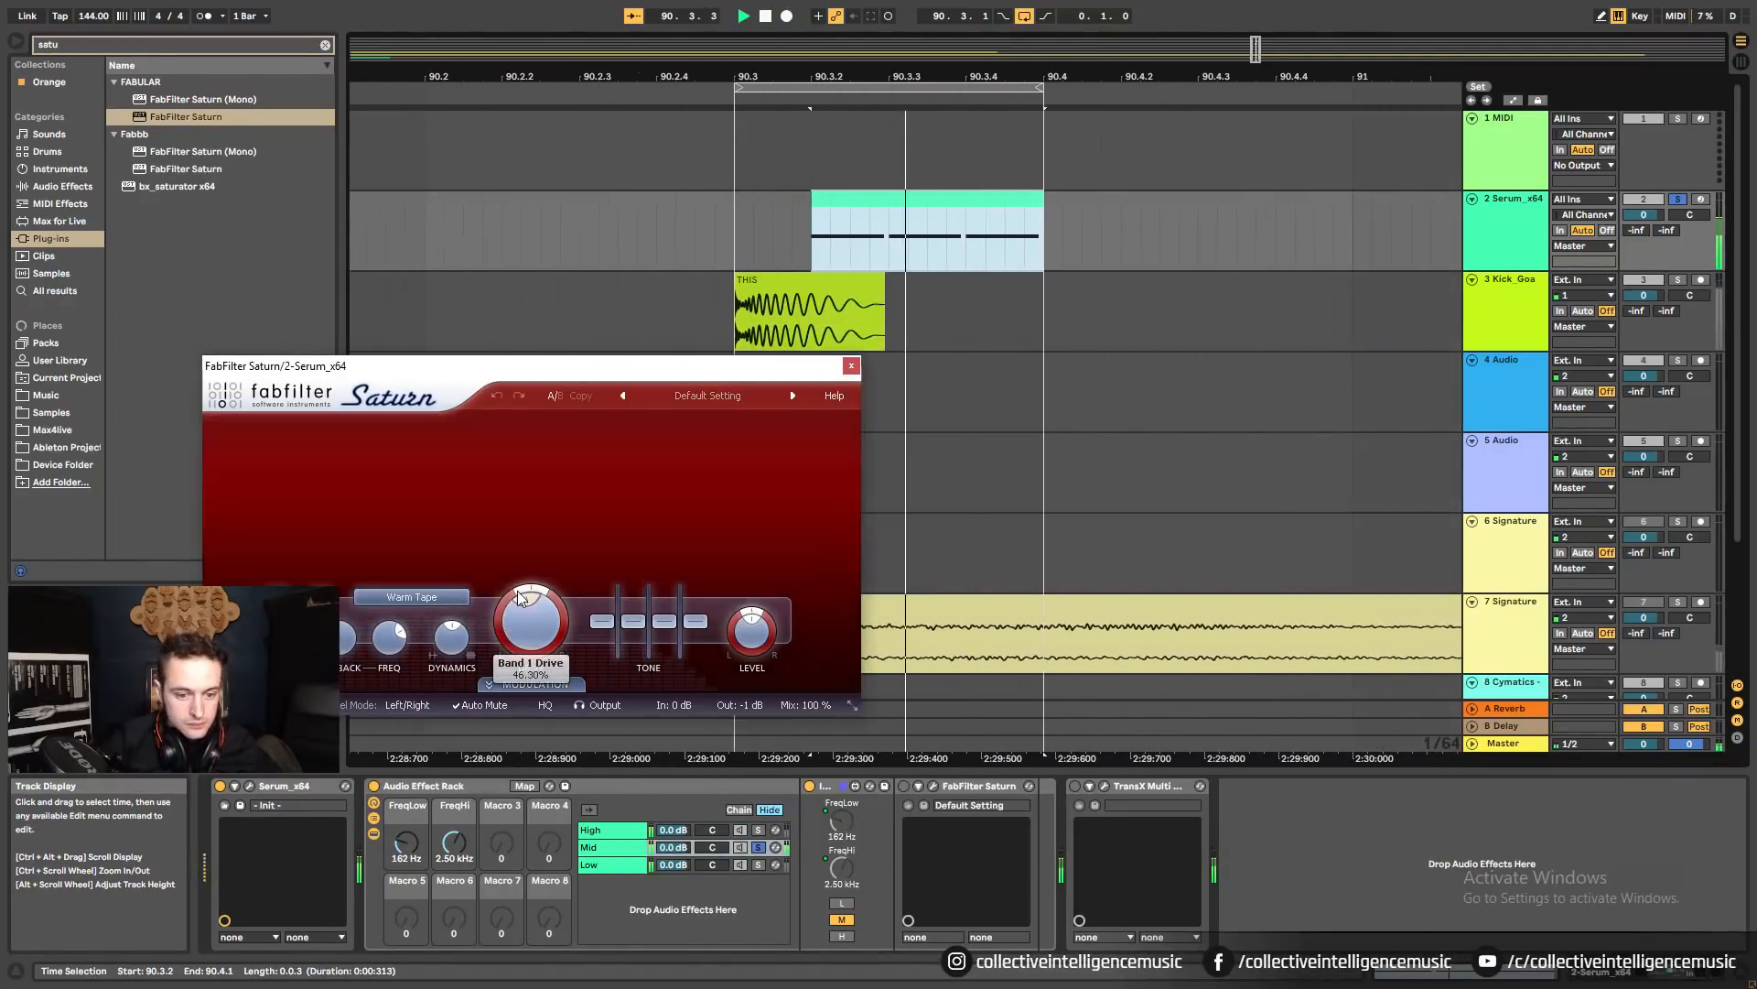
Set the High chain's Saturn to Clean Tube, try its drive at about 96%, and close its window.
{"action": "left_click", "coordinate": [449, 598]}
{"action": "left_click", "coordinate": [413, 619]}
{"action": "mouse_move", "coordinate": [554, 579]}
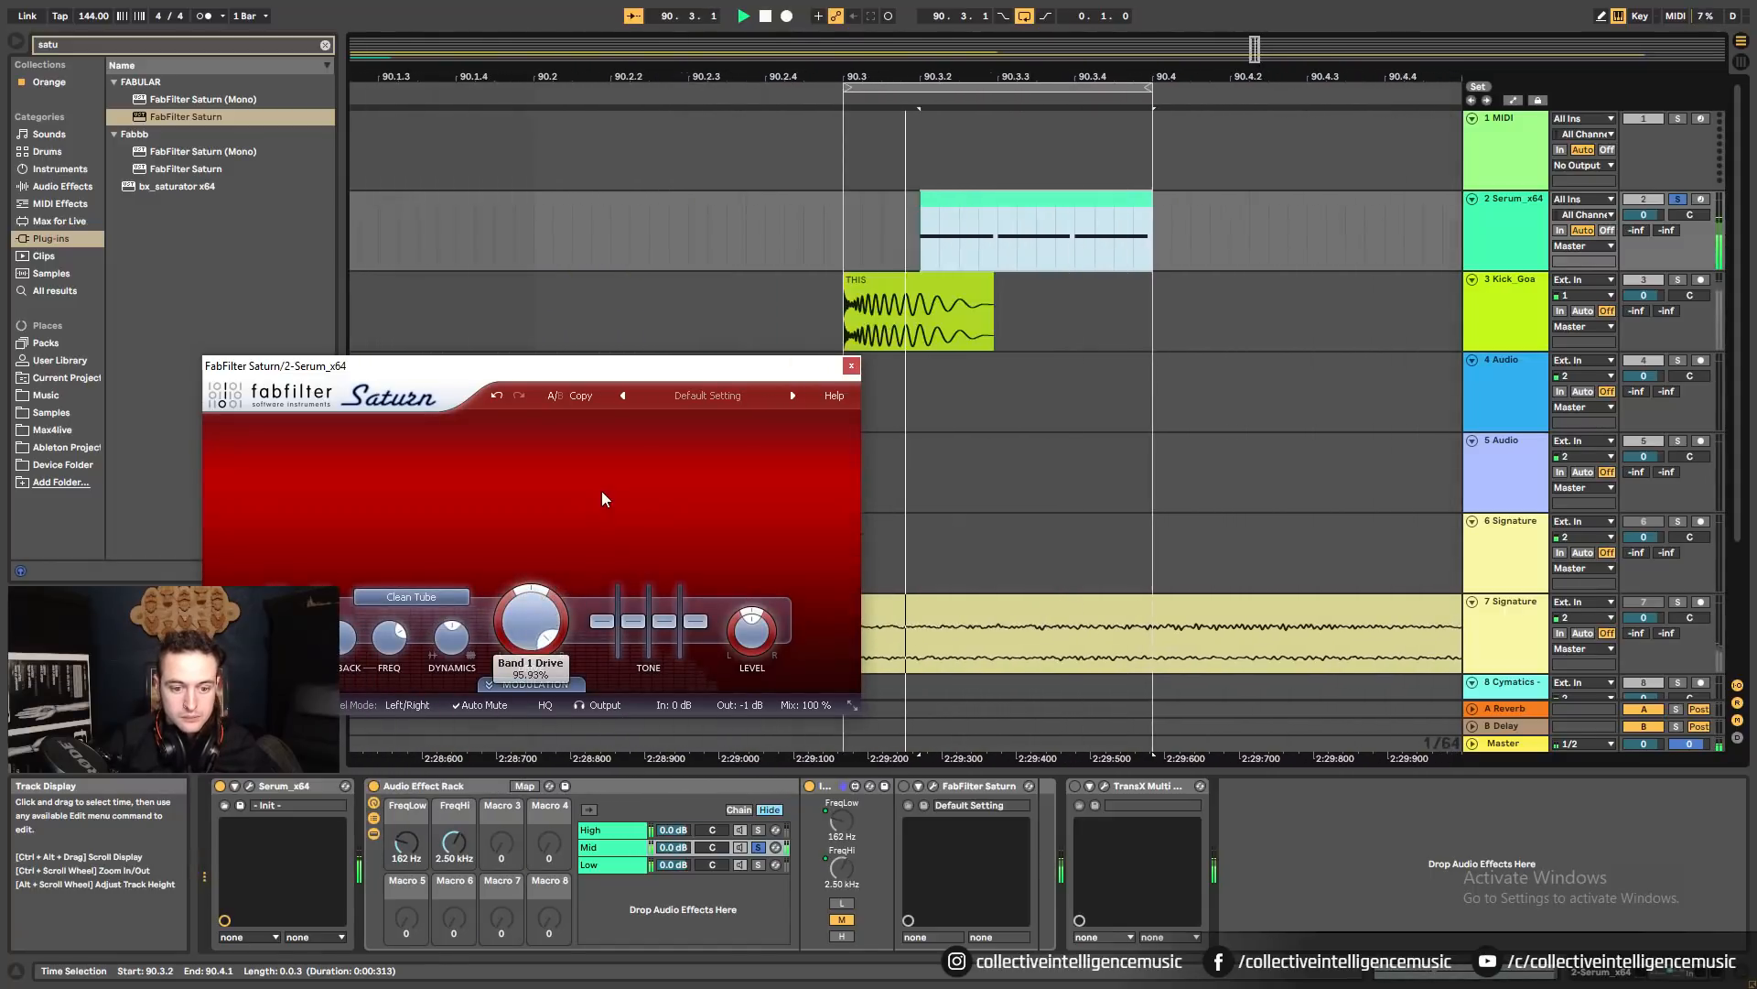
{"action": "left_click", "coordinate": [604, 832]}
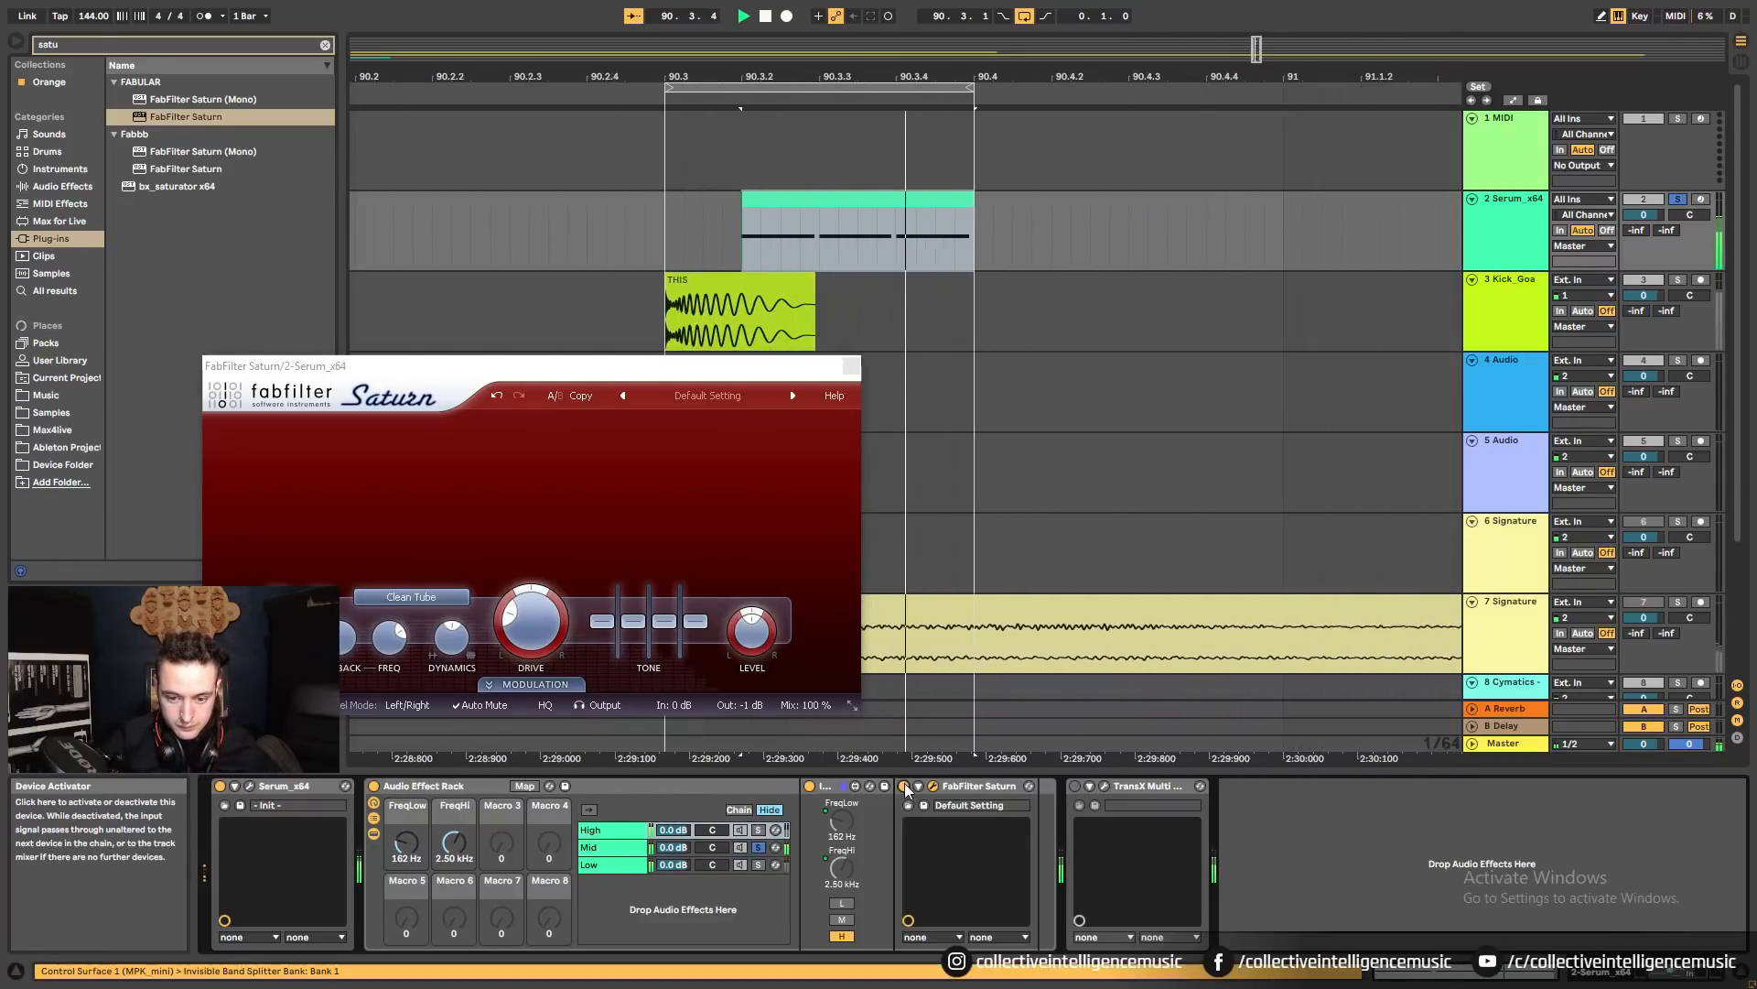
{"action": "left_click", "coordinate": [934, 786]}
Set the Mid chain's Saturn to the Warm Tube style and raise its drive while the loop plays.
{"action": "left_click", "coordinate": [654, 847]}
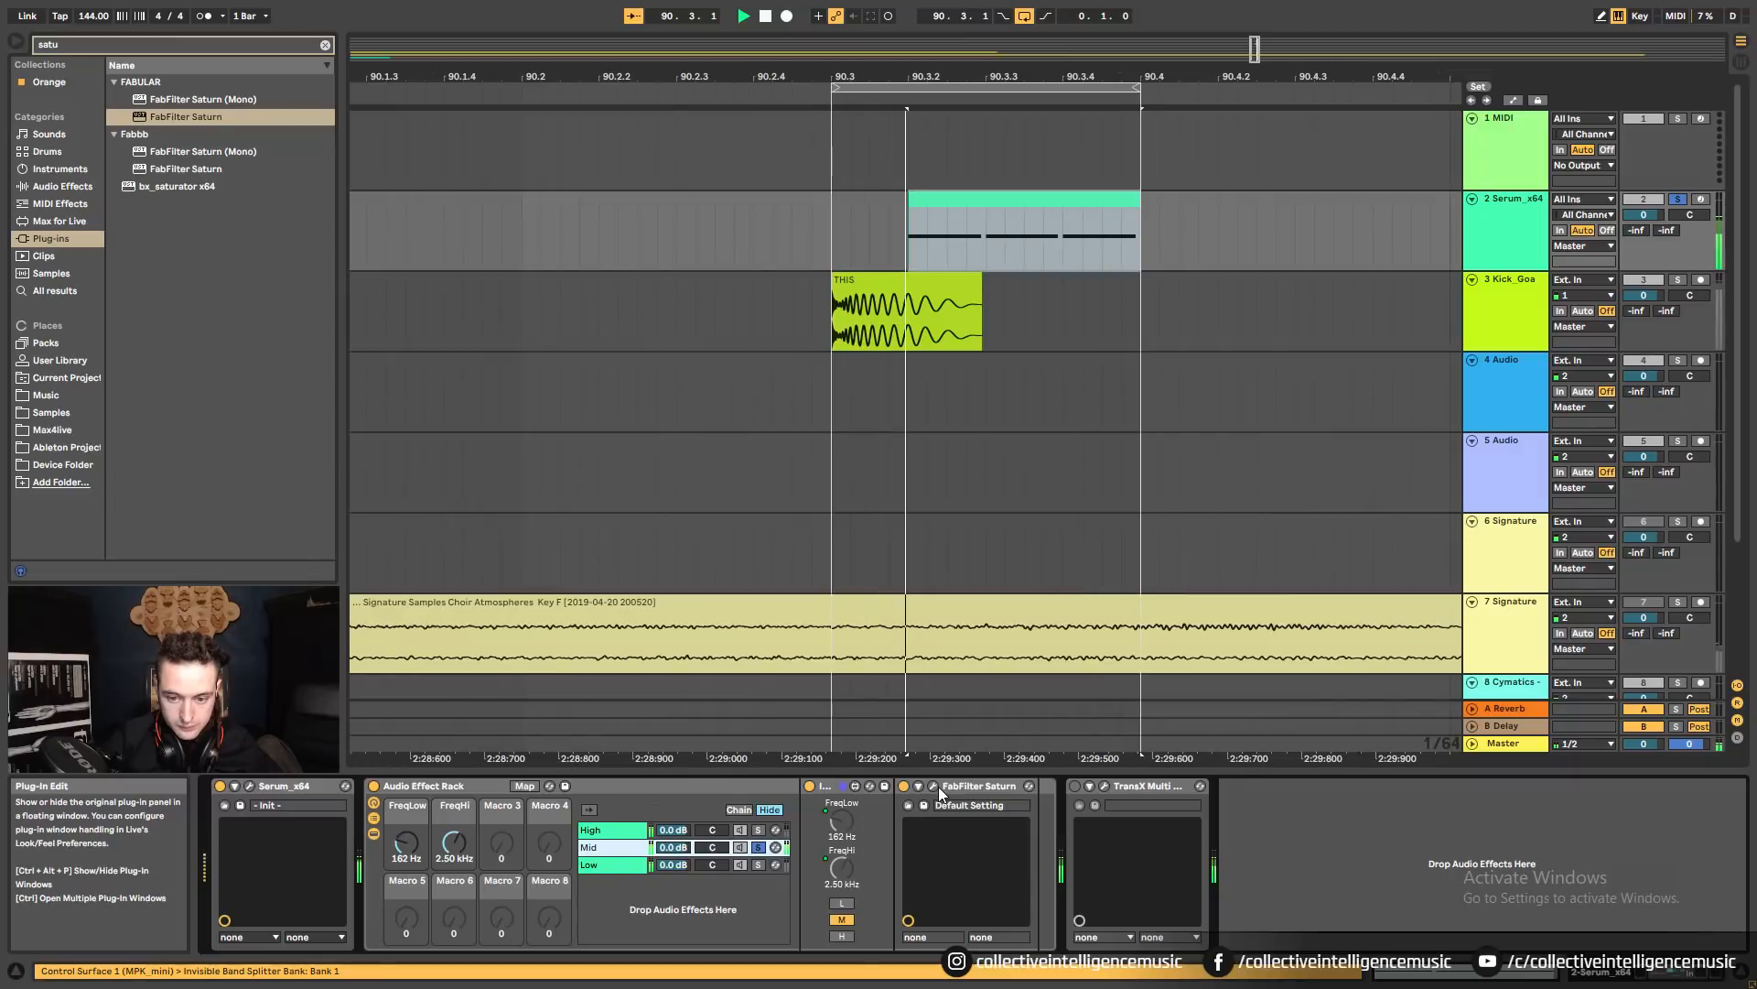
{"action": "left_click", "coordinate": [933, 785]}
{"action": "left_click_drag", "start_coordinate": [347, 94], "coordinate": [583, 238]}
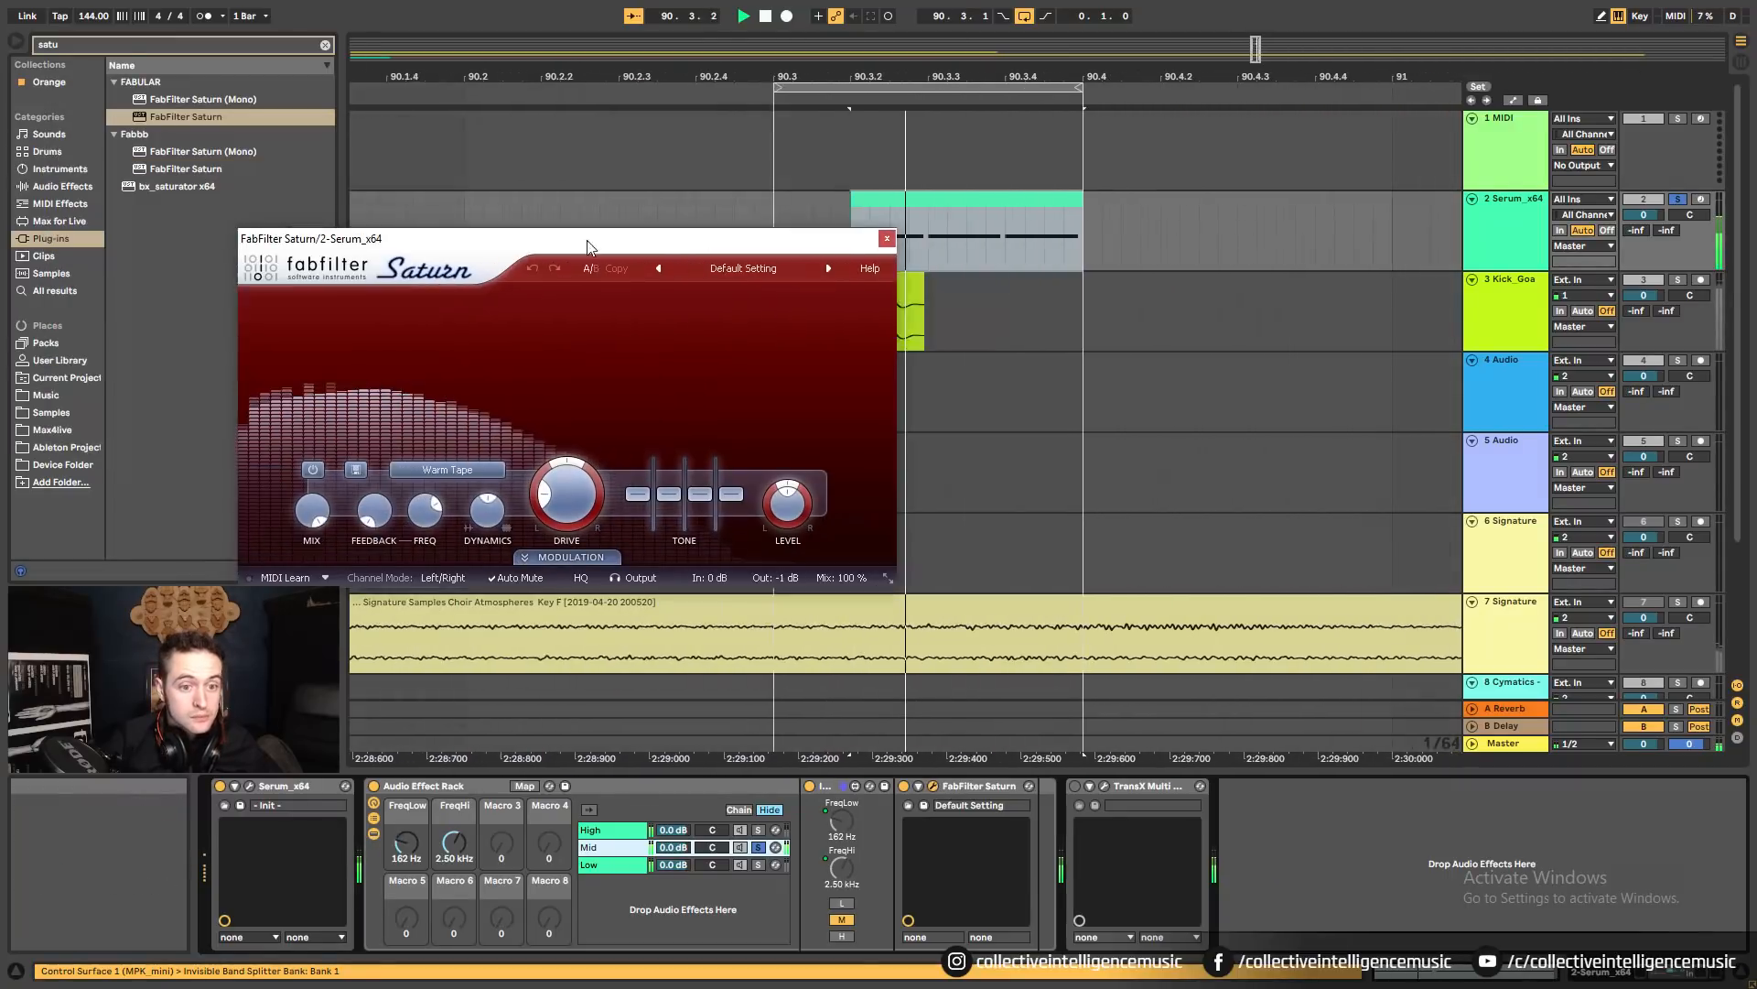
{"action": "left_click", "coordinate": [448, 469]}
{"action": "left_click", "coordinate": [437, 493]}
{"action": "left_click_drag", "start_coordinate": [561, 498], "coordinate": [711, 474]}
{"action": "left_click", "coordinate": [448, 468]}
{"action": "left_click", "coordinate": [476, 510]}
{"action": "left_click_drag", "start_coordinate": [565, 498], "coordinate": [565, 515]}
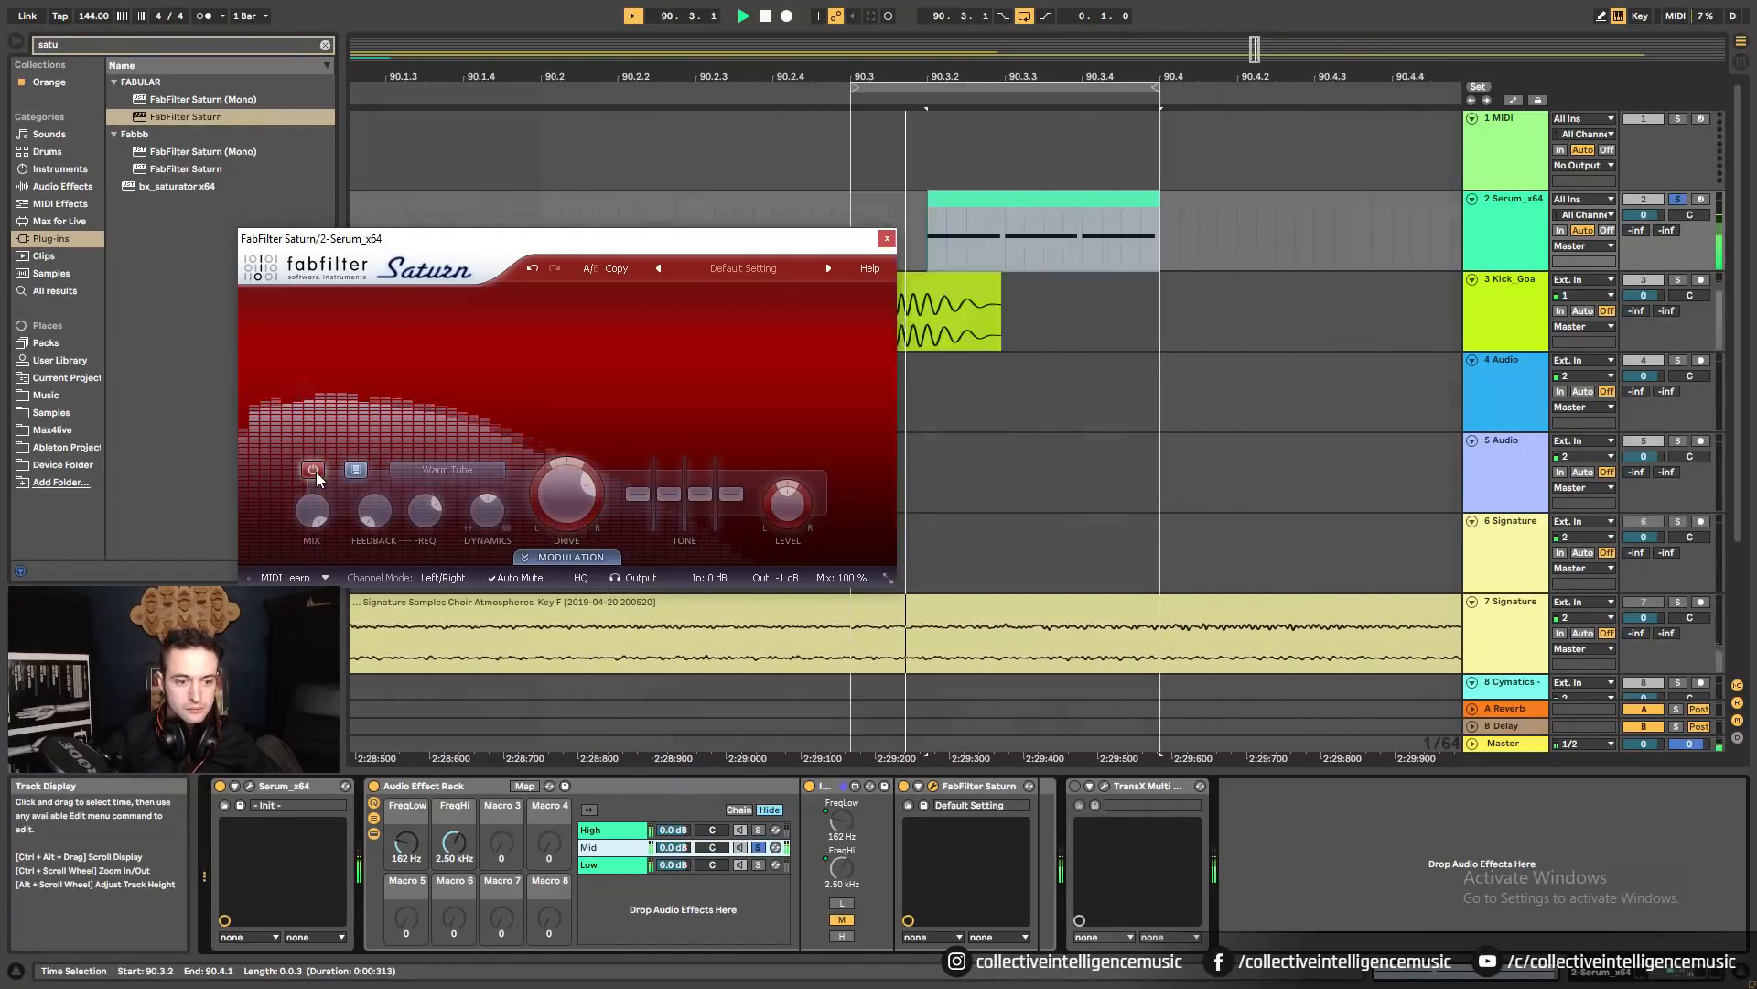
Unsolo the Mid chain, compare the bass with Saturn's band and TransX Multi toggled, and stop playback.
{"action": "left_click", "coordinate": [758, 848]}
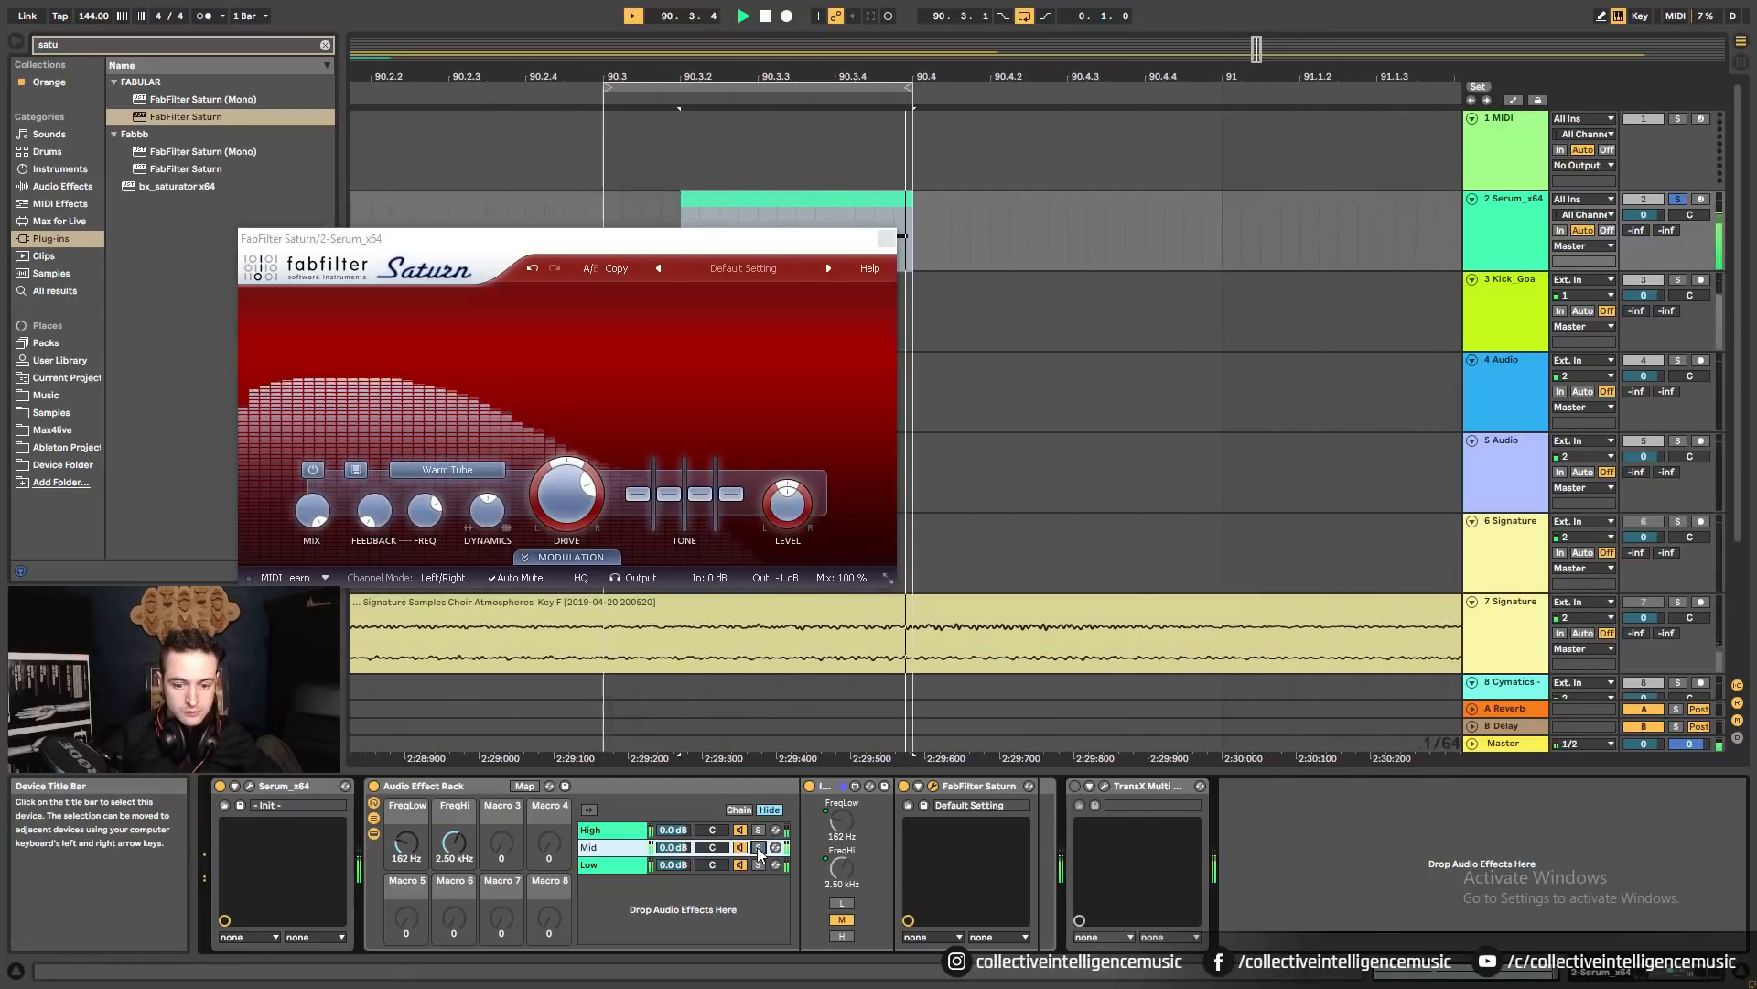
{"action": "left_click", "coordinate": [313, 471]}
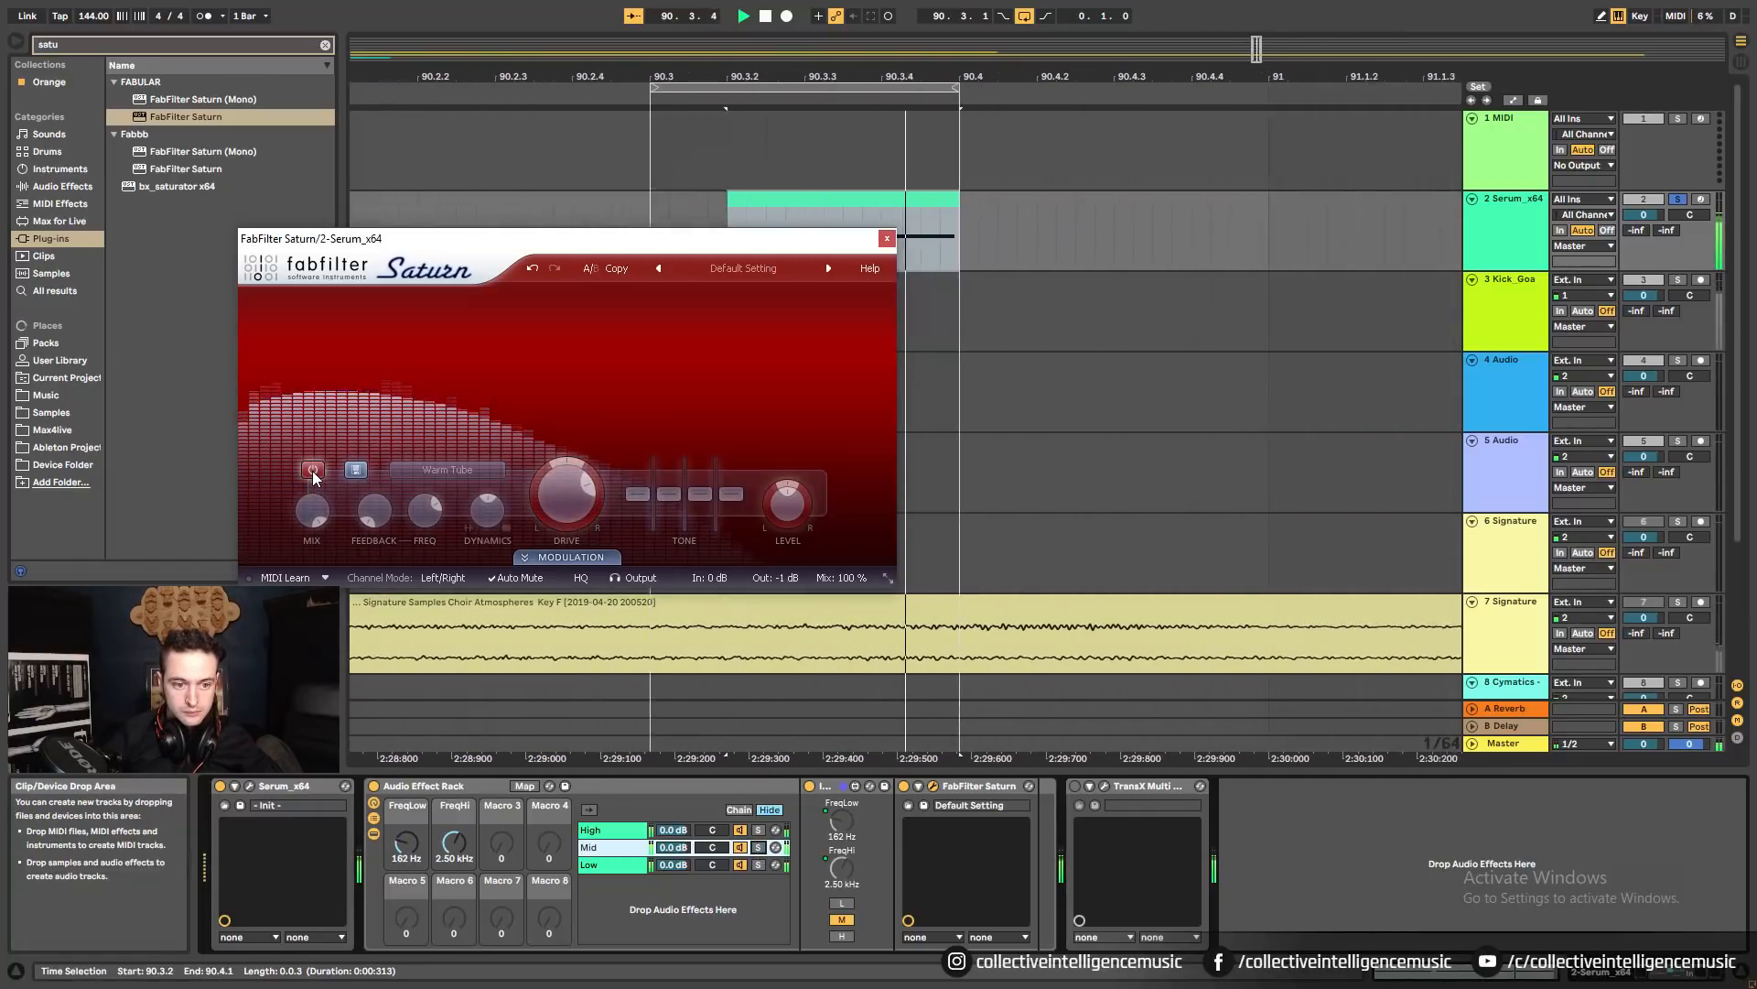
{"action": "left_click", "coordinate": [313, 474]}
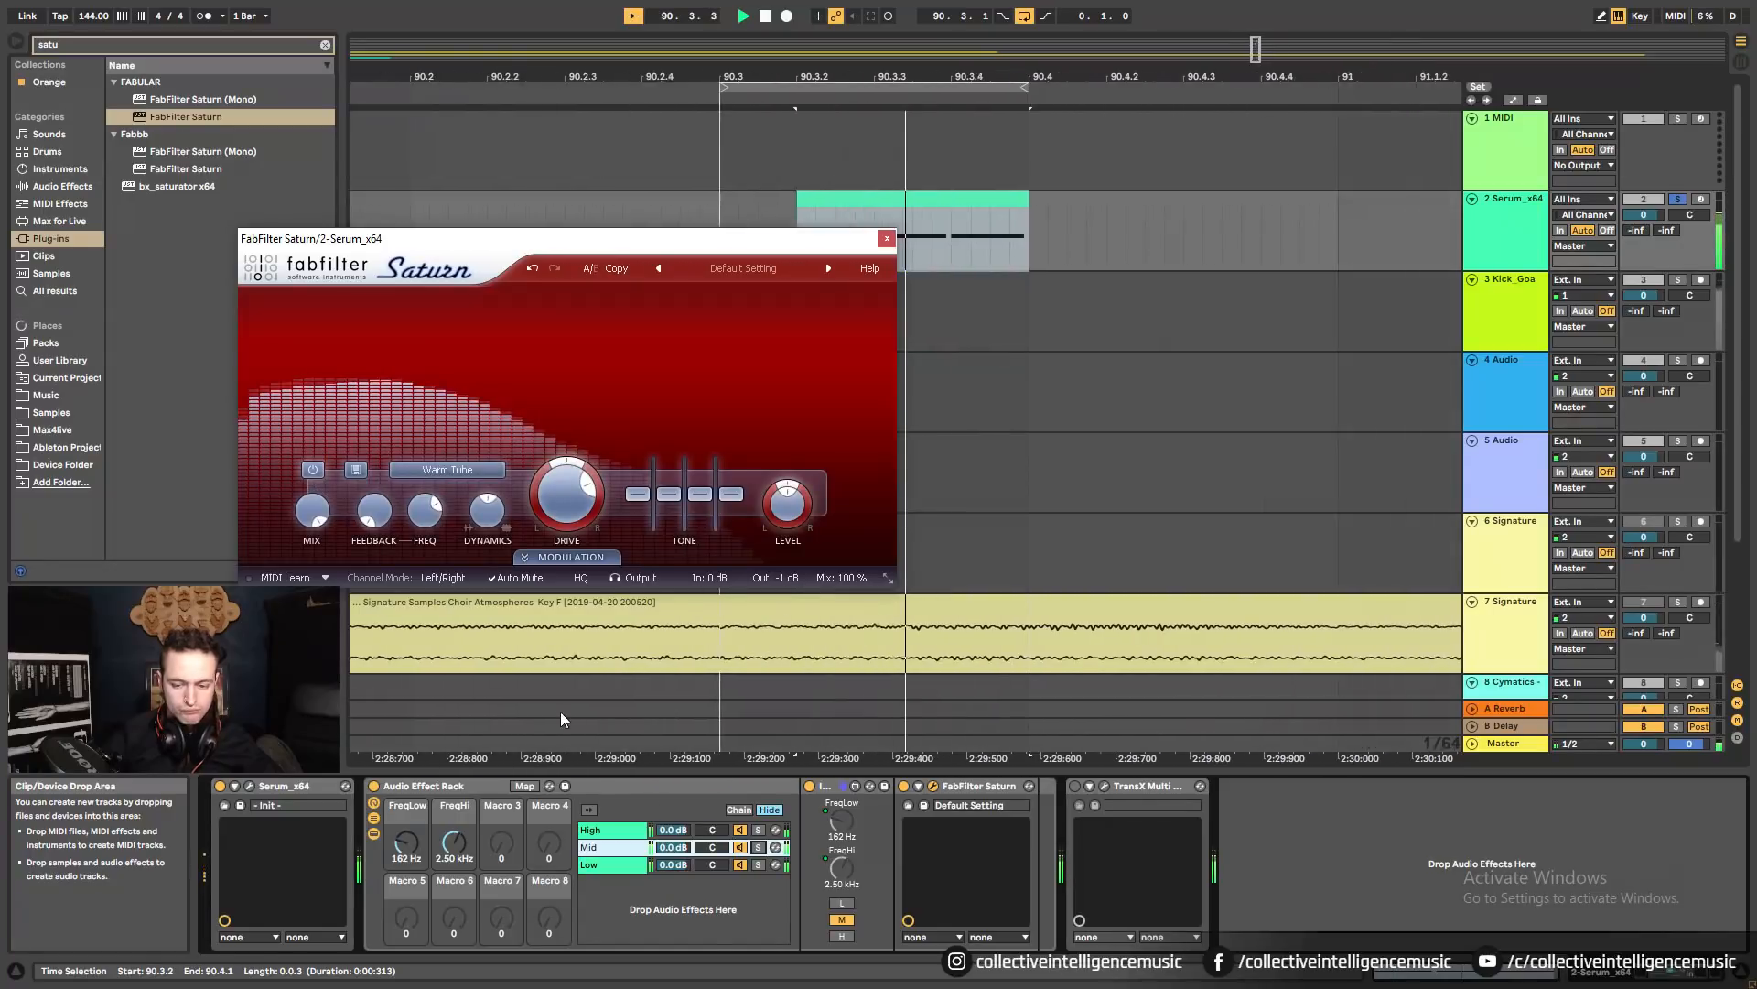
{"action": "left_click", "coordinate": [1075, 786]}
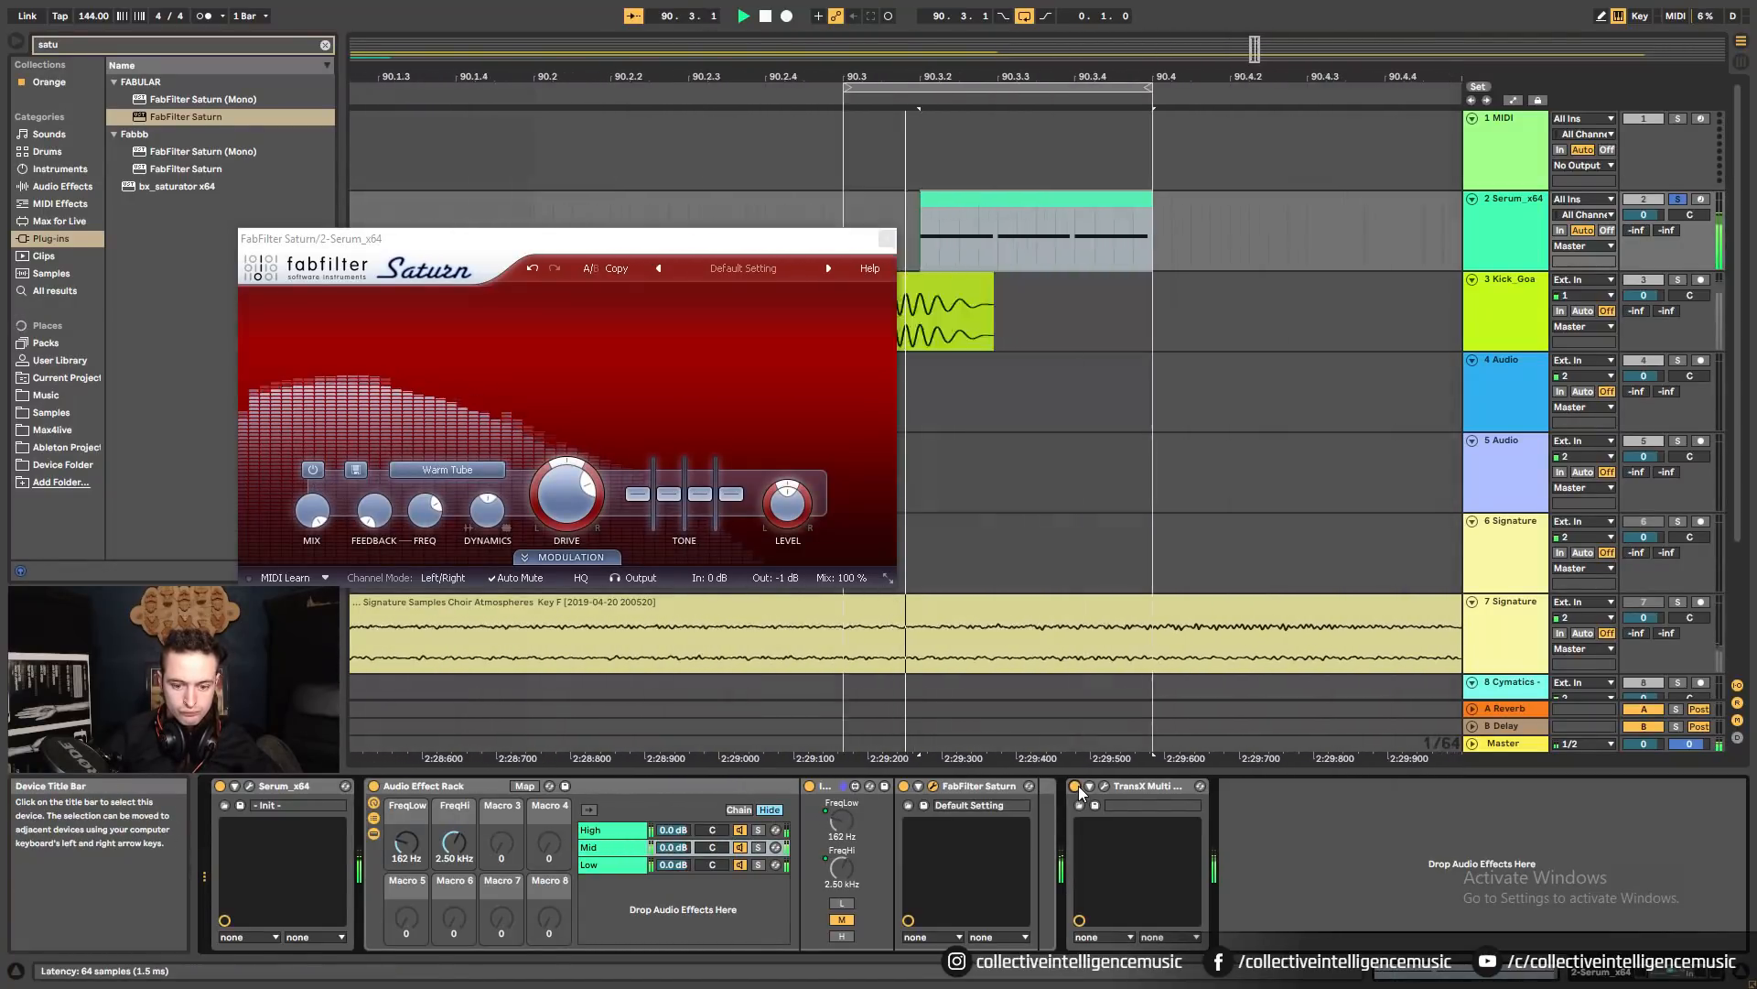
{"action": "left_click", "coordinate": [612, 829]}
{"action": "key", "text": "space"}
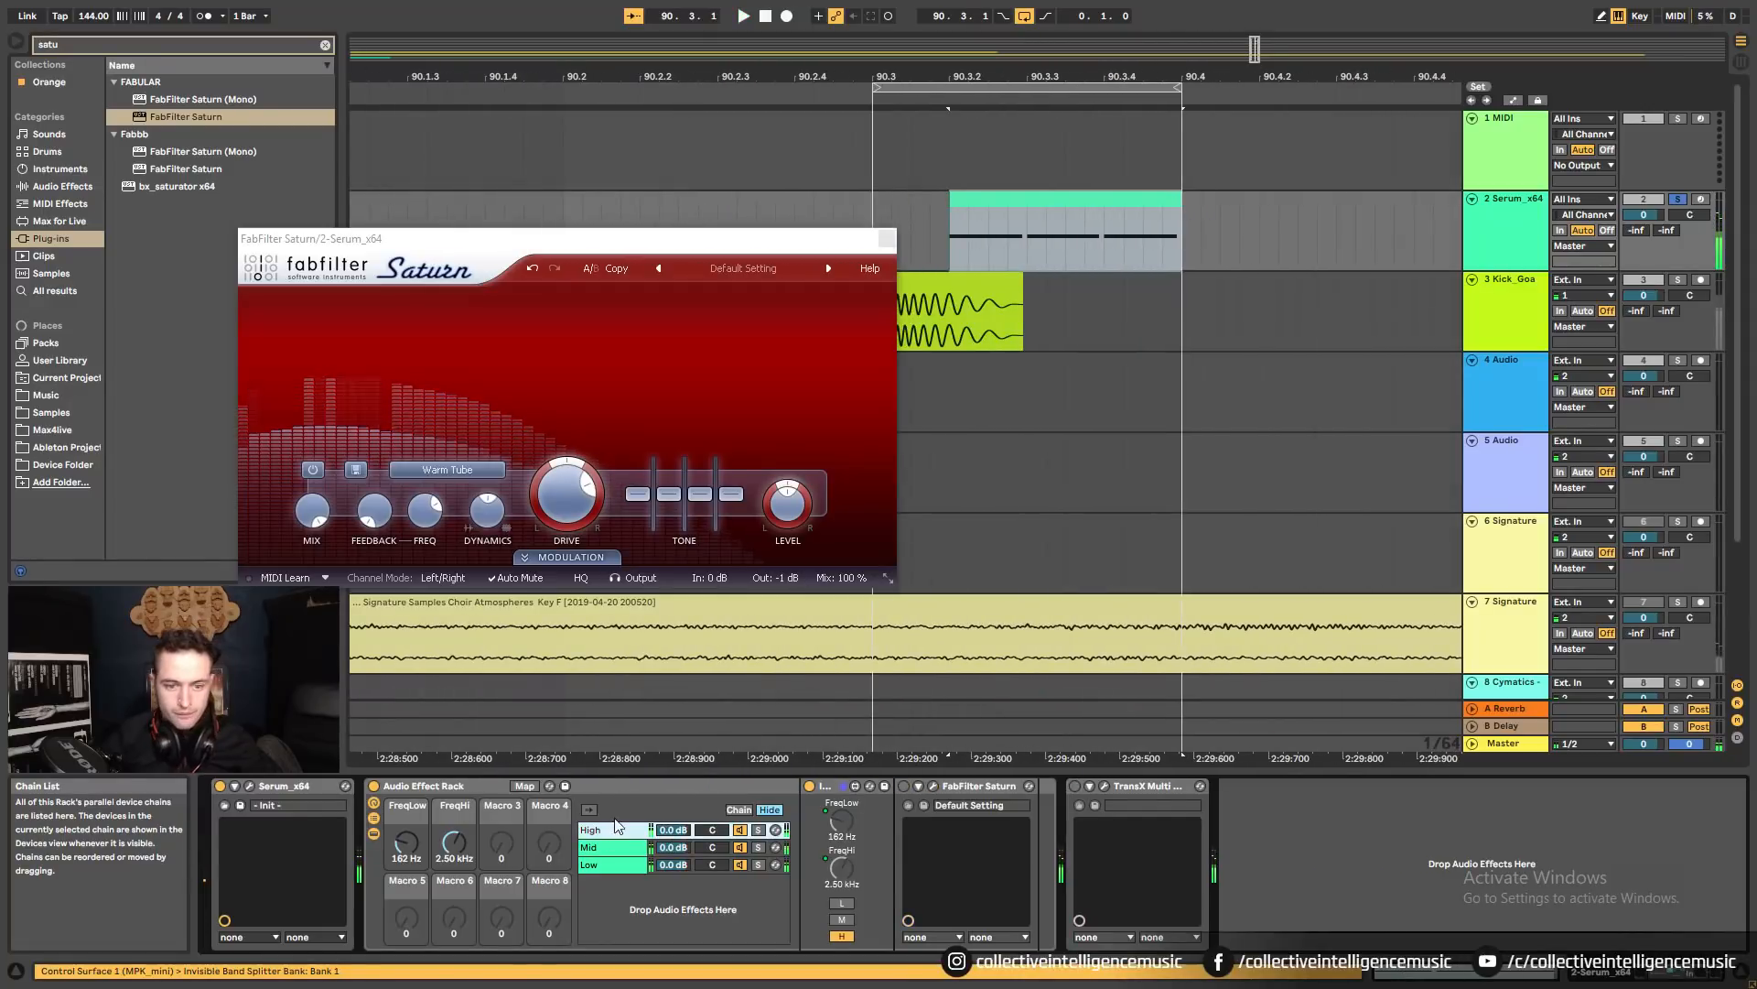
{"action": "key", "text": "alt+Tab"}
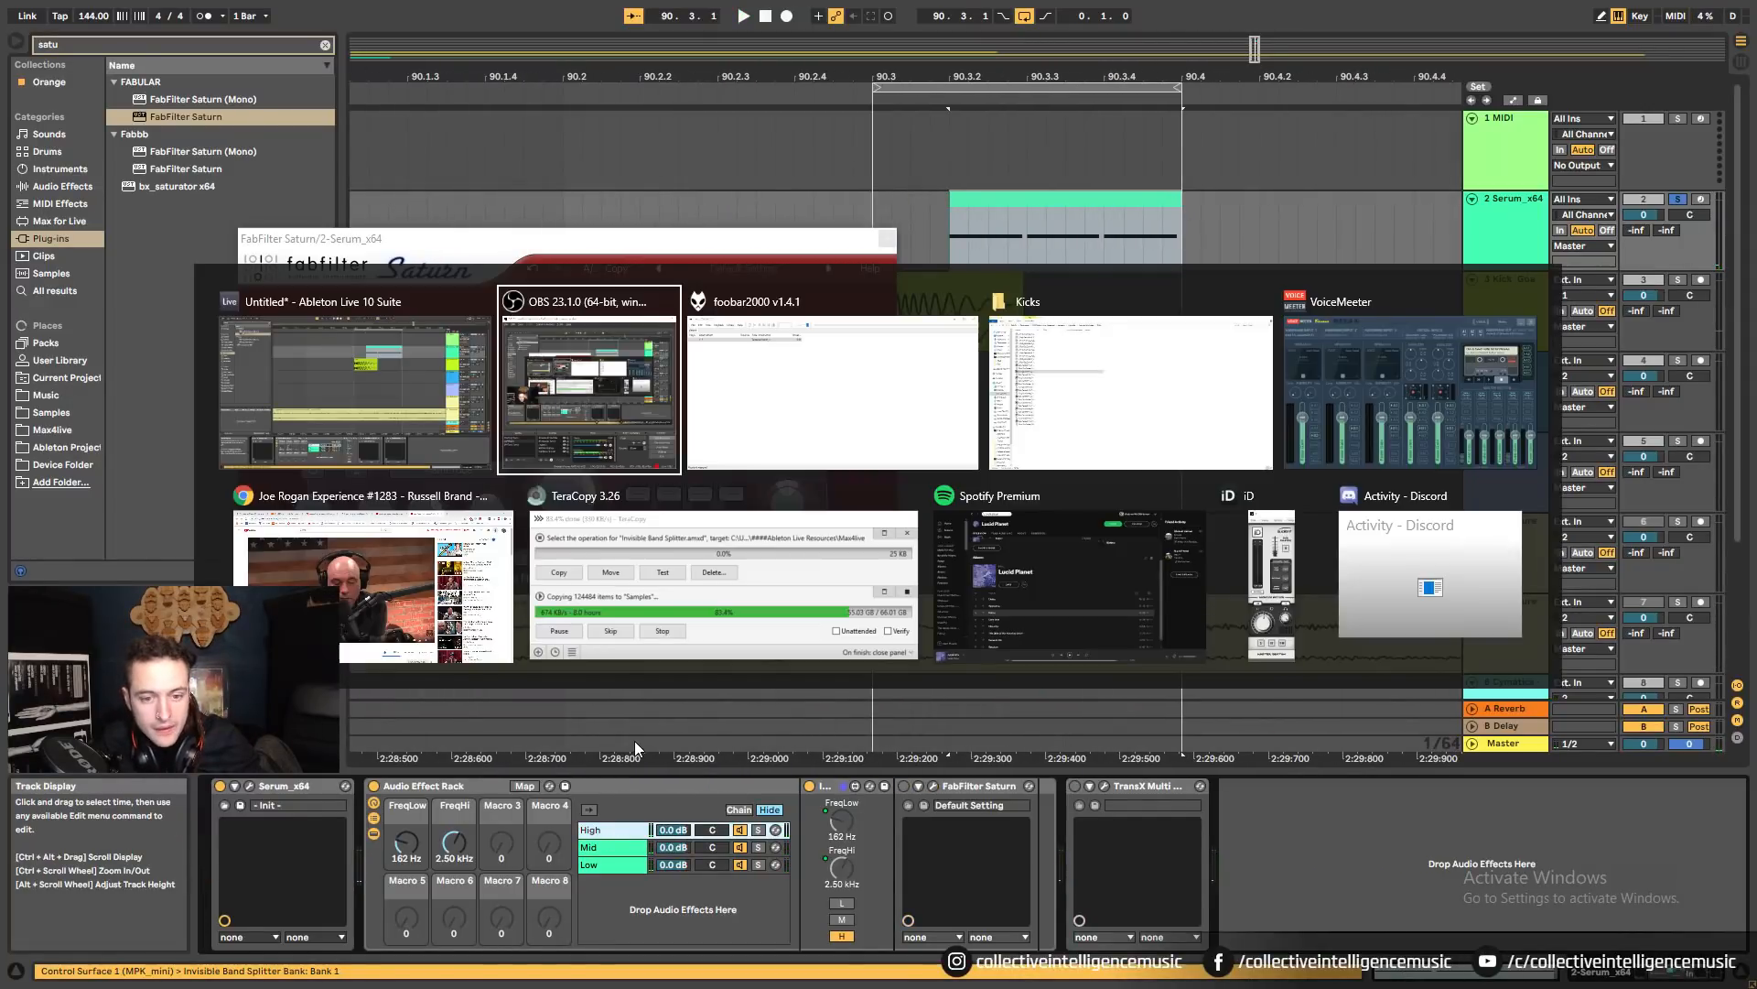
{"action": "key", "text": "alt+Tab"}
{"action": "key", "text": "alt+Tab"}
{"action": "key", "text": "alt+Tab"}
{"action": "key", "text": "alt+Tab"}
{"action": "key", "text": "alt+Tab"}
{"action": "key", "text": "alt+Tab"}
{"action": "key", "text": "alt+Tab"}
{"action": "key", "text": "alt+Tab"}
{"action": "key", "text": "alt+Tab"}
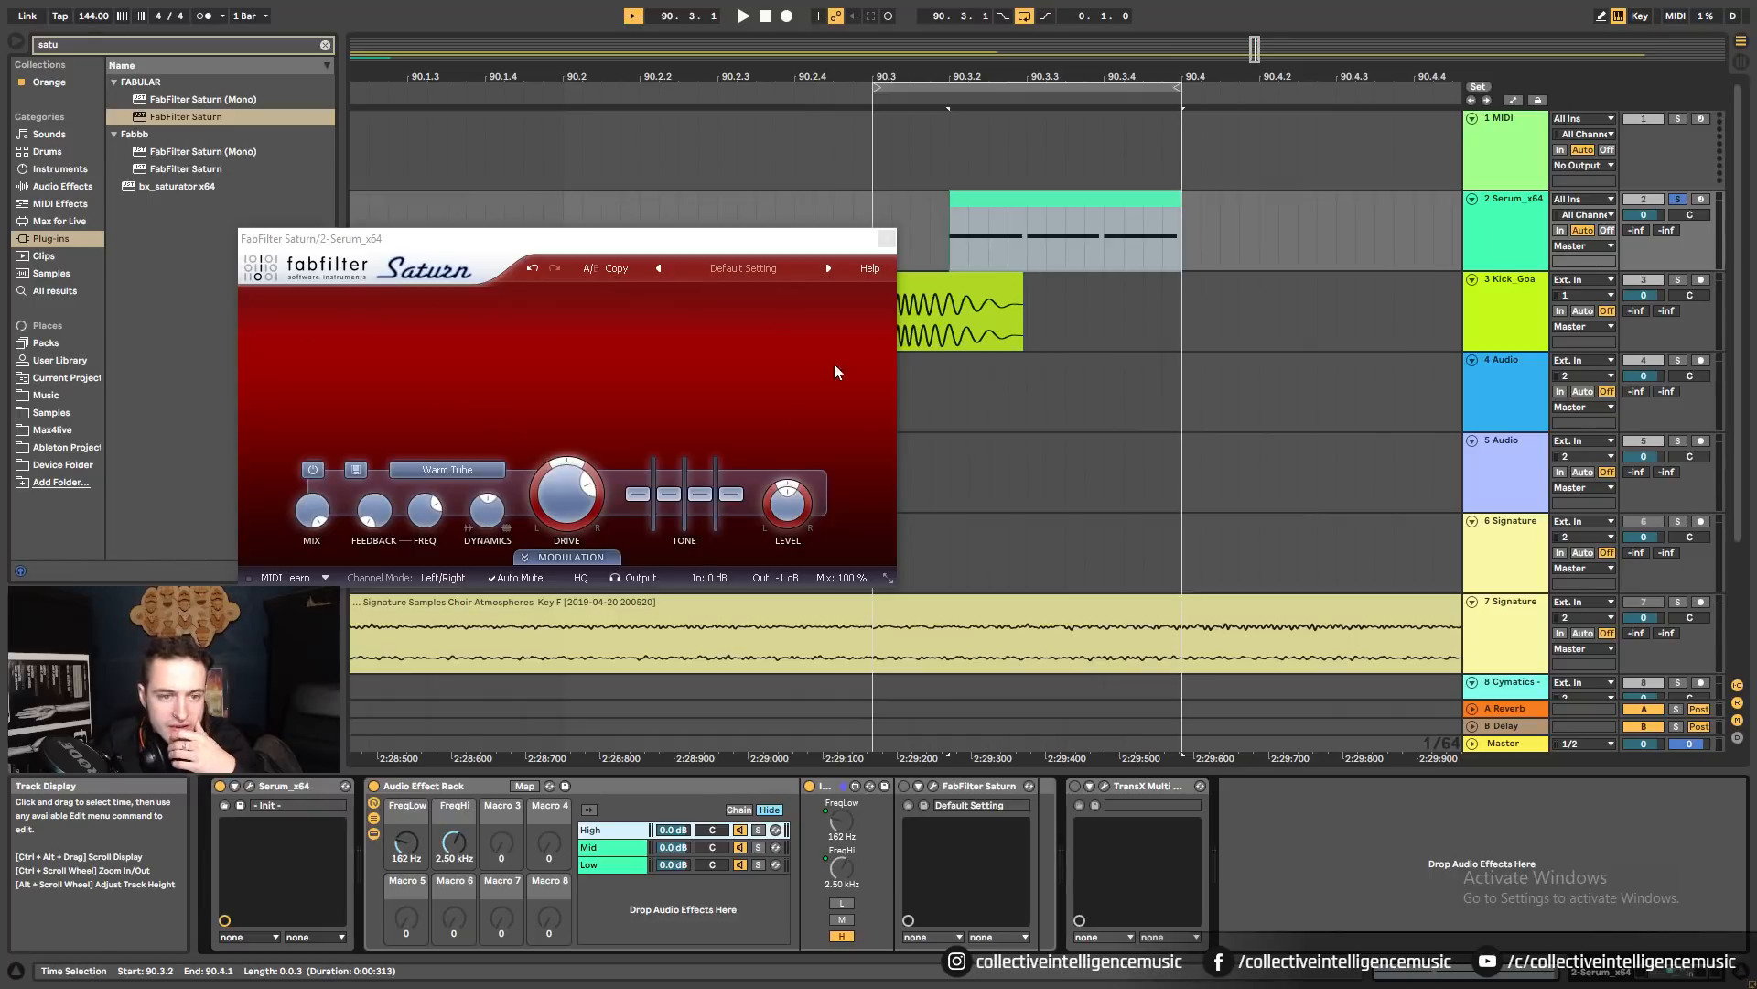
Split Saturn into two frequency bands and remove the added band again.
{"action": "left_click", "coordinate": [371, 294]}
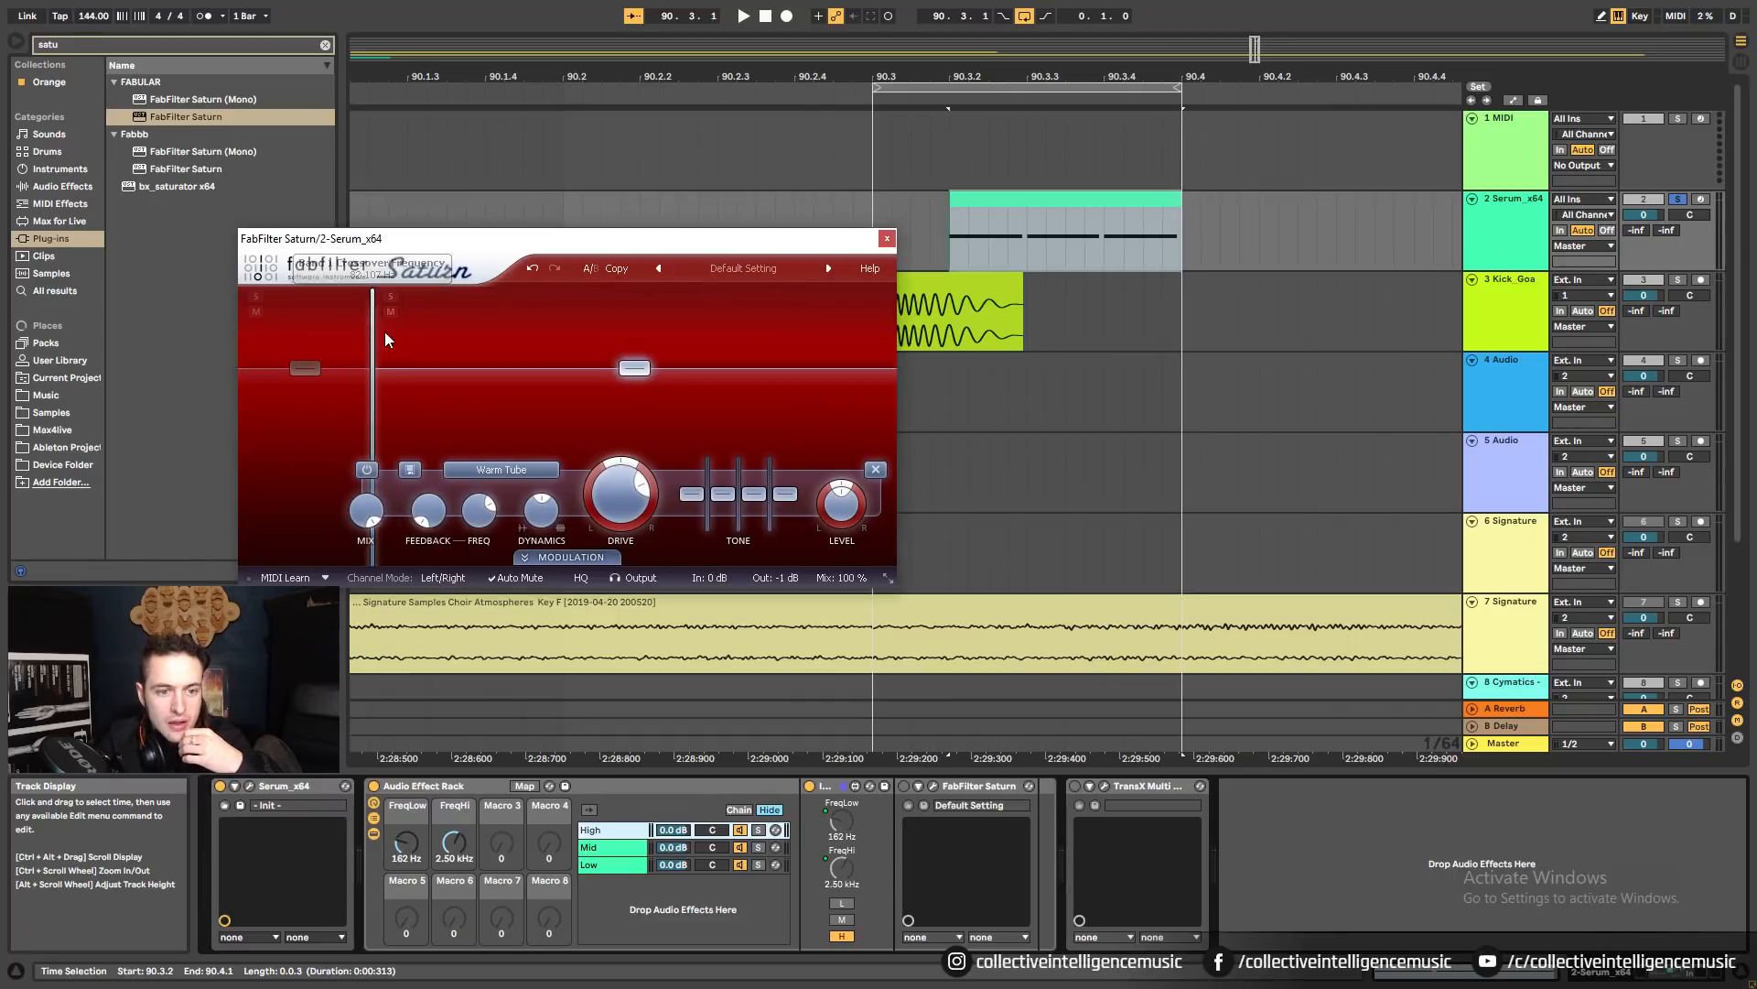
{"action": "left_click", "coordinate": [876, 470]}
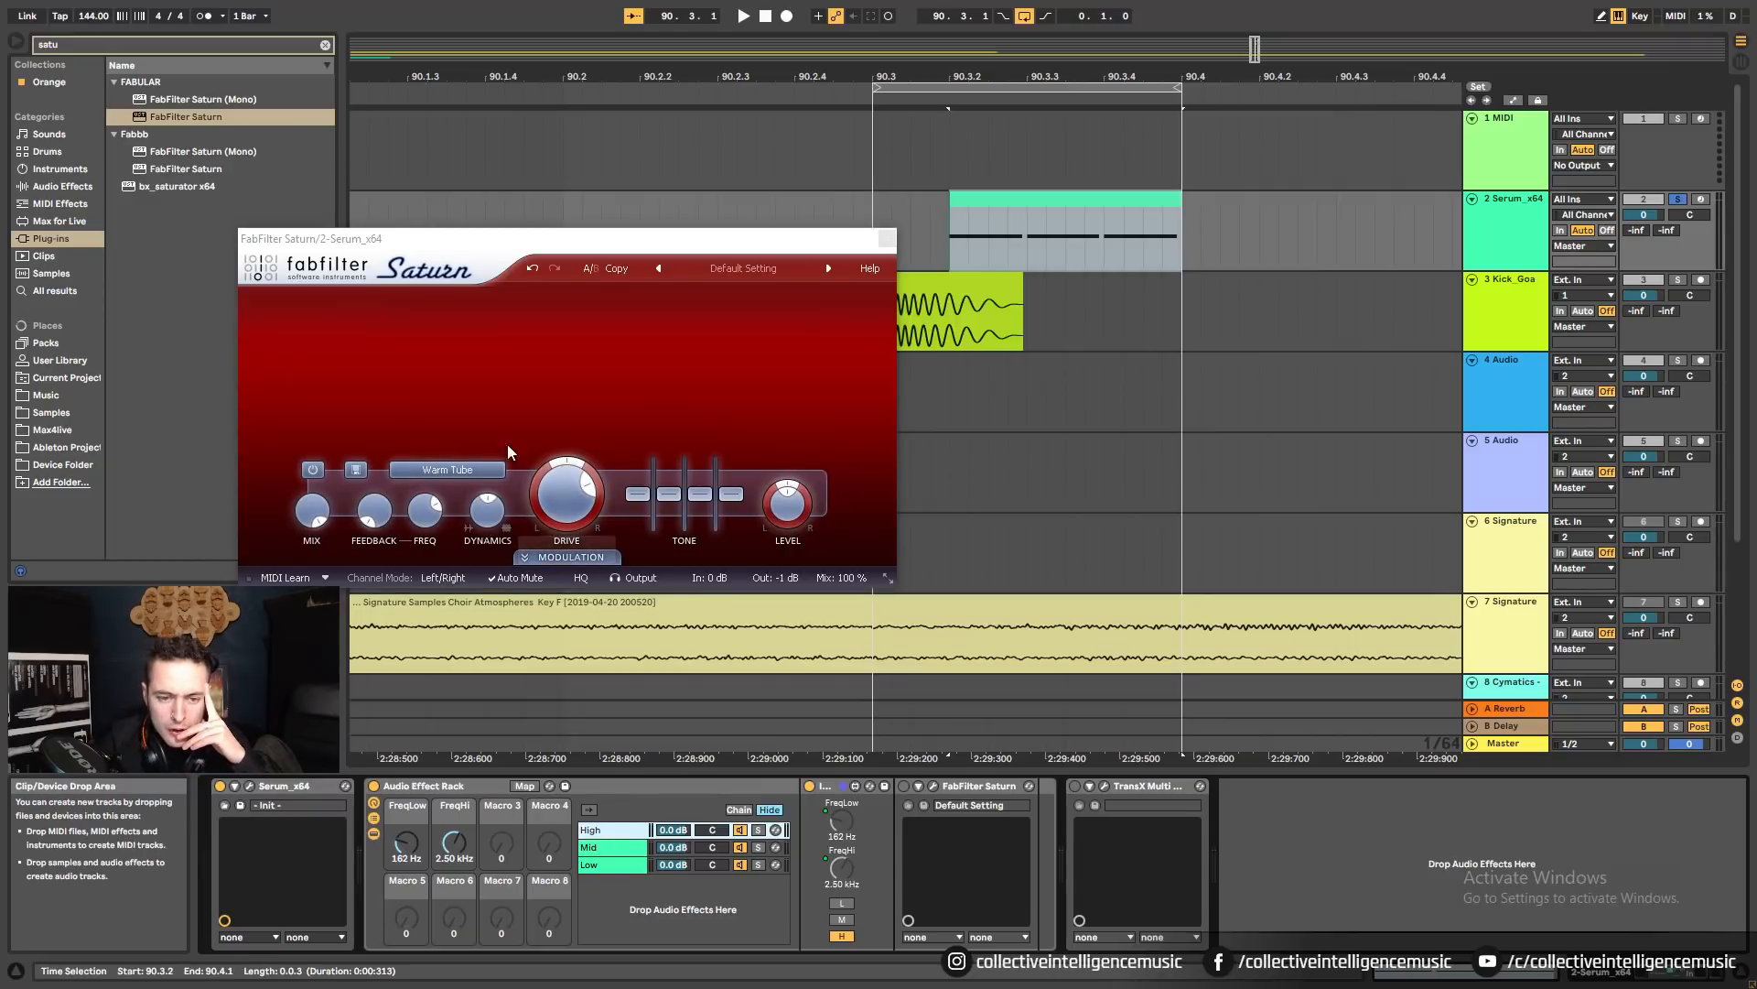
Solo the Low chain of the rack to hear only the low band.
{"action": "left_click", "coordinate": [616, 865]}
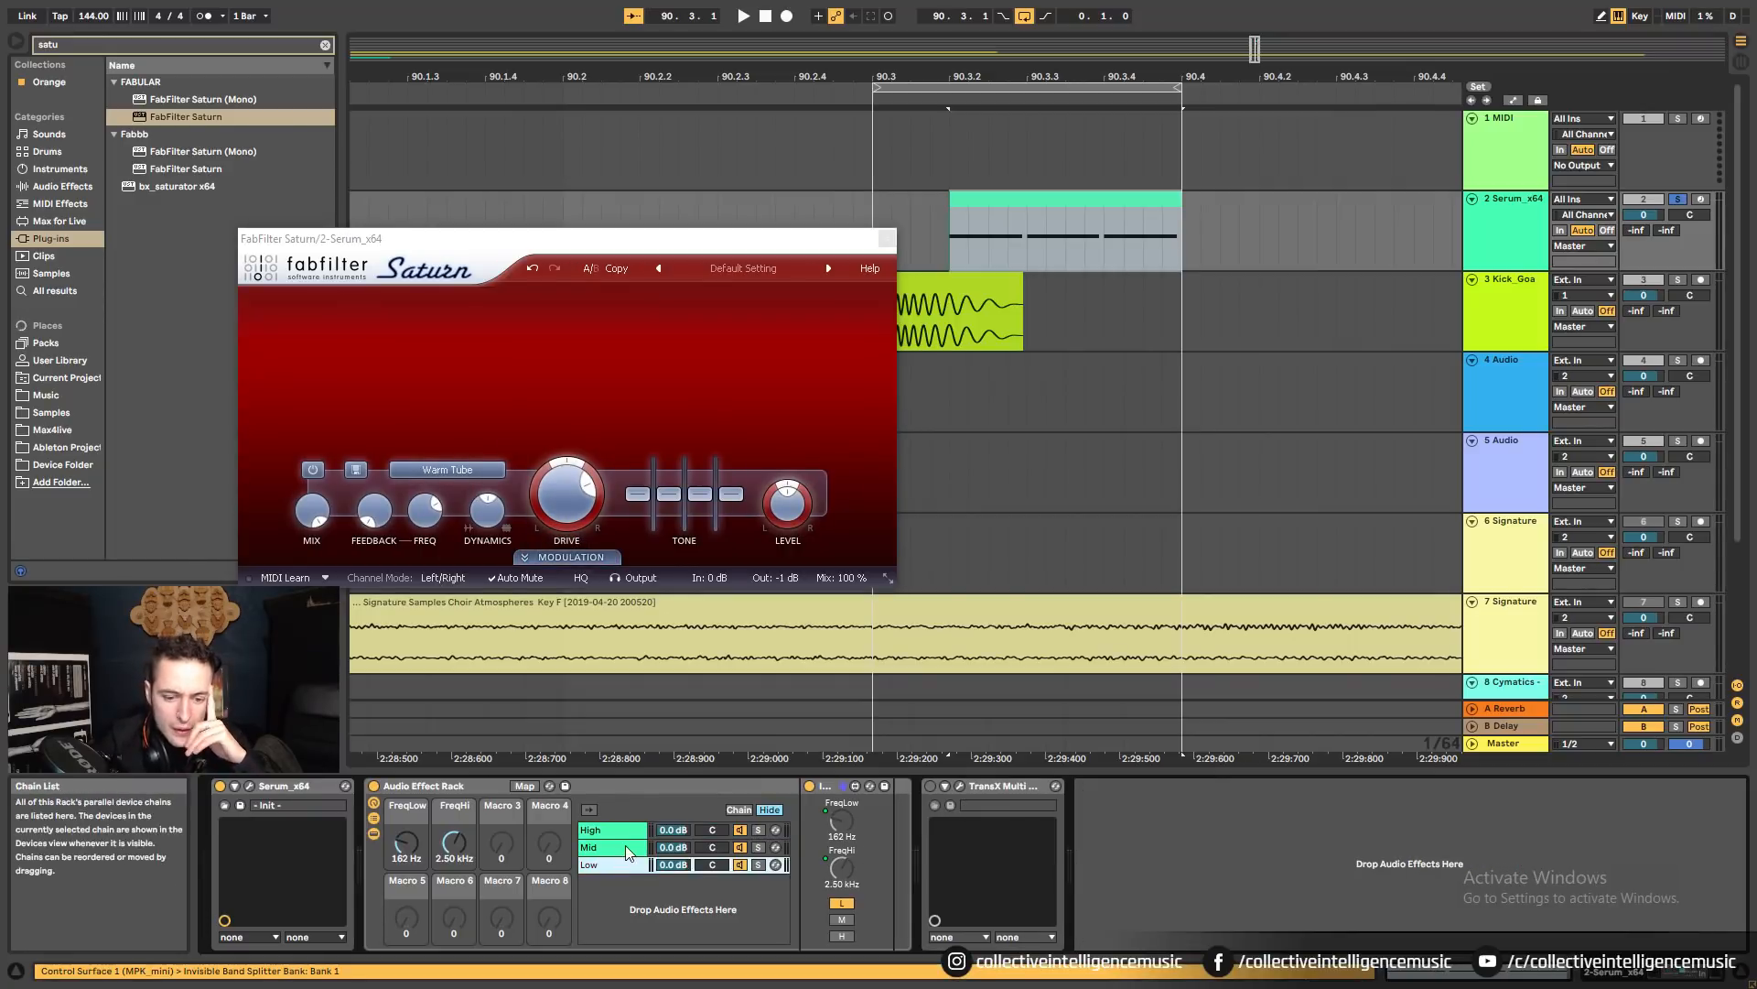
{"action": "left_click", "coordinate": [628, 851]}
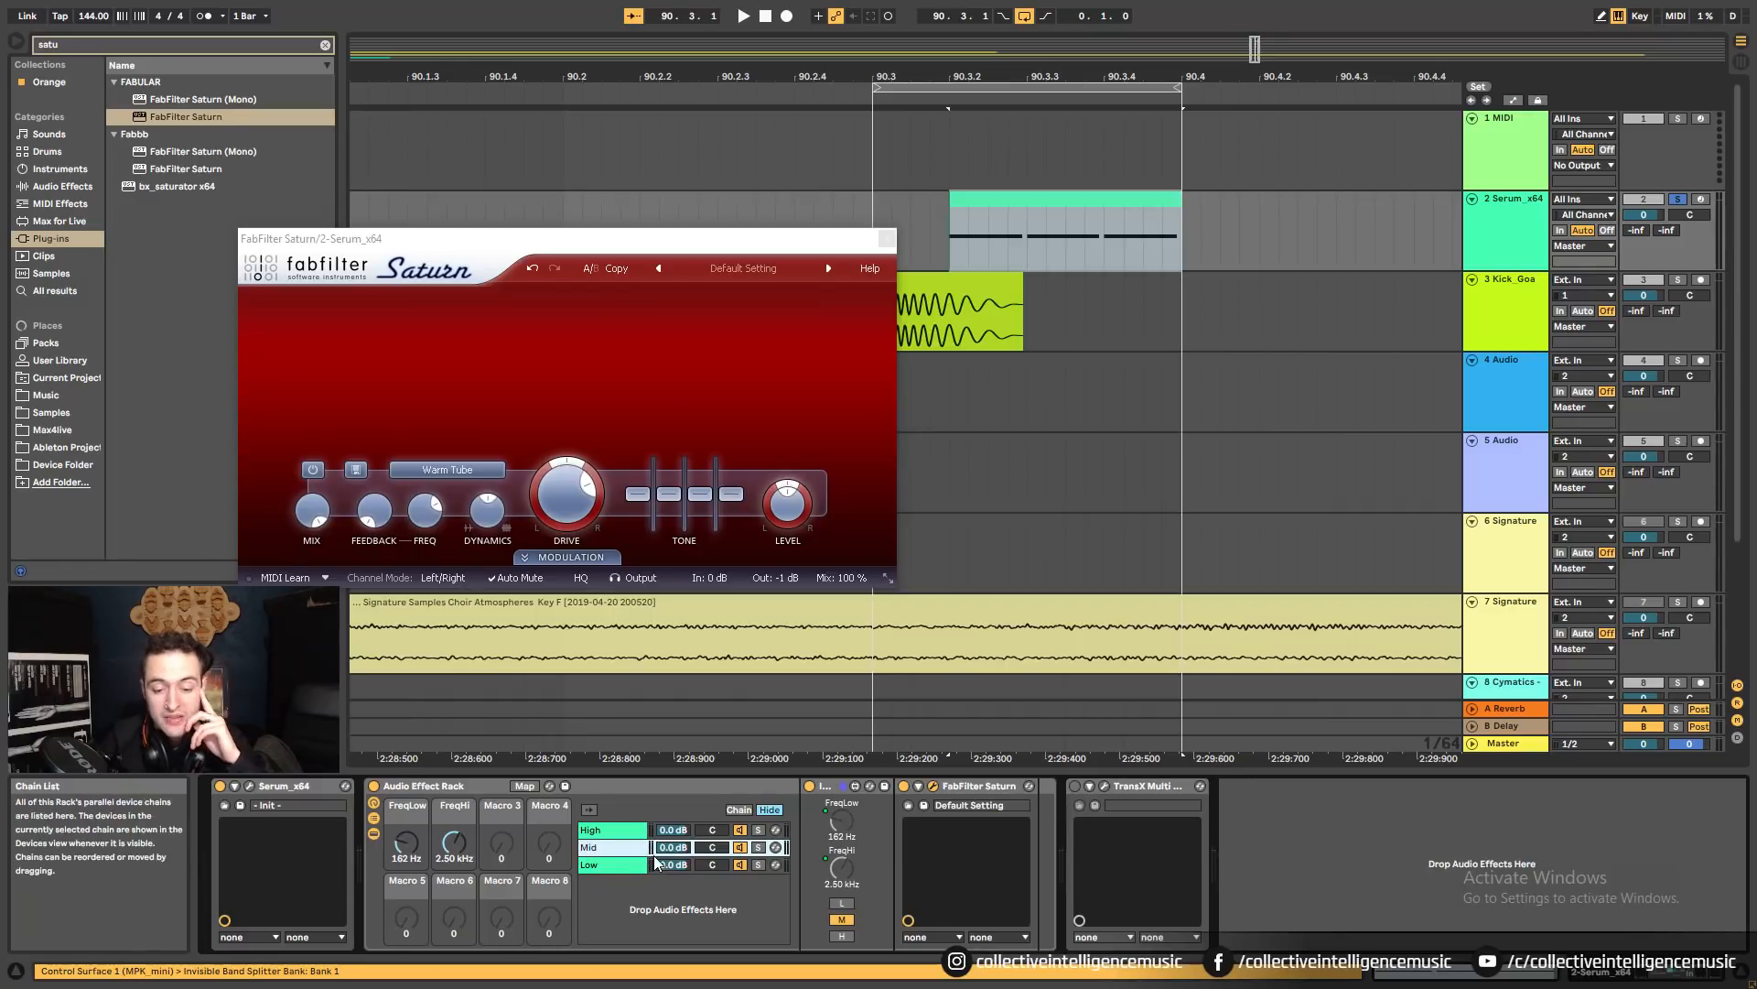
{"action": "left_click", "coordinate": [620, 865]}
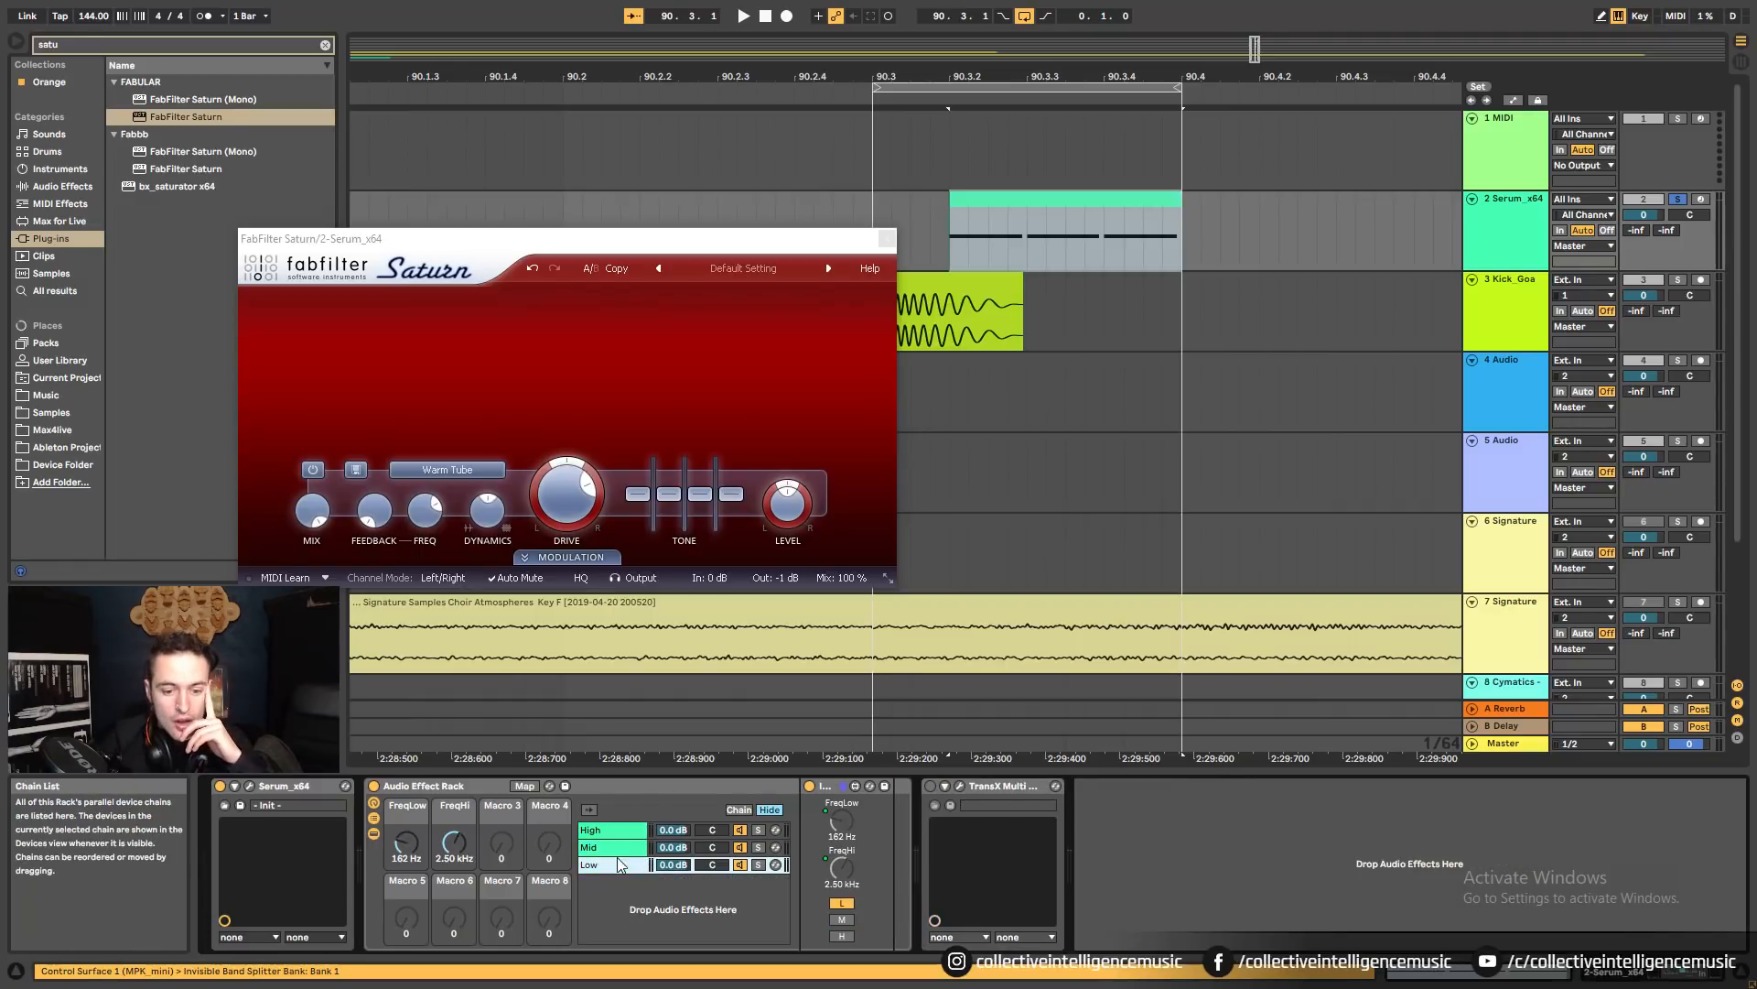
{"action": "left_click", "coordinate": [758, 864]}
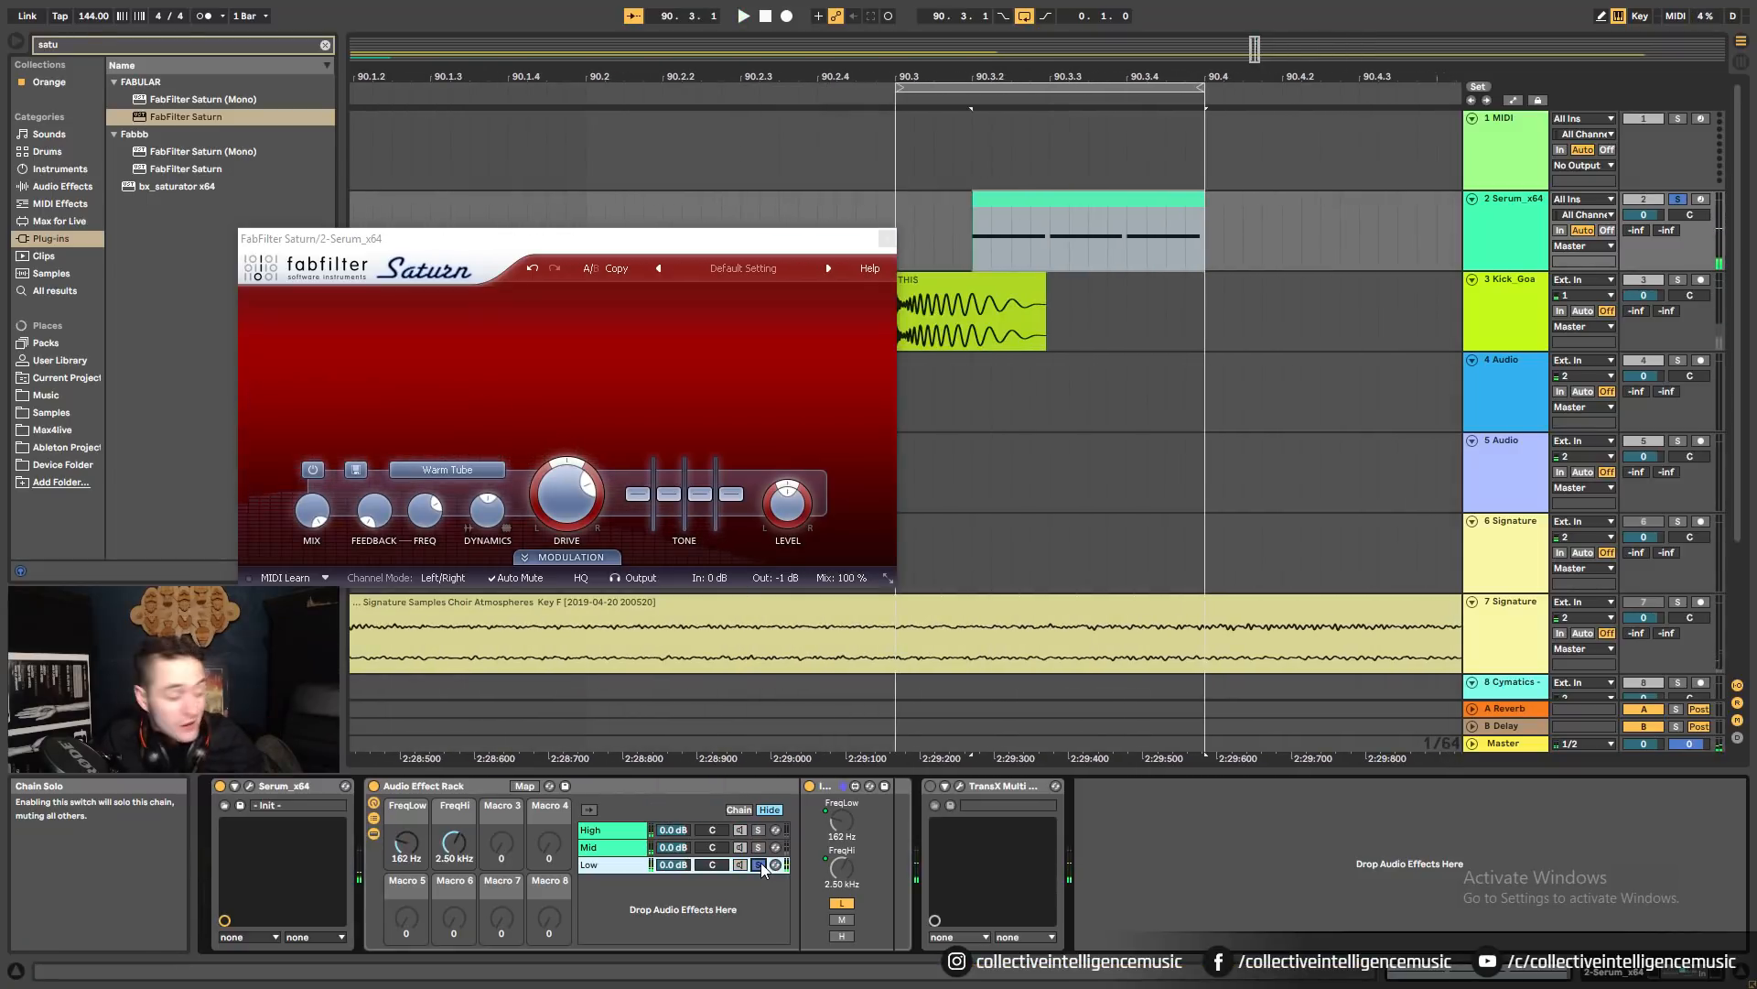
Unsolo the Low chain of the rack and select the High chain.
{"action": "left_click", "coordinate": [760, 864]}
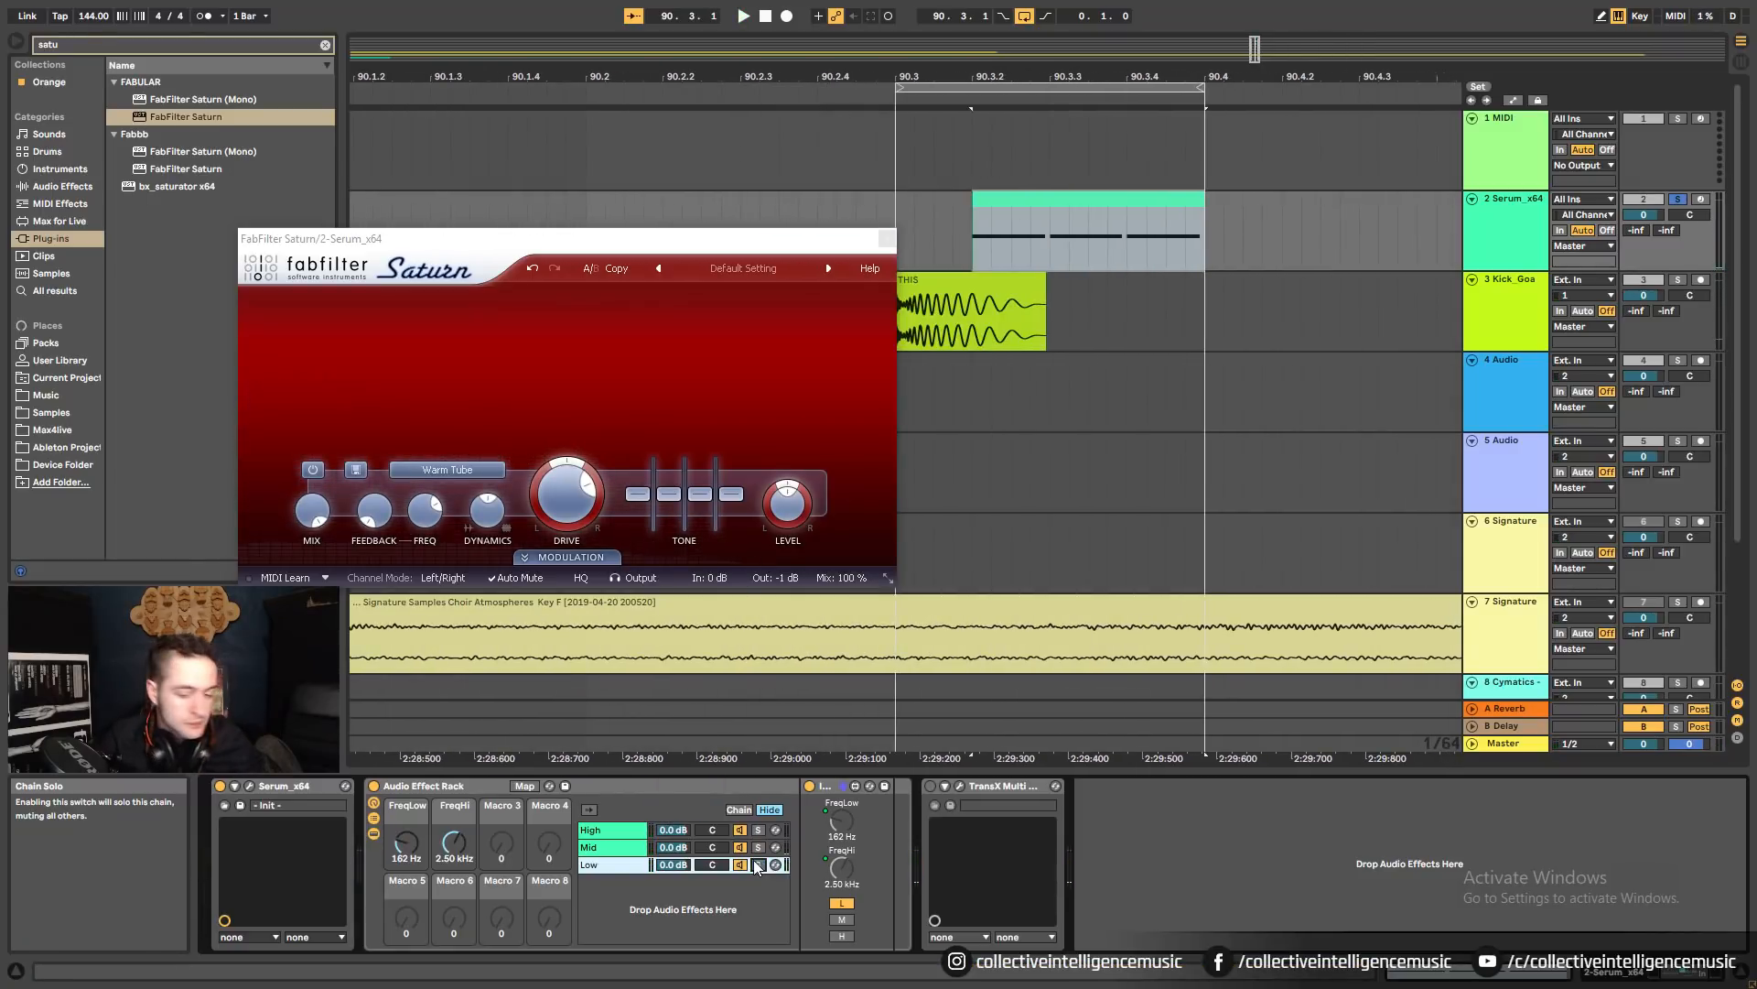
{"action": "left_click", "coordinate": [597, 829]}
{"action": "key", "text": "alt+Tab"}
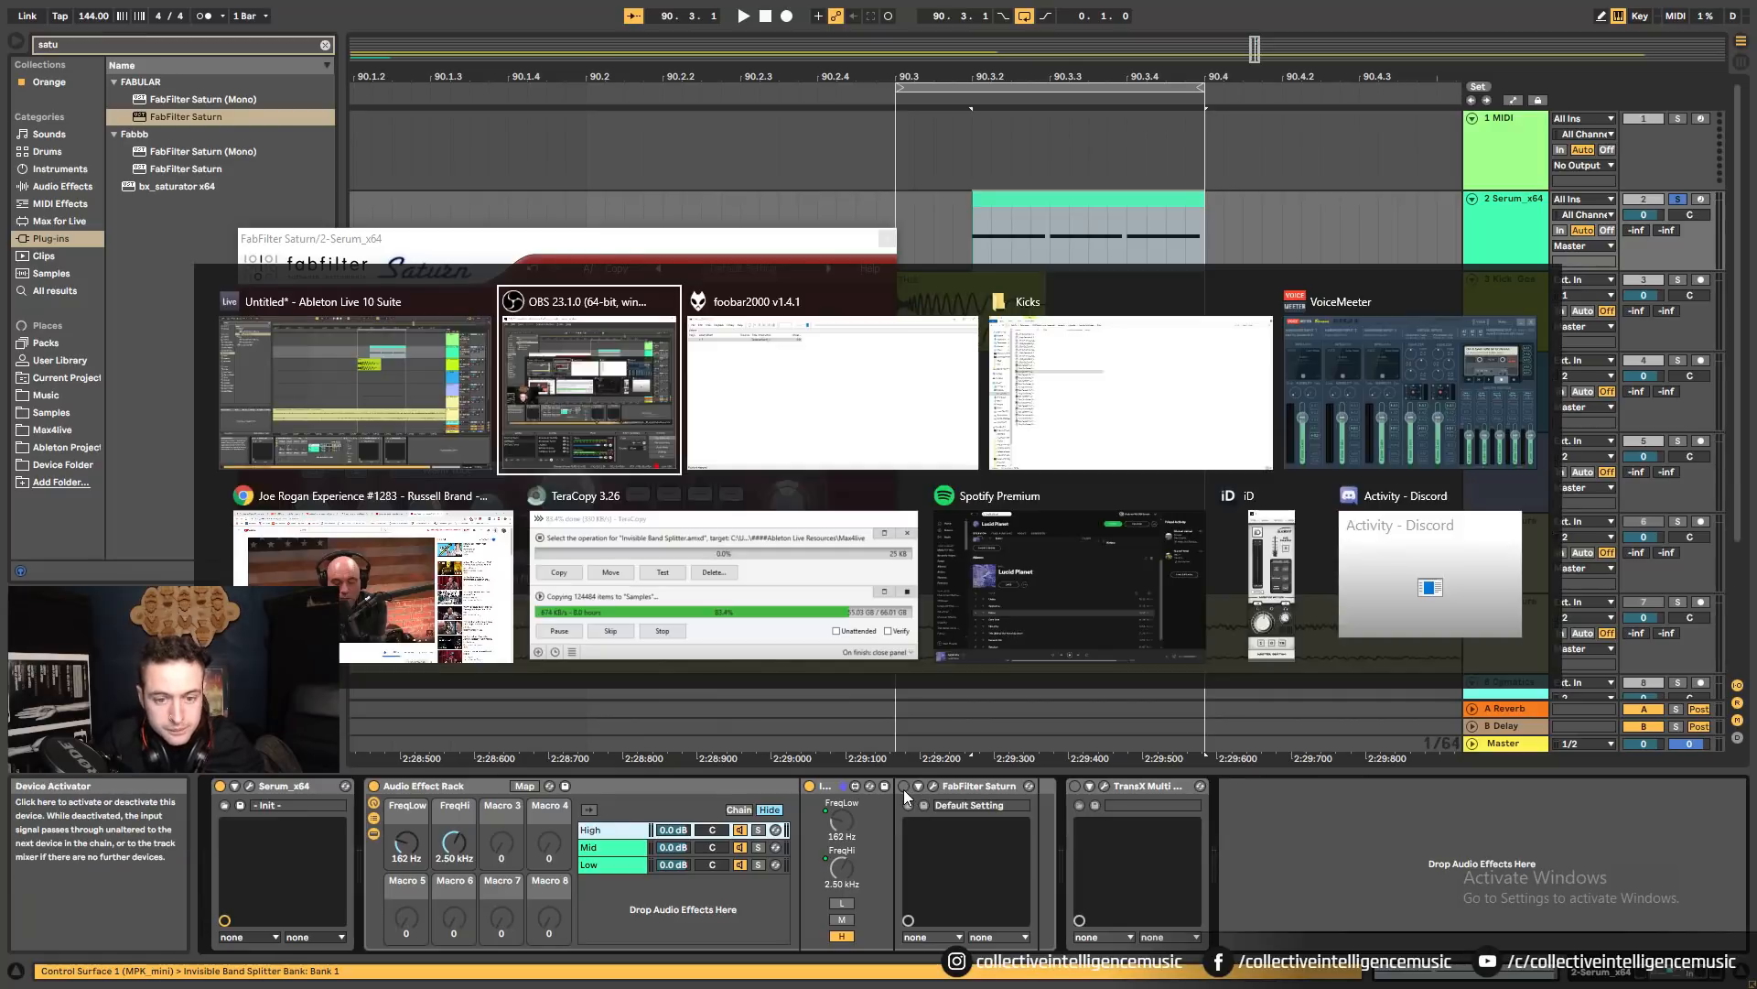
{"action": "key", "text": "Tab"}
{"action": "key", "text": "Tab"}
{"action": "key", "text": "Tab"}
{"action": "key", "text": "Tab"}
{"action": "key", "text": "Tab"}
{"action": "key", "text": "Tab"}
{"action": "key", "text": "Tab"}
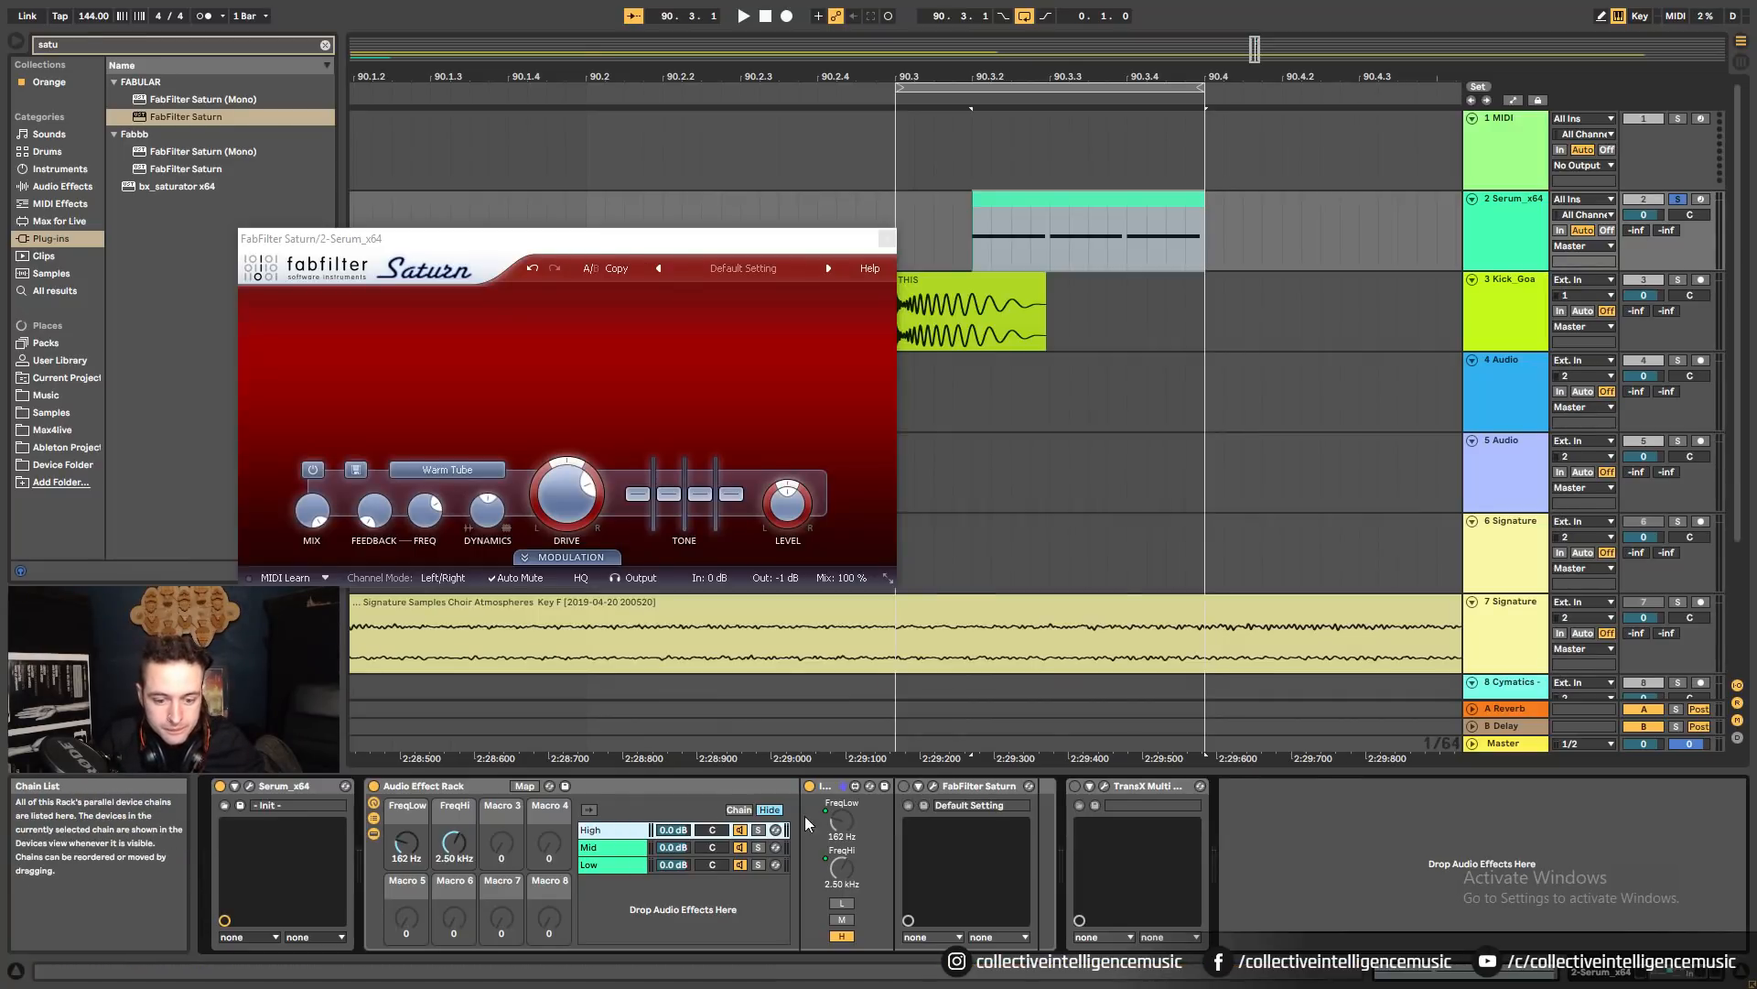
Switch on and open the High chain's Saturn in place of the other Saturn window, and solo the High chain during playback.
{"action": "left_click", "coordinate": [934, 786]}
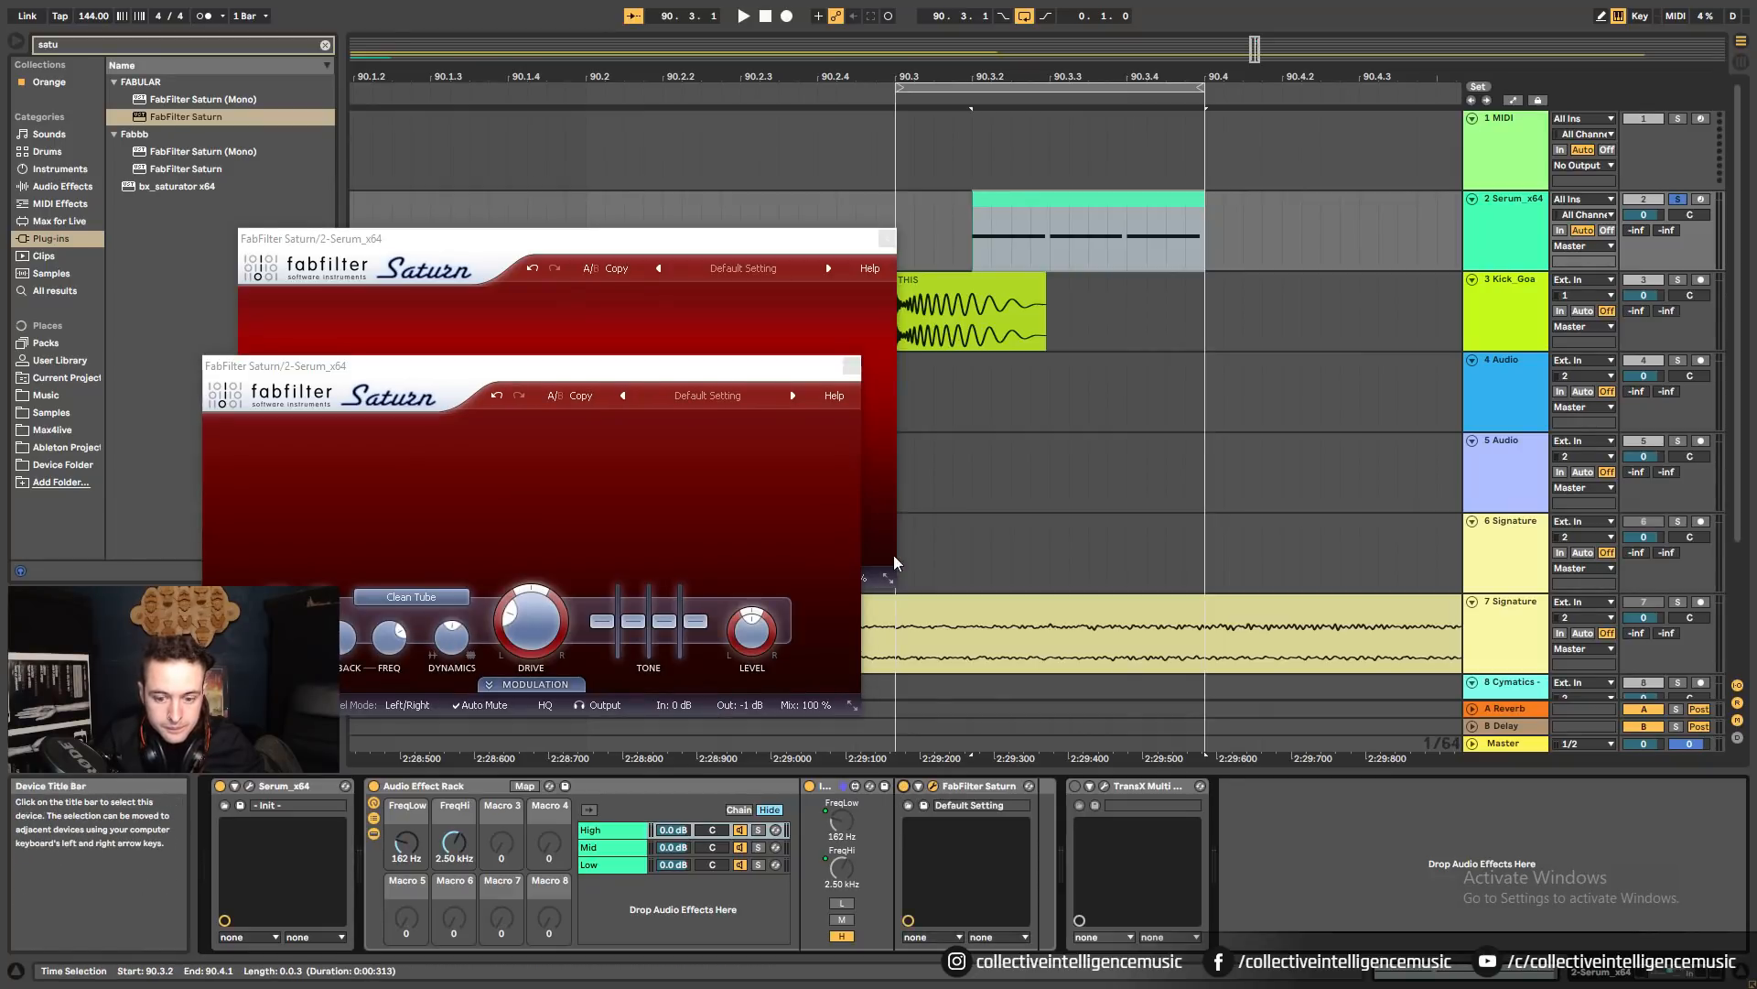
{"action": "left_click", "coordinate": [887, 238]}
{"action": "left_click_drag", "start_coordinate": [549, 366], "coordinate": [819, 266]}
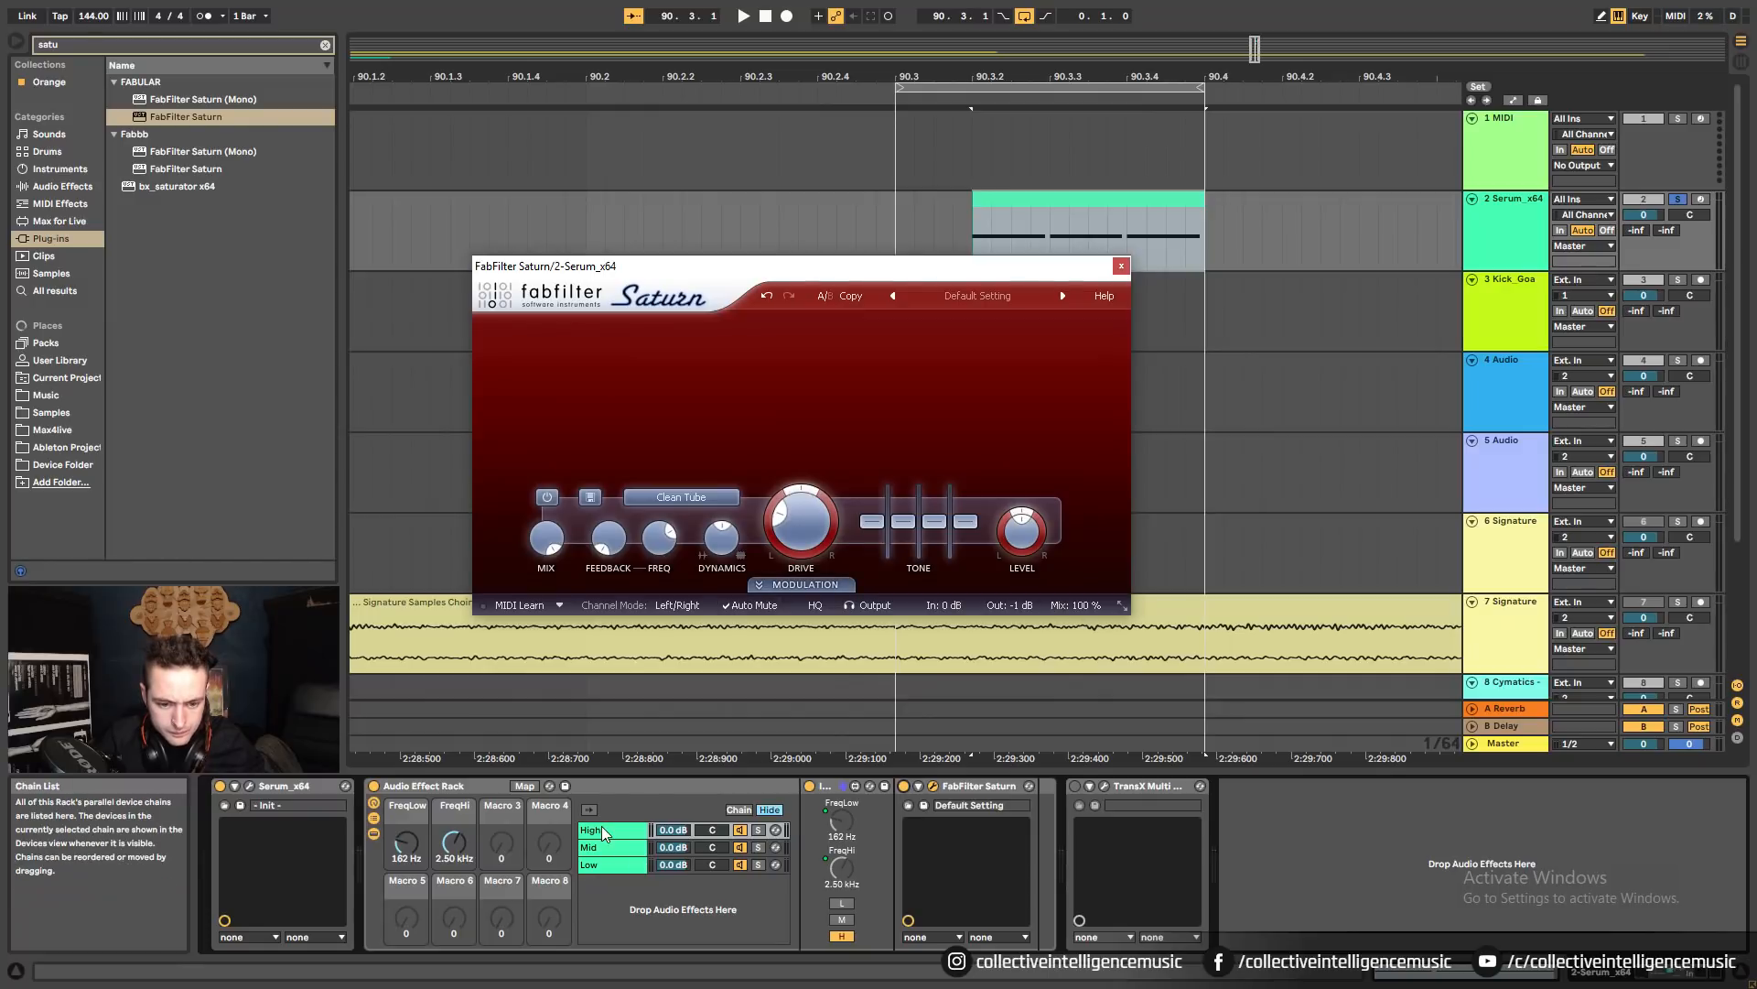
{"action": "left_click", "coordinate": [758, 829]}
{"action": "key", "text": "space"}
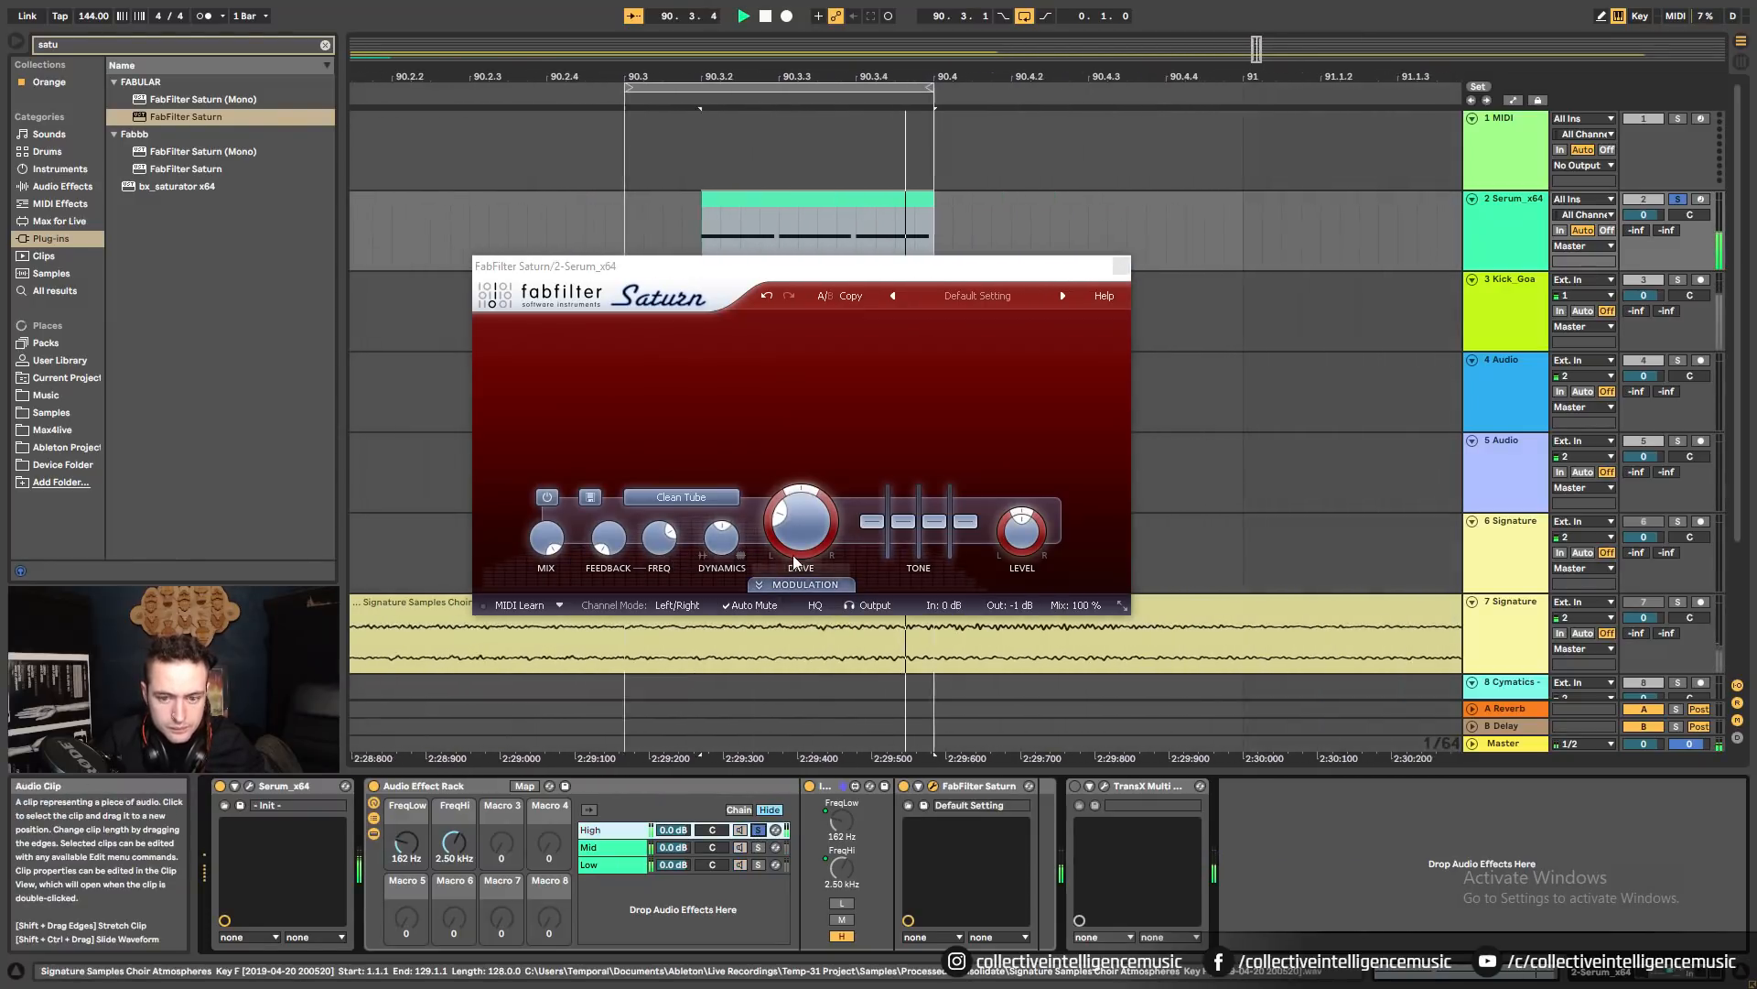
Audition Warm Tube and Broken Tube with more drive, set the High chain's Saturn to Clean Tape, and compare with the band bypassed.
{"action": "left_click", "coordinate": [717, 497]}
{"action": "left_click", "coordinate": [683, 538]}
{"action": "left_click", "coordinate": [682, 497]}
{"action": "left_click", "coordinate": [686, 558]}
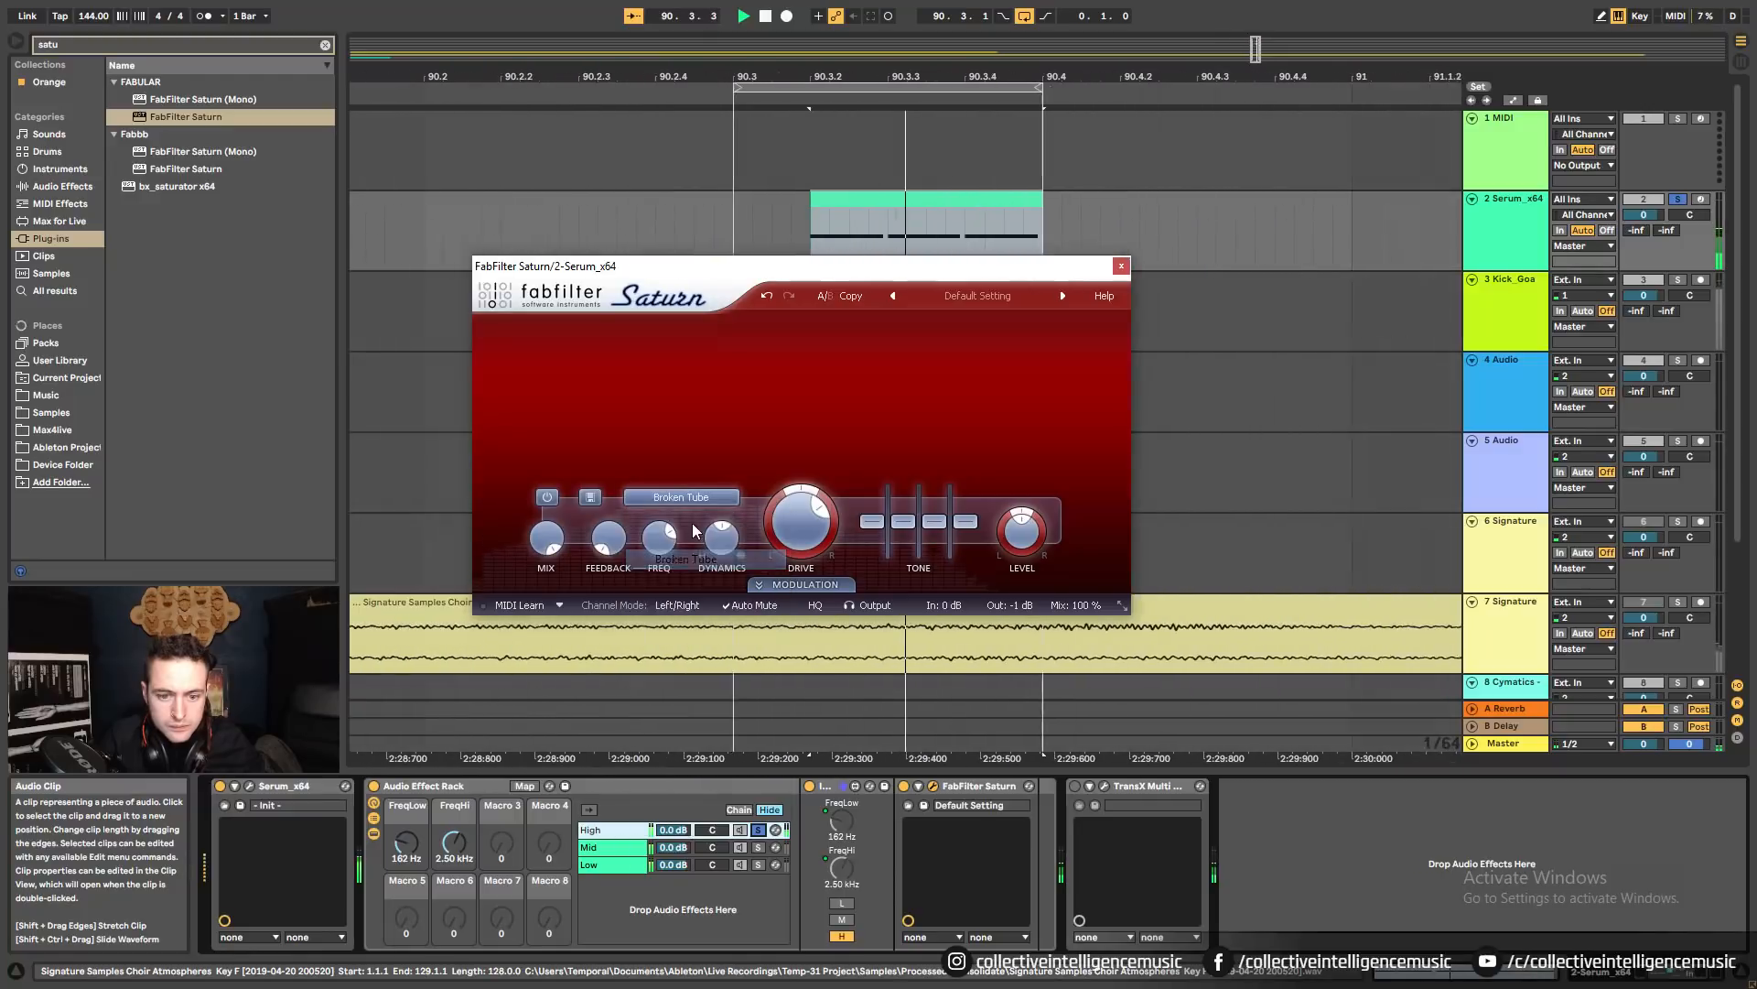
{"action": "left_click", "coordinate": [682, 497]}
{"action": "left_click", "coordinate": [681, 578]}
{"action": "left_click", "coordinate": [689, 500]}
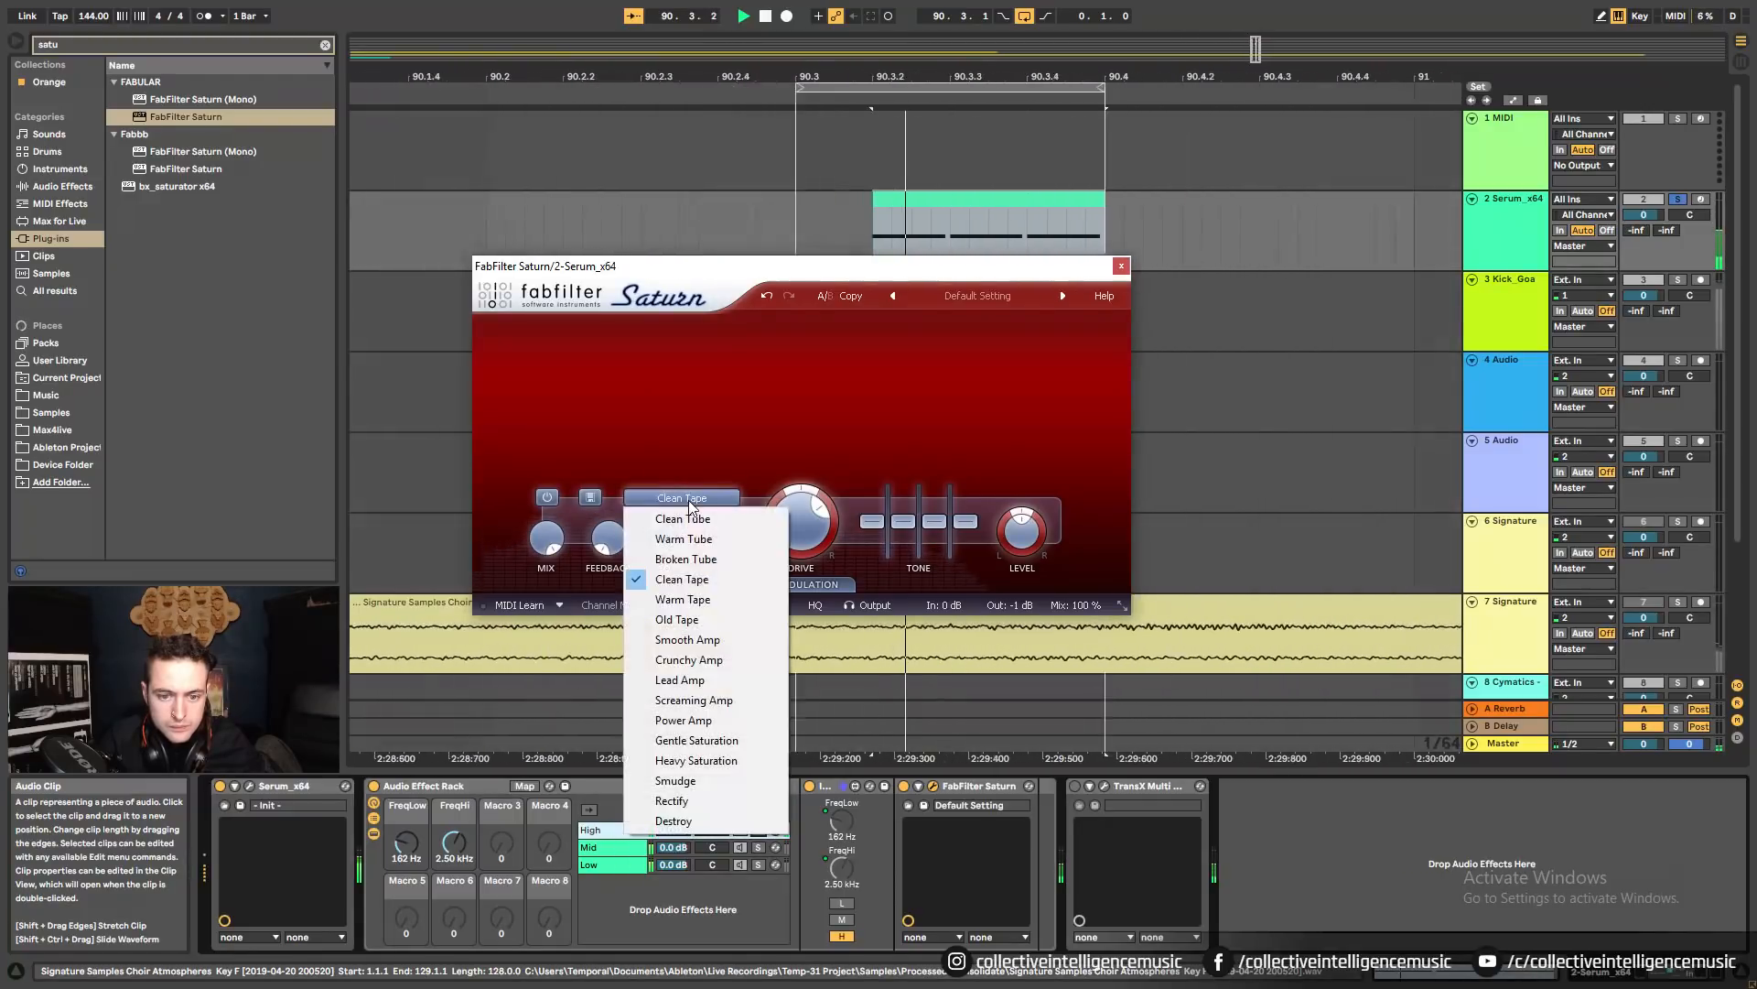
{"action": "left_click", "coordinate": [691, 580]}
{"action": "left_click", "coordinate": [549, 497]}
{"action": "left_click", "coordinate": [547, 497]}
Try the Warm Tape and Old Tape styles on the High chain's Saturn and return to Clean Tape.
{"action": "left_click", "coordinate": [682, 497]}
{"action": "left_click", "coordinate": [686, 599]}
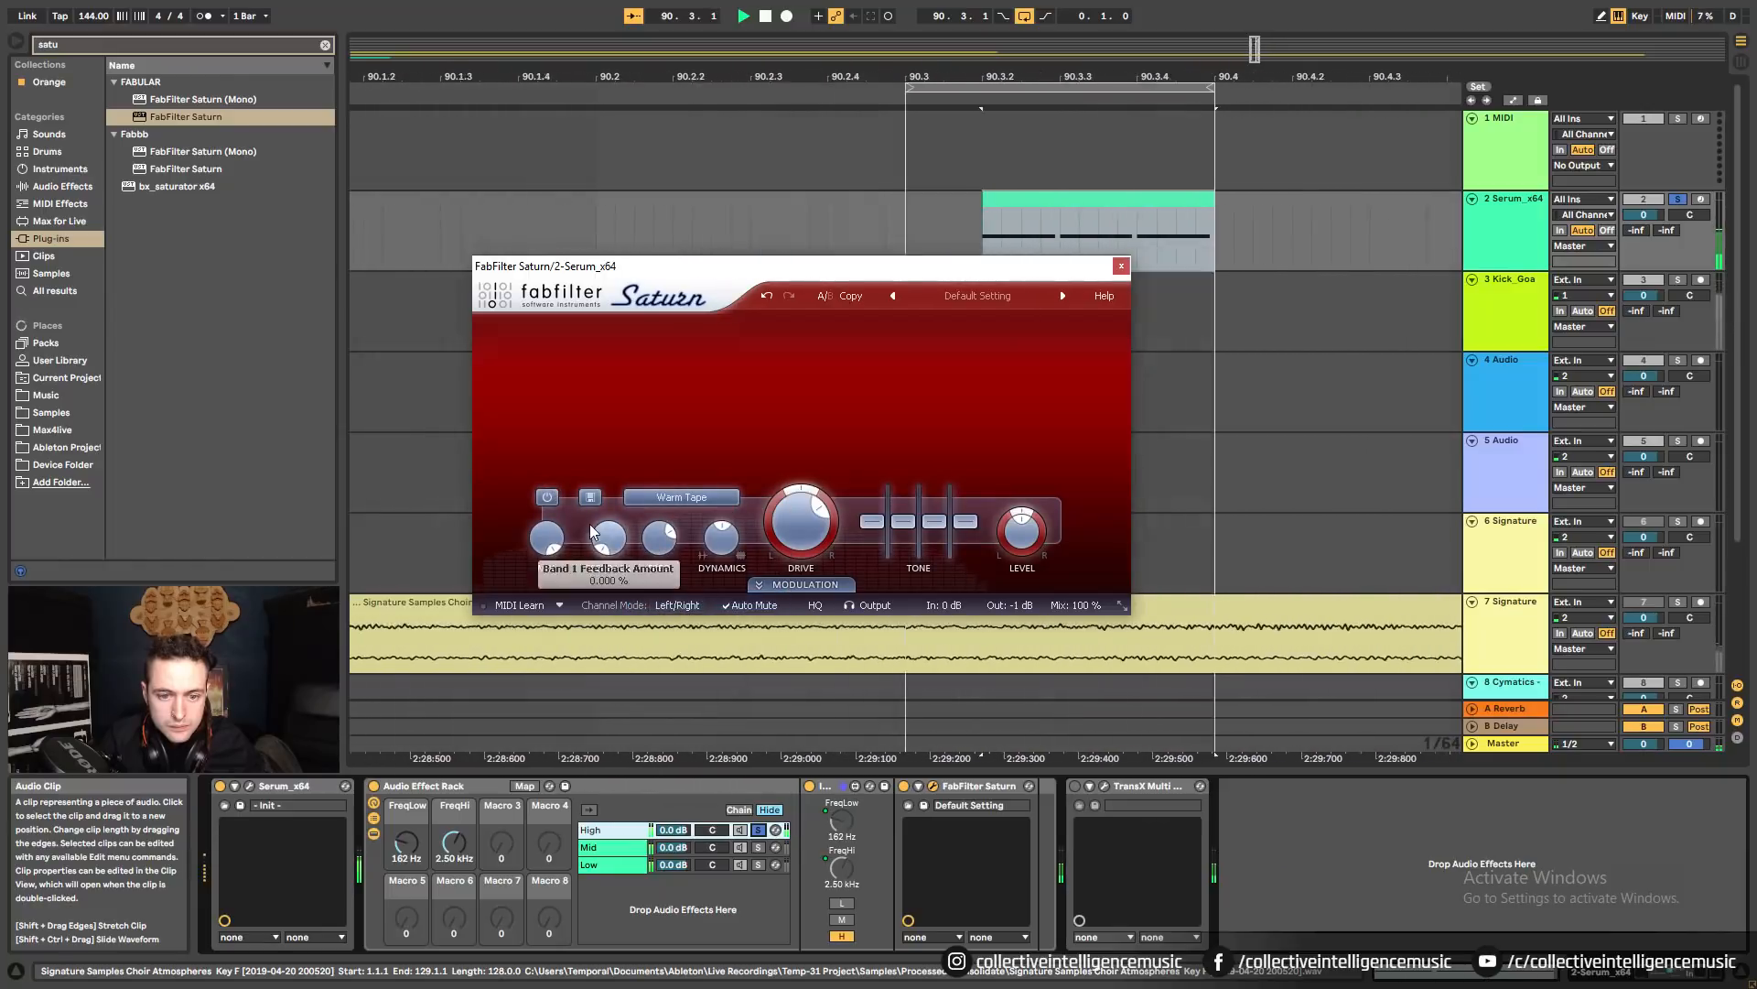
{"action": "left_click", "coordinate": [668, 499]}
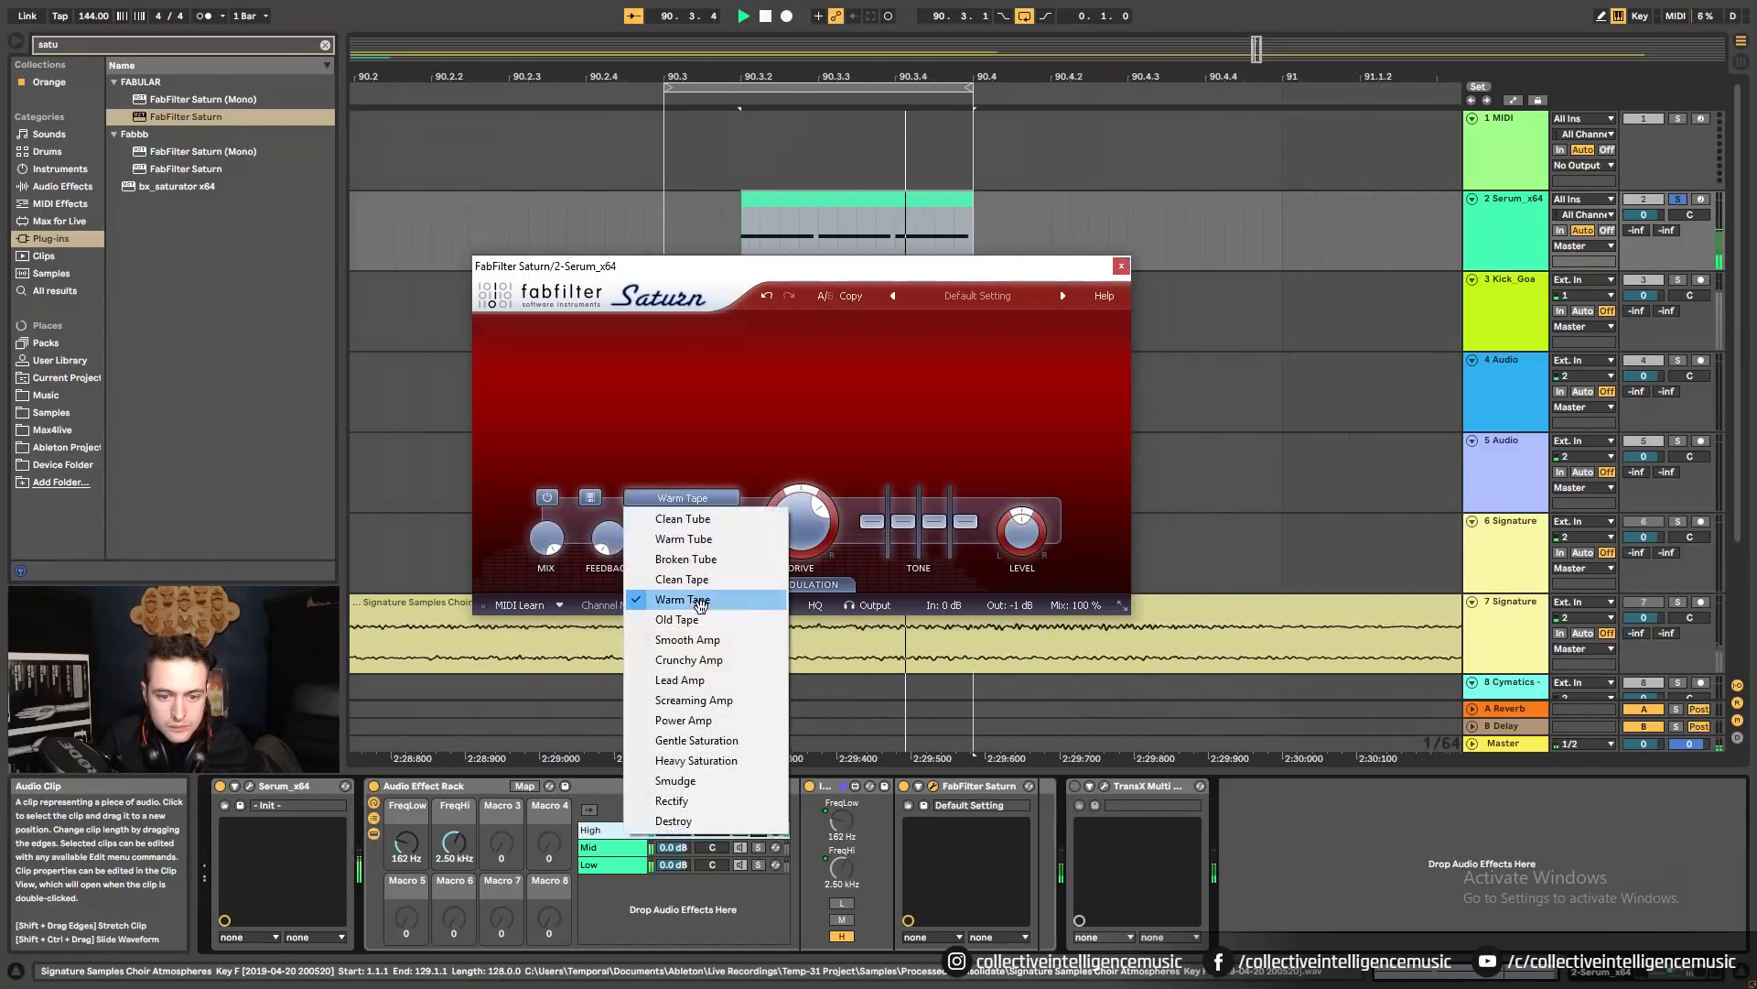
{"action": "left_click", "coordinate": [700, 619]}
{"action": "left_click", "coordinate": [671, 500]}
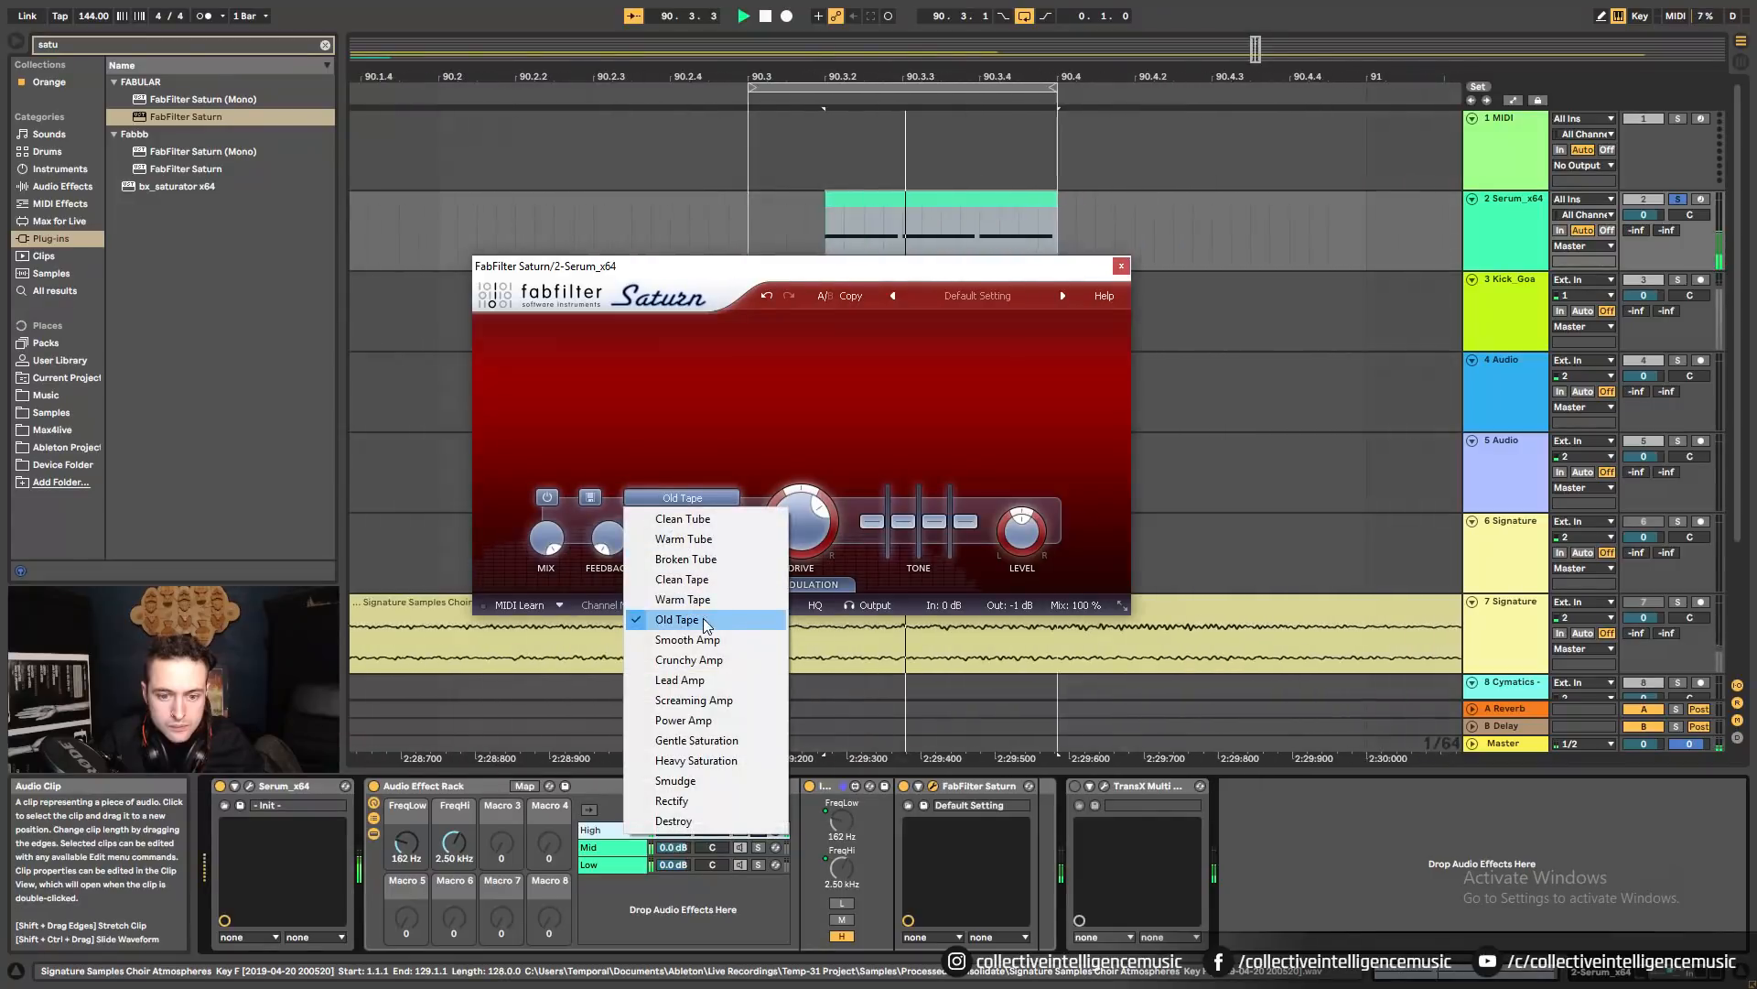
{"action": "left_click", "coordinate": [681, 580]}
Compare the High band with Saturn's band bypassed and active, close the plug-in window, and unsolo the High chain.
{"action": "left_click", "coordinate": [551, 497]}
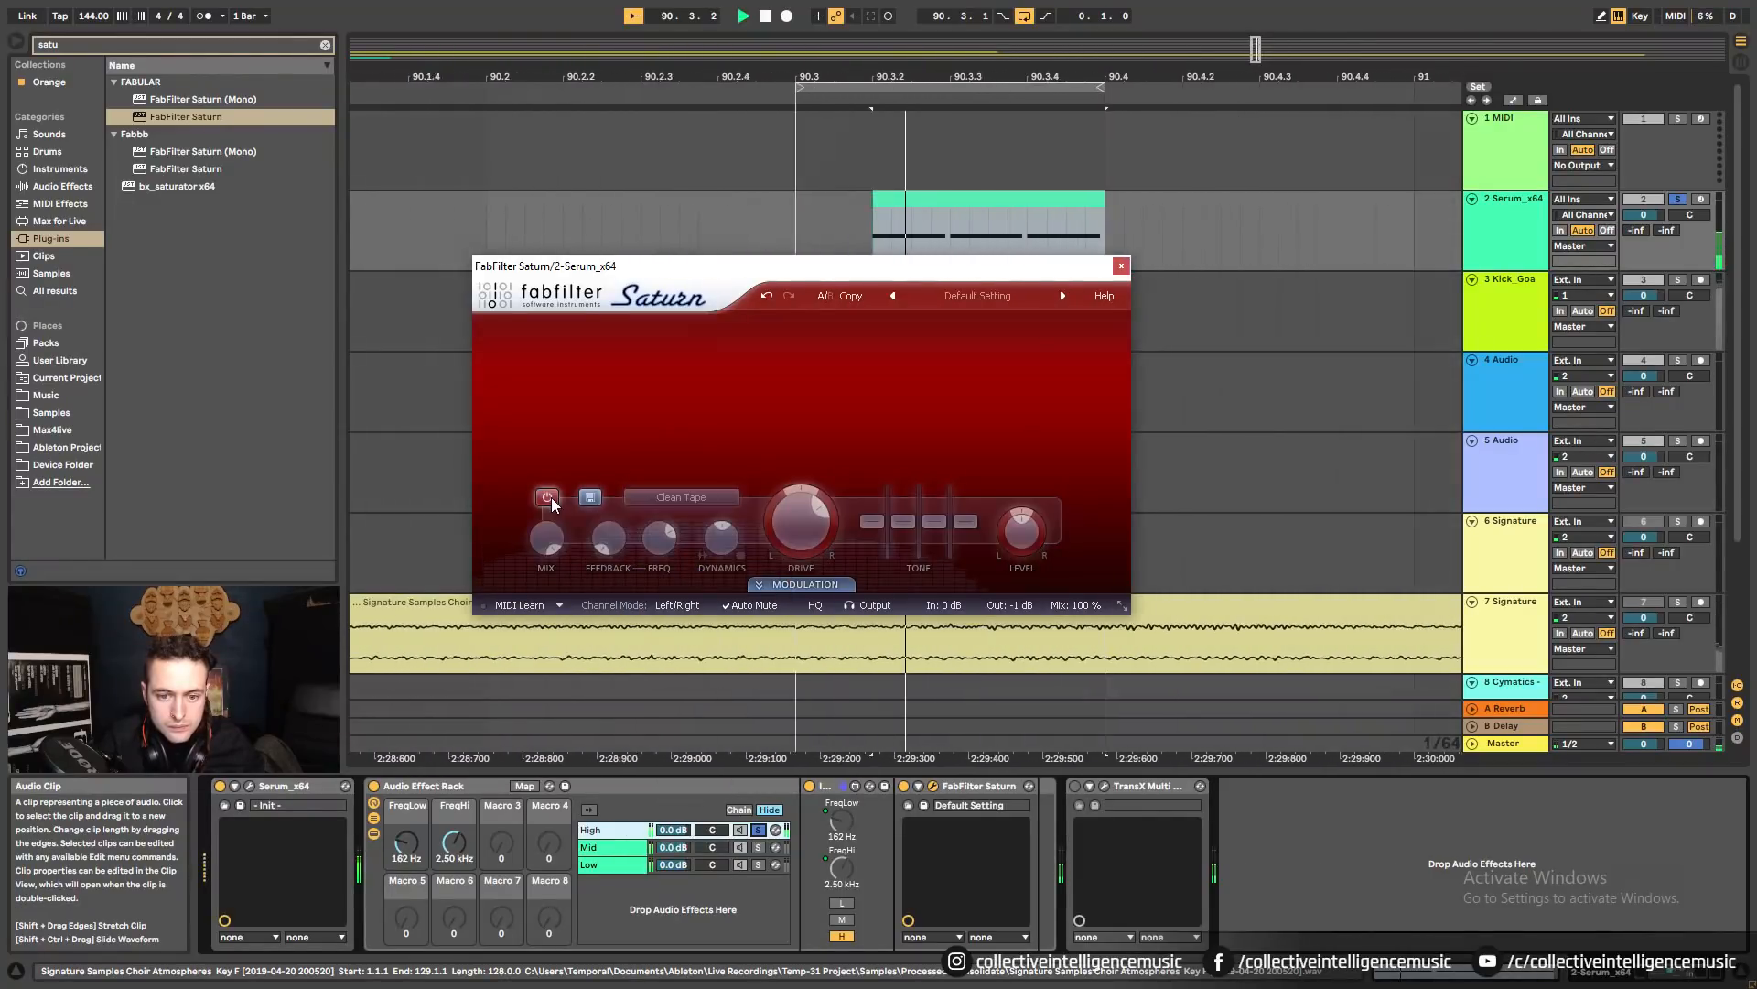
{"action": "left_click", "coordinate": [551, 497]}
{"action": "left_click", "coordinate": [1120, 266]}
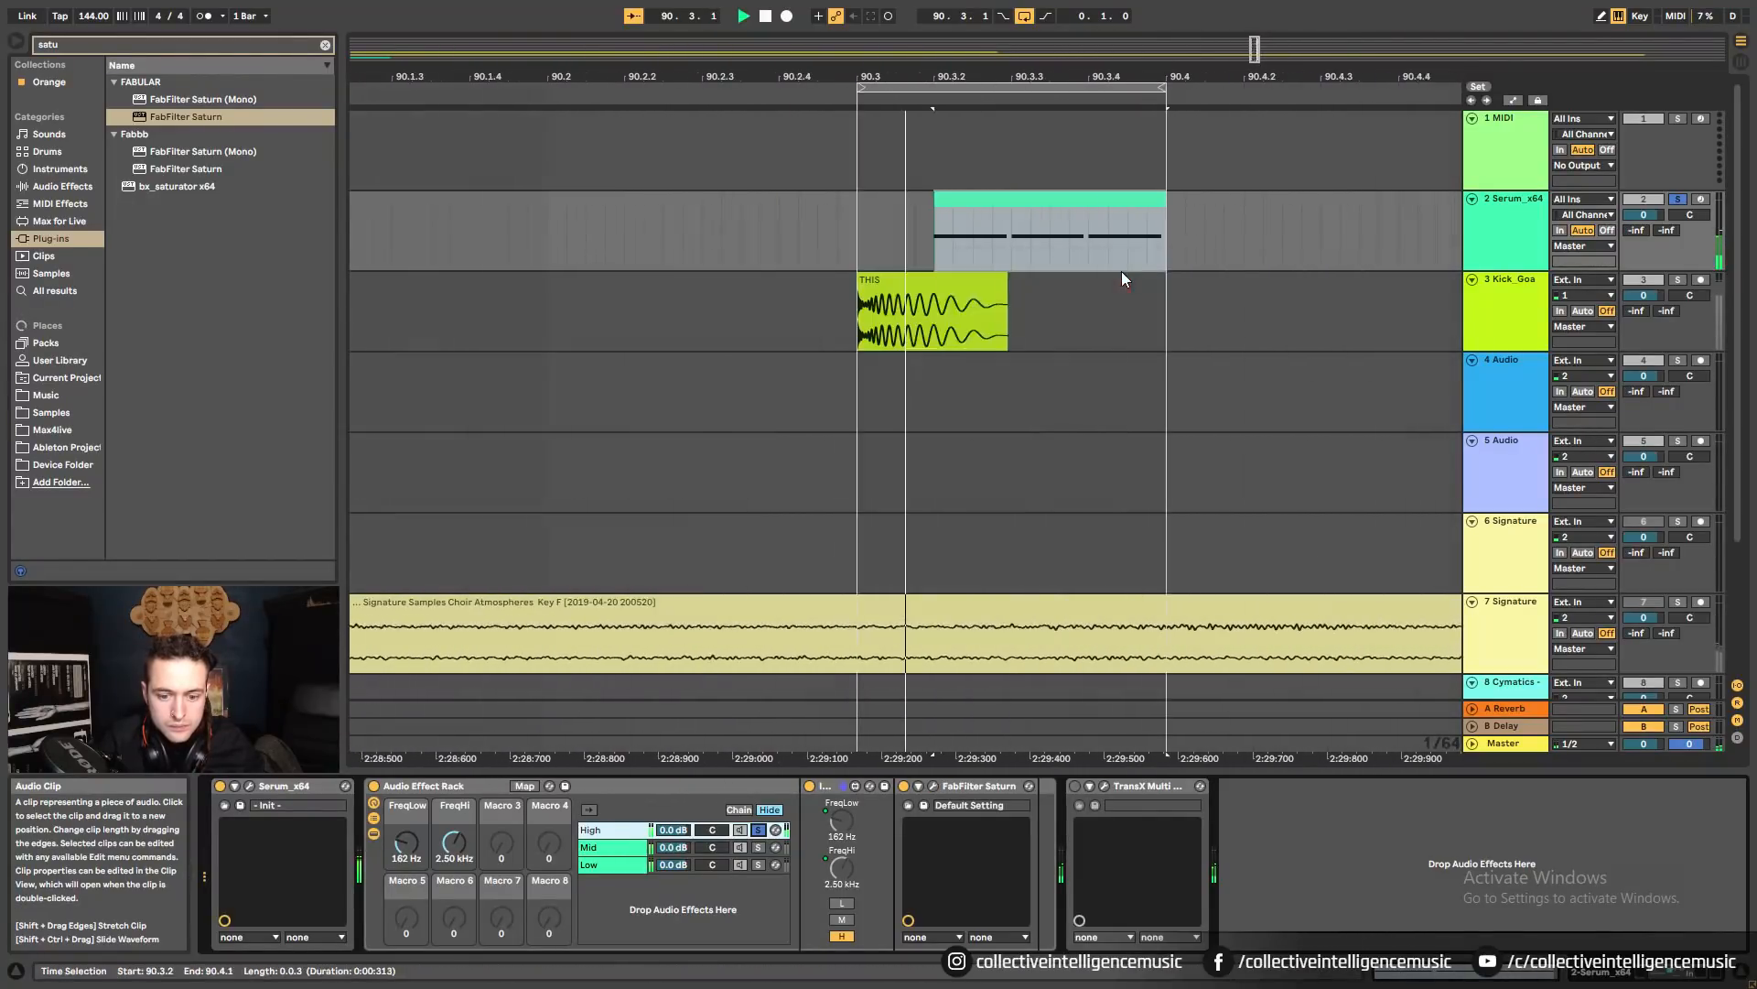
{"action": "left_click", "coordinate": [758, 830]}
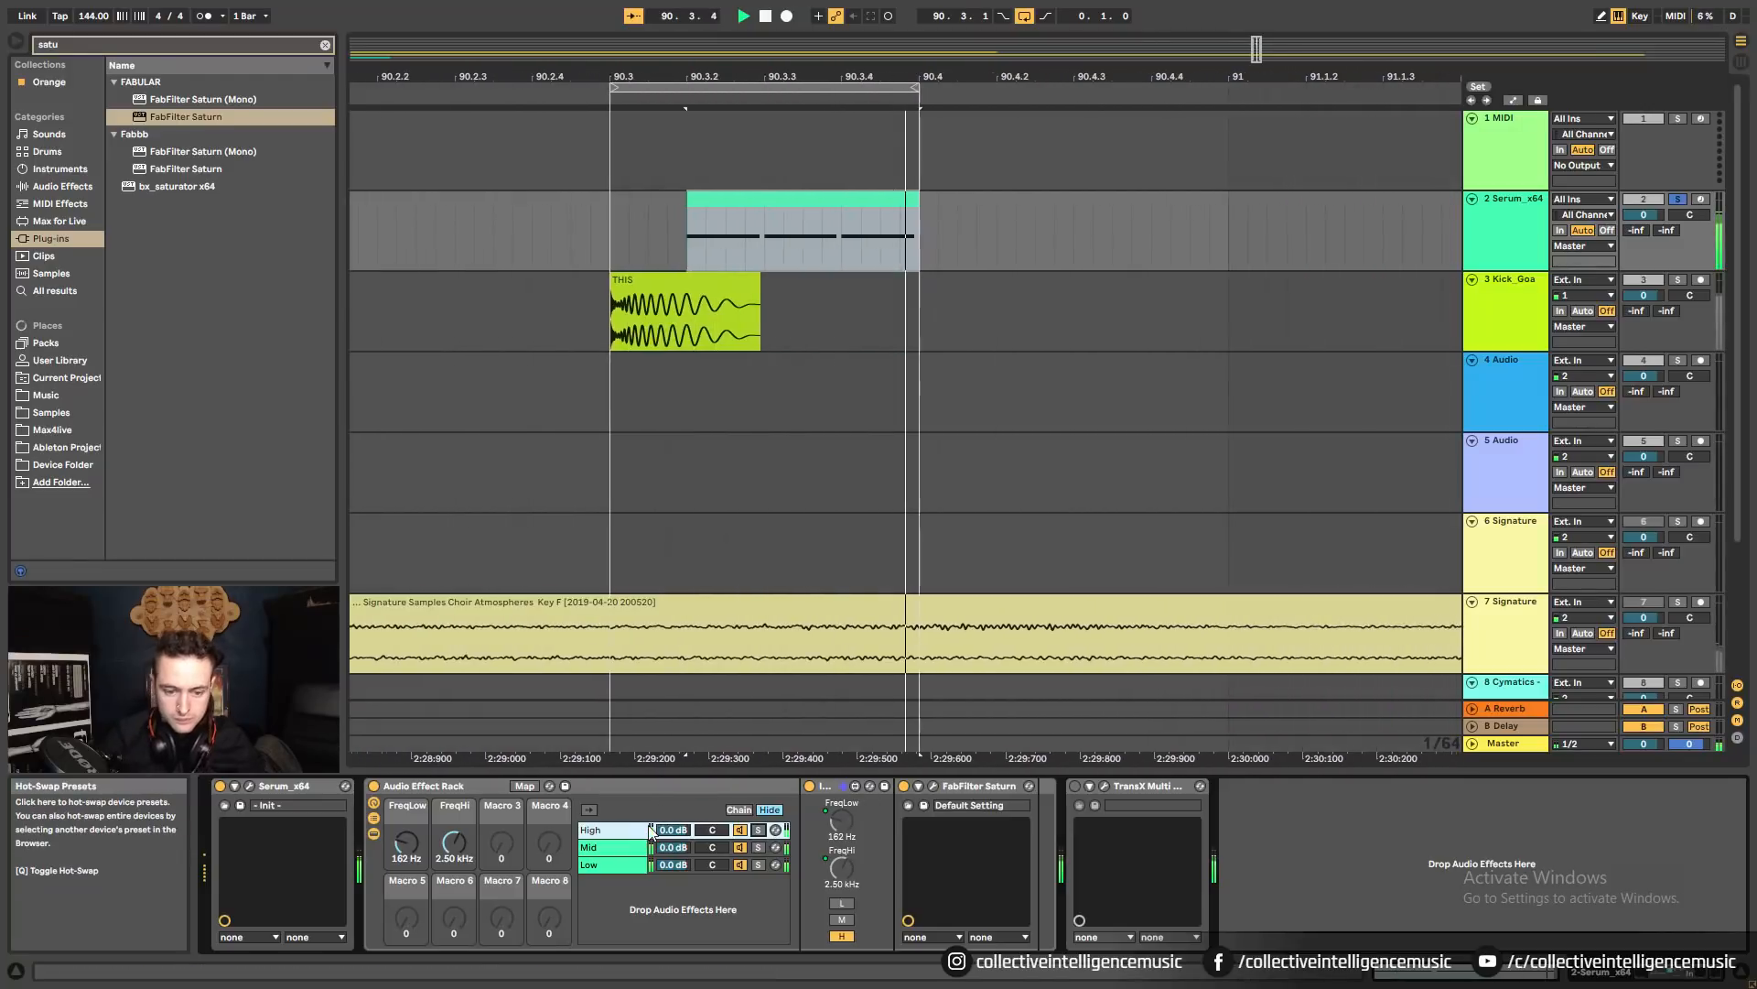
Compare the full bass with the High chain's Saturn switched off and on, and leave Saturn and TransX Multi active.
{"action": "left_click", "coordinate": [1076, 786]}
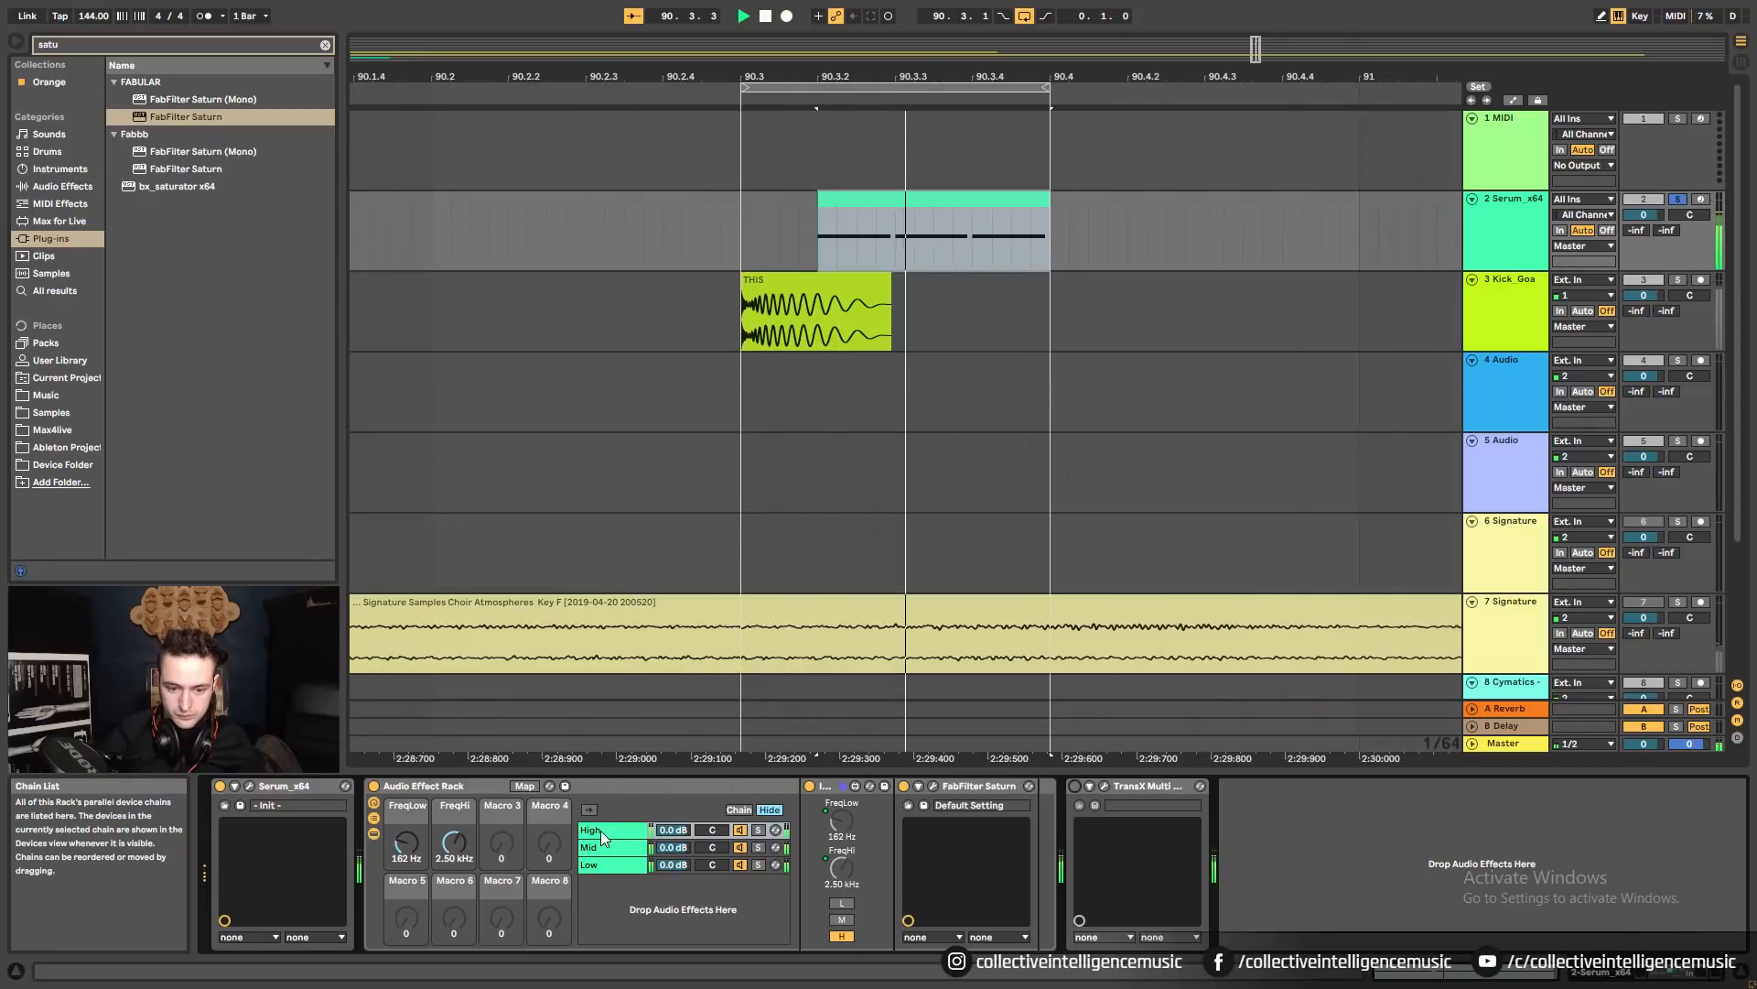
{"action": "left_click", "coordinate": [904, 786]}
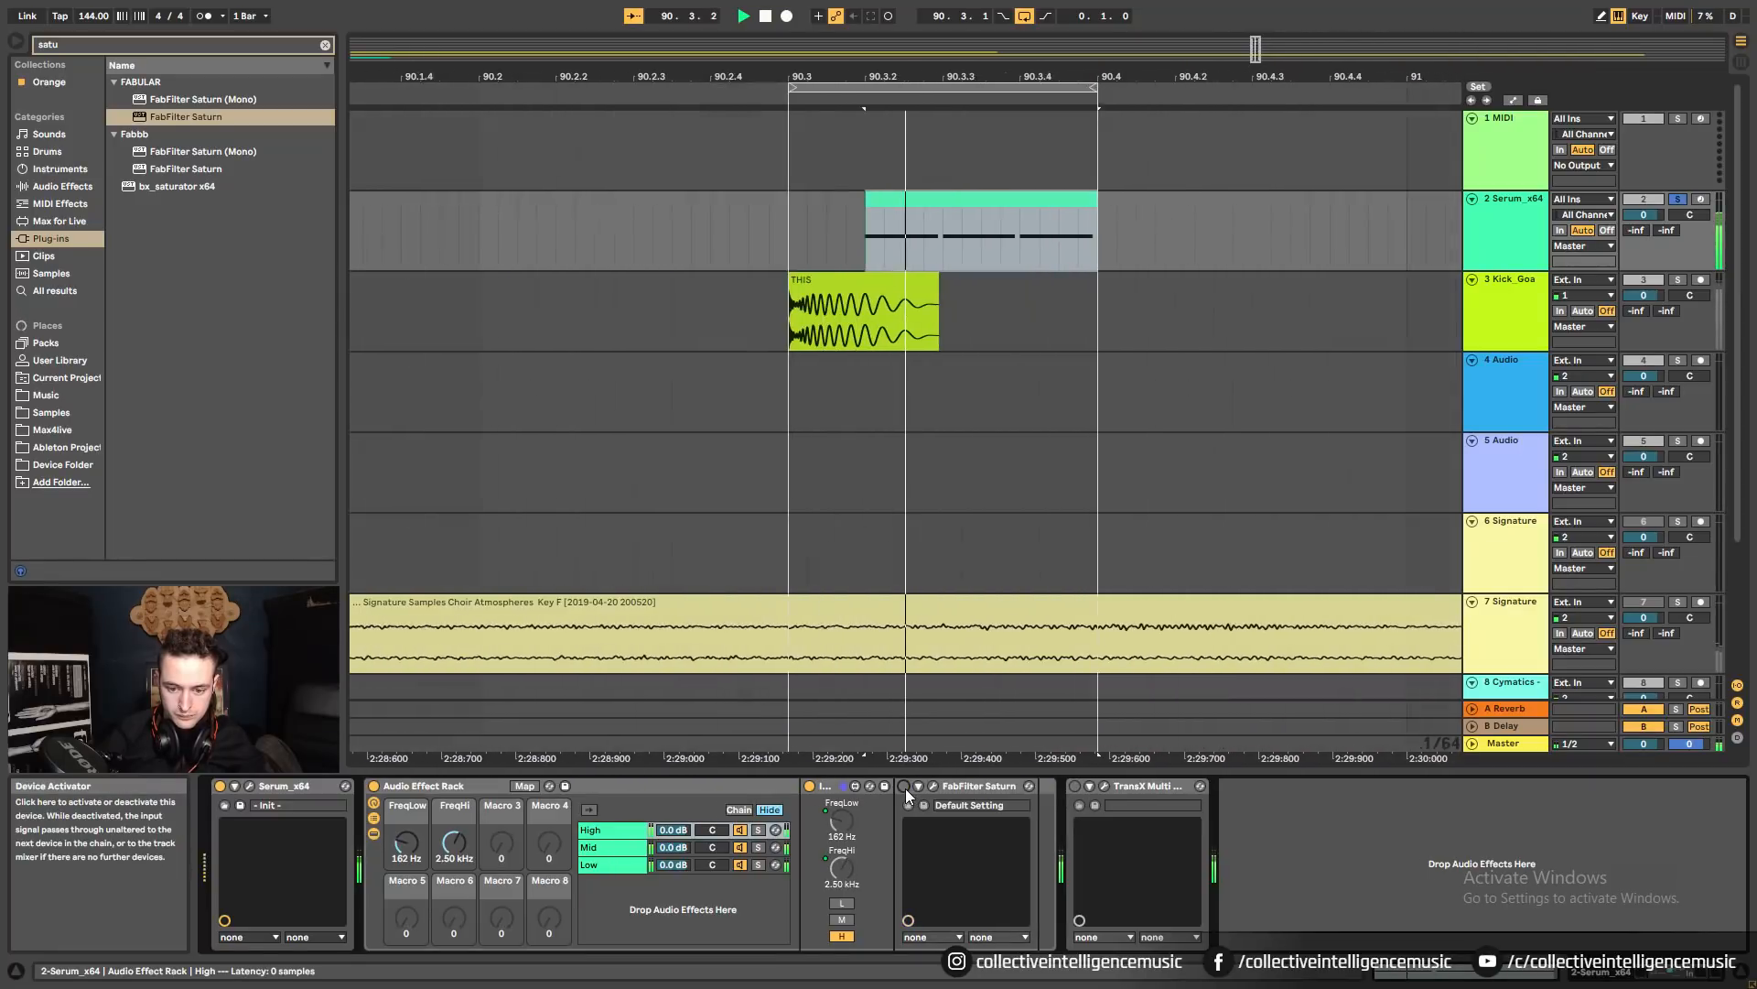
{"action": "left_click", "coordinate": [904, 786]}
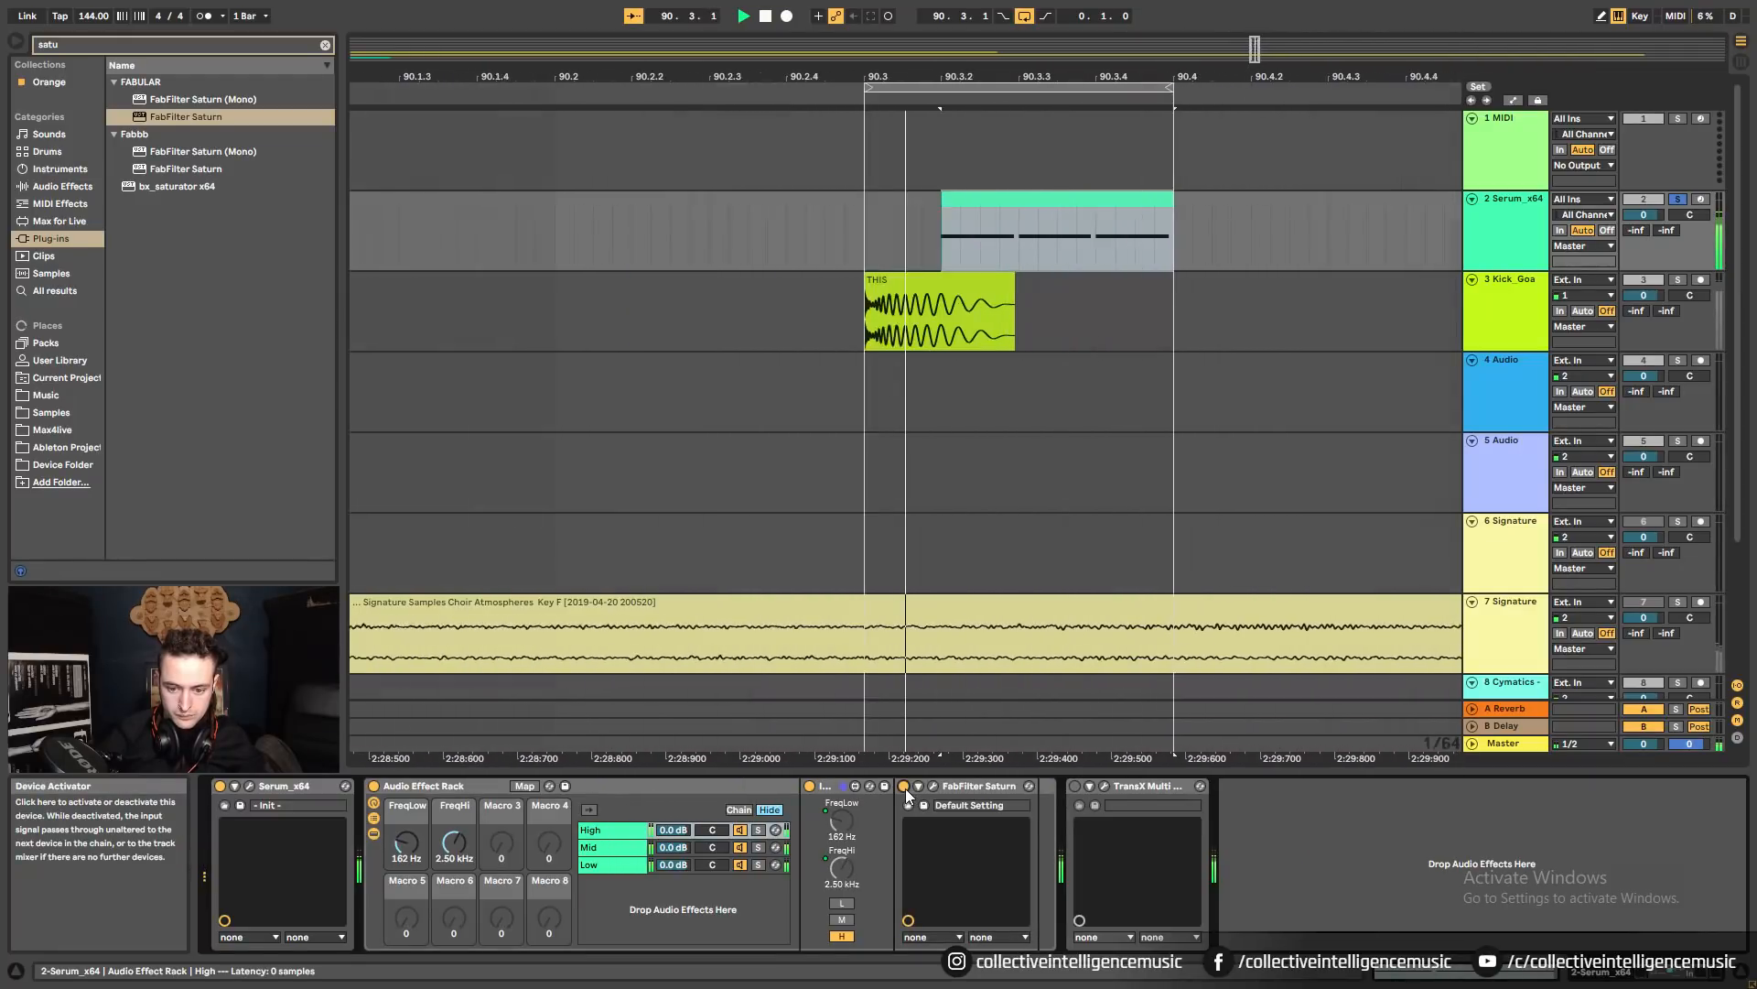
{"action": "left_click", "coordinate": [904, 787]}
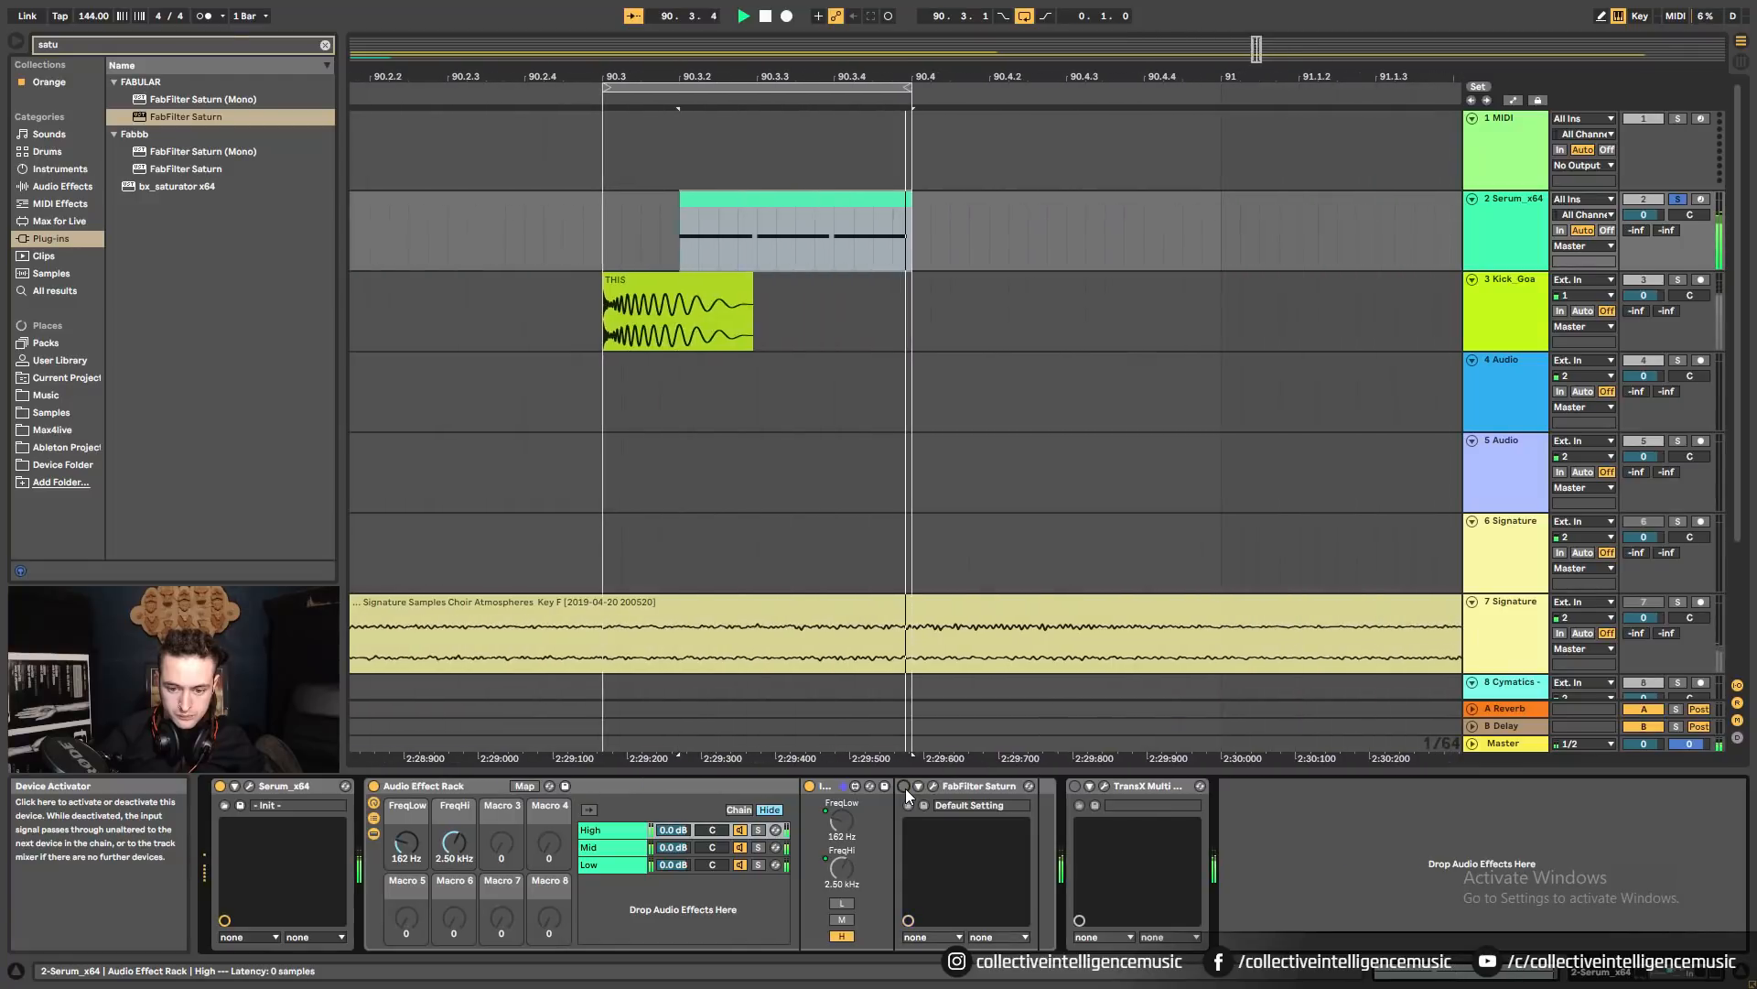
{"action": "left_click", "coordinate": [904, 786]}
{"action": "left_click", "coordinate": [1074, 786]}
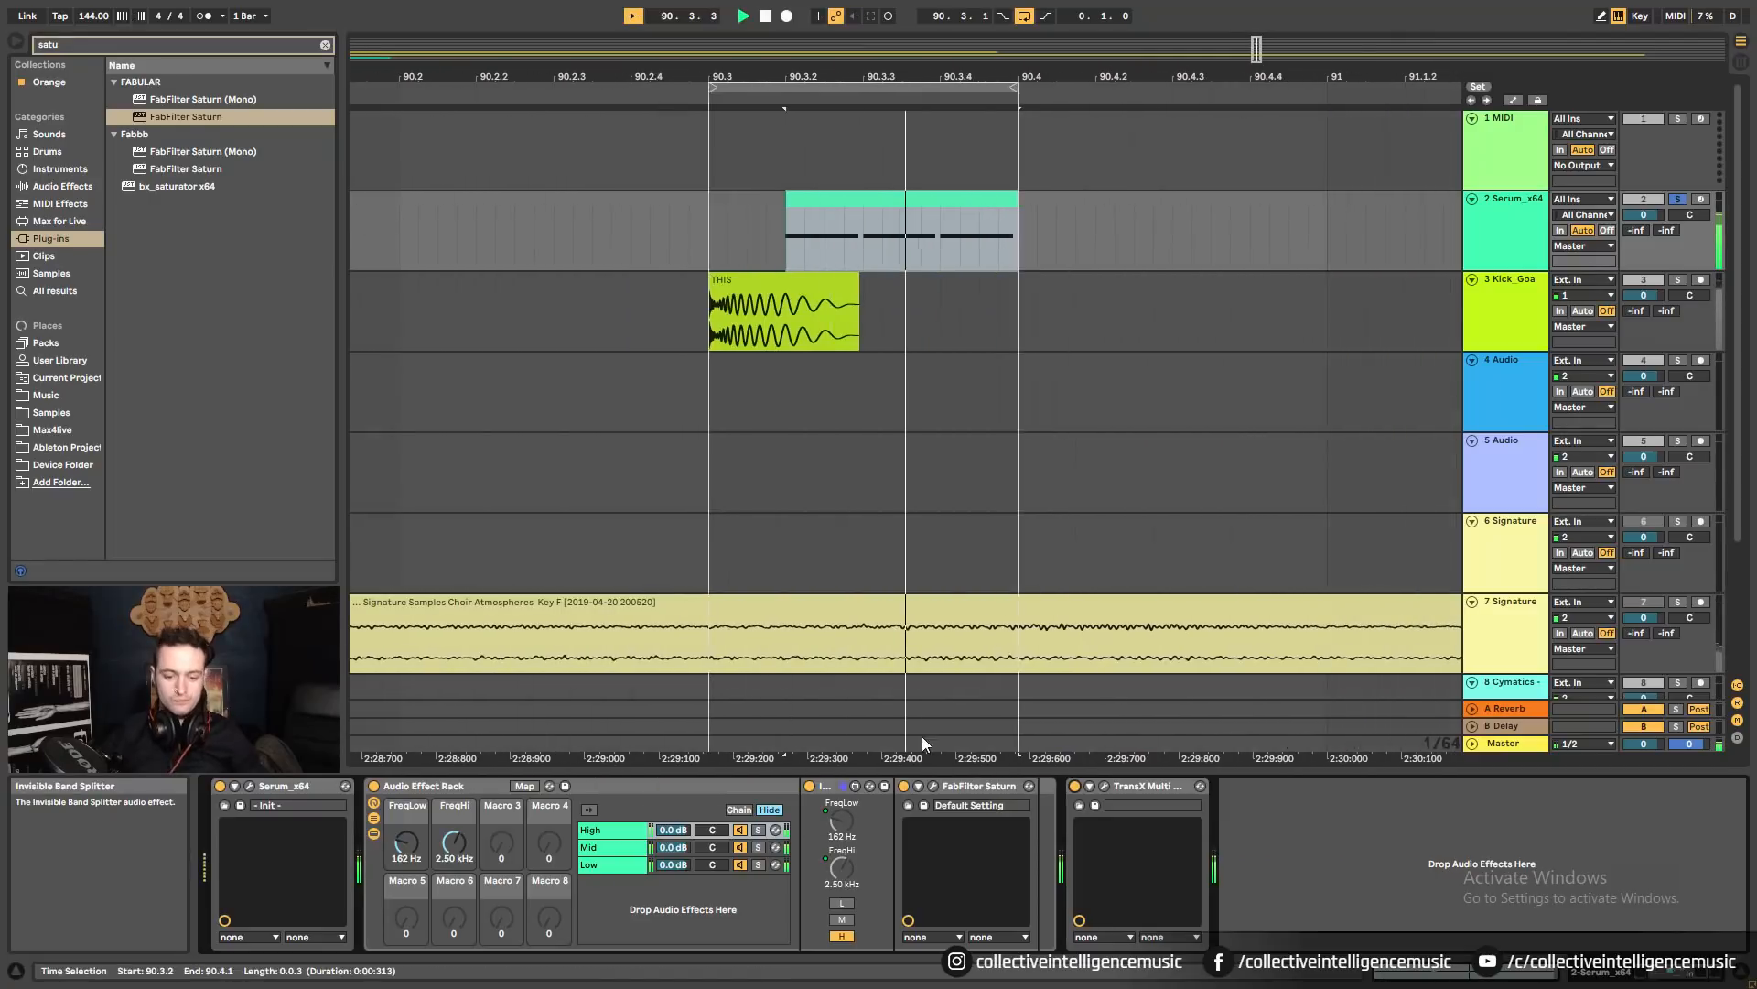
Collapse TransX Multi and the Audio Effect Rack, and unsolo the Serum track to hear the bass with the kick.
{"action": "double_click", "coordinate": [1146, 783]}
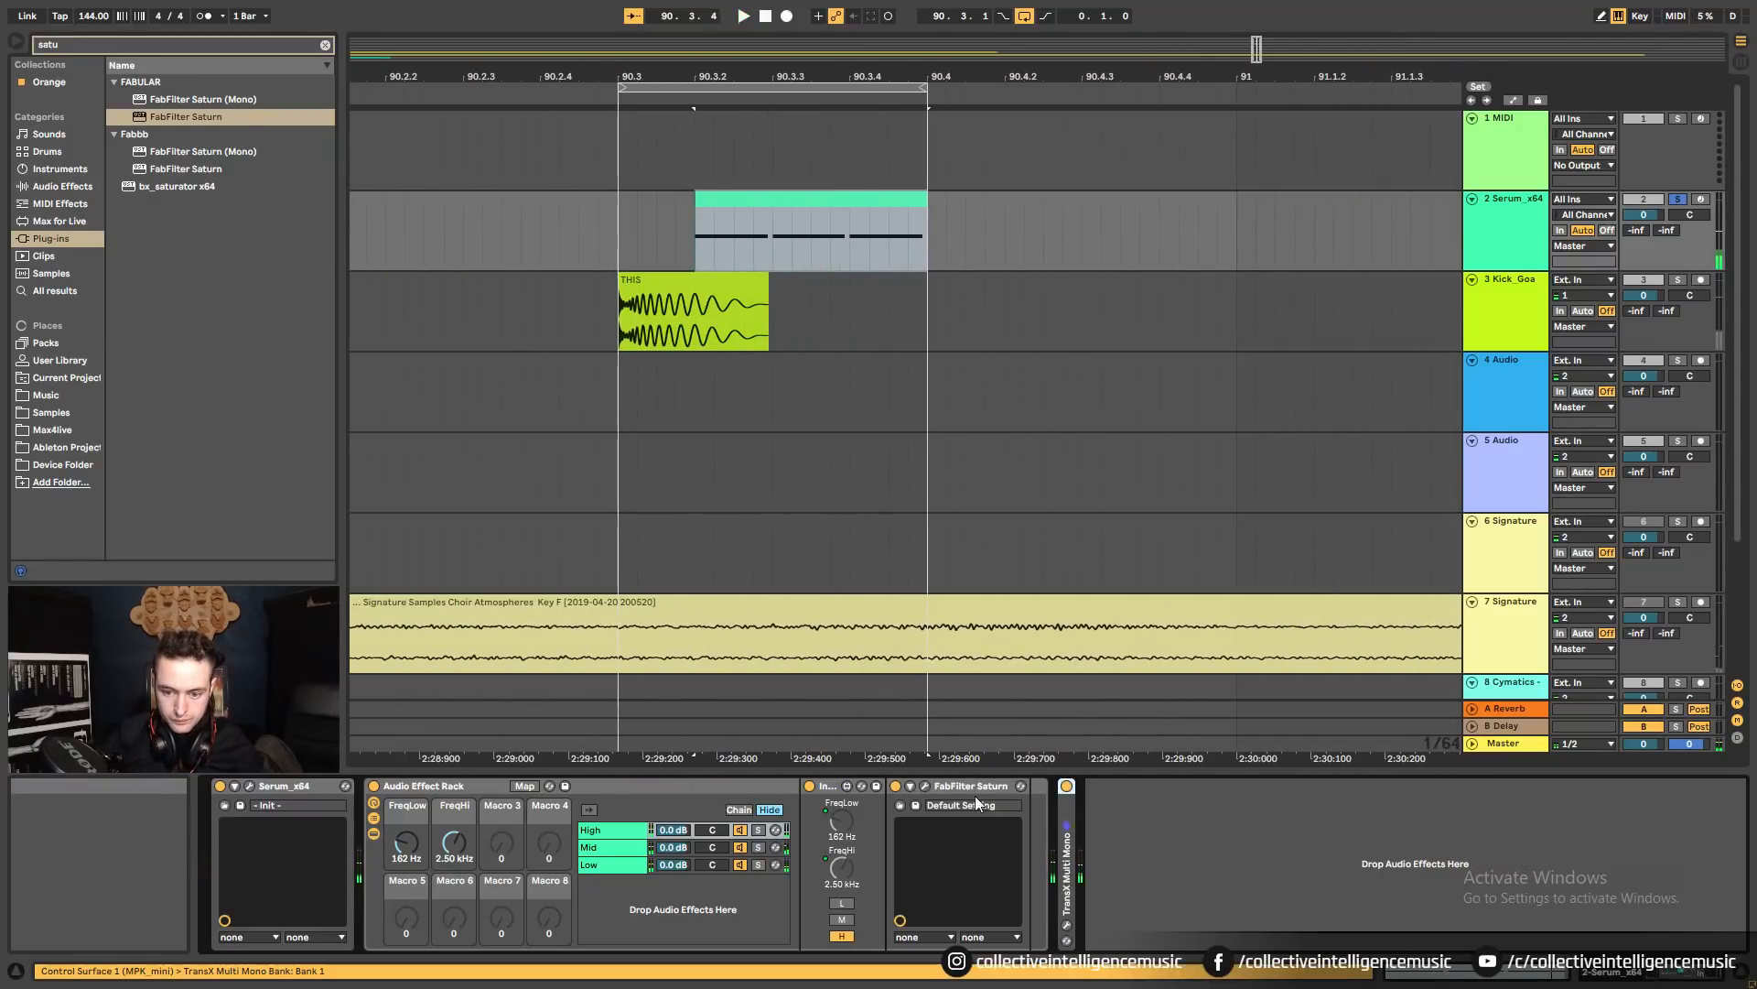
{"action": "double_click", "coordinate": [654, 784]}
{"action": "left_click", "coordinate": [1677, 201]}
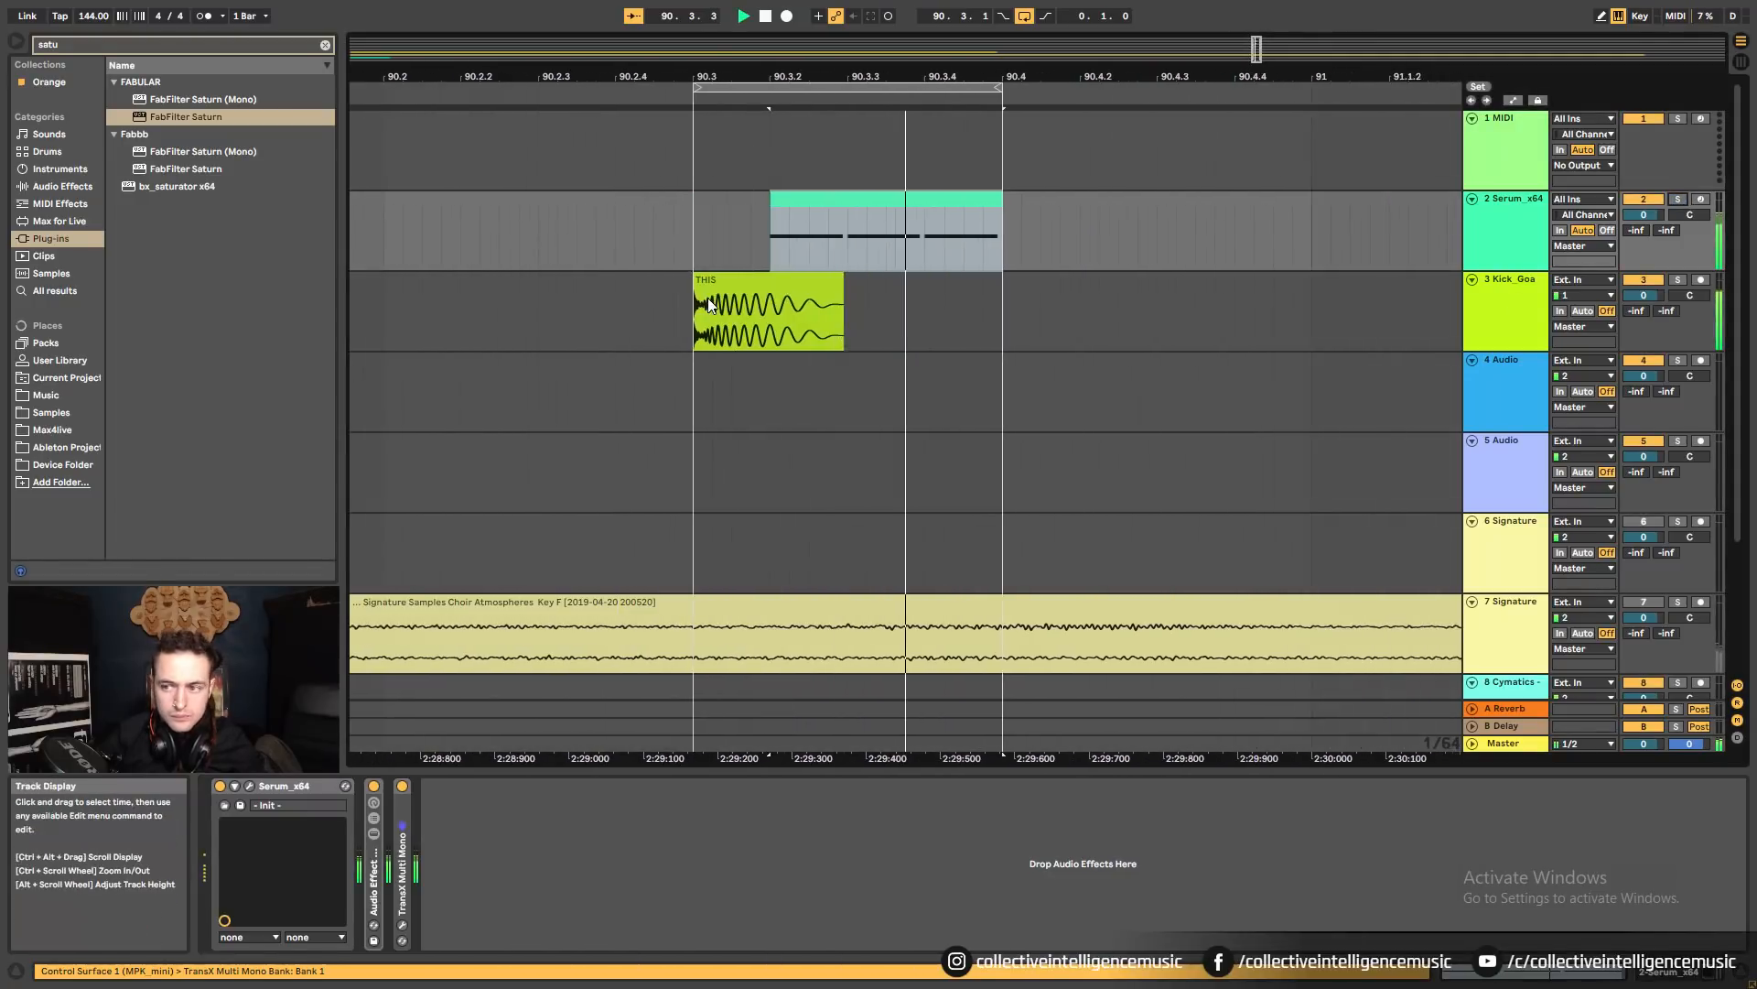
Set the Kick track's volume to -3 dB.
{"action": "left_click", "coordinate": [928, 299]}
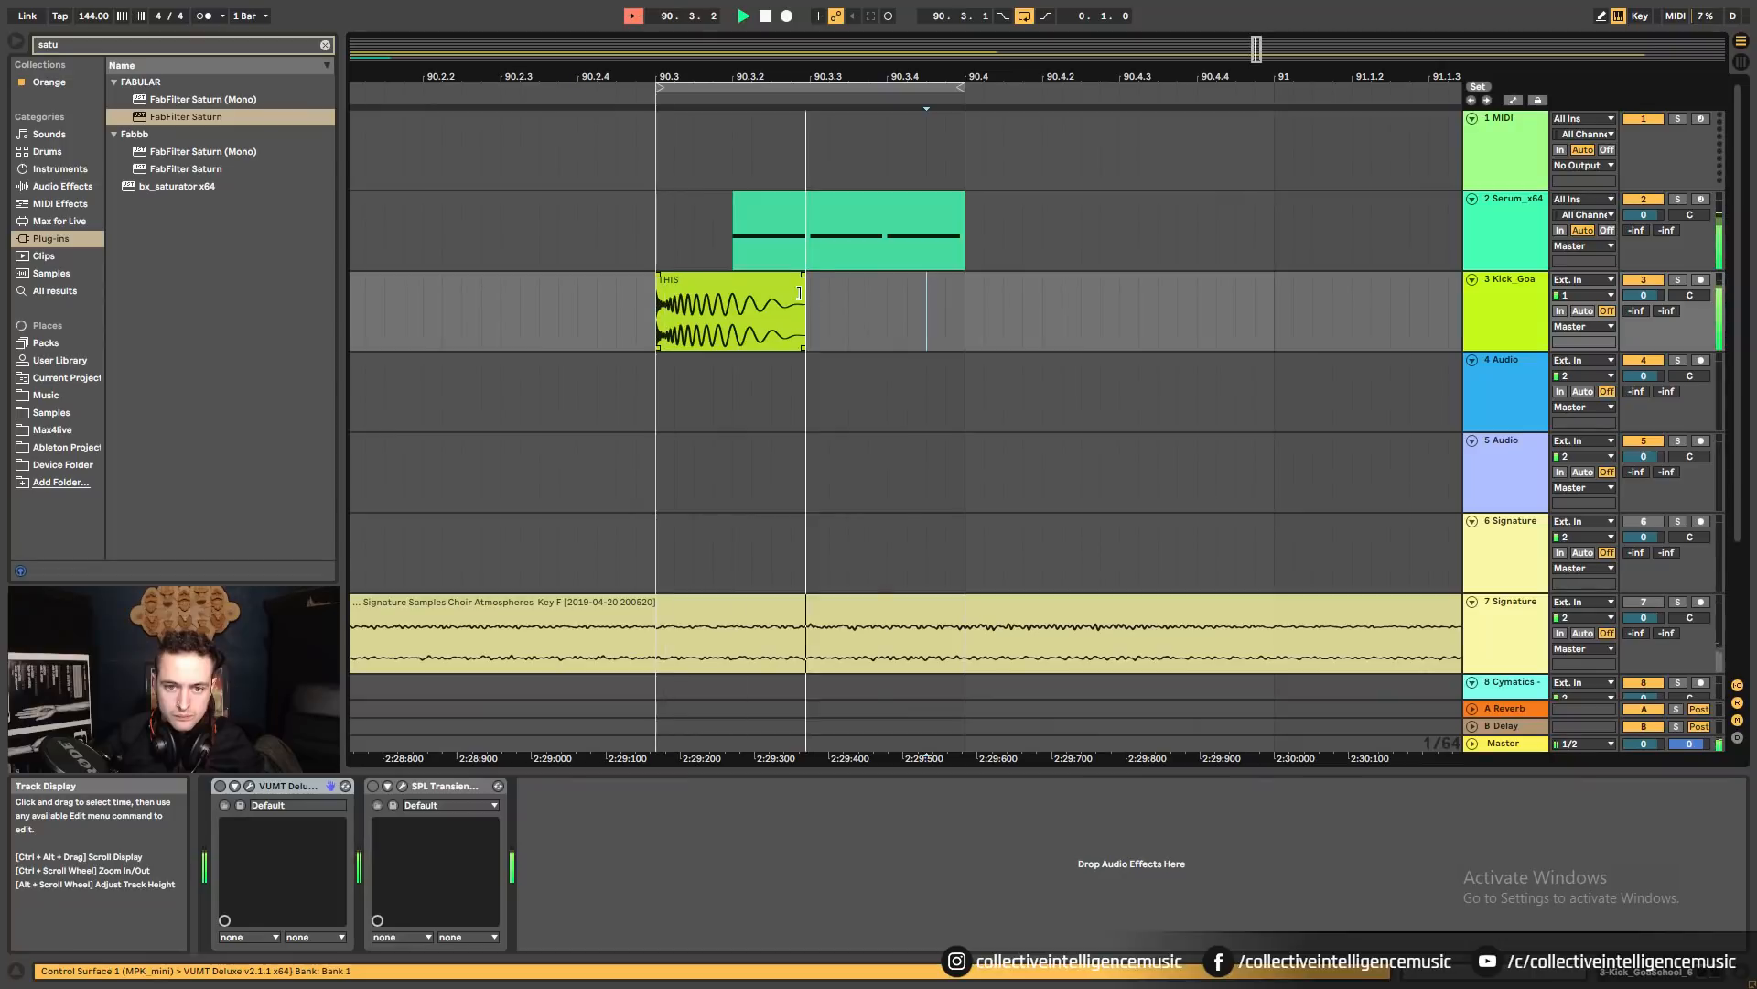
{"action": "left_click", "coordinate": [821, 240]}
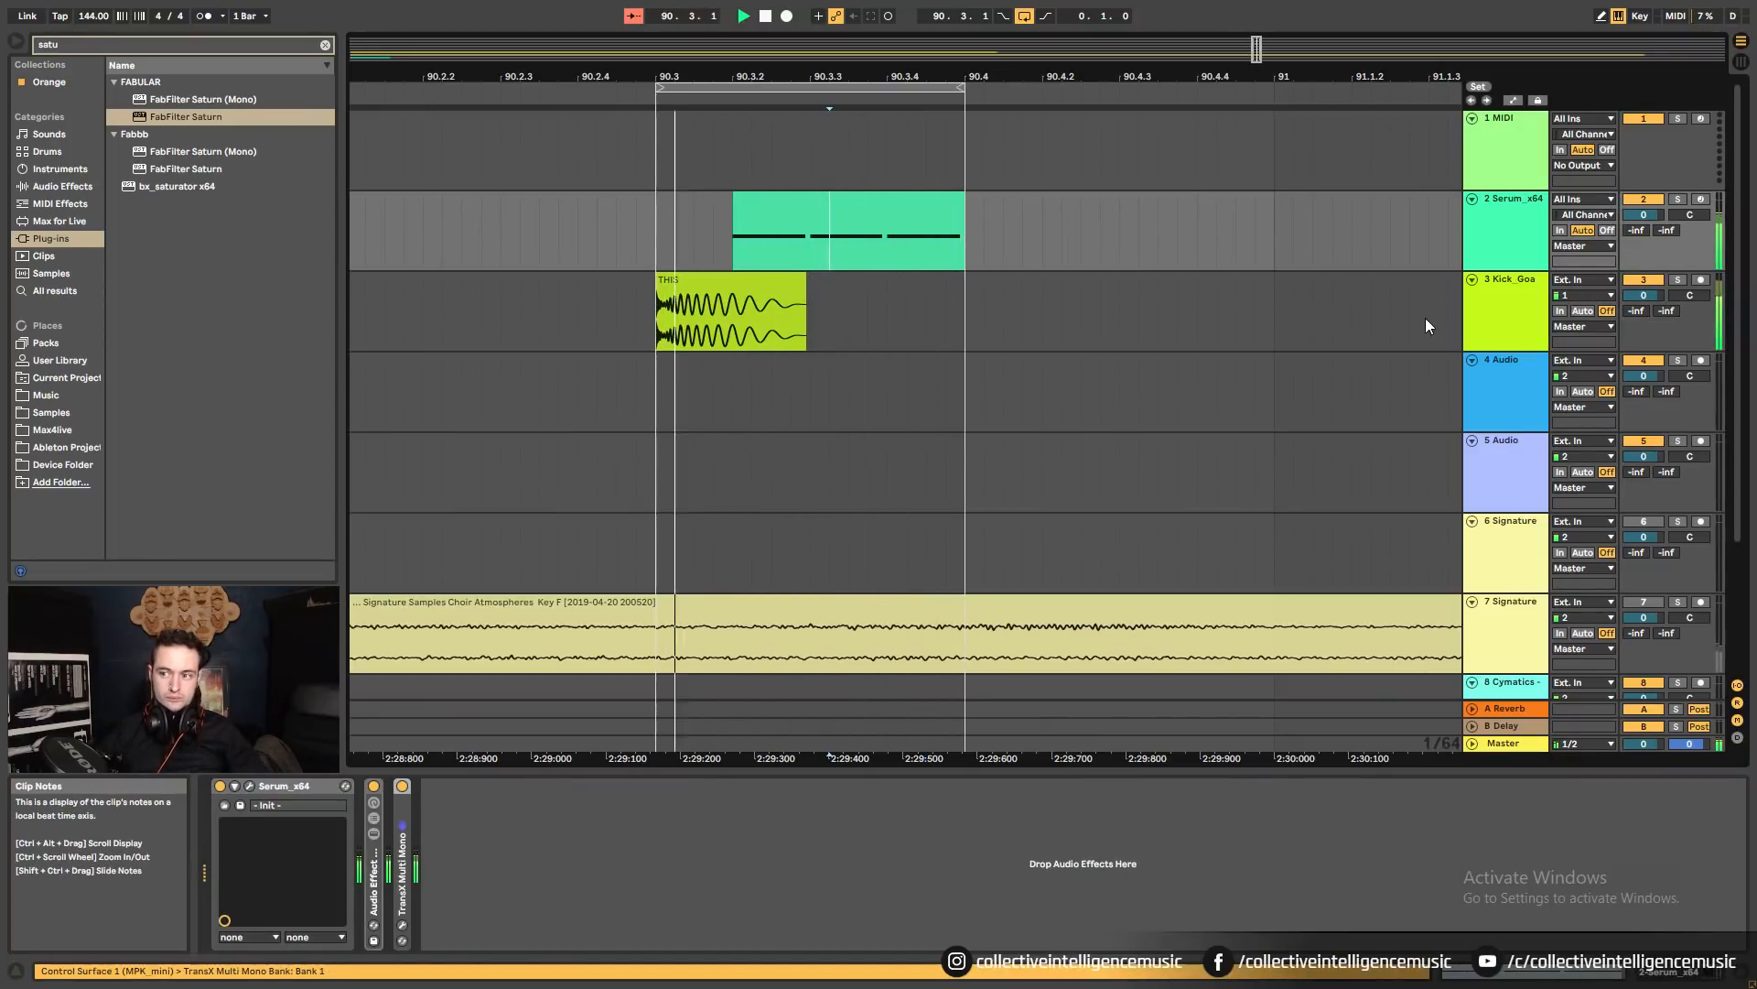
{"action": "left_click", "coordinate": [1643, 294]}
{"action": "type", "text": "-3"}
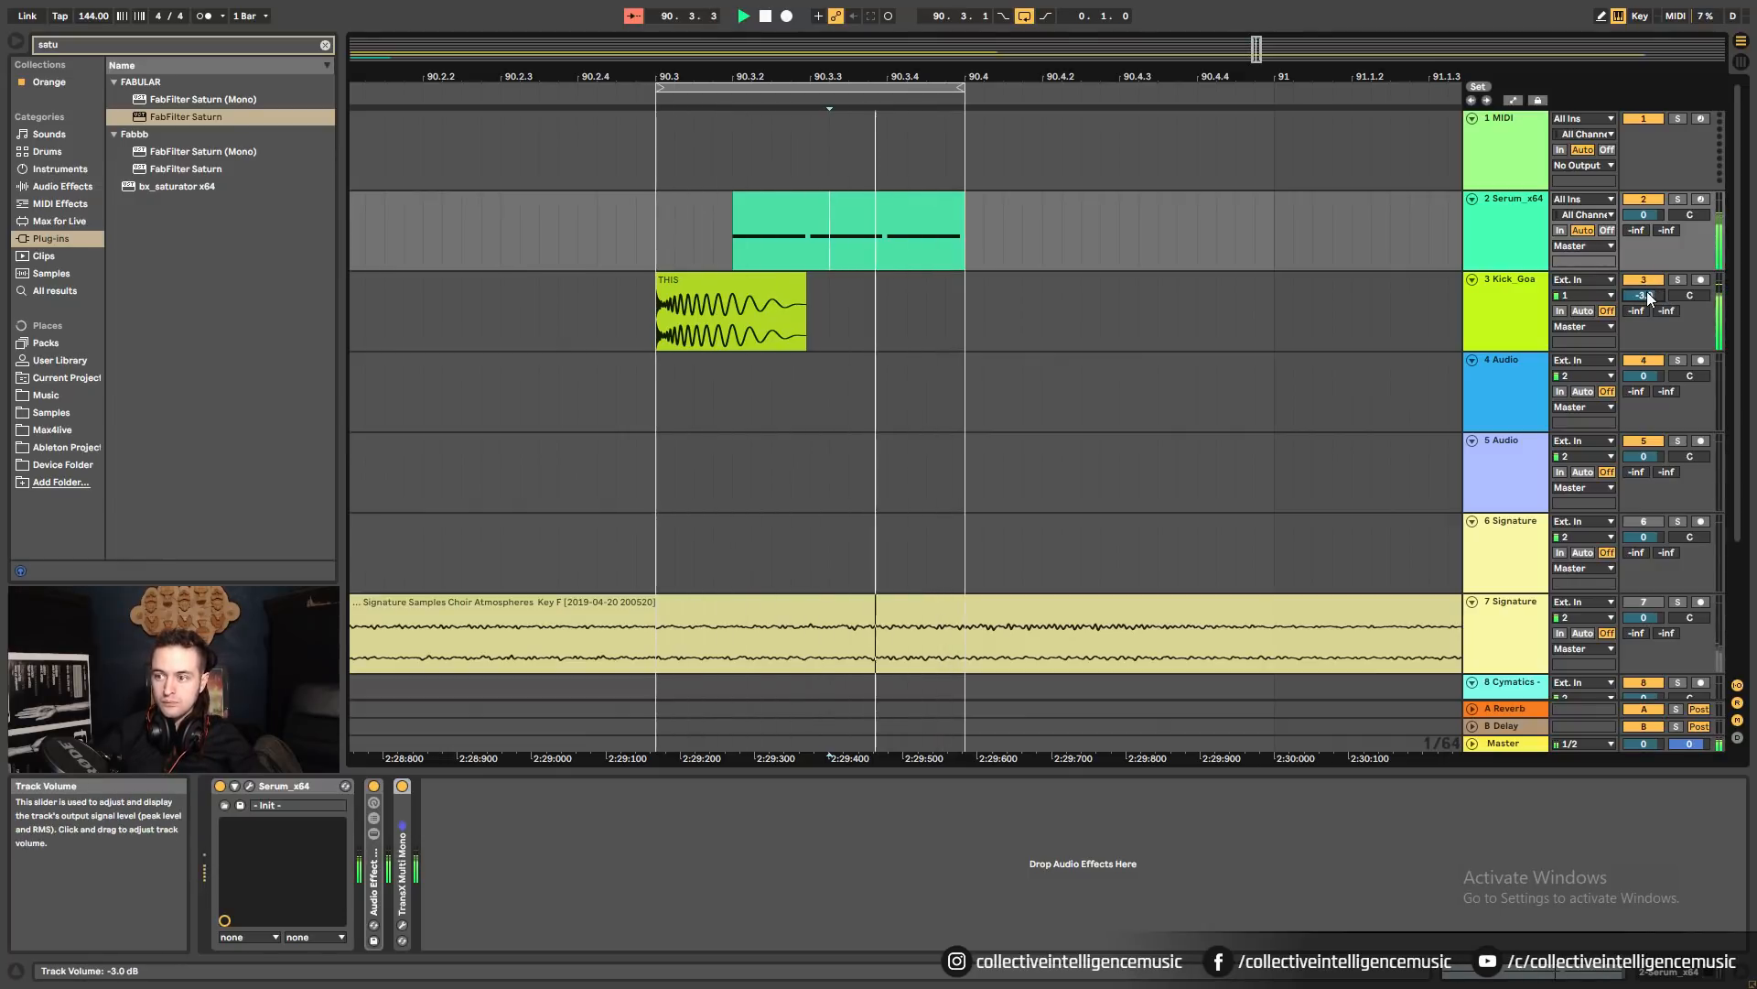
Stop playback, open the Serum track's bass clip, and set the velocity of its notes to 127.
{"action": "left_click", "coordinate": [890, 199]}
{"action": "mouse_move", "coordinate": [870, 243]}
{"action": "left_mouse_down"}
{"action": "mouse_move", "coordinate": [1028, 243]}
{"action": "mouse_move", "coordinate": [855, 243]}
{"action": "left_mouse_up"}
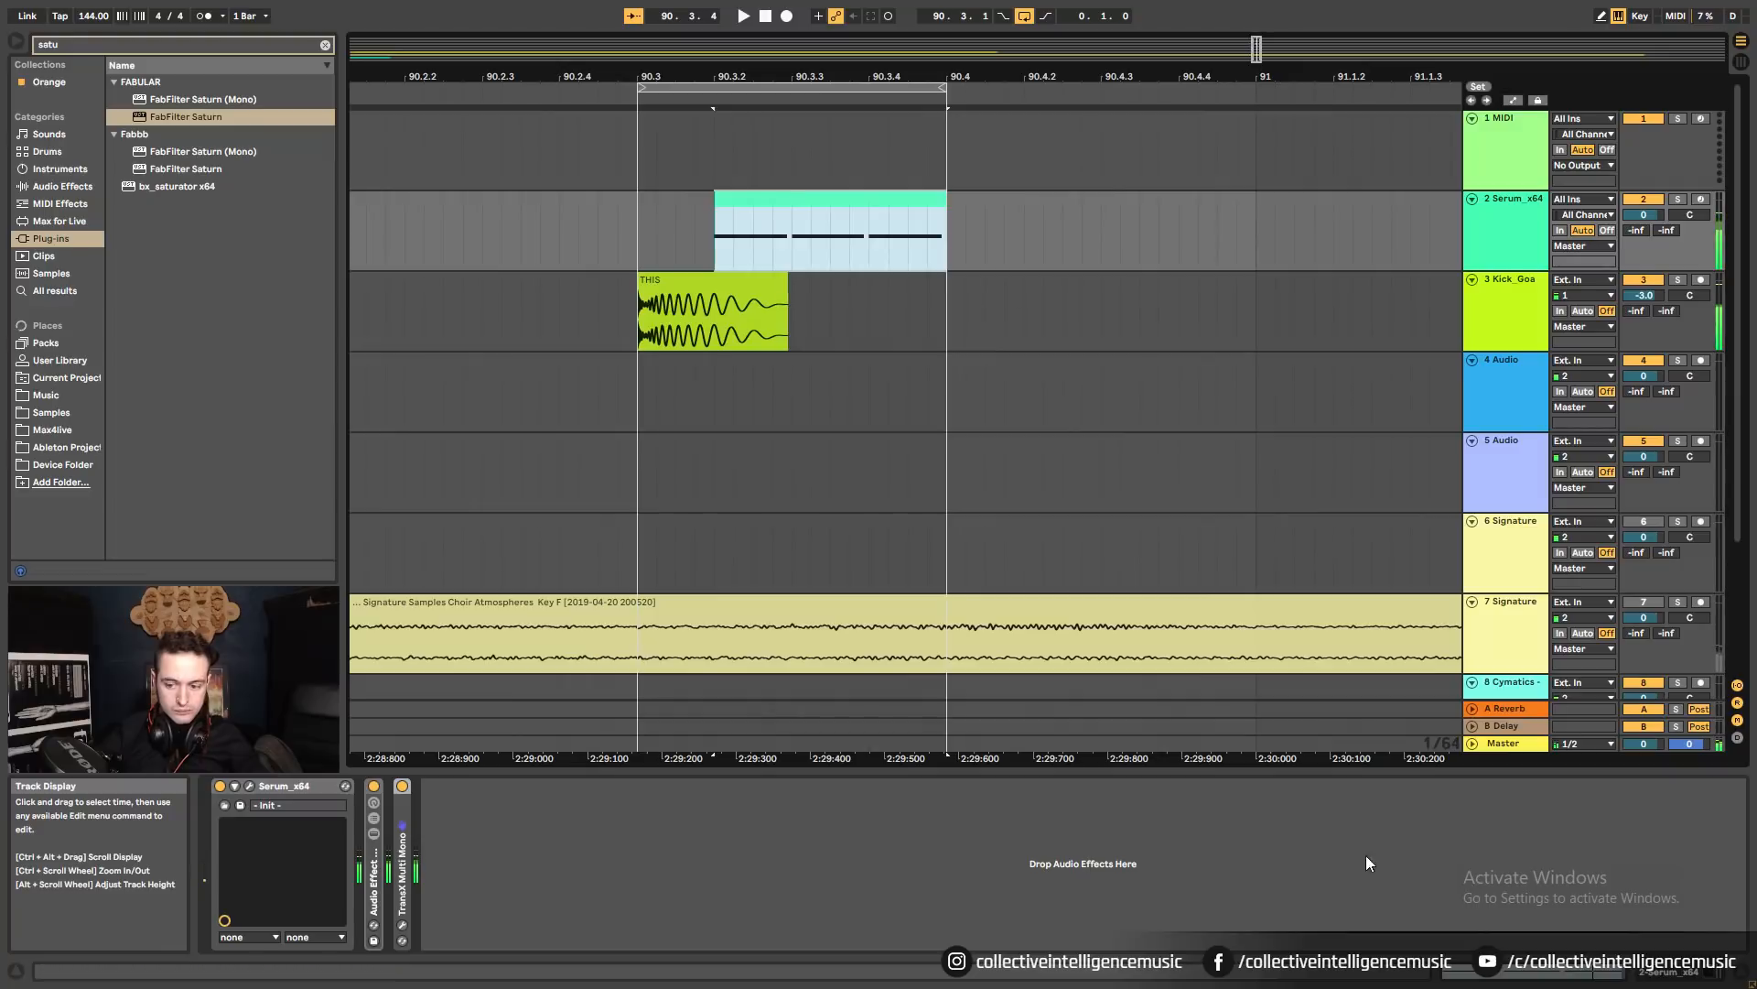
{"action": "left_click", "coordinate": [1504, 972]}
{"action": "key", "text": "space"}
{"action": "left_click", "coordinate": [652, 860]}
{"action": "left_click_drag", "start_coordinate": [461, 942], "coordinate": [1743, 861]}
{"action": "left_click_drag", "start_coordinate": [1304, 931], "coordinate": [1306, 824]}
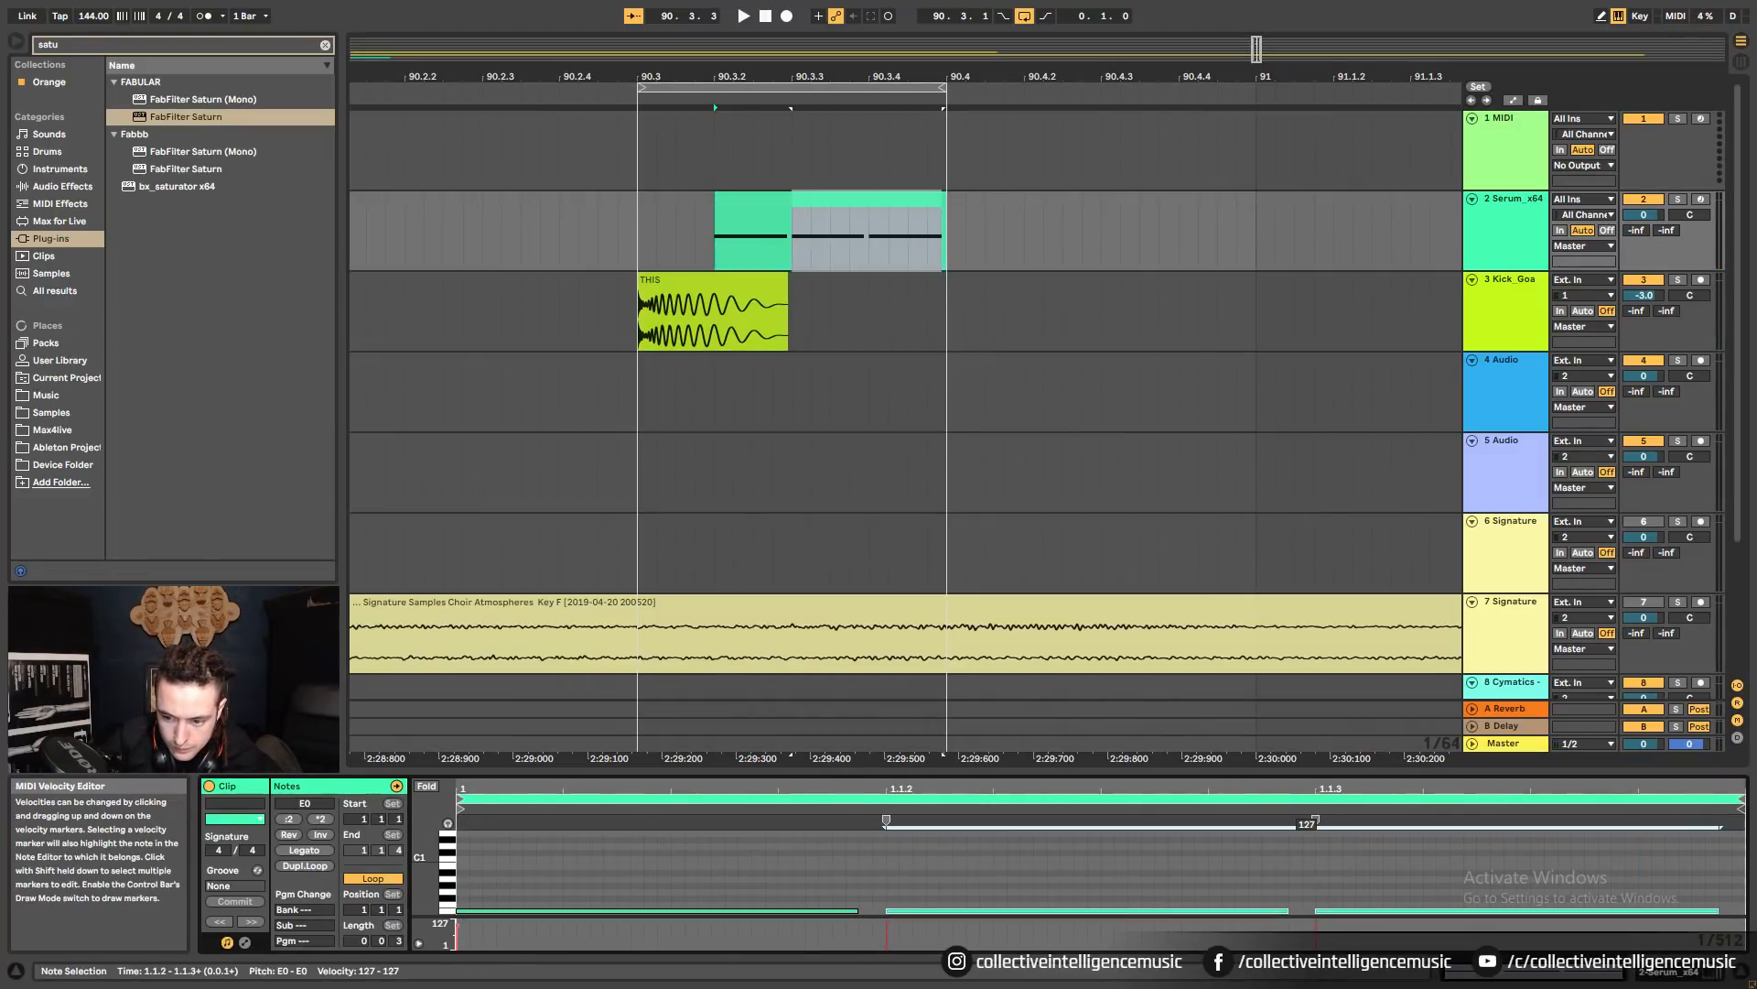
{"action": "left_click", "coordinate": [821, 925]}
{"action": "left_click_drag", "start_coordinate": [458, 926], "coordinate": [467, 899]}
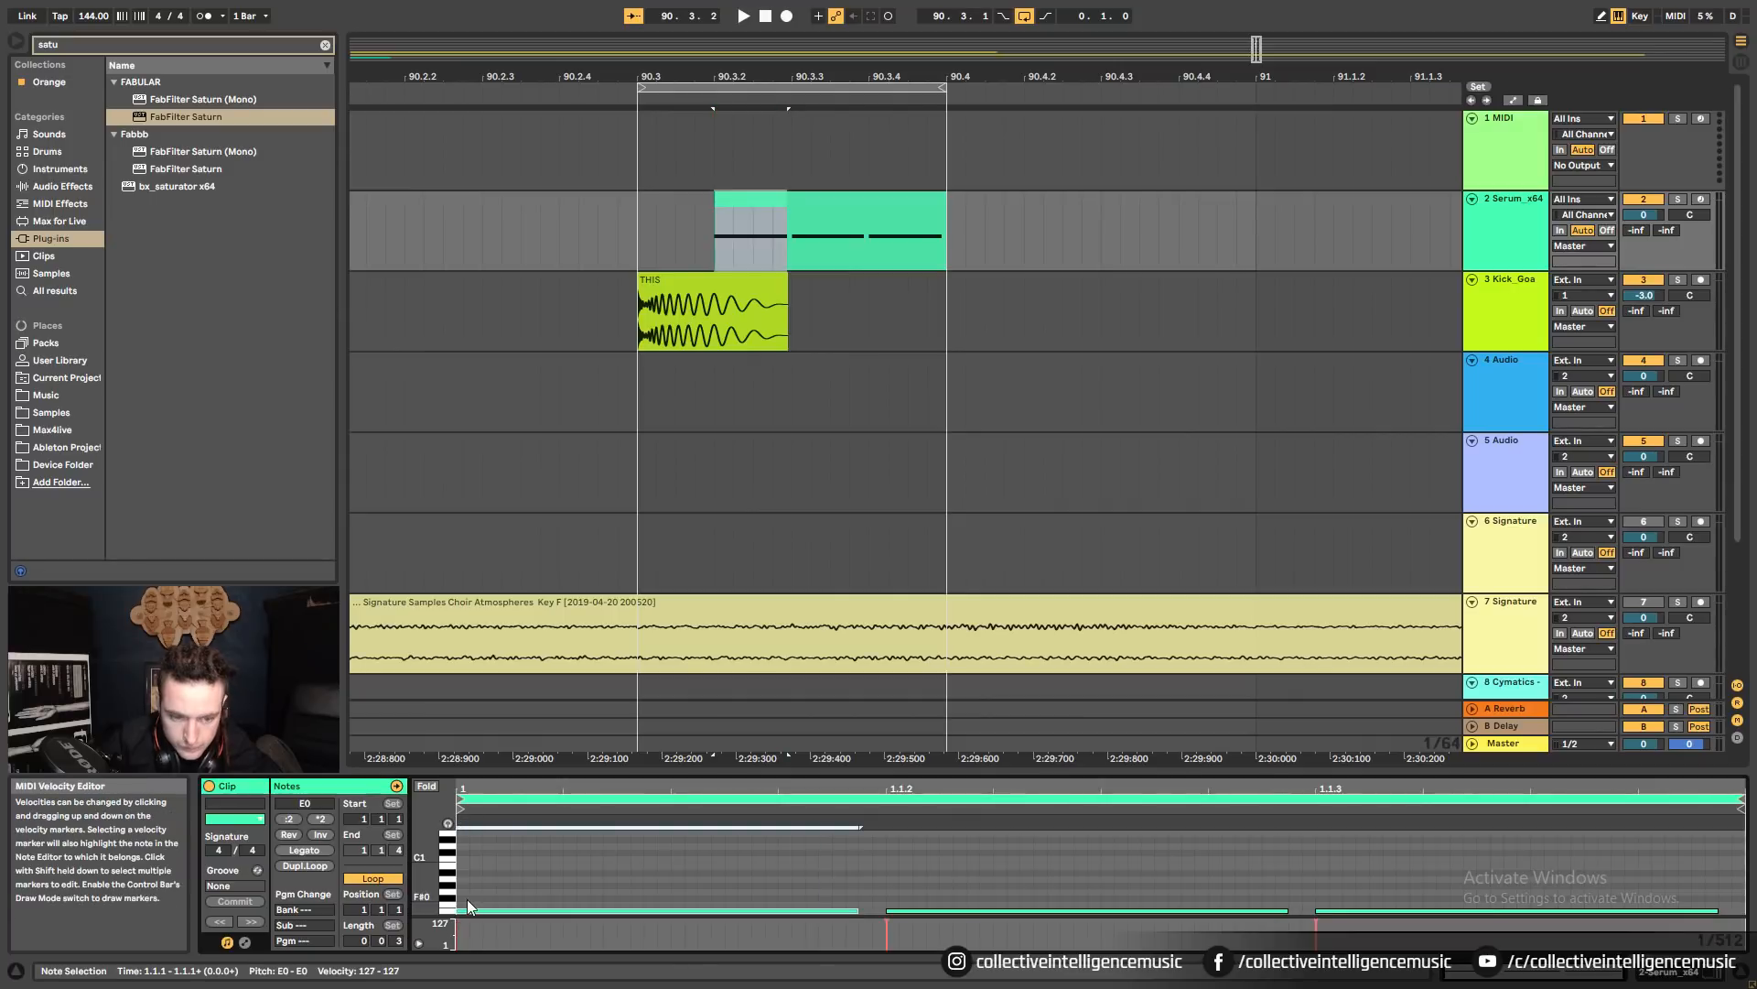
Solo the Serum track and compare the looping bass with its Audio Effect Rack and TransX Multi bypassed and active.
{"action": "left_click", "coordinate": [739, 200]}
{"action": "left_click", "coordinate": [1678, 198]}
{"action": "key", "text": "space"}
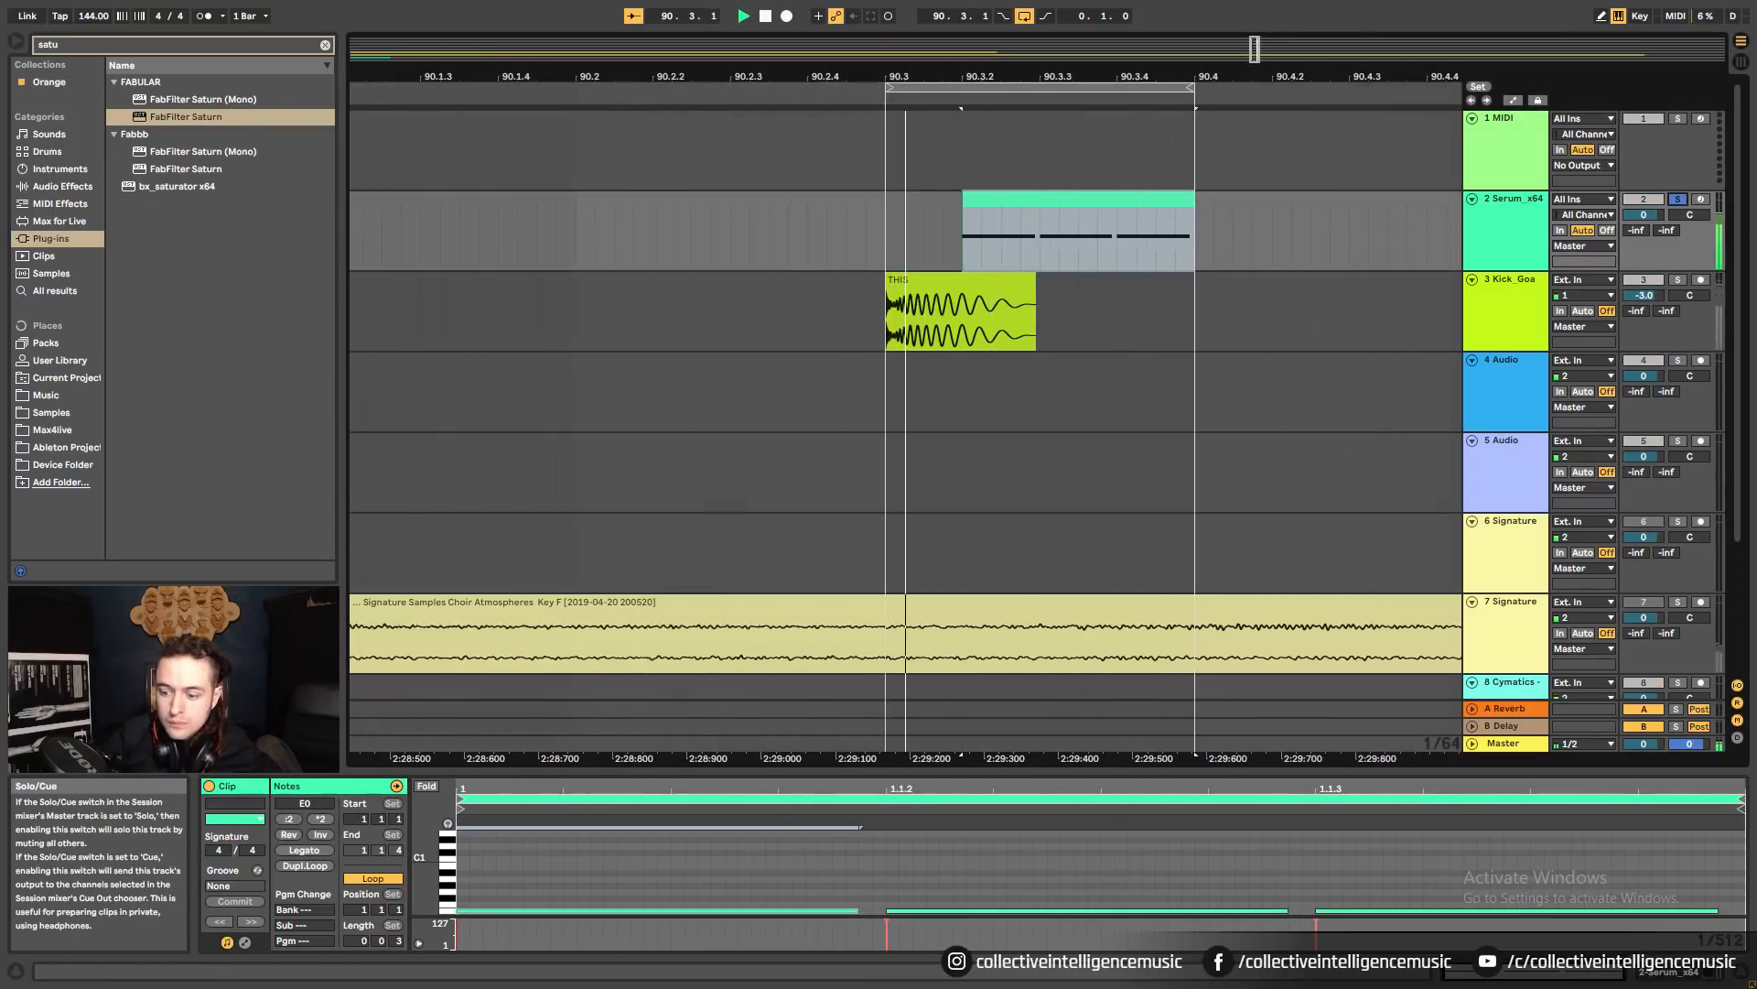
{"action": "left_click", "coordinate": [1650, 976]}
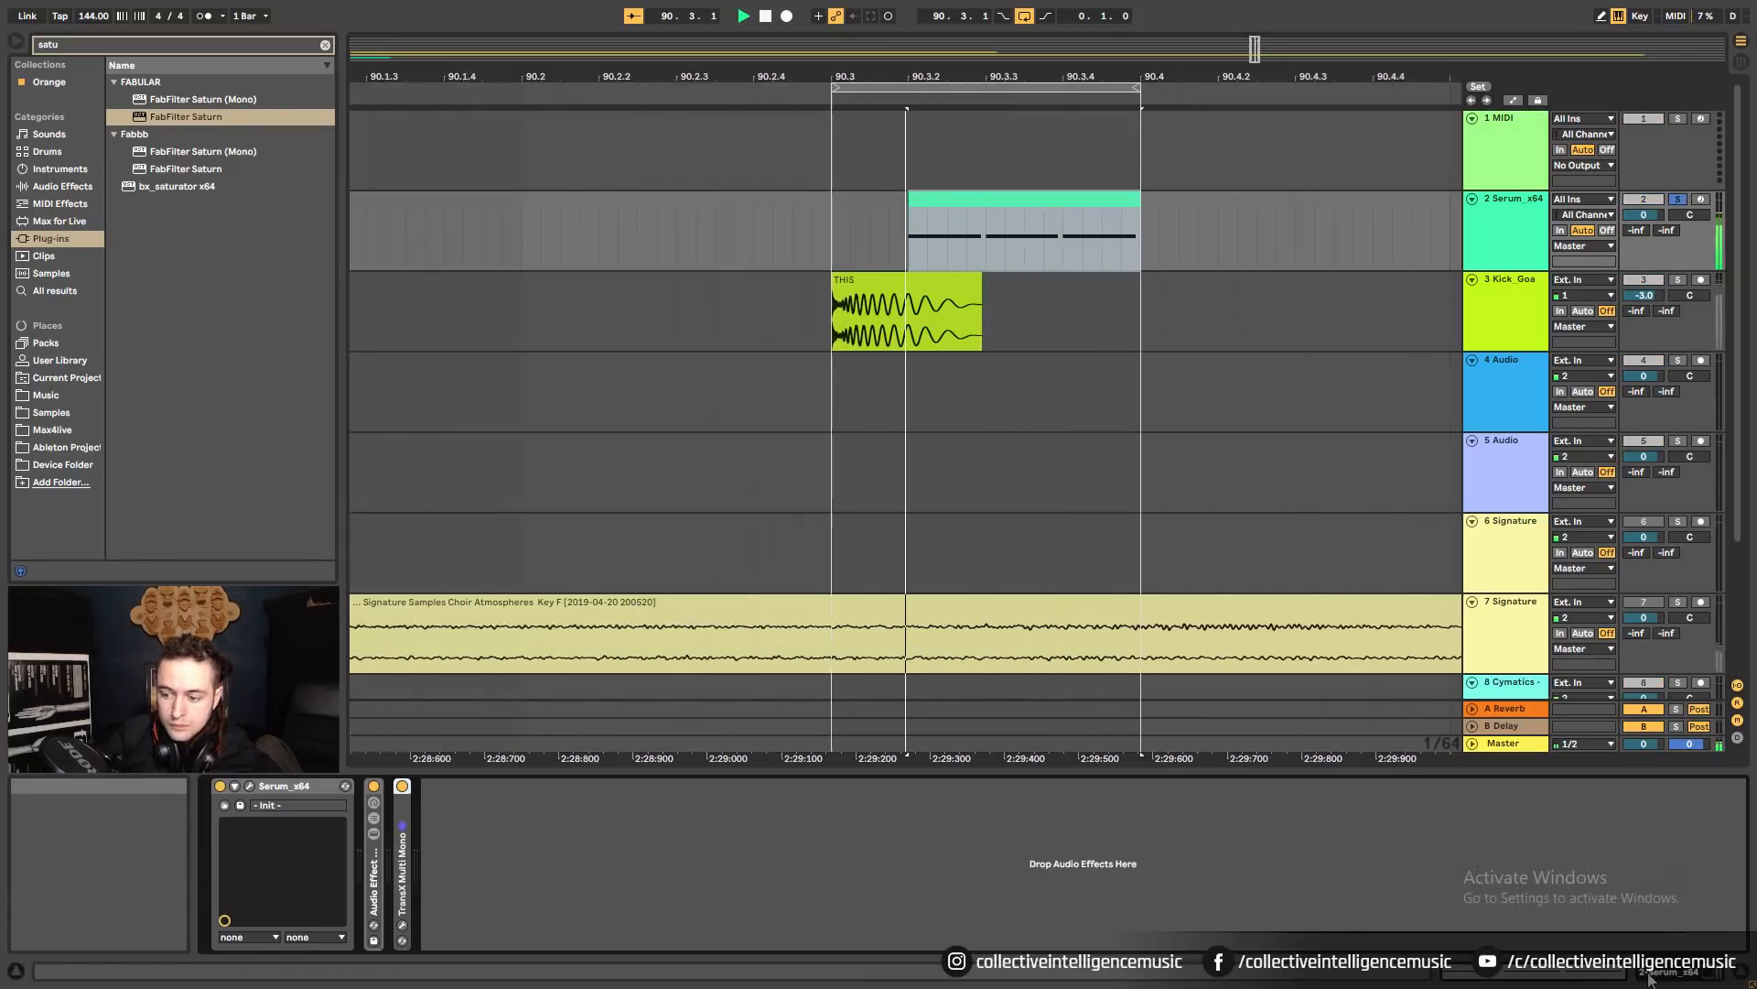
{"action": "left_click", "coordinate": [373, 785]}
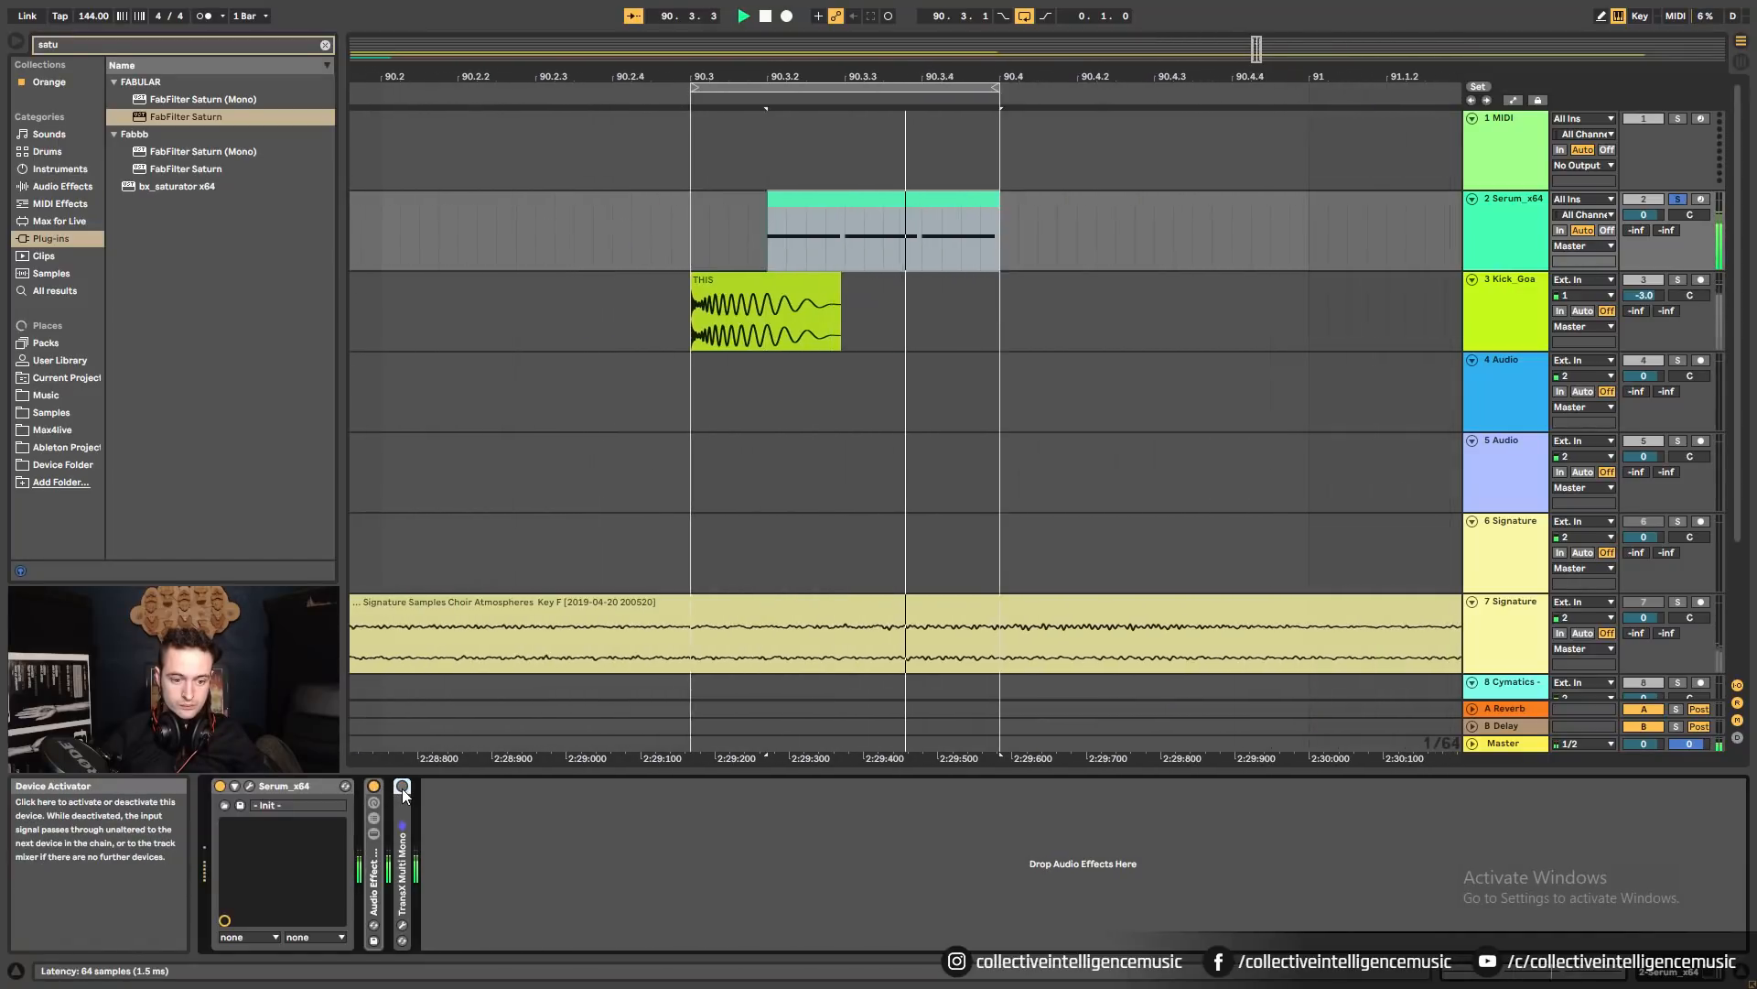
Expand the Audio Effect Rack, search the plug-ins for "pro q", and insert FabFilter Pro-Q 3 between the rack and TransX Multi.
{"action": "double_click", "coordinate": [369, 892]}
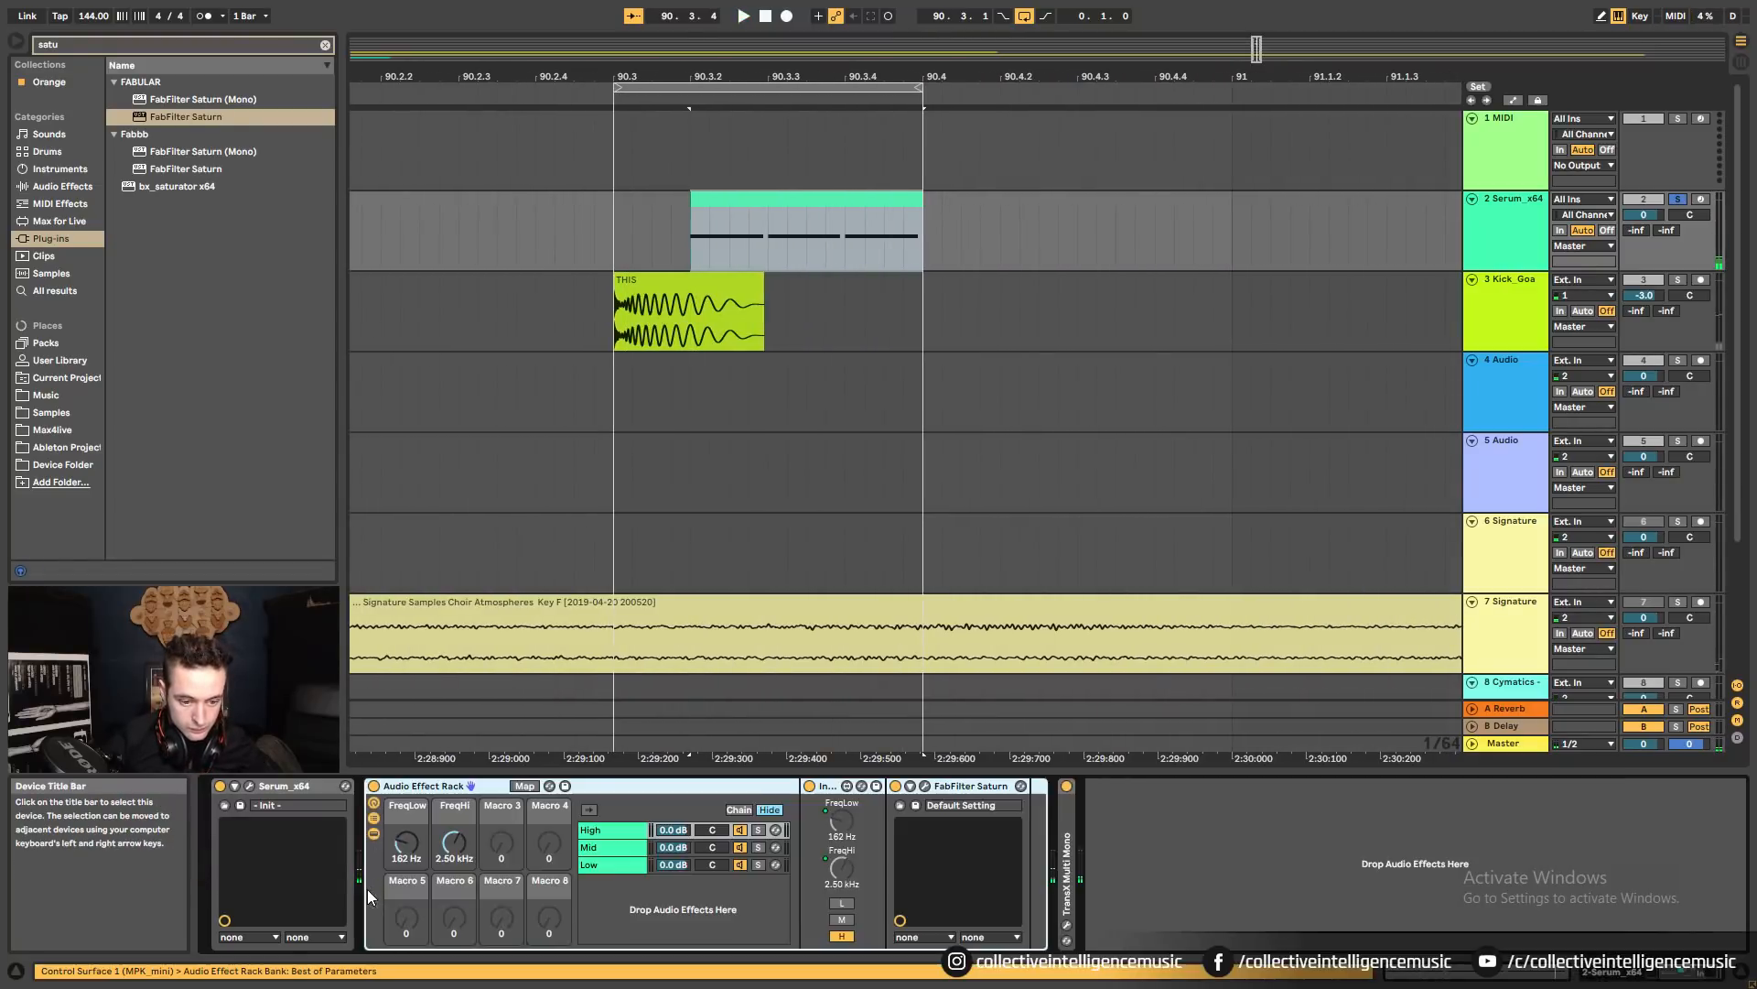
{"action": "left_click", "coordinate": [326, 44]}
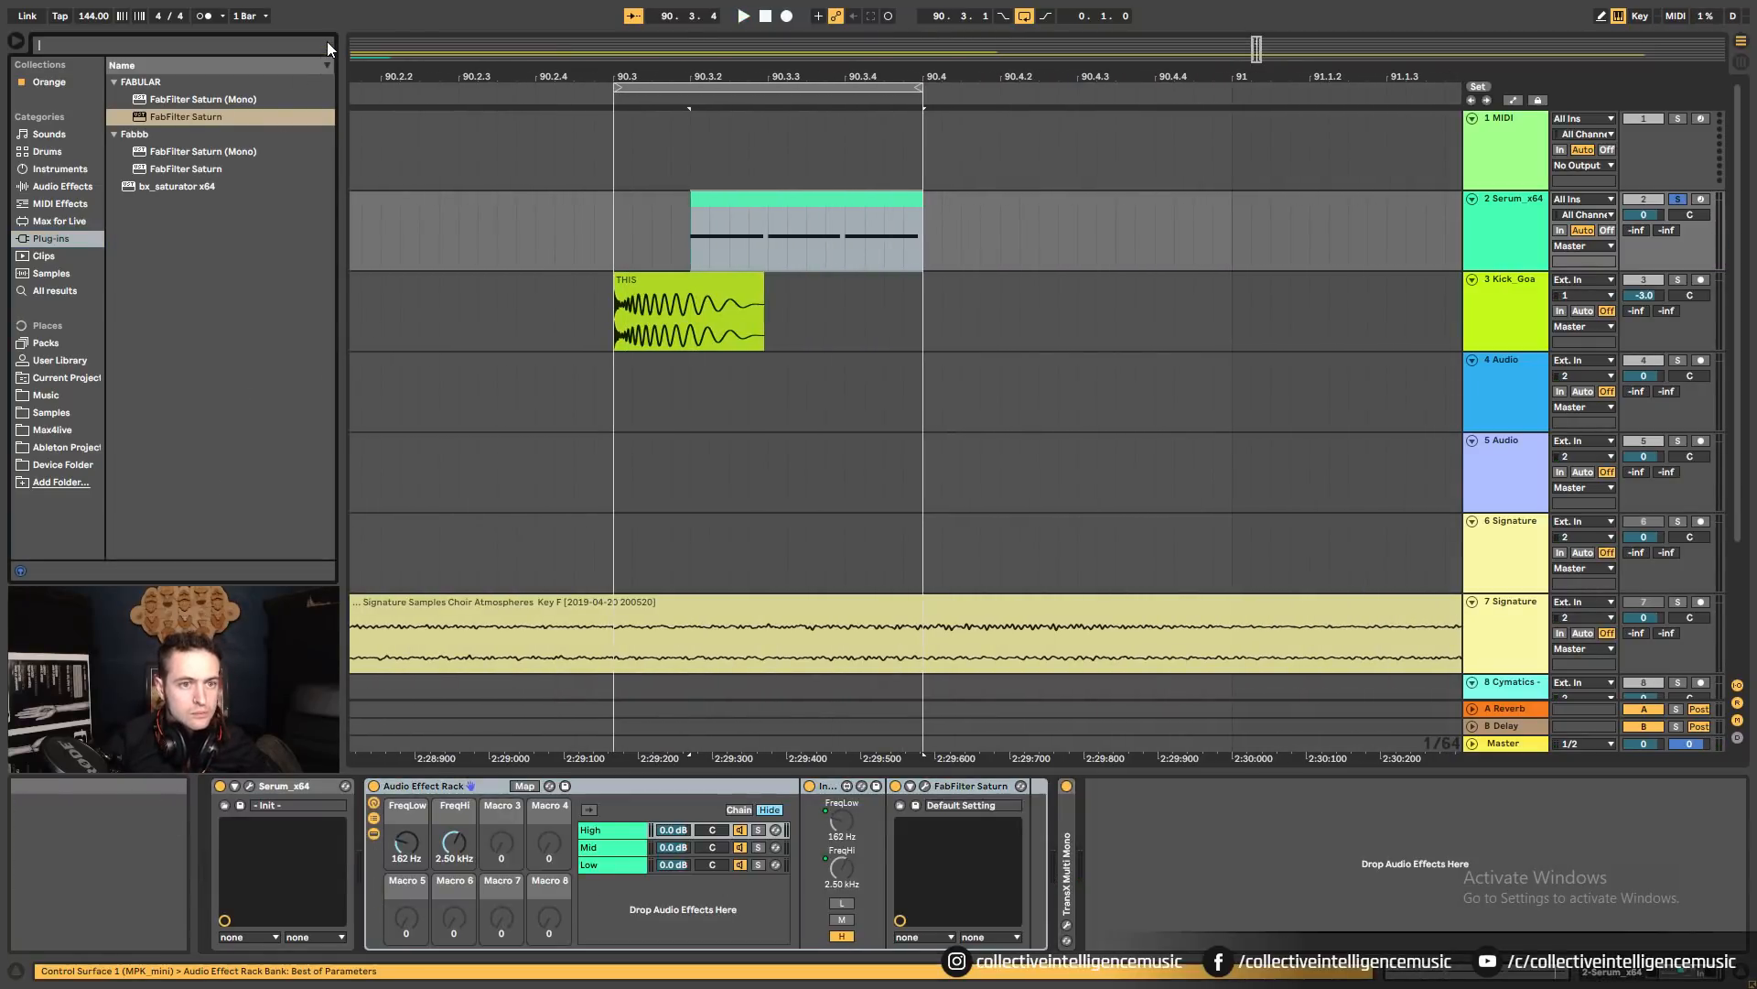
{"action": "type", "text": "pro q"}
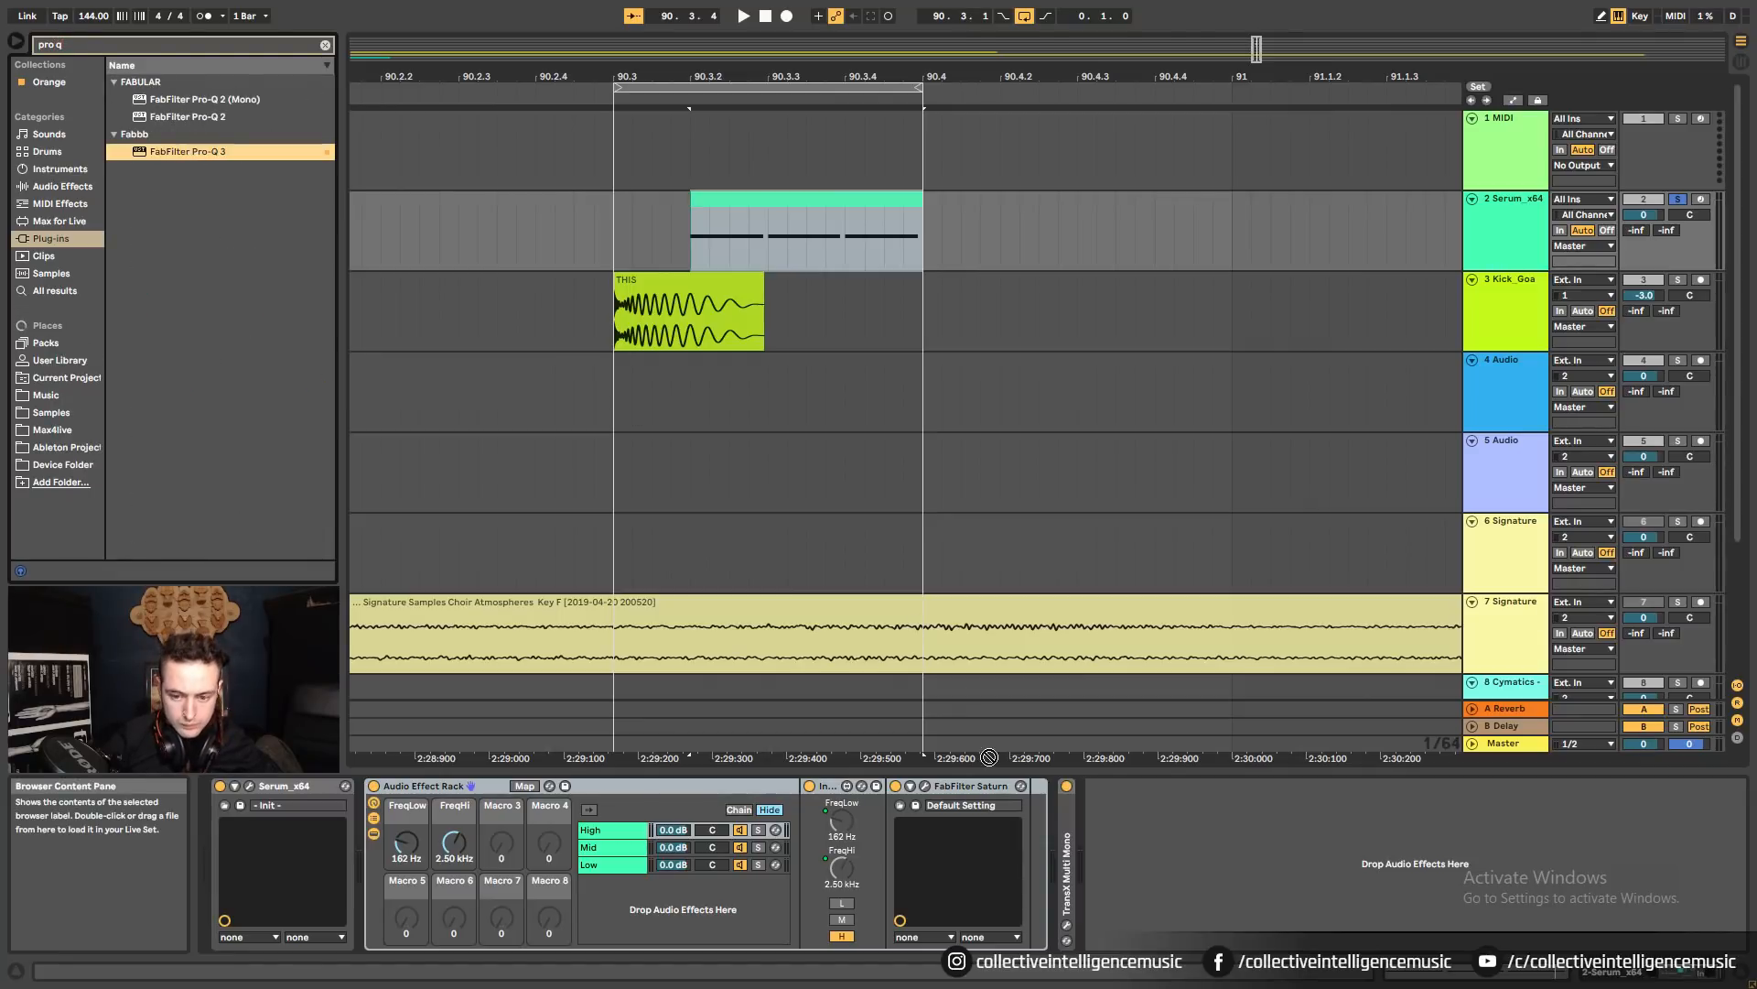
{"action": "left_click_drag", "start_coordinate": [1068, 889], "coordinate": [1073, 895]}
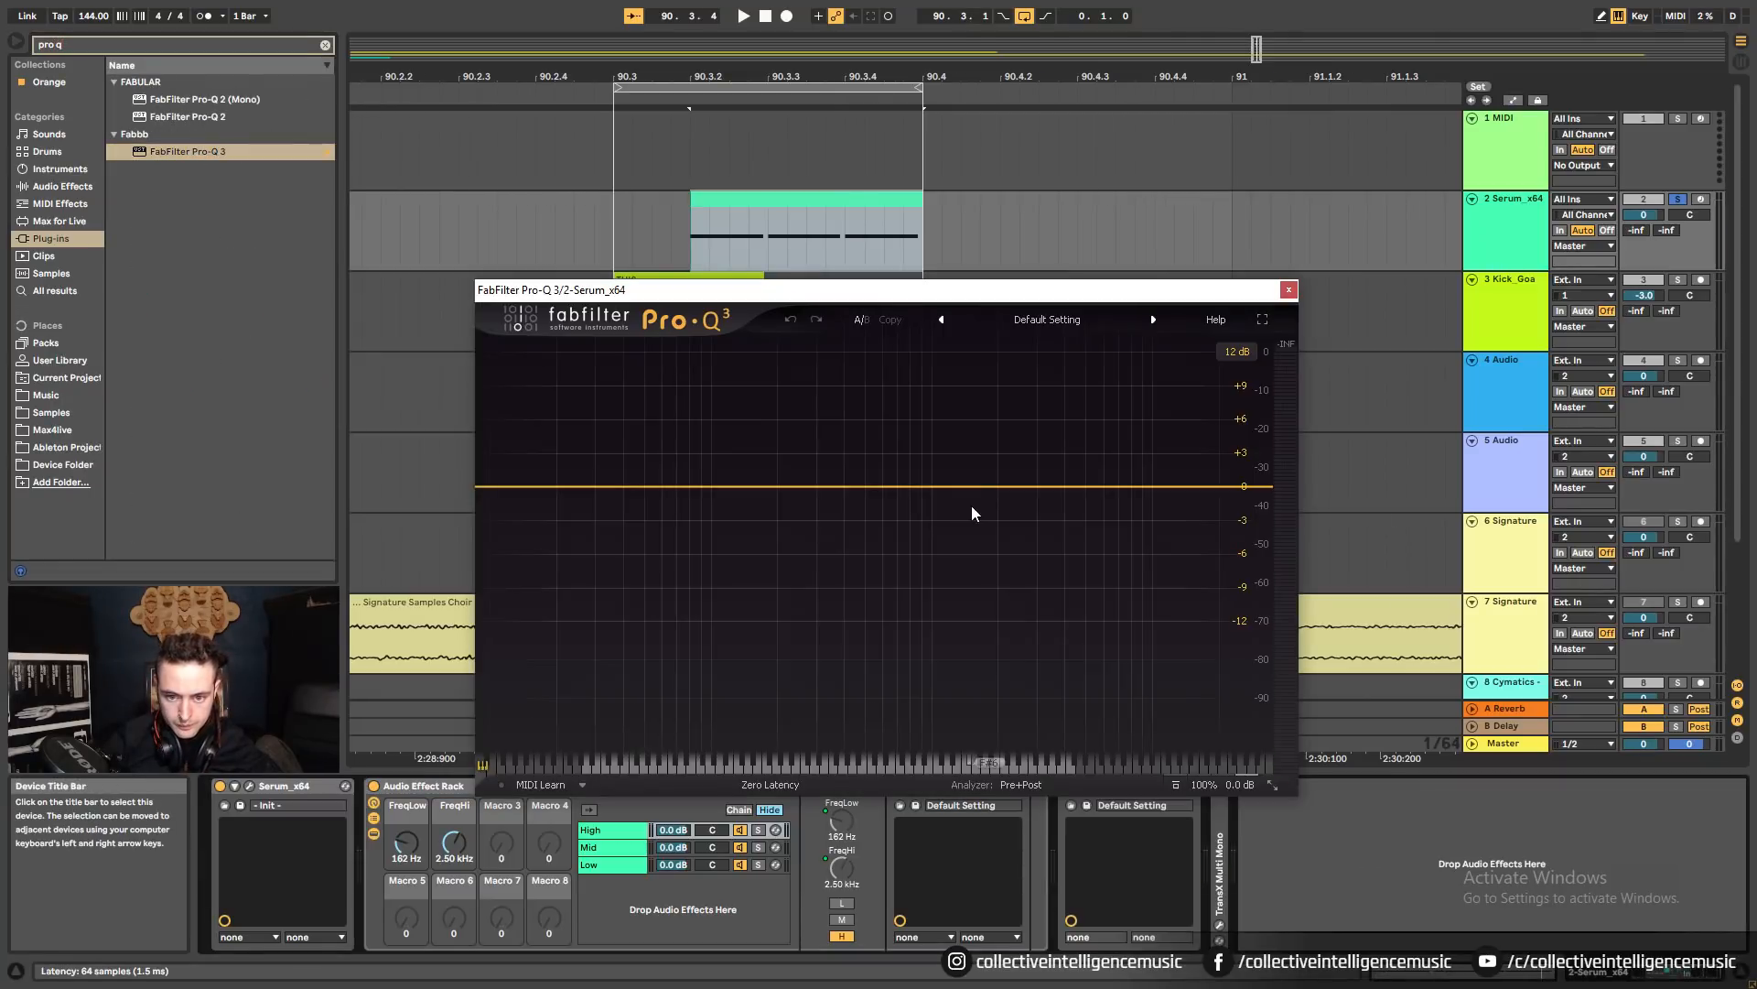
Try an EQ band at about 2.4 kHz in Pro-Q 3 while the soloed bass loops, and close the EQ.
{"action": "key", "text": "space"}
{"action": "left_click_drag", "start_coordinate": [1015, 488], "coordinate": [1014, 486]}
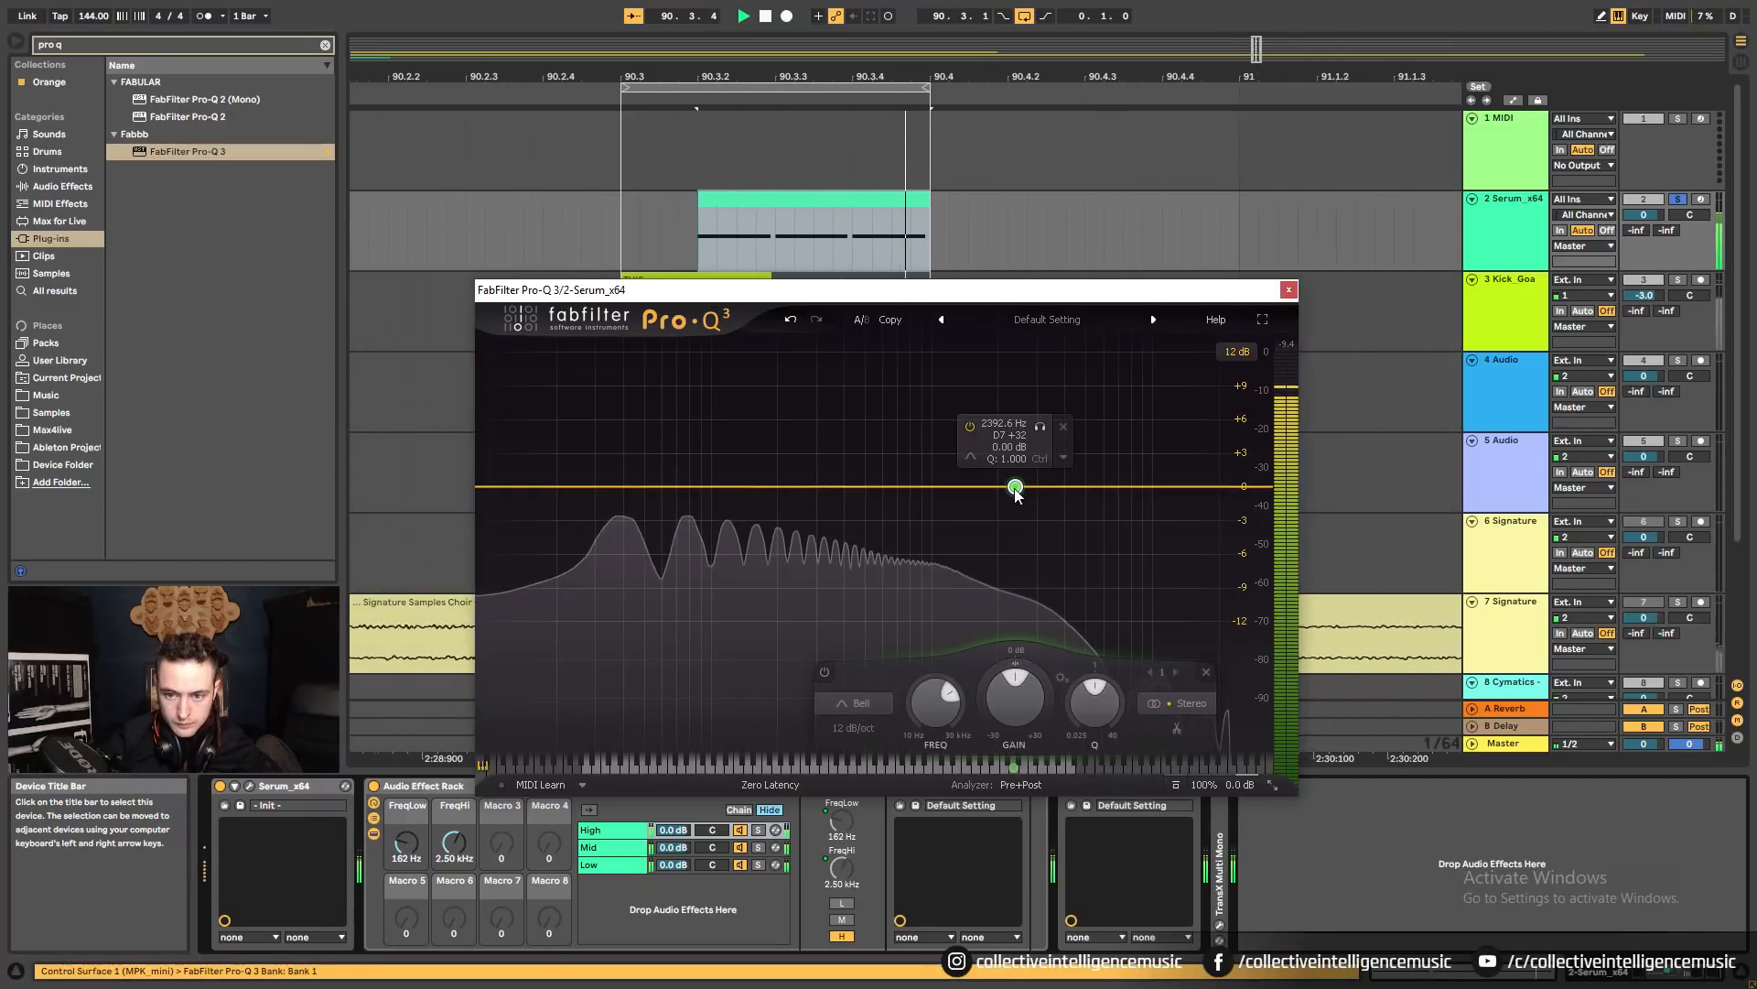
{"action": "left_click_drag", "start_coordinate": [1238, 490], "coordinate": [1068, 469]}
{"action": "right_click", "coordinate": [1016, 486]}
{"action": "left_click", "coordinate": [1086, 660]}
{"action": "left_click", "coordinate": [1289, 296]}
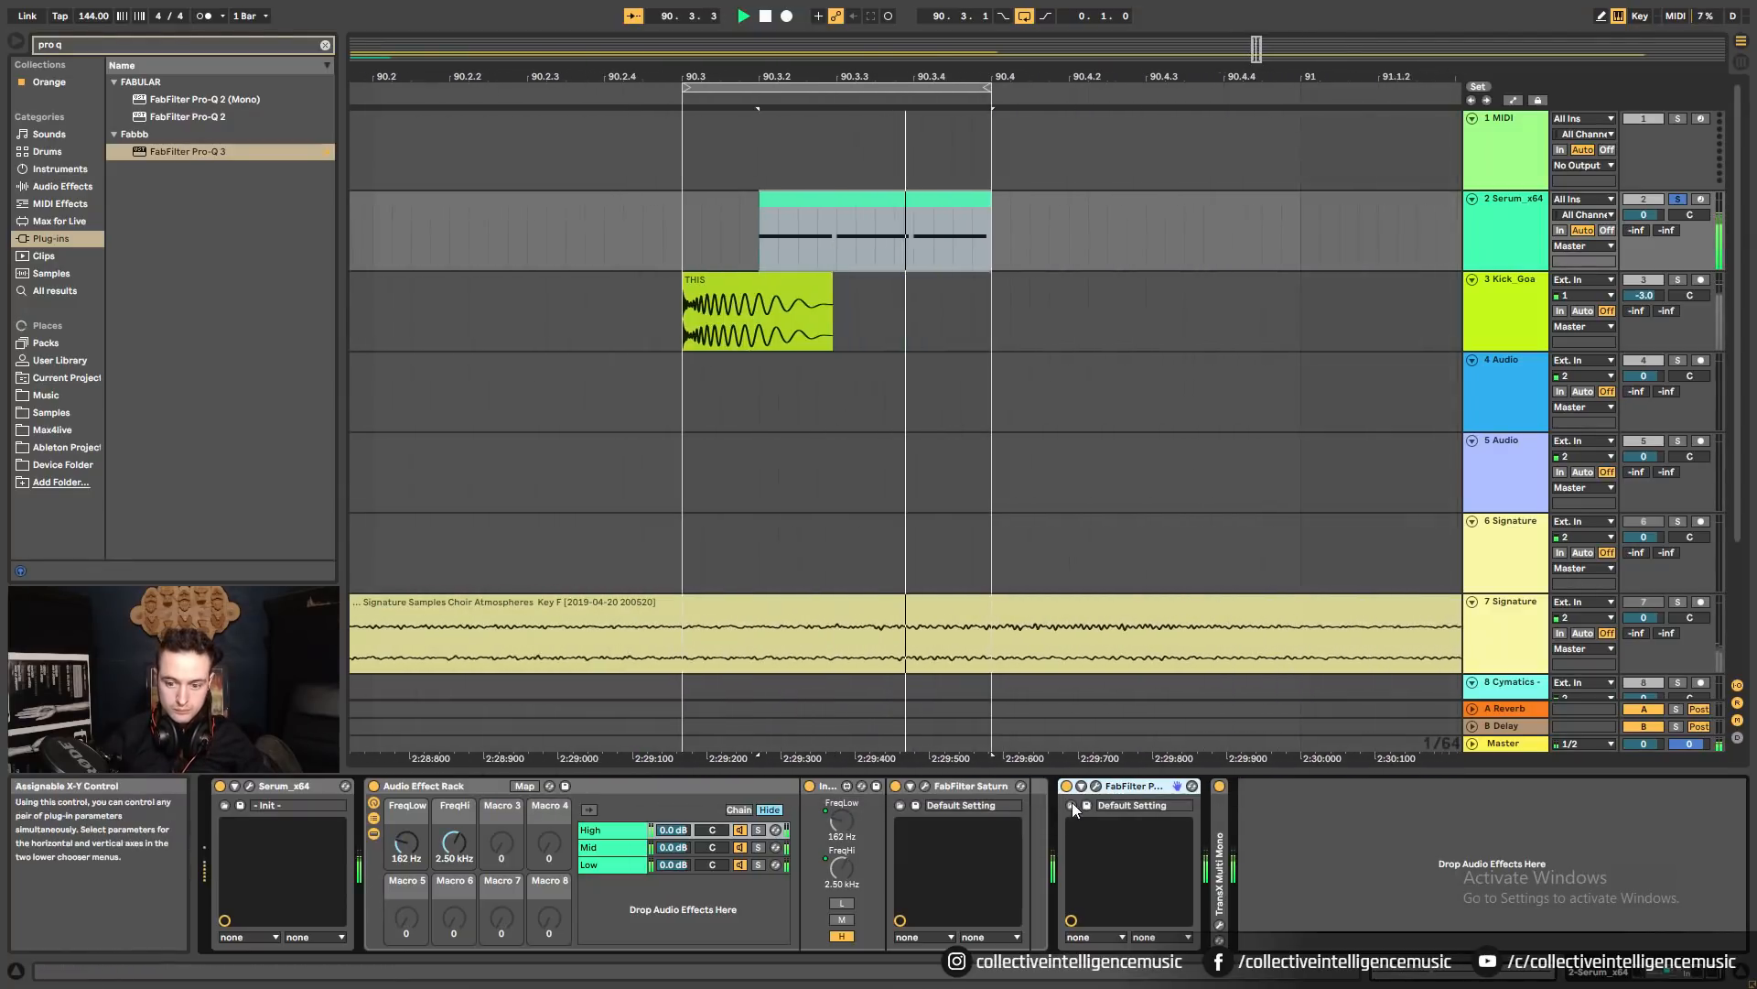
Collapse Pro-Q 3 and the Audio Effect Rack, unsolo the Serum track, and stop playback.
{"action": "left_click", "coordinate": [1067, 786]}
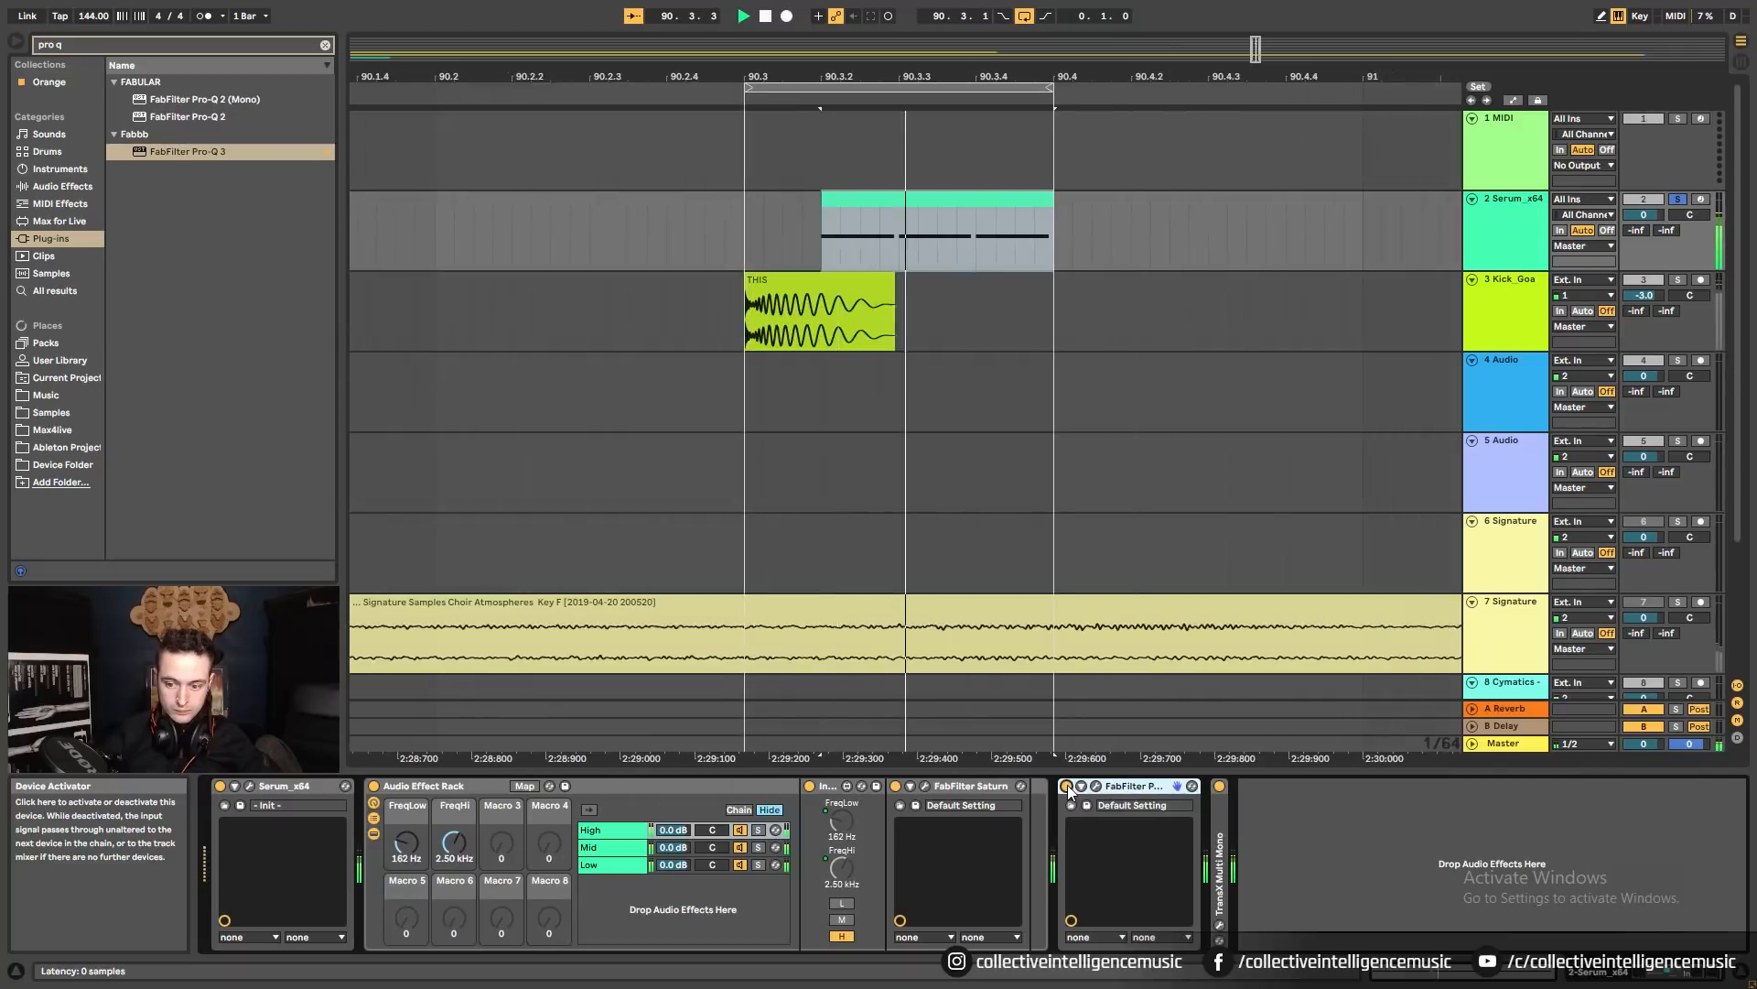
{"action": "double_click", "coordinate": [1135, 787]}
{"action": "double_click", "coordinate": [688, 788]}
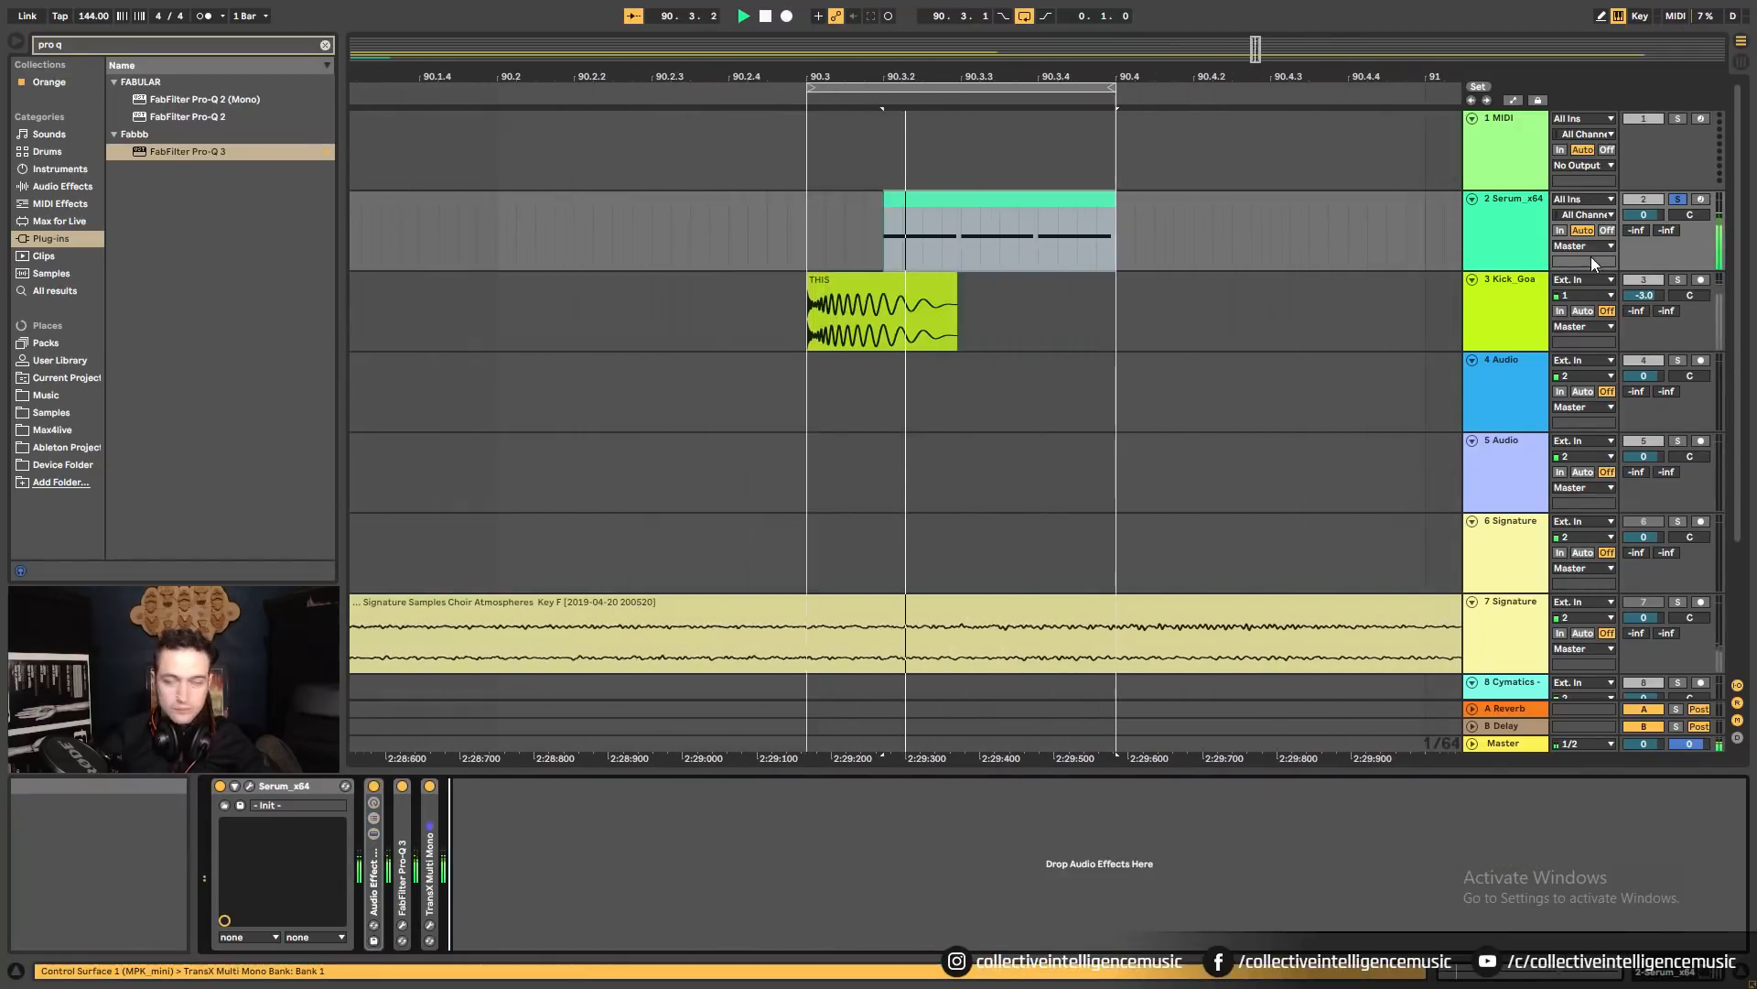
{"action": "left_click", "coordinate": [1676, 200]}
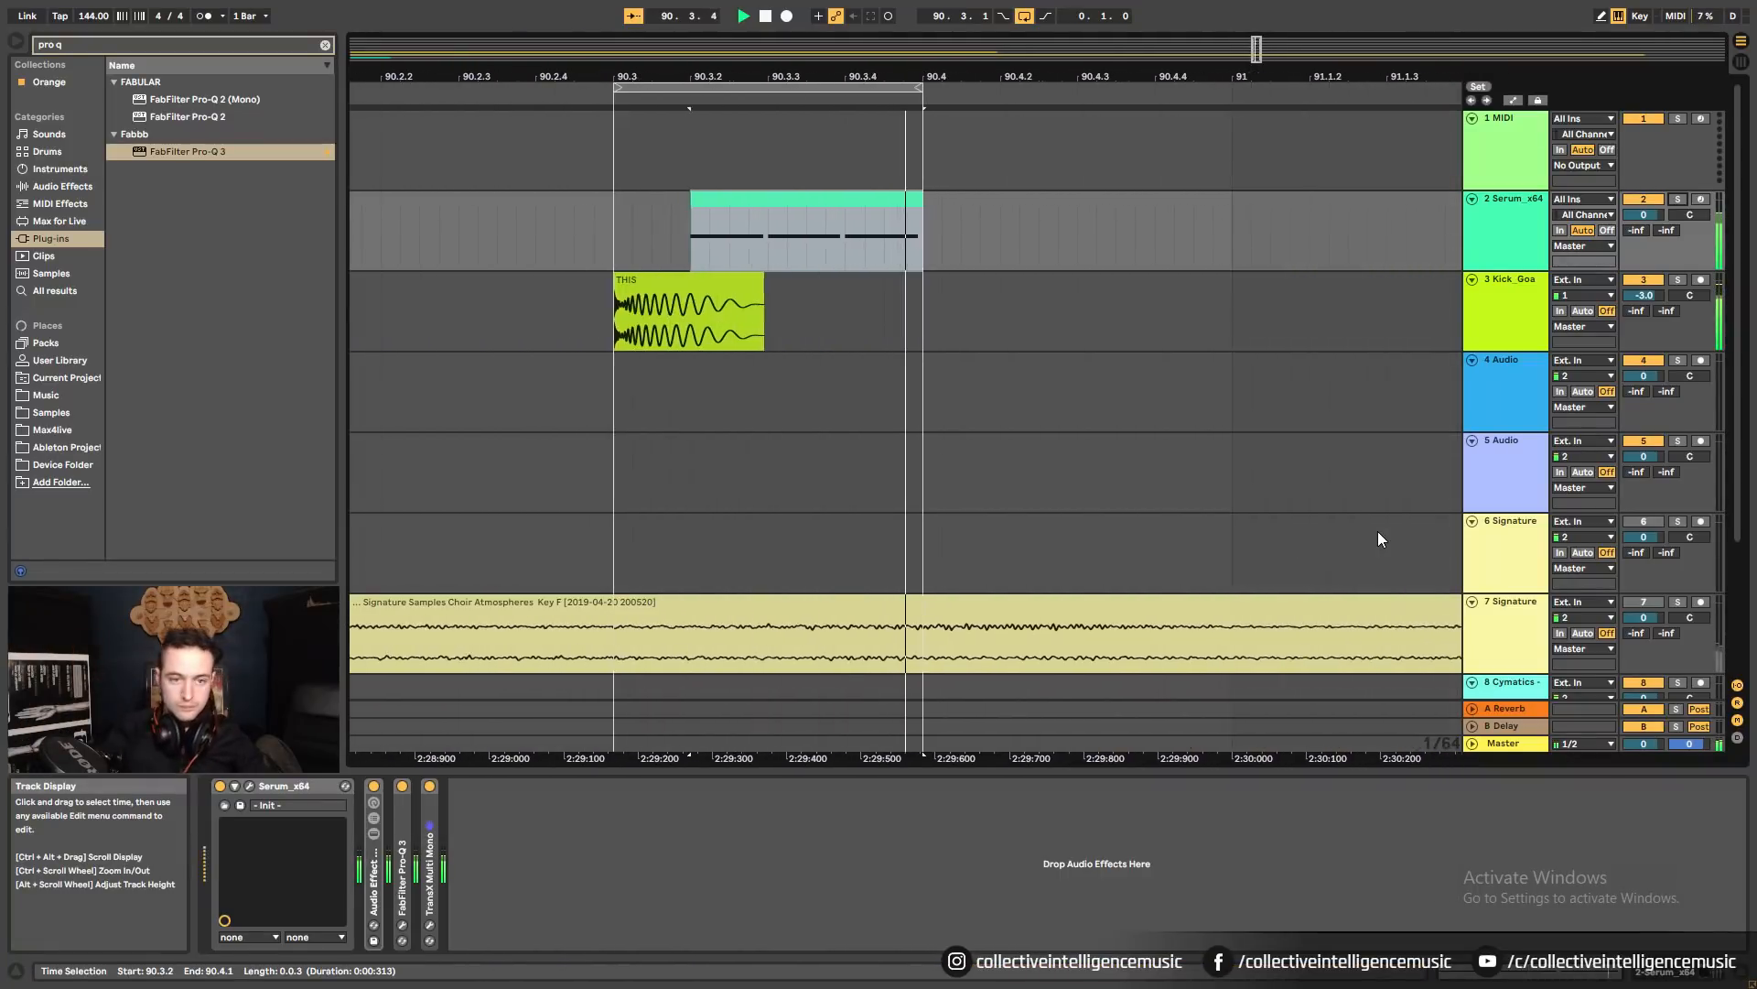
{"action": "key", "text": "space"}
Clear the plug-in search and check the Sonarworks Reference 4 settings on the Master track.
{"action": "left_click", "coordinate": [325, 45]}
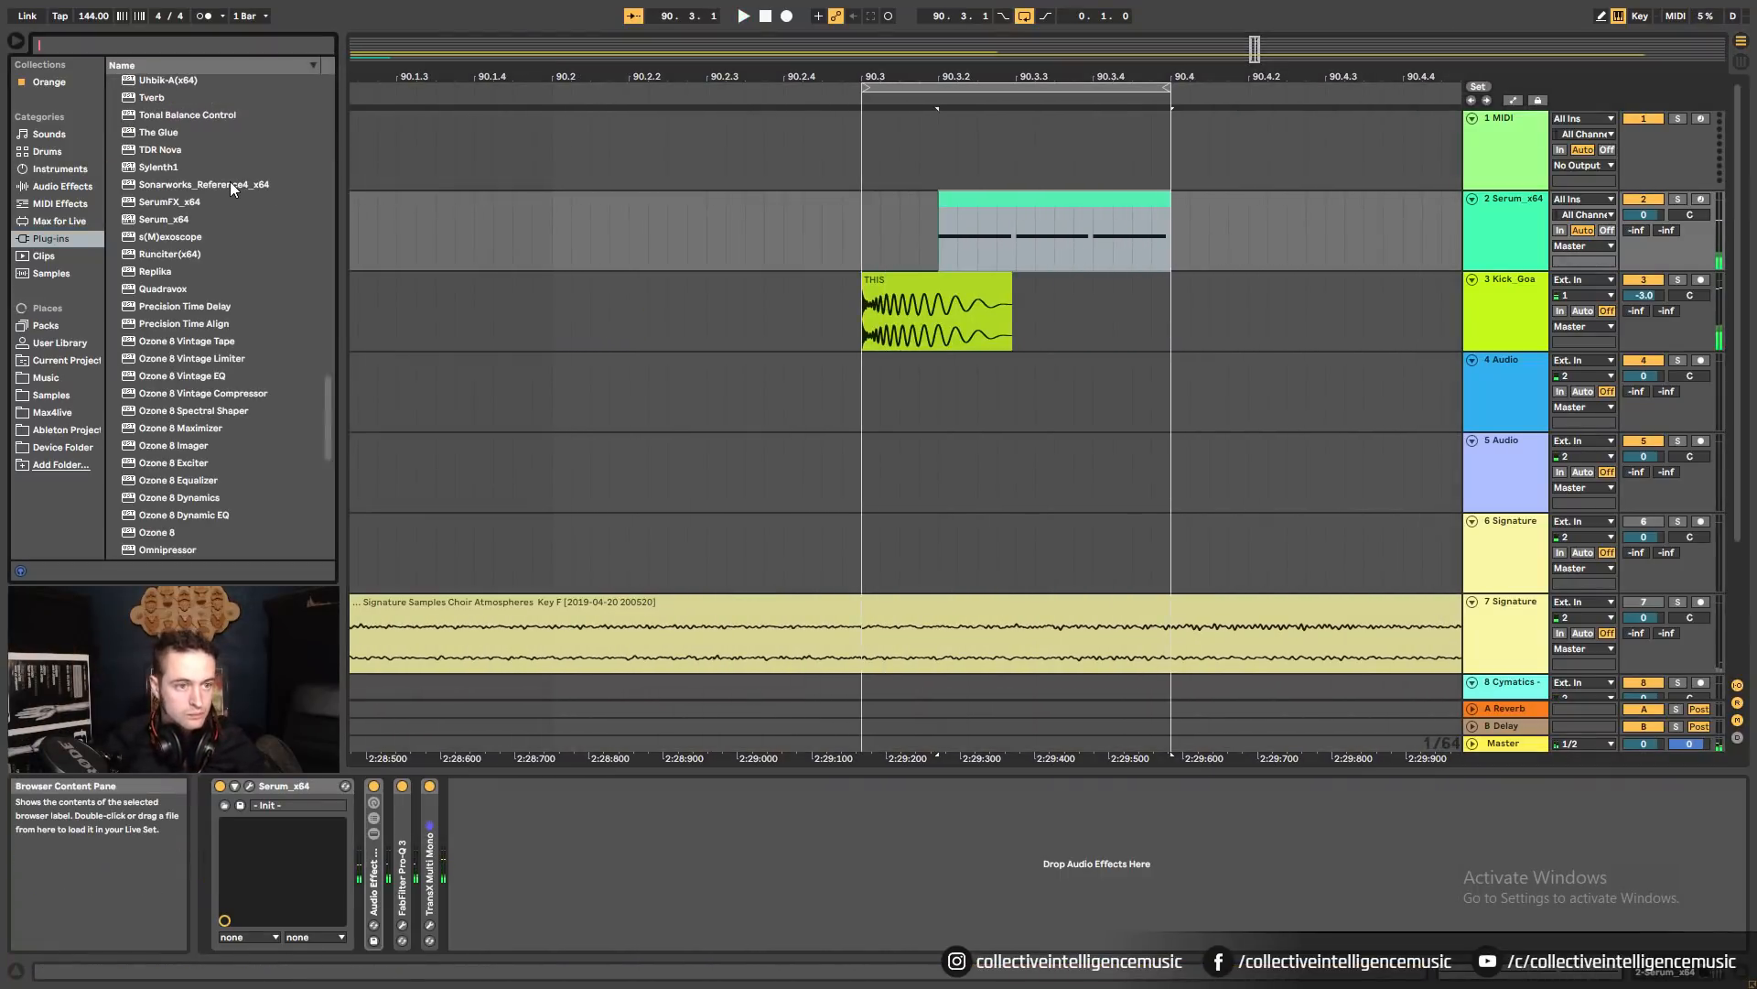
{"action": "key", "text": "alt+Tab"}
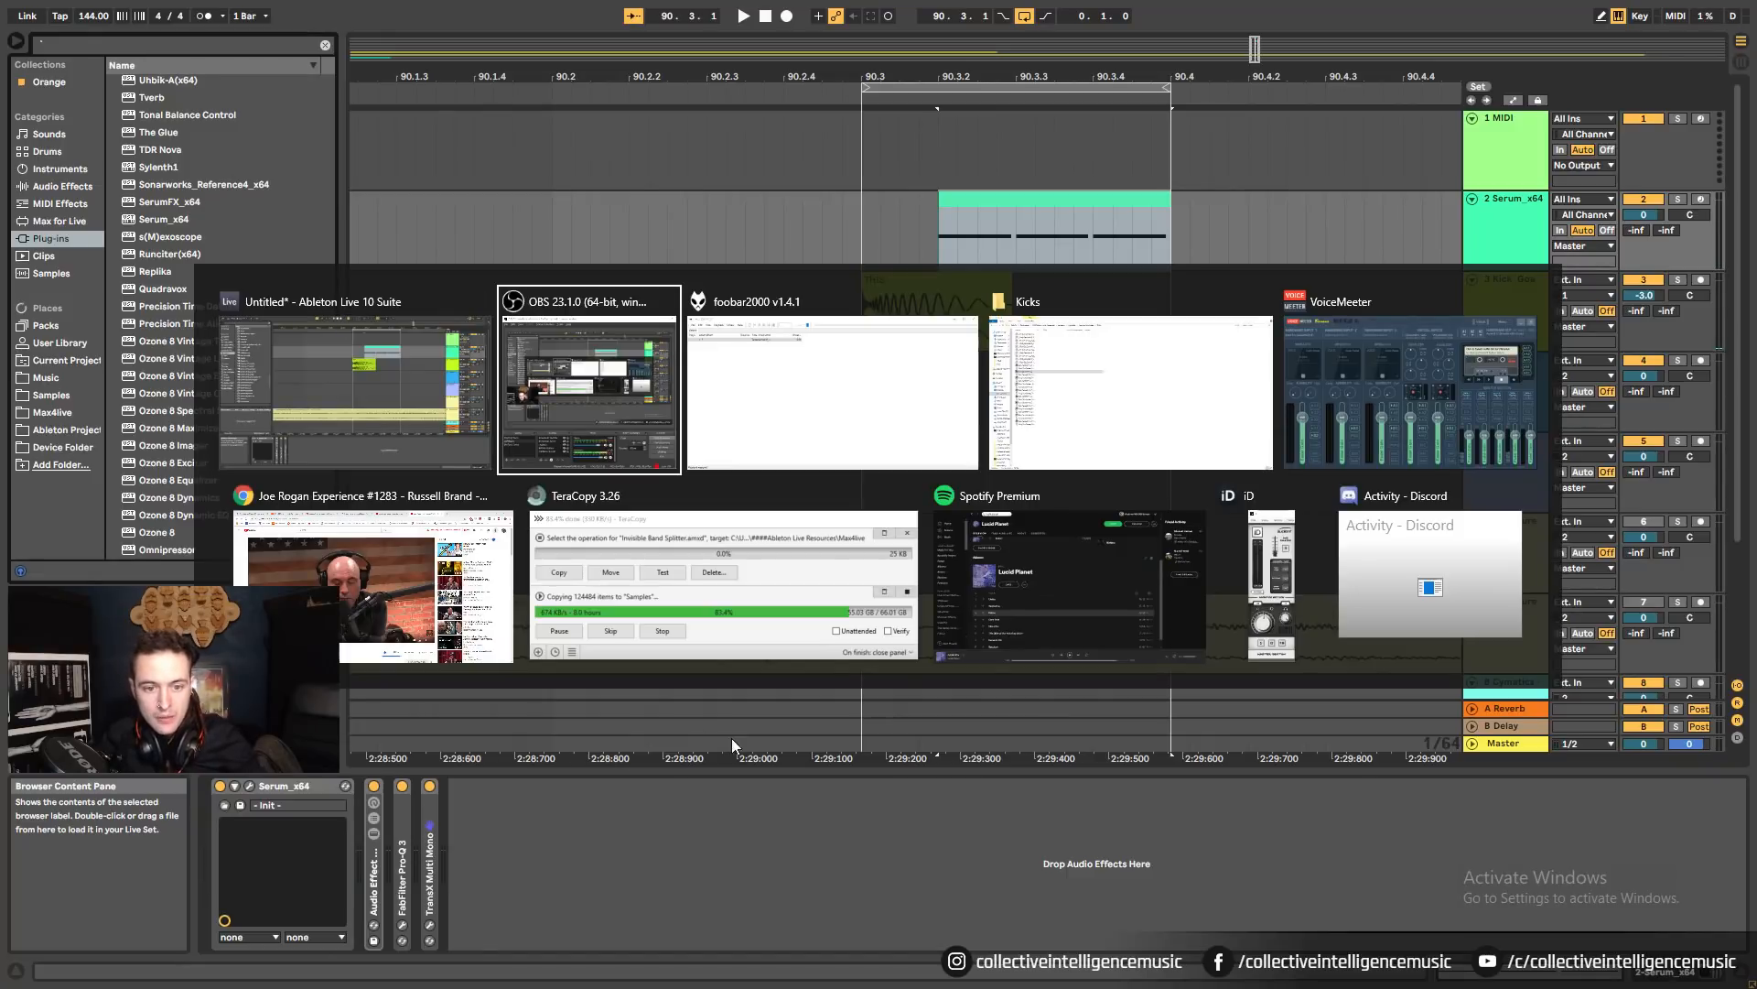
{"action": "key", "text": "Escape"}
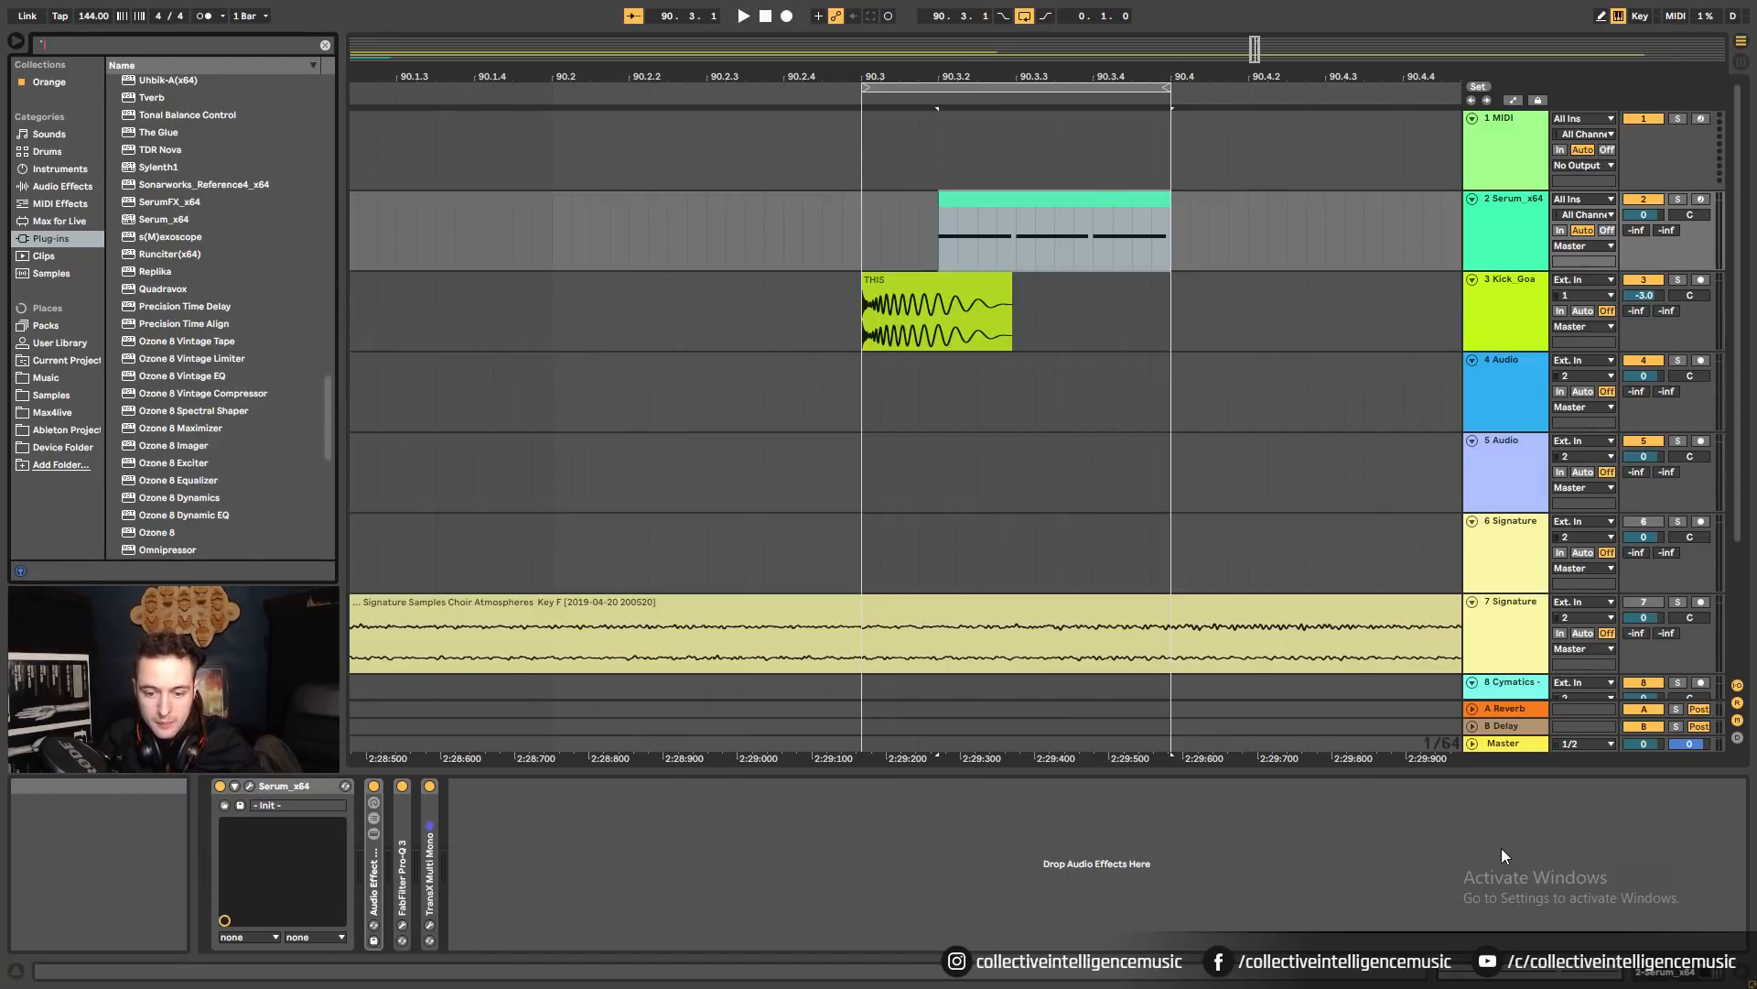
{"action": "key", "text": "alt+Tab"}
{"action": "left_click", "coordinate": [1512, 904]}
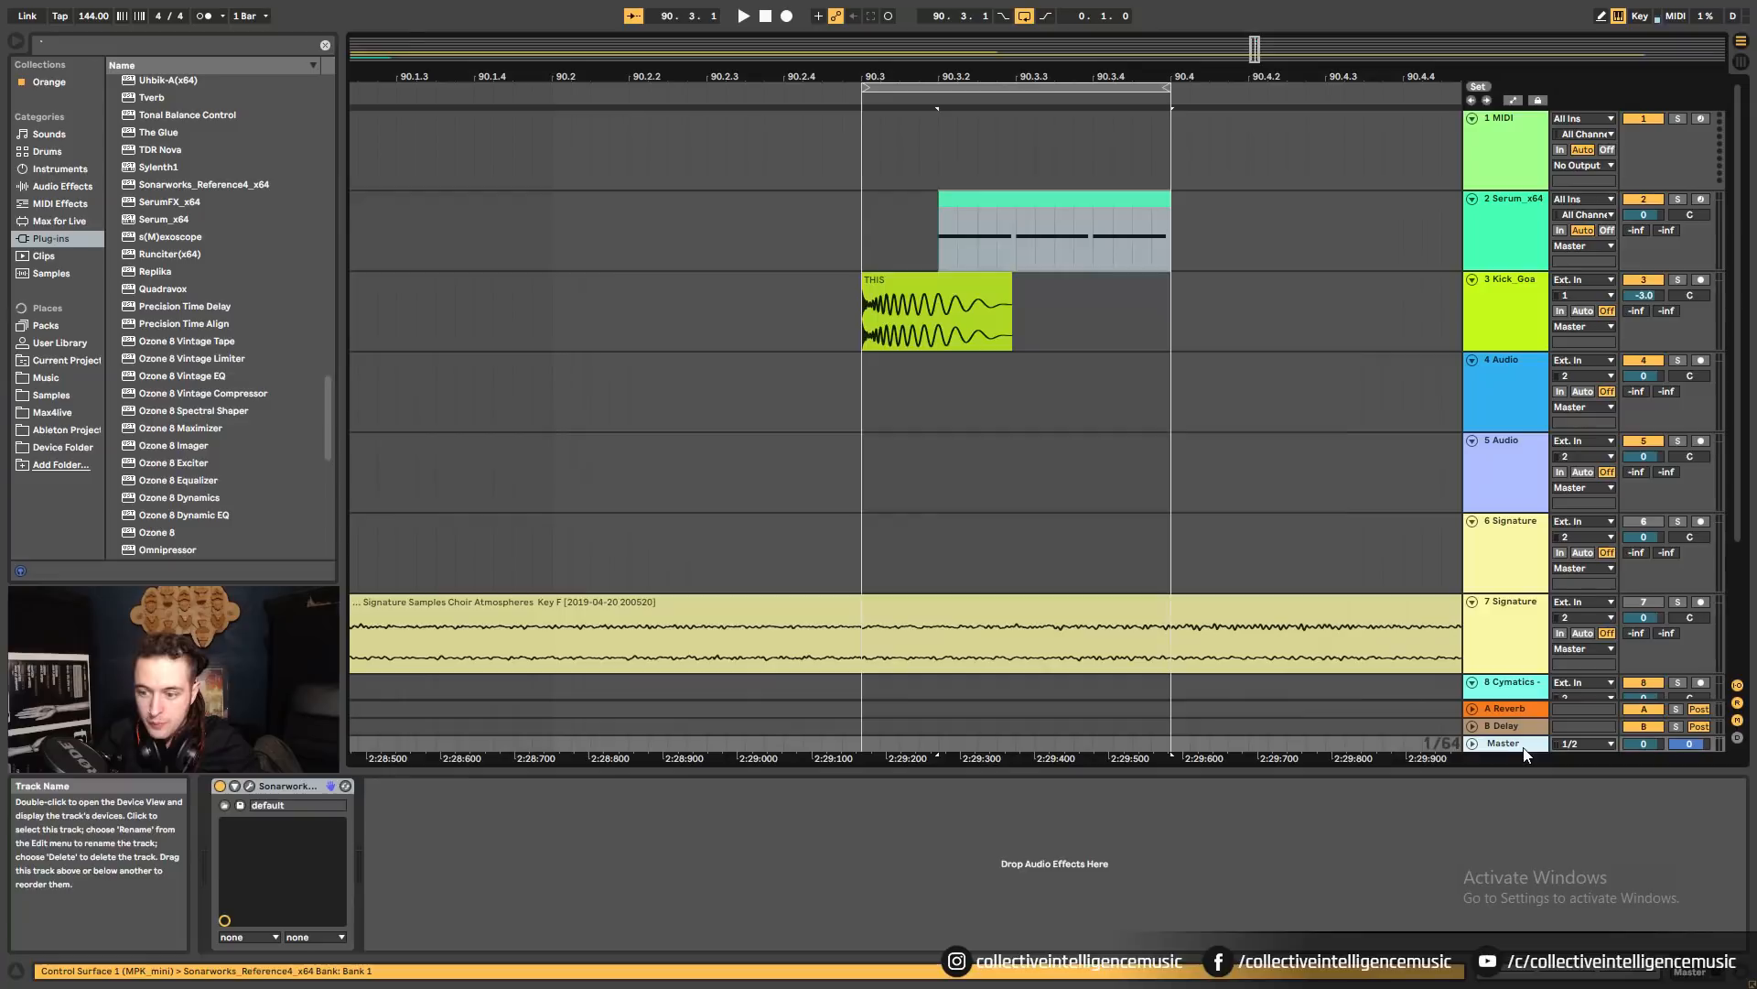
{"action": "left_click", "coordinate": [253, 783]}
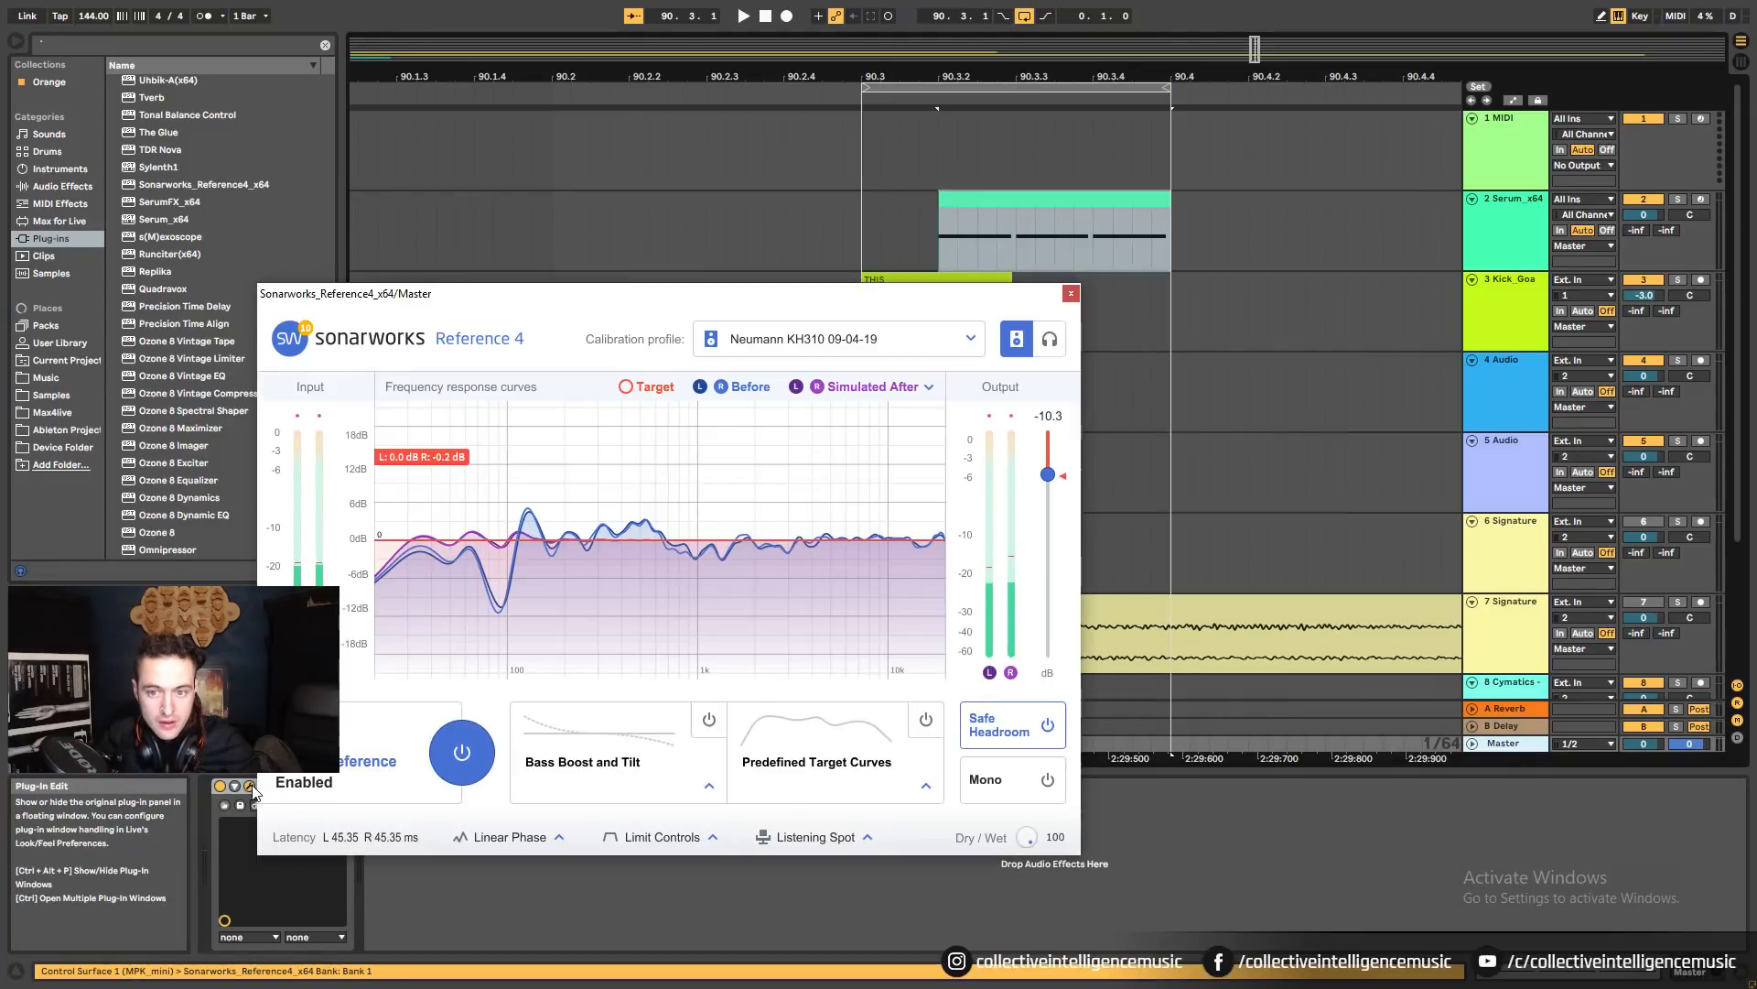
{"action": "left_click", "coordinate": [250, 786]}
Open Serum on the bass track and map the velocity source to Oscillator A's level.
{"action": "left_click", "coordinate": [1049, 206]}
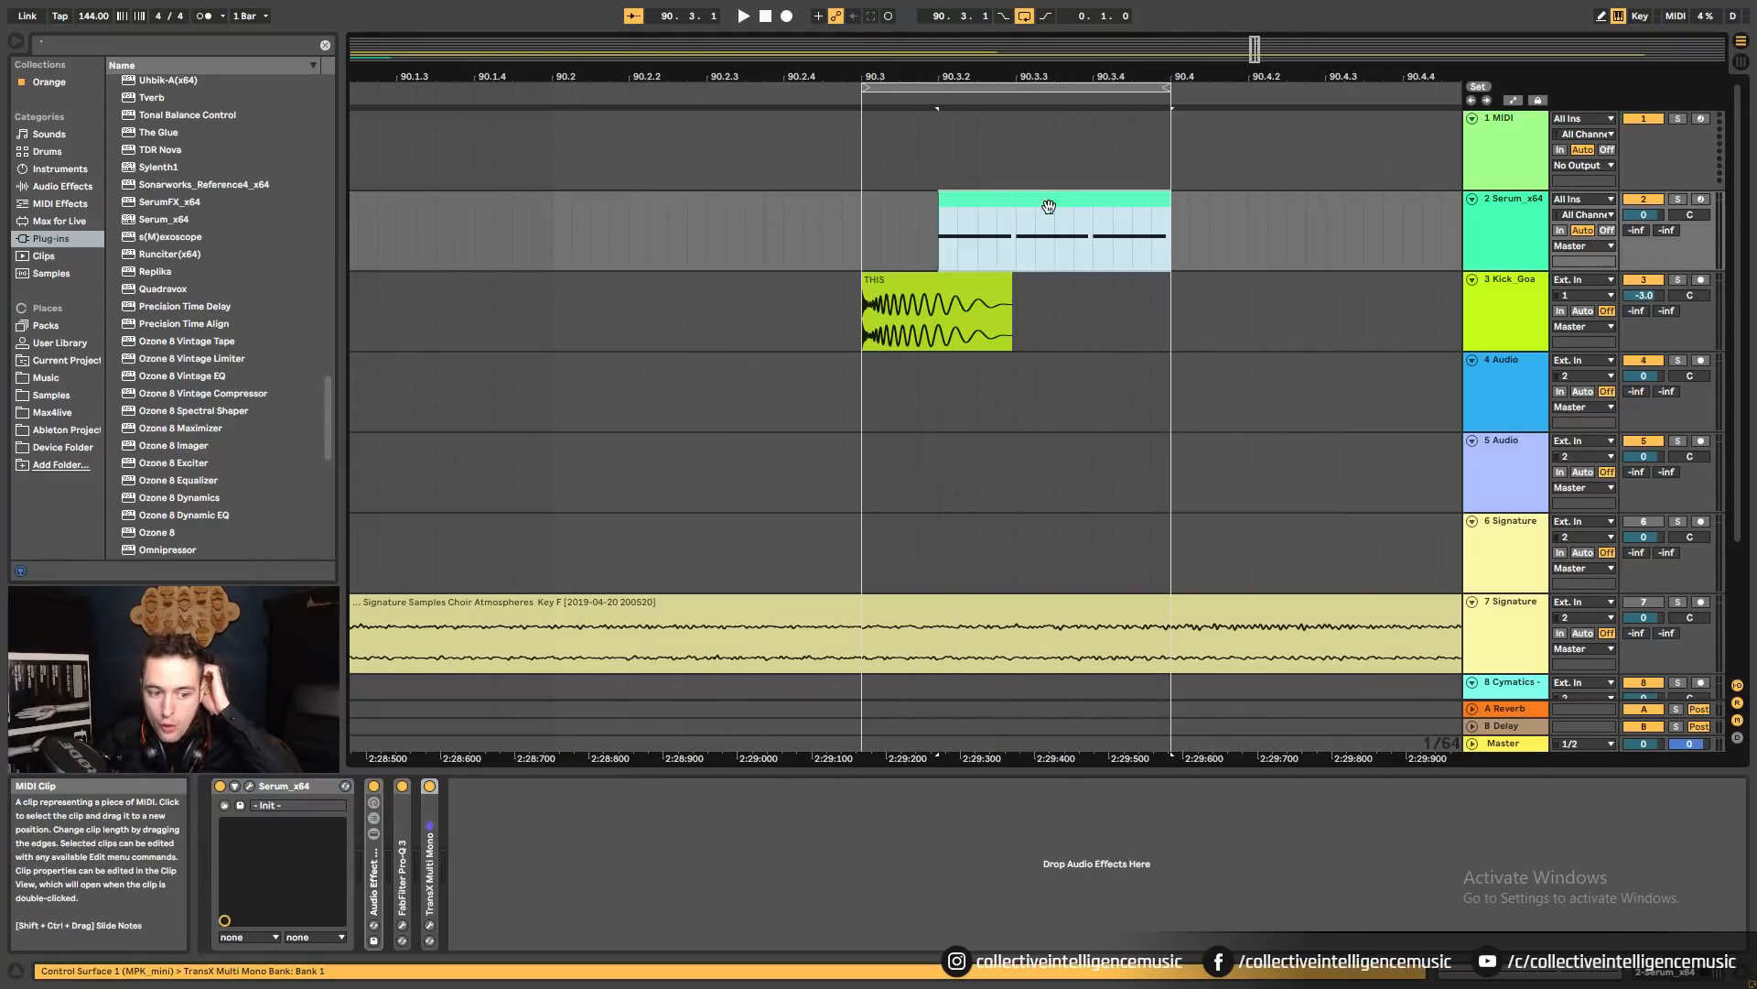
{"action": "double_click", "coordinate": [283, 787]}
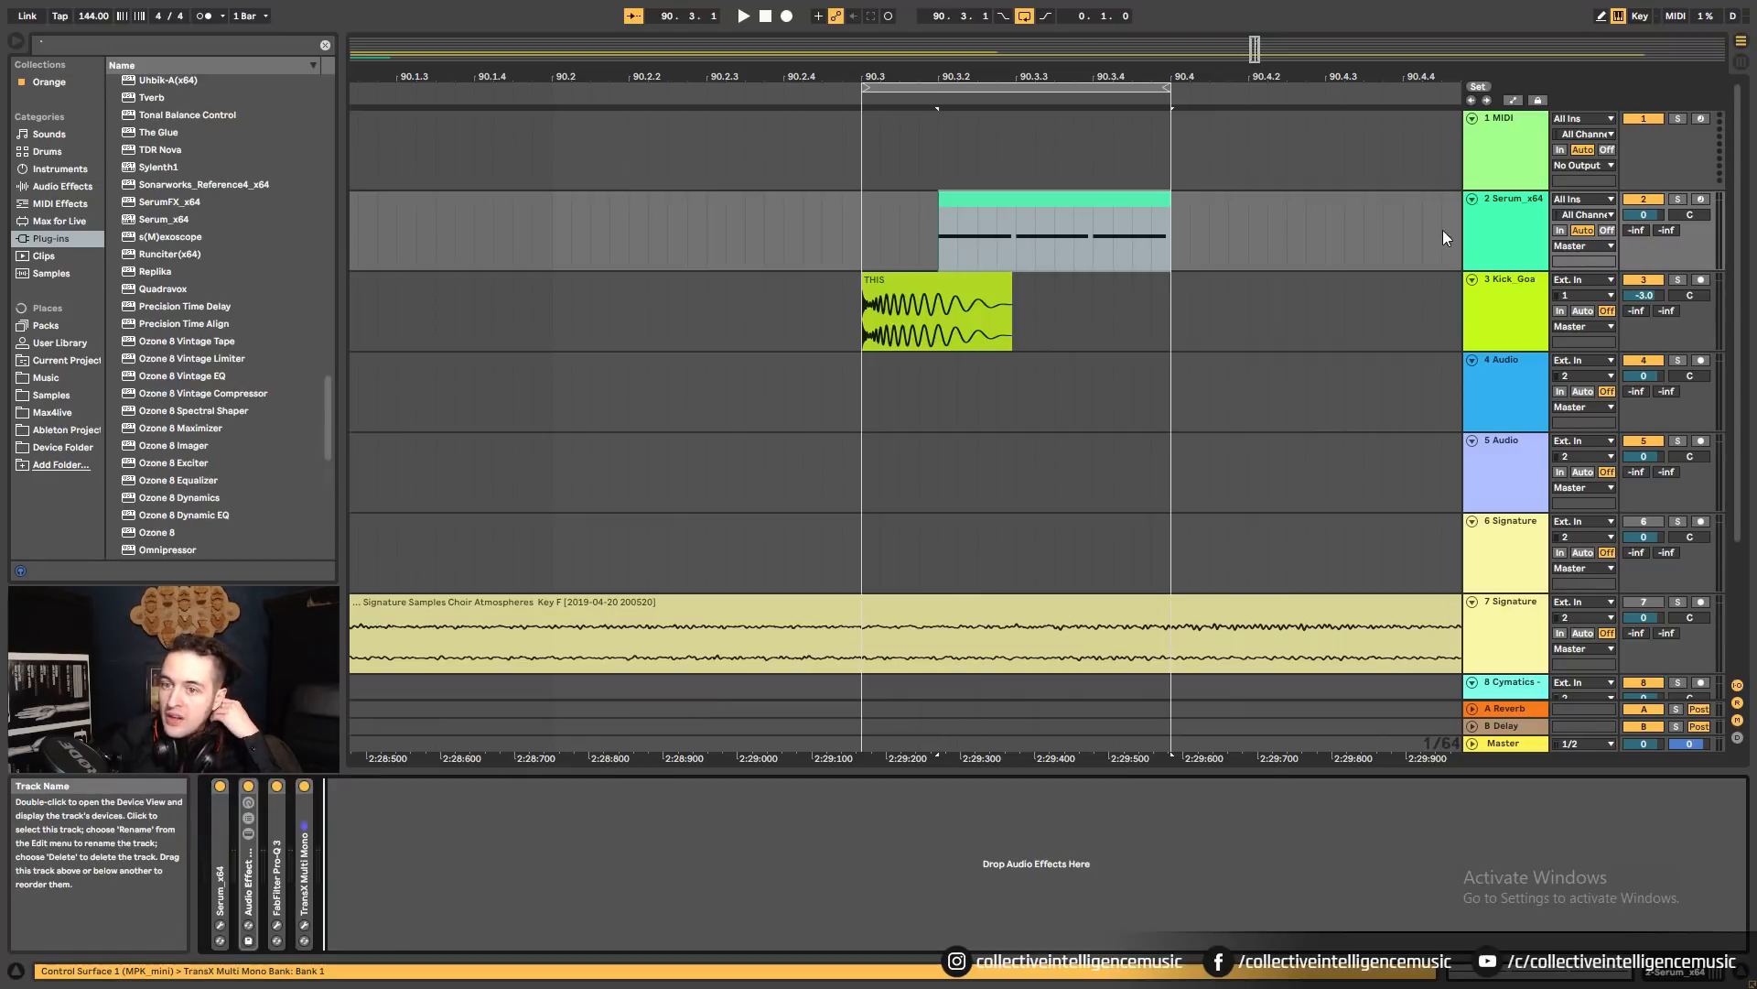
{"action": "double_click", "coordinate": [225, 846]}
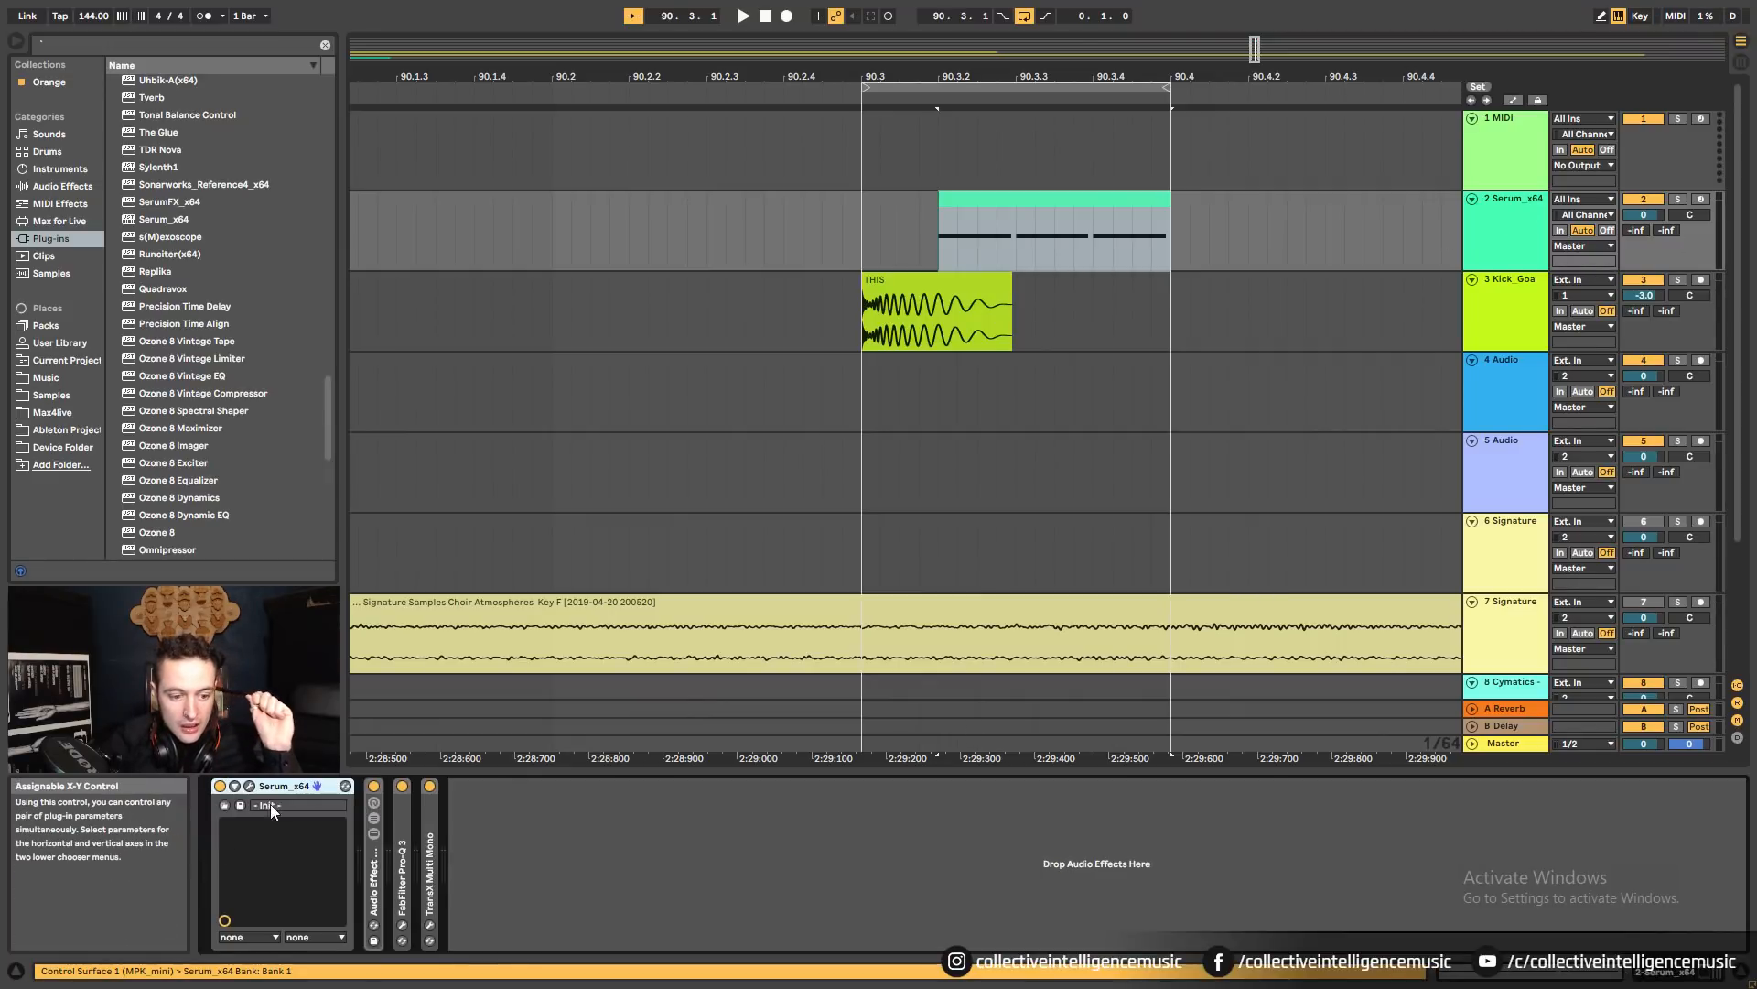
{"action": "left_click", "coordinate": [250, 786]}
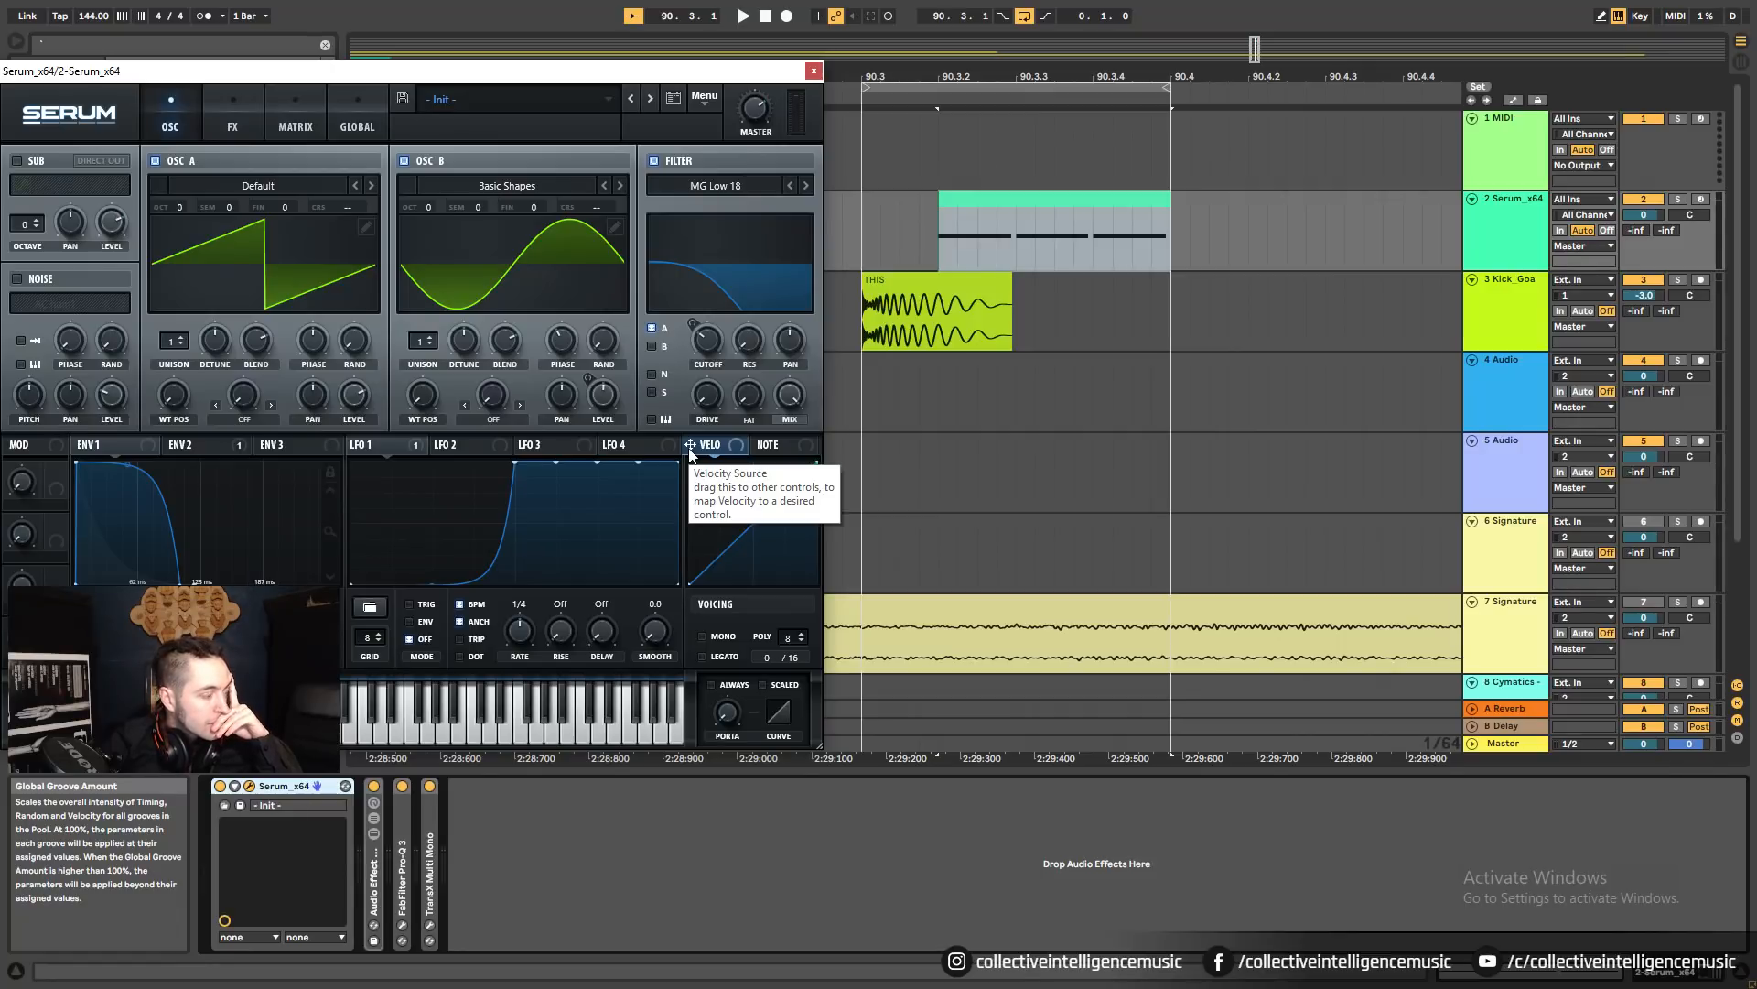
{"action": "left_click_drag", "start_coordinate": [691, 449], "coordinate": [379, 426]}
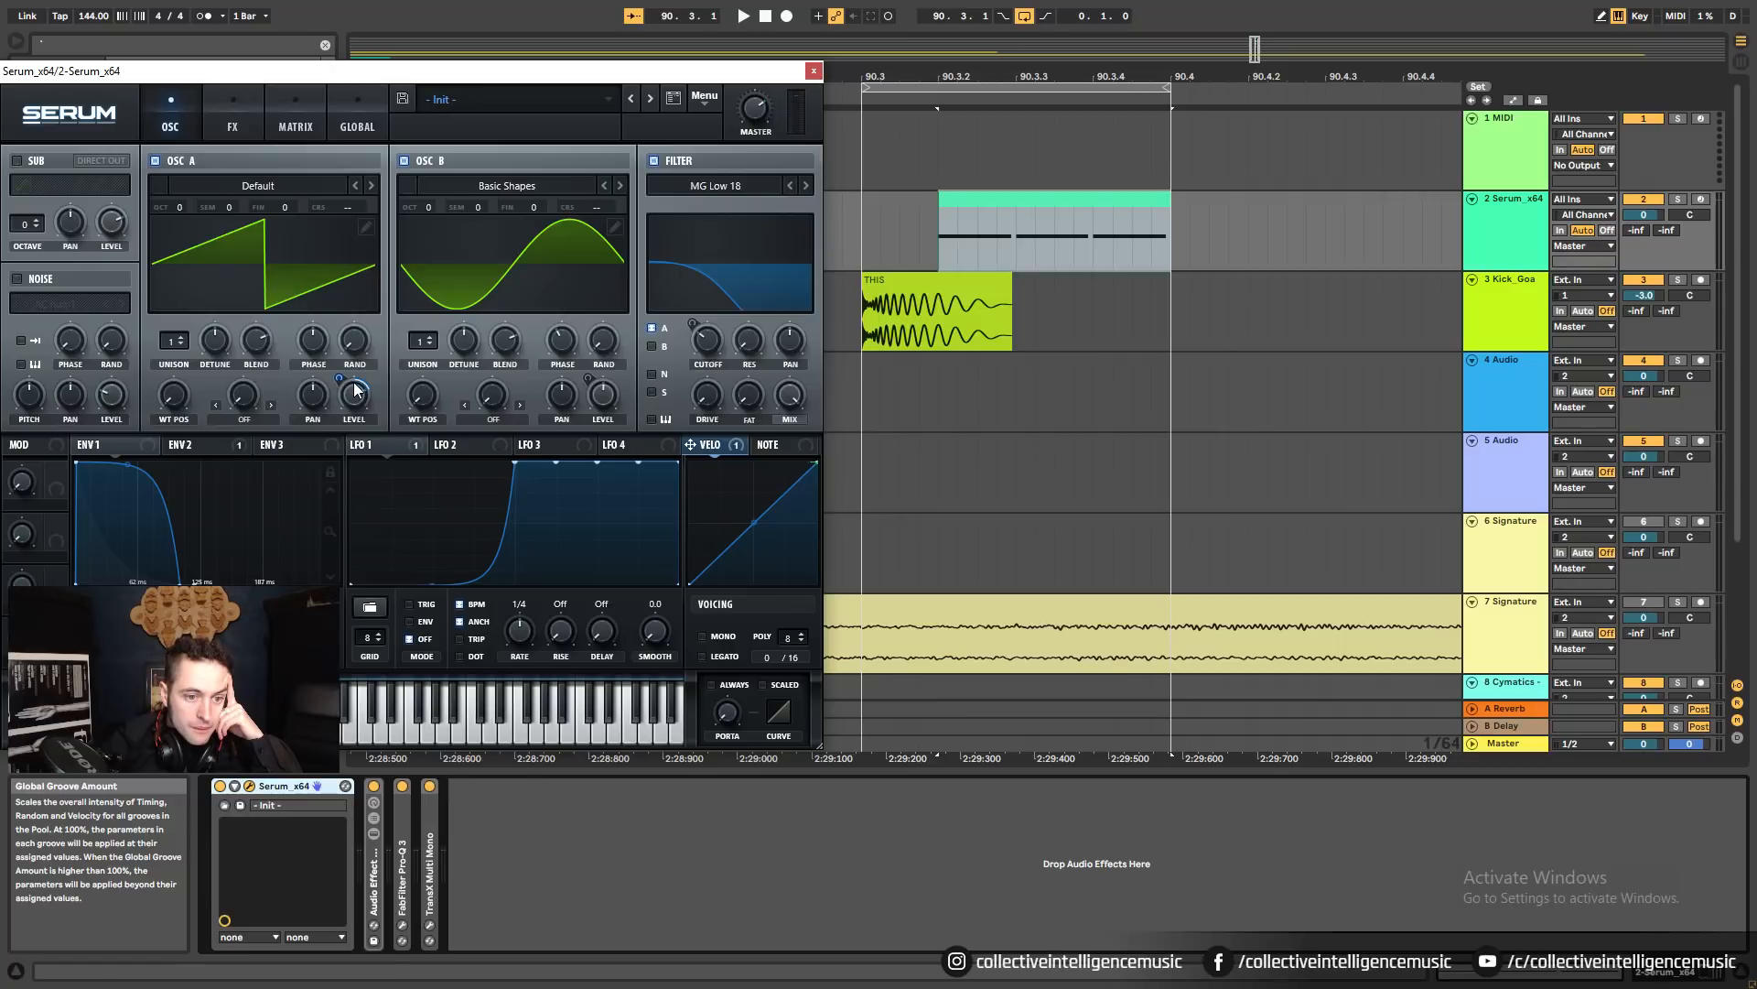
Open the bass clip, lower the first note's velocity to 1, and reduce the third note's velocity too.
{"action": "double_click", "coordinate": [1032, 223]}
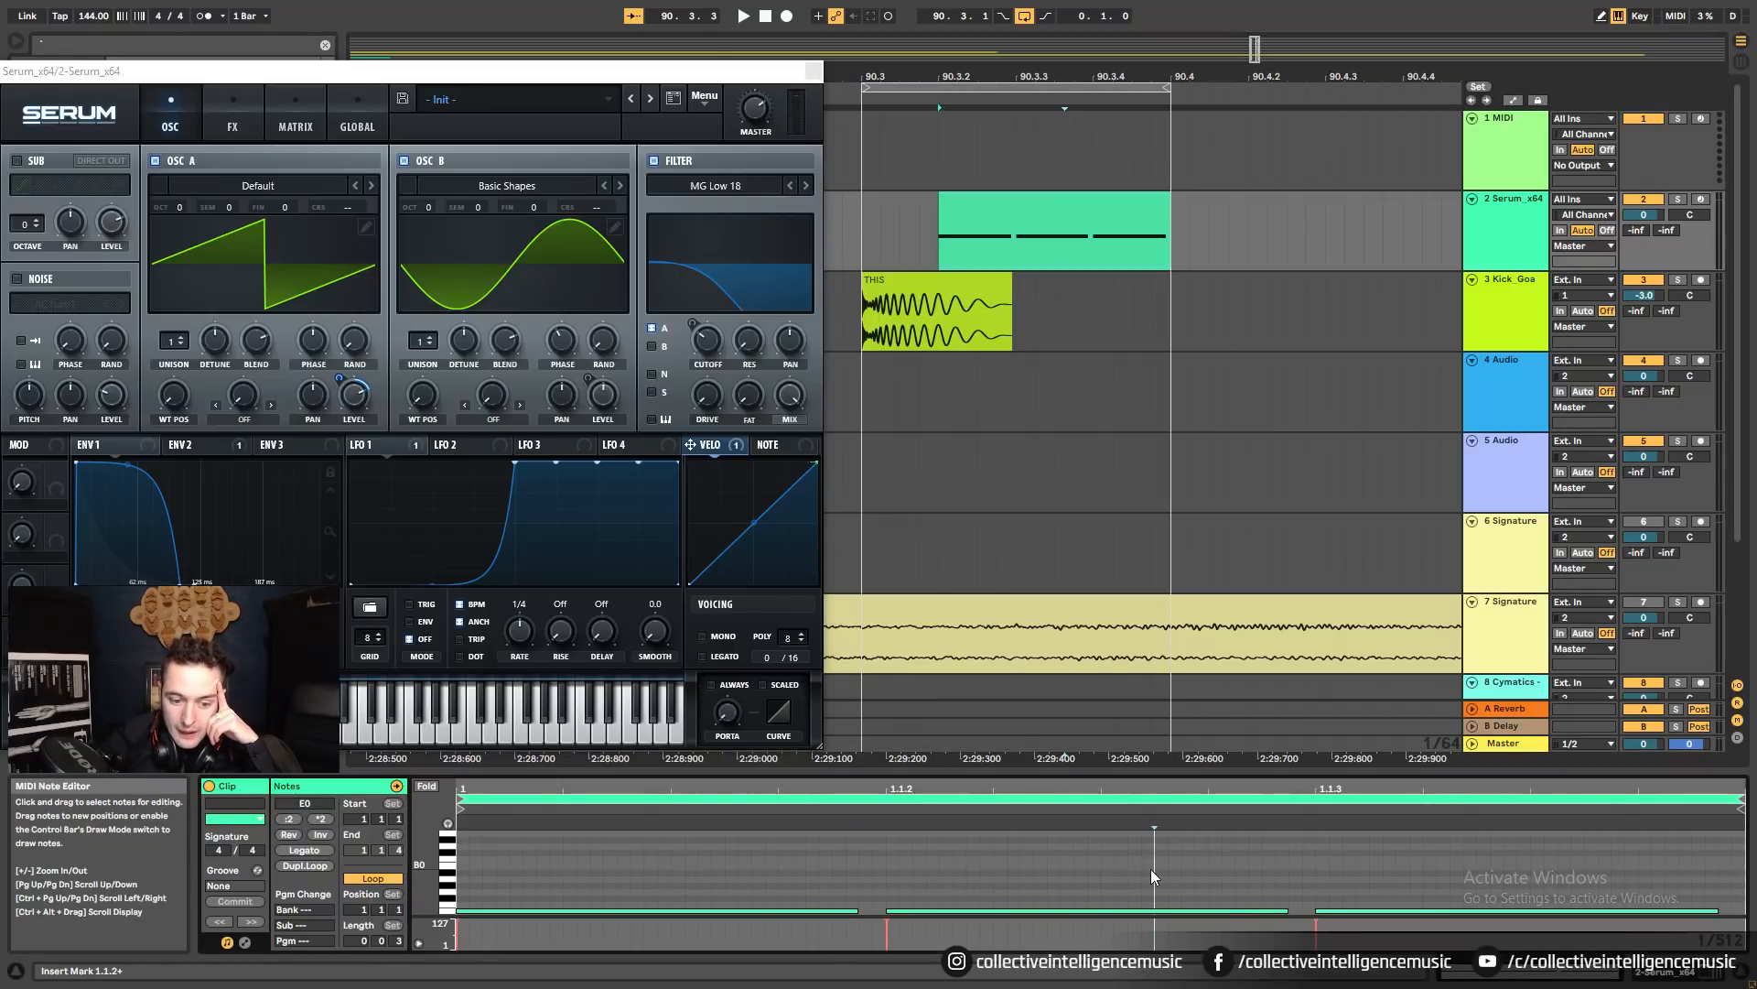
{"action": "left_click_drag", "start_coordinate": [456, 922], "coordinate": [457, 948]}
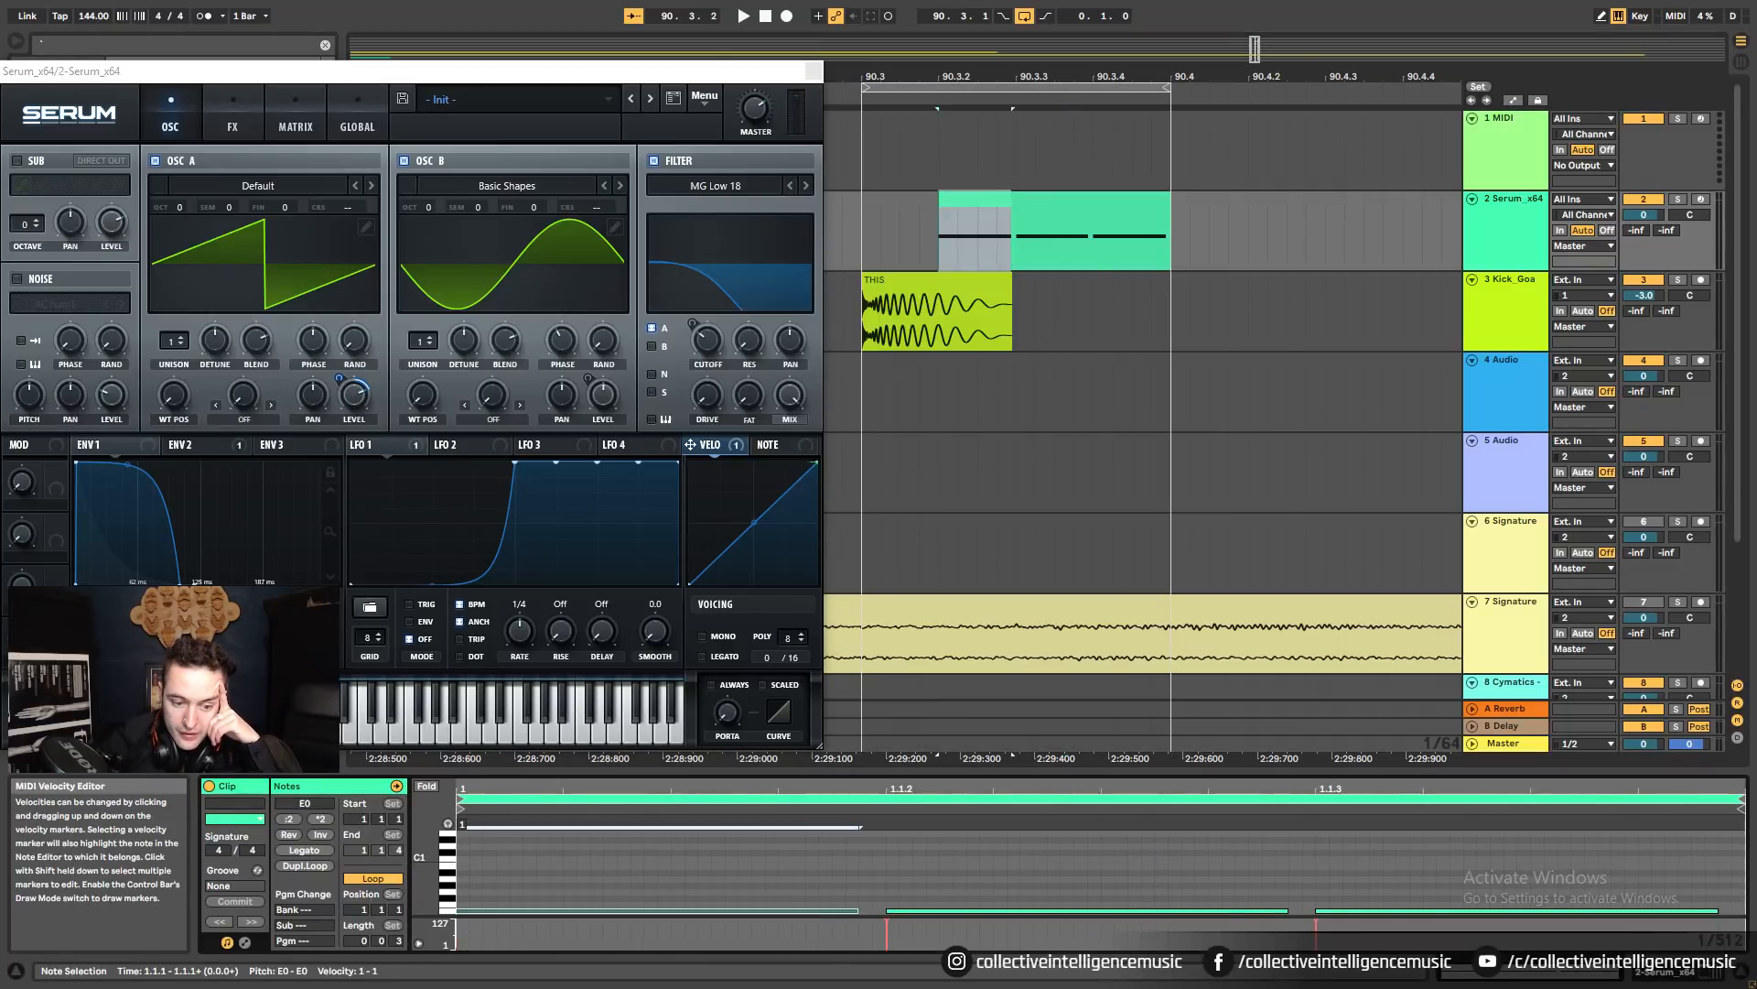
{"action": "left_click_drag", "start_coordinate": [1316, 922], "coordinate": [1316, 926]}
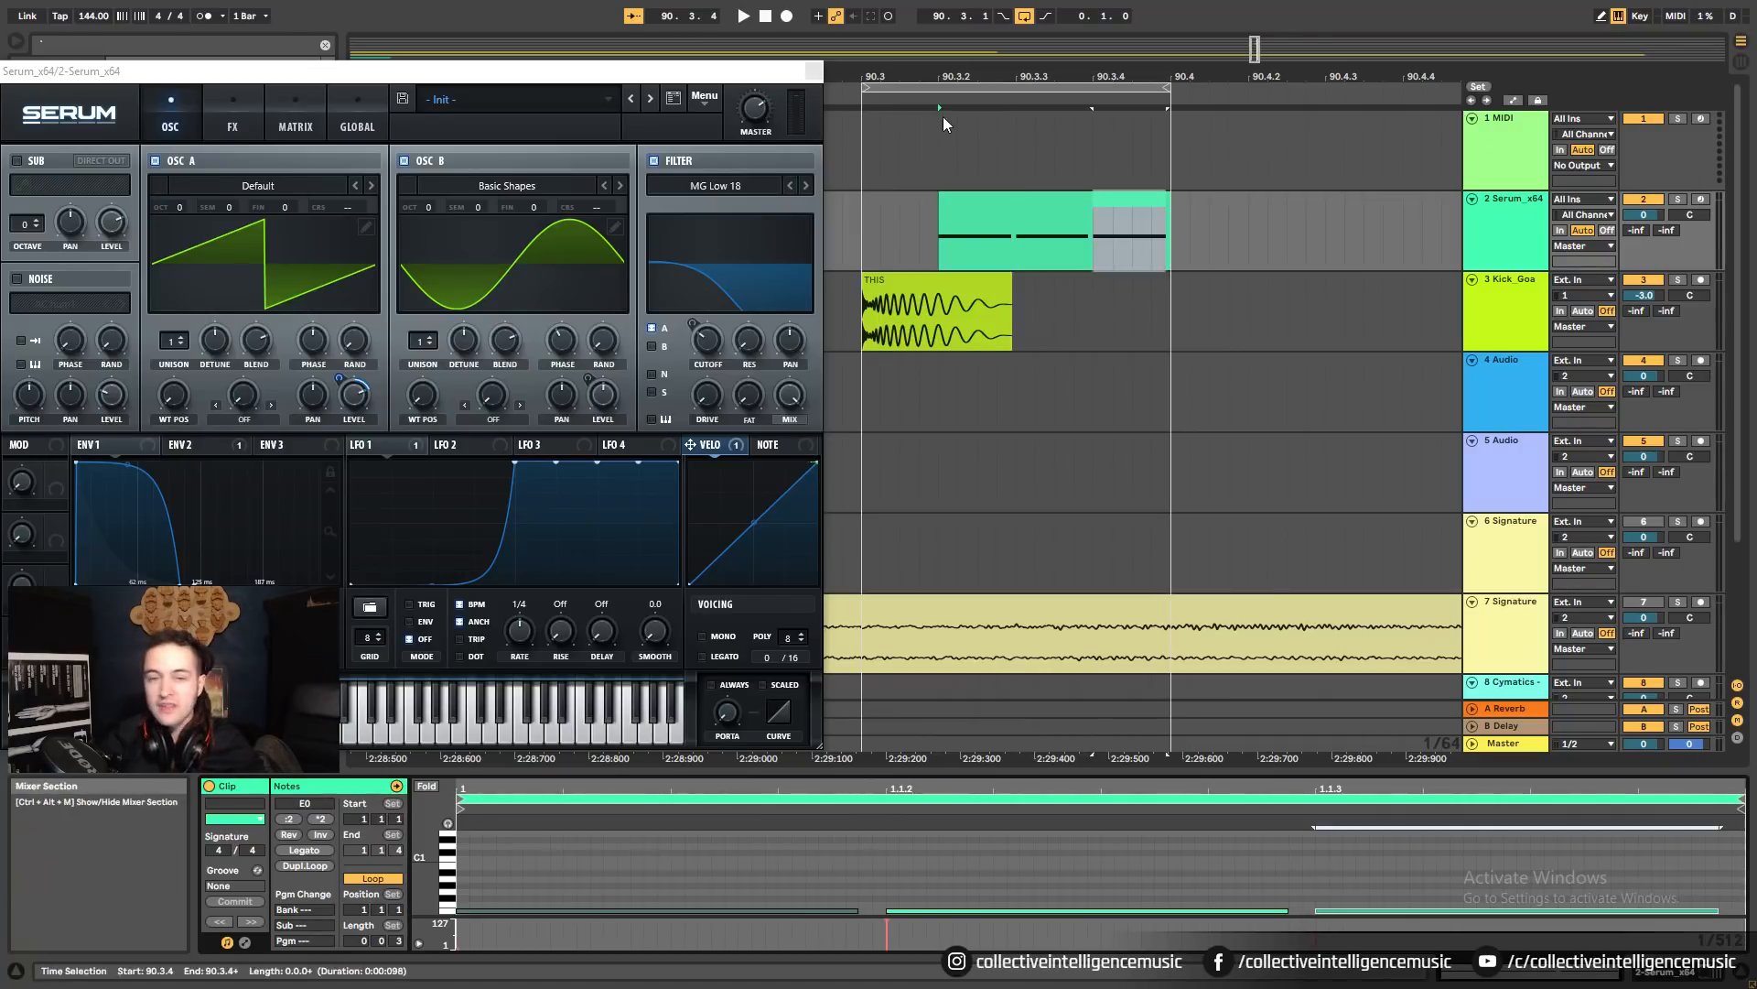
{"action": "left_click", "coordinate": [811, 73]}
Place the insert marker at 90.3.1 and play the kick and bass loop.
{"action": "key", "text": "alt+Tab"}
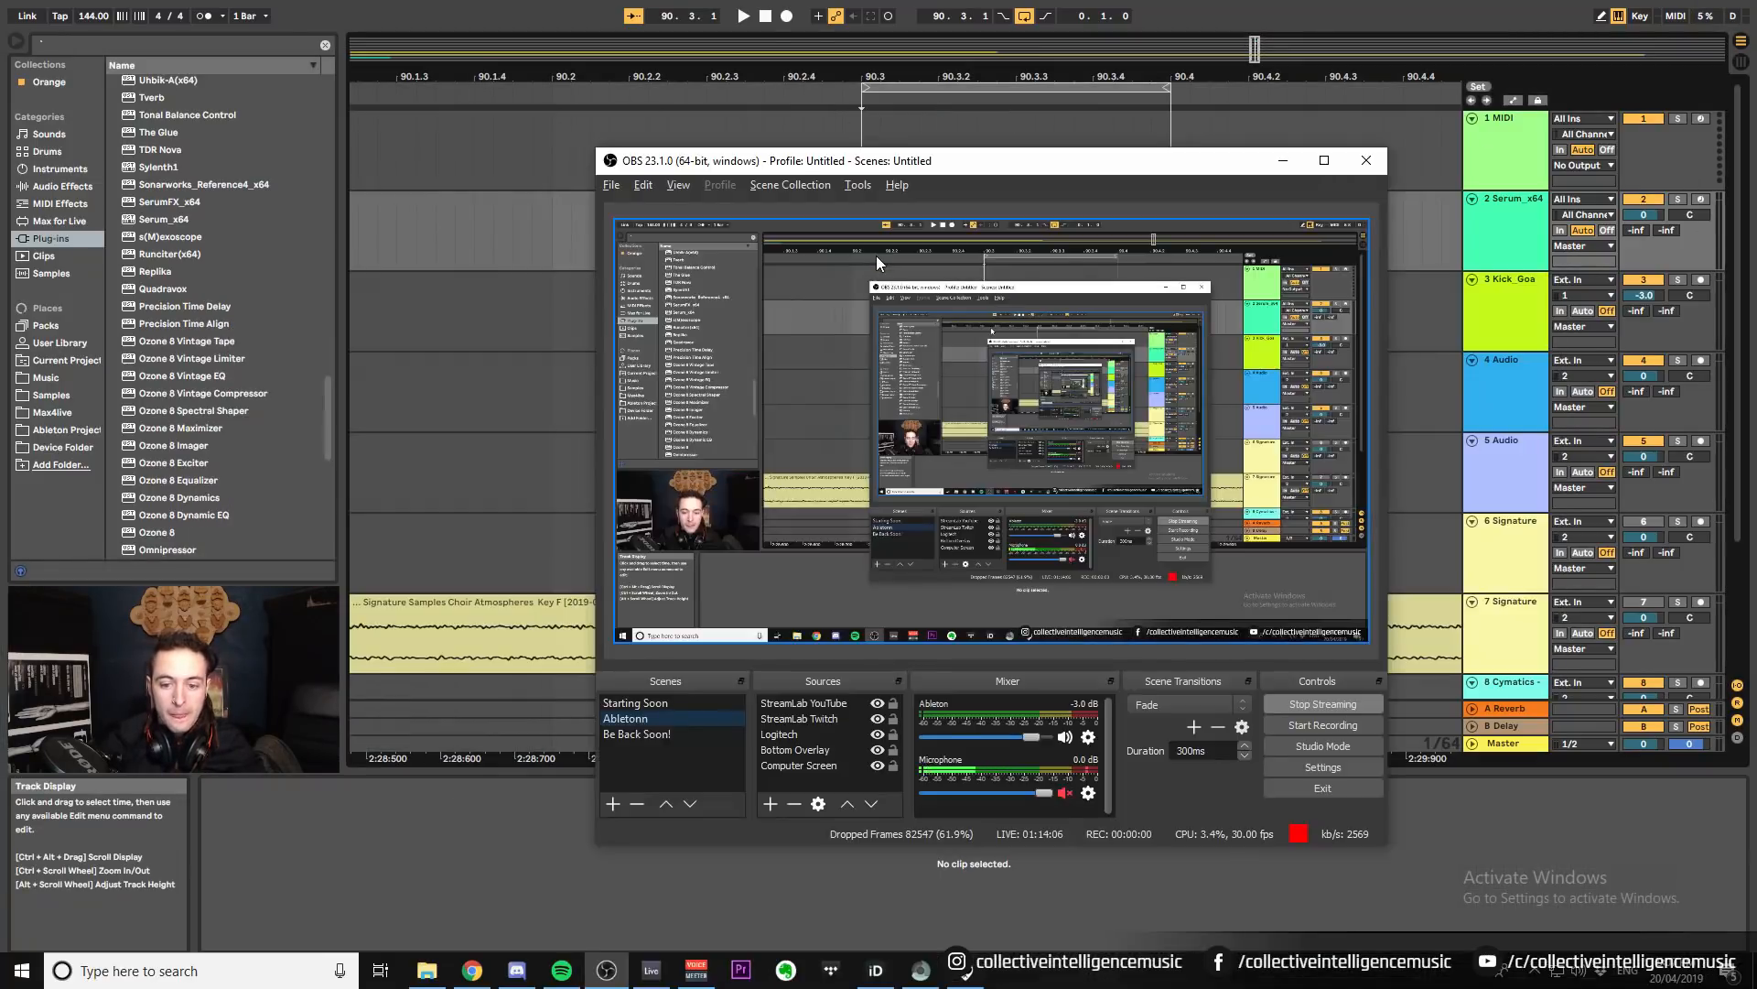
{"action": "left_click", "coordinate": [579, 267]}
{"action": "left_click", "coordinate": [869, 257]}
{"action": "key", "text": "space"}
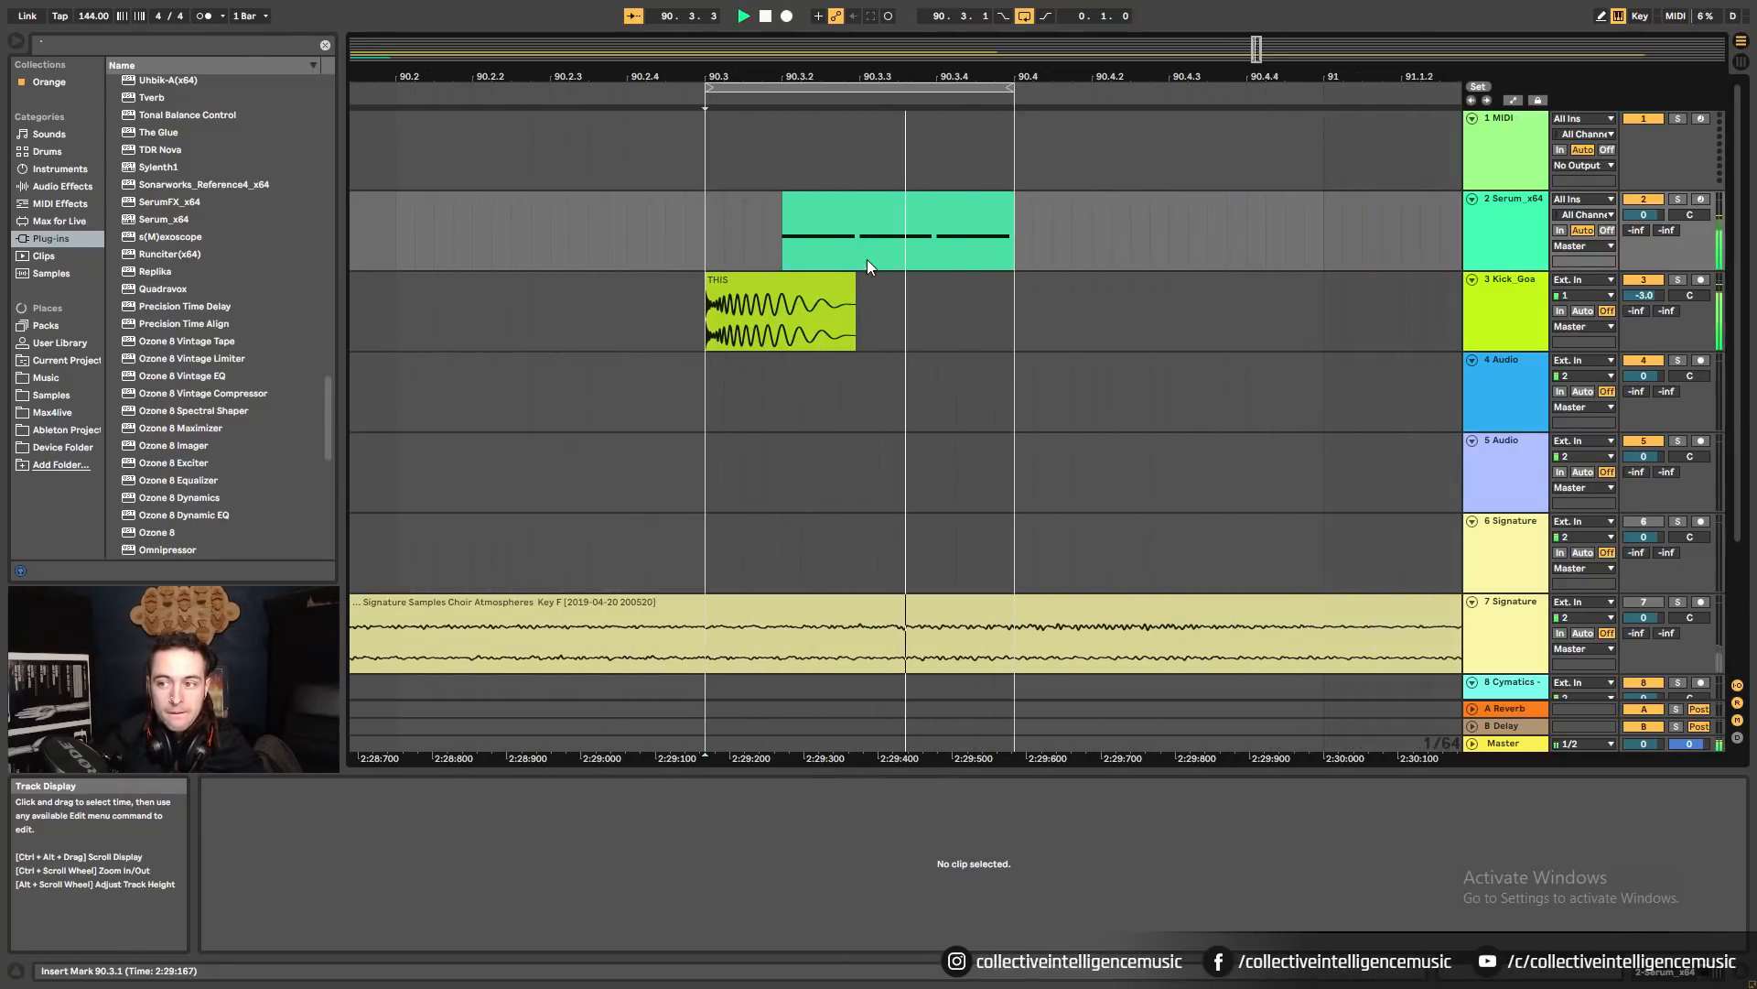
Set the third bass note's velocity to 97 and raise the first note's velocity while checking the loop.
{"action": "left_click", "coordinate": [961, 240]}
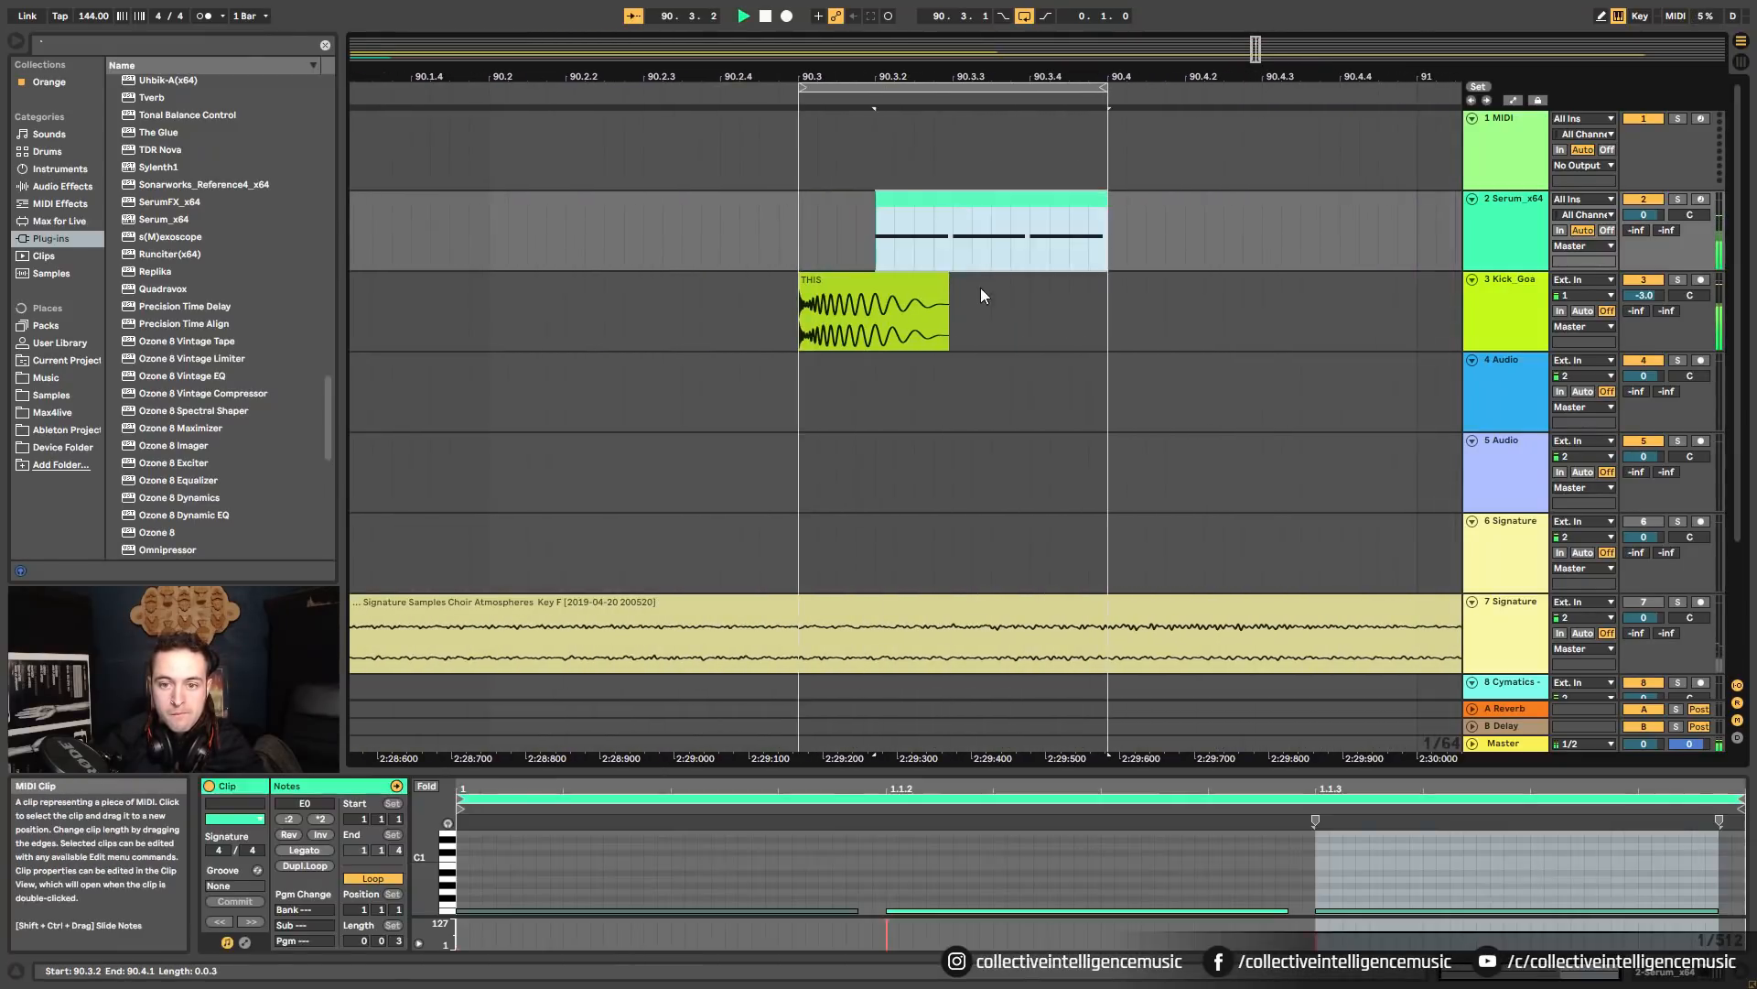
{"action": "key", "text": "space"}
{"action": "left_click", "coordinate": [1367, 876]}
{"action": "left_click", "coordinate": [1315, 932]}
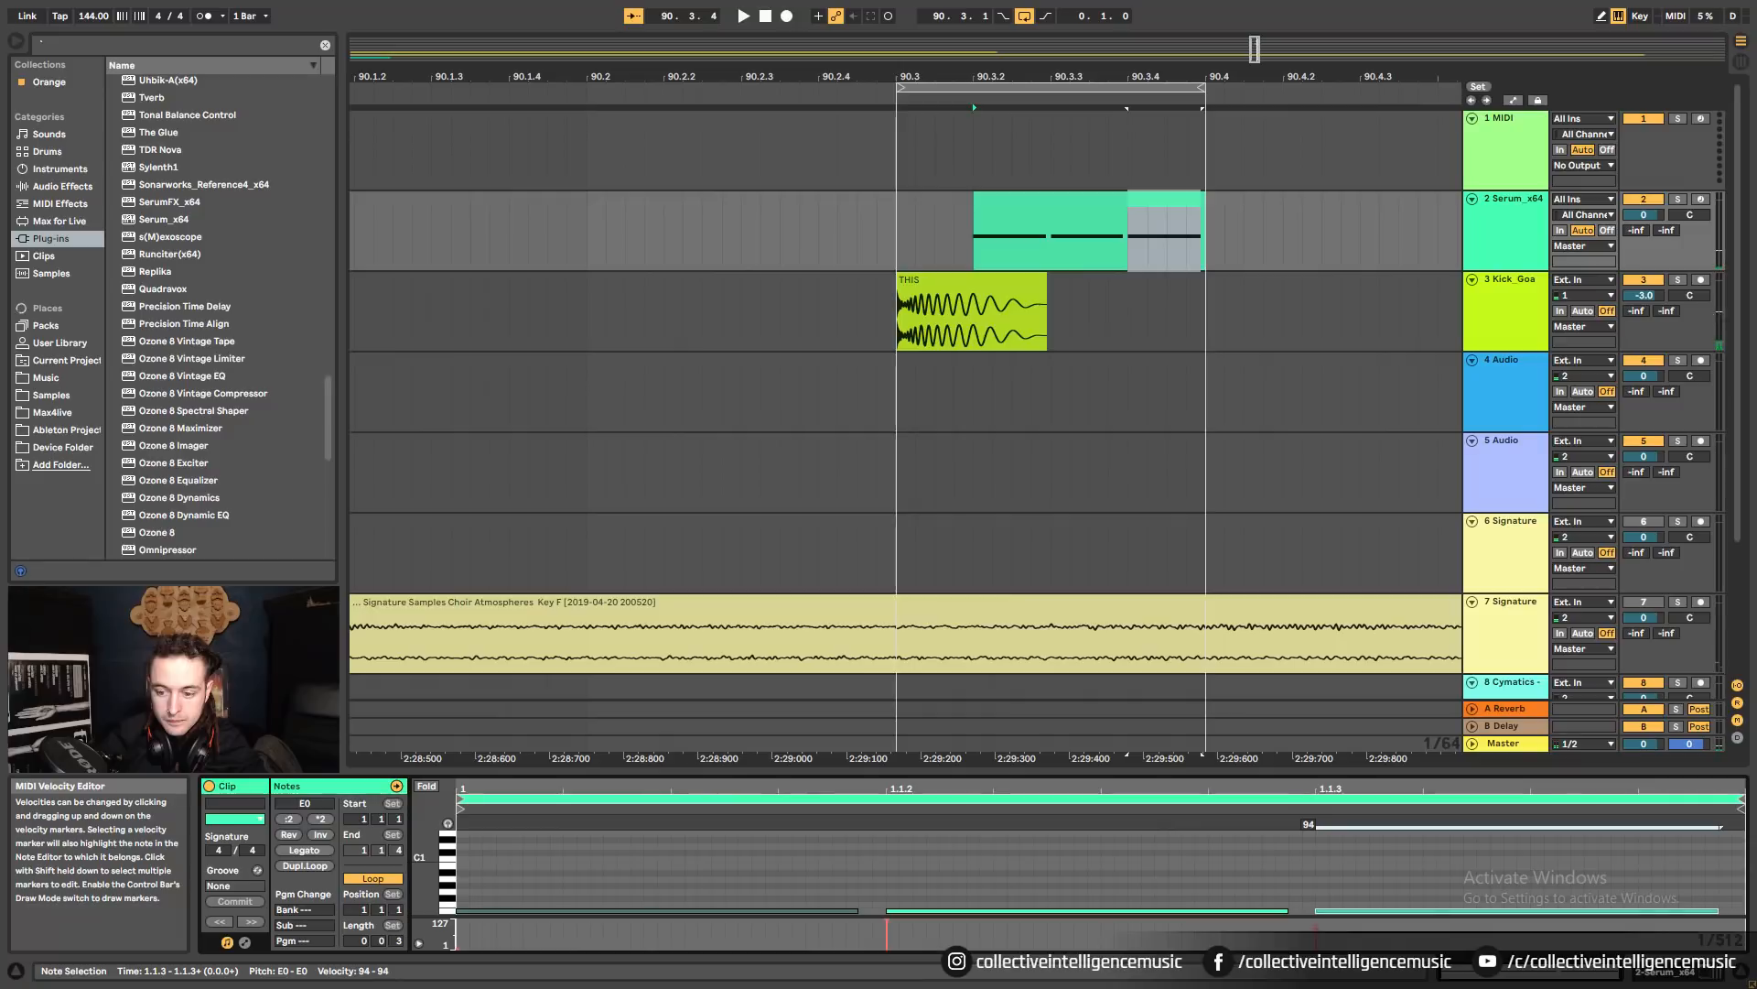
{"action": "key", "text": "space"}
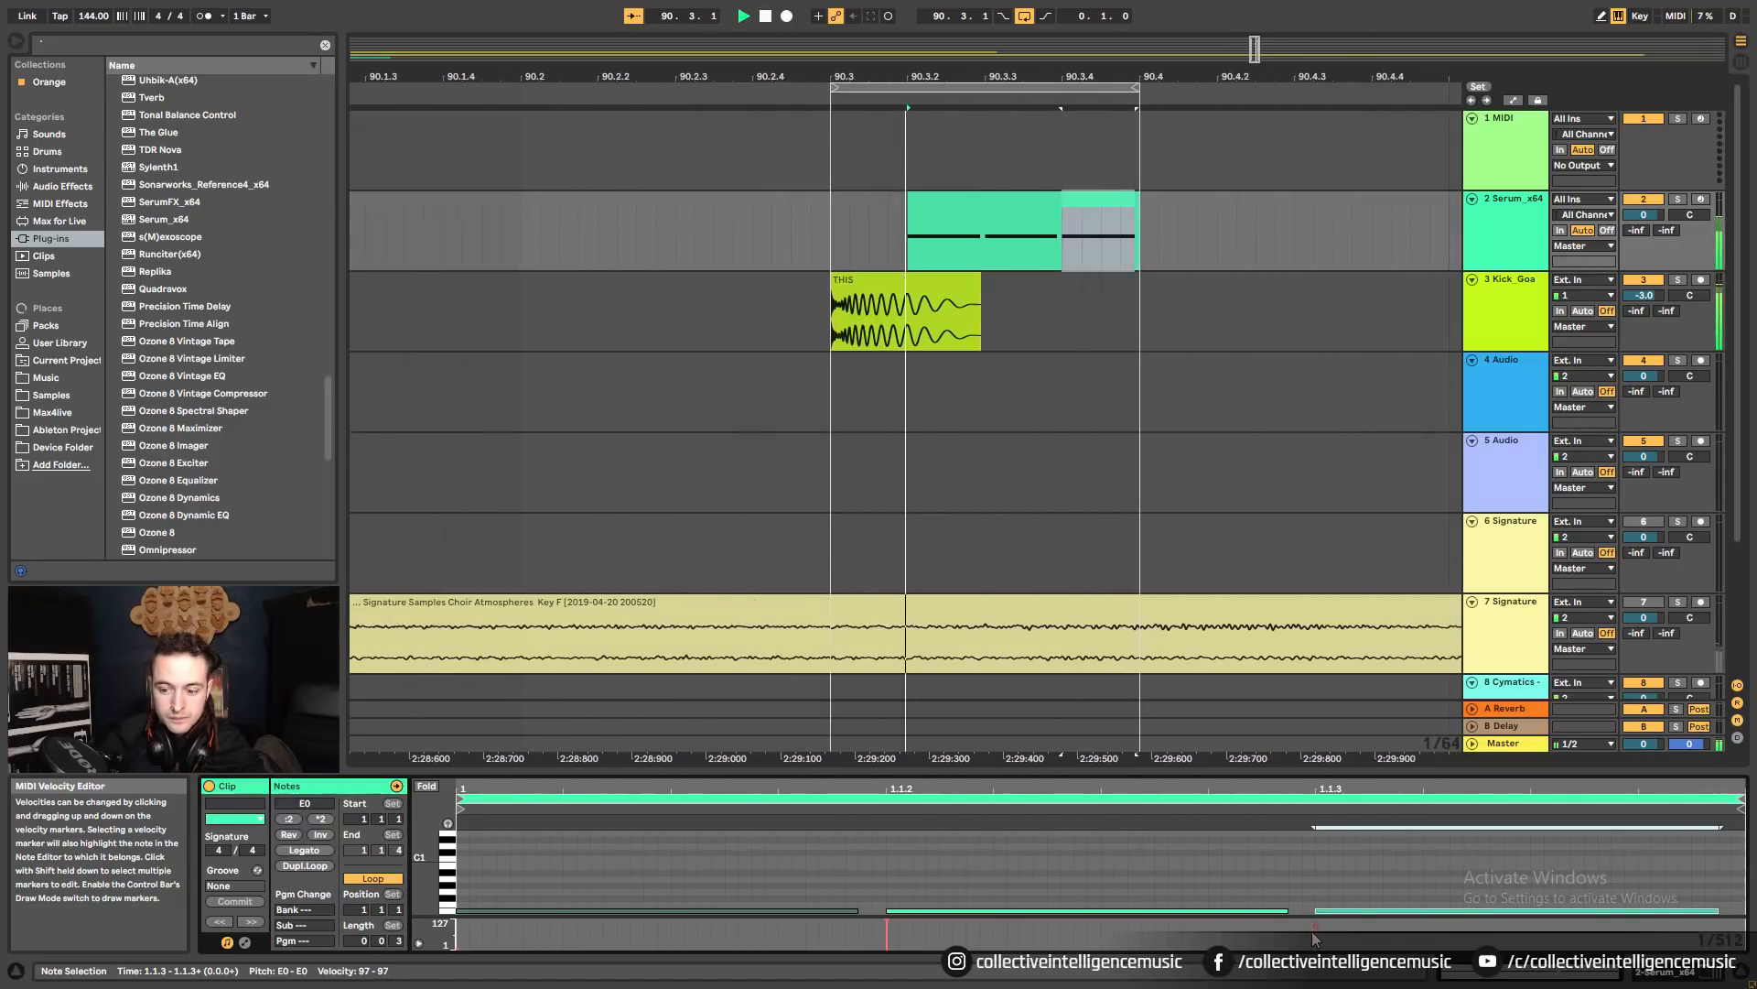
{"action": "left_click", "coordinate": [1074, 463]}
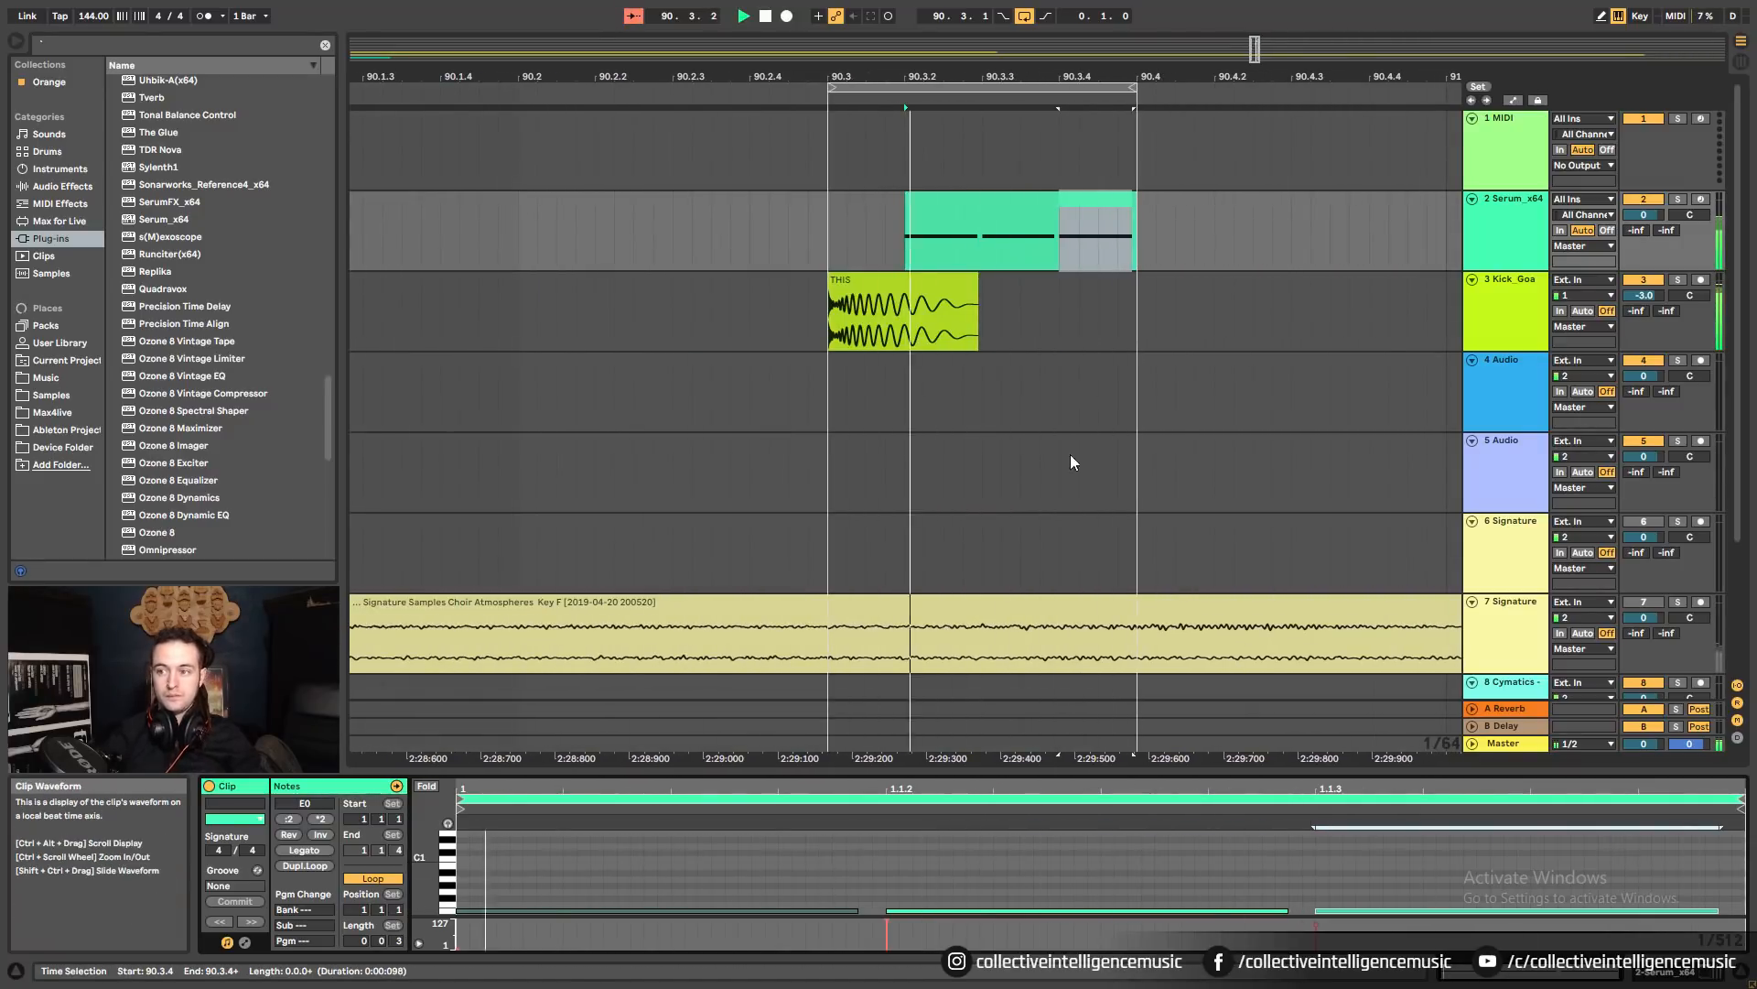
{"action": "left_click", "coordinate": [459, 948]}
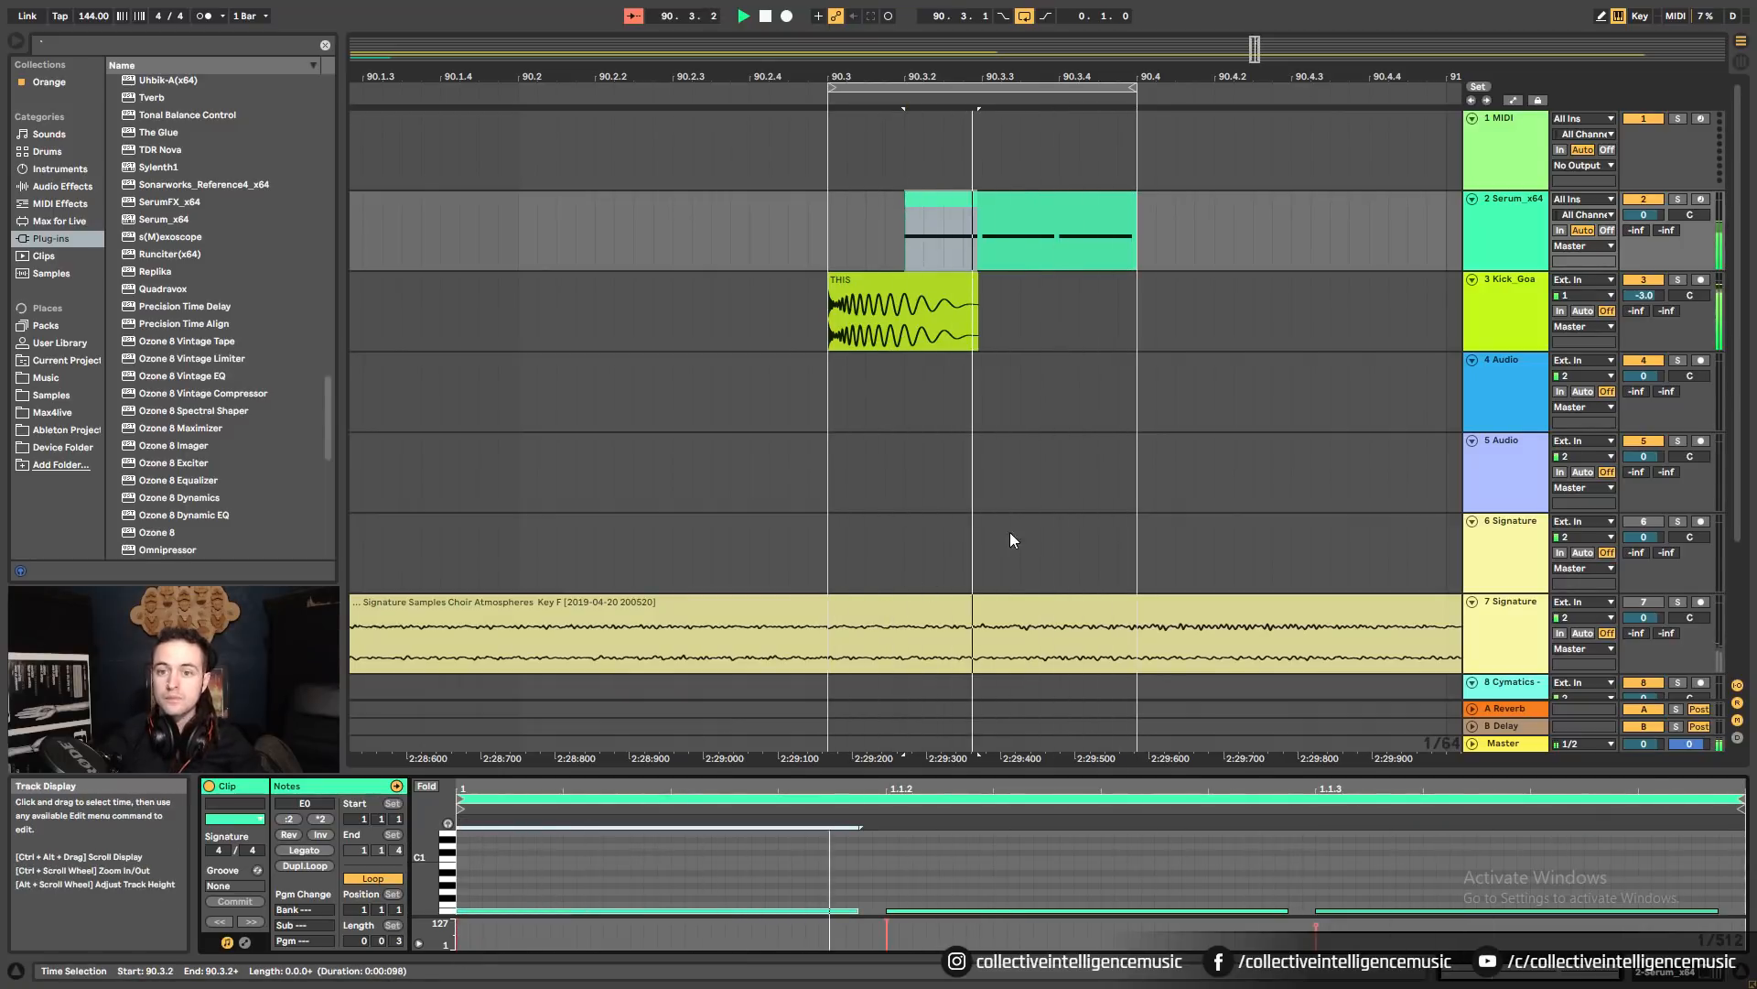
Solo the Serum track and fine-tune the velocity of the first bass note.
{"action": "left_click", "coordinate": [1677, 199]}
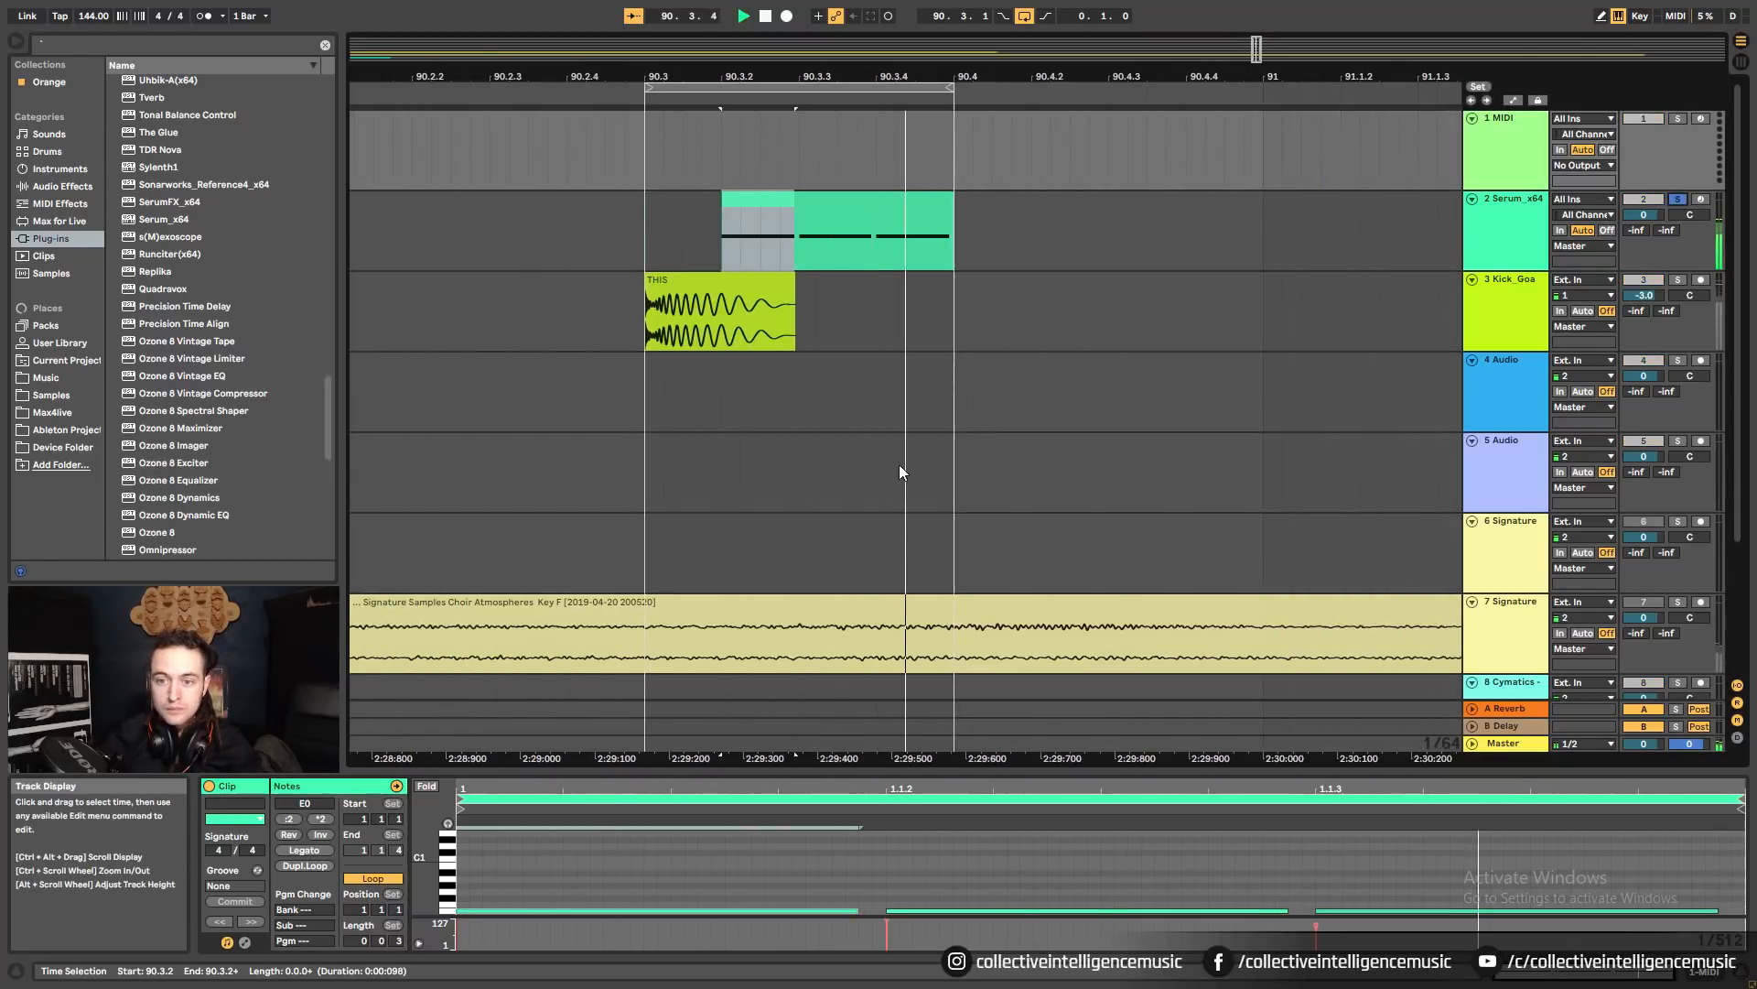
{"action": "left_click", "coordinate": [625, 823]}
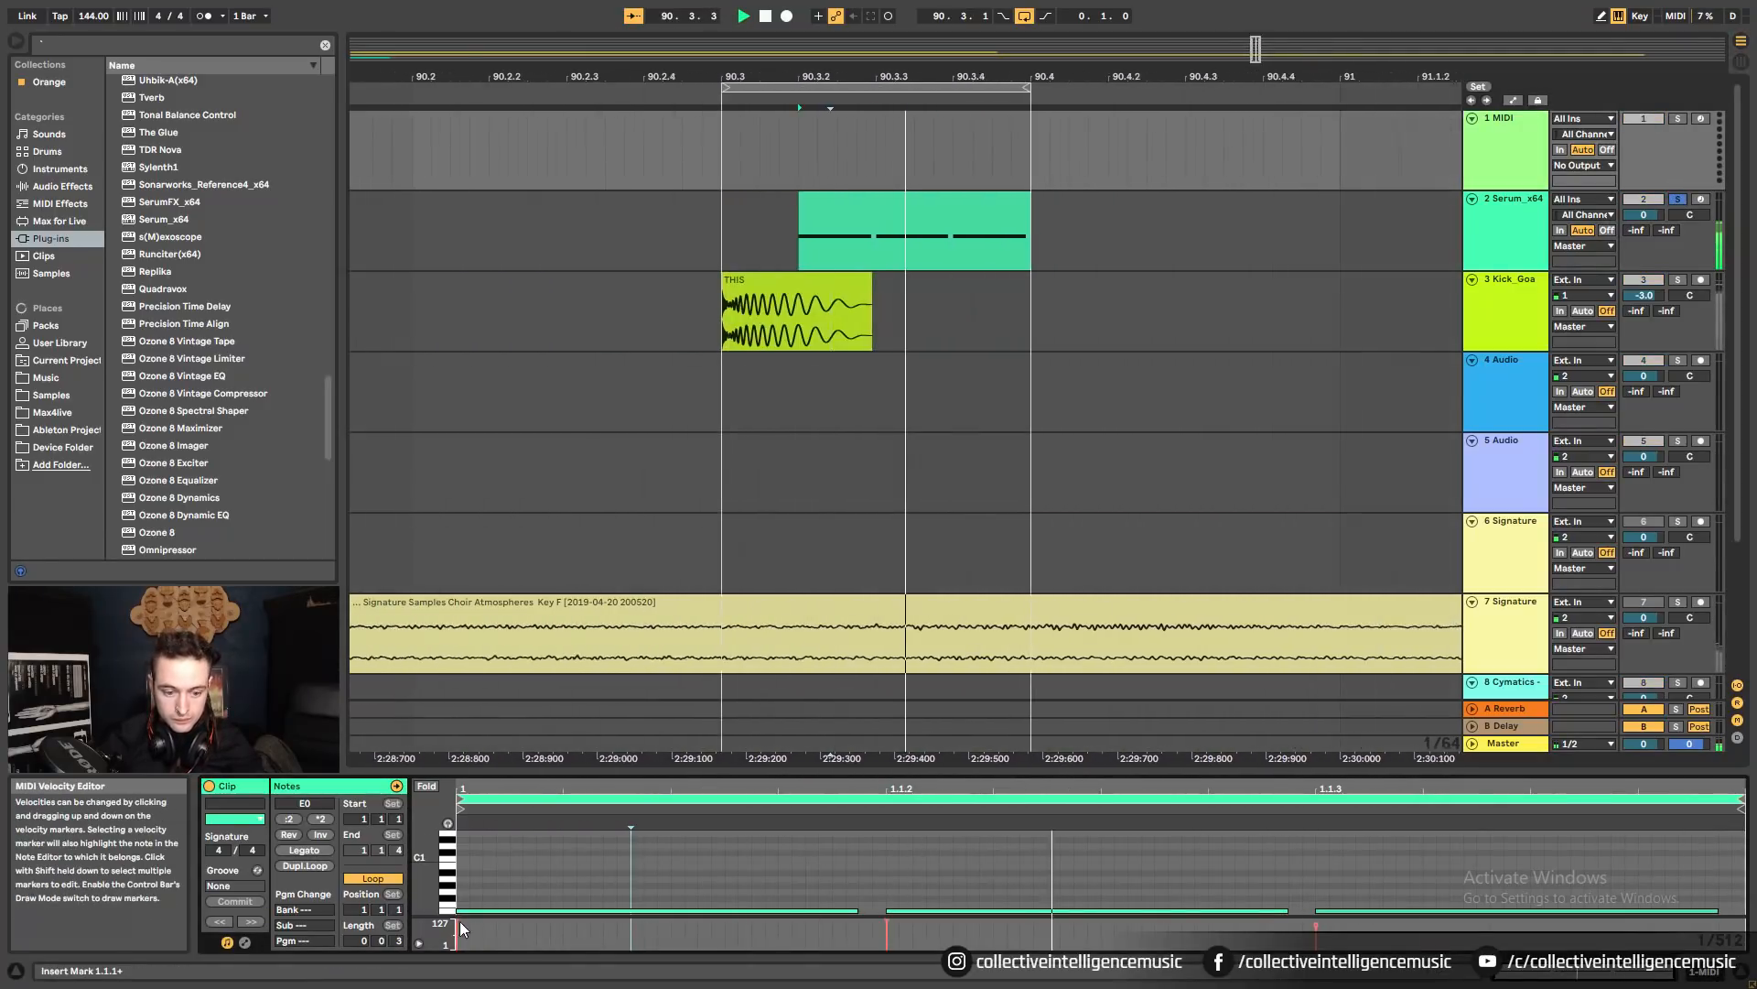
{"action": "left_click_drag", "start_coordinate": [458, 921], "coordinate": [457, 925]}
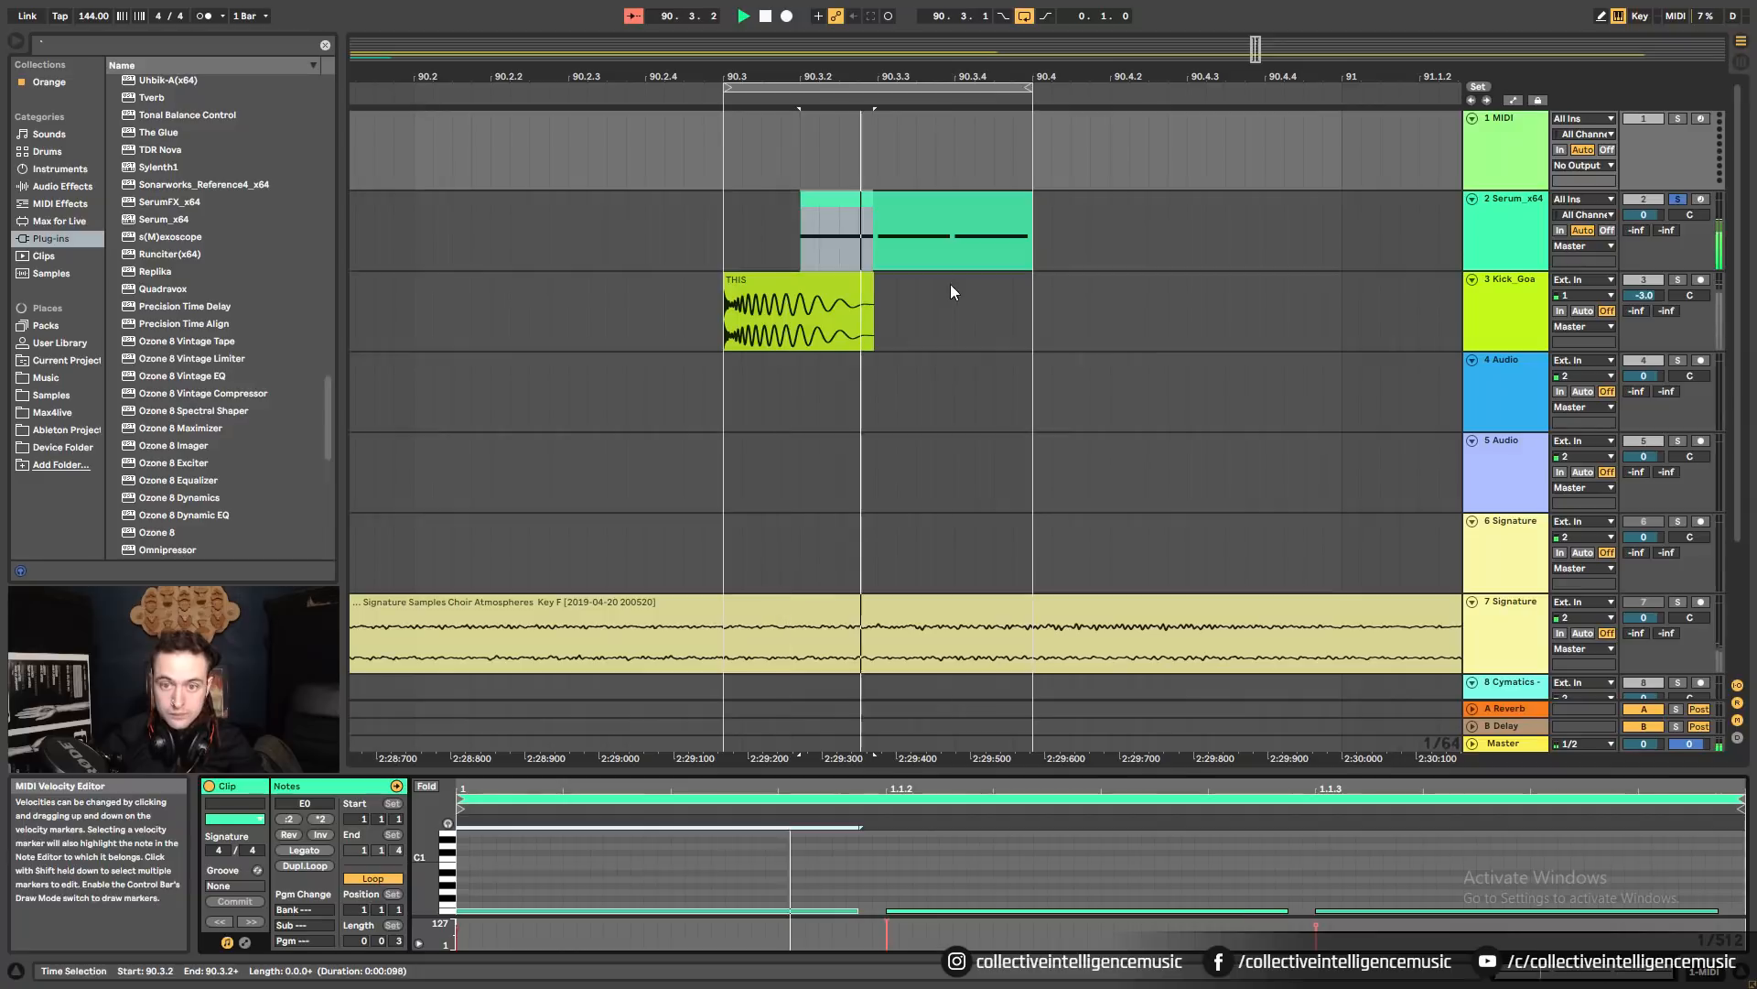
{"action": "left_click", "coordinate": [945, 249]}
Compare the soloed bass with Sonarworks Reference 4 bypassed and enabled on the Master track.
{"action": "left_click", "coordinate": [1506, 742]}
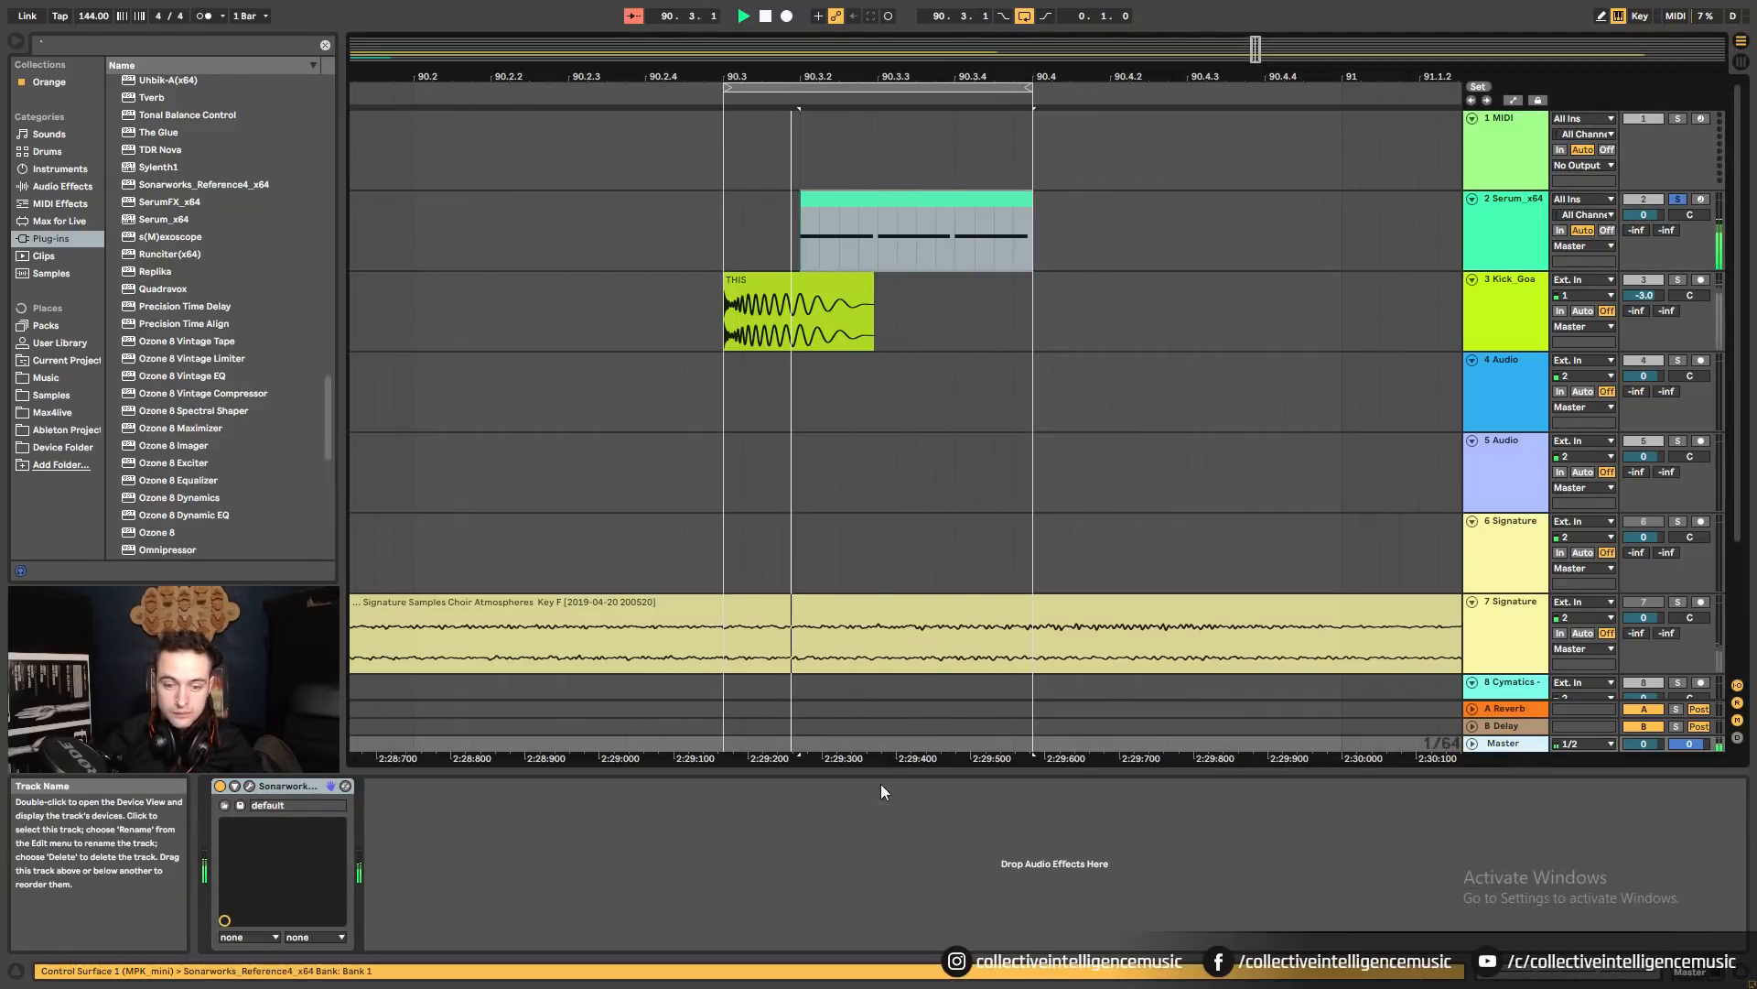
{"action": "left_click", "coordinate": [250, 786]}
{"action": "left_click", "coordinate": [471, 764]}
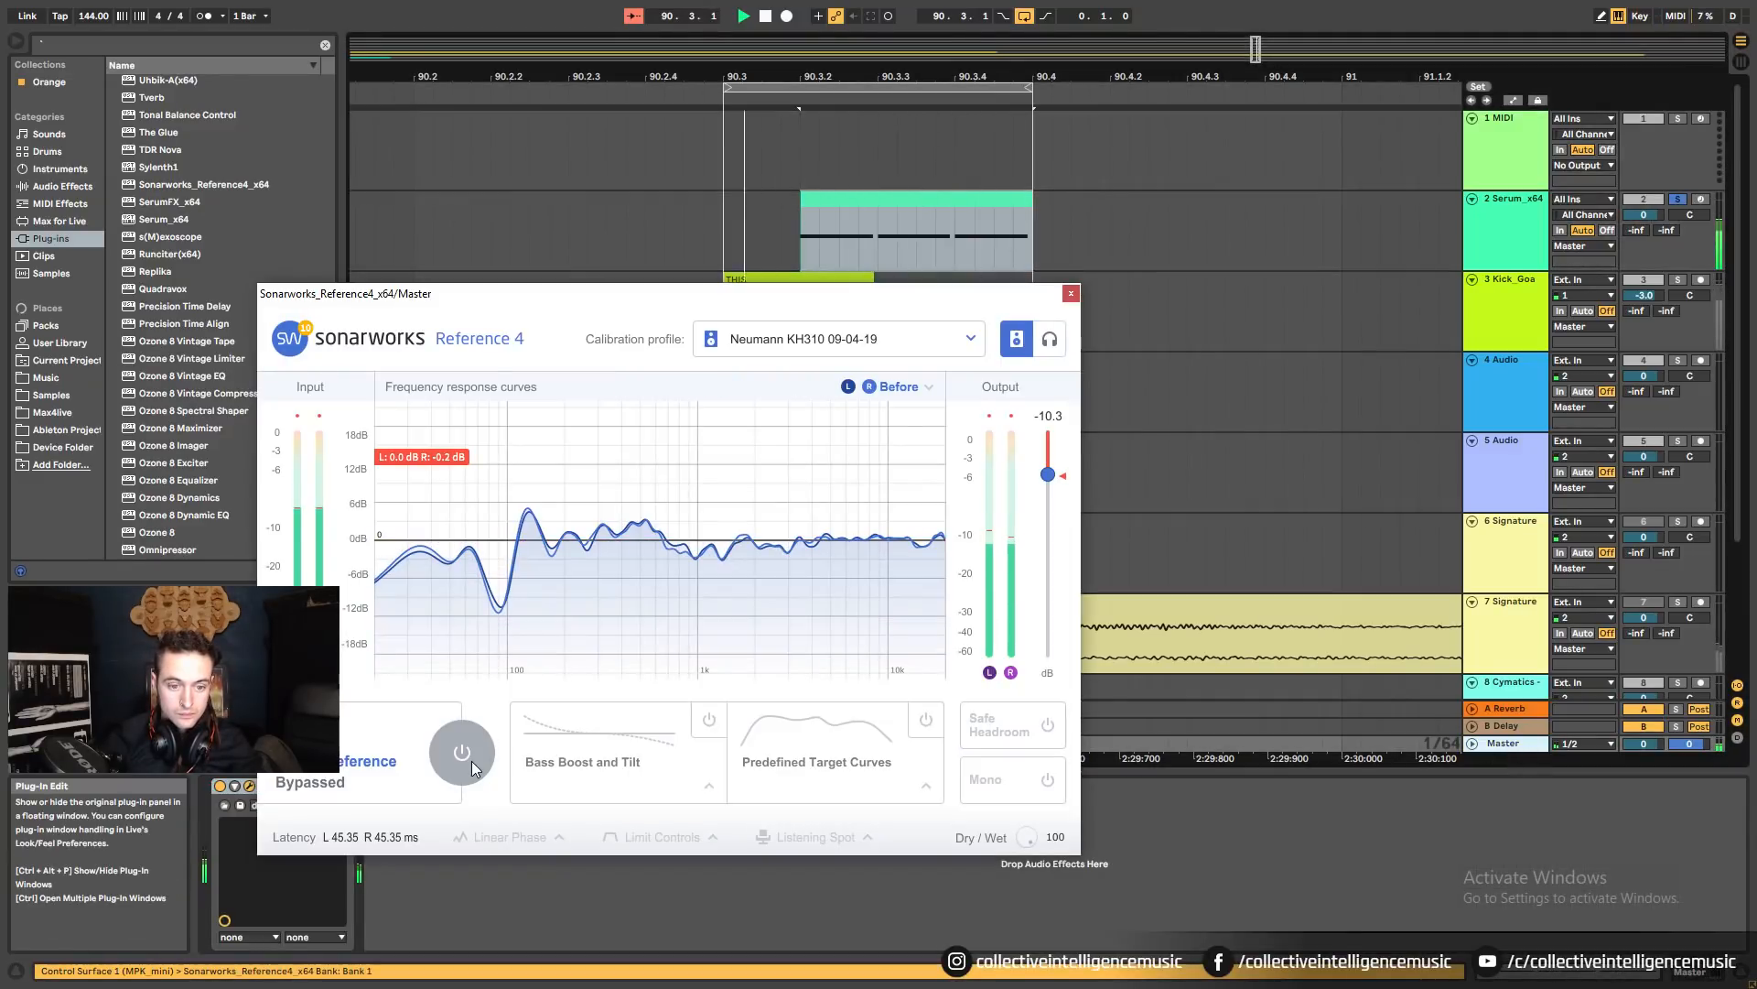
{"action": "left_click", "coordinate": [470, 762]}
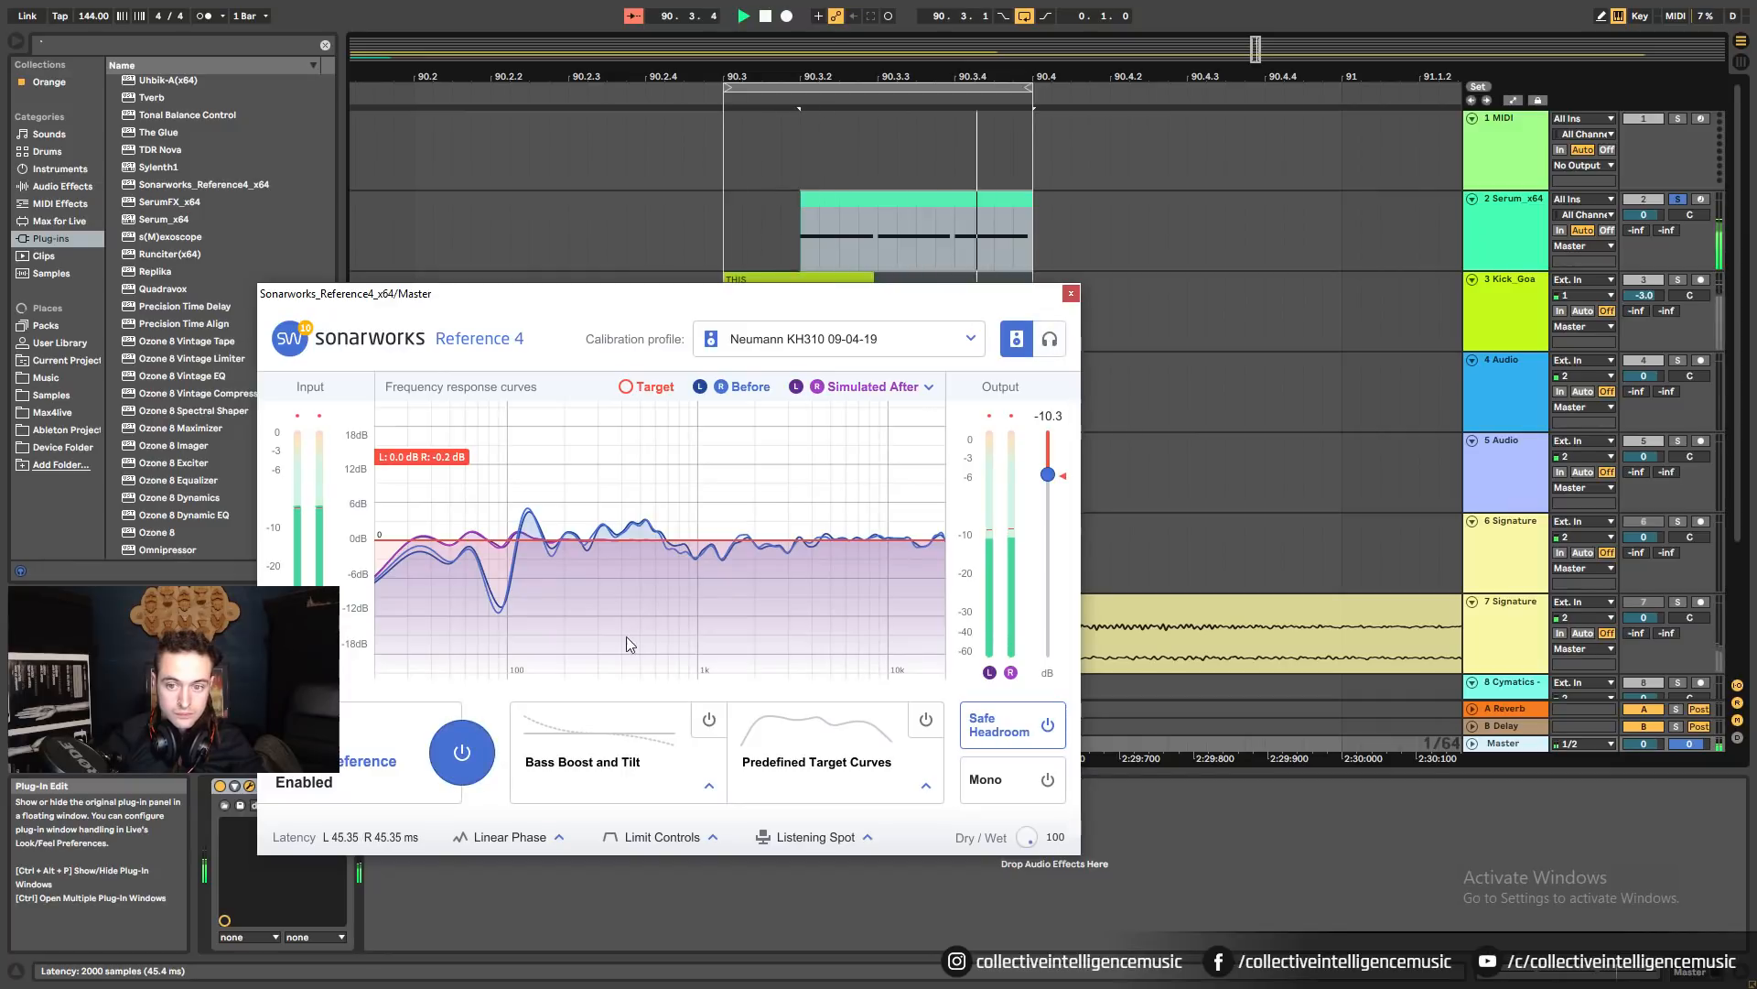
{"action": "left_click", "coordinate": [465, 754]}
{"action": "left_click", "coordinate": [1070, 294]}
Search the plug-ins for "sha" and load ShaperBox-64bit with its volume shaper on the Serum track.
{"action": "left_click", "coordinate": [882, 198]}
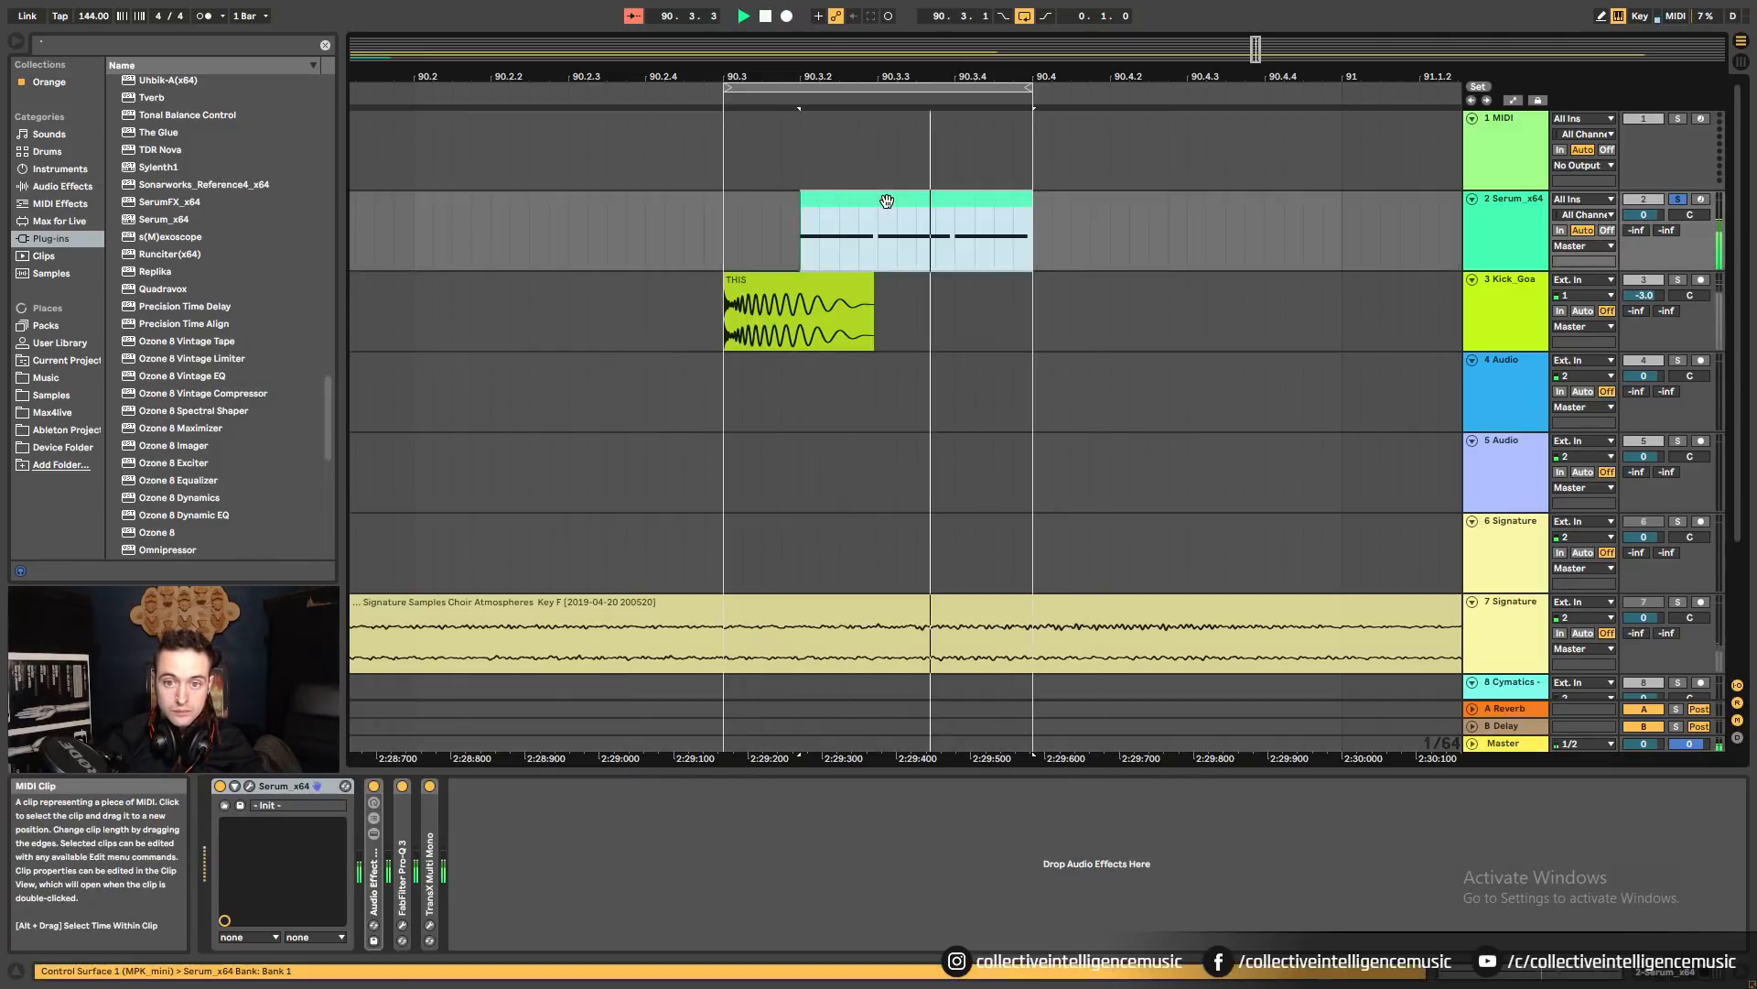
{"action": "left_click", "coordinate": [85, 47]}
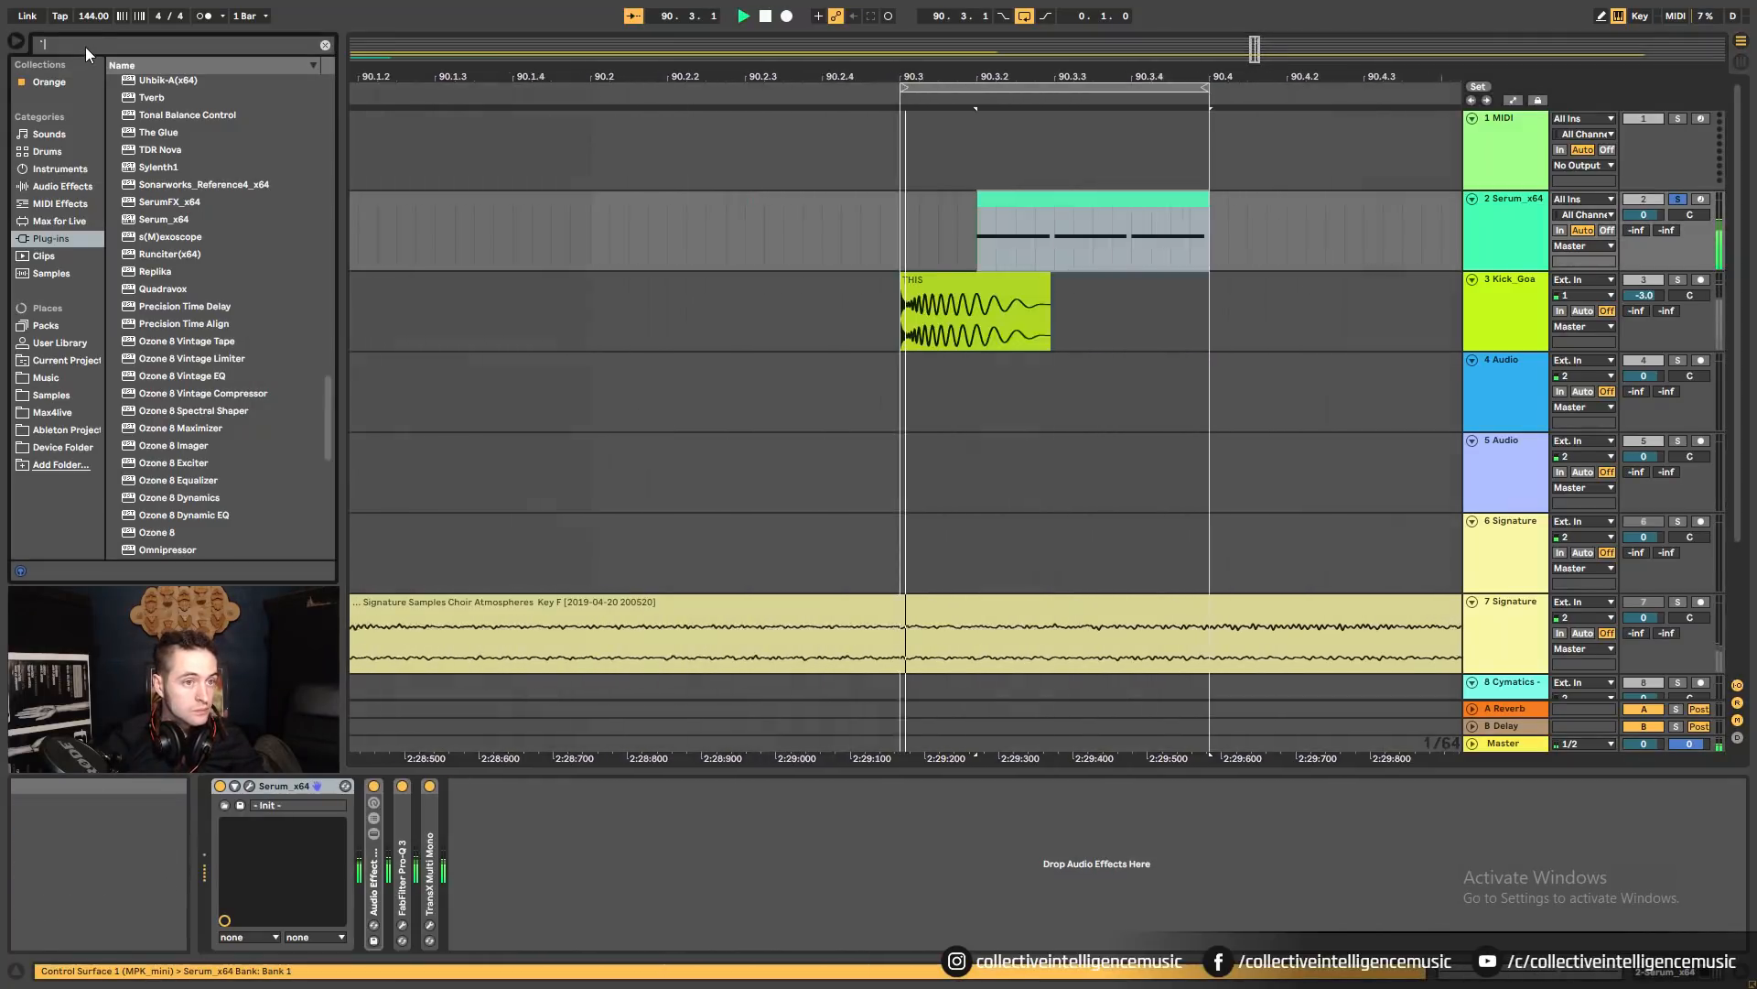
{"action": "key", "text": "BackSpace"}
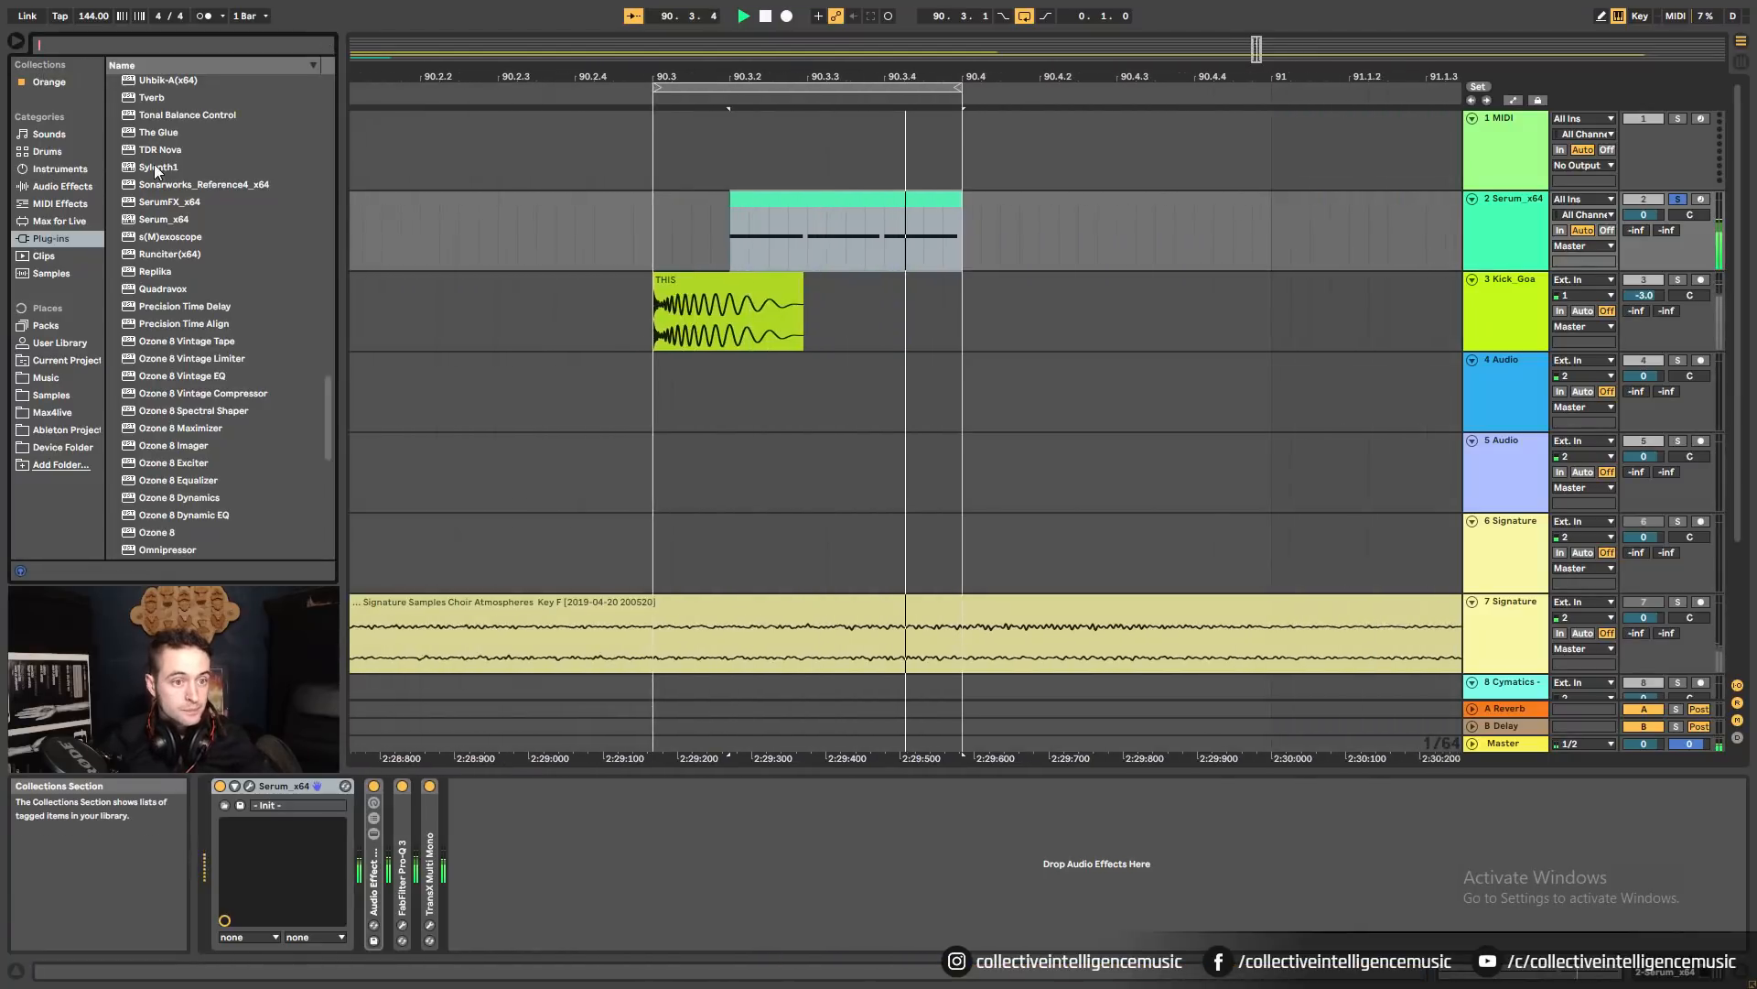
{"action": "type", "text": "sha"}
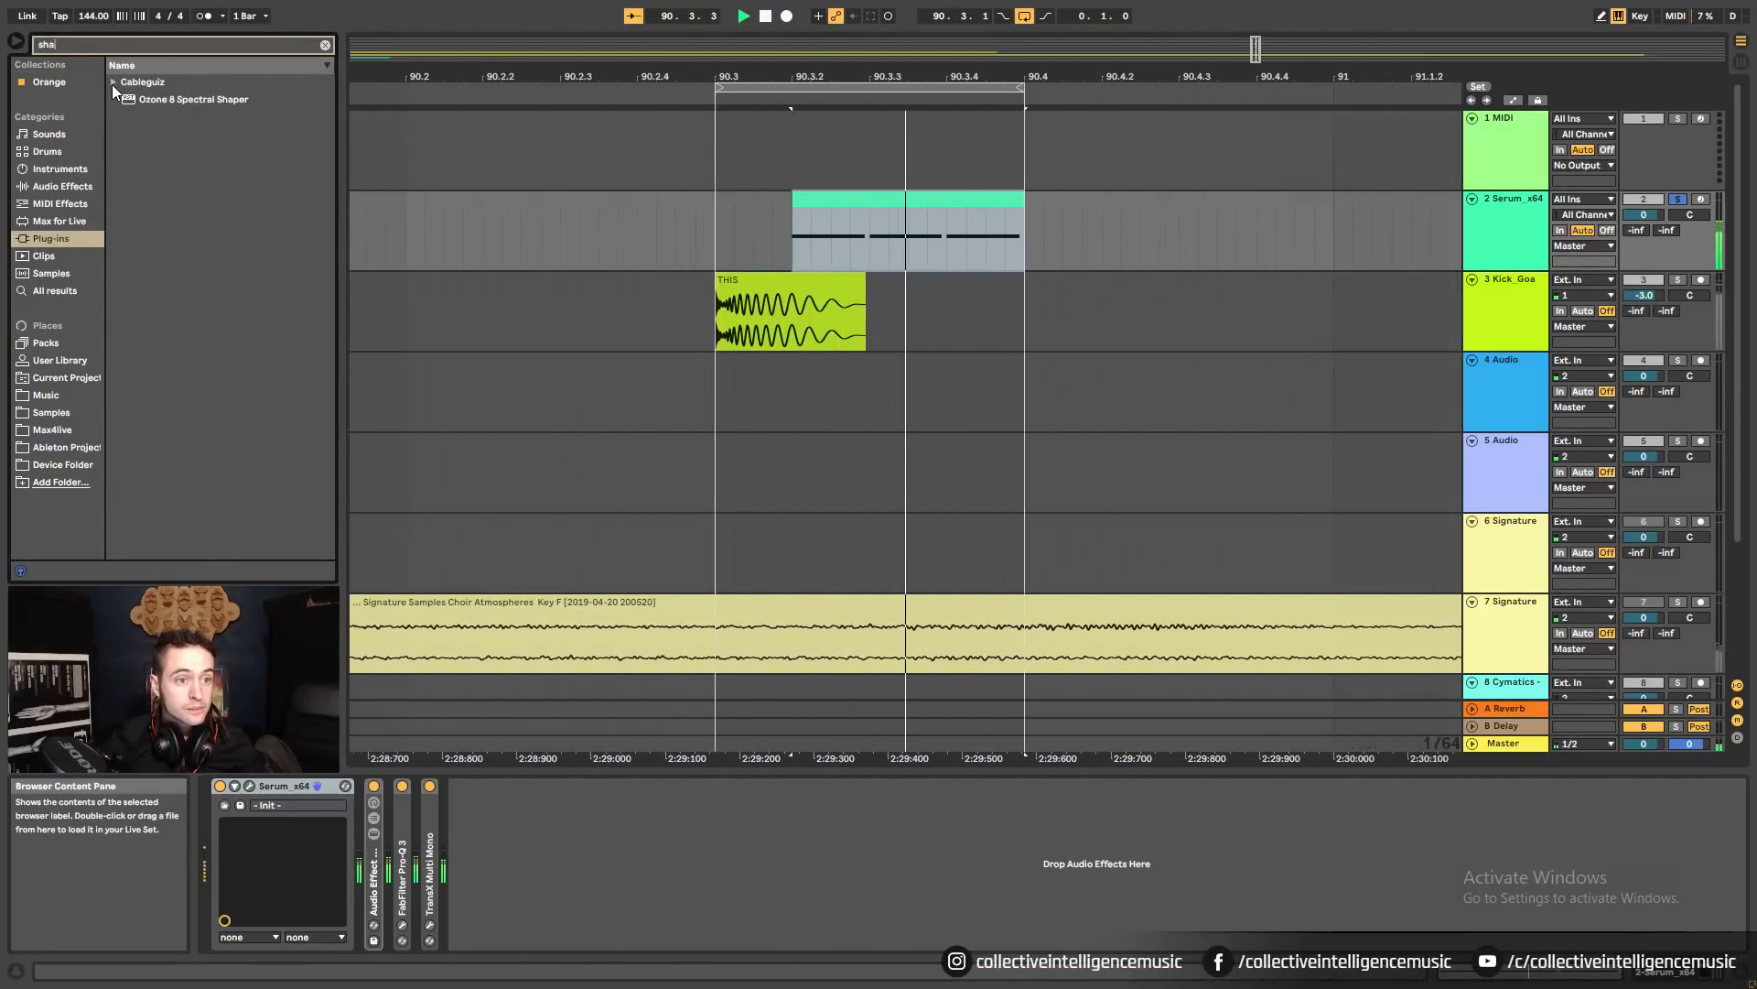
{"action": "left_click", "coordinate": [112, 83]}
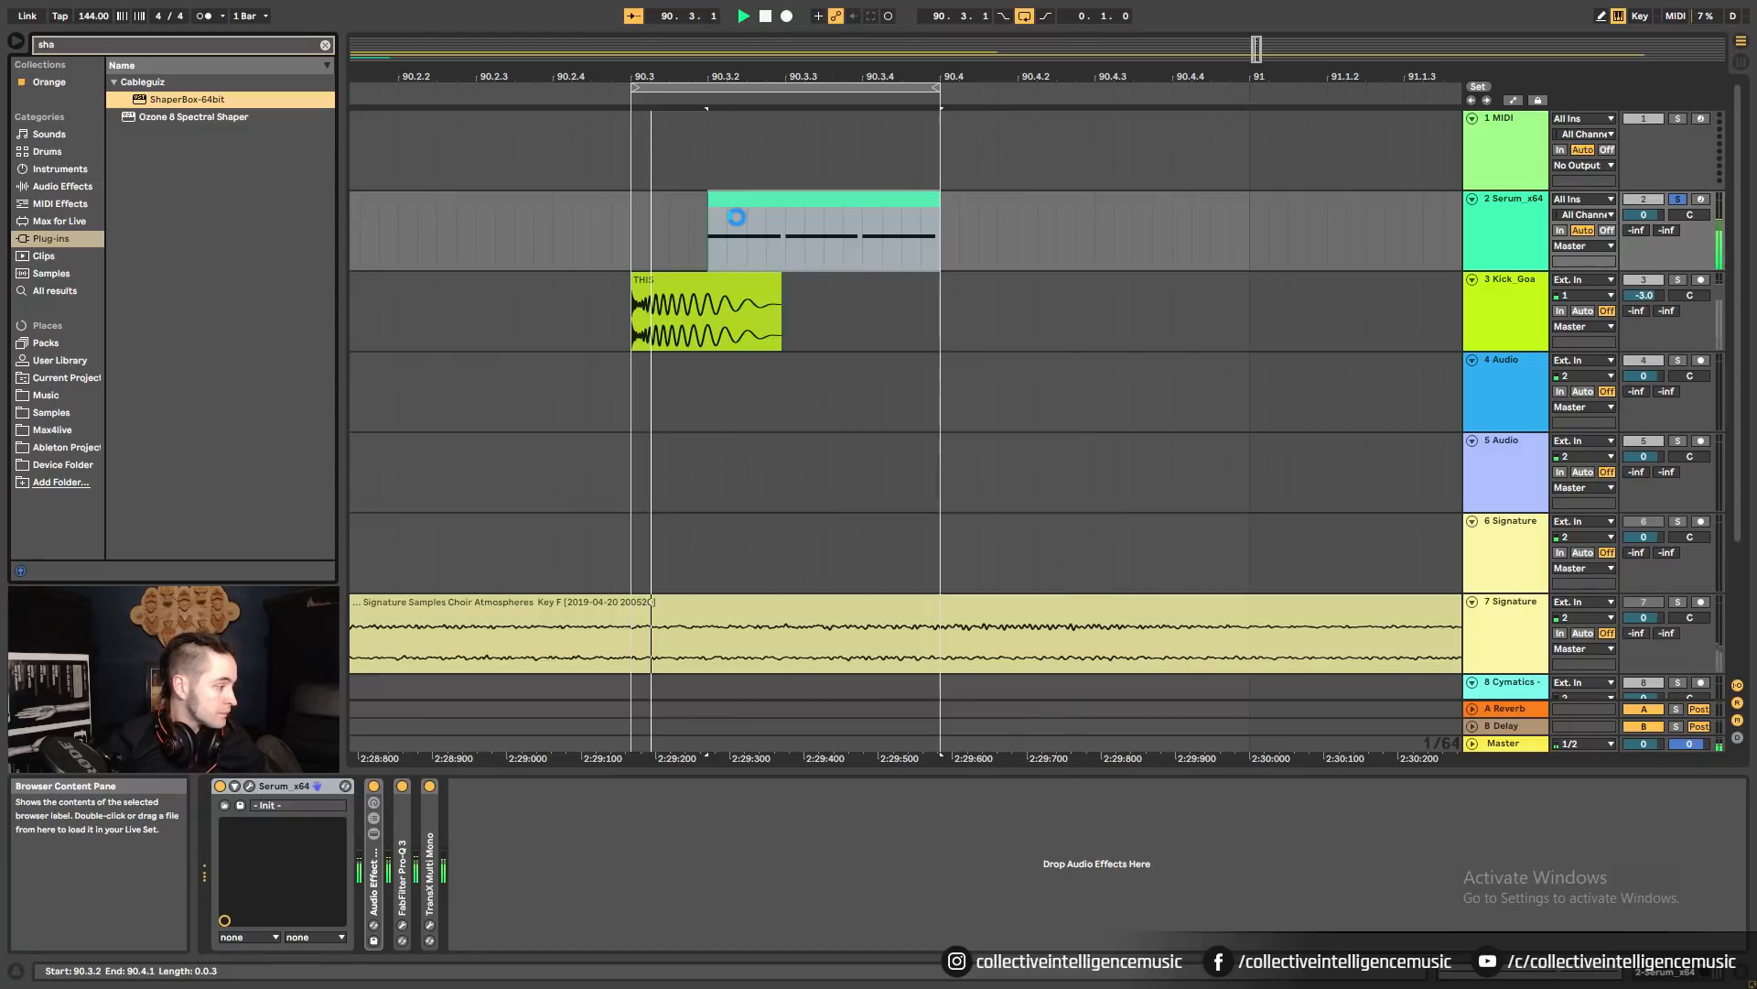
{"action": "left_click", "coordinate": [805, 469]}
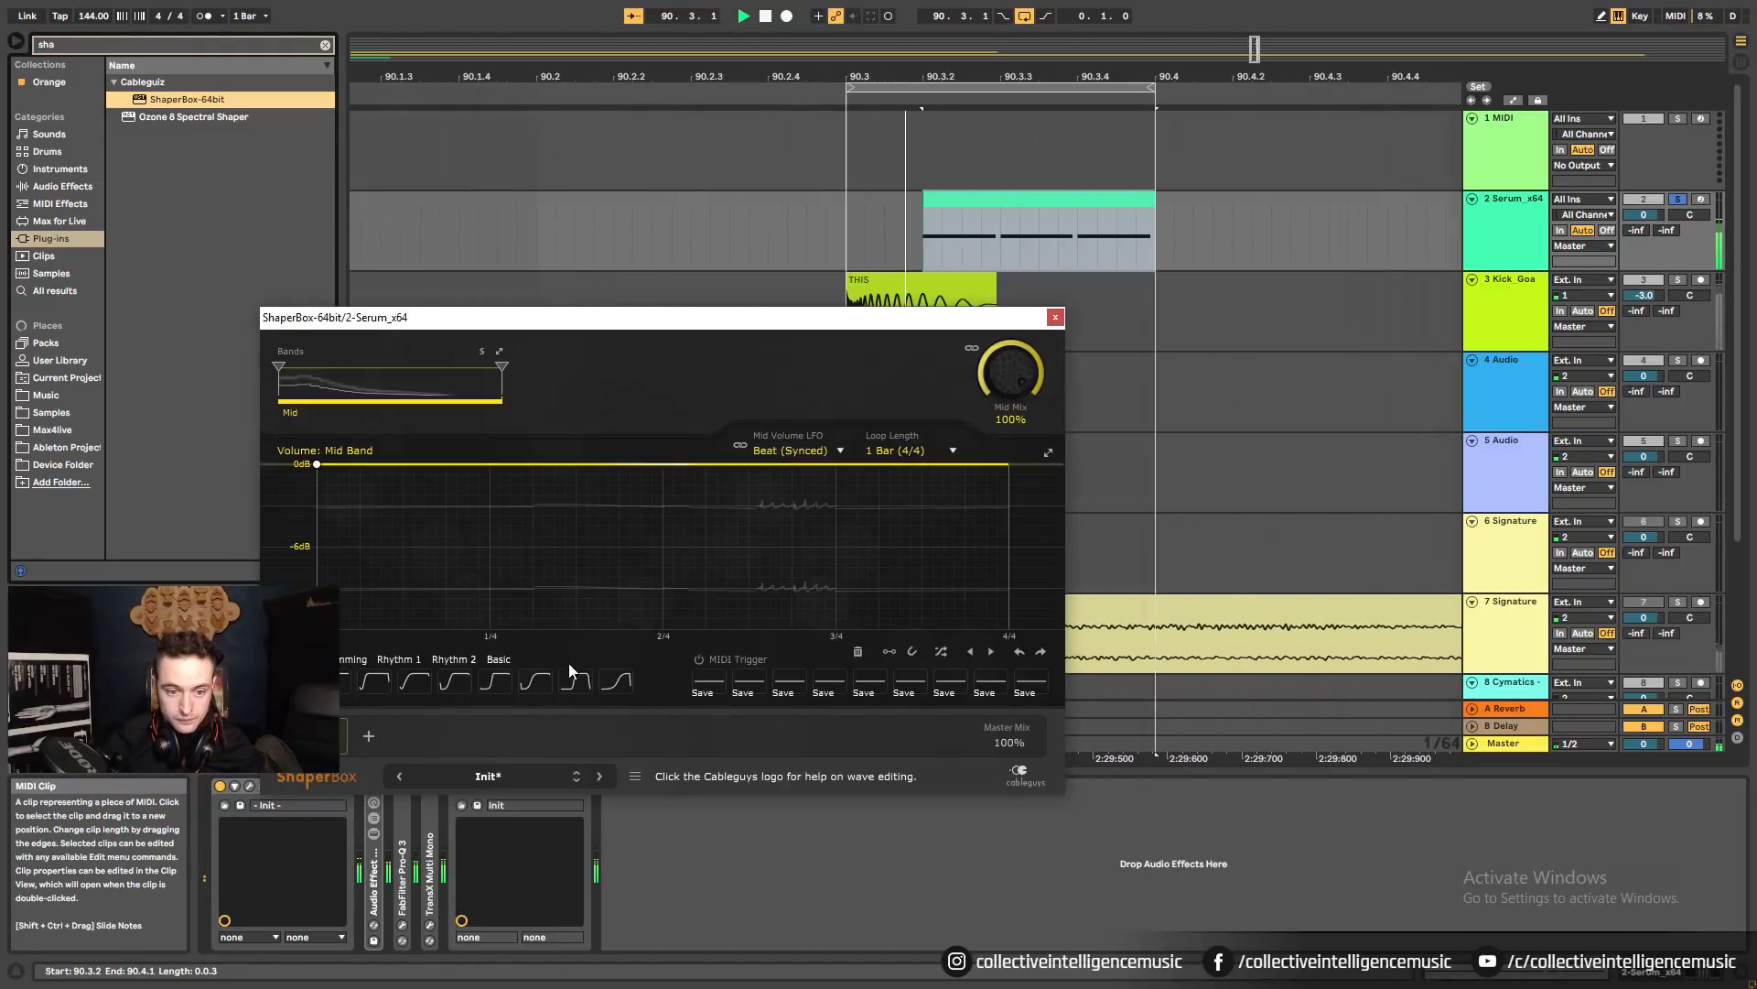
Set the ShaperBox volume loop length to 1/4, apply the Ducking 3 wave, and close the plug-in window.
{"action": "left_click", "coordinate": [902, 450]}
{"action": "left_click", "coordinate": [870, 604]}
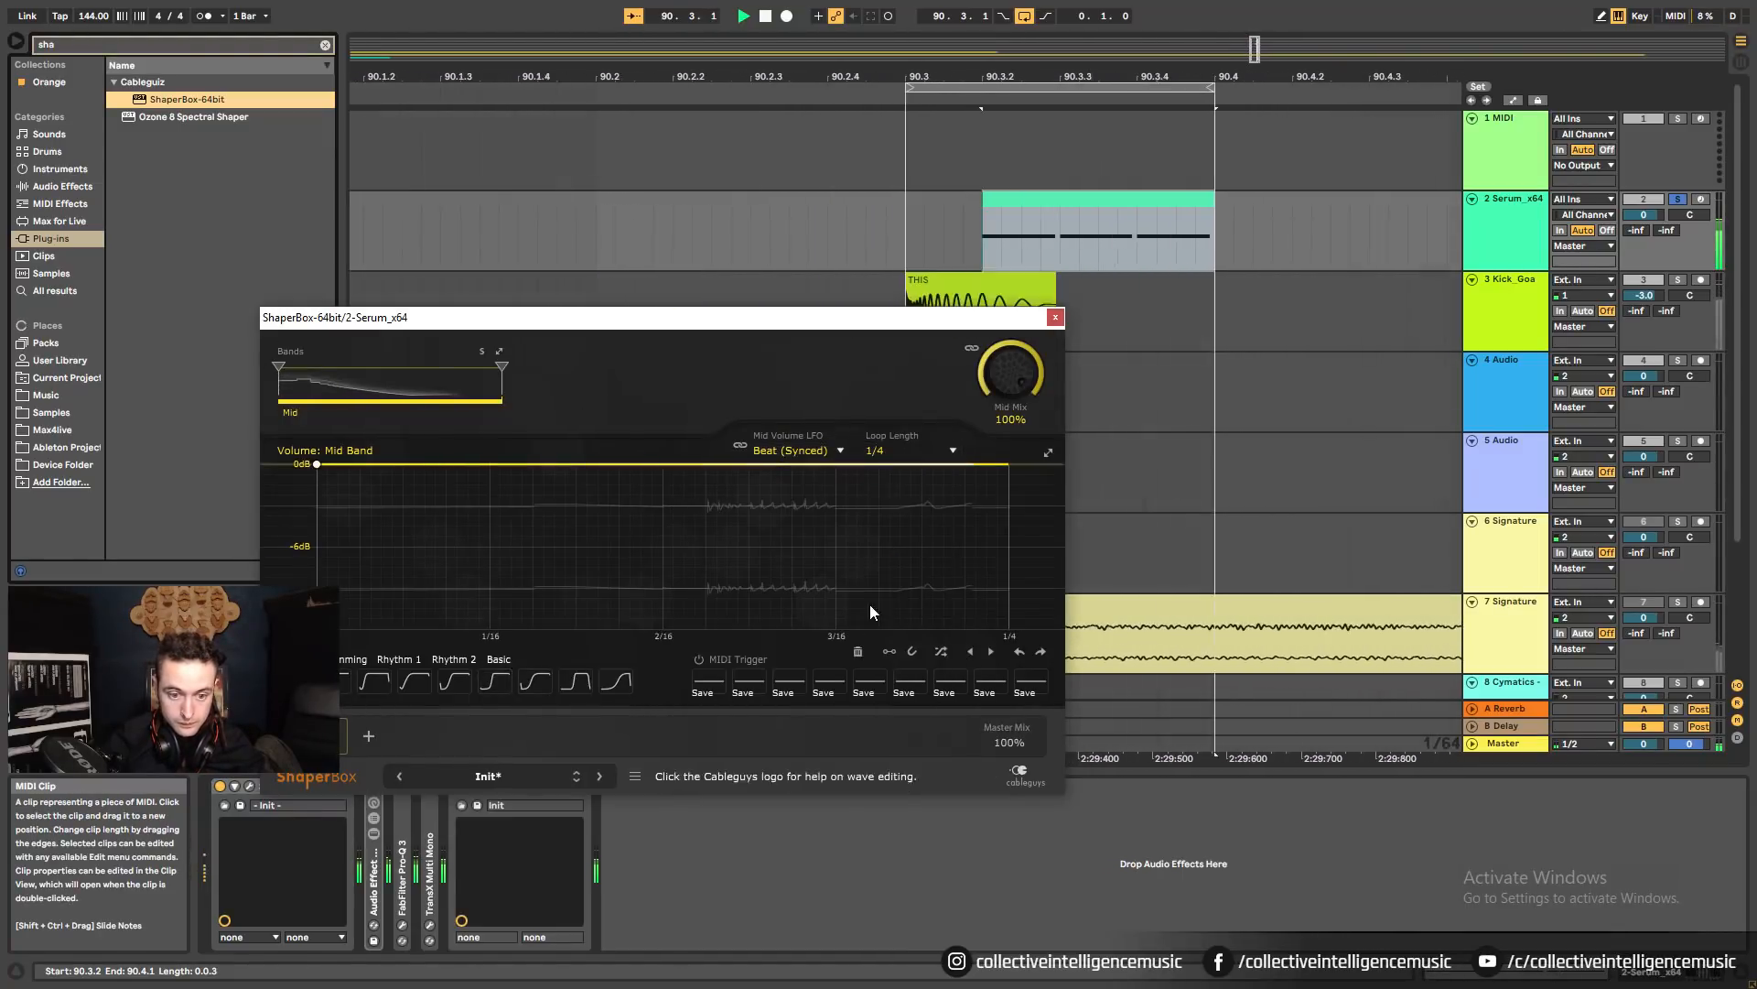
{"action": "left_click", "coordinate": [461, 683]}
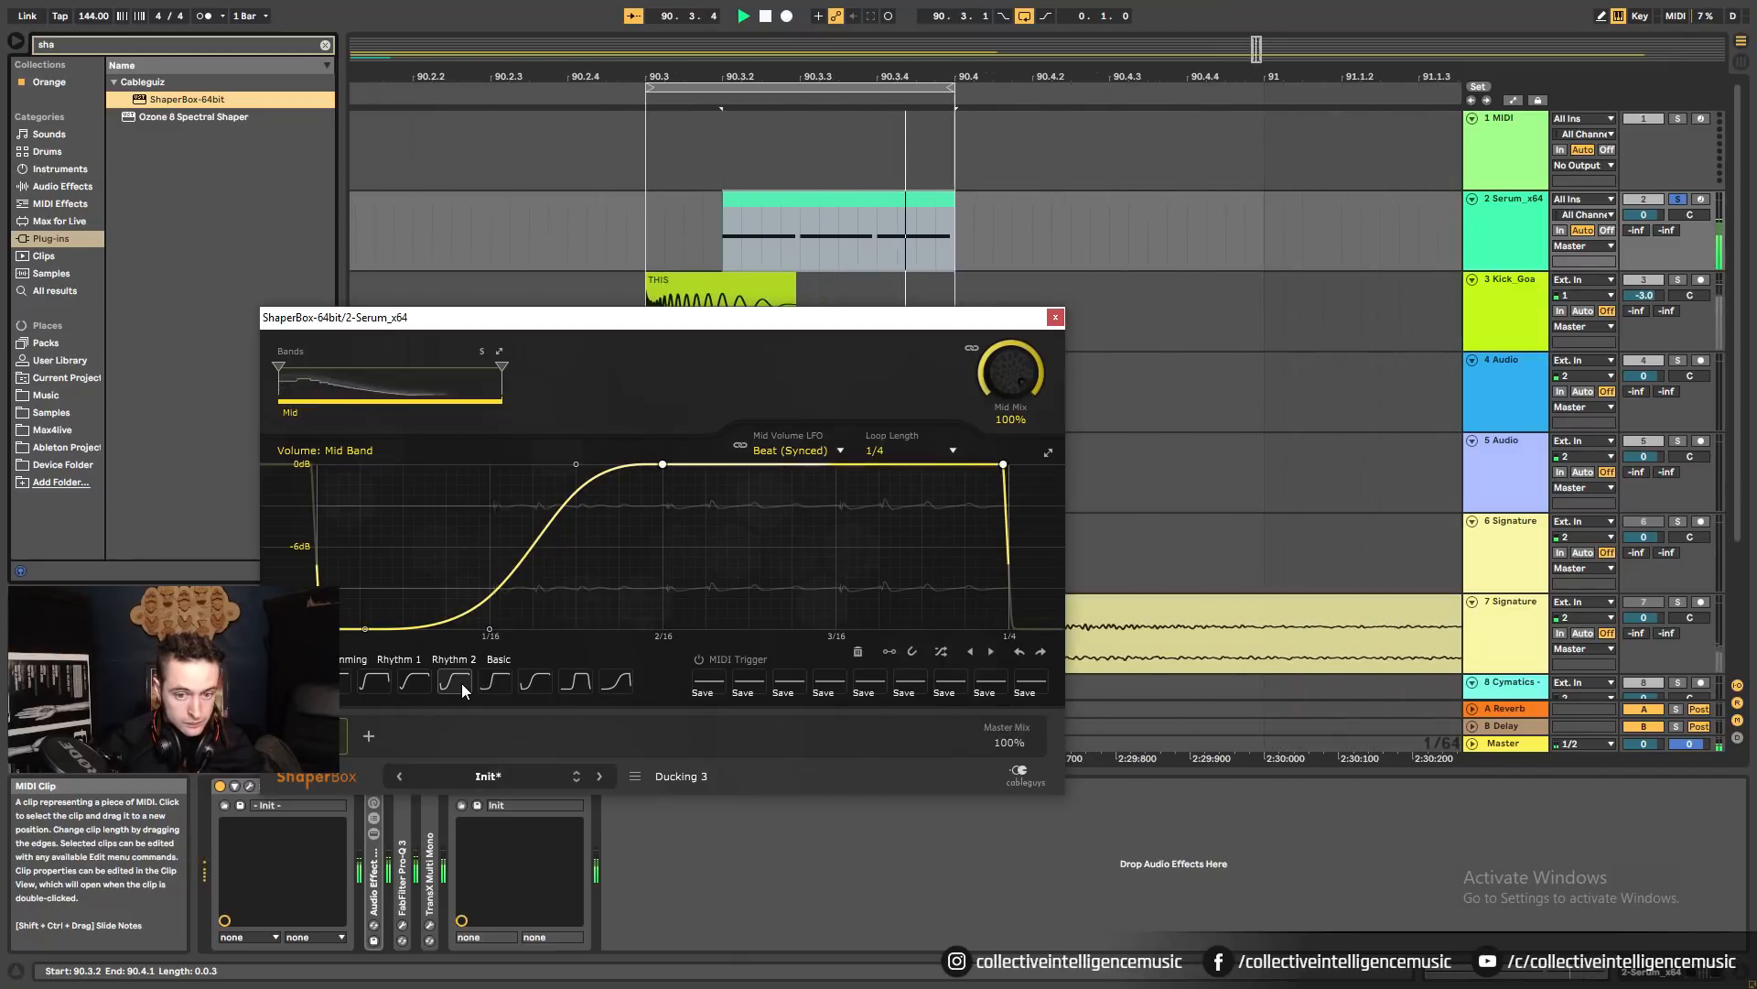
{"action": "left_click", "coordinate": [1056, 317]}
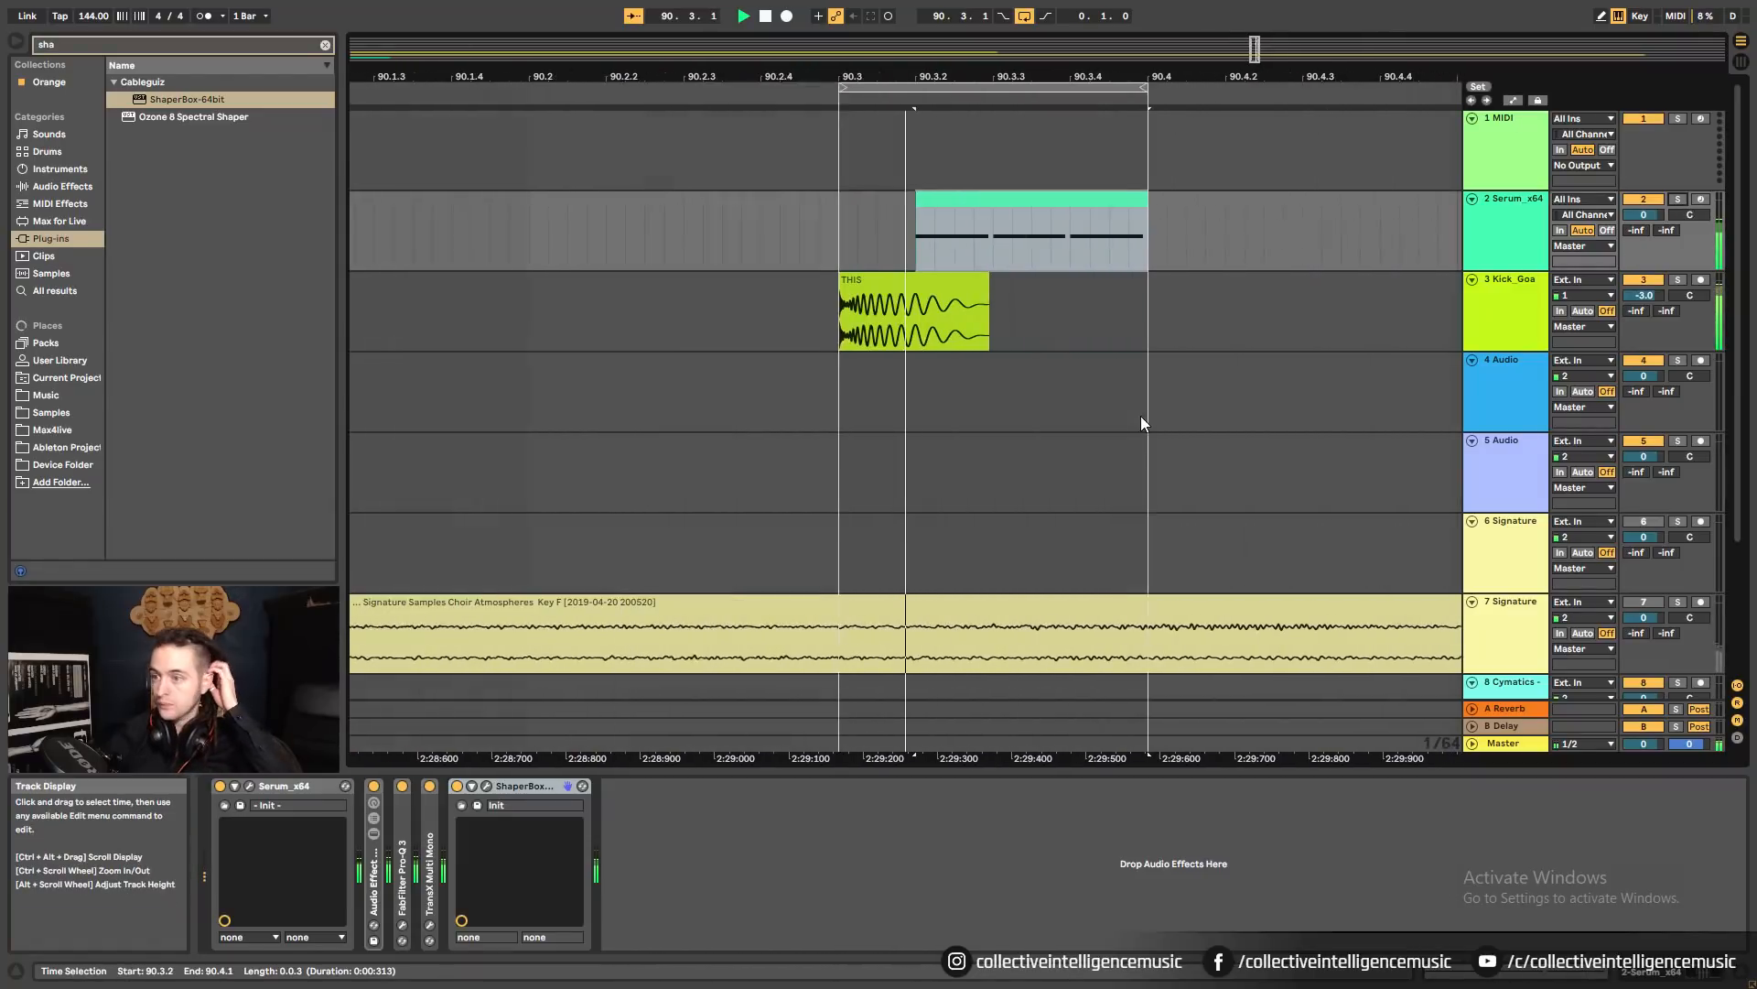
Check Sonarworks Reference 4 on the Master track while the kick and bass loop plays.
{"action": "left_click", "coordinate": [1506, 744]}
{"action": "left_click", "coordinate": [249, 785]}
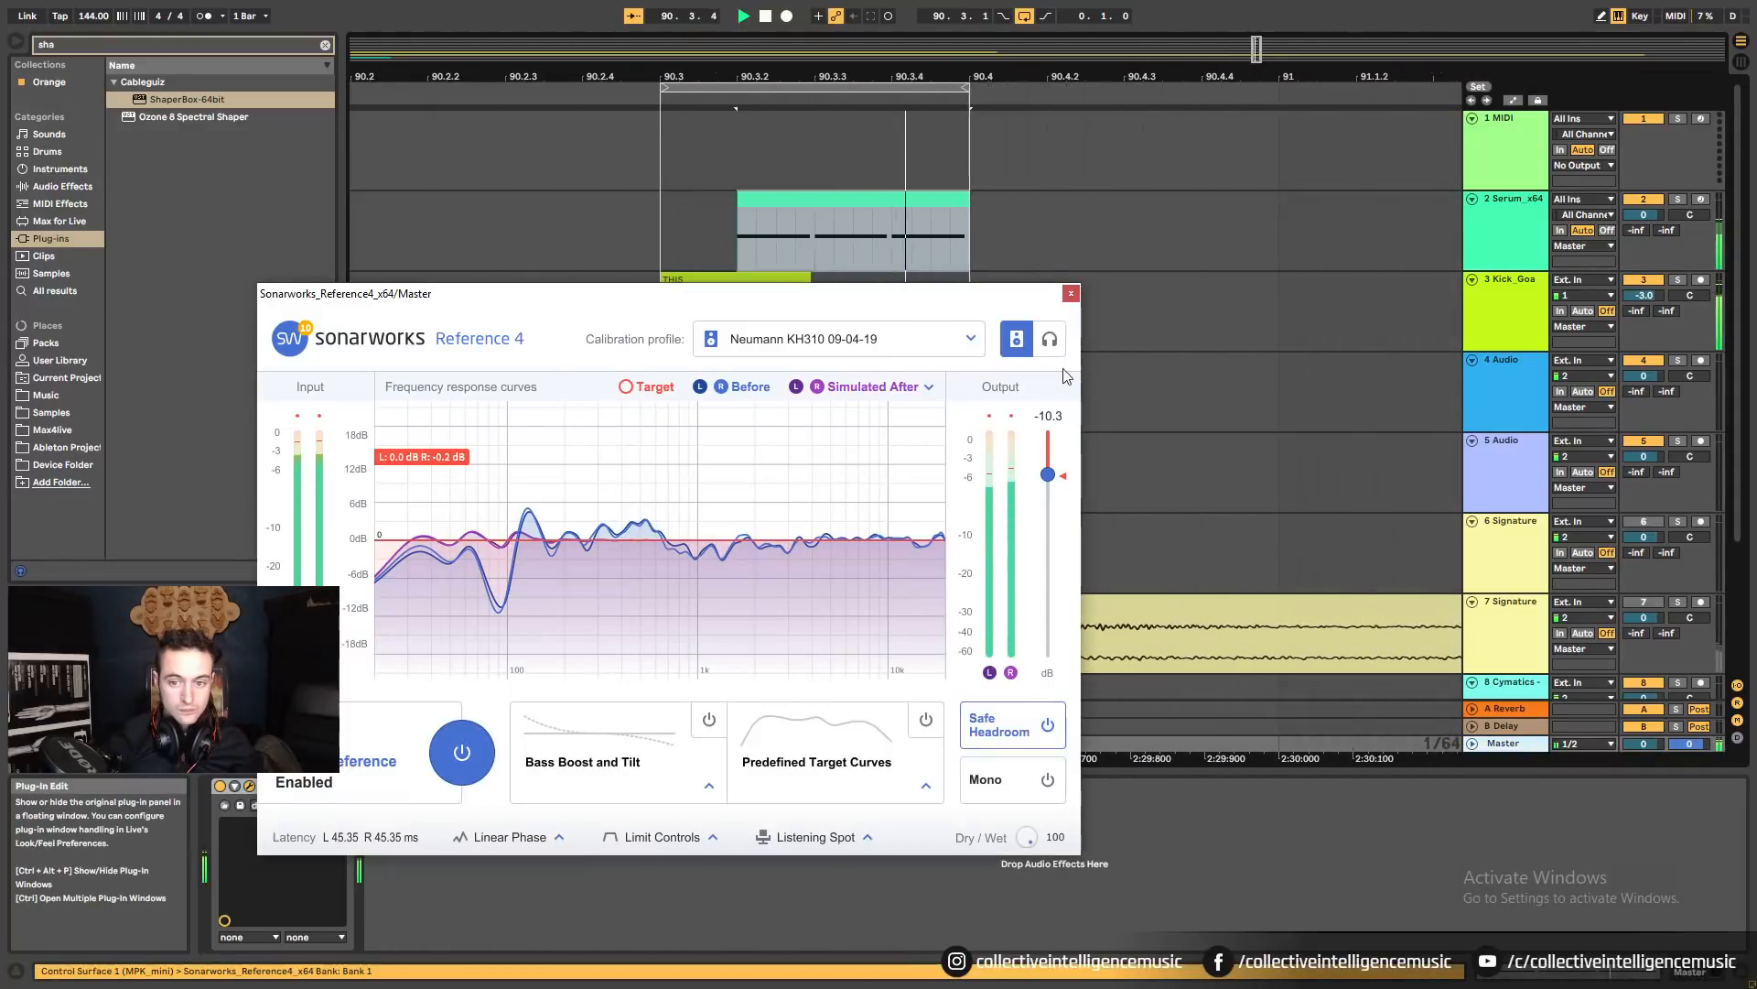
{"action": "left_click", "coordinate": [1070, 293]}
Select the bass MIDI clip and solo the Serum track.
{"action": "left_click", "coordinate": [973, 332]}
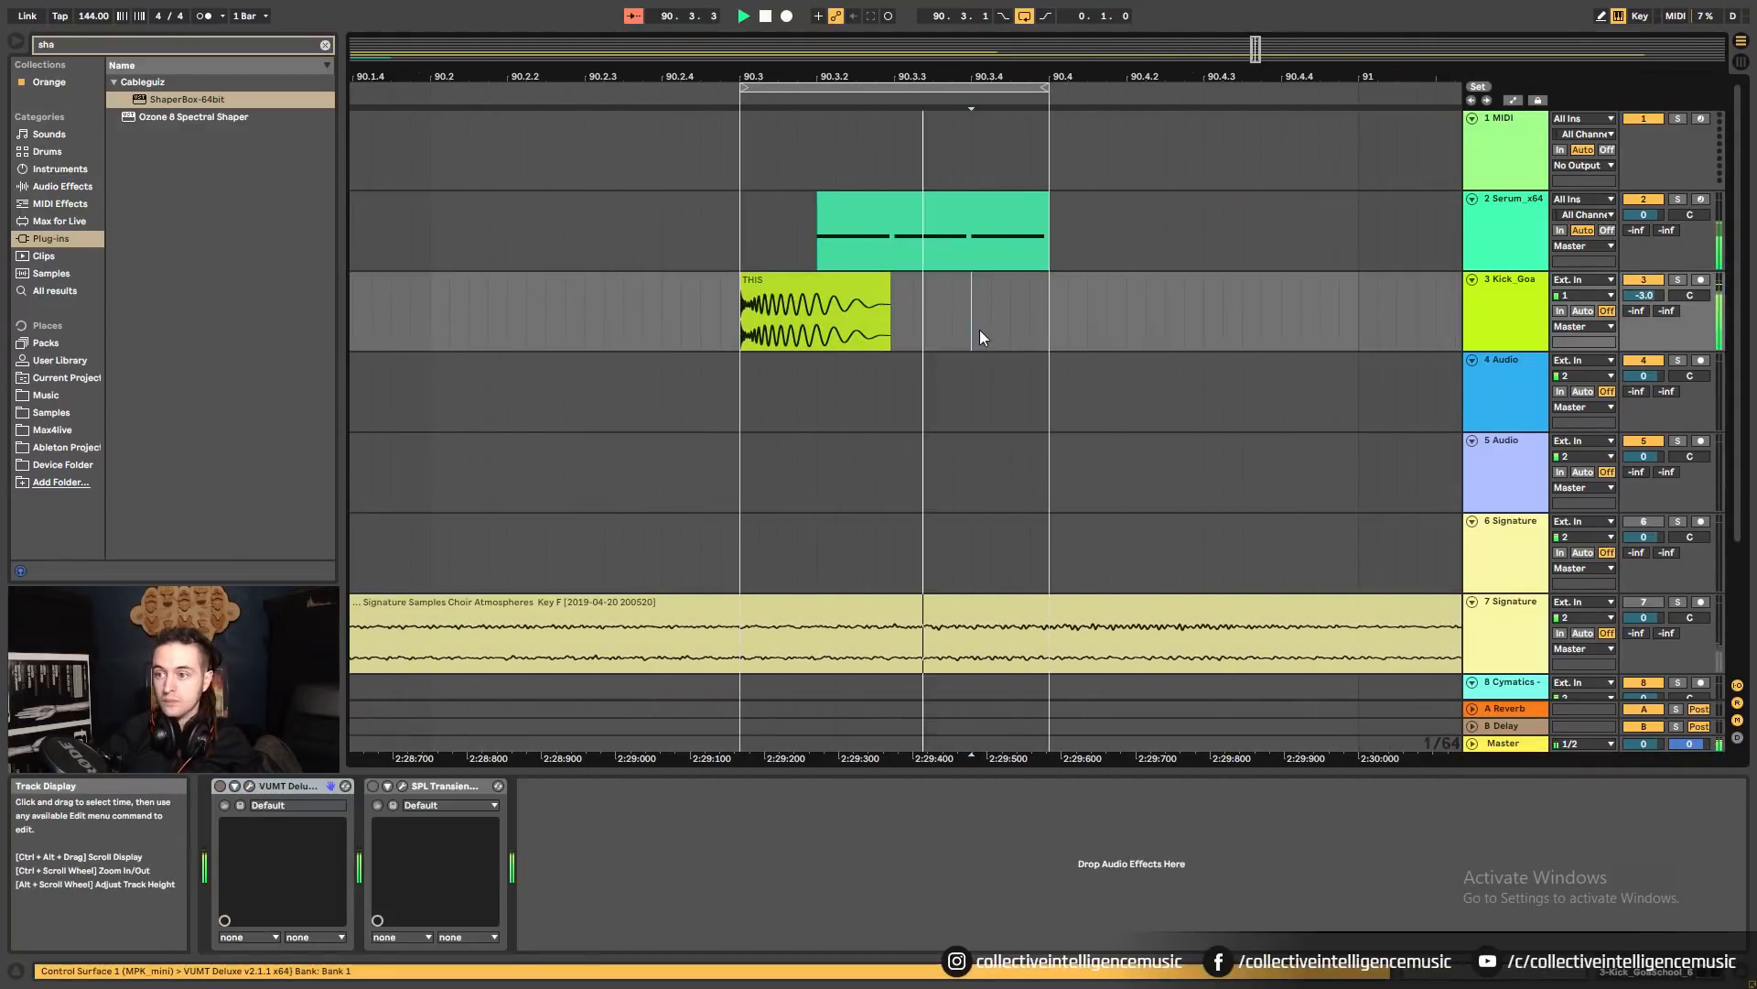
{"action": "scroll", "coordinate": [970, 183], "scroll_direction": "down", "scroll_amount": 2}
{"action": "left_click", "coordinate": [955, 224]}
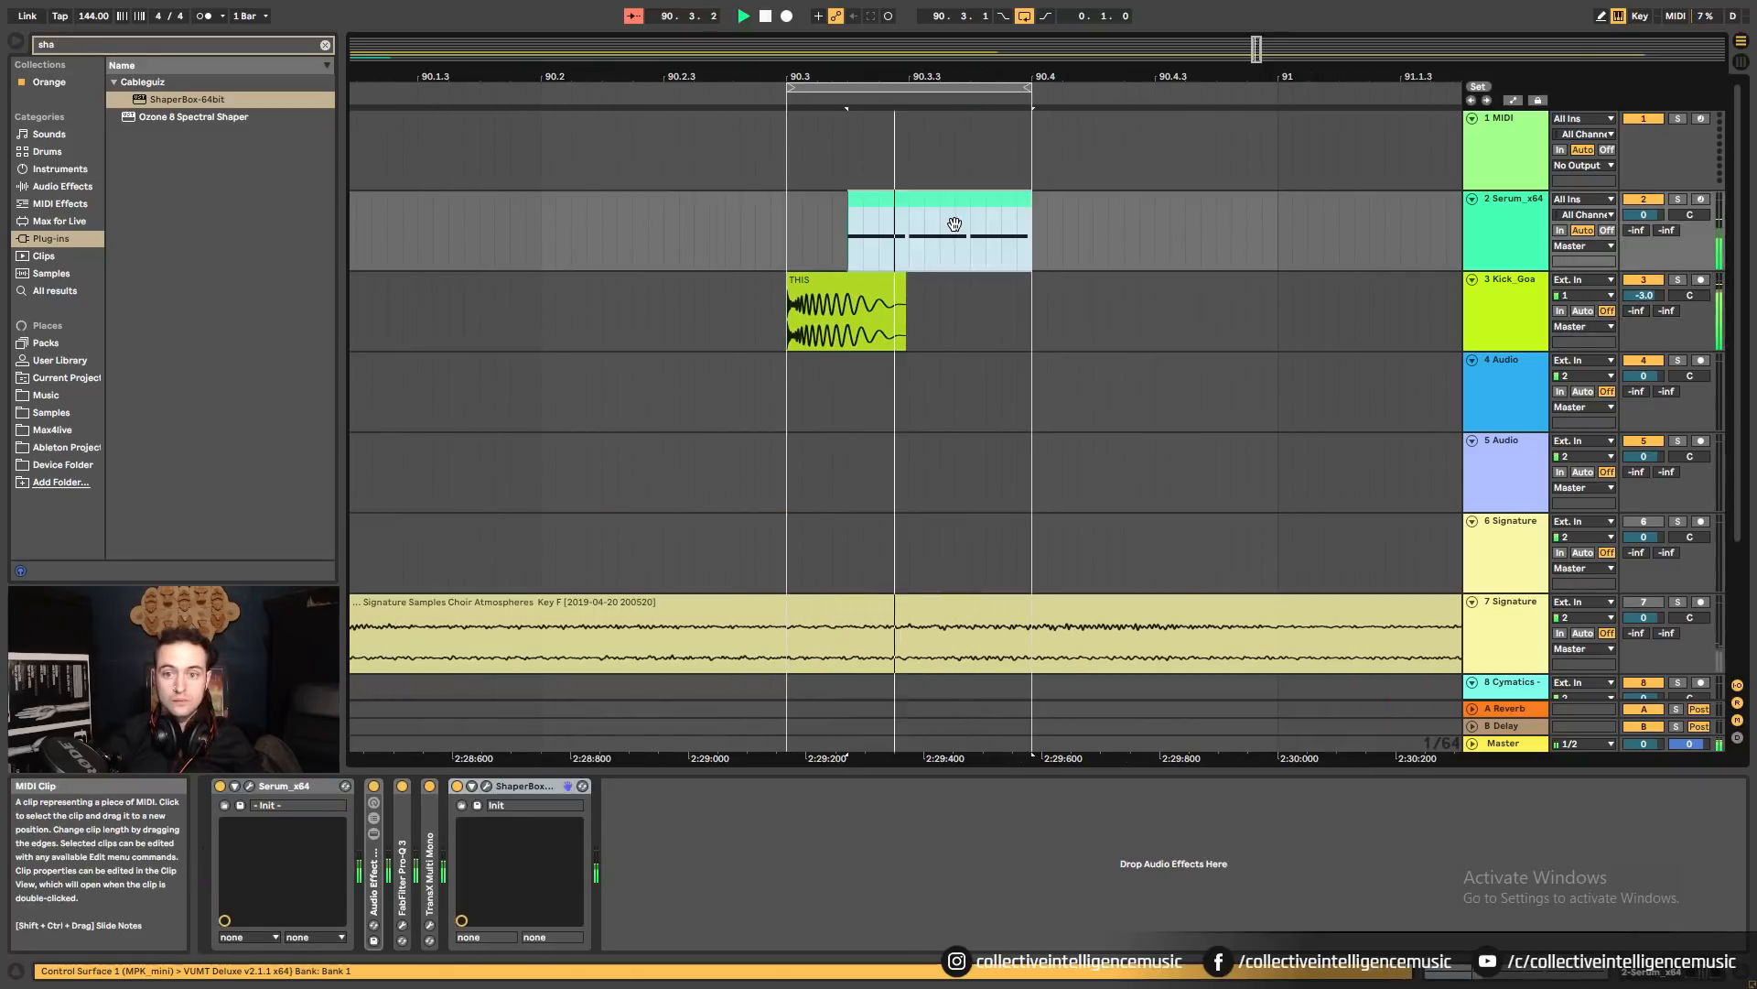
{"action": "left_click", "coordinate": [1677, 199]}
{"action": "left_click", "coordinate": [931, 240]}
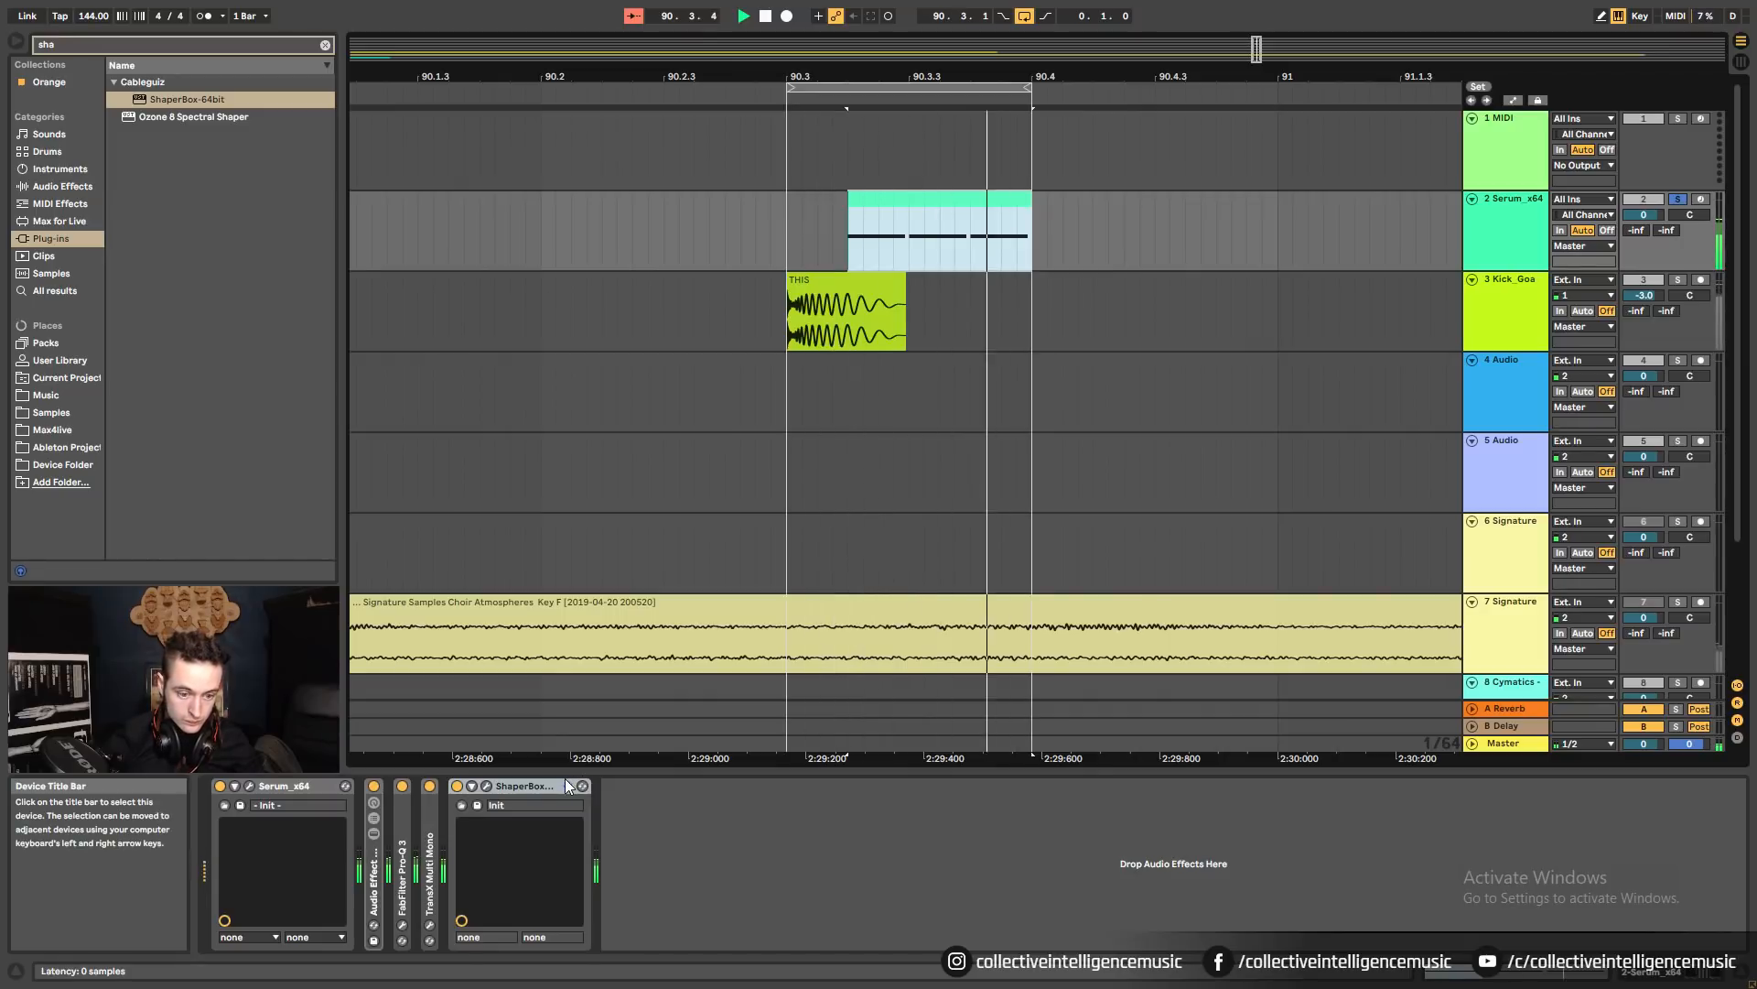
Search for "vu", load VUMT Deluxe on the Serum track, and reposition its meter window.
{"action": "left_click", "coordinate": [69, 44]}
{"action": "type", "text": "vu"}
{"action": "double_click", "coordinate": [161, 84]}
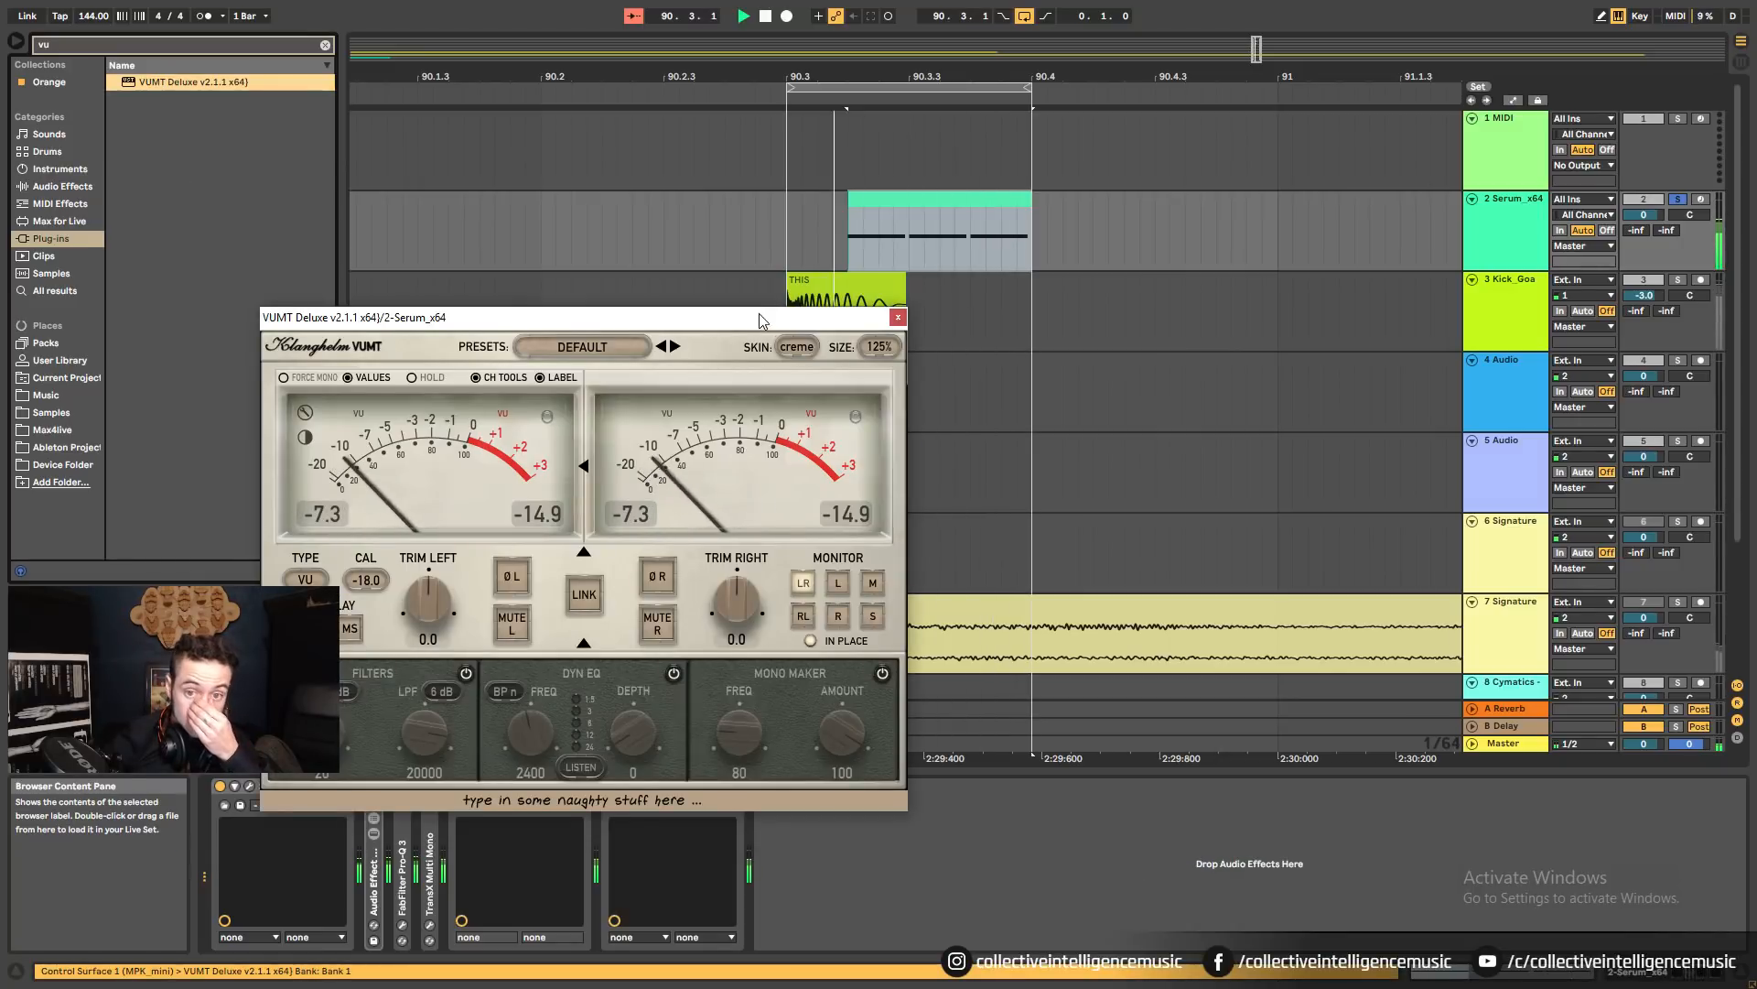
{"action": "left_click_drag", "start_coordinate": [758, 320], "coordinate": [575, 202]}
{"action": "left_click_drag", "start_coordinate": [689, 793], "coordinate": [808, 322]}
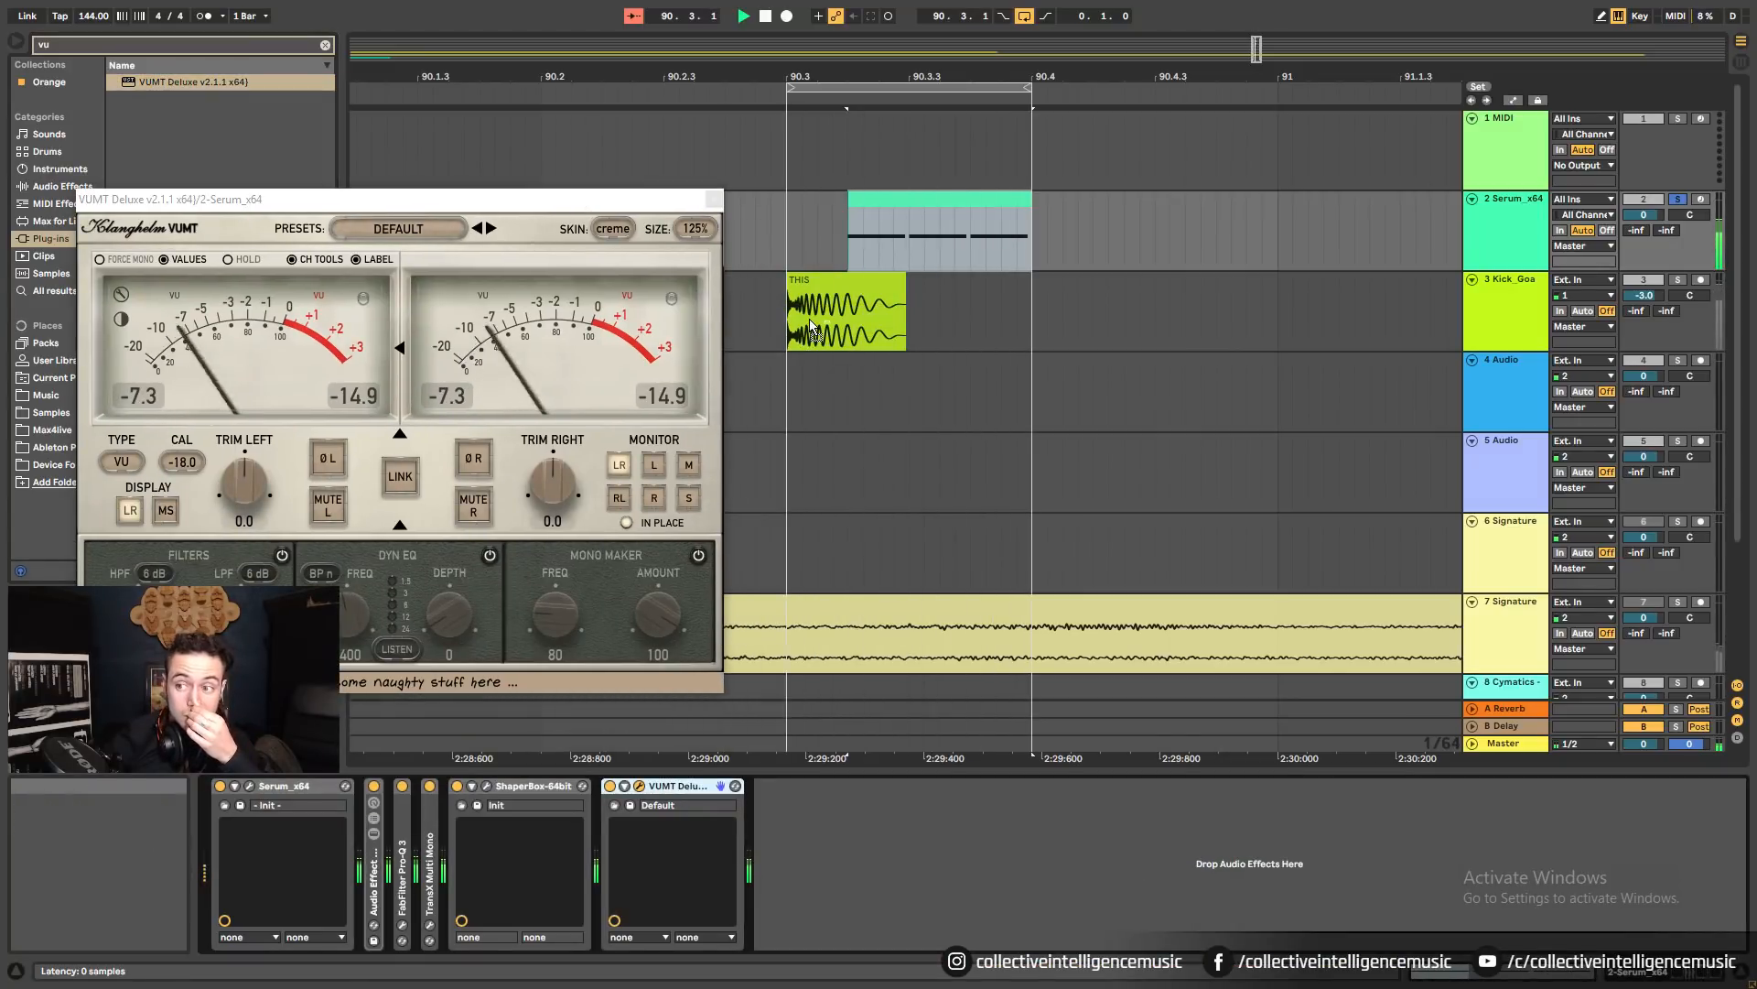
Move the VUMT Deluxe meter to the Kick_Goa track, switch it off, and reset the kick track's volume.
{"action": "left_click", "coordinate": [526, 786]}
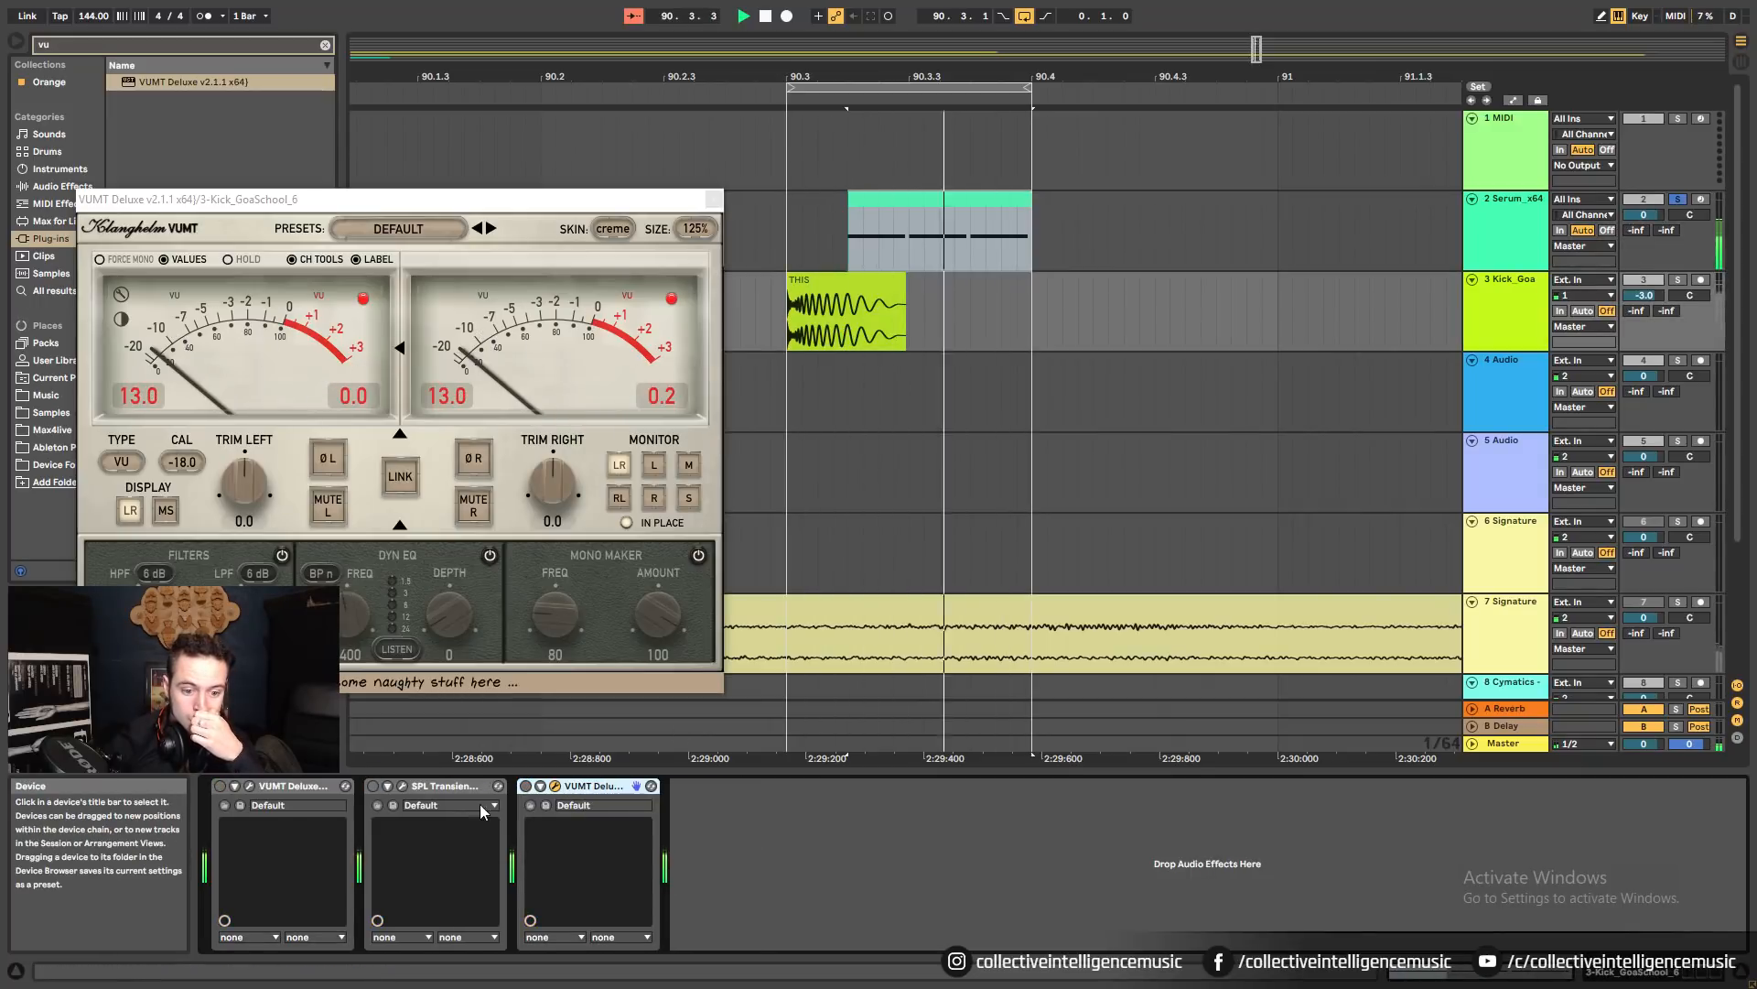
{"action": "left_click", "coordinate": [888, 222]}
{"action": "left_click", "coordinate": [863, 313]}
{"action": "right_click", "coordinate": [1651, 294]}
{"action": "left_click", "coordinate": [1621, 339]}
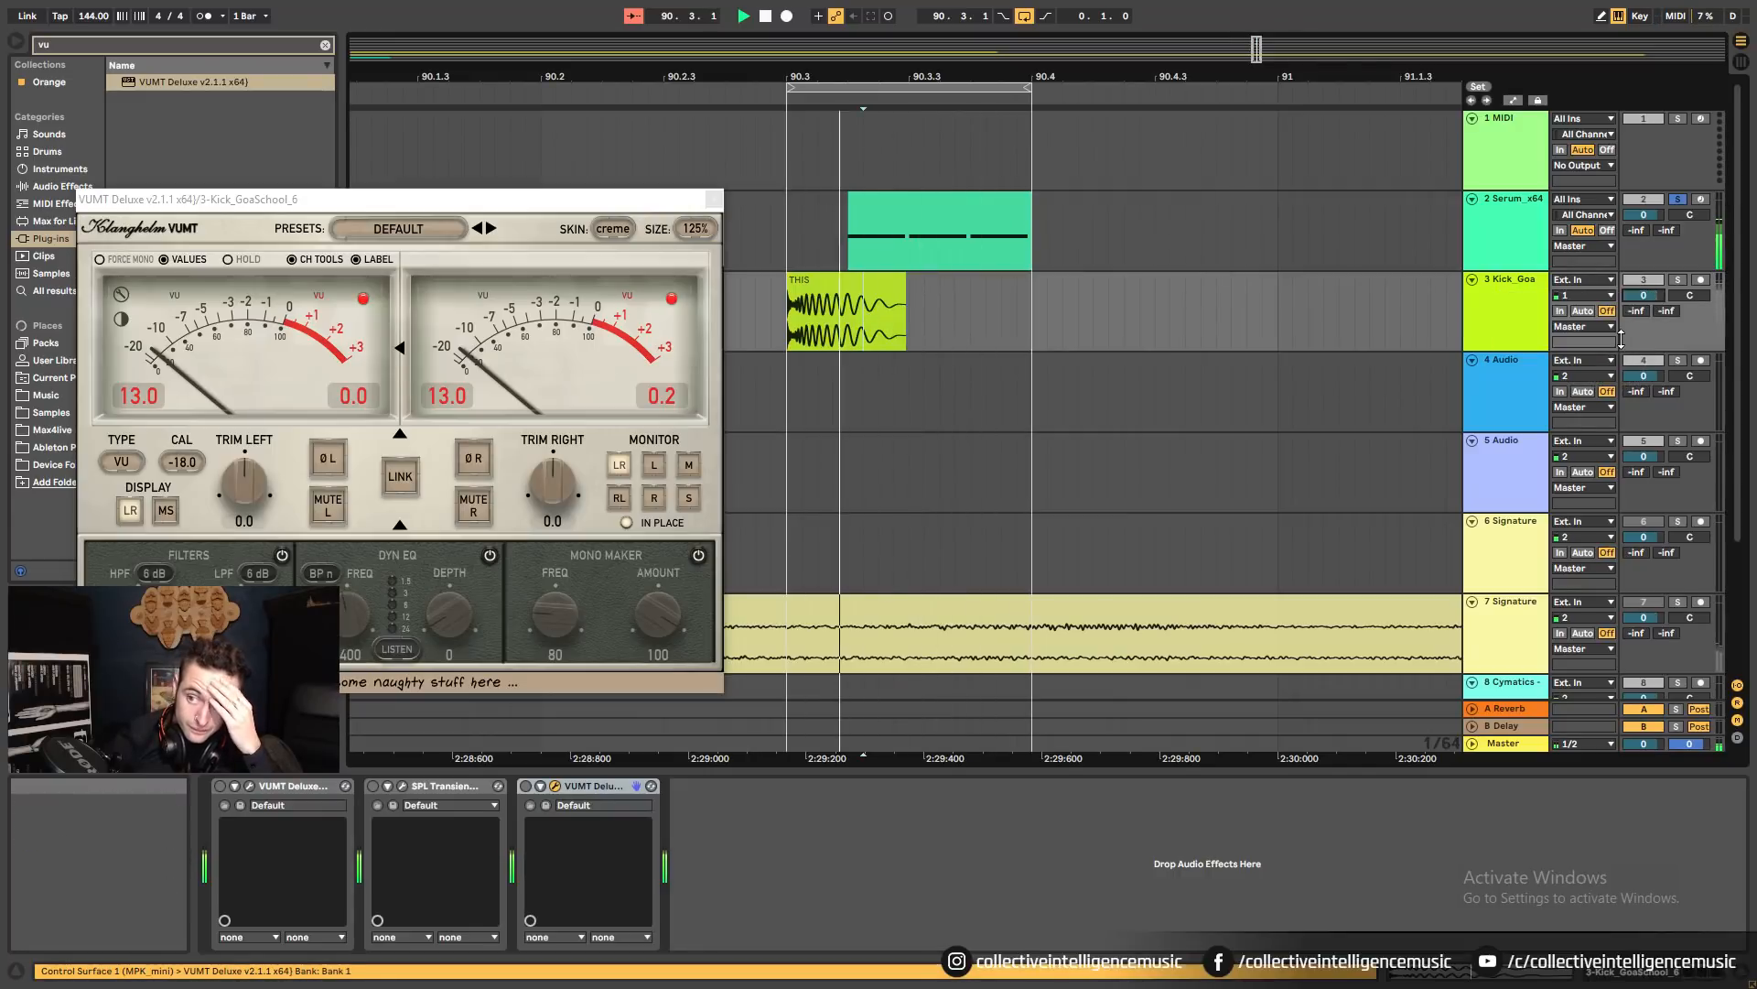
Return the VUMT Deluxe meter to the end of the Serum track's device chain and reposition its window.
{"action": "left_click", "coordinate": [960, 203]}
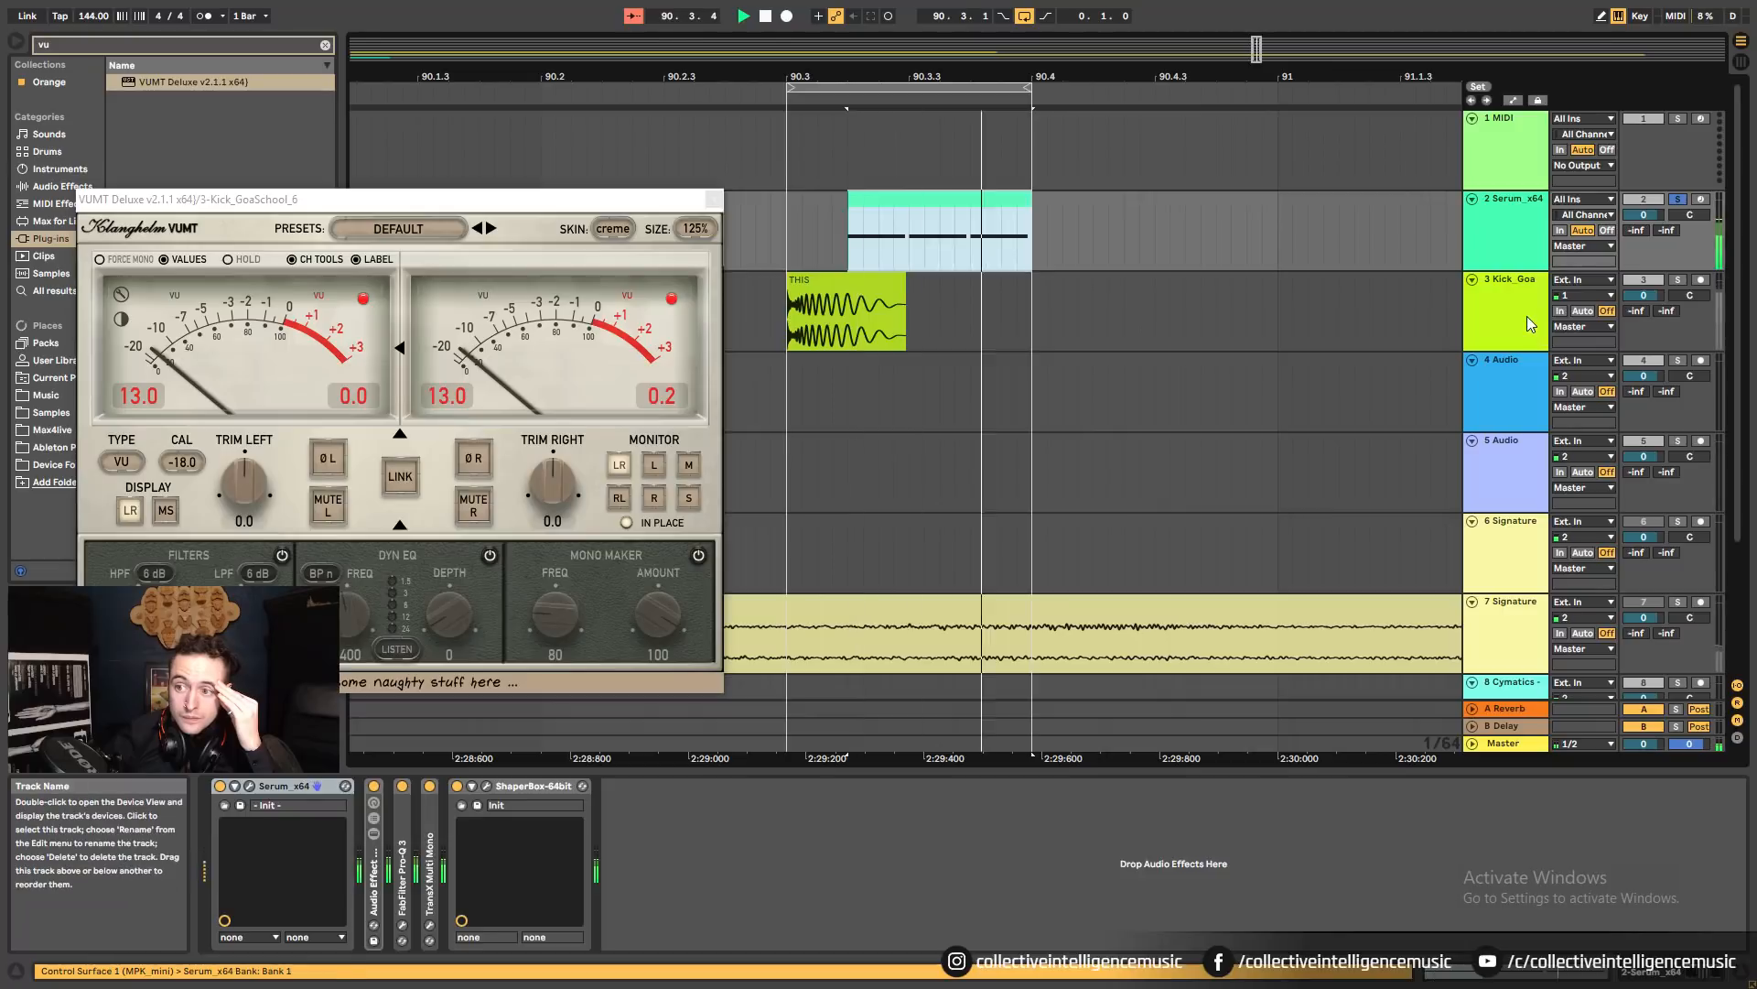
{"action": "left_click", "coordinate": [940, 344]}
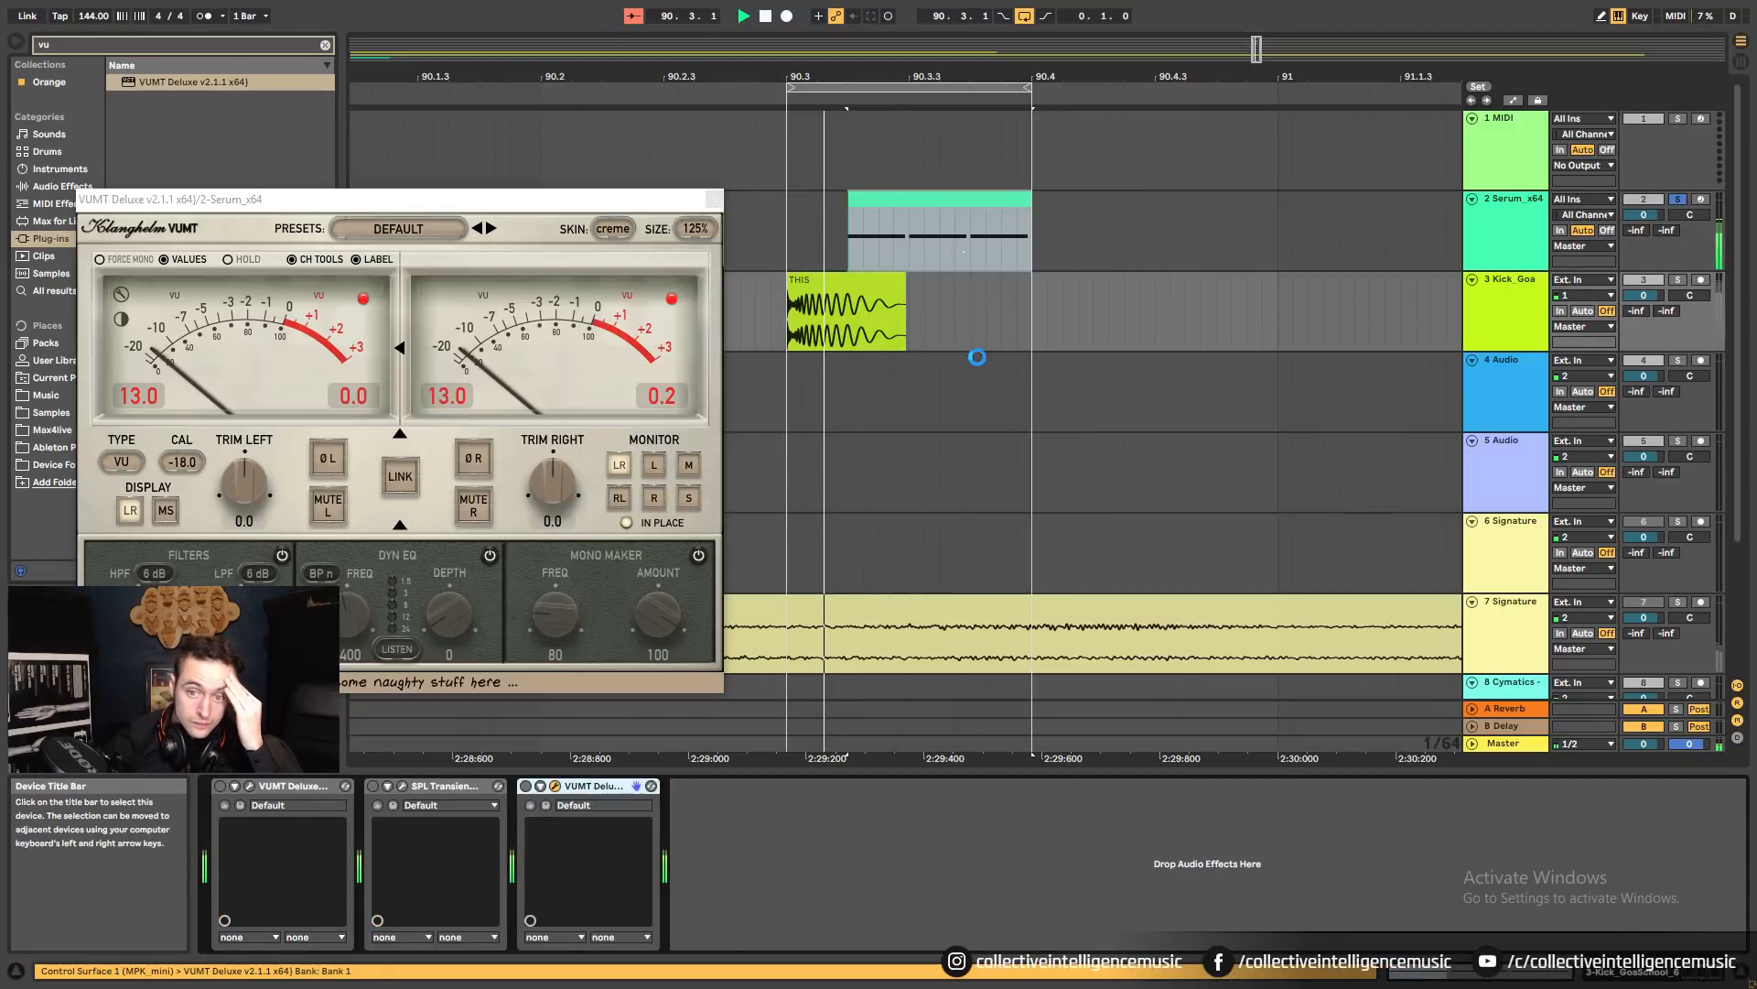
{"action": "key", "text": "Up"}
{"action": "left_click_drag", "start_coordinate": [505, 200], "coordinate": [1307, 320]}
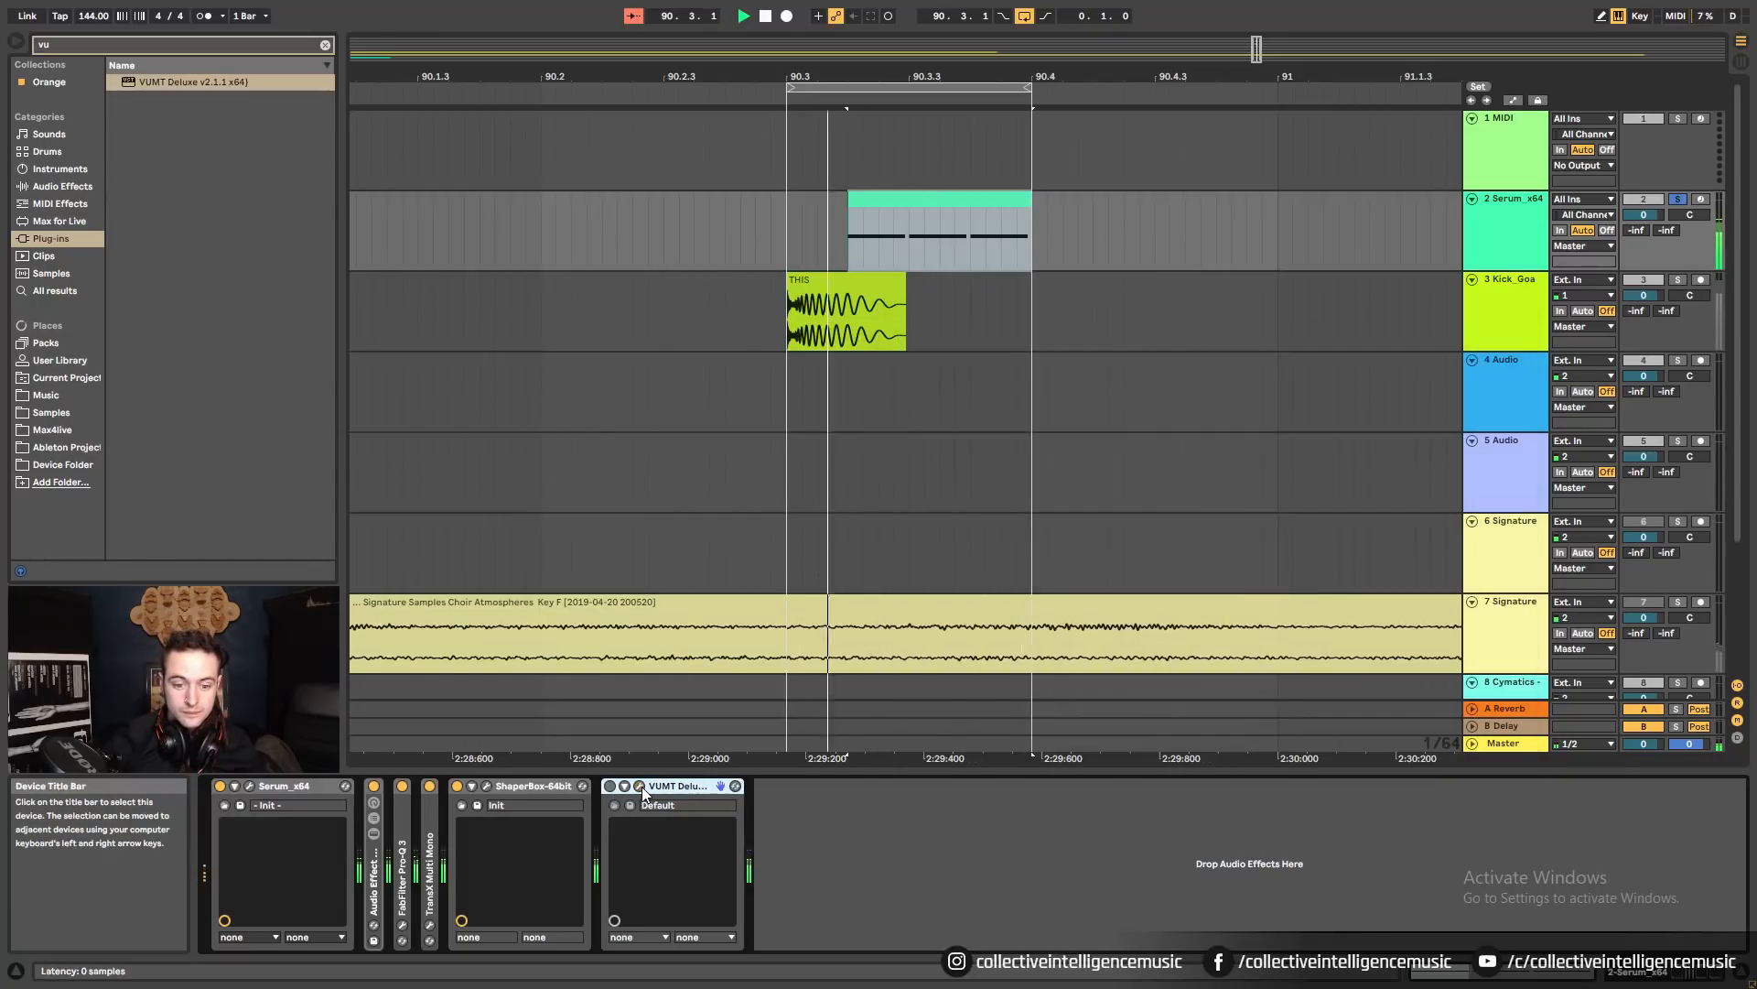
Enable the VUMT meters on the kick and Serum tracks and arrange both windows for comparing their levels.
{"action": "left_click", "coordinate": [1487, 242]}
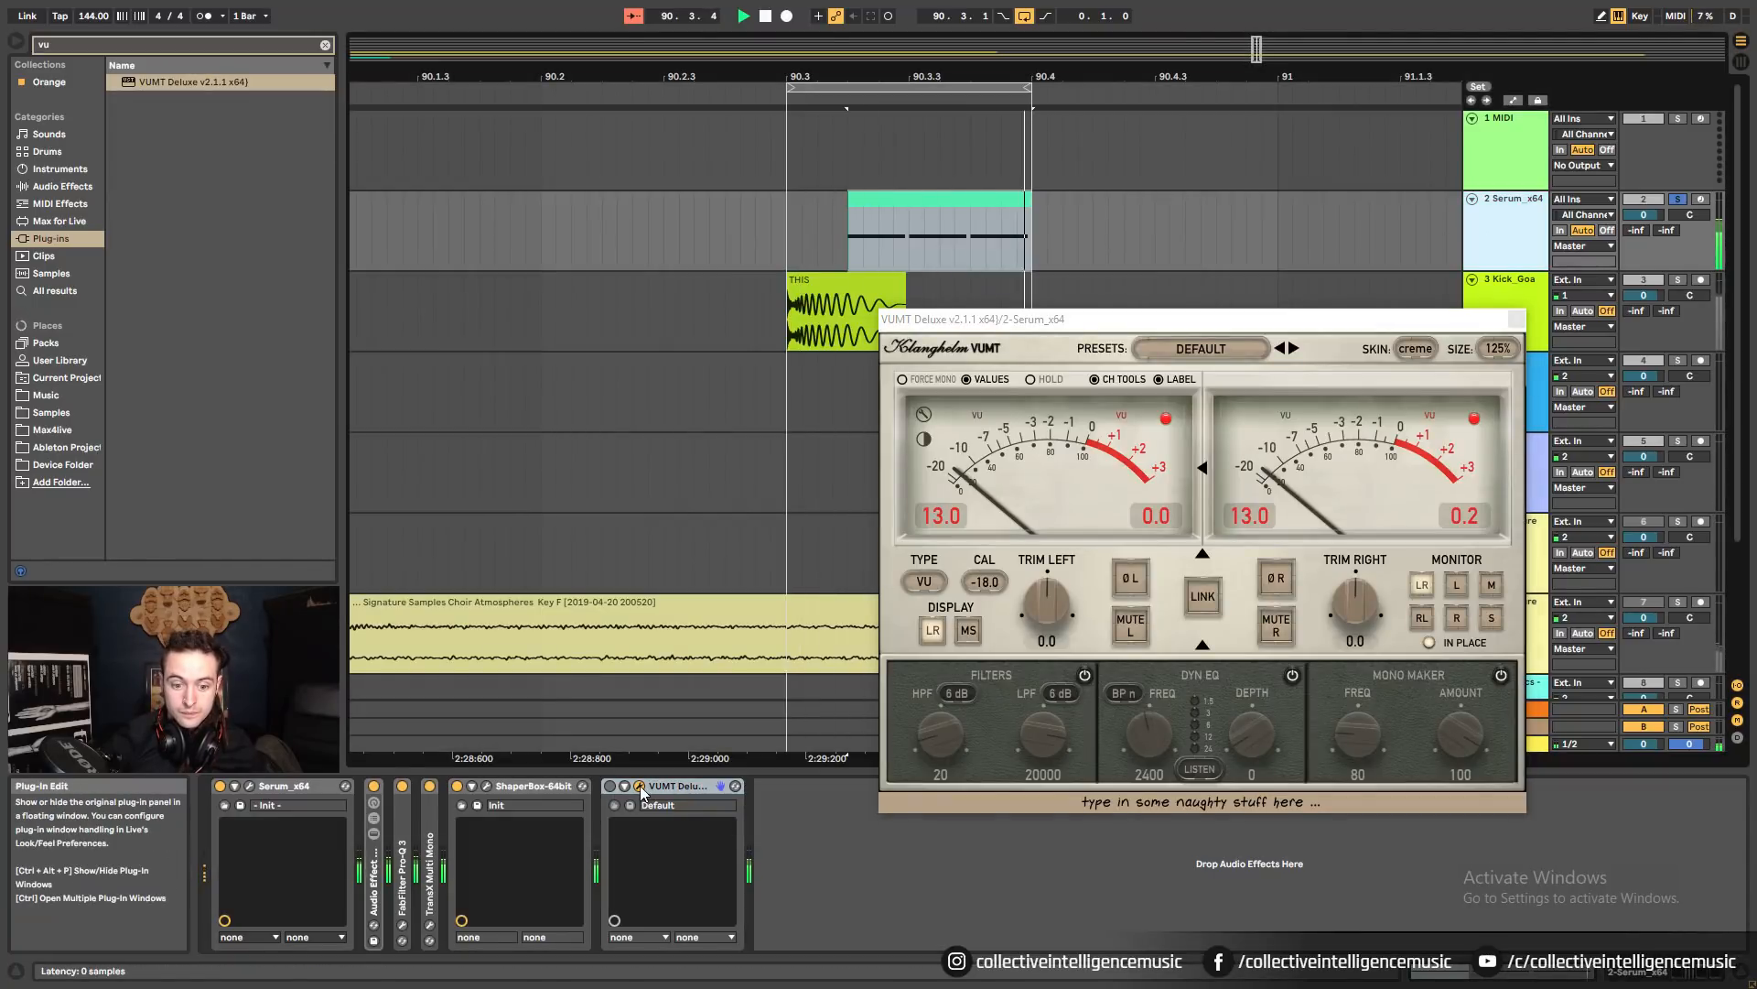
{"action": "left_click", "coordinate": [1497, 293]}
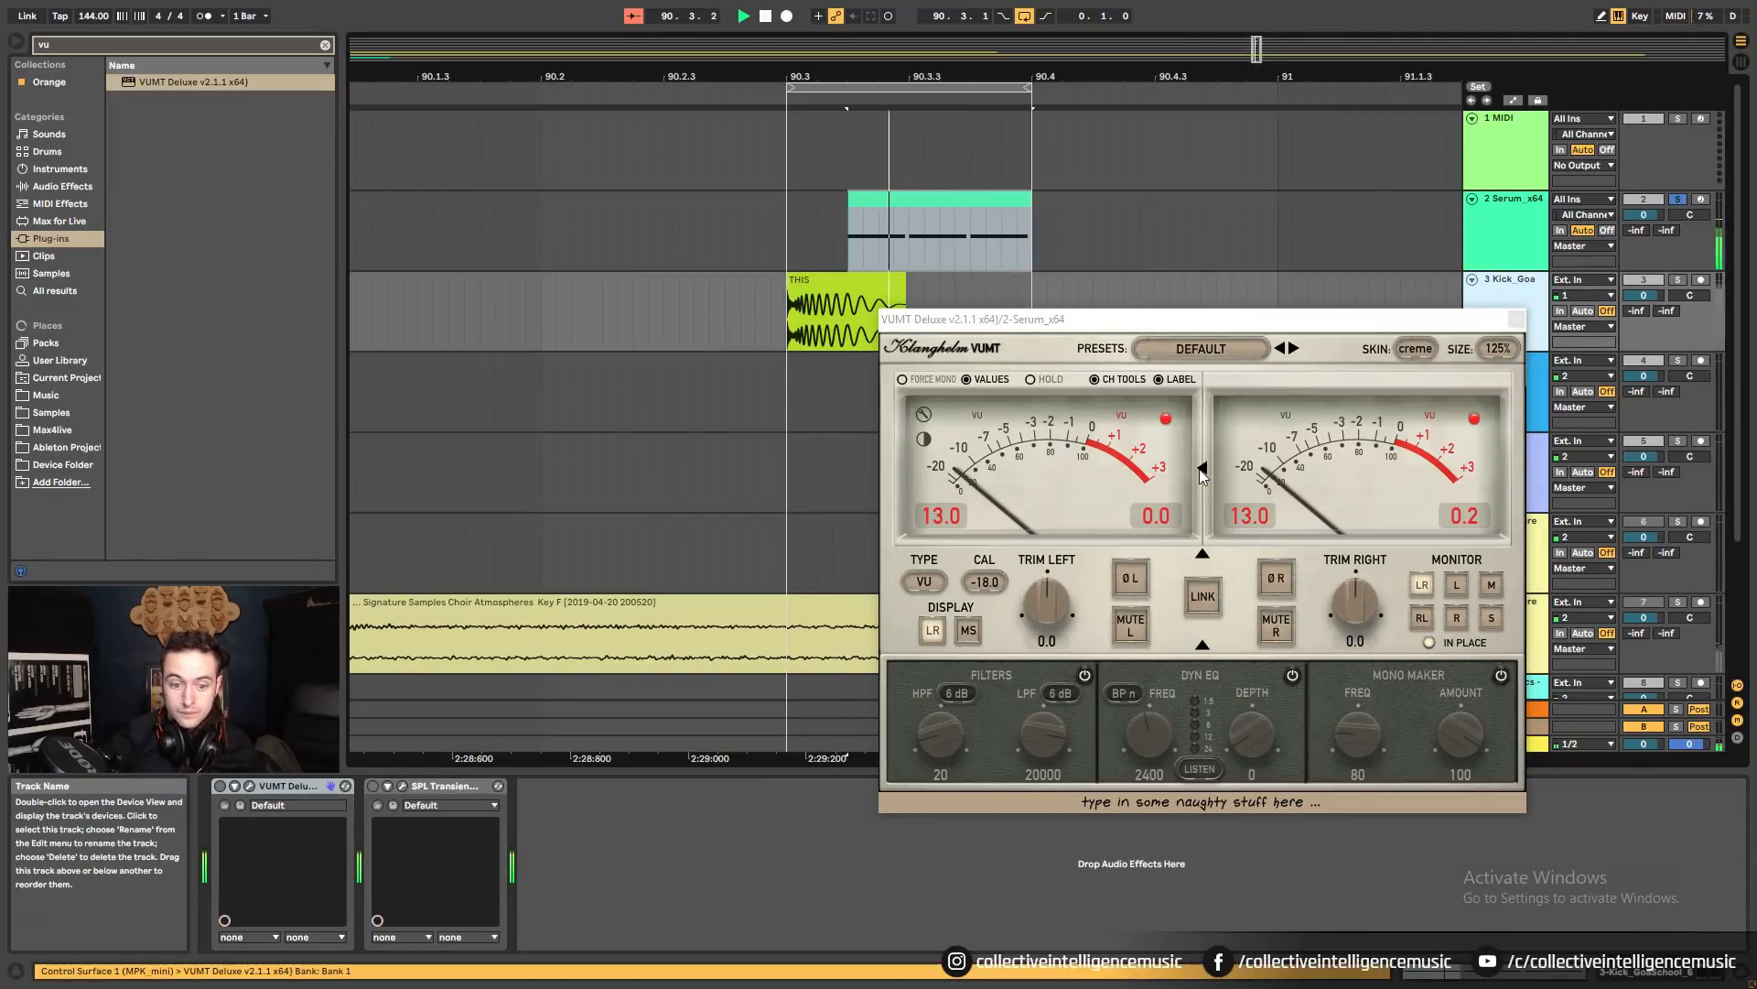
{"action": "left_click", "coordinate": [219, 786]}
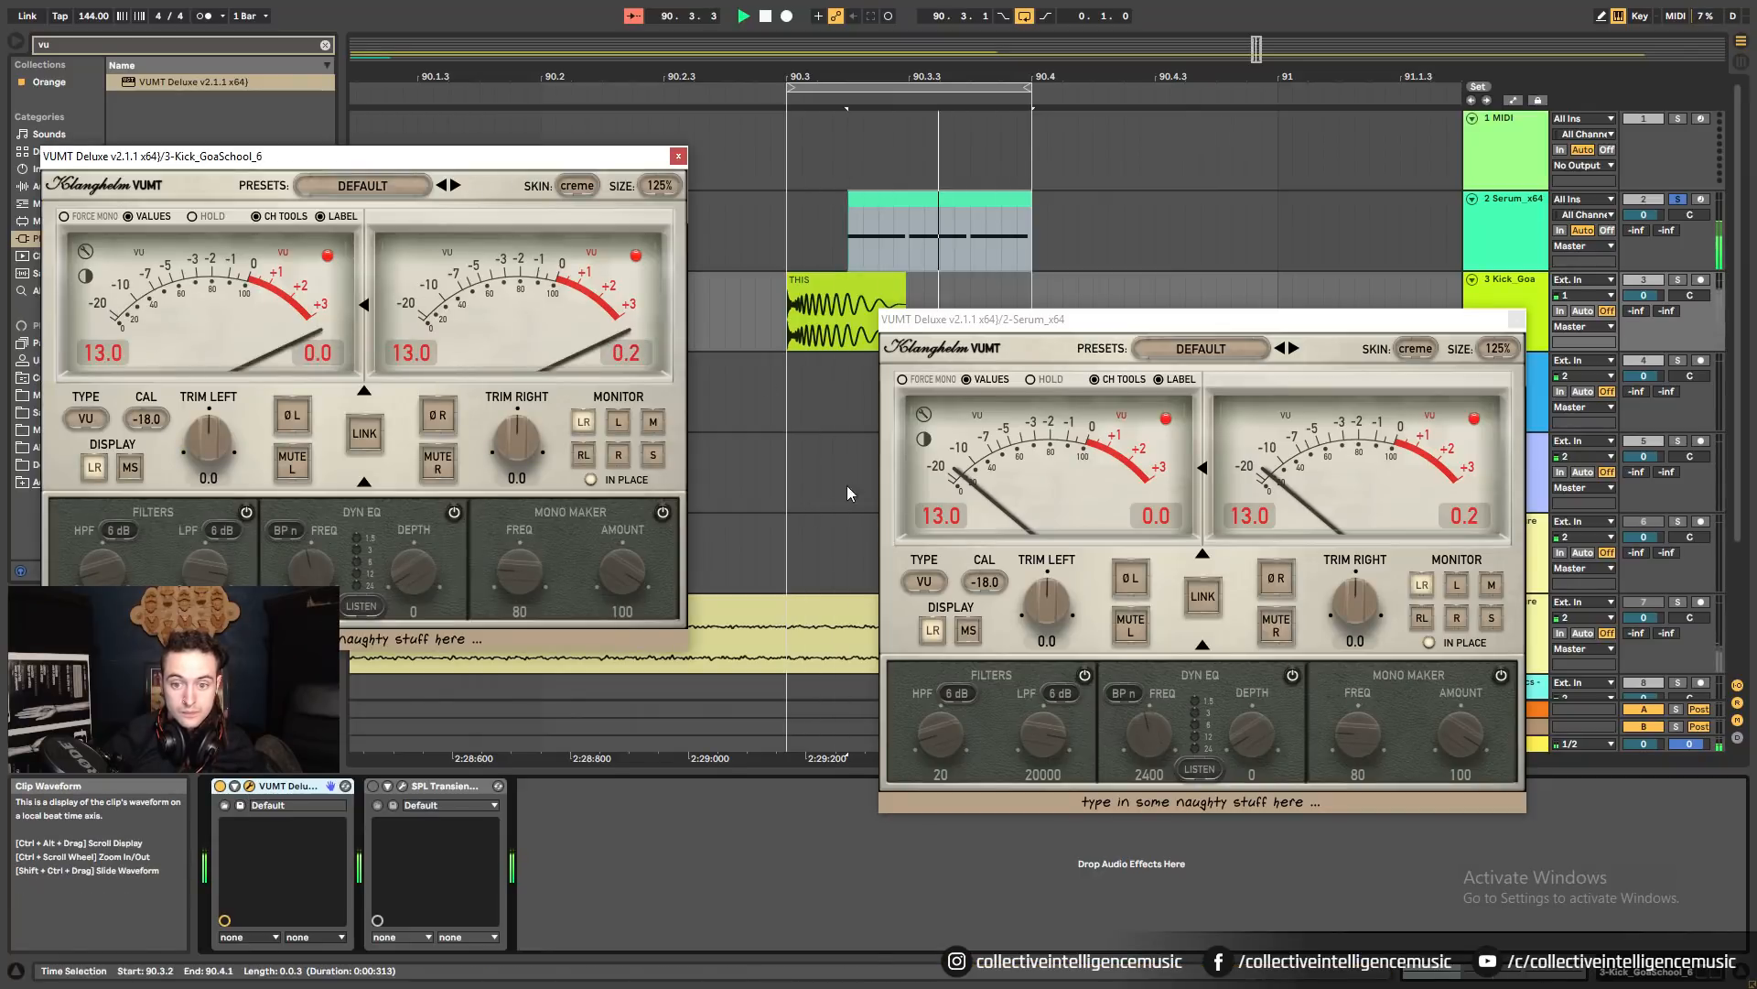
{"action": "left_click", "coordinate": [969, 295]}
{"action": "mouse_move", "coordinate": [976, 320]}
{"action": "left_mouse_down"}
{"action": "mouse_move", "coordinate": [941, 534]}
{"action": "mouse_move", "coordinate": [879, 458]}
{"action": "left_mouse_up"}
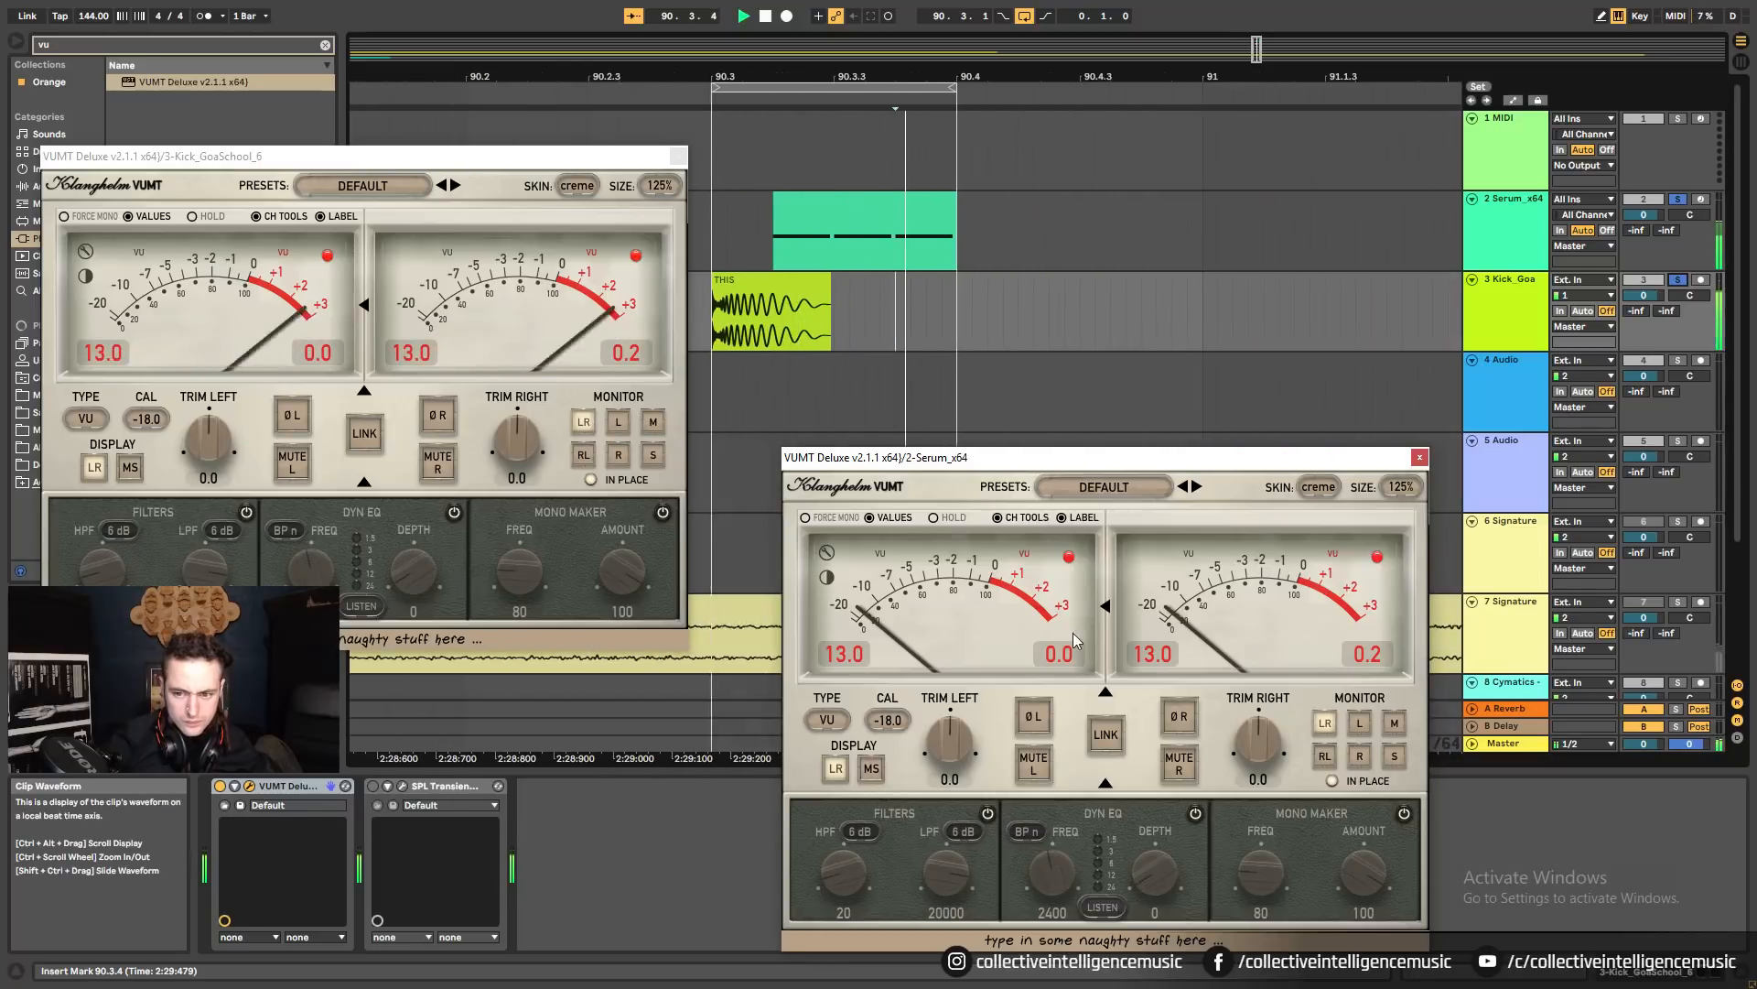
{"action": "left_click", "coordinate": [1517, 214]}
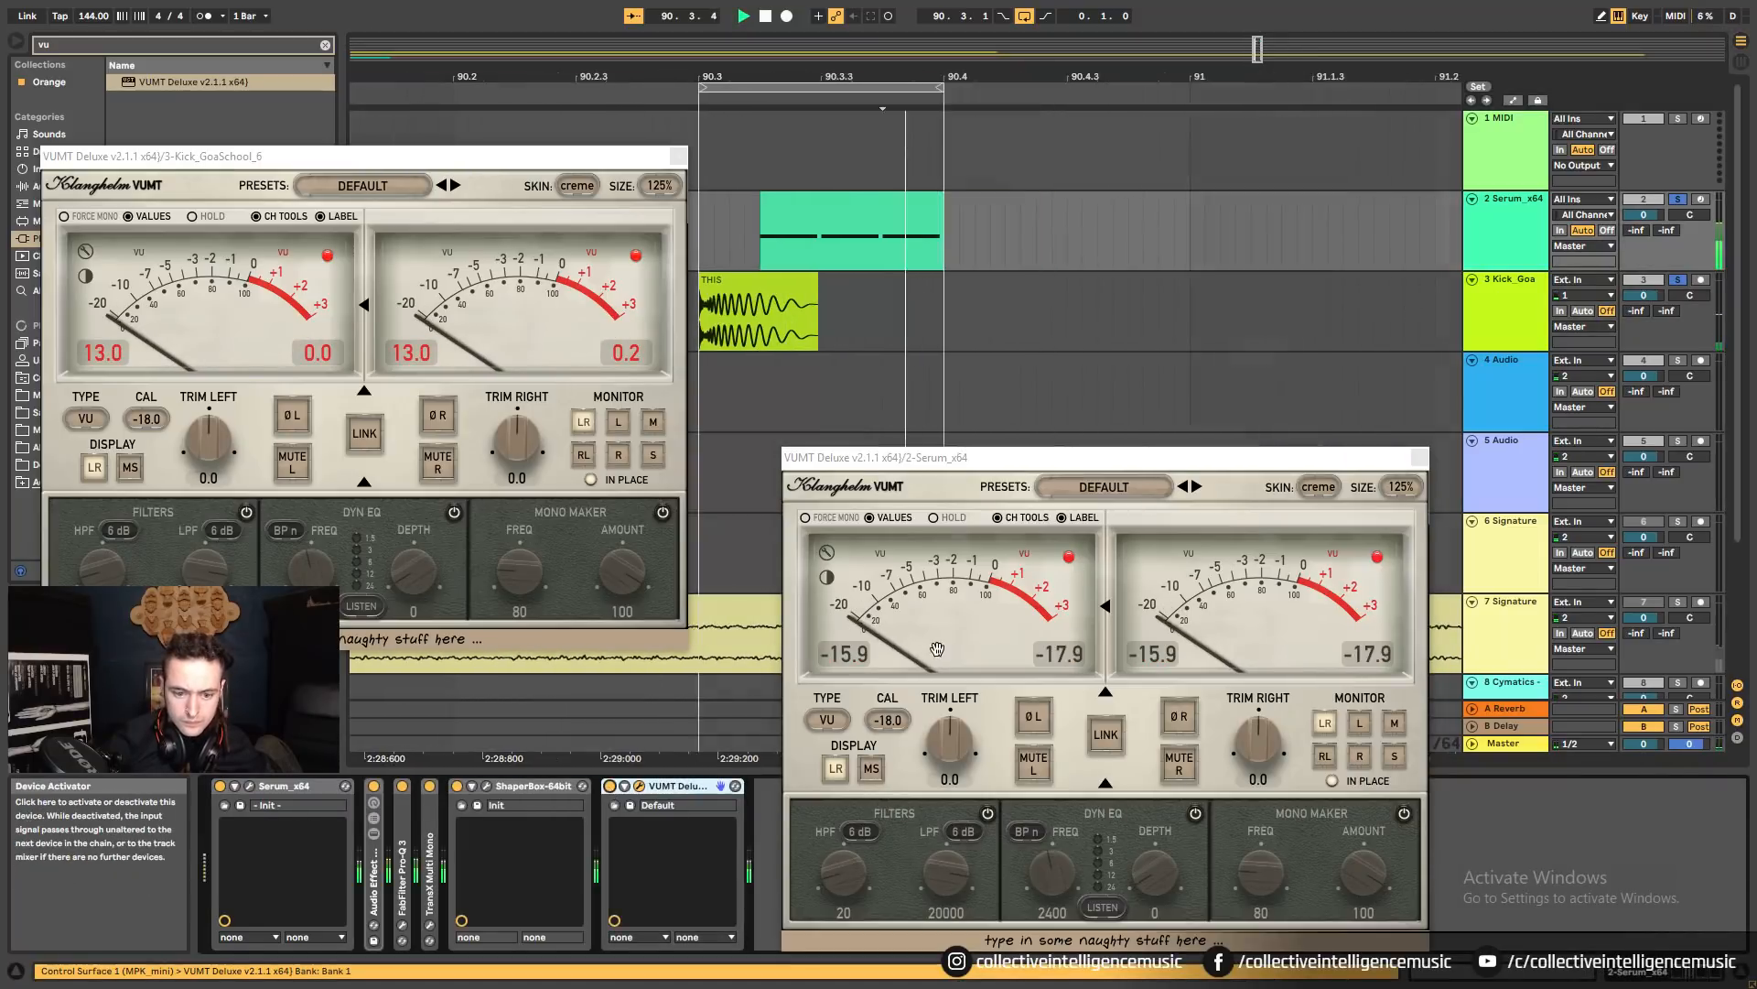
{"action": "left_click_drag", "start_coordinate": [976, 465], "coordinate": [943, 438]}
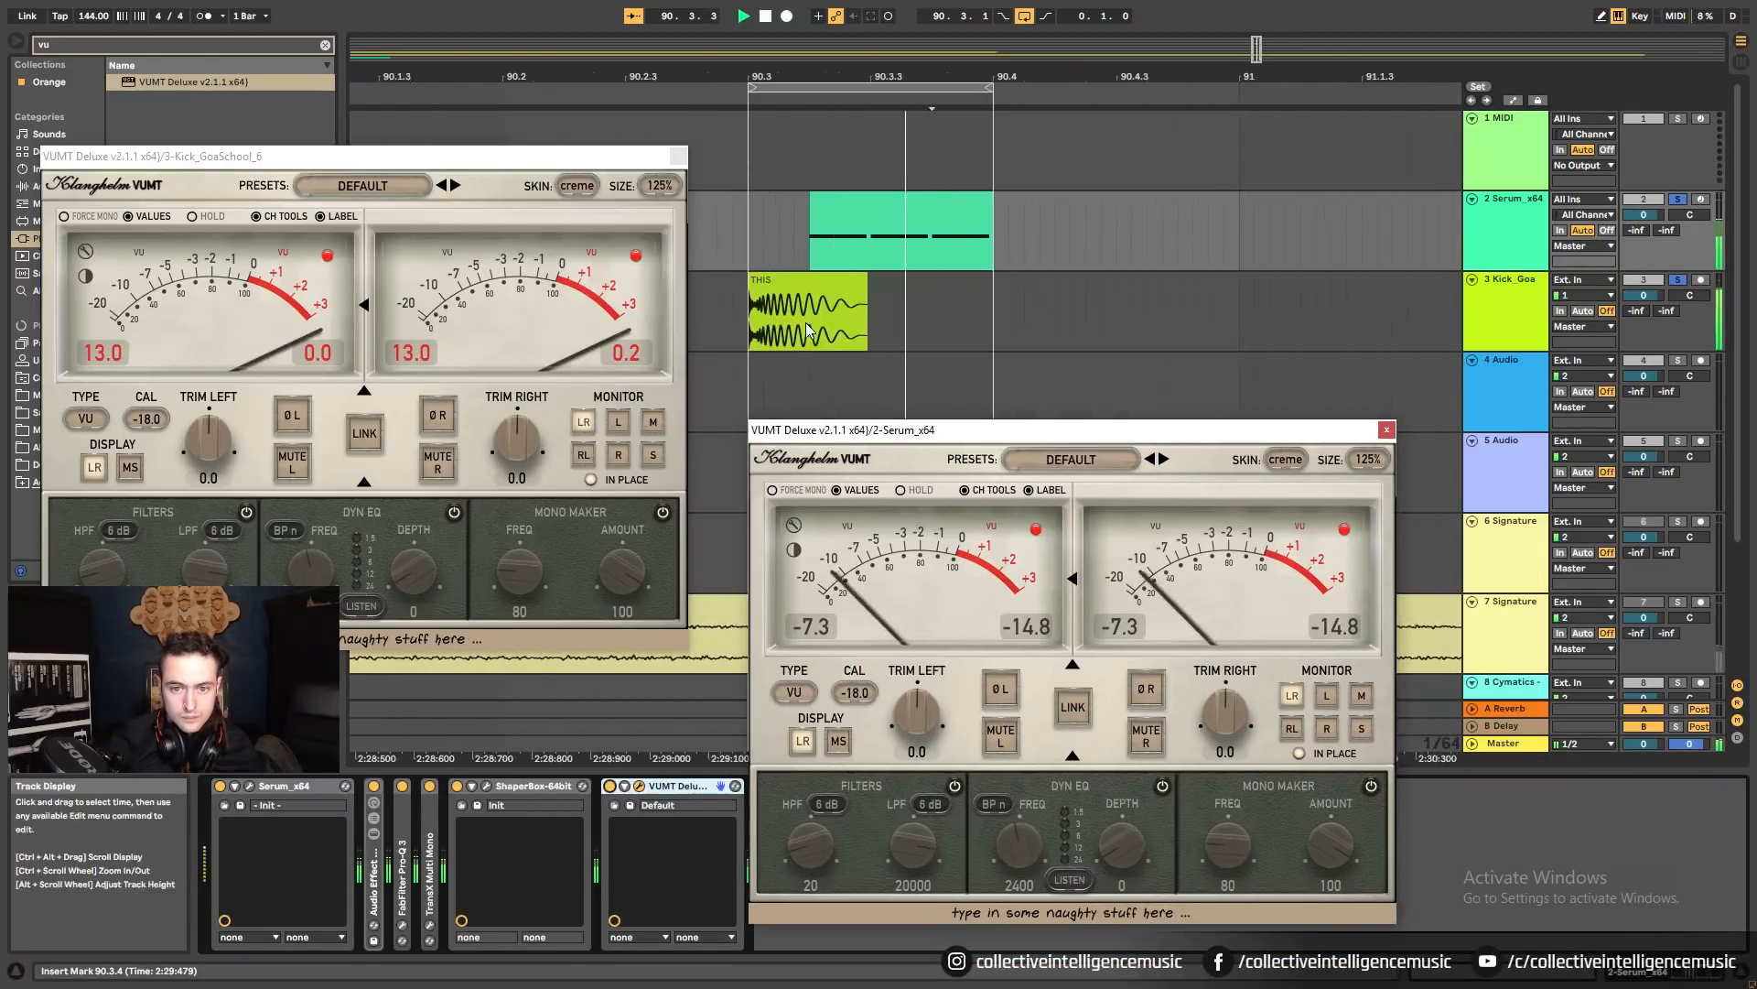
Lower the kick clip's gain to about -3.8 dB using the meters as reference, then close both meter windows.
{"action": "left_click", "coordinate": [785, 314]}
{"action": "left_click", "coordinate": [778, 280]}
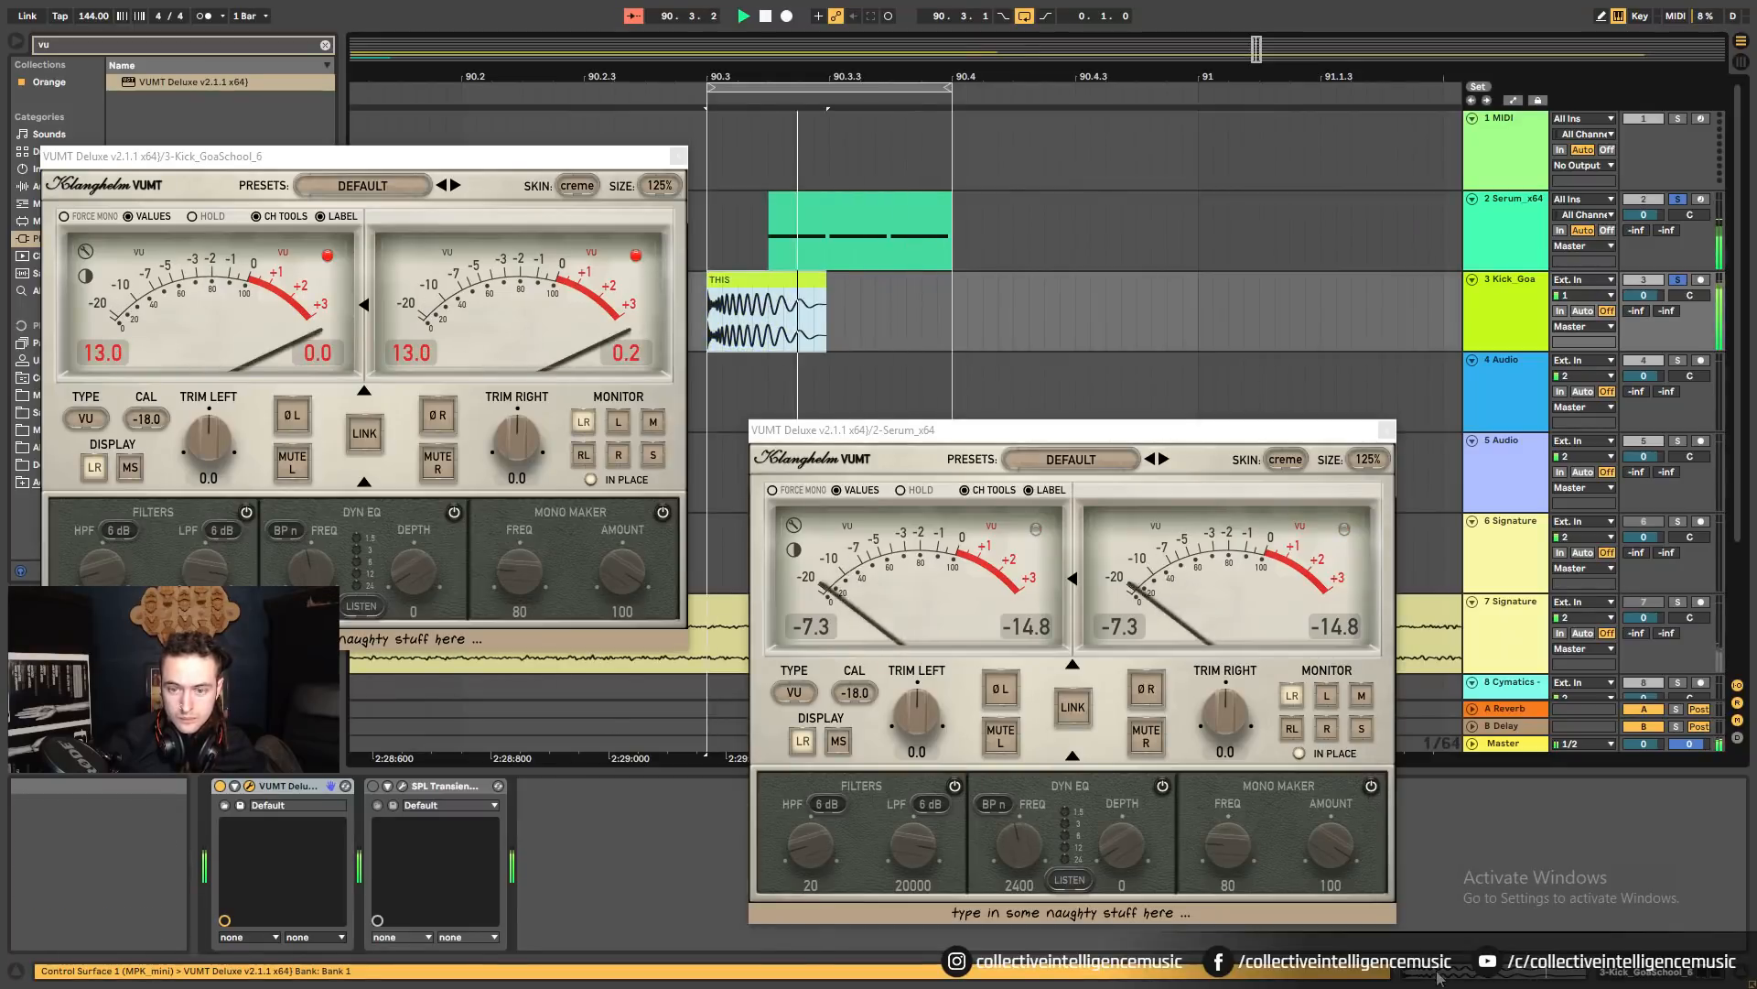
{"action": "left_click", "coordinate": [1439, 976]}
{"action": "left_click_drag", "start_coordinate": [349, 901], "coordinate": [350, 909]}
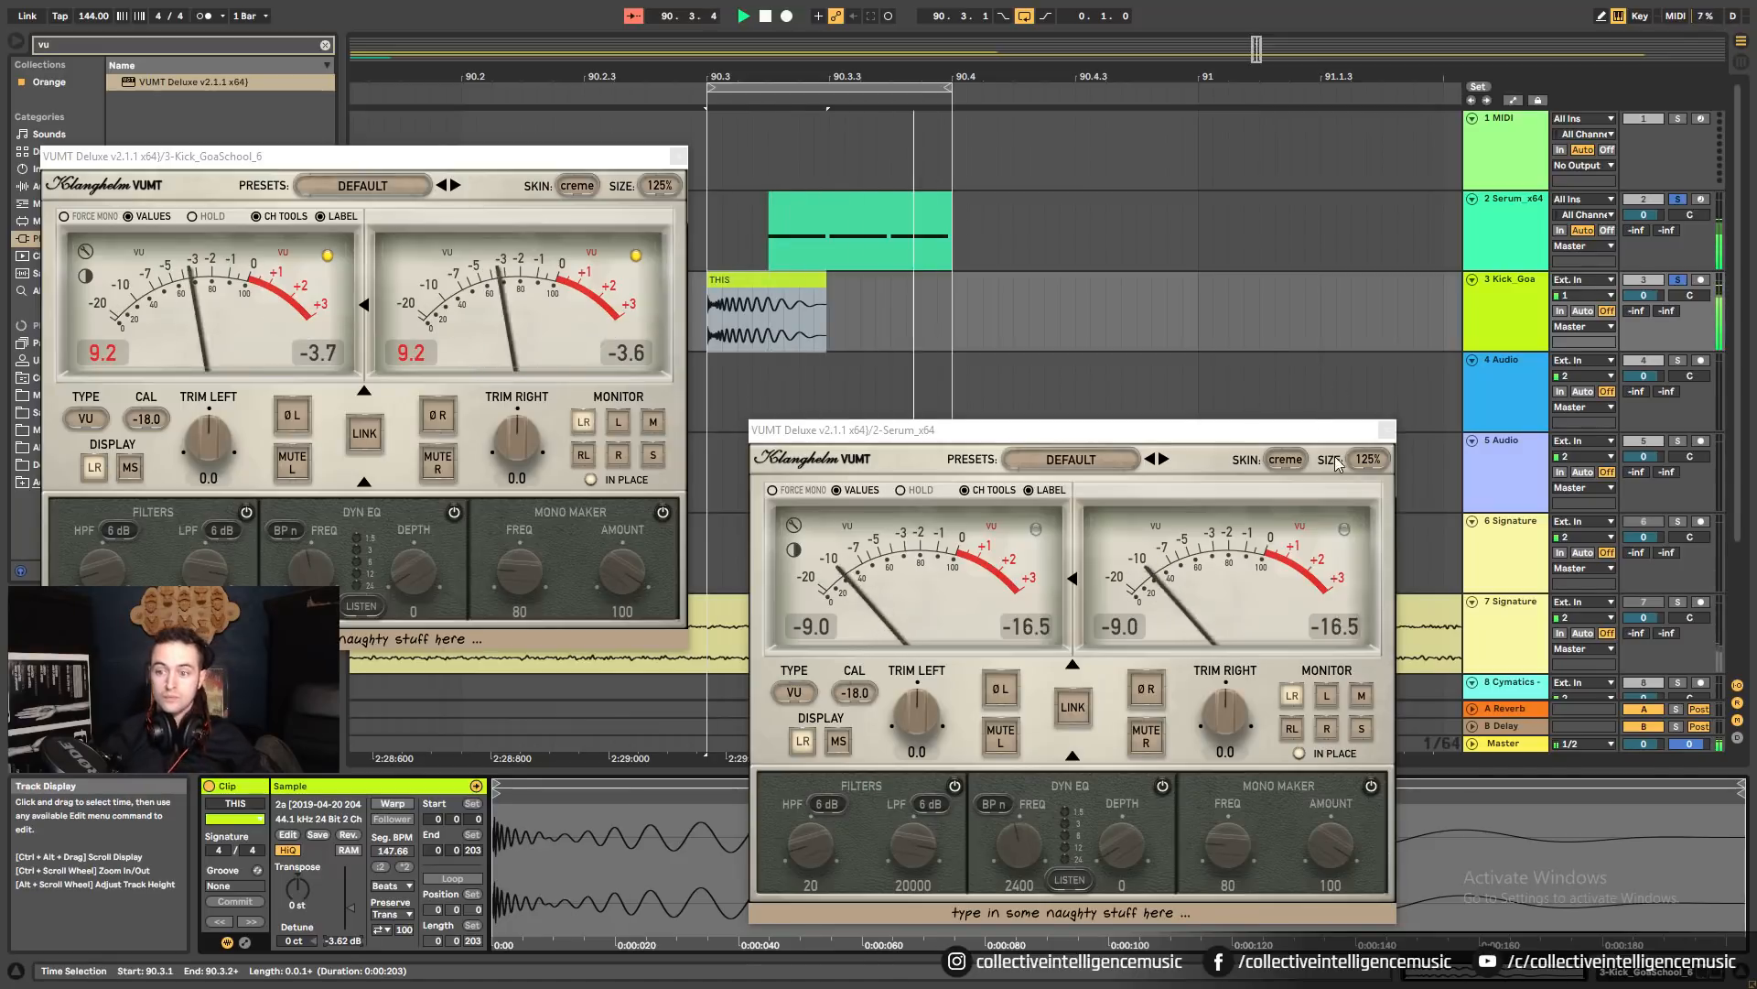
{"action": "left_click", "coordinate": [1387, 431]}
{"action": "left_click", "coordinate": [679, 156]}
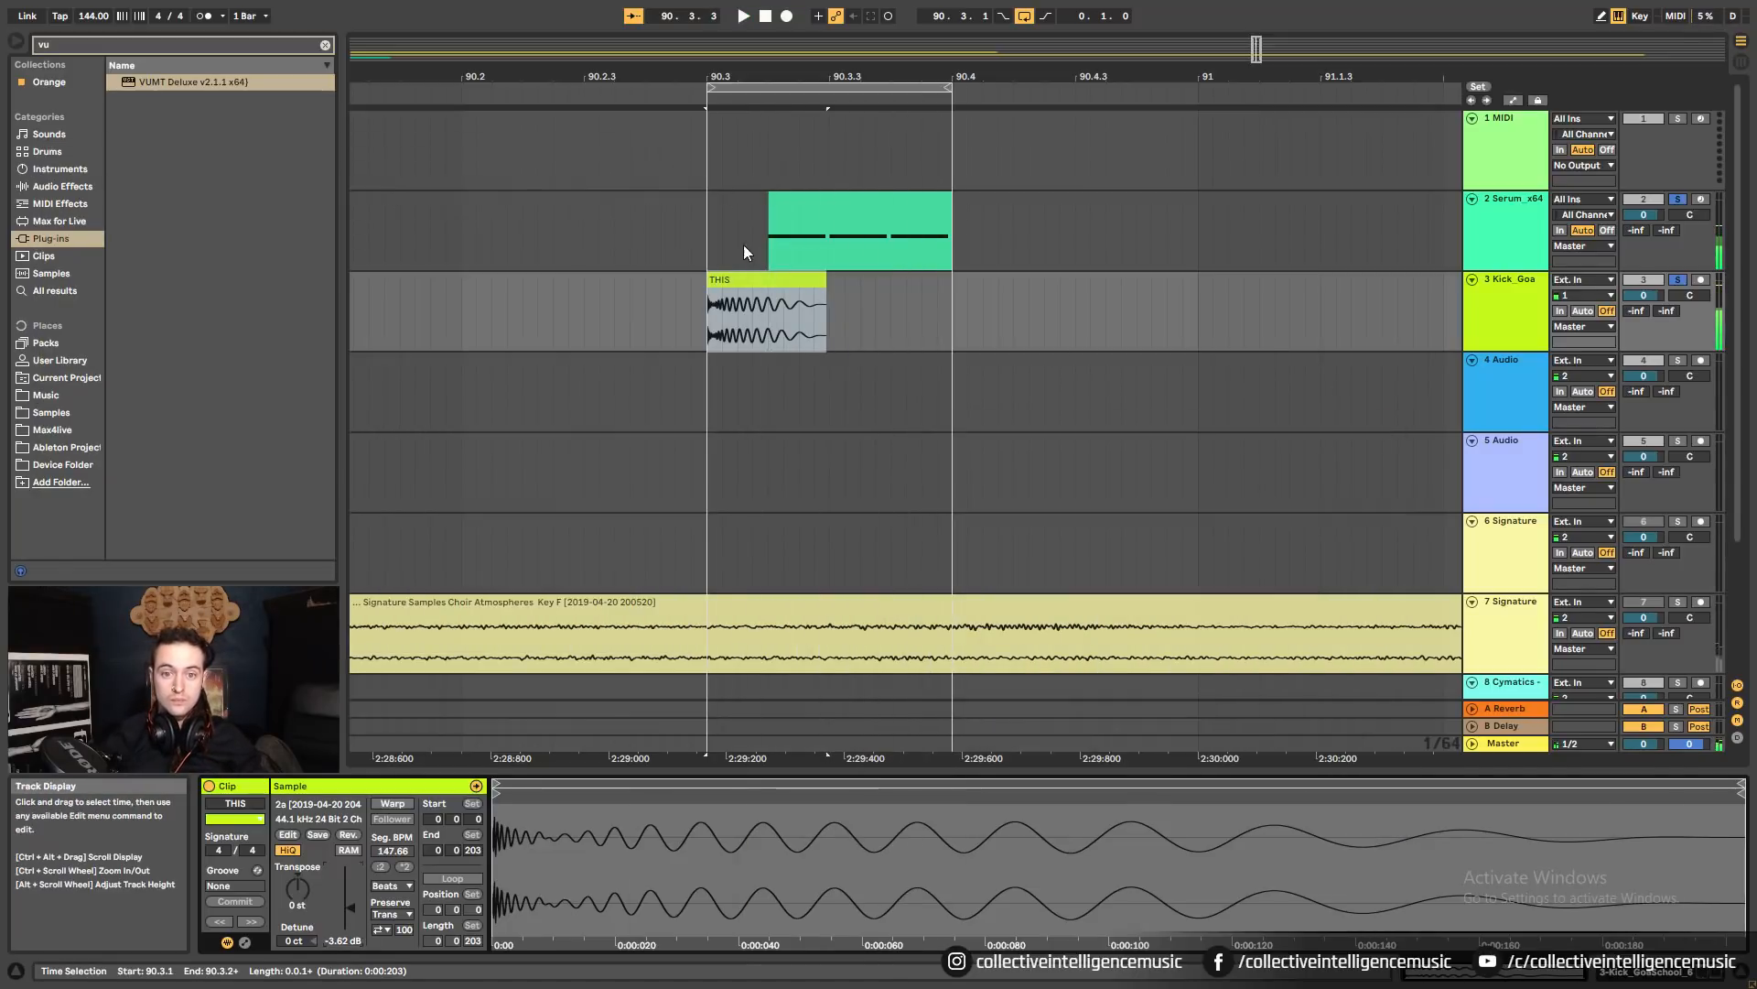
Play the rebalanced kick and bass loop and toggle Sonarworks Reference 4 on the Master track to check its effect.
{"action": "left_click", "coordinate": [713, 233]}
{"action": "key", "text": "space"}
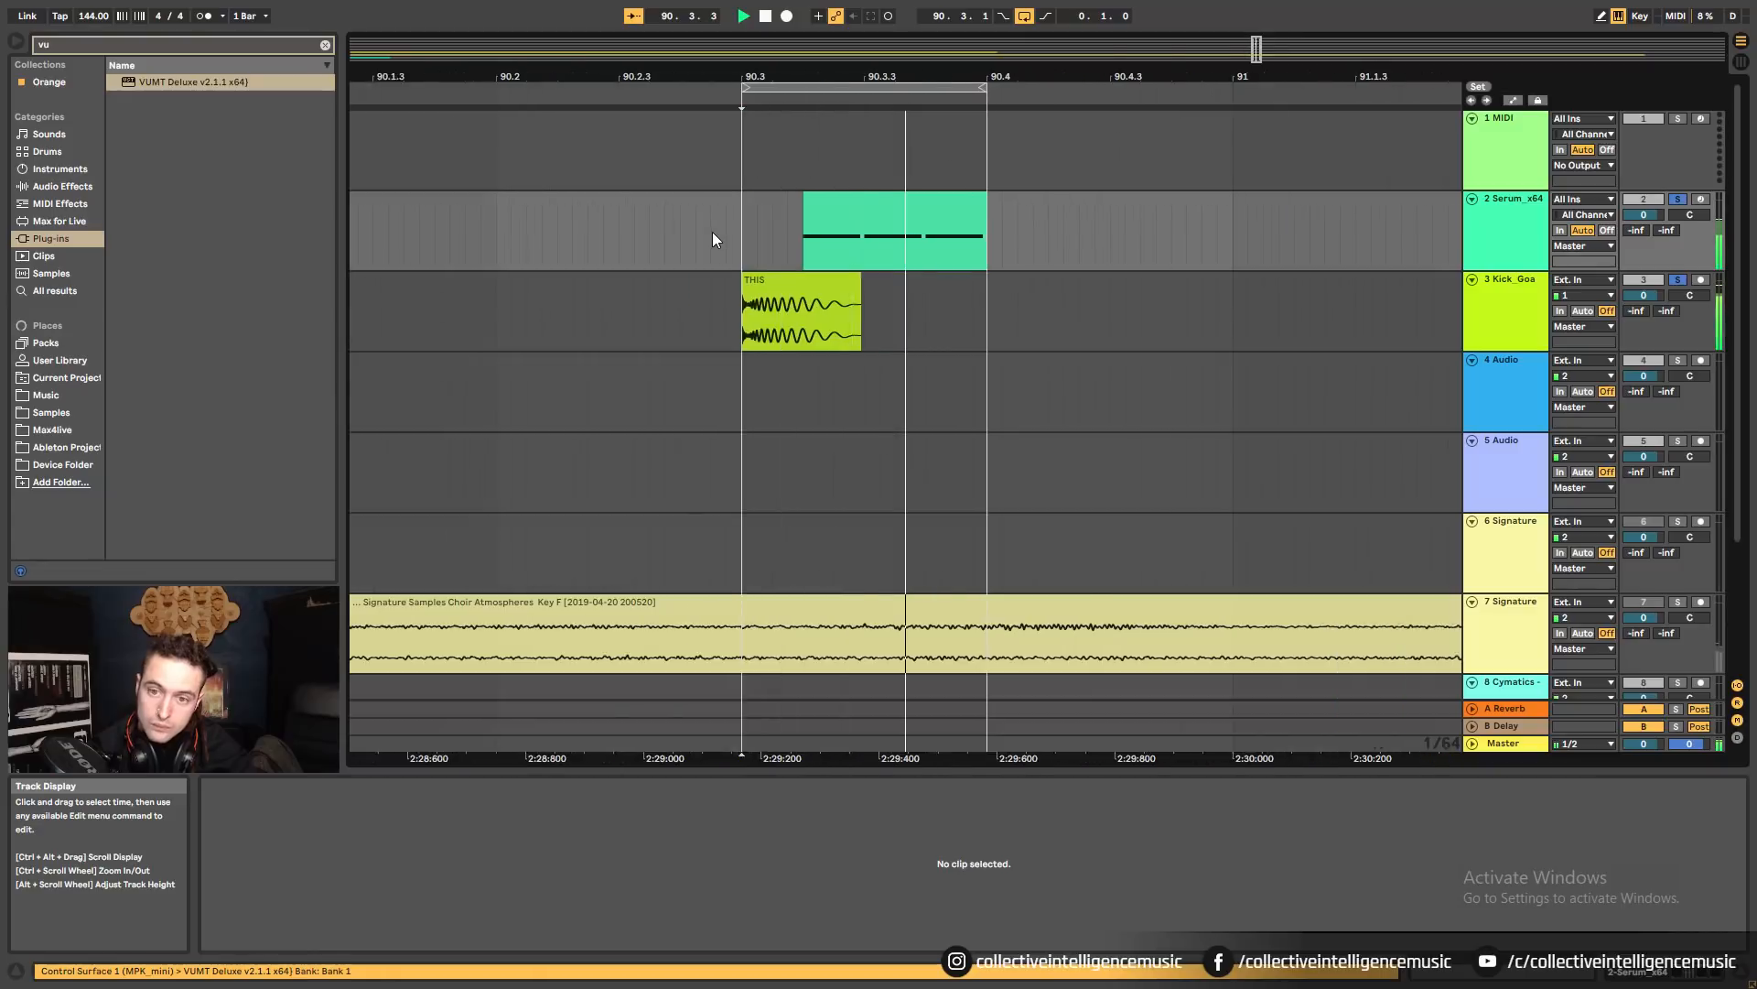
{"action": "left_click", "coordinate": [1527, 749]}
{"action": "left_click", "coordinate": [1688, 971]}
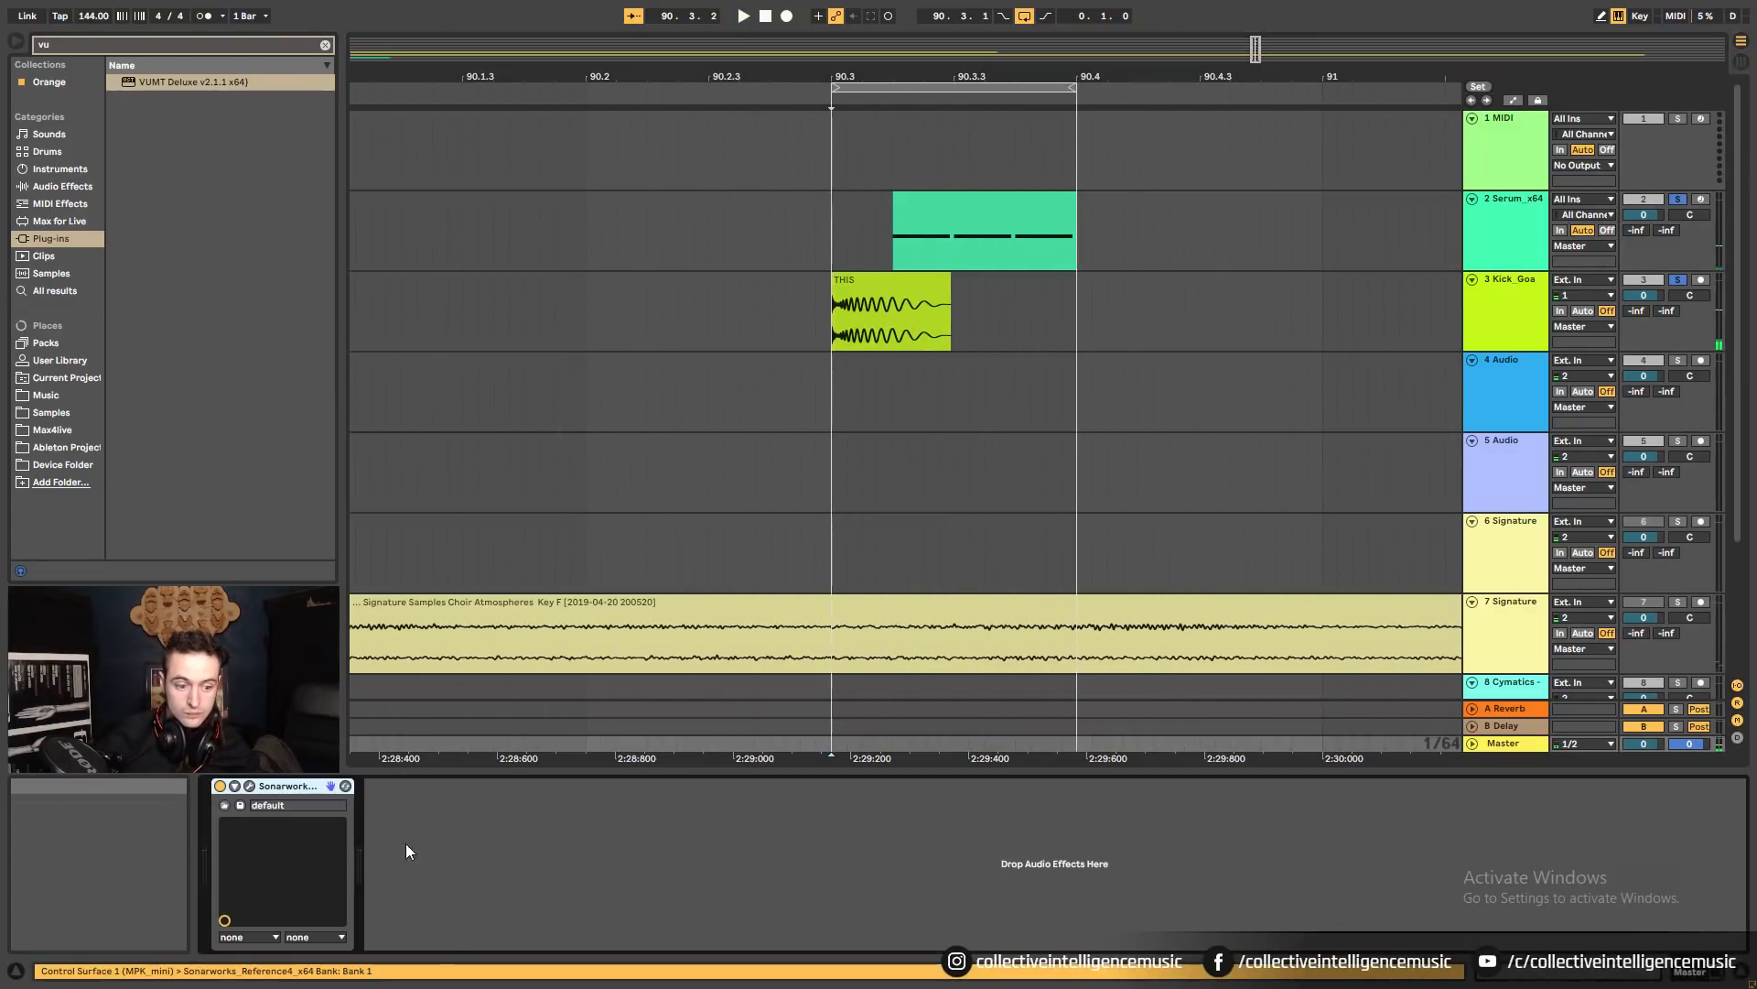
{"action": "left_click", "coordinate": [249, 787]}
{"action": "left_click", "coordinate": [463, 753]}
{"action": "left_click", "coordinate": [463, 752]}
{"action": "key", "text": "space"}
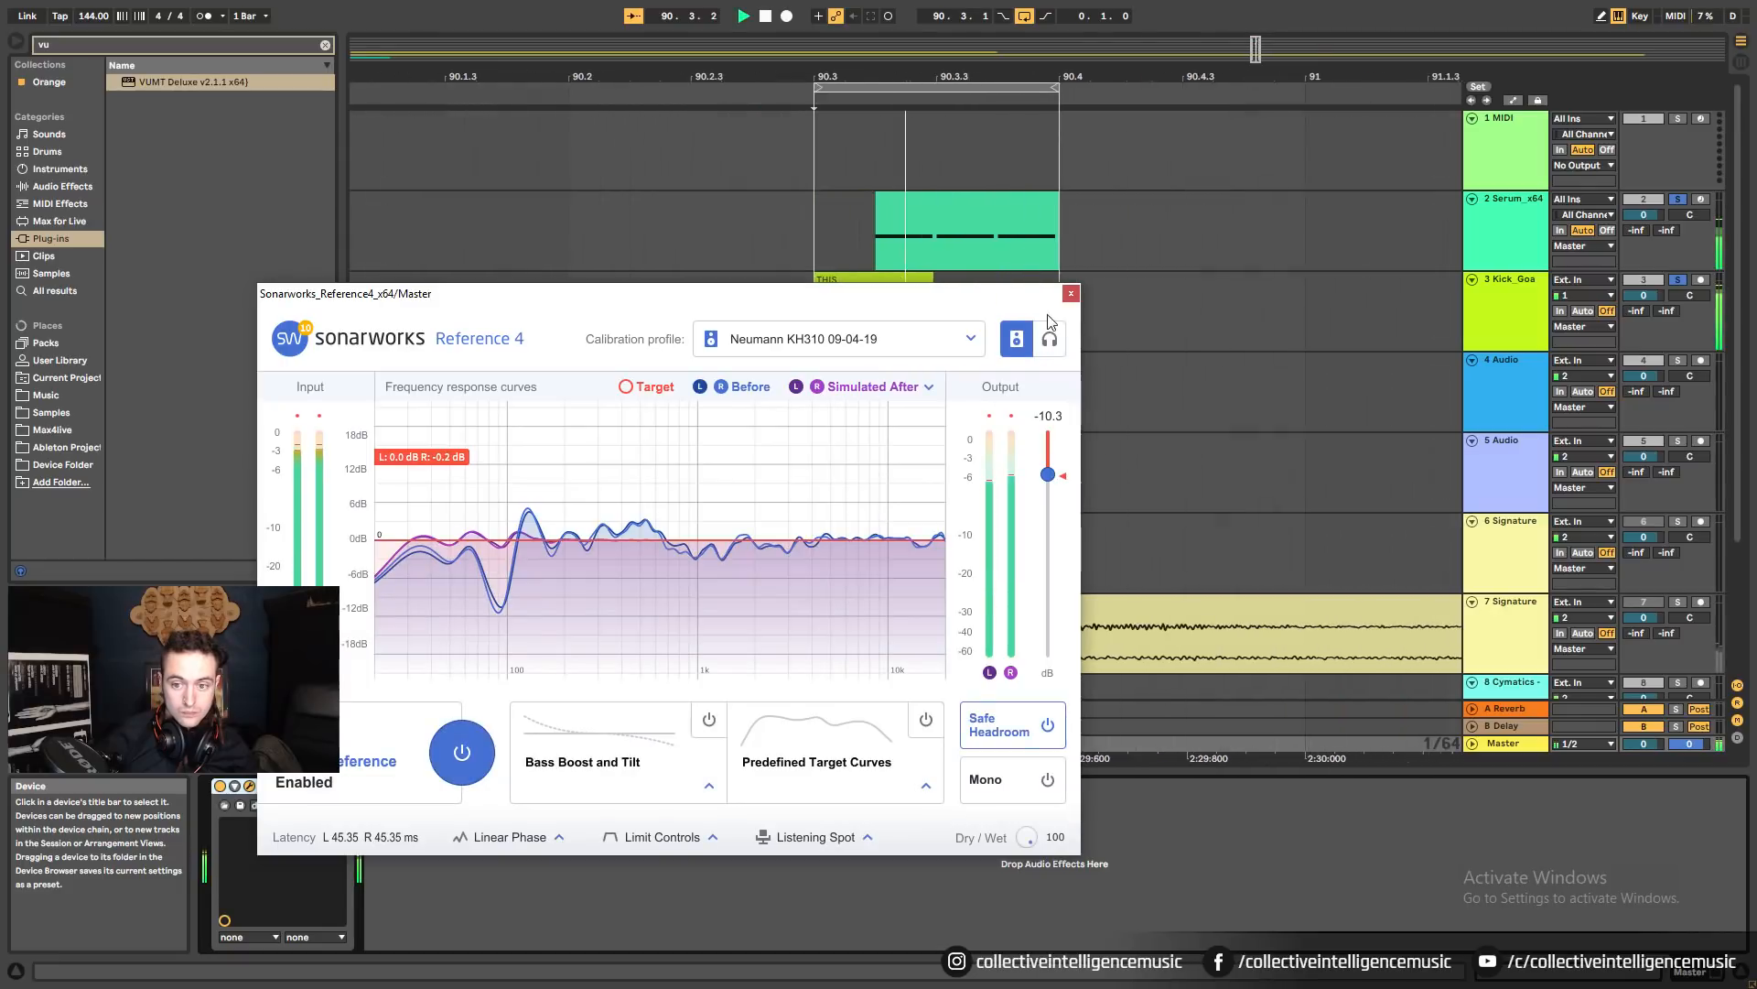
{"action": "left_click", "coordinate": [1071, 294]}
Play the soloed bass and compare it with TransX Multi bypassed and enabled.
{"action": "left_click", "coordinate": [928, 222]}
{"action": "key", "text": "space"}
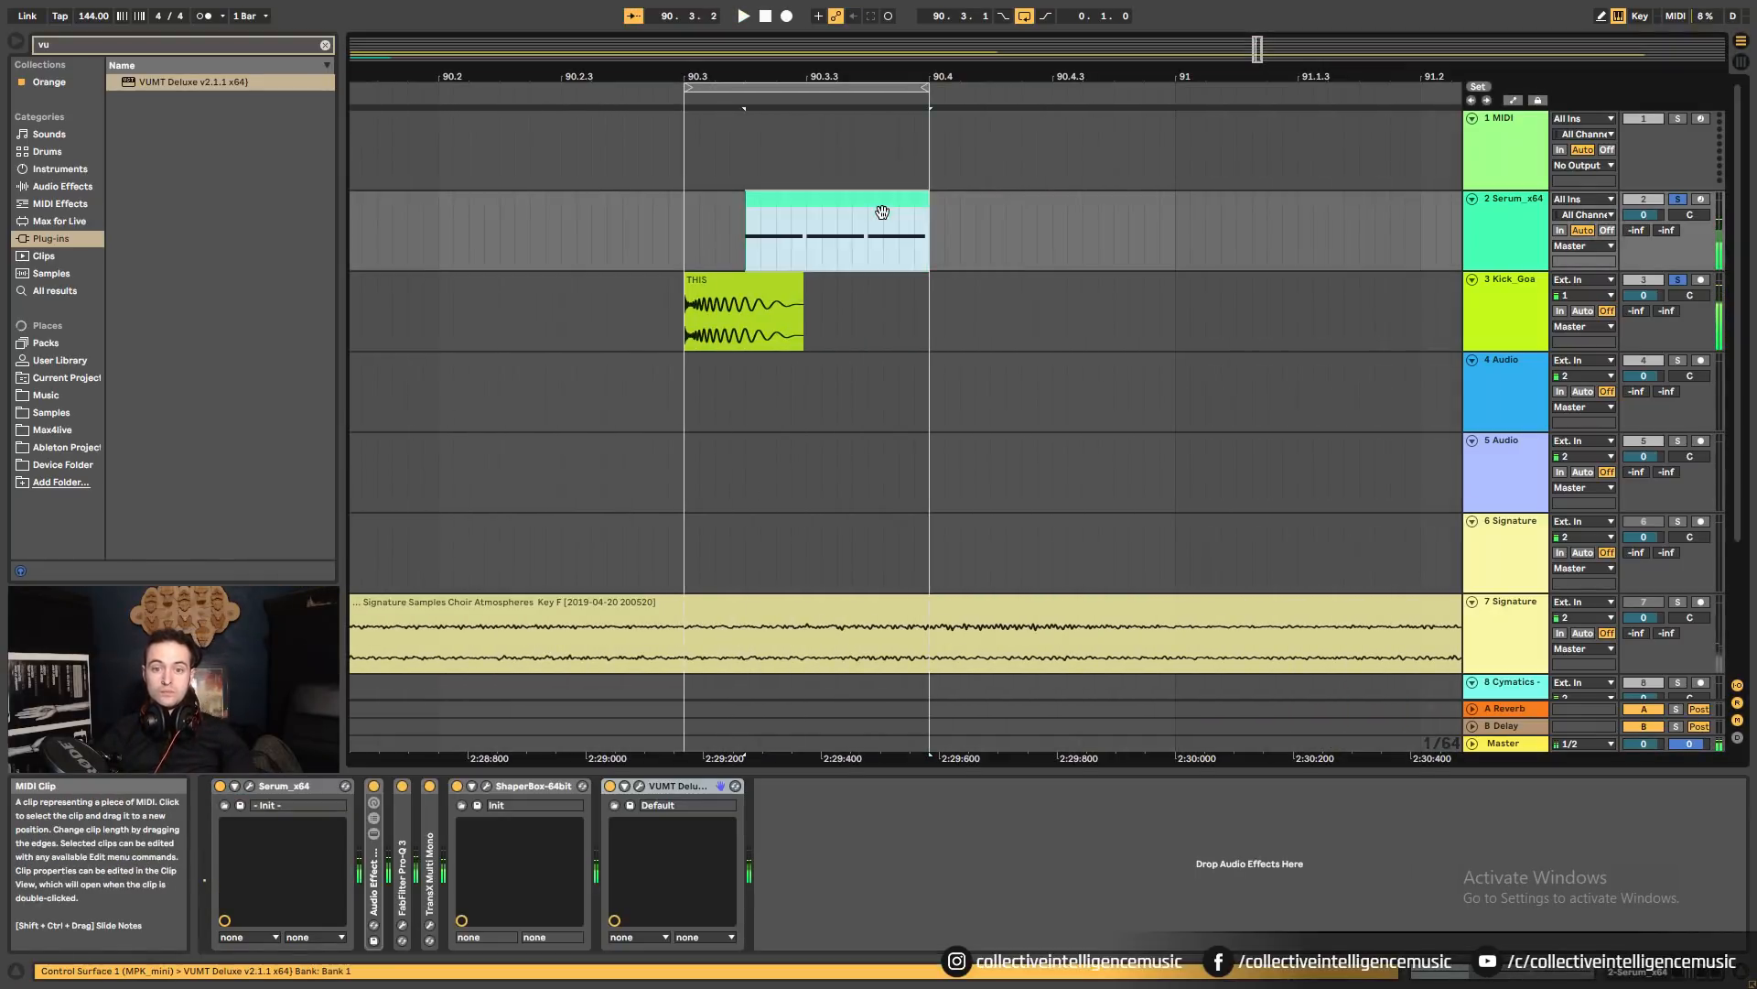
{"action": "key", "text": "space"}
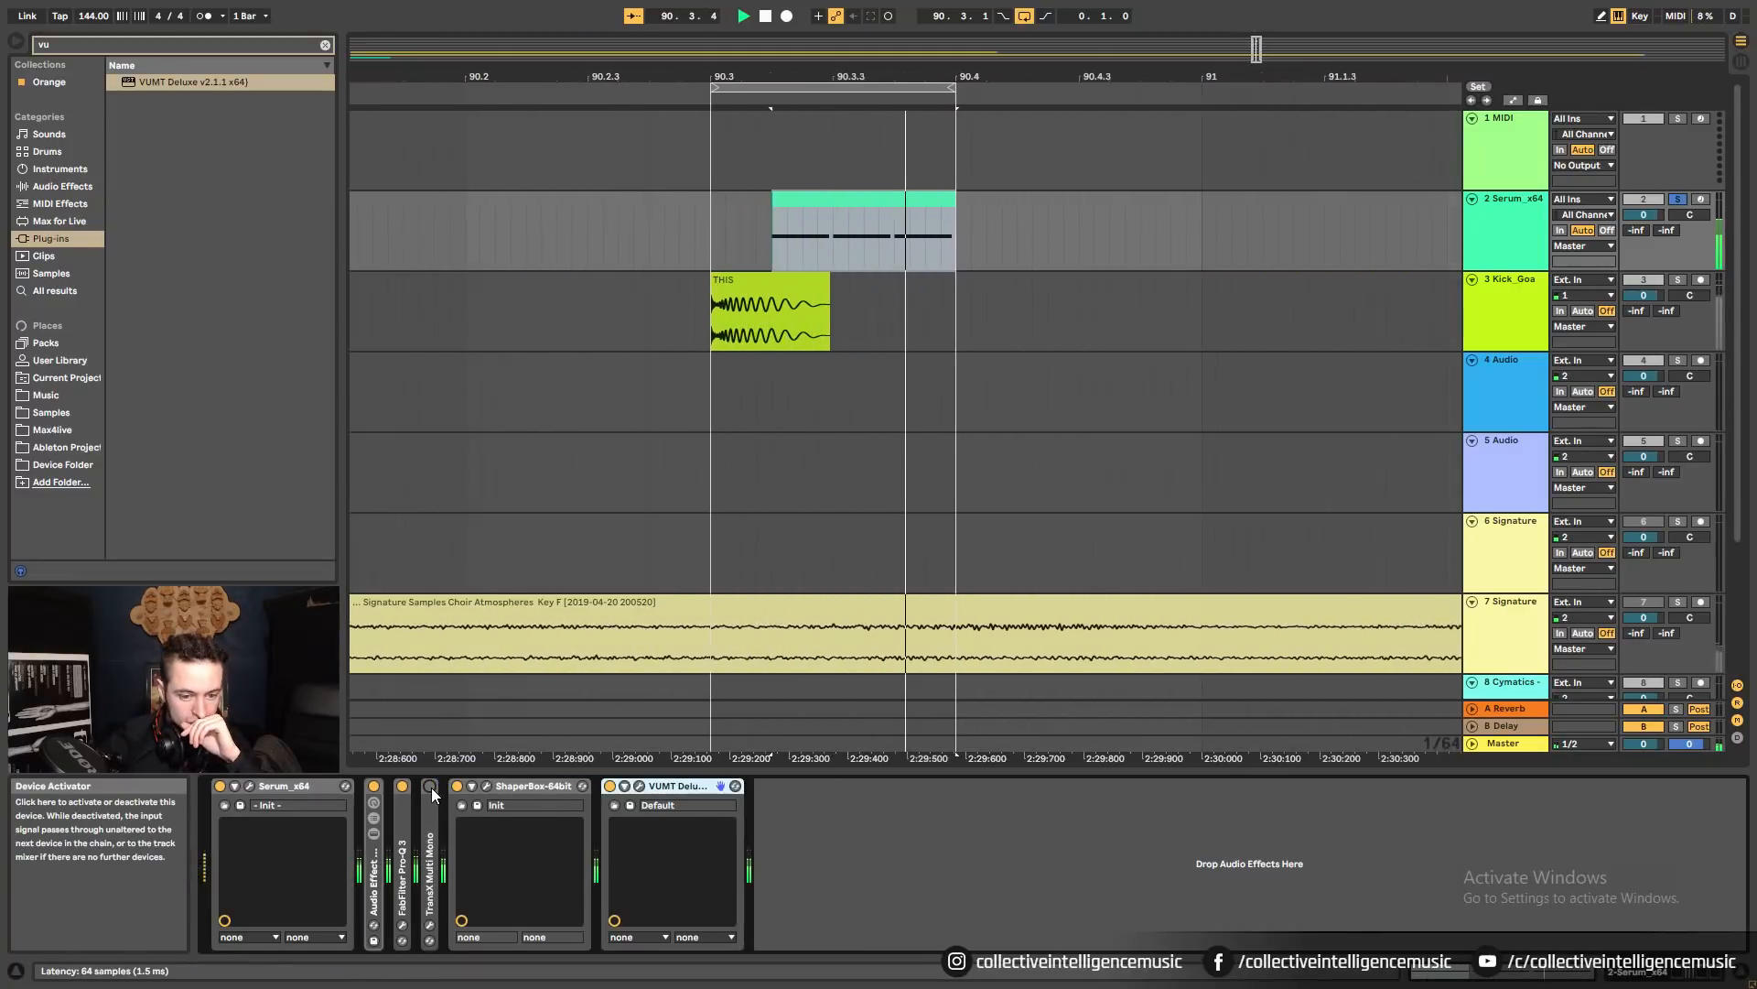
{"action": "left_click", "coordinate": [430, 786]}
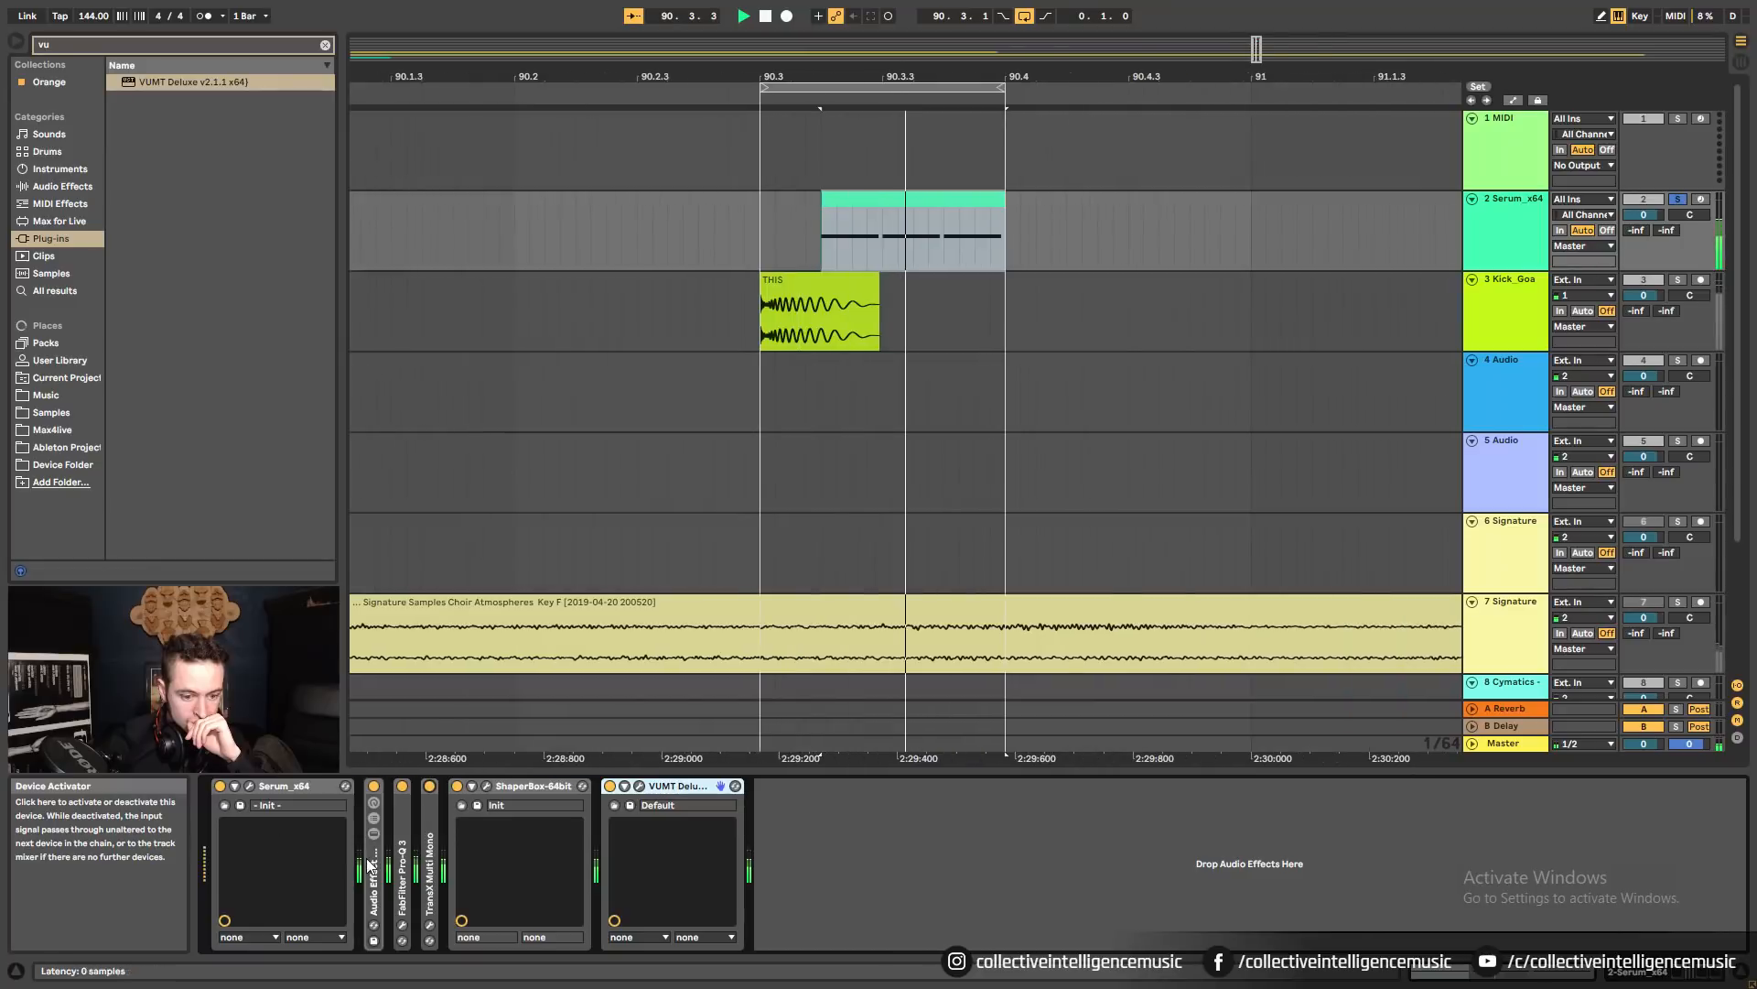
Play the kick soloed and the Serum bass soloed in turn to compare the two sounds.
{"action": "left_click", "coordinate": [249, 785]}
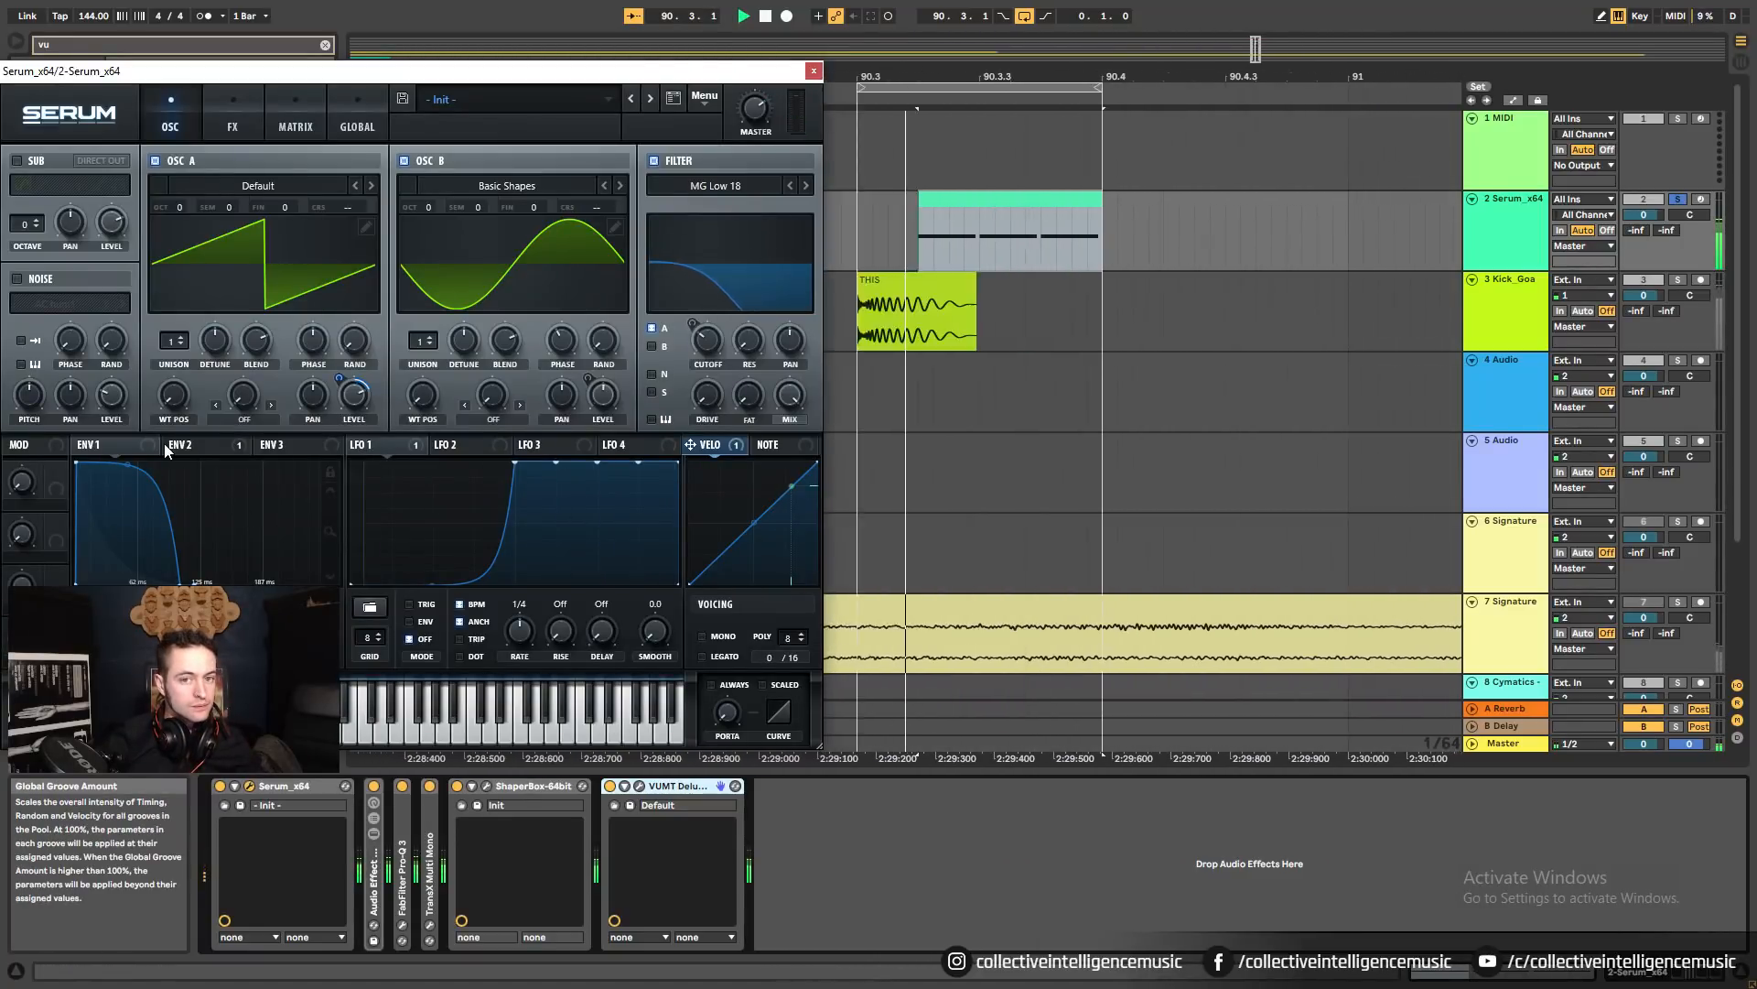
{"action": "left_click", "coordinate": [821, 75]}
{"action": "left_click", "coordinate": [778, 320]}
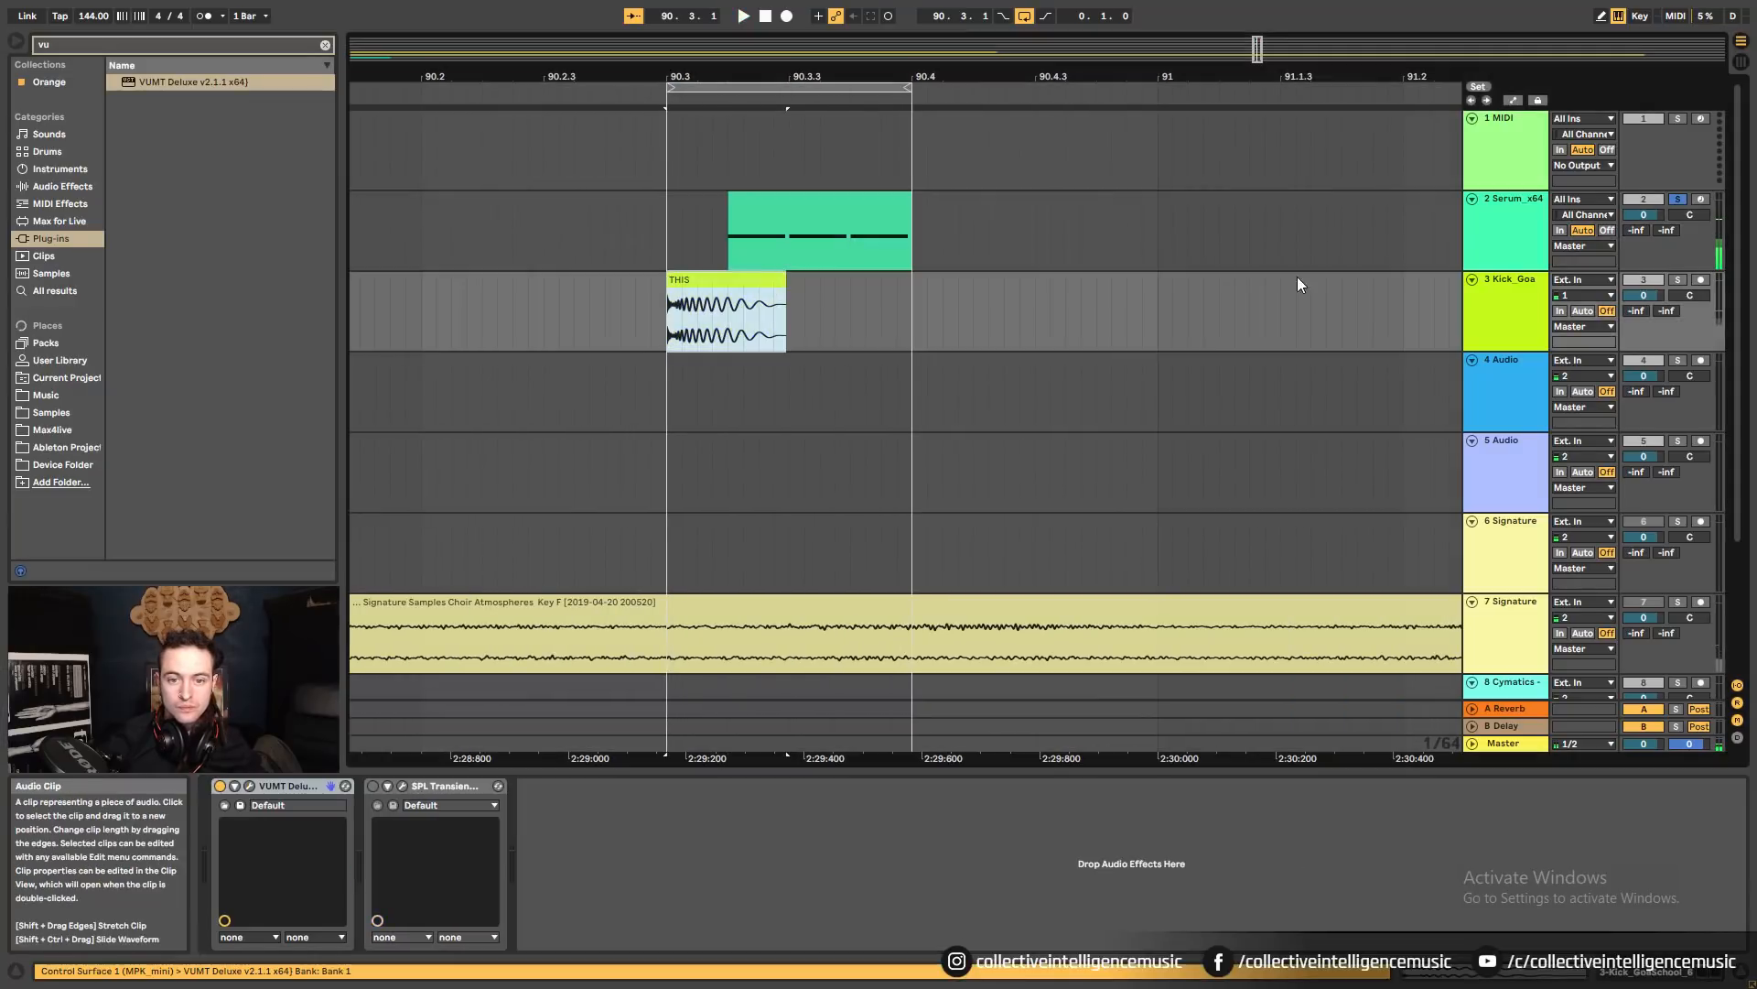
{"action": "left_click", "coordinate": [1681, 281]}
{"action": "key", "text": "space"}
{"action": "left_click_drag", "start_coordinate": [815, 77], "coordinate": [815, 46]}
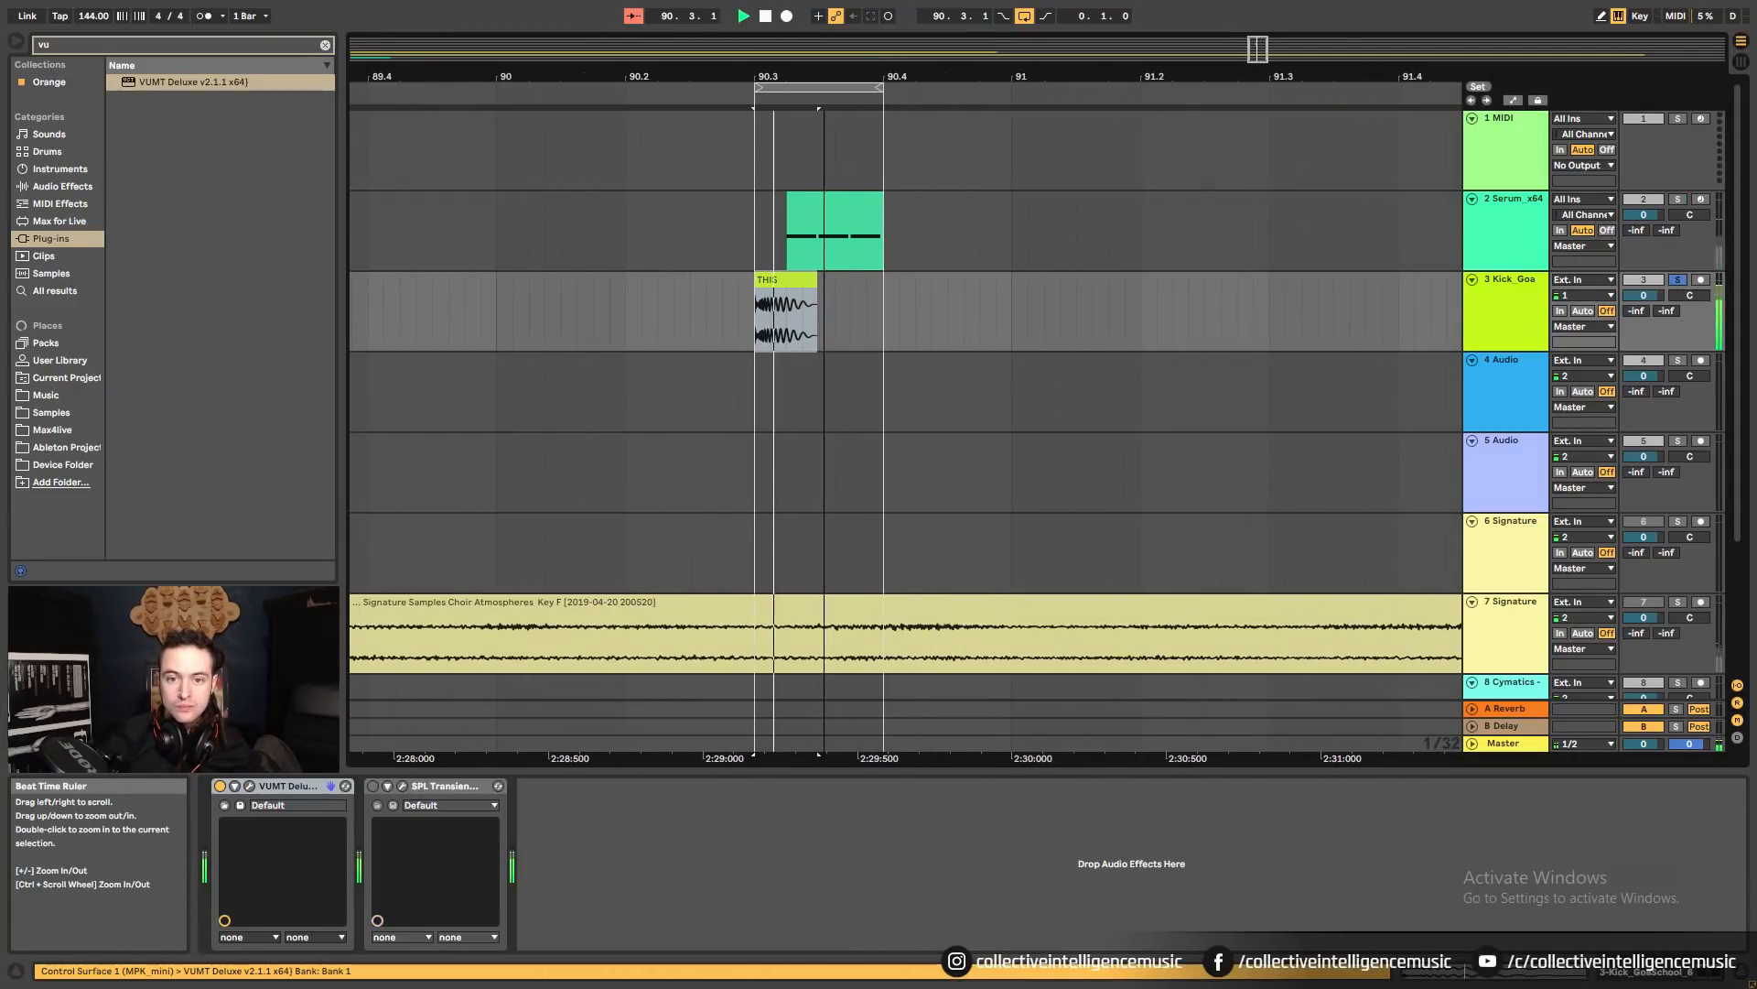
{"action": "left_click", "coordinate": [1682, 199]}
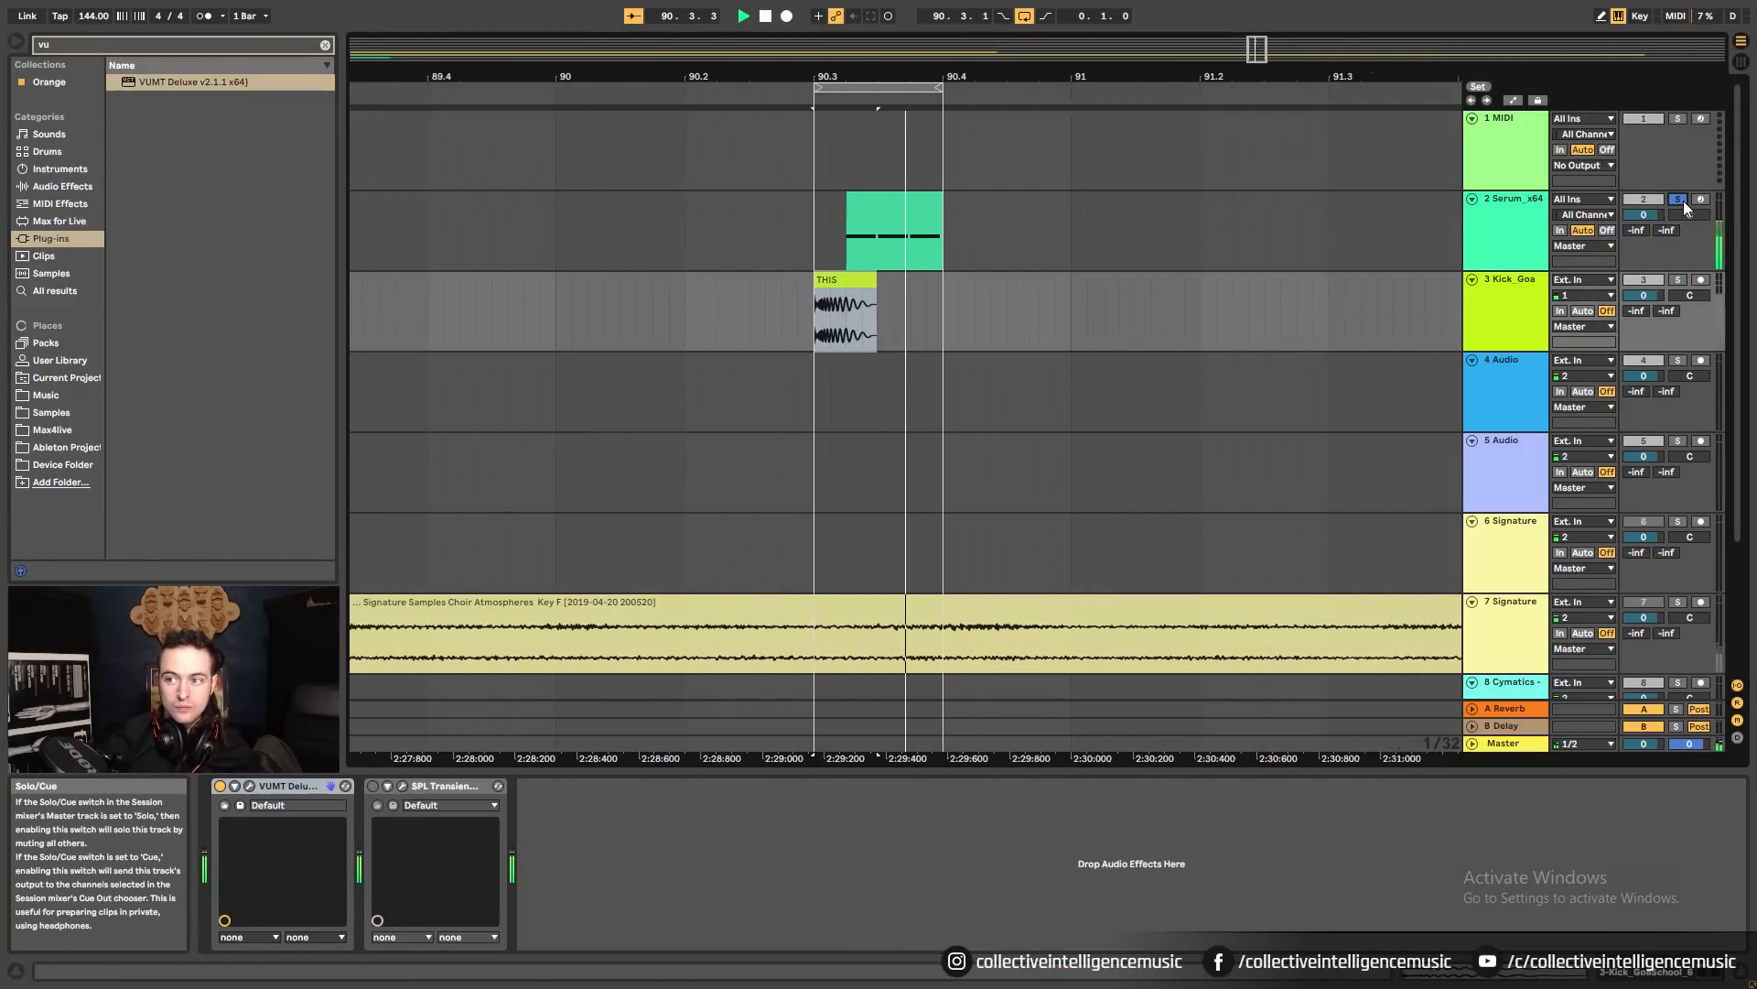
Fold the ShaperBox and VUMT devices on the Serum track, search the plug-ins for "vint" and add Ozone 8 Vintage EQ.
{"action": "left_click", "coordinate": [1523, 227]}
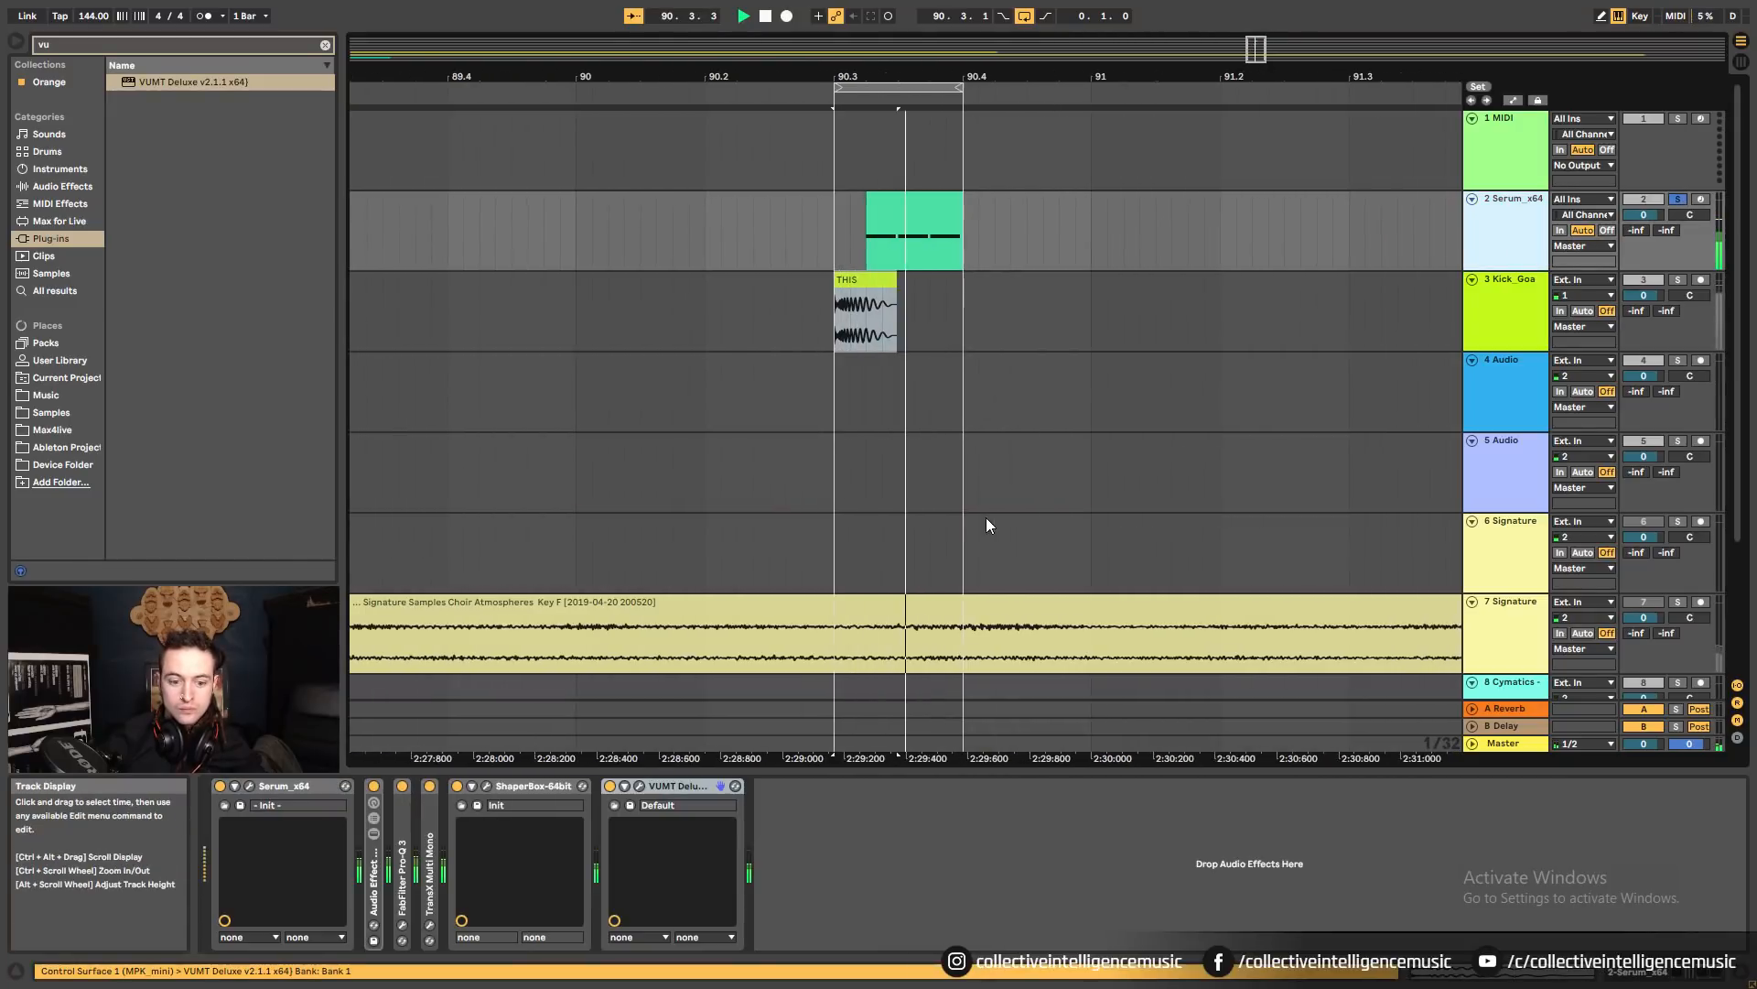
{"action": "double_click", "coordinate": [540, 787]}
{"action": "double_click", "coordinate": [548, 786]}
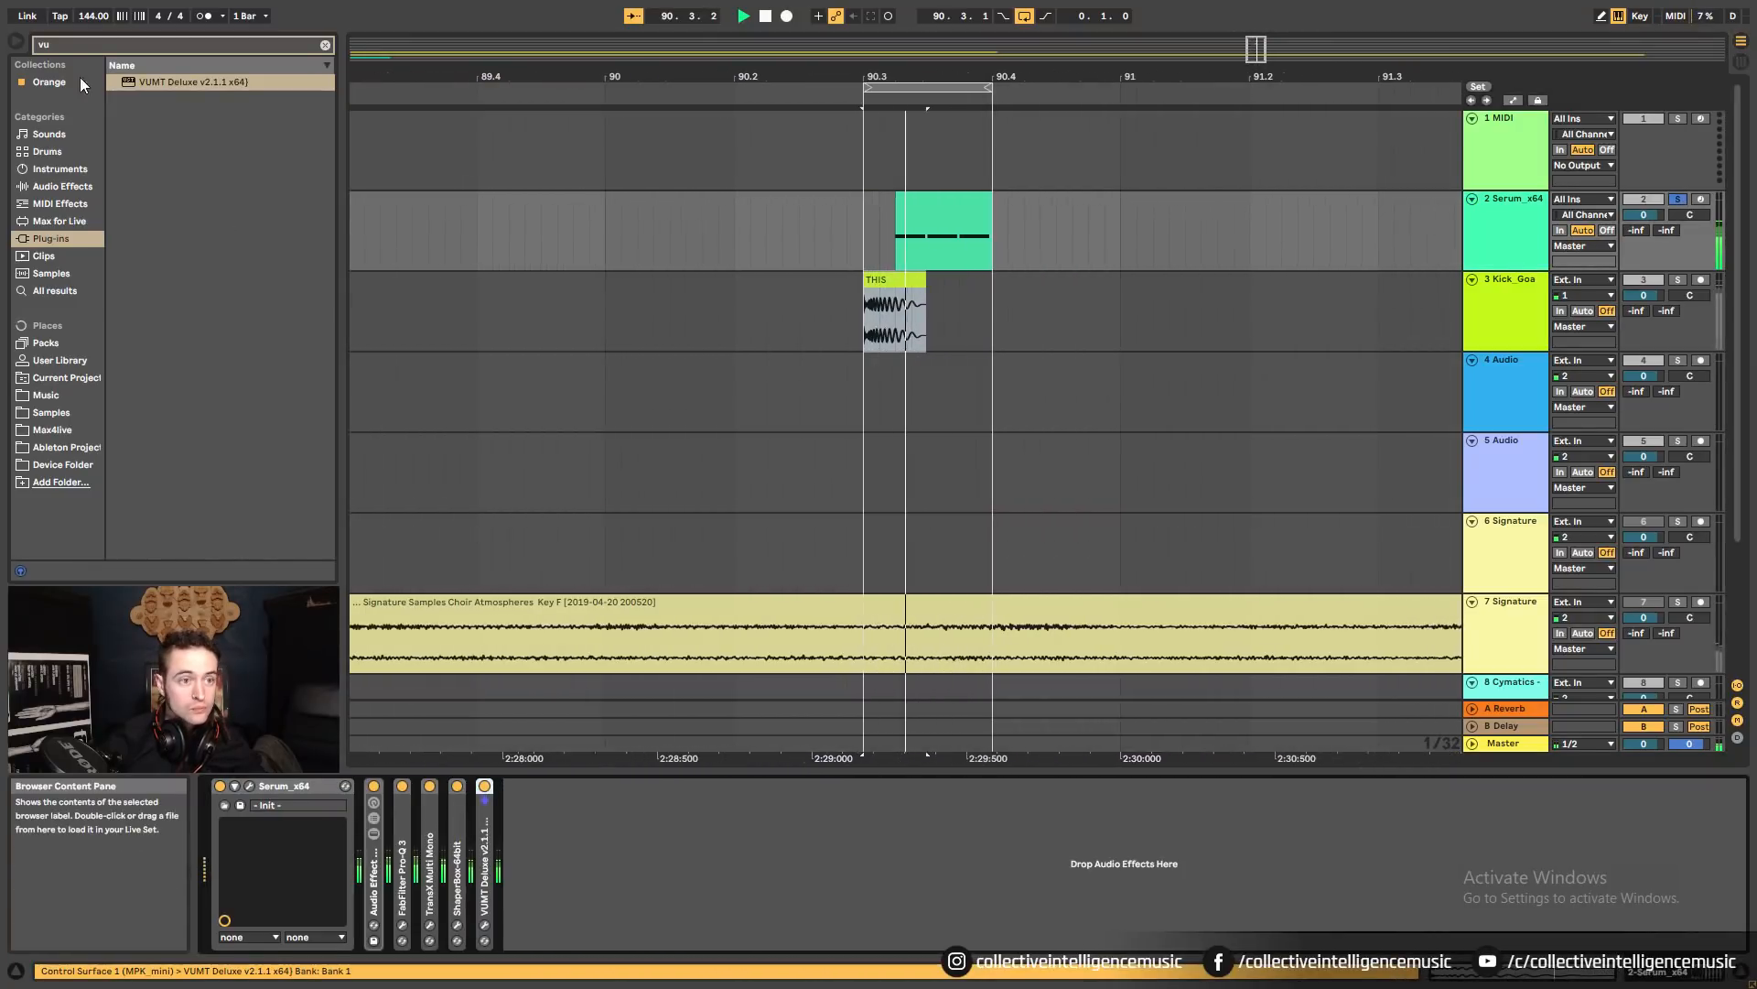
{"action": "left_click", "coordinate": [66, 44]}
{"action": "key", "text": "BackSpace"}
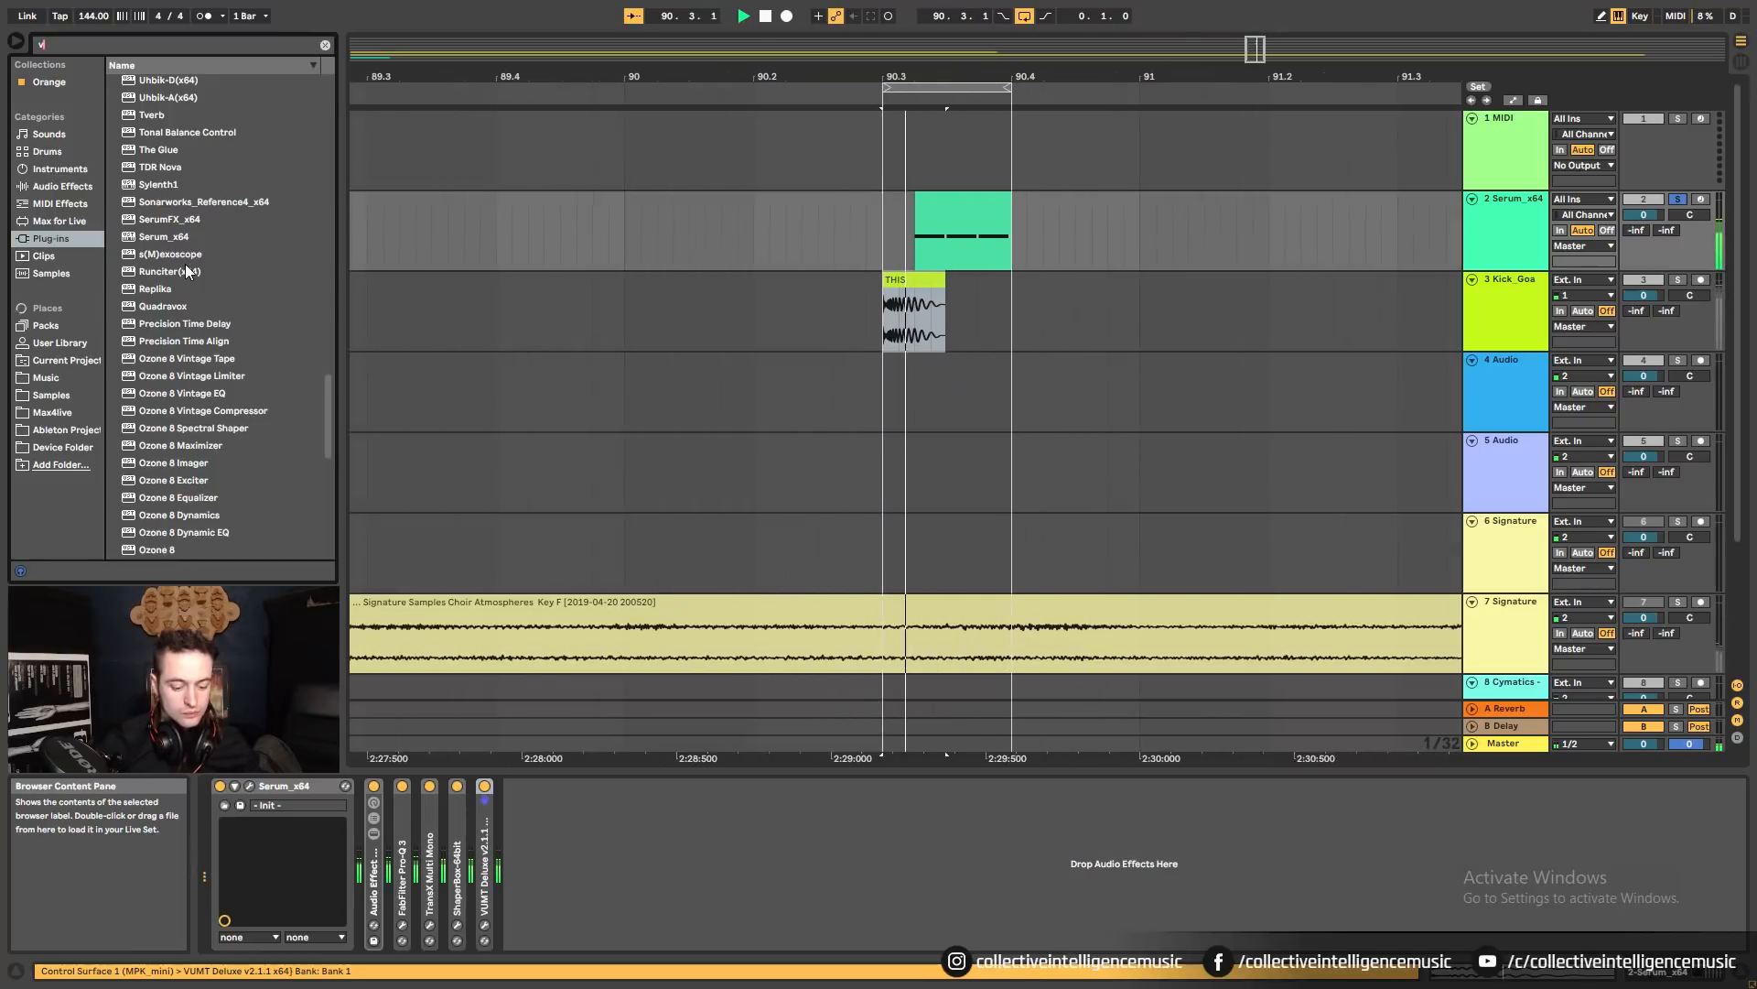
{"action": "type", "text": "int"}
{"action": "double_click", "coordinate": [200, 134]}
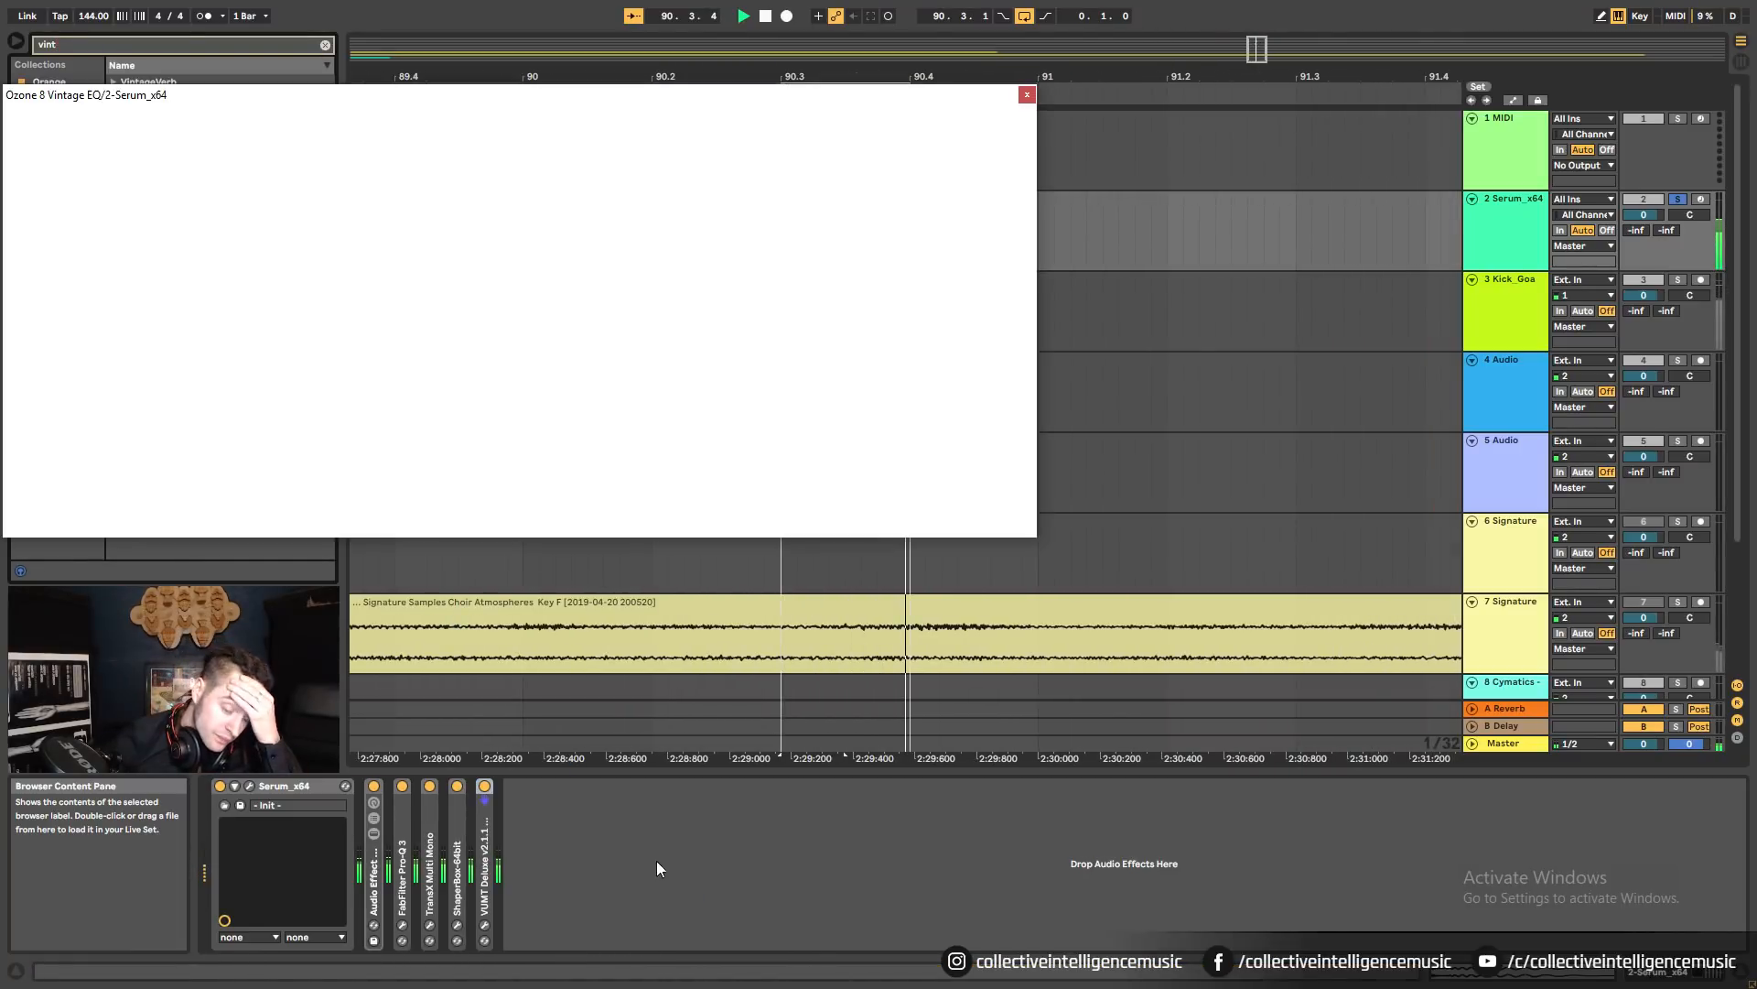
Load the Increased Lows and Highs preset in Ozone 8 Vintage EQ and close its windows.
{"action": "left_click", "coordinate": [711, 127]}
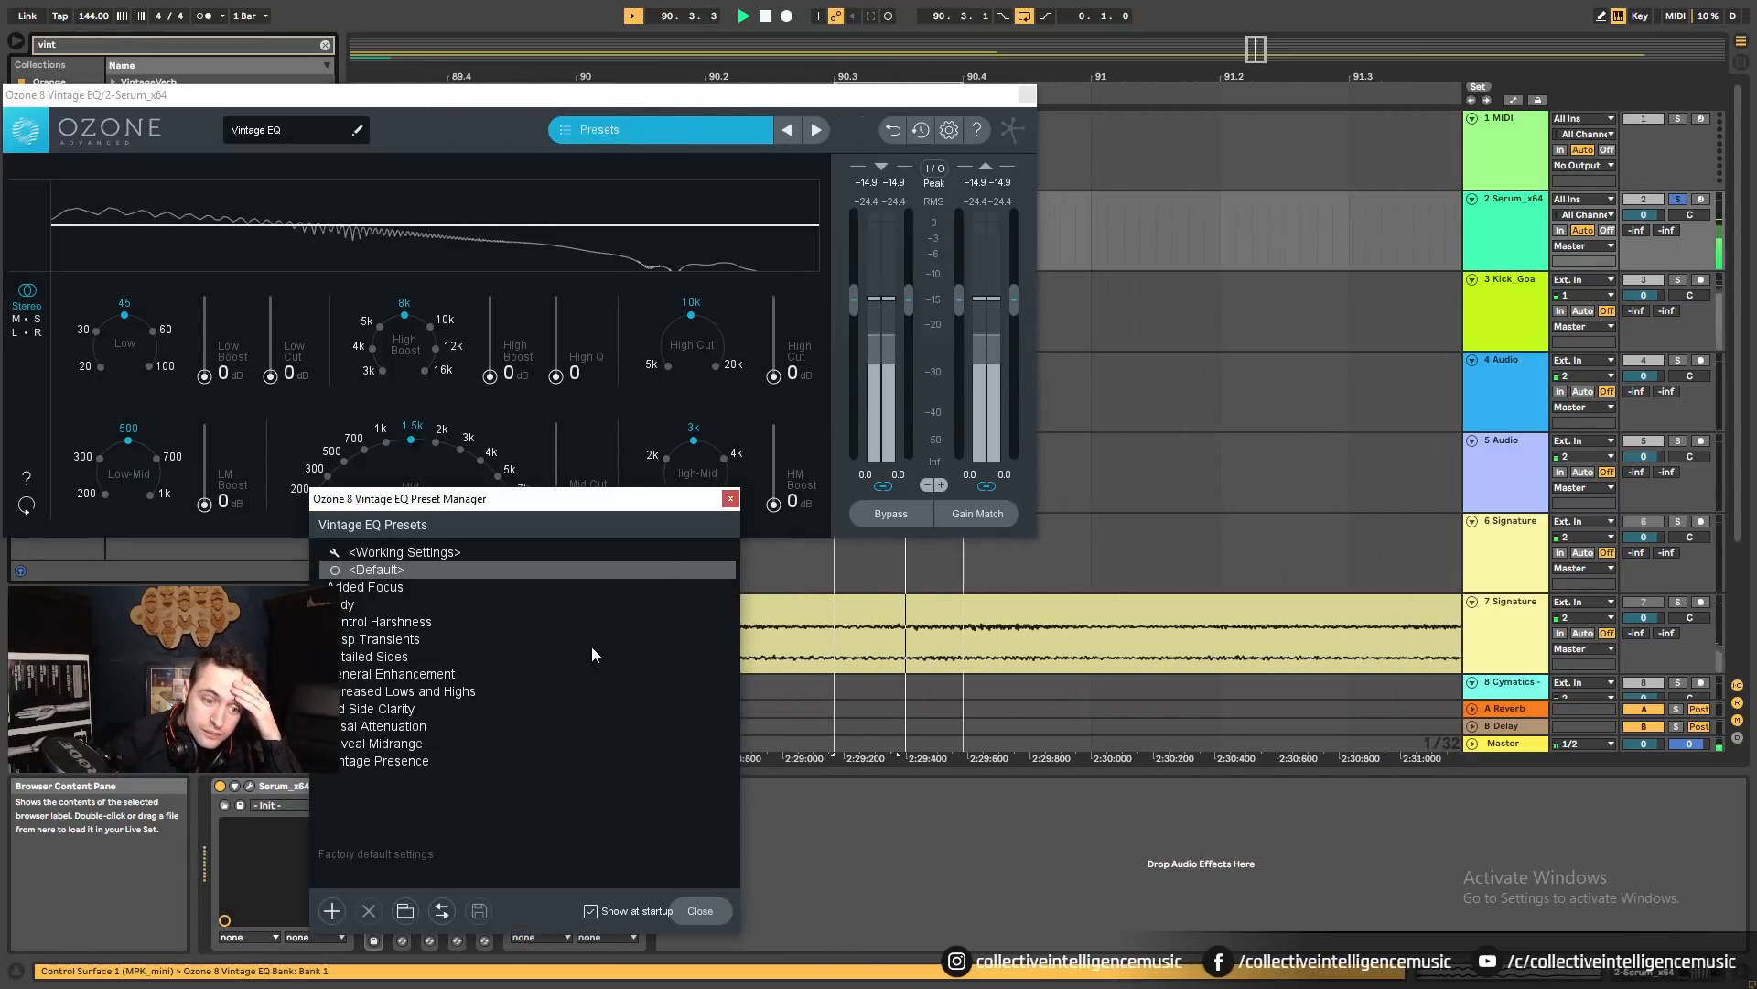
{"action": "left_click", "coordinate": [487, 692]}
{"action": "left_click", "coordinate": [730, 498]}
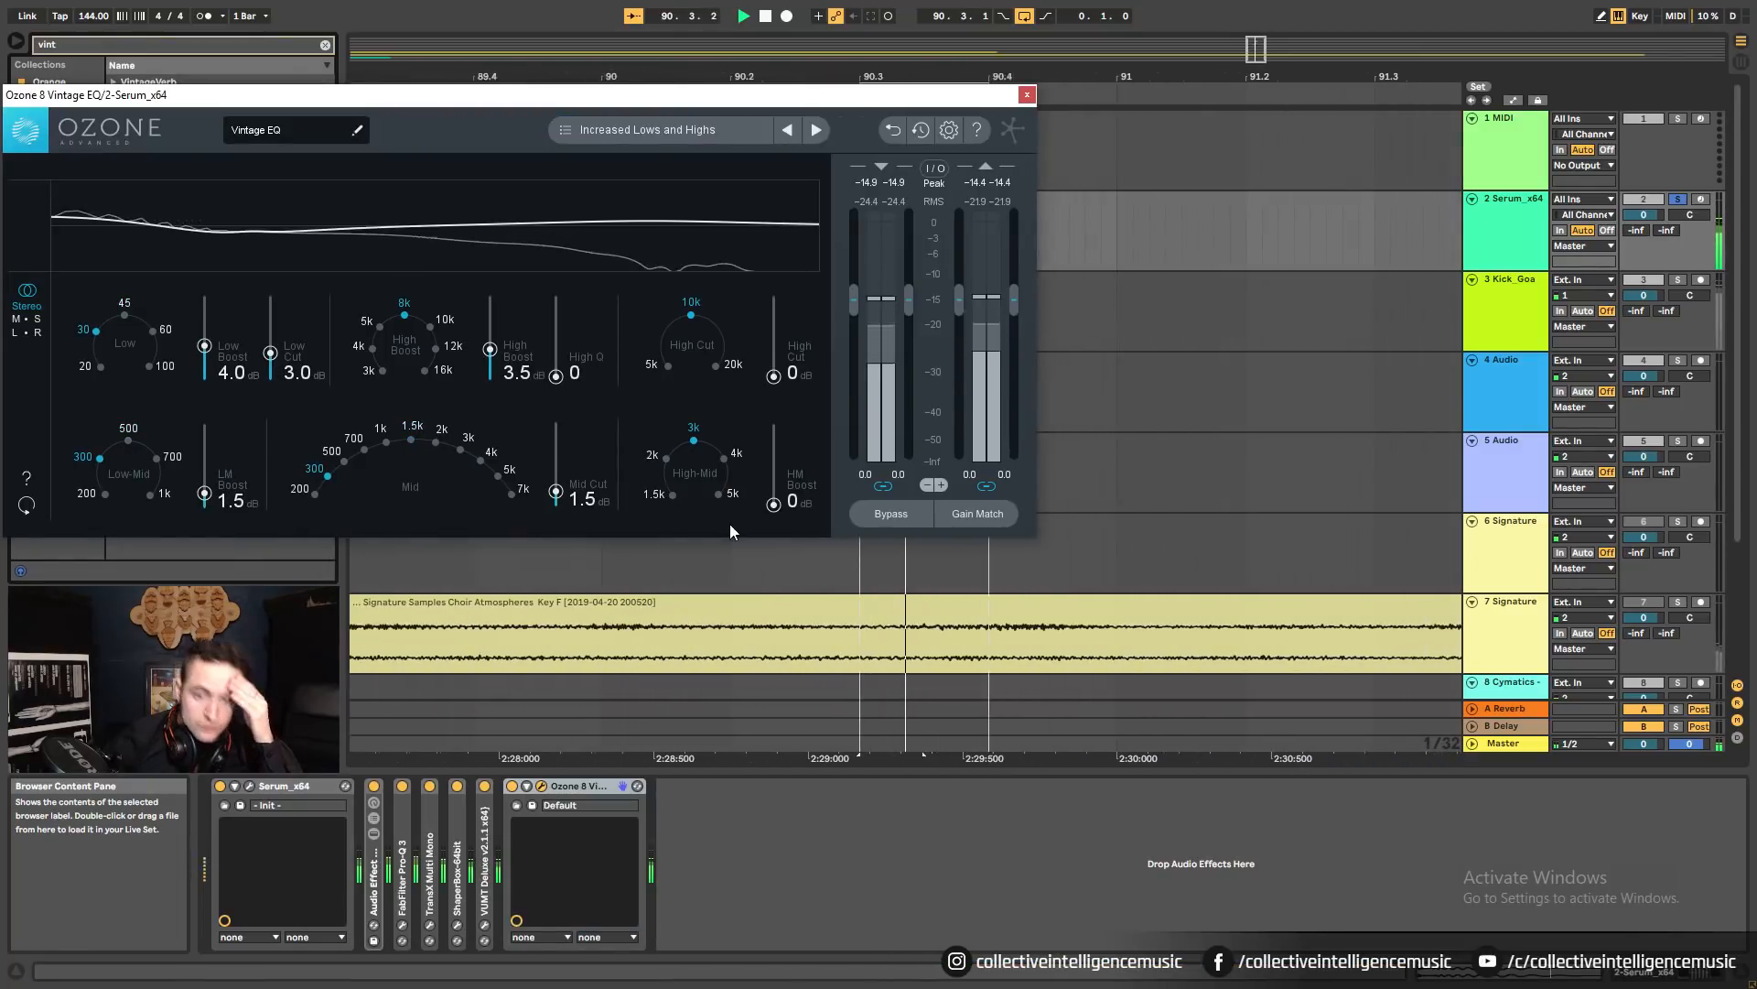
{"action": "left_click", "coordinate": [1027, 94]}
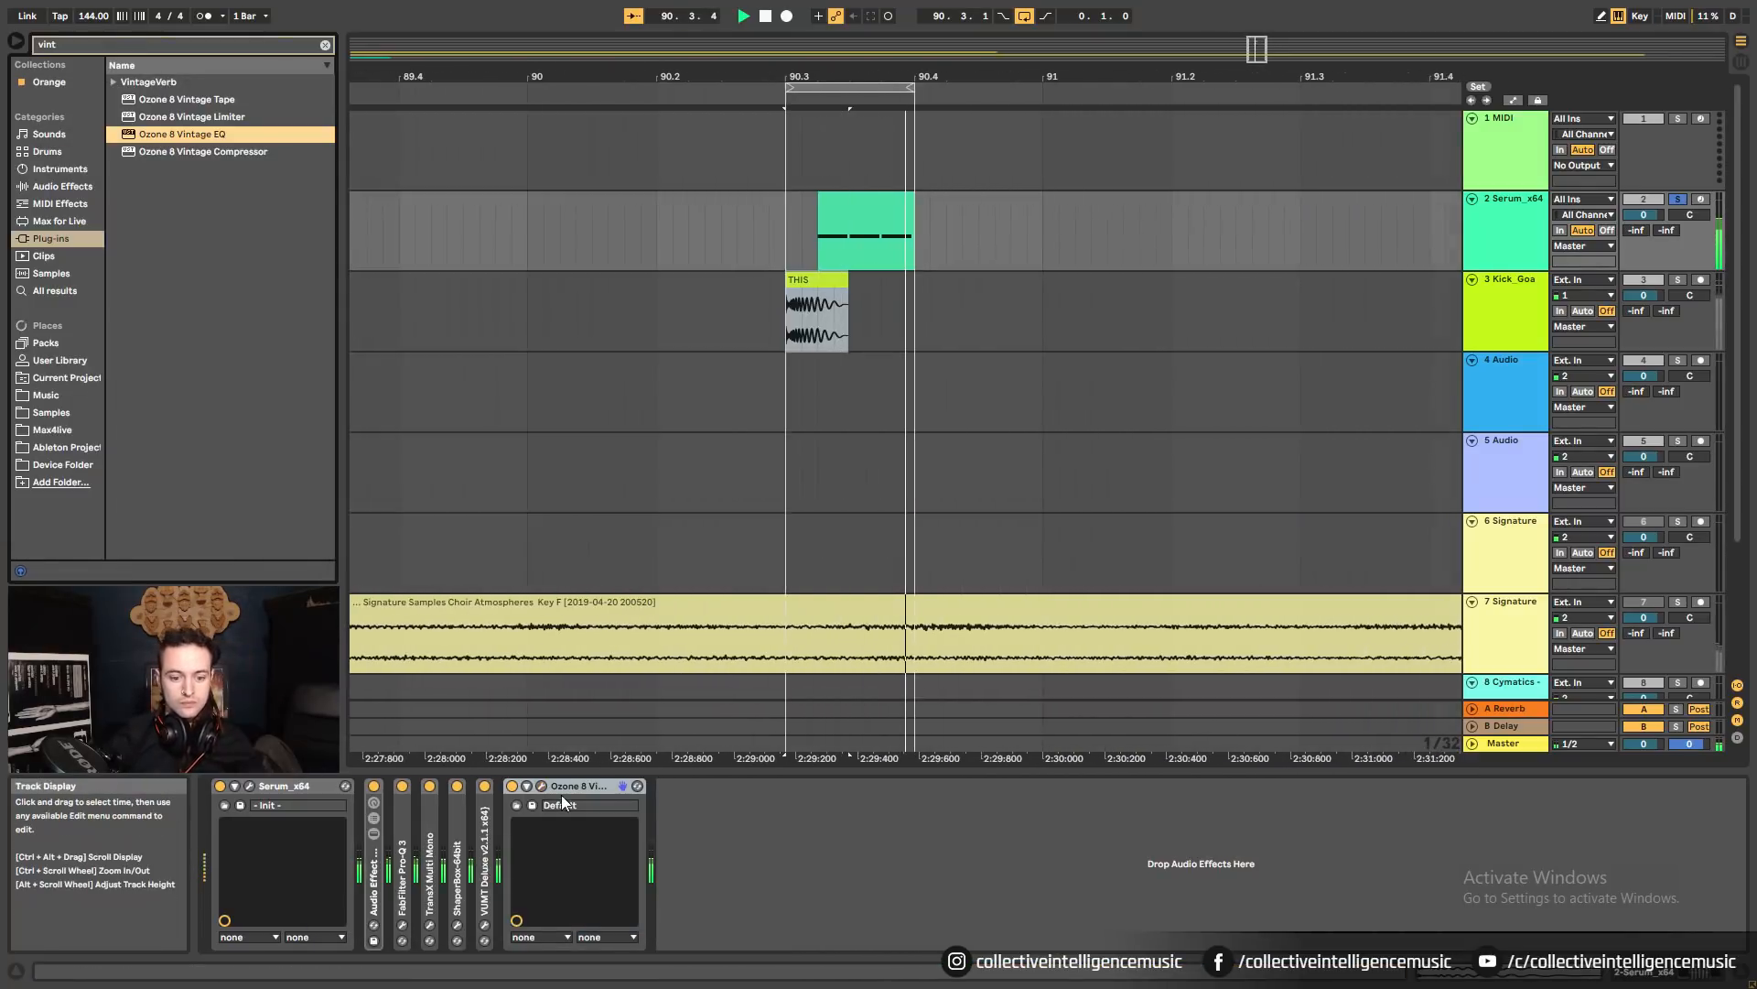
Compare the bass with Vintage EQ bypassed and enabled, and unsolo it to hear it with the kick.
{"action": "left_click", "coordinate": [511, 785]}
{"action": "left_click", "coordinate": [513, 786]}
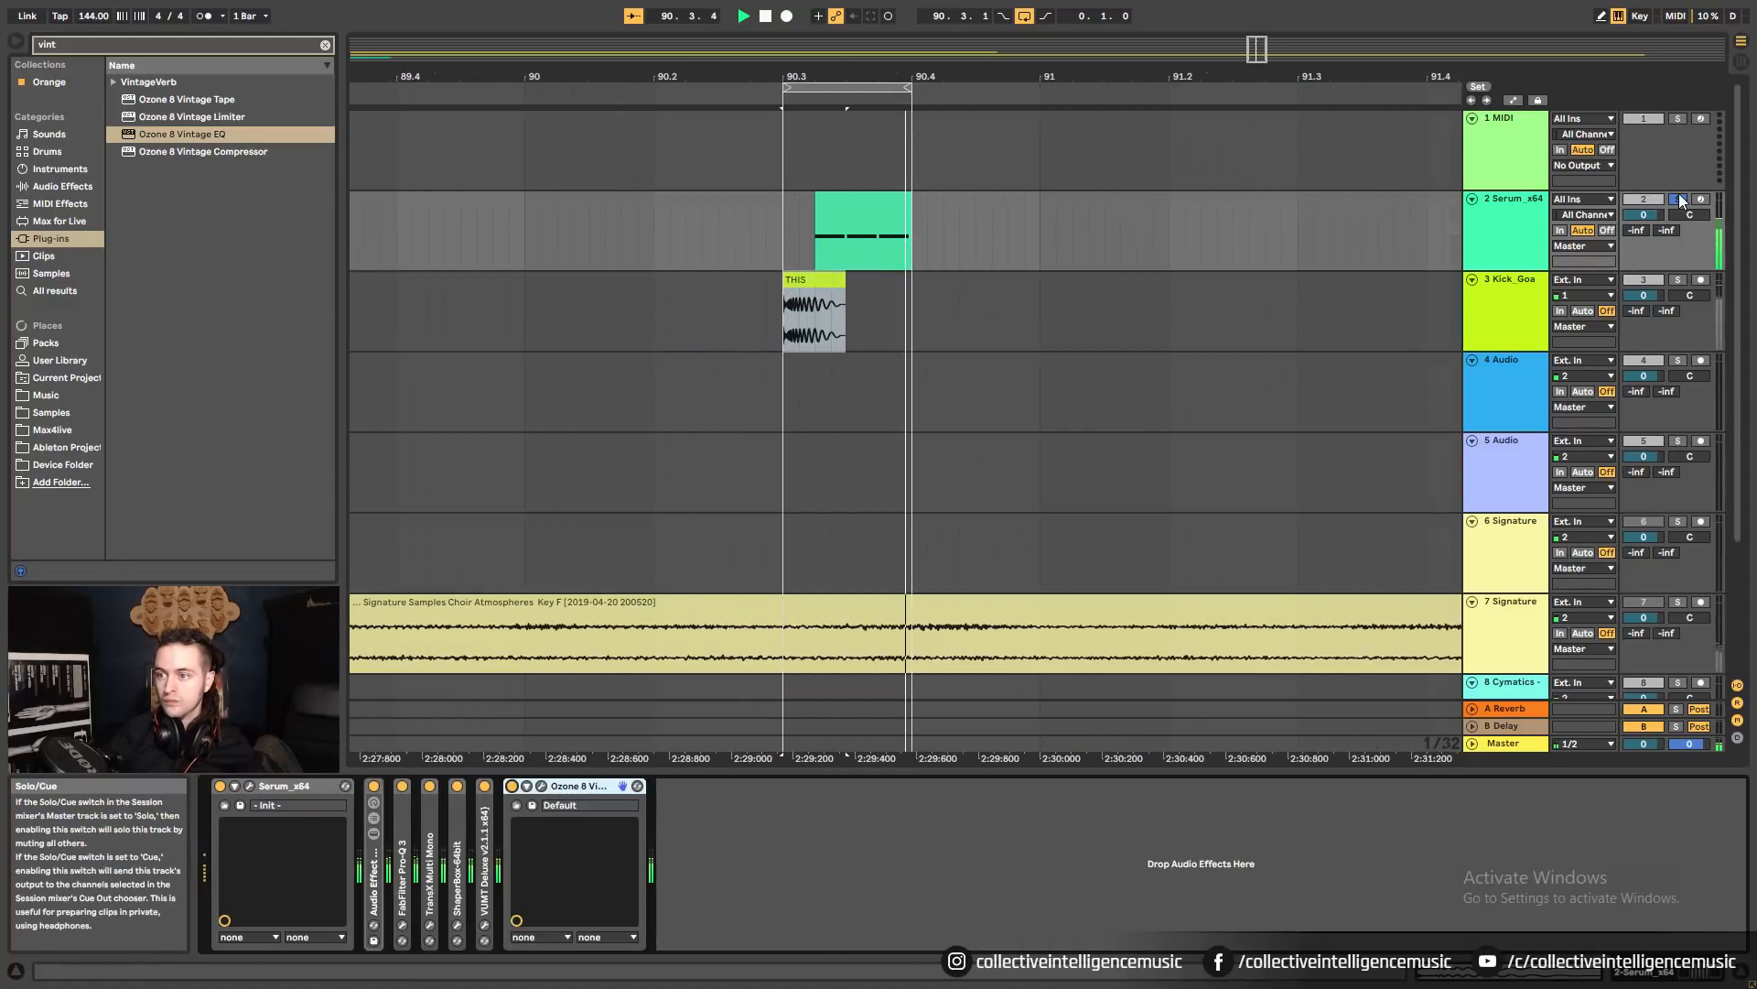
{"action": "left_click", "coordinate": [1678, 198]}
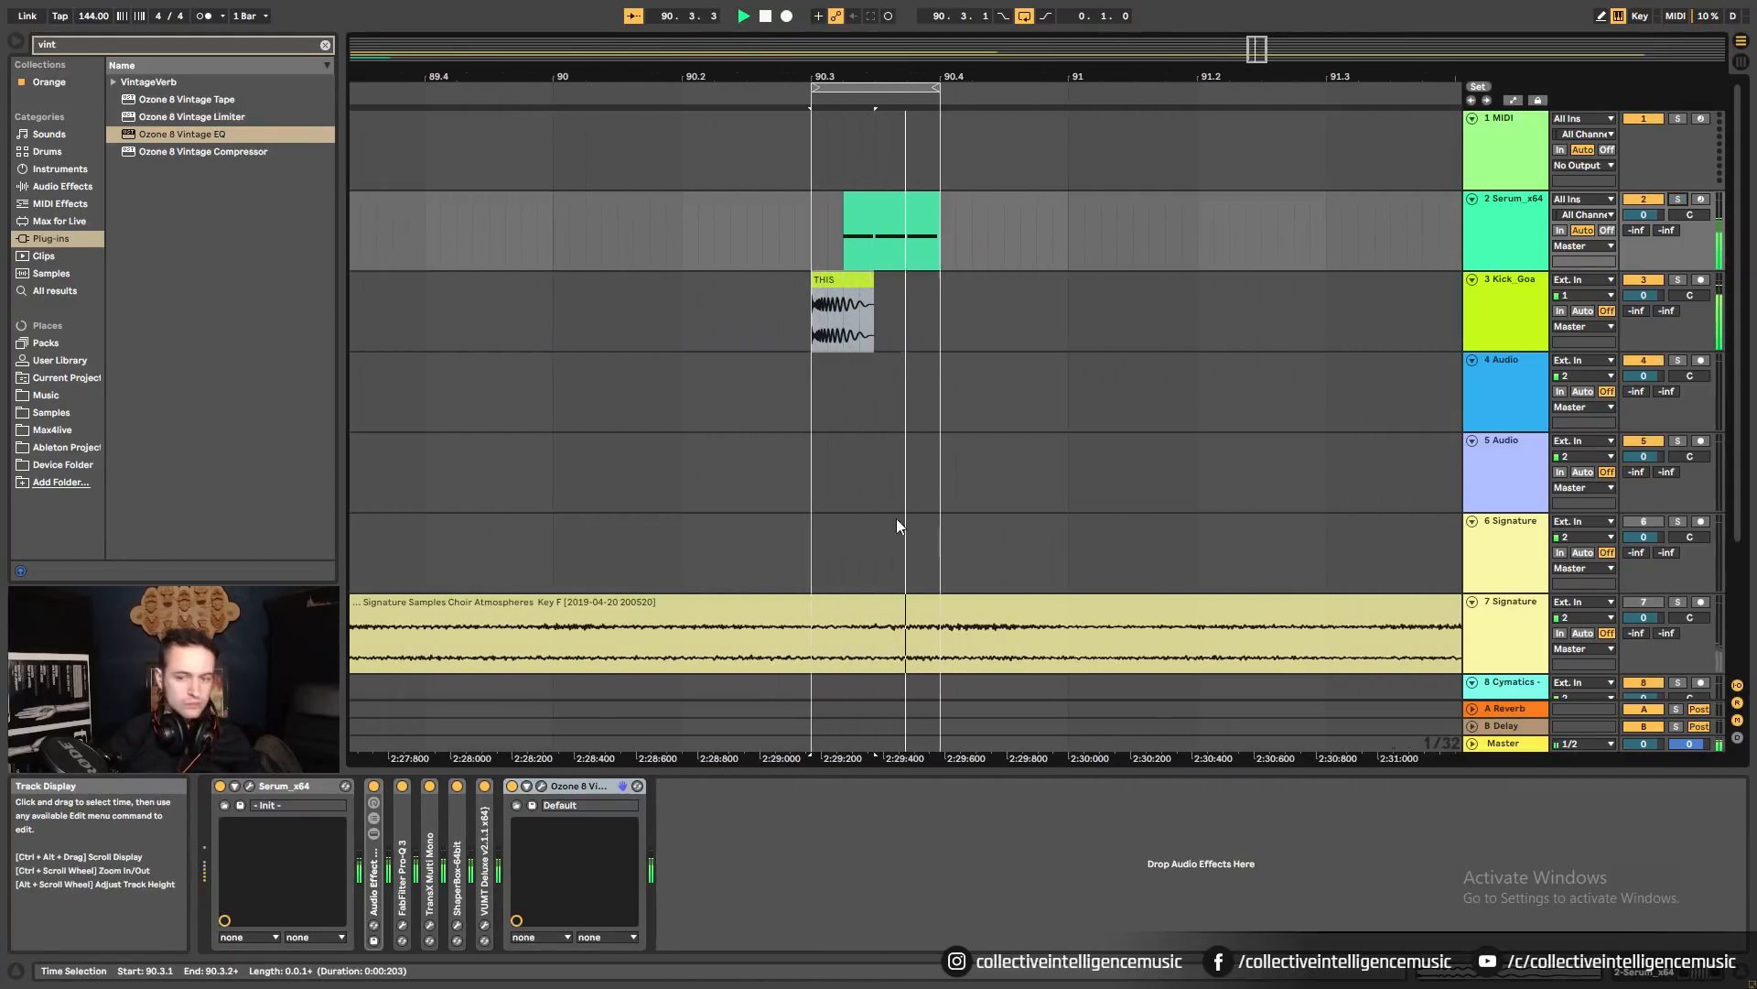
Turn off the VUMT meter and move TransX Multi and ShaperBox behind Vintage EQ in the bass chain.
{"action": "left_click", "coordinate": [450, 864]}
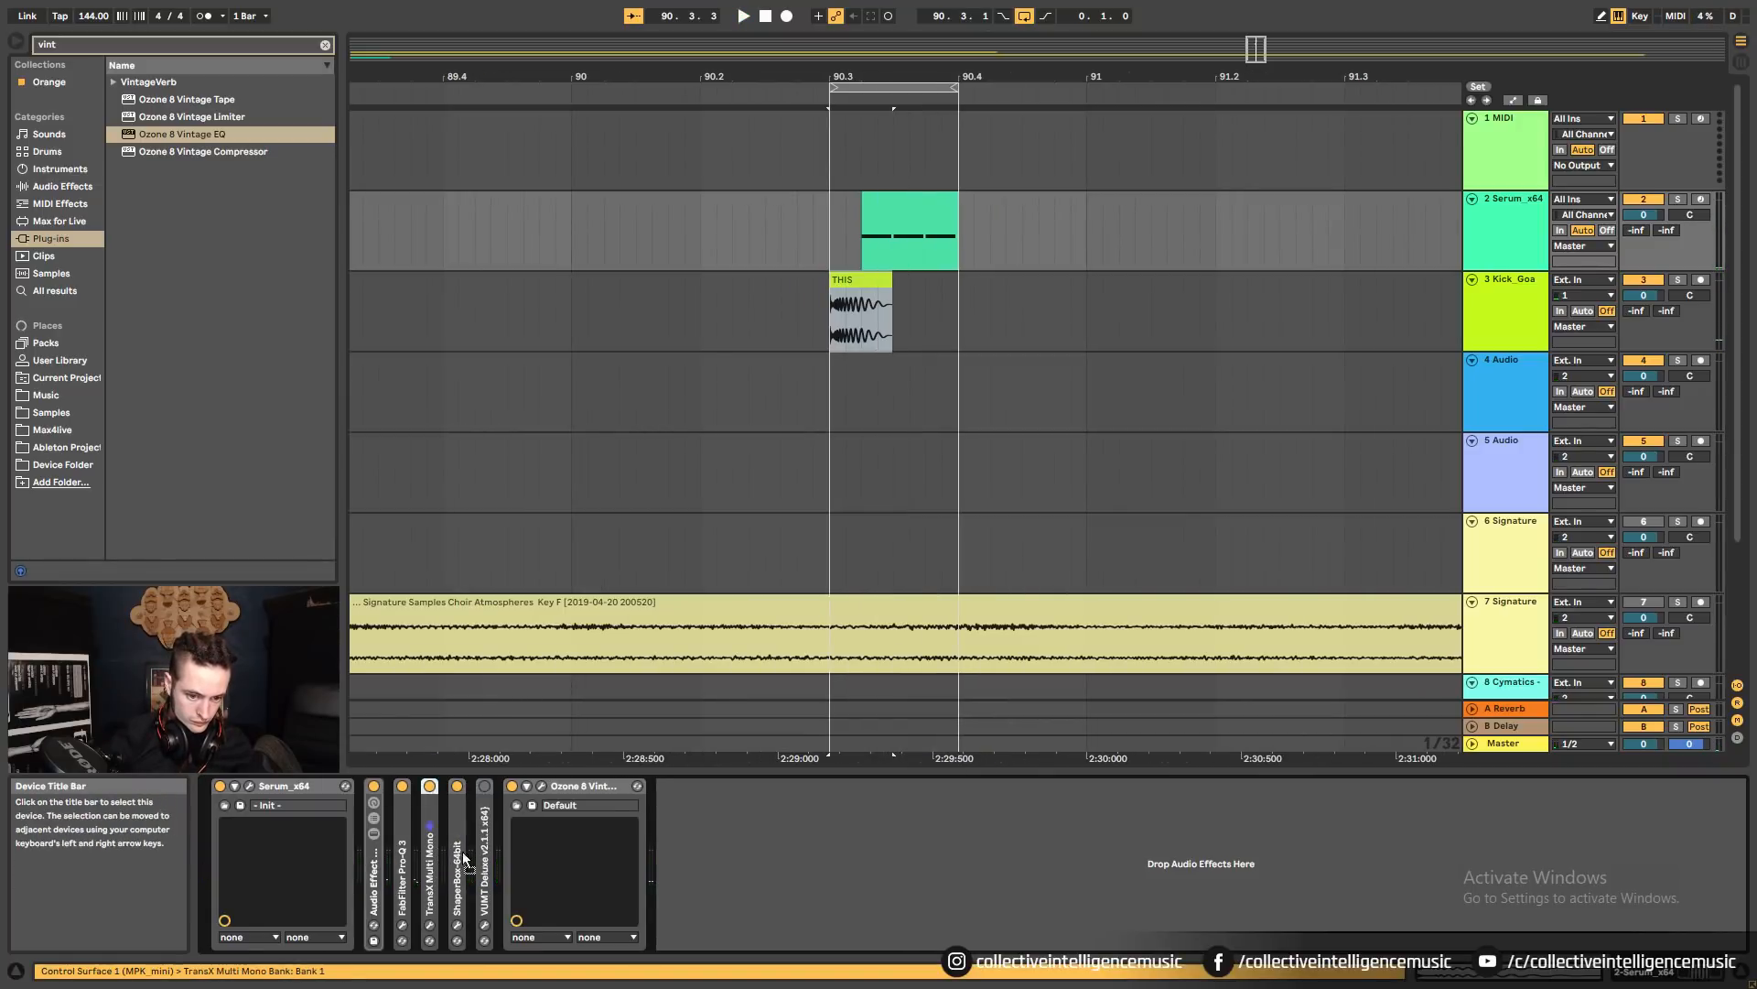
{"action": "key", "text": "space"}
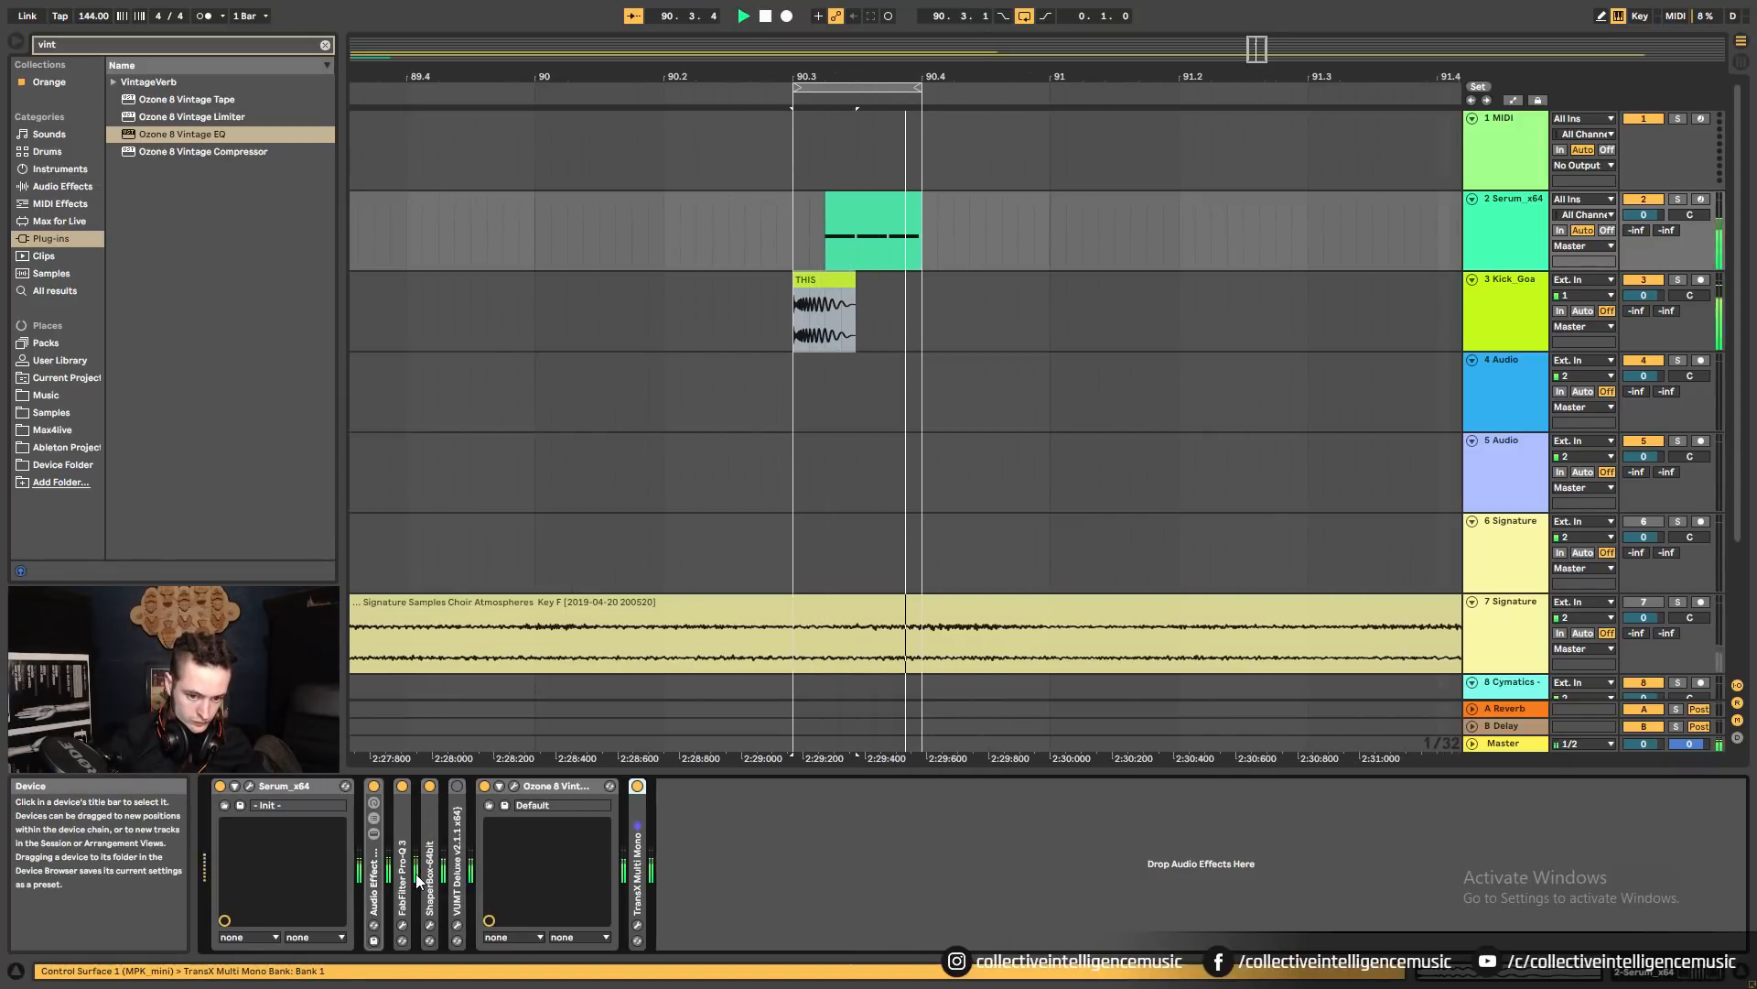
{"action": "left_click_drag", "start_coordinate": [431, 874], "coordinate": [734, 866]}
Toggle Vintage EQ and TransX Multi during playback to judge their effect on the kick and bass, and stop playback.
{"action": "left_click", "coordinate": [455, 787]}
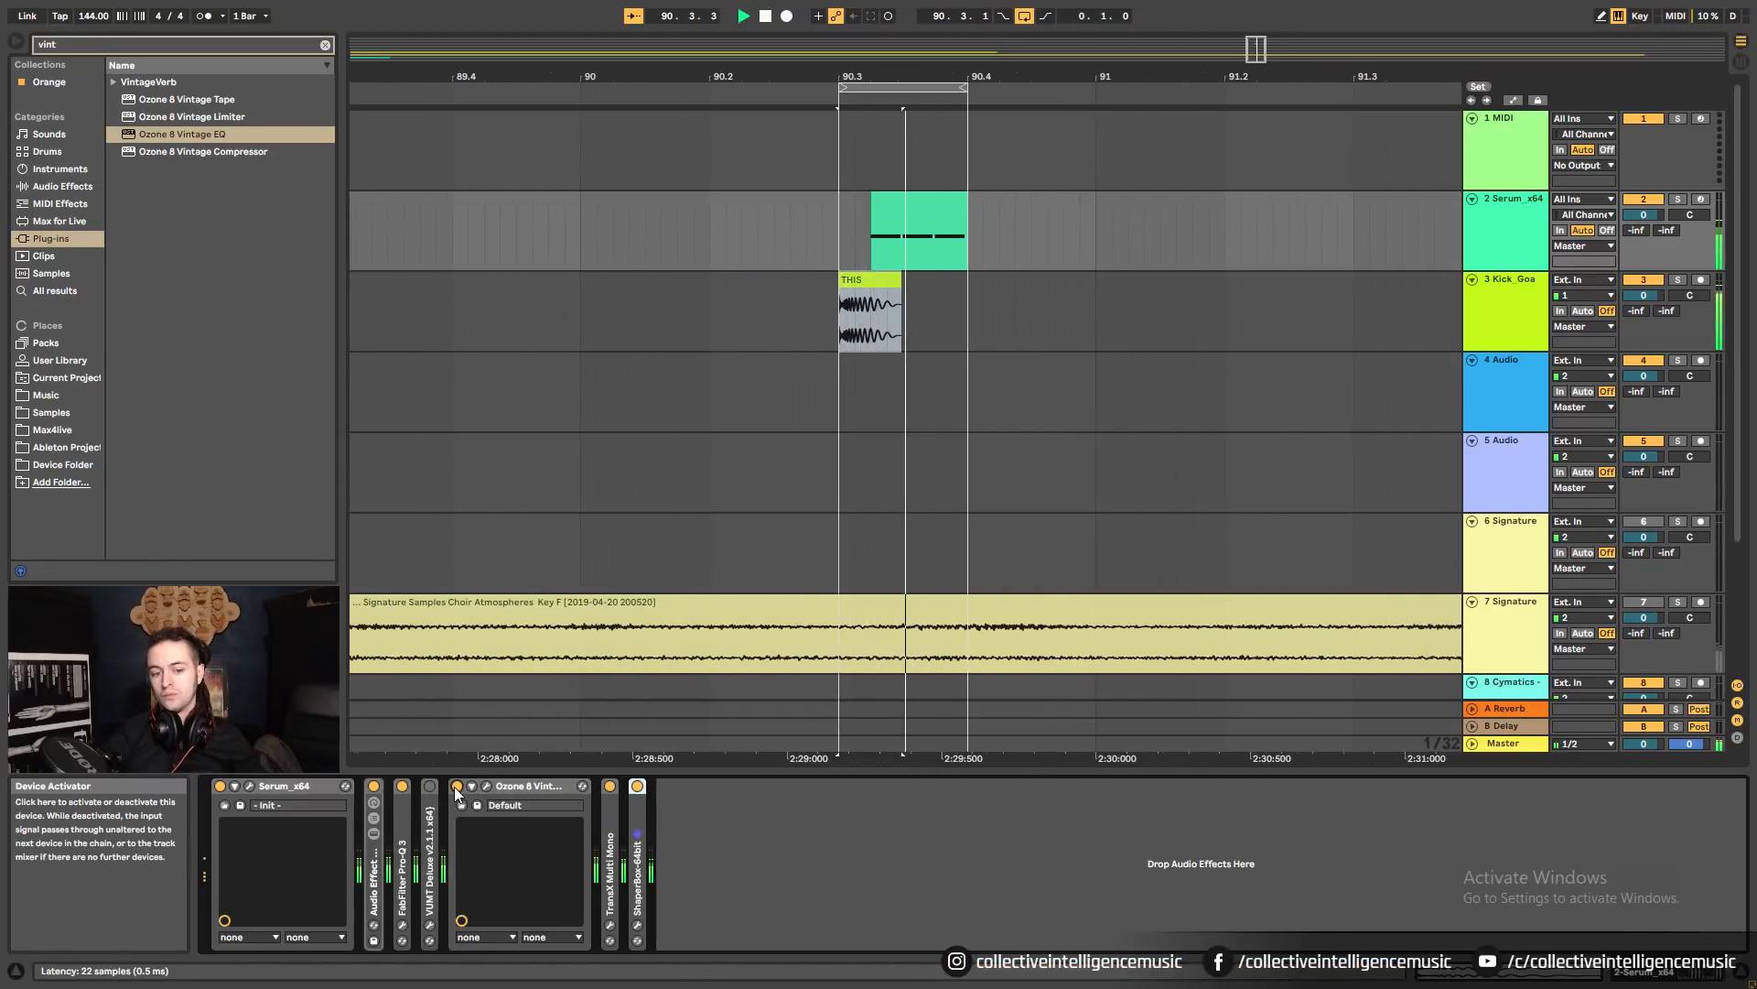
{"action": "left_click", "coordinate": [455, 787]}
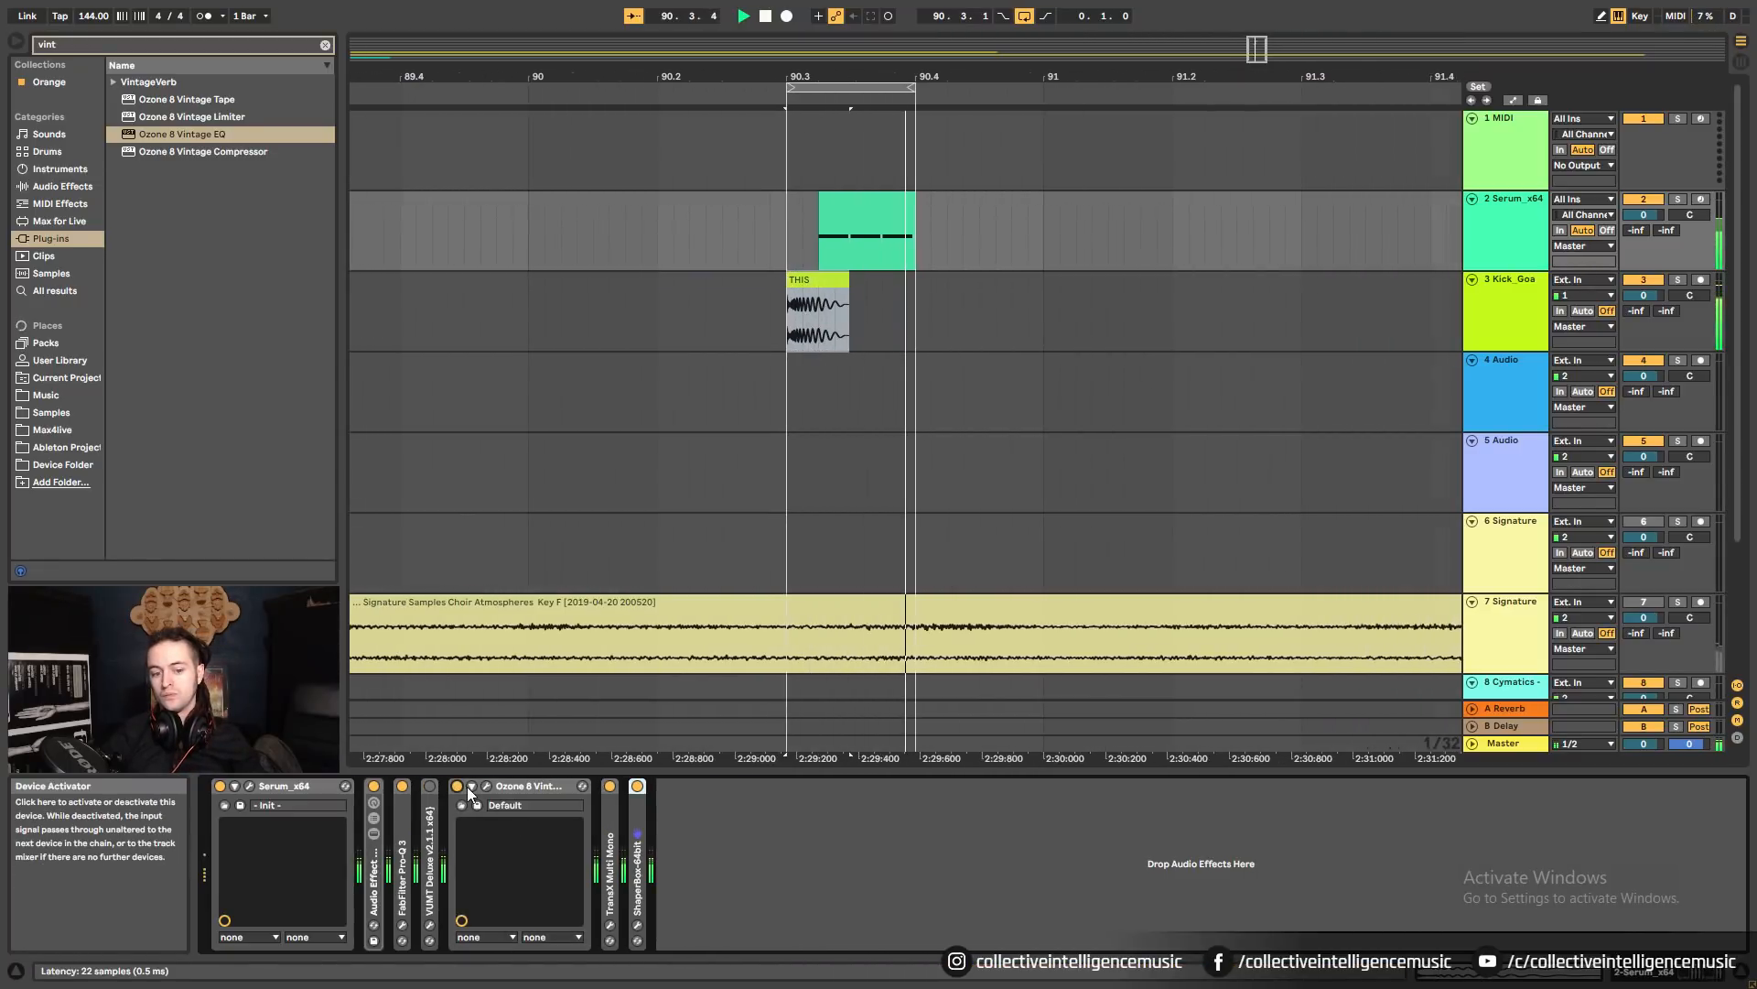
{"action": "left_click", "coordinate": [610, 786]}
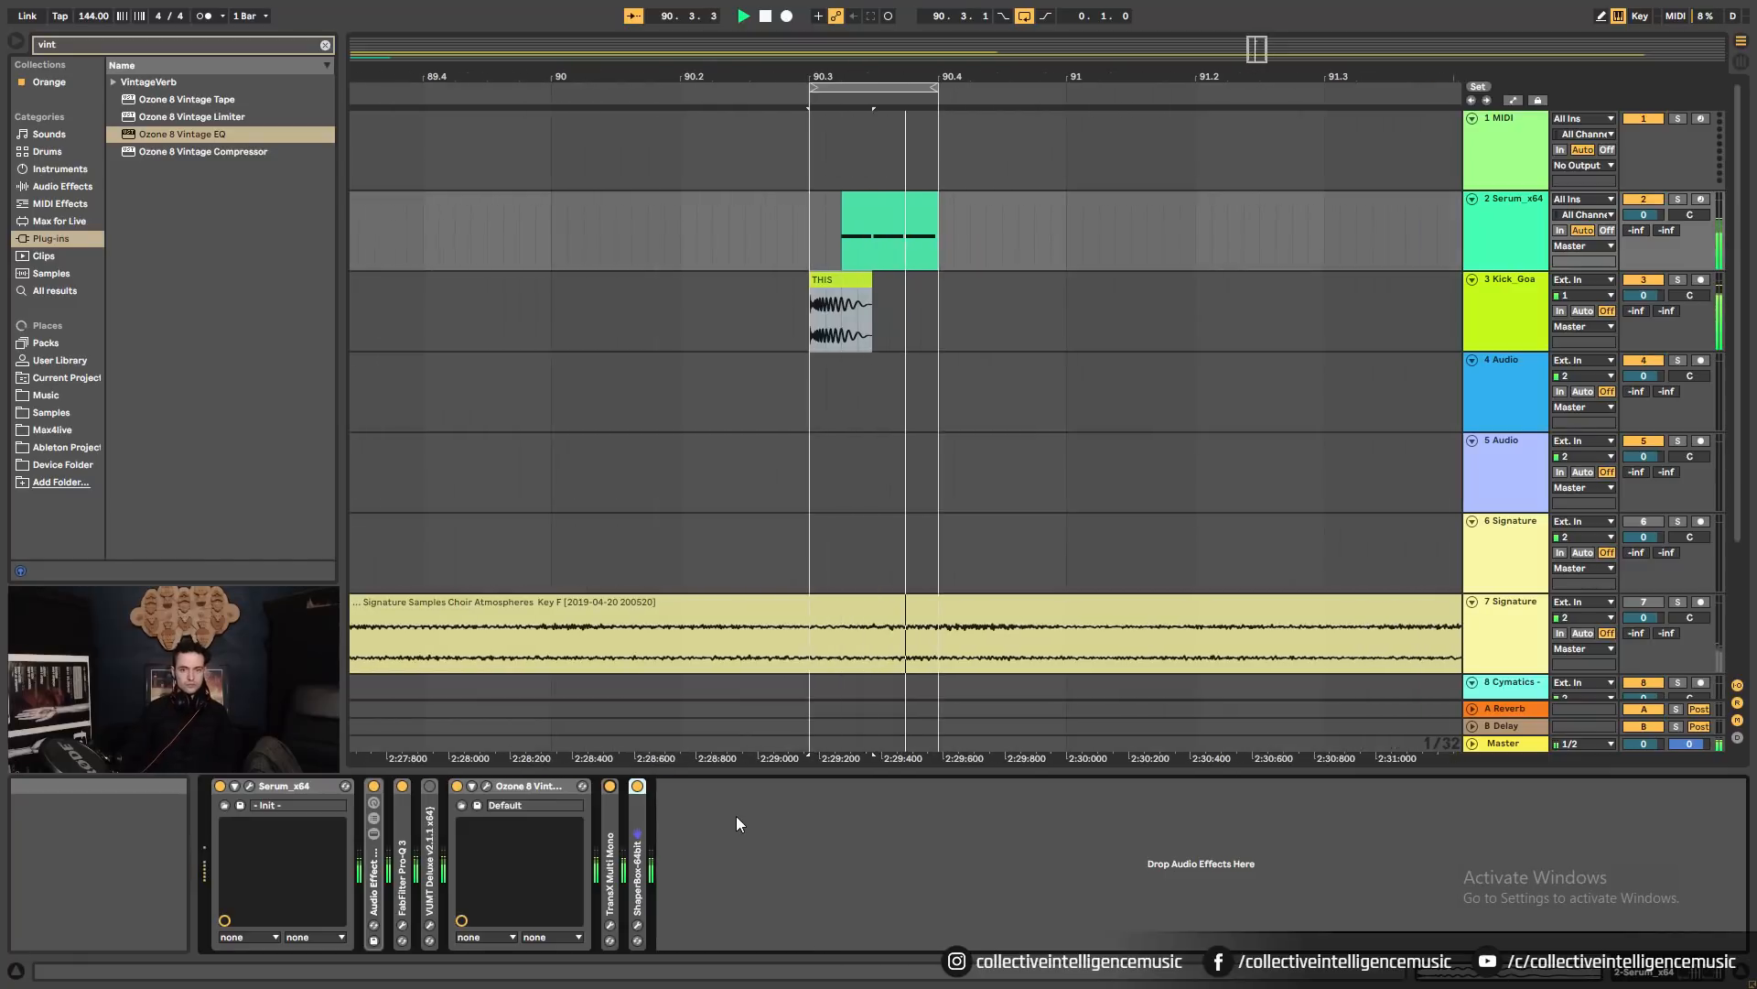
{"action": "key", "text": "space"}
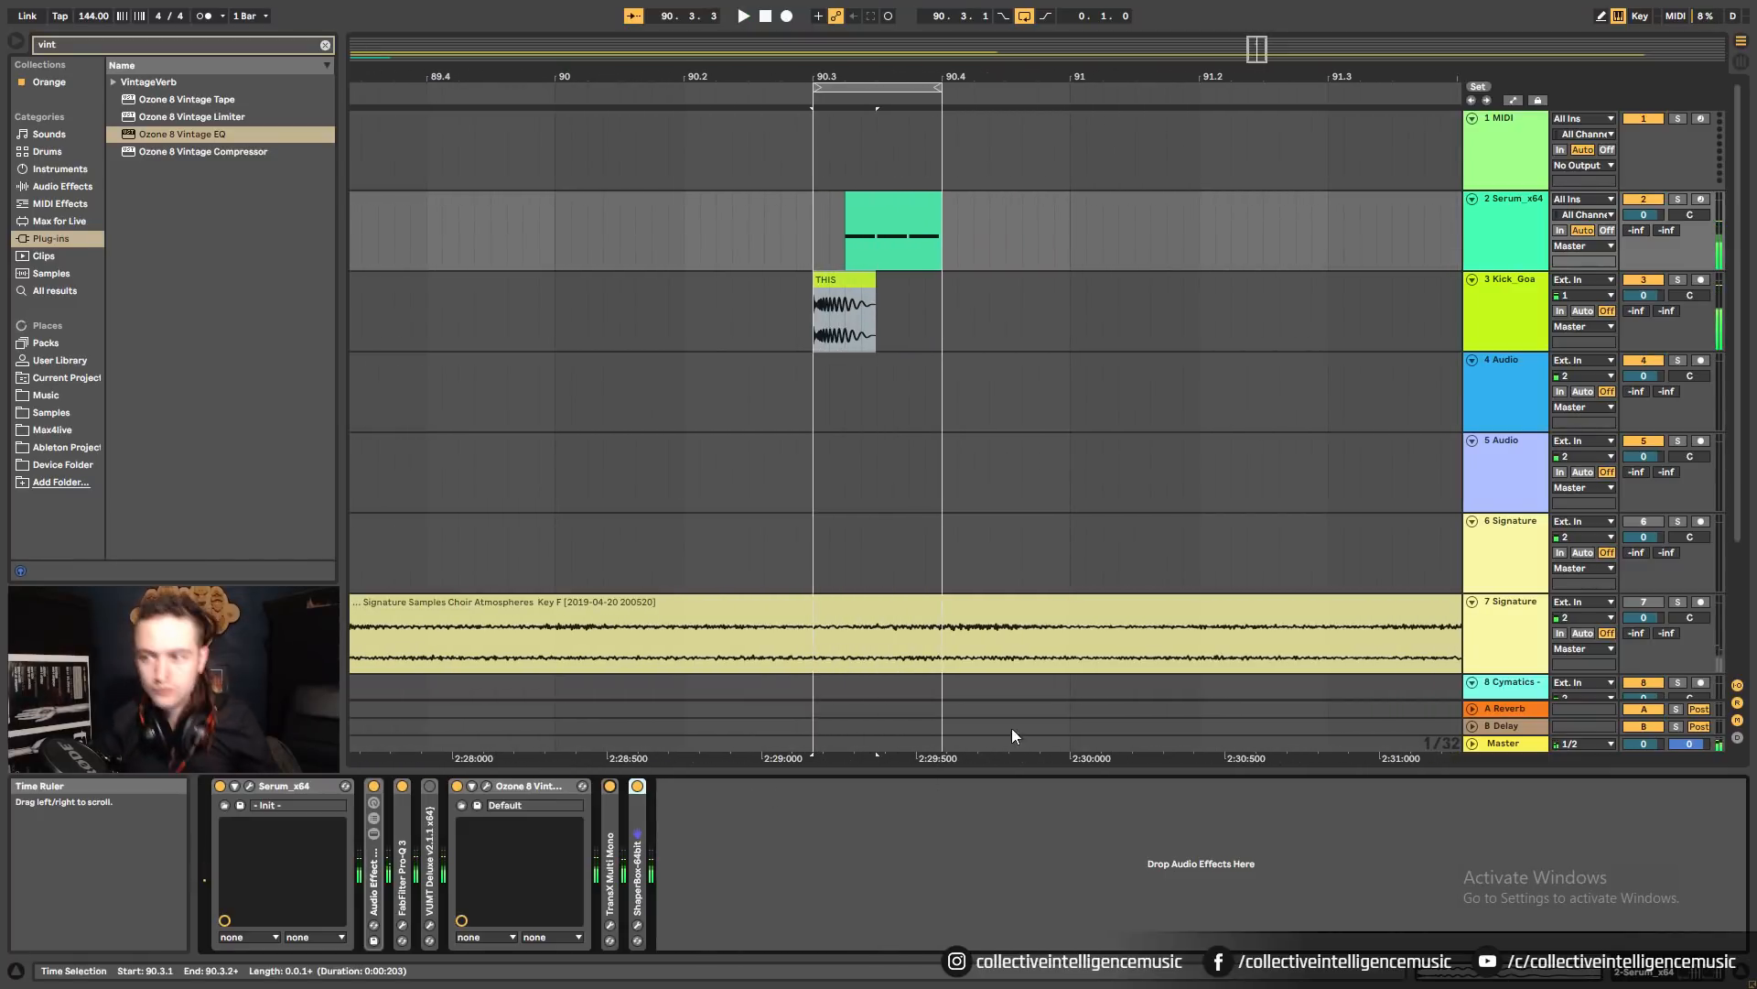
Play the soloed bass and try the MG Low 12 and MG Low 6 filter types in Serum.
{"action": "left_click", "coordinate": [1678, 198]}
{"action": "key", "text": "space"}
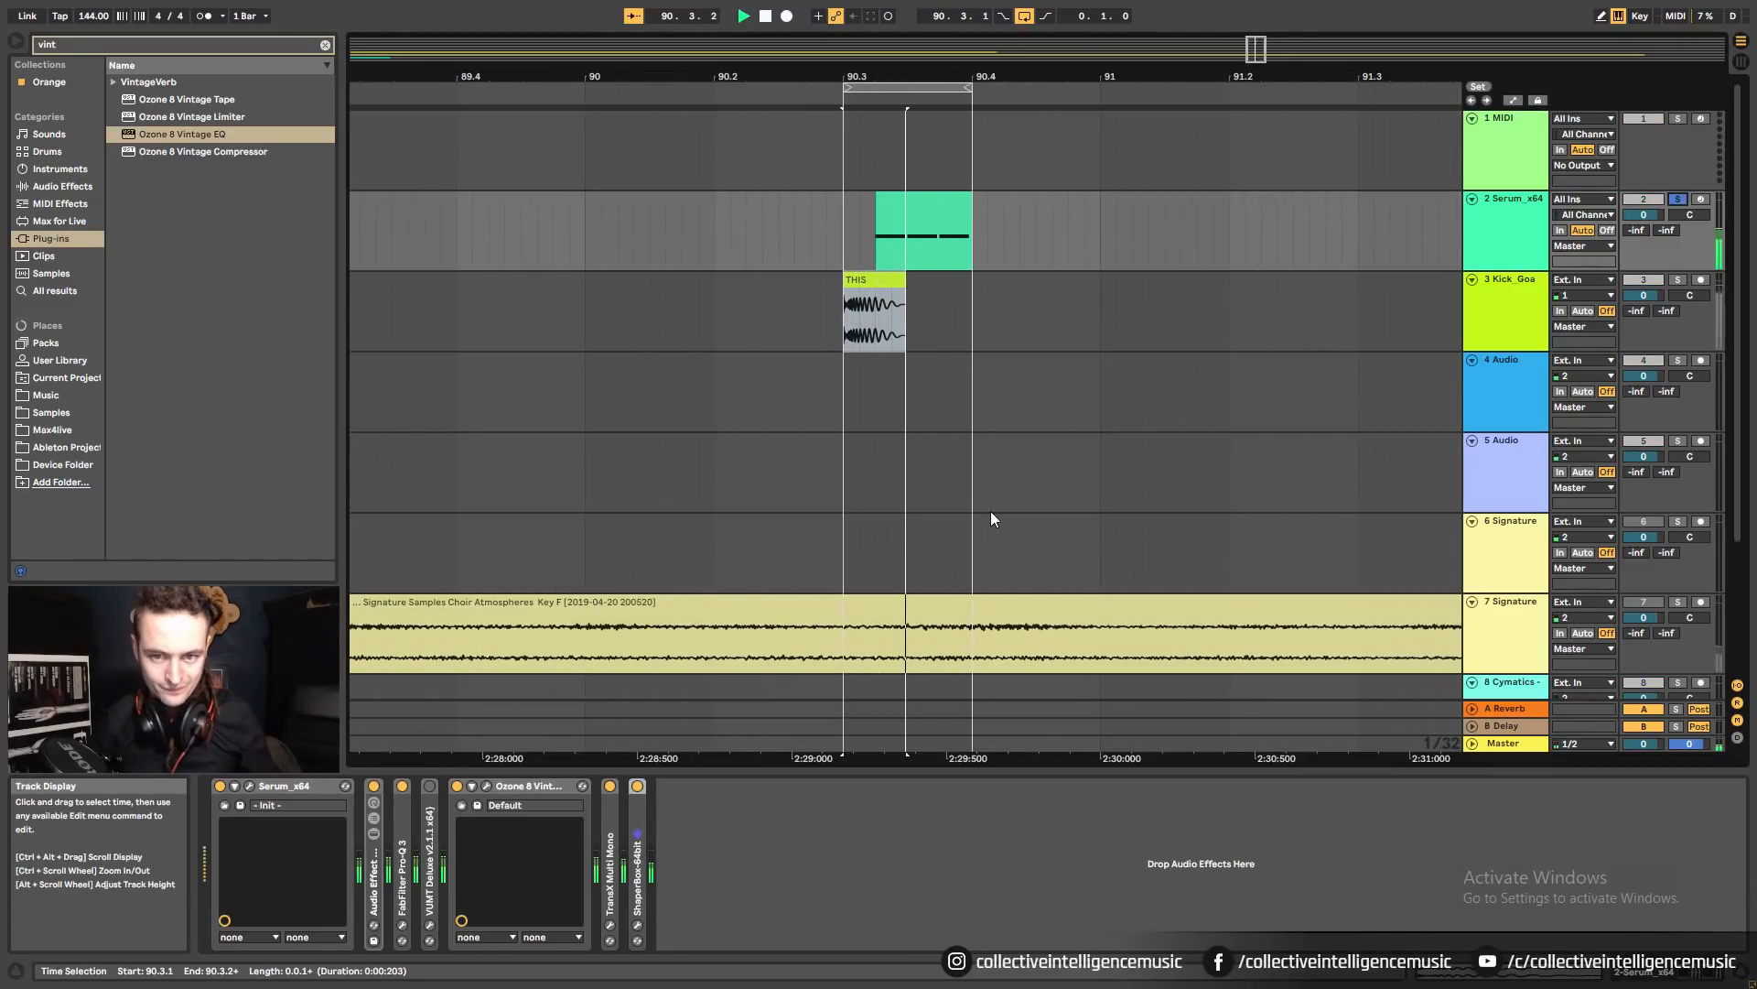
{"action": "left_click", "coordinate": [249, 785]}
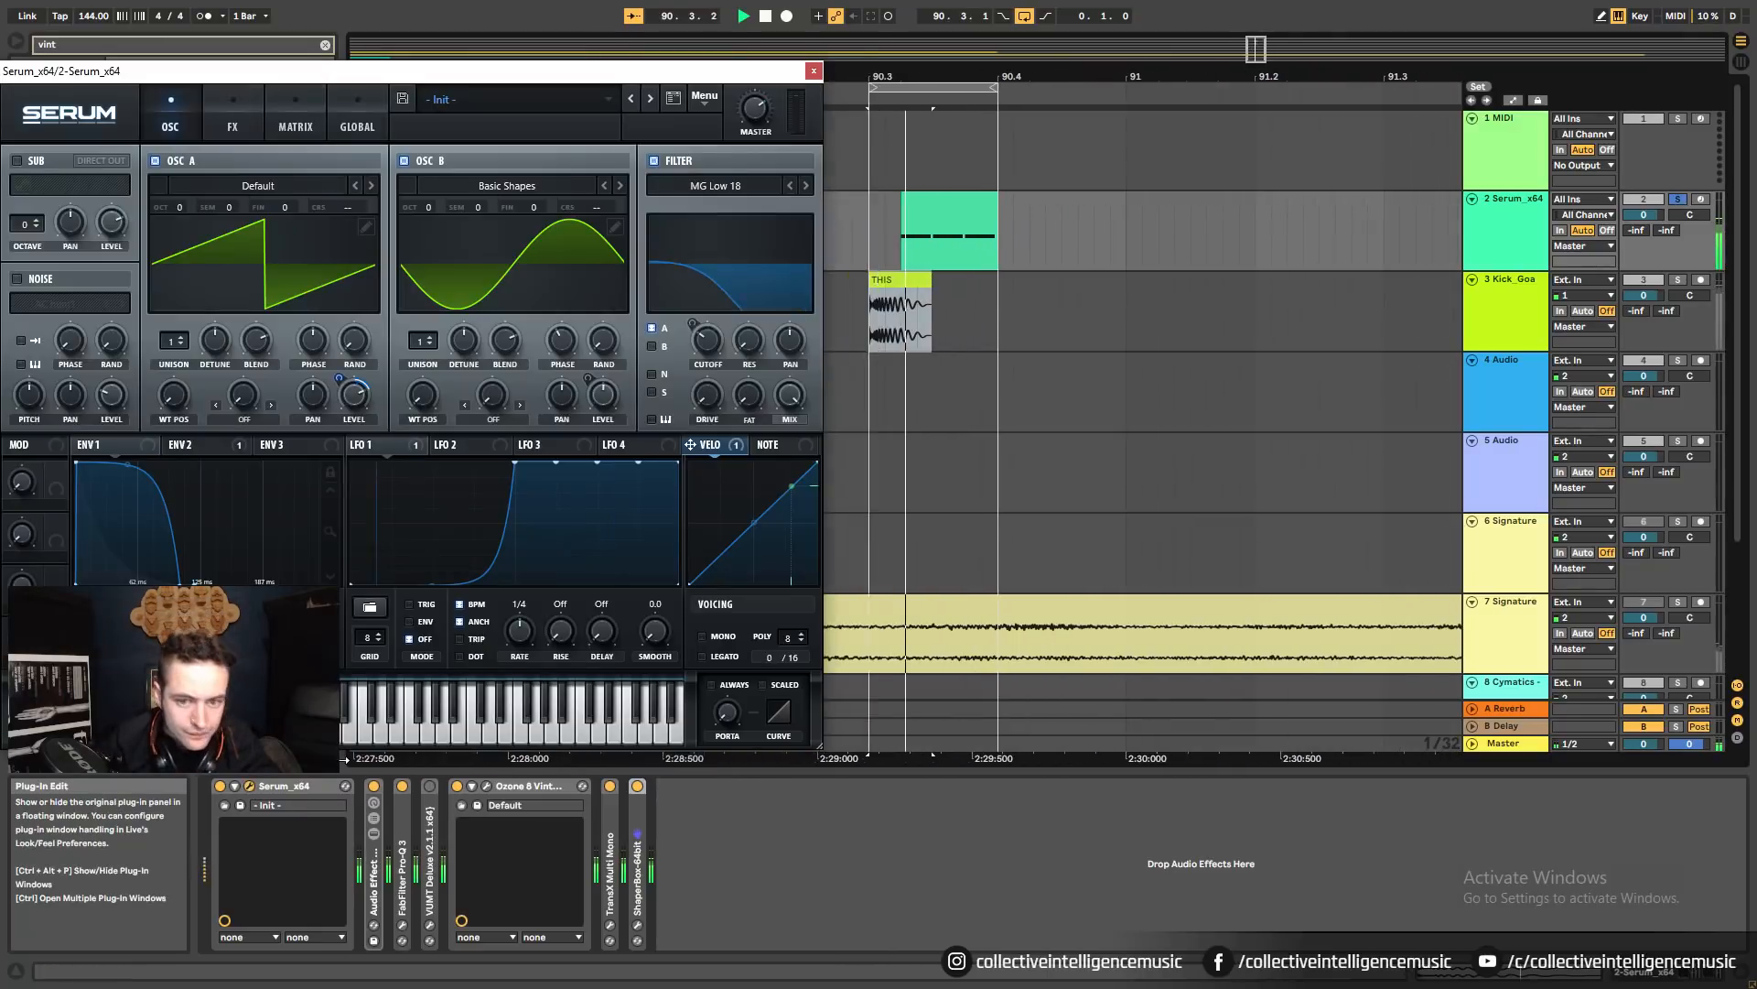
{"action": "left_click", "coordinate": [695, 186]}
{"action": "mouse_move", "coordinate": [723, 206]}
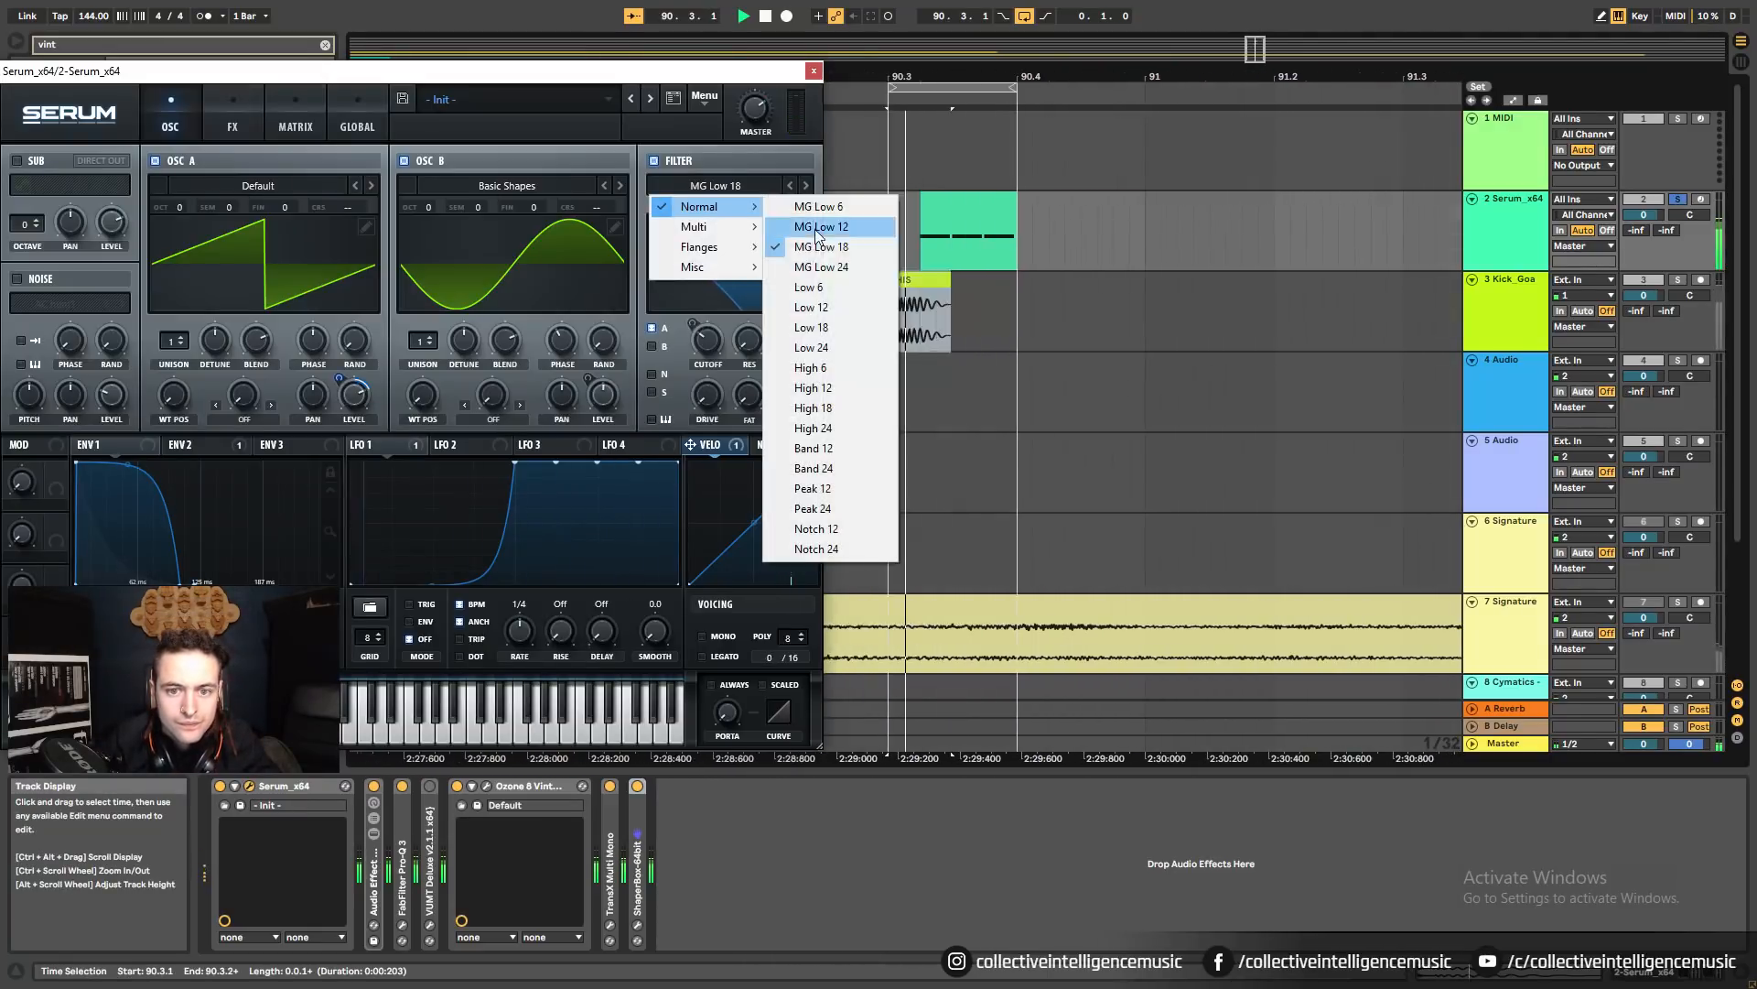
{"action": "left_click", "coordinate": [818, 224]}
{"action": "left_click", "coordinate": [730, 186]}
{"action": "left_click", "coordinate": [815, 207]}
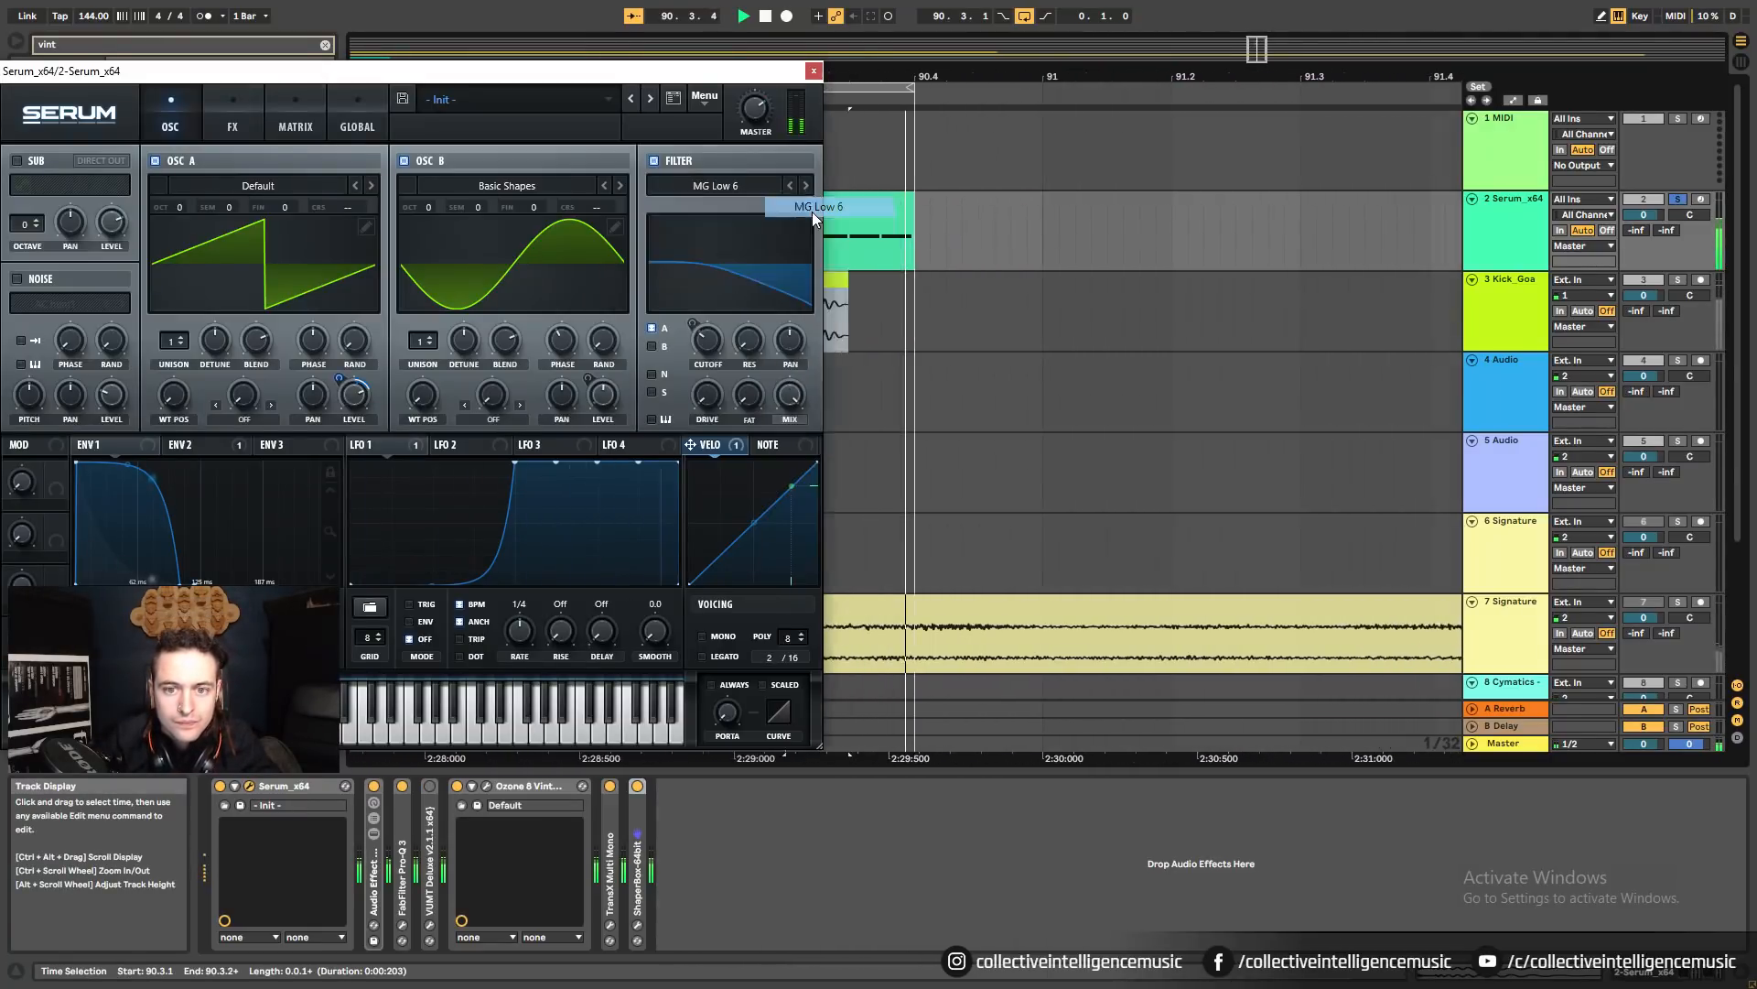
Try Serum's Low 6, Low 18 and Low 24 filter types and return the filter to MG Low 18.
{"action": "left_click", "coordinate": [742, 187]}
{"action": "left_click", "coordinate": [807, 286]}
{"action": "left_click", "coordinate": [719, 187]}
{"action": "left_click", "coordinate": [810, 327]}
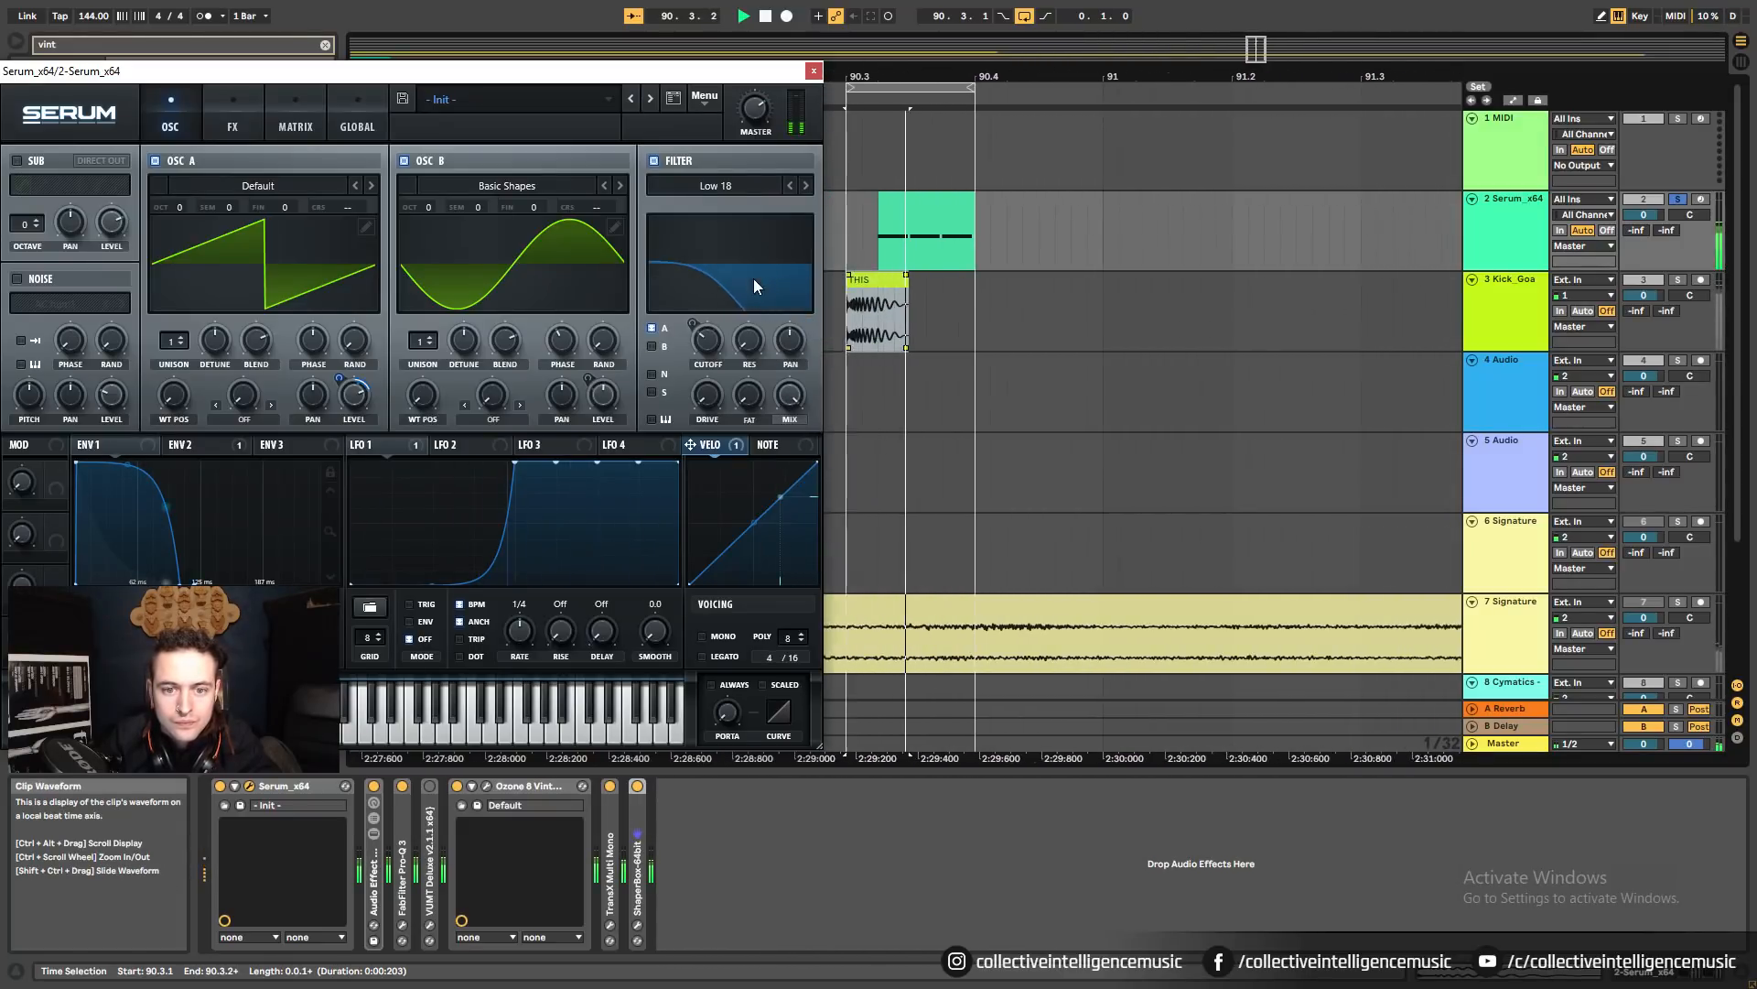
{"action": "left_click", "coordinate": [739, 187]}
{"action": "left_click", "coordinate": [808, 347]}
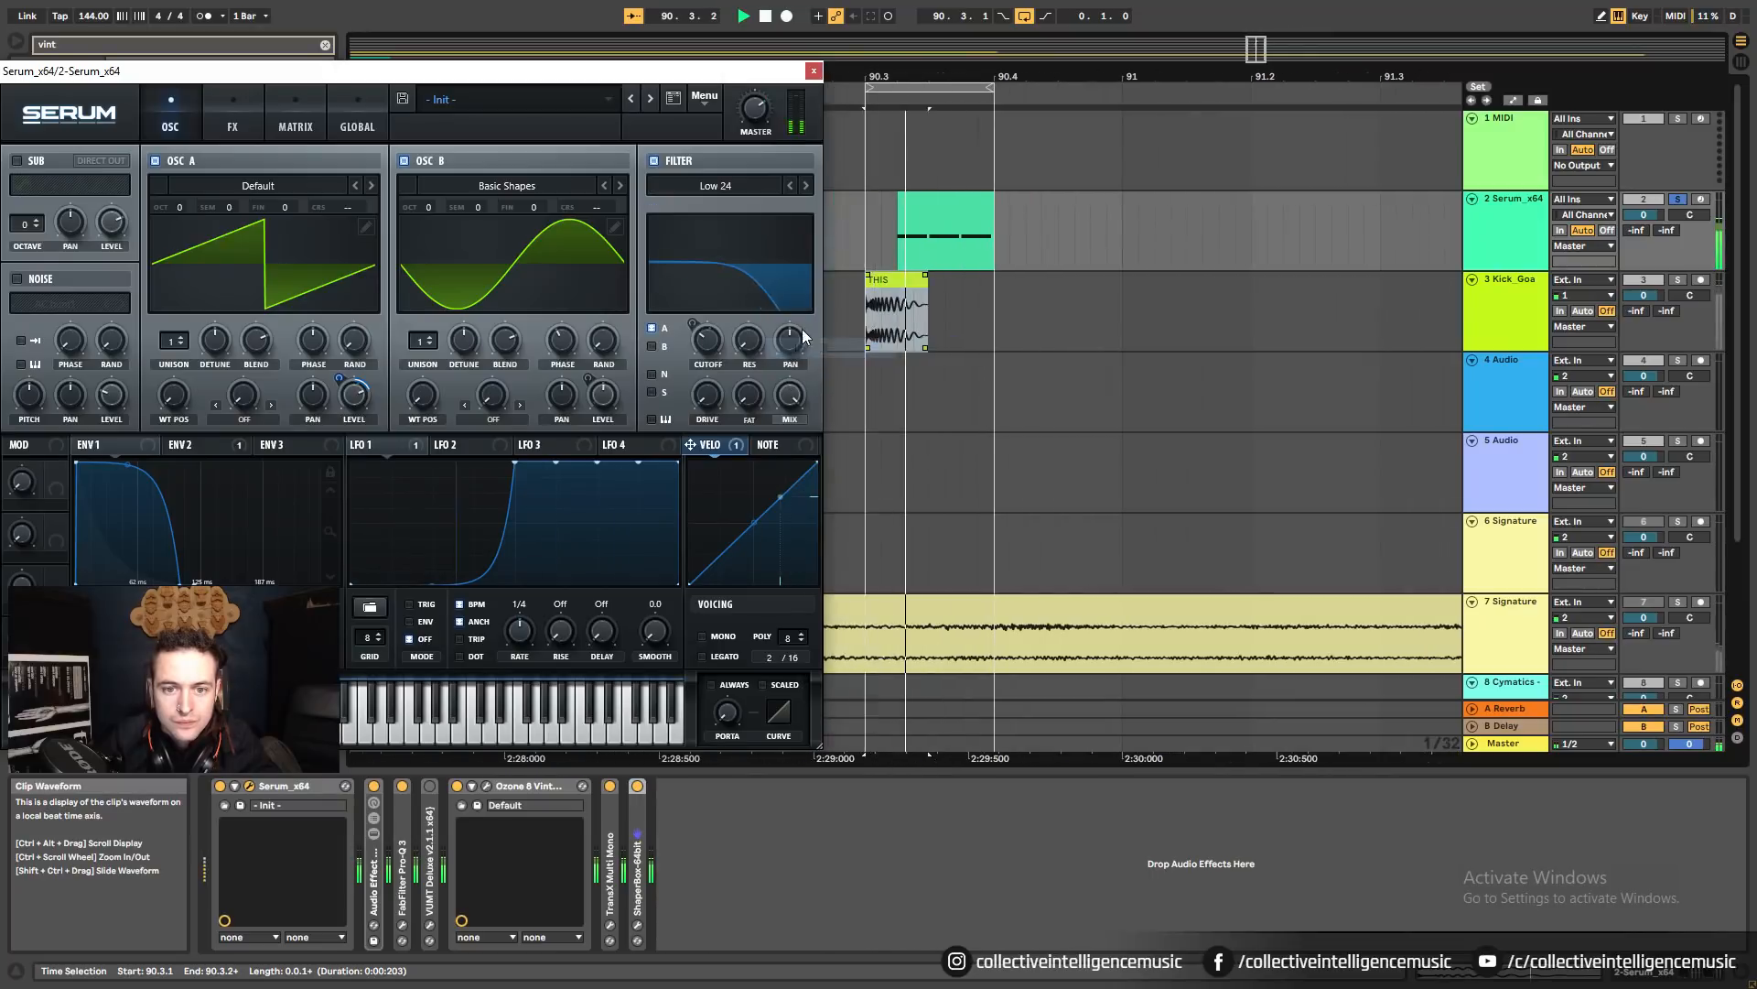
{"action": "left_click", "coordinate": [733, 188]}
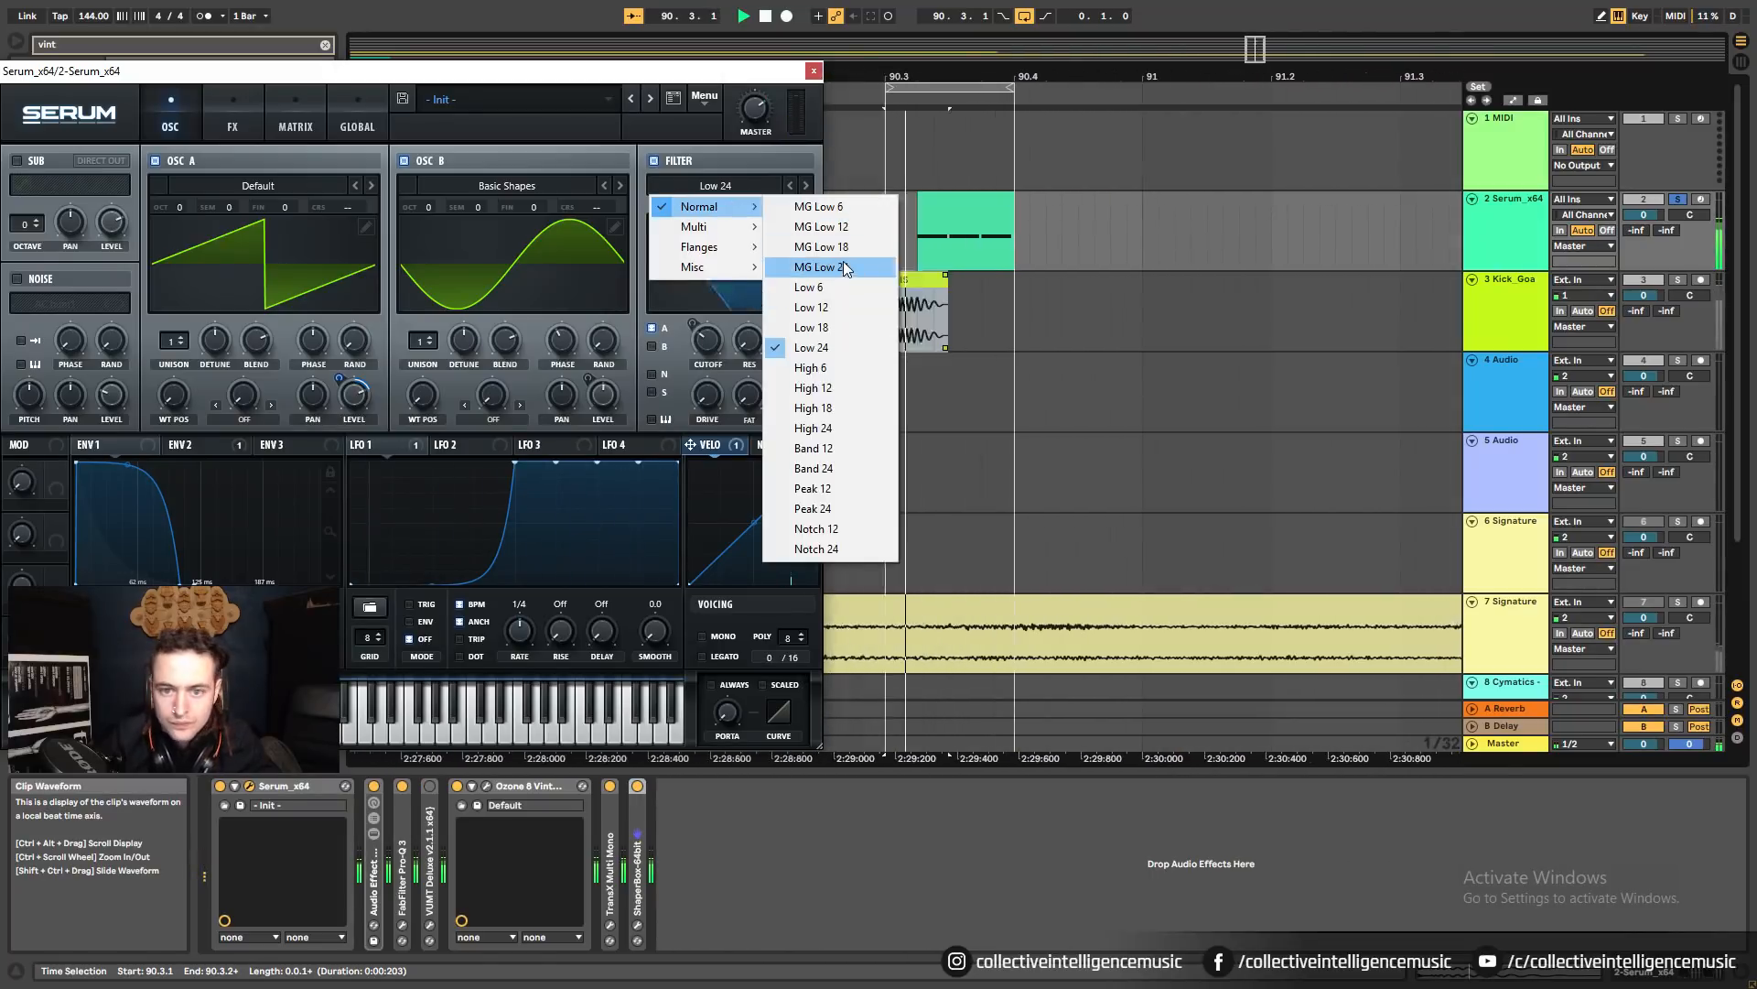
{"action": "left_click", "coordinate": [847, 256]}
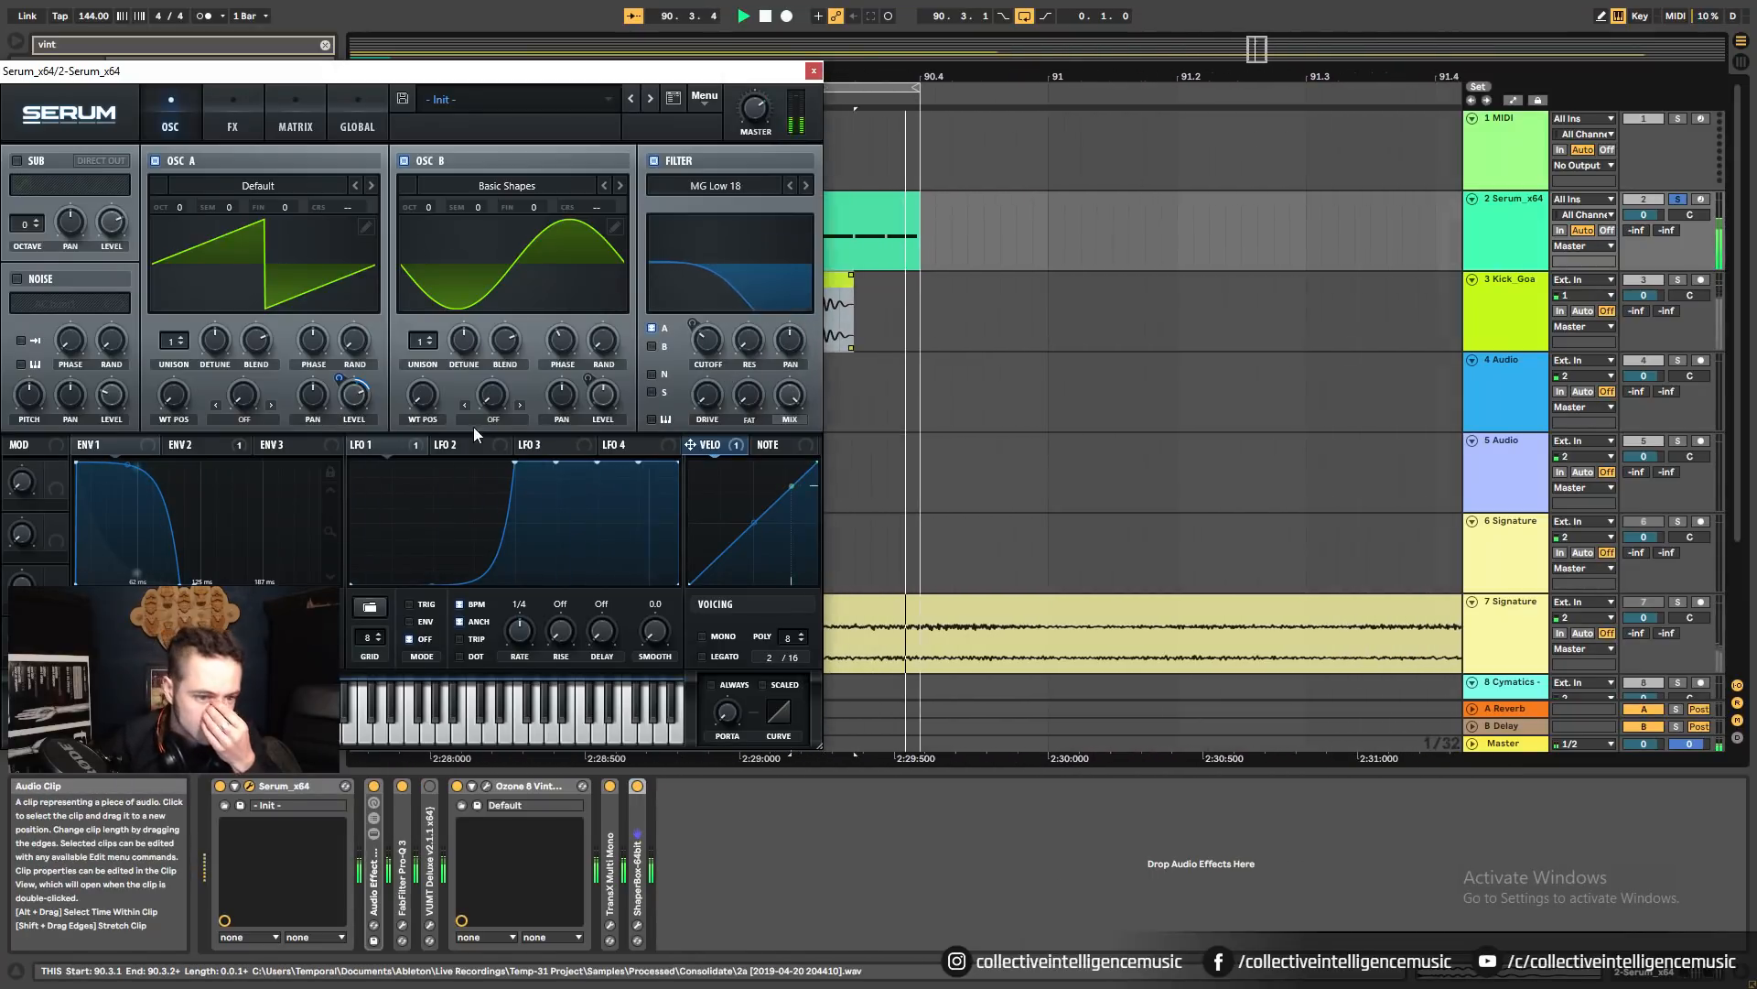
Adjust the decay of Serum's Envelope 2 on the filter cutoff, keep its sustain at 0%, and close Serum.
{"action": "left_click", "coordinate": [213, 448]}
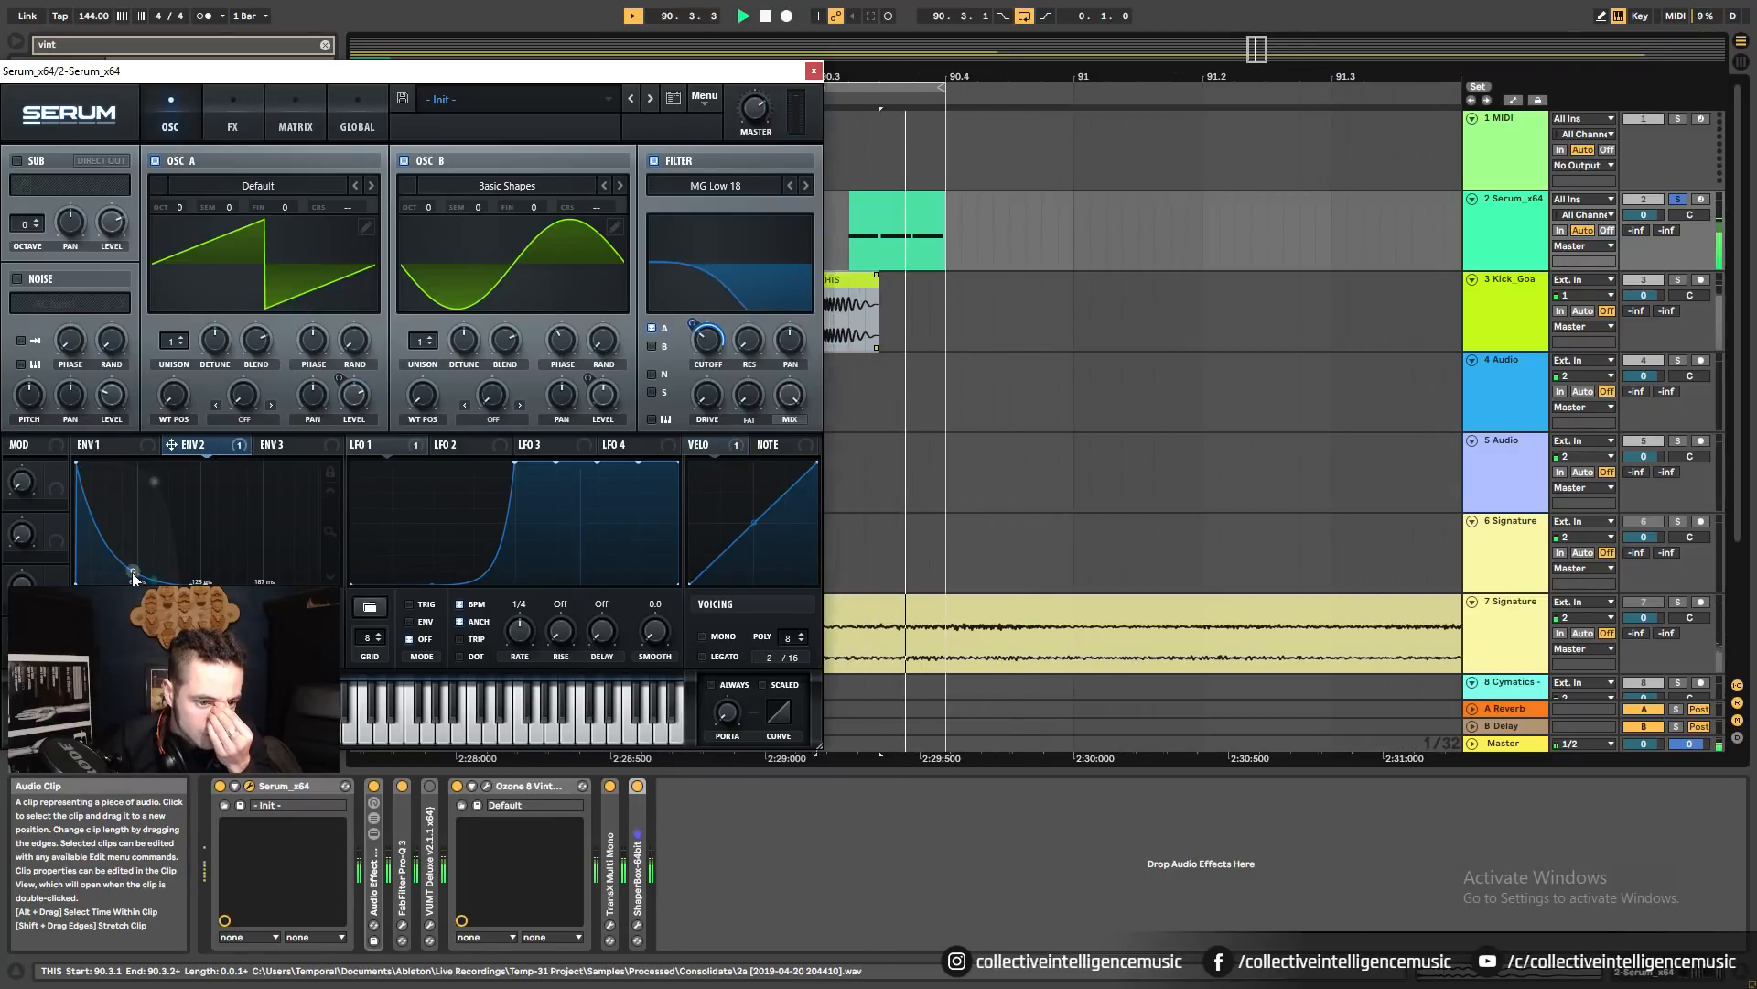
{"action": "mouse_move", "coordinate": [138, 559]}
{"action": "left_mouse_down"}
{"action": "mouse_move", "coordinate": [172, 501]}
{"action": "mouse_move", "coordinate": [146, 578]}
{"action": "left_mouse_up"}
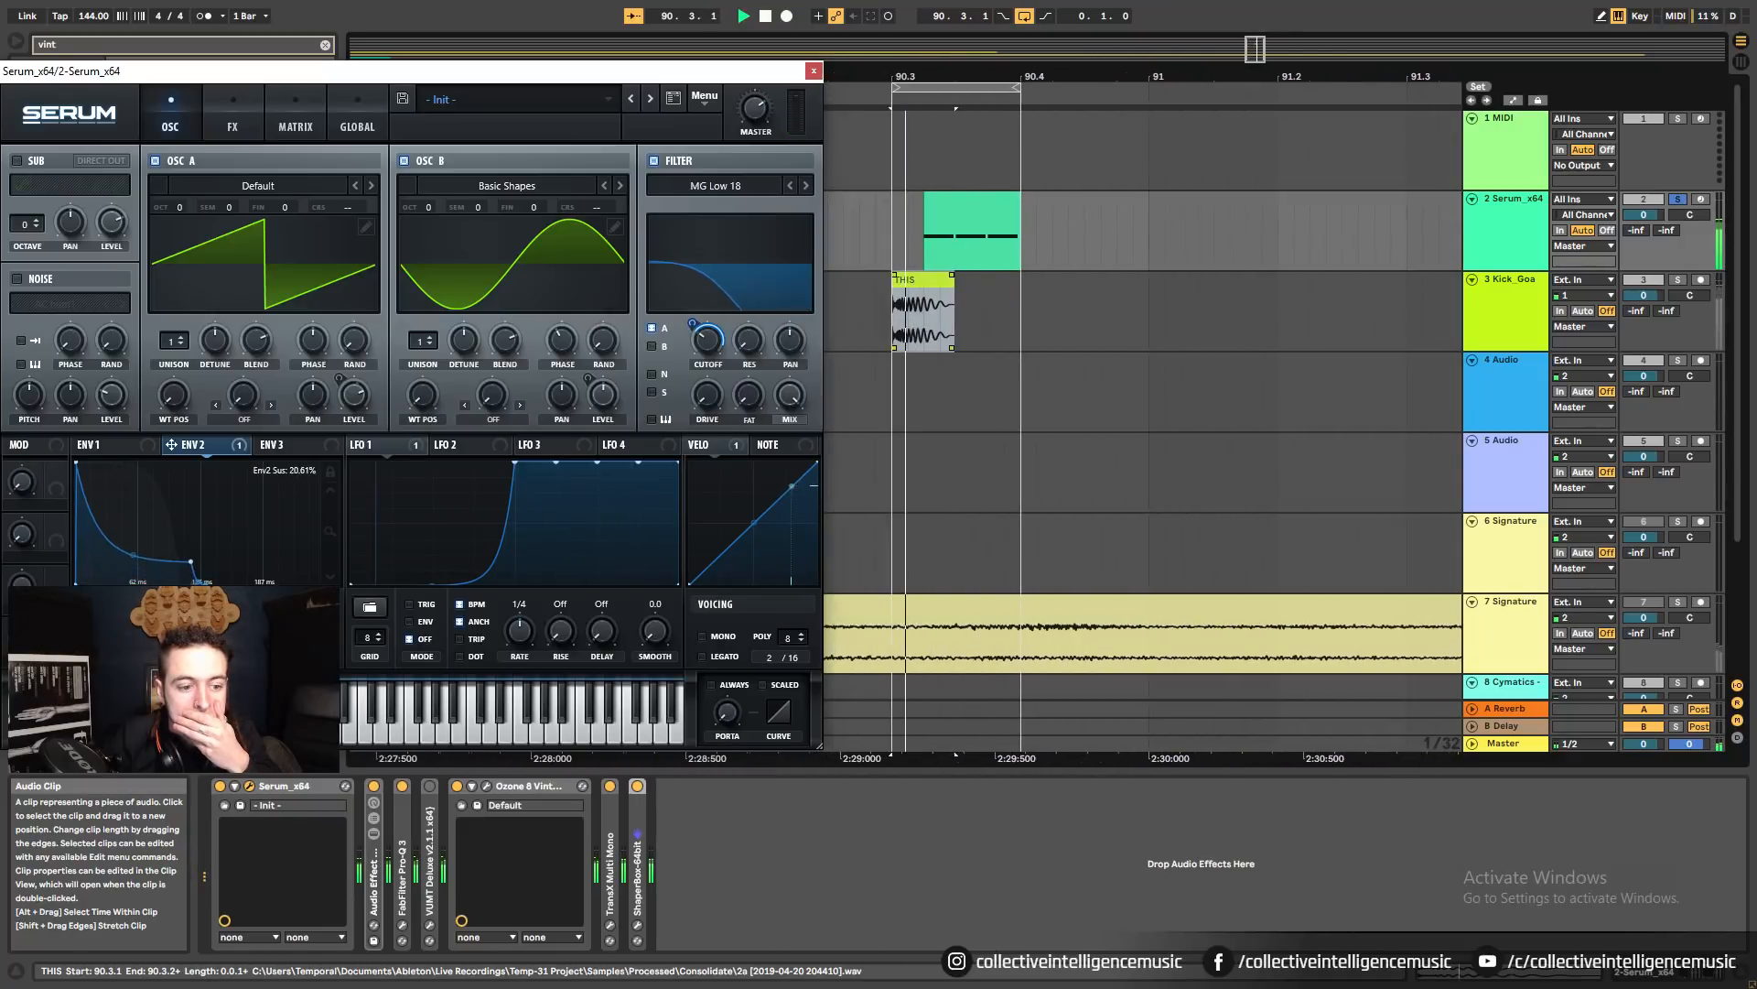
{"action": "left_click_drag", "start_coordinate": [135, 578], "coordinate": [190, 584]}
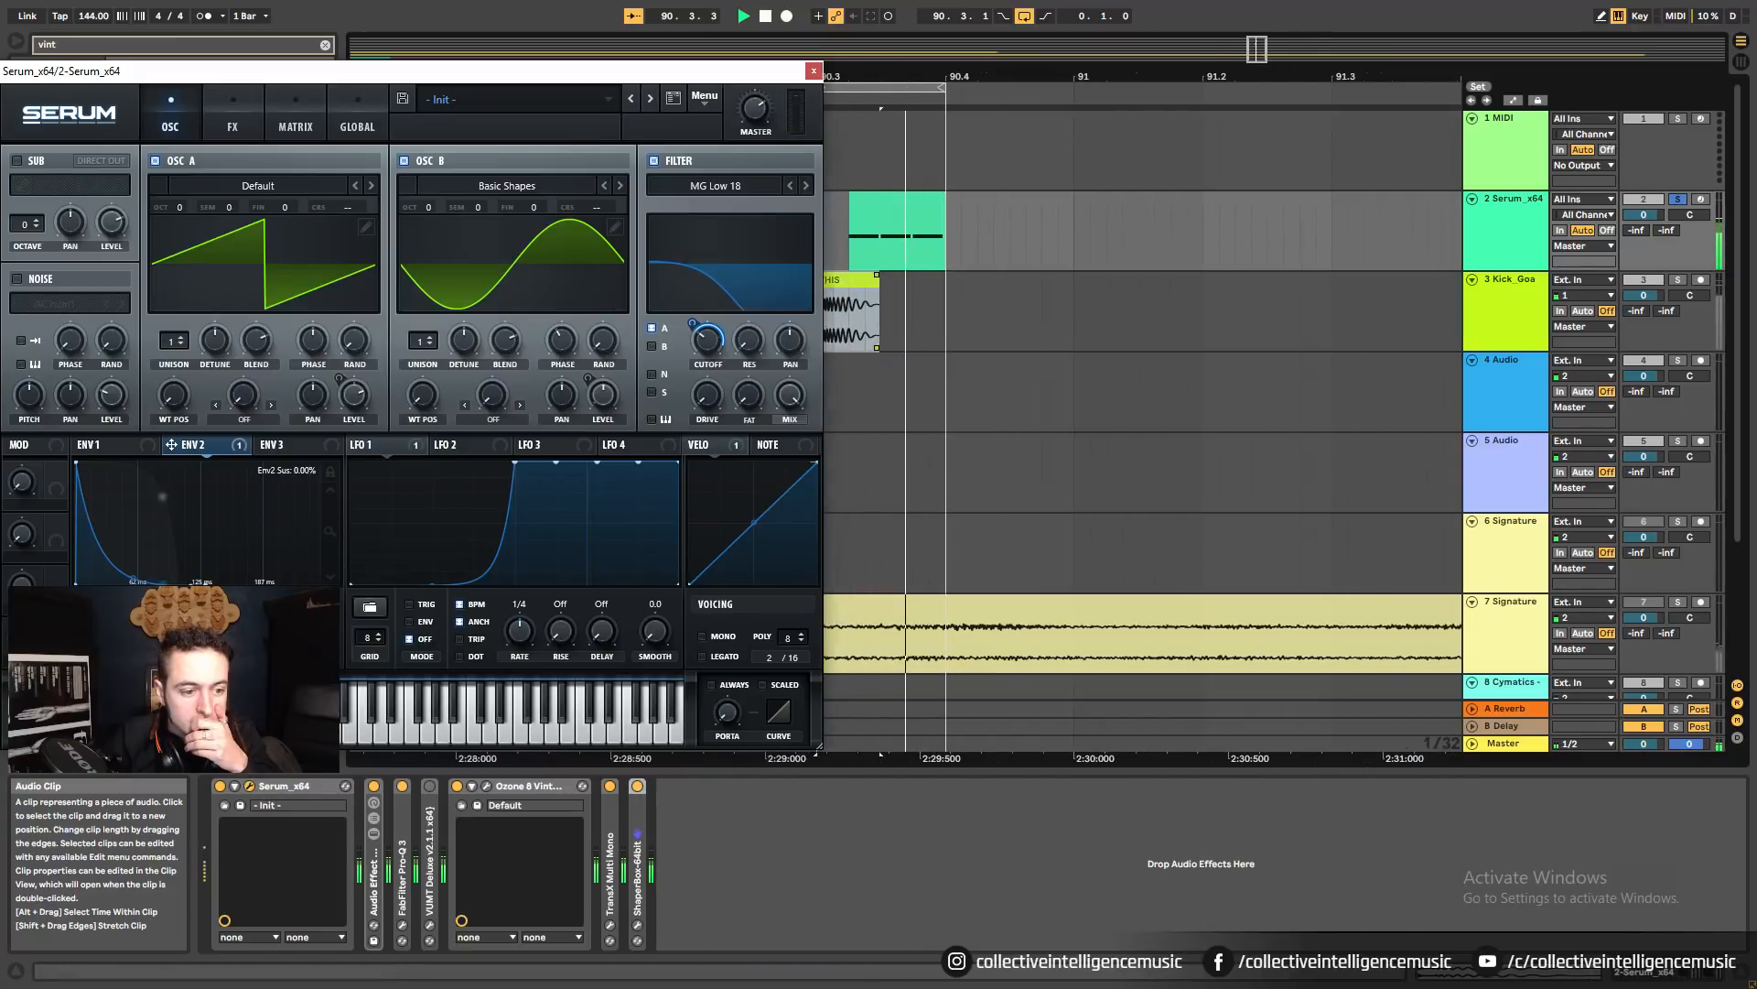
{"action": "left_click", "coordinate": [813, 70]}
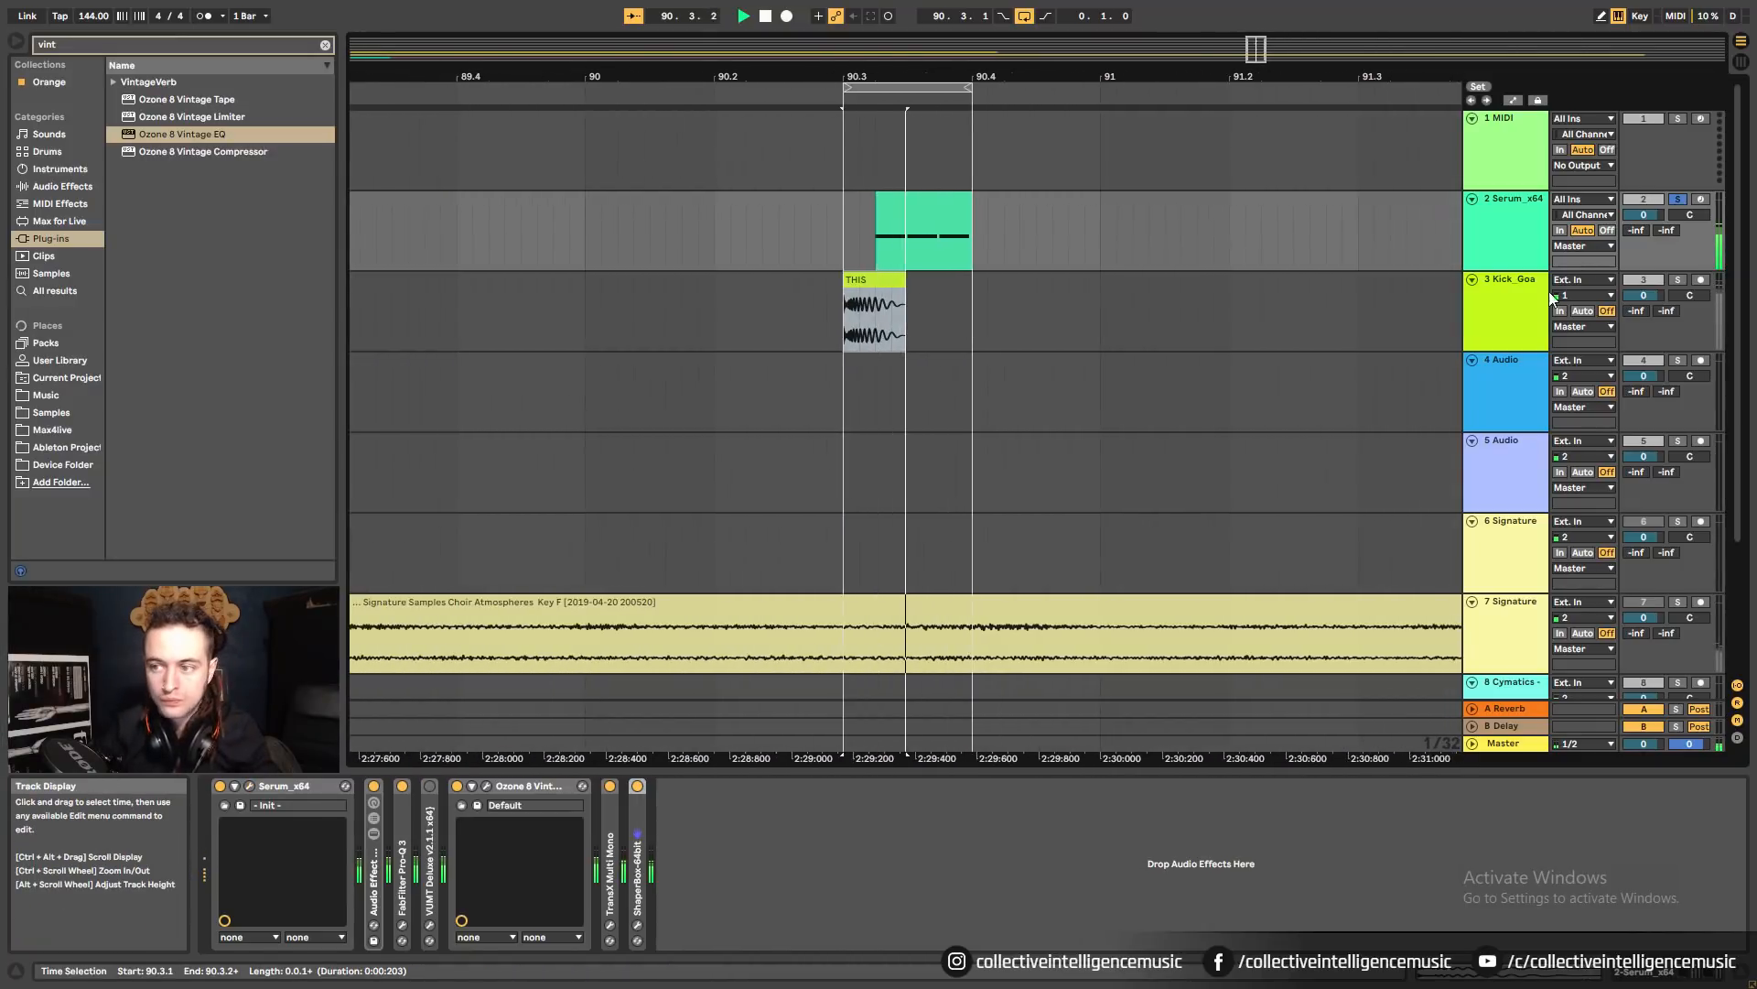
Play the kick and bass together, the kick soloed, and the bass soloed to compare them.
{"action": "left_click", "coordinate": [1683, 199]}
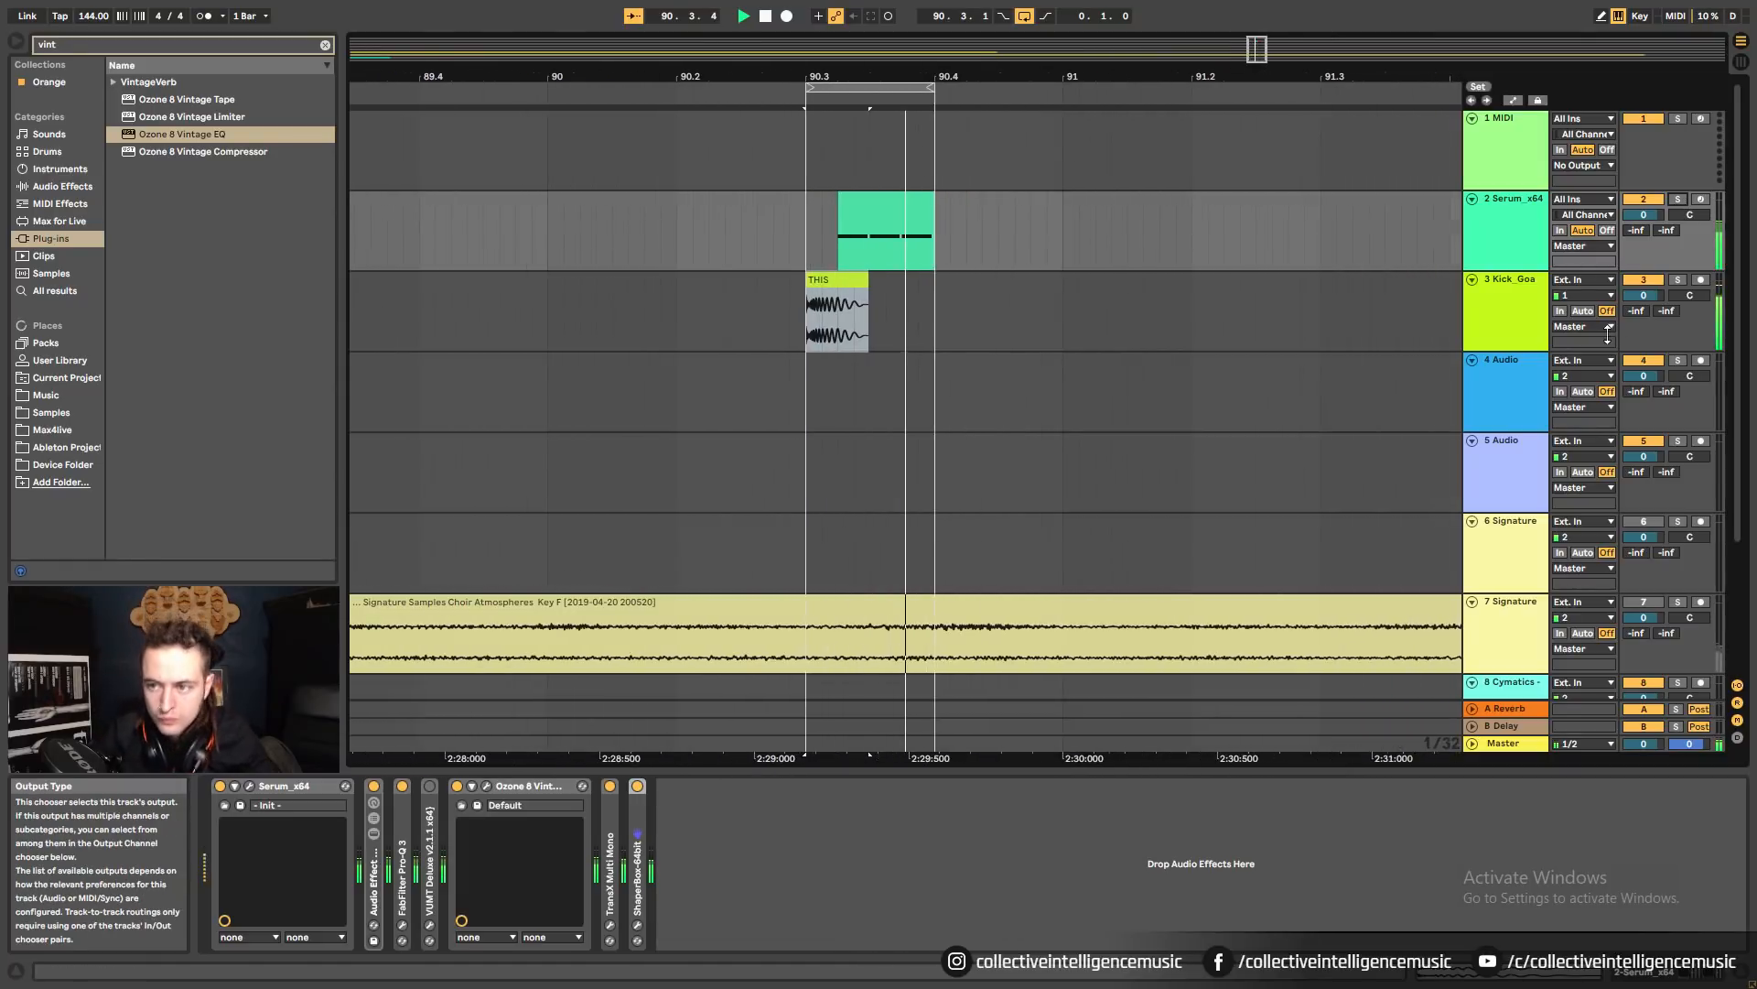
{"action": "left_click", "coordinate": [1512, 257]}
{"action": "left_click", "coordinate": [1680, 279]}
{"action": "key", "text": "space"}
{"action": "left_click", "coordinate": [1678, 201]}
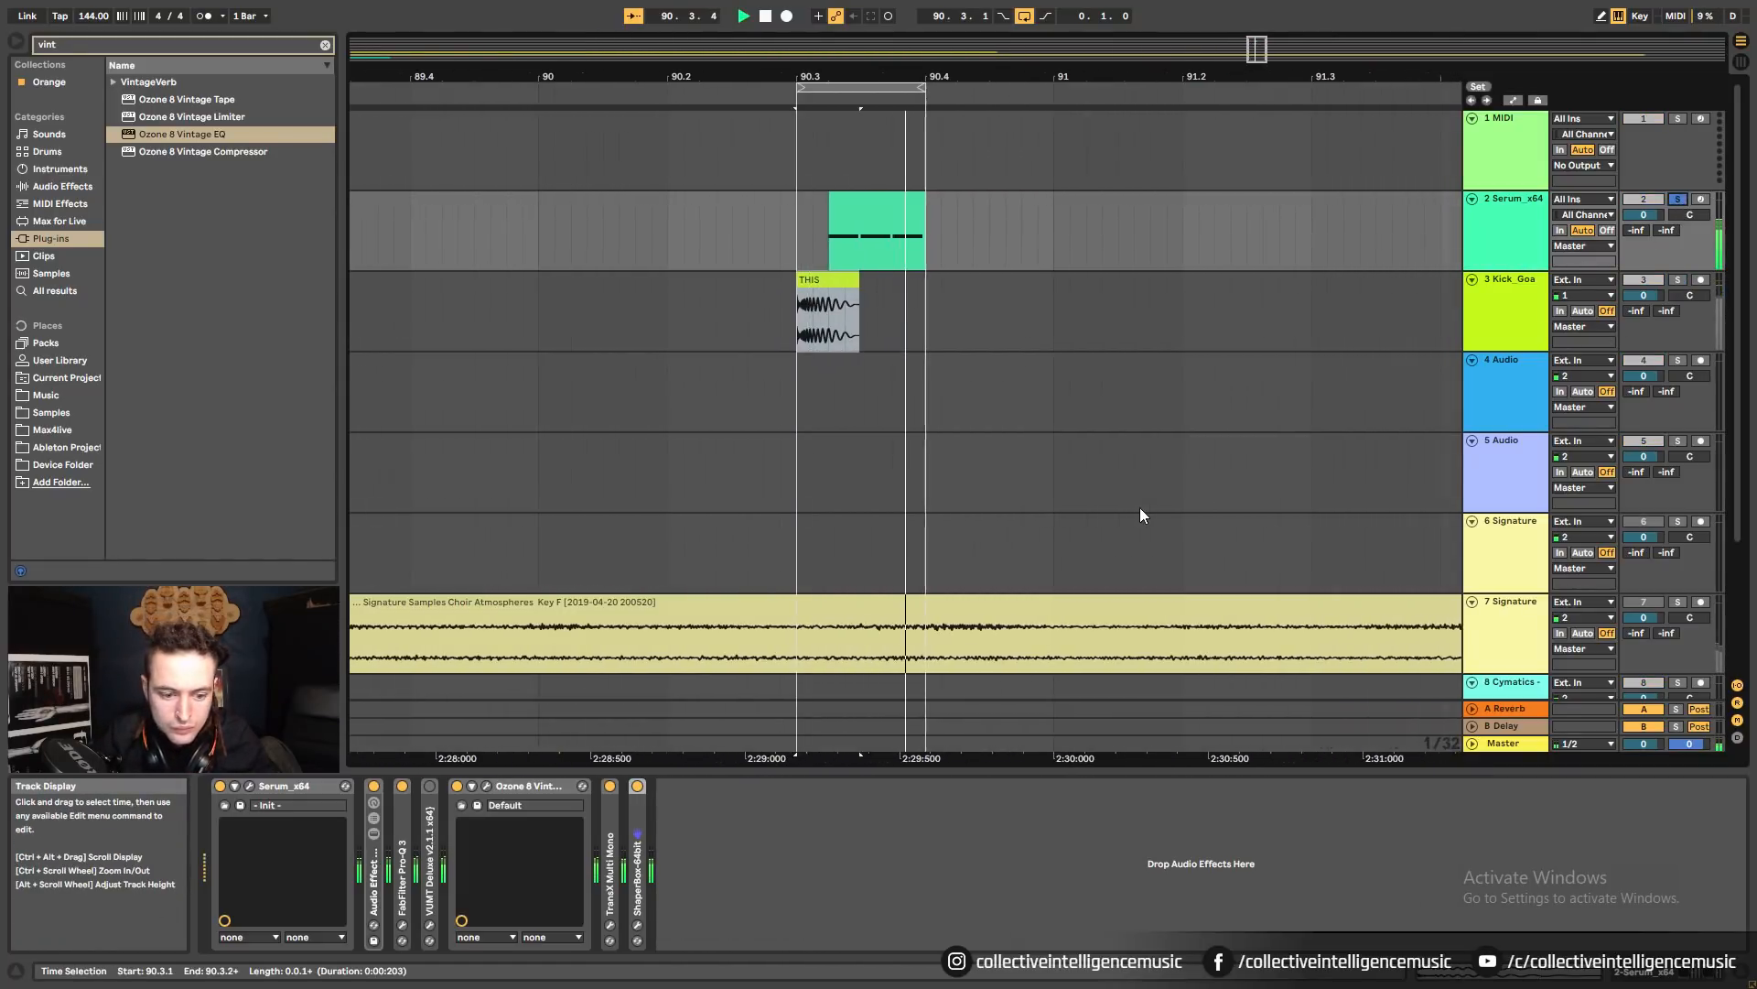
Stop playback and duplicate the Serum bass track.
{"action": "right_click", "coordinate": [1513, 236]}
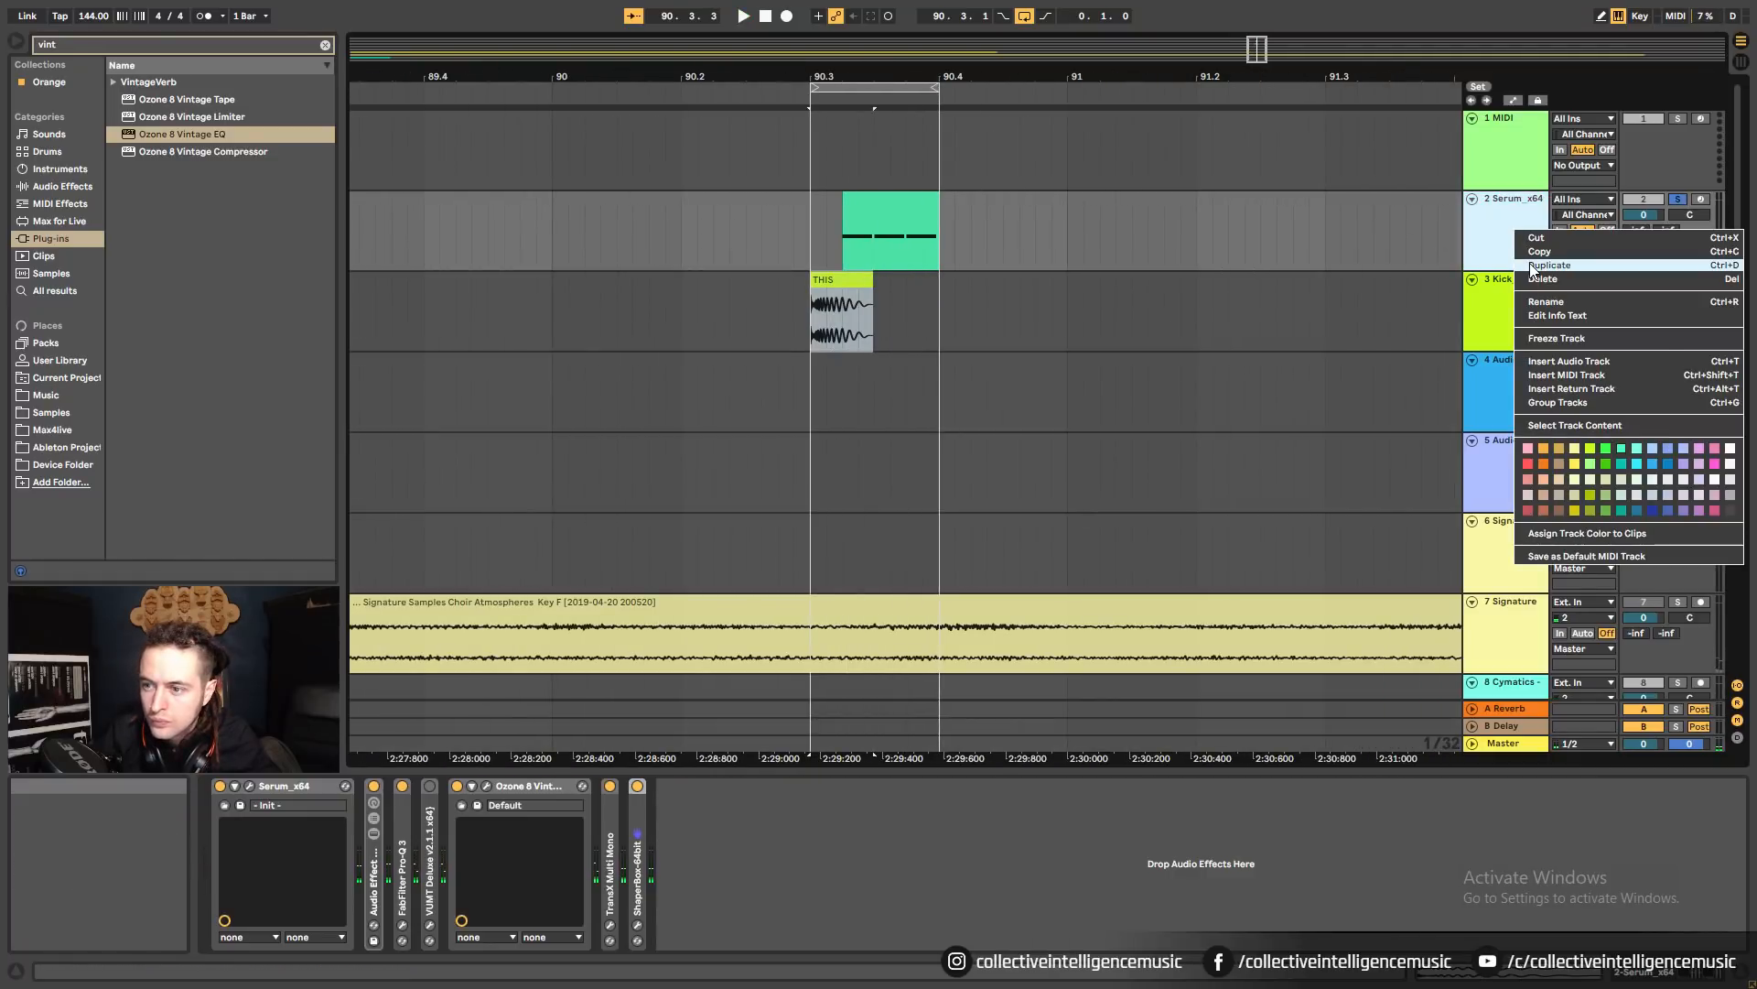
{"action": "left_click", "coordinate": [1533, 265]}
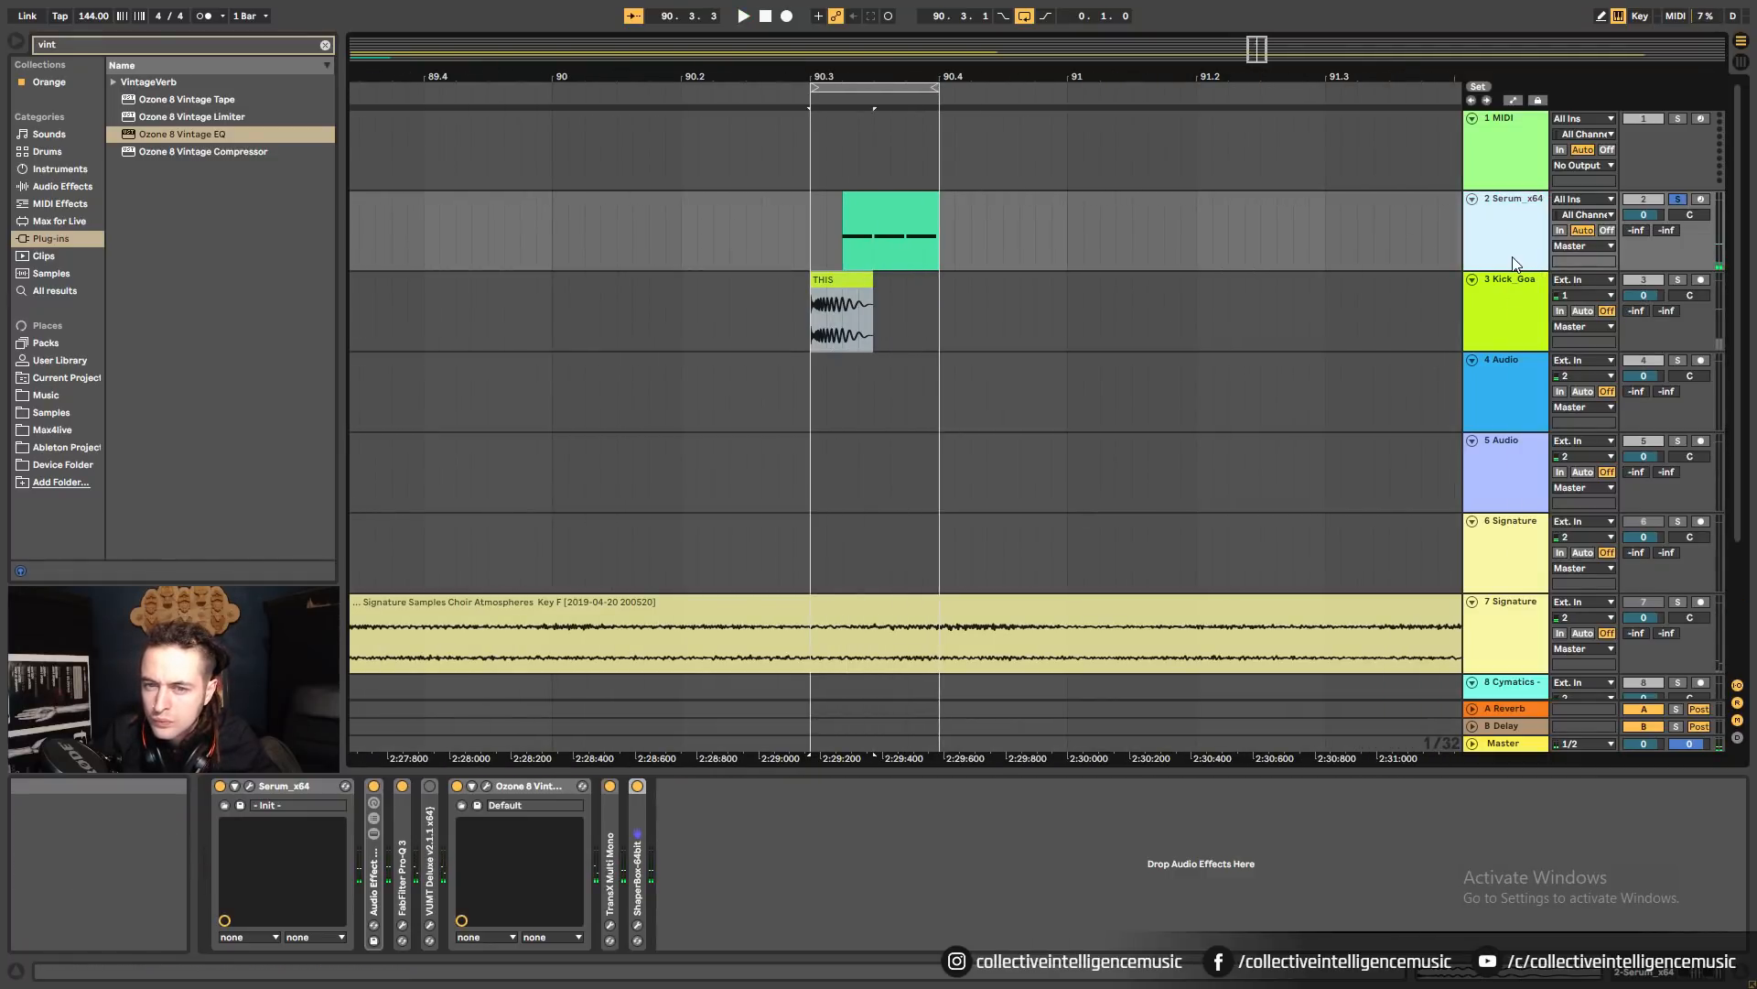
Freeze the duplicated Serum bass track and flatten it to audio.
{"action": "right_click", "coordinate": [1507, 312]}
{"action": "left_click", "coordinate": [1549, 416]}
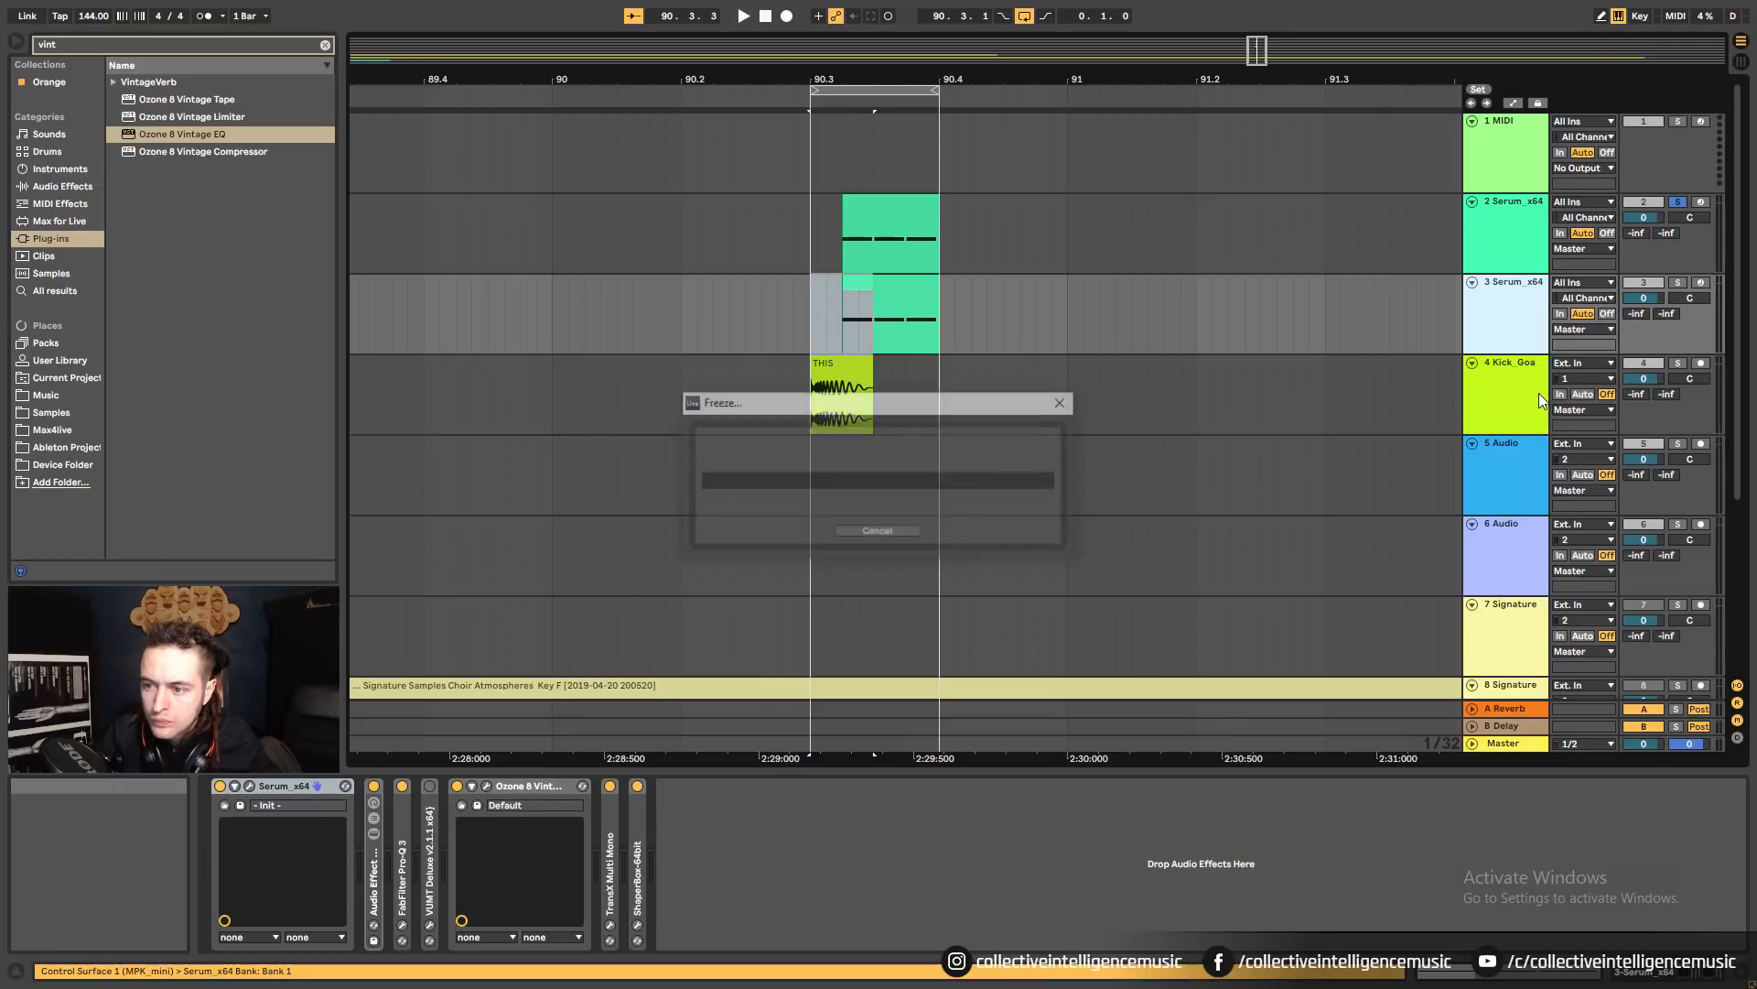
{"action": "right_click", "coordinate": [1481, 310]}
{"action": "left_click", "coordinate": [1510, 432]}
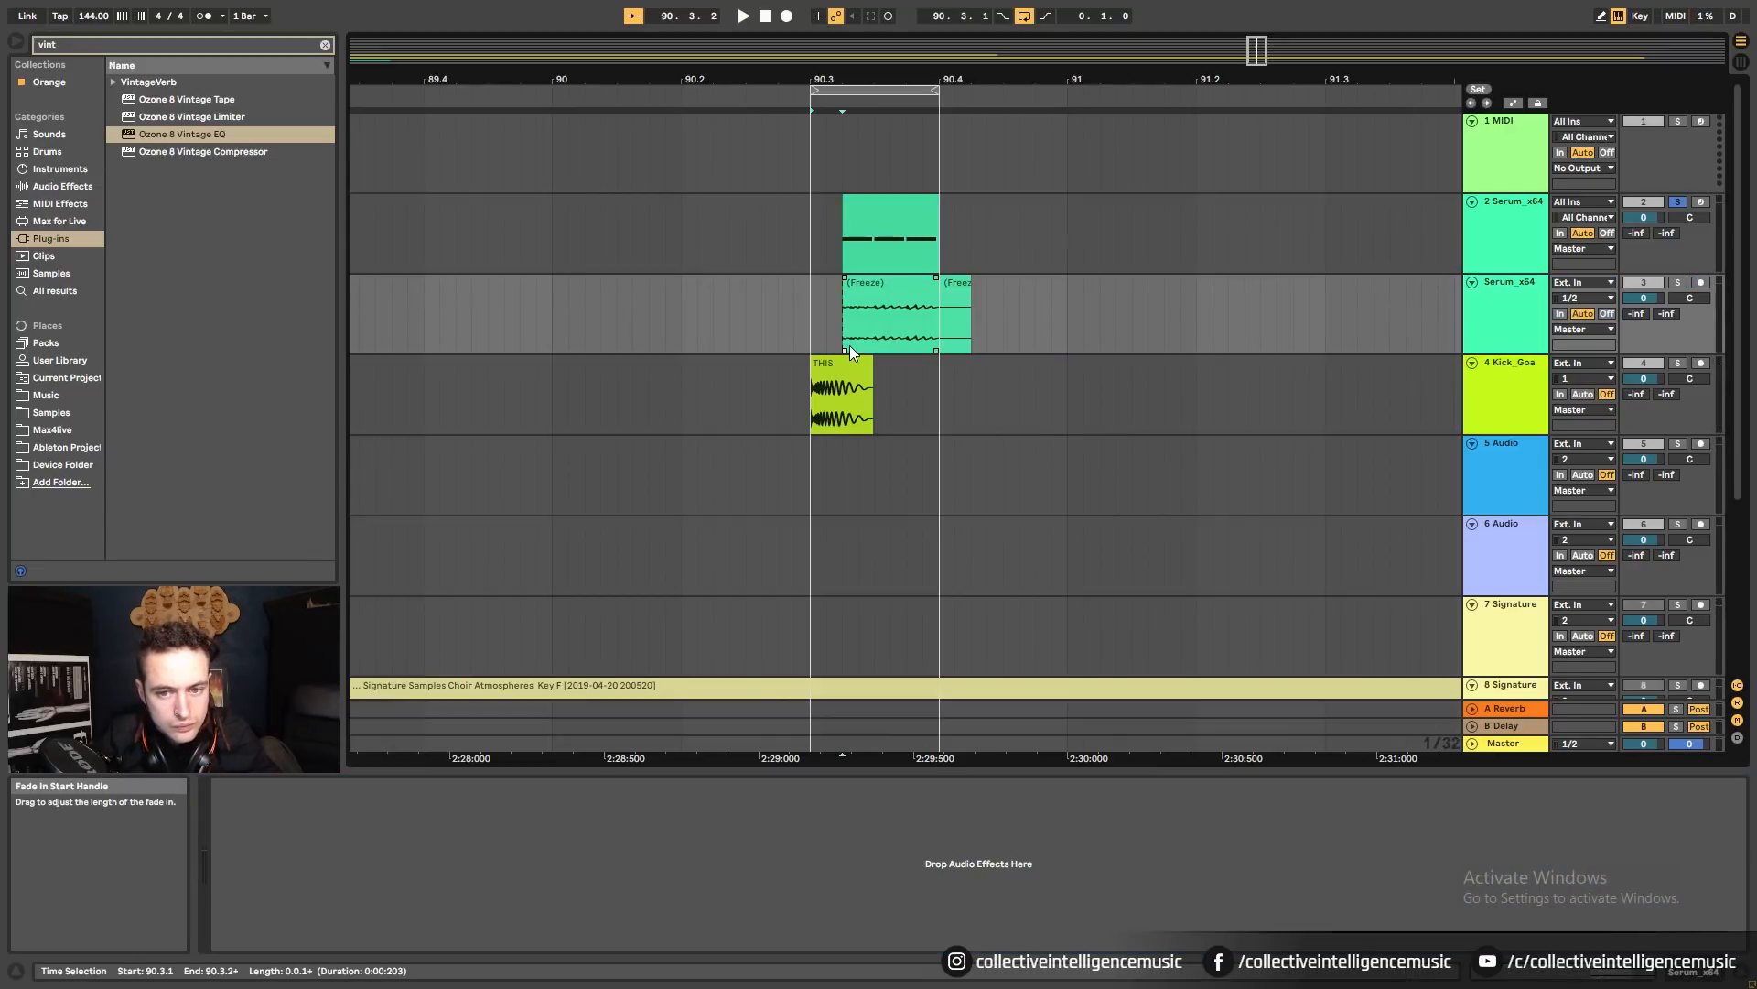
Play the flattened bass audio clip soloed, with the kick track added to the solo for comparison.
{"action": "left_click_drag", "start_coordinate": [858, 81], "coordinate": [857, 274]}
{"action": "left_click", "coordinate": [858, 282]}
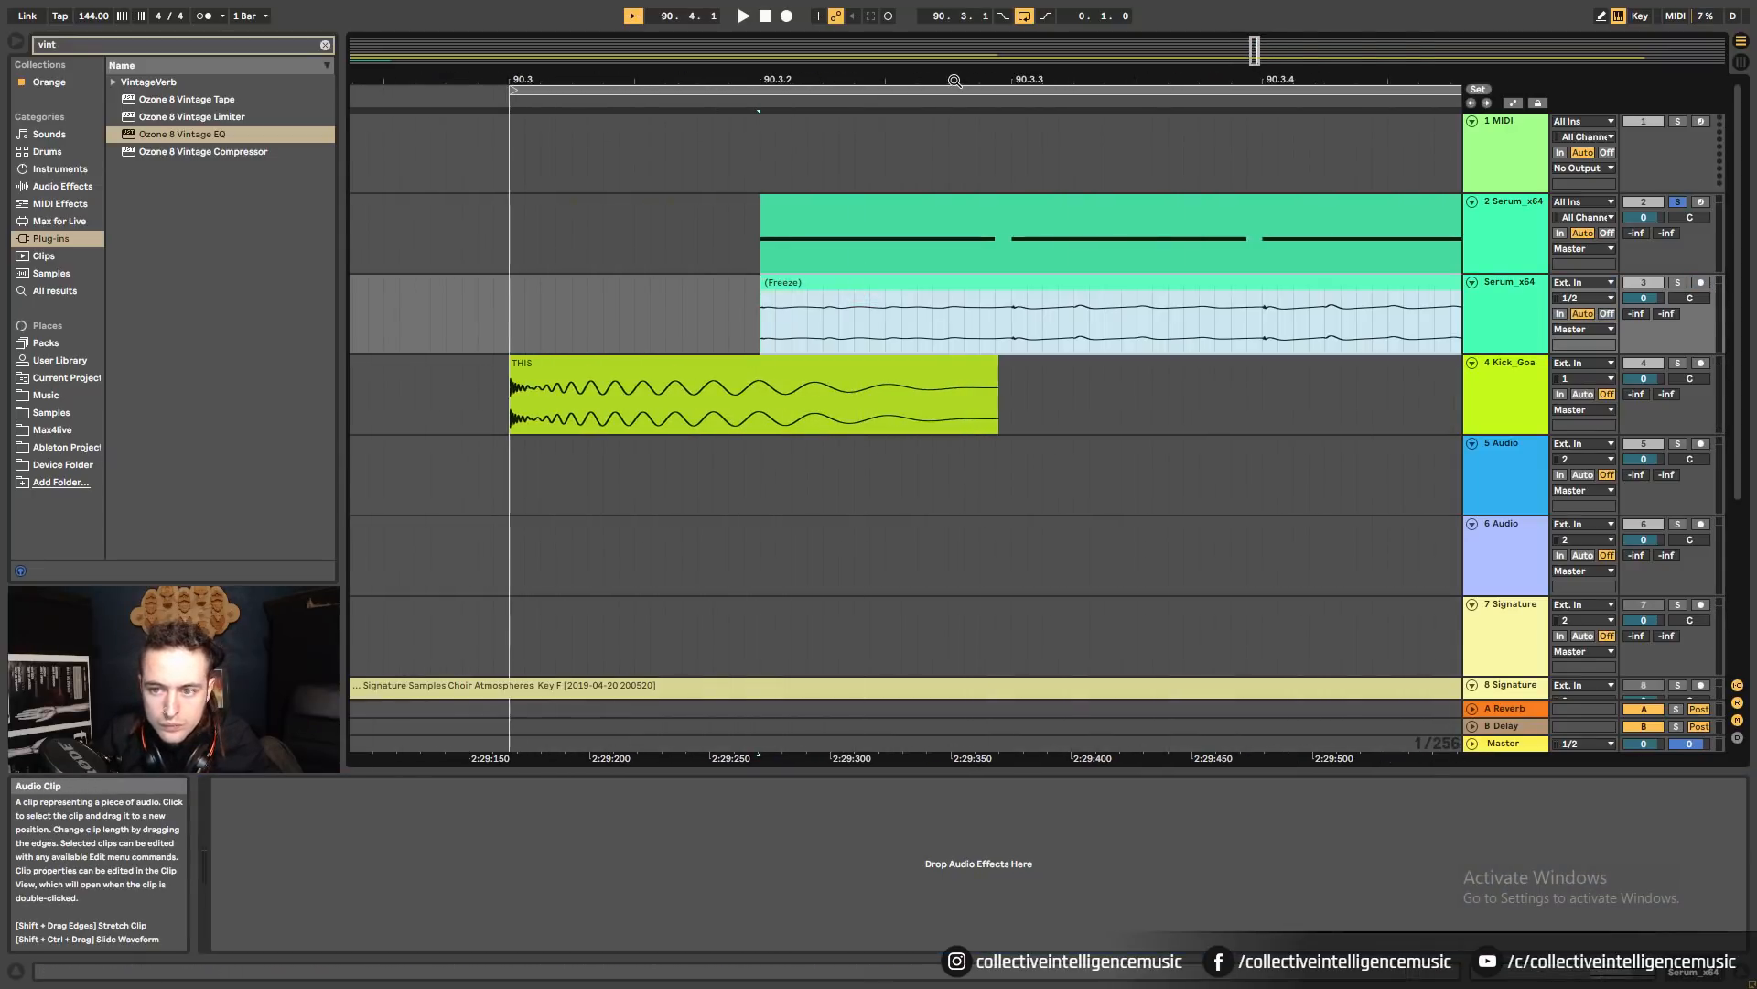
{"action": "left_click_drag", "start_coordinate": [1046, 75], "coordinate": [1046, 55]}
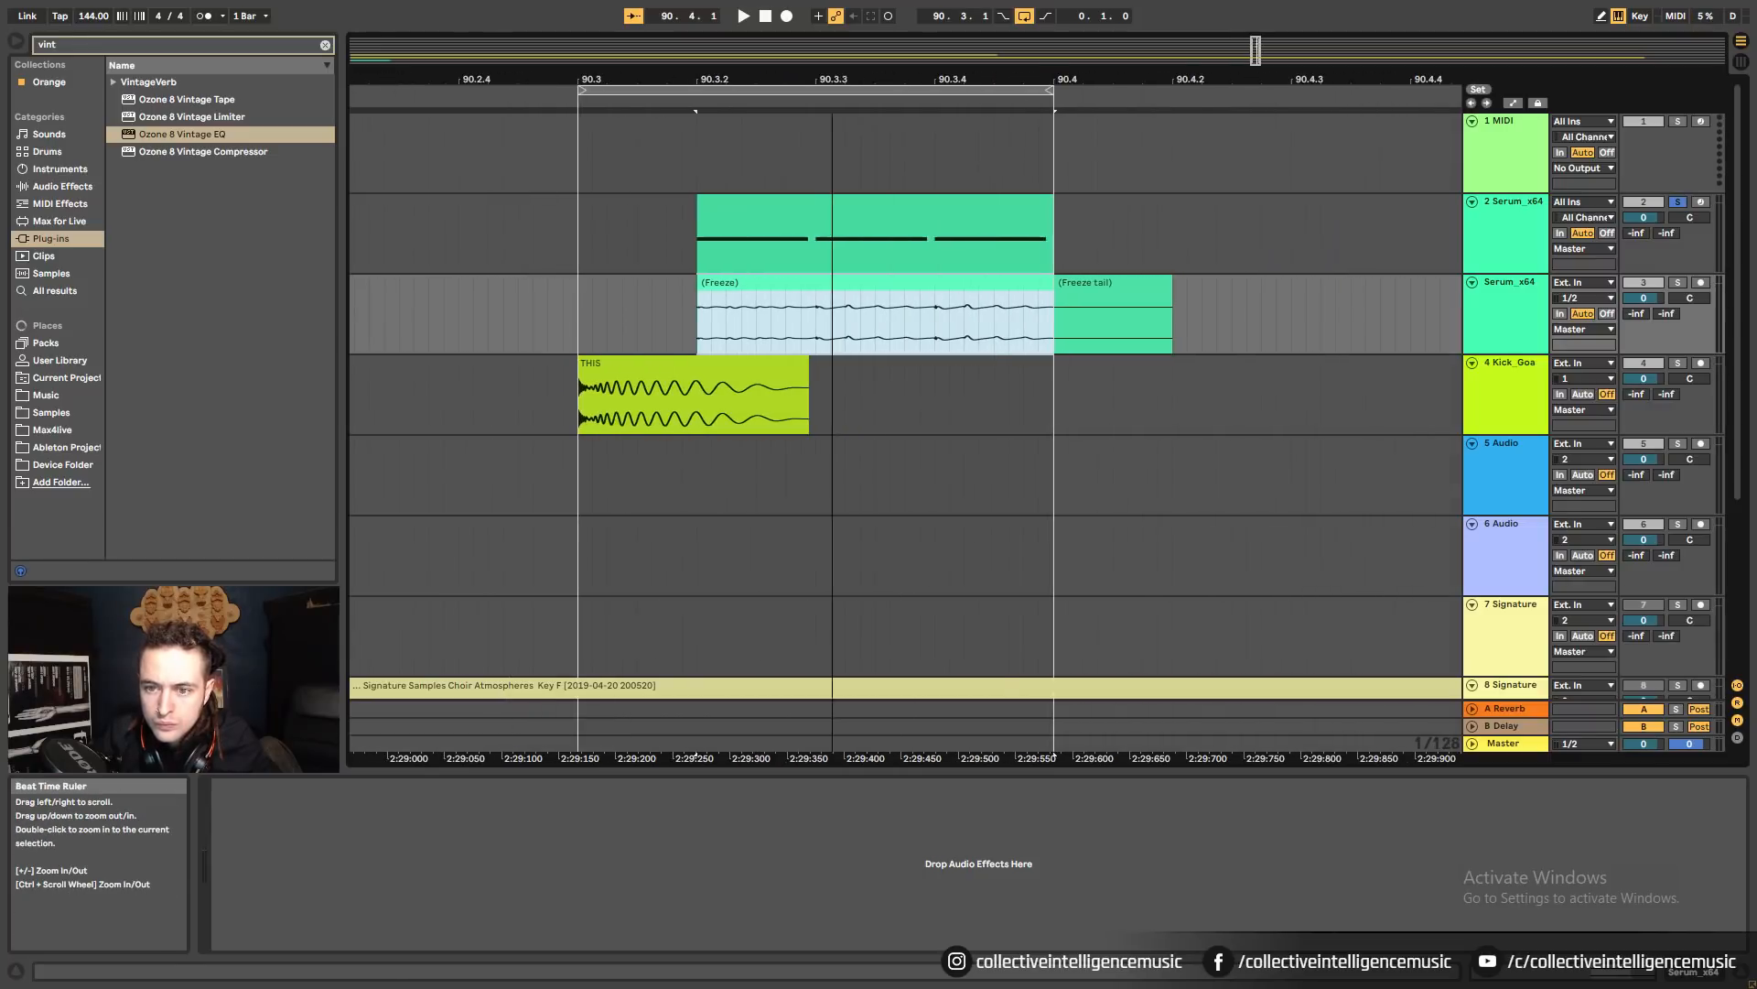
{"action": "left_click", "coordinate": [1678, 282]}
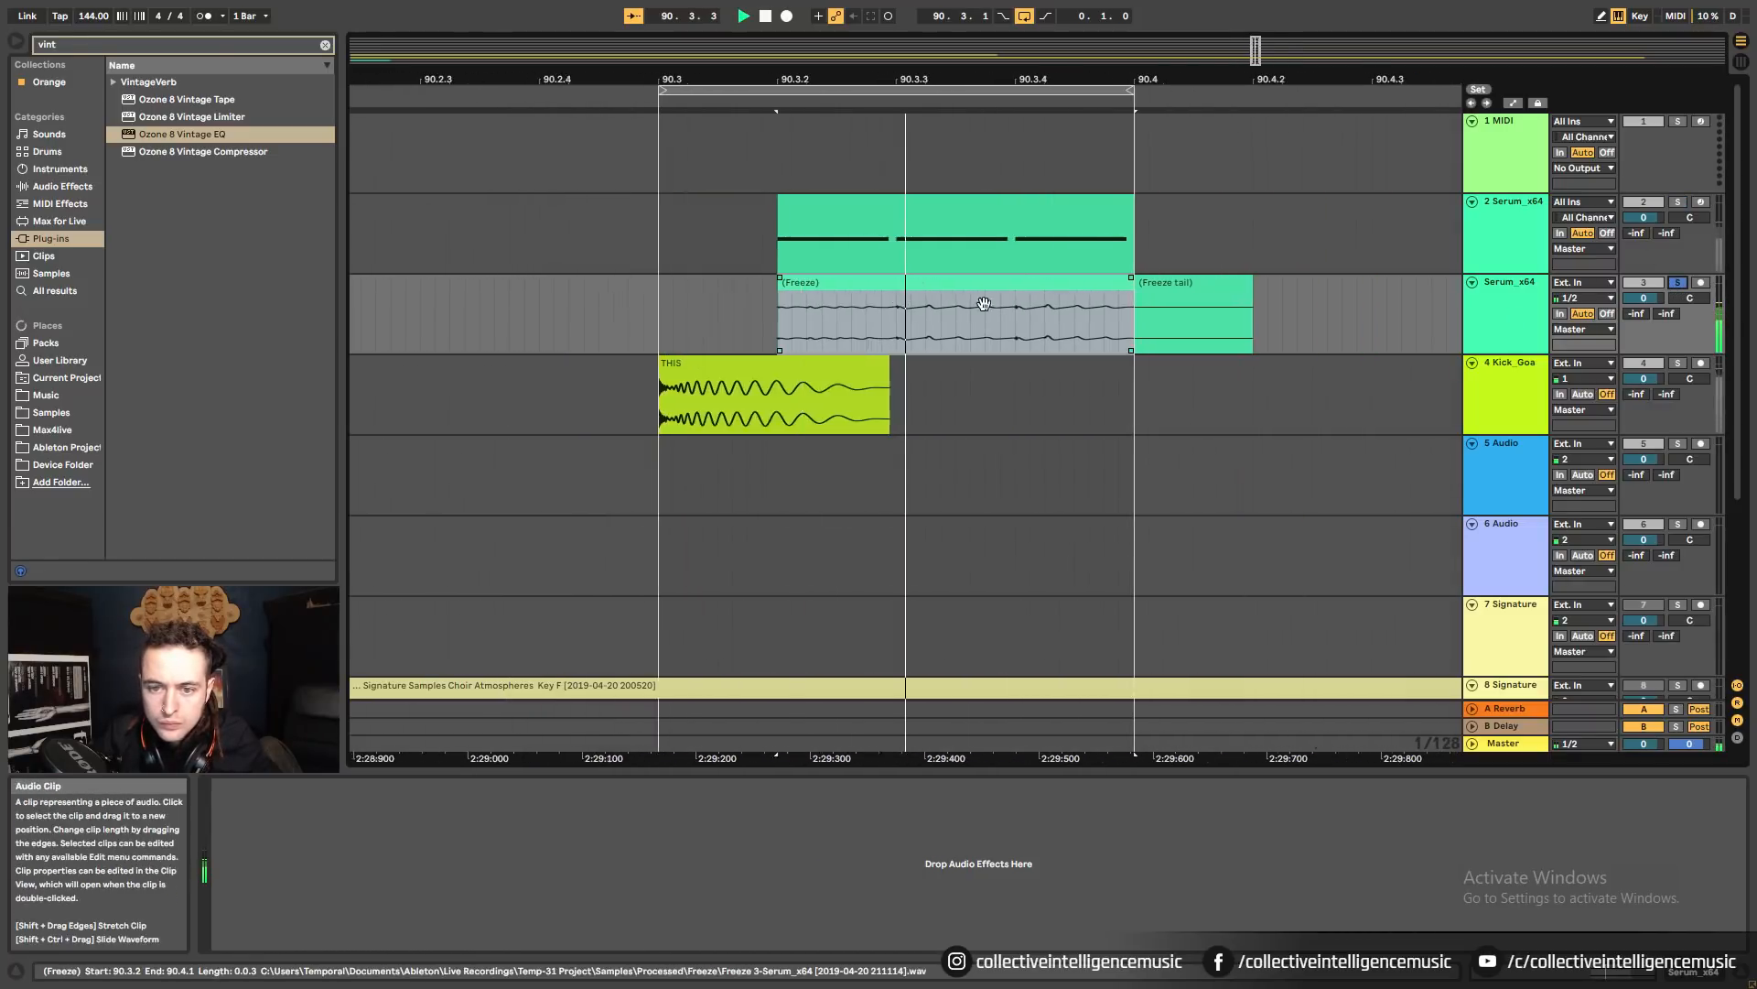
{"action": "left_click", "coordinate": [1678, 364], "text": "ctrl"}
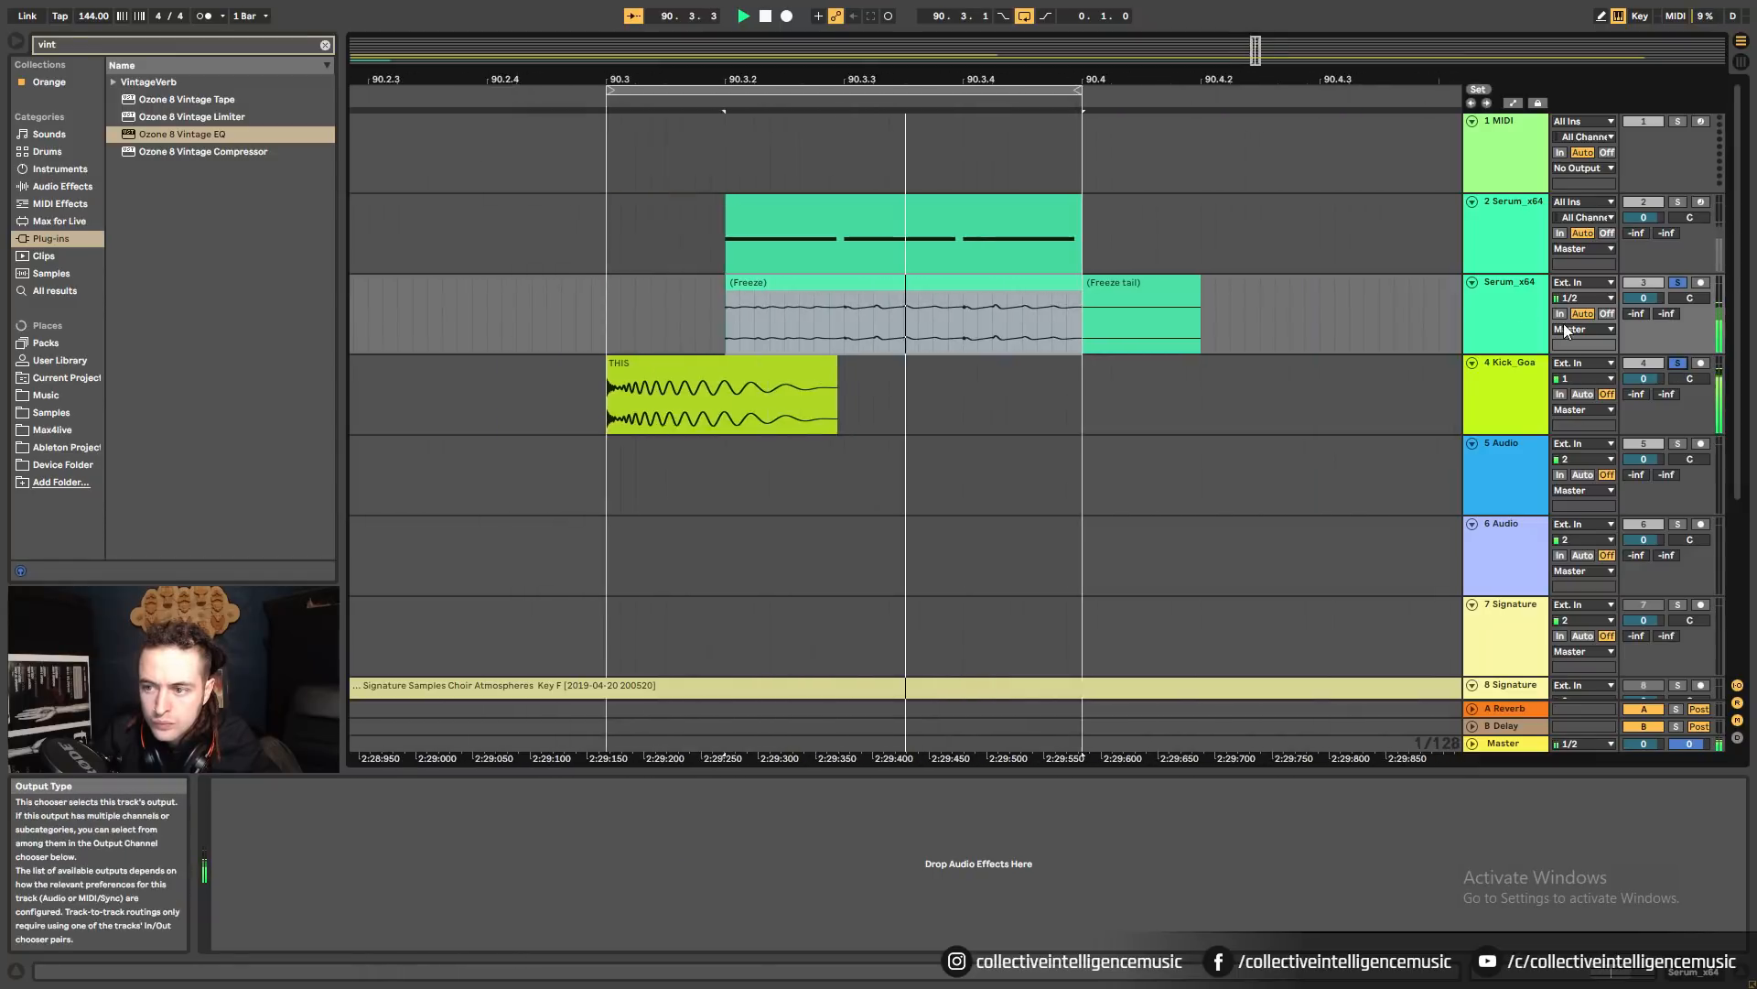
Show the flattened bass clip's sample settings and raise its clip gain to about 3.81 dB.
{"action": "left_click", "coordinate": [1488, 968]}
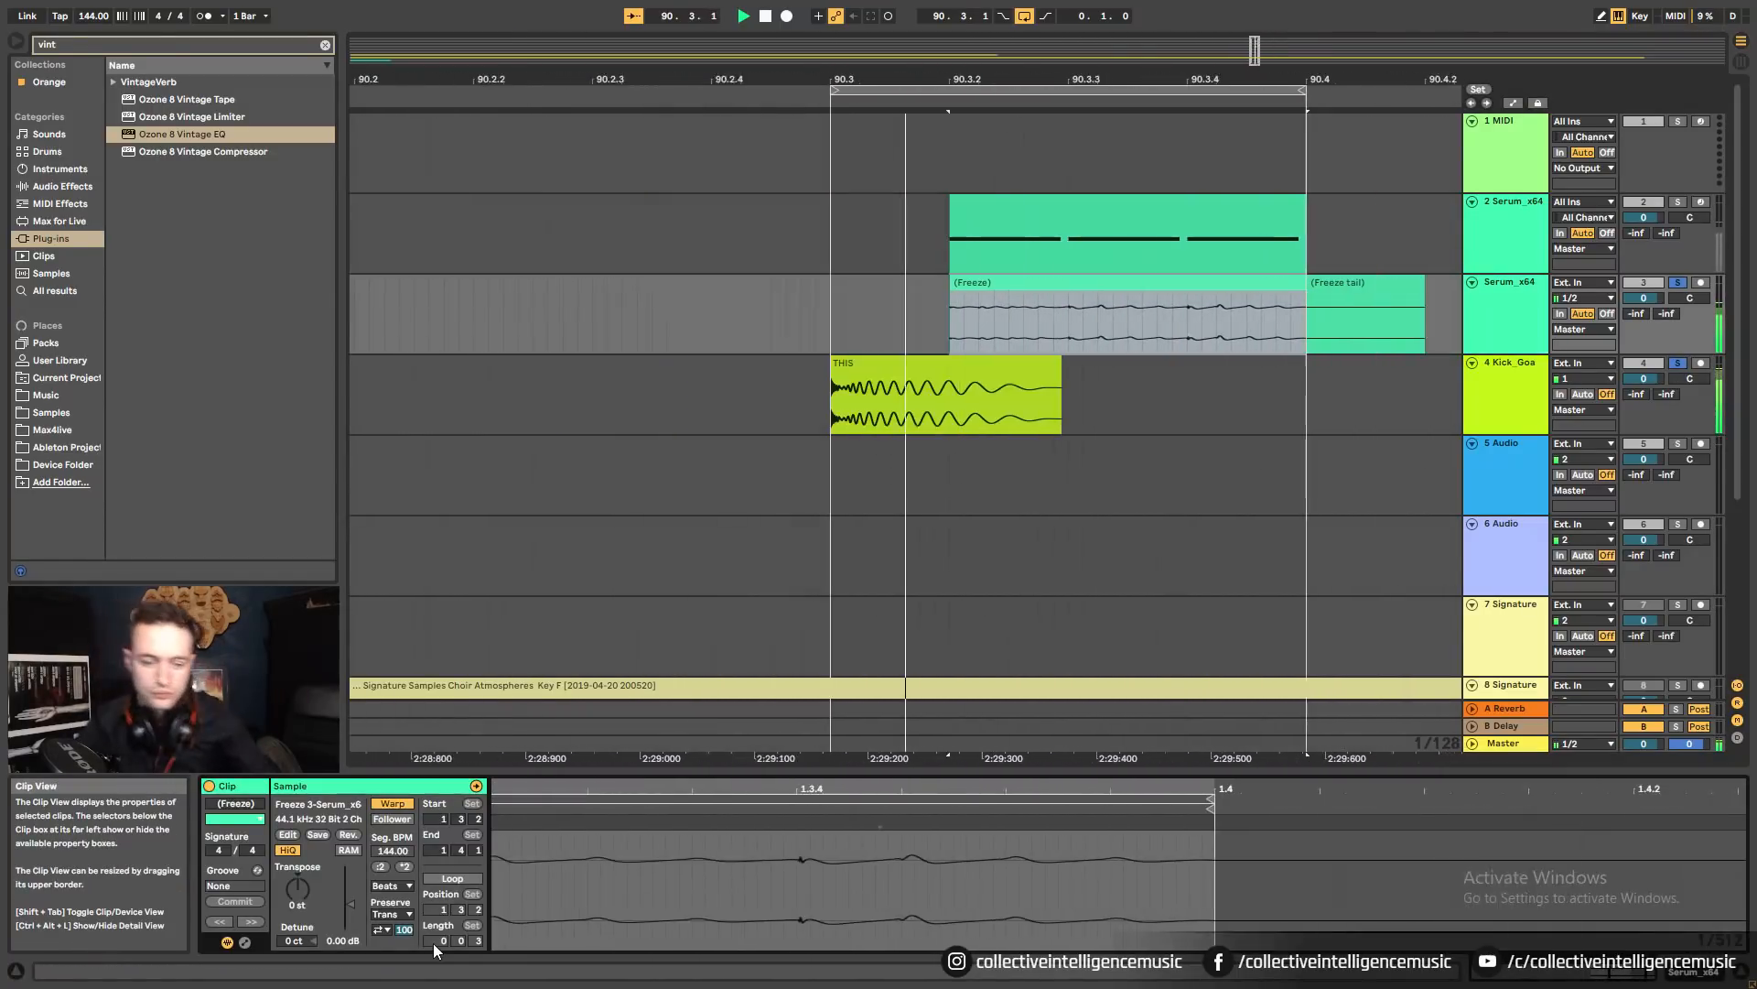
{"action": "mouse_move", "coordinate": [344, 934]}
{"action": "left_mouse_down"}
{"action": "mouse_move", "coordinate": [350, 897]}
{"action": "mouse_move", "coordinate": [355, 914]}
{"action": "left_mouse_up"}
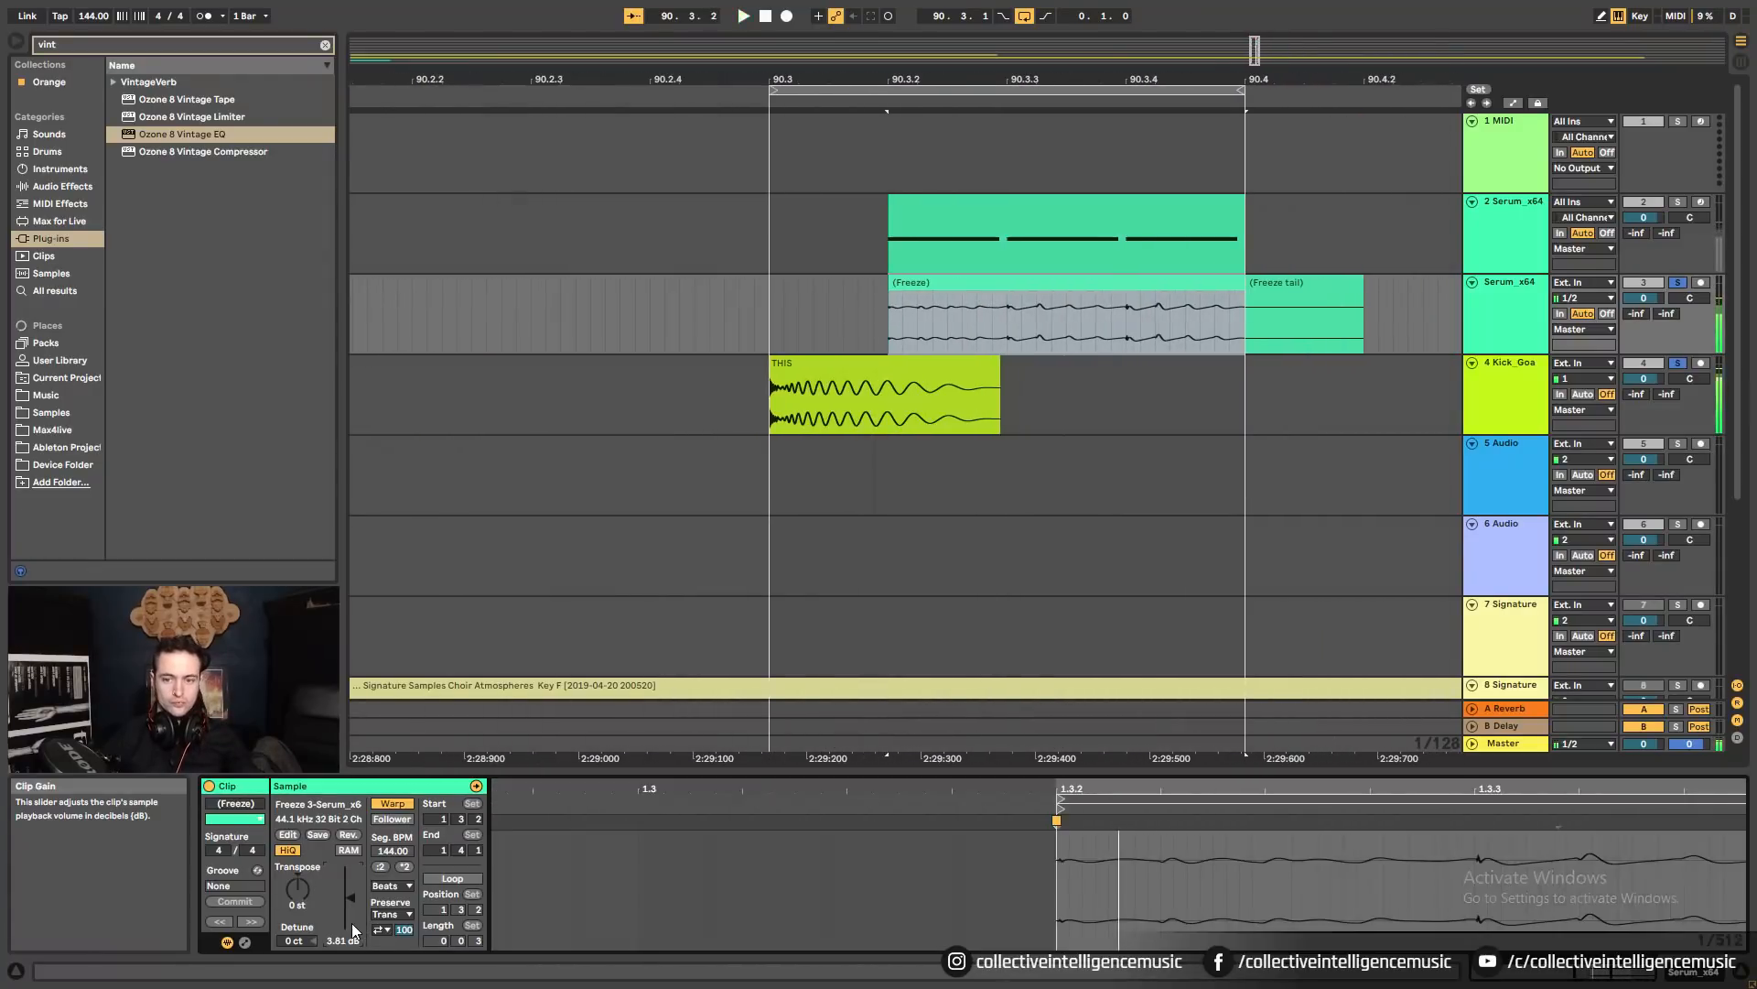